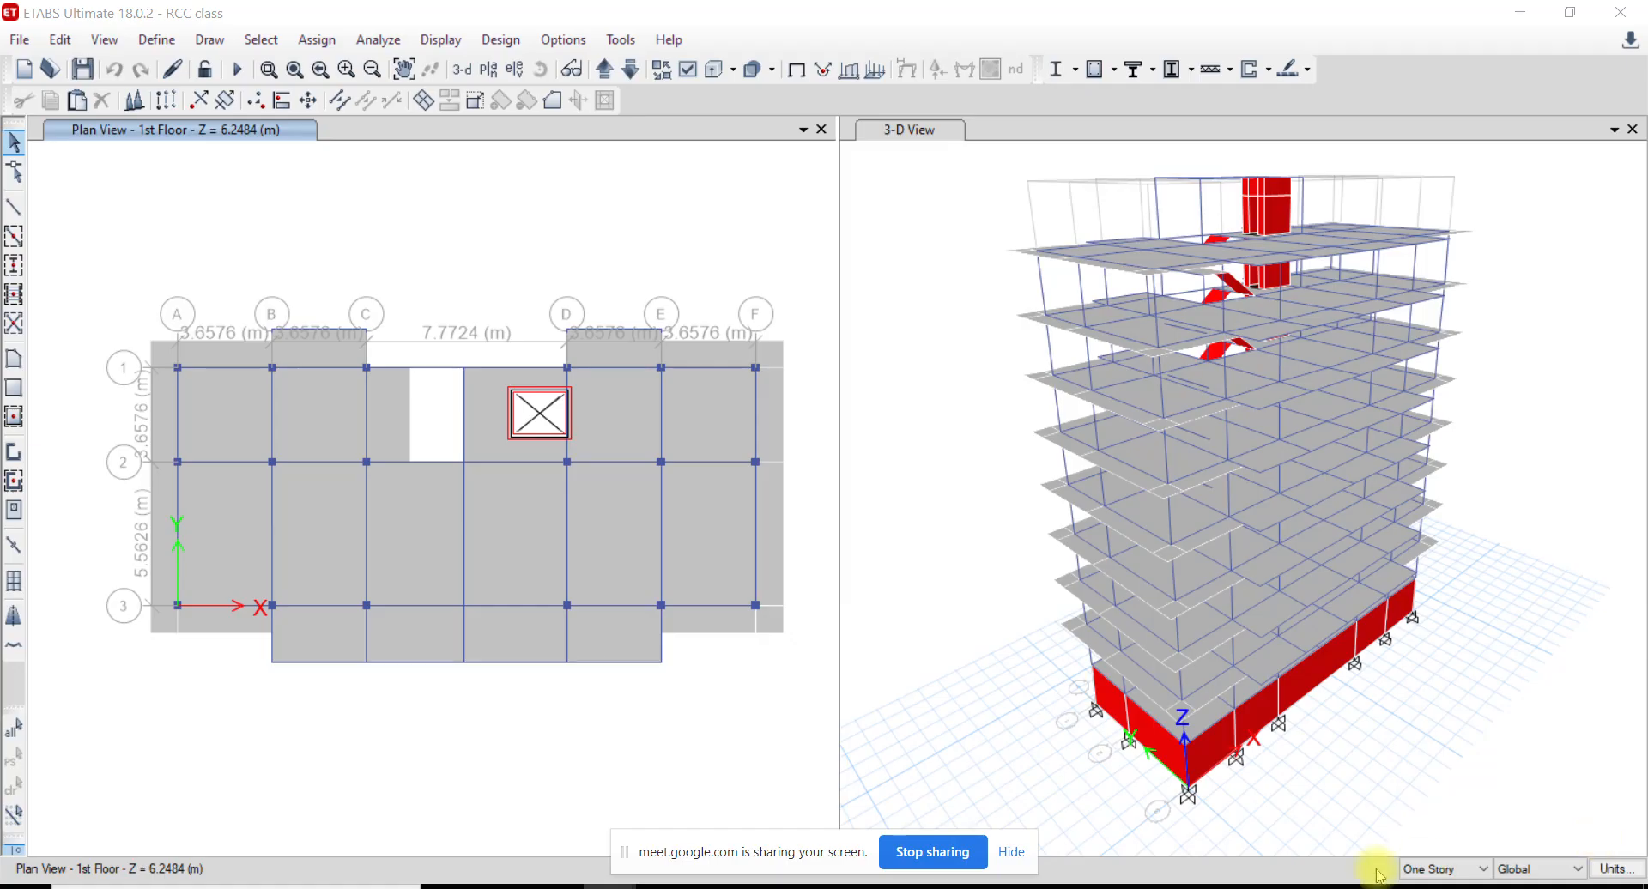
pyautogui.moveTo(335, 403); pyautogui.dragTo(339, 362, button='middle')
pyautogui.rightClick(476, 709)
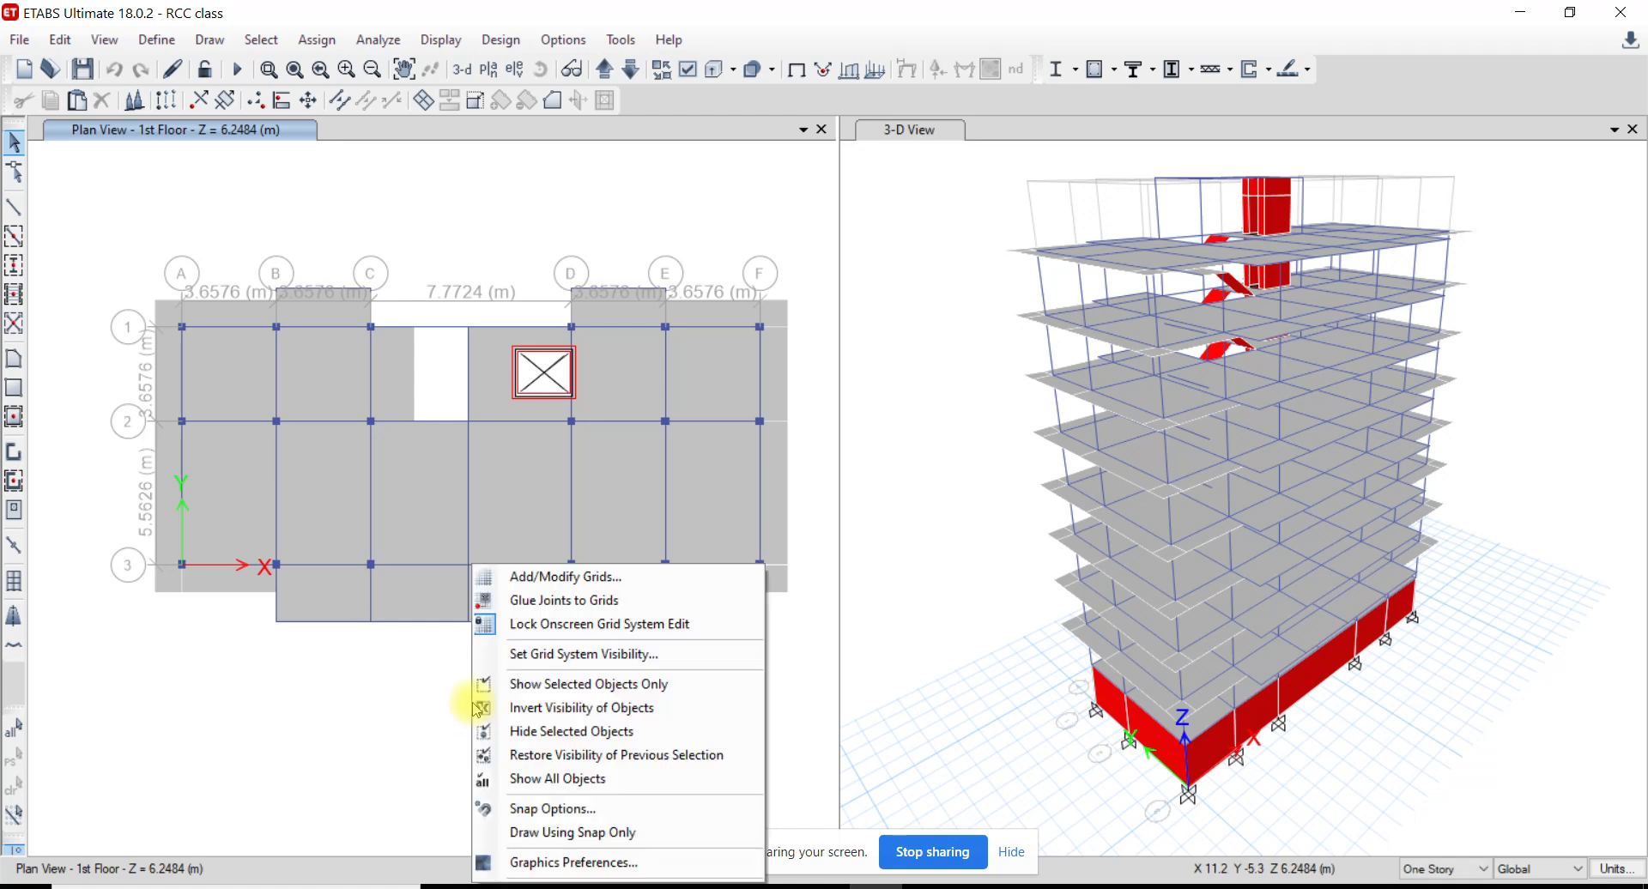
pyautogui.click(573, 611)
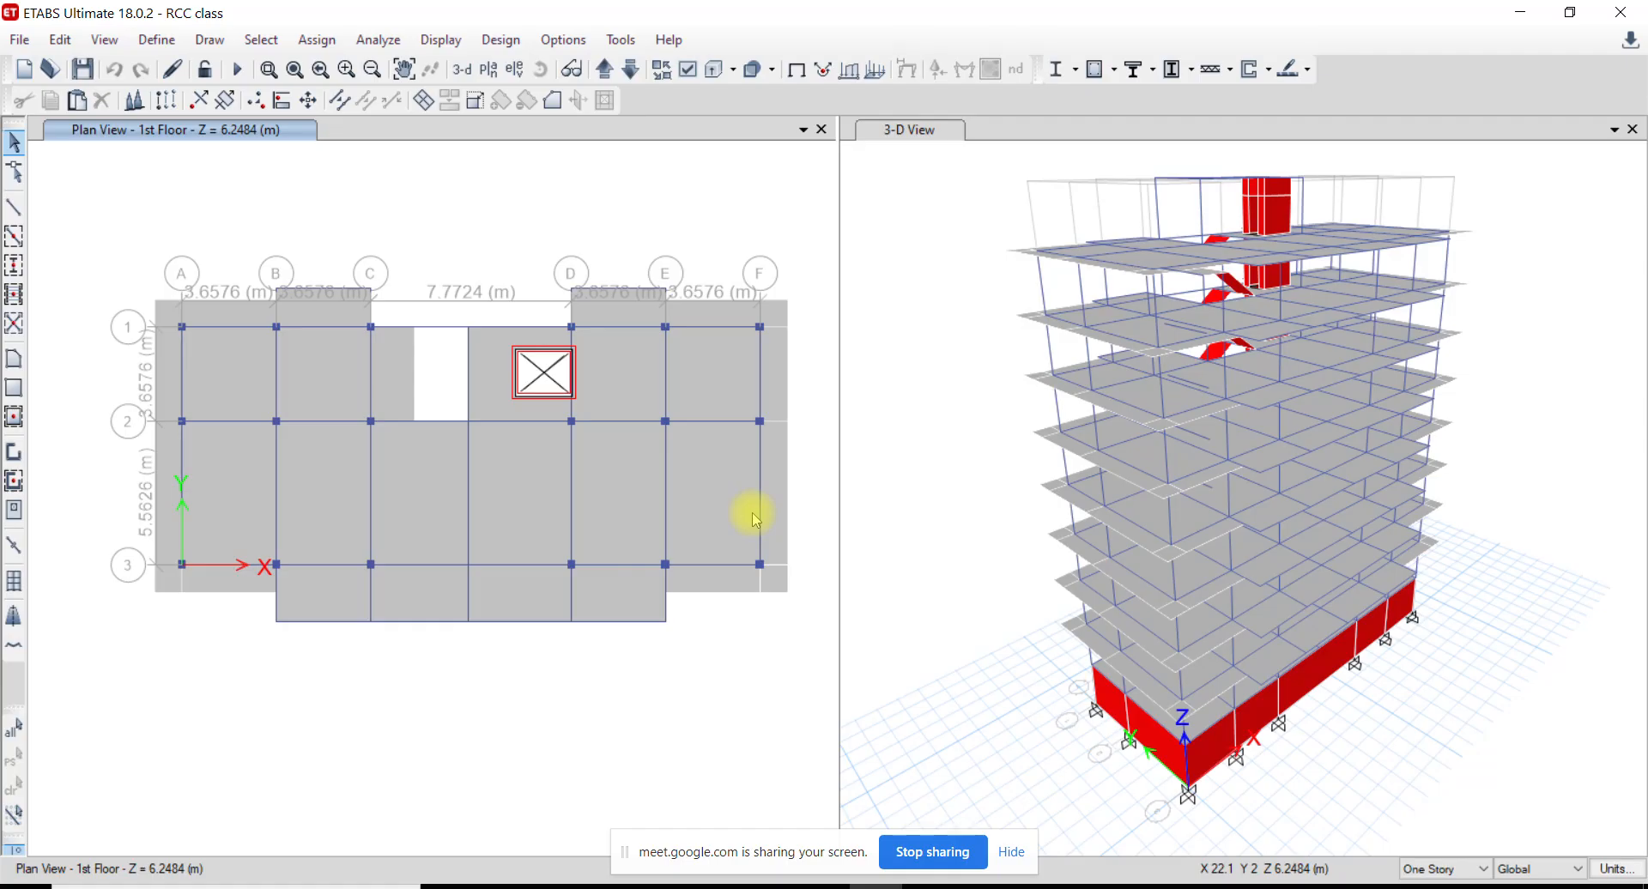
pyautogui.rightClick(741, 699)
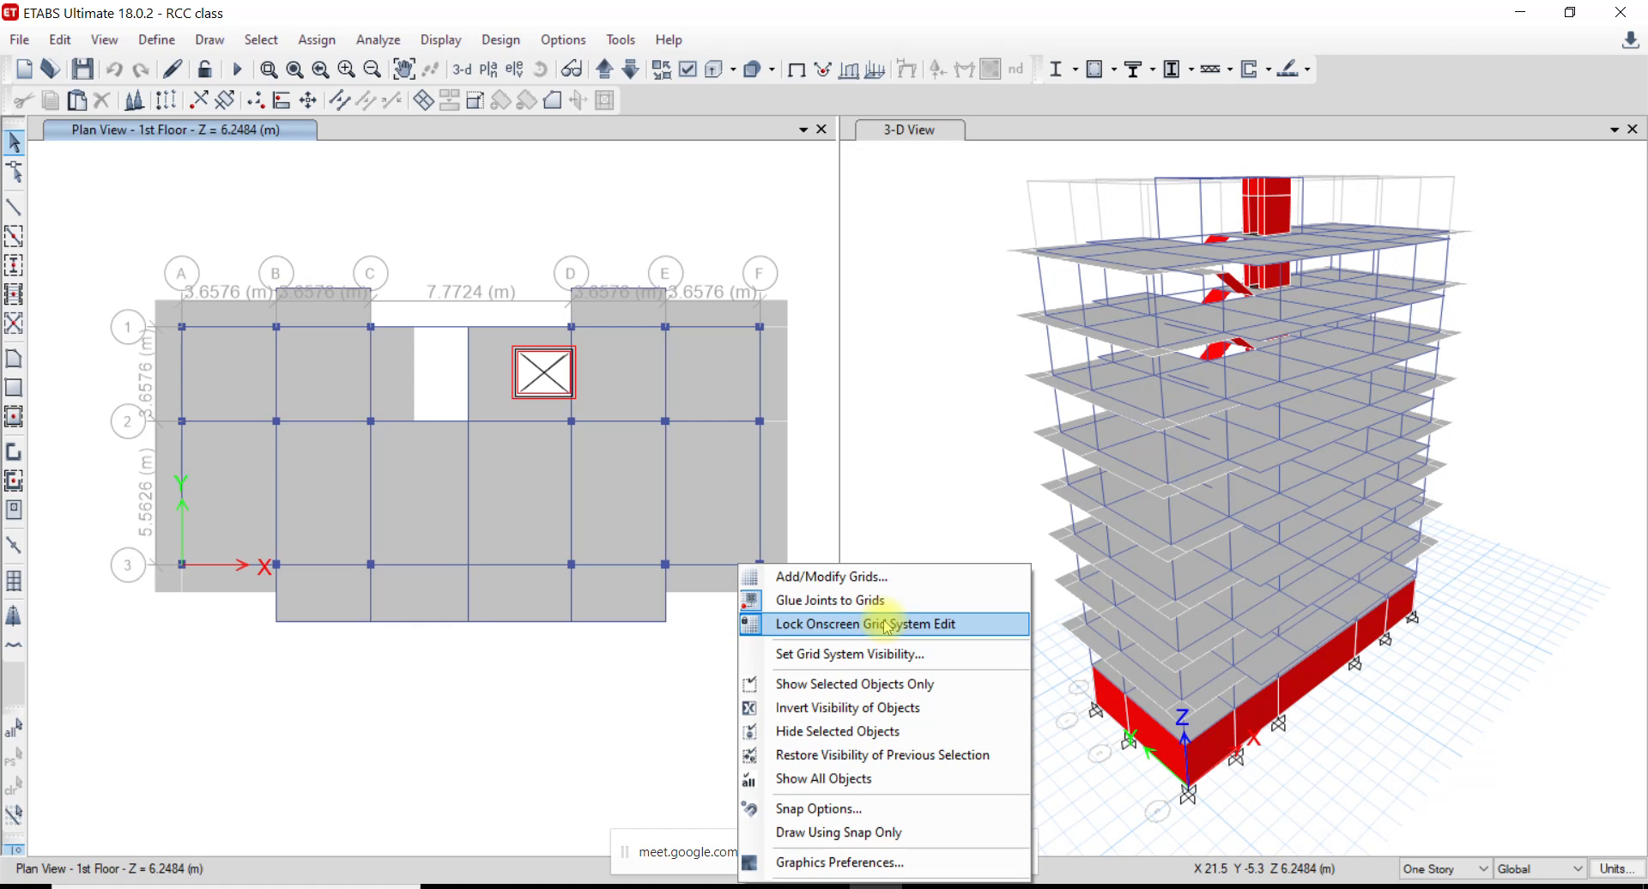
pyautogui.click(802, 7)
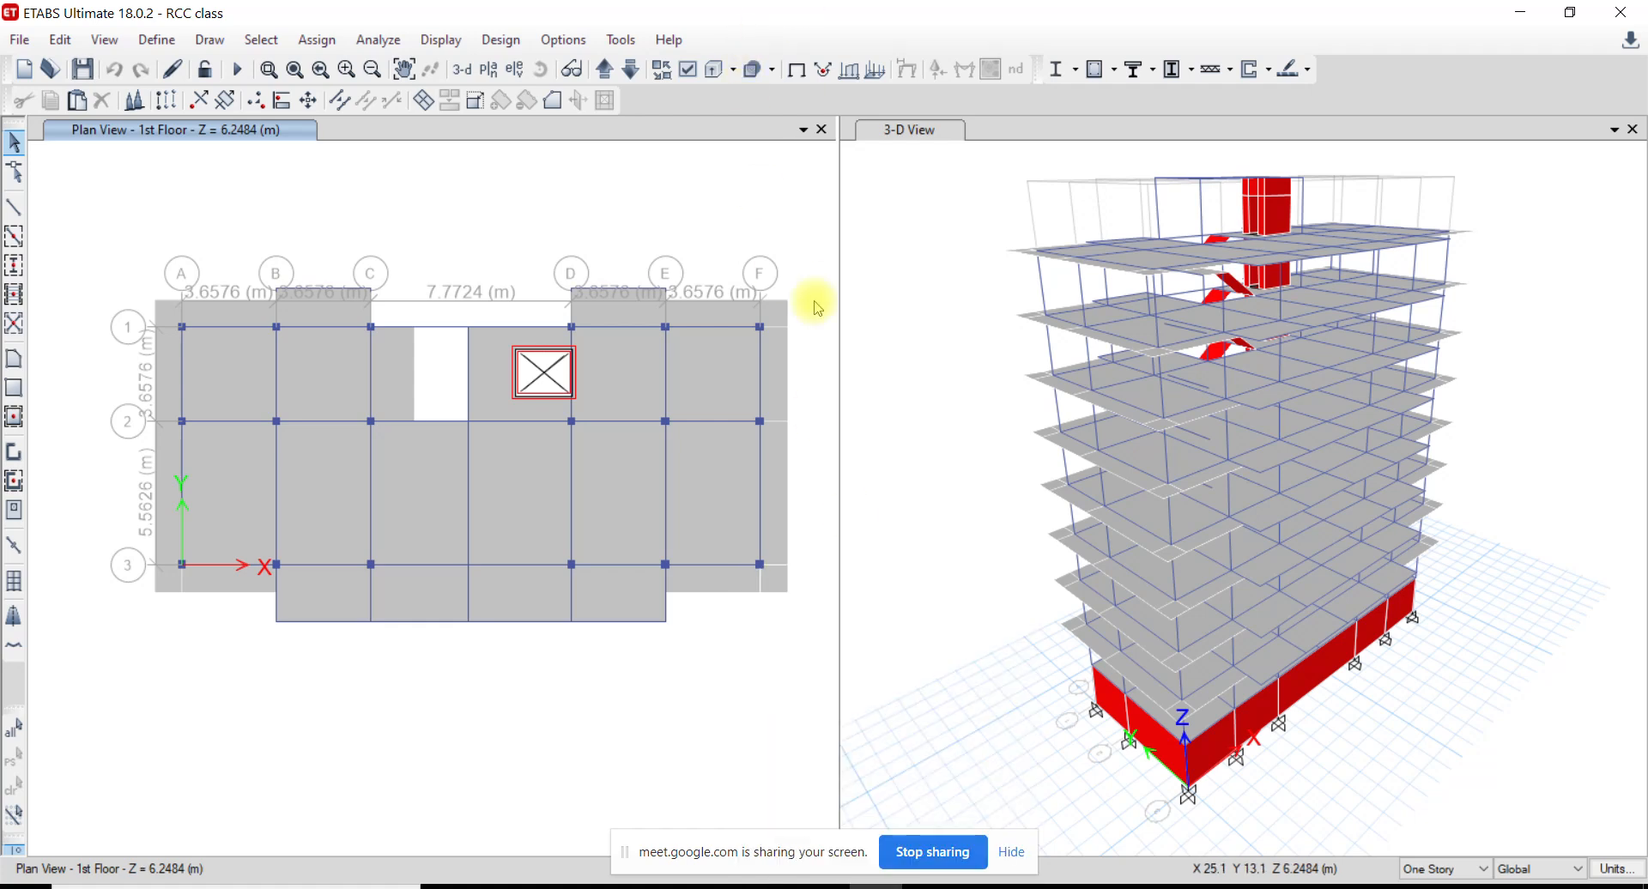
pyautogui.moveTo(659, 477); pyautogui.dragTo(618, 483, button='middle')
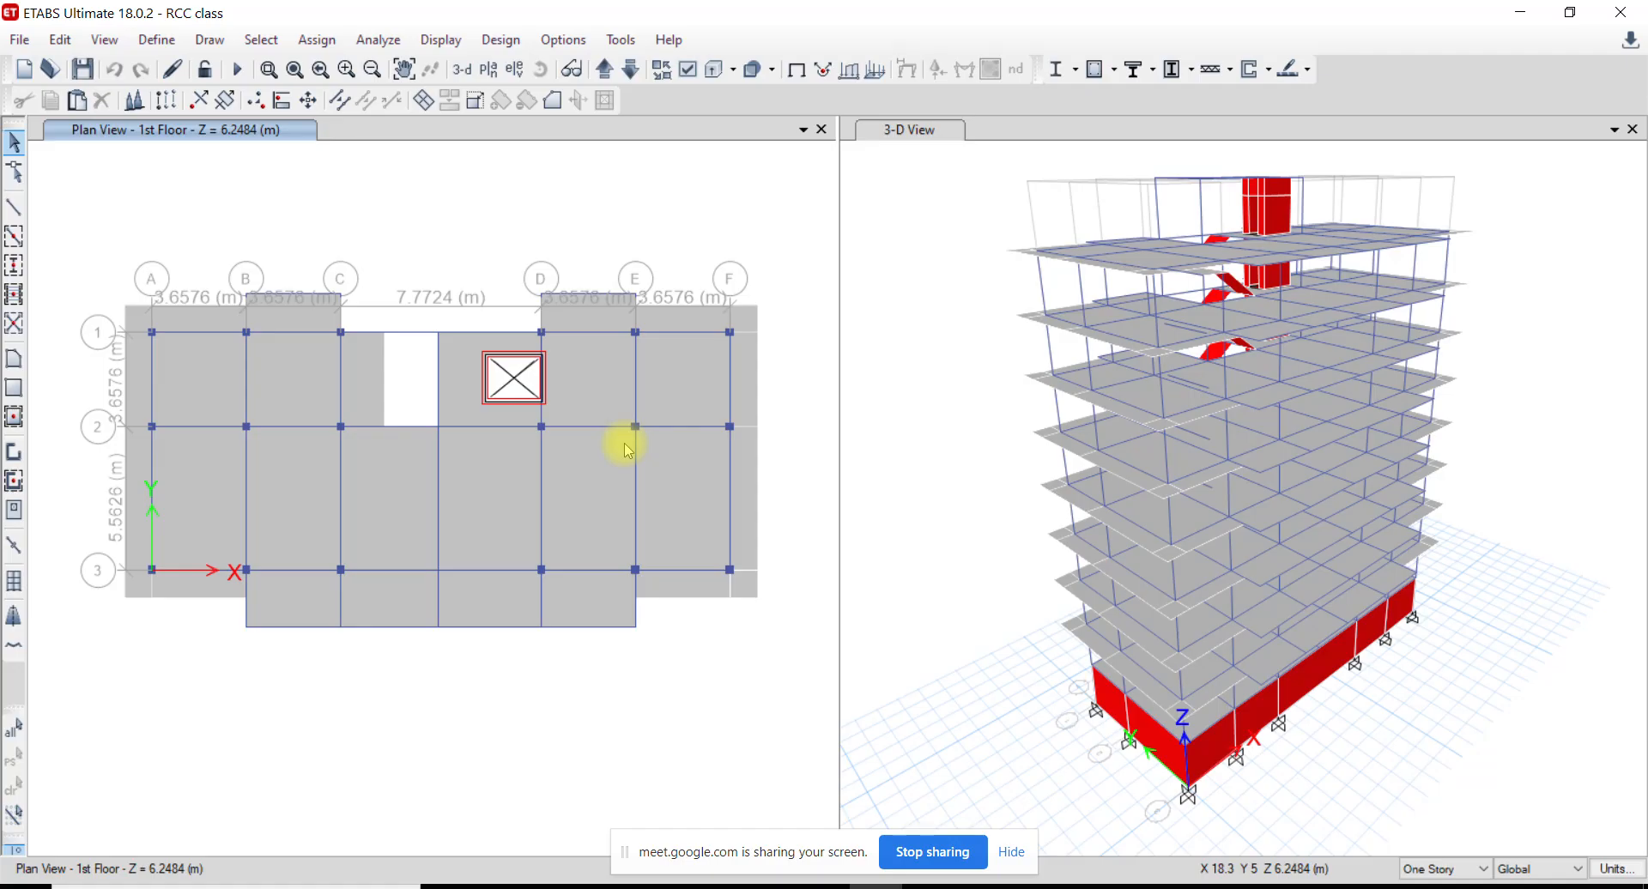
pyautogui.moveTo(568, 621); pyautogui.dragTo(574, 610, button='middle')
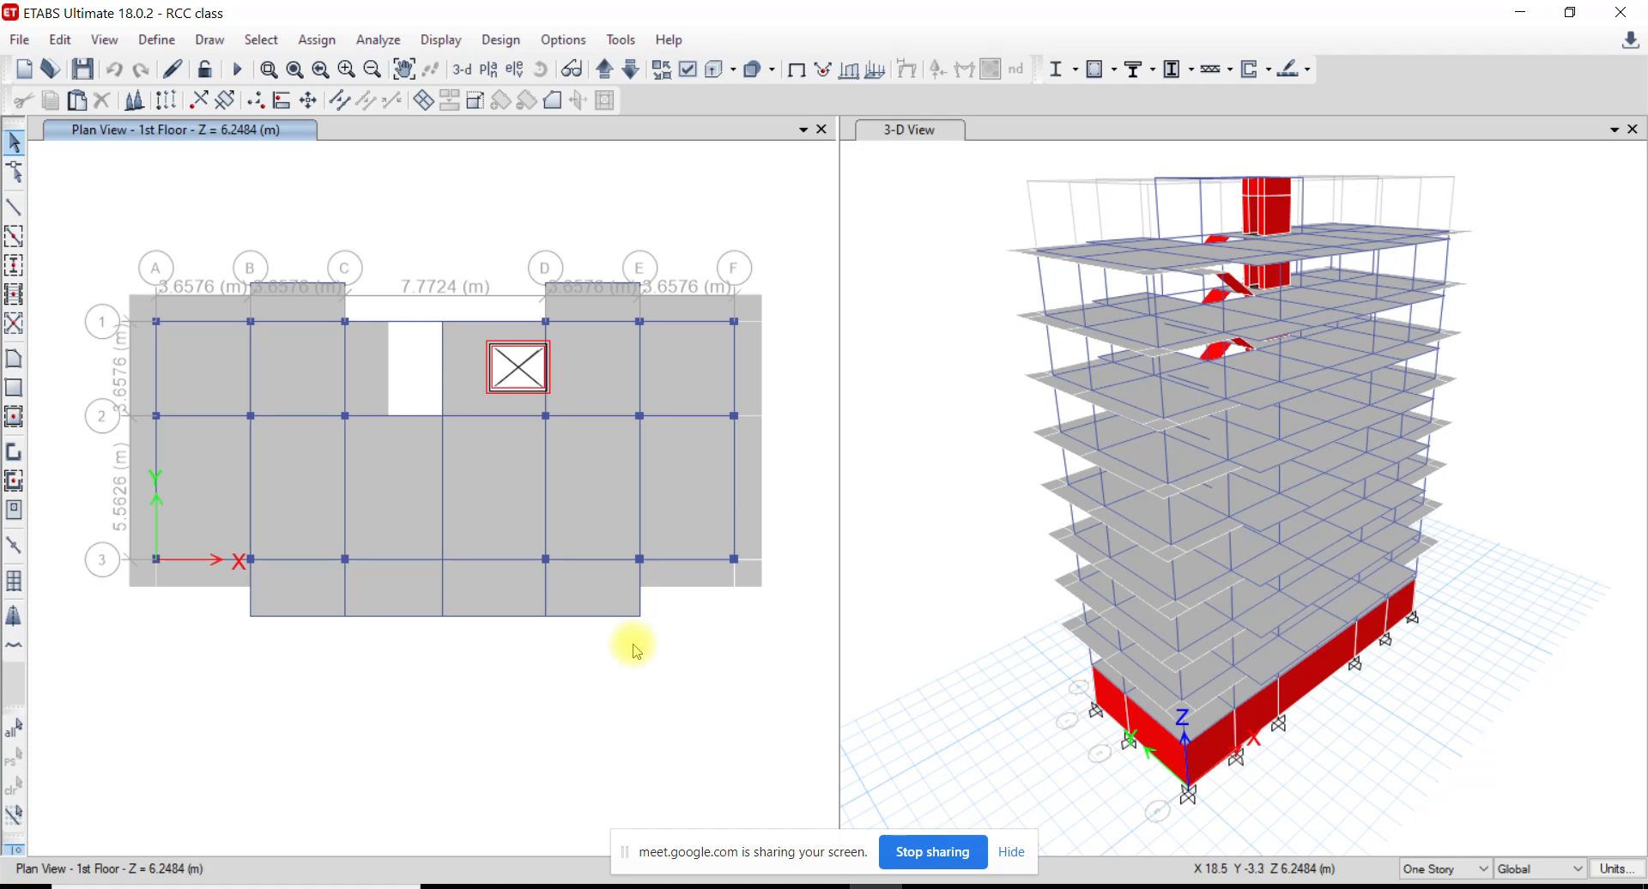
pyautogui.scroll(5, 368, 415)
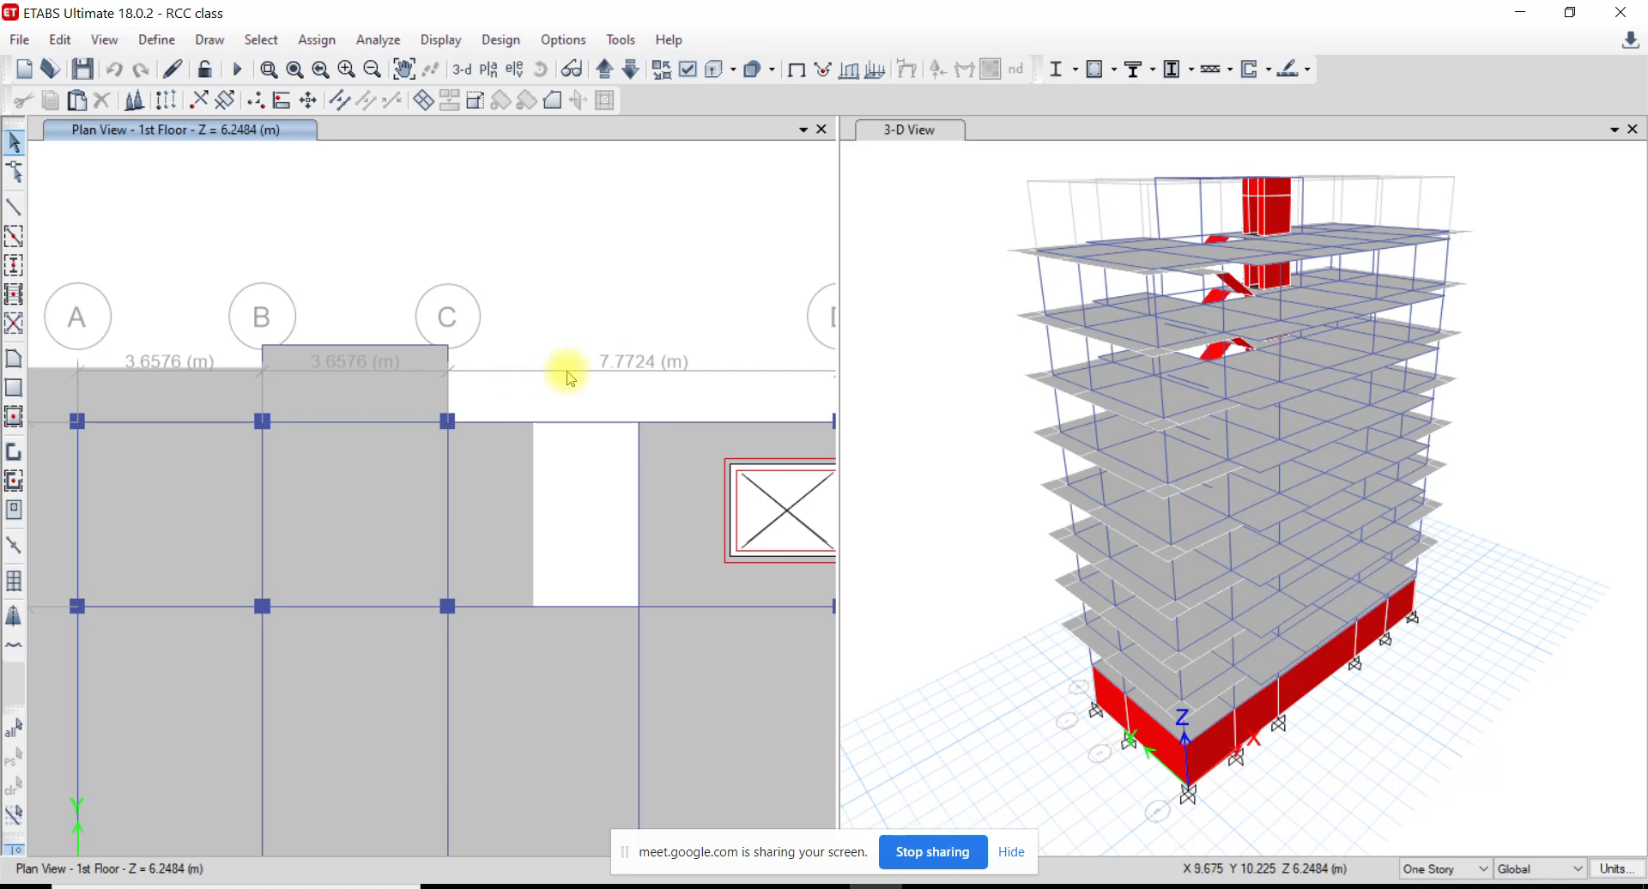
pyautogui.click(447, 378)
pyautogui.click(448, 379)
pyautogui.click(416, 347)
pyautogui.click(418, 350)
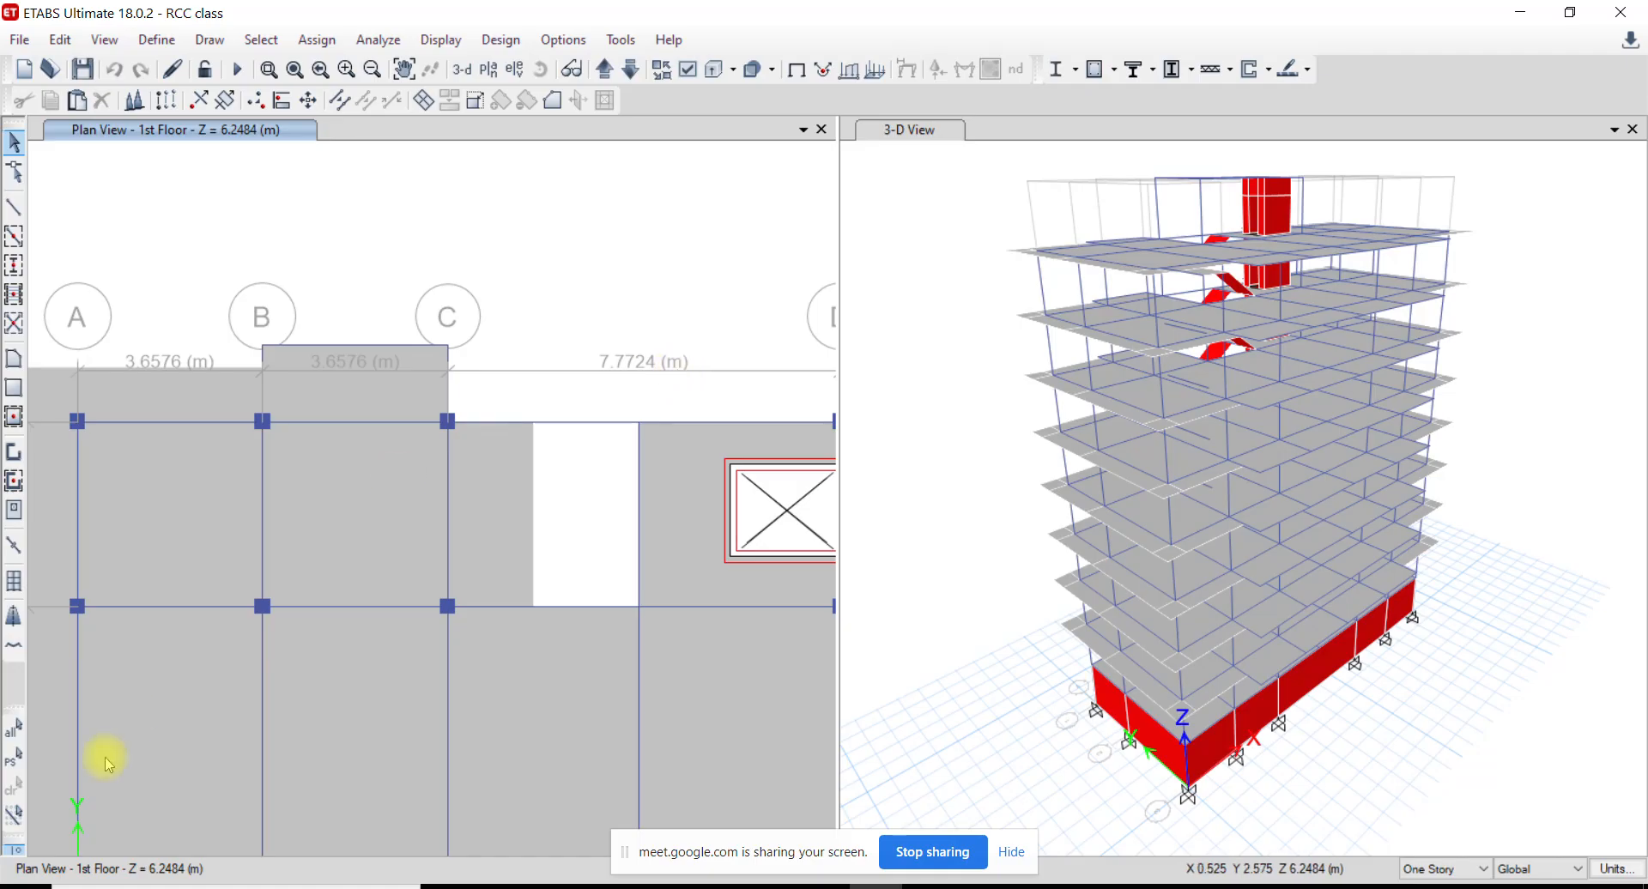
pyautogui.moveTo(453, 554); pyautogui.dragTo(485, 390, button='middle')
pyautogui.scroll(2, 489, 398)
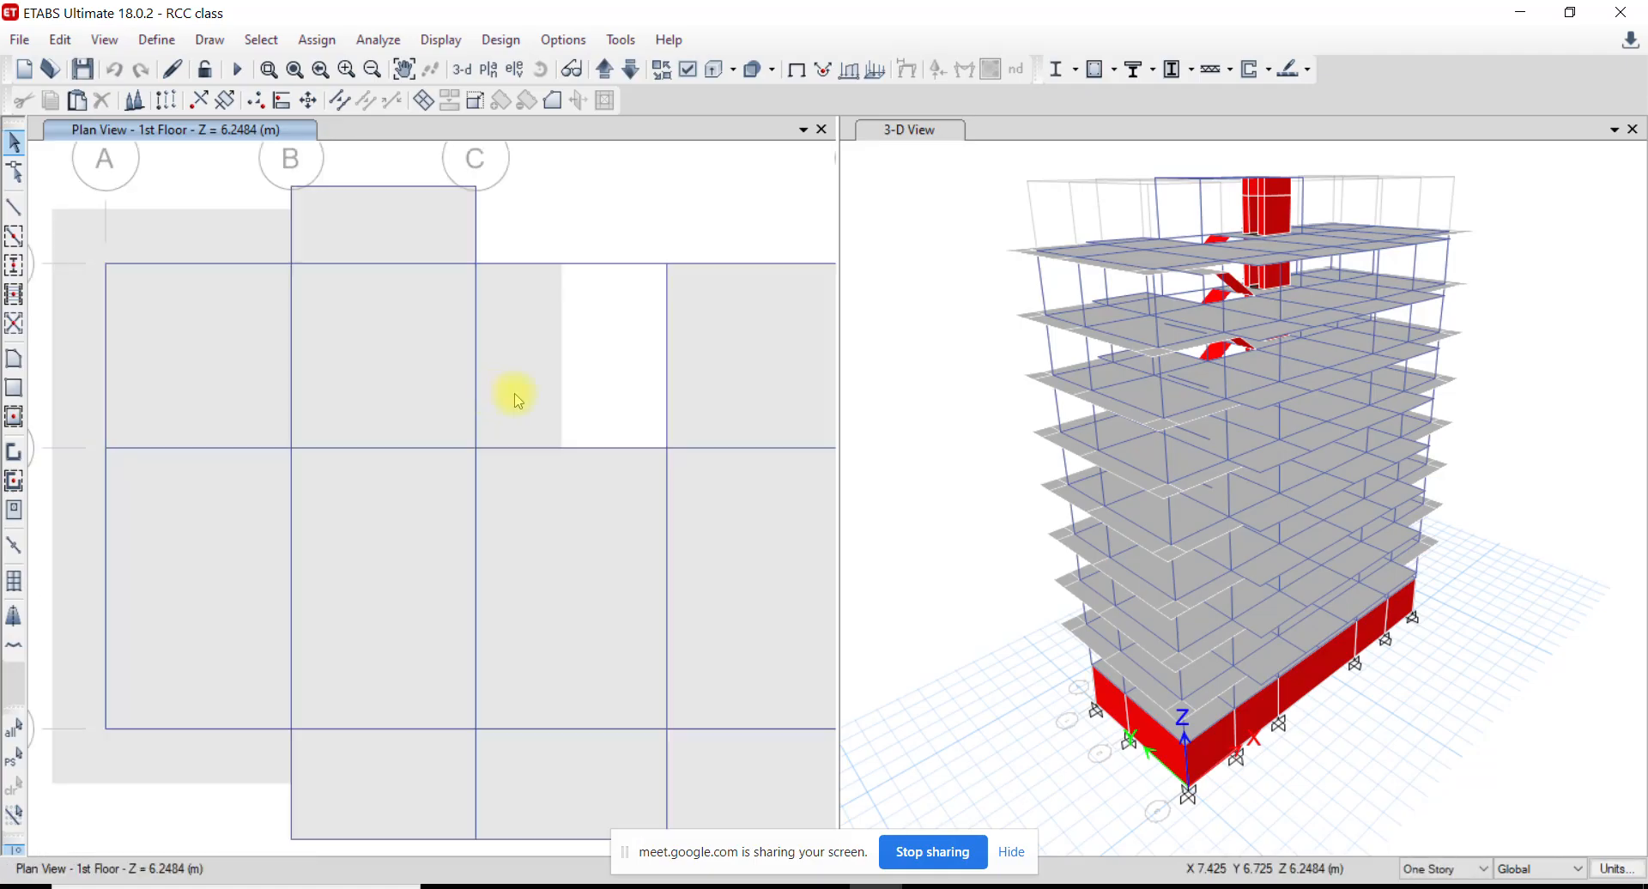
pyautogui.scroll(-2, 514, 424)
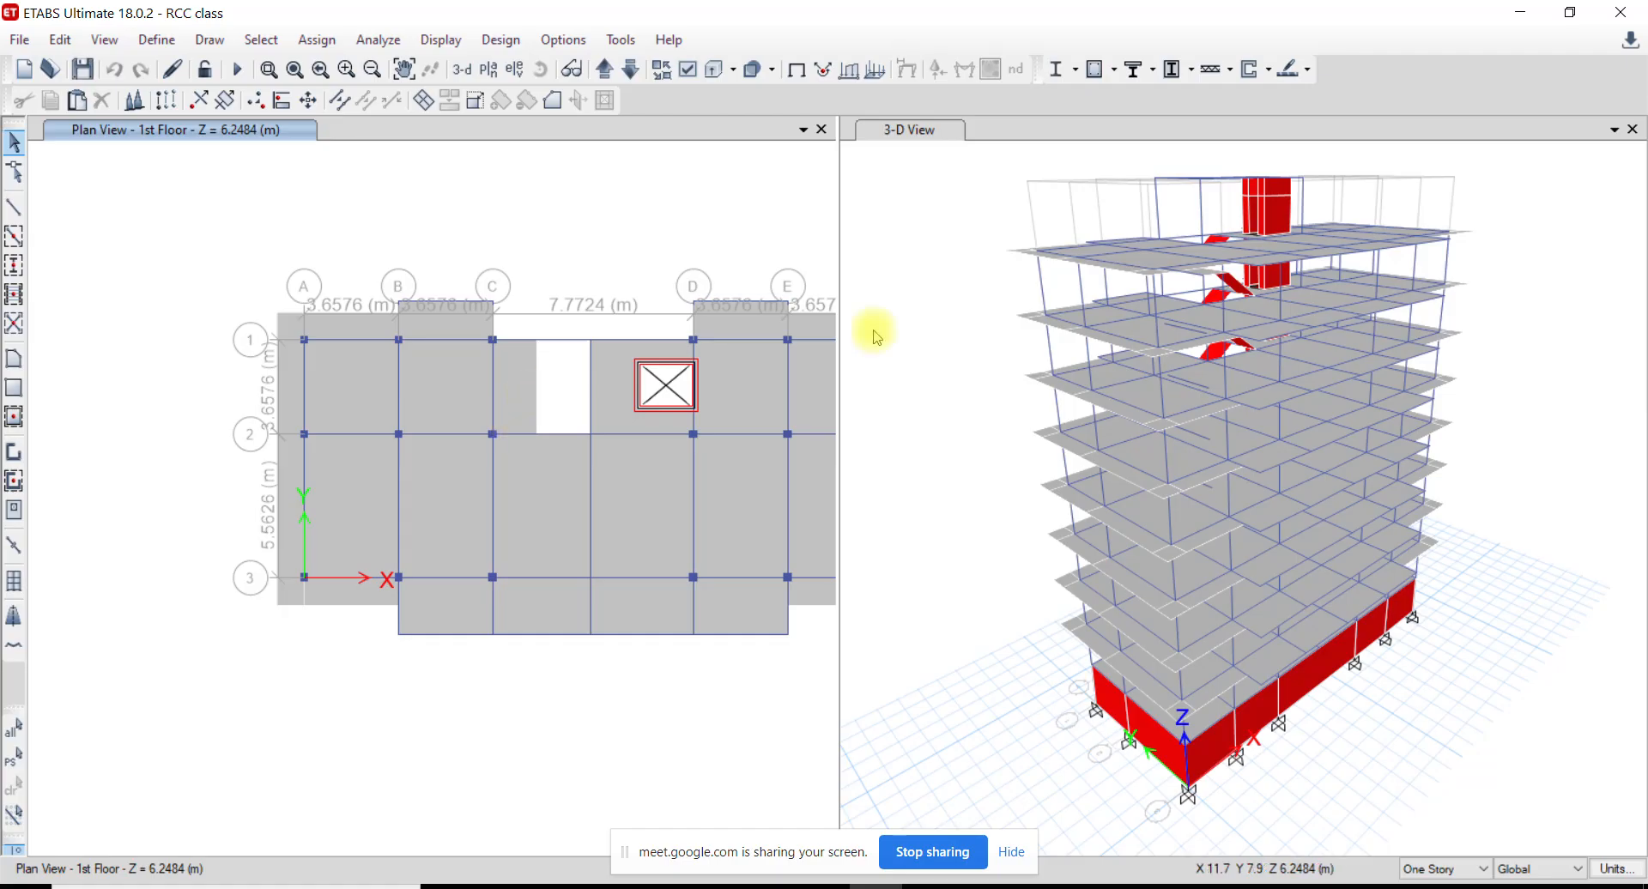
# Inspect the loads assigned to two 1st Floor slab panels between grids 2 and 3, closing each slab's information without changes
pyautogui.moveTo(592, 481); pyautogui.dragTo(555, 478, button='middle')
pyautogui.click(520, 541)
pyautogui.rightClick(523, 541)
pyautogui.click(848, 258)
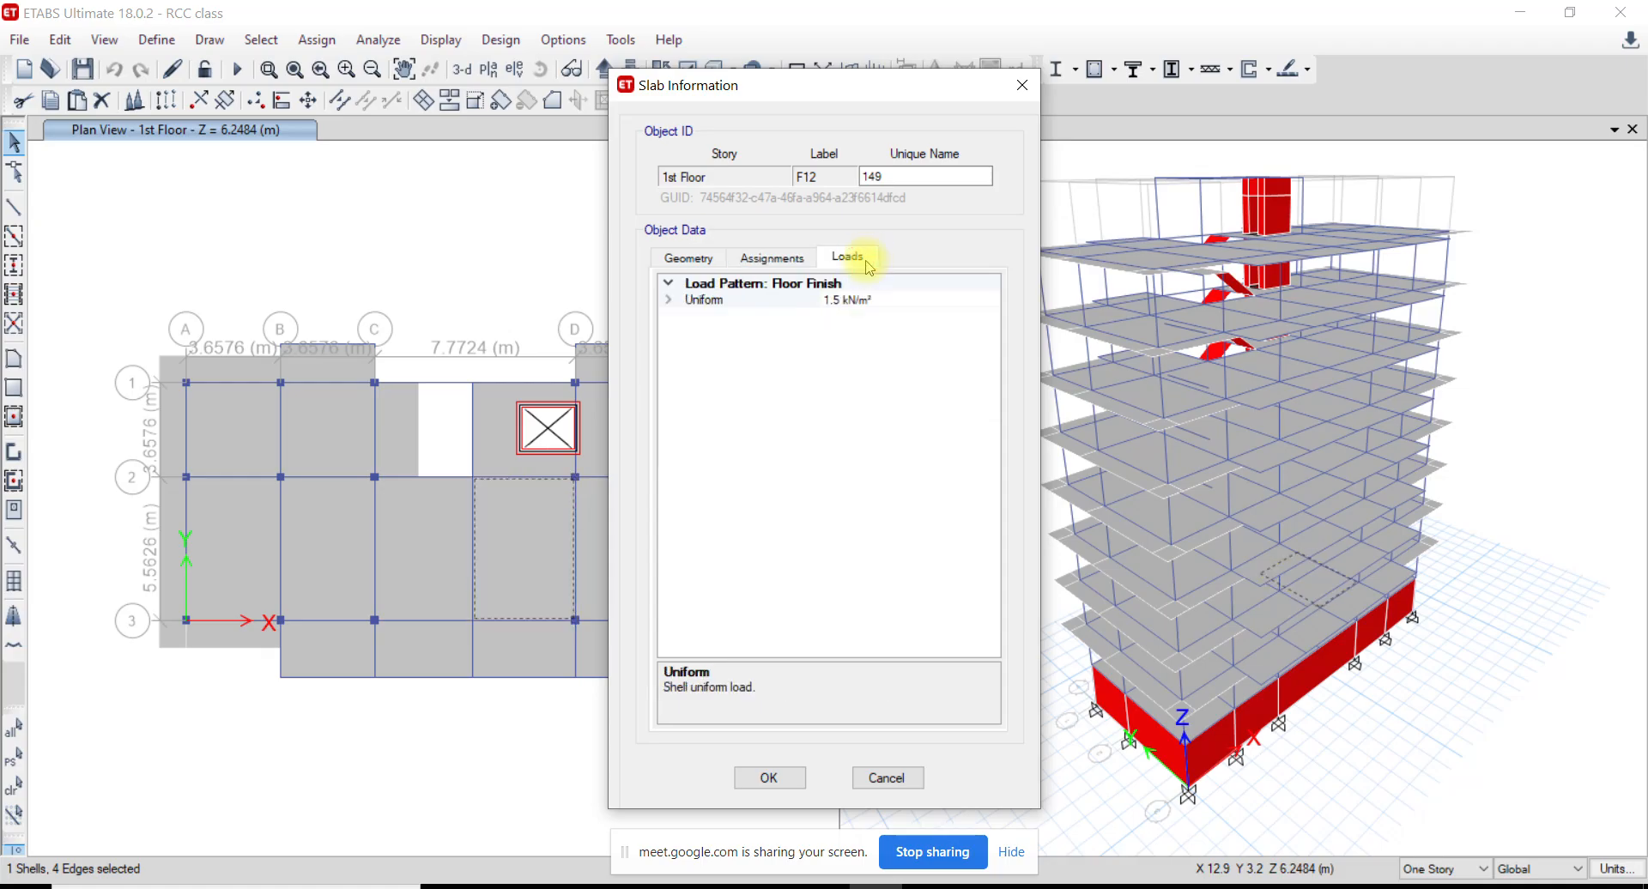
pyautogui.click(841, 299)
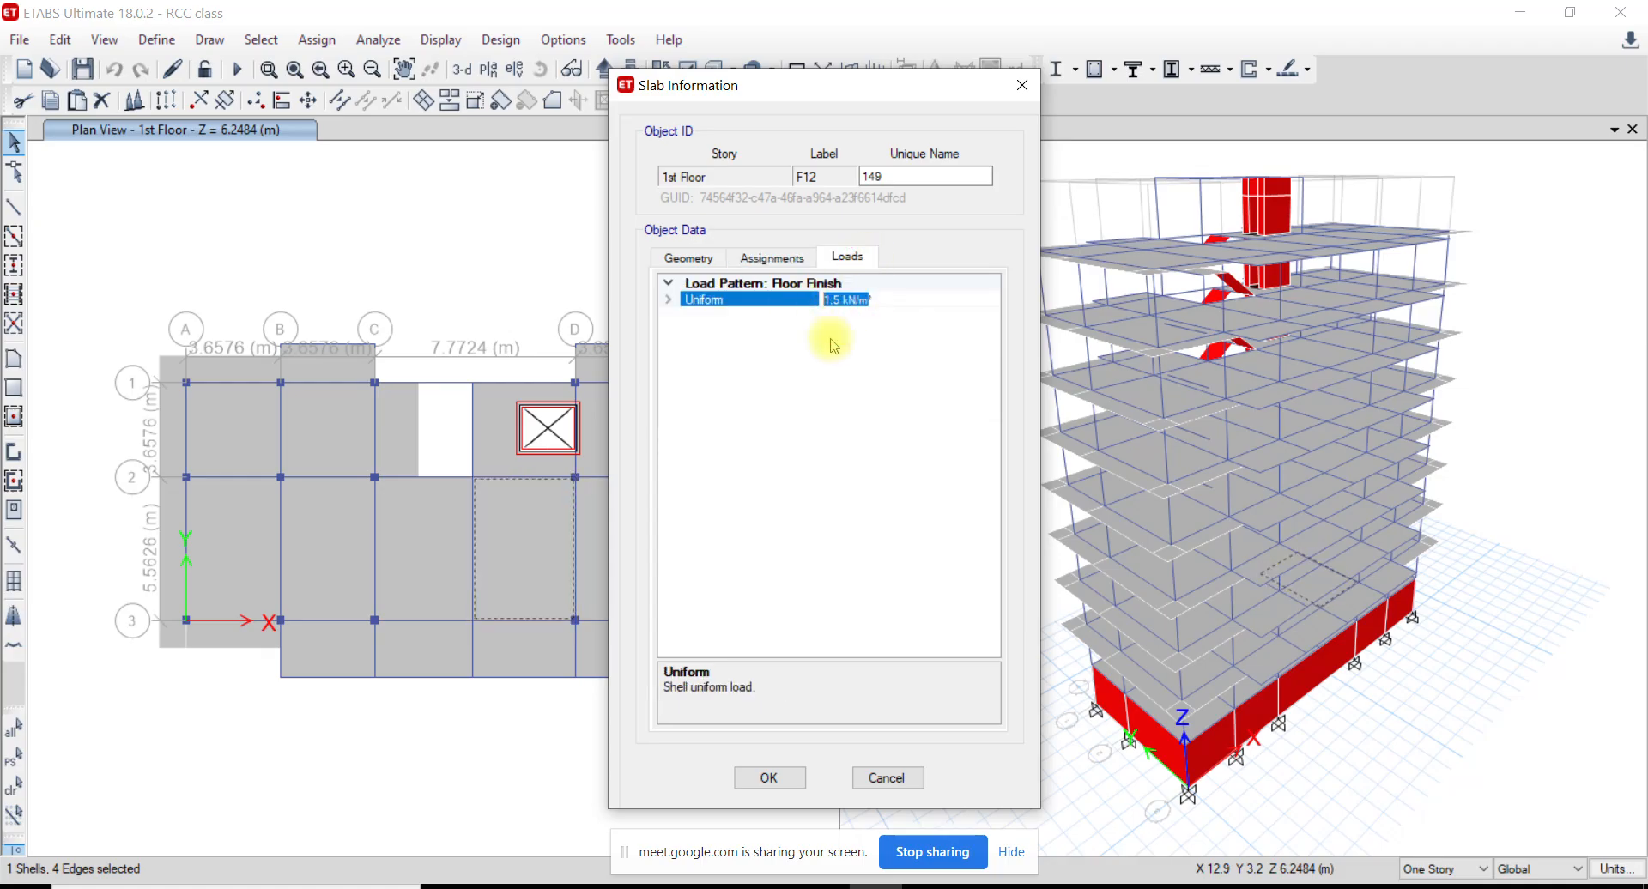
pyautogui.click(883, 778)
pyautogui.rightClick(628, 532)
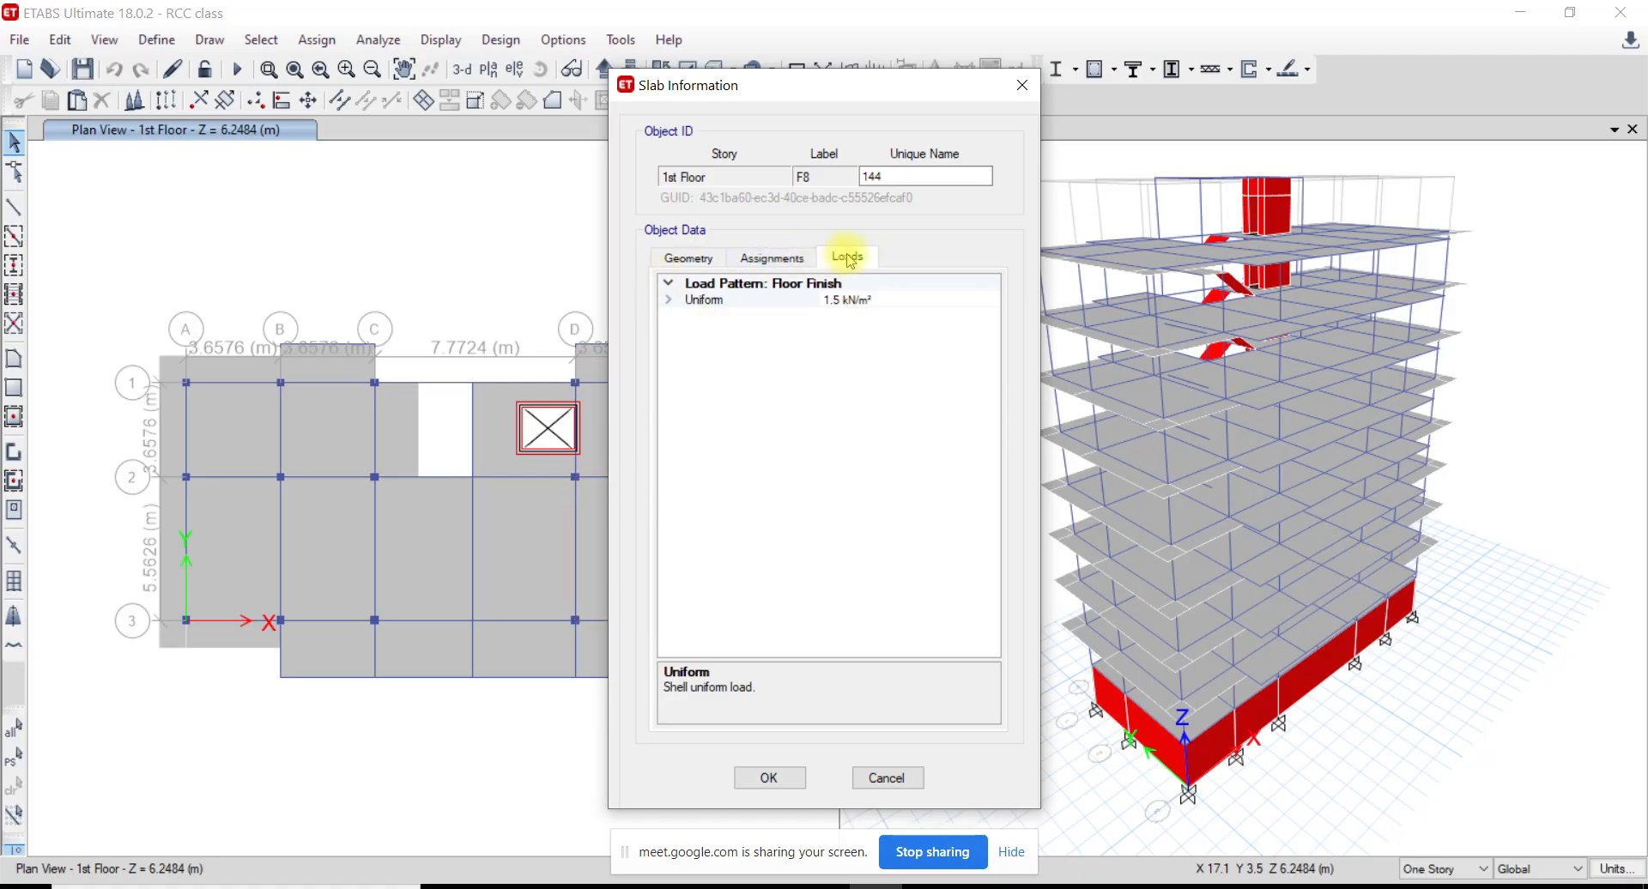
pyautogui.click(889, 777)
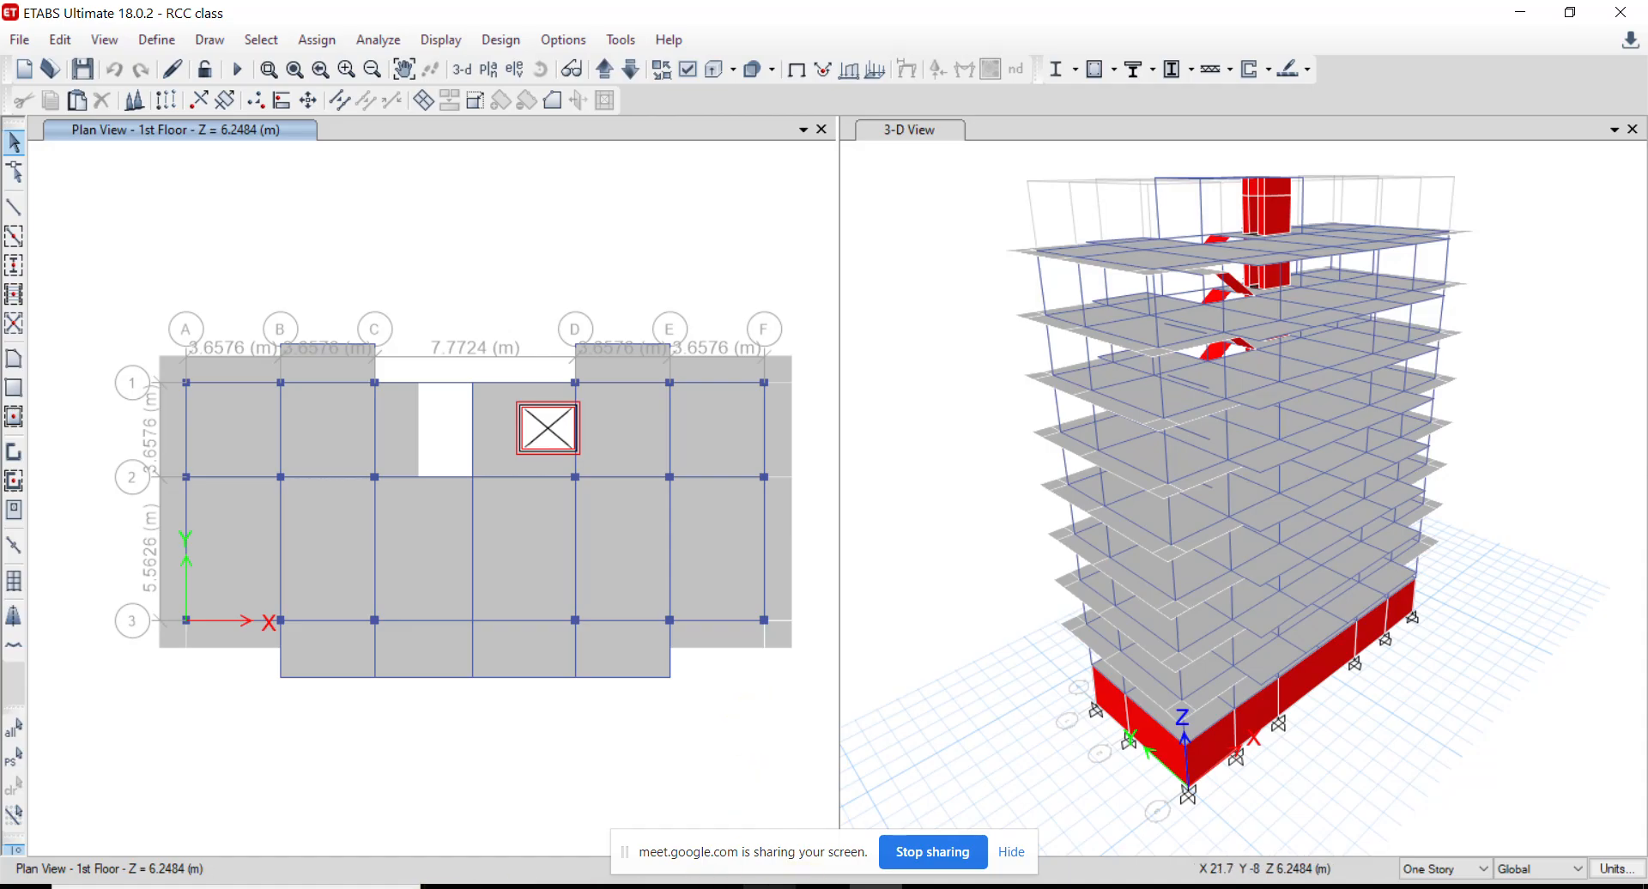
# Switch to the Multistory Class drawing in AutoCAD and examine the room uses on the floor plan with the gymnasium, community hall and grocery
pyautogui.hotkey('alt', 'Tab')
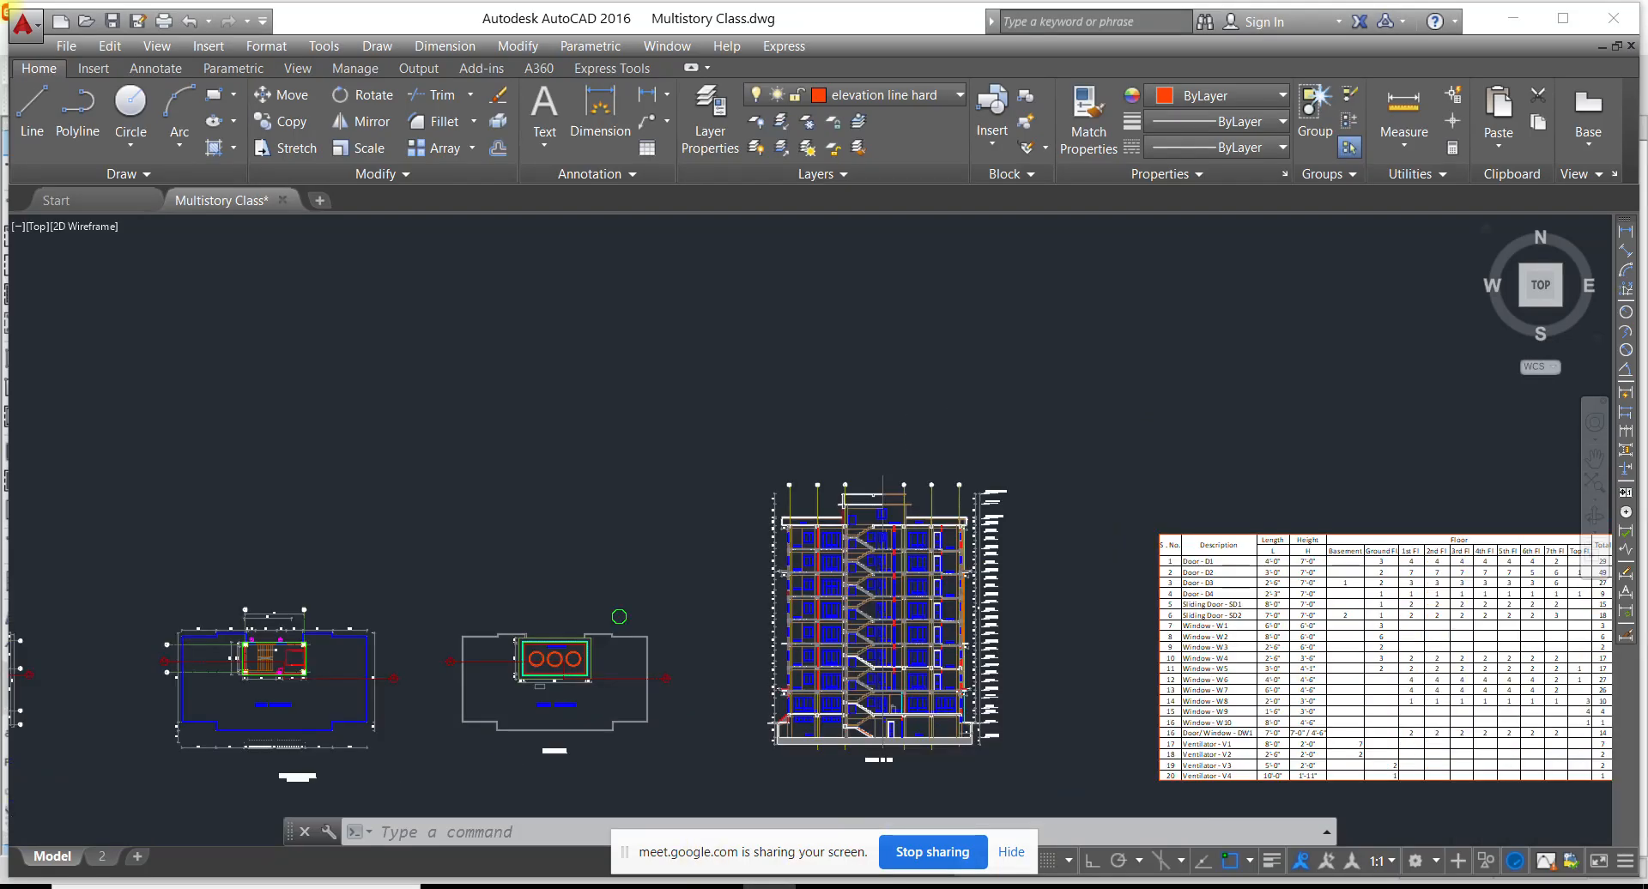
pyautogui.scroll(-4, 832, 585)
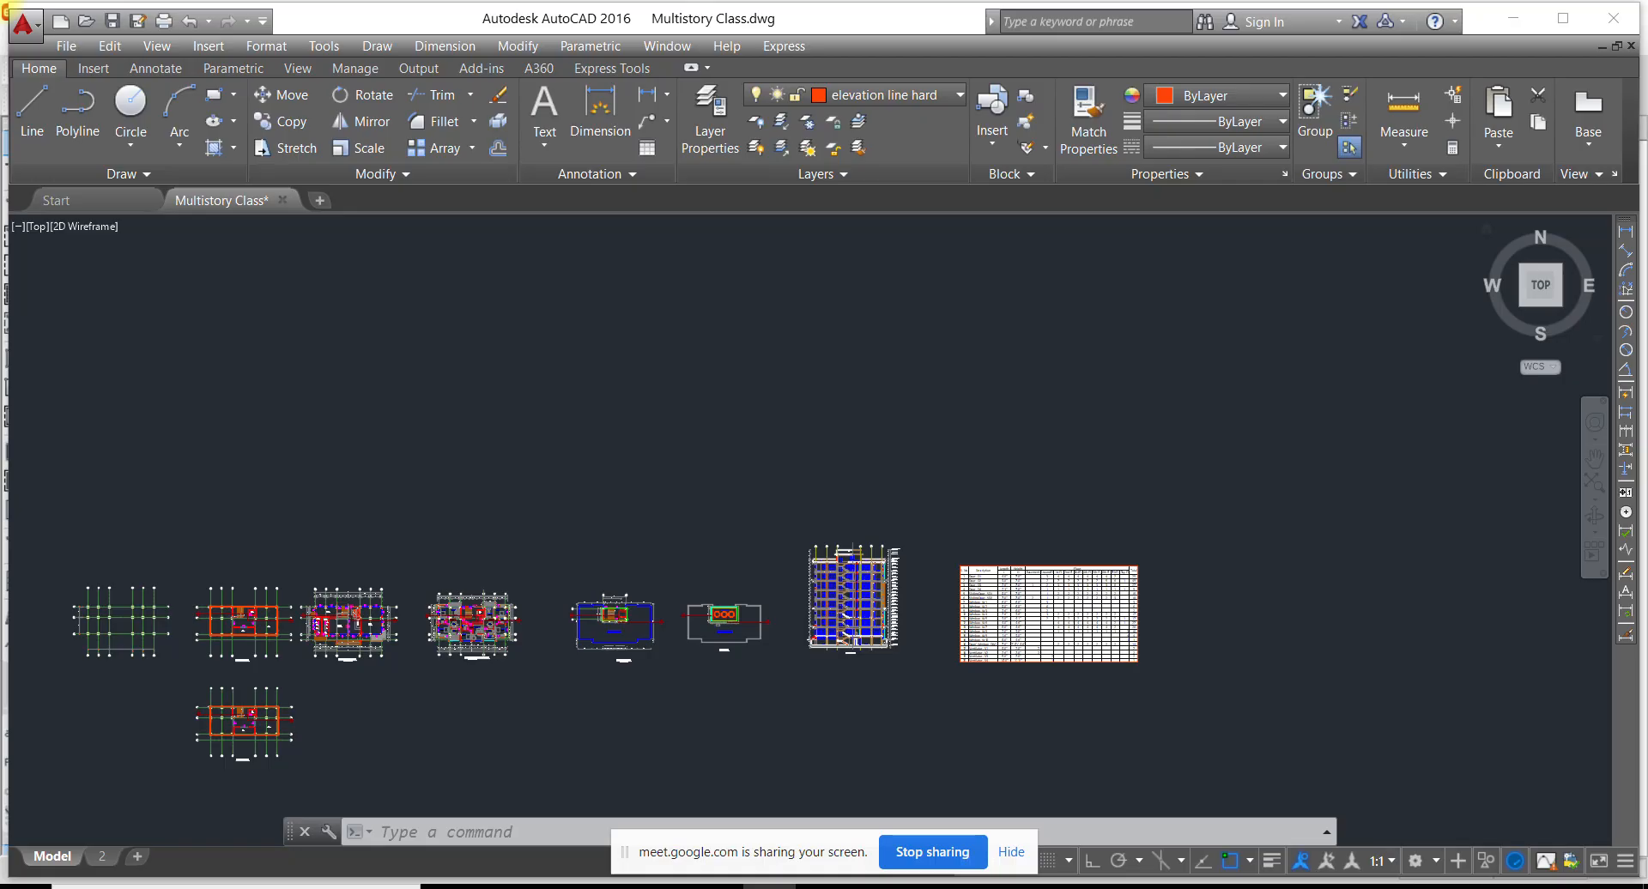
pyautogui.scroll(-2, 430, 699)
pyautogui.scroll(8, 662, 599)
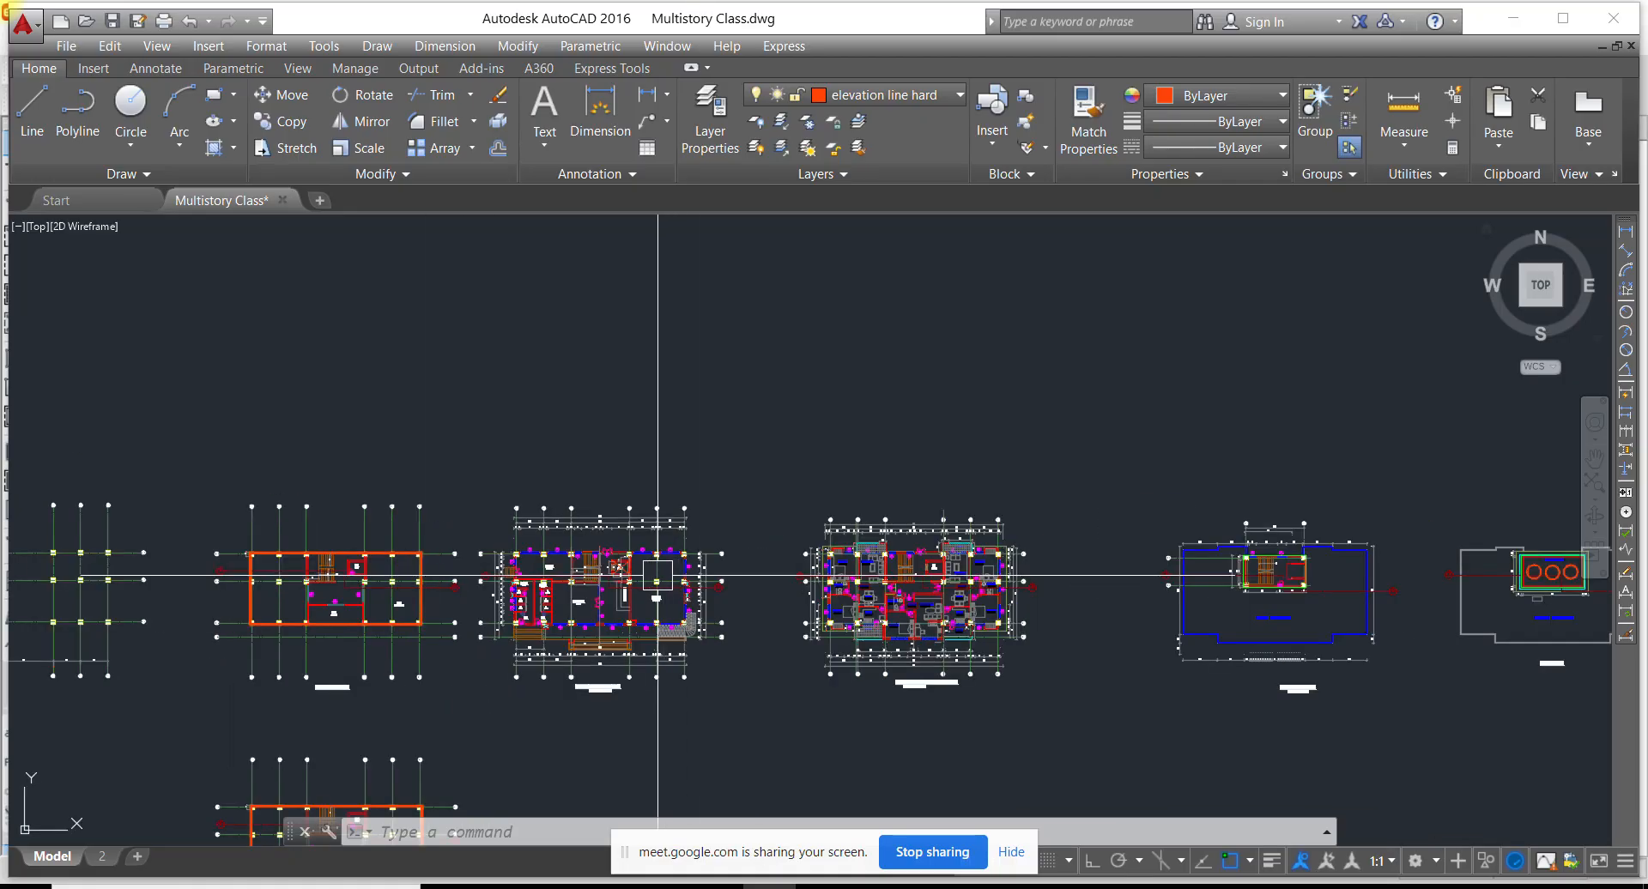
pyautogui.scroll(4, 536, 587)
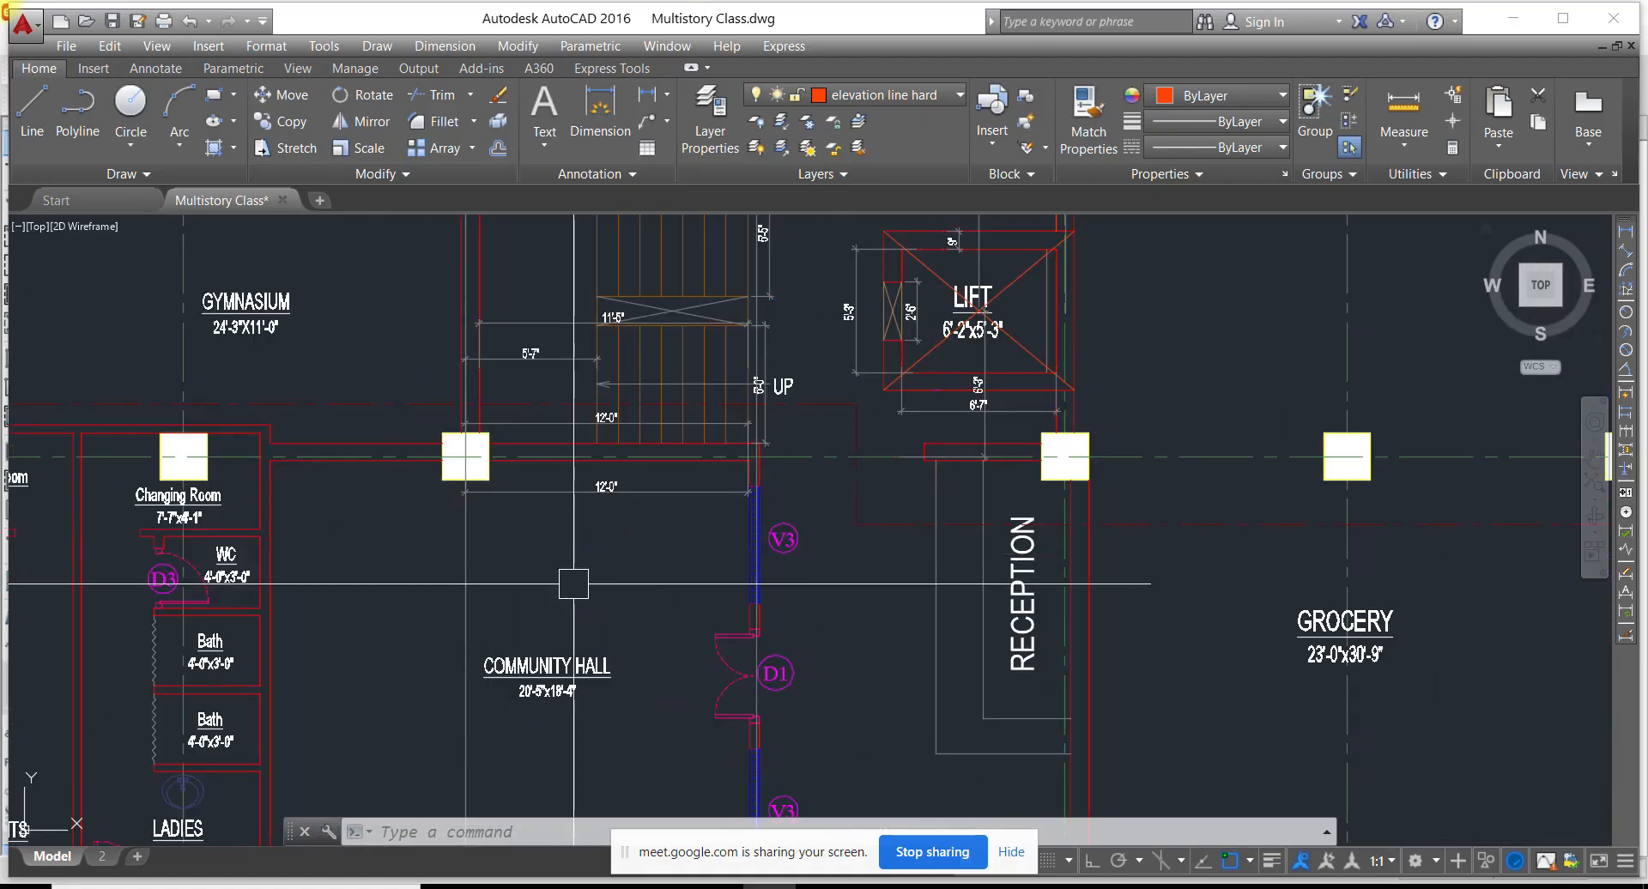
pyautogui.moveTo(575, 586); pyautogui.dragTo(562, 559, button='middle')
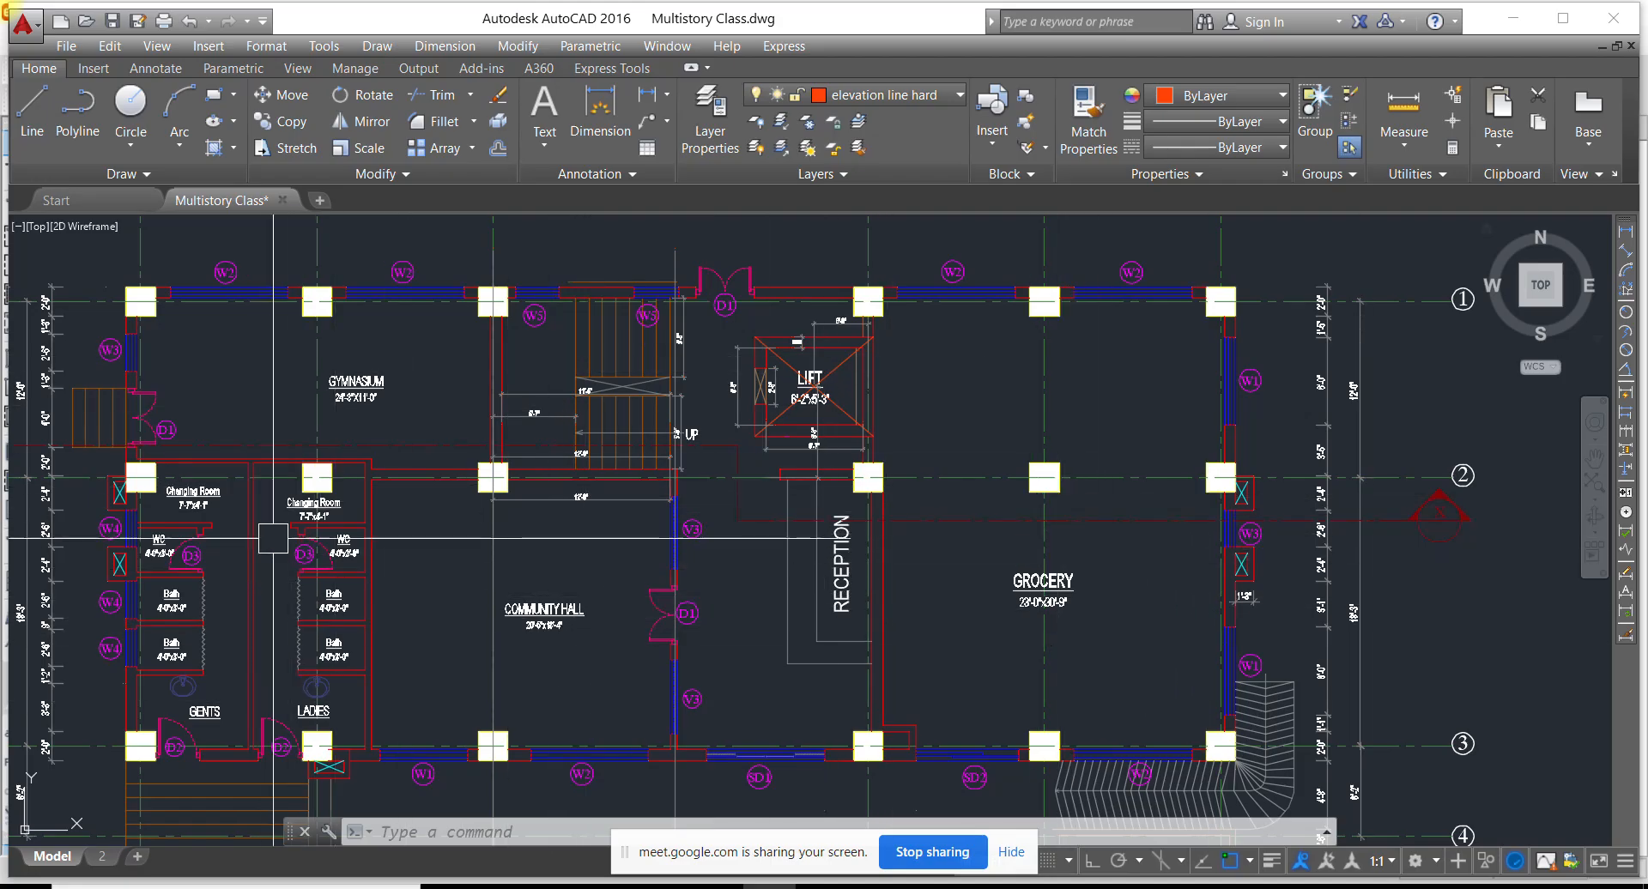
pyautogui.scroll(2, 215, 622)
pyautogui.moveTo(218, 641); pyautogui.dragTo(188, 568, button='middle')
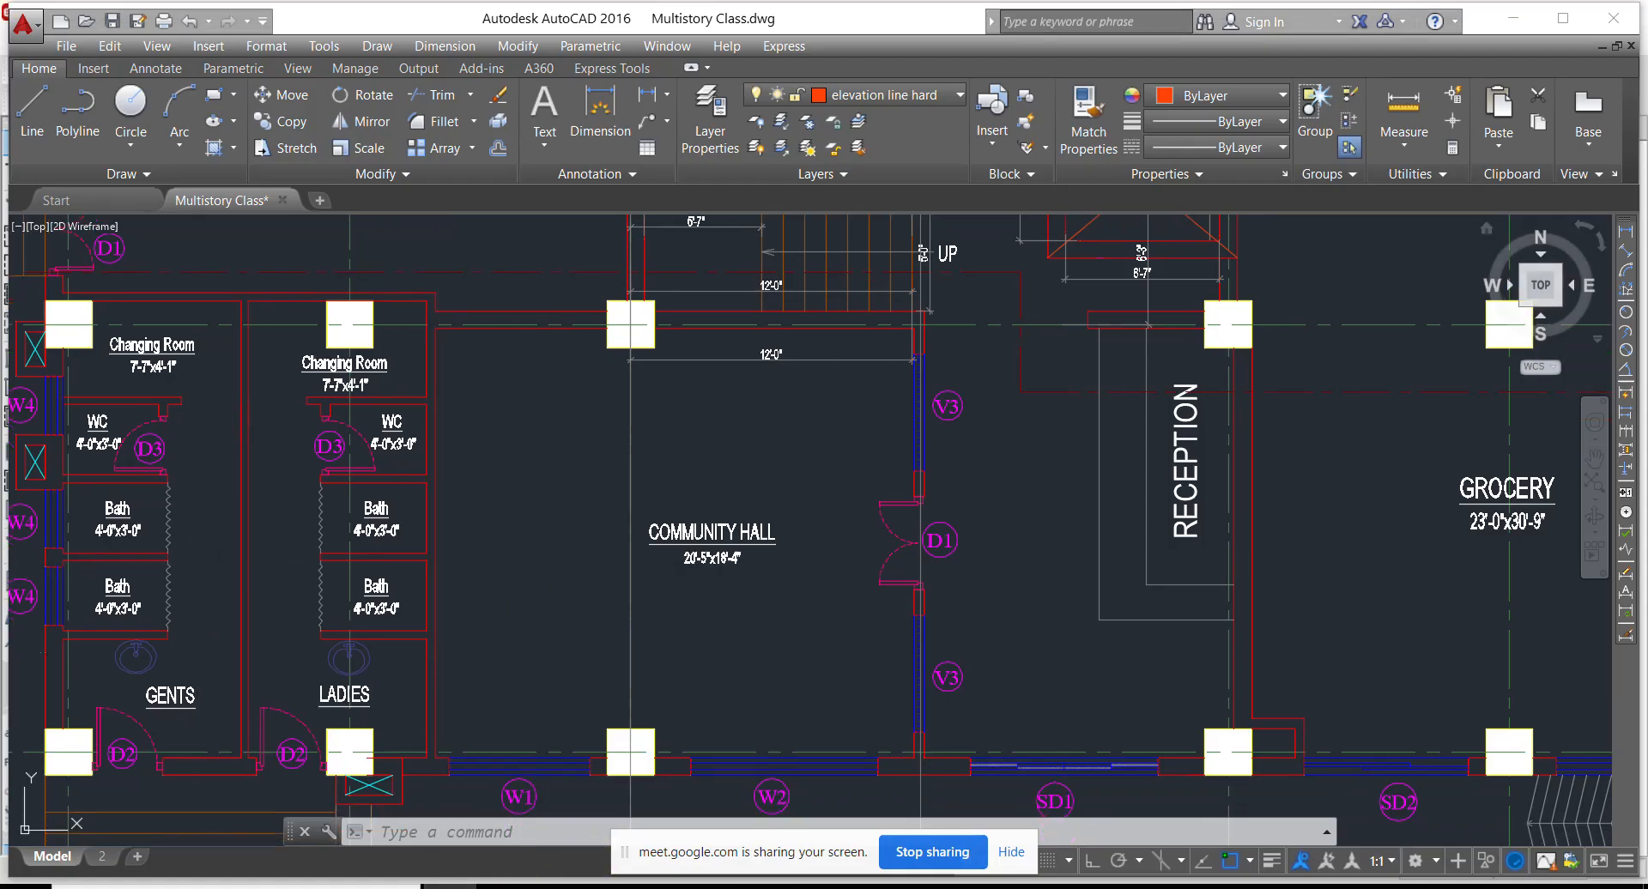
# Switch to 875_2.pdf in Adobe Acrobat and examine the uniformly distributed loads for residential buildings in Table 1
pyautogui.hotkey('alt', 'Tab')
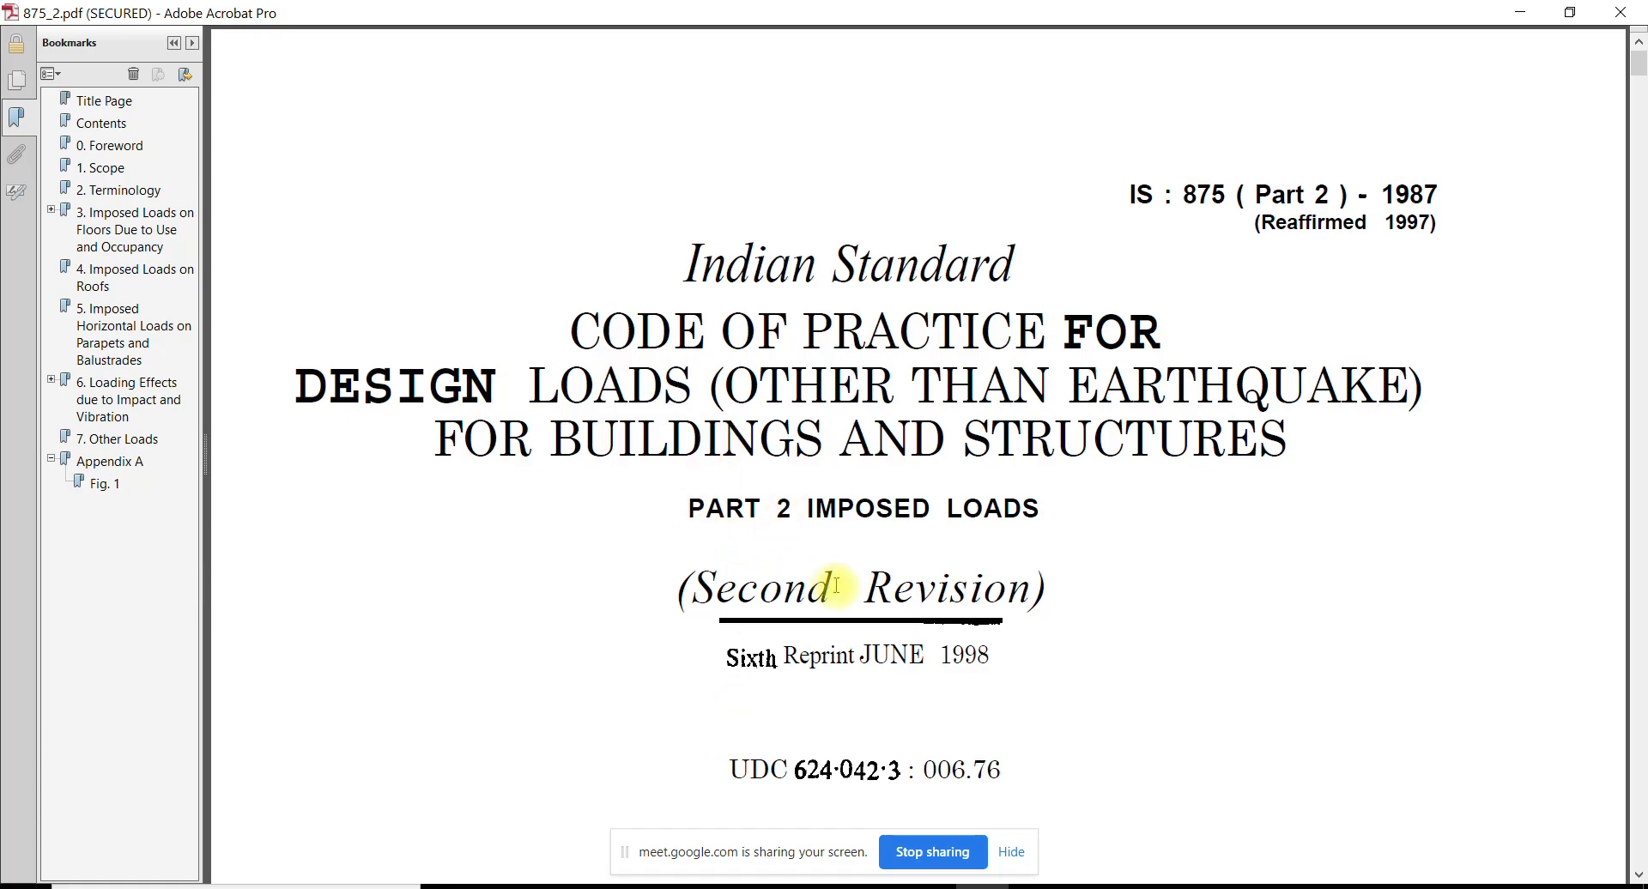
pyautogui.scroll(-3, 857, 579)
pyautogui.scroll(-20, 857, 579)
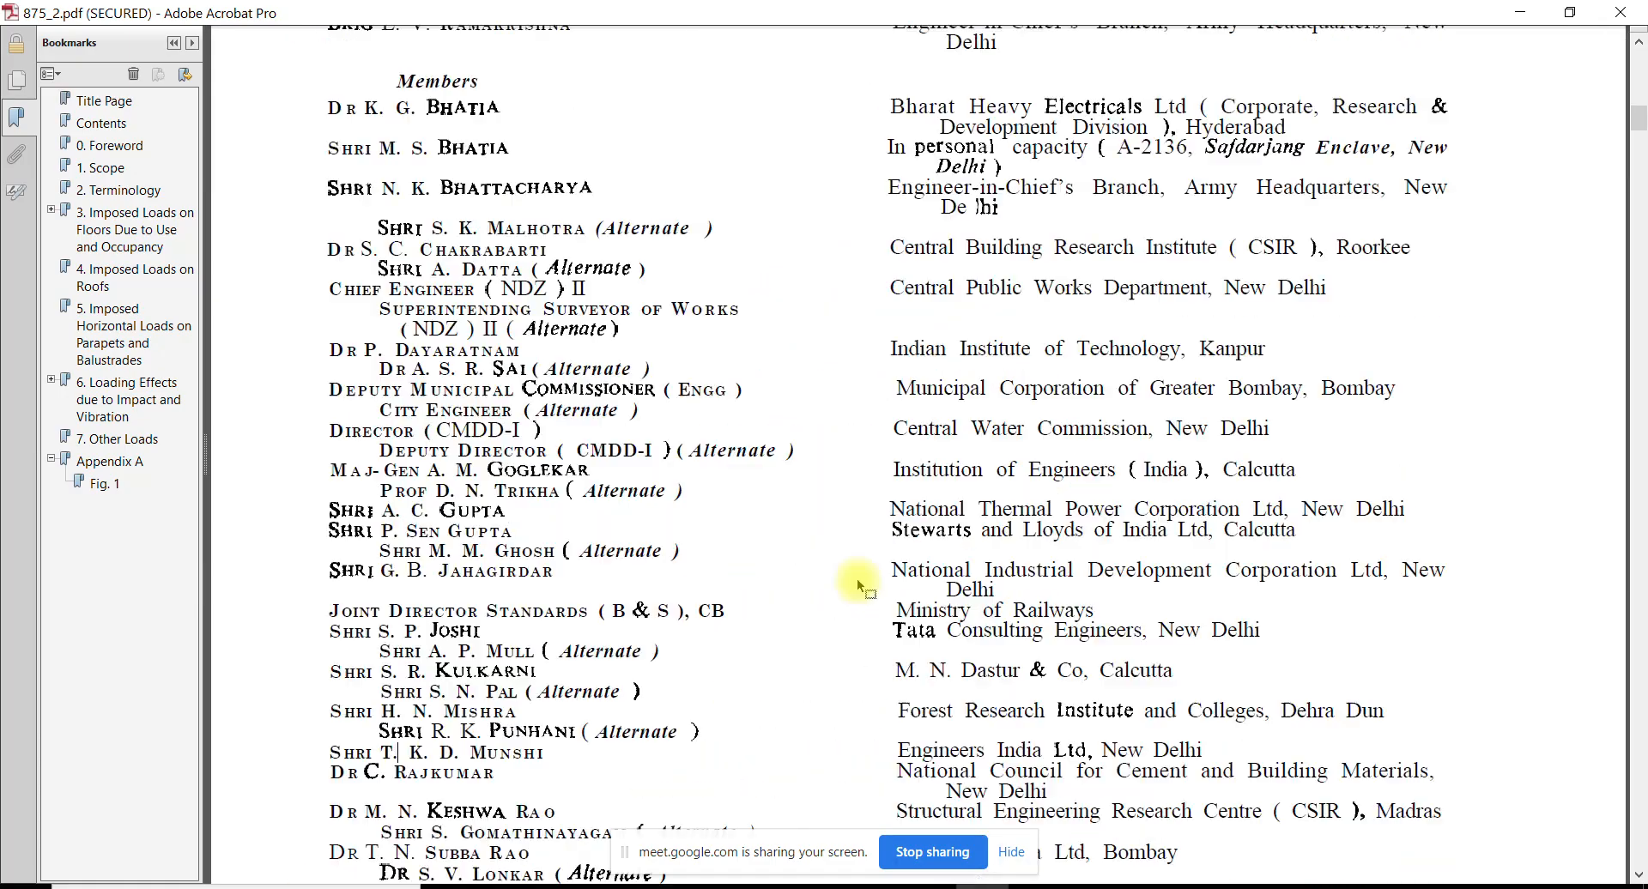
pyautogui.scroll(-20, 857, 578)
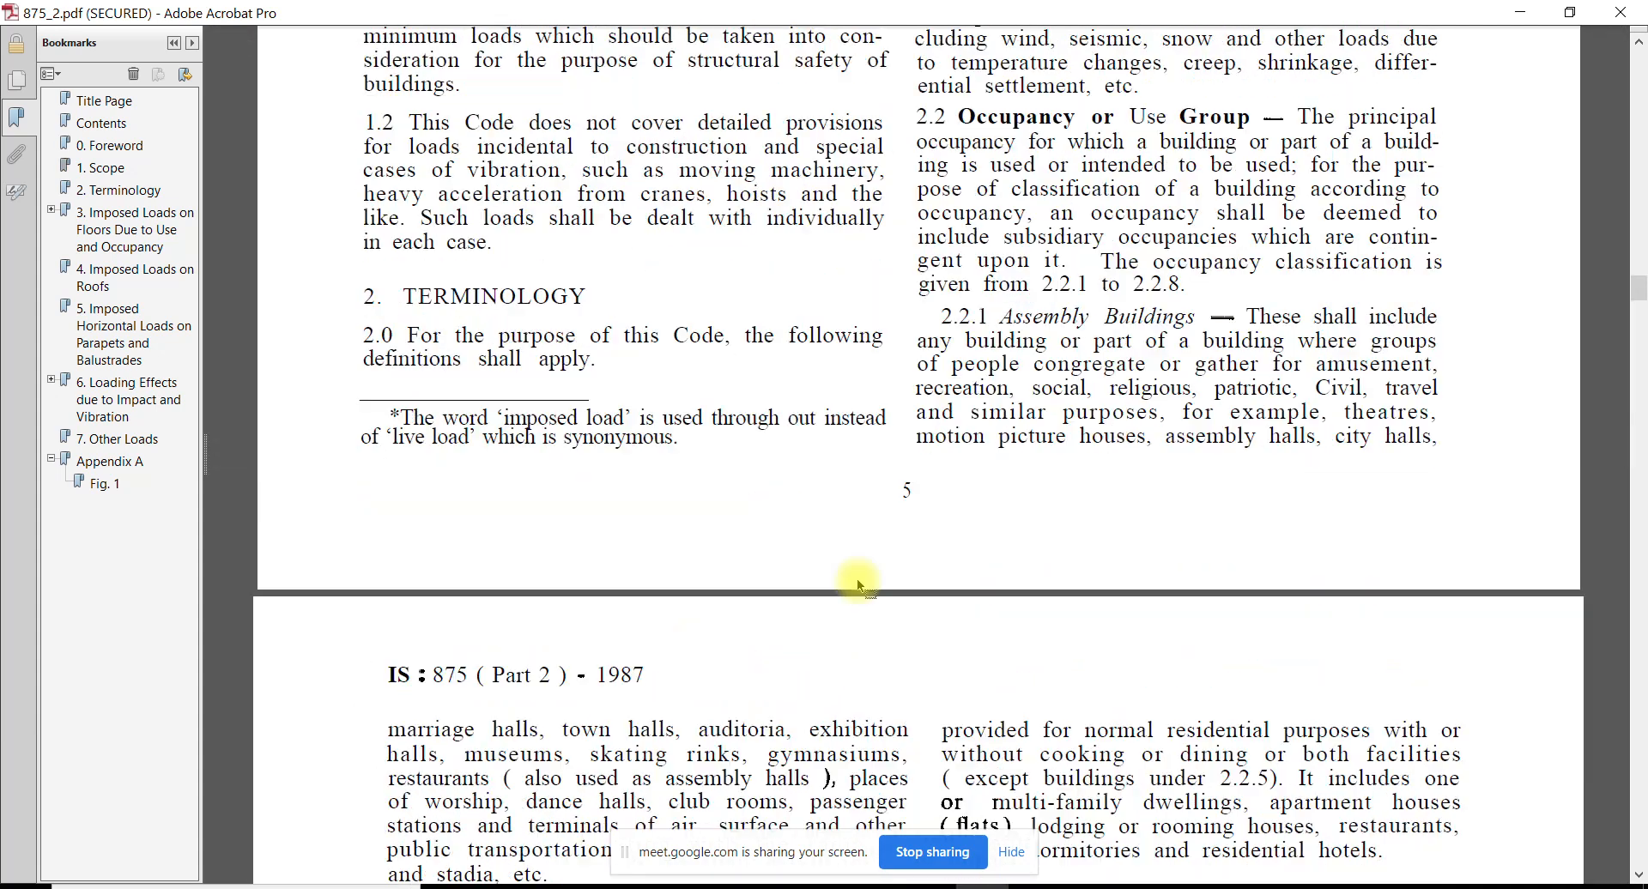
pyautogui.scroll(-10, 857, 579)
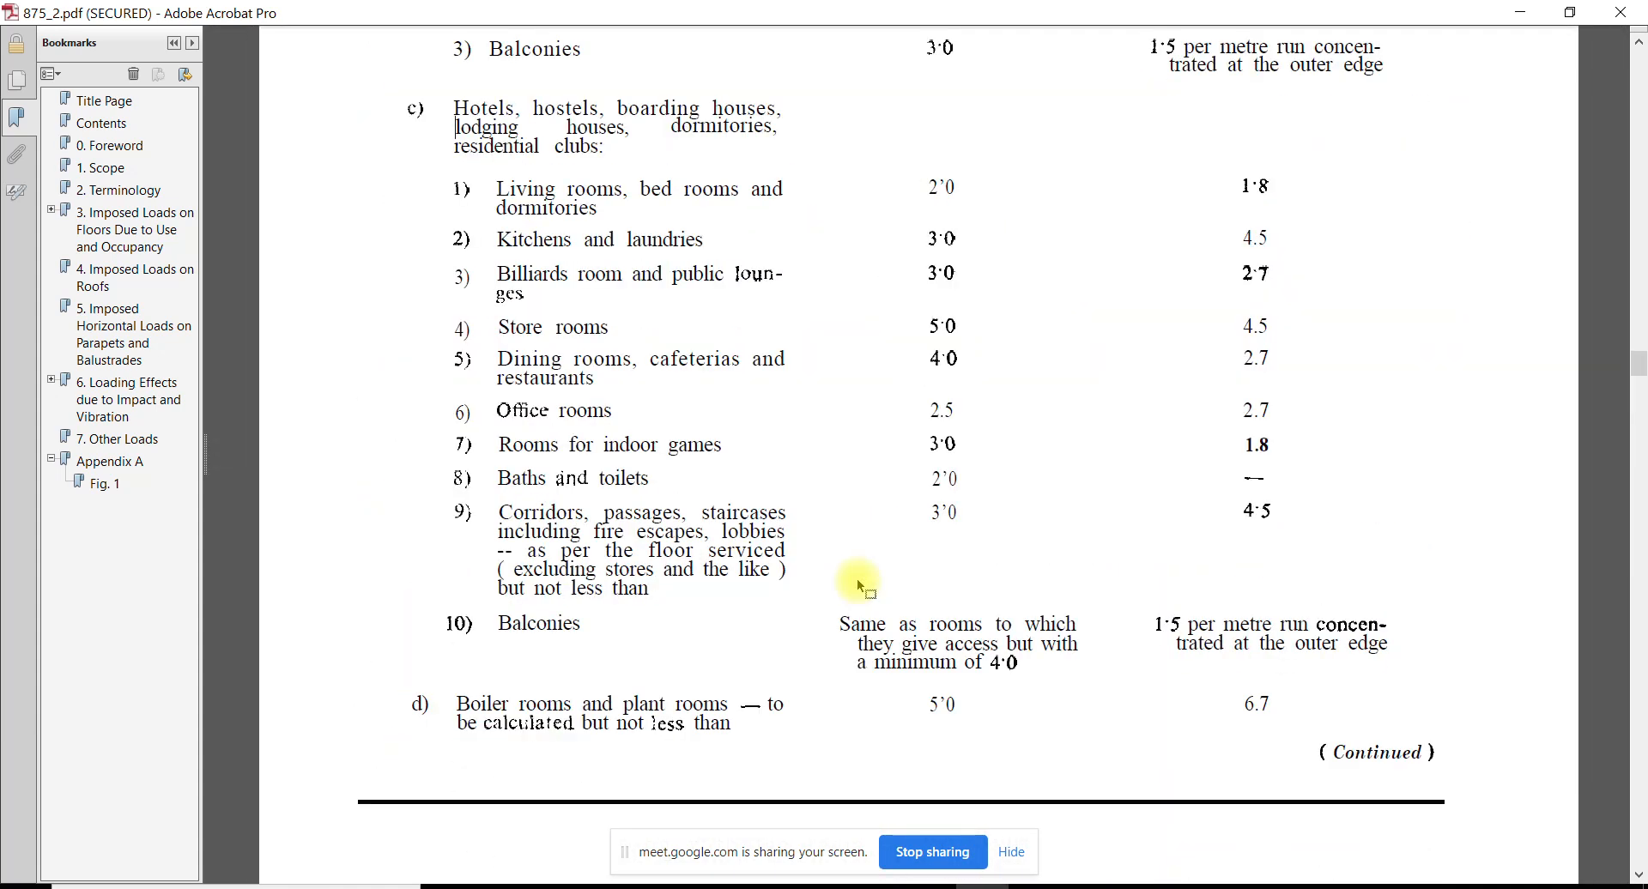
pyautogui.scroll(12, 828, 507)
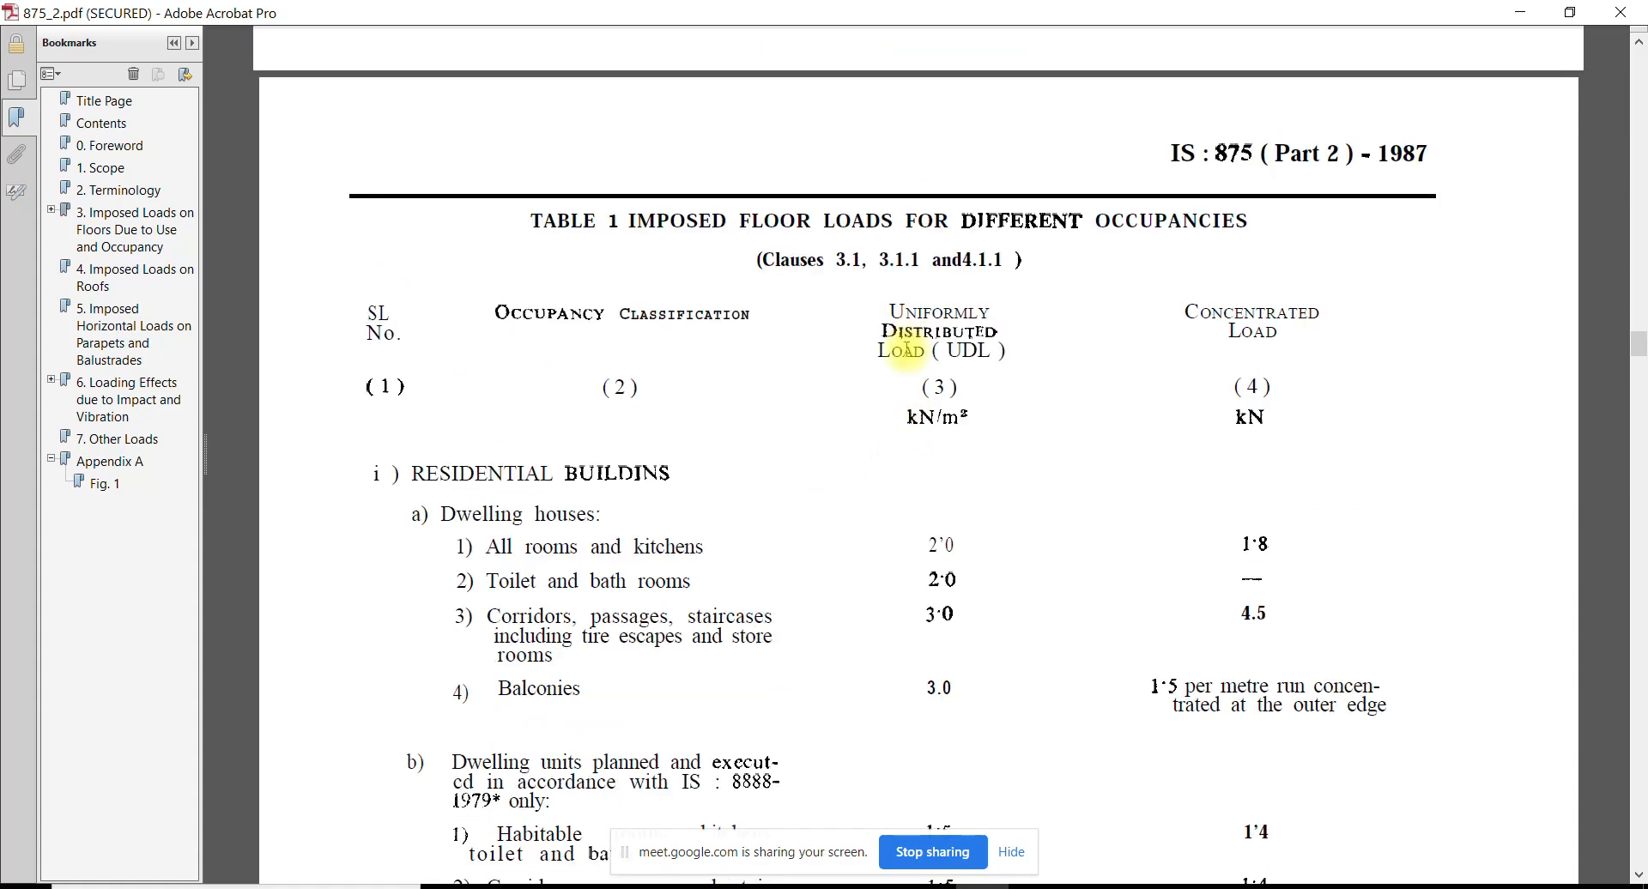
pyautogui.moveTo(907, 424); pyautogui.dragTo(967, 421)
pyautogui.click(858, 613)
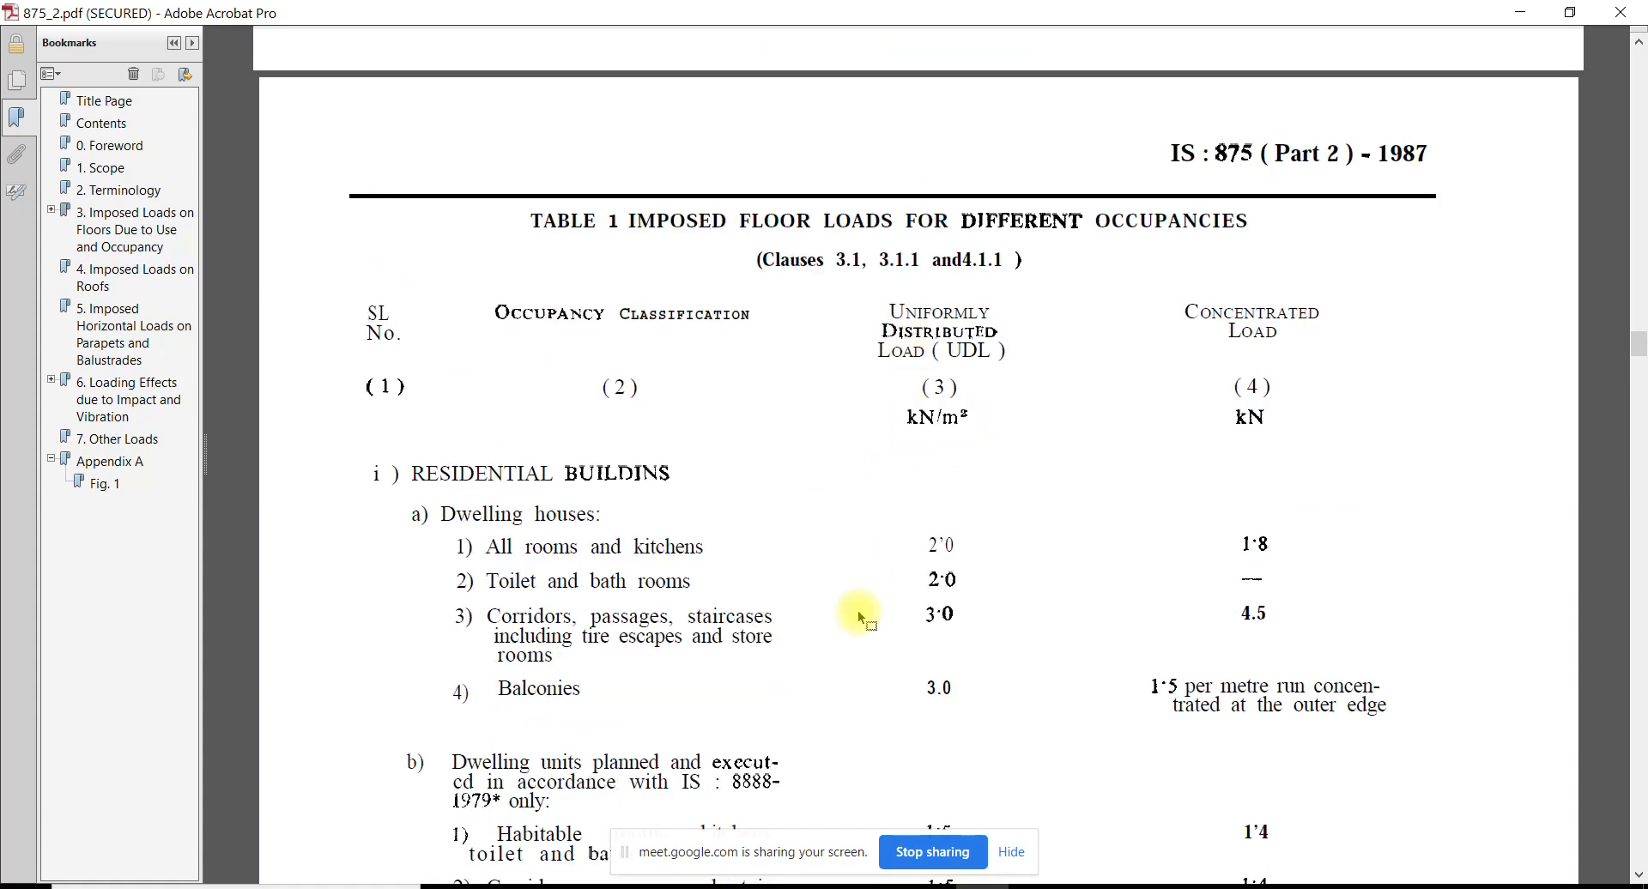
pyautogui.scroll(-4, 858, 616)
# Read the occupancy definitions in section 2.2, checking how clause 2.2.7 Residential Buildings covers apartment houses
pyautogui.scroll(15, 859, 614)
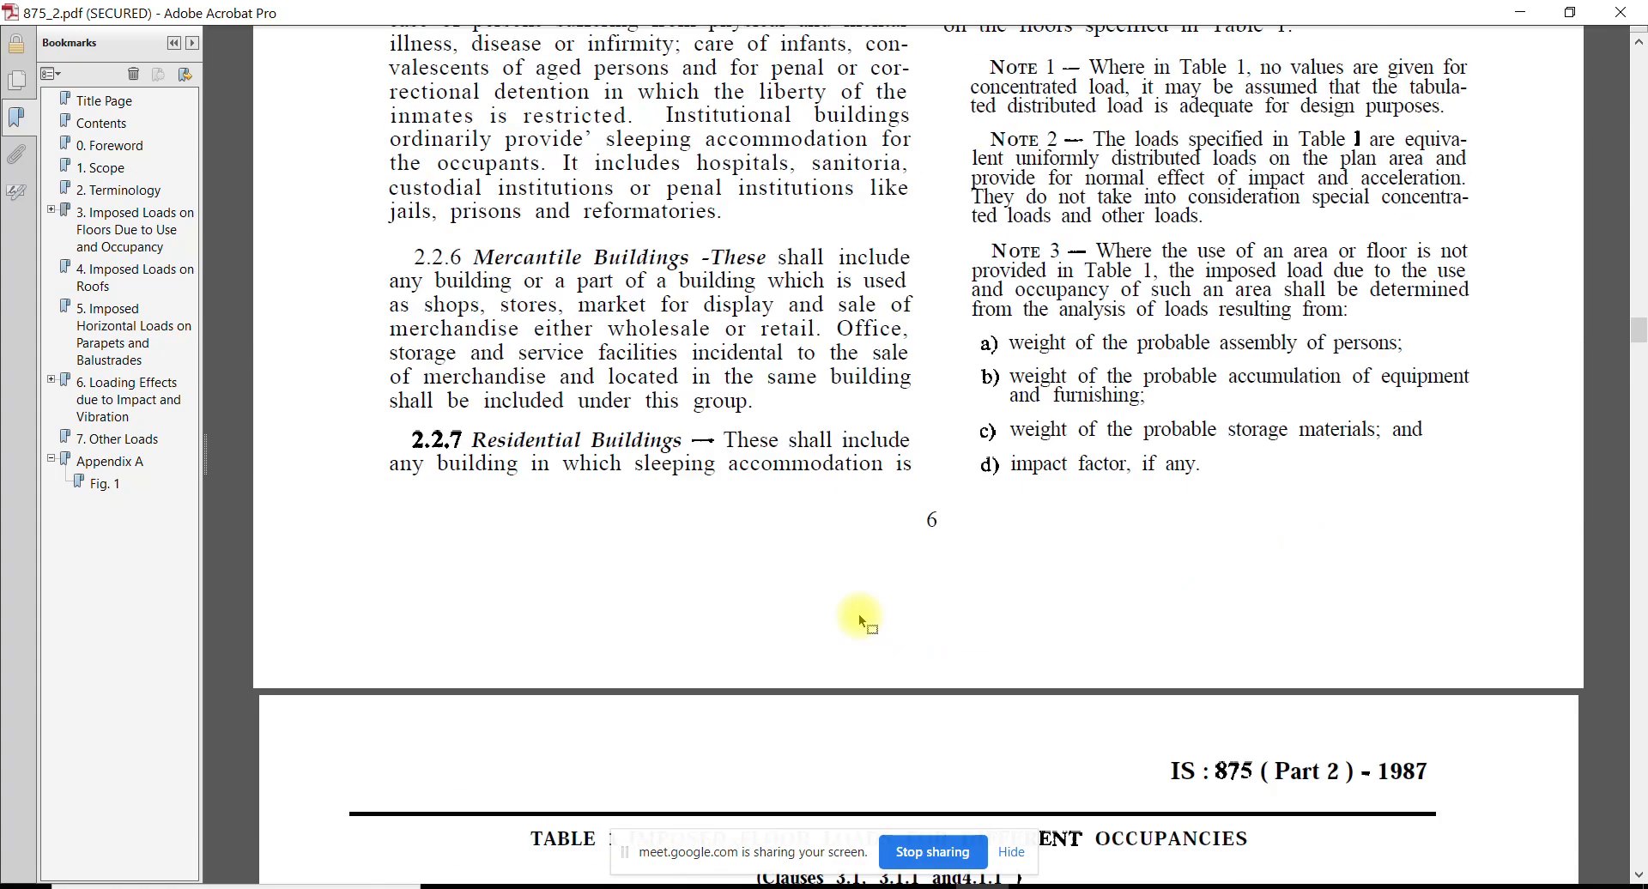
pyautogui.scroll(17, 858, 614)
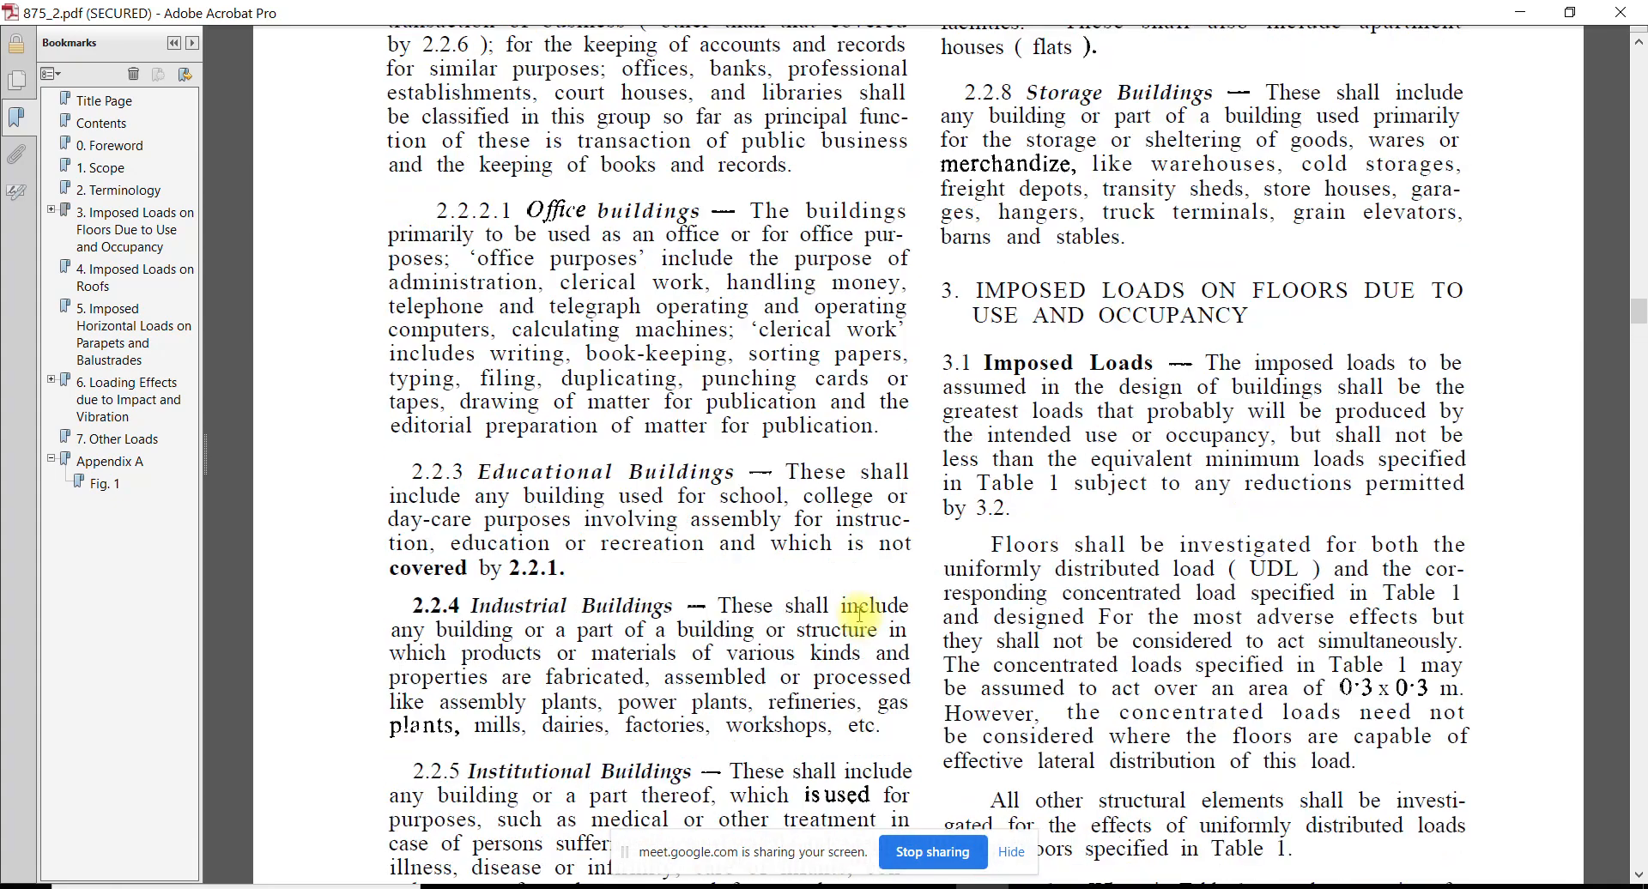
pyautogui.scroll(3, 858, 614)
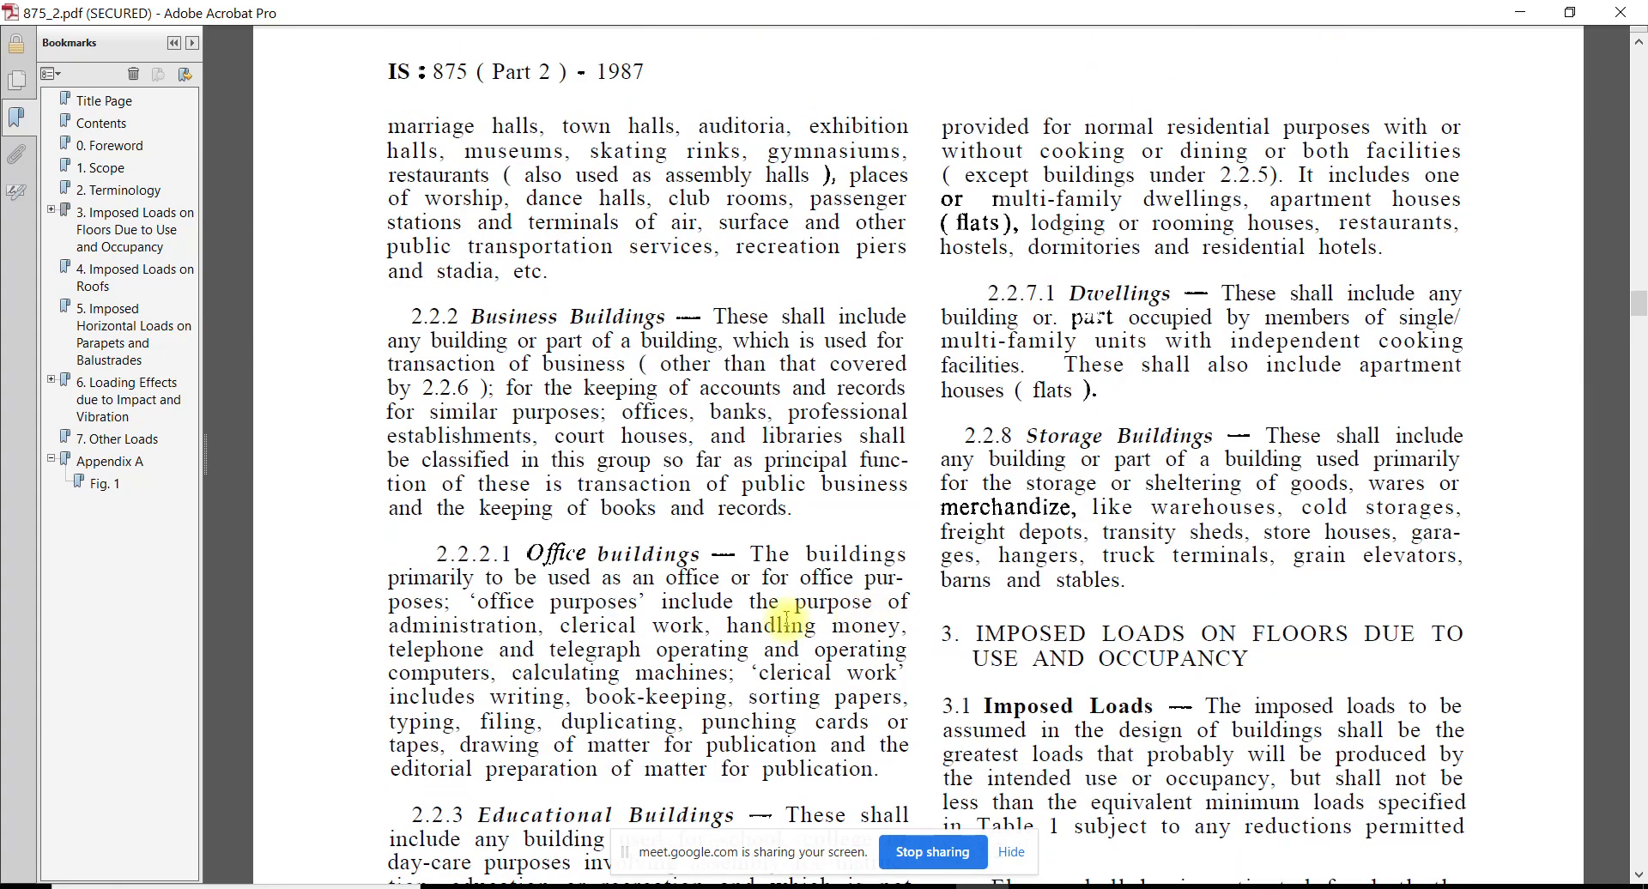
pyautogui.scroll(-19, 1164, 203)
pyautogui.moveTo(413, 508); pyautogui.dragTo(884, 534)
pyautogui.click(828, 508)
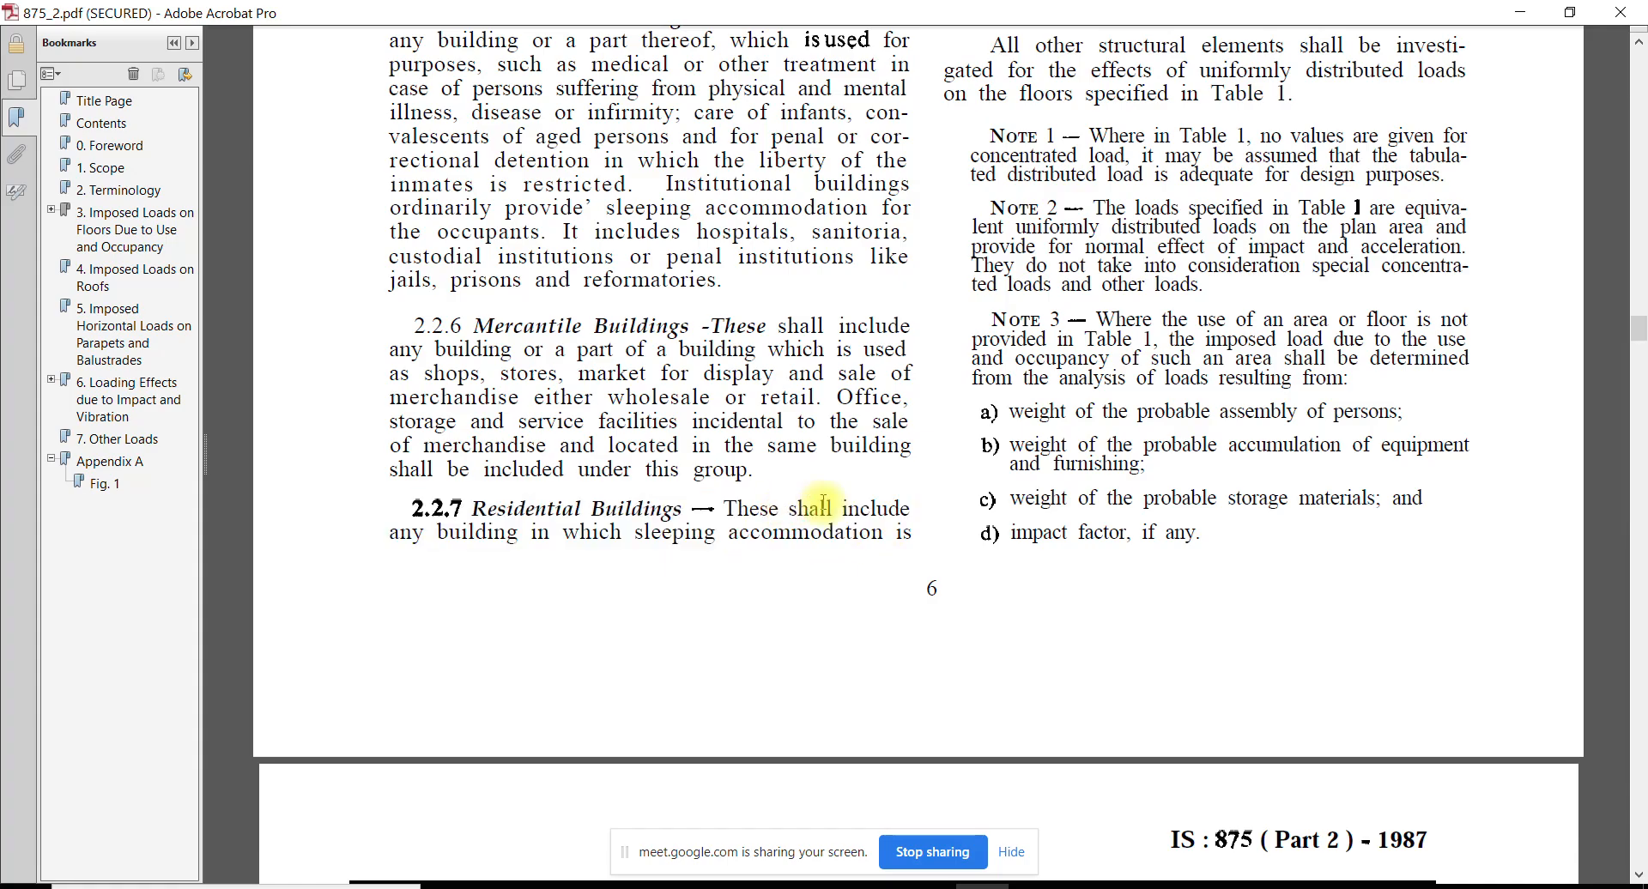
pyautogui.scroll(14, 1080, 517)
pyautogui.scroll(11, 1080, 517)
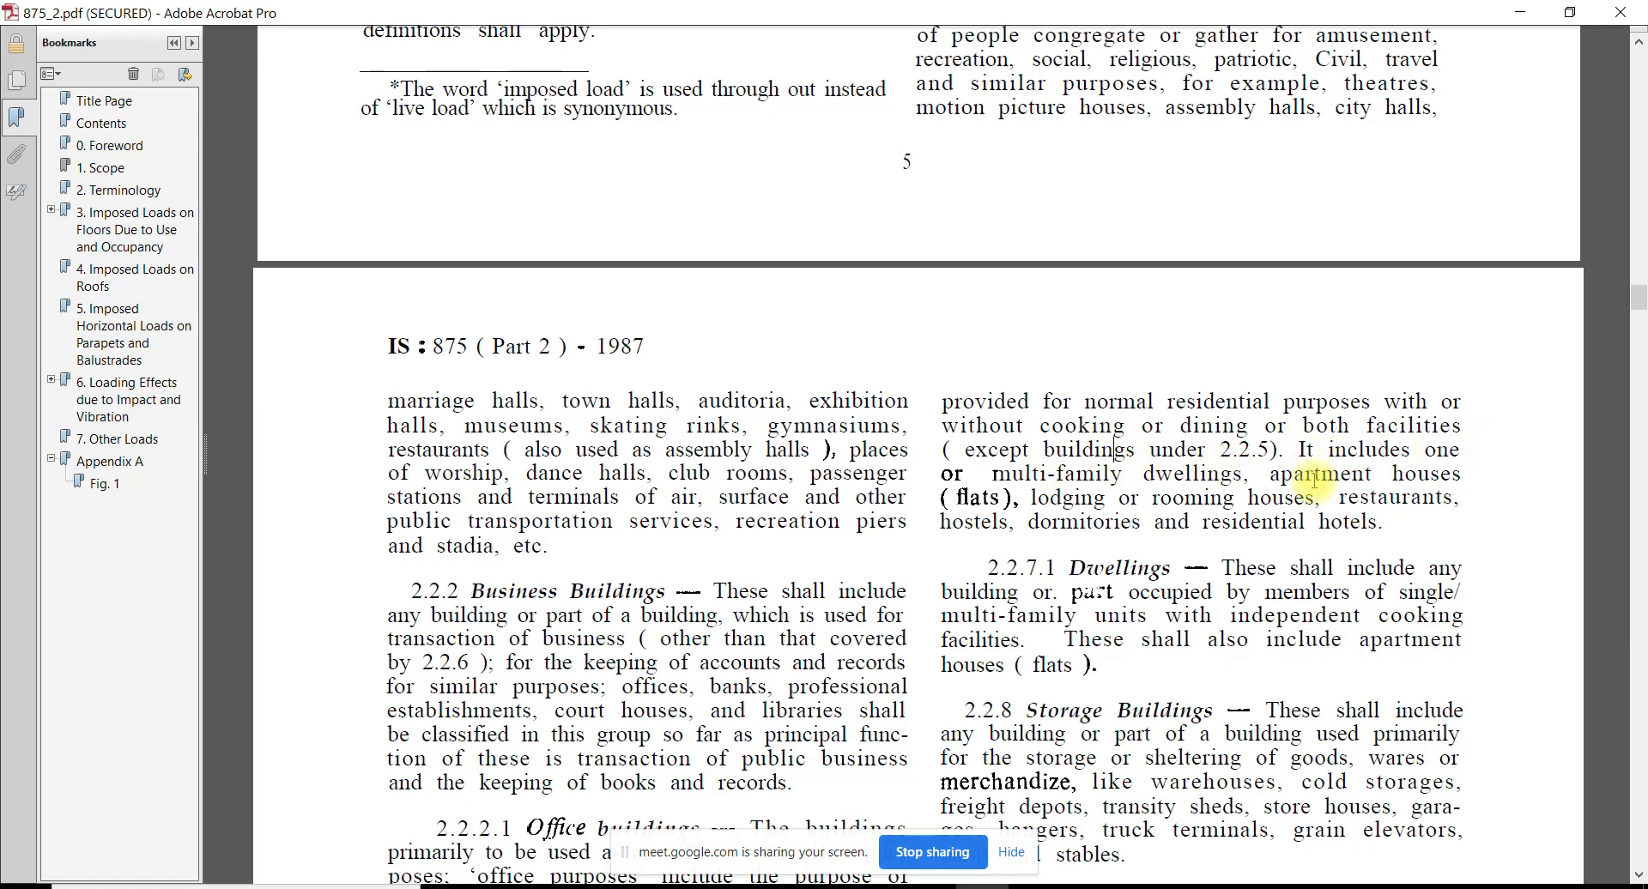
pyautogui.moveTo(1271, 480); pyautogui.dragTo(1459, 477)
pyautogui.click(1077, 473)
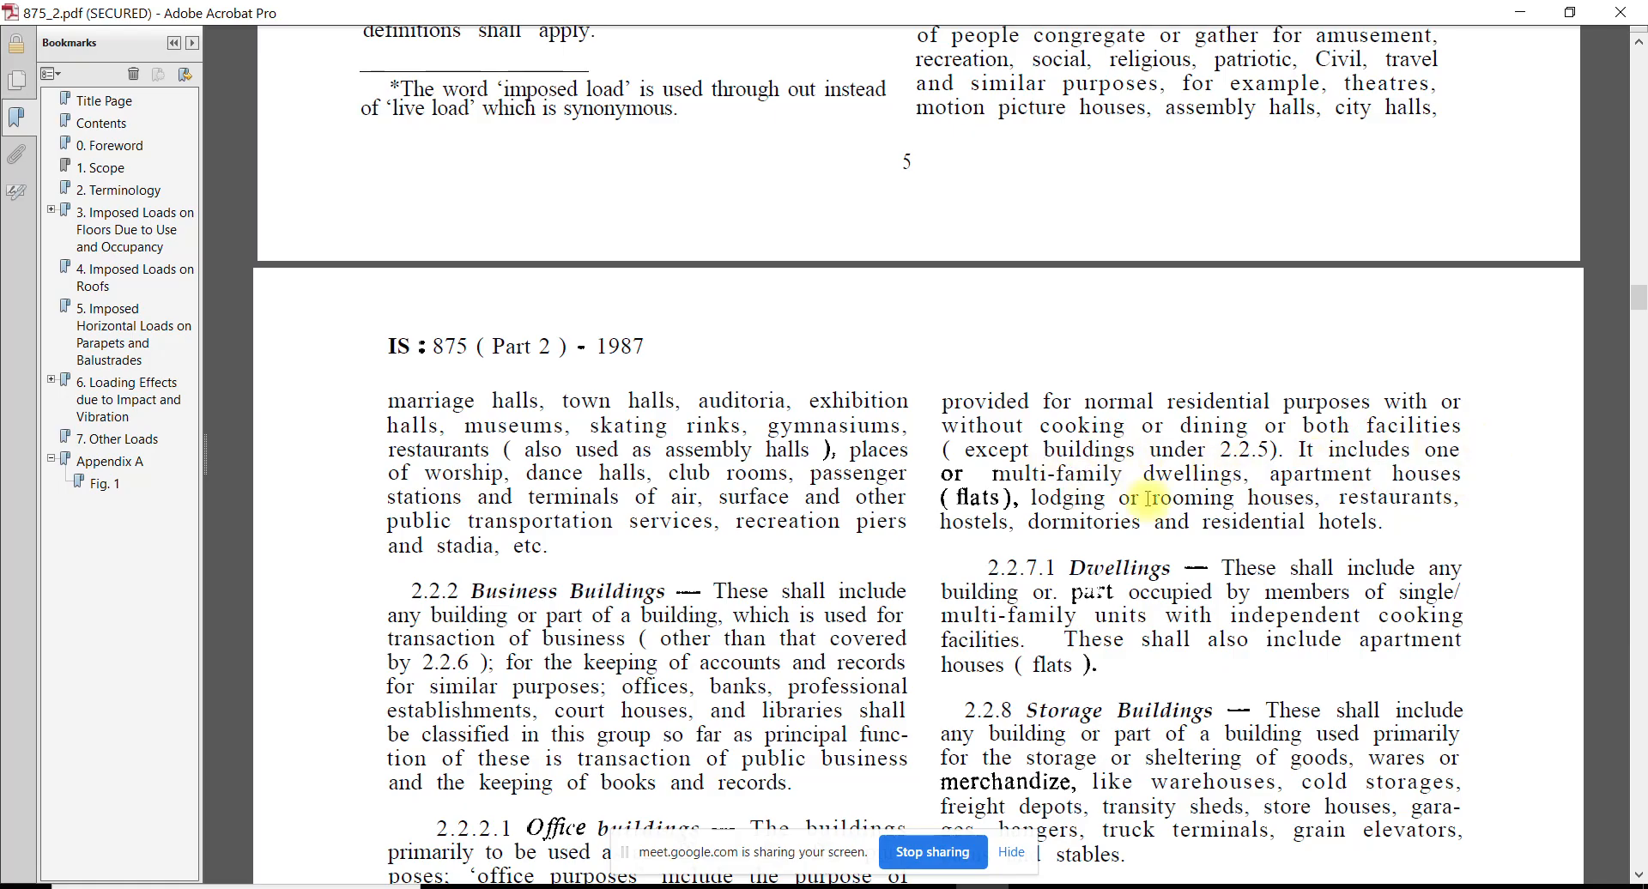
# Return to Table 1 and compare the imposed floor loads for dwelling houses, dwelling units and hotels
pyautogui.scroll(-4, 1219, 499)
pyautogui.scroll(-3, 1190, 318)
pyautogui.scroll(-14, 1189, 318)
pyautogui.scroll(-20, 1189, 319)
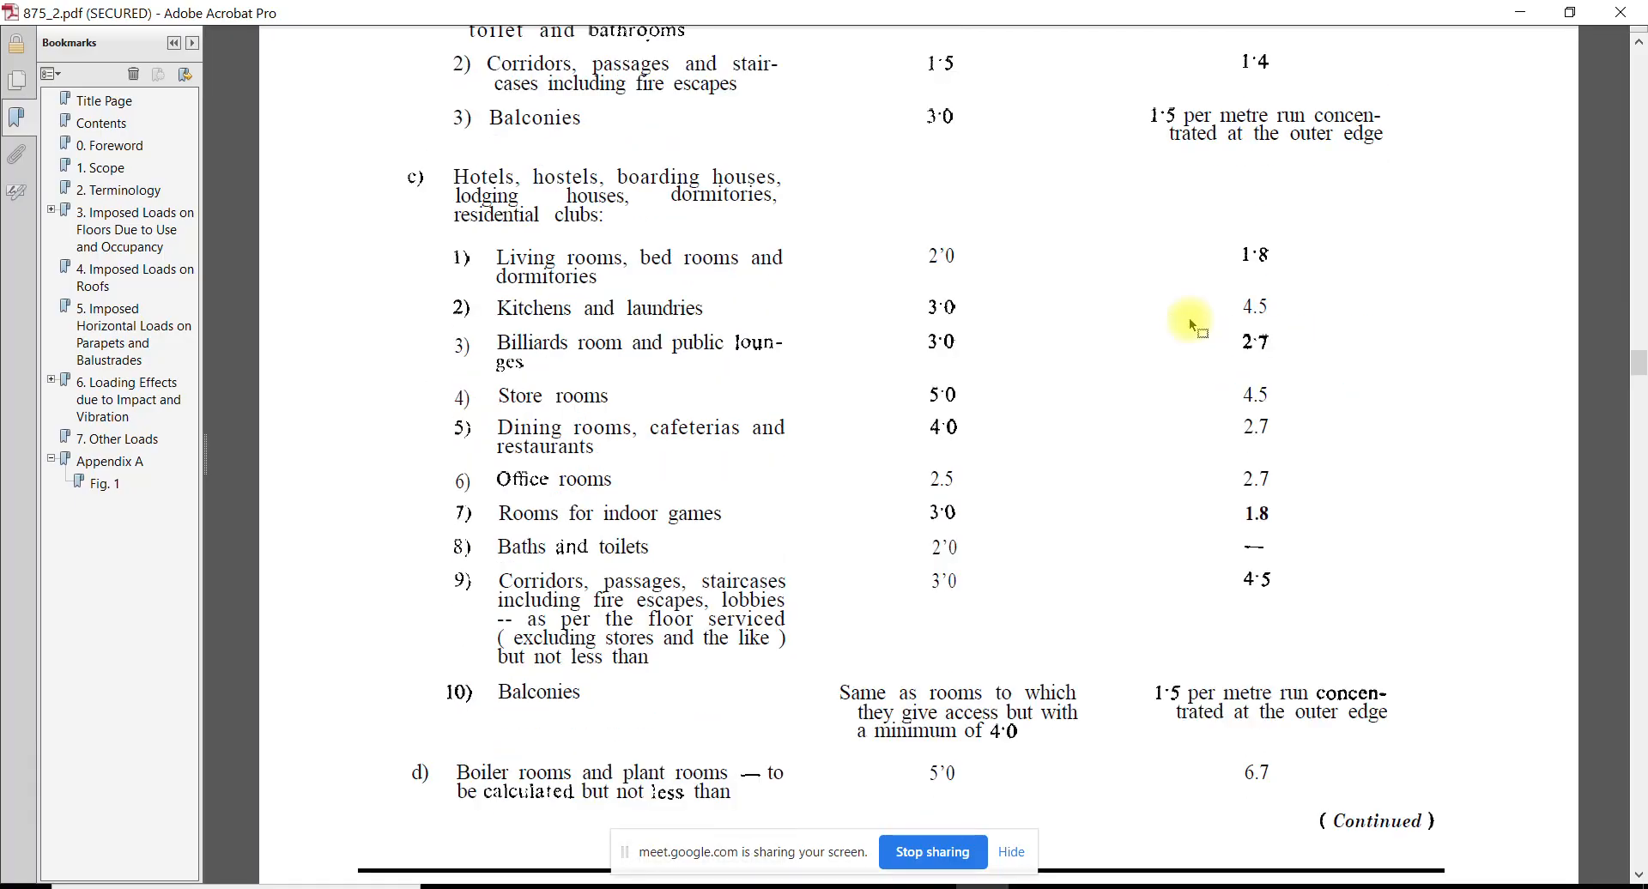
pyautogui.scroll(10, 874, 479)
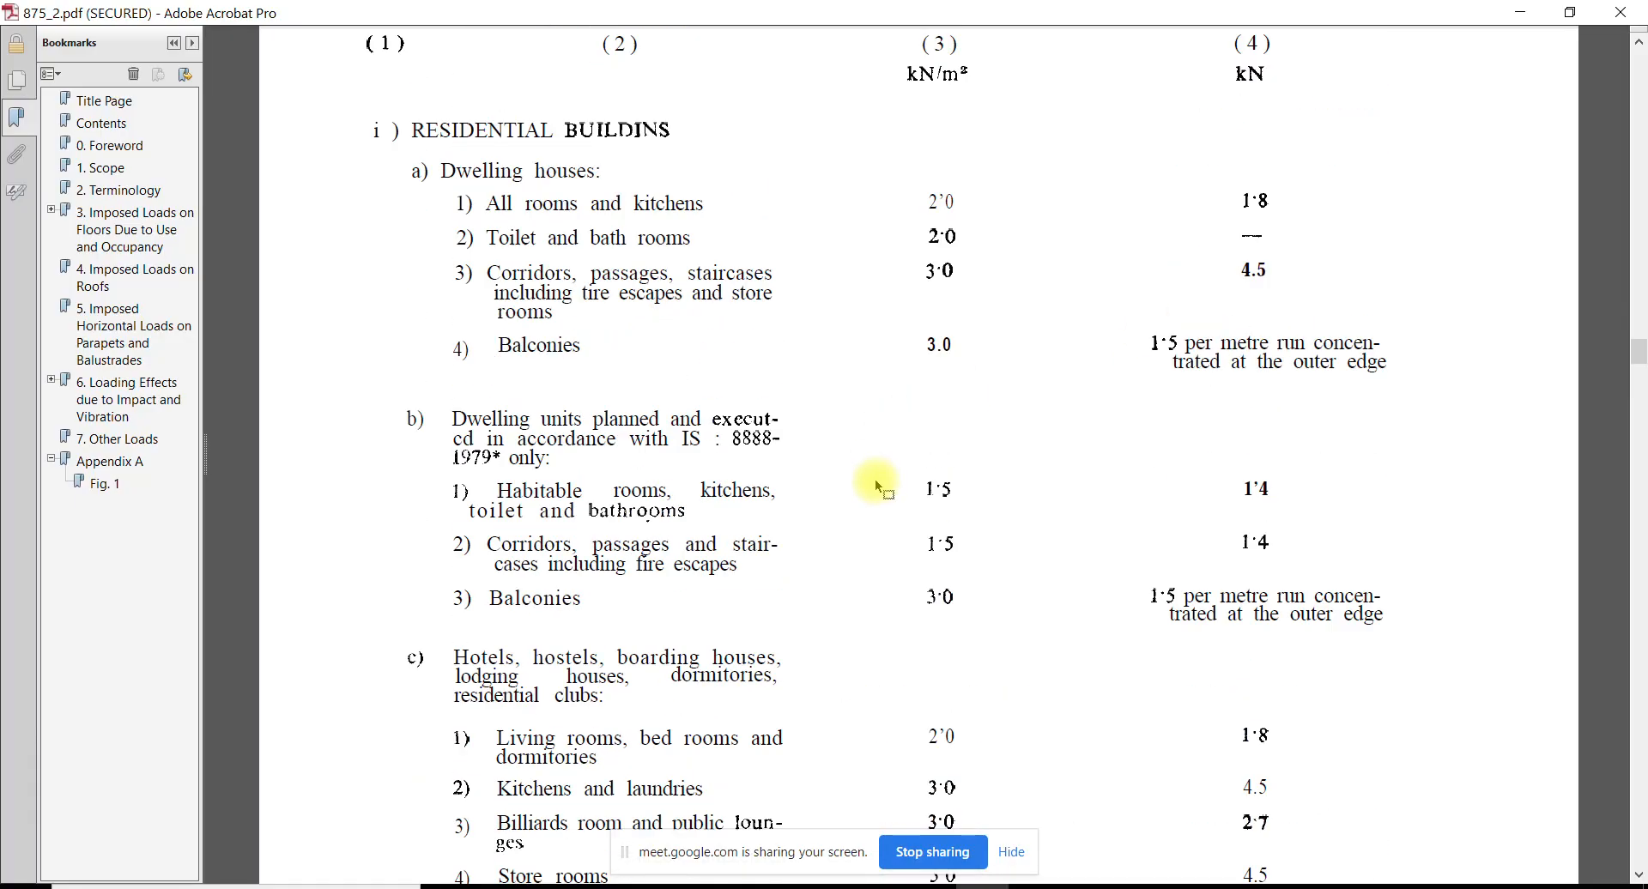
pyautogui.scroll(-18, 873, 479)
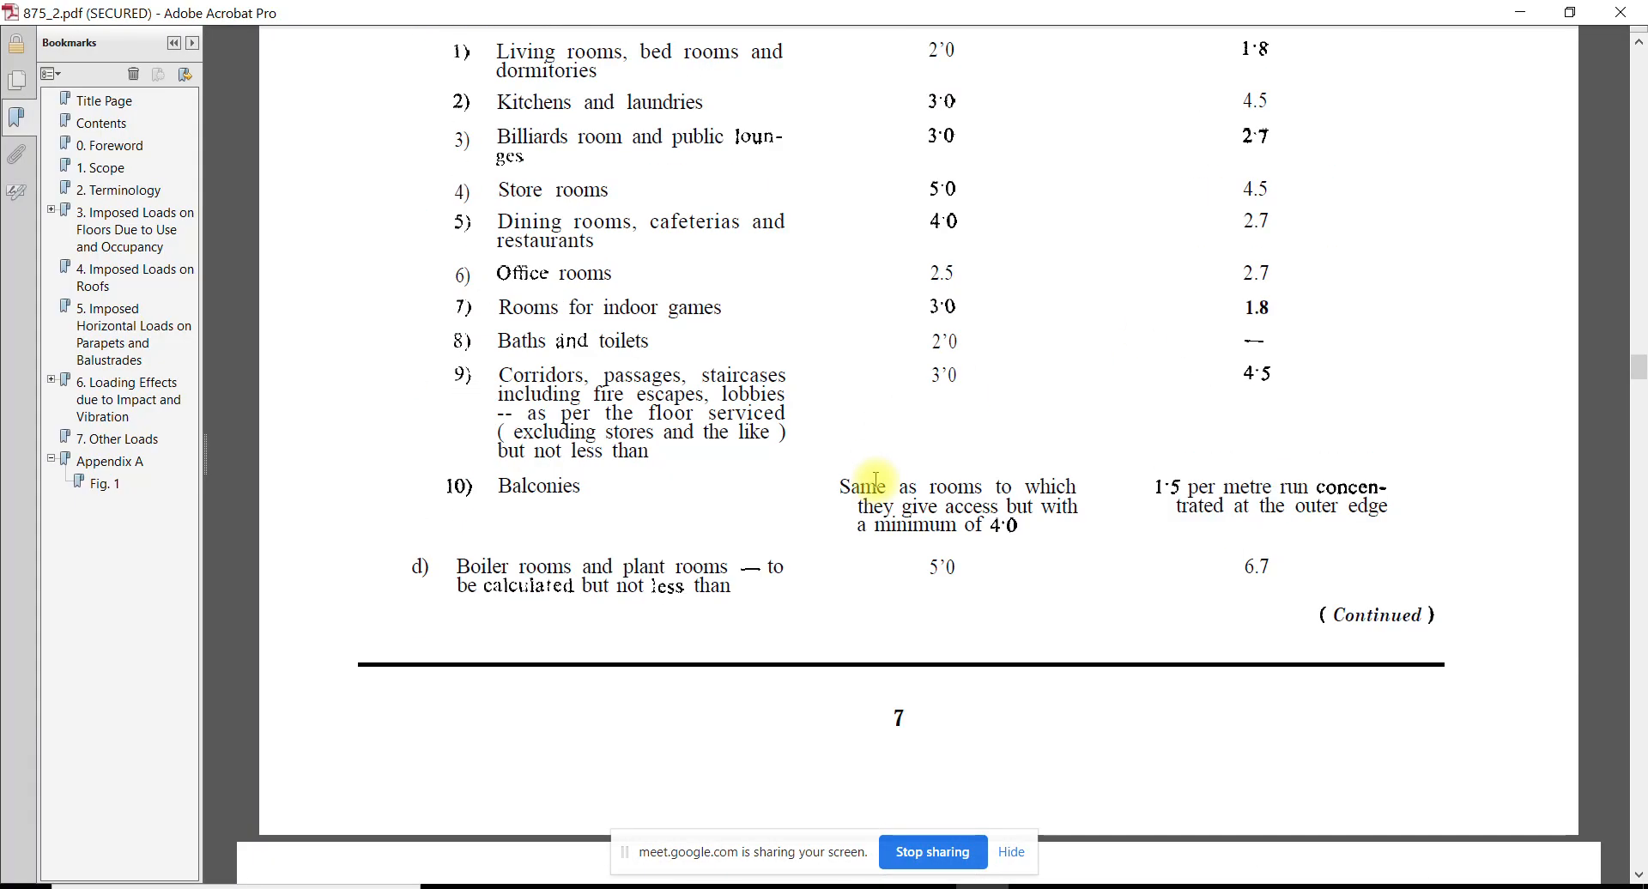
# Read through the Table 1 entries for garages and hotels, and check the uniformly distributed load for toilet and bath rooms in dwelling houses
pyautogui.scroll(-11, 873, 478)
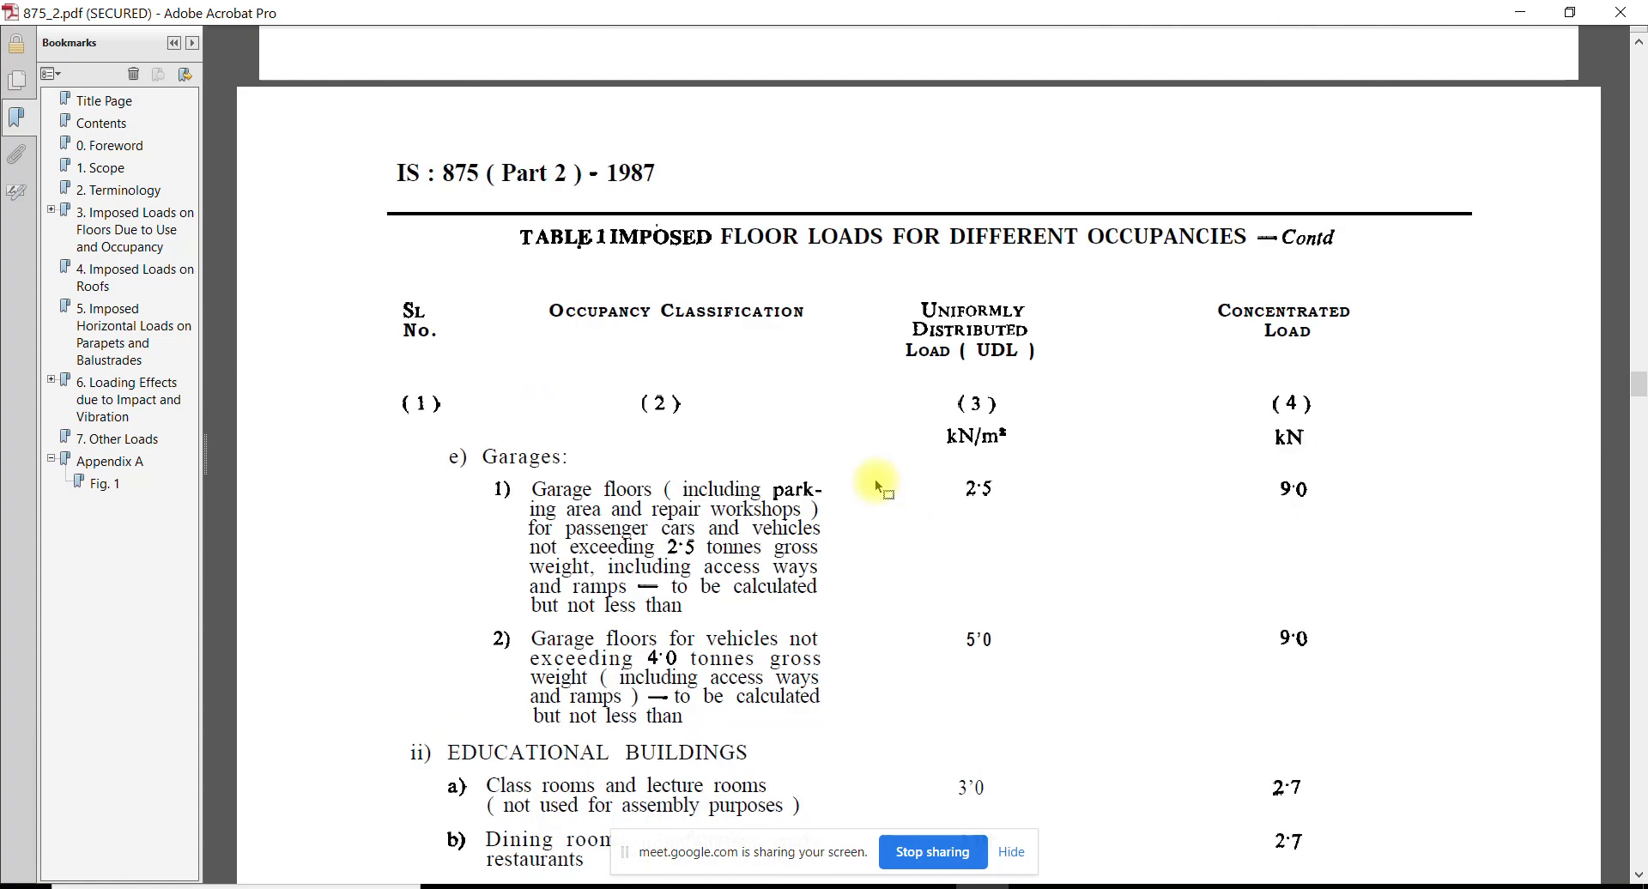
pyautogui.scroll(7, 874, 479)
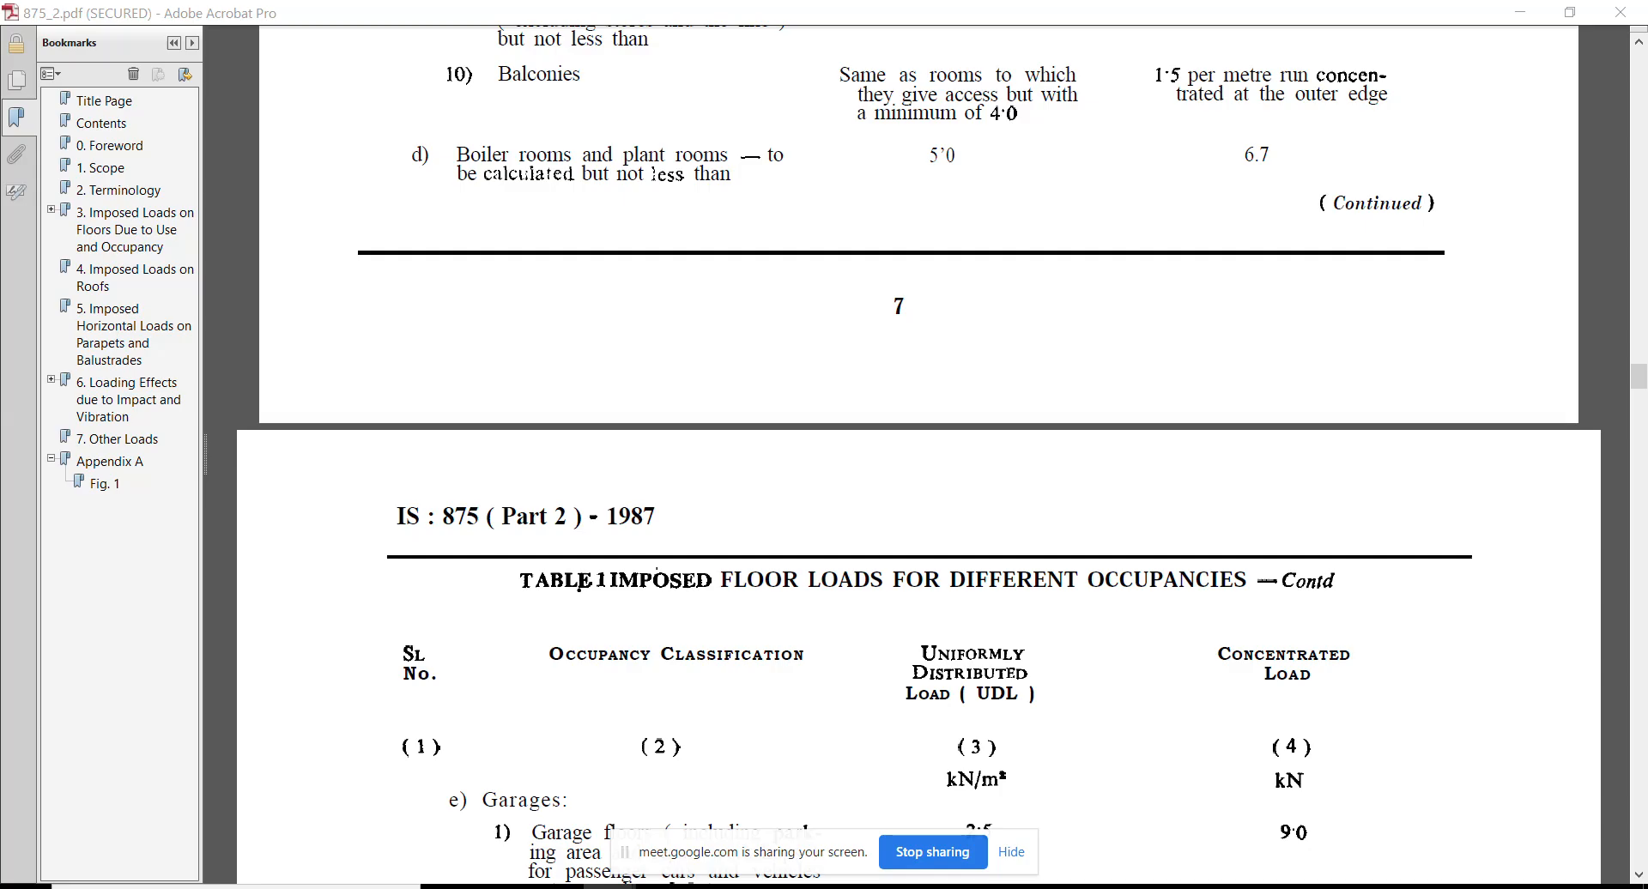
pyautogui.scroll(3, 687, 421)
pyautogui.scroll(2, 691, 412)
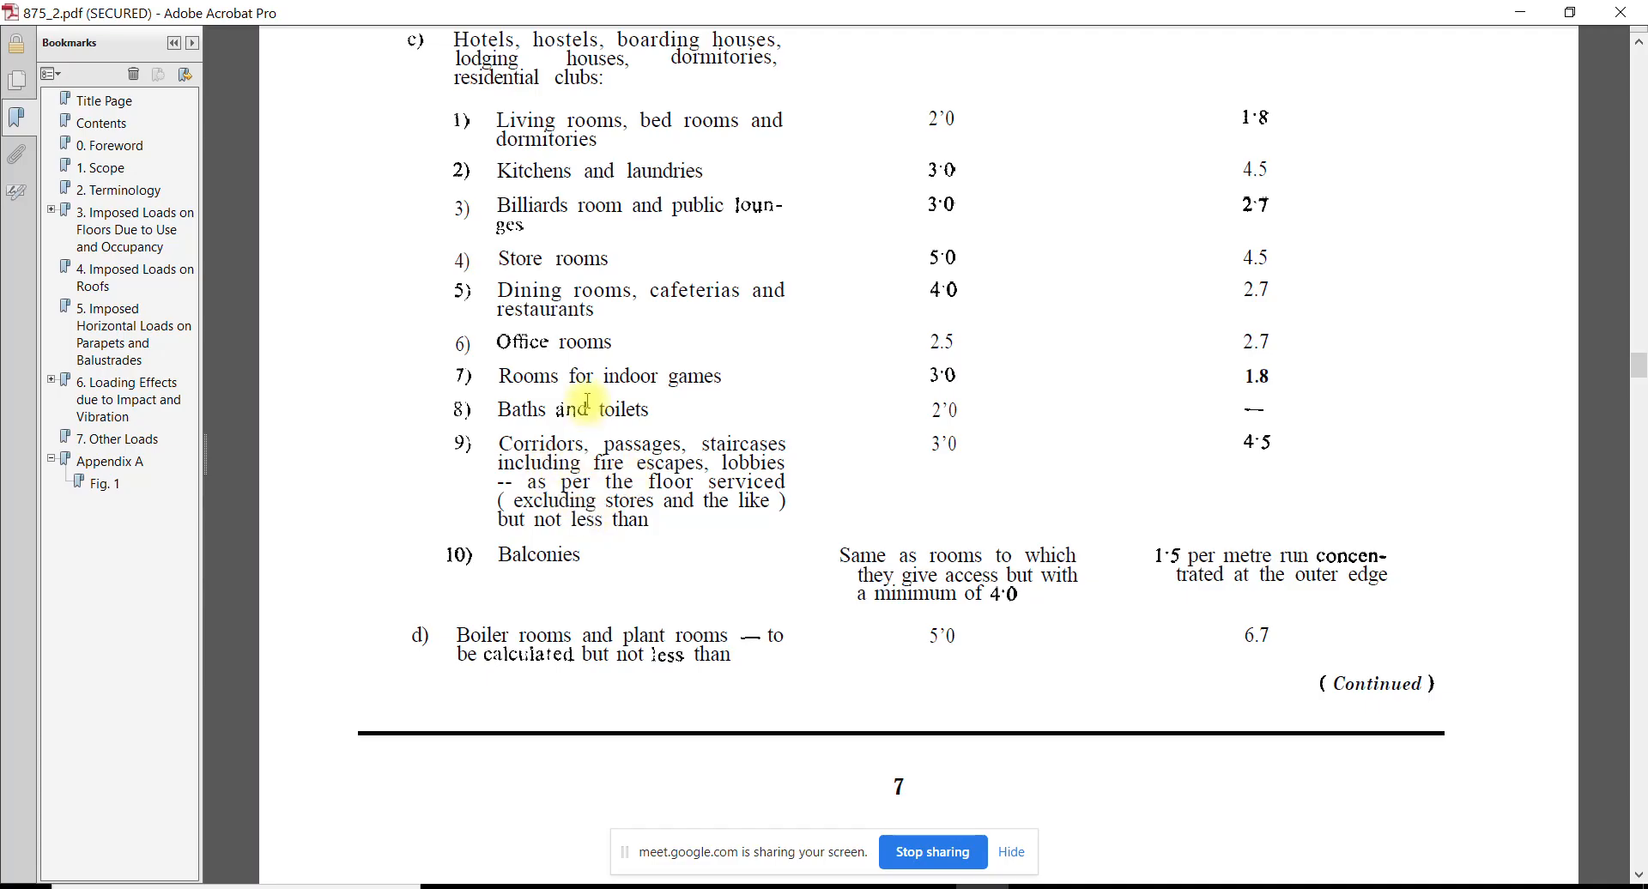
pyautogui.scroll(5, 587, 402)
pyautogui.scroll(5, 587, 402)
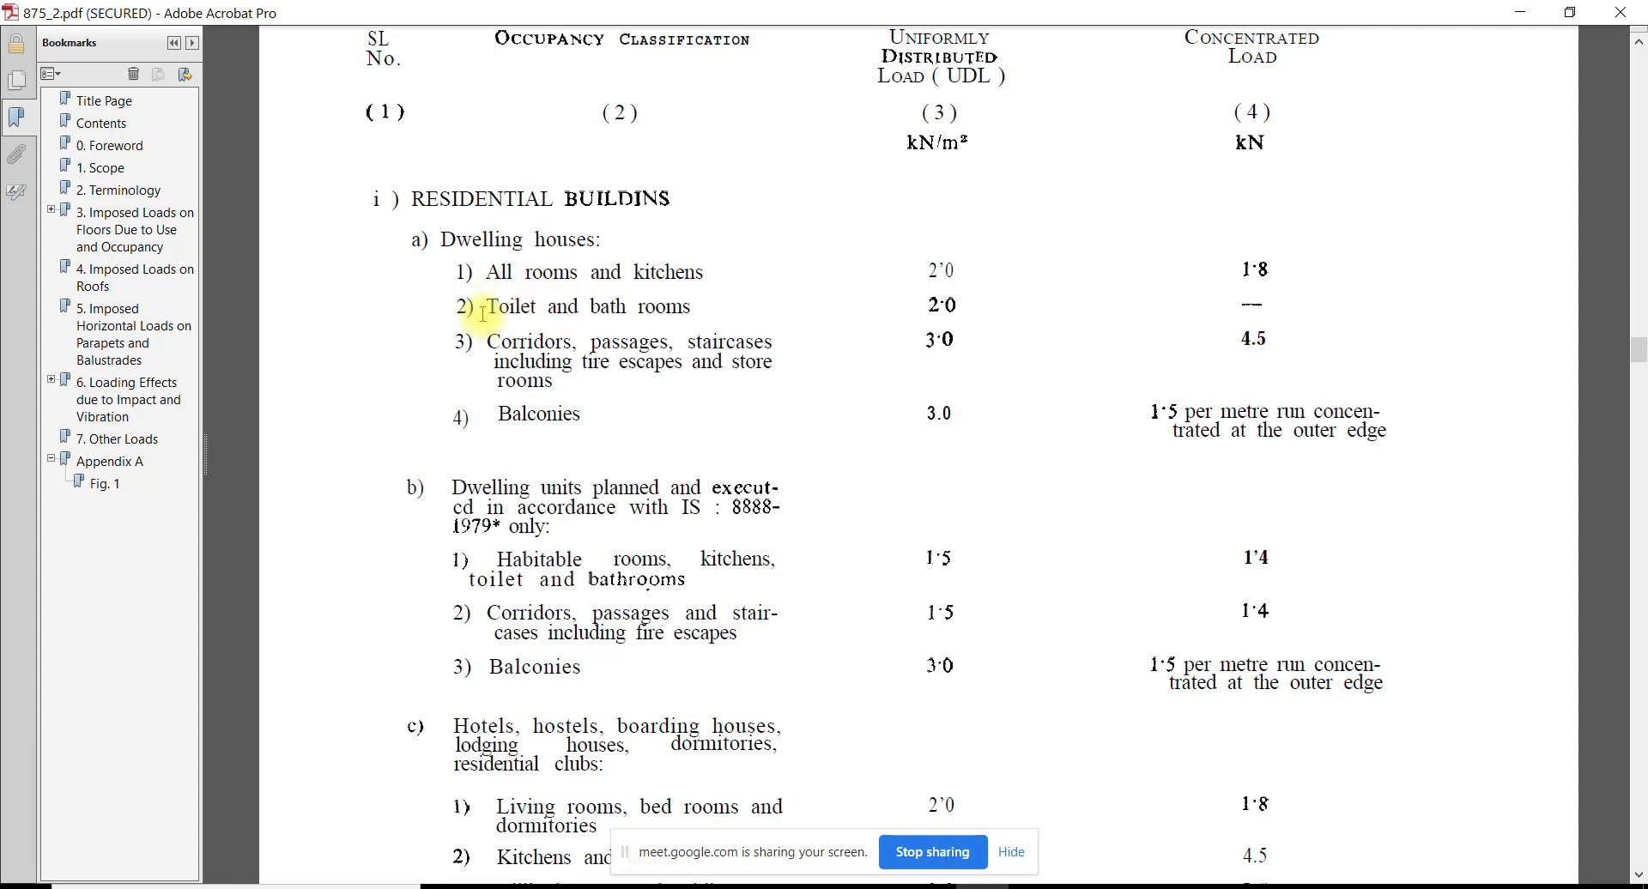
pyautogui.moveTo(489, 298); pyautogui.dragTo(691, 307)
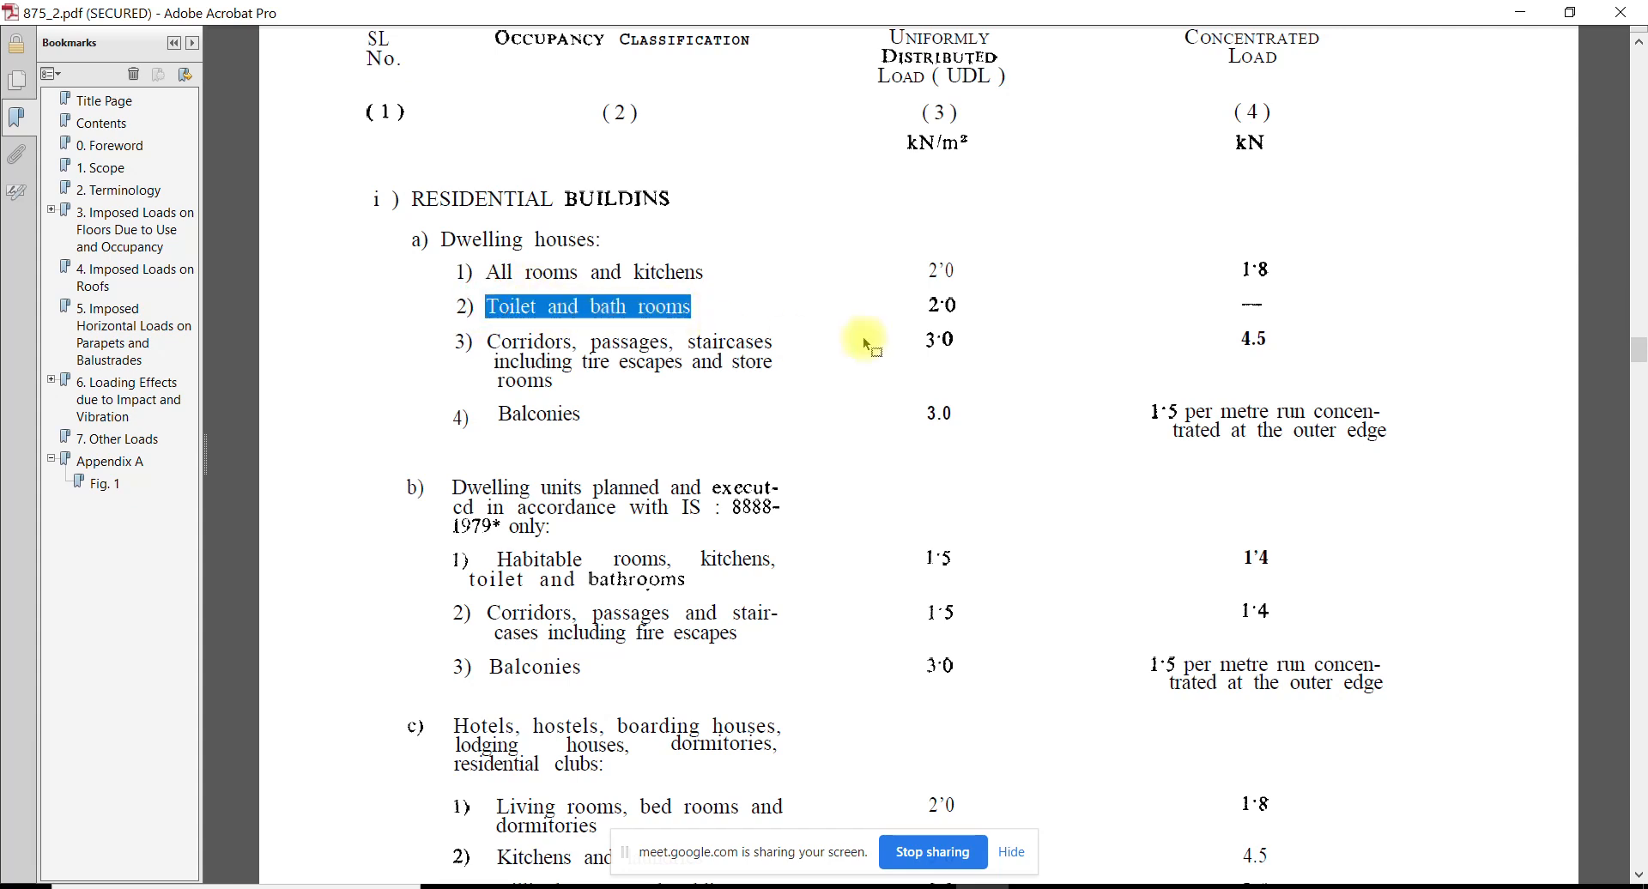
pyautogui.click(919, 305)
pyautogui.moveTo(925, 306); pyautogui.dragTo(957, 306)
# Compare the dwelling unit category with the hotels and hostels category in Table 1, checking the latter's living room, baths and toilets entries
pyautogui.moveTo(455, 491); pyautogui.dragTo(546, 525)
pyautogui.scroll(-3, 536, 588)
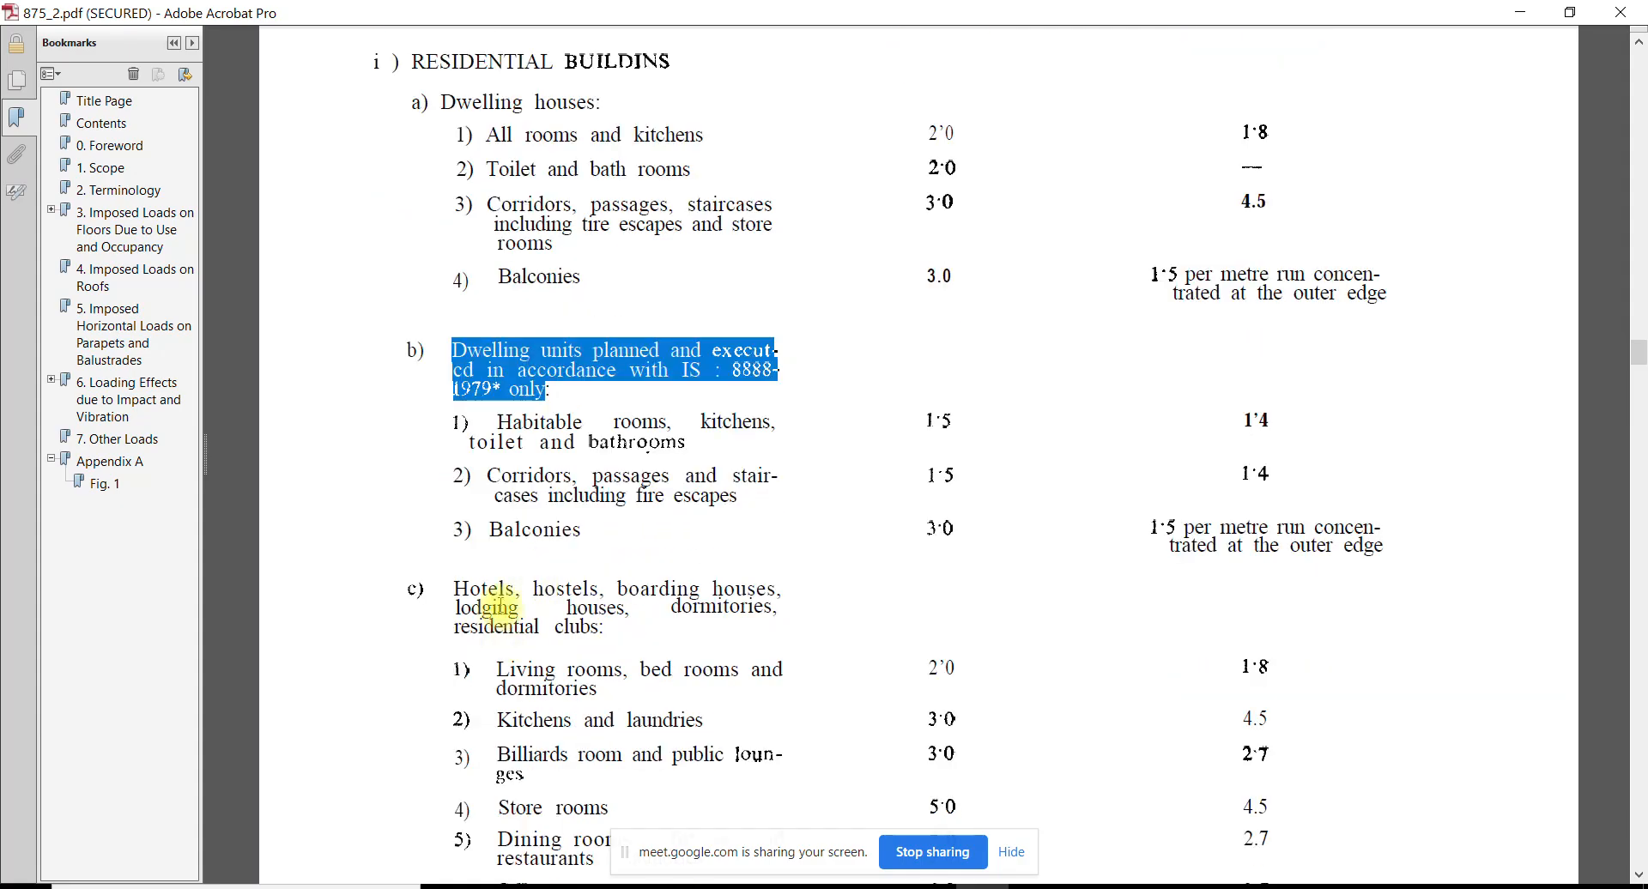
pyautogui.moveTo(446, 594); pyautogui.dragTo(749, 597)
pyautogui.click(577, 641)
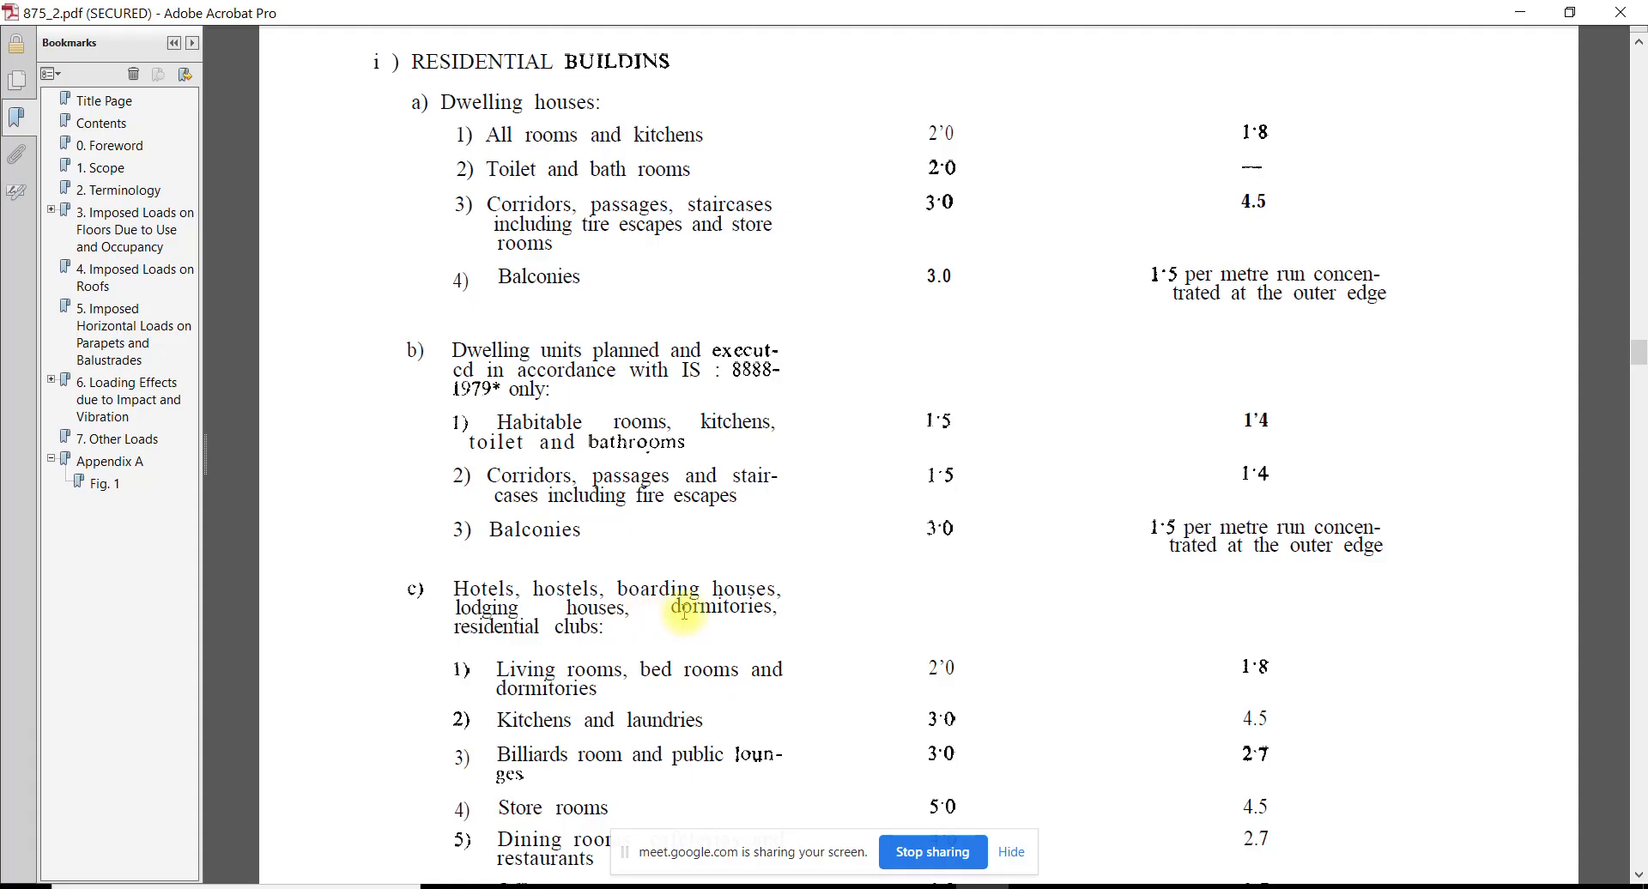
pyautogui.scroll(-9, 633, 631)
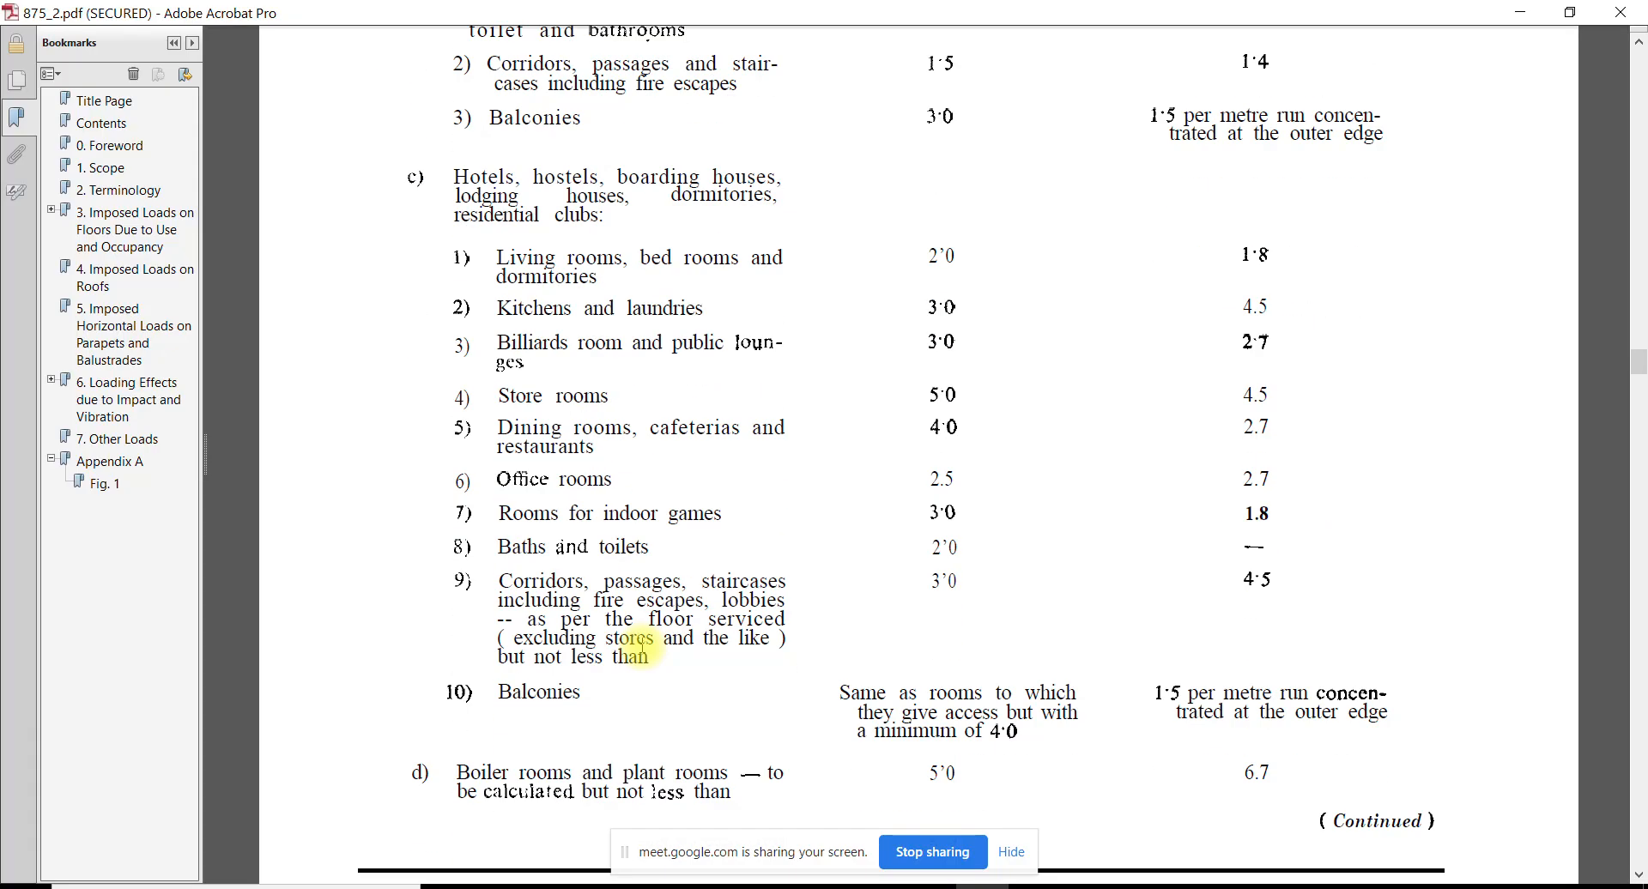
pyautogui.moveTo(453, 168); pyautogui.dragTo(739, 260)
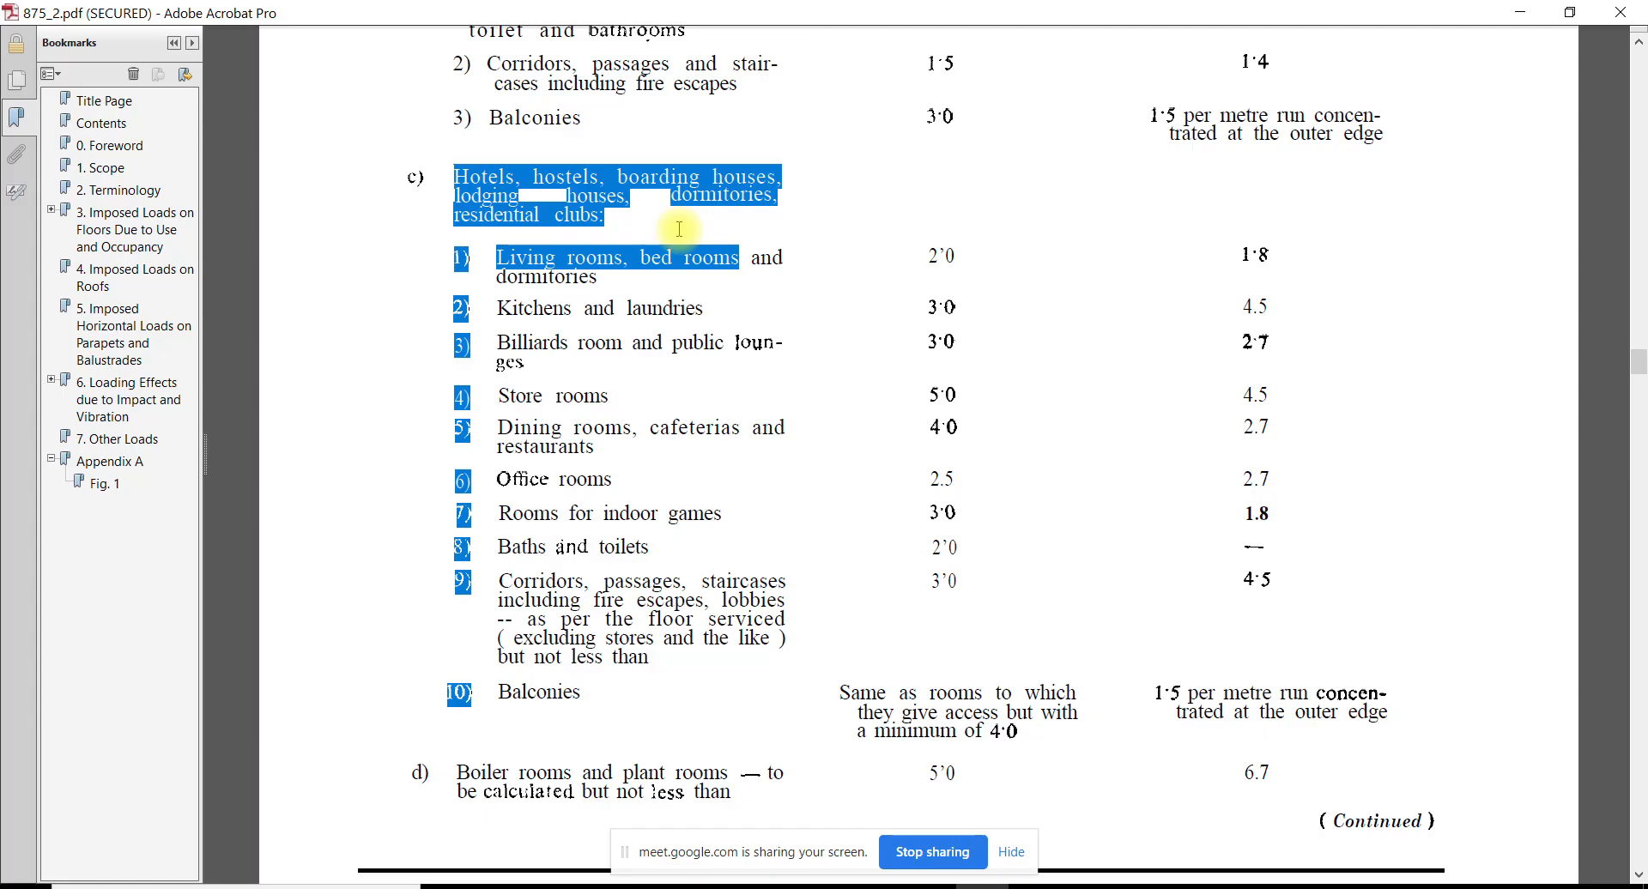
pyautogui.scroll(-2, 600, 275)
pyautogui.click(641, 274)
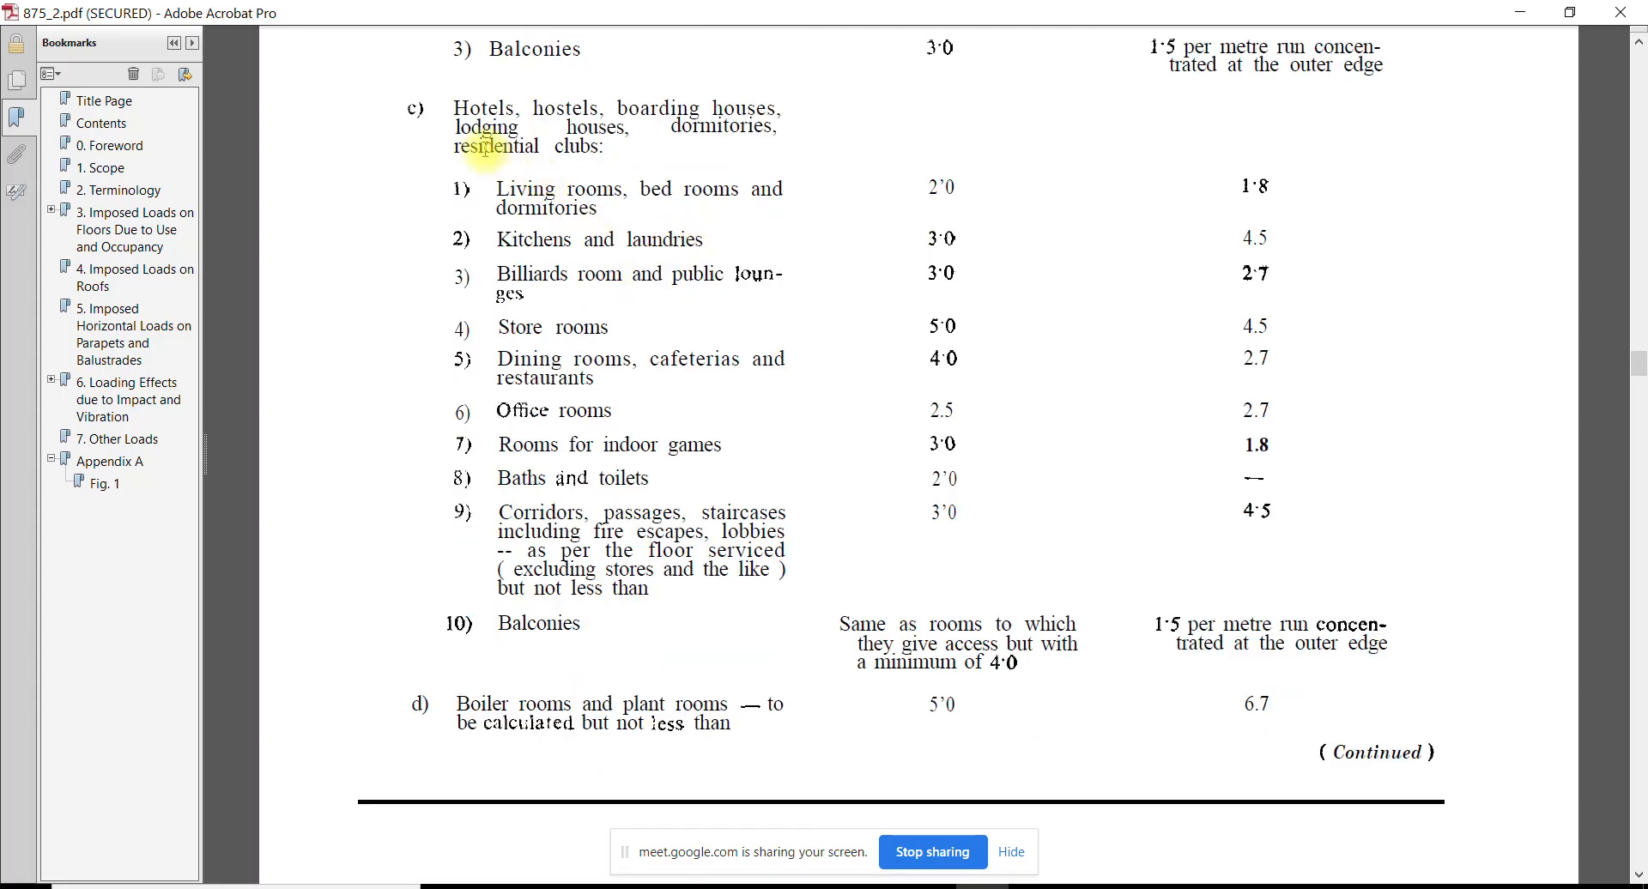
pyautogui.moveTo(506, 189); pyautogui.dragTo(631, 213)
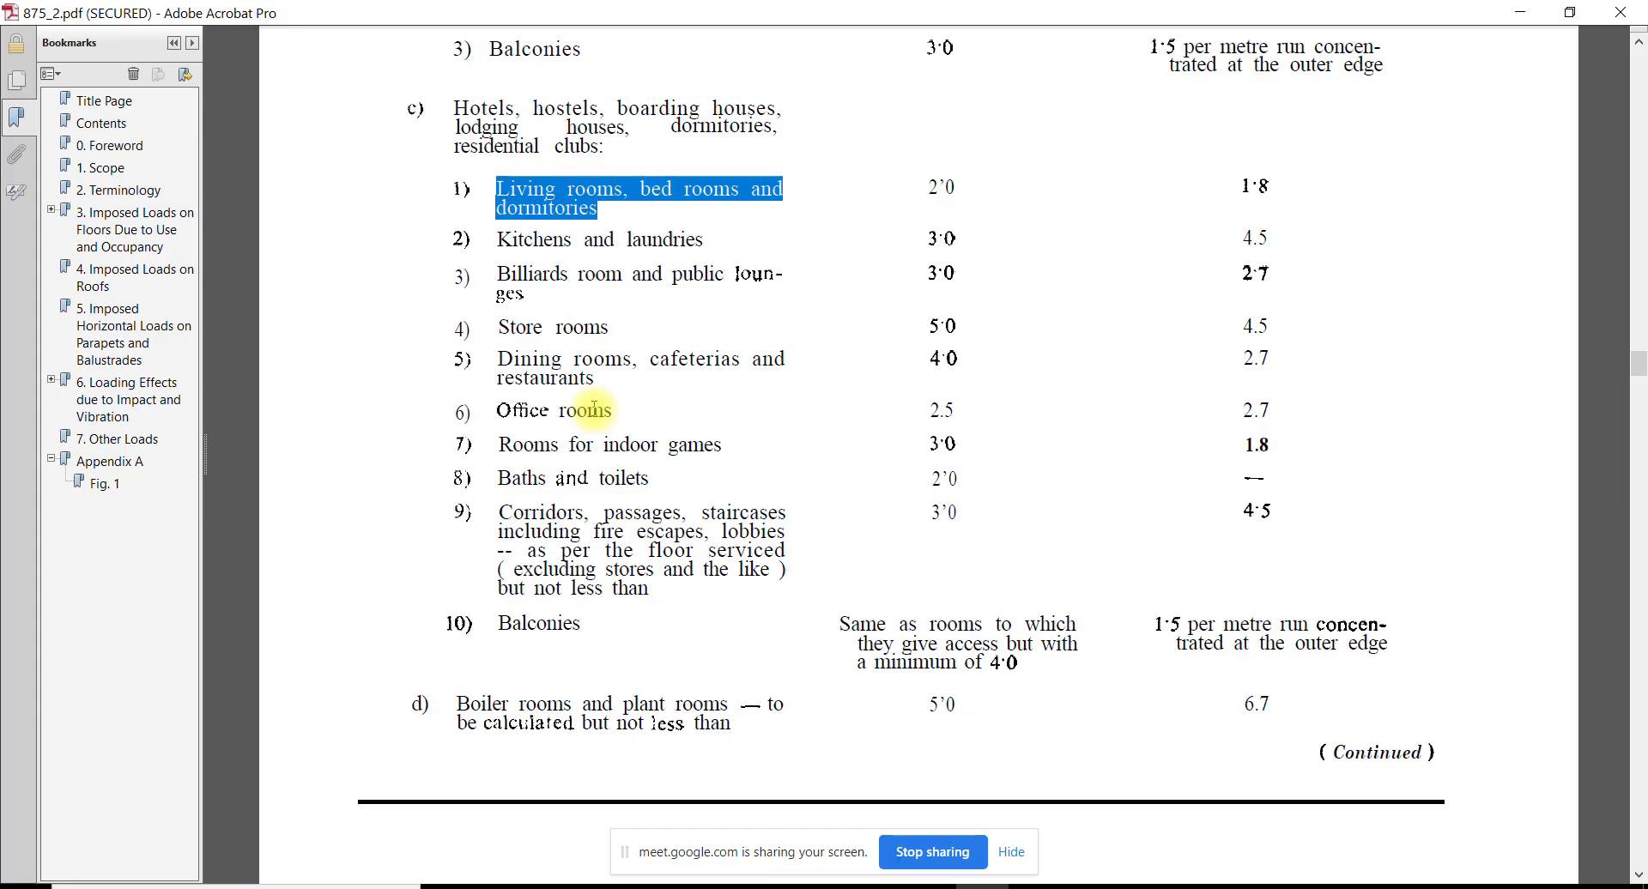
pyautogui.moveTo(496, 479); pyautogui.dragTo(673, 478)
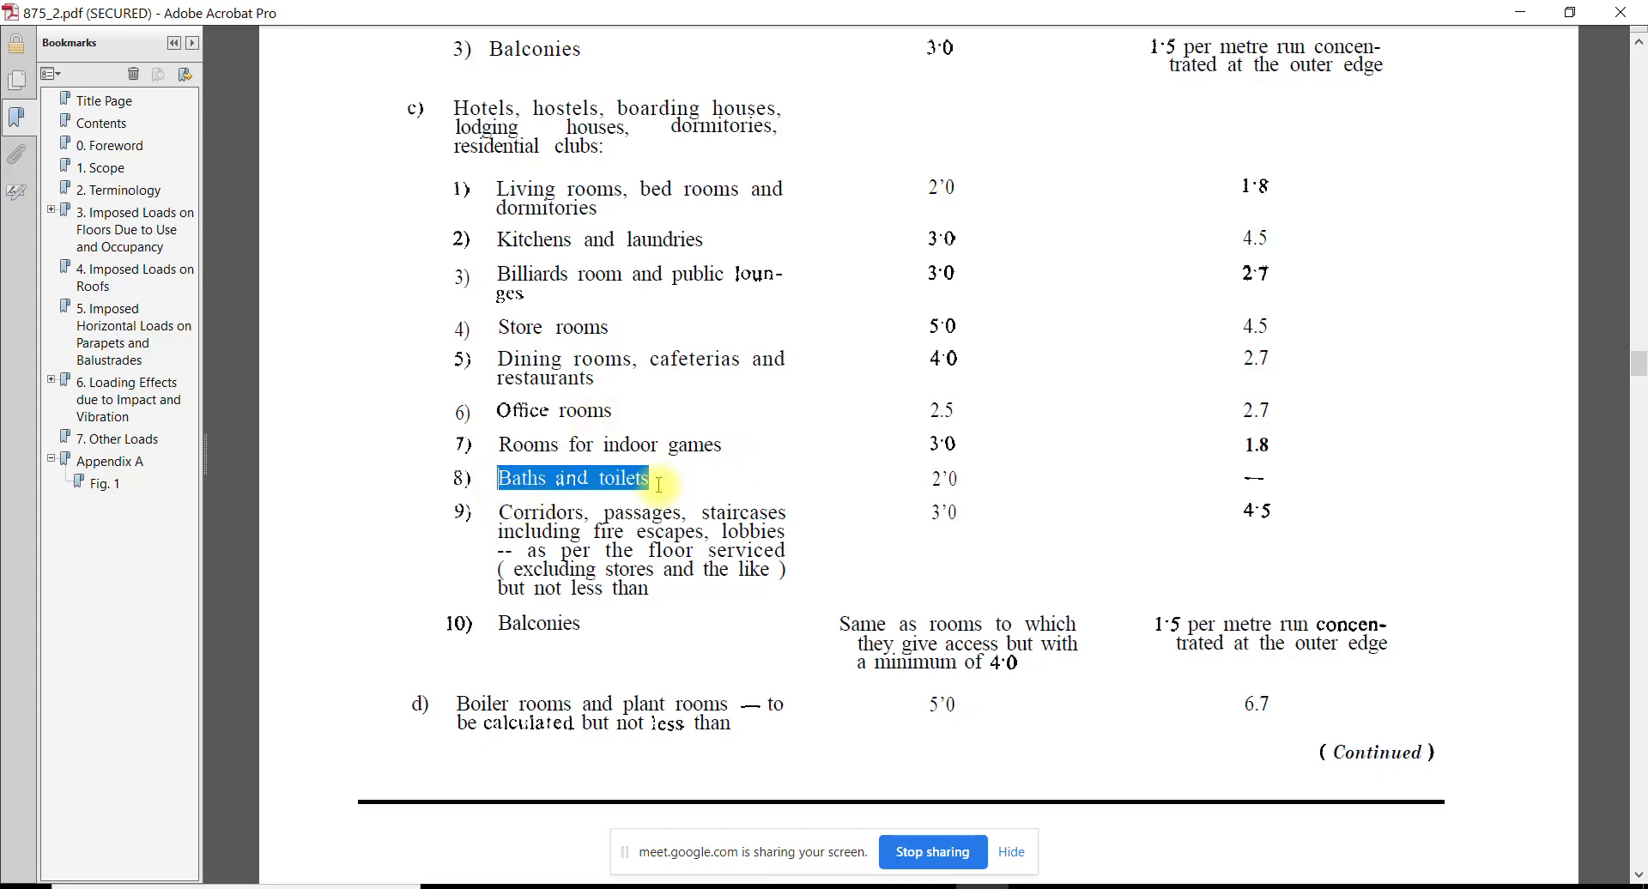
pyautogui.moveTo(928, 478); pyautogui.dragTo(944, 515)
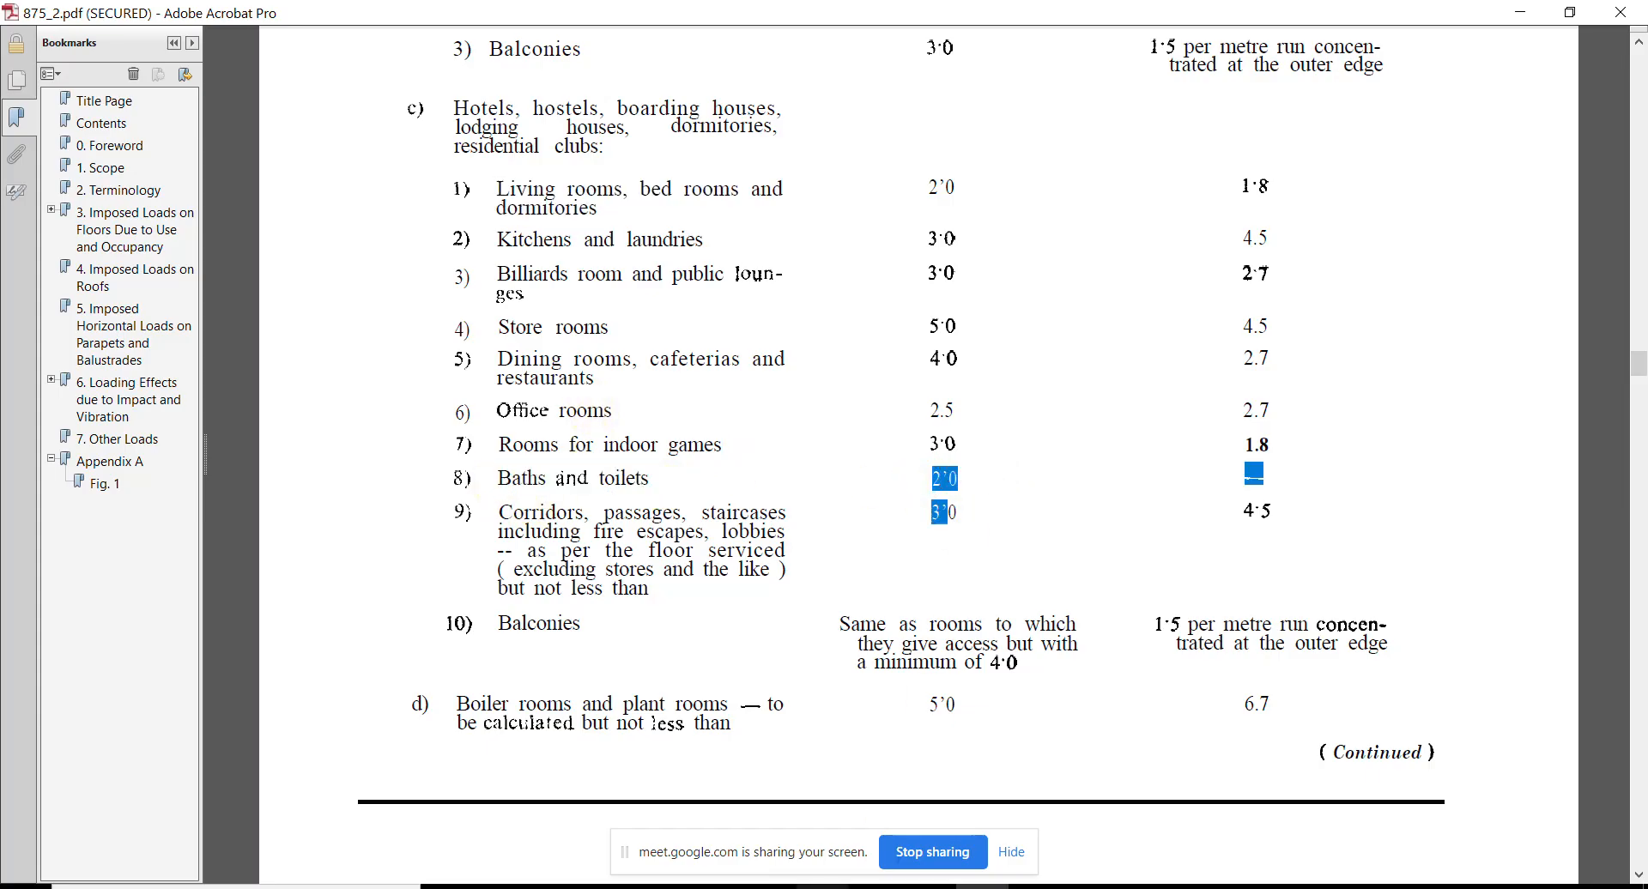
# Switch to the Multistory Class drawing in AutoCAD and examine the changing rooms, baths and toilets beside the community hall
pyautogui.click(759, 888)
pyautogui.scroll(-4, 588, 538)
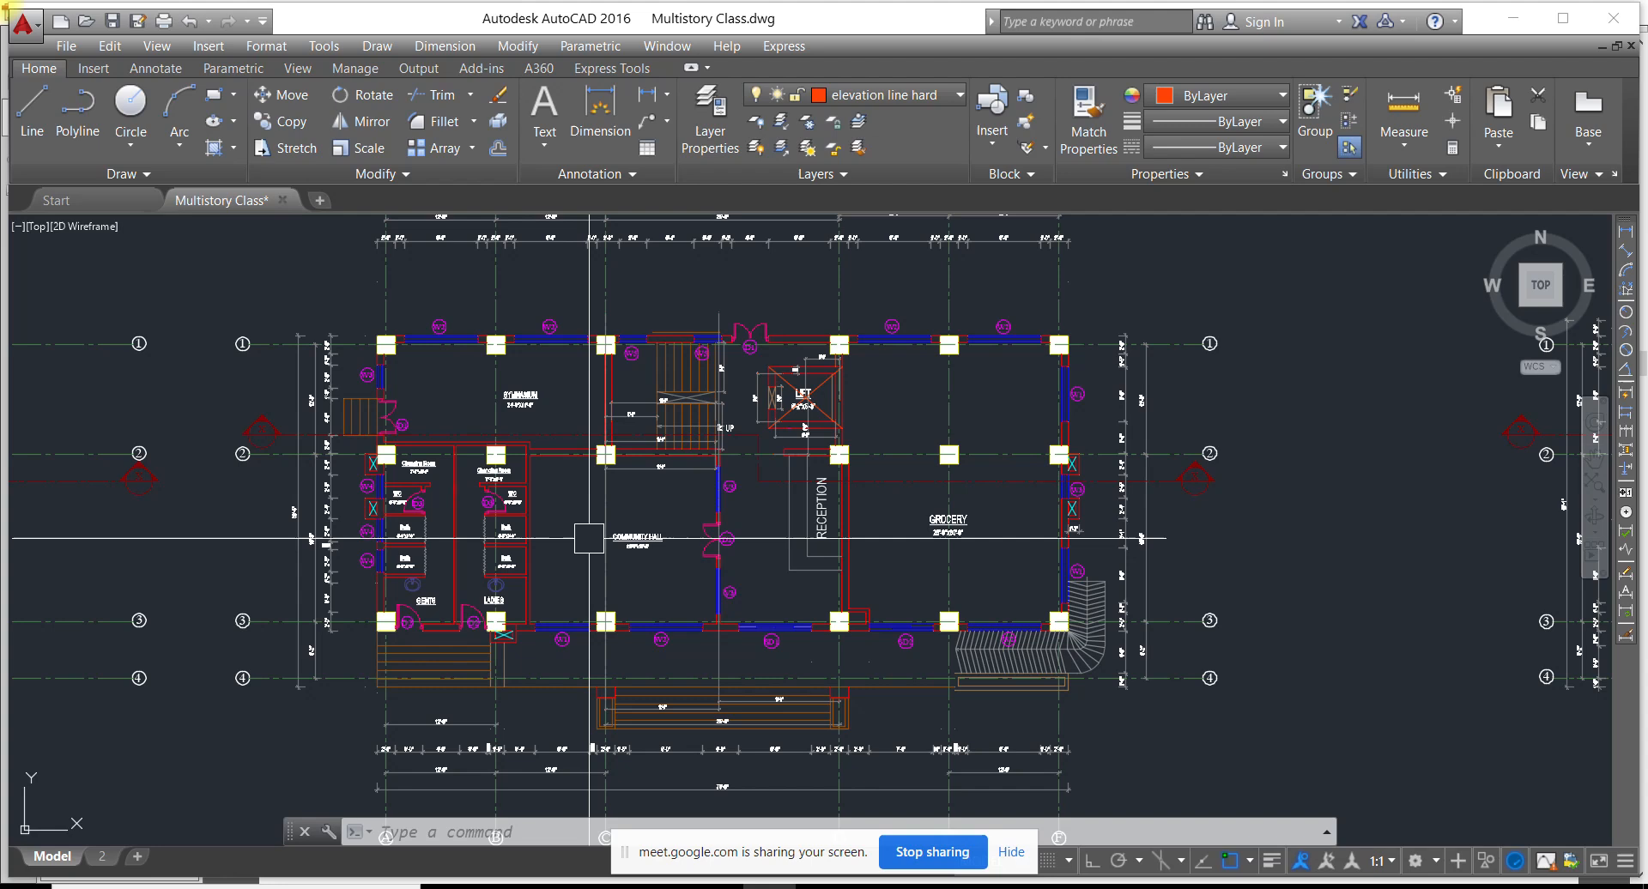
pyautogui.scroll(2, 397, 512)
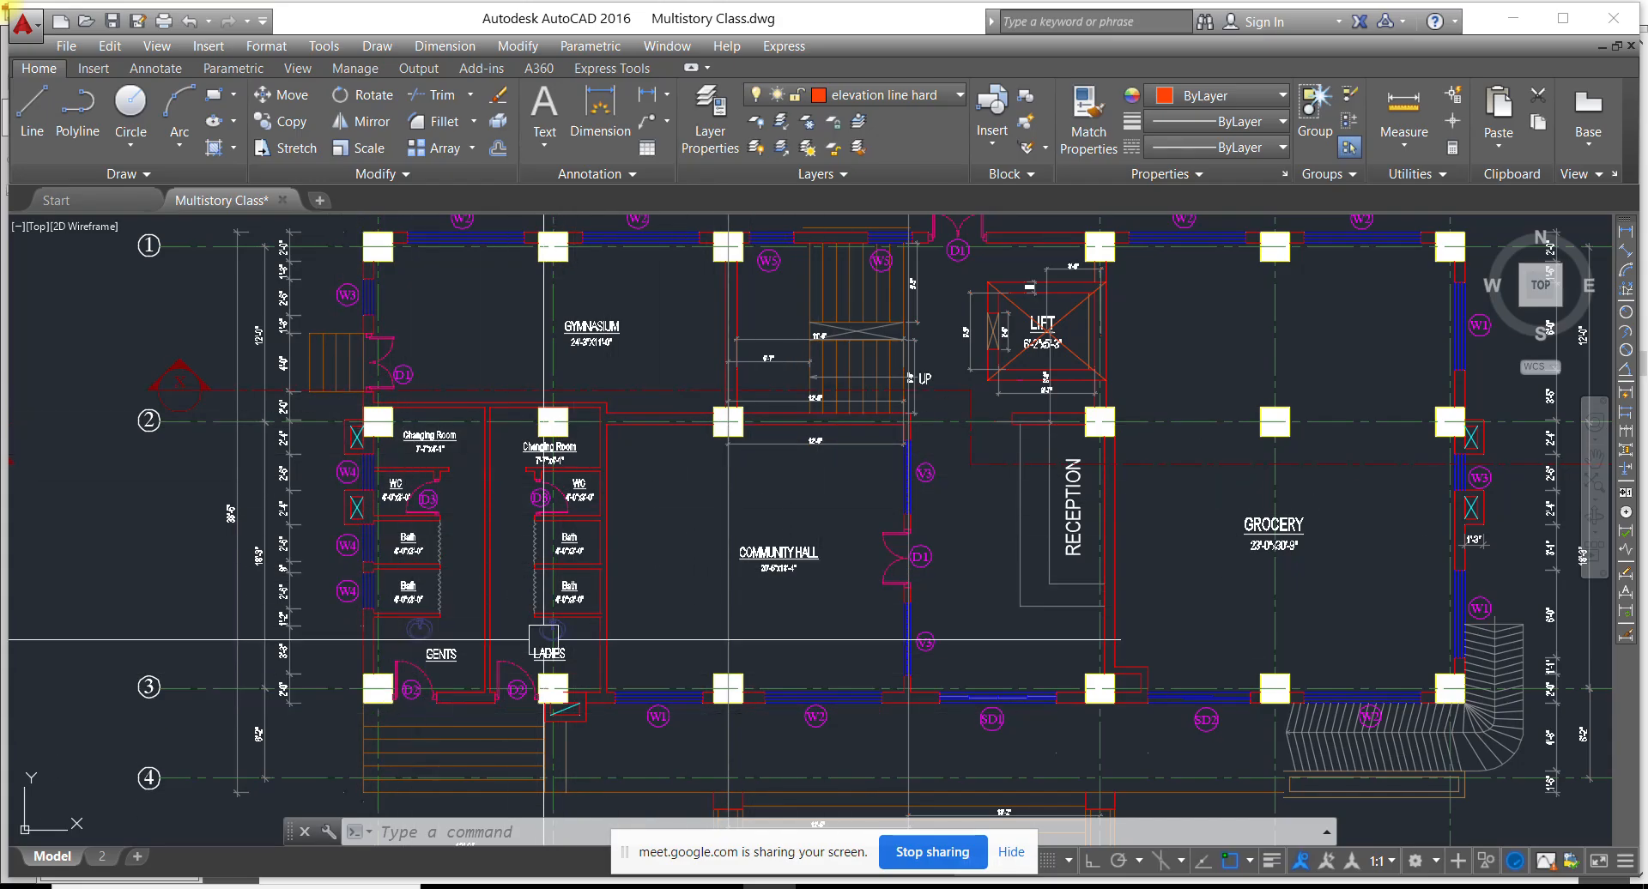
# Switch to the RCC class model in ETABS and show the Plinth Lvl floor in the plan view
pyautogui.click(699, 886)
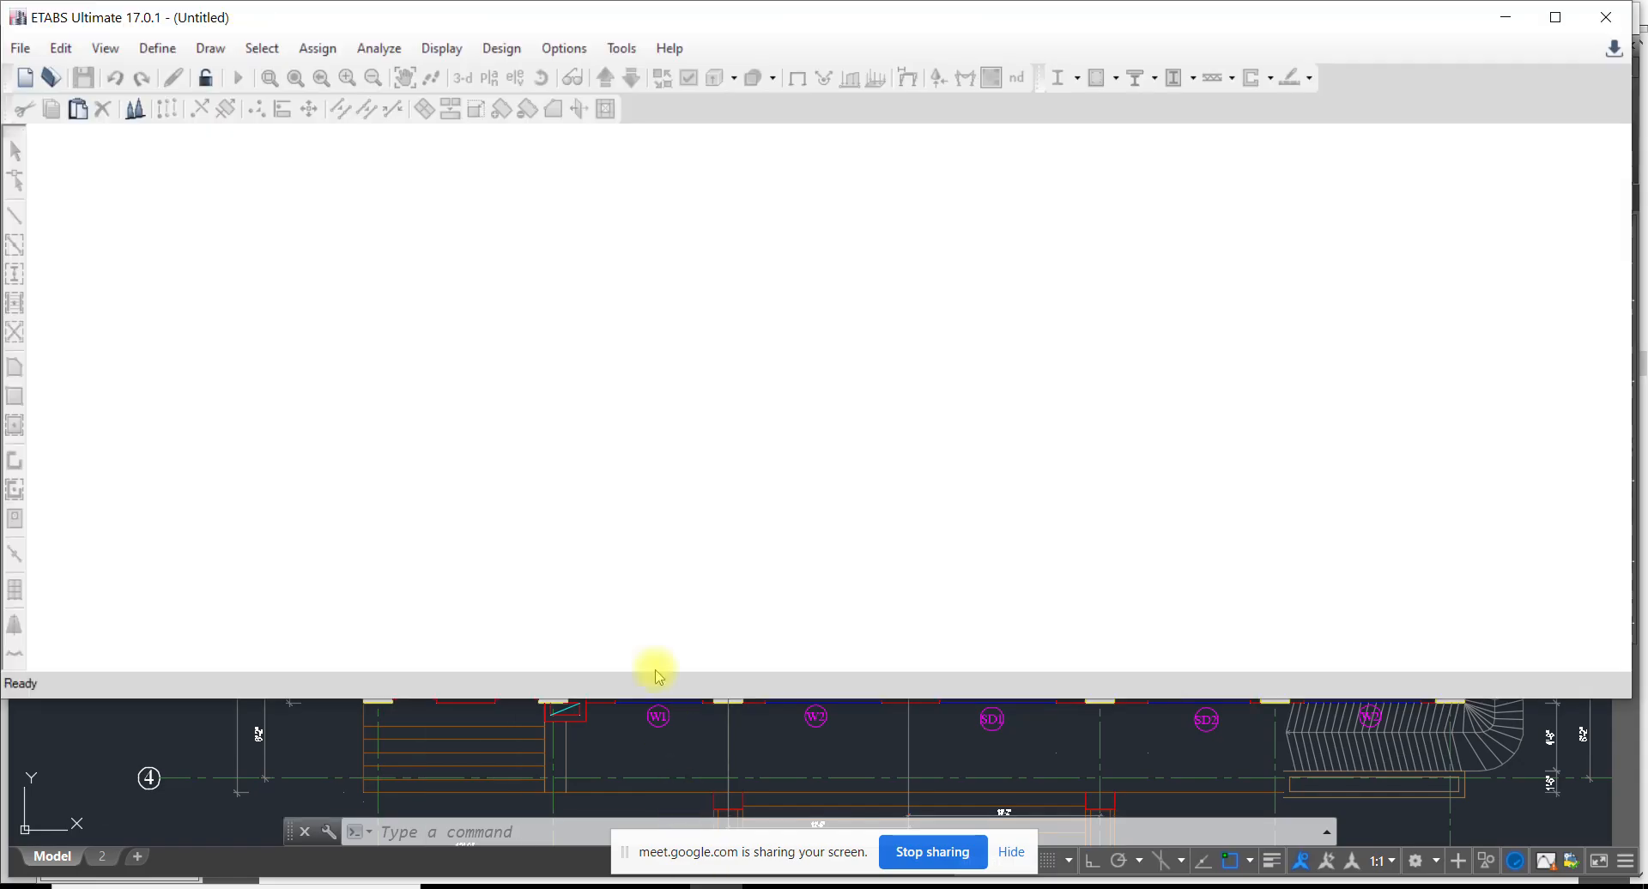
pyautogui.click(1506, 21)
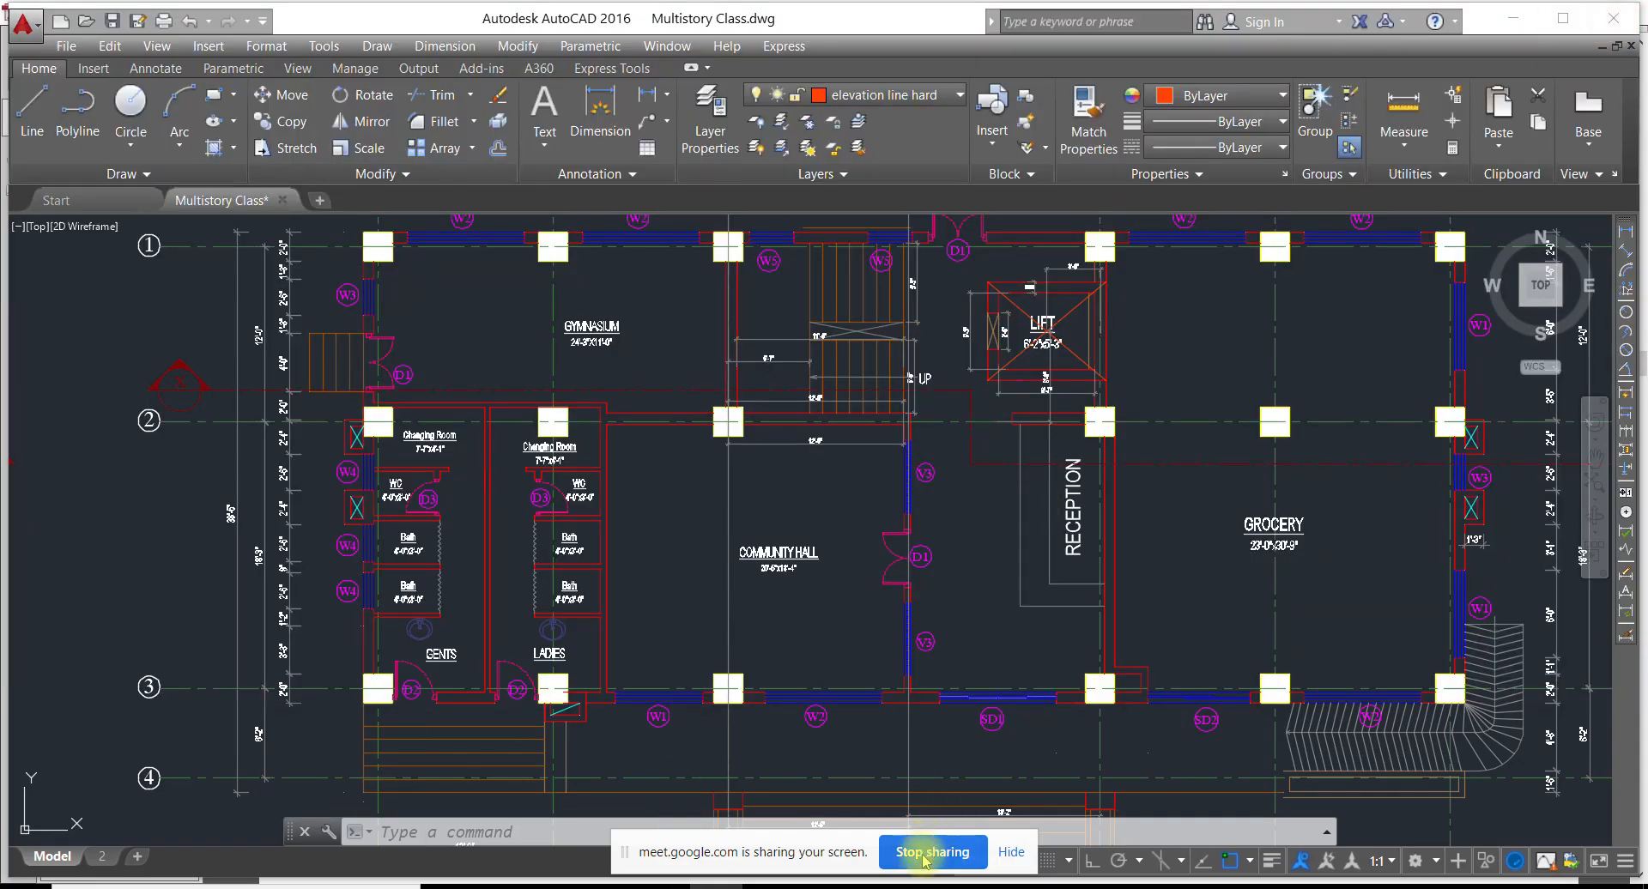
pyautogui.click(892, 884)
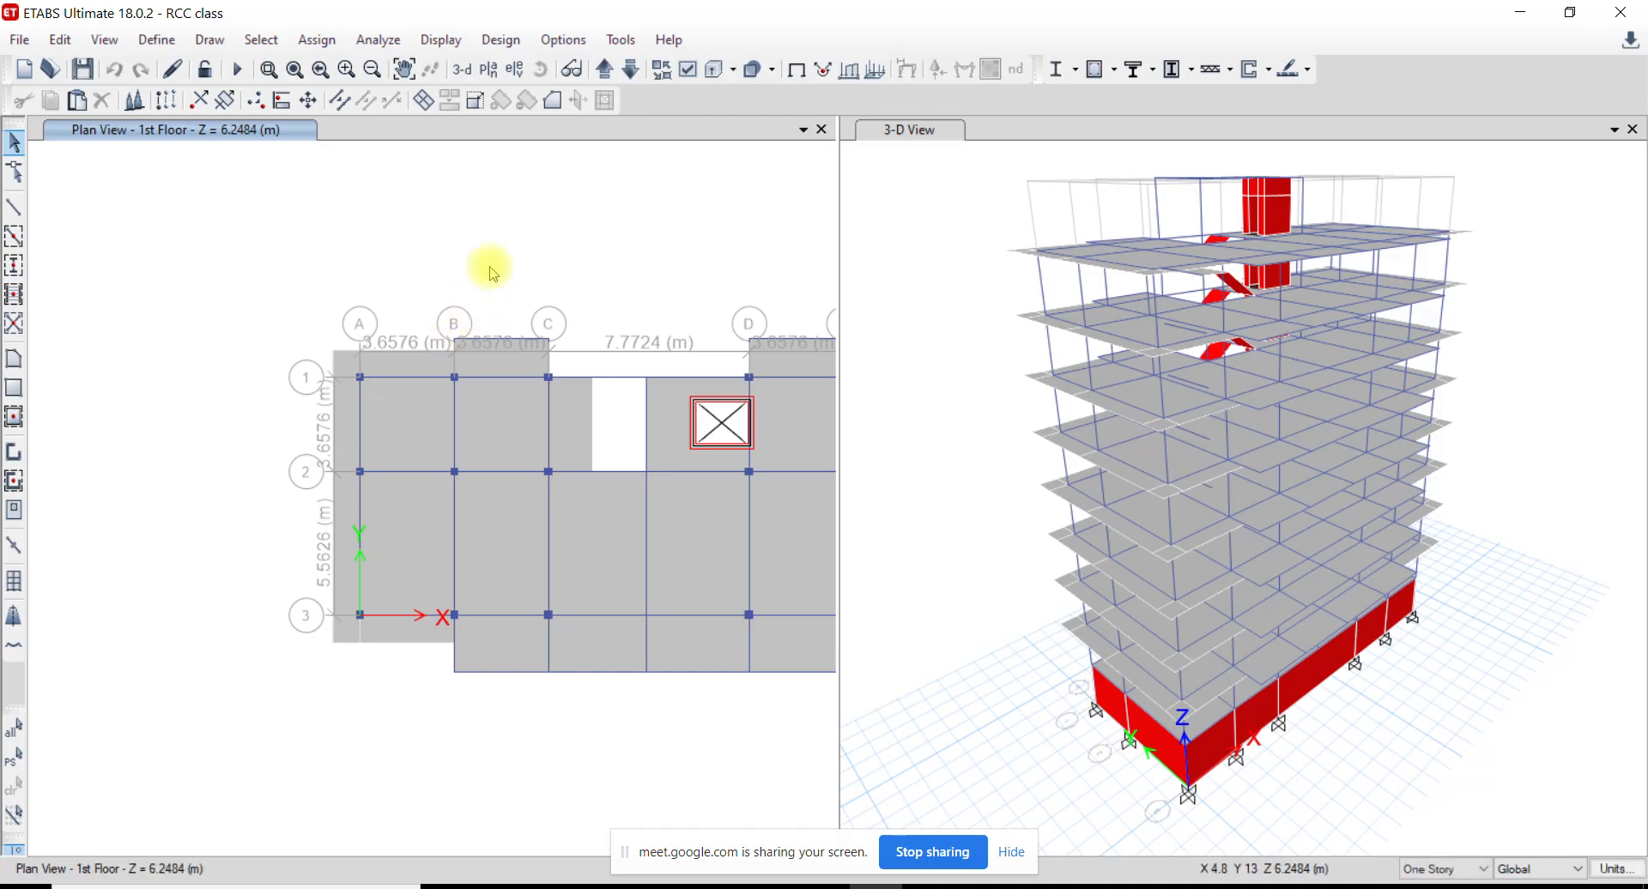
pyautogui.click(629, 72)
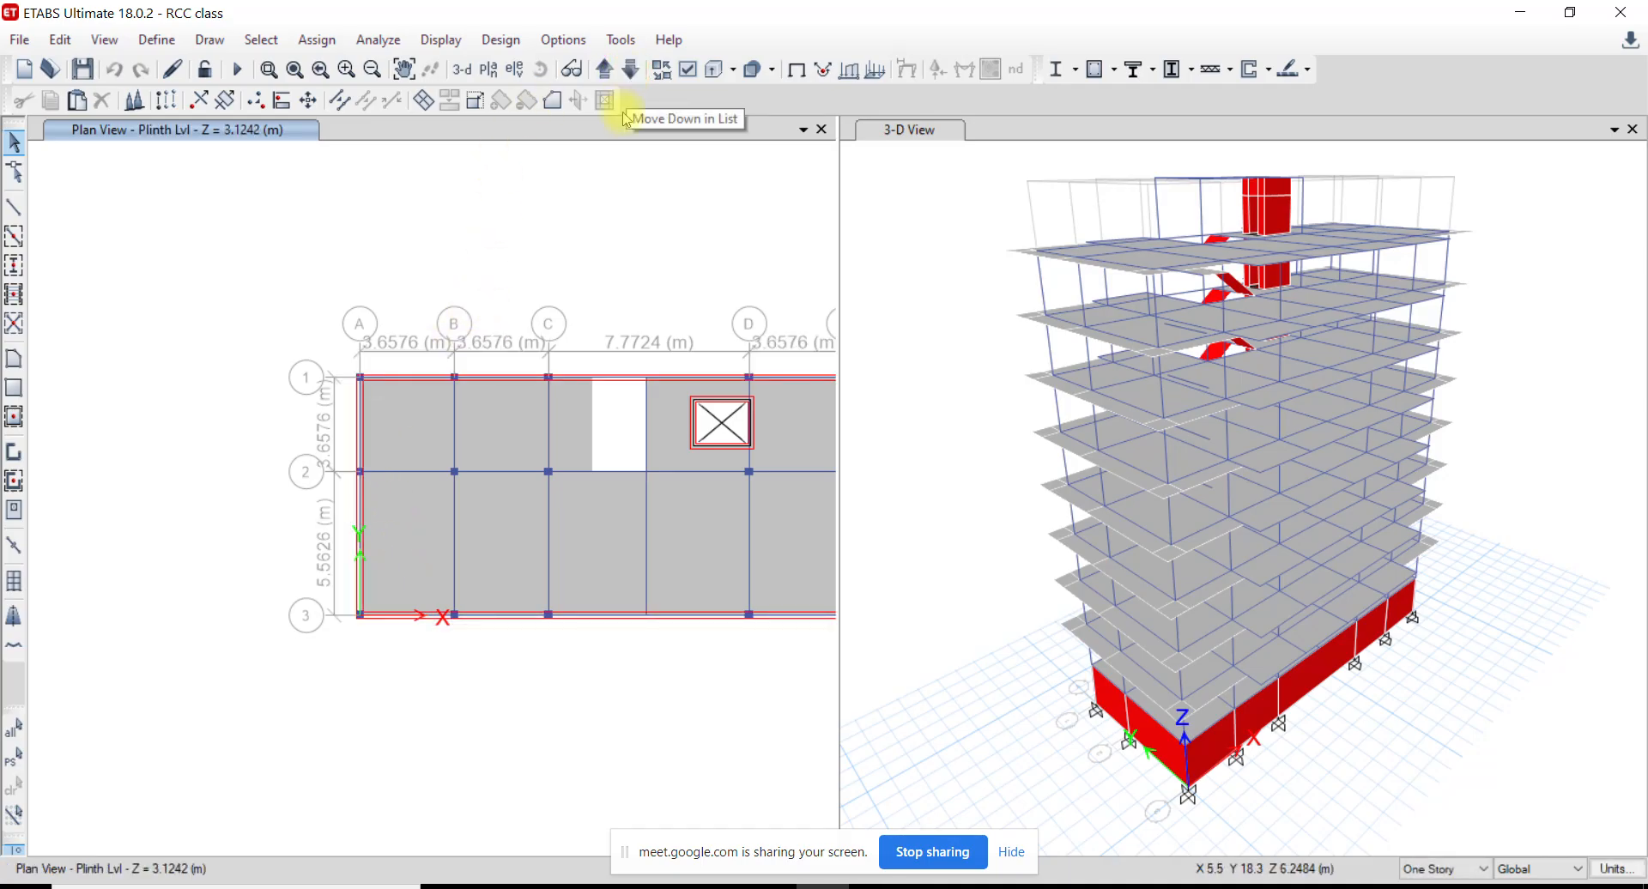
pyautogui.moveTo(522, 559); pyautogui.dragTo(487, 596, button='middle')
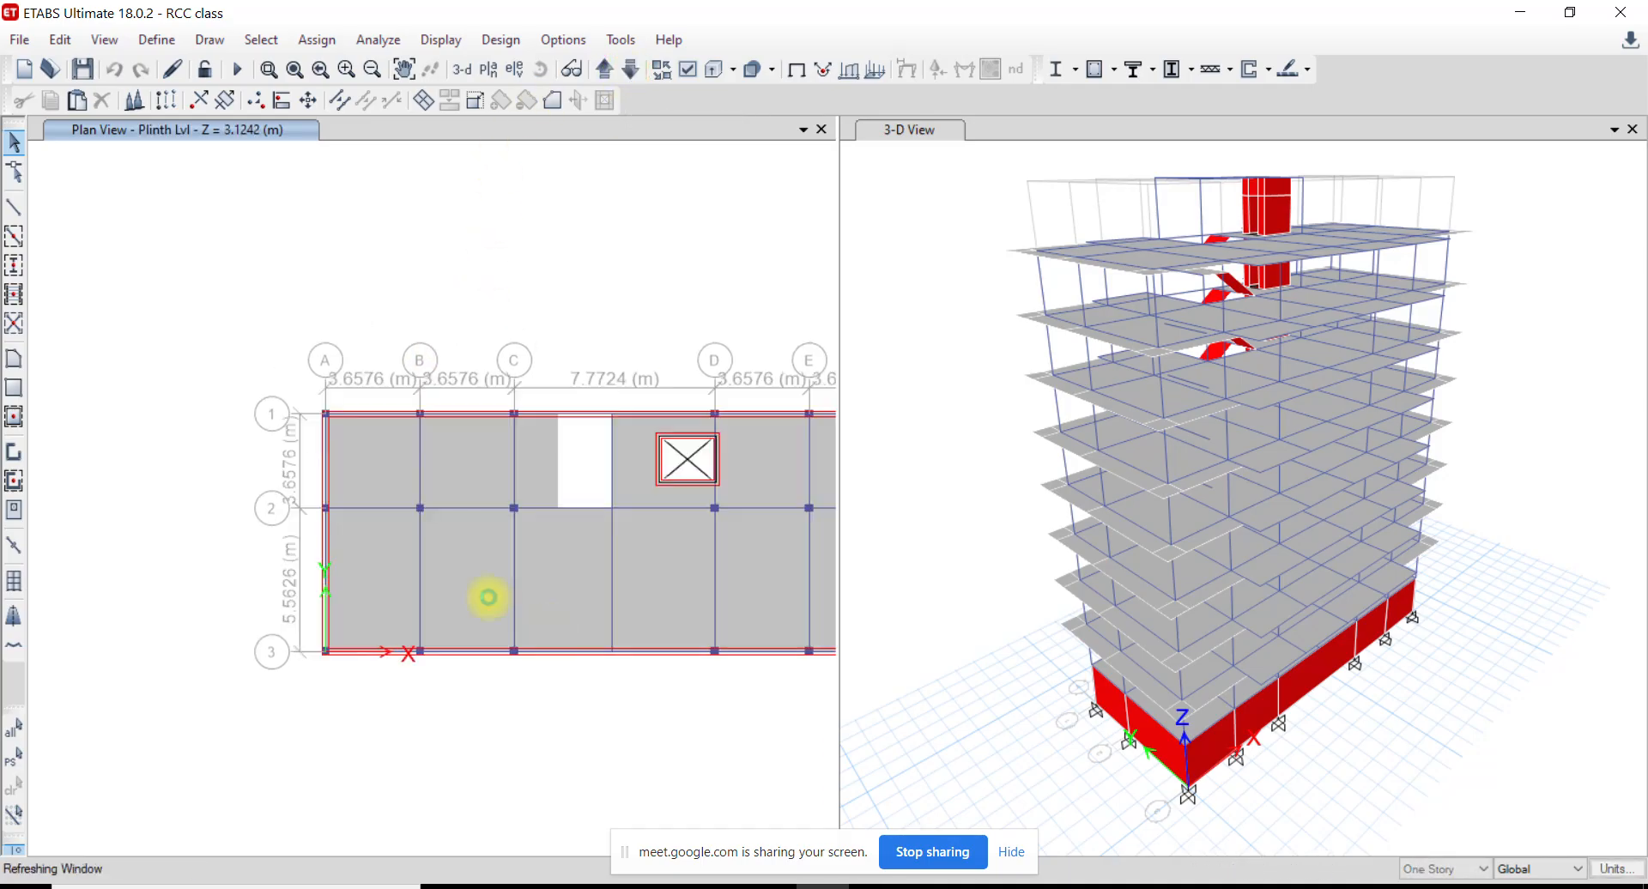
# Assign a uniform gravity load of 2 kN/m² in load pattern Live<=3 to the slab between grids A-B and 2-3, replacing existing loads
pyautogui.click(384, 581)
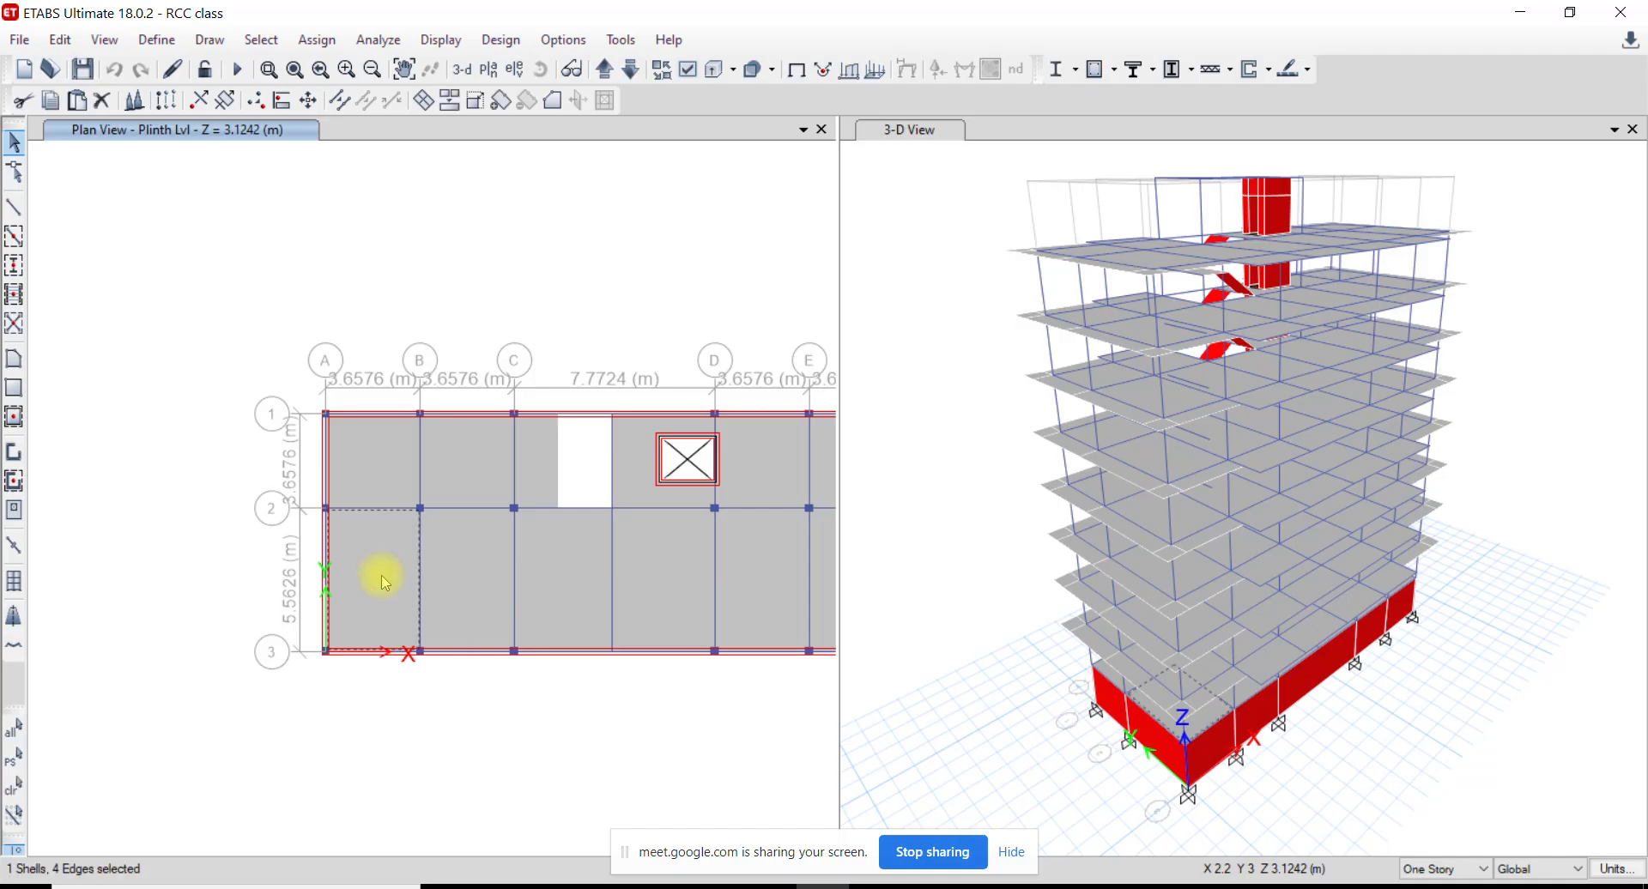
pyautogui.click(331, 43)
pyautogui.click(333, 43)
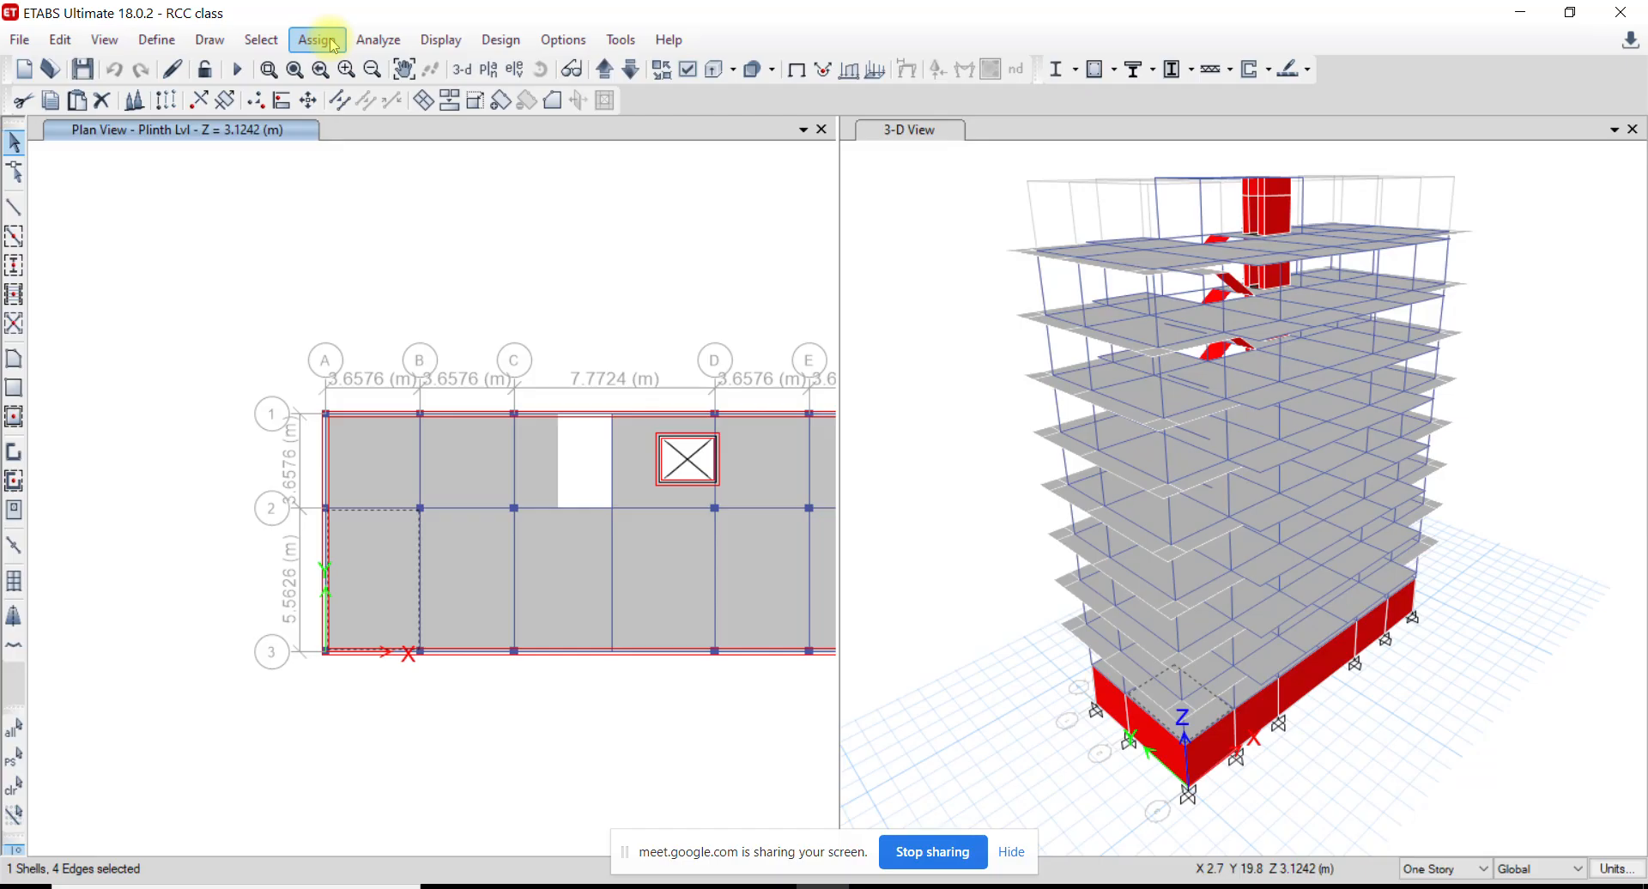
pyautogui.click(333, 41)
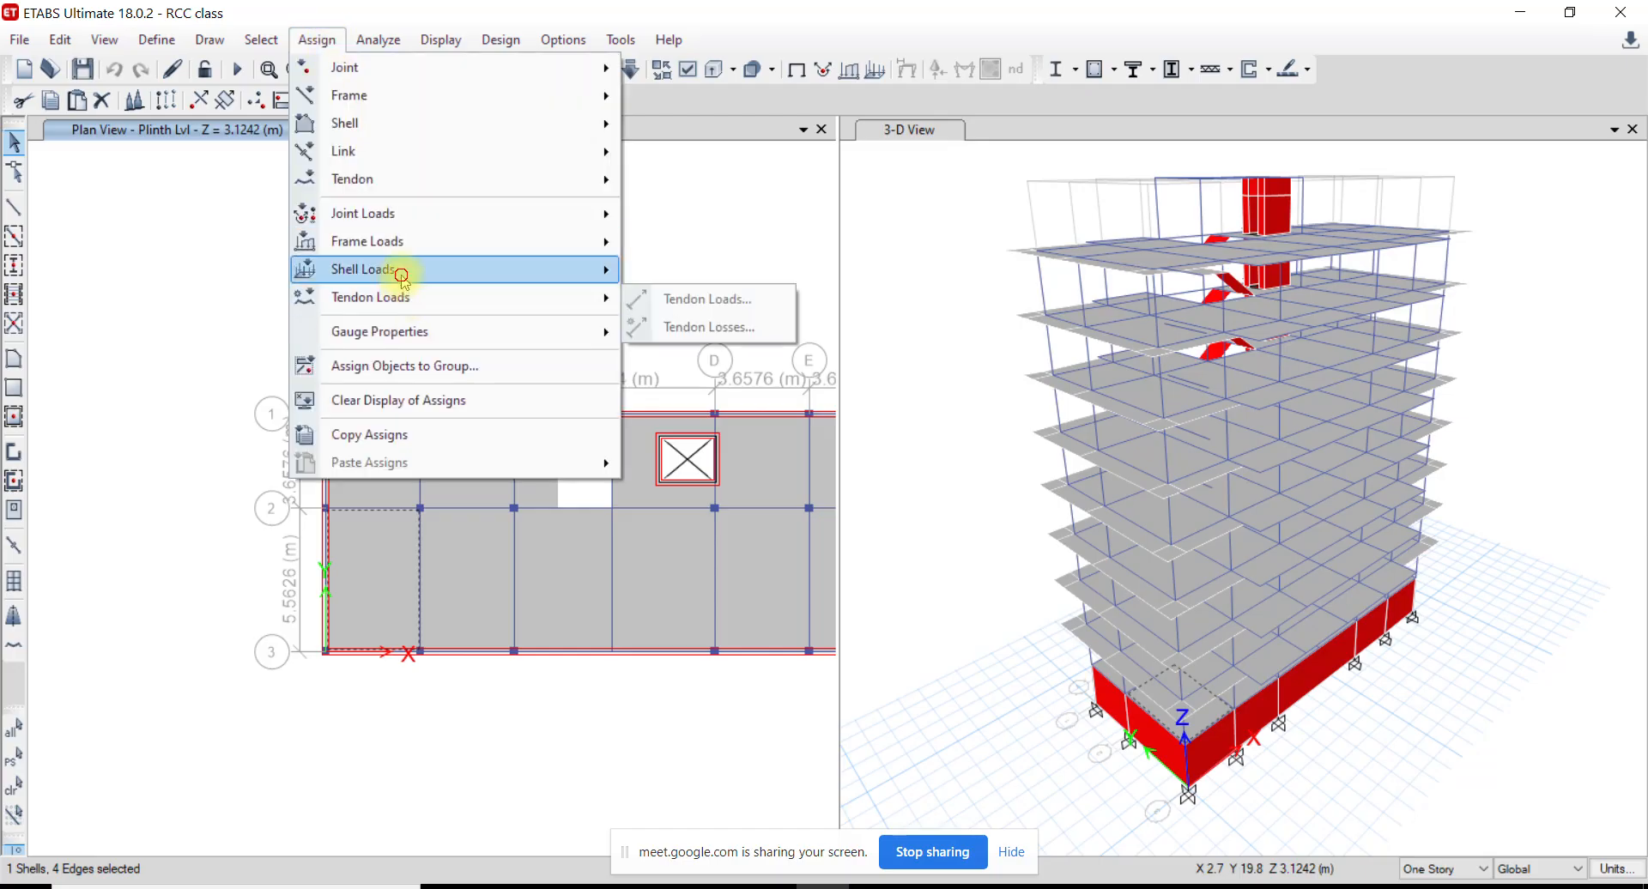
pyautogui.moveTo(400, 271)
pyautogui.click(694, 300)
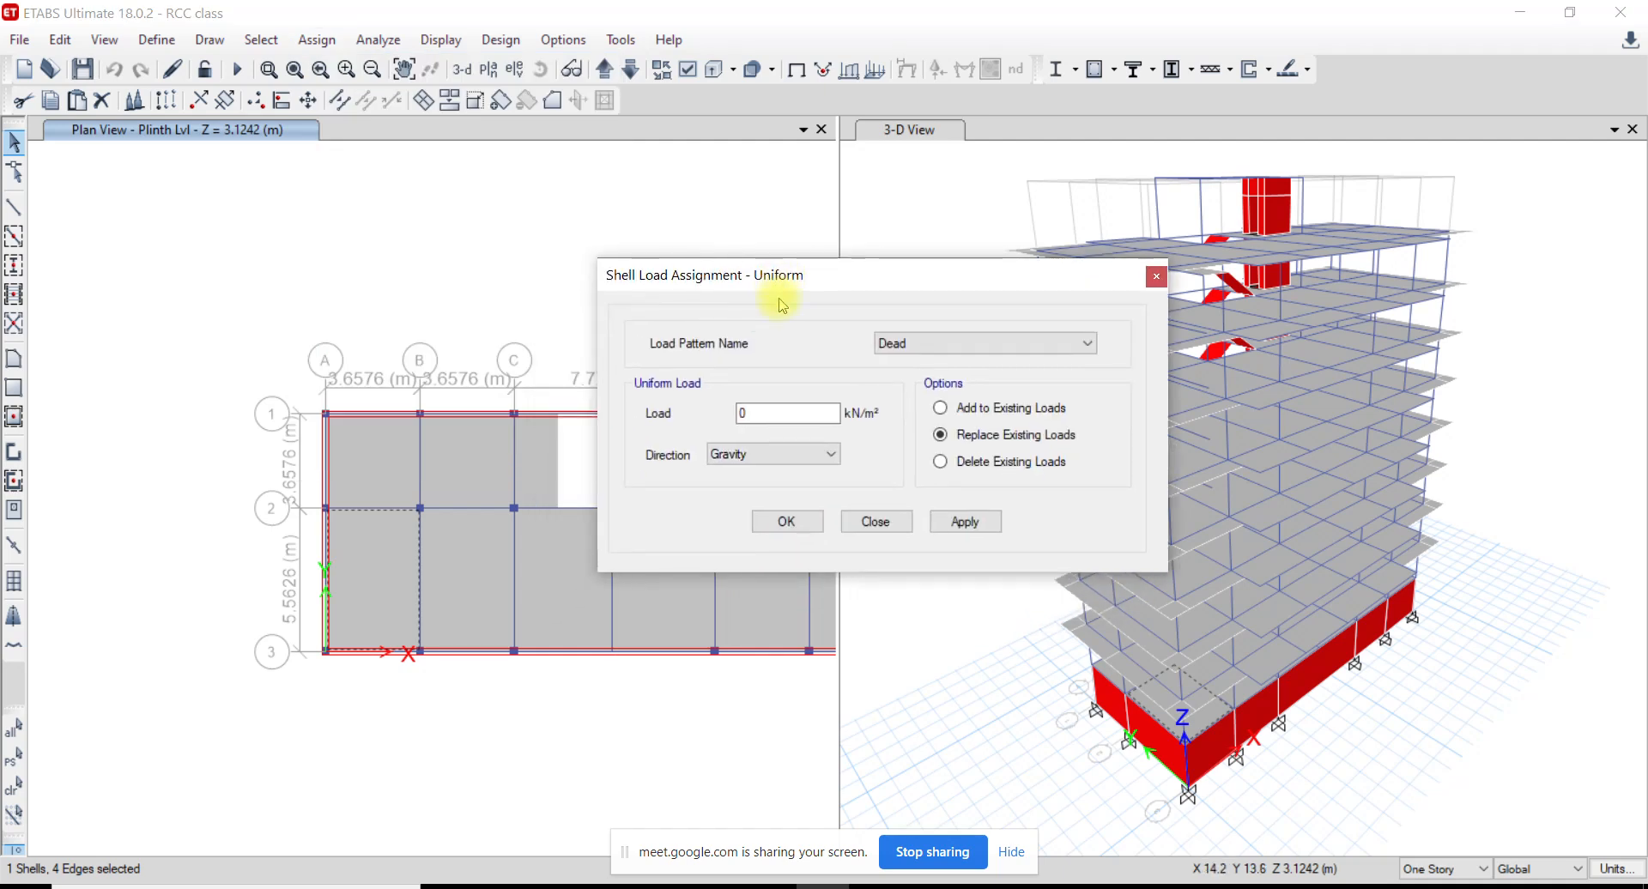
pyautogui.click(918, 343)
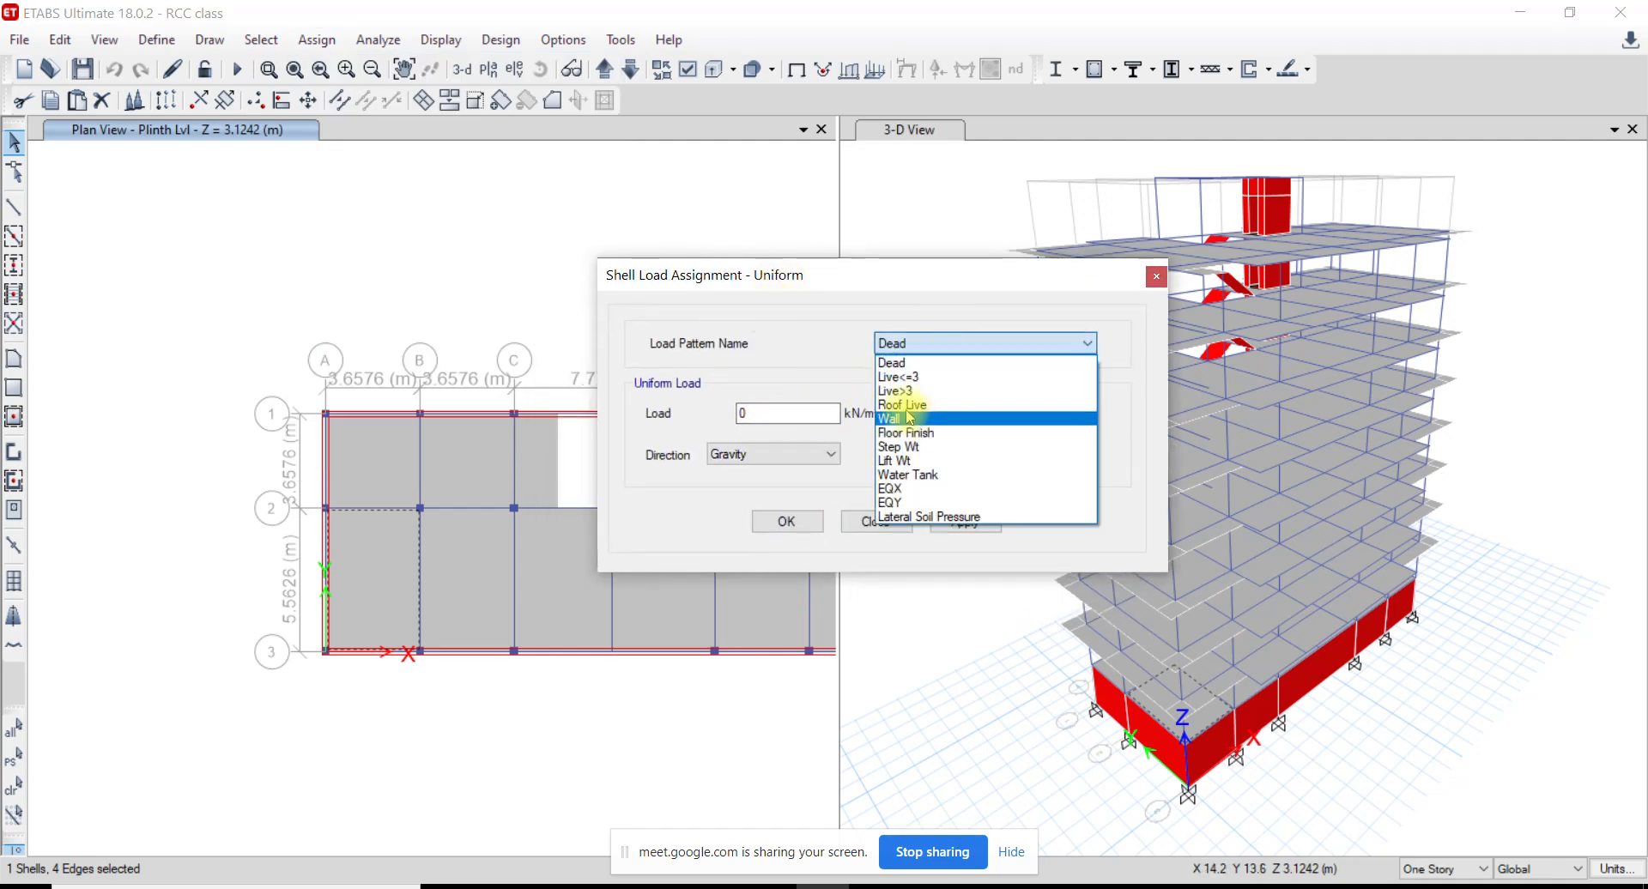
pyautogui.click(908, 377)
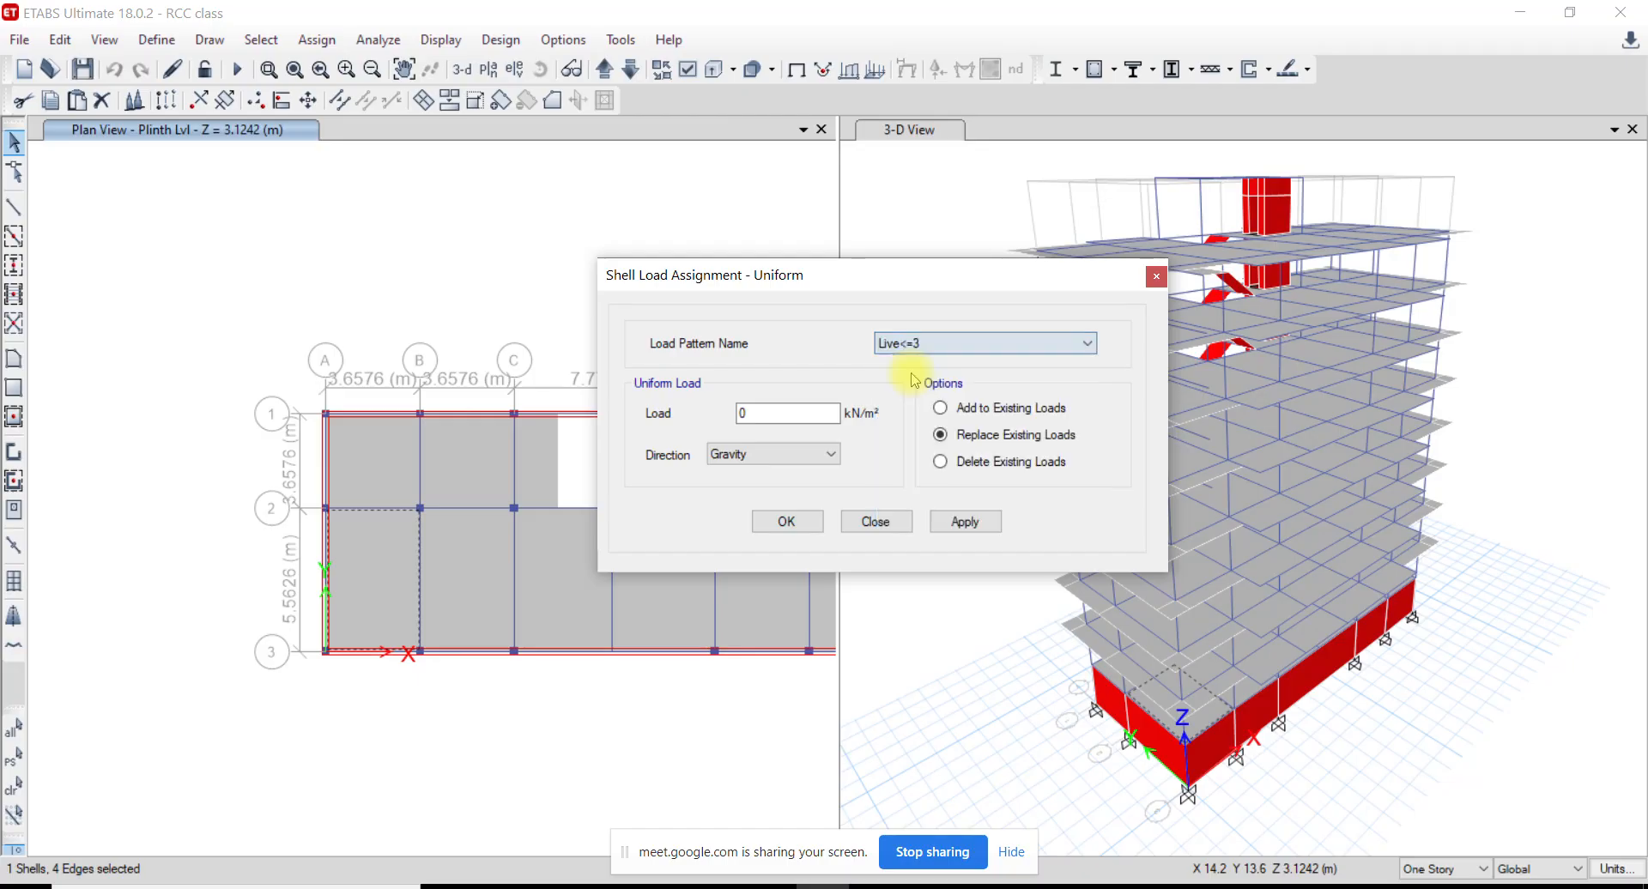
pyautogui.doubleClick(788, 413)
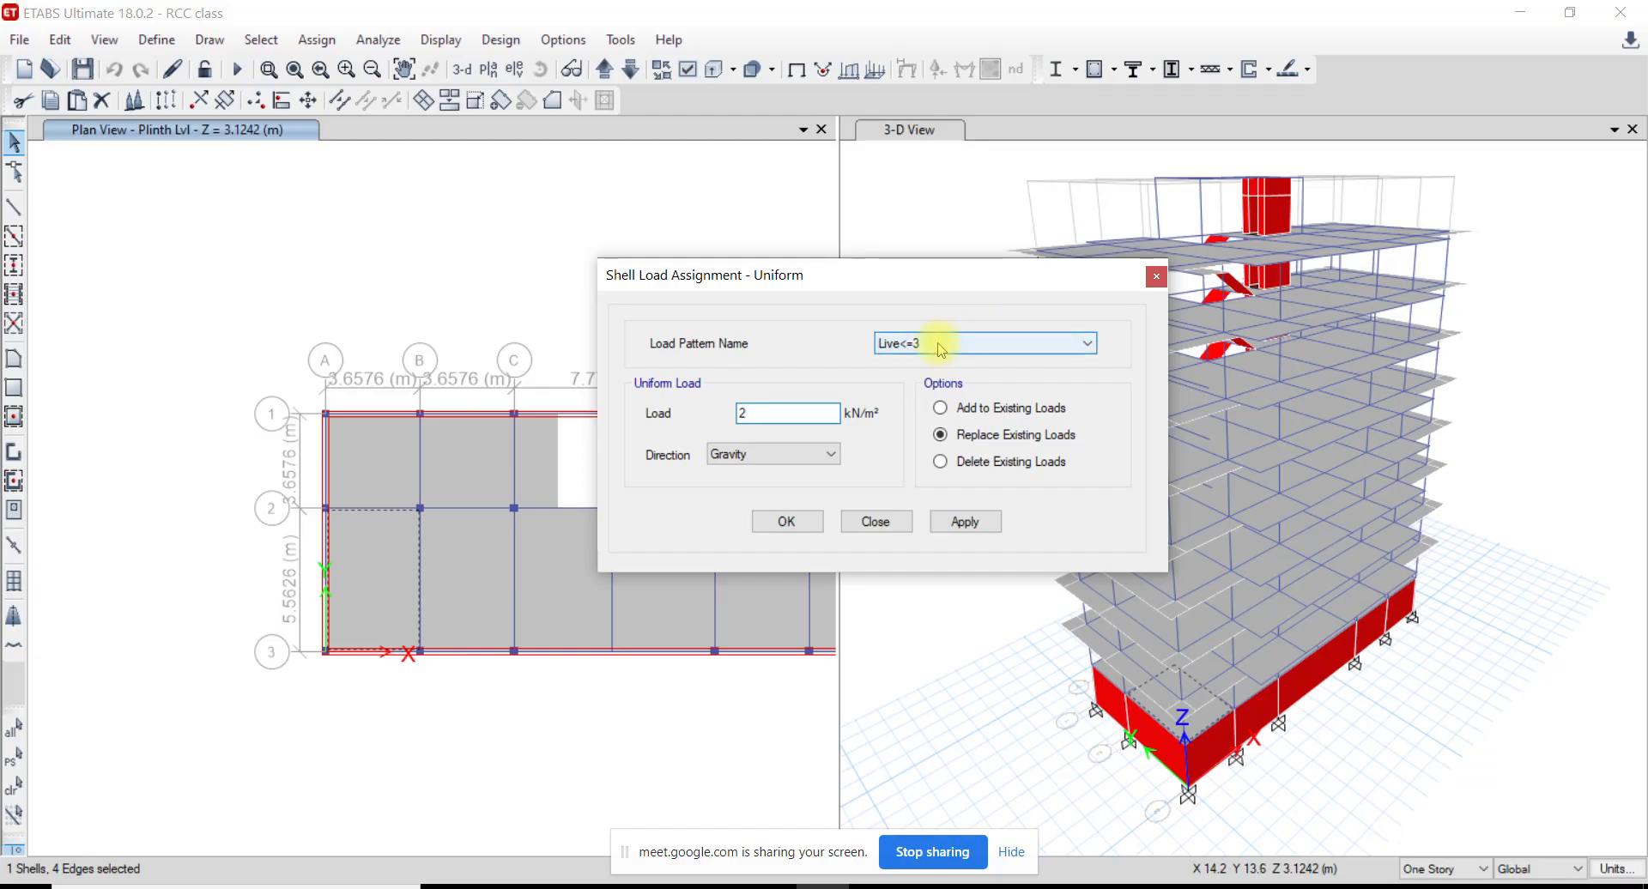
pyautogui.click(929, 344)
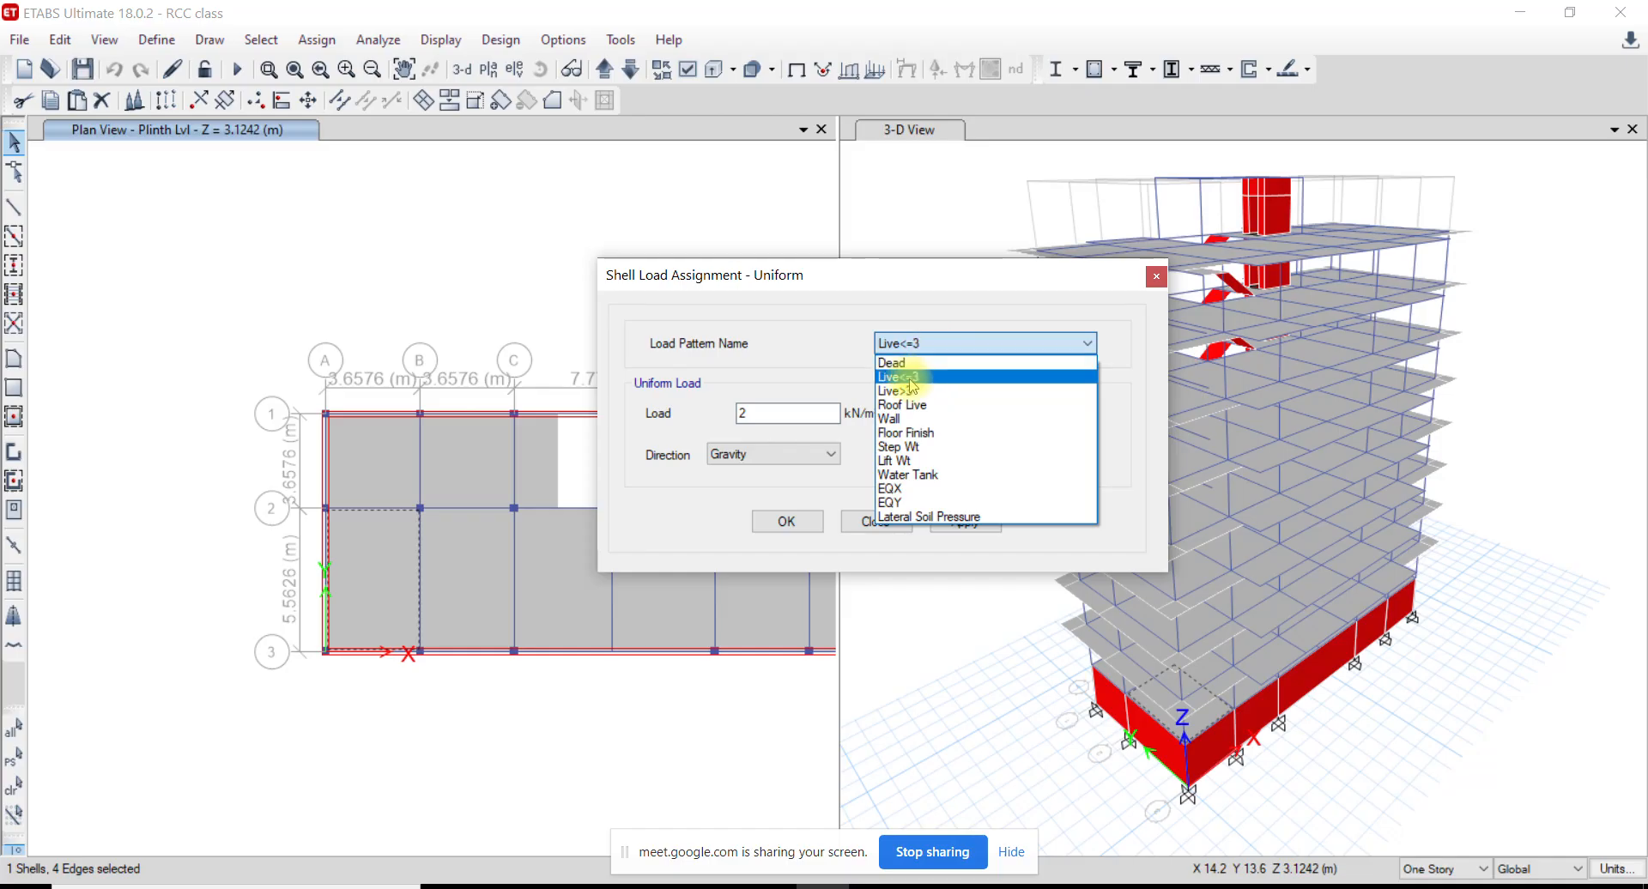
pyautogui.click(913, 378)
pyautogui.moveTo(816, 412); pyautogui.dragTo(676, 420)
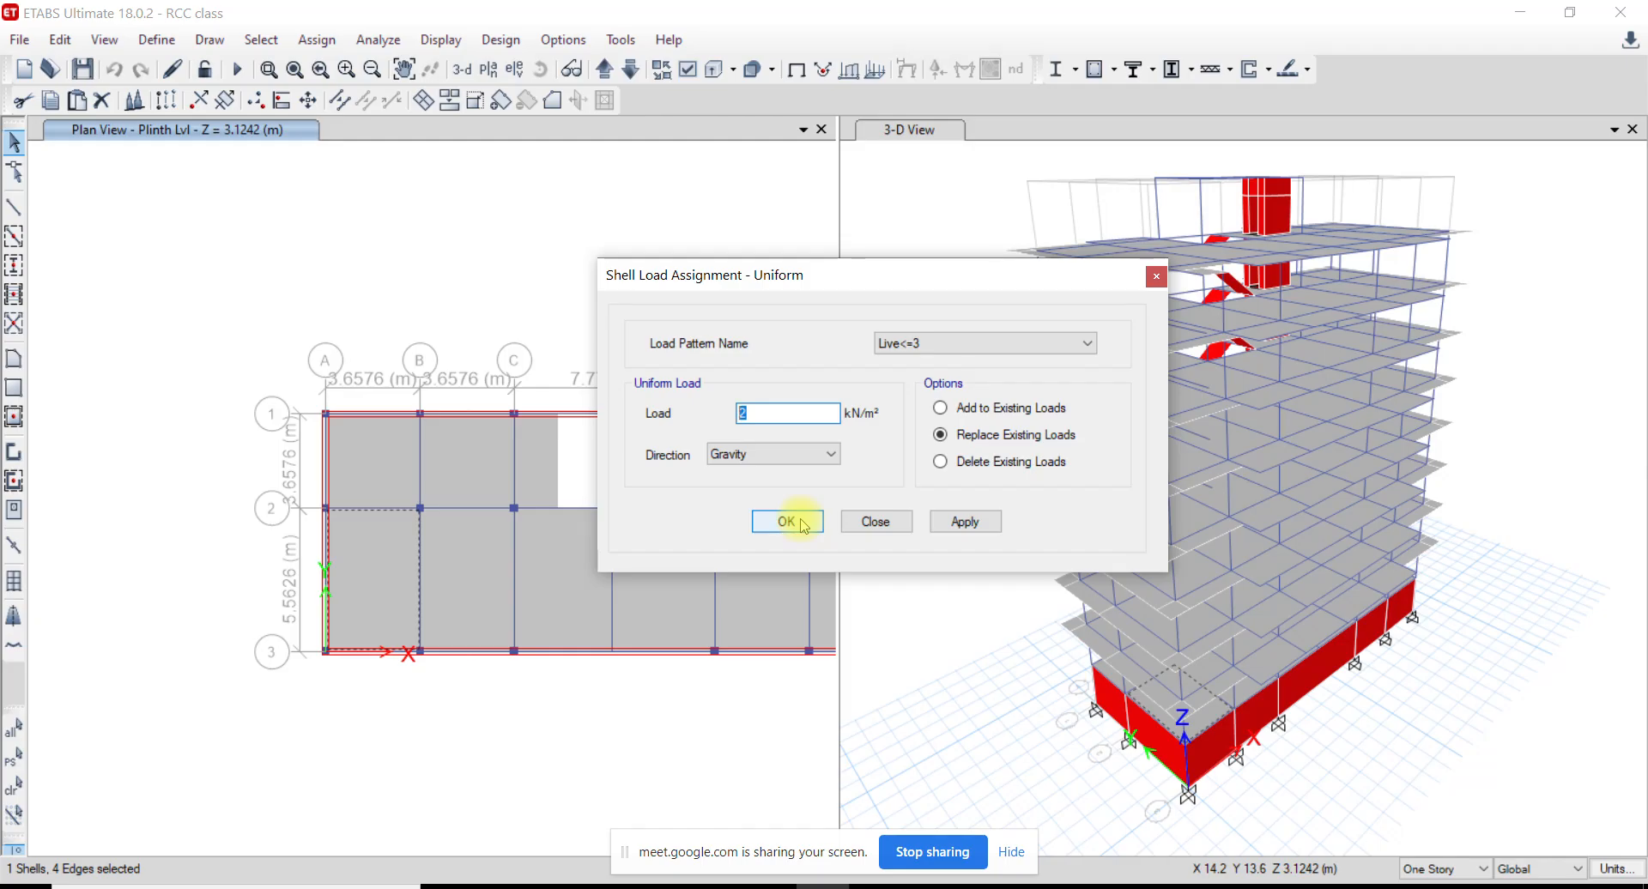
pyautogui.click(970, 522)
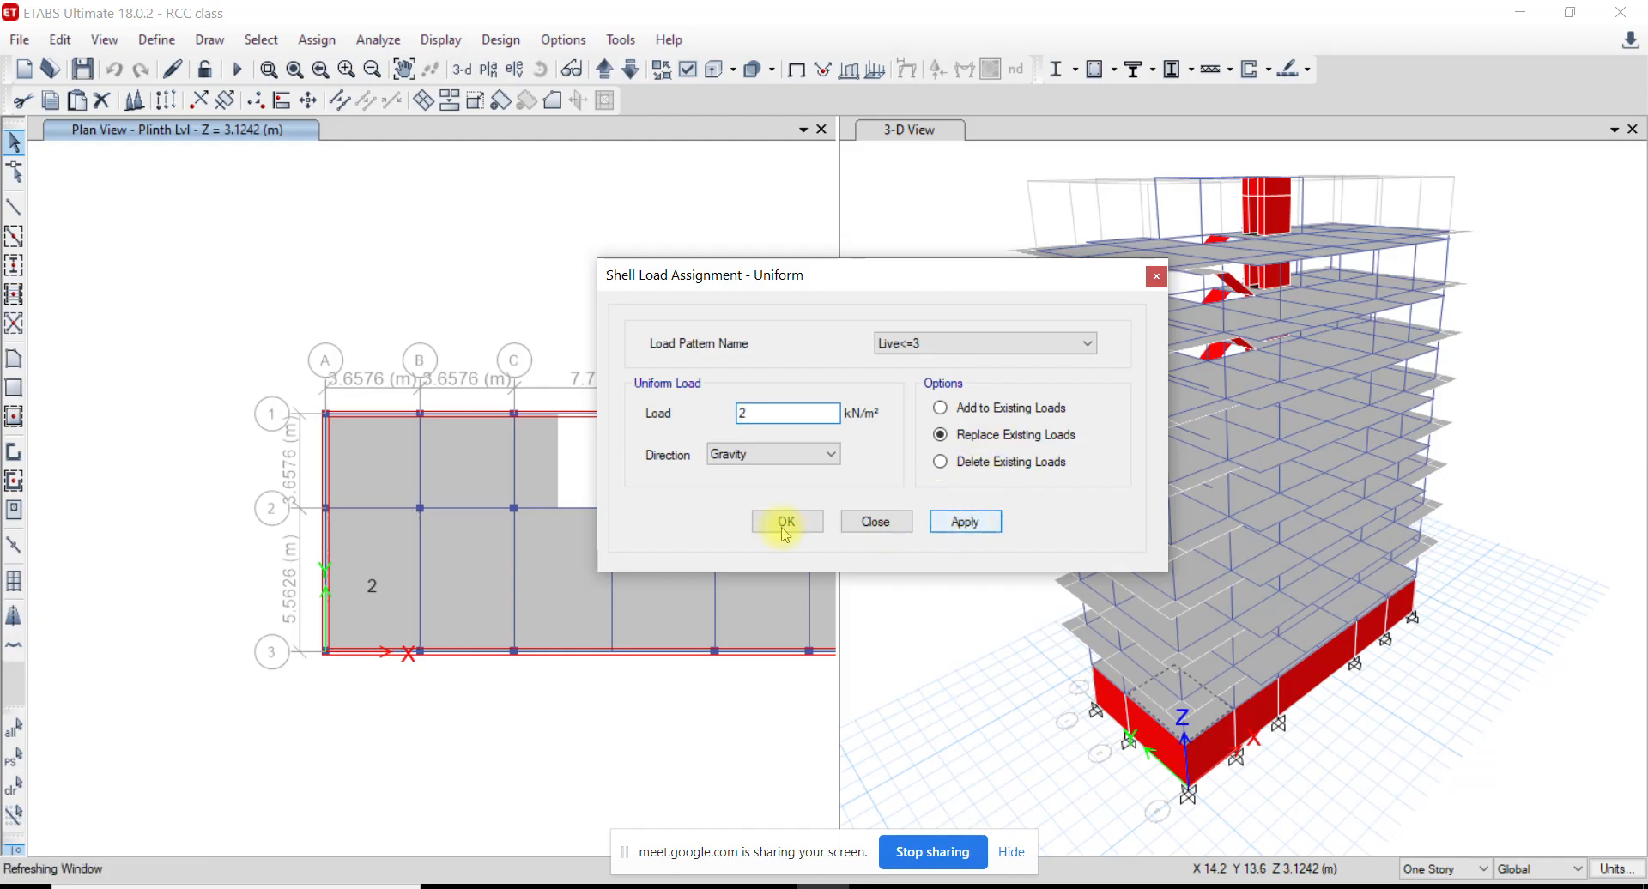
# Move the load assignment dialog aside and inspect the Floor Finish and Live<=3 loads on the slab between grids A-B and 2-3
pyautogui.moveTo(730, 277); pyautogui.dragTo(1300, 280)
pyautogui.click(313, 481)
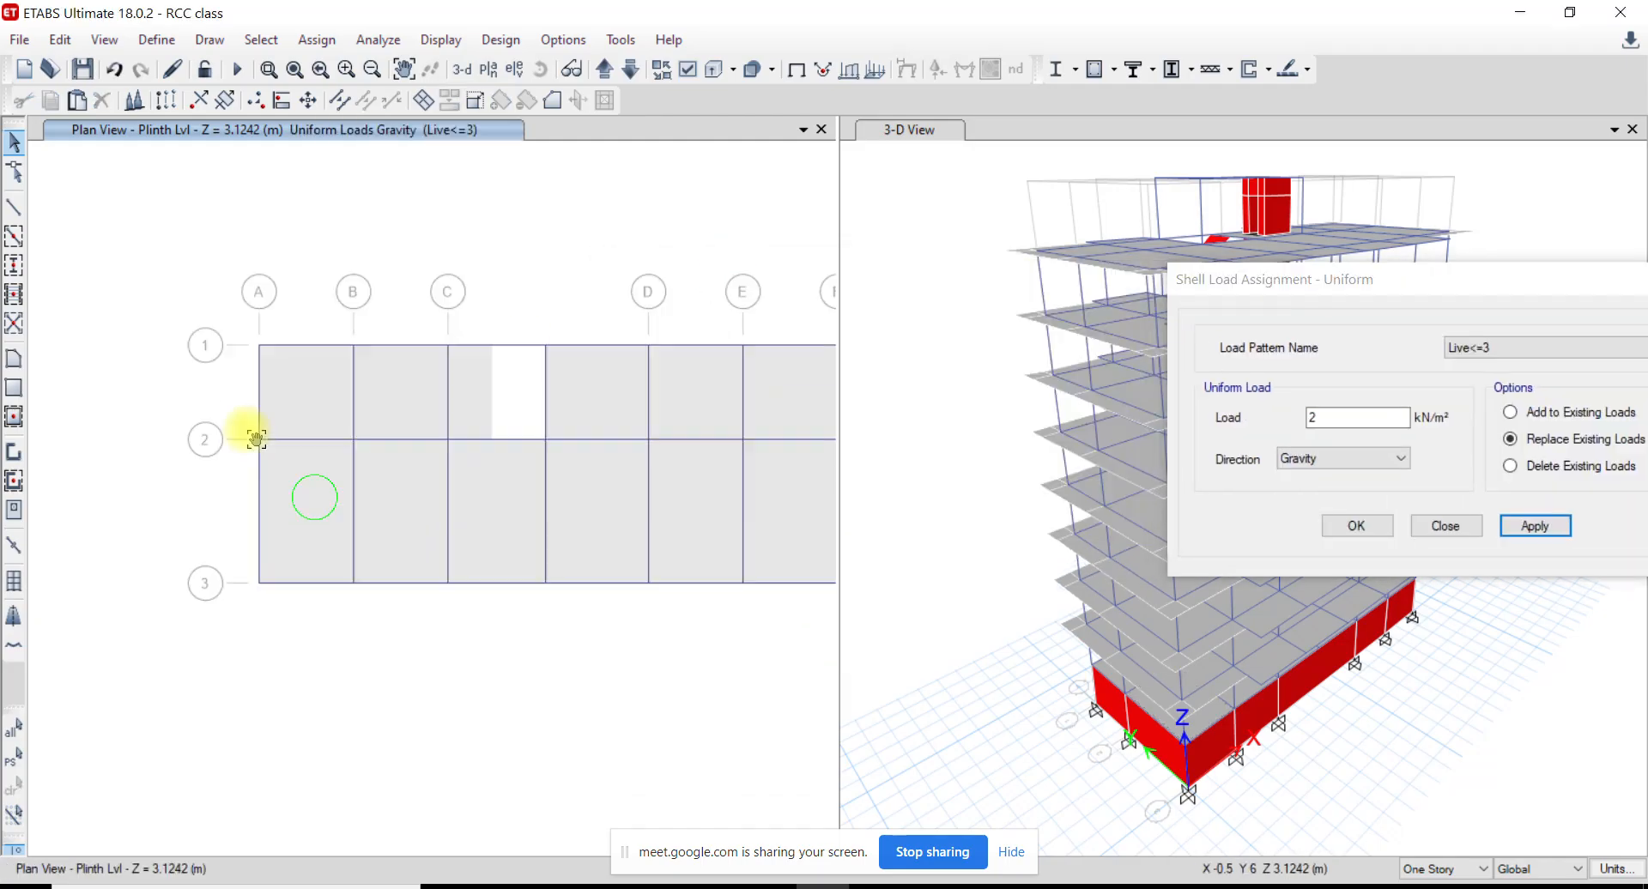
pyautogui.rightClick(313, 470)
pyautogui.click(847, 299)
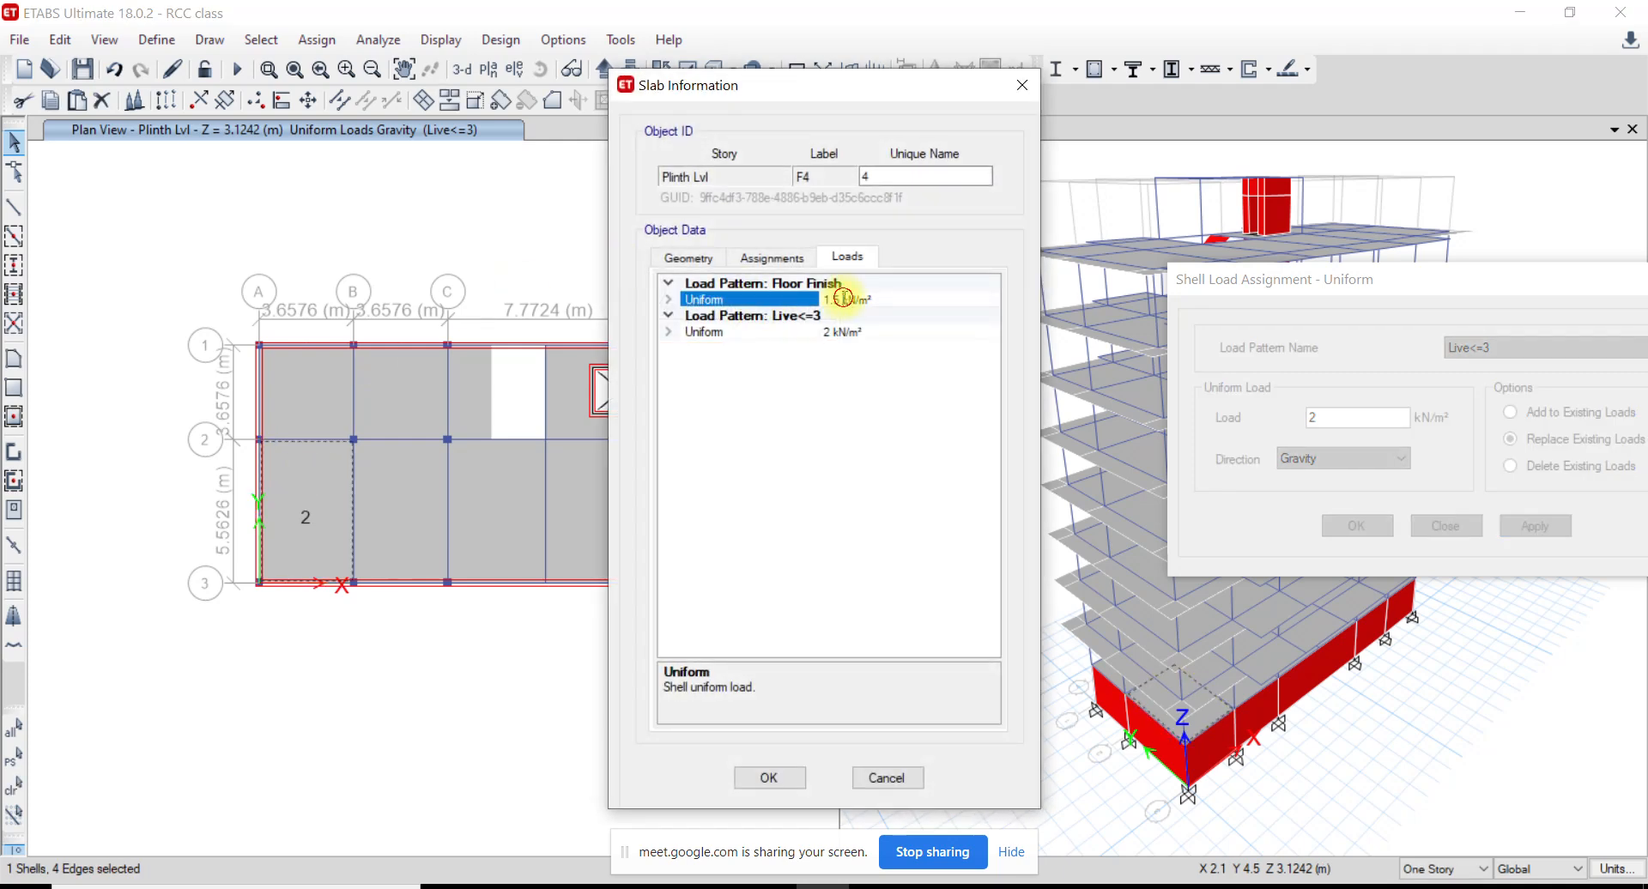
pyautogui.click(852, 318)
pyautogui.click(853, 331)
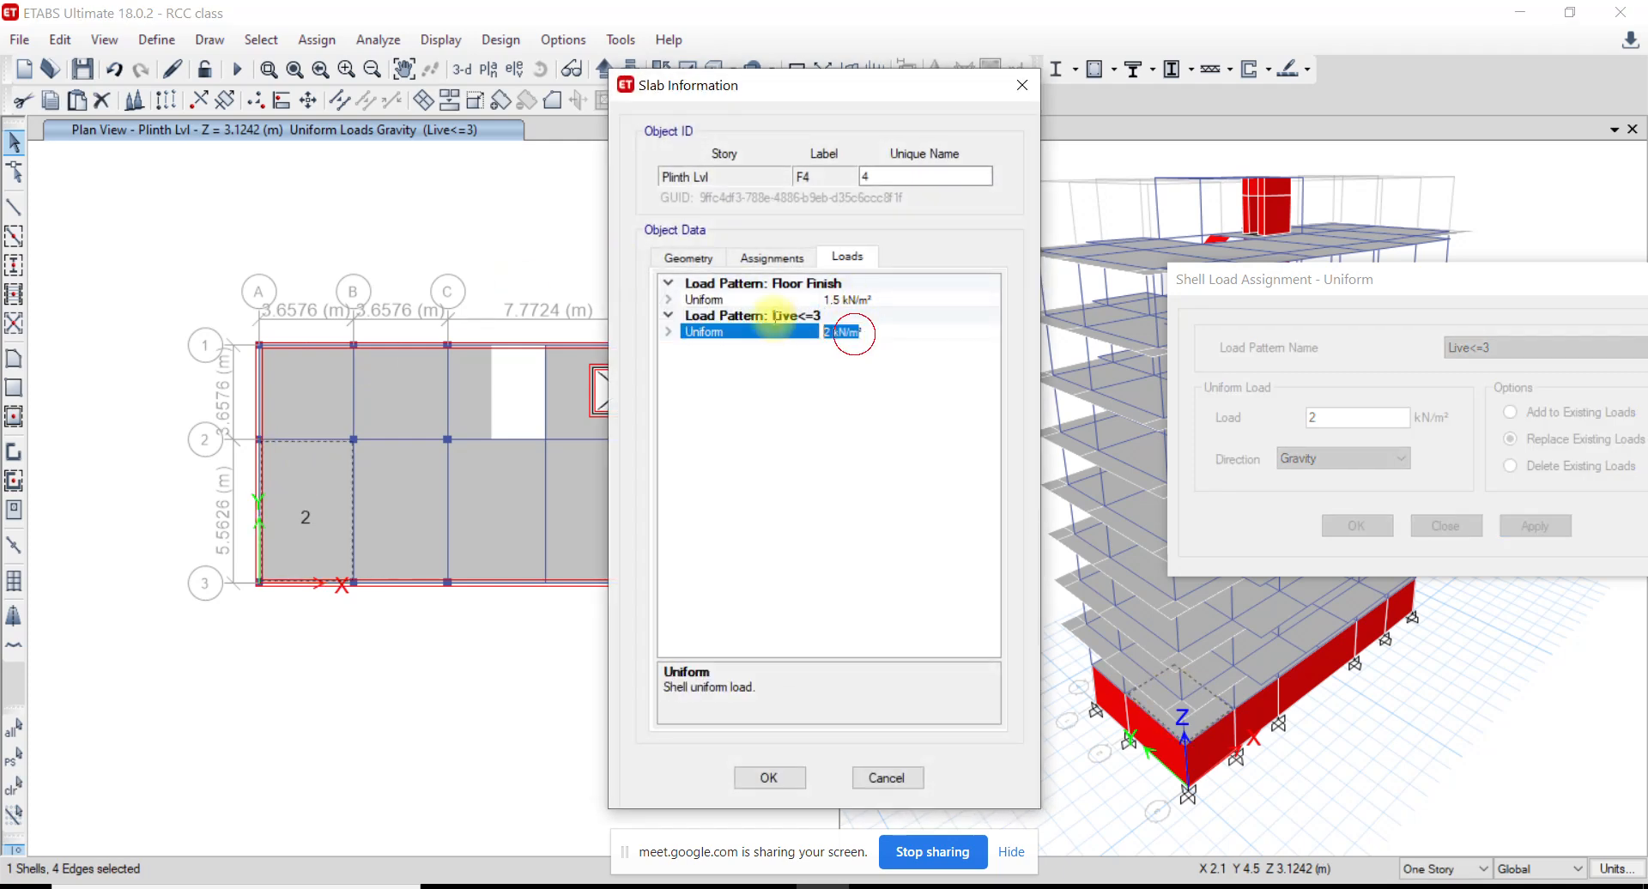
pyautogui.click(840, 333)
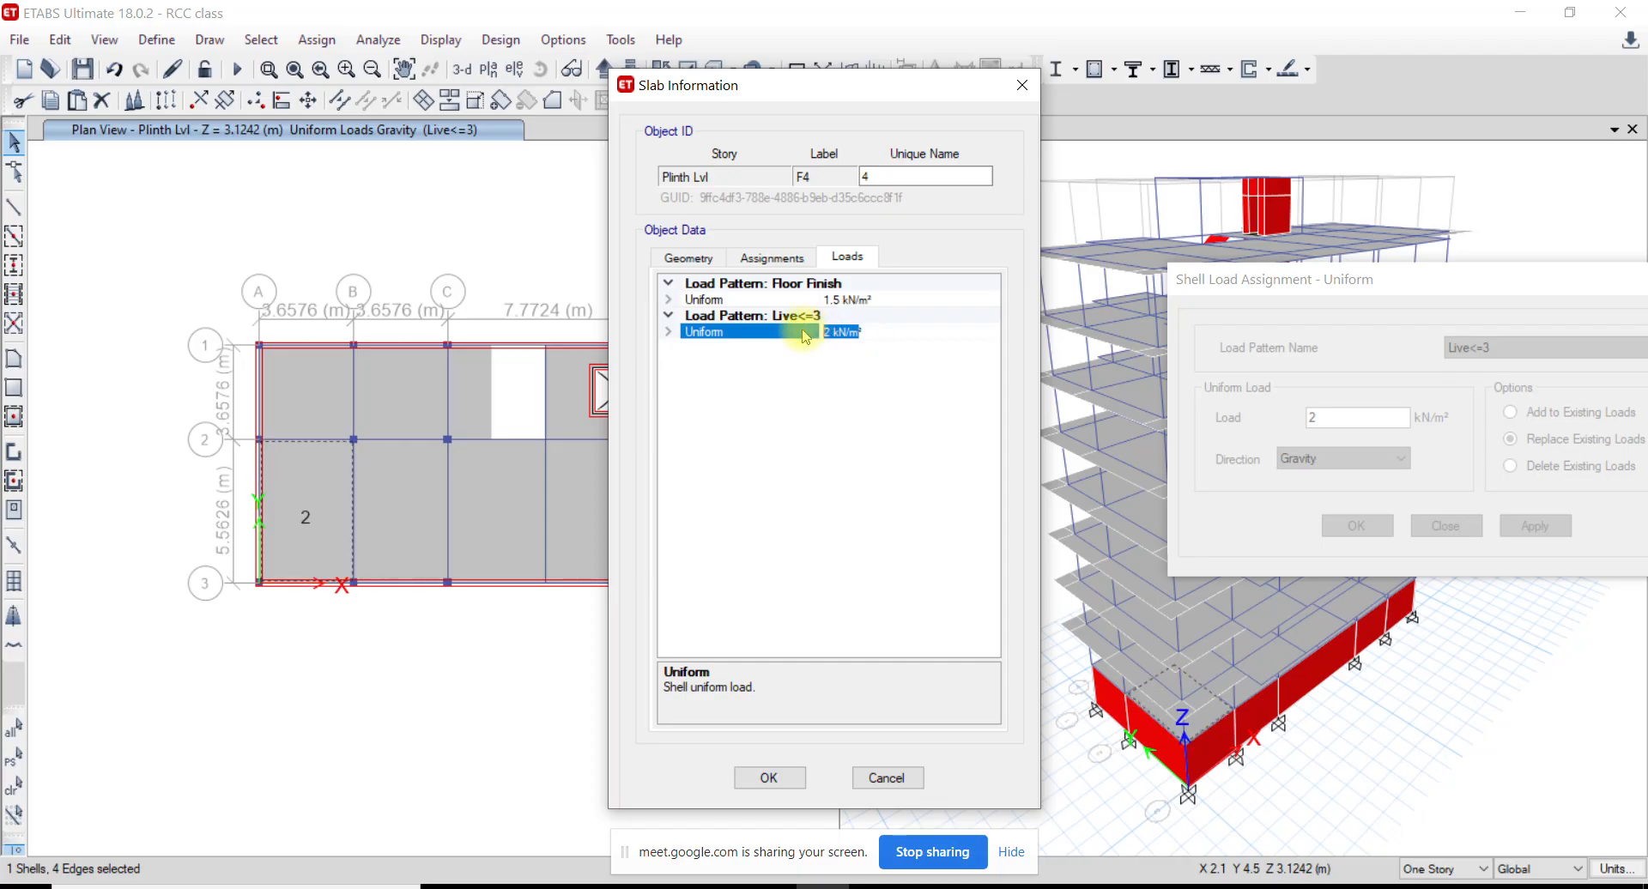
pyautogui.click(841, 333)
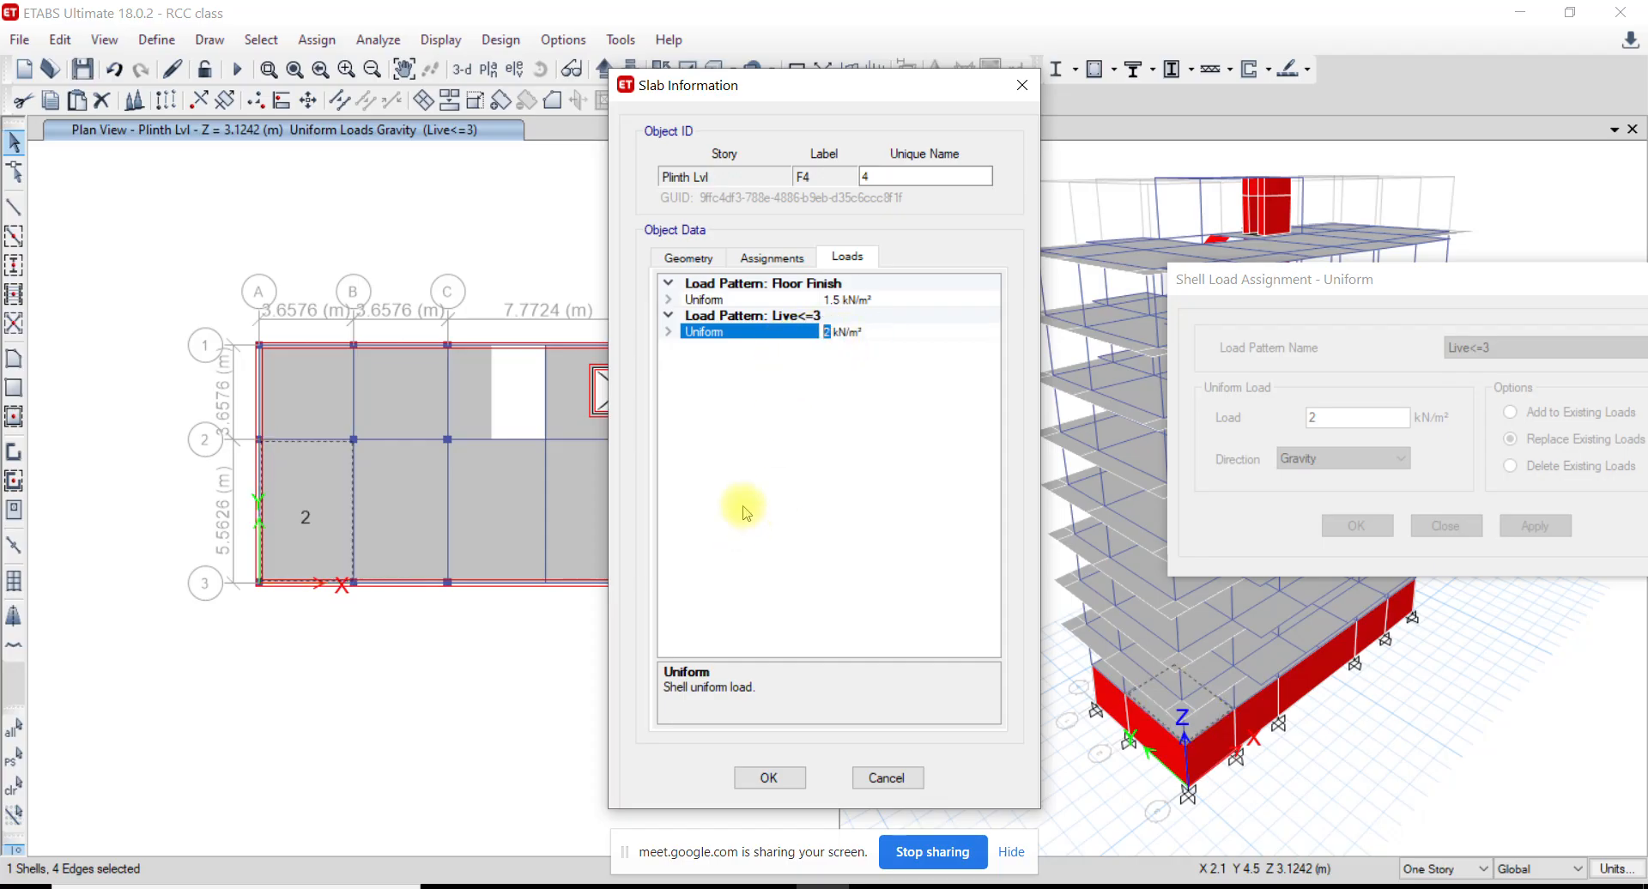
# Close the slab information, switch to the Multistory Class drawing in AutoCAD and examine the gymnasium, community hall, reception and grocery layout
pyautogui.click(885, 777)
pyautogui.click(329, 525)
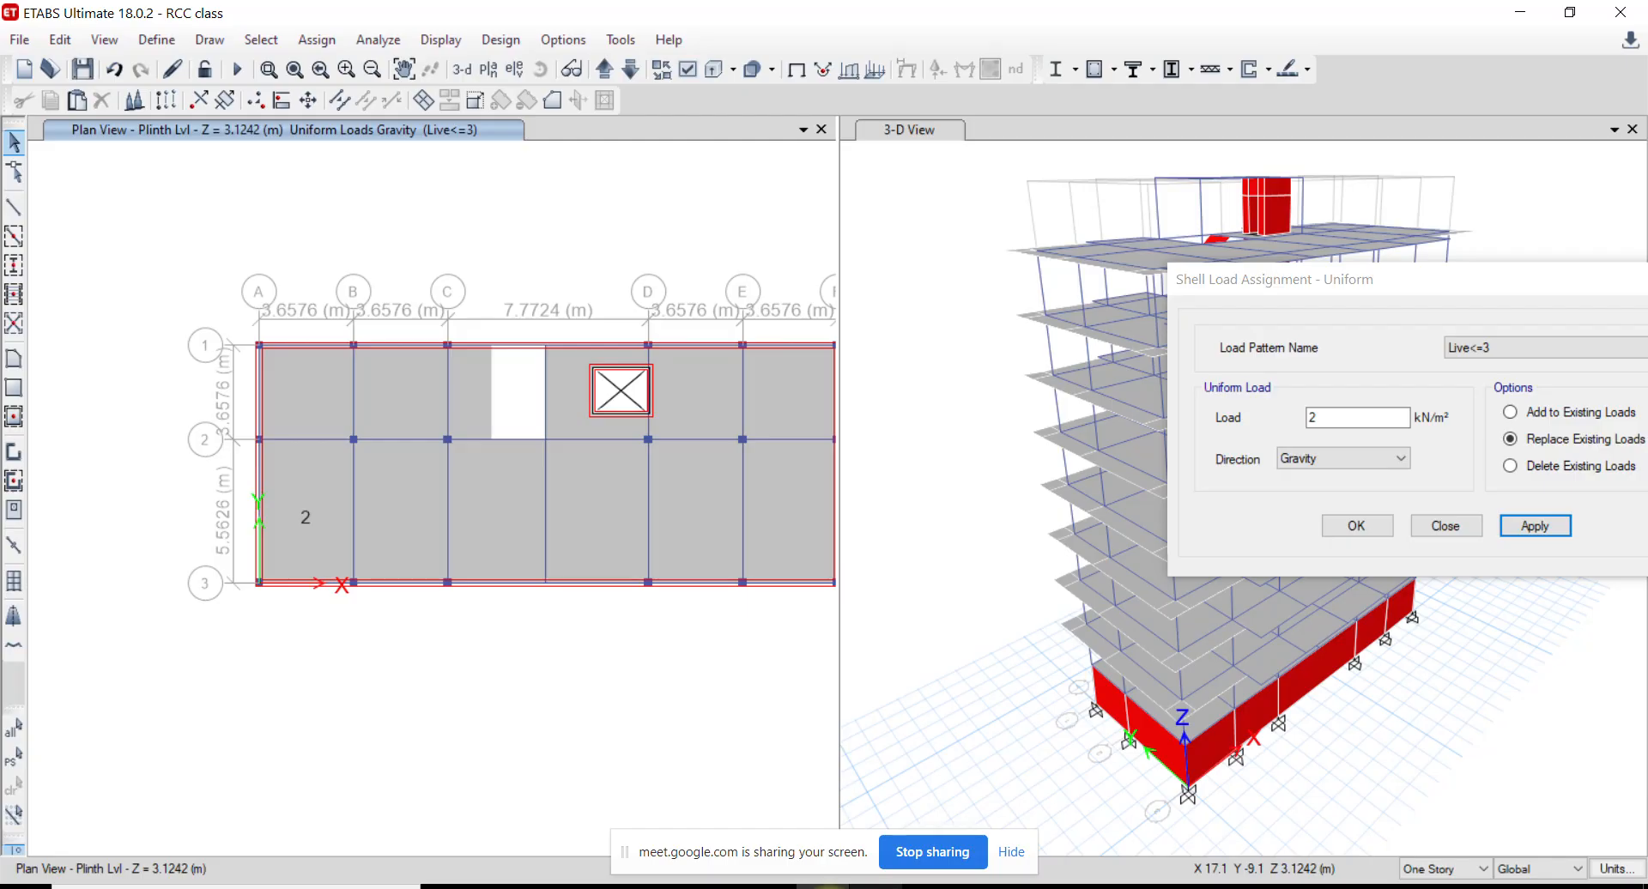
pyautogui.click(717, 887)
pyautogui.moveTo(802, 444); pyautogui.dragTo(739, 470, button='middle')
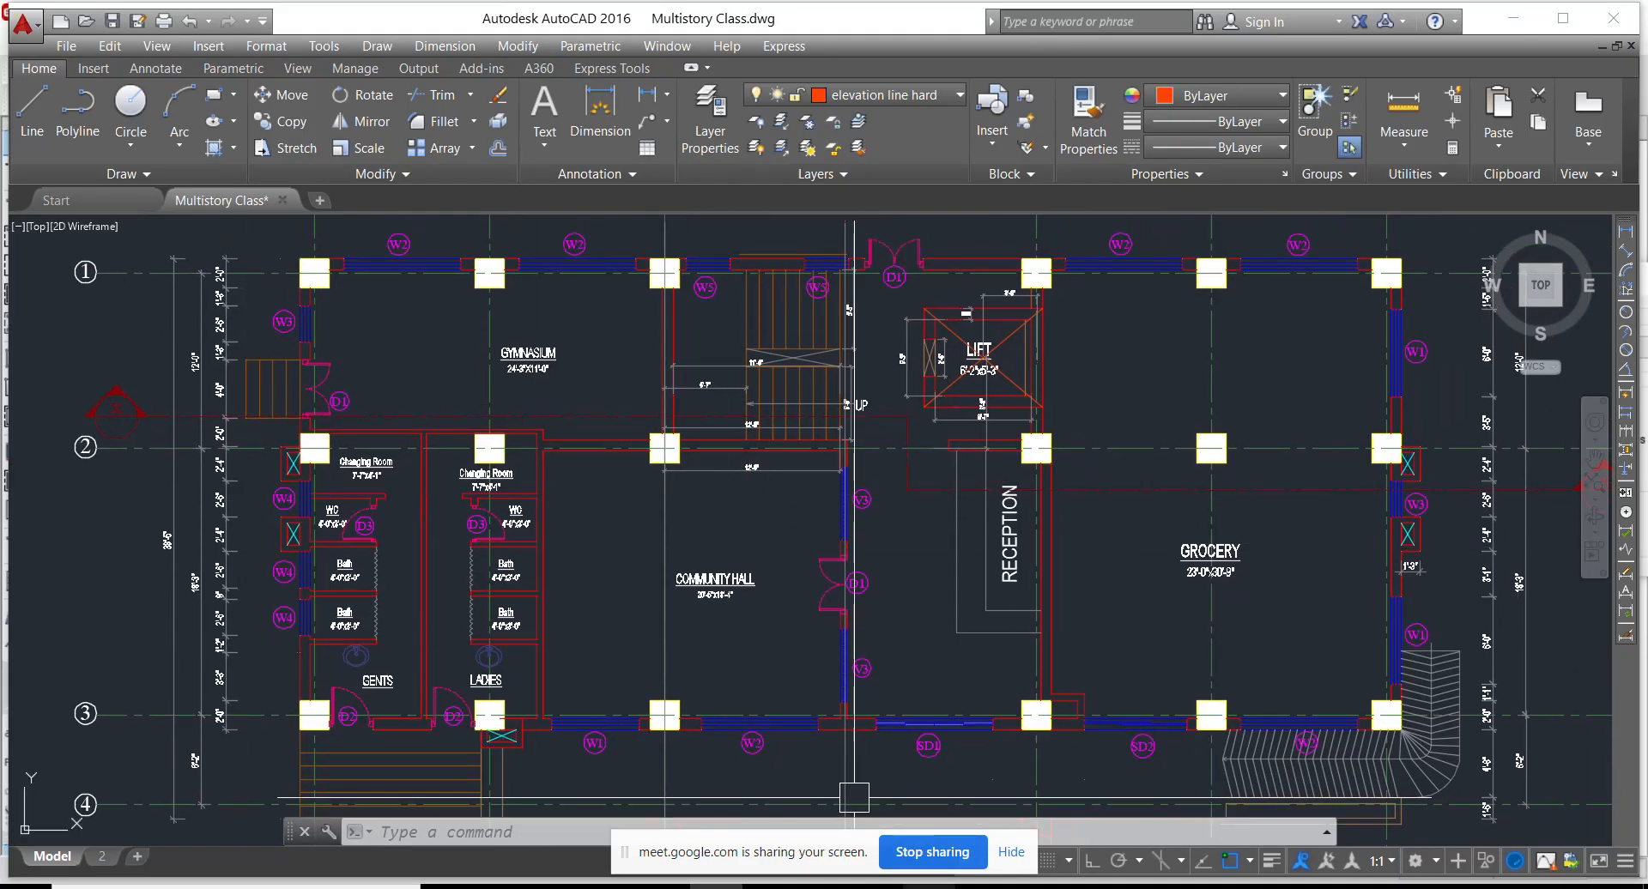
# Switch to the IS 875 (Part 2) PDF and look up the UDL for billiards rooms and indoor games rooms in residential clubs
pyautogui.click(926, 886)
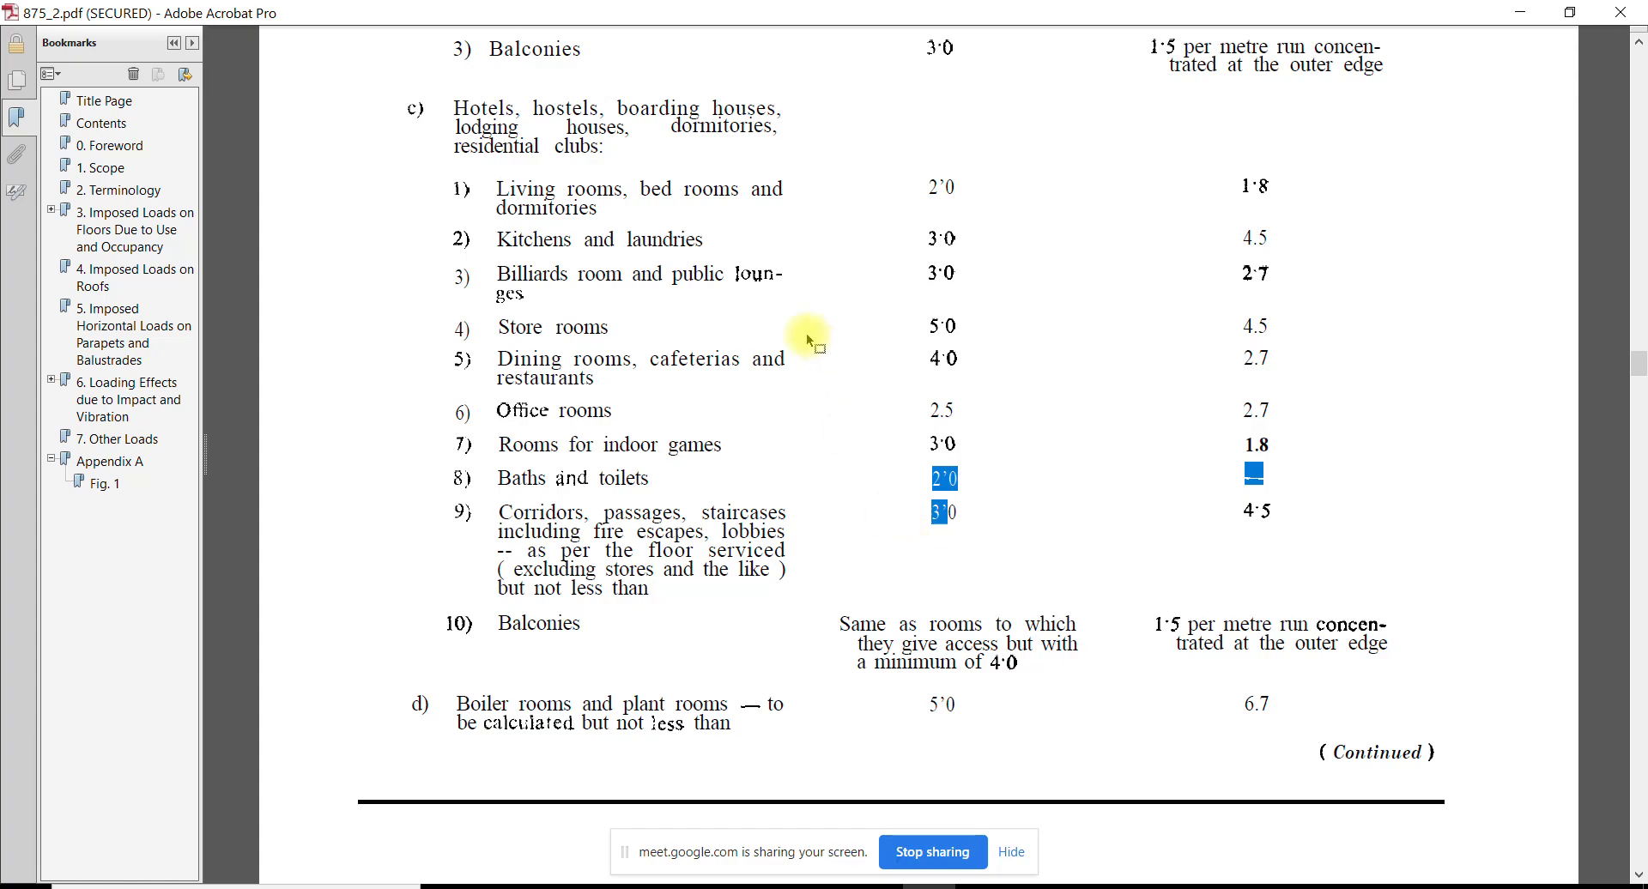
pyautogui.scroll(3, 775, 323)
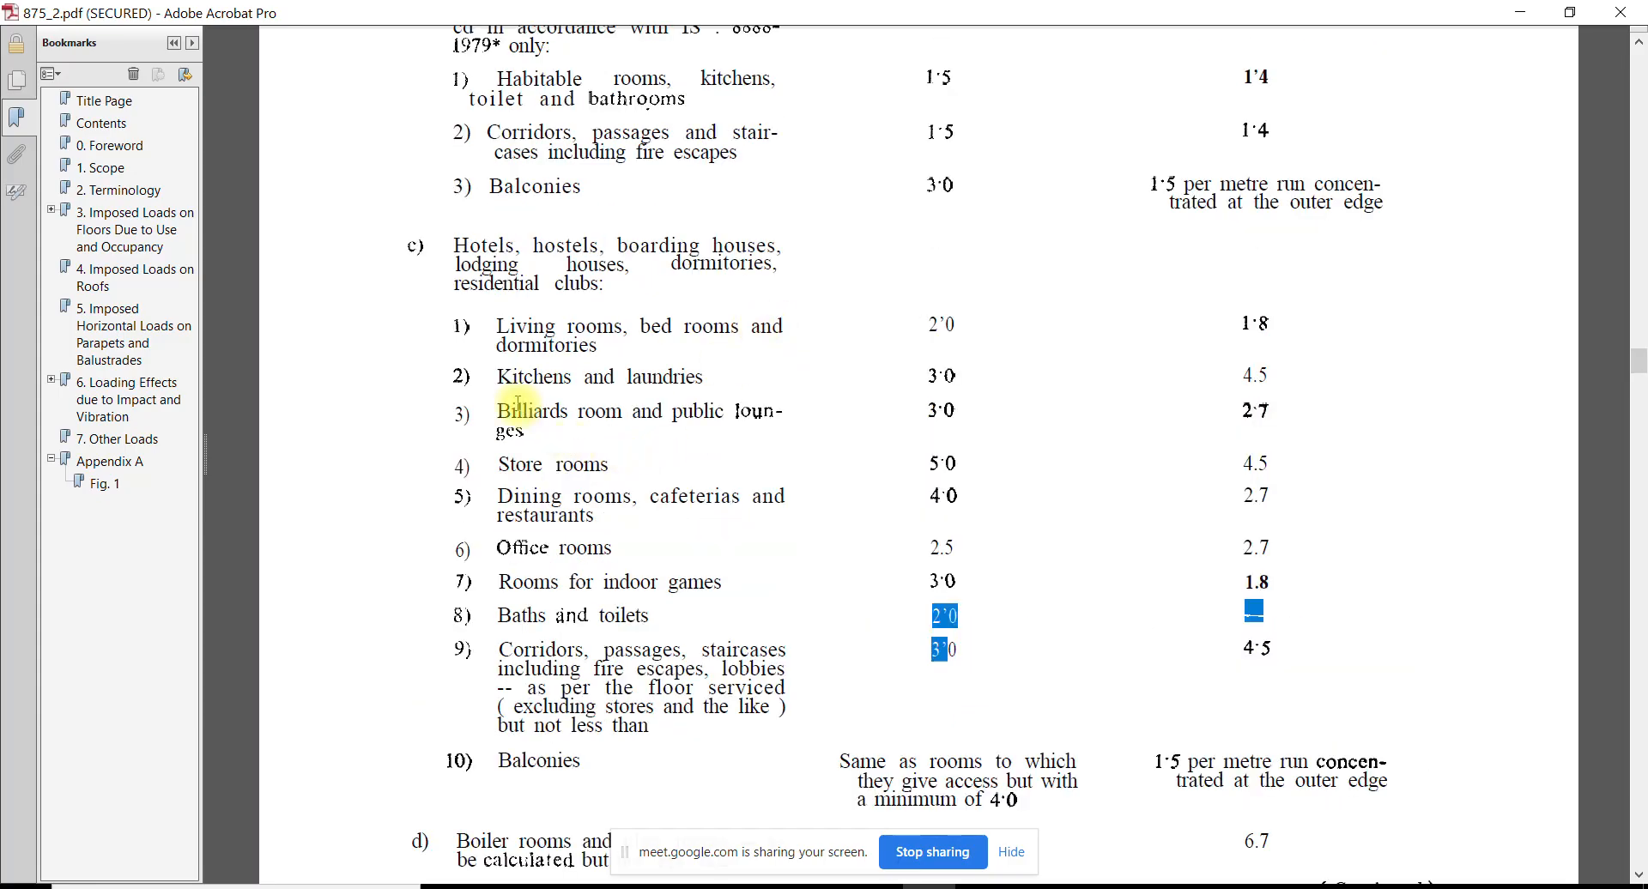
pyautogui.click(668, 415)
pyautogui.moveTo(660, 431); pyautogui.dragTo(532, 439)
pyautogui.click(870, 473)
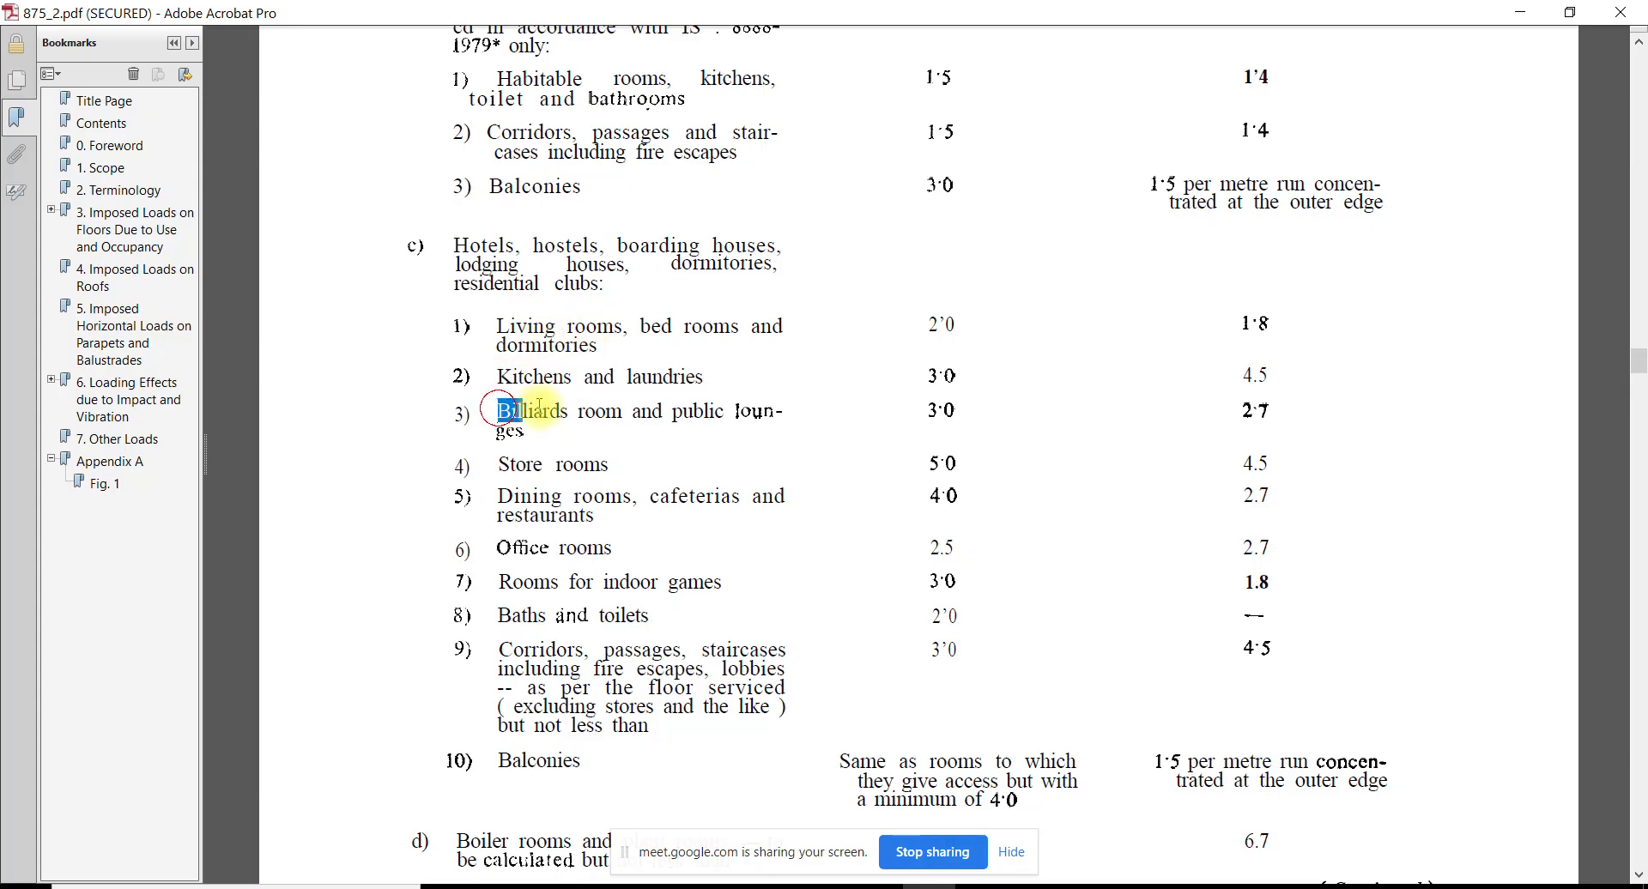
pyautogui.moveTo(498, 411); pyautogui.dragTo(622, 412)
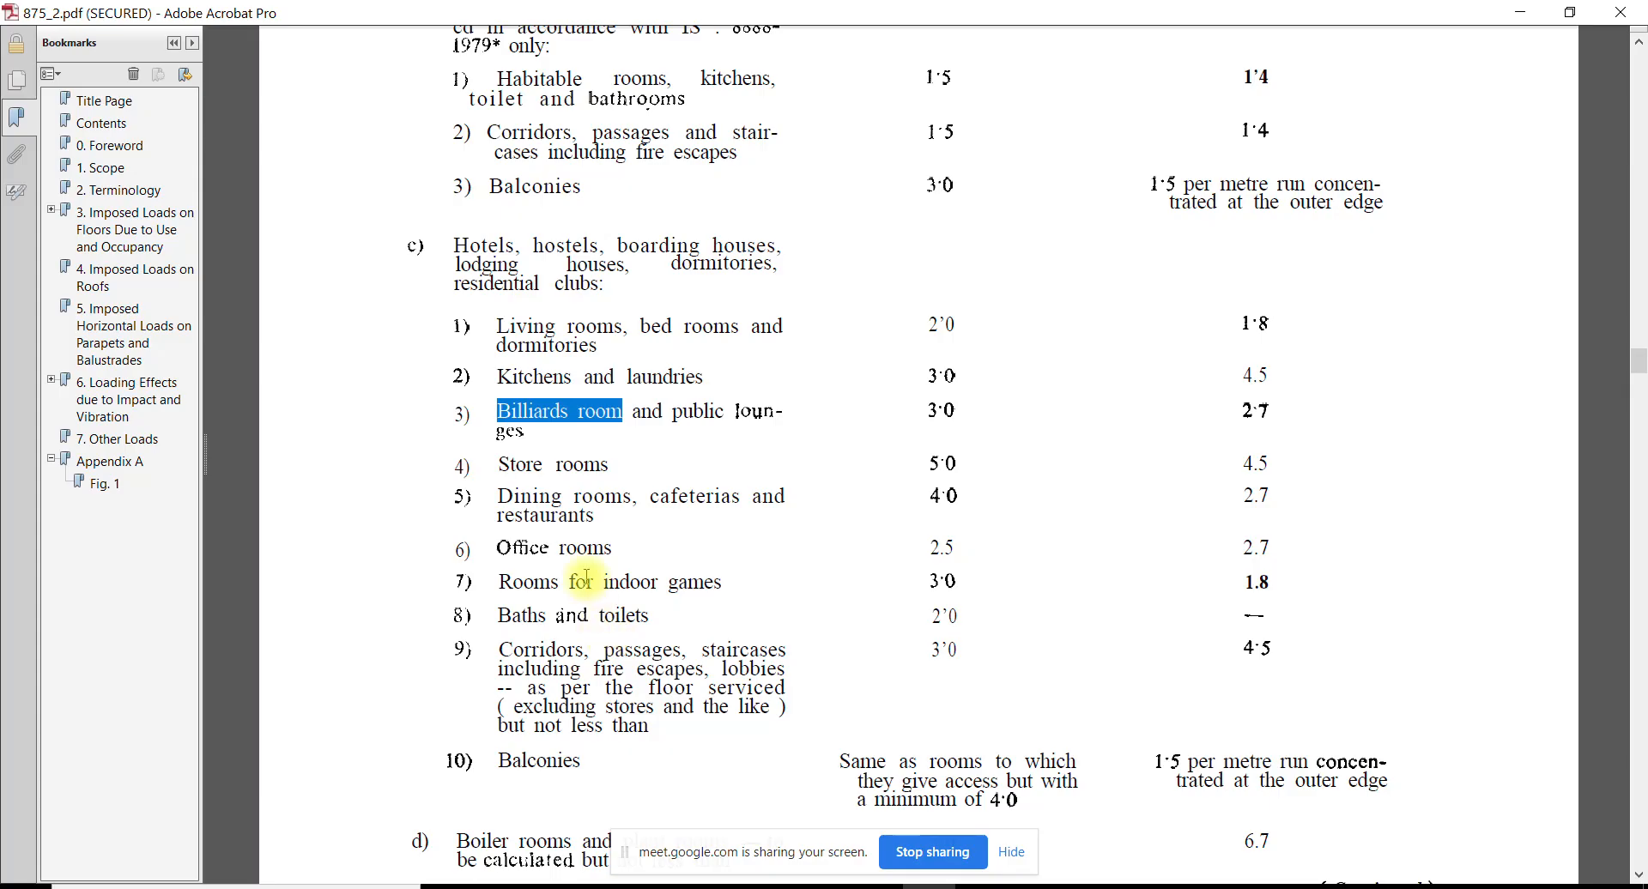
pyautogui.moveTo(500, 581); pyautogui.dragTo(723, 584)
pyautogui.moveTo(912, 589); pyautogui.dragTo(986, 429)
pyautogui.click(949, 453)
# Look through Table 1 for the imposed loads of garages, educational buildings and institutional buildings
pyautogui.scroll(6, 949, 446)
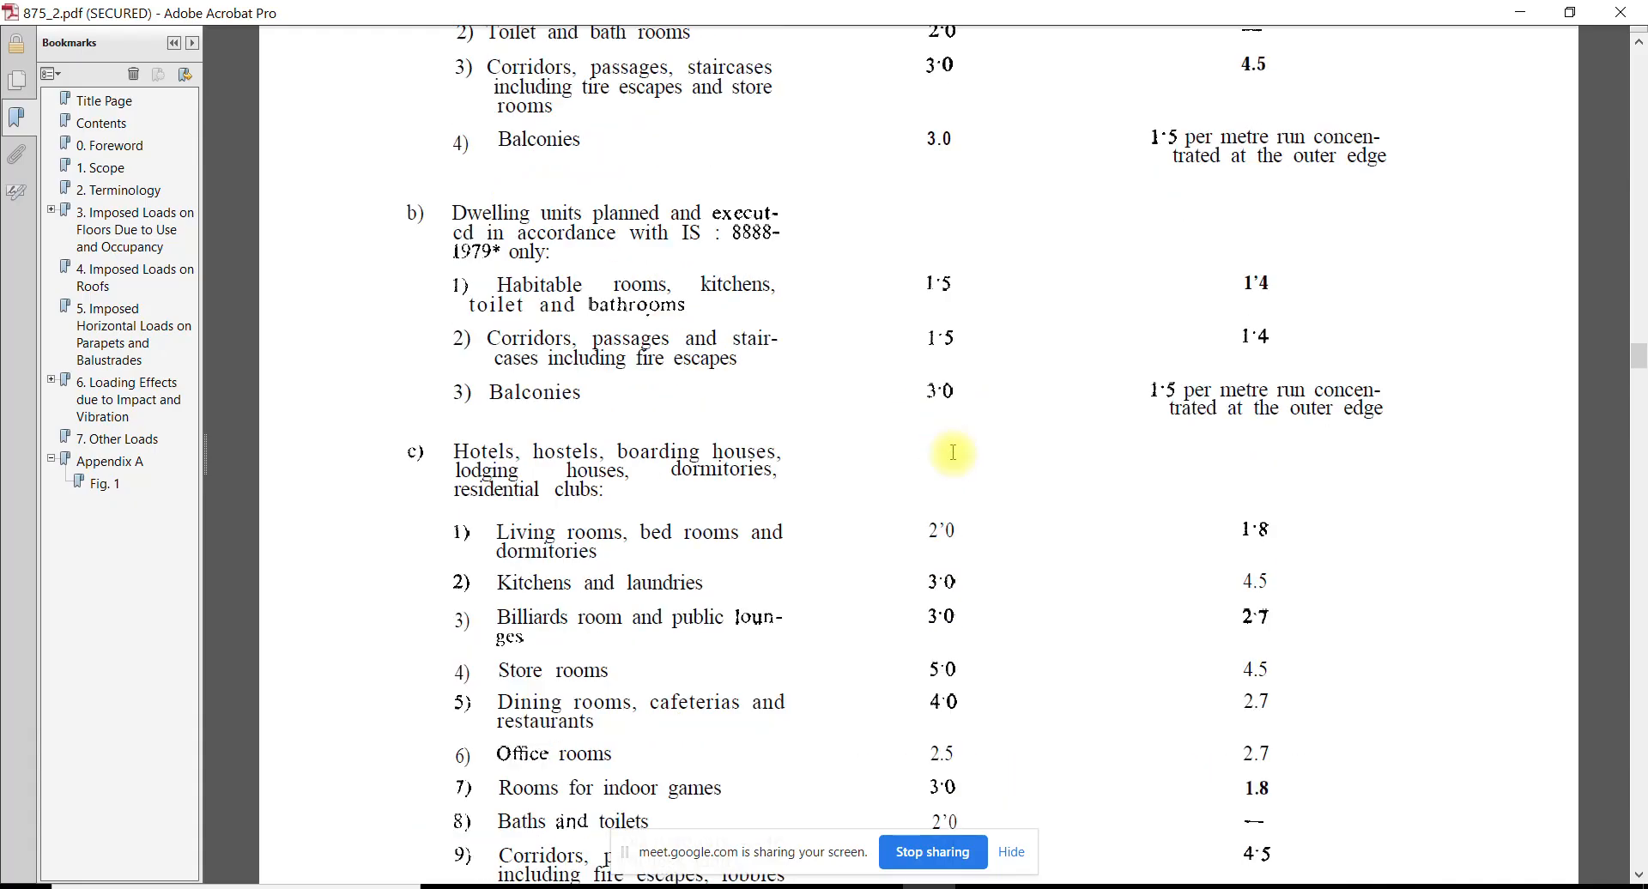
pyautogui.scroll(-5, 949, 438)
pyautogui.scroll(-12, 953, 450)
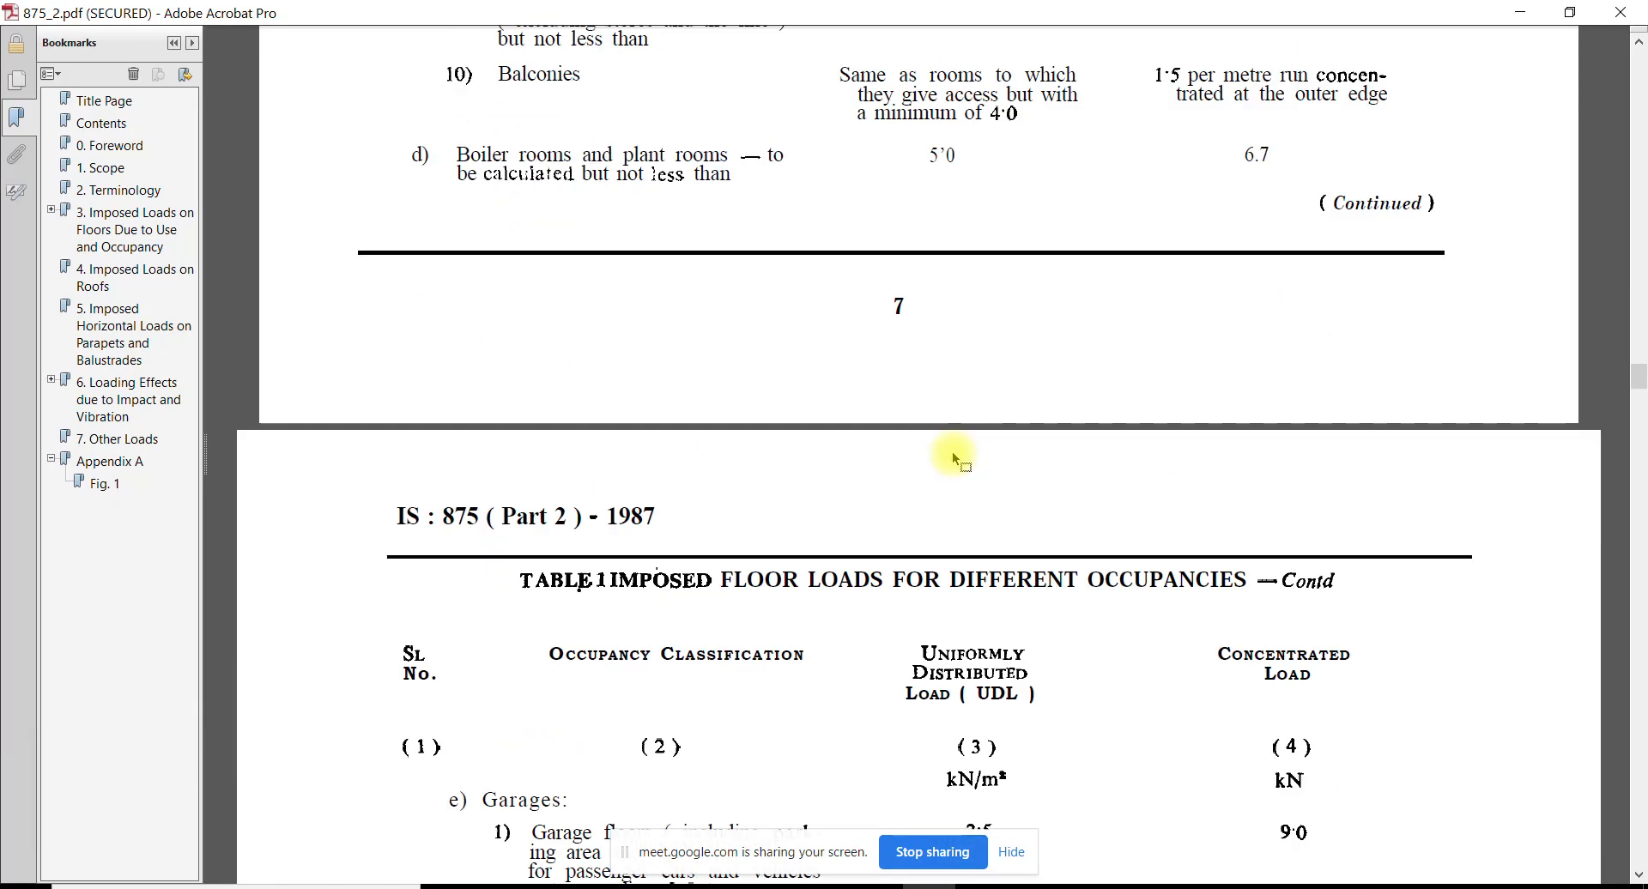
pyautogui.scroll(-3, 952, 453)
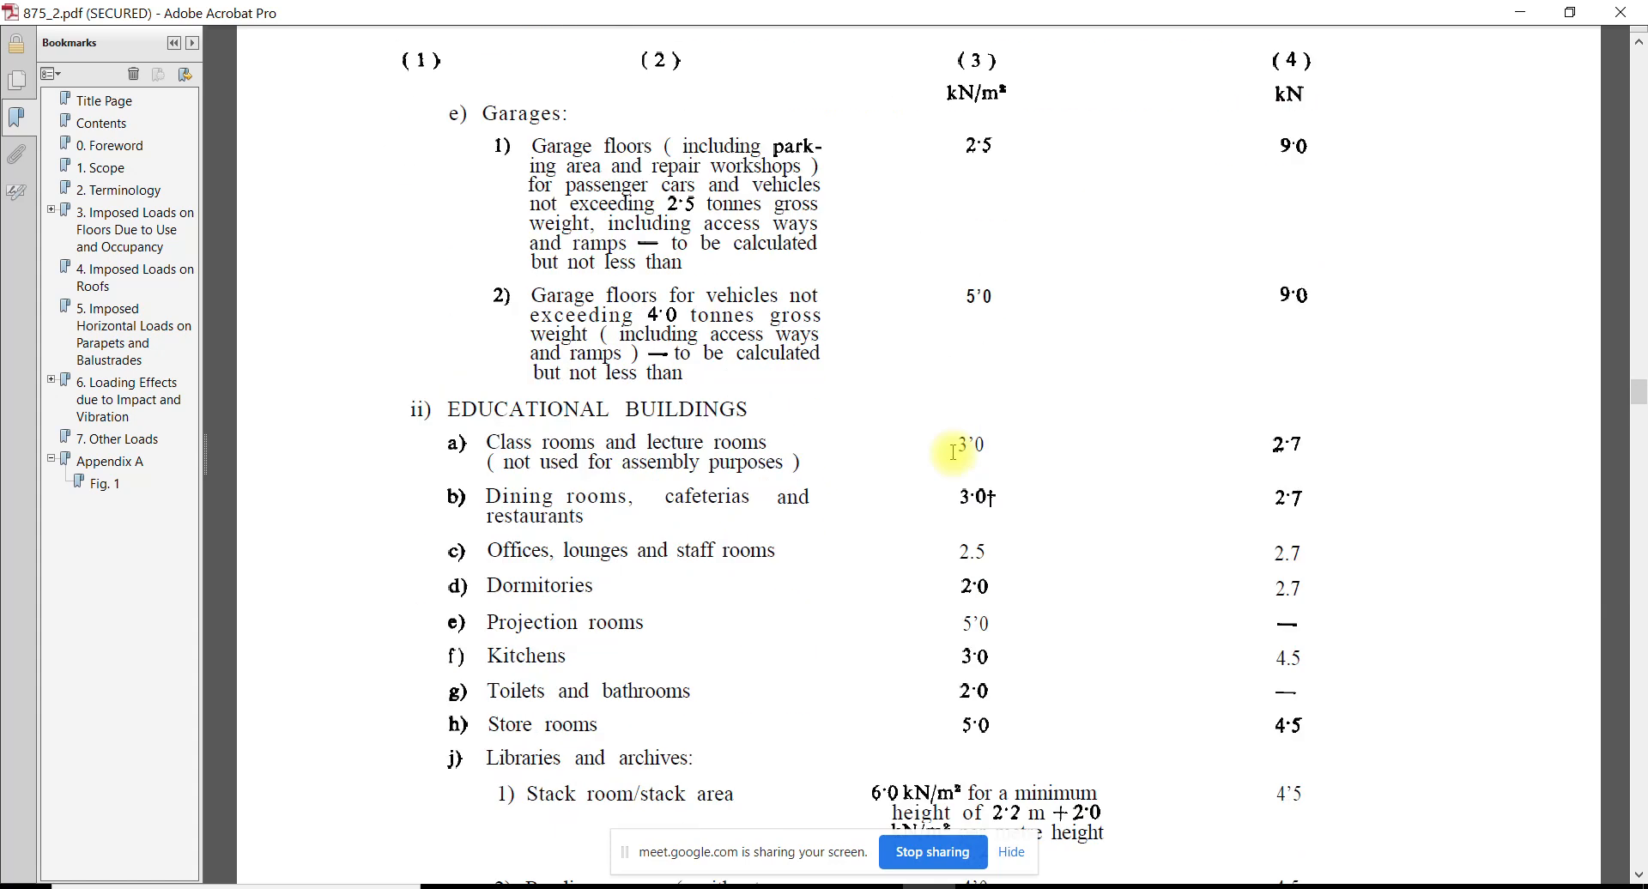
pyautogui.scroll(-2, 953, 452)
pyautogui.scroll(-8, 952, 452)
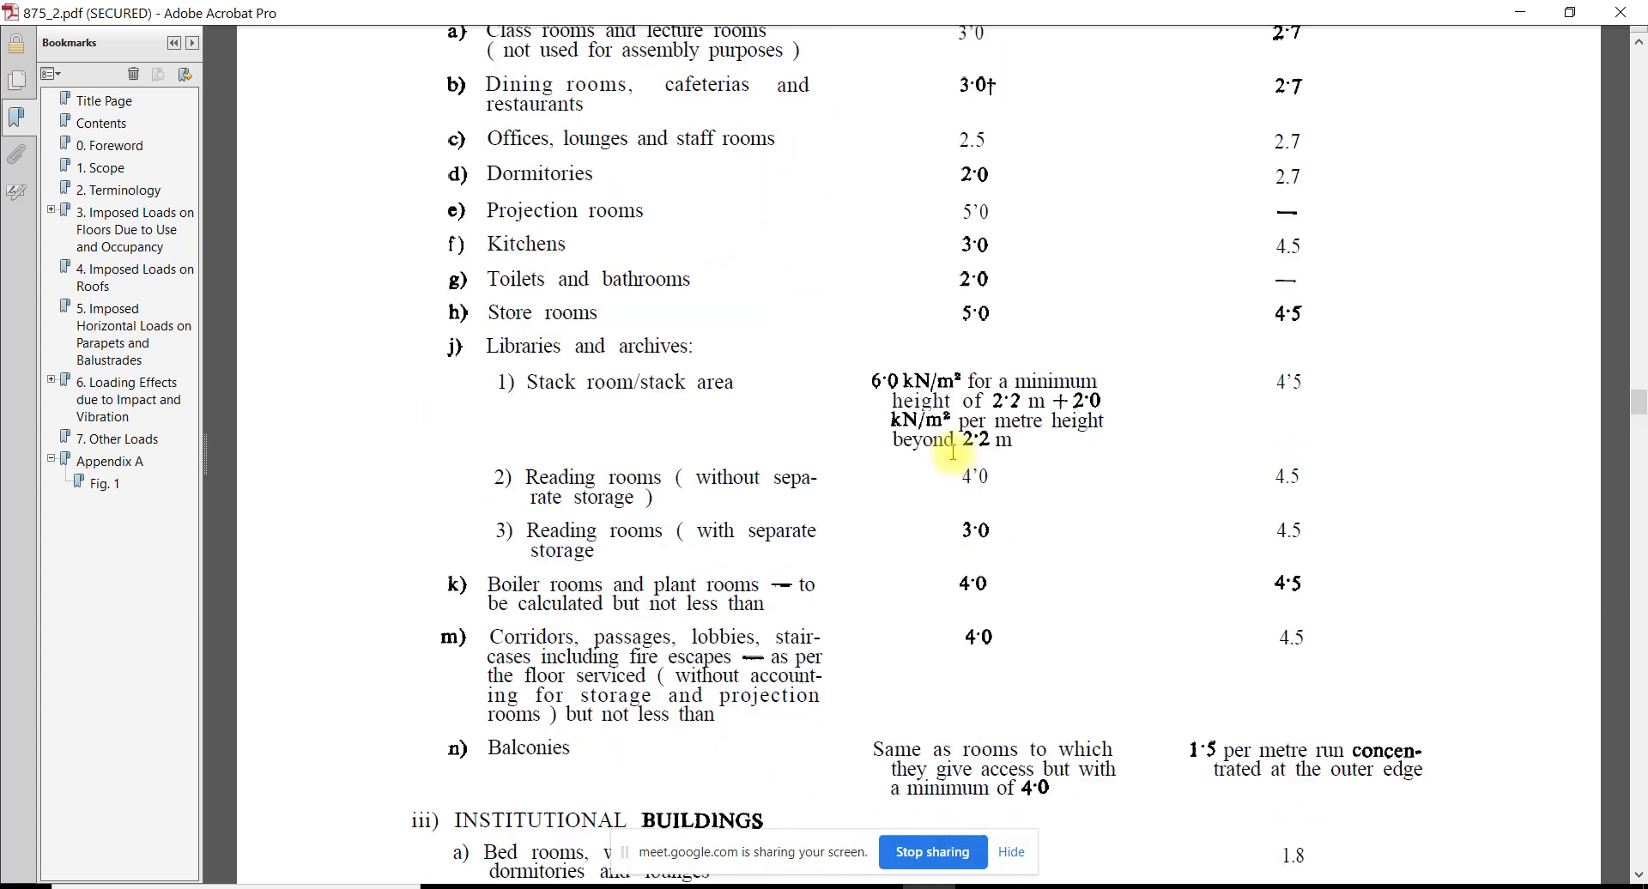
pyautogui.scroll(-6, 952, 452)
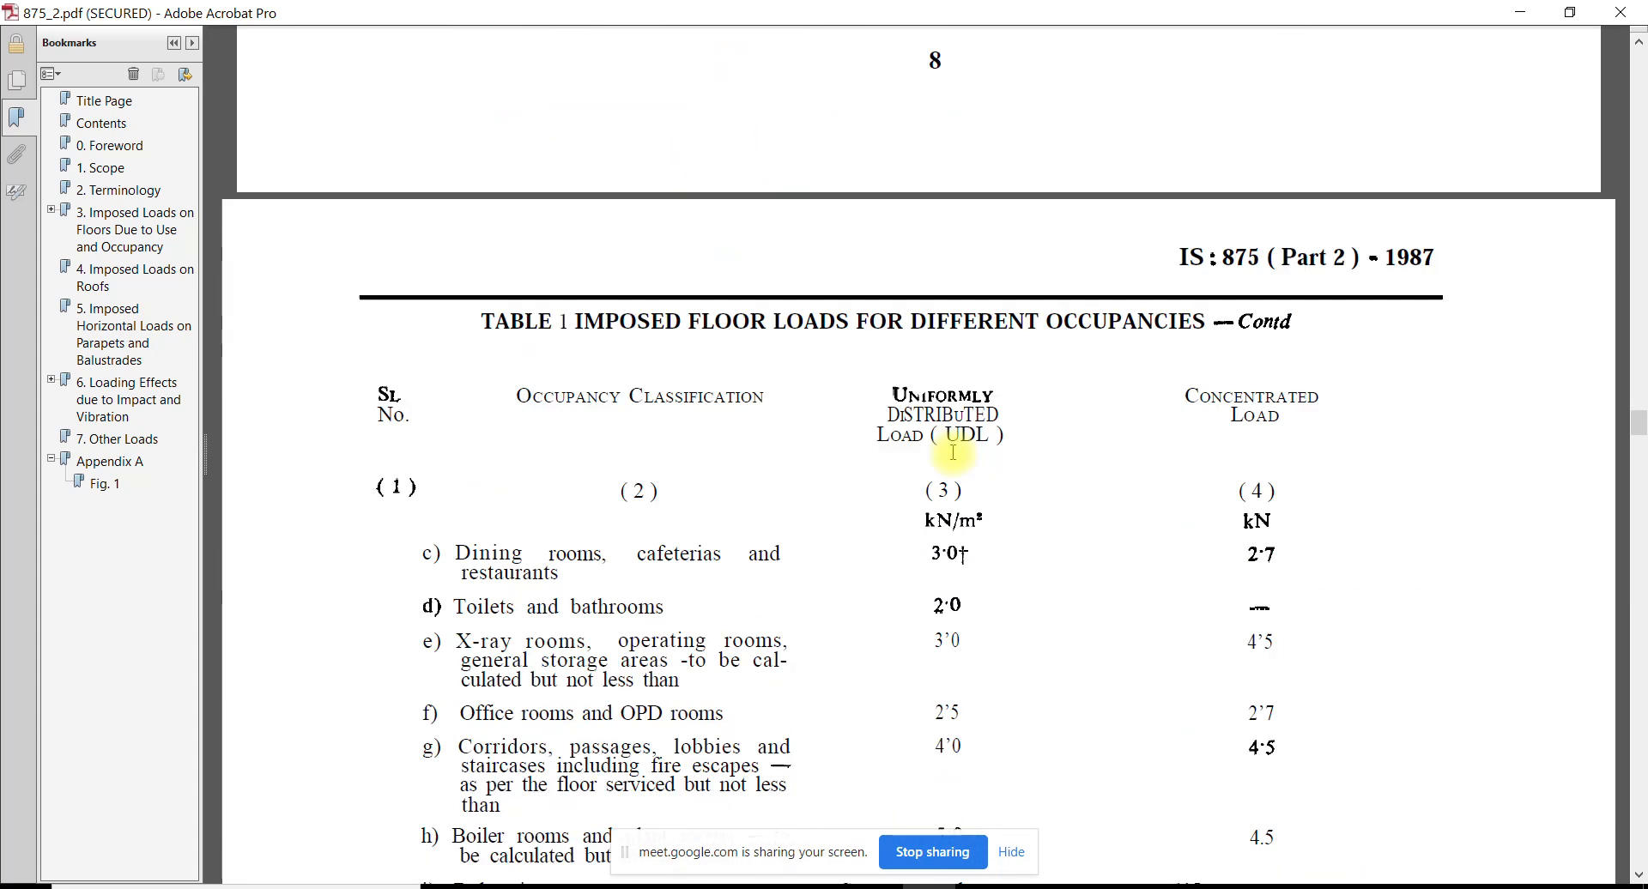
# Examine the imposed floor loads for assembly buildings and for business and office buildings in Table 1
pyautogui.scroll(-6, 953, 452)
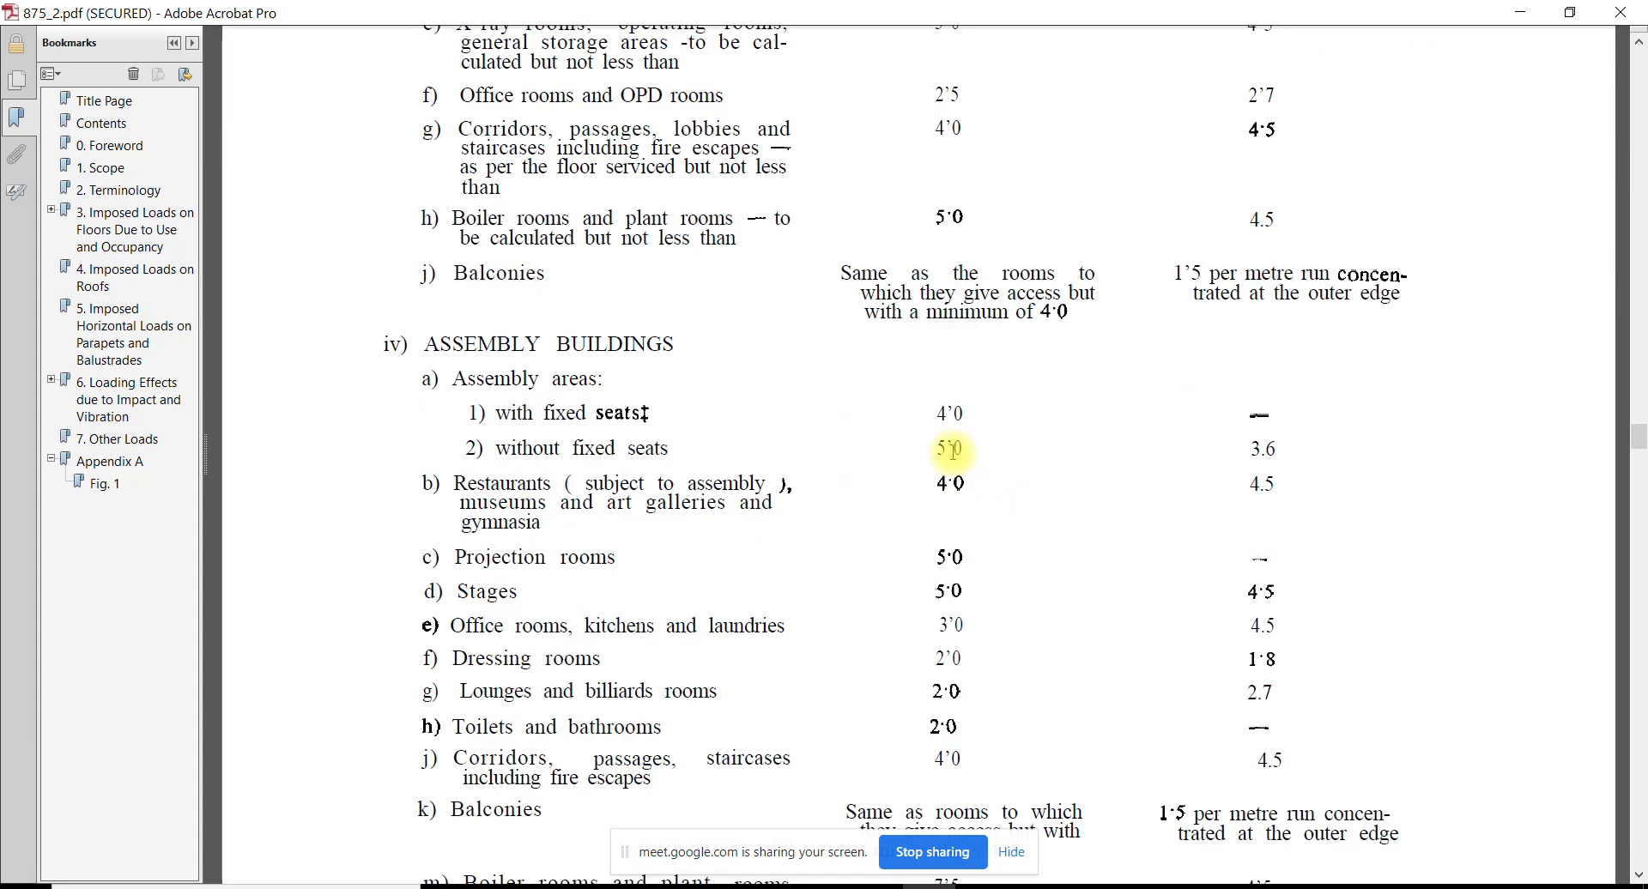
pyautogui.scroll(-1, 952, 451)
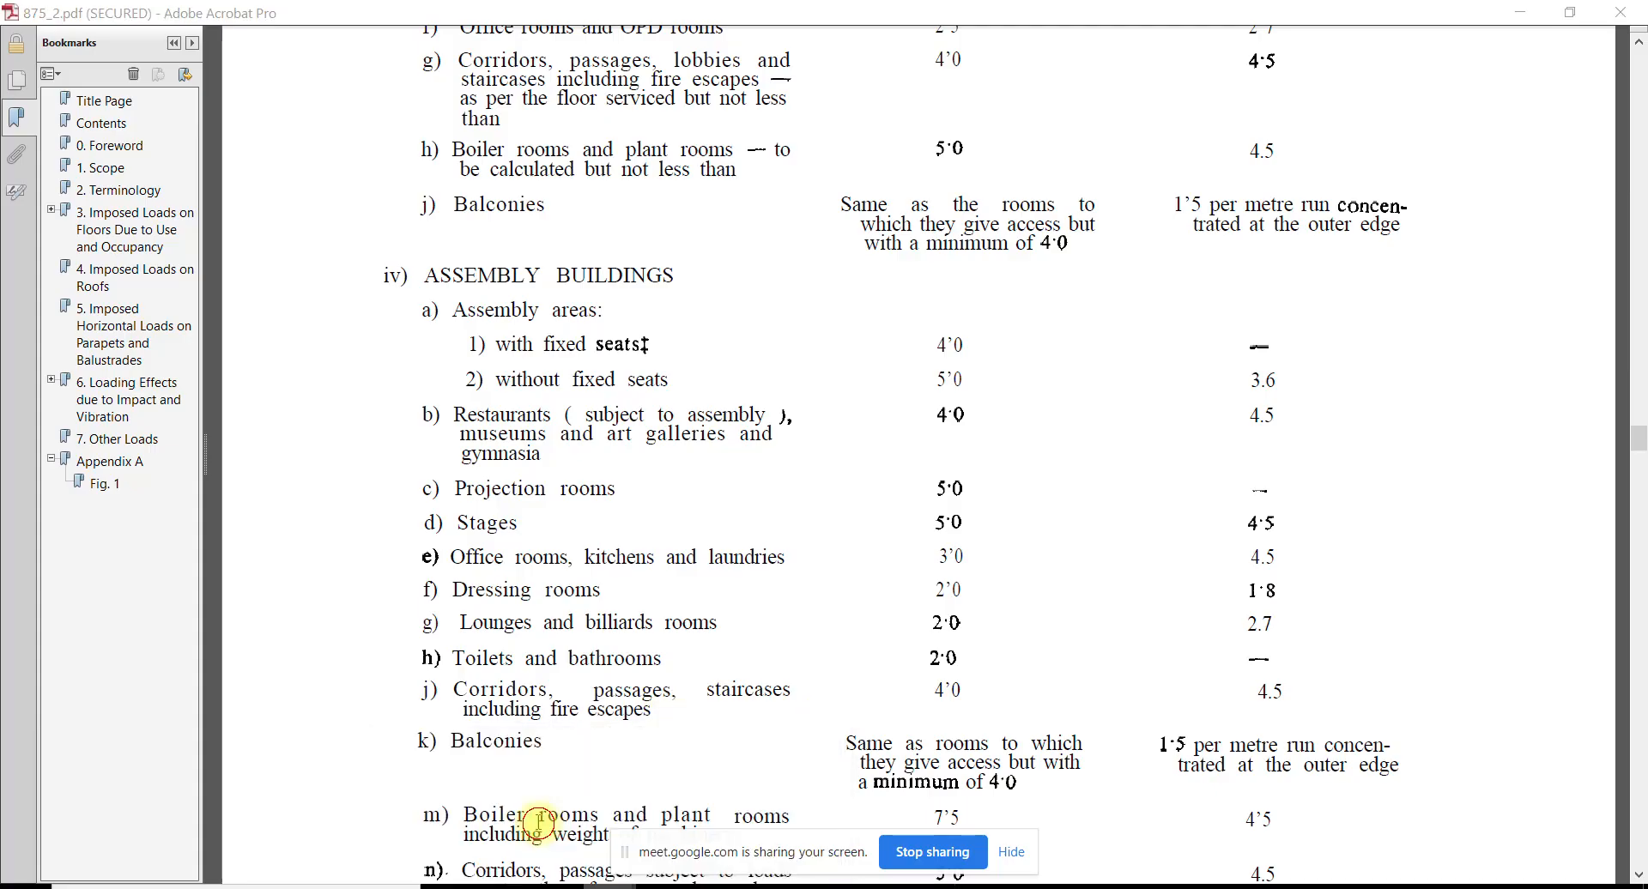
pyautogui.click(732, 512)
pyautogui.scroll(-3, 733, 513)
pyautogui.scroll(-2, 732, 509)
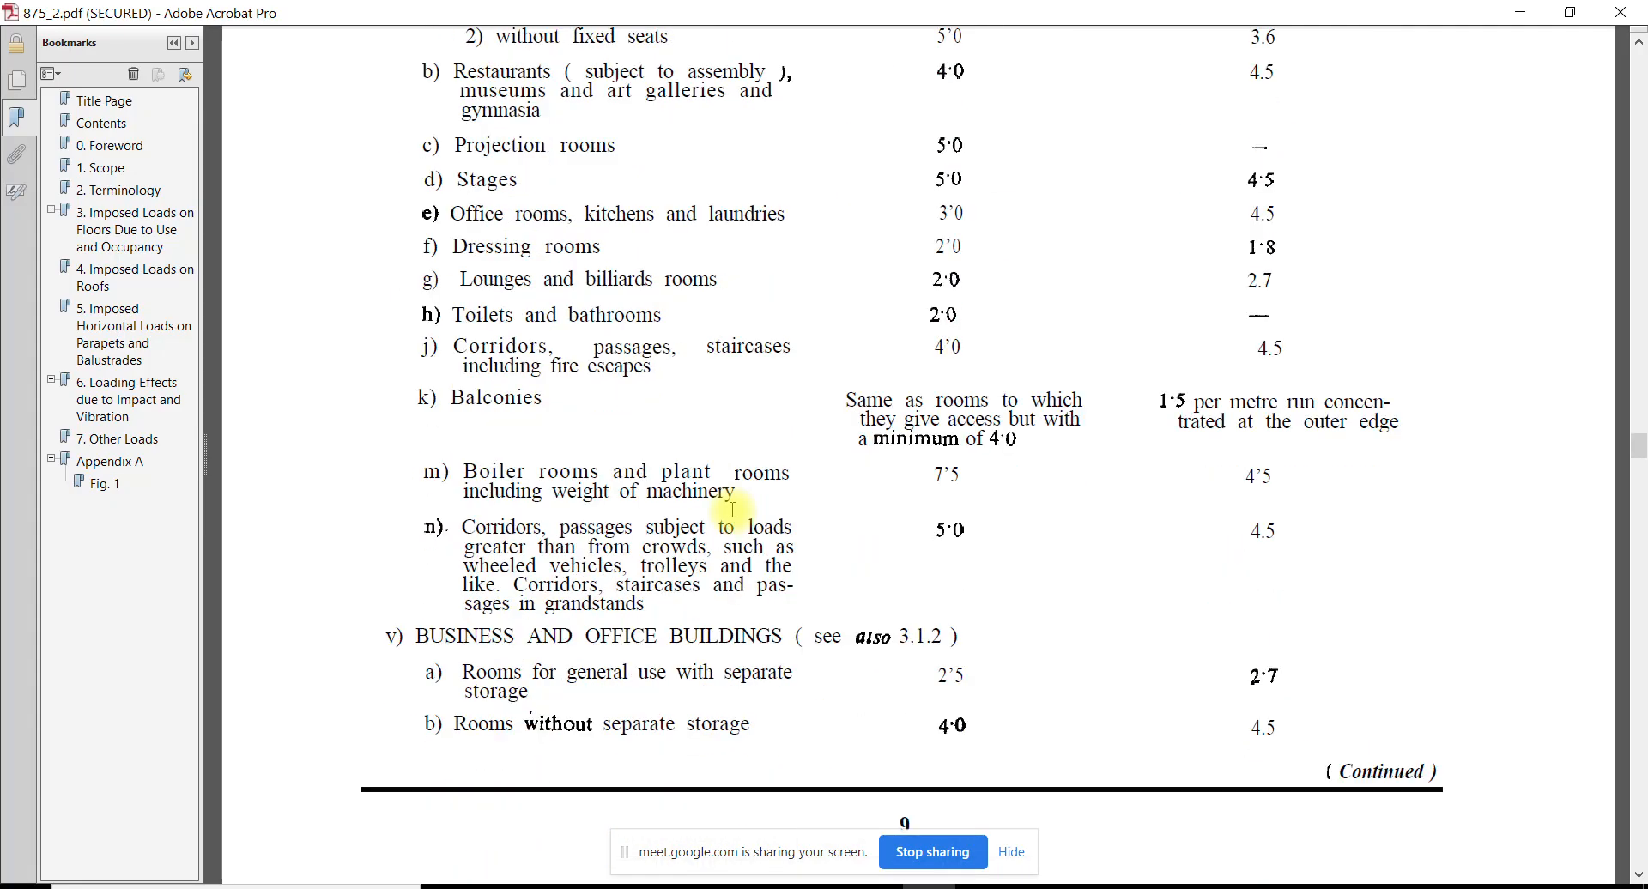
pyautogui.scroll(-14, 732, 508)
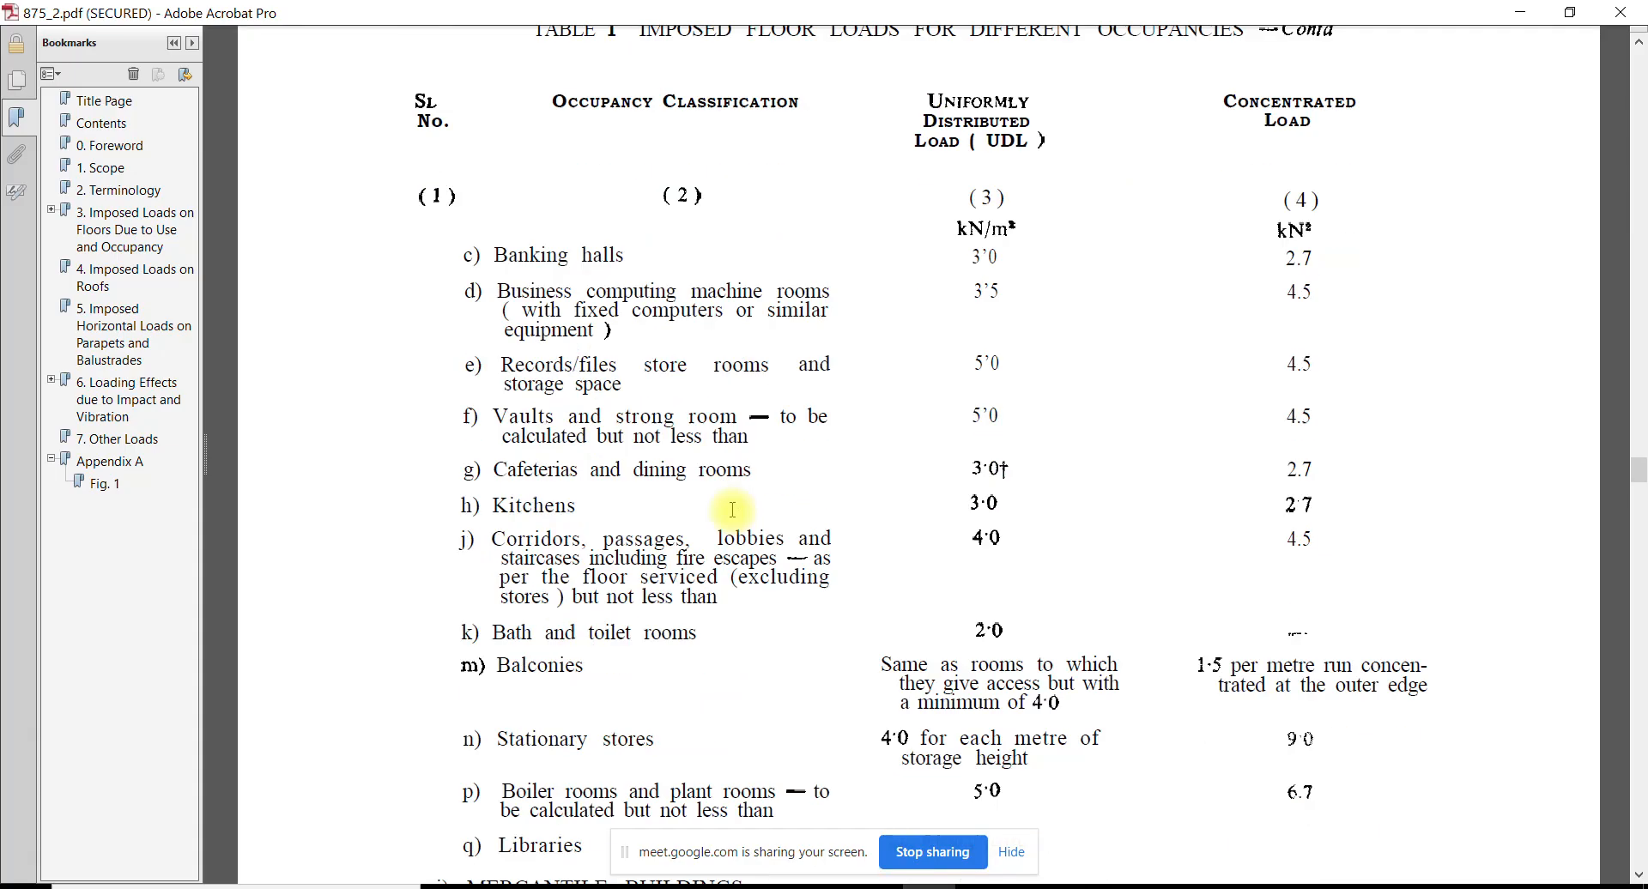
pyautogui.scroll(15, 732, 510)
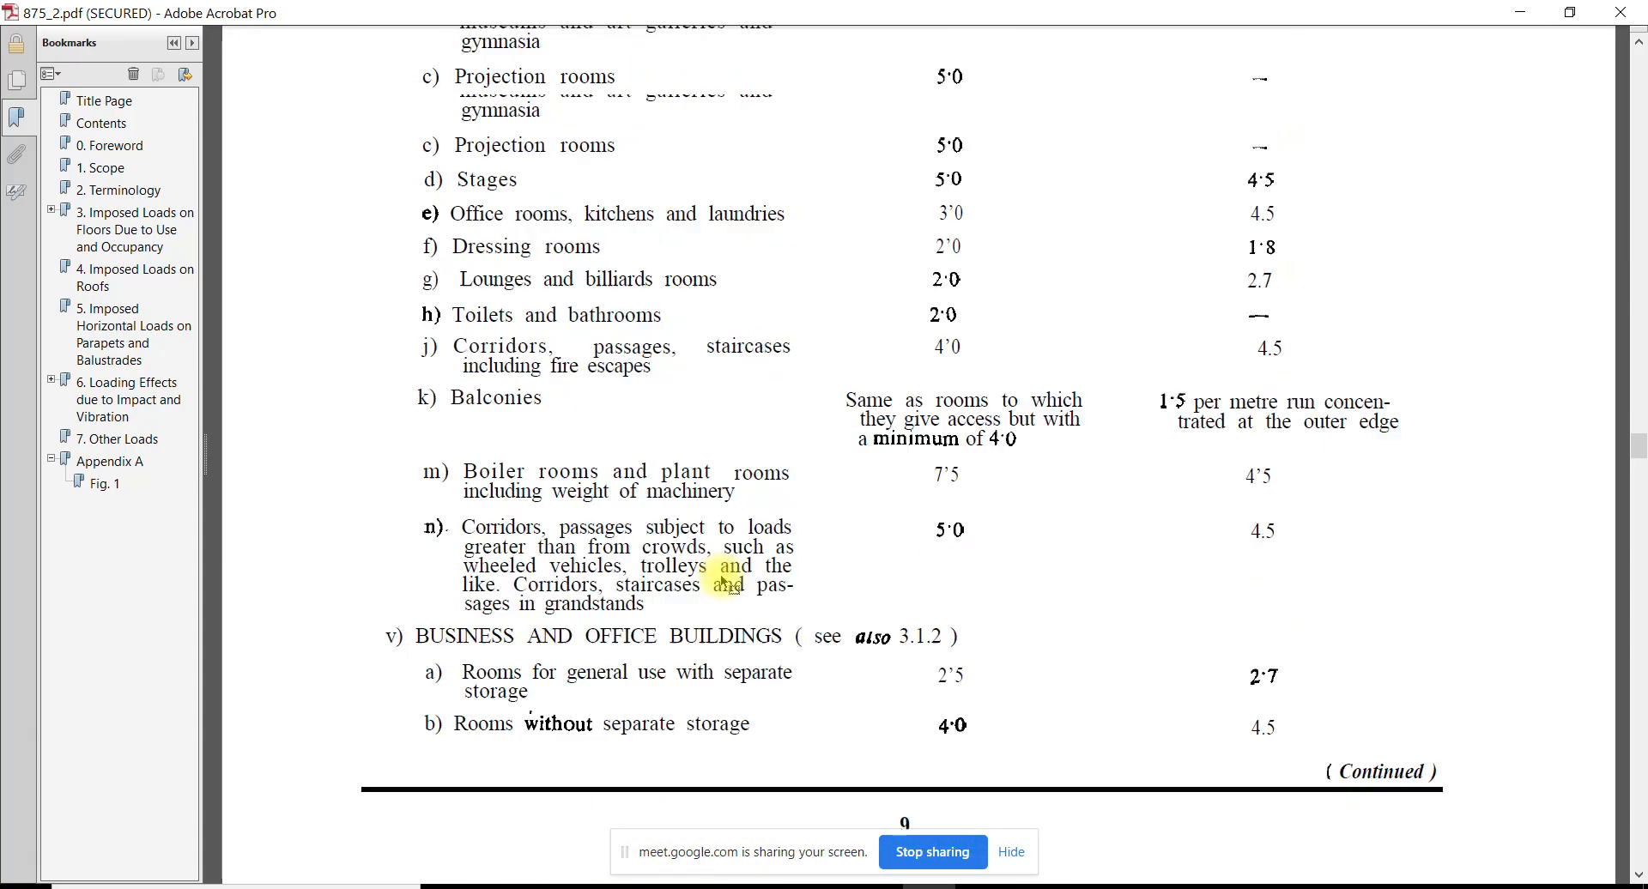
pyautogui.scroll(15, 721, 580)
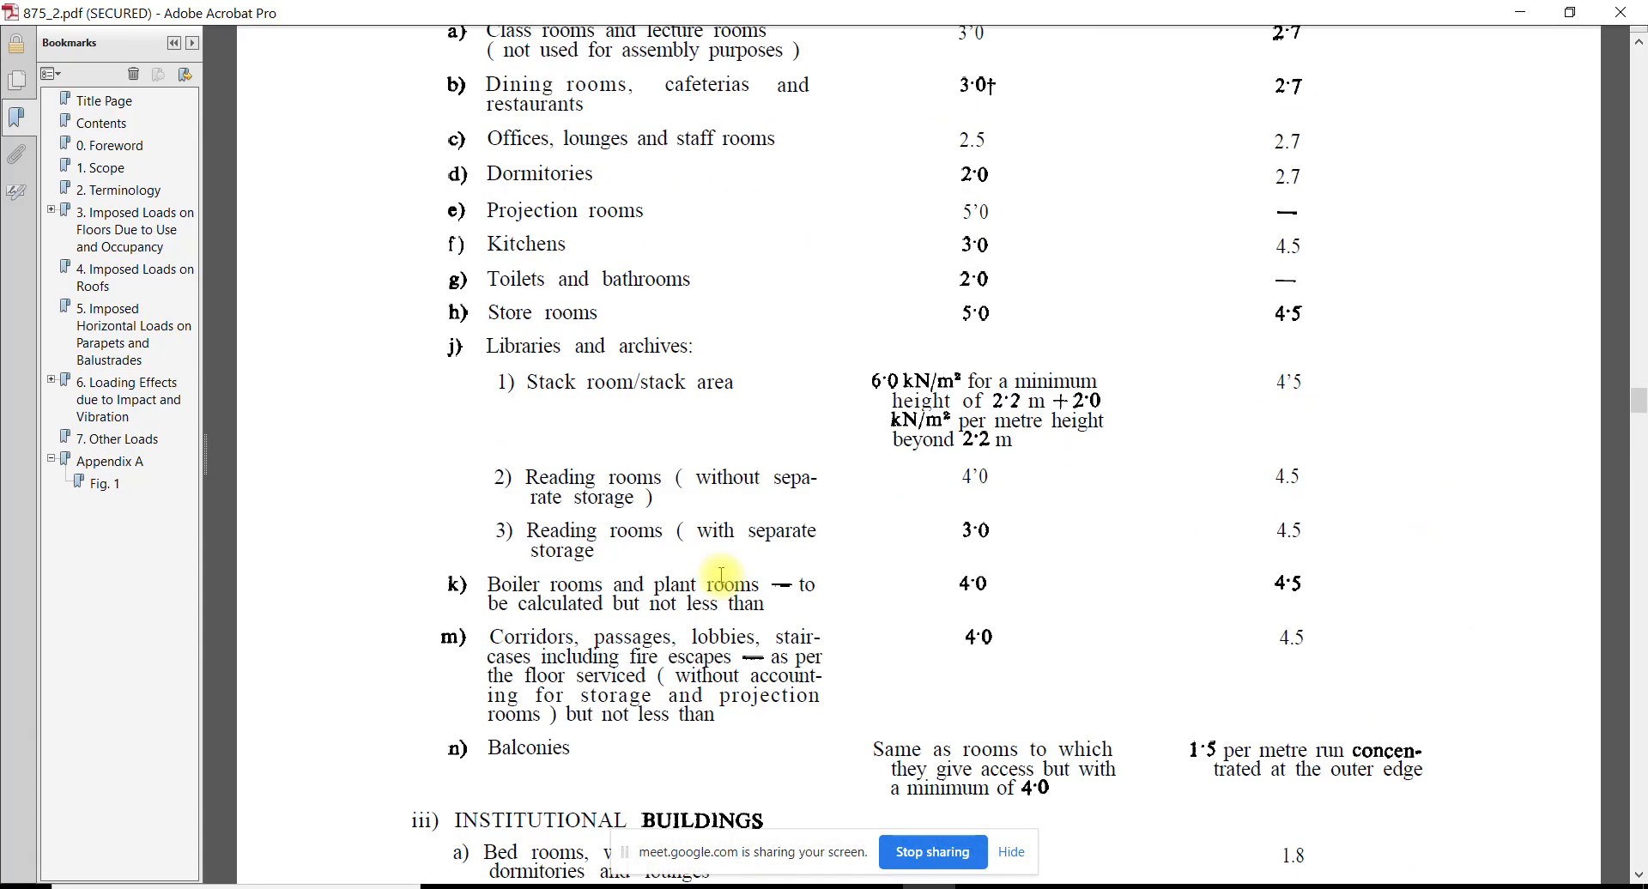
pyautogui.scroll(15, 721, 575)
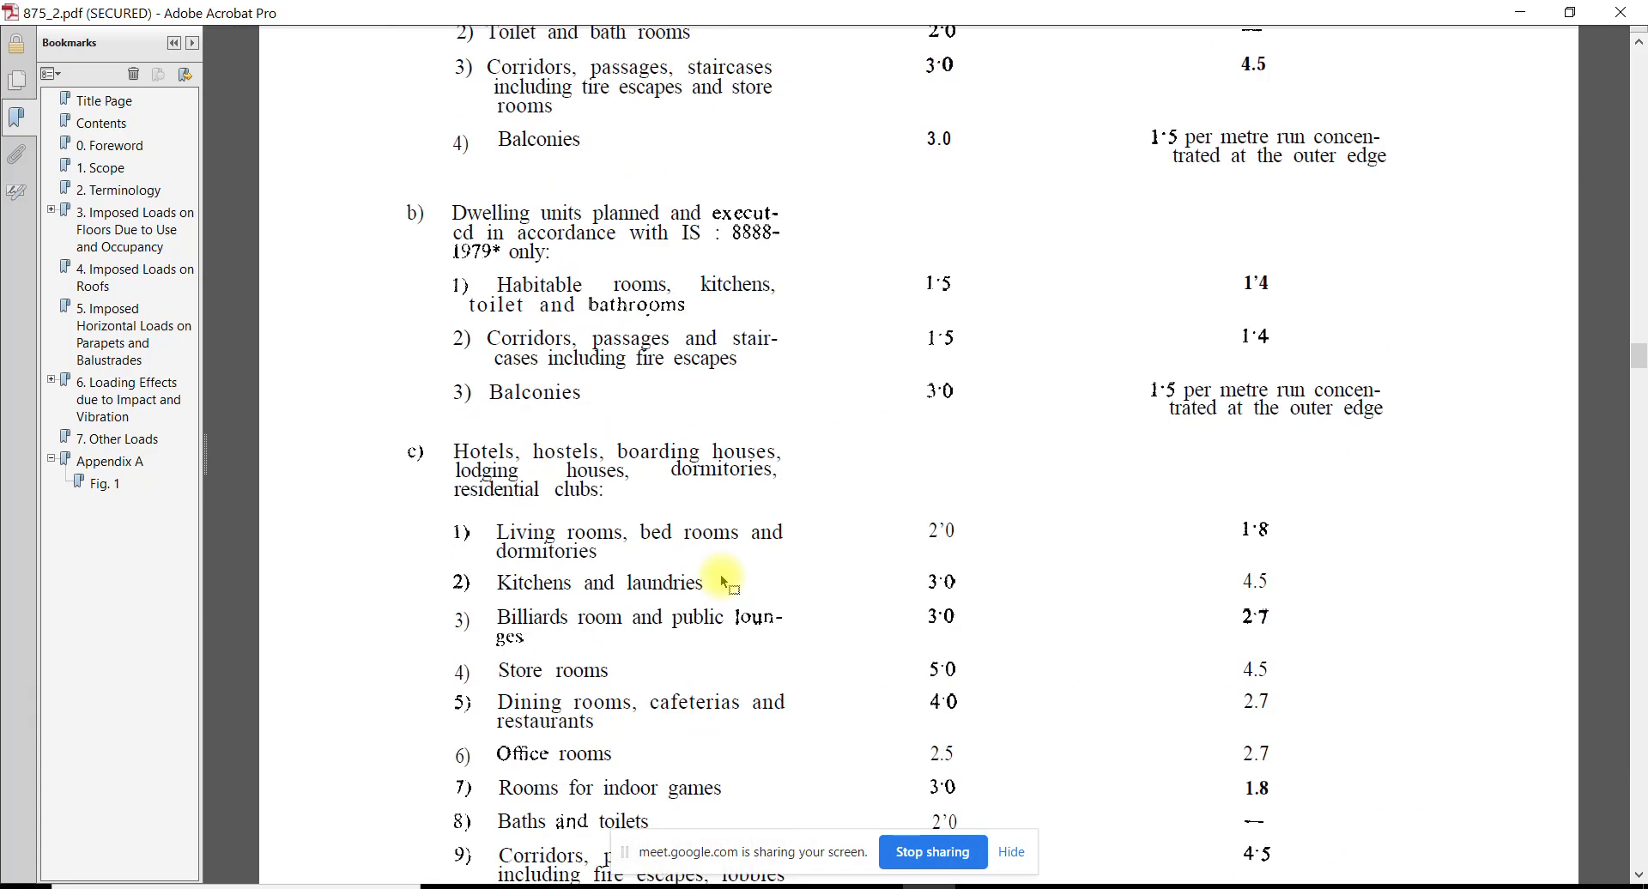
# Read the UDL listed for office rooms under hotels, hostels and residential clubs
pyautogui.scroll(-12, 721, 574)
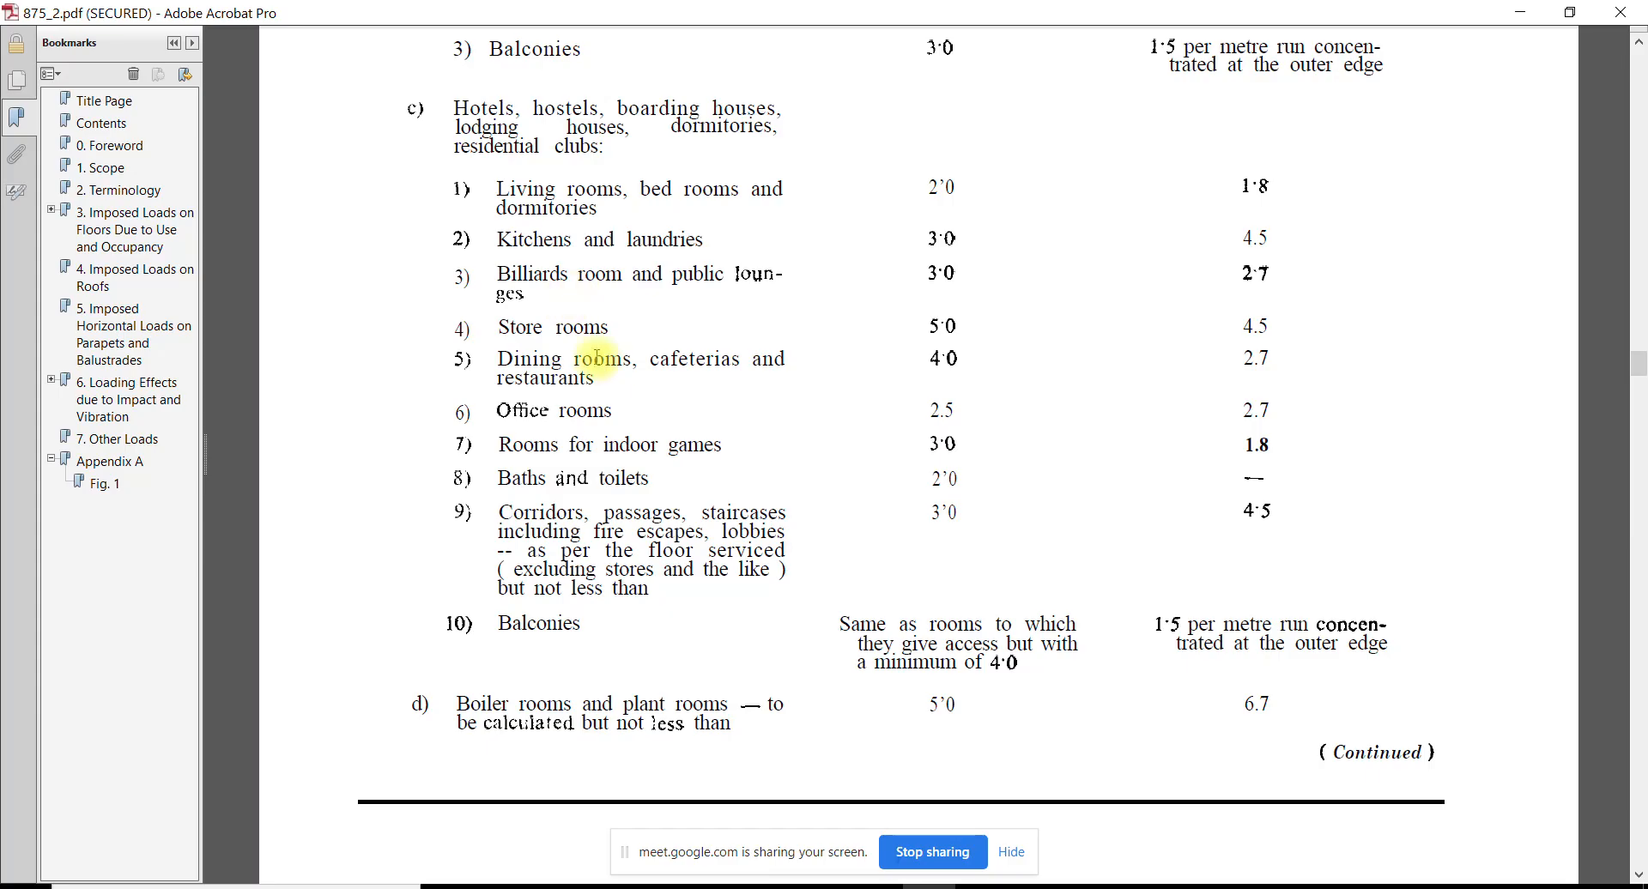
pyautogui.moveTo(498, 412); pyautogui.dragTo(740, 421)
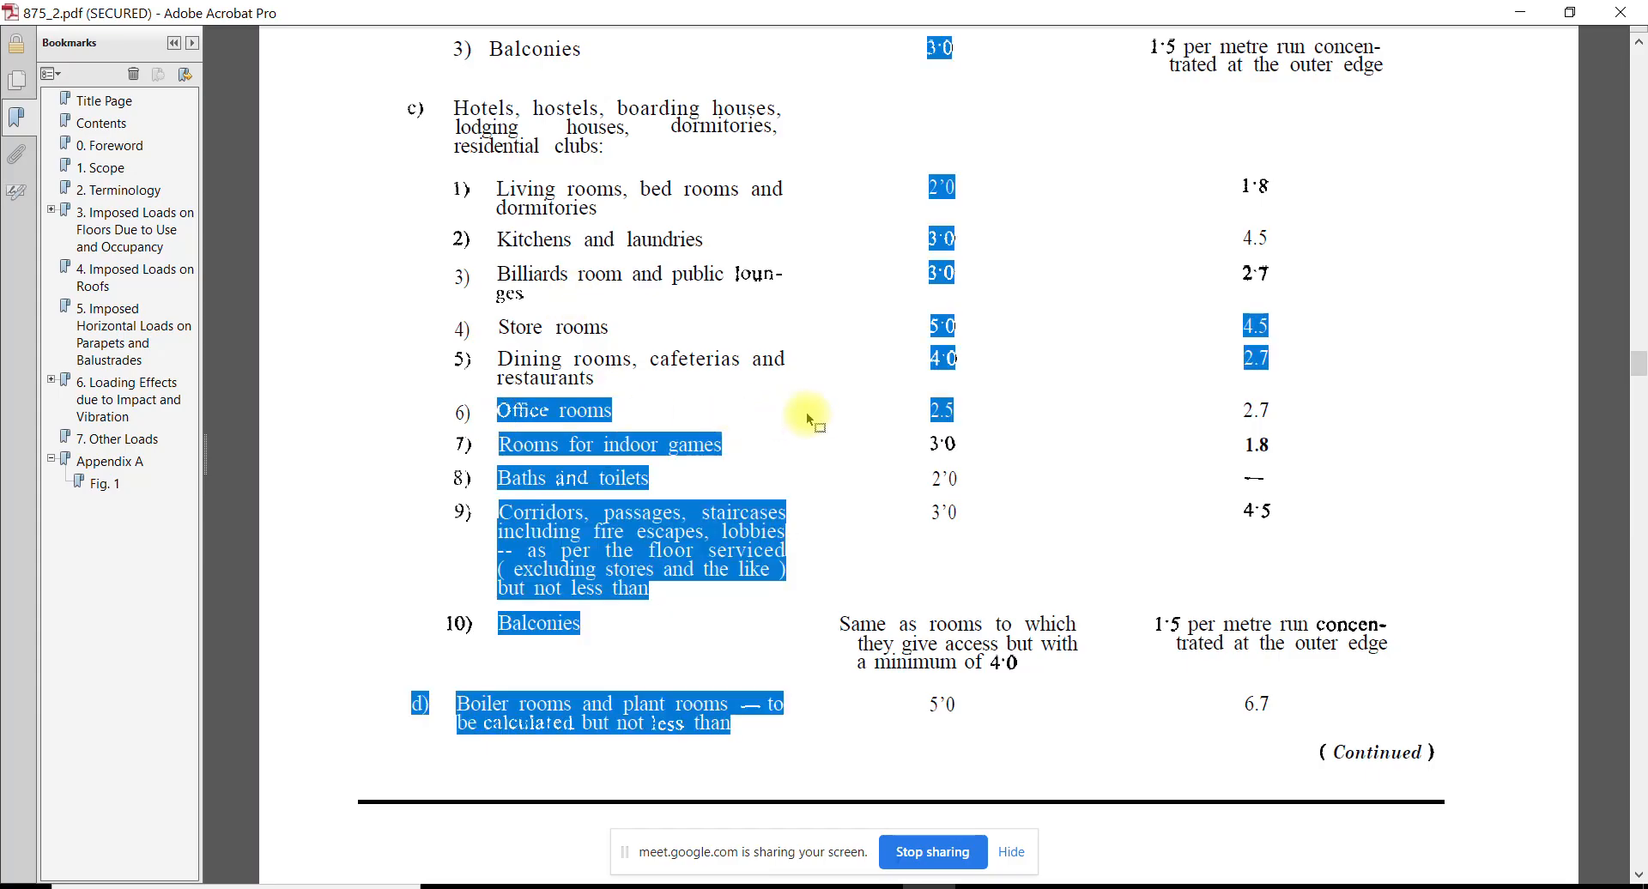
pyautogui.click(951, 410)
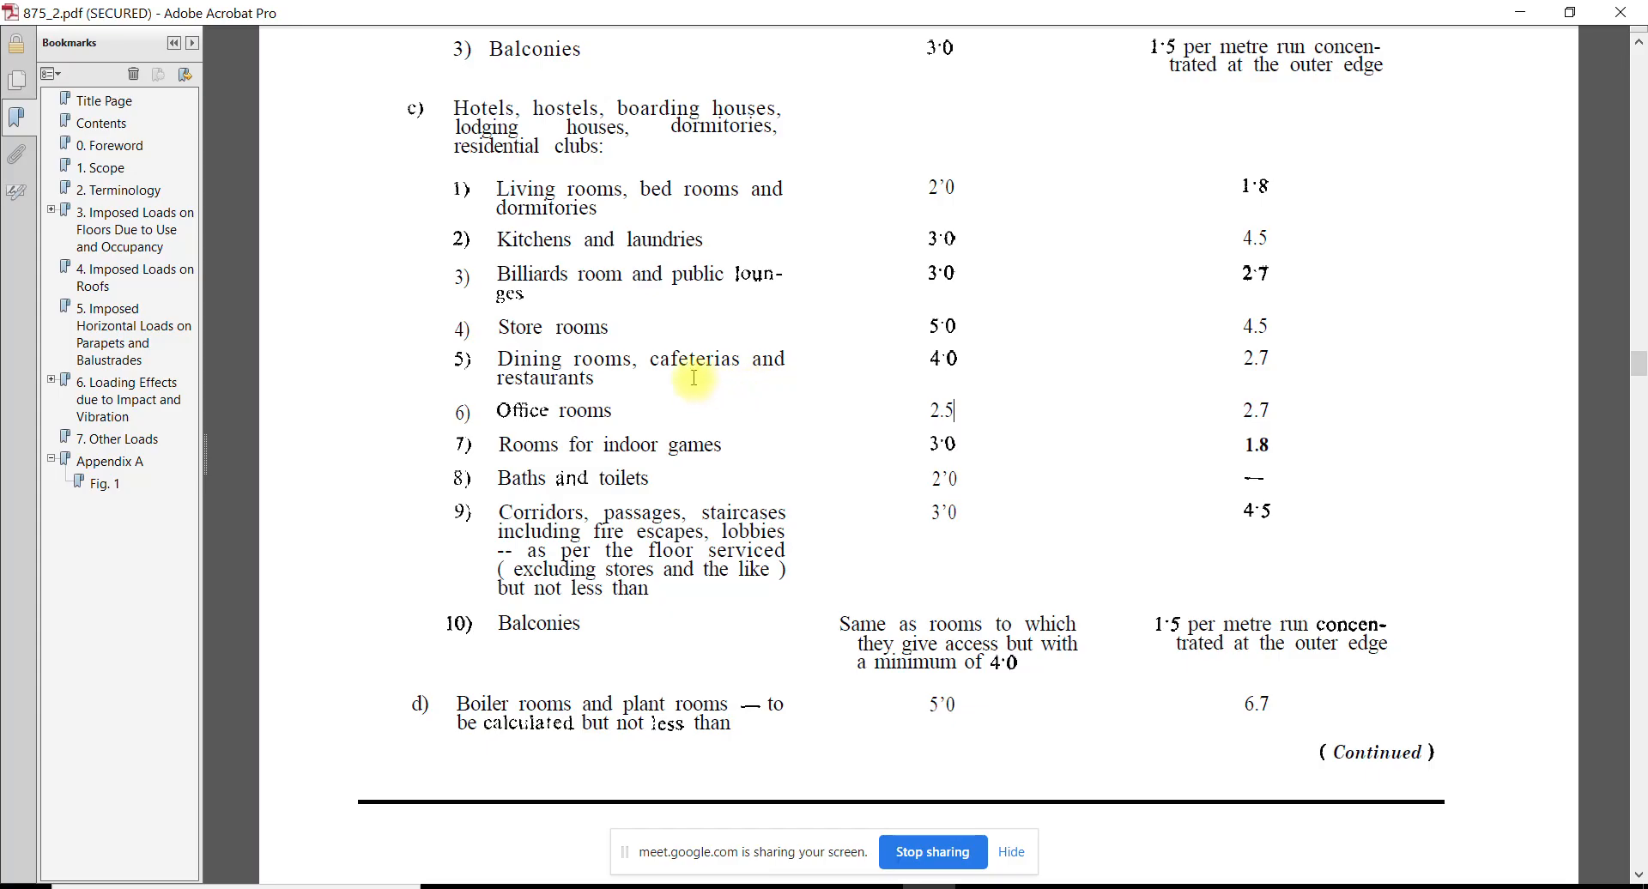
# Highlight the billiards room and public lounges entry with its UDL, and check the surrounding rows of Table 1
pyautogui.moveTo(498, 273); pyautogui.dragTo(627, 266)
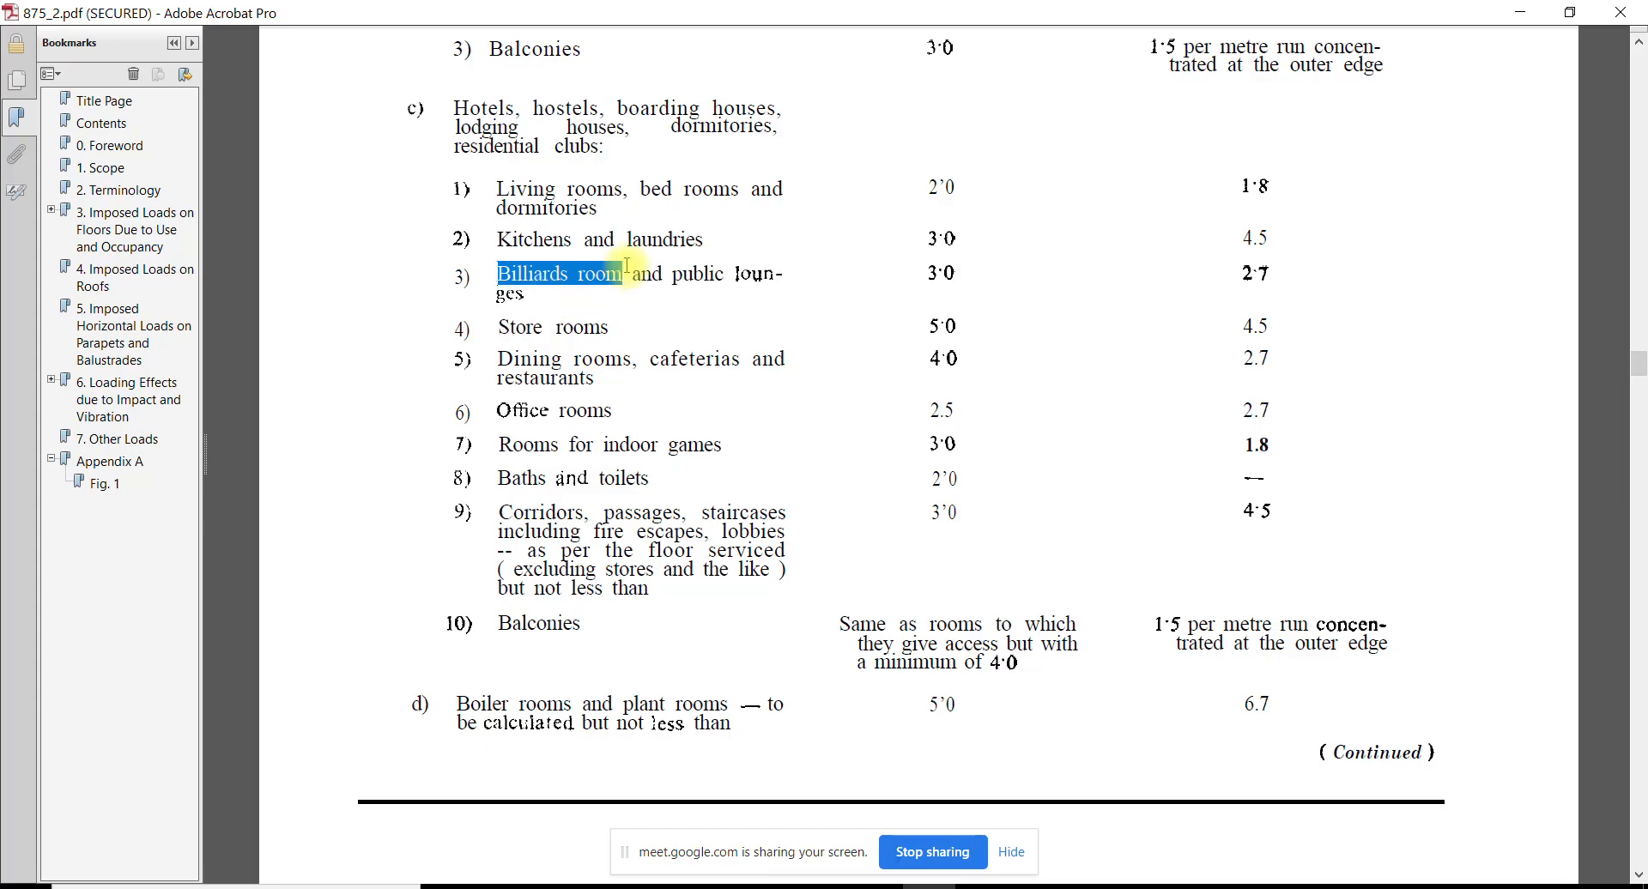
pyautogui.click(630, 267)
pyautogui.moveTo(928, 273); pyautogui.dragTo(972, 273)
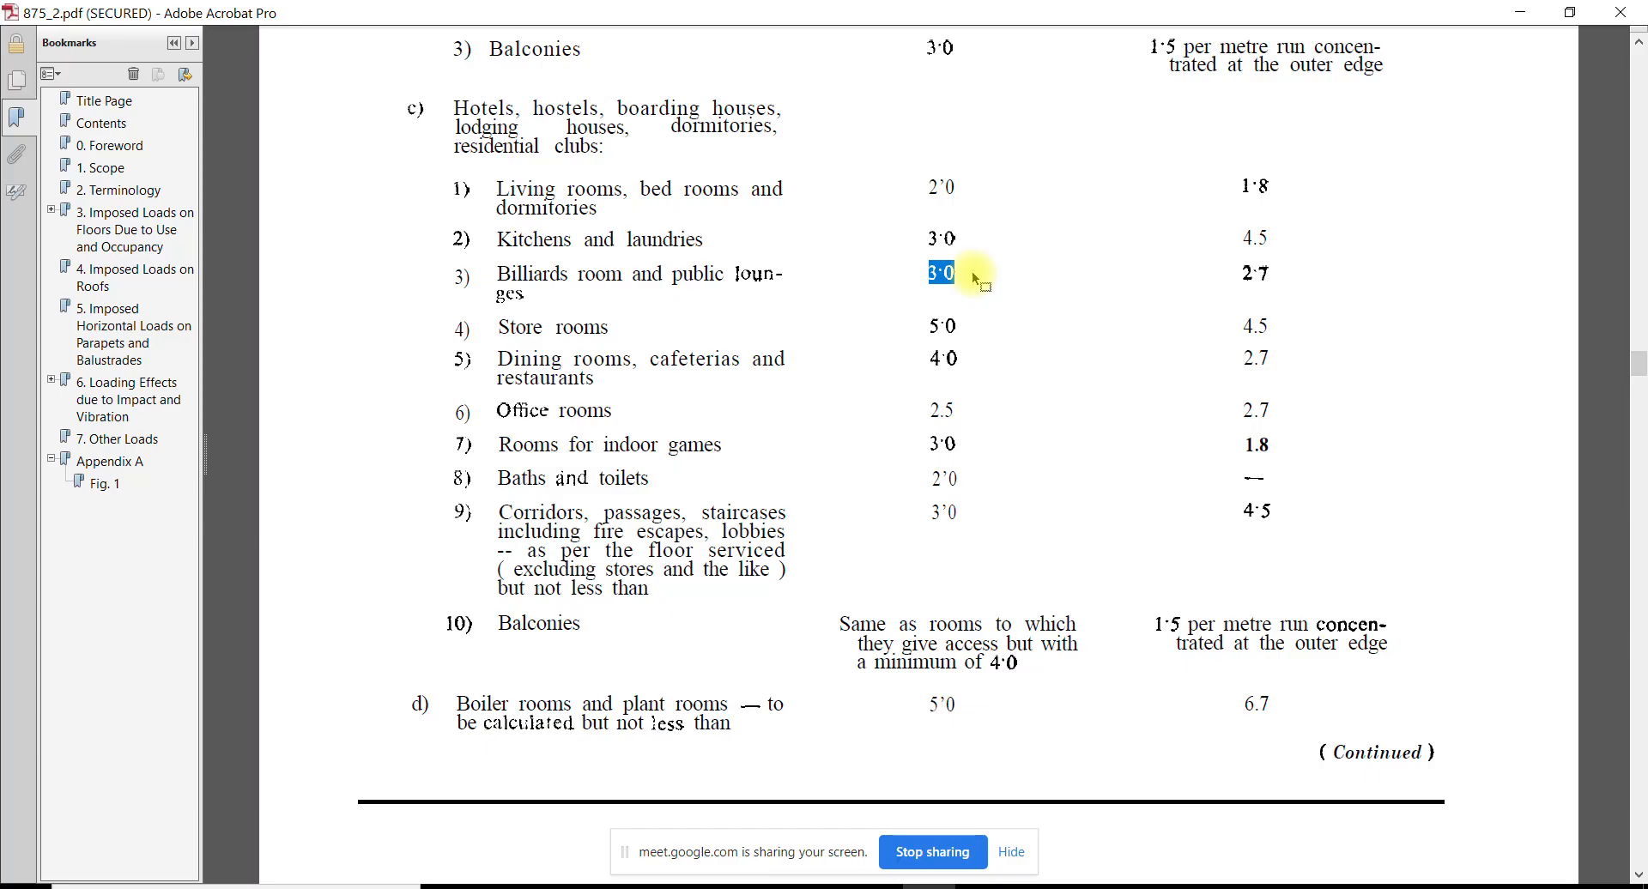
pyautogui.click(662, 275)
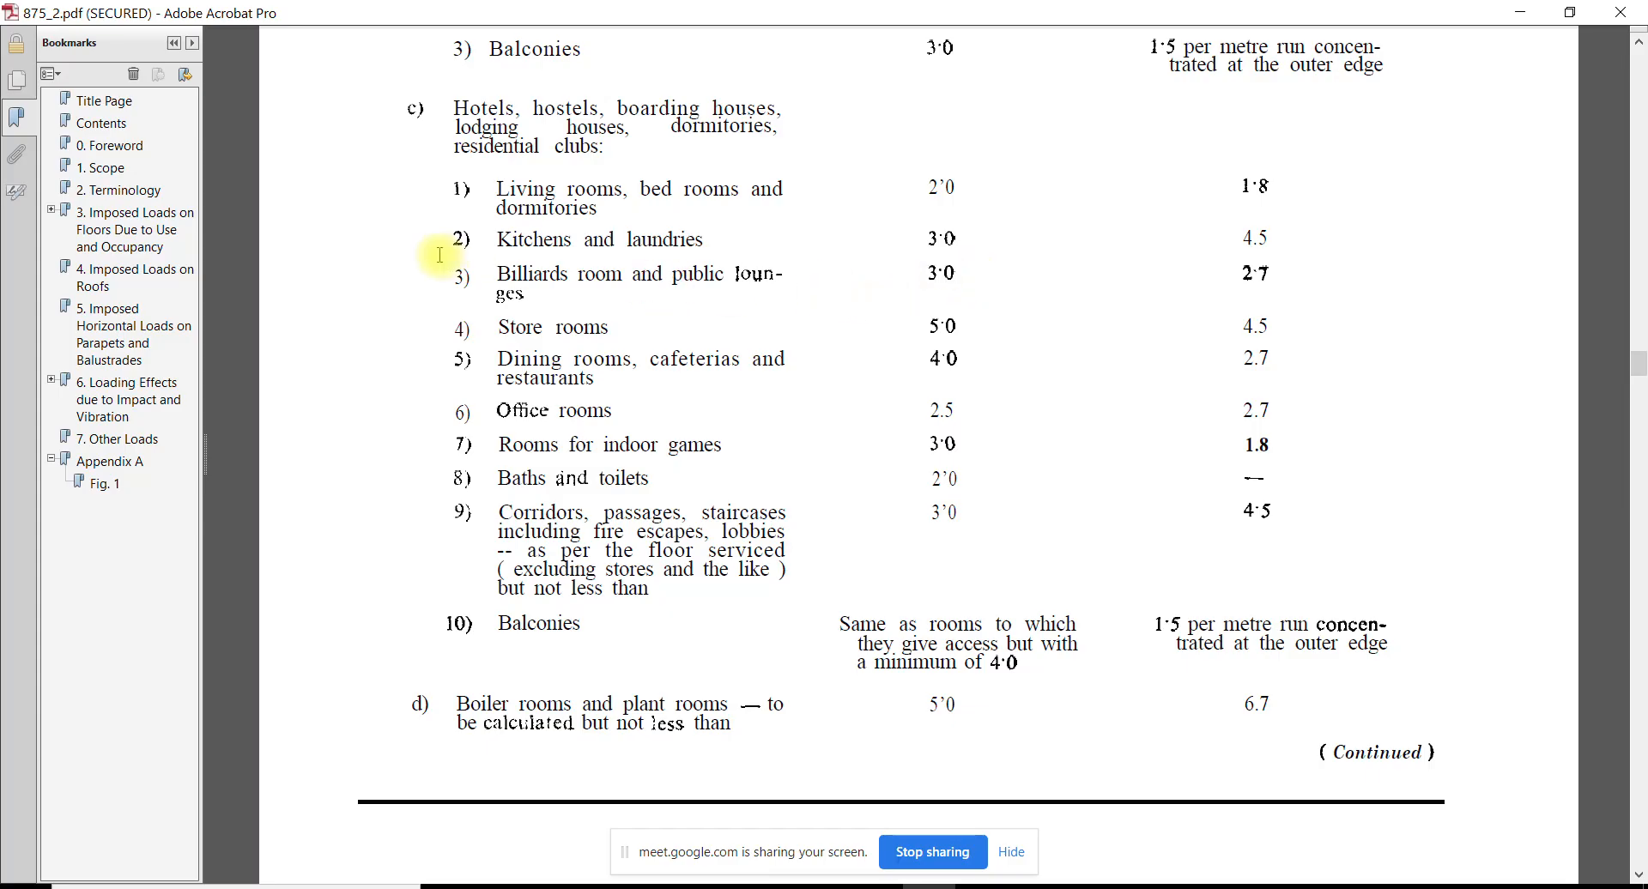
pyautogui.moveTo(502, 277); pyautogui.dragTo(780, 269)
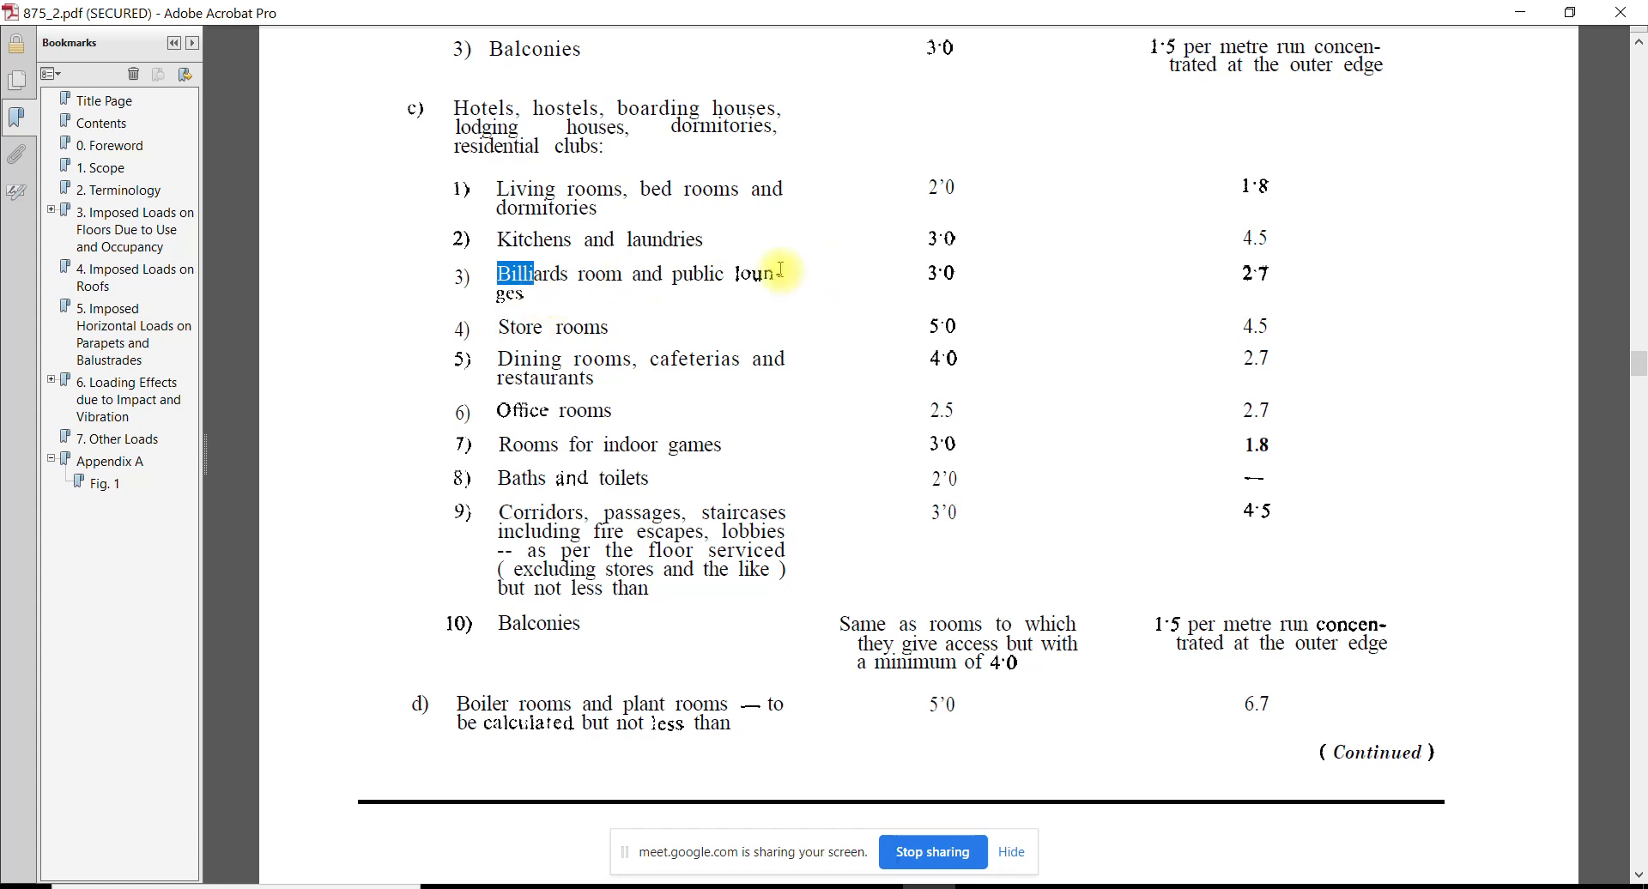
pyautogui.click(668, 274)
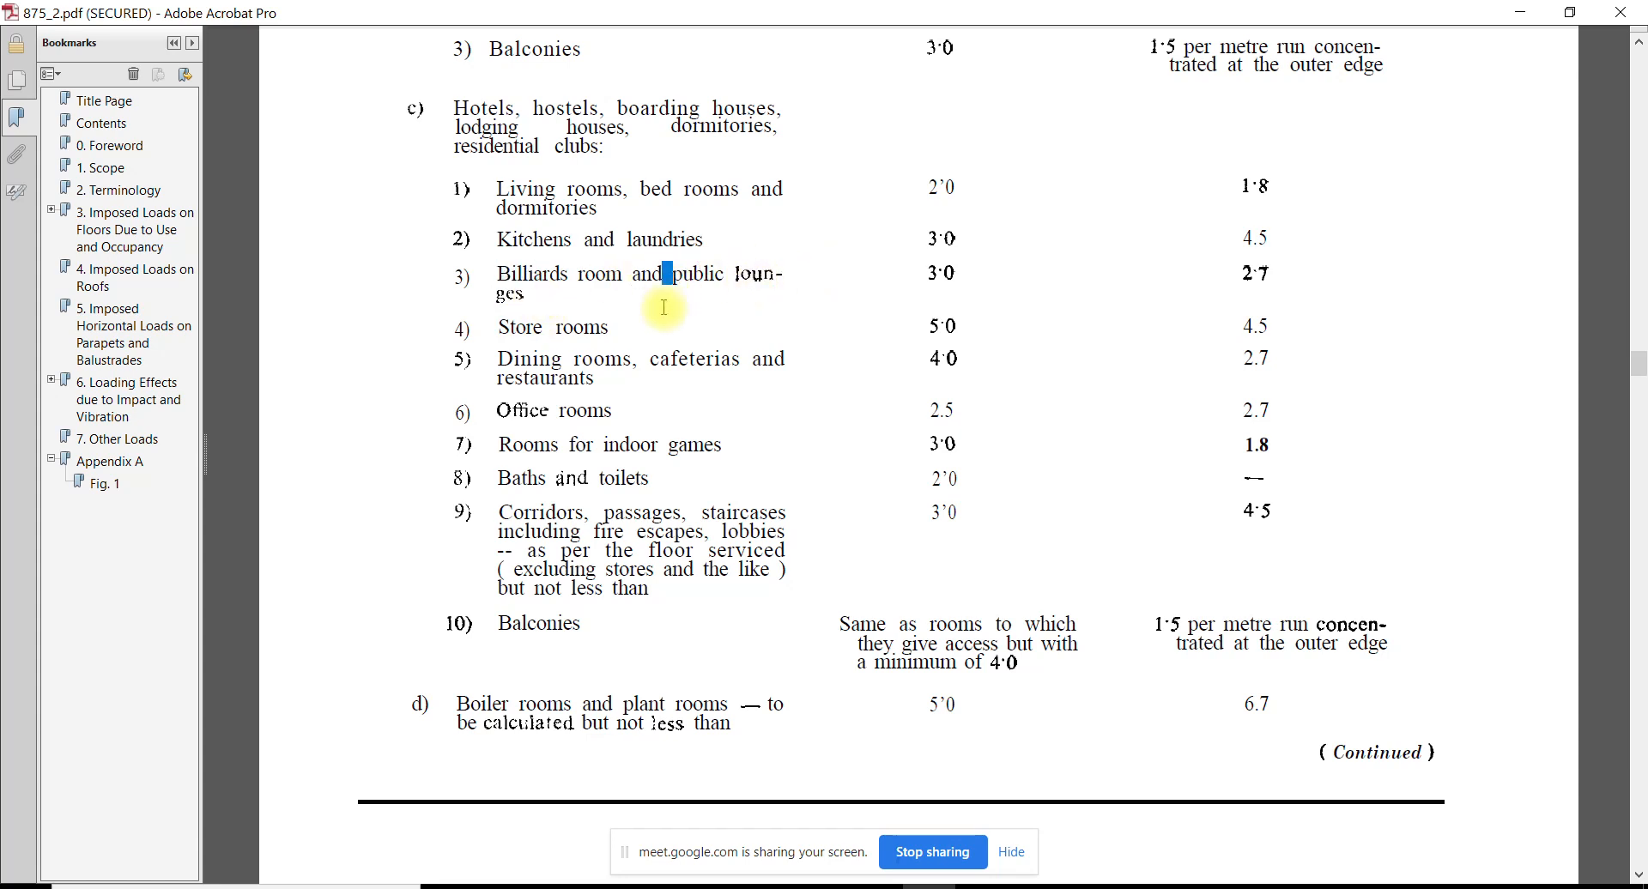
pyautogui.moveTo(923, 274); pyautogui.dragTo(956, 275)
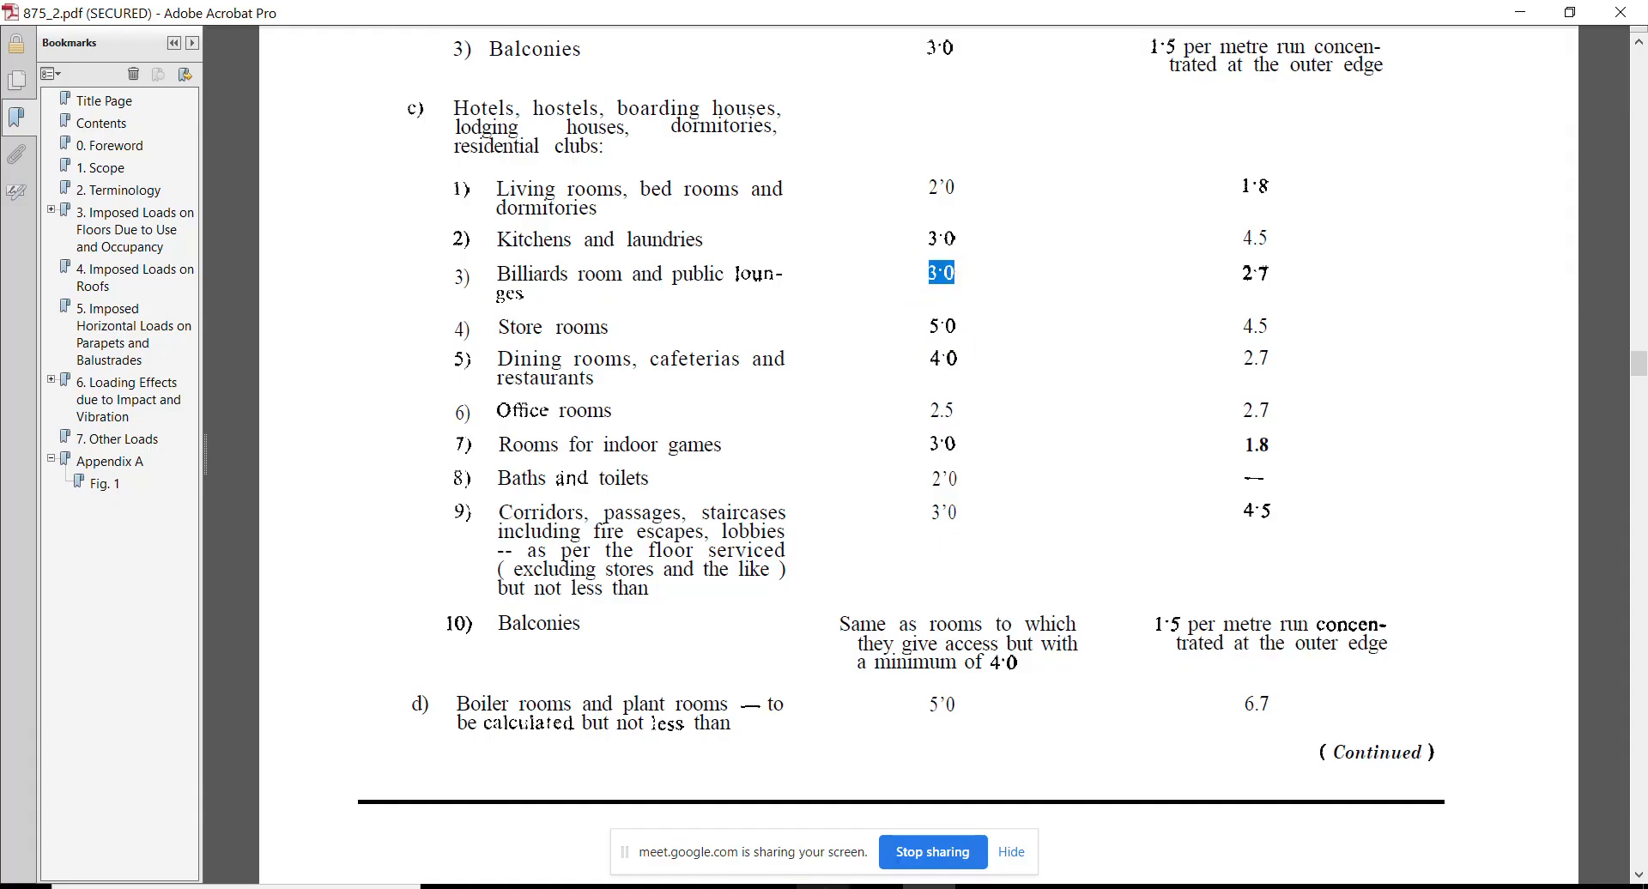
pyautogui.scroll(-5, 608, 326)
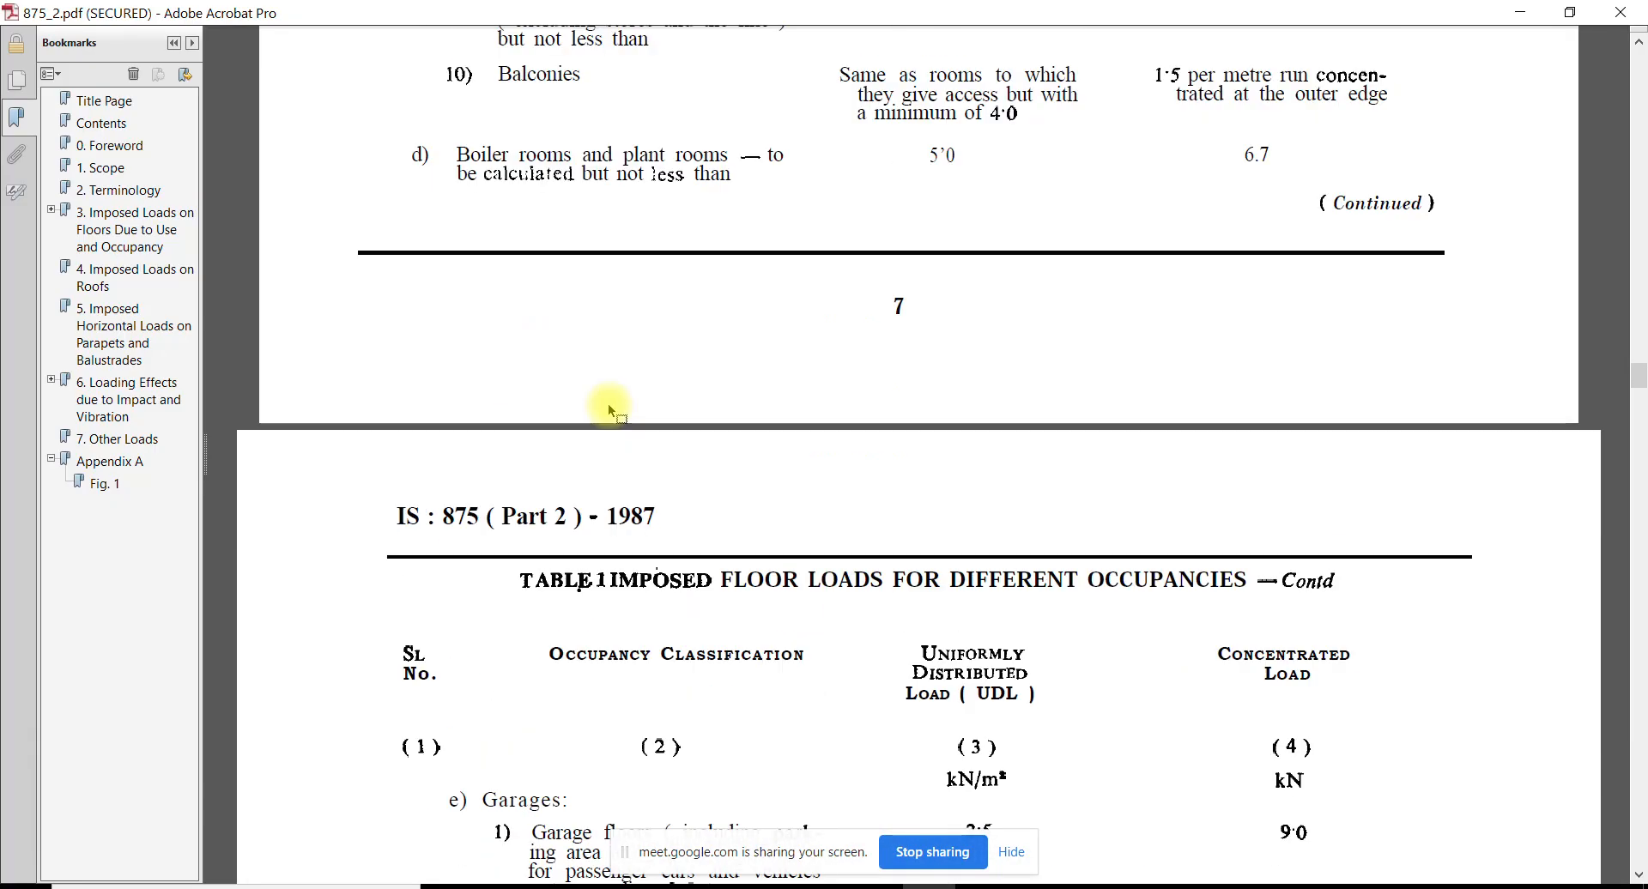
pyautogui.scroll(5, 608, 409)
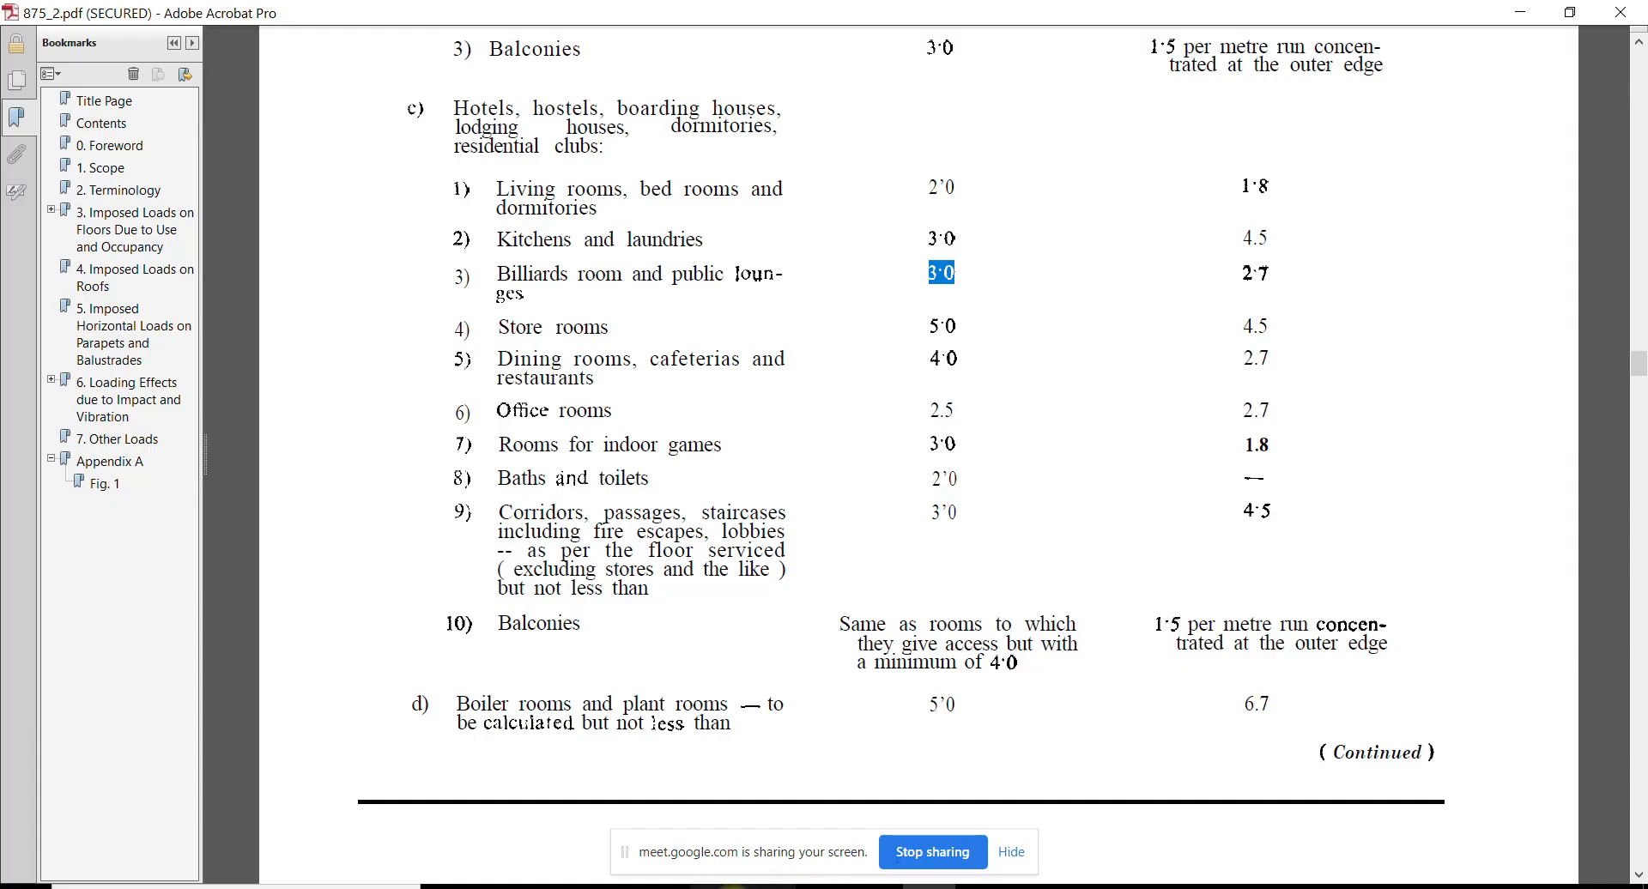
# Switch to the AutoCAD floor plan to check the room uses around the reception and grocery, and return to the IS 875 PDF
pyautogui.click(725, 887)
pyautogui.moveTo(841, 496); pyautogui.dragTo(800, 517, button='middle')
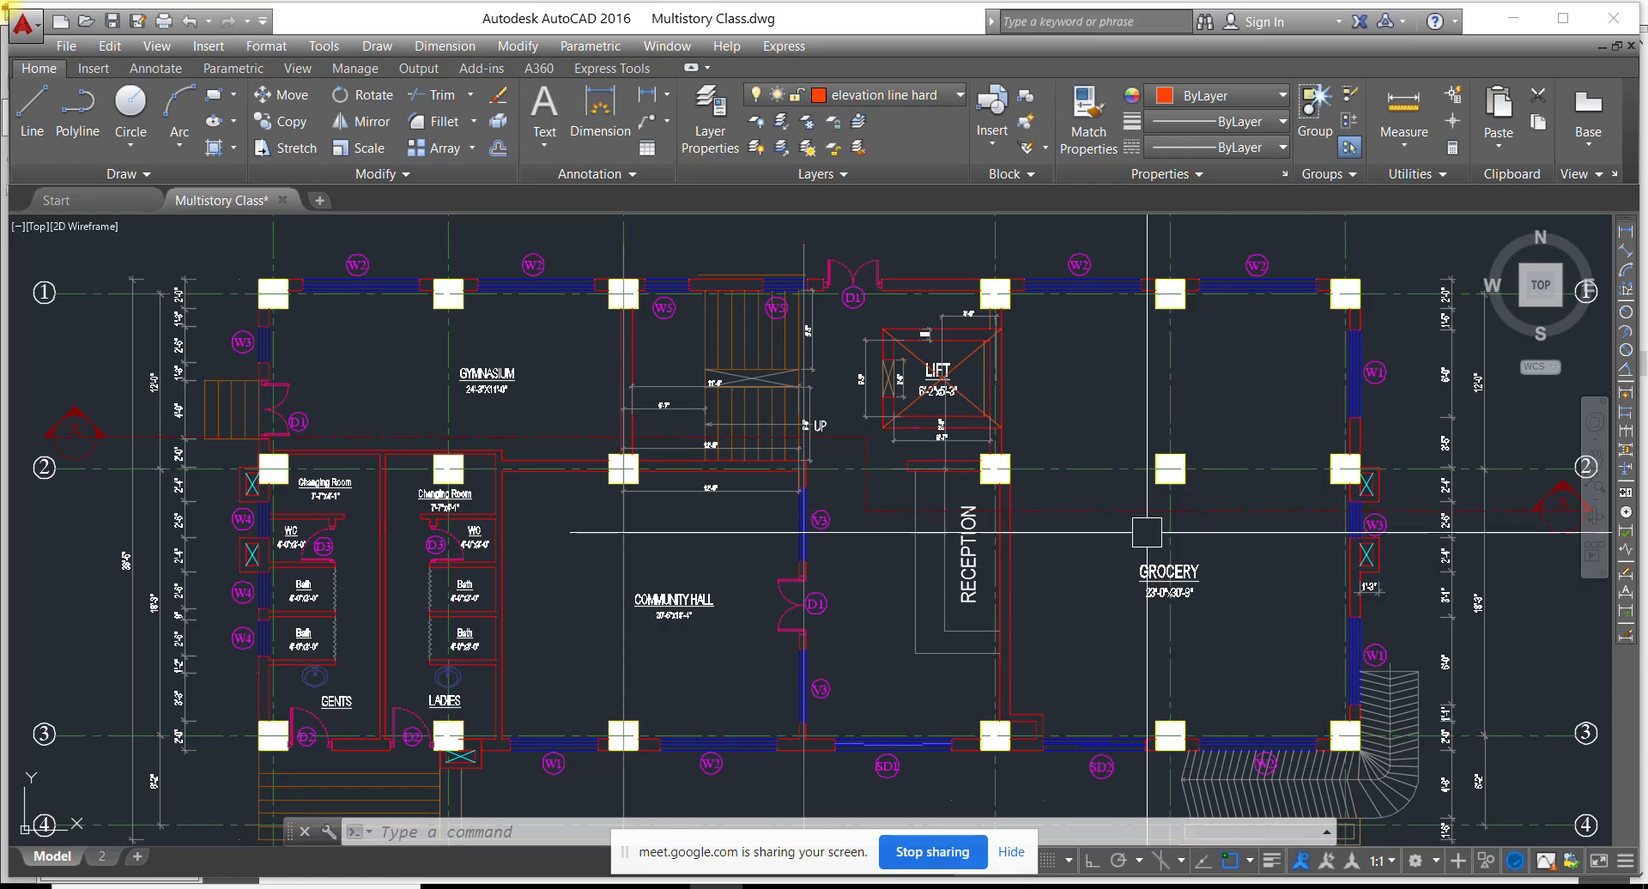
pyautogui.click(929, 885)
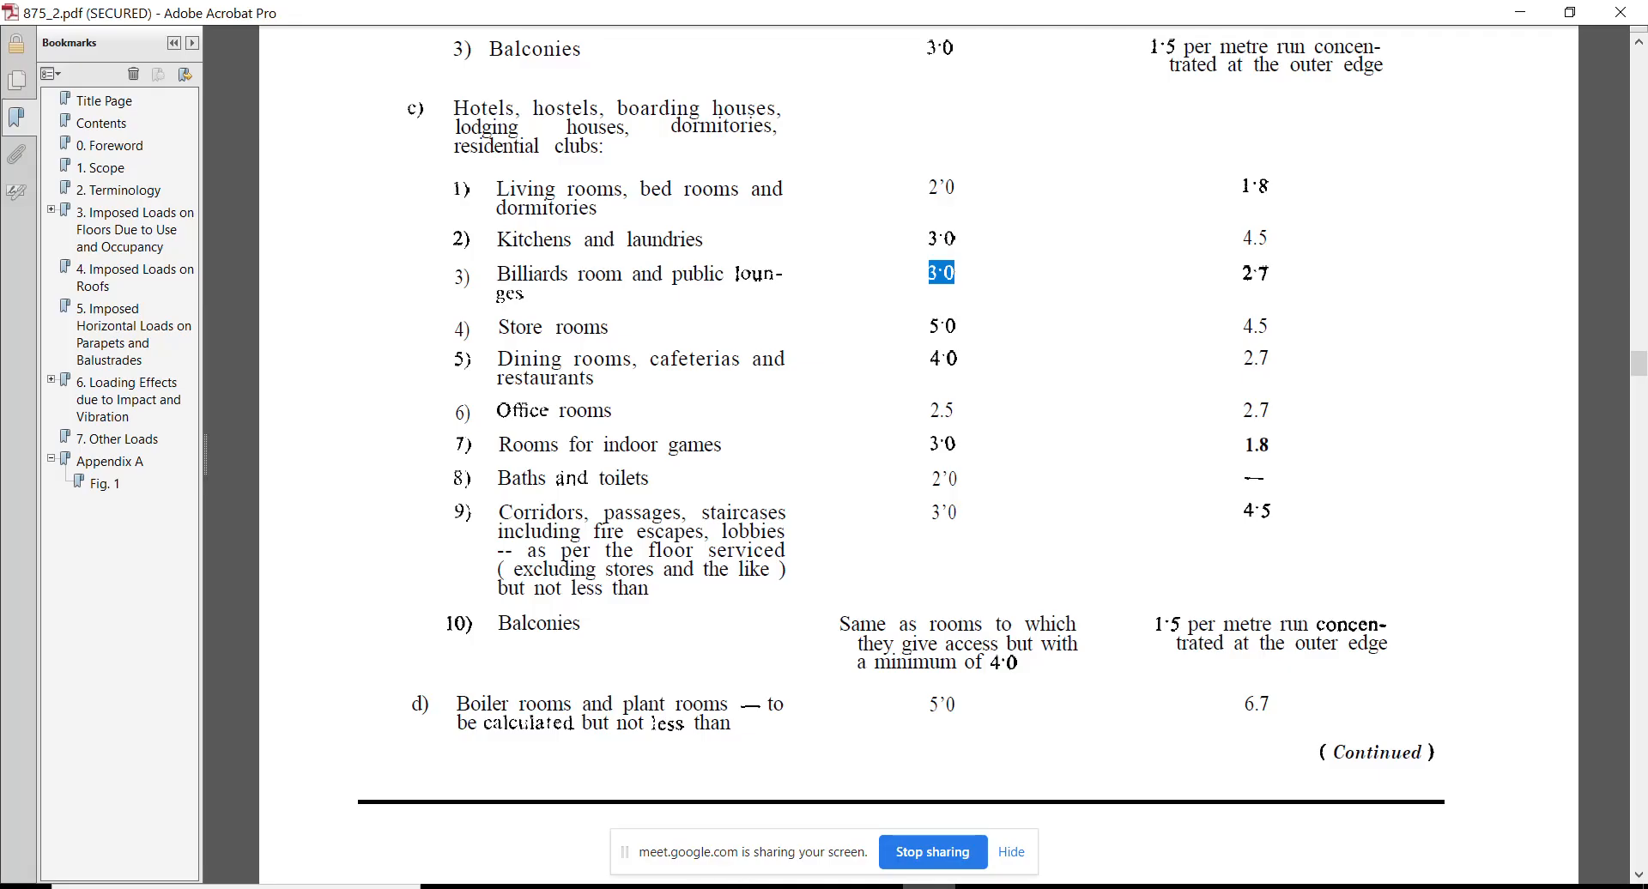
# Switch to ETABS and assign a 3 kN/m² Live<=3 load to the eight gymnasium, community hall and grocery slabs on the plinth level
pyautogui.click(821, 886)
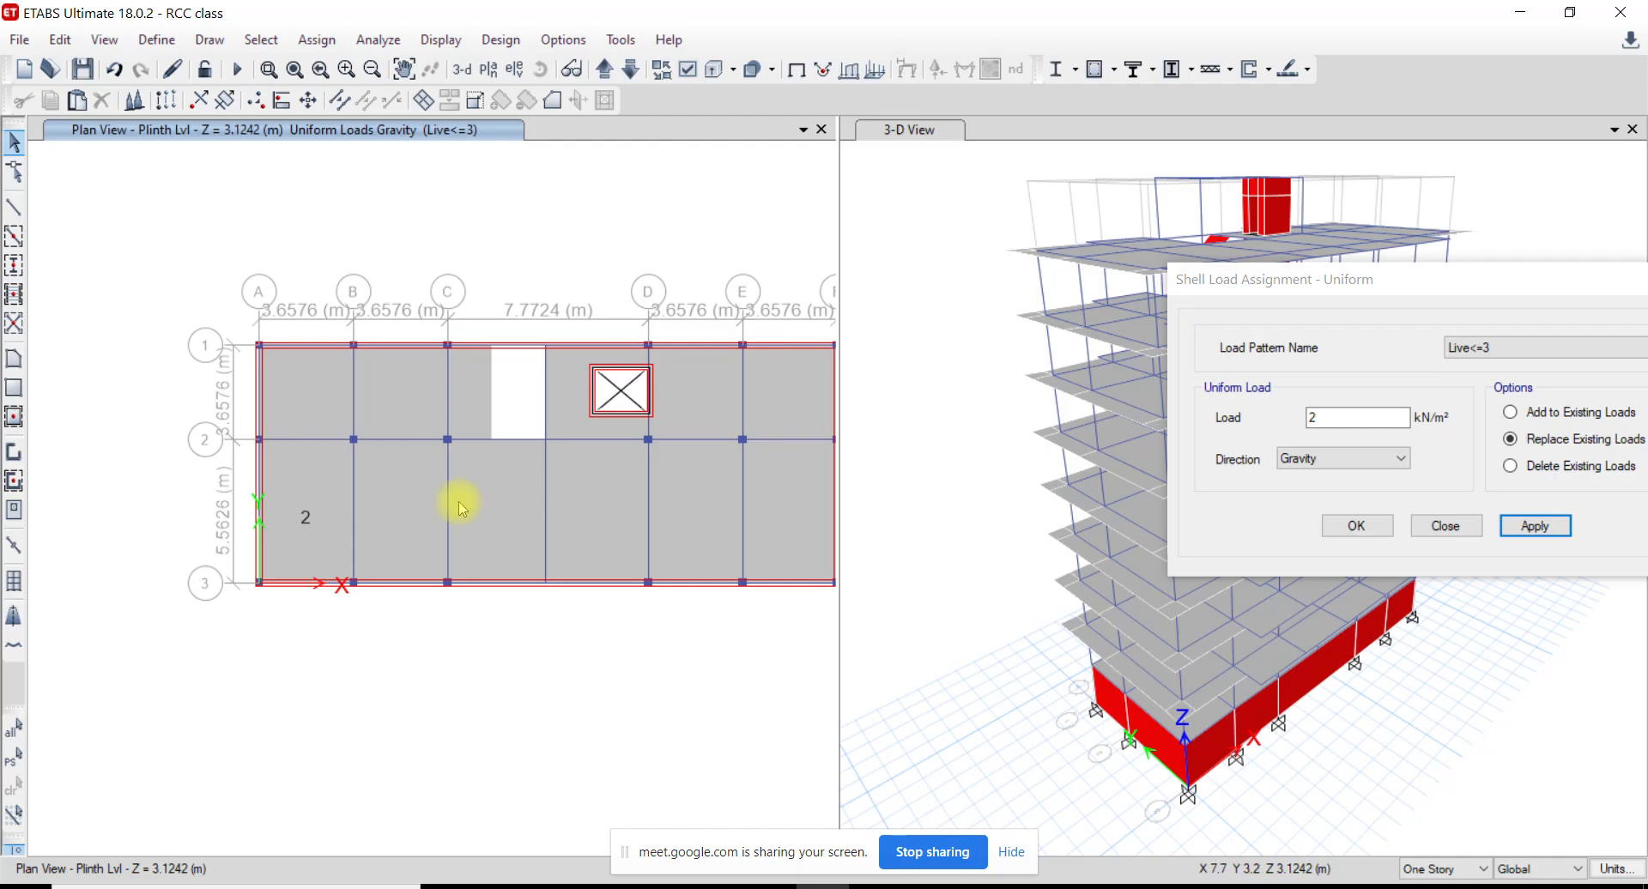
pyautogui.moveTo(458, 502); pyautogui.dragTo(388, 550, button='middle')
pyautogui.click(251, 461)
pyautogui.click(296, 462)
pyautogui.click(307, 530)
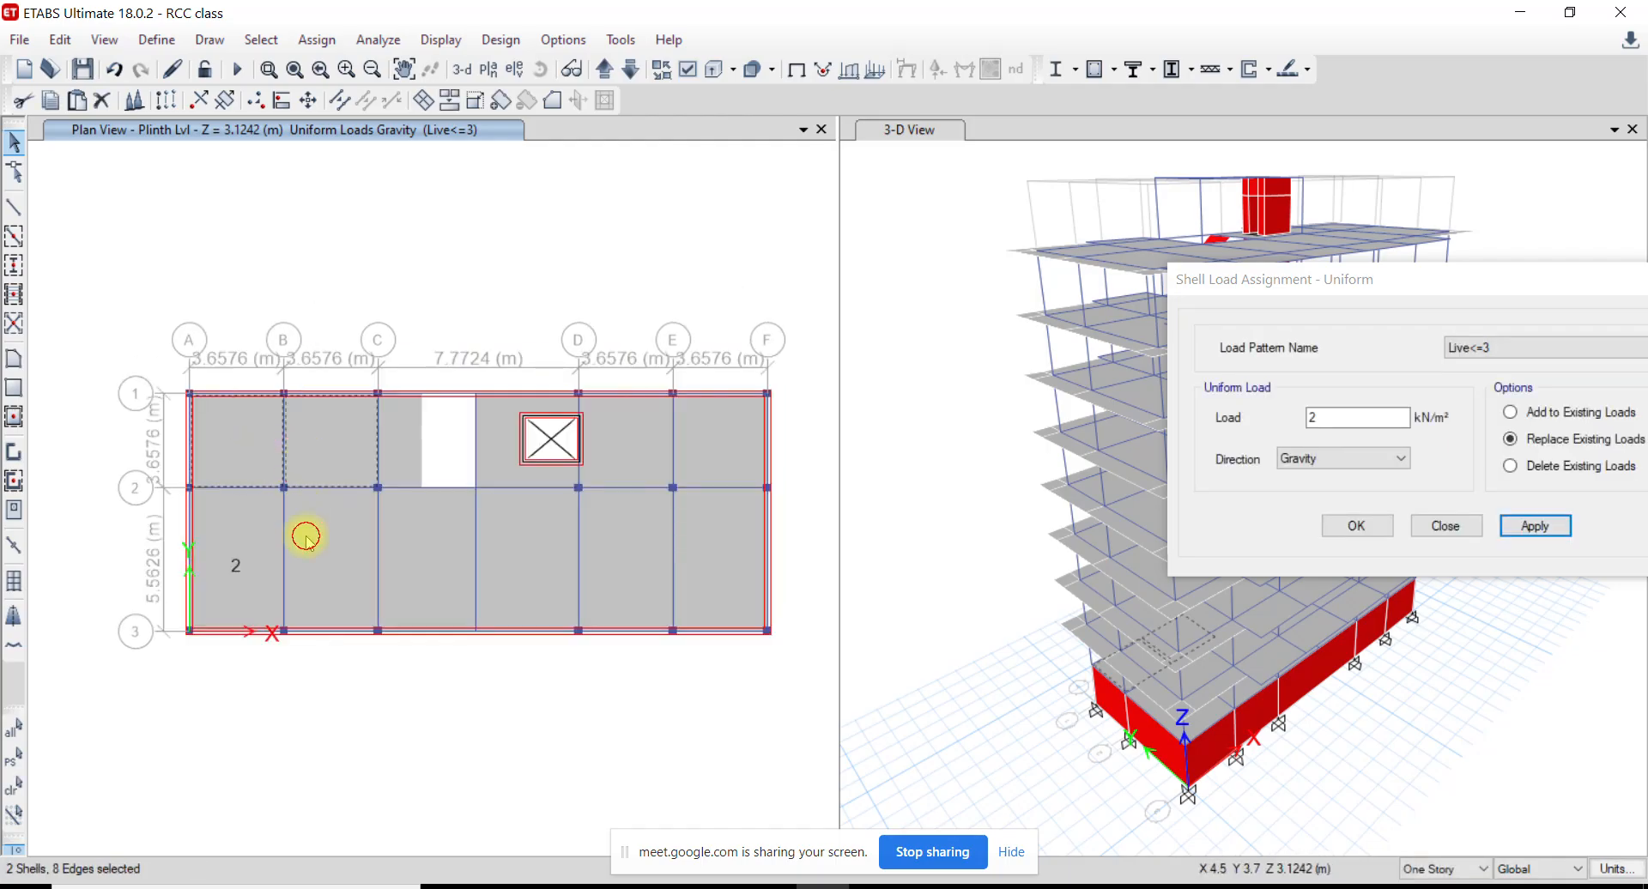
pyautogui.click(417, 540)
pyautogui.click(637, 571)
pyautogui.click(677, 549)
pyautogui.click(723, 424)
pyautogui.click(633, 439)
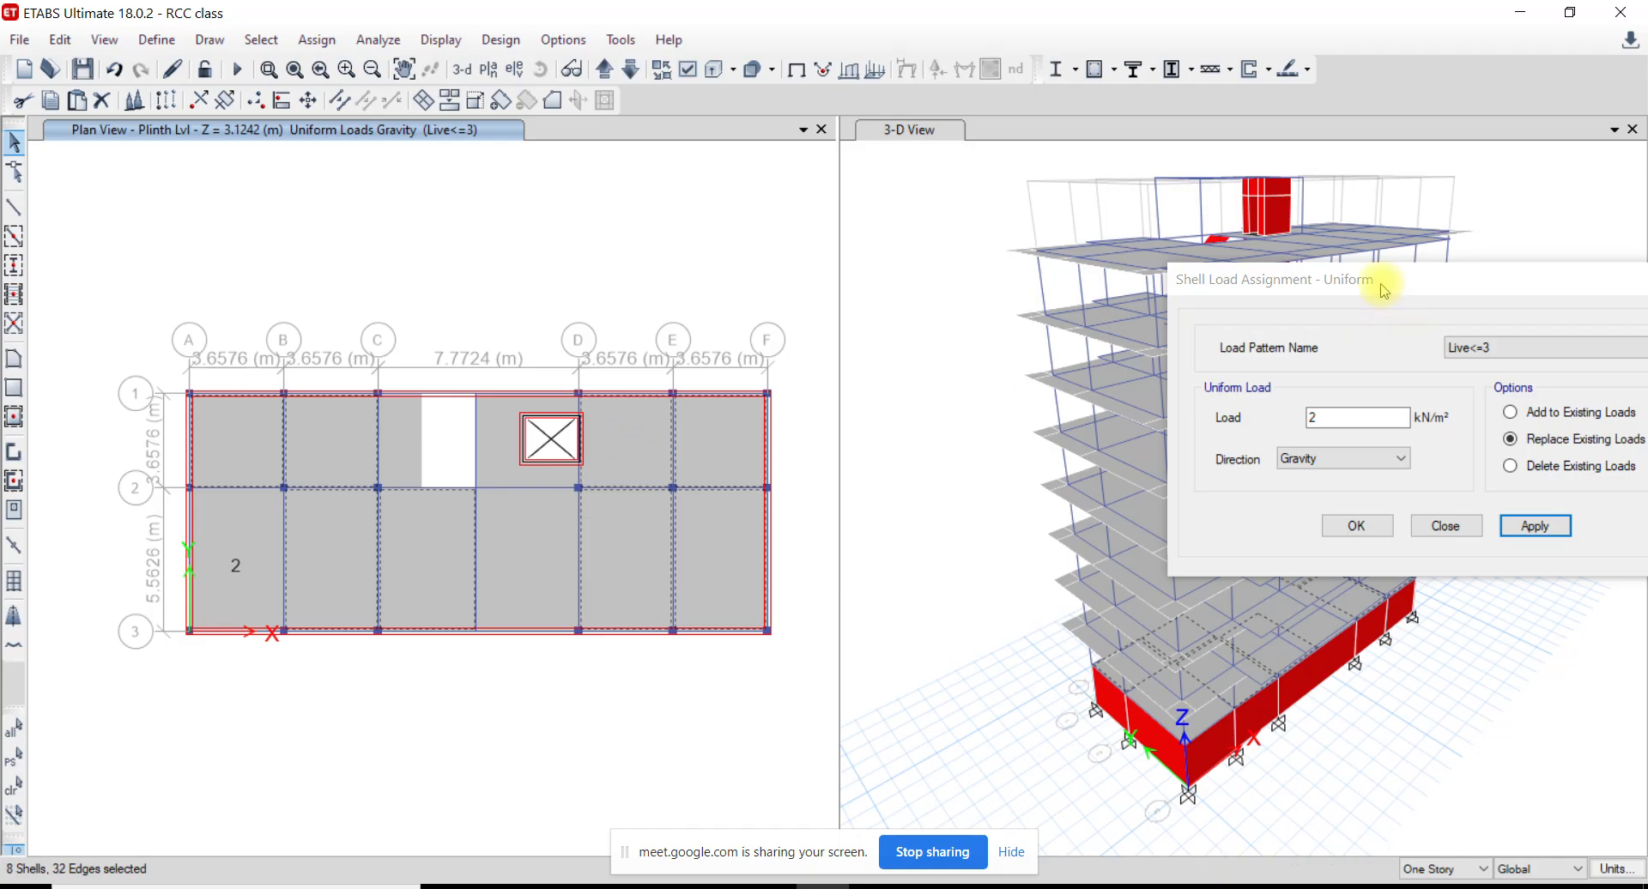
pyautogui.moveTo(1379, 287); pyautogui.dragTo(1212, 257)
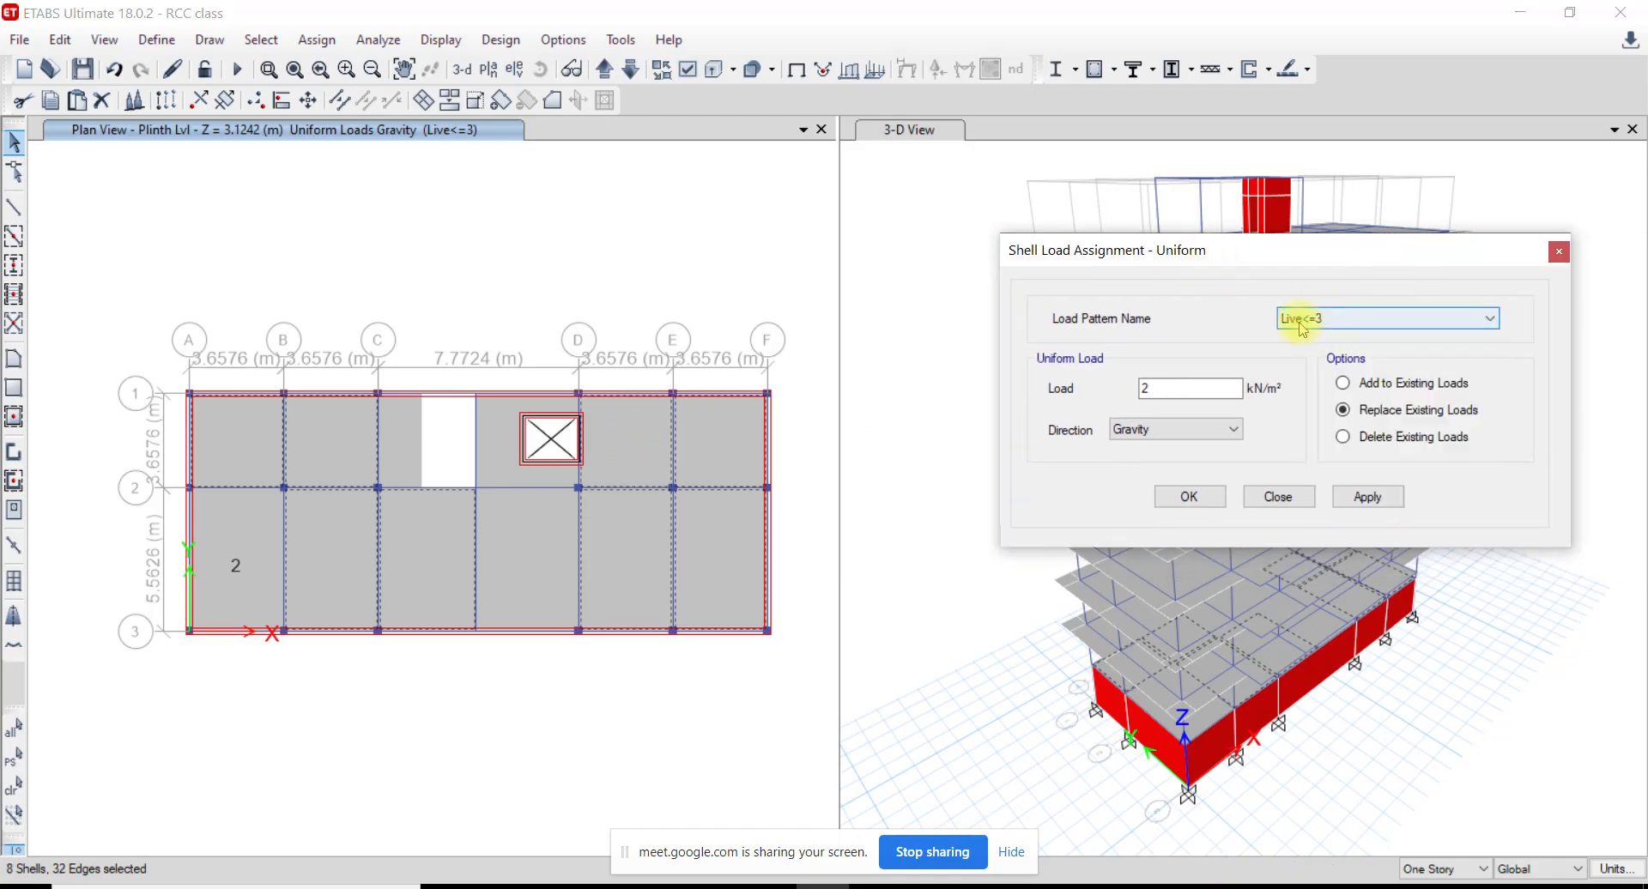
pyautogui.moveTo(1183, 386); pyautogui.dragTo(999, 396)
pyautogui.click(1367, 496)
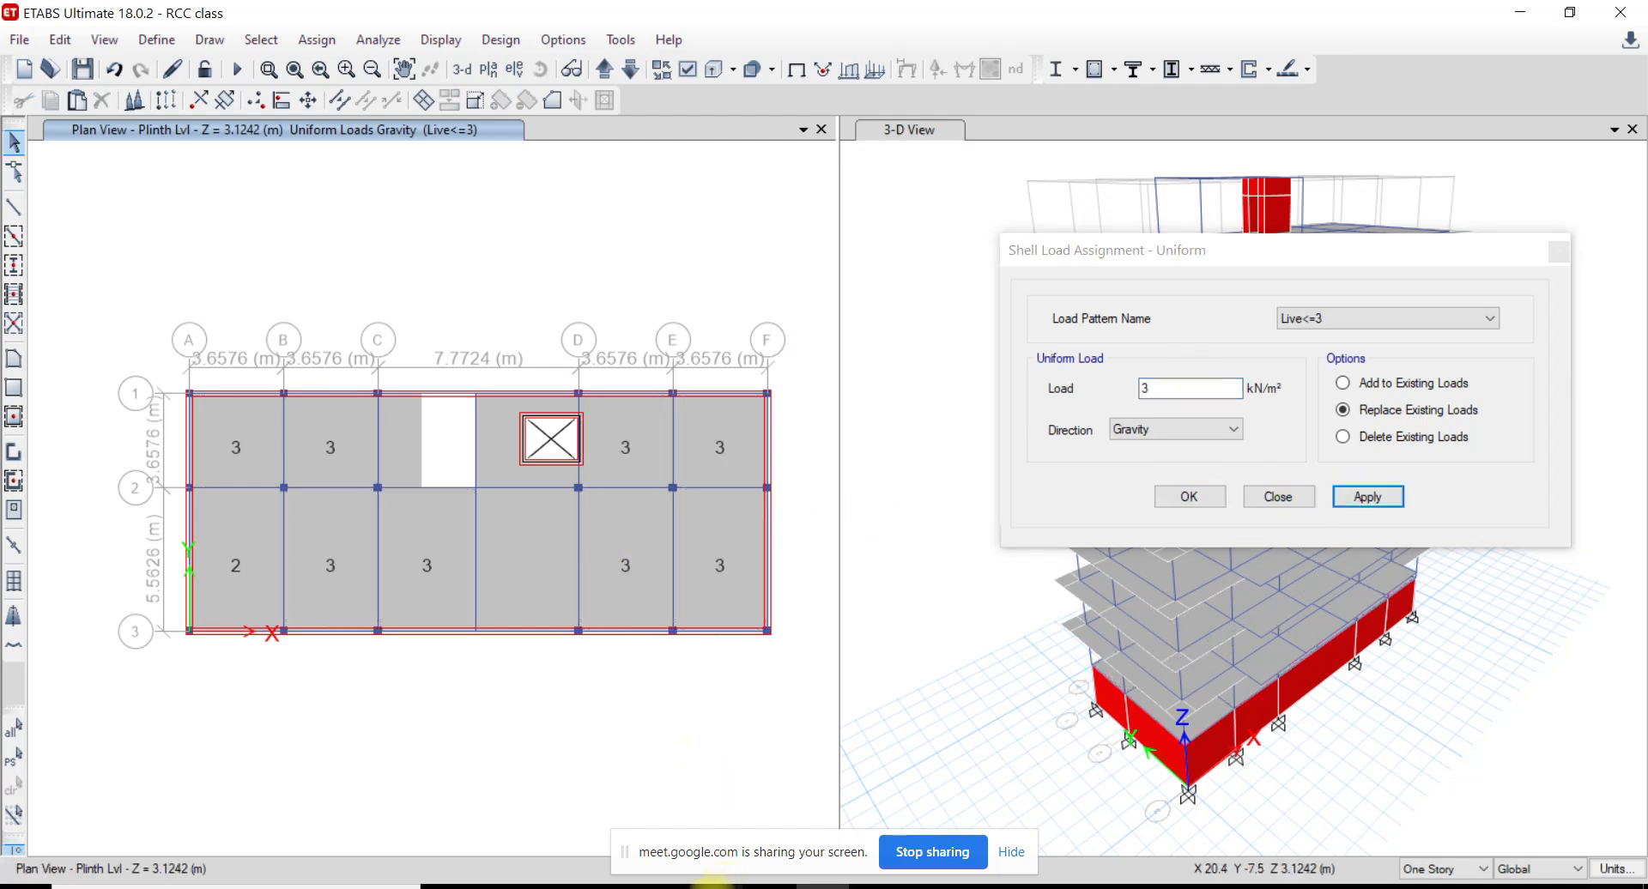
# Check the room uses around the staircase, lift and reception in the AutoCAD floor plan, and return to the IS 875 PDF
pyautogui.click(716, 886)
pyautogui.moveTo(1028, 633); pyautogui.dragTo(948, 621, button='middle')
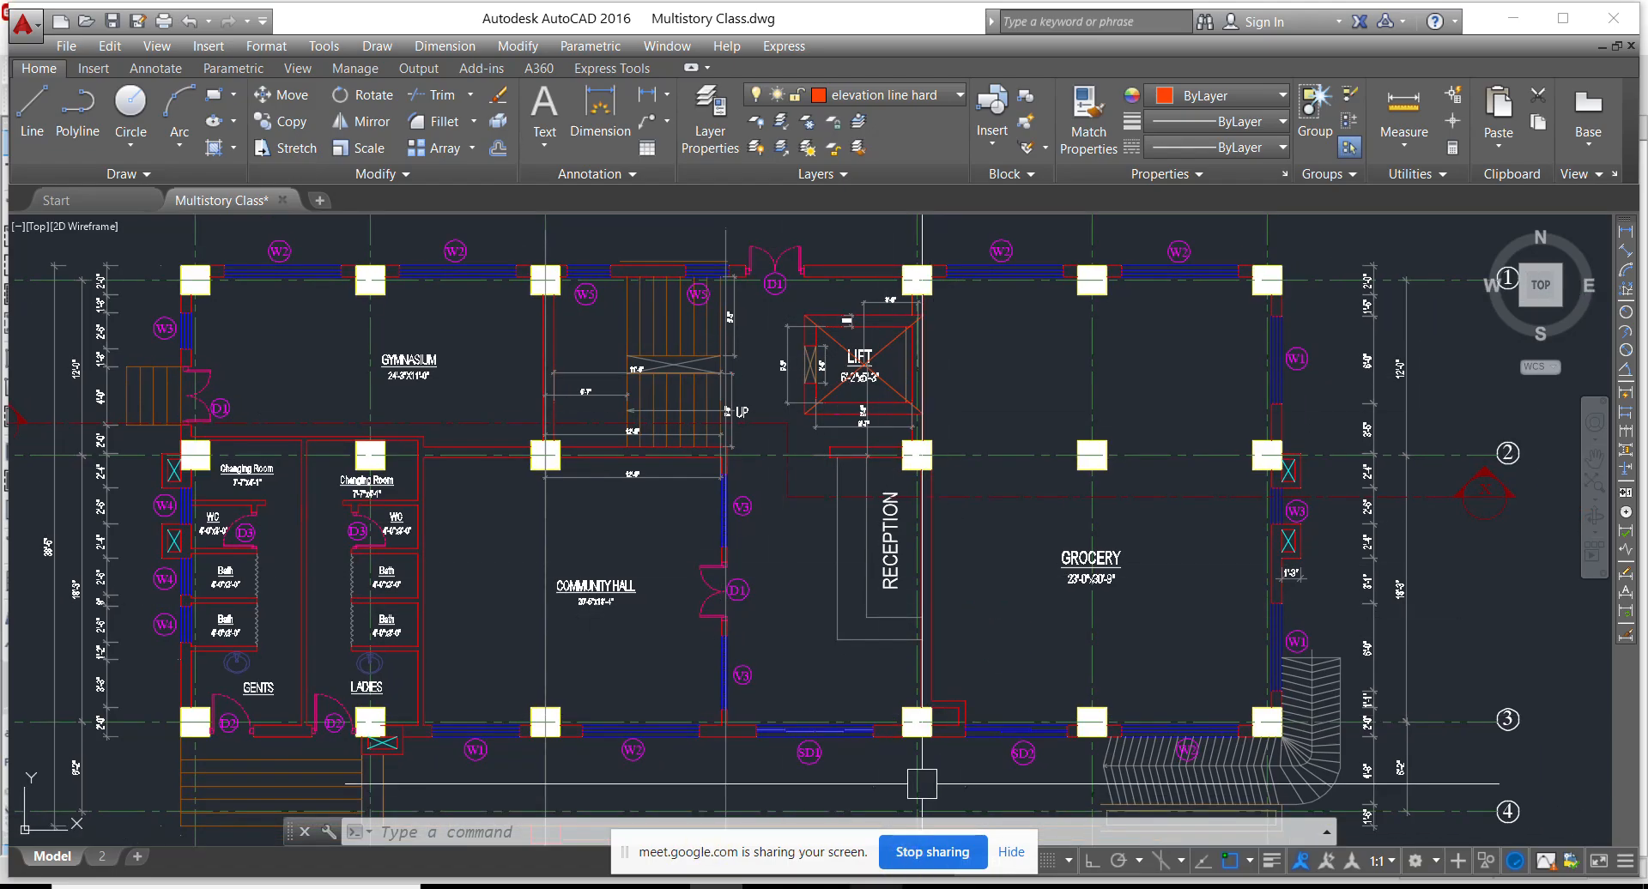
pyautogui.click(927, 887)
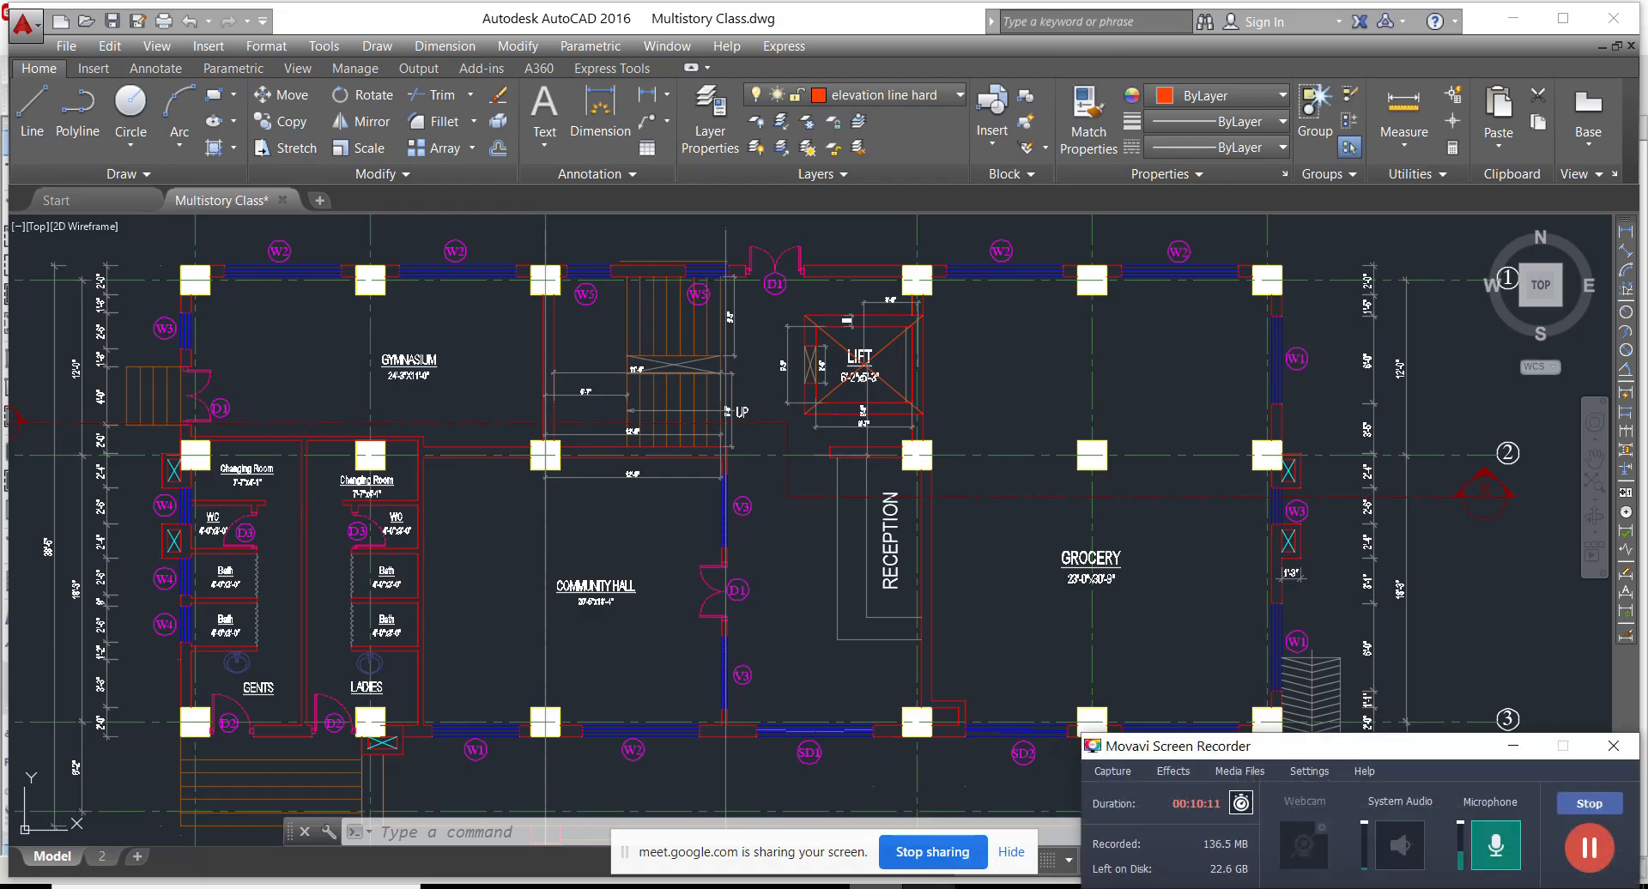
pyautogui.click(1498, 741)
pyautogui.click(927, 886)
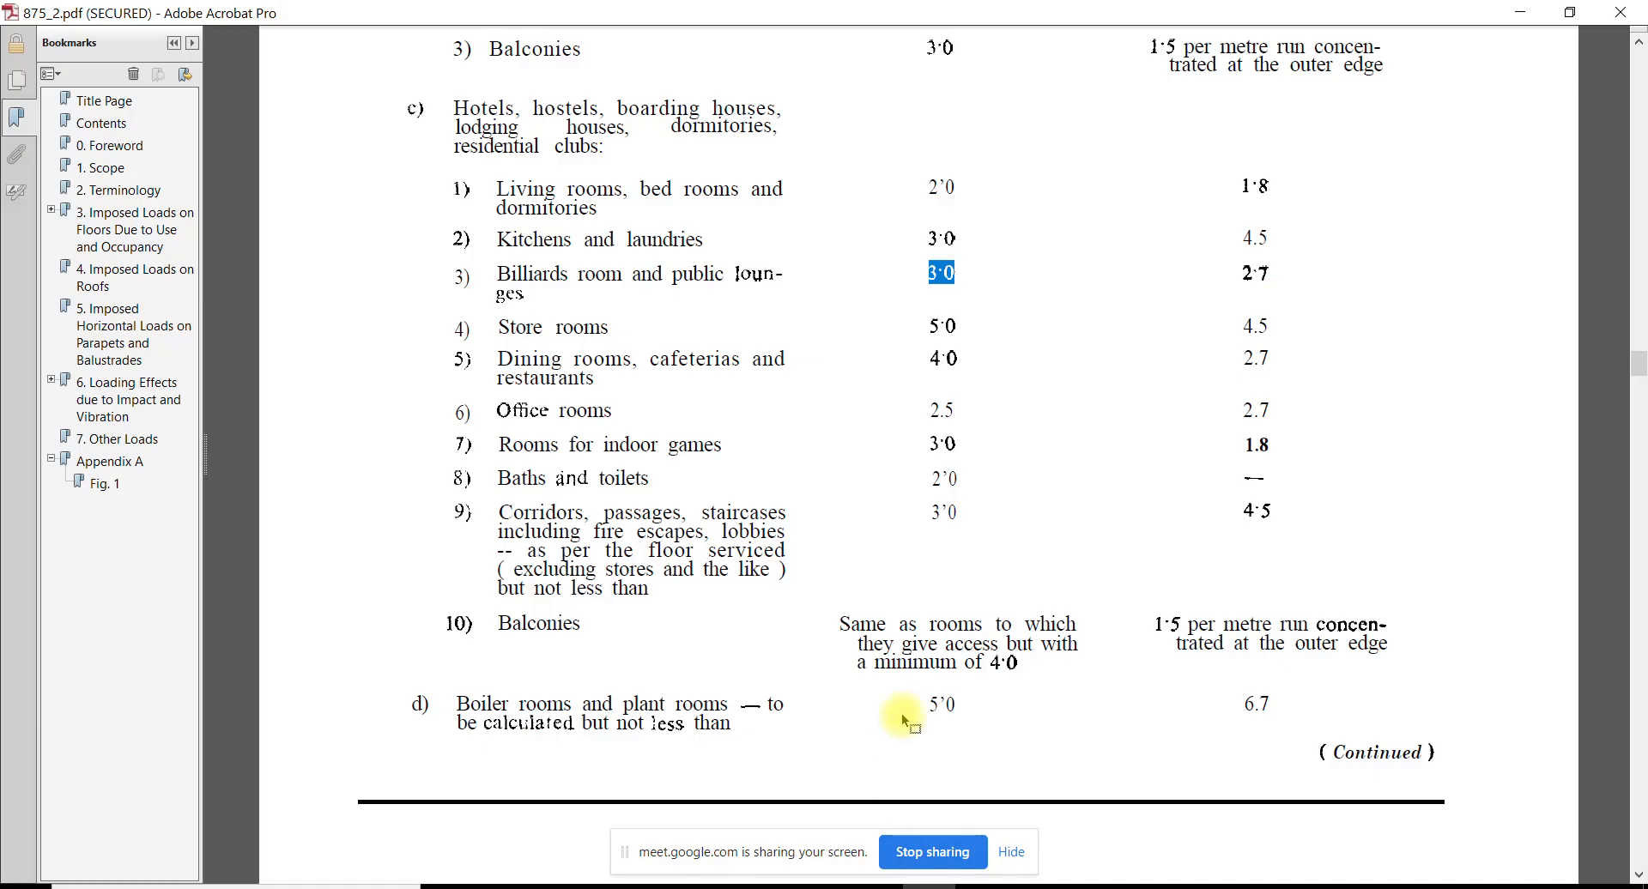
# Highlight the corridors, passages, staircases and lobbies entry under hotels and hostels, and its UDL
pyautogui.click(745, 523)
pyautogui.moveTo(508, 522); pyautogui.dragTo(654, 592)
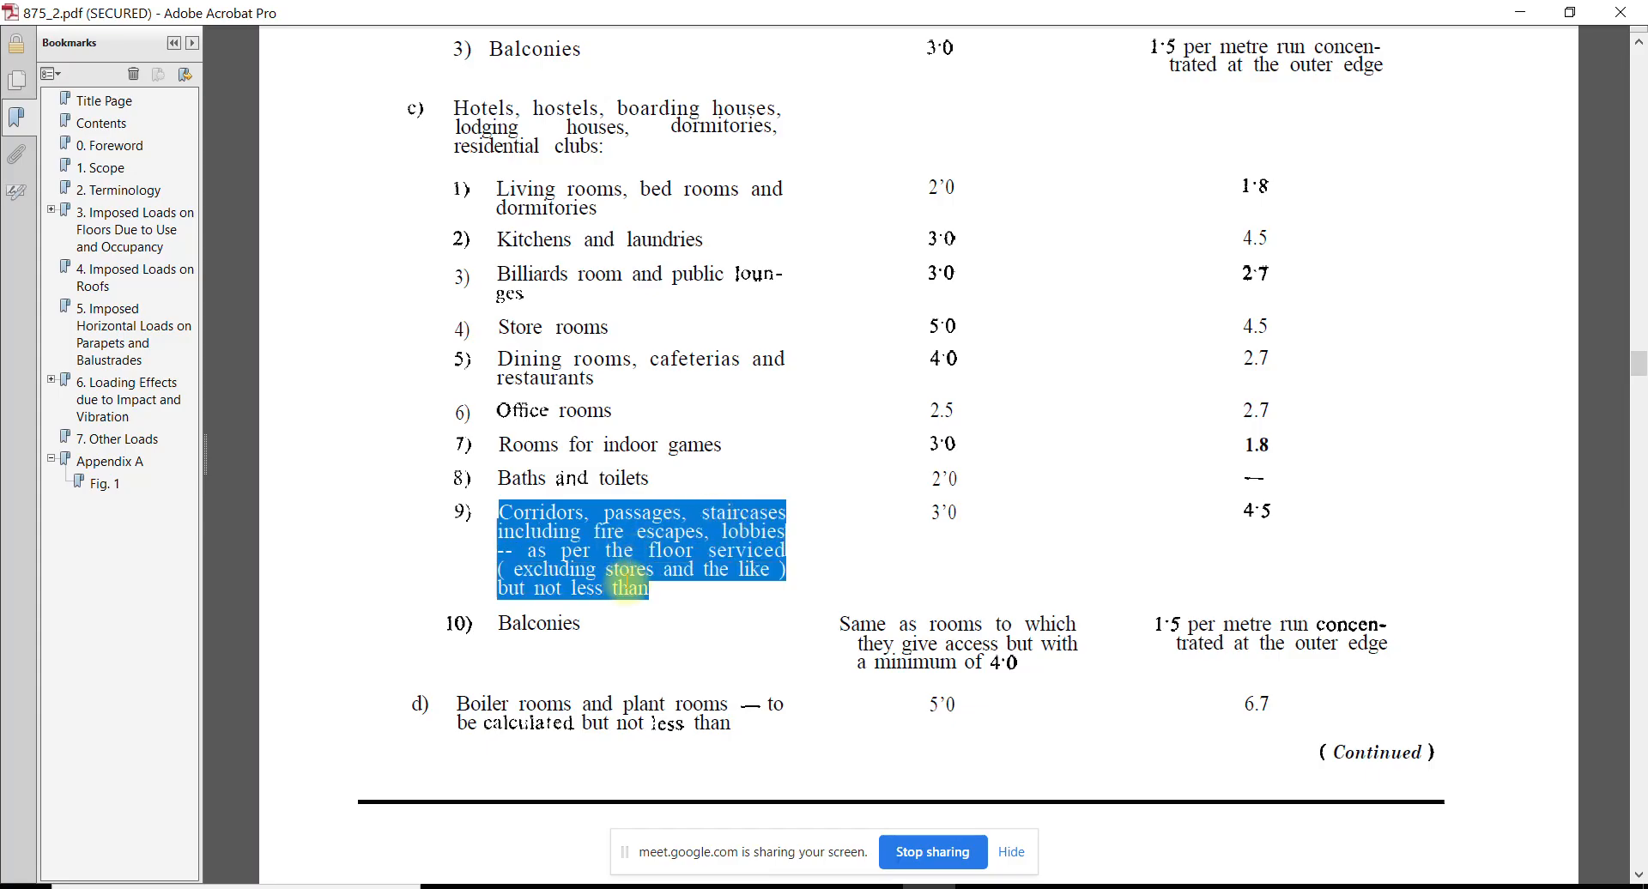
pyautogui.moveTo(930, 512); pyautogui.dragTo(959, 513)
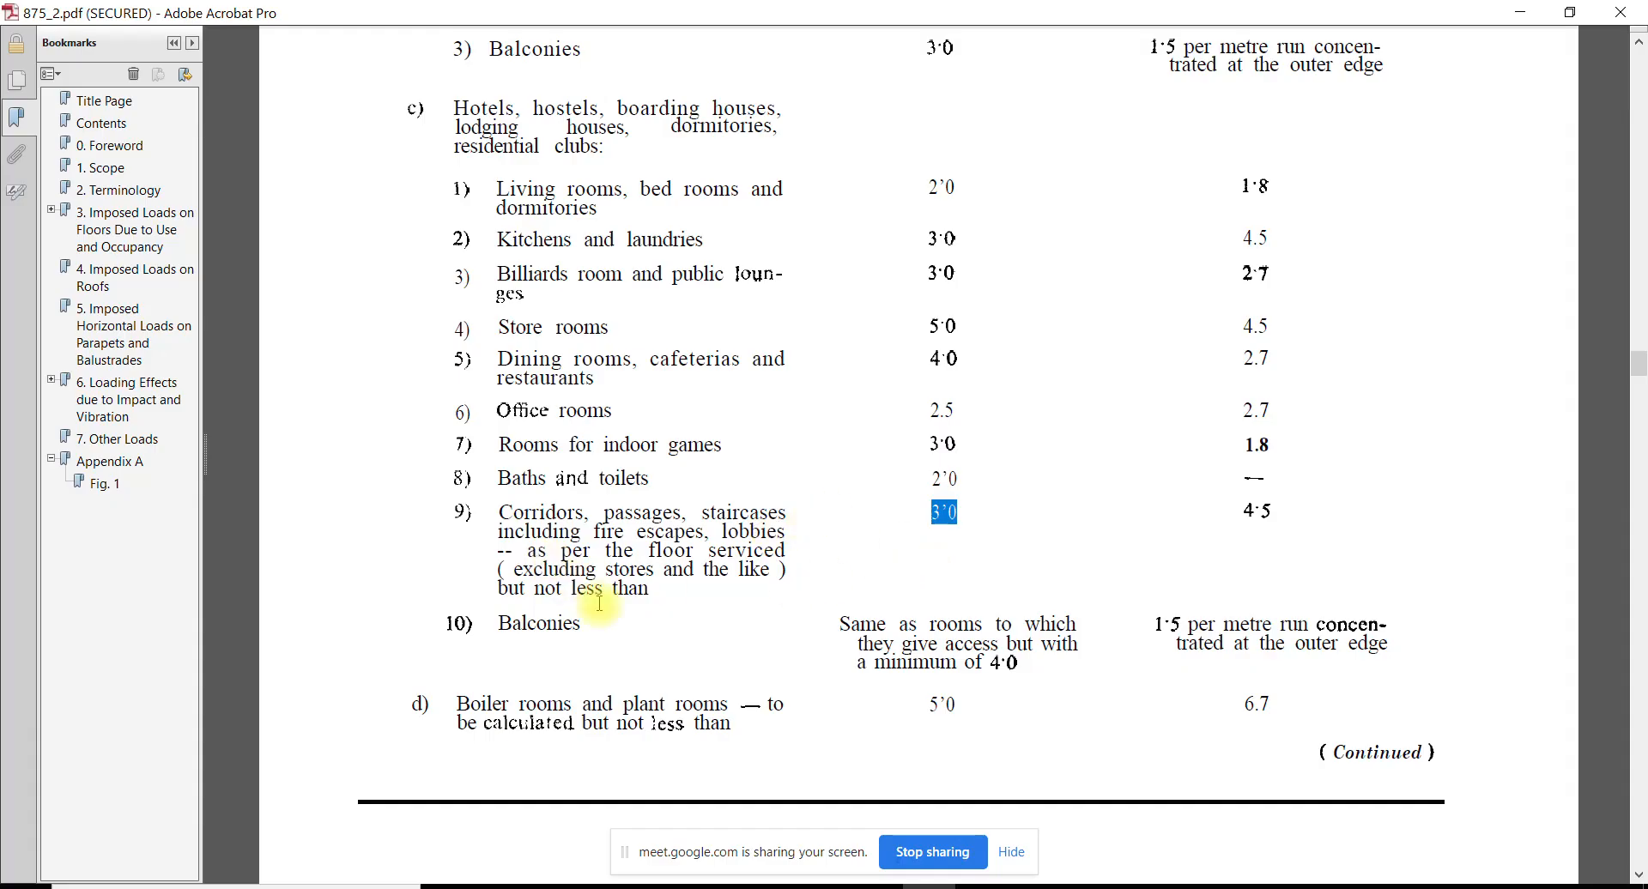
# Return to ETABS, assign the 3 kN/m² Live<=3 load to the lift and reception slabs, and move the plan up to 1st Floor
pyautogui.hotkey('alt', 'Tab')
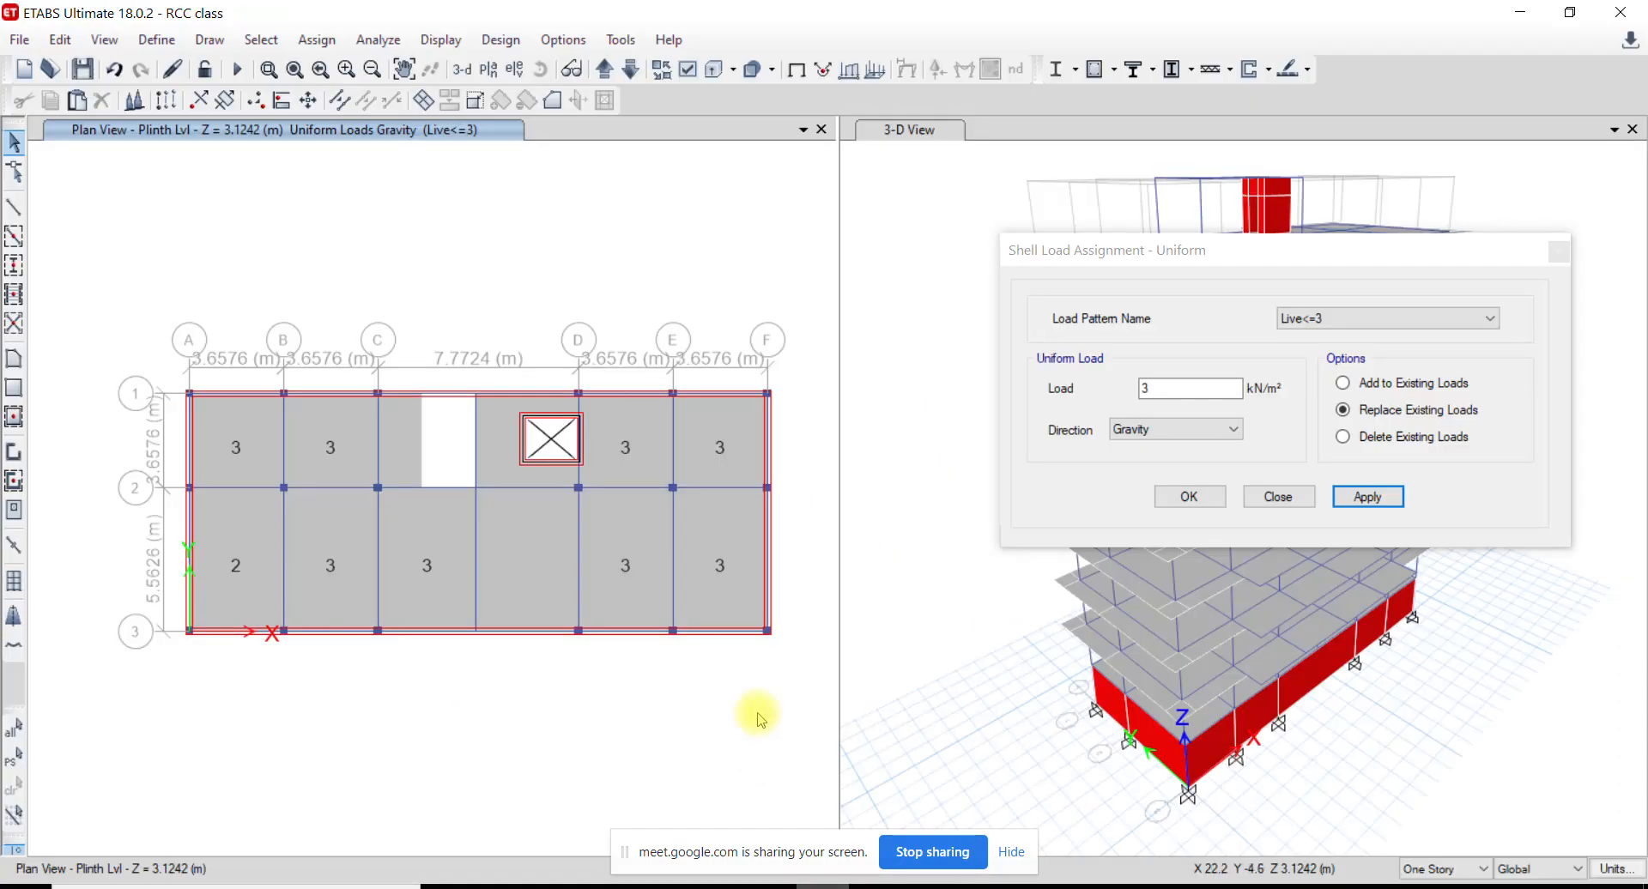
pyautogui.click(496, 449)
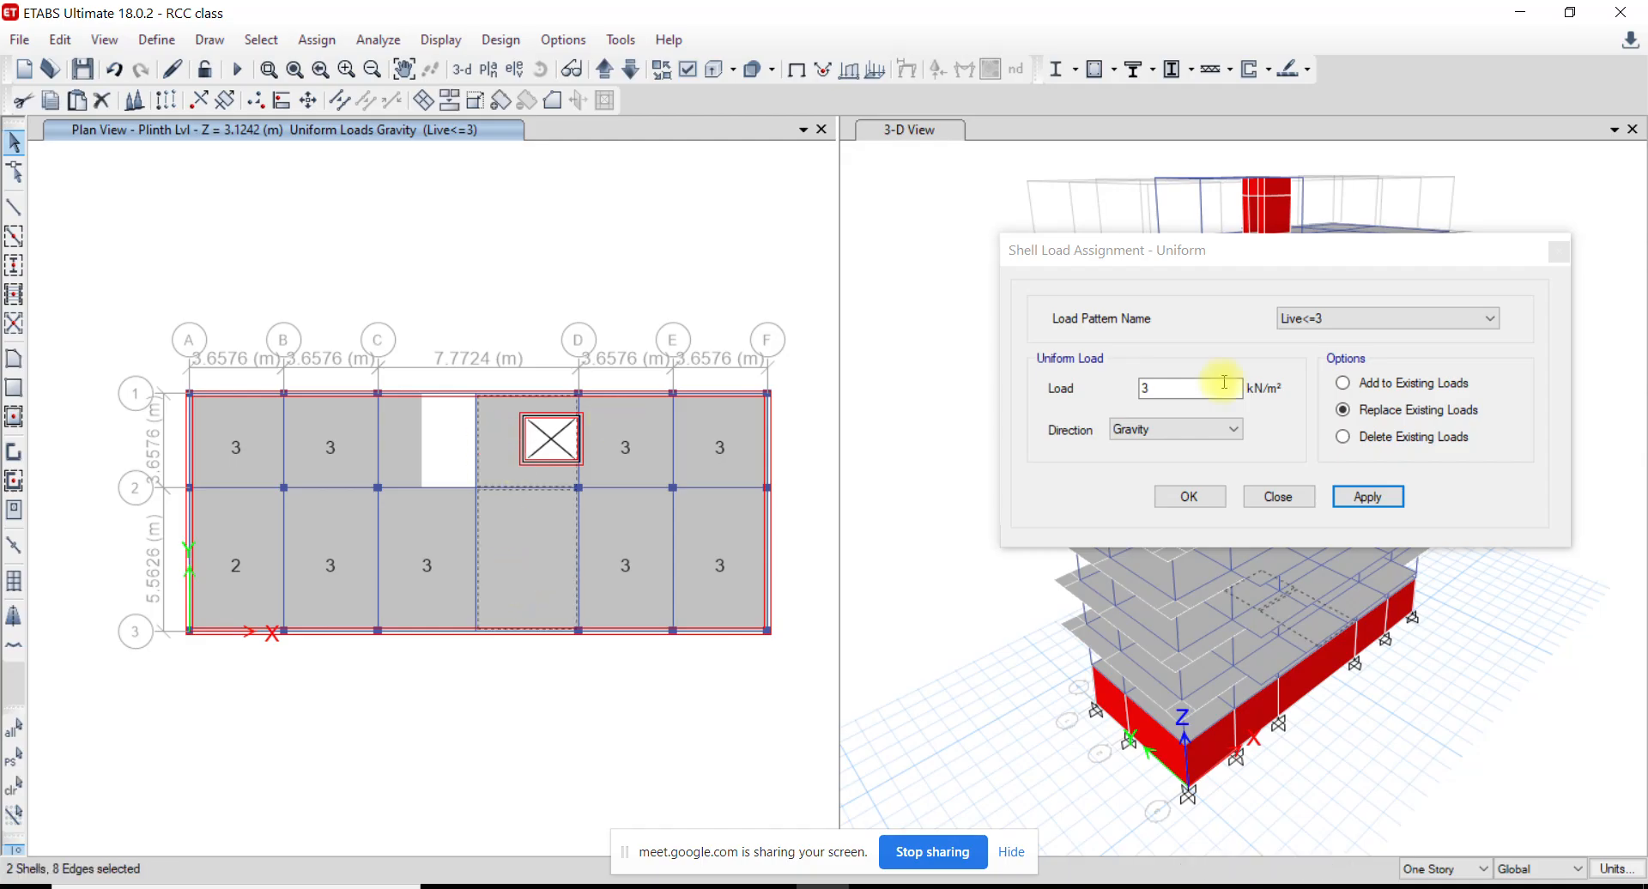
pyautogui.click(1383, 498)
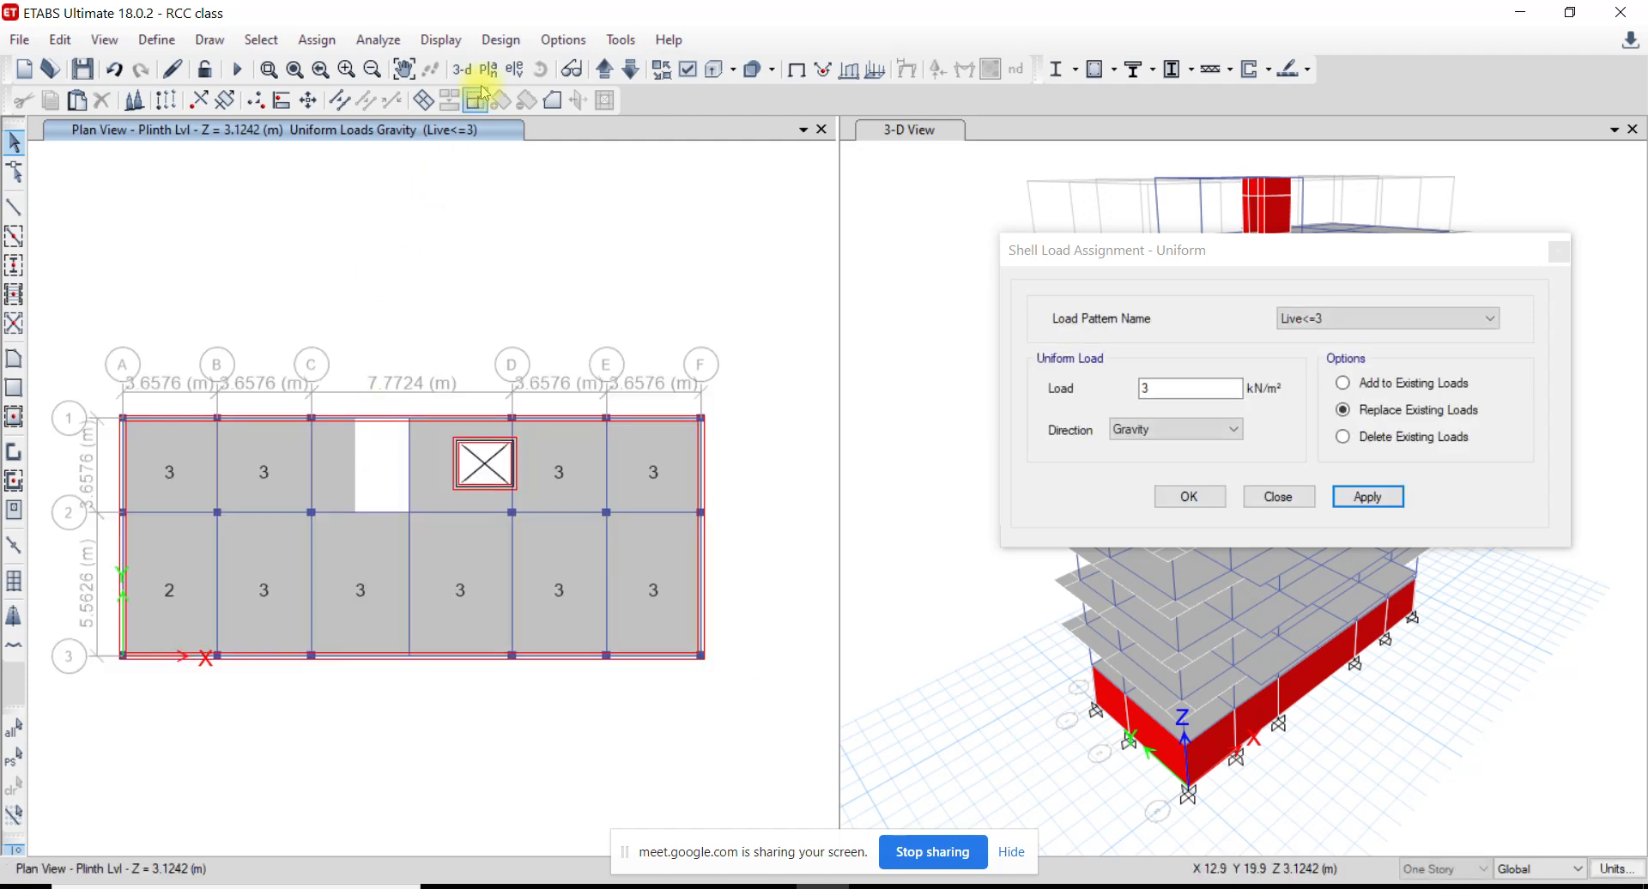
pyautogui.click(604, 76)
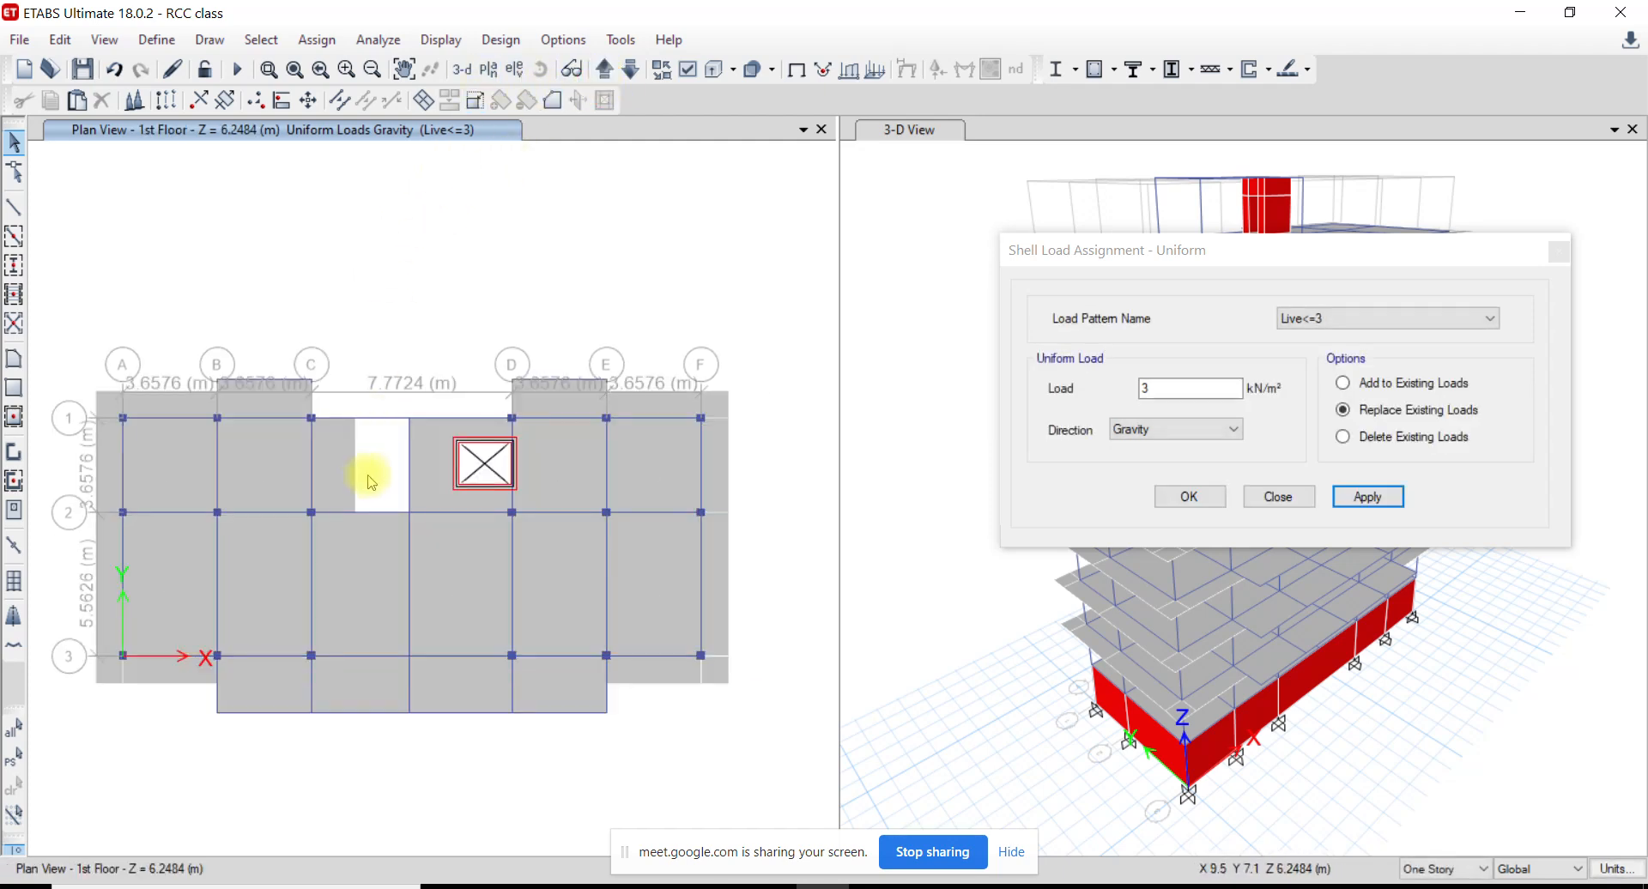
# Examine the typical floor plan in AutoCAD for the uses of the bedrooms, living rooms, kitchens and balconies, and return to ETABS
pyautogui.hotkey('alt', 'Tab')
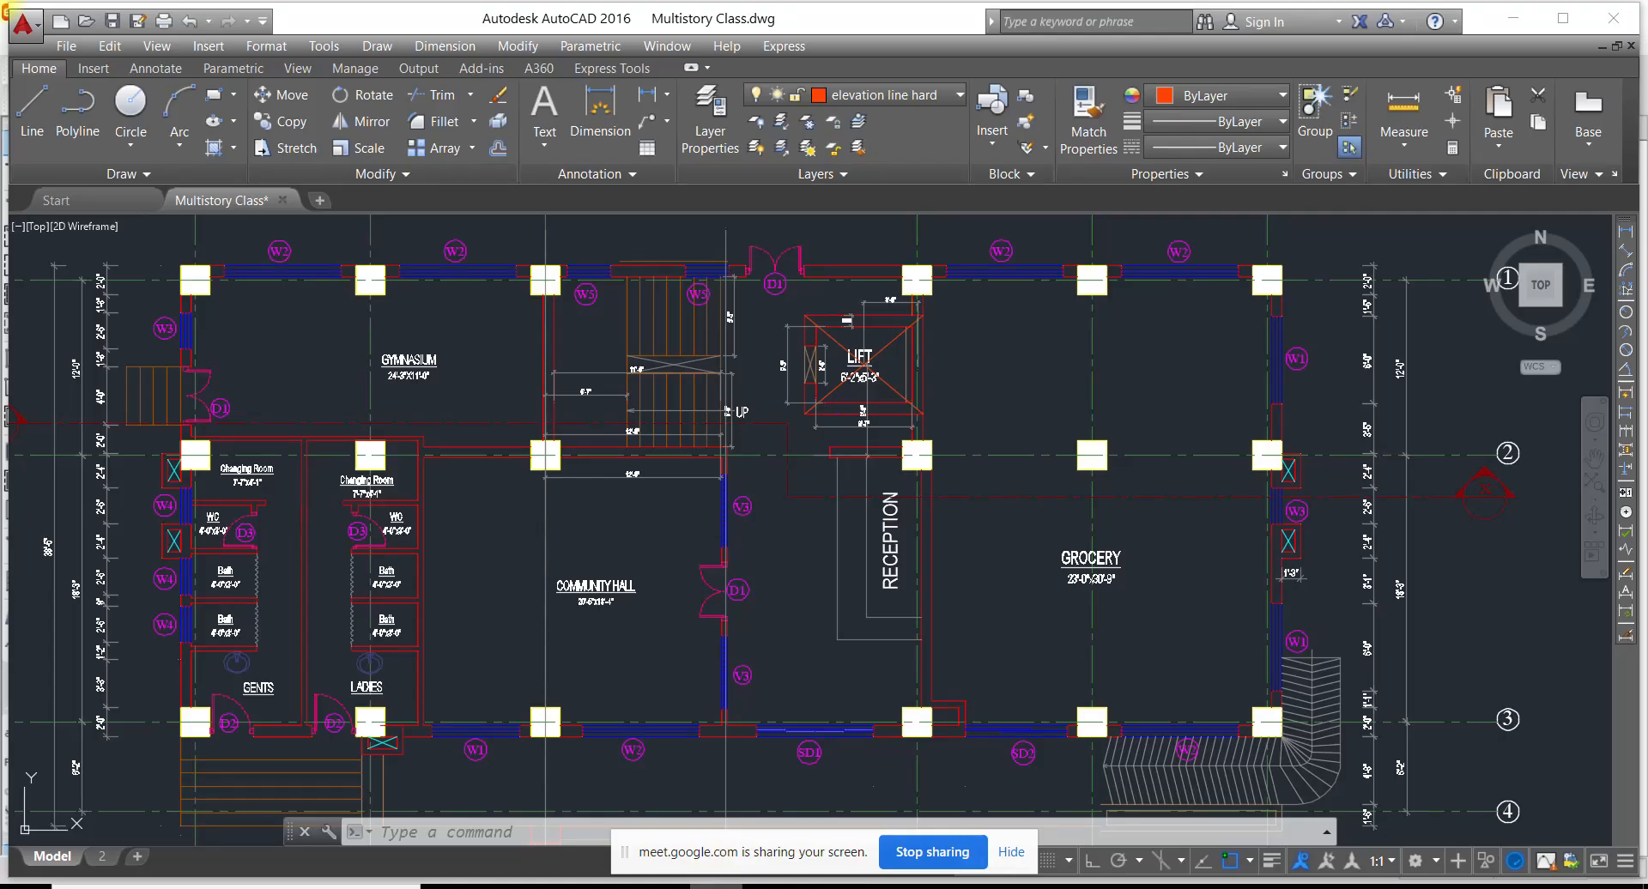
pyautogui.scroll(-3, 715, 459)
pyautogui.moveTo(934, 459); pyautogui.dragTo(342, 466, button='middle')
pyautogui.scroll(4, 749, 465)
pyautogui.moveTo(886, 491)
pyautogui.mouseDown(button='middle')
pyautogui.moveTo(651, 437)
pyautogui.moveTo(590, 467)
pyautogui.mouseUp(button='middle')
pyautogui.scroll(-2, 628, 444)
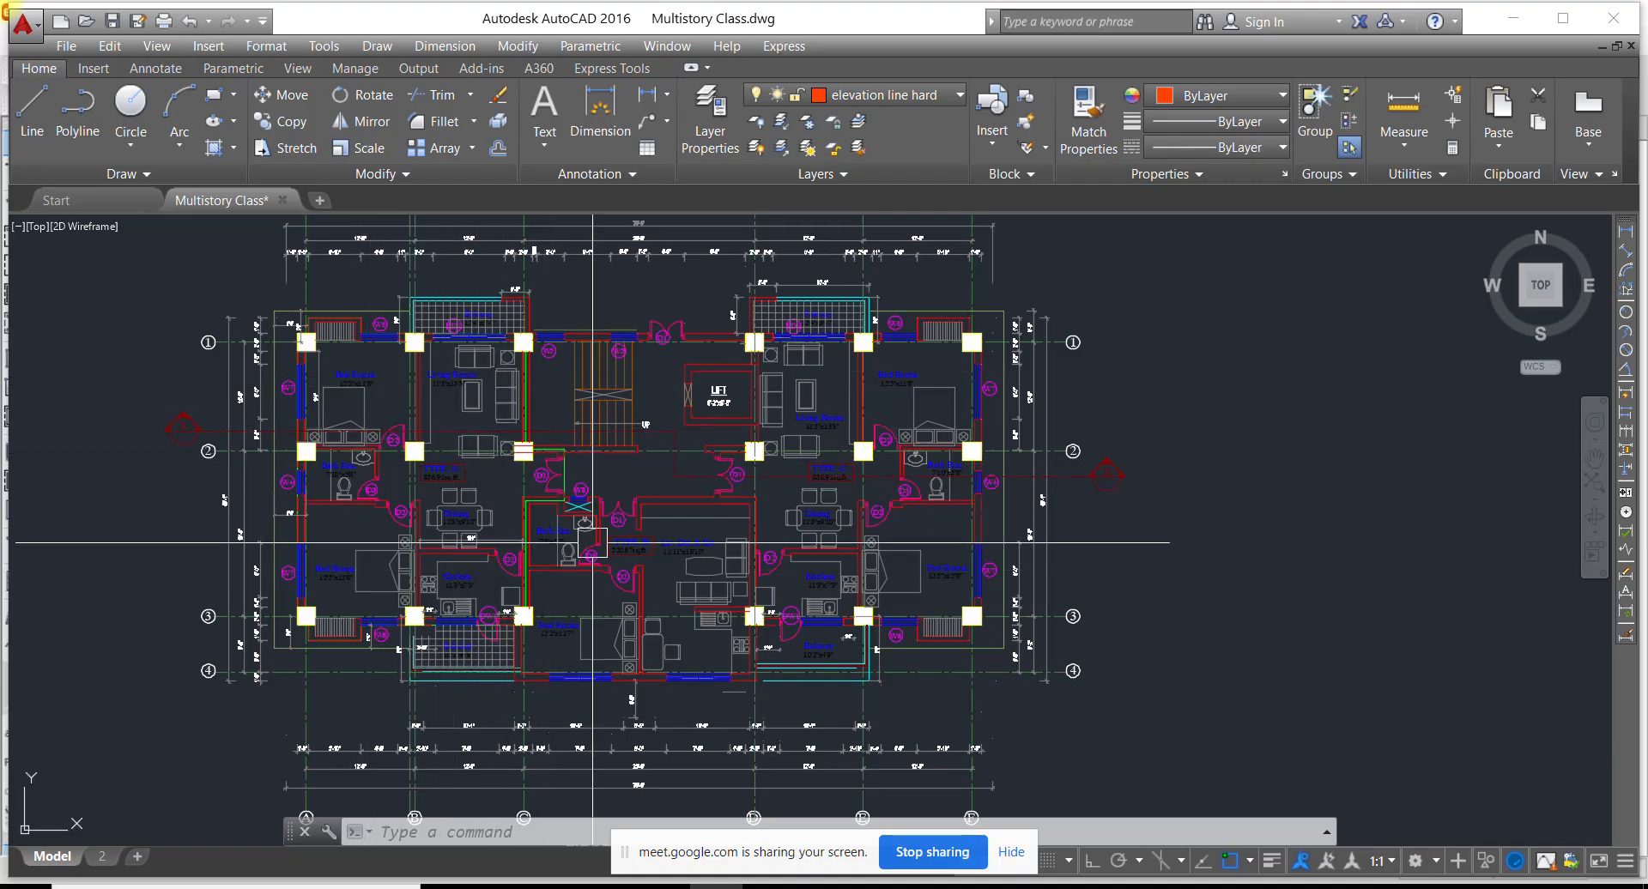
pyautogui.scroll(2, 601, 464)
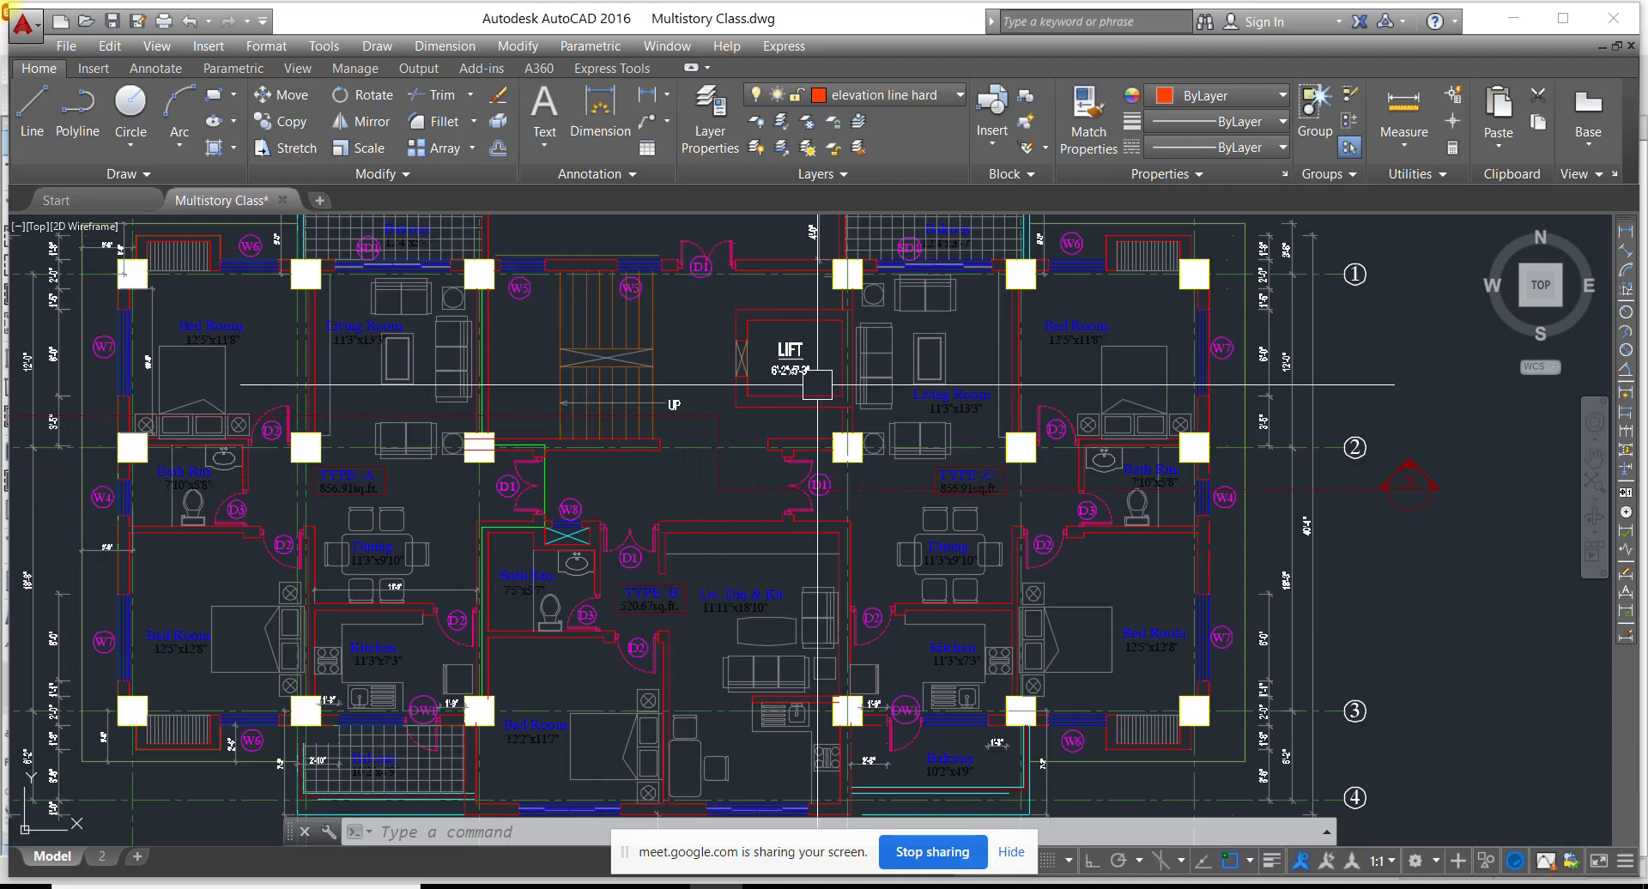
pyautogui.moveTo(702, 479); pyautogui.dragTo(676, 369, button='middle')
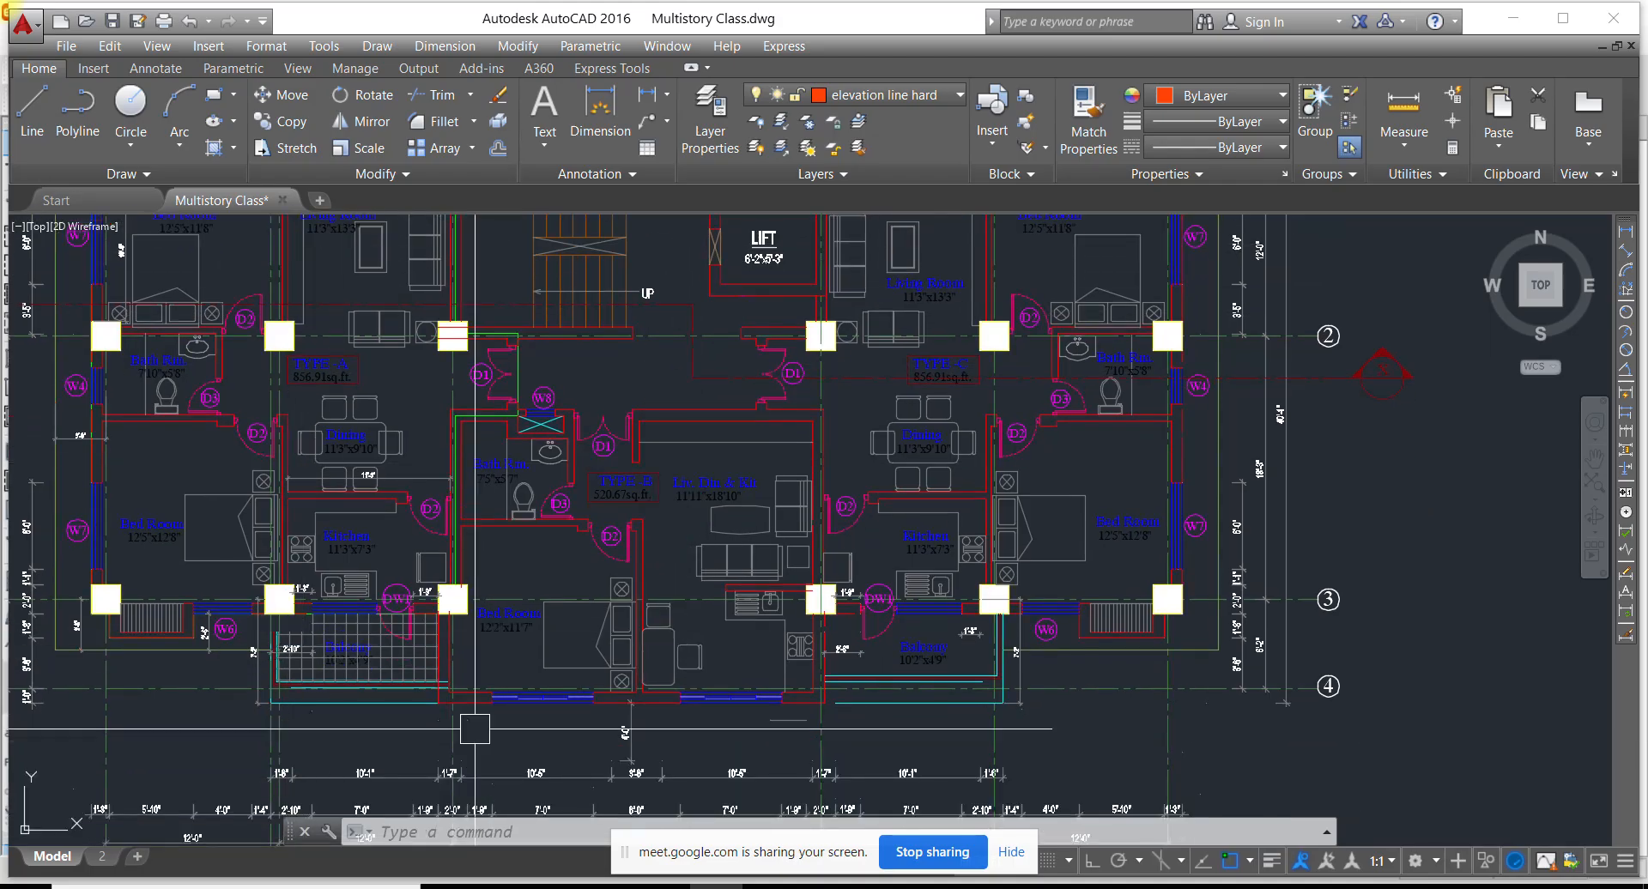
pyautogui.scroll(-3, 755, 809)
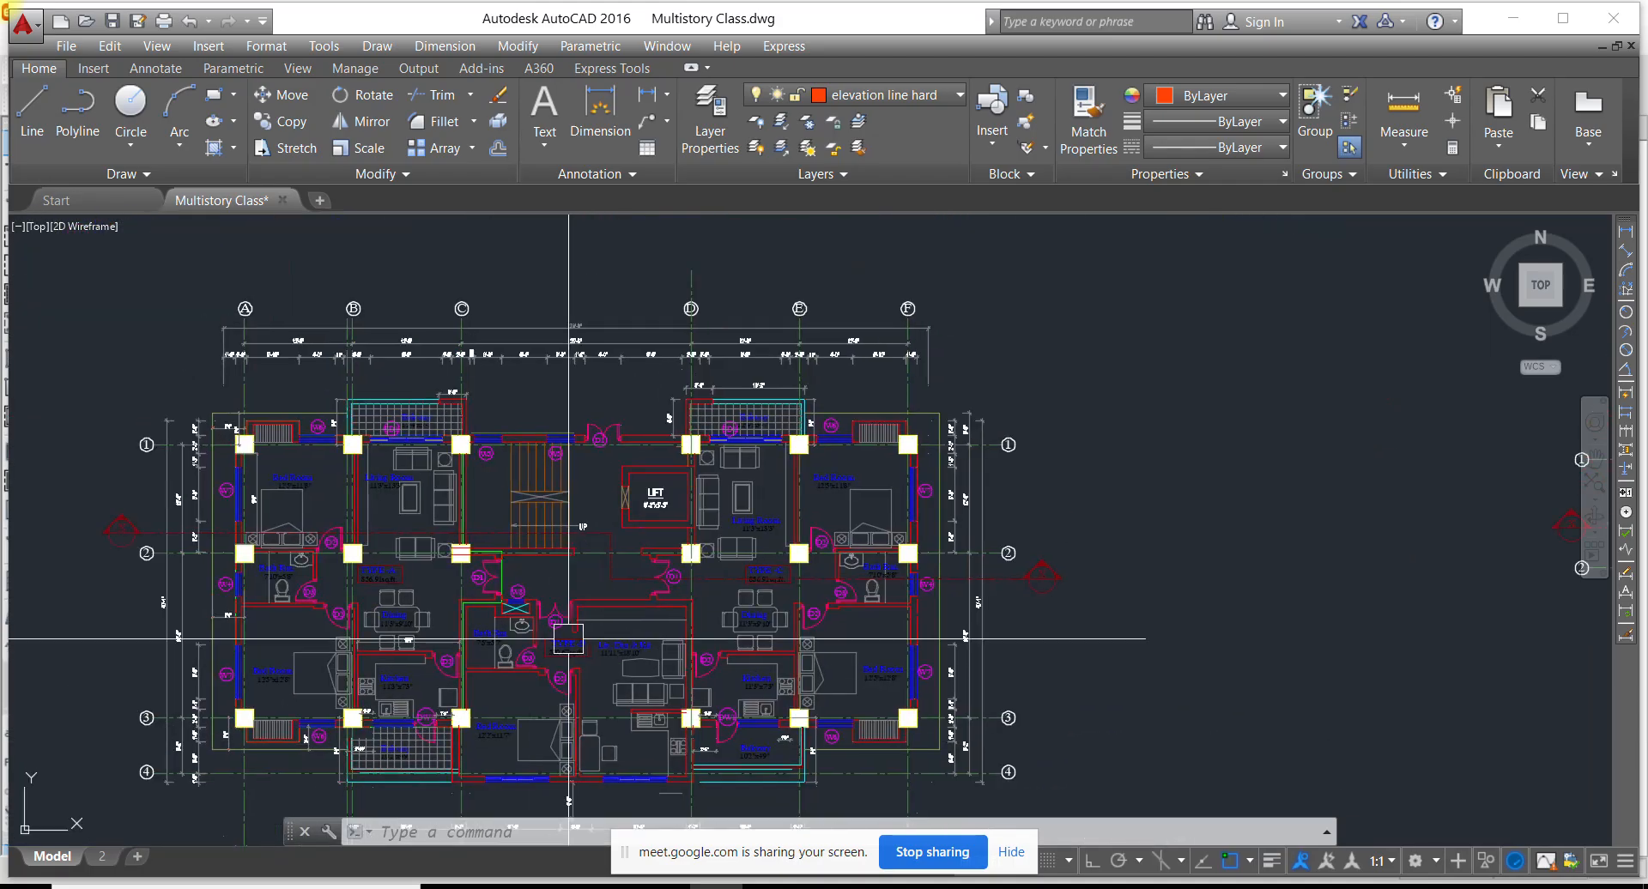
pyautogui.click(821, 888)
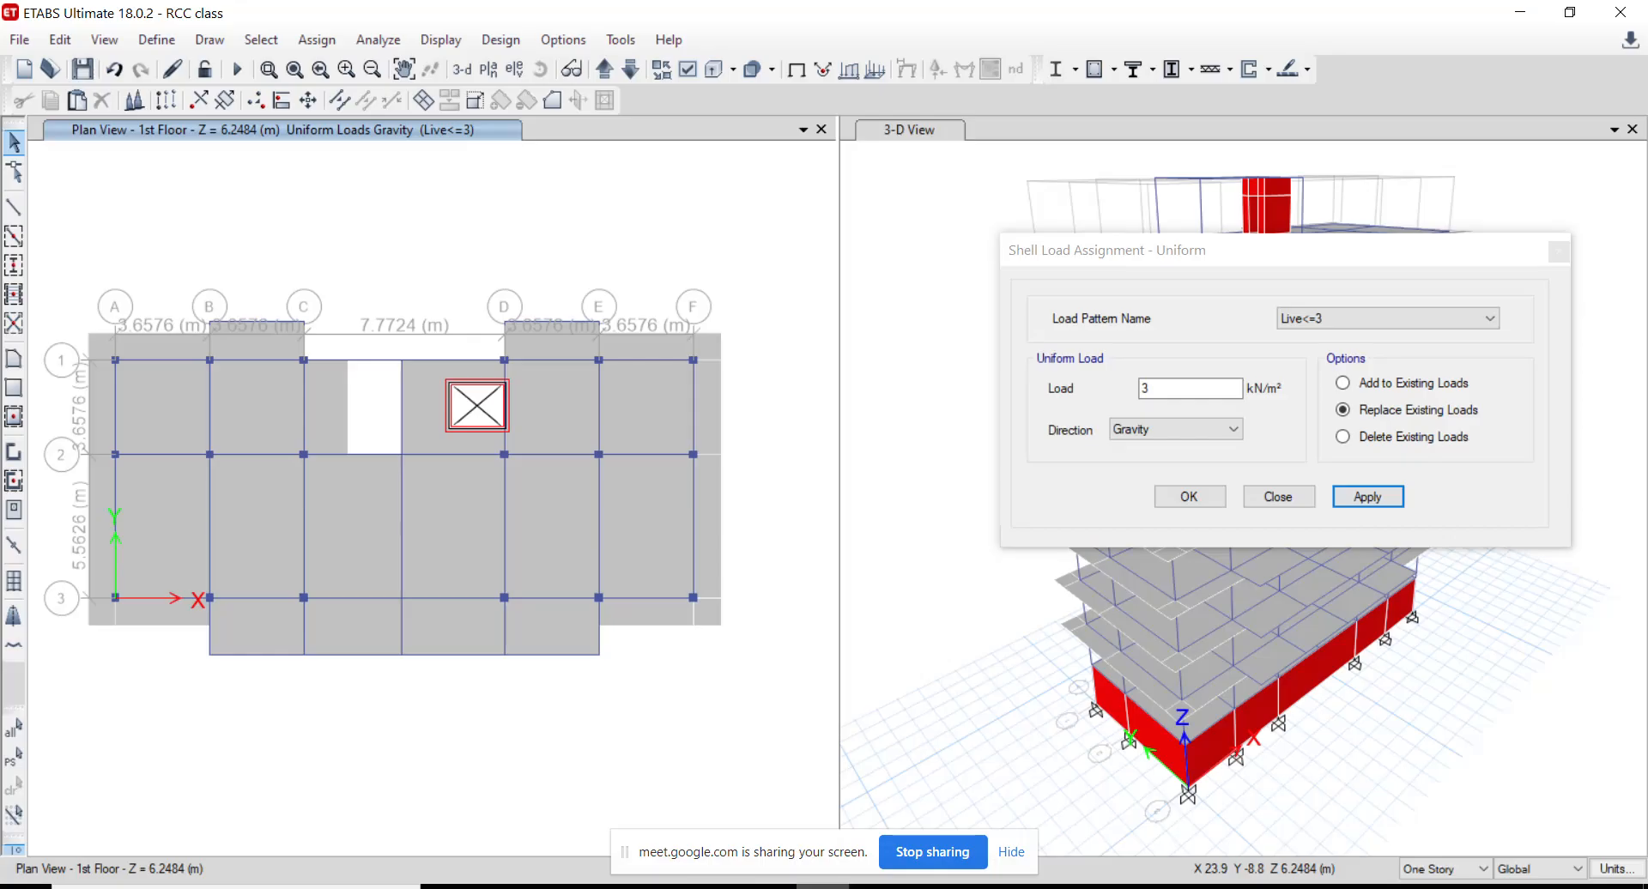
pyautogui.moveTo(389, 477); pyautogui.dragTo(425, 522, button='middle')
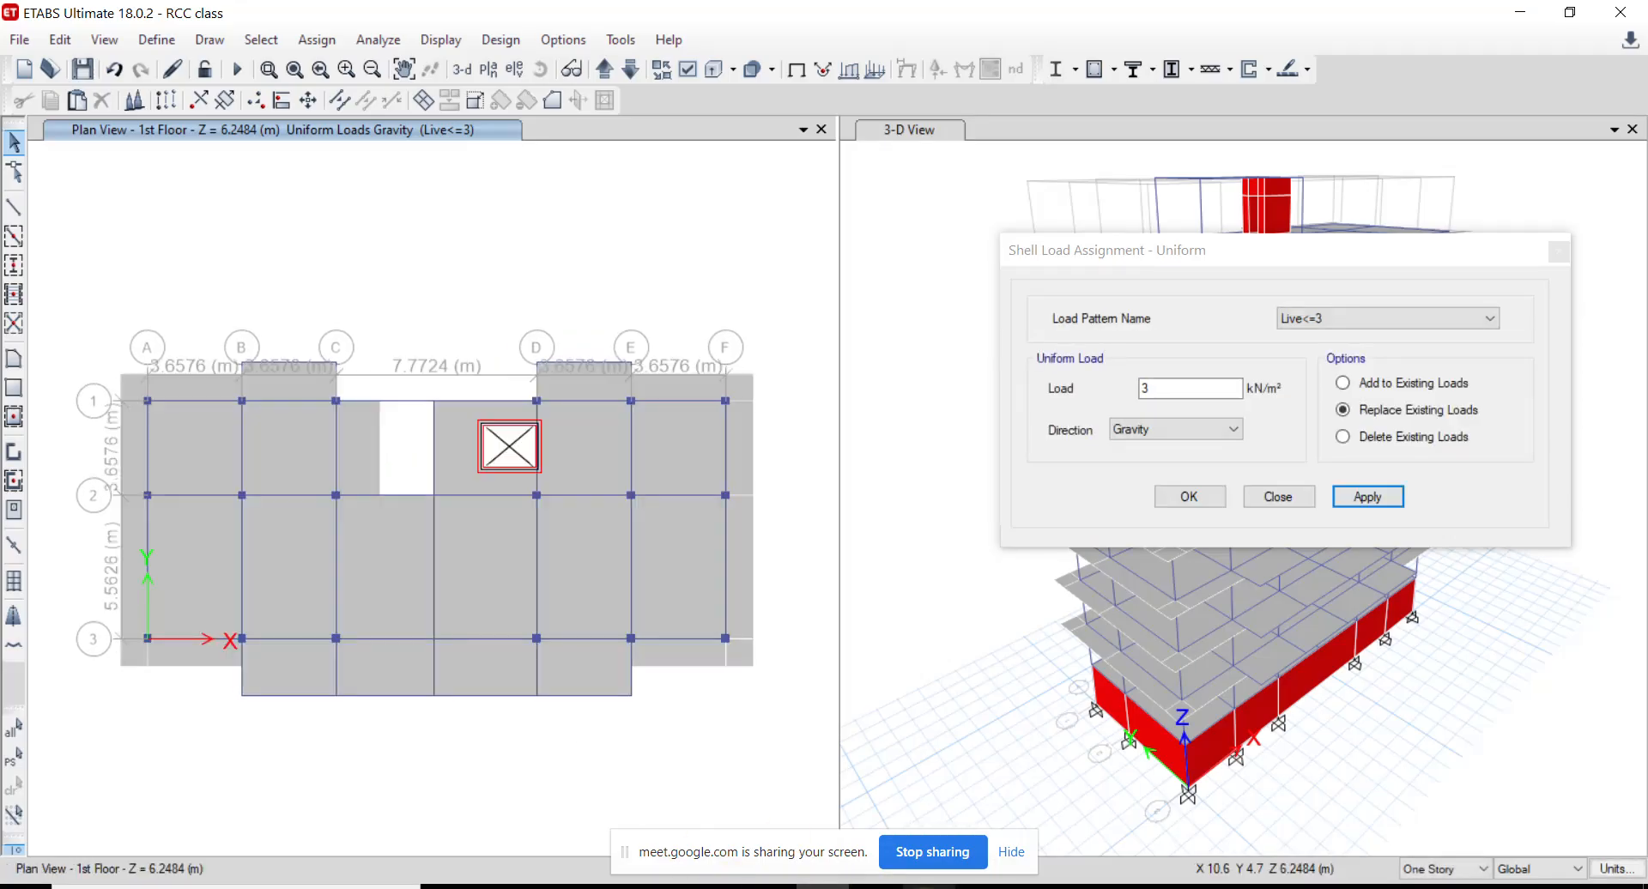
# Switch to the IS 875 PDF and check the living rooms and kitchens entries under hotels and hostels
pyautogui.click(929, 888)
pyautogui.click(569, 195)
pyautogui.moveTo(519, 184); pyautogui.dragTo(493, 232)
pyautogui.click(667, 239)
pyautogui.click(629, 236)
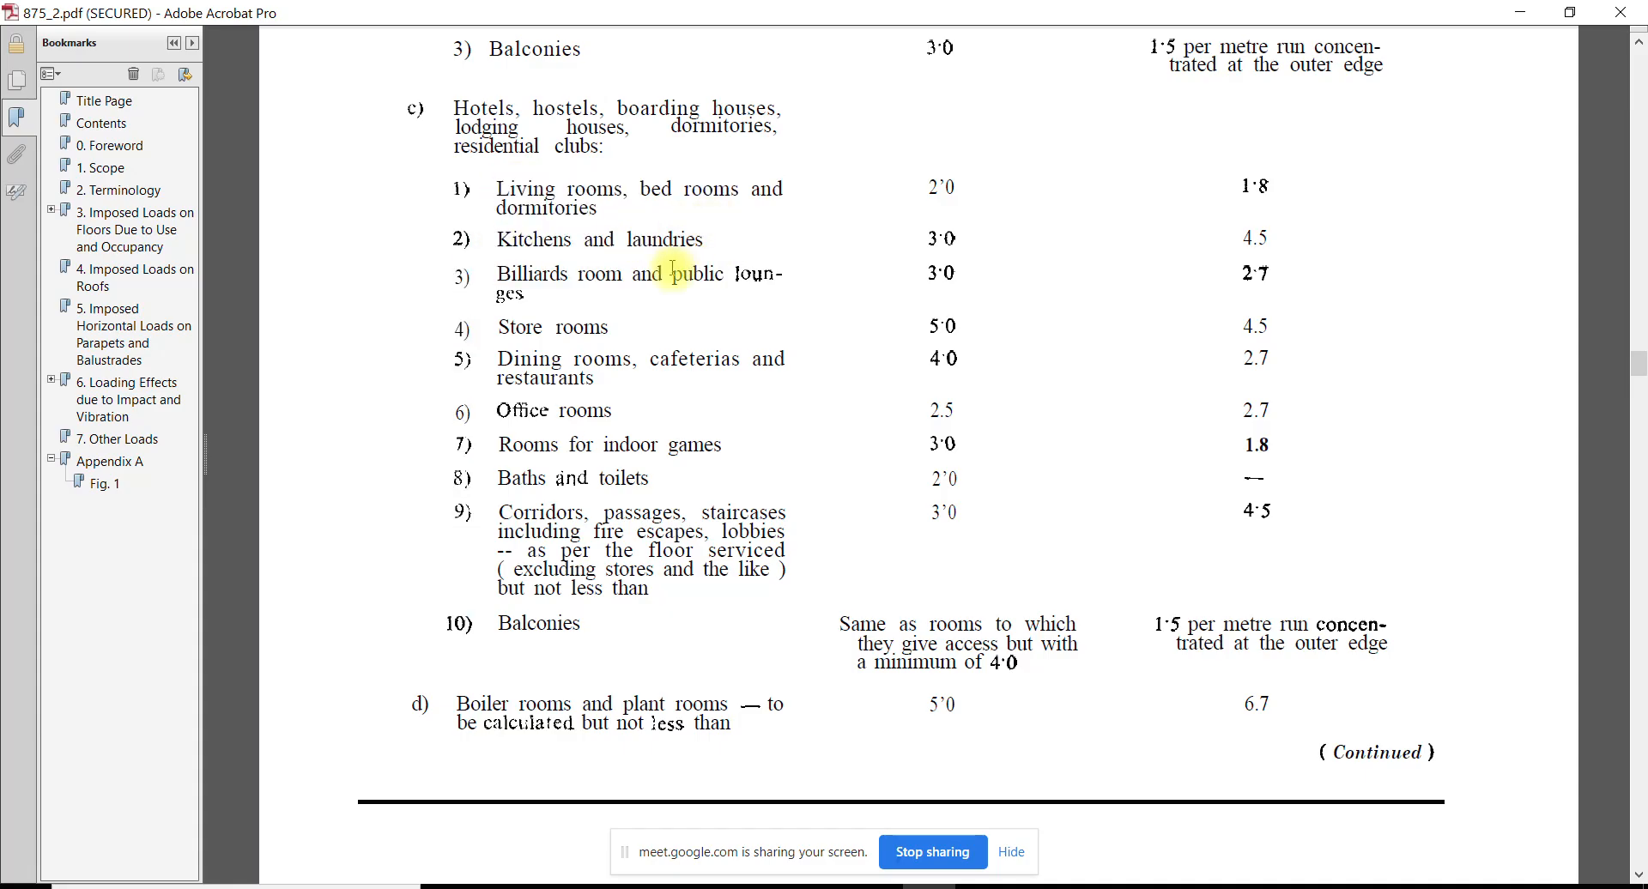
# Highlight the hotels and hostels heading, and read the kitchens and laundries entry with its UDL
pyautogui.scroll(5, 665, 283)
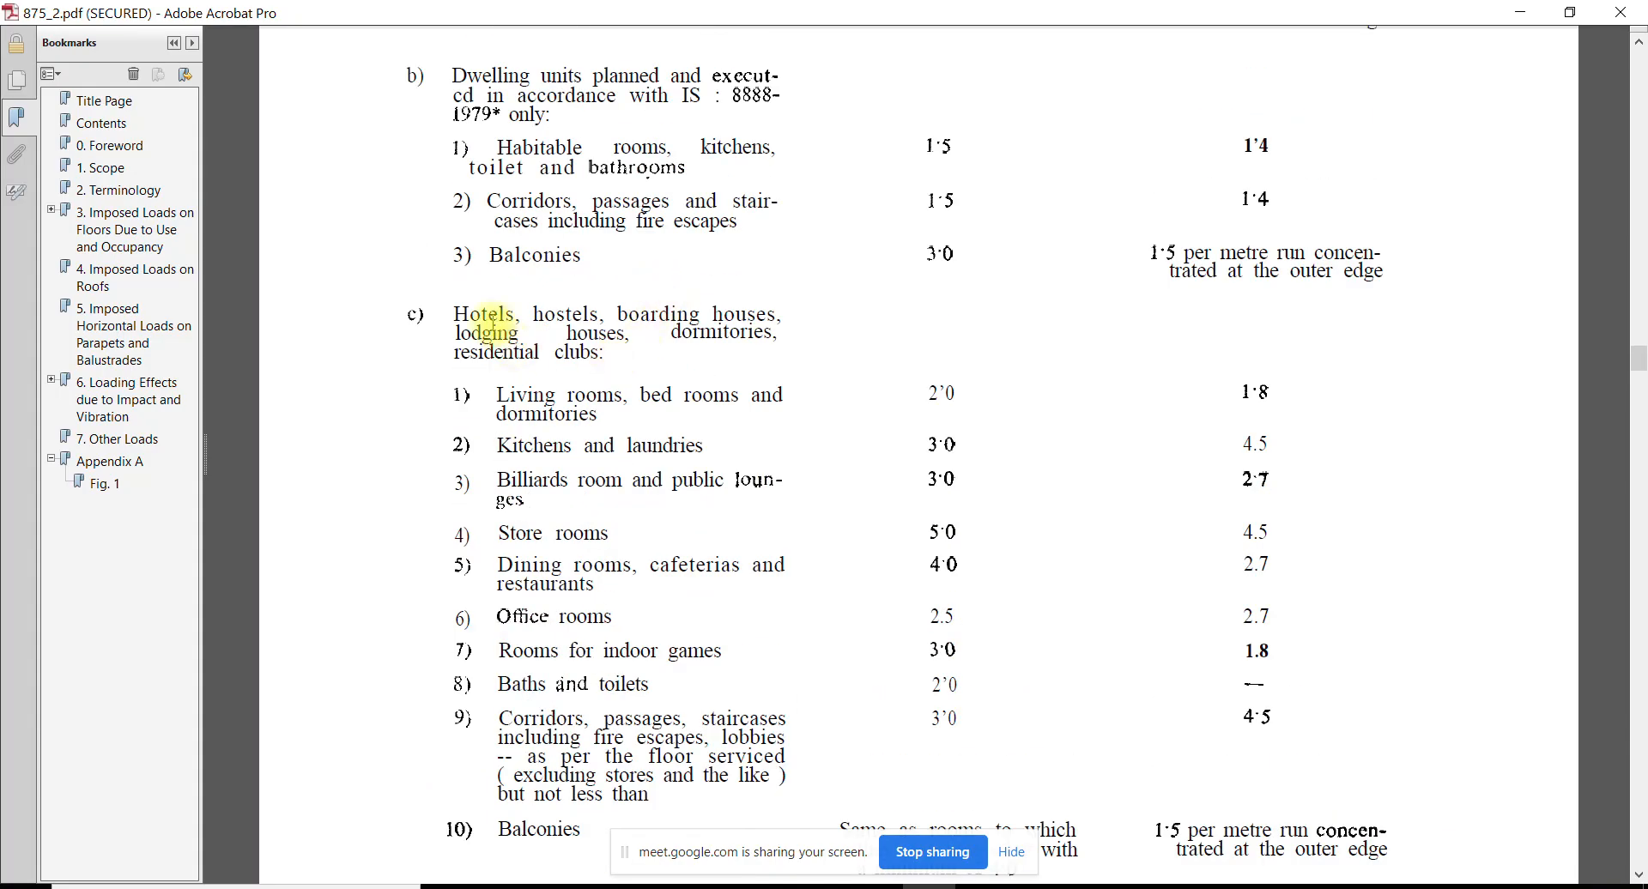
pyautogui.moveTo(452, 314); pyautogui.dragTo(587, 314)
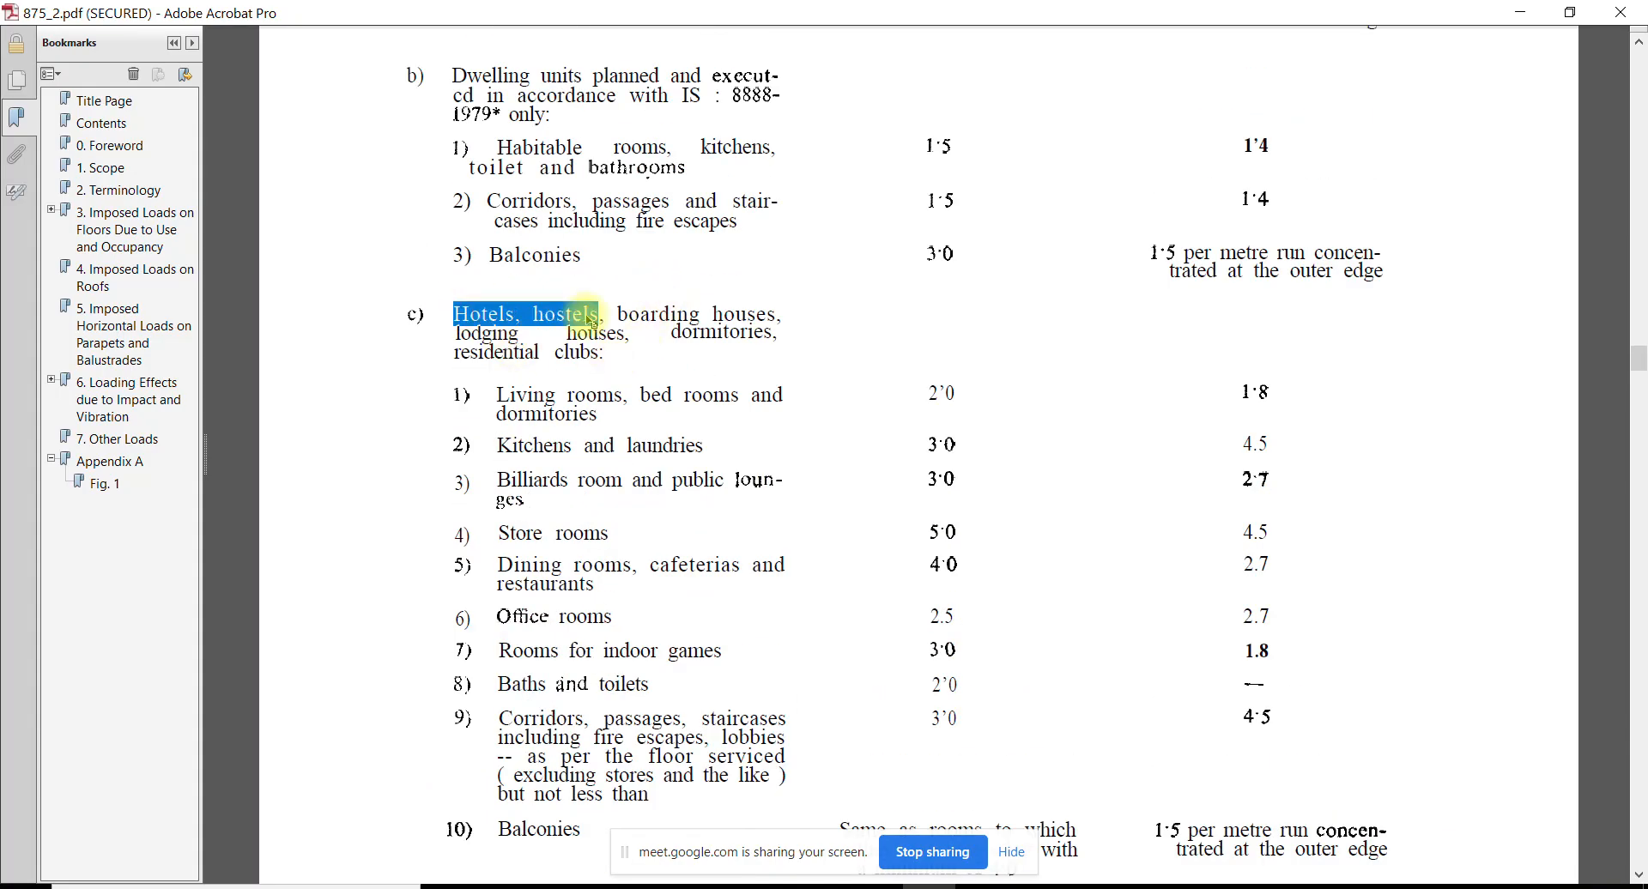
pyautogui.moveTo(497, 445); pyautogui.dragTo(729, 446)
pyautogui.click(731, 448)
pyautogui.scroll(1, 747, 450)
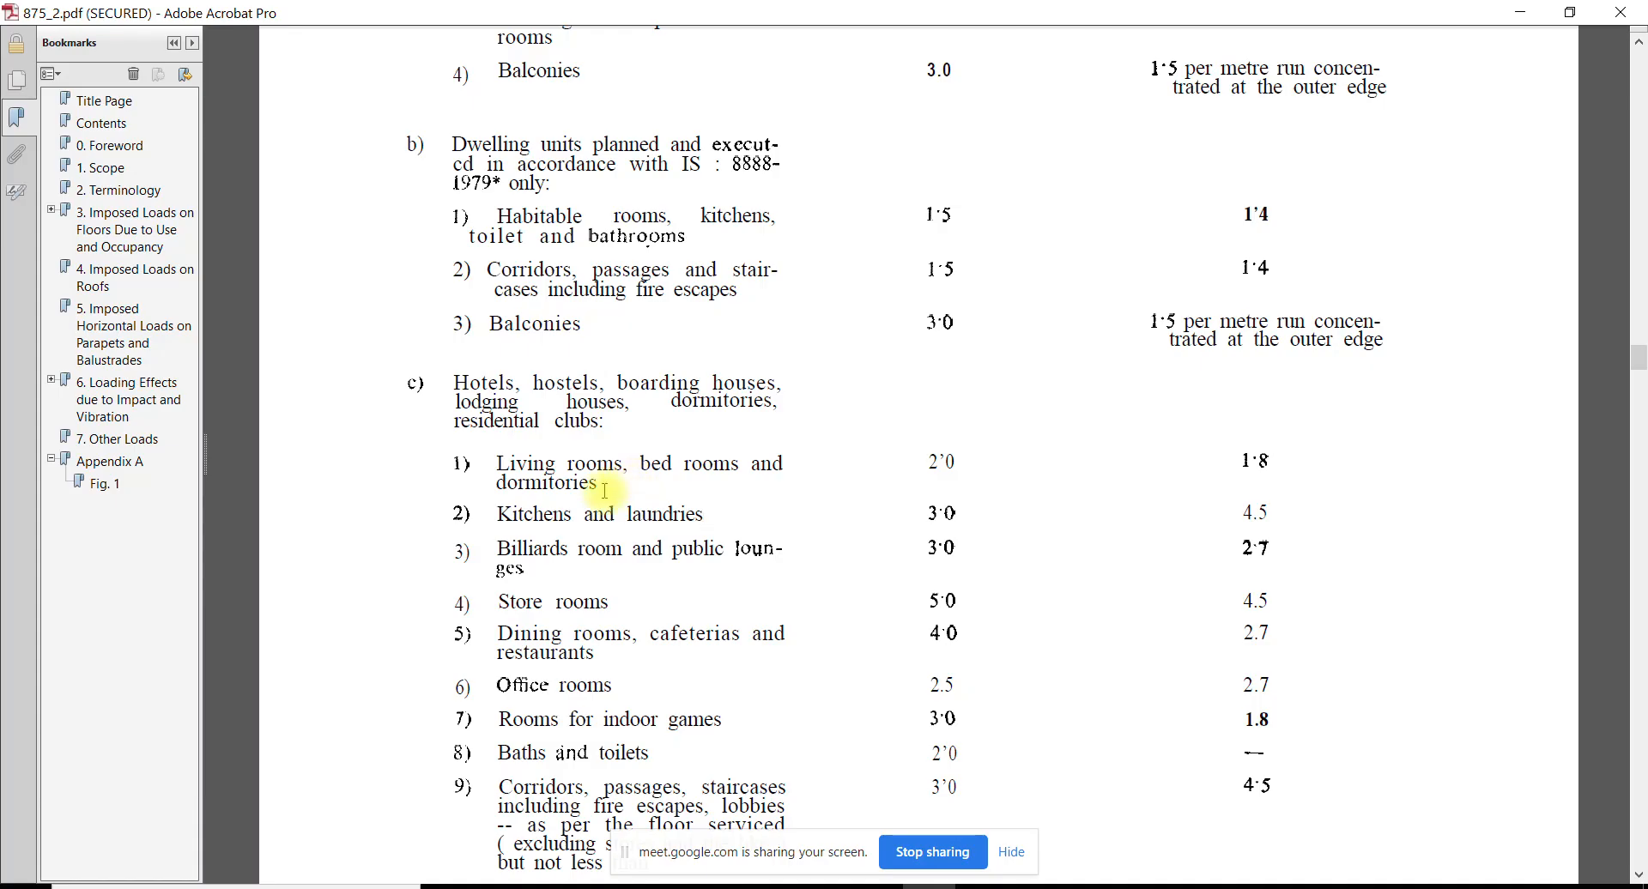
pyautogui.scroll(1, 605, 490)
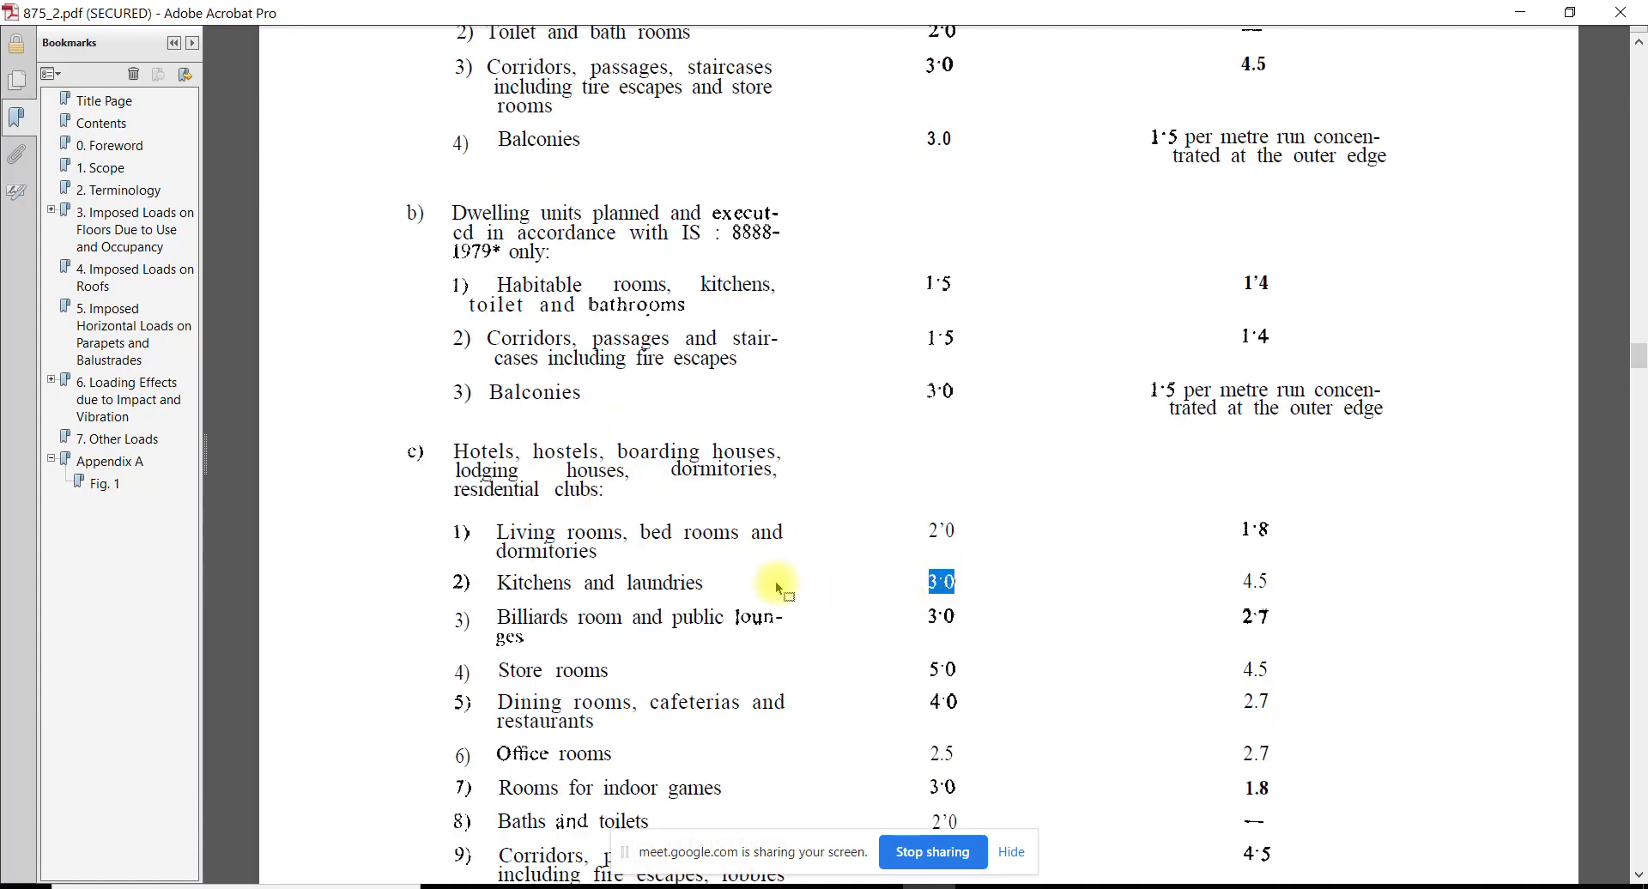
# Highlight the entry for all rooms and kitchens in dwelling houses, and its UDL
pyautogui.scroll(2, 775, 581)
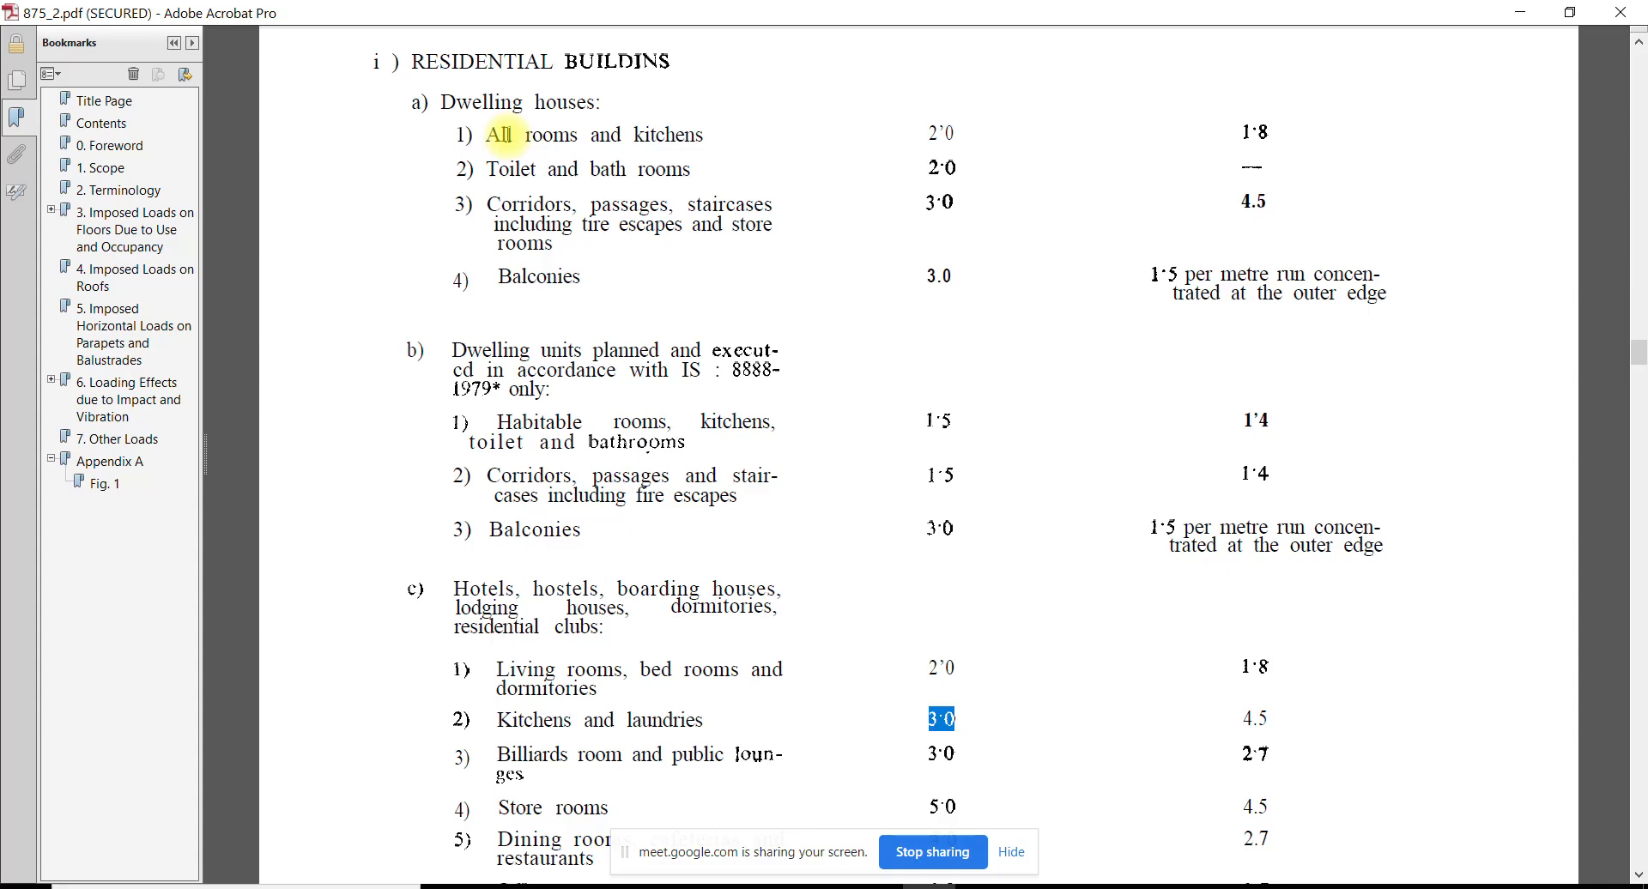
pyautogui.moveTo(486, 135); pyautogui.dragTo(702, 135)
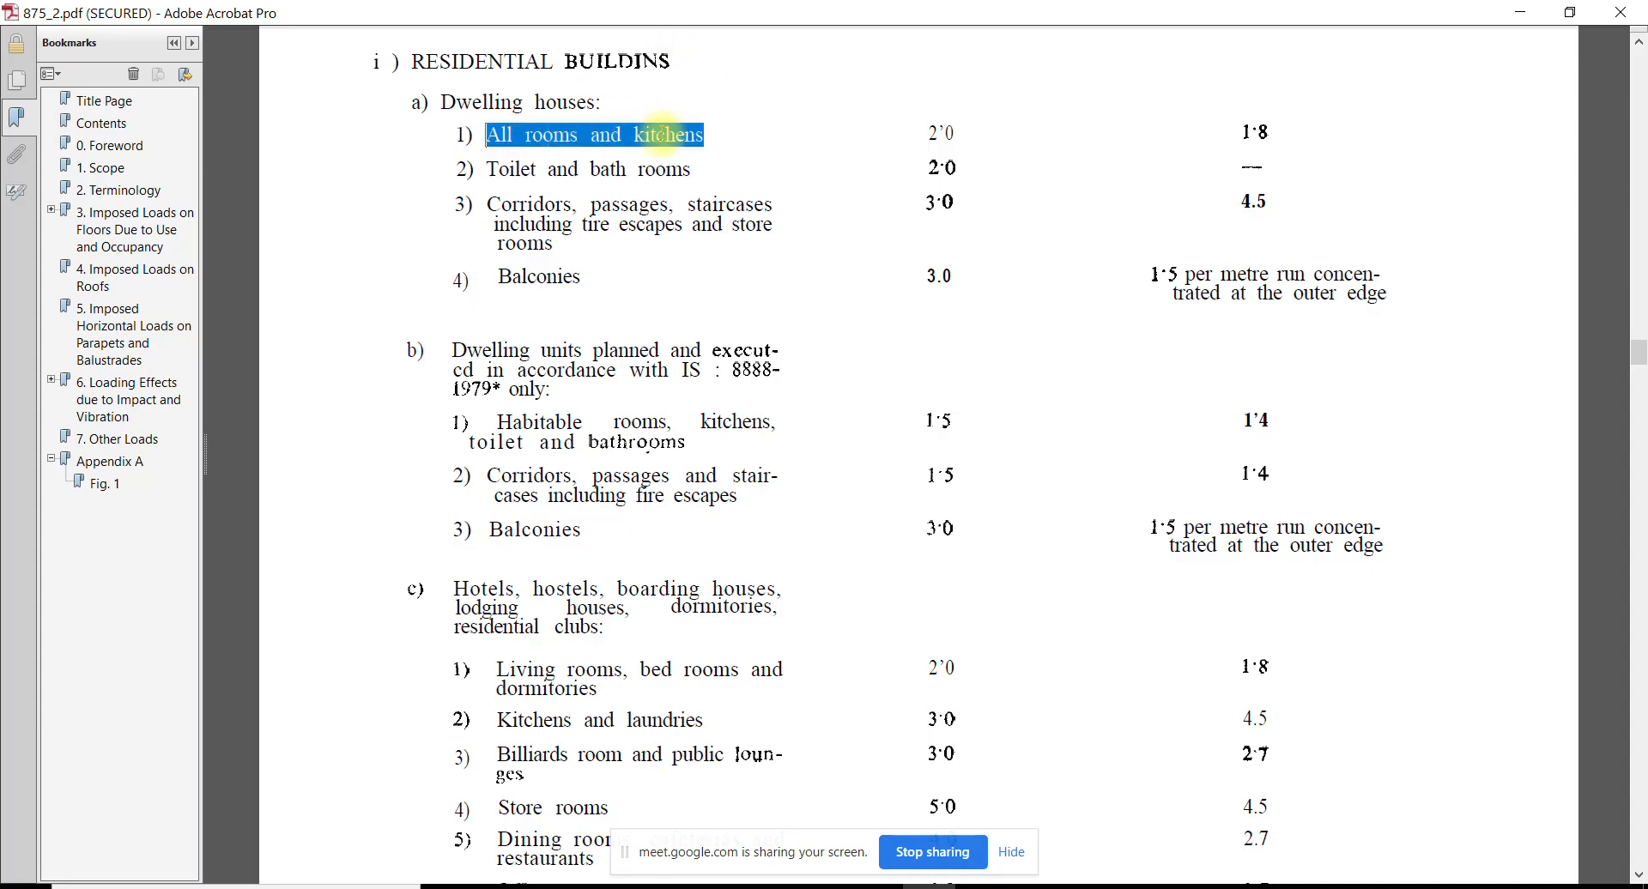
pyautogui.click(968, 139)
pyautogui.moveTo(968, 139); pyautogui.dragTo(922, 133)
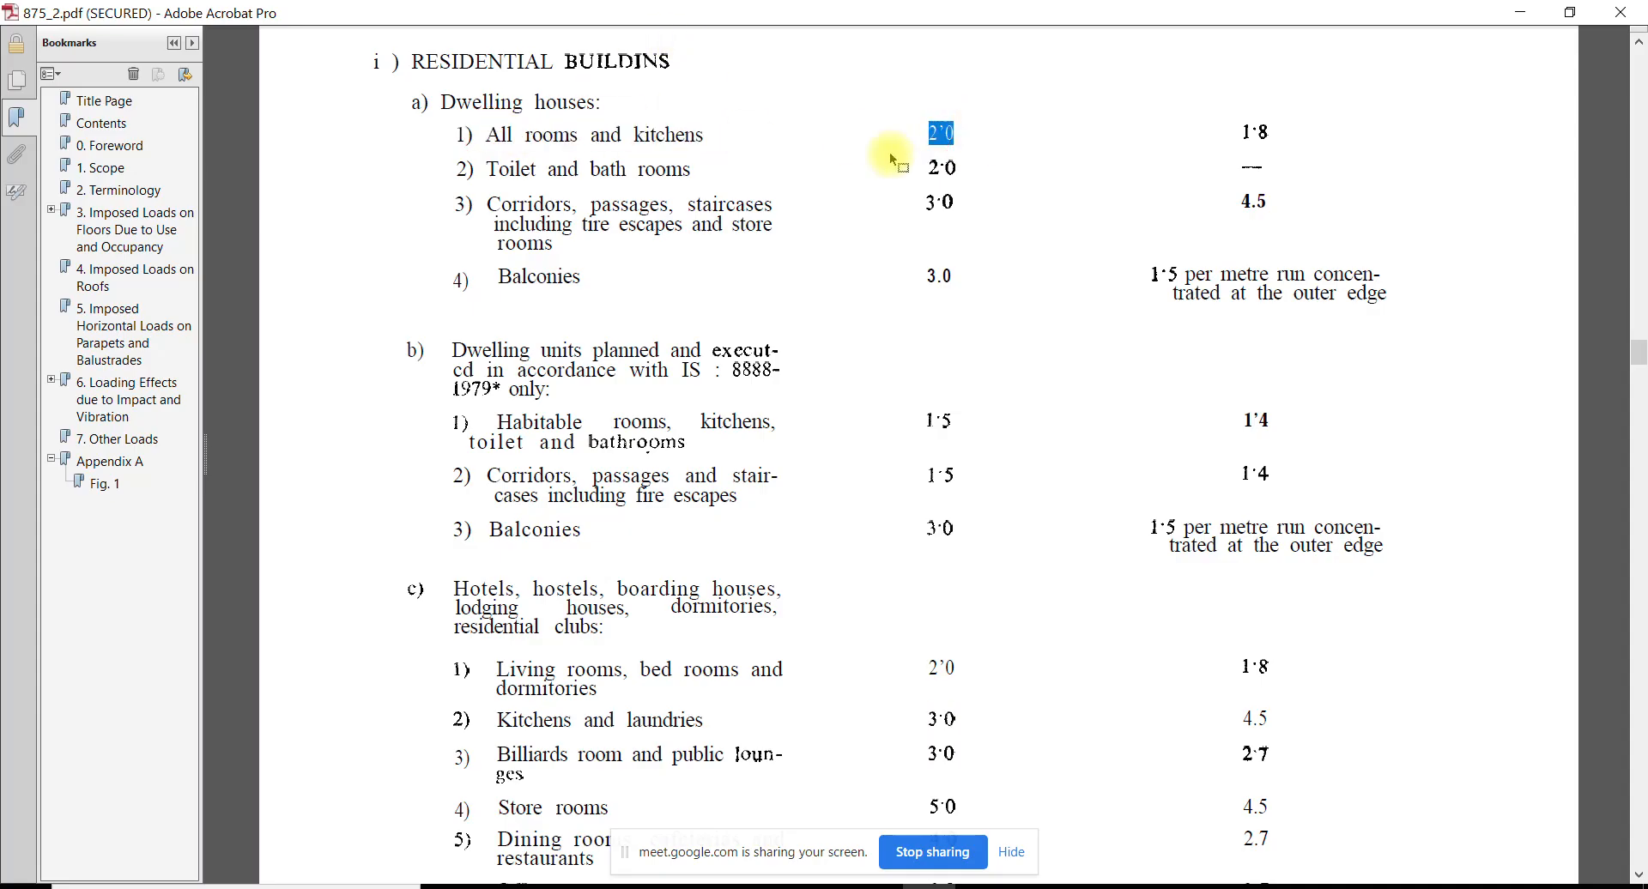
# Switch to ETABS and try assigning a 2 kN/m² Live<=3 load to the ten interior room slabs of the 1st Floor
pyautogui.hotkey('alt', 'Tab')
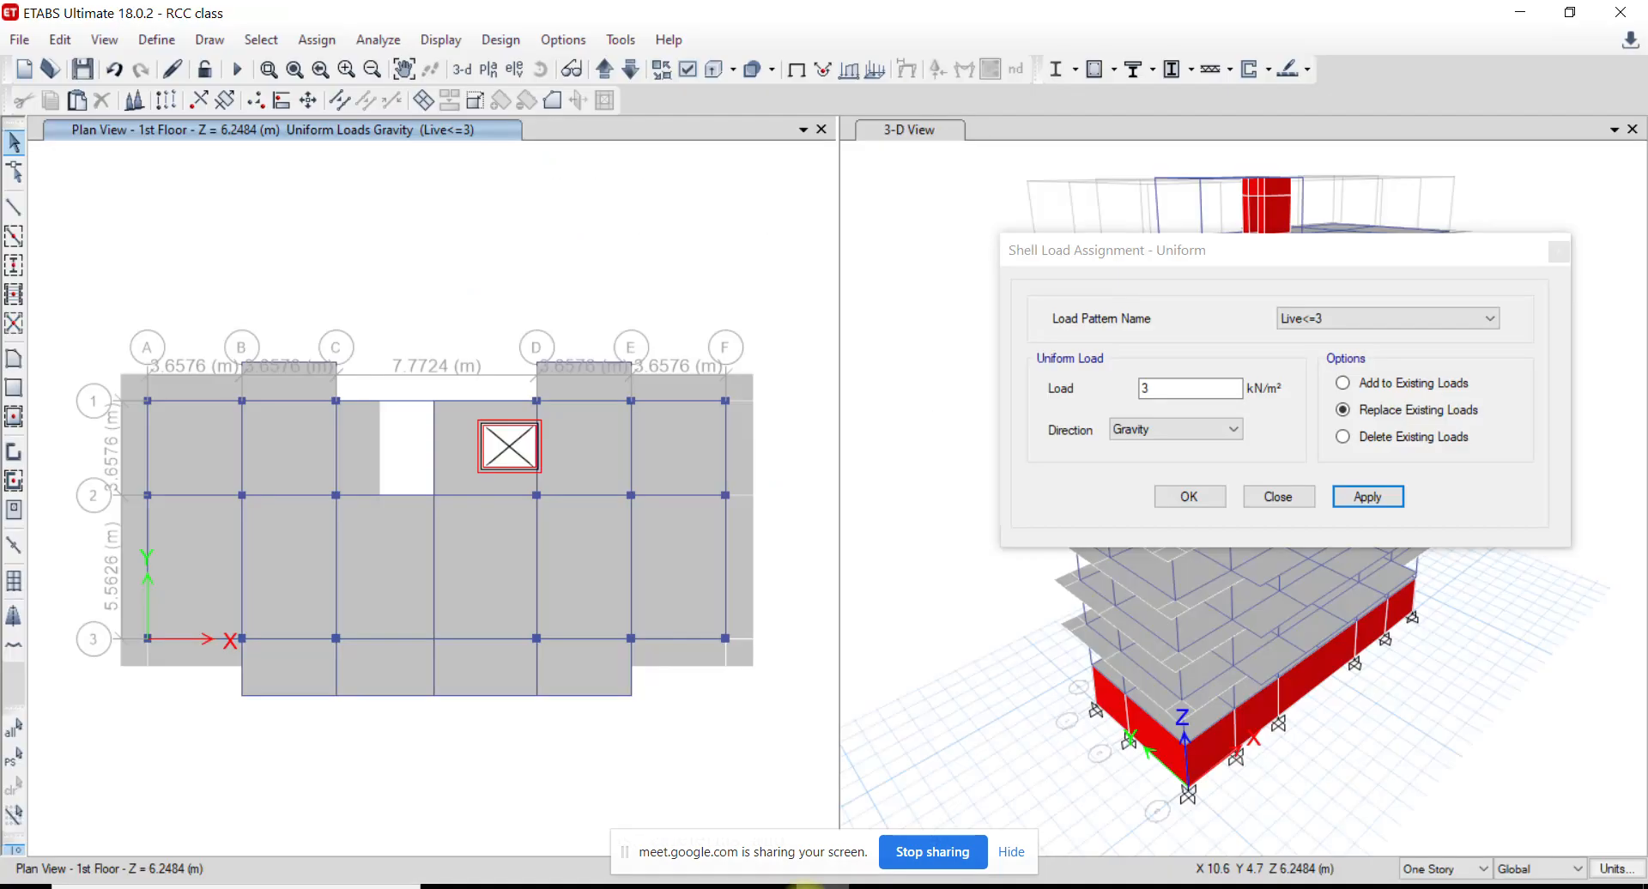
pyautogui.click(295, 463)
pyautogui.click(202, 473)
pyautogui.click(178, 570)
pyautogui.click(286, 564)
pyautogui.click(374, 570)
pyautogui.click(487, 587)
pyautogui.click(598, 584)
pyautogui.click(682, 580)
pyautogui.click(693, 468)
pyautogui.click(617, 473)
pyautogui.click(708, 456)
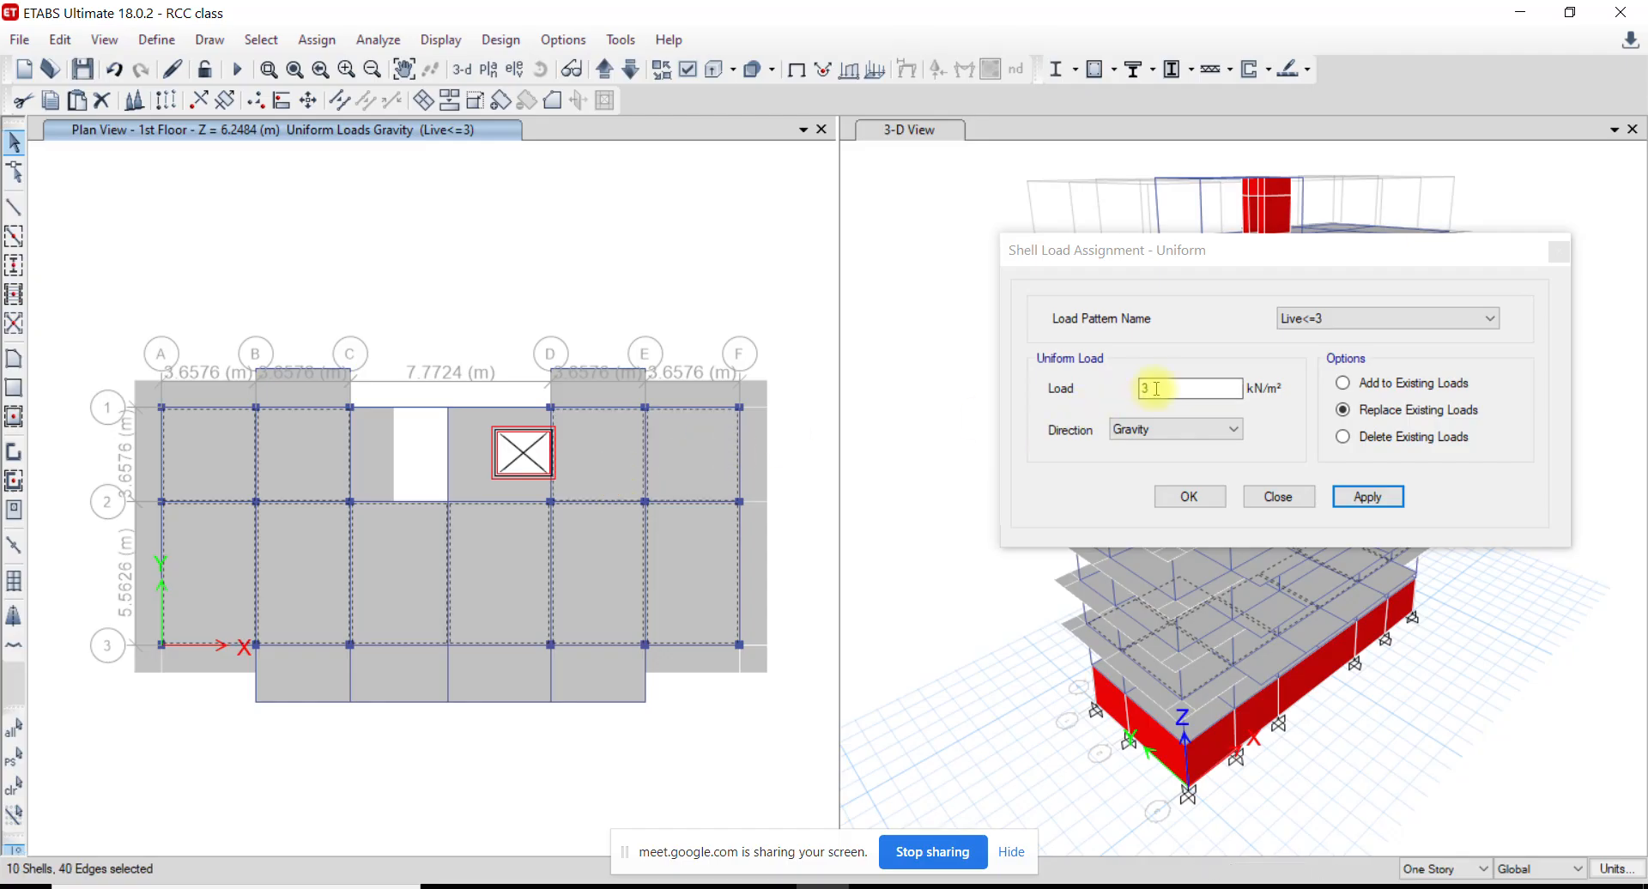
pyautogui.click(1089, 384)
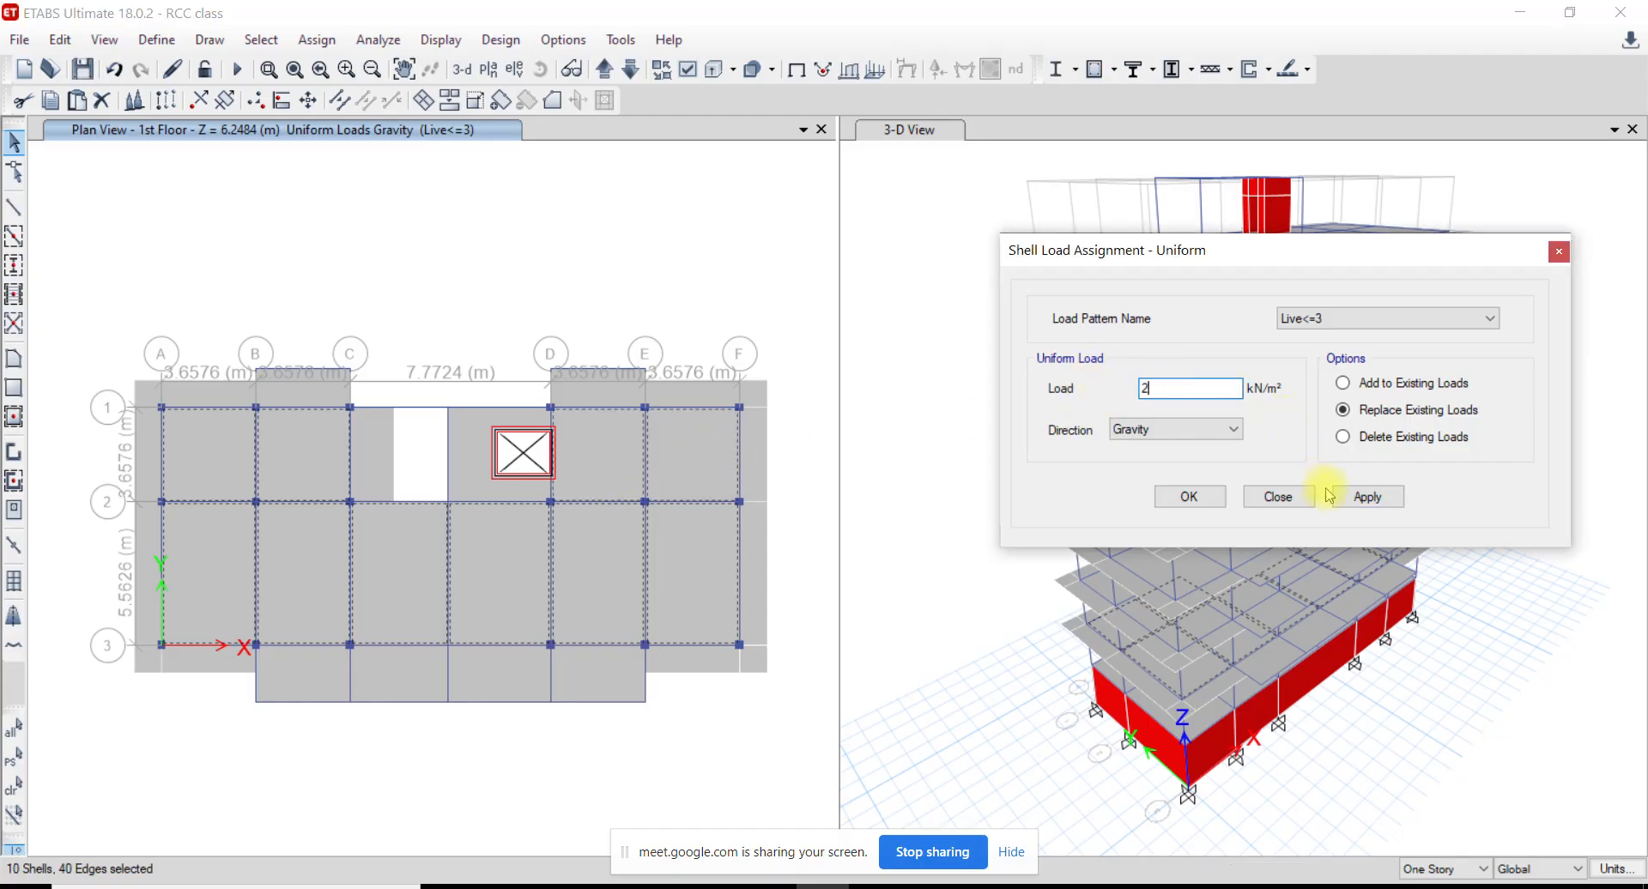
pyautogui.click(1386, 498)
pyautogui.click(470, 477)
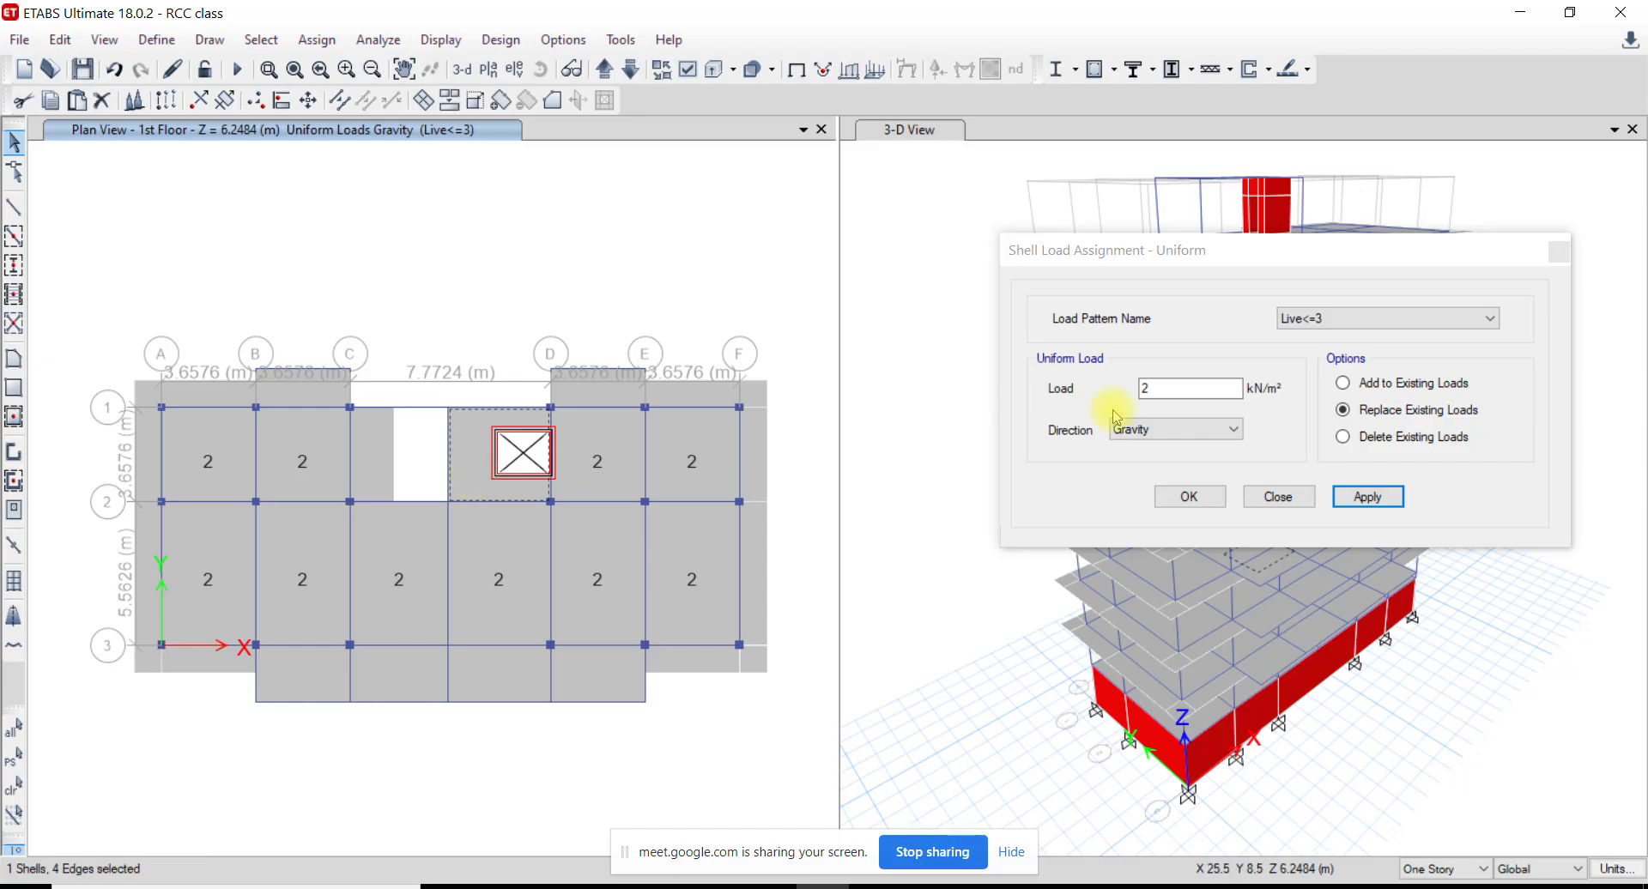
pyautogui.click(1177, 387)
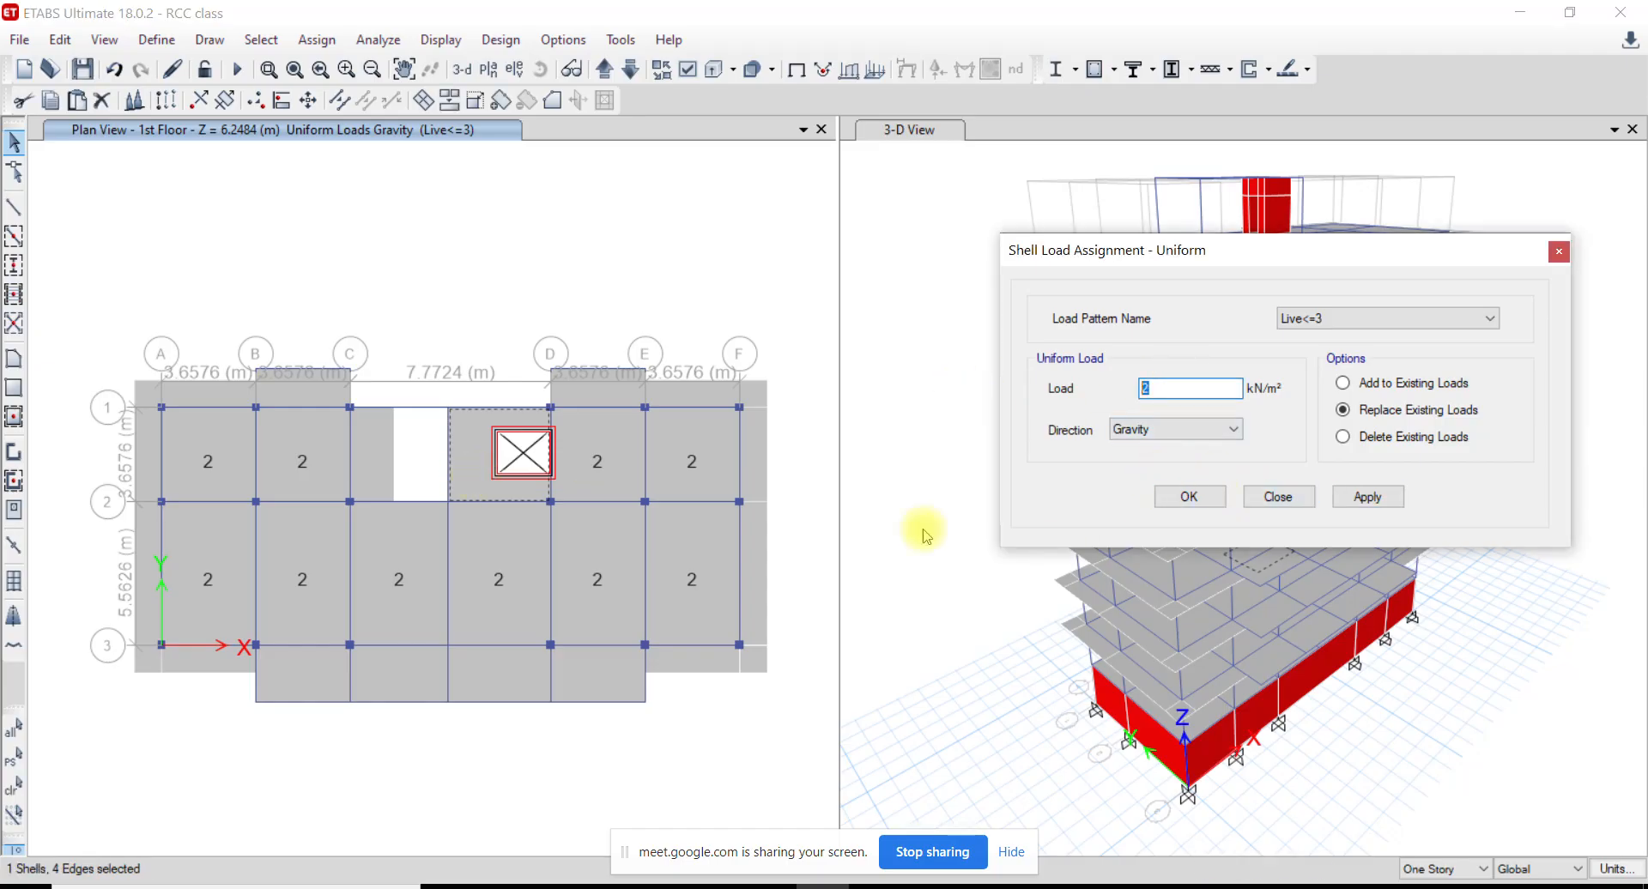
pyautogui.click(630, 248)
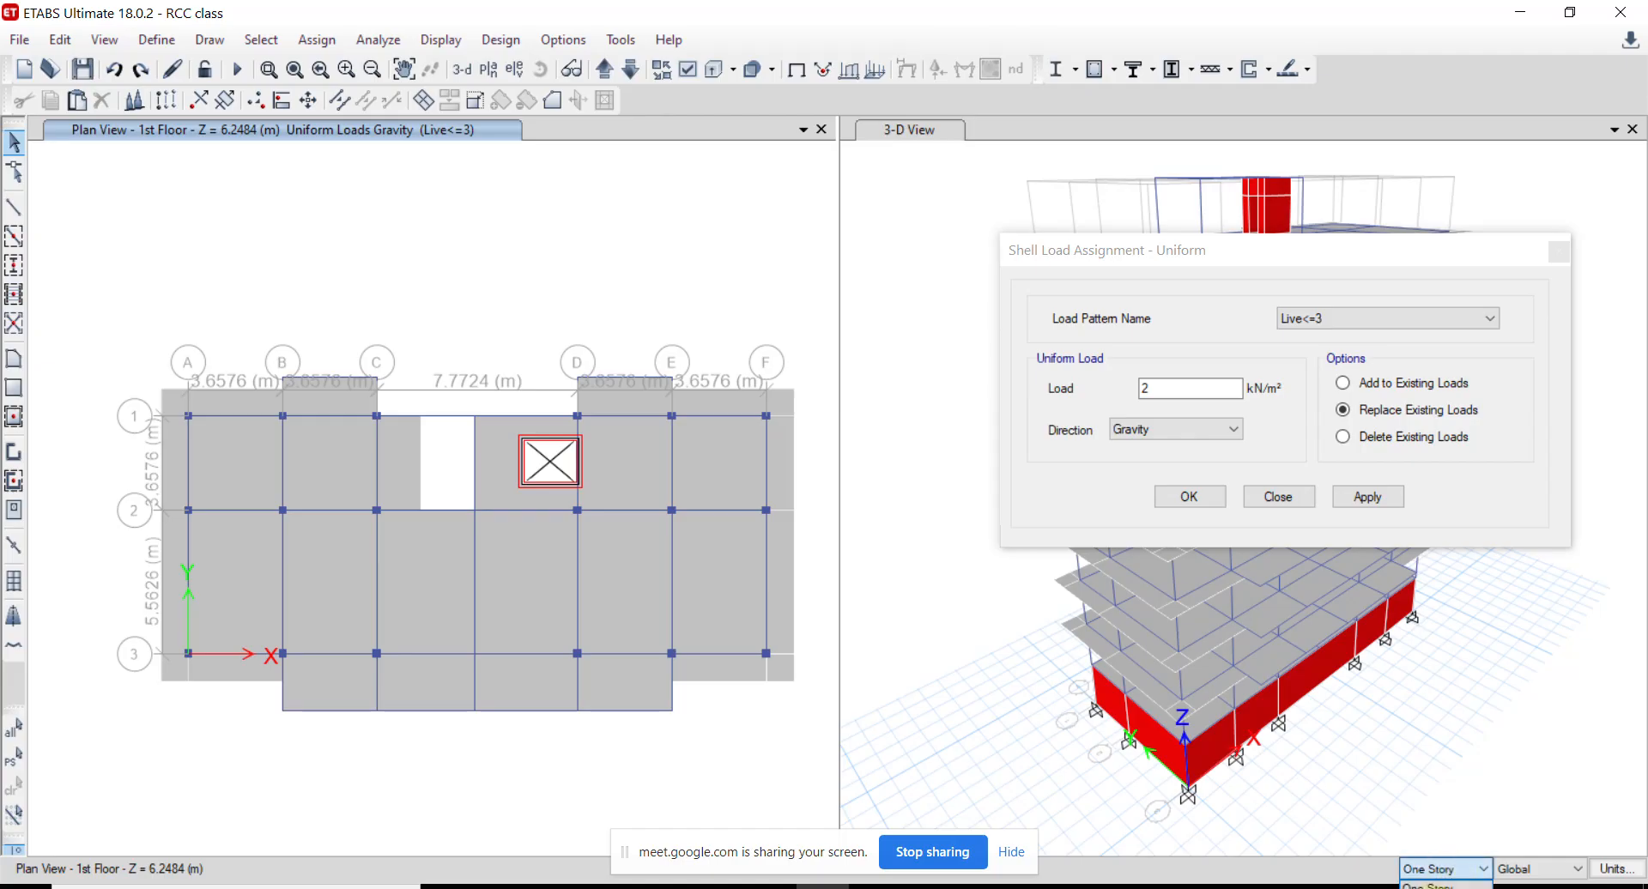
# Assign a 2 kN/m² Live<=3 uniform load to the ten interior room slabs of the 1st Floor and its similar stories
pyautogui.click(323, 413)
pyautogui.click(253, 416)
pyautogui.click(209, 539)
pyautogui.click(294, 544)
pyautogui.click(404, 533)
pyautogui.click(526, 544)
pyautogui.click(683, 567)
pyautogui.click(712, 556)
pyautogui.click(711, 456)
pyautogui.click(616, 442)
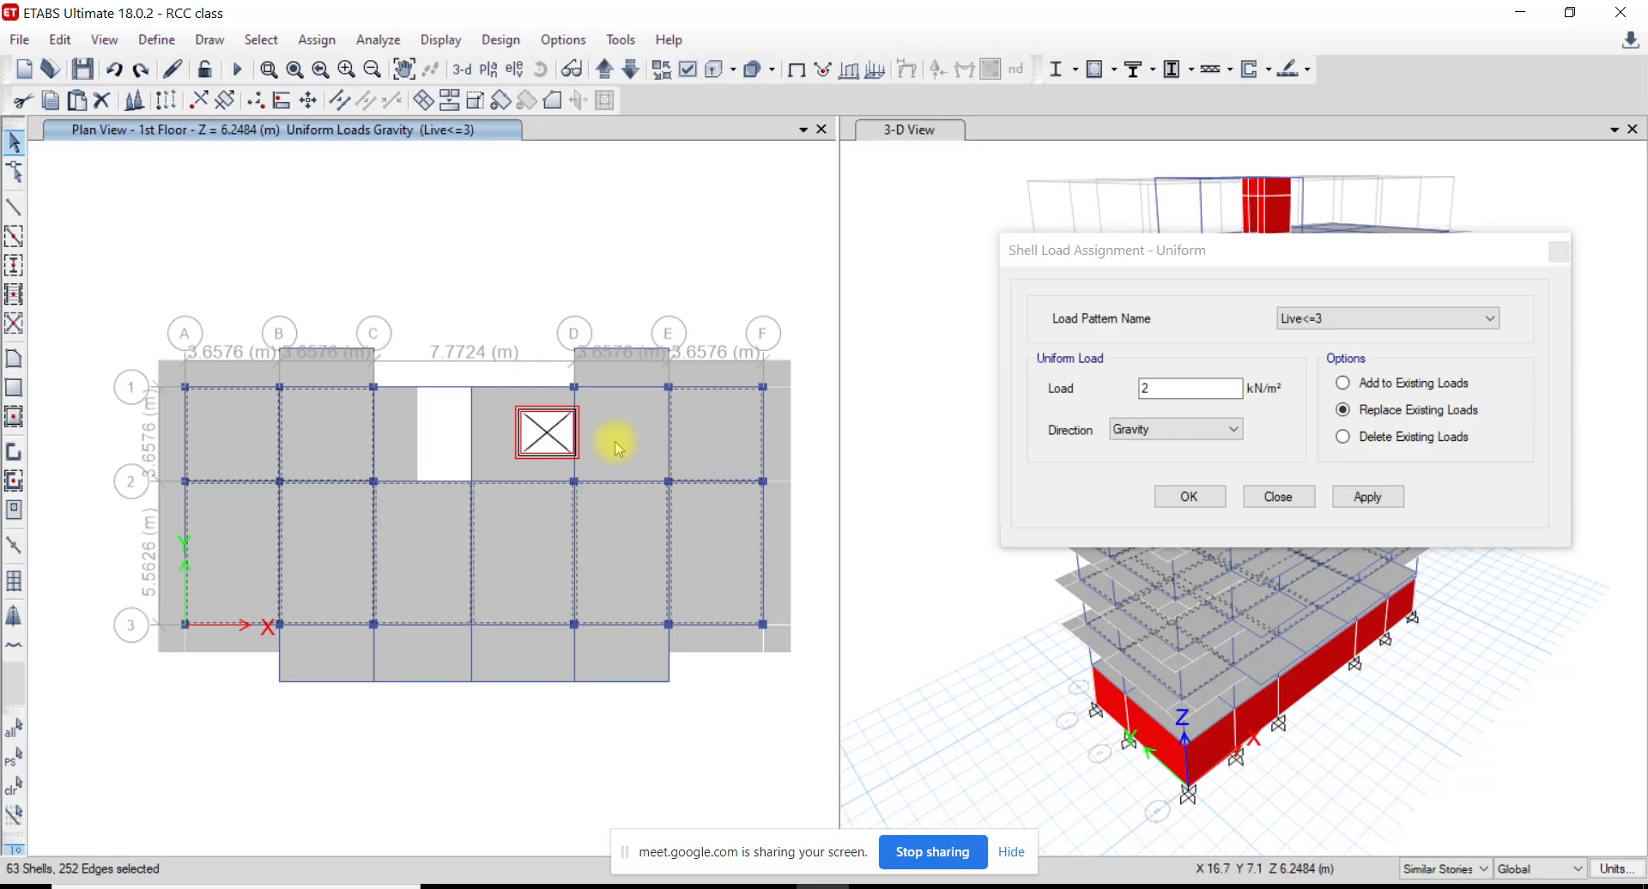
pyautogui.moveTo(1141, 267); pyautogui.dragTo(532, 475)
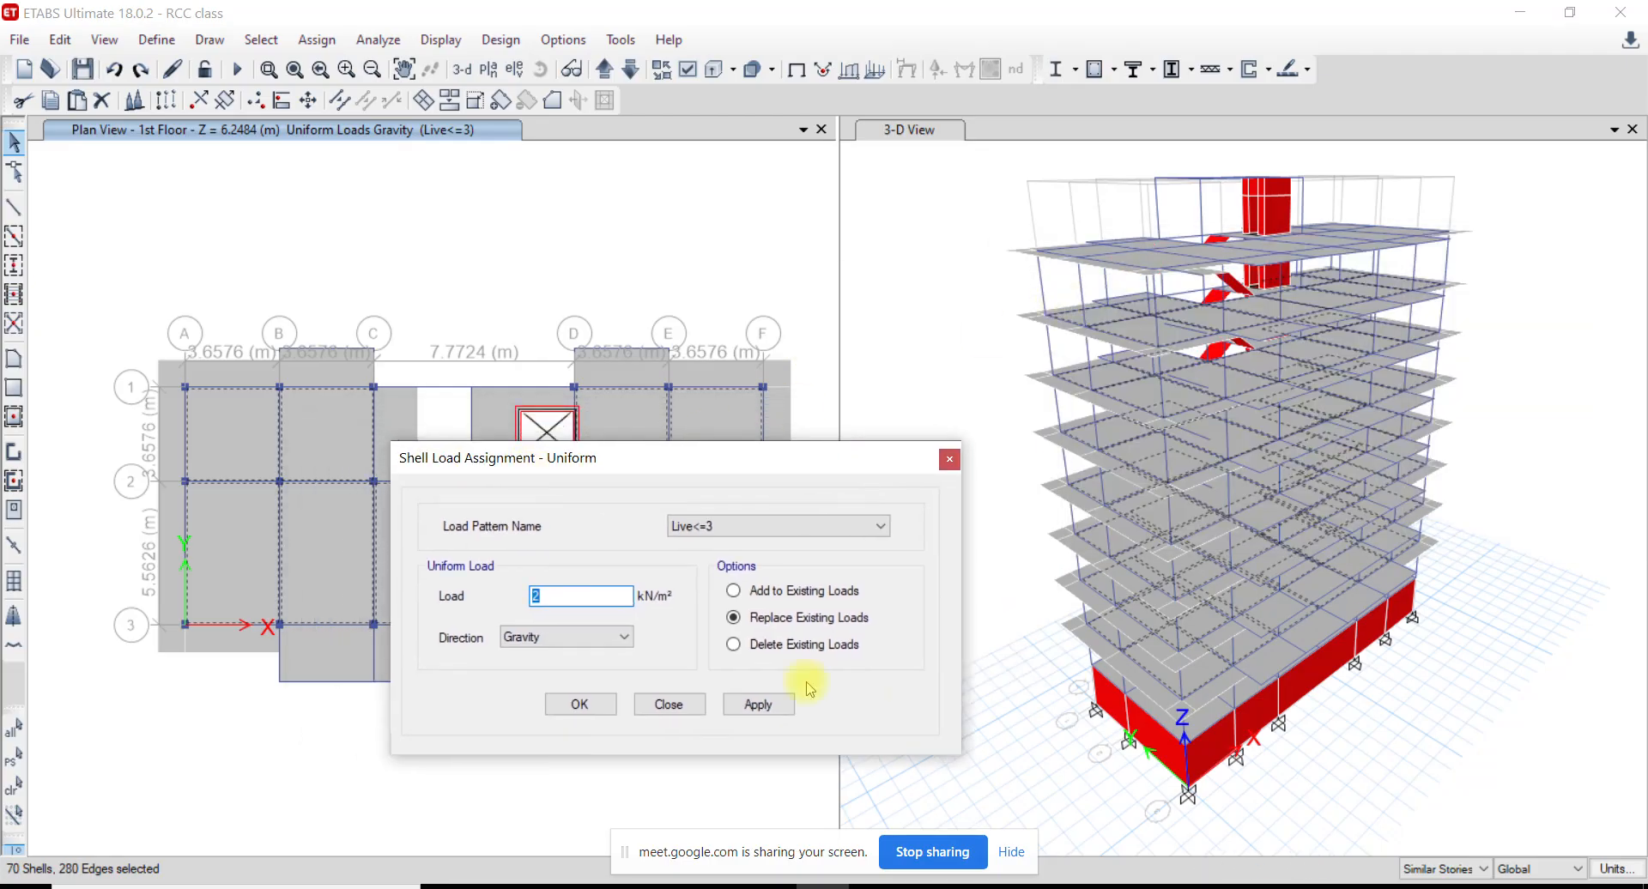
pyautogui.moveTo(738, 454); pyautogui.dragTo(1360, 292)
pyautogui.click(1030, 554)
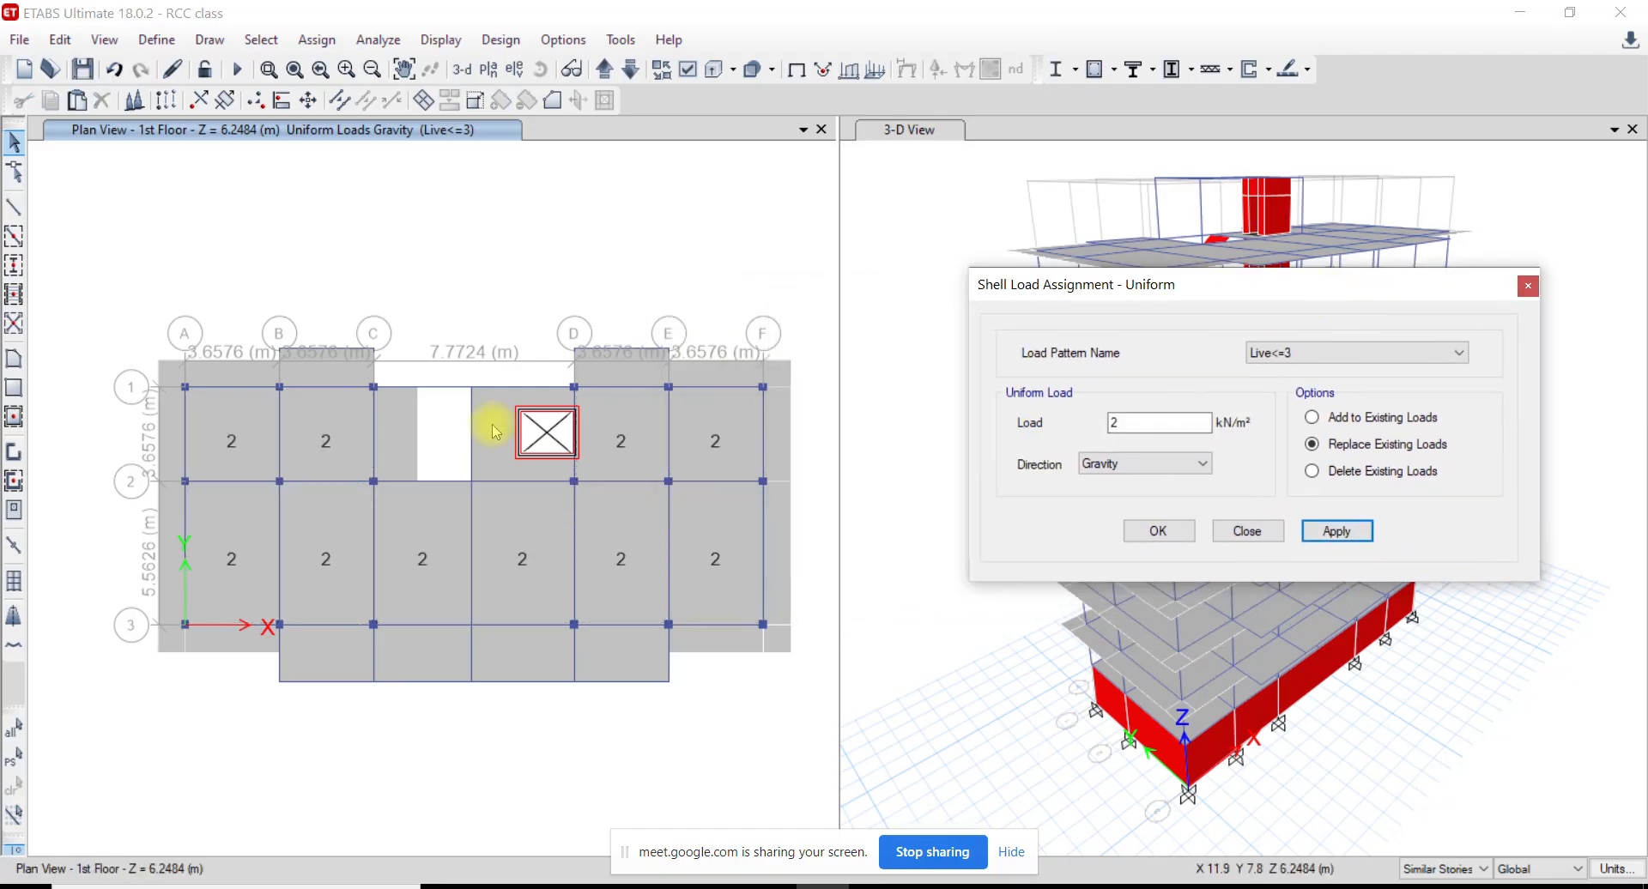
# Assign a 3 kN/m² Live<=3 uniform load to the slab around the lift opening on the similar stories
pyautogui.click(485, 466)
pyautogui.doubleClick(1123, 422)
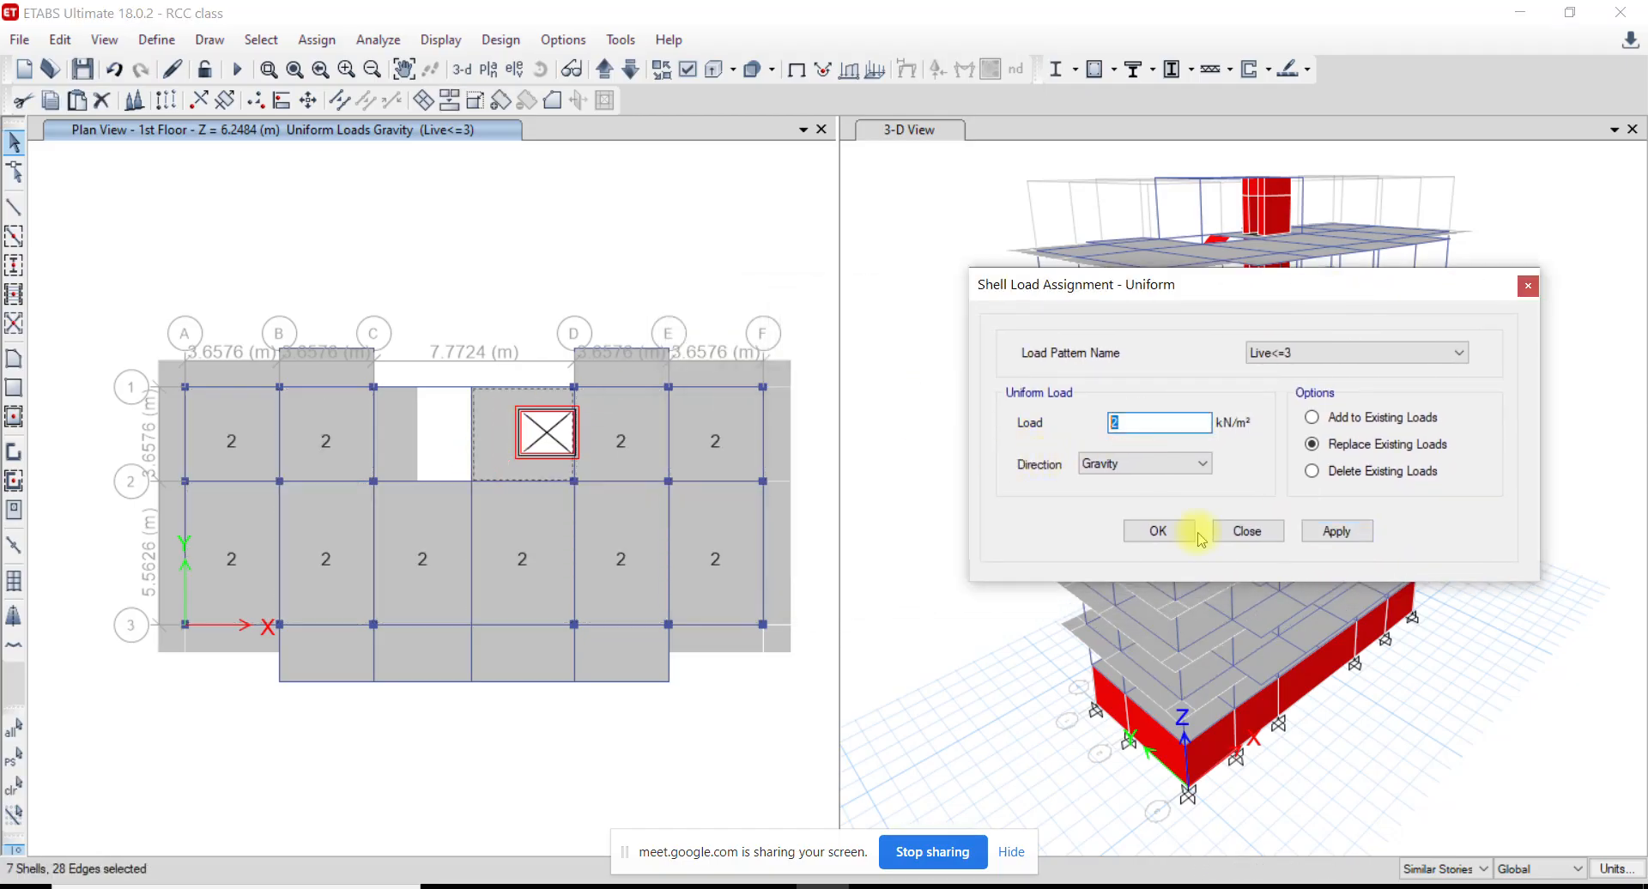
pyautogui.write('3')
pyautogui.click(1354, 532)
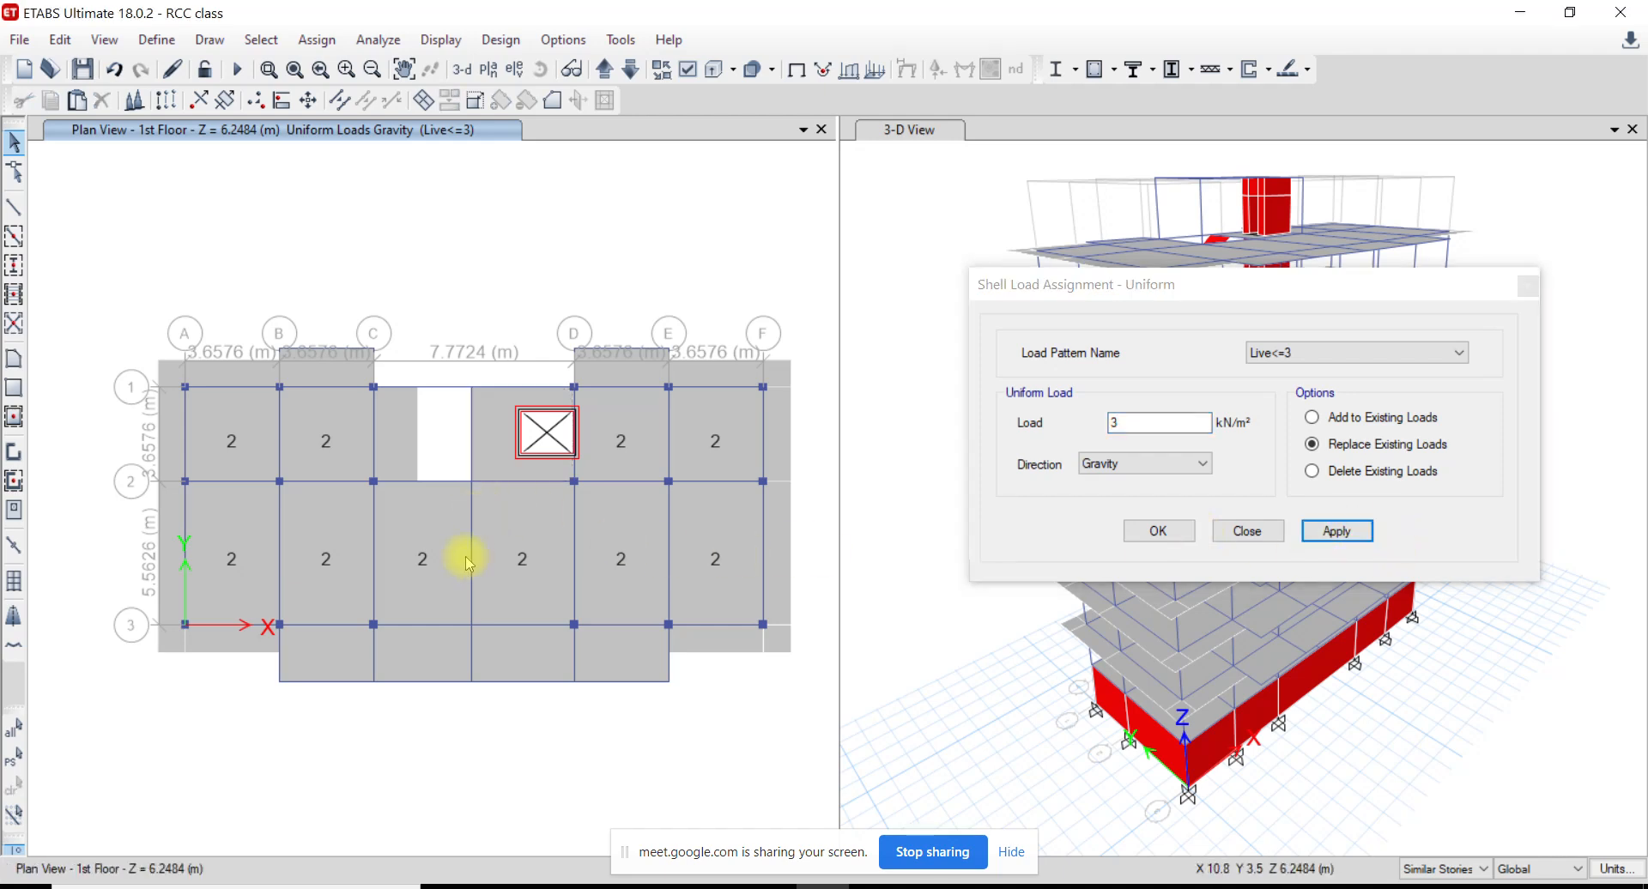
# Switch to the IS 875 PDF and compare the room, corridor and balcony entries for dwelling houses with those for hotels and hostels
pyautogui.hotkey('alt', 'Tab')
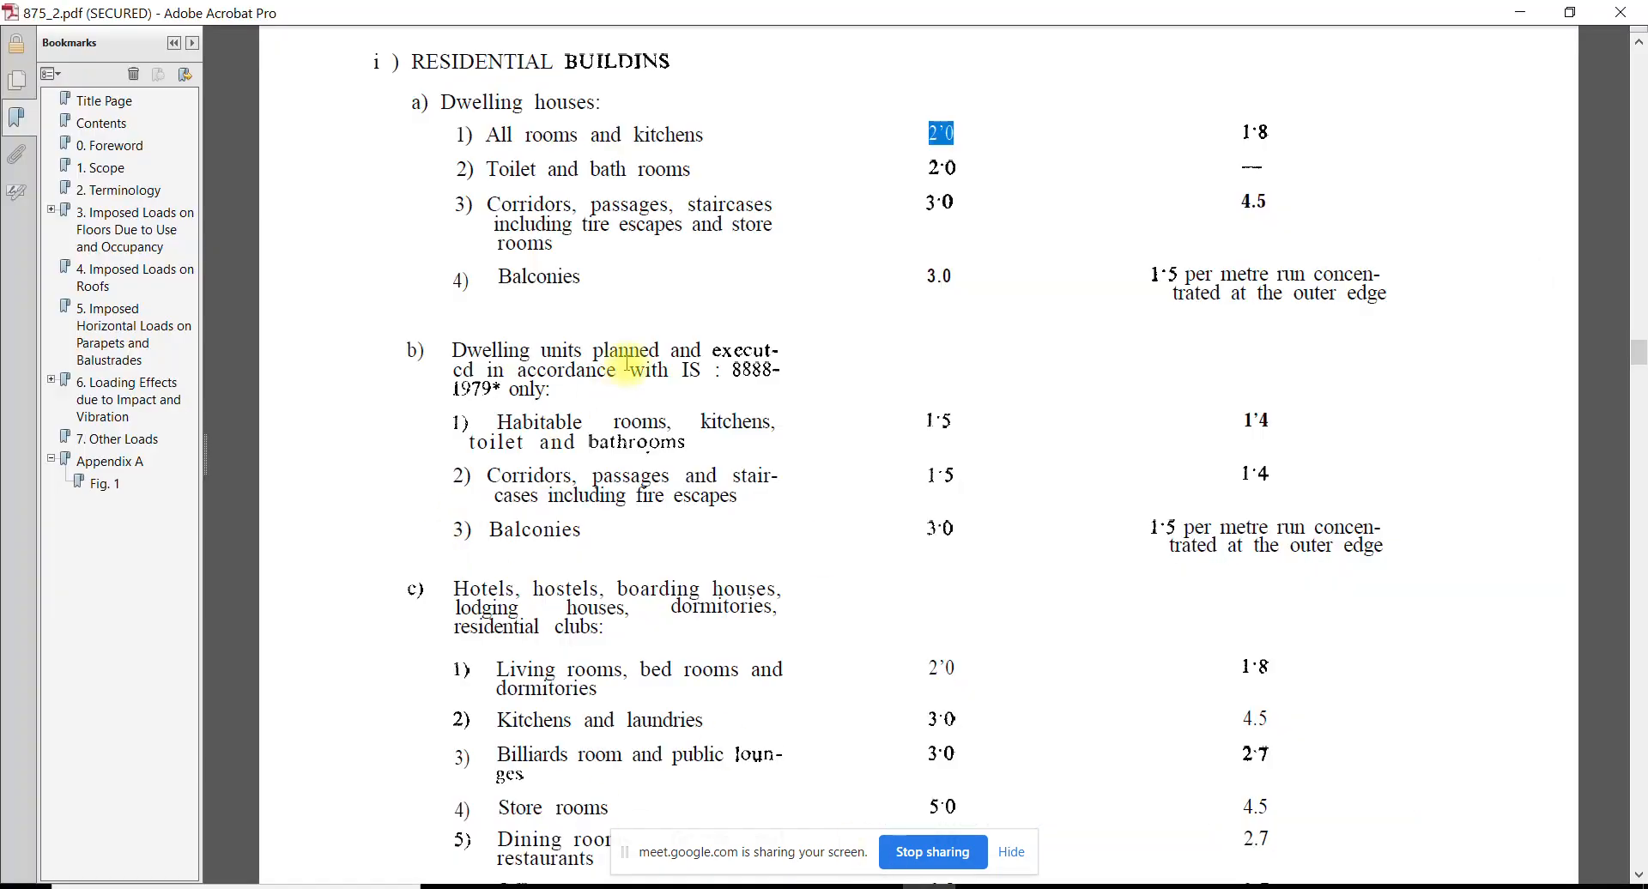
pyautogui.scroll(-2, 753, 249)
pyautogui.scroll(3, 753, 249)
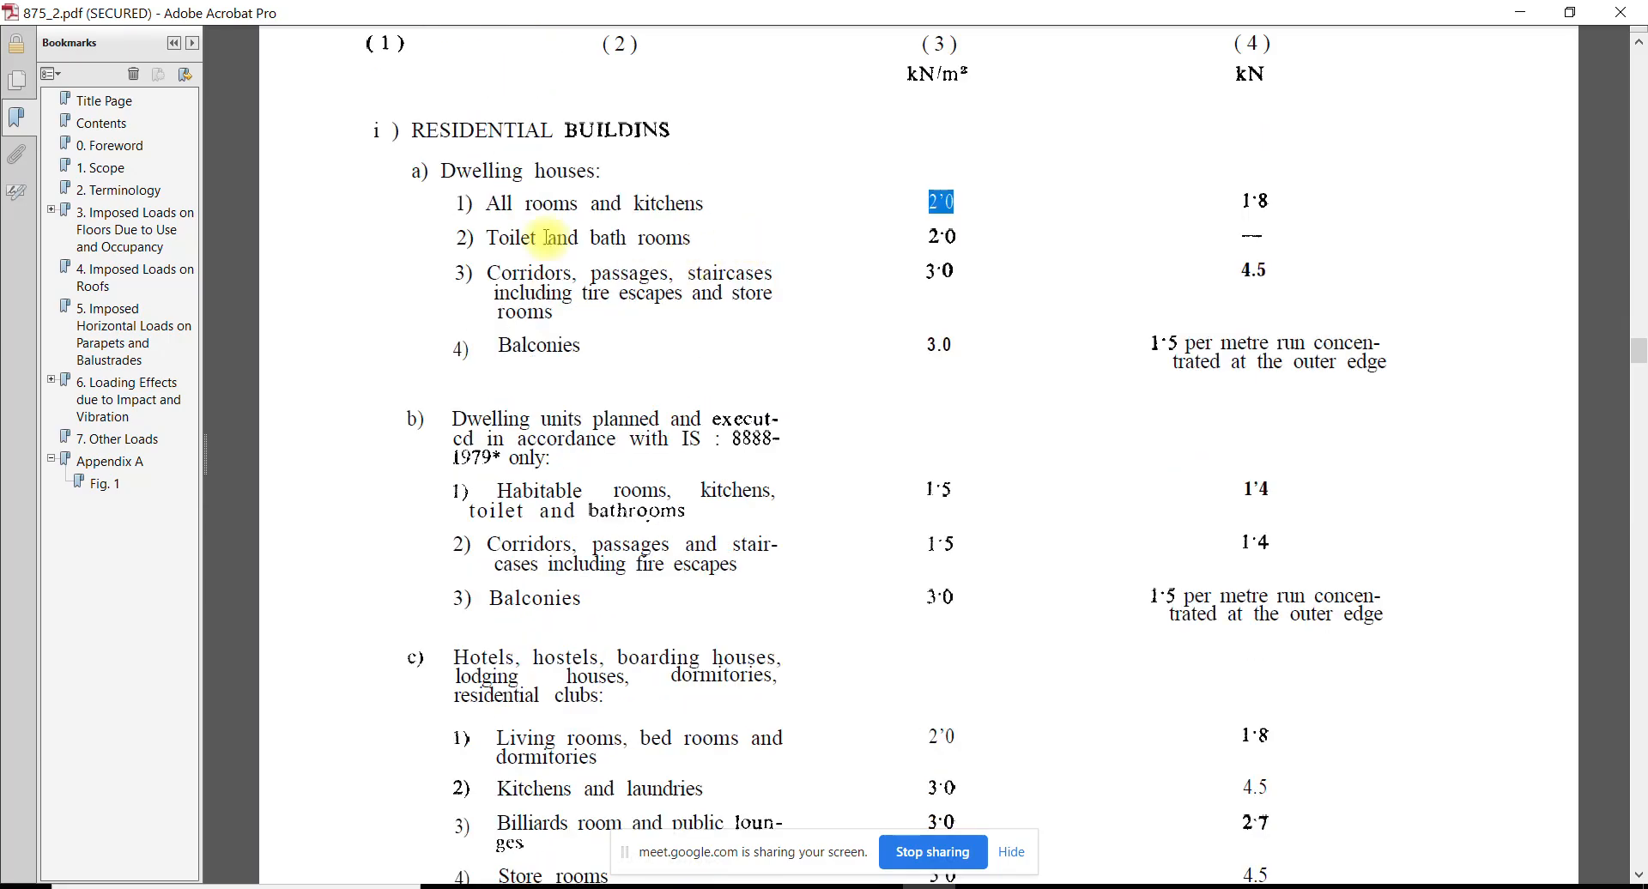
pyautogui.moveTo(916, 348); pyautogui.dragTo(914, 495)
pyautogui.scroll(-3, 914, 495)
pyautogui.scroll(-4, 874, 635)
pyautogui.click(875, 672)
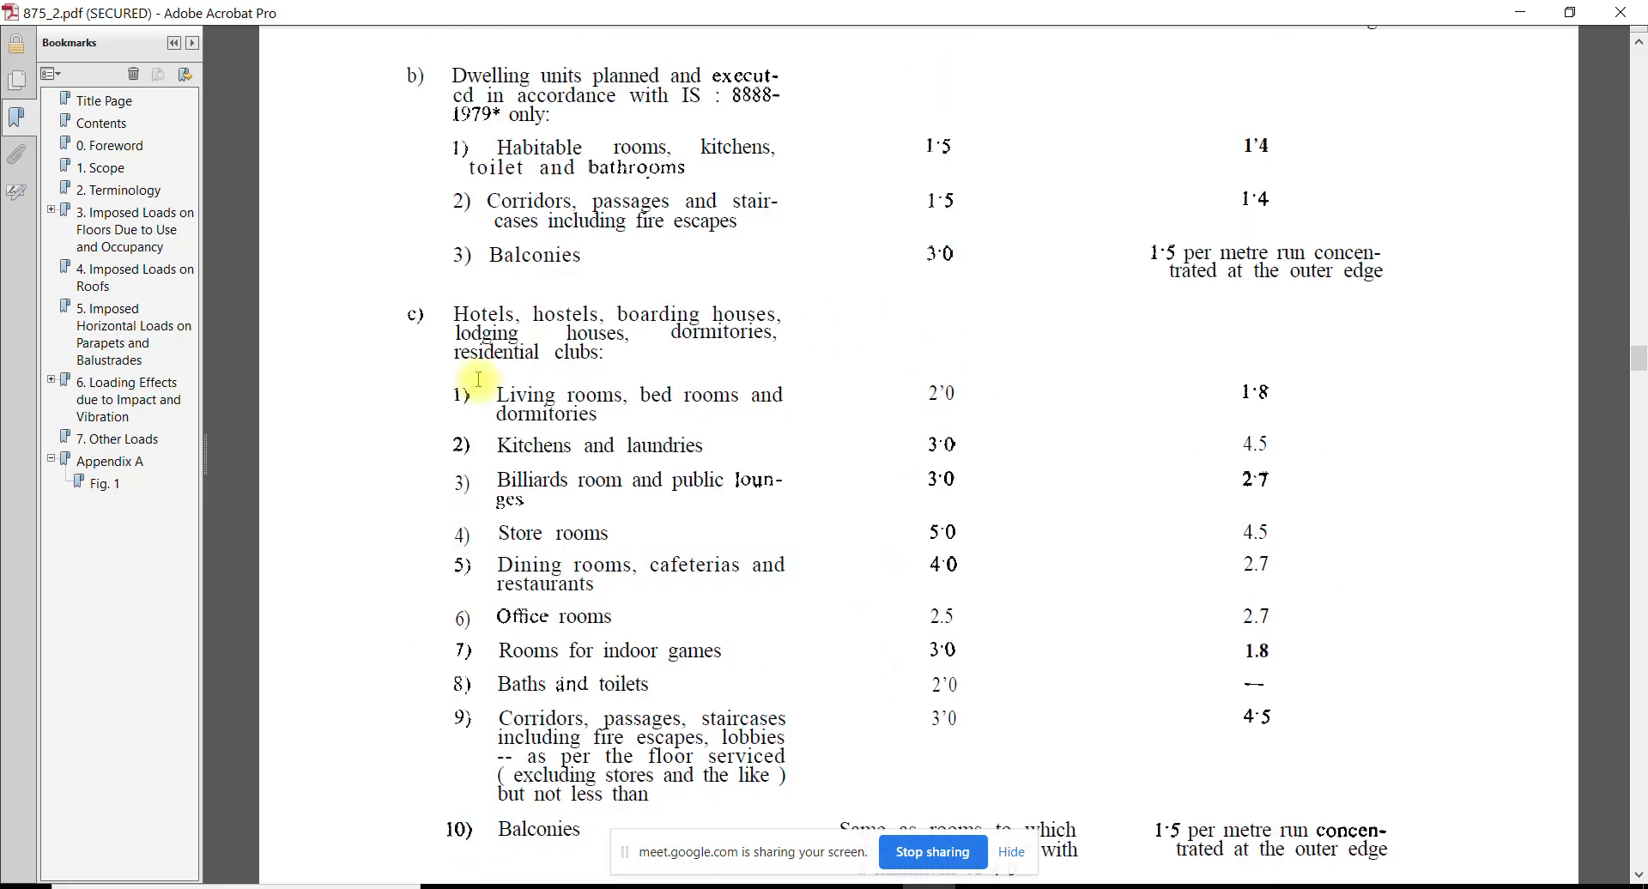
# Highlight the UDL for corridors, passages and staircases and the minimum UDL for balconies under hotels and hostels
pyautogui.scroll(-3, 708, 493)
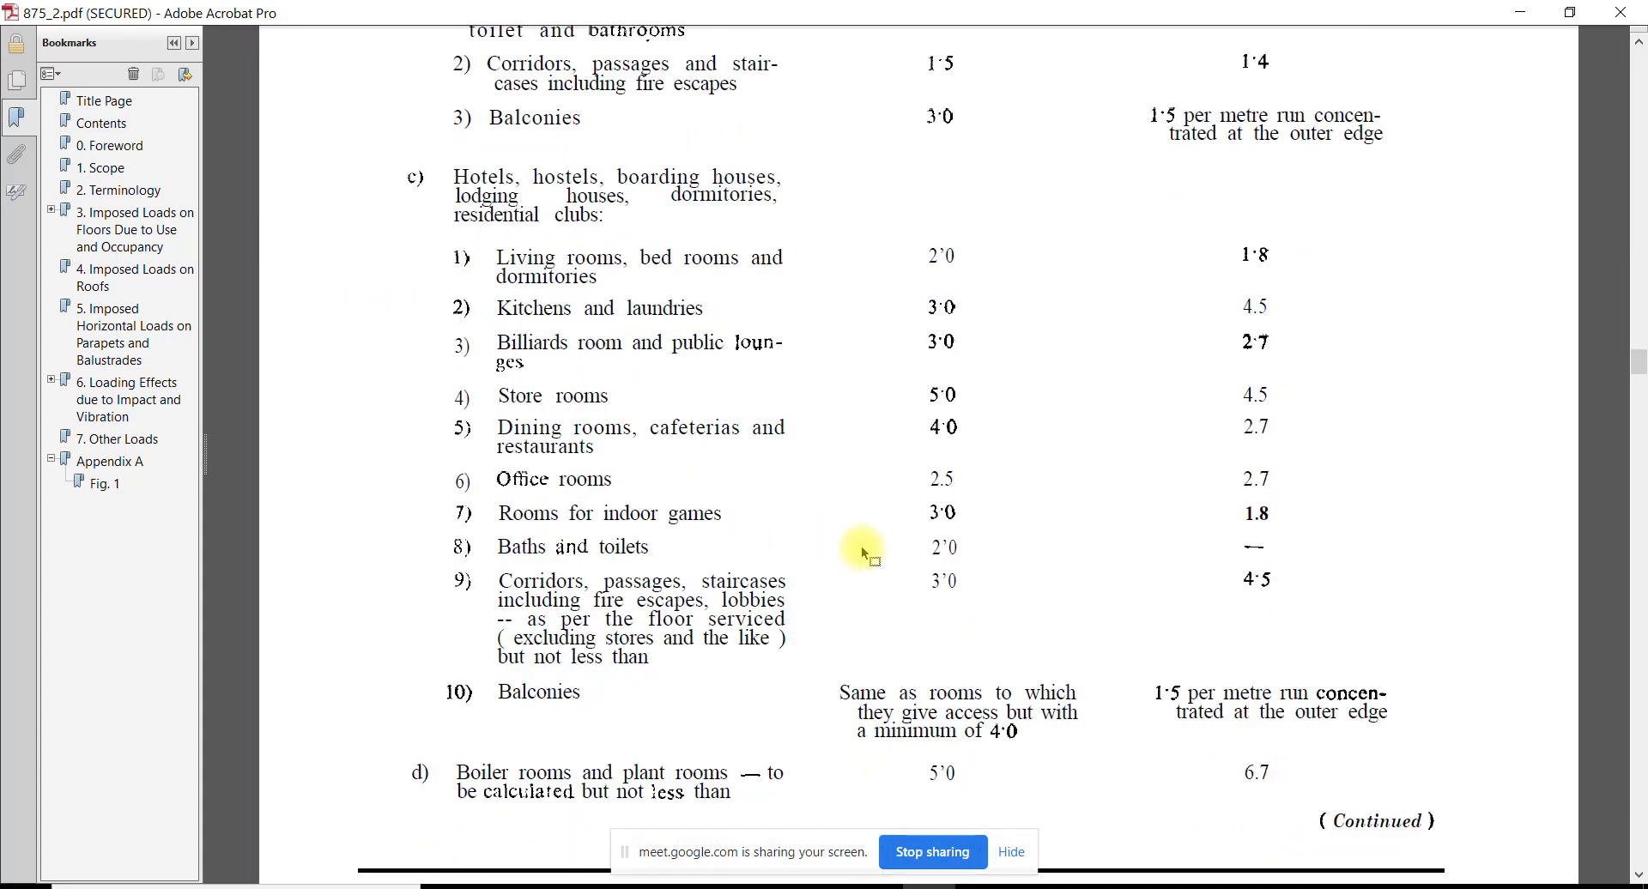
pyautogui.moveTo(930, 582); pyautogui.dragTo(958, 582)
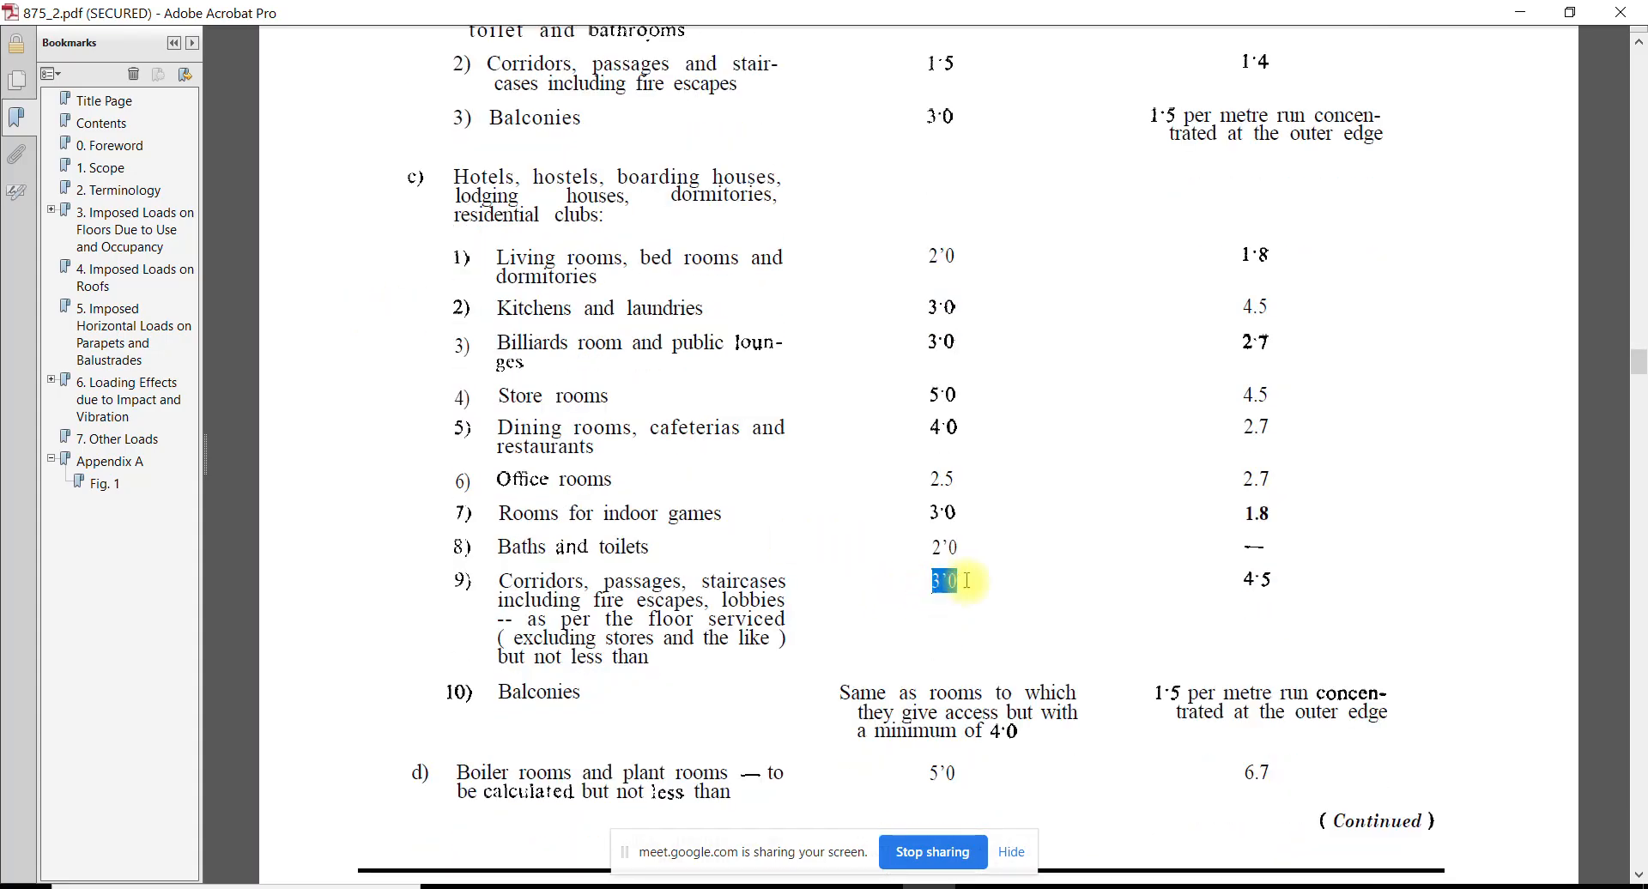
pyautogui.moveTo(1002, 730); pyautogui.dragTo(1026, 731)
pyautogui.click(1012, 734)
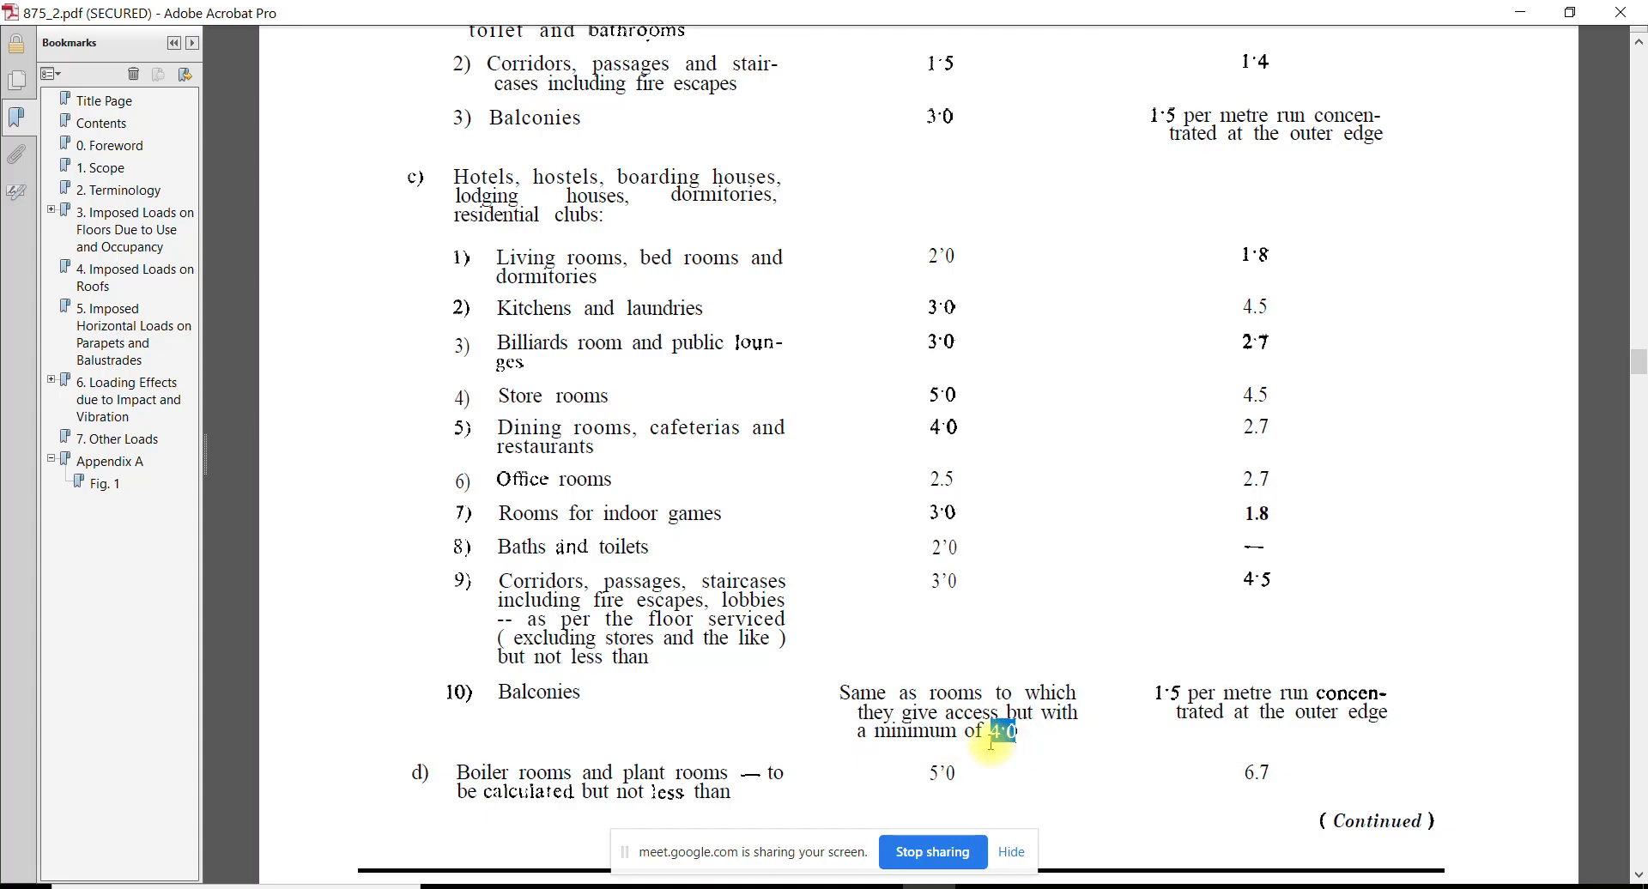
# Switch to ETABS and assign a 4 kN/m² Live<=3 load to the six projecting balcony slabs on the similar stories
pyautogui.hotkey('alt', 'Tab')
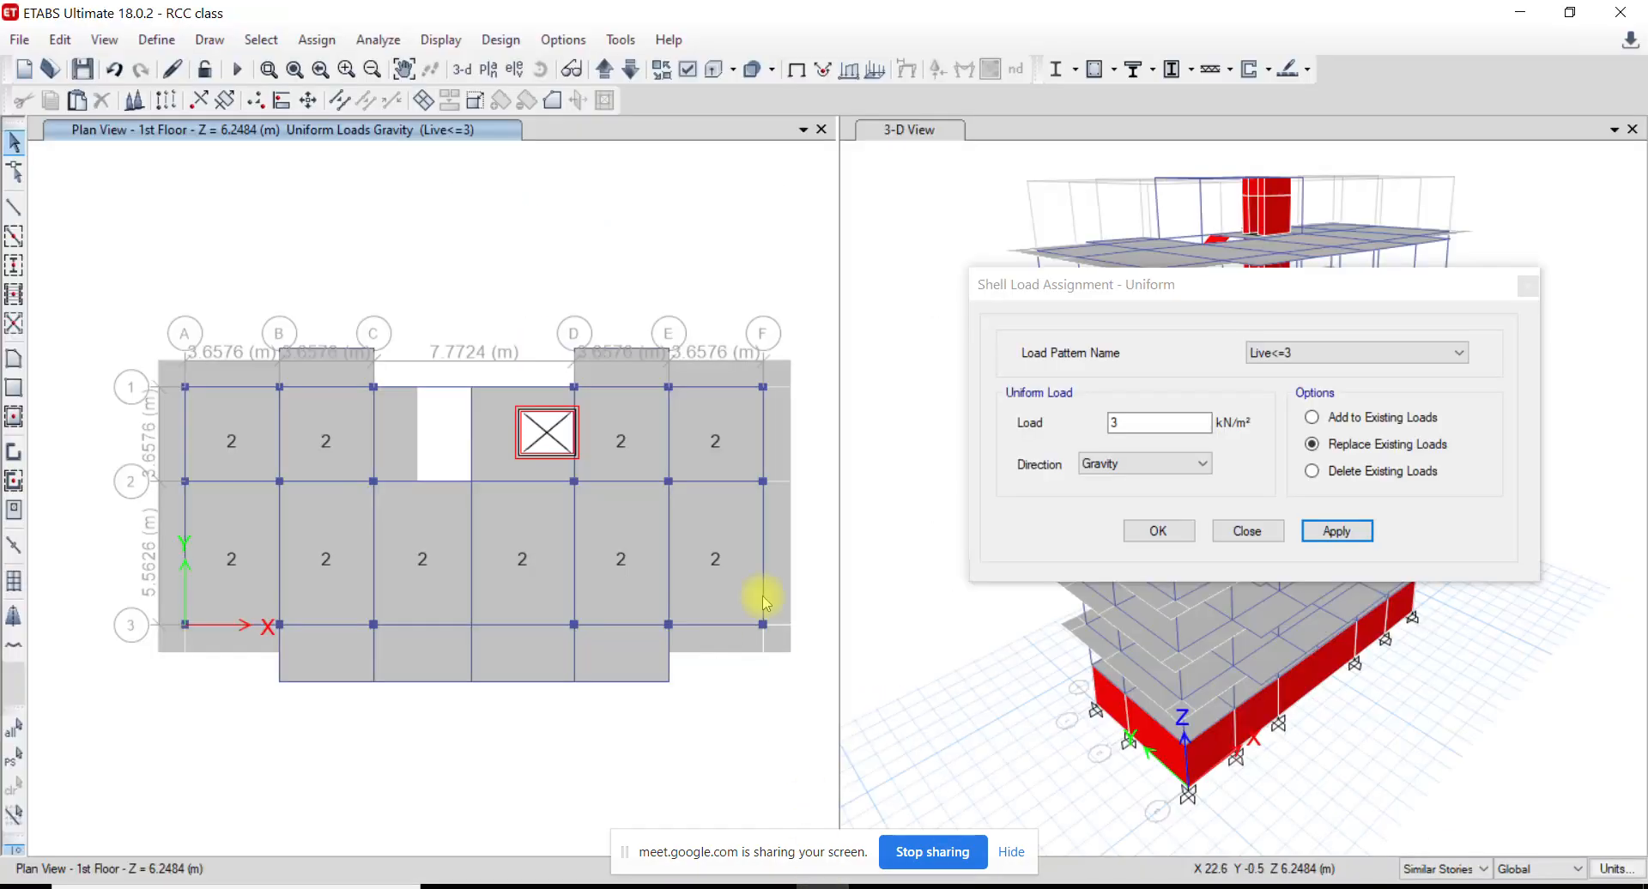
pyautogui.click(314, 664)
pyautogui.click(441, 663)
pyautogui.click(517, 657)
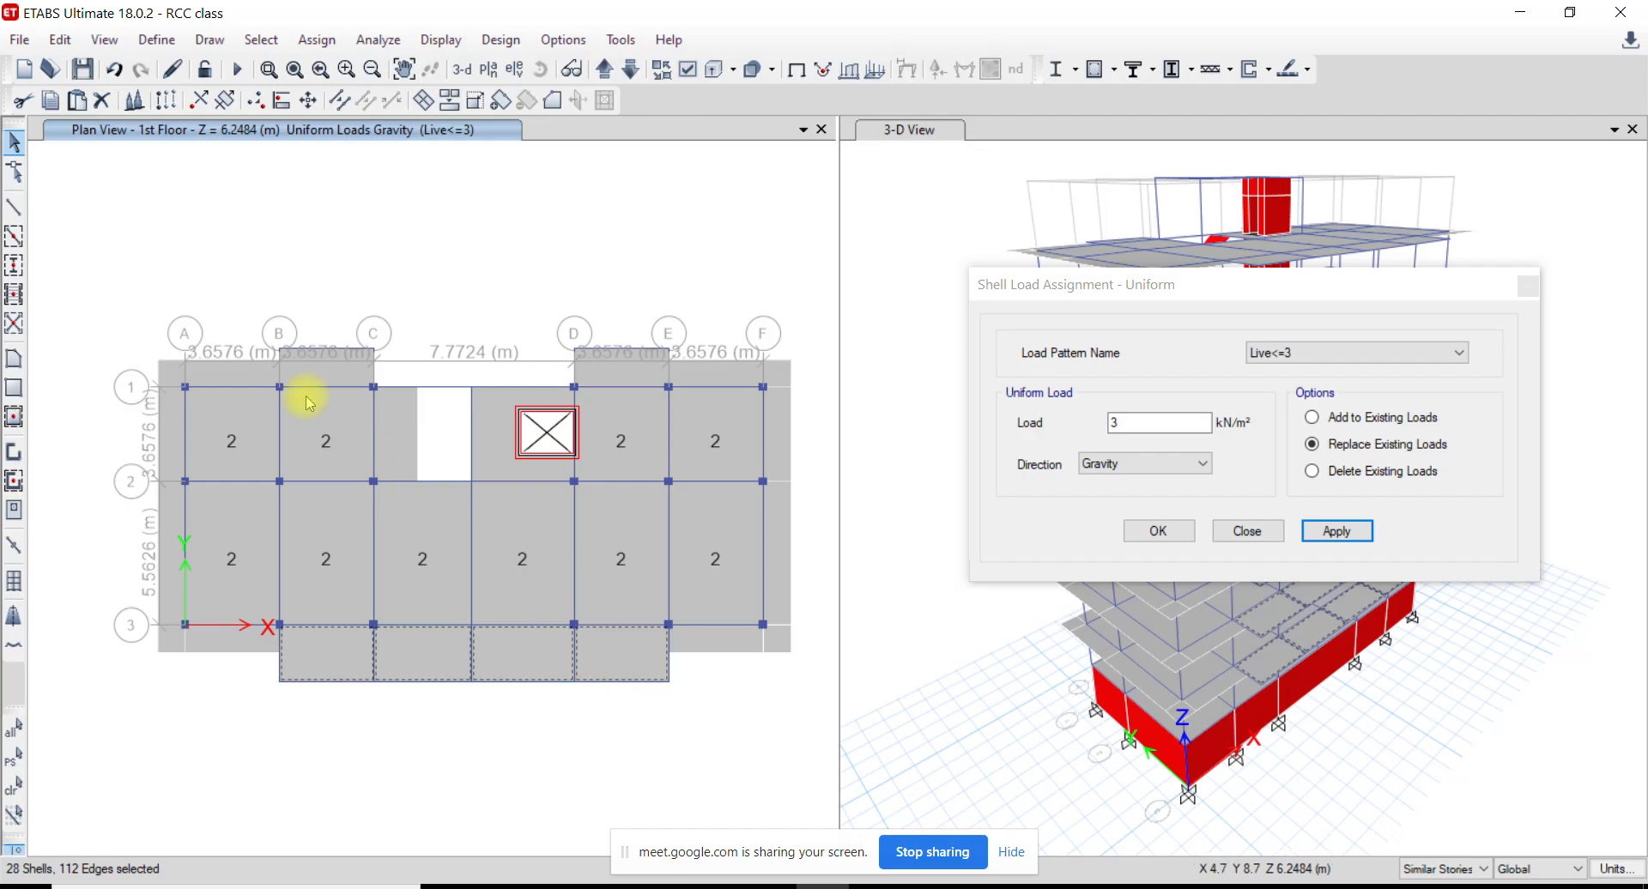
pyautogui.click(322, 369)
pyautogui.click(606, 365)
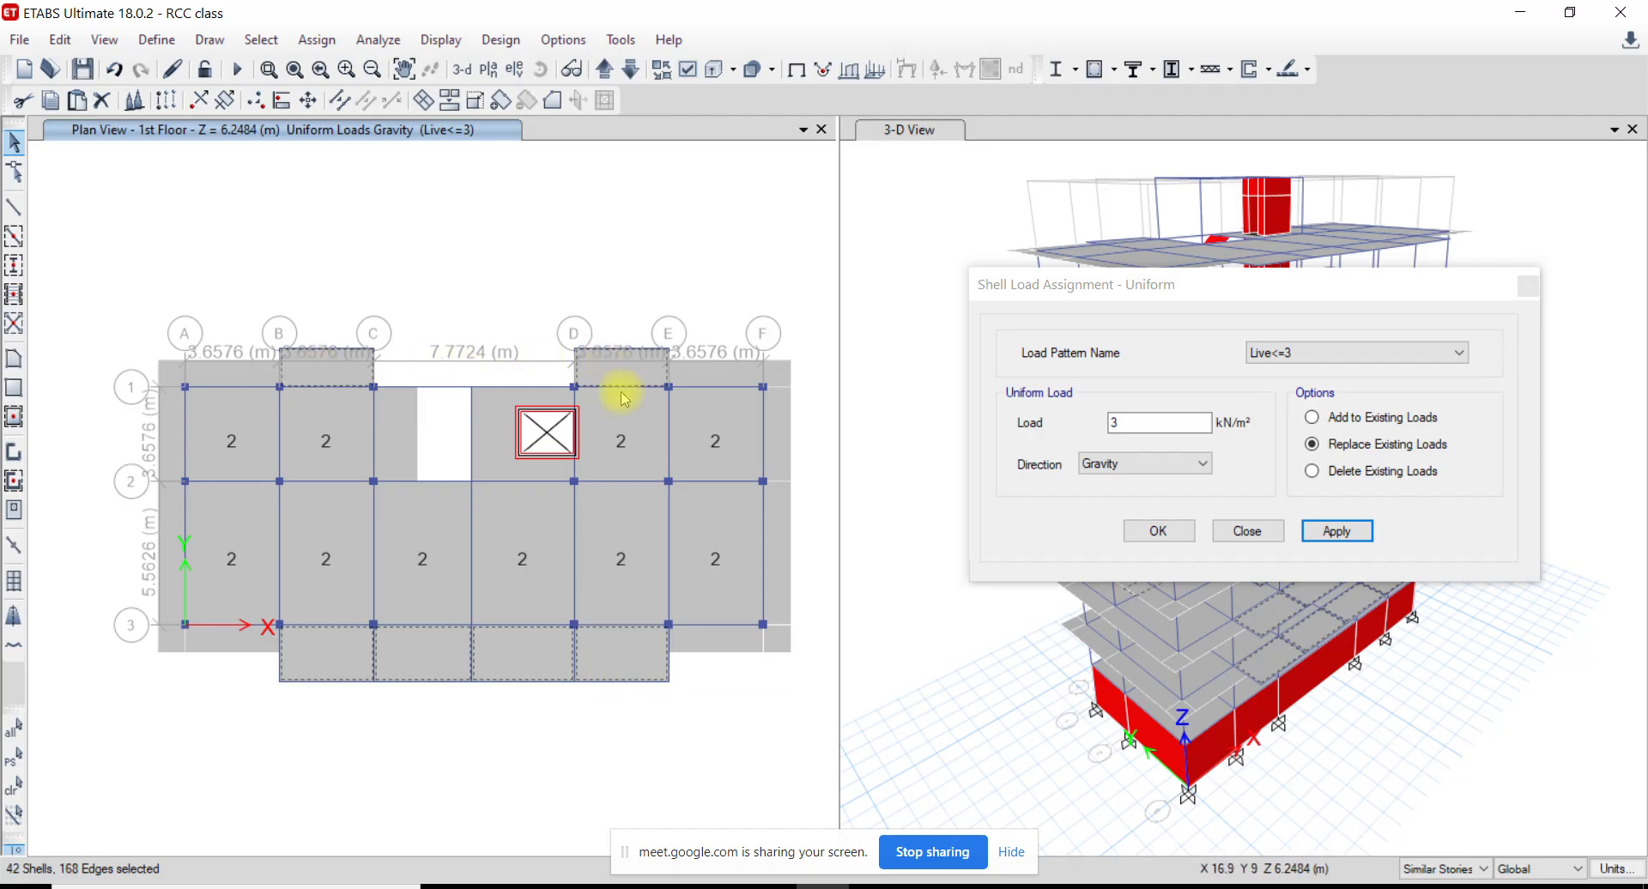
pyautogui.click(1029, 423)
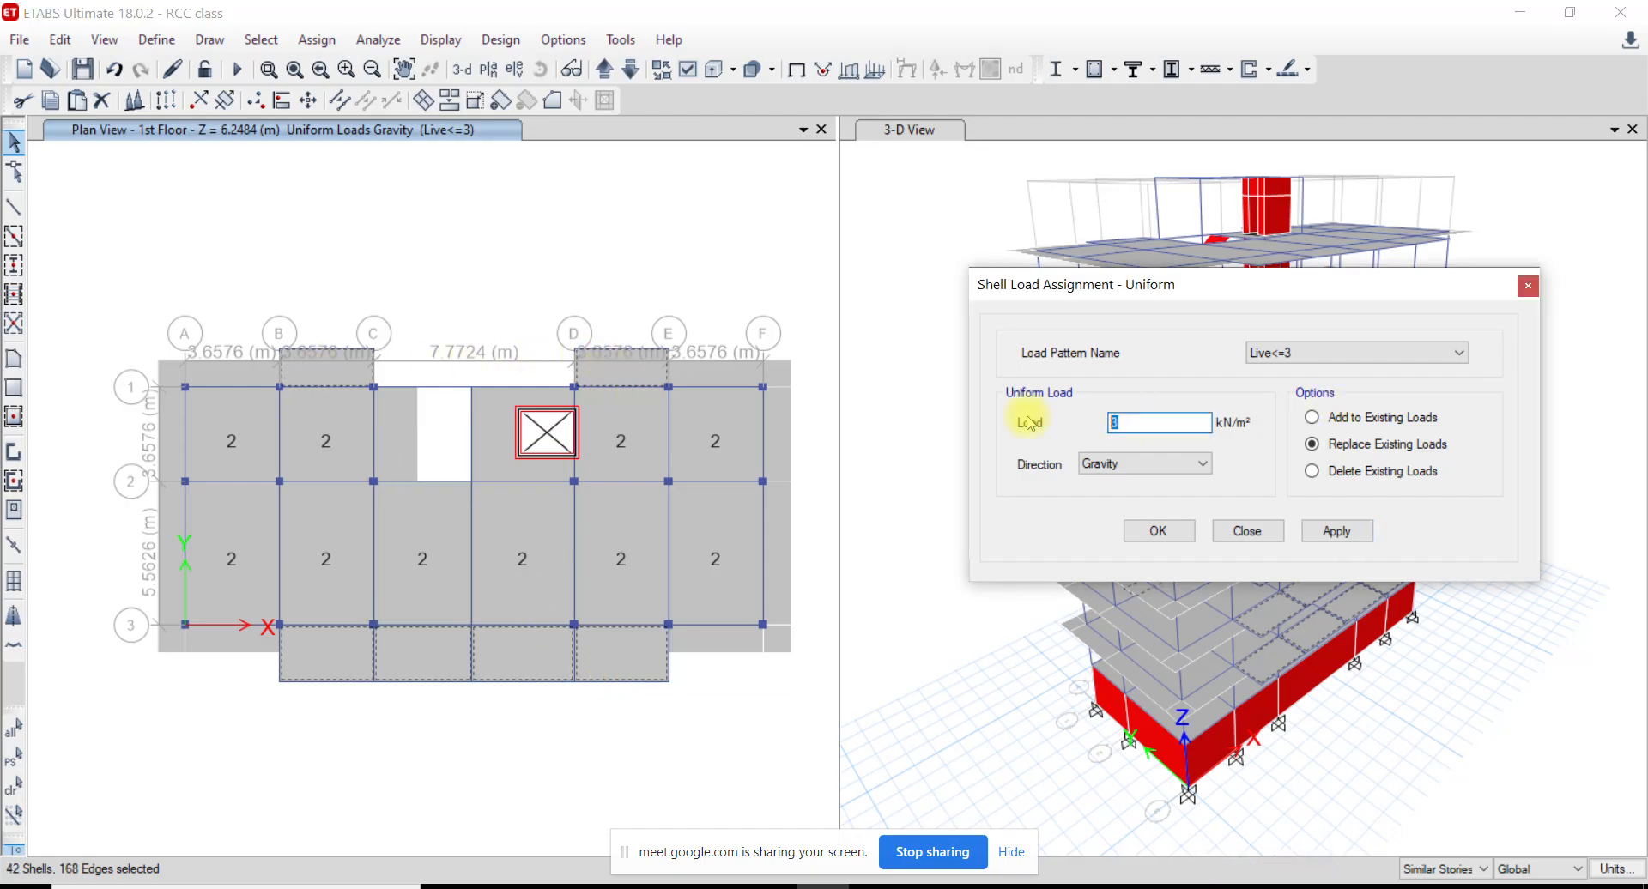
pyautogui.click(1346, 539)
# Switch to the IS 875 PDF and highlight the balconies UDL under dwelling houses
pyautogui.hotkey('alt', 'Tab')
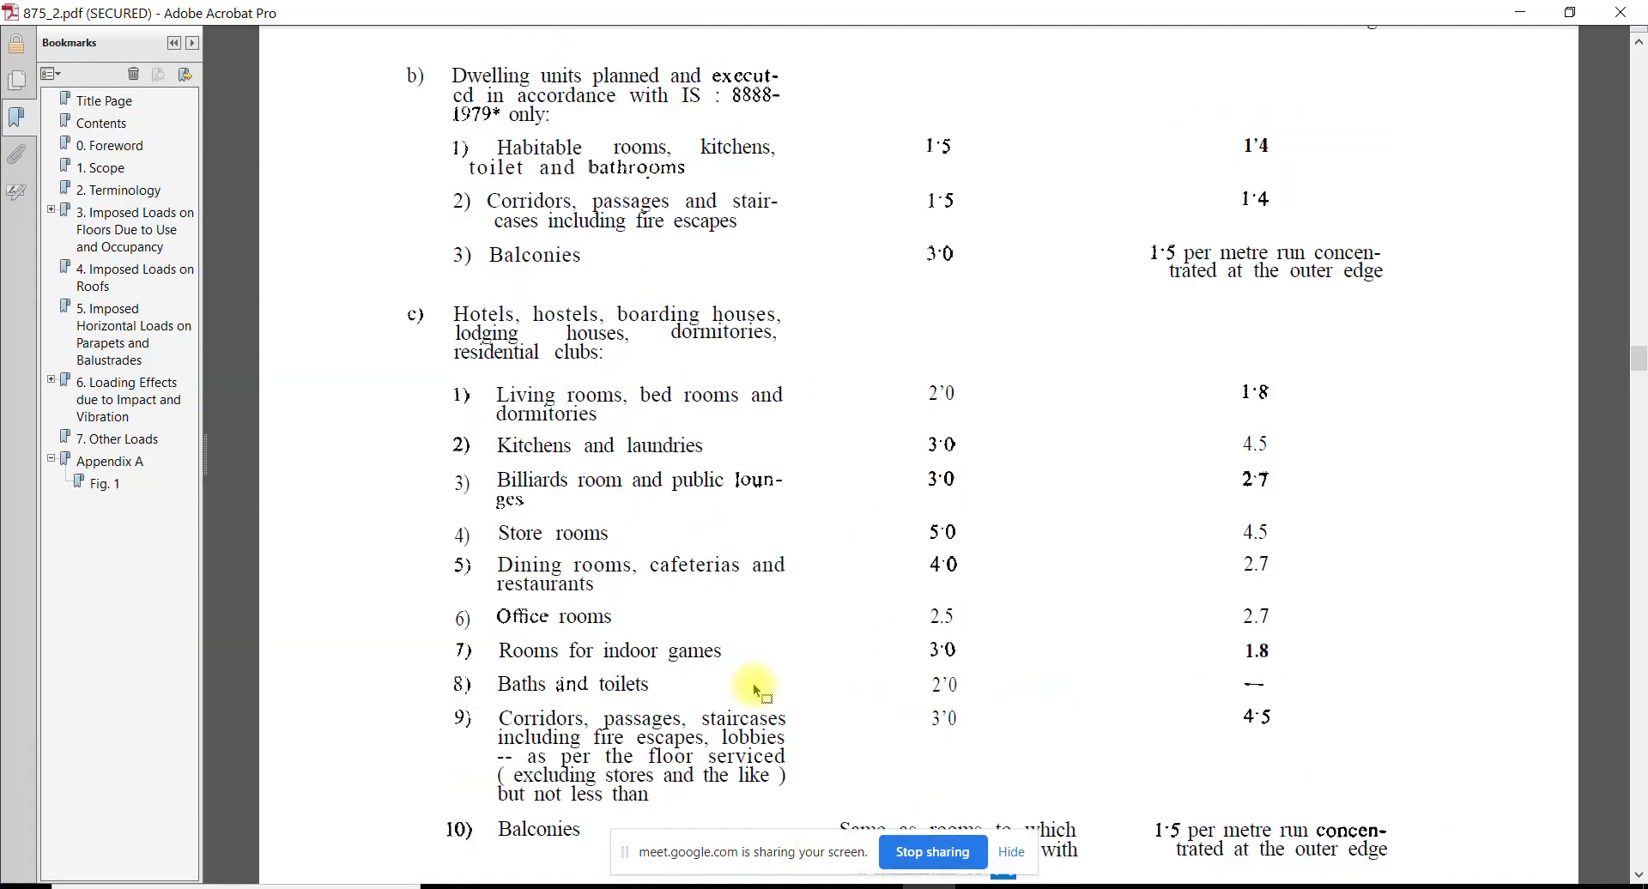
pyautogui.scroll(3, 764, 669)
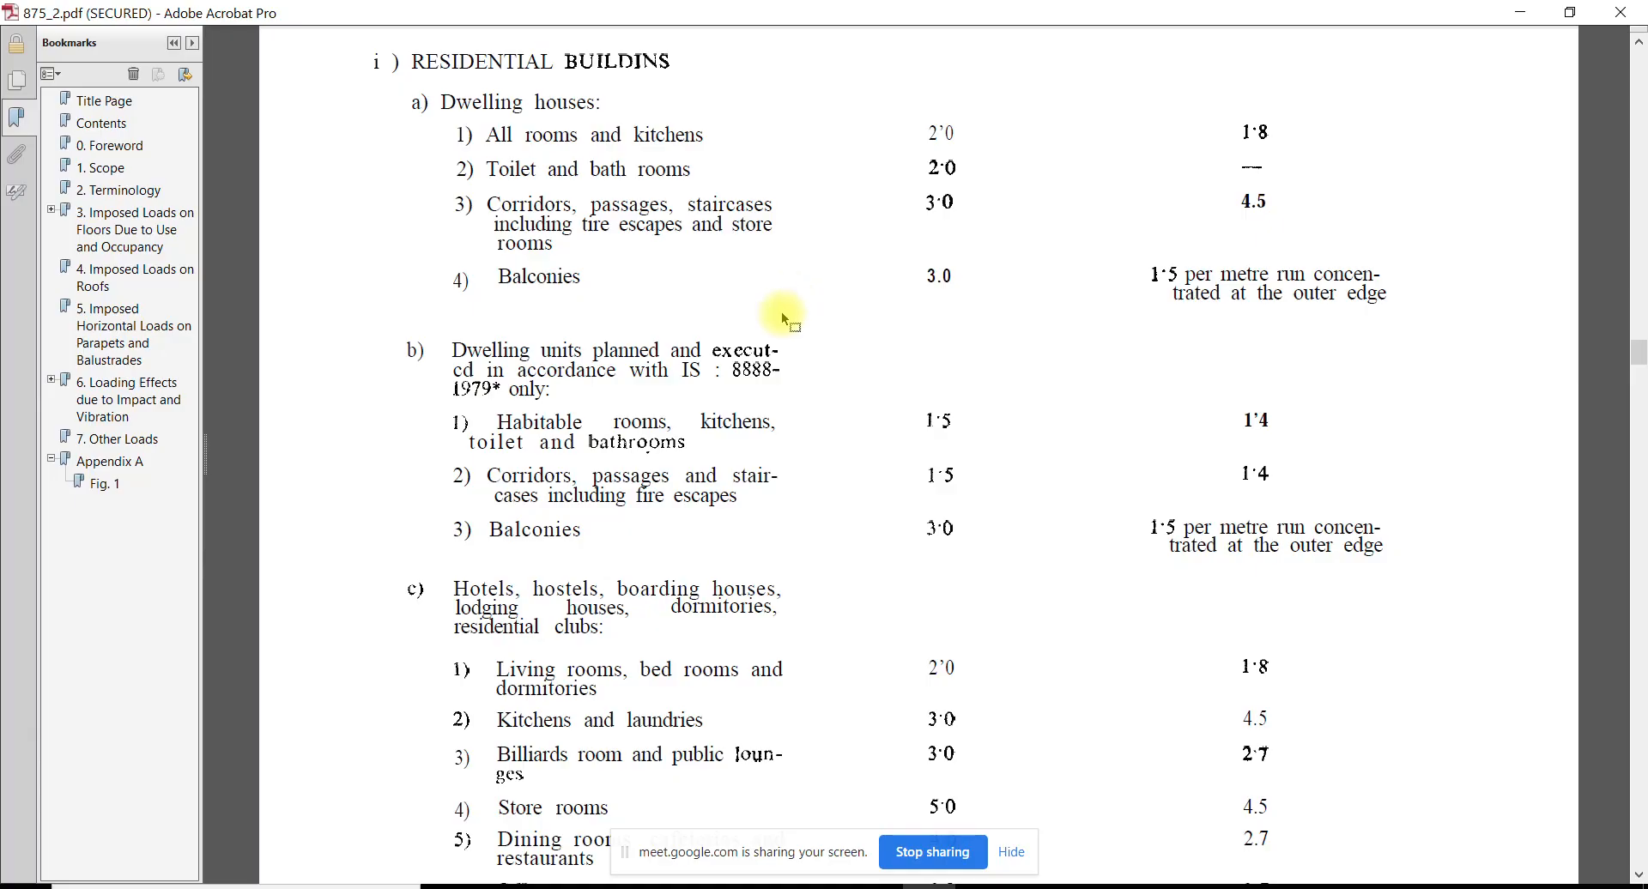
pyautogui.scroll(1, 784, 317)
pyautogui.moveTo(956, 354); pyautogui.dragTo(919, 348)
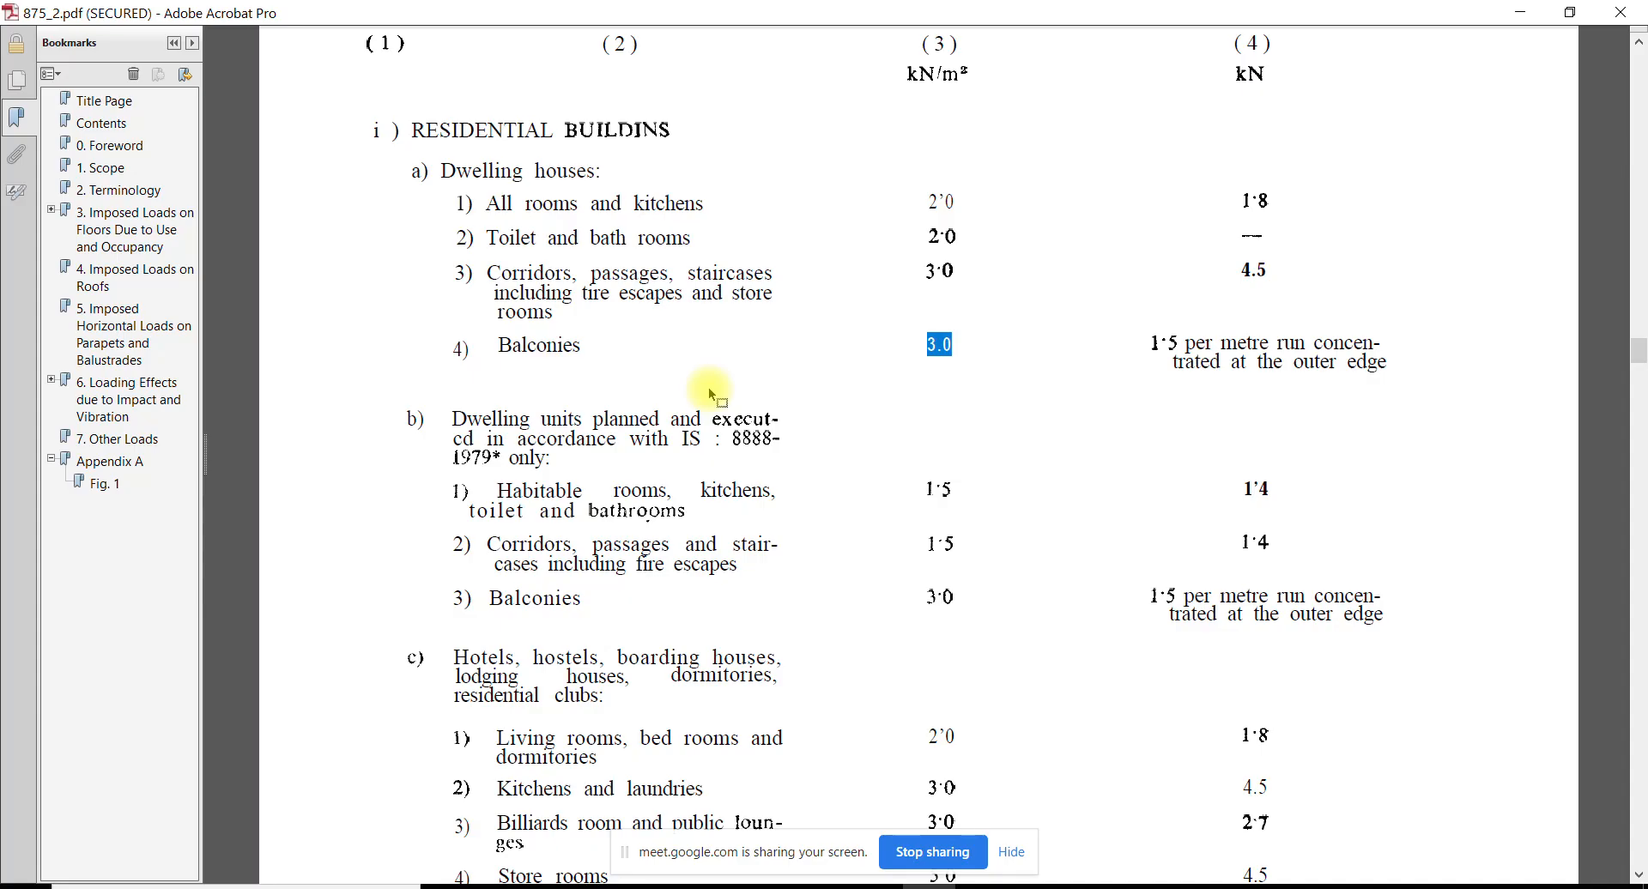
# Highlight the hotels and hostels heading, and check the minimum UDL of its balconies entry
pyautogui.scroll(-6, 710, 391)
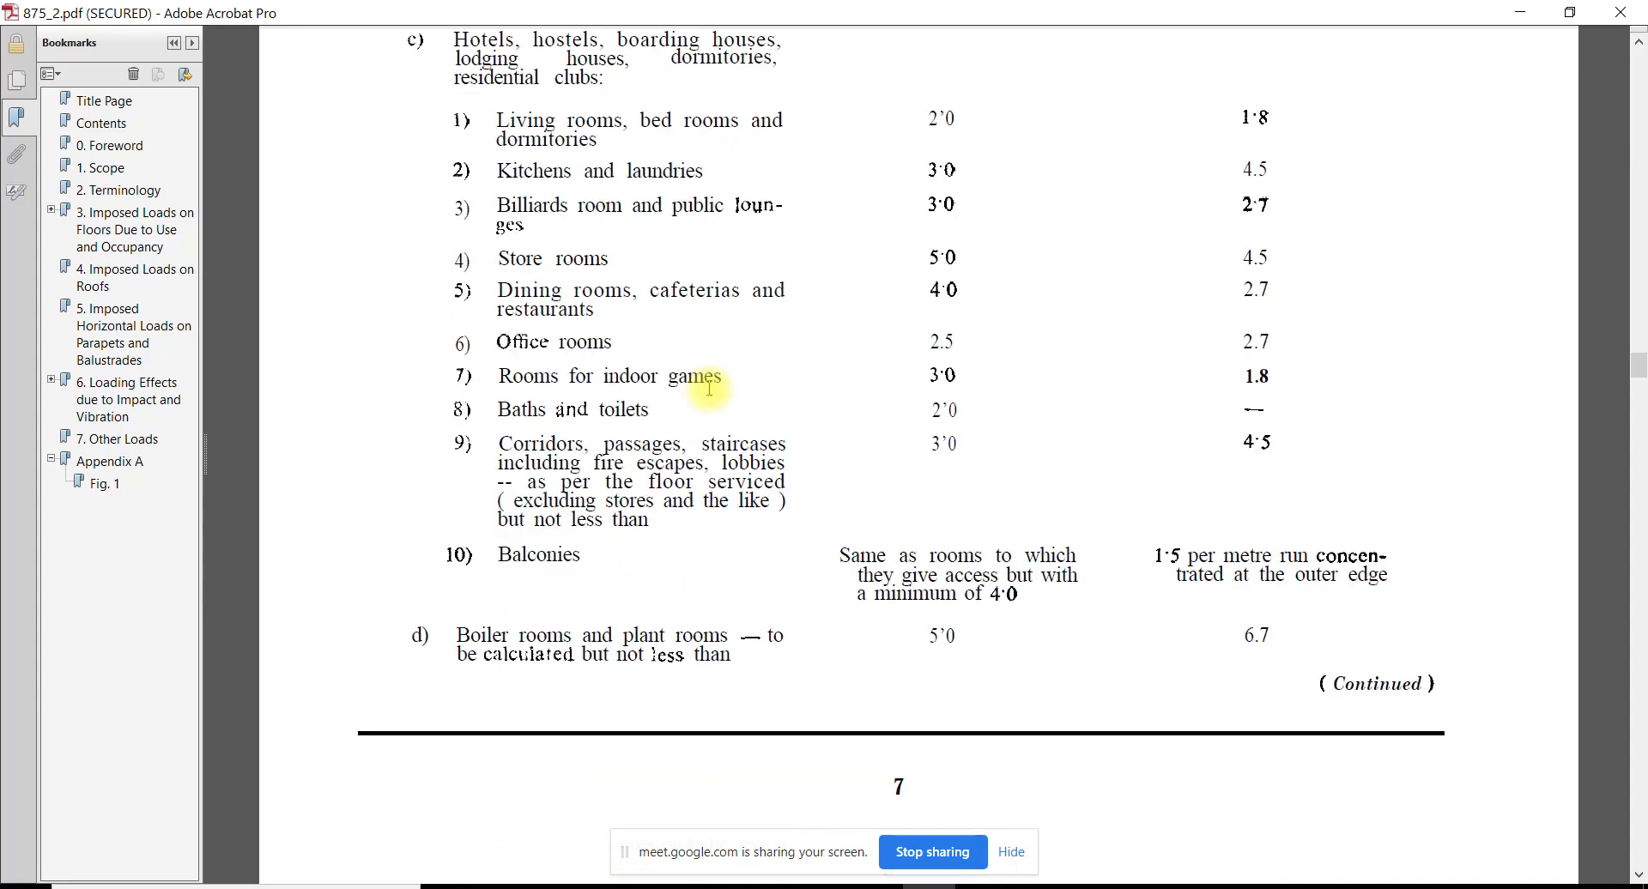
pyautogui.scroll(1, 806, 427)
pyautogui.moveTo(463, 116); pyautogui.dragTo(540, 144)
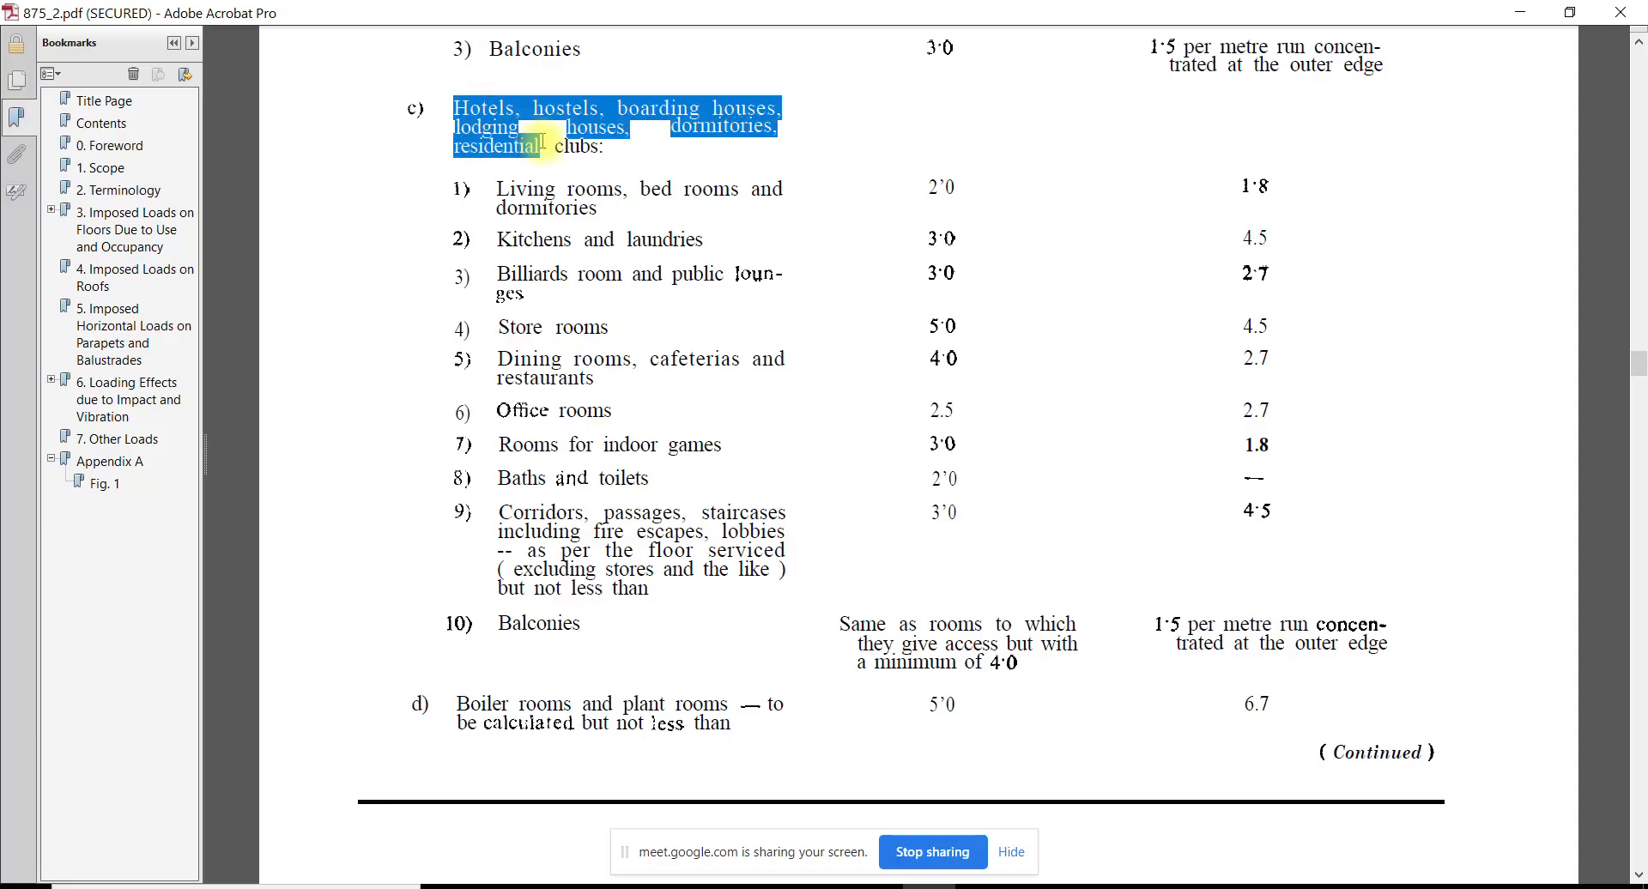
pyautogui.click(762, 275)
pyautogui.moveTo(993, 664)
pyautogui.mouseDown()
pyautogui.moveTo(1033, 666)
pyautogui.moveTo(994, 671)
pyautogui.mouseUp()
# Switch to ETABS and delete the Live<=3 load from the six balcony slabs on the similar stories
pyautogui.hotkey('alt', 'Tab')
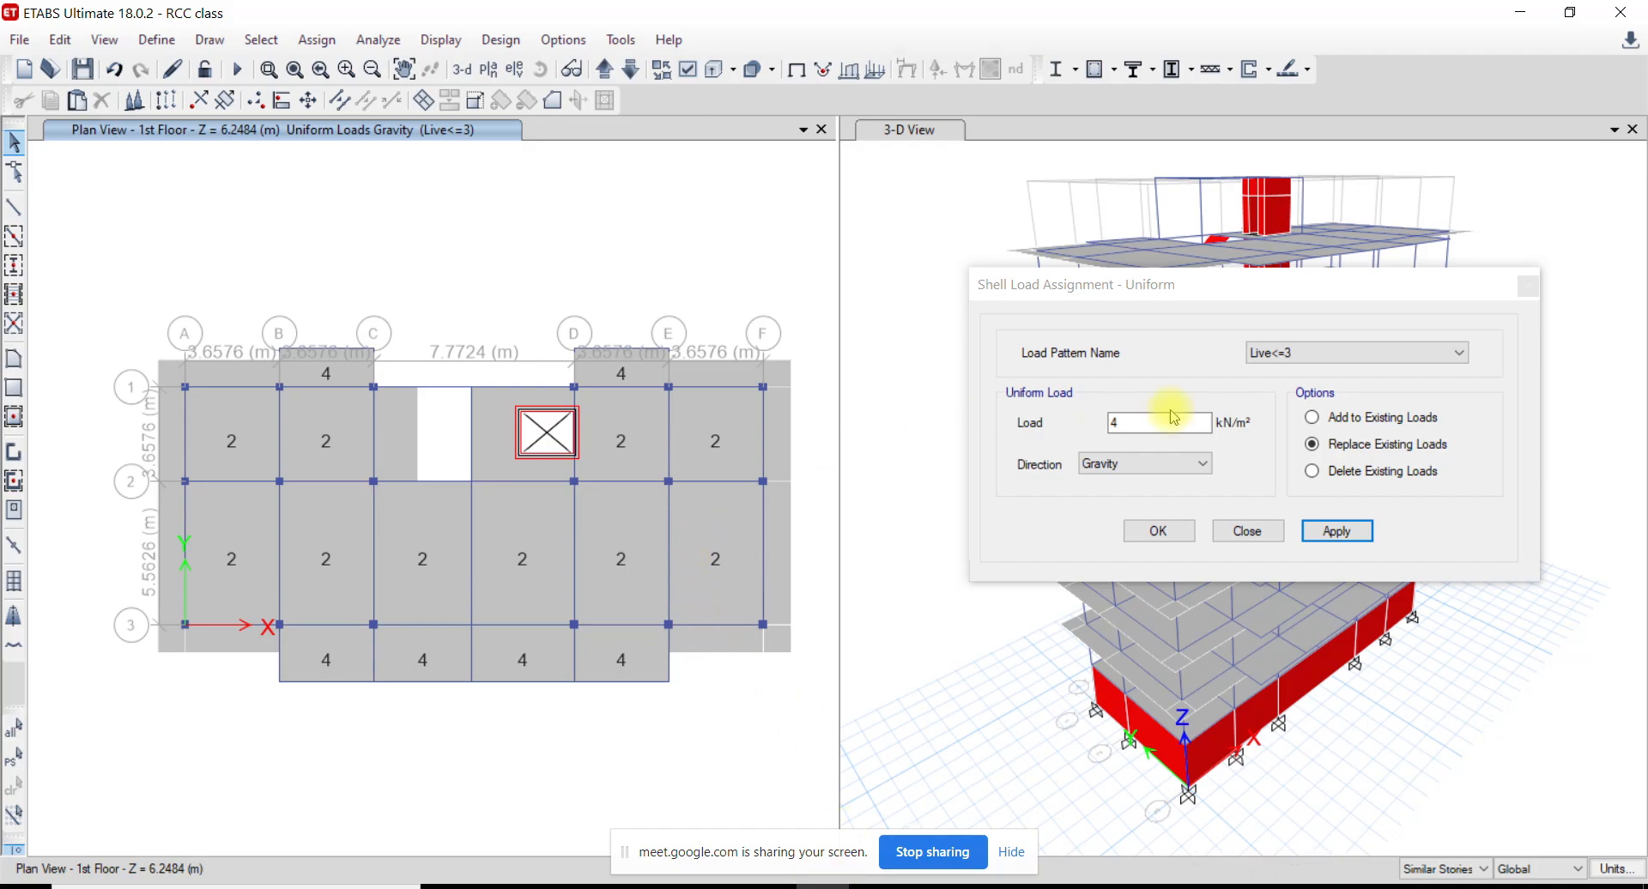
pyautogui.moveTo(562, 603); pyautogui.dragTo(550, 606, button='middle')
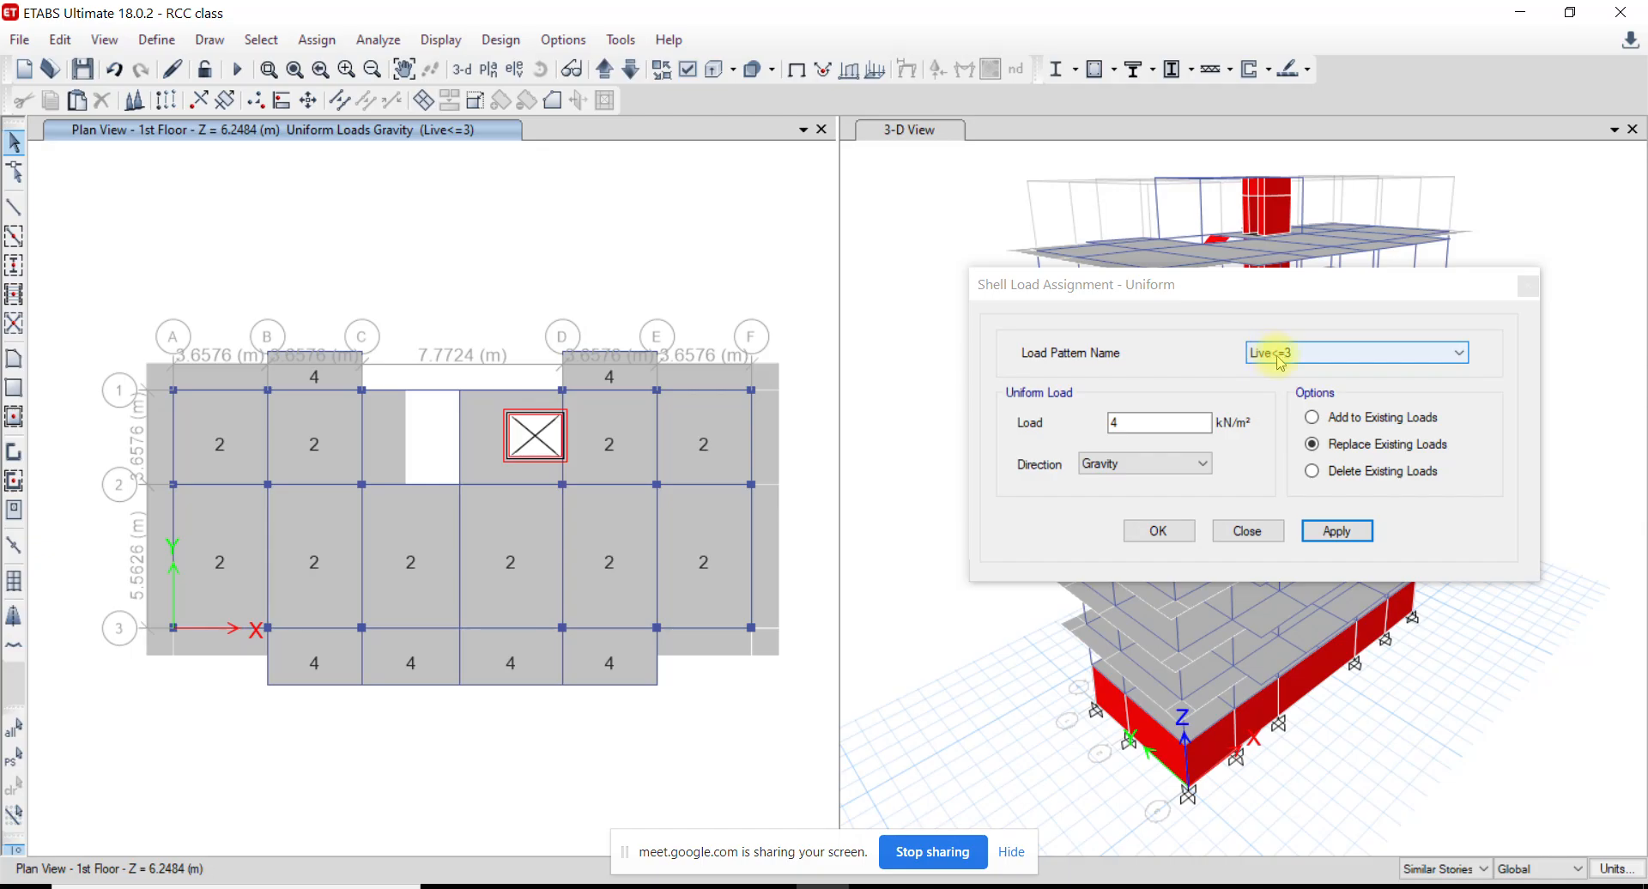
pyautogui.click(340, 651)
pyautogui.click(408, 656)
pyautogui.click(496, 661)
pyautogui.click(620, 665)
pyautogui.click(613, 367)
pyautogui.click(328, 363)
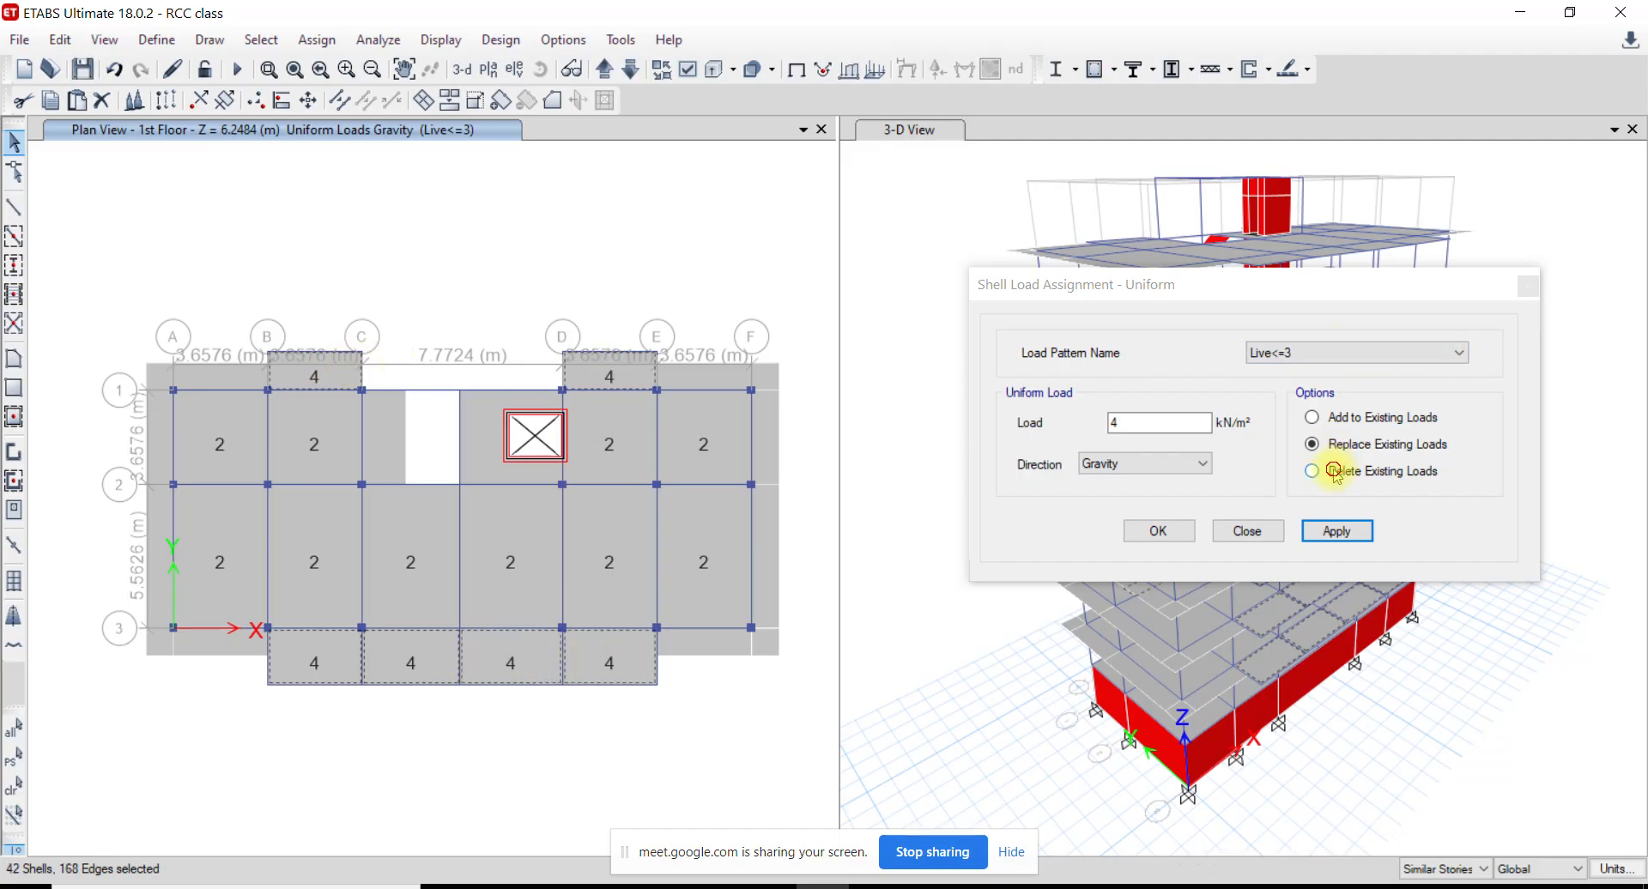
pyautogui.click(1336, 474)
pyautogui.click(1339, 529)
# Assign a 4 kN/m² Live>3 uniform load to the six balcony slabs, replacing existing loads on the similar stories
pyautogui.click(325, 366)
pyautogui.click(584, 371)
pyautogui.click(334, 662)
pyautogui.click(407, 654)
pyautogui.click(481, 661)
pyautogui.click(613, 660)
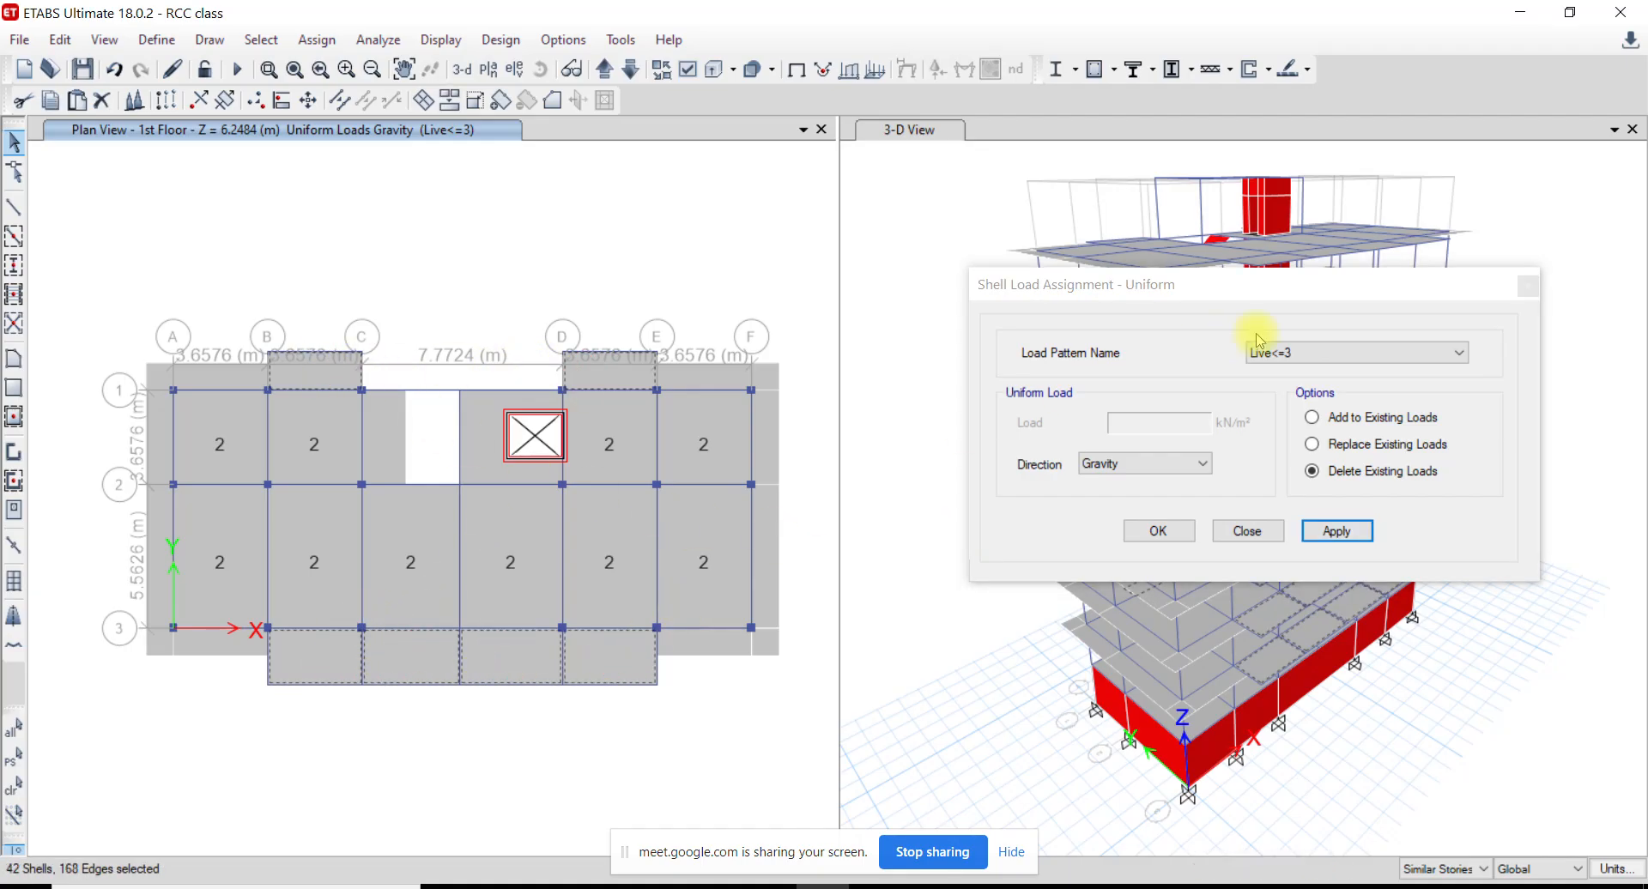
pyautogui.click(1300, 352)
pyautogui.click(1277, 399)
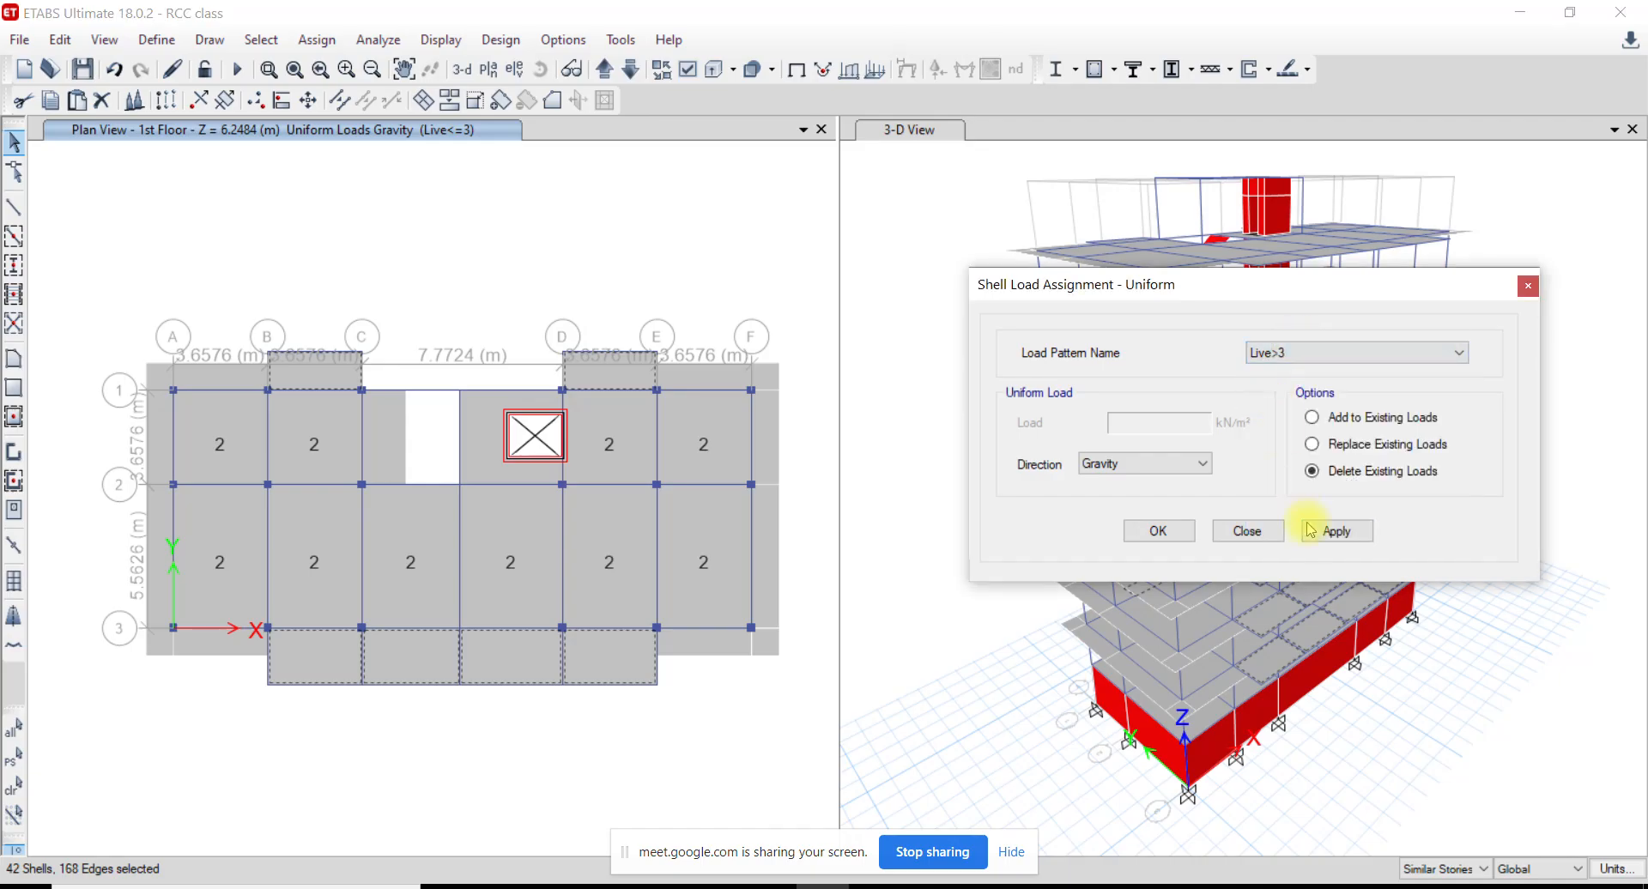
pyautogui.click(1310, 446)
pyautogui.click(1339, 532)
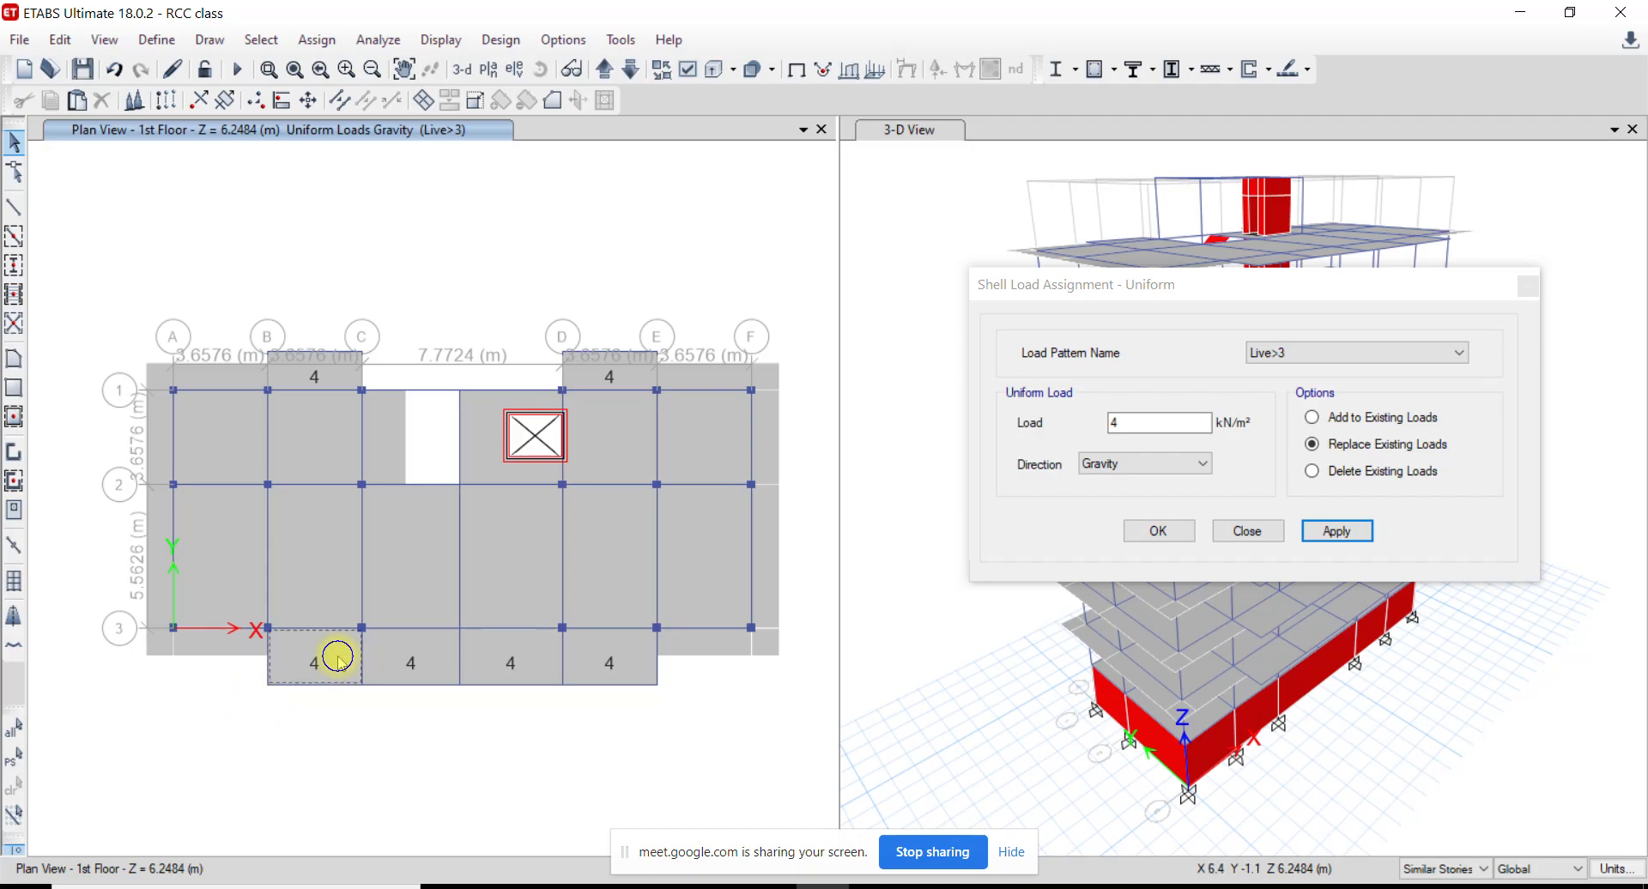
# Inspect the loads assigned to the balcony slab between grids B and C below grid 3
pyautogui.rightClick(339, 659)
pyautogui.click(832, 315)
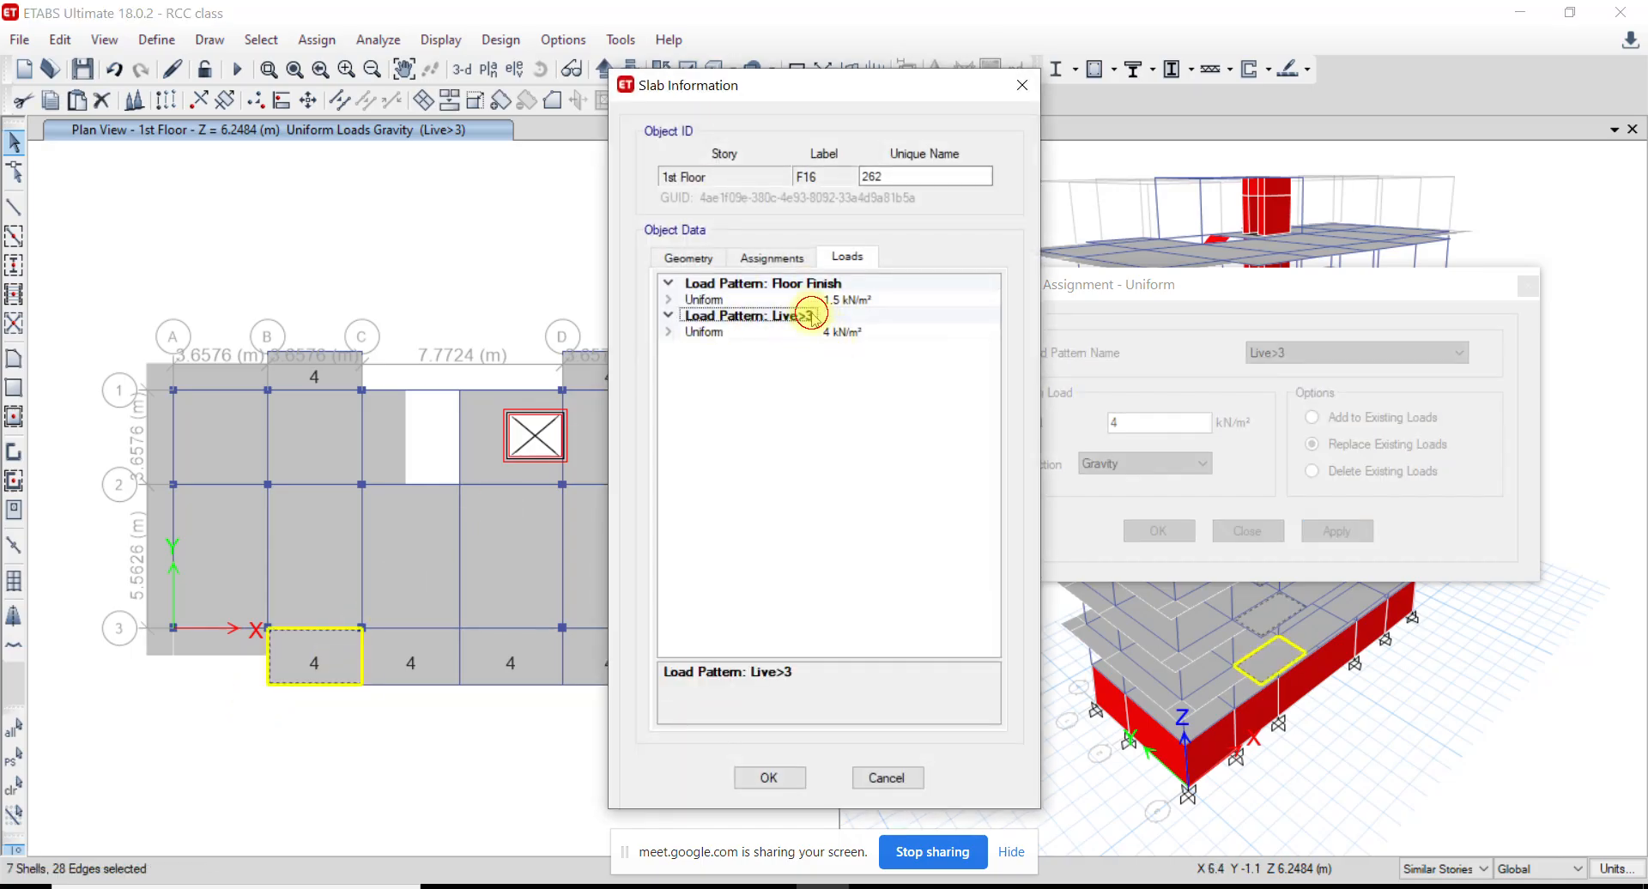
pyautogui.click(888, 778)
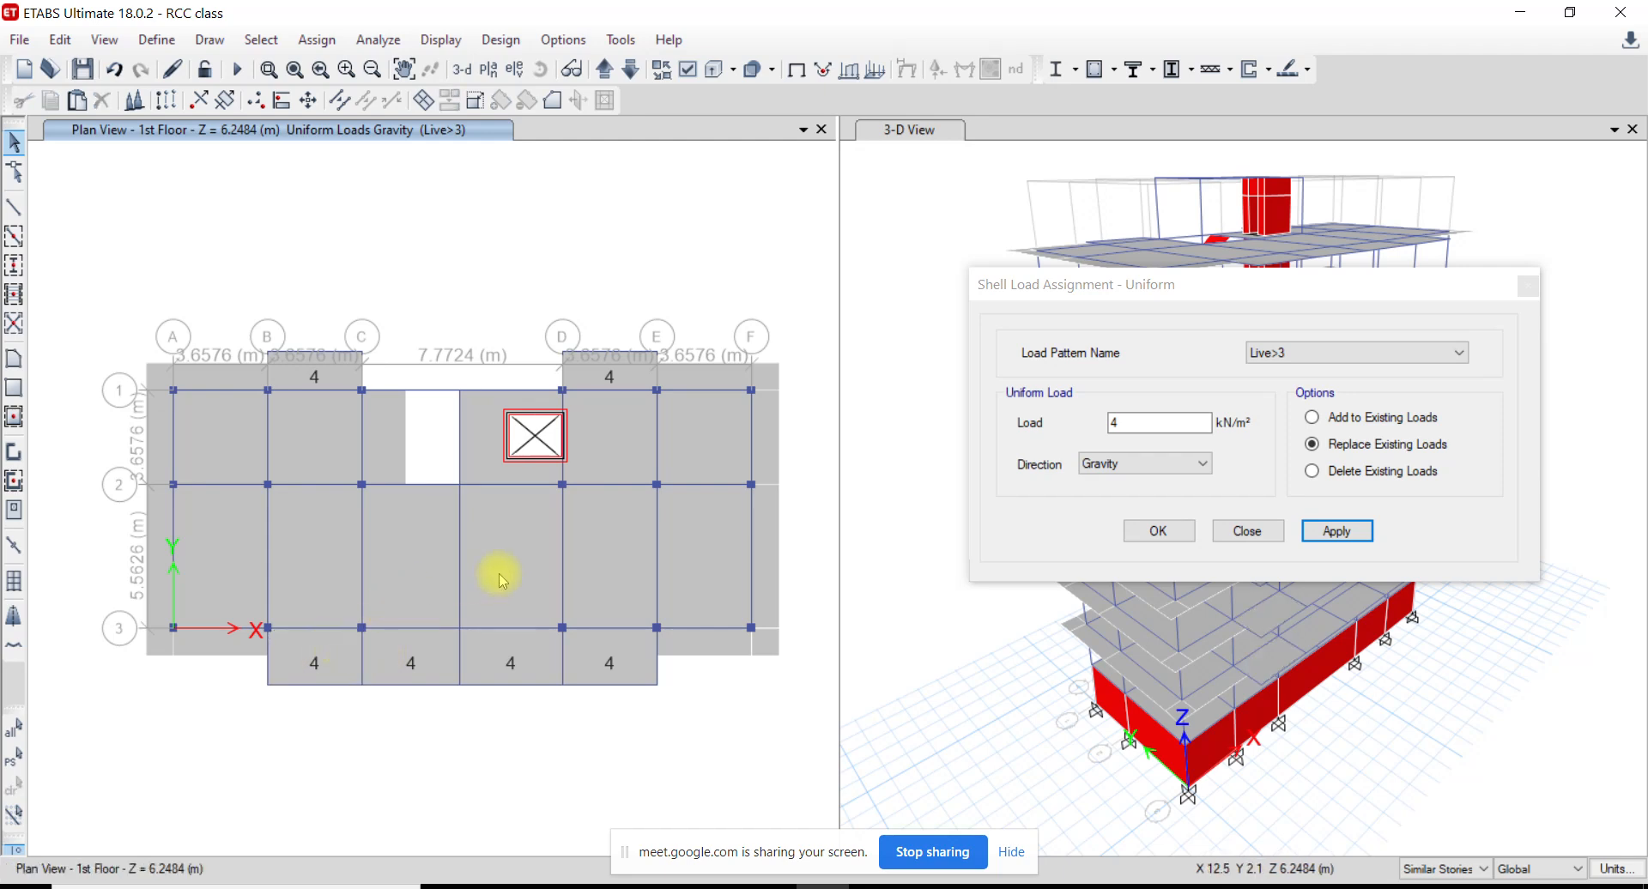
pyautogui.moveTo(495, 569); pyautogui.dragTo(431, 537, button='middle')
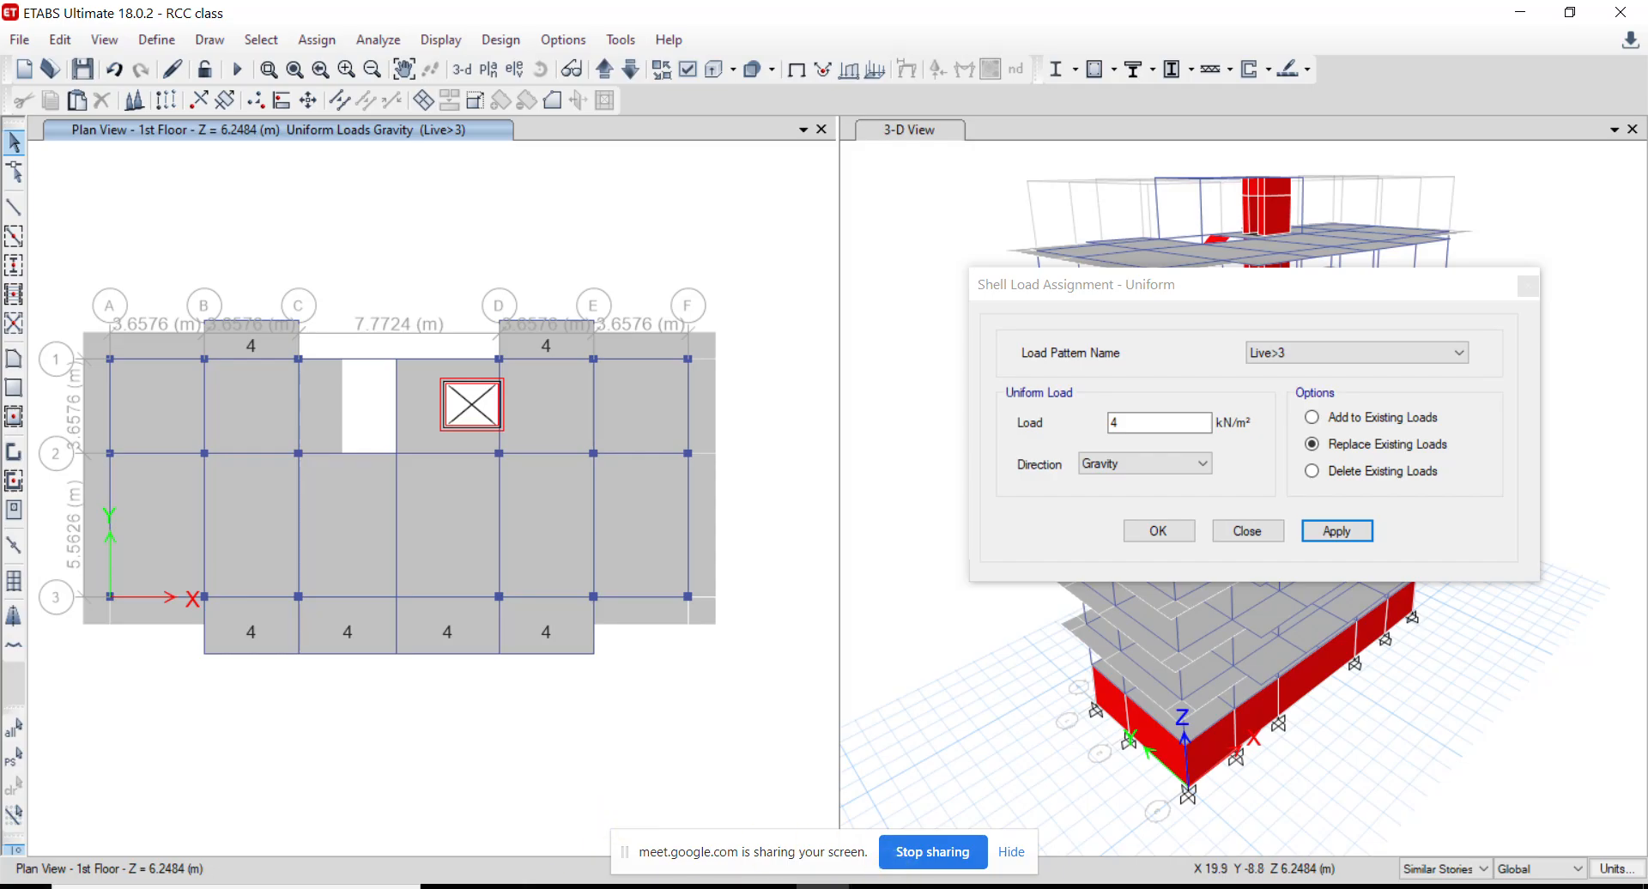
# Switch to Paint with a blank canvas
pyautogui.click(22, 888)
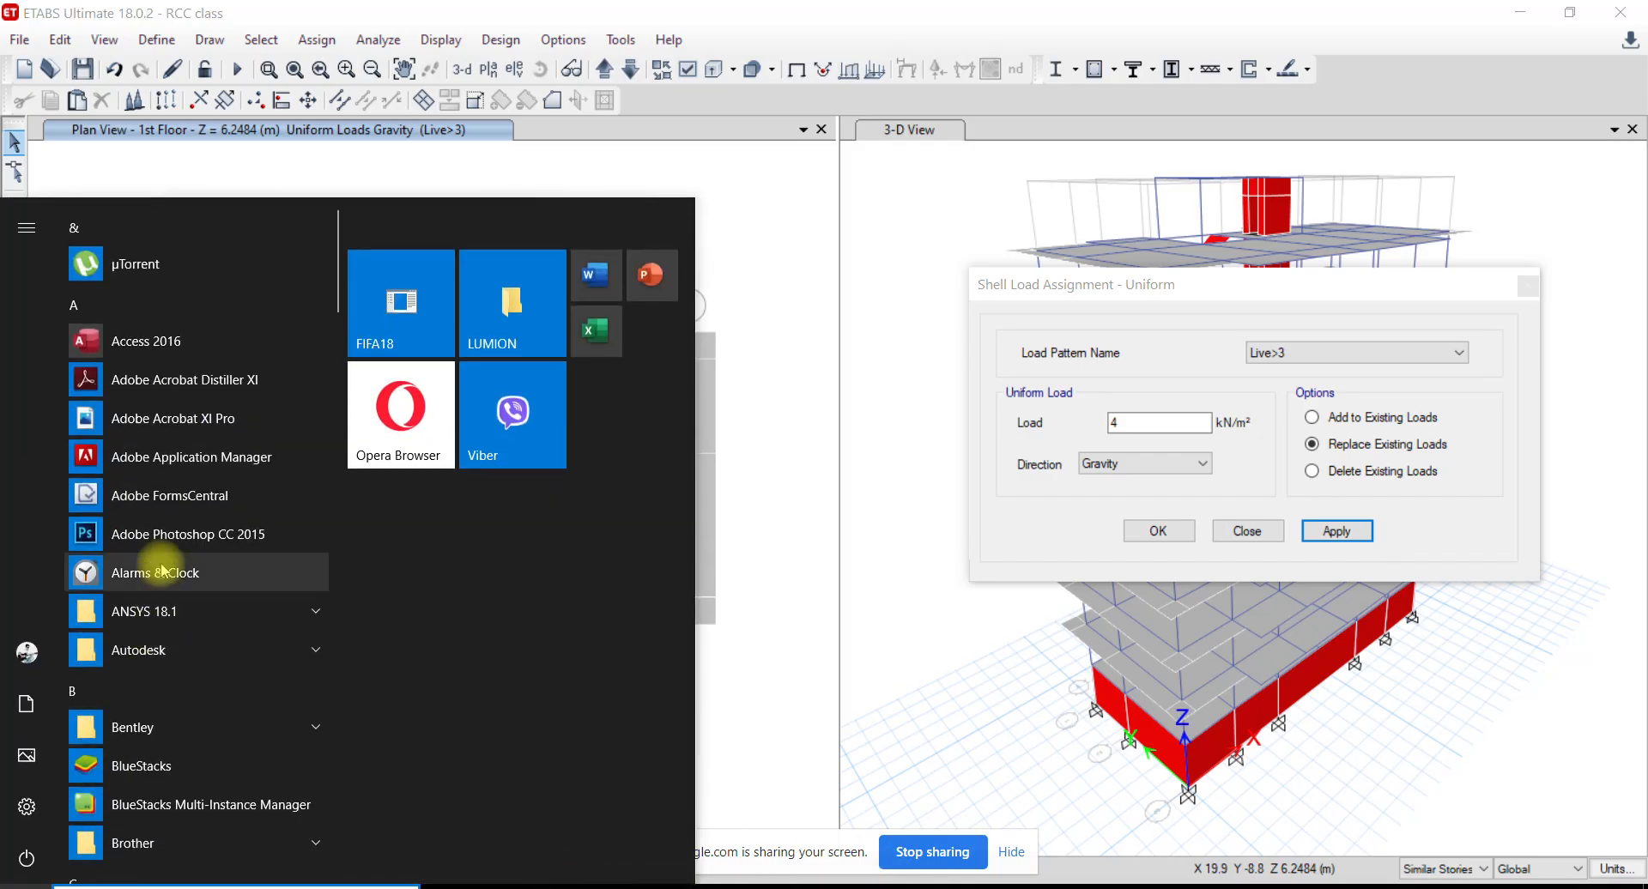
pyautogui.moveTo(76, 756)
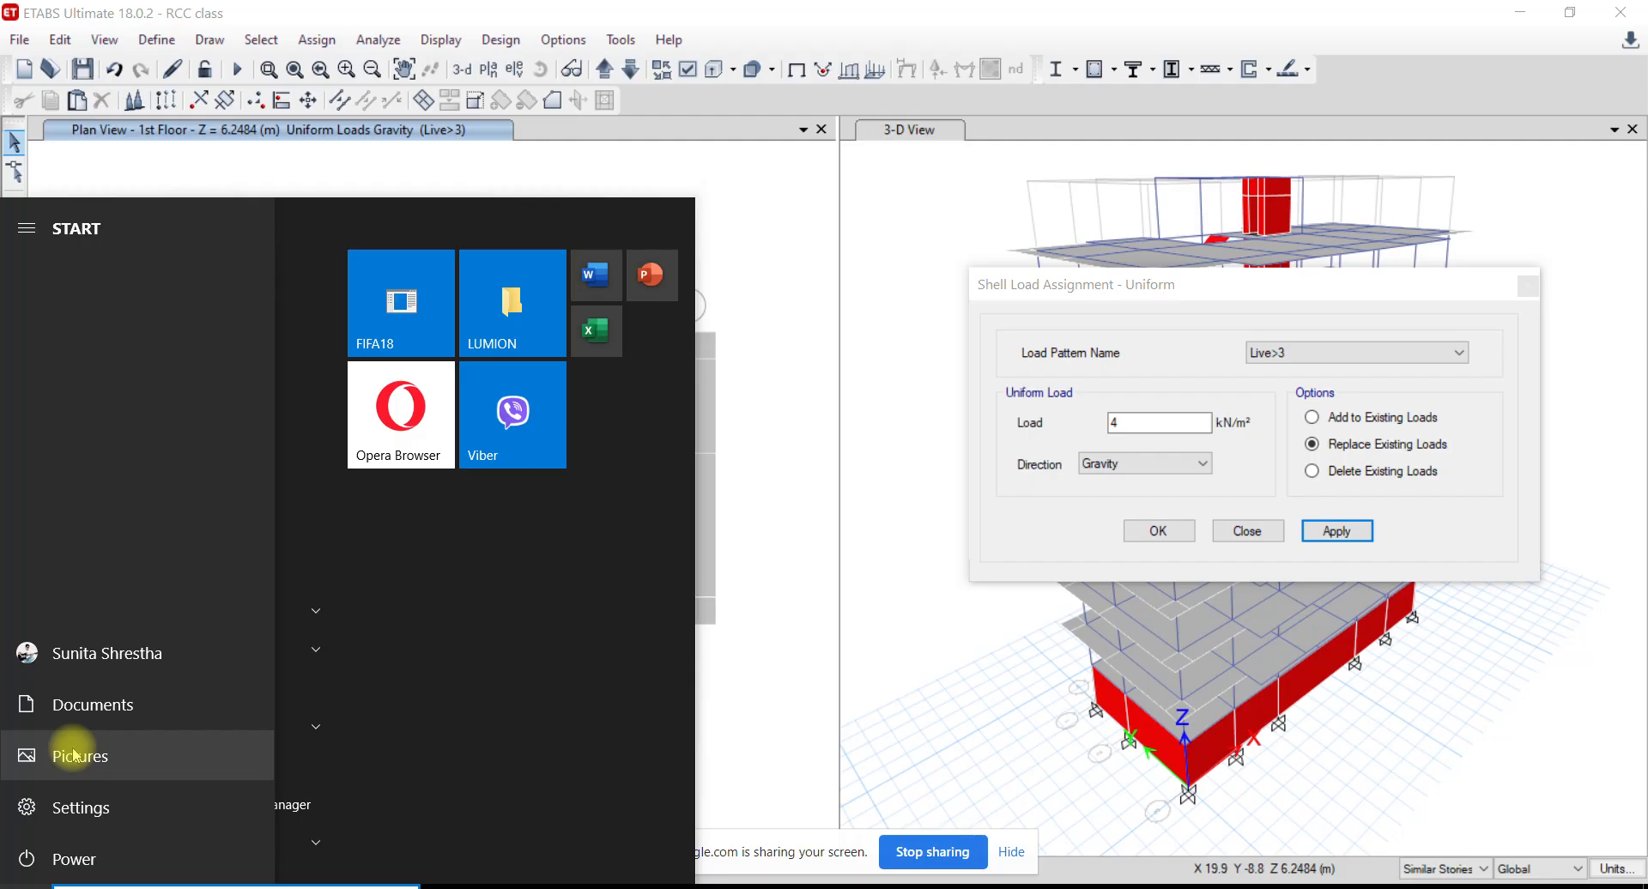
pyautogui.write('paint')
pyautogui.press('Return')
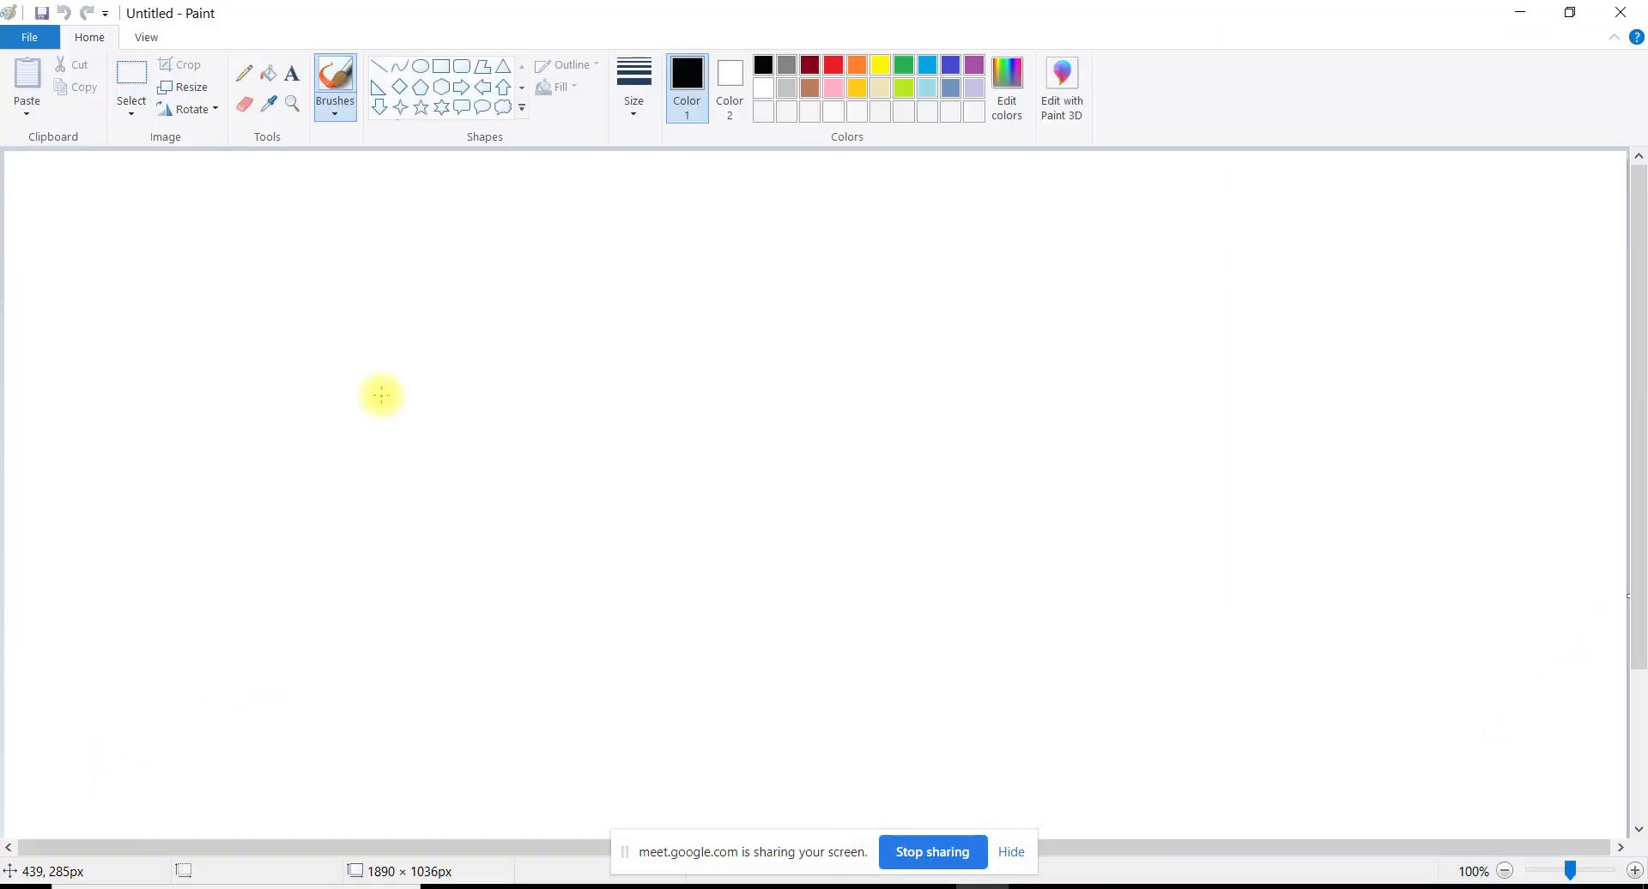
# Write two text notes on the canvas, "accessible roof = 1.5 kn/m2" and below it "in accessible roof = 0.75 kn/m2"
pyautogui.click(292, 74)
pyautogui.click(402, 268)
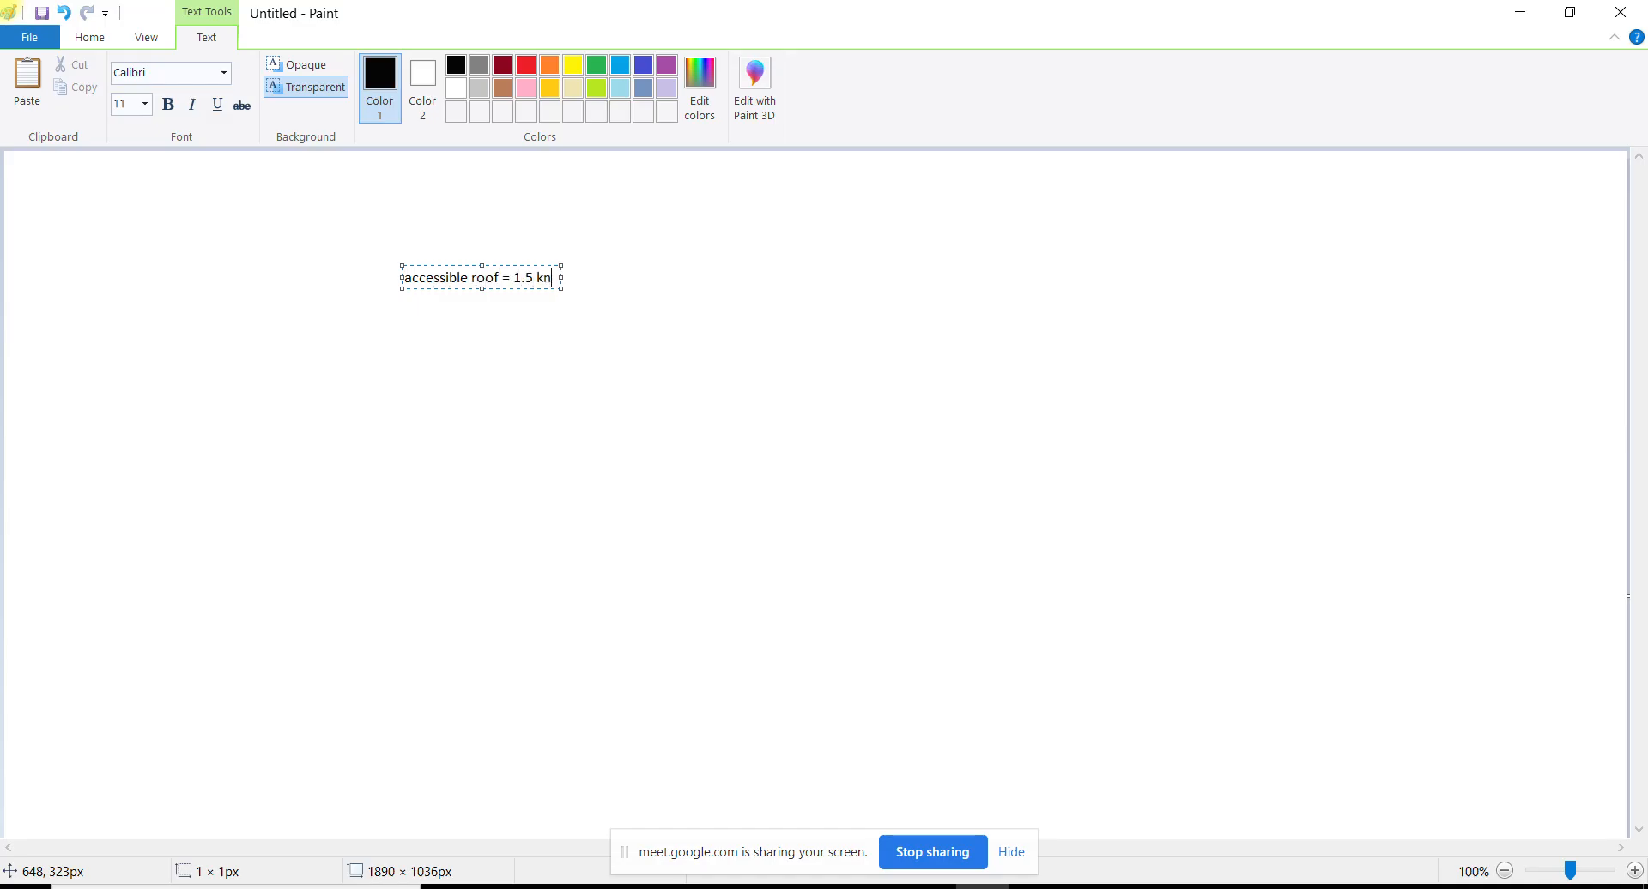
pyautogui.write('m2')
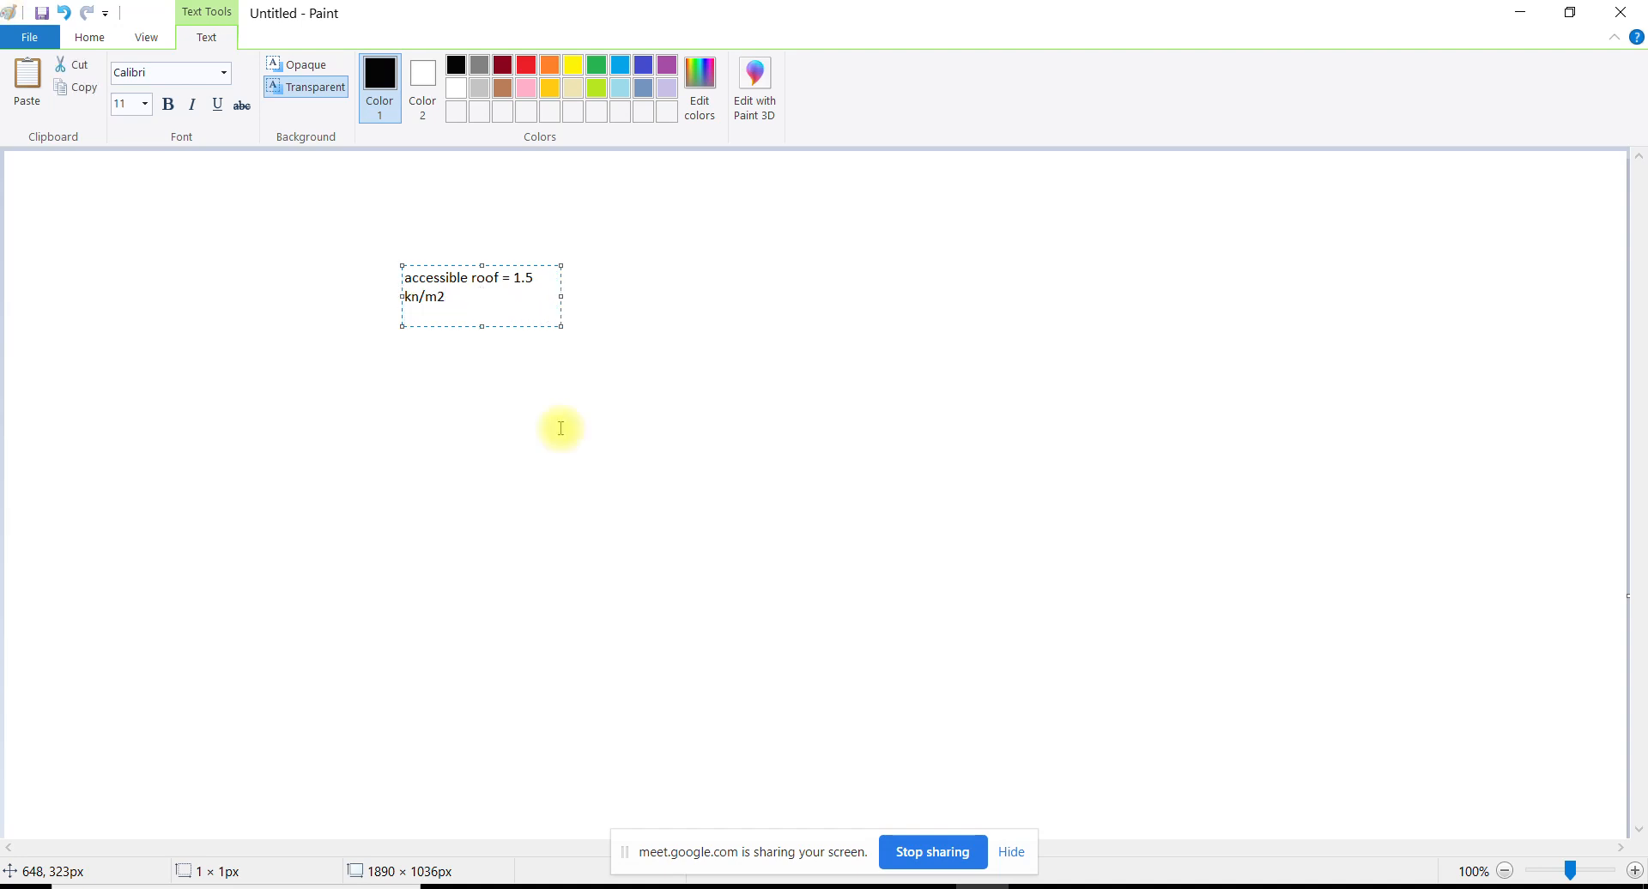
pyautogui.moveTo(561, 296); pyautogui.dragTo(828, 408)
pyautogui.click(402, 301)
pyautogui.click(401, 301)
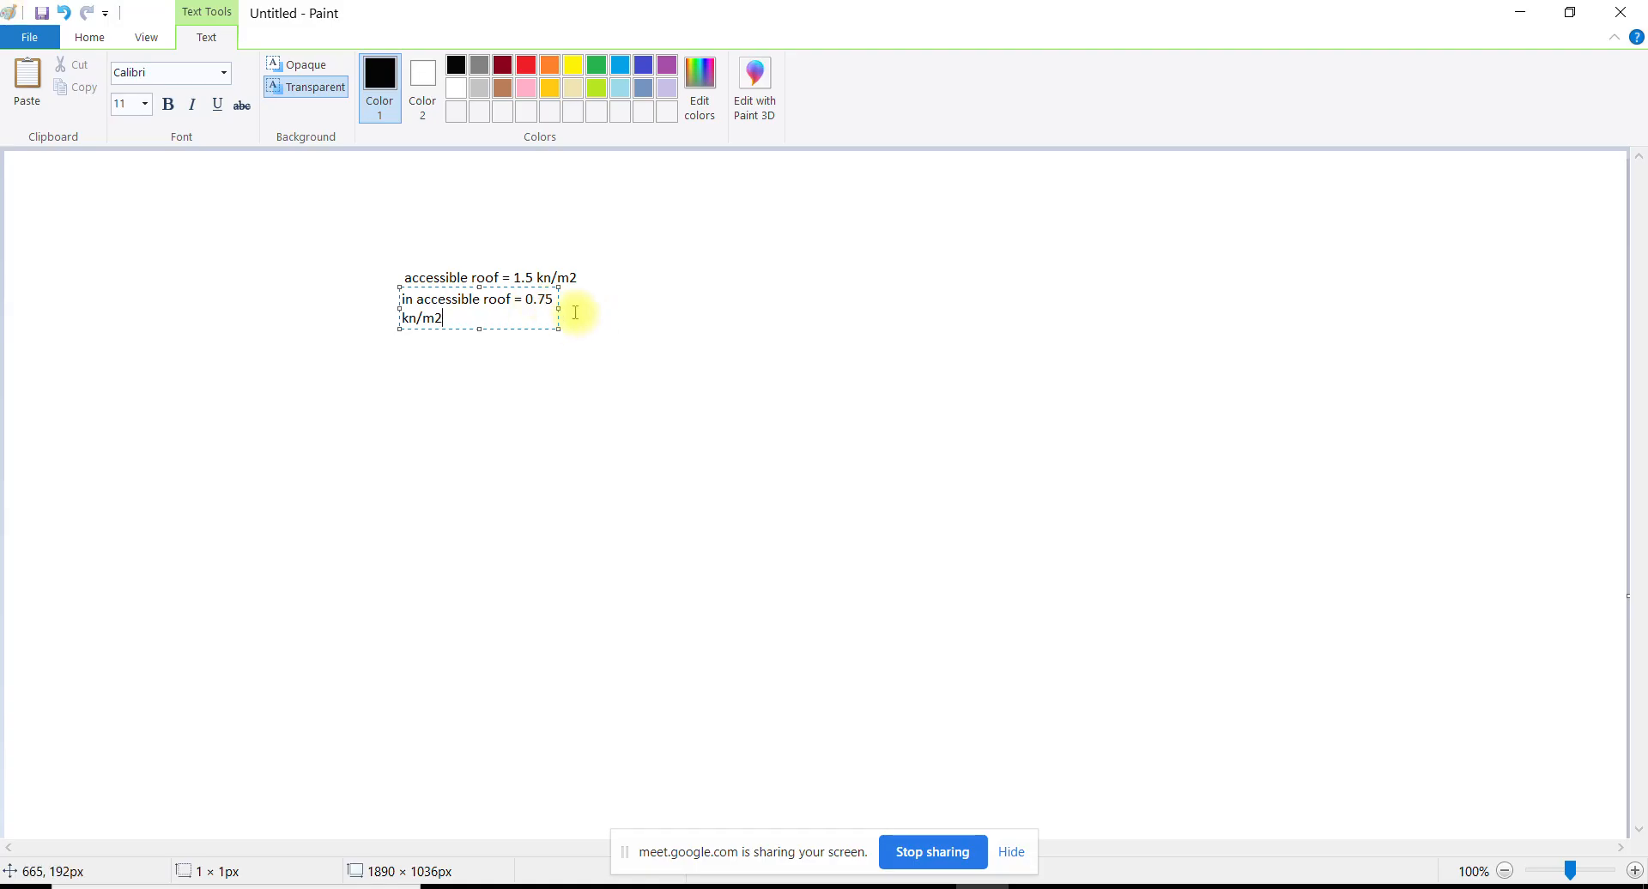
# Widen the text box of the "in accessible roof = 0.75 kn/m2" note so it fits on one line
pyautogui.moveTo(559, 310); pyautogui.dragTo(677, 309)
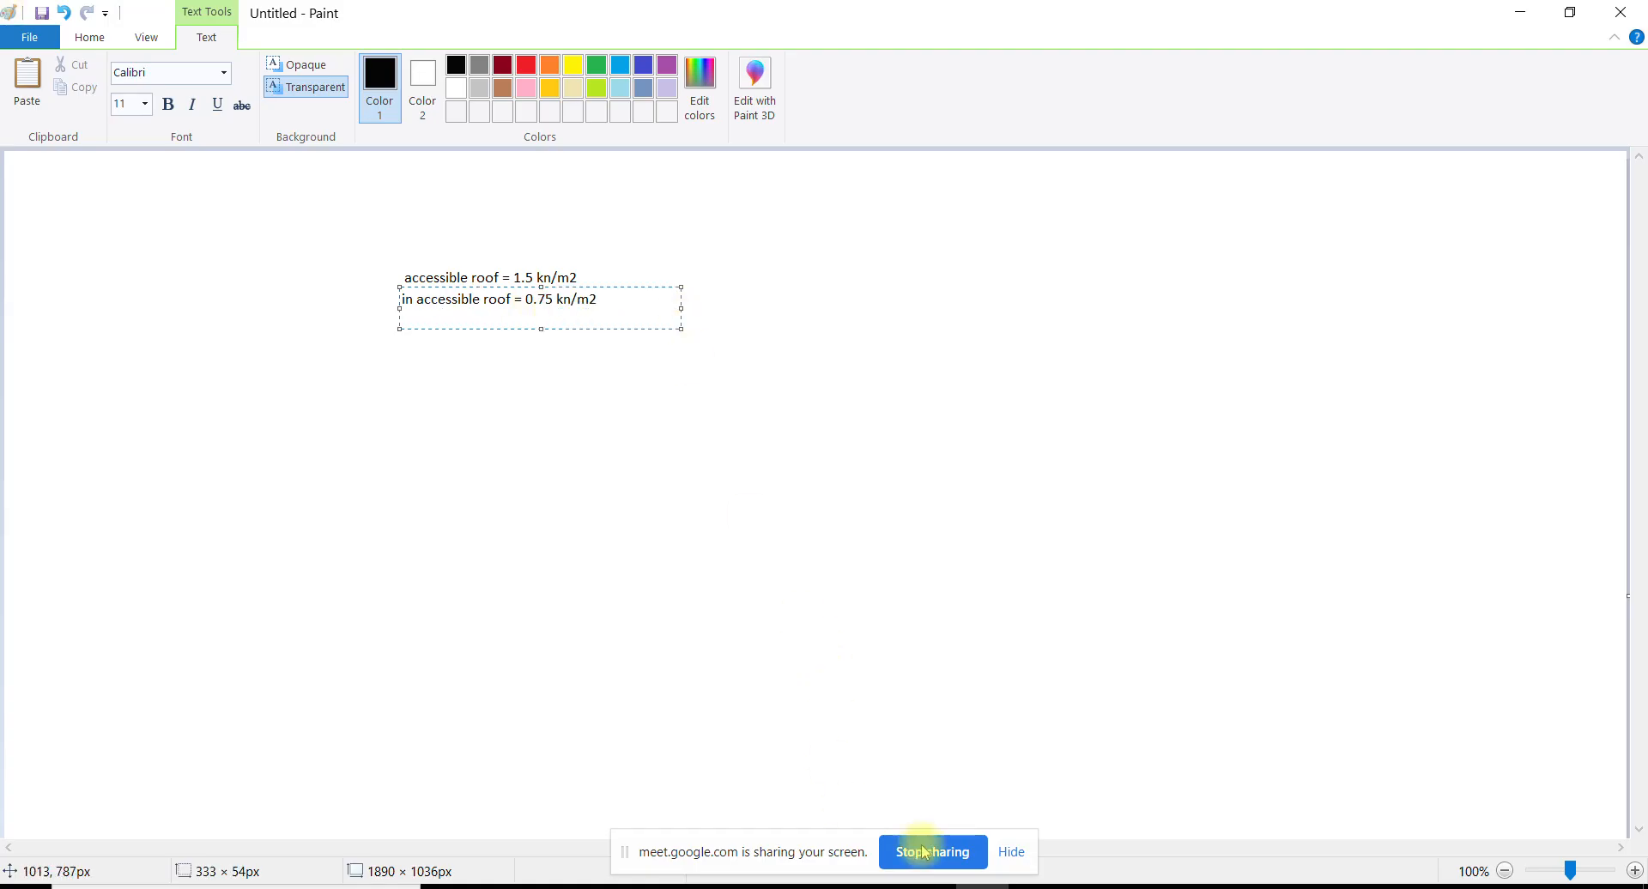
# Switch to 875_2.pdf in Acrobat and look up Table 2's uniform imposed loads for flat roofs with and without access
pyautogui.click(931, 884)
pyautogui.scroll(-20, 800, 616)
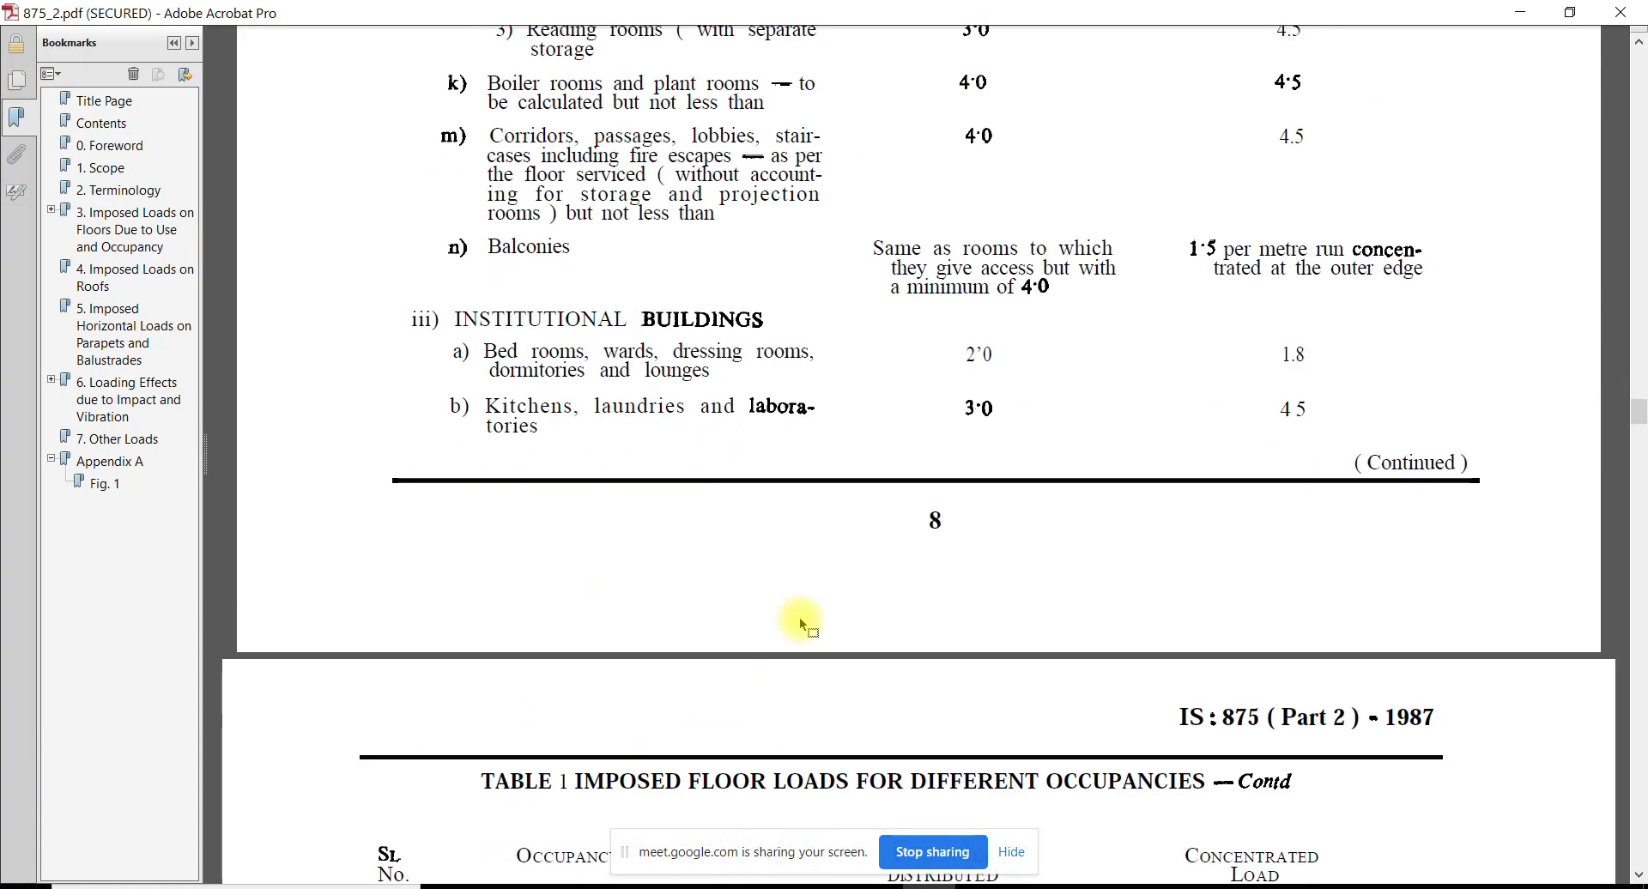
pyautogui.scroll(-10, 799, 616)
pyautogui.scroll(6, 802, 616)
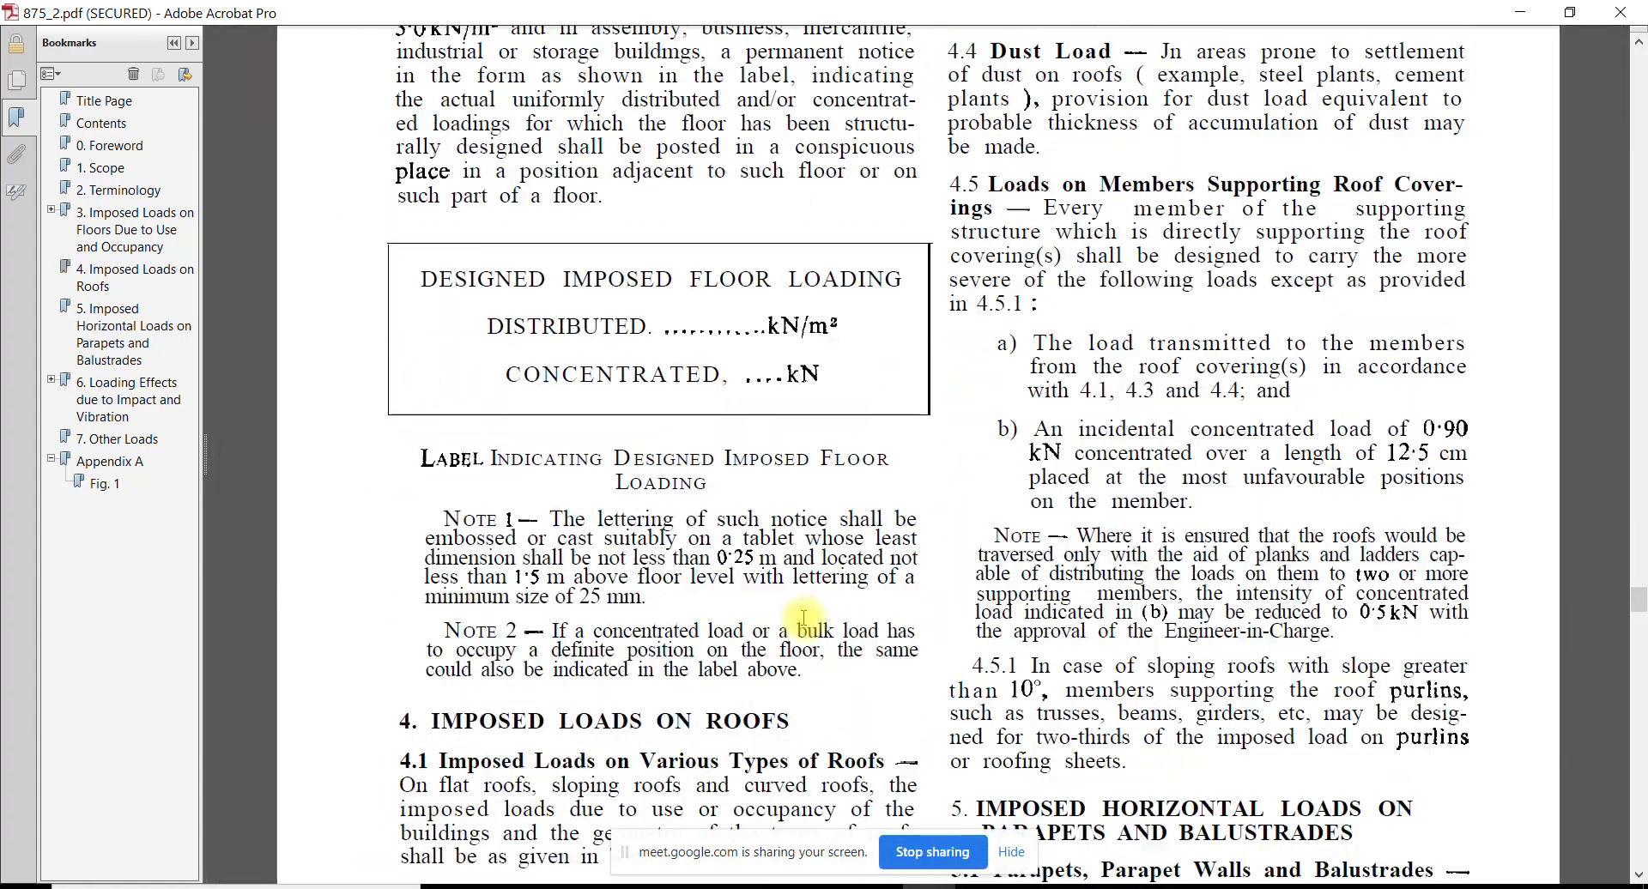
pyautogui.scroll(-10, 801, 616)
pyautogui.scroll(5, 801, 617)
pyautogui.scroll(2, 807, 623)
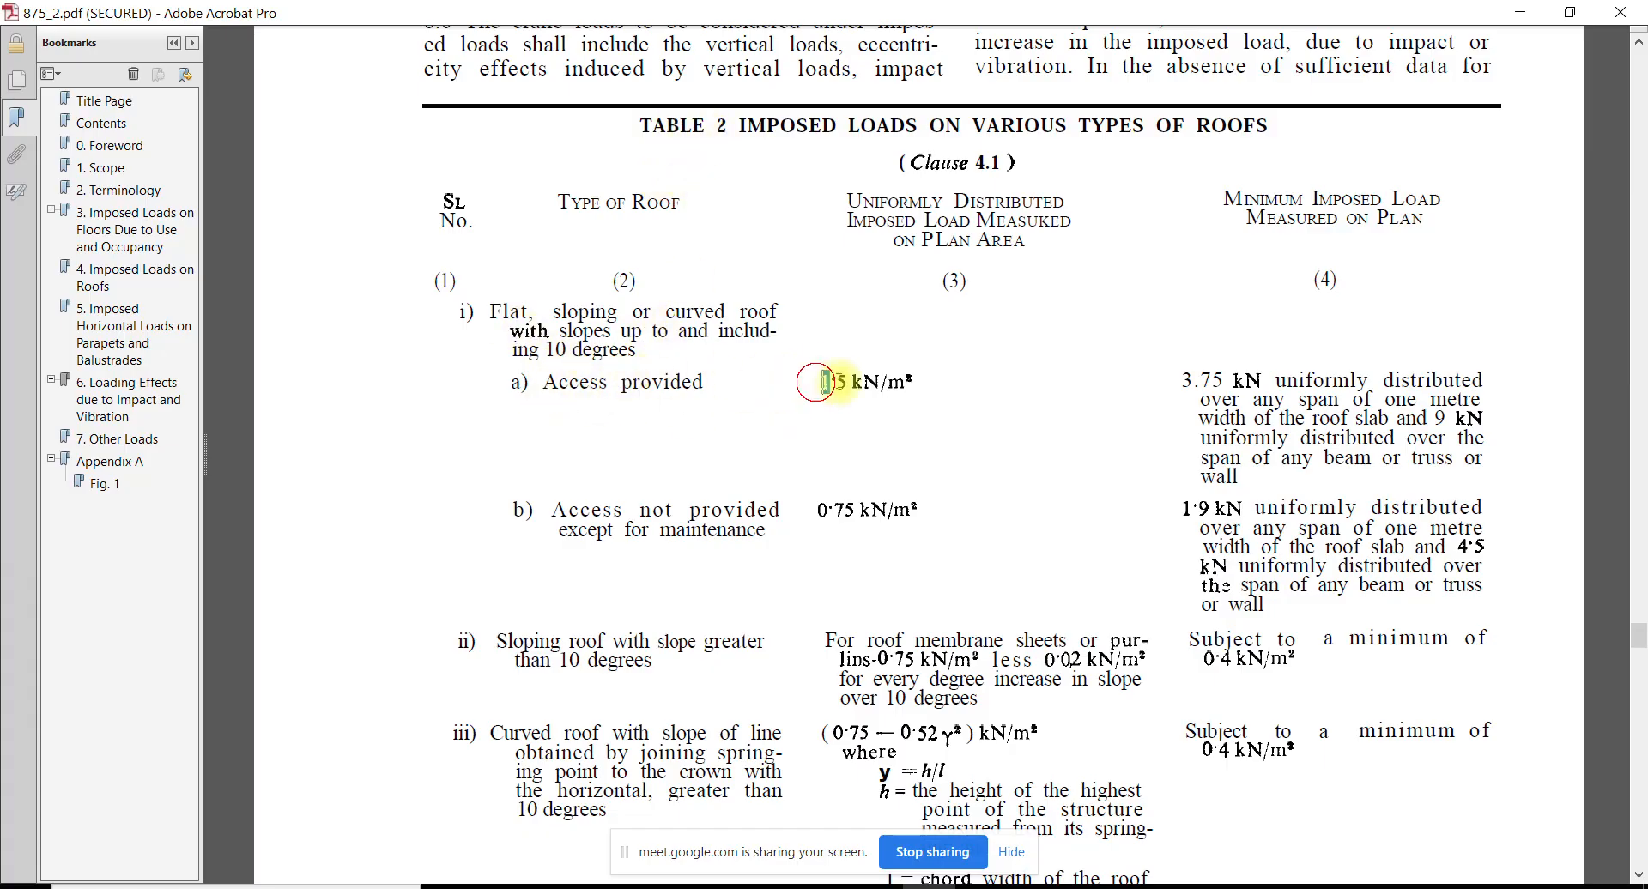
pyautogui.moveTo(822, 381); pyautogui.dragTo(899, 386)
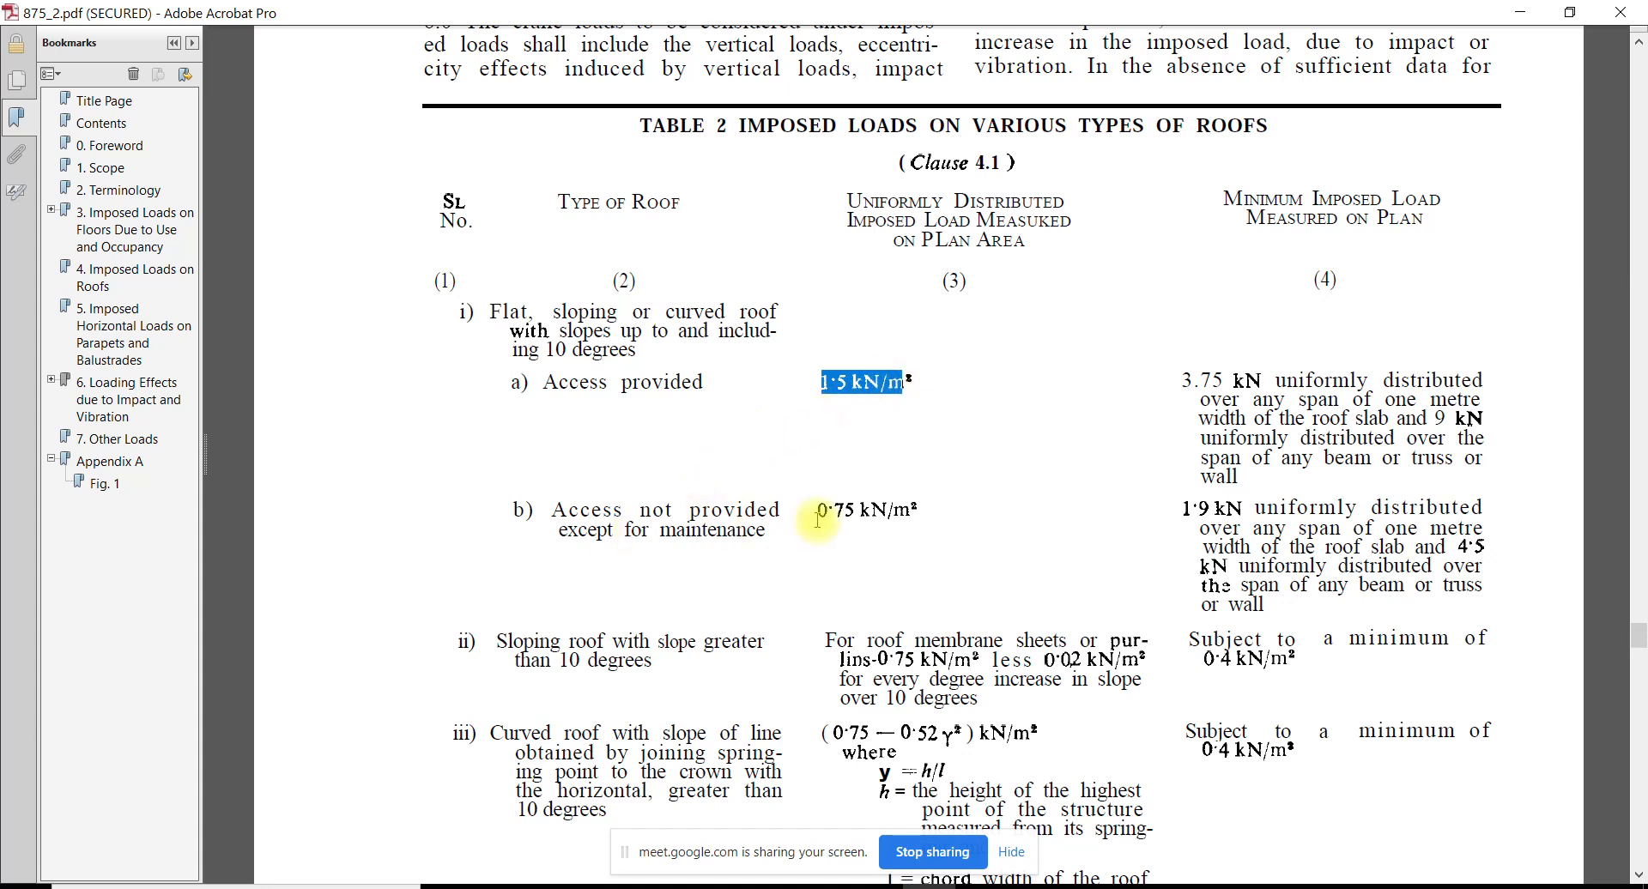
pyautogui.moveTo(819, 509); pyautogui.dragTo(889, 515)
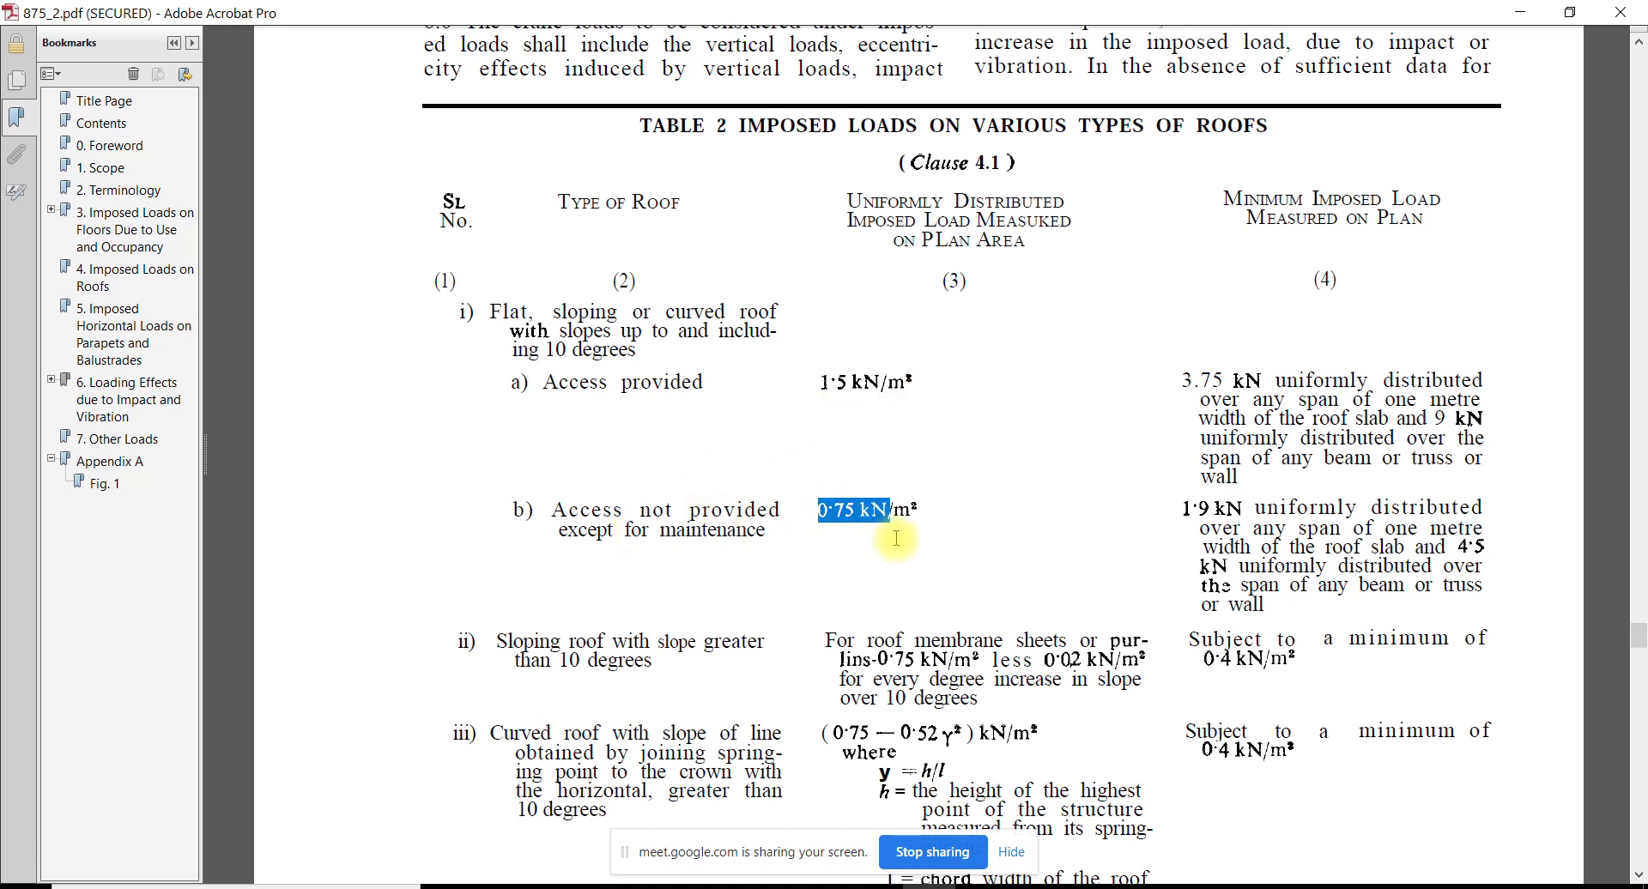
pyautogui.click(1520, 10)
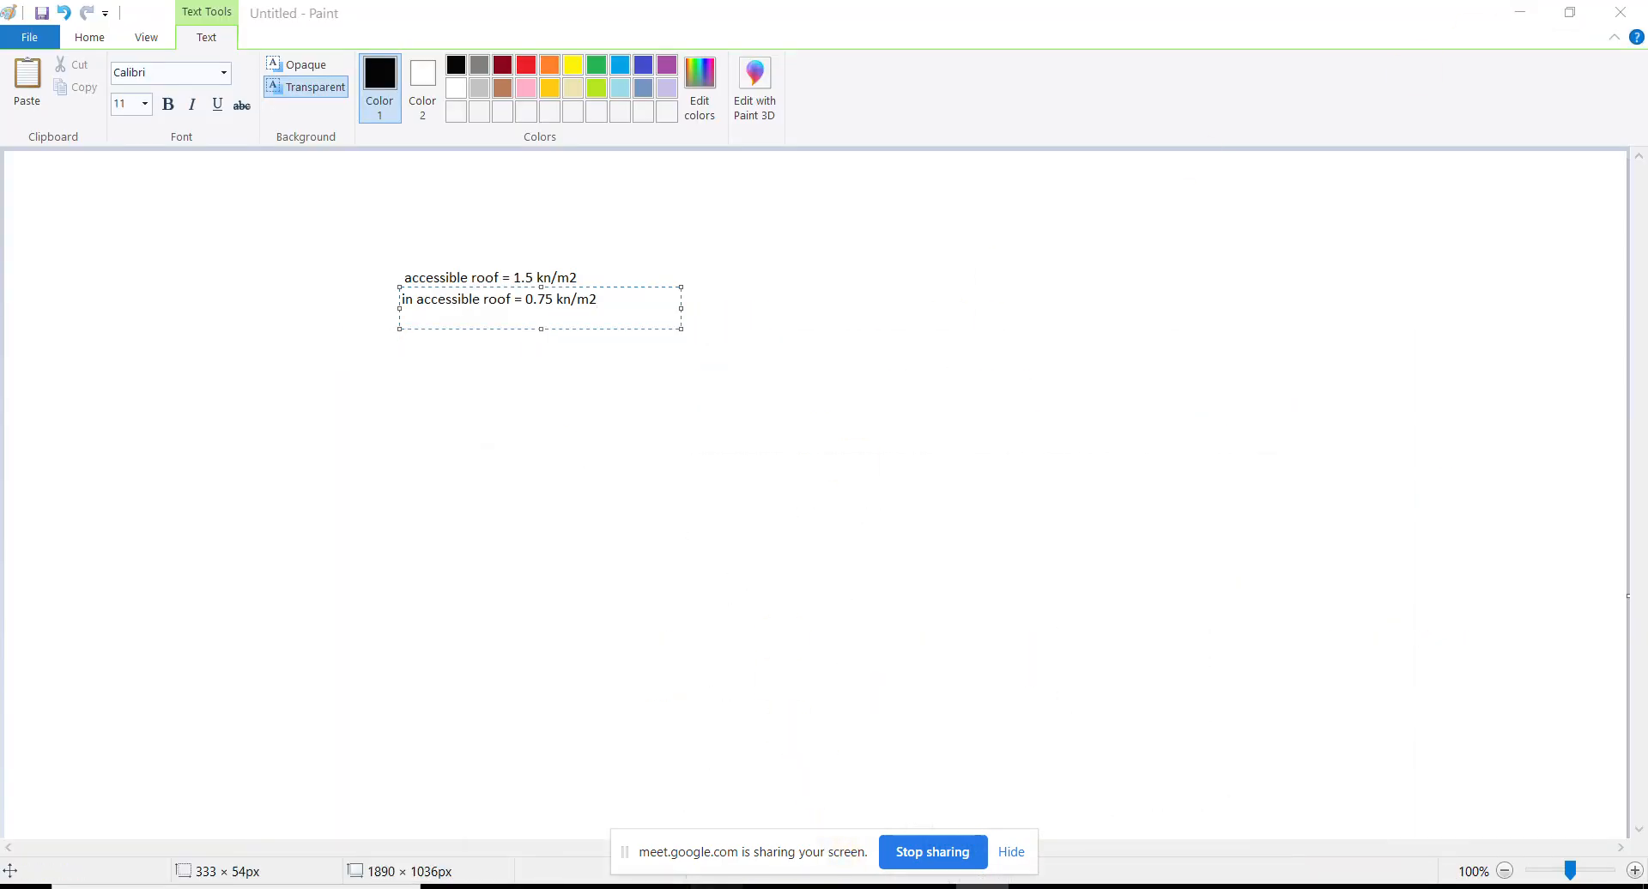
# Switch to the AutoCAD drawing and examine the open terrace plan and the typical floor's edges around grids 1 and 2
pyautogui.click(717, 887)
pyautogui.scroll(-6, 687, 577)
pyautogui.scroll(8, 923, 560)
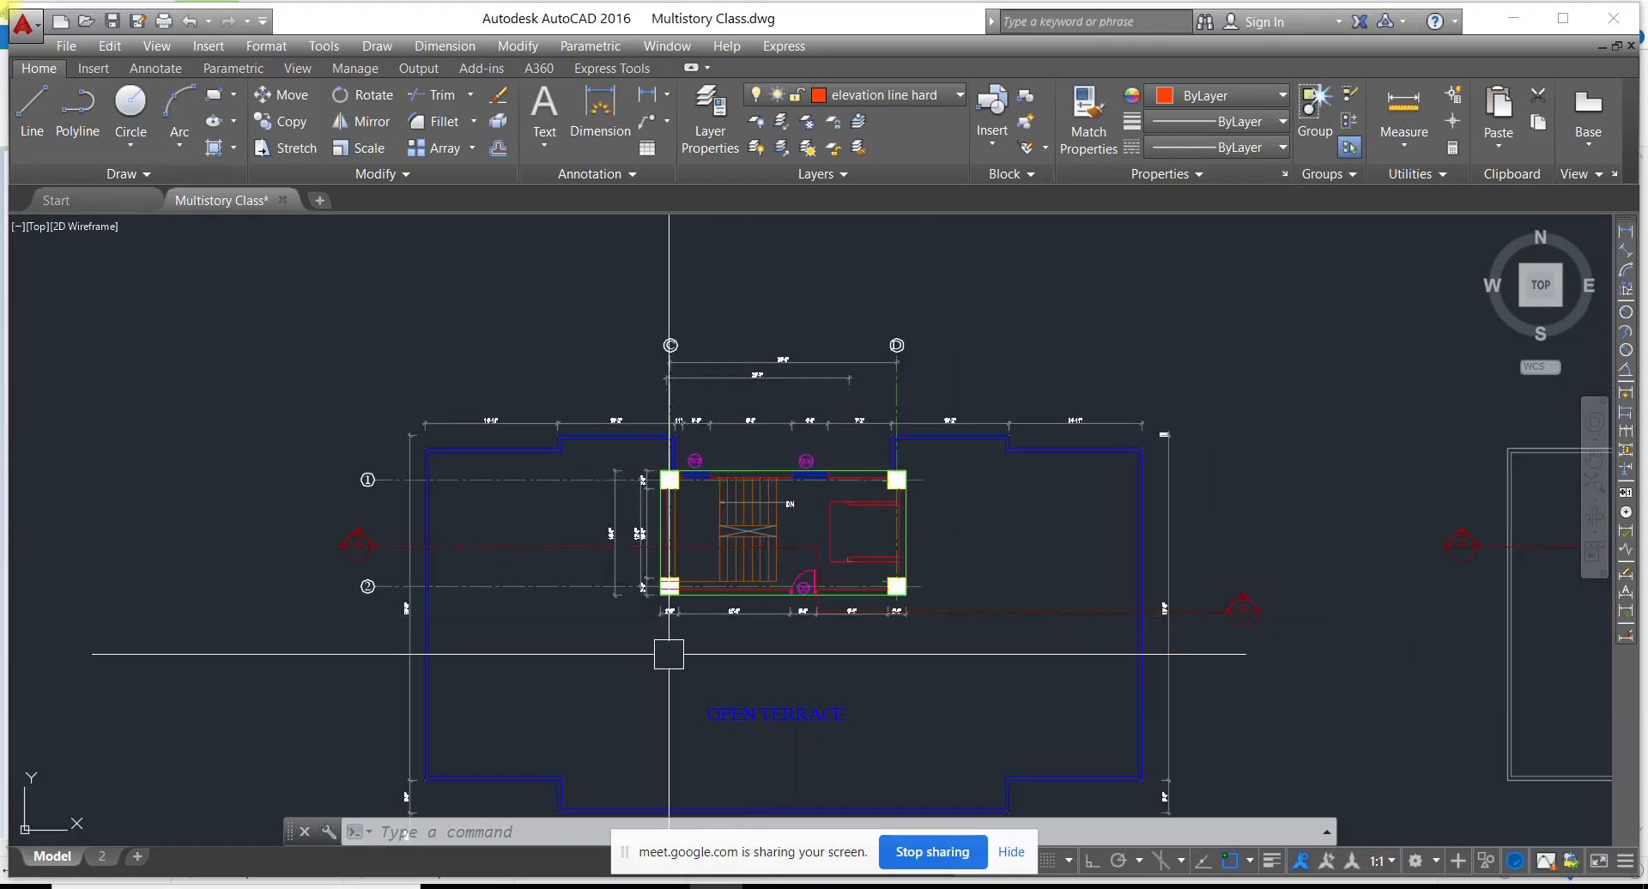
pyautogui.moveTo(668, 654); pyautogui.dragTo(677, 536, button='middle')
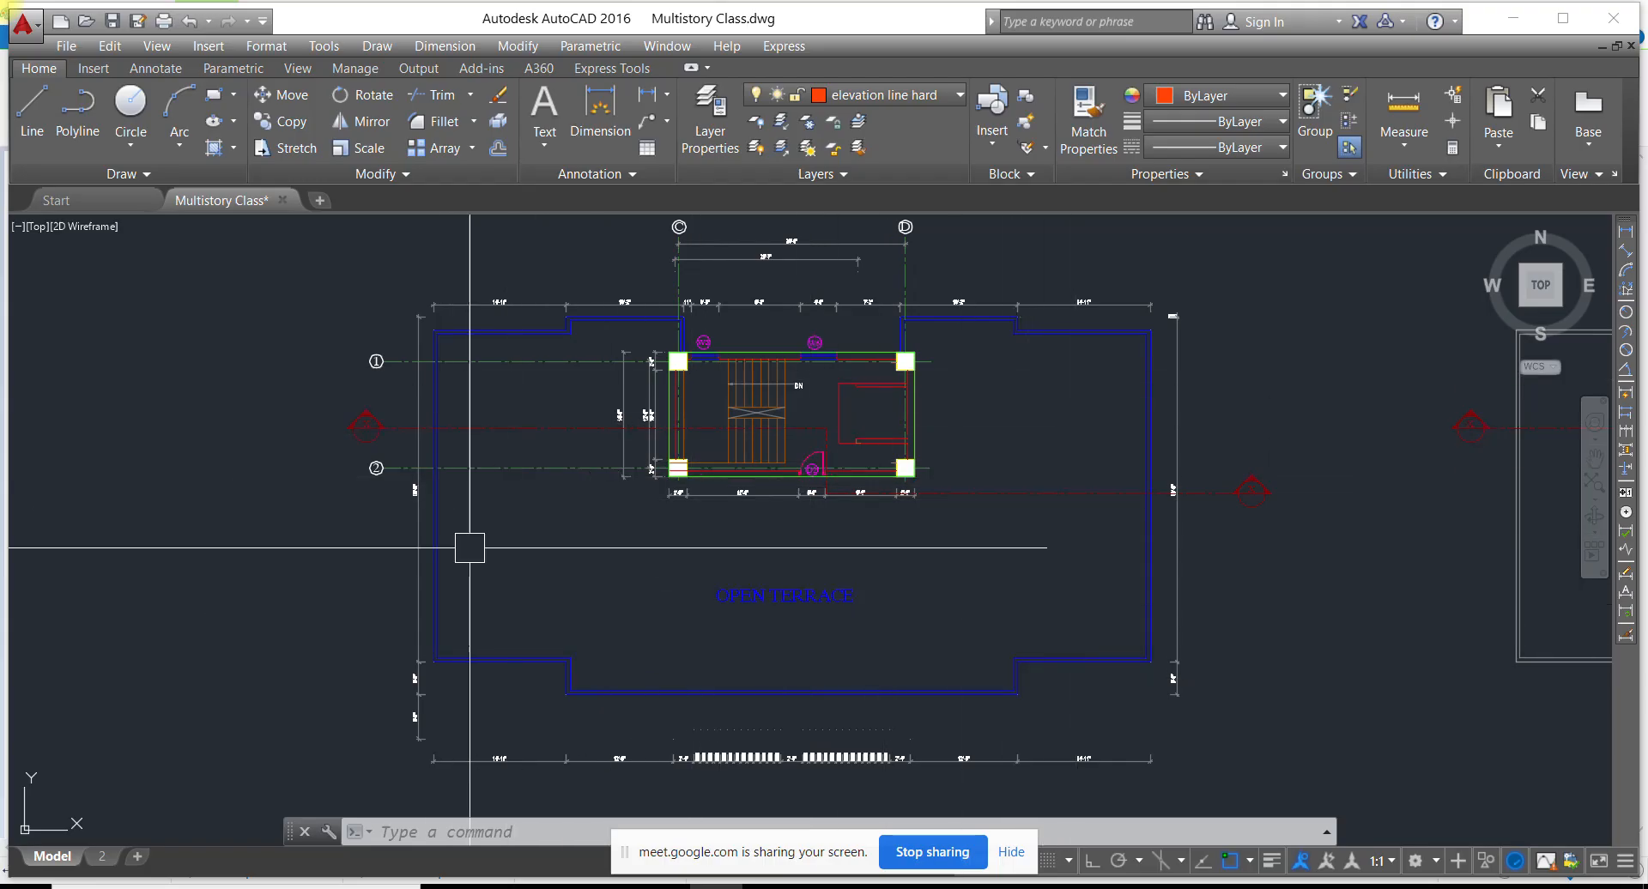
pyautogui.scroll(-8, 779, 563)
pyautogui.scroll(10, 780, 564)
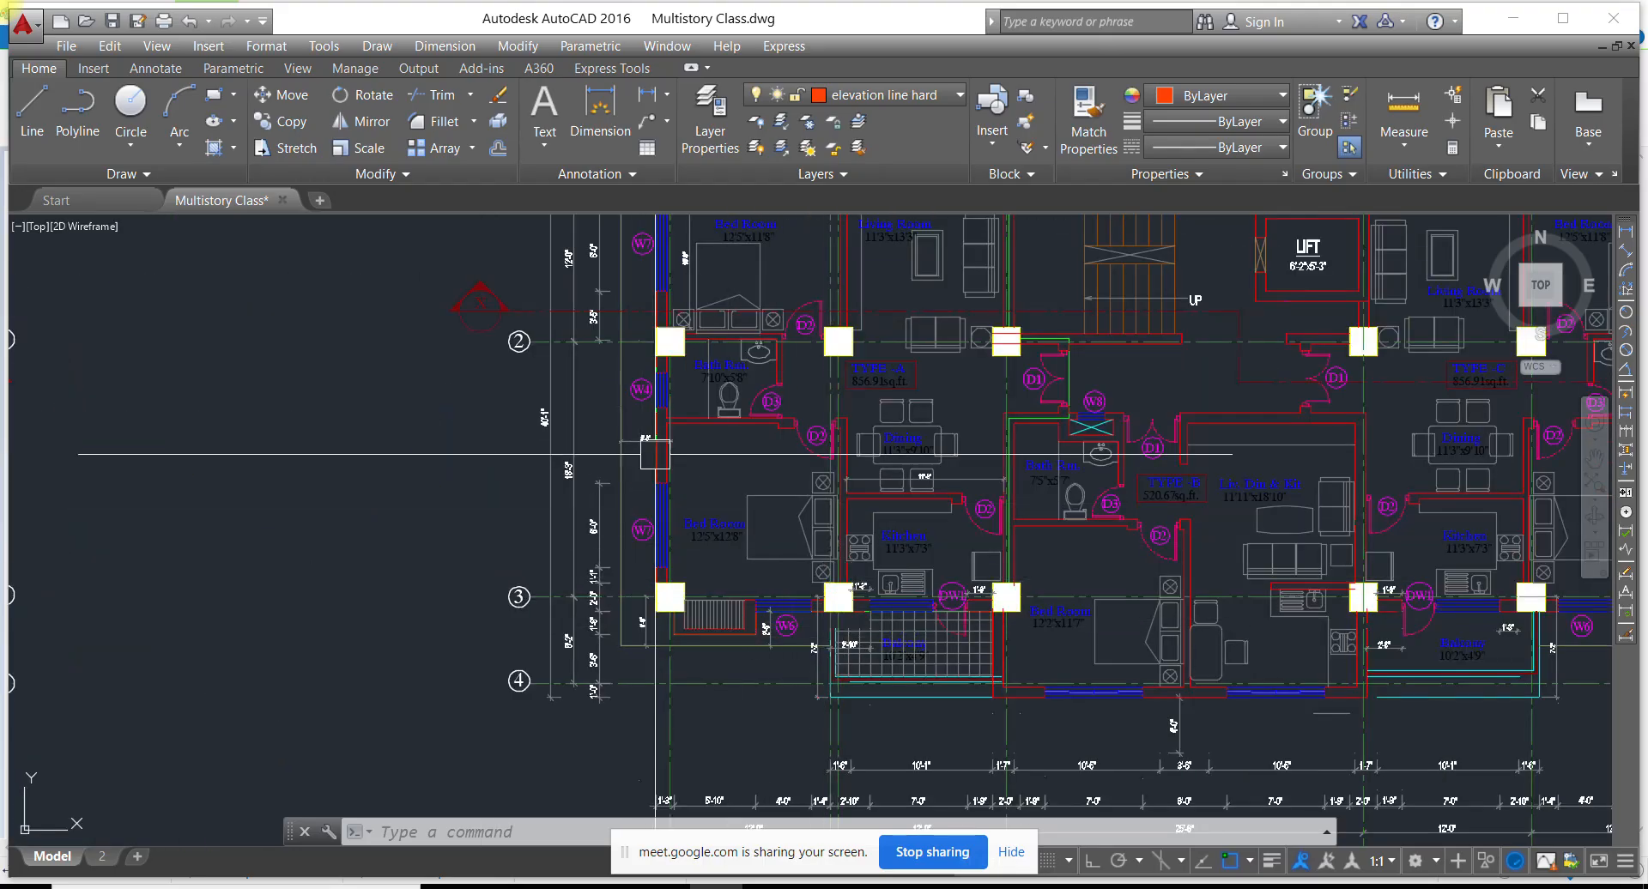
pyautogui.moveTo(655, 454); pyautogui.dragTo(648, 787, button='middle')
pyautogui.scroll(4, 628, 510)
pyautogui.moveTo(624, 532)
pyautogui.mouseDown(button='middle')
pyautogui.moveTo(624, 571)
pyautogui.moveTo(659, 322)
pyautogui.mouseUp(button='middle')
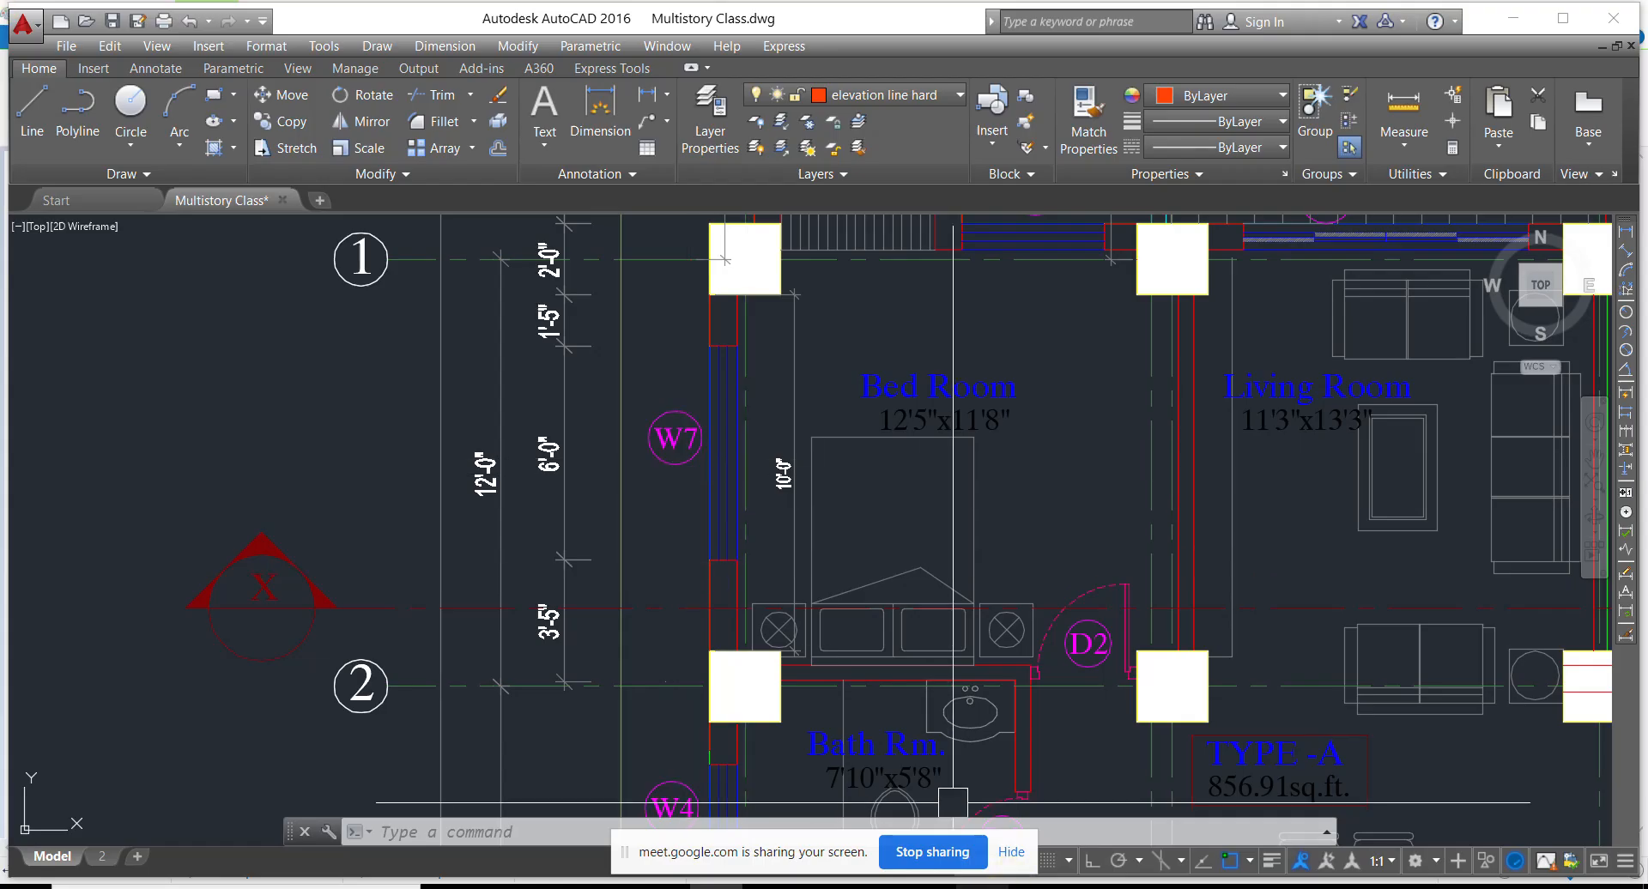
# Switch to ETABS and assign a 0.75 kN/m² Roof Live uniform load to the similar stories' overhanging edge slabs outside the balconies, replacing existing loads
pyautogui.click(824, 887)
pyautogui.moveTo(179, 621); pyautogui.dragTo(257, 631, button='middle')
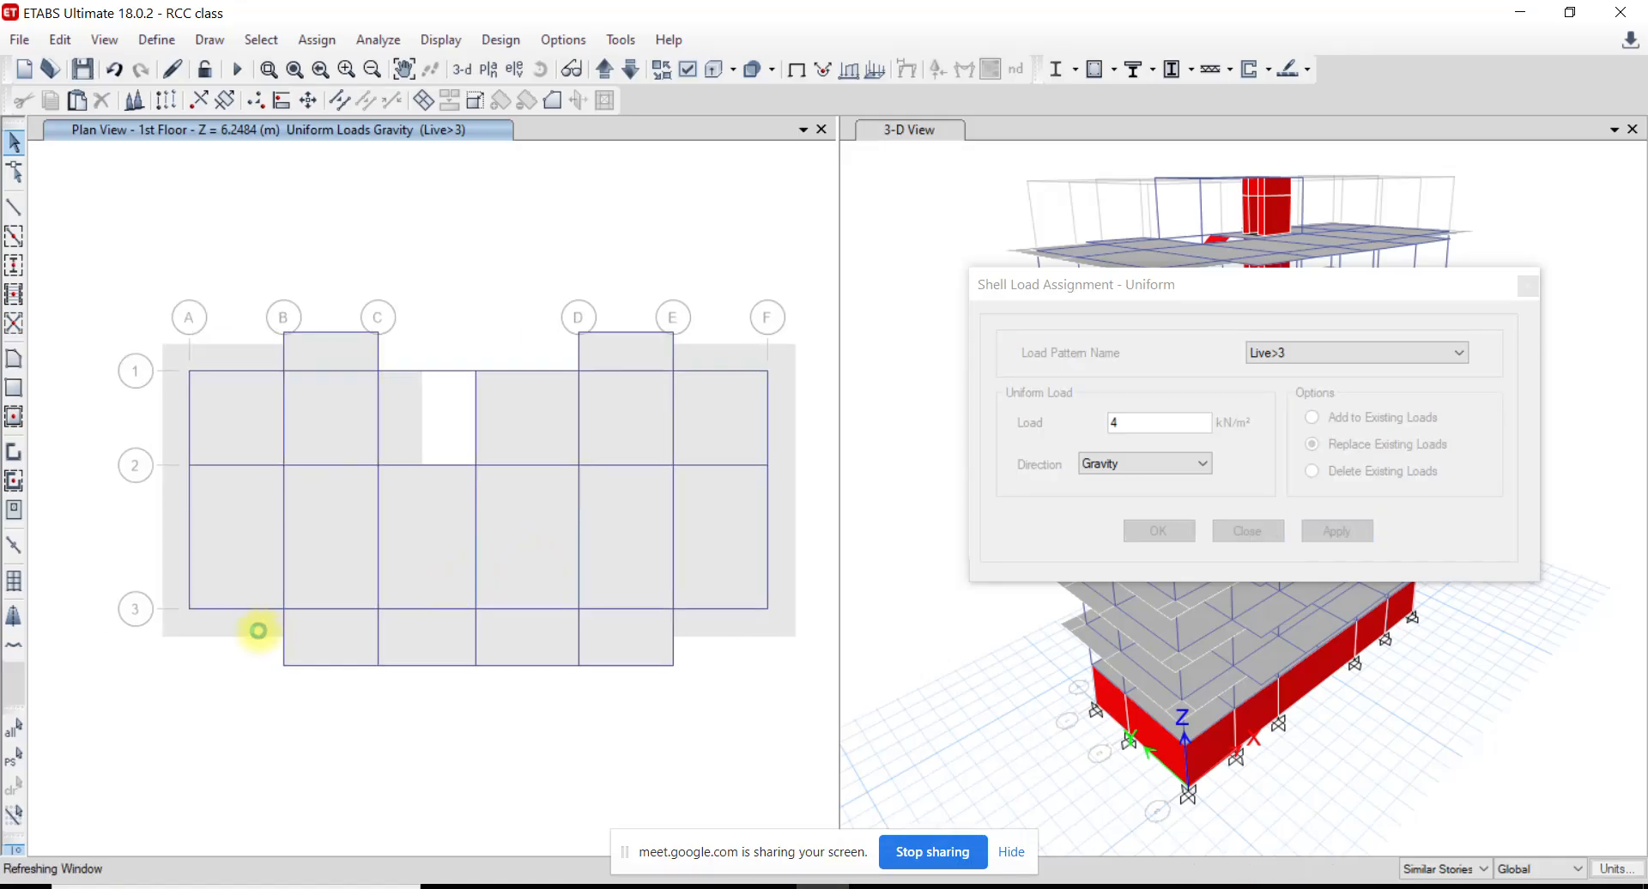
pyautogui.click(184, 633)
pyautogui.moveTo(172, 656); pyautogui.dragTo(137, 282)
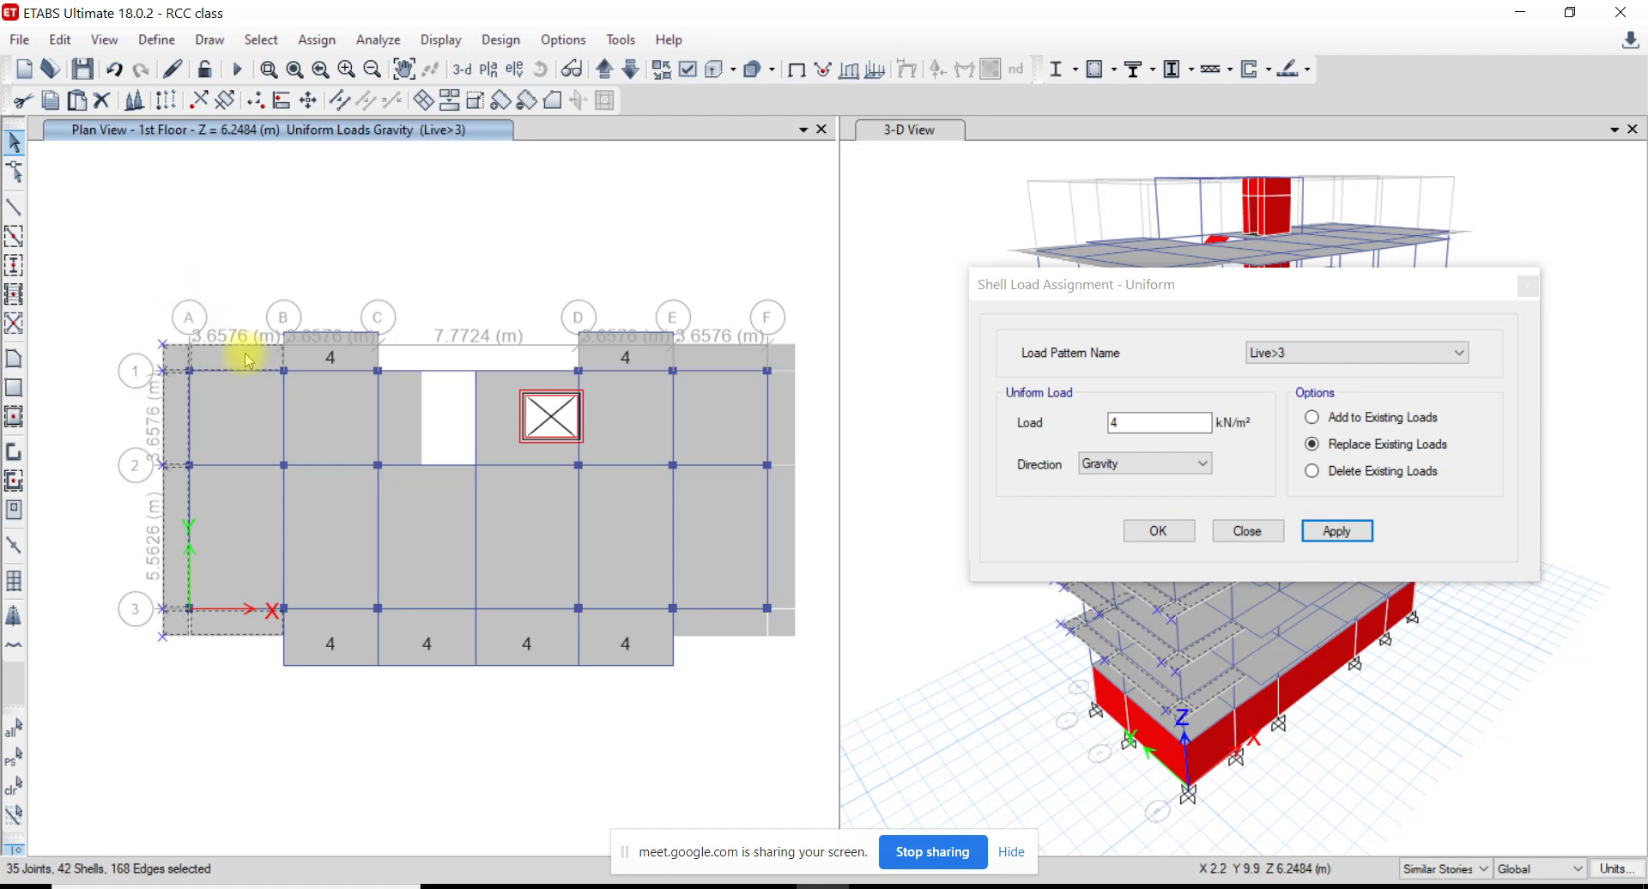
pyautogui.moveTo(802, 362); pyautogui.dragTo(724, 332)
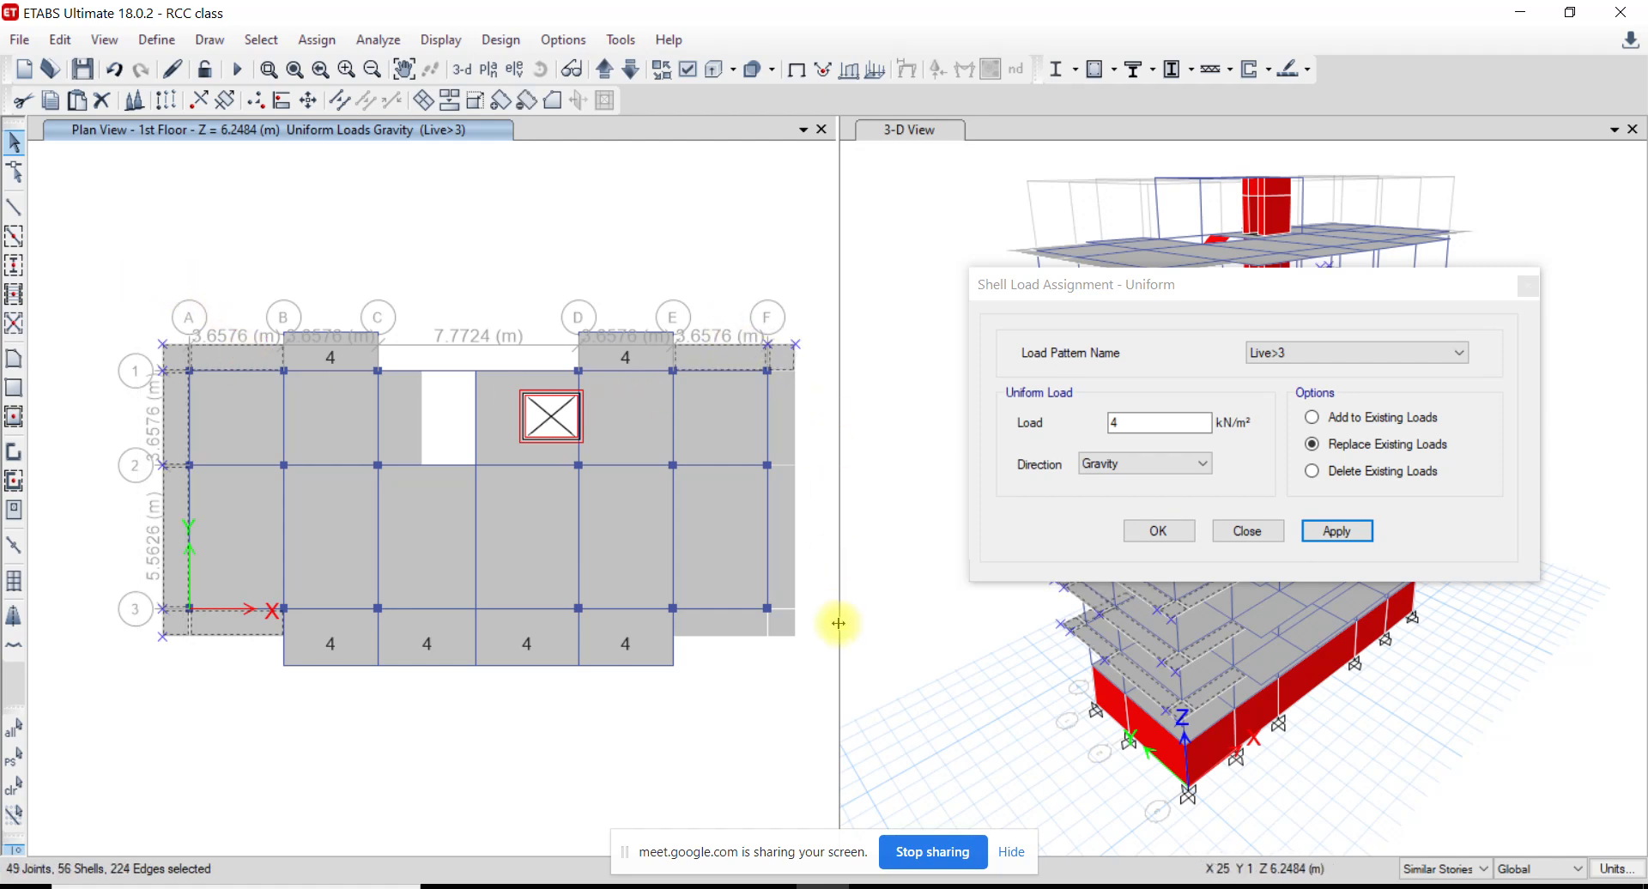
pyautogui.moveTo(806, 662); pyautogui.dragTo(779, 350)
pyautogui.moveTo(805, 676); pyautogui.dragTo(724, 631)
pyautogui.click(1349, 352)
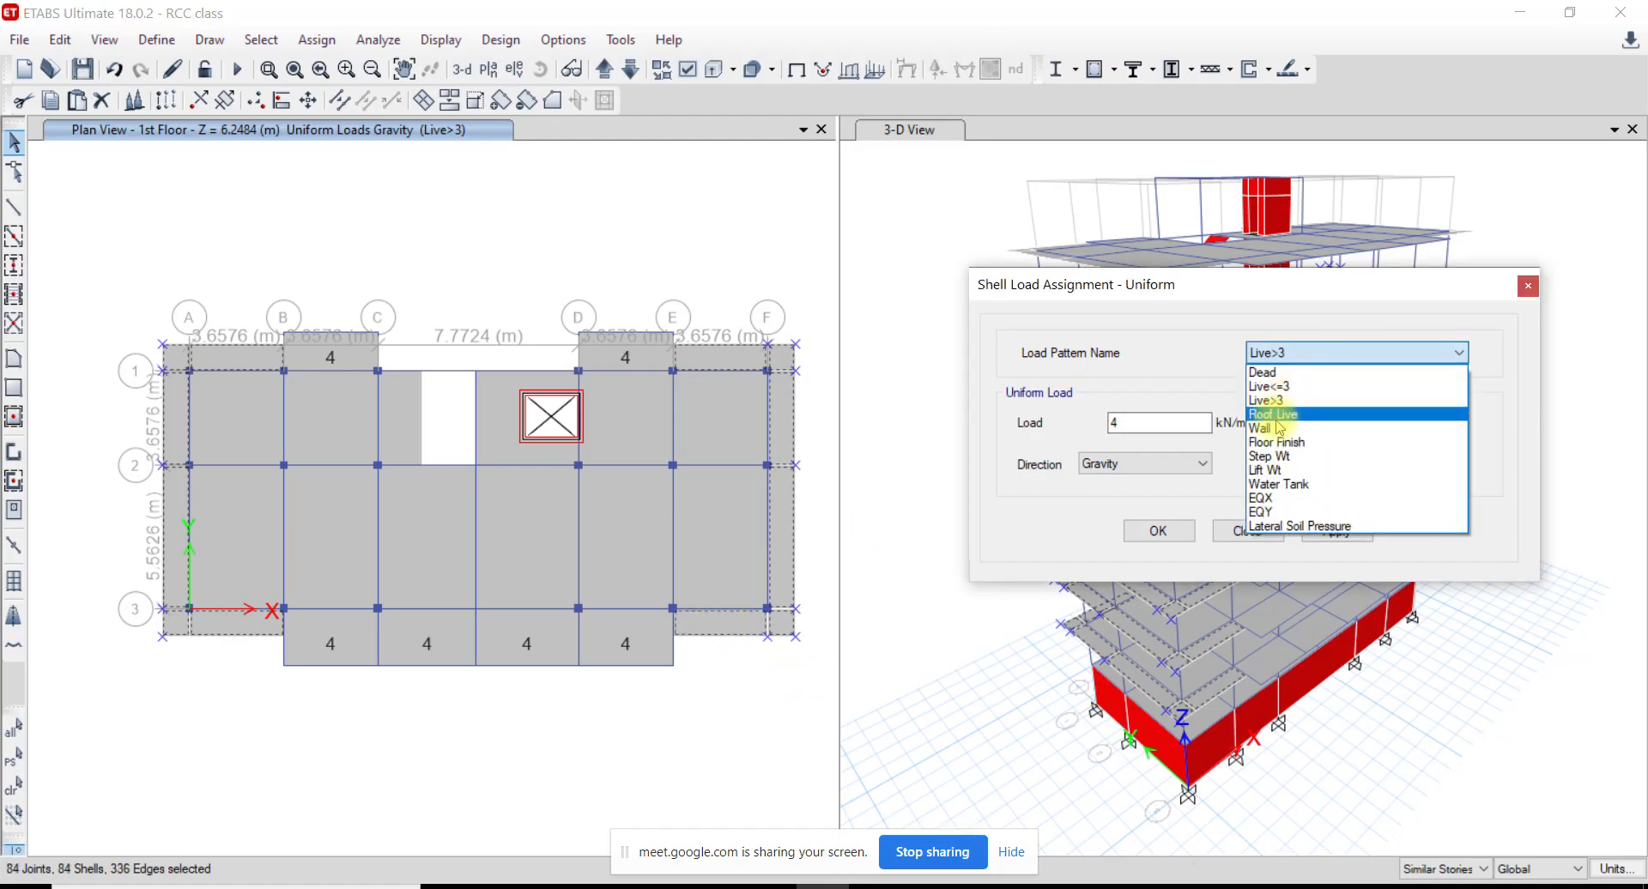
pyautogui.click(1274, 416)
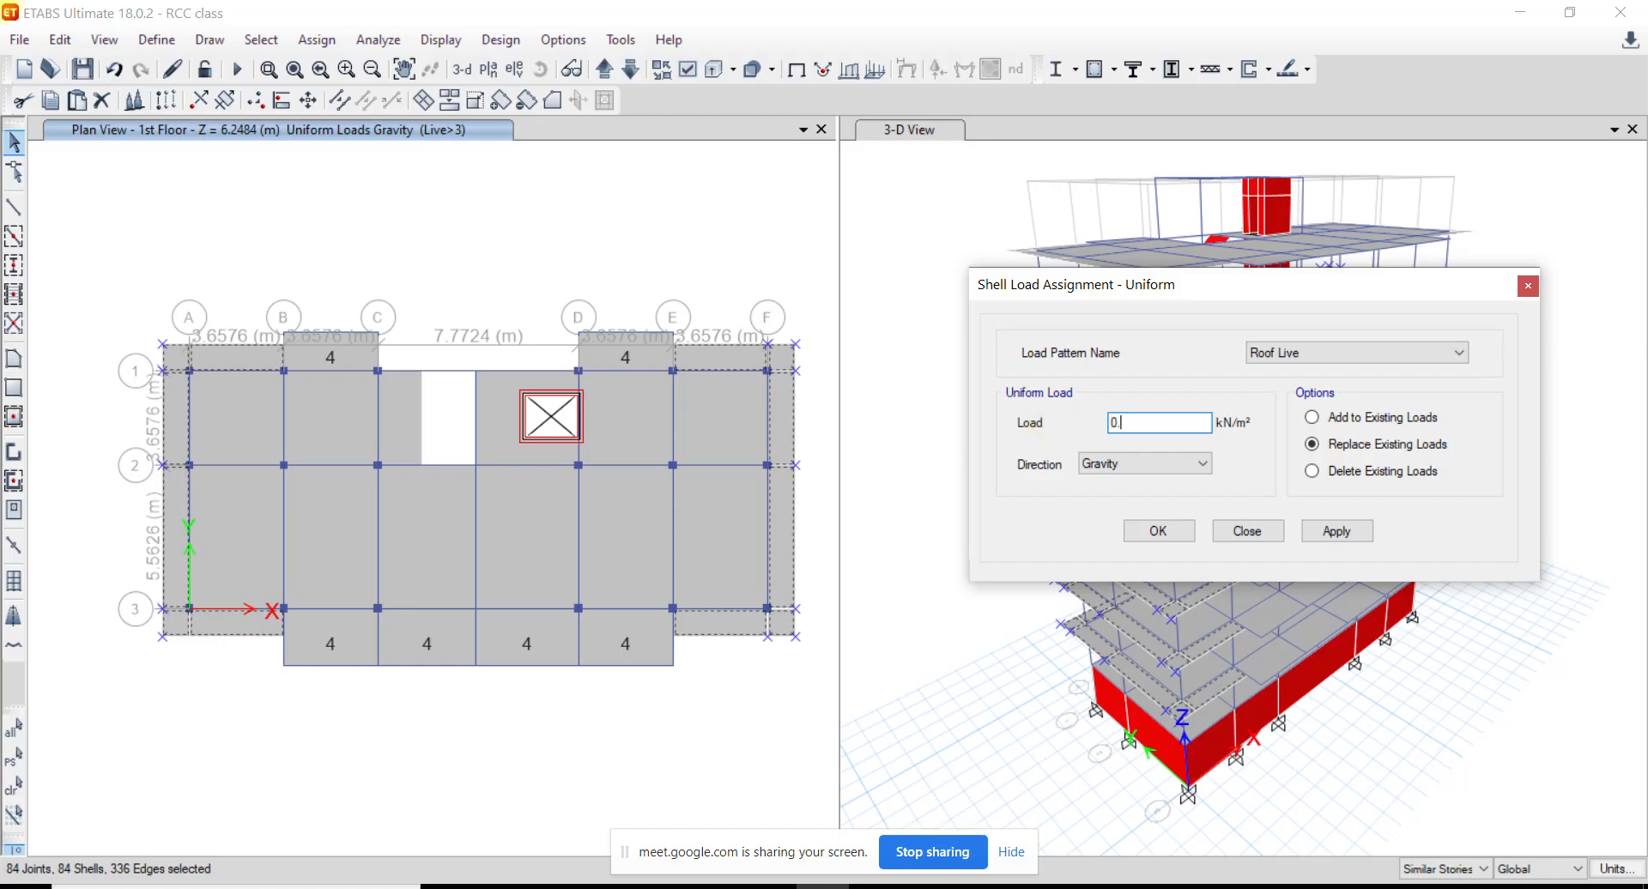
pyautogui.click(1337, 531)
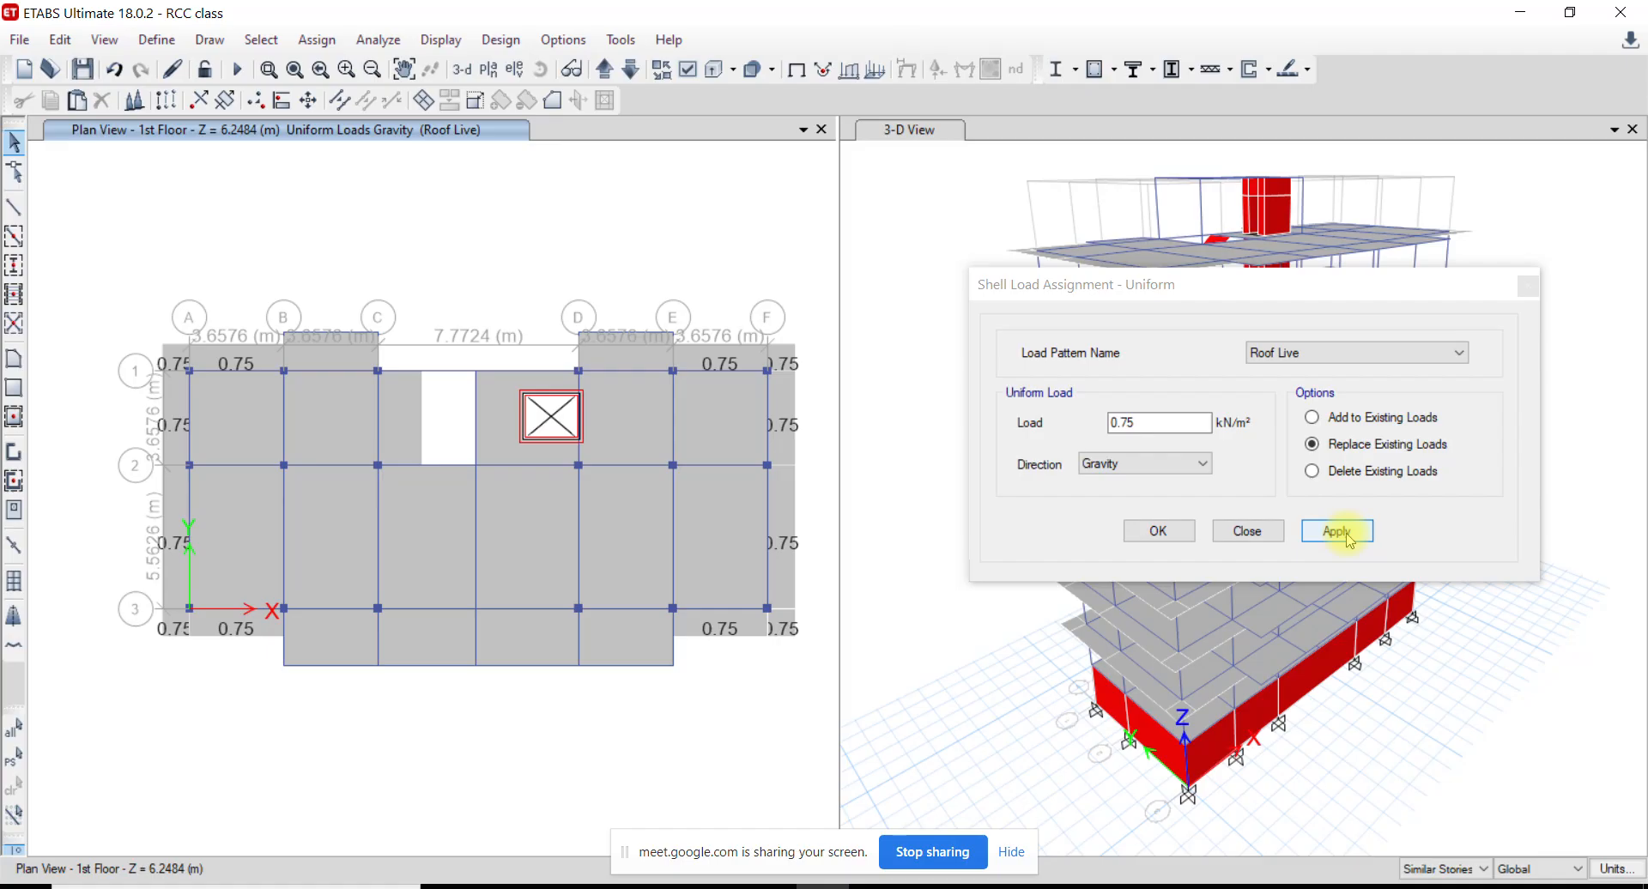
pyautogui.click(1347, 537)
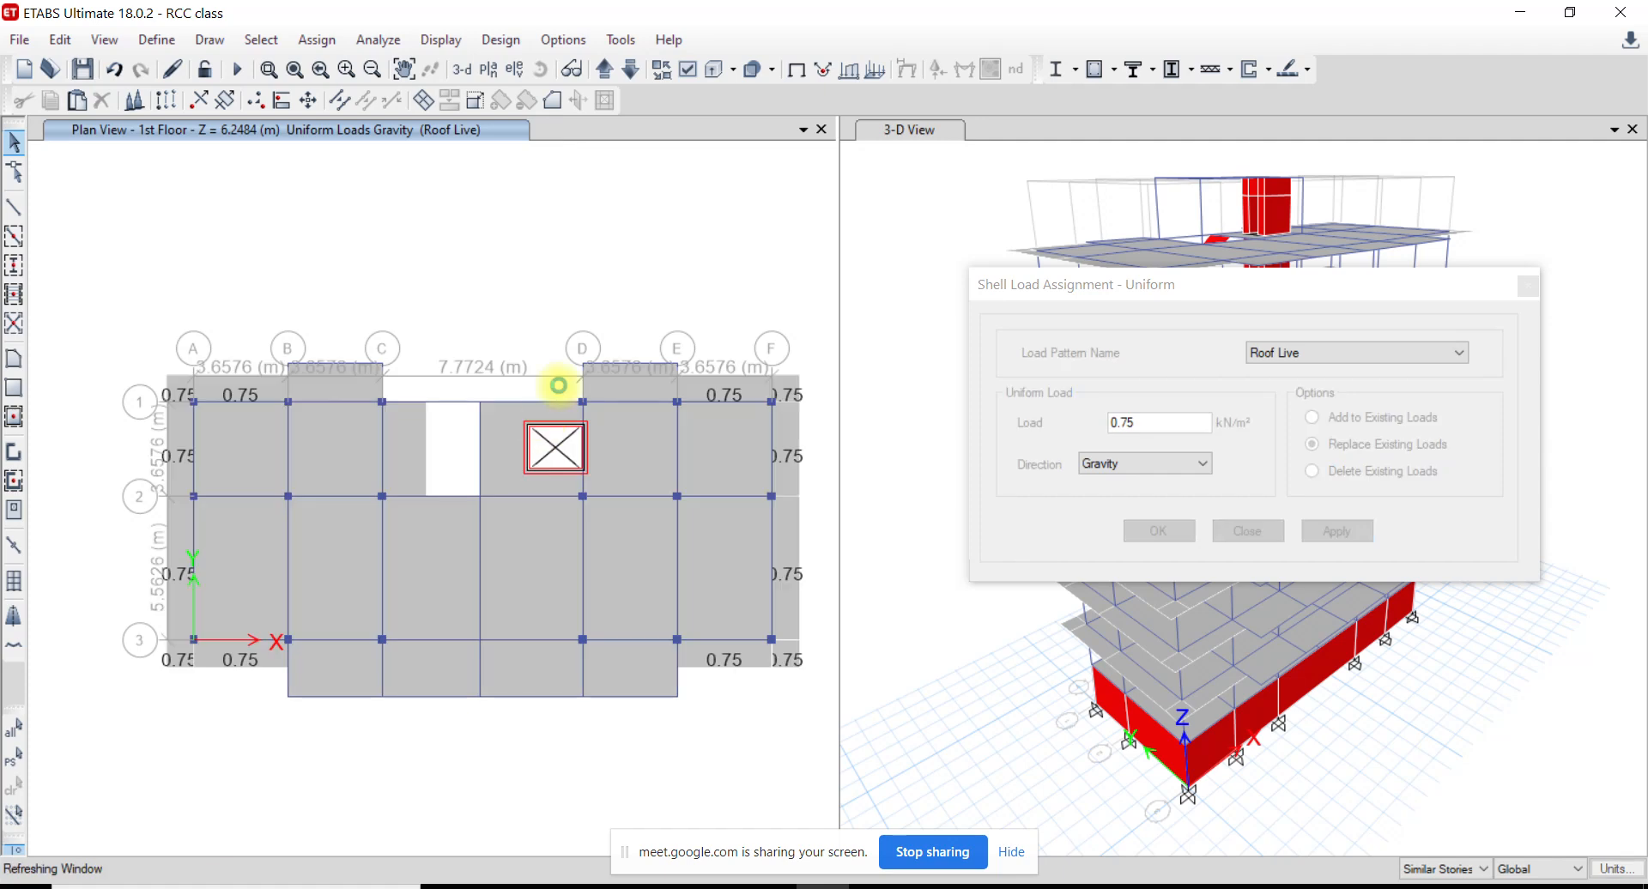
# Bring the plan view up to the 7th floor and inspect the loads on the slab beside grid C between grids 2 and 3
pyautogui.click(600, 71)
pyautogui.click(600, 70)
pyautogui.click(600, 70)
pyautogui.click(600, 72)
pyautogui.click(601, 72)
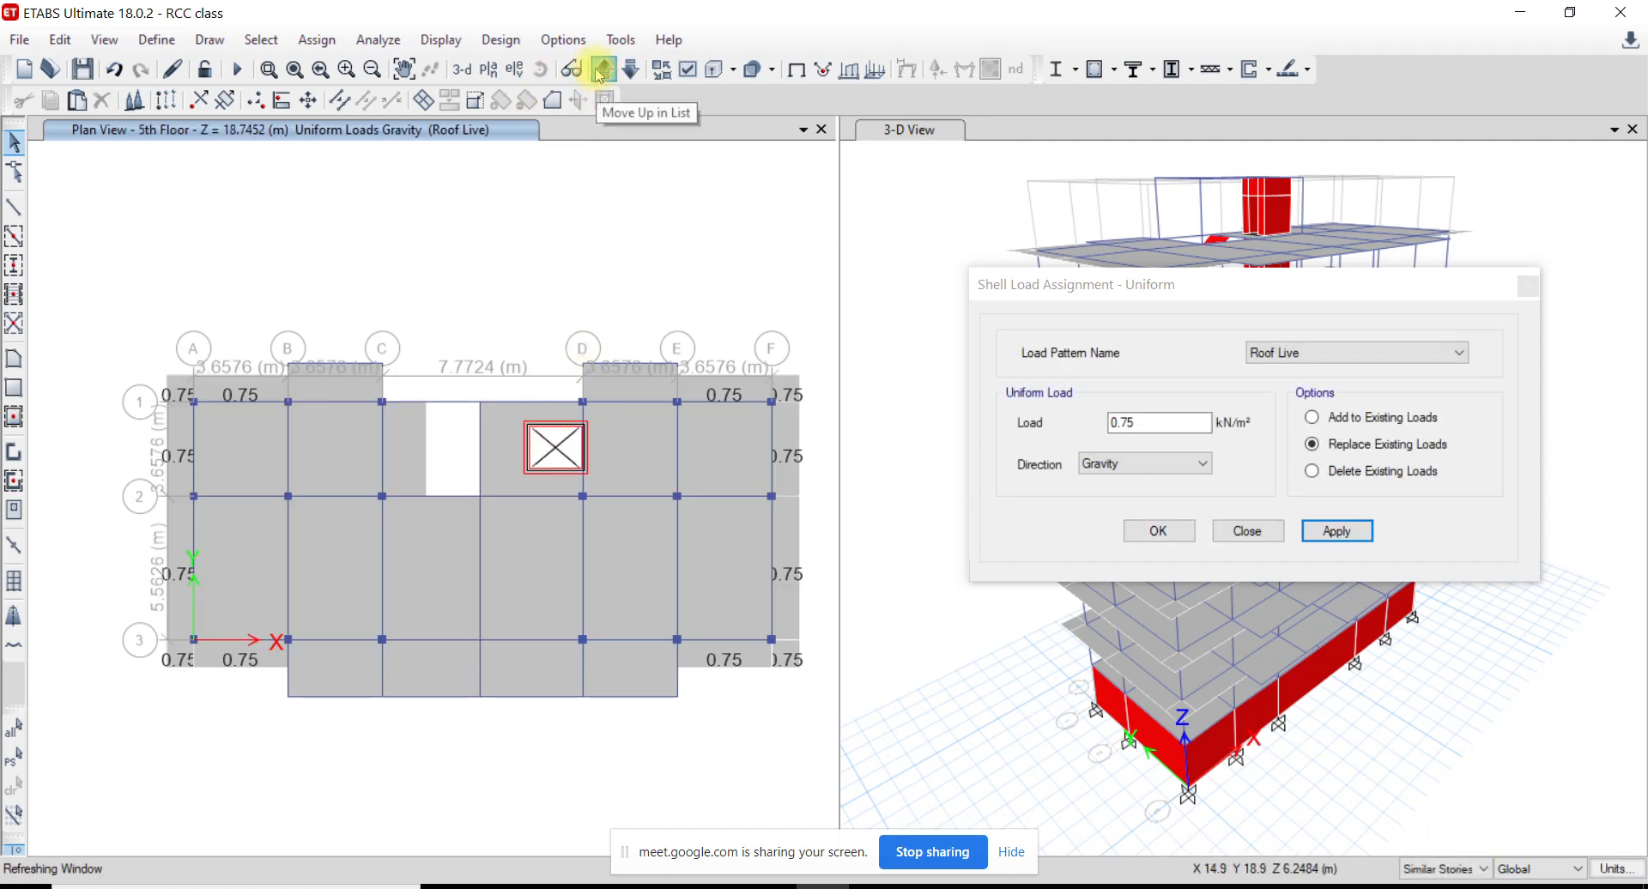
pyautogui.click(600, 70)
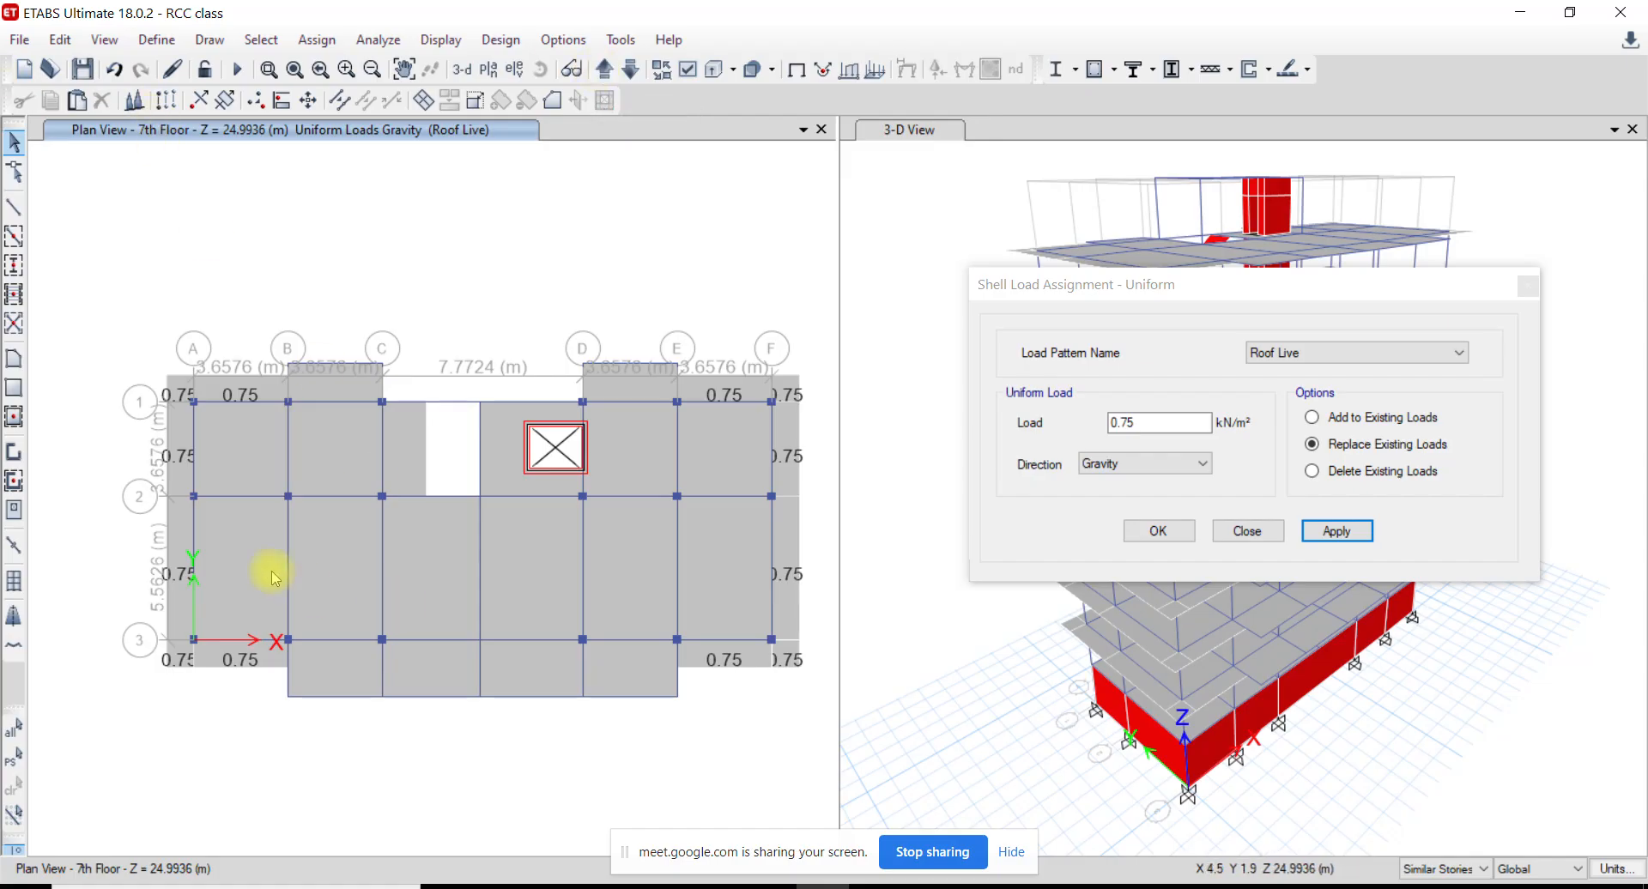
pyautogui.rightClick(431, 562)
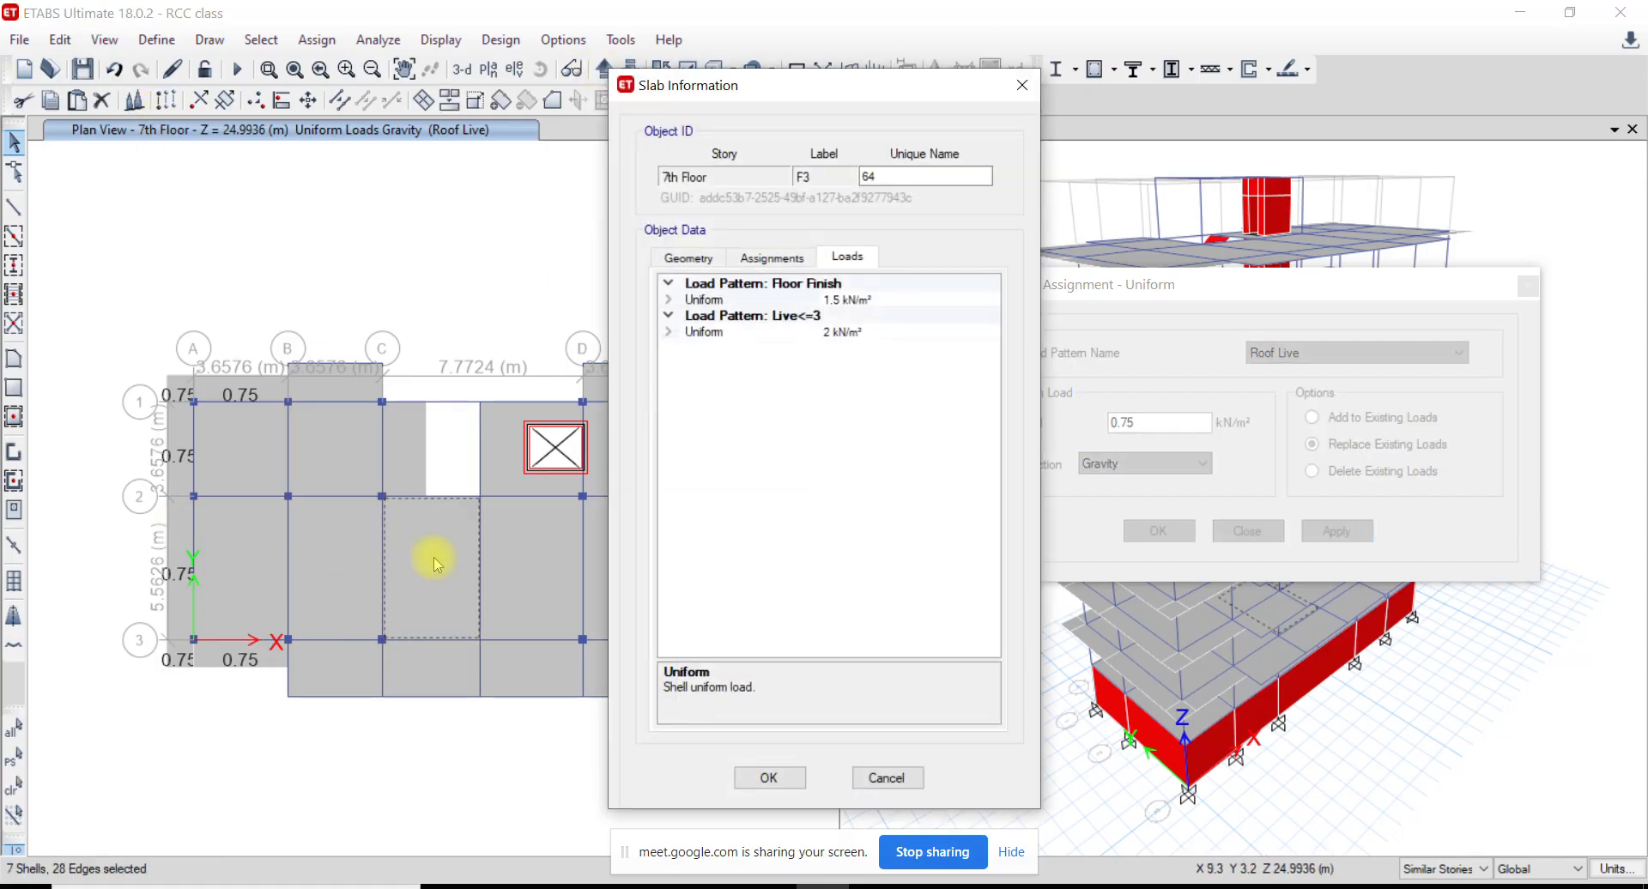
pyautogui.click(914, 777)
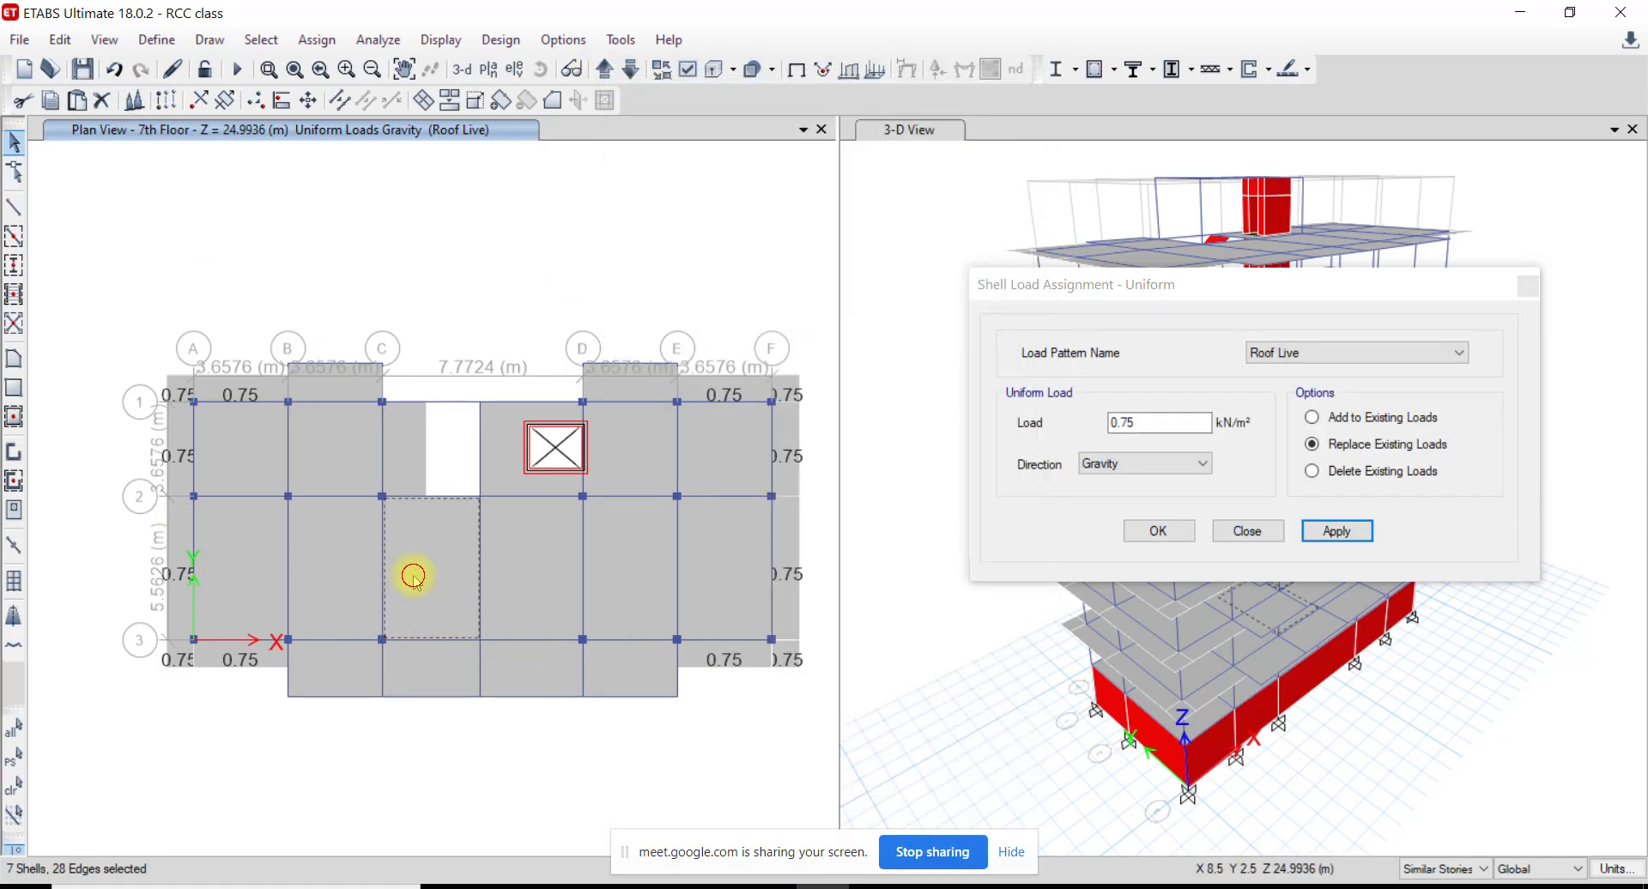
# Show the 8th floor plan, and switch to AutoCAD to examine the open terrace and stair block on the top floor plan
pyautogui.click(603, 69)
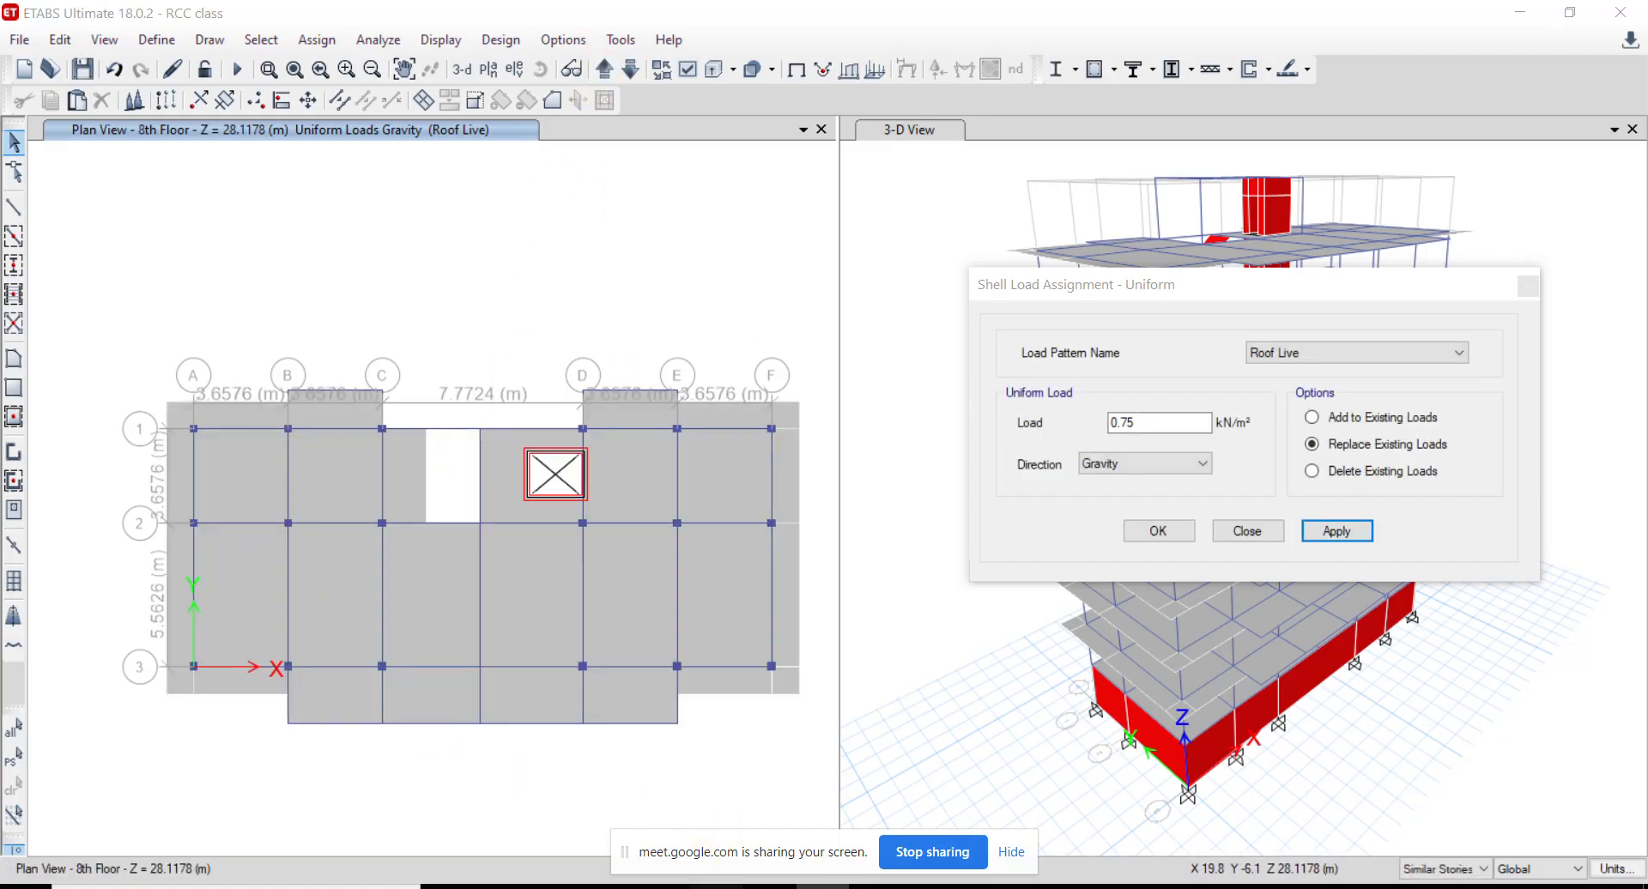
pyautogui.click(716, 887)
pyautogui.scroll(-11, 698, 481)
pyautogui.scroll(6, 1116, 469)
pyautogui.moveTo(1078, 490); pyautogui.dragTo(737, 664, button='middle')
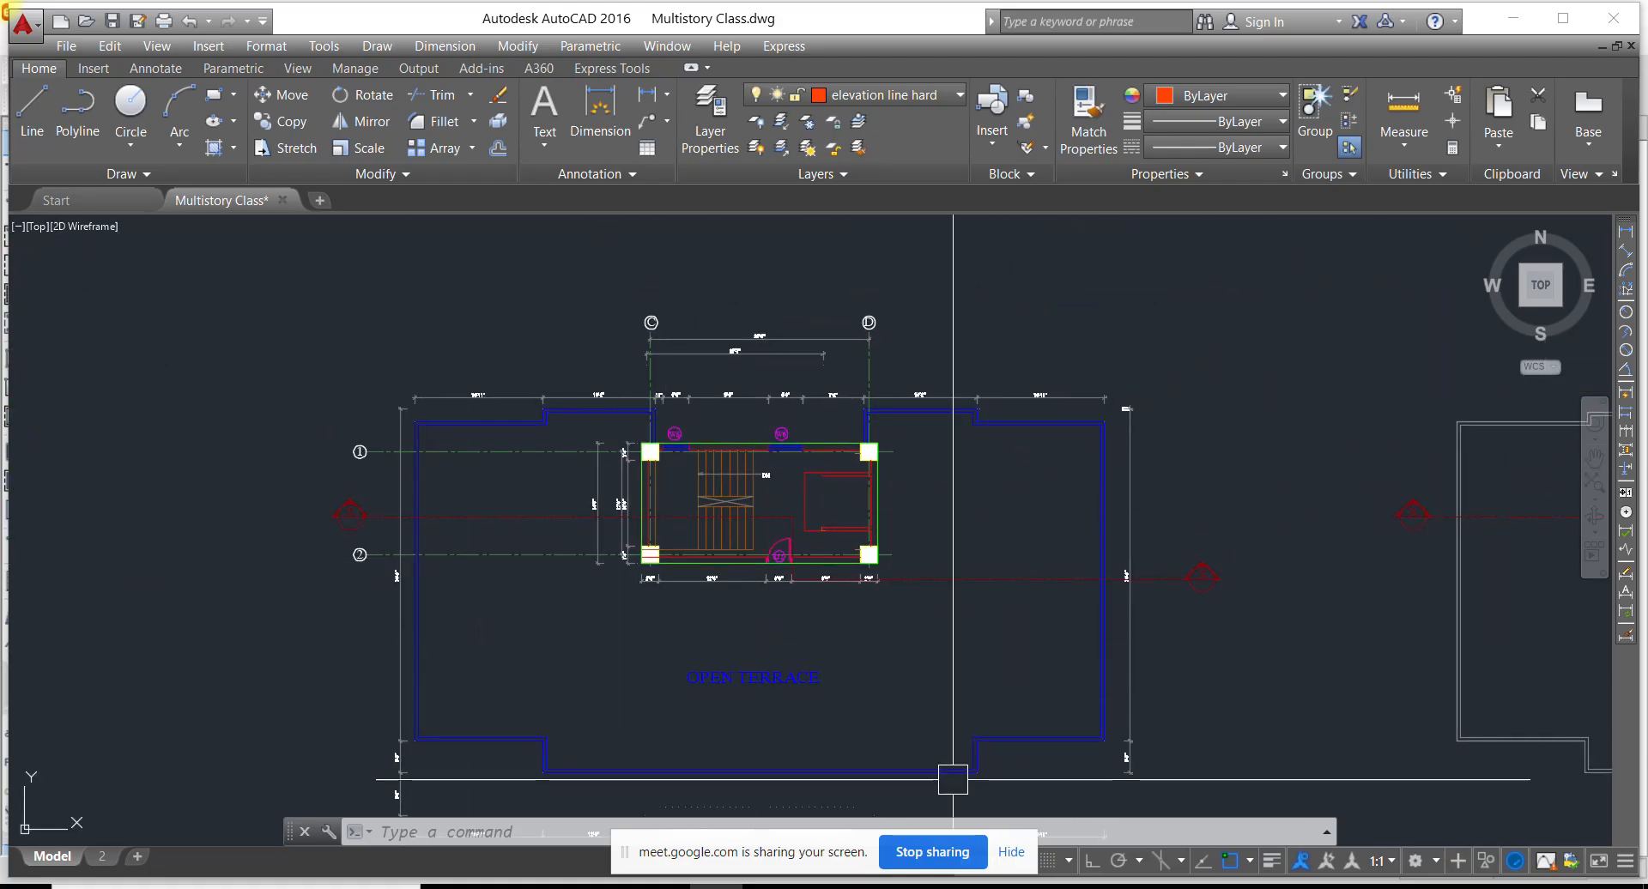
pyautogui.moveTo(723, 658); pyautogui.dragTo(774, 514, button='middle')
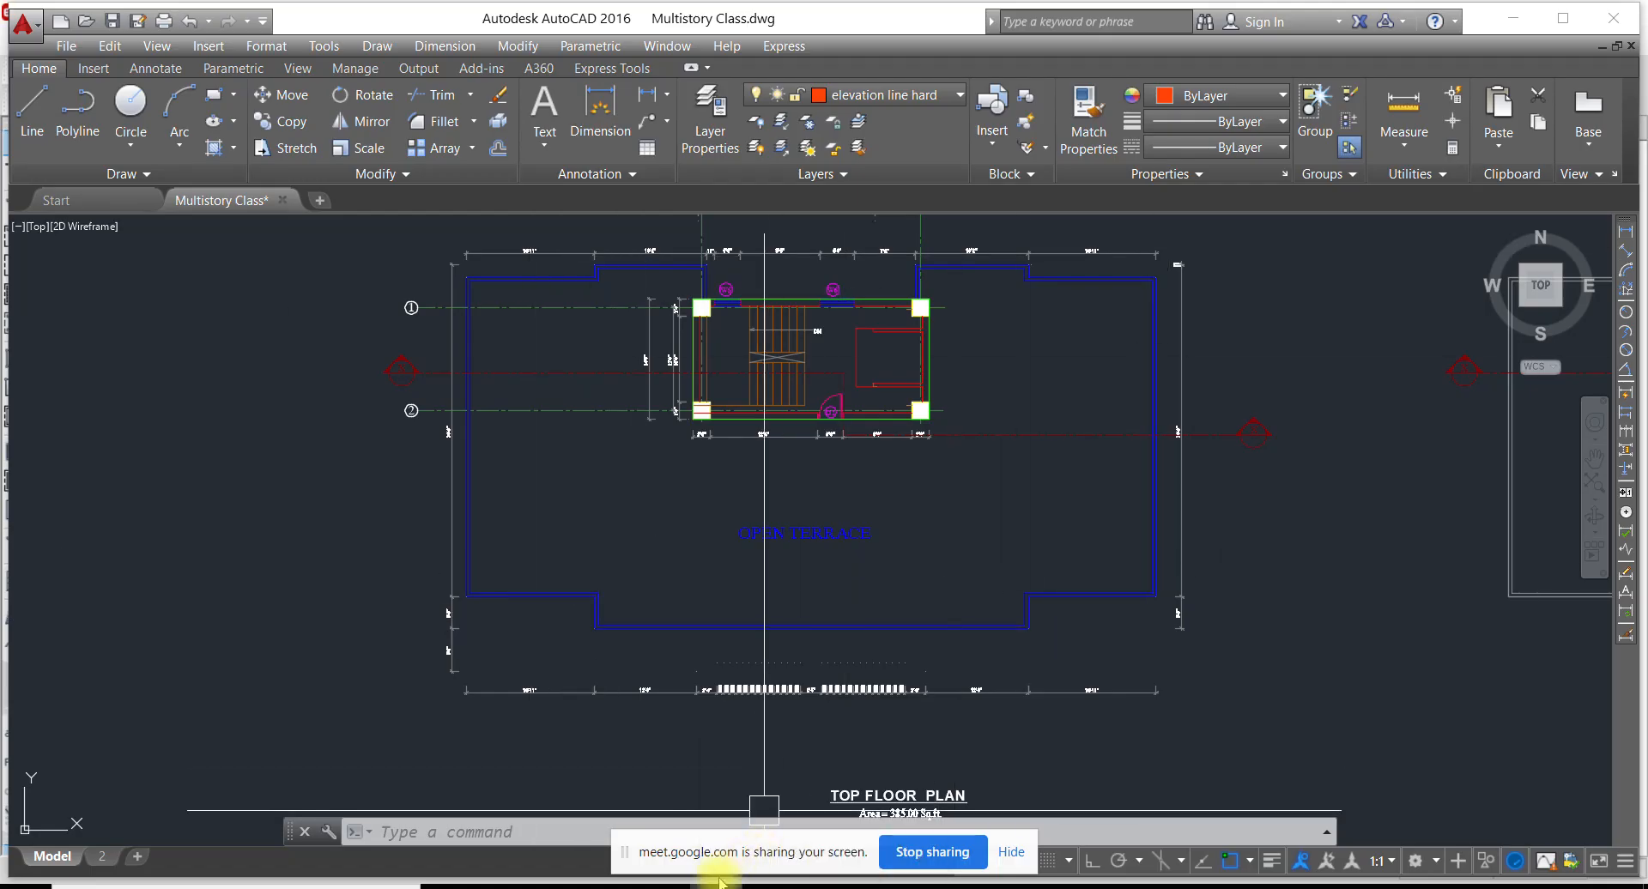
# Switch to ETABS and assign a 1.5 kN/m² Roof Live uniform load to the 8th floor slabs outside the stair and lift bay, replacing existing loads
pyautogui.click(821, 886)
pyautogui.moveTo(504, 543); pyautogui.dragTo(545, 510, button='middle')
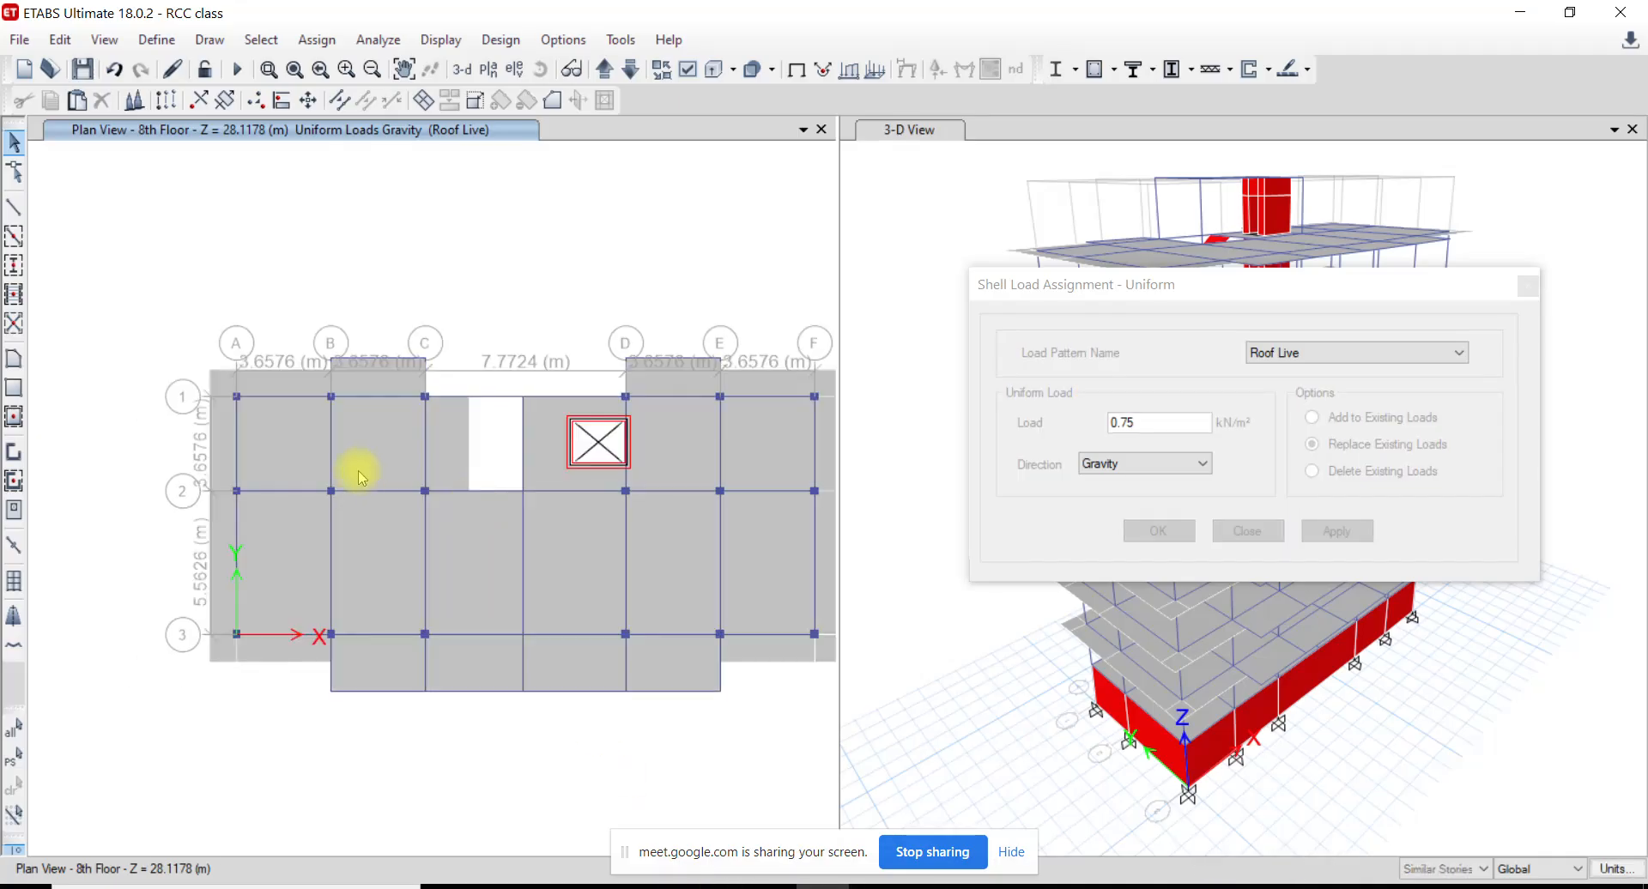
pyautogui.moveTo(481, 442); pyautogui.dragTo(430, 443, button='middle')
pyautogui.click(302, 448)
pyautogui.click(252, 447)
pyautogui.moveTo(297, 627); pyautogui.dragTo(129, 330)
pyautogui.moveTo(399, 376); pyautogui.dragTo(128, 315)
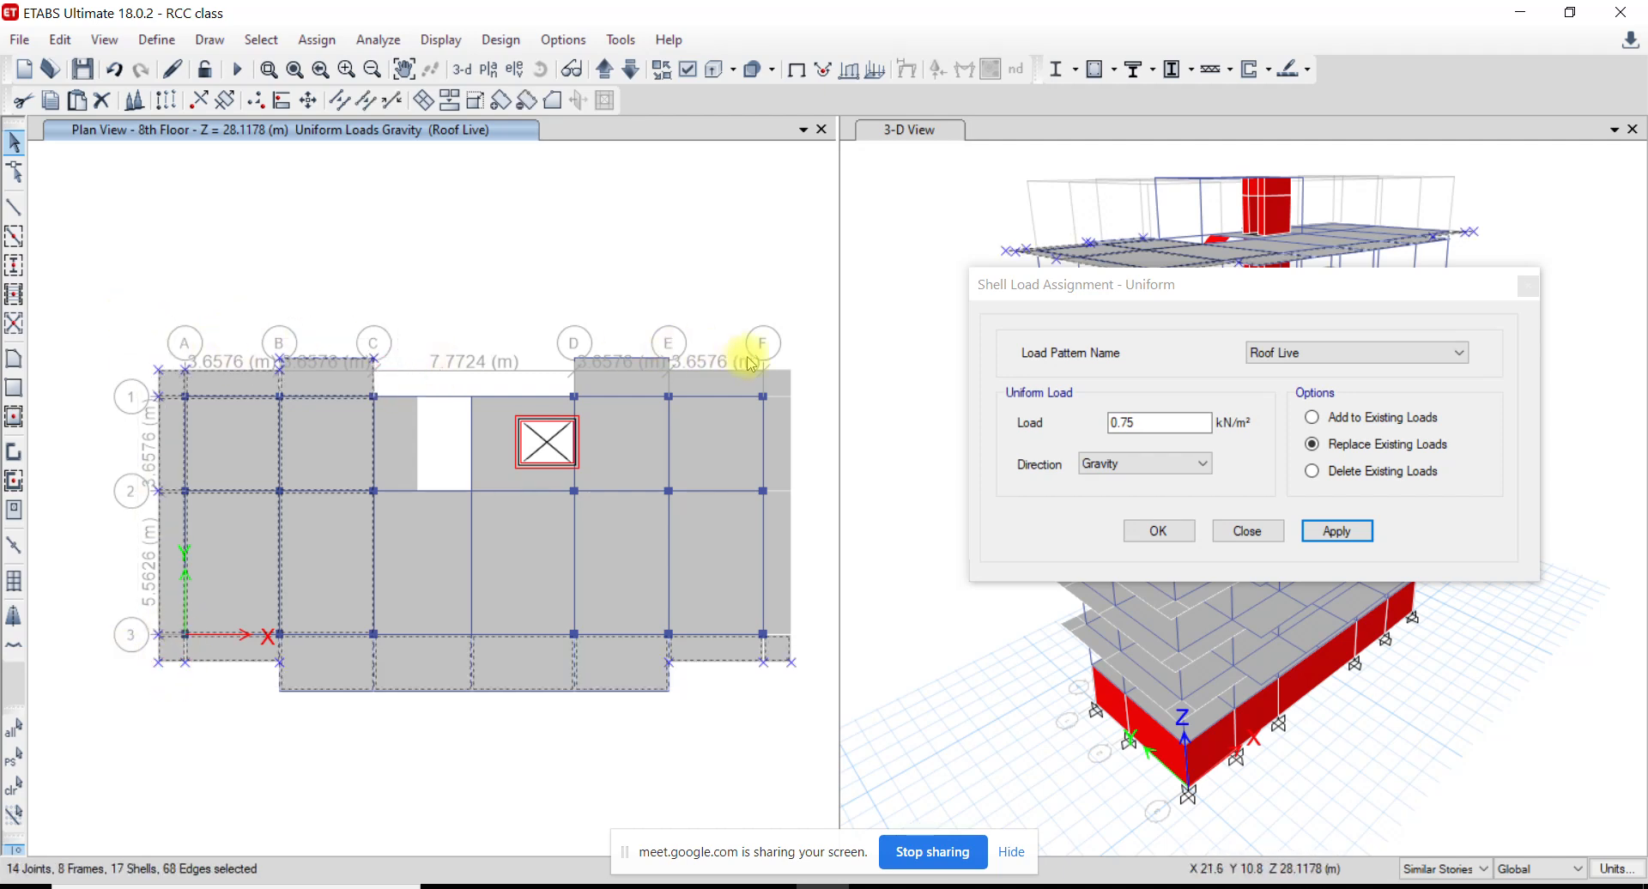
pyautogui.moveTo(810, 385); pyautogui.dragTo(513, 290)
pyautogui.moveTo(816, 710); pyautogui.dragTo(760, 317)
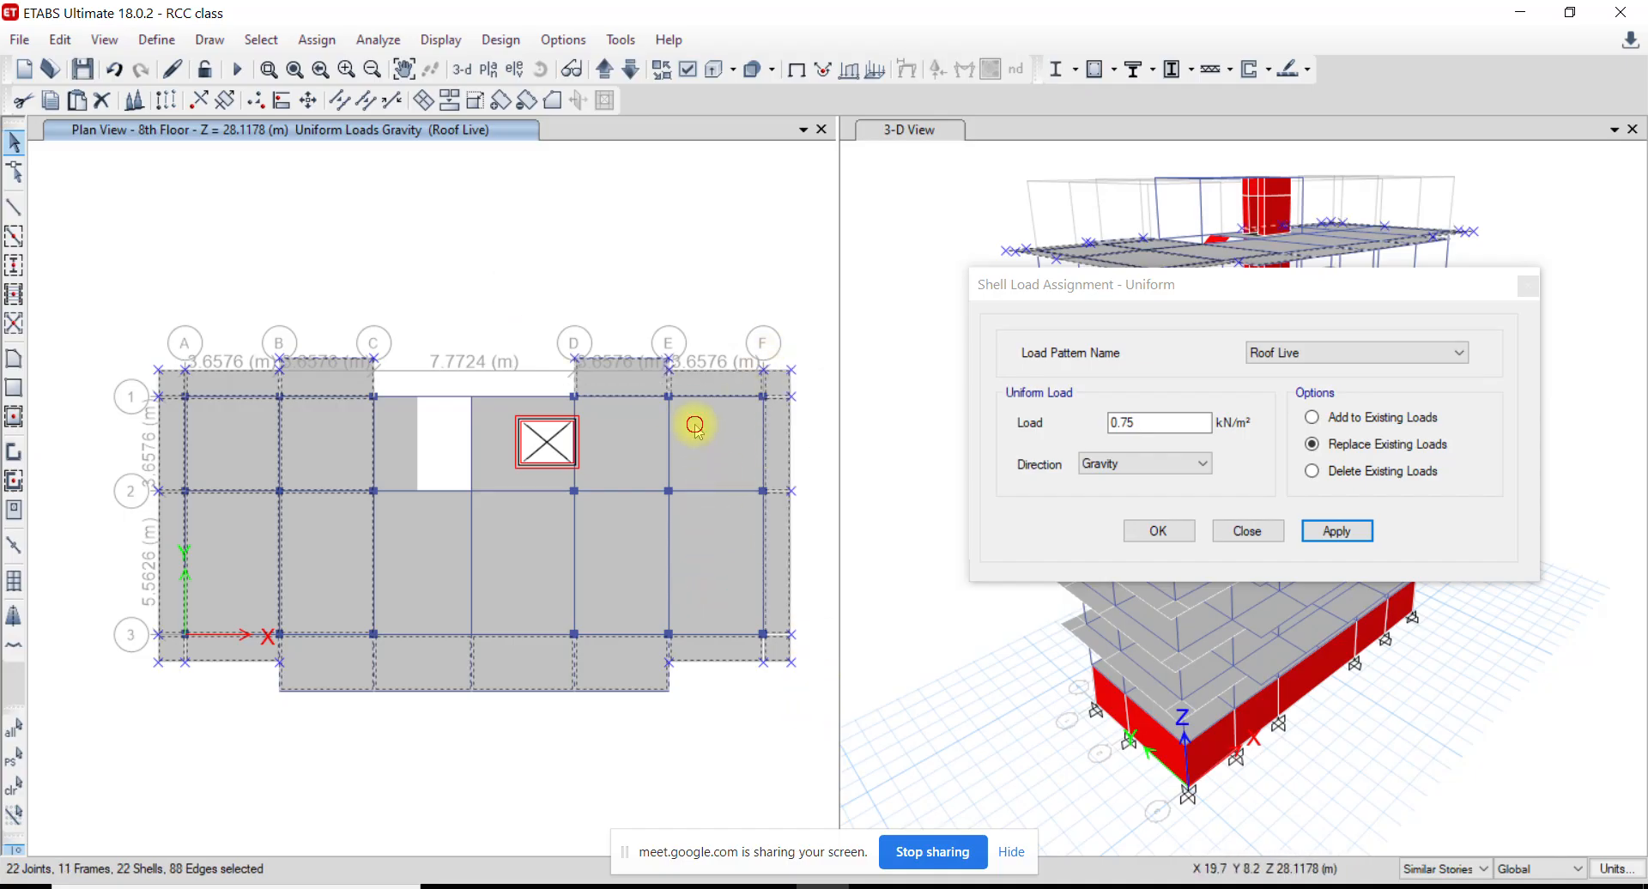
pyautogui.click(706, 559)
pyautogui.click(544, 562)
pyautogui.click(430, 573)
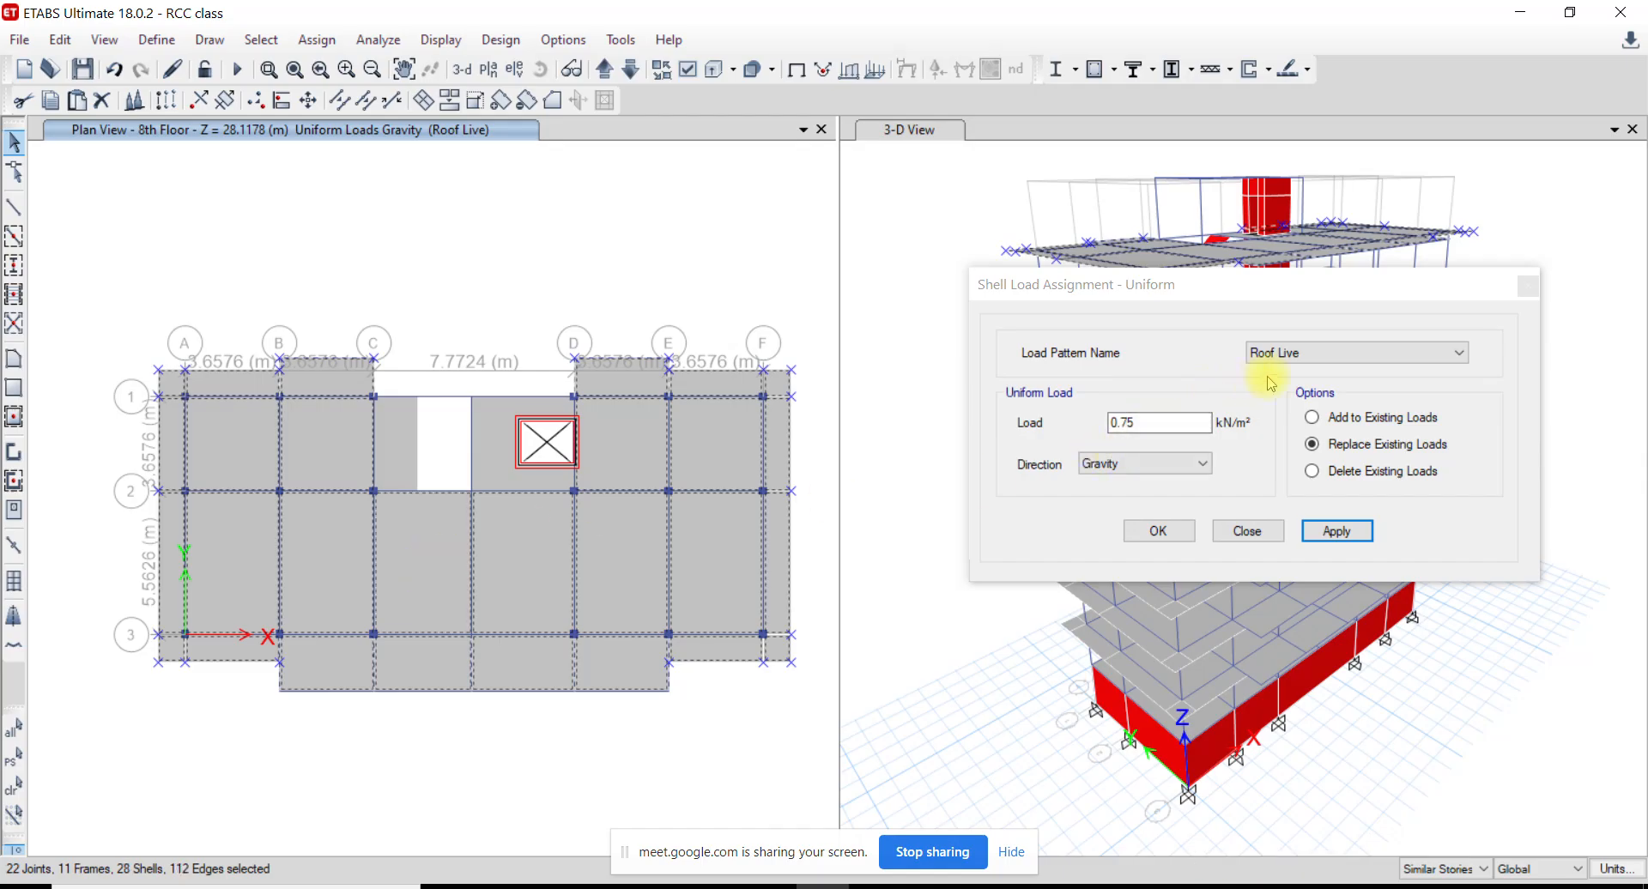
pyautogui.click(1164, 424)
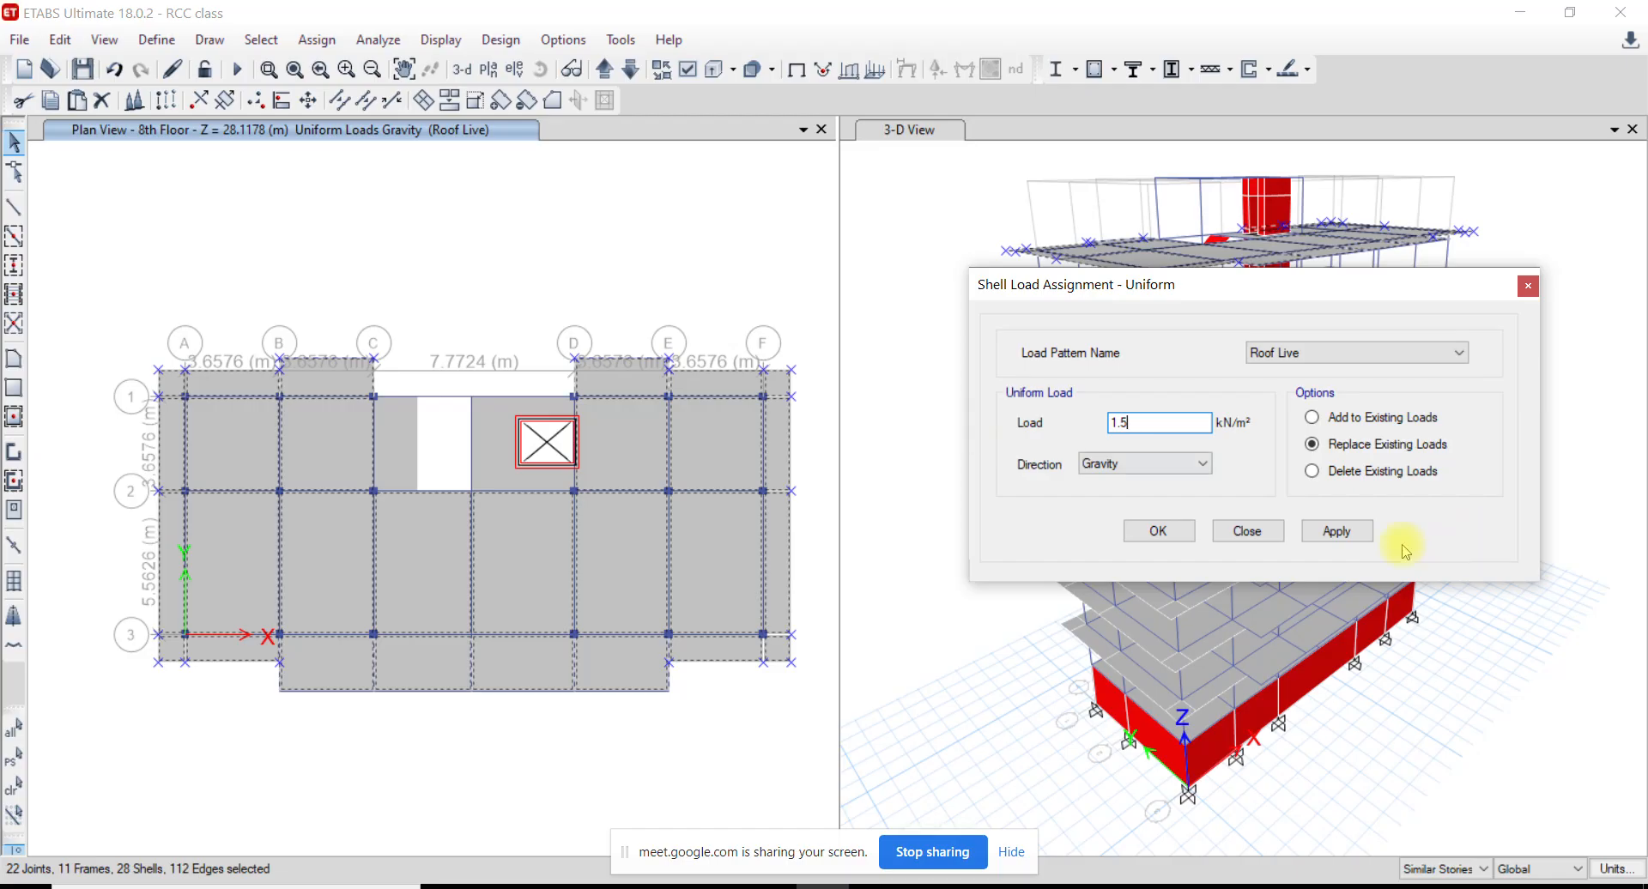
pyautogui.click(1336, 532)
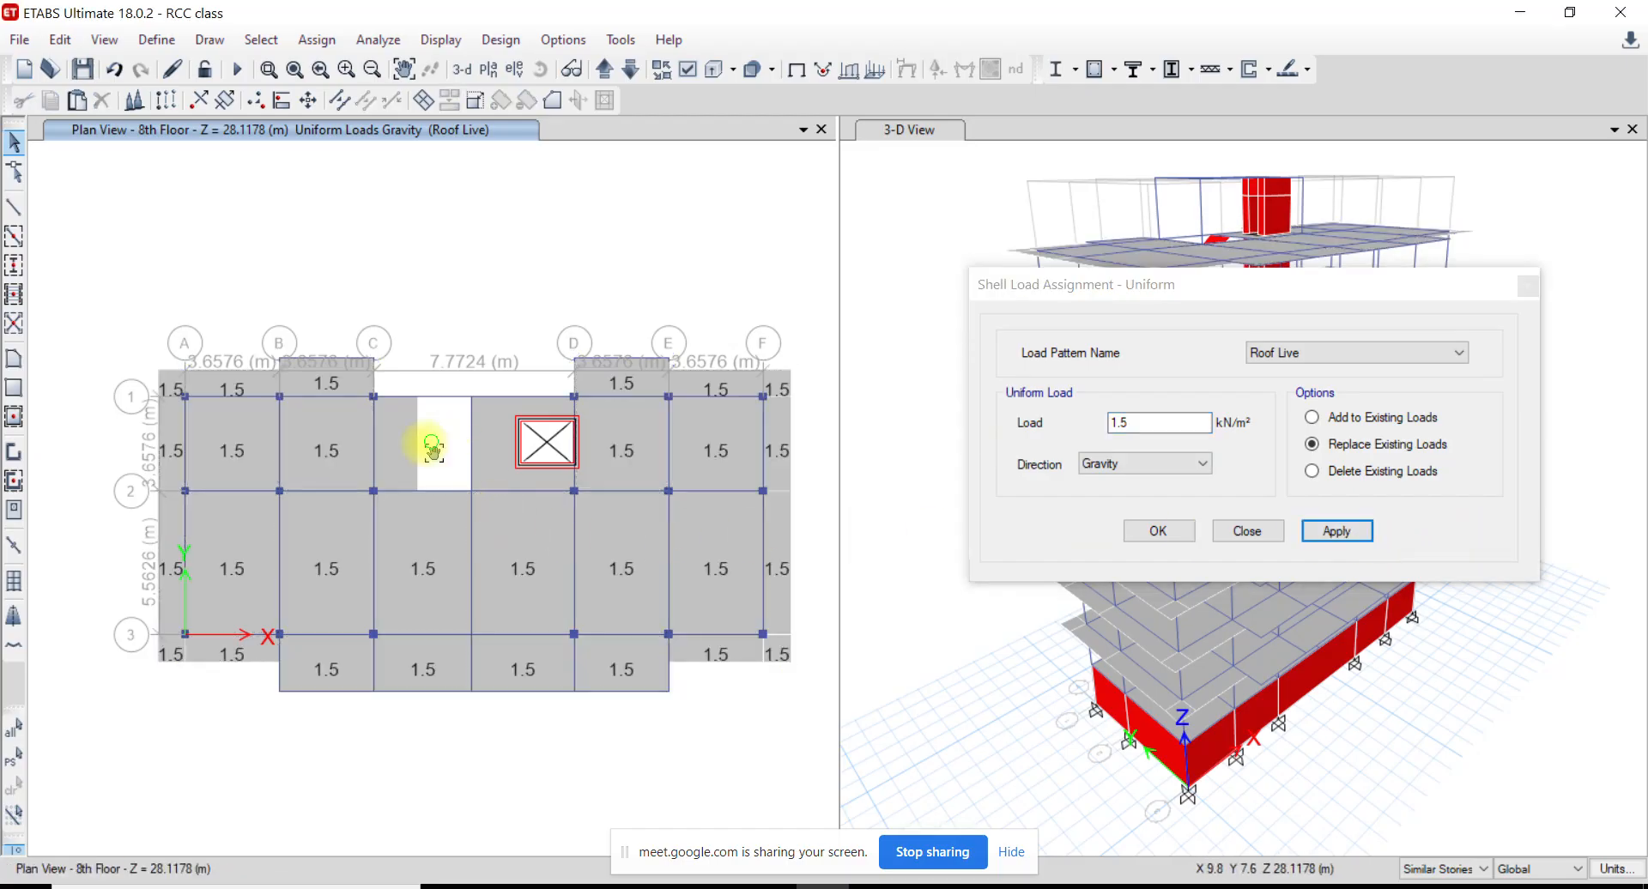
# Check AutoCAD's stair and lift block, switch back to ETABS, and assign a 3 kN/m² Live<=3 uniform load to the 8th floor slab around the lift
pyautogui.click(428, 507)
pyautogui.scroll(3, 428, 507)
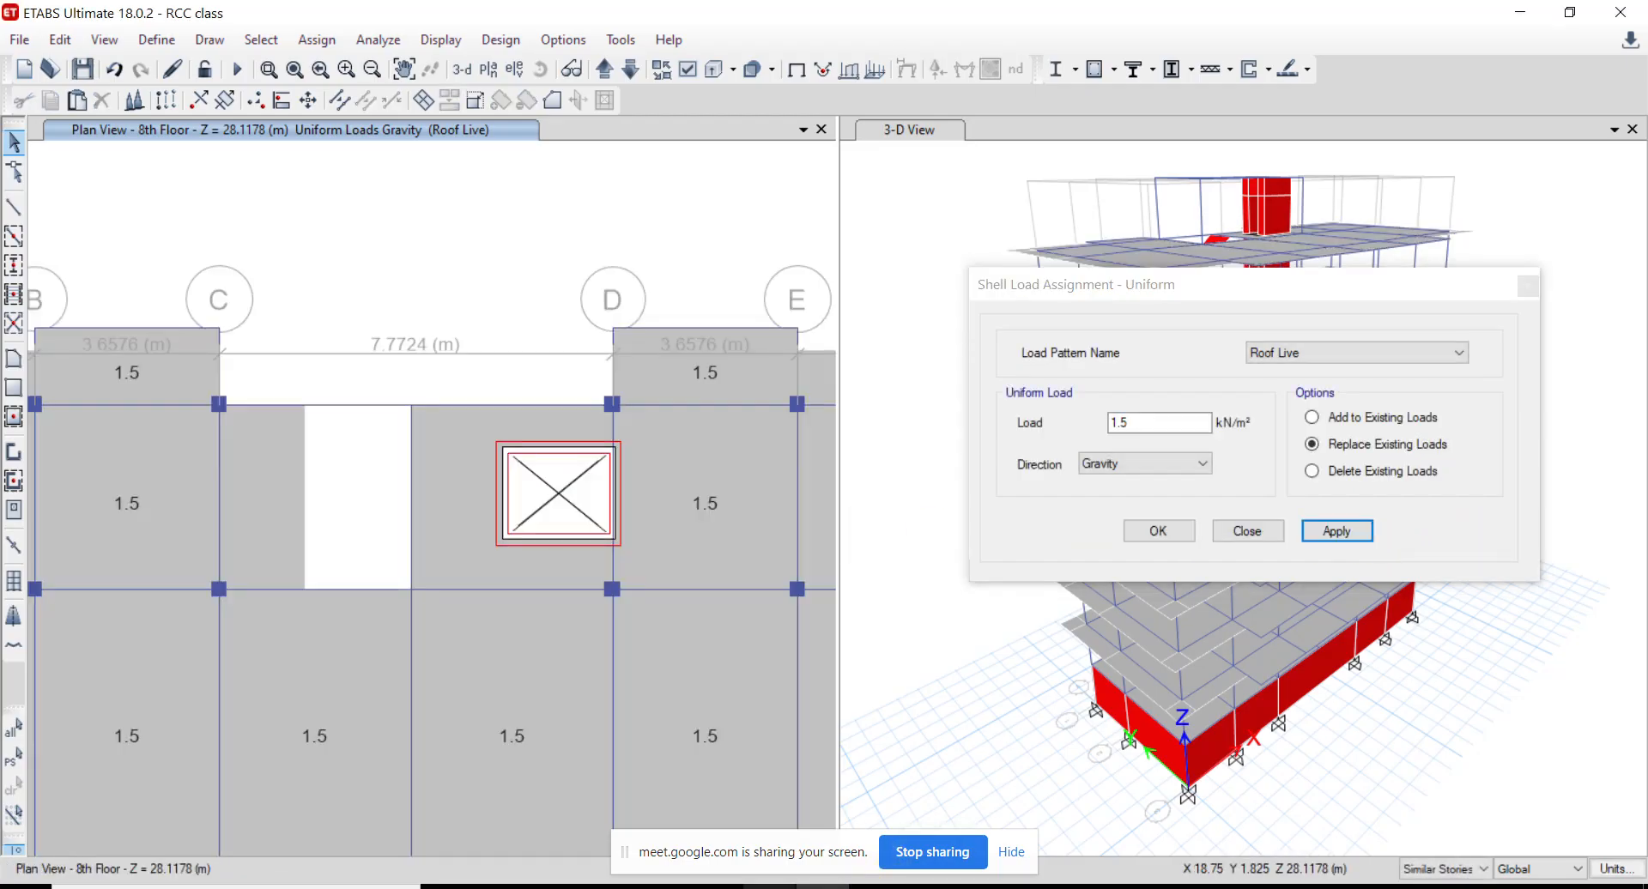
pyautogui.hotkey('alt', 'Tab')
pyautogui.moveTo(881, 370); pyautogui.dragTo(890, 437, button='middle')
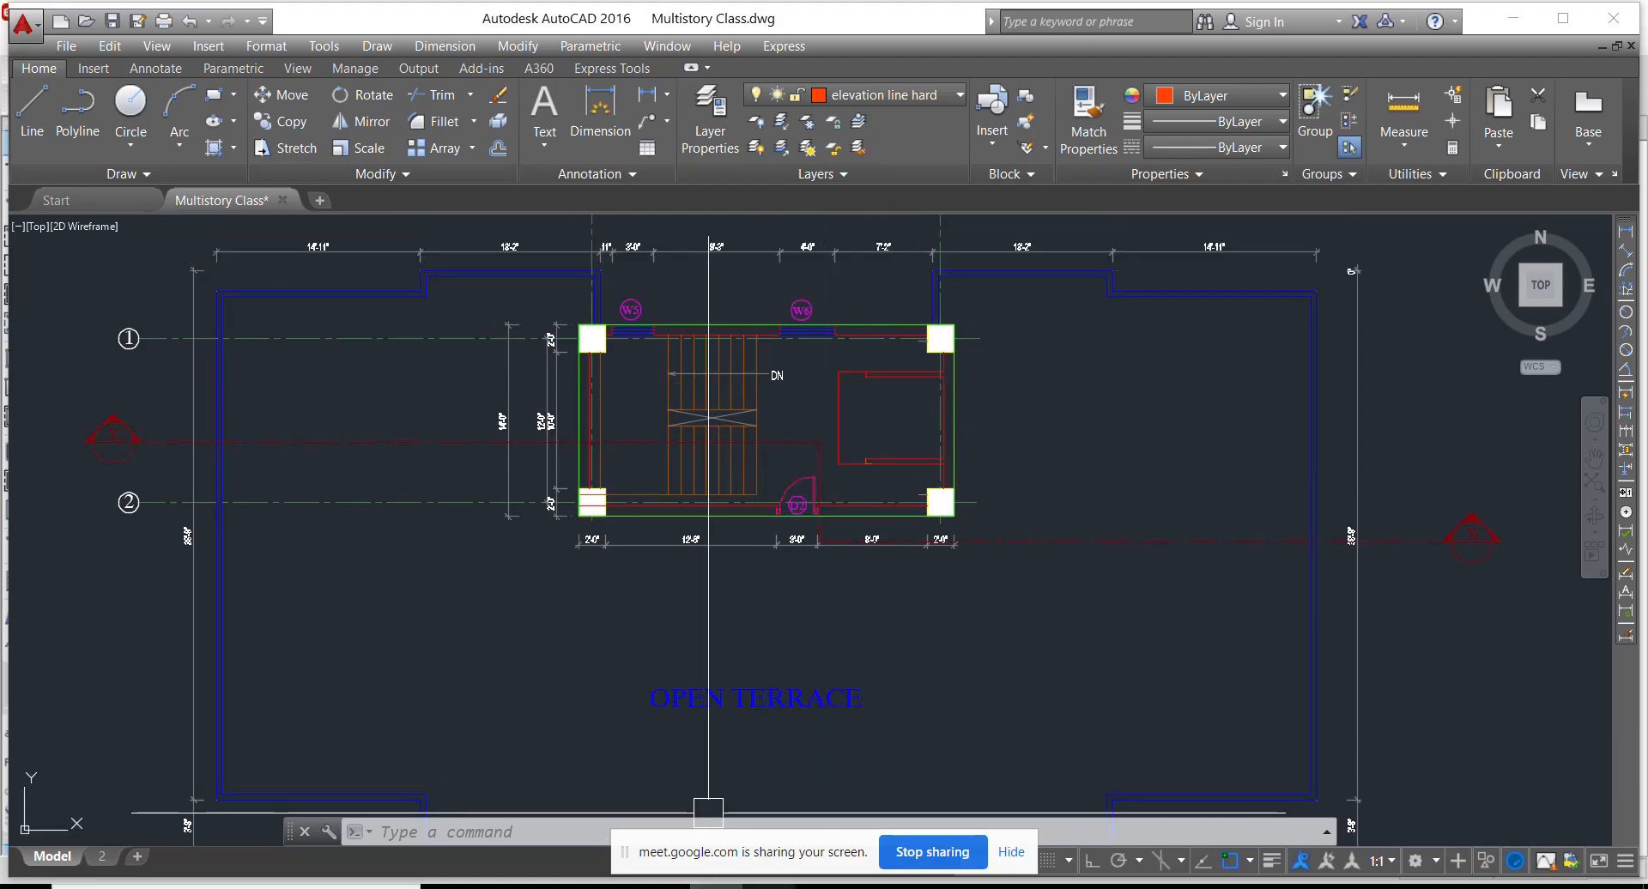
pyautogui.hotkey('alt', 'Tab')
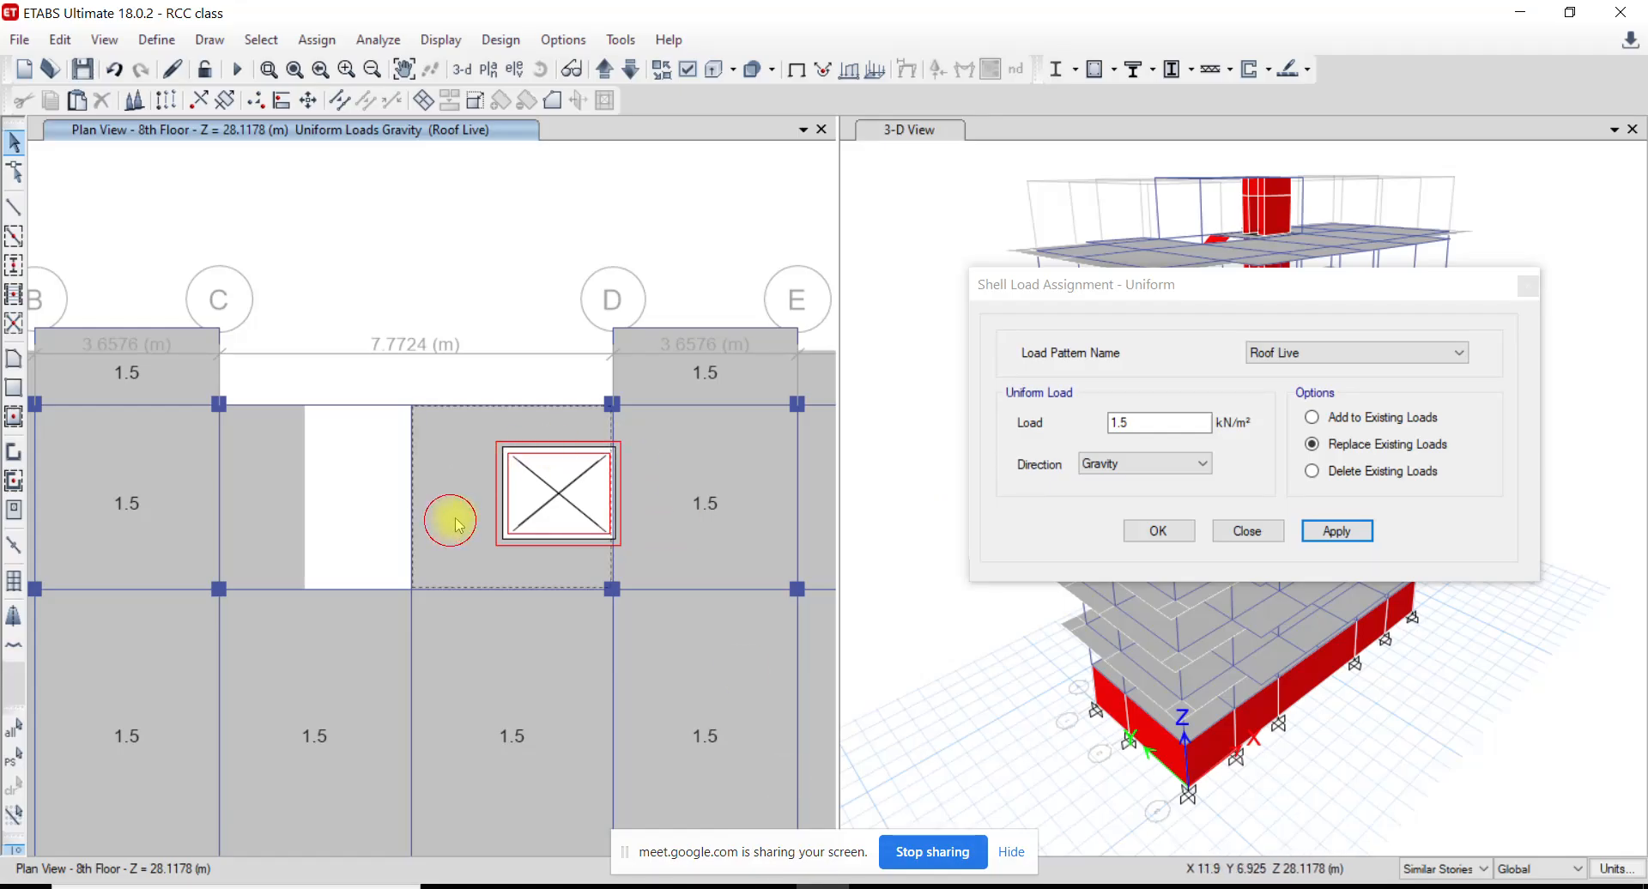
pyautogui.click(1325, 353)
pyautogui.click(1343, 382)
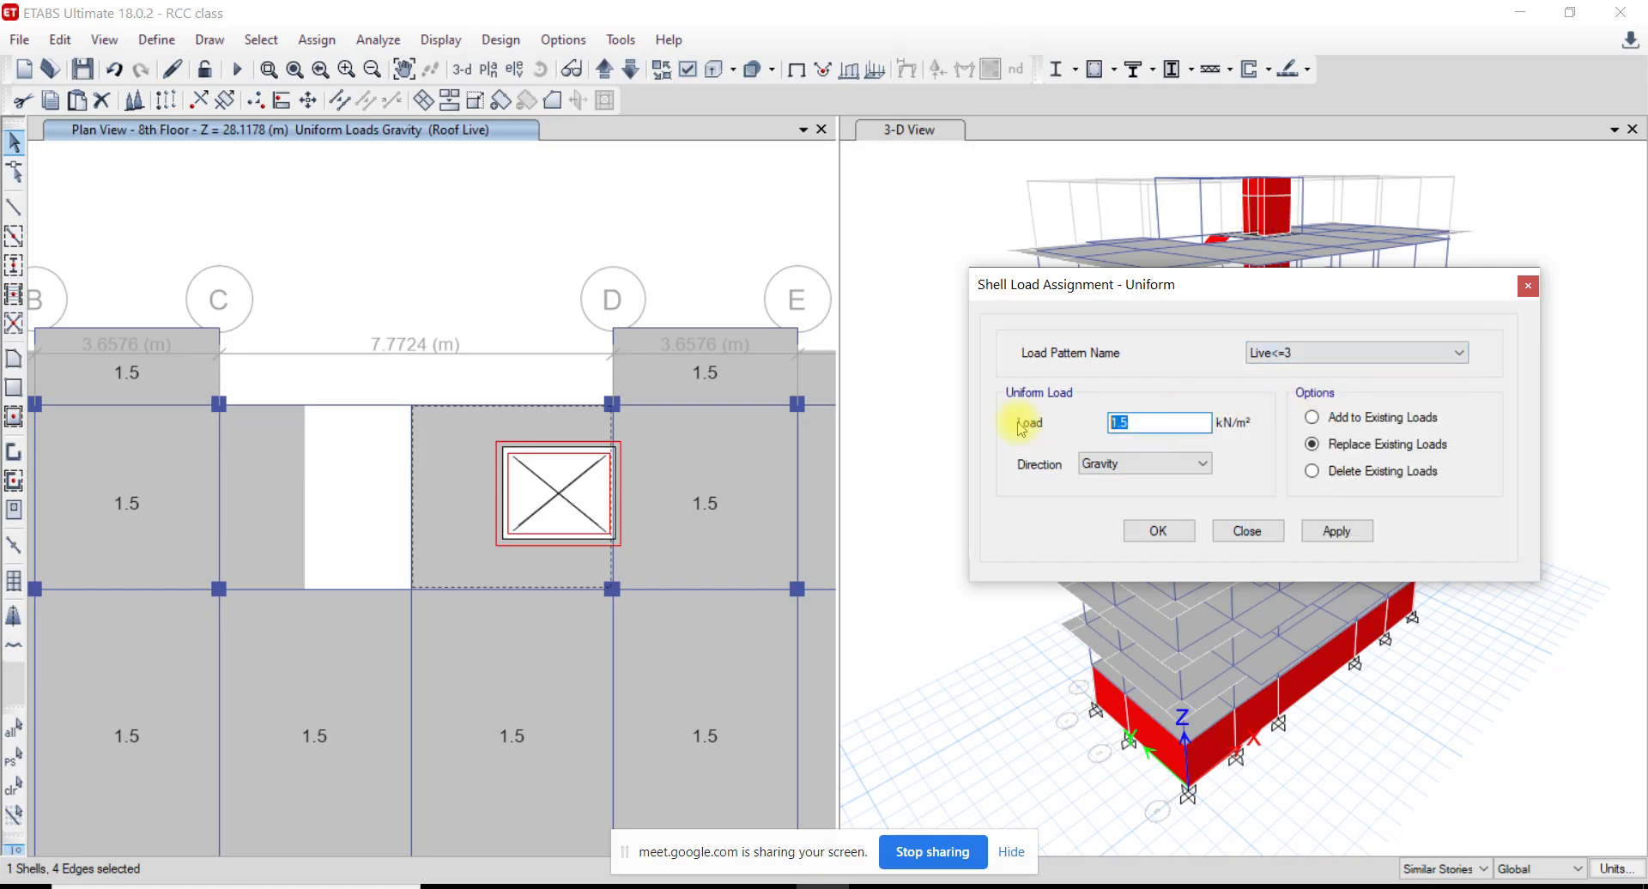
pyautogui.click(1337, 531)
pyautogui.scroll(-5, 333, 541)
pyautogui.moveTo(338, 537); pyautogui.dragTo(451, 535, button='middle')
# On the Water Tank Lvl plan, assign a 1.5 kN/m² Roof Live uniform load to both slabs between grids C and D, replacing existing loads
pyautogui.click(605, 69)
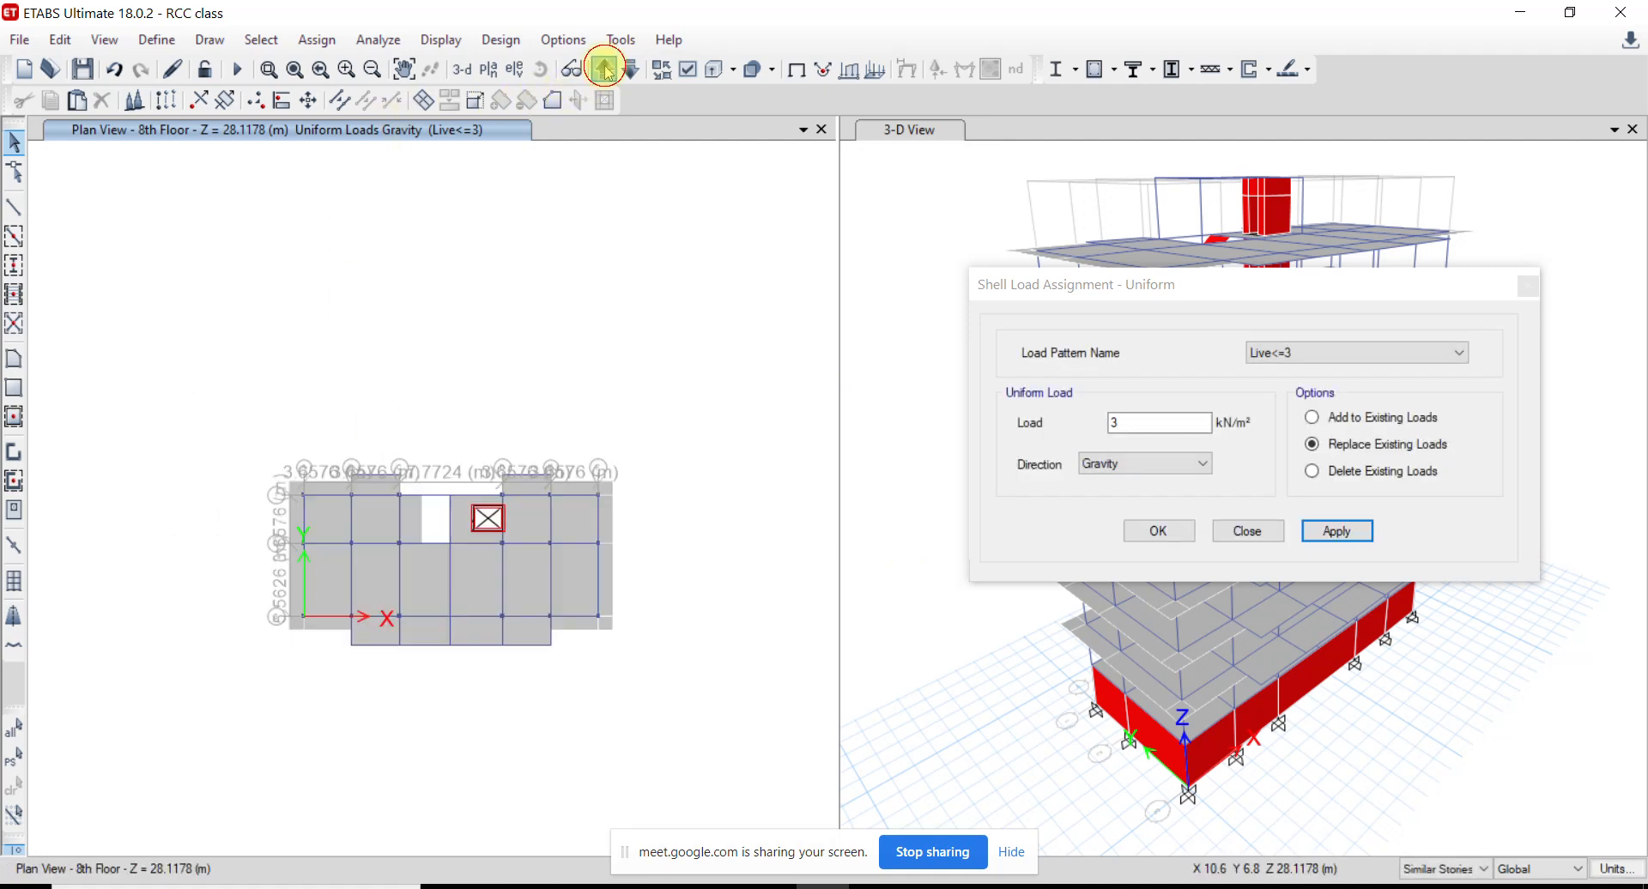
pyautogui.scroll(3, 434, 485)
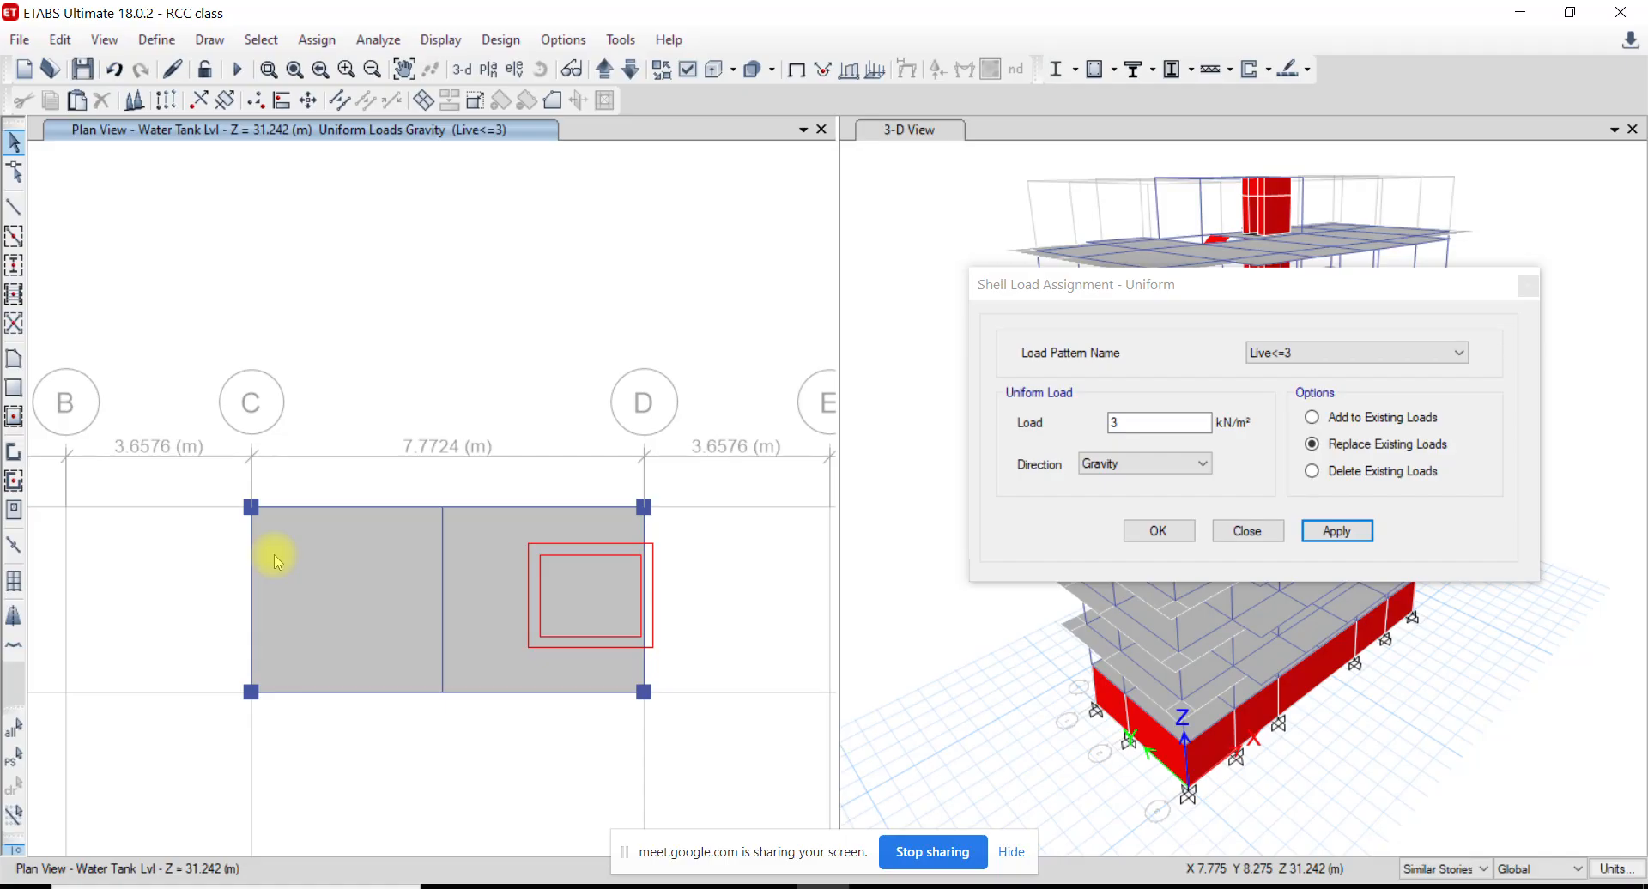
pyautogui.click(320, 605)
pyautogui.click(497, 591)
pyautogui.click(1407, 353)
pyautogui.click(1332, 413)
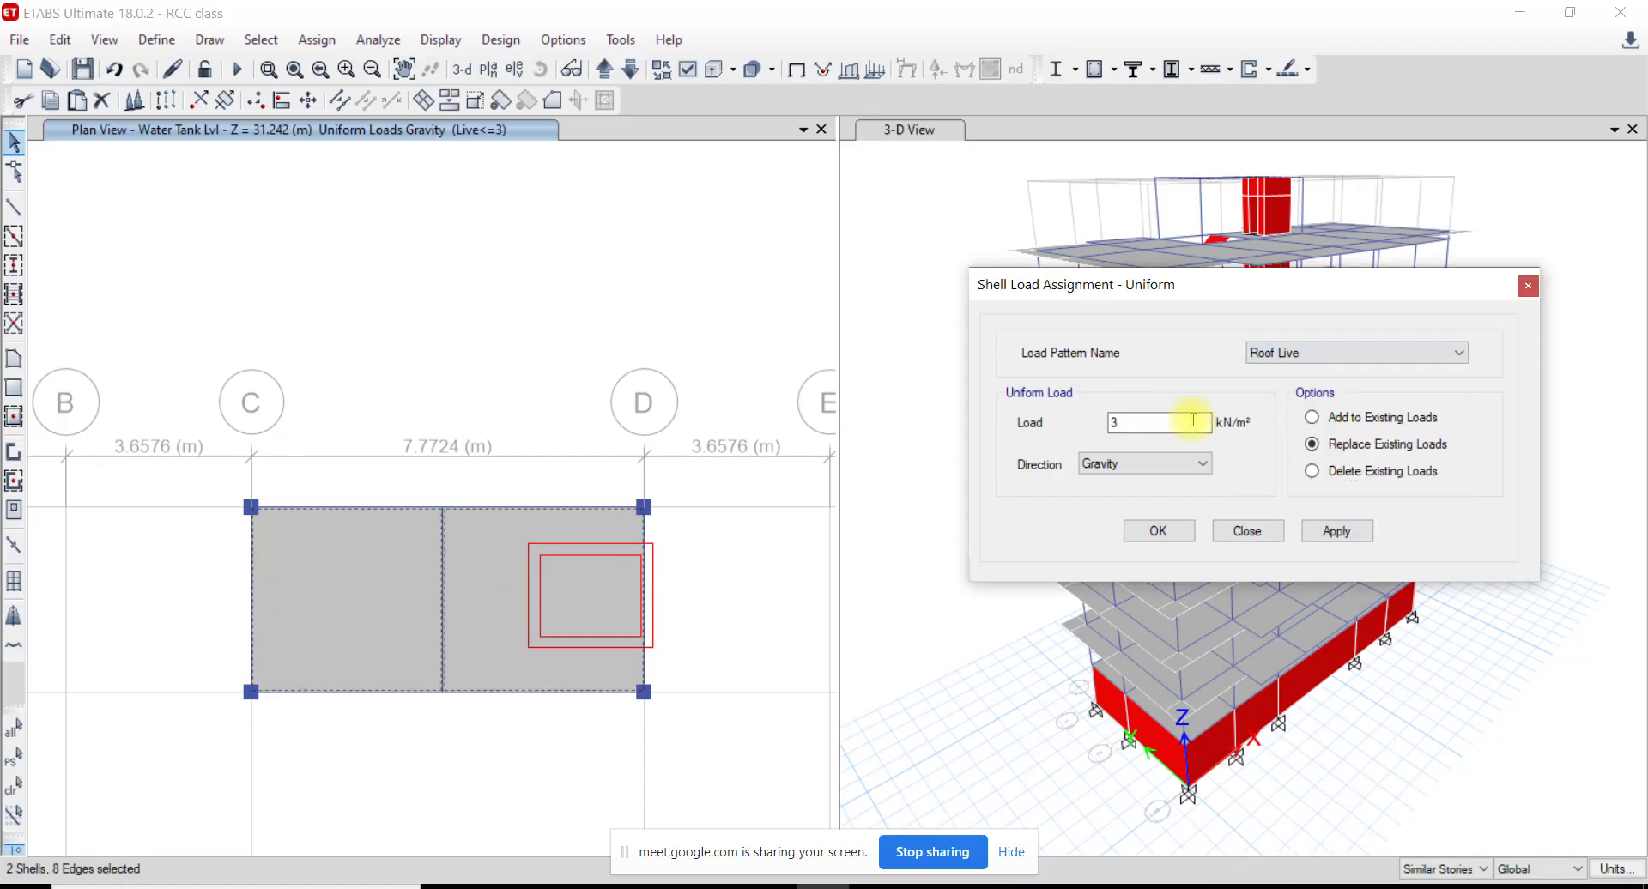
pyautogui.click(1336, 531)
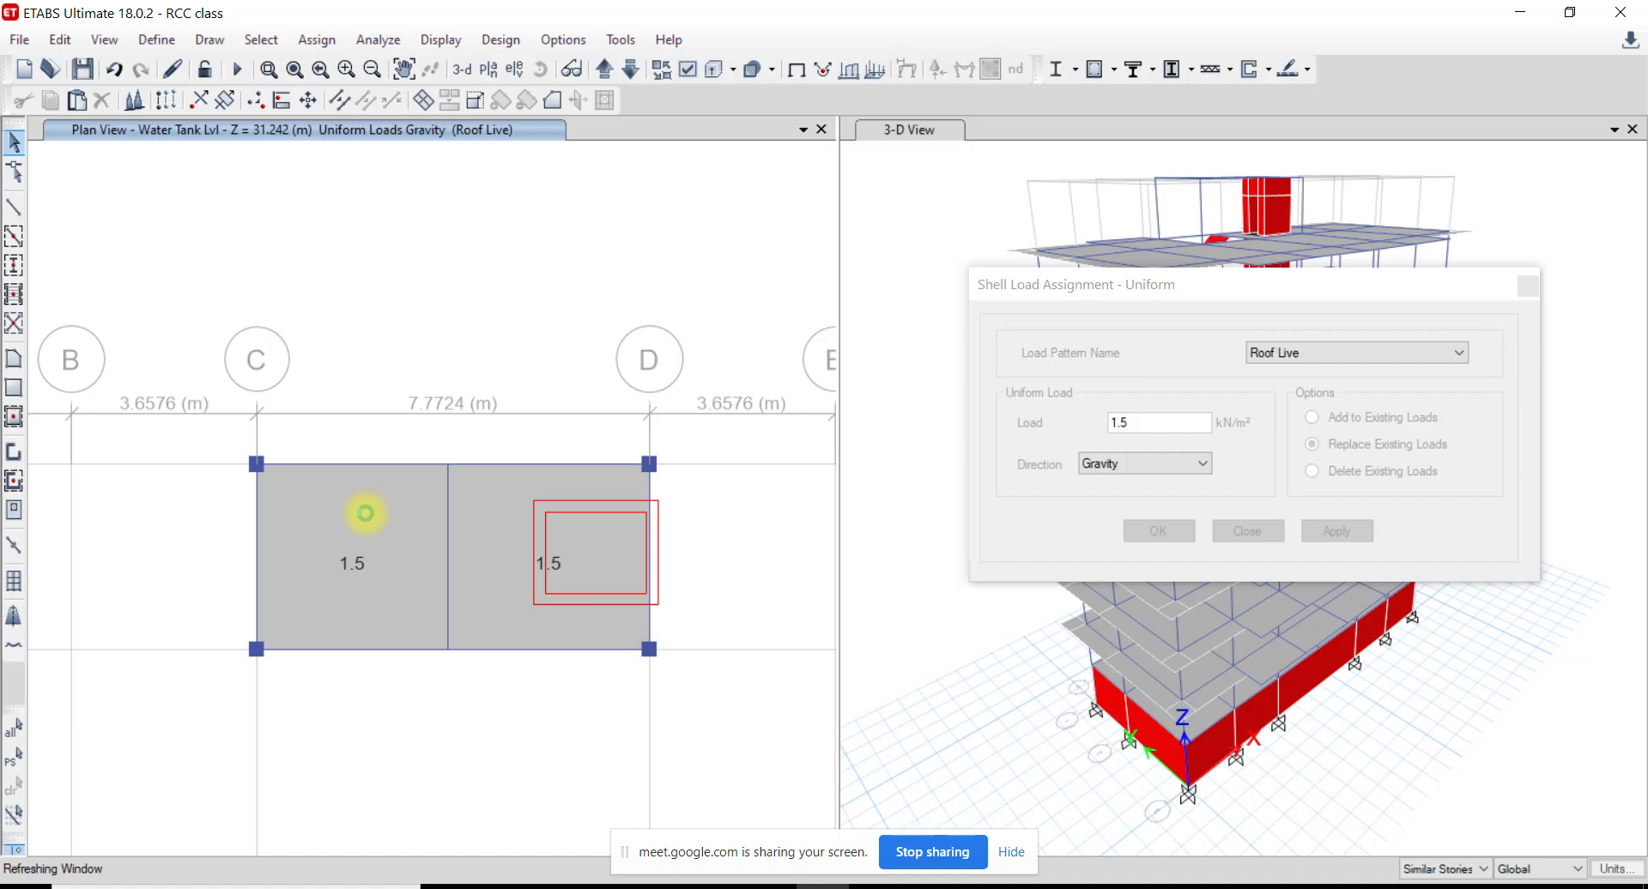
pyautogui.scroll(-4, 354, 498)
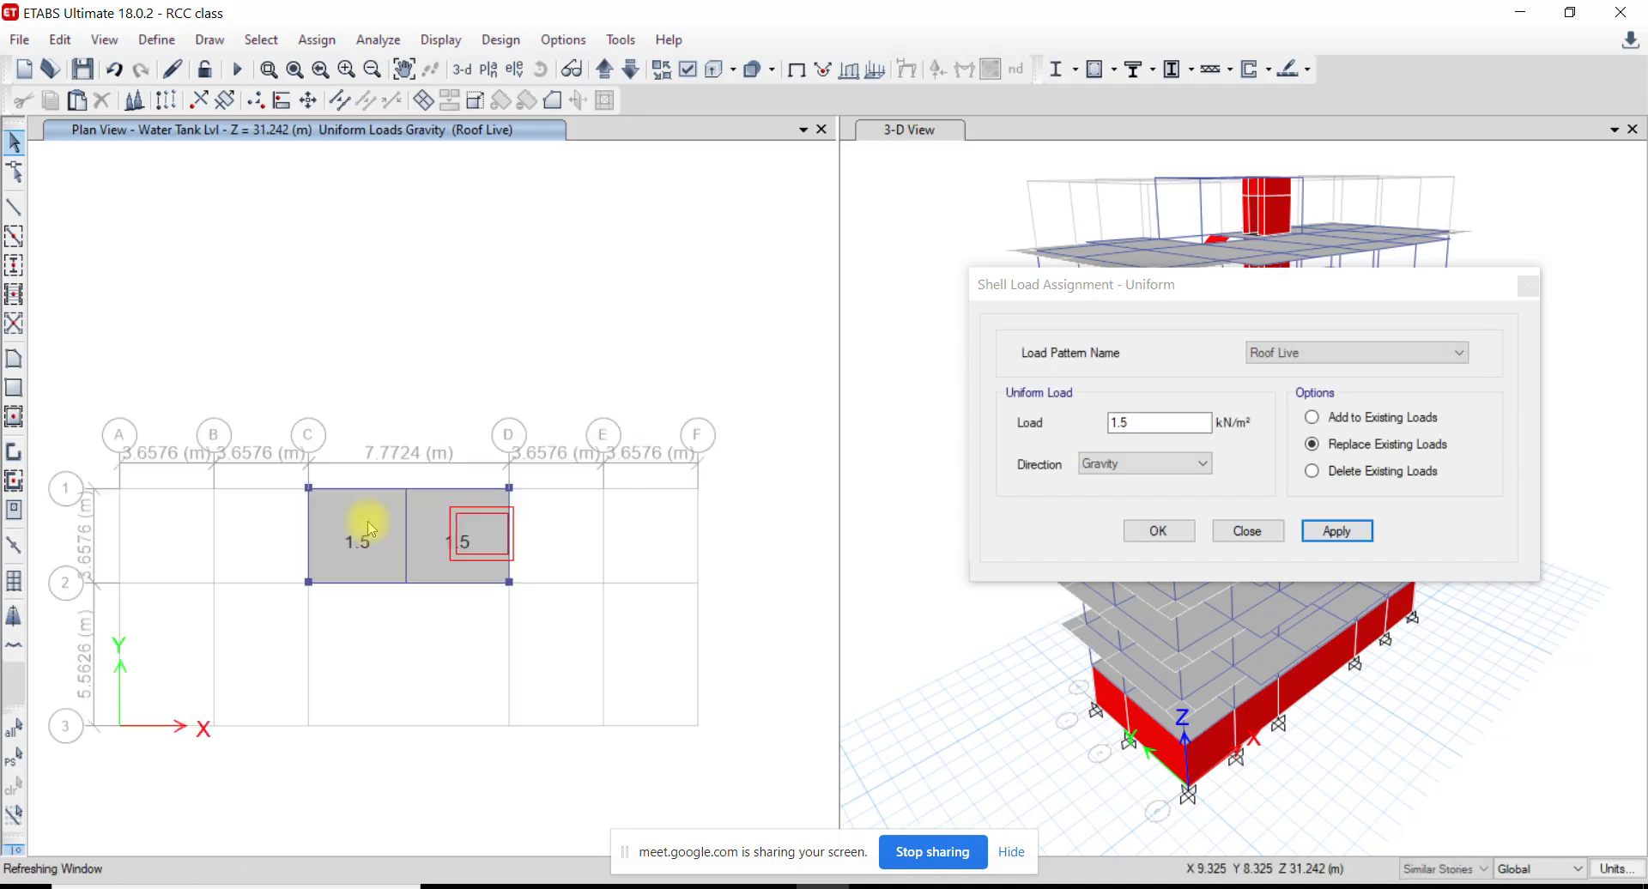
# Return to the 8th floor plan and inspect the loads on the narrow stair slab beside grid C between grids 1 and 2
pyautogui.click(629, 65)
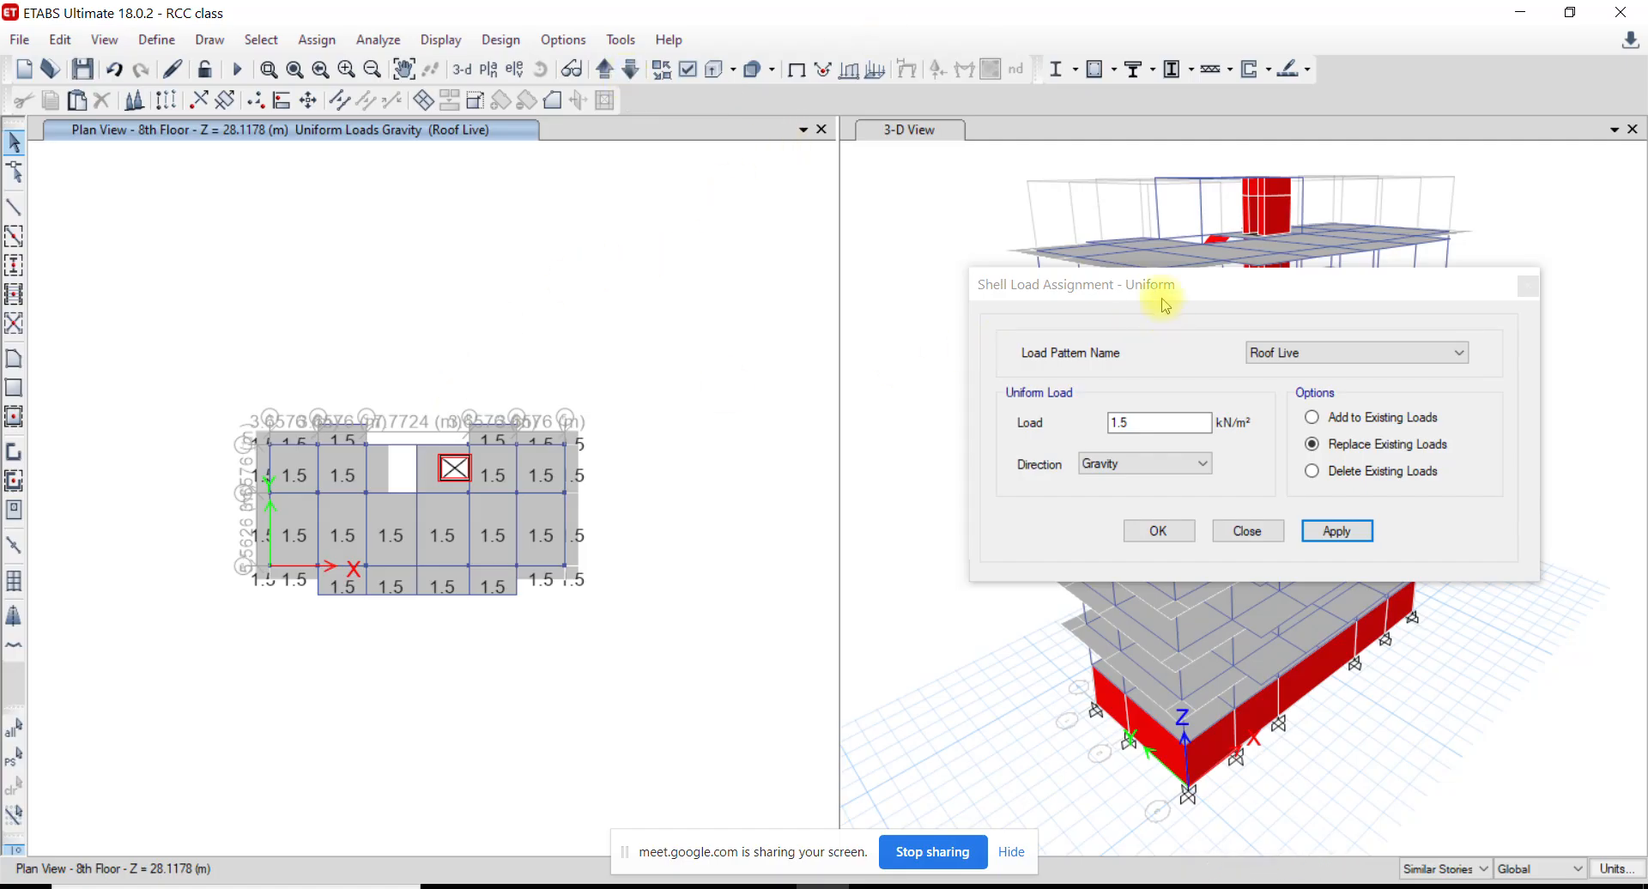
pyautogui.scroll(2, 463, 544)
pyautogui.click(483, 559)
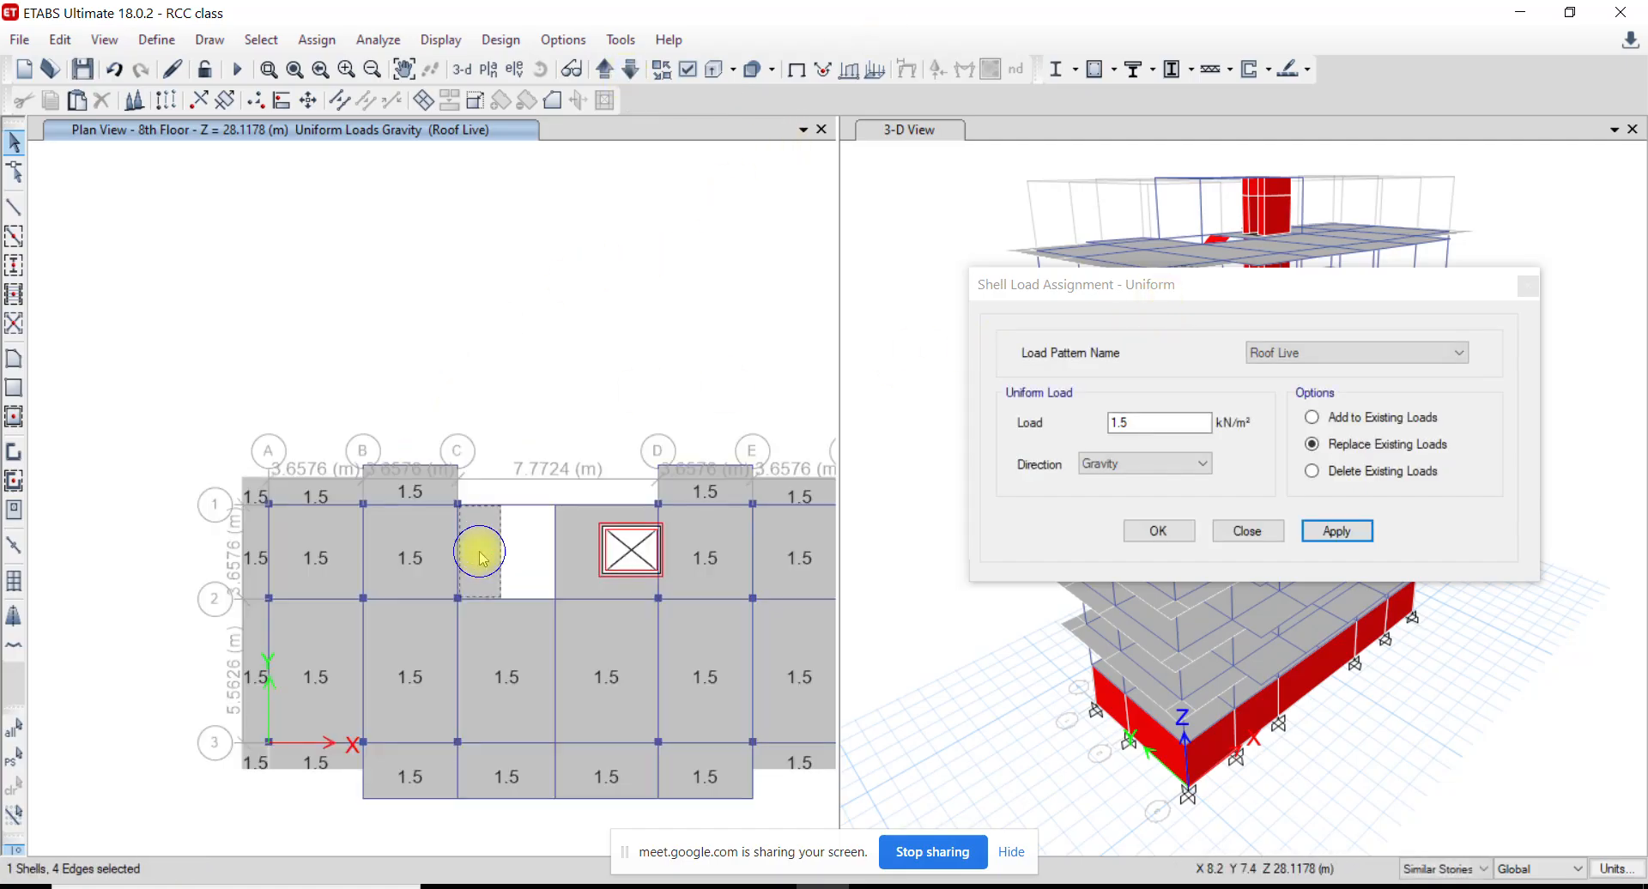
pyautogui.rightClick(483, 558)
pyautogui.click(871, 768)
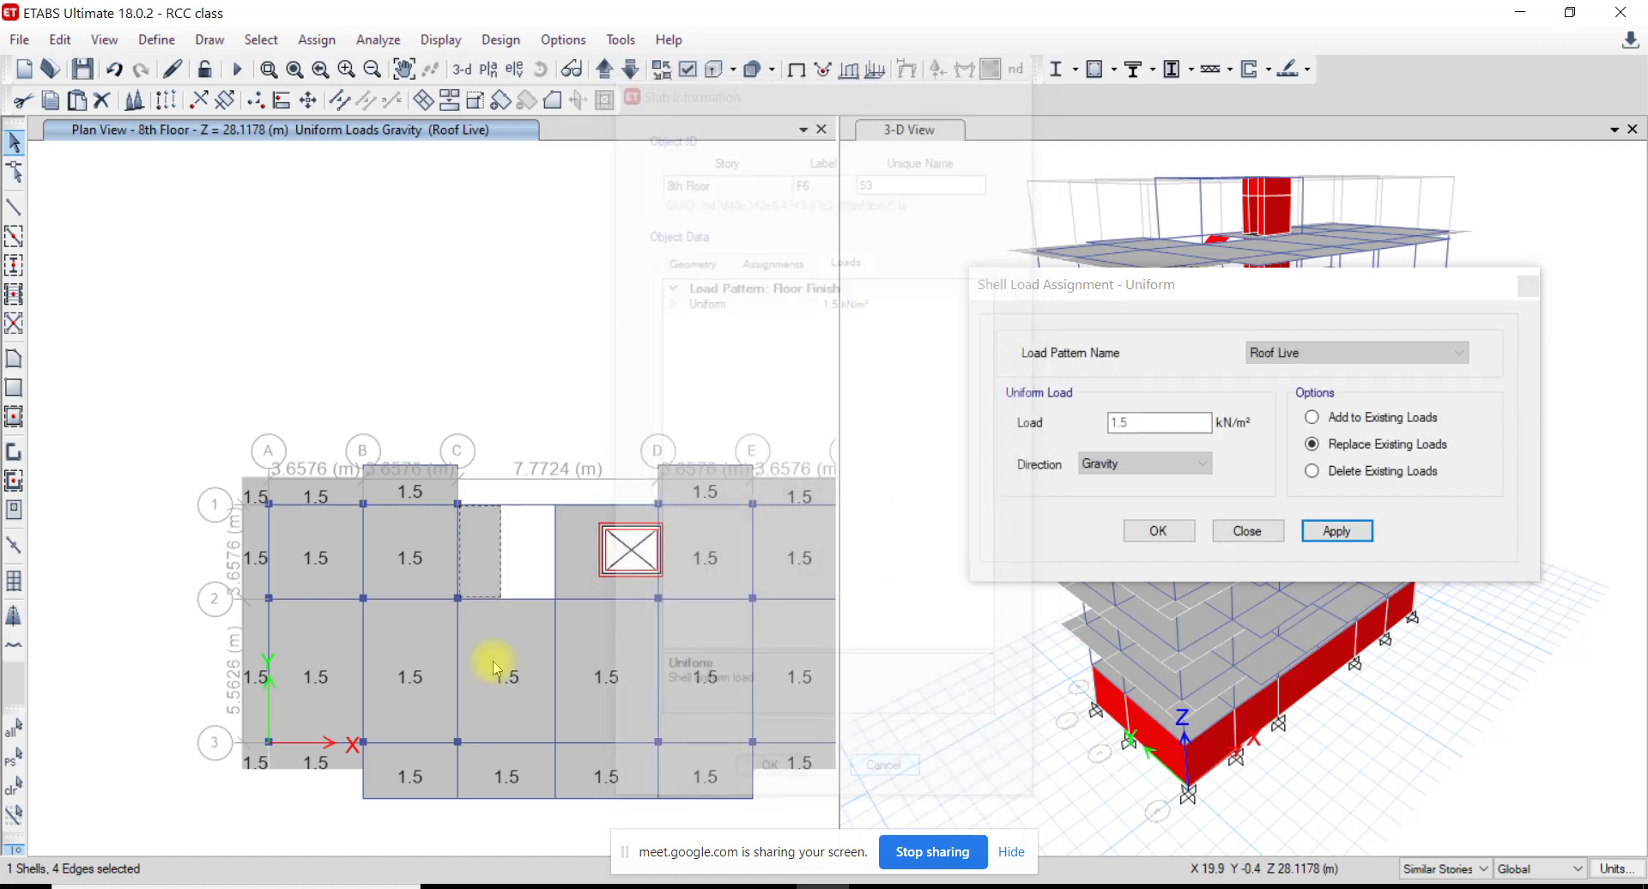
pyautogui.scroll(-3, 541, 342)
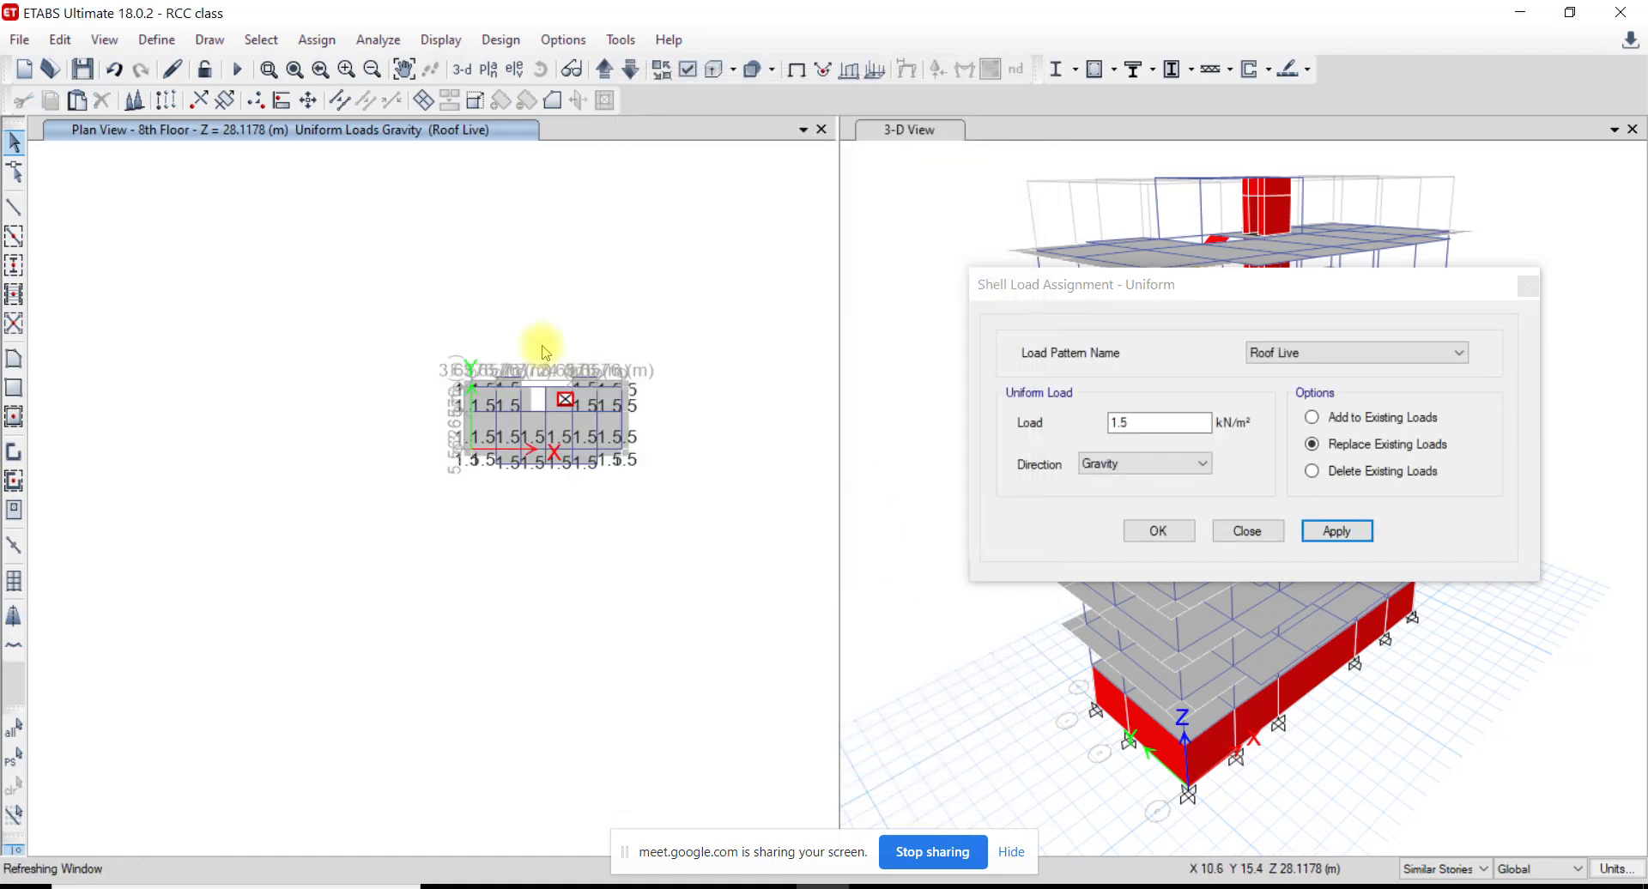
# Switch to the IS 875 (Part 2) PDF and look up Table 1's uniformly distributed load for corridors, passages and staircases
pyautogui.hotkey('alt', 'Tab')
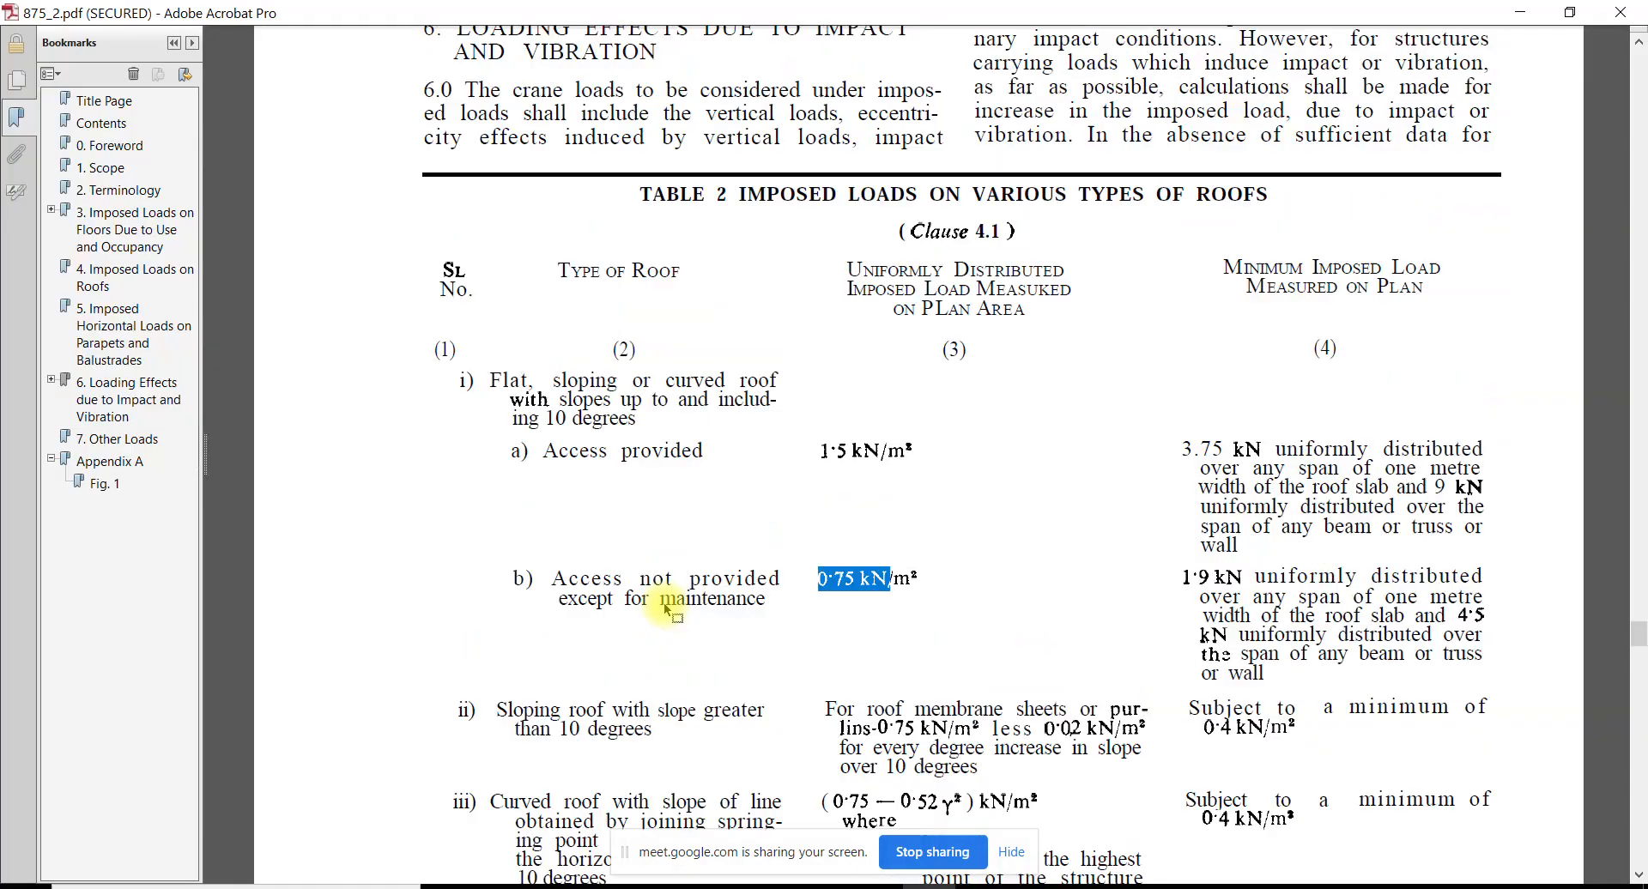
pyautogui.scroll(15, 661, 603)
pyautogui.scroll(5, 661, 603)
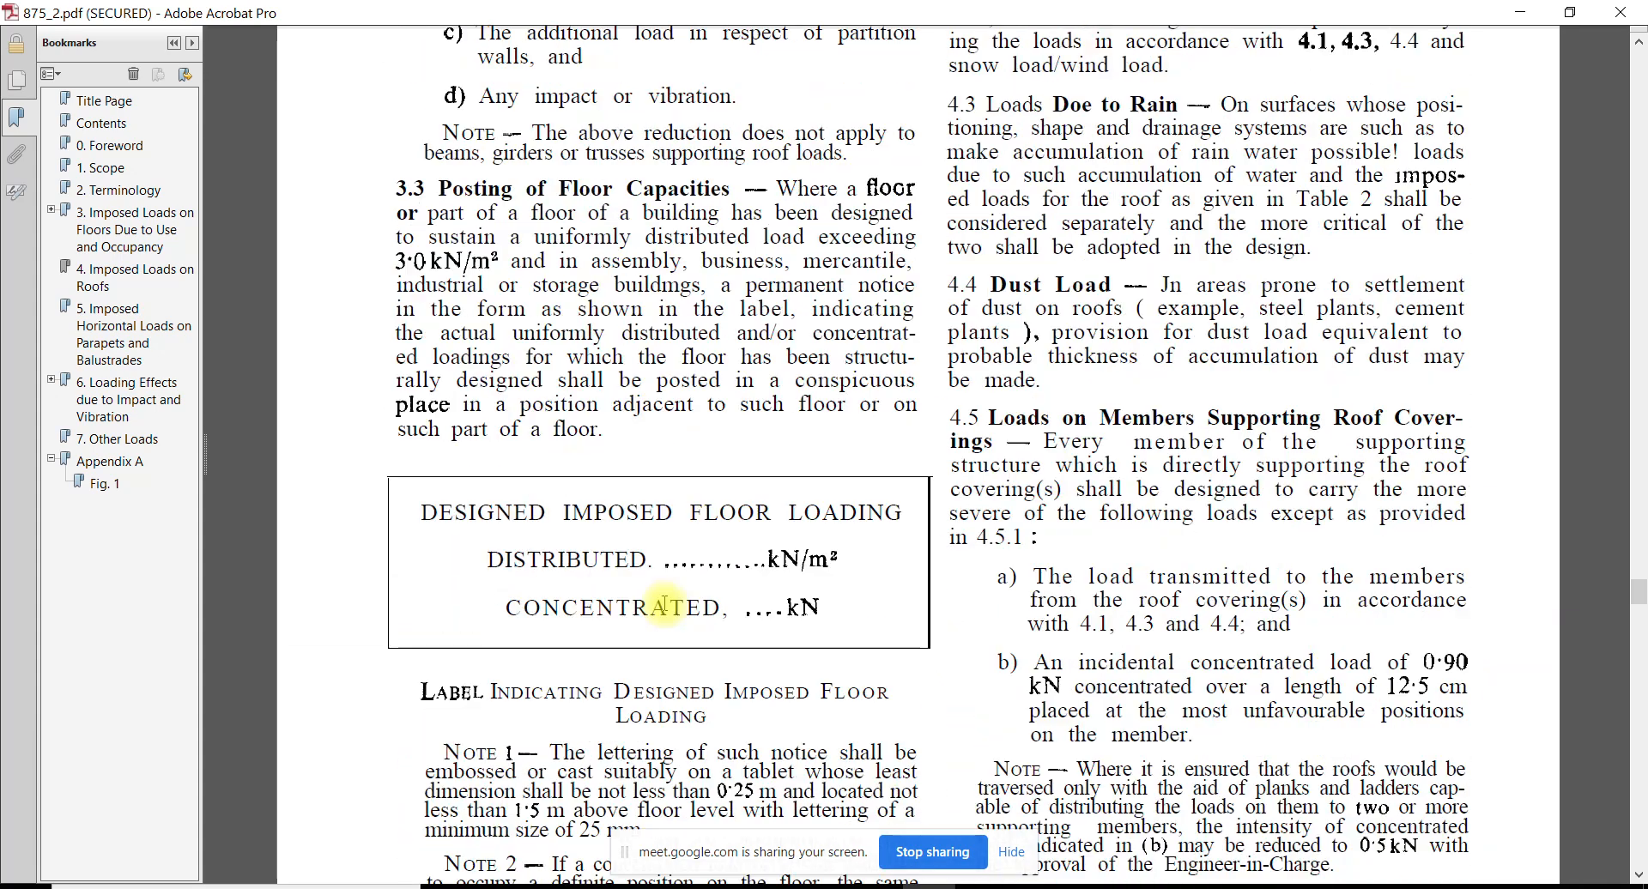
pyautogui.hotkey('alt', 'Tab')
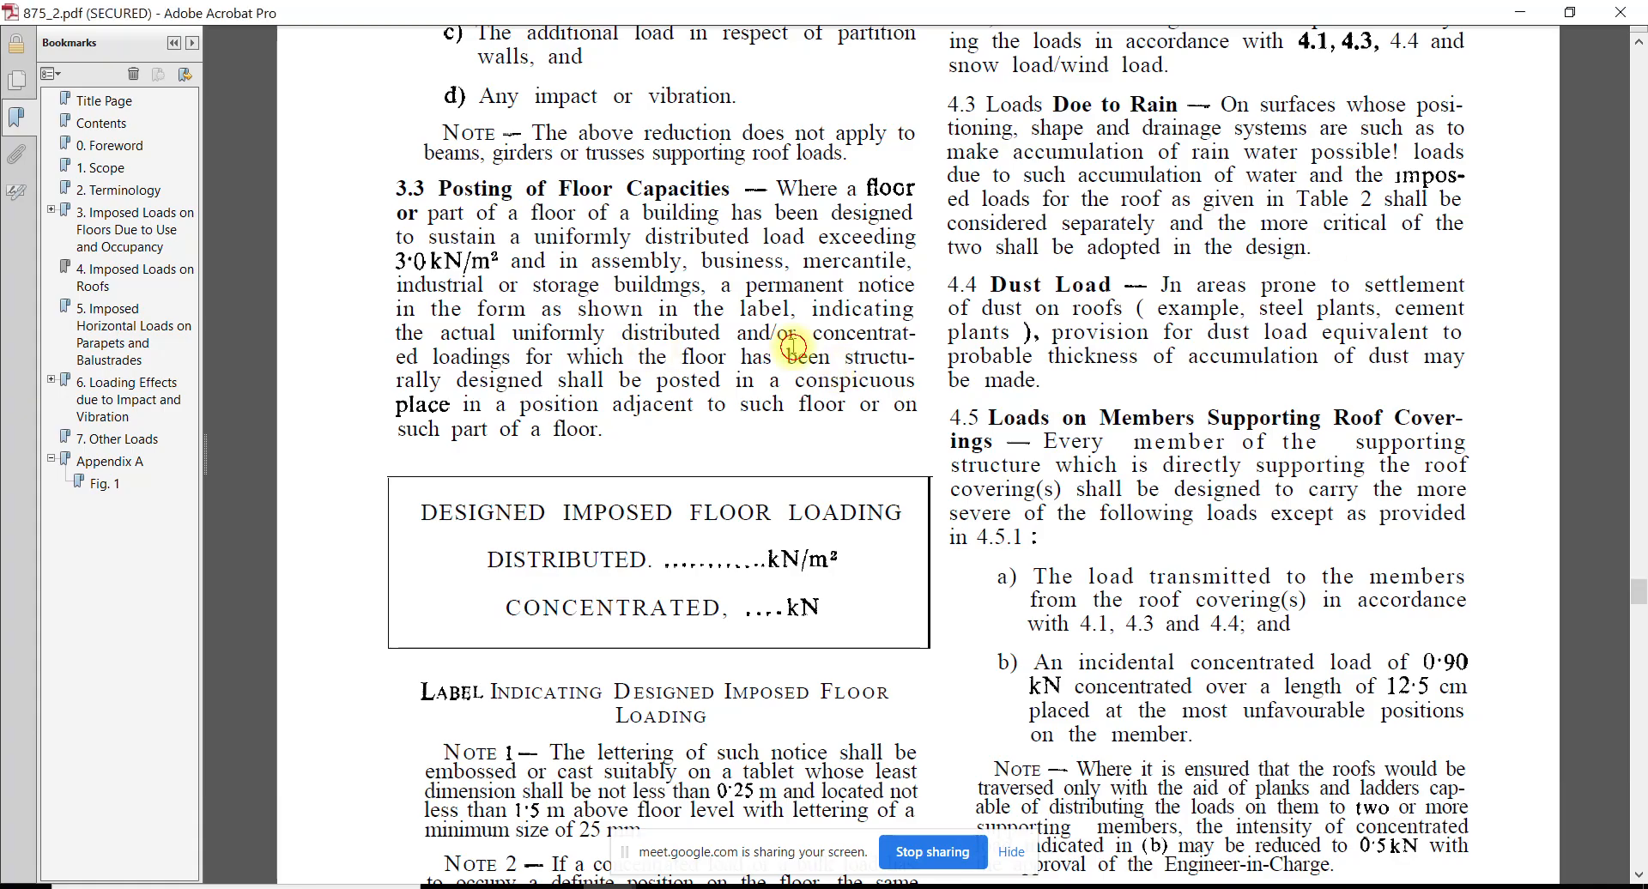
pyautogui.scroll(8, 794, 348)
pyautogui.scroll(4, 794, 350)
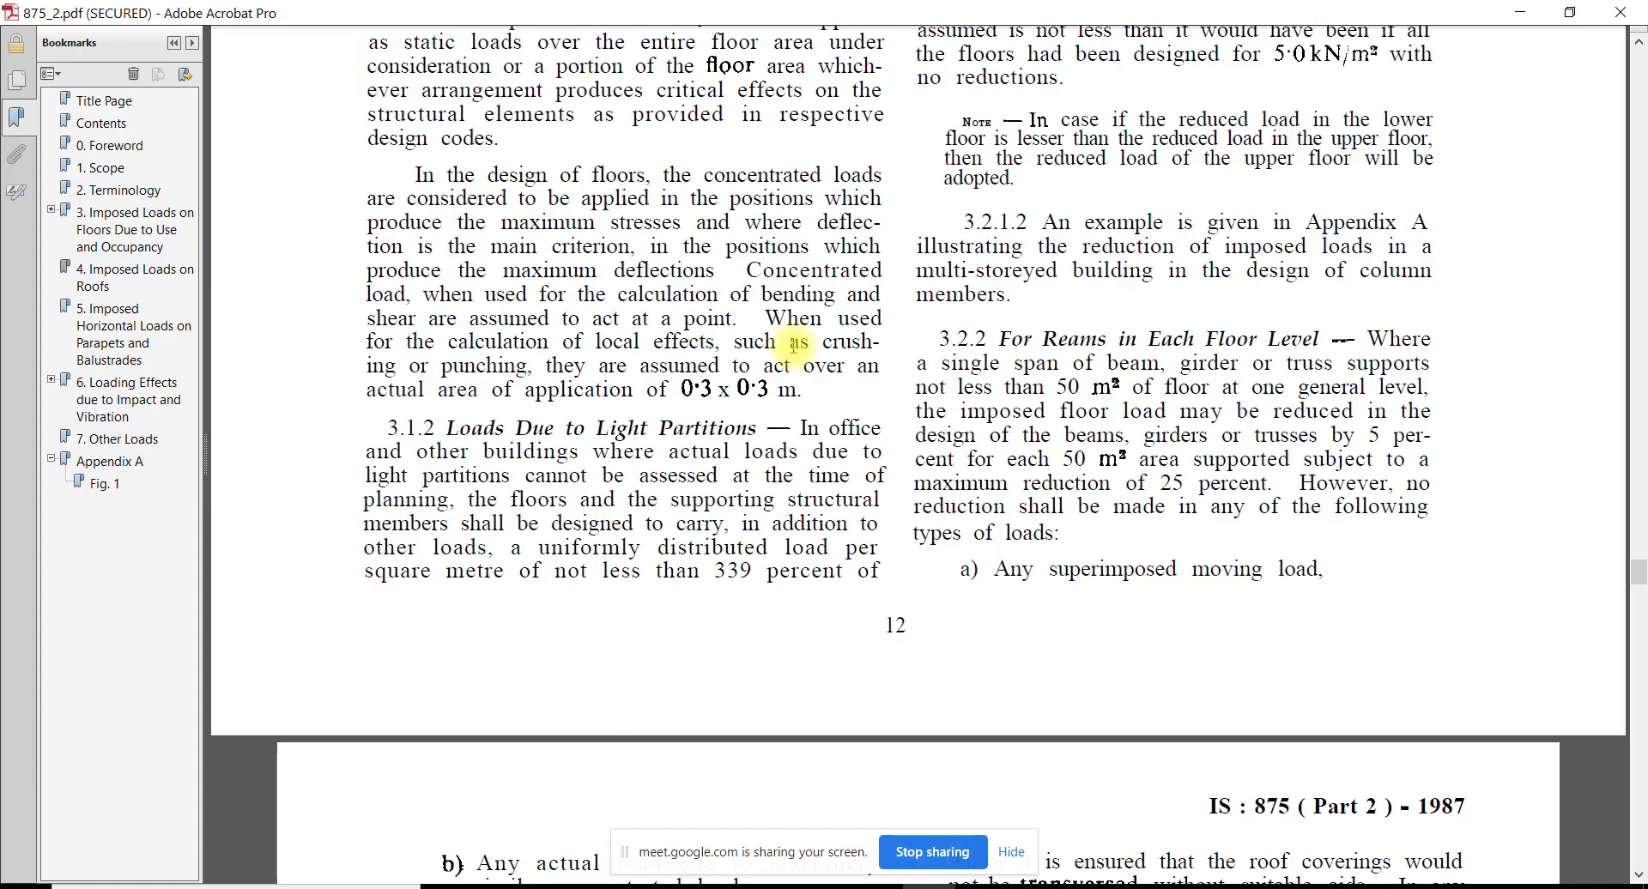
pyautogui.scroll(15, 1121, 427)
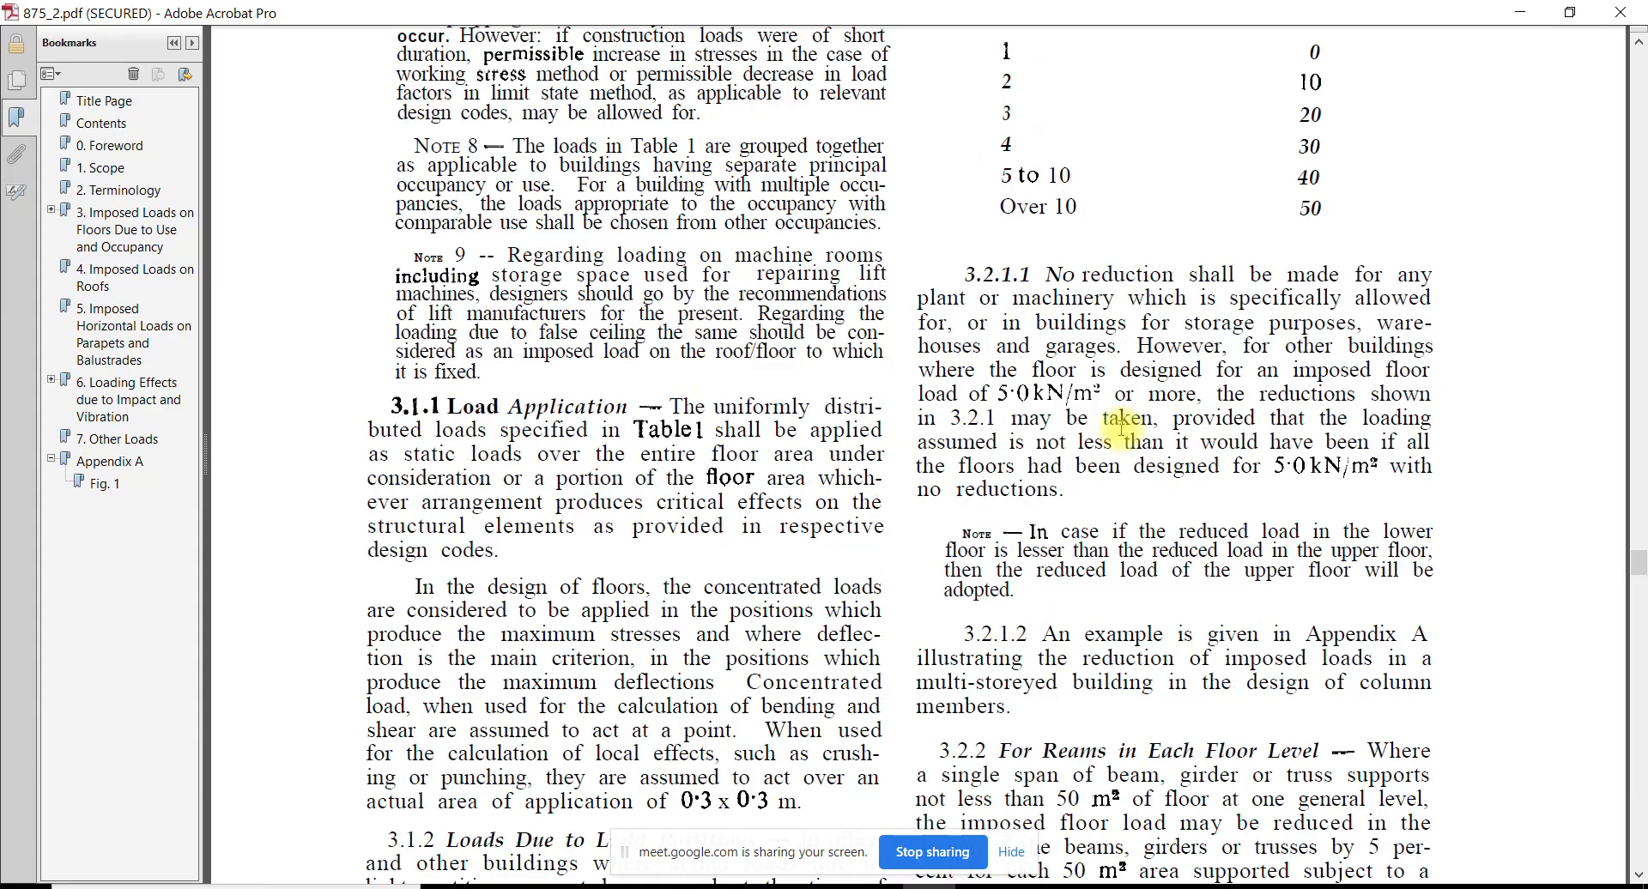
pyautogui.scroll(15, 1120, 428)
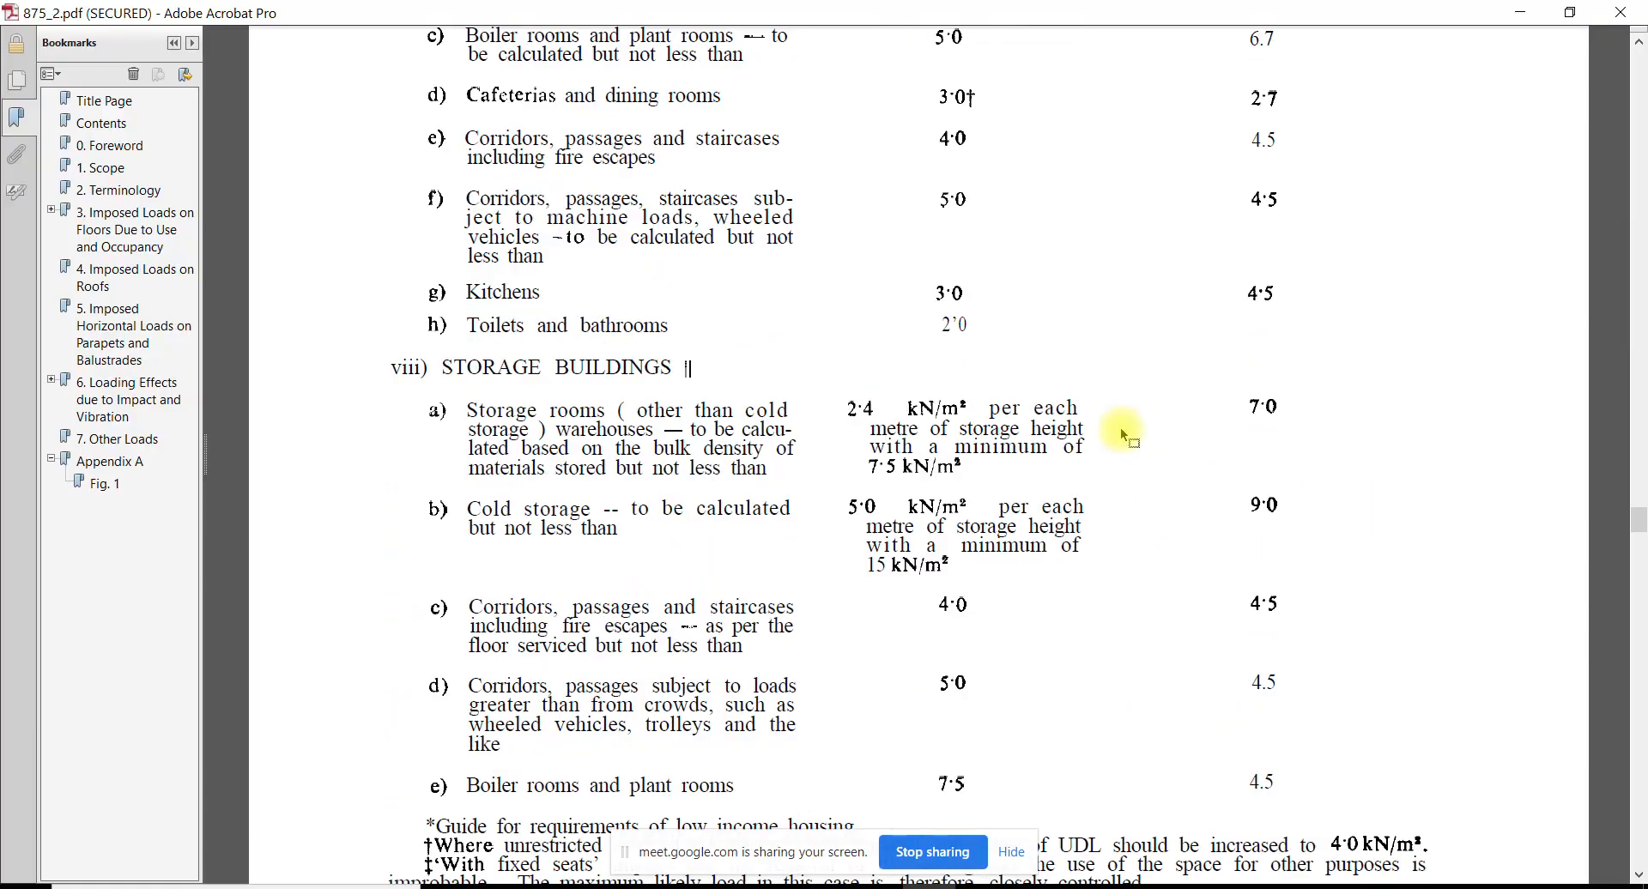
pyautogui.scroll(15, 1119, 427)
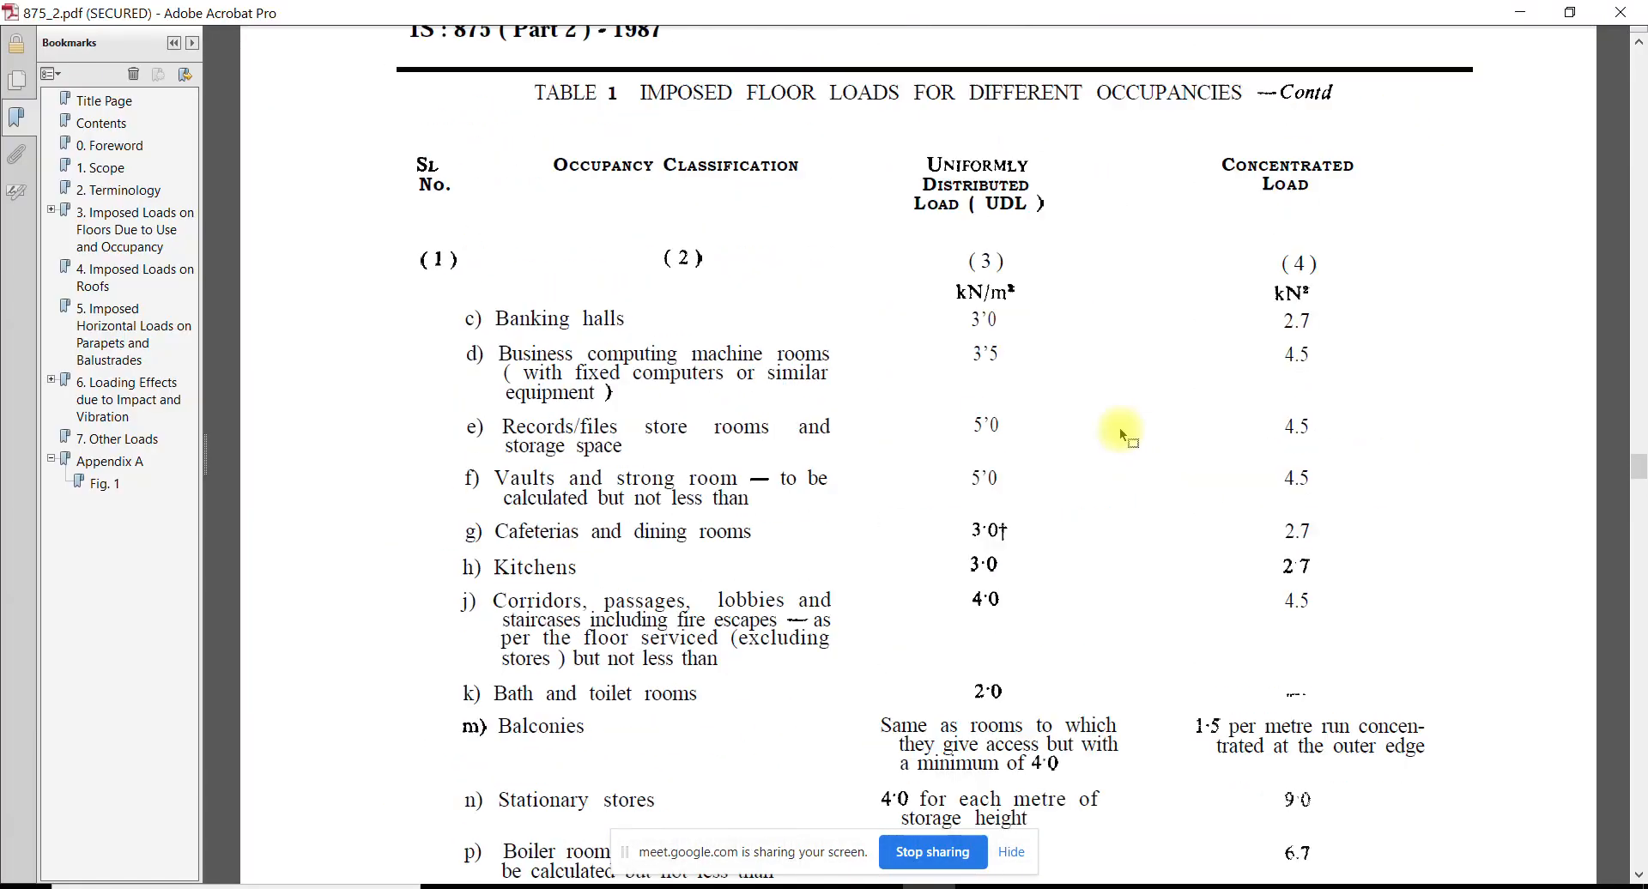
pyautogui.scroll(15, 1119, 428)
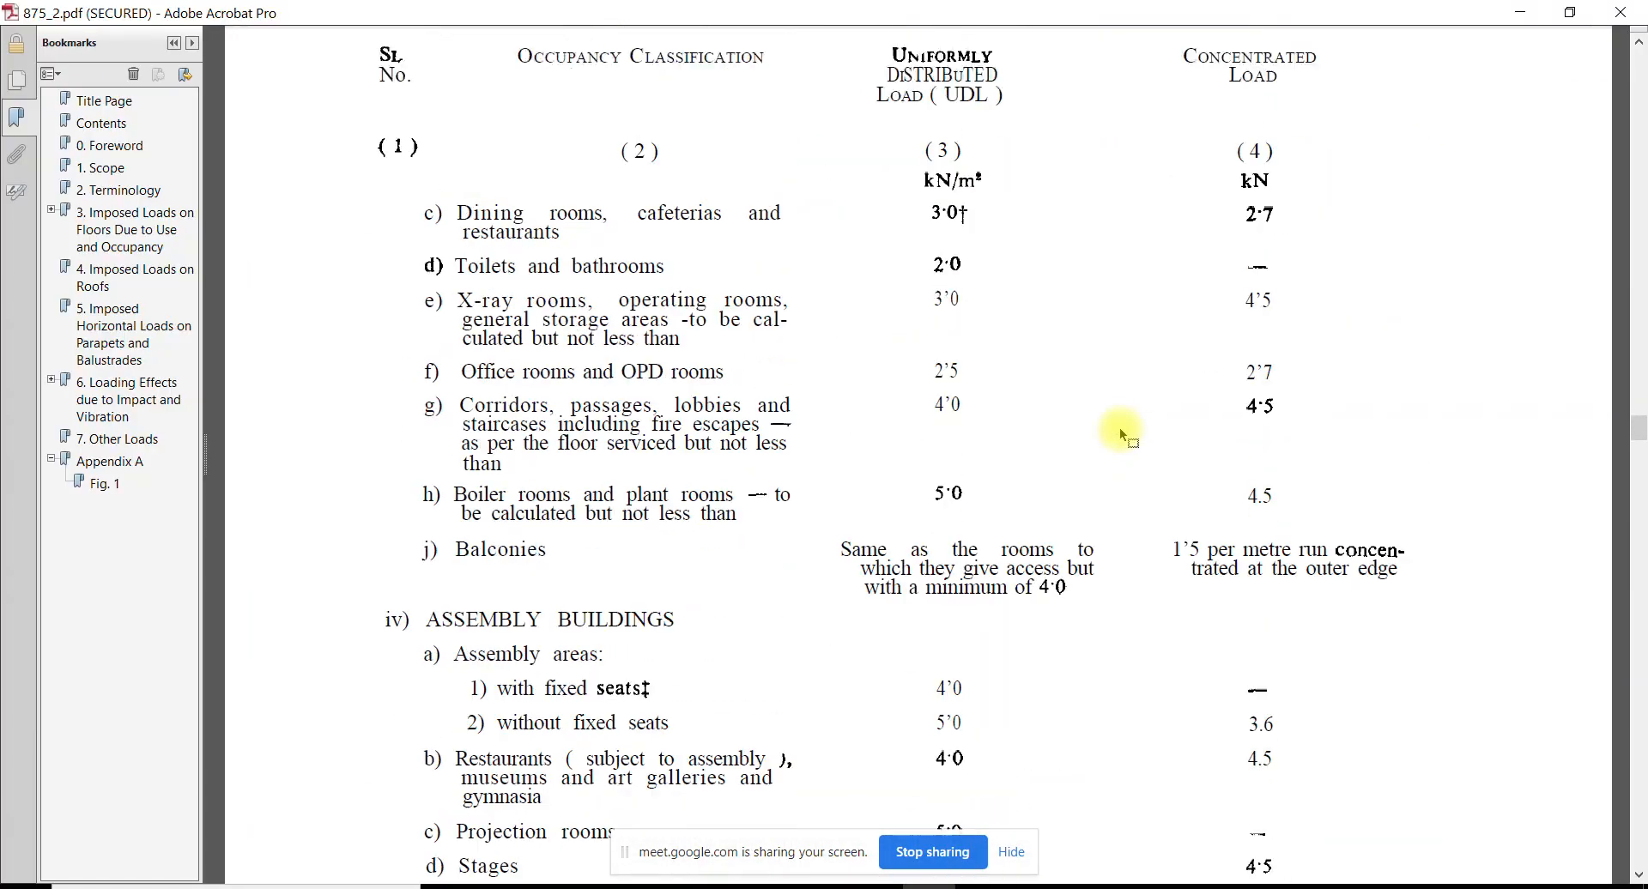
pyautogui.scroll(15, 1119, 428)
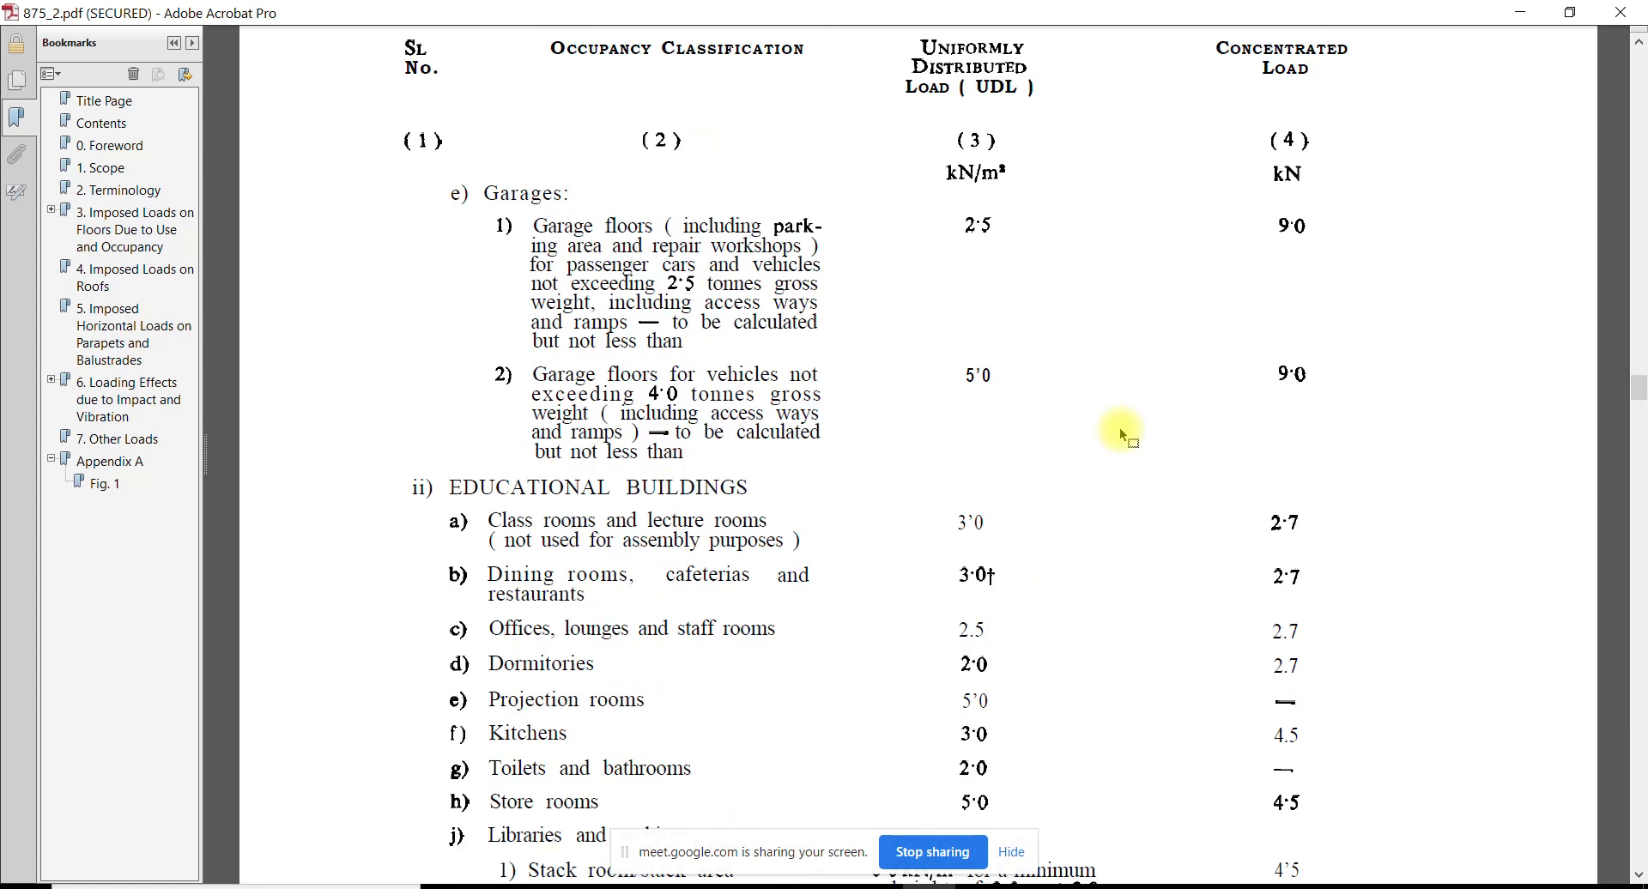
pyautogui.scroll(3, 1119, 427)
pyautogui.scroll(-10, 1119, 427)
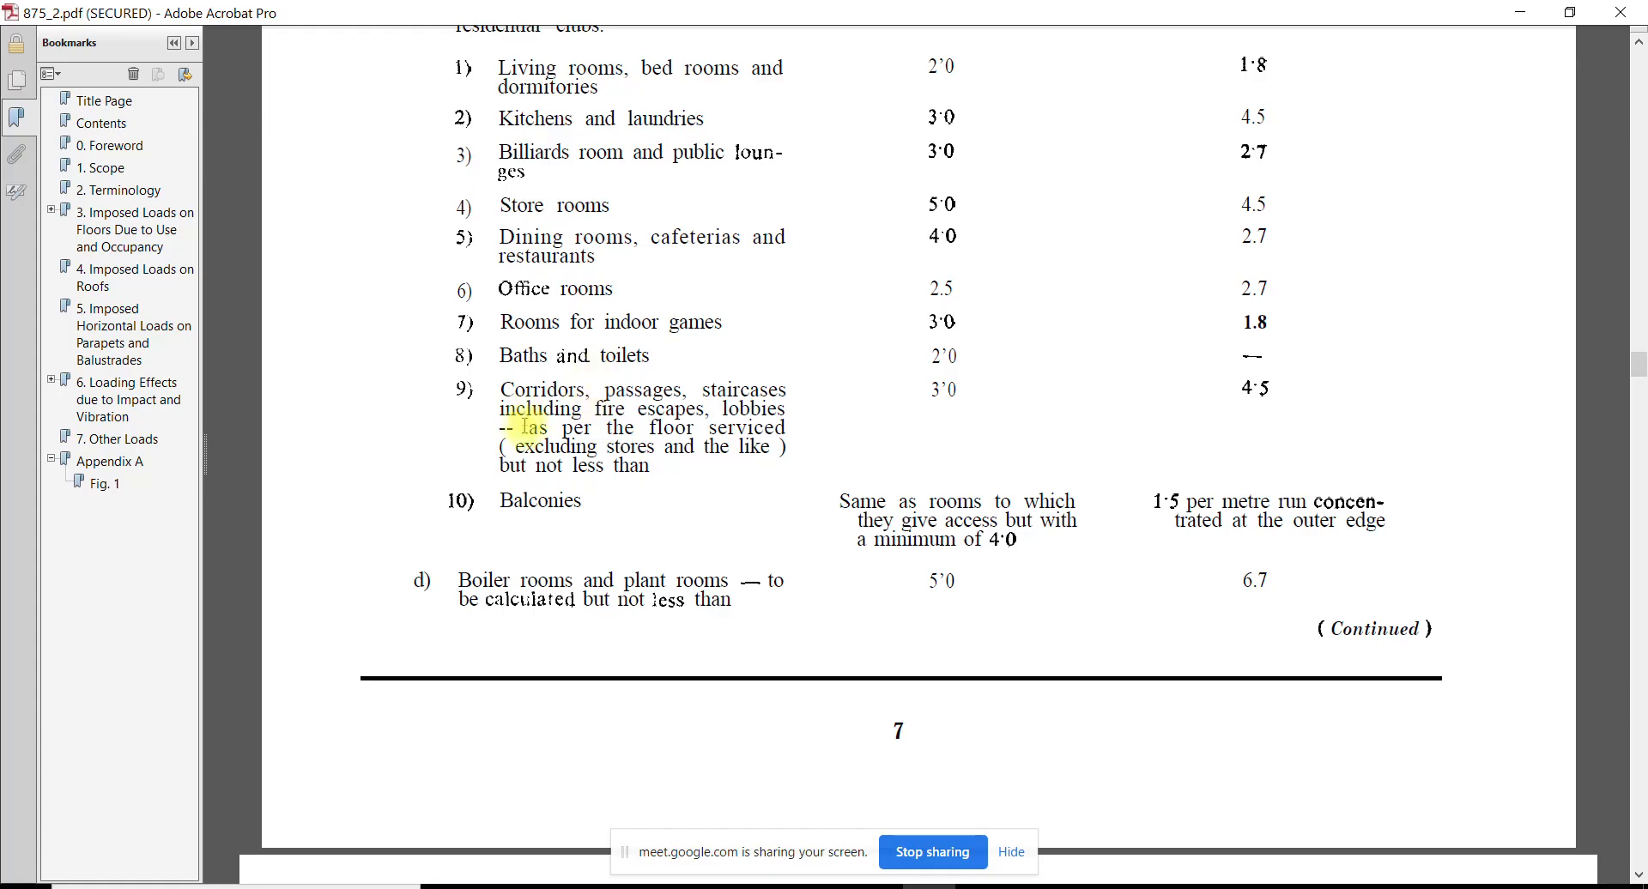
pyautogui.moveTo(520, 375); pyautogui.dragTo(846, 420)
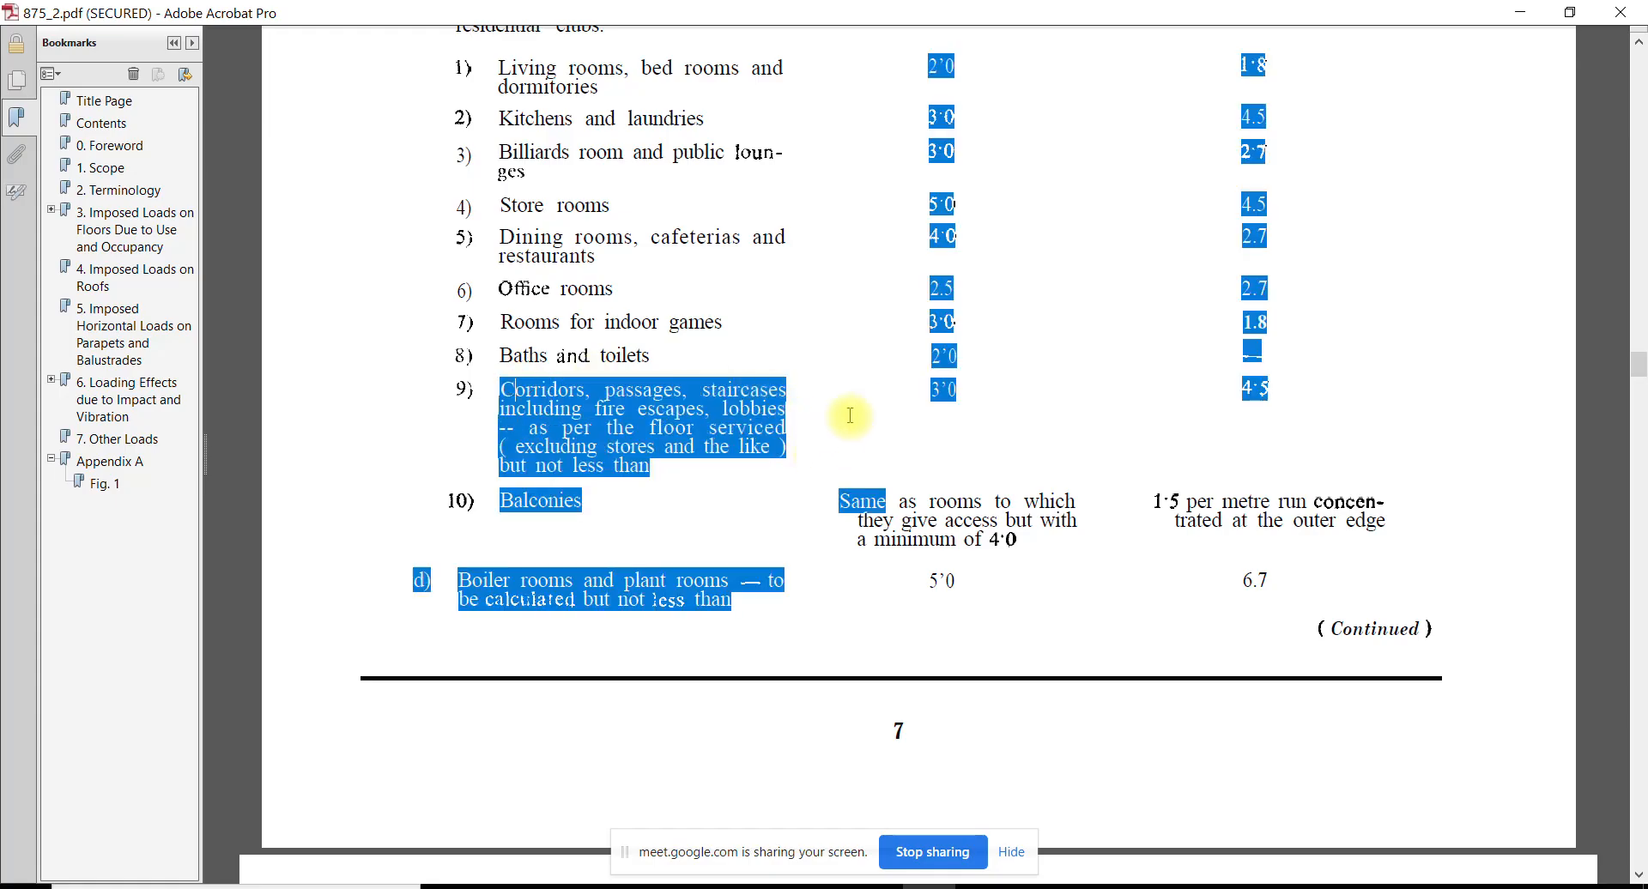
pyautogui.click(965, 392)
pyautogui.moveTo(965, 391); pyautogui.dragTo(947, 391)
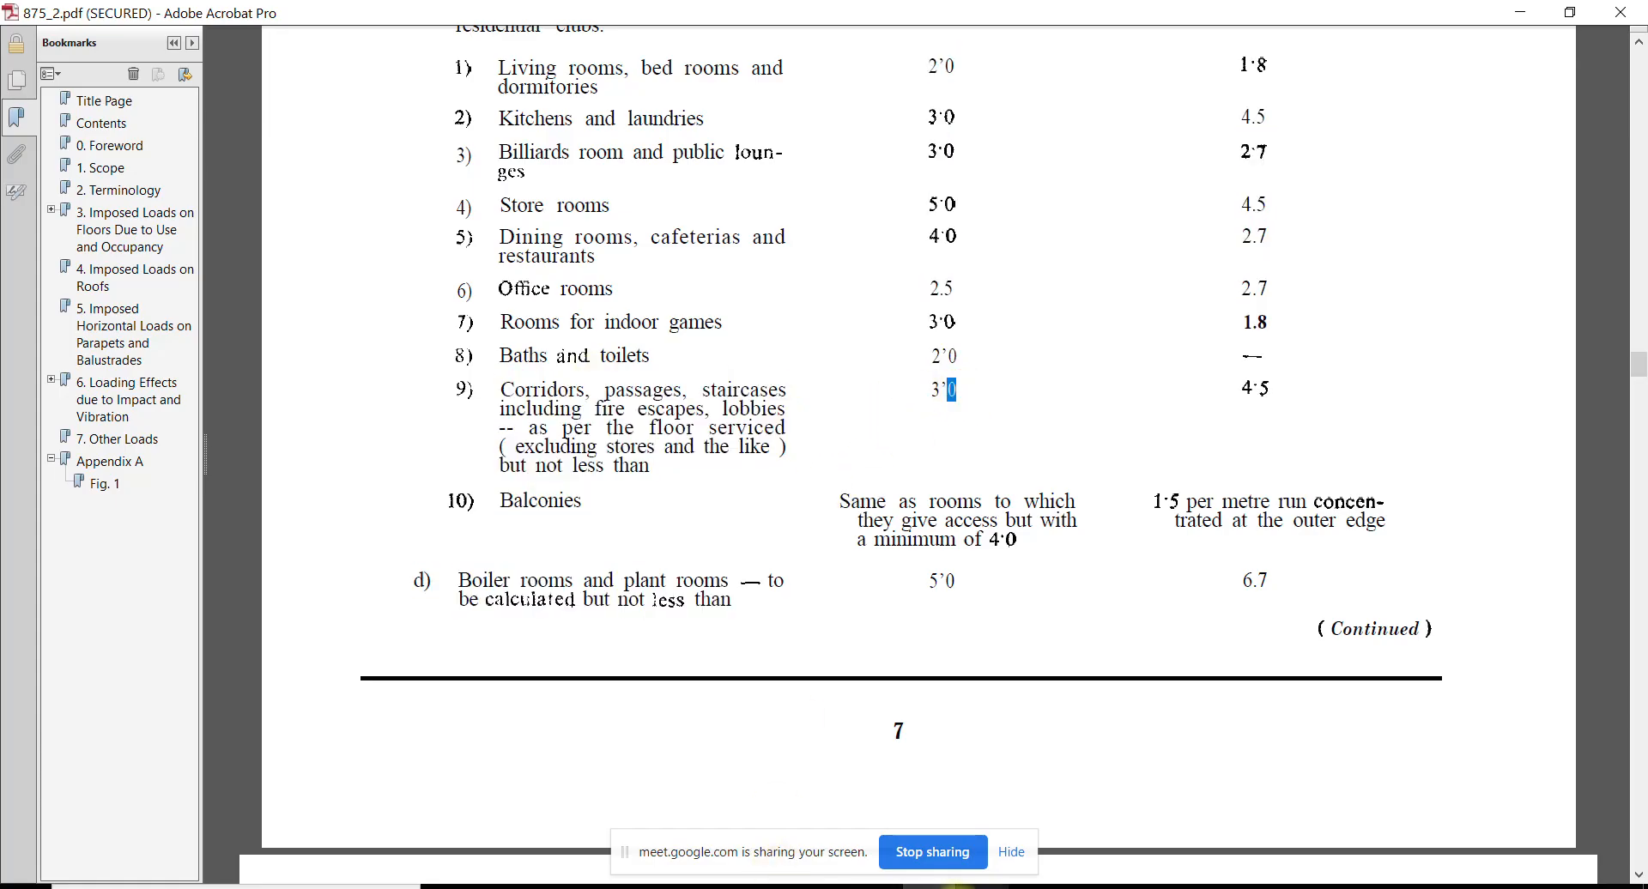
# Switch to ETABS and select all slabs that have the Staircase Slab 5 section property
pyautogui.click(822, 886)
pyautogui.moveTo(521, 417); pyautogui.dragTo(500, 449, button='middle')
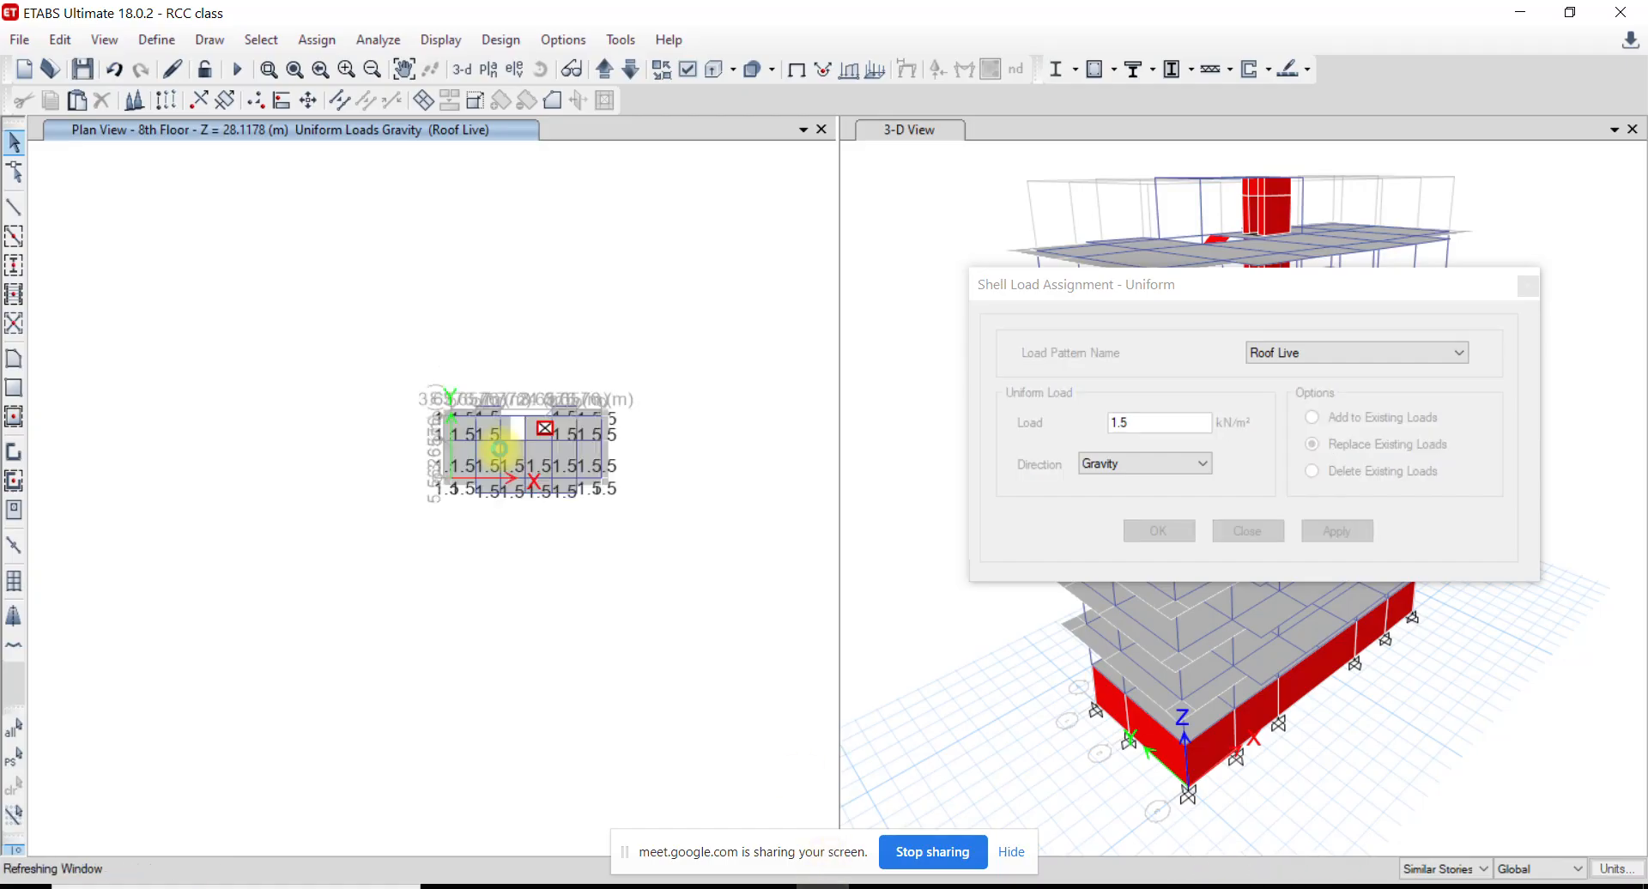
pyautogui.scroll(3, 503, 447)
pyautogui.scroll(4, 517, 433)
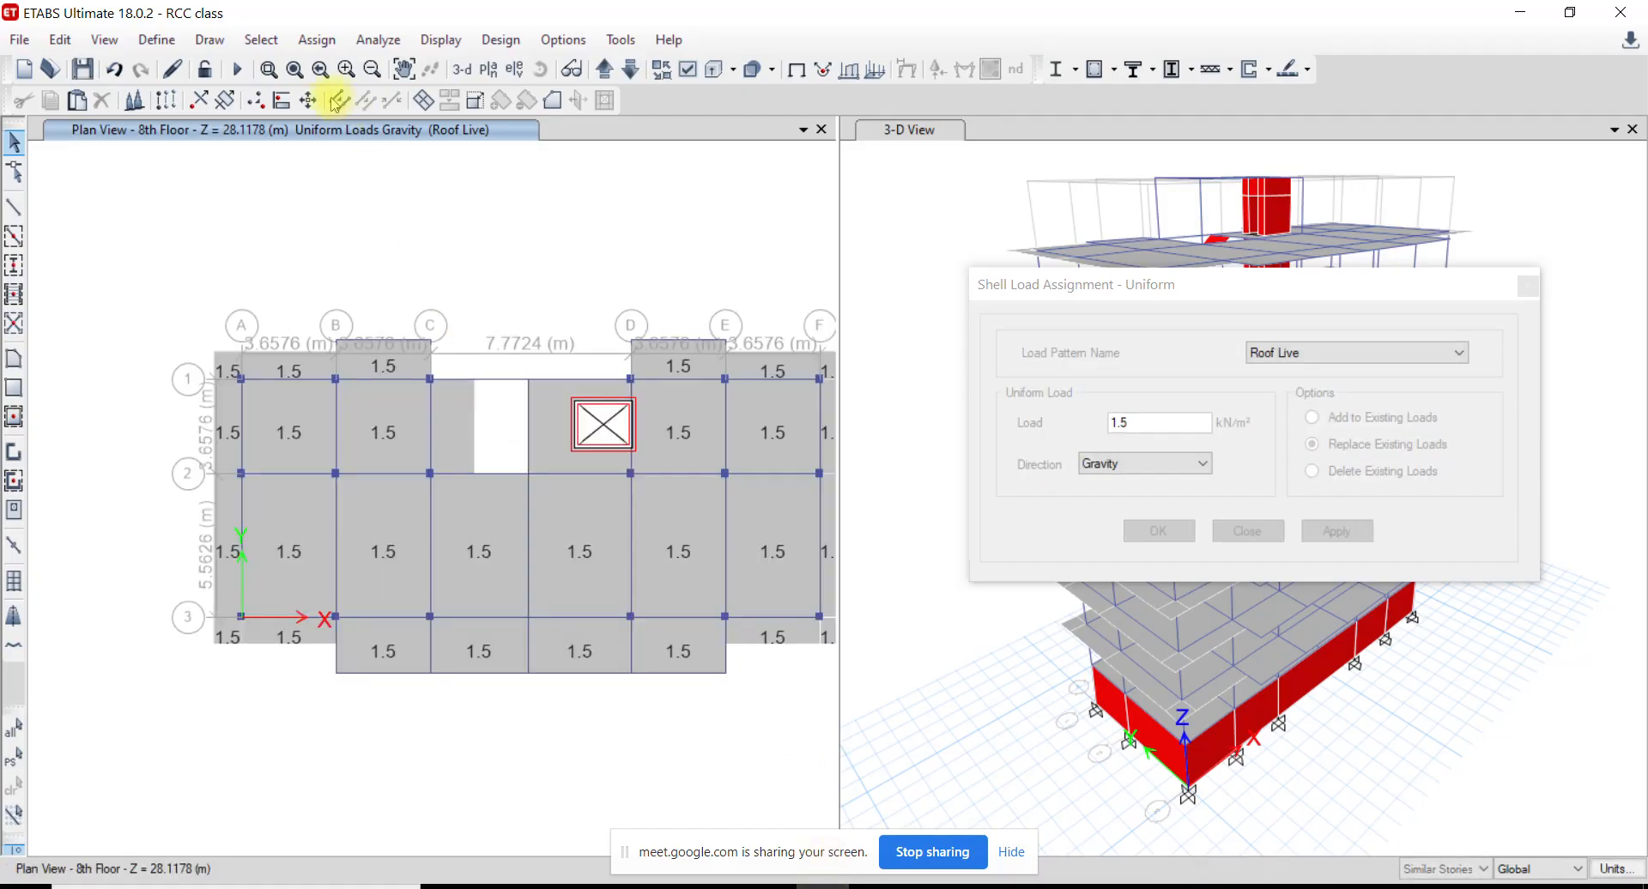
pyautogui.click(261, 39)
pyautogui.moveTo(257, 67)
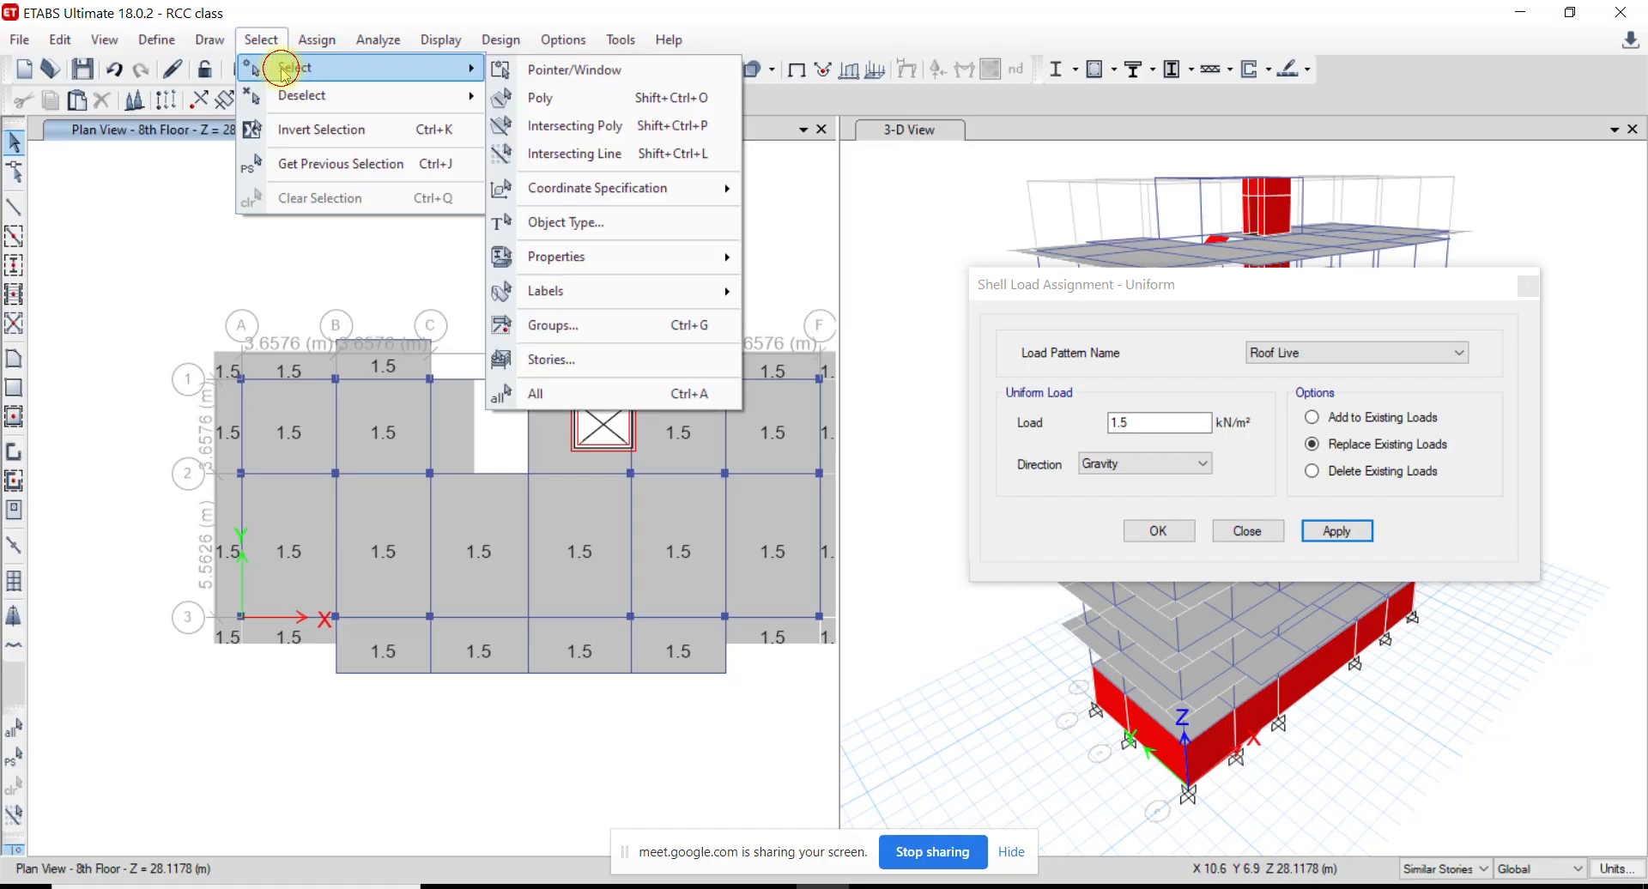
pyautogui.moveTo(617, 257)
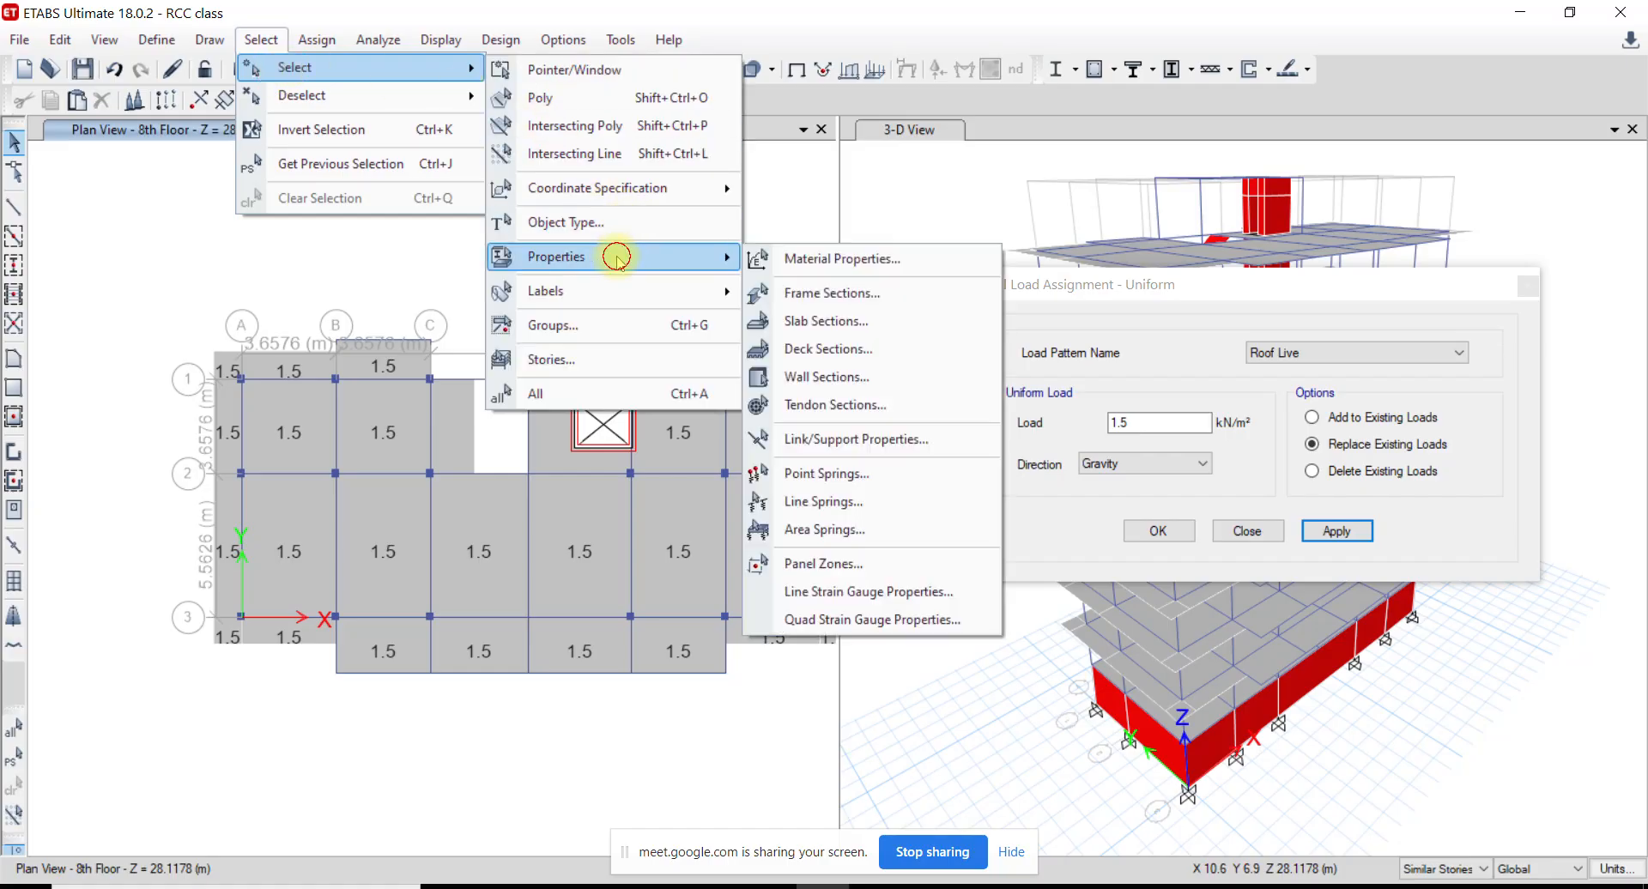
pyautogui.click(849, 323)
pyautogui.click(734, 311)
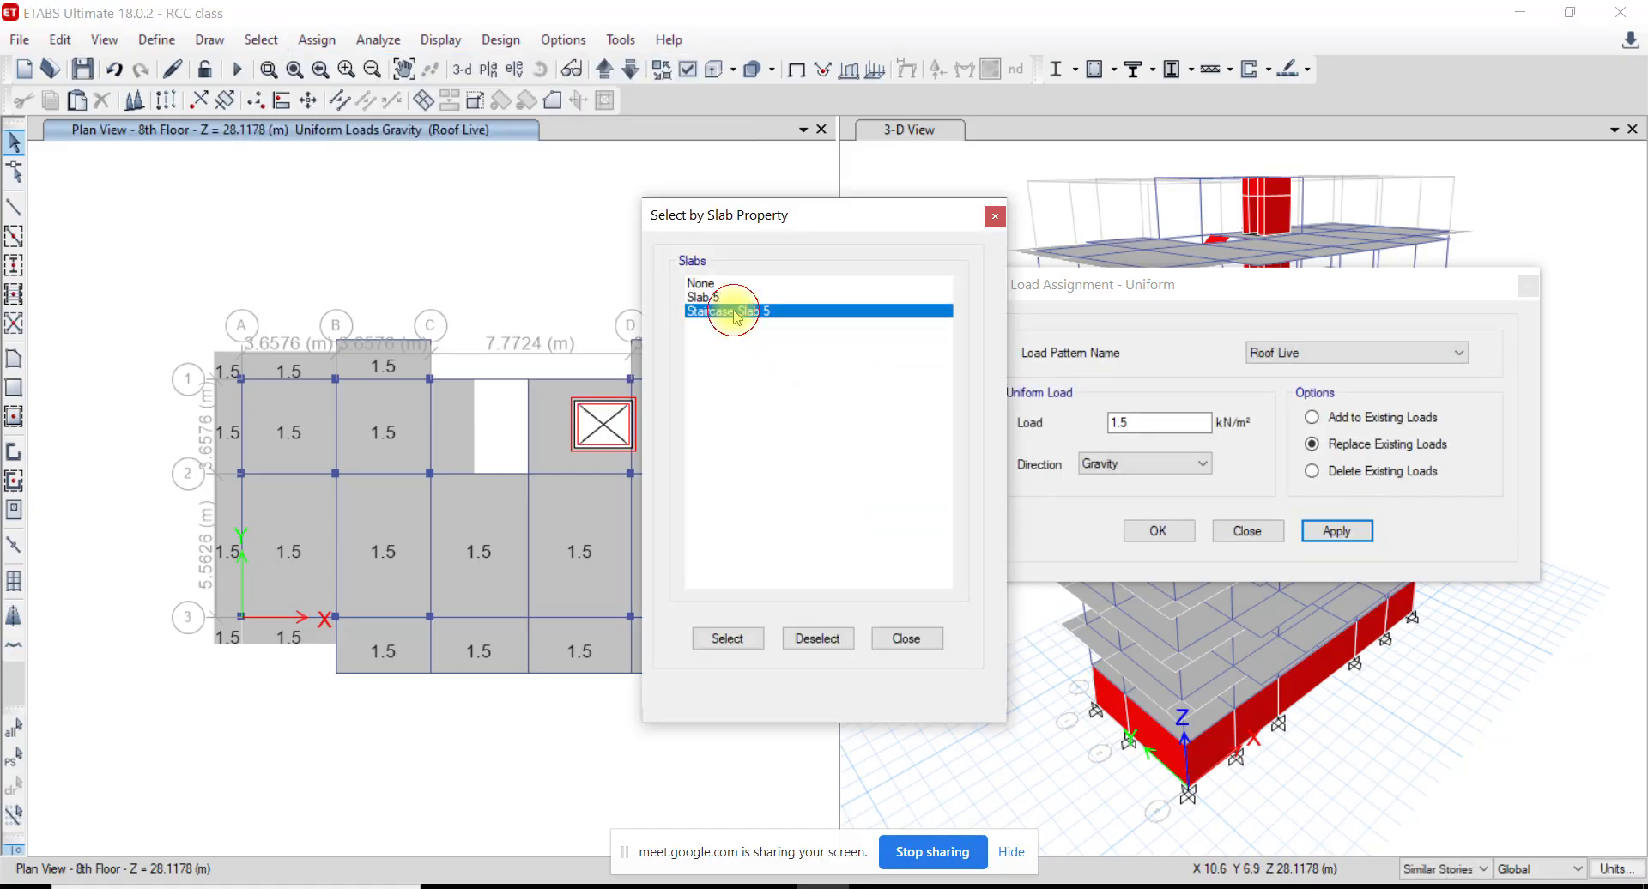
pyautogui.click(735, 639)
pyautogui.click(906, 638)
# Assign a 3 kN/m² Live<=3 uniform gravity load to the selected staircase slabs, replacing existing loads
pyautogui.moveTo(1255, 286); pyautogui.dragTo(1173, 430)
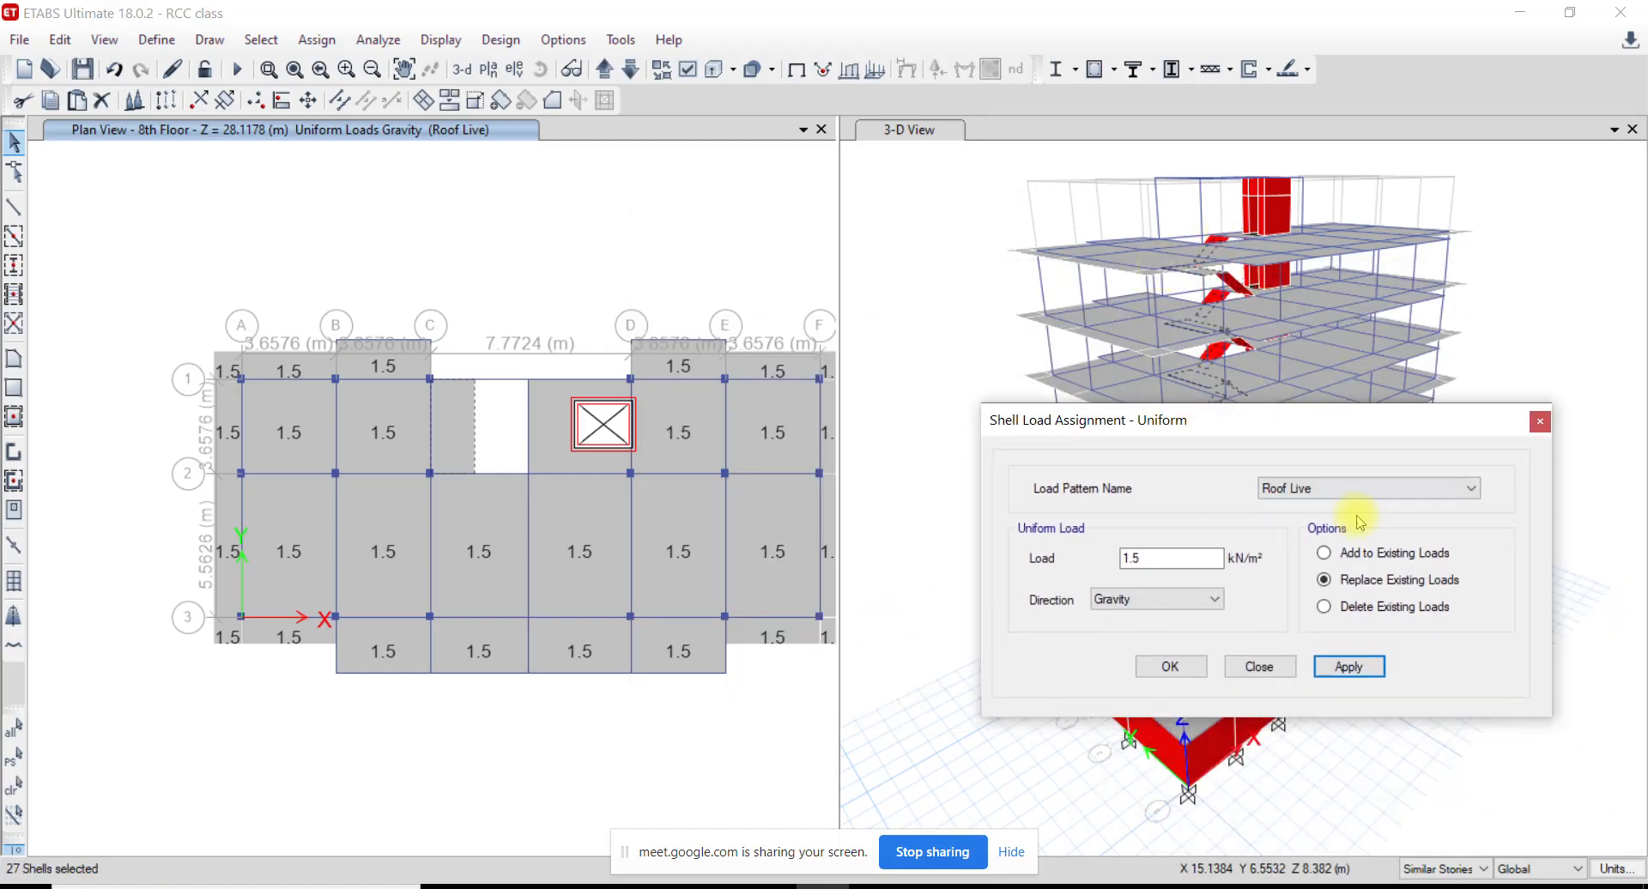
pyautogui.click(1347, 488)
pyautogui.click(1304, 521)
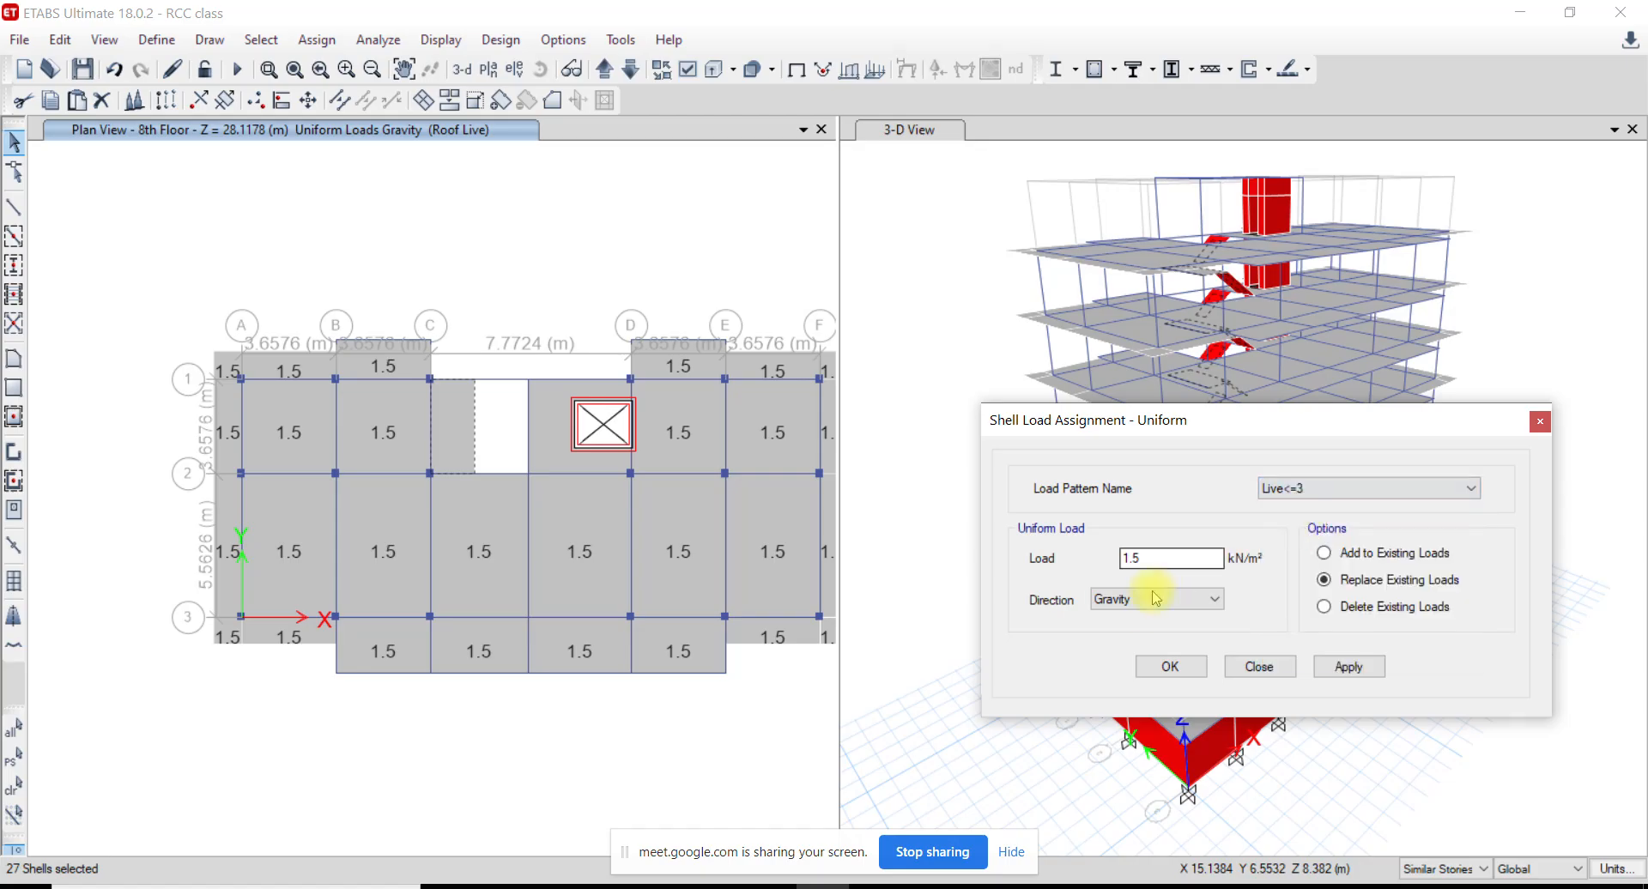
pyautogui.moveTo(1157, 558); pyautogui.dragTo(1053, 557)
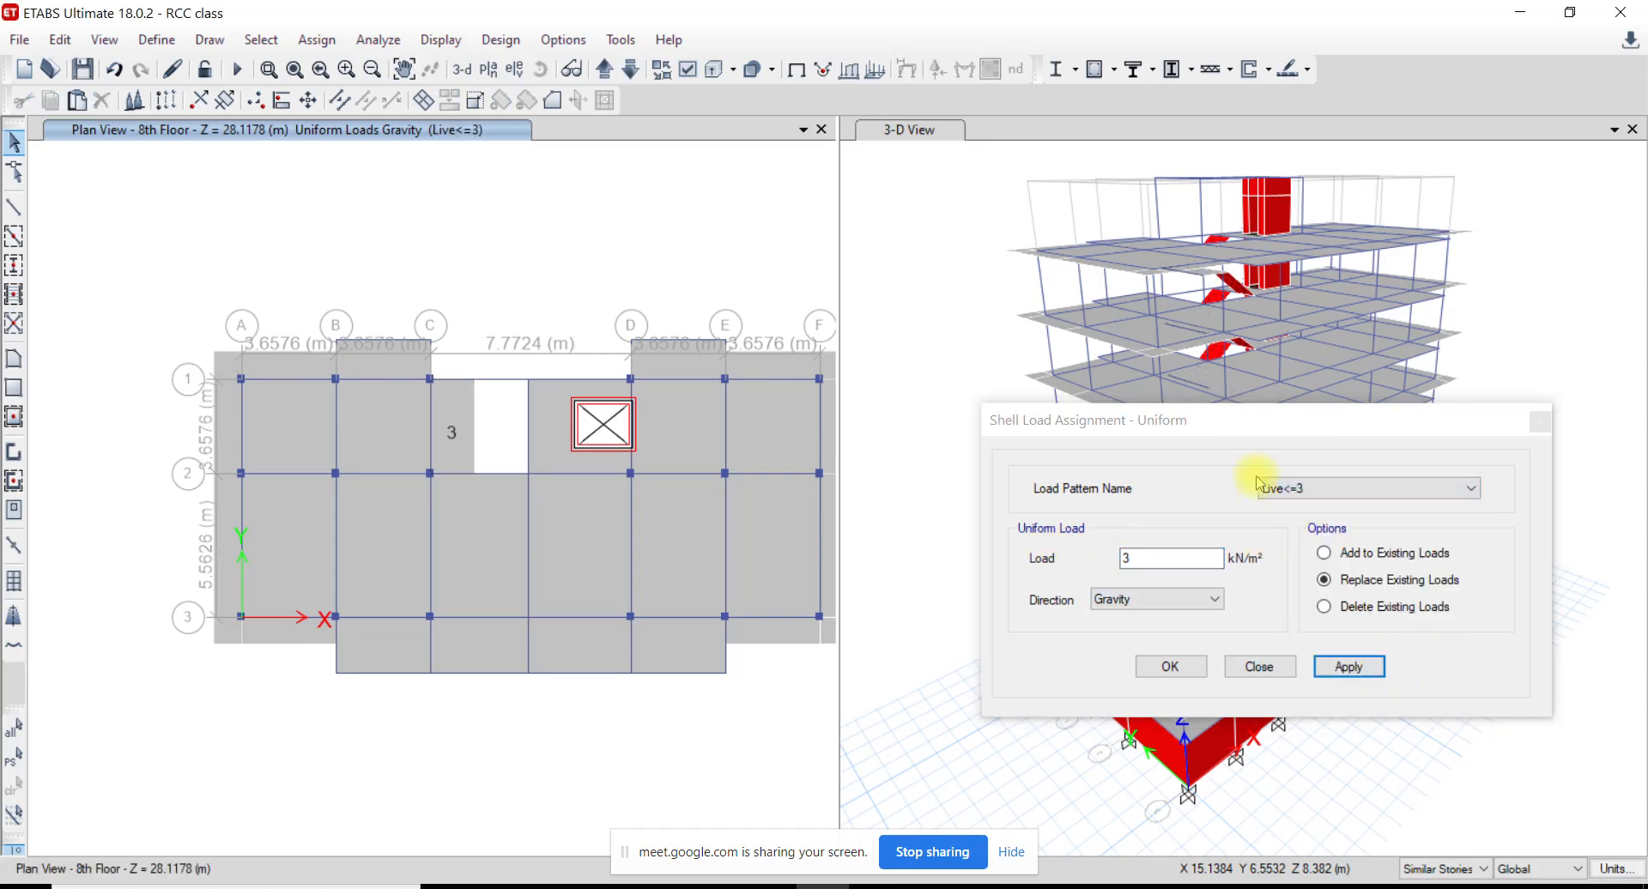
# Bring the plan view down to the 7th floor and examine the Live<=3 loads around the stair and lift bay
pyautogui.moveTo(1181, 429); pyautogui.dragTo(1222, 466)
pyautogui.moveTo(584, 430); pyautogui.dragTo(516, 477, button='middle')
pyautogui.scroll(2, 515, 449)
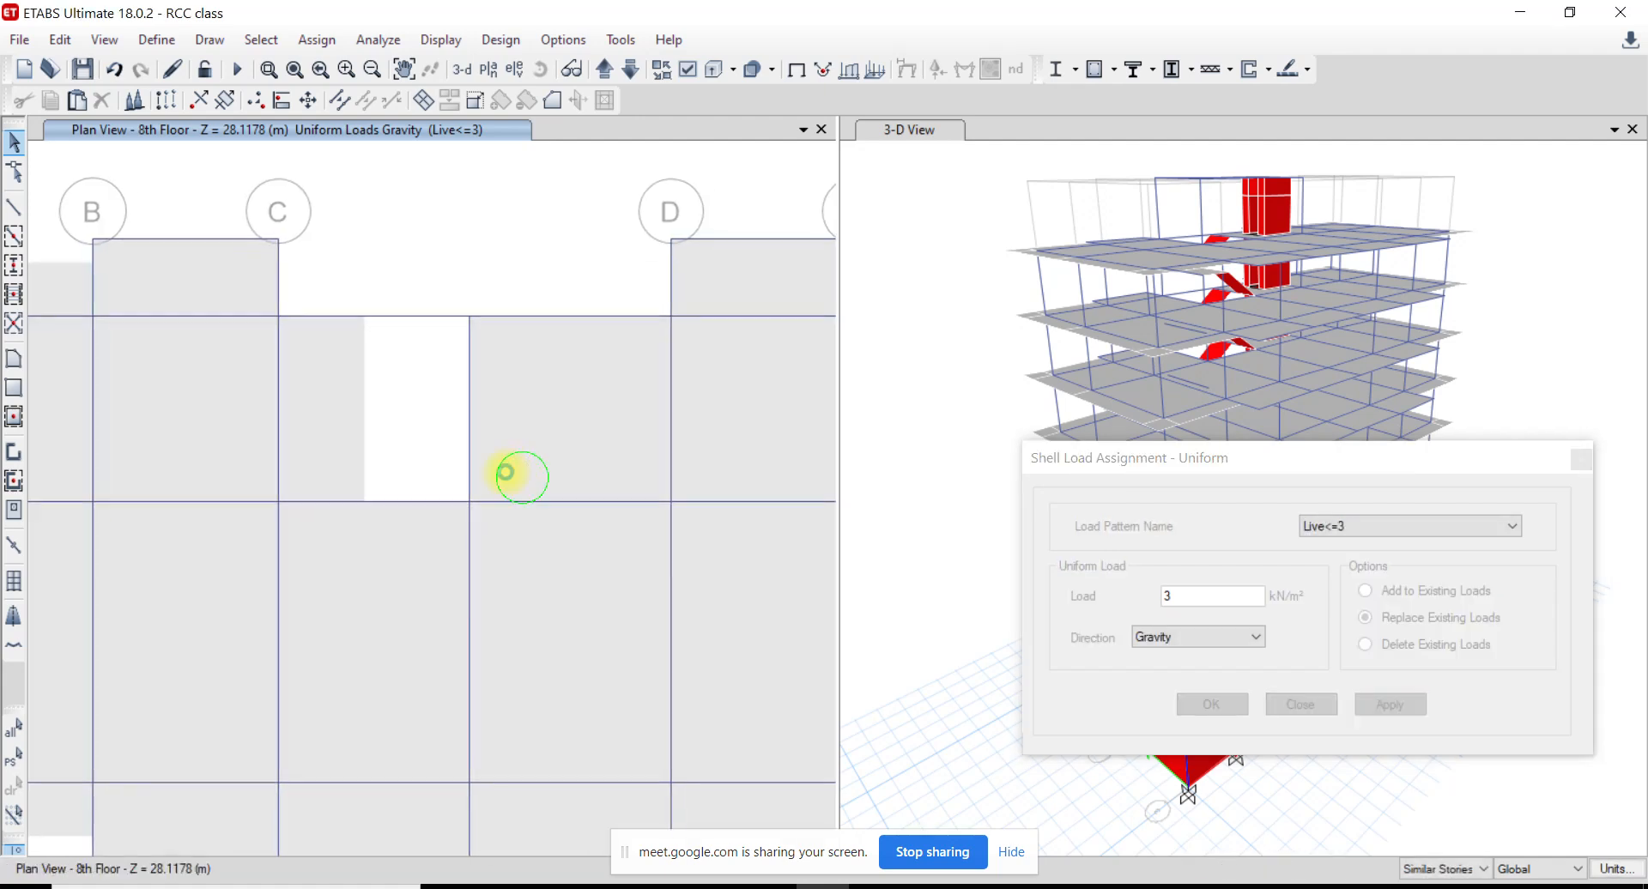
pyautogui.click(625, 70)
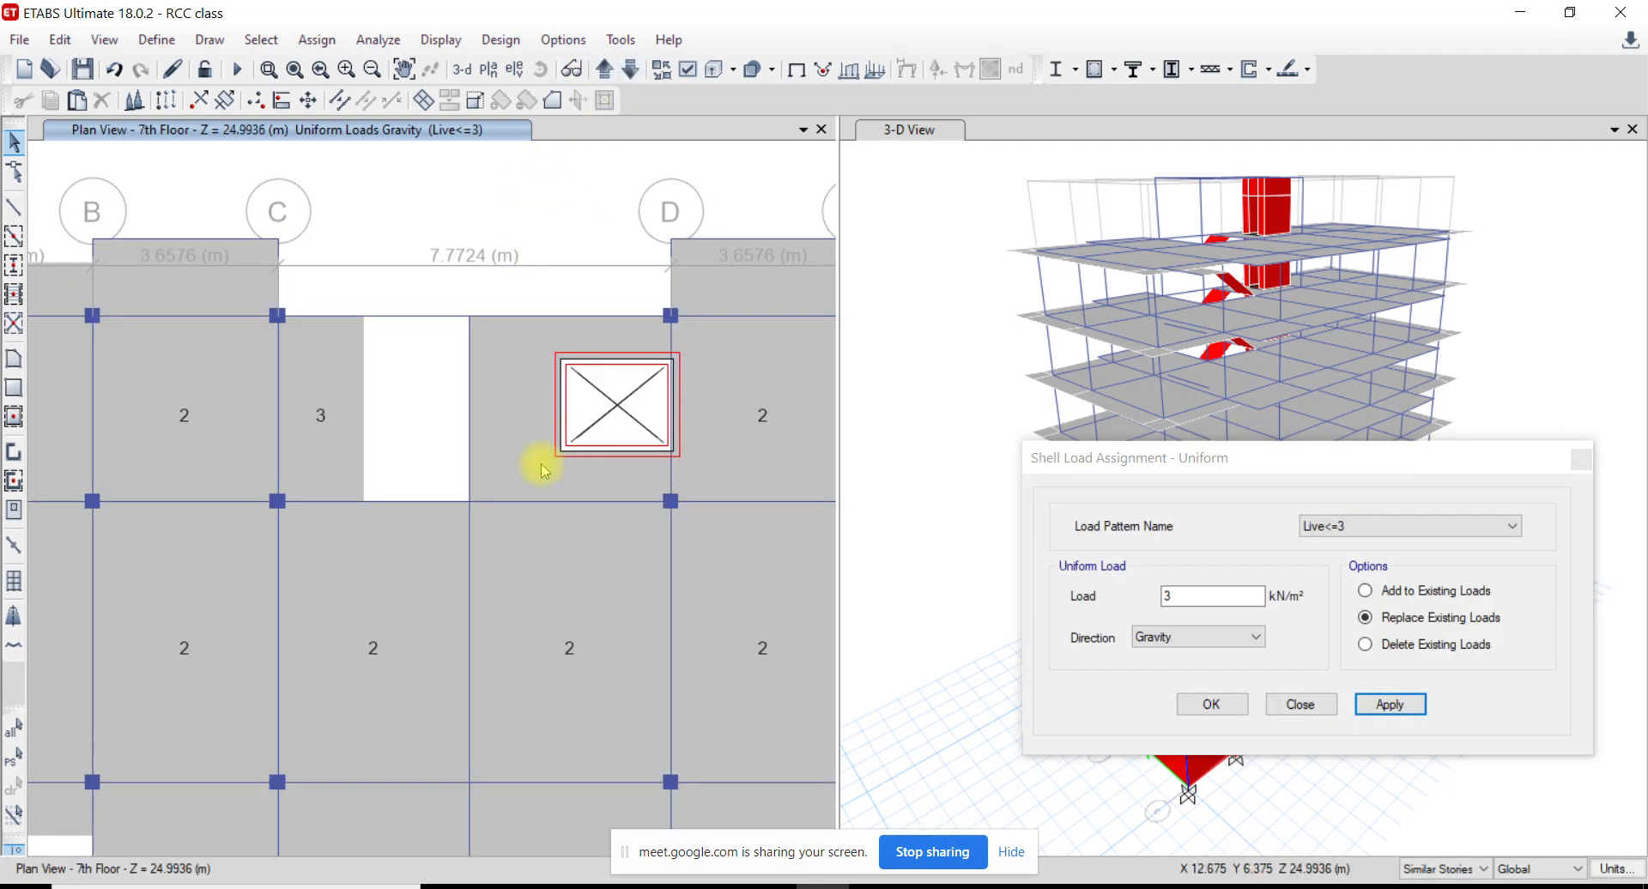
# Check the loads assigned to the slab beside the lift on the 7th floor, and close the uniform load assignment
pyautogui.rightClick(513, 425)
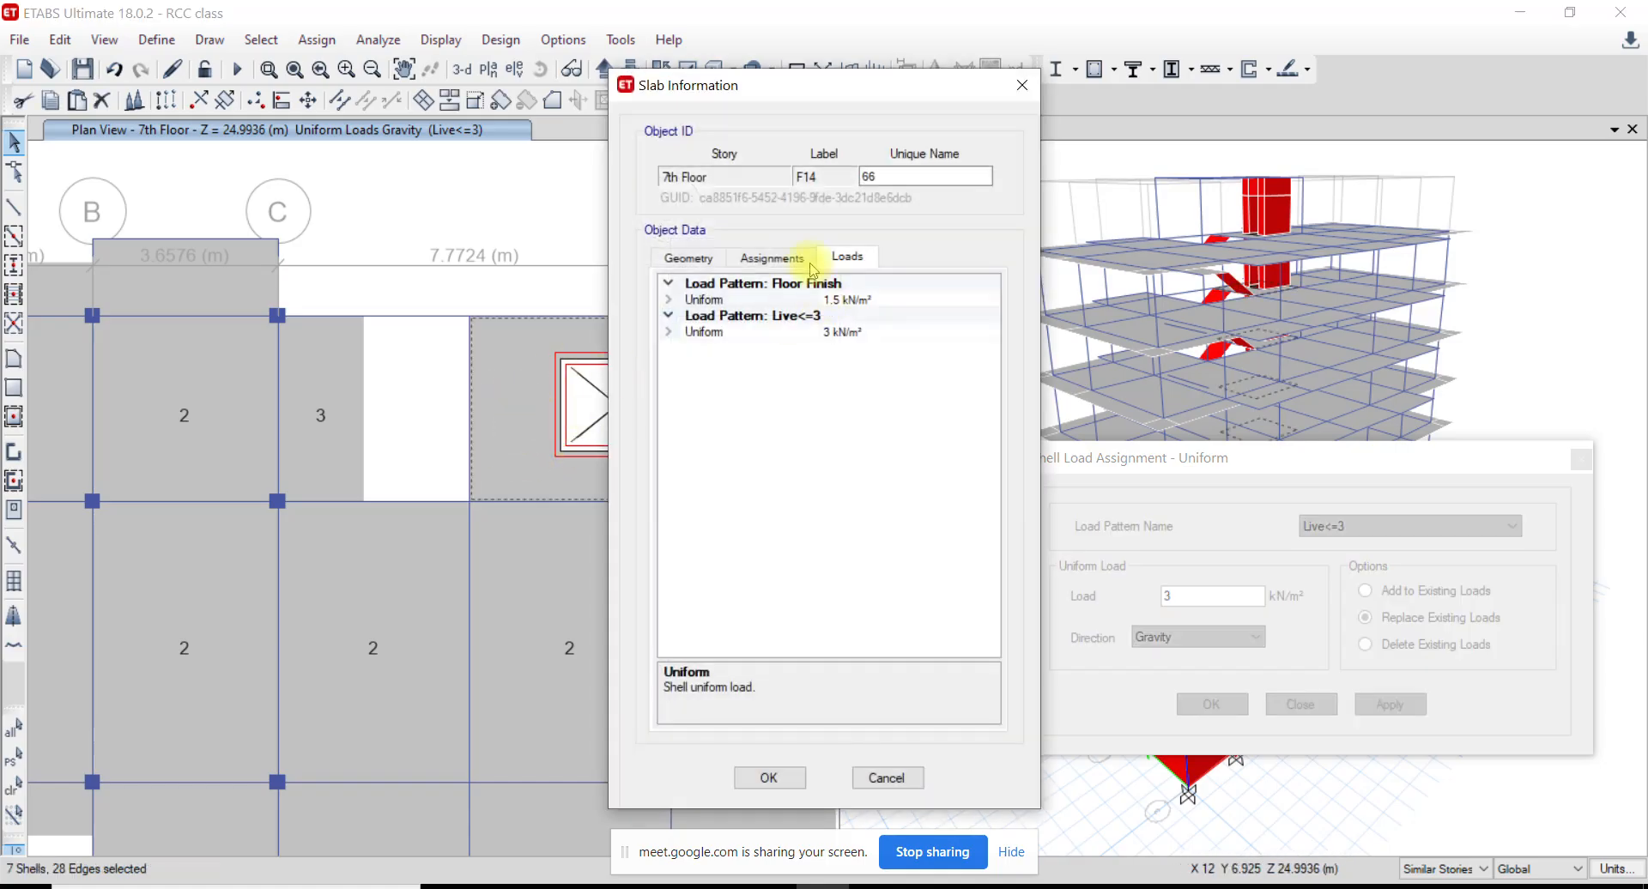
pyautogui.click(907, 781)
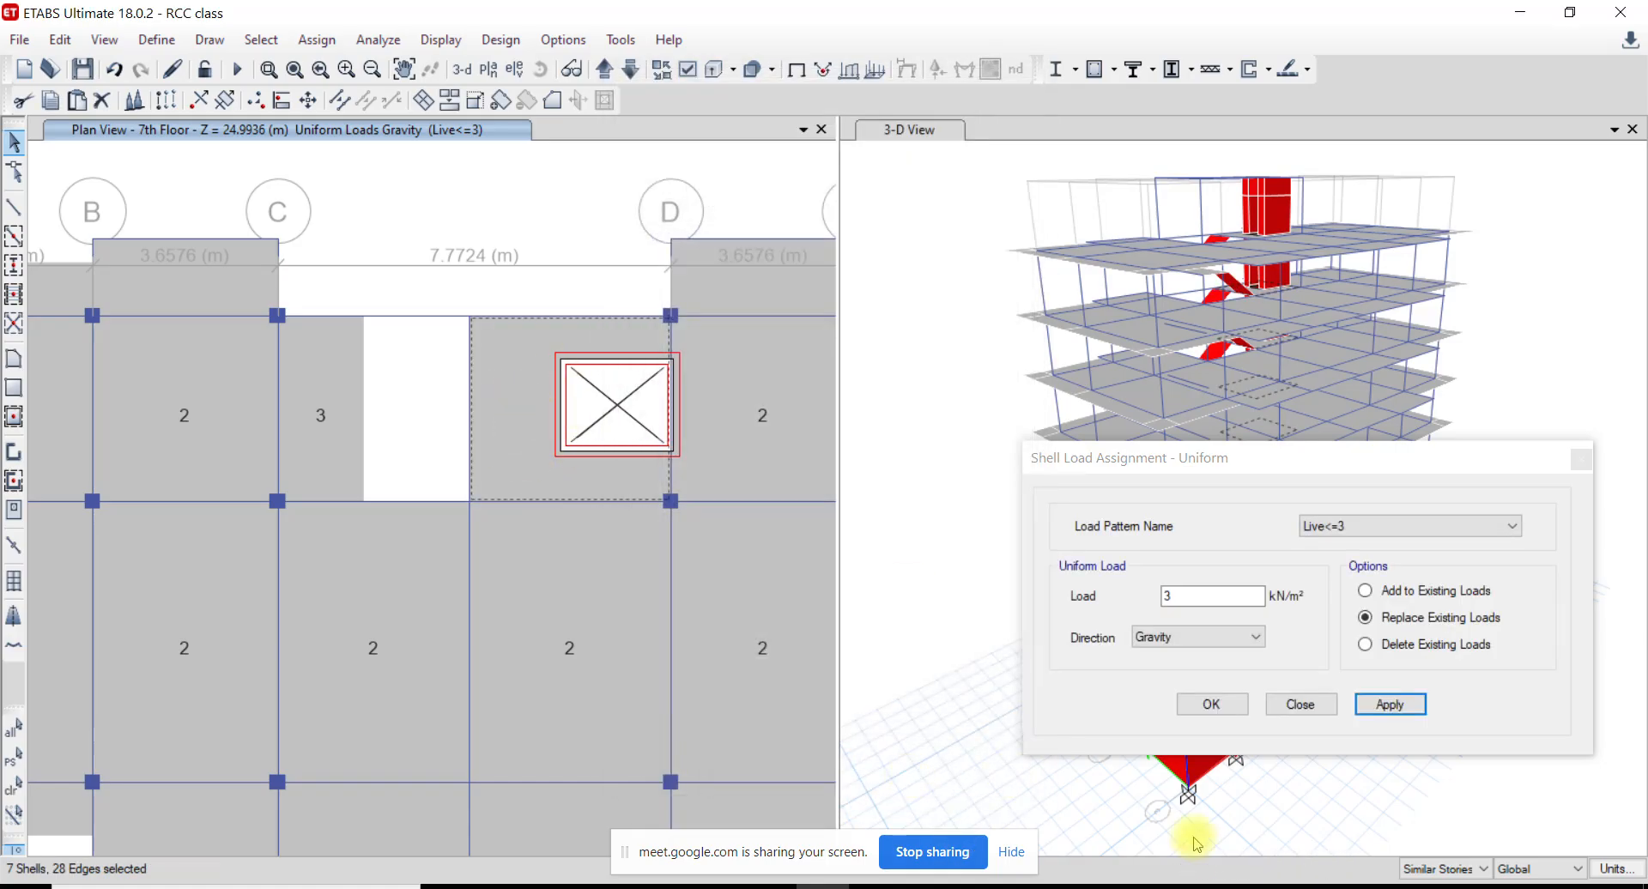
pyautogui.click(1300, 704)
# Examine the Live<=3 values across the whole 7th floor plan, and return the plan to the undeformed shape
pyautogui.moveTo(432, 644); pyautogui.dragTo(463, 572, button='middle')
pyautogui.scroll(-3, 463, 571)
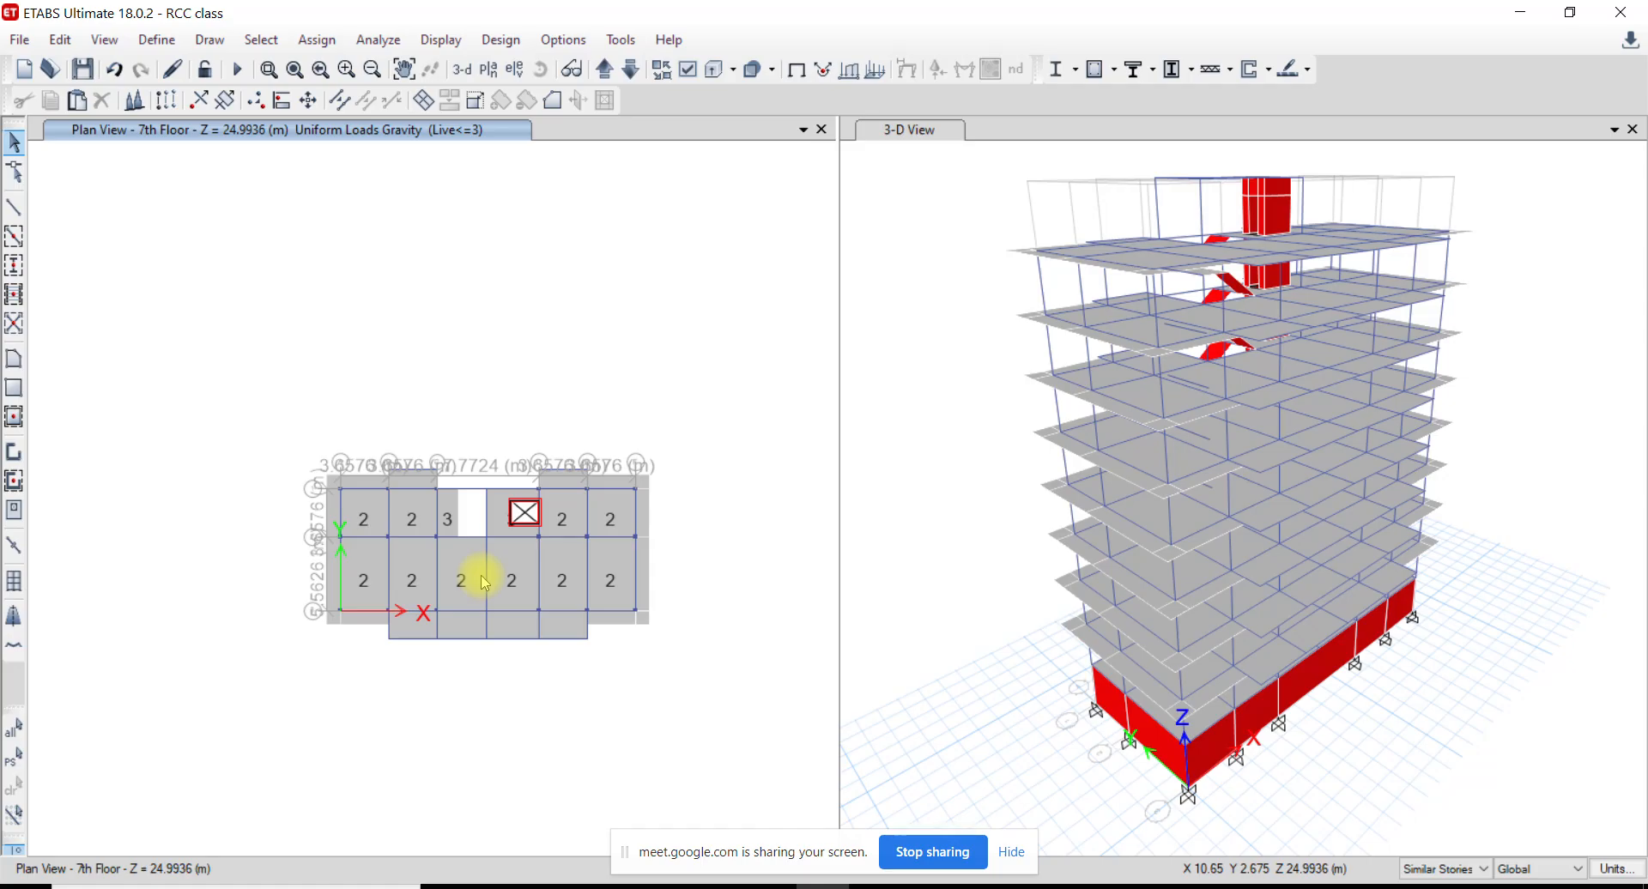
pyautogui.moveTo(503, 550); pyautogui.dragTo(481, 507, button='middle')
pyautogui.scroll(2, 438, 511)
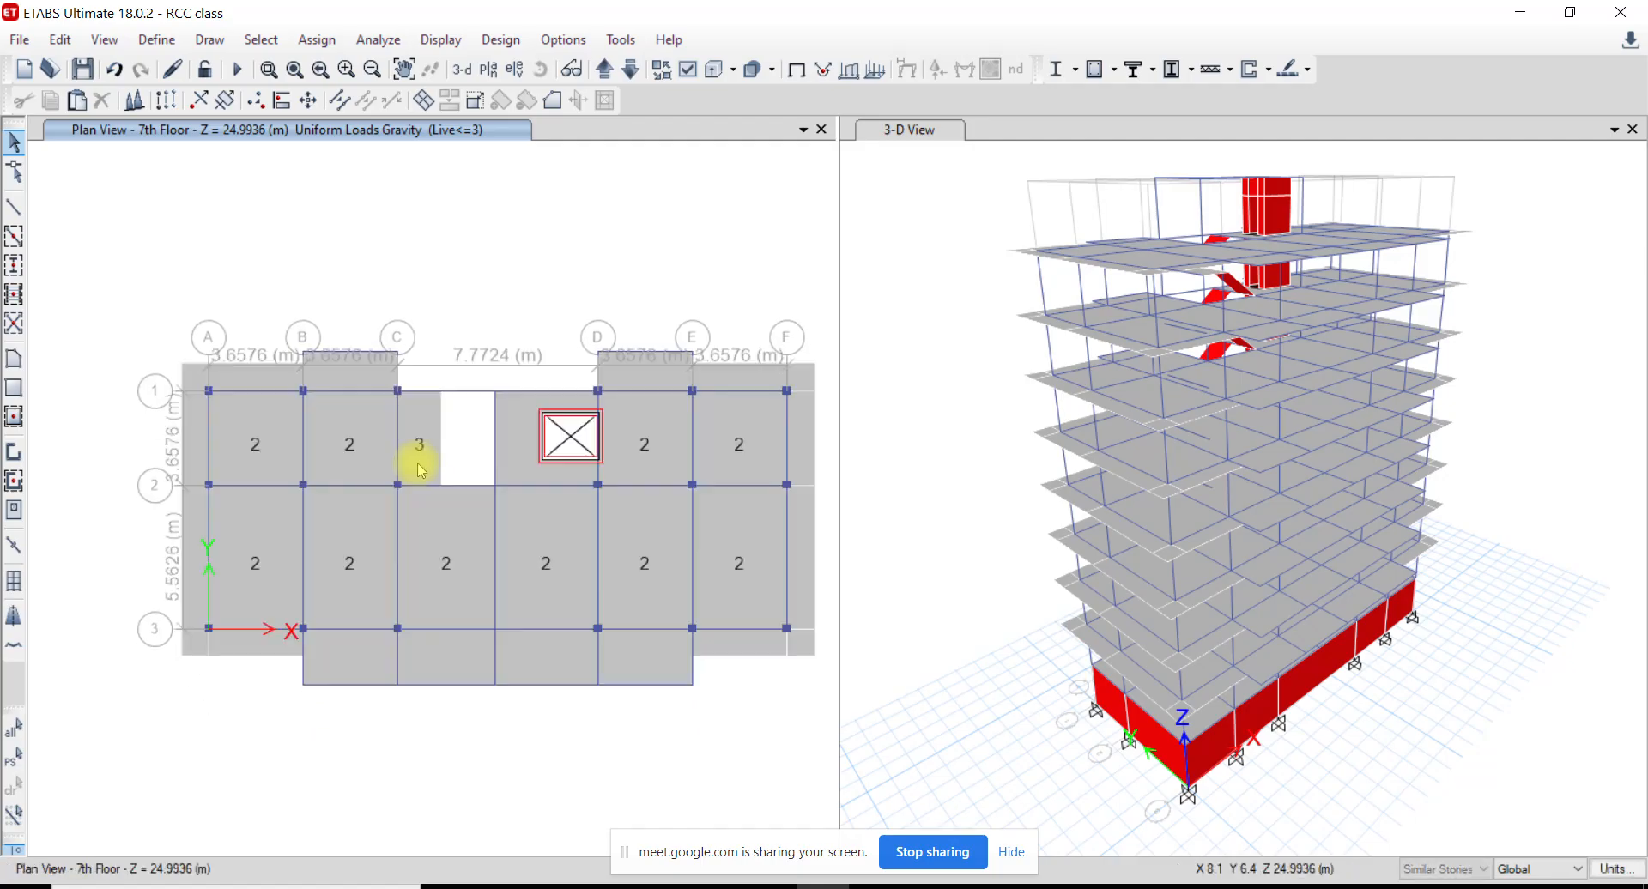
pyautogui.moveTo(444, 453); pyautogui.dragTo(441, 444, button='middle')
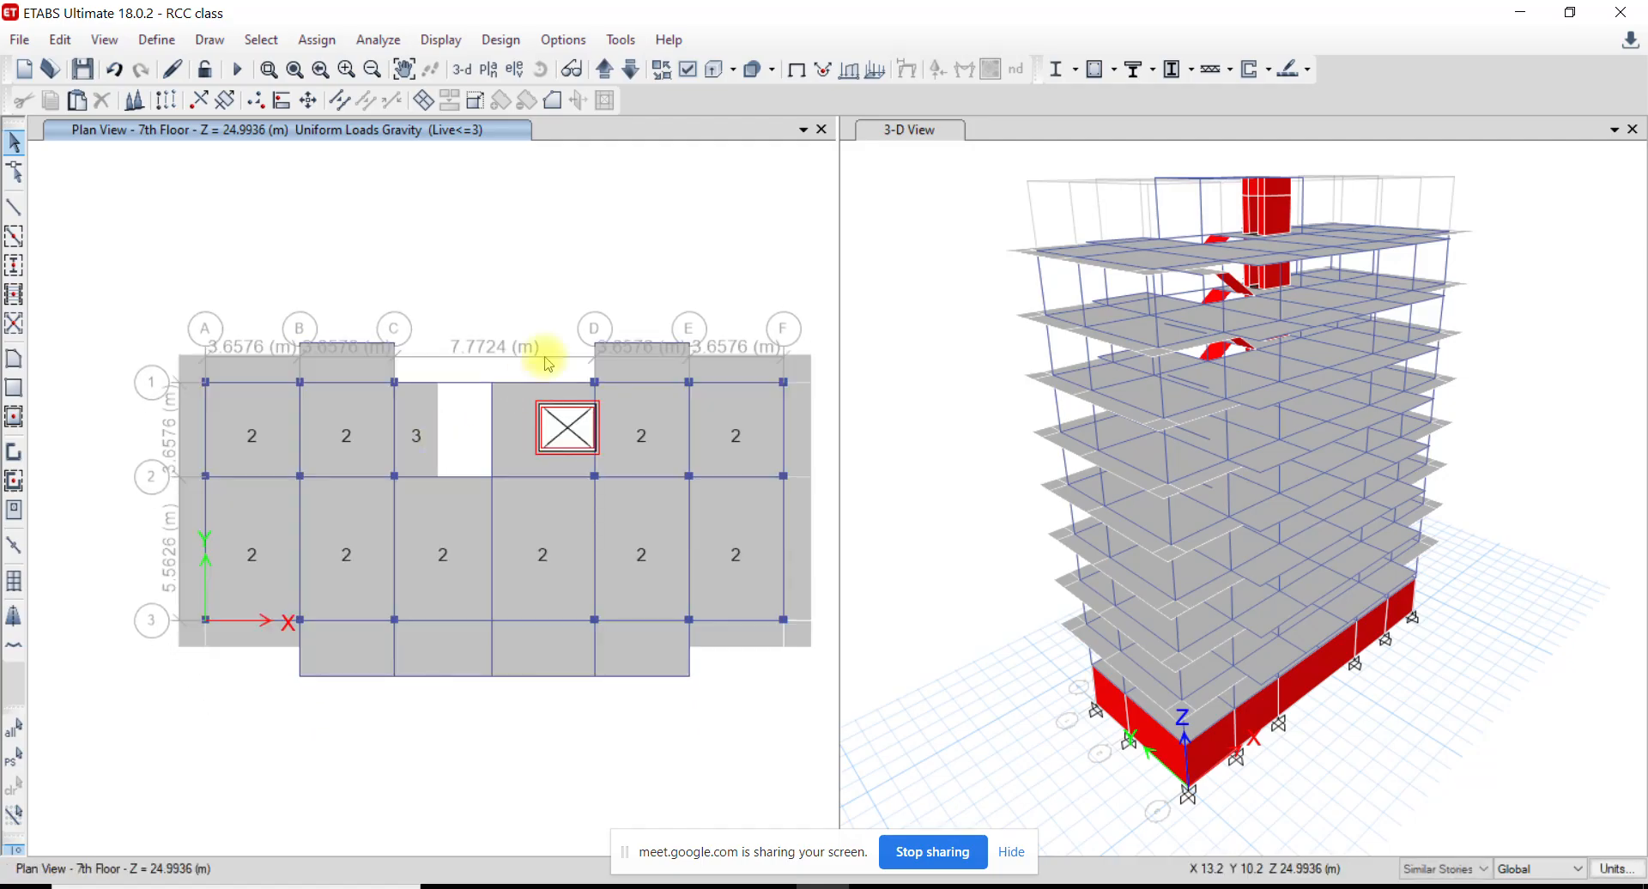
pyautogui.click(797, 70)
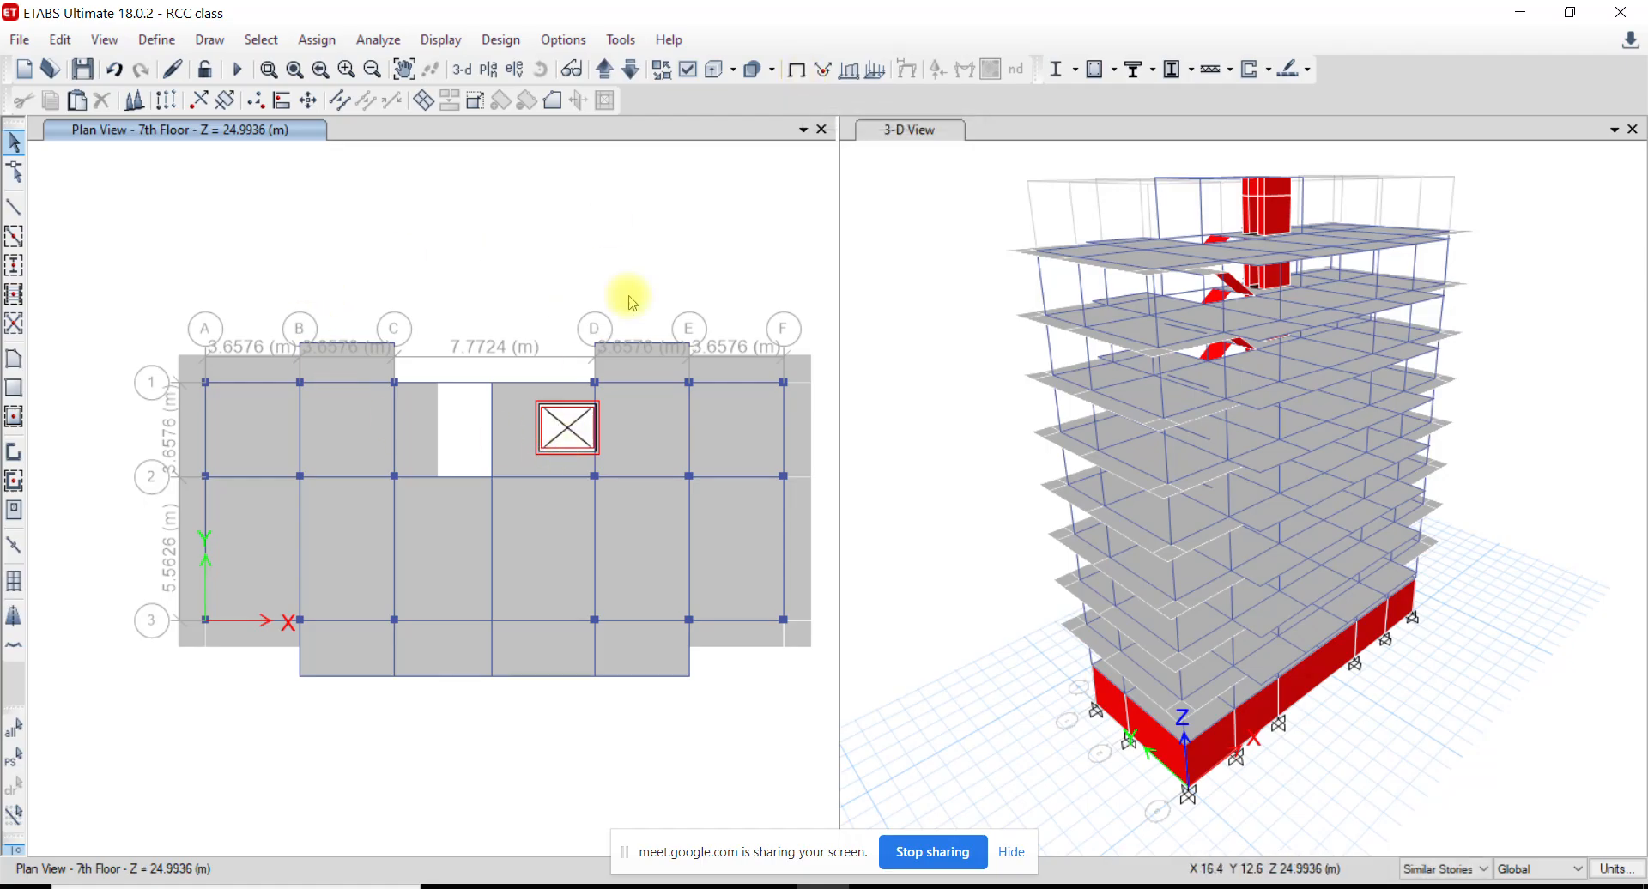
pyautogui.moveTo(592, 283); pyautogui.dragTo(572, 268, button='middle')
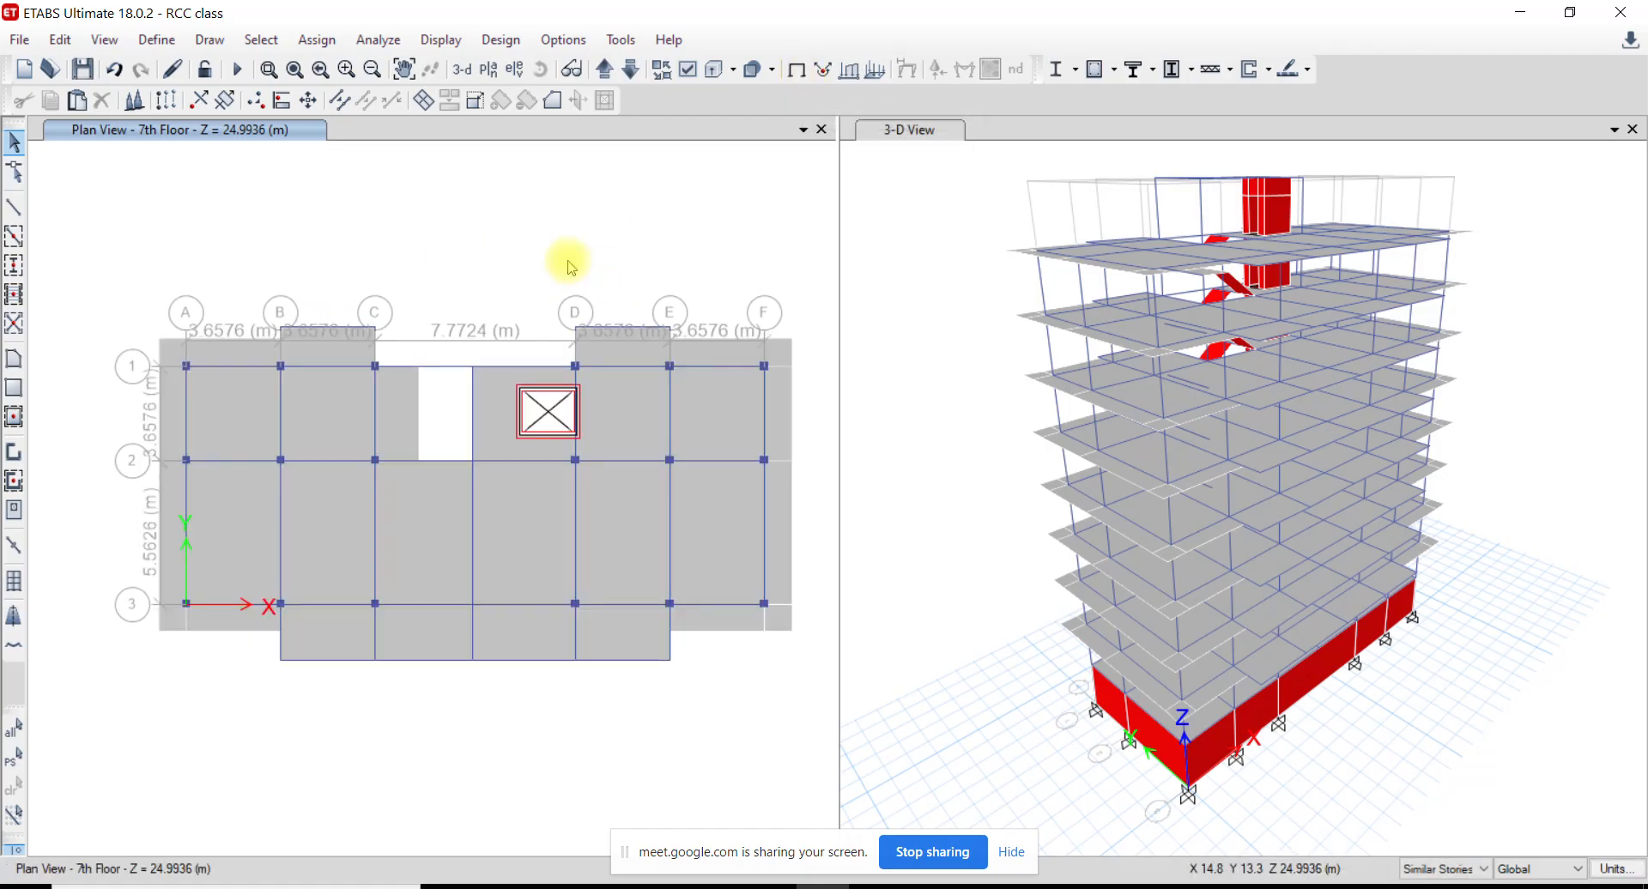
# Display the Live<=3 uniform gravity shell loads on the 7th floor plan
pyautogui.click(442, 40)
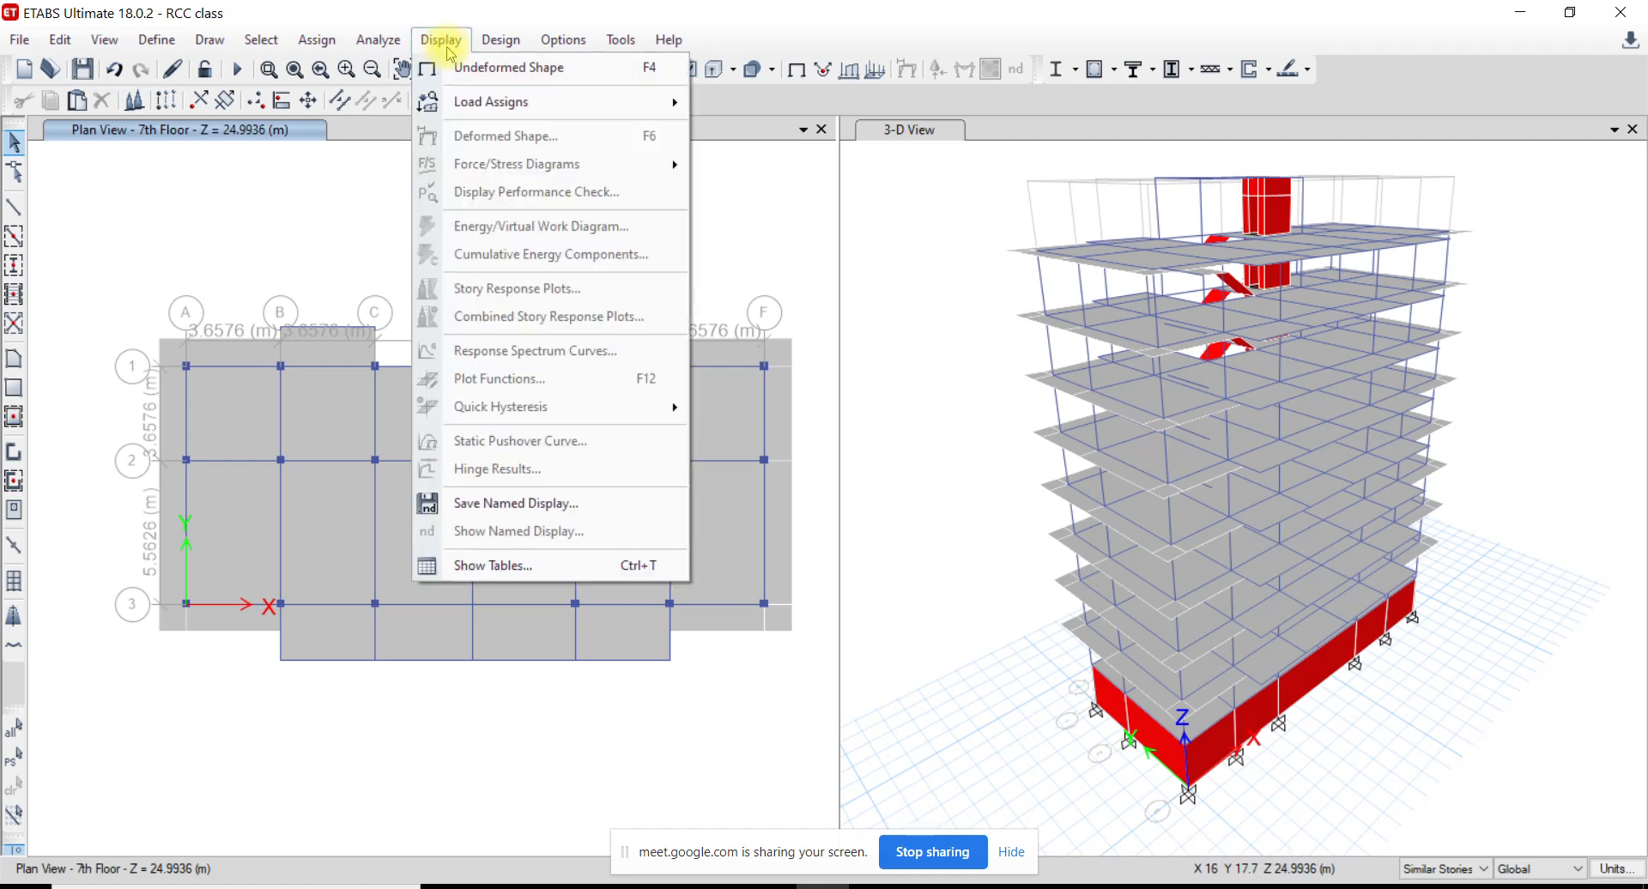
pyautogui.moveTo(513, 101)
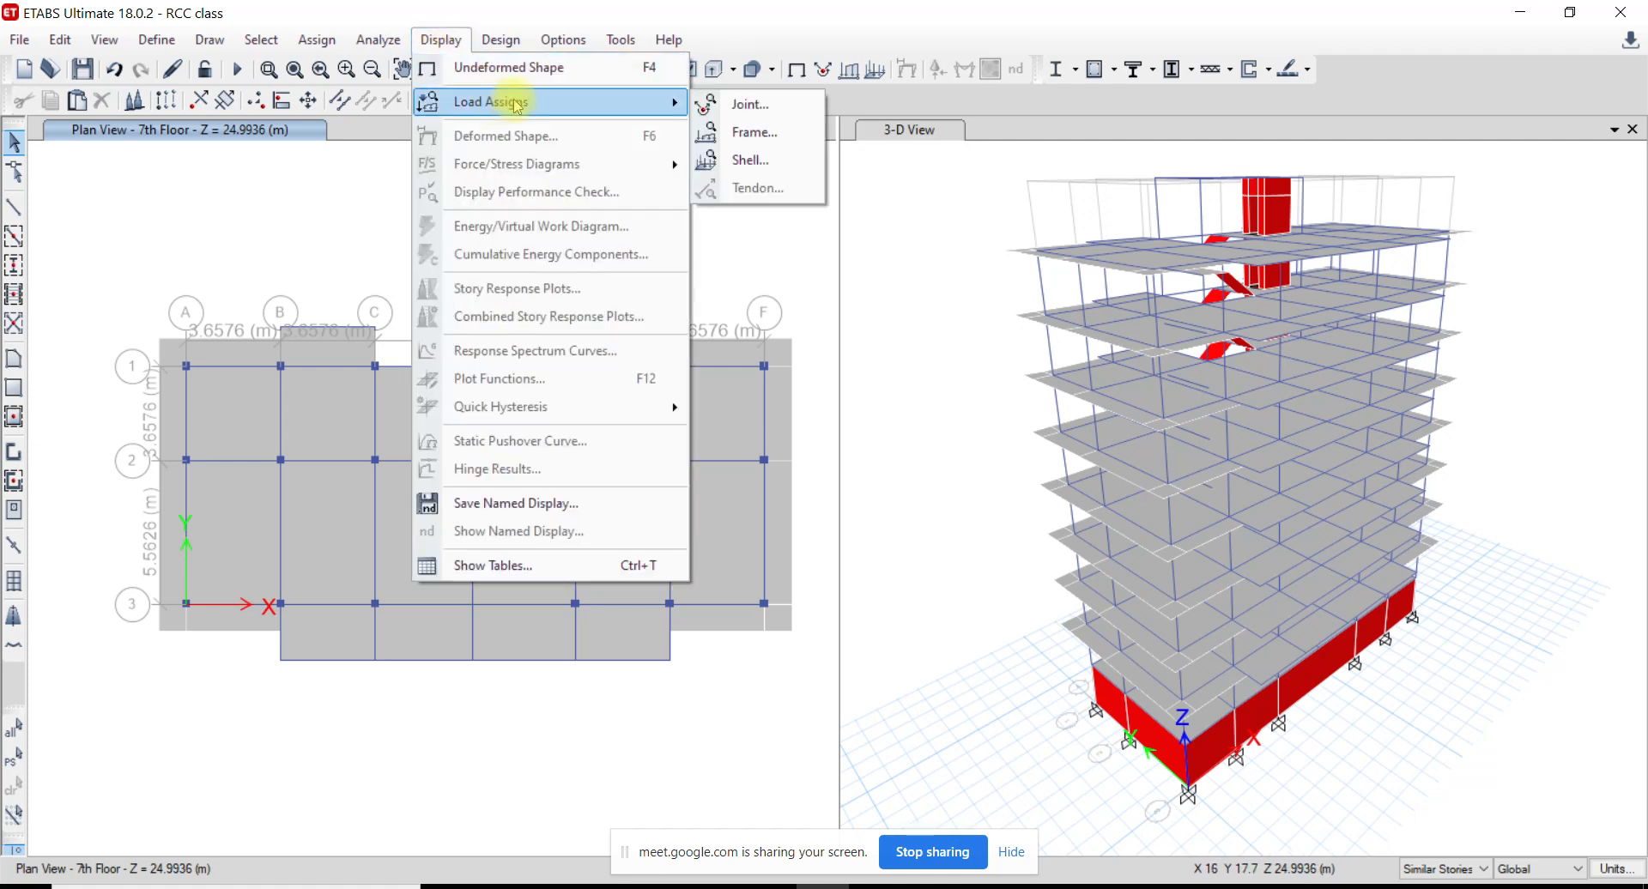
pyautogui.click(776, 171)
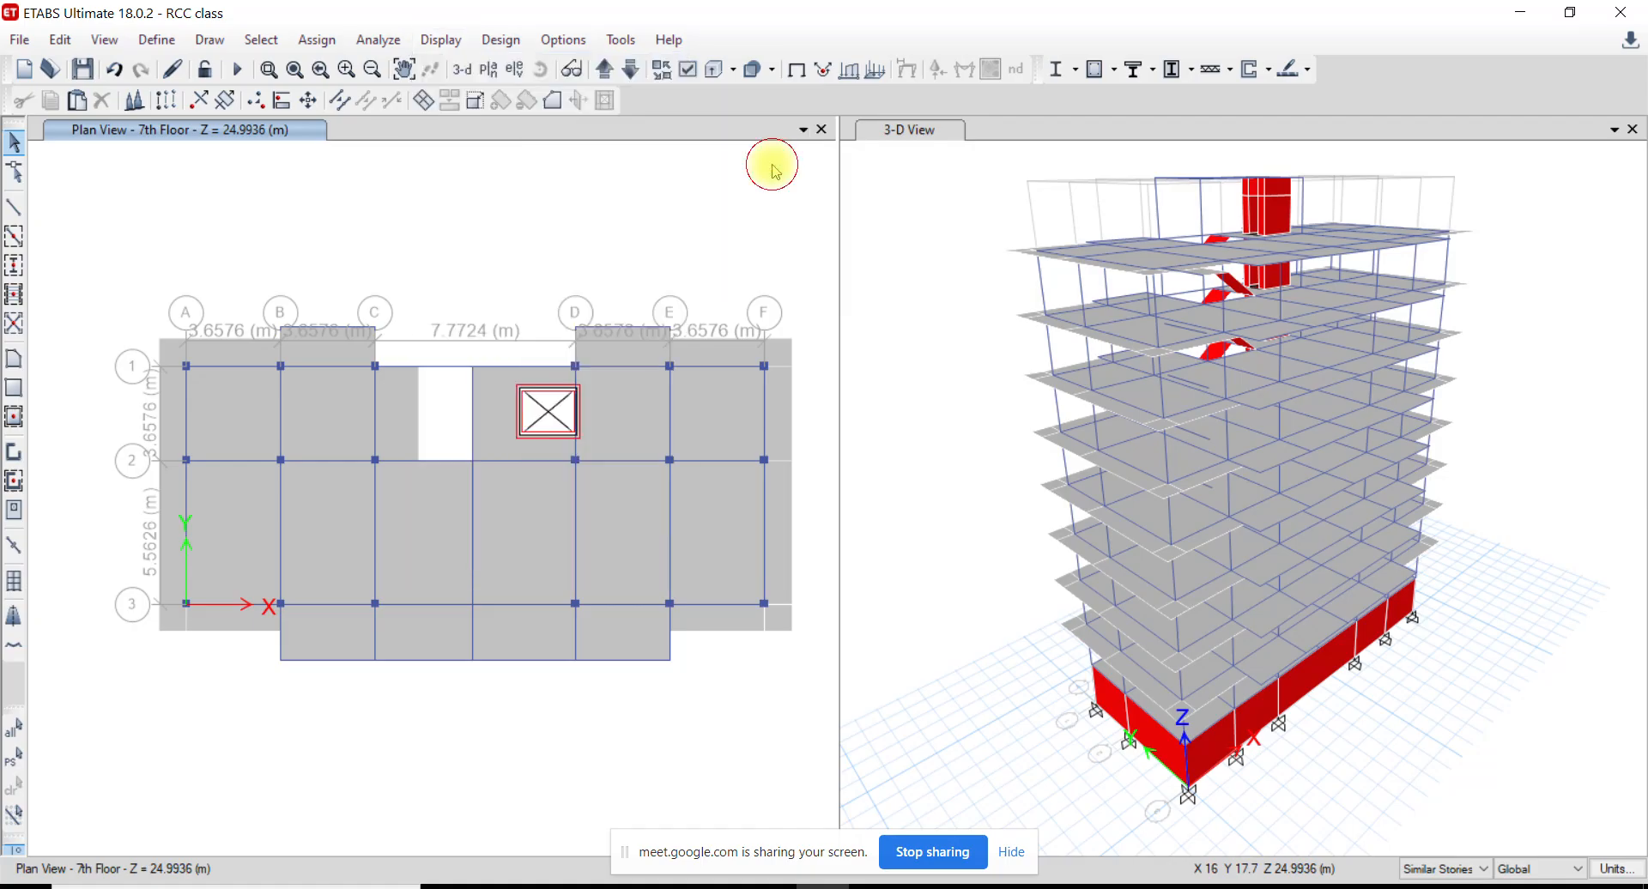
pyautogui.moveTo(754, 229); pyautogui.dragTo(943, 212)
pyautogui.click(992, 277)
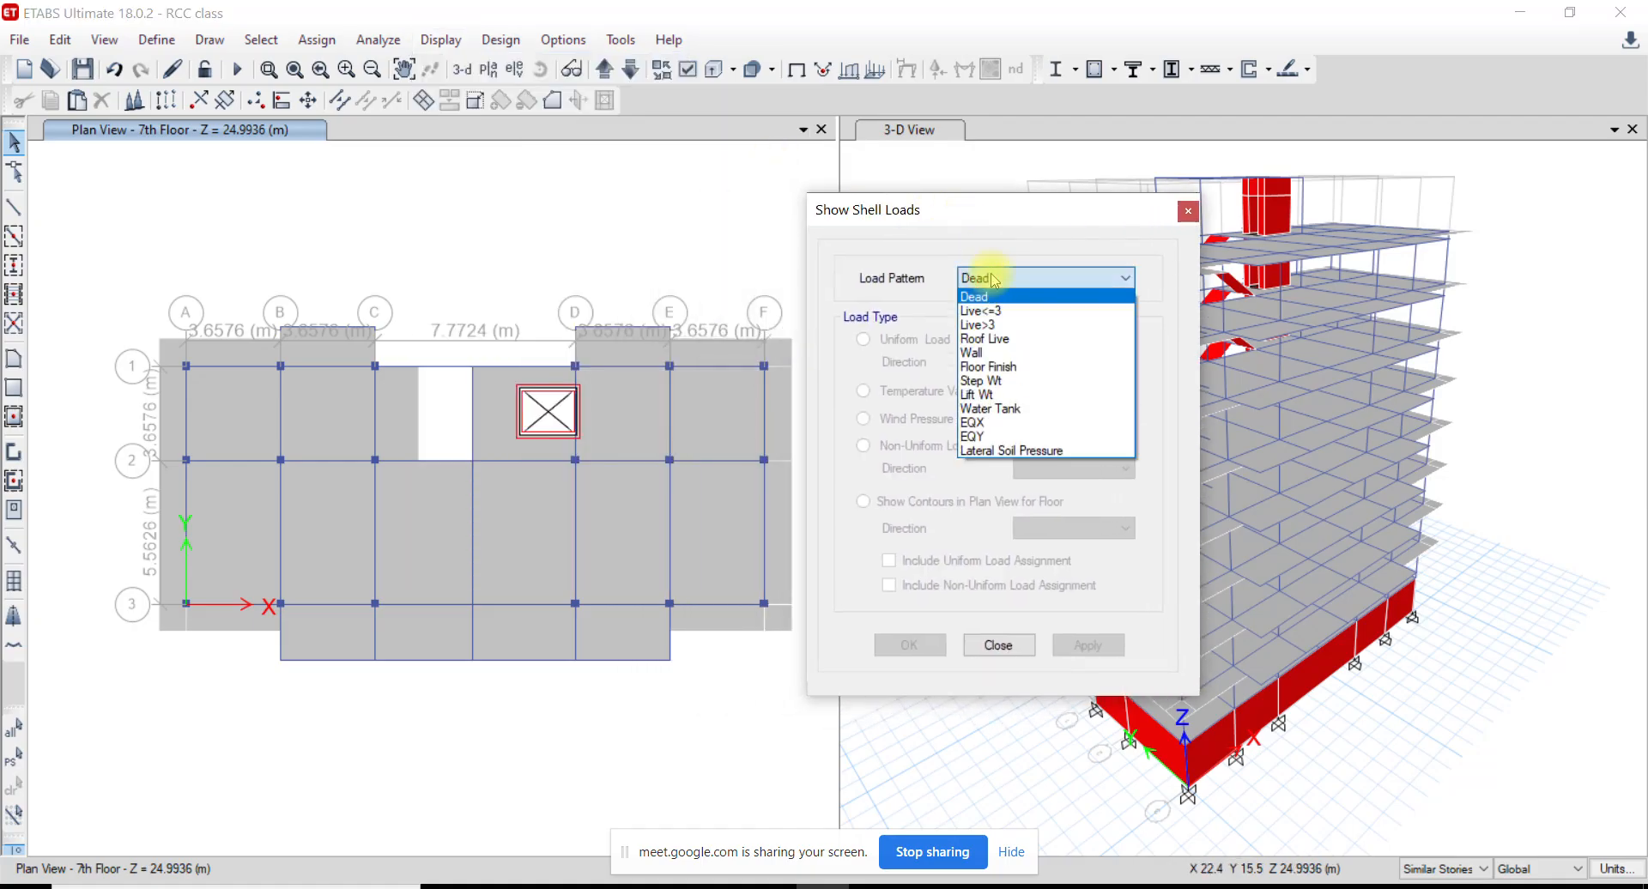
pyautogui.click(989, 312)
pyautogui.click(1098, 642)
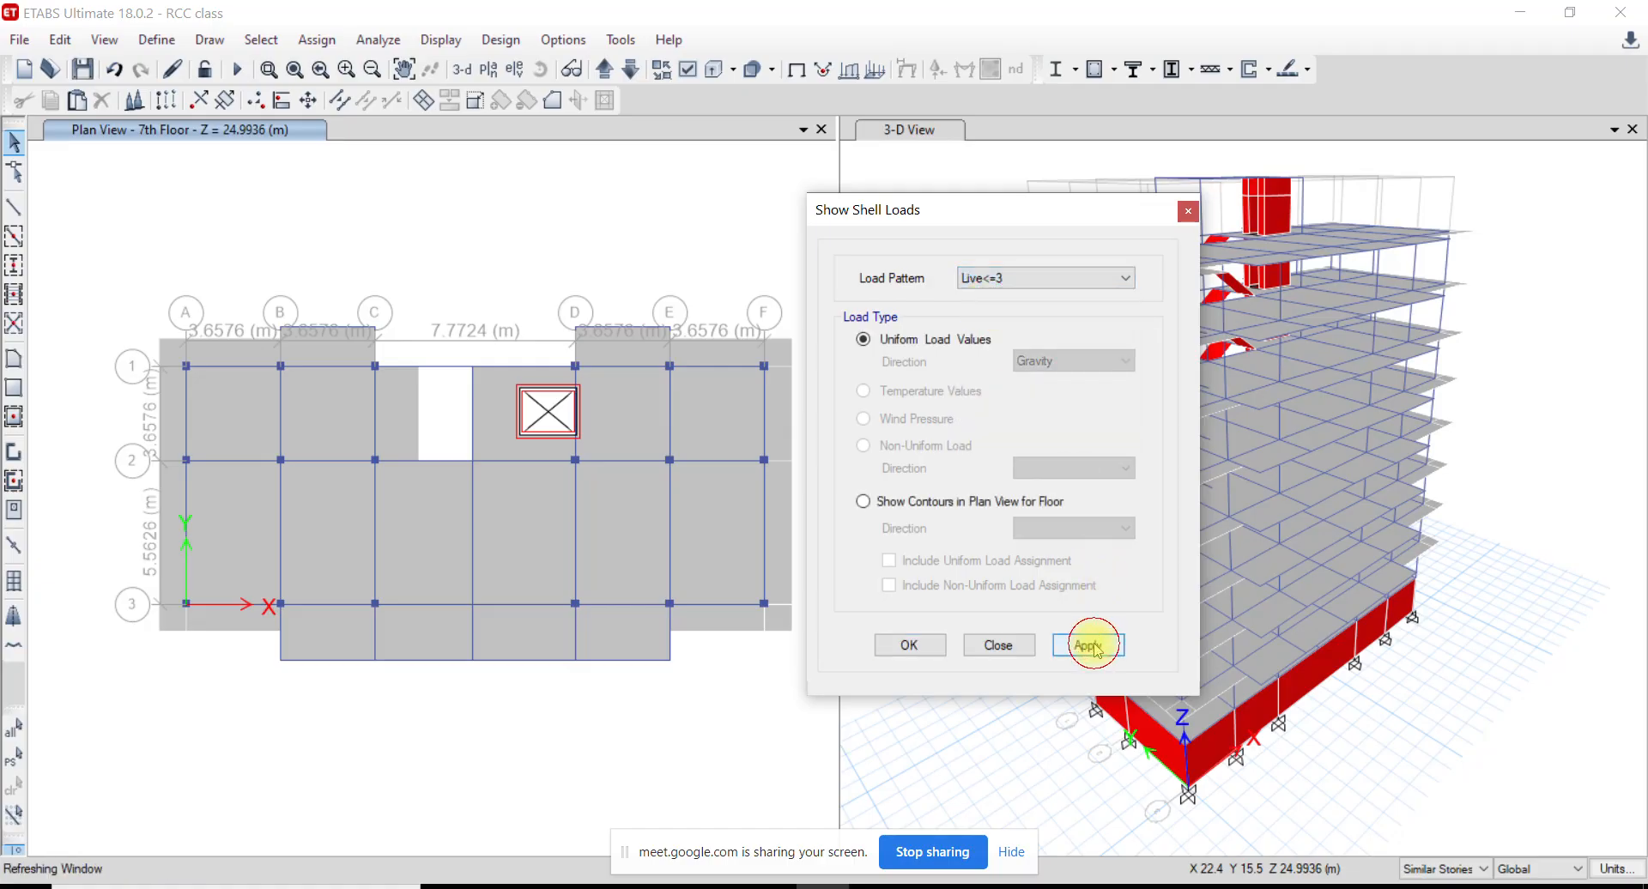
# Show the Live>3 and Roof Live shell loads in turn on the 7th floor plan, and close the load display settings
pyautogui.click(1054, 279)
pyautogui.click(1034, 325)
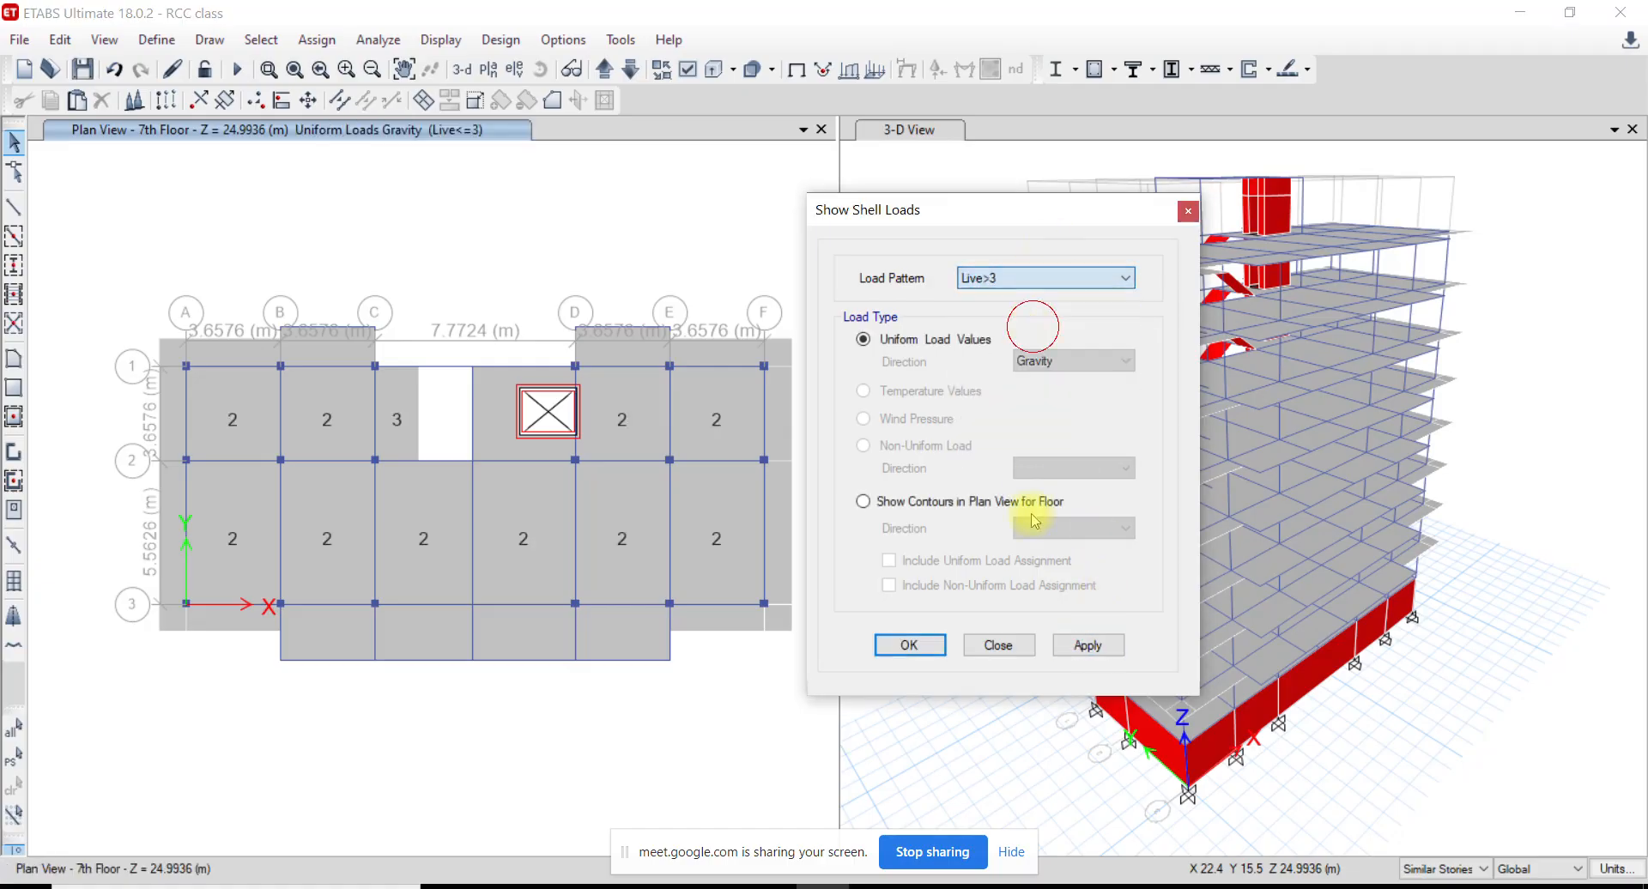
pyautogui.click(1102, 650)
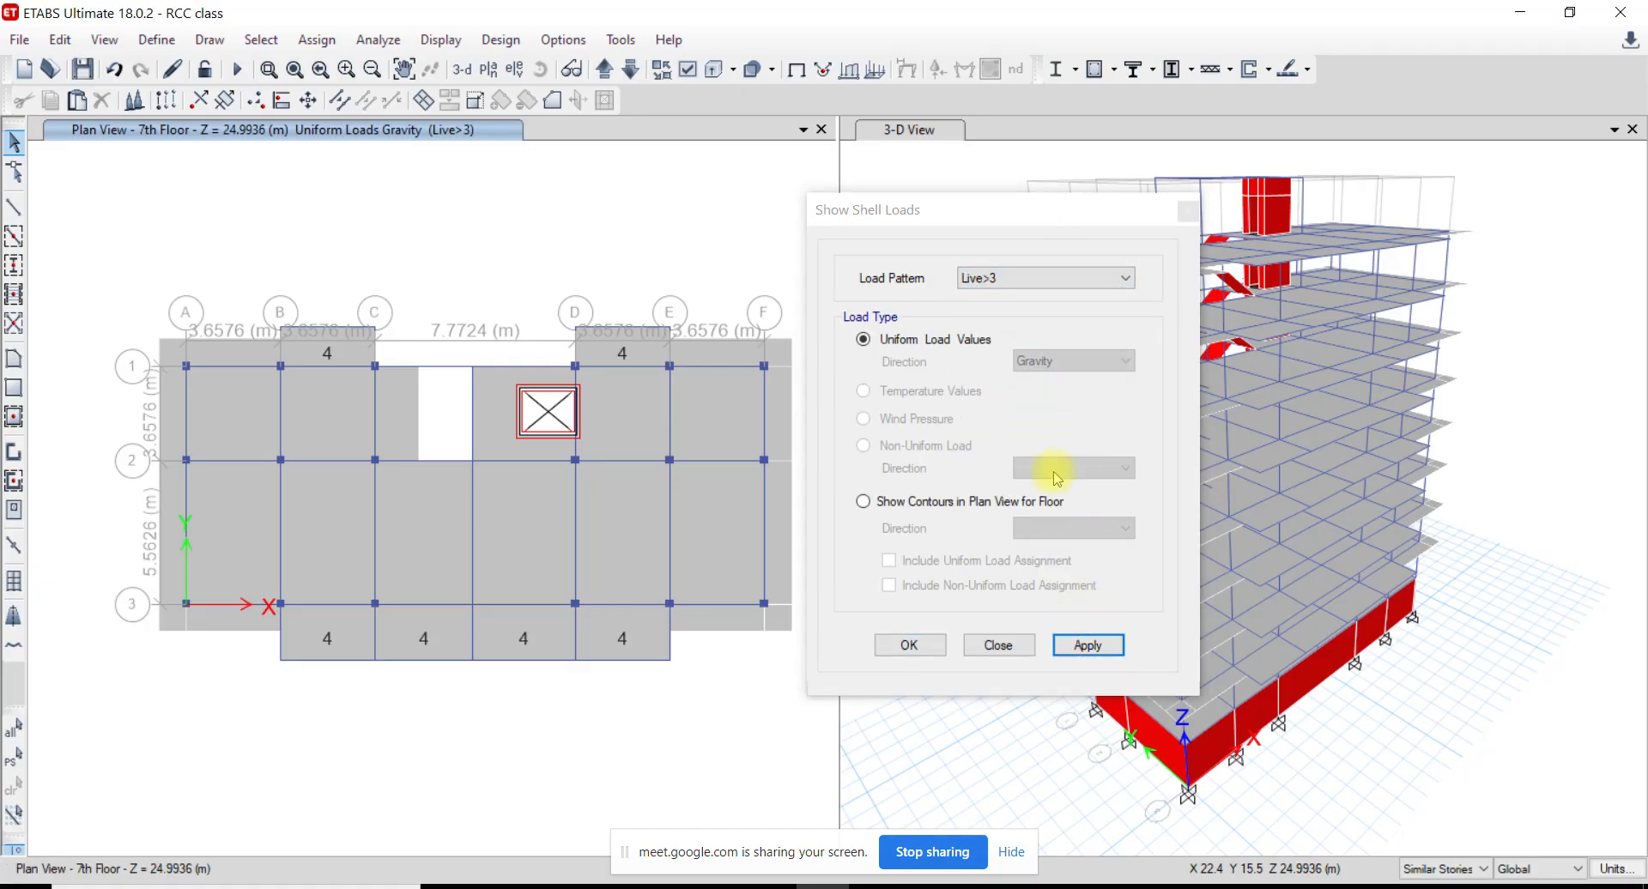
pyautogui.click(1047, 279)
pyautogui.click(1026, 344)
pyautogui.click(1088, 645)
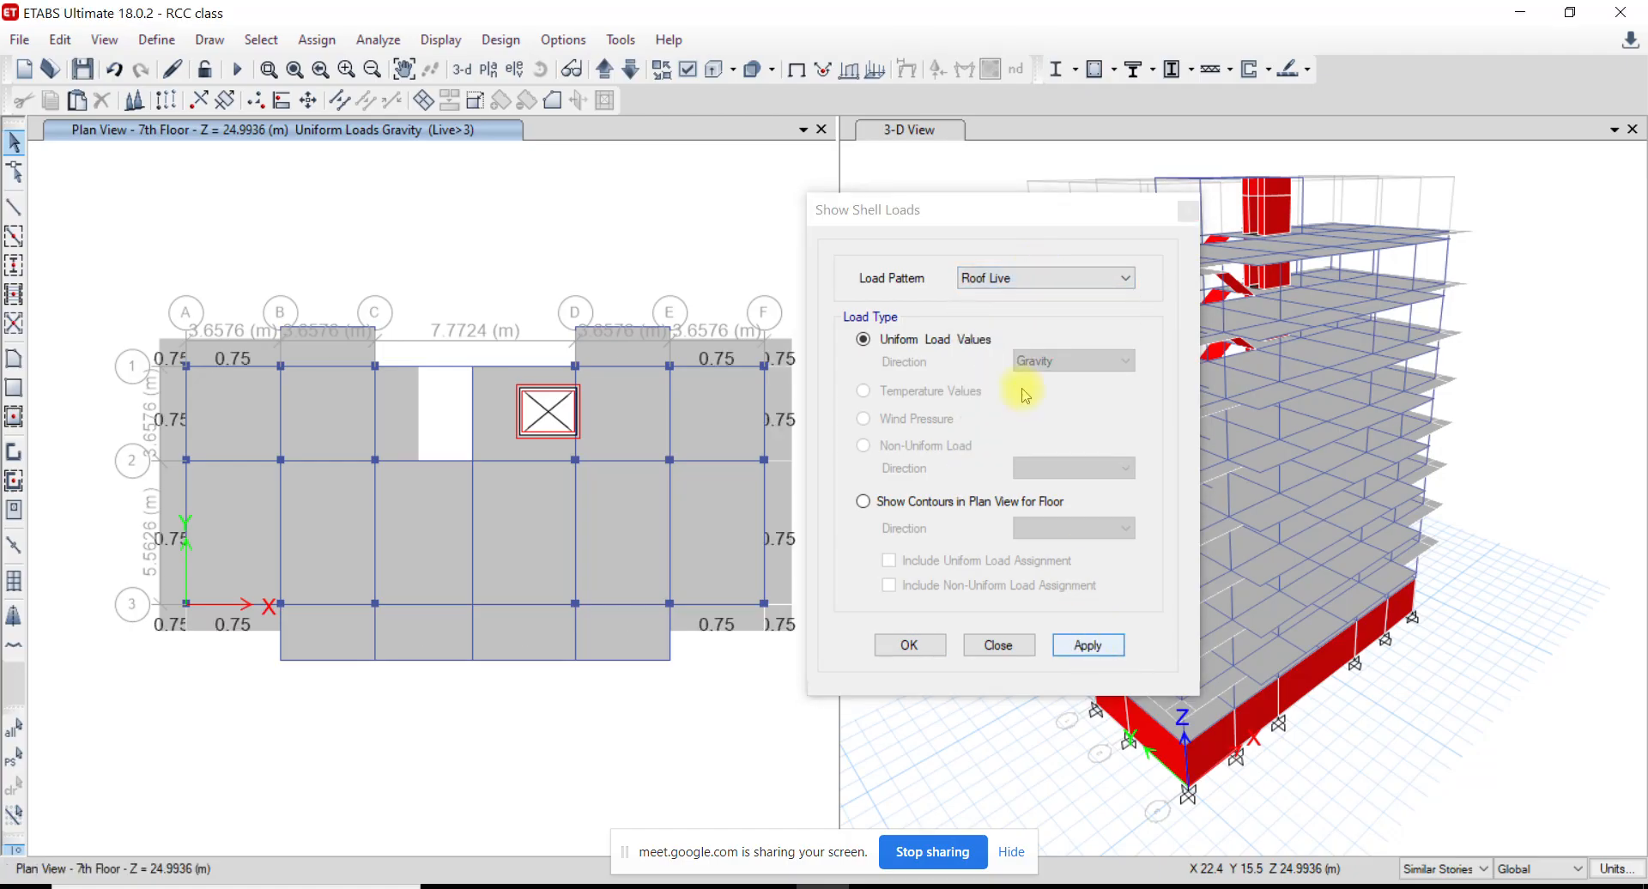
pyautogui.click(998, 645)
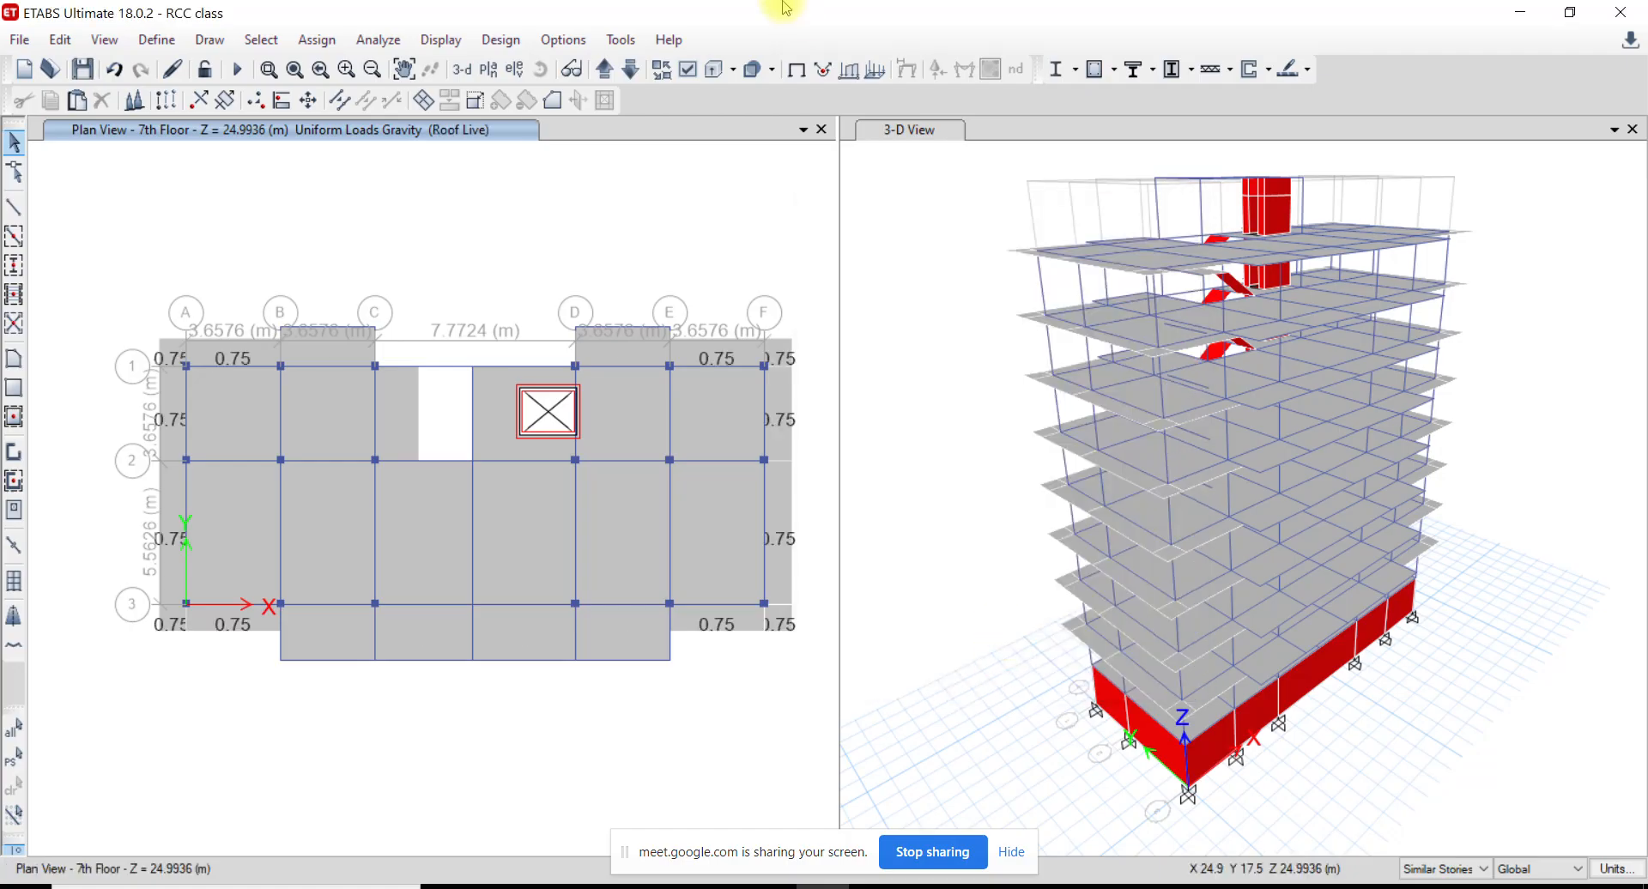
# Clear the load display from the 7th floor plan and save the model
pyautogui.click(797, 71)
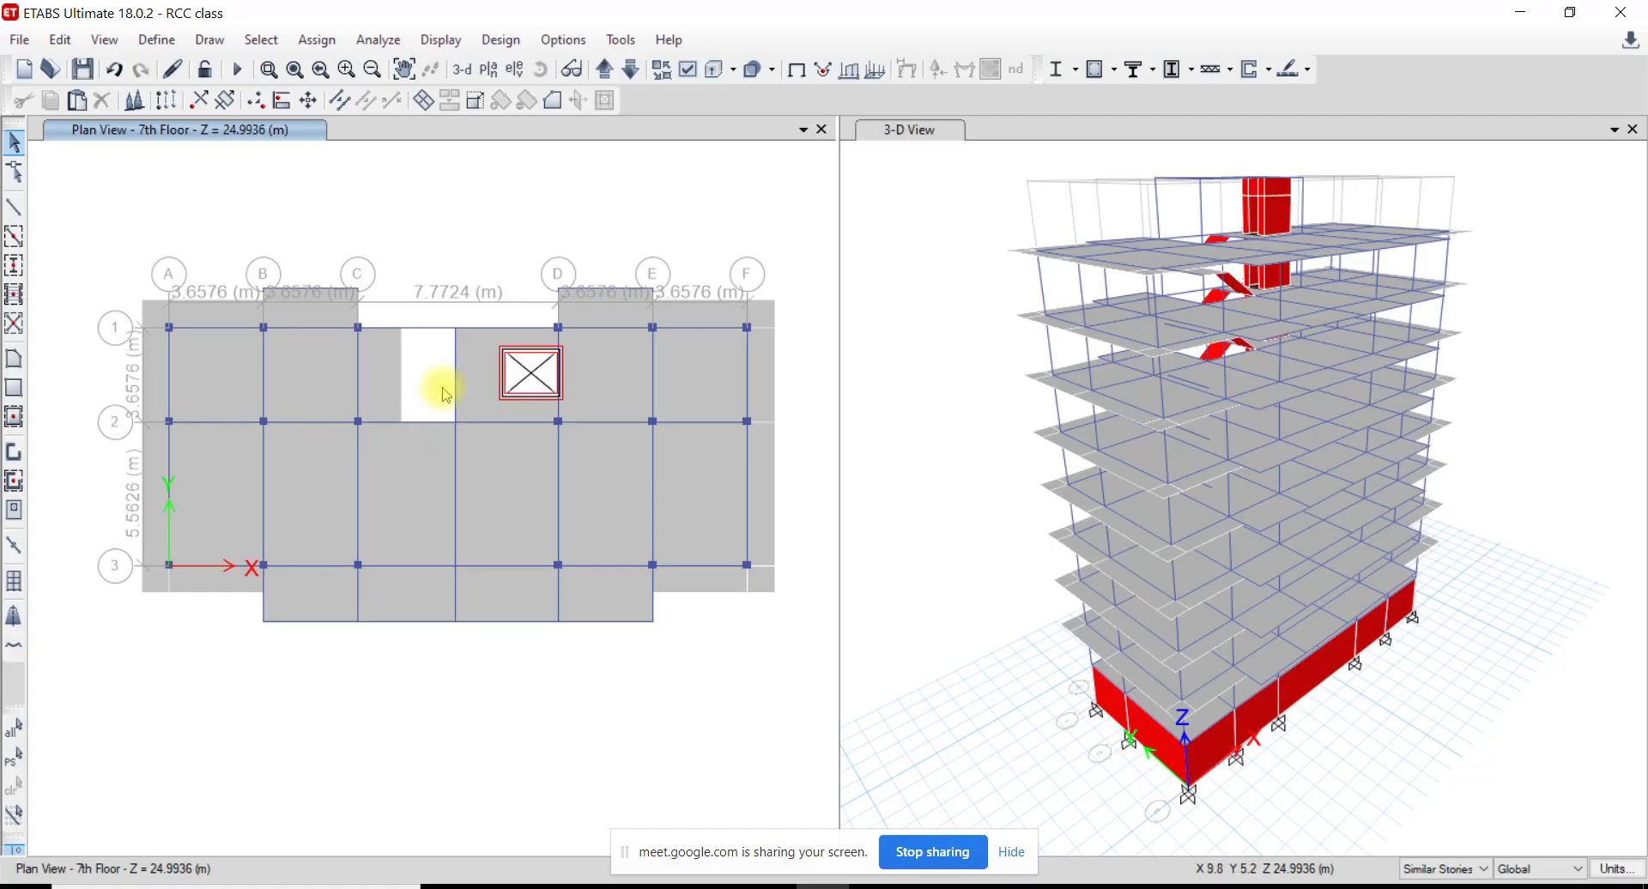
pyautogui.click(86, 71)
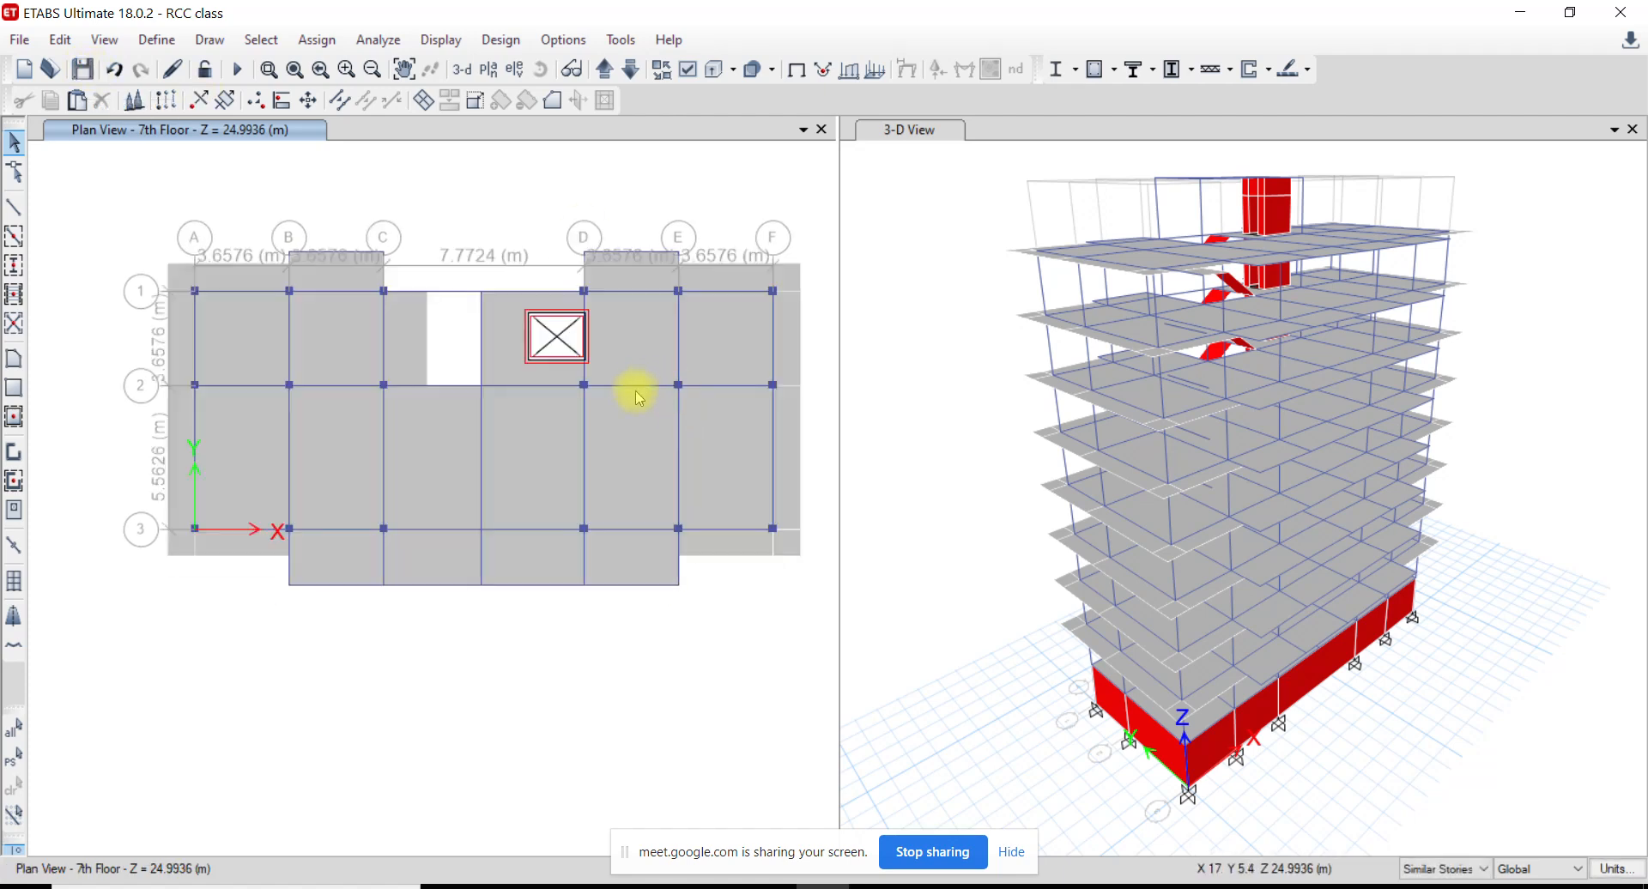
# Review the defined load patterns Wall, Floor Finish, Step Wt, Lift Wt, Water Tank and Lateral Soil Pressure without changing them
pyautogui.click(158, 39)
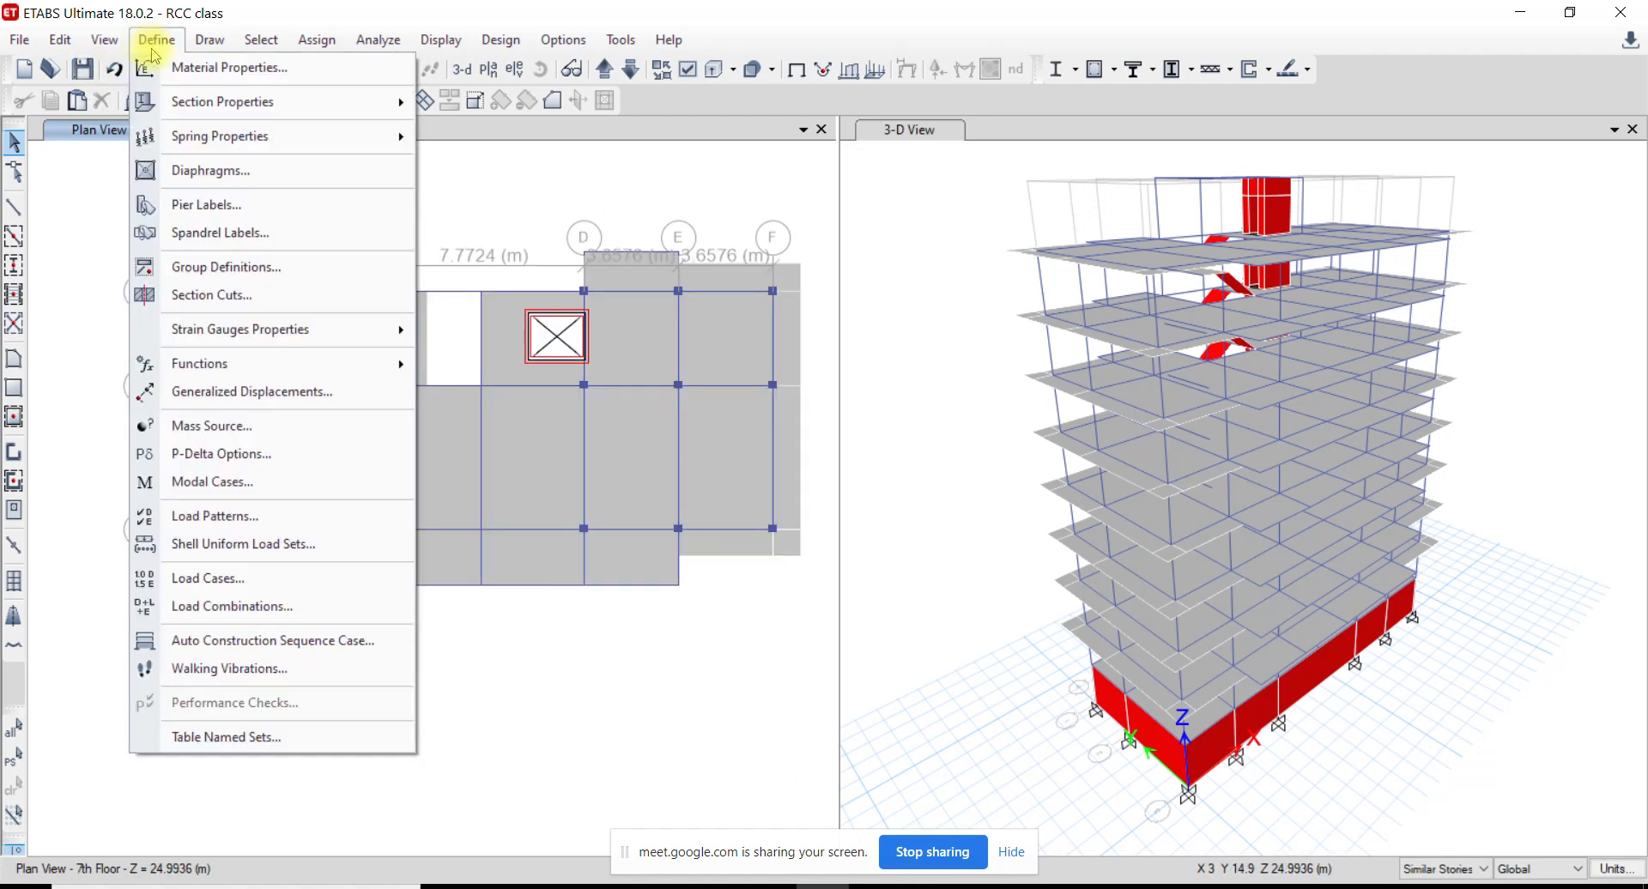
pyautogui.click(271, 517)
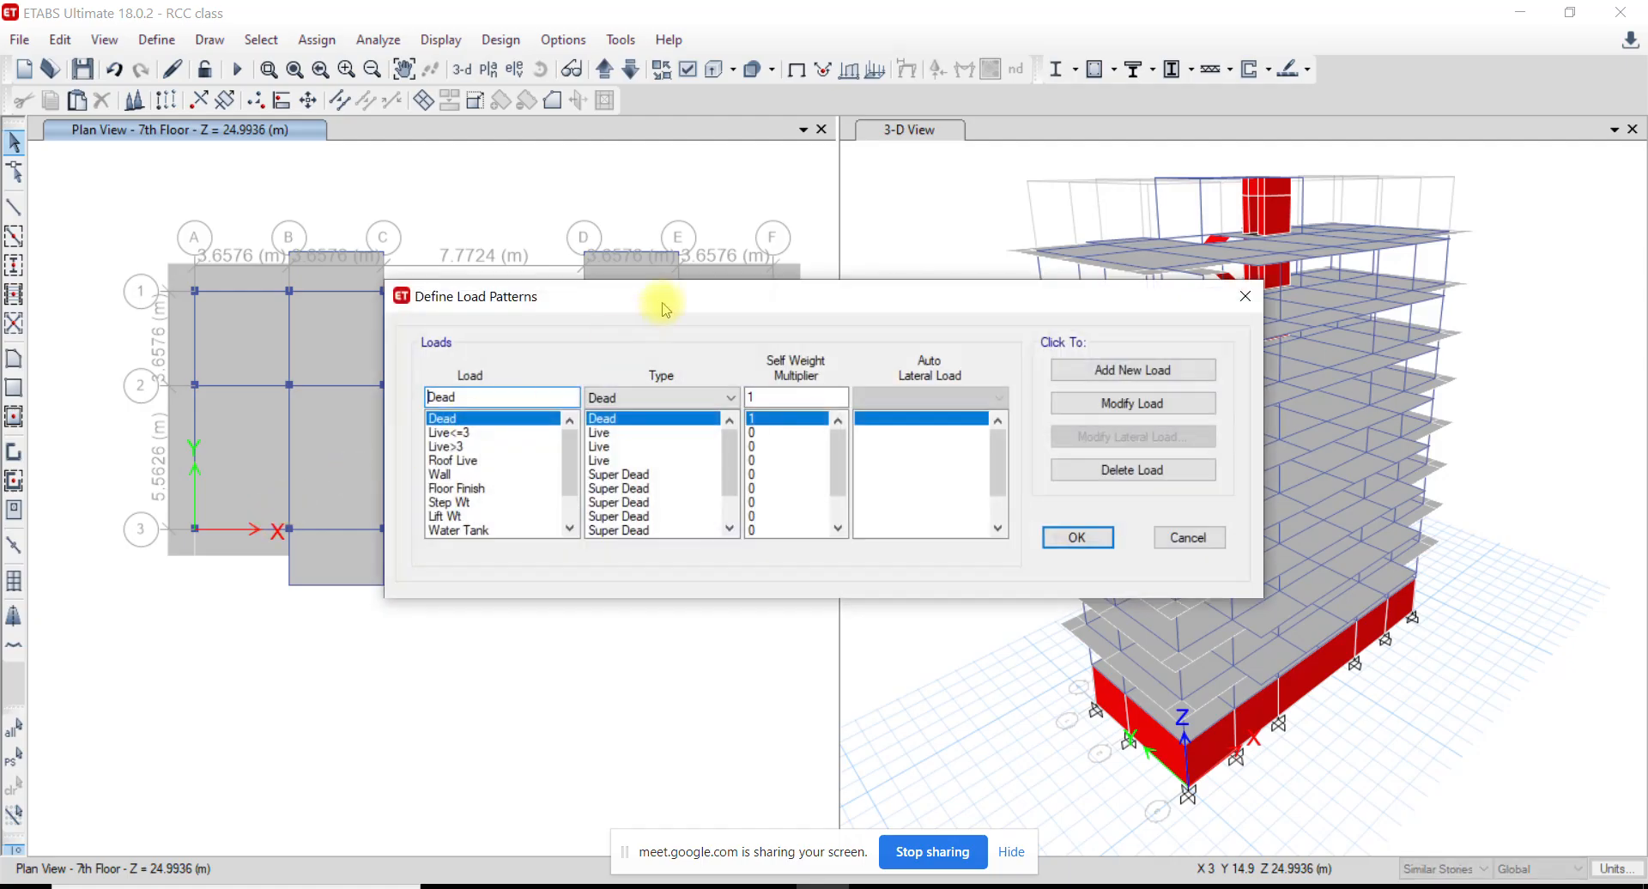
pyautogui.moveTo(666, 309); pyautogui.dragTo(737, 288)
pyautogui.moveTo(648, 475); pyautogui.dragTo(647, 489)
pyautogui.click(515, 413)
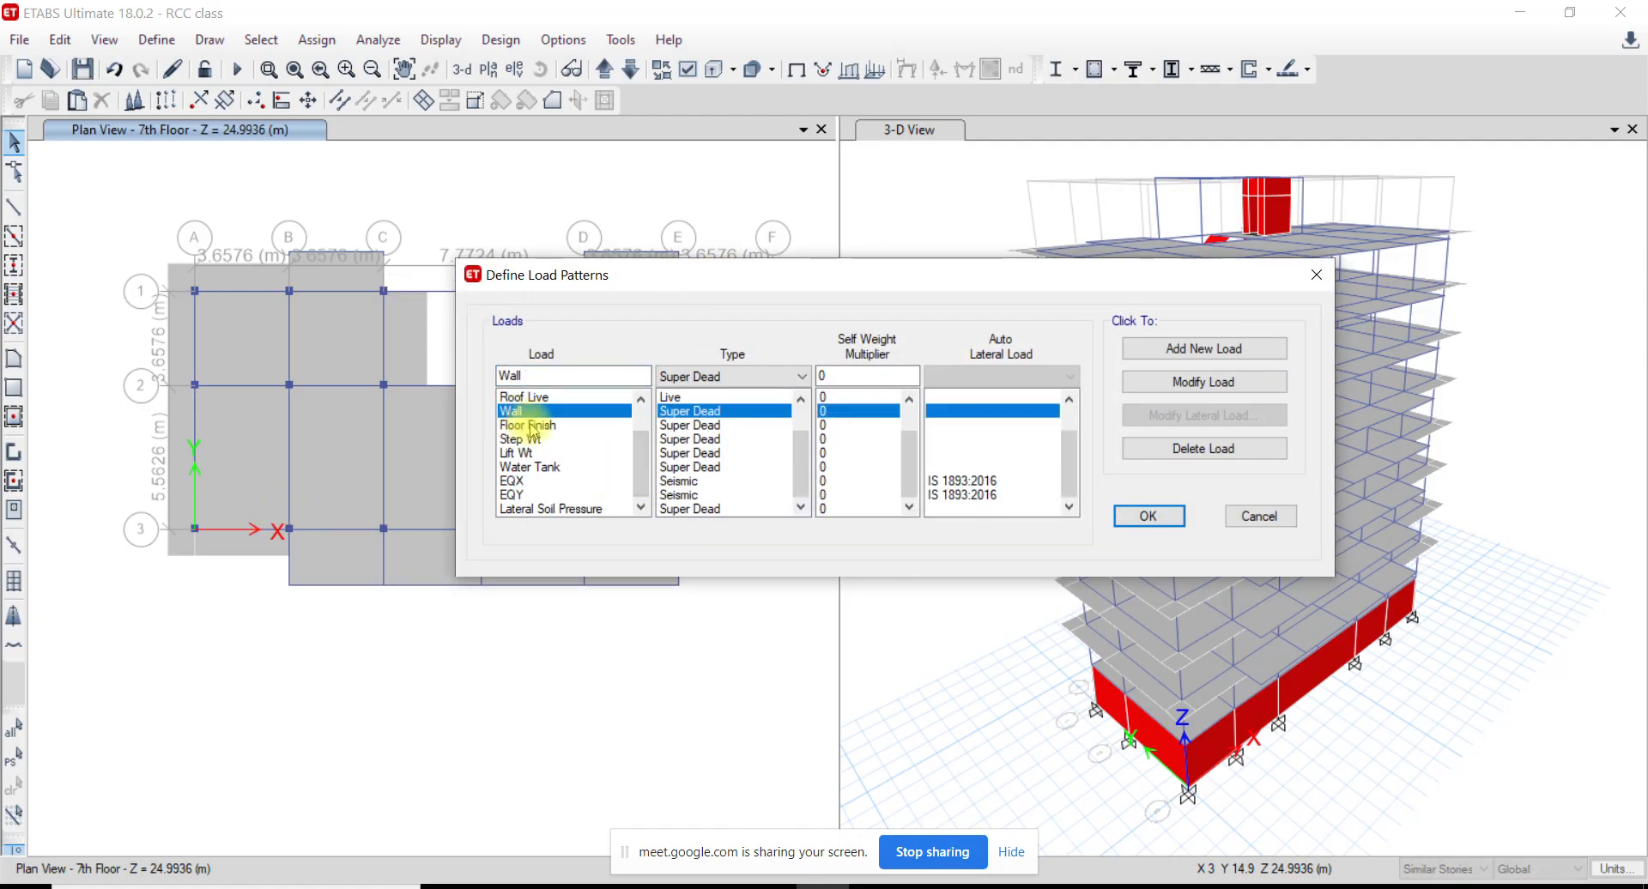
pyautogui.click(544, 424)
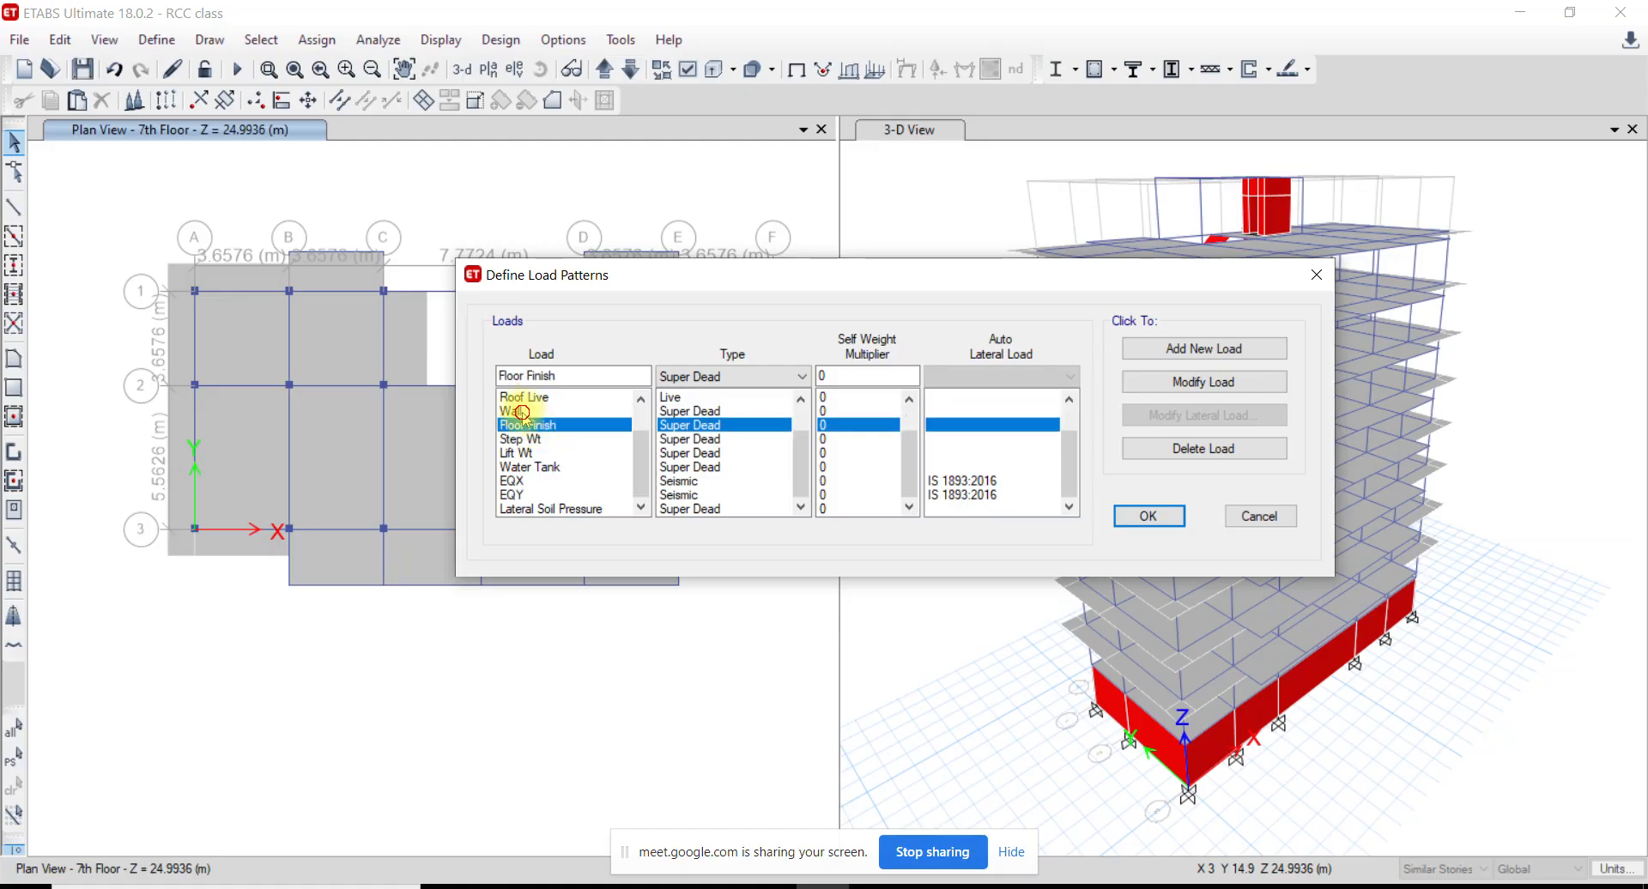
pyautogui.click(519, 411)
pyautogui.click(538, 439)
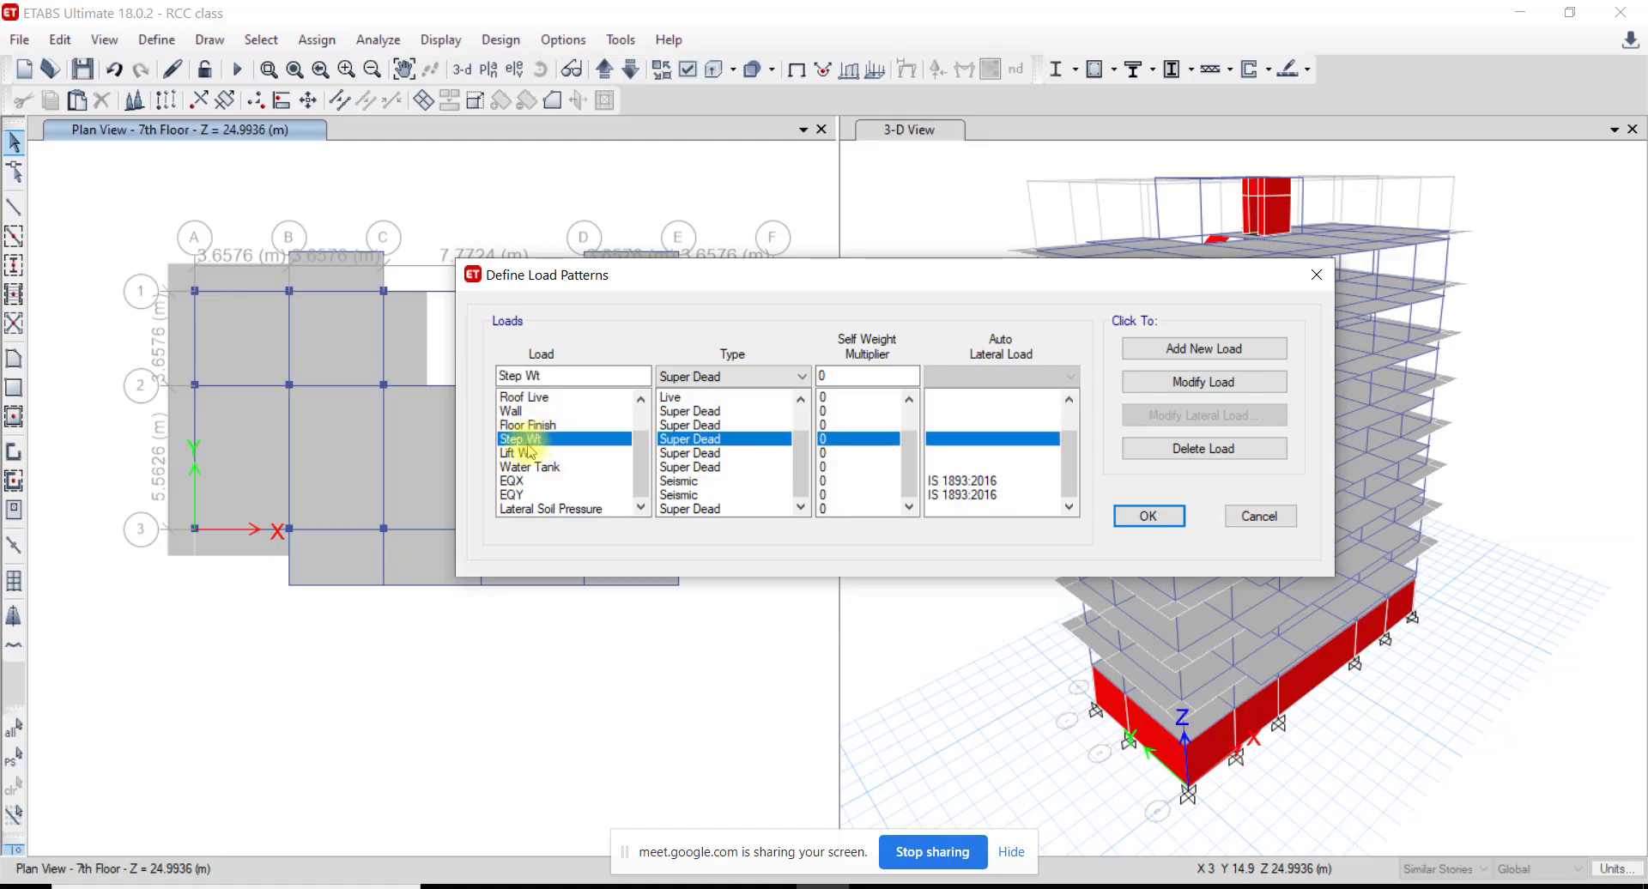
pyautogui.click(529, 454)
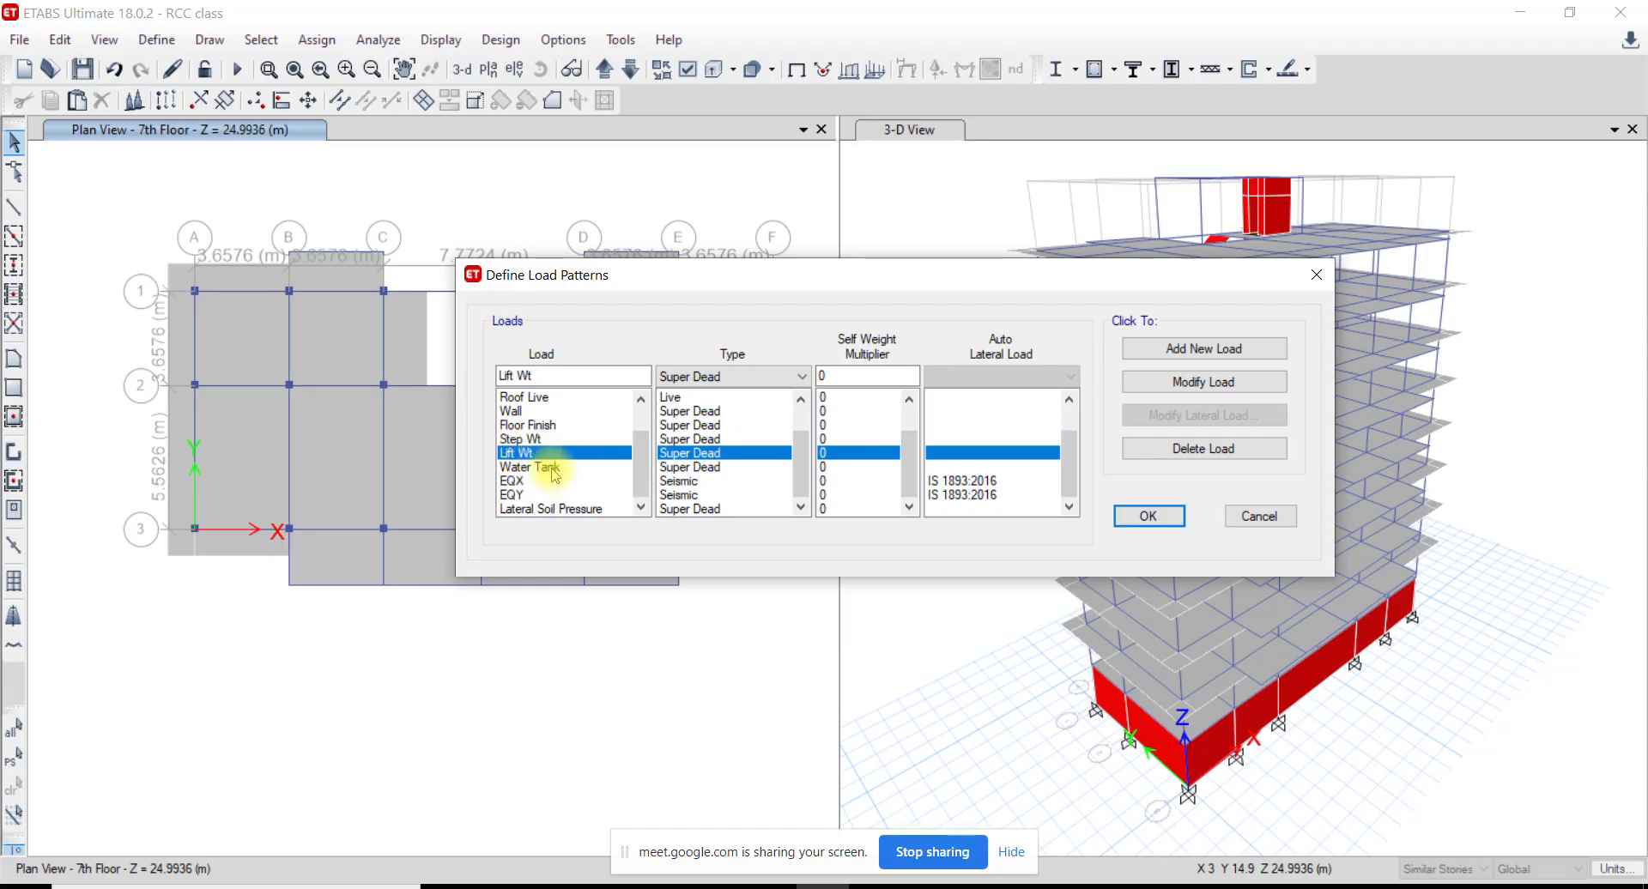
pyautogui.click(547, 467)
pyautogui.click(578, 511)
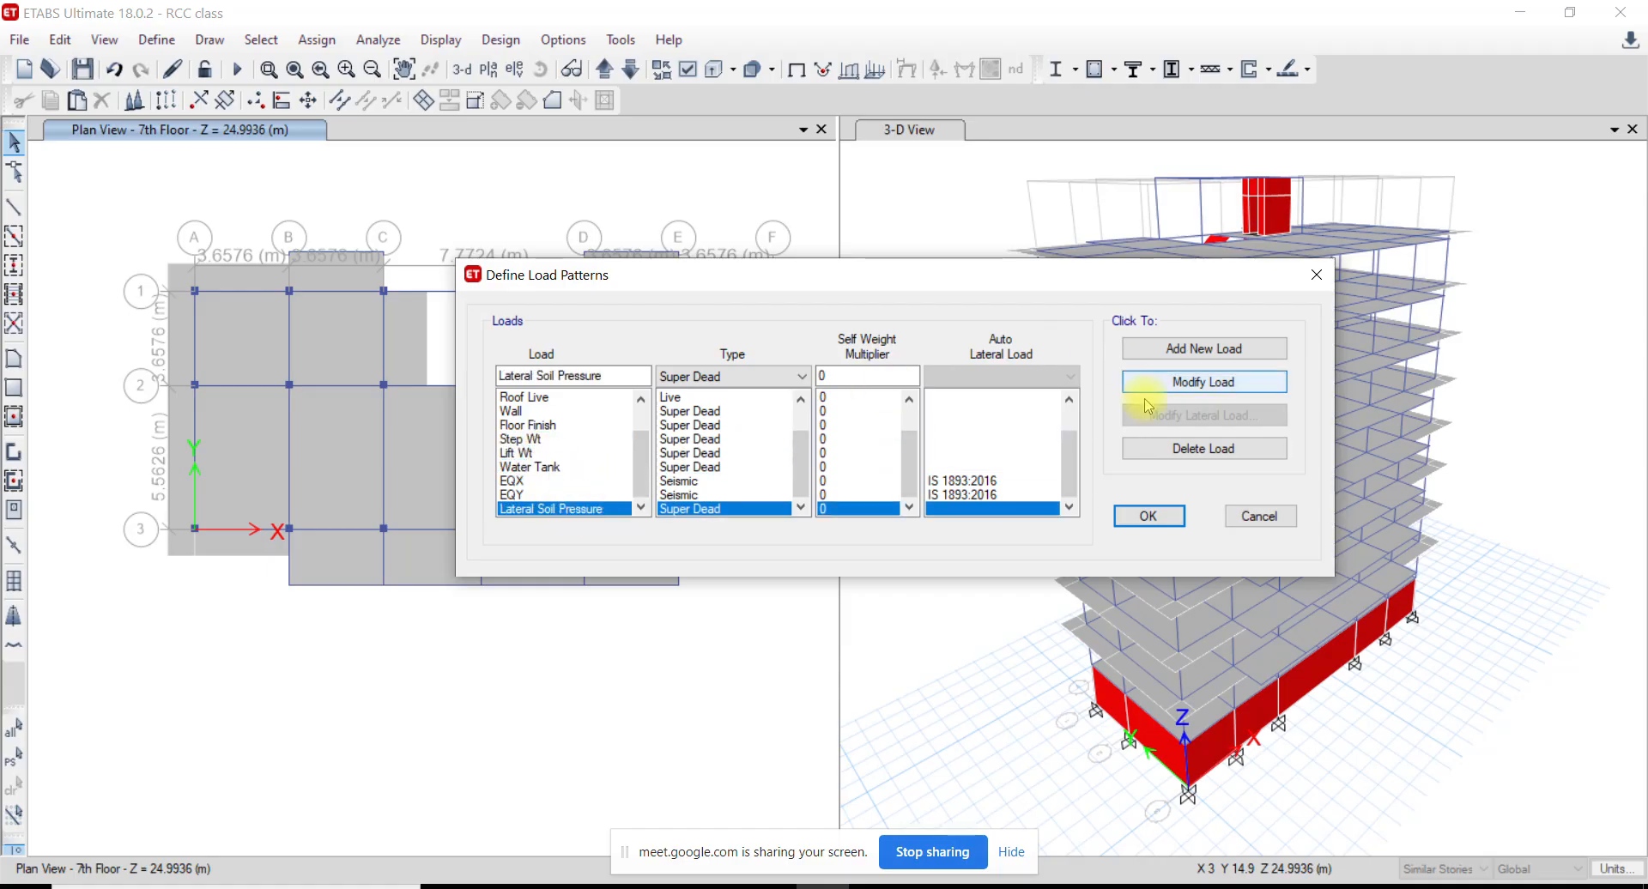
pyautogui.click(1259, 515)
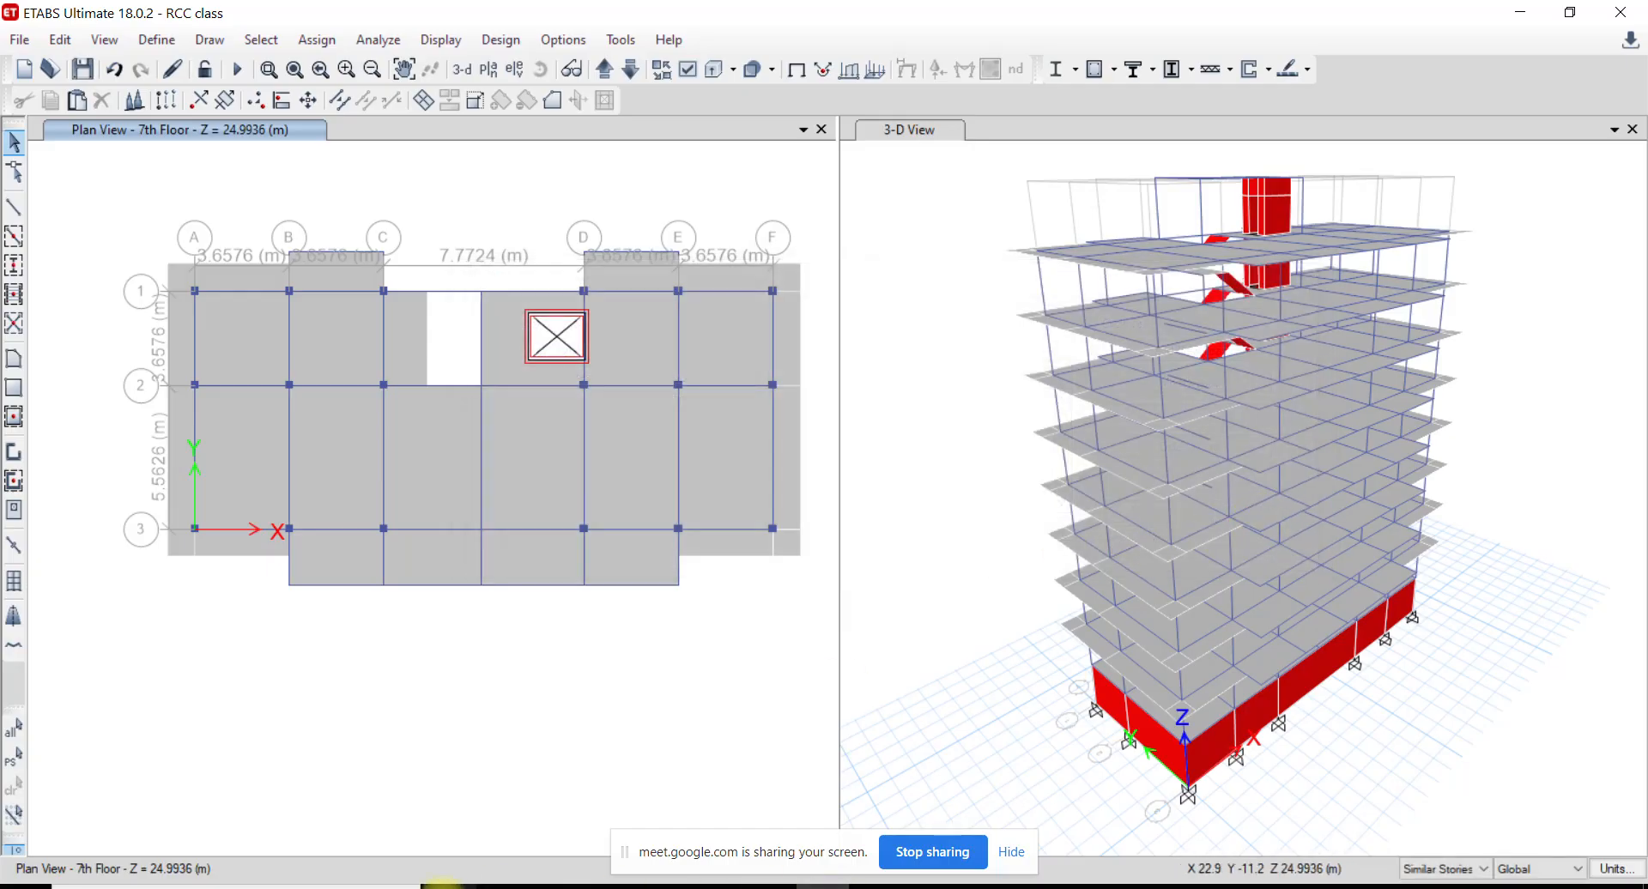
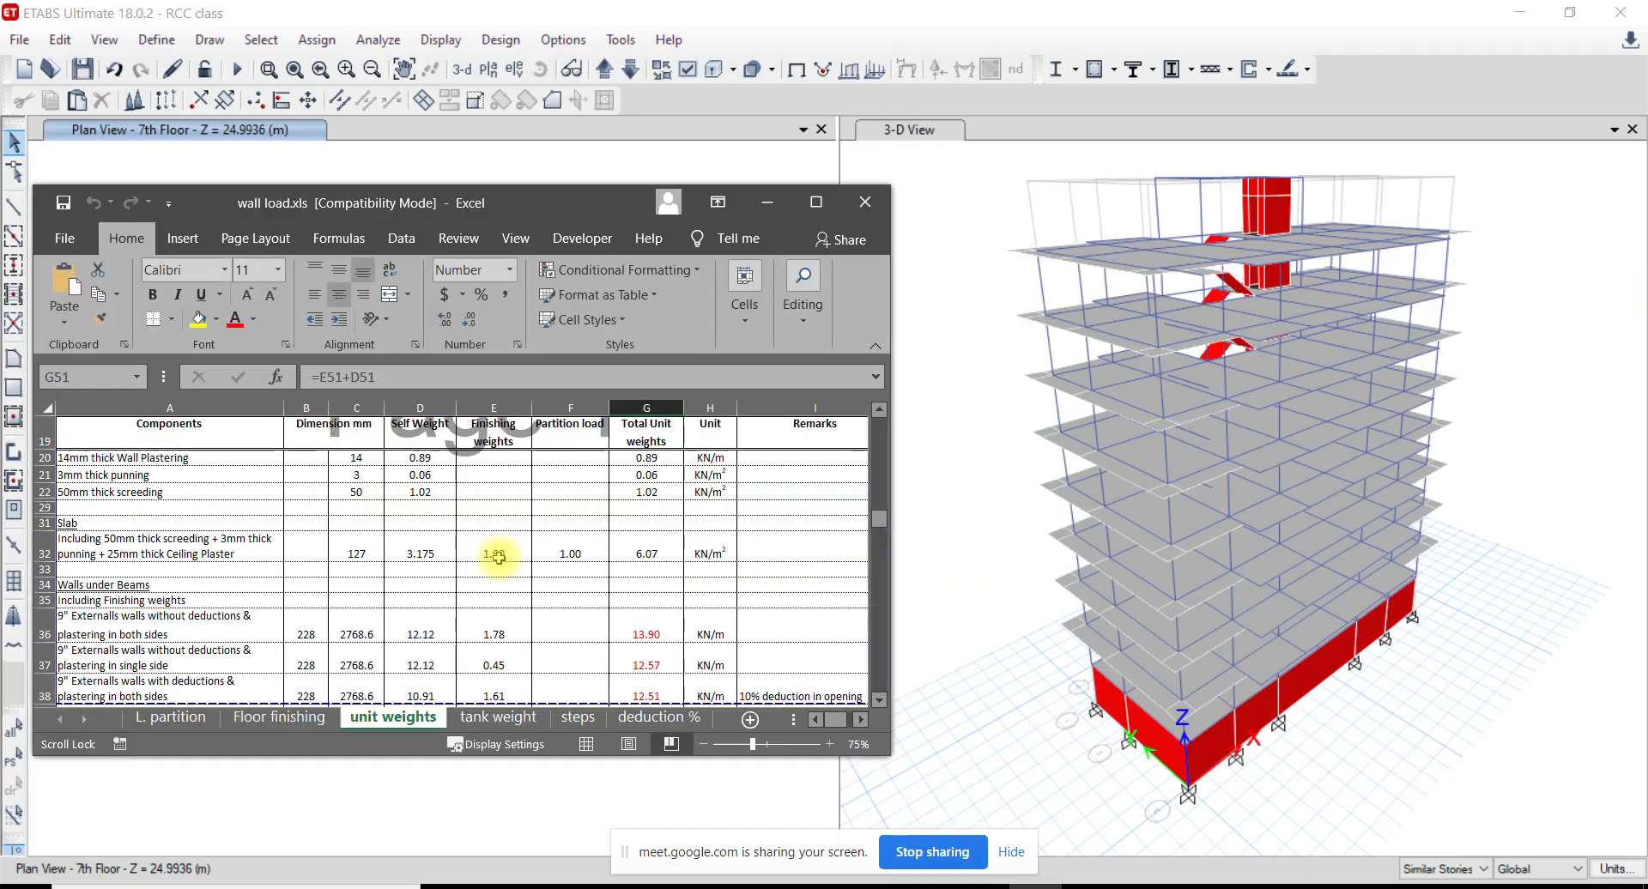
# Switch to wall load.xls in Excel and select the tread value in cell C2 of the steps sheet
pyautogui.click(816, 202)
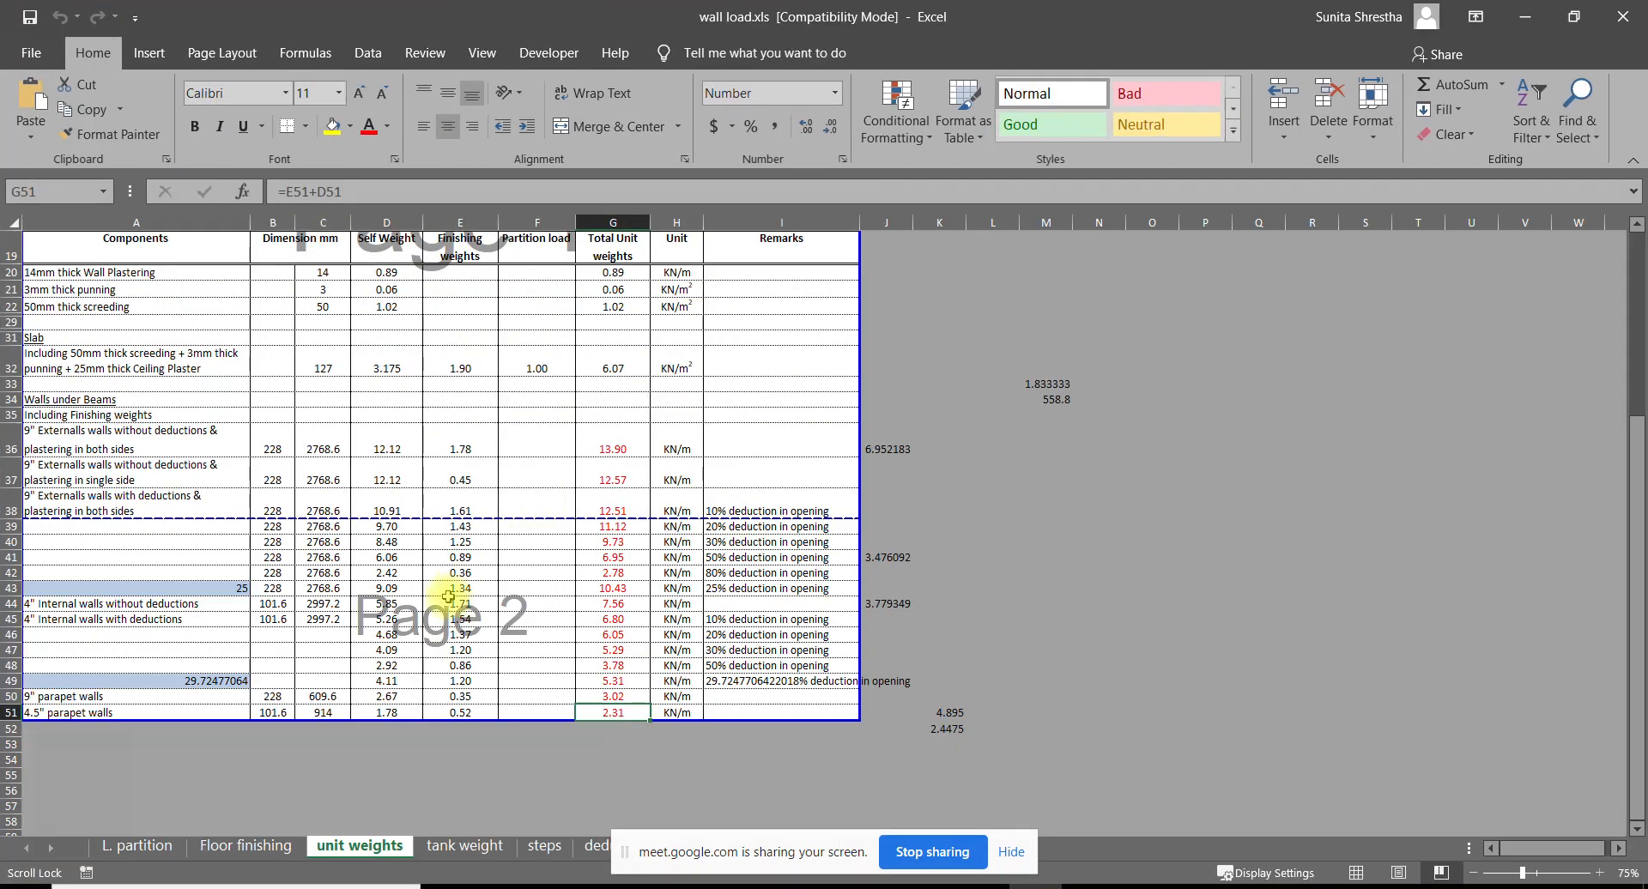
pyautogui.click(544, 846)
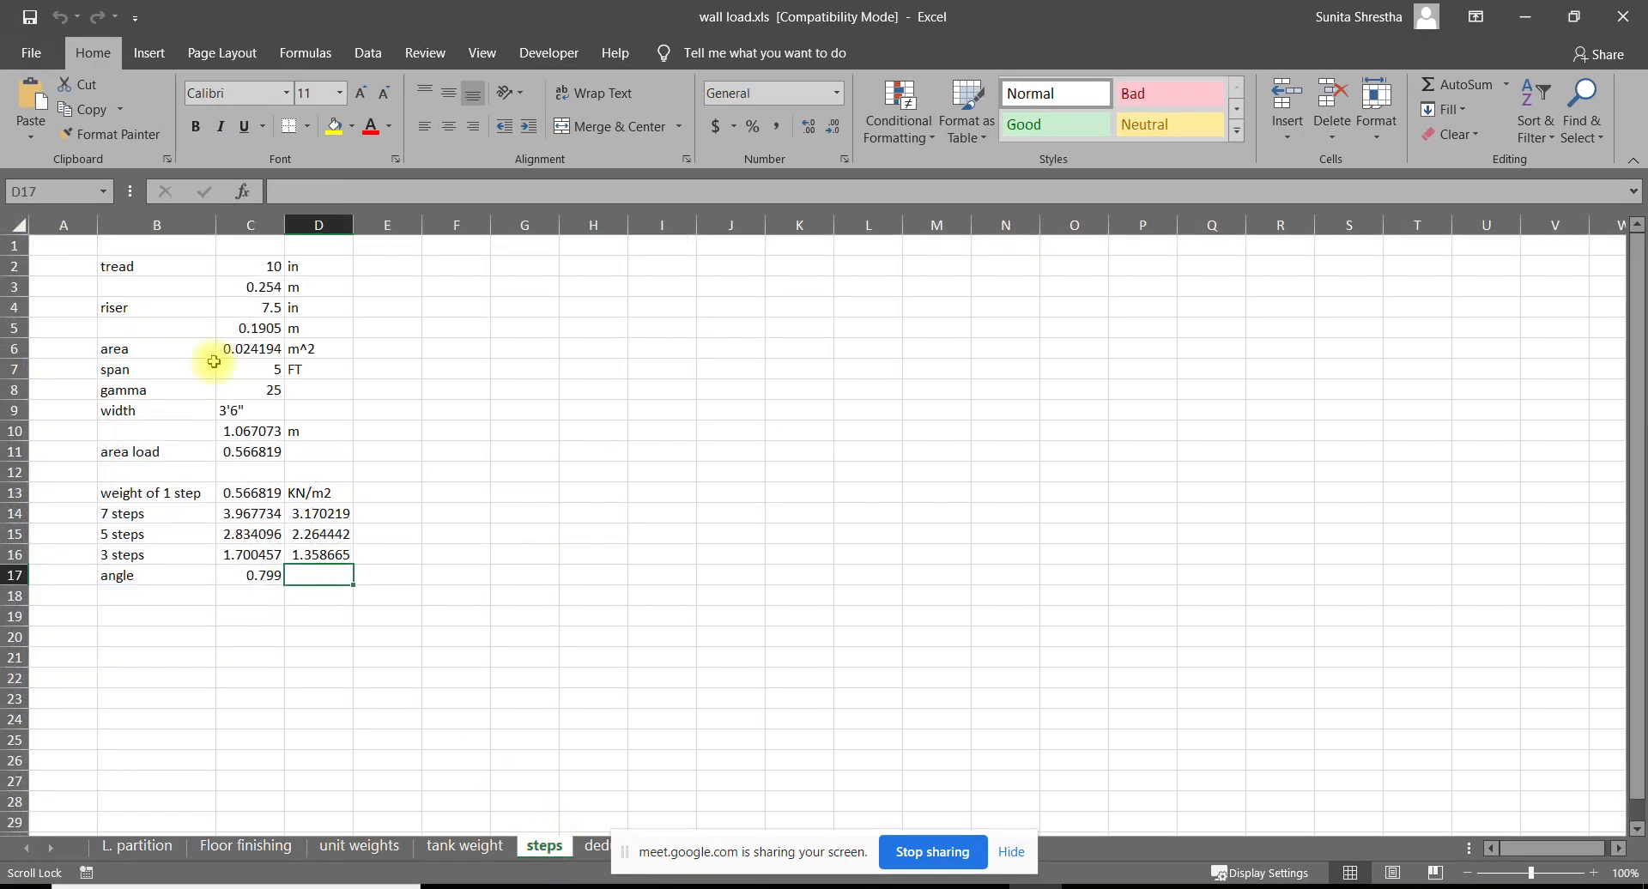
pyautogui.click(256, 283)
pyautogui.click(257, 266)
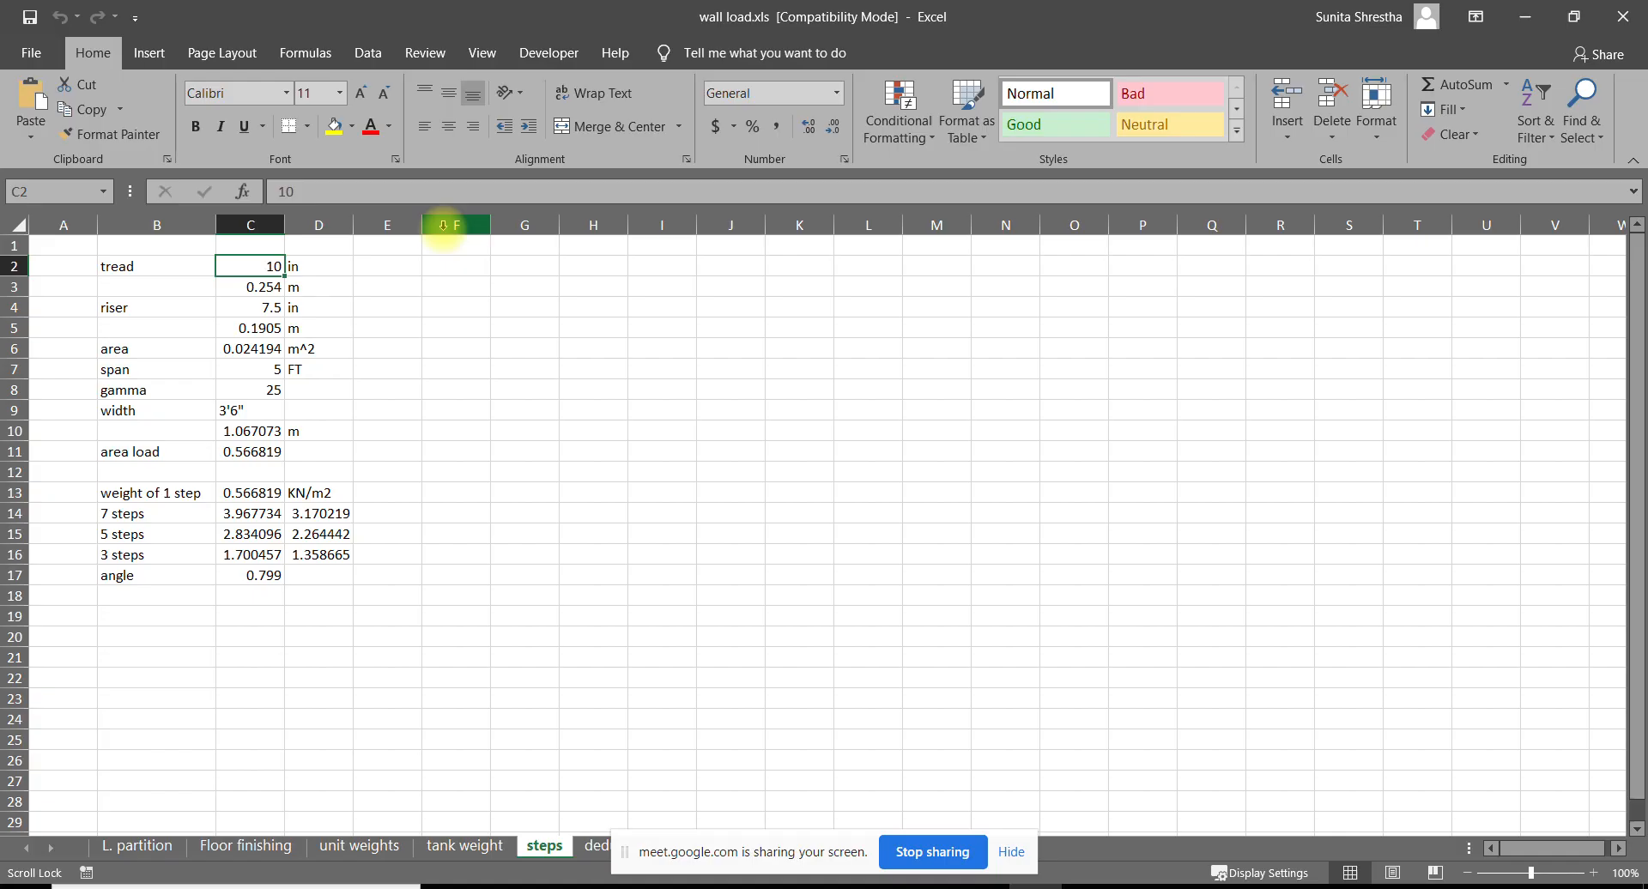
# Switch to Multistory Class.dwg in AutoCAD and measure the width of one staircase tread with a linear dimension
pyautogui.click(704, 884)
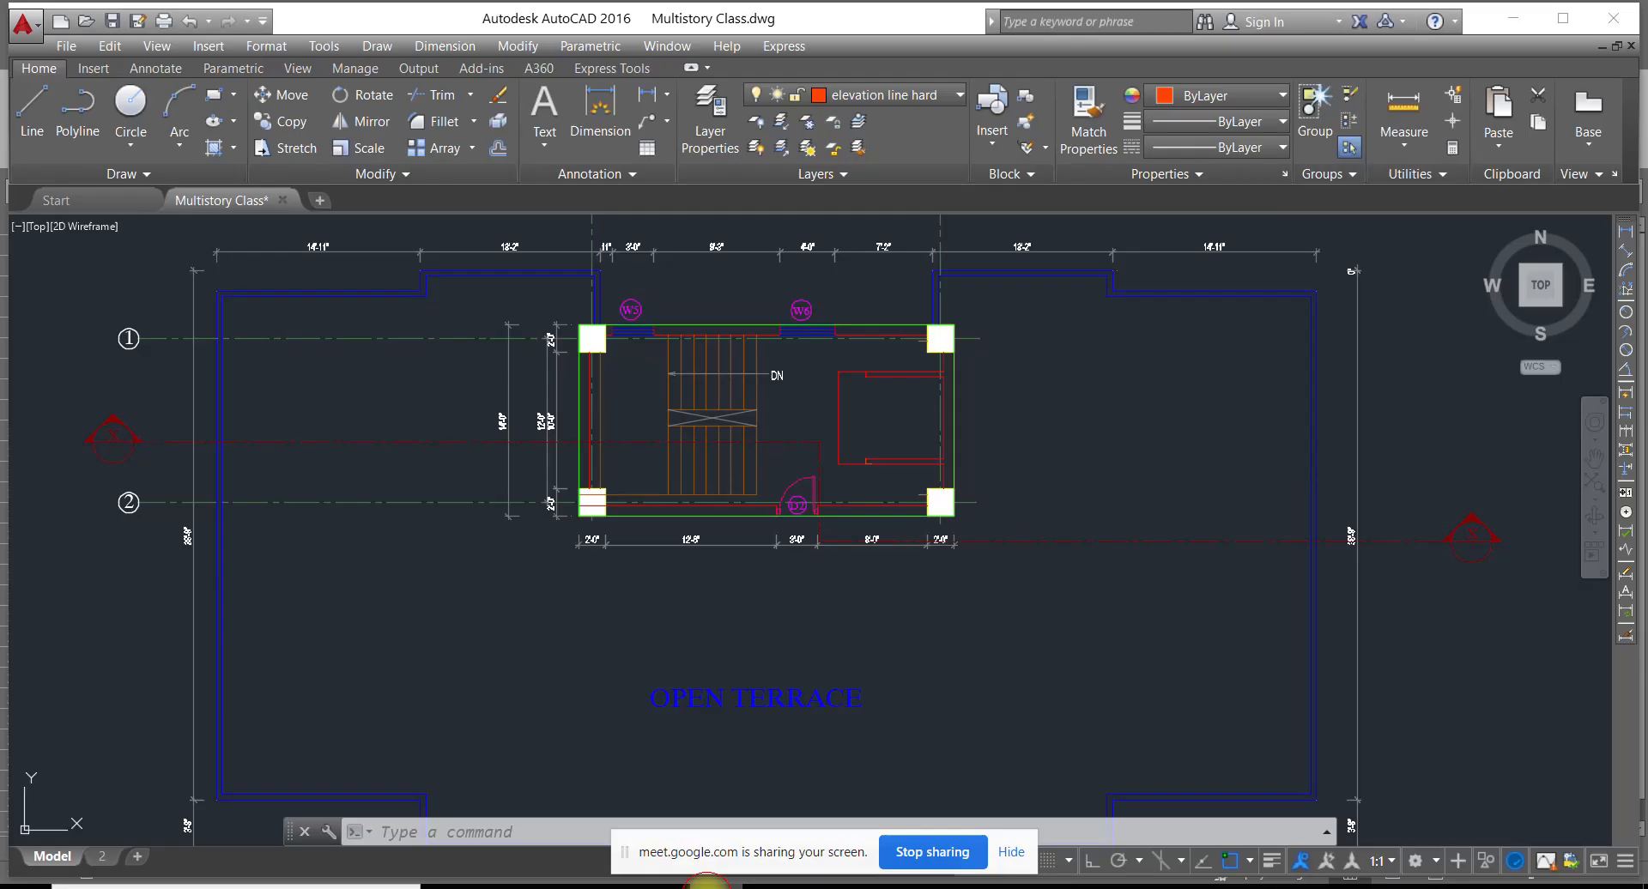
pyautogui.scroll(5, 696, 477)
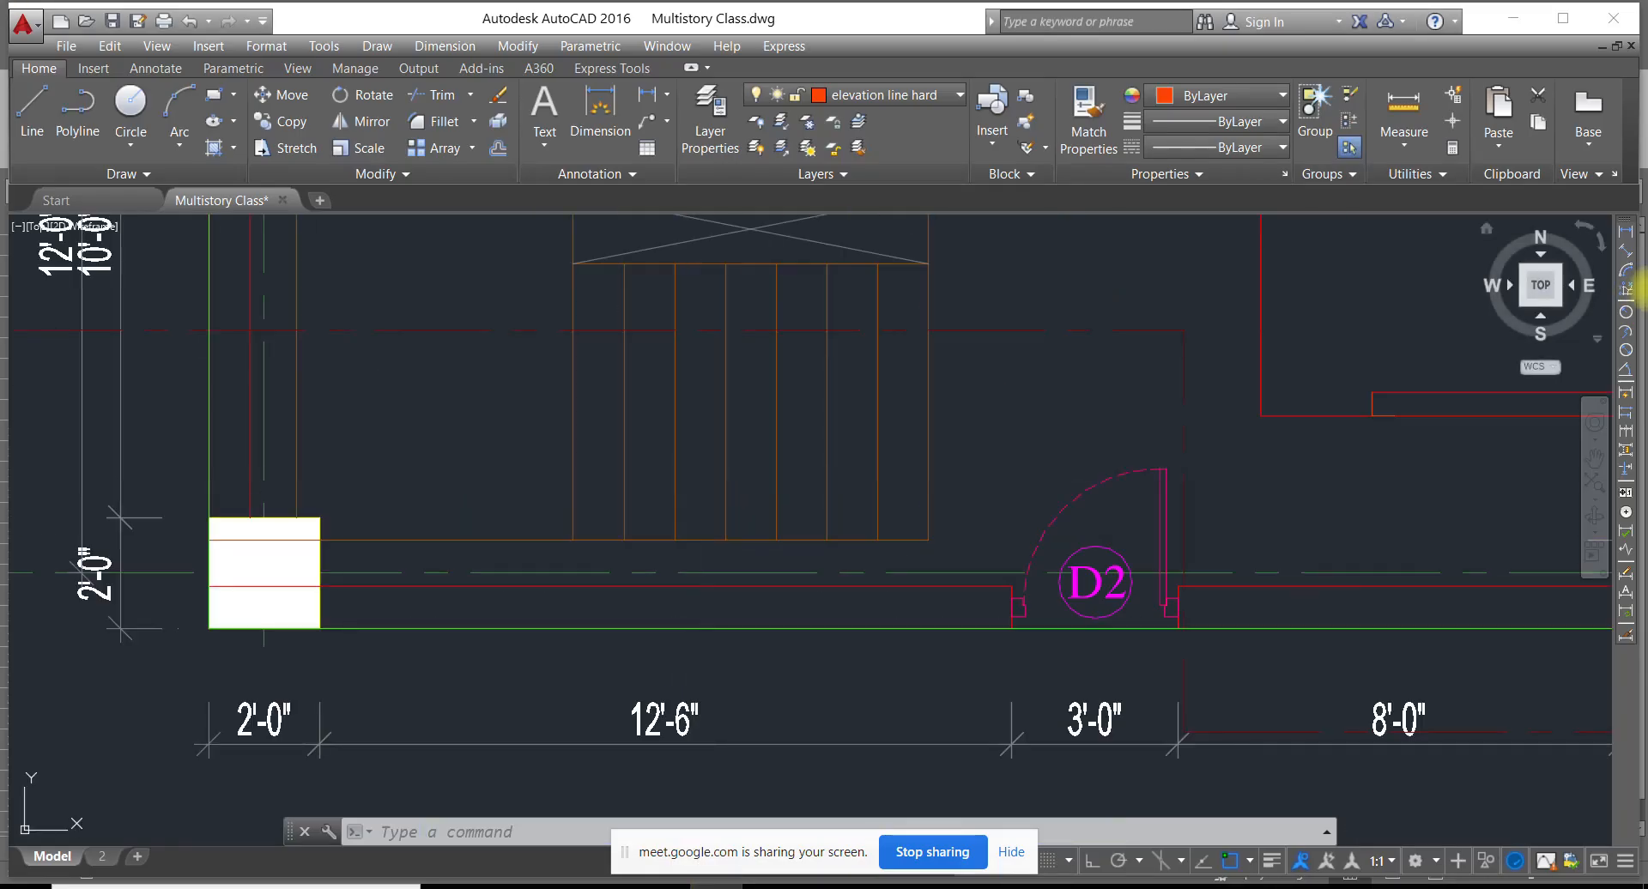
pyautogui.click(1626, 232)
pyautogui.click(776, 464)
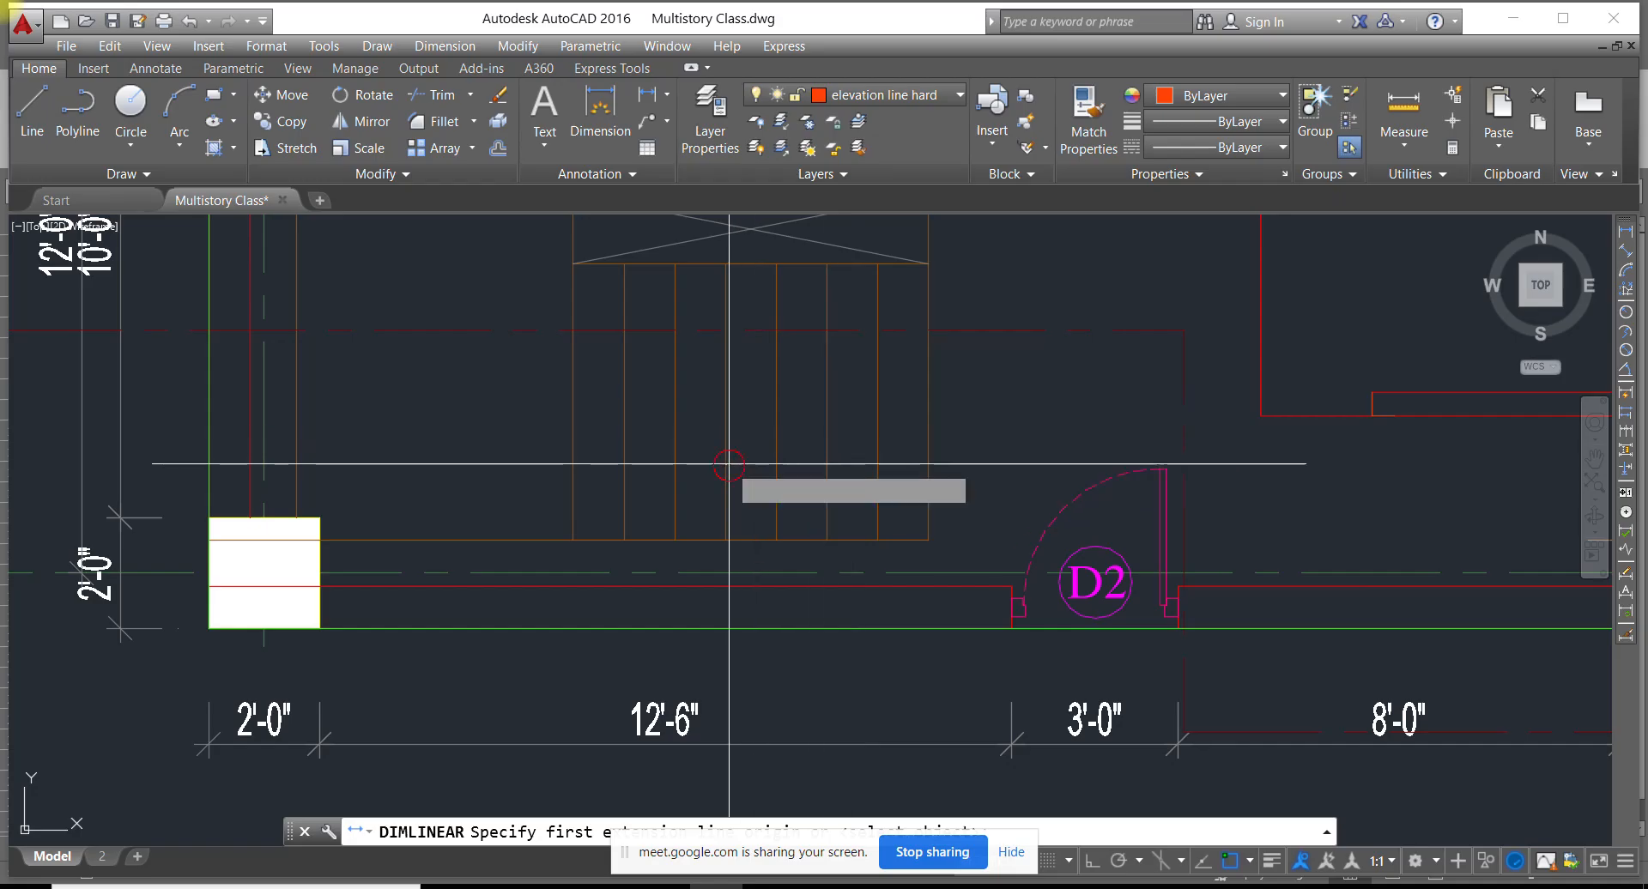
pyautogui.click(773, 464)
pyautogui.scroll(3, 756, 478)
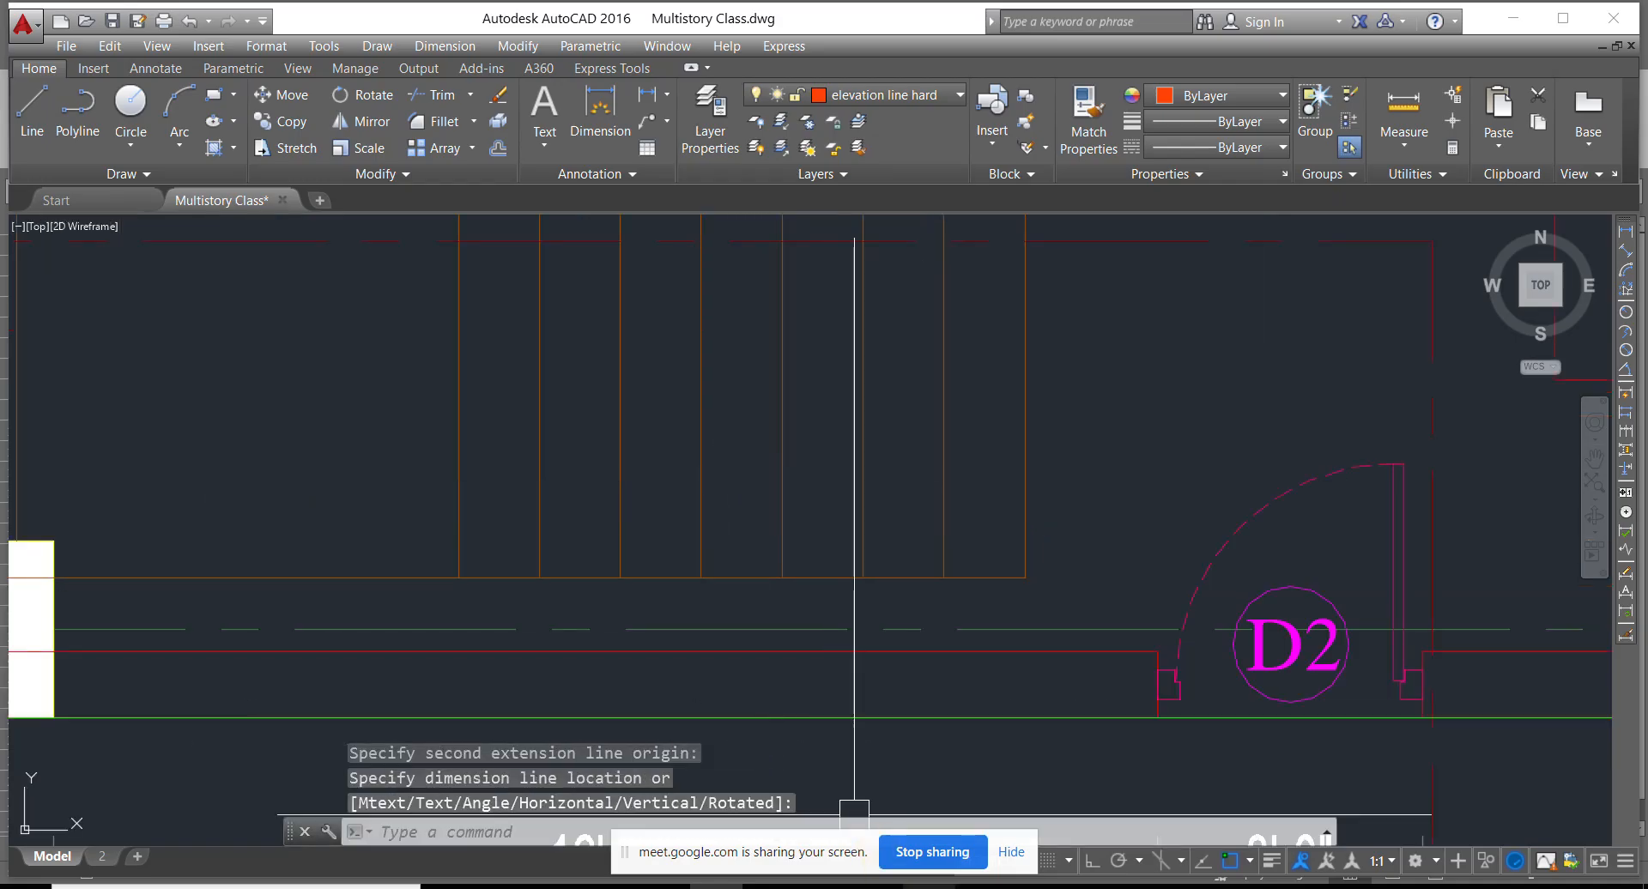
# Switch to wall load.xls in Excel and set the tread in cell C2 to 11 in
pyautogui.hotkey('alt', 'Tab')
pyautogui.write('11')
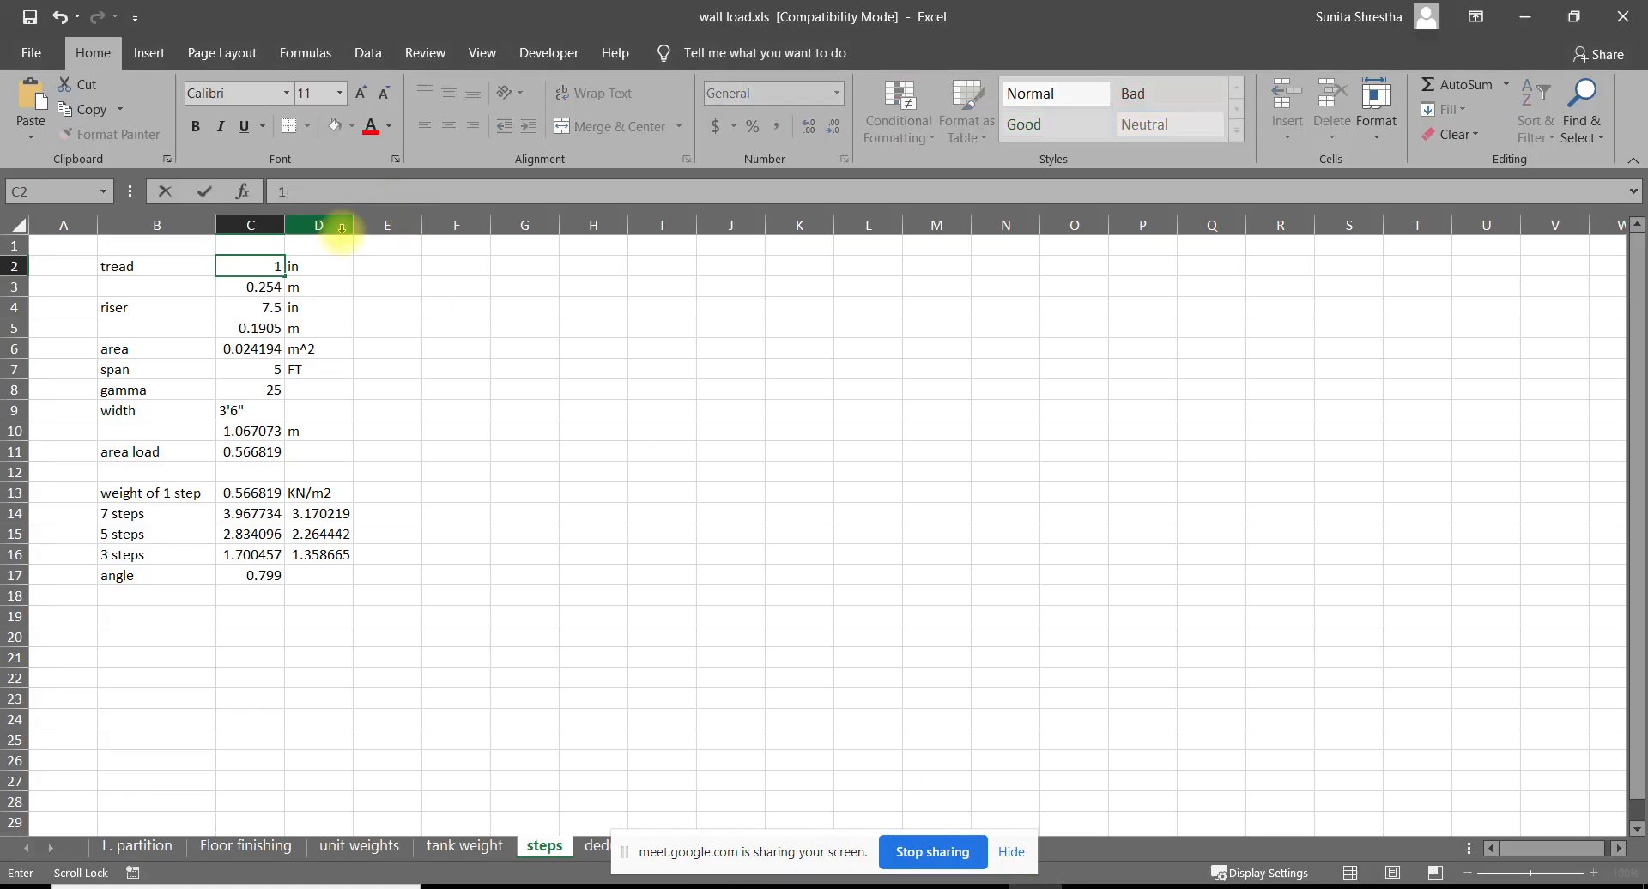
pyautogui.press('Return')
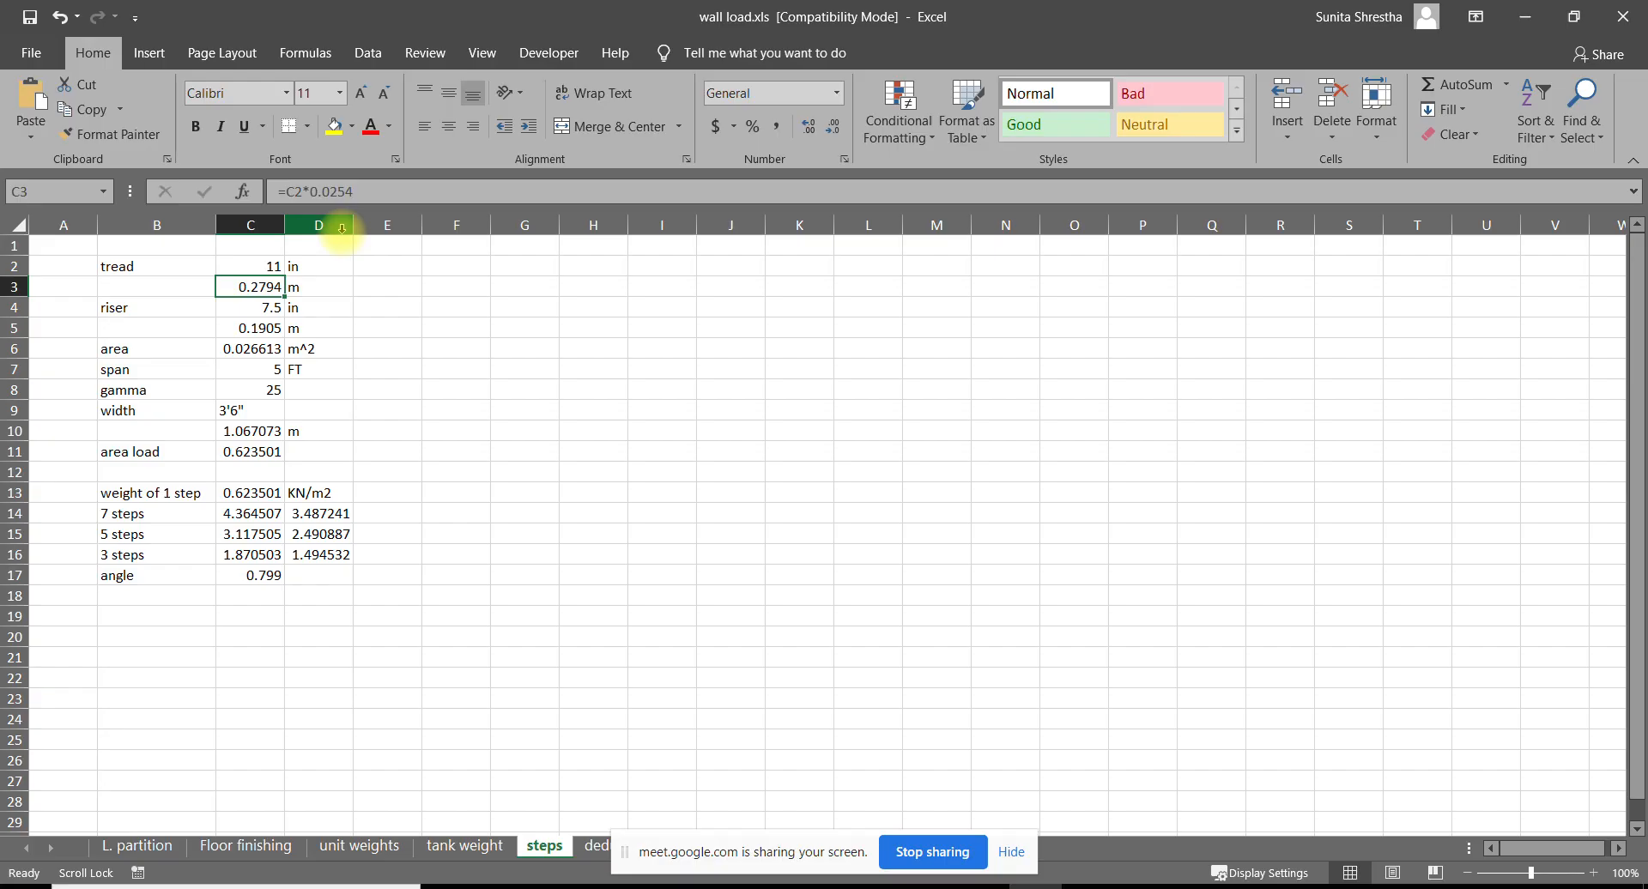
# Compute the riser as 123 ÷ 16 in Calculator and enter 7.6875 in as the riser in cell C4
pyautogui.click(245, 307)
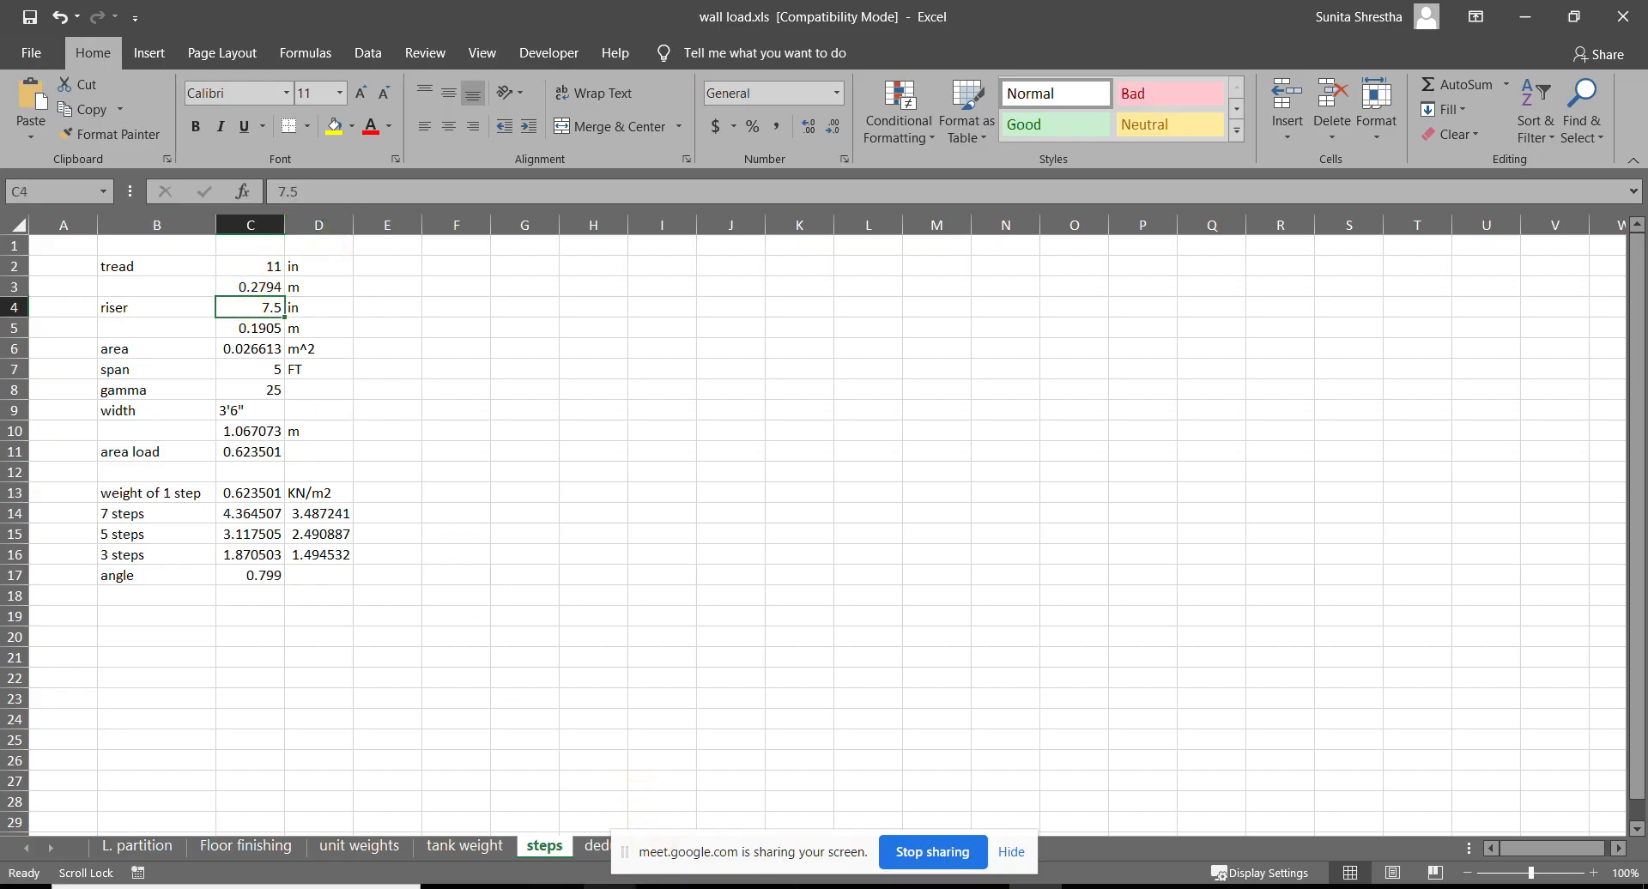
pyautogui.click(556, 887)
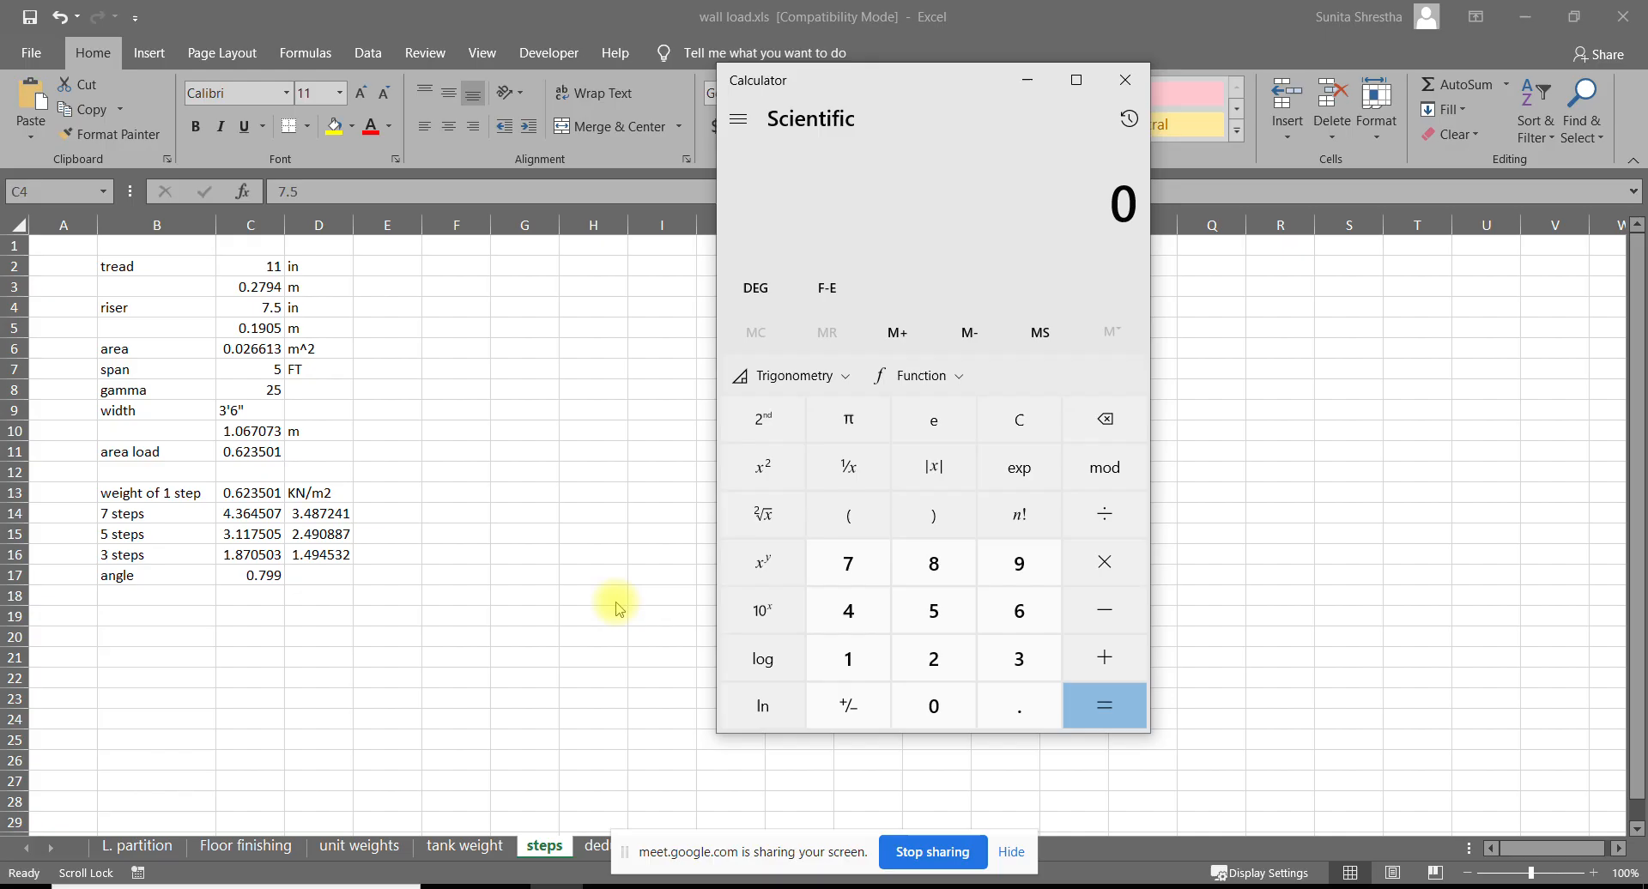
pyautogui.write('123')
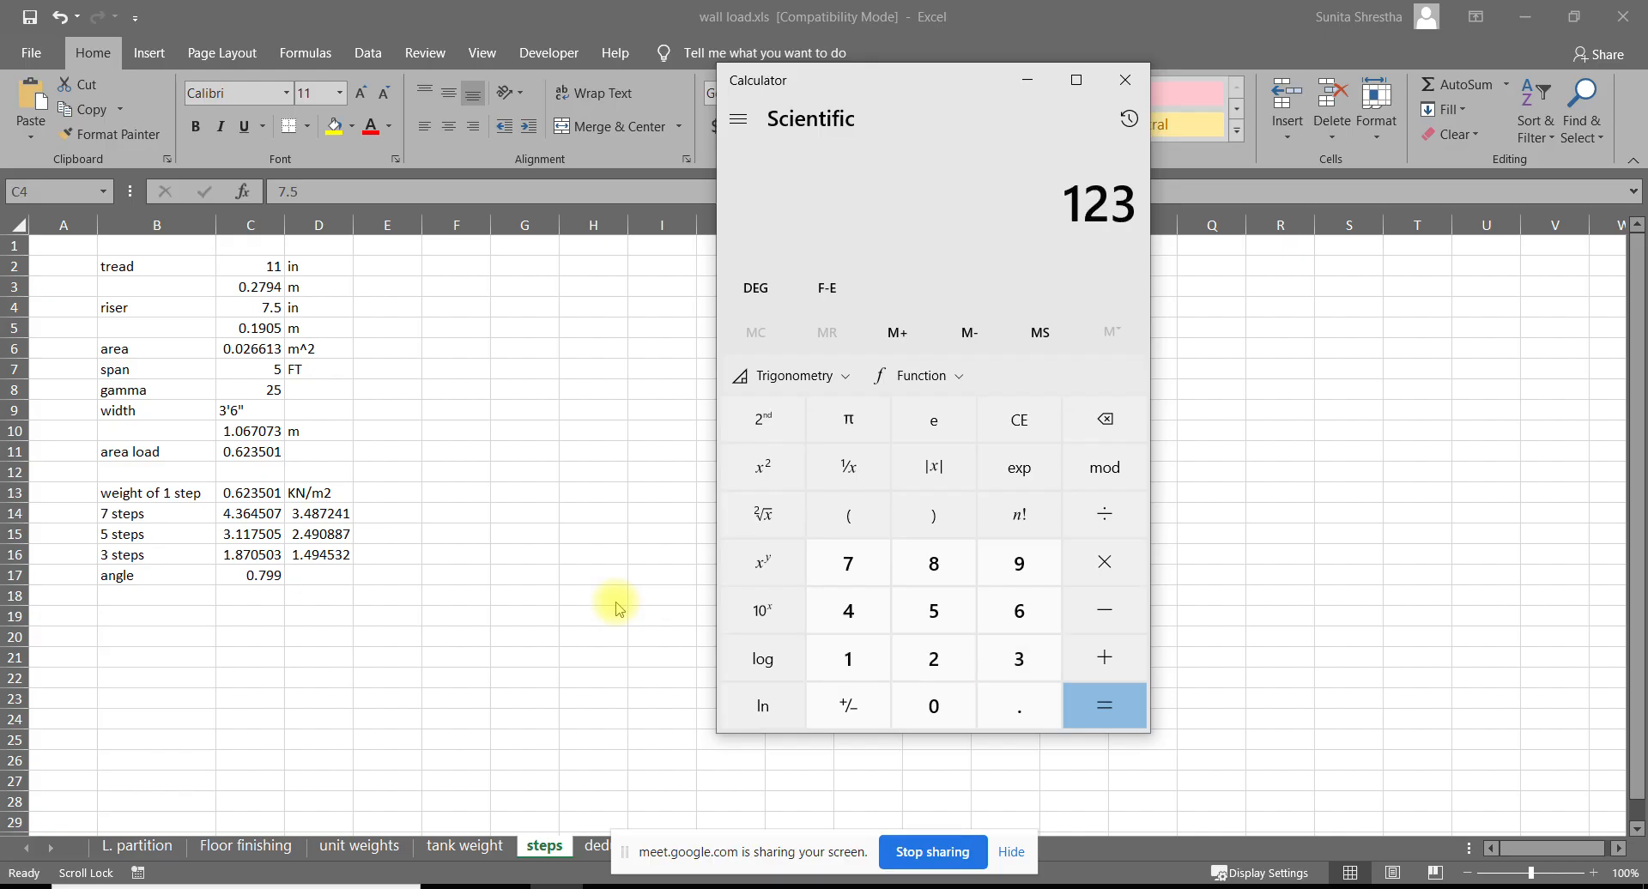
pyautogui.write(' ÷ 16')
pyautogui.press('Return')
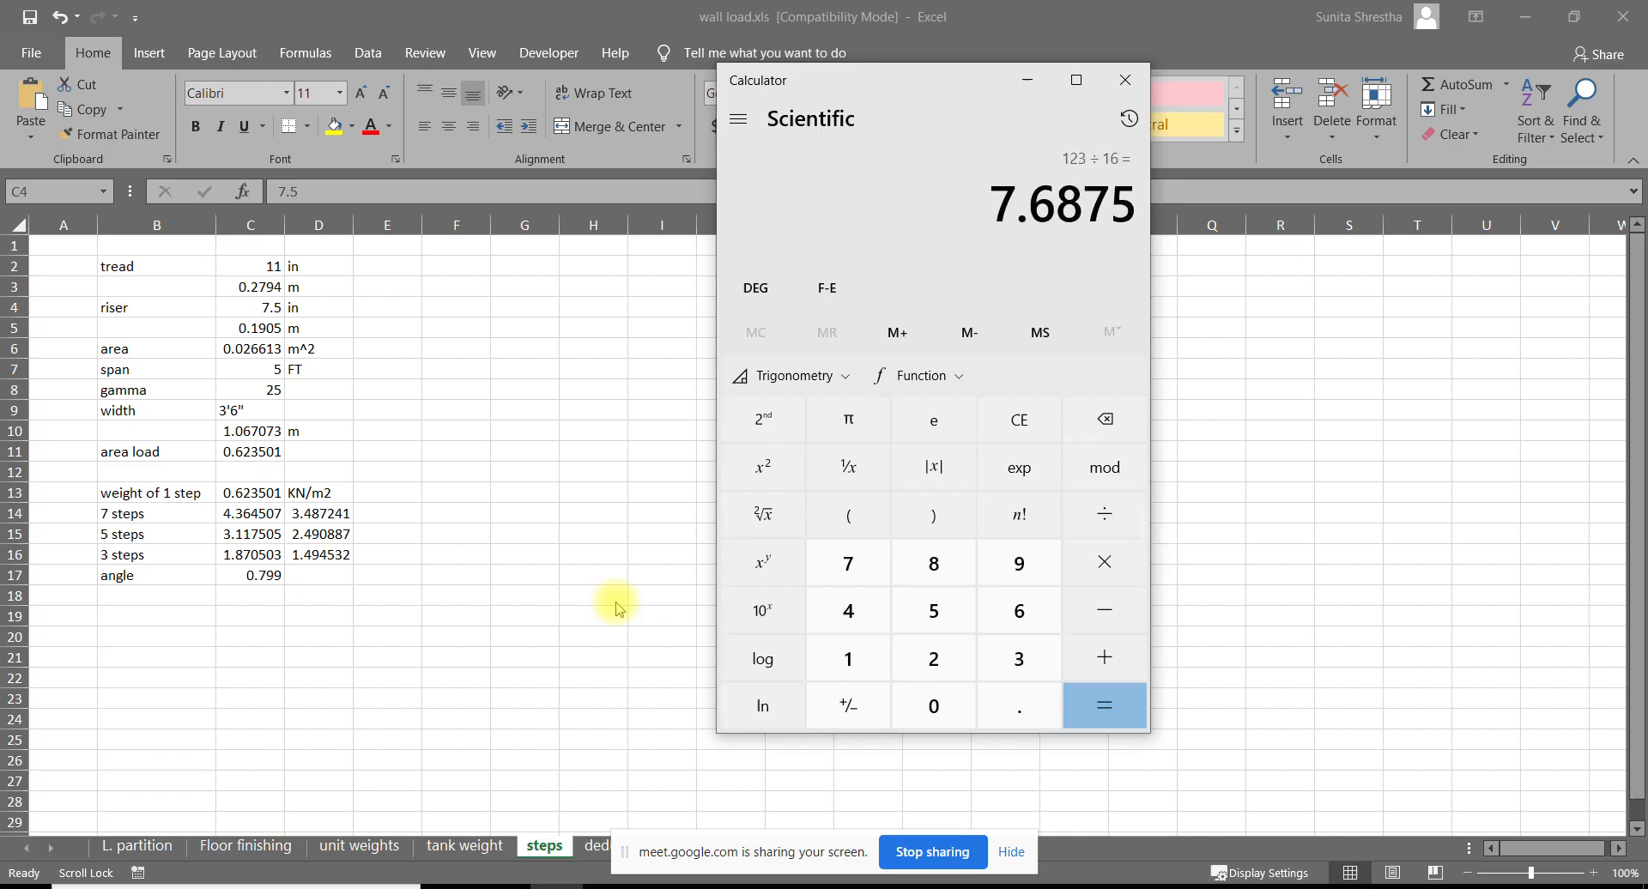
pyautogui.click(506, 503)
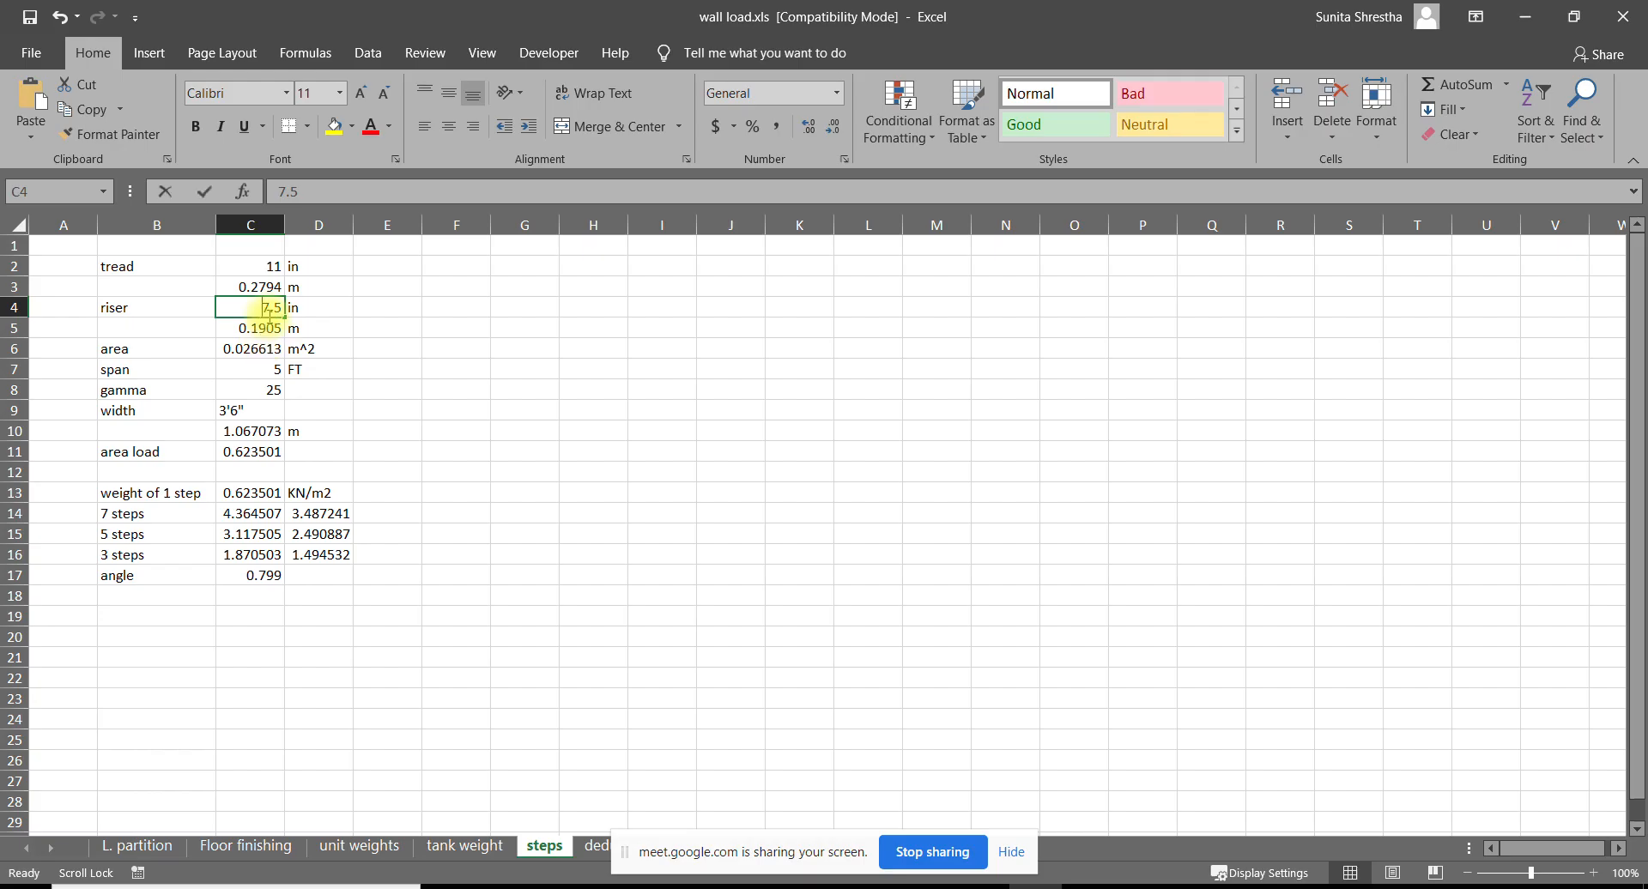
pyautogui.write('7.6875')
pyautogui.press('Return')
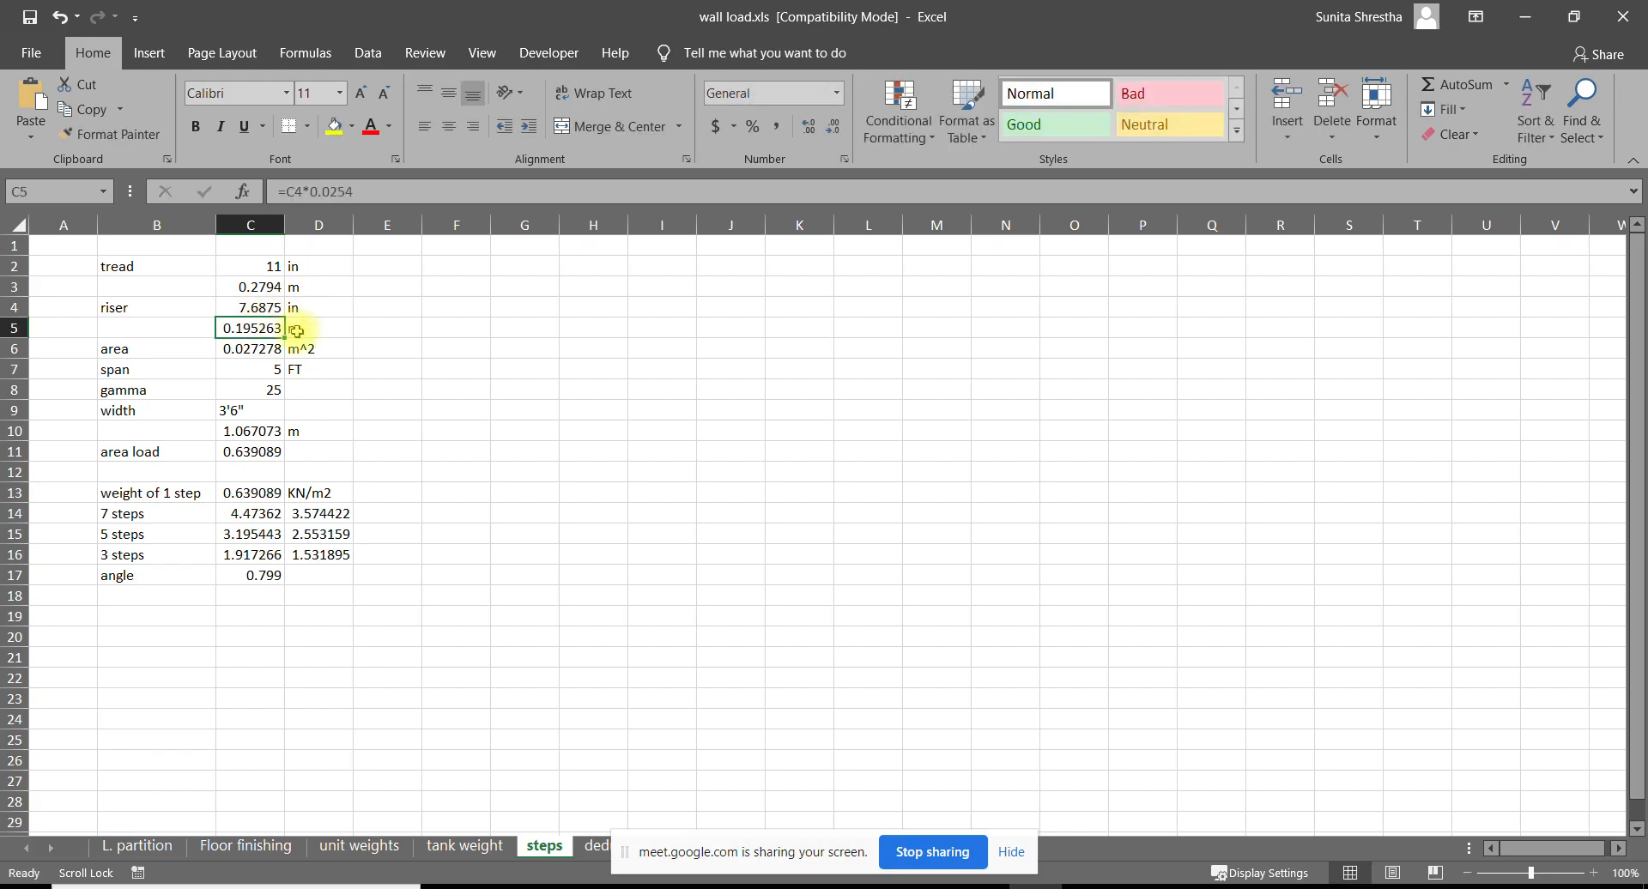
# Examine the area, gamma, width and area load cells and the area load formula without changing them
pyautogui.click(255, 354)
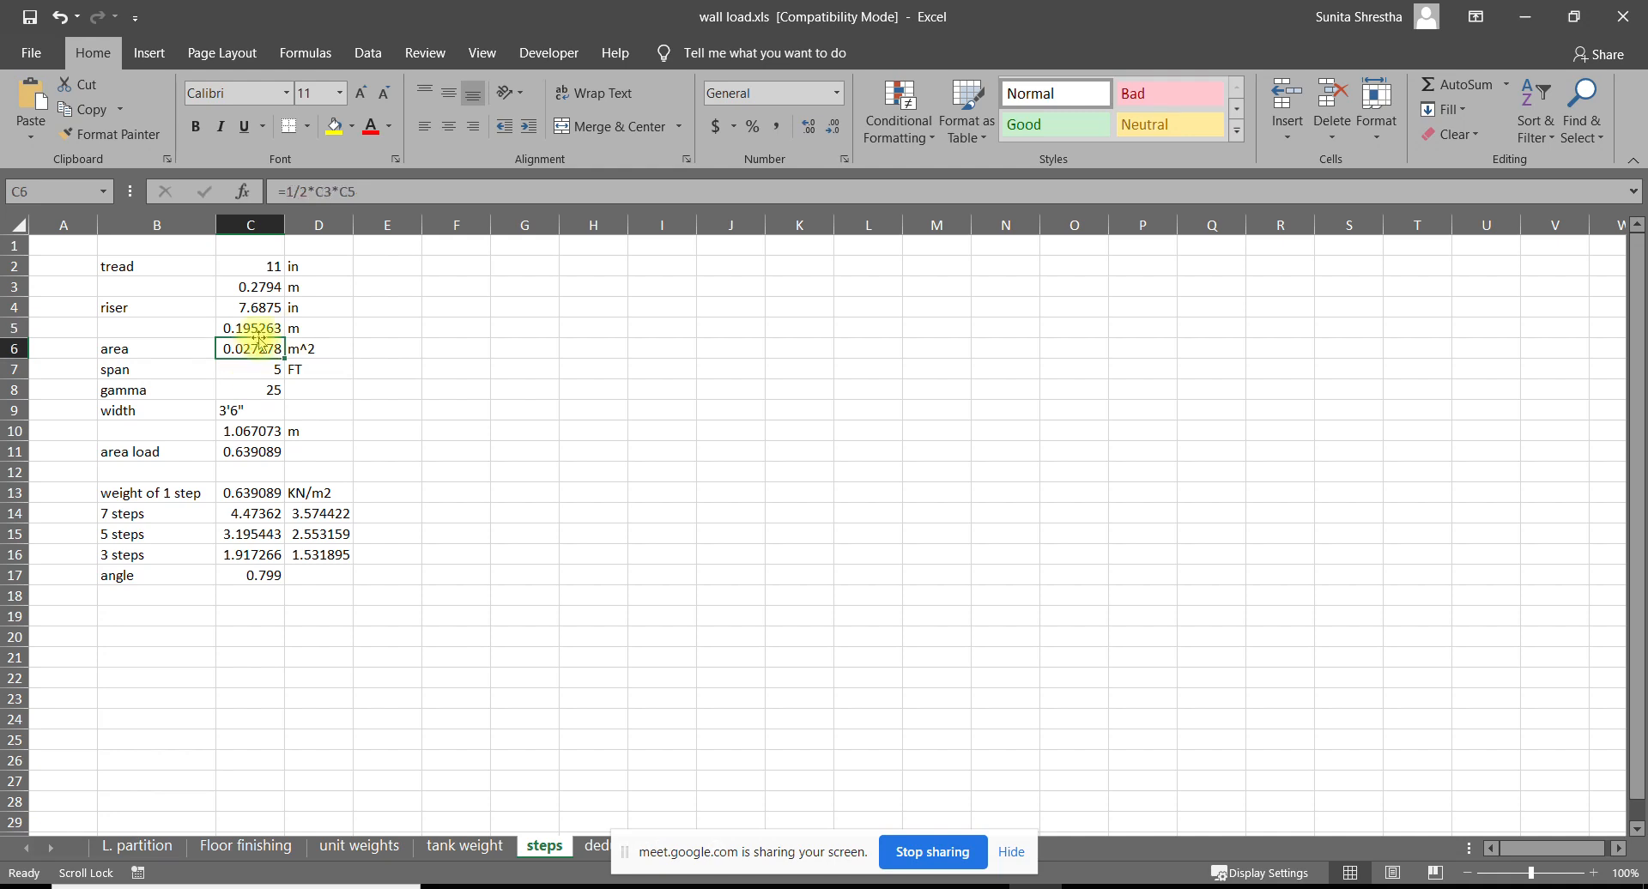
pyautogui.click(257, 391)
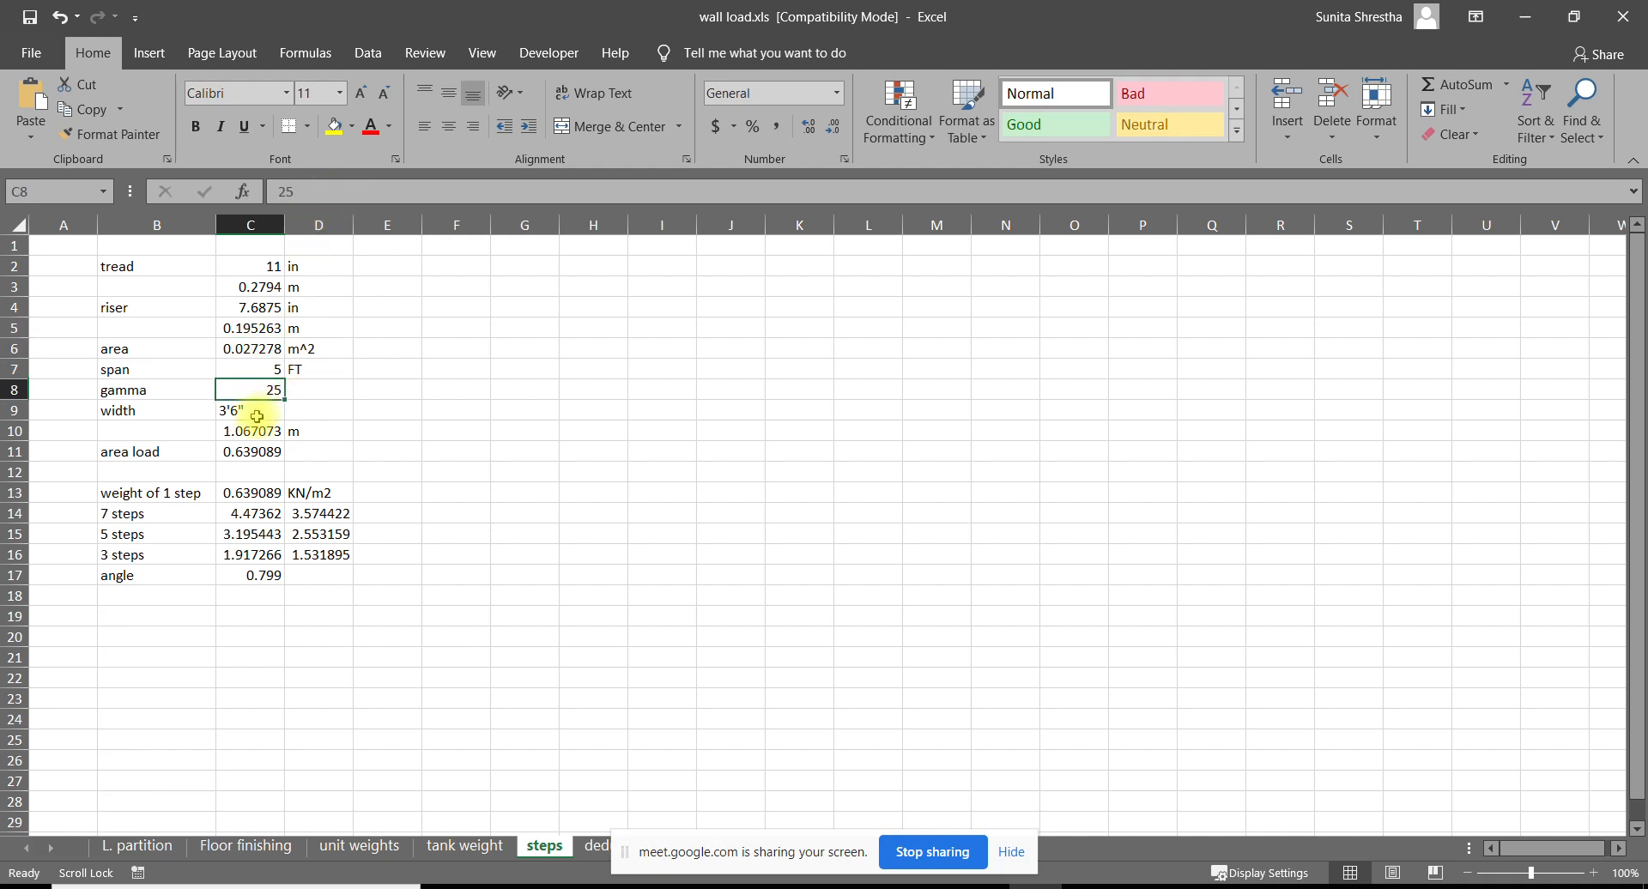
pyautogui.click(250, 571)
pyautogui.click(240, 491)
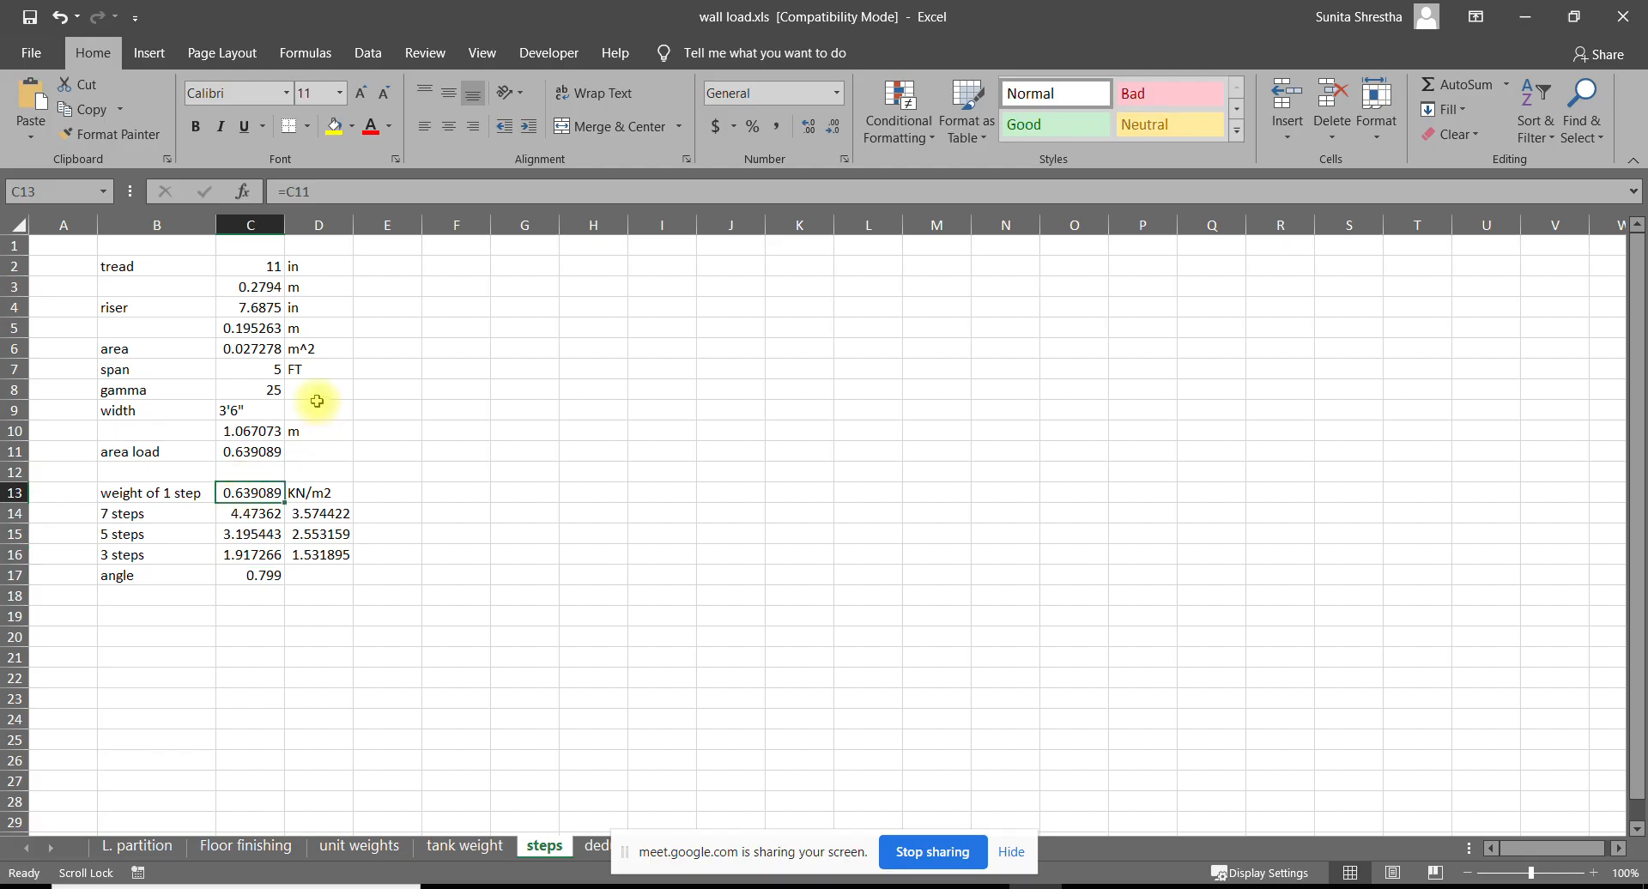
pyautogui.click(243, 450)
pyautogui.click(349, 191)
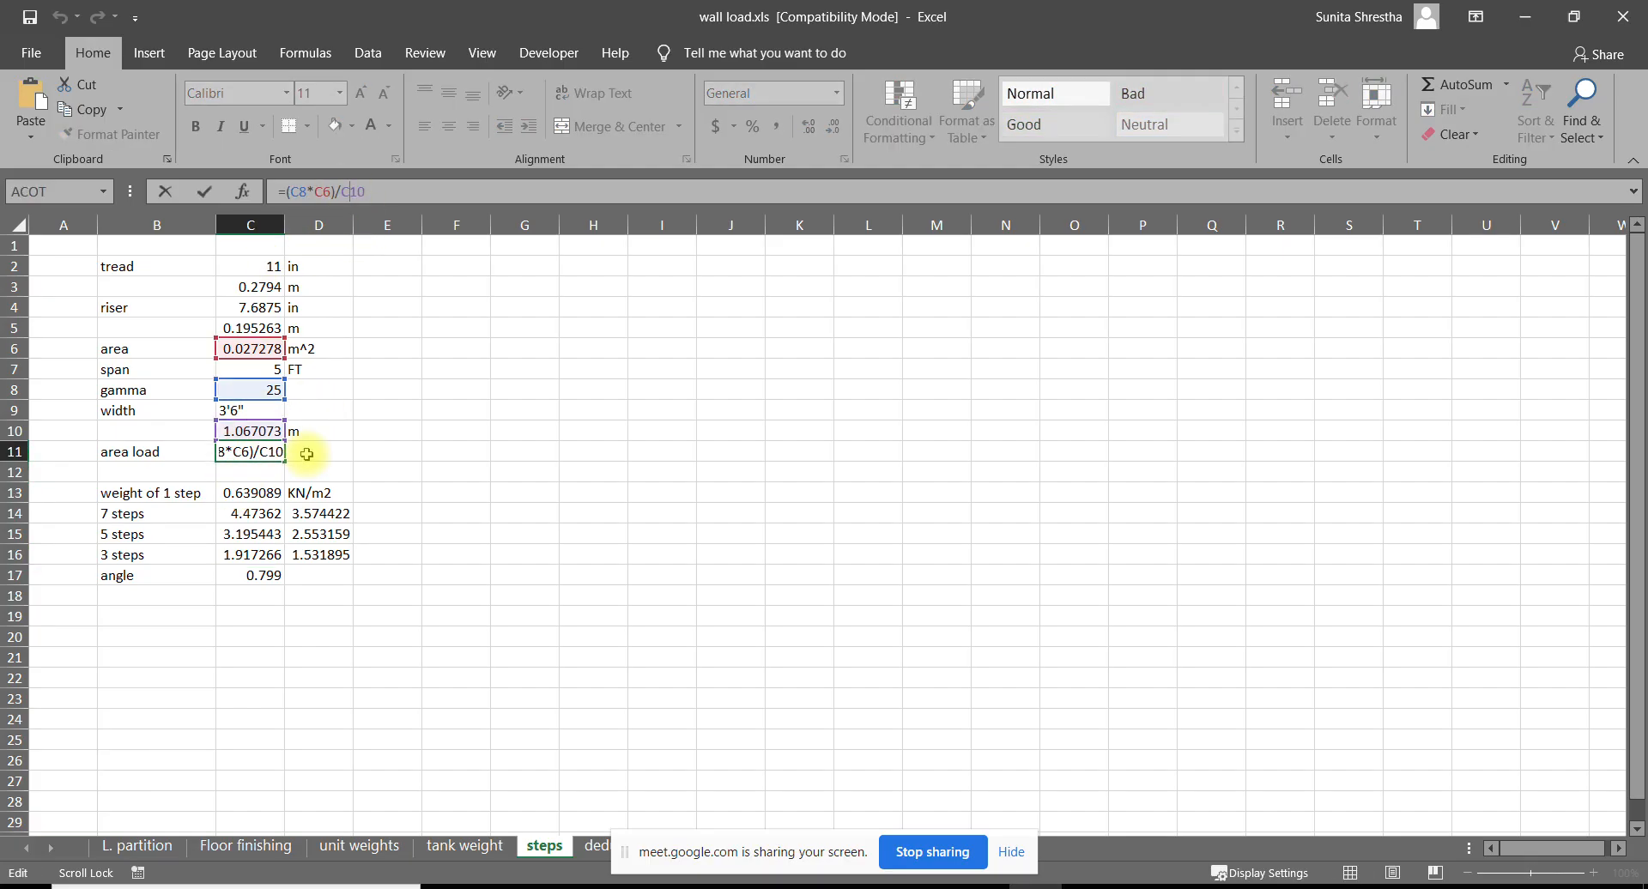
pyautogui.press('Escape')
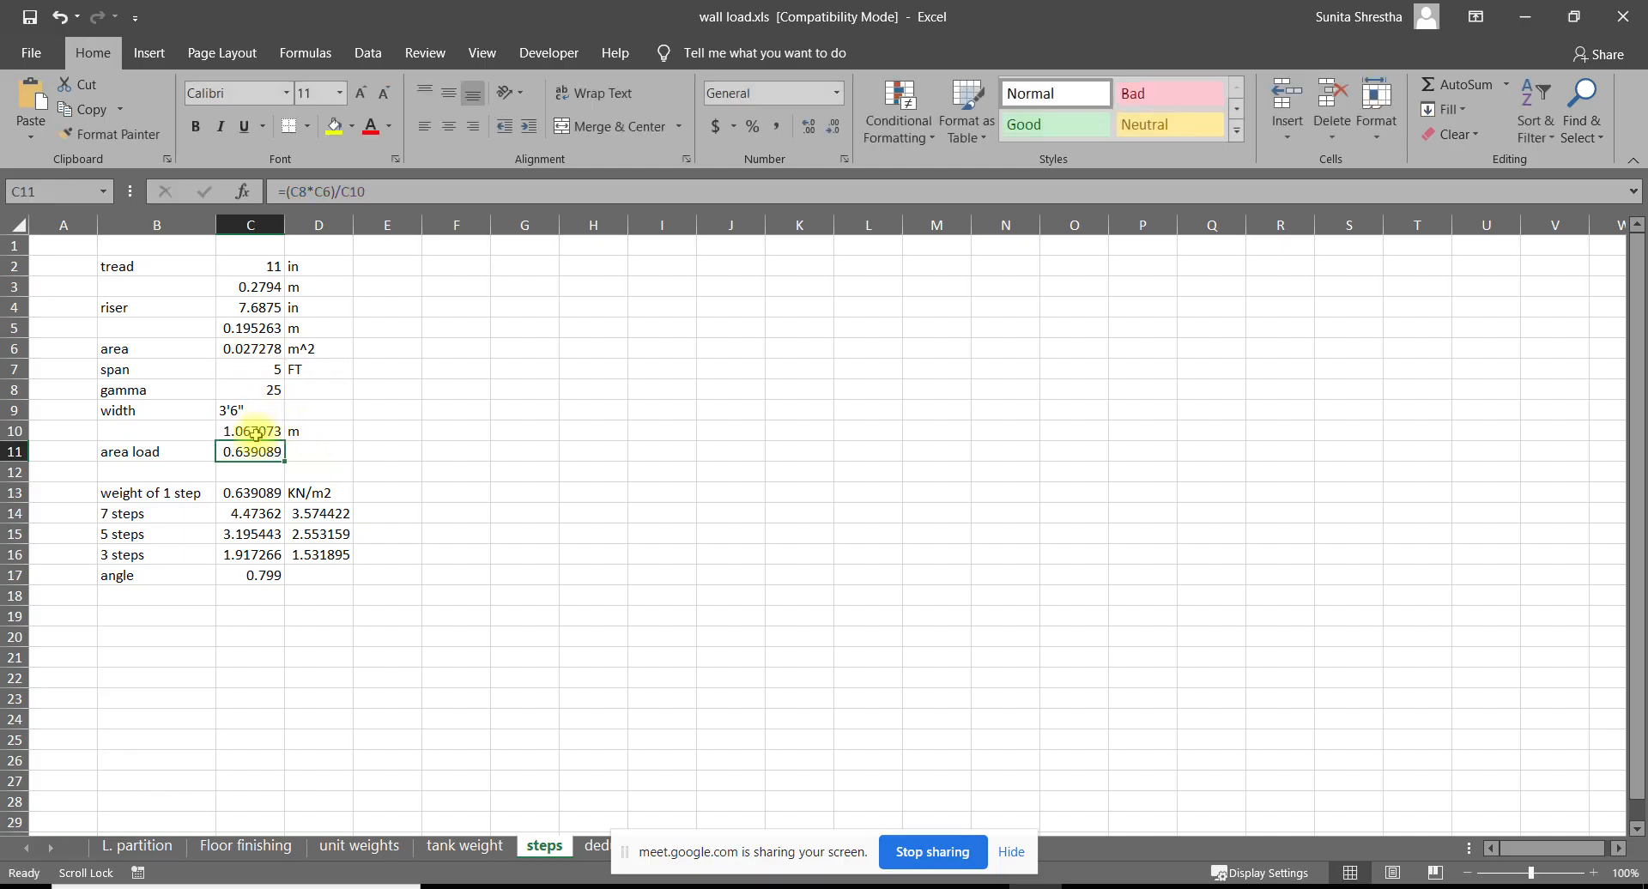
pyautogui.doubleClick(263, 450)
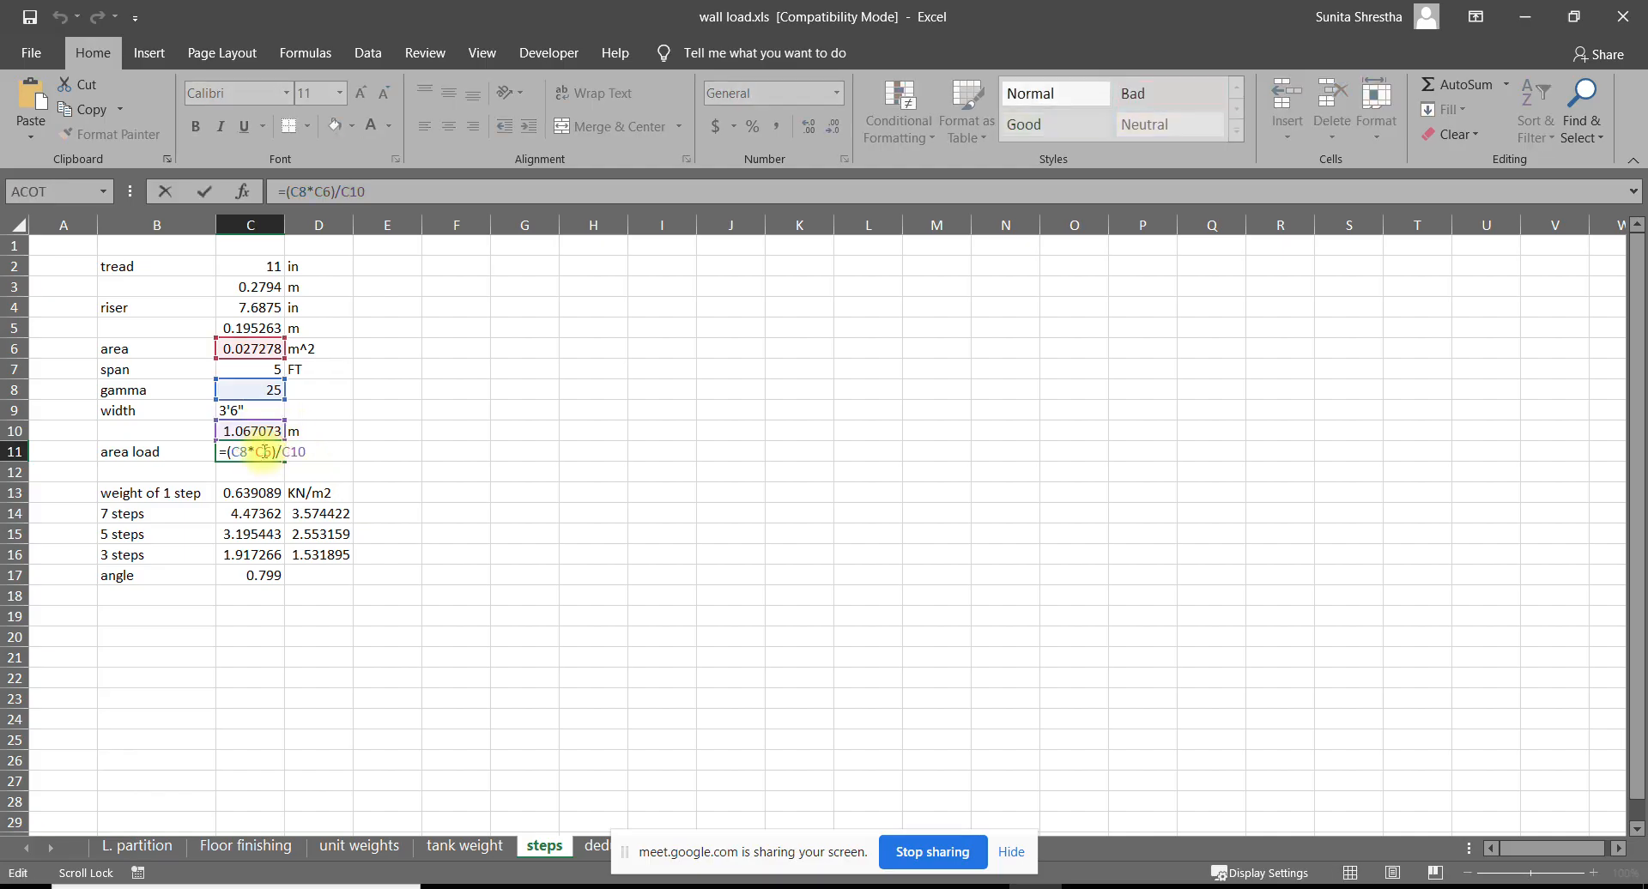
pyautogui.press('Escape')
pyautogui.click(226, 407)
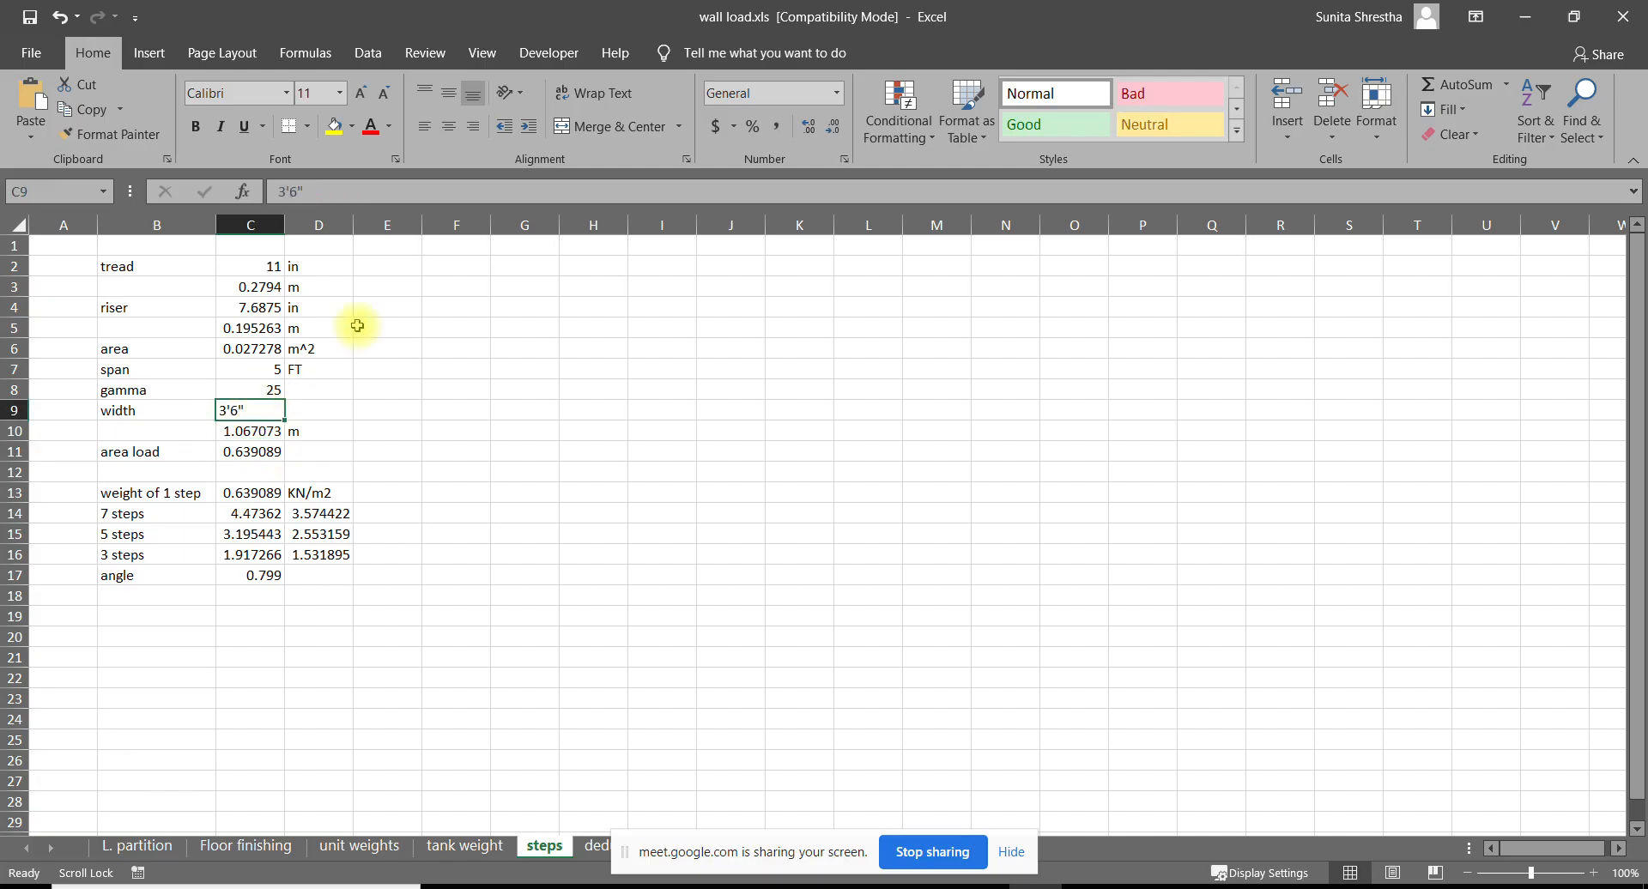
pyautogui.click(256, 431)
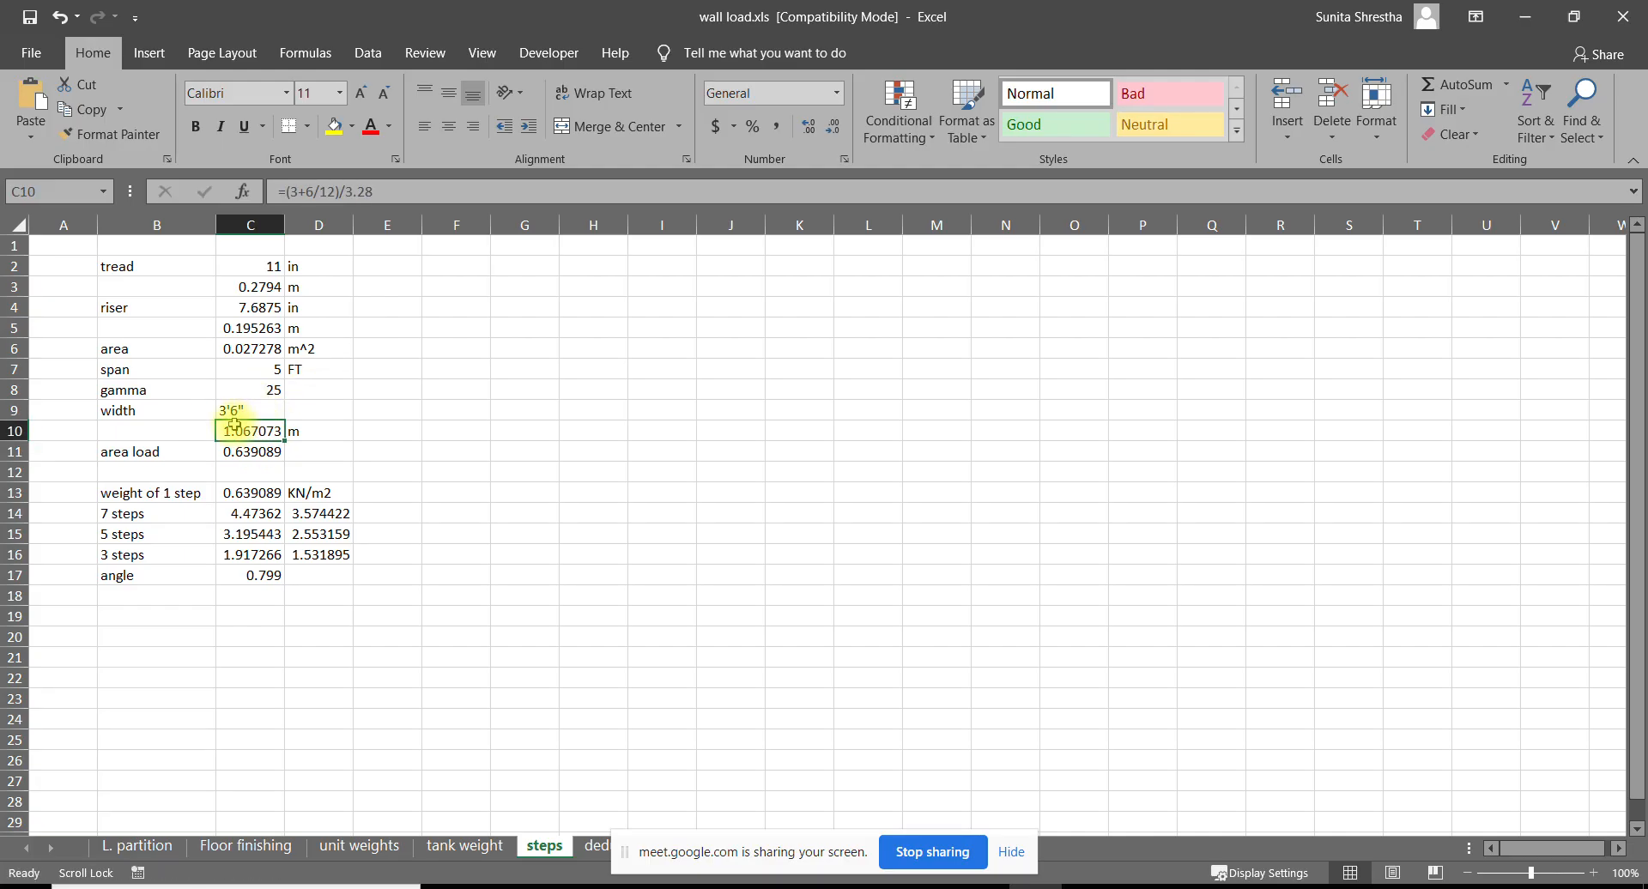
pyautogui.click(227, 411)
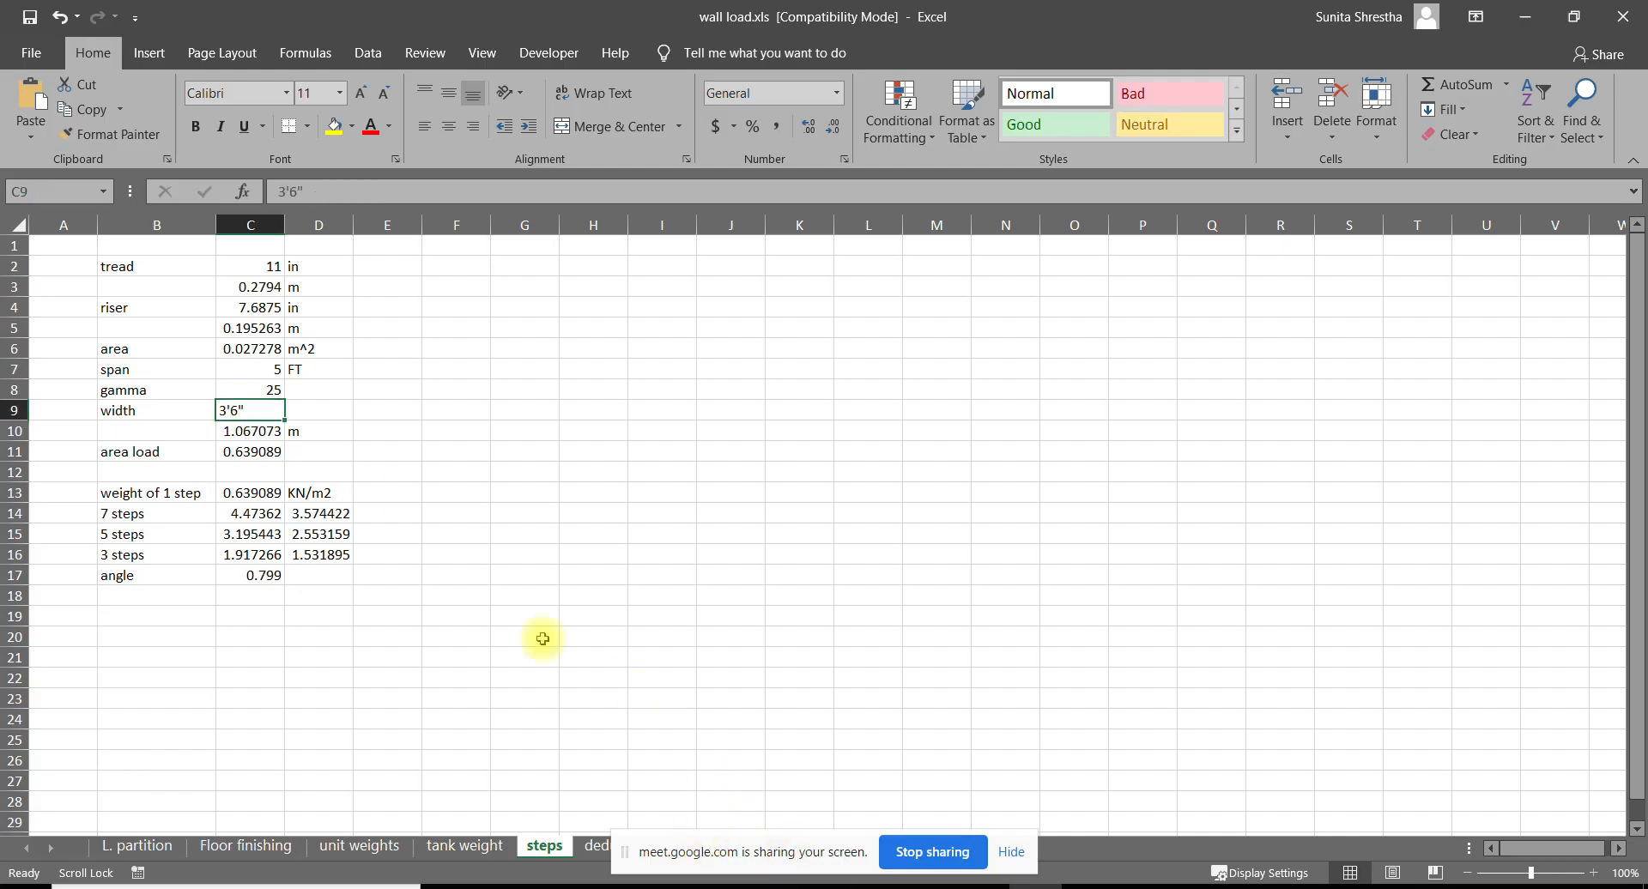
# Examine the formulas for the weight of 1 step, the 7 steps row and the angle without changing them
pyautogui.click(116, 492)
pyautogui.click(343, 492)
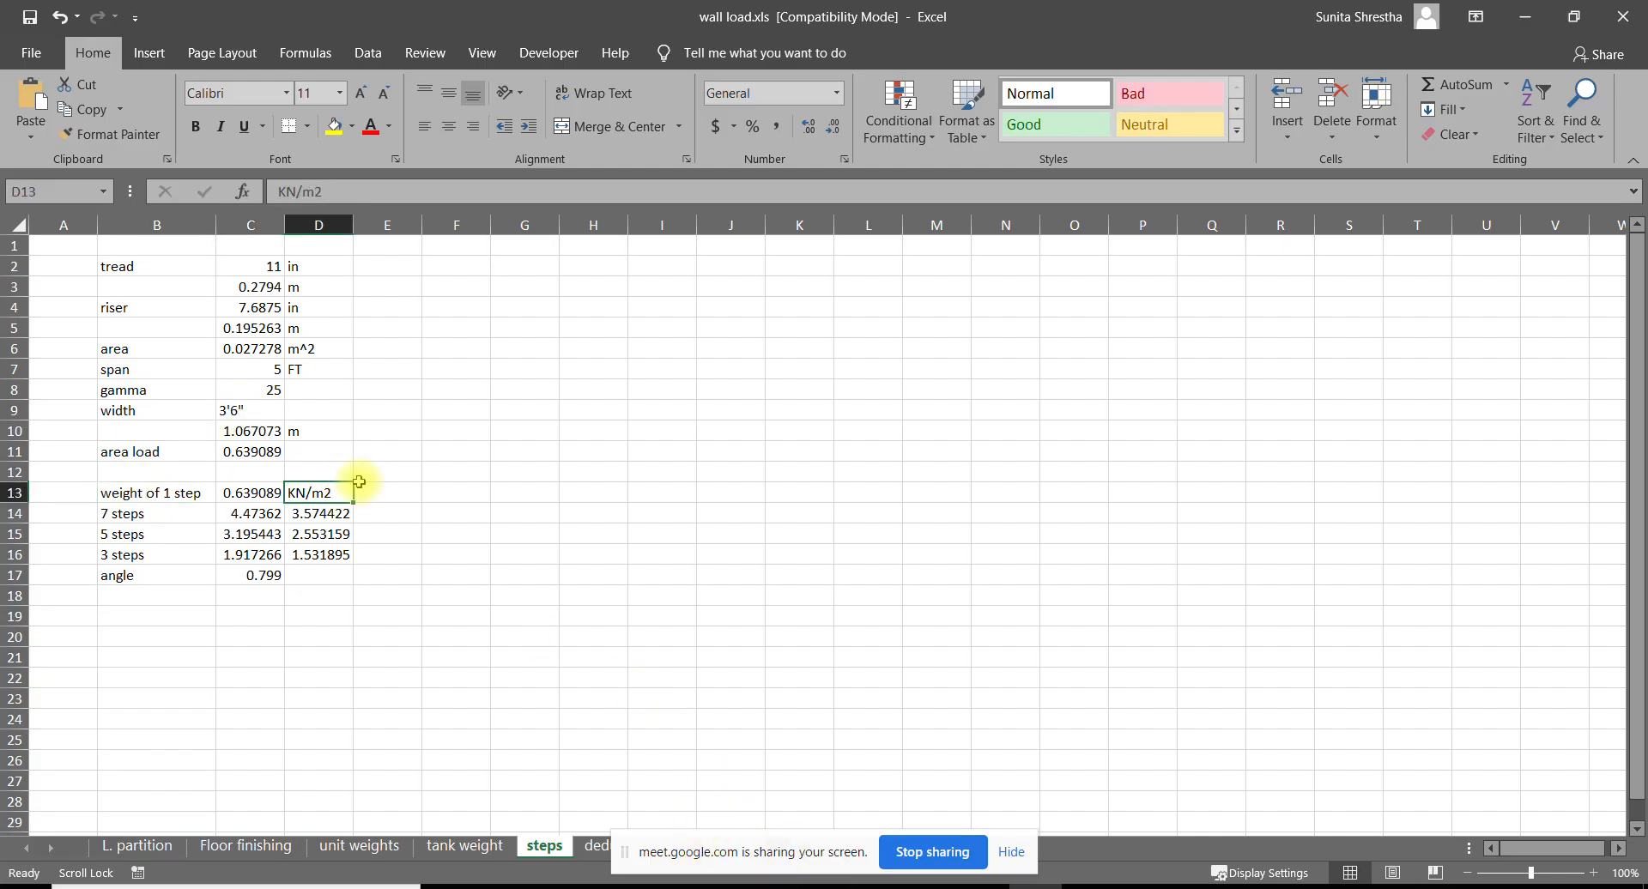
pyautogui.click(242, 496)
pyautogui.doubleClick(243, 491)
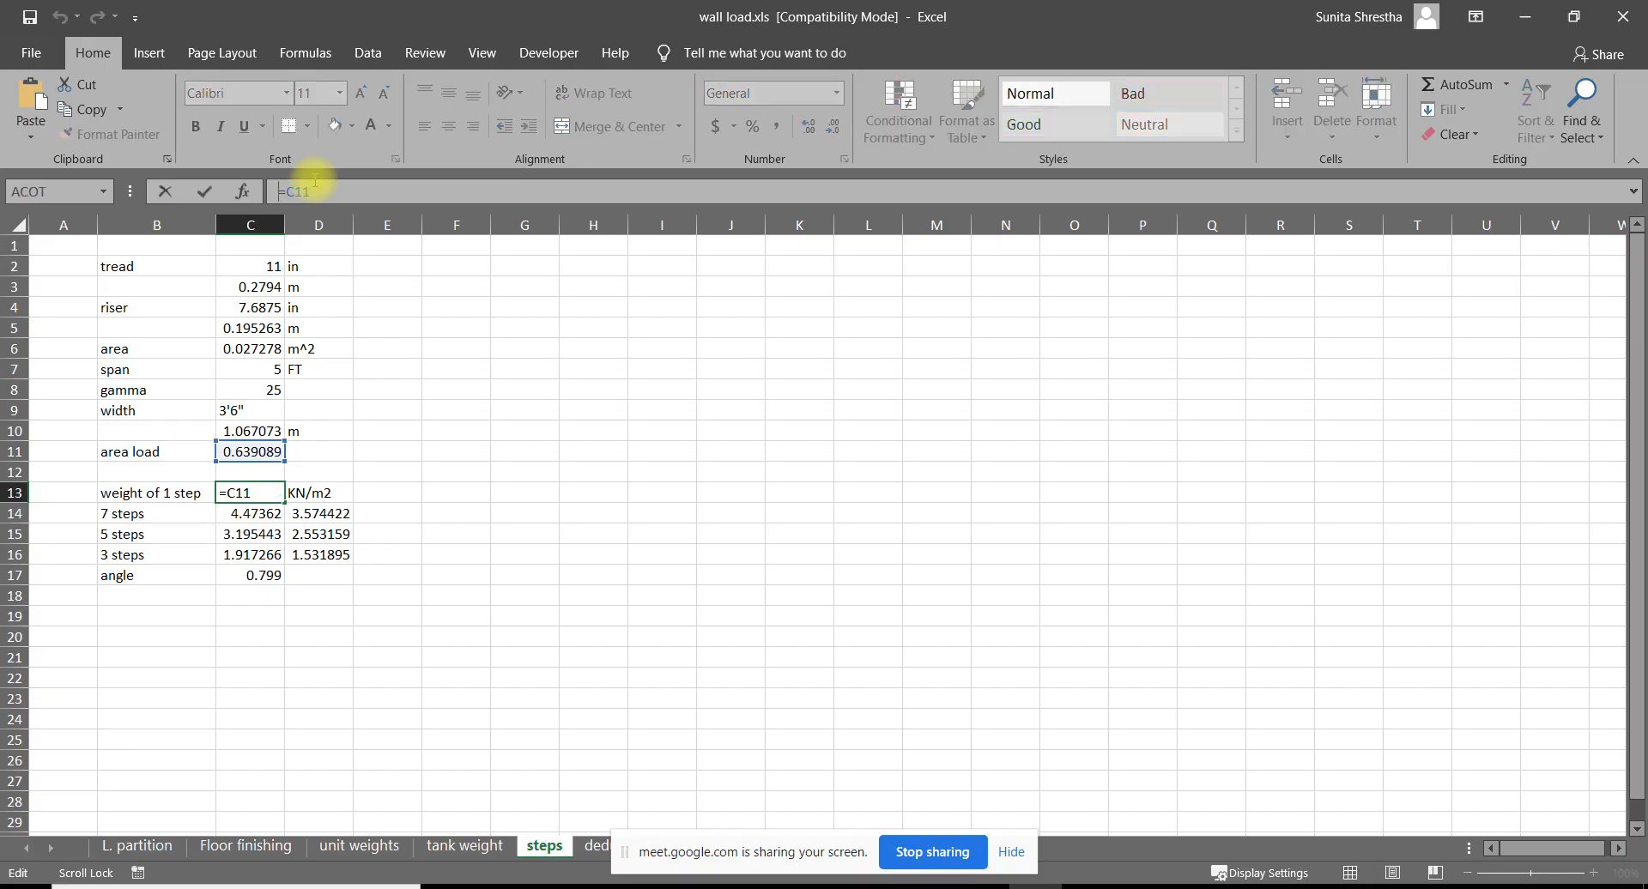
pyautogui.press('Escape')
pyautogui.click(255, 513)
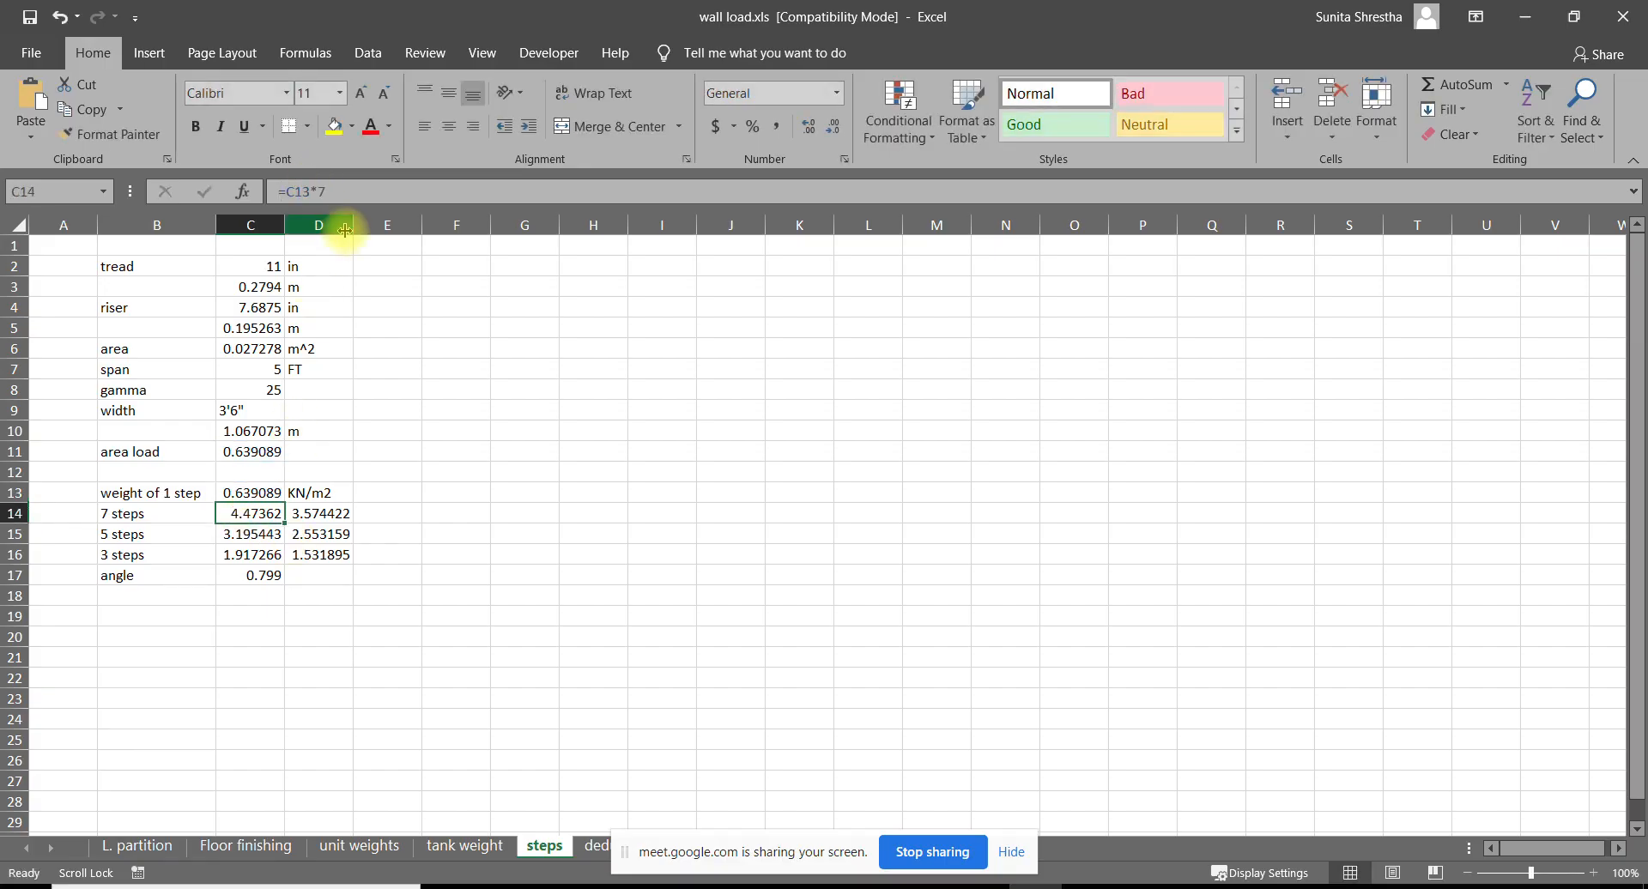
pyautogui.click(368, 188)
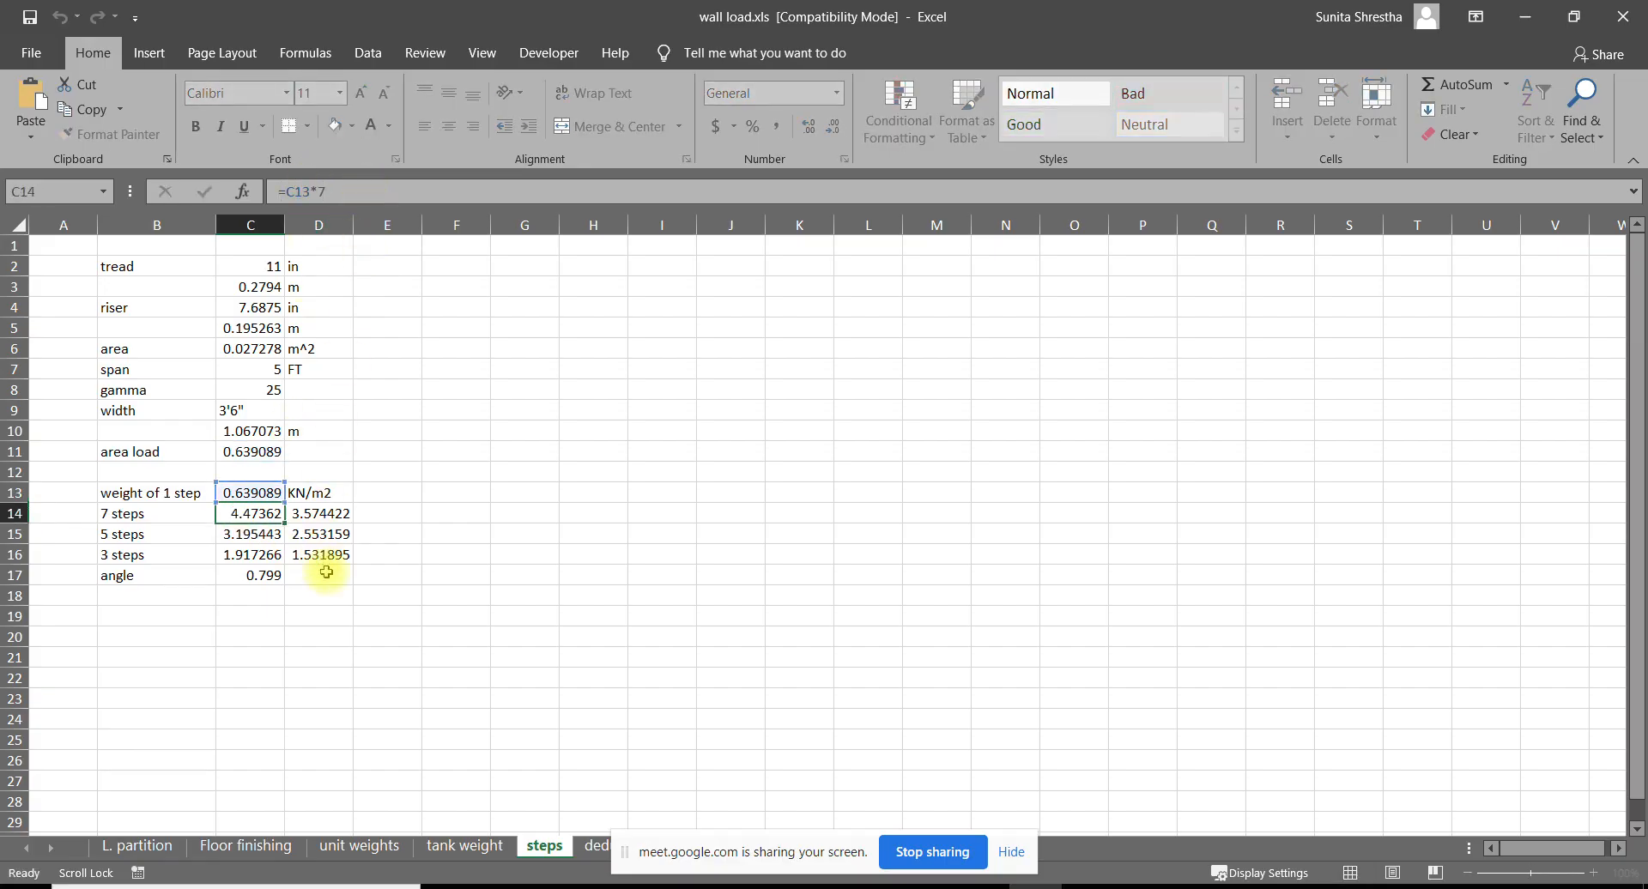
pyautogui.press('Escape')
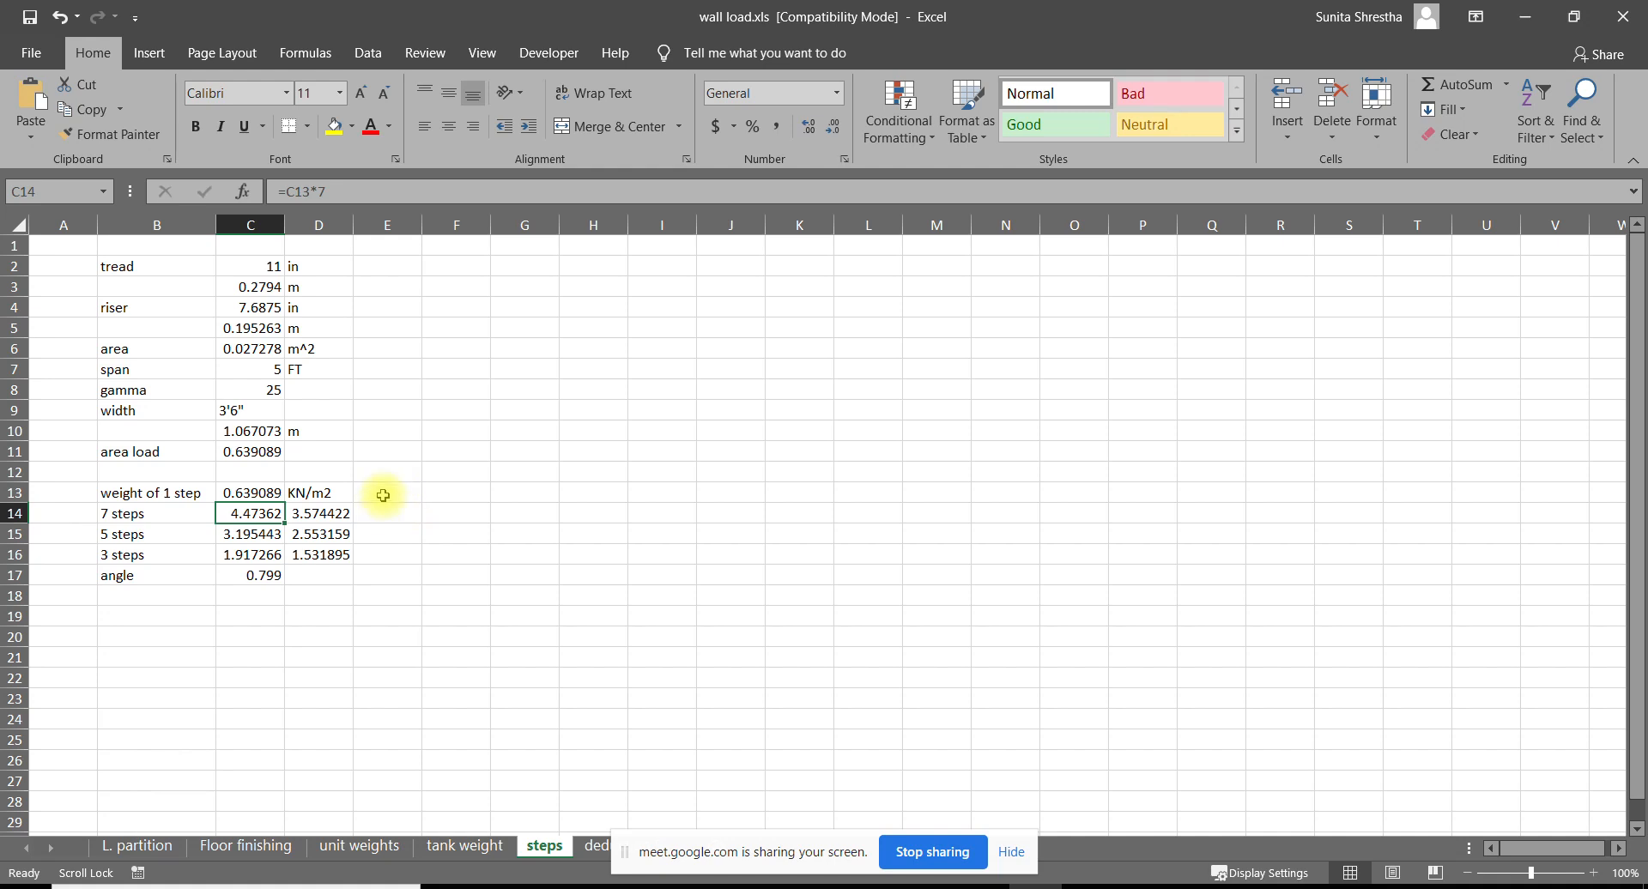
pyautogui.moveTo(337, 541); pyautogui.dragTo(334, 551)
pyautogui.click(256, 517)
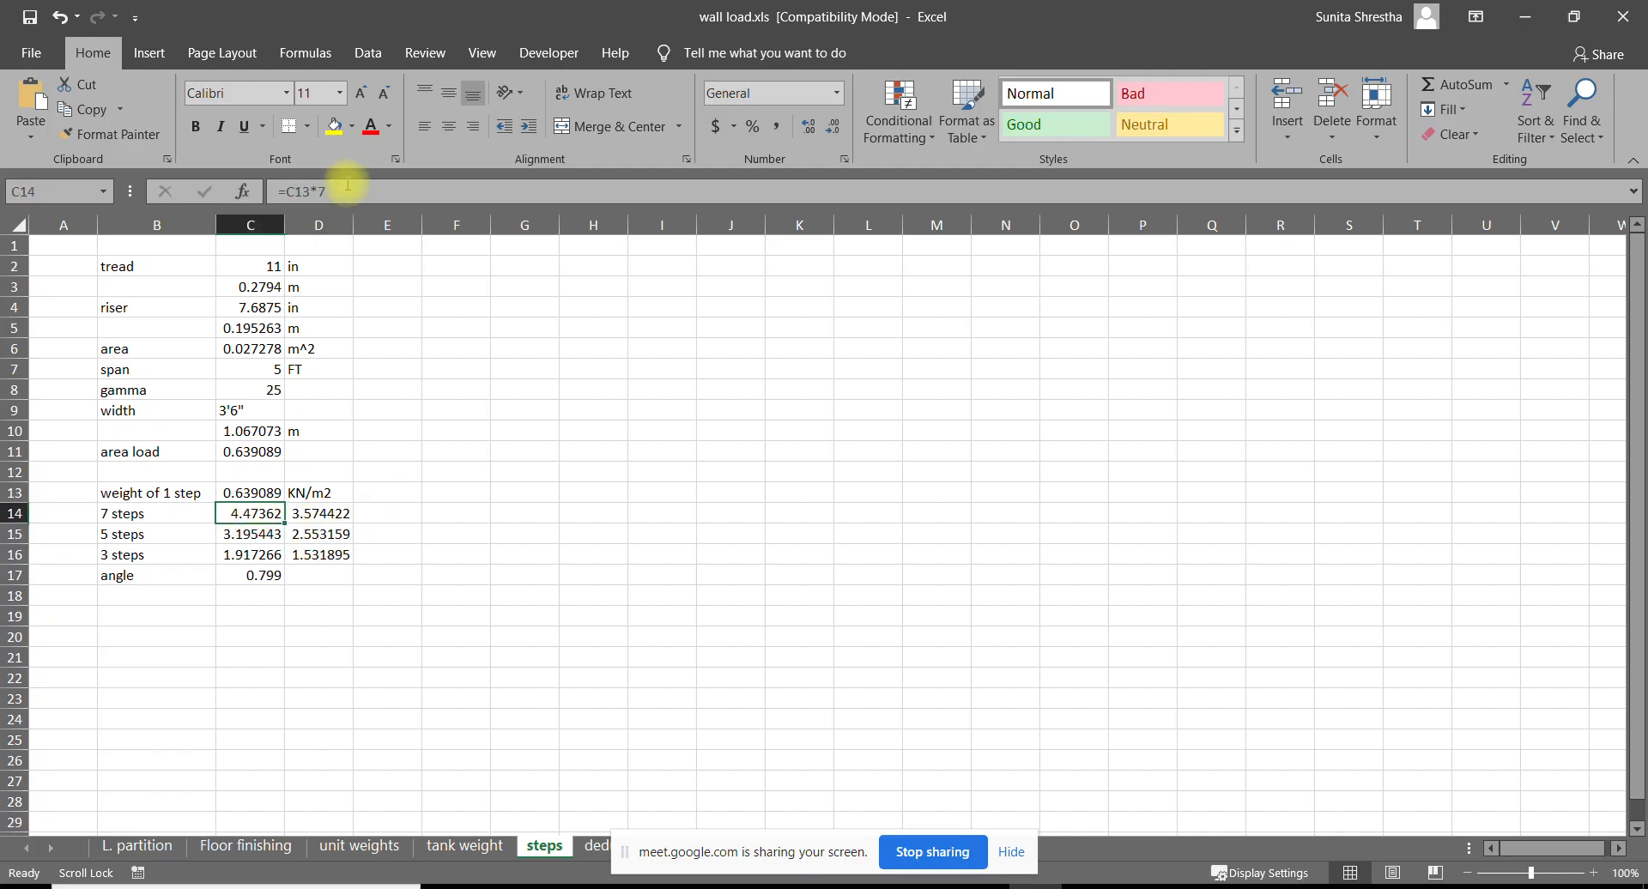
pyautogui.click(324, 511)
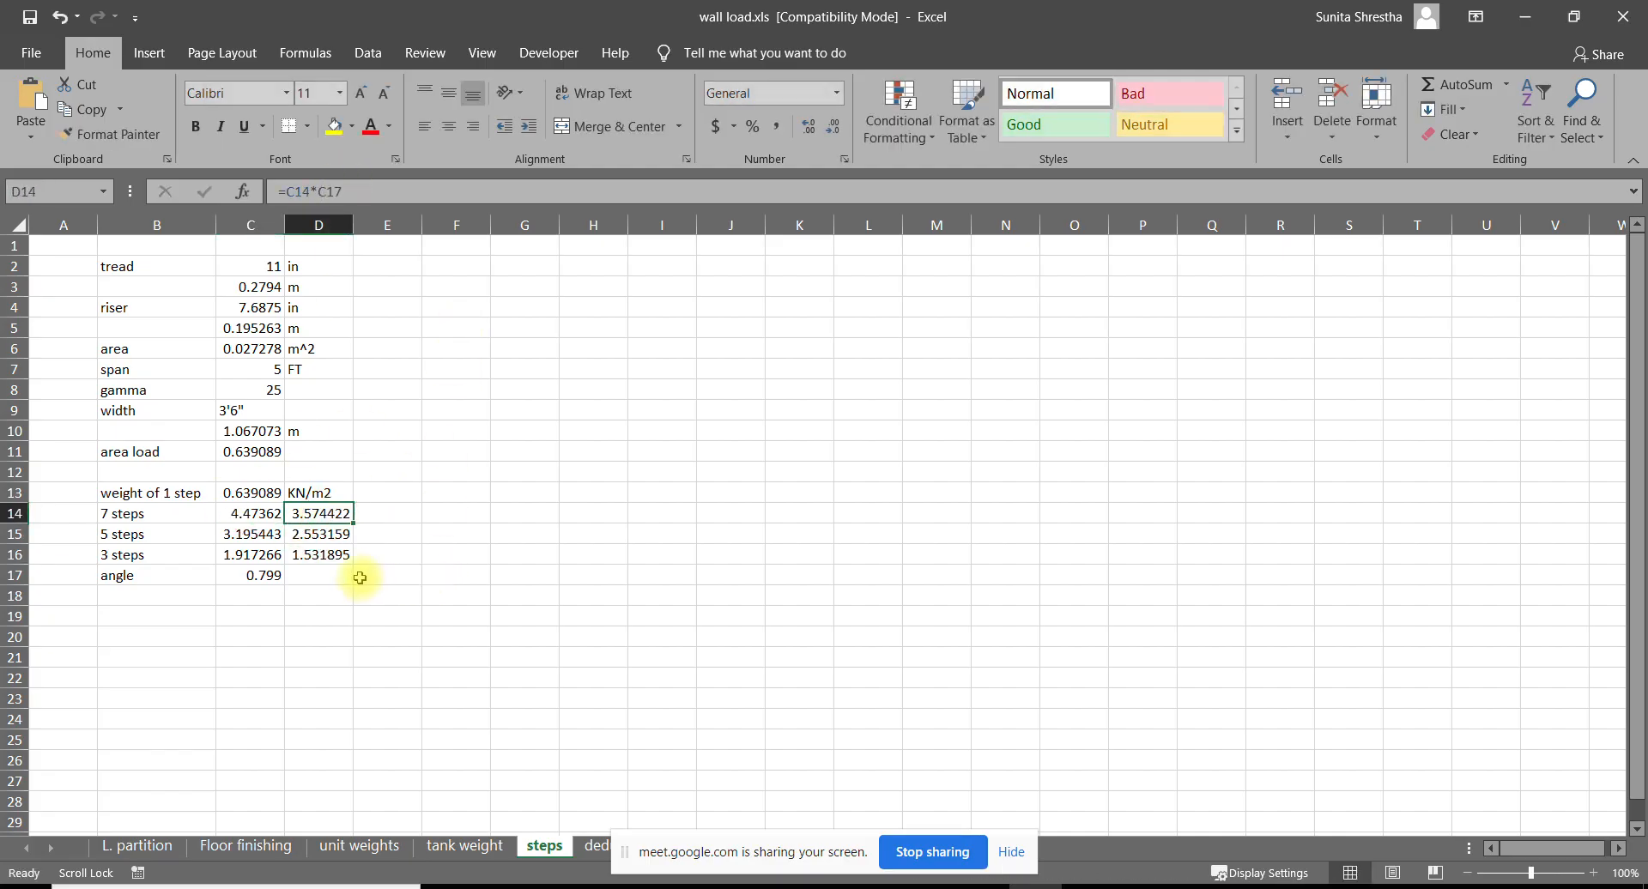
pyautogui.click(277, 577)
# Clear the step weight block B13:E17 and format the area load in C11 with red text on a yellow fill
pyautogui.moveTo(367, 577); pyautogui.dragTo(148, 490)
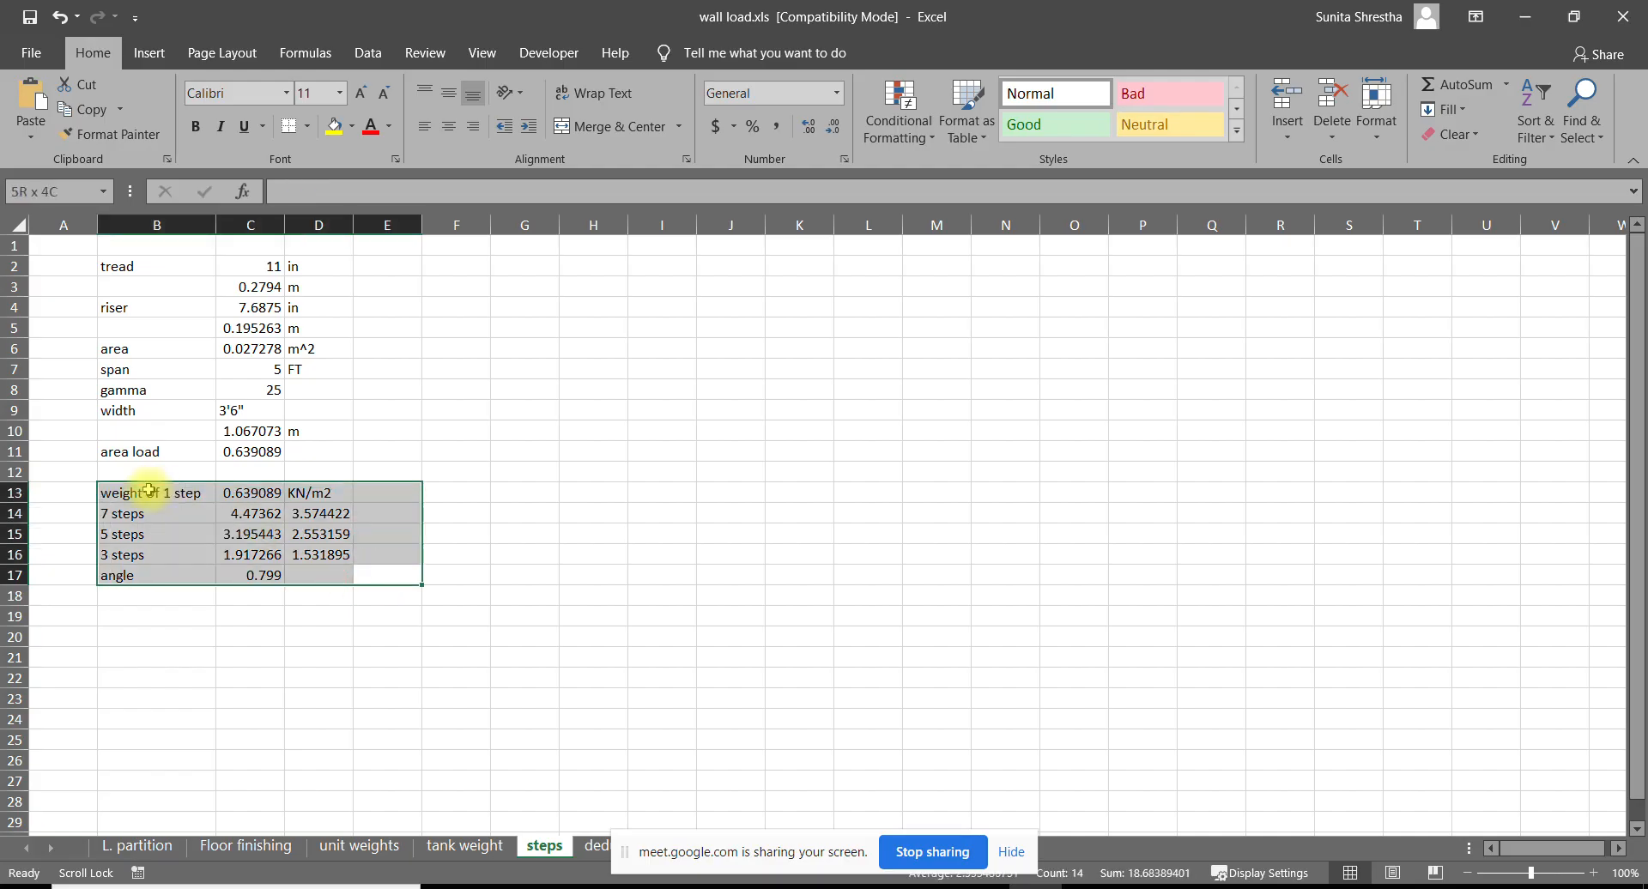
pyautogui.press('Delete')
pyautogui.click(262, 448)
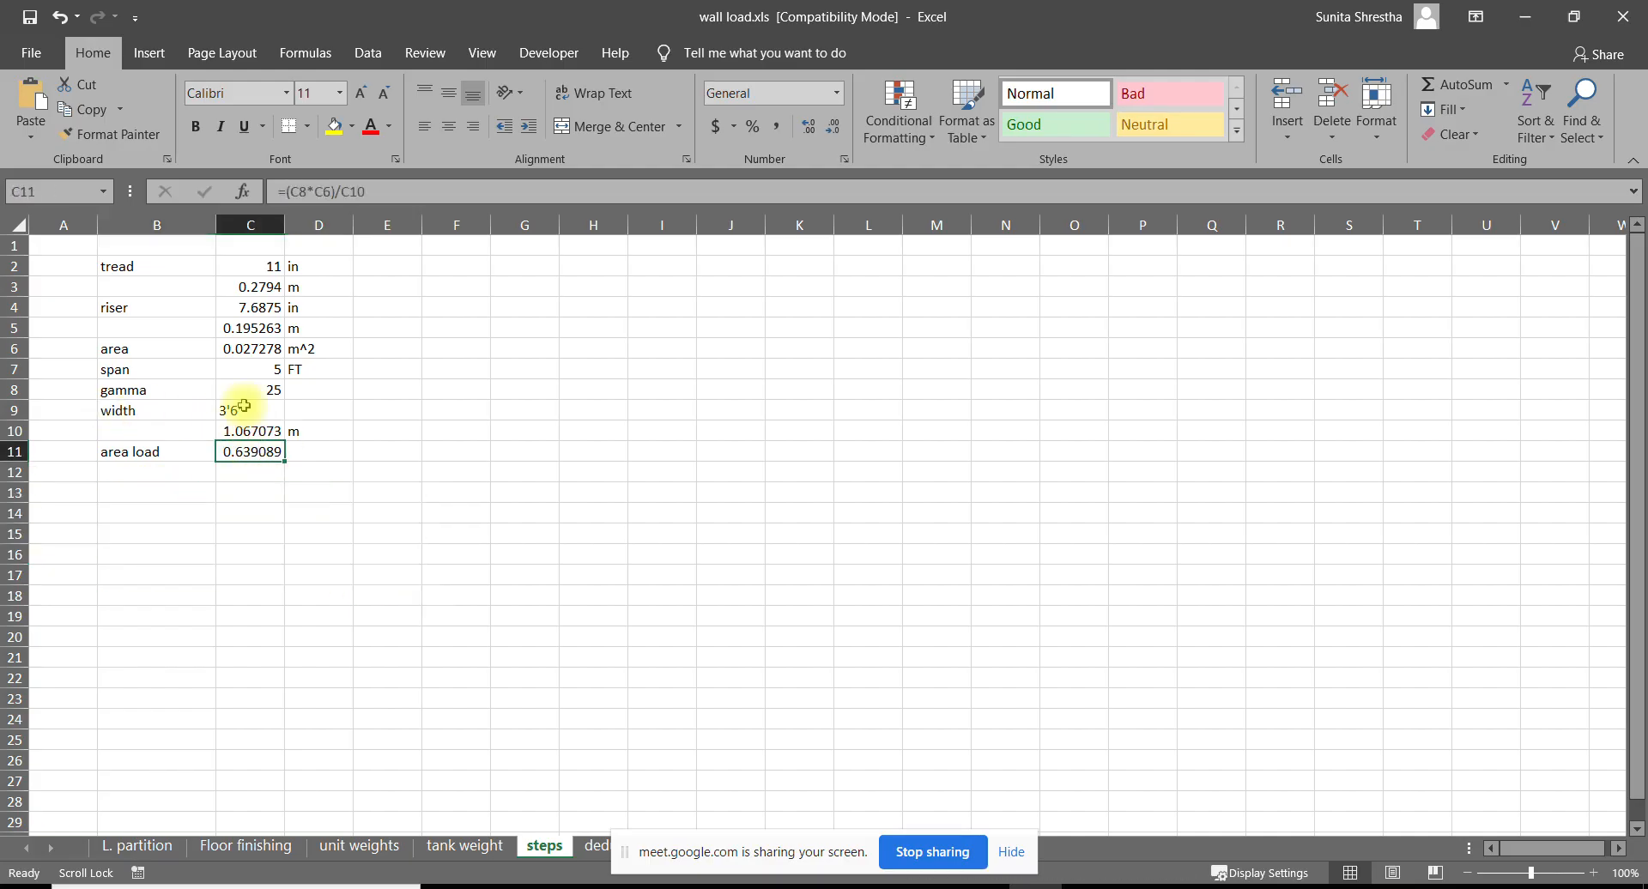
pyautogui.click(370, 130)
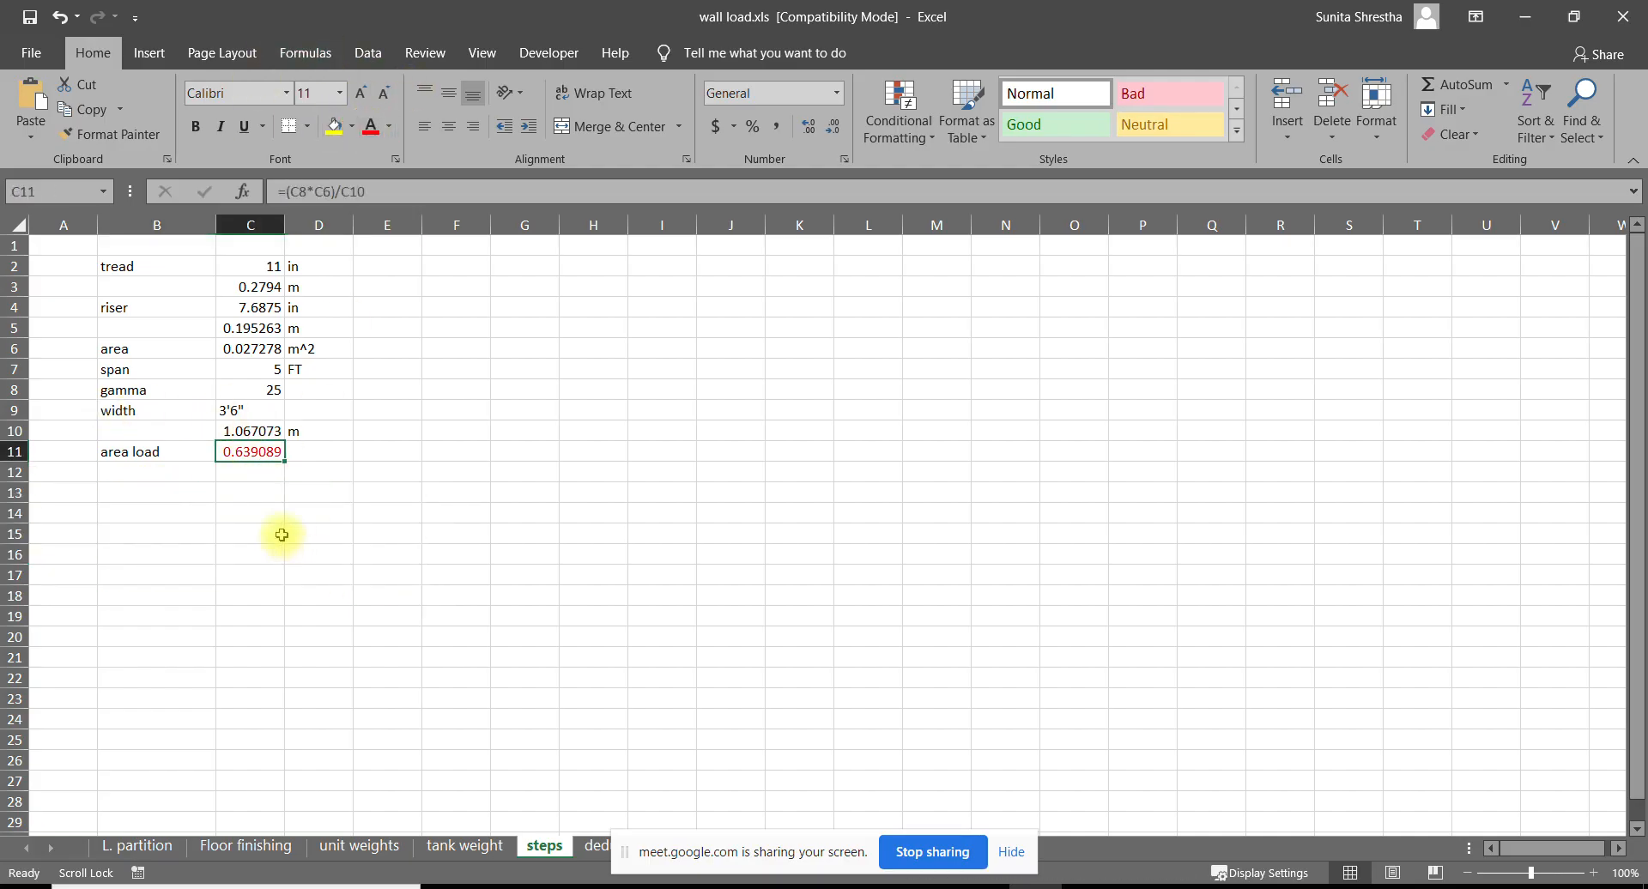
pyautogui.click(334, 126)
# Check the width cells C9 and C10 and the cell references in the area load formula in C11
pyautogui.click(248, 410)
pyautogui.click(249, 430)
pyautogui.click(246, 410)
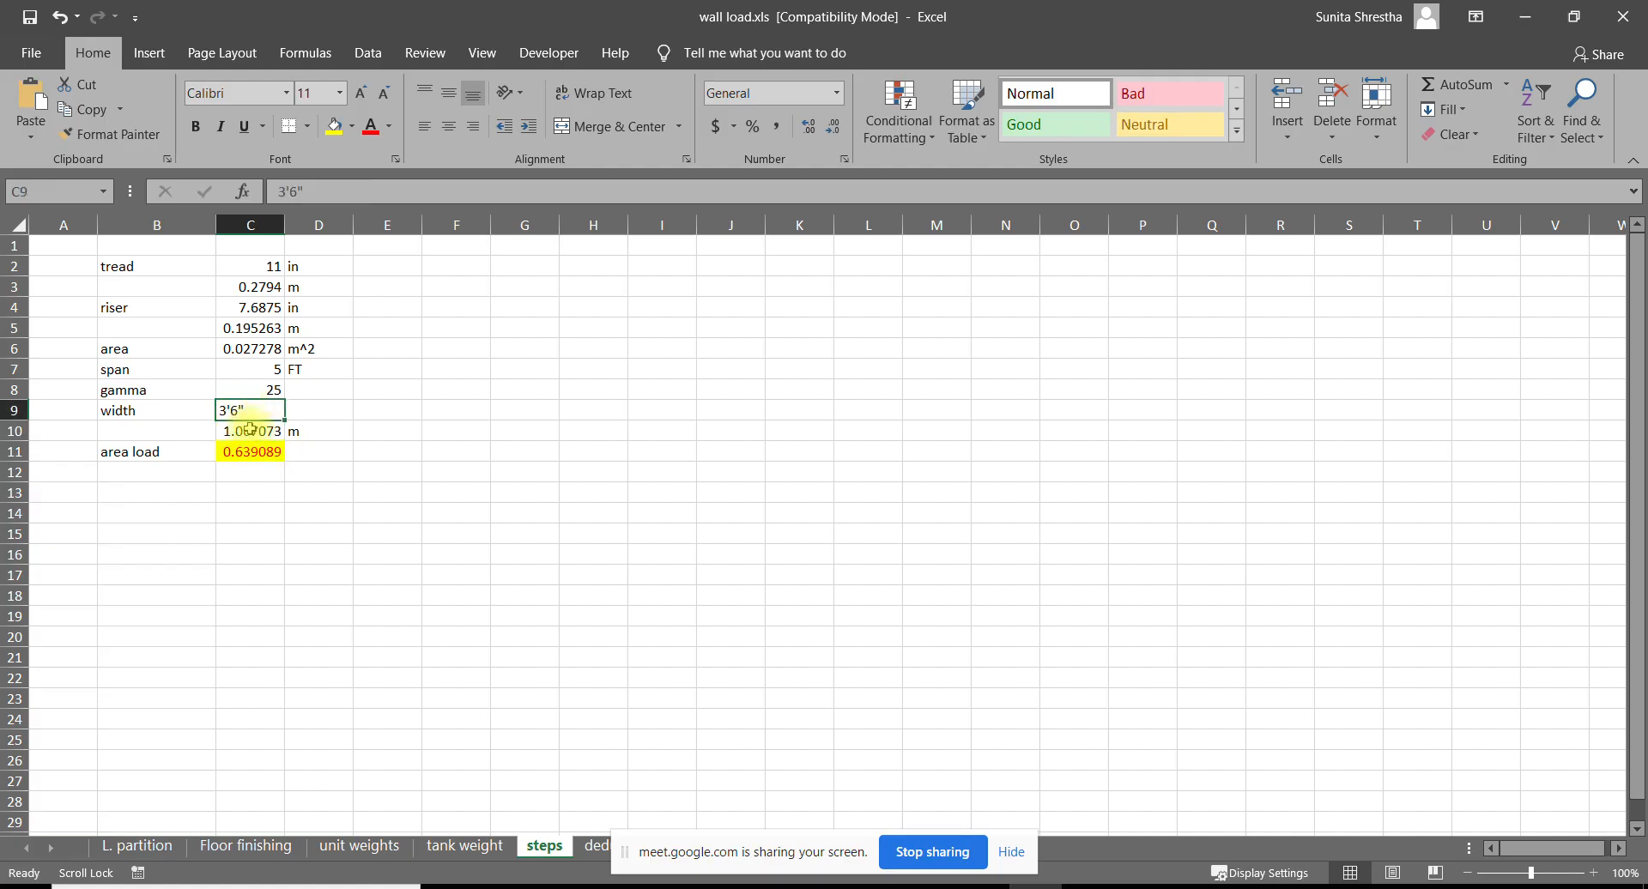
pyautogui.click(249, 429)
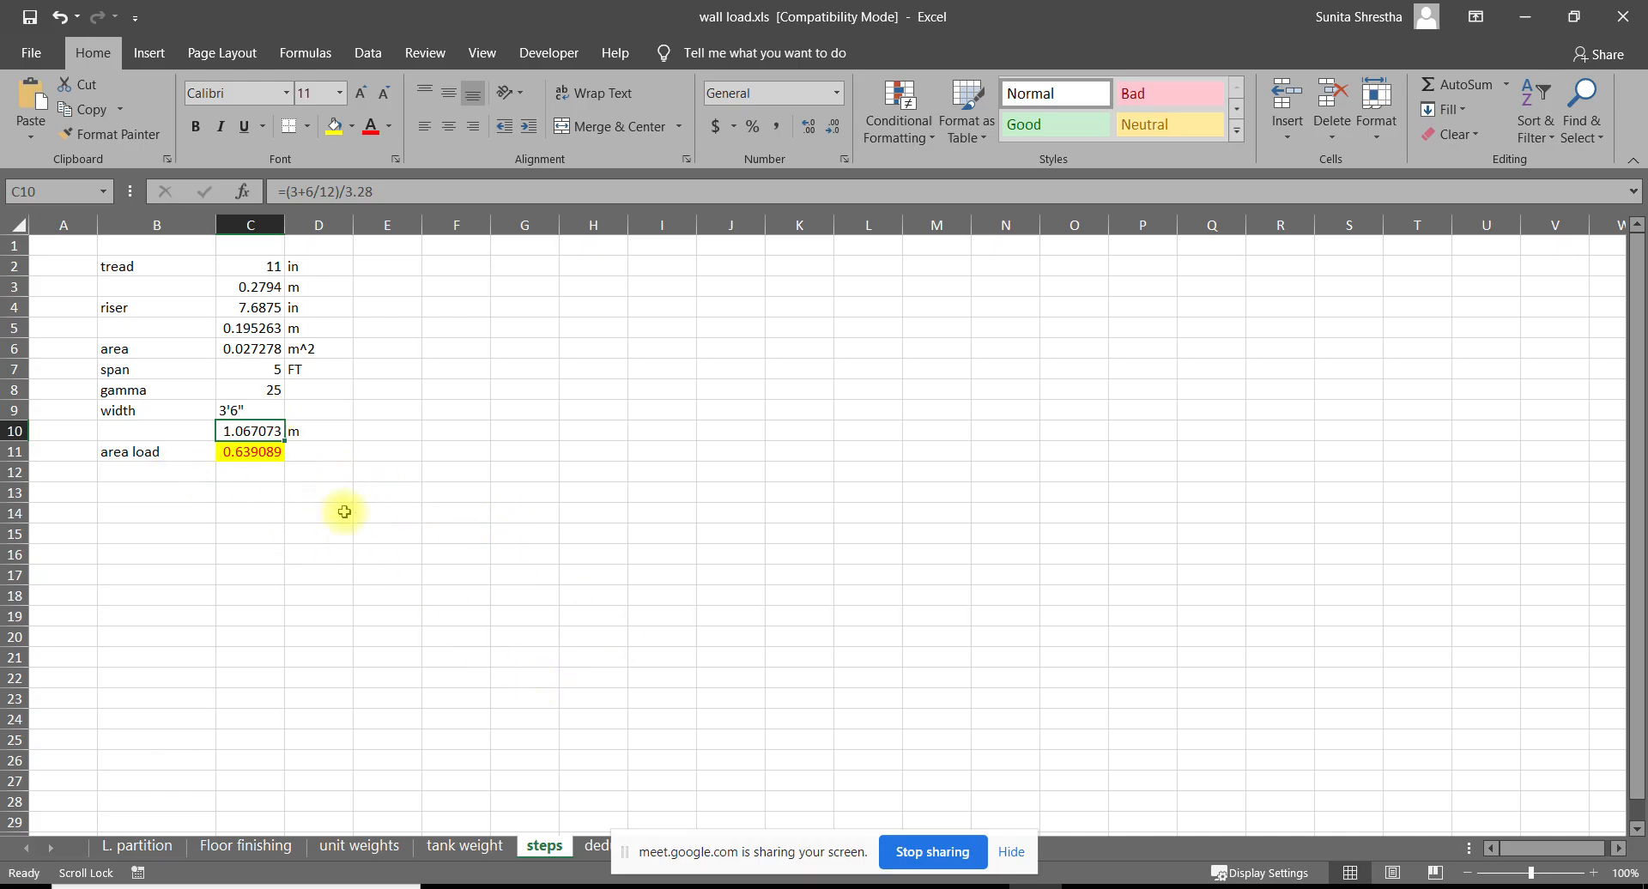
pyautogui.click(253, 451)
pyautogui.click(365, 190)
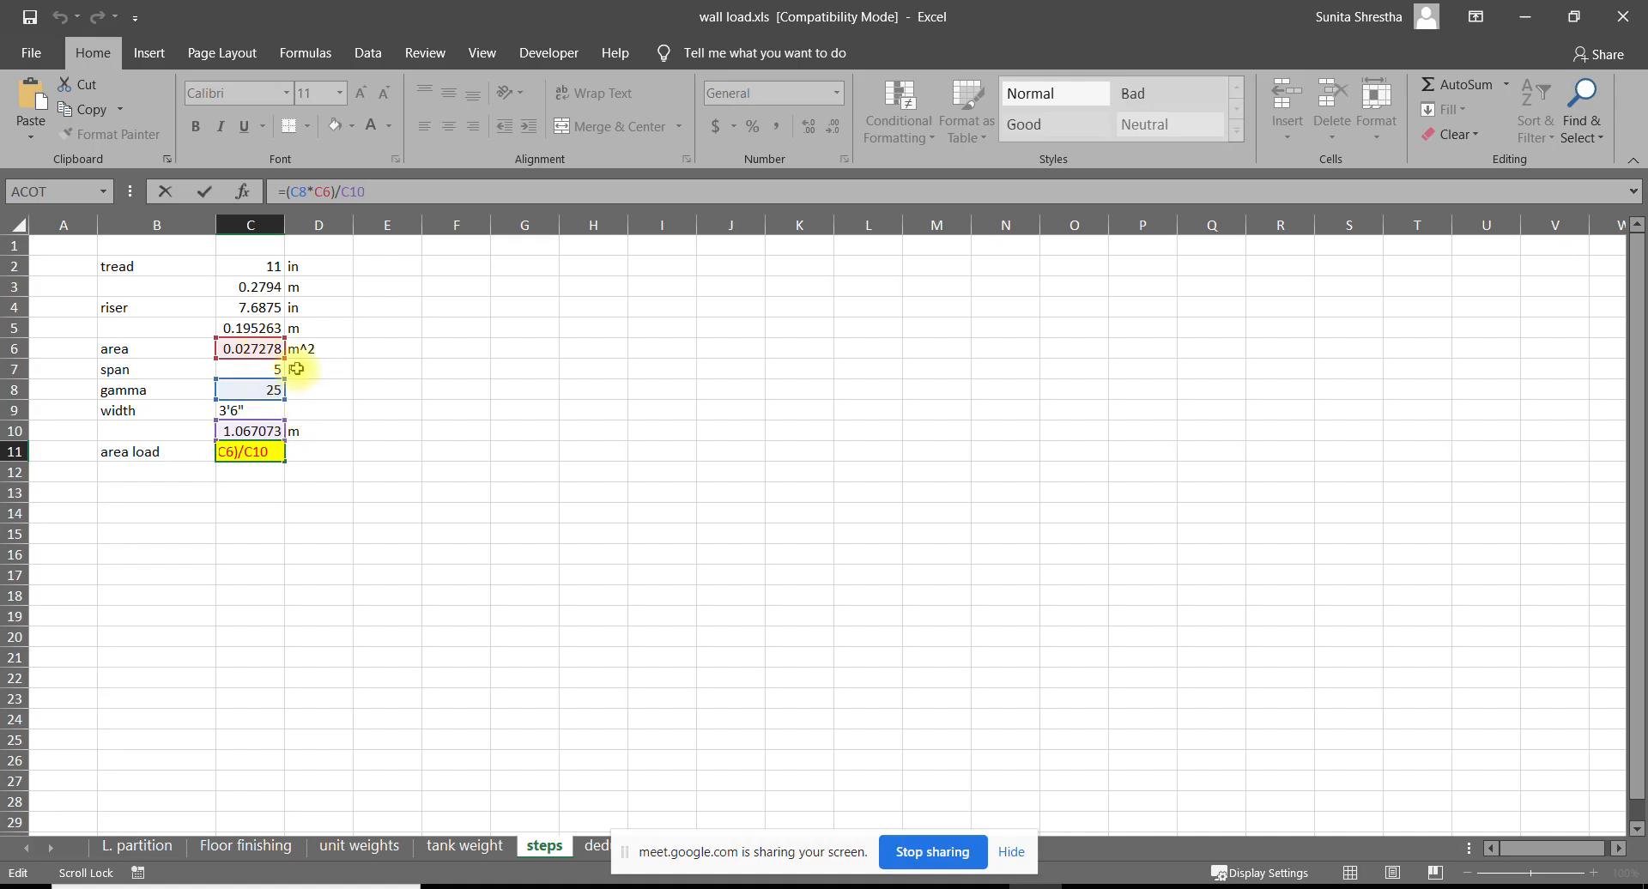
pyautogui.click(319, 191)
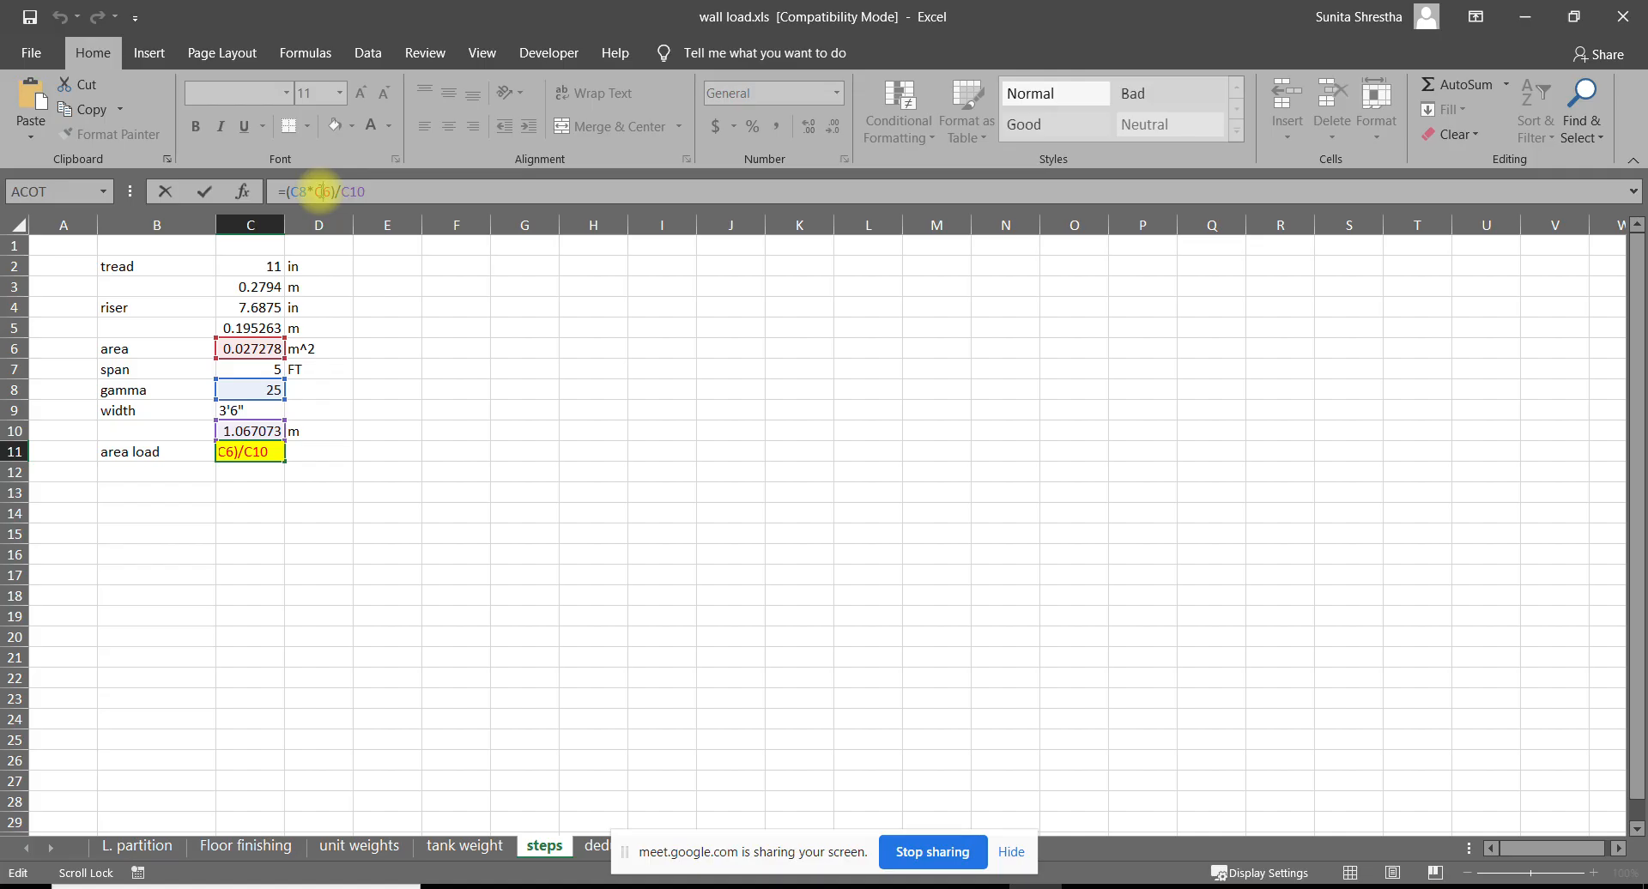
pyautogui.hotkey('ctrl', 'Return')
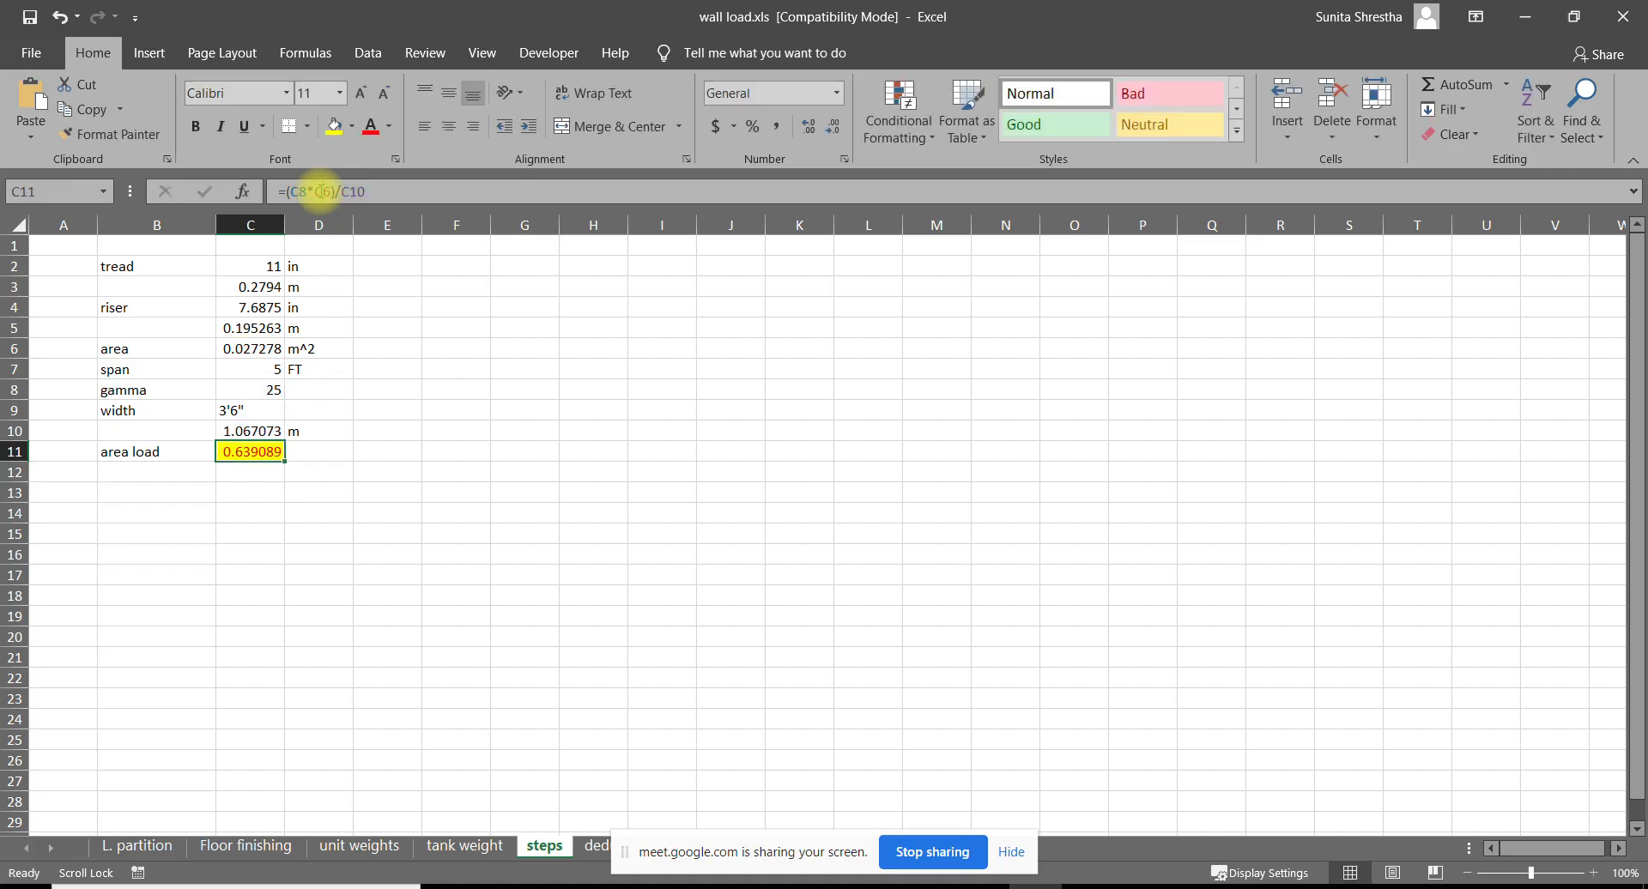
# Switch to AutoCAD and add a vertical linear dimension across the width of the lower stair flight
pyautogui.click(719, 887)
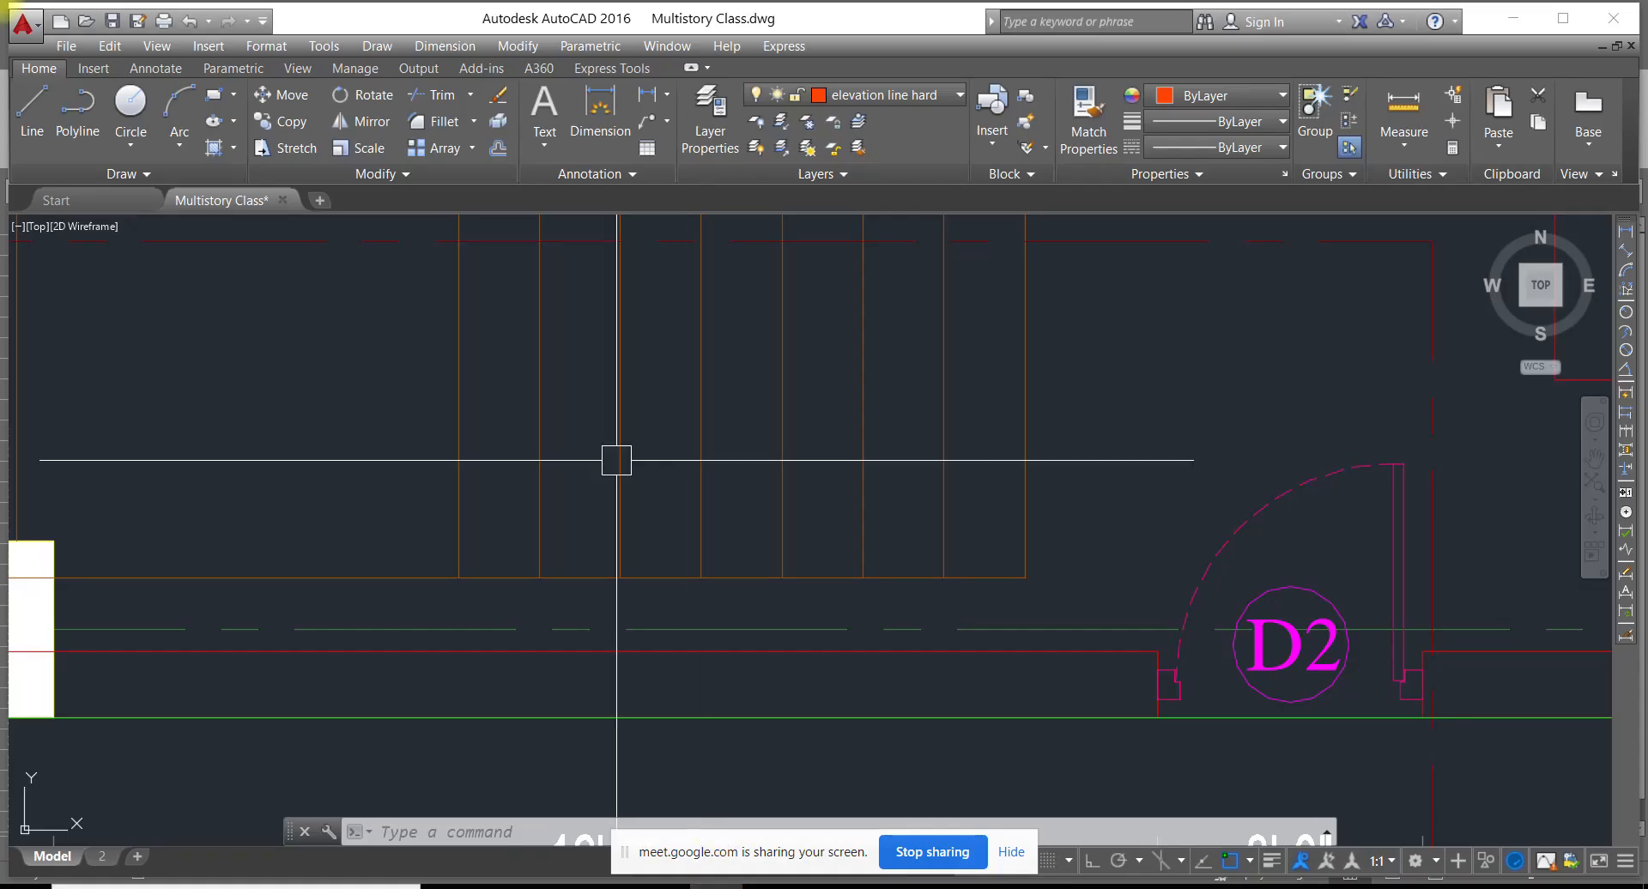
pyautogui.scroll(-8, 617, 463)
pyautogui.moveTo(619, 471); pyautogui.dragTo(600, 542, button='middle')
pyautogui.scroll(4, 600, 542)
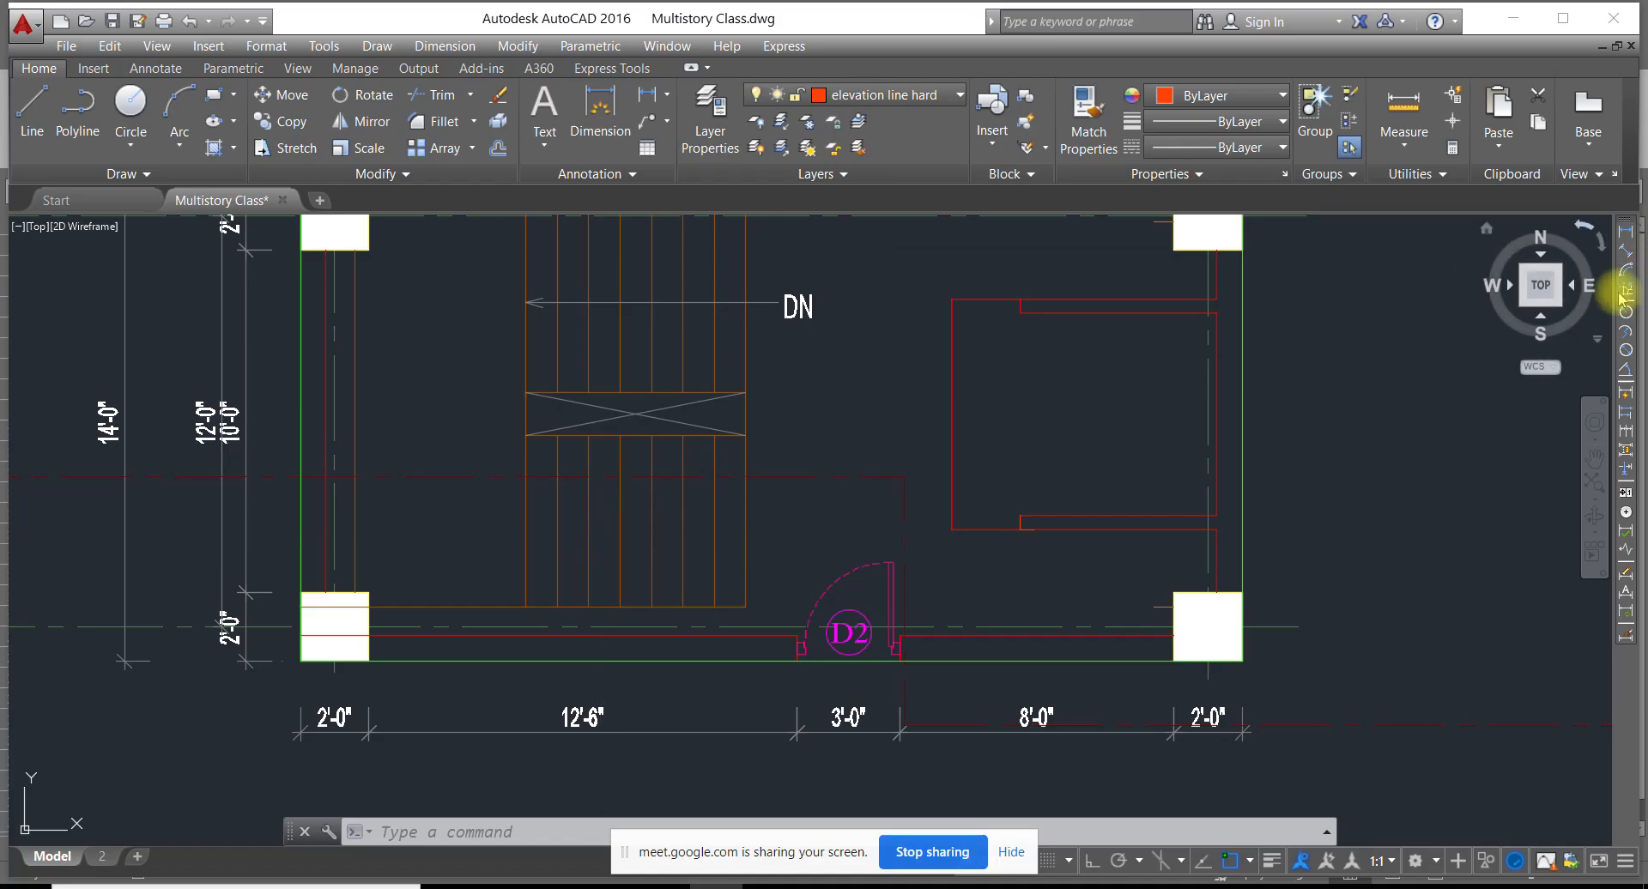
pyautogui.click(1625, 230)
pyautogui.click(680, 606)
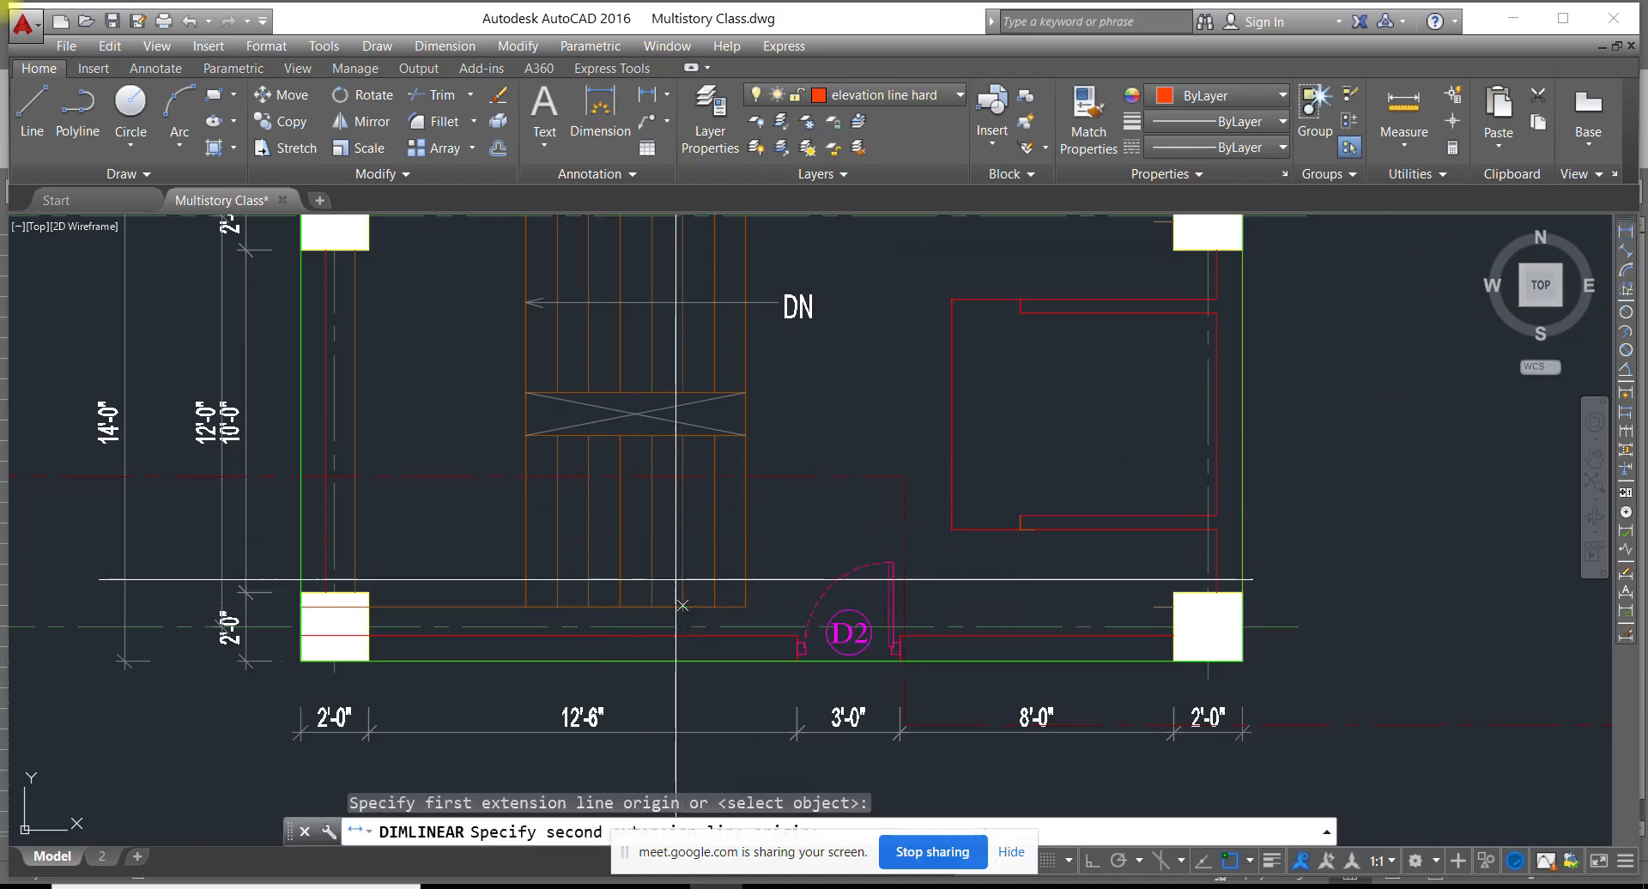
pyautogui.click(683, 437)
pyautogui.click(783, 444)
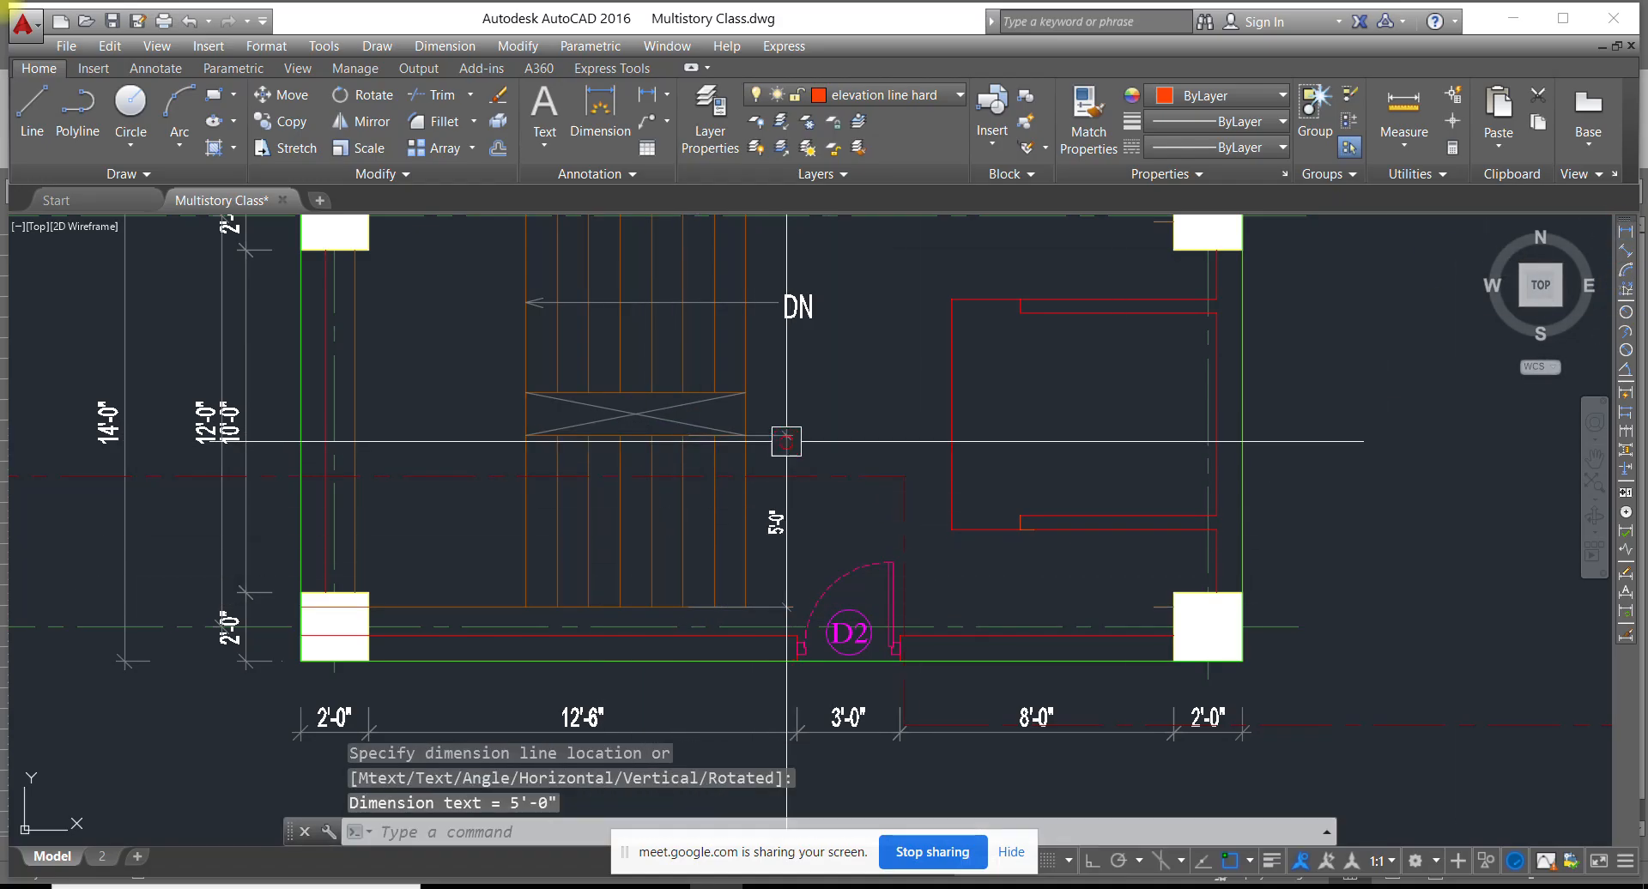
# Switch back to Excel and set the width in C9 to 5' and its metre conversion in C10 to +5/3.28
pyautogui.hotkey('alt', 'Tab')
pyautogui.click(248, 406)
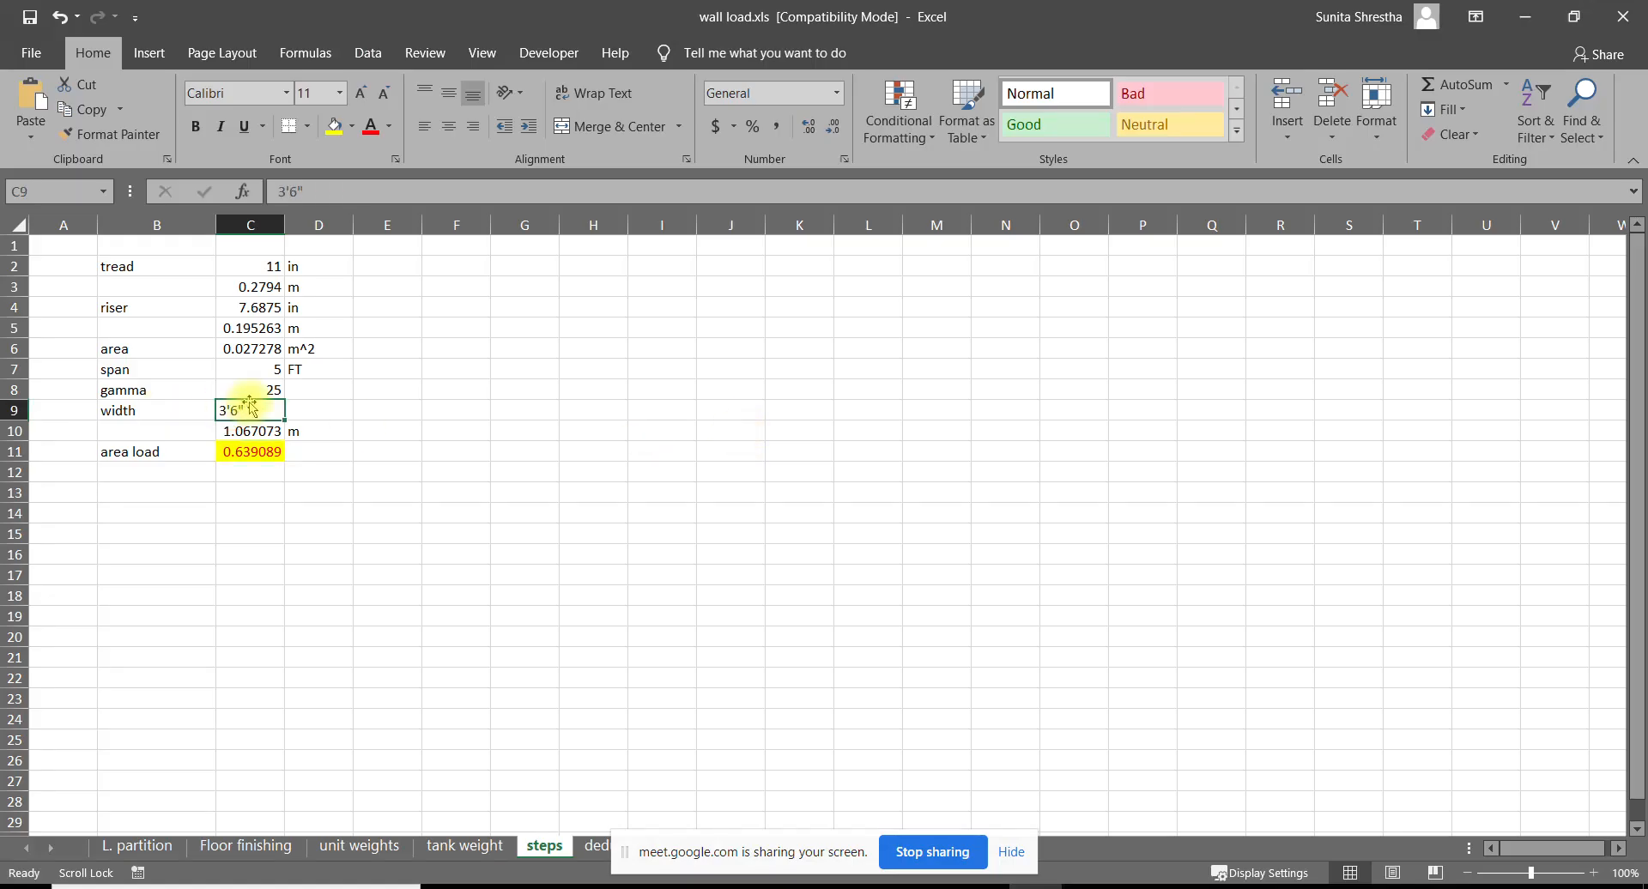
pyautogui.write("5'")
pyautogui.press('Return')
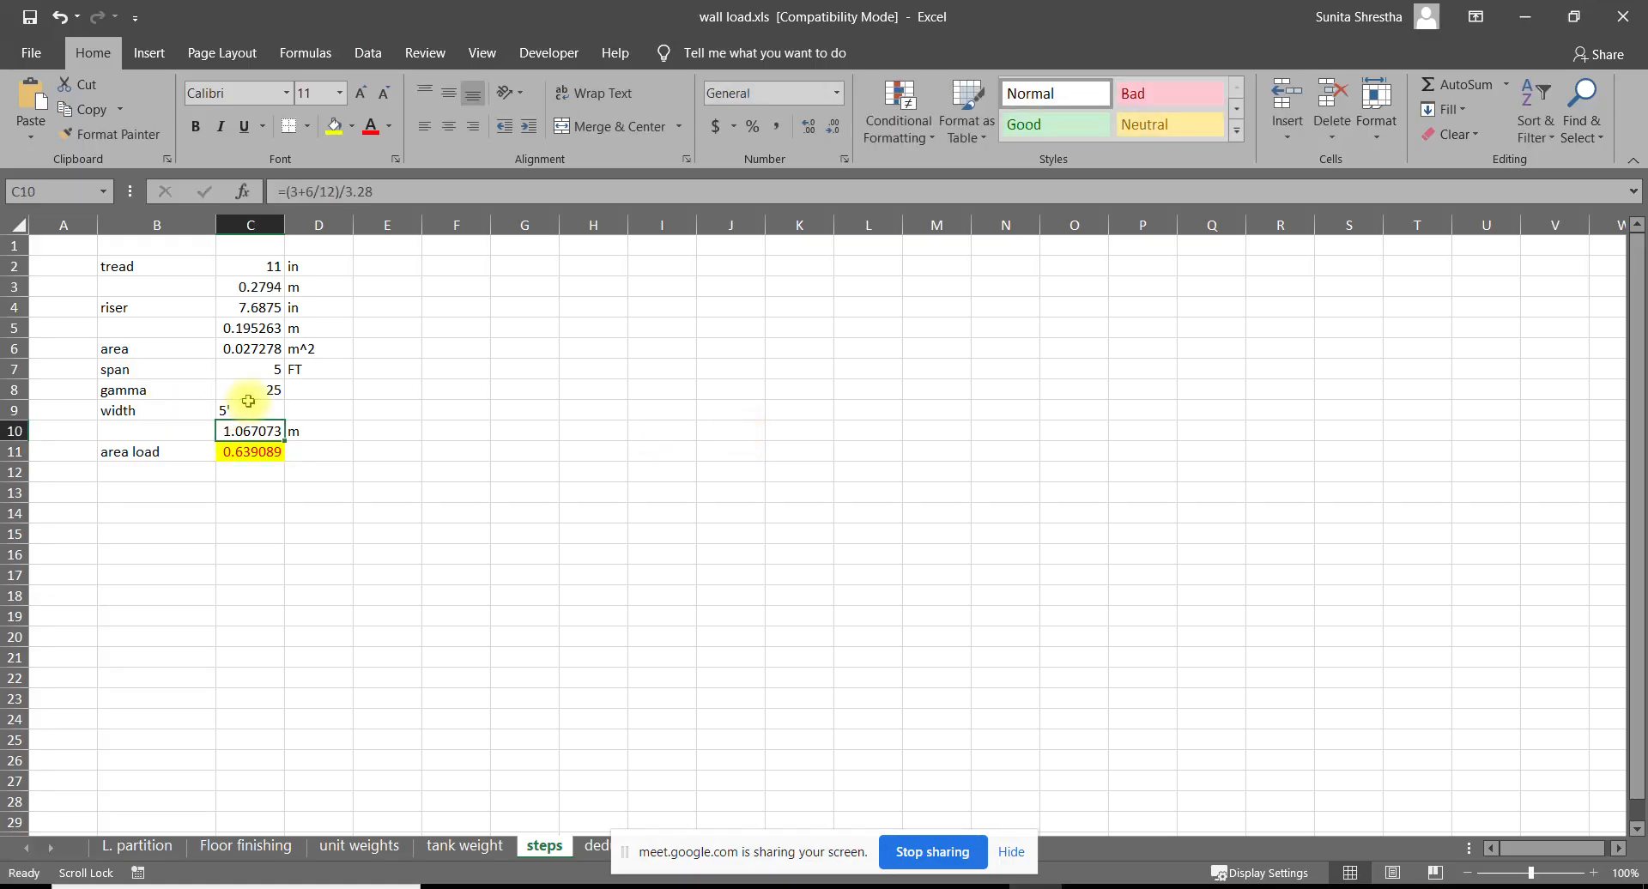
pyautogui.write('+5/3.28')
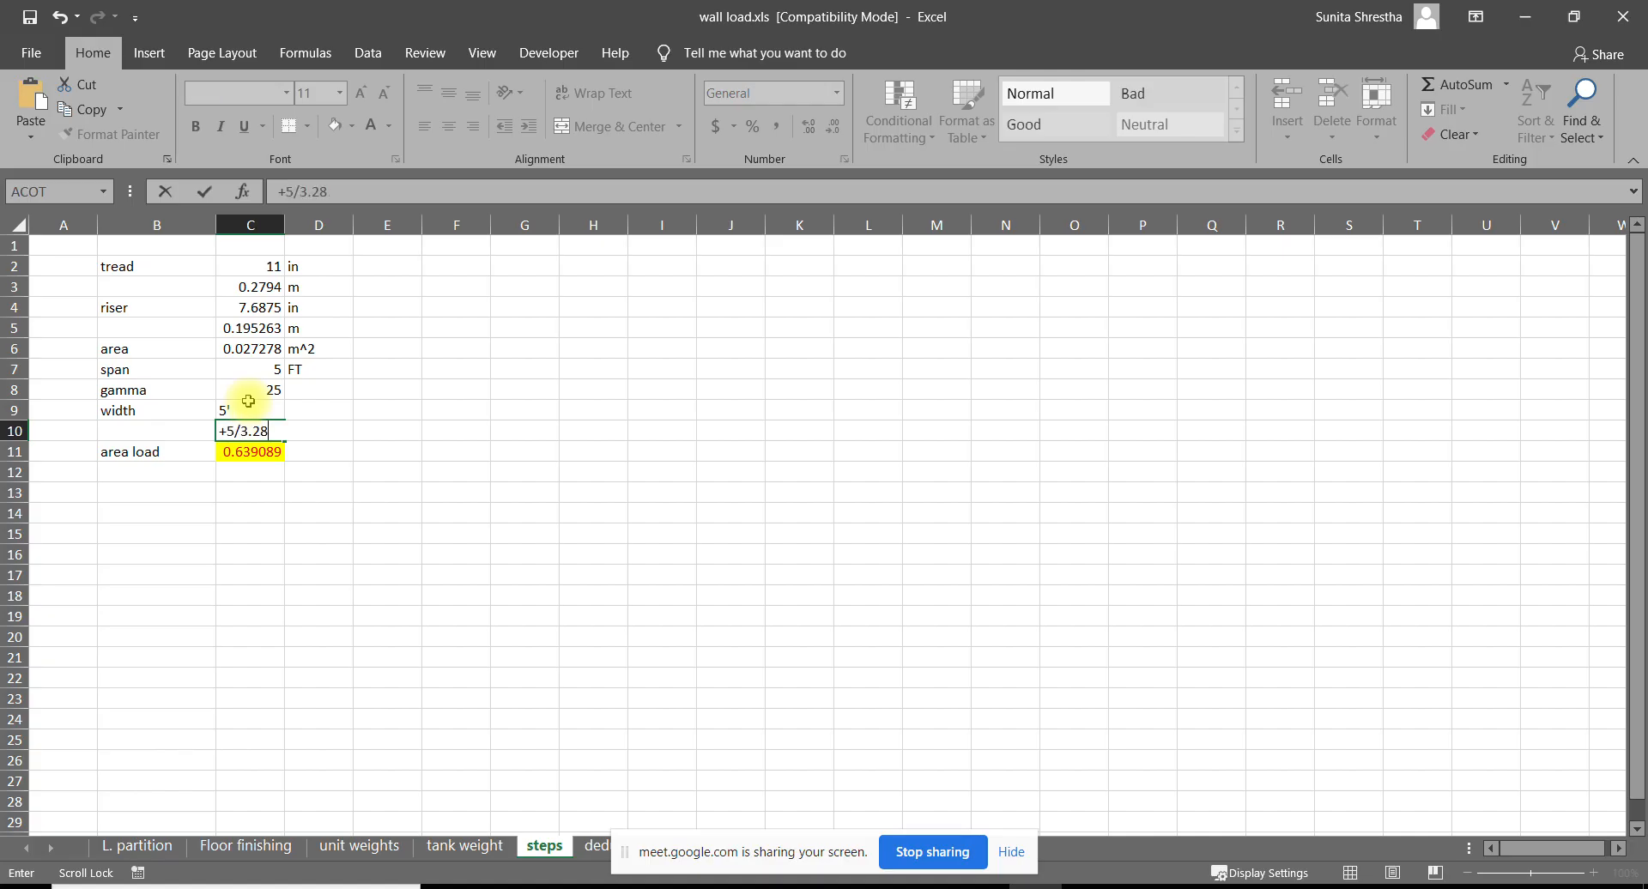
pyautogui.press('Return')
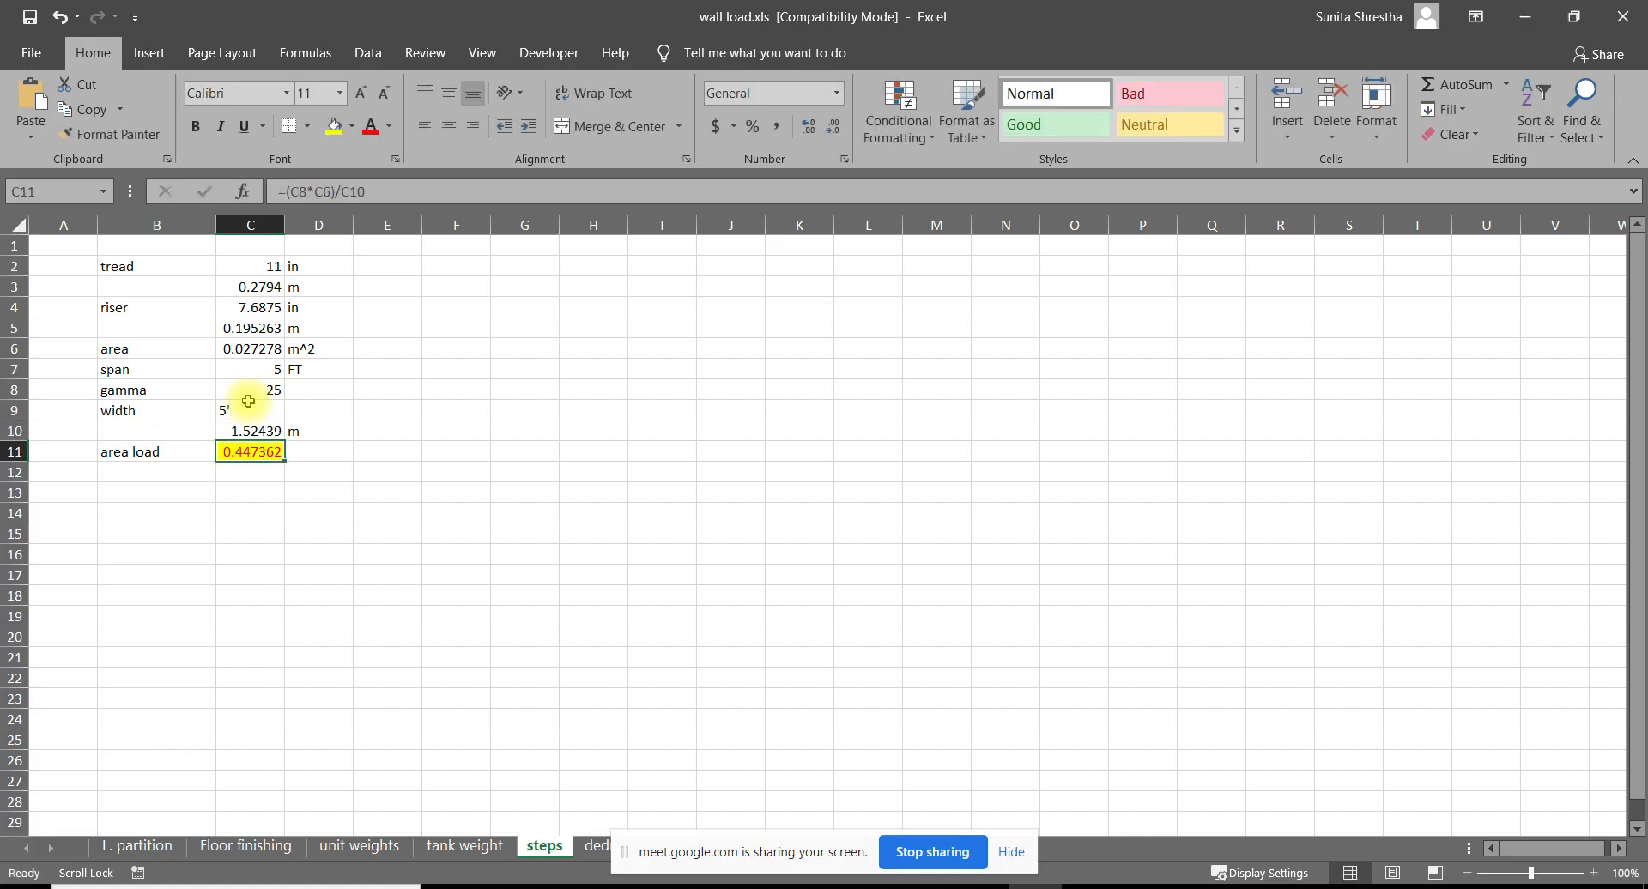
pyautogui.click(262, 459)
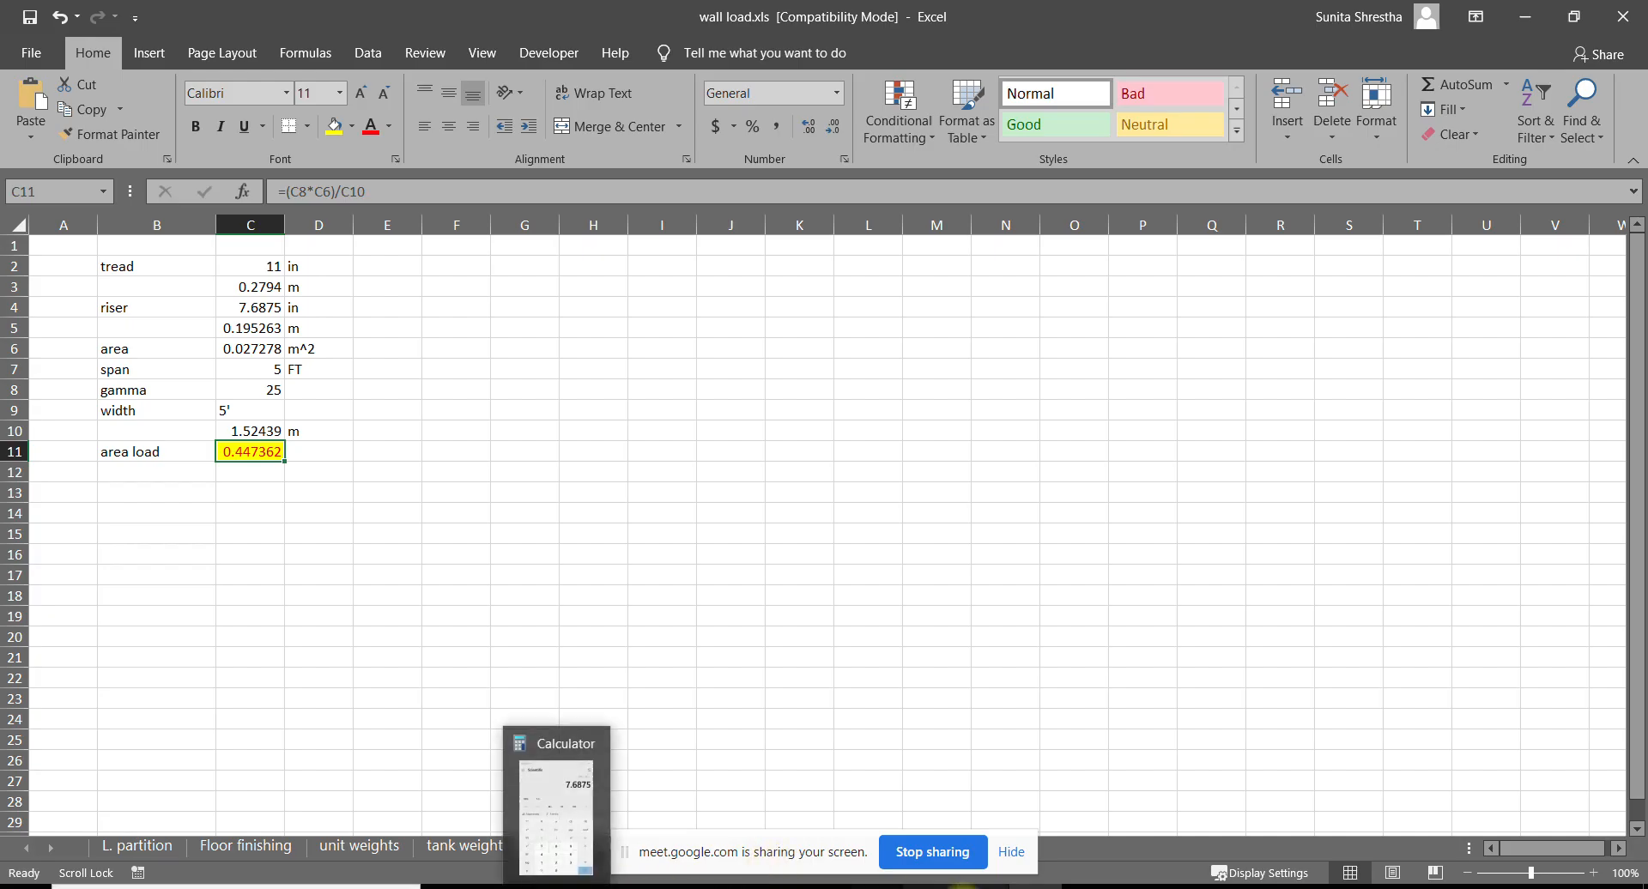
# Switch to Paint and sketch a three-step stair profile with a sloping base line, marking the first step's tread, riser and slope
pyautogui.click(971, 885)
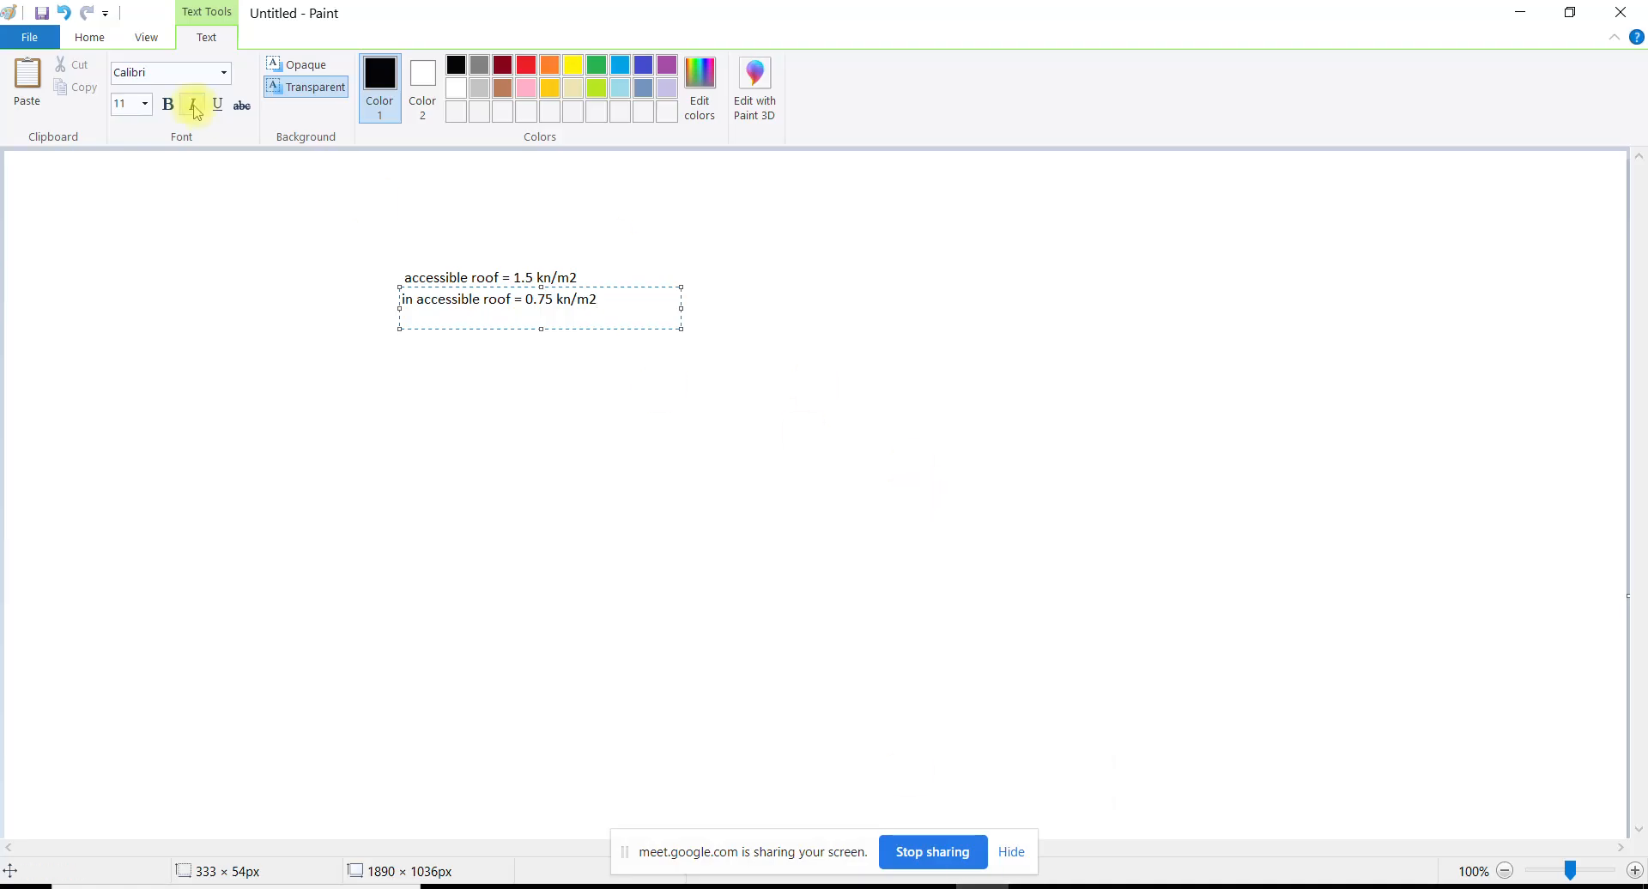
pyautogui.click(526, 483)
pyautogui.click(245, 72)
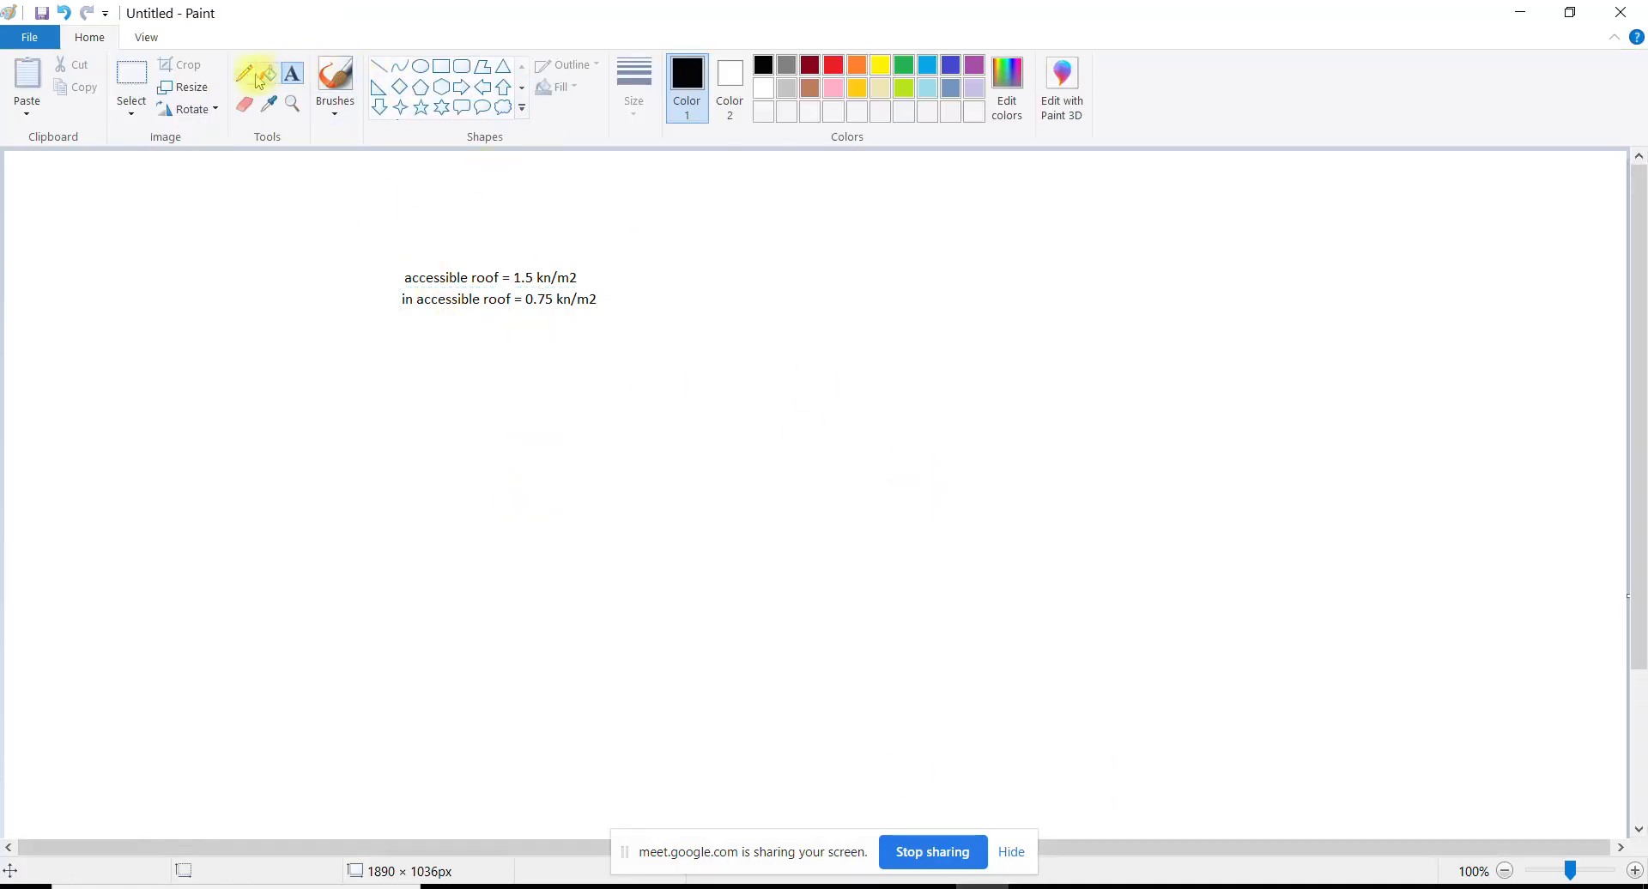
pyautogui.moveTo(819, 380)
pyautogui.mouseDown()
pyautogui.moveTo(921, 426)
pyautogui.moveTo(1038, 442)
pyautogui.moveTo(1048, 502)
pyautogui.moveTo(1145, 491)
pyautogui.moveTo(1167, 566)
pyautogui.mouseUp()
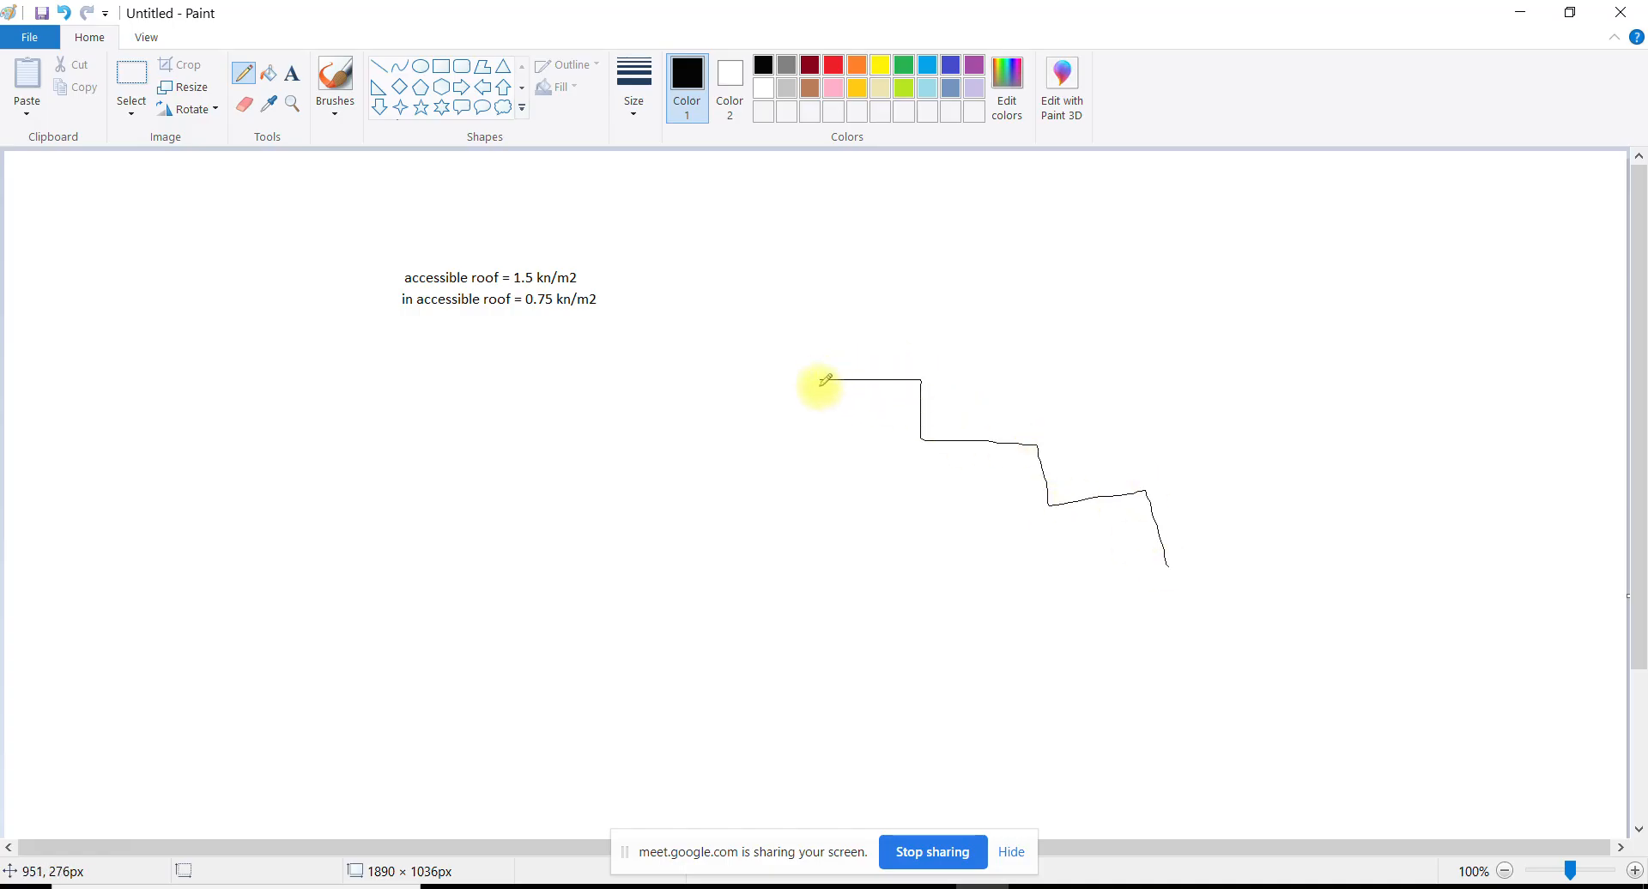
pyautogui.moveTo(816, 377); pyautogui.dragTo(1186, 579)
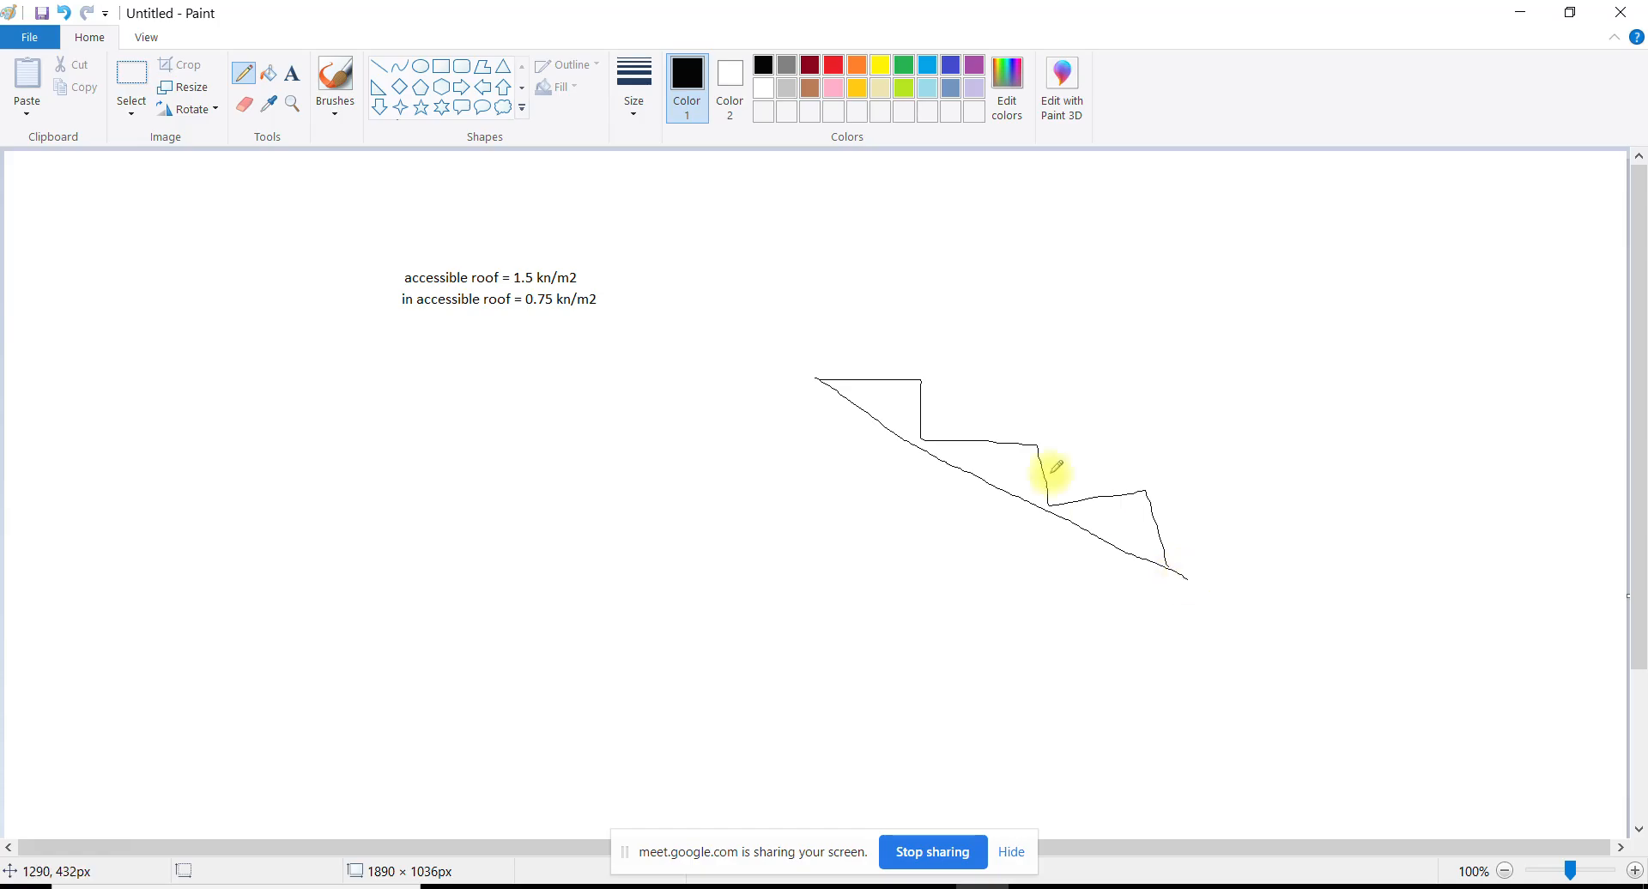
pyautogui.moveTo(916, 300)
pyautogui.mouseDown()
pyautogui.moveTo(863, 367)
pyautogui.moveTo(919, 412)
pyautogui.mouseUp()
pyautogui.moveTo(826, 374); pyautogui.dragTo(922, 435)
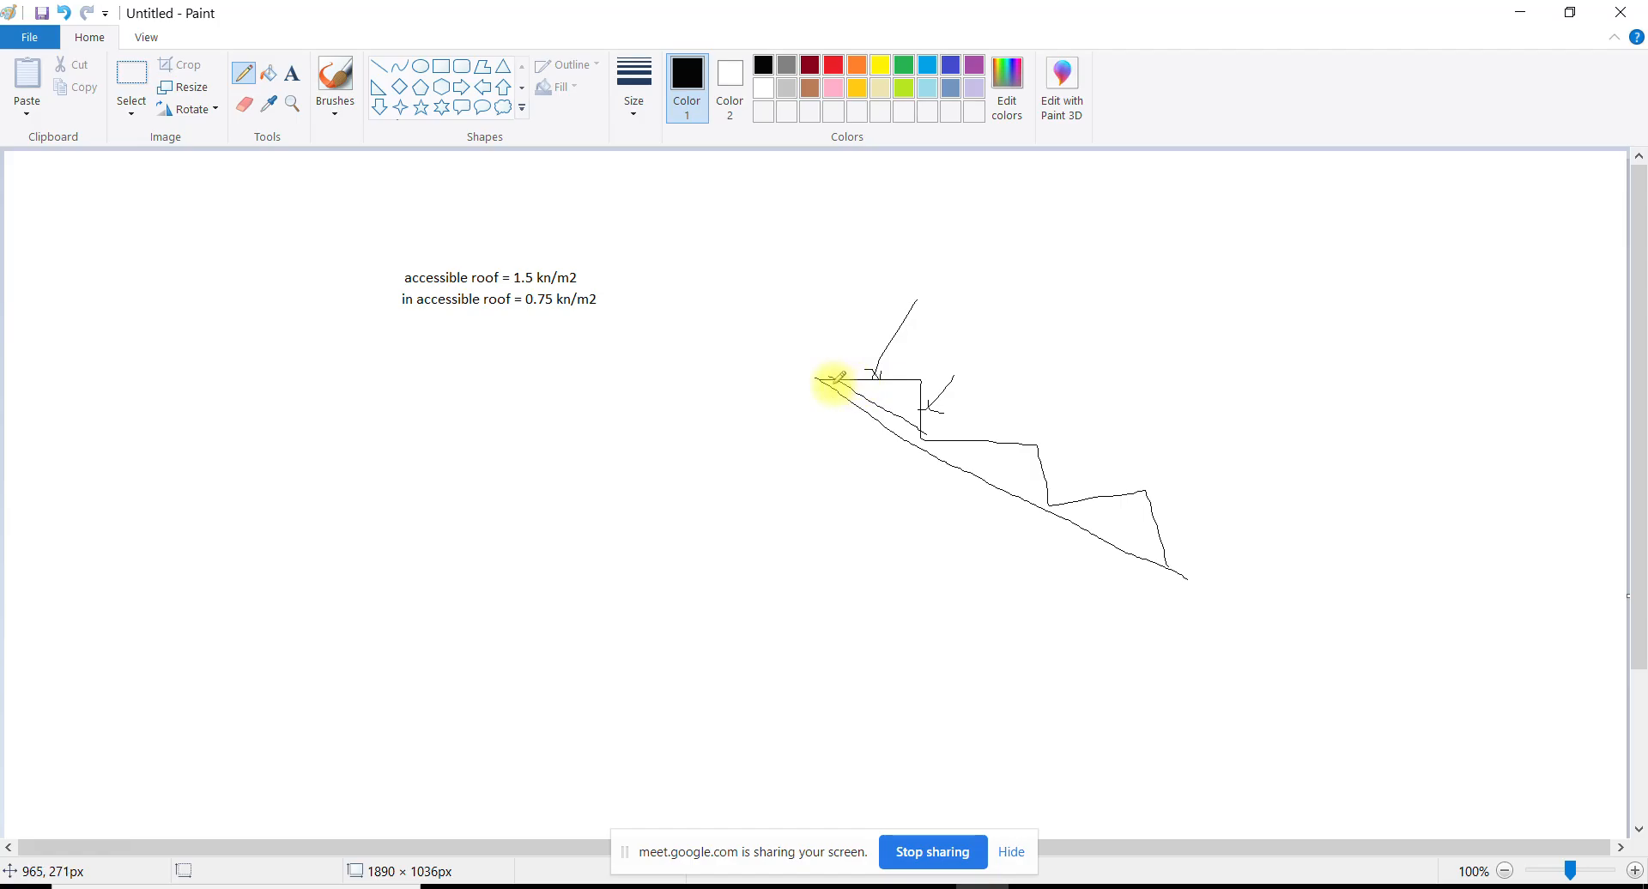
# Switch to Excel and enter the unit kn/m2 in D11 beside the area load
pyautogui.click(1047, 886)
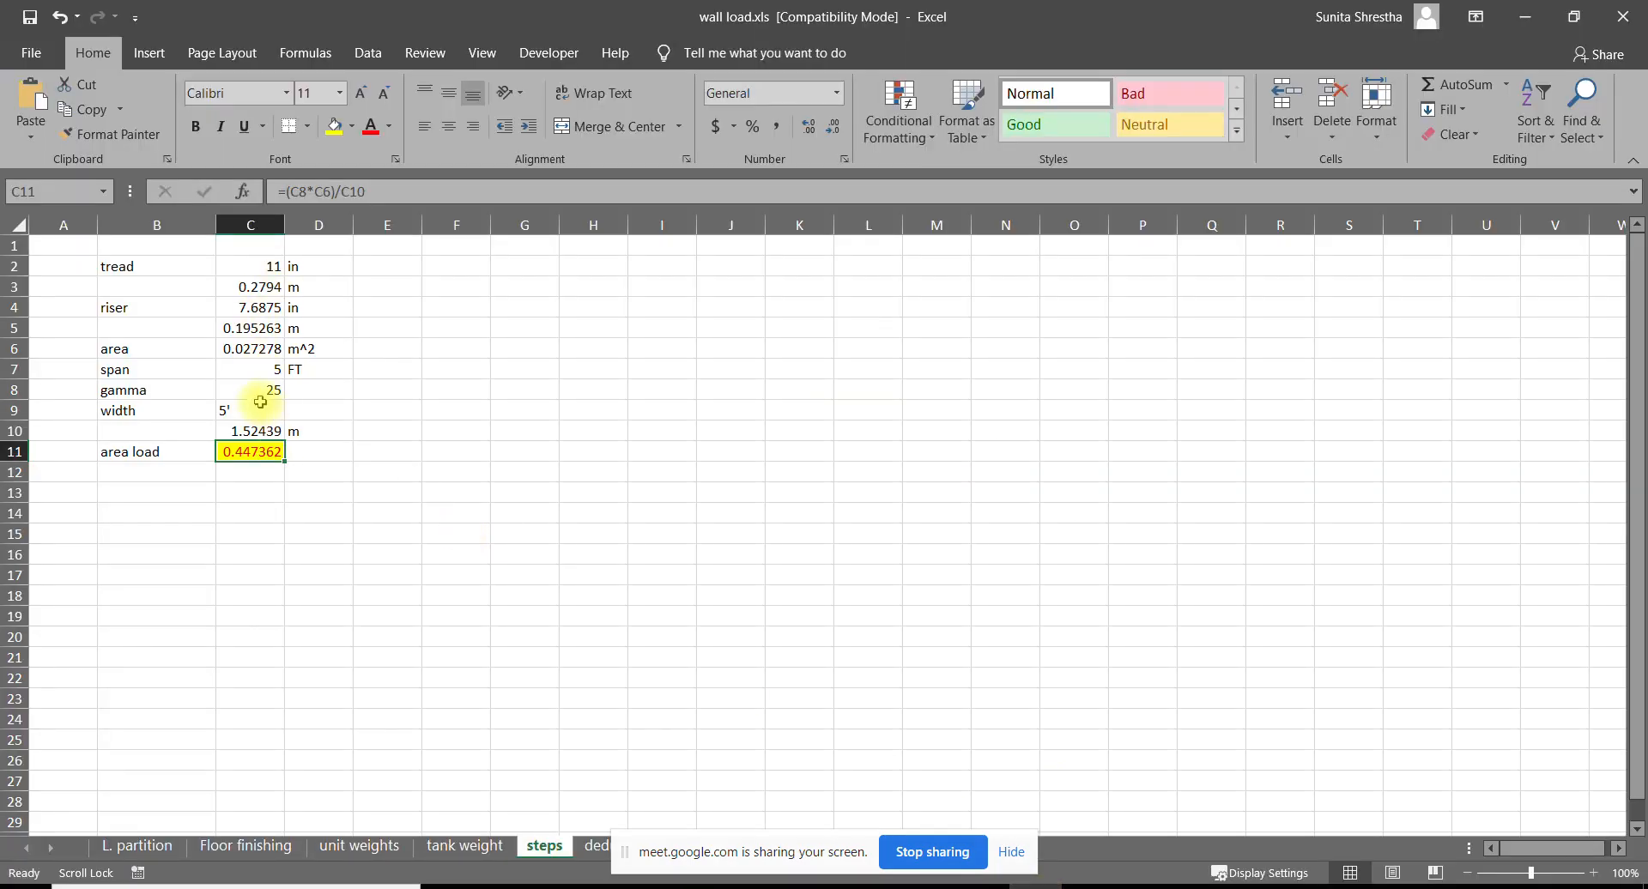
pyautogui.click(306, 453)
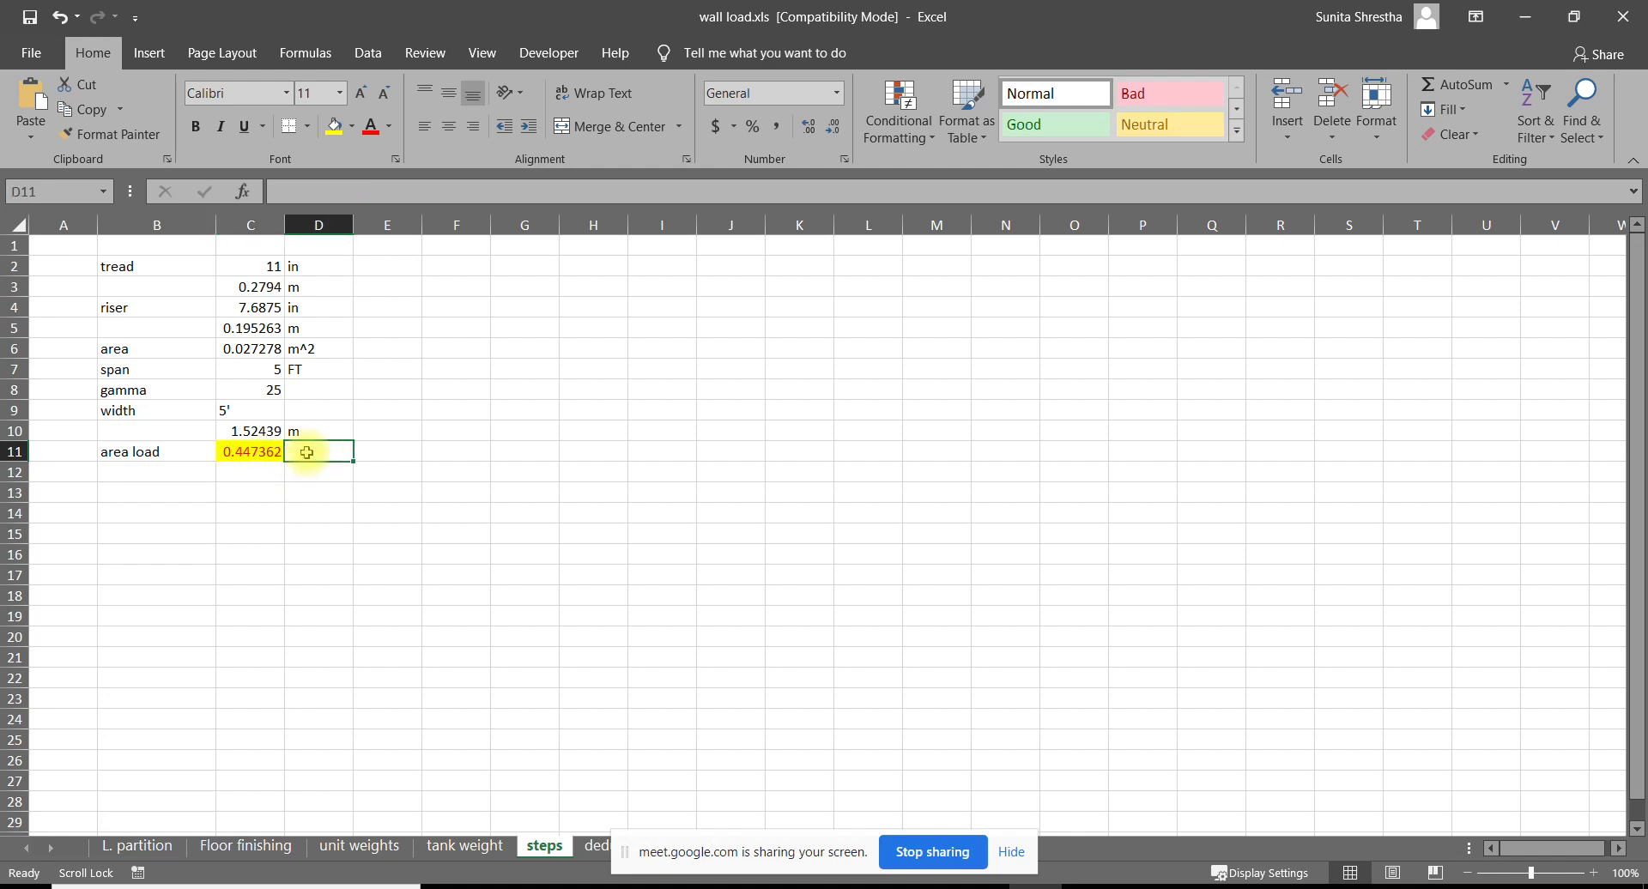
pyautogui.write('kn/m2')
pyautogui.press('Return')
# Examine the area load formula in C11 and the area, span, riser and width cells without changing them
pyautogui.doubleClick(263, 452)
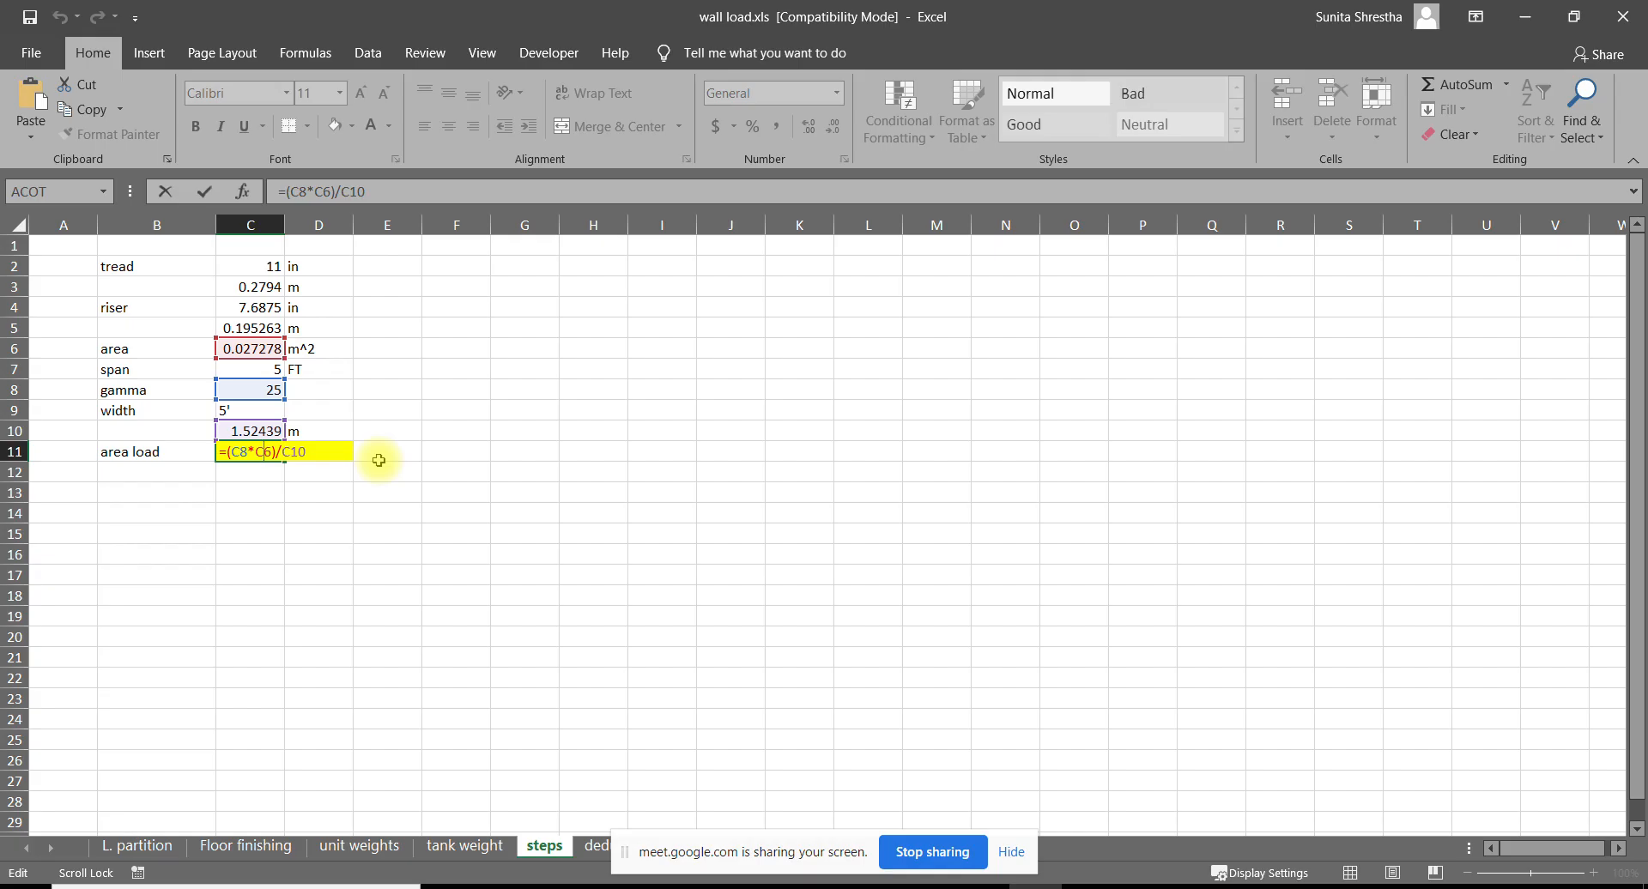
pyautogui.click(253, 349)
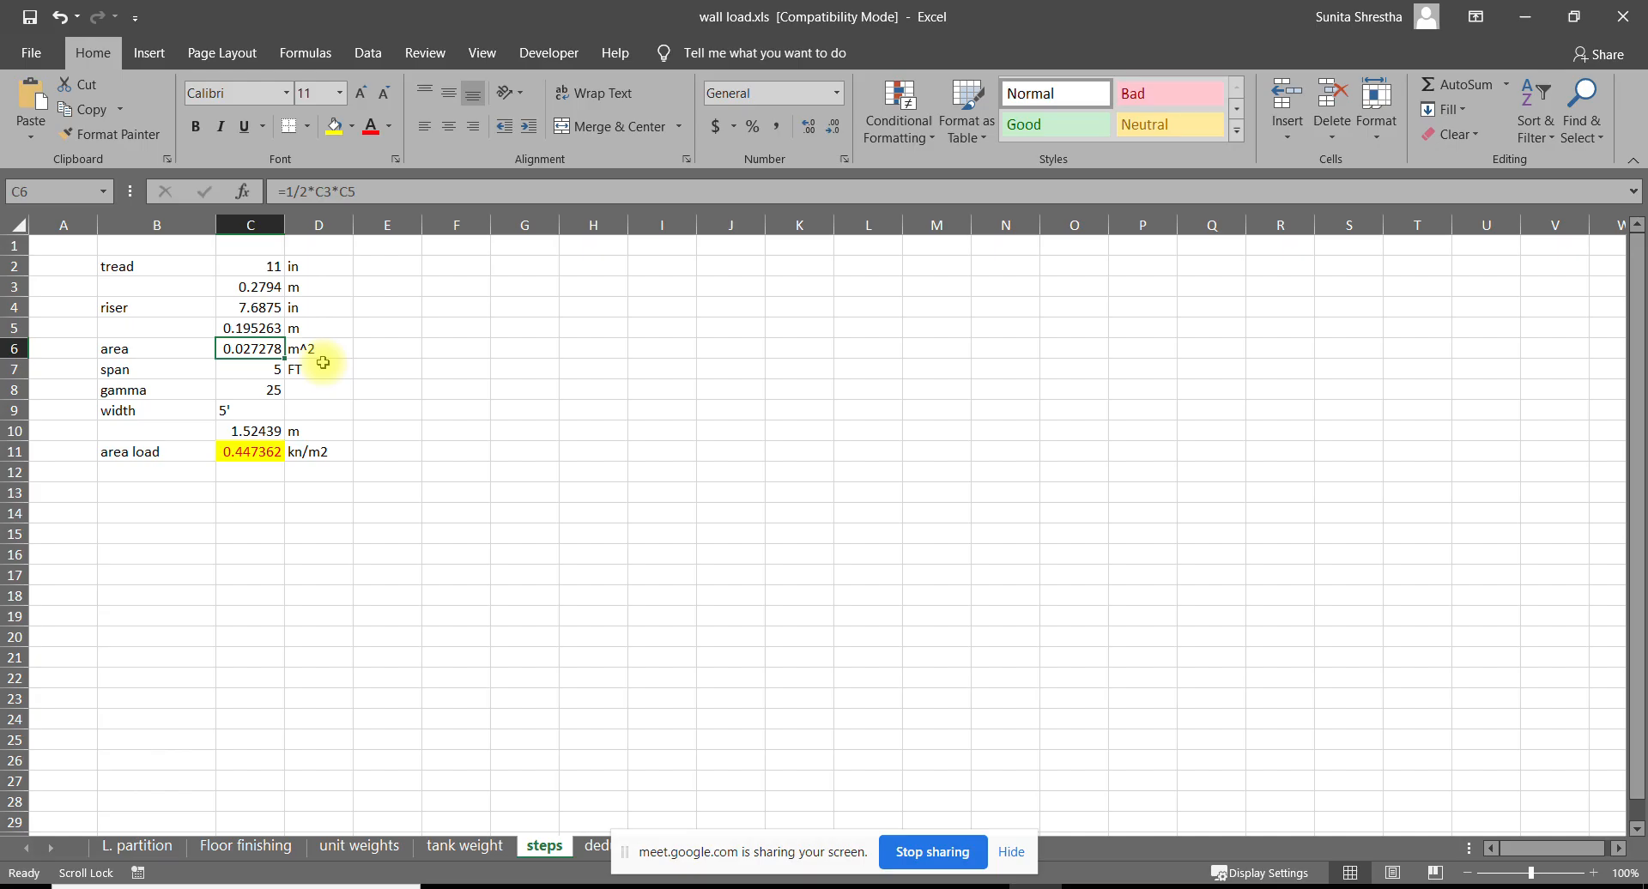
pyautogui.click(257, 370)
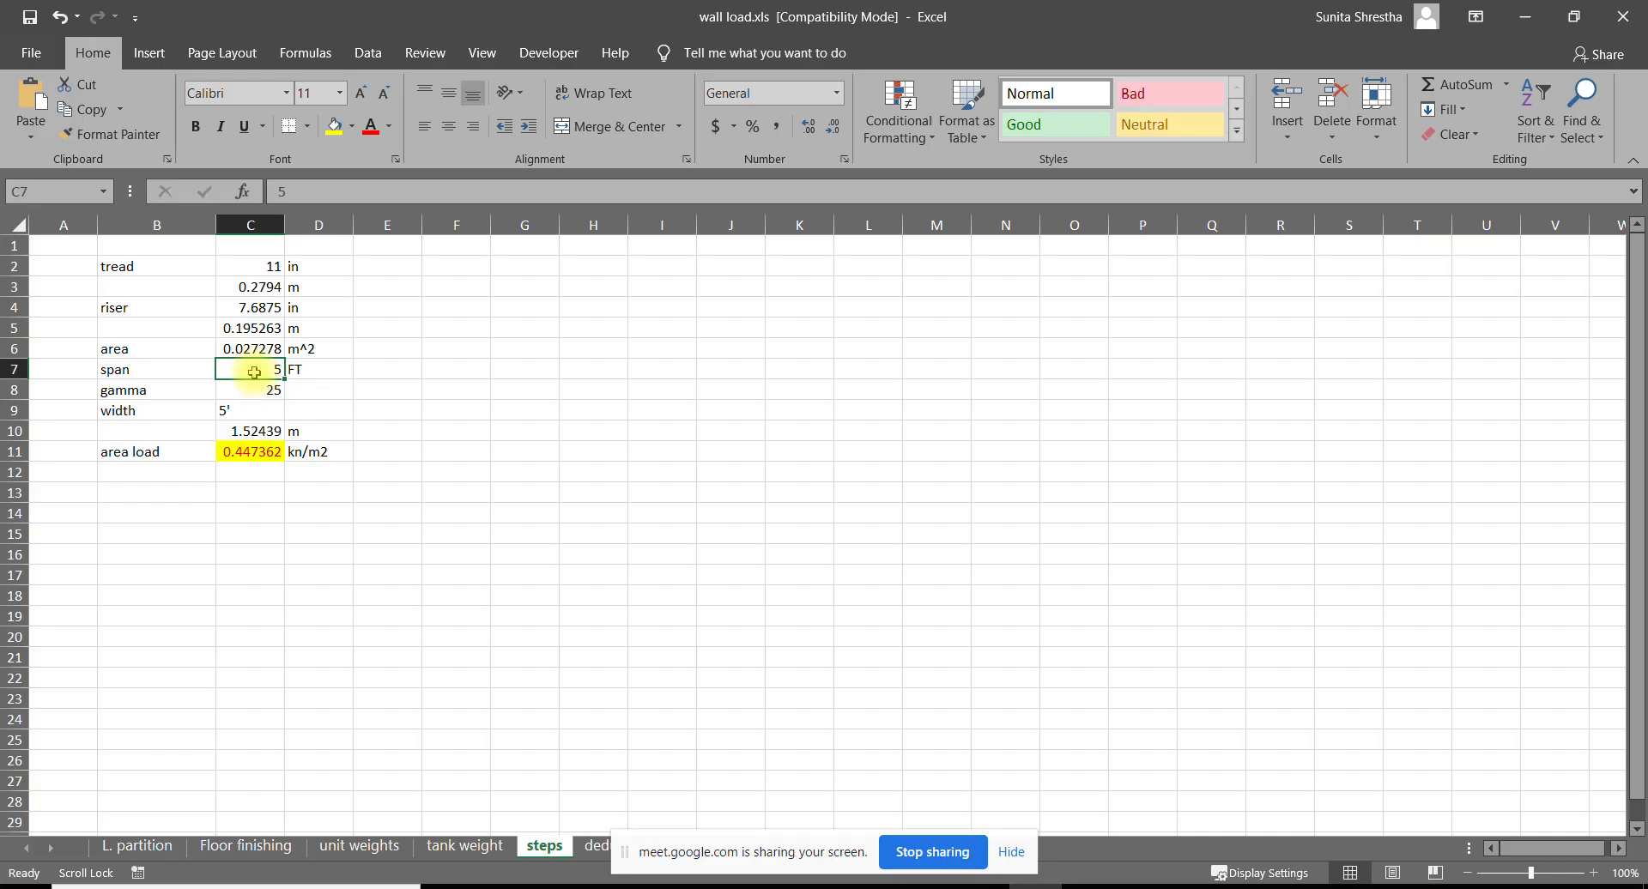
pyautogui.click(386, 534)
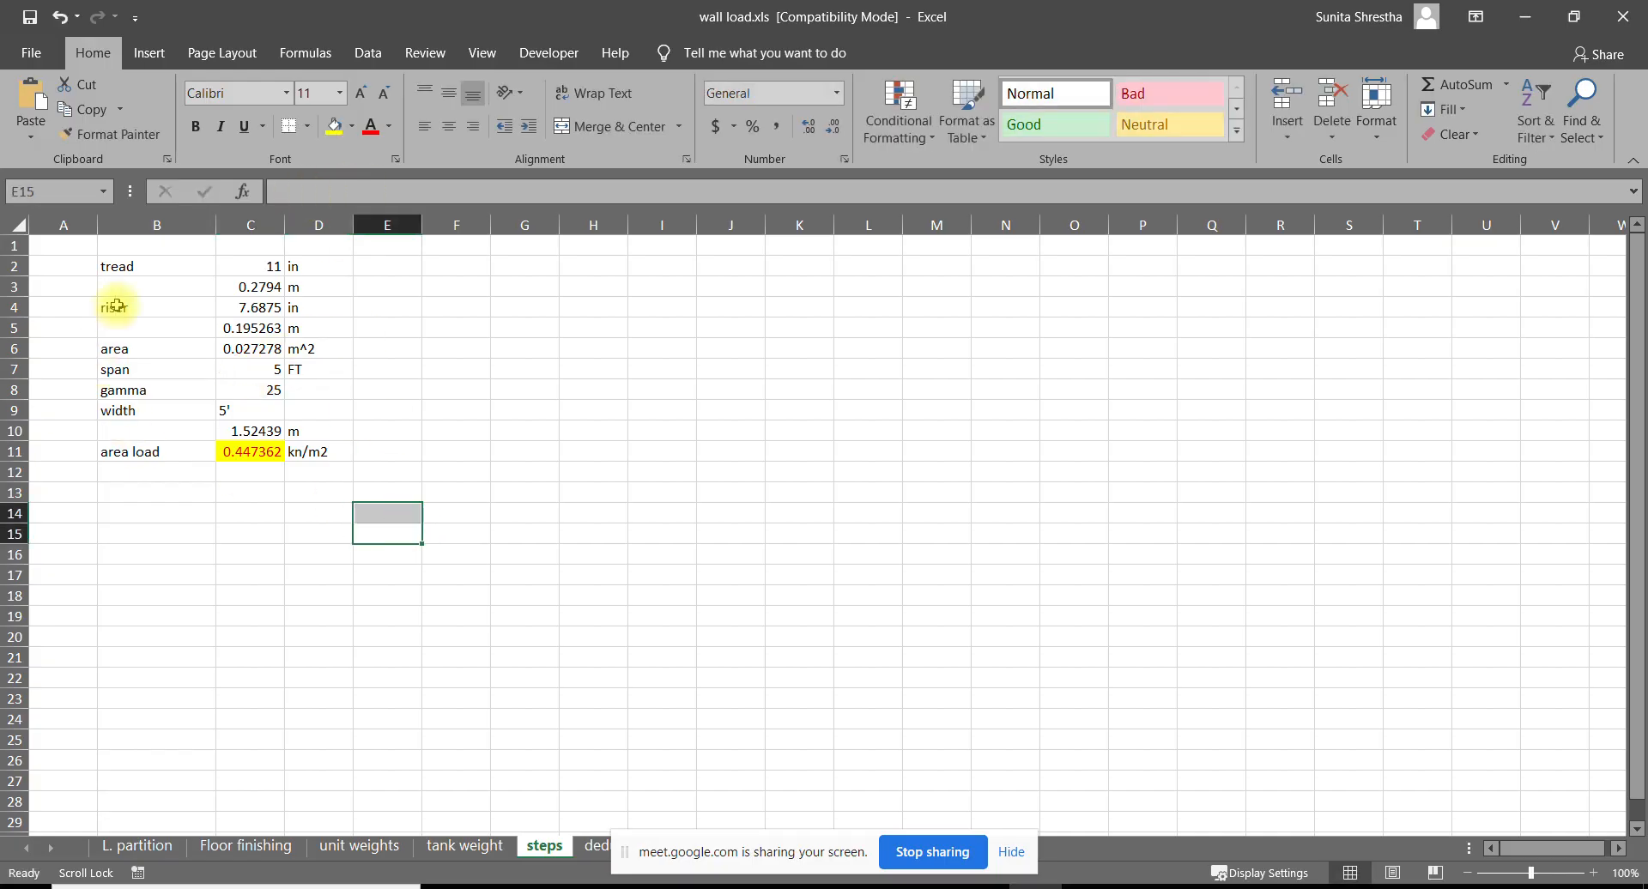
pyautogui.click(112, 307)
pyautogui.click(262, 415)
pyautogui.click(249, 348)
pyautogui.click(247, 410)
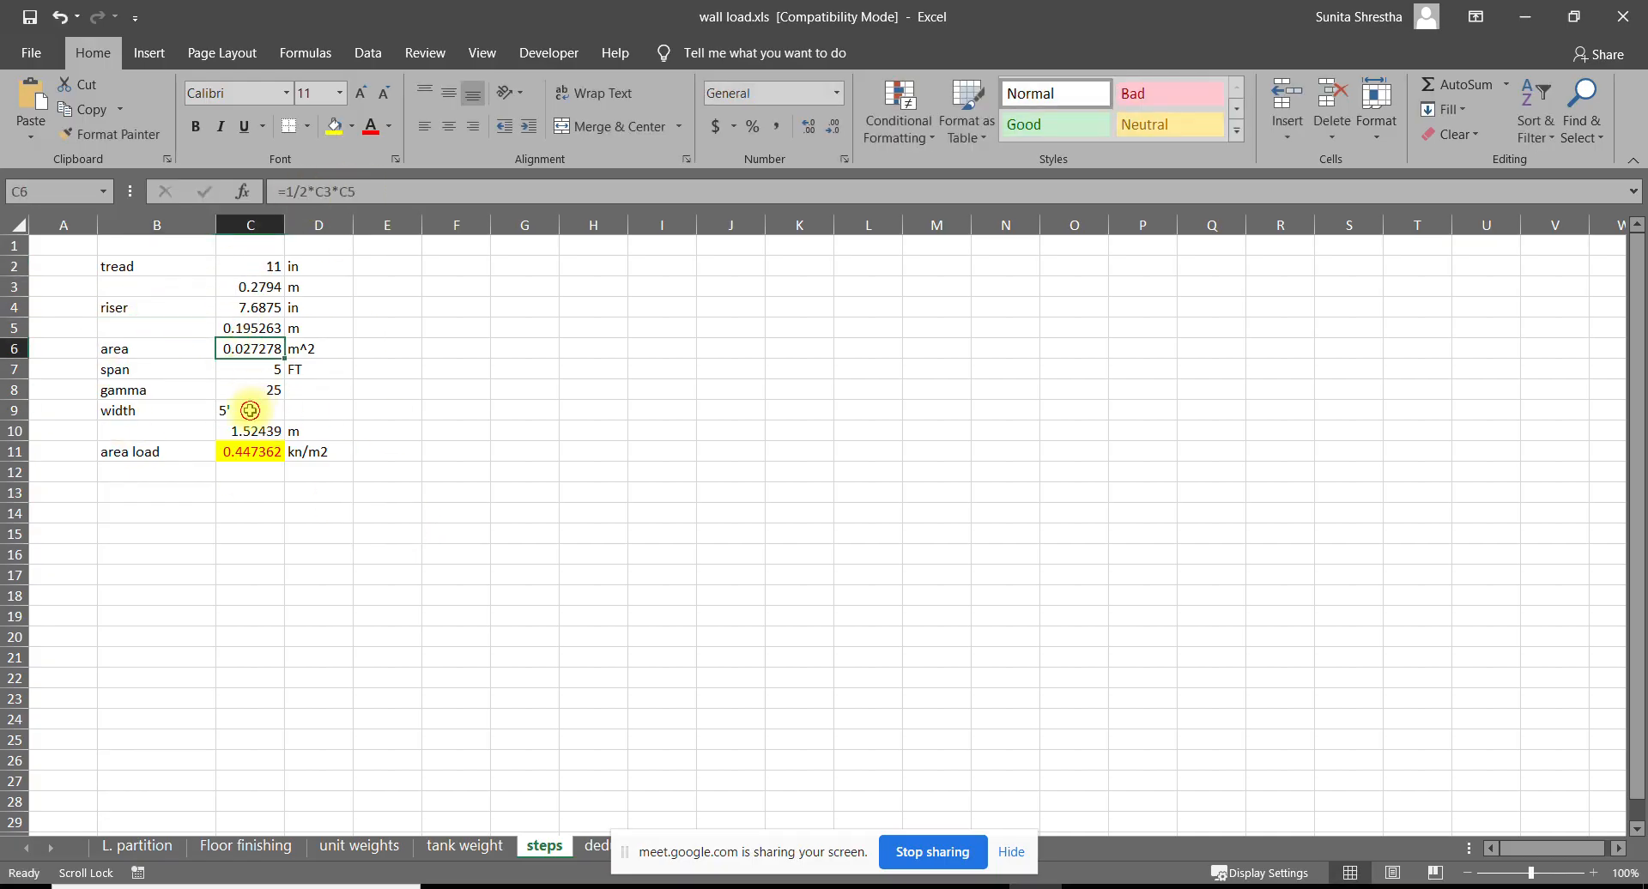
# Extend the Paint stair profile into a three-dimensional sketch with slanted depth lines and a rear step outline, and circle the first step's triangle
pyautogui.click(1524, 16)
pyautogui.moveTo(921, 383); pyautogui.dragTo(1086, 229)
pyautogui.moveTo(811, 372)
pyautogui.mouseDown()
pyautogui.moveTo(986, 243)
pyautogui.moveTo(1089, 228)
pyautogui.moveTo(1087, 289)
pyautogui.moveTo(1153, 354)
pyautogui.moveTo(1242, 385)
pyautogui.moveTo(1240, 429)
pyautogui.mouseUp()
pyautogui.moveTo(1242, 355); pyautogui.dragTo(1128, 493)
pyautogui.moveTo(1147, 364); pyautogui.dragTo(1042, 523)
pyautogui.moveTo(1153, 291); pyautogui.dragTo(1042, 427)
pyautogui.moveTo(1082, 286); pyautogui.dragTo(942, 429)
pyautogui.moveTo(827, 375)
pyautogui.mouseDown()
pyautogui.moveTo(872, 423)
pyautogui.moveTo(898, 382)
pyautogui.moveTo(901, 403)
pyautogui.moveTo(864, 403)
pyautogui.mouseUp()
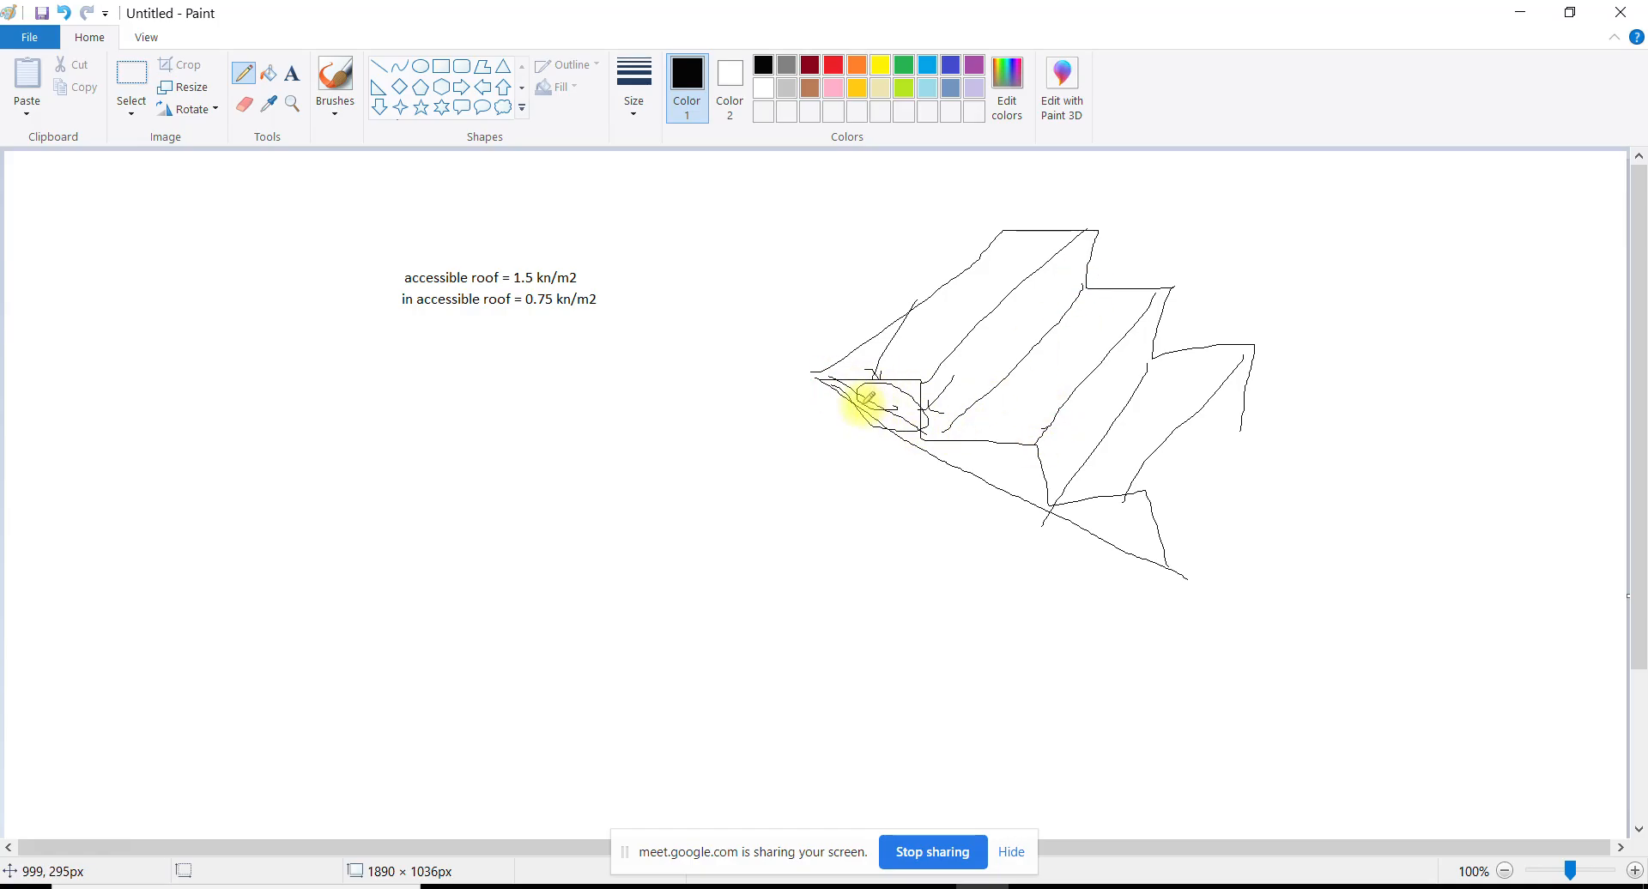
# Switch to Excel and check the area formula in C6 and the width cell C9 against the Paint stair sketch
pyautogui.click(1049, 887)
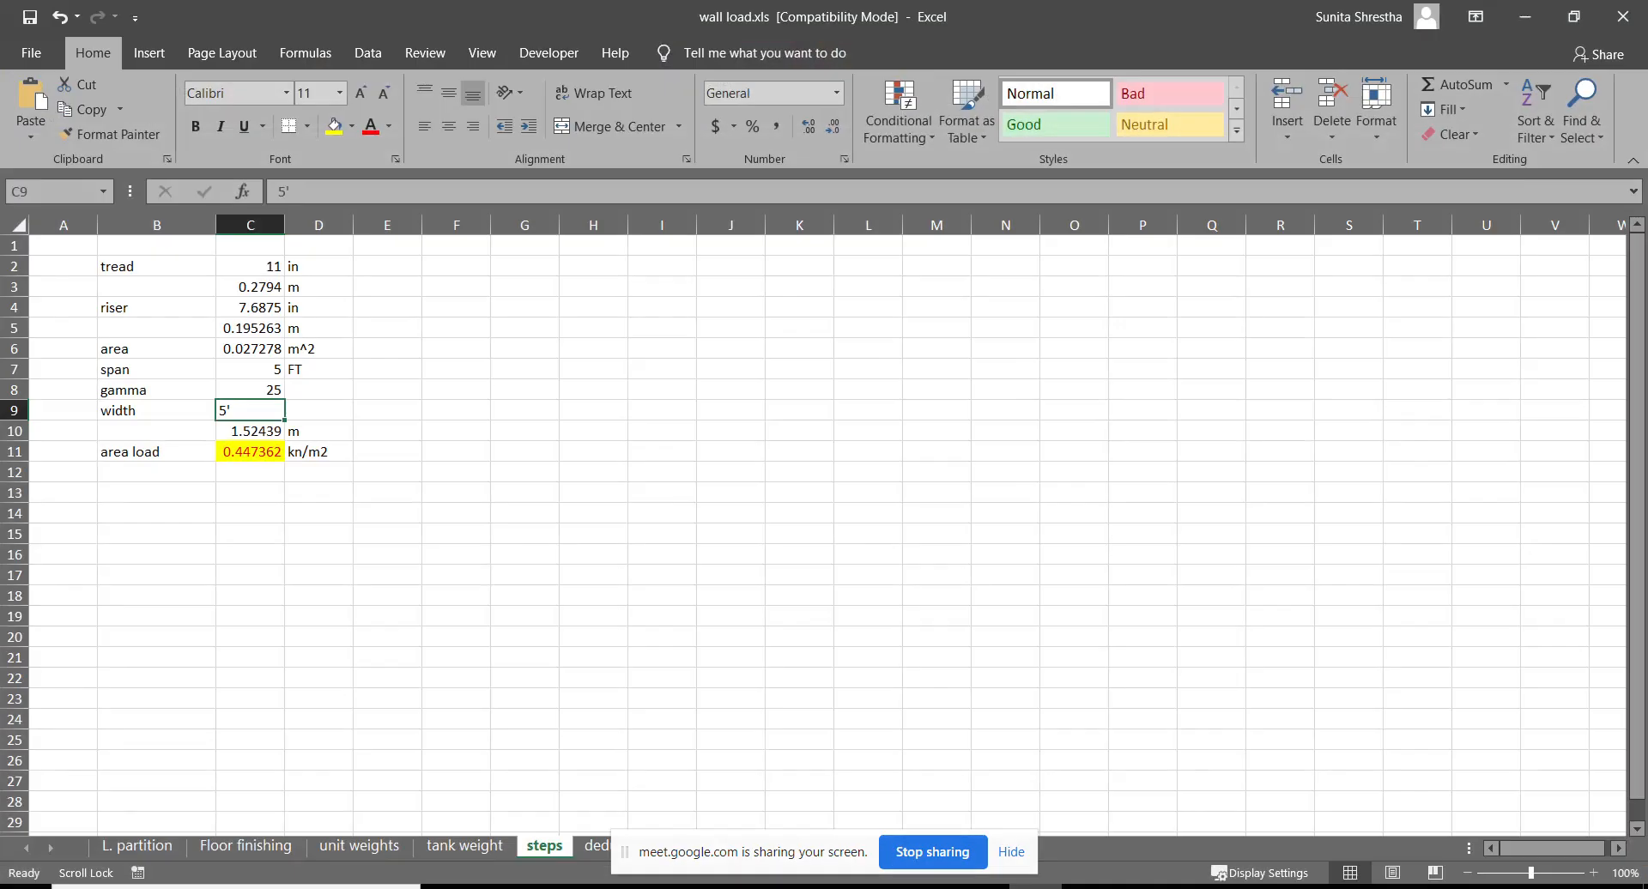
pyautogui.click(254, 352)
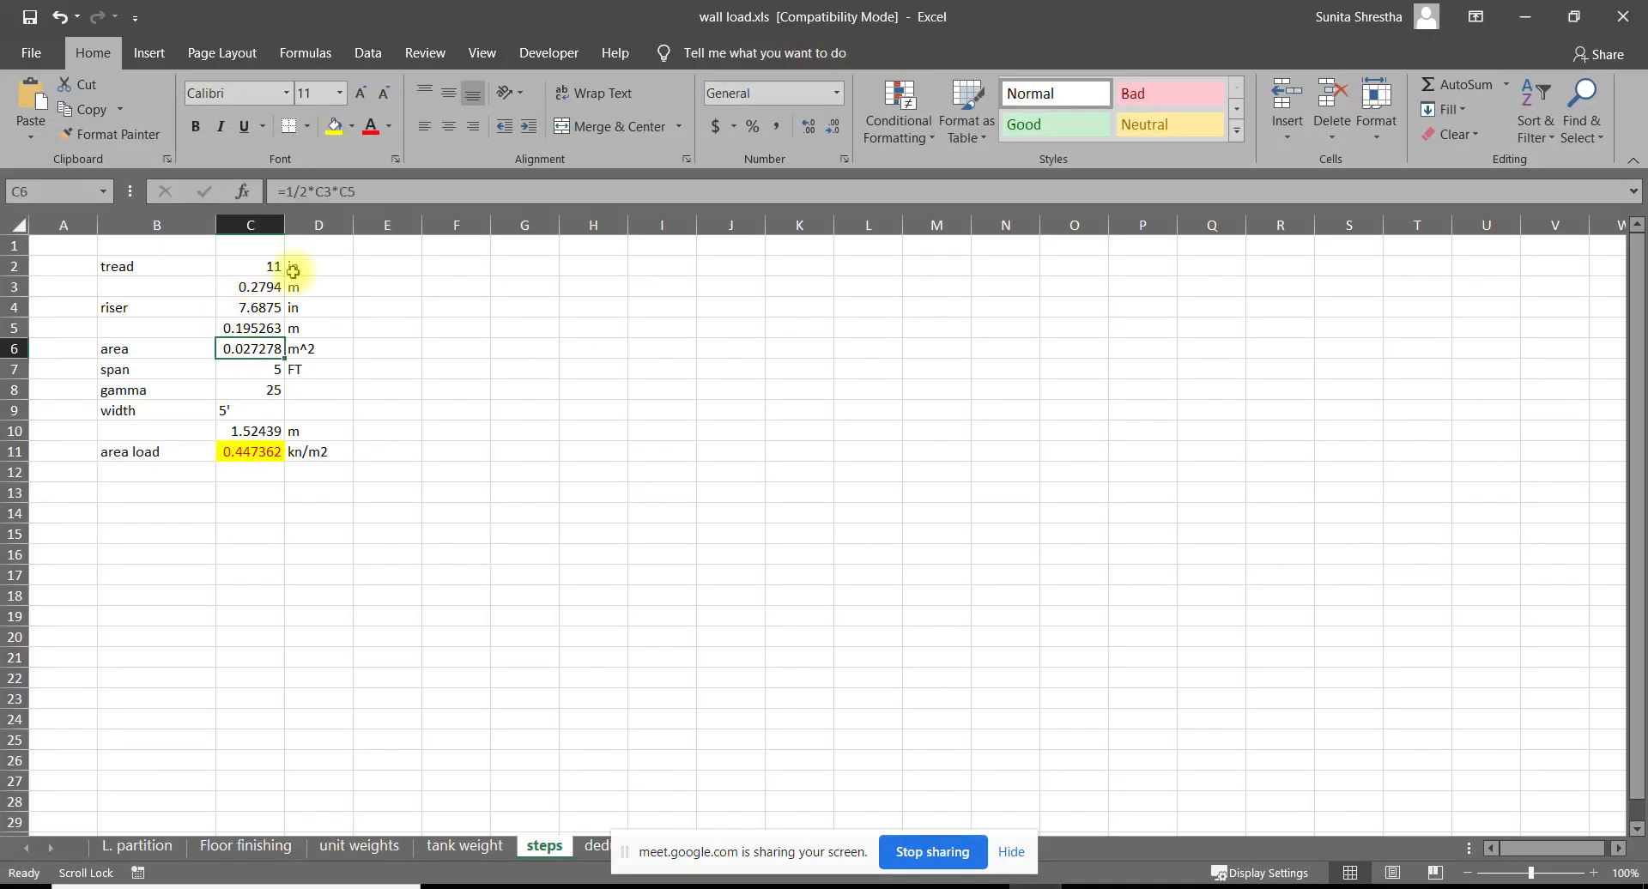
pyautogui.click(332, 190)
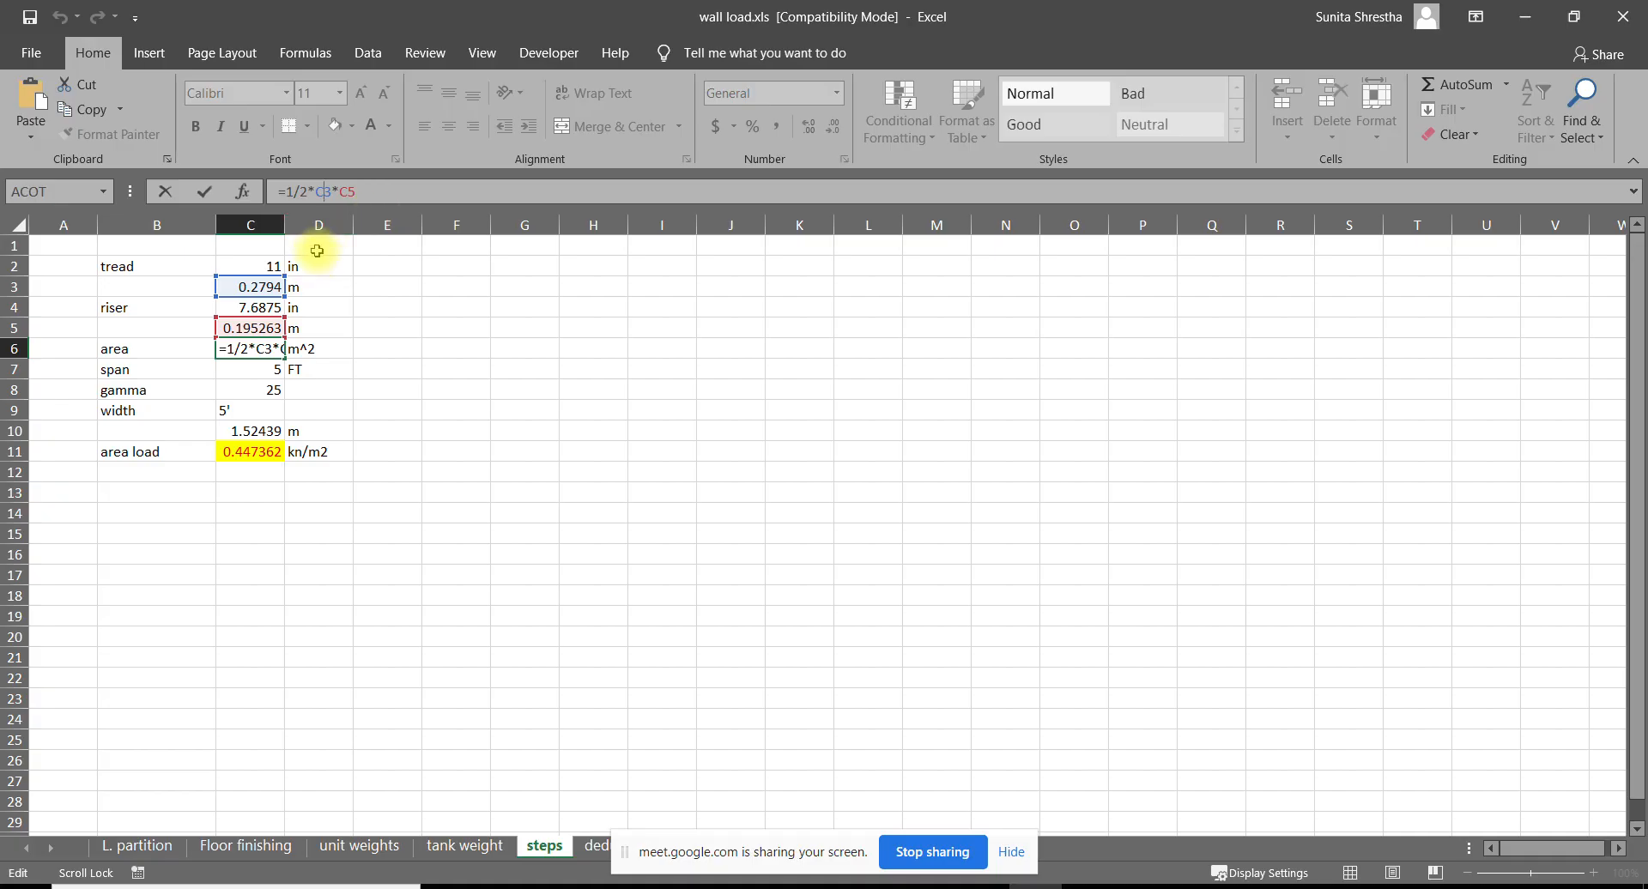
pyautogui.press('Return')
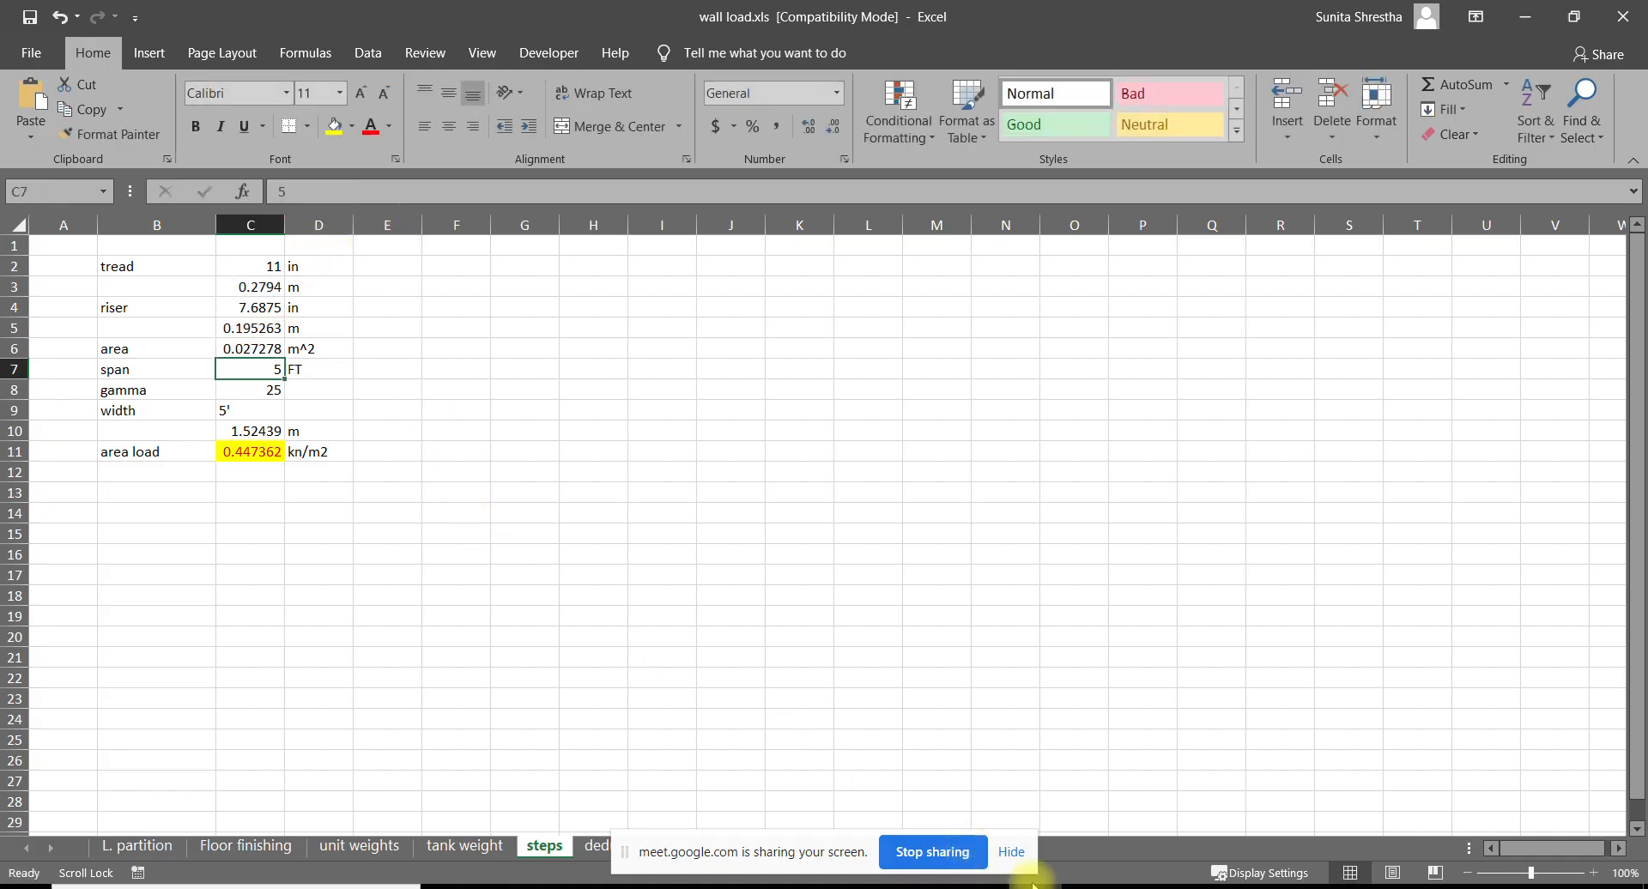
pyautogui.click(1043, 888)
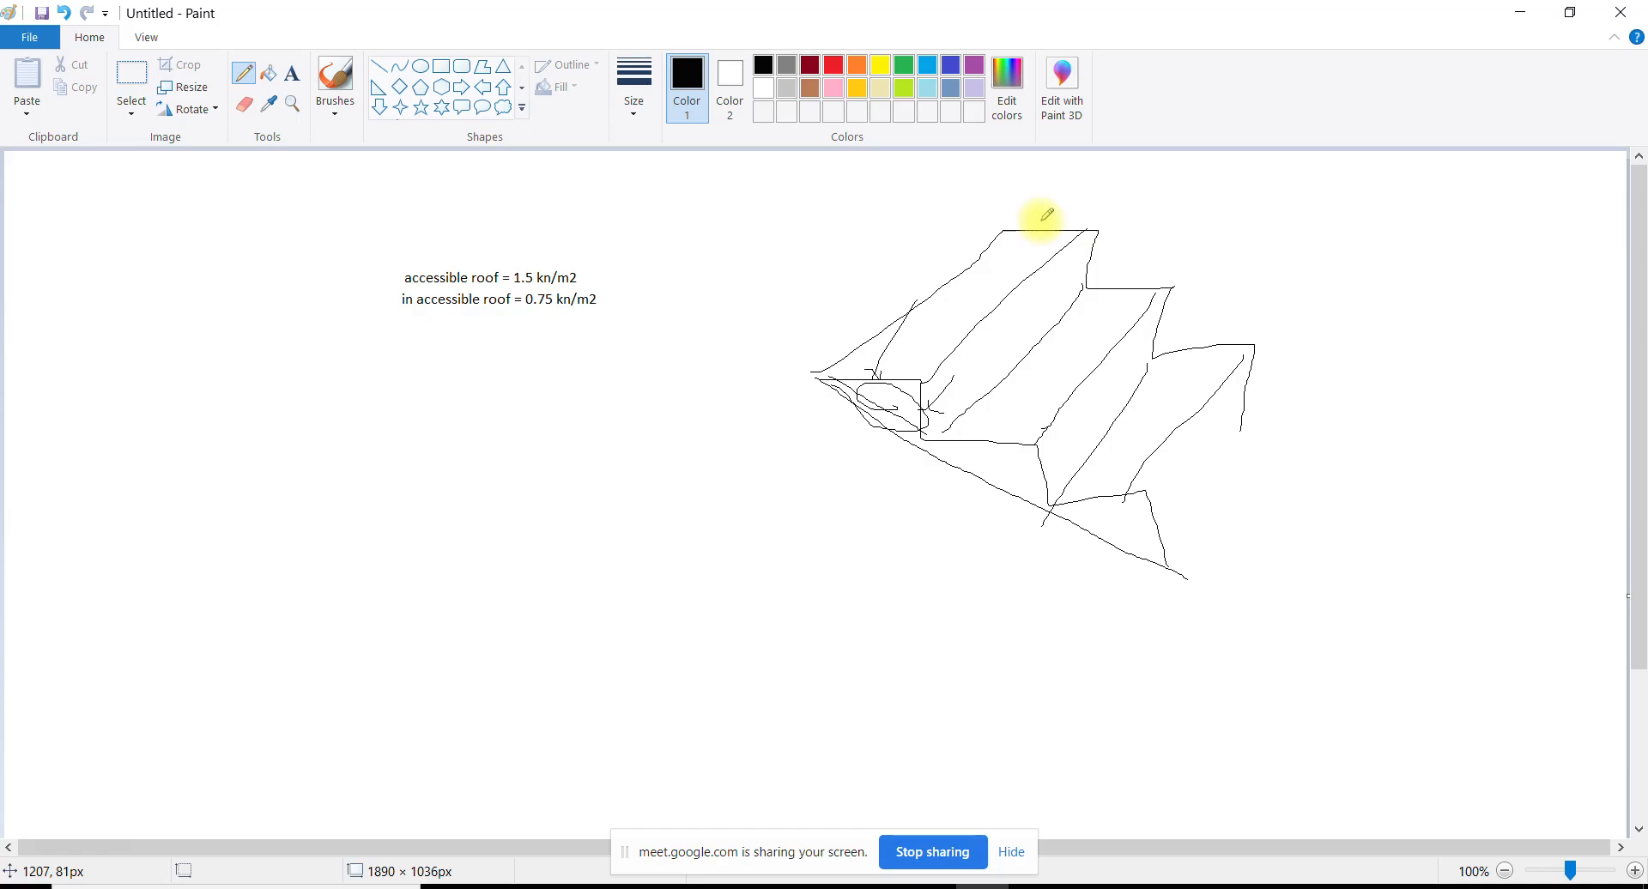
pyautogui.click(1030, 886)
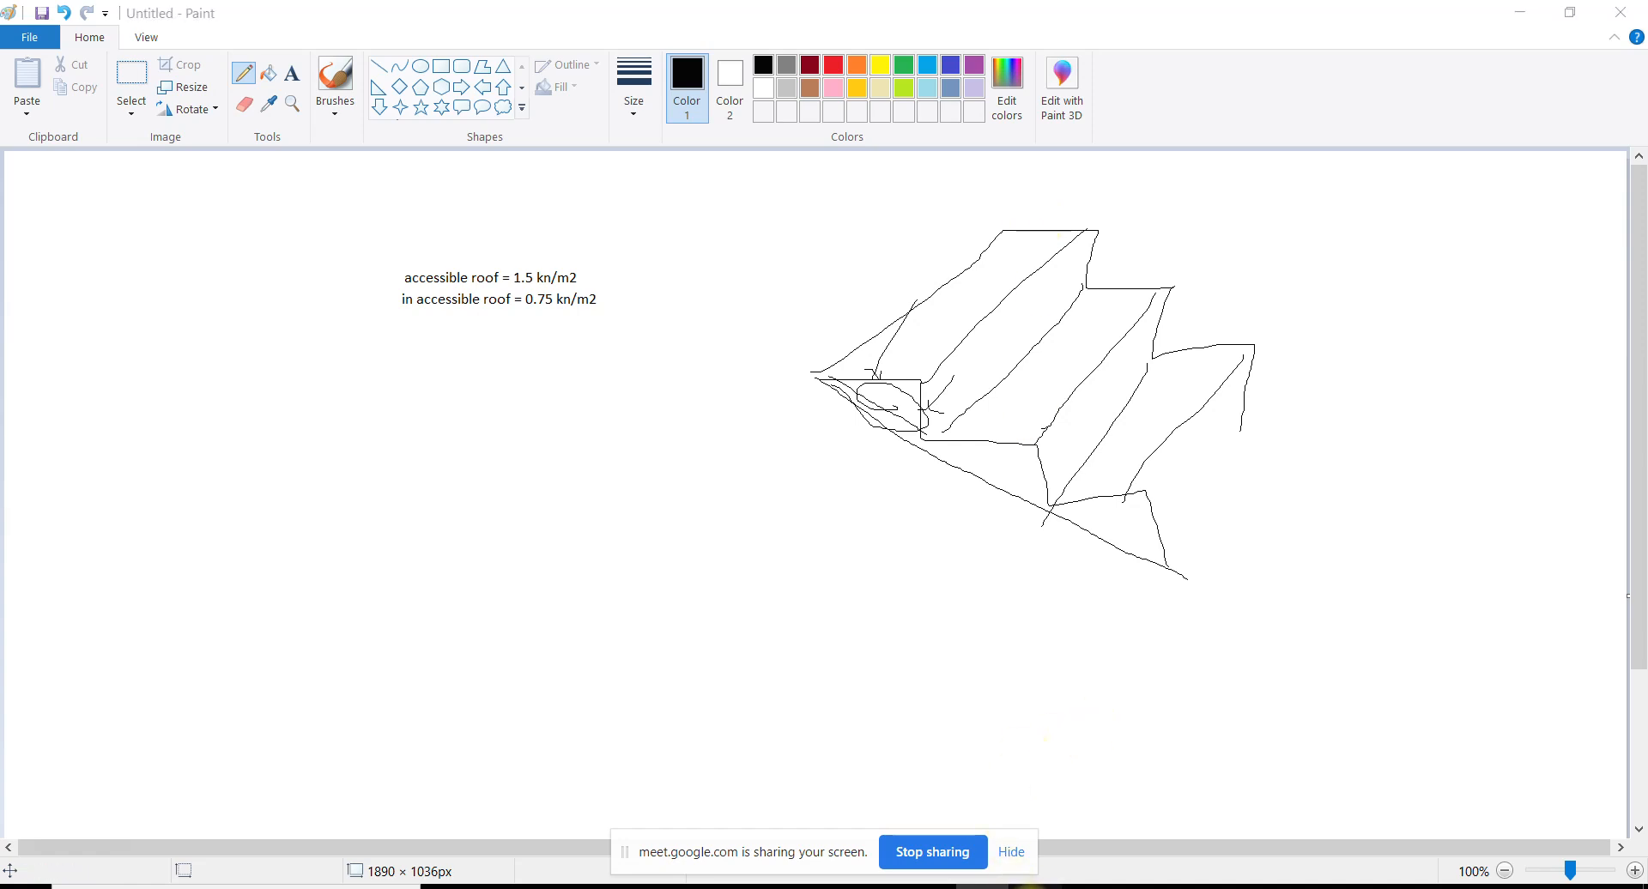
pyautogui.click(273, 337)
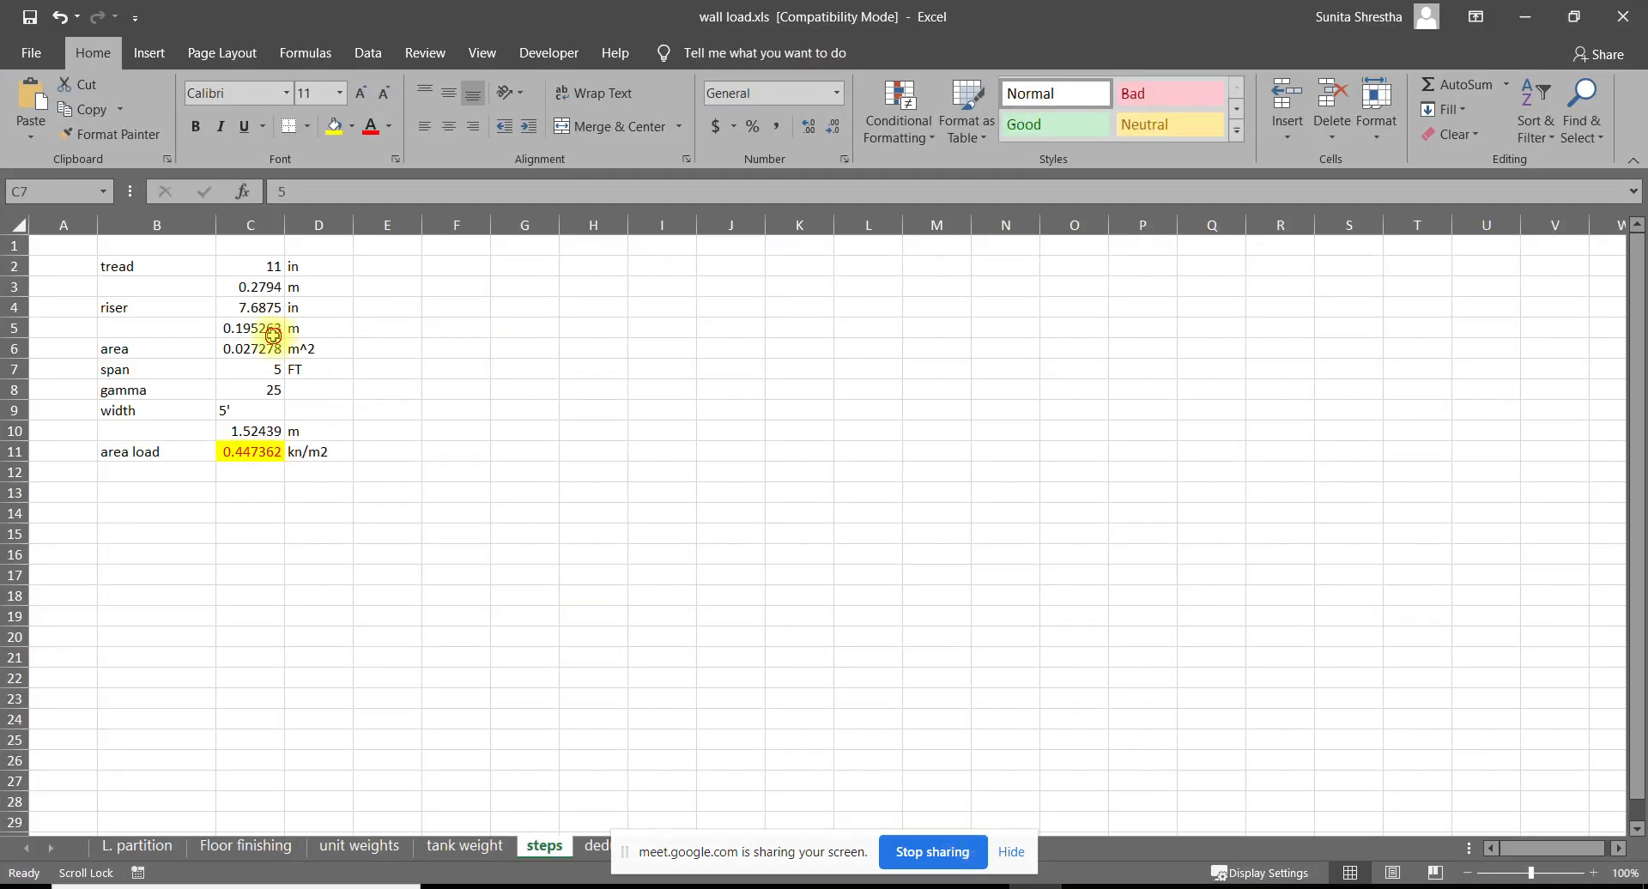
pyautogui.click(259, 401)
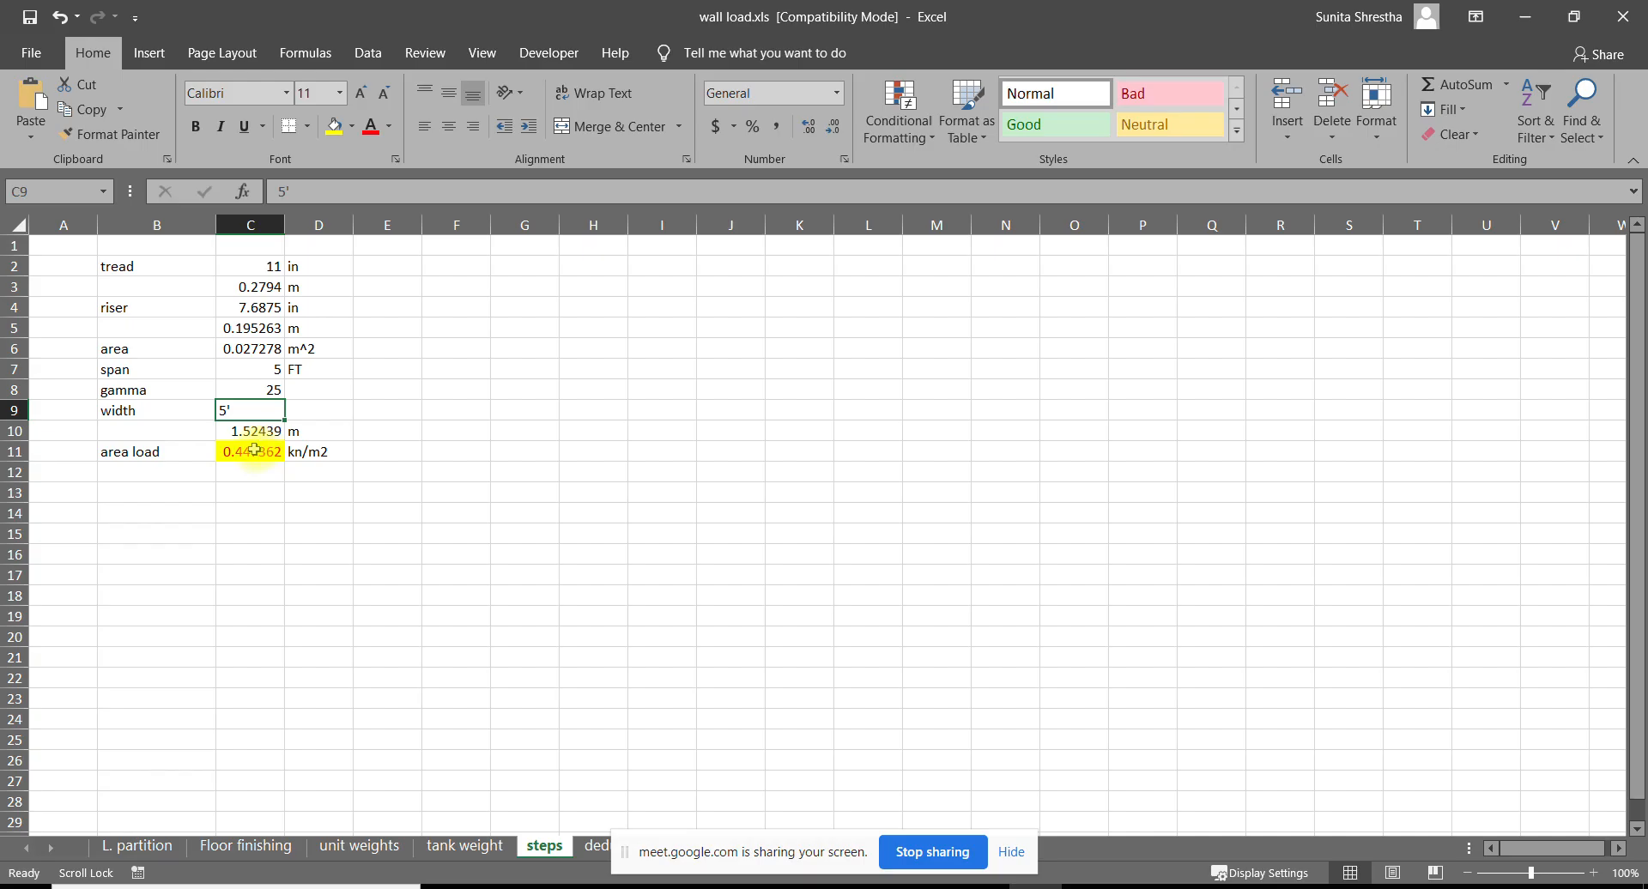
# Insert a blank row above the area load row and label it "Total Wt" in B11
pyautogui.moveTo(178, 457); pyautogui.dragTo(384, 450)
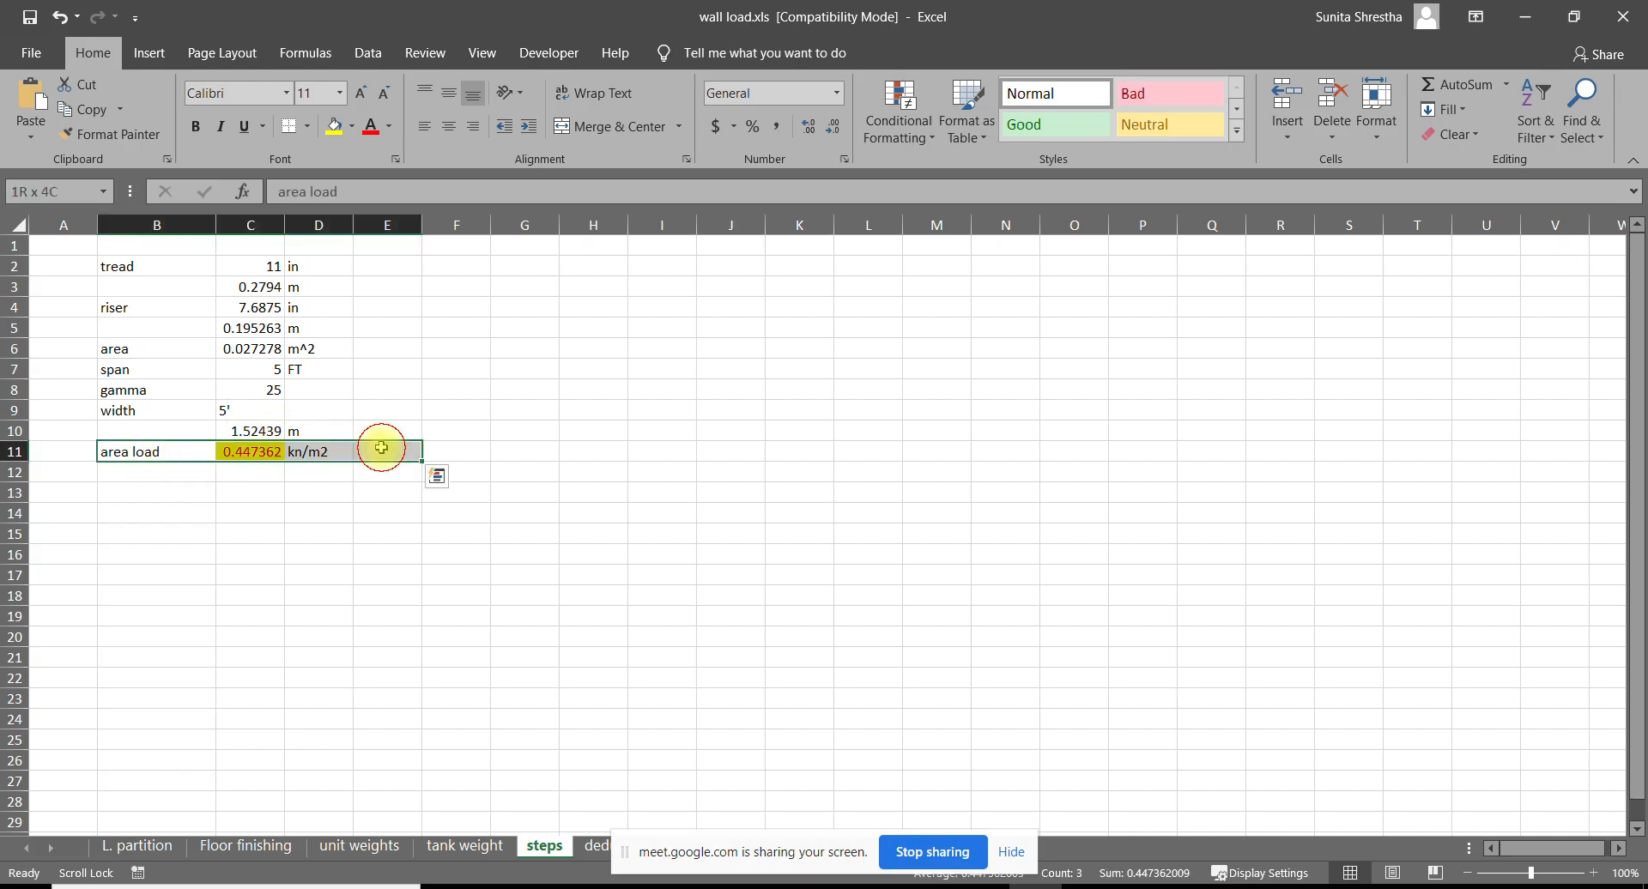
pyautogui.hotkey('ctrl', 'shift', '=')
pyautogui.press('Down')
pyautogui.press('Down')
pyautogui.press('Up')
pyautogui.press('Return')
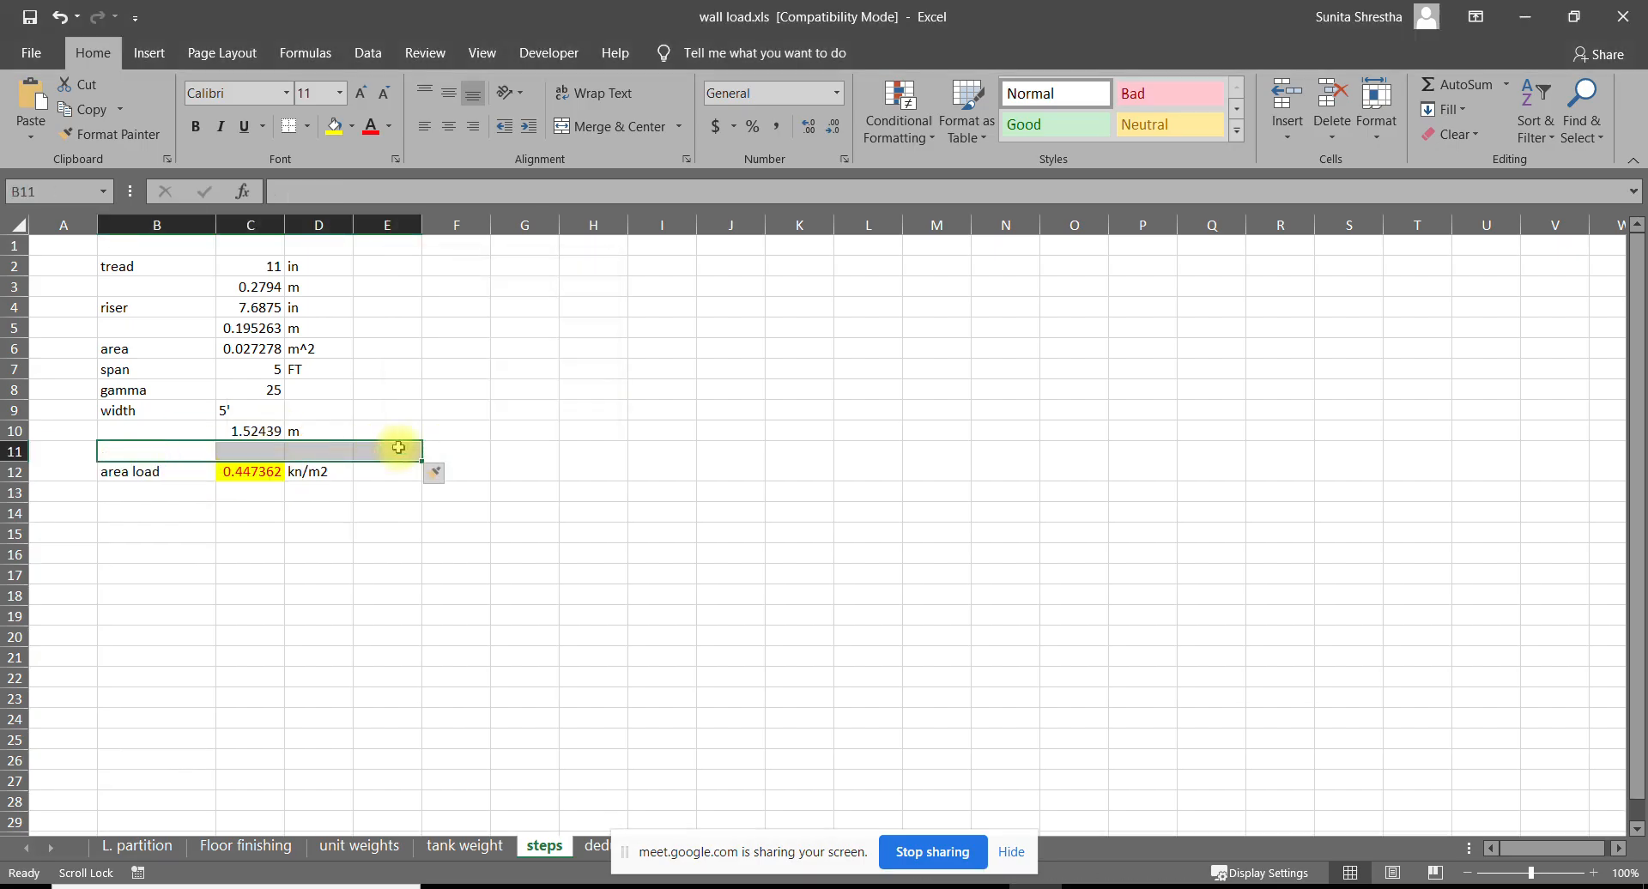
pyautogui.click(152, 453)
pyautogui.write('Tow')
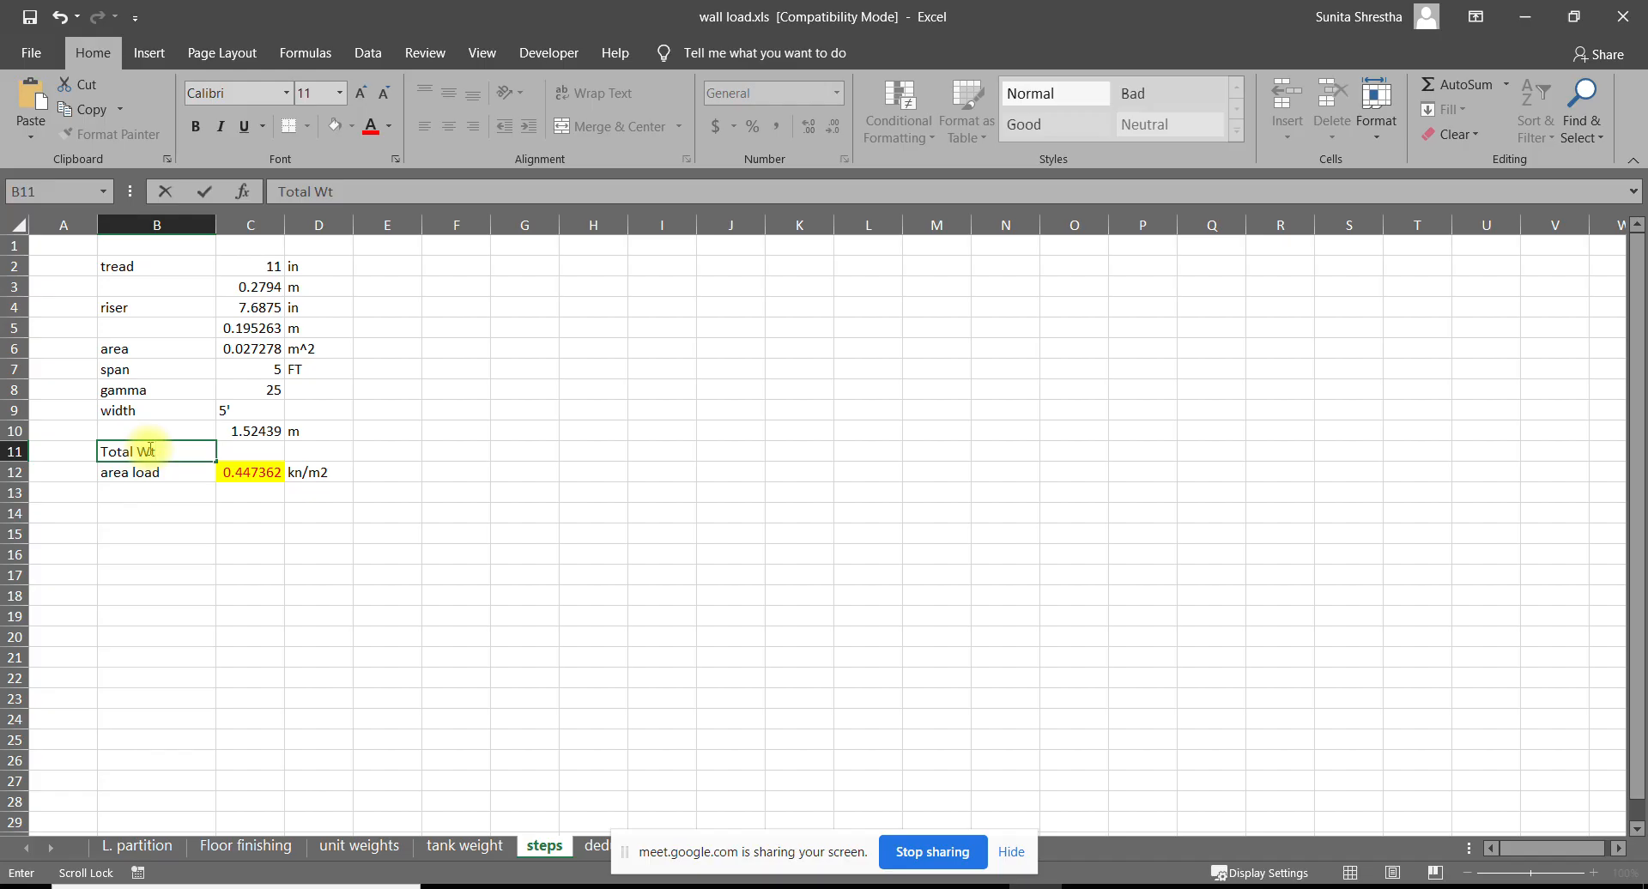
# Calculate the total weight in C11 as area times width in metres times gamma, C6*C10*C8
pyautogui.press('Tab')
pyautogui.write('+')
pyautogui.click(259, 346)
pyautogui.write('*')
pyautogui.click(257, 430)
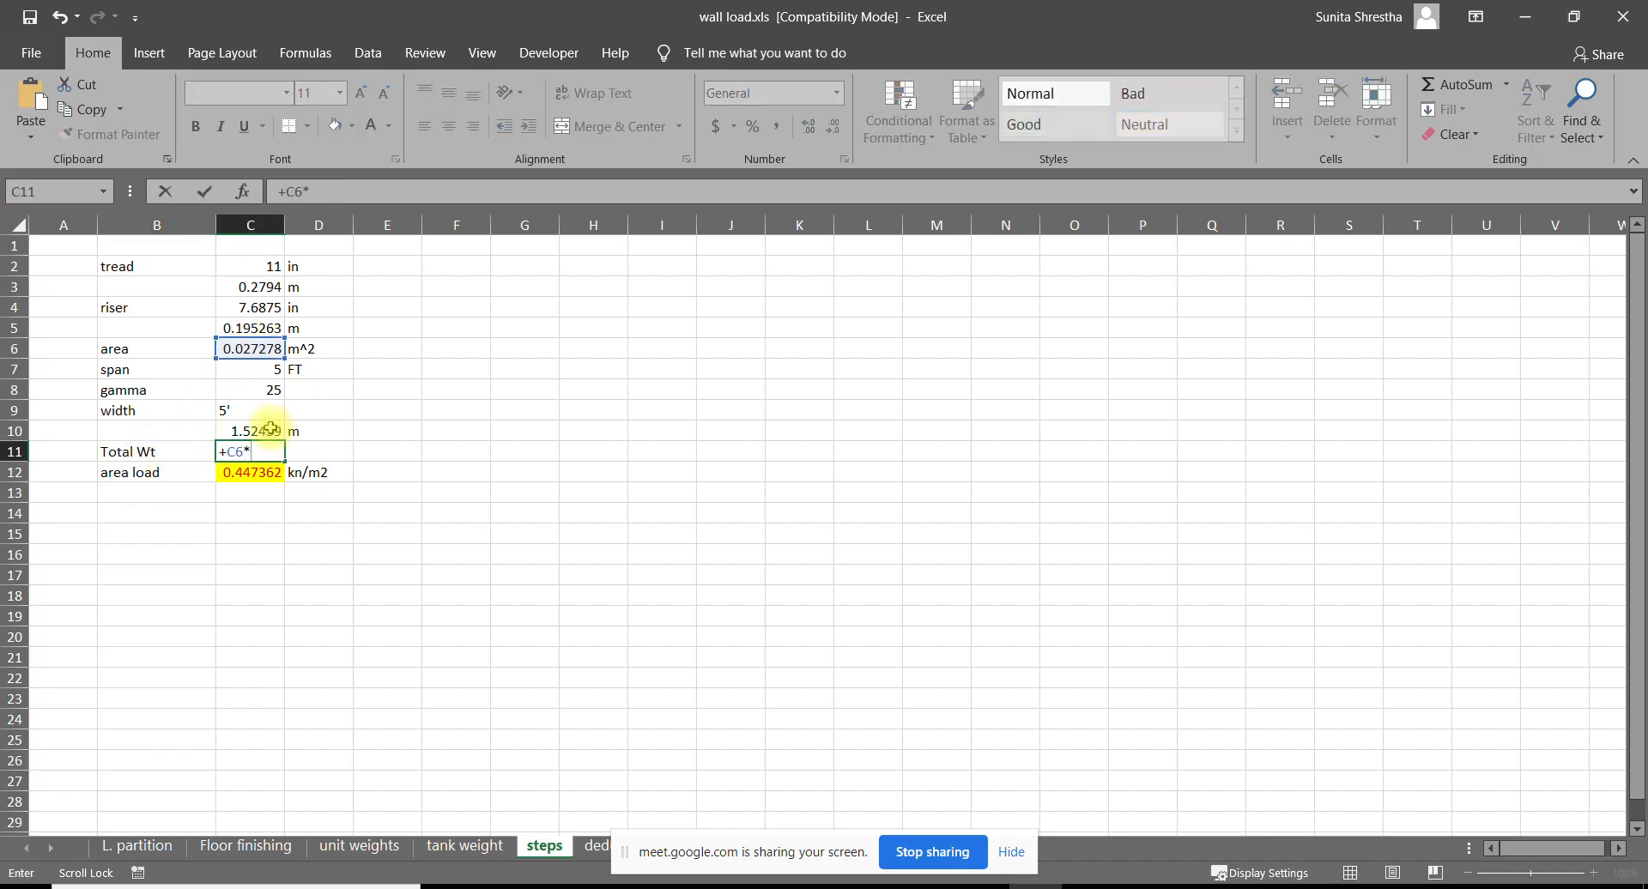
pyautogui.write('*')
pyautogui.click(262, 389)
pyautogui.press('Return')
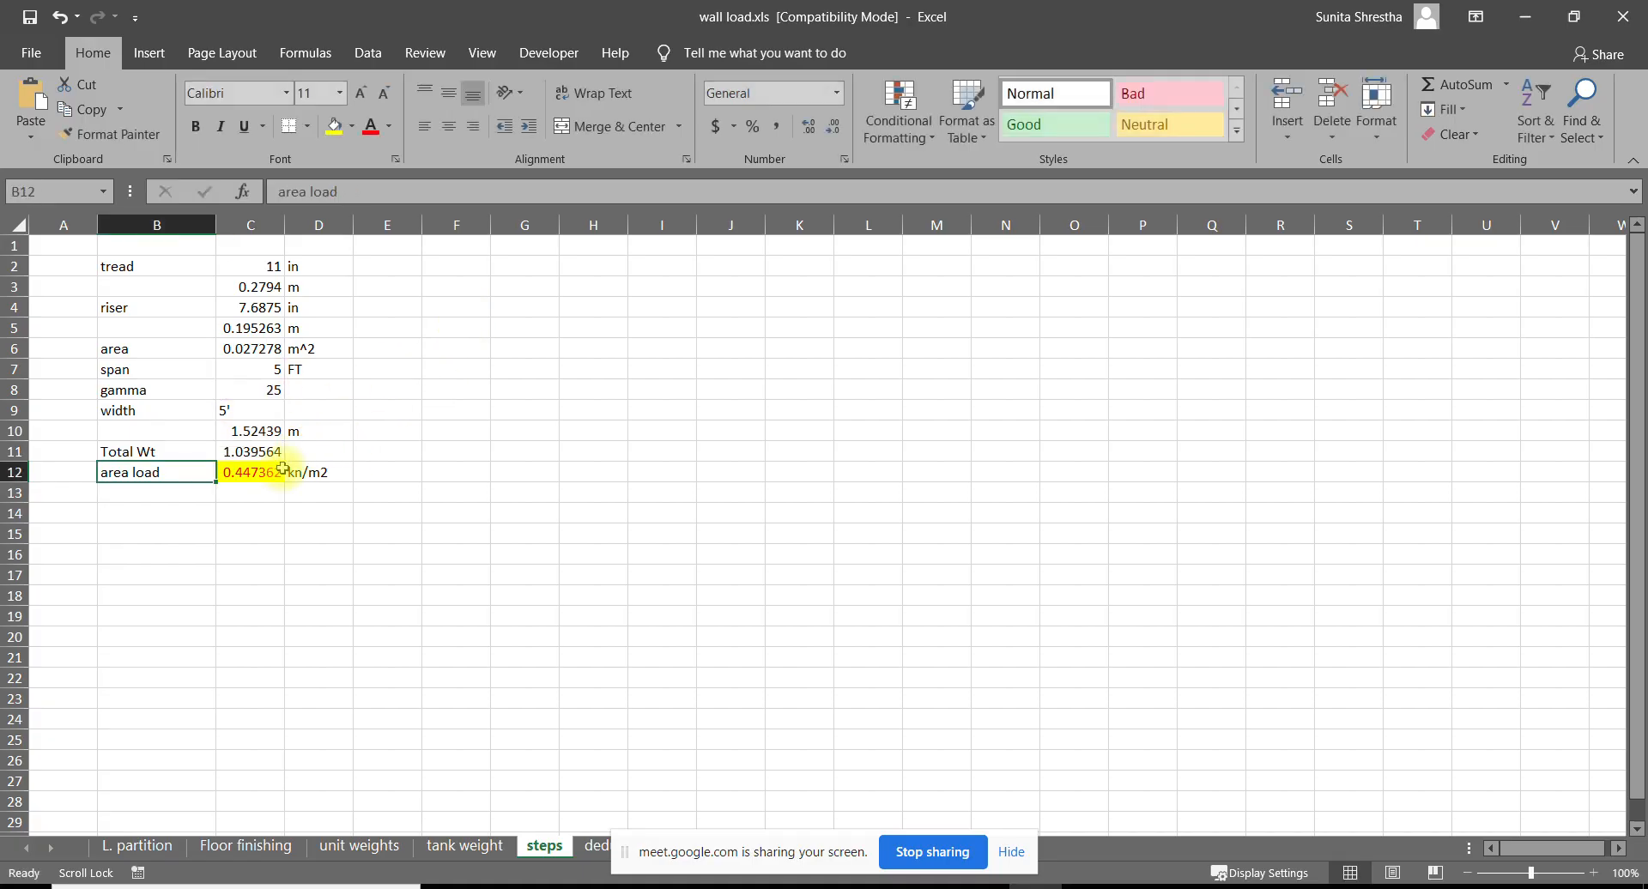
# Enter kn as the total weight's unit in D11
pyautogui.click(312, 447)
pyautogui.write('kn/m2')
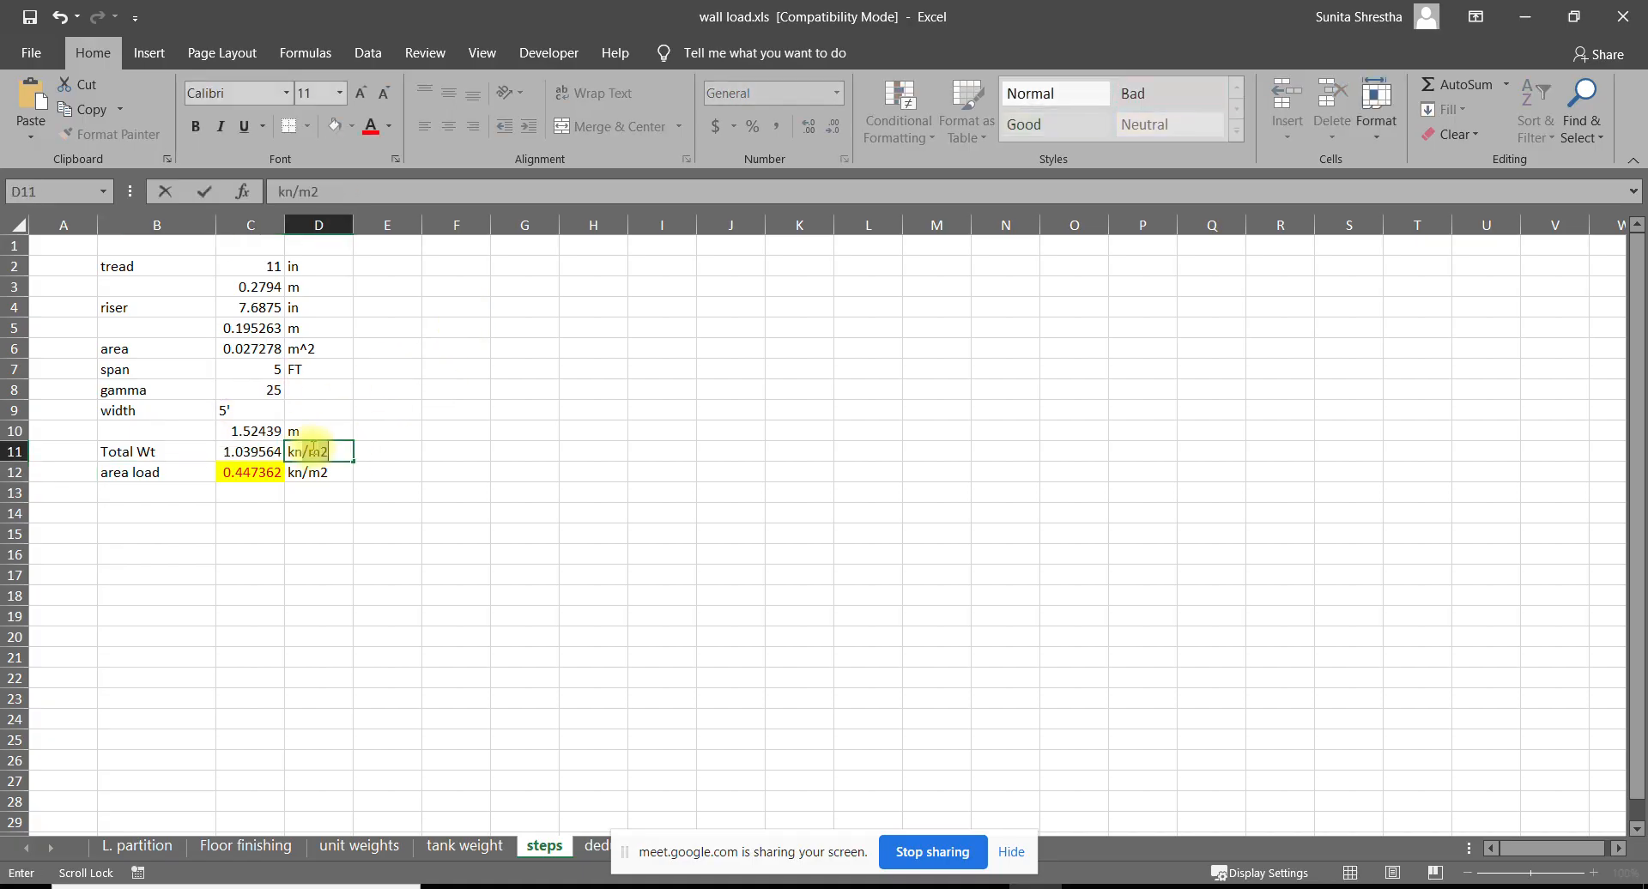
pyautogui.press('Return')
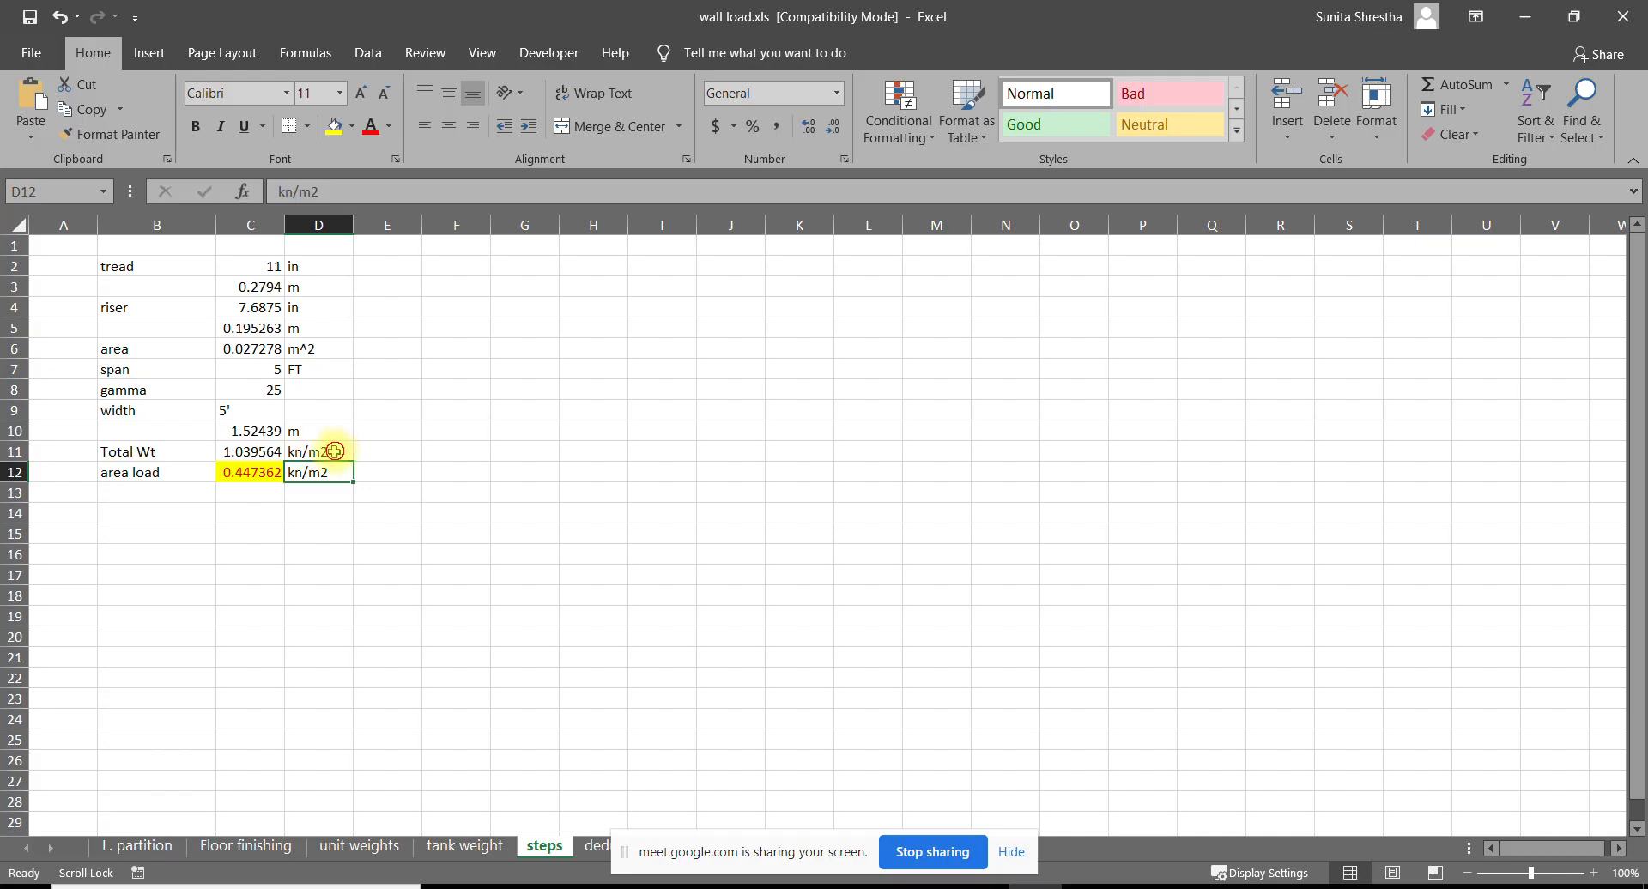
pyautogui.click(330, 446)
pyautogui.write('kn/')
pyautogui.press('BackSpace')
pyautogui.press('BackSpace')
pyautogui.press('Return')
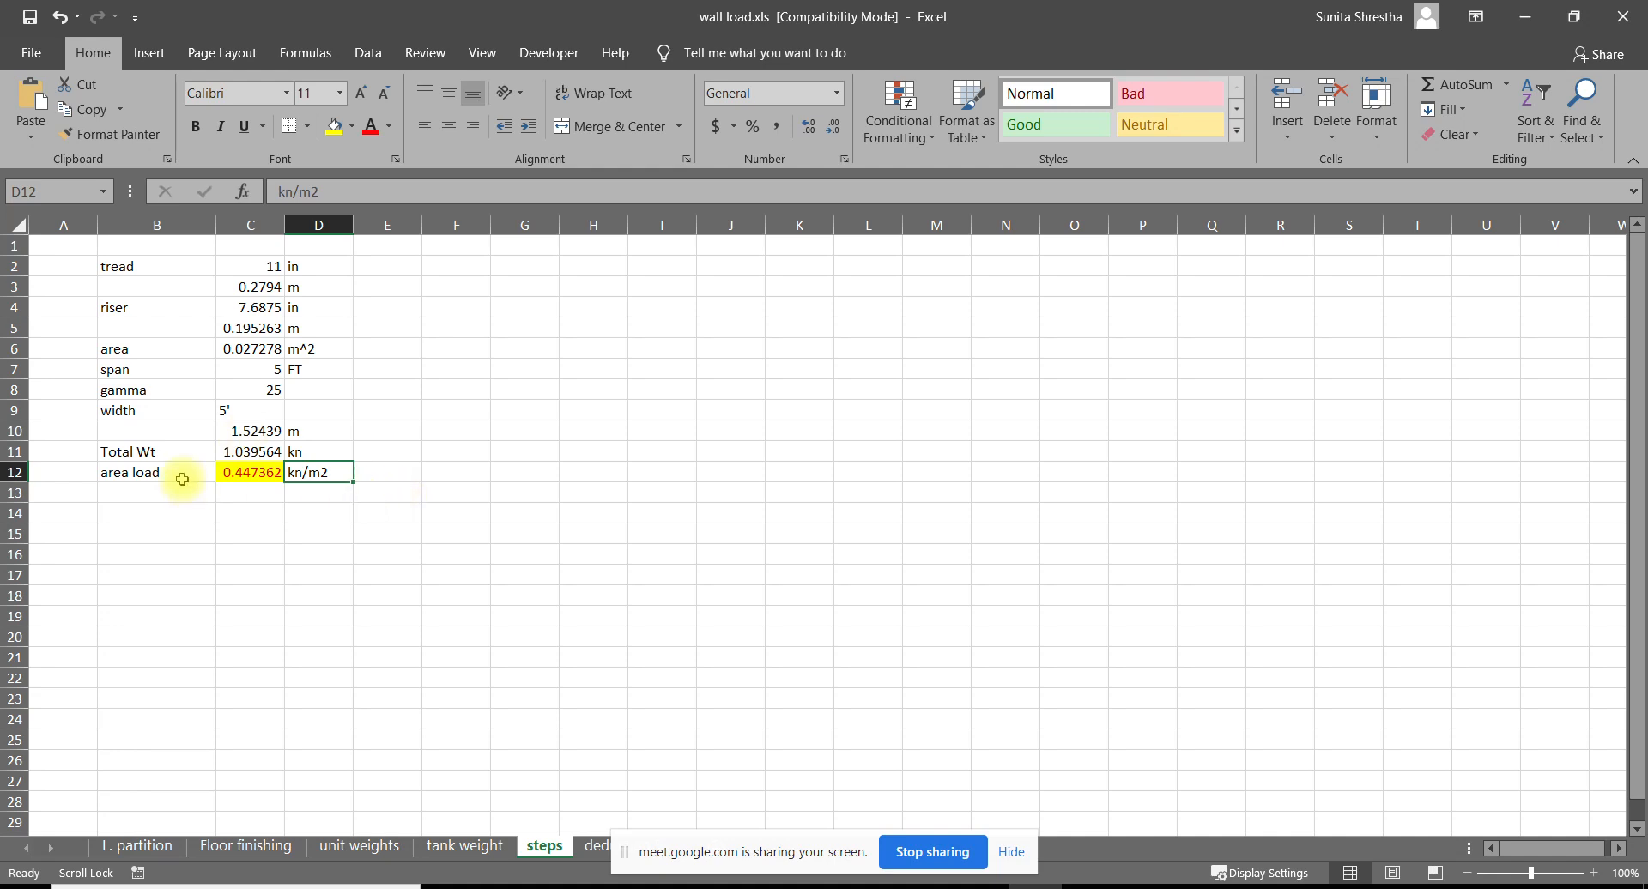
pyautogui.click(125, 474)
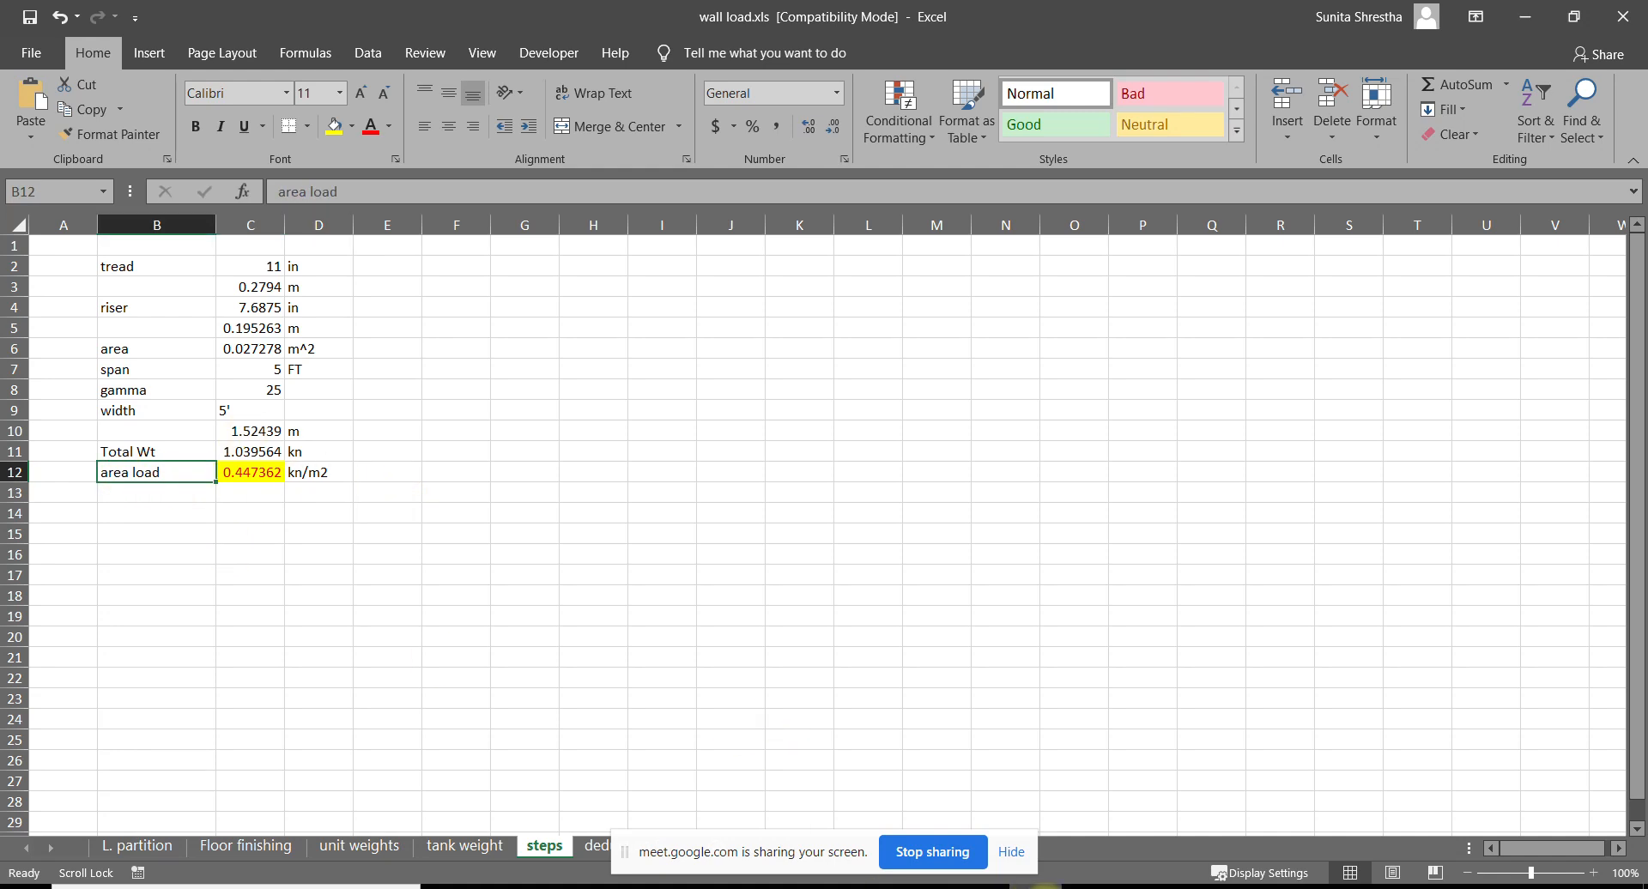
pyautogui.hotkey('alt', 'Tab')
pyautogui.moveTo(813, 381)
pyautogui.mouseDown()
pyautogui.moveTo(908, 446)
pyautogui.moveTo(891, 481)
pyautogui.mouseUp()
pyautogui.moveTo(814, 385)
pyautogui.mouseDown()
pyautogui.moveTo(576, 568)
pyautogui.moveTo(835, 503)
pyautogui.moveTo(908, 445)
pyautogui.mouseUp()
pyautogui.click(1030, 888)
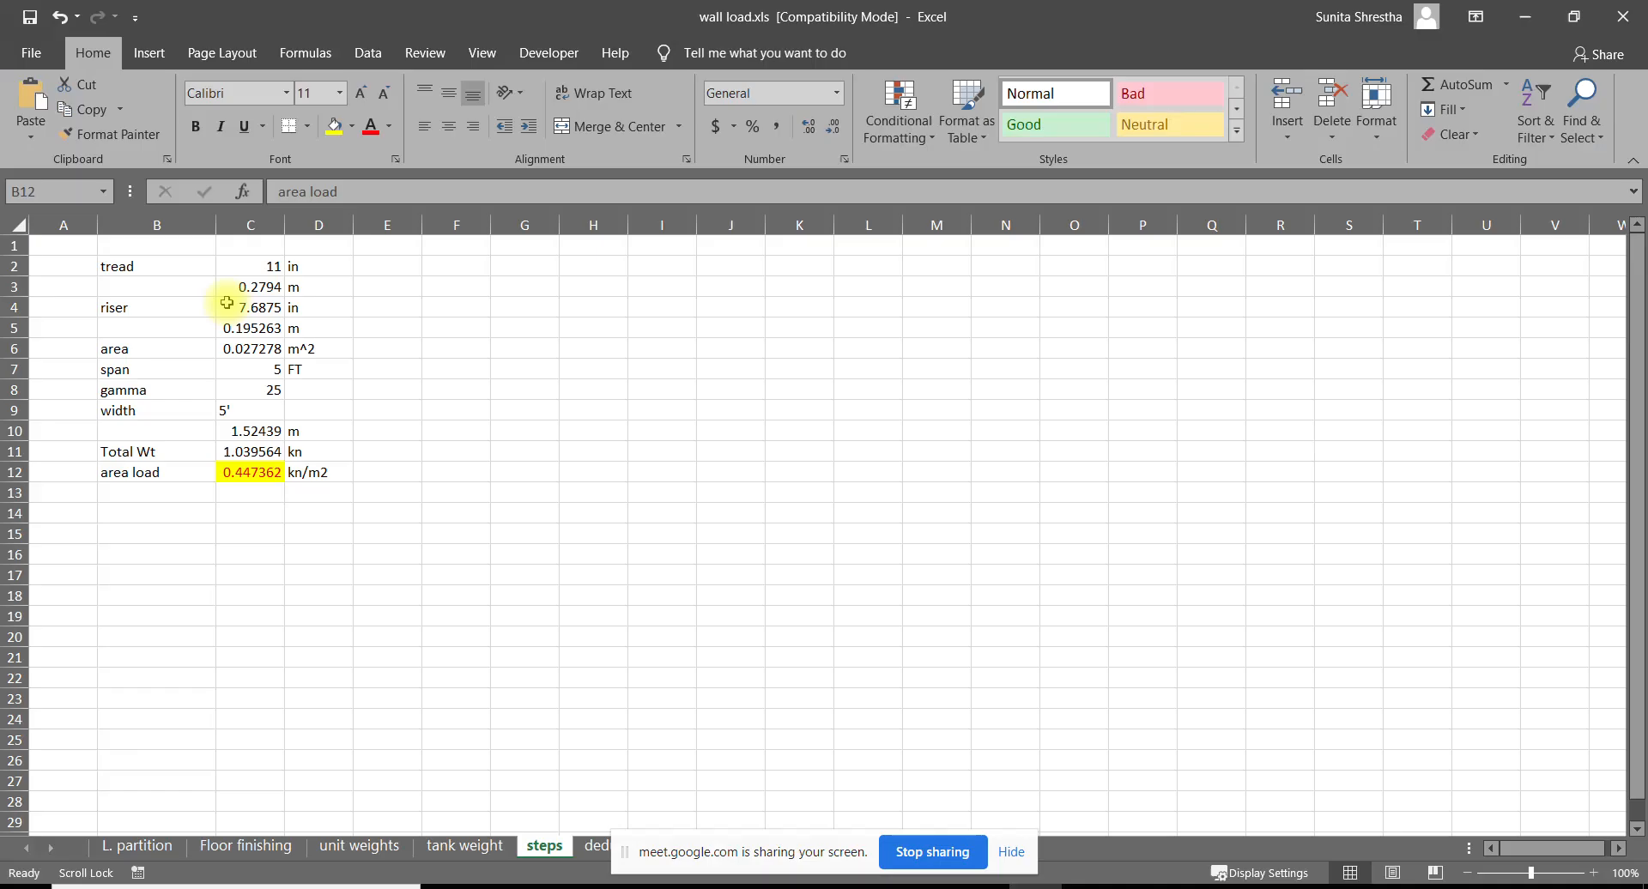
# Insert a blank row between the Total Wt and area load rows
pyautogui.click(125, 471)
pyautogui.hotkey('ctrl', '+')
pyautogui.press('Down')
pyautogui.press('Return')
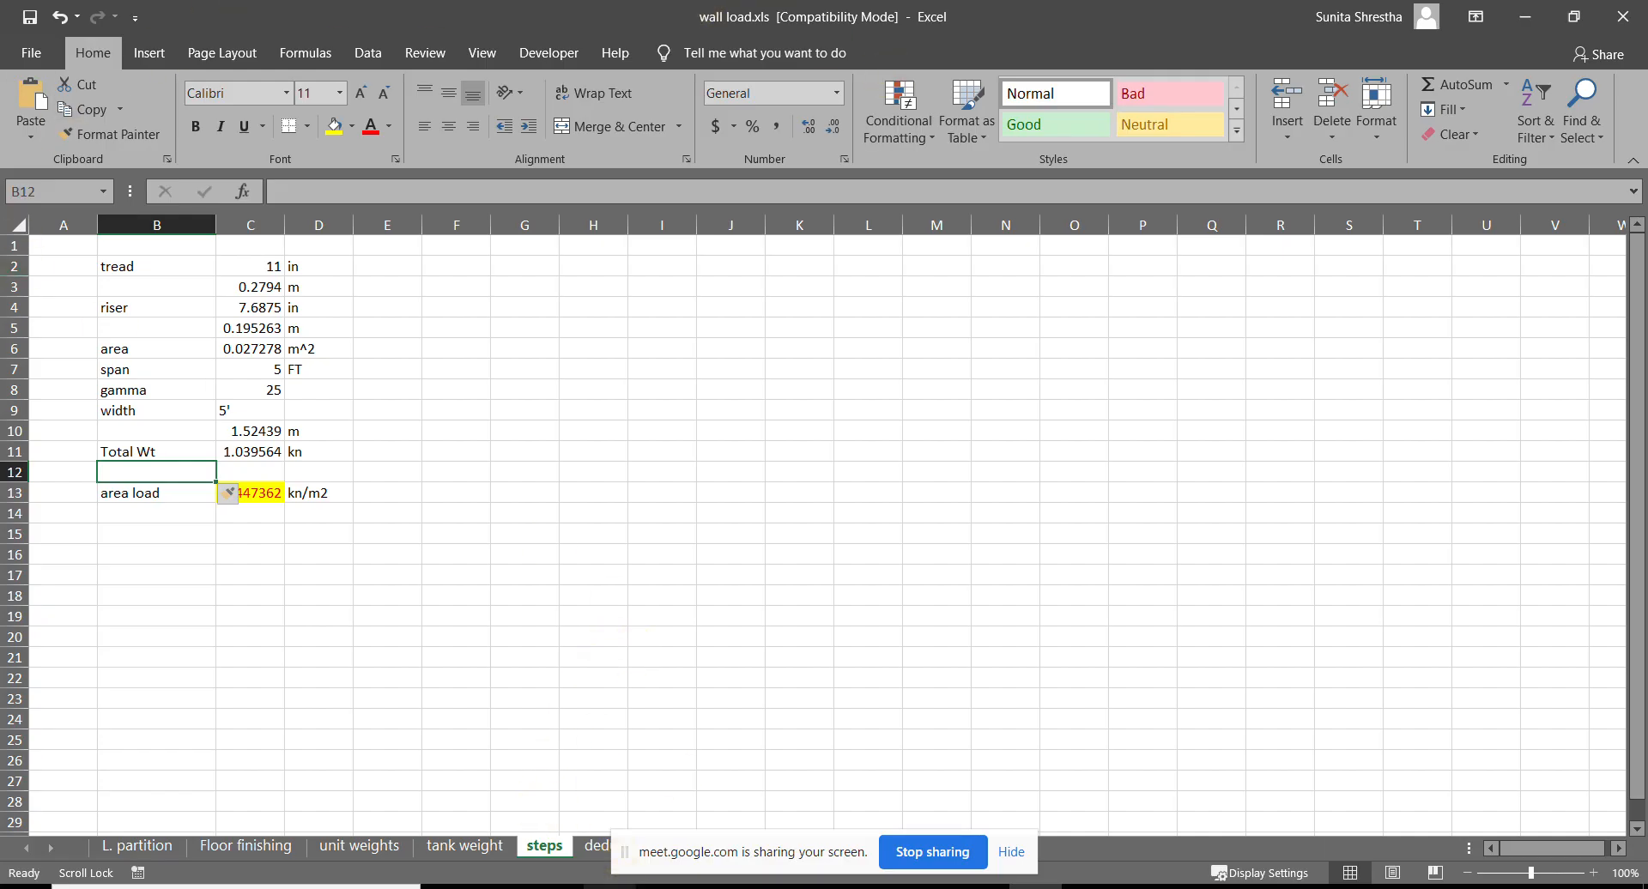
# Look up a student's e-mail address in student mail.txt in Notepad and close the file
pyautogui.click(611, 879)
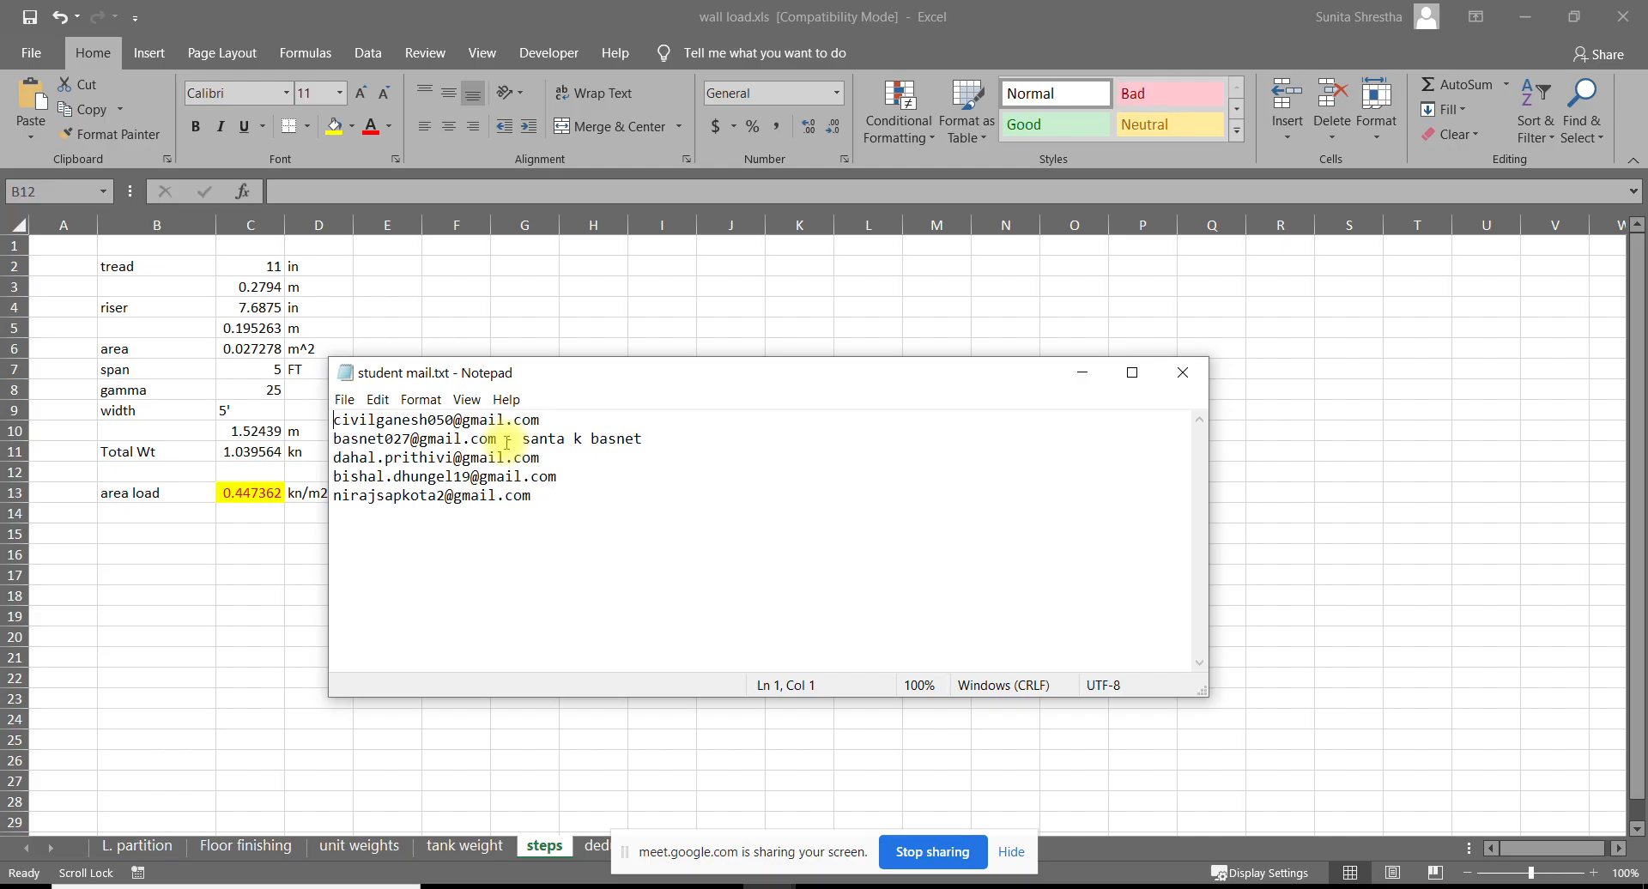
pyautogui.moveTo(497, 438); pyautogui.dragTo(335, 438)
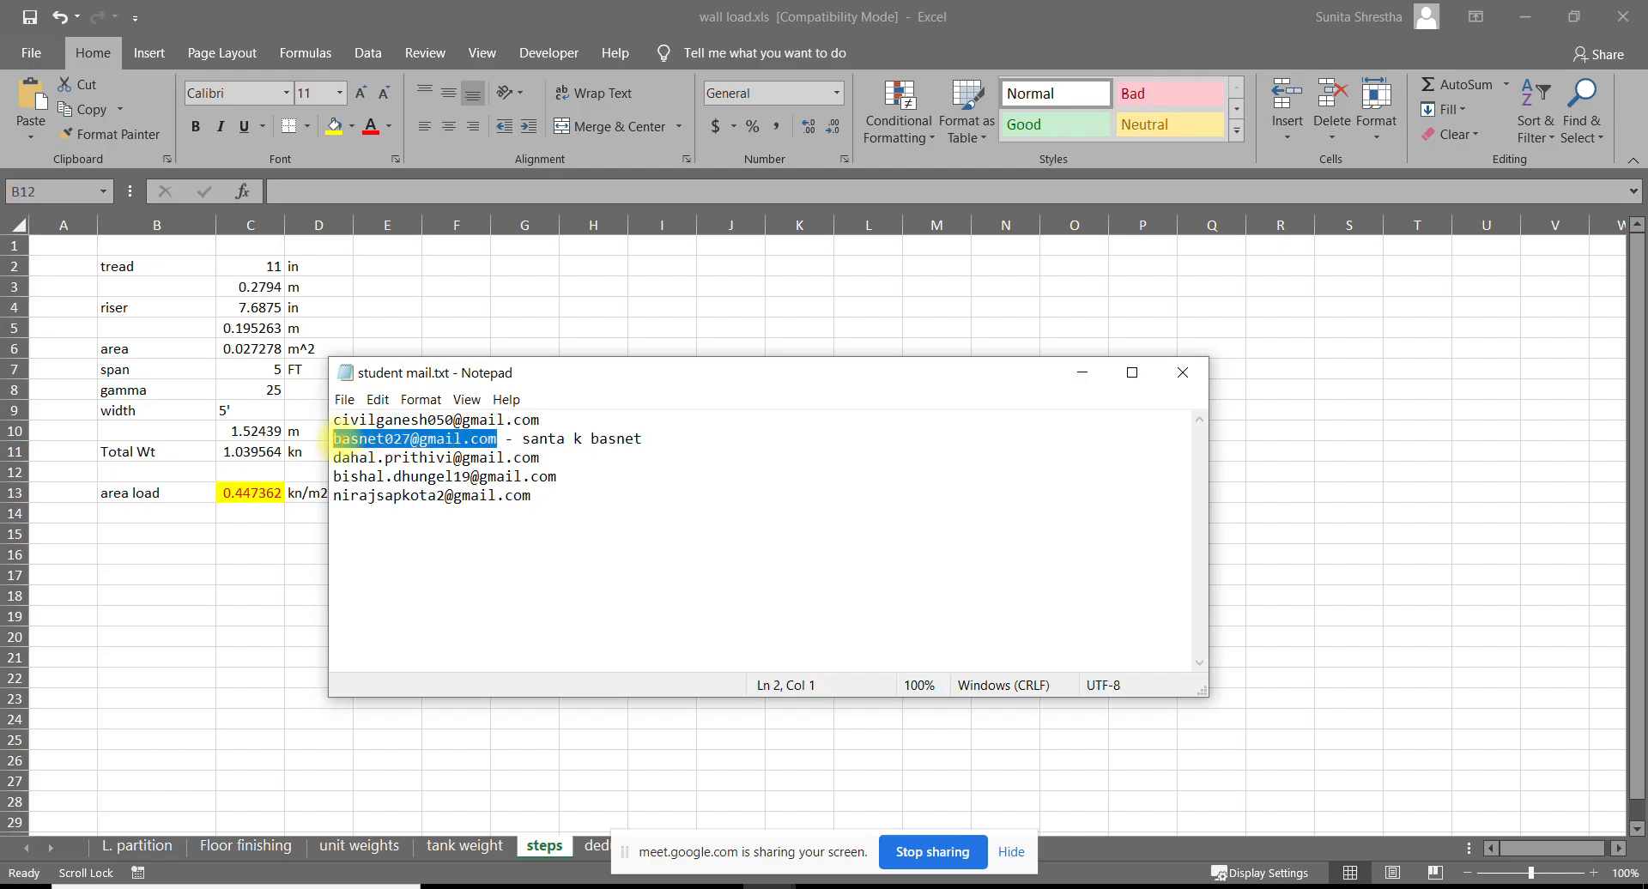
pyautogui.click(611, 887)
pyautogui.click(538, 799)
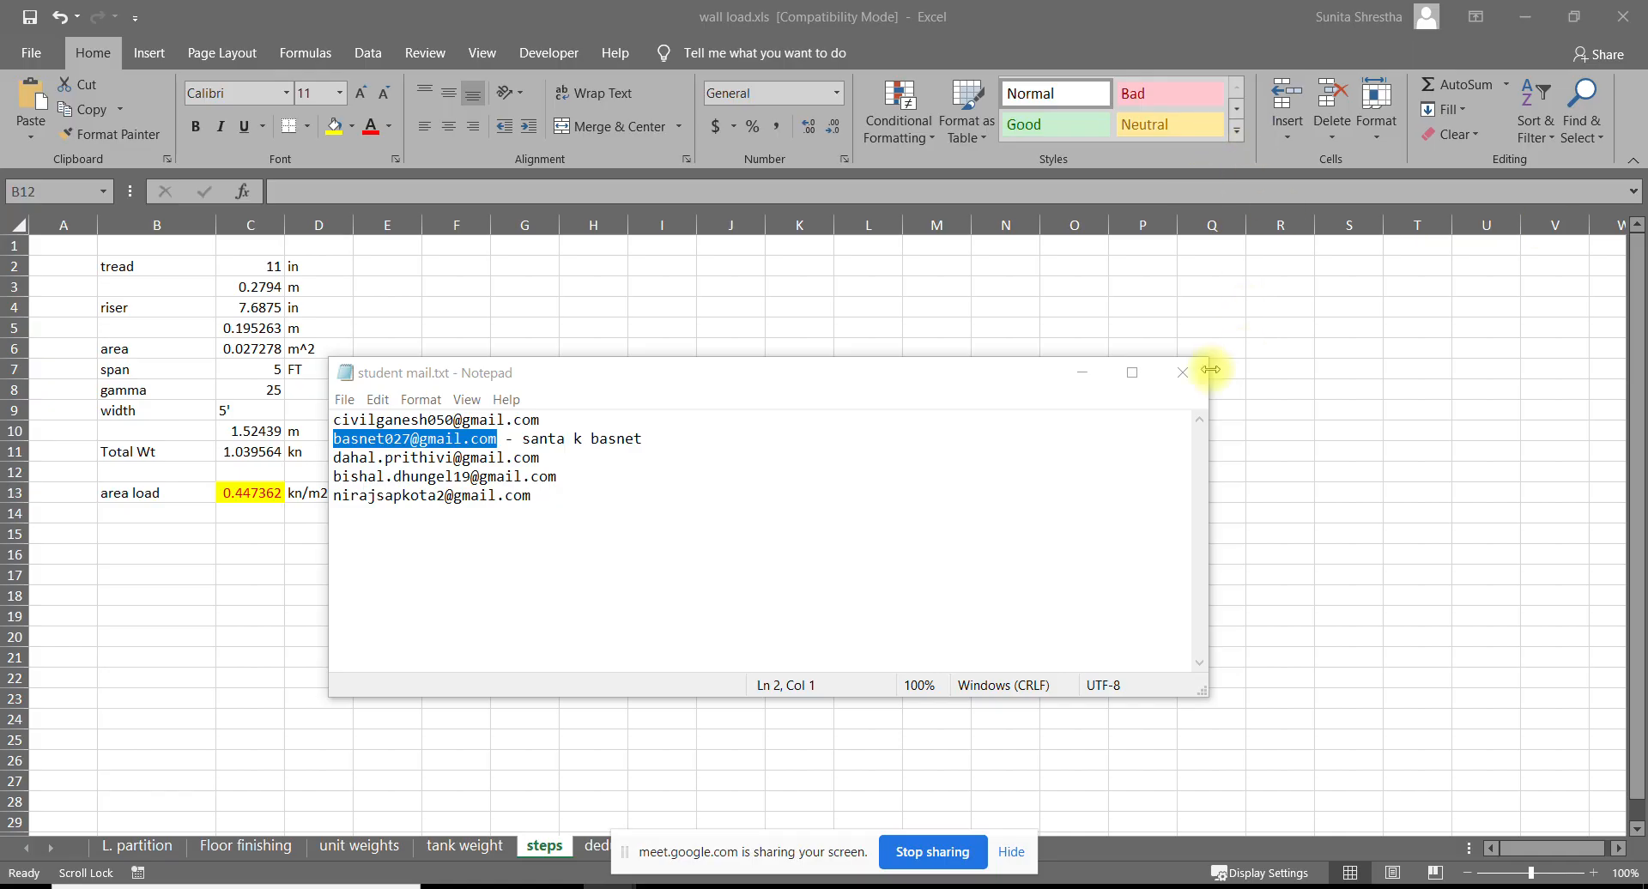
pyautogui.click(1181, 375)
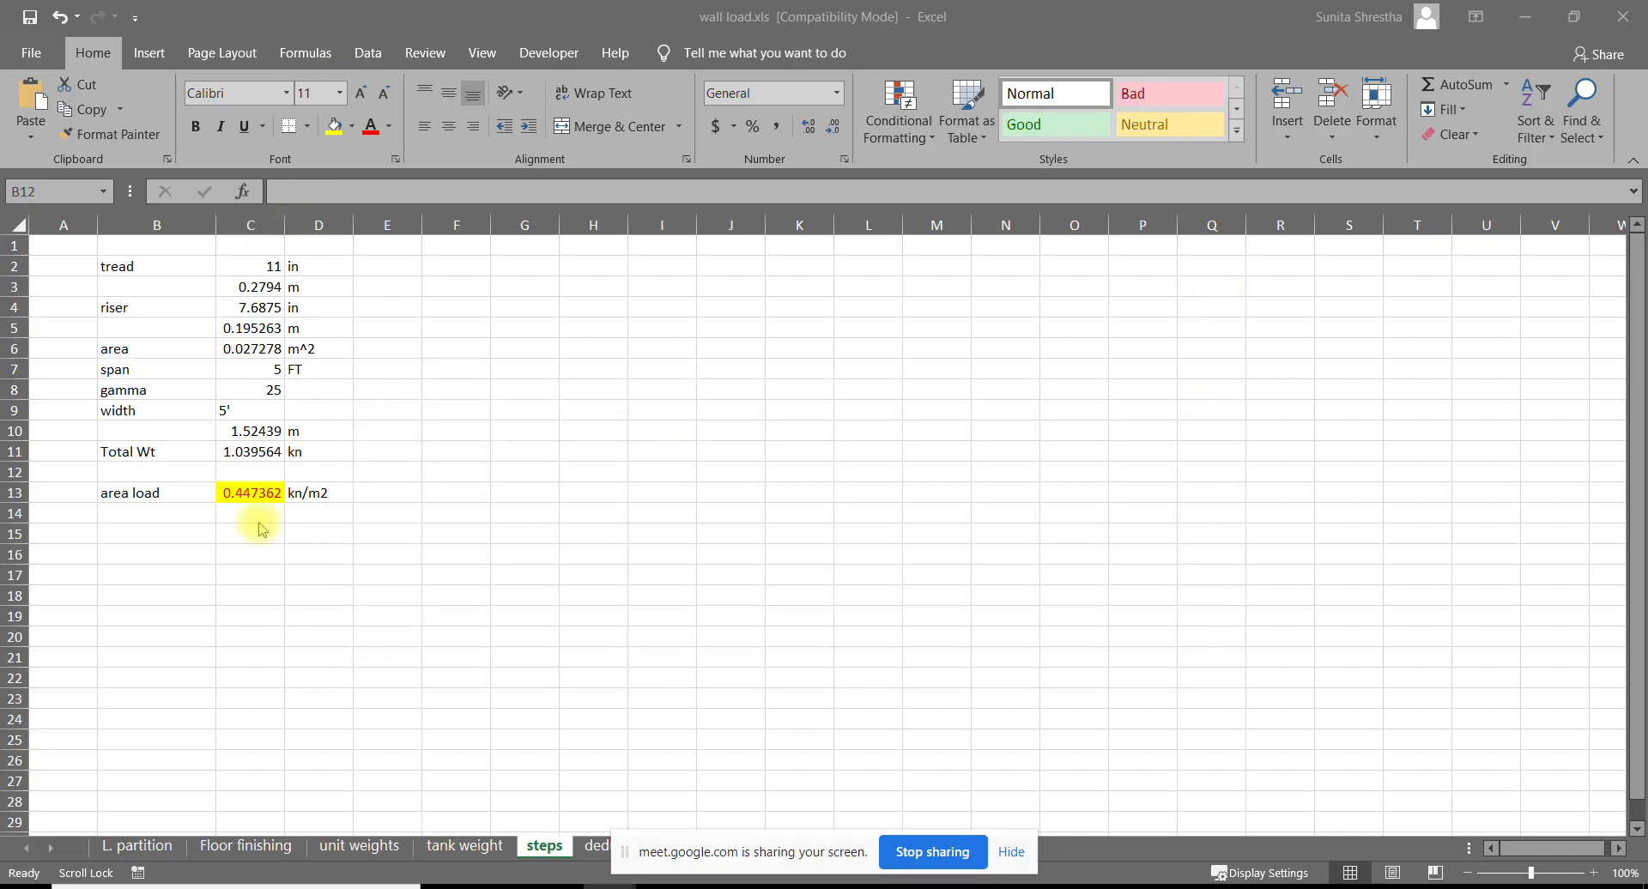
# Insert a blank row between the riser and area rows and label it "Hypoteneous" in B6
pyautogui.click(153, 465)
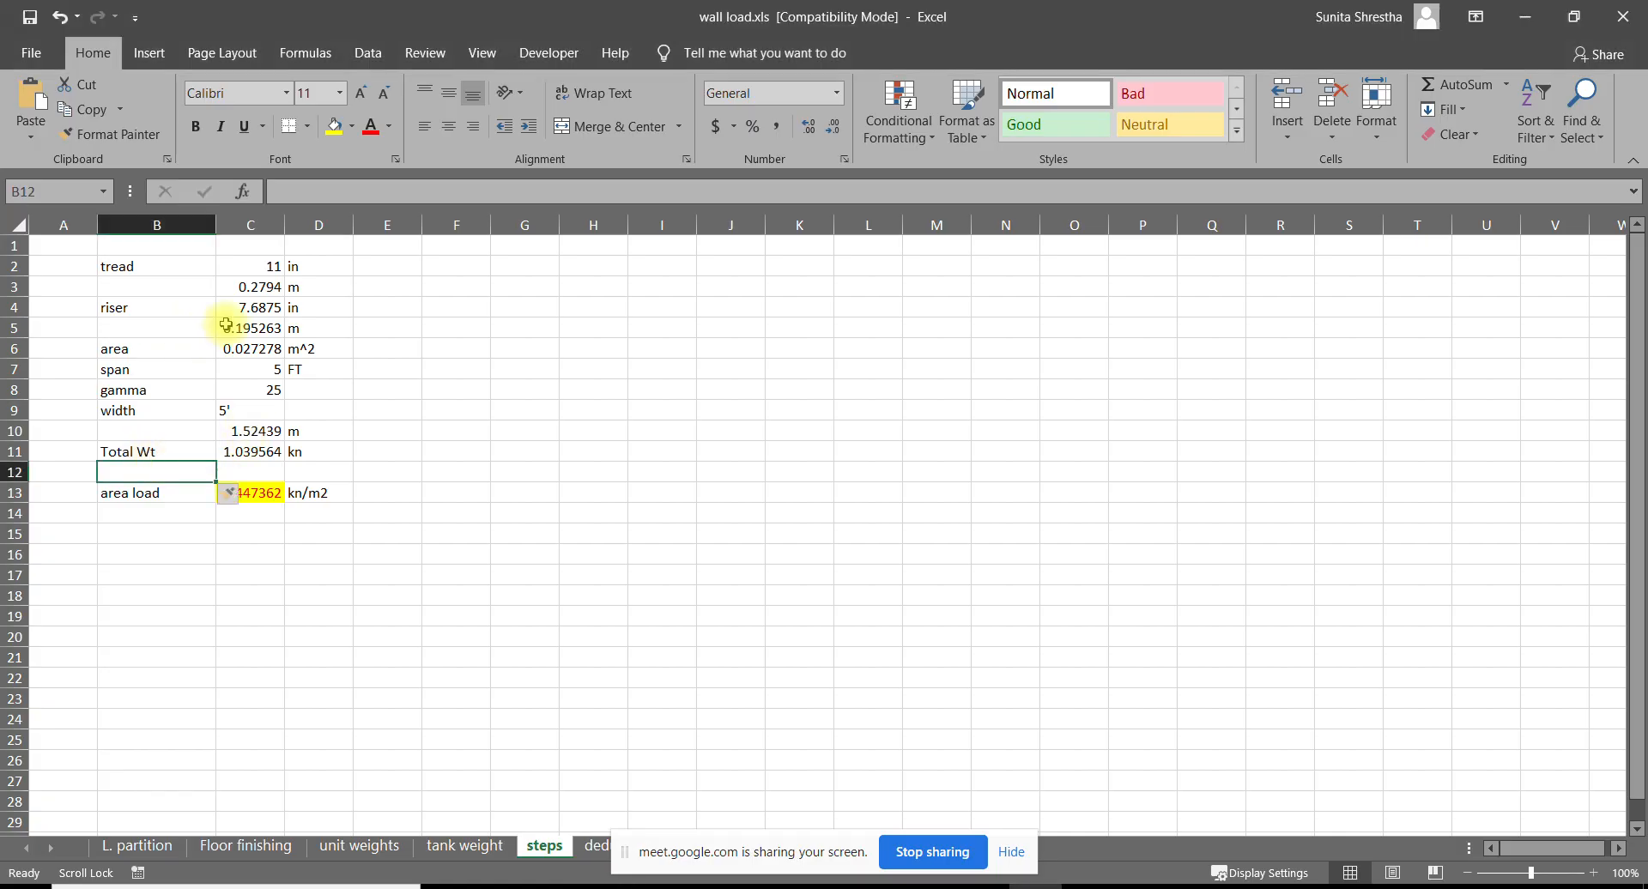
pyautogui.click(129, 347)
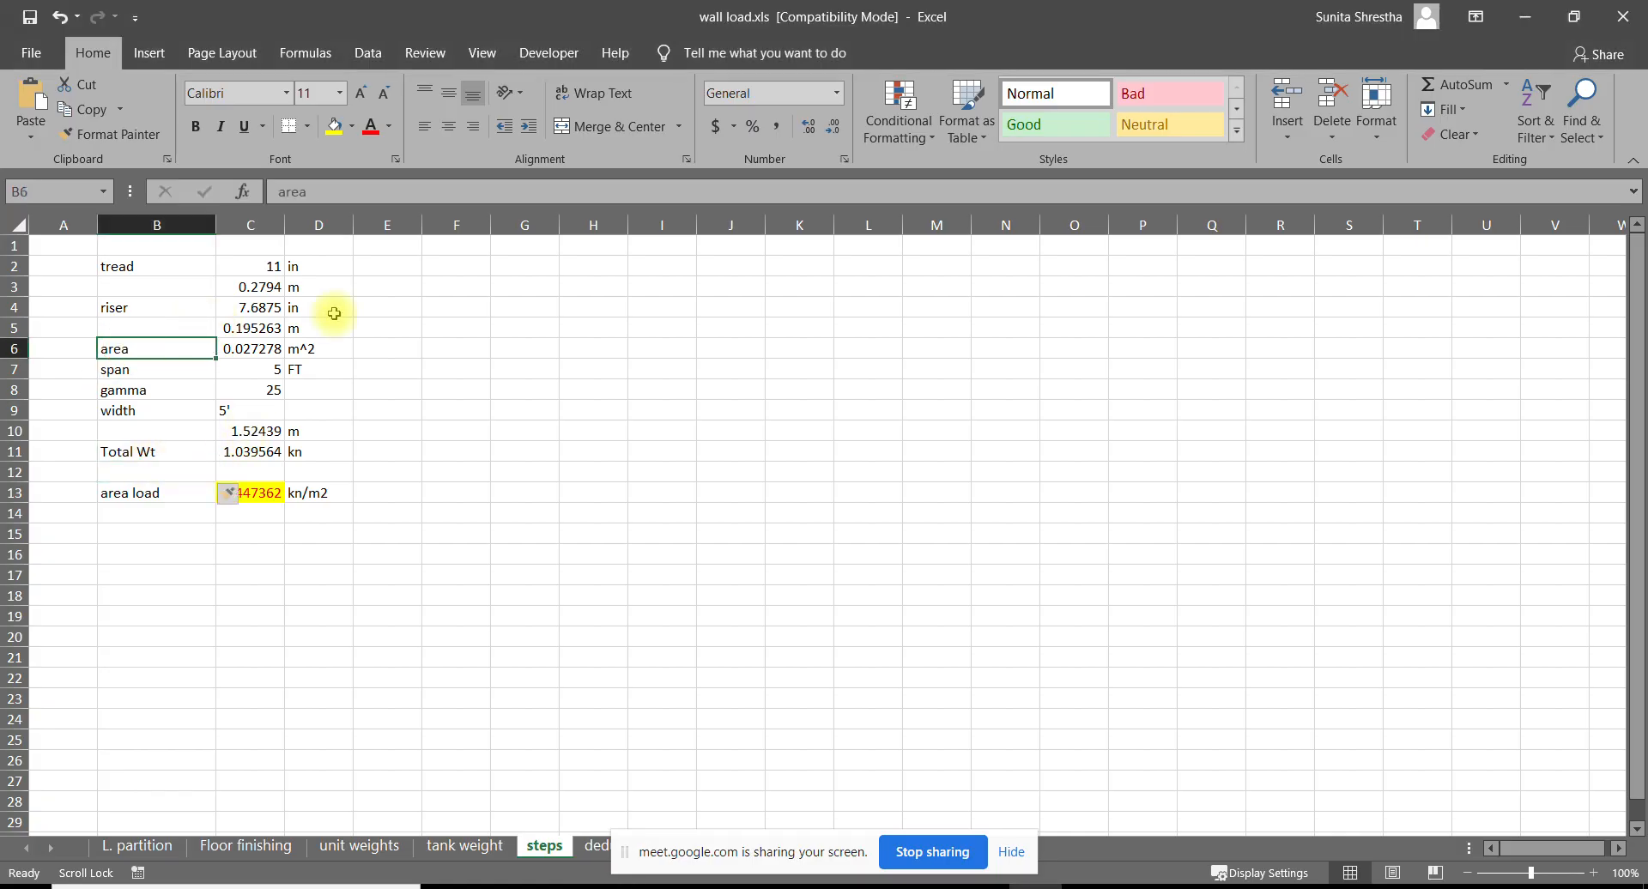
pyautogui.hotkey('ctrl', 'shift', '=')
pyautogui.press('r')
pyautogui.press('Return')
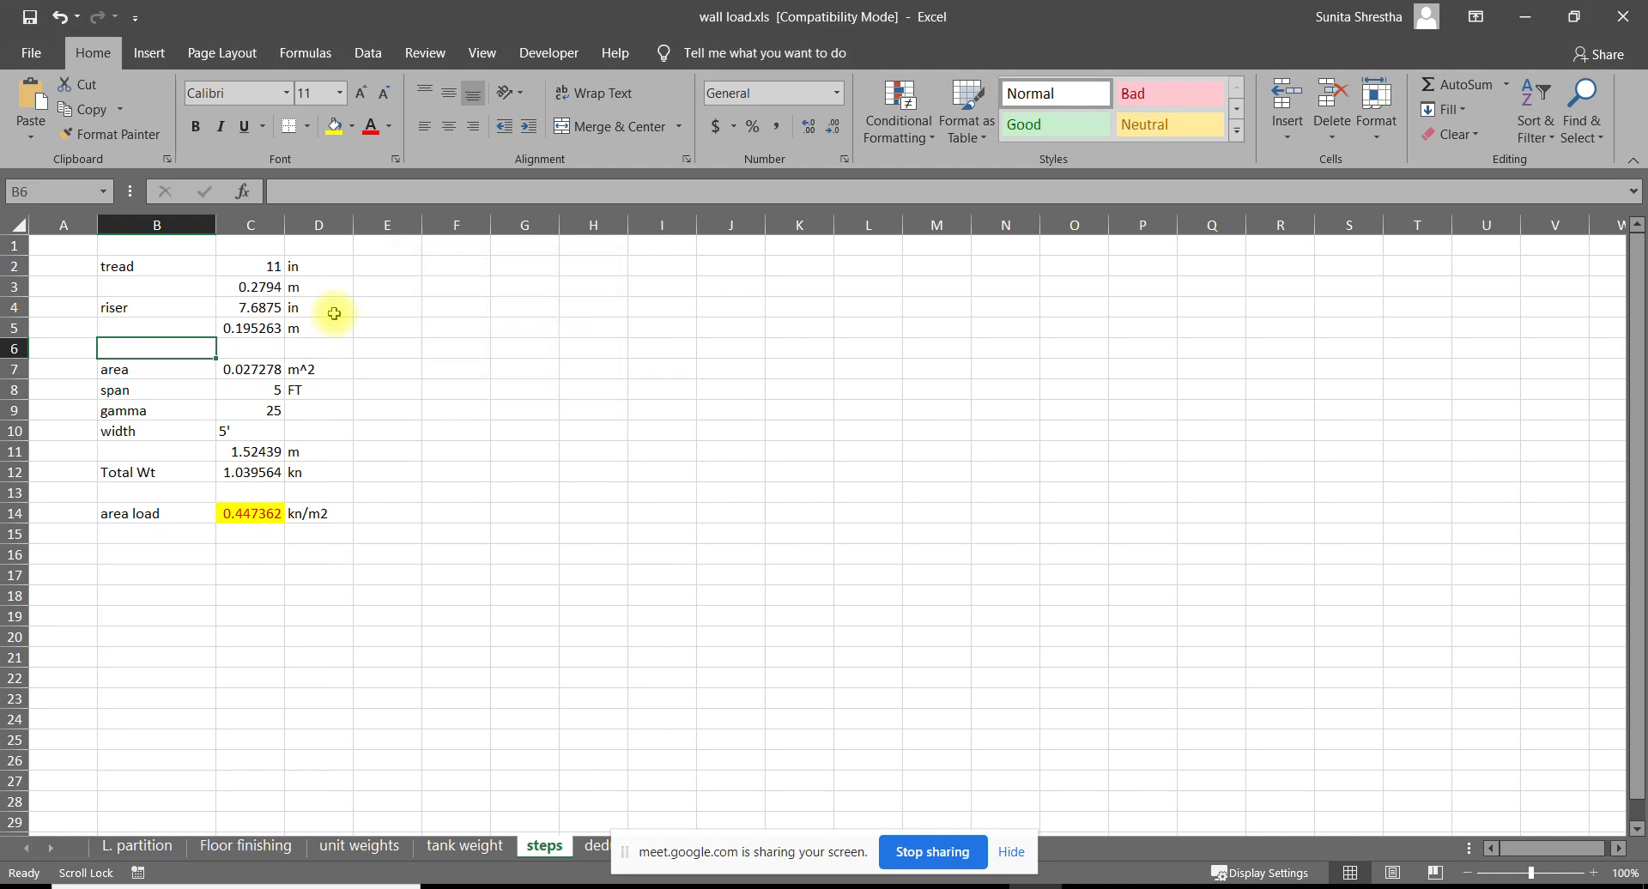
pyautogui.write('Hypoteneou')
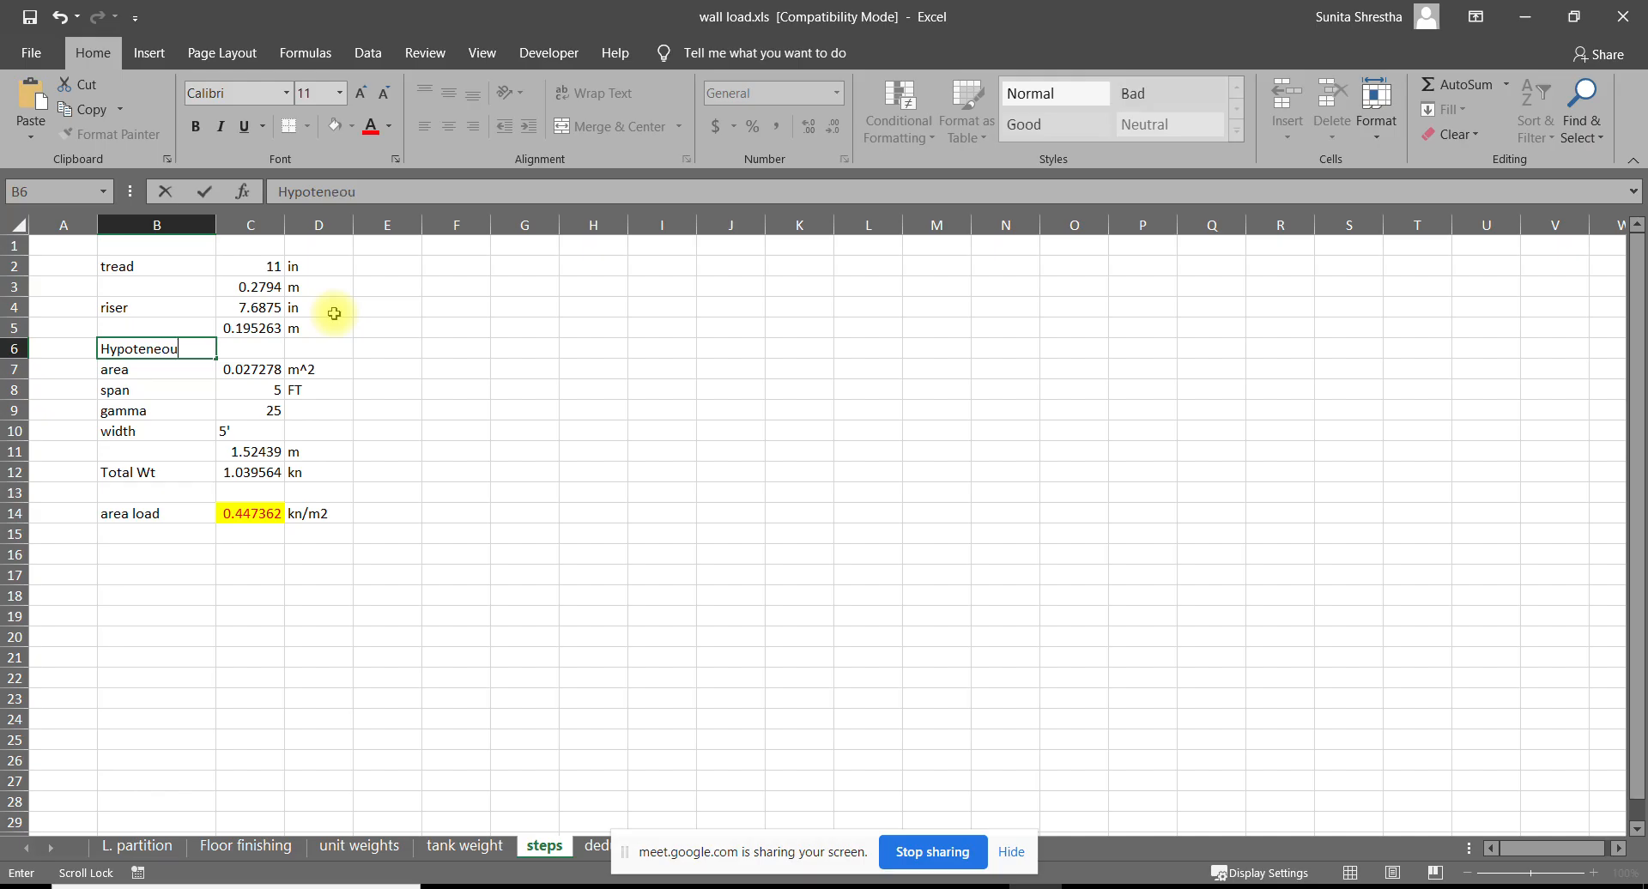
pyautogui.write('s')
# Calculate the hypotenuse in C6 as SQRT(C3^2+C5^2) and enter its unit m in D6
pyautogui.press('Tab')
pyautogui.write('+sqrt(')
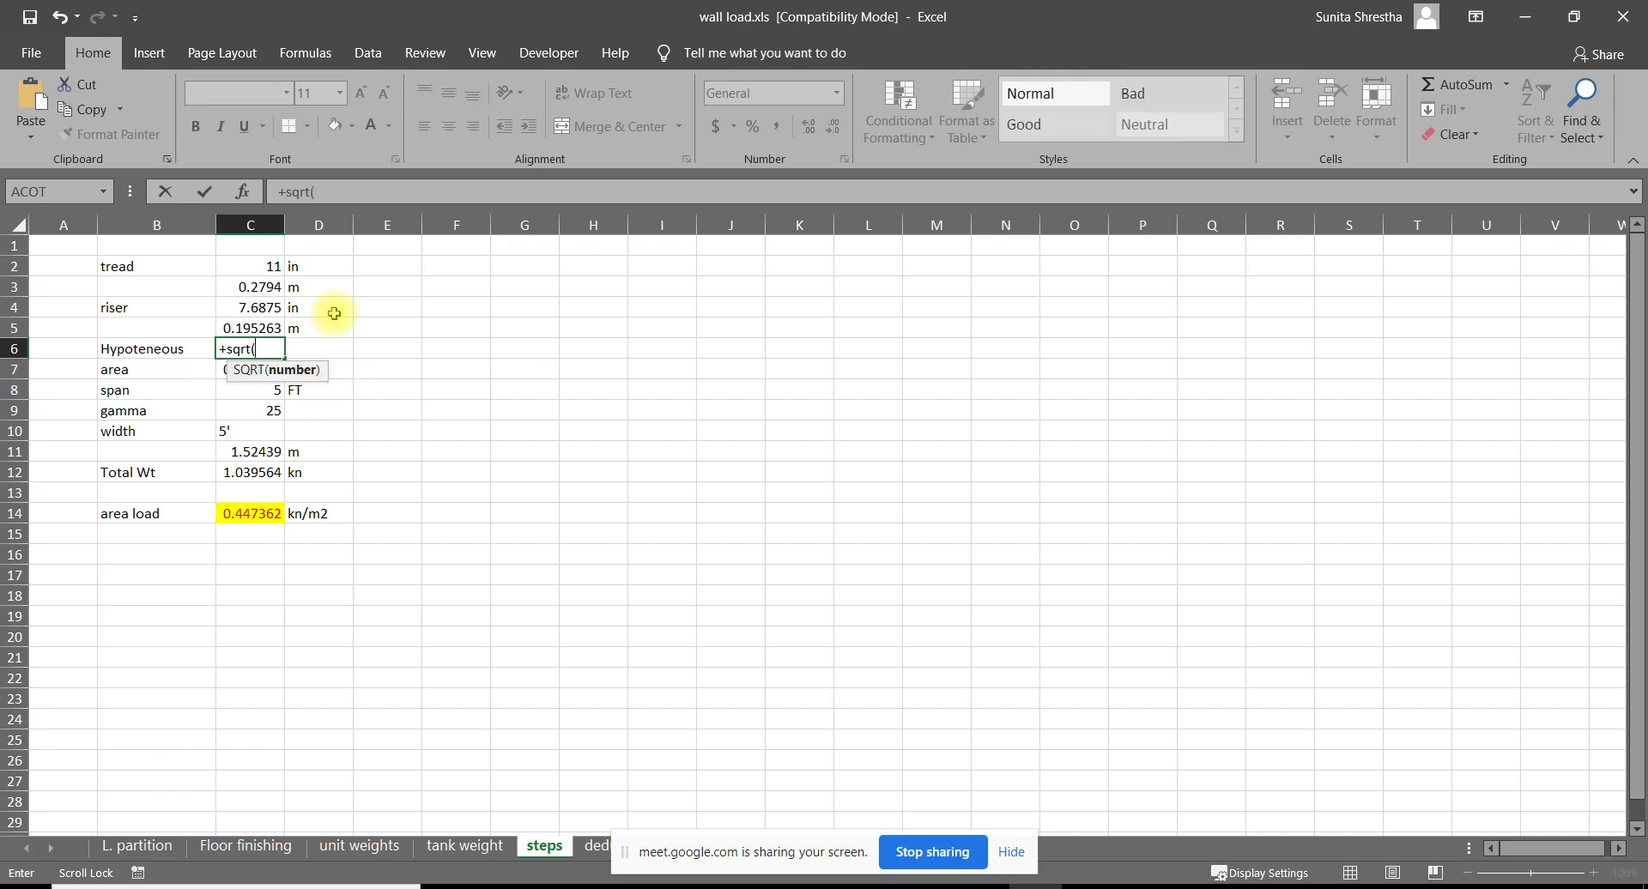
pyautogui.click(251, 284)
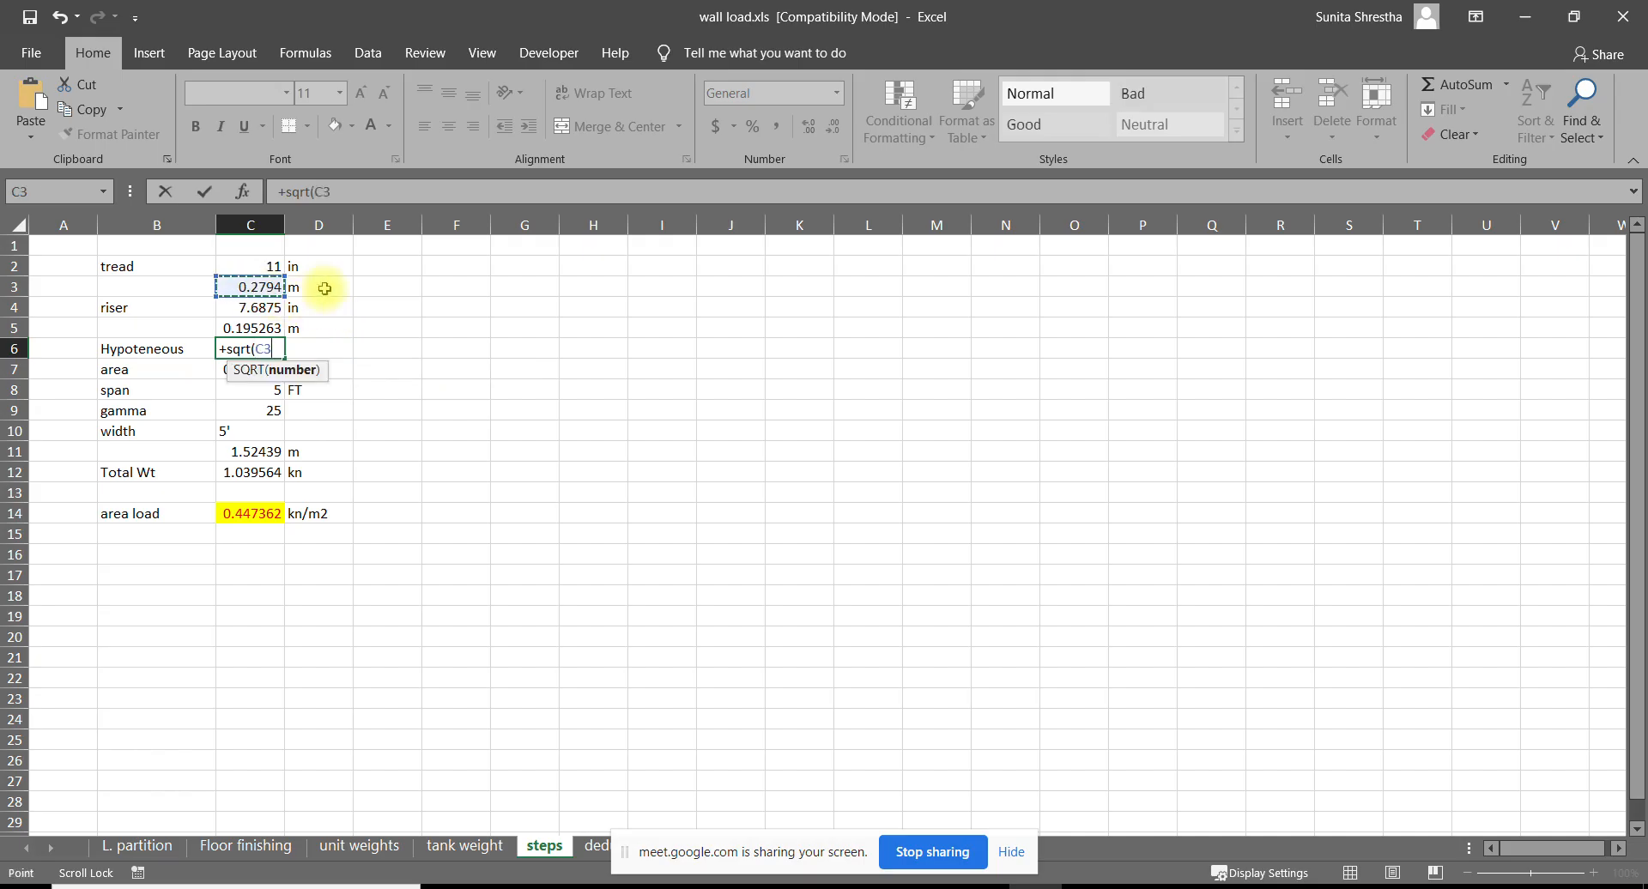
pyautogui.write('^2+')
pyautogui.click(244, 327)
pyautogui.write('^2)')
pyautogui.press('Return')
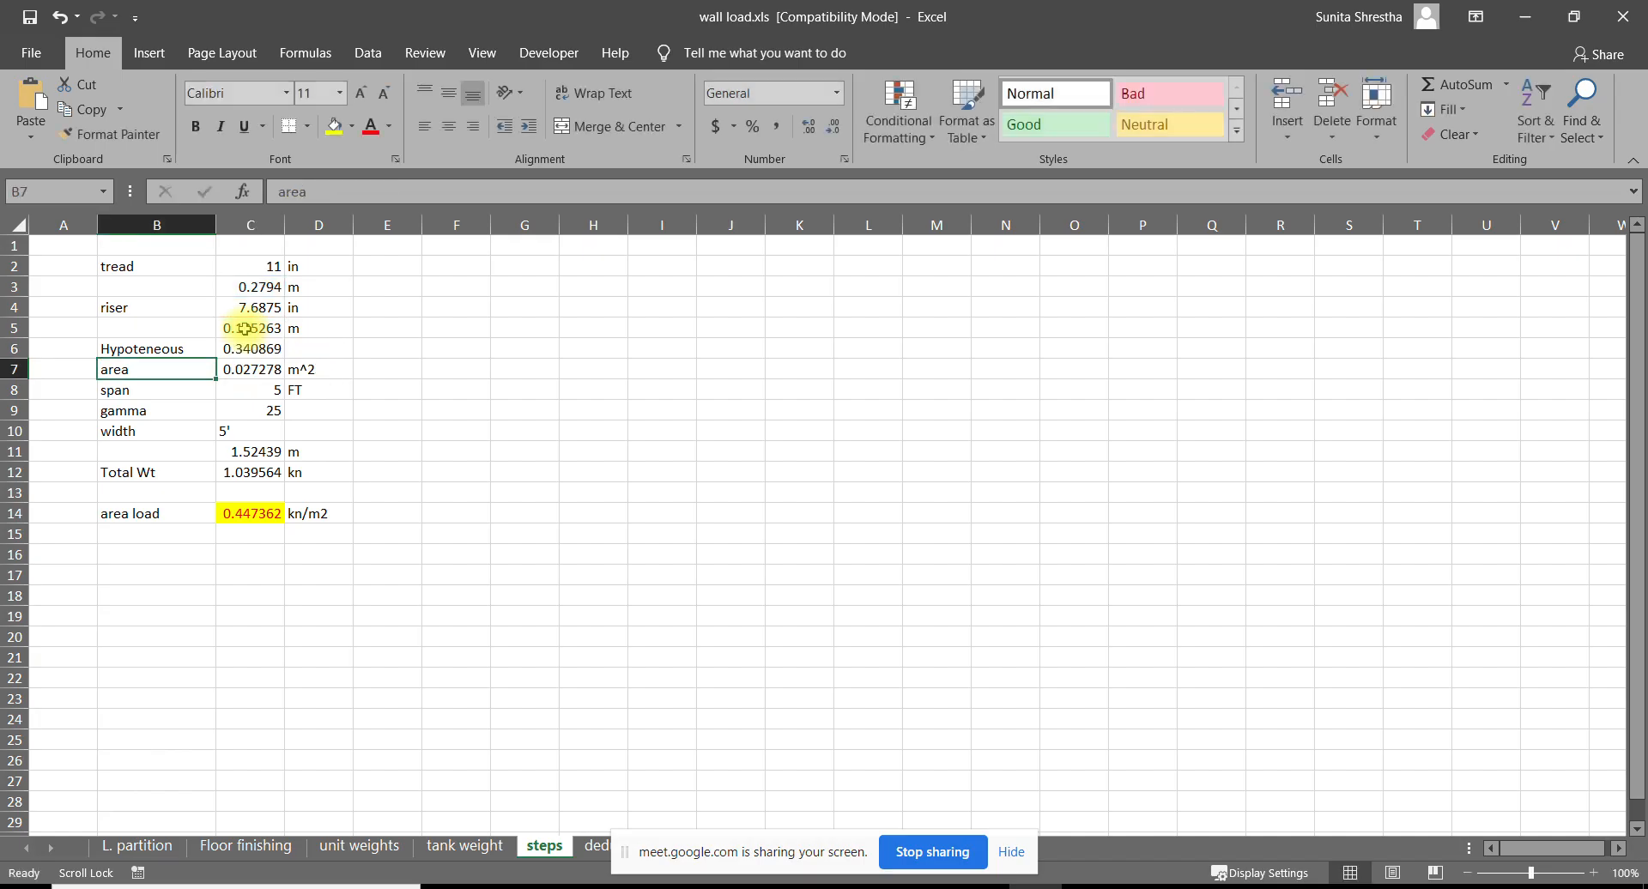
pyautogui.click(310, 351)
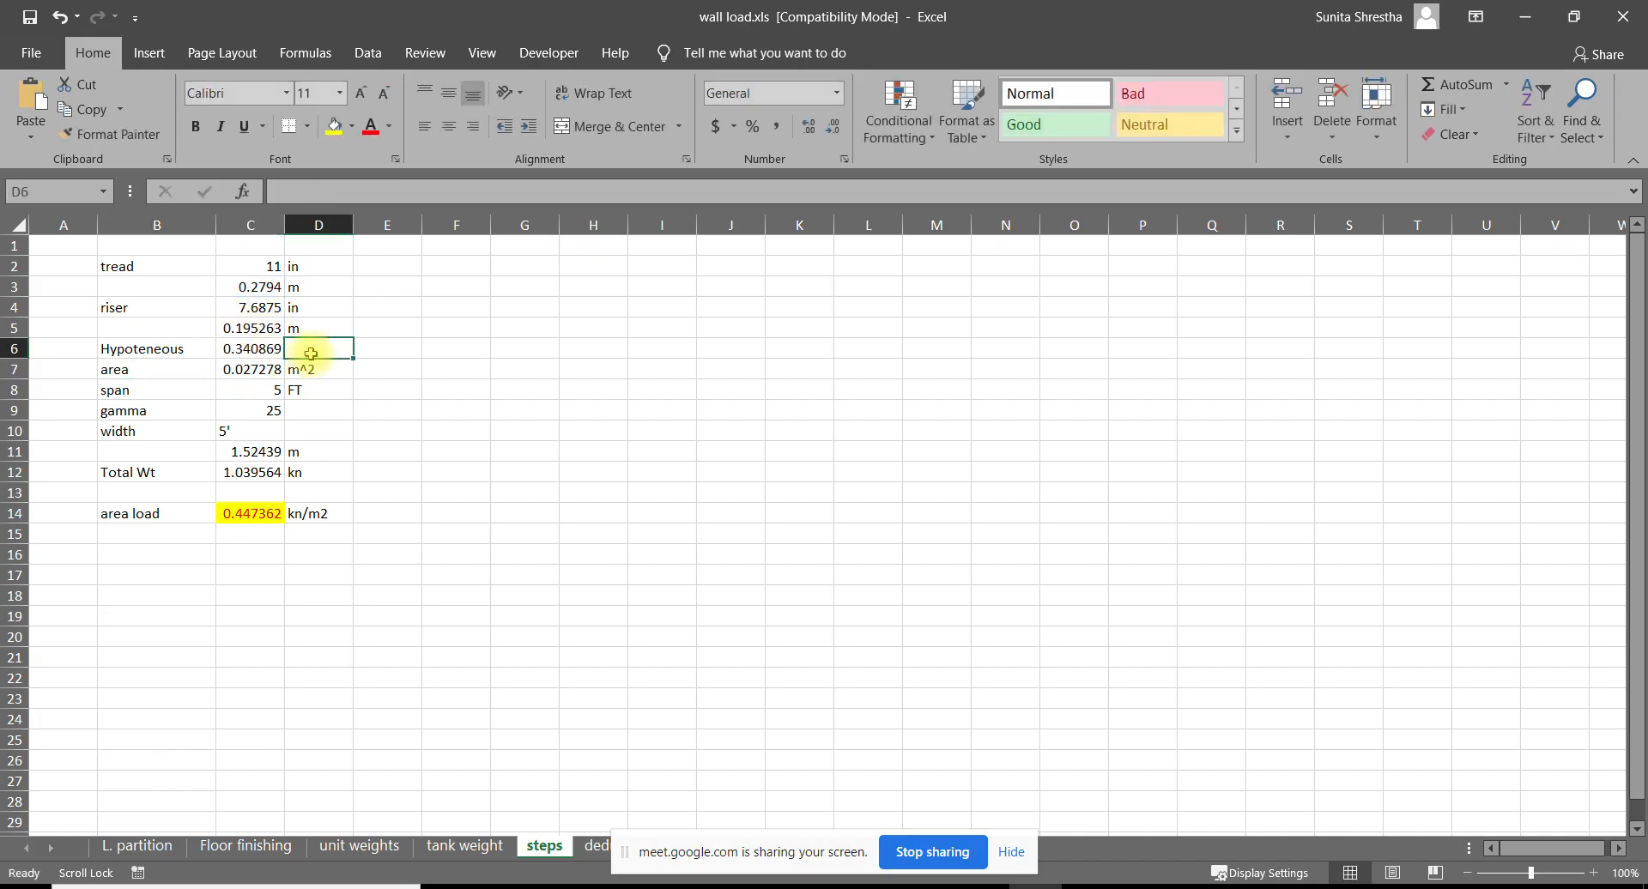
pyautogui.write('m')
pyautogui.press('Return')
# Label B13 "area" and calculate it in C13 as hypotenuse times width in metres, C6*C11
pyautogui.click(245, 492)
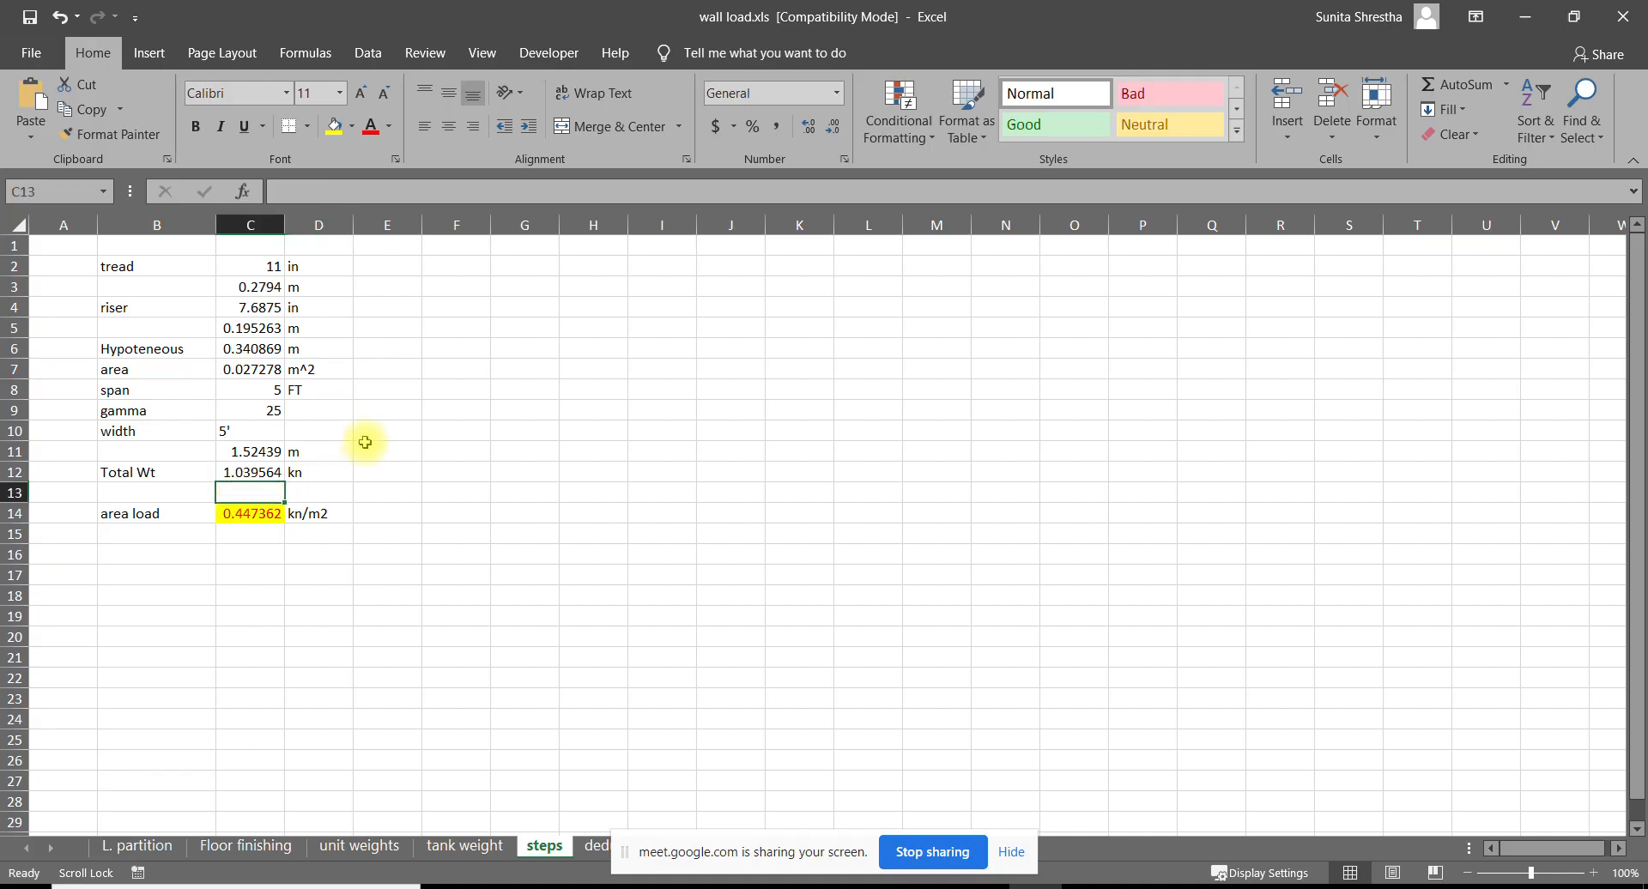
pyautogui.click(151, 490)
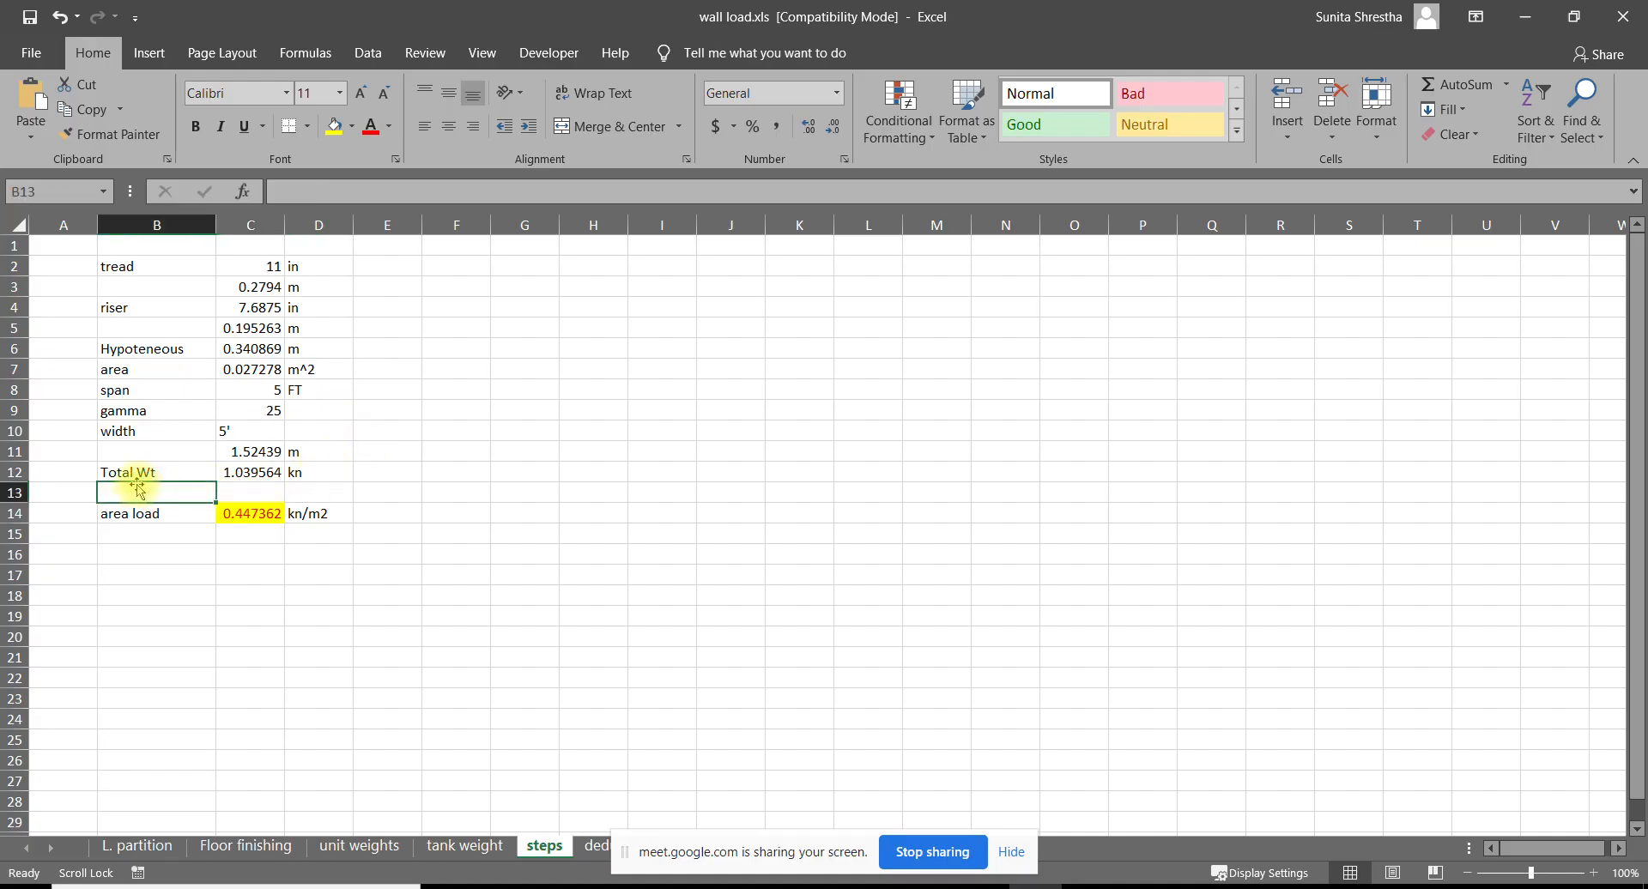
pyautogui.write('area =')
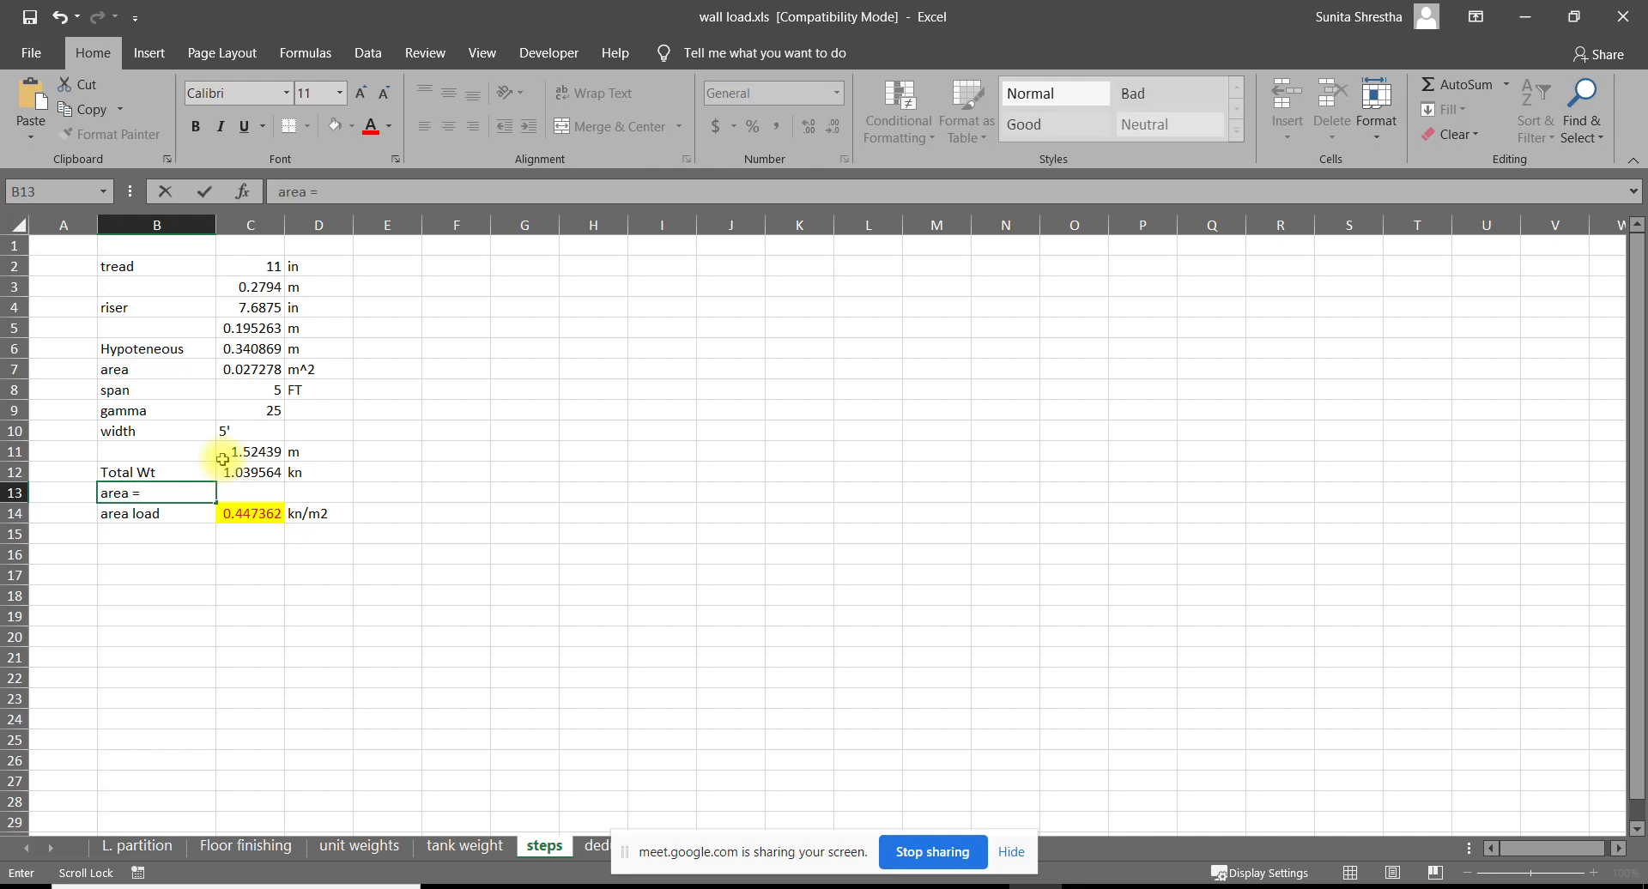
pyautogui.press('Tab')
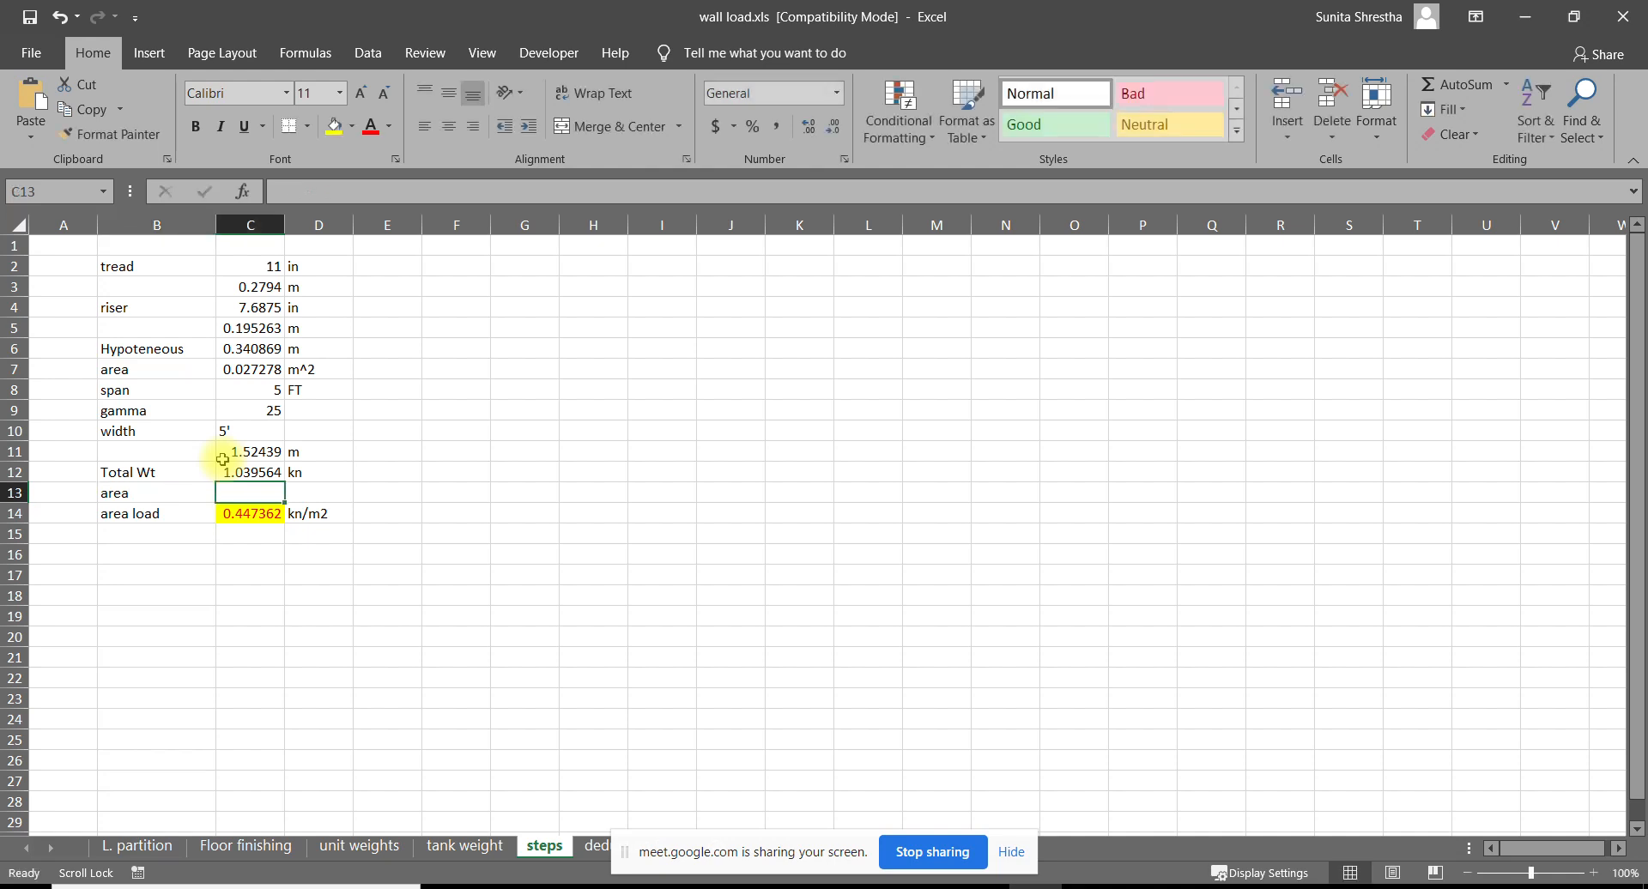
pyautogui.write('+')
pyautogui.click(257, 345)
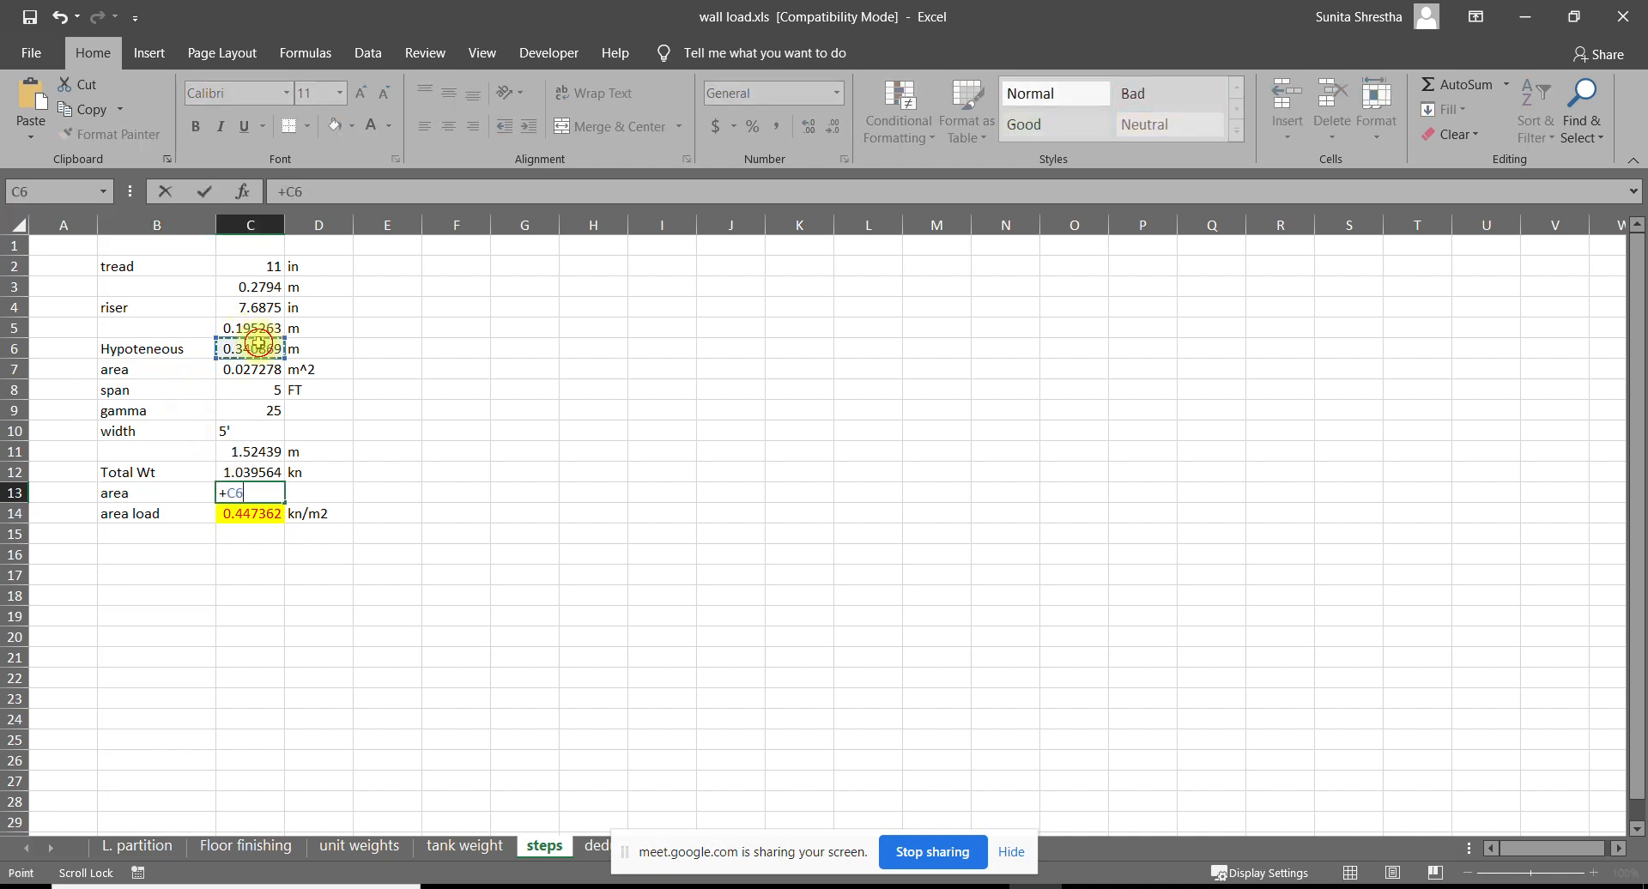
pyautogui.write('*')
pyautogui.click(249, 472)
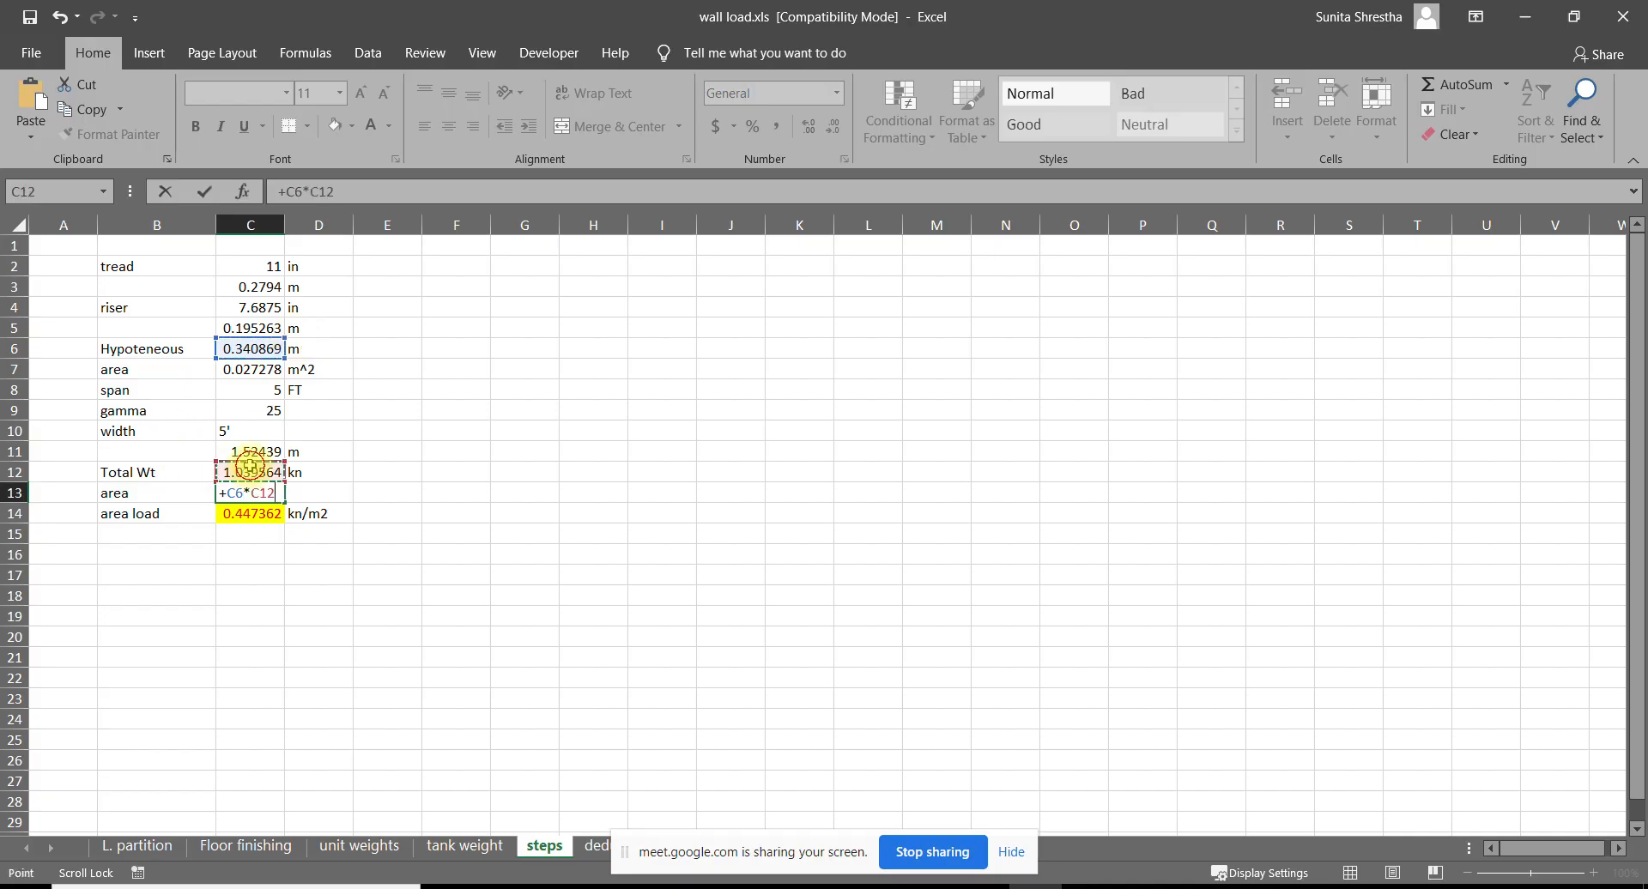
pyautogui.click(265, 448)
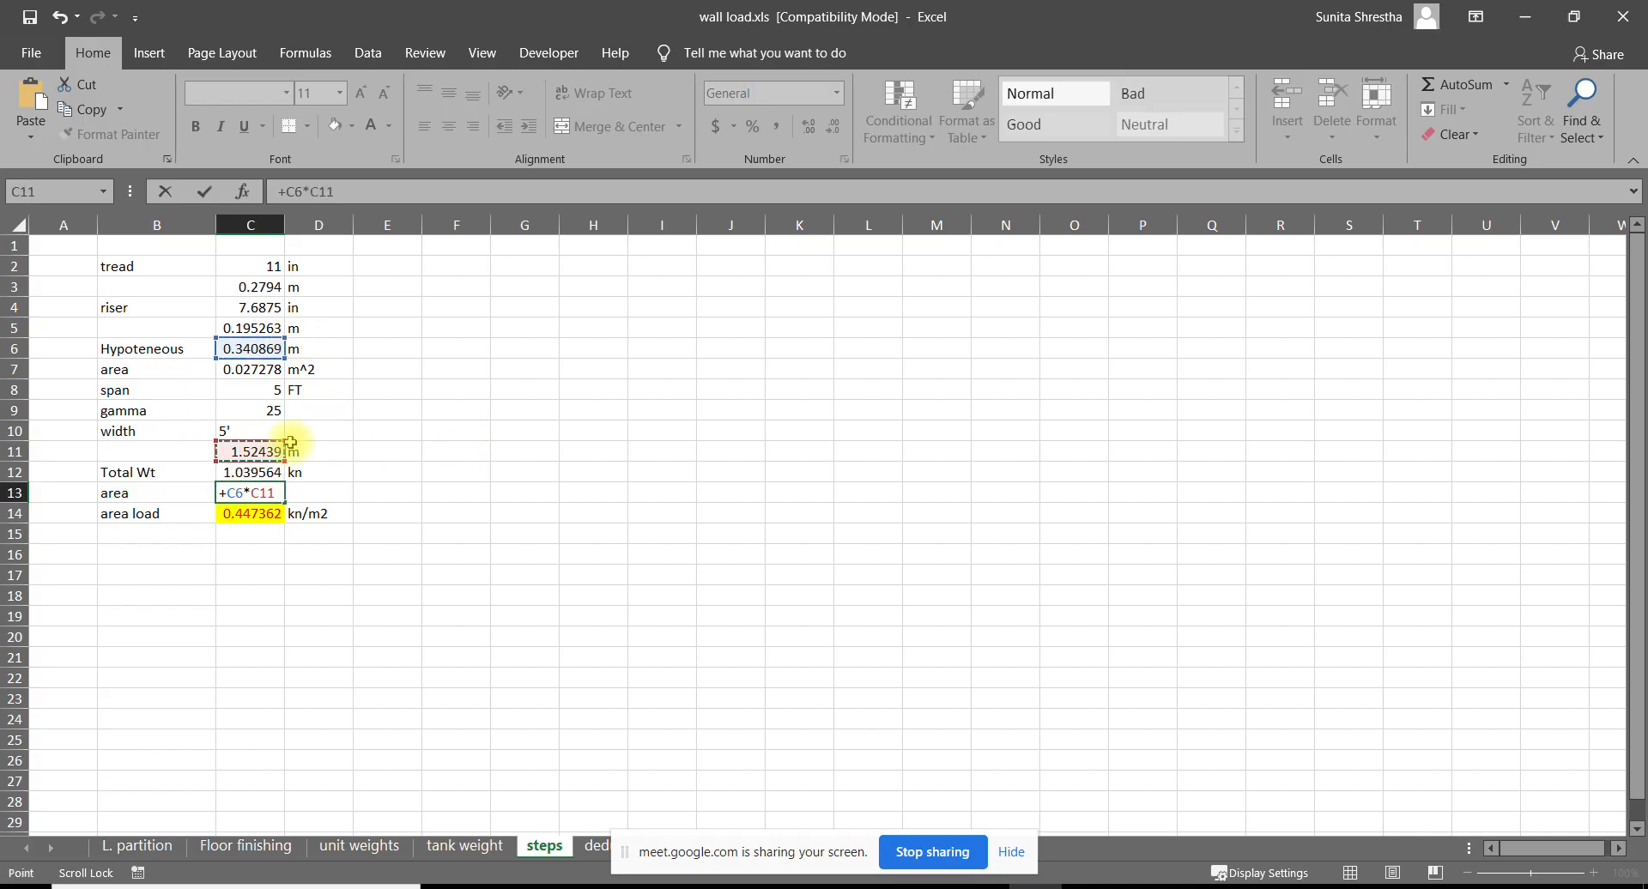
pyautogui.press('Return')
# Enter m2 as the unit of the new area in D13
pyautogui.press('Left')
pyautogui.click(306, 489)
pyautogui.write('m^2')
pyautogui.press('Return')
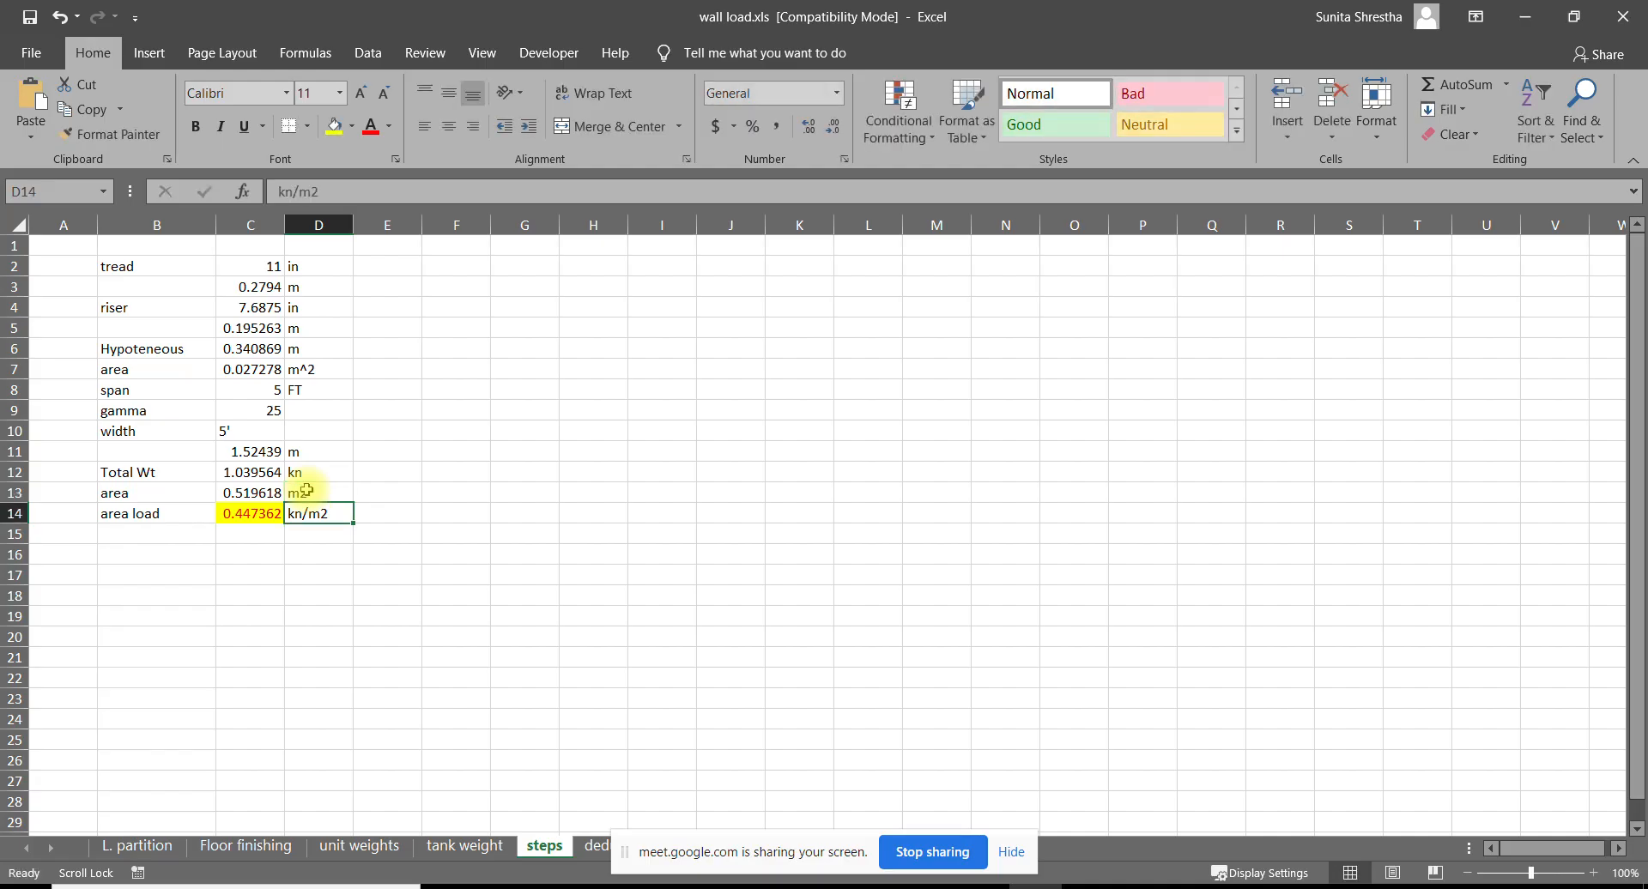
# Replace the area load formula in C14 with total weight divided by area, C12/C13
pyautogui.click(250, 513)
pyautogui.write('+')
pyautogui.click(263, 472)
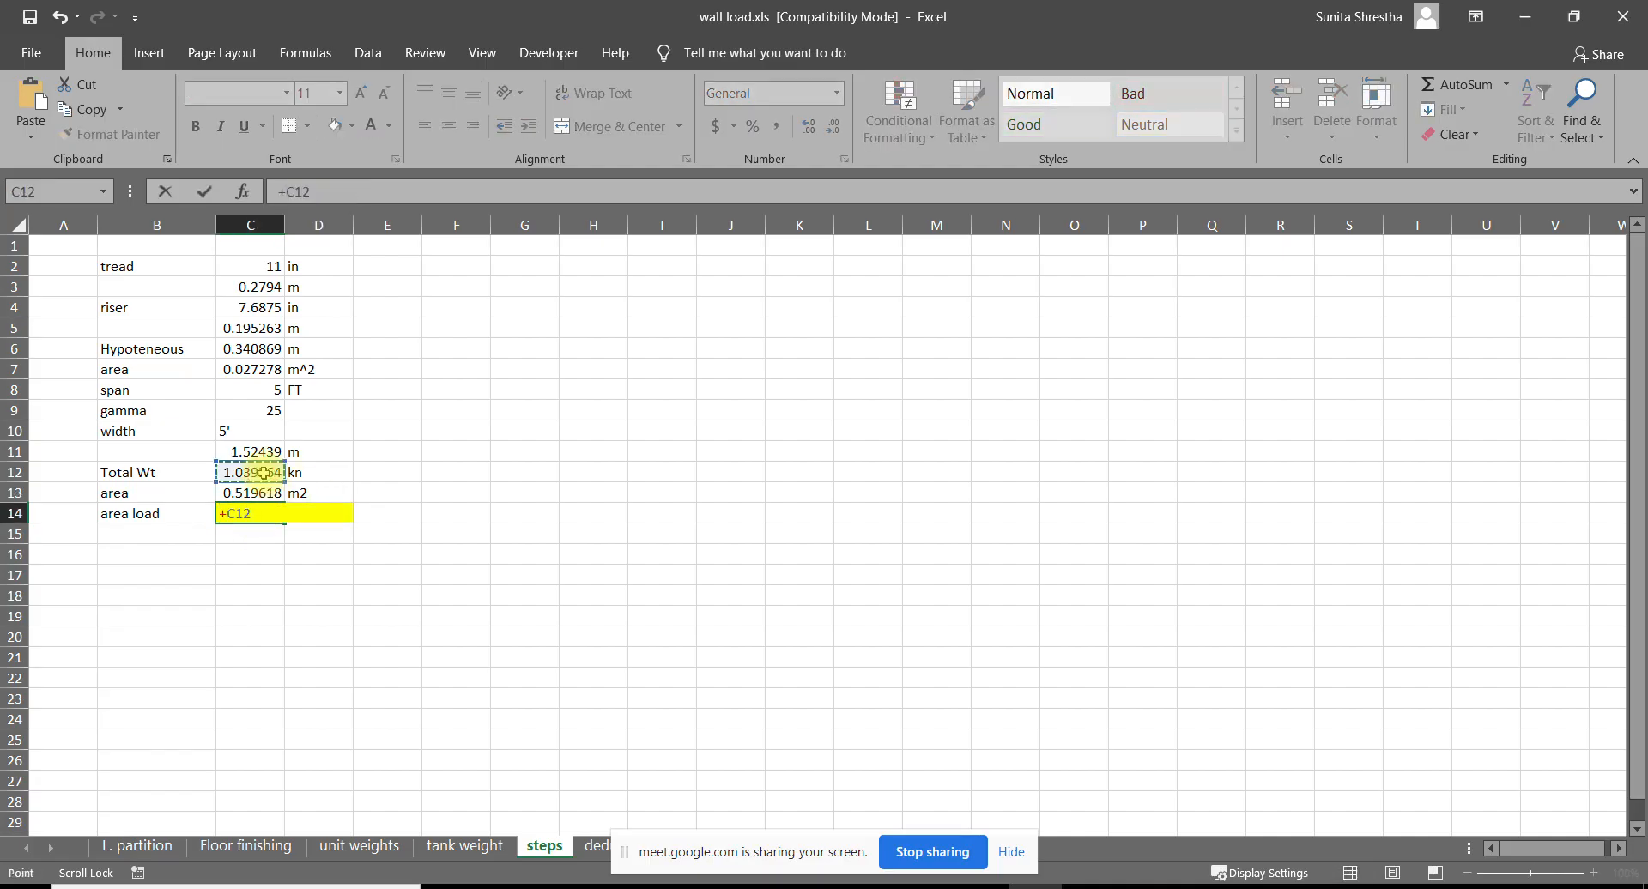
pyautogui.write('/')
pyautogui.click(266, 493)
pyautogui.press('Return')
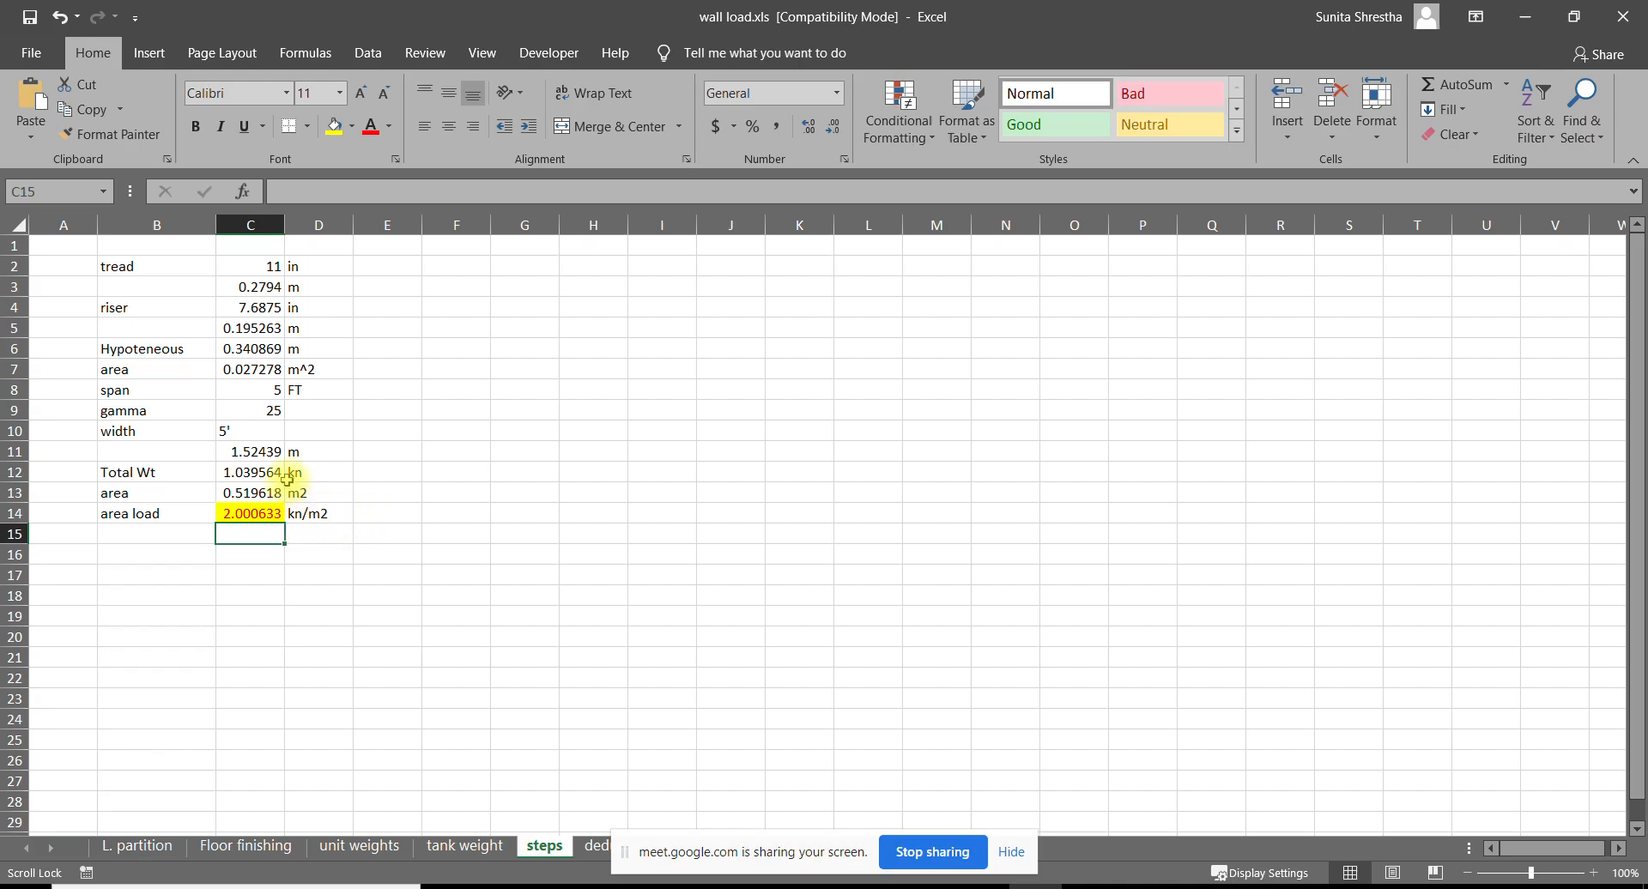
# Switch to the RCC class building model in ETABS
pyautogui.moveTo(324, 530); pyautogui.dragTo(99, 269)
pyautogui.click(94, 266)
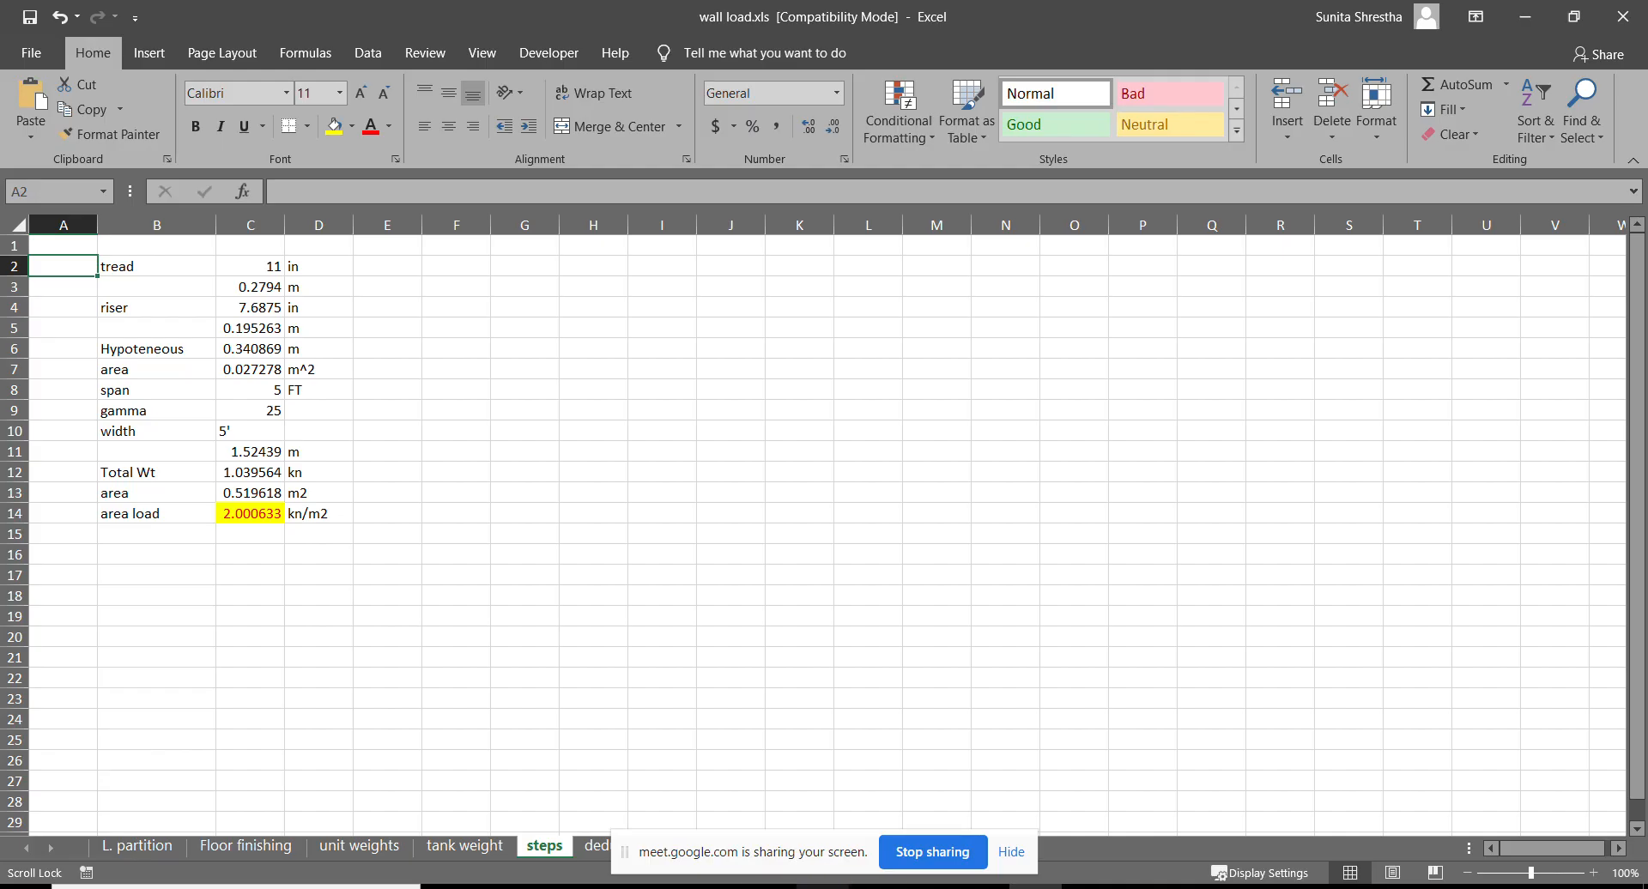
pyautogui.click(814, 887)
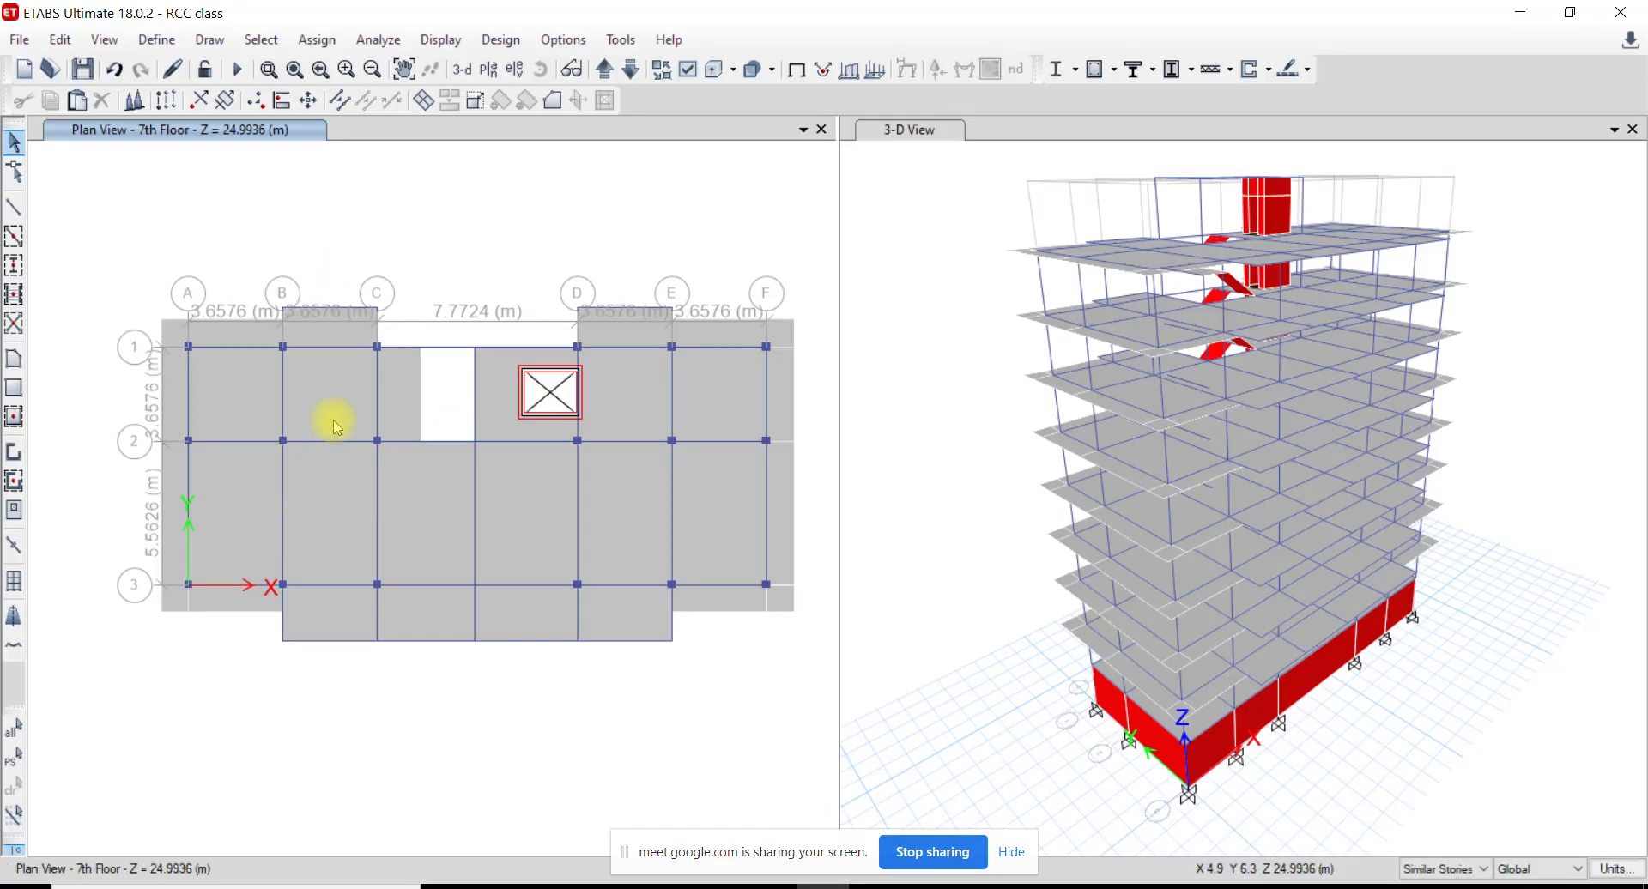
# Inspect the loads assigned to the staircase slab beside grid C on the 7th Floor, leaving them as they are
pyautogui.click(400, 410)
pyautogui.rightClick(402, 410)
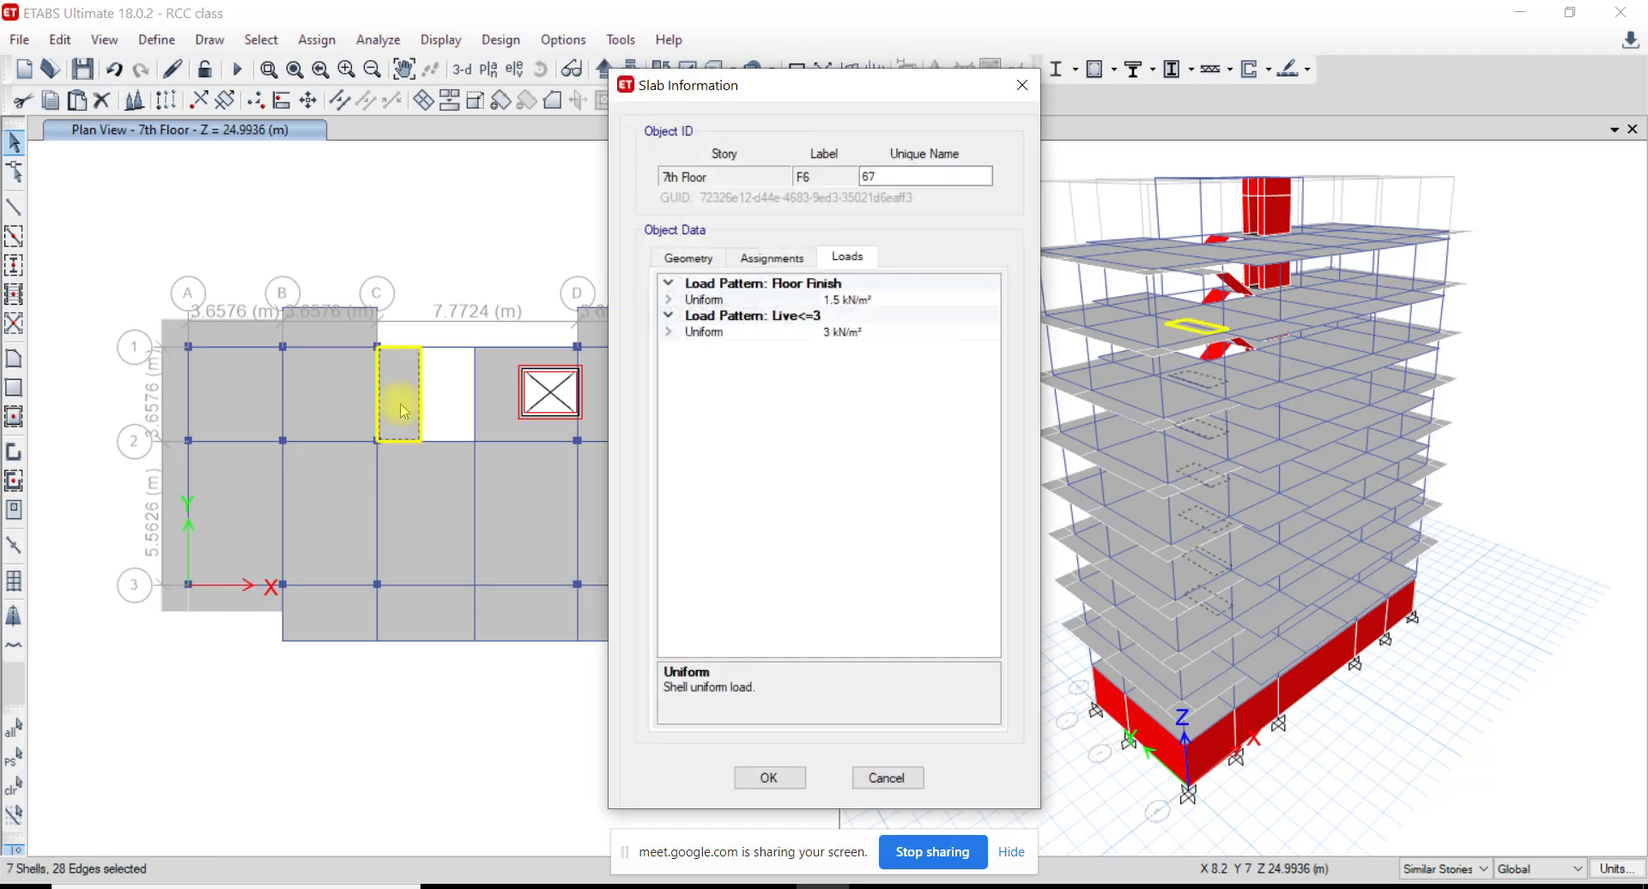
pyautogui.click(889, 779)
pyautogui.click(404, 352)
# Select all staircase slabs in the model by their slab section property
pyautogui.click(156, 41)
pyautogui.click(155, 41)
pyautogui.click(255, 39)
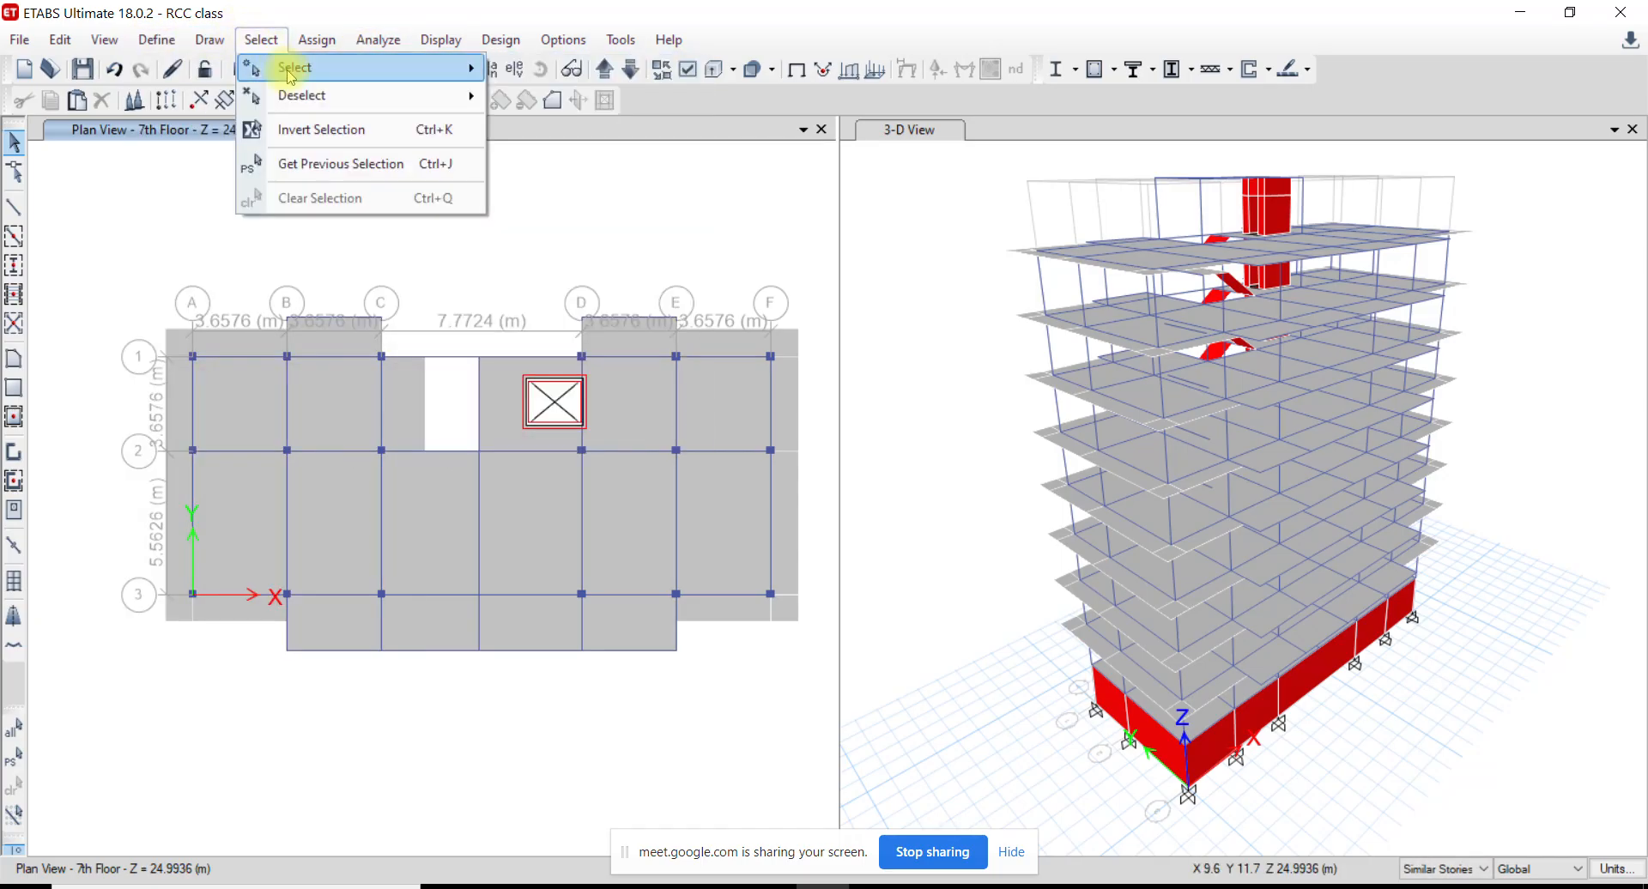
pyautogui.moveTo(291, 75)
pyautogui.moveTo(626, 255)
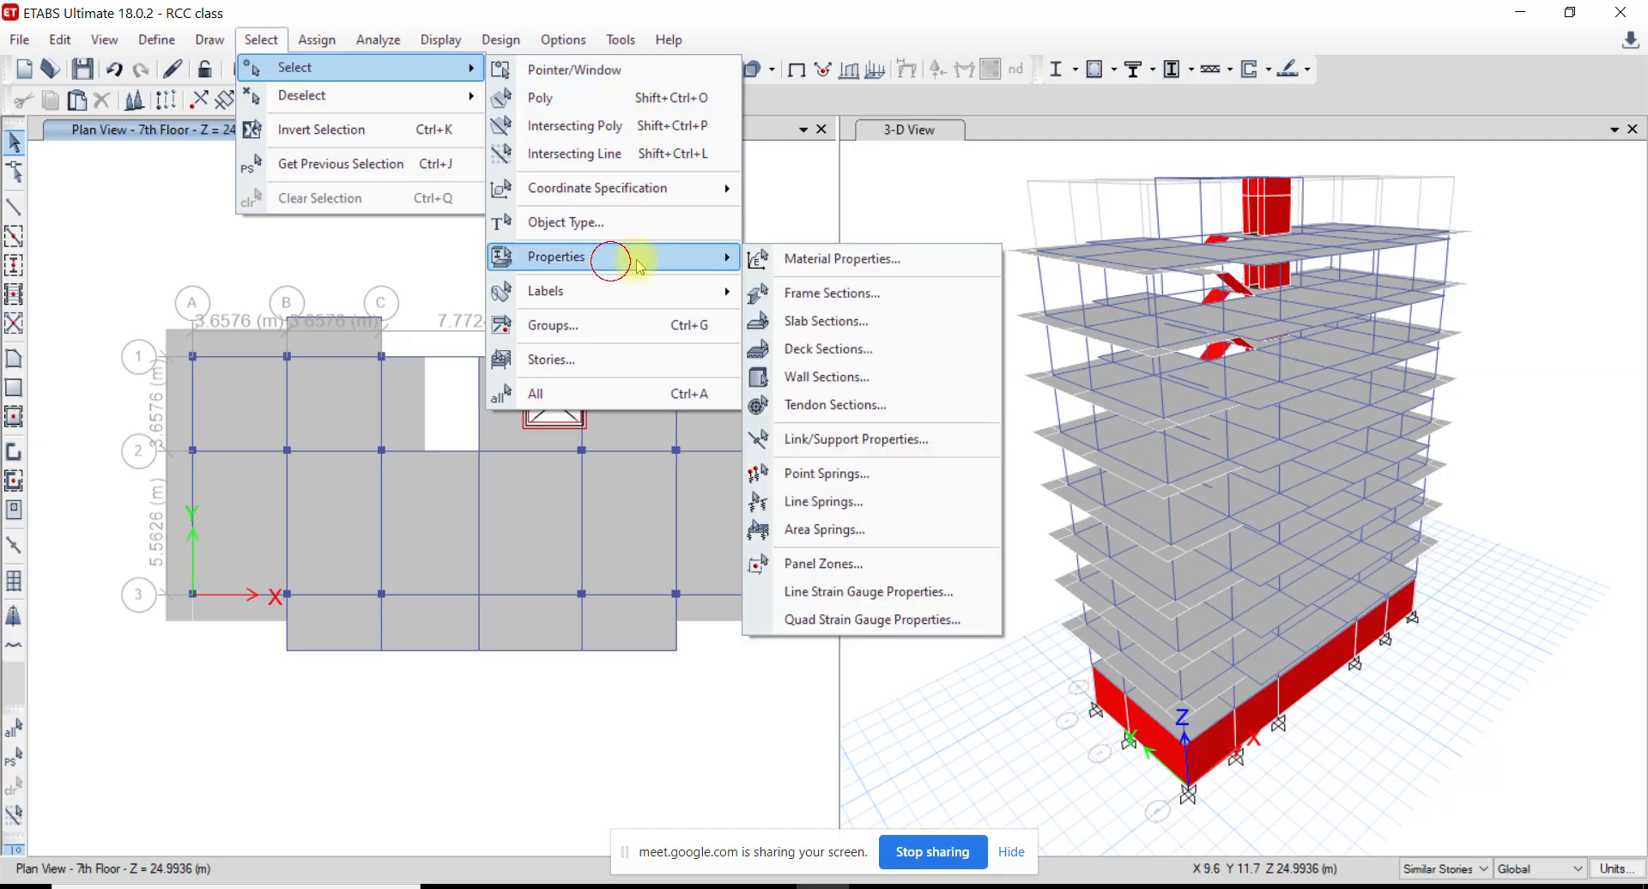
pyautogui.click(829, 321)
pyautogui.click(732, 311)
pyautogui.click(753, 647)
pyautogui.click(931, 638)
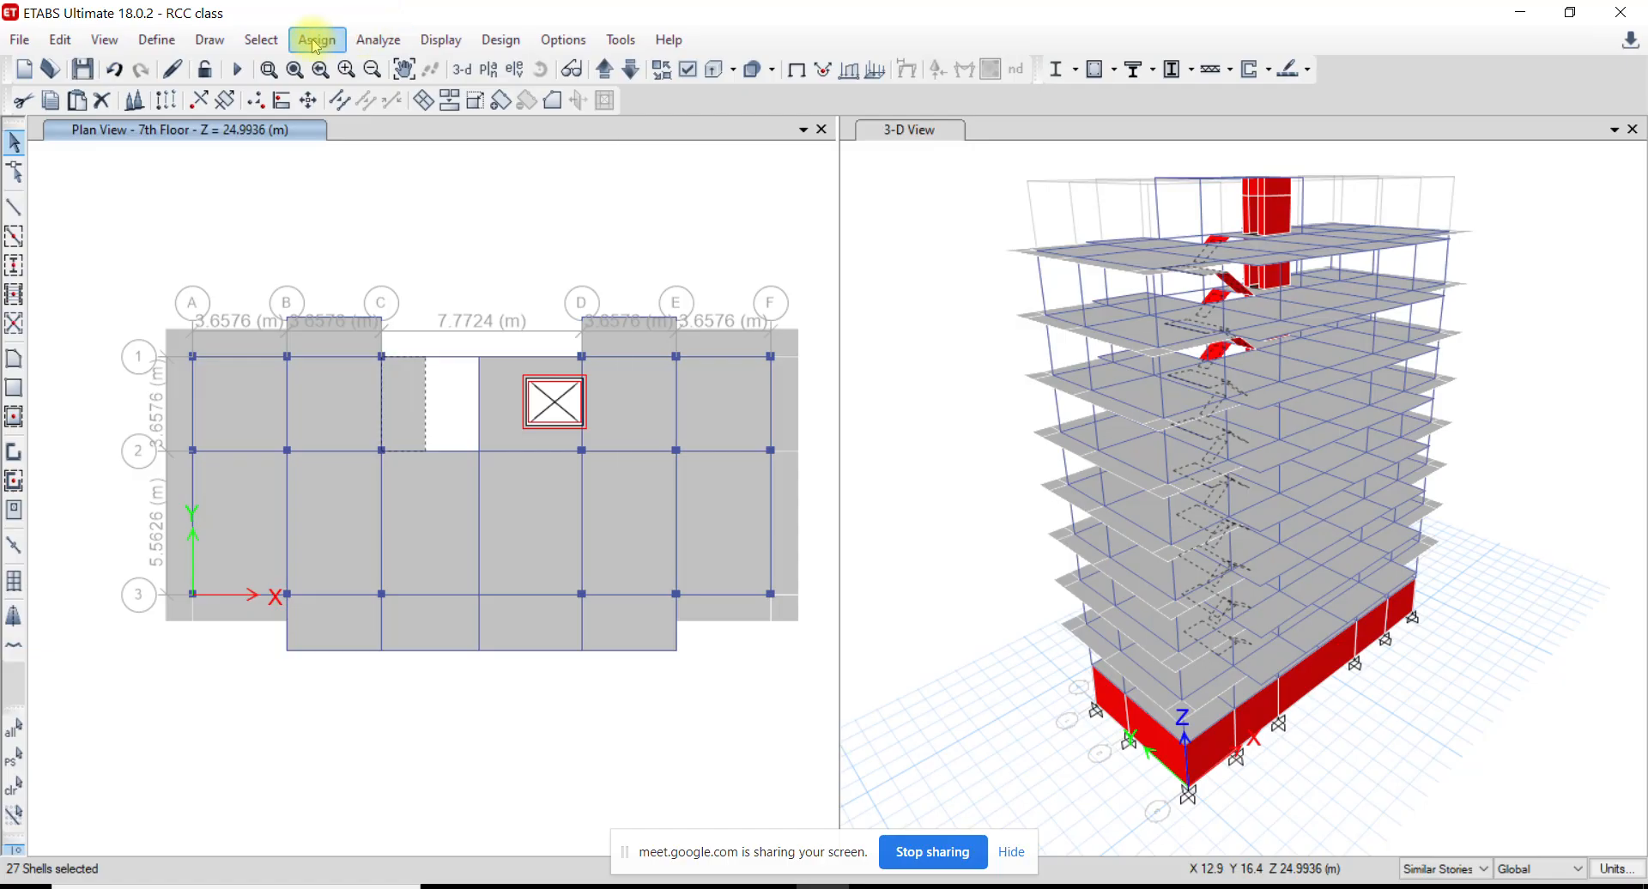
# Assign a uniform shell load of 2 kN/m² in the gravity direction to the selected staircase slabs under the Step Wt load pattern
pyautogui.click(317, 41)
pyautogui.moveTo(607, 269)
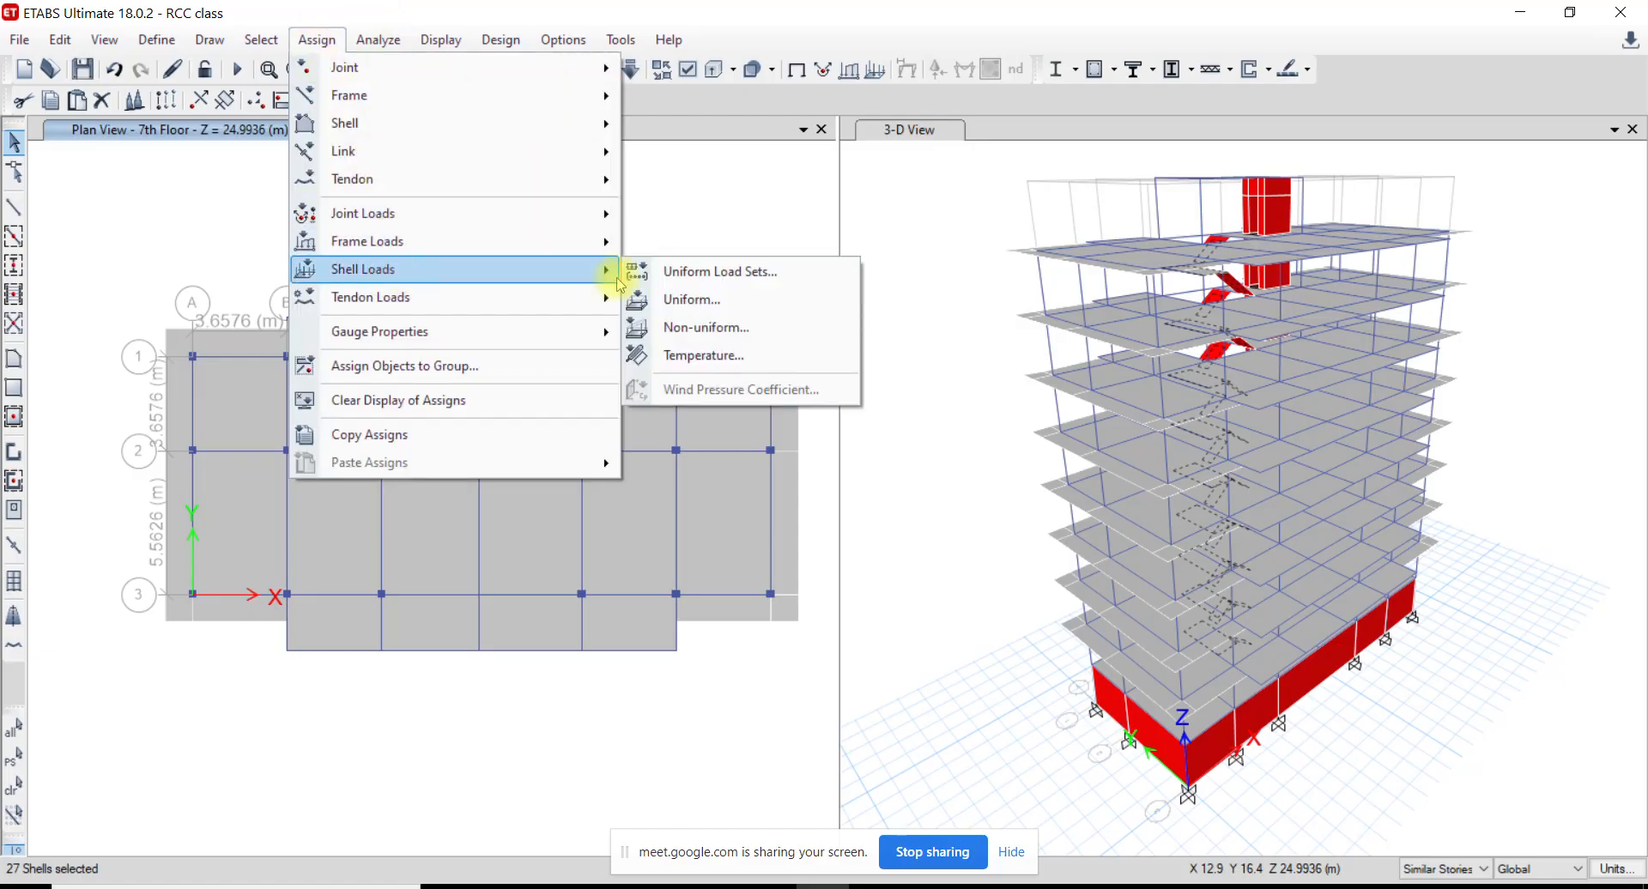
pyautogui.click(675, 311)
pyautogui.click(1346, 526)
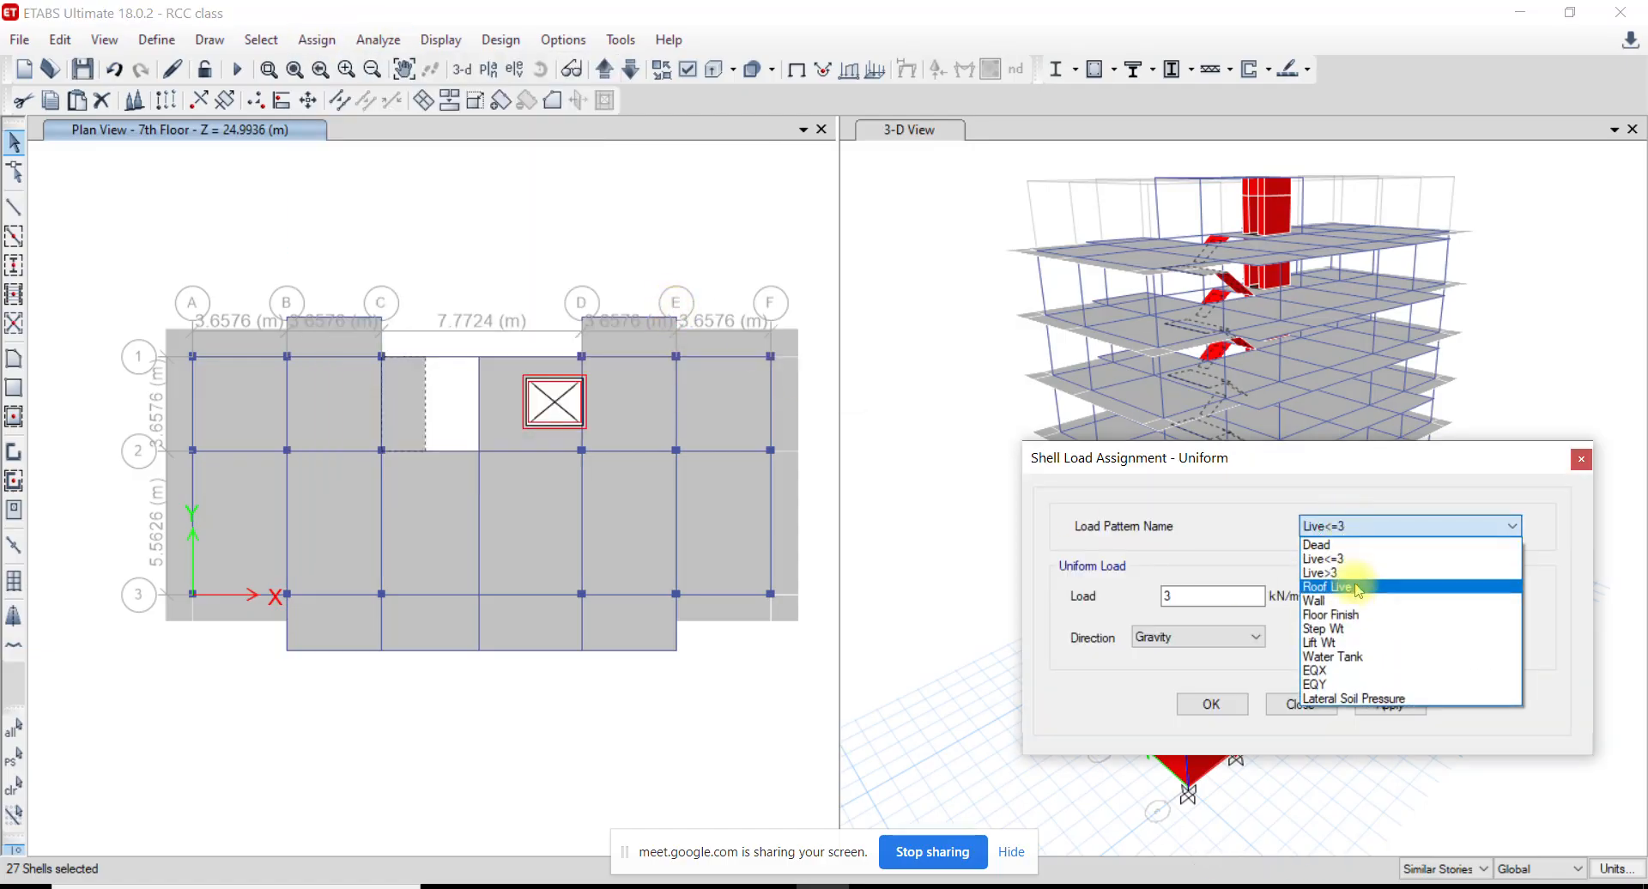
pyautogui.click(1338, 629)
pyautogui.moveTo(1206, 592); pyautogui.dragTo(934, 590)
pyautogui.write('2')
pyautogui.click(1196, 708)
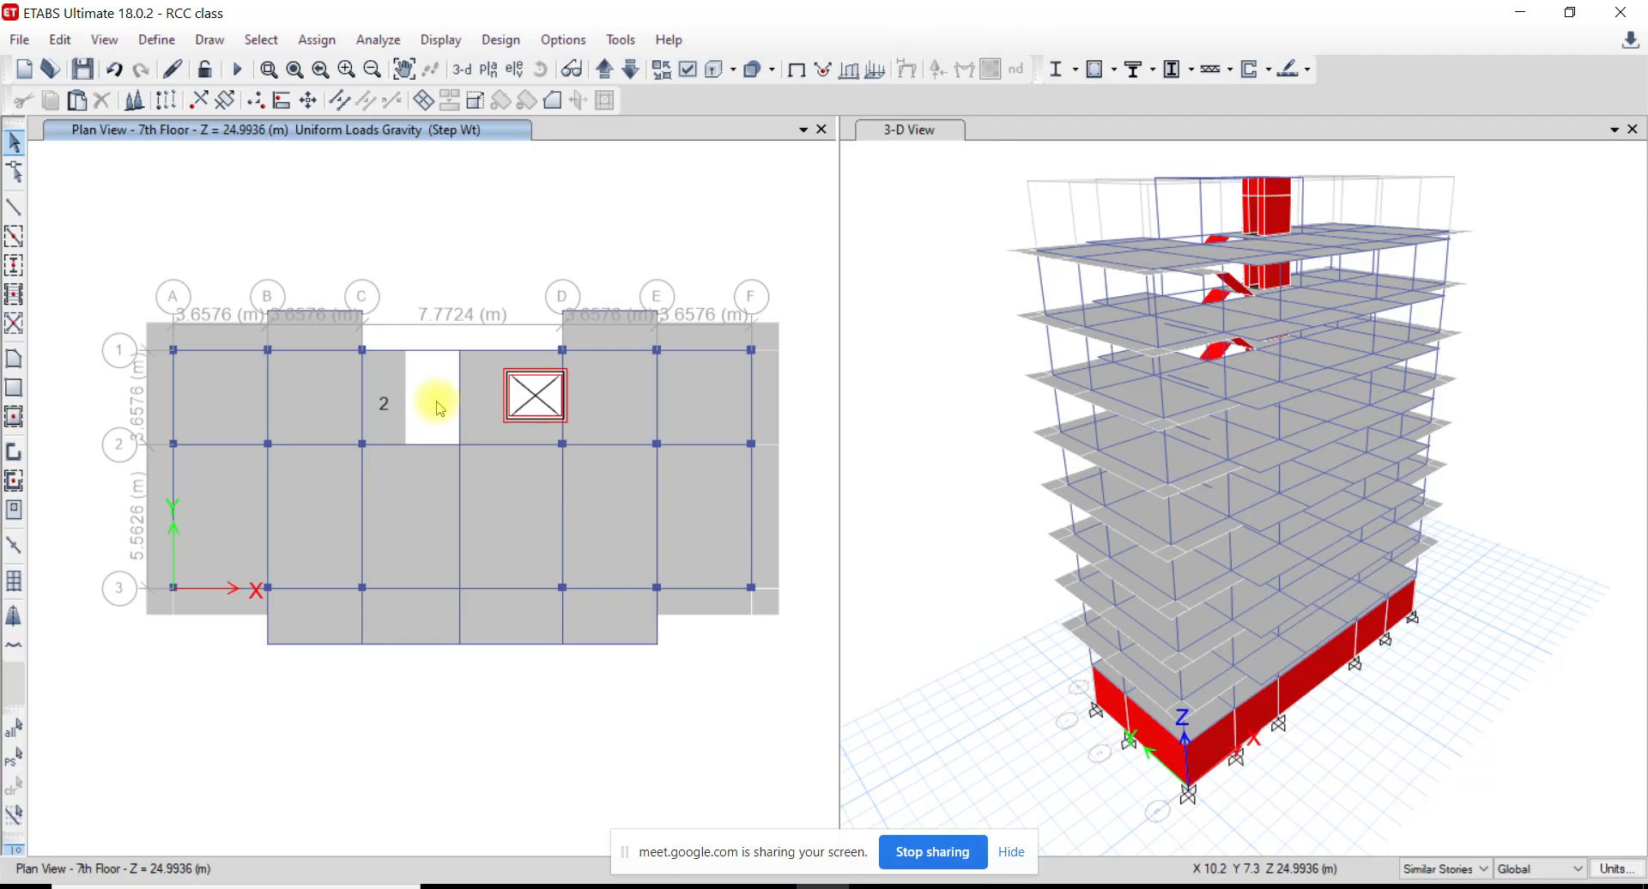
# Review the list of defined load patterns without changing any of them
pyautogui.moveTo(384, 416)
pyautogui.mouseDown(button='middle')
pyautogui.moveTo(468, 439)
pyautogui.moveTo(354, 423)
pyautogui.moveTo(411, 393)
pyautogui.mouseUp(button='middle')
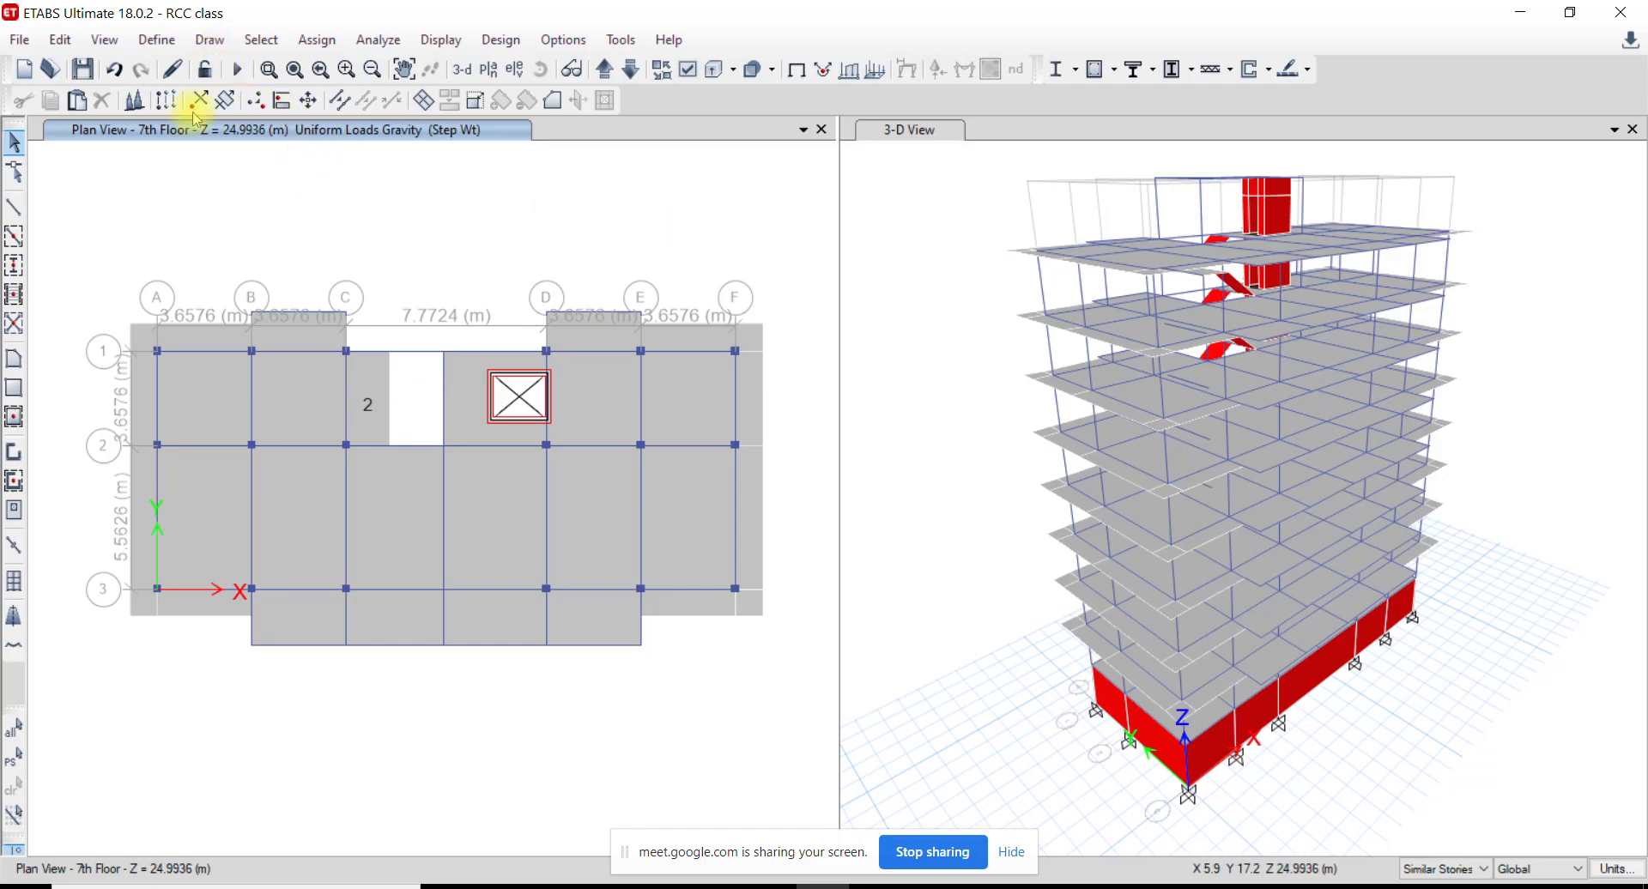
pyautogui.click(156, 40)
pyautogui.click(230, 516)
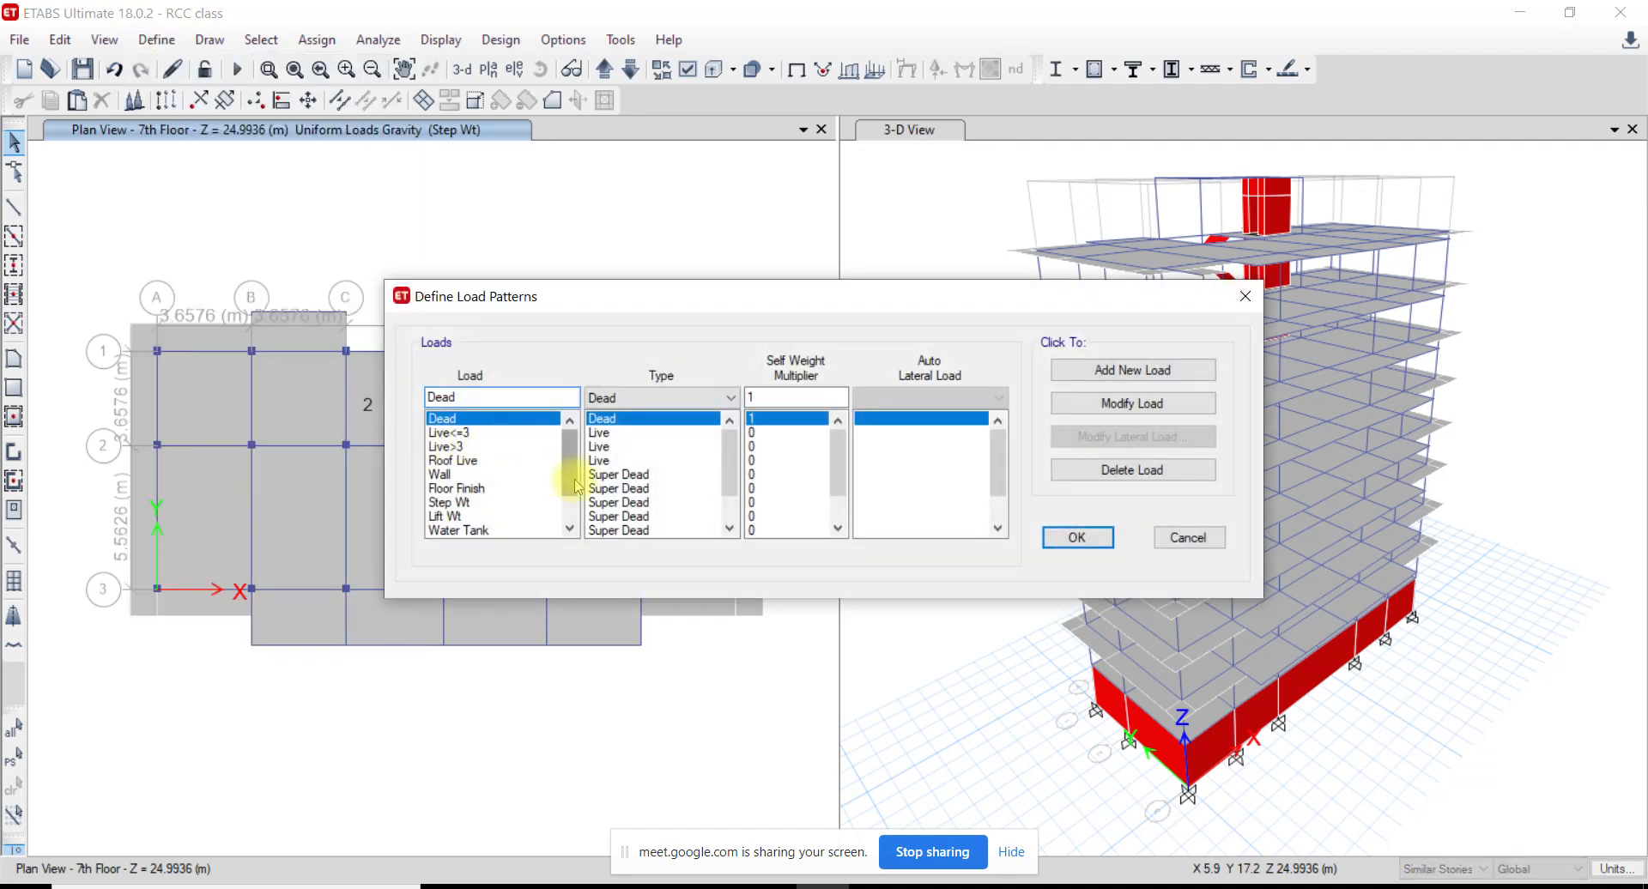
pyautogui.scroll(-3, 485, 463)
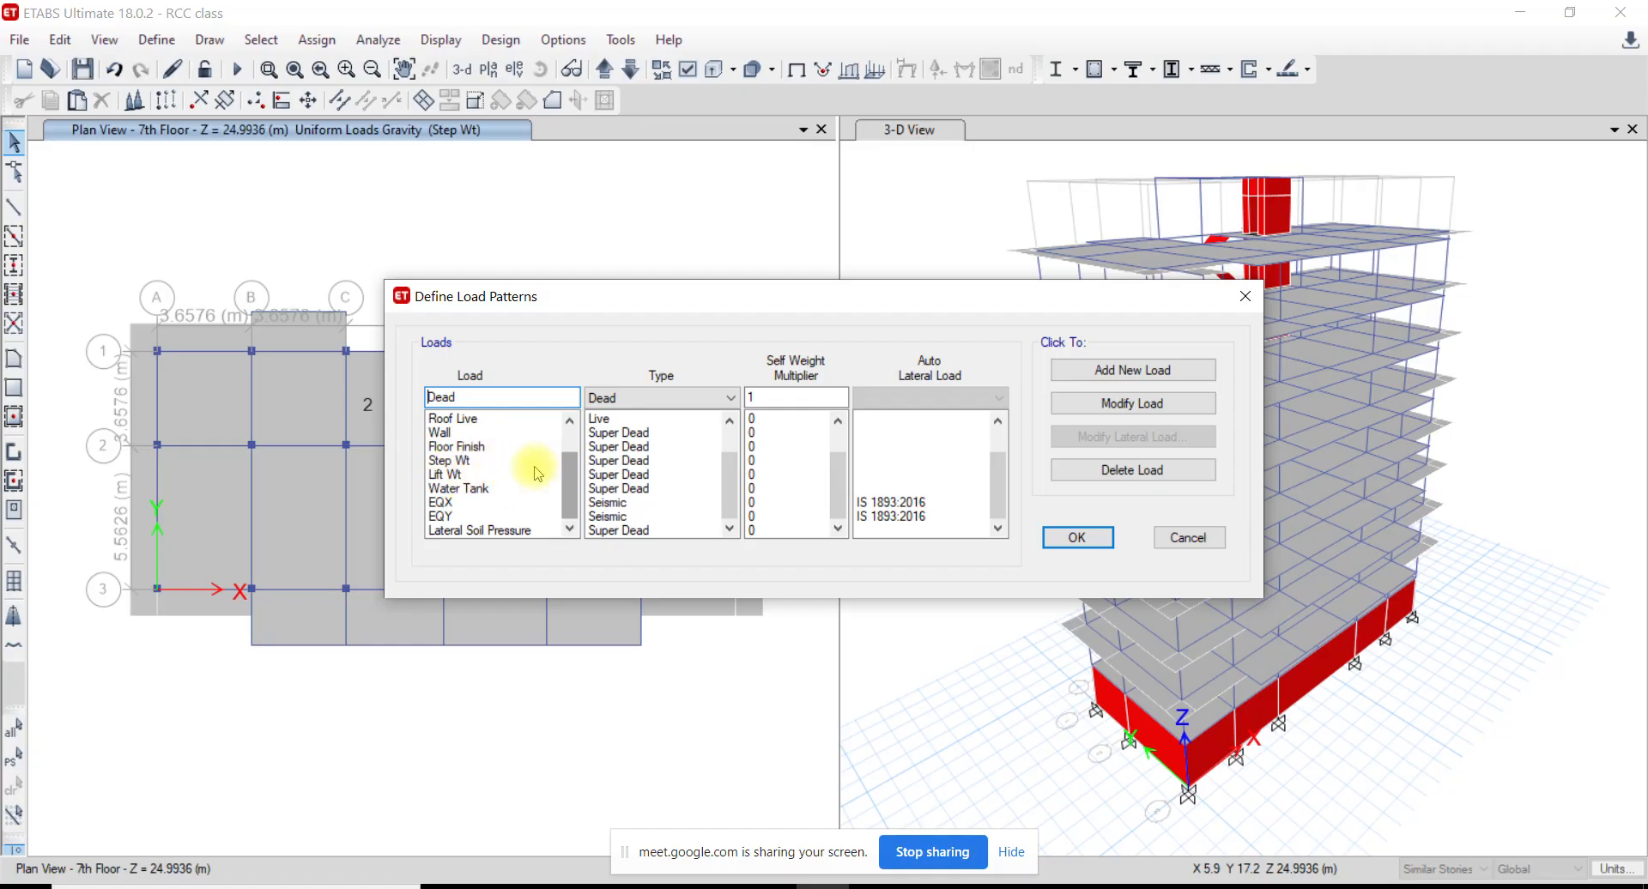
pyautogui.click(1188, 537)
# Show the Water Tank Lvl plan and select the slab over the lift shaft beside grid D
pyautogui.click(604, 72)
pyautogui.click(604, 72)
pyautogui.click(605, 72)
pyautogui.click(604, 72)
pyautogui.click(632, 72)
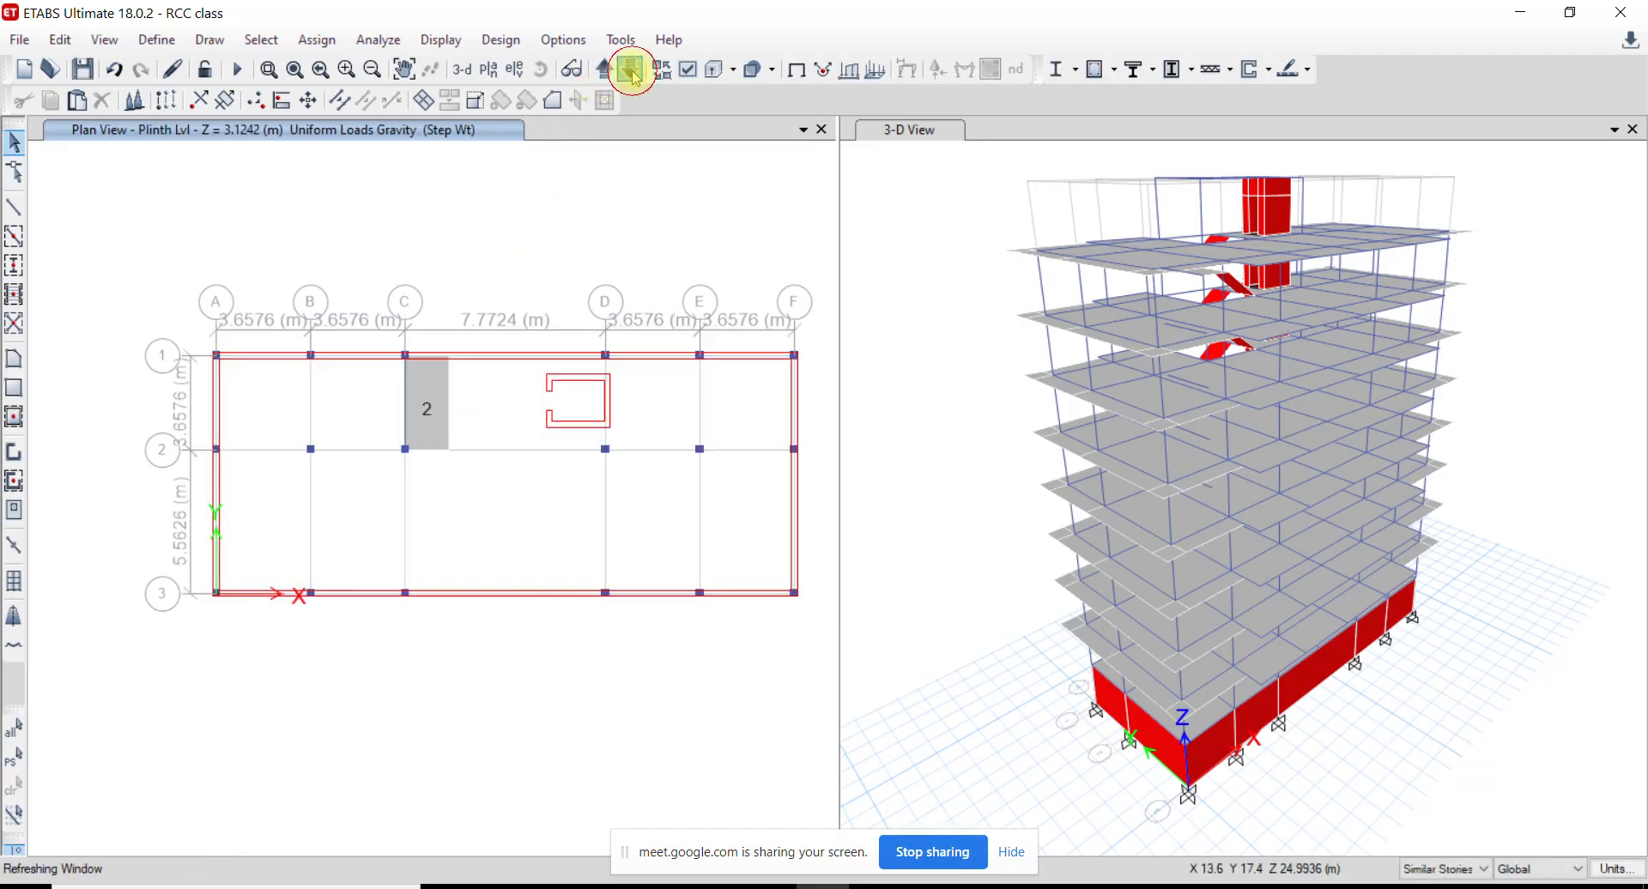
pyautogui.click(632, 72)
pyautogui.click(633, 72)
pyautogui.click(556, 414)
pyautogui.scroll(2, 573, 405)
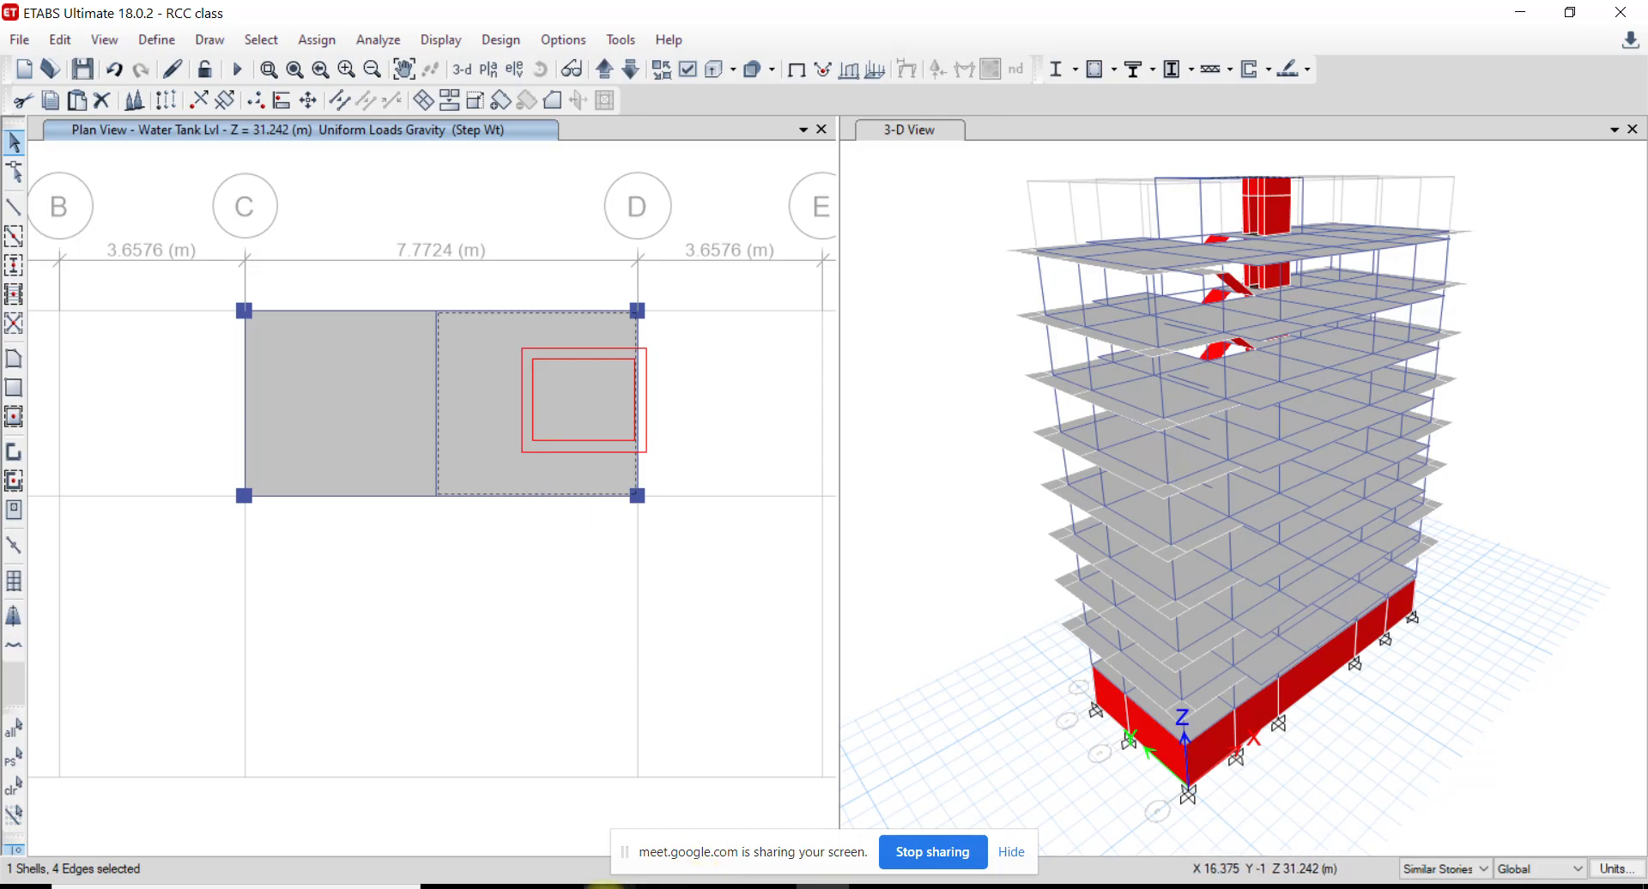
# Convert the lift weight in Calculator as 1250 × 9.81 divided by 1000
pyautogui.click(558, 887)
pyautogui.moveTo(936, 83); pyautogui.dragTo(1016, 92)
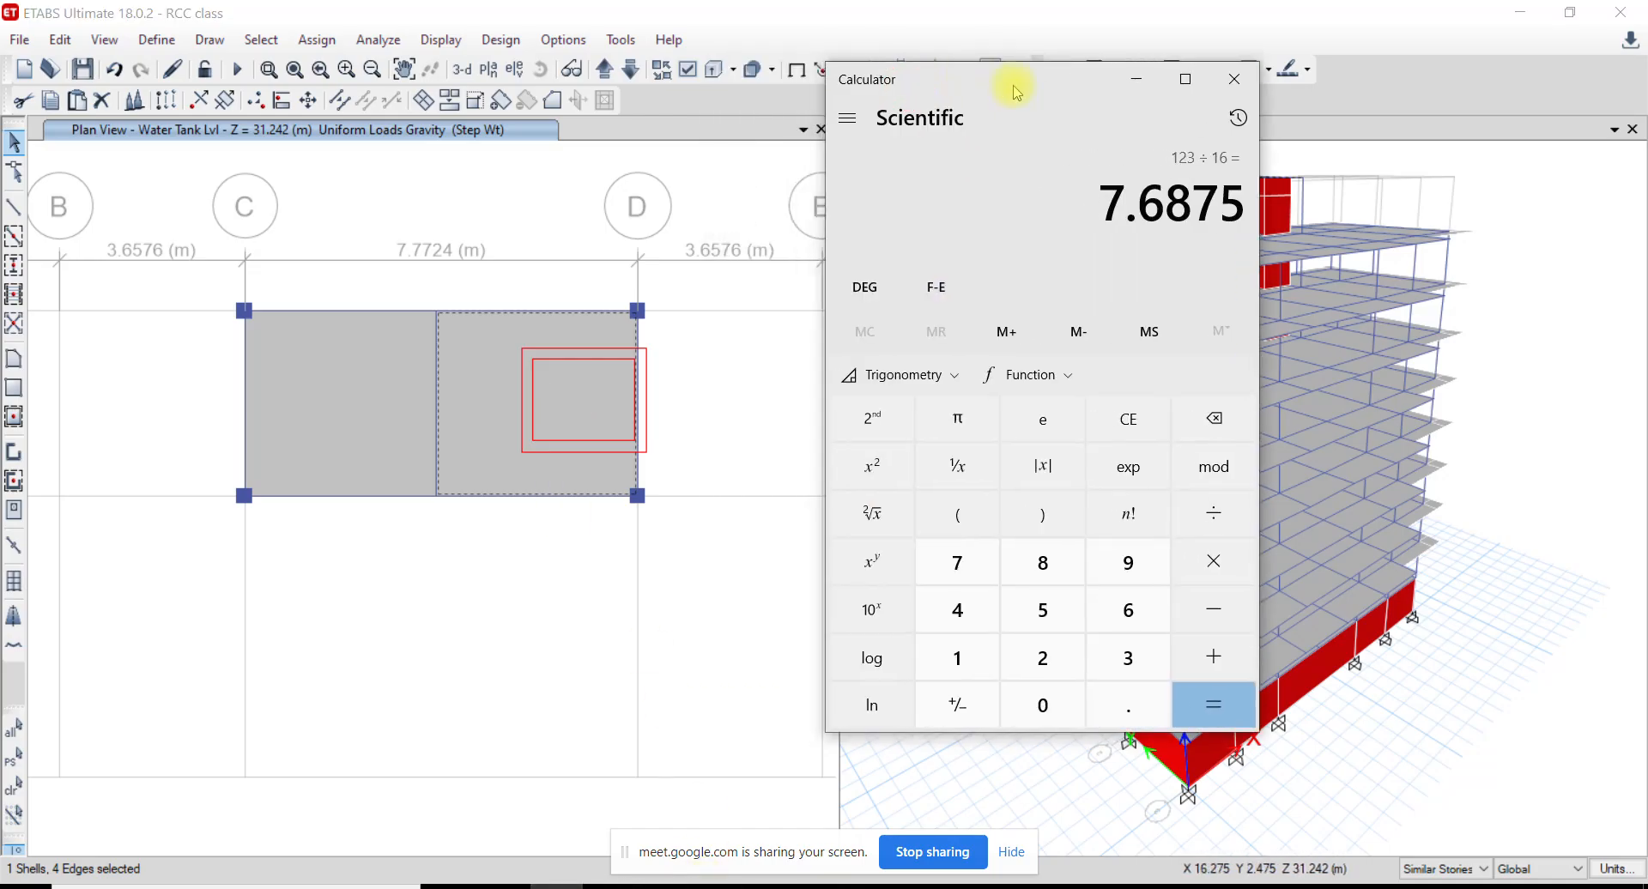
pyautogui.write('1250')
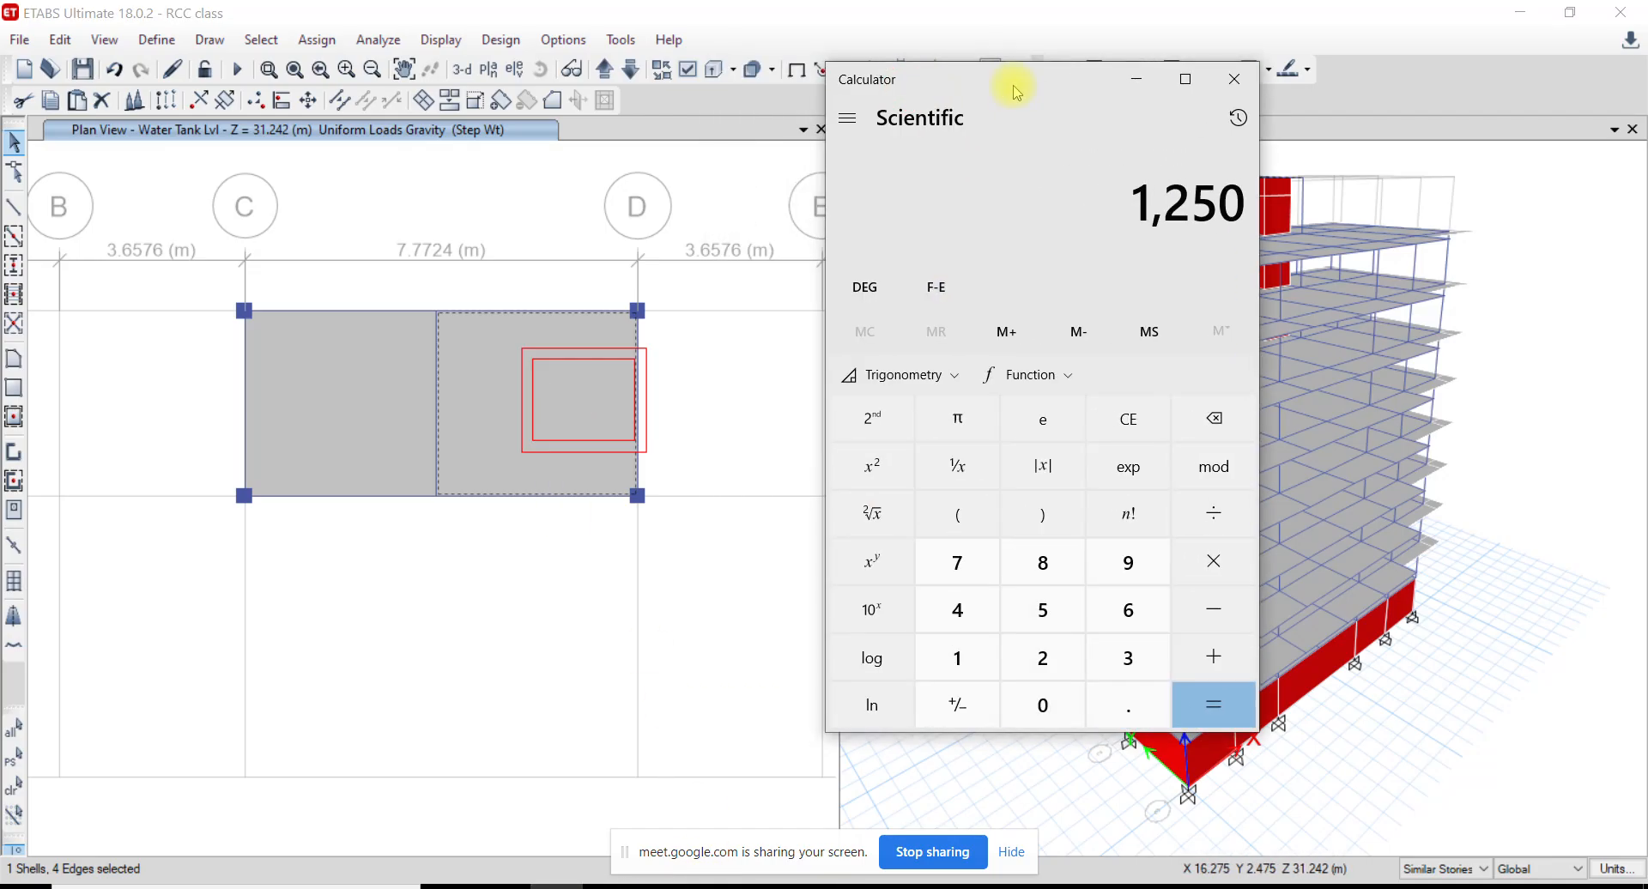
pyautogui.write('*9.81')
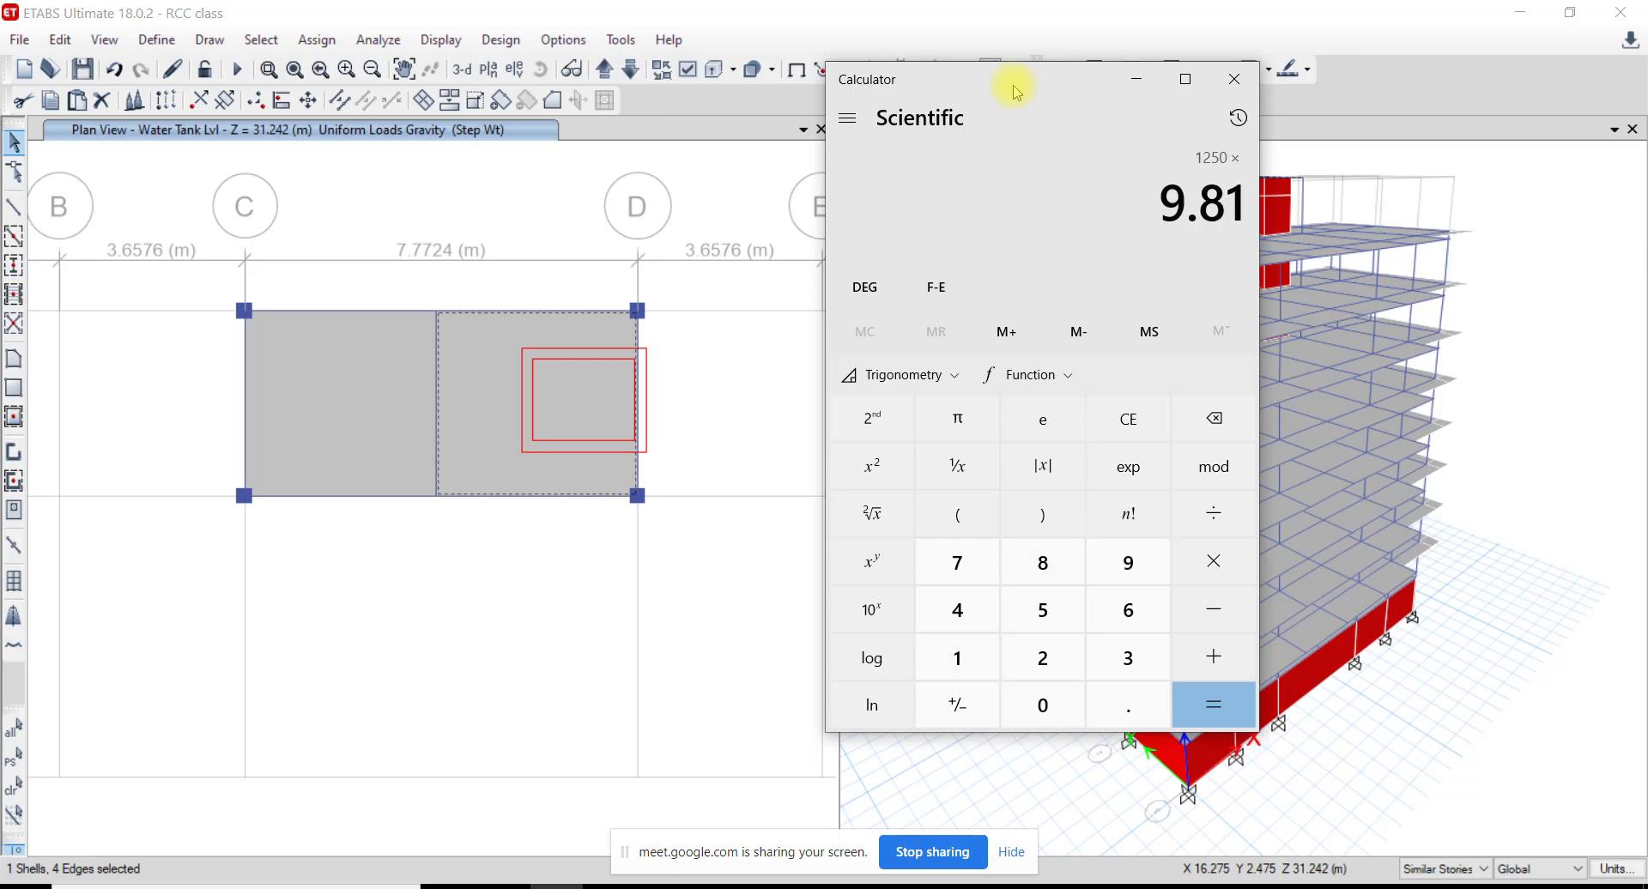
pyautogui.press('Return')
pyautogui.write('/1000')
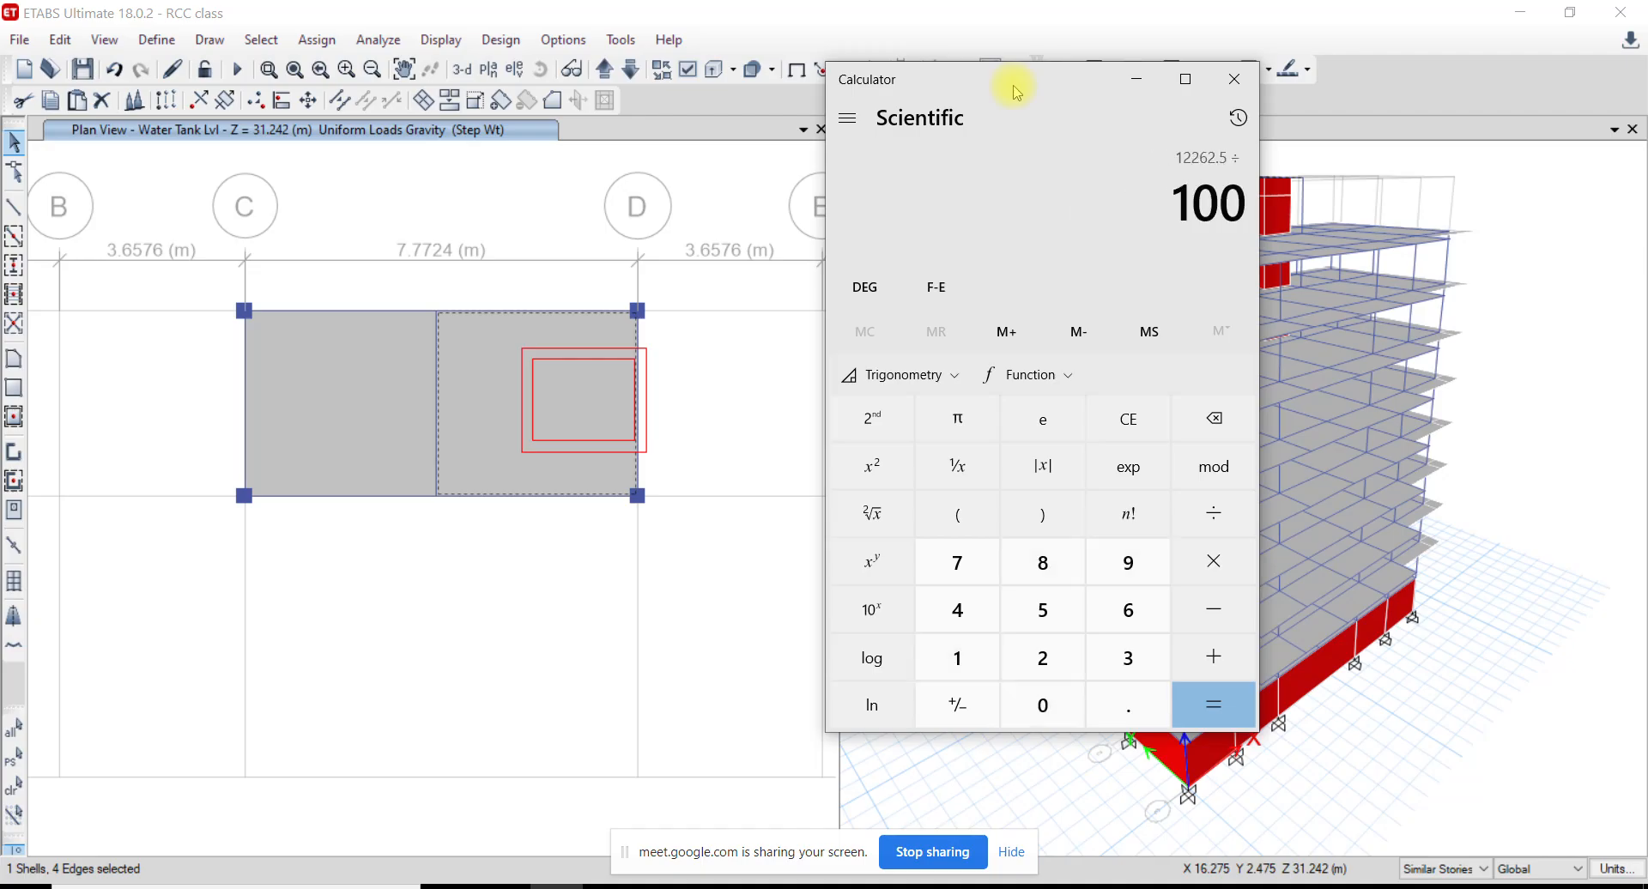
pyautogui.press('Return')
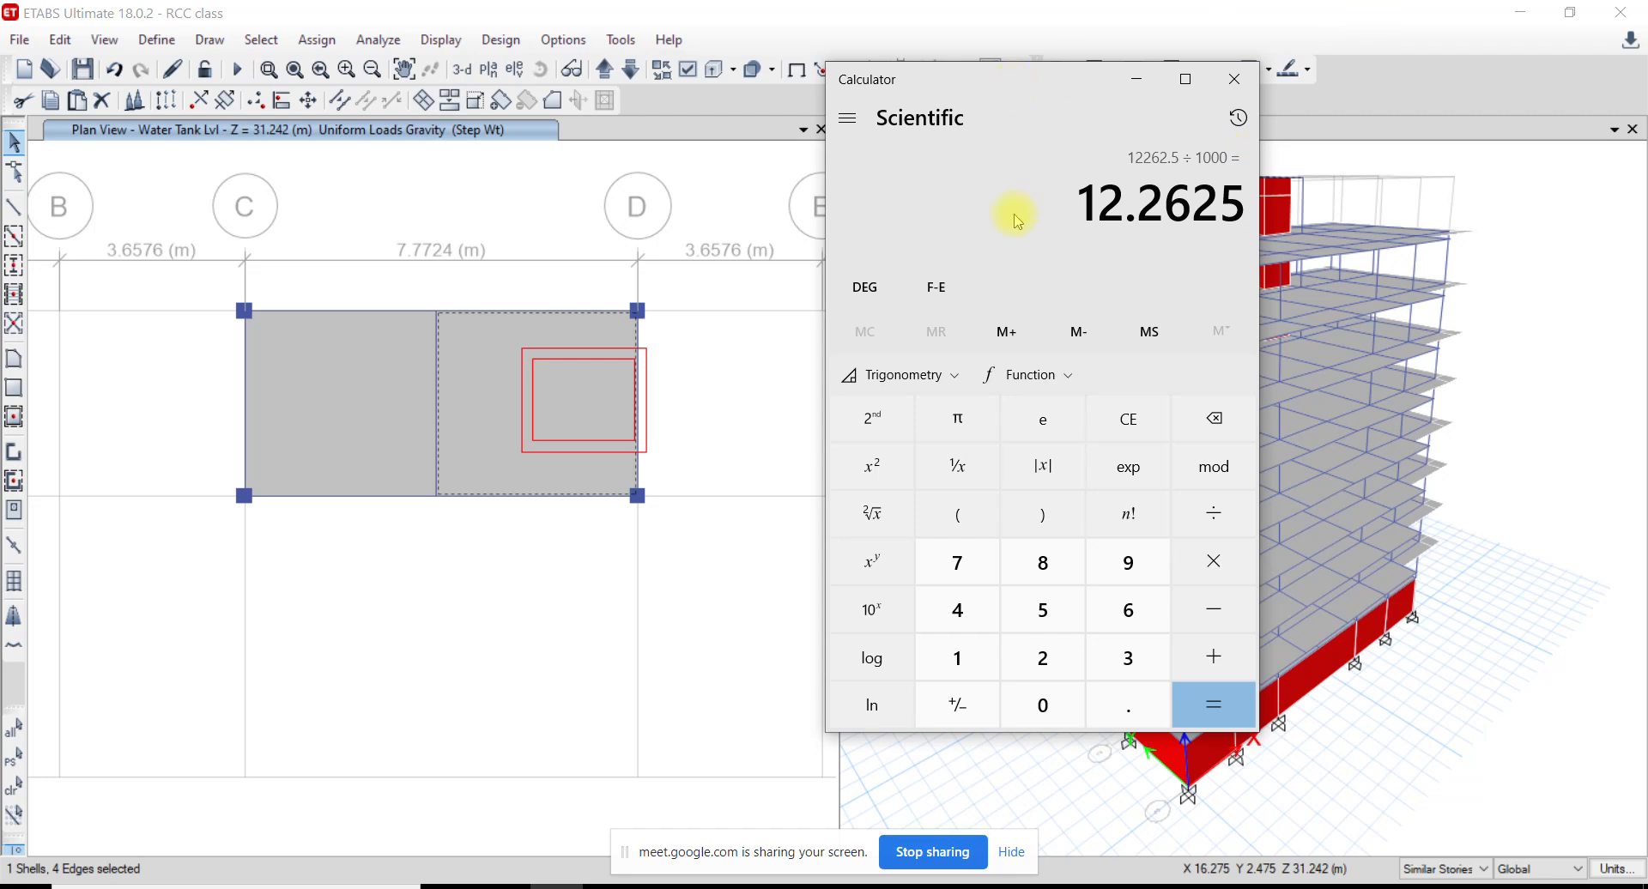
pyautogui.moveTo(1072, 204); pyautogui.dragTo(1265, 204)
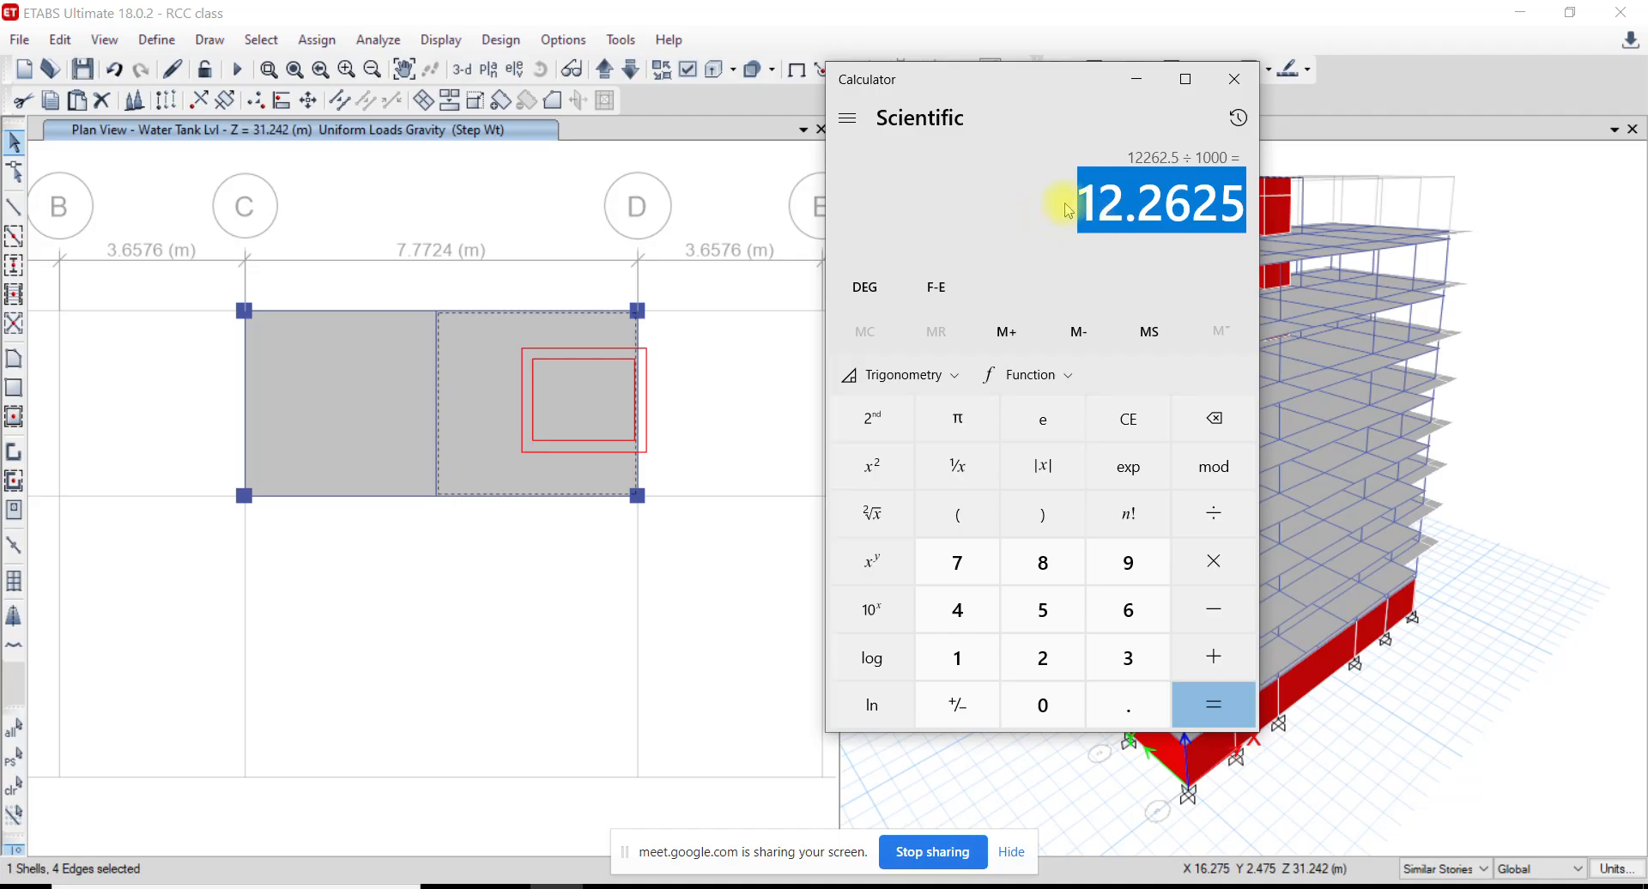
# Look up the total area of the selected Water Tank Lvl slab in its geometry information
pyautogui.rightClick(487, 411)
pyautogui.click(709, 266)
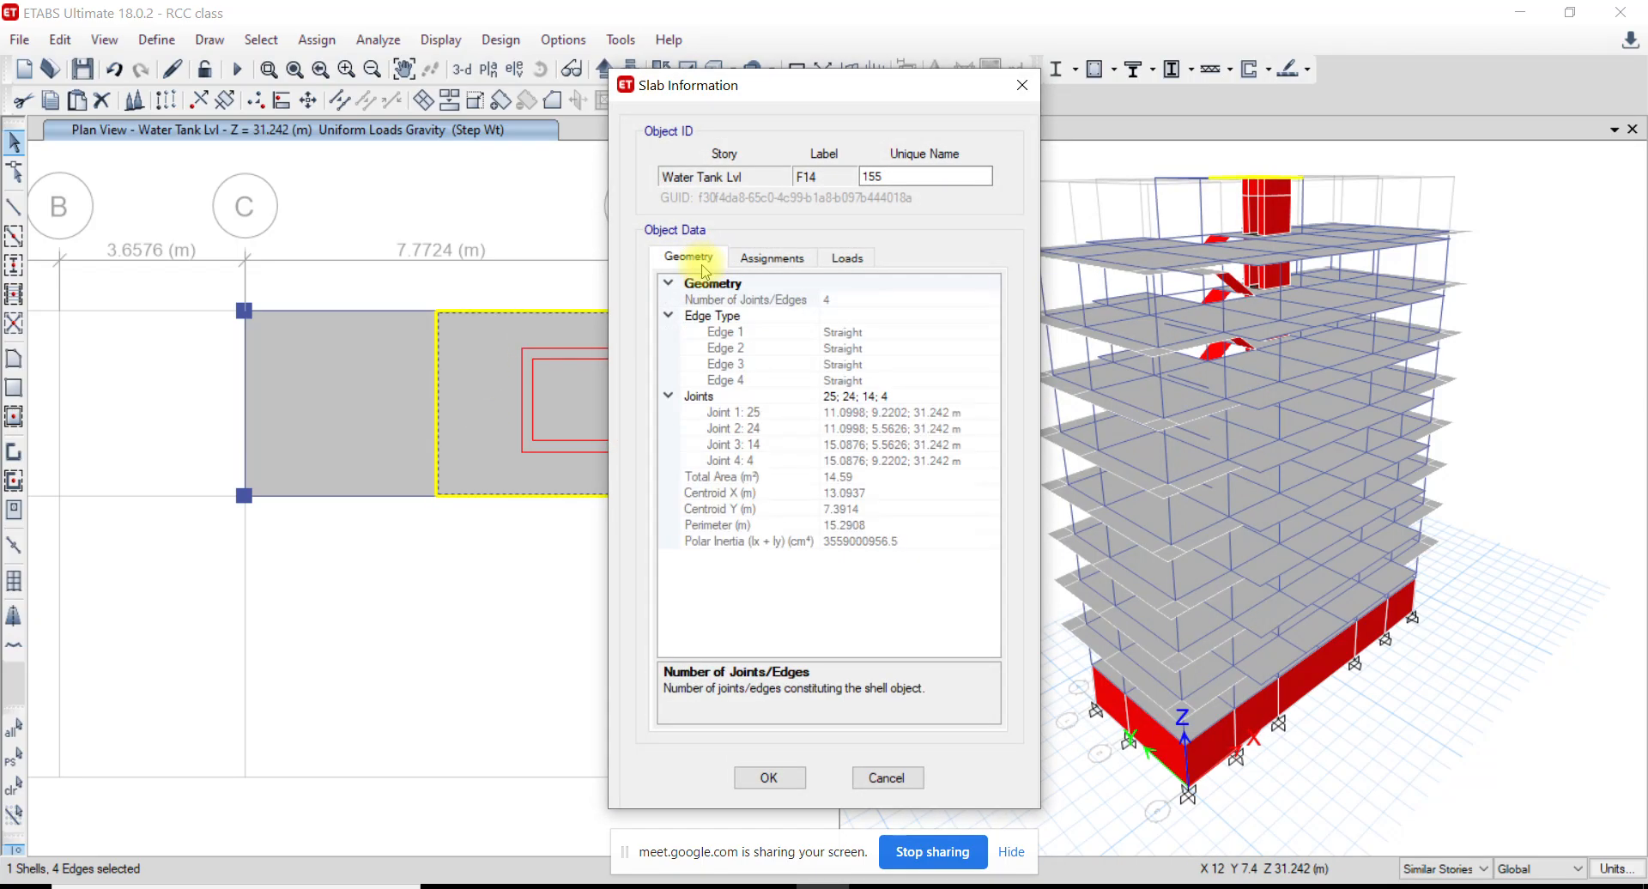
pyautogui.click(861, 492)
pyautogui.click(866, 476)
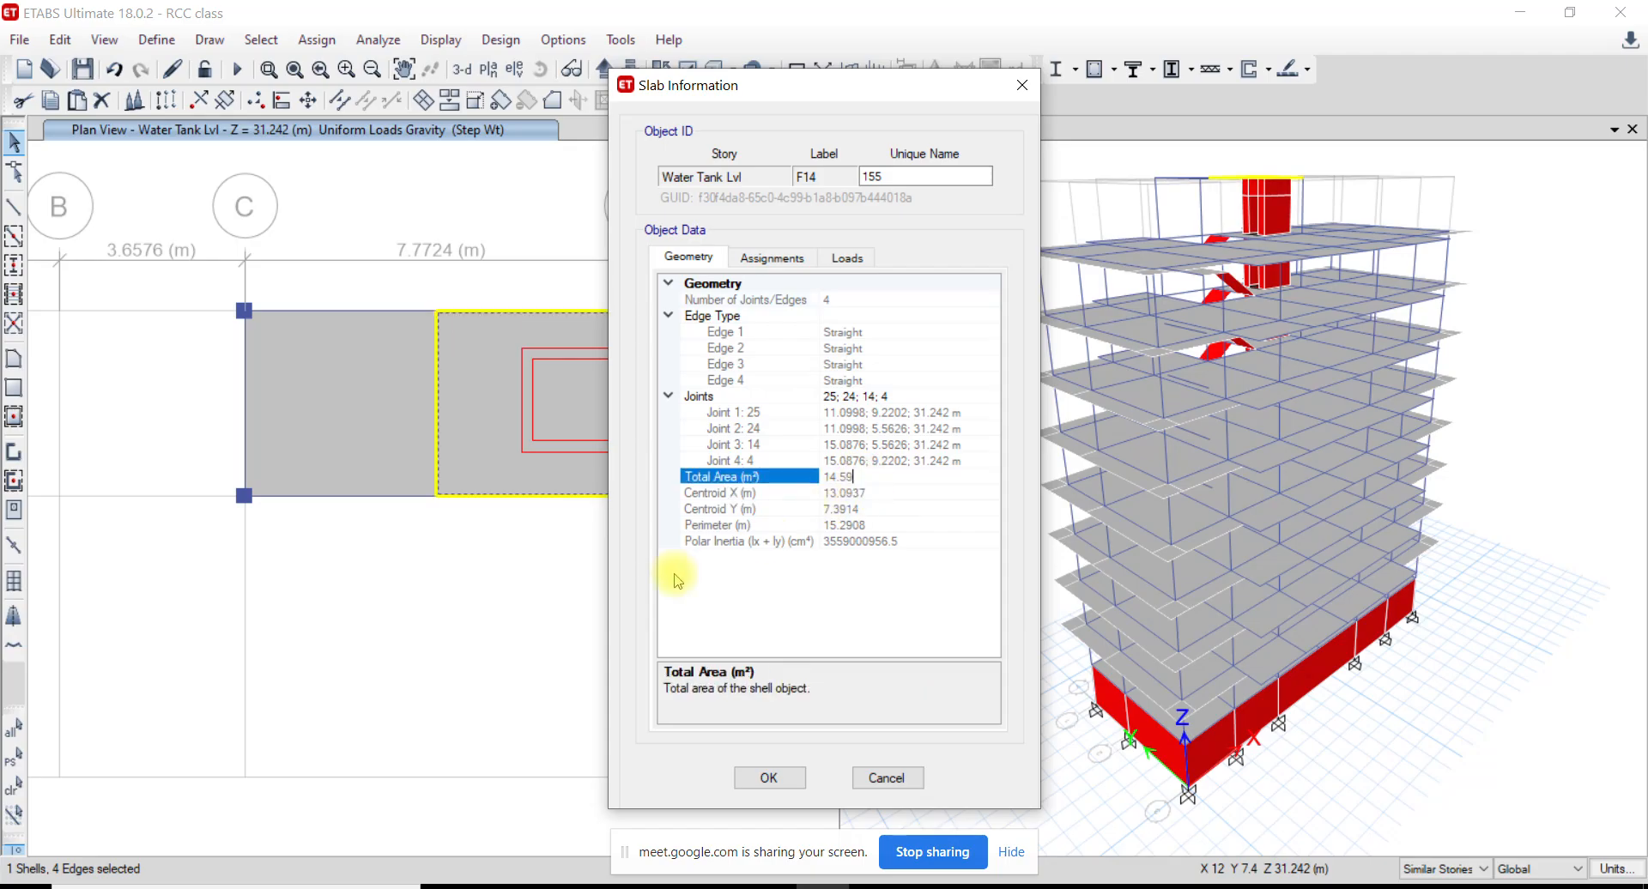
# Divide the converted lift weight by the slab area of 14.59 m² in Calculator and close the slab information
pyautogui.click(559, 886)
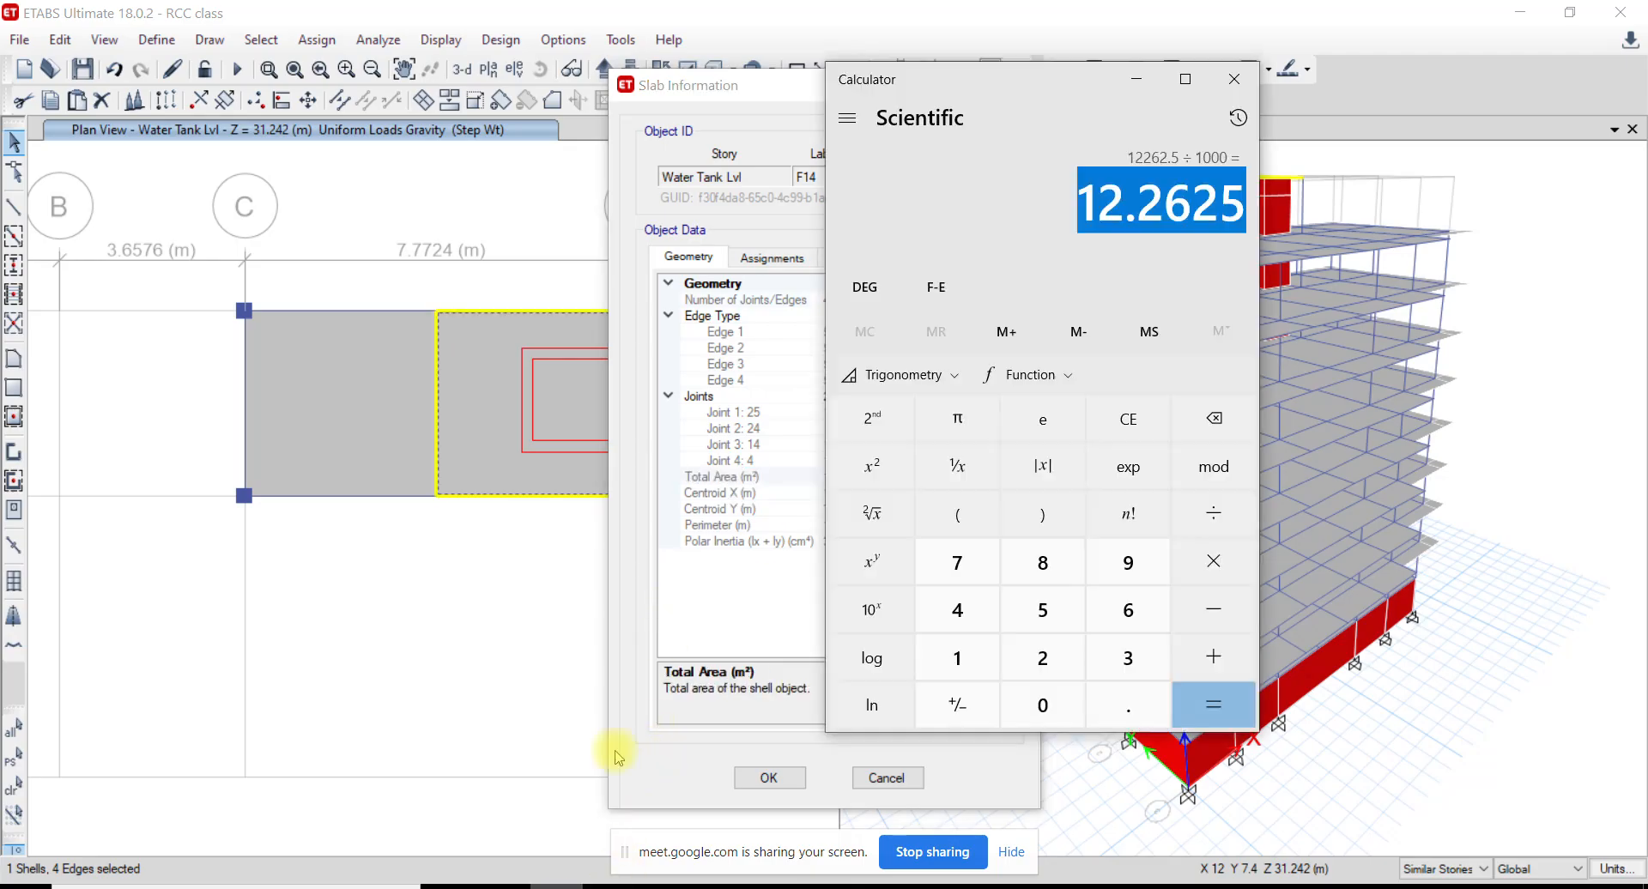
pyautogui.moveTo(1024, 109); pyautogui.dragTo(1310, 87)
pyautogui.press('/')
pyautogui.write('14.59')
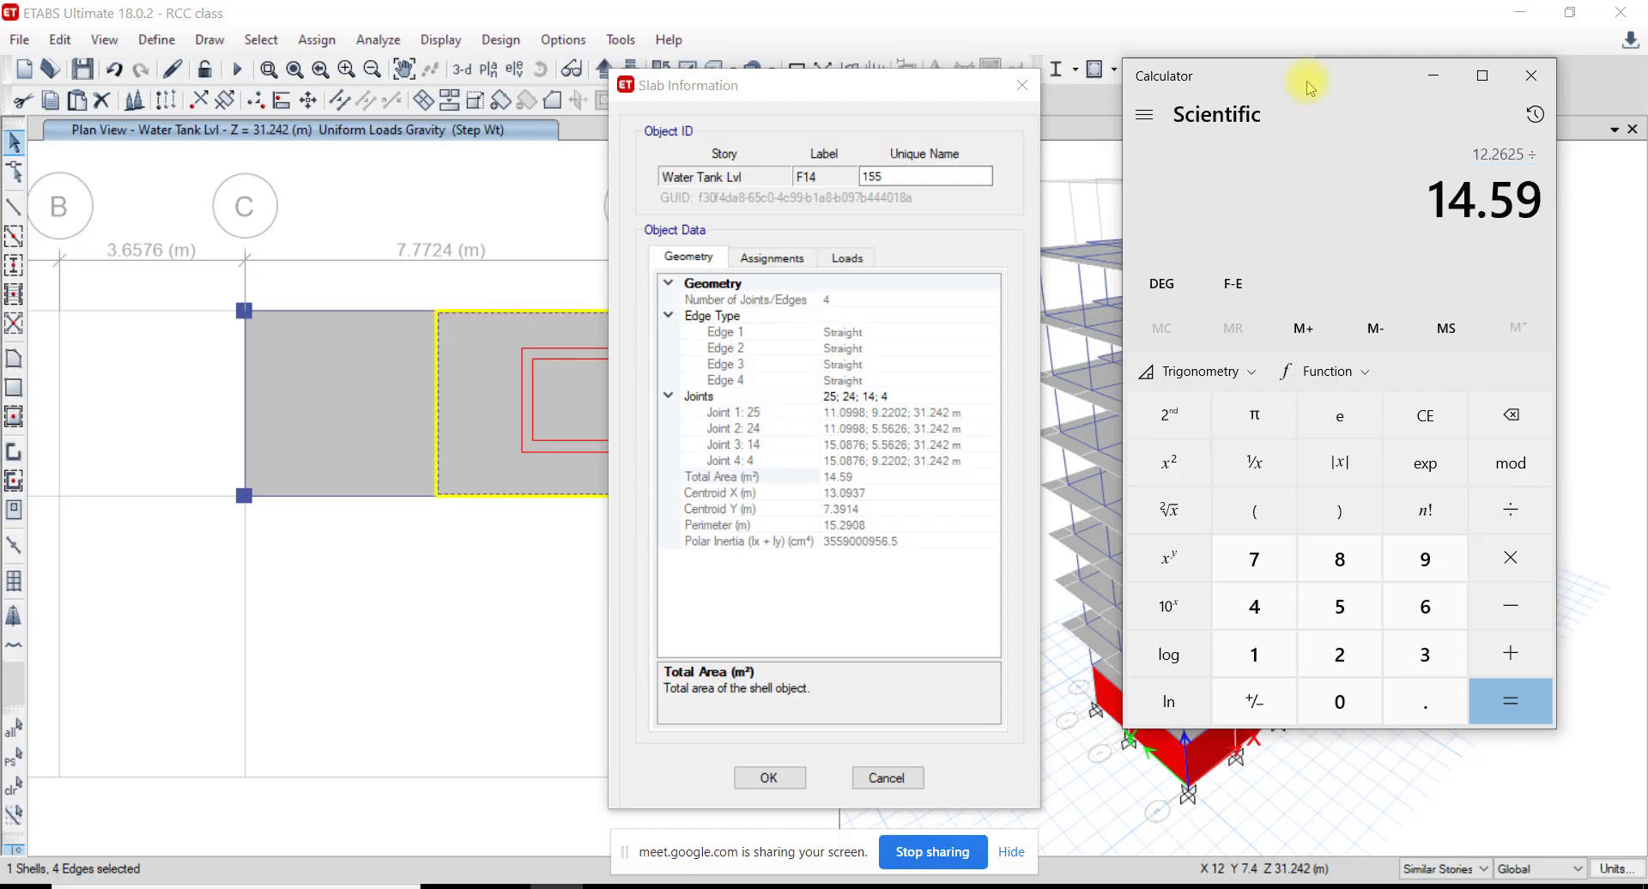
pyautogui.press('Return')
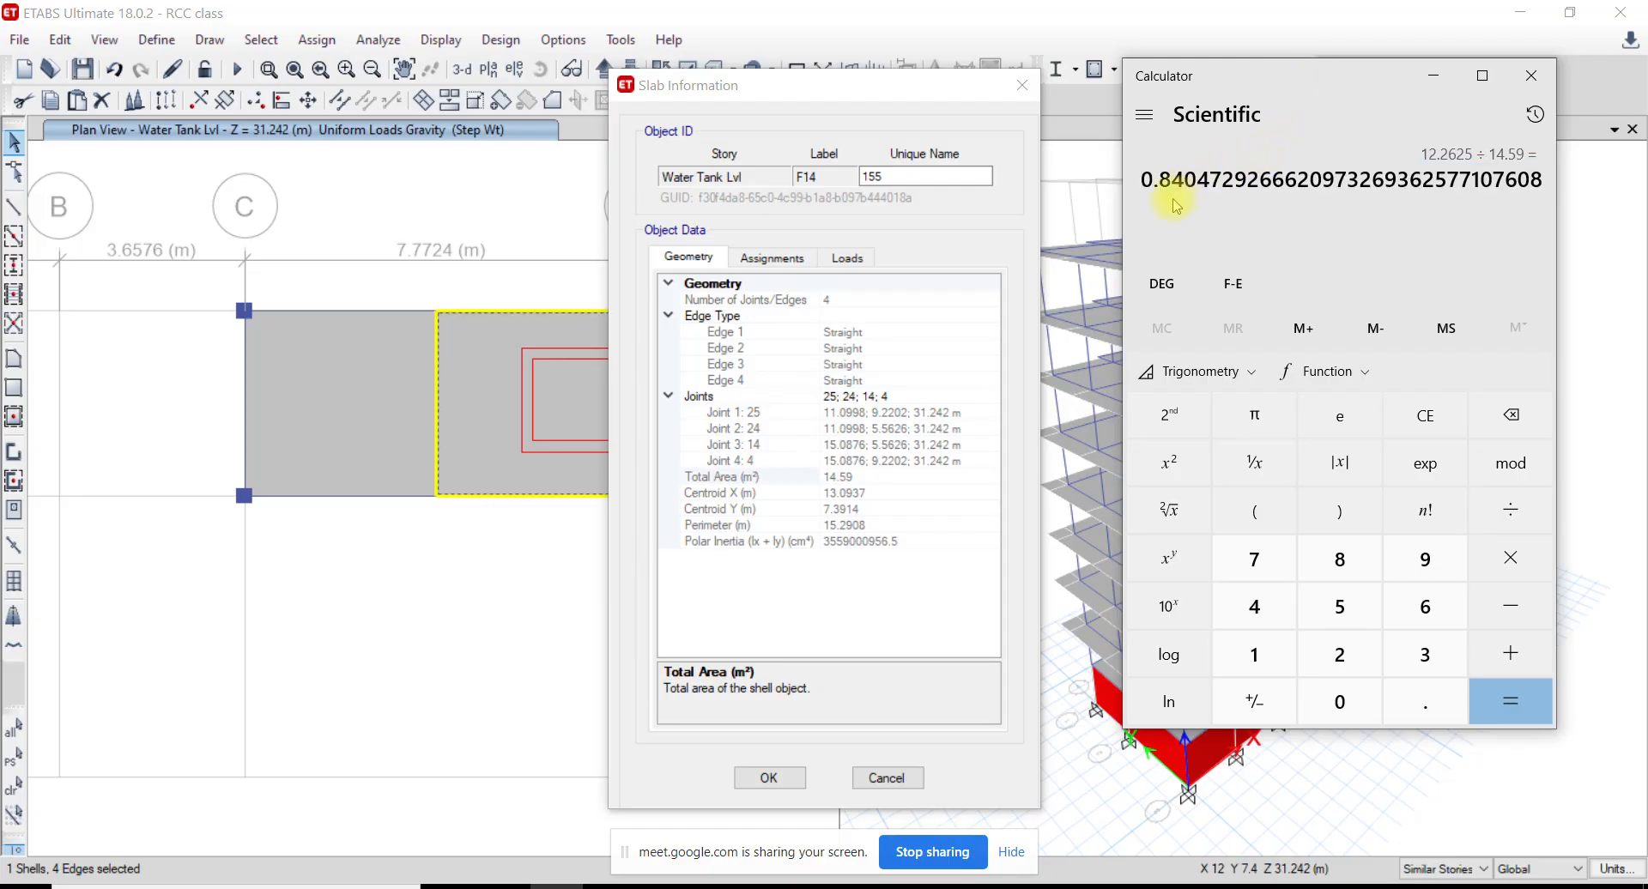
pyautogui.moveTo(1185, 180); pyautogui.dragTo(1140, 180)
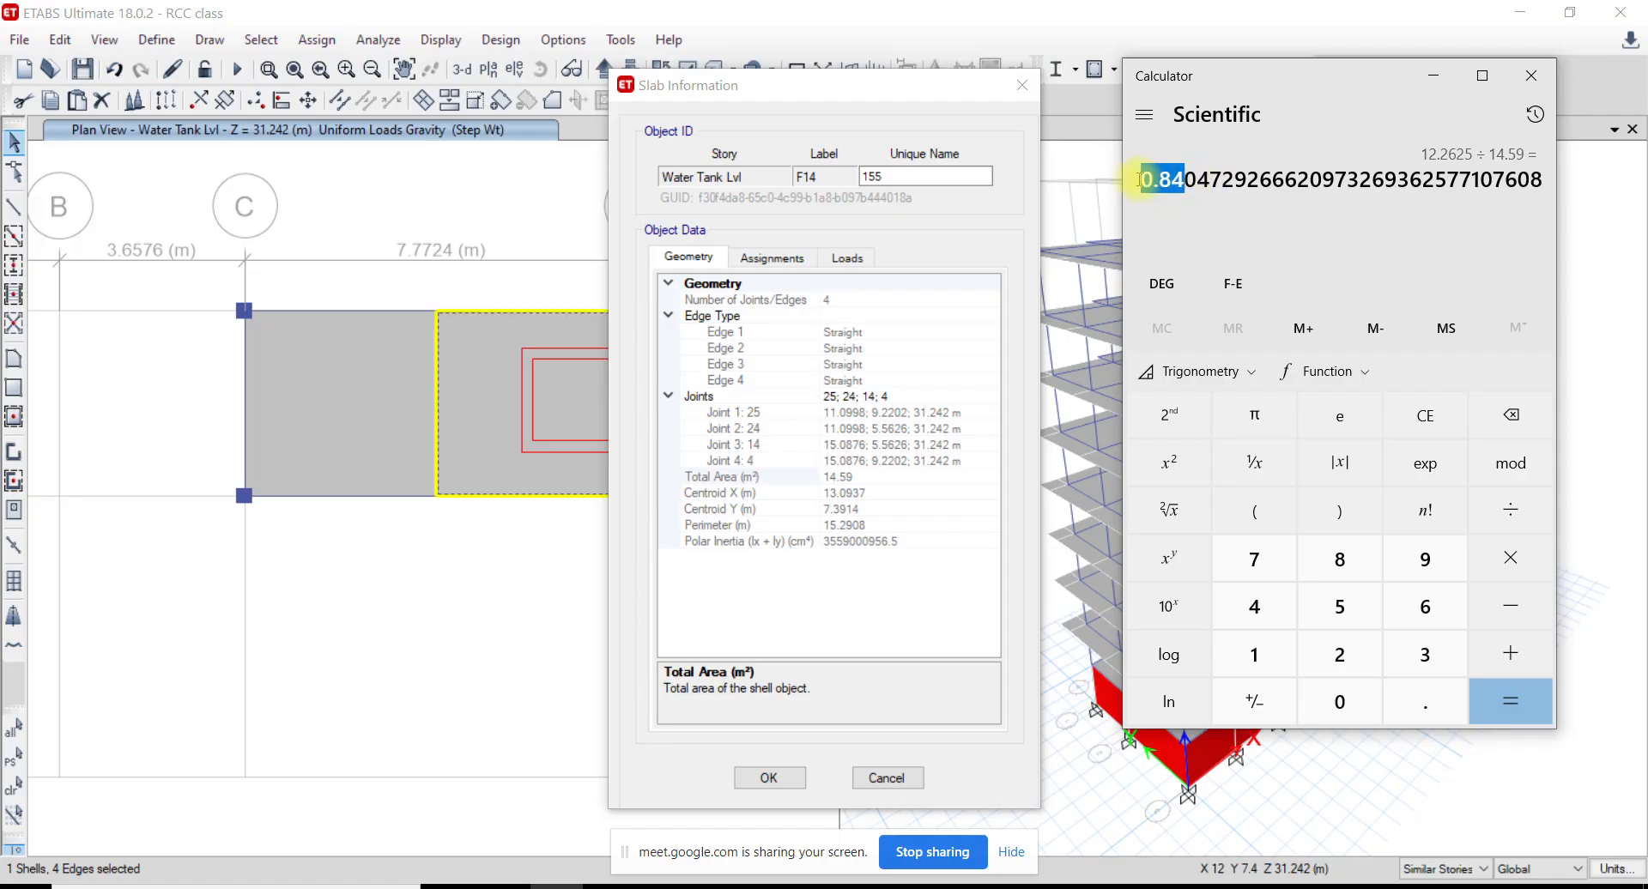
pyautogui.click(1022, 85)
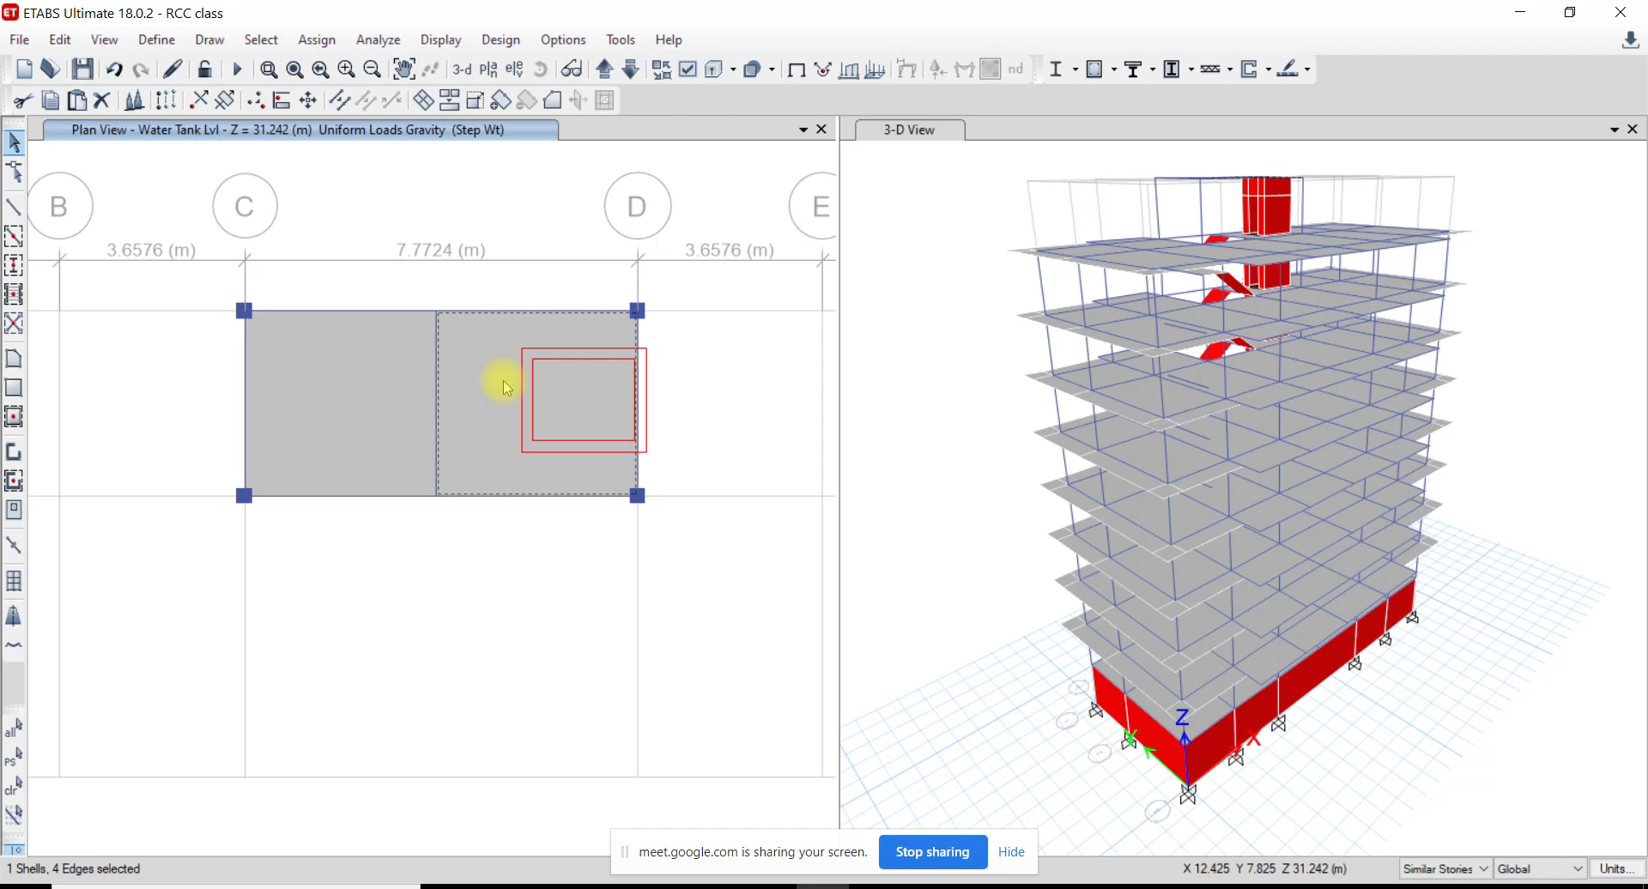
# Change the story editing scope from Similar Stories to One Story
pyautogui.click(1420, 868)
pyautogui.click(1426, 884)
pyautogui.moveTo(605, 435); pyautogui.dragTo(608, 459, button='middle')
pyautogui.click(608, 459)
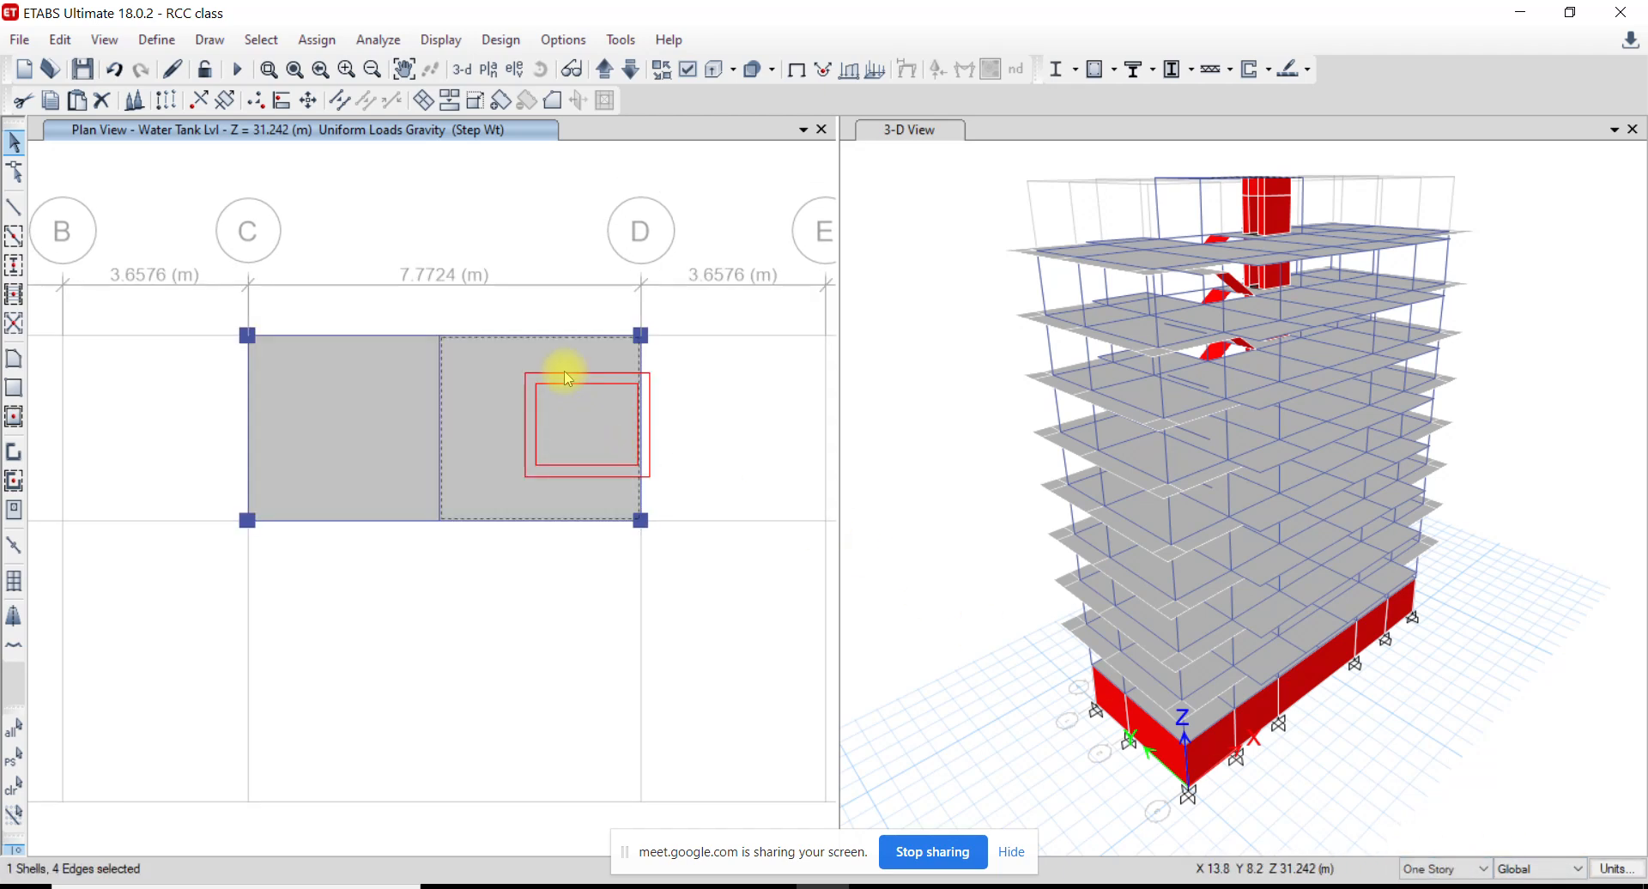
# Assign a uniform gravity shell load of 0.84 kN/m² to the selected slab under the Lift Wt load pattern, replacing existing loads
pyautogui.click(316, 39)
pyautogui.moveTo(624, 271)
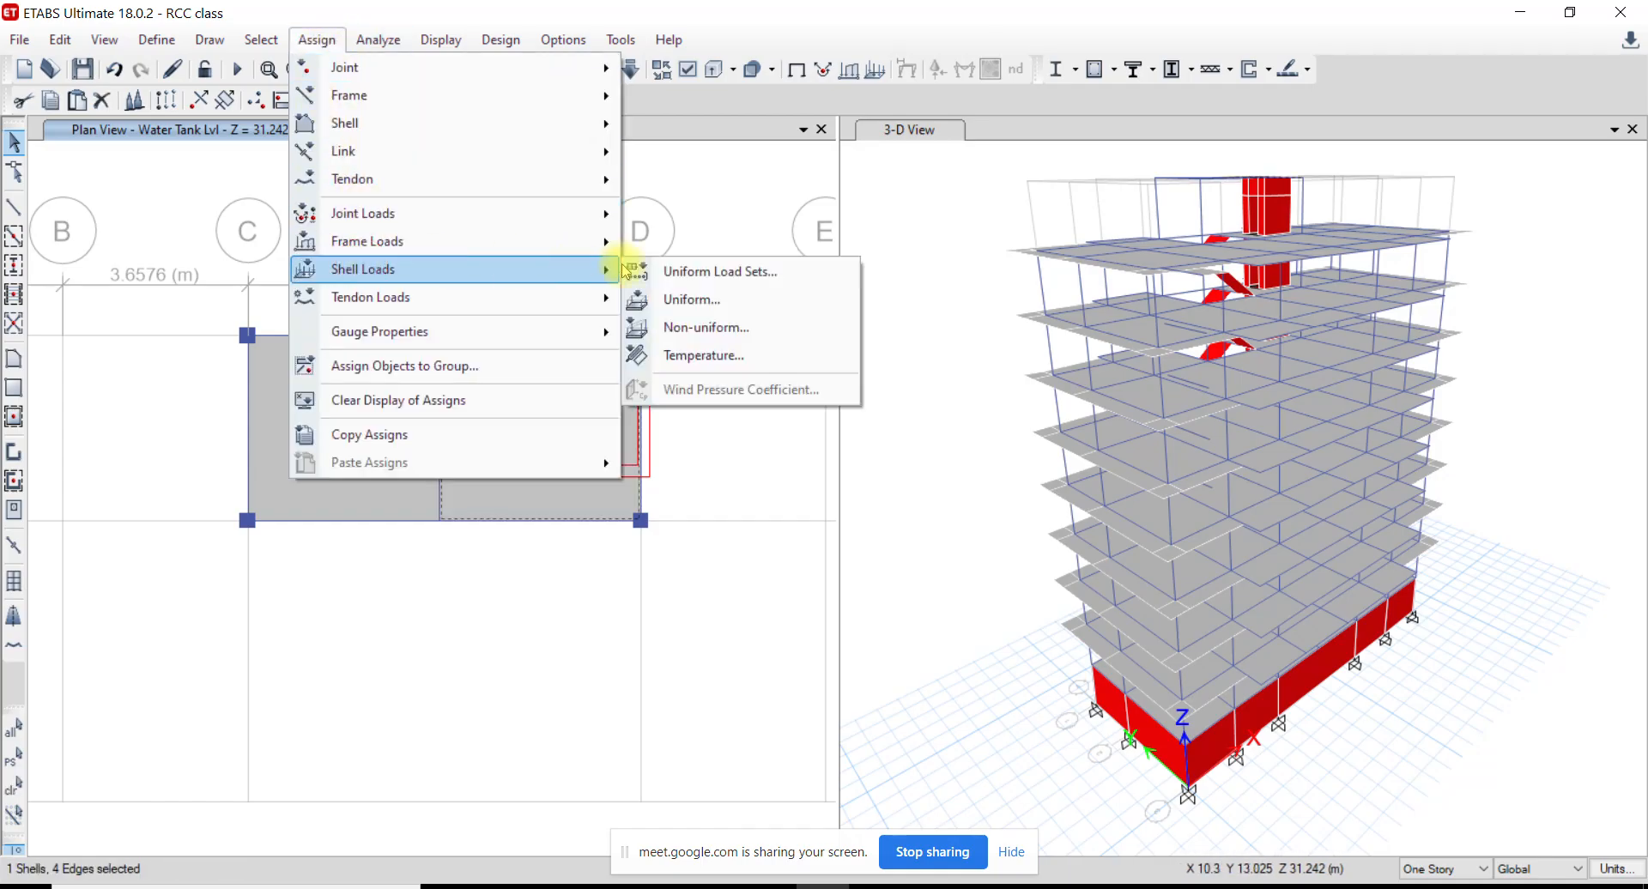
pyautogui.click(680, 298)
pyautogui.moveTo(1337, 478); pyautogui.dragTo(1267, 441)
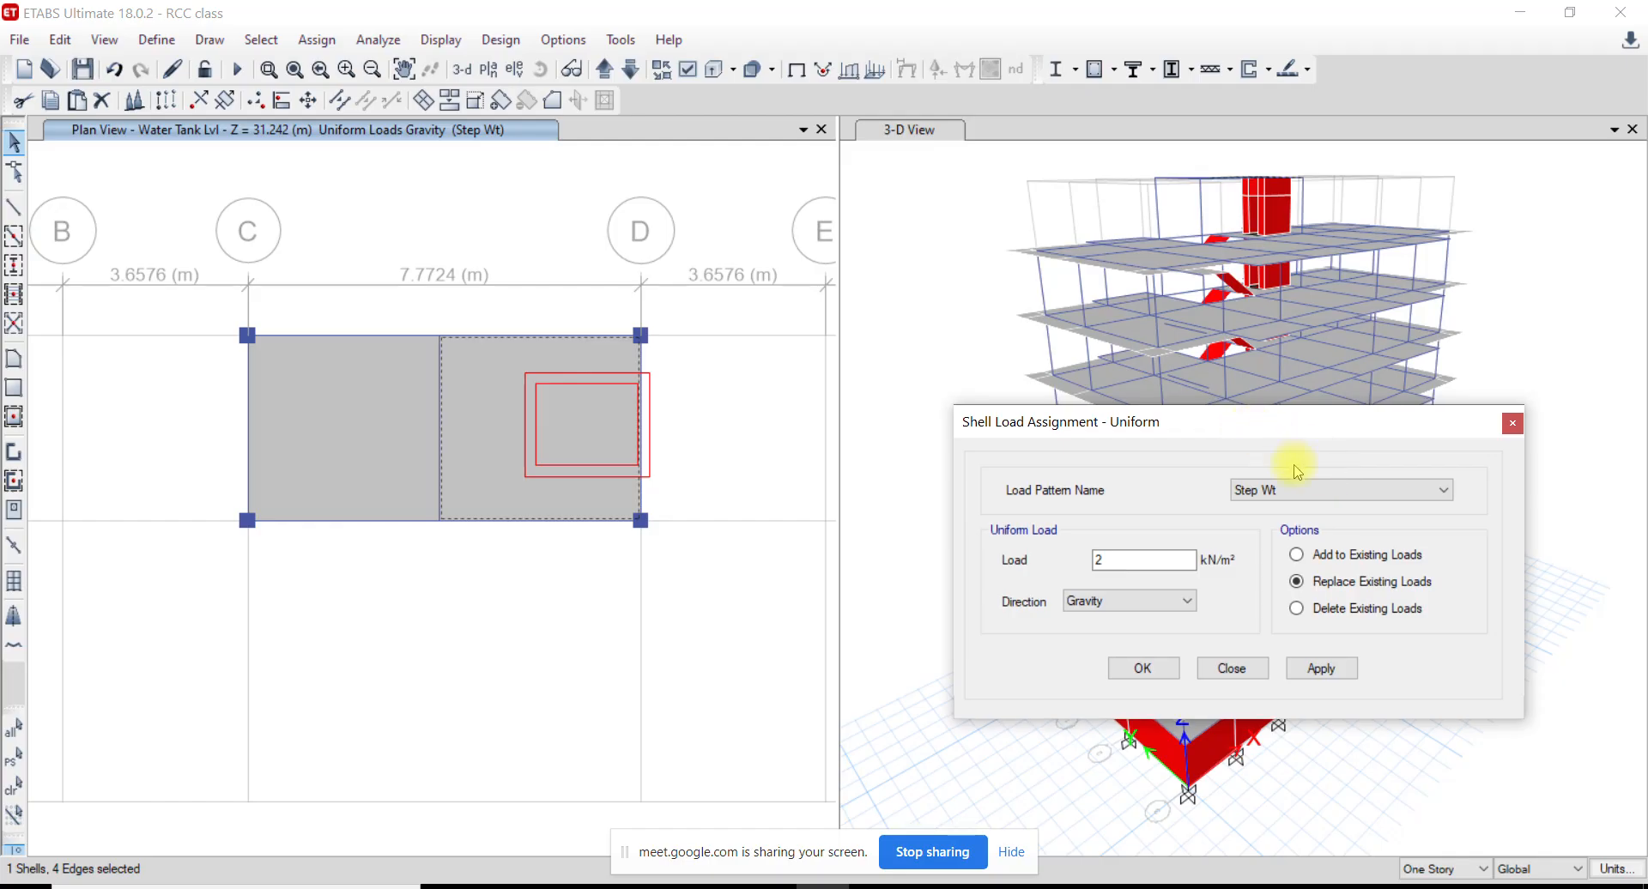
pyautogui.click(1295, 489)
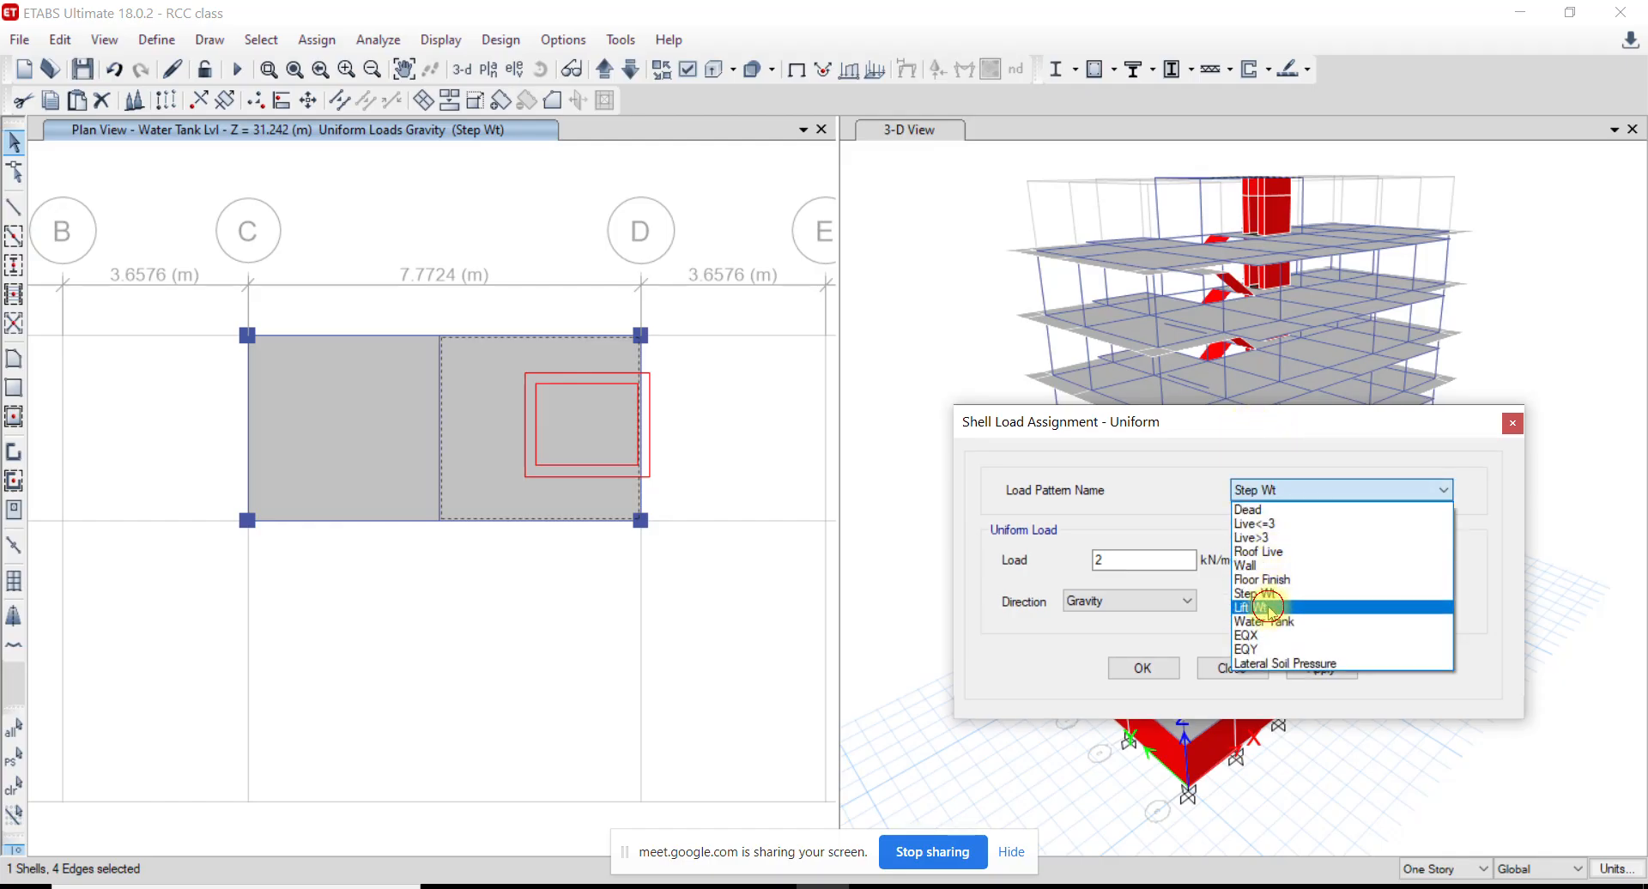
pyautogui.click(1268, 606)
pyautogui.doubleClick(1131, 561)
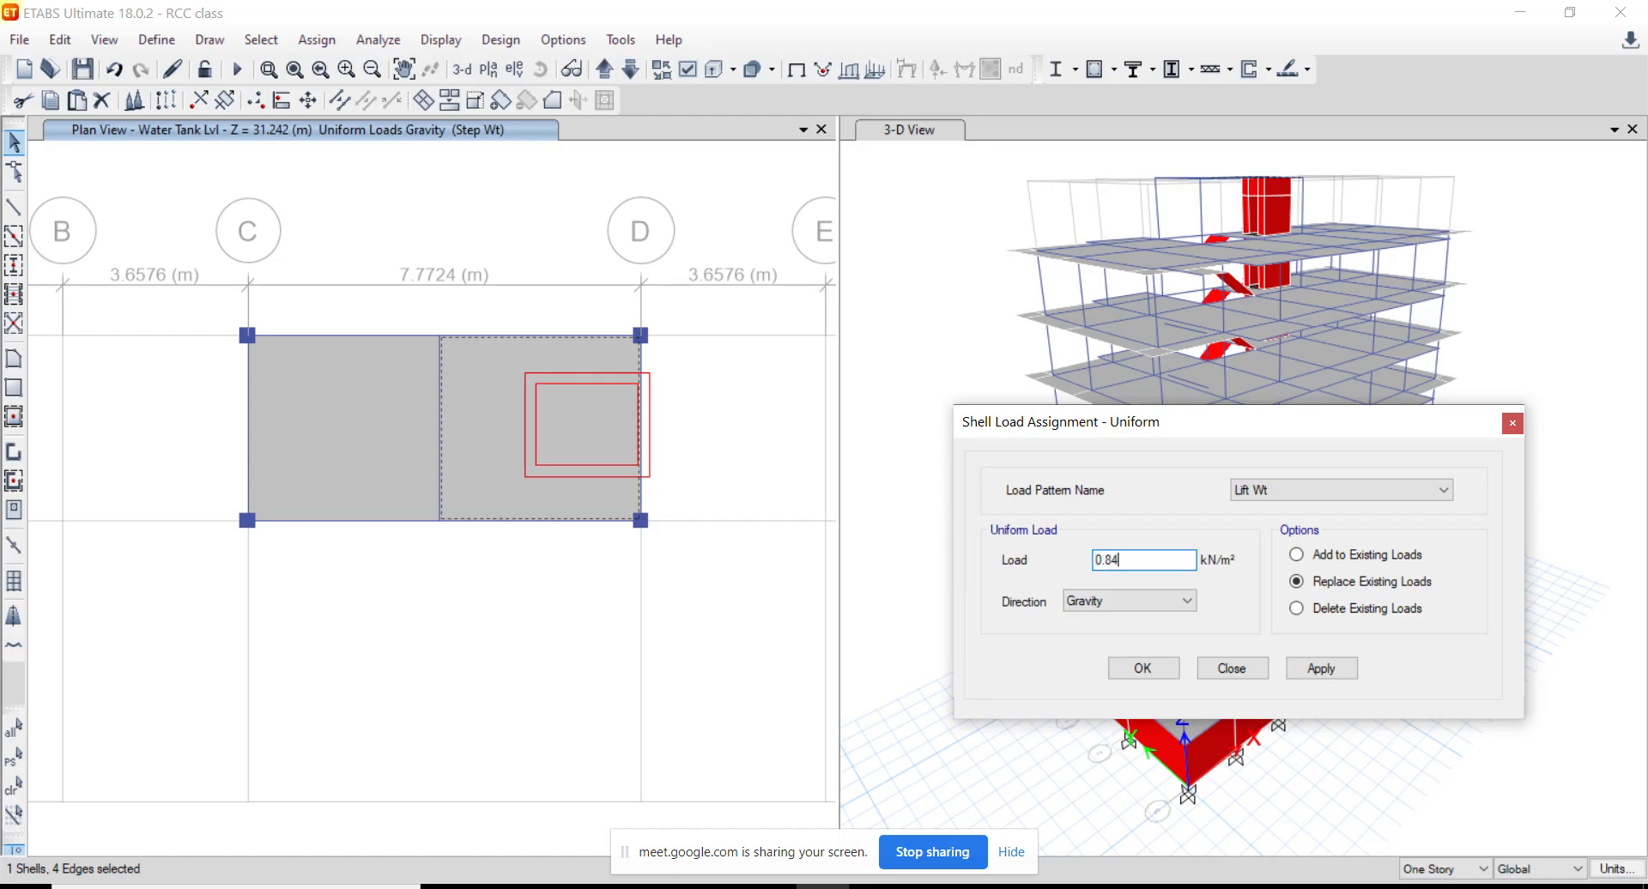
pyautogui.click(1142, 673)
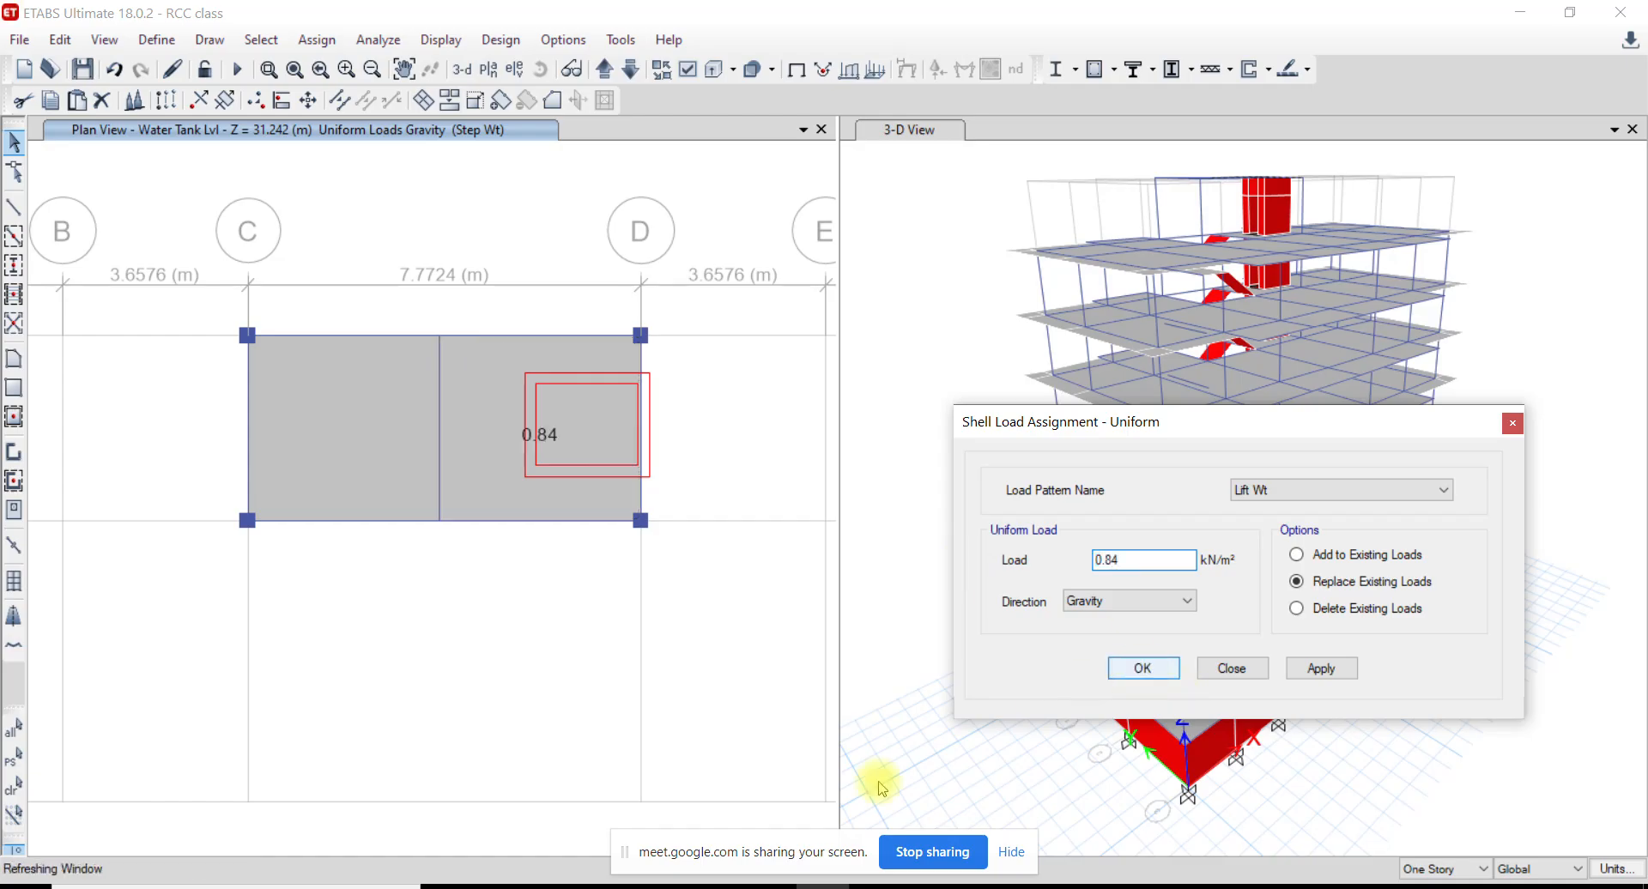
pyautogui.hotkey('alt', 'Tab')
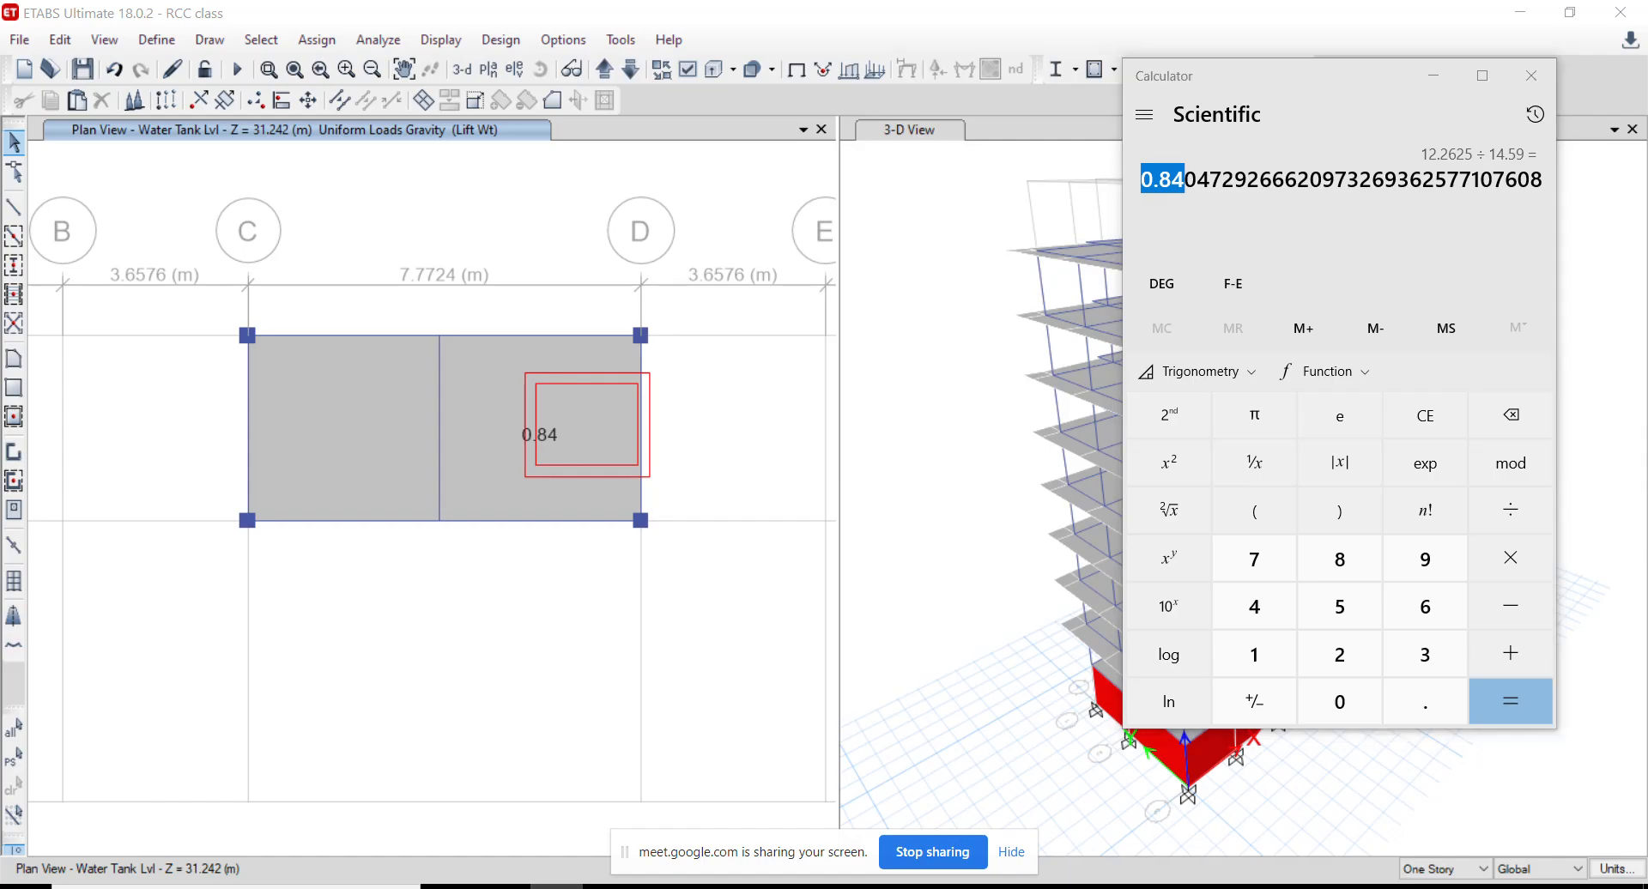
pyautogui.hotkey('alt', 'Tab')
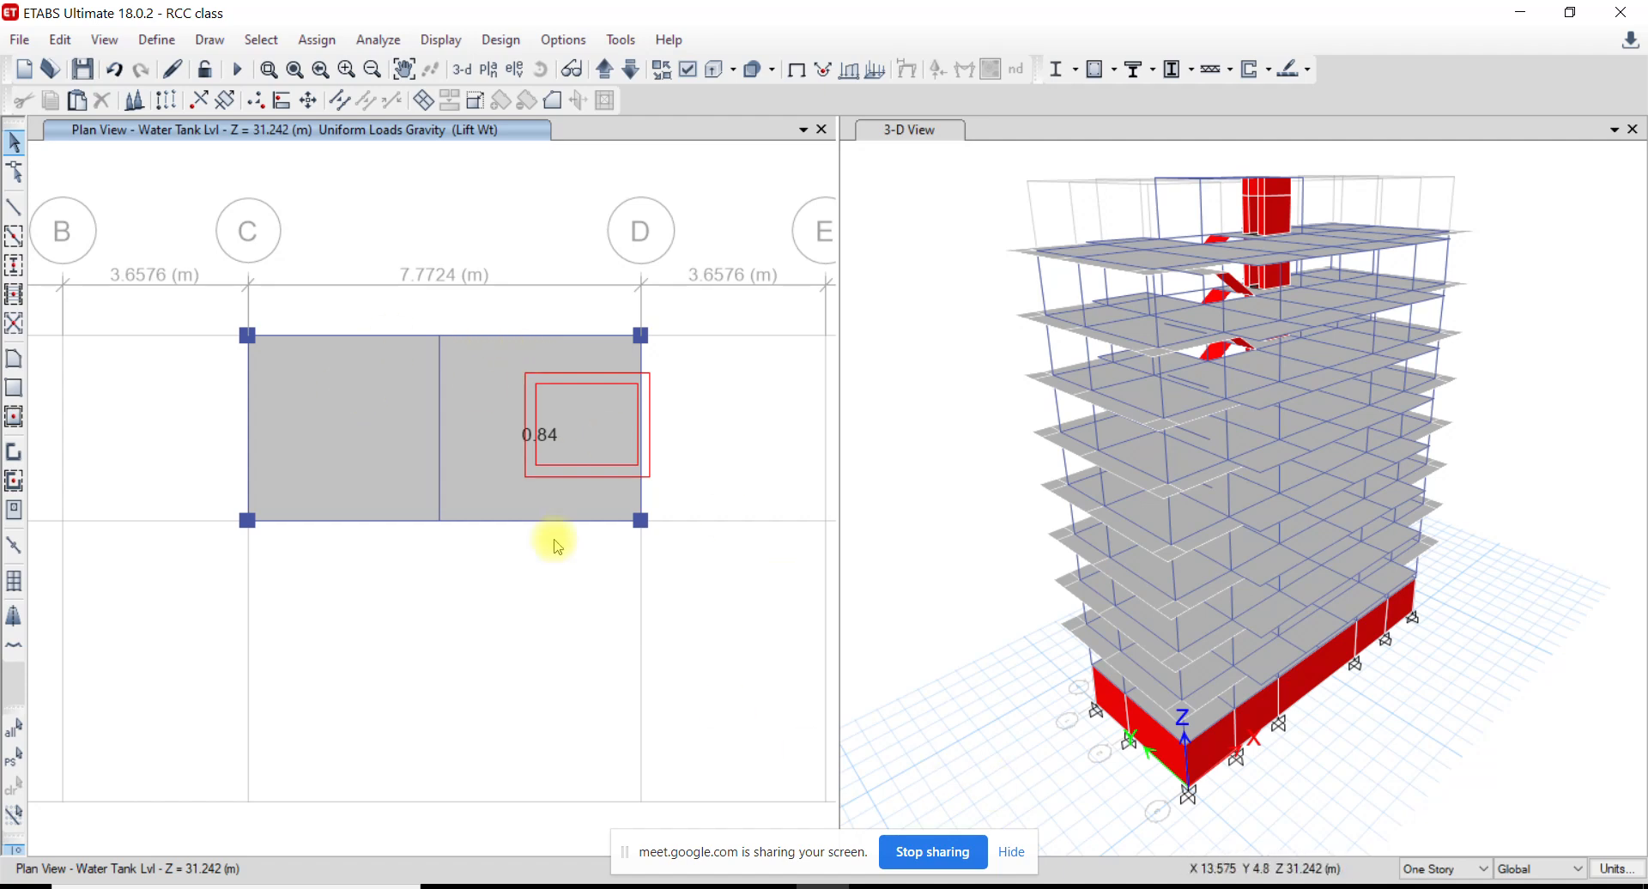
pyautogui.click(481, 423)
pyautogui.click(378, 440)
pyautogui.click(379, 440)
pyautogui.click(489, 430)
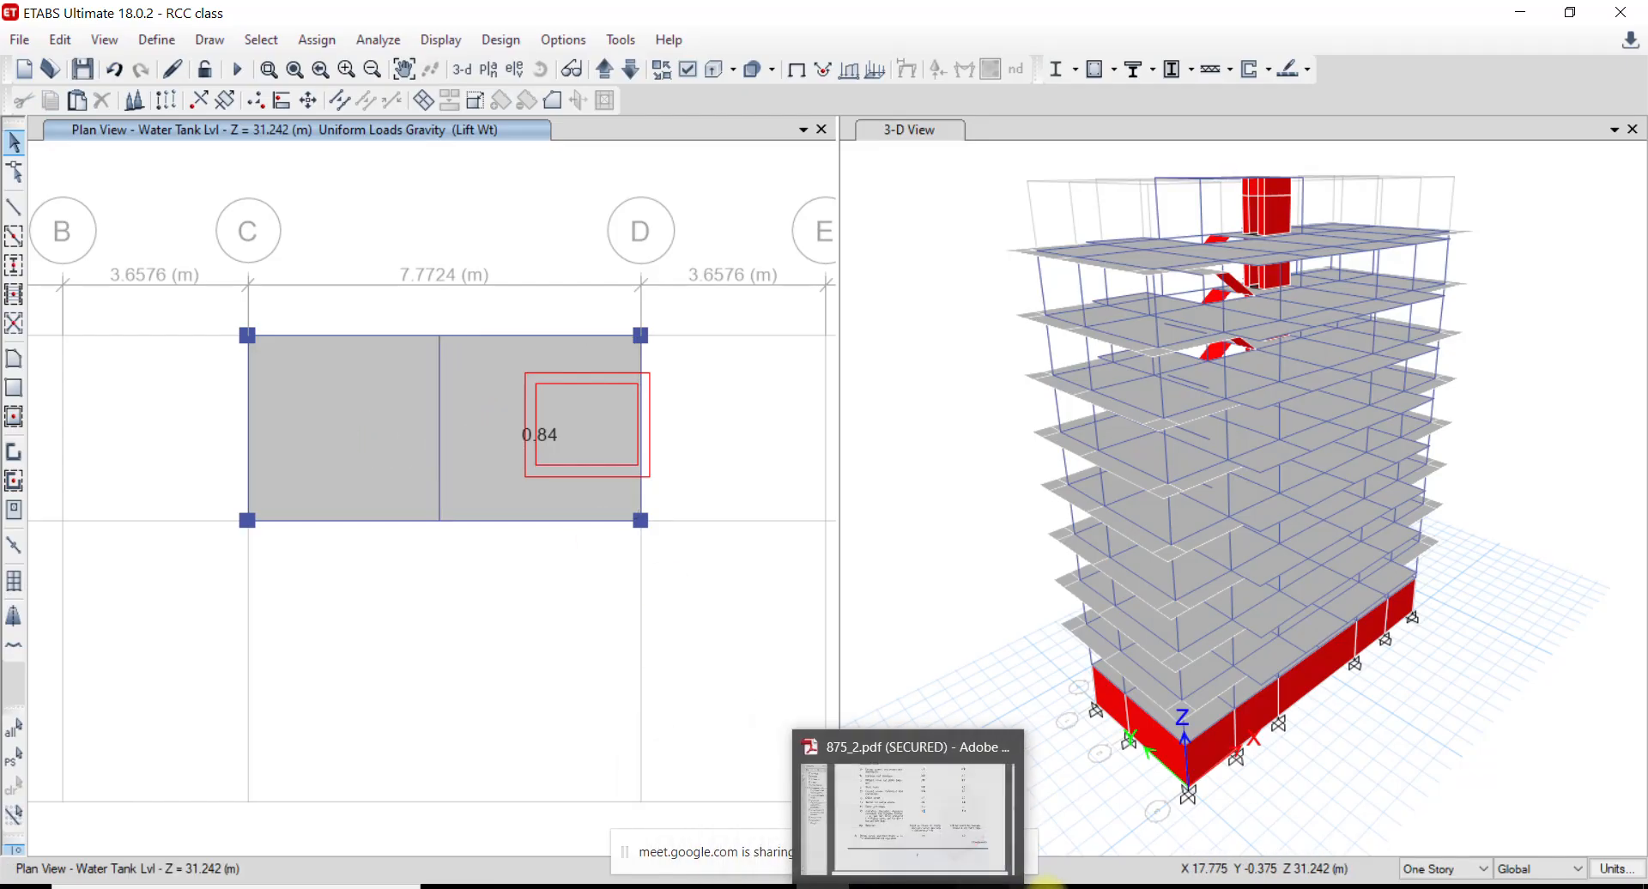
# Switch to the Multistory Class.dwg floor plan in AutoCAD
pyautogui.click(831, 857)
pyautogui.click(755, 884)
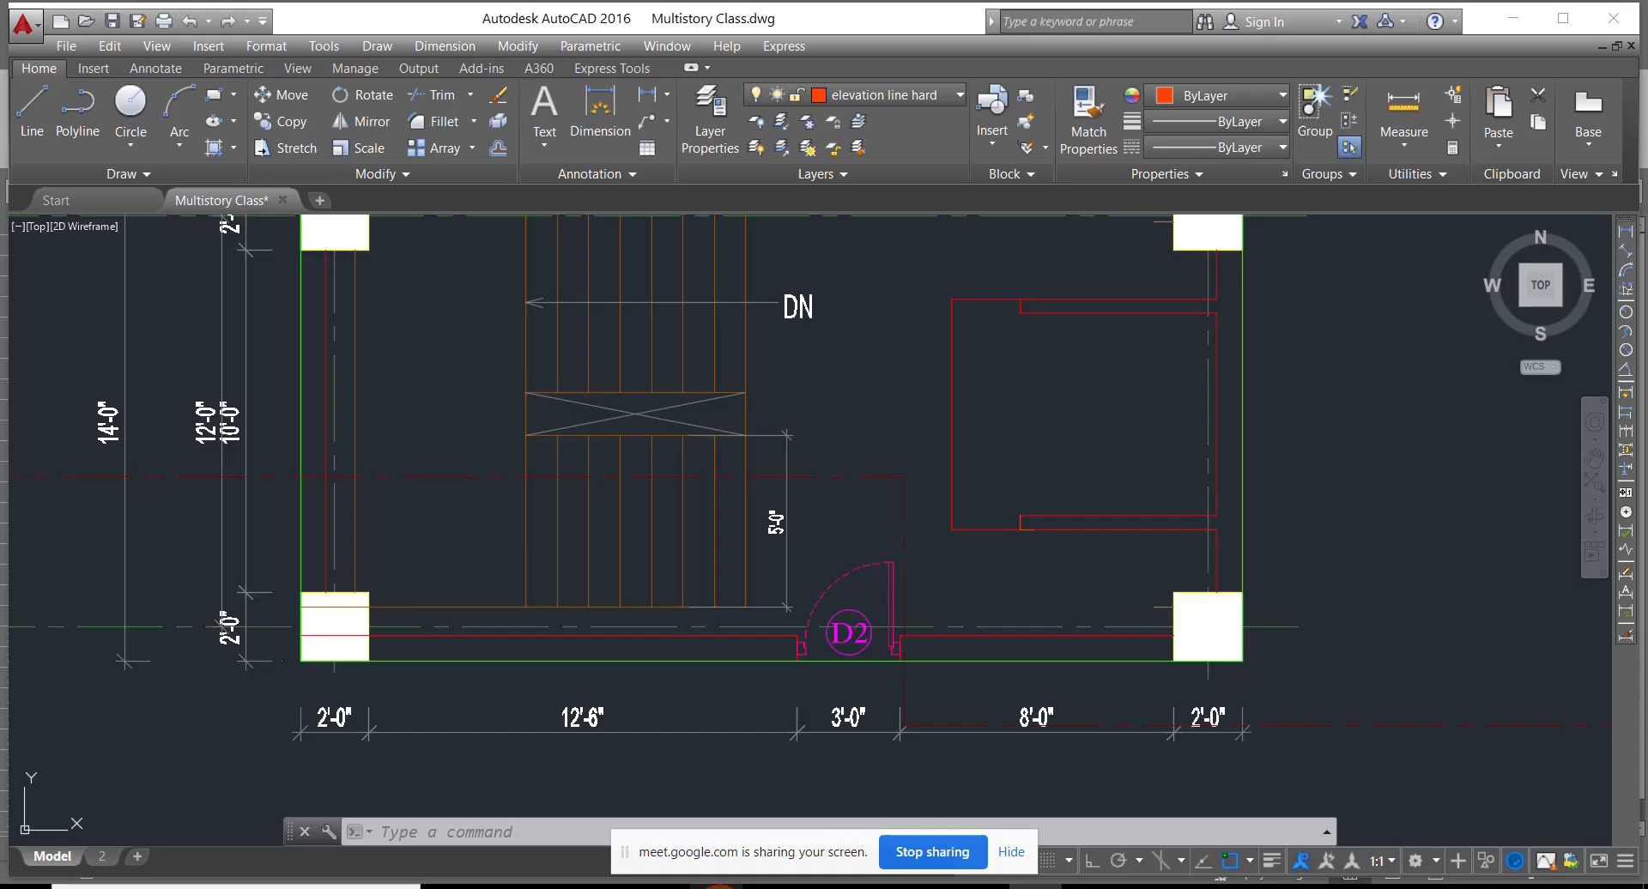
# Examine the 3 x 2000 ltr watertank plan in the AutoCAD drawing, including the tank layout and surrounding slab dimensions
pyautogui.scroll(-6, 712, 623)
pyautogui.scroll(-5, 721, 629)
pyautogui.scroll(8, 1159, 640)
pyautogui.scroll(5, 967, 516)
pyautogui.moveTo(889, 358); pyautogui.dragTo(838, 371, button='middle')
pyautogui.scroll(4, 838, 371)
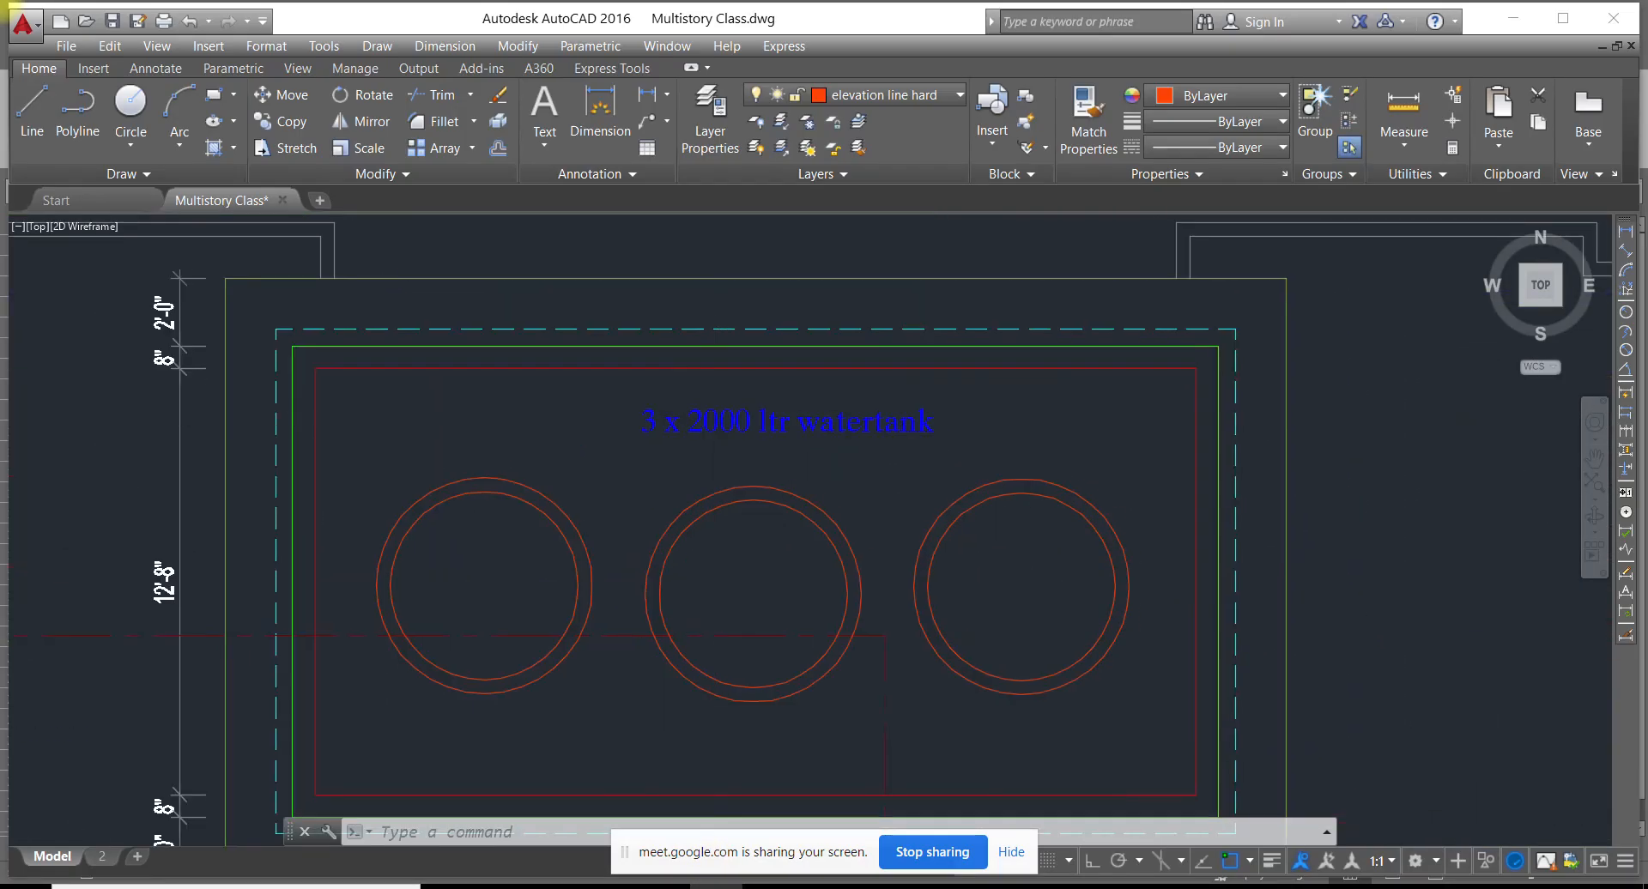
pyautogui.scroll(-6, 737, 436)
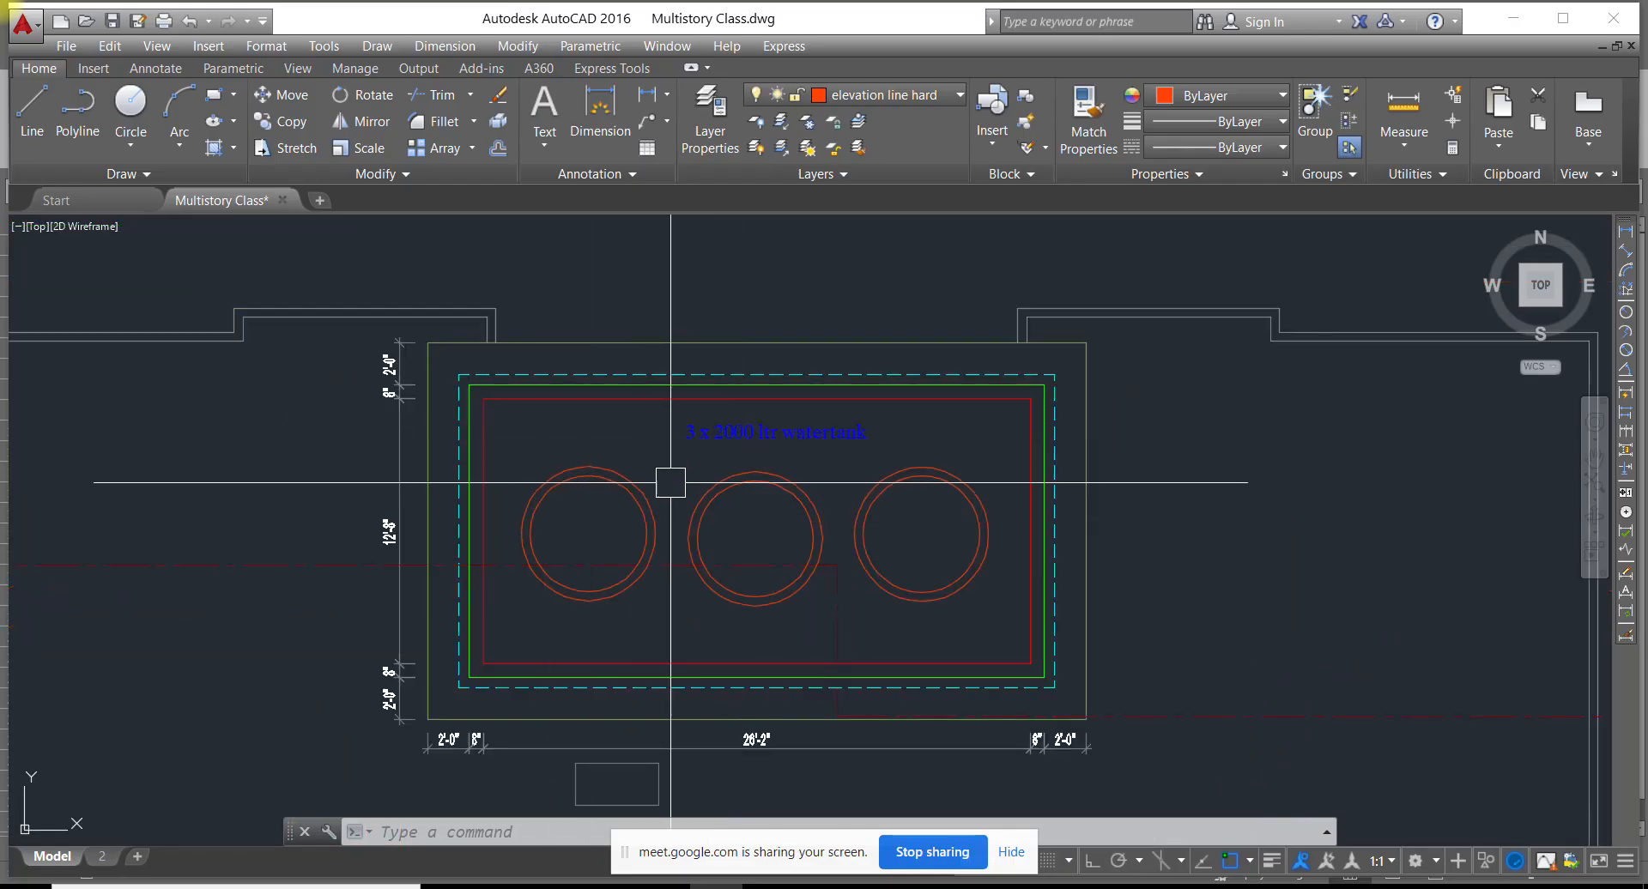
pyautogui.moveTo(635, 500)
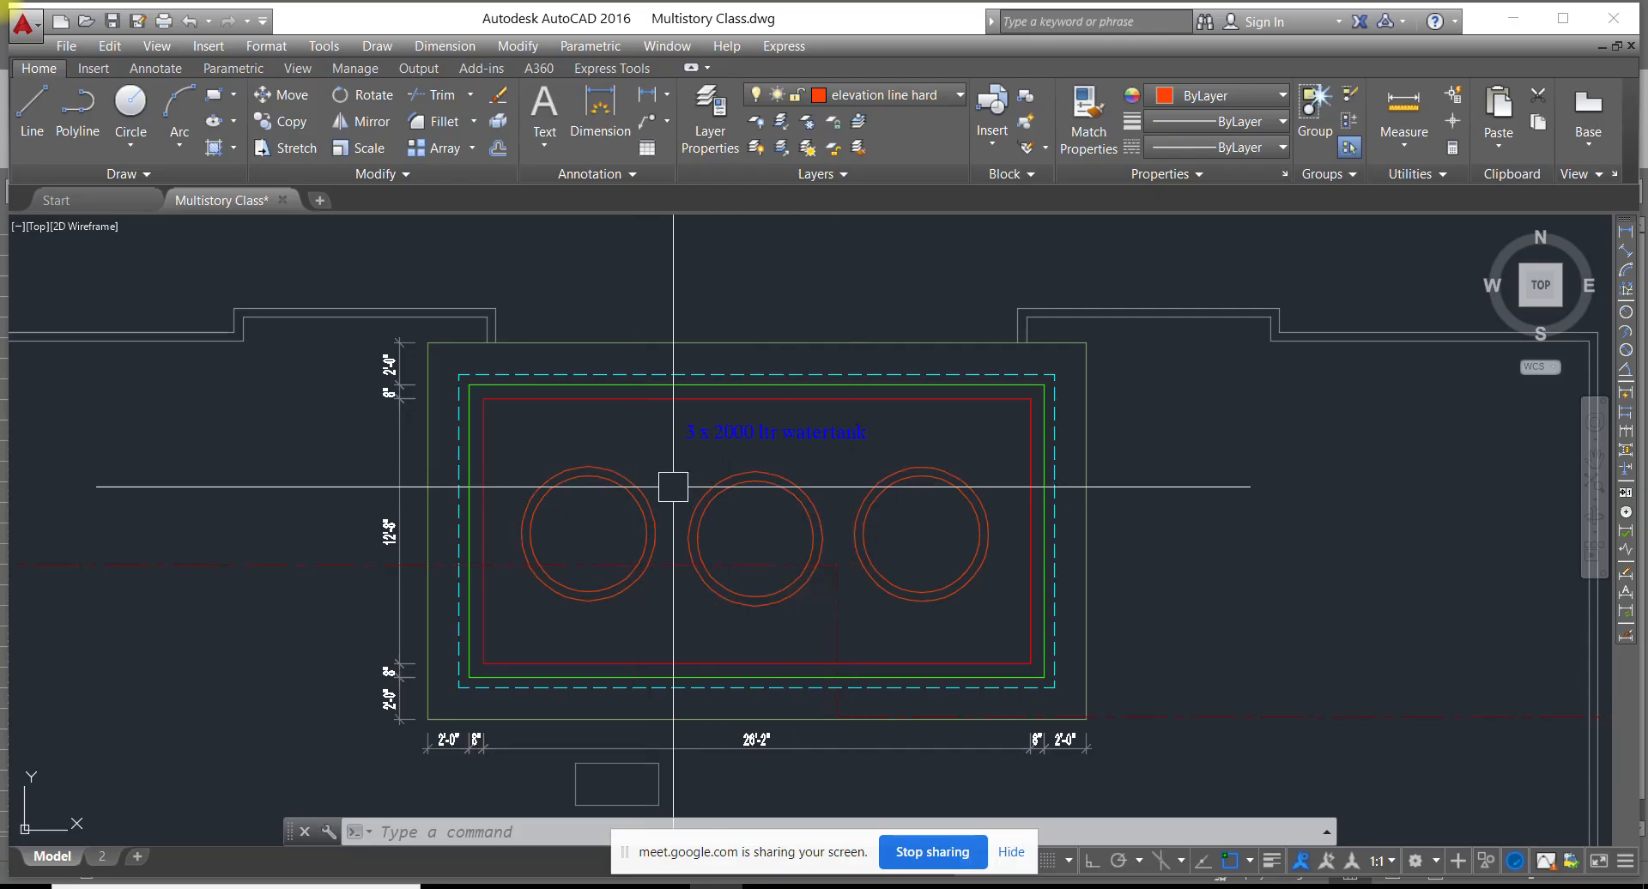
pyautogui.scroll(2, 677, 470)
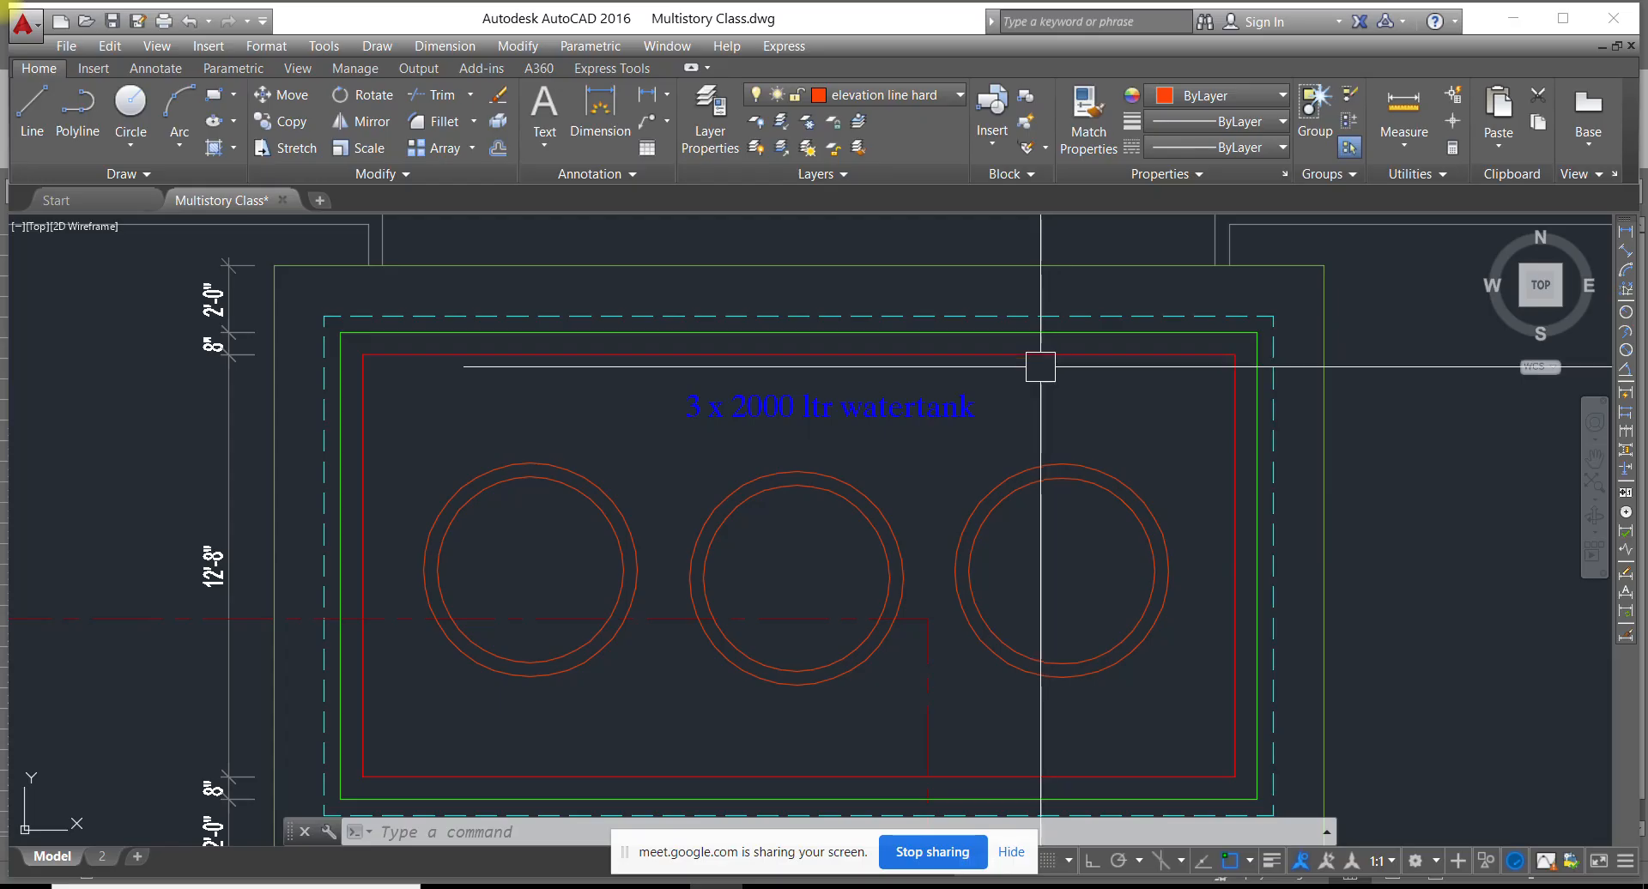
pyautogui.scroll(-2, 755, 610)
pyautogui.scroll(-2, 724, 599)
pyautogui.scroll(3, 672, 596)
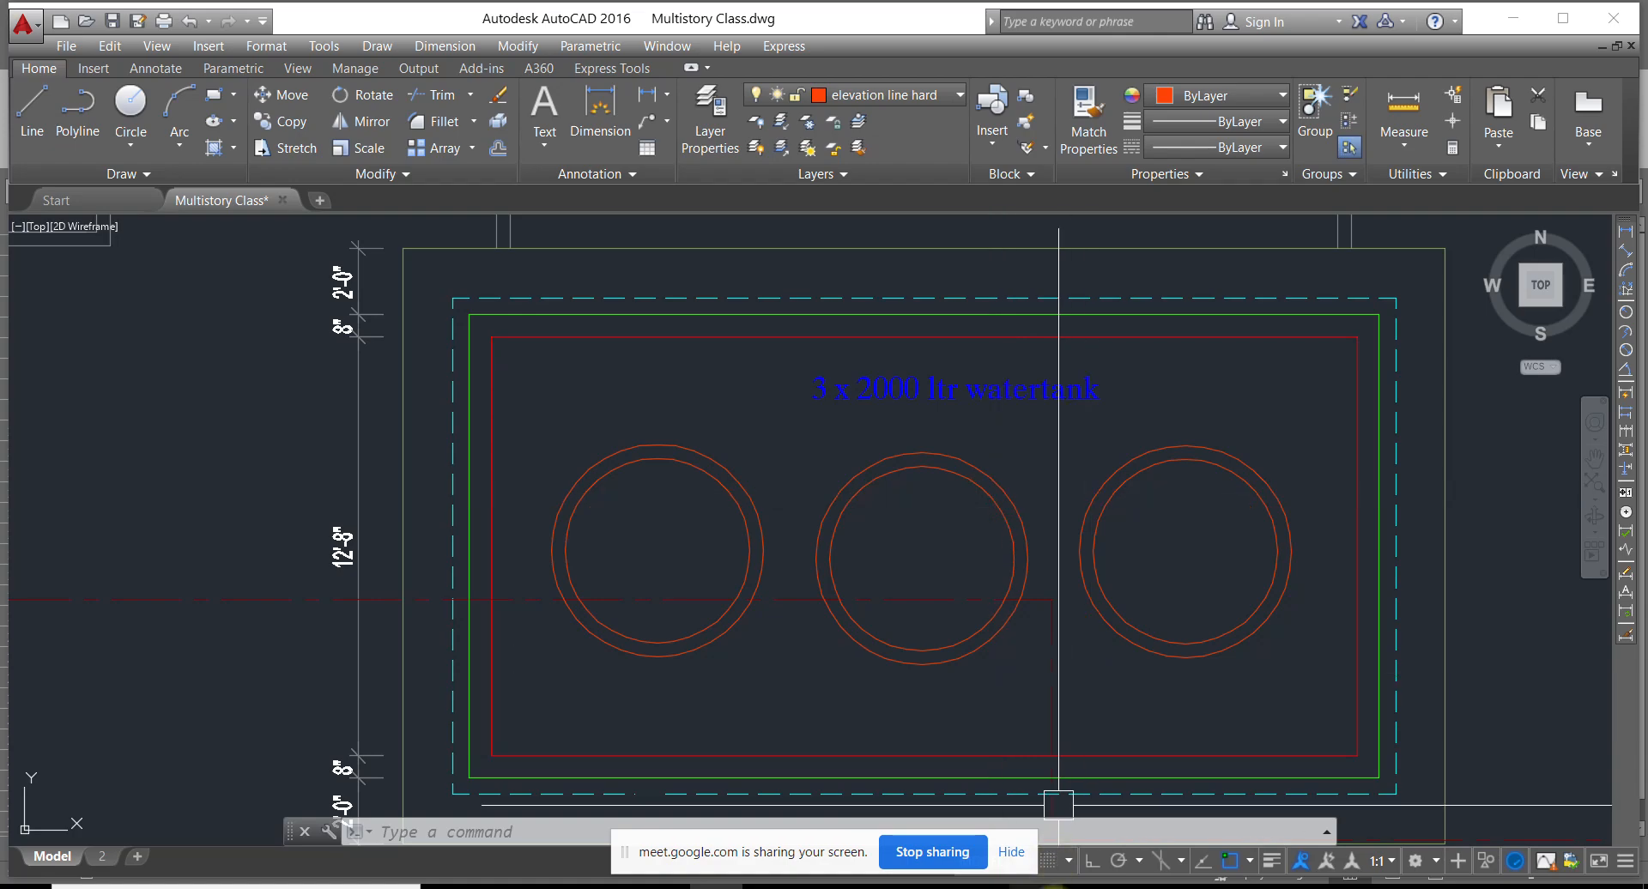
# Switch to wall load.xls in Excel and review the water density, tank volume, water weight and tank weight on the tank weight sheet
pyautogui.hotkey('alt', 'Tab')
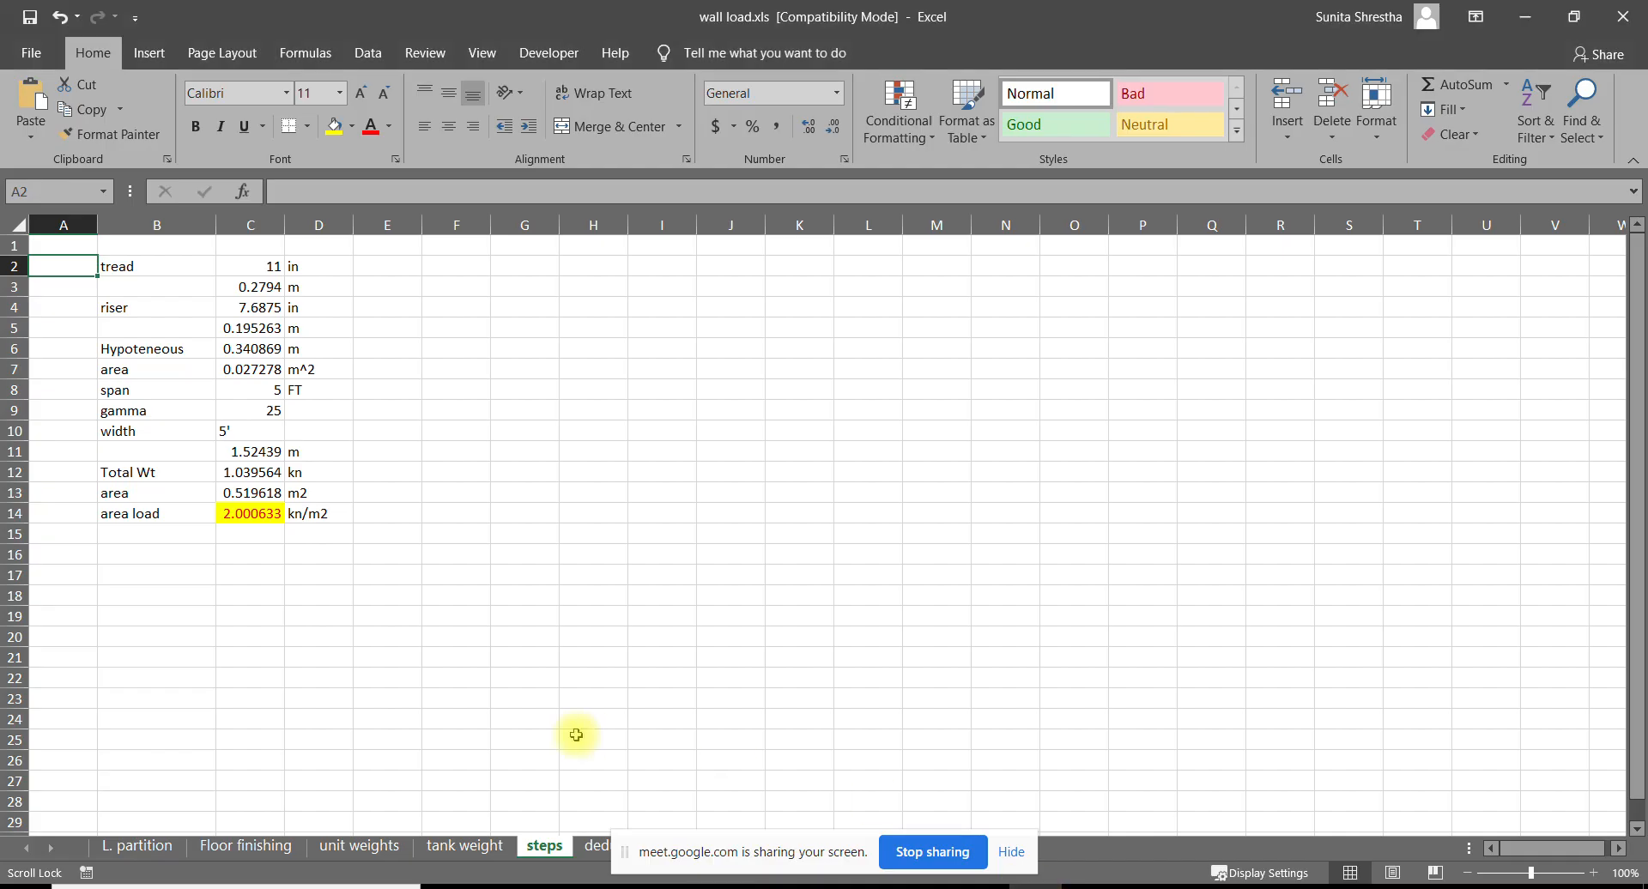
pyautogui.click(482, 845)
pyautogui.click(264, 285)
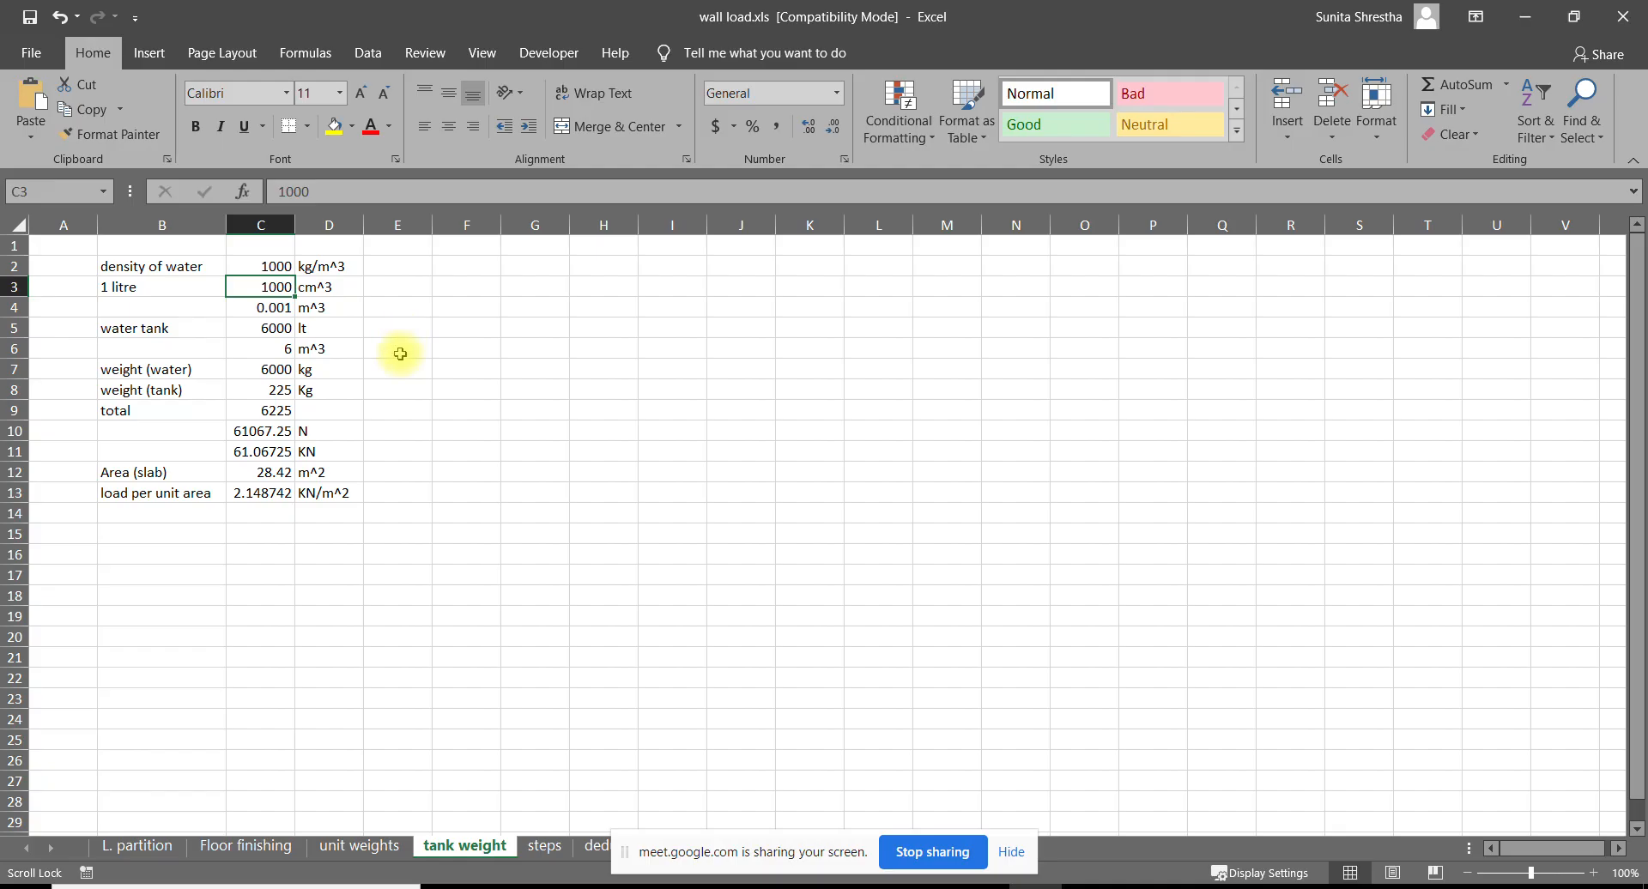
pyautogui.click(273, 264)
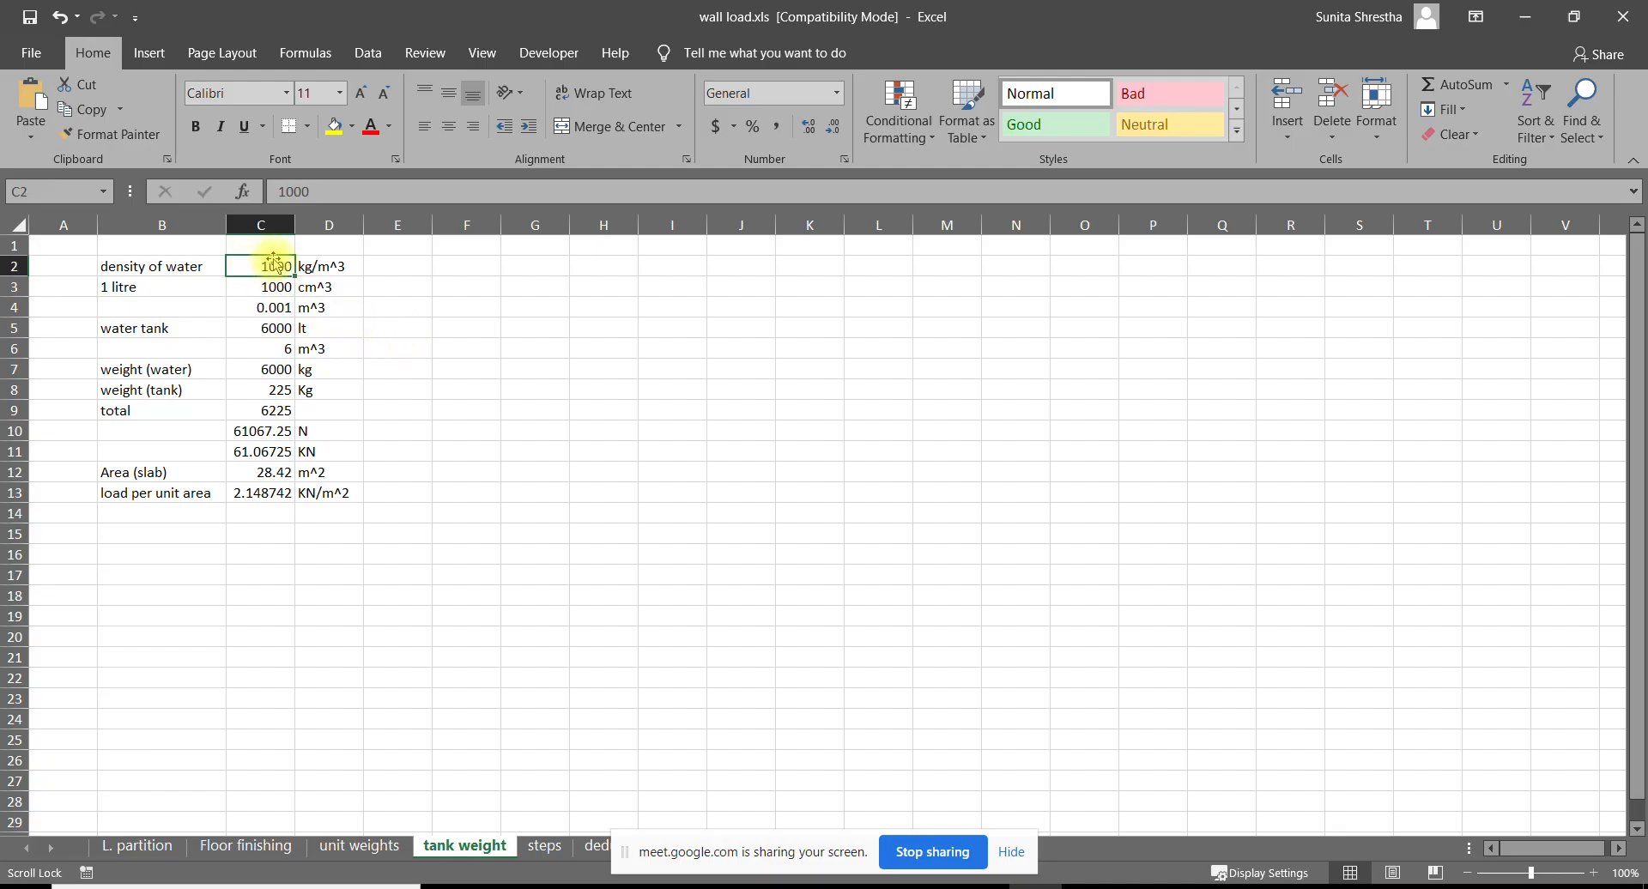
pyautogui.click(252, 283)
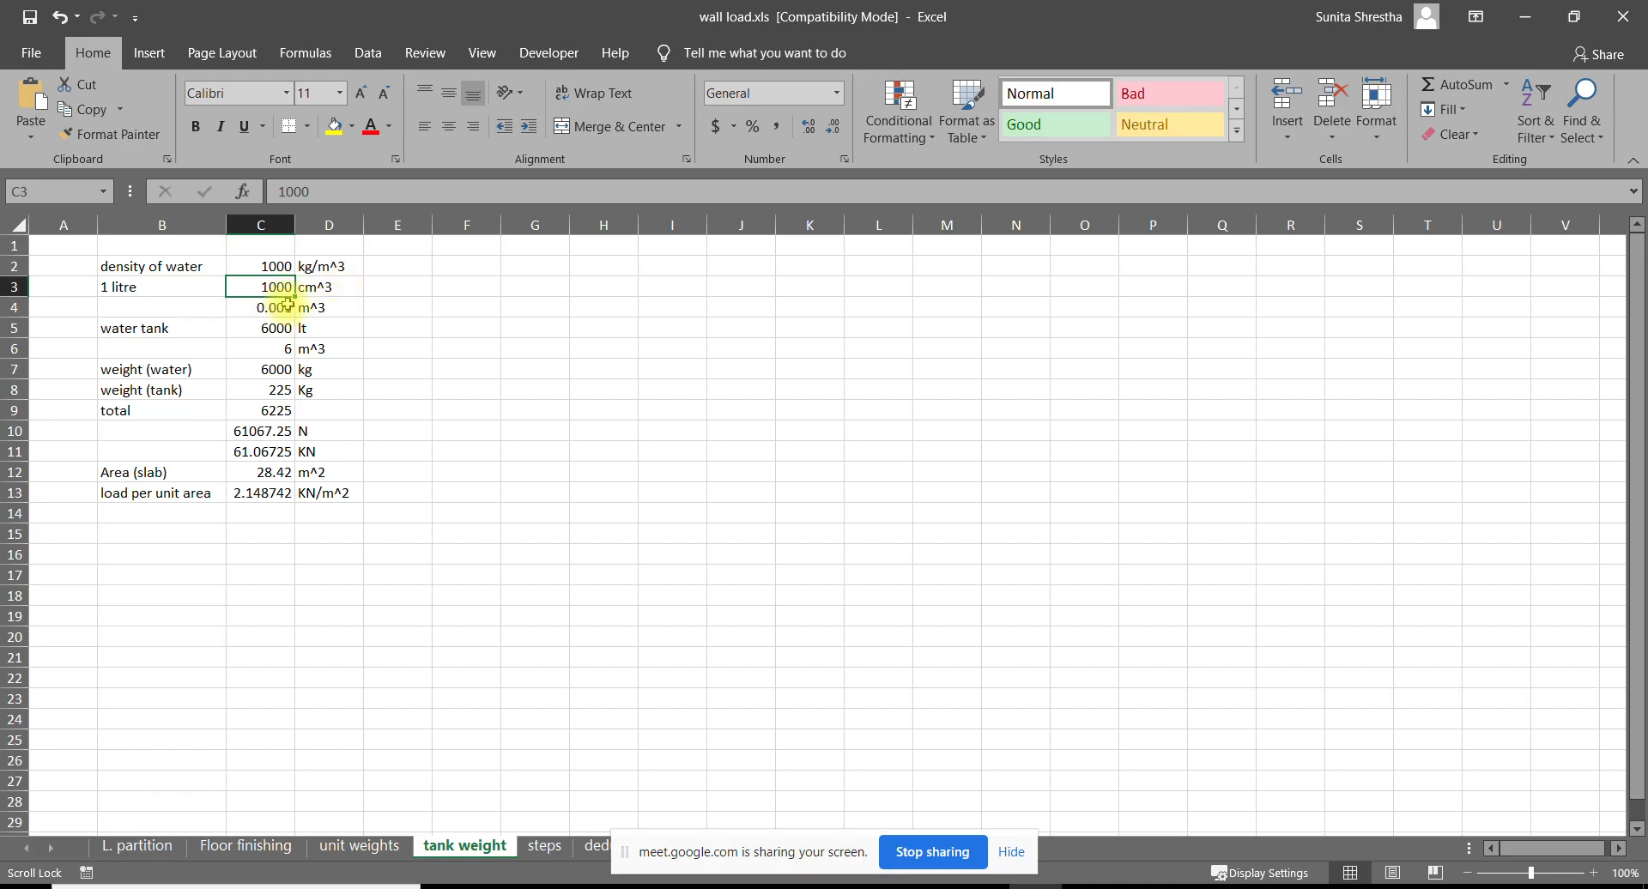
pyautogui.click(288, 332)
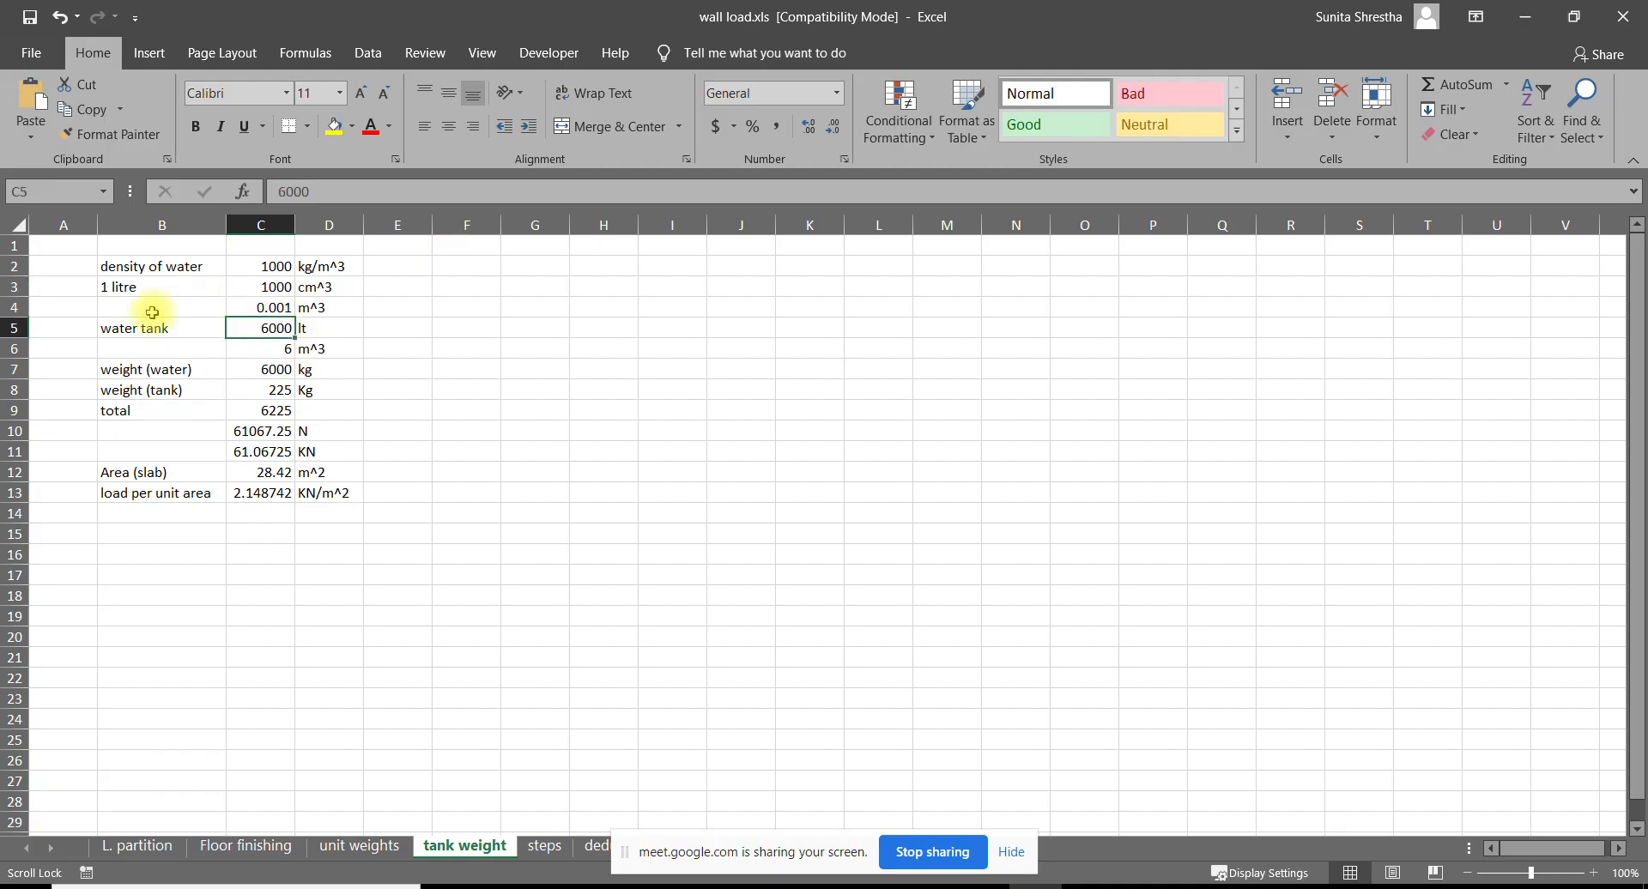
pyautogui.click(279, 347)
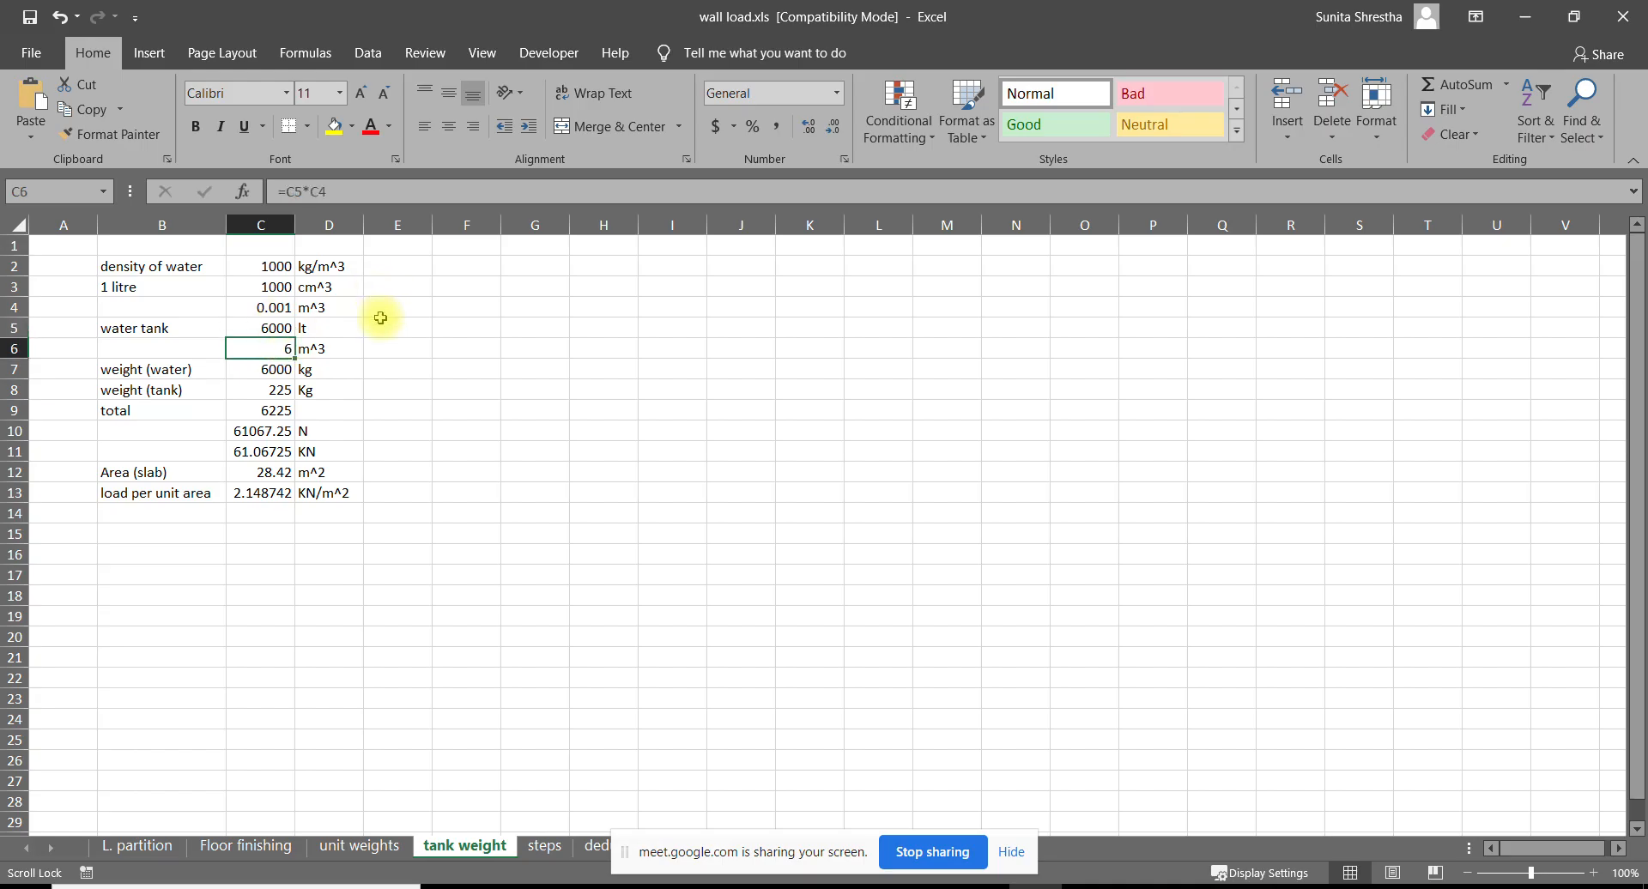
pyautogui.click(269, 369)
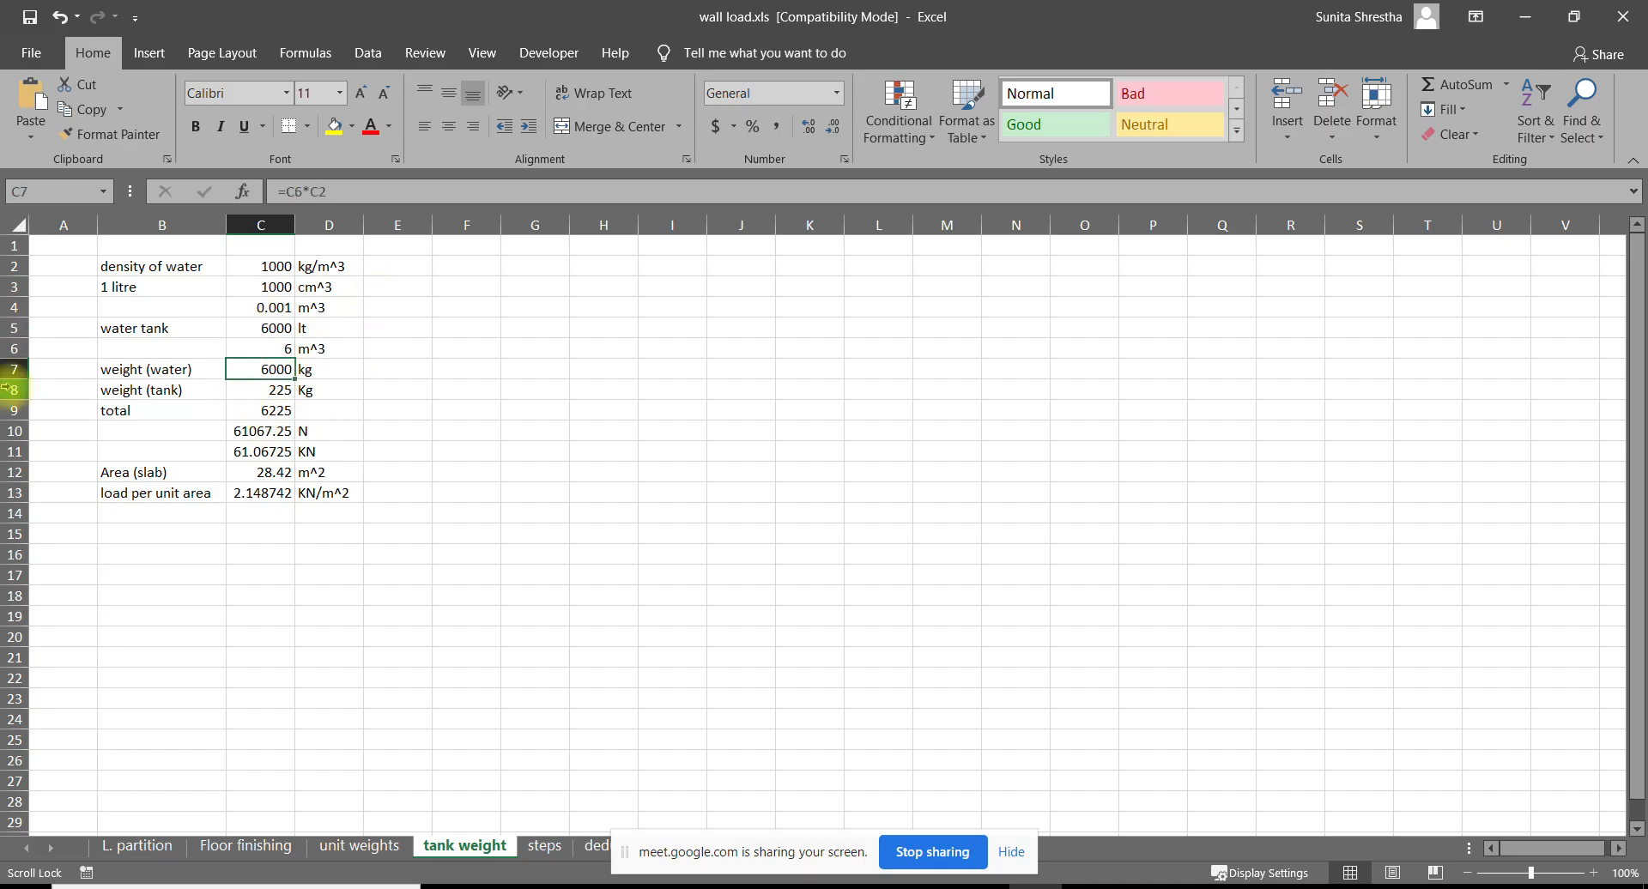
pyautogui.click(278, 388)
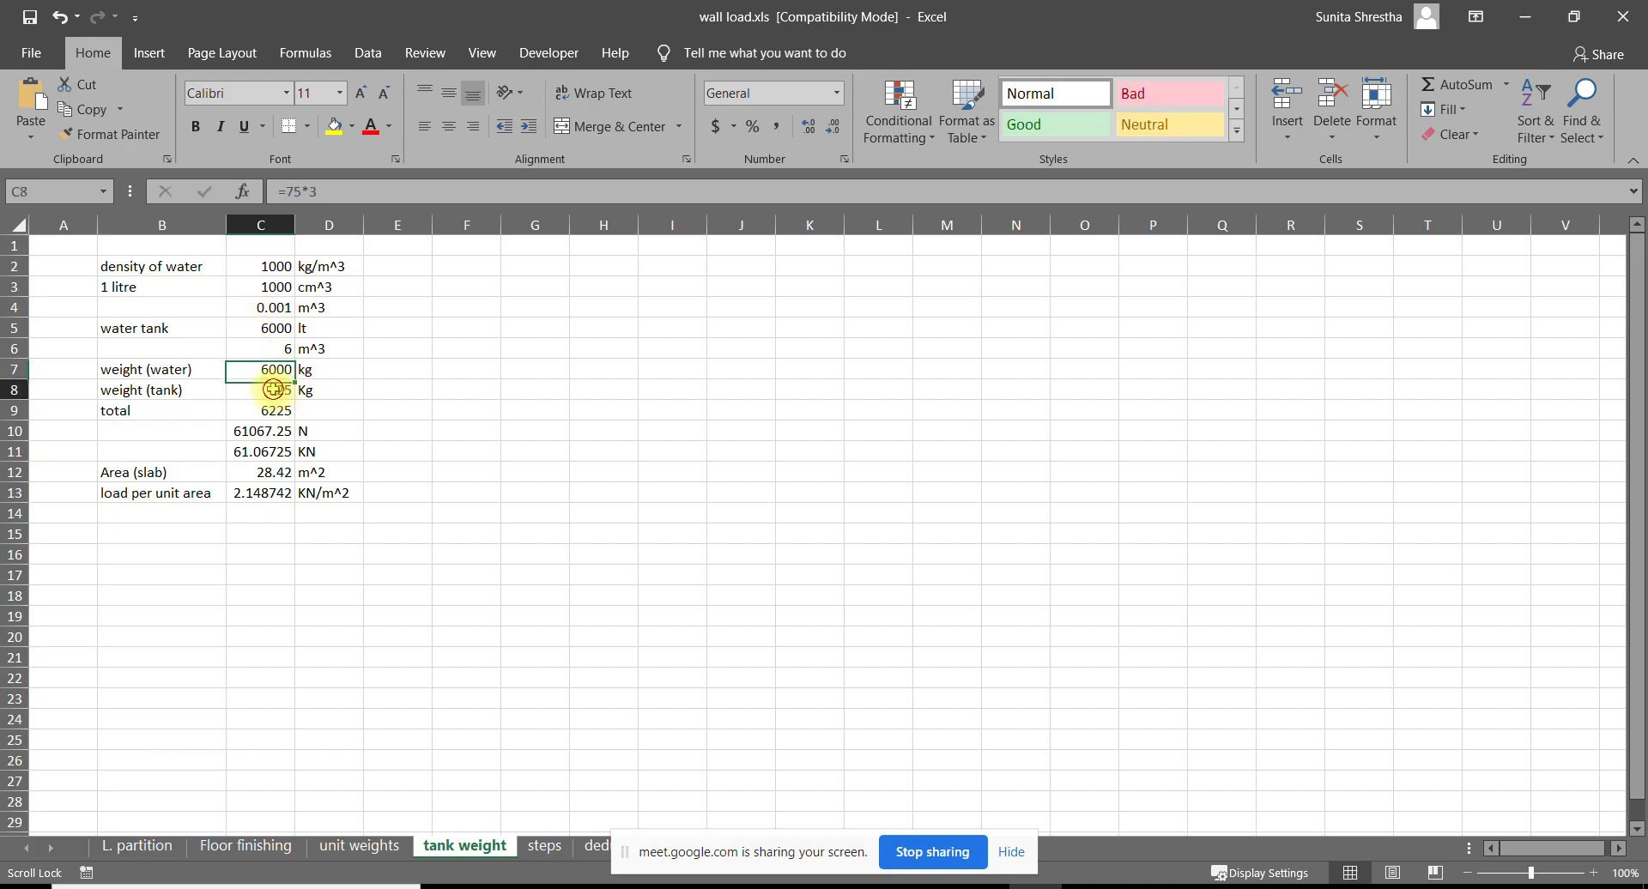
pyautogui.click(342, 194)
pyautogui.press('Escape')
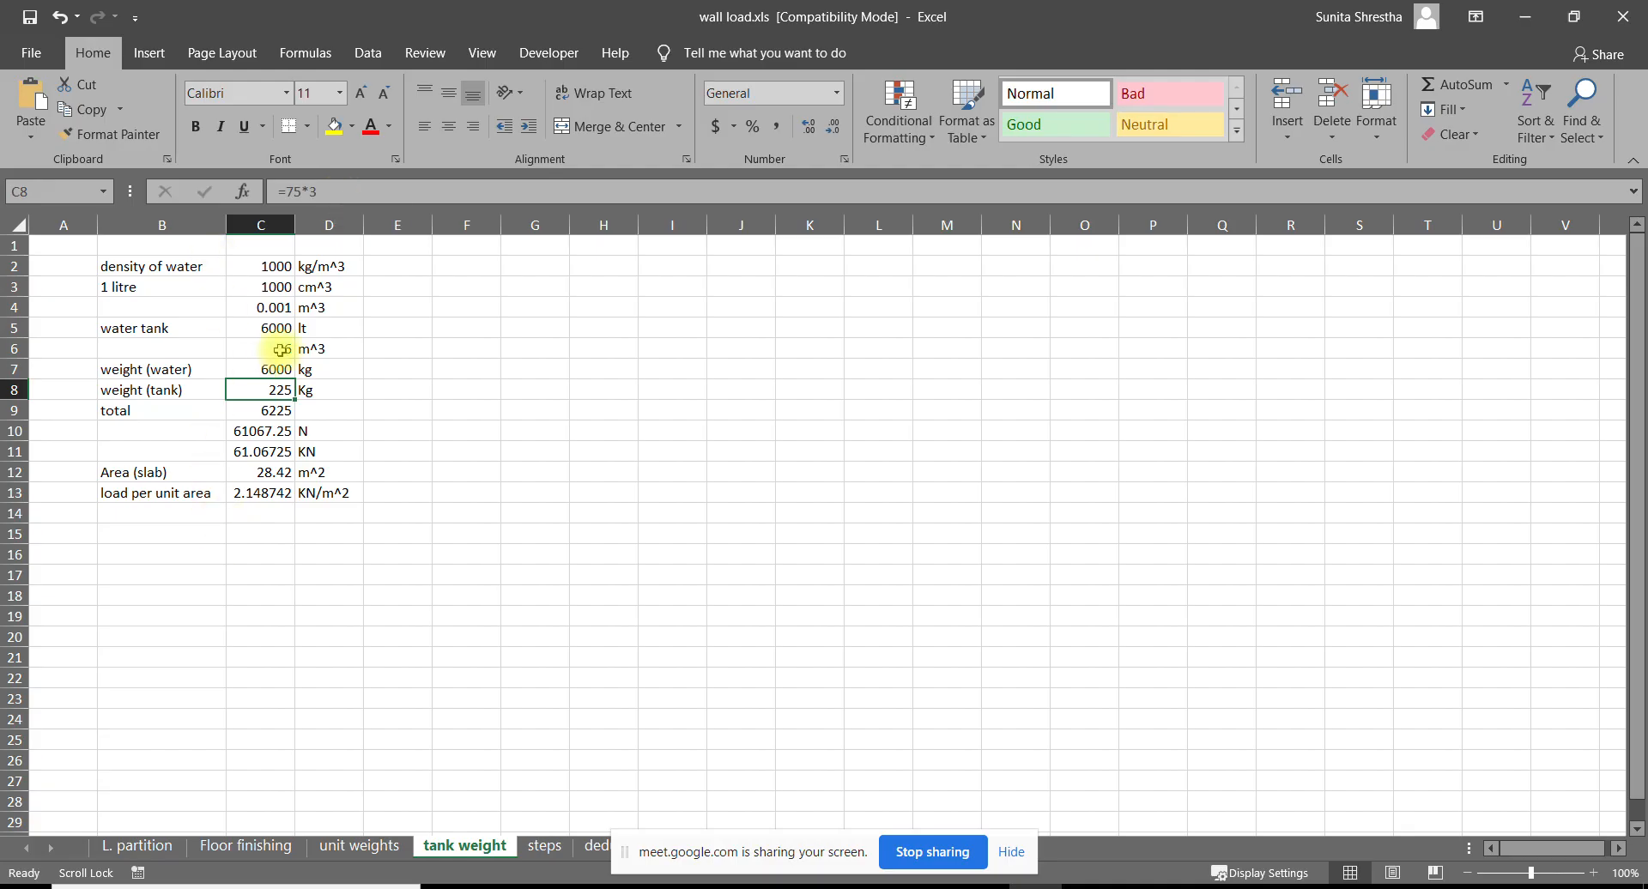
# Review the formulas for the total tank weight, its conversion to N and KN, and the slab area
pyautogui.click(257, 413)
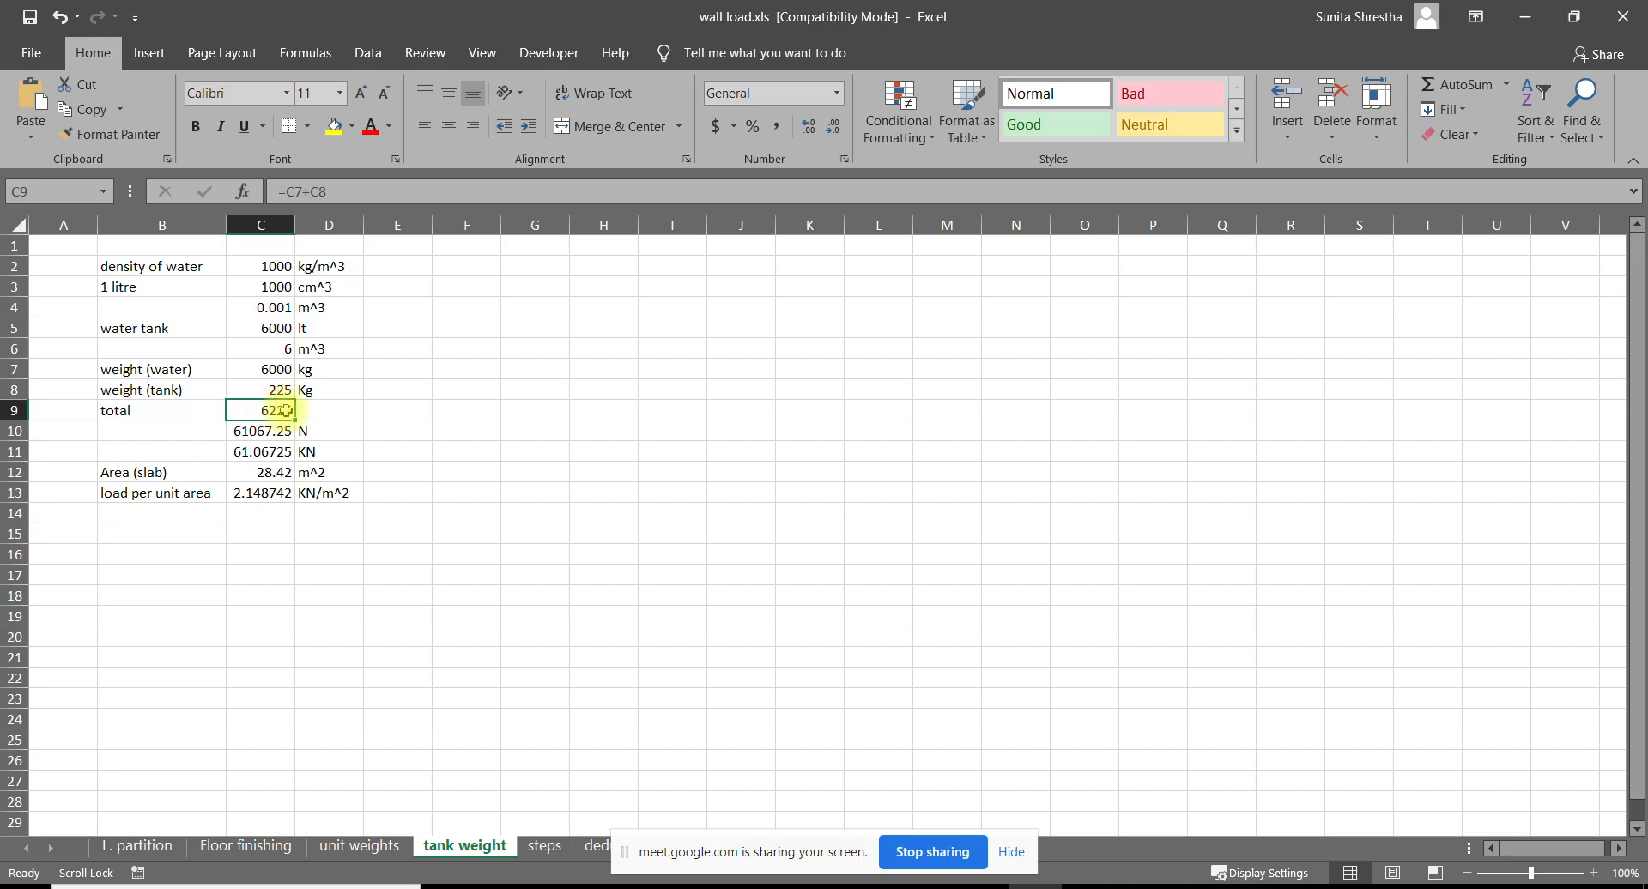
pyautogui.click(271, 371)
pyautogui.click(279, 392)
pyautogui.click(283, 427)
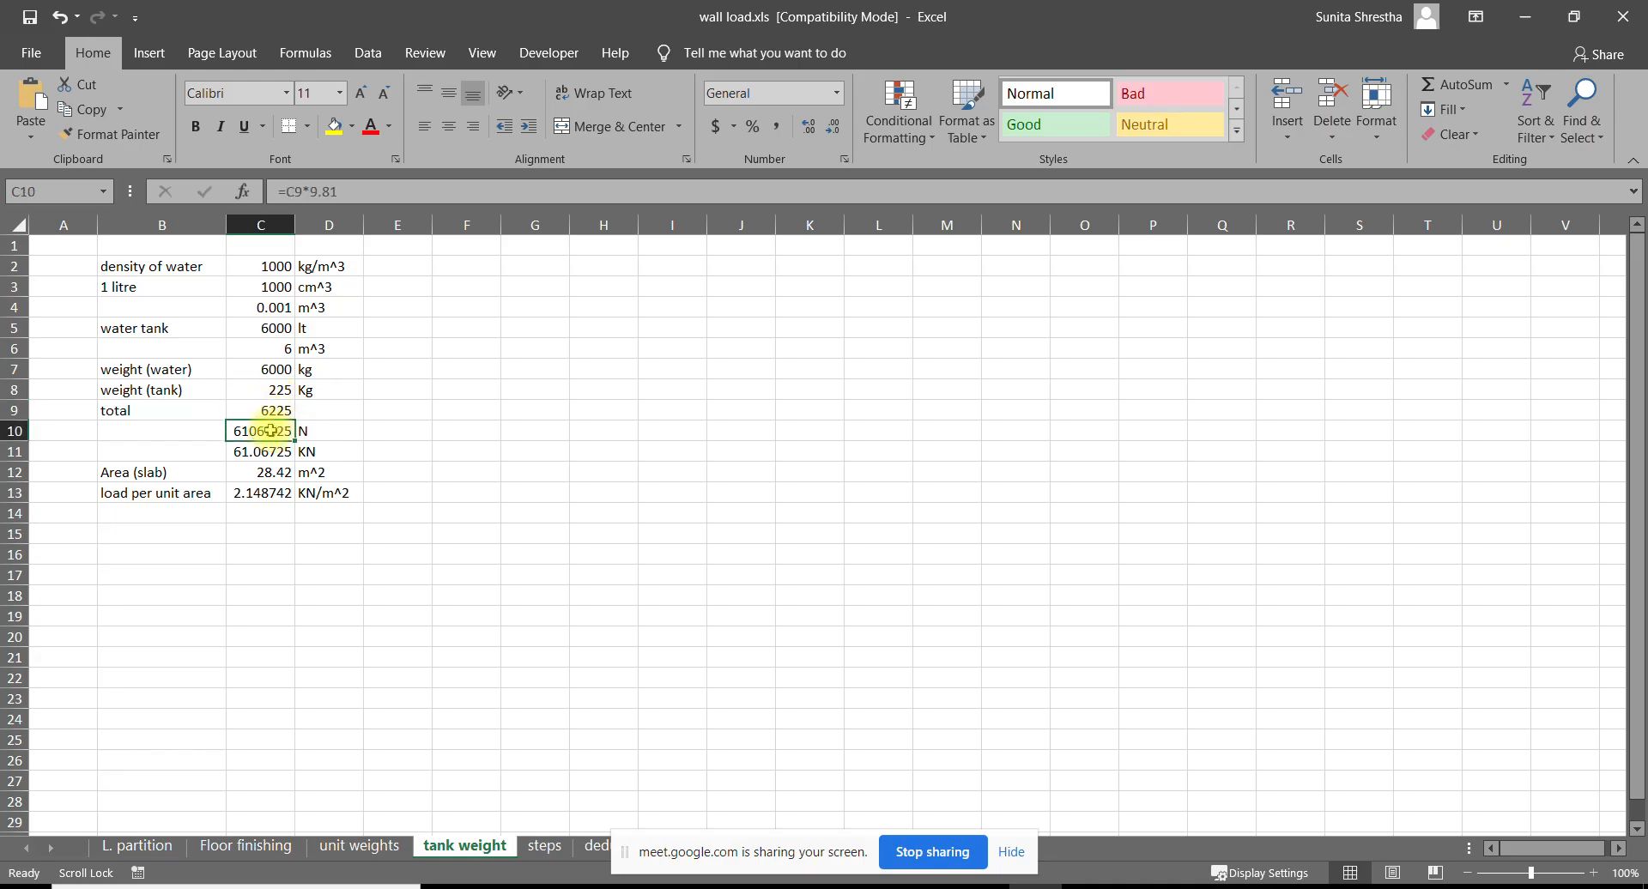
pyautogui.click(273, 450)
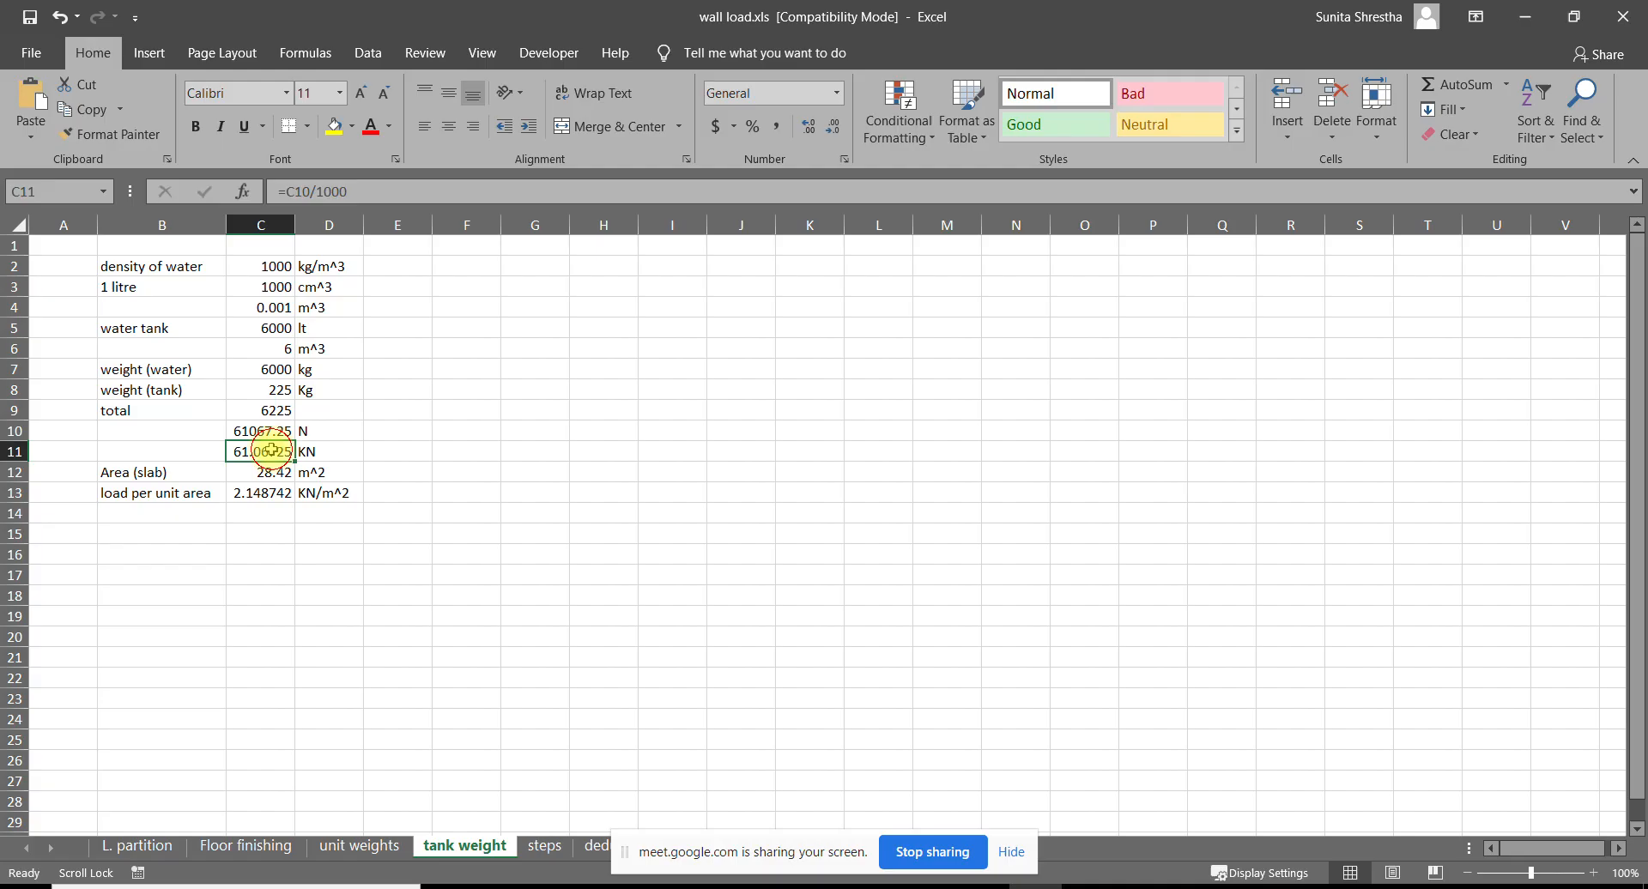
pyautogui.click(269, 468)
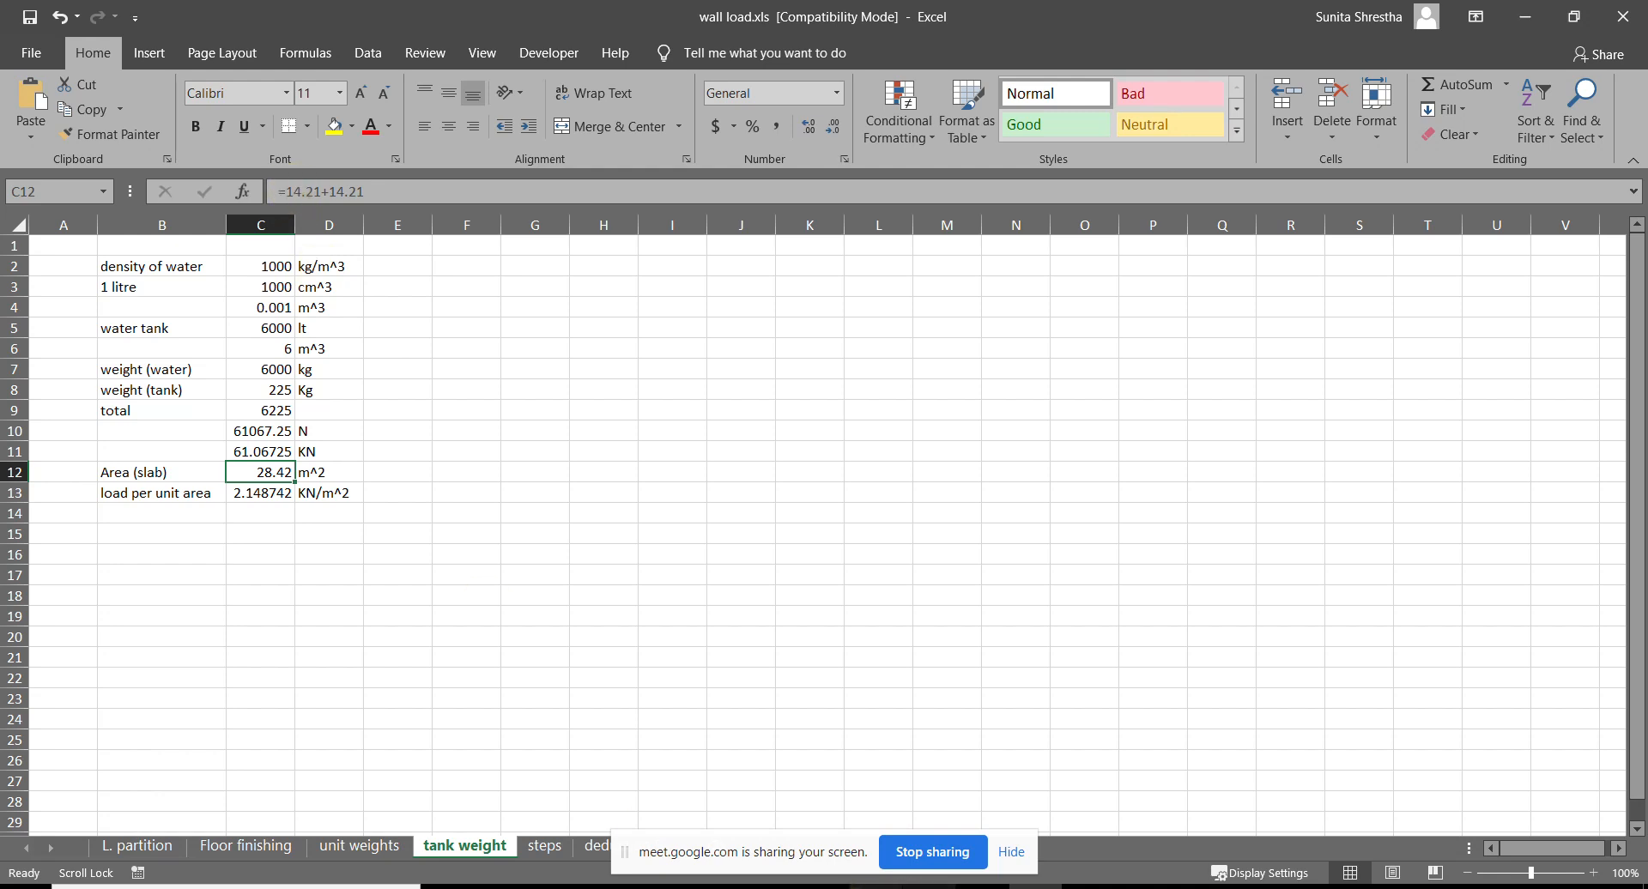
# Switch to ETABS and check the geometric area of both Water Tank Lvl slabs between grids C and D
pyautogui.click(811, 887)
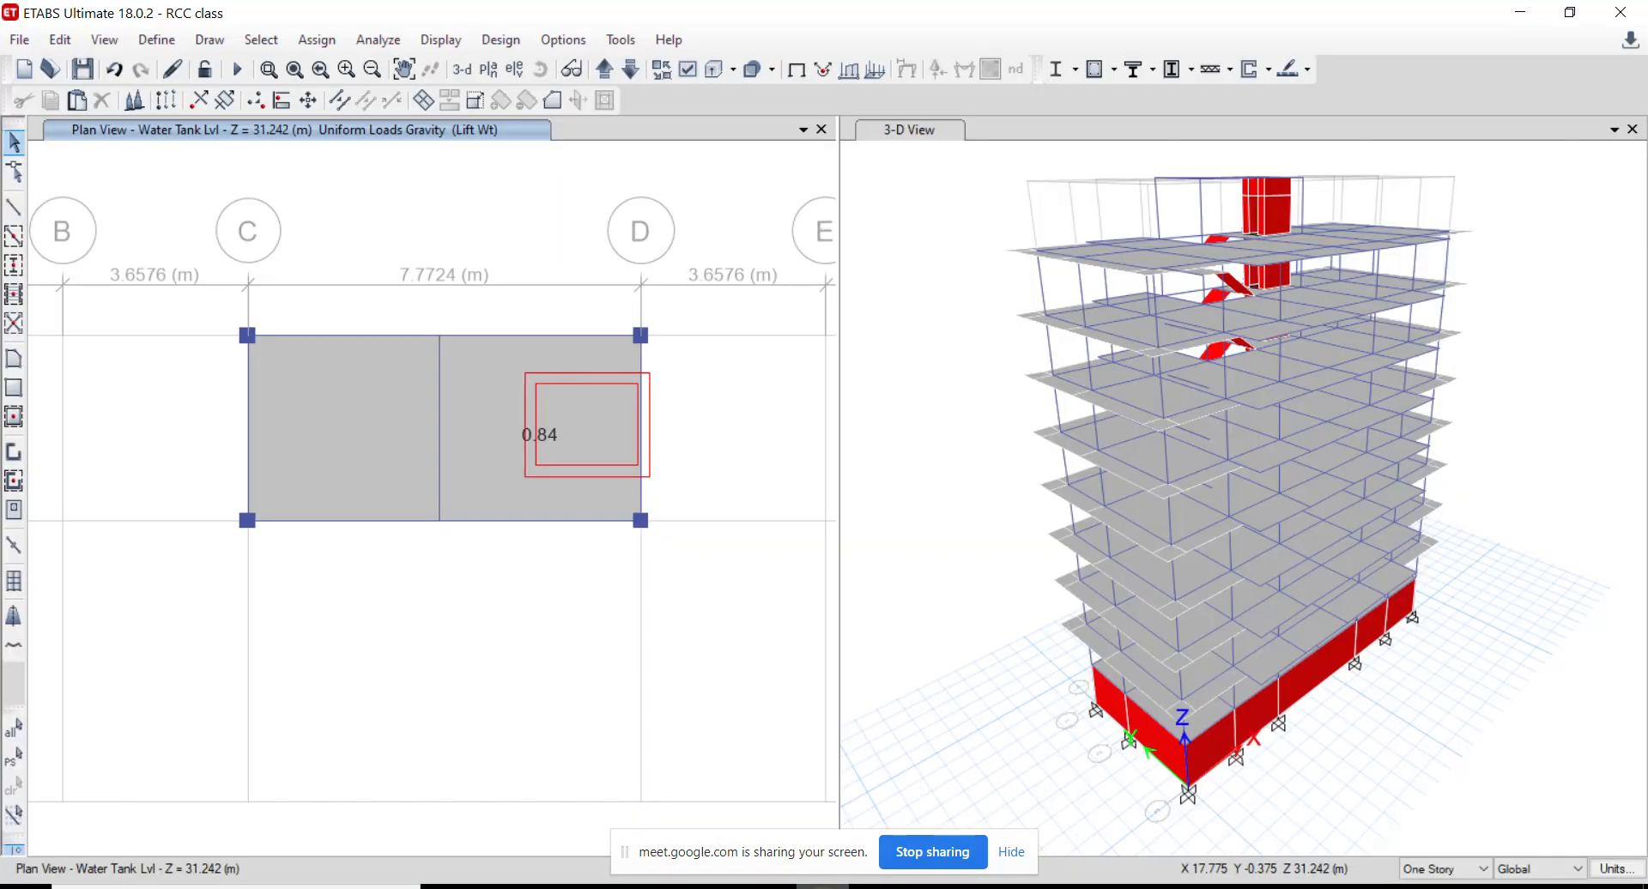
pyautogui.rightClick(503, 465)
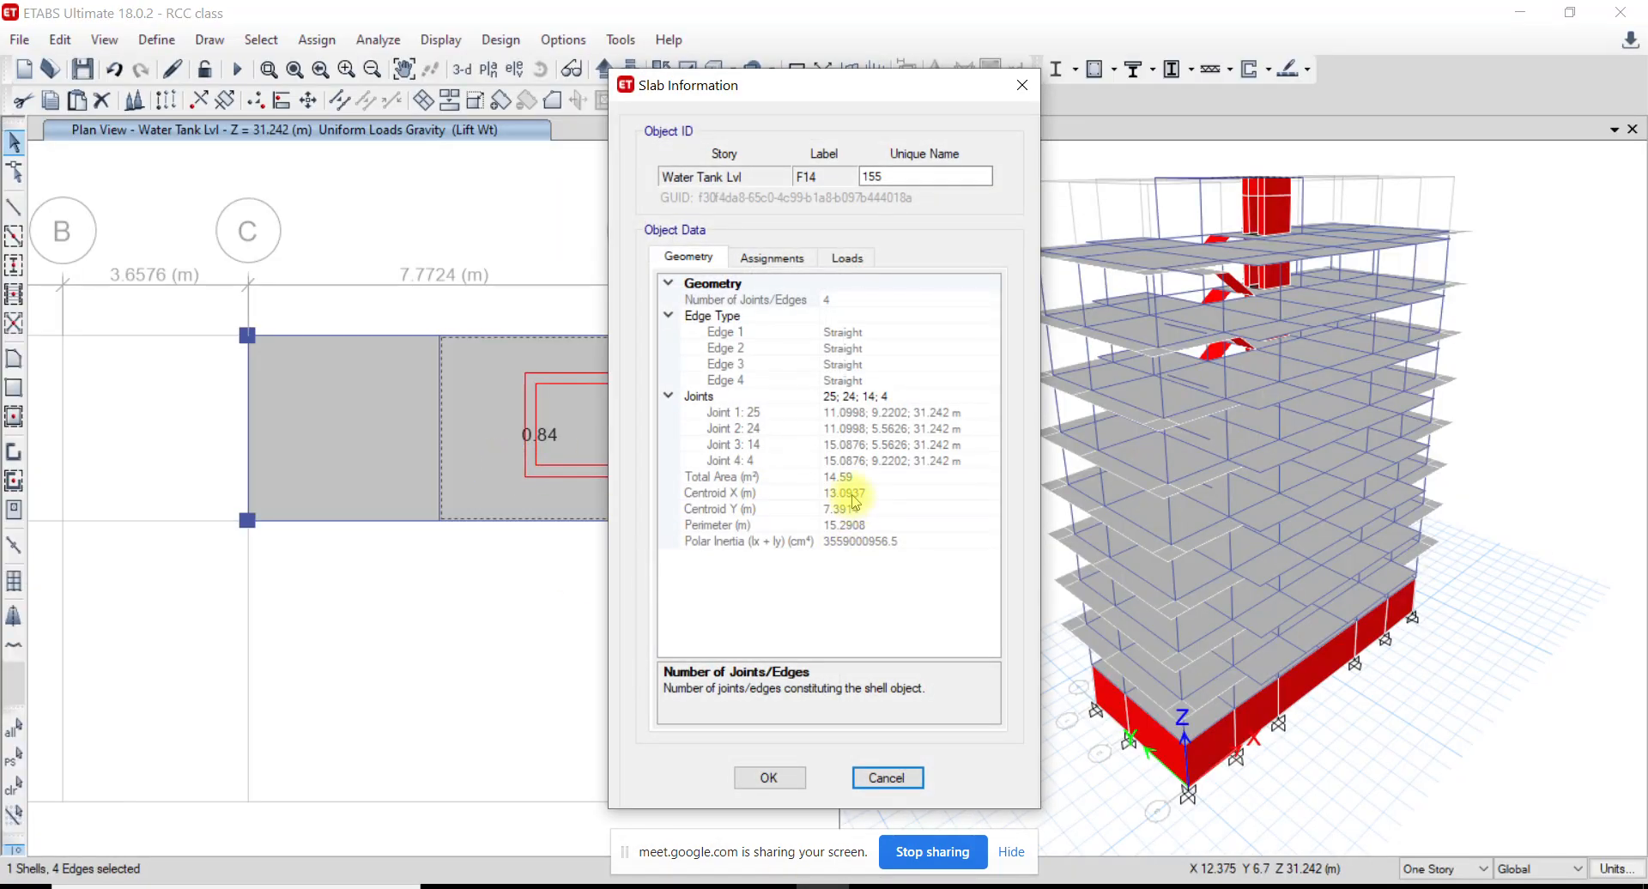
pyautogui.click(872, 775)
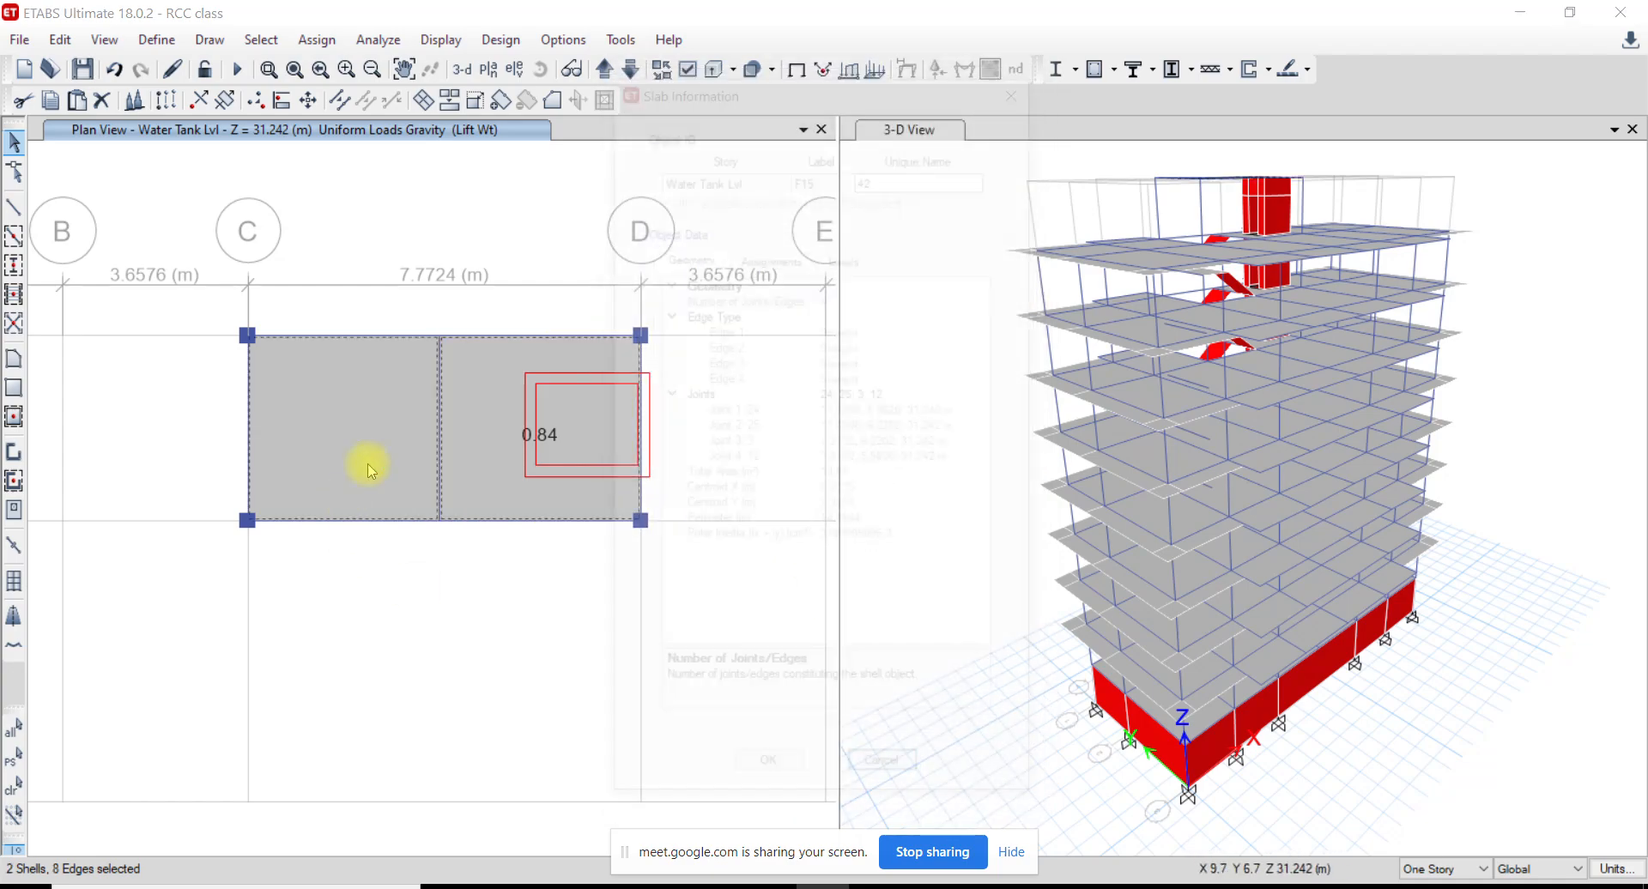
pyautogui.rightClick(368, 462)
# Set the slab area on the tank weight sheet in Excel to +13.84+14.59 and check the load per unit area formula
pyautogui.click(865, 887)
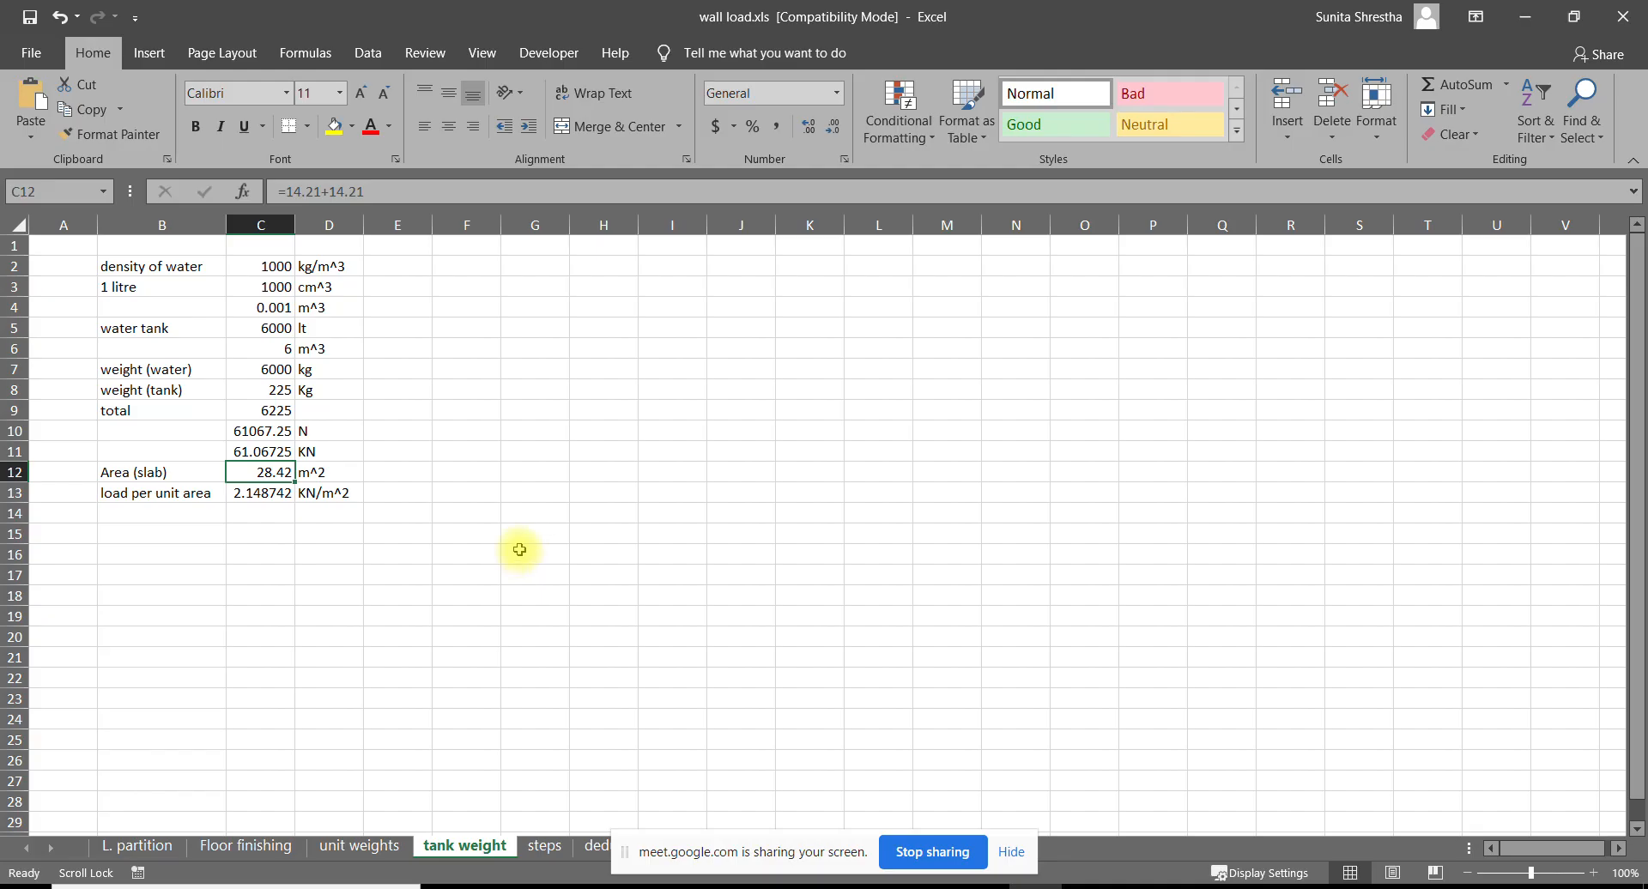
pyautogui.write('+13.84+14.59')
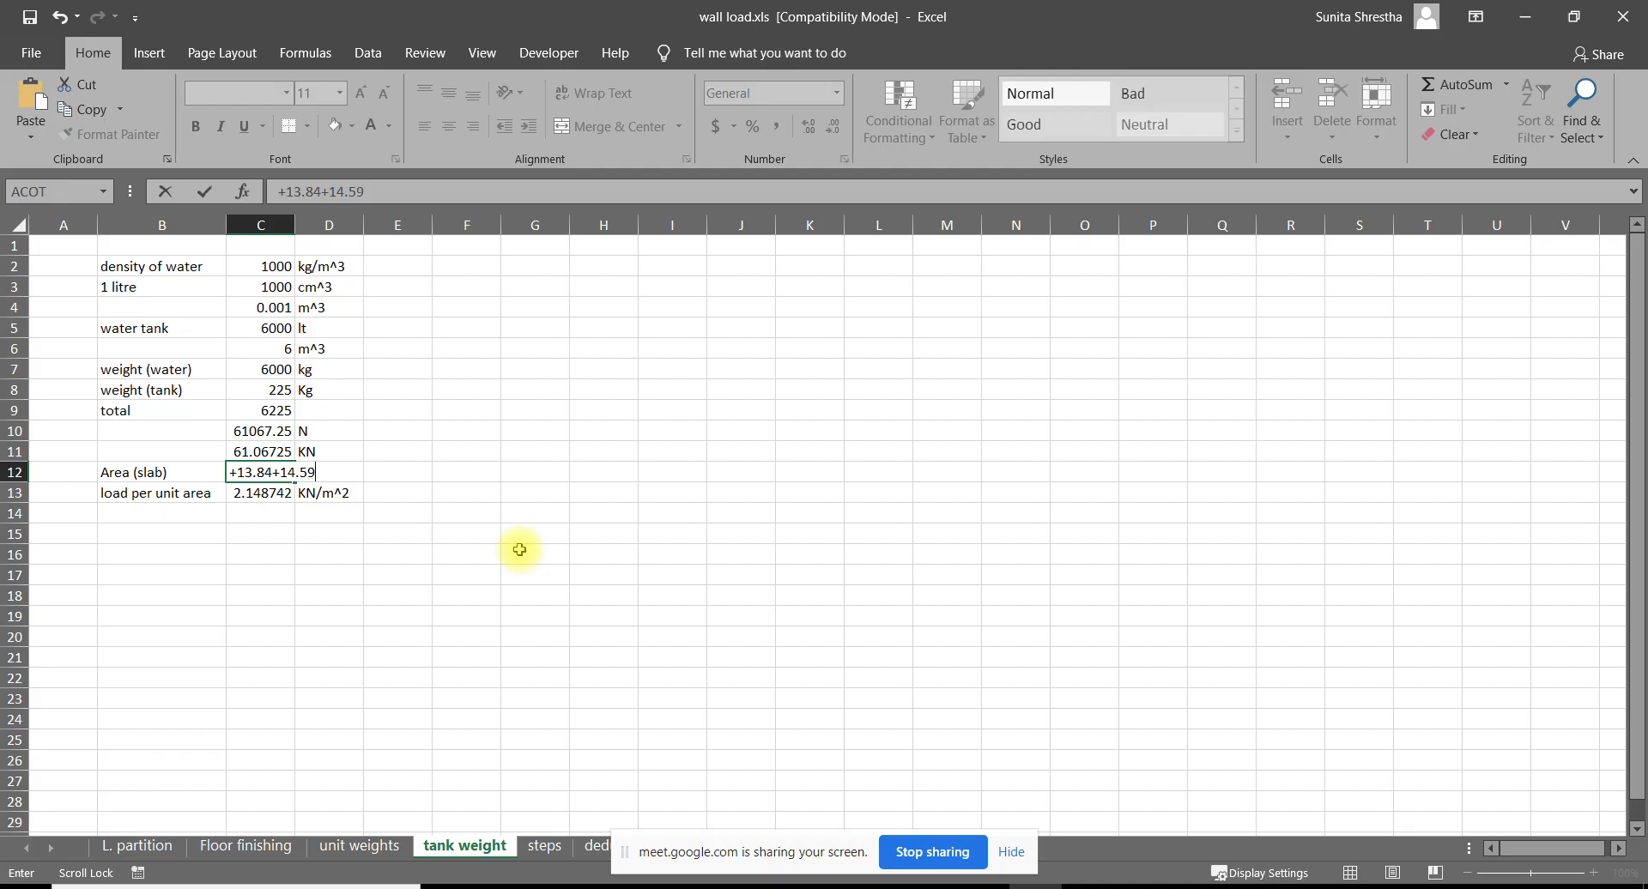
pyautogui.press('Return')
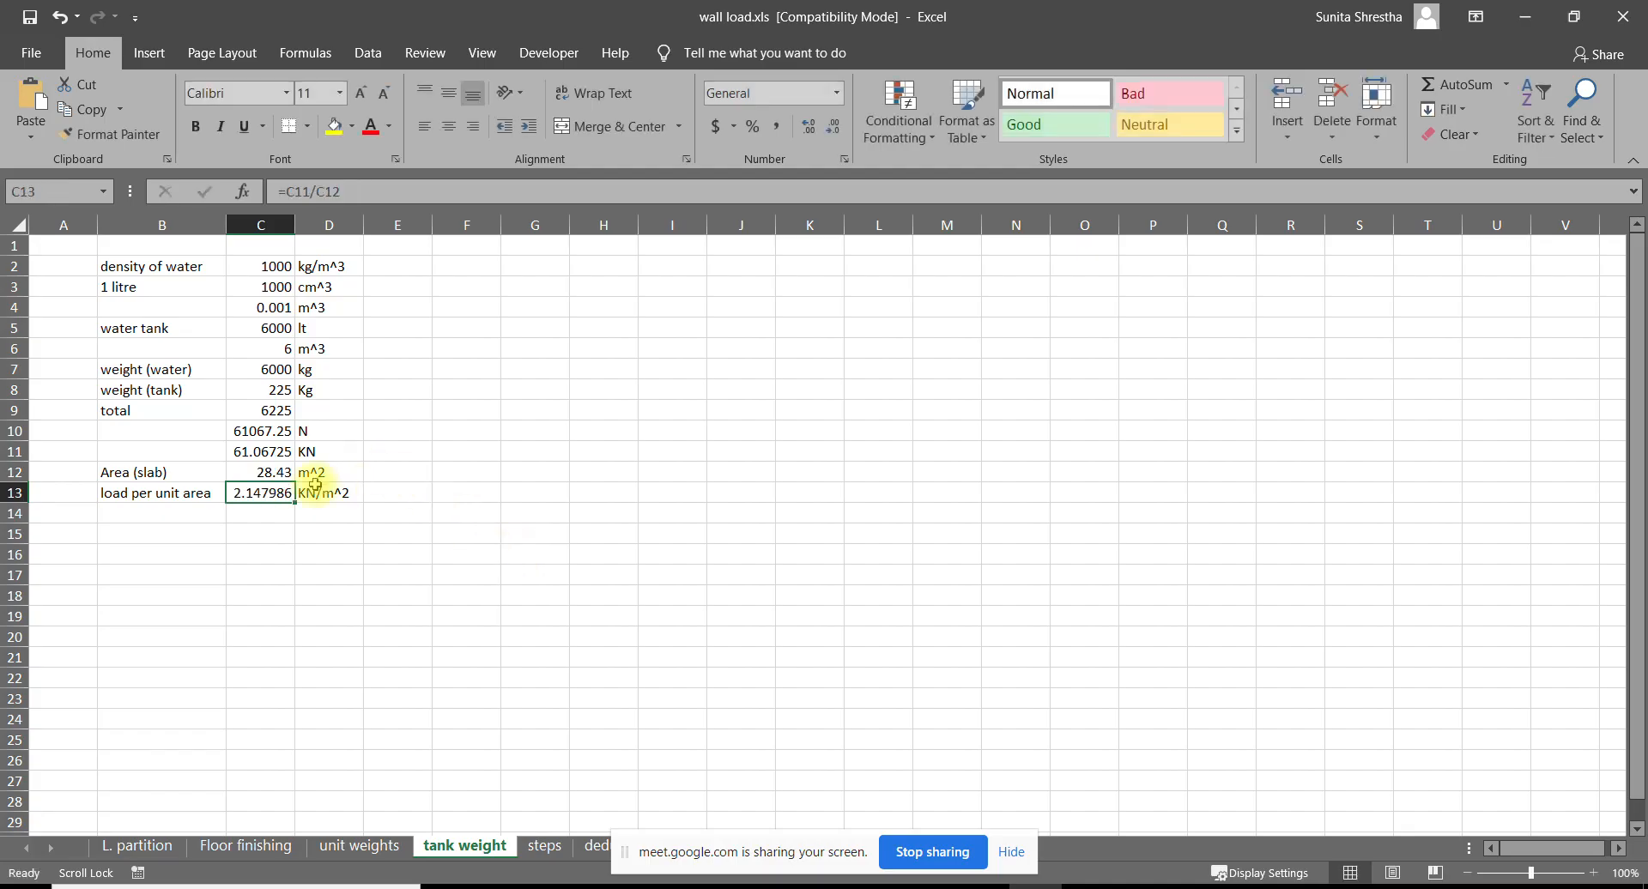
pyautogui.moveTo(262, 451); pyautogui.dragTo(316, 463)
pyautogui.click(252, 491)
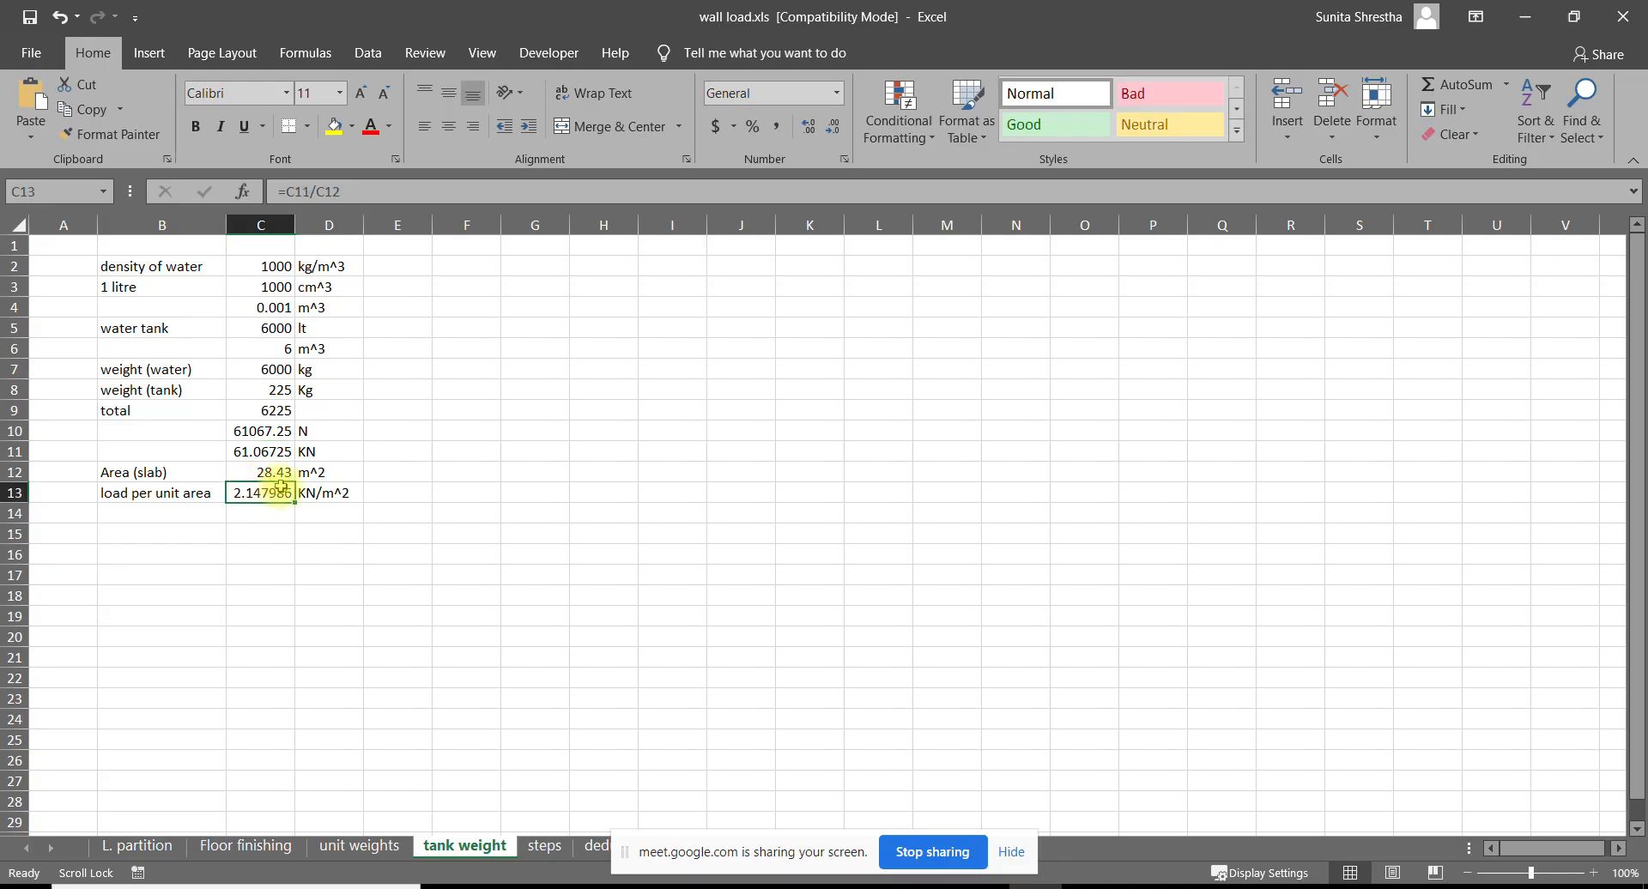
pyautogui.click(258, 472)
pyautogui.click(253, 499)
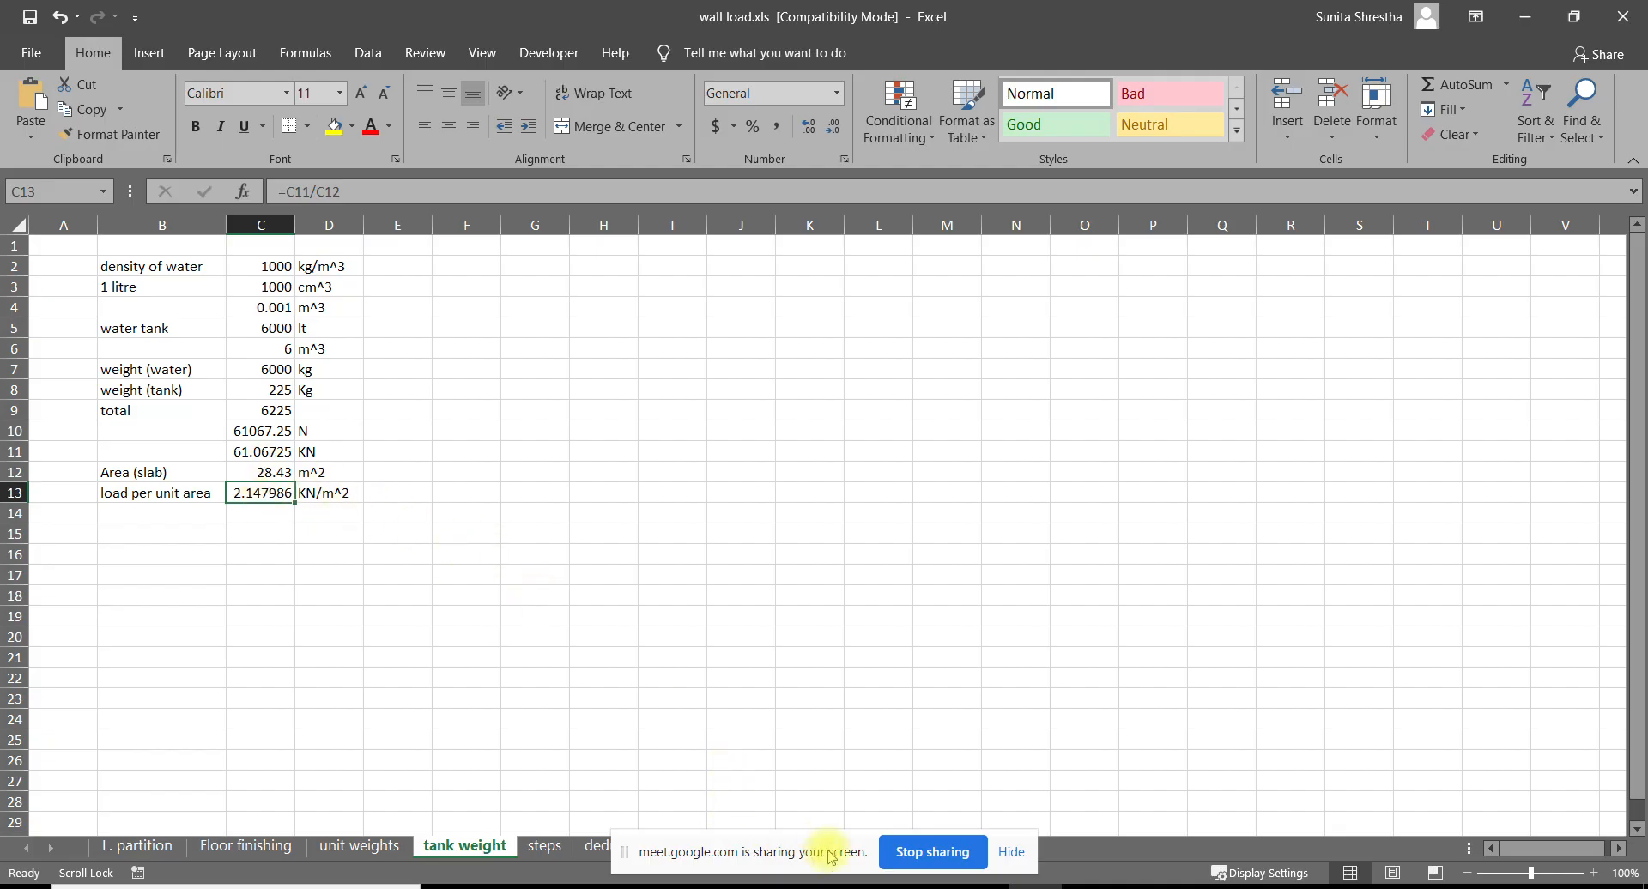
# In ETABS, assign a uniform gravity load of 2.147 kN/m² to both selected slabs under the Water Tank pattern, replacing existing loads
pyautogui.click(824, 887)
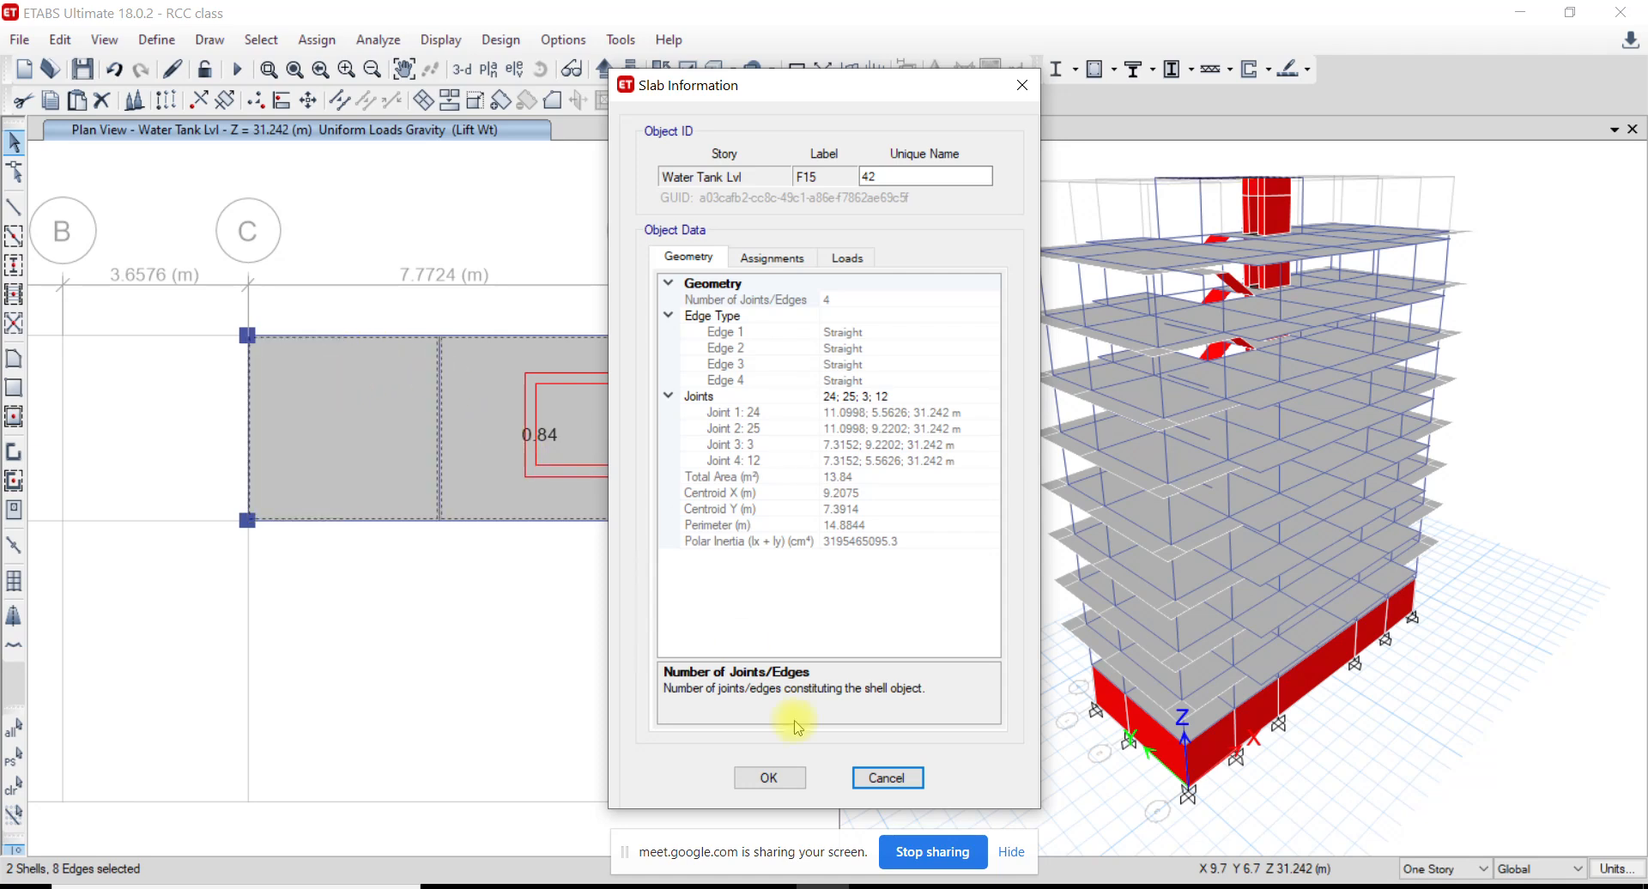
pyautogui.click(887, 777)
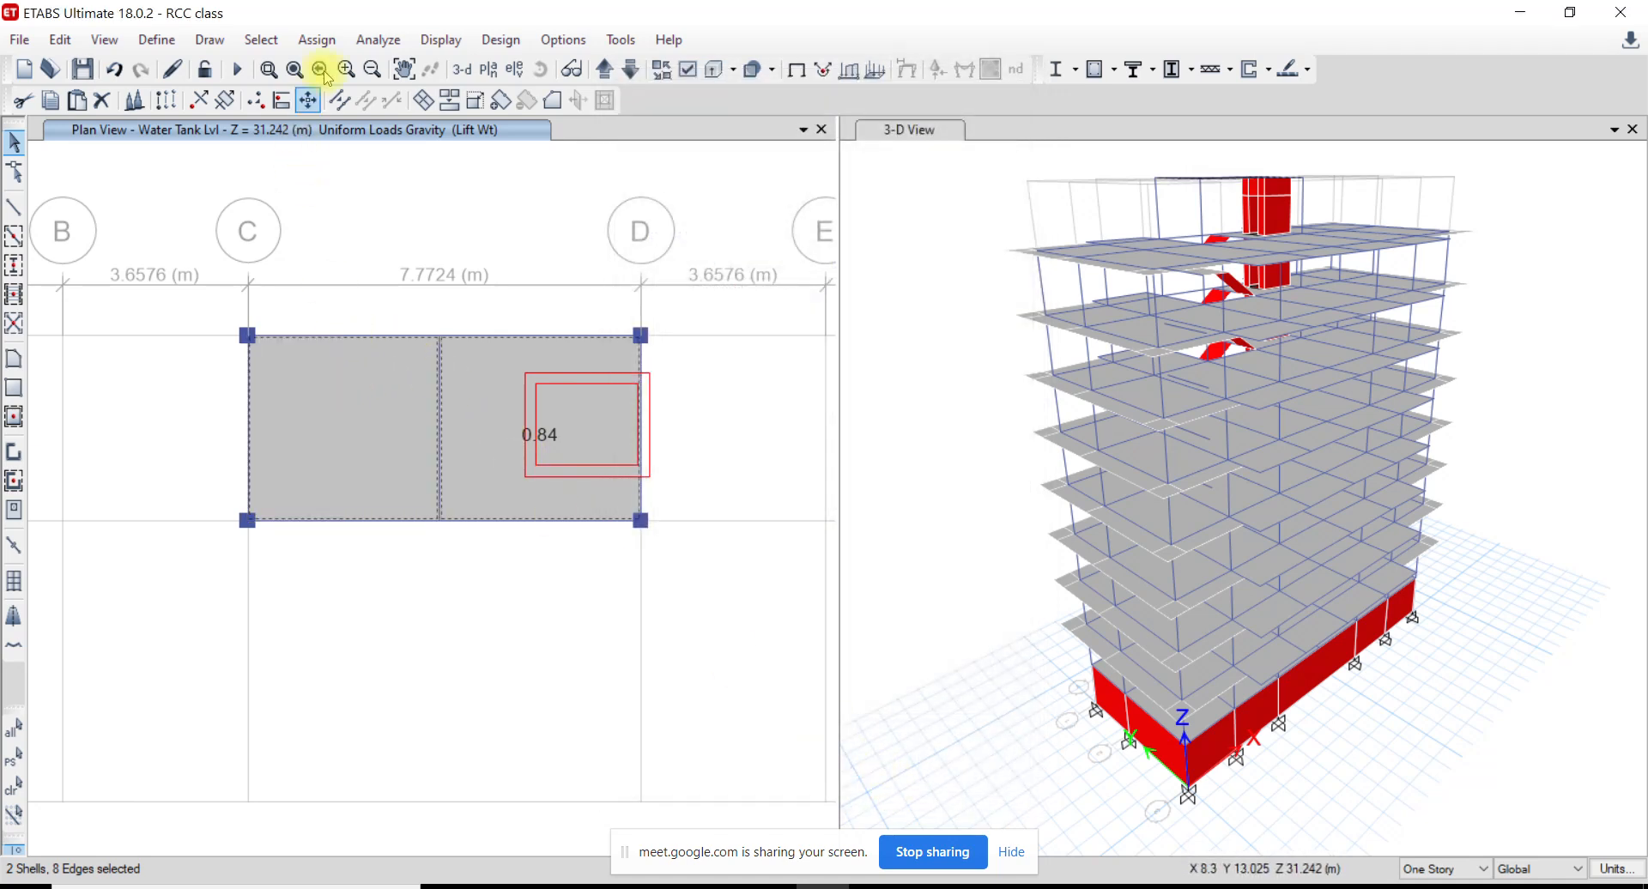
pyautogui.click(317, 39)
pyautogui.moveTo(404, 269)
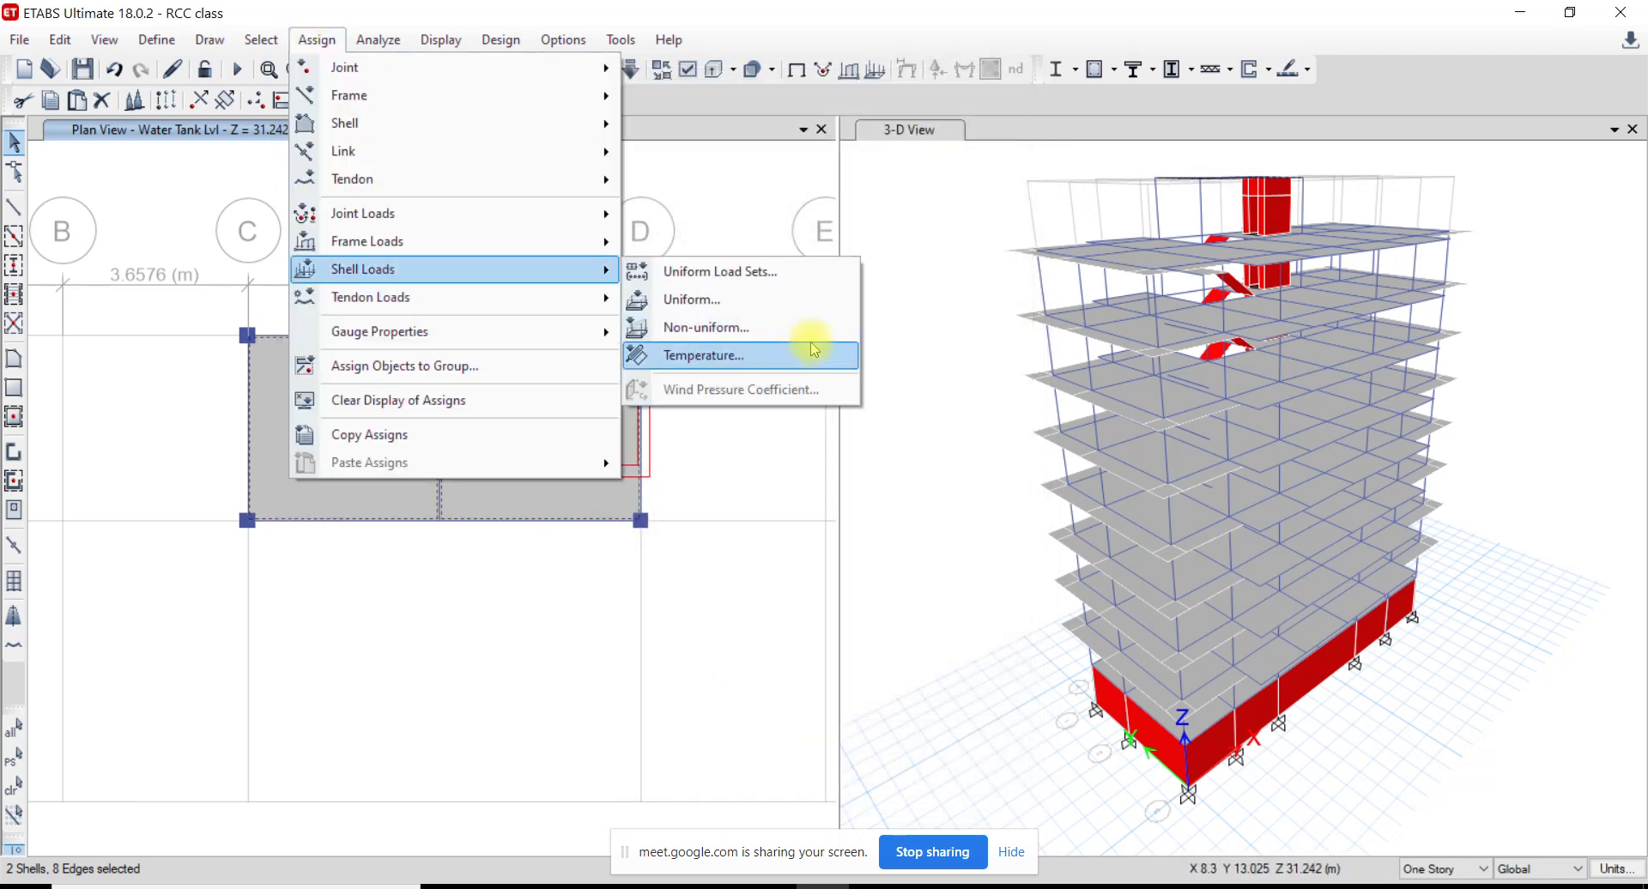
pyautogui.click(767, 297)
pyautogui.moveTo(1219, 435); pyautogui.dragTo(967, 282)
pyautogui.click(1063, 336)
pyautogui.click(1021, 461)
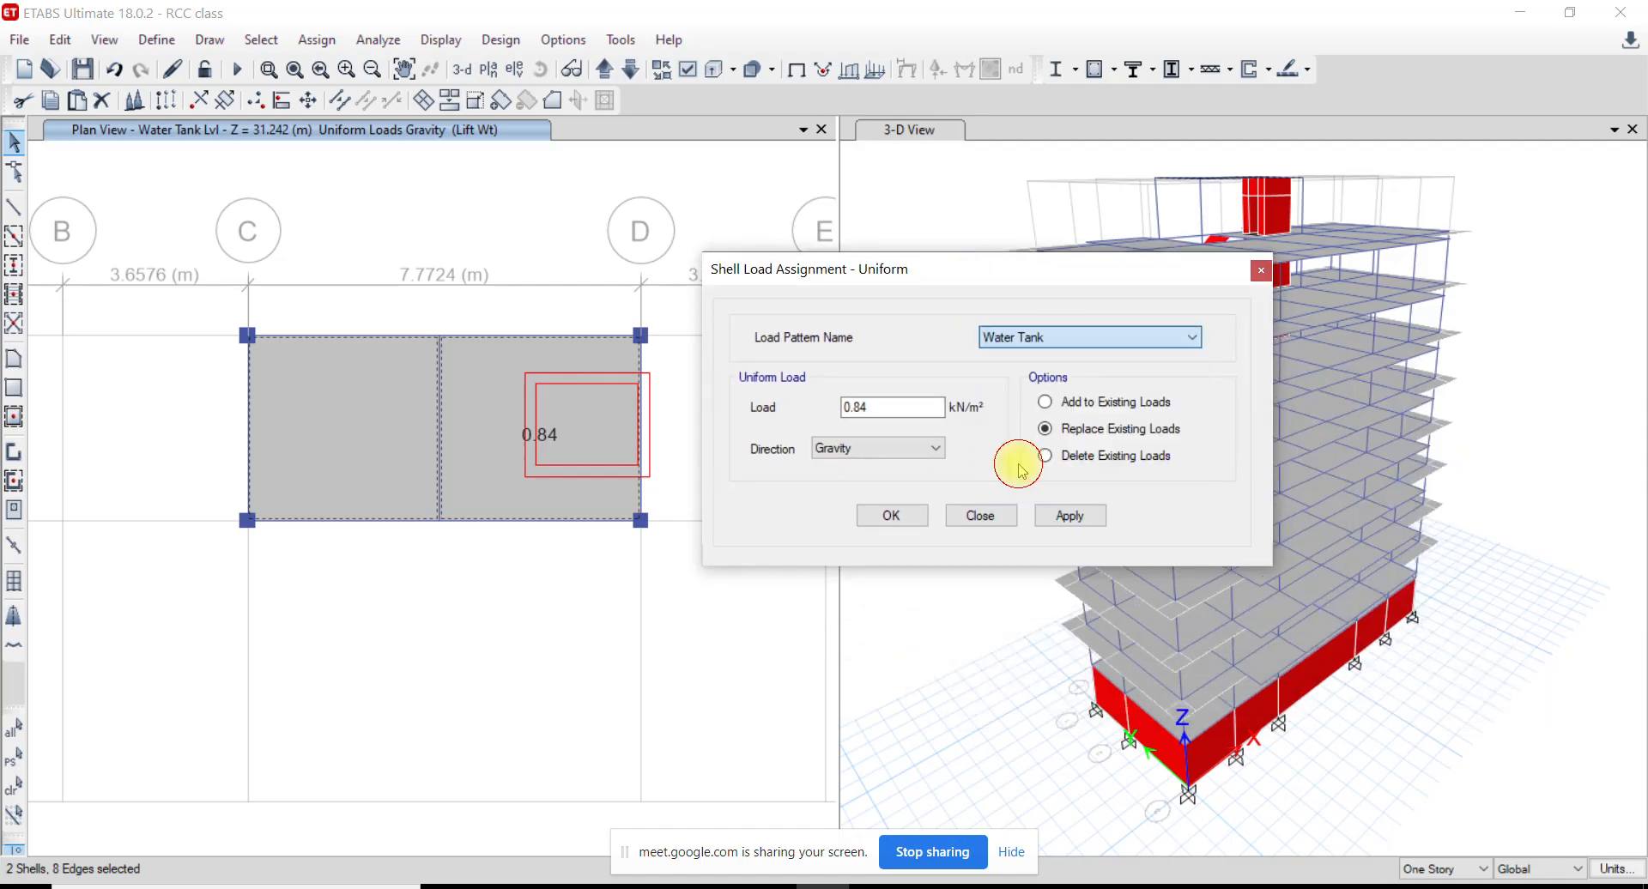
pyautogui.moveTo(898, 406); pyautogui.dragTo(648, 399)
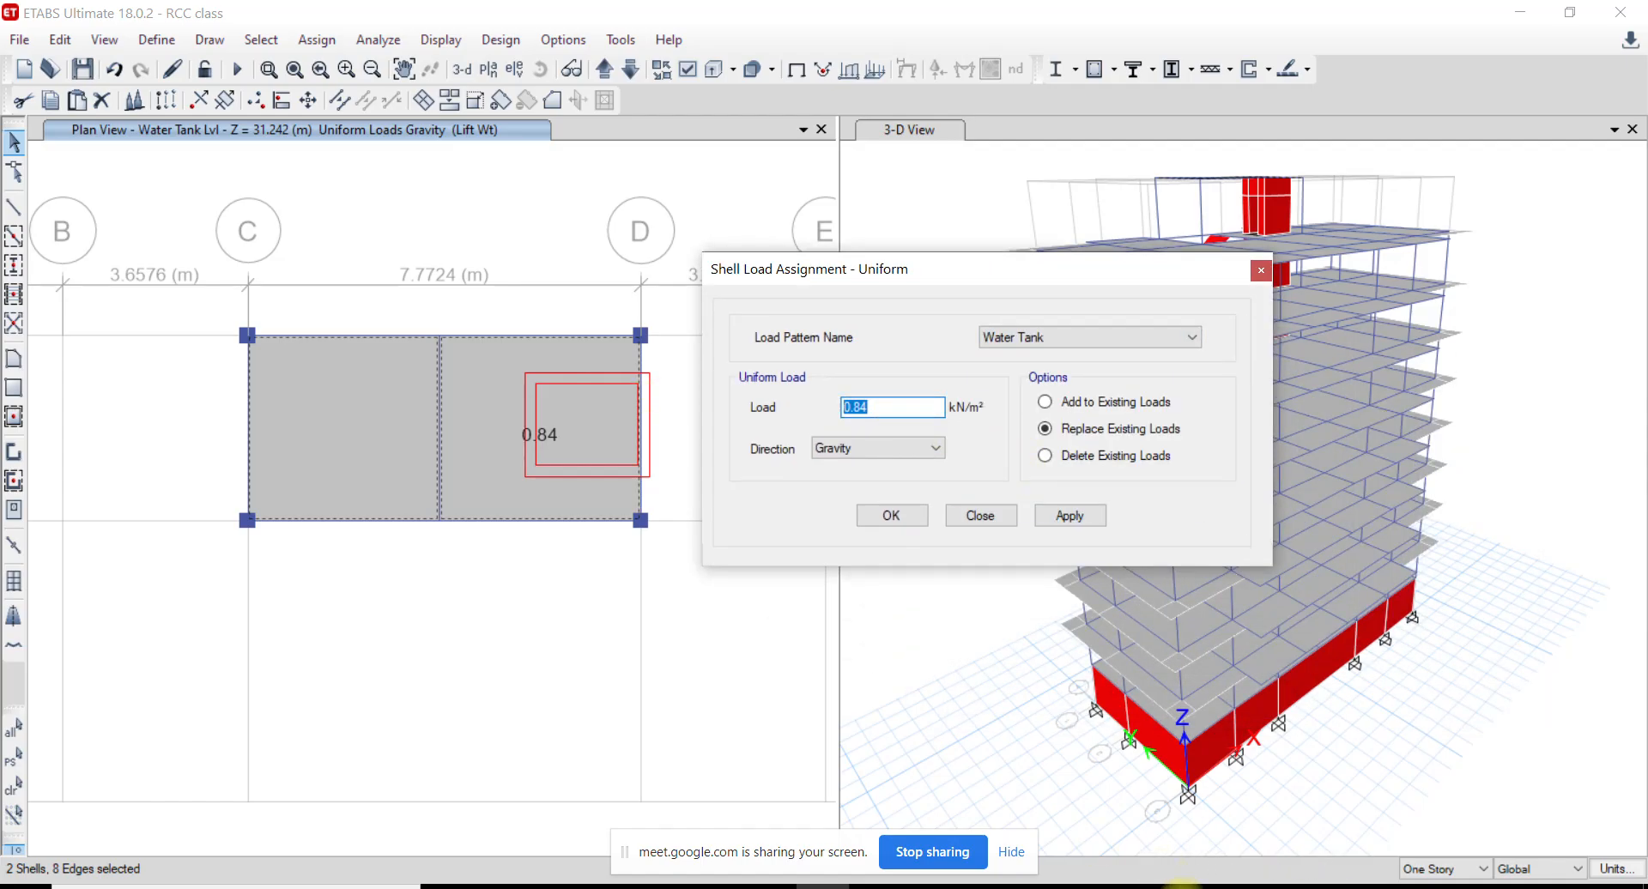
pyautogui.click(1035, 886)
pyautogui.click(1035, 886)
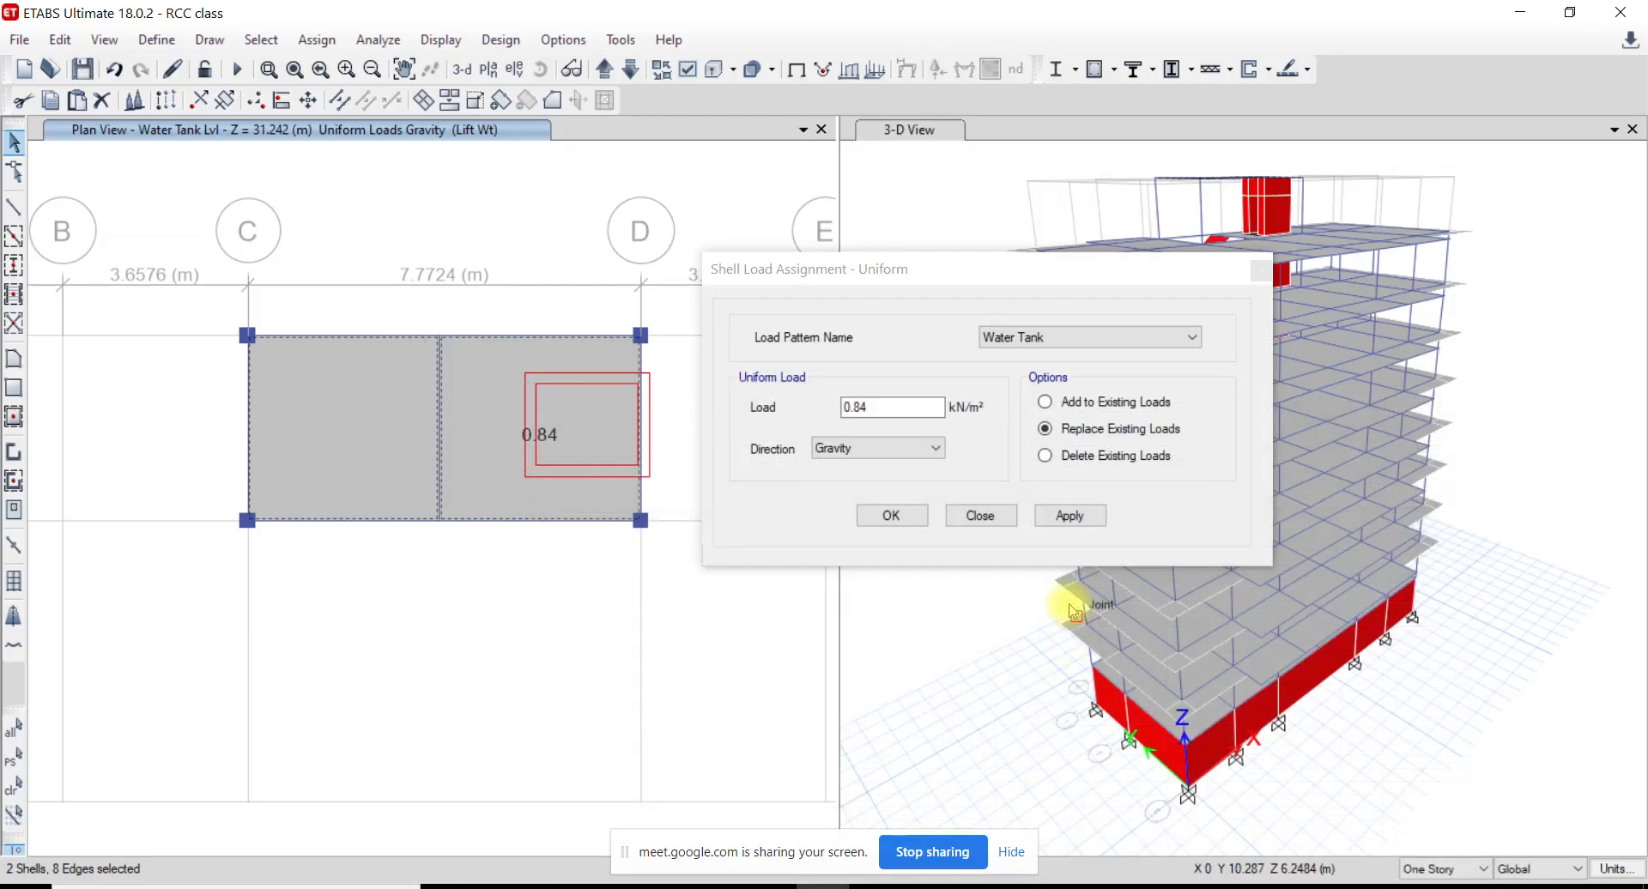
pyautogui.moveTo(884, 410); pyautogui.dragTo(739, 381)
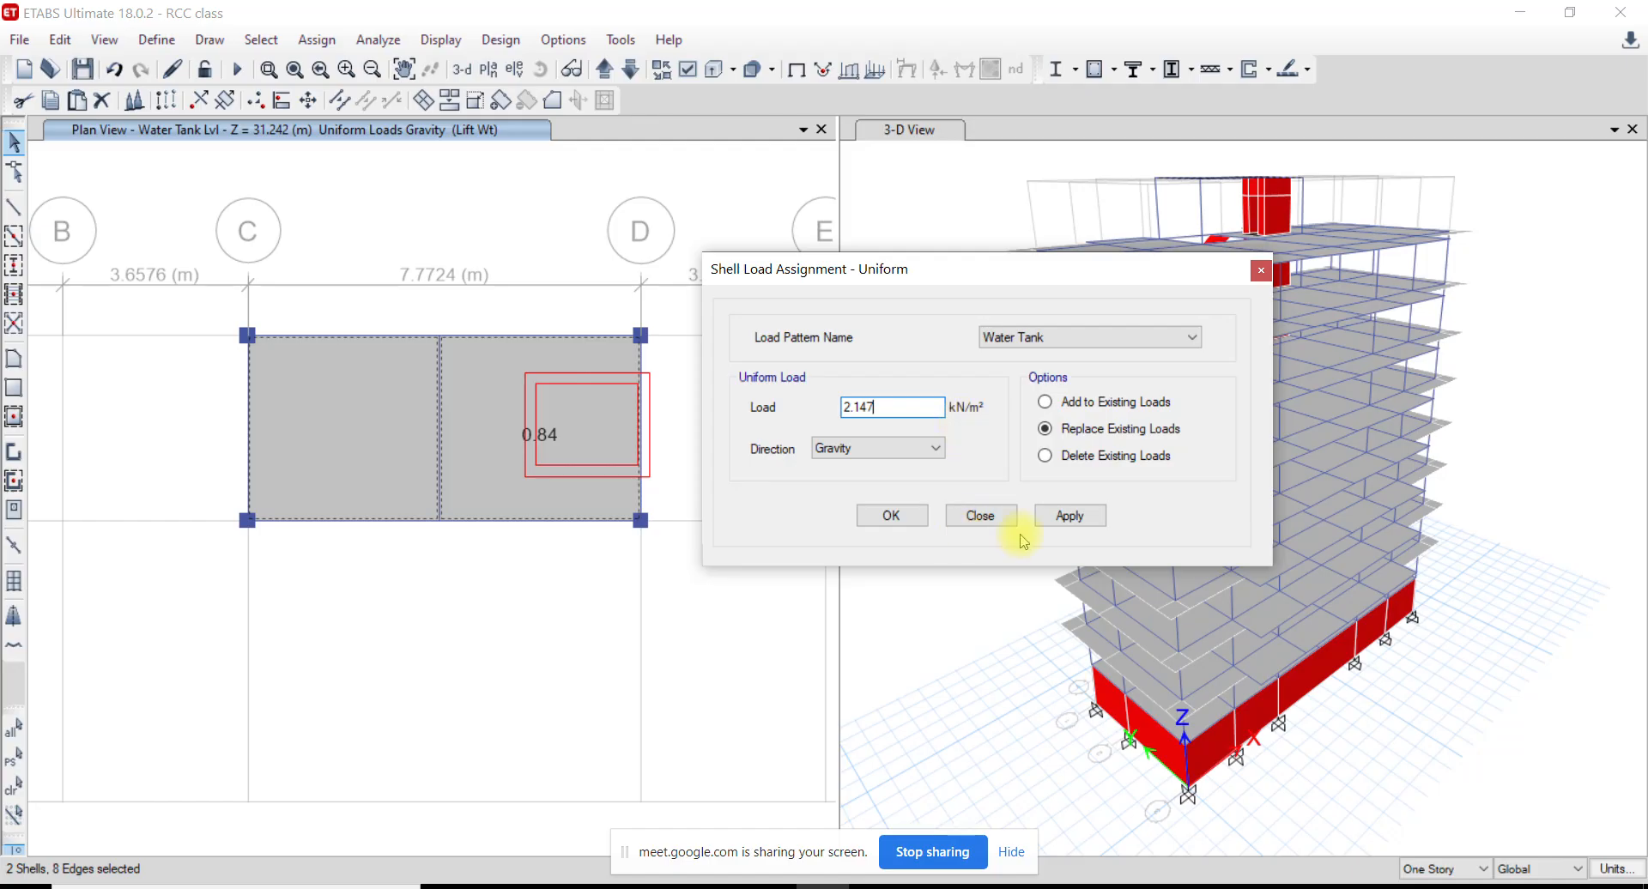
pyautogui.click(1064, 515)
# Check the uniform loads assigned under each load pattern to the Water Tank Lvl slab next to grid D, then close the load assignment
pyautogui.rightClick(483, 438)
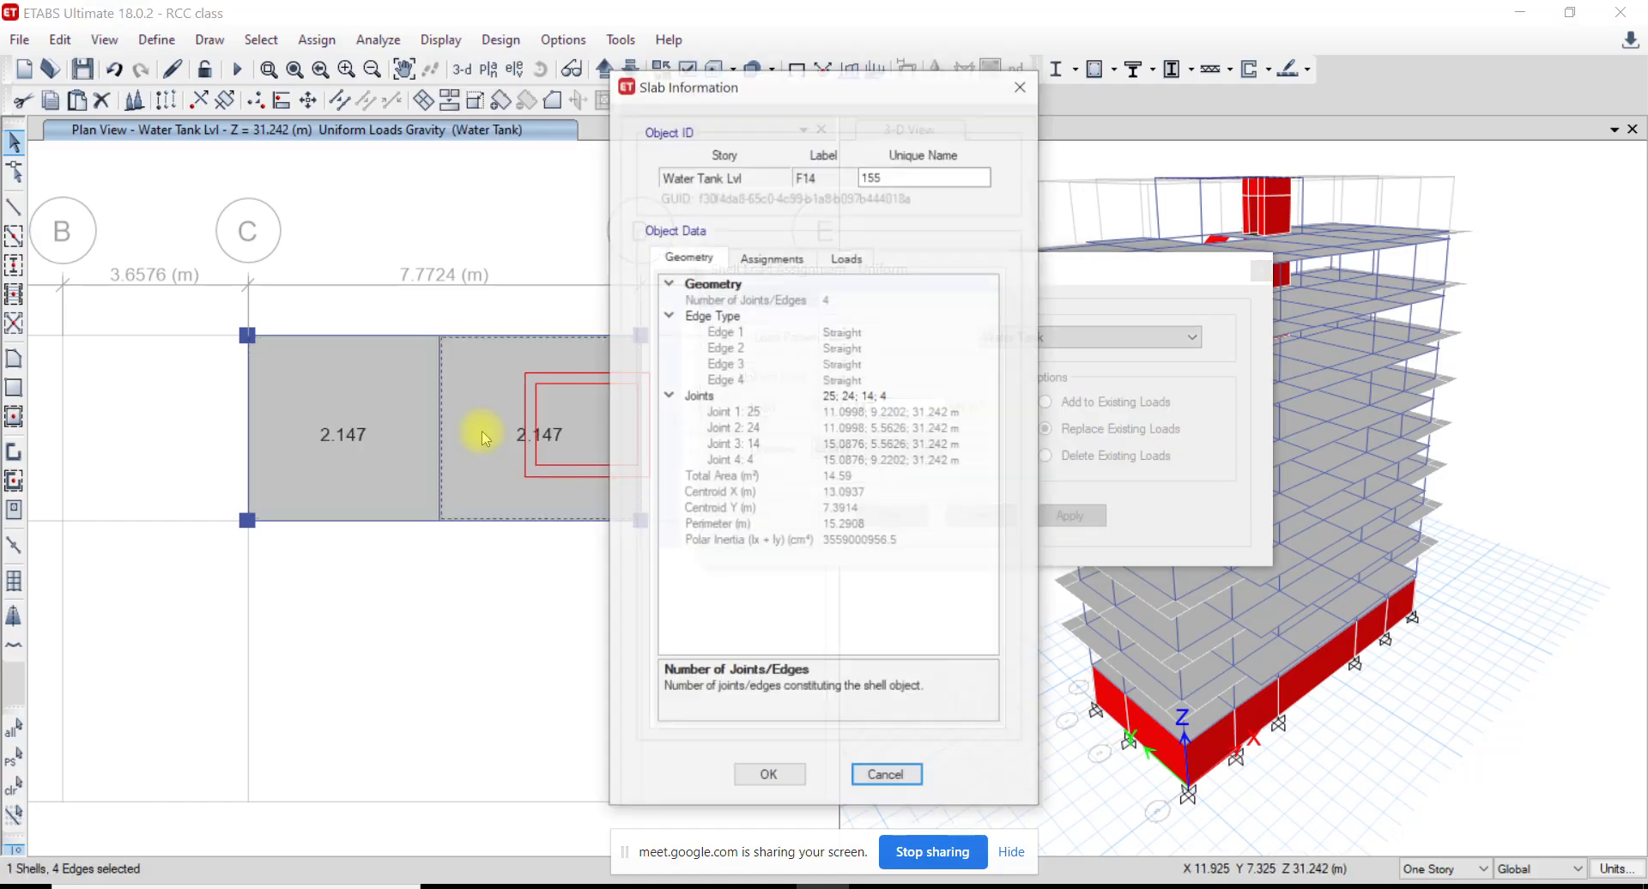
pyautogui.click(845, 257)
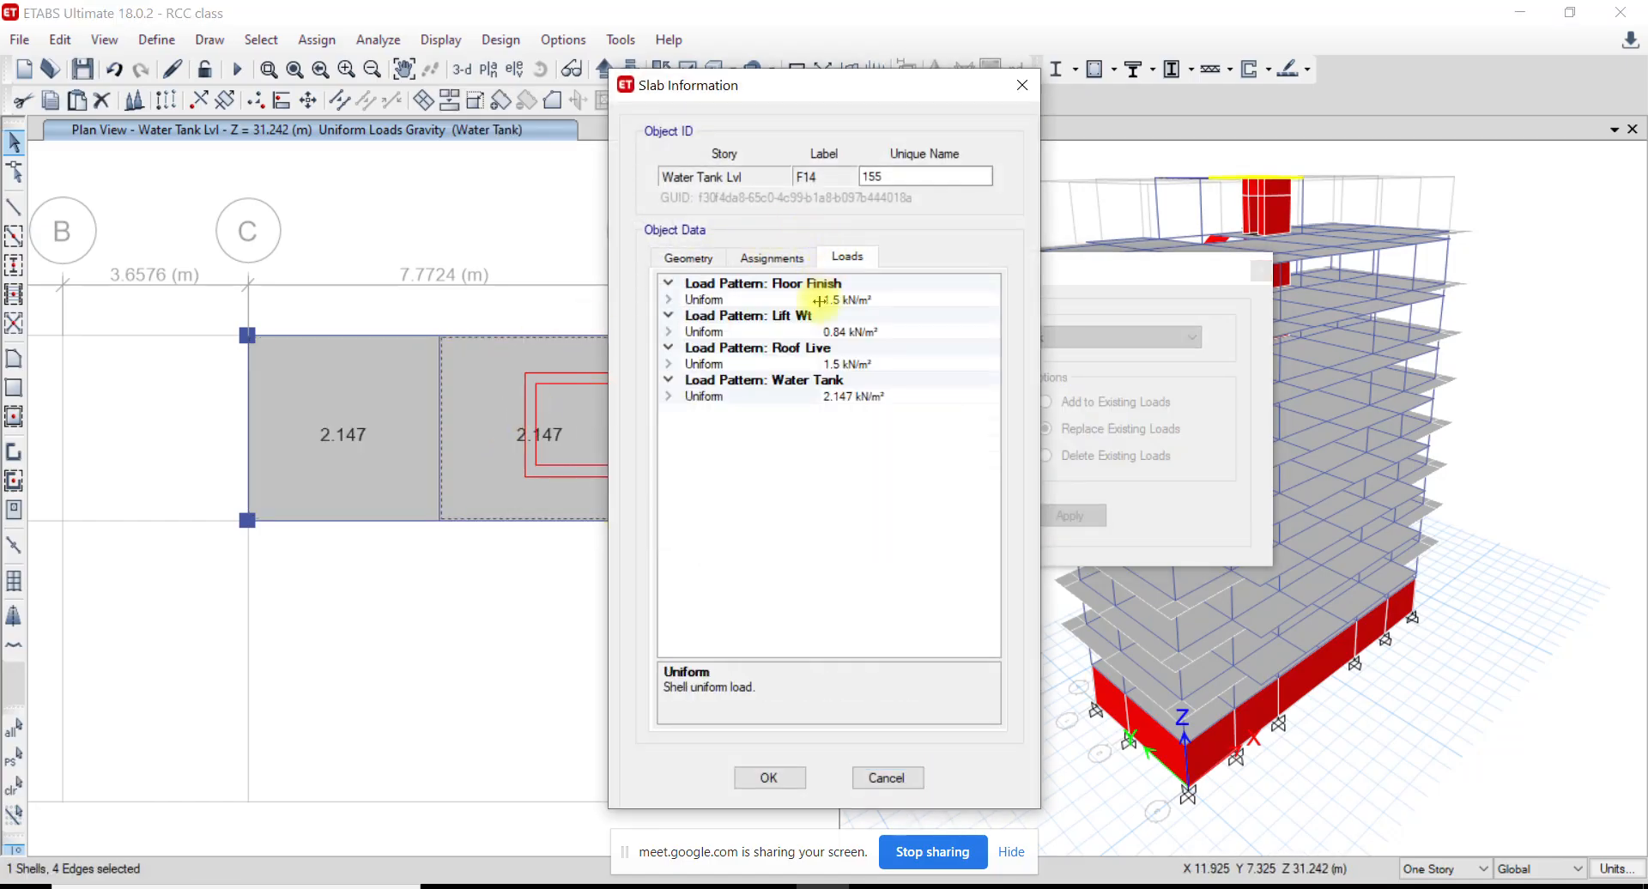
pyautogui.click(811, 284)
pyautogui.click(826, 317)
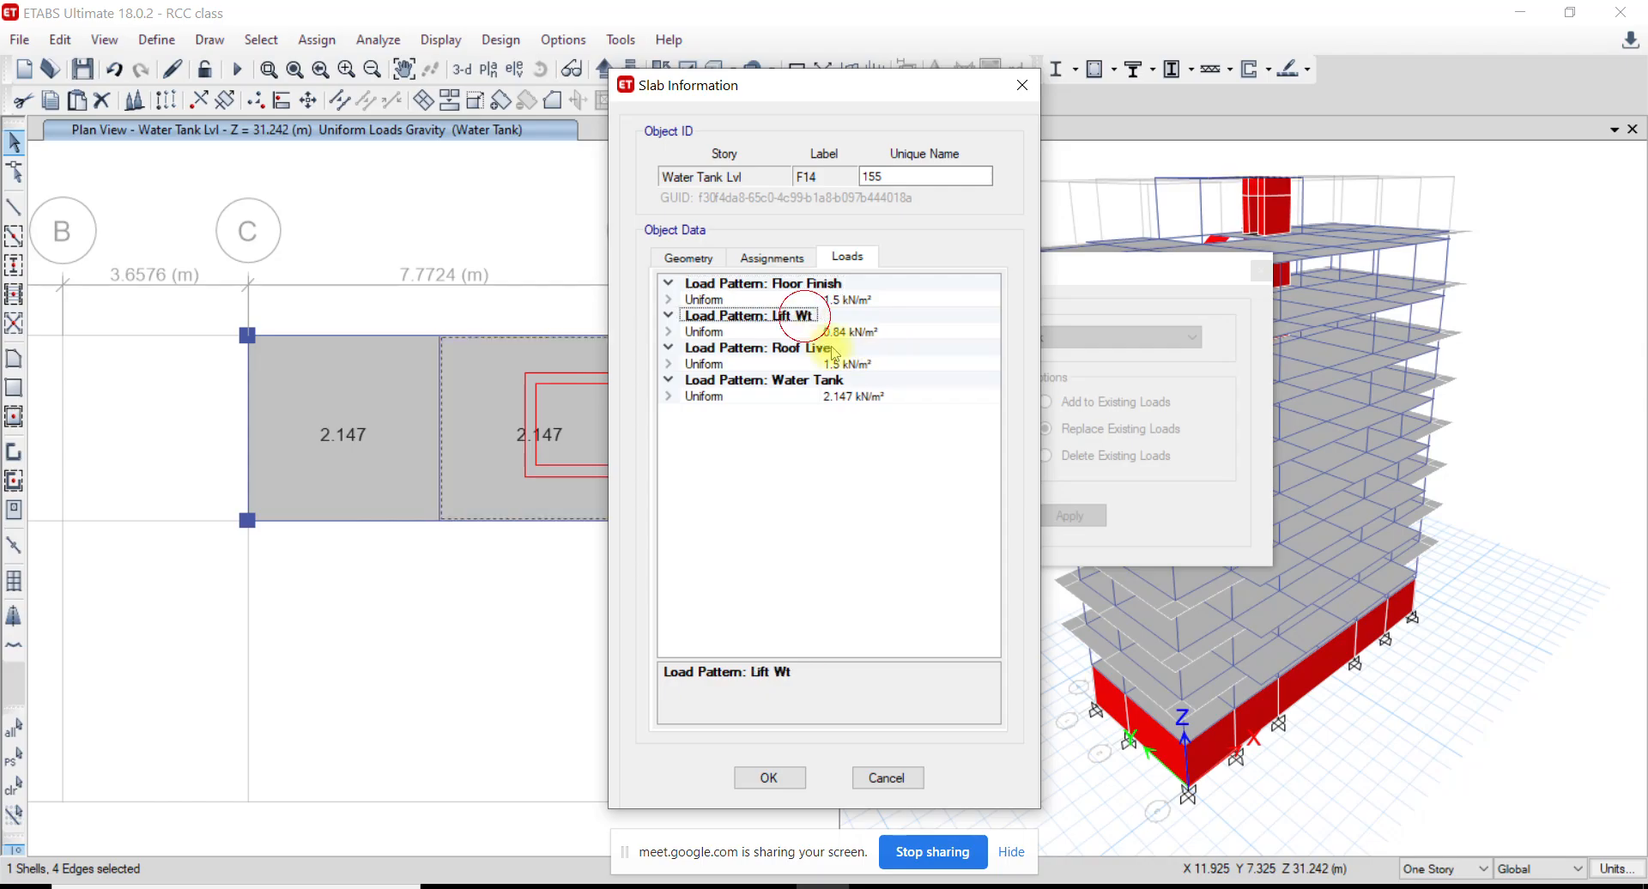
pyautogui.click(802, 380)
pyautogui.click(830, 396)
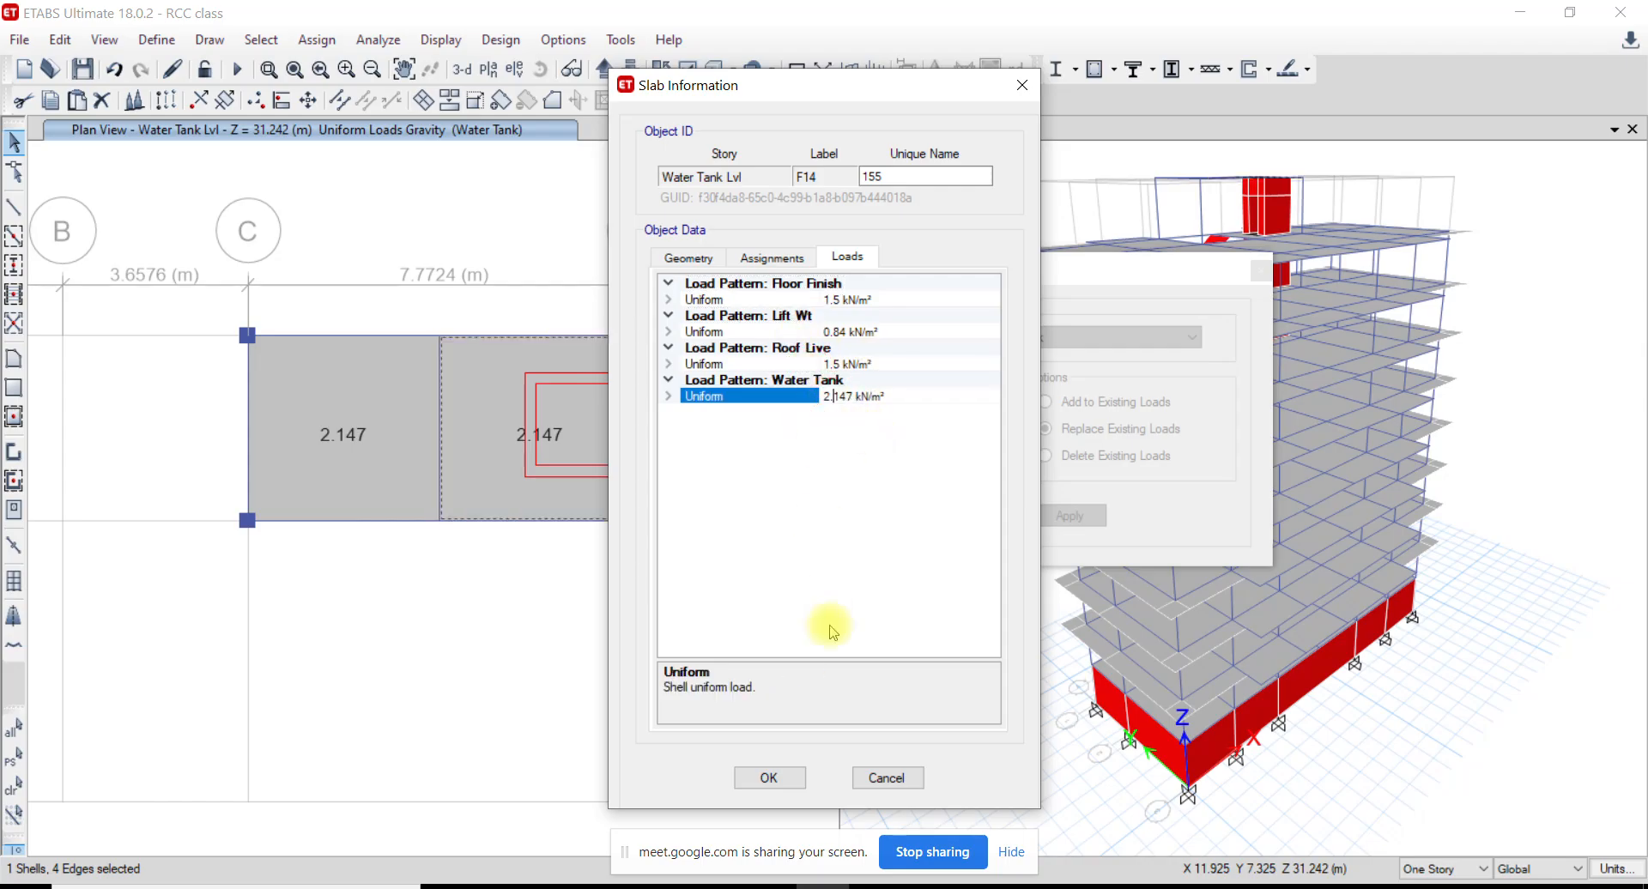
pyautogui.click(905, 779)
pyautogui.click(980, 516)
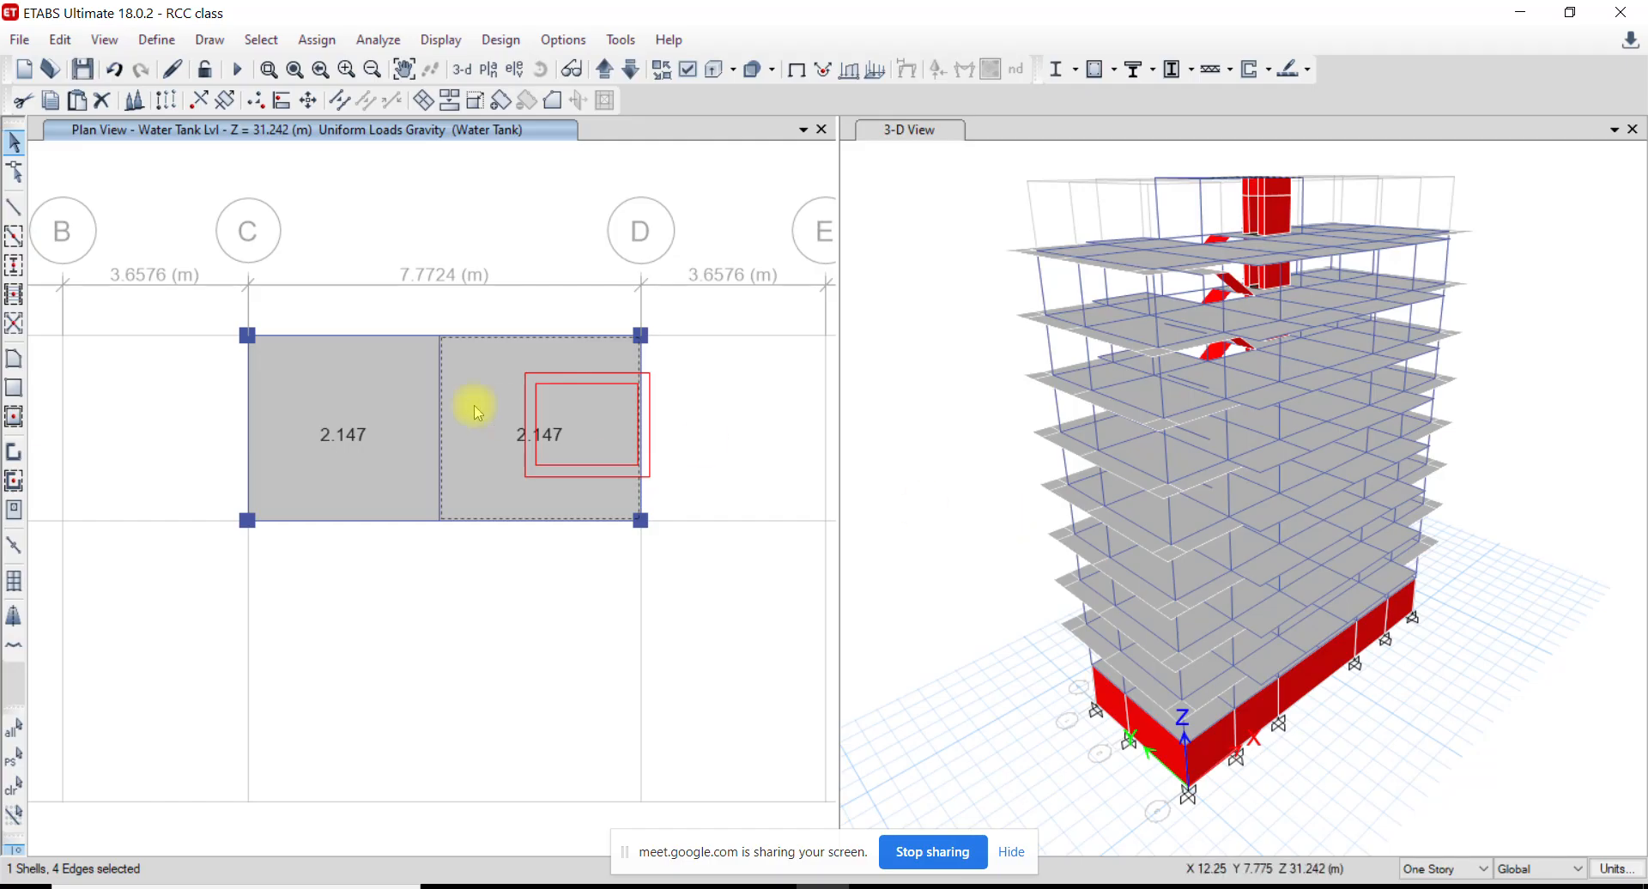
# Examine the red basement walls in the 3-D view, then switch to Paint and start a blank drawing without saving the old sketch
pyautogui.moveTo(429, 352); pyautogui.dragTo(507, 435, button='middle')
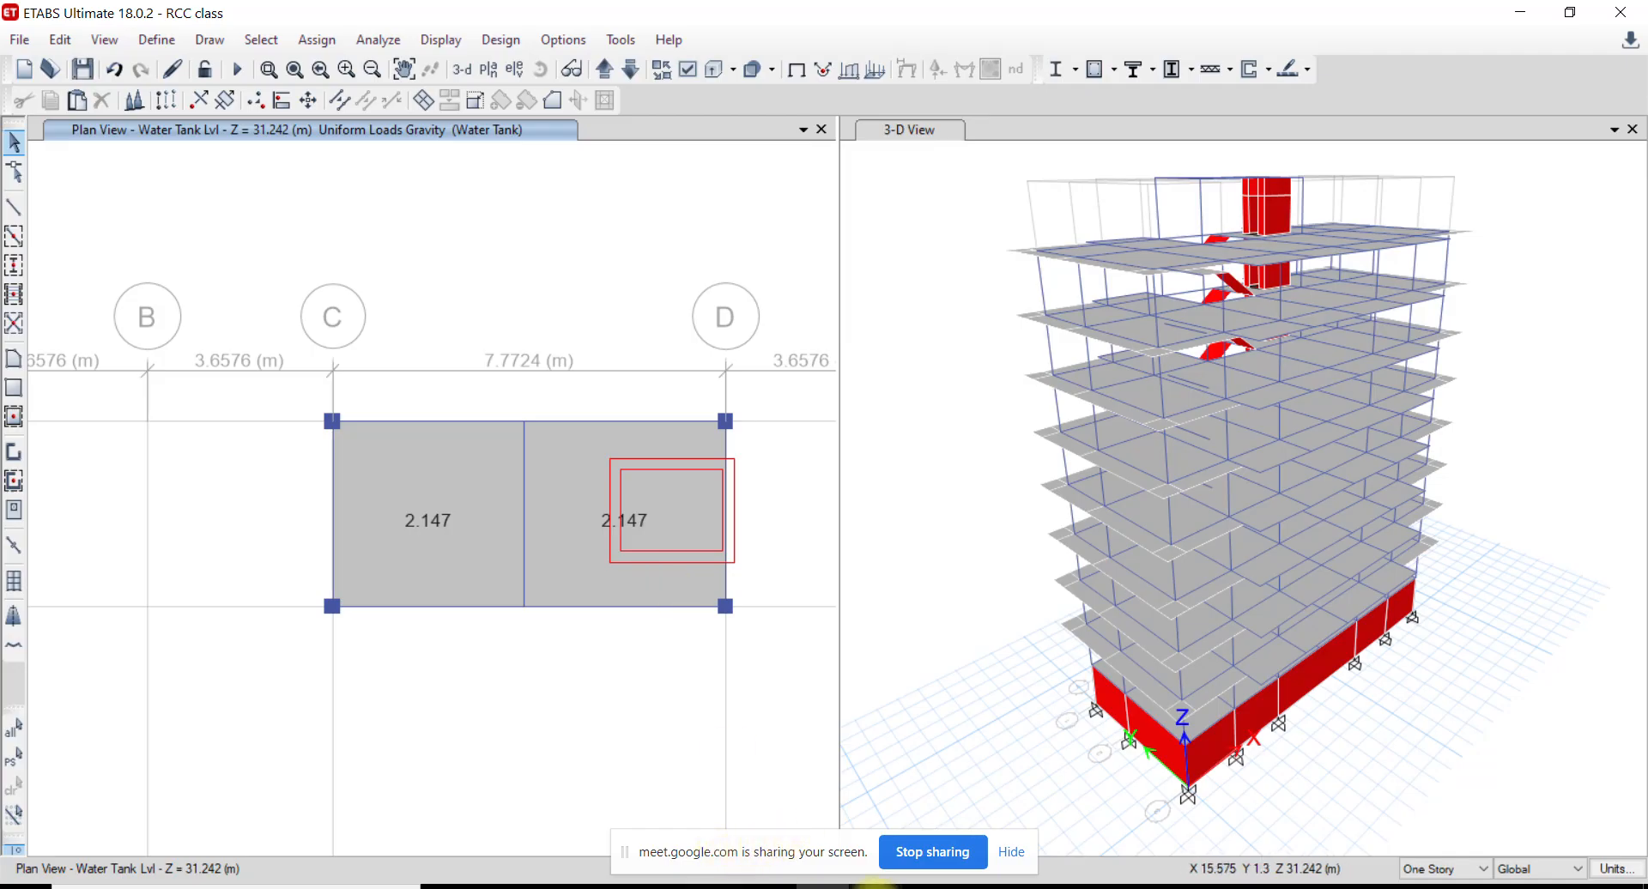
pyautogui.click(1110, 678)
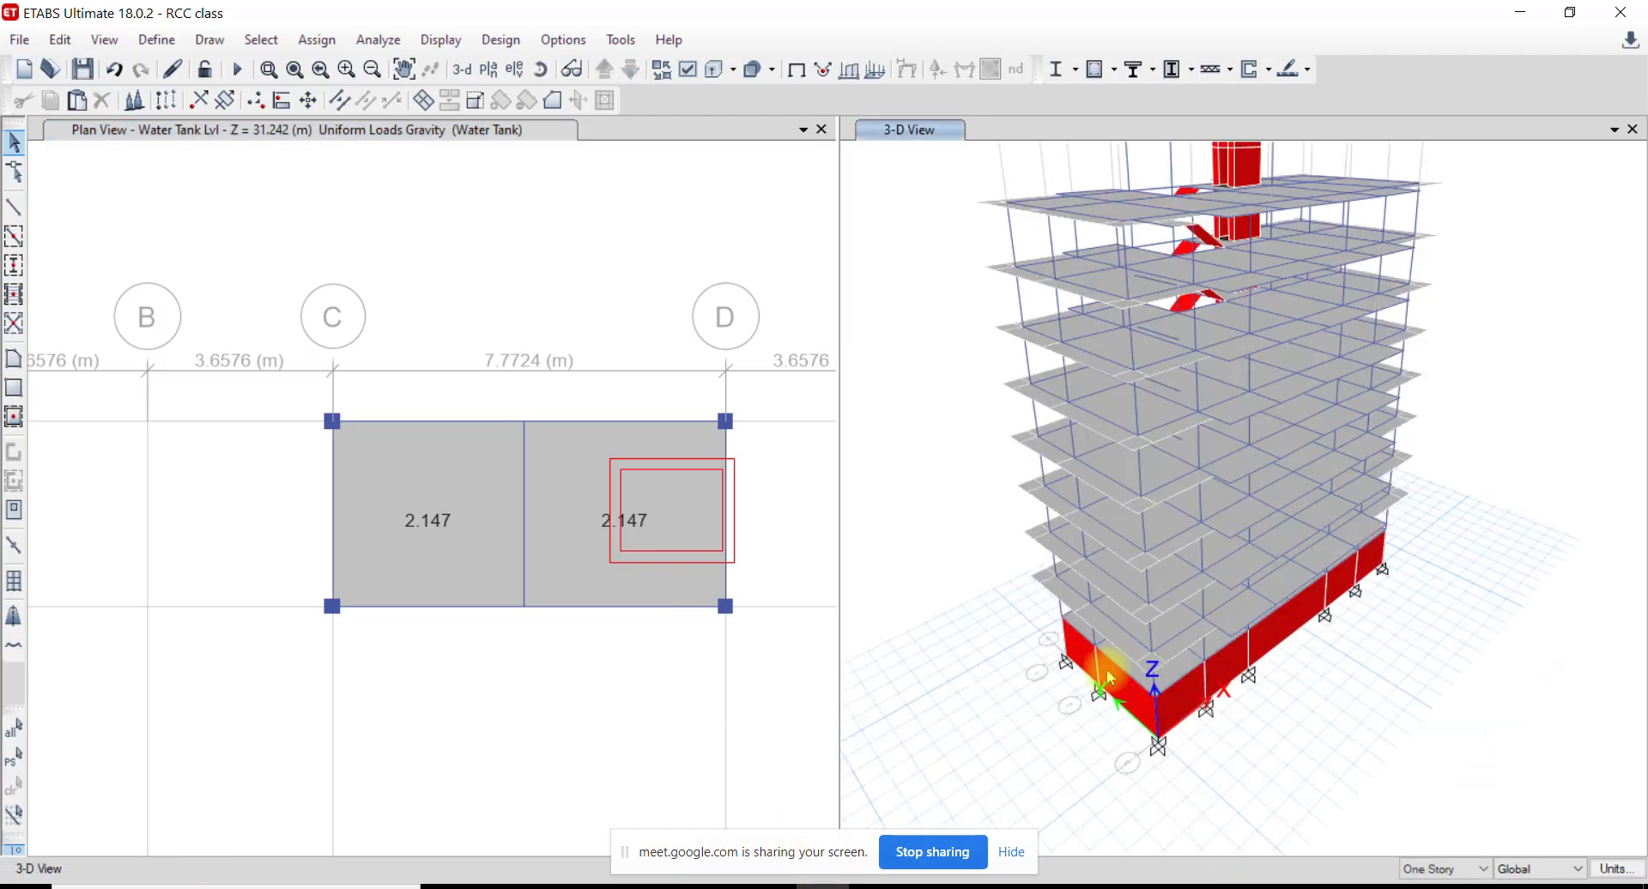
pyautogui.scroll(4, 1116, 674)
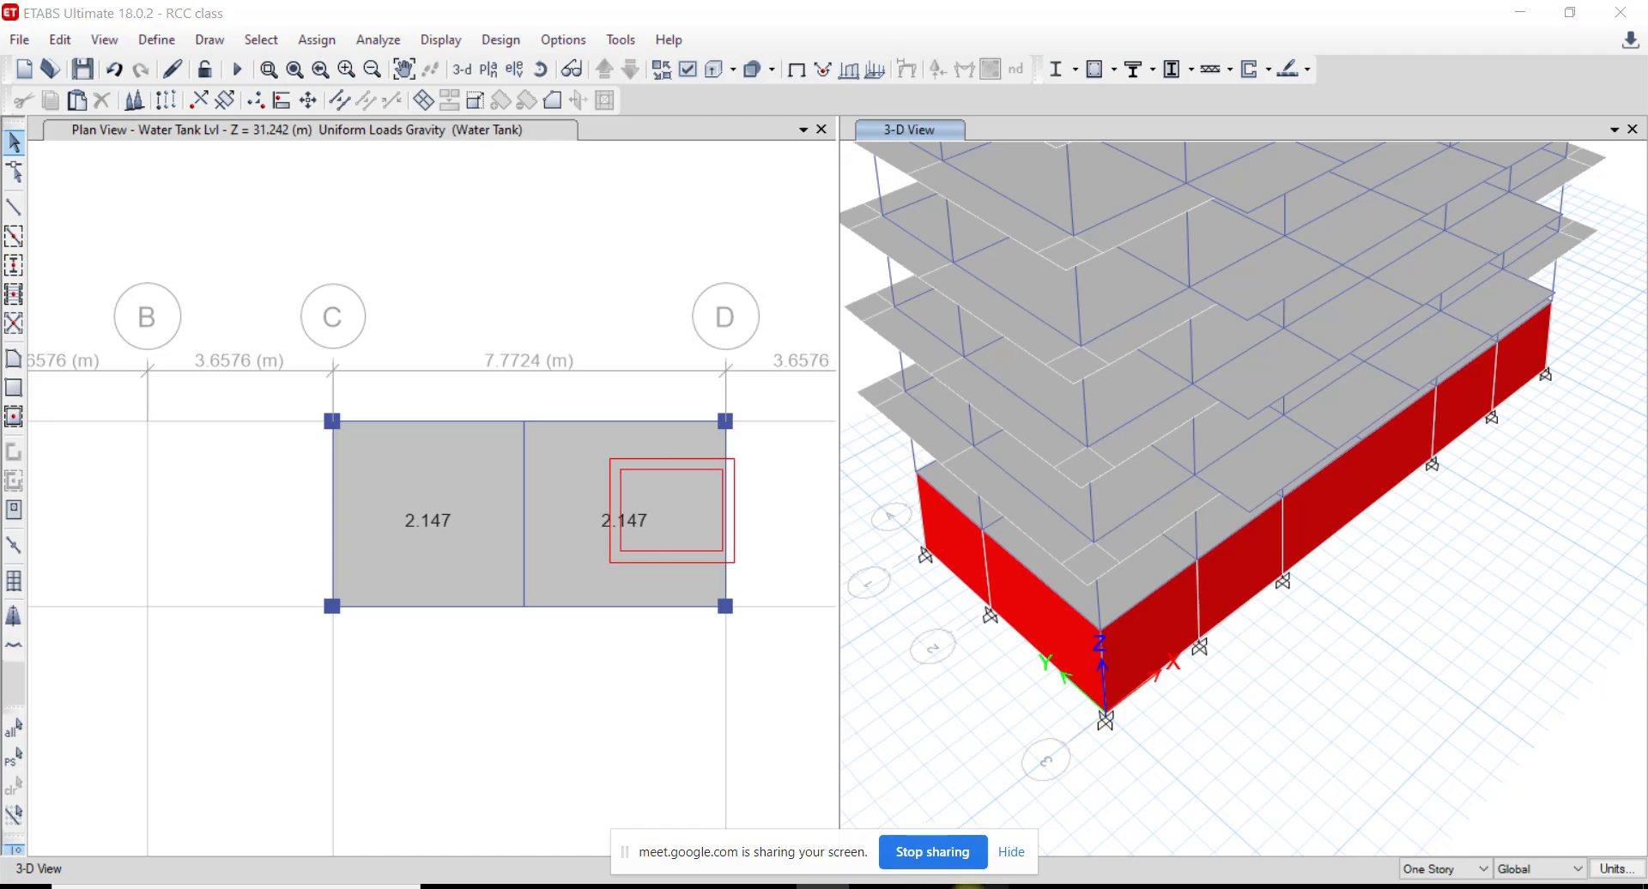
pyautogui.click(952, 886)
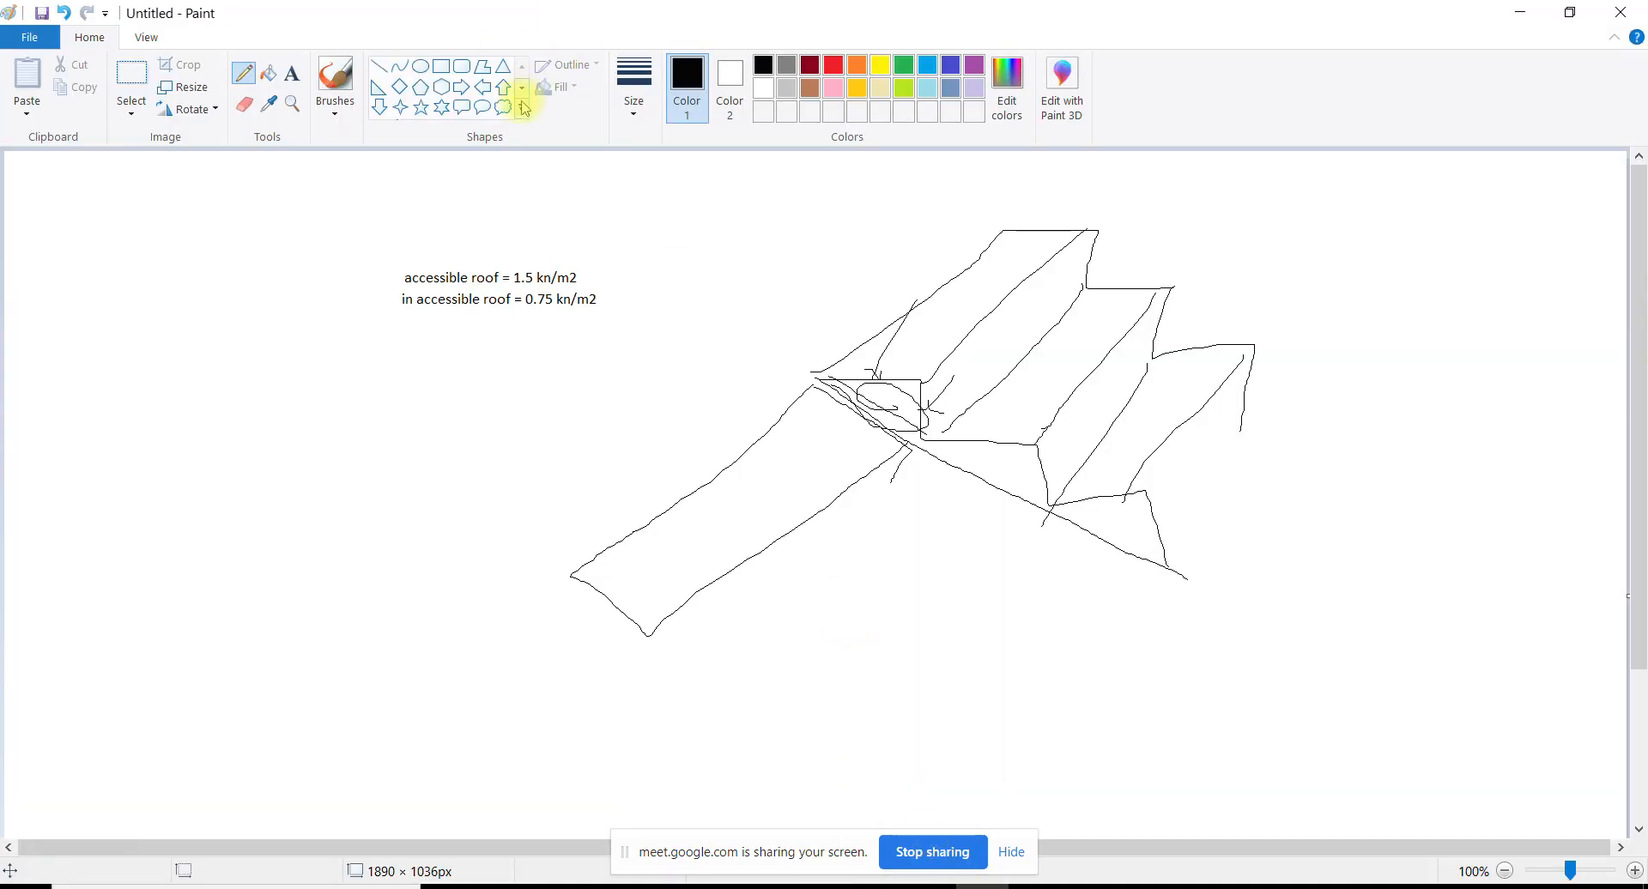
pyautogui.hotkey('ctrl', 'n')
pyautogui.press('Tab')
pyautogui.press('Return')
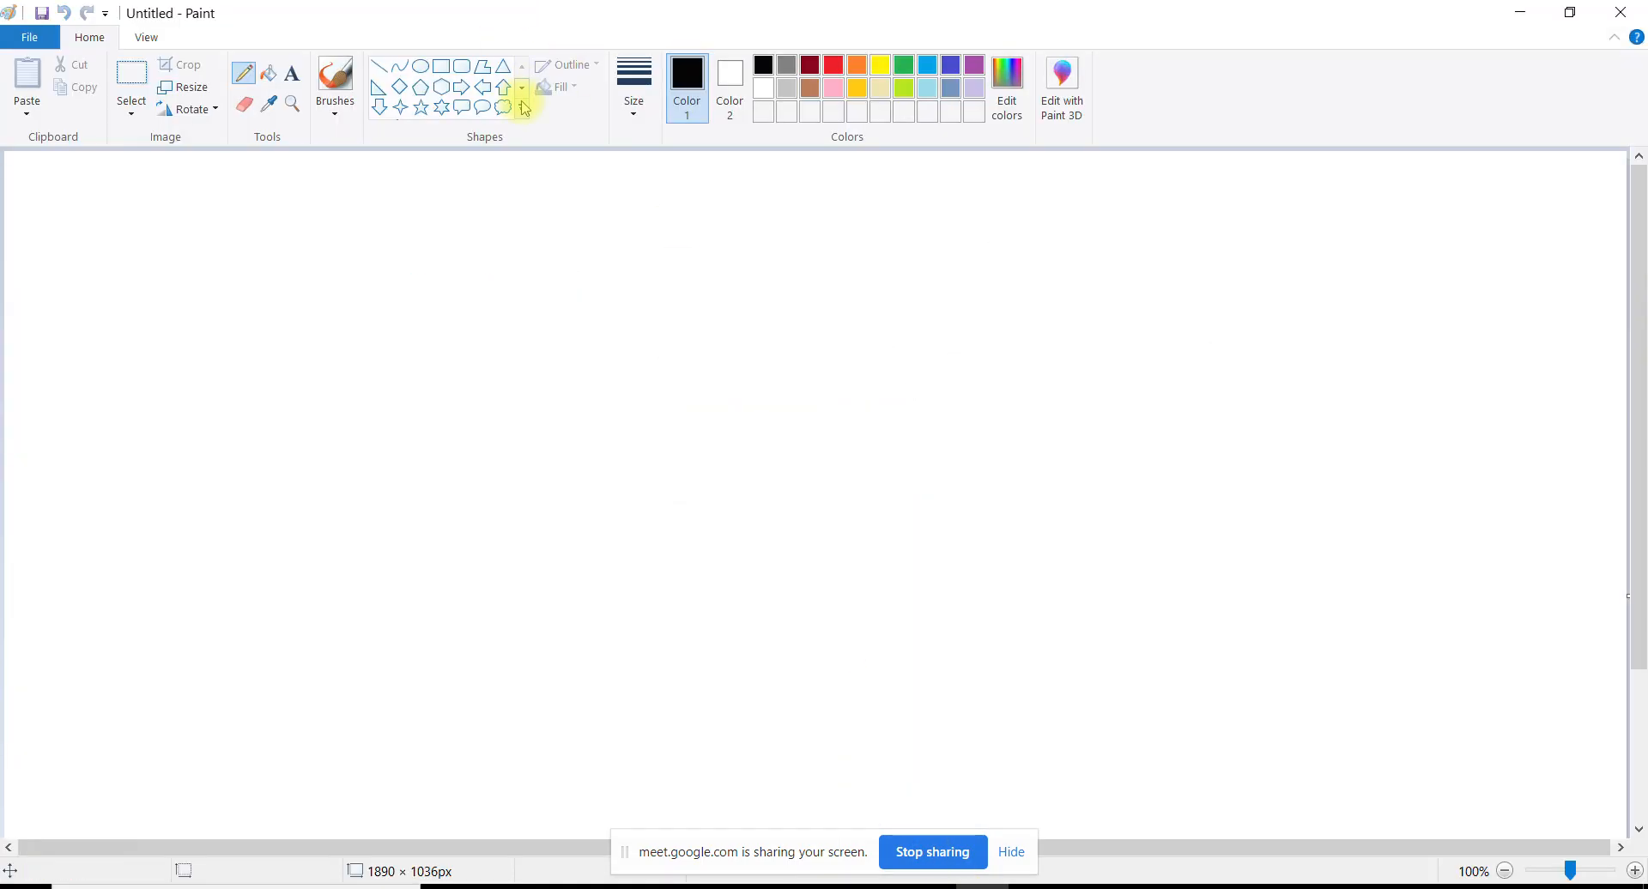
# Sketch a retaining wall section with the pencil: a vertical wall standing on a base slab, with a short tapered piece above it
pyautogui.moveTo(693, 240); pyautogui.dragTo(691, 601)
pyautogui.moveTo(692, 243)
pyautogui.mouseDown()
pyautogui.moveTo(735, 244)
pyautogui.moveTo(739, 554)
pyautogui.moveTo(718, 592)
pyautogui.moveTo(364, 579)
pyautogui.mouseUp()
pyautogui.moveTo(726, 592)
pyautogui.mouseDown()
pyautogui.moveTo(732, 662)
pyautogui.moveTo(310, 661)
pyautogui.mouseUp()
pyautogui.moveTo(684, 173)
pyautogui.mouseDown()
pyautogui.moveTo(706, 235)
pyautogui.moveTo(717, 165)
pyautogui.moveTo(687, 164)
pyautogui.mouseUp()
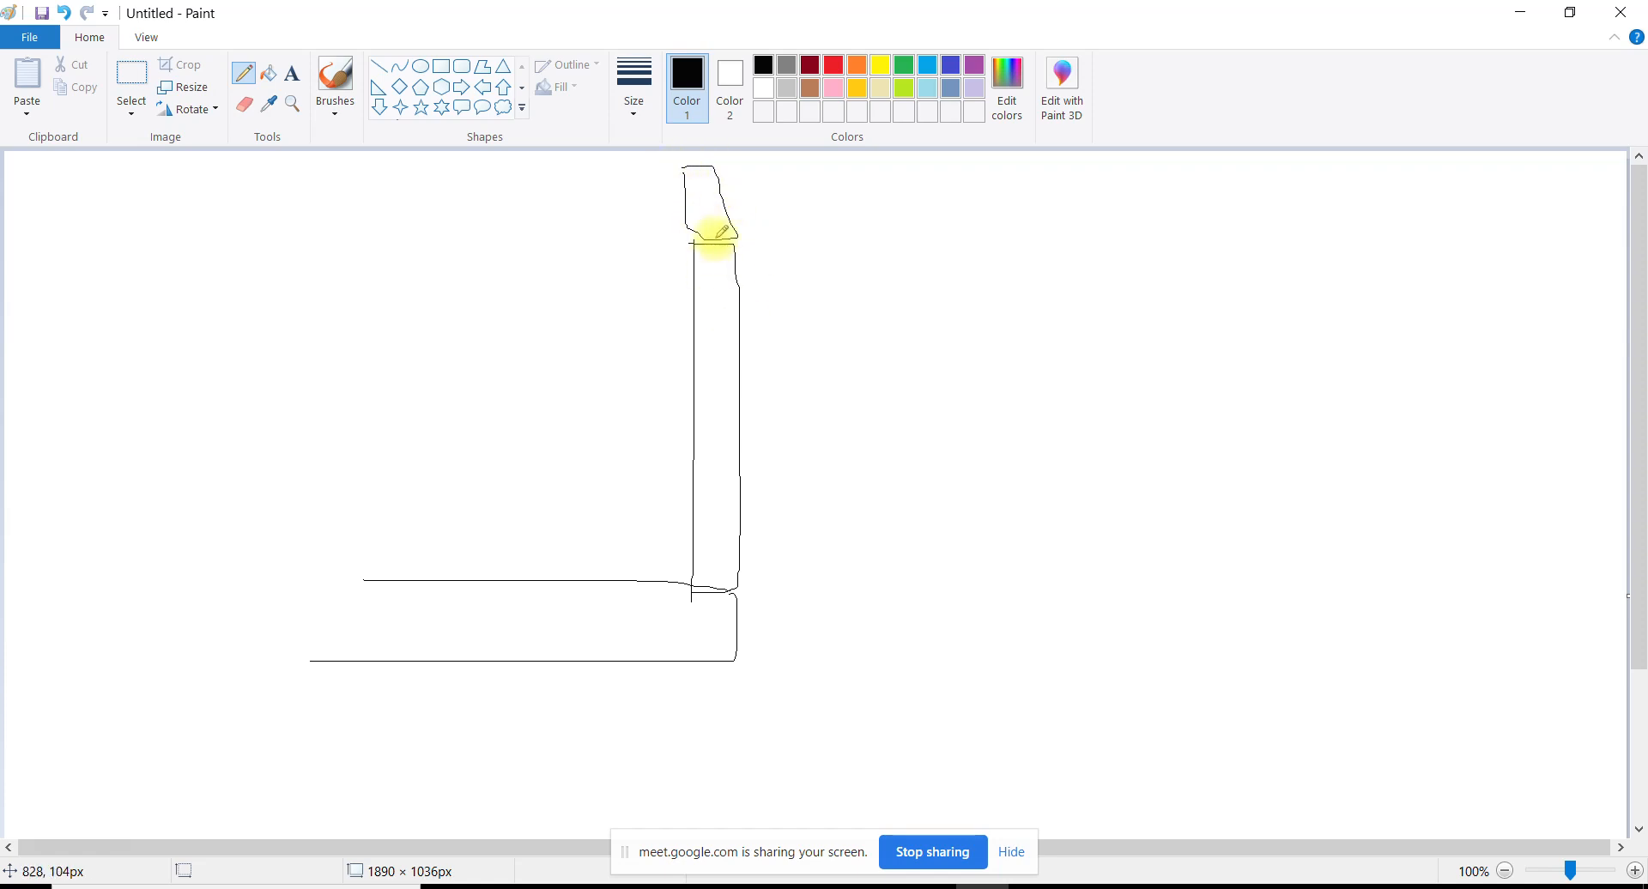
# Draw the triangular earth pressure diagram beside the wall, label its base γhKa, and mark the wall height as h
pyautogui.moveTo(912, 241)
pyautogui.mouseDown()
pyautogui.moveTo(916, 573)
pyautogui.moveTo(1050, 582)
pyautogui.moveTo(915, 228)
pyautogui.moveTo(911, 258)
pyautogui.mouseUp()
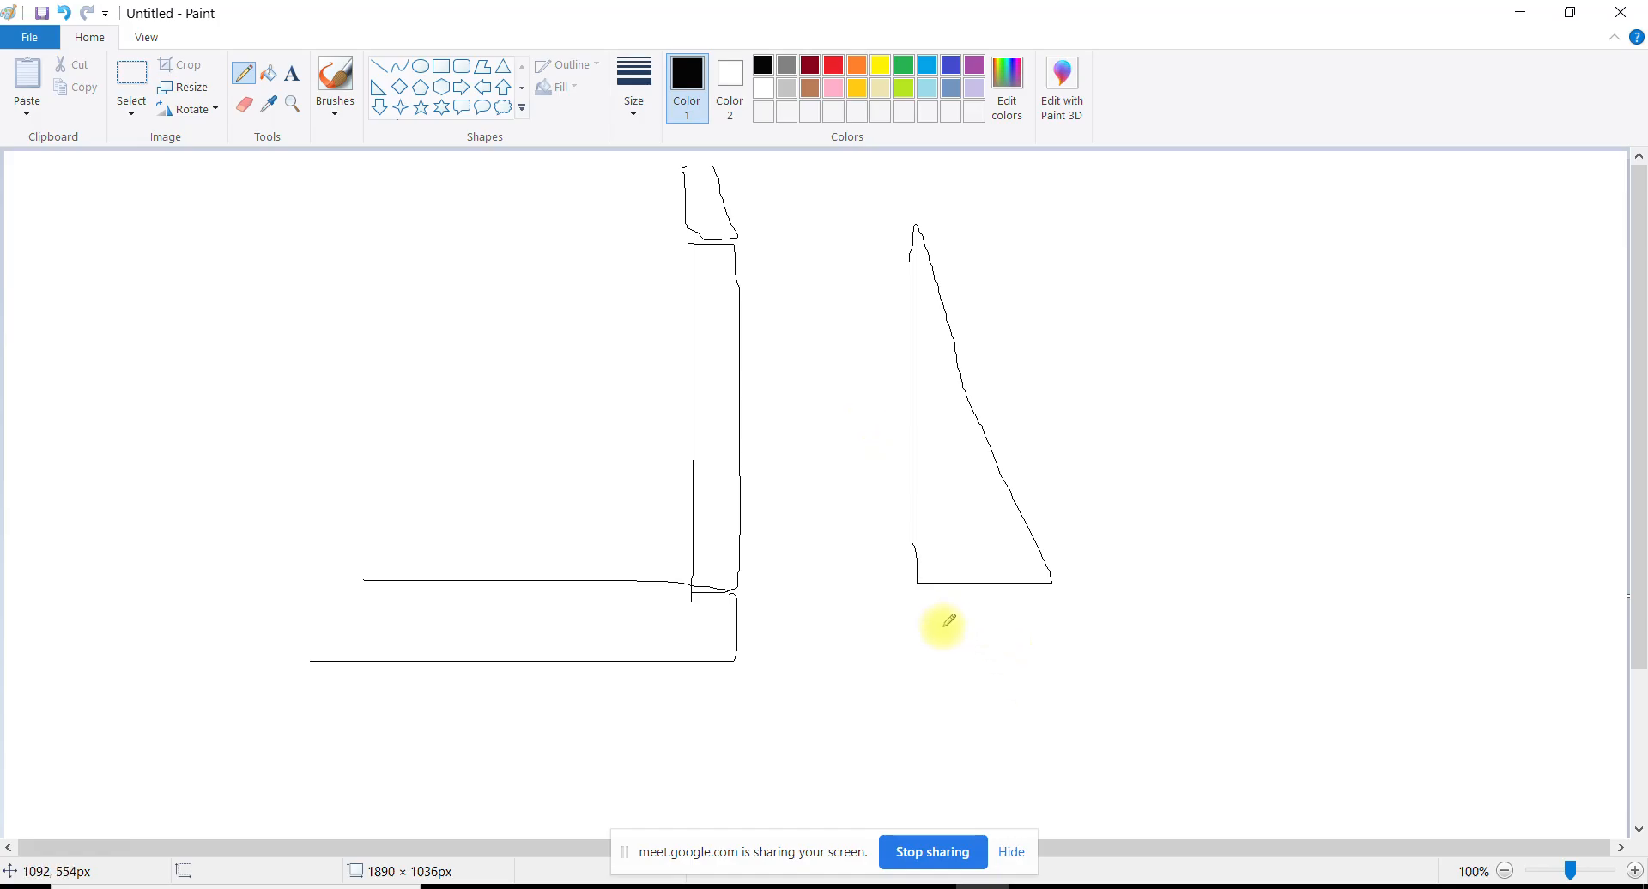
pyautogui.moveTo(944, 637)
pyautogui.mouseDown()
pyautogui.moveTo(957, 654)
pyautogui.moveTo(963, 626)
pyautogui.moveTo(1030, 658)
pyautogui.moveTo(1087, 641)
pyautogui.mouseUp()
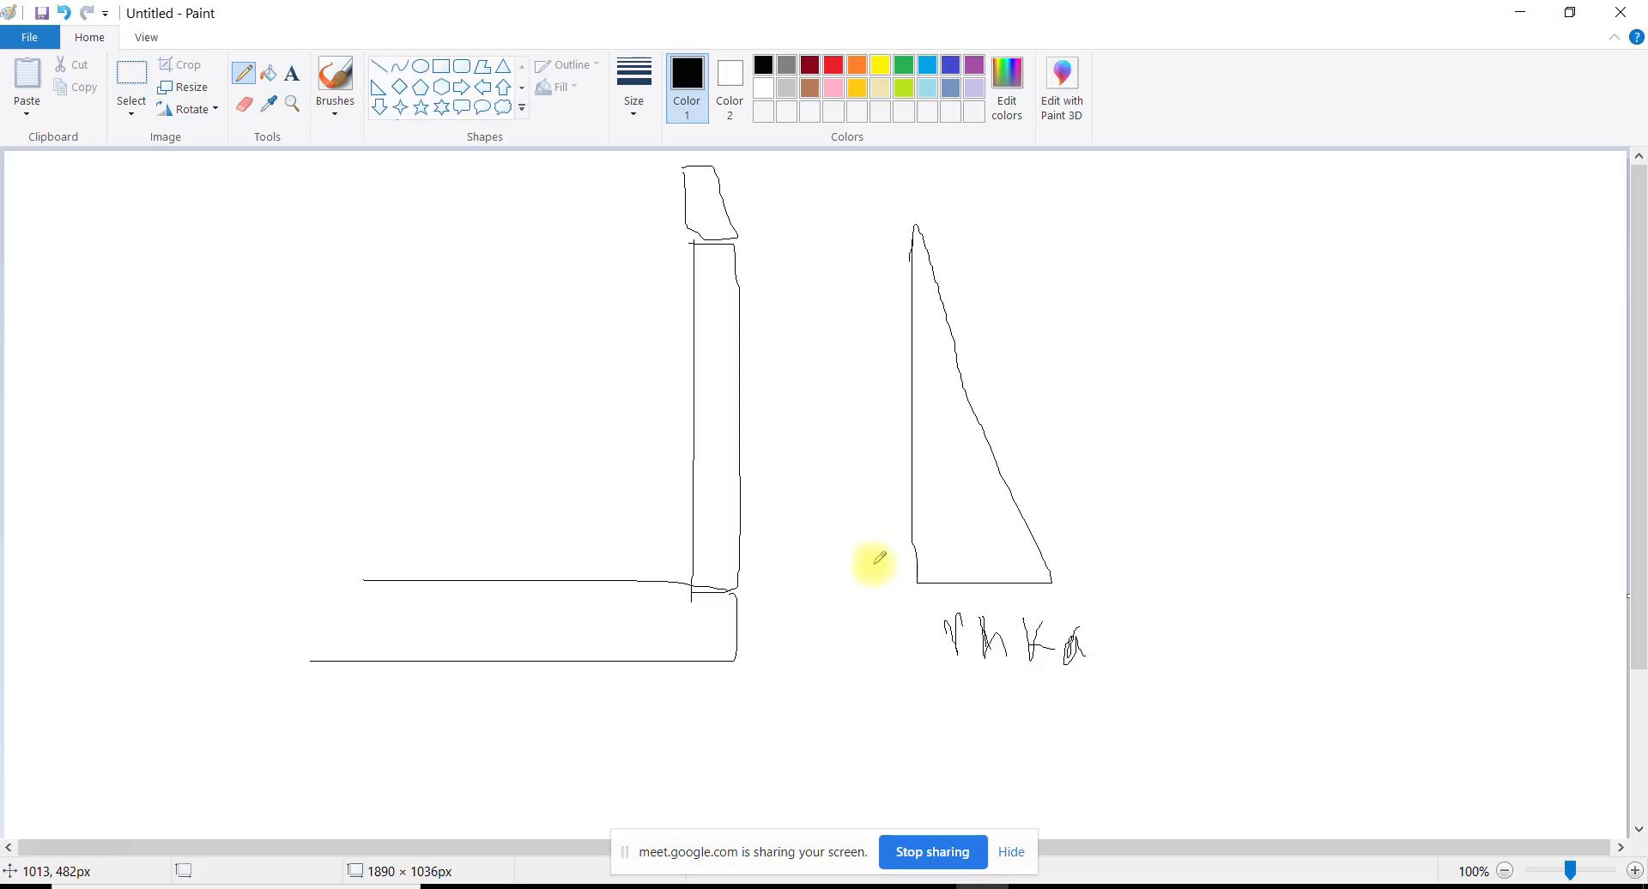
pyautogui.moveTo(532, 230)
pyautogui.mouseDown()
pyautogui.moveTo(581, 239)
pyautogui.moveTo(537, 595)
pyautogui.moveTo(607, 580)
pyautogui.mouseUp()
pyautogui.moveTo(462, 398)
pyautogui.mouseDown()
pyautogui.moveTo(482, 467)
pyautogui.moveTo(517, 480)
pyautogui.mouseUp()
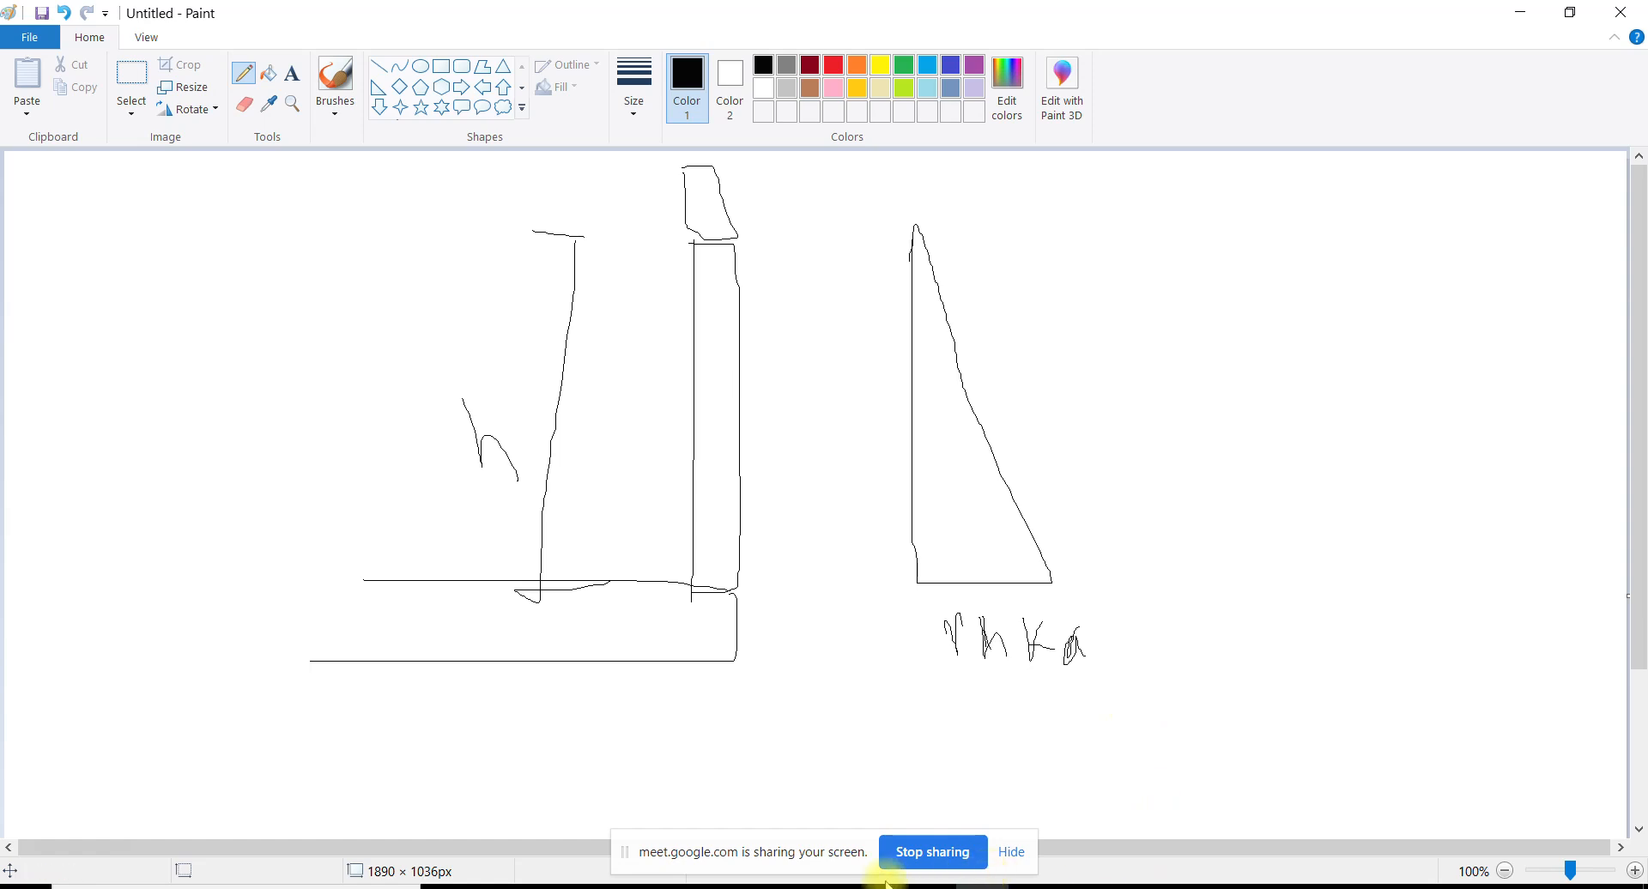
# Switch to ETABS, select the Water Tank Lvl slab next to grid D and open the non-uniform shell load assignment
pyautogui.click(822, 886)
pyautogui.click(532, 346)
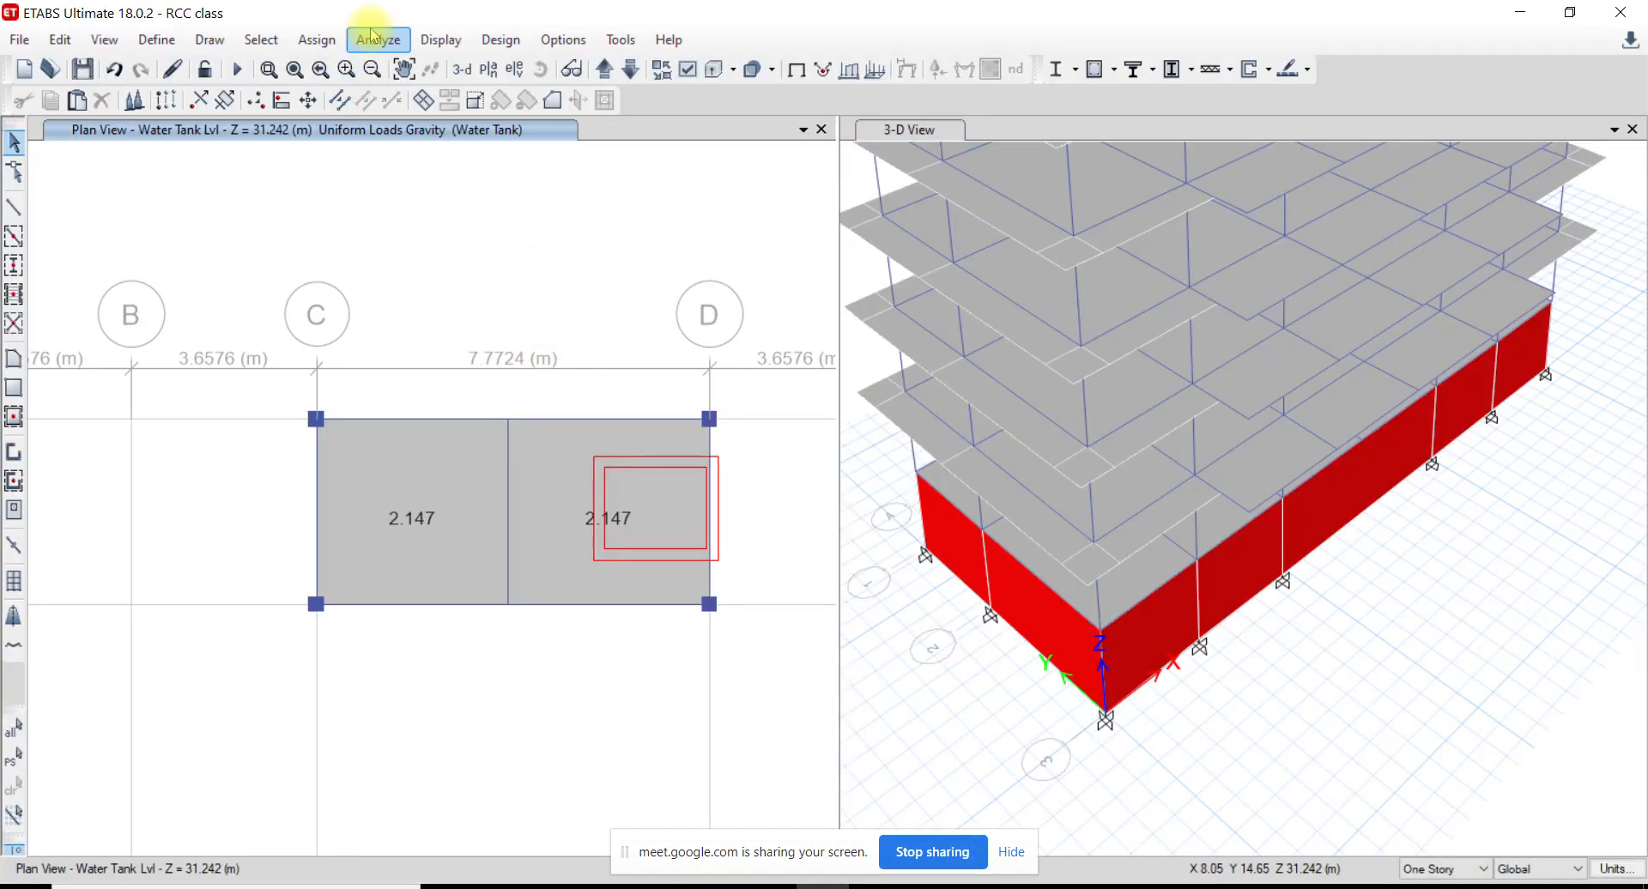
pyautogui.click(1180, 629)
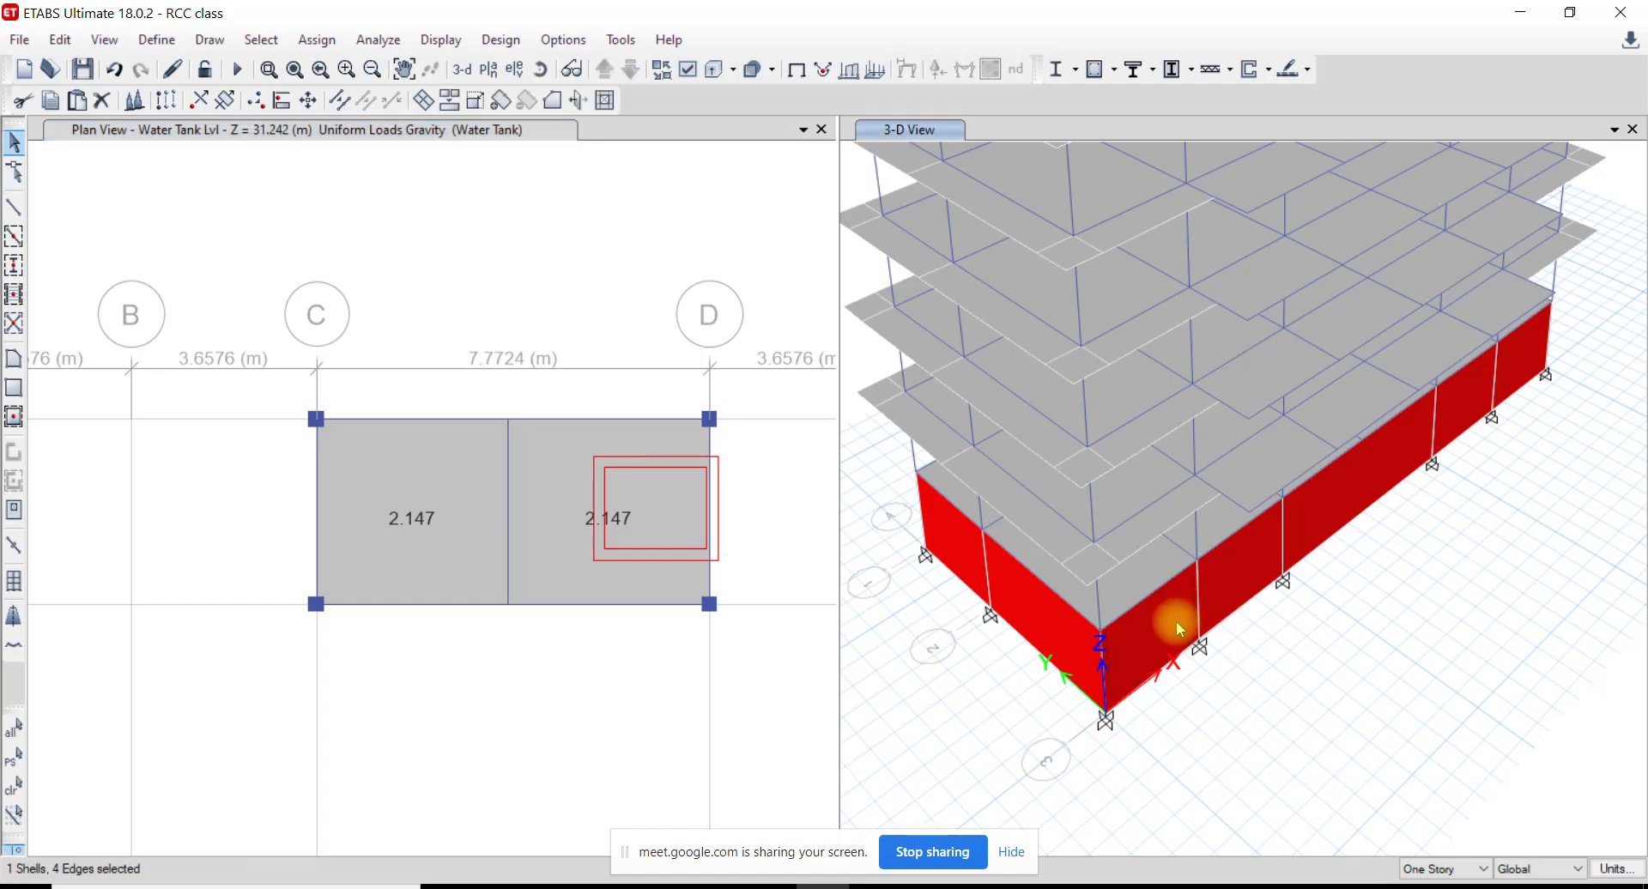
pyautogui.click(317, 40)
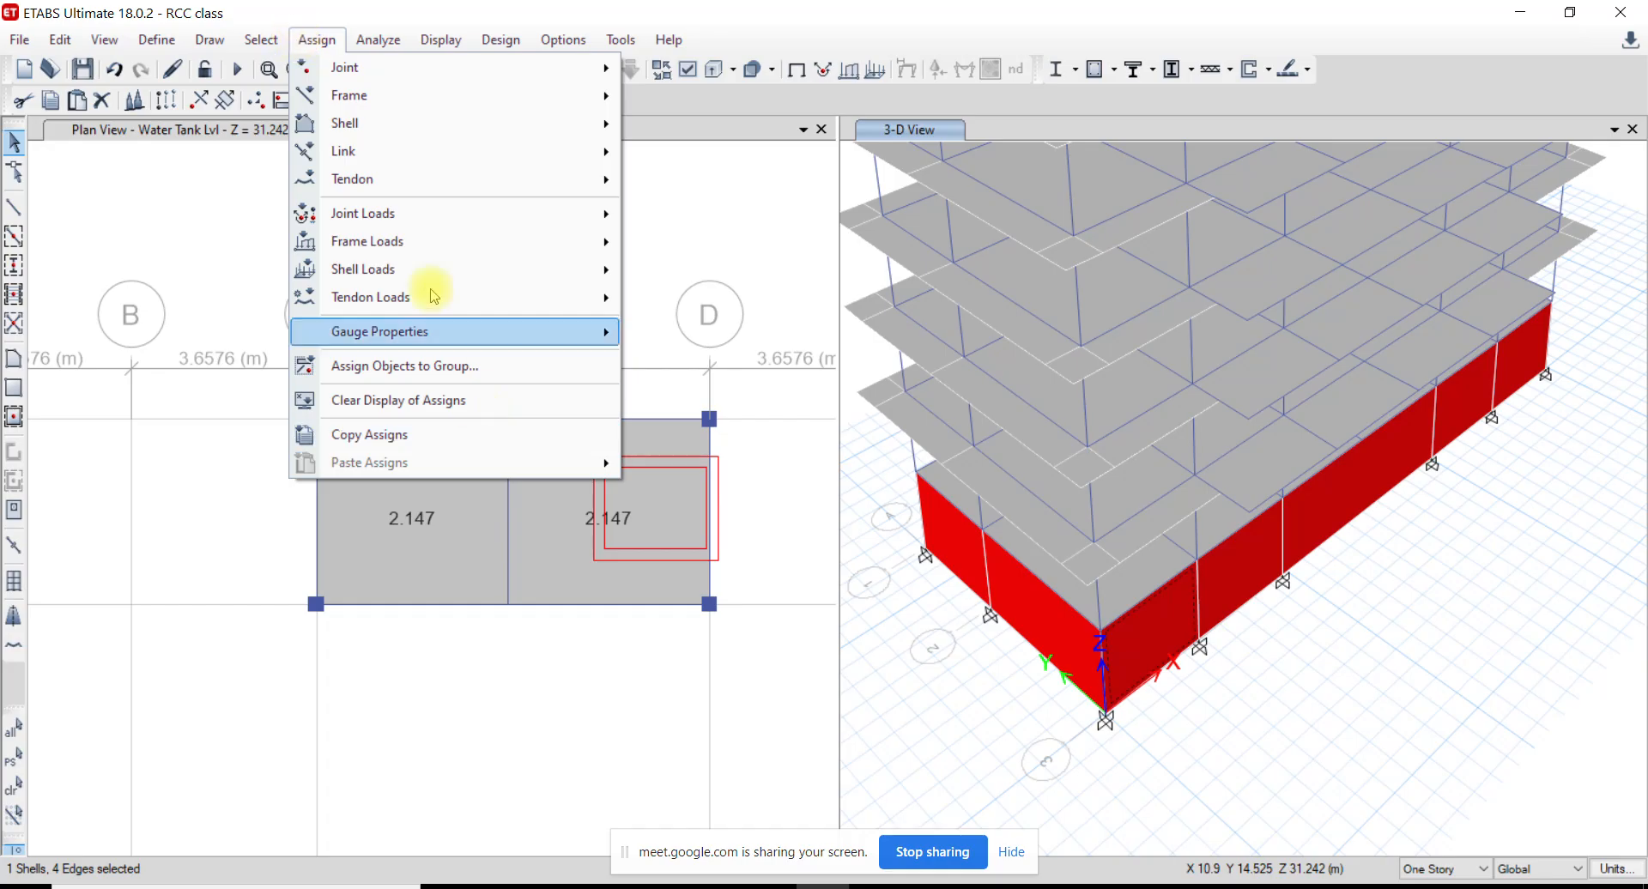
pyautogui.moveTo(423, 266)
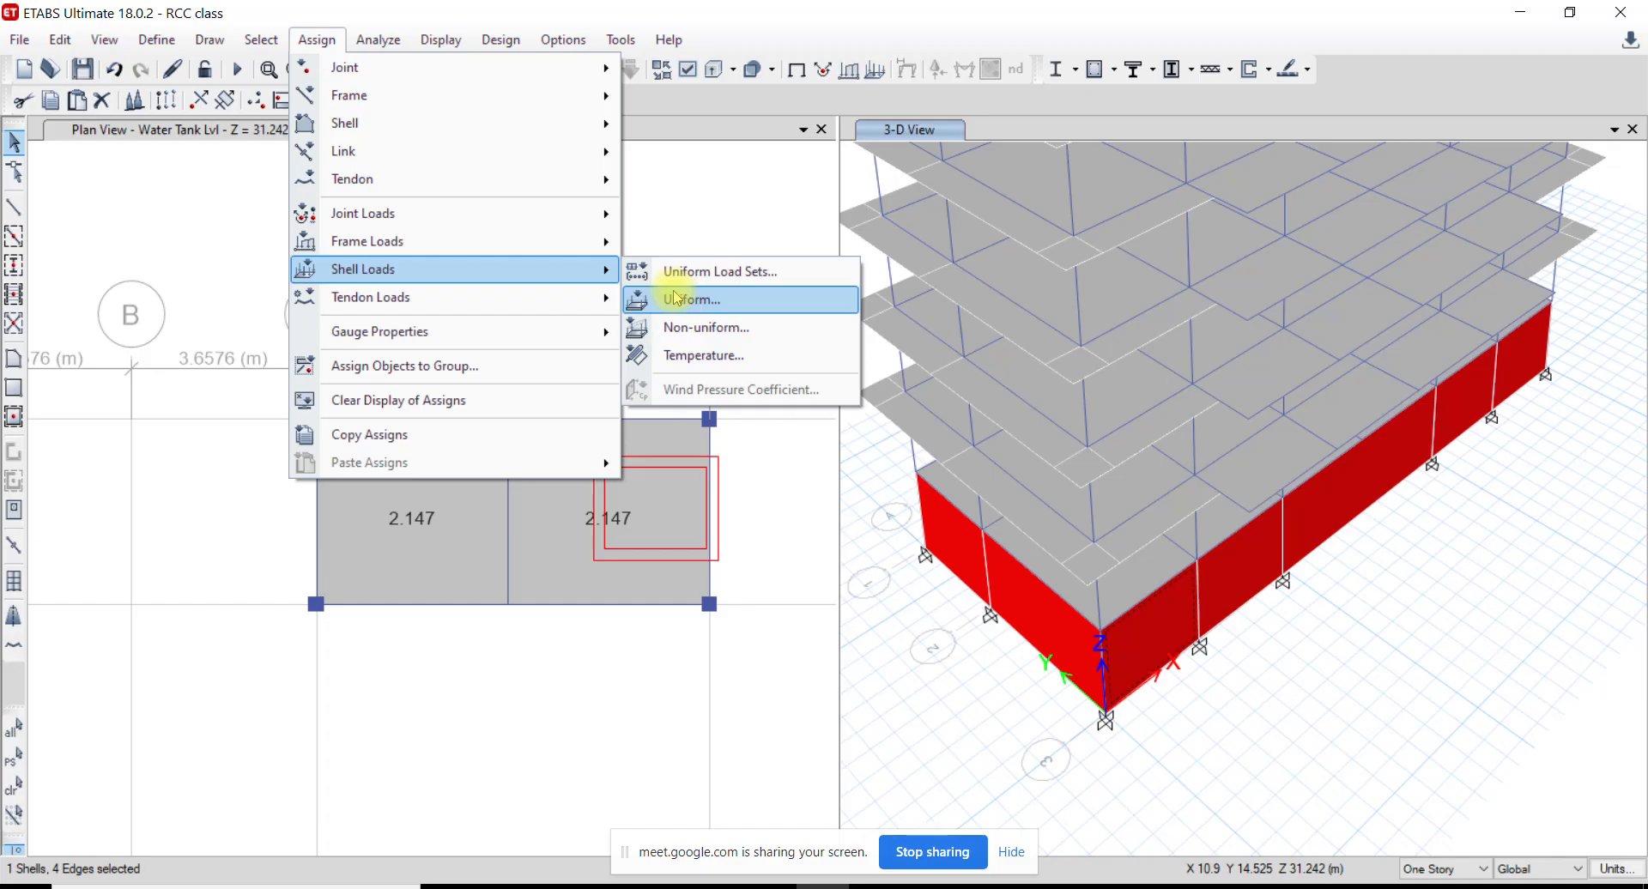
pyautogui.click(720, 327)
pyautogui.moveTo(761, 246); pyautogui.dragTo(462, 196)
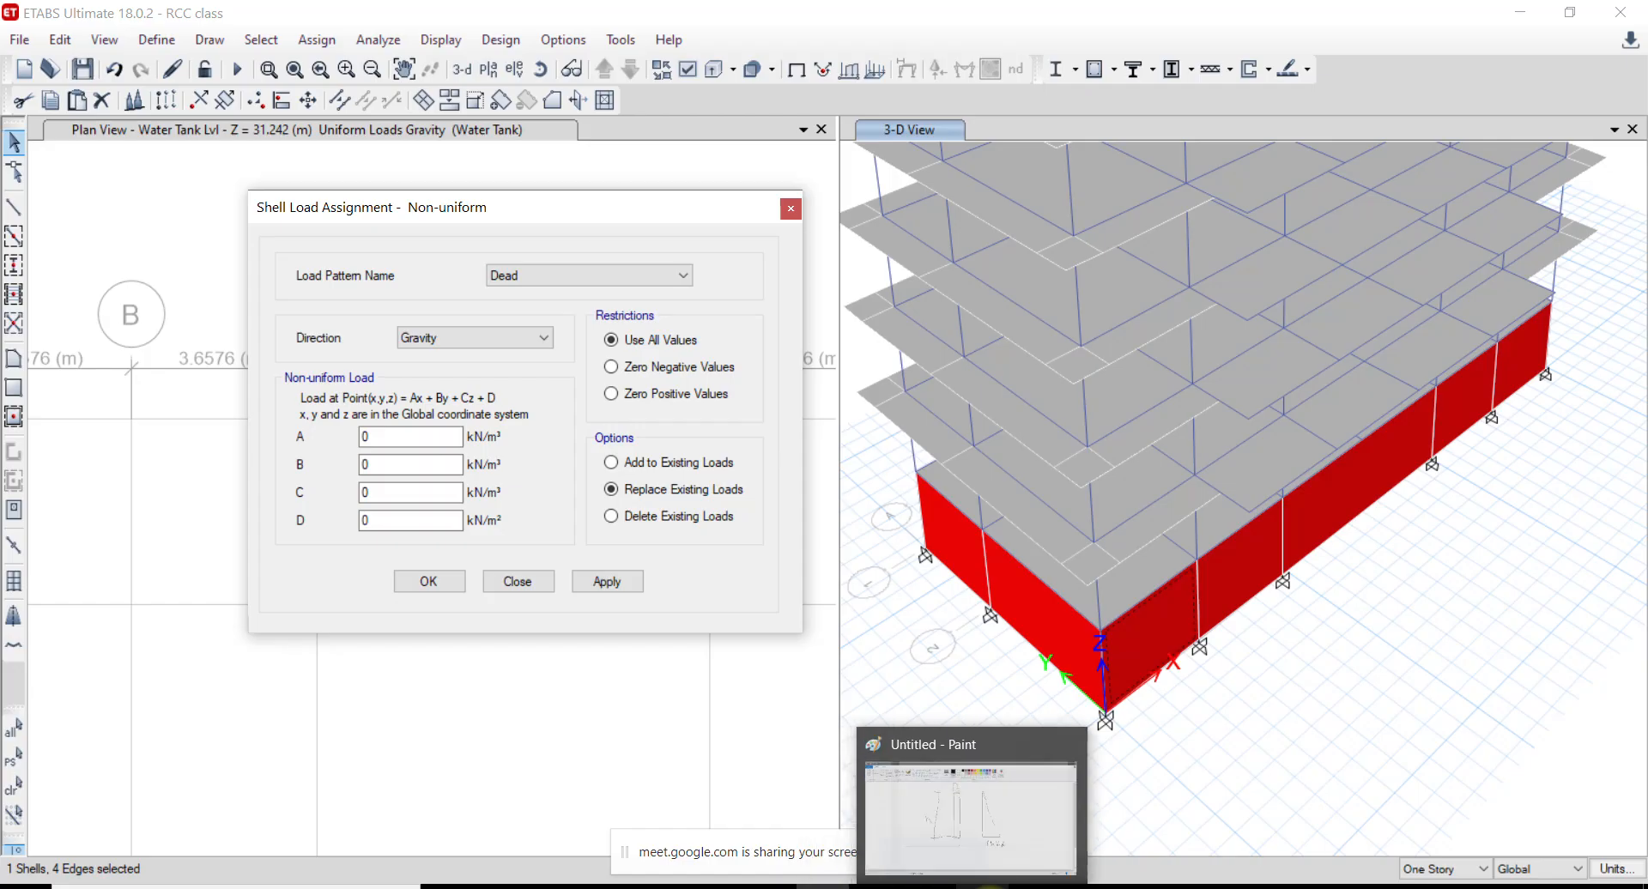
# Write the load equation P(x,y,z) = ax + by +cz +d above the pressure diagram in Paint, comparing it with the ETABS equation
pyautogui.click(981, 885)
pyautogui.click(291, 73)
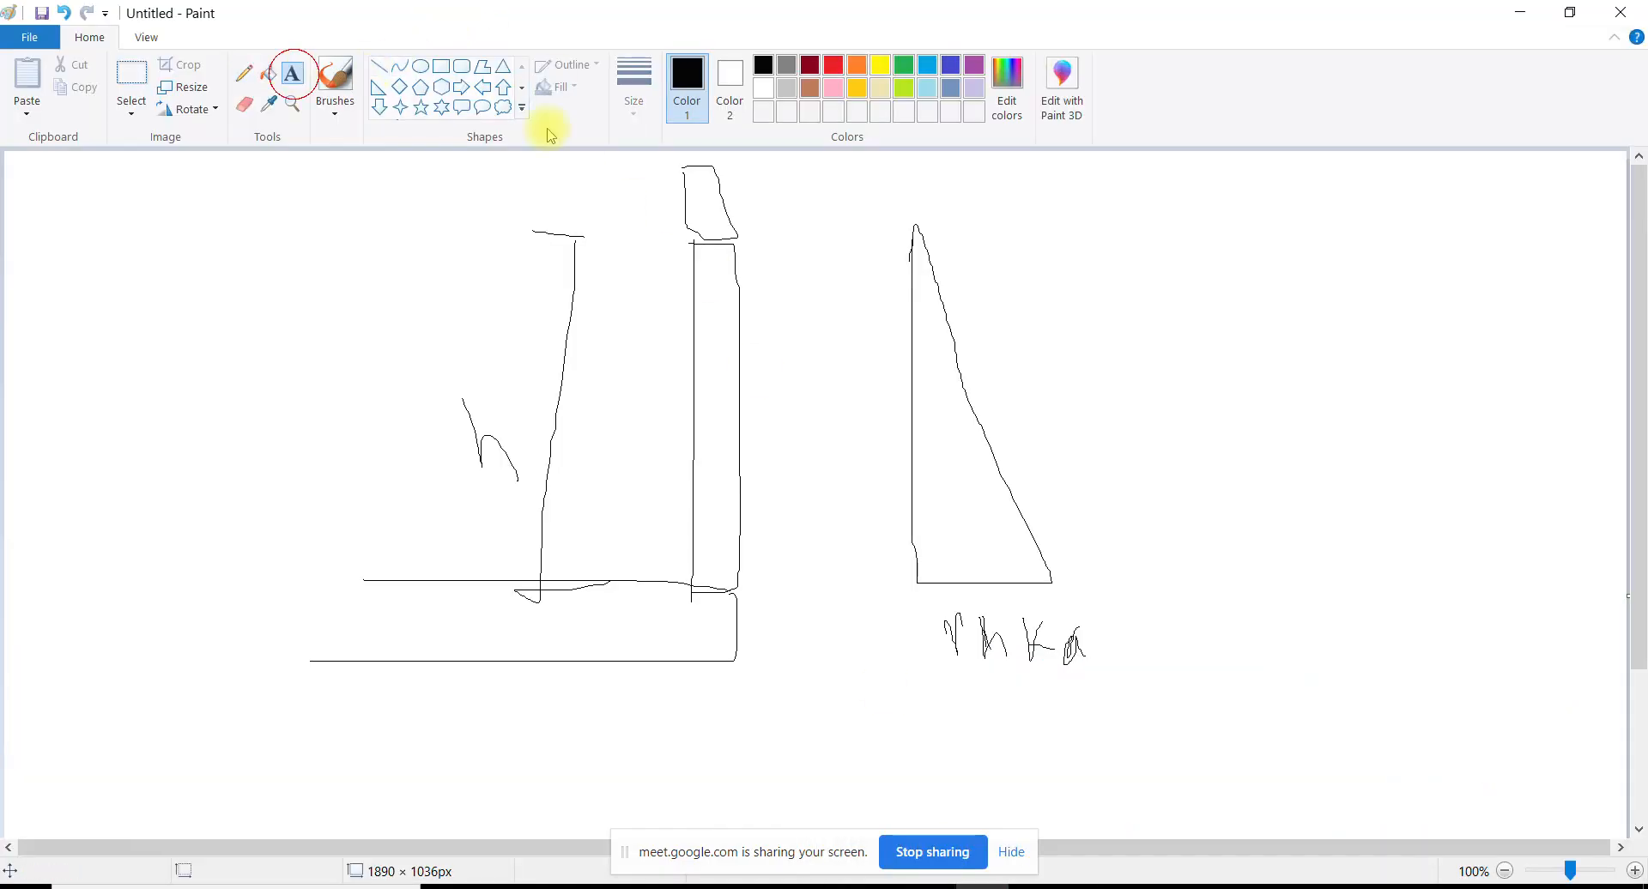
pyautogui.click(985, 168)
pyautogui.write('P(x,y,z) = ax + by +cz +d')
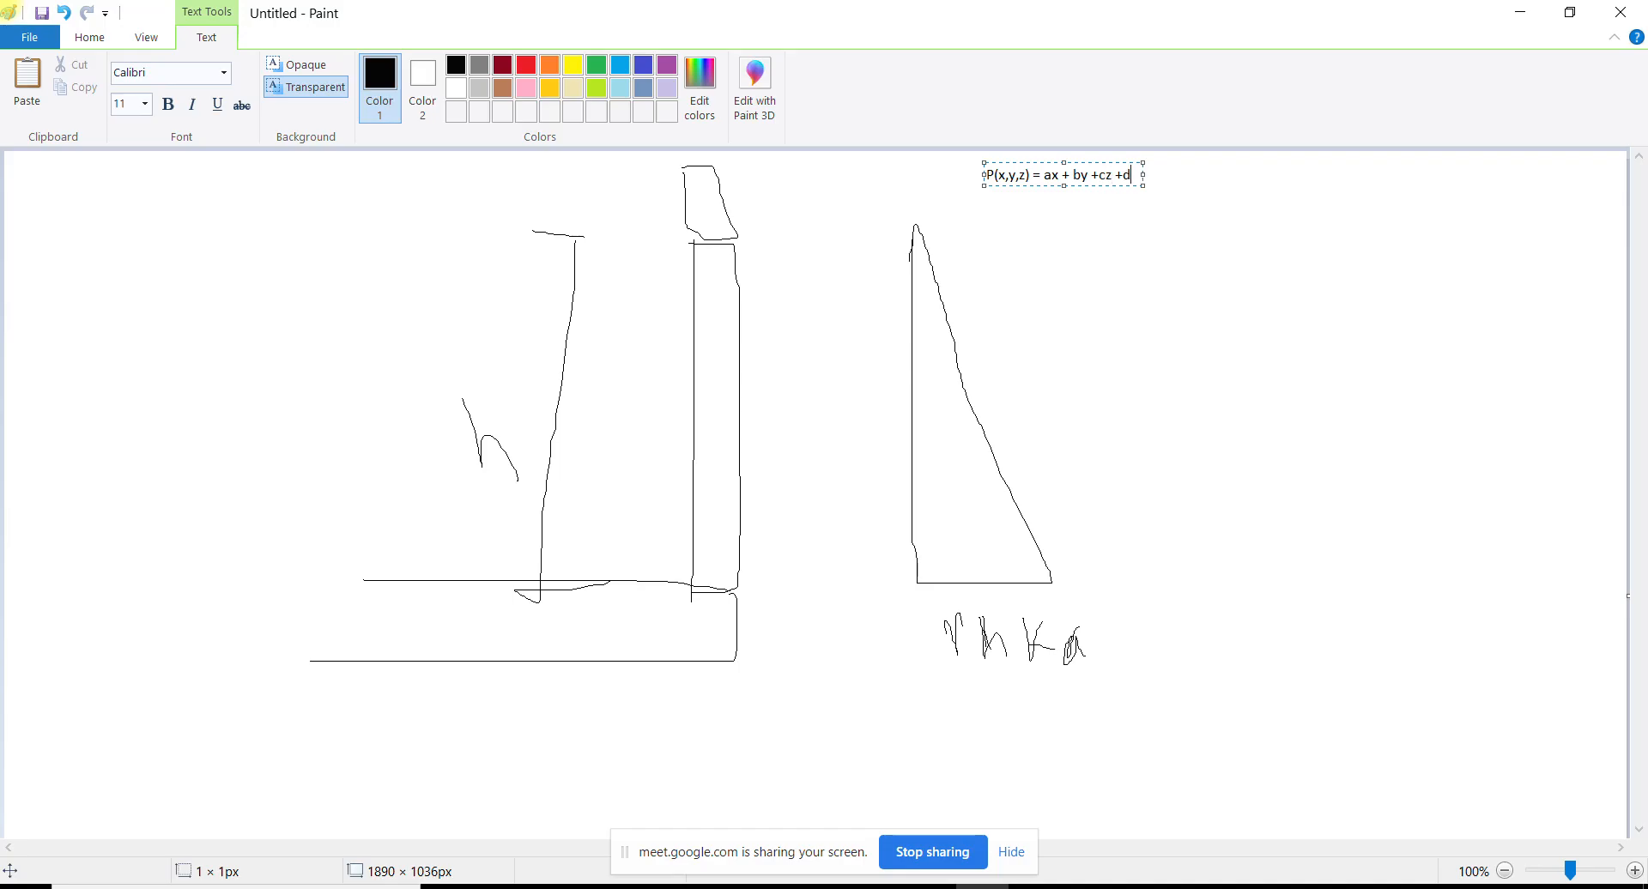
pyautogui.hotkey('alt', 'Tab')
pyautogui.hotkey('alt', 'Tab')
pyautogui.hotkey('alt', 'Tab')
pyautogui.click(1297, 180)
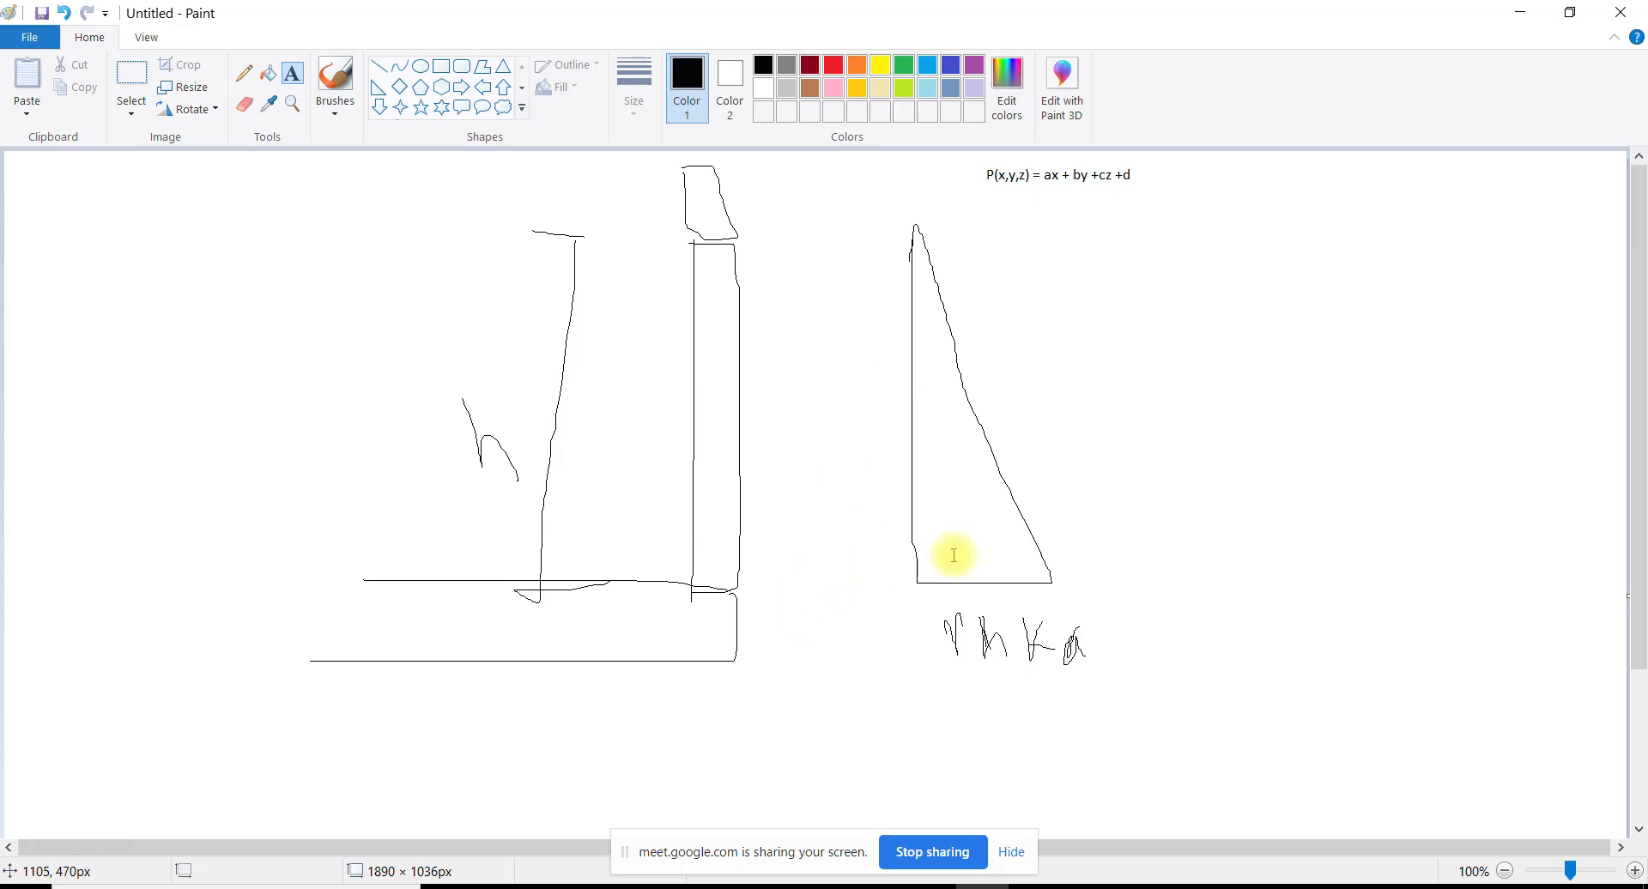
# Sketch an upward arrow labelled z from the wall base and handwrite "C=" beside the pressure diagram
pyautogui.click(245, 73)
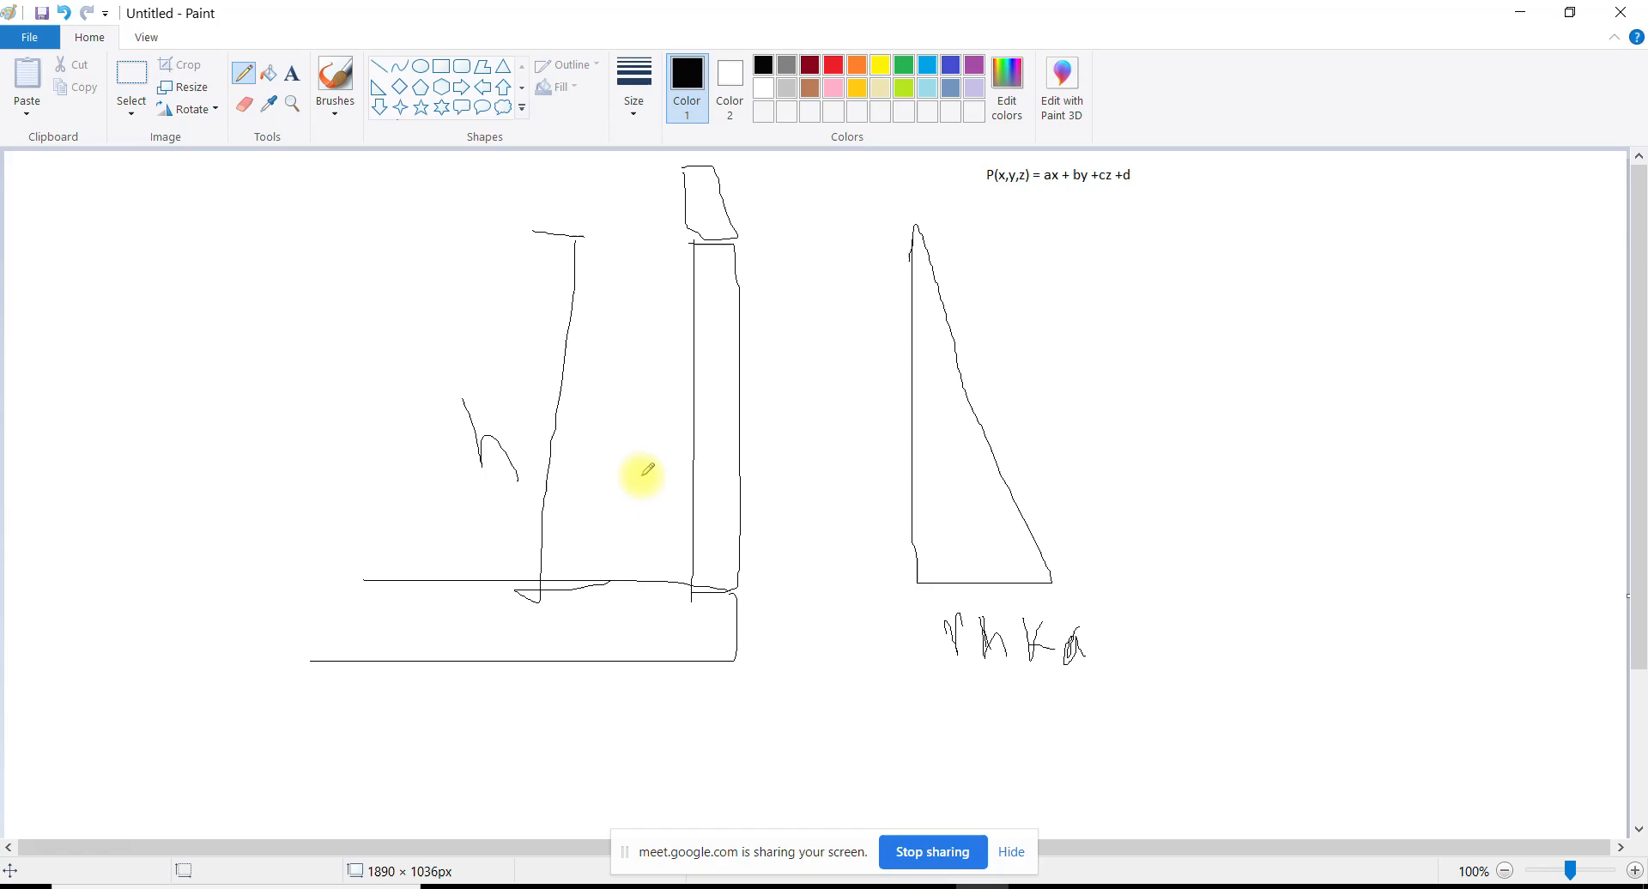
pyautogui.moveTo(780, 580)
pyautogui.mouseDown()
pyautogui.moveTo(830, 575)
pyautogui.moveTo(805, 478)
pyautogui.moveTo(837, 476)
pyautogui.moveTo(817, 440)
pyautogui.mouseUp()
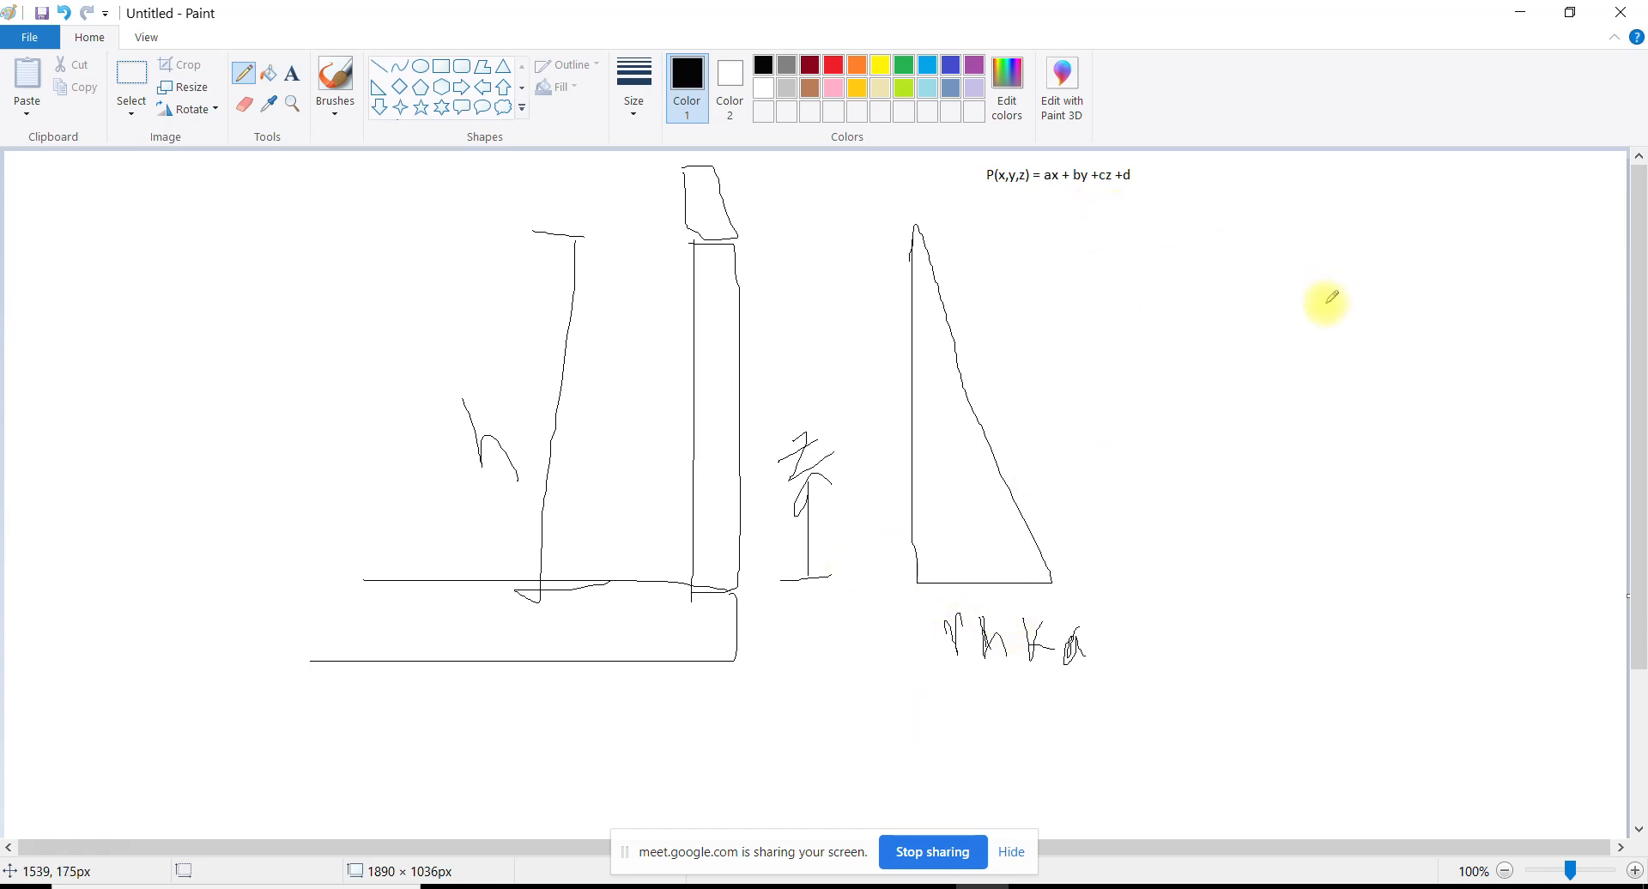
pyautogui.moveTo(1308, 301)
pyautogui.mouseDown()
pyautogui.moveTo(1311, 350)
pyautogui.moveTo(1331, 327)
pyautogui.moveTo(1342, 338)
pyautogui.mouseUp()
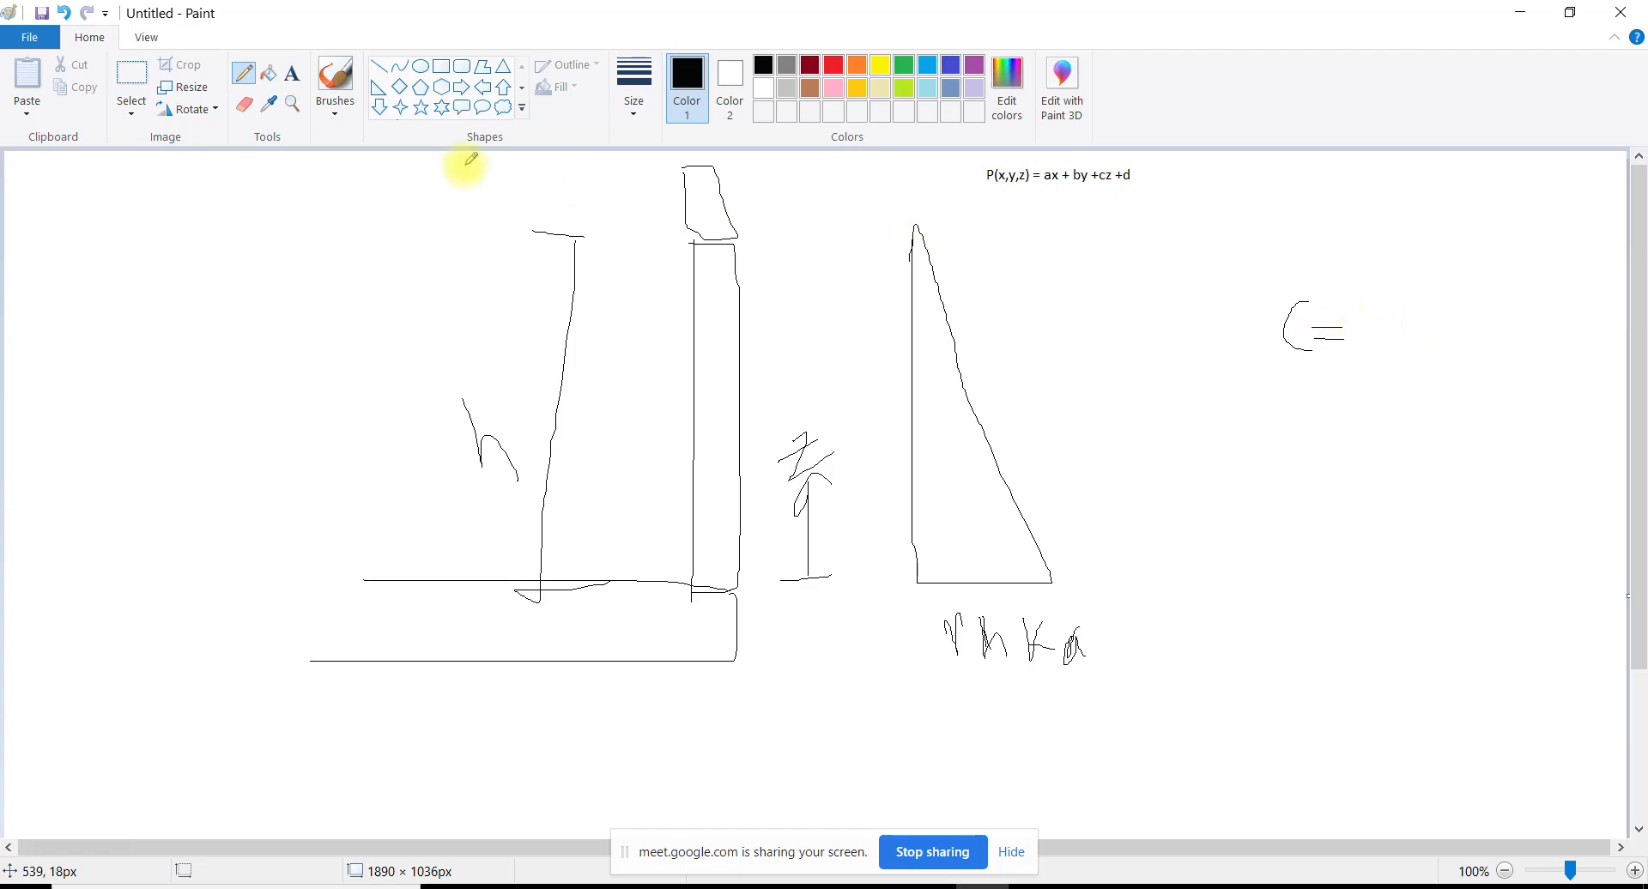
# Add a text note below the handwritten "C=" reading "C= - gamma x h" and "D = gamma x h x Ka"
pyautogui.click(291, 74)
pyautogui.click(1253, 375)
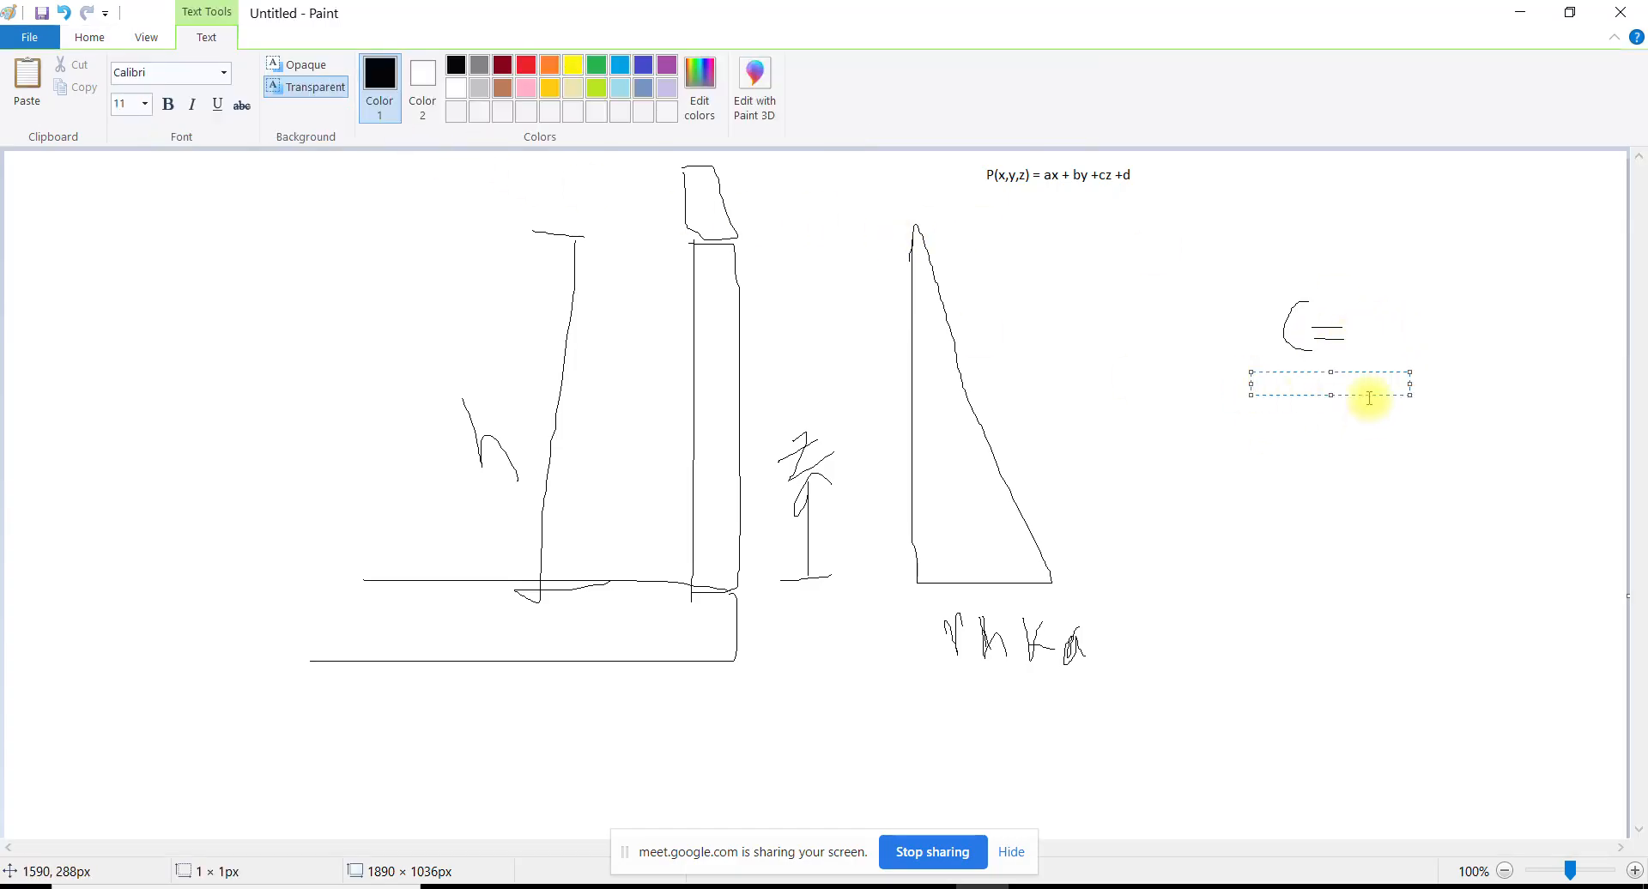
pyautogui.write('C= - gamma x h')
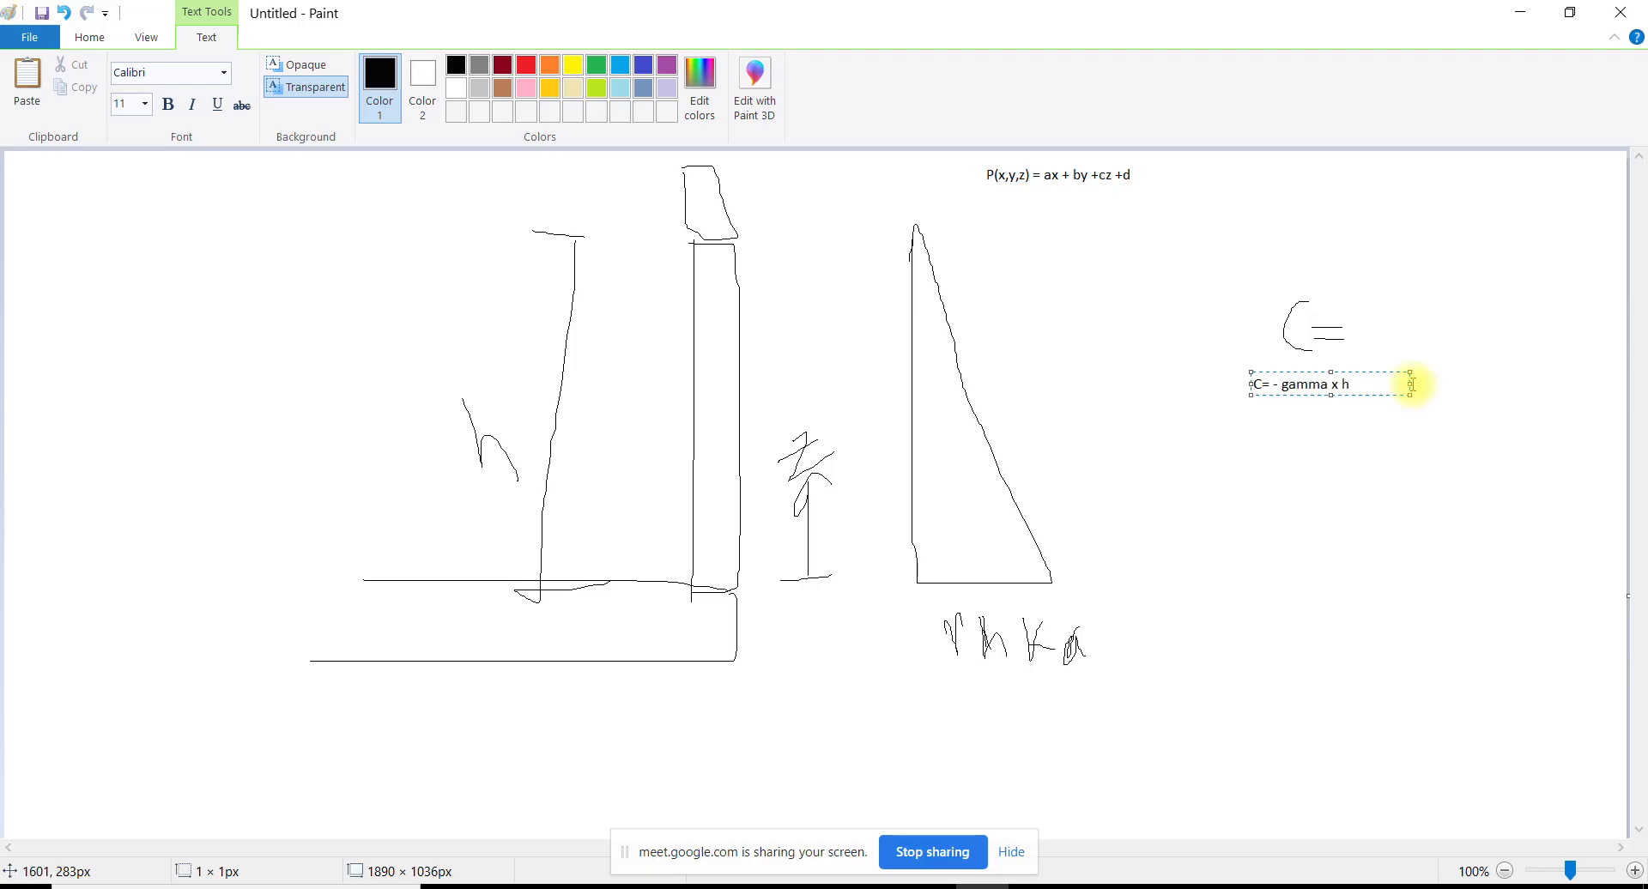
pyautogui.press('Return')
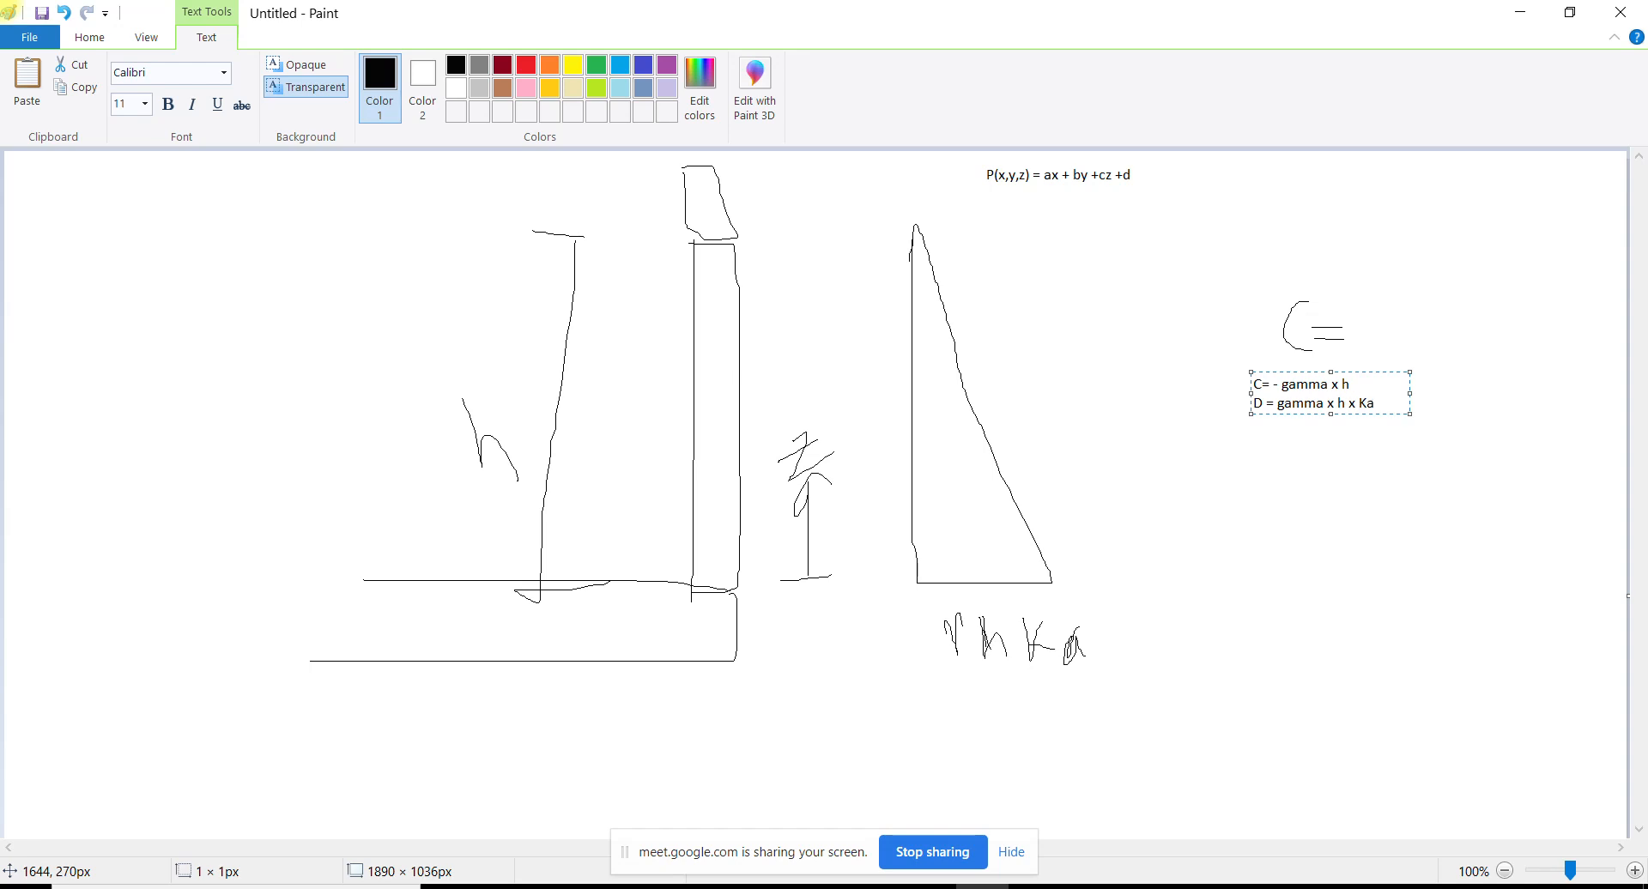
pyautogui.click(1383, 628)
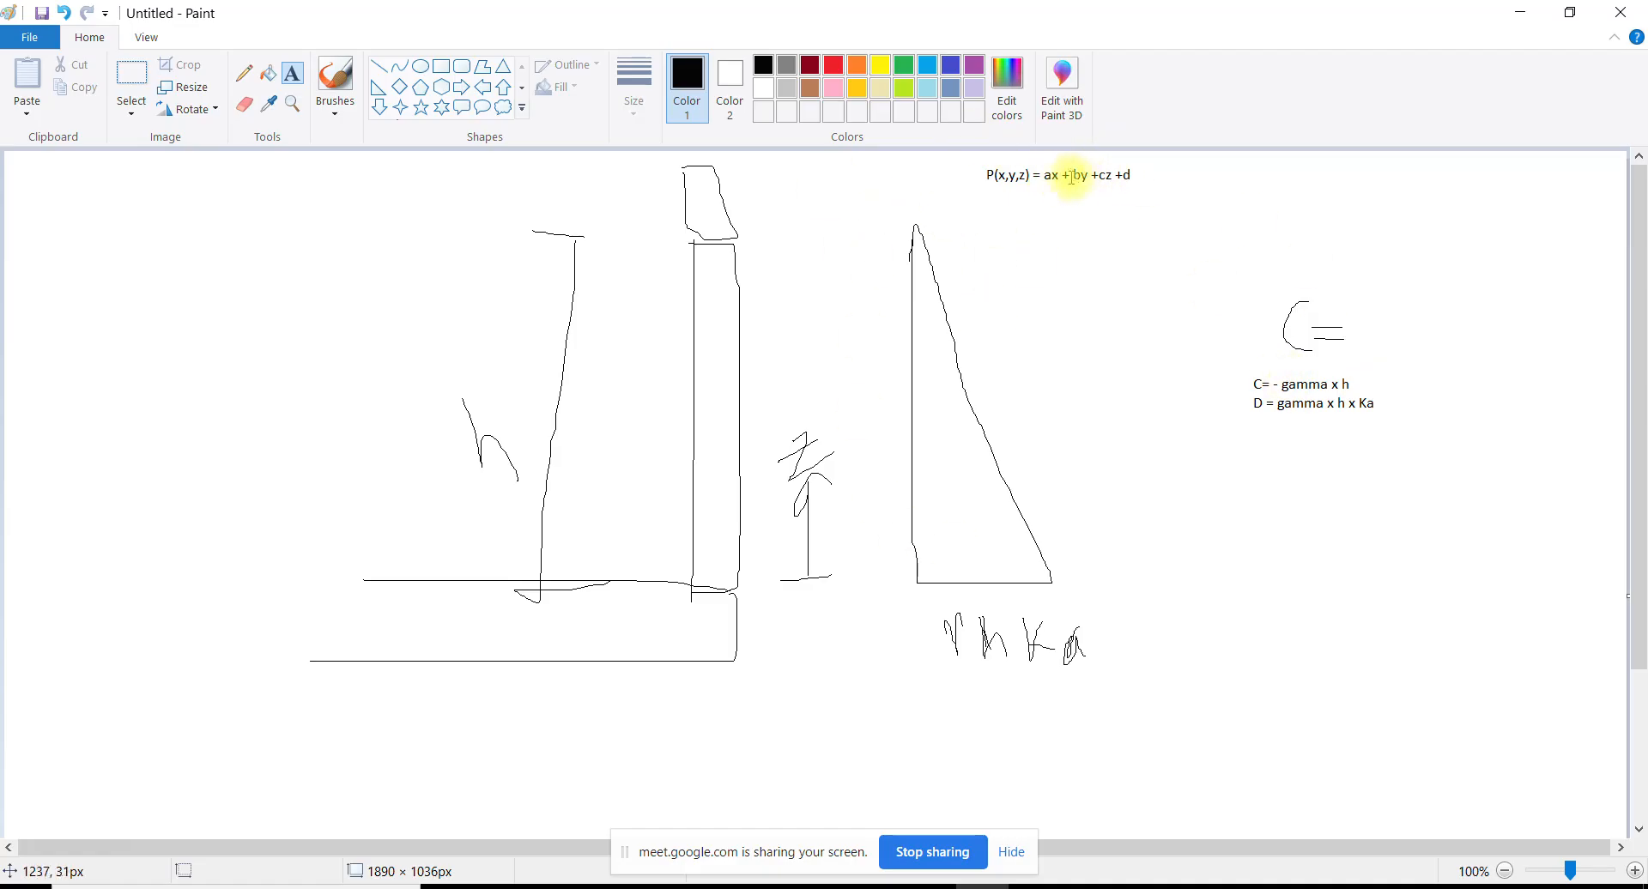
# Add the text "A= 0; B= 0" directly above the C and D formulas
pyautogui.click(1260, 374)
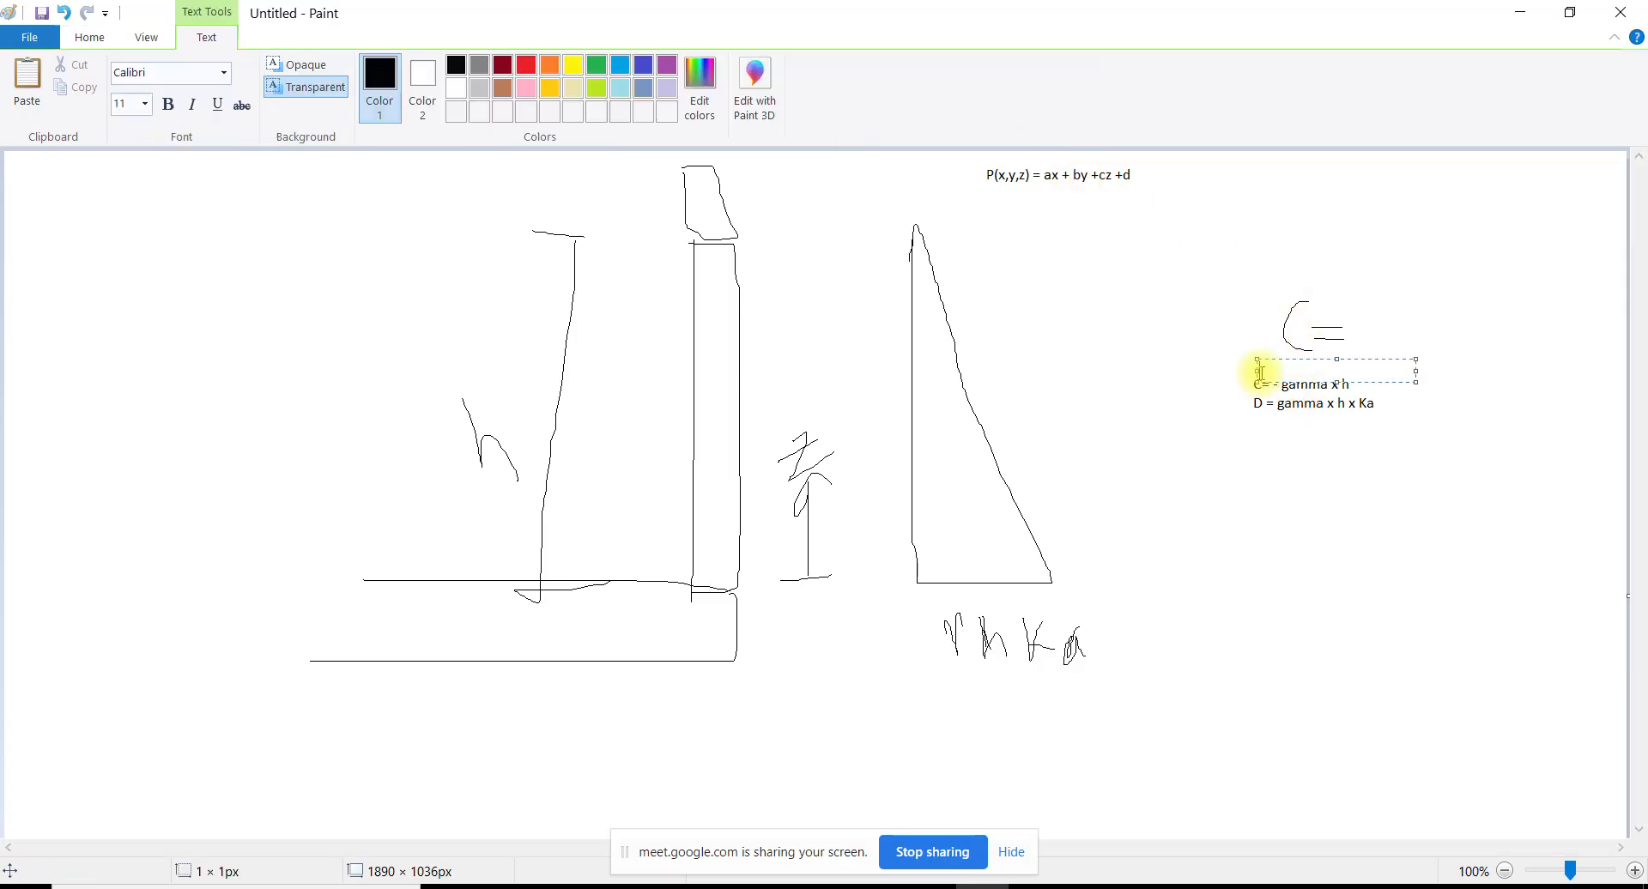
pyautogui.write('a=')
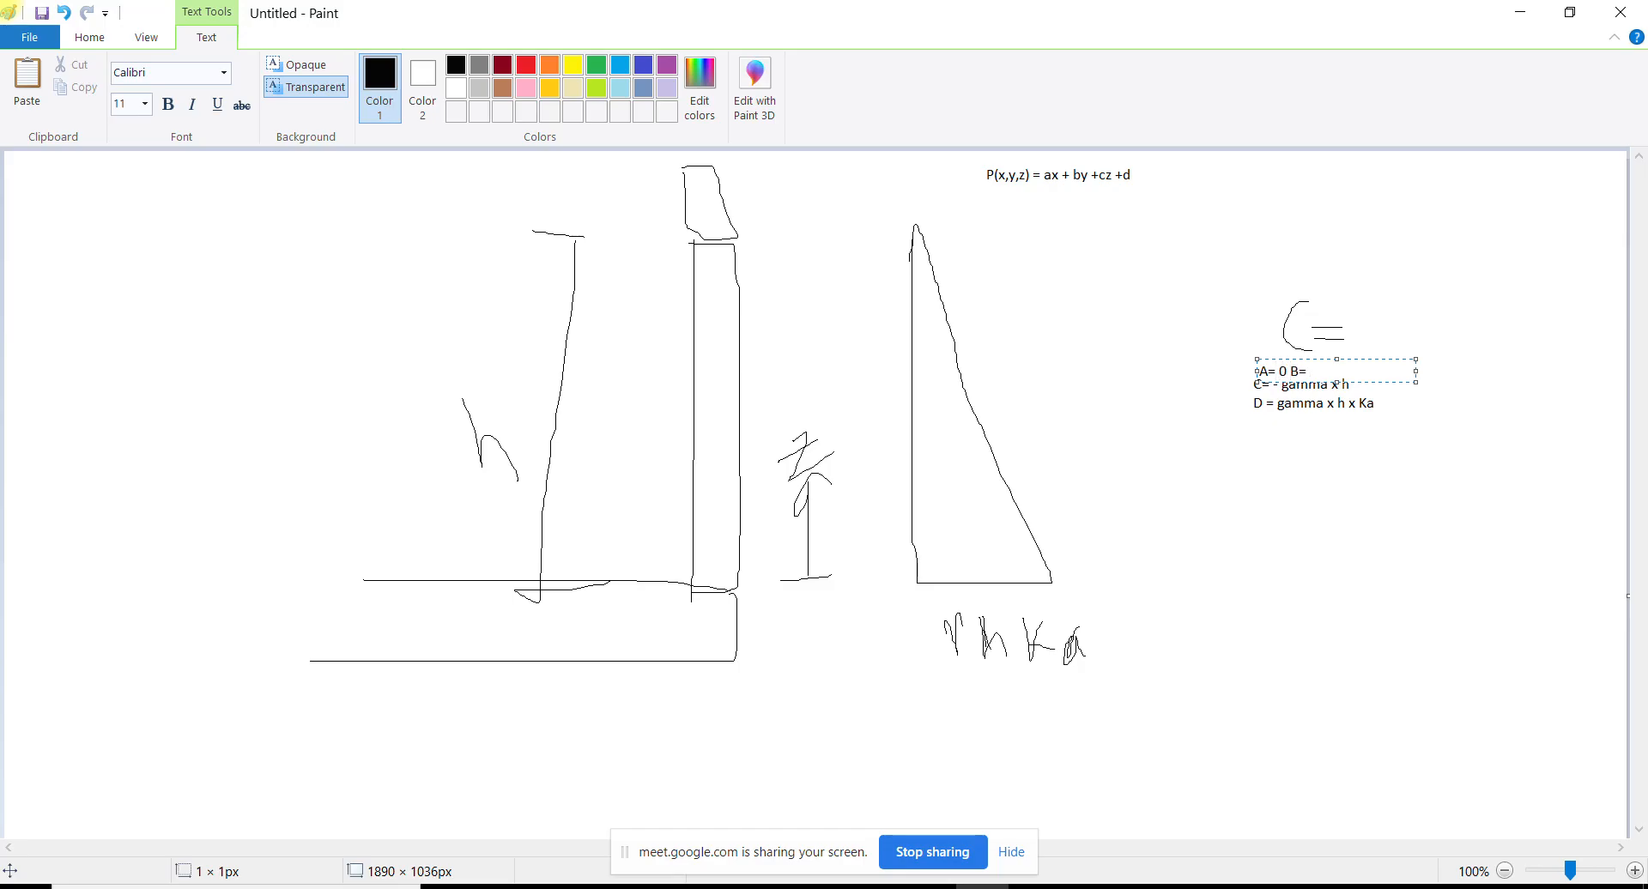
pyautogui.hotkey('shift', 'Left')
pyautogui.hotkey('shift', 'Left')
pyautogui.hotkey('shift', 'Left')
pyautogui.write(';')
pyautogui.click(1383, 485)
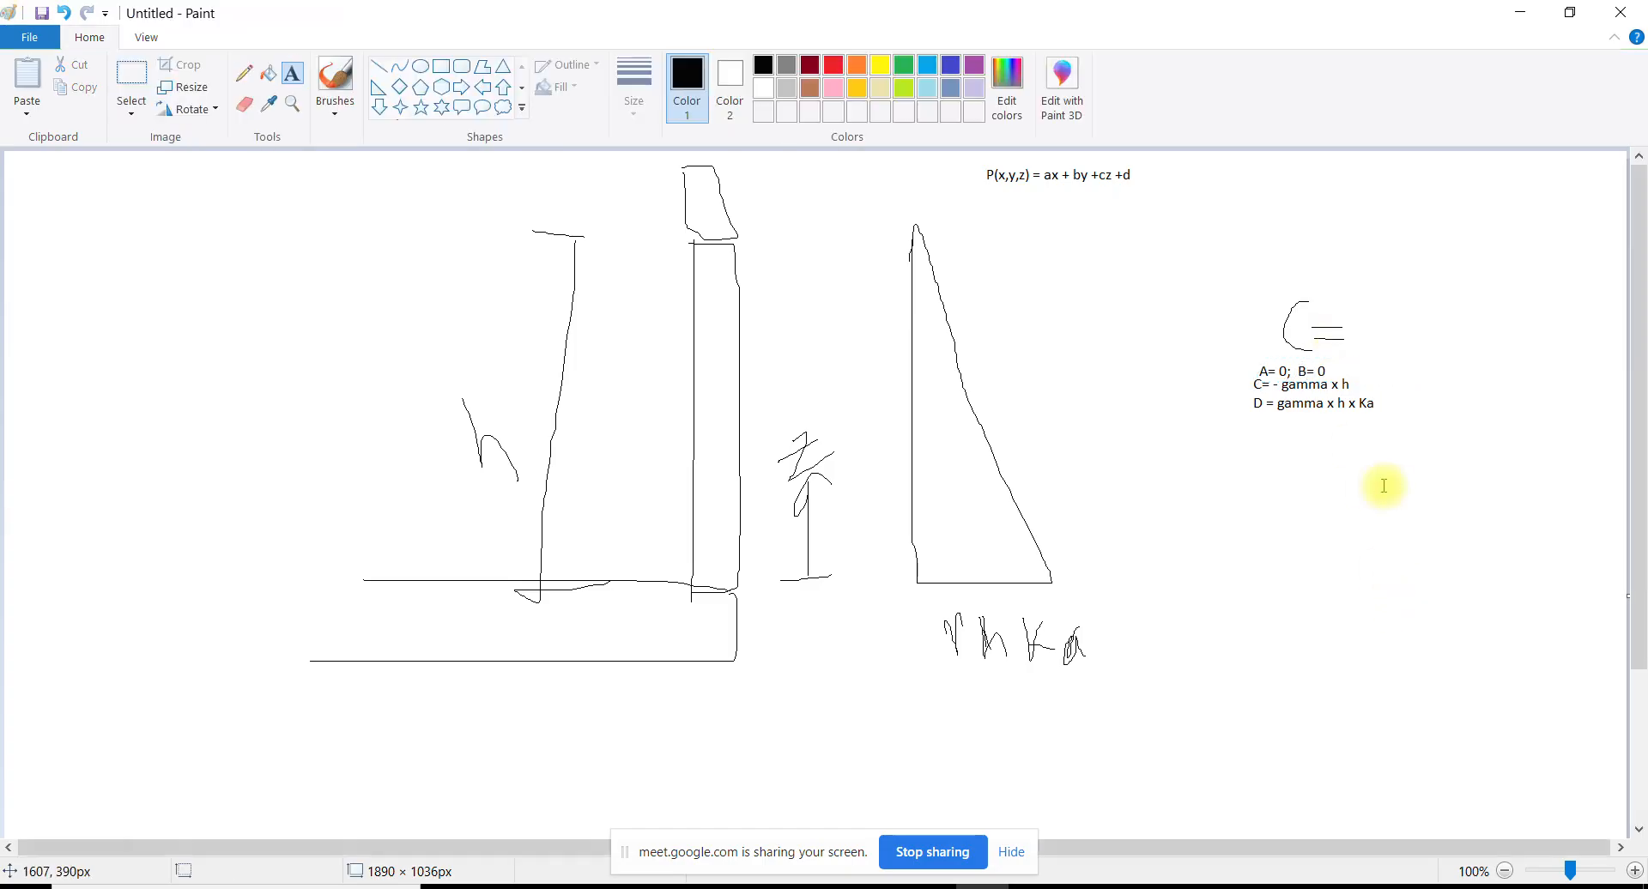
# Add a text note below the formulas with "gamma = 18" and a second line starting "h="
pyautogui.click(1390, 388)
pyautogui.click(1249, 441)
pyautogui.click(1248, 441)
pyautogui.write('gamm')
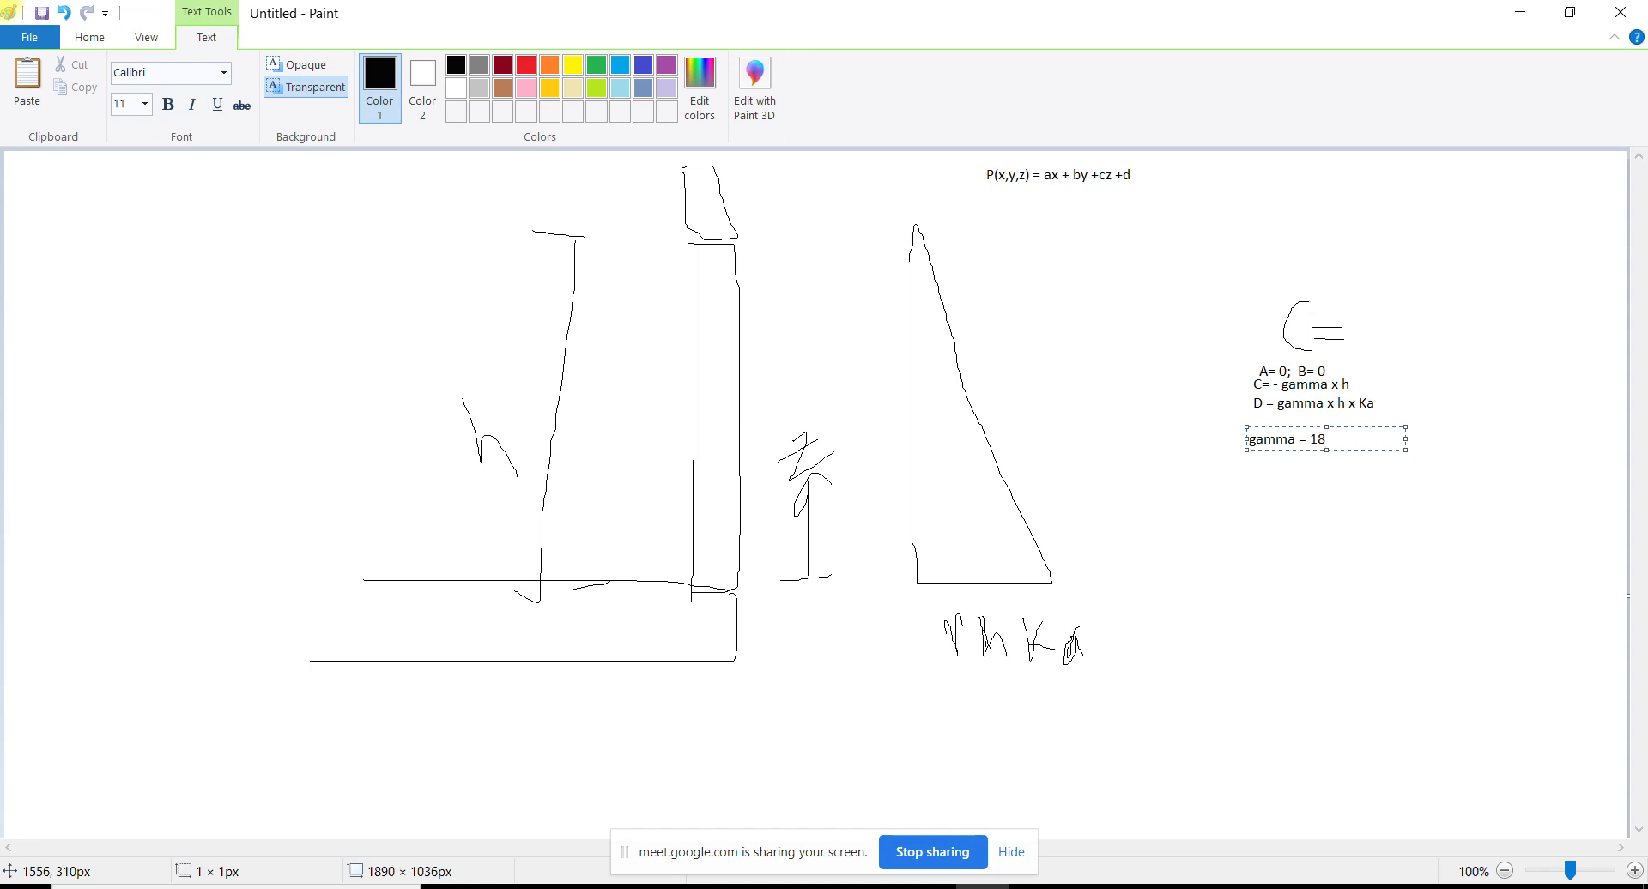
pyautogui.write('a = 18')
pyautogui.press('Return')
pyautogui.write('h=')
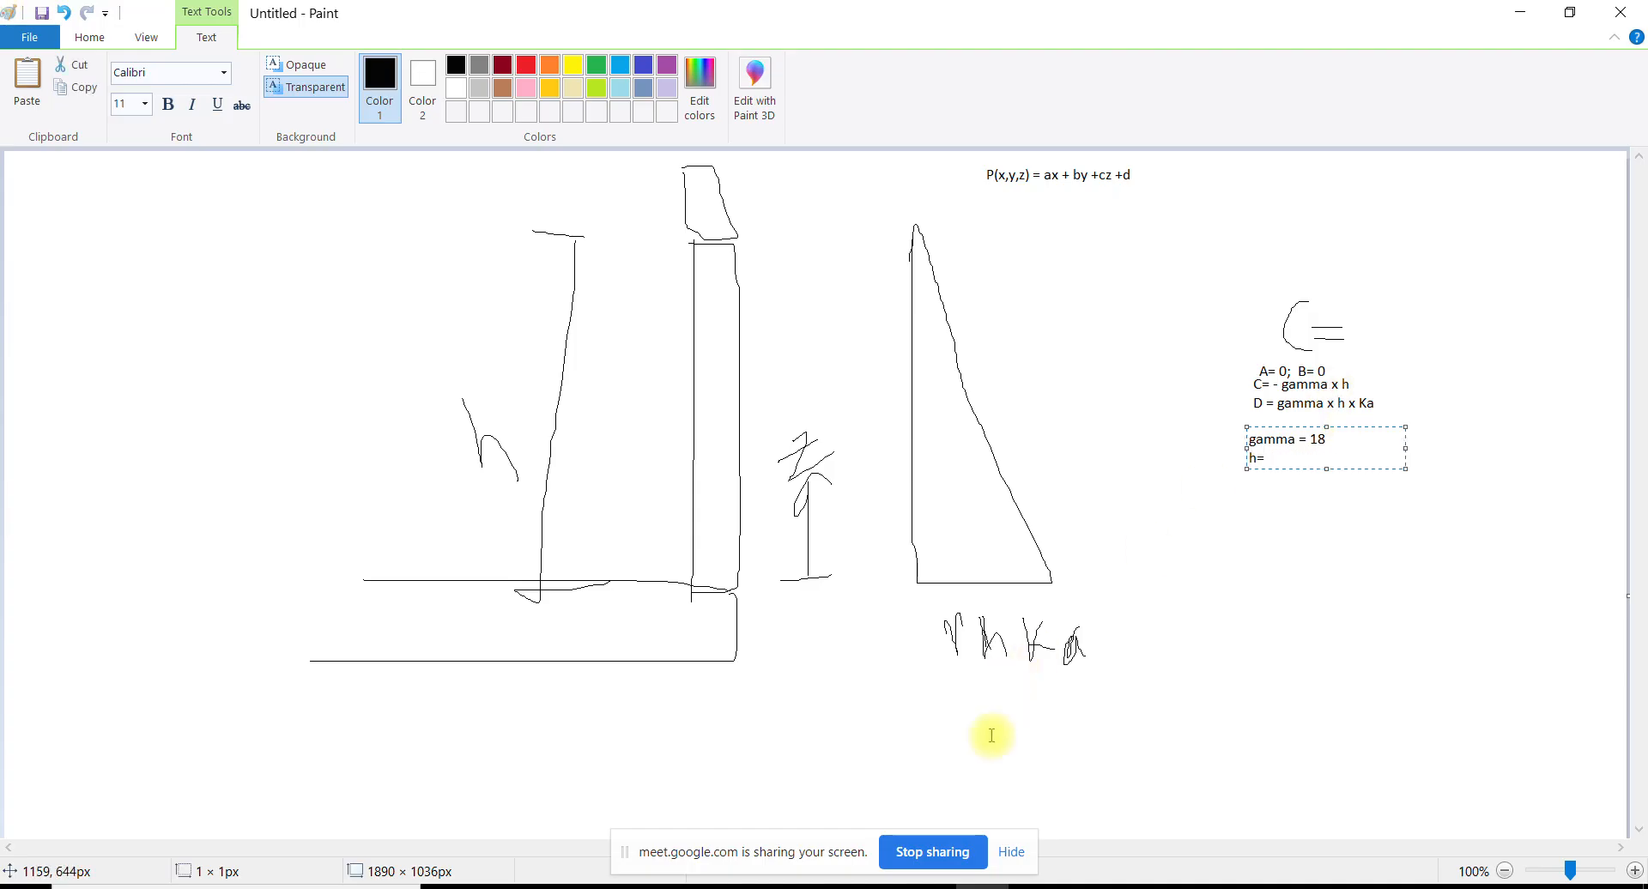
# Switch to AutoCAD and find the basement wall beside the entrance steps in the building section
pyautogui.hotkey('alt', 'Tab')
pyautogui.scroll(-6, 874, 503)
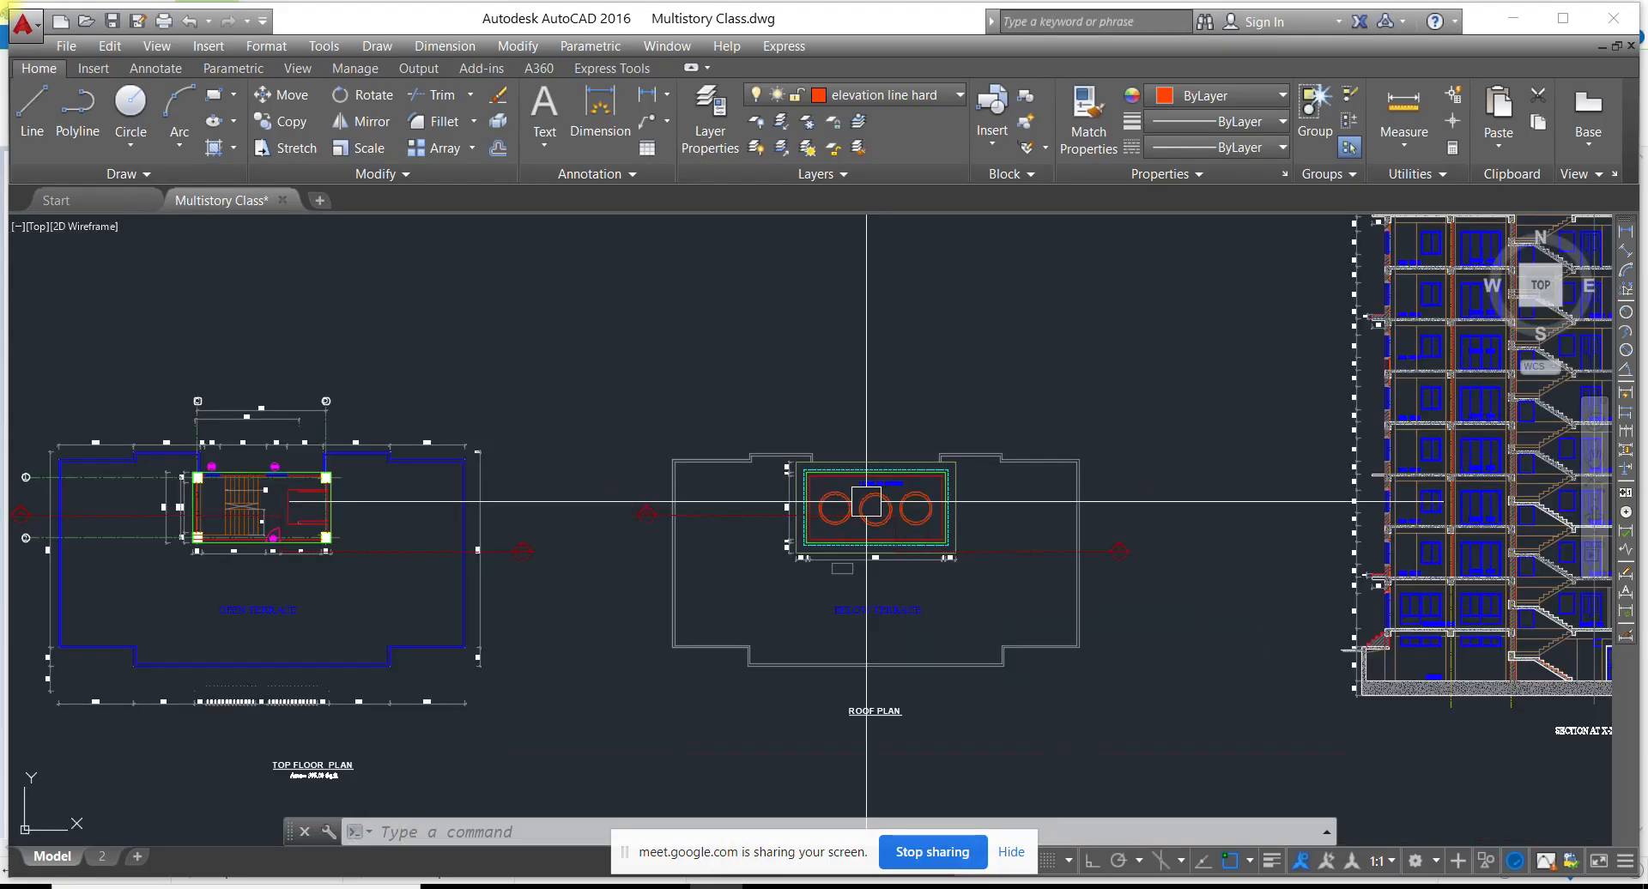
pyautogui.scroll(6, 781, 518)
pyautogui.moveTo(781, 518); pyautogui.dragTo(673, 592, button='middle')
pyautogui.scroll(4, 651, 600)
pyautogui.scroll(-6, 602, 600)
pyautogui.scroll(4, 662, 594)
pyautogui.scroll(4, 491, 522)
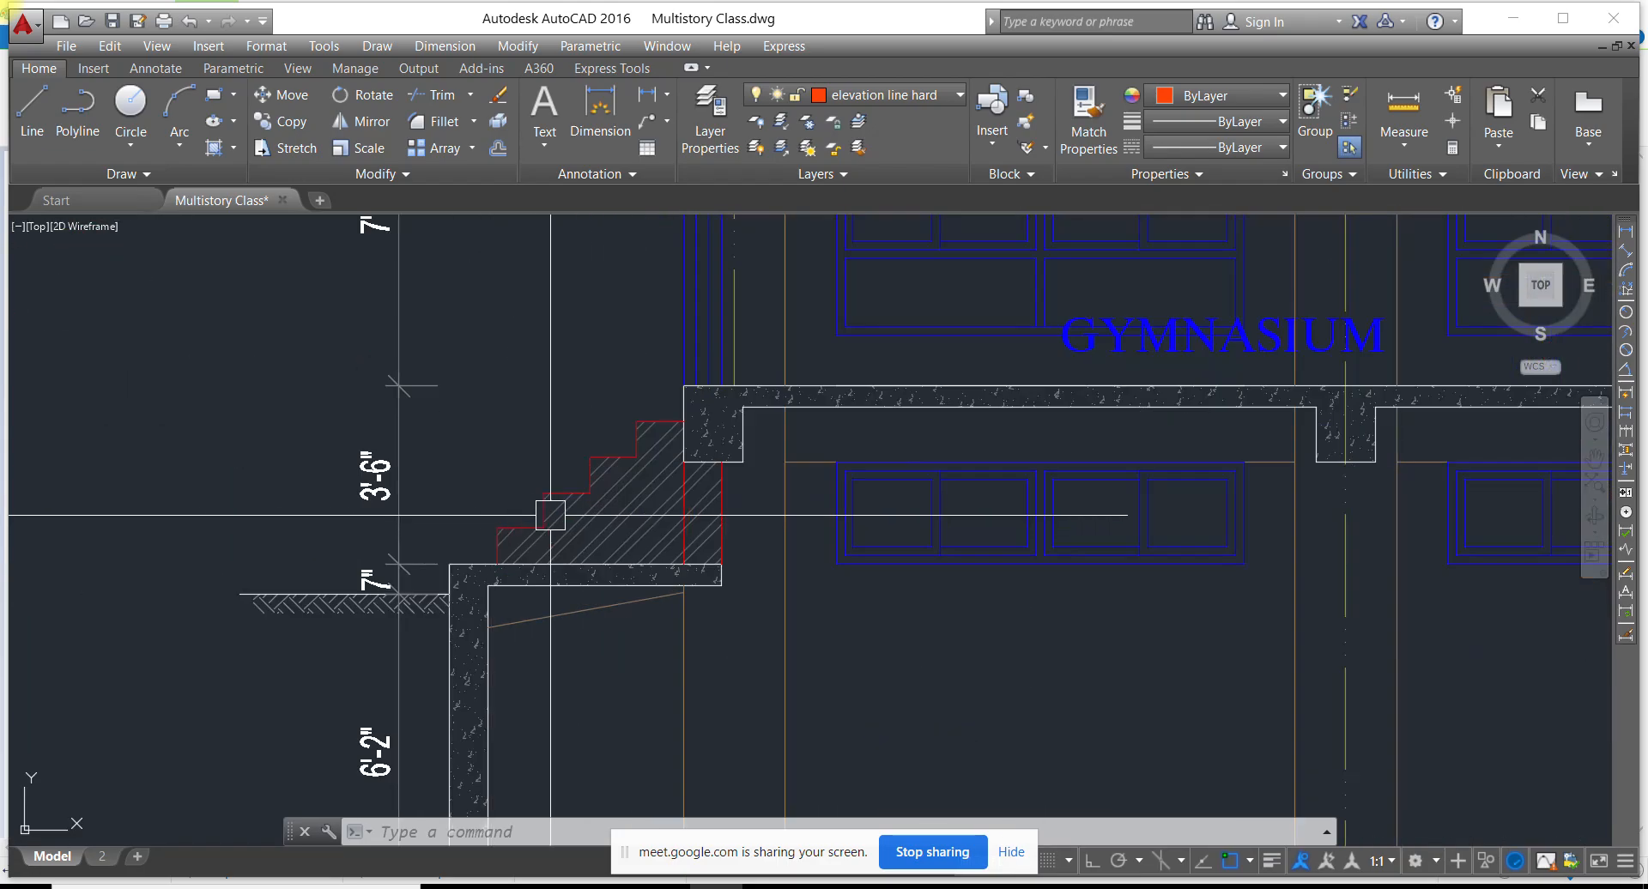
pyautogui.click(1628, 234)
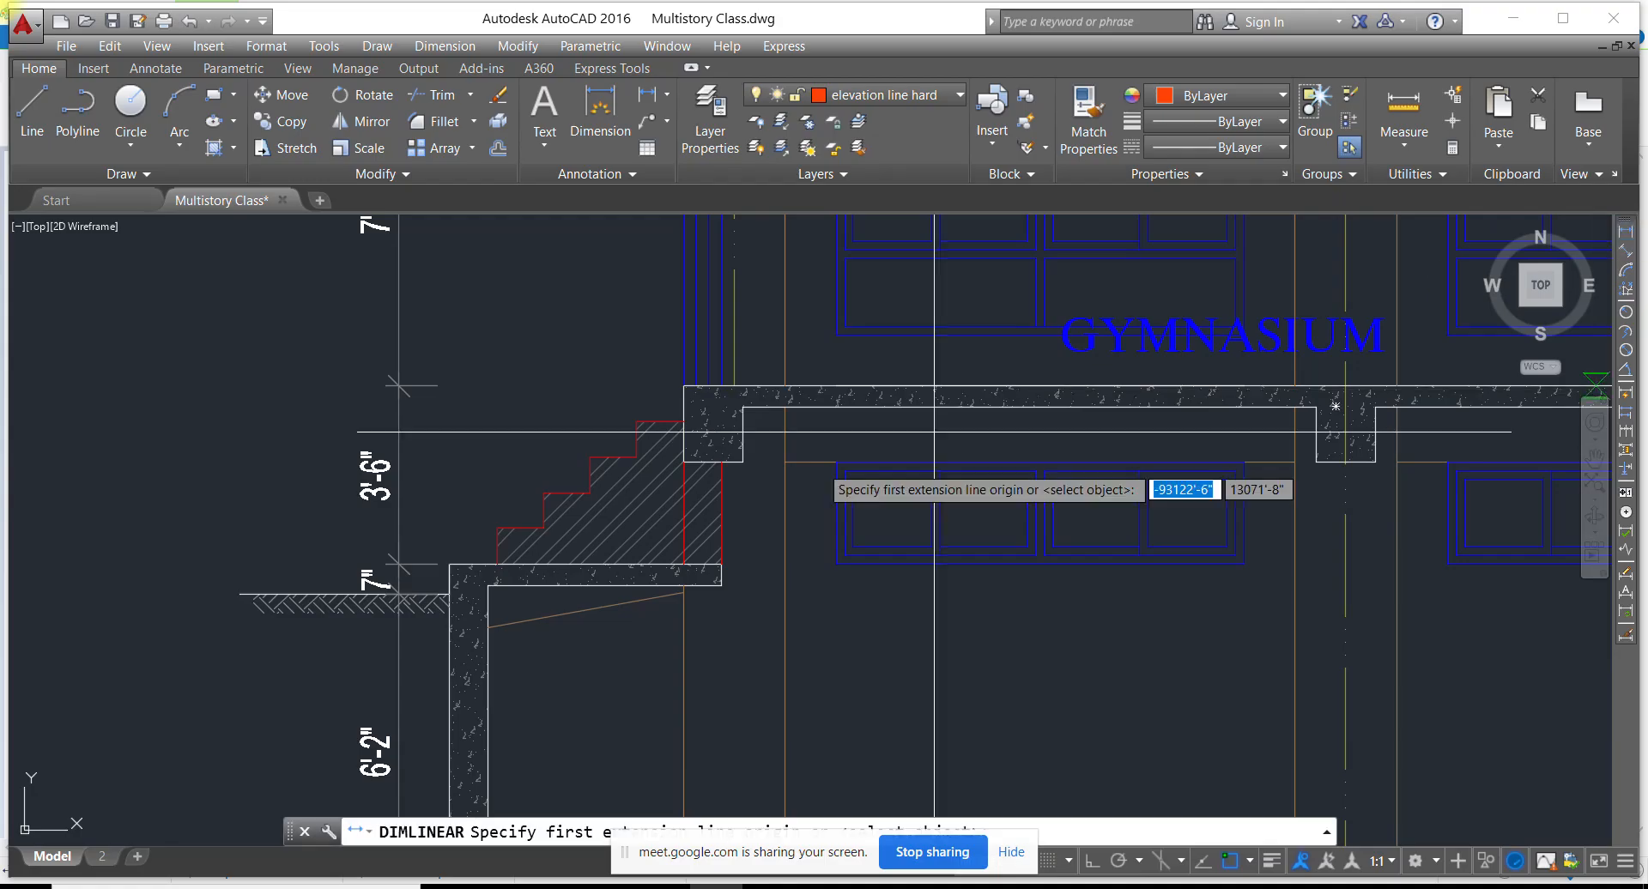
pyautogui.moveTo(709, 500); pyautogui.dragTo(672, 381, button='middle')
pyautogui.click(698, 266)
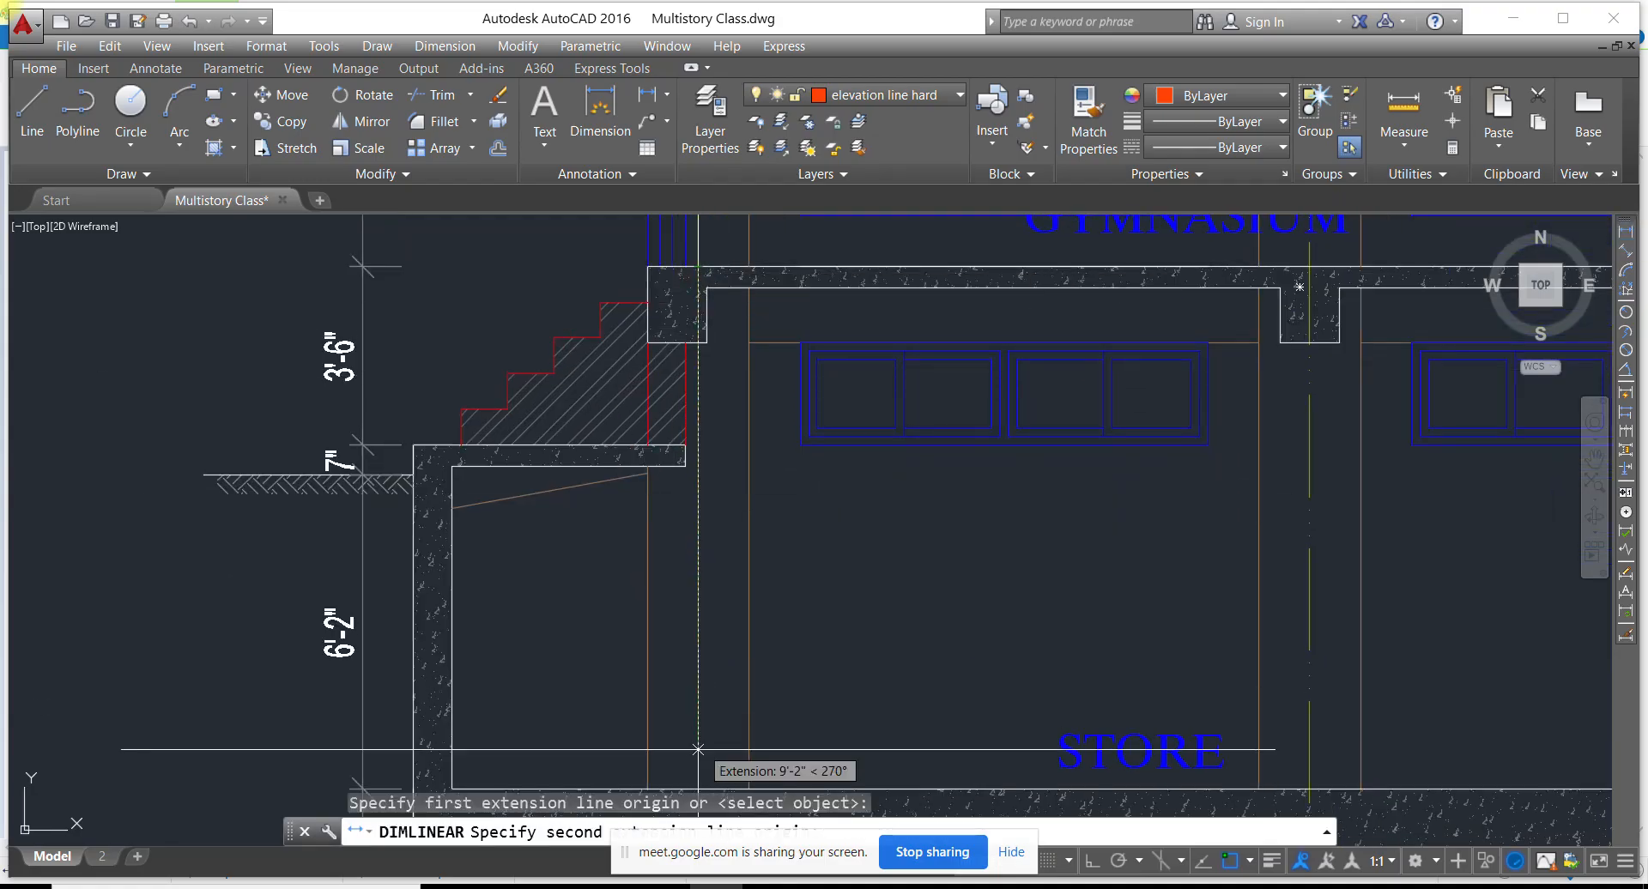
pyautogui.click(696, 787)
pyautogui.scroll(2, 826, 570)
pyautogui.press('Escape')
# Measure the vertical distance from the beam's underside to the basement floor with a linear dimension, without placing it
pyautogui.scroll(-2, 825, 571)
pyautogui.scroll(2, 742, 344)
pyautogui.press('space')
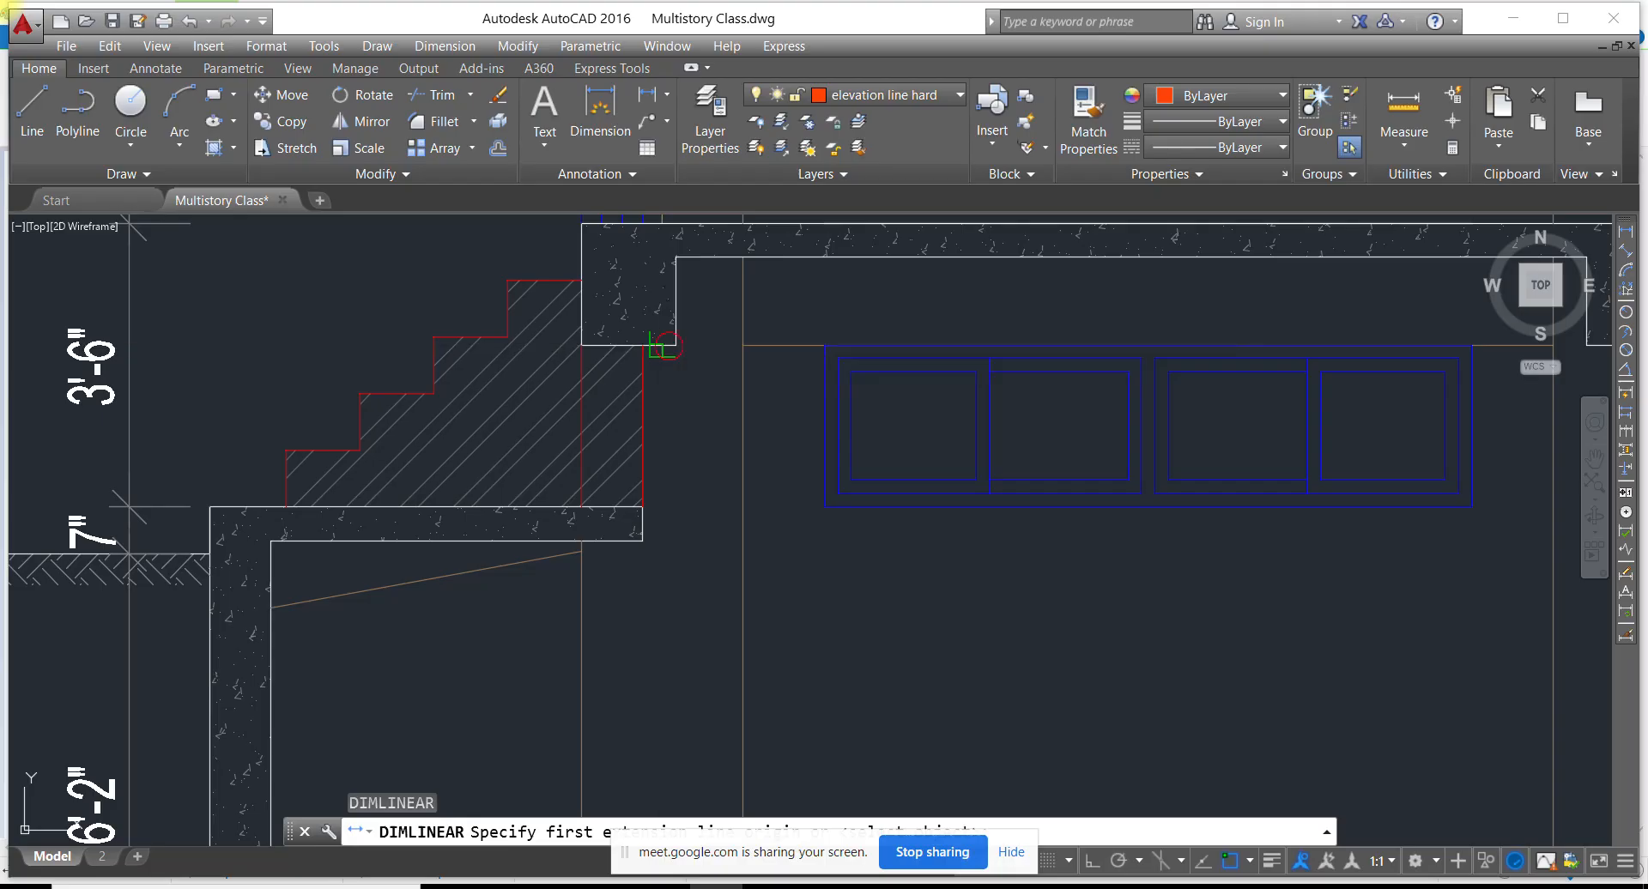
pyautogui.click(662, 341)
pyautogui.scroll(-4, 661, 343)
pyautogui.click(635, 608)
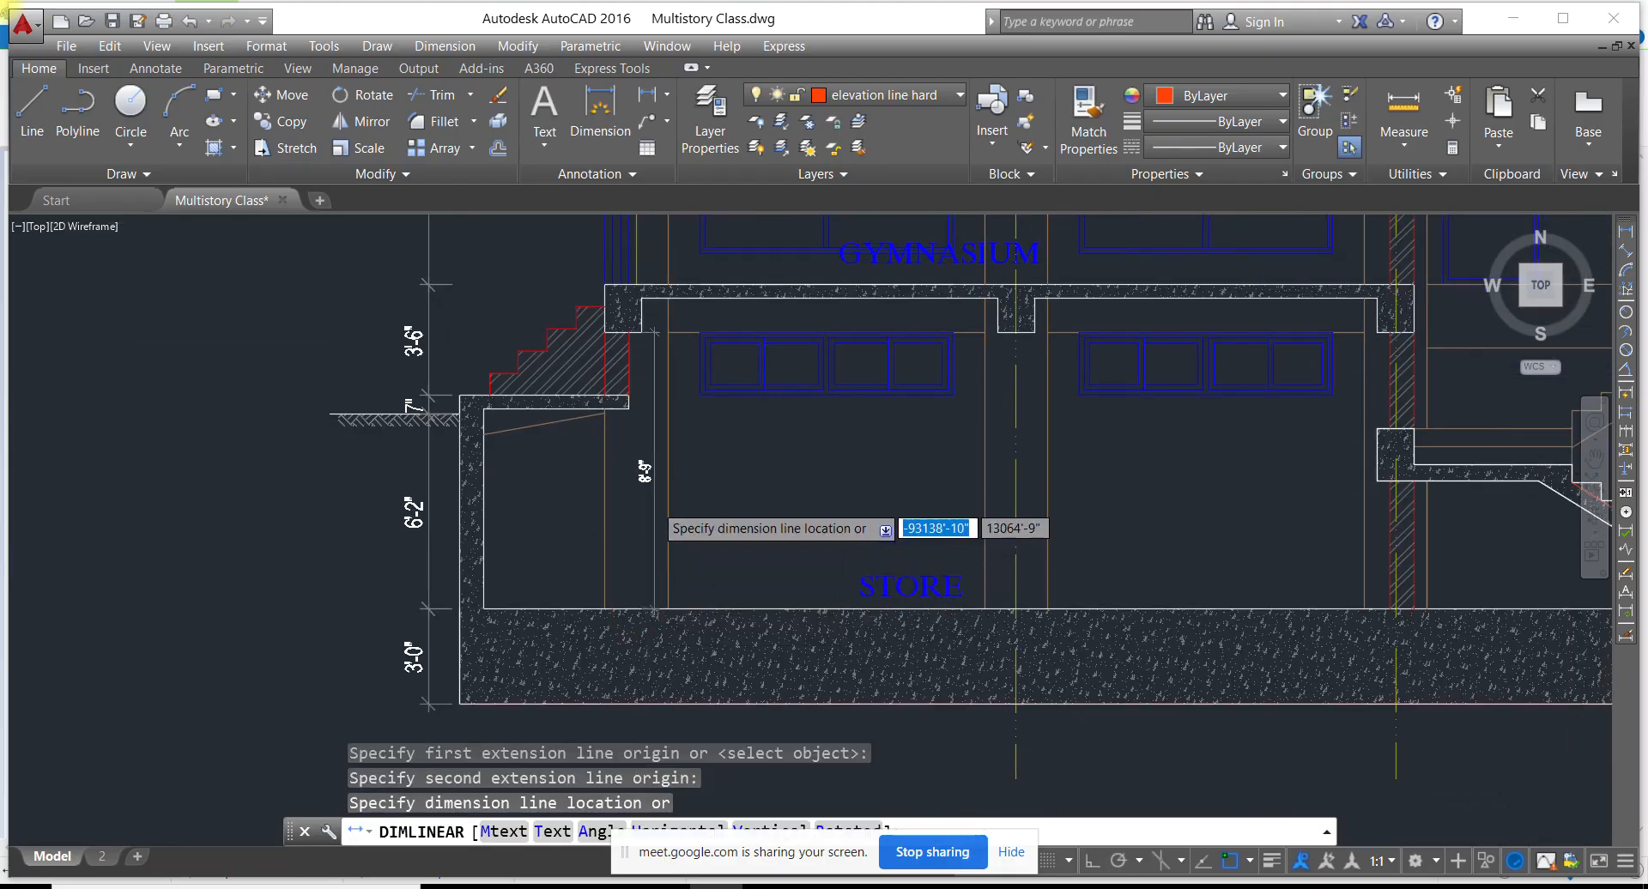
pyautogui.scroll(3, 640, 515)
pyautogui.press('Escape')
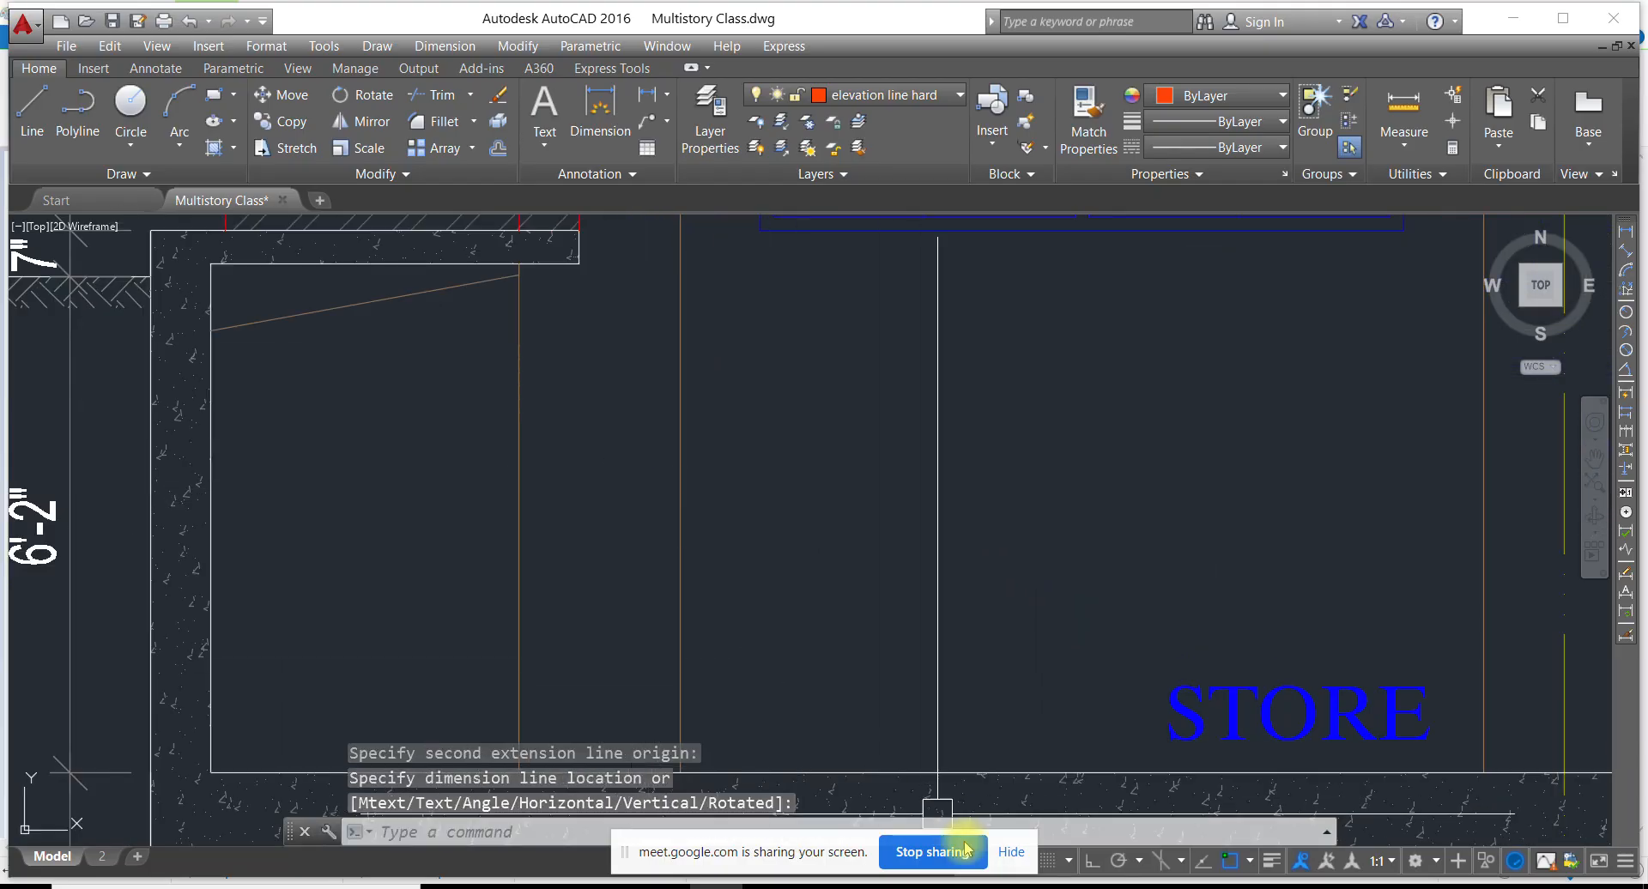
# Switch to Calculator and divide 8.75 by 3.28 to convert the wall height to metres
pyautogui.click(1034, 884)
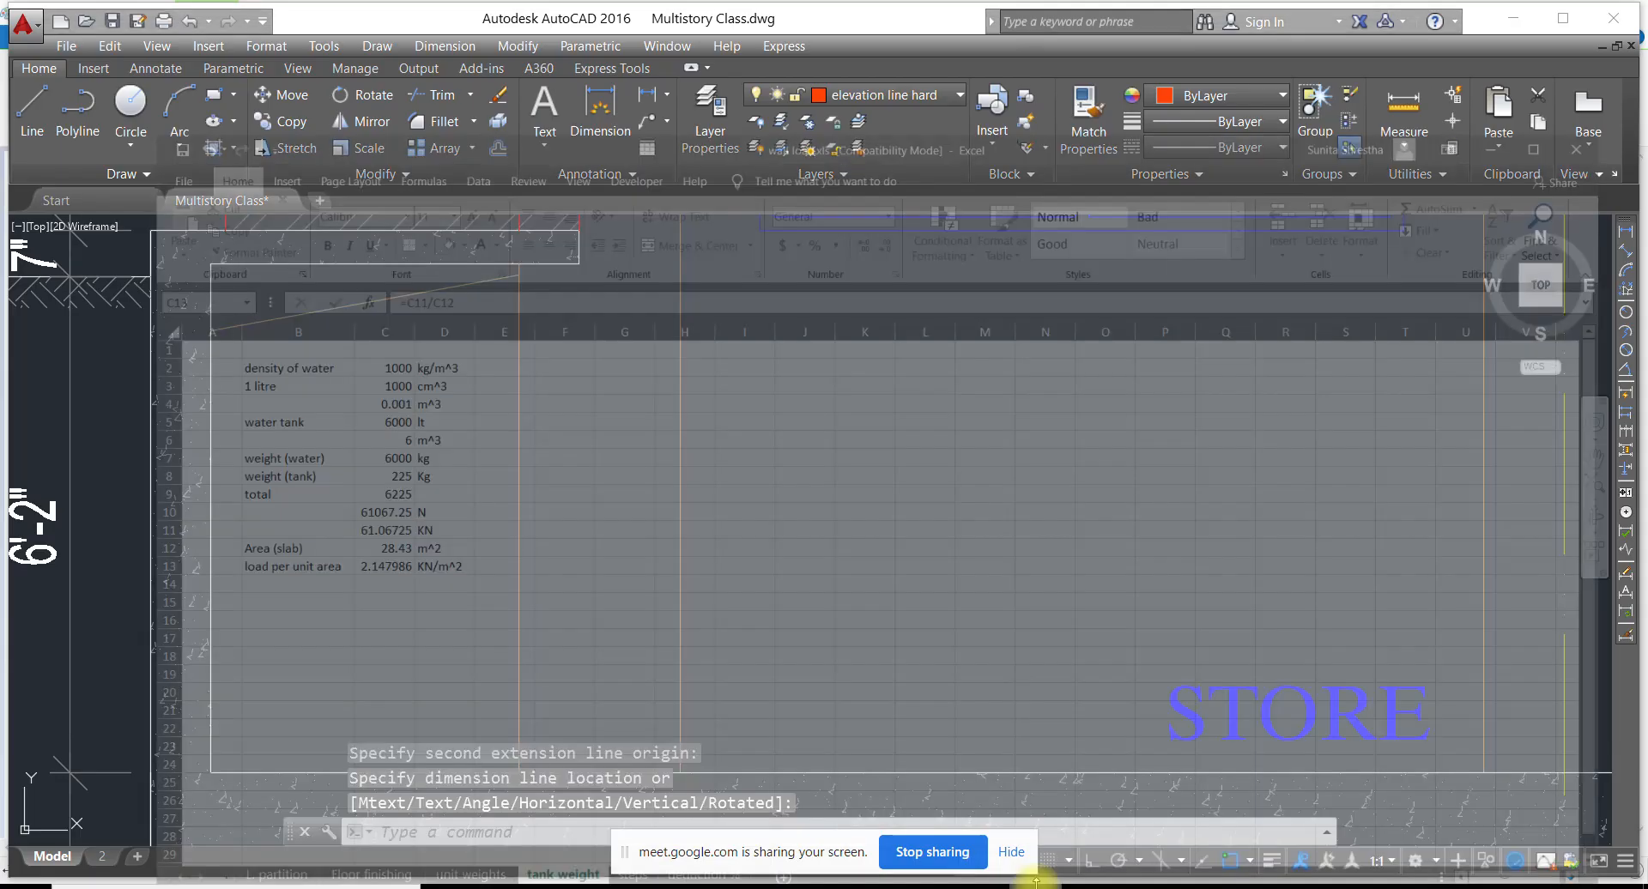
pyautogui.click(981, 886)
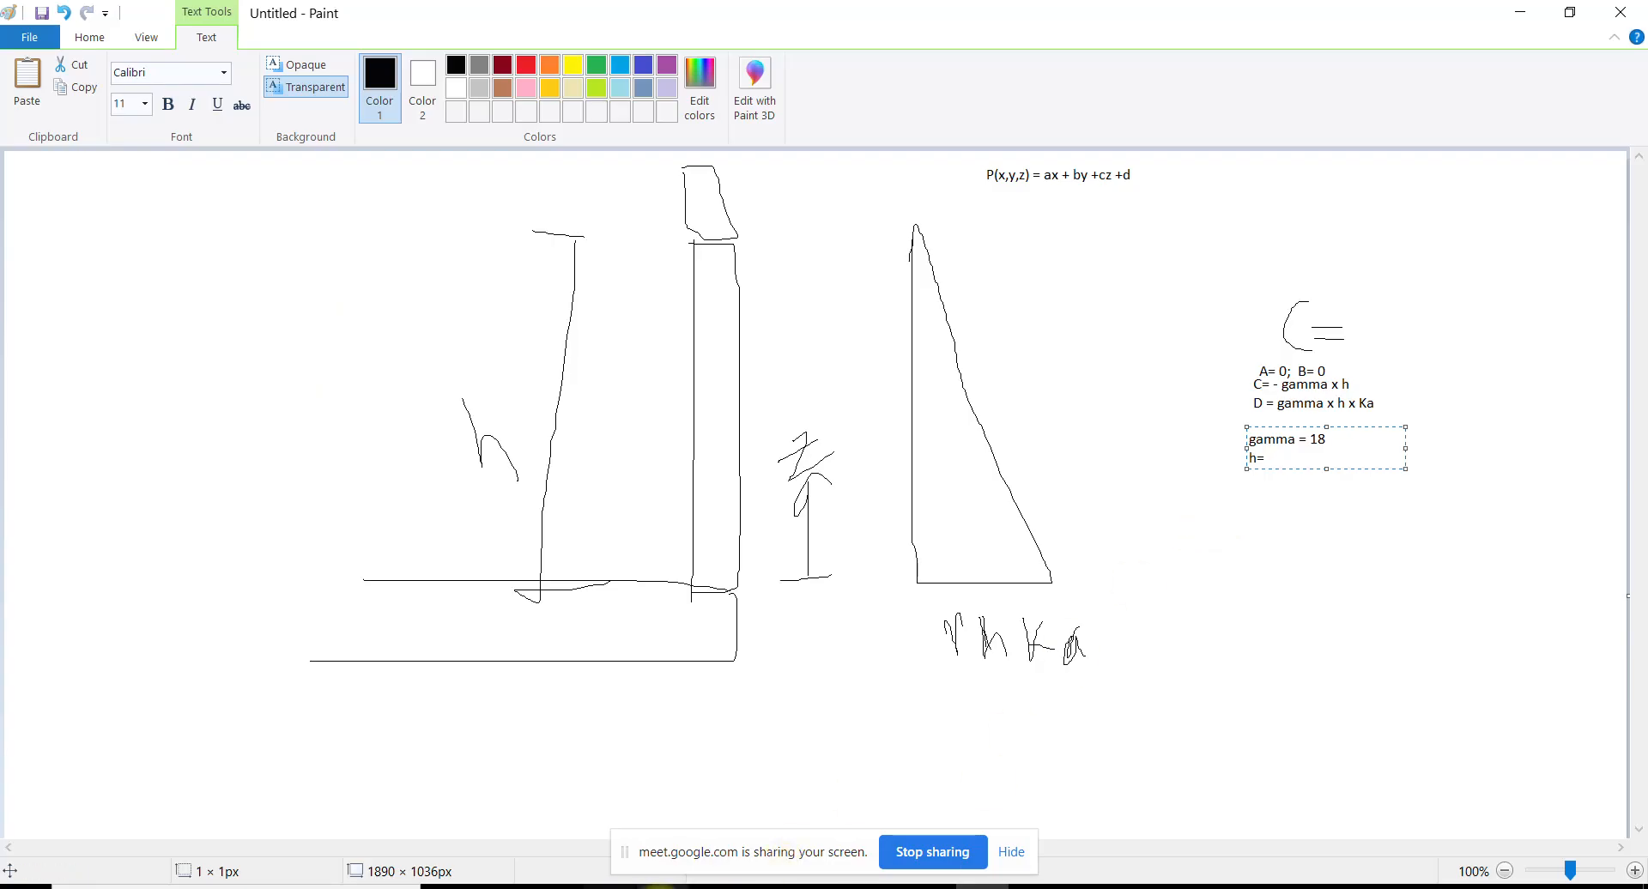
pyautogui.click(560, 886)
pyautogui.write('8')
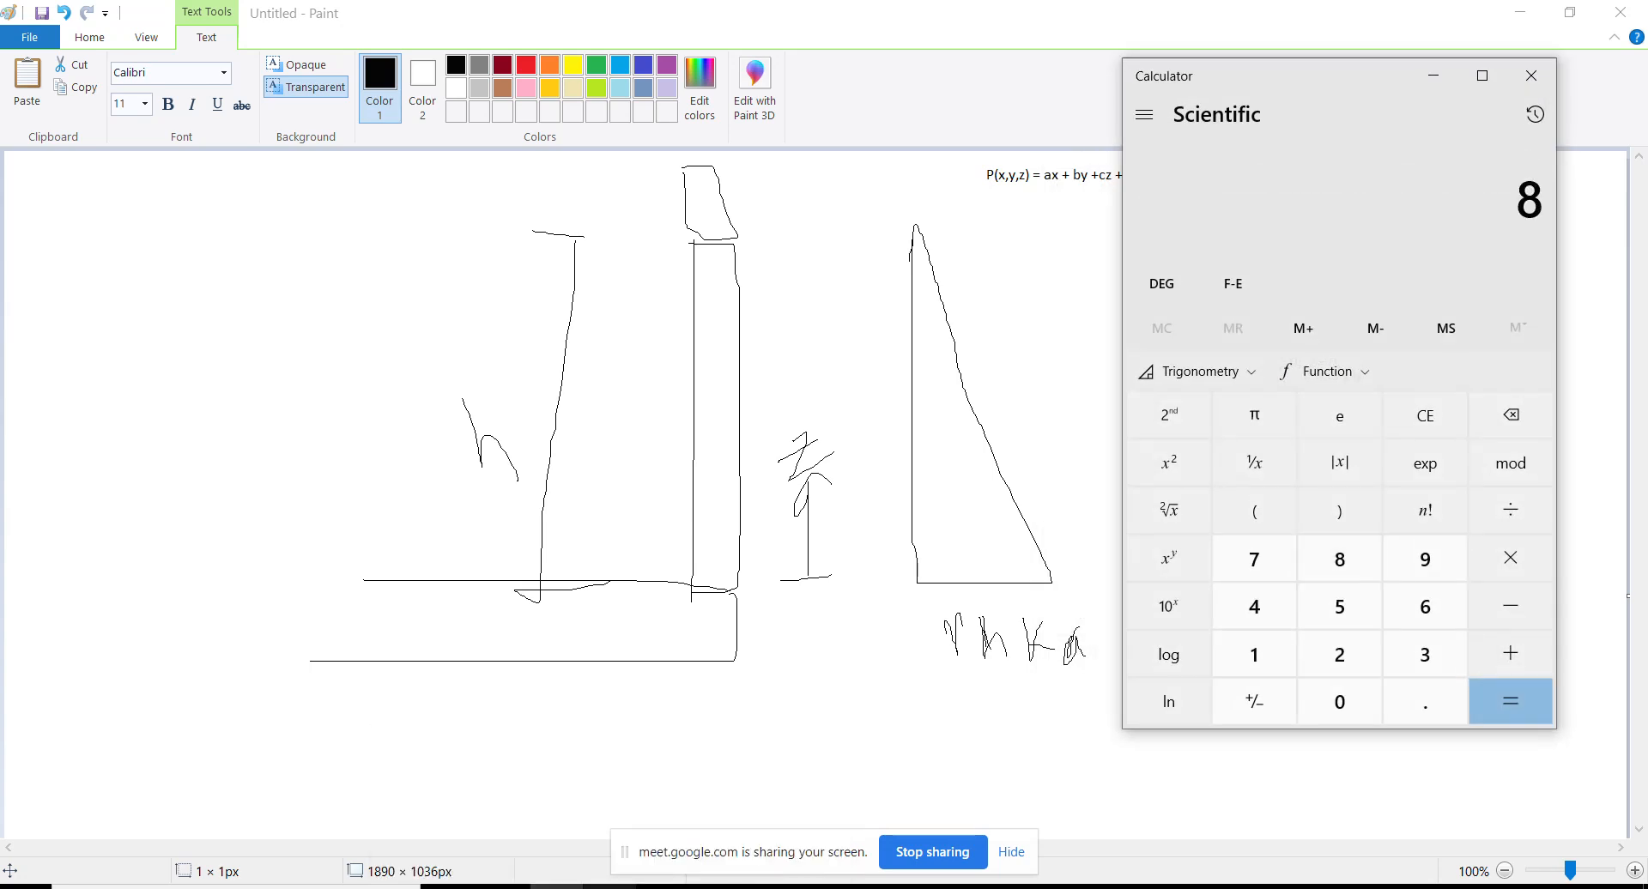
pyautogui.write('.75/3.28')
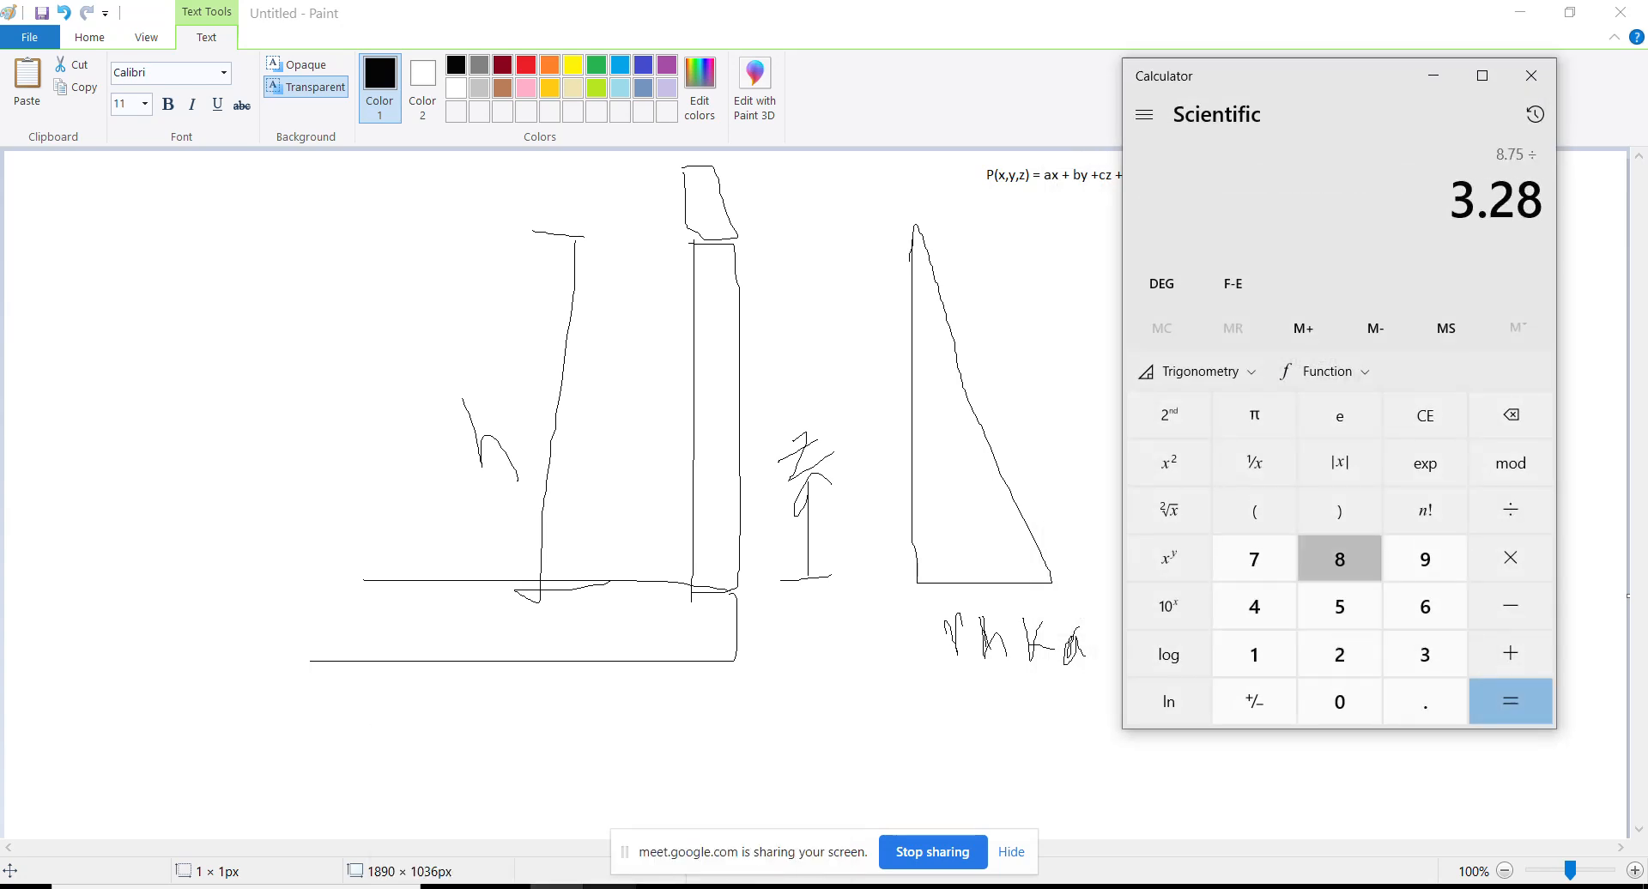
pyautogui.press('Return')
pyautogui.moveTo(609, 886)
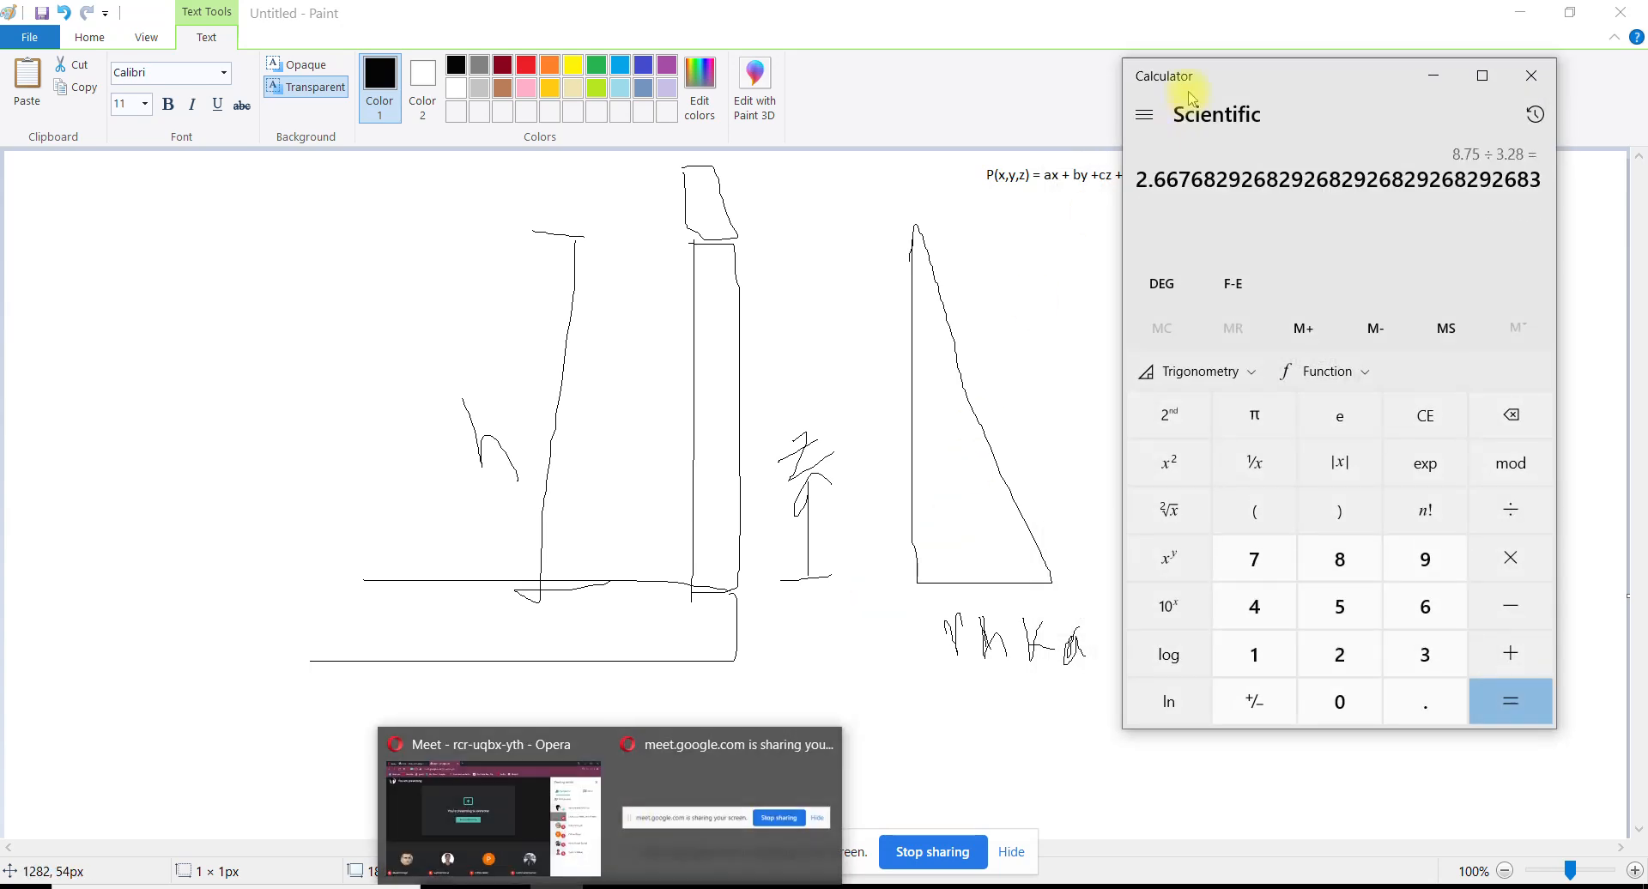
# Back in Paint, complete the h line of the text note with 2.667 and add a line reading "ka="
pyautogui.click(1140, 8)
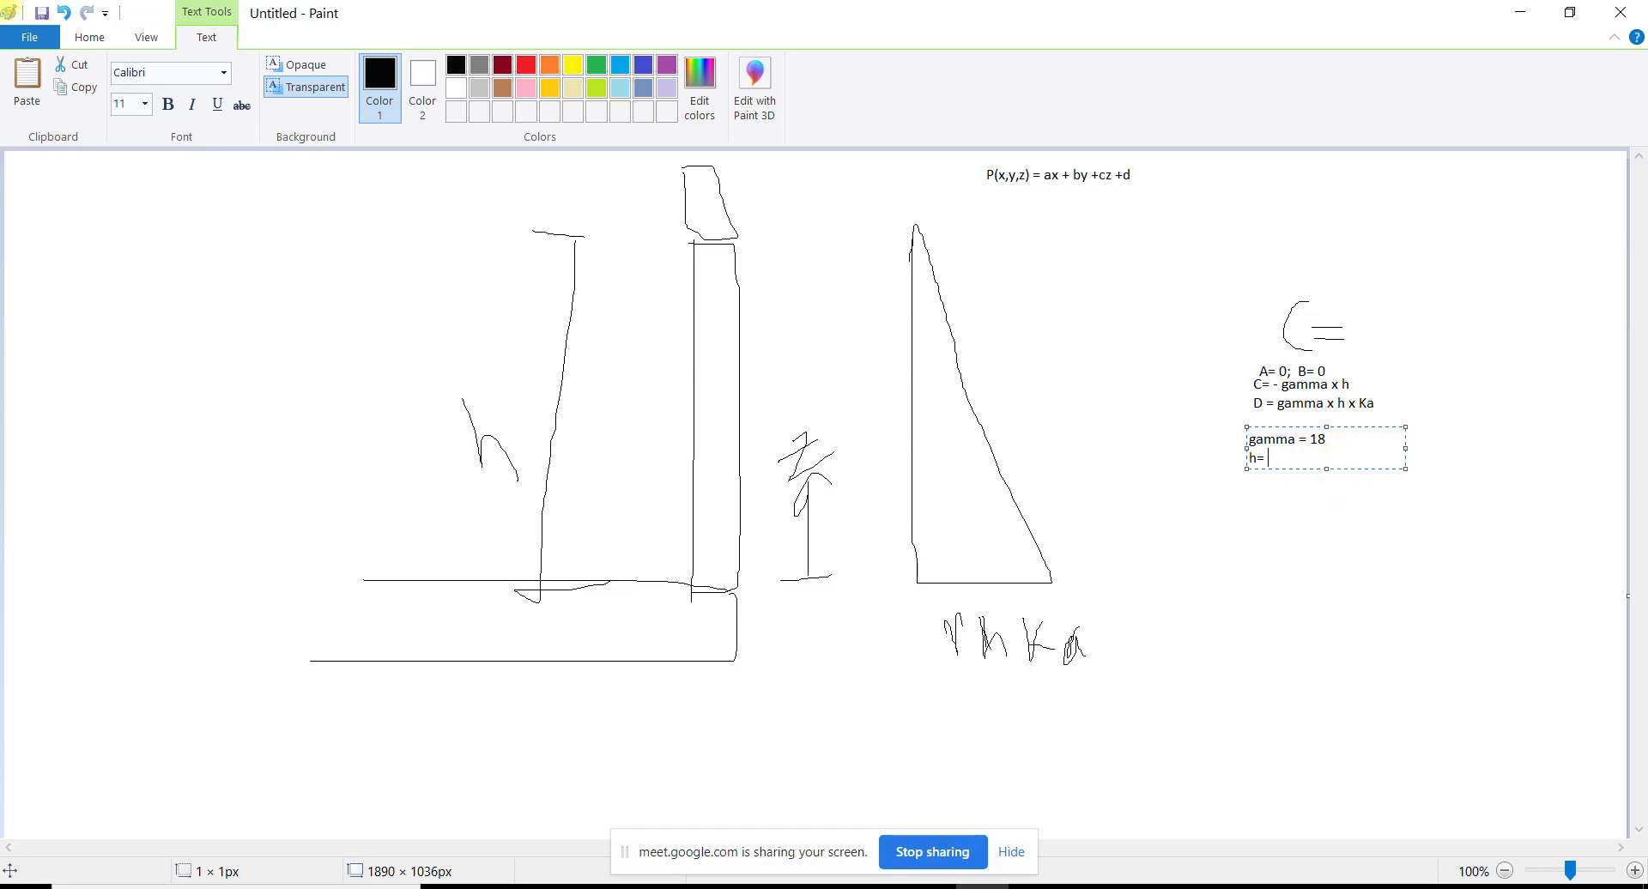
pyautogui.write('2.667')
pyautogui.press('Return')
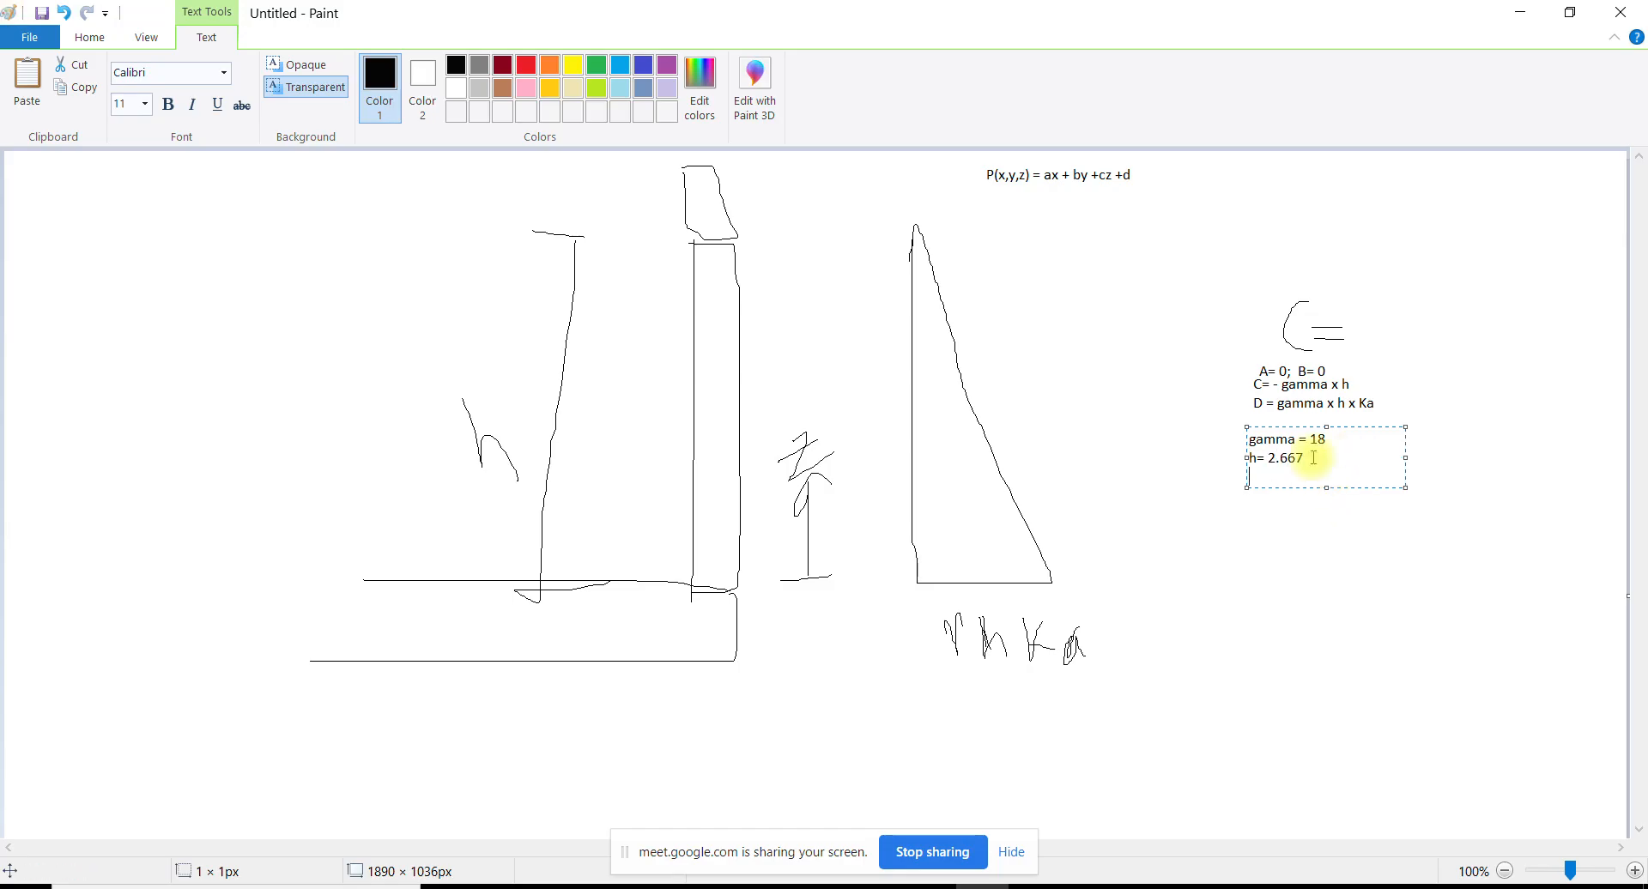
pyautogui.write('ka=')
# Switch to Opera and open the "Lateral Earth Pressures and Retaining Walls" and "introduction to lateral earth pressure" PDFs from the soil pressure coefficient search results
pyautogui.hotkey('alt', 'Tab')
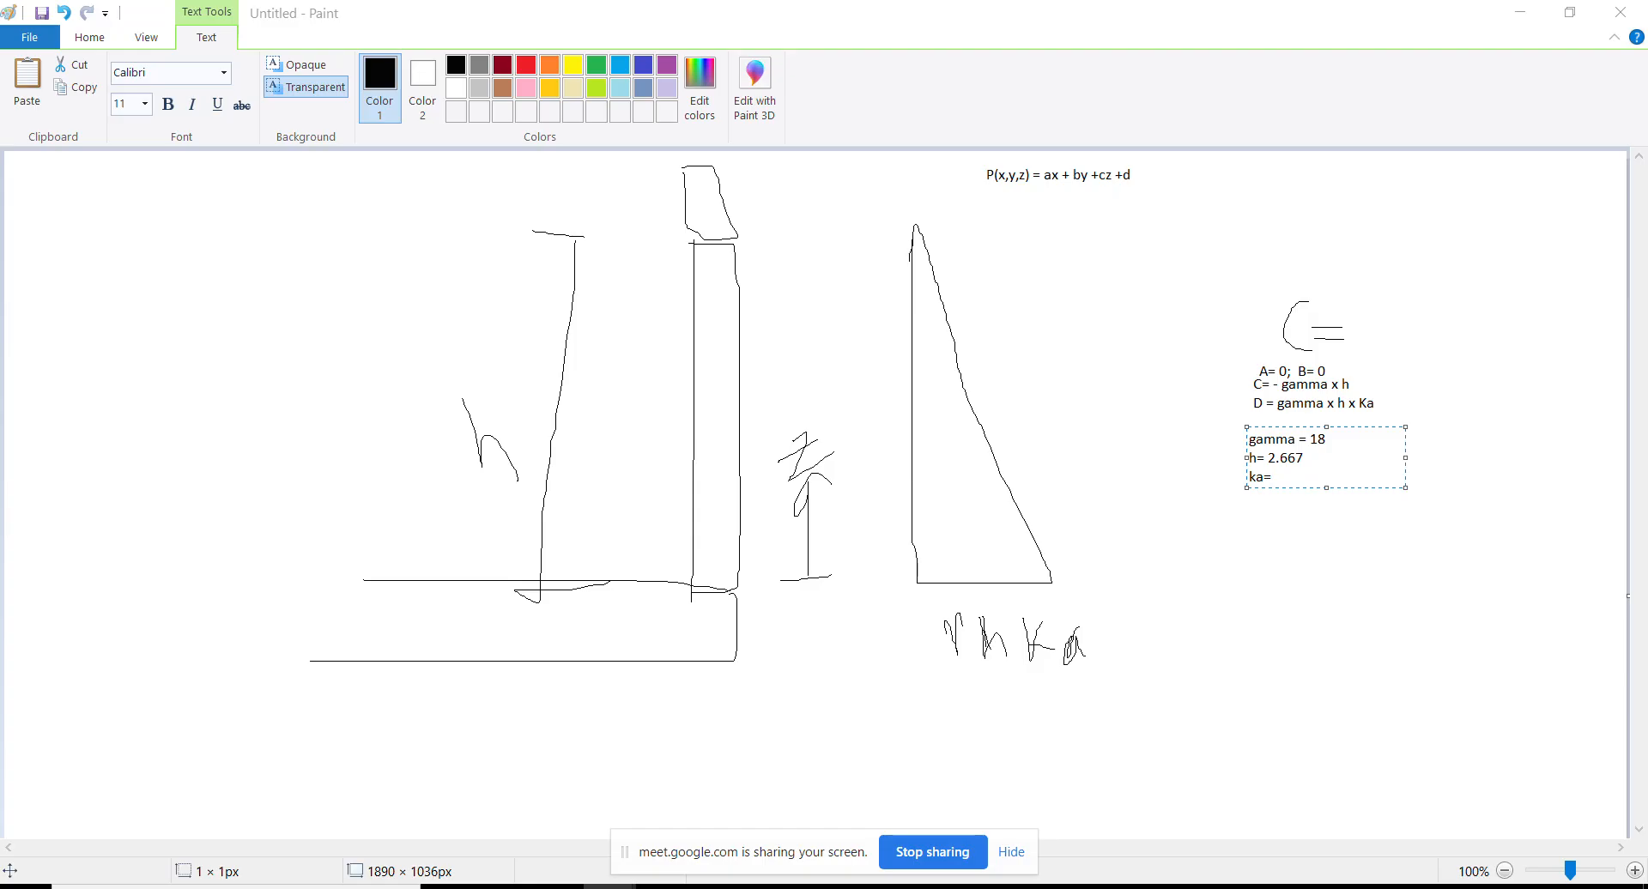
pyautogui.moveTo(1647, 412); pyautogui.dragTo(824, 165)
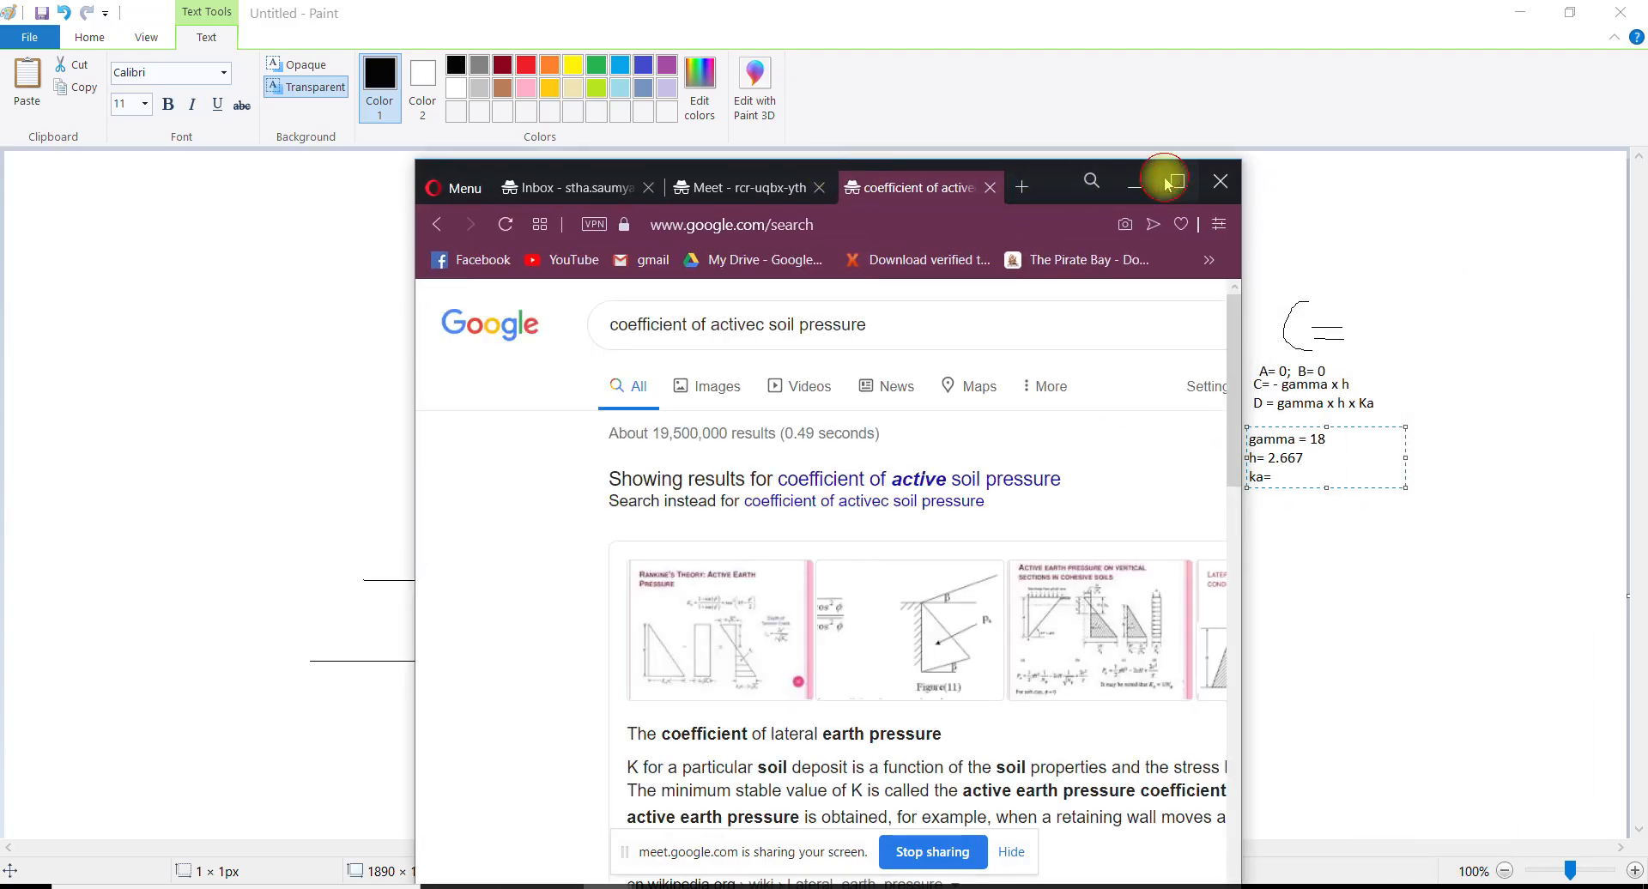
pyautogui.click(1172, 182)
pyautogui.scroll(-4, 467, 397)
pyautogui.scroll(-4, 403, 257)
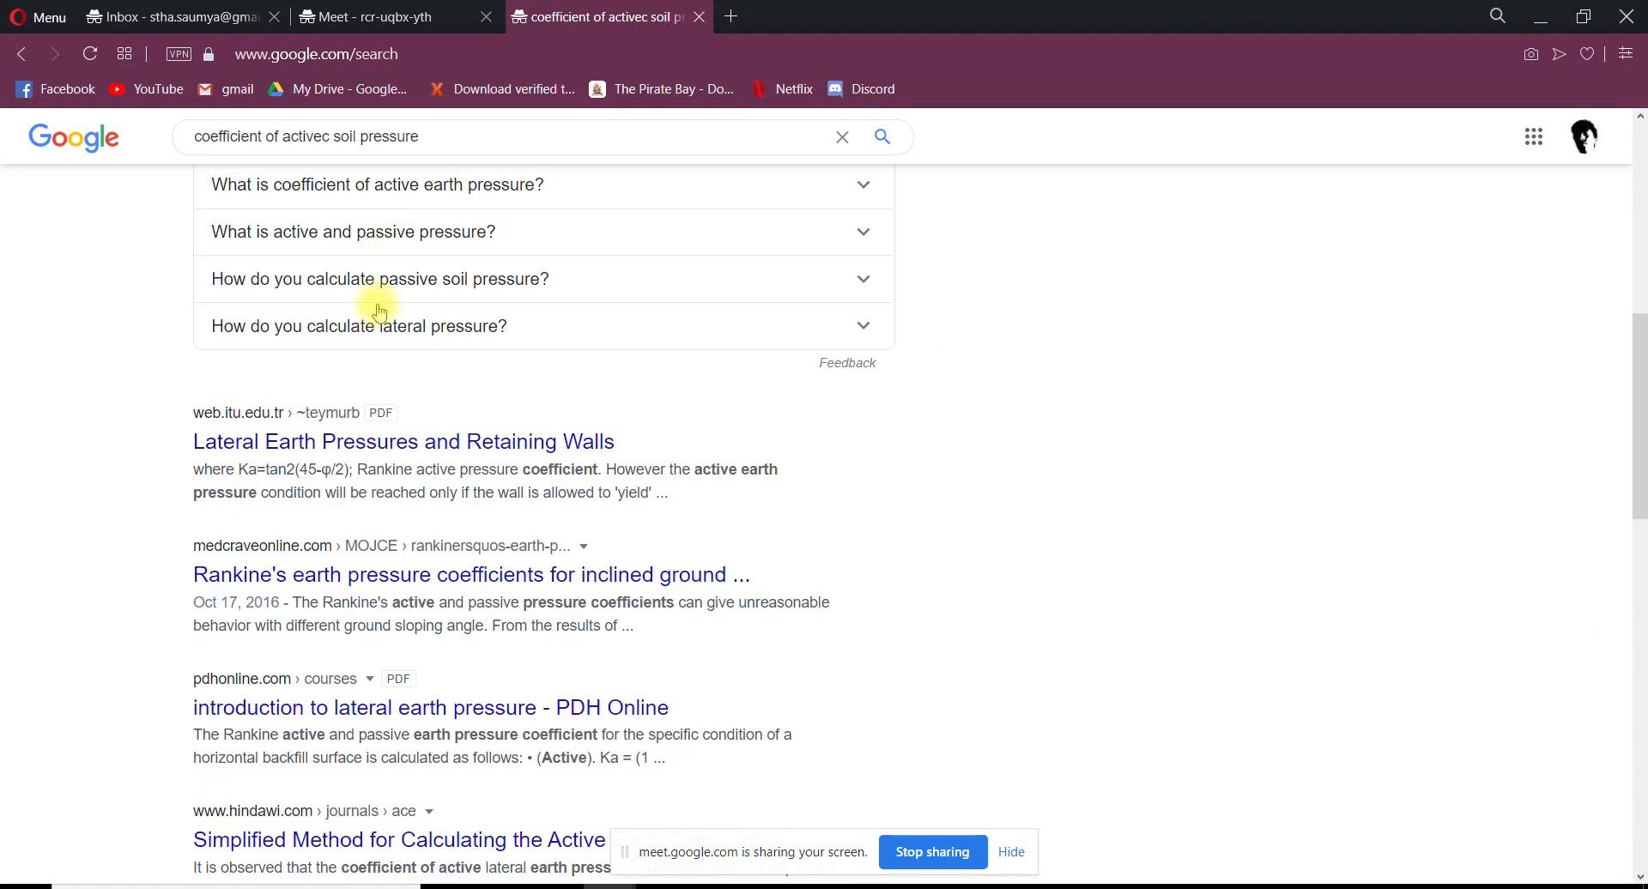
pyautogui.middleClick(365, 455)
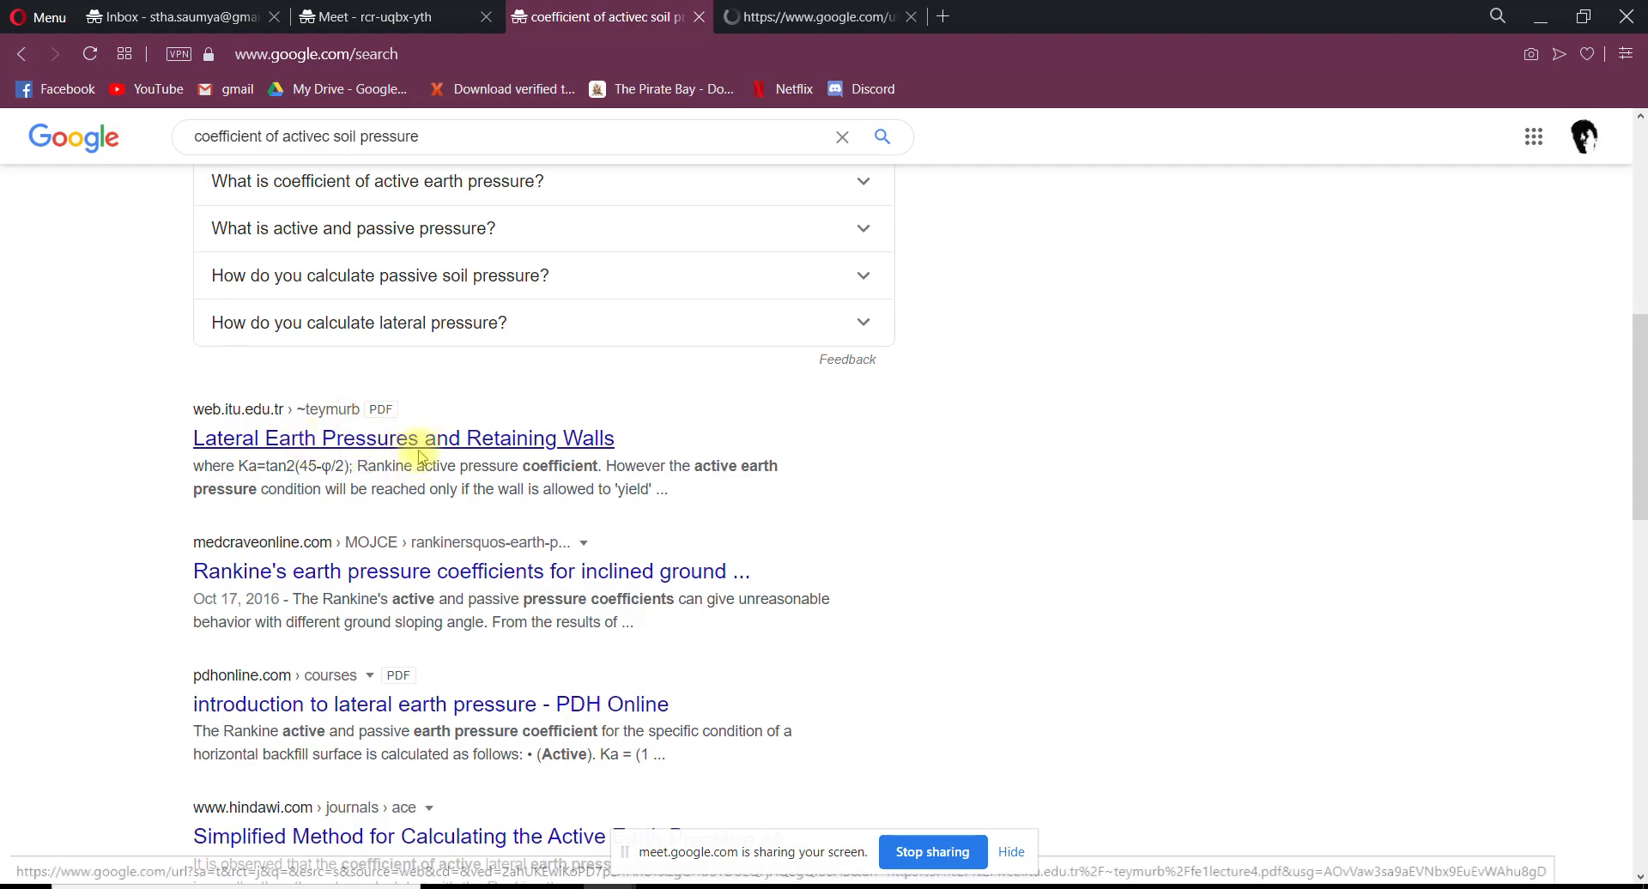
pyautogui.scroll(-6, 429, 446)
pyautogui.scroll(2, 526, 309)
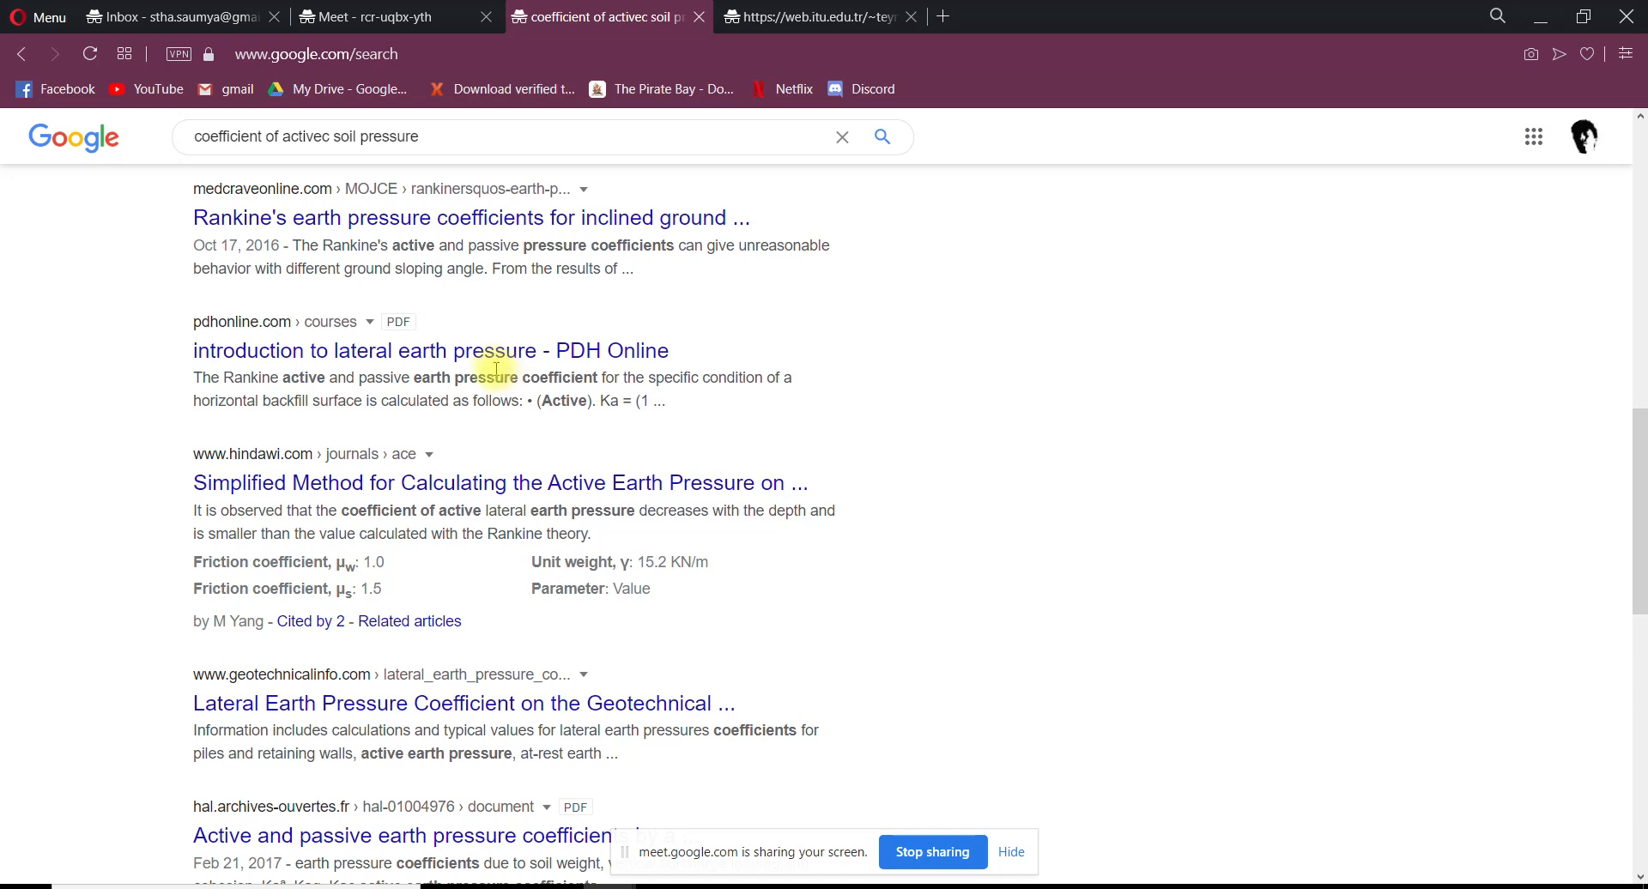
pyautogui.click(550, 360)
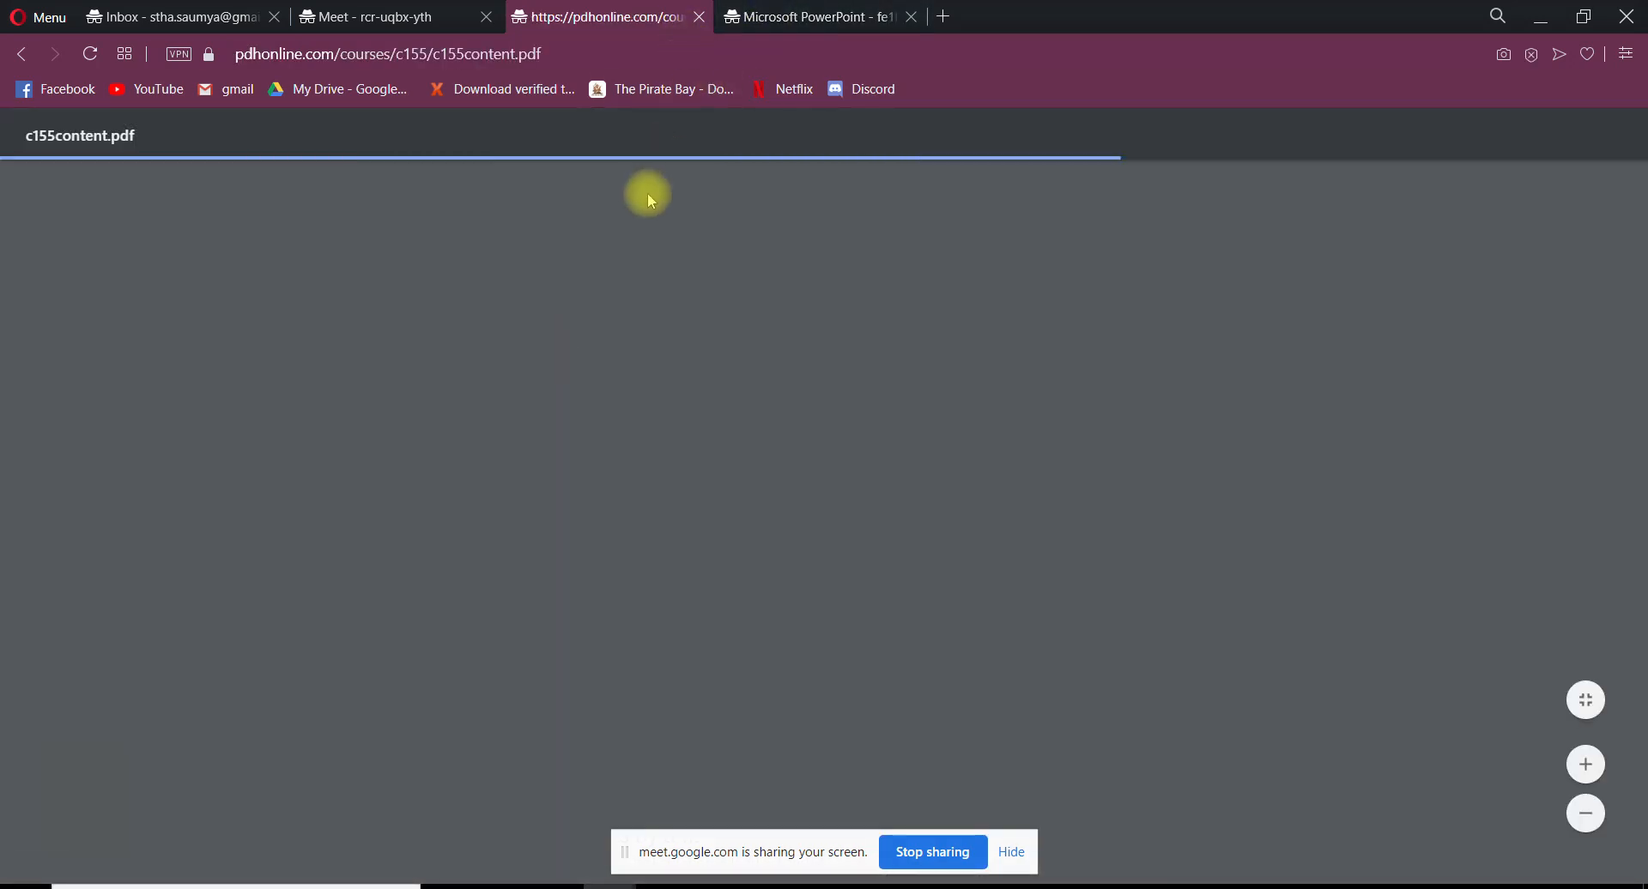
# Look through the PDHonline earth pressure document for the Rankine active coefficient formula
pyautogui.scroll(-2, 875, 665)
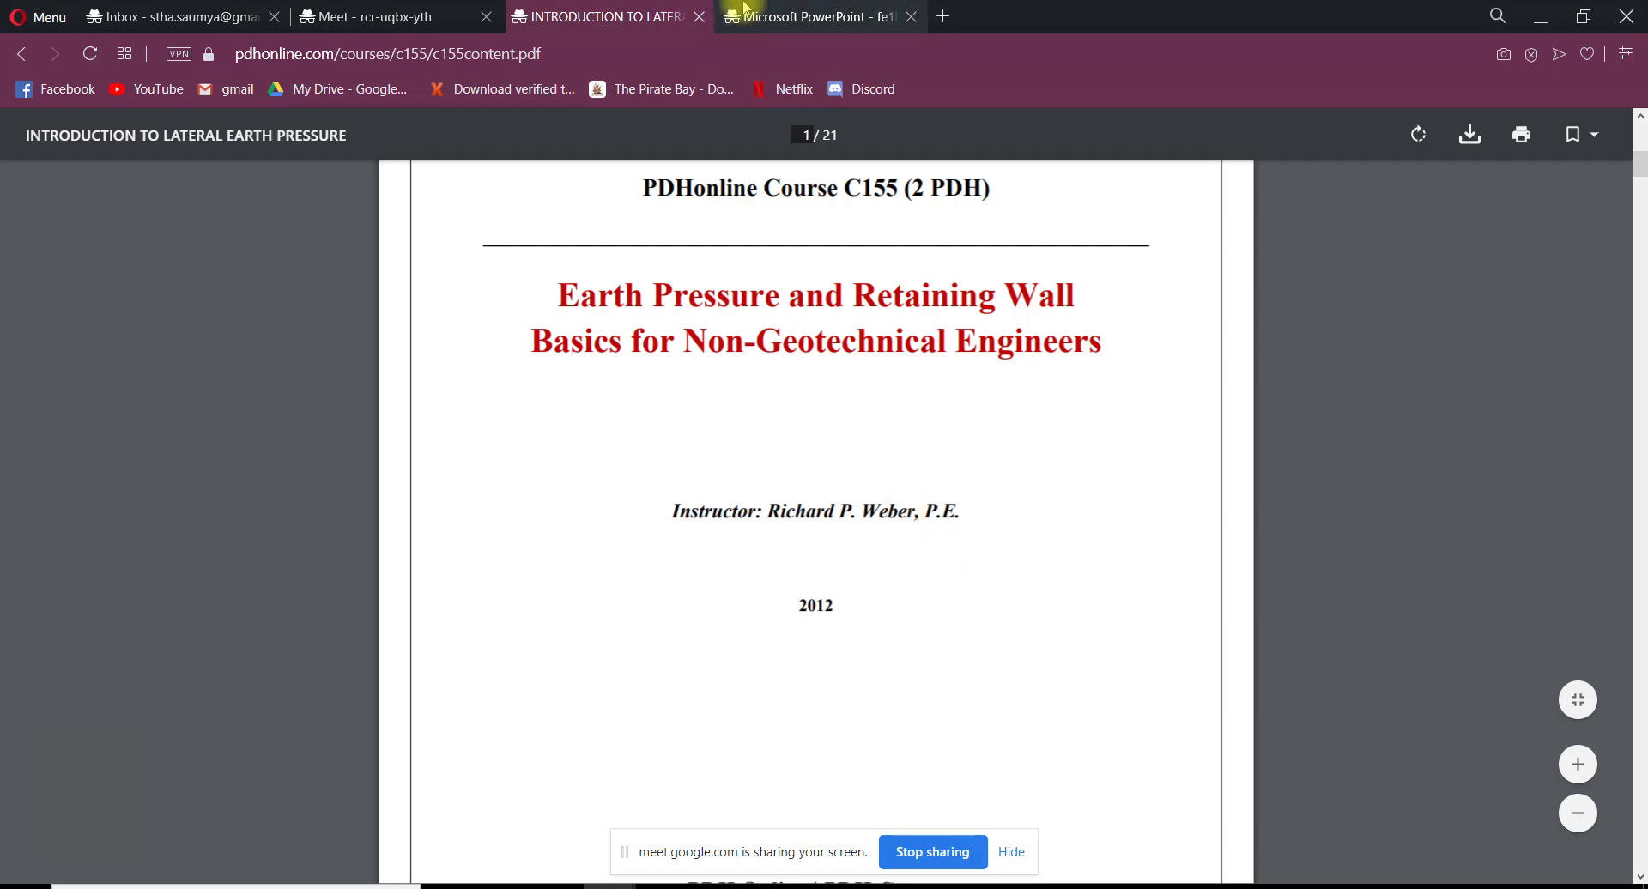
pyautogui.click(785, 17)
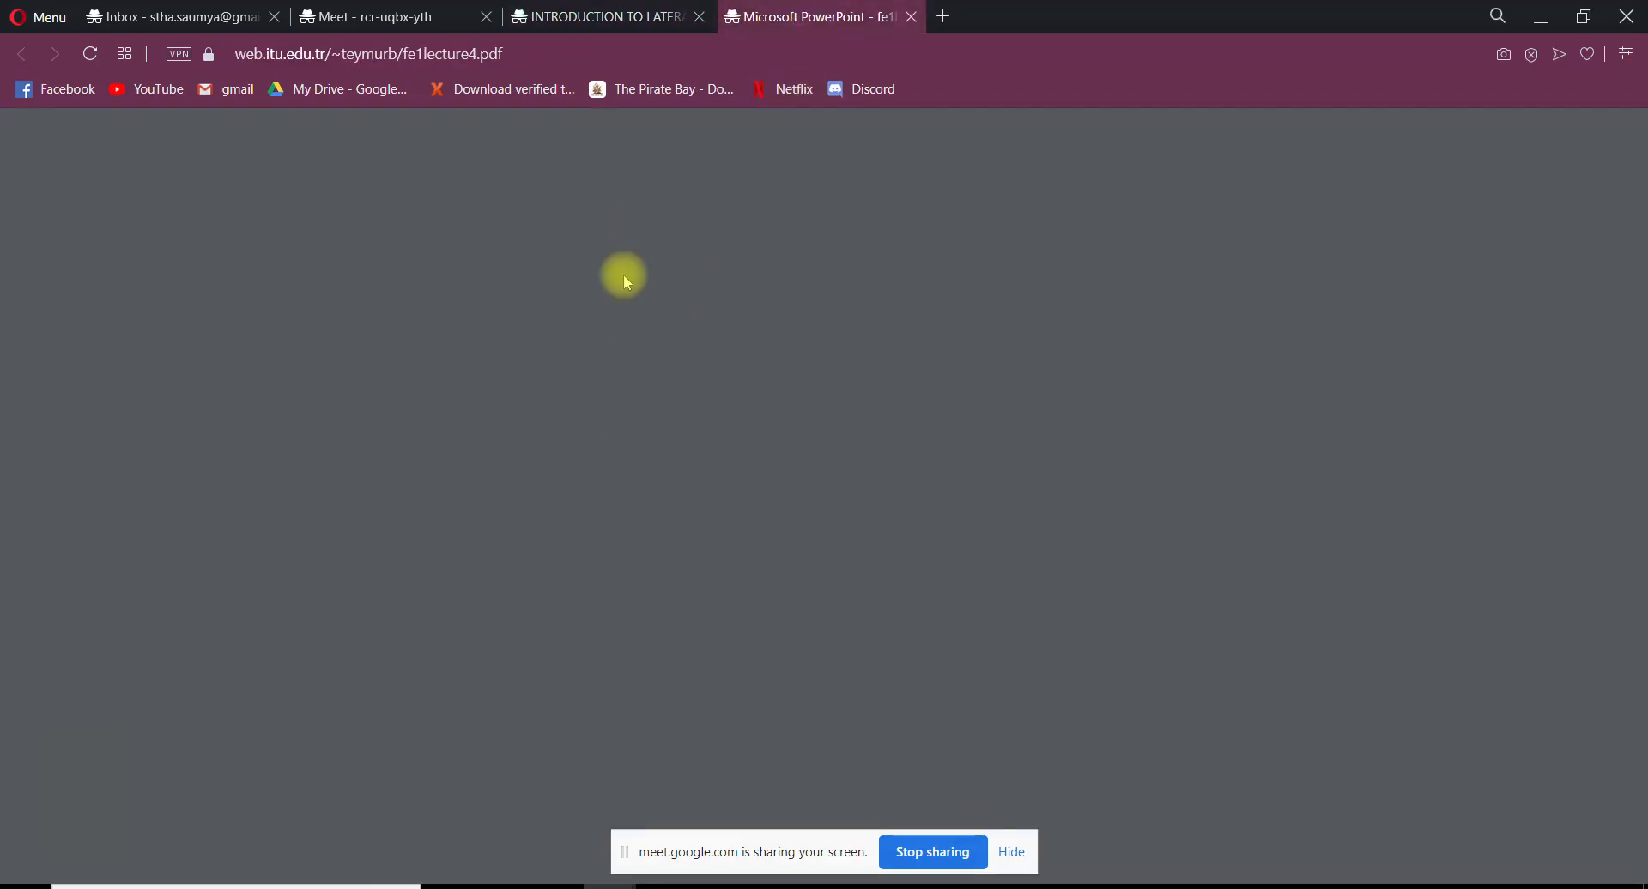
pyautogui.click(592, 17)
pyautogui.scroll(-10, 1418, 405)
pyautogui.scroll(-20, 935, 559)
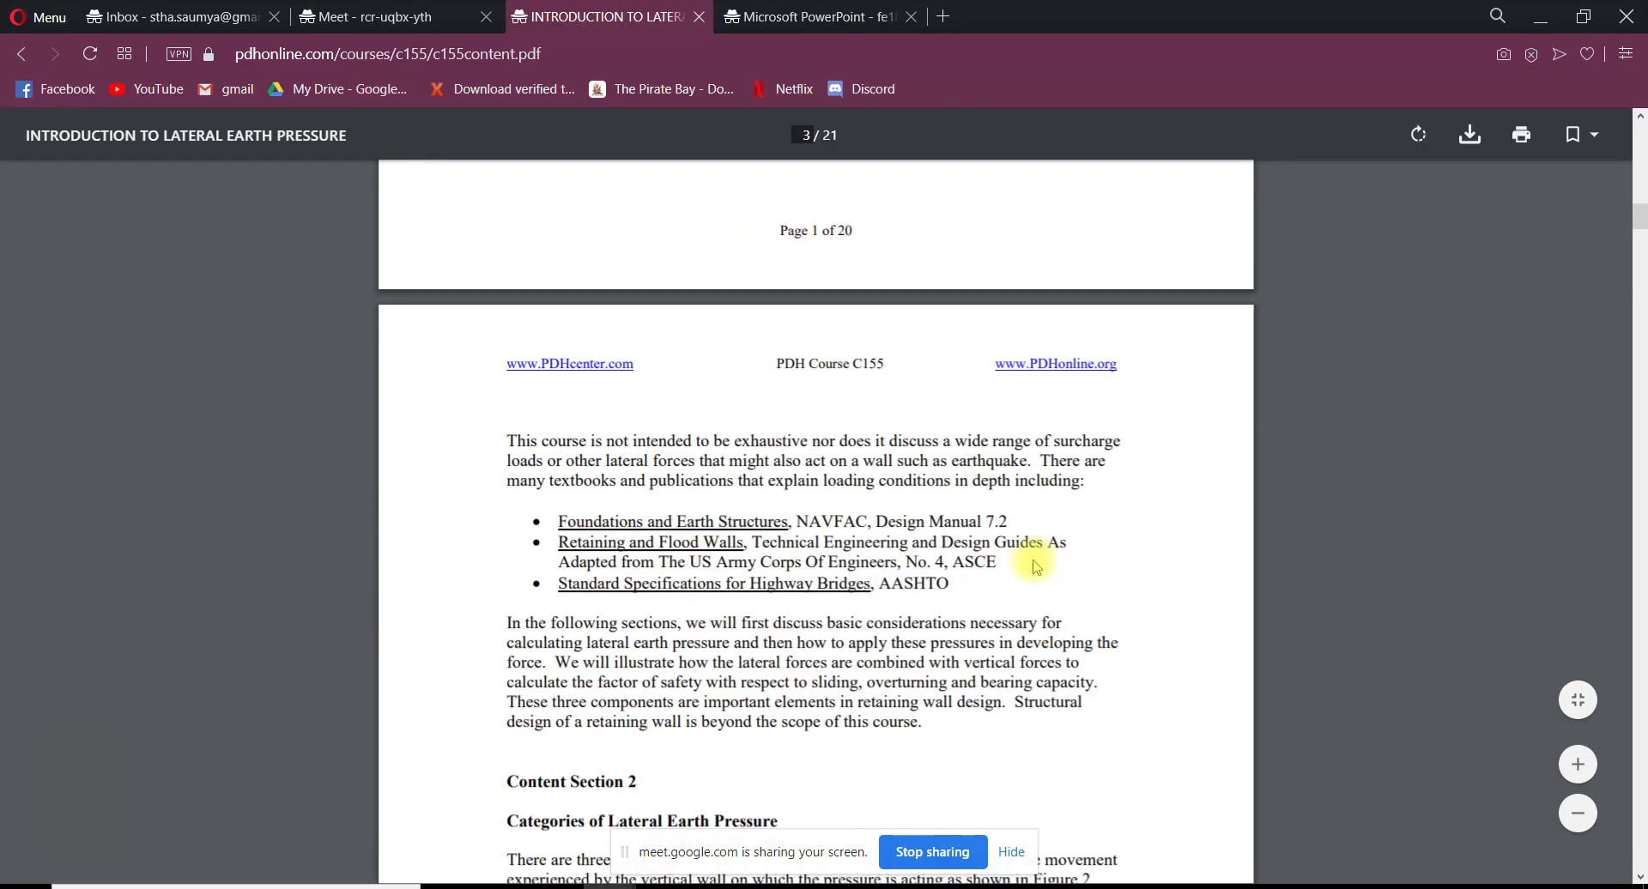
pyautogui.scroll(-15, 940, 559)
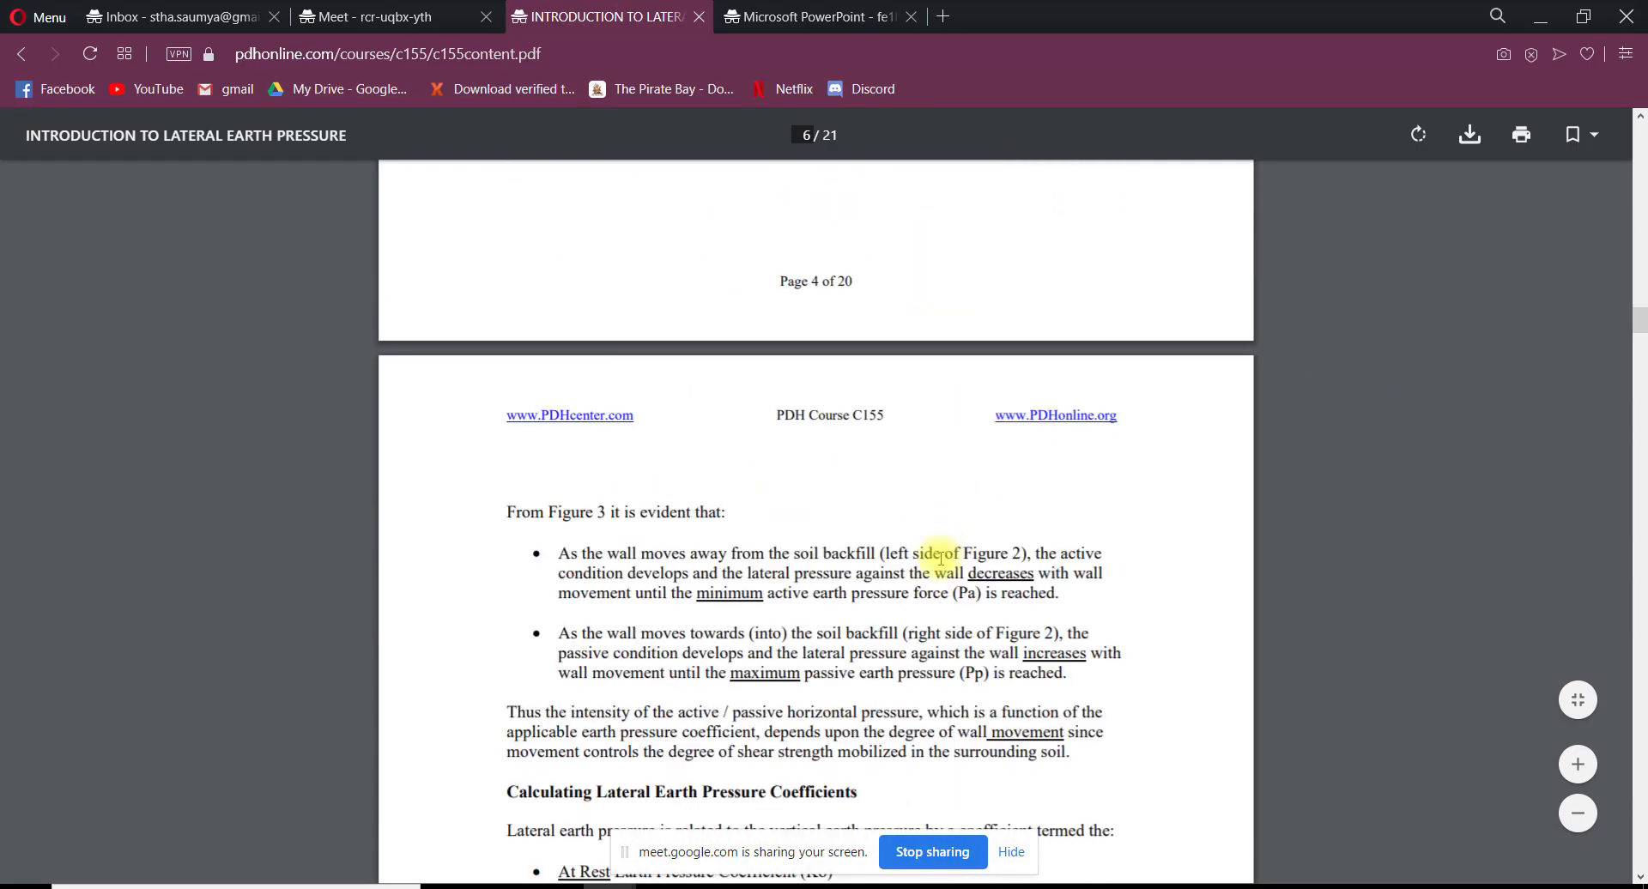
pyautogui.scroll(-12, 940, 558)
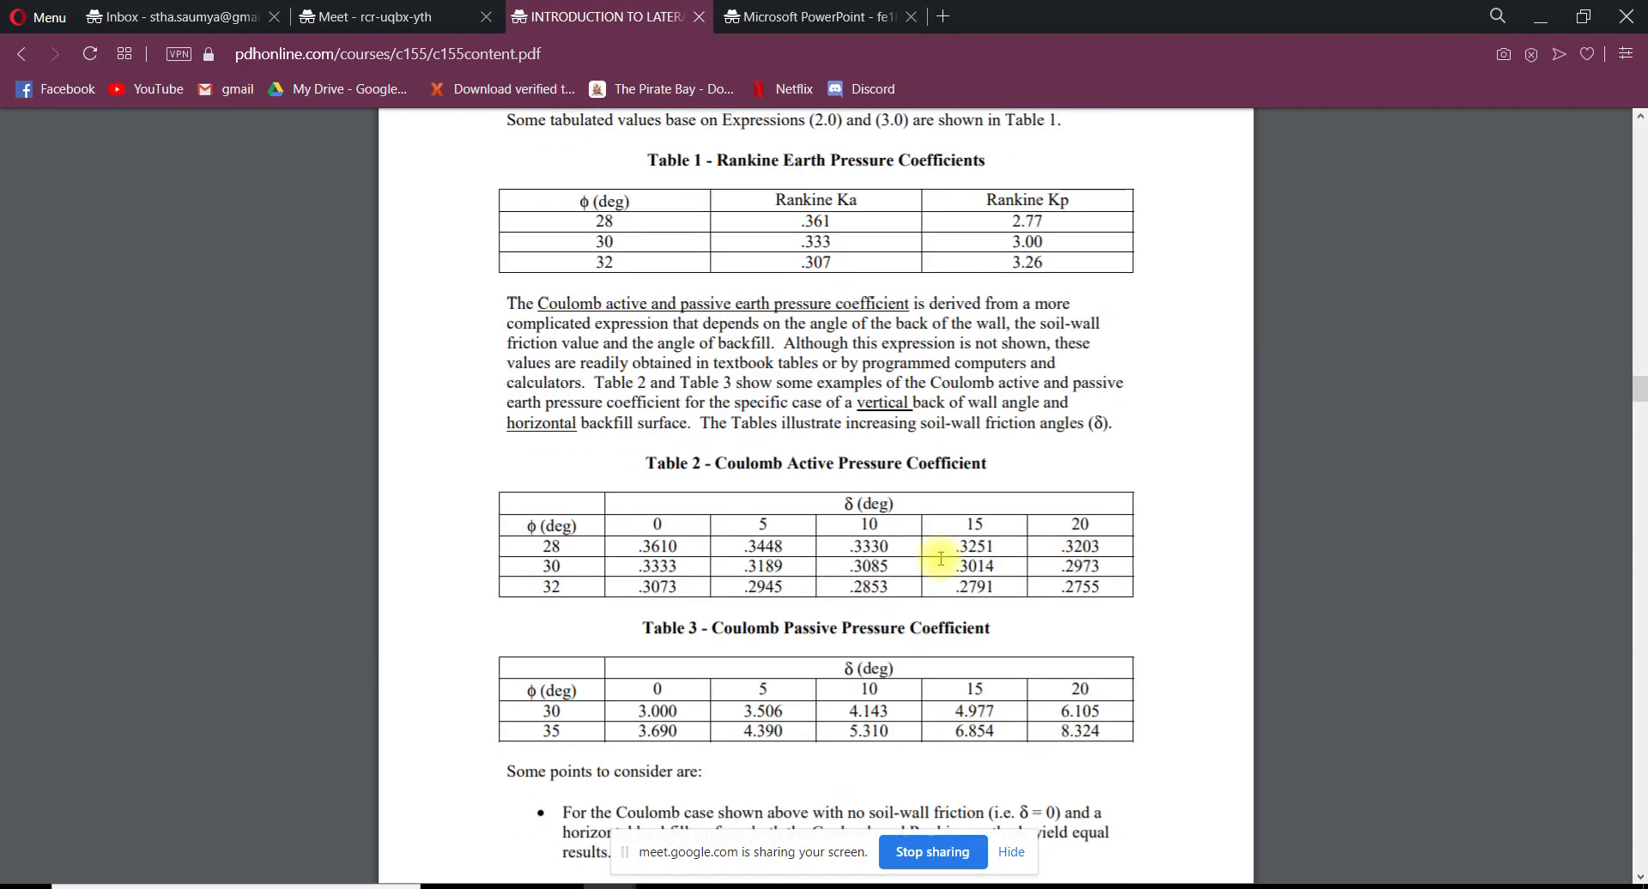
pyautogui.scroll(8, 875, 437)
pyautogui.scroll(2, 862, 404)
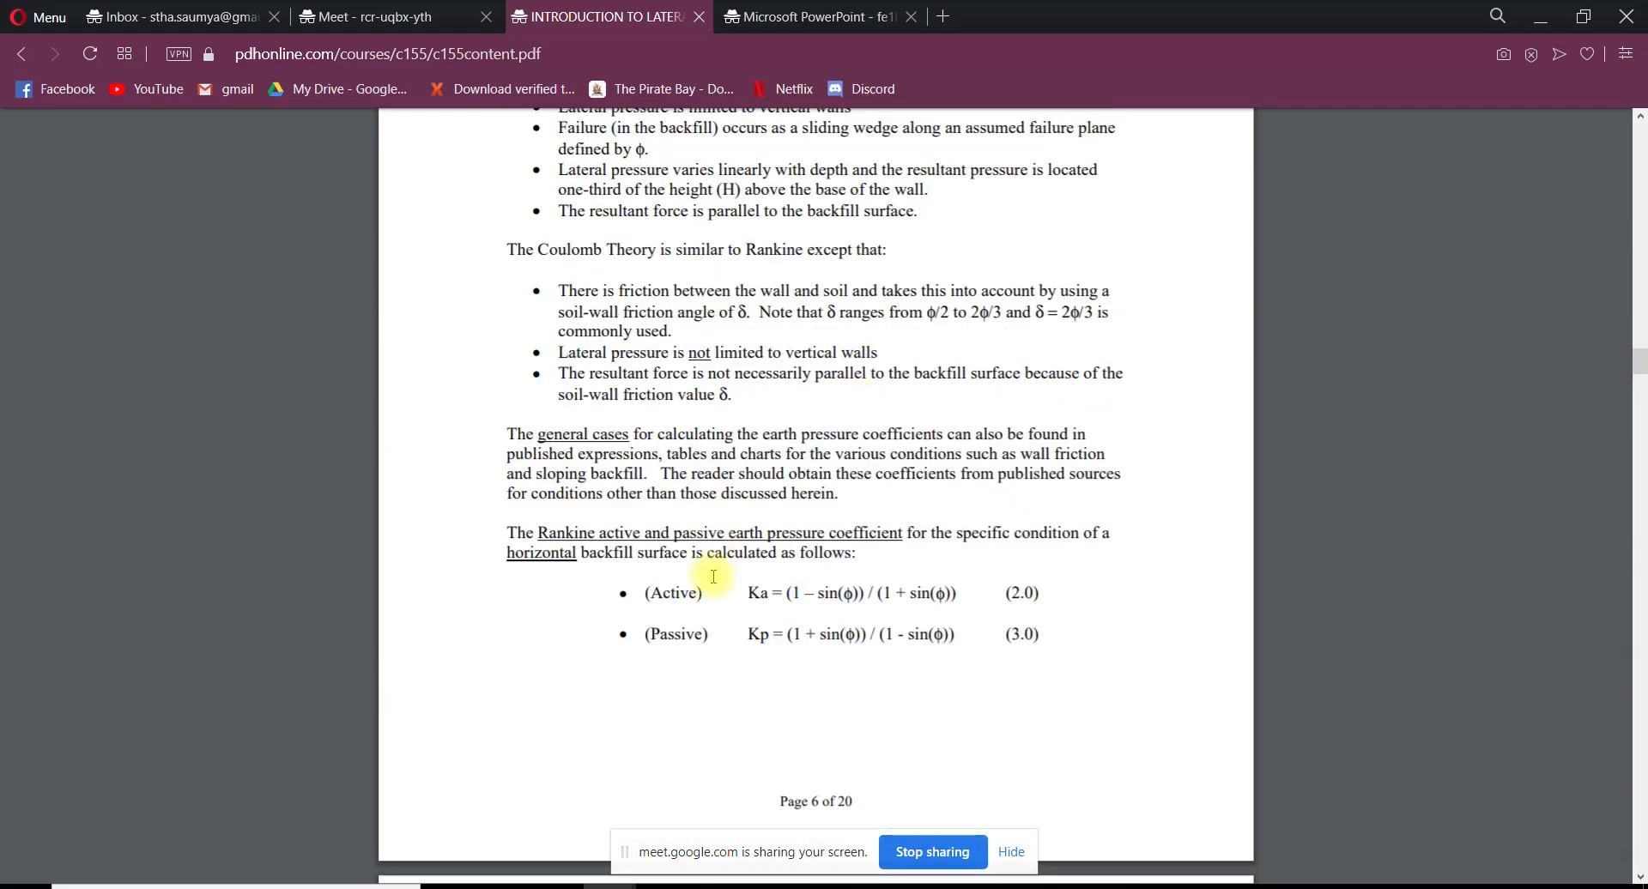
# Examine the Rankine Ka formula, its friction angle term, and the Rankine and Coulomb coefficient tables on the following page
pyautogui.moveTo(749, 592); pyautogui.dragTo(942, 592)
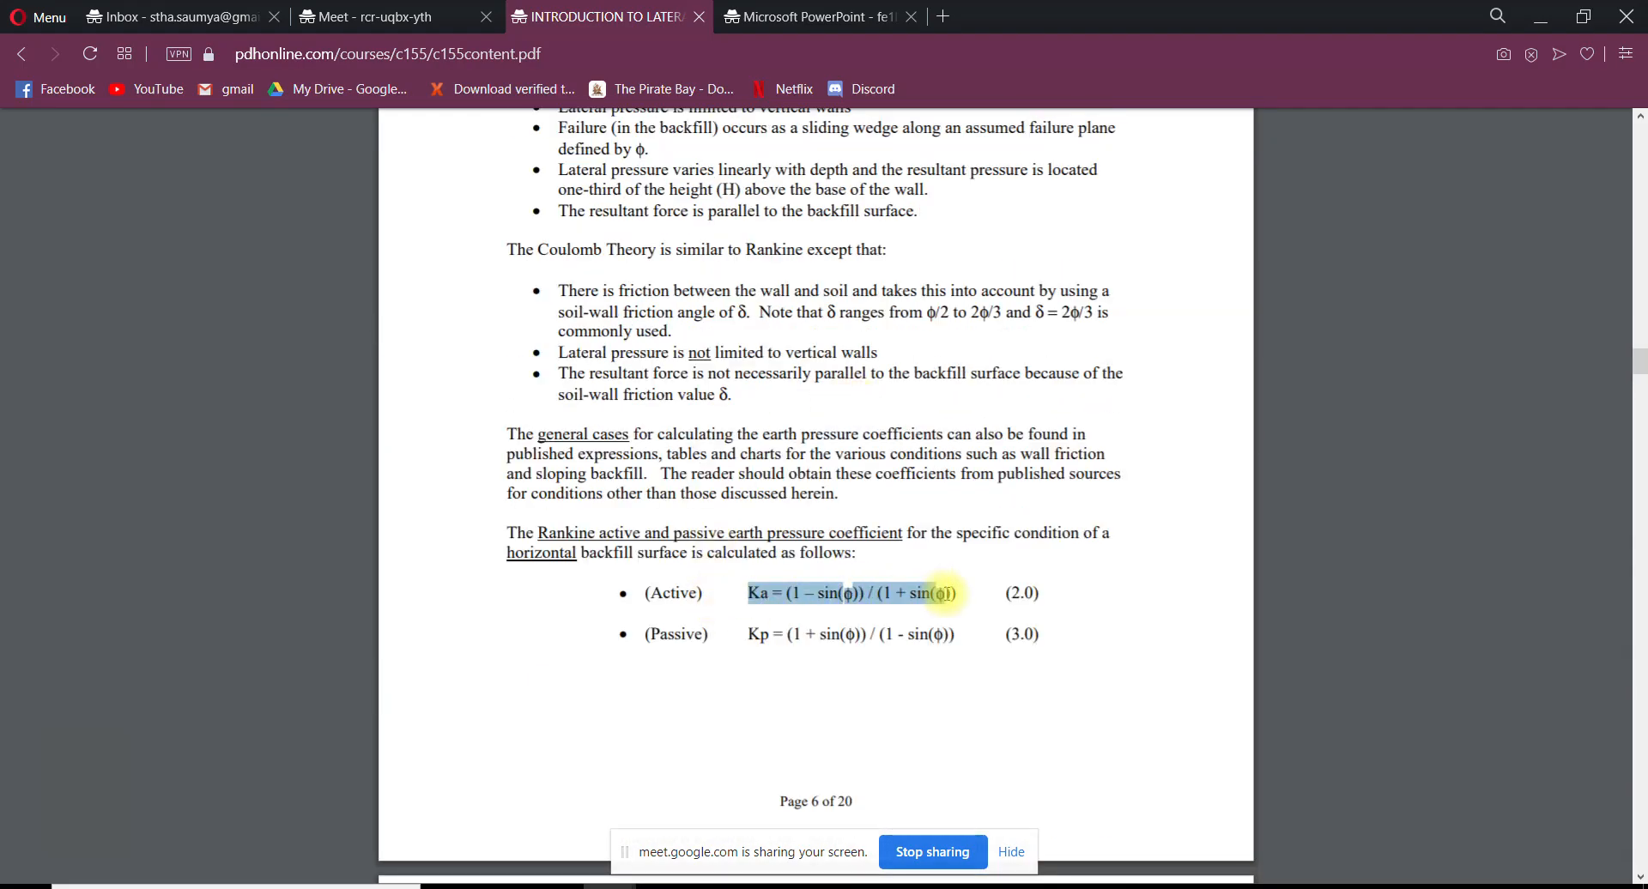
pyautogui.click(872, 592)
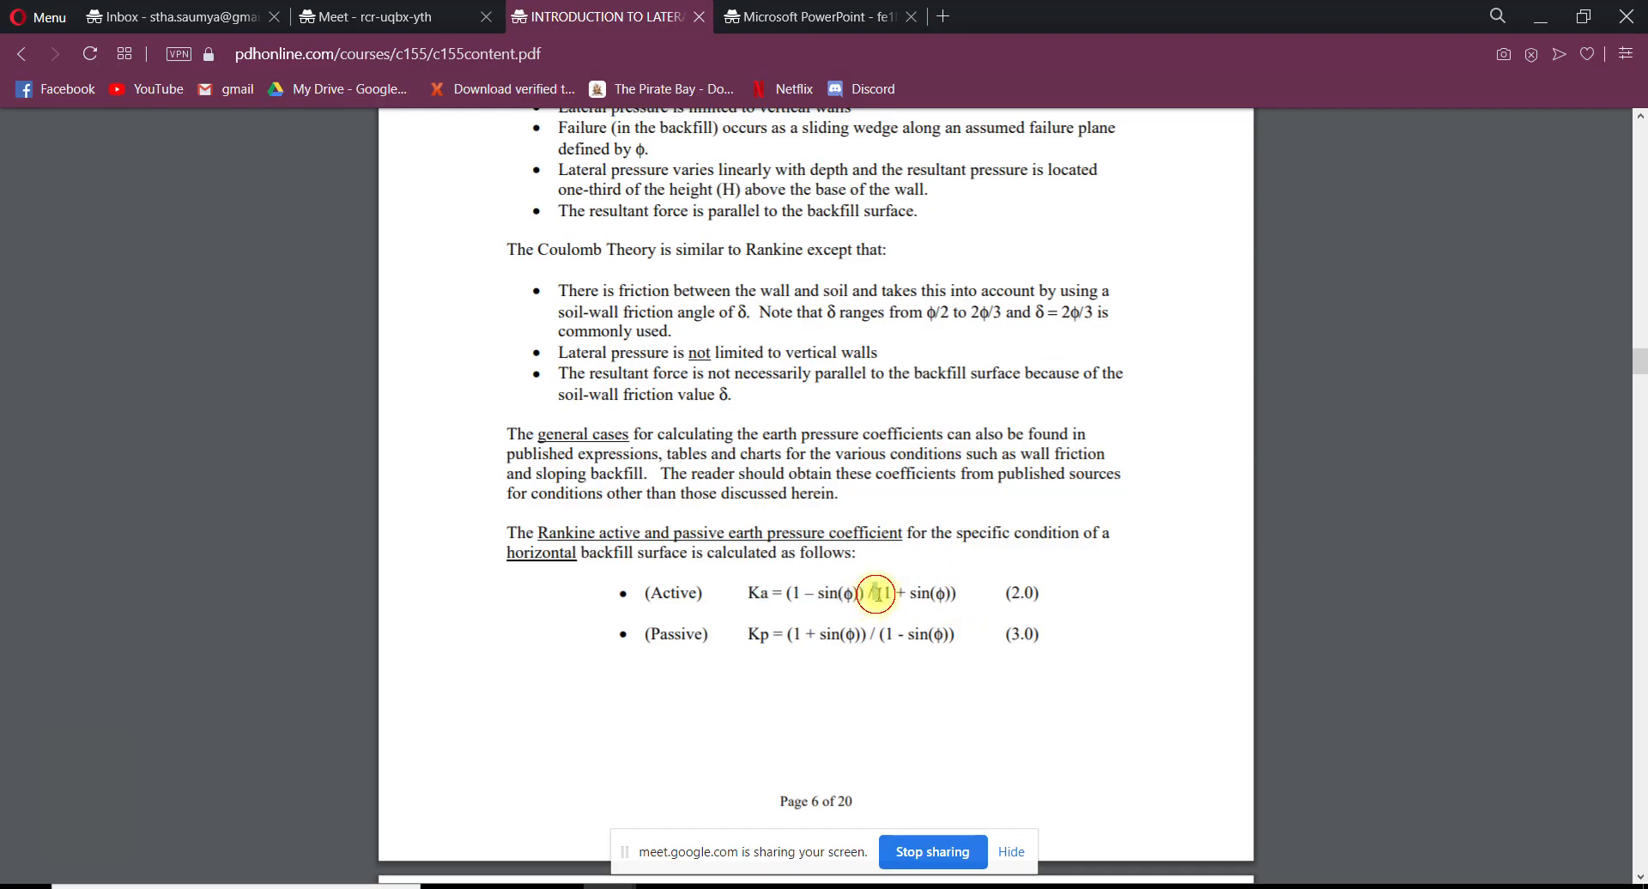
pyautogui.moveTo(929, 592); pyautogui.dragTo(948, 599)
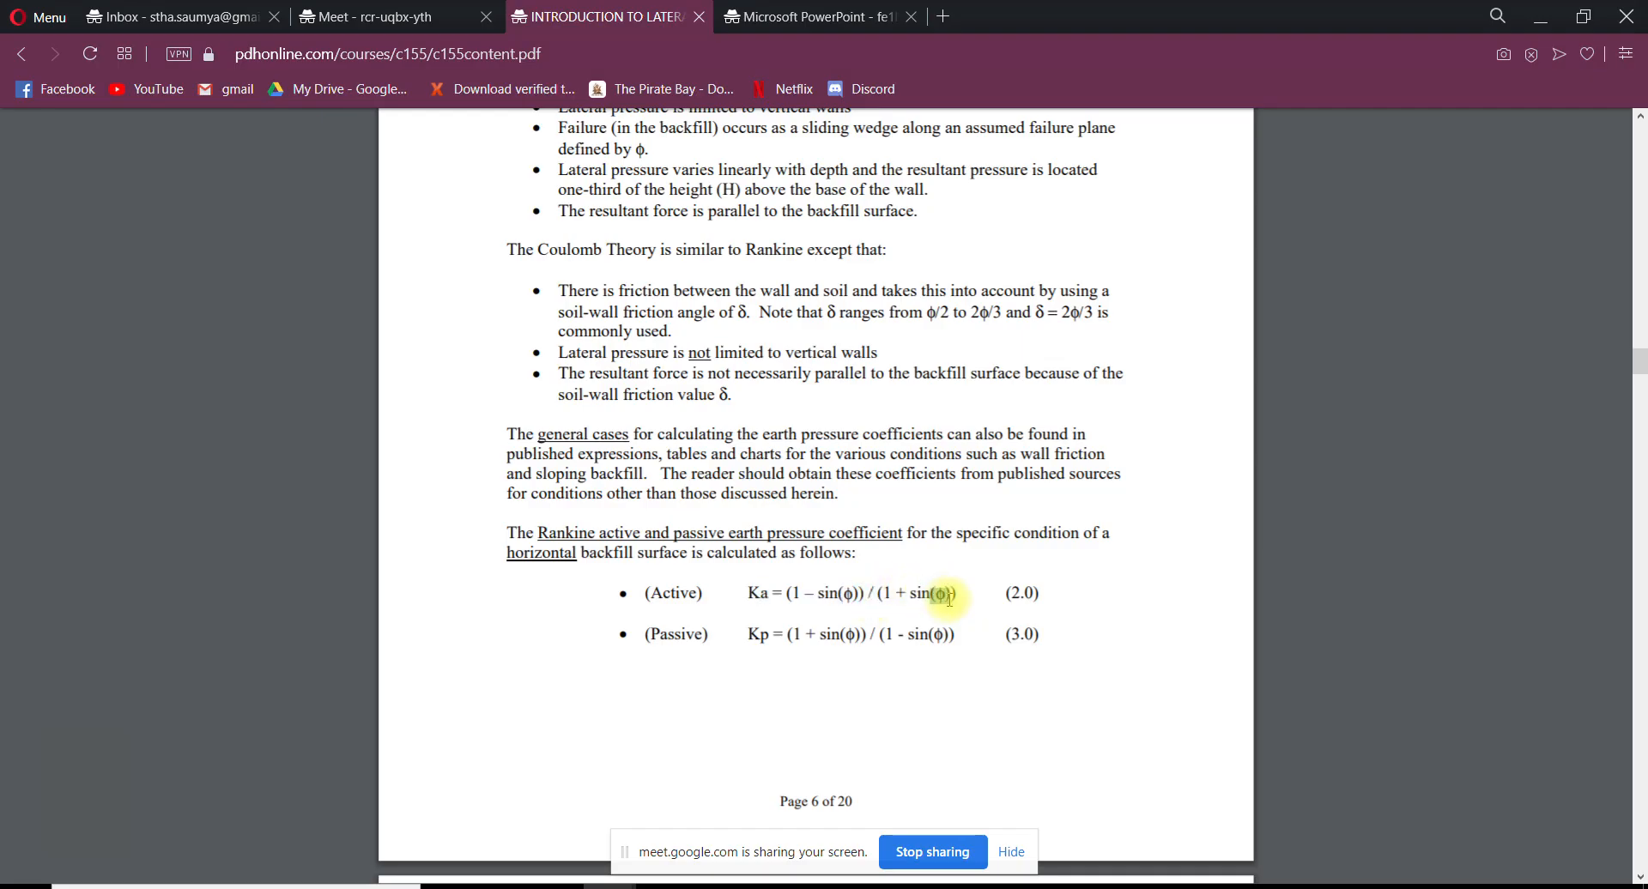
pyautogui.scroll(-10, 939, 594)
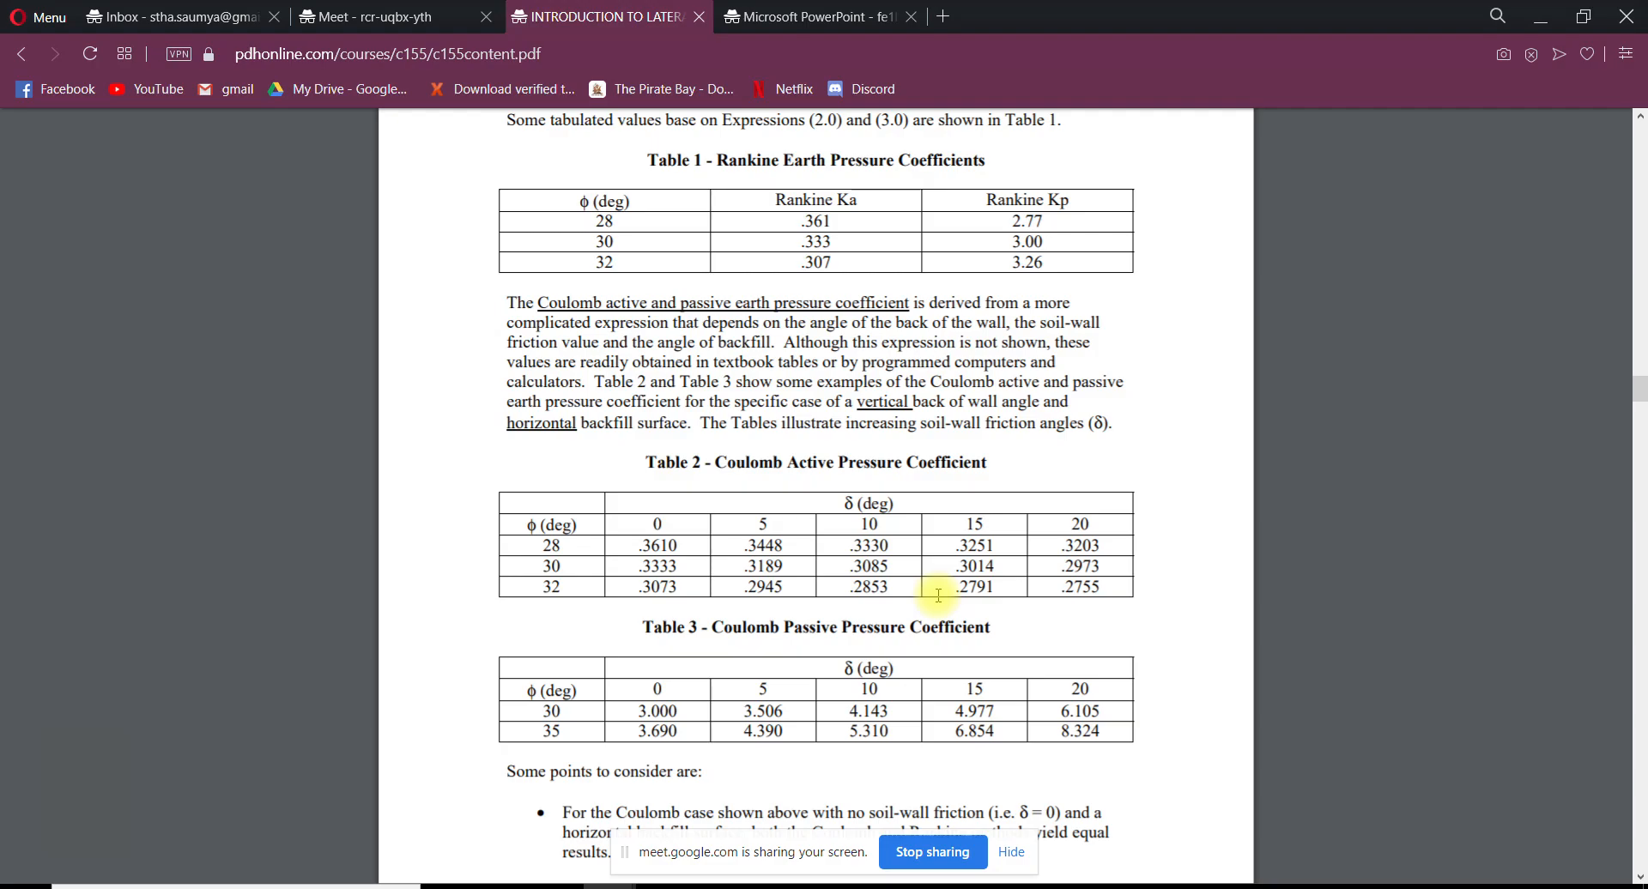
pyautogui.scroll(2, 939, 596)
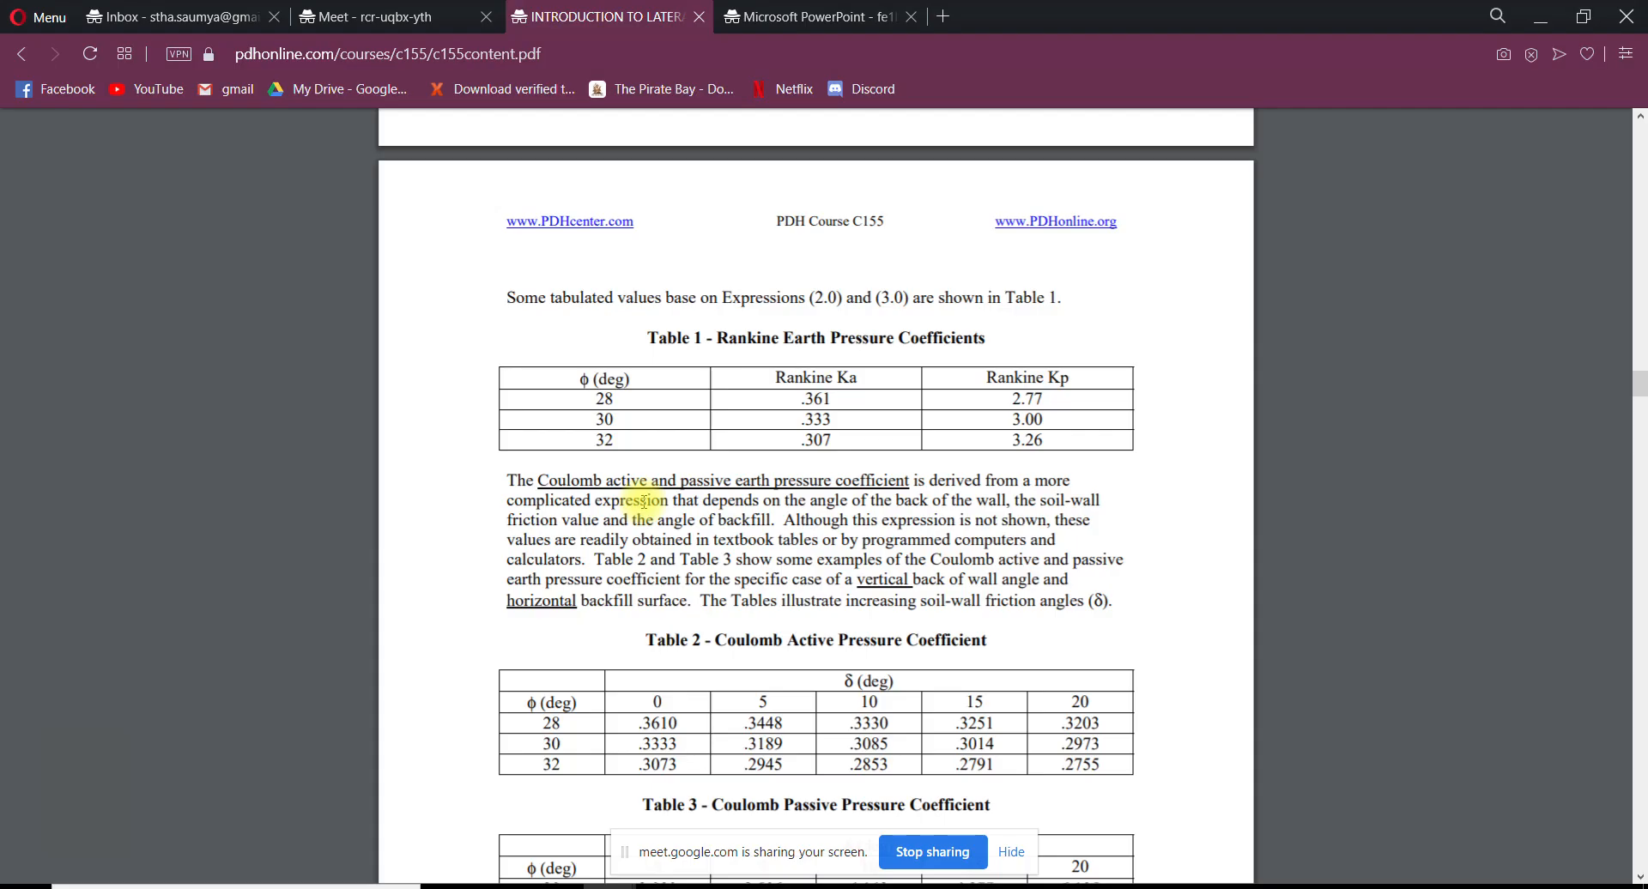
pyautogui.scroll(-4, 639, 529)
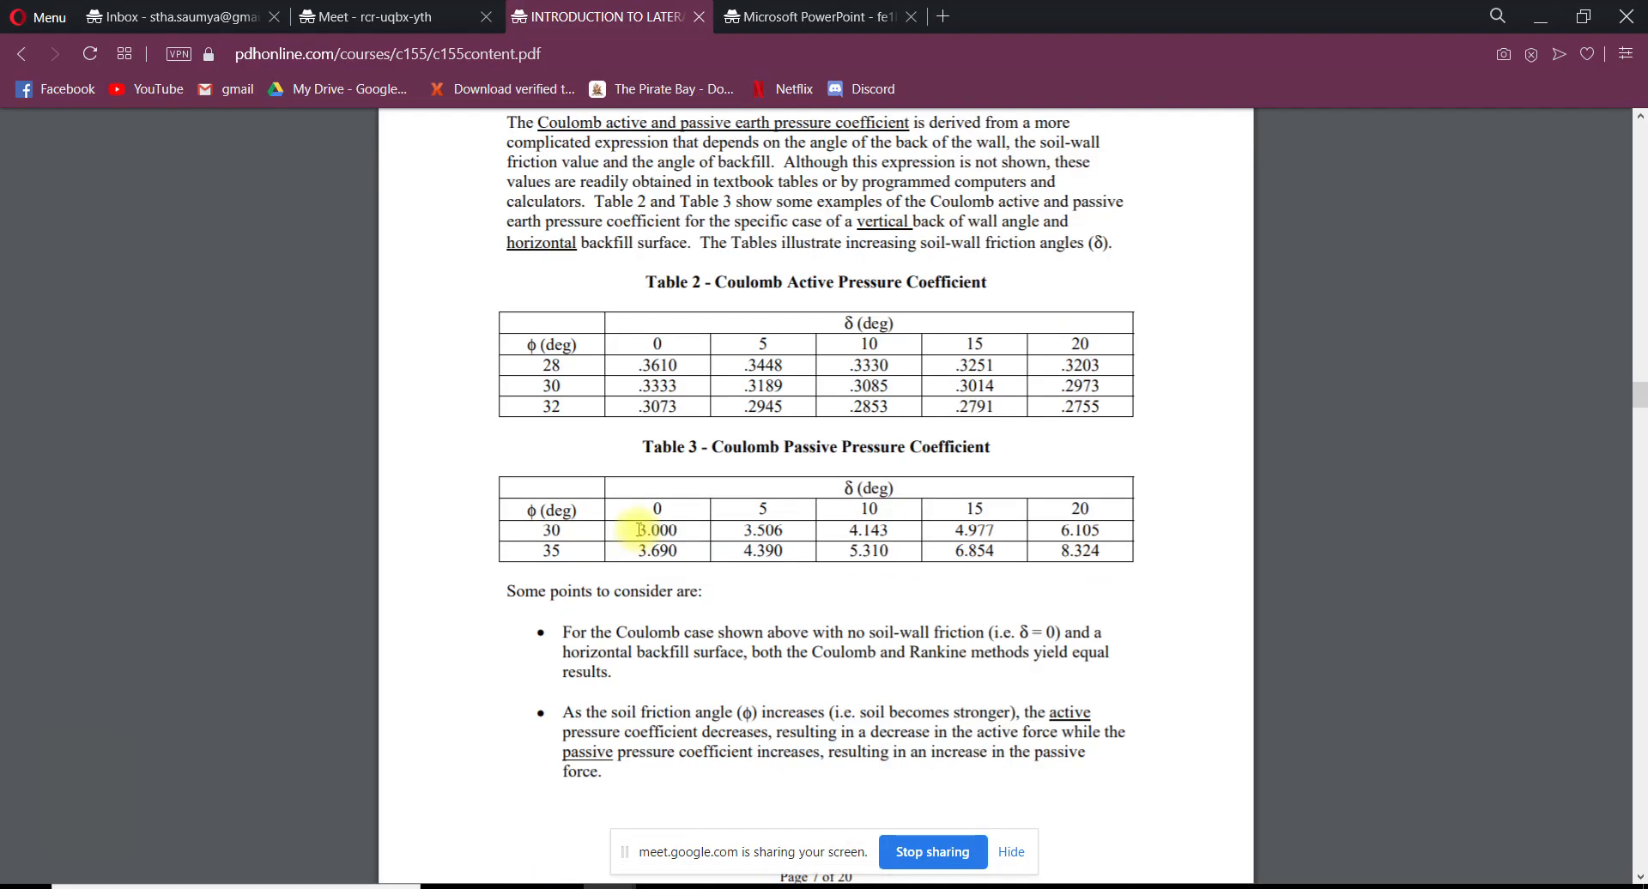
pyautogui.scroll(3, 639, 529)
pyautogui.scroll(4, 562, 556)
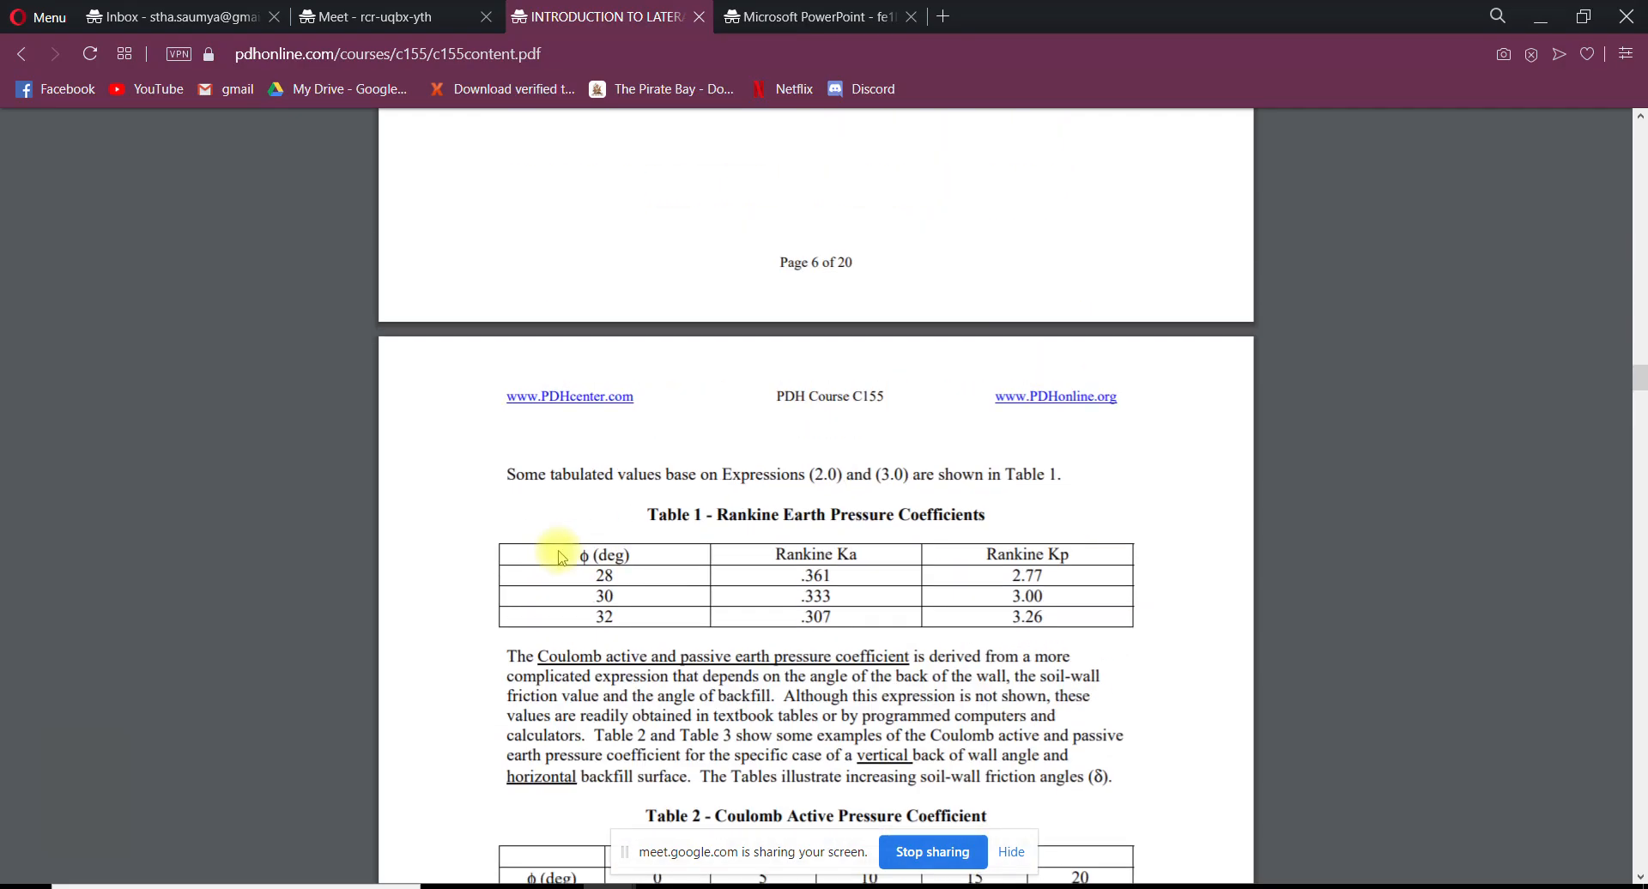
# Close the PDHonline document and the retaining walls lecture PDF
pyautogui.click(698, 16)
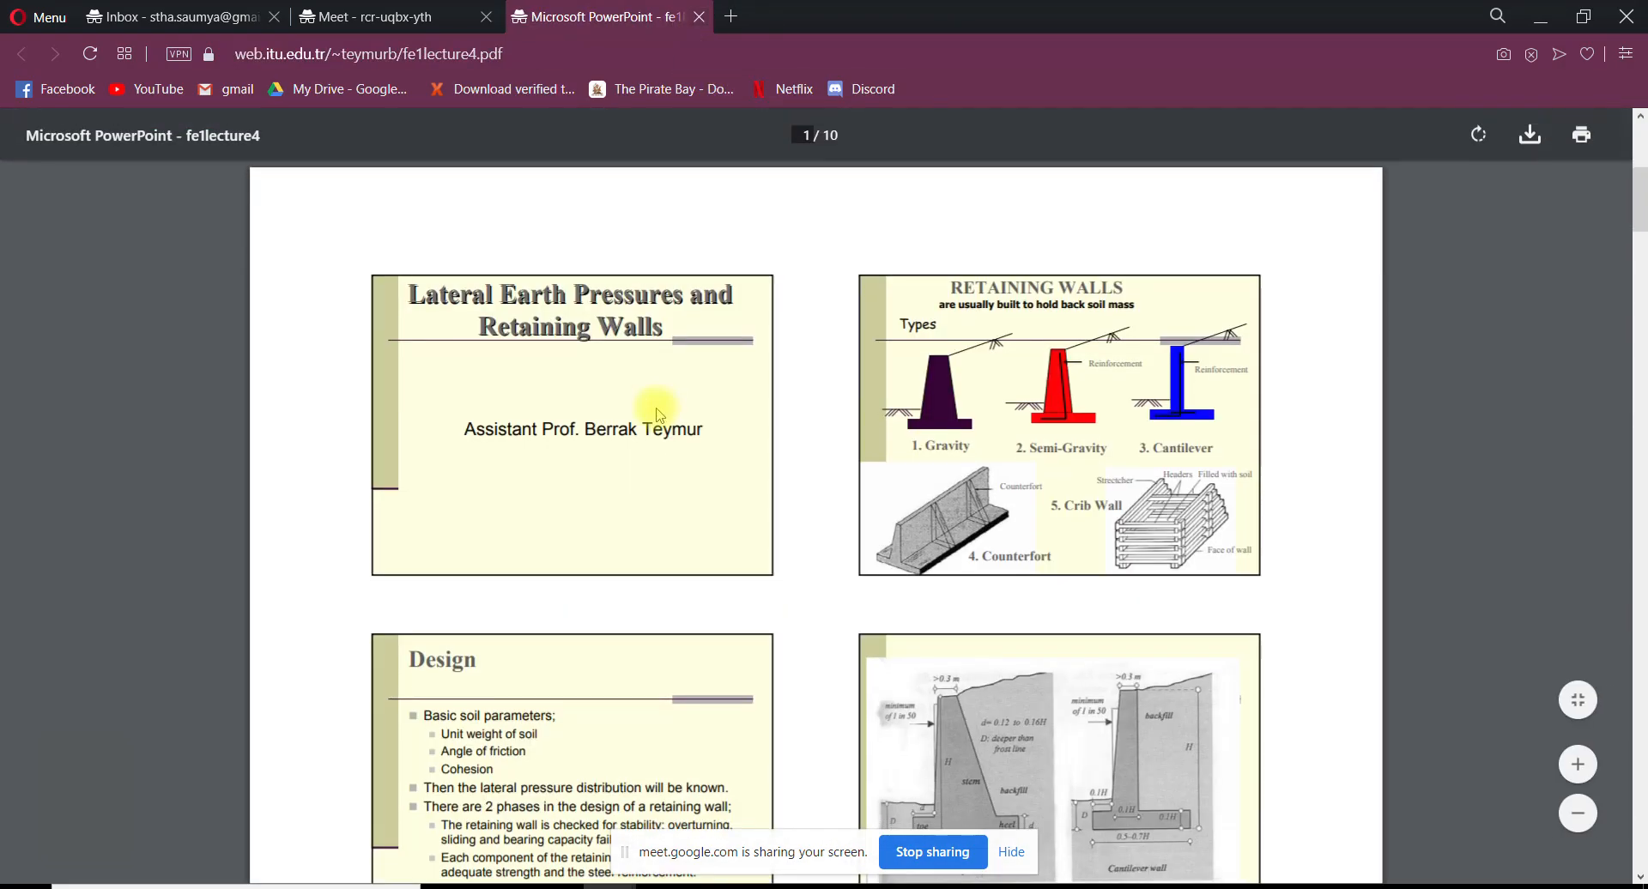
pyautogui.scroll(-5, 655, 412)
pyautogui.click(700, 16)
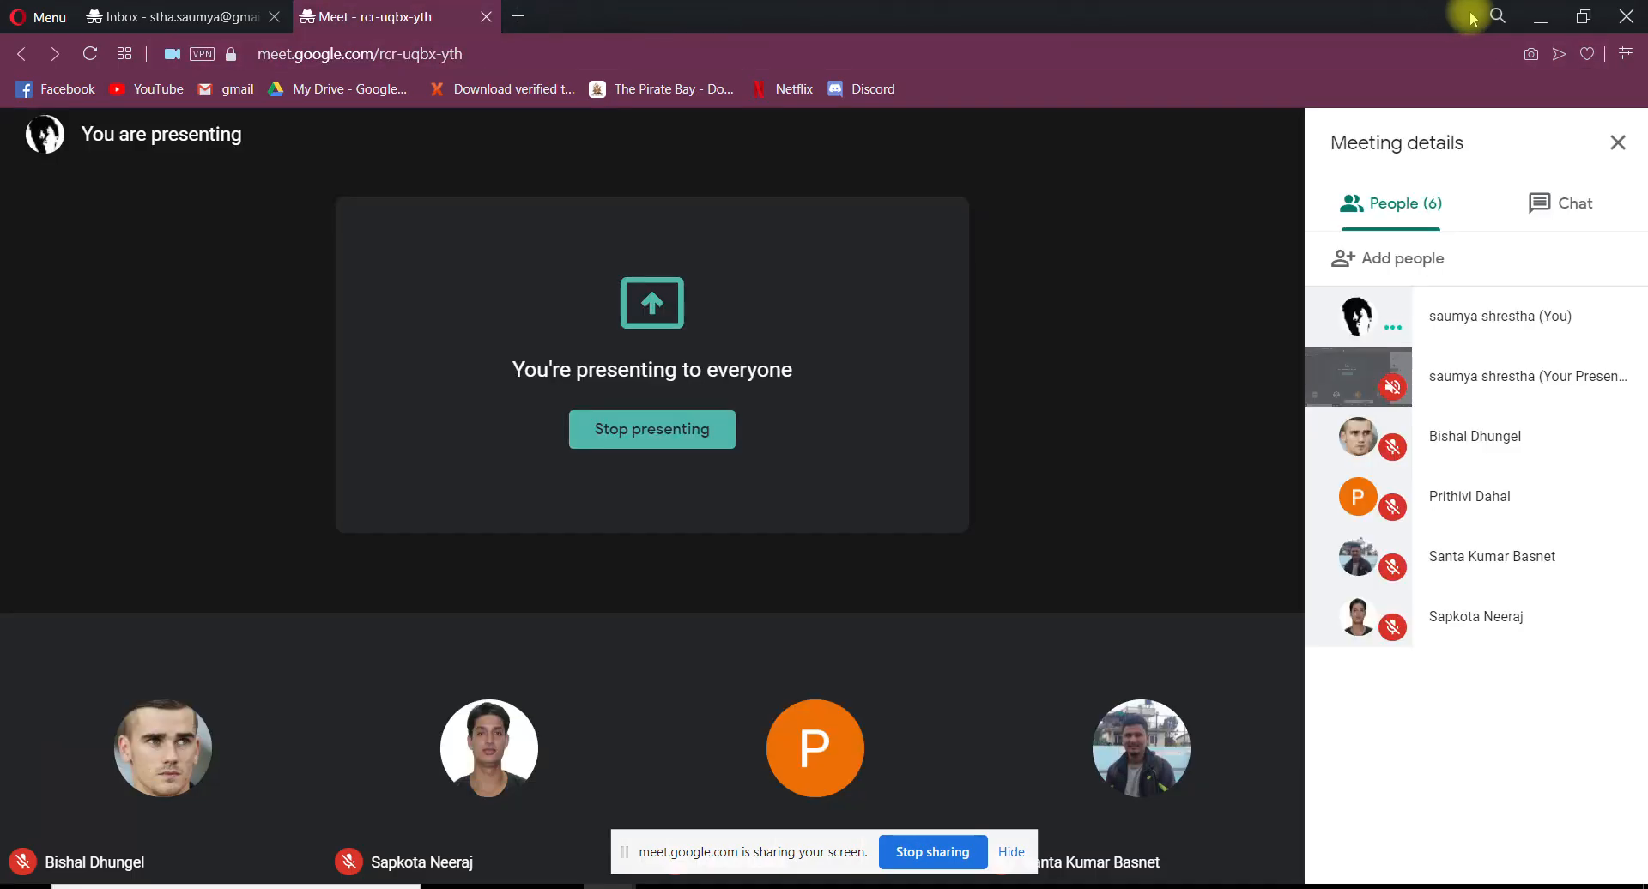
# Switch to Paint, complete the notes with ka=0.333 and start a new line reading "C = -"
pyautogui.click(1540, 16)
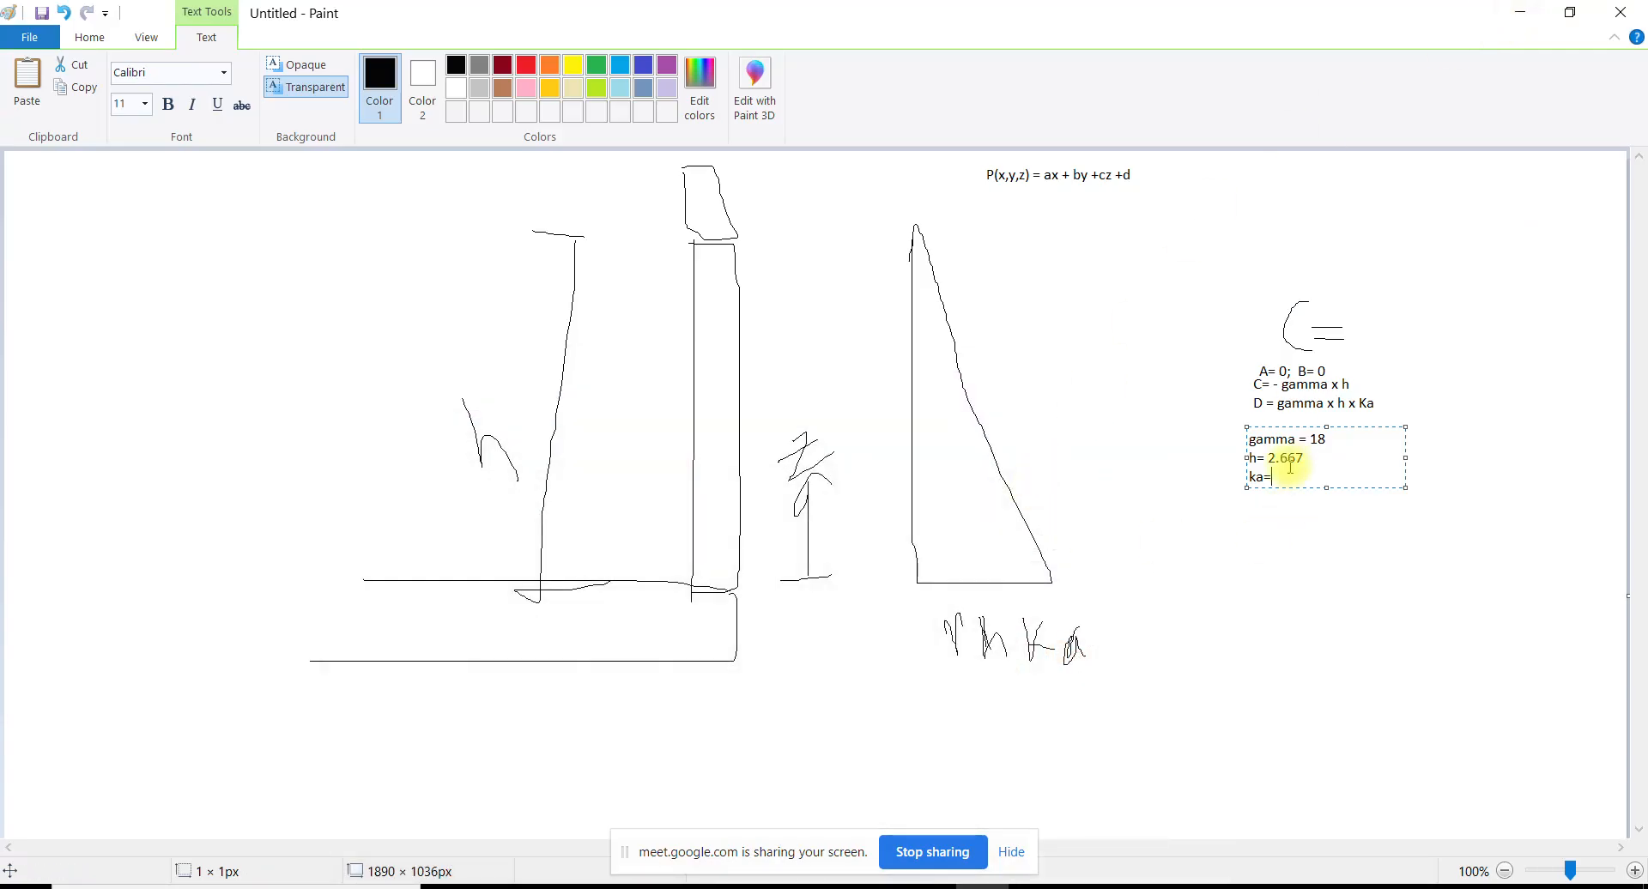
pyautogui.write('0.333')
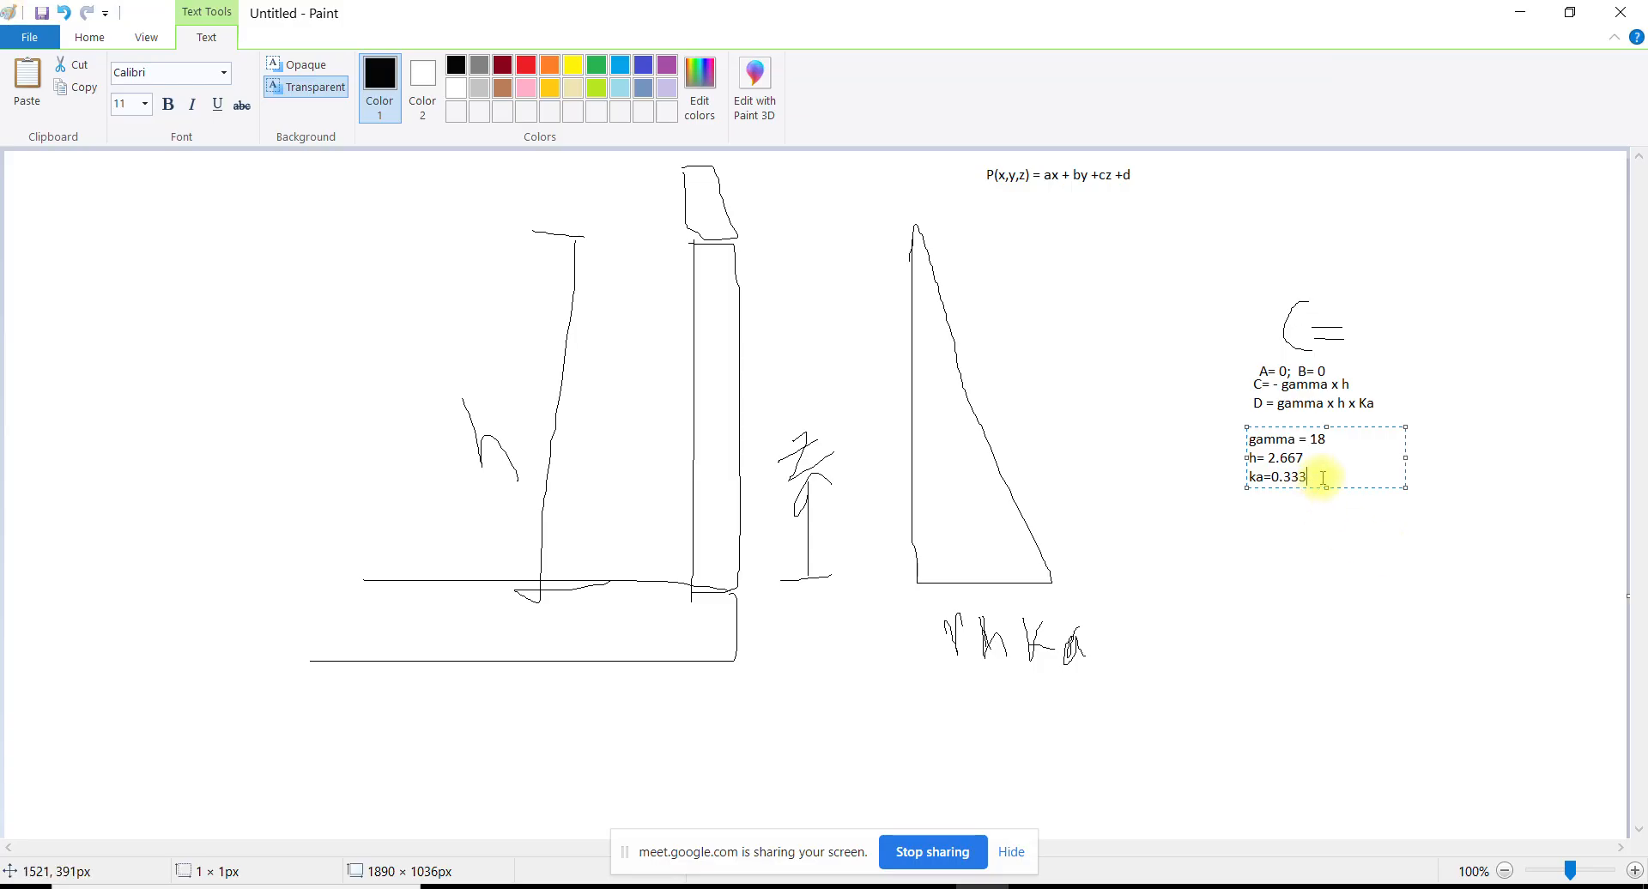
pyautogui.press('Return')
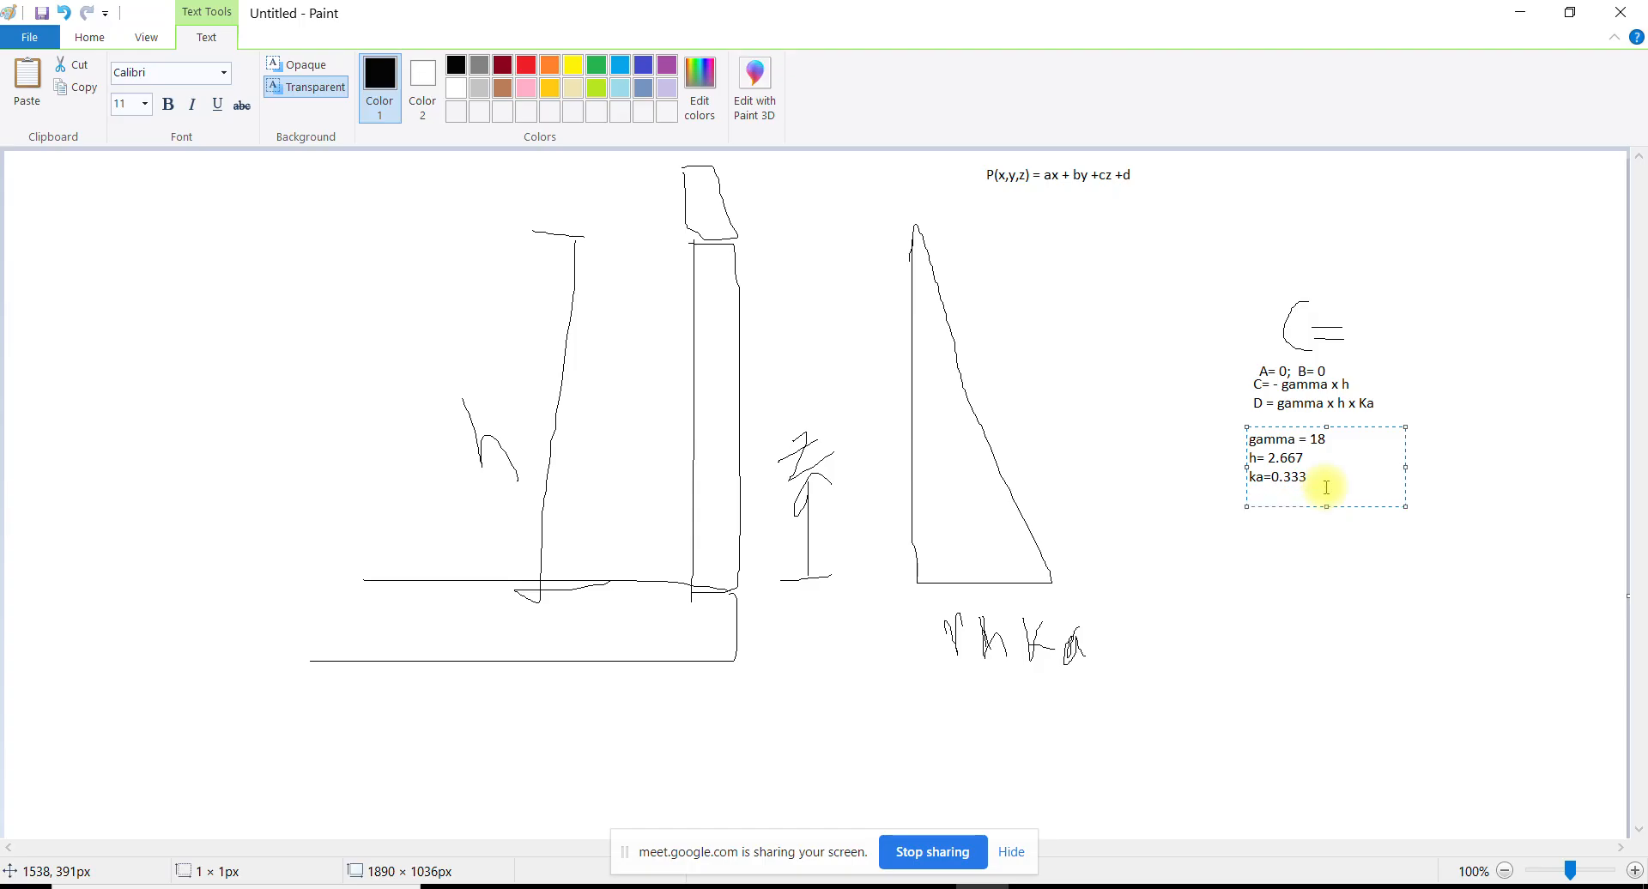
pyautogui.write('C = -')
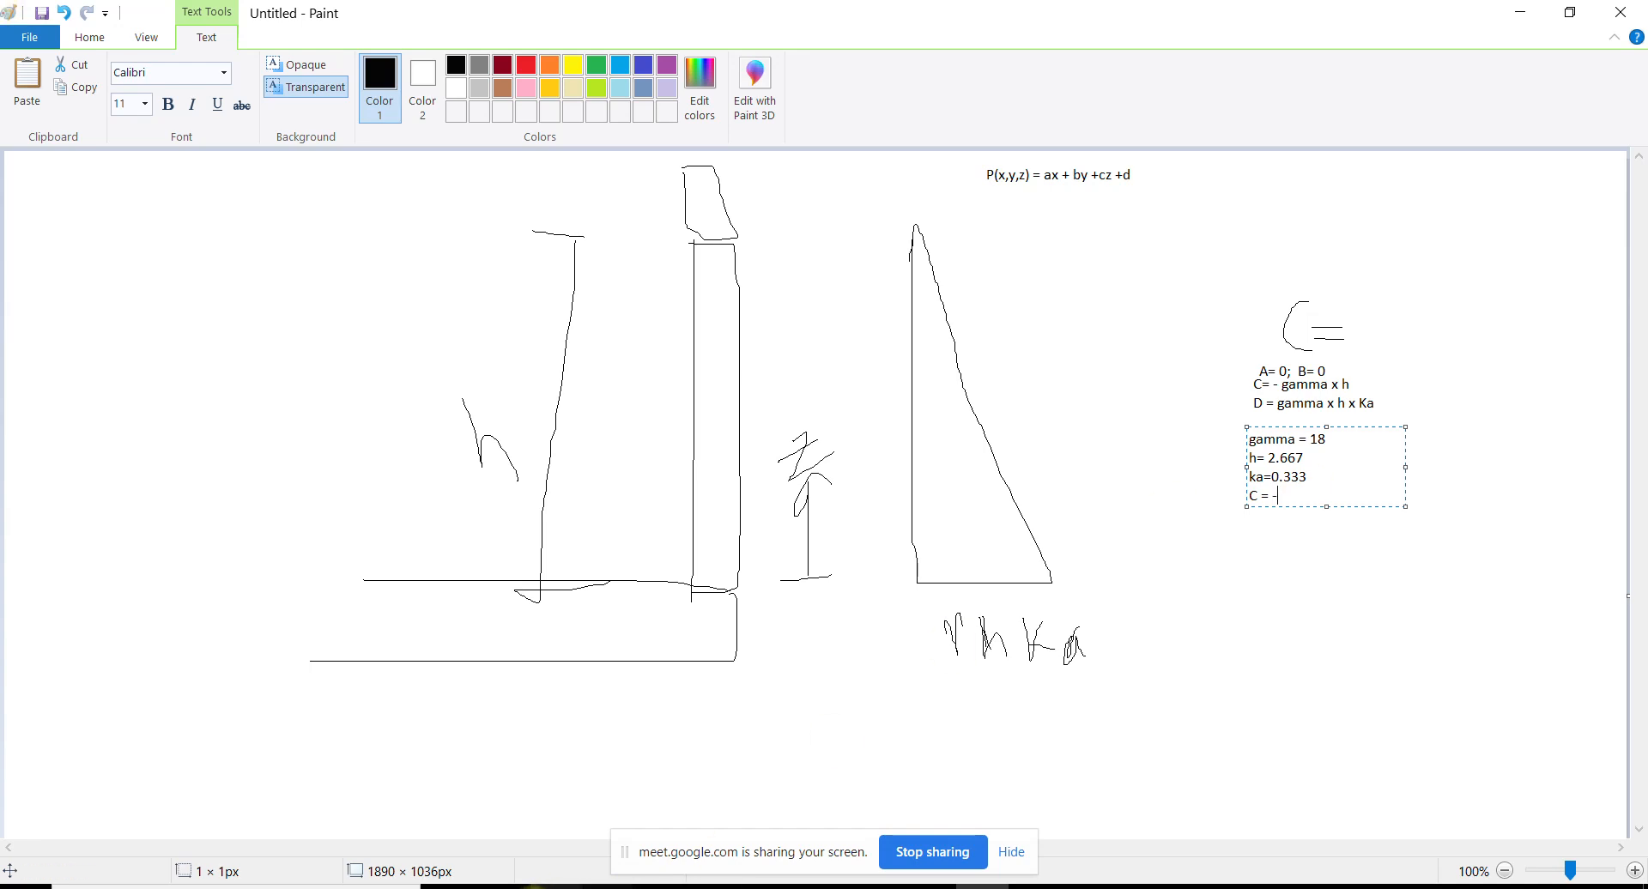
# Switch to Calculator, multiply 18 by 2.667 and by 0.333, and clear the calculation
pyautogui.hotkey('alt', 'Tab')
pyautogui.write('18')
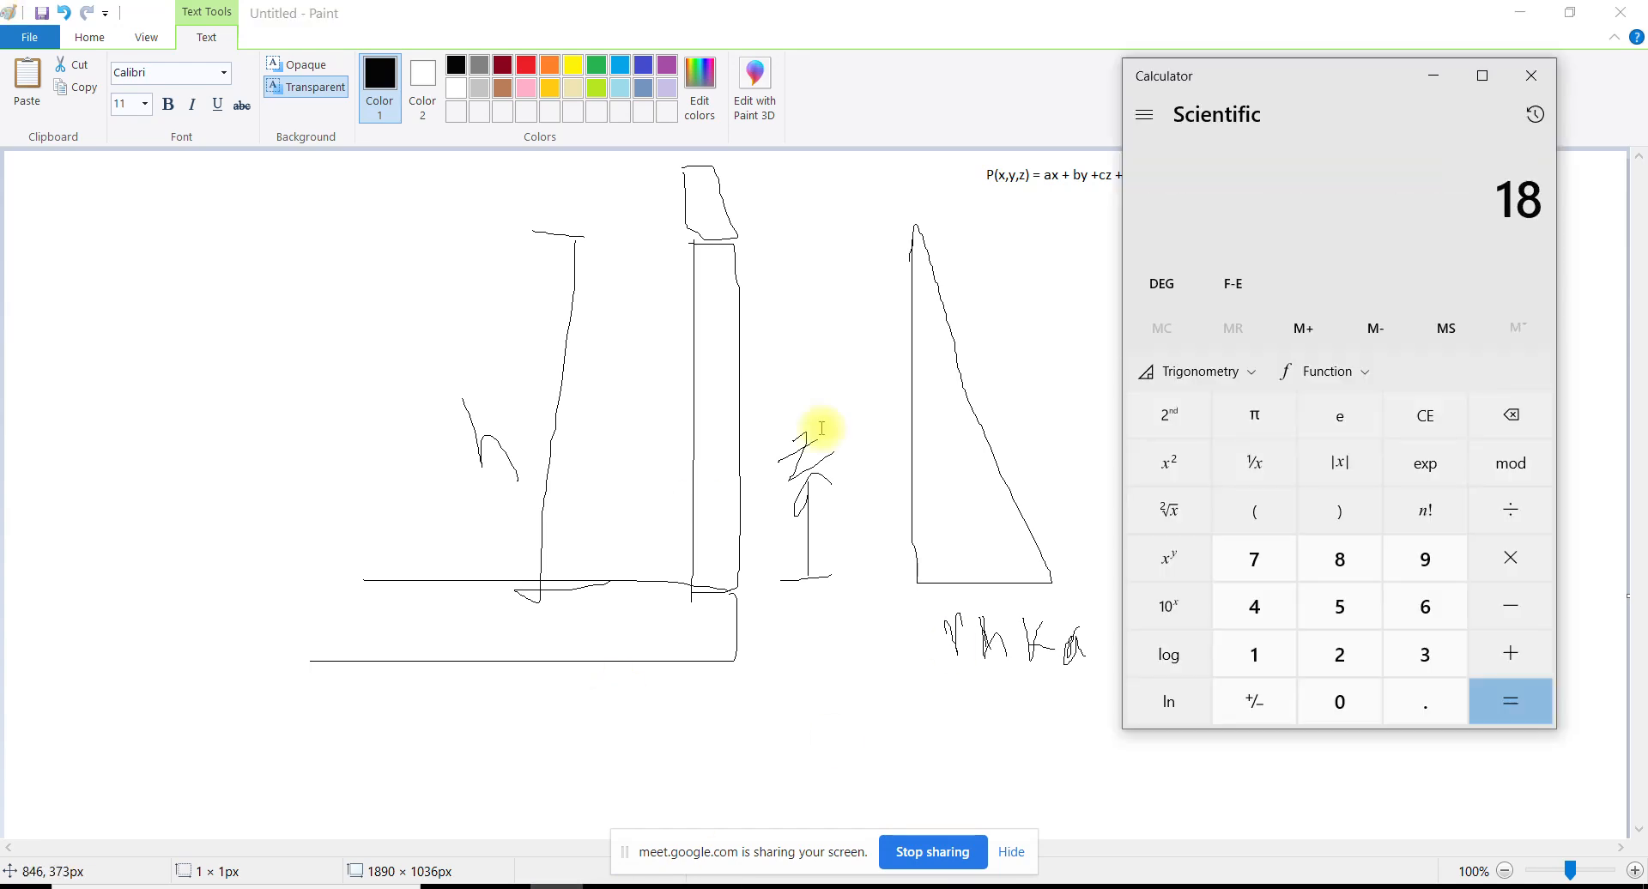
pyautogui.moveTo(1237, 76); pyautogui.dragTo(583, 75)
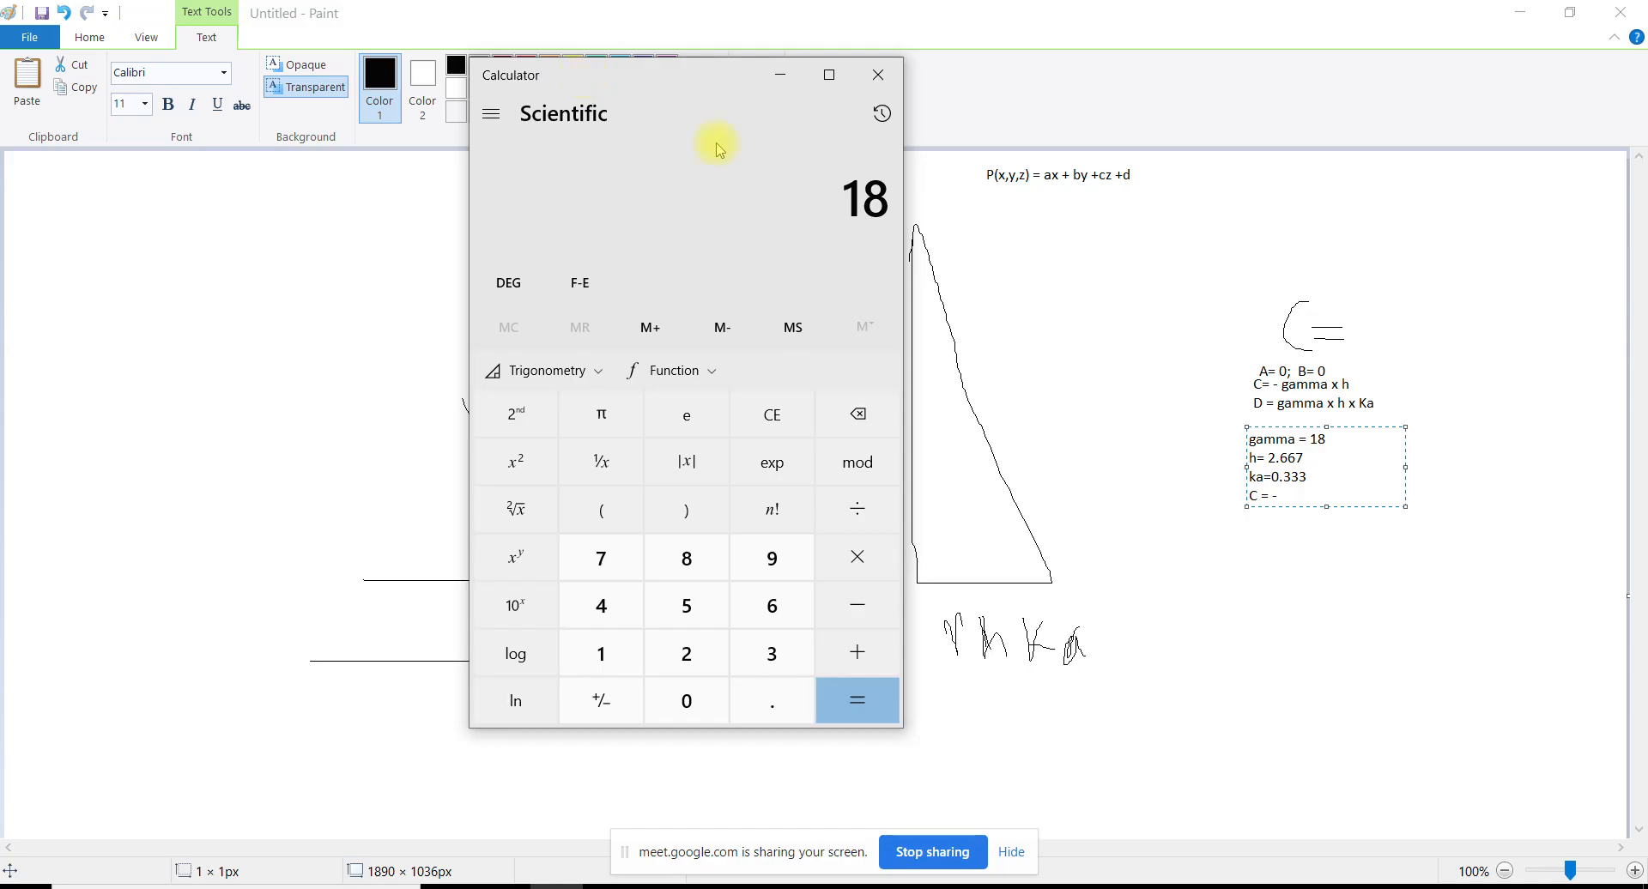
pyautogui.write('*2')
pyautogui.write('.667')
pyautogui.press('Return')
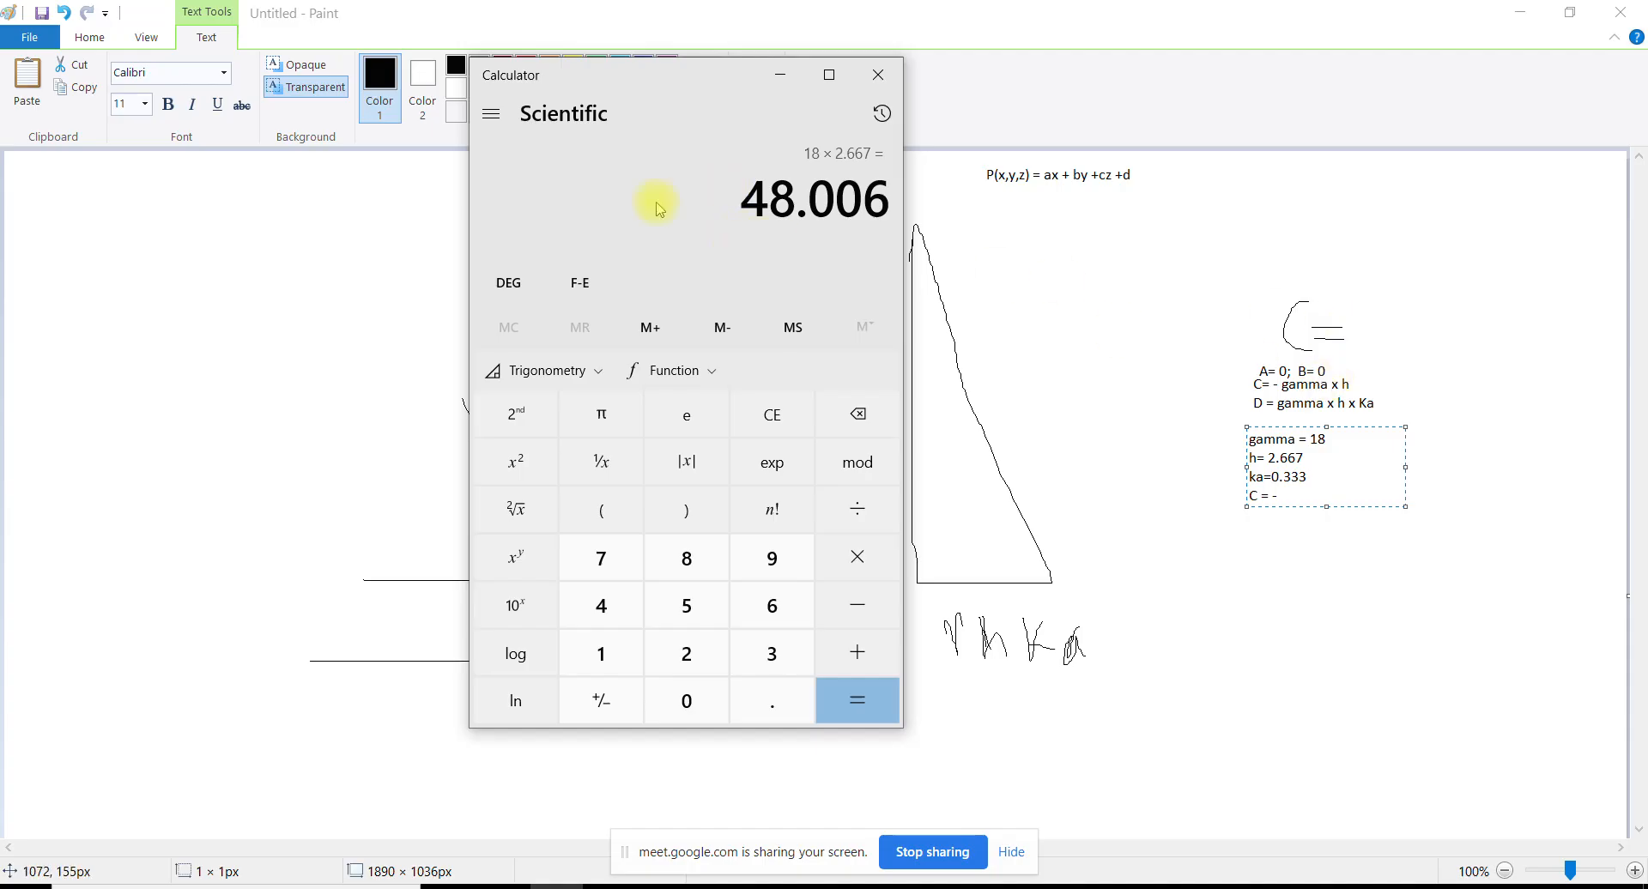
pyautogui.press('*')
pyautogui.write('.333')
pyautogui.press('Return')
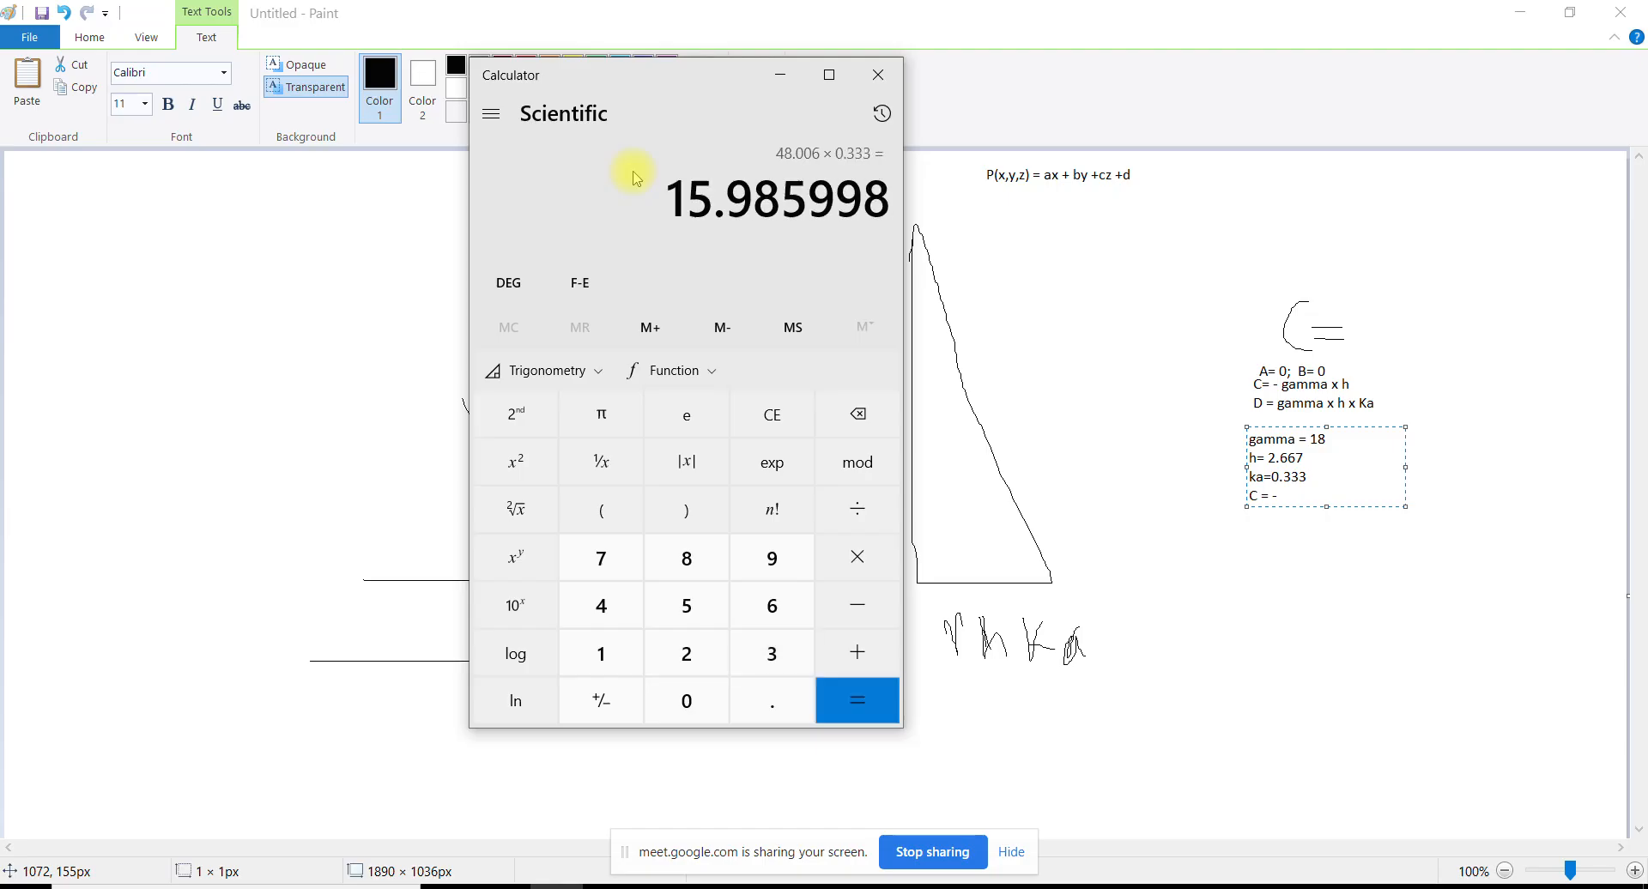
pyautogui.press('Escape')
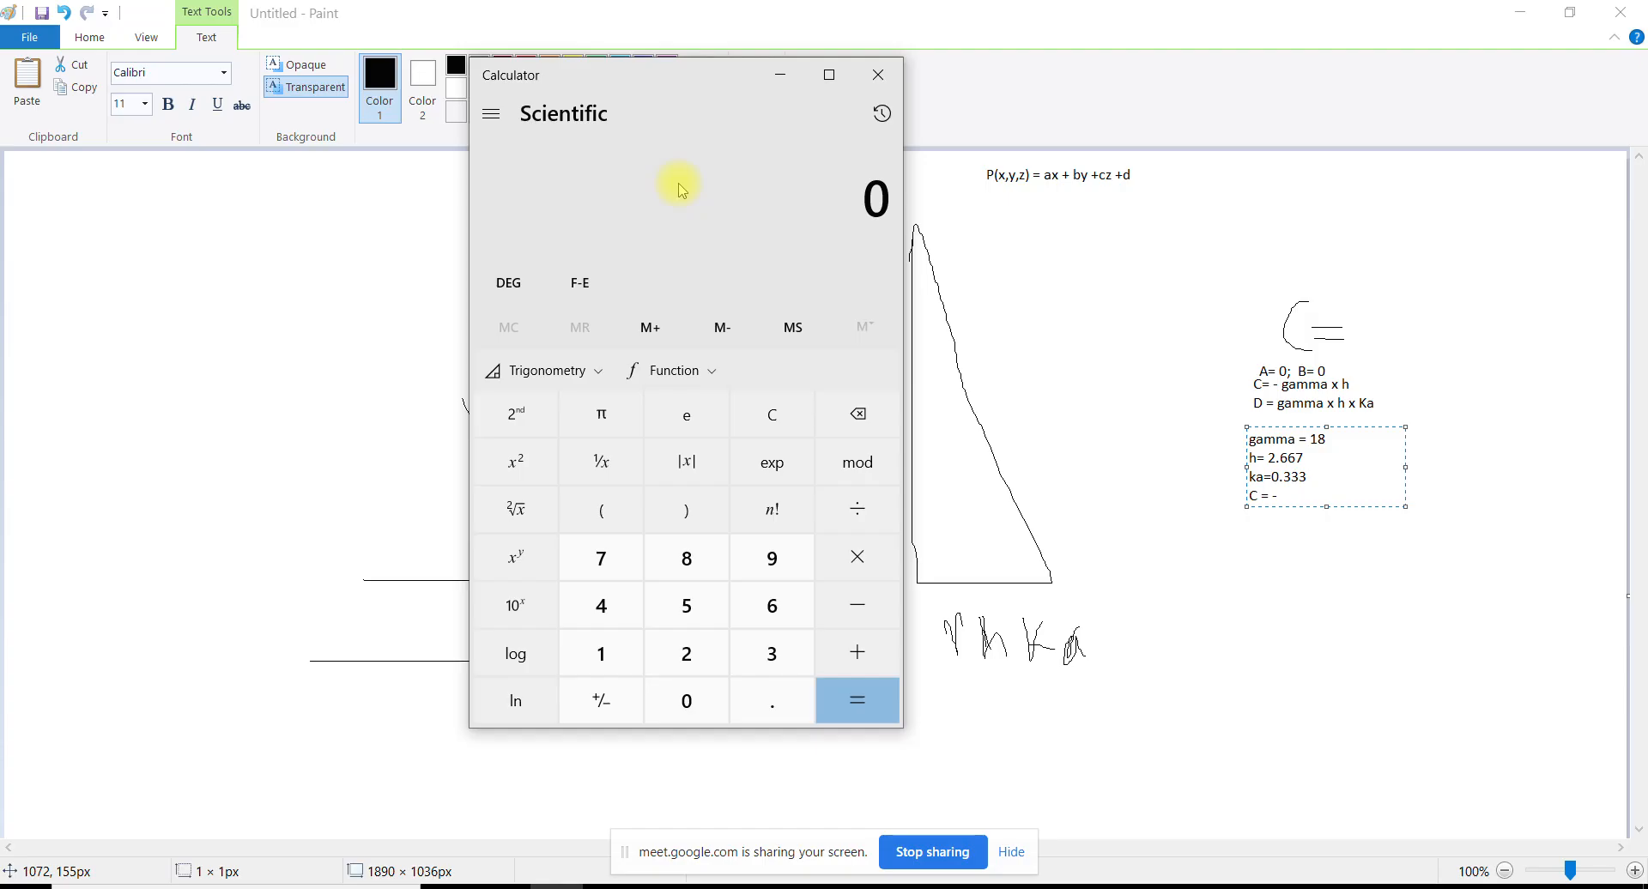
# Calculate the base earth pressure as 18 × 2.8448 × 0.333, keeping the Paint notes uncovered
pyautogui.moveTo(673, 75); pyautogui.dragTo(440, 119)
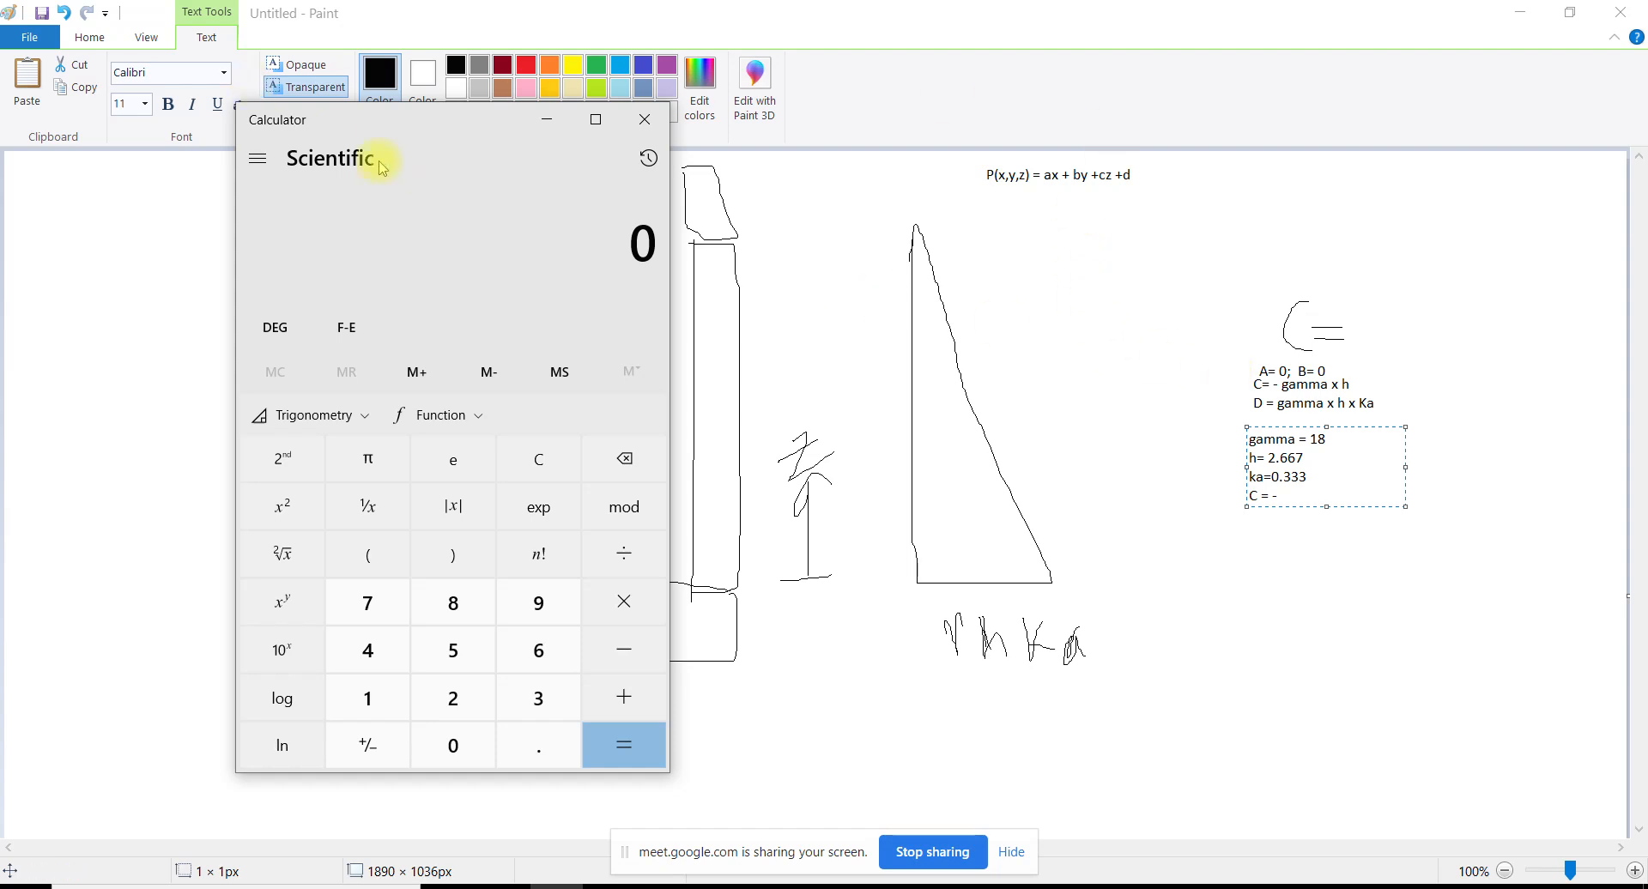
pyautogui.write('18*2.8448*')
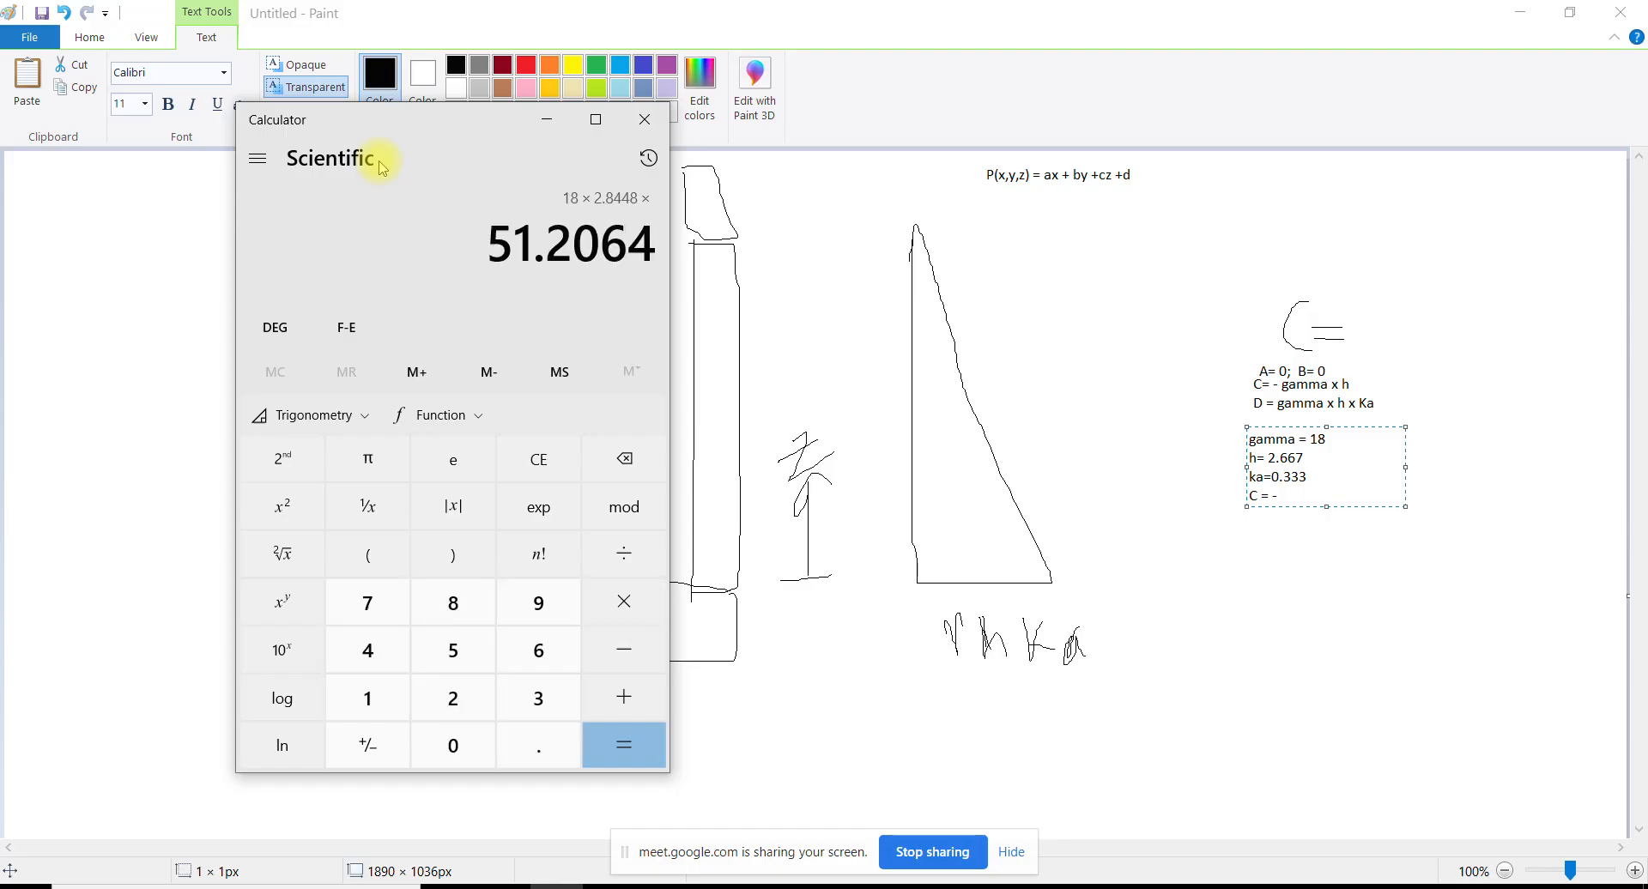
pyautogui.write('0.333')
pyautogui.press('Return')
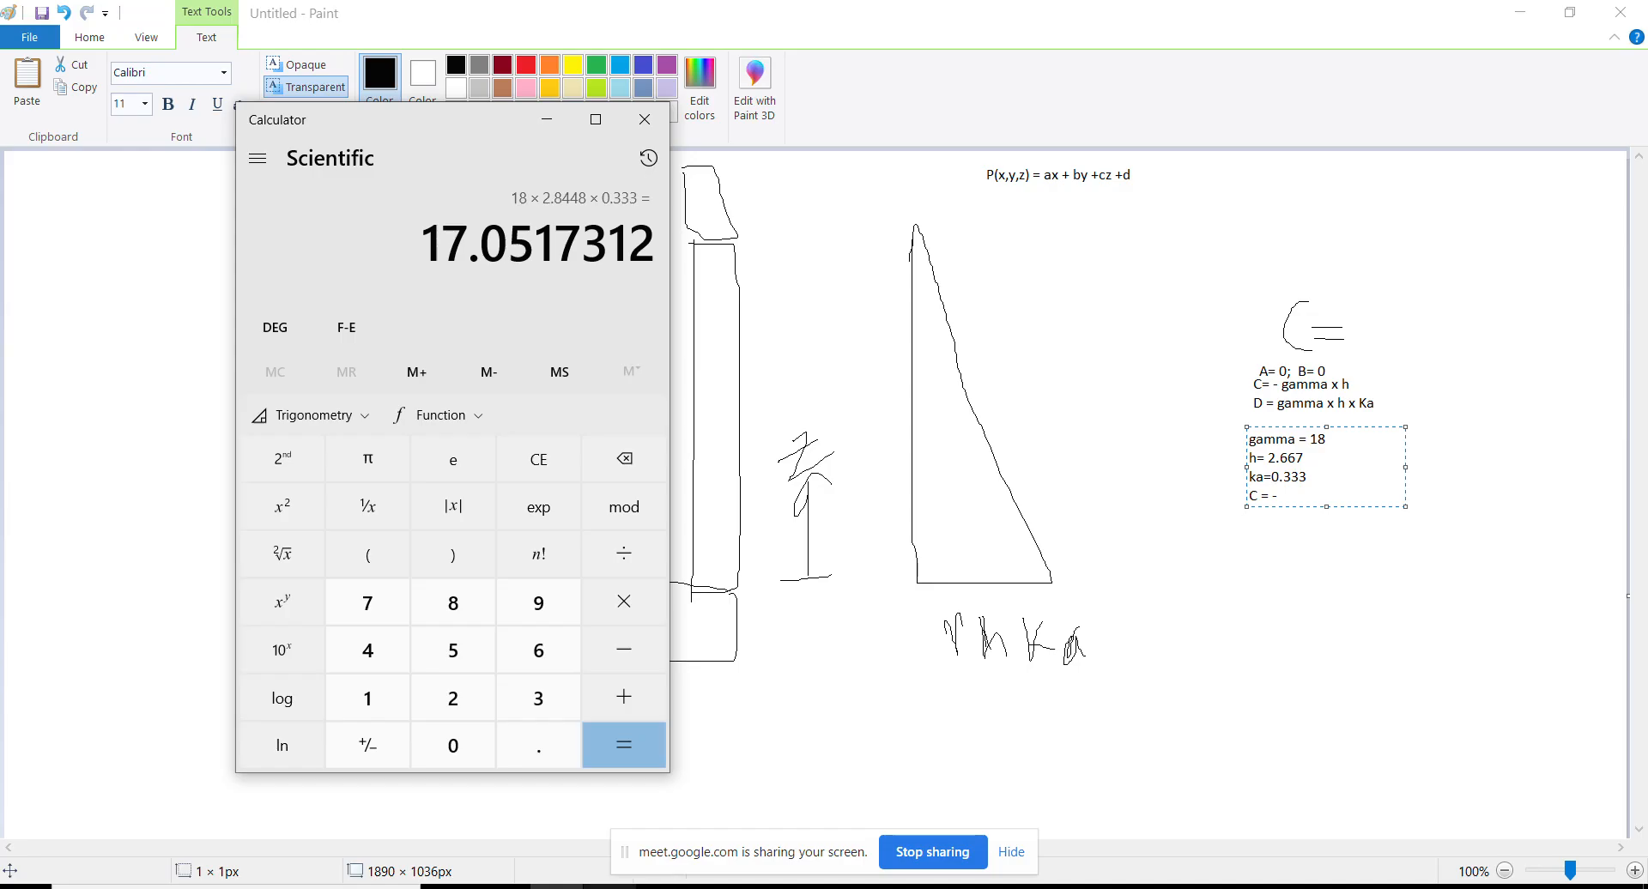
# Switch to the Google Meet call in Opera and mute and unmute the microphone
pyautogui.click(478, 755)
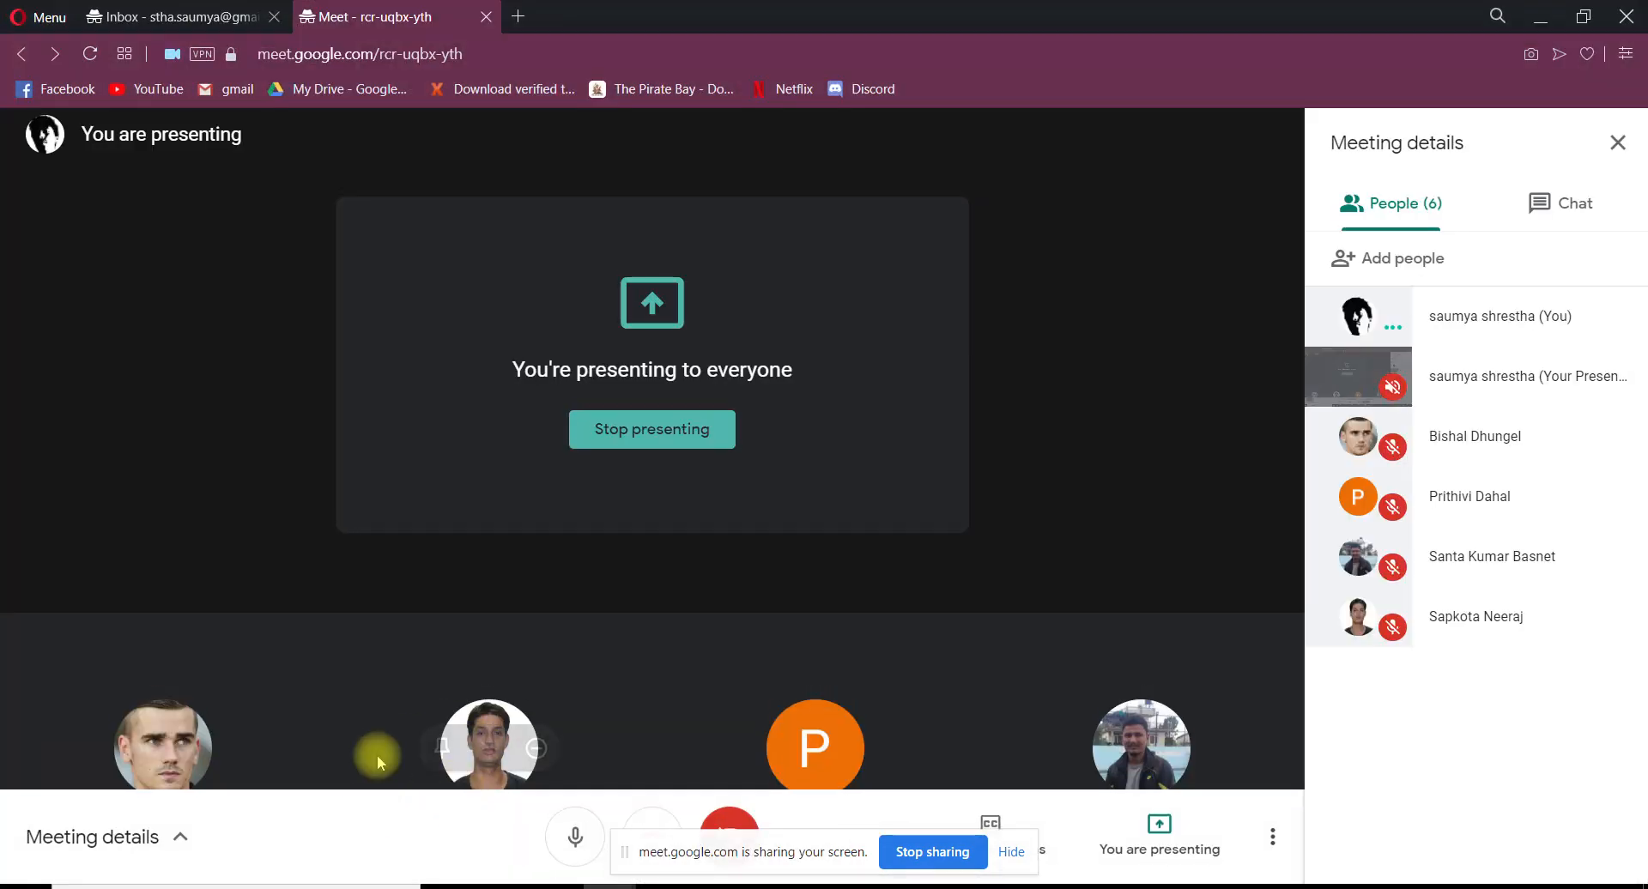
pyautogui.click(570, 850)
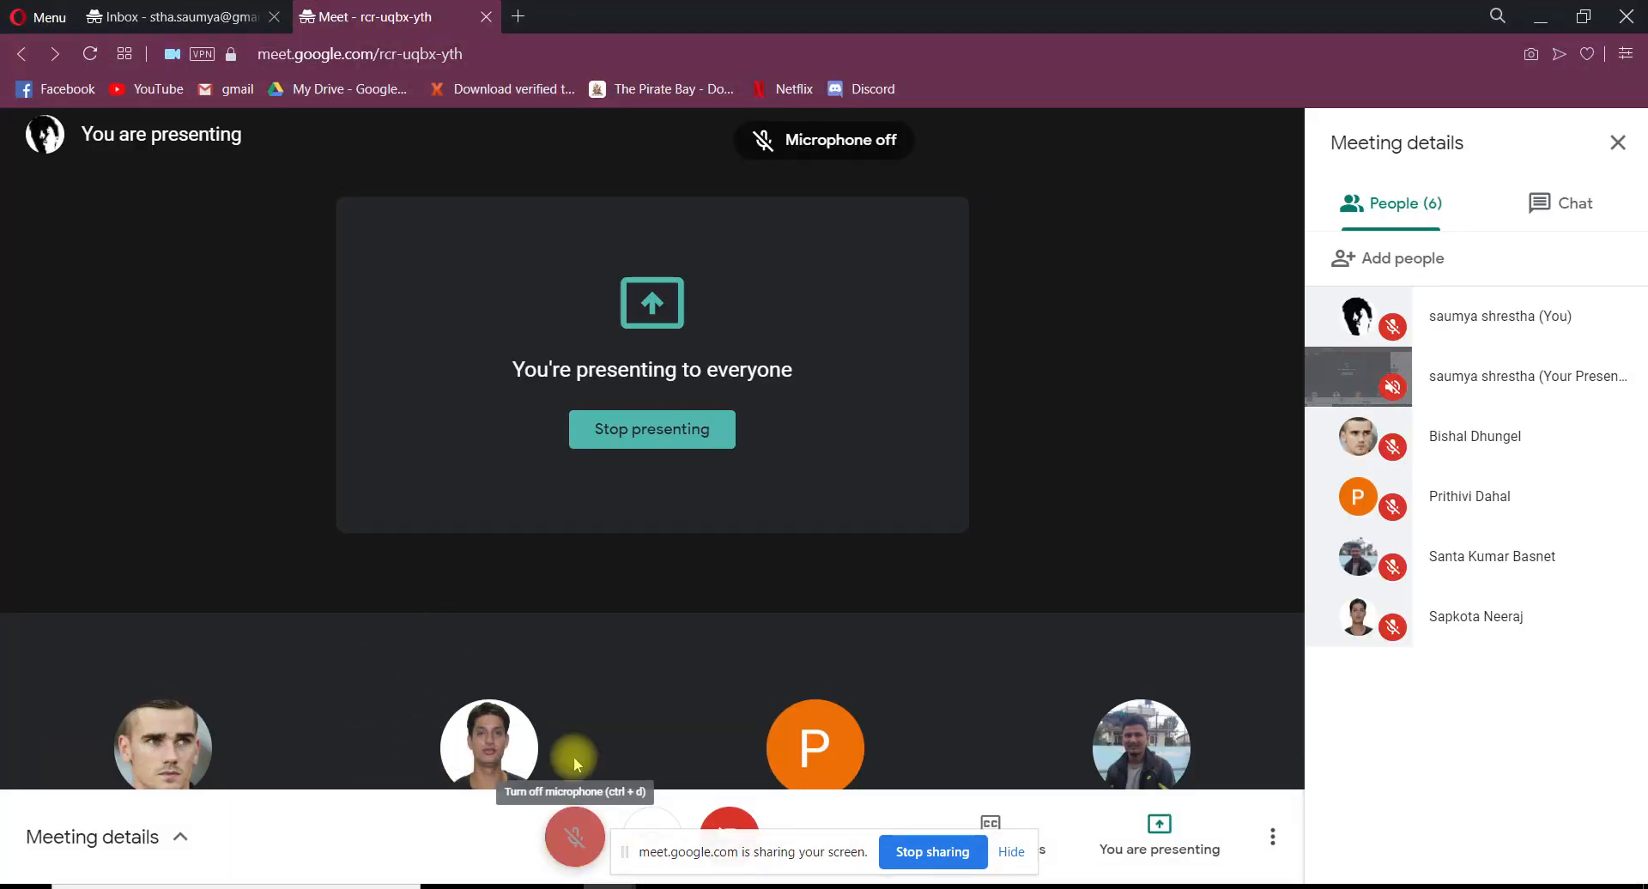
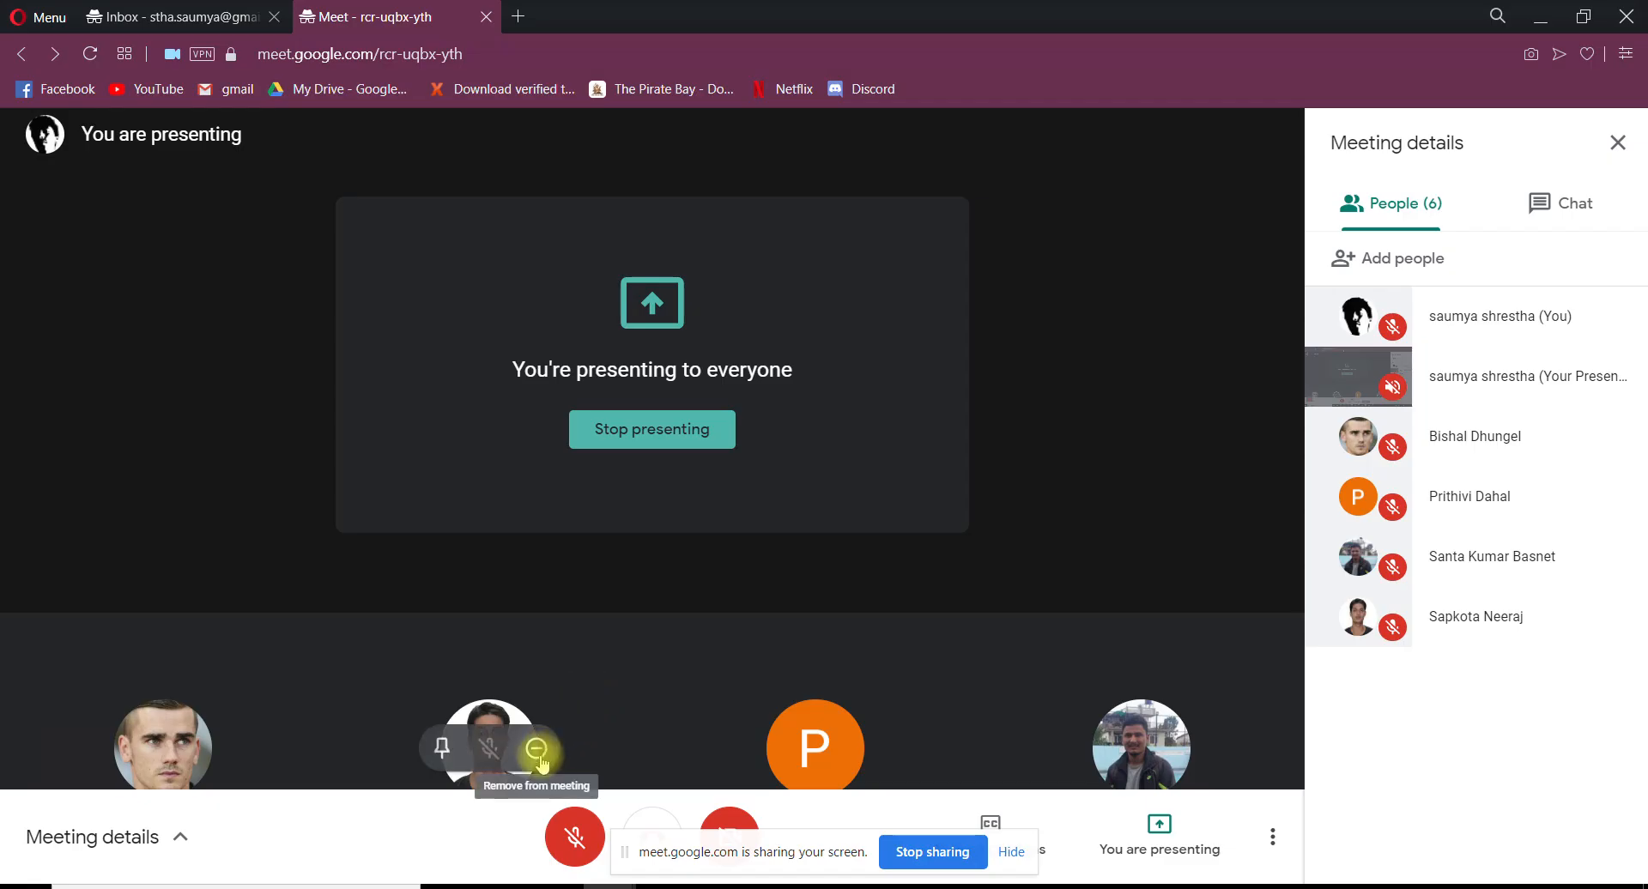
pyautogui.click(571, 837)
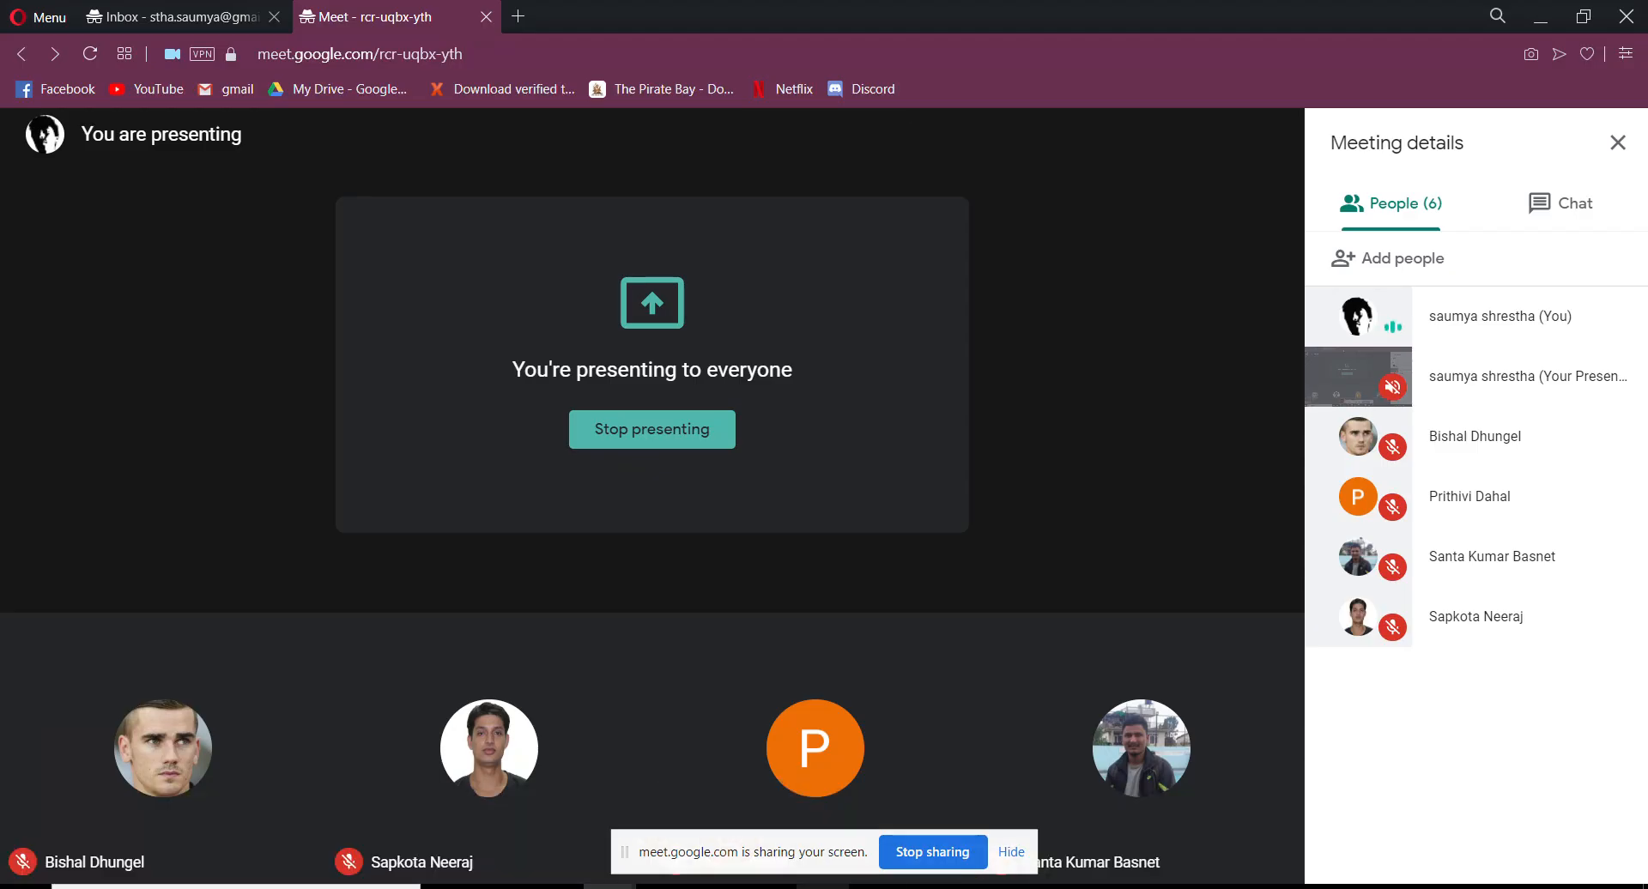
pyautogui.hotkey('alt', 'Tab')
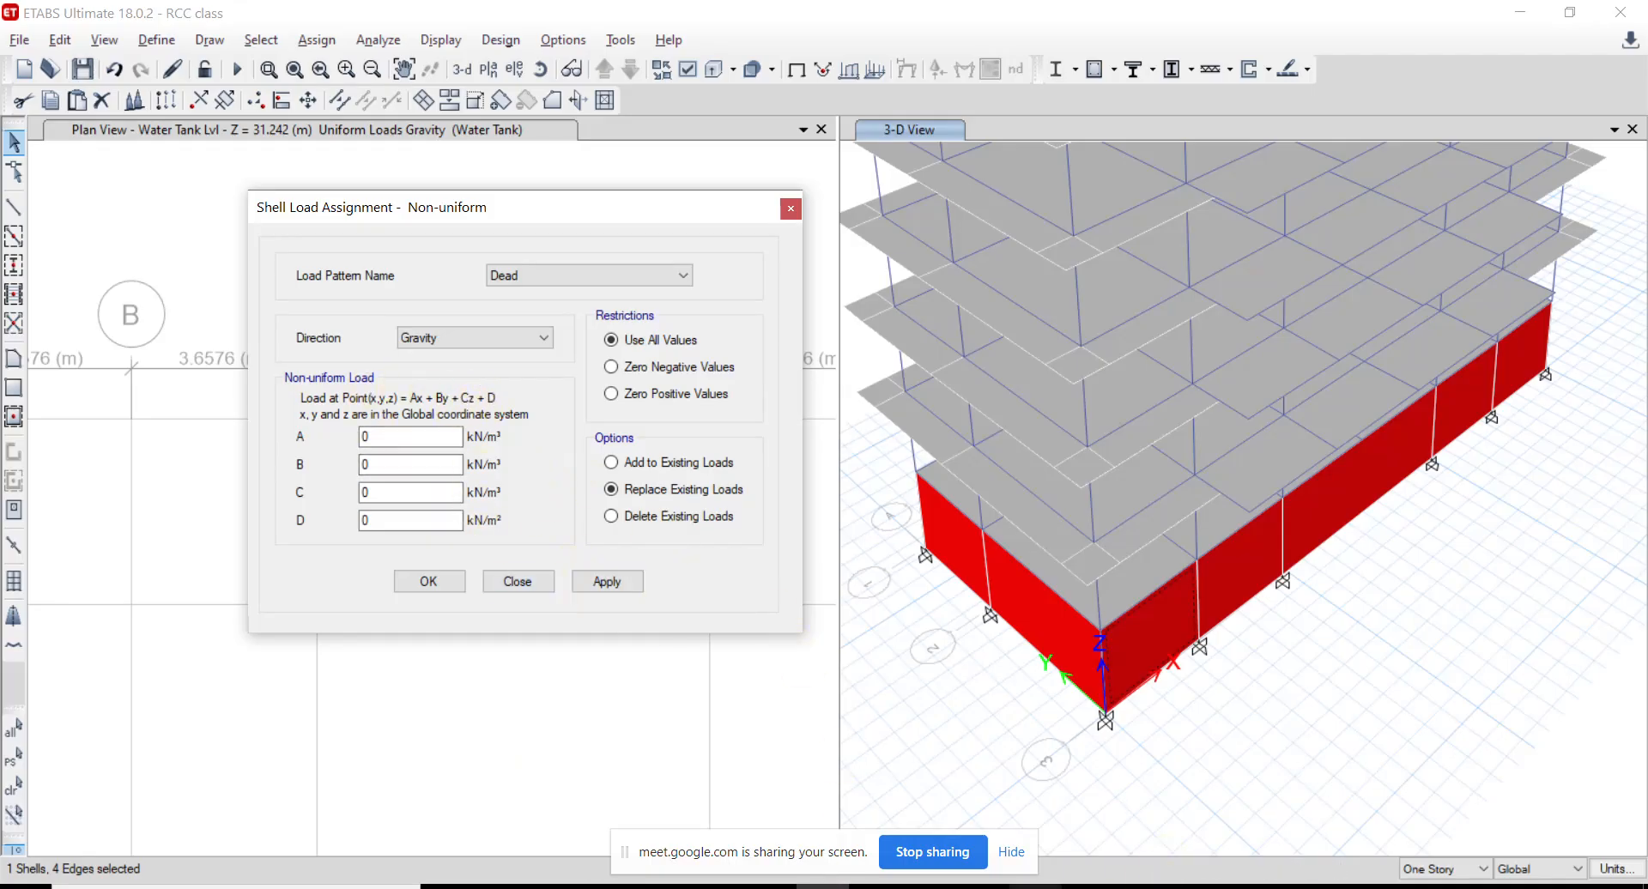
pyautogui.moveTo(875, 887)
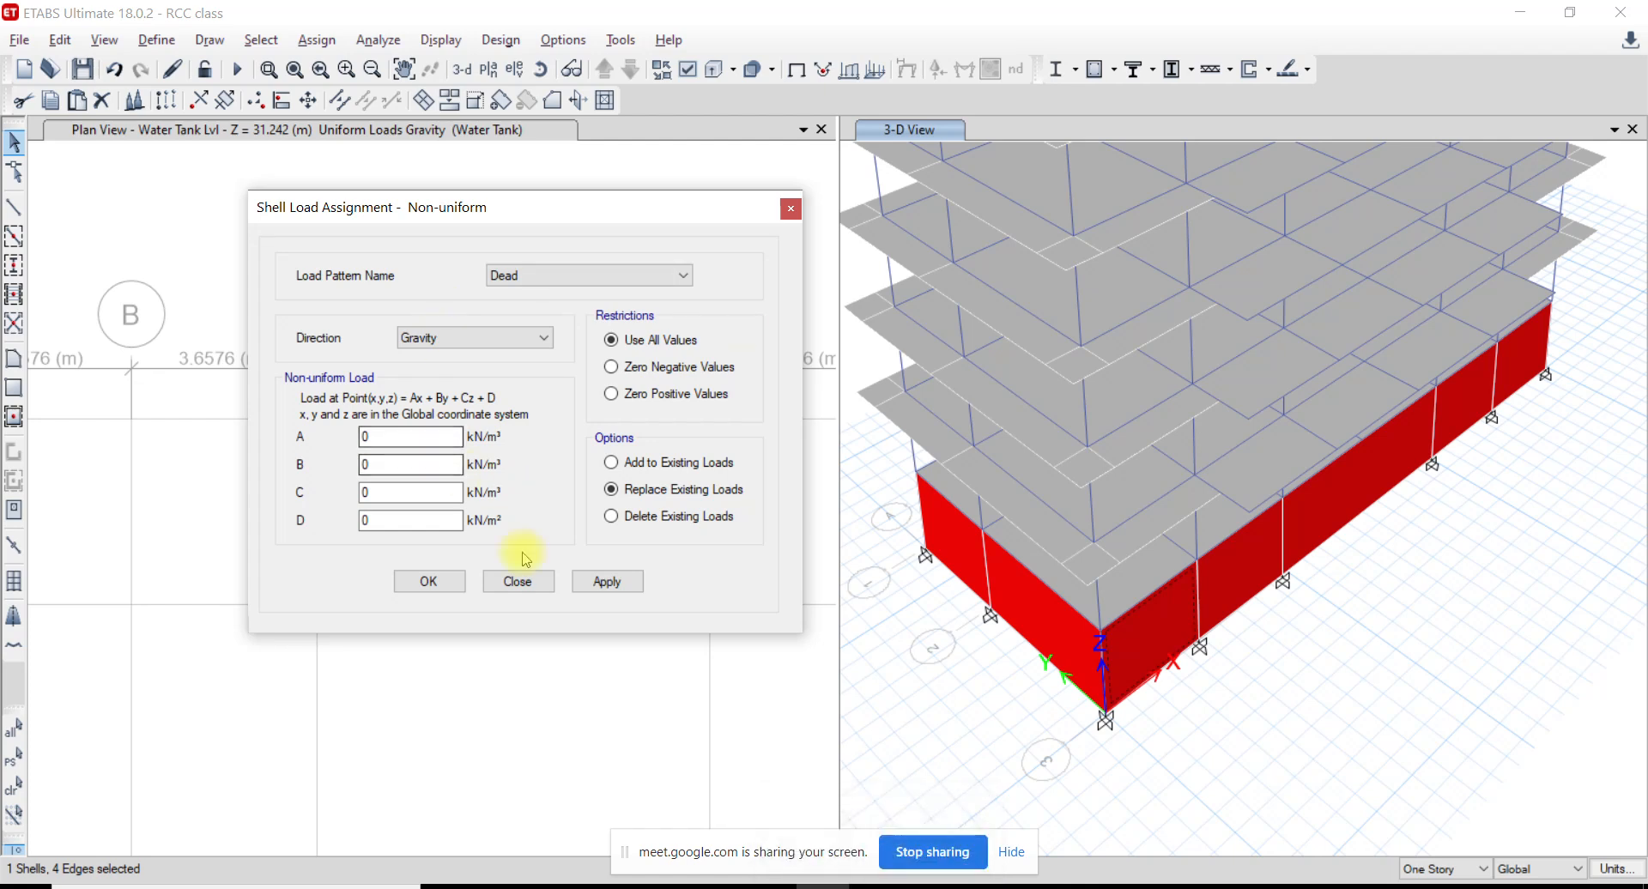
pyautogui.hotkey('alt', 'Tab')
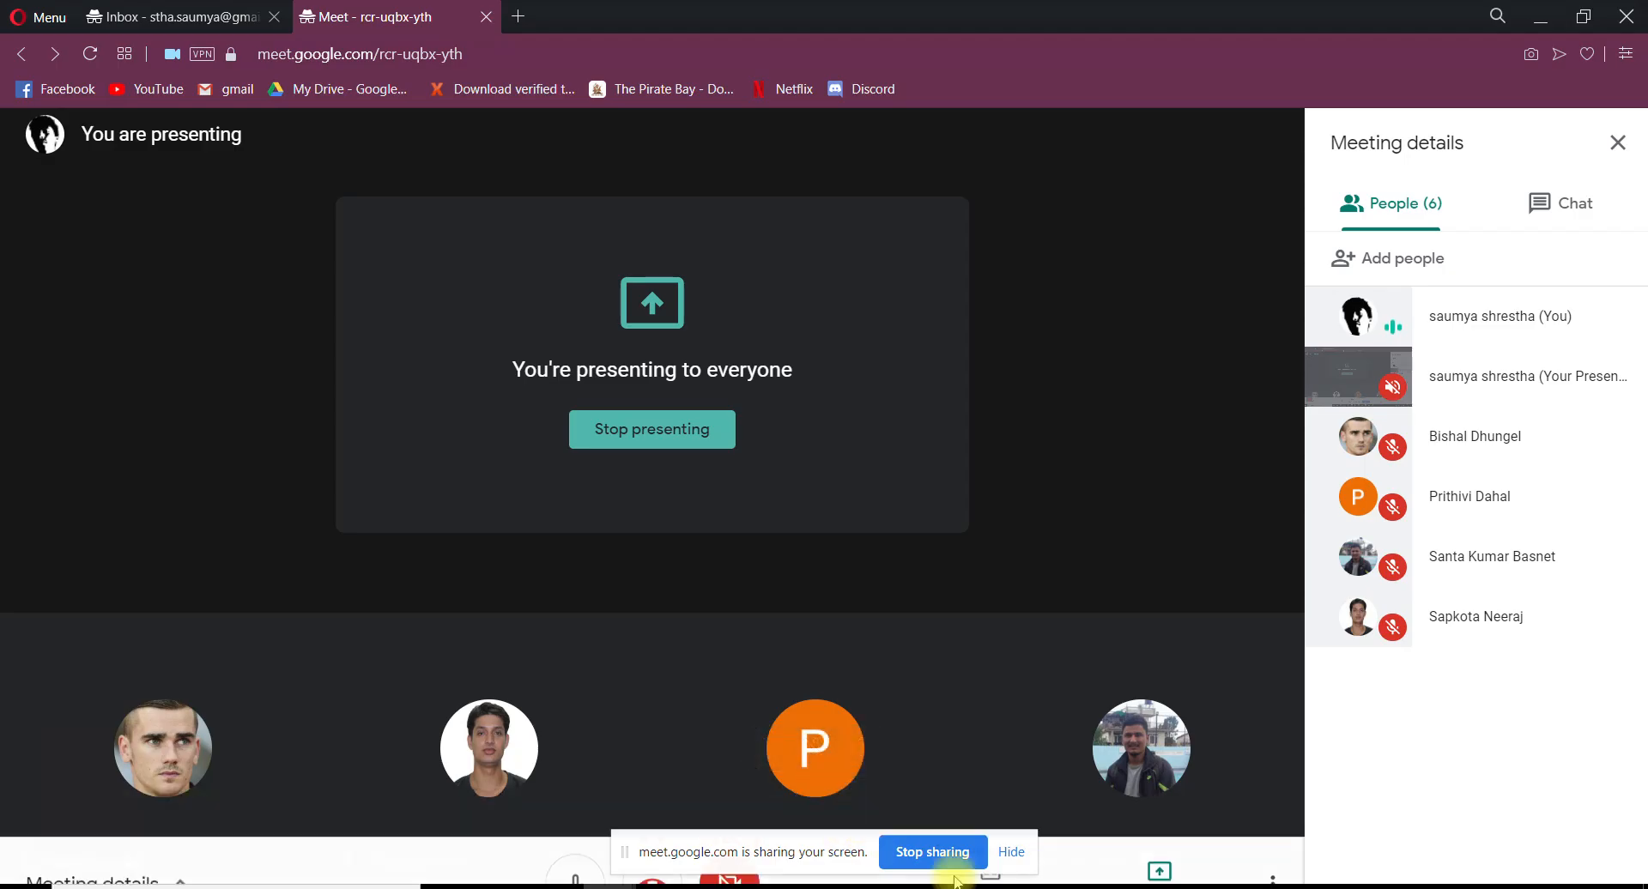
pyautogui.hotkey('alt', 'Tab')
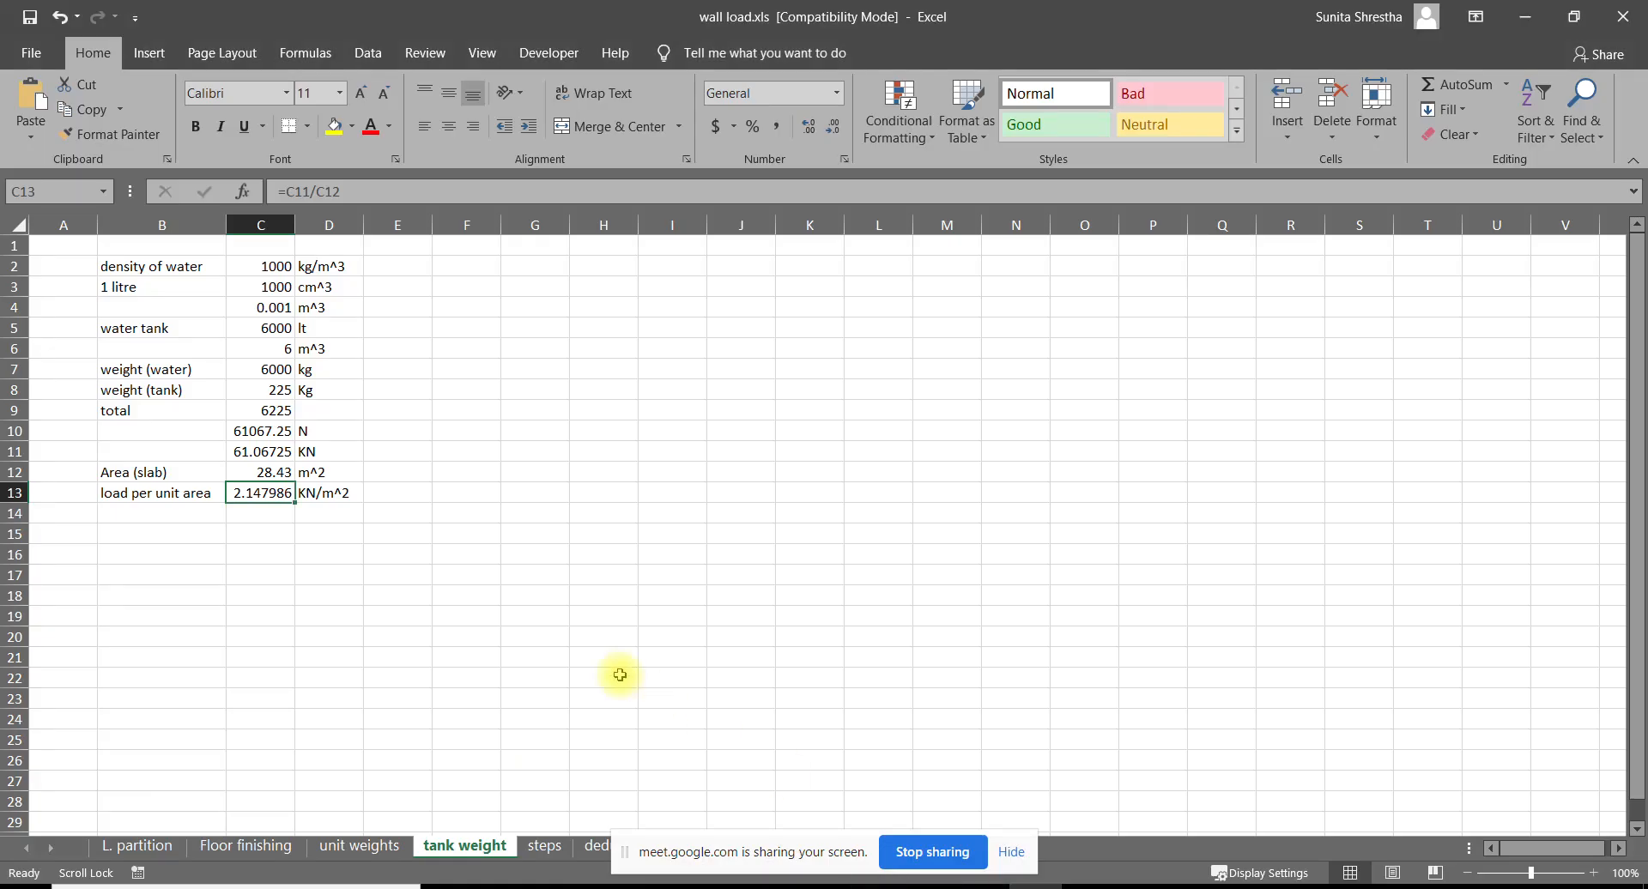
# Switch to ETABS and take the plan view down story by story from Water Tank Lvl to Plinth Lvl
pyautogui.hotkey('alt', 'Tab')
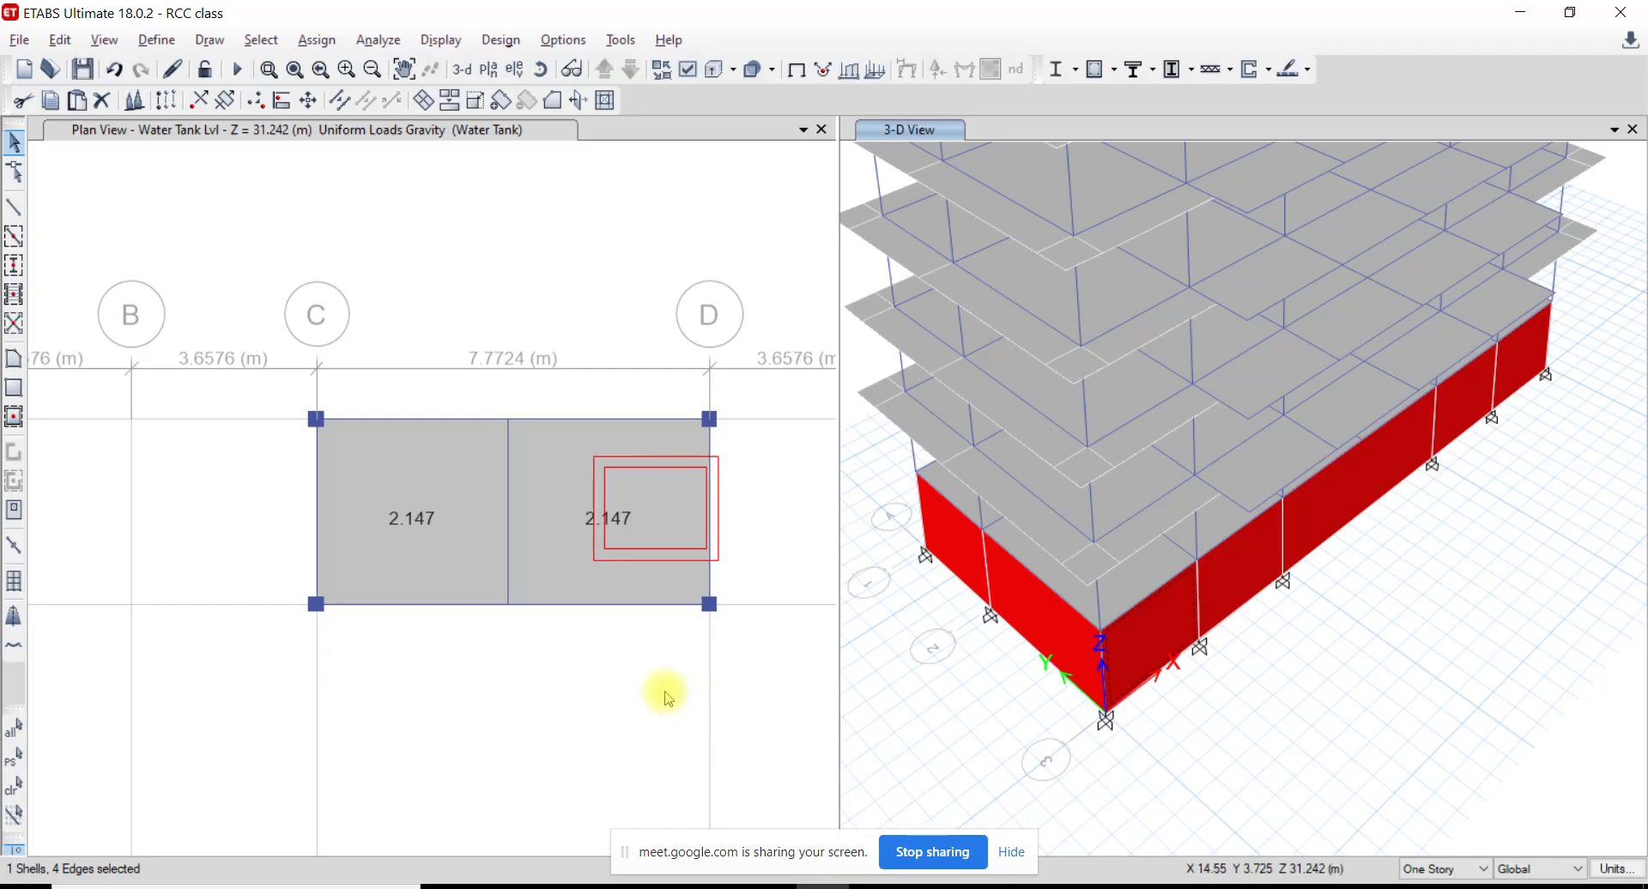
pyautogui.click(610, 665)
pyautogui.scroll(-3, 615, 665)
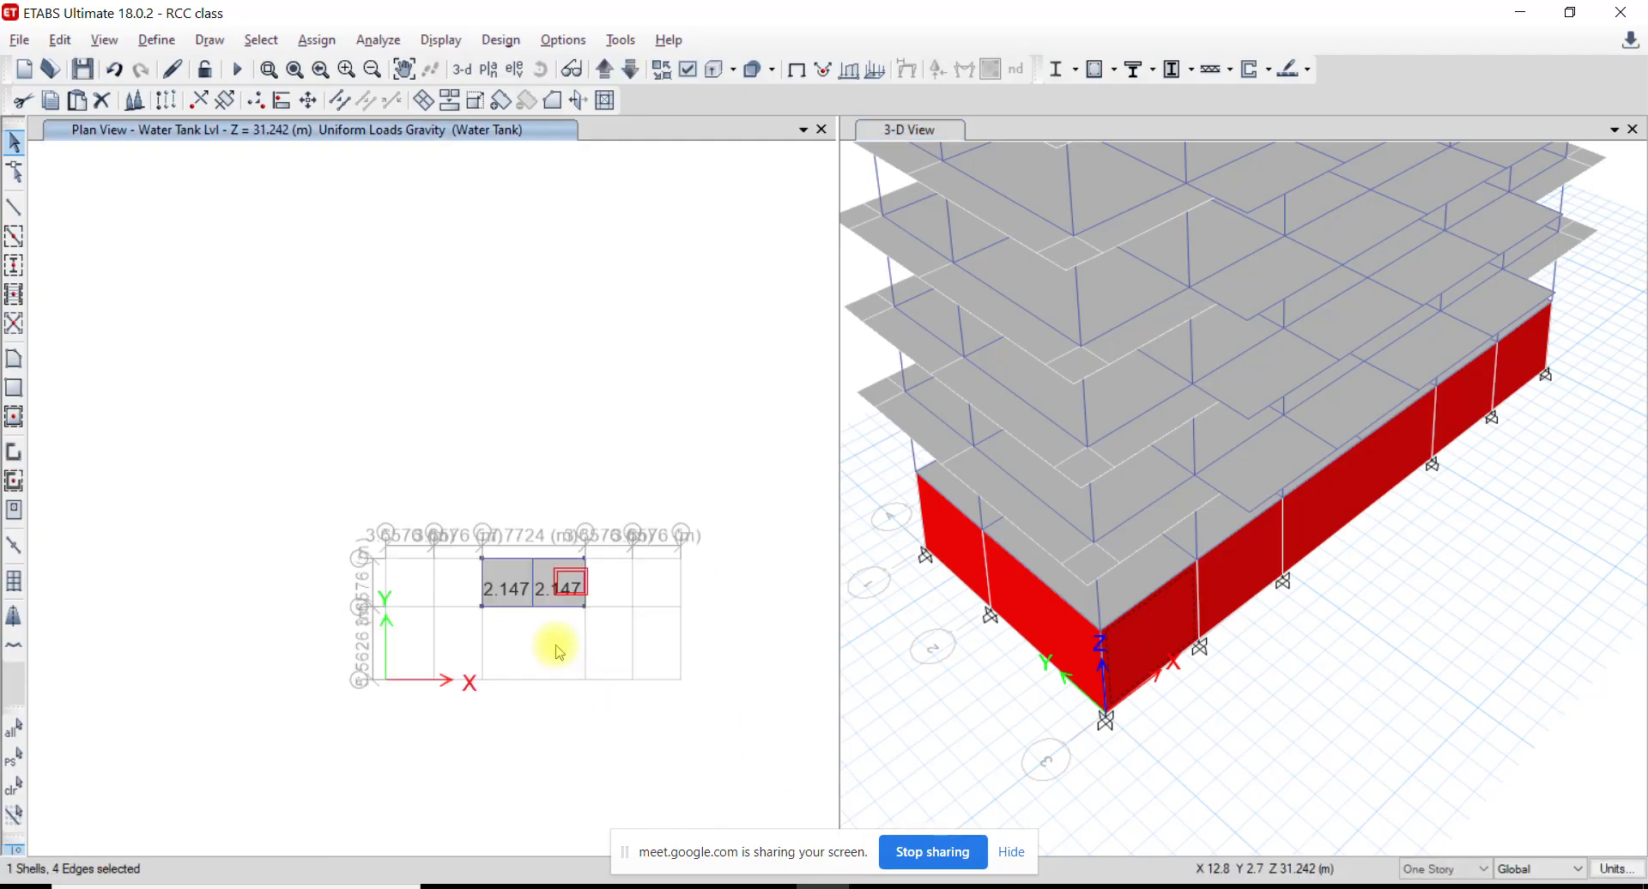
pyautogui.moveTo(555, 646); pyautogui.dragTo(526, 607, button='middle')
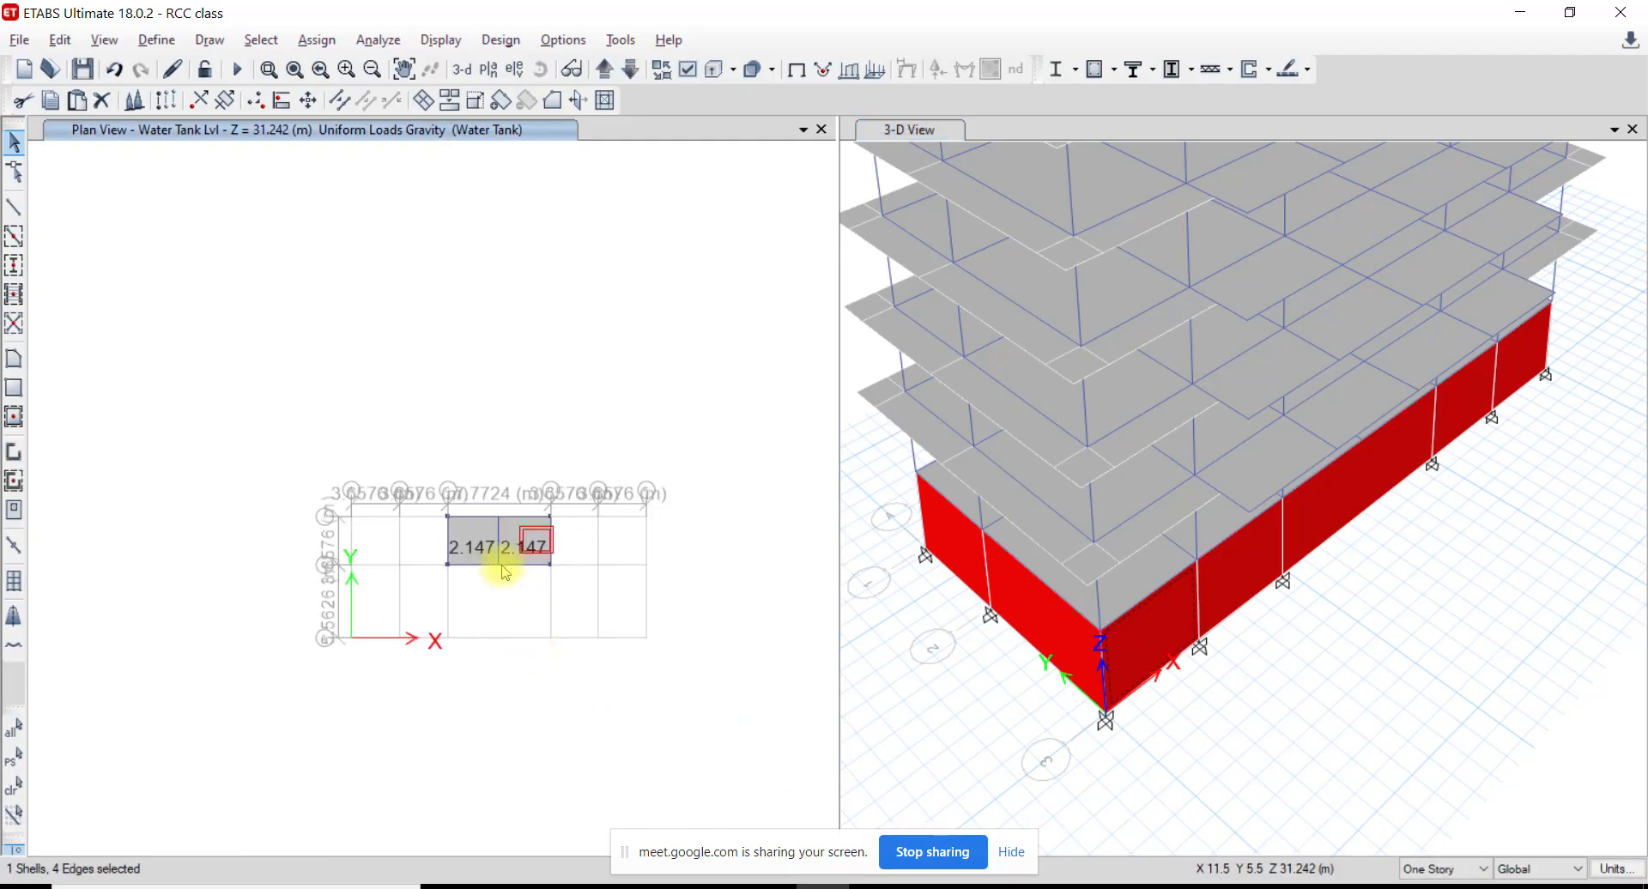
pyautogui.moveTo(504, 552); pyautogui.dragTo(490, 515, button='middle')
pyautogui.click(633, 75)
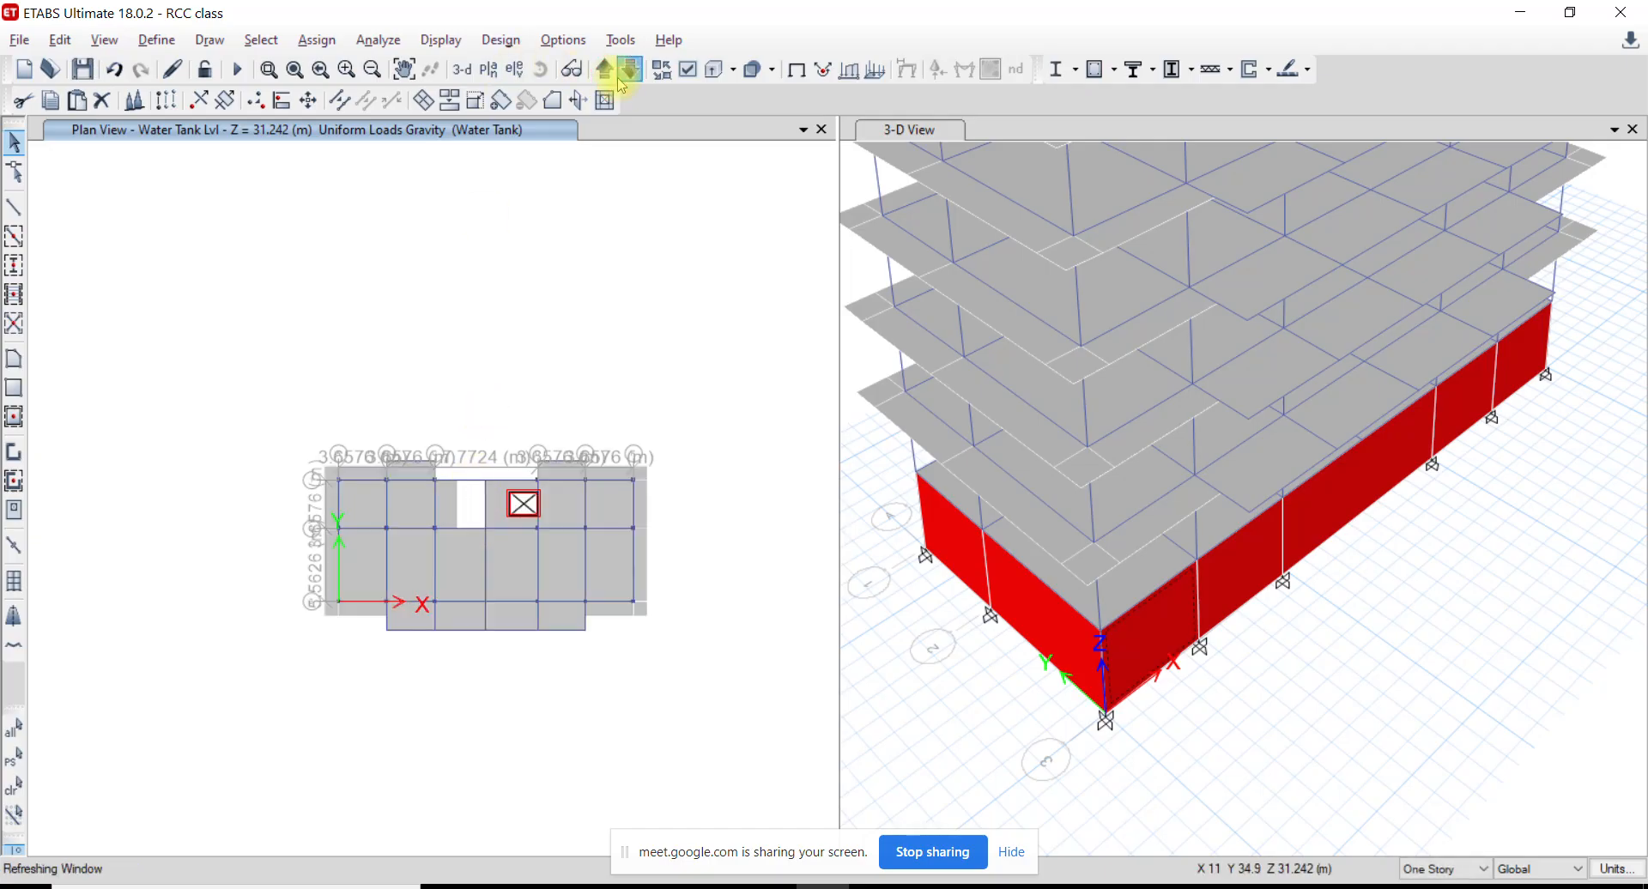
pyautogui.click(635, 78)
pyautogui.click(637, 80)
pyautogui.click(632, 72)
pyautogui.click(632, 72)
pyautogui.click(632, 72)
pyautogui.click(633, 72)
pyautogui.click(632, 72)
pyautogui.click(633, 72)
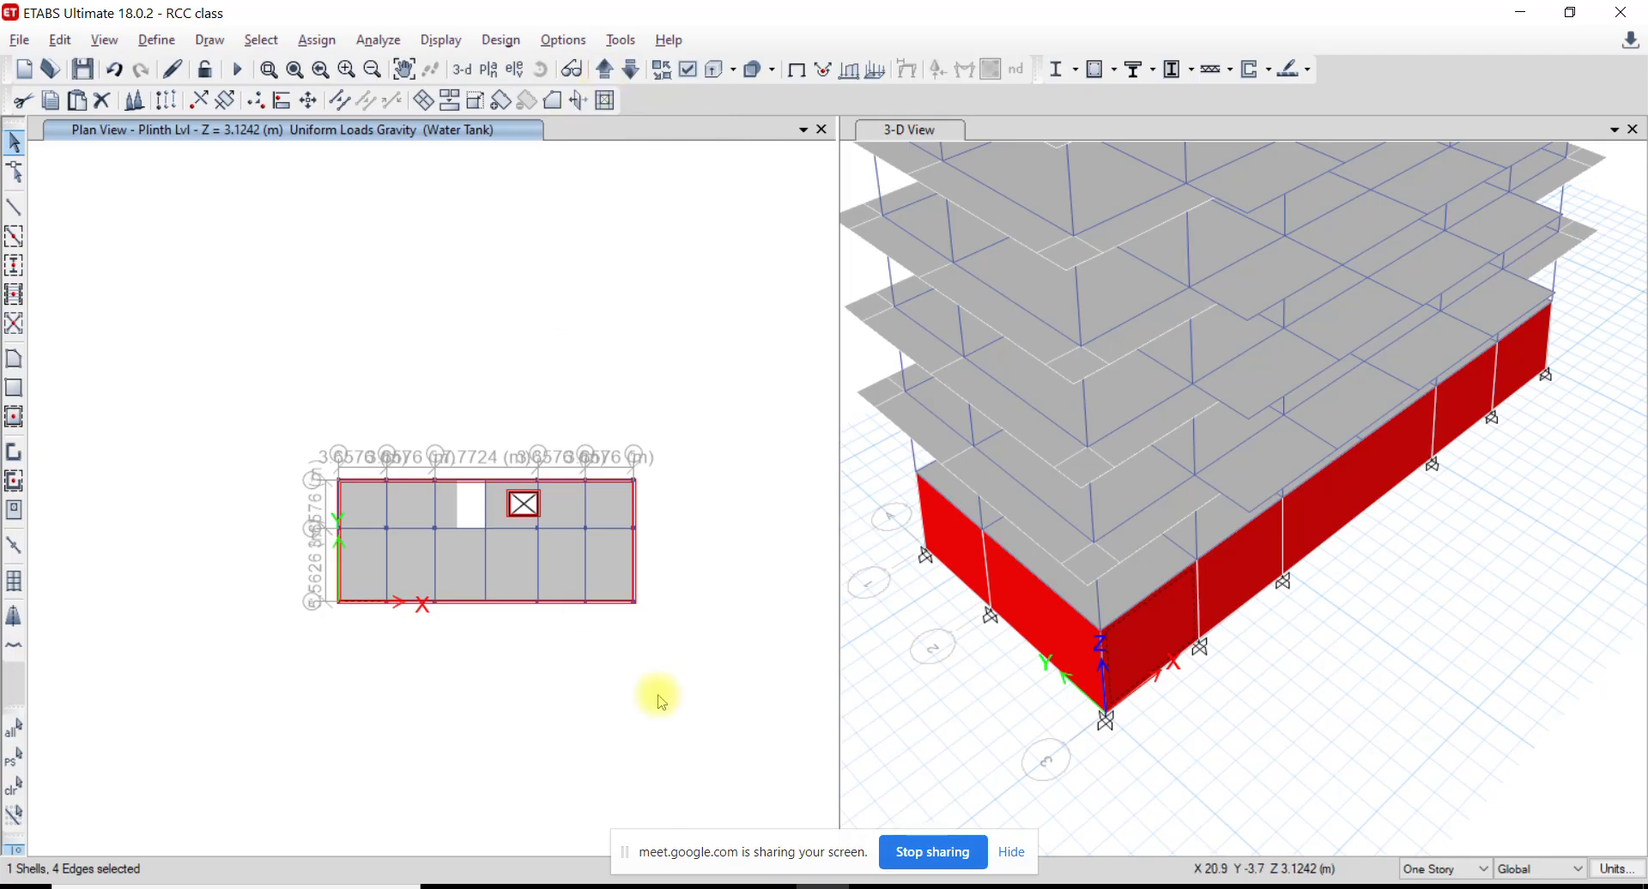
pyautogui.scroll(3, 381, 471)
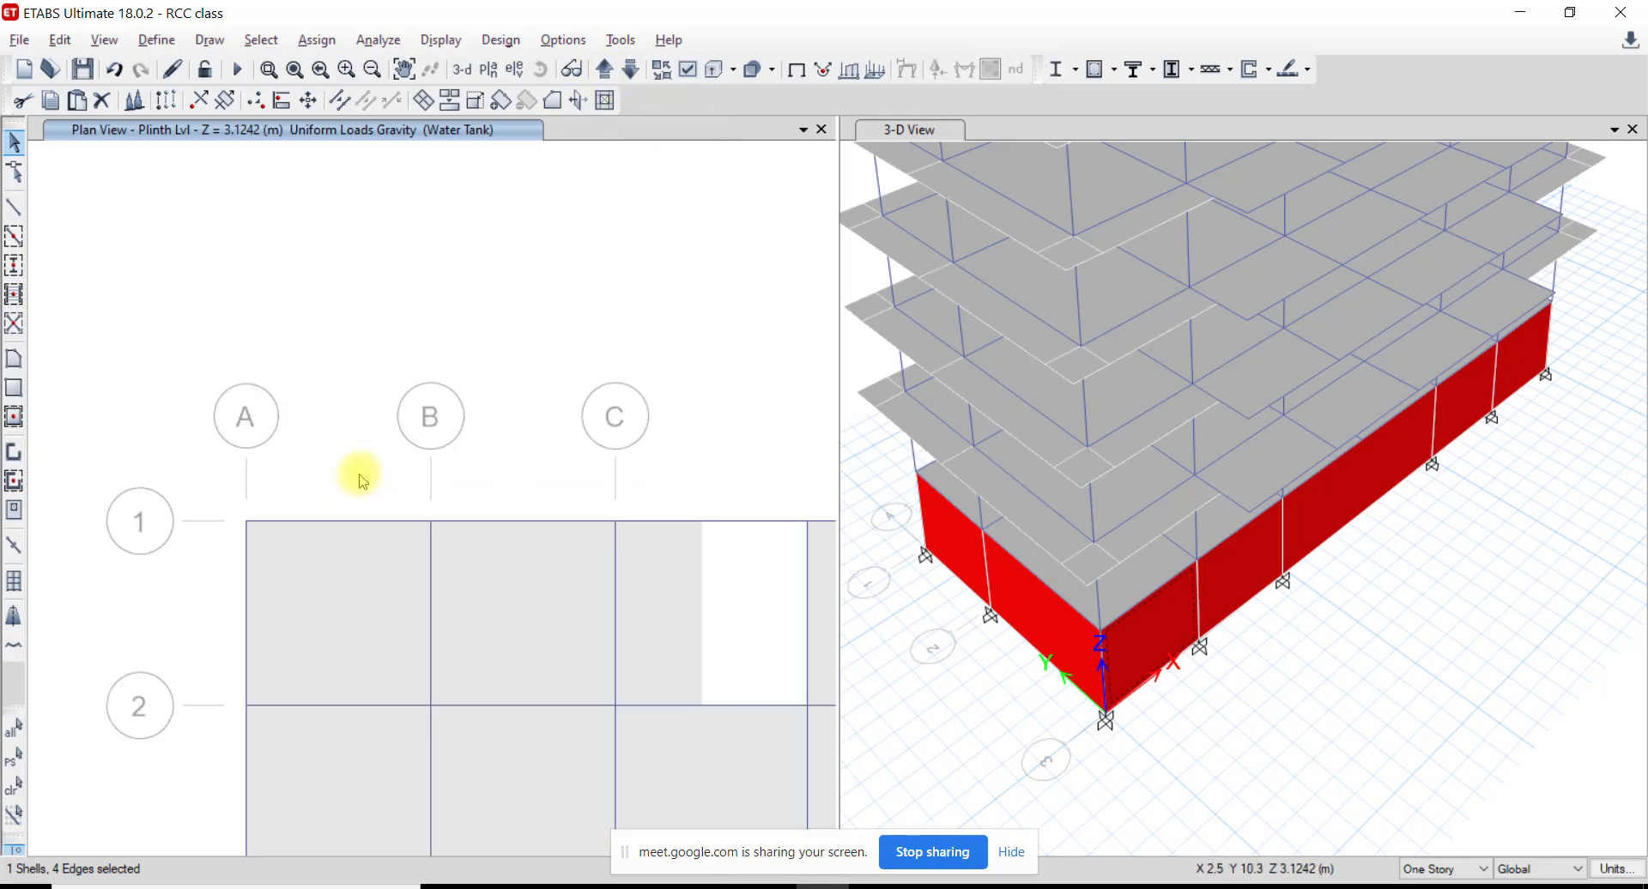
# Switch to AutoCAD and examine the basement and ground floor plans in the Multistory Class drawing
pyautogui.click(716, 886)
pyautogui.scroll(-6, 533, 414)
pyautogui.moveTo(647, 359); pyautogui.dragTo(602, 573, button='middle')
pyautogui.scroll(-15, 601, 572)
pyautogui.scroll(8, 237, 568)
pyautogui.scroll(4, 623, 527)
pyautogui.moveTo(831, 521); pyautogui.dragTo(633, 485, button='middle')
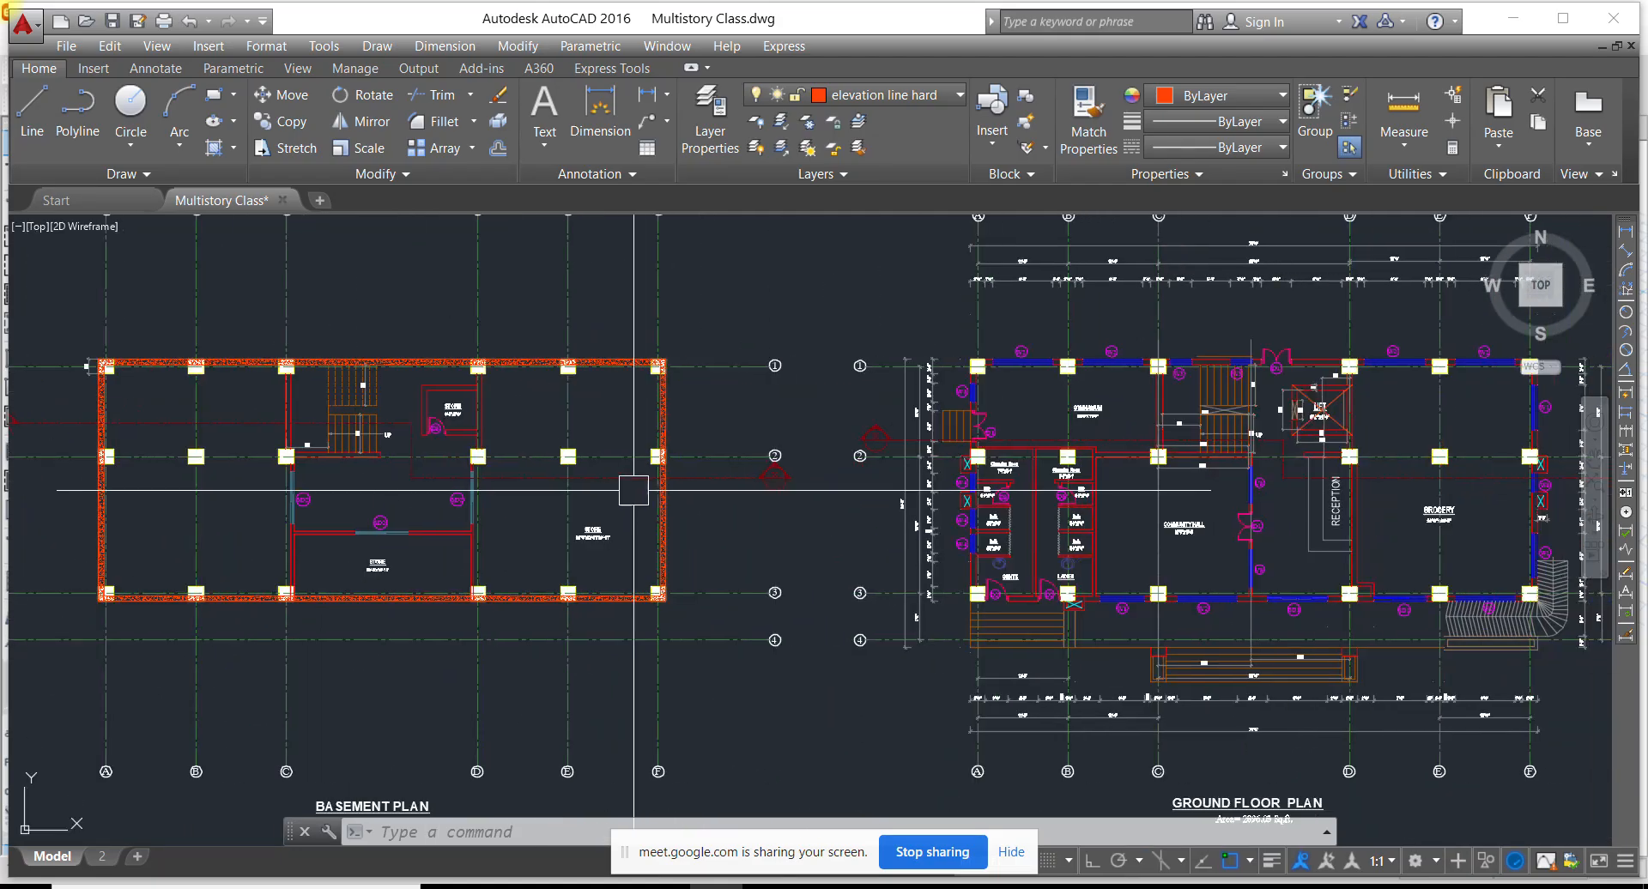
pyautogui.scroll(3, 1036, 401)
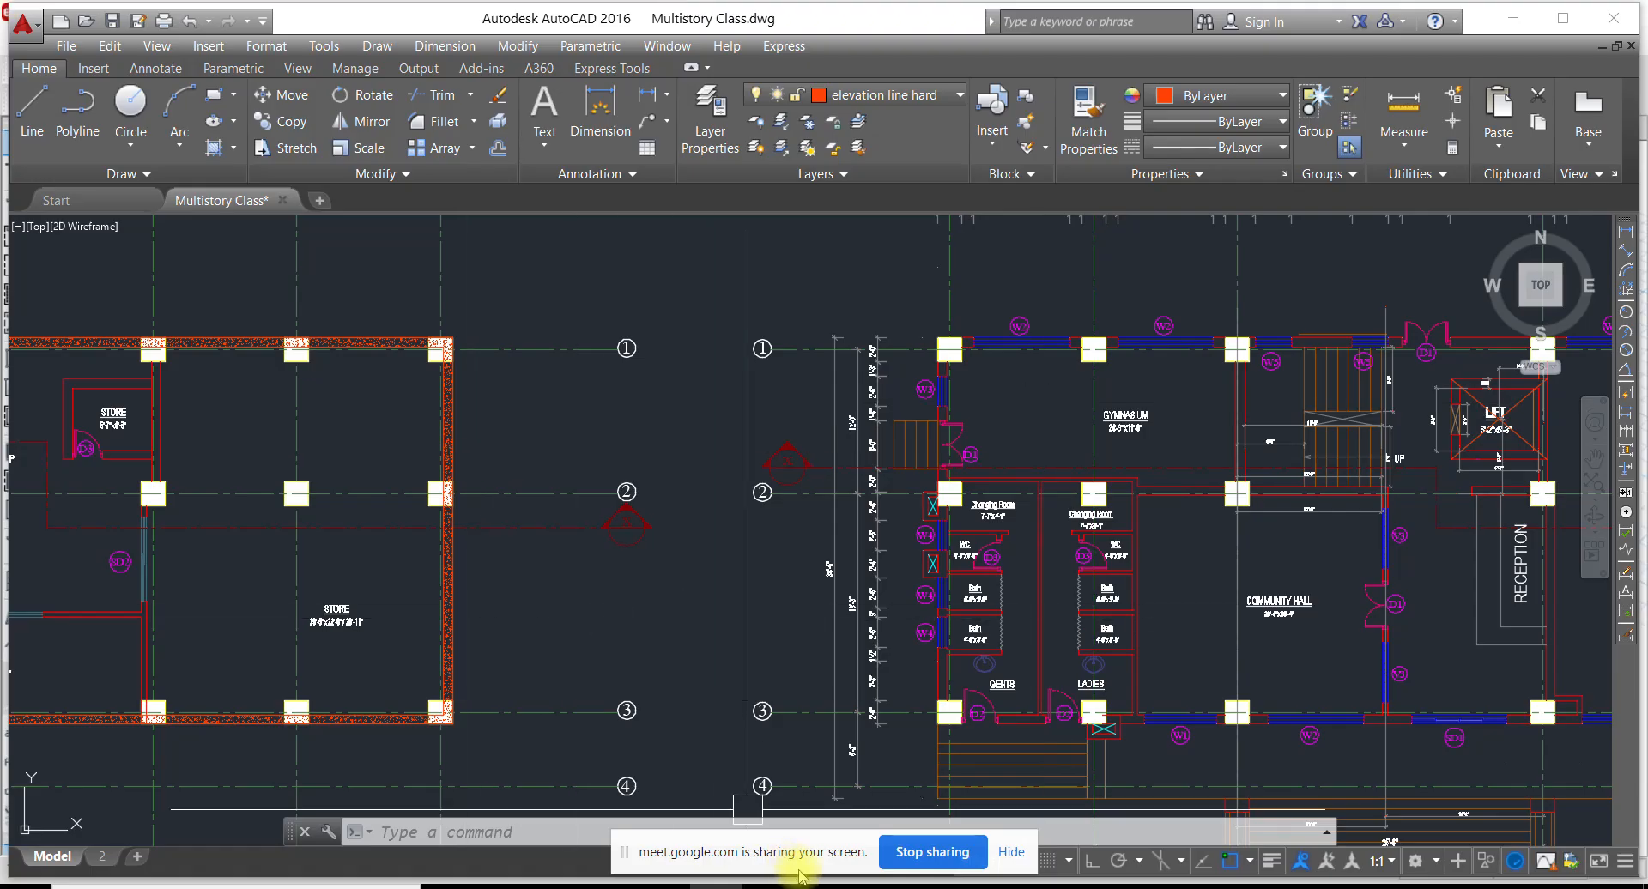
# Switch to Paint and start a blank drawing, discarding the earth pressure sketch without saving
pyautogui.click(981, 886)
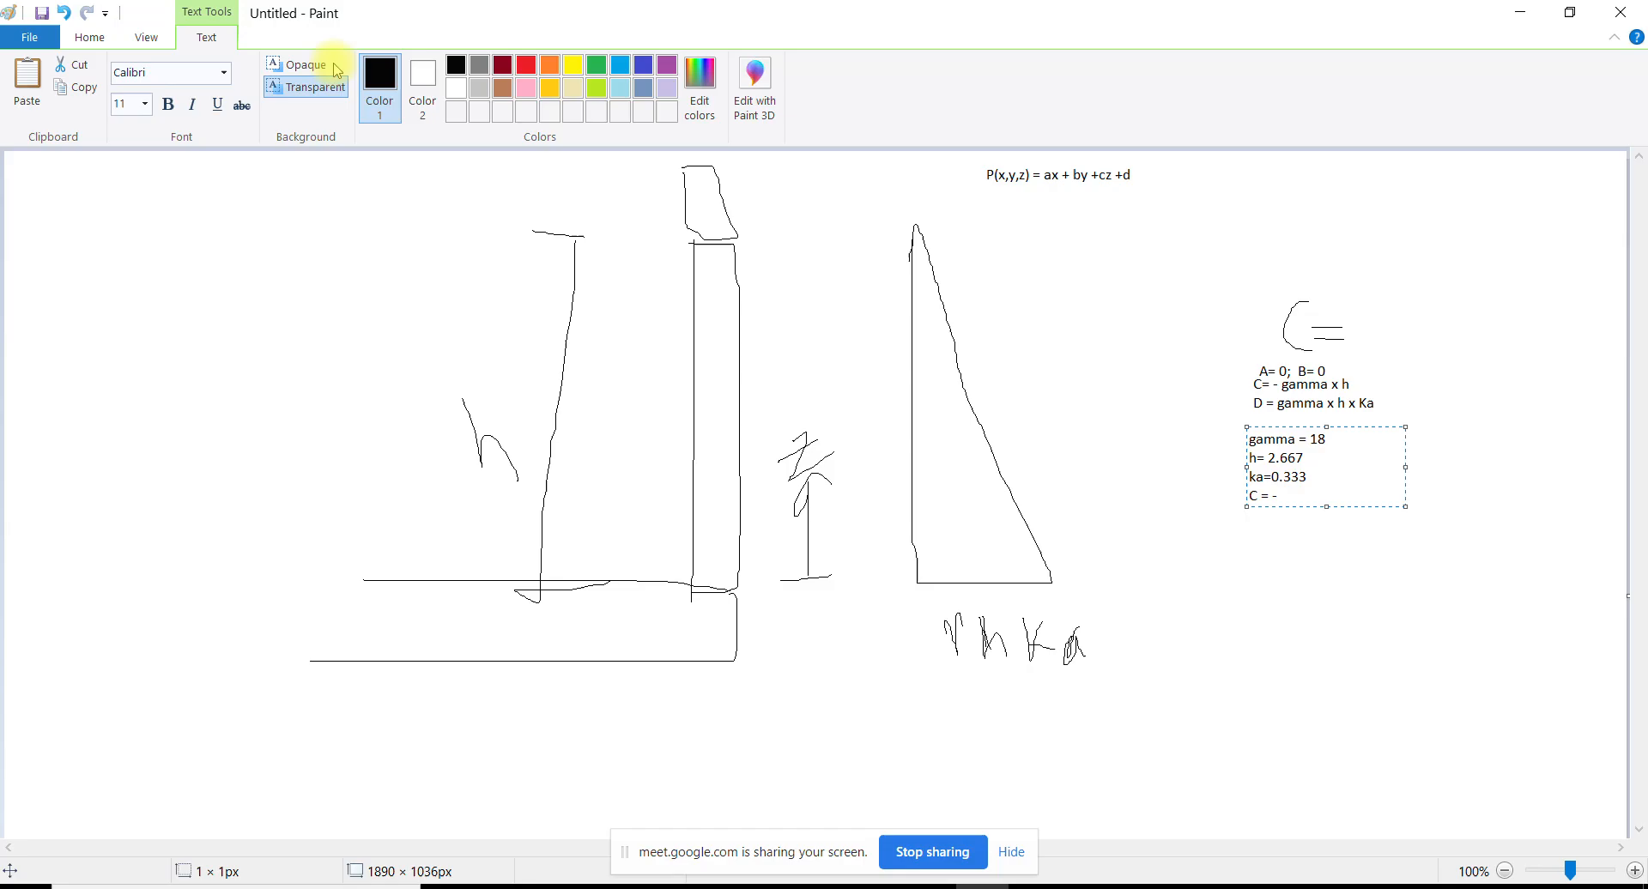
pyautogui.hotkey('ctrl', 'n')
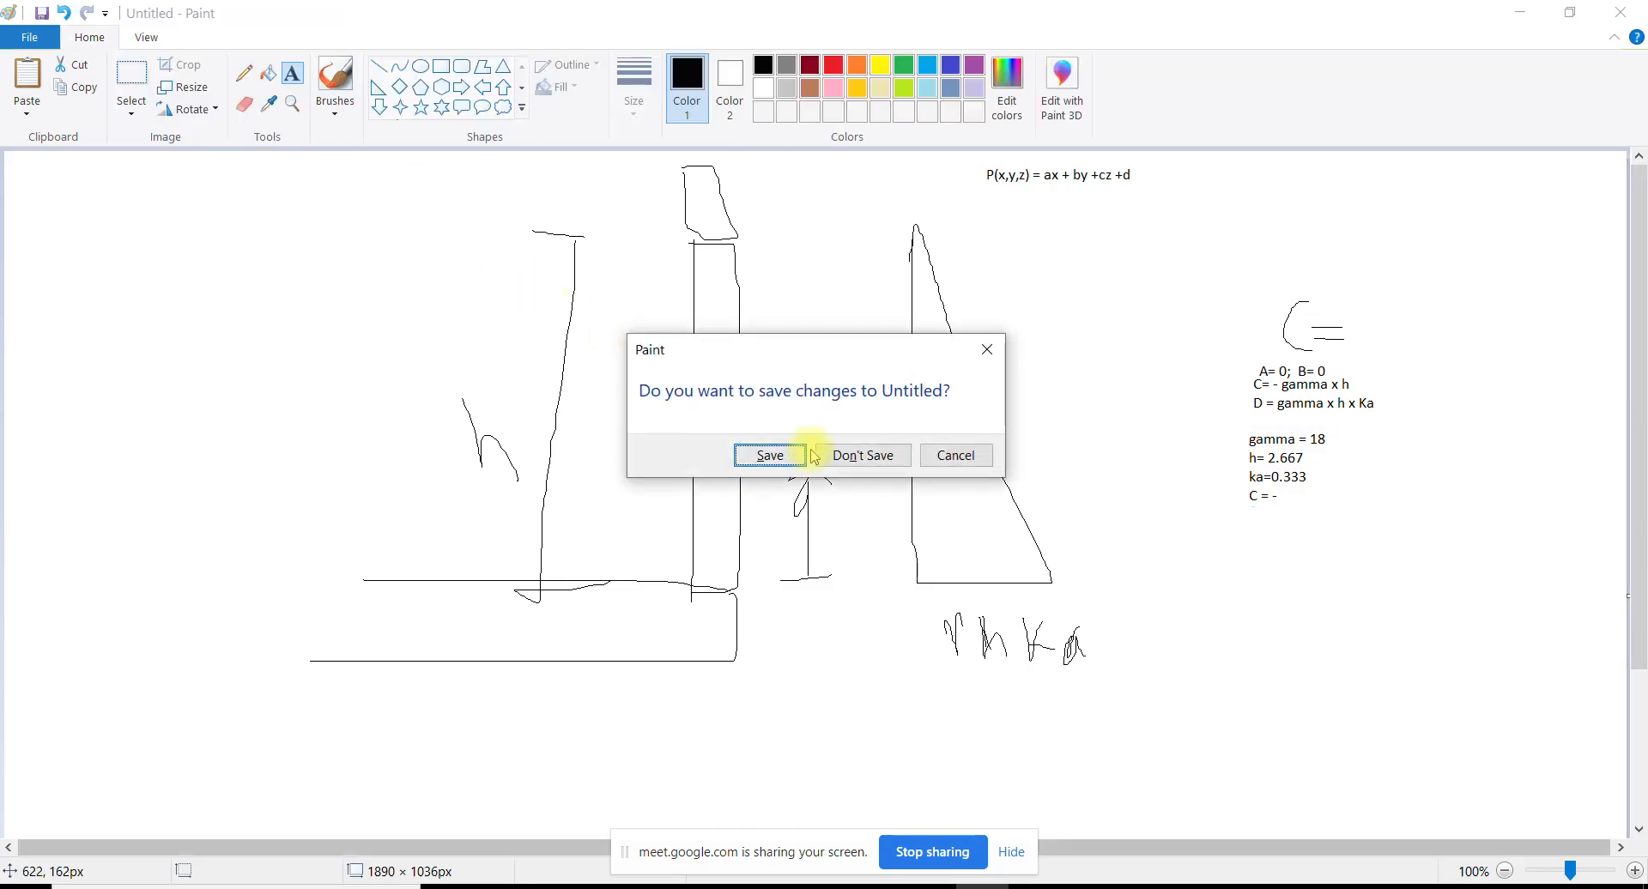
pyautogui.click(859, 452)
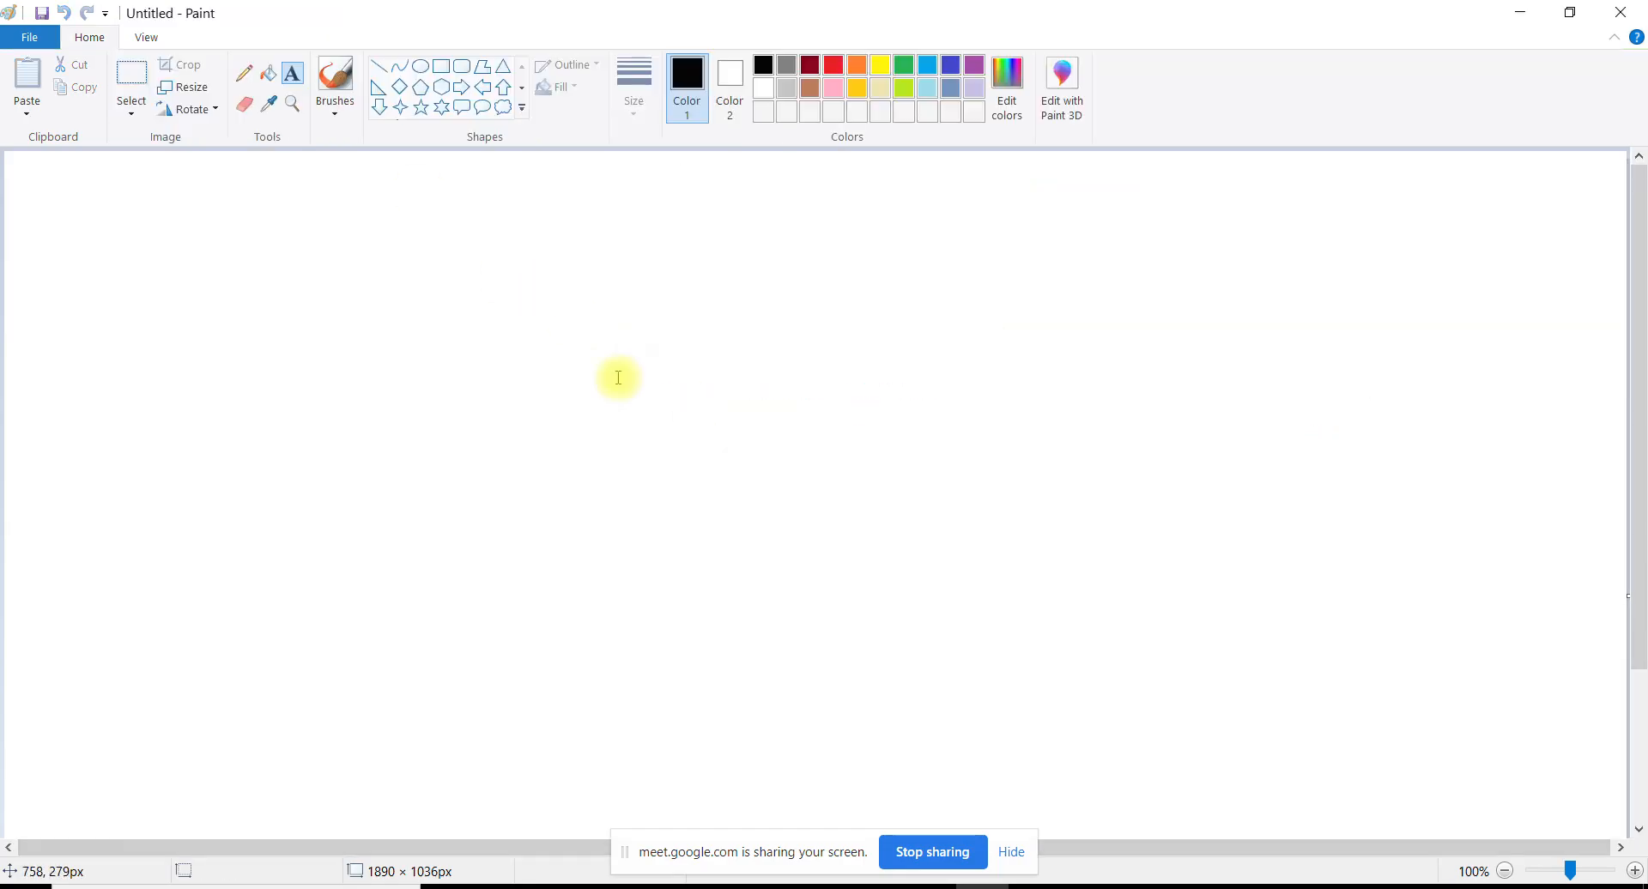
# Sketch a portal frame freehand with a distributed load along its beam, and label the load kN/m with a leader line
pyautogui.click(243, 74)
pyautogui.moveTo(420, 313)
pyautogui.mouseDown()
pyautogui.moveTo(420, 598)
pyautogui.moveTo(552, 323)
pyautogui.moveTo(651, 613)
pyautogui.mouseUp()
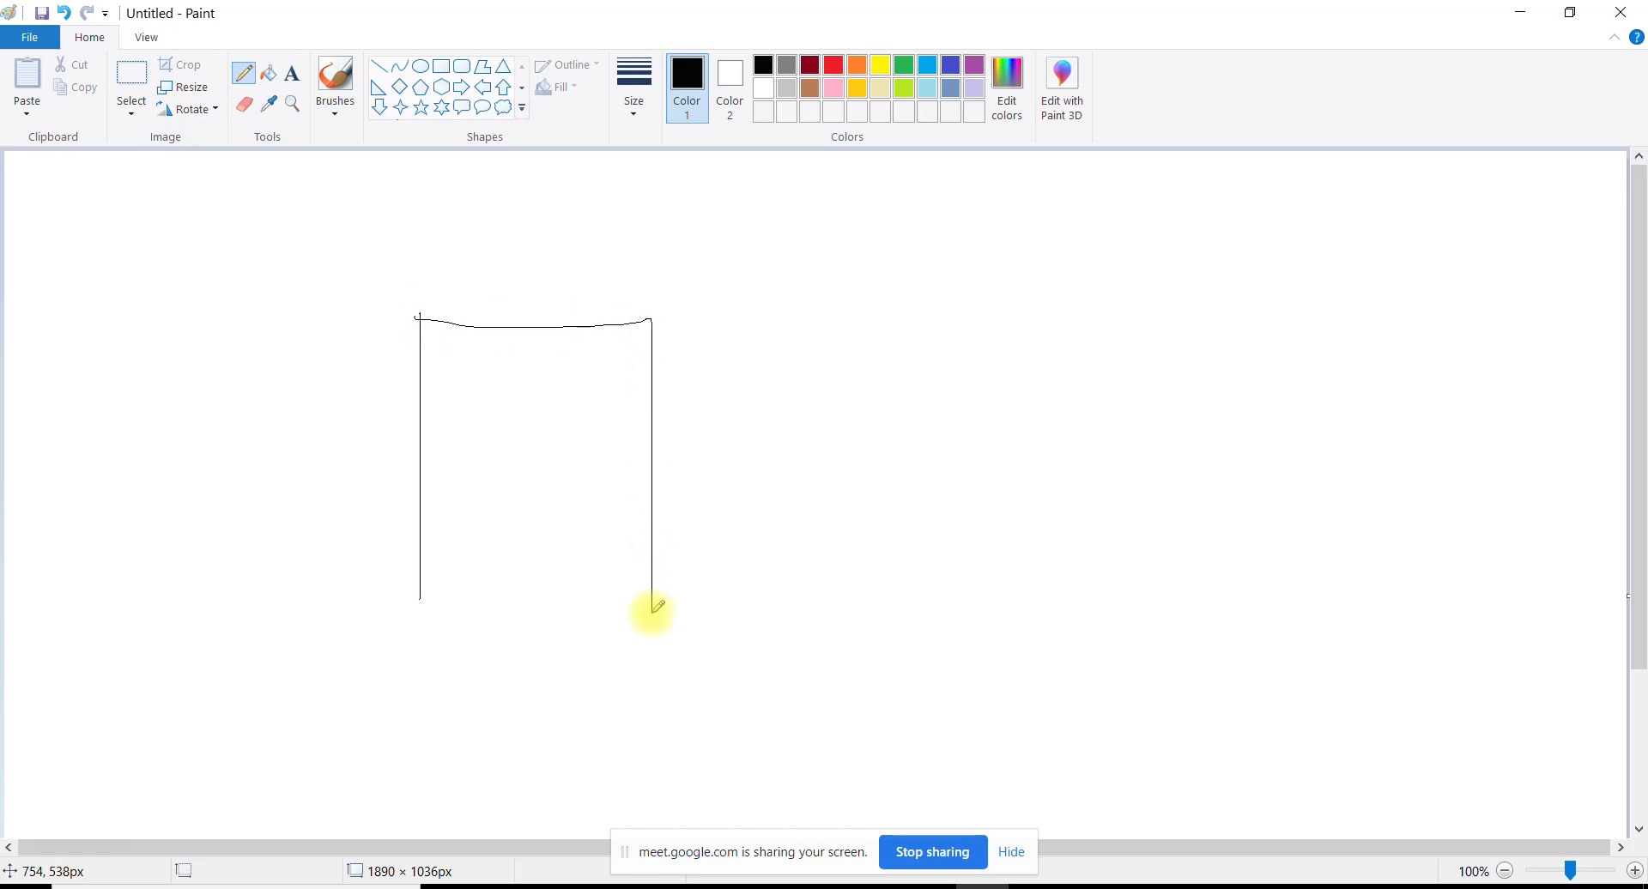
pyautogui.moveTo(415, 314)
pyautogui.mouseDown()
pyautogui.moveTo(448, 290)
pyautogui.moveTo(558, 284)
pyautogui.moveTo(651, 317)
pyautogui.mouseUp()
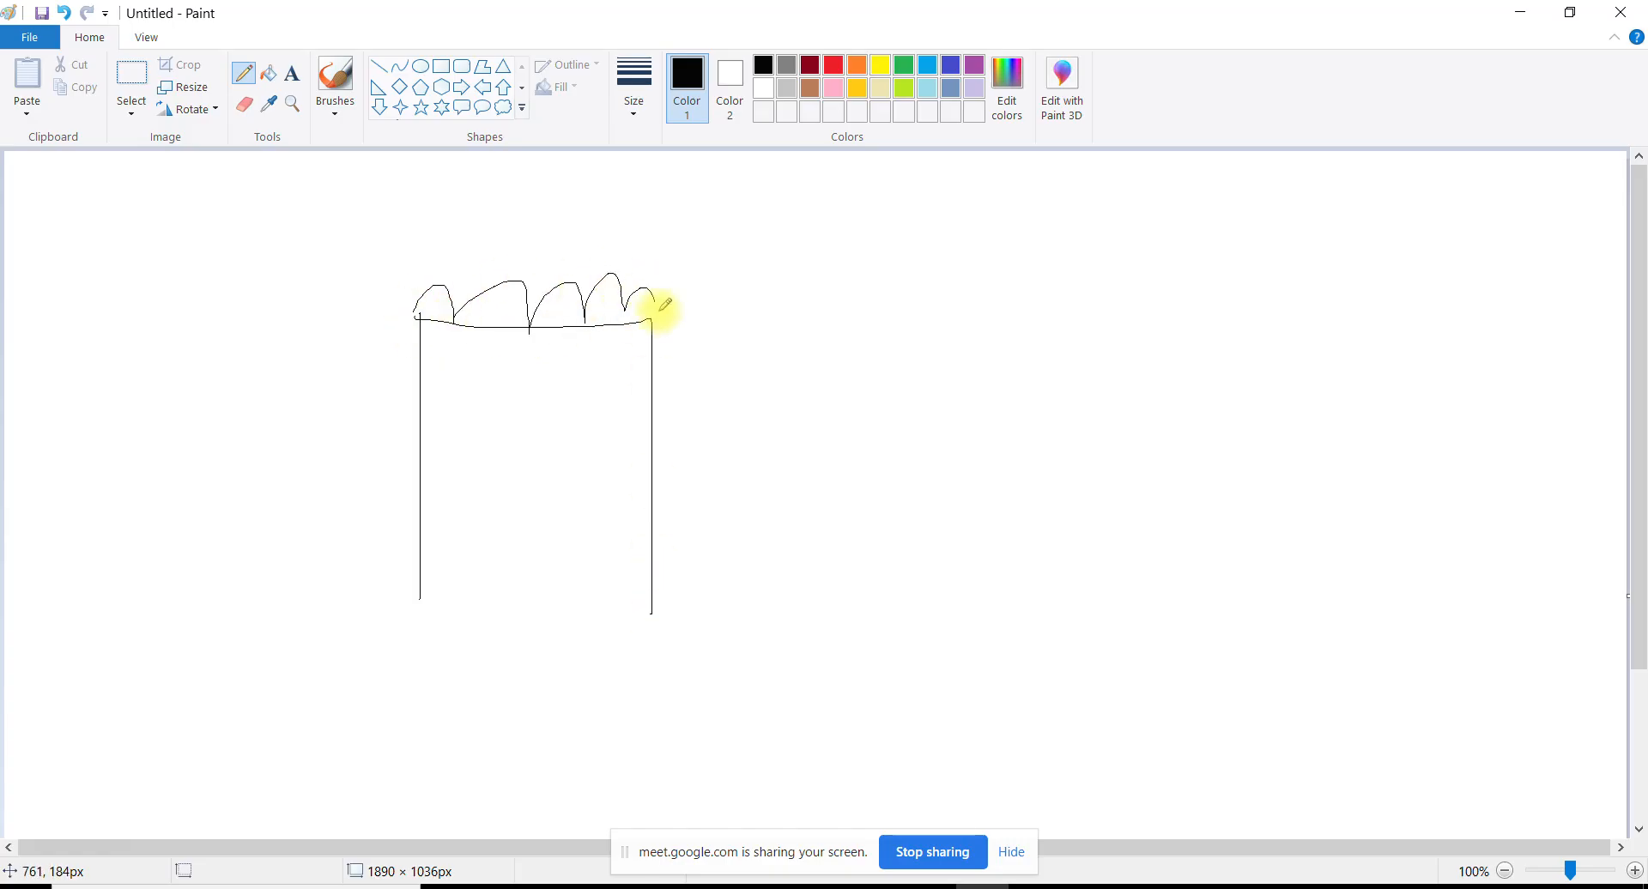
pyautogui.moveTo(577, 269)
pyautogui.mouseDown()
pyautogui.moveTo(709, 209)
pyautogui.moveTo(724, 232)
pyautogui.moveTo(764, 228)
pyautogui.moveTo(836, 182)
pyautogui.moveTo(868, 250)
pyautogui.moveTo(912, 264)
pyautogui.moveTo(824, 232)
pyautogui.moveTo(816, 189)
pyautogui.mouseUp()
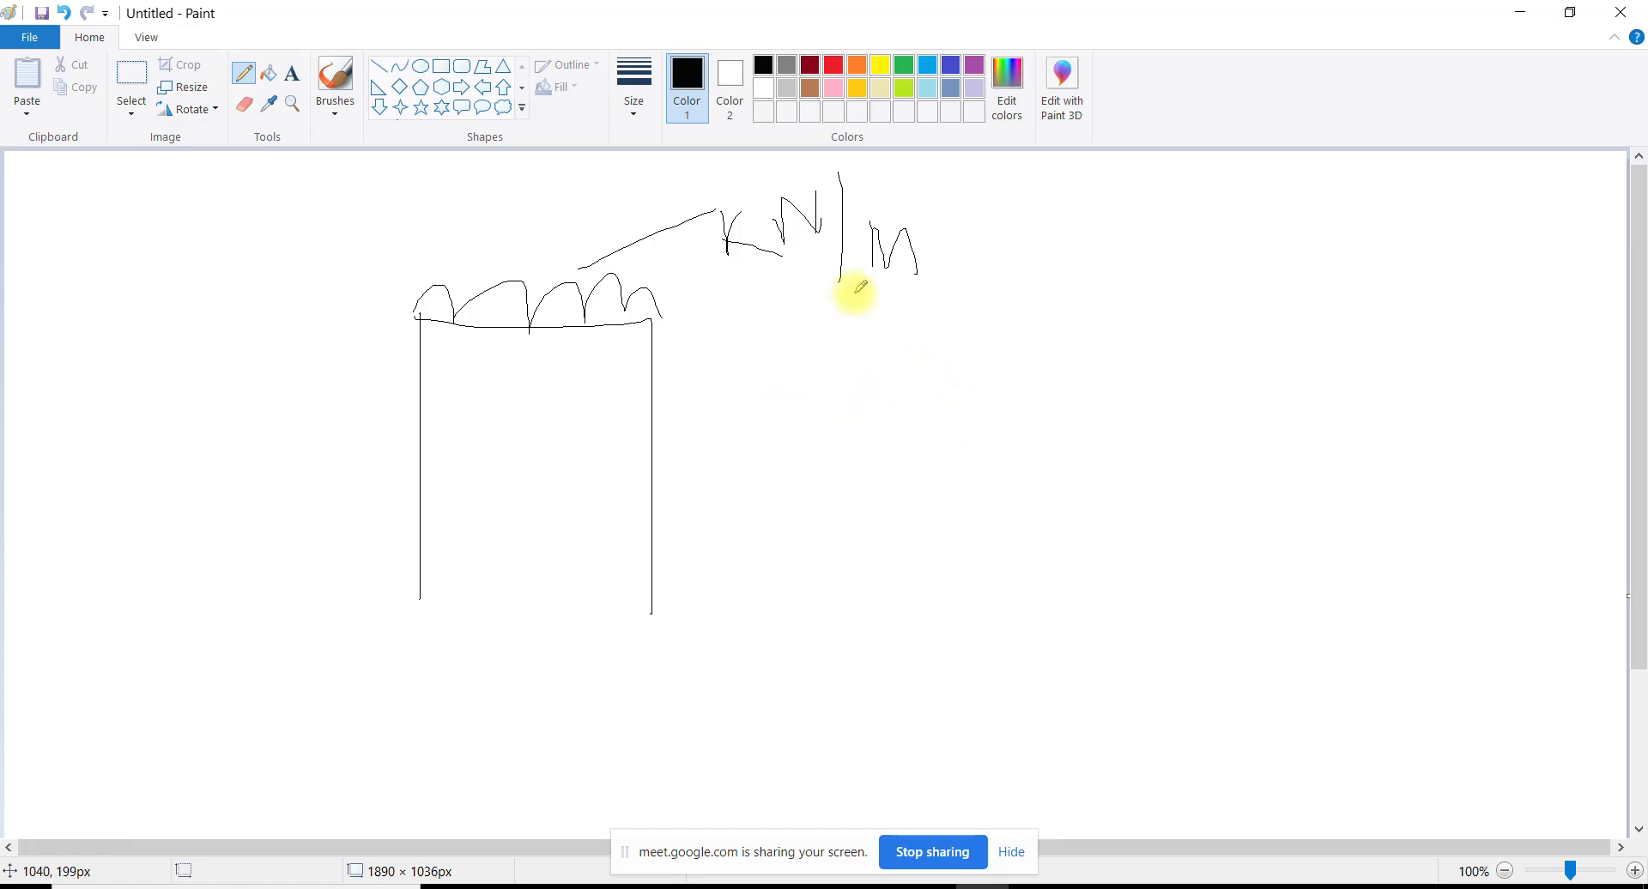
# Add the text "UDL = Wt of wall /Length of beam" beside the portal frame sketch, widening its box to fit one line
pyautogui.click(291, 88)
pyautogui.click(984, 388)
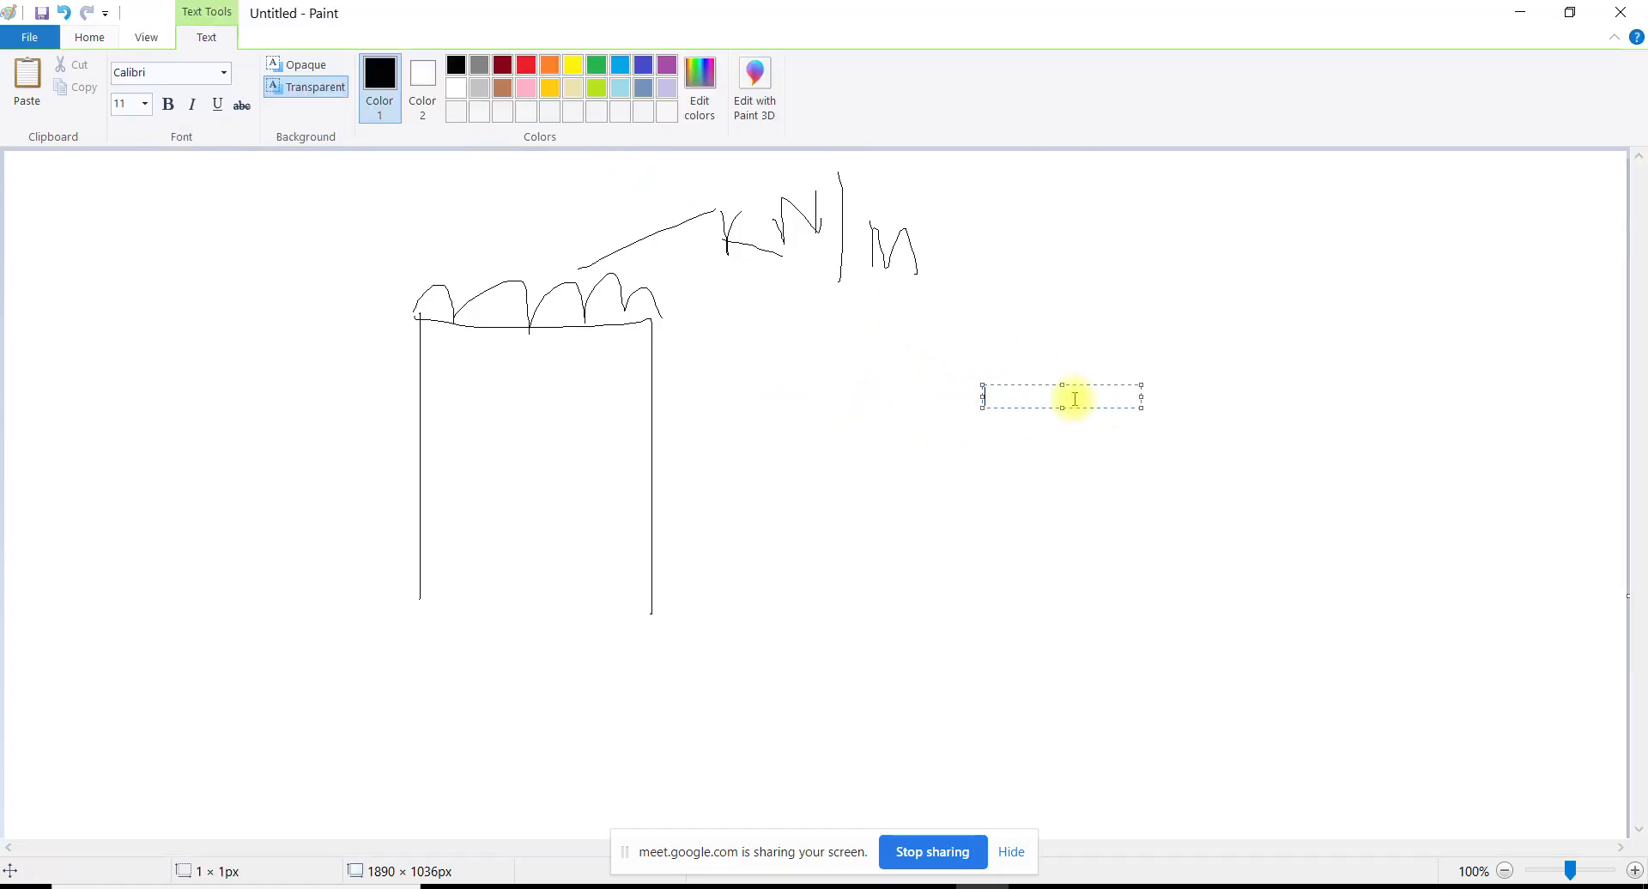
pyautogui.write('Wt of wall /Leng')
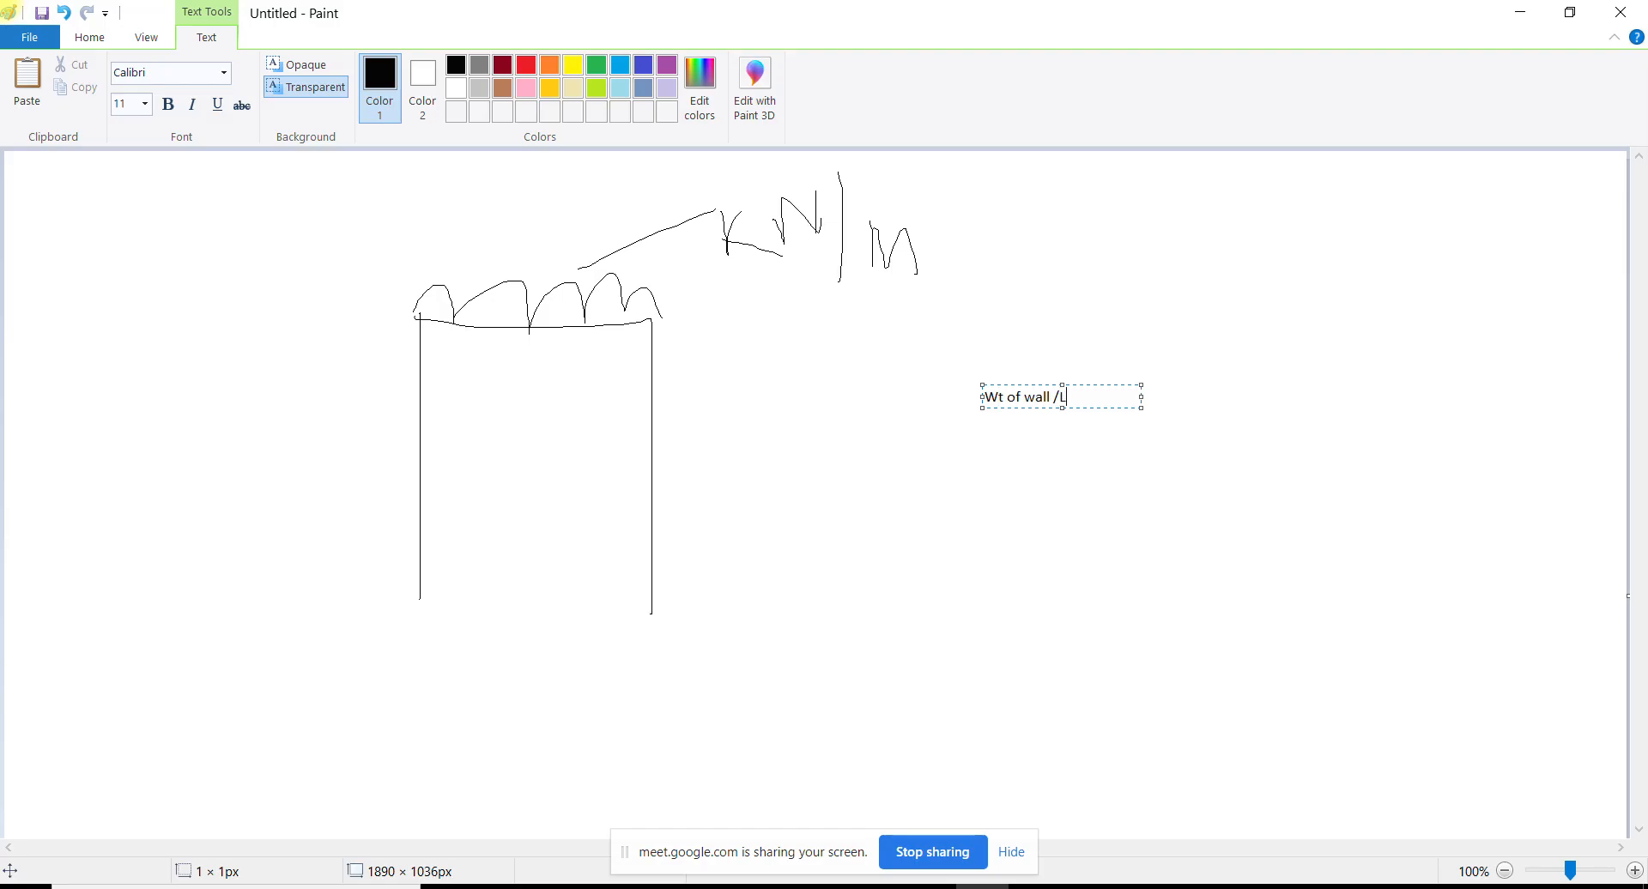
pyautogui.write('beam')
pyautogui.press('Return')
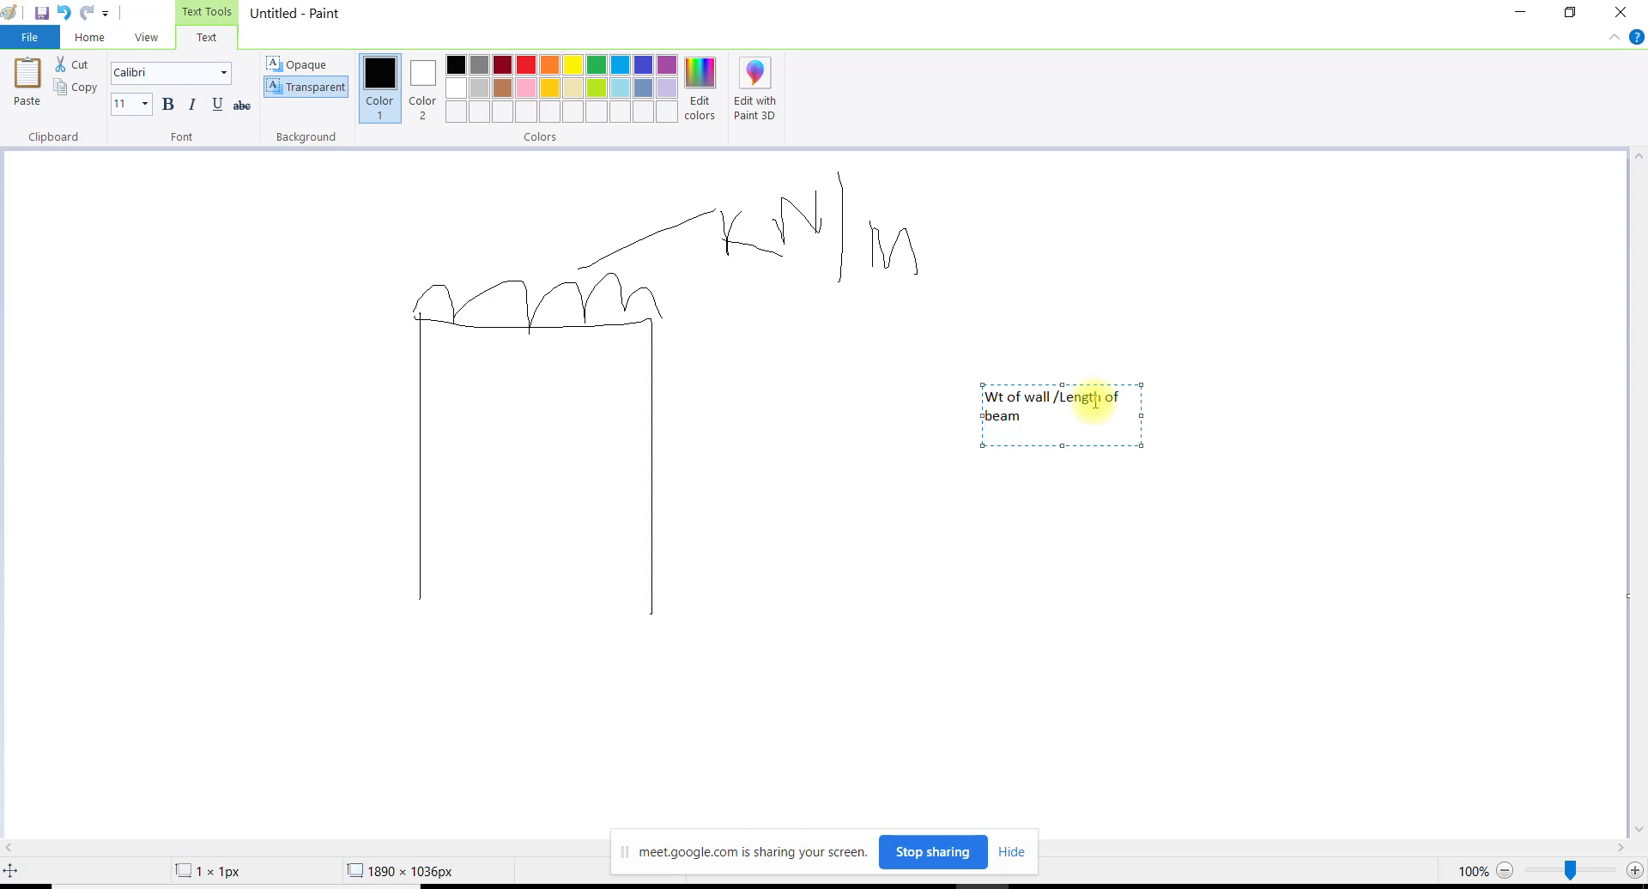
pyautogui.click(986, 399)
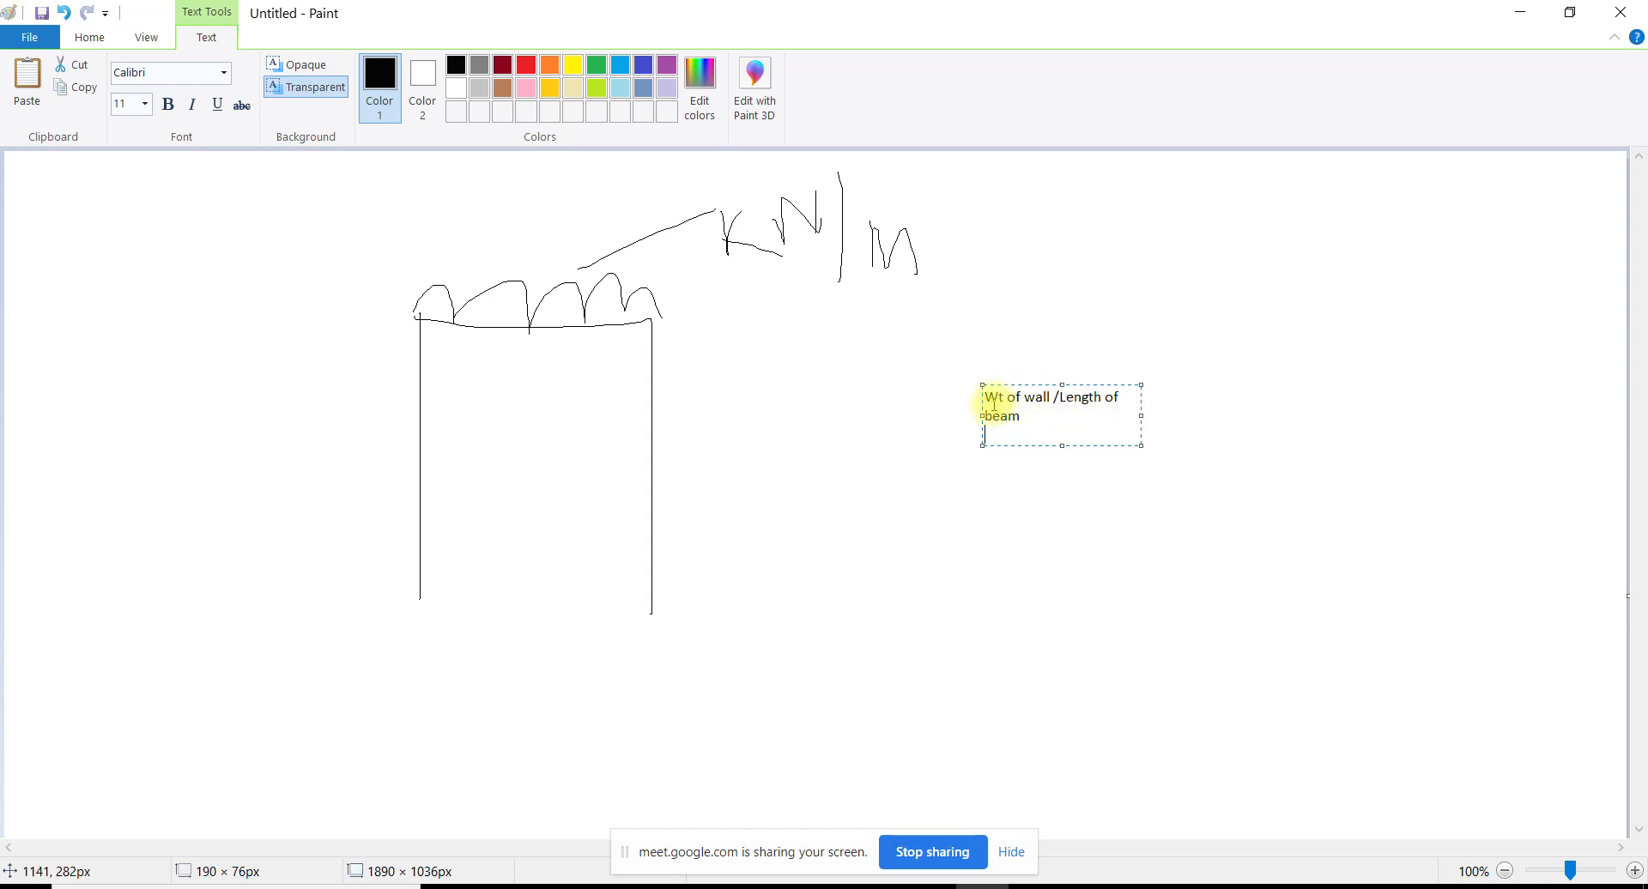
pyautogui.write('UDFL')
pyautogui.press('BackSpace')
pyautogui.press('BackSpace')
pyautogui.write('L = Wt of wall')
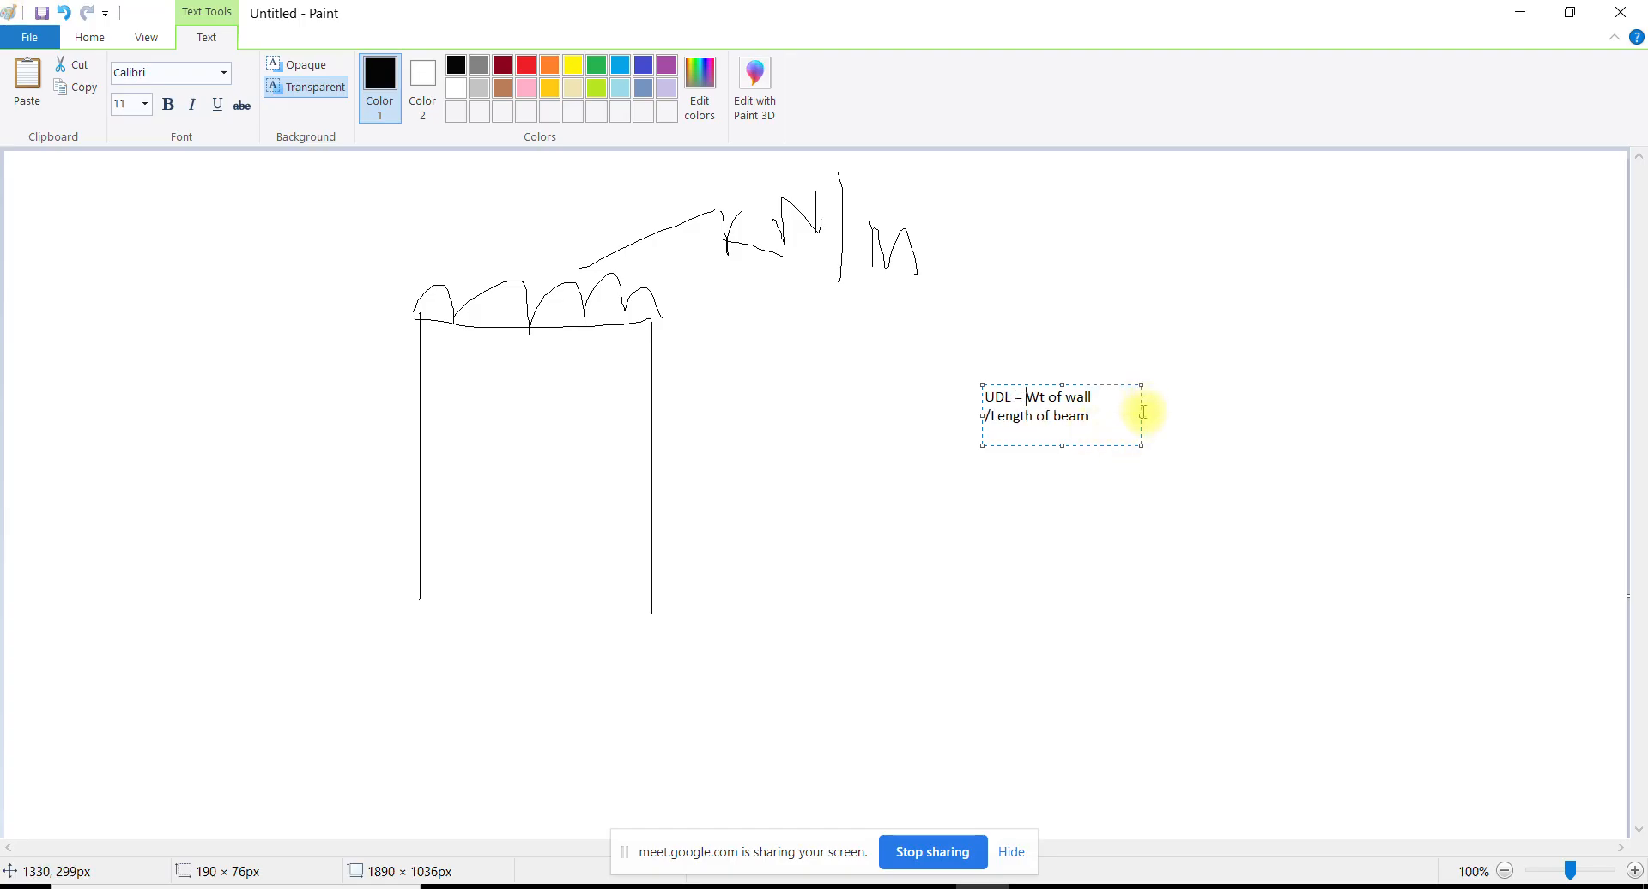
pyautogui.moveTo(1140, 416); pyautogui.dragTo(1354, 420)
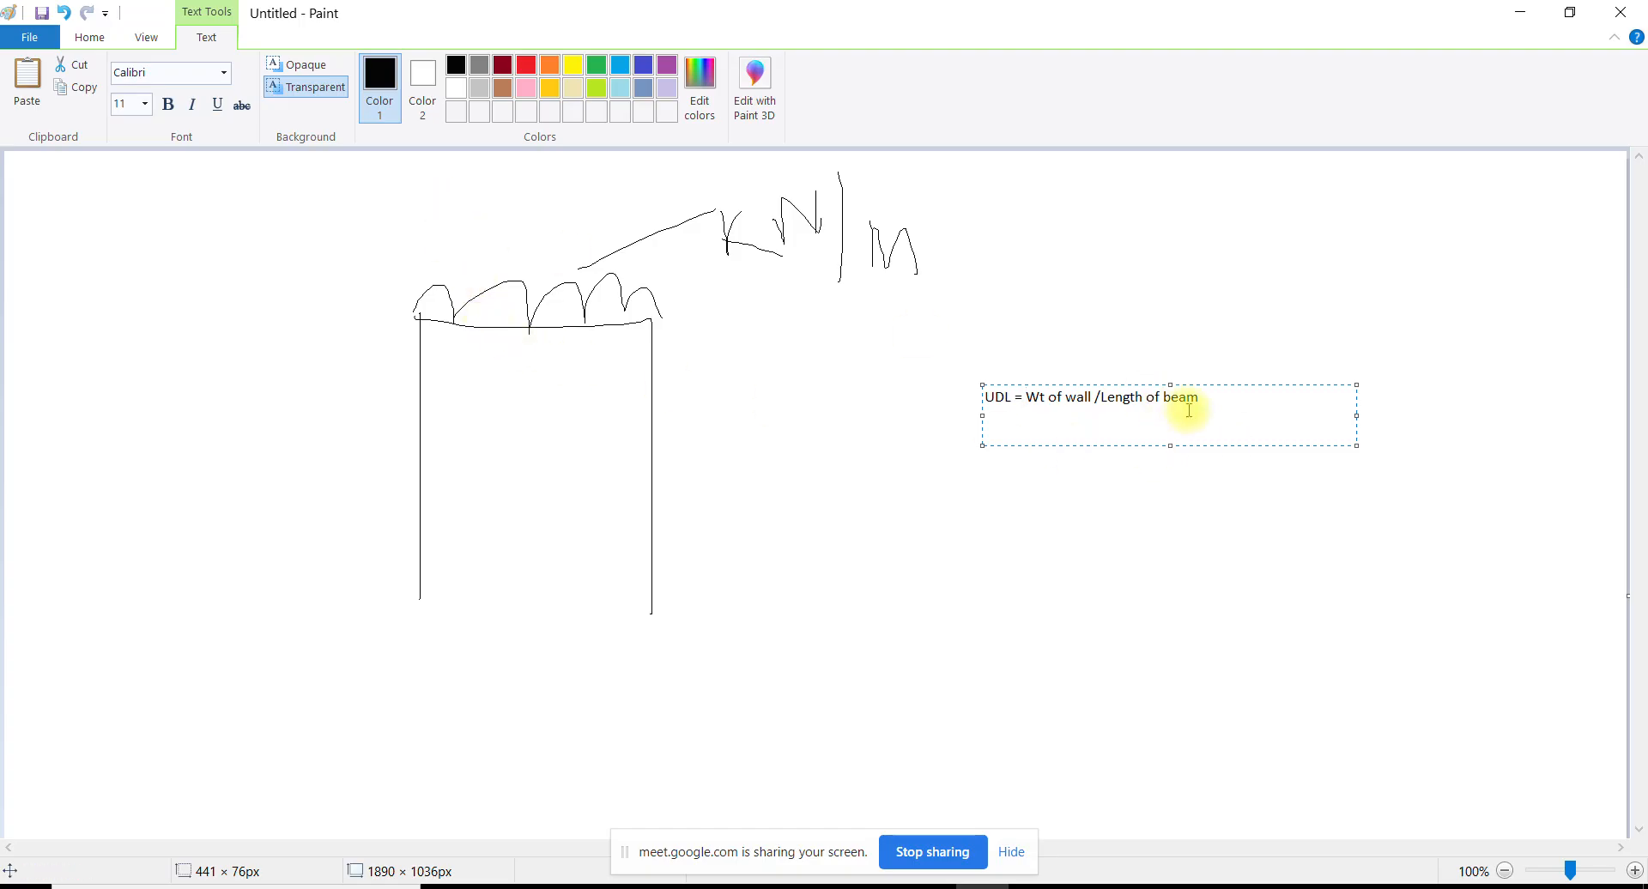
# Add units to the UDL formula, with KN after the wall weight and "m = kn/m" after the beam length
pyautogui.click(1215, 397)
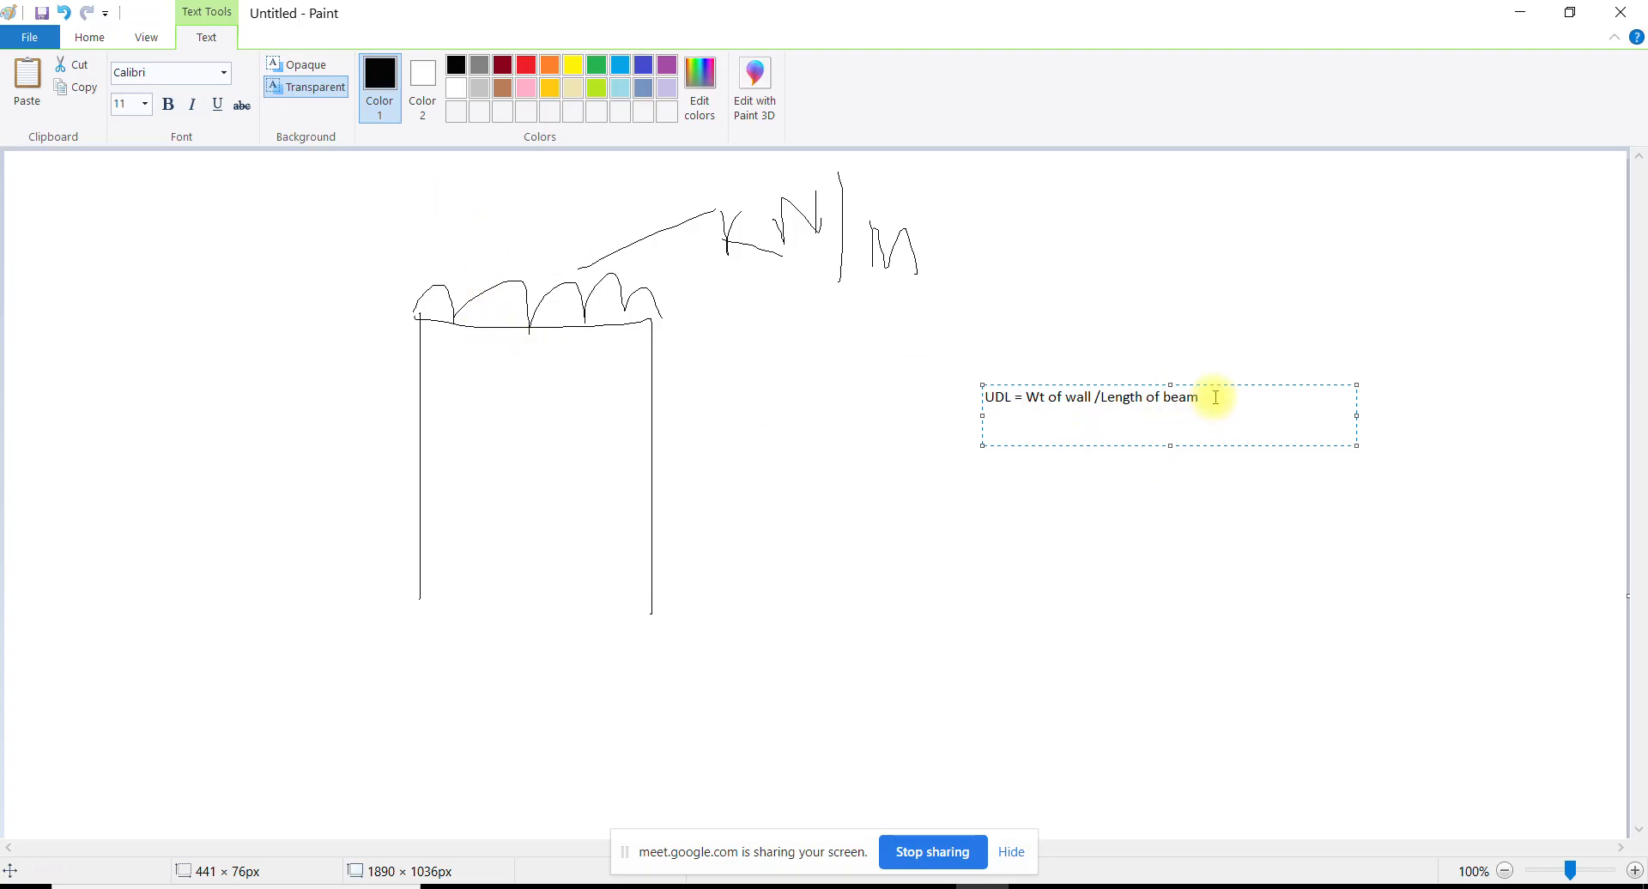
pyautogui.click(1088, 398)
pyautogui.write('KN')
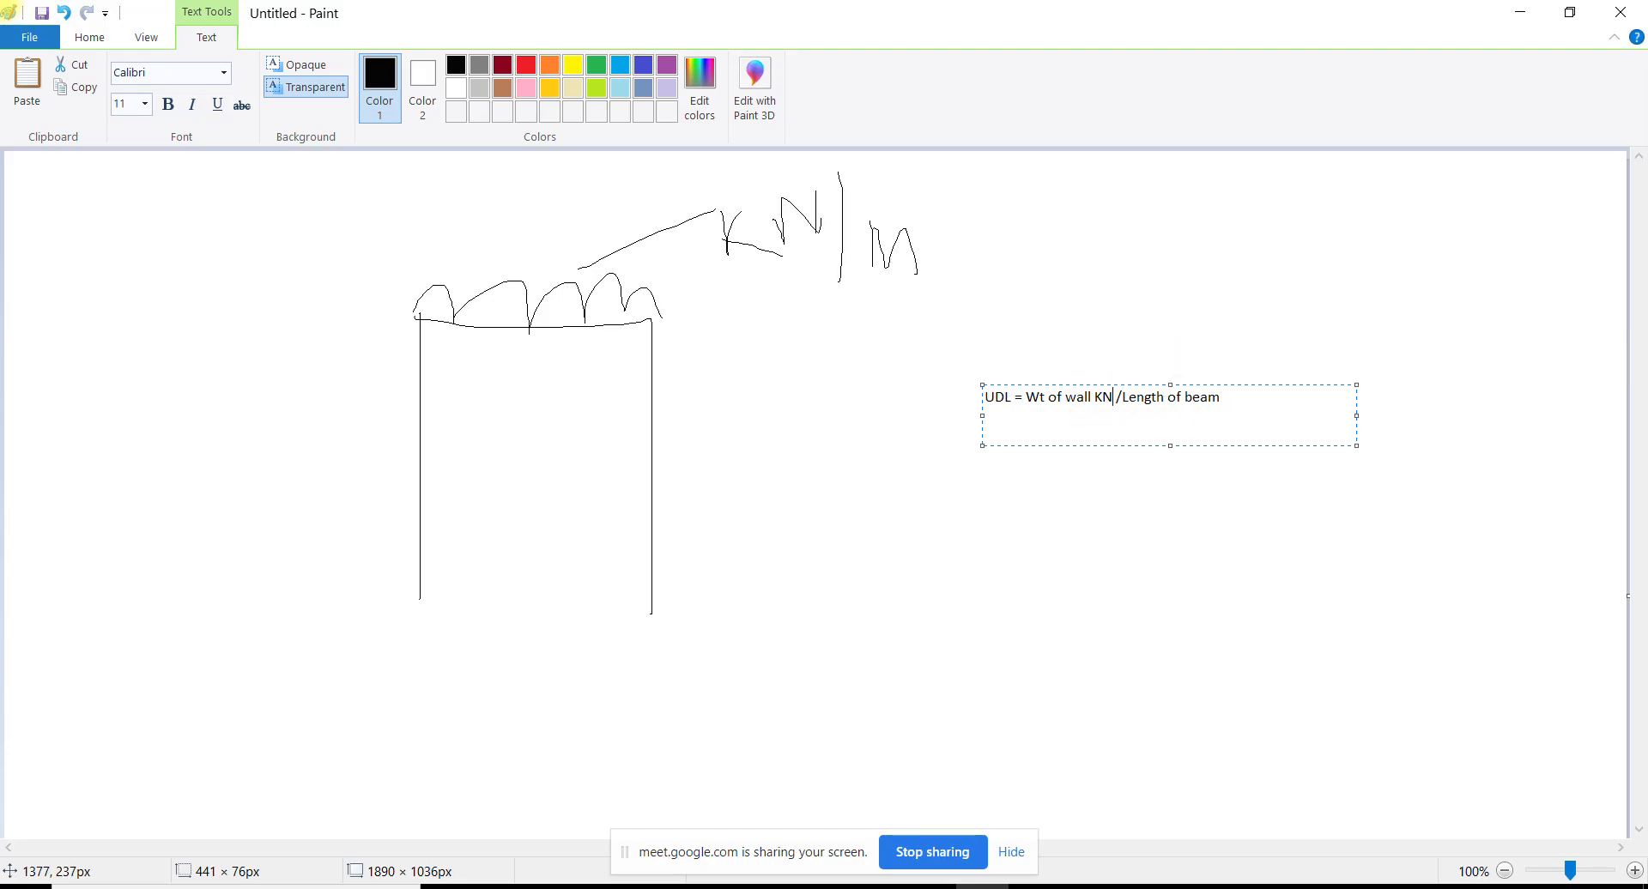
pyautogui.write(' m = kn/m')
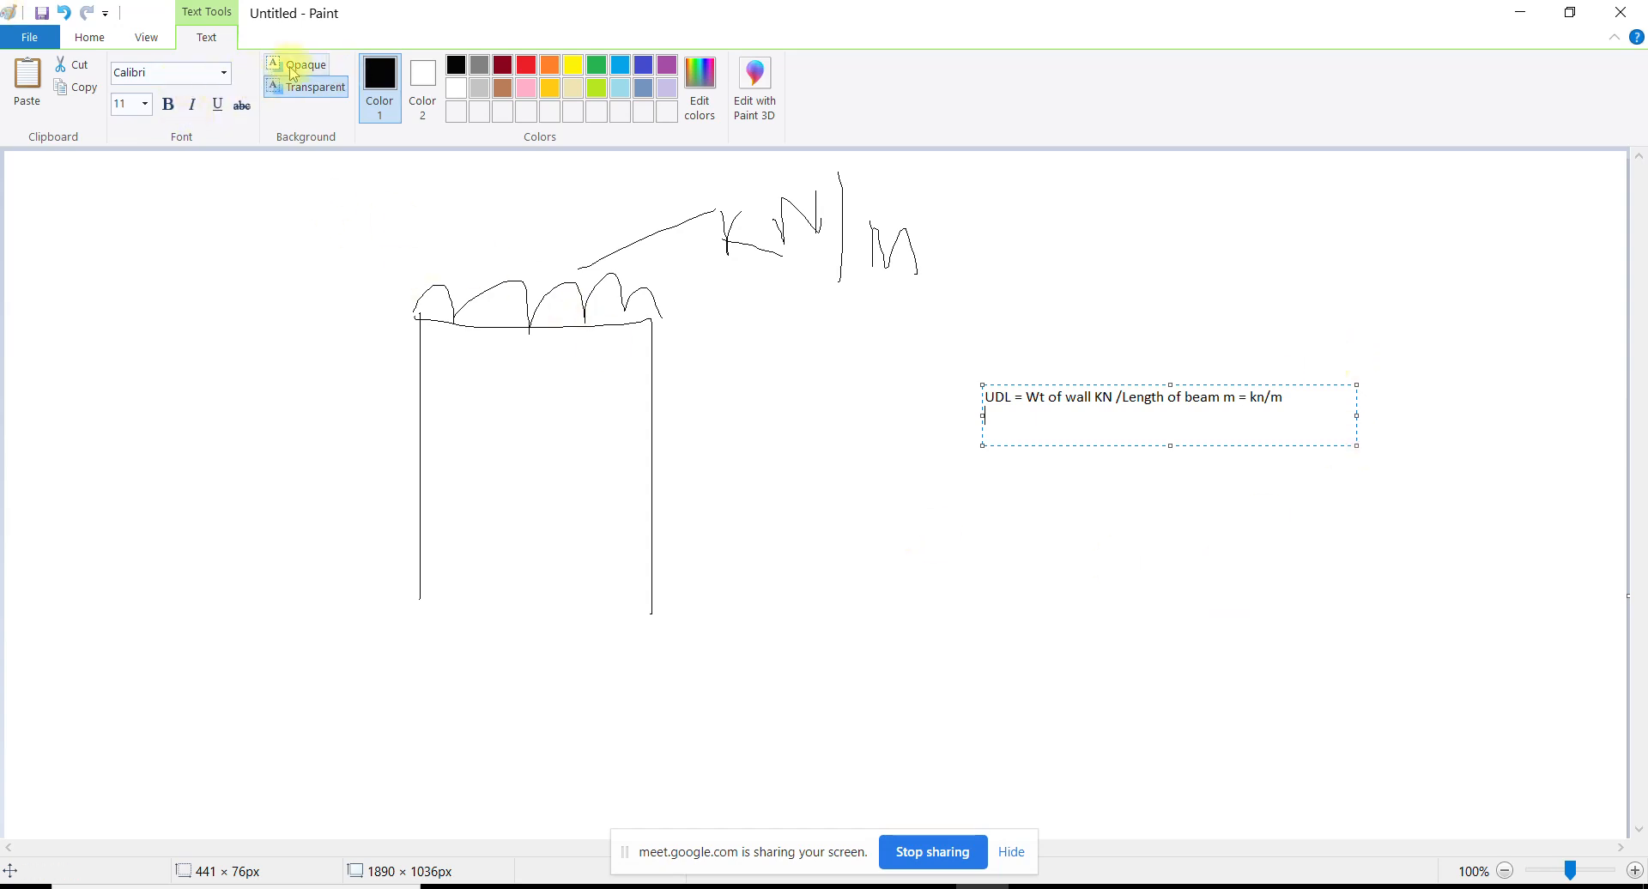
pyautogui.click(754, 408)
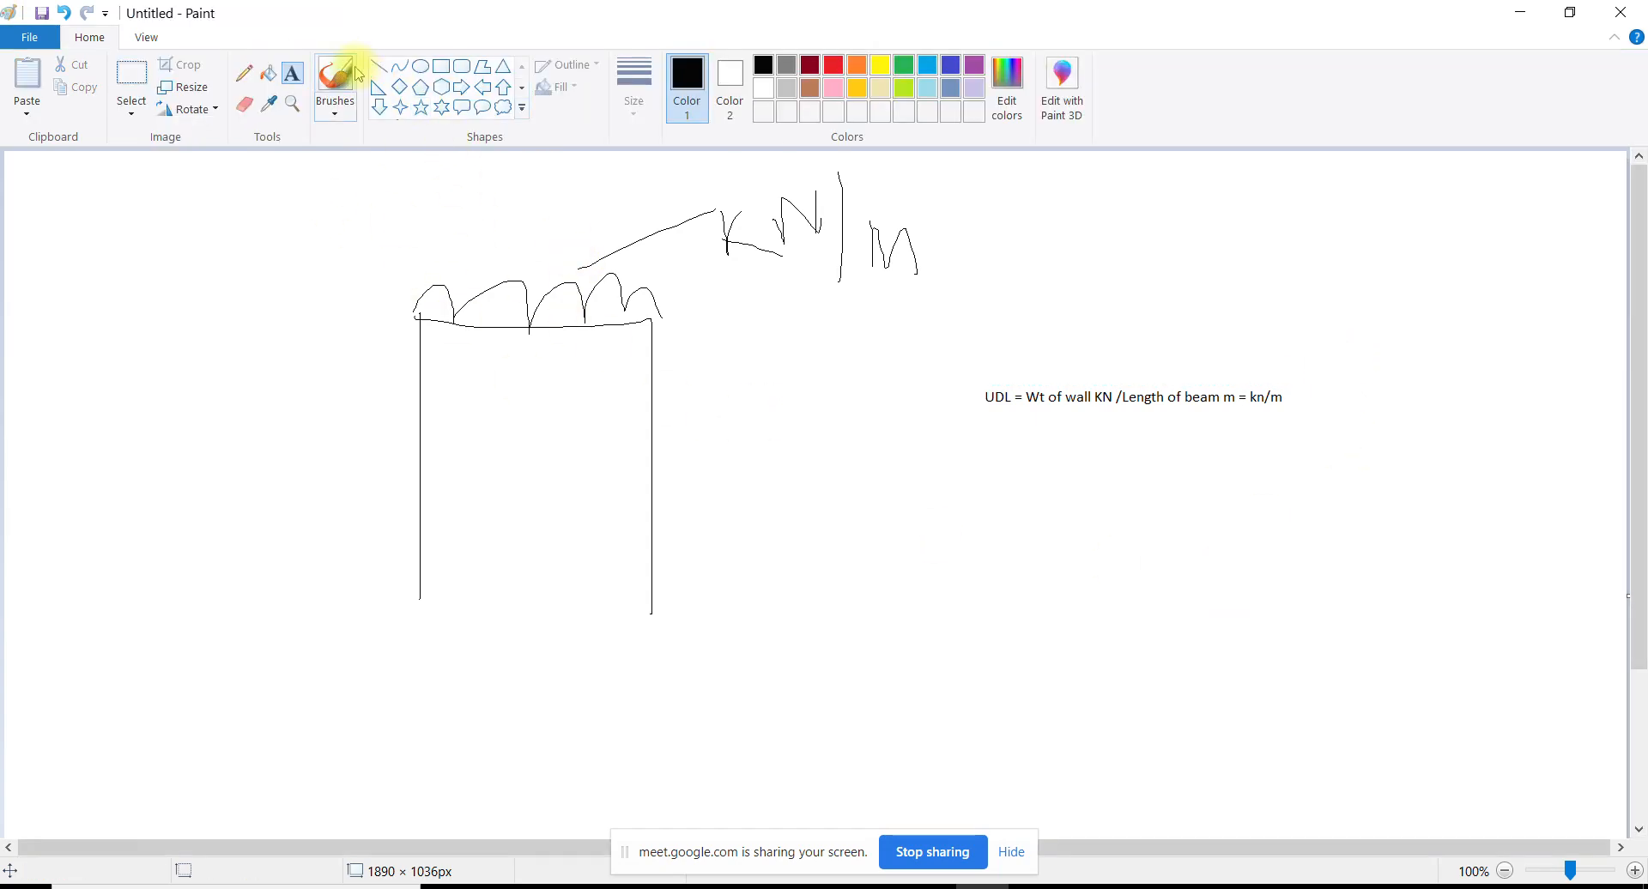
# Sketch a smaller frame freehand with a second beam at mid-height and hatched supports under both columns
pyautogui.click(247, 76)
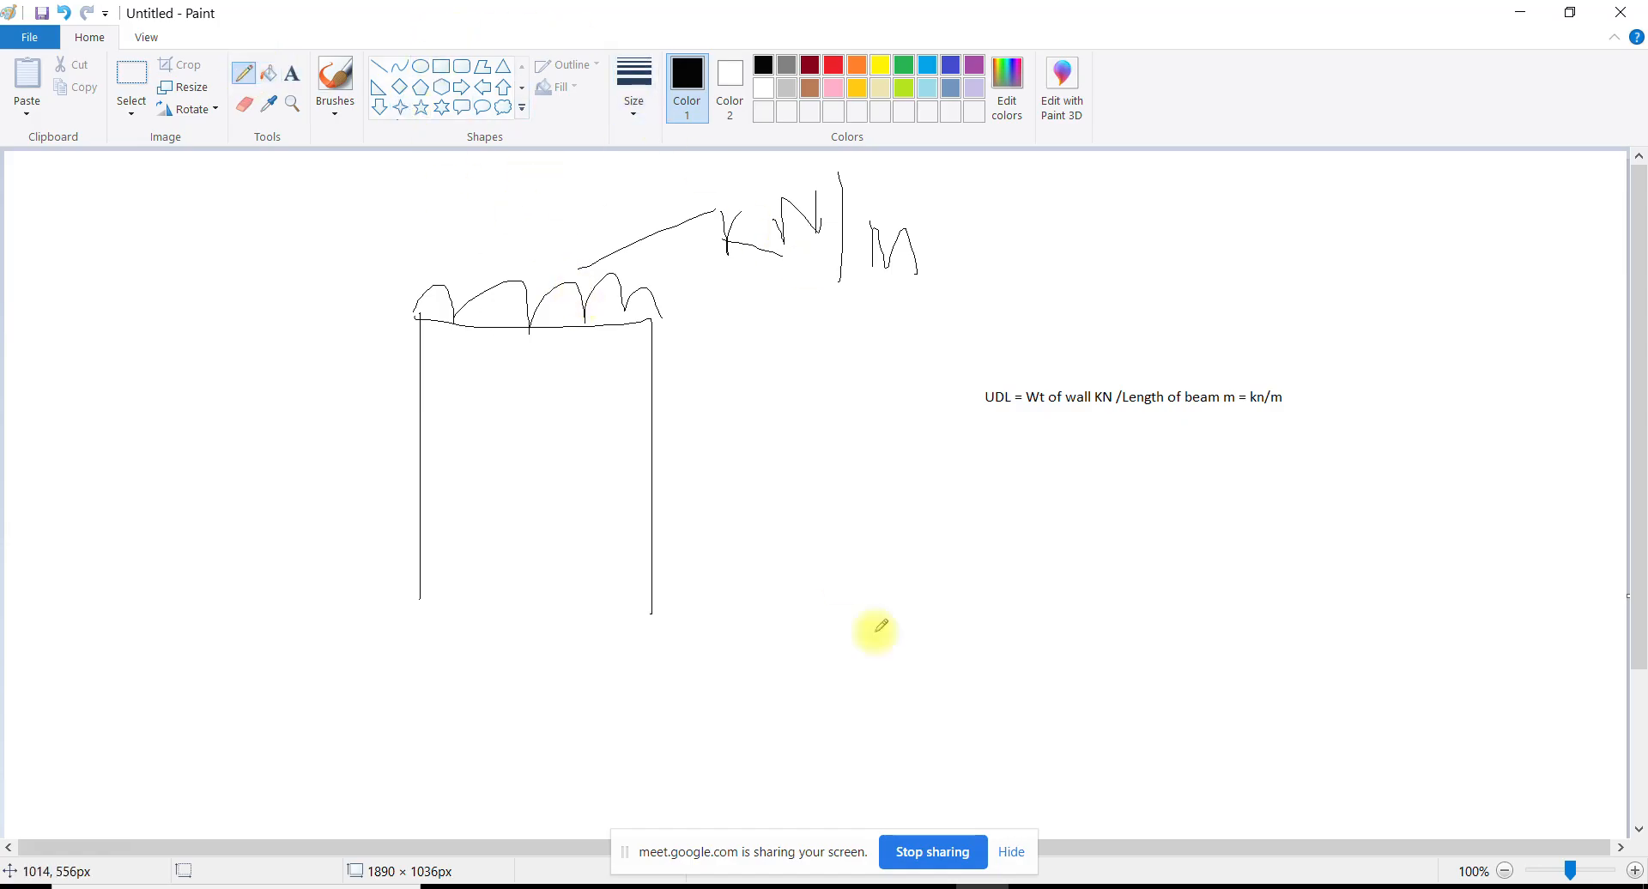
pyautogui.moveTo(727, 482); pyautogui.dragTo(730, 691)
pyautogui.moveTo(722, 486)
pyautogui.mouseDown()
pyautogui.moveTo(829, 486)
pyautogui.moveTo(848, 680)
pyautogui.mouseUp()
pyautogui.moveTo(729, 585); pyautogui.dragTo(875, 587)
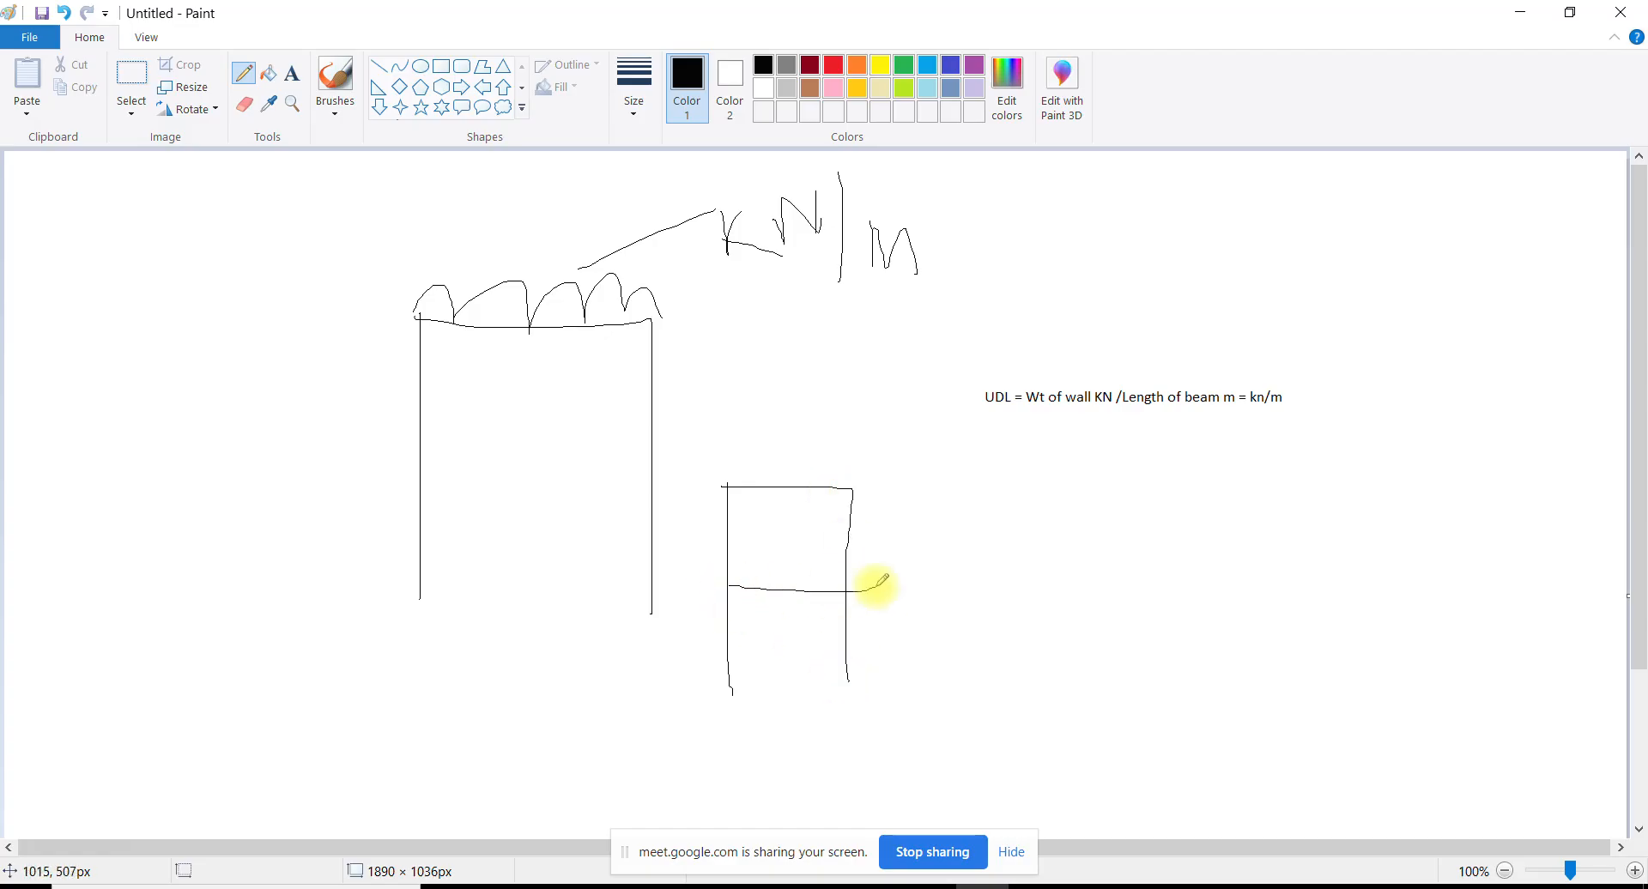
pyautogui.moveTo(719, 693)
pyautogui.mouseDown()
pyautogui.moveTo(745, 691)
pyautogui.moveTo(725, 712)
pyautogui.mouseUp()
pyautogui.moveTo(728, 724)
pyautogui.mouseDown()
pyautogui.moveTo(759, 692)
pyautogui.moveTo(867, 677)
pyautogui.moveTo(831, 708)
pyautogui.mouseUp()
pyautogui.moveTo(862, 701); pyautogui.dragTo(884, 674)
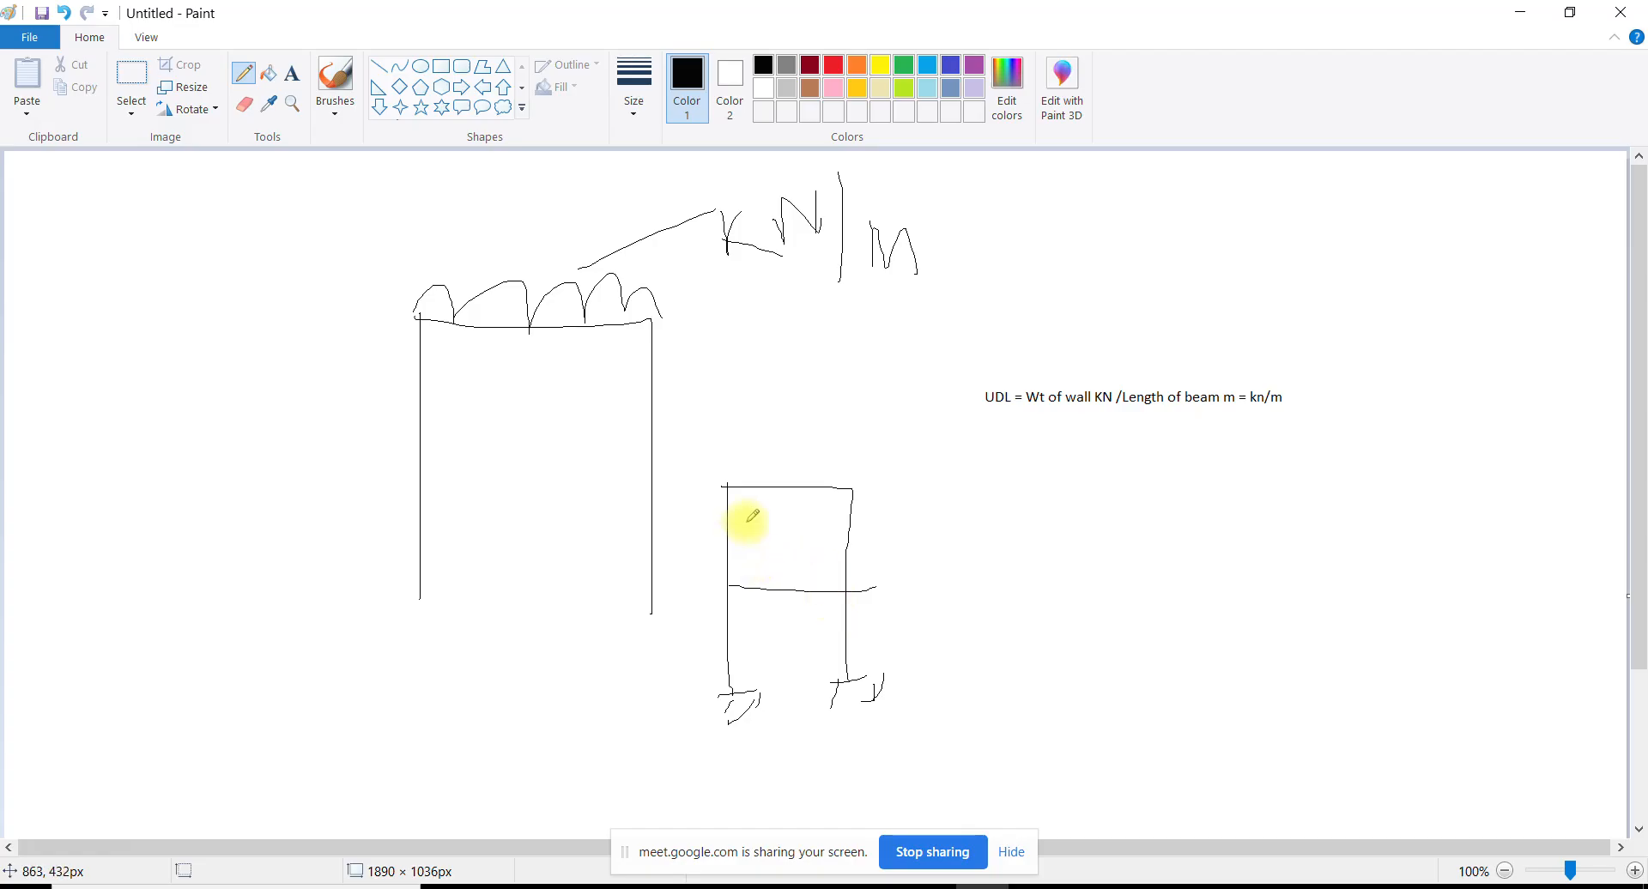
# Mark the wall height h, the wall length and the wall thickness t around the upper bay of the smaller frame
pyautogui.moveTo(673, 491); pyautogui.dragTo(659, 594)
pyautogui.click(653, 532)
pyautogui.moveTo(654, 533); pyautogui.dragTo(670, 576)
pyautogui.moveTo(731, 448); pyautogui.dragTo(729, 481)
pyautogui.moveTo(728, 462)
pyautogui.mouseDown()
pyautogui.moveTo(862, 460)
pyautogui.moveTo(864, 485)
pyautogui.mouseUp()
pyautogui.moveTo(778, 415)
pyautogui.mouseDown()
pyautogui.moveTo(792, 462)
pyautogui.moveTo(780, 450)
pyautogui.moveTo(837, 448)
pyautogui.moveTo(852, 579)
pyautogui.moveTo(846, 561)
pyautogui.moveTo(878, 566)
pyautogui.moveTo(878, 552)
pyautogui.mouseUp()
pyautogui.click(846, 492)
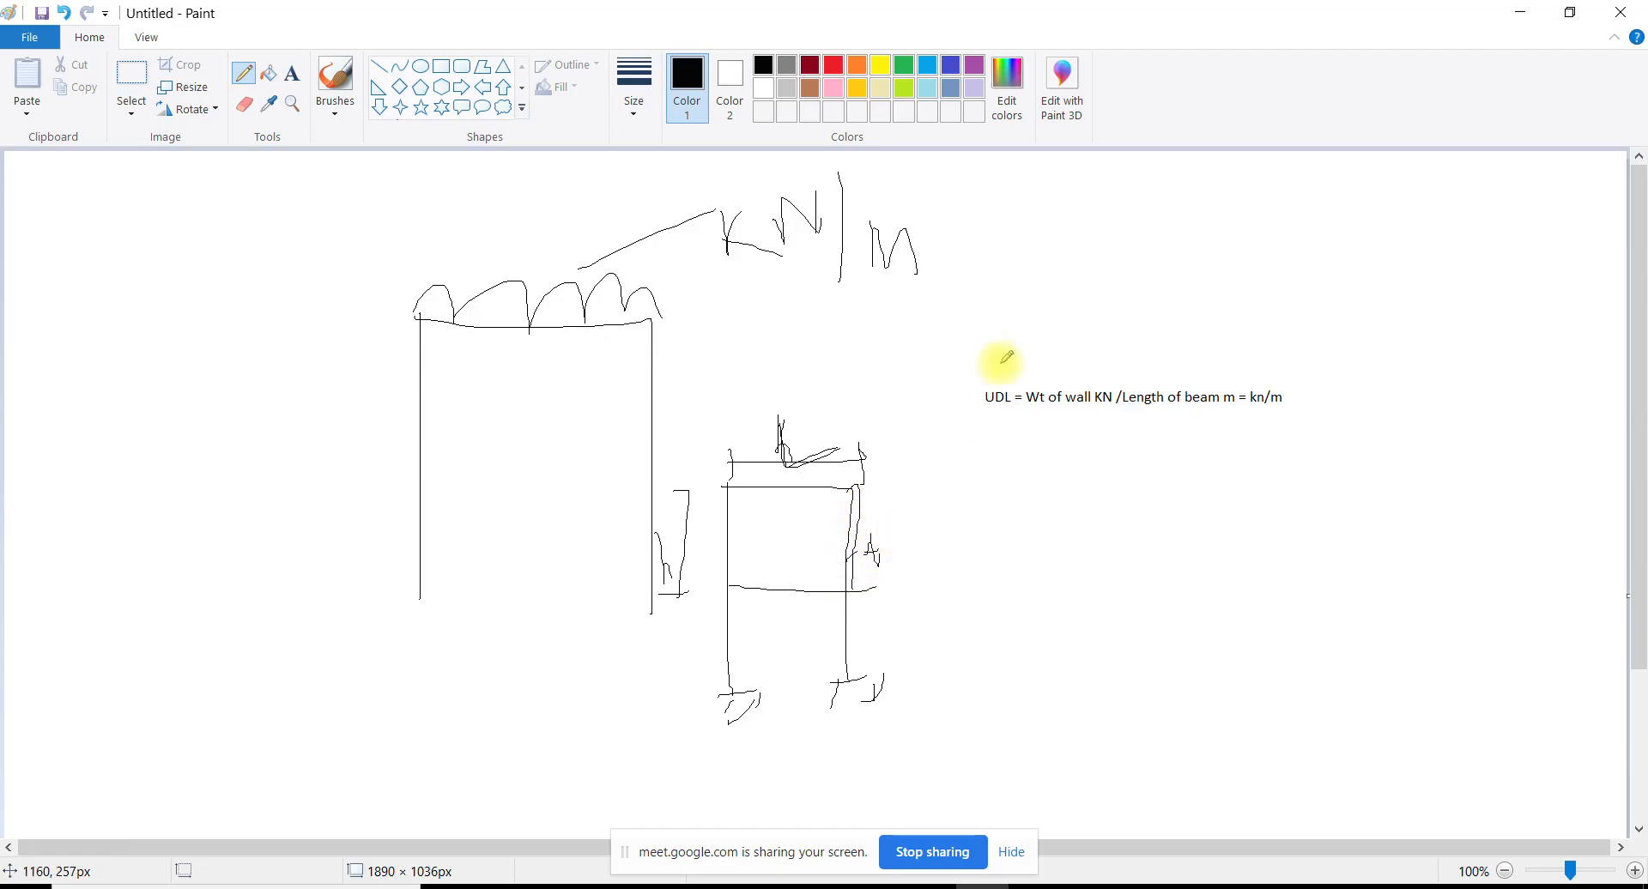
# Add the text "Wt of Wall = H x Lw x T x 19" below the UDL formula, widening its box to fit one line
pyautogui.click(292, 75)
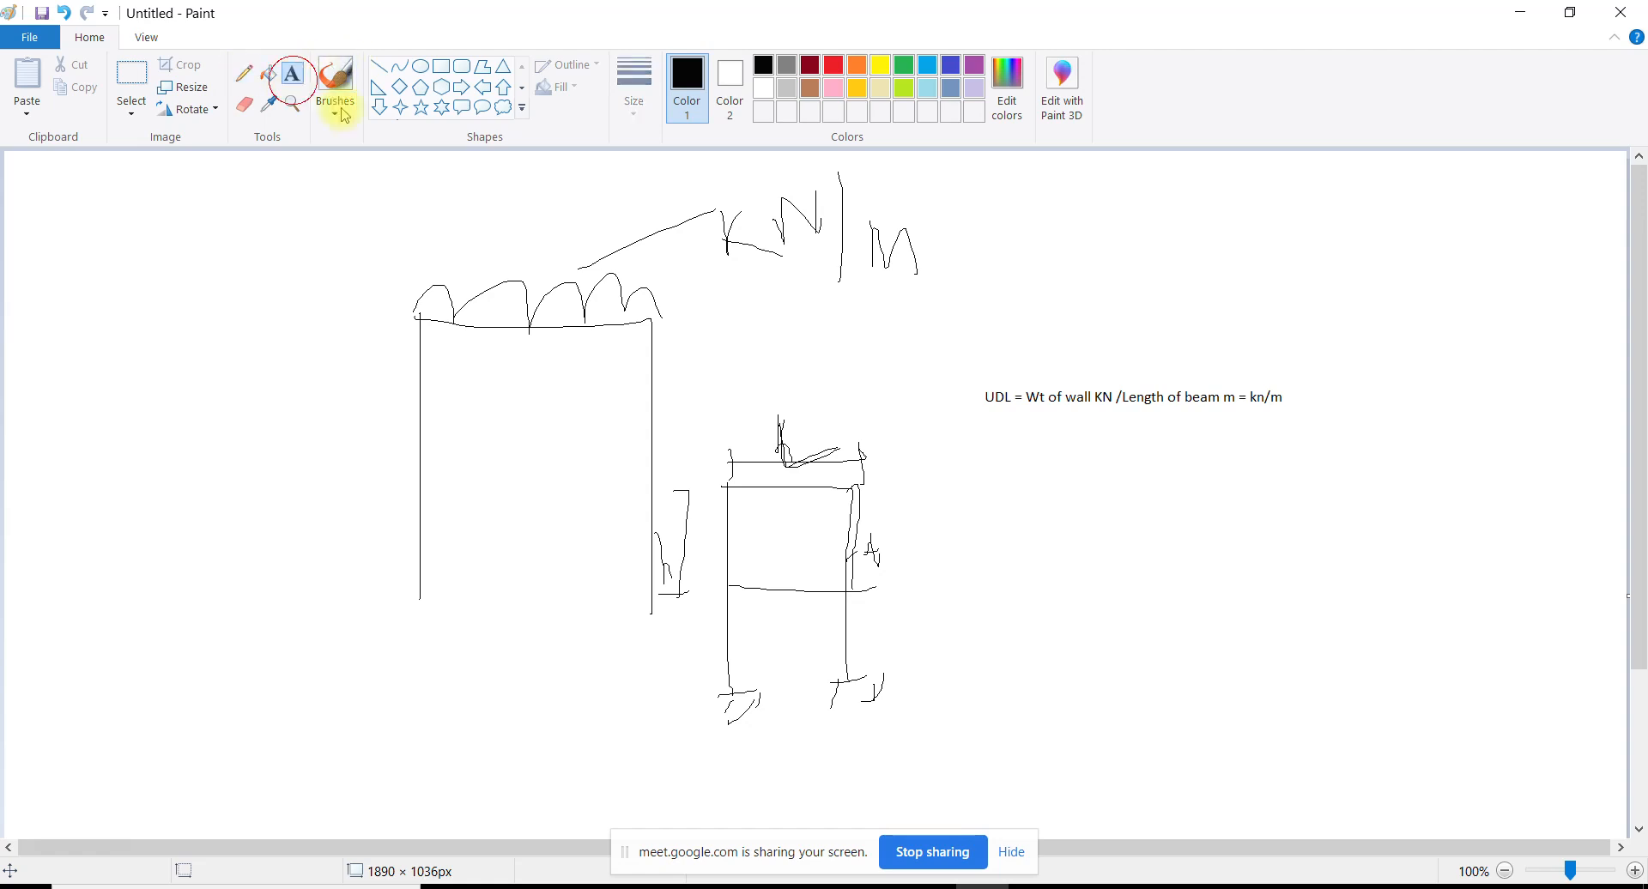
pyautogui.click(1030, 440)
pyautogui.write('Wt of Wl')
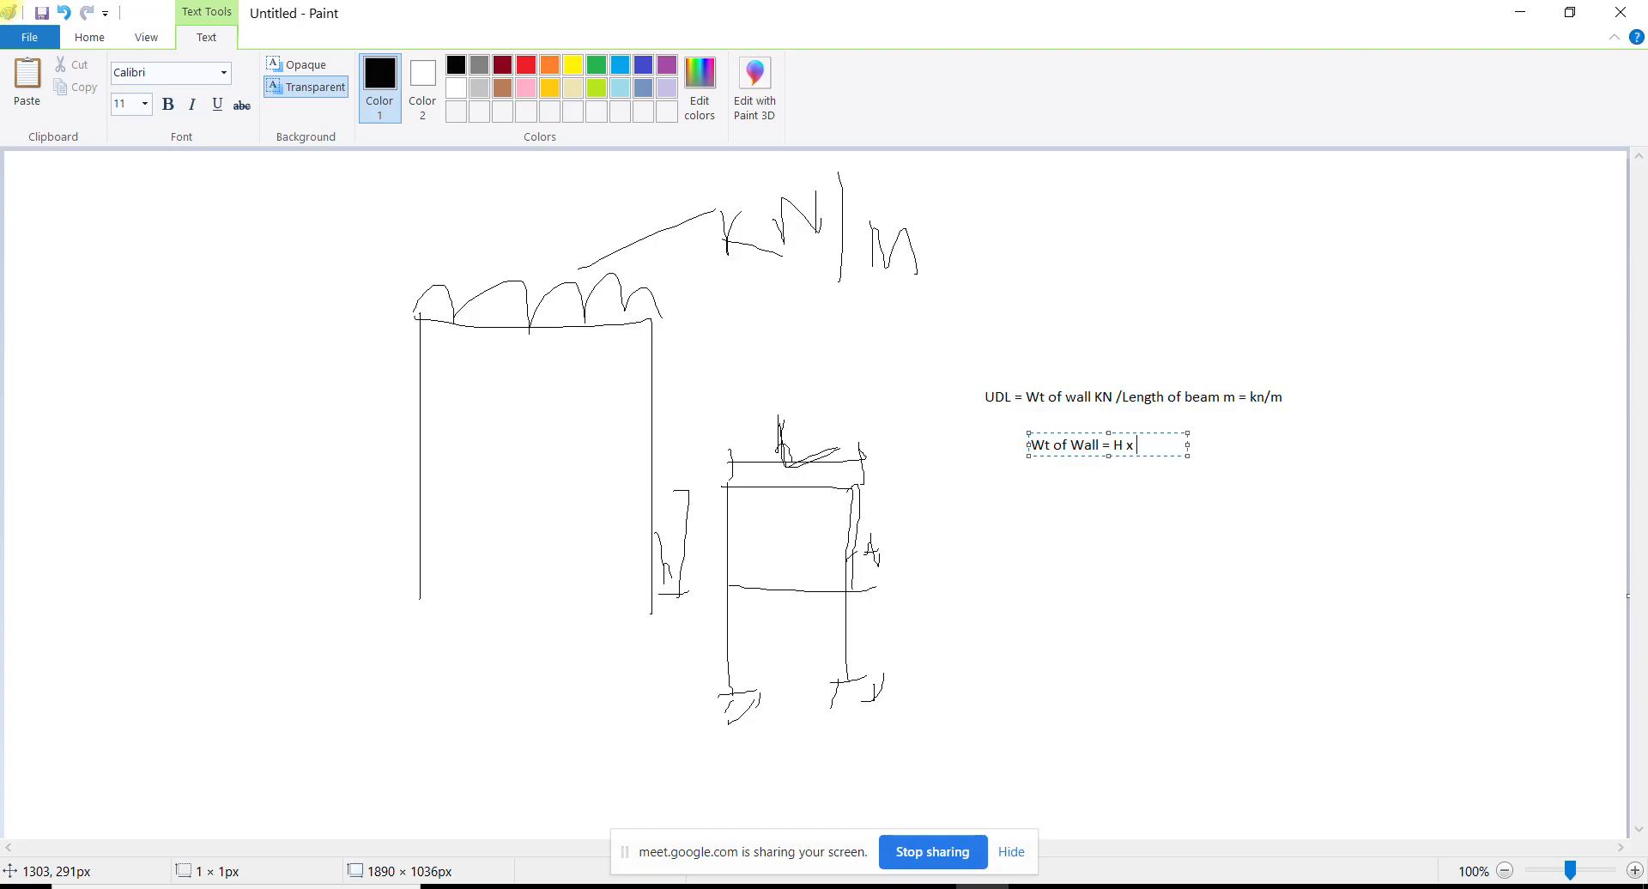
pyautogui.write('w x T *-')
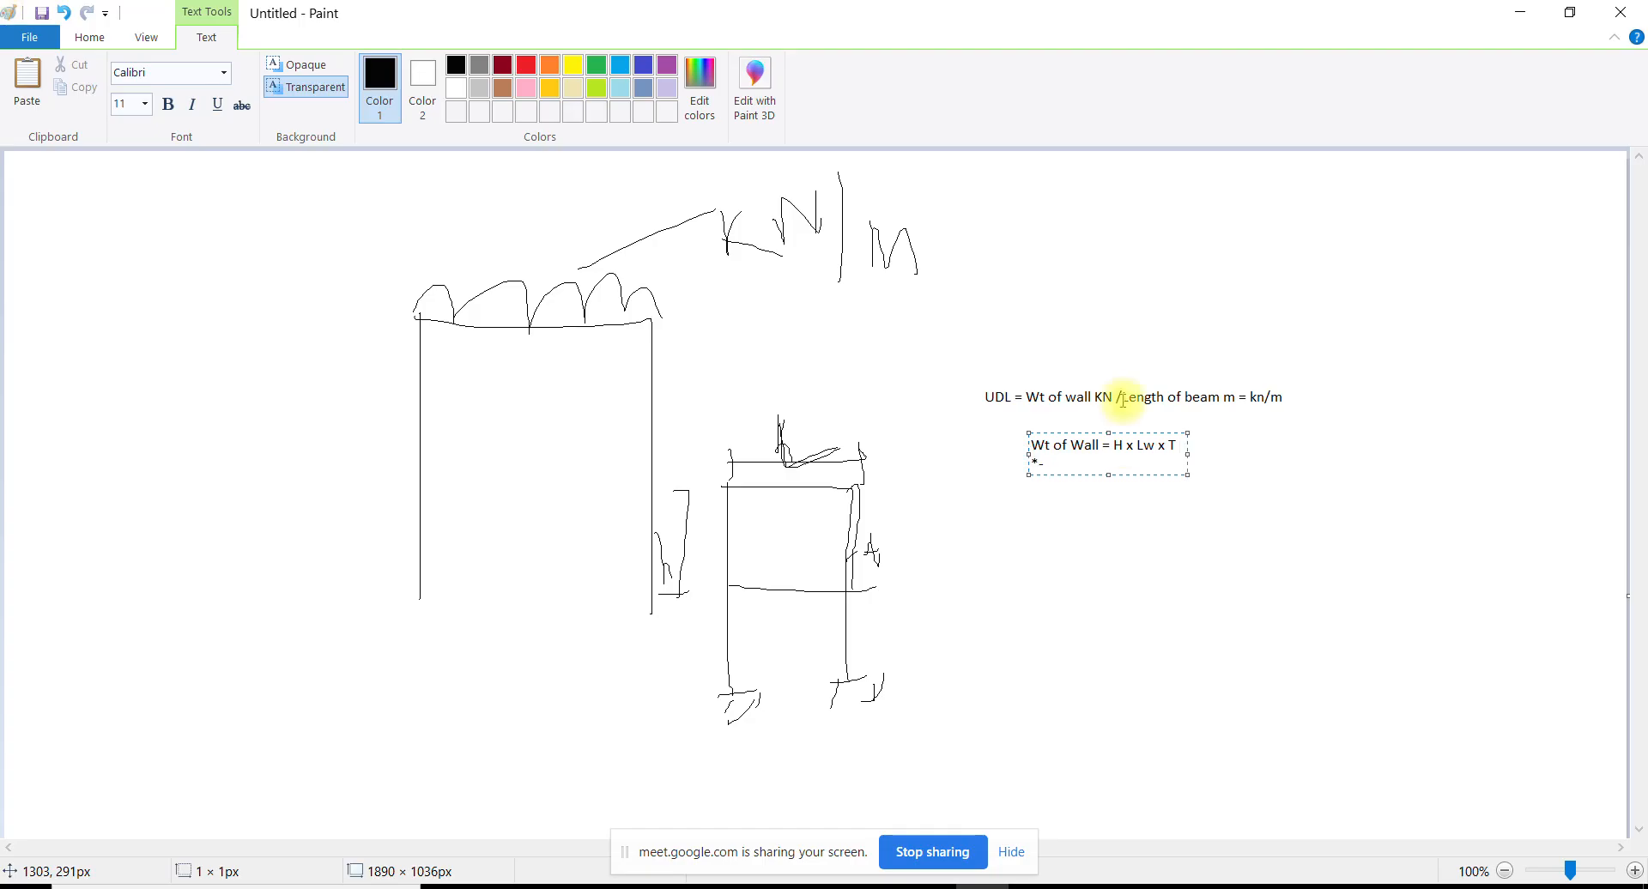
pyautogui.press('BackSpace')
pyautogui.press('BackSpace')
pyautogui.write('x')
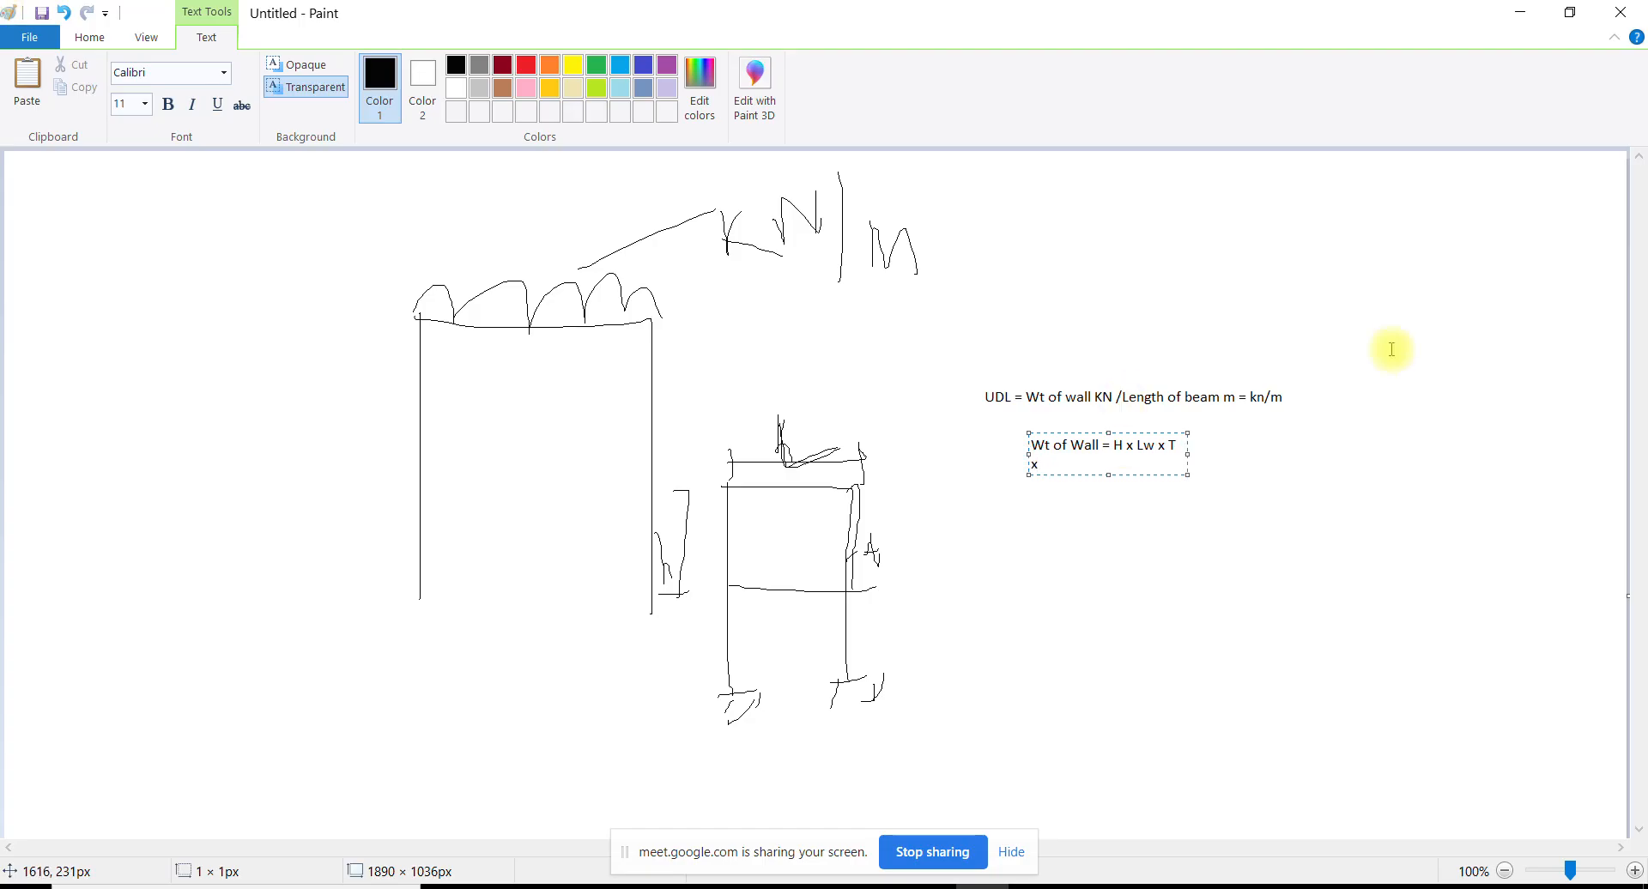
pyautogui.moveTo(1188, 454); pyautogui.dragTo(1283, 445)
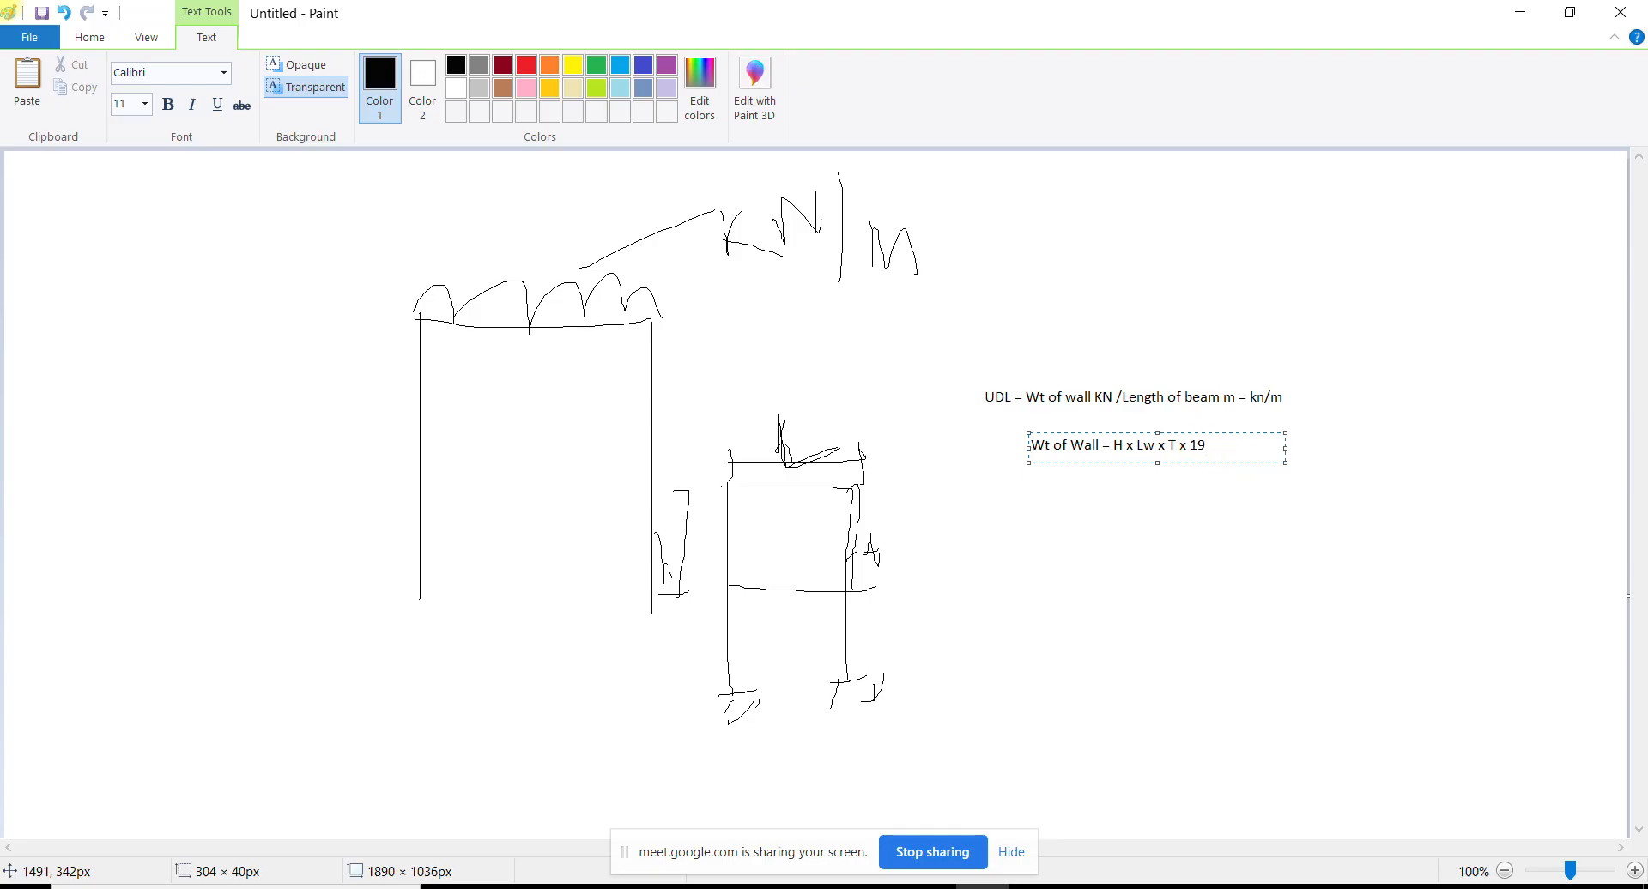
# Switch to Excel and examine the brick unit weight and the under-beam wall loads on the unit weights sheet of wall load.xls
pyautogui.click(1033, 883)
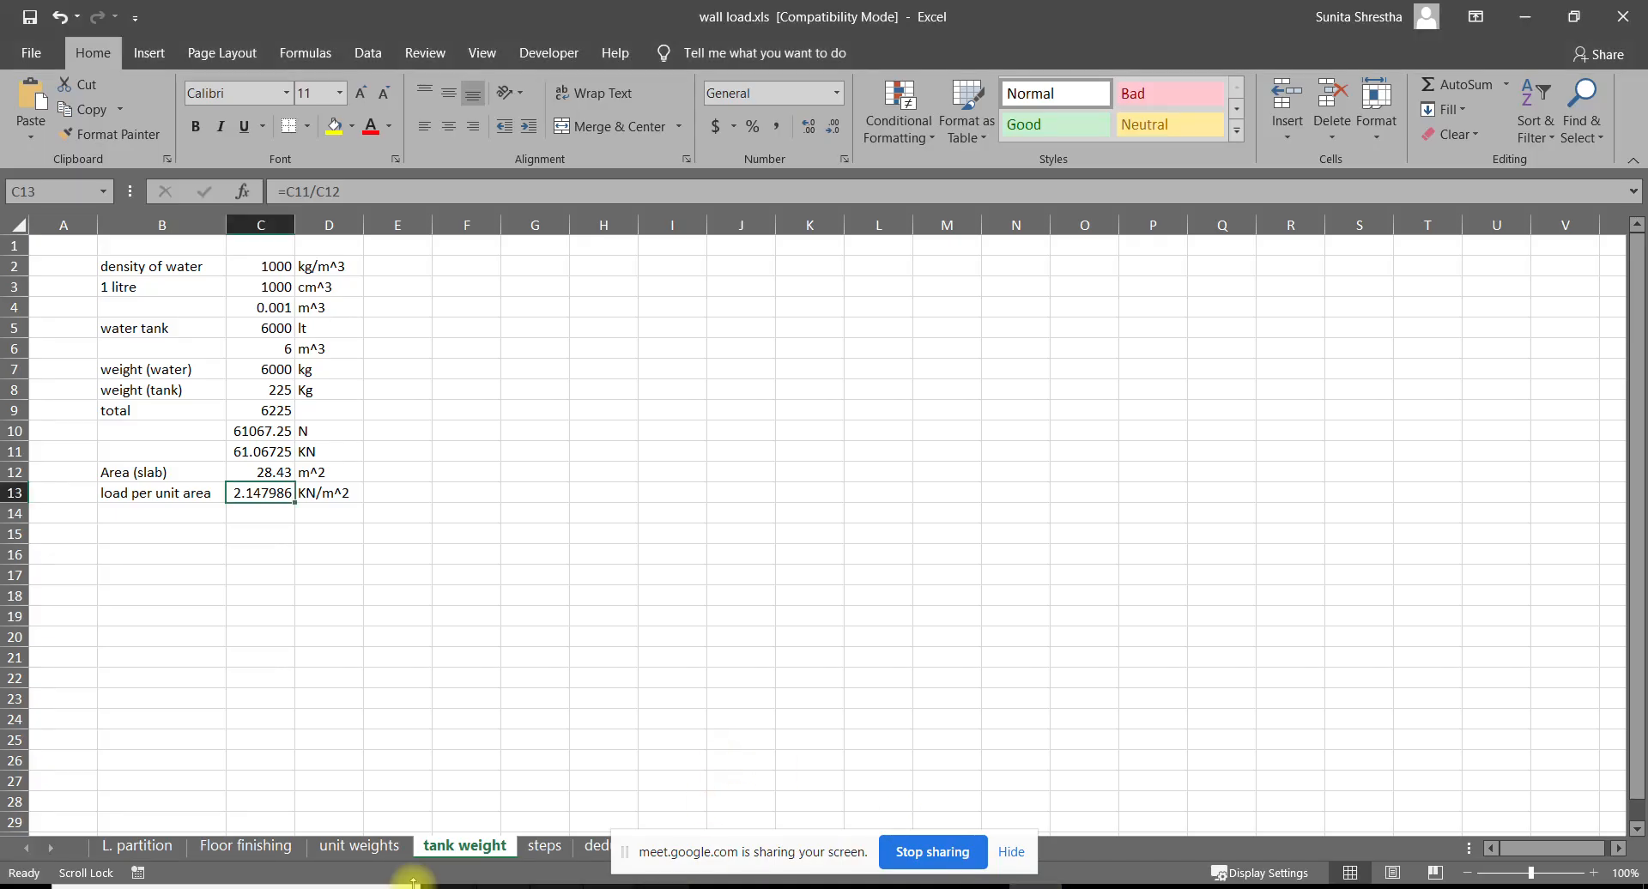
pyautogui.click(337, 845)
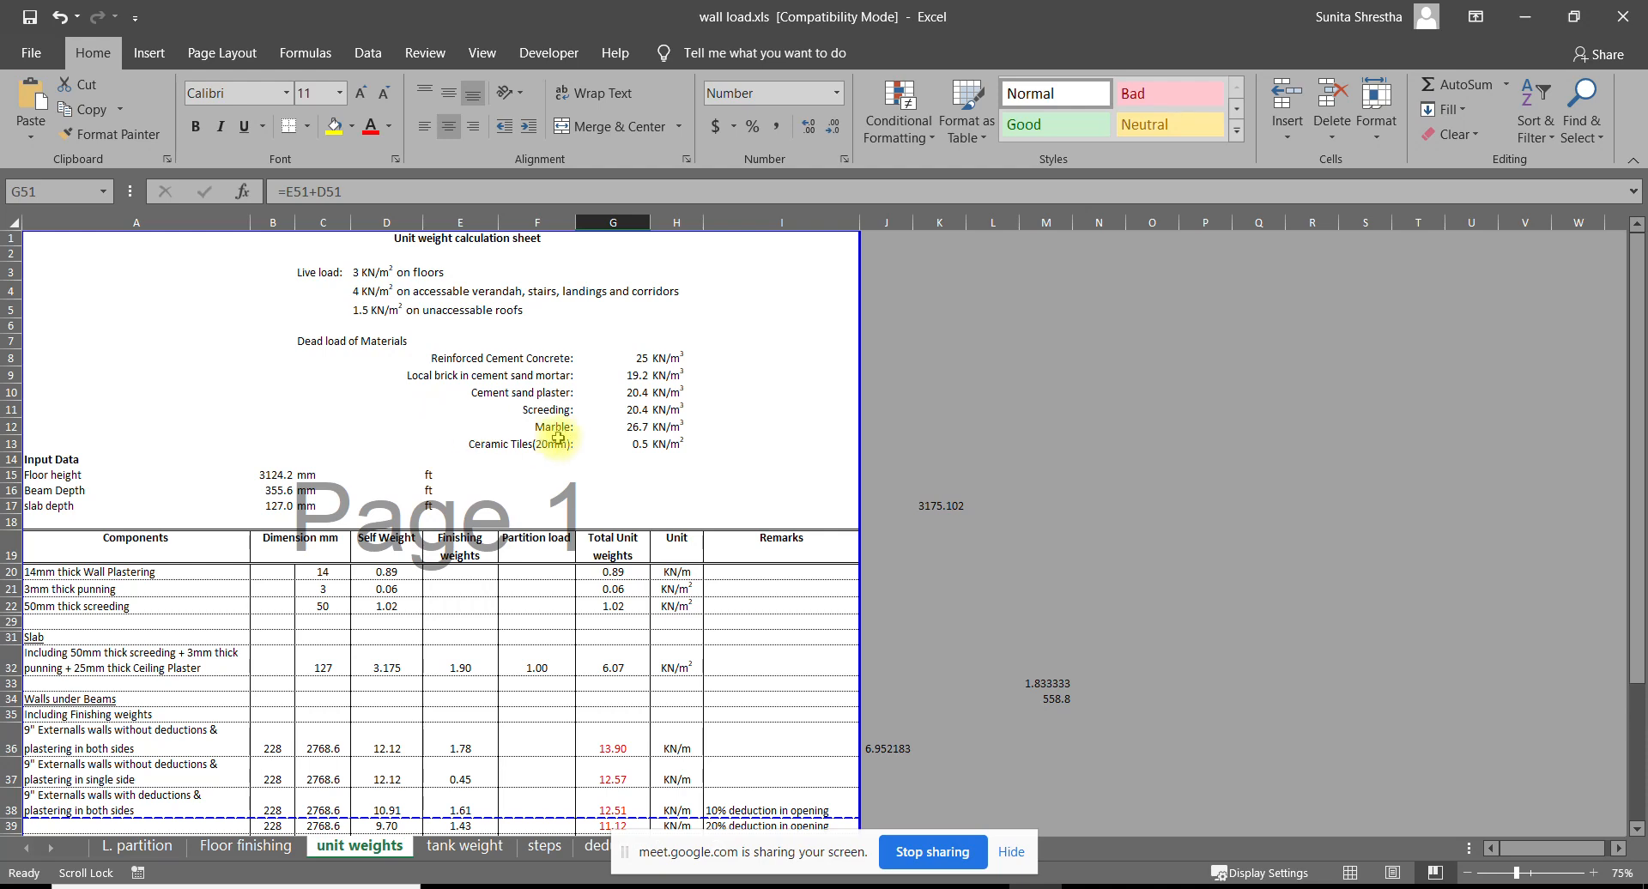
pyautogui.click(629, 378)
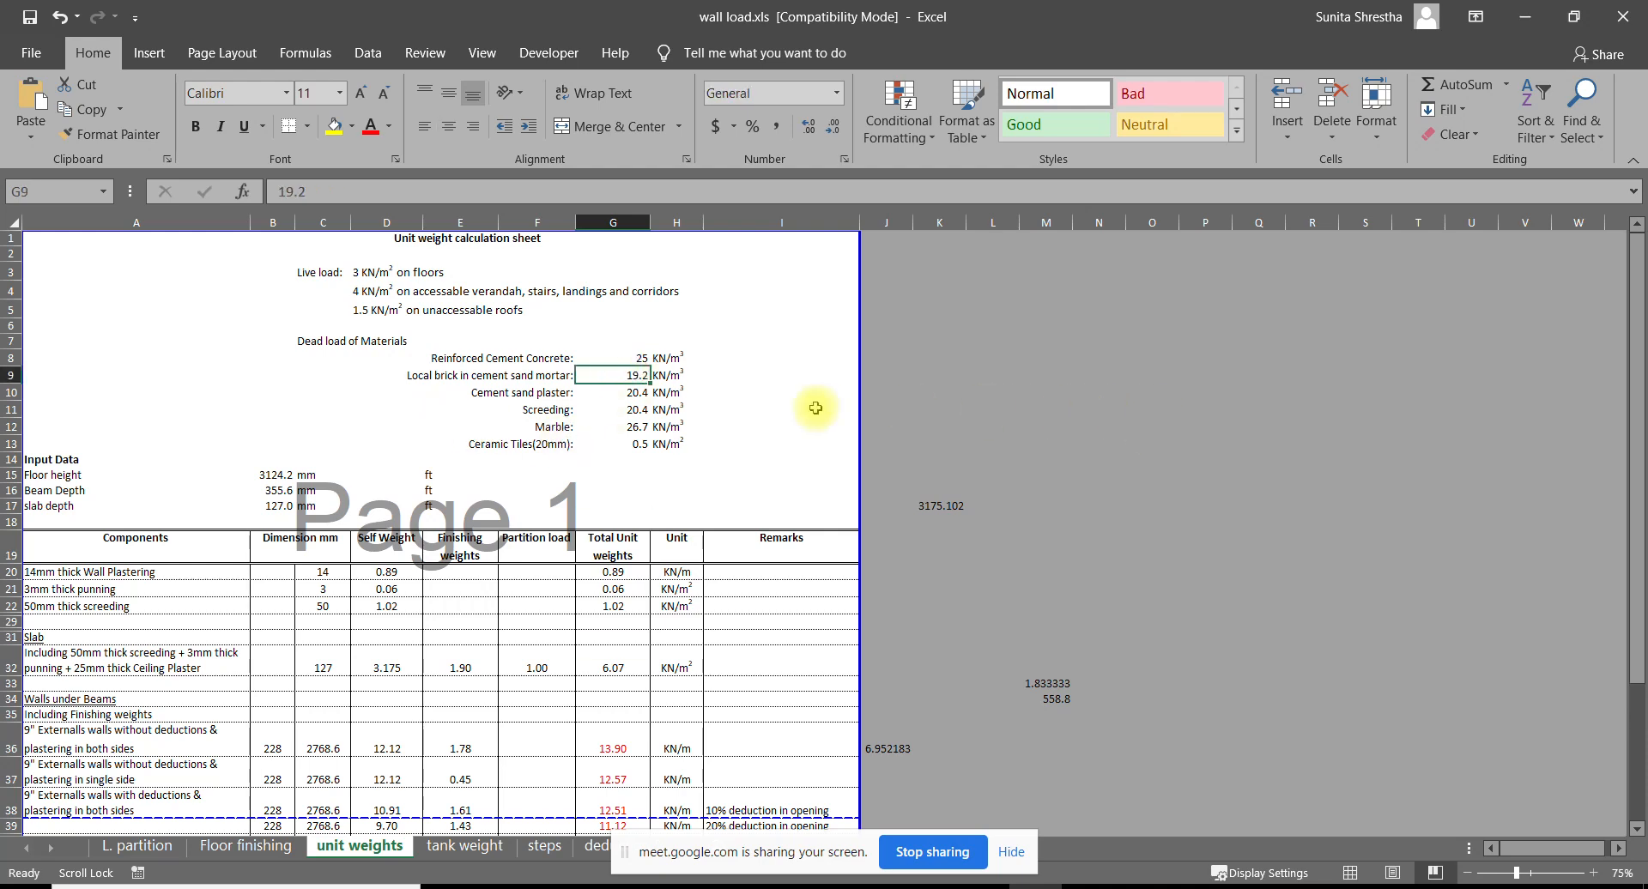
pyautogui.scroll(-2, 291, 601)
pyautogui.scroll(2, 379, 625)
pyautogui.scroll(-7, 405, 505)
pyautogui.scroll(5, 434, 600)
pyautogui.scroll(-5, 488, 547)
pyautogui.click(609, 888)
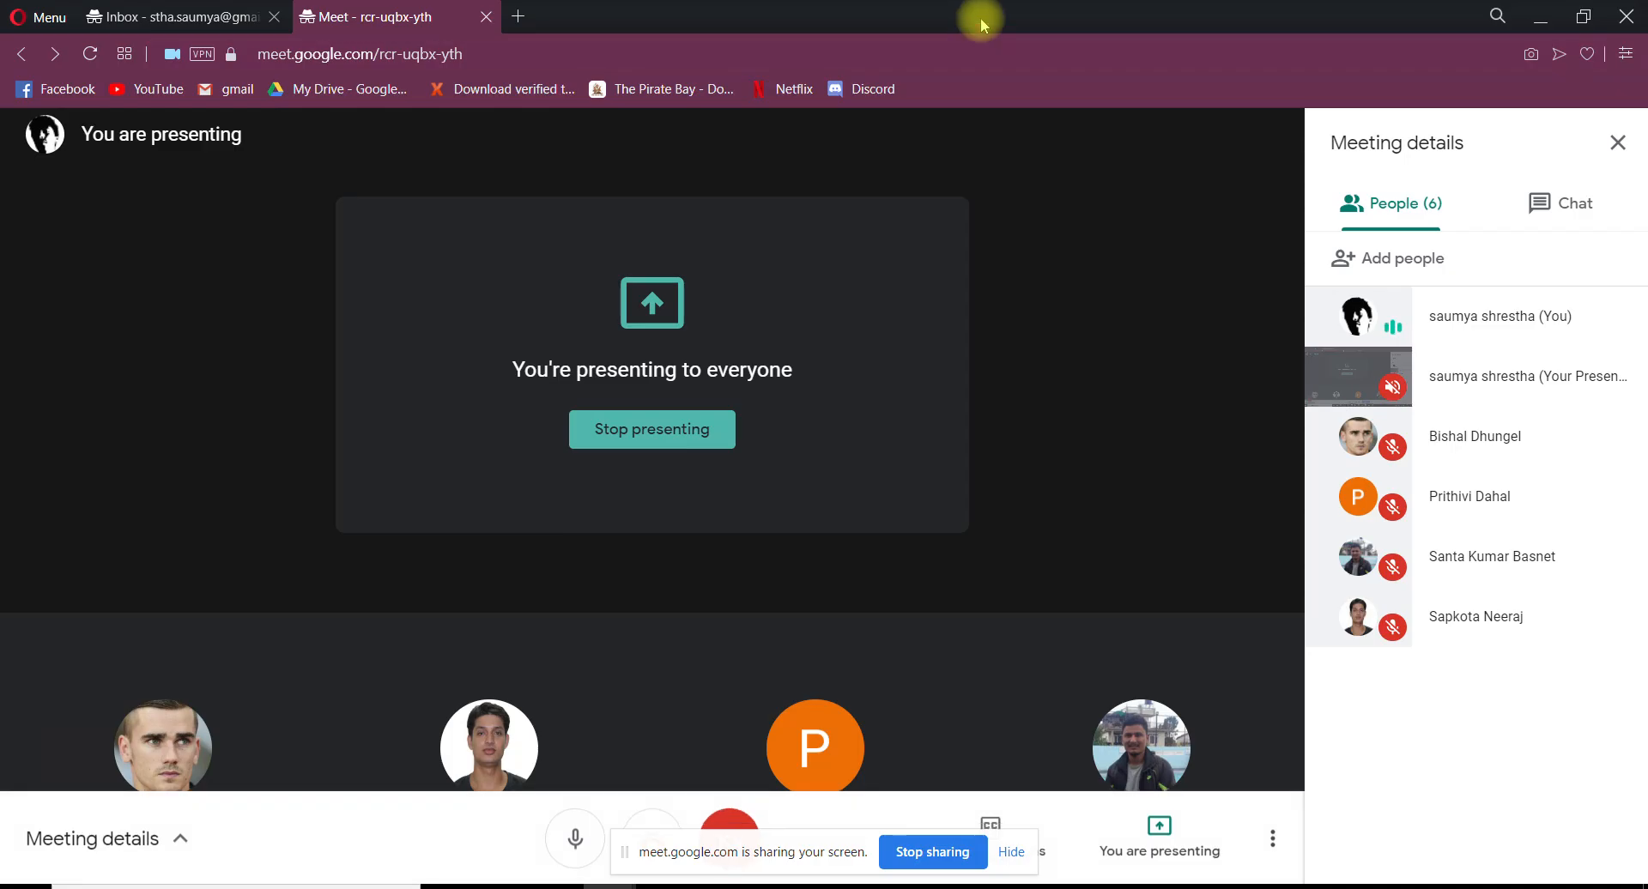
pyautogui.moveTo(980, 18); pyautogui.dragTo(1647, 18)
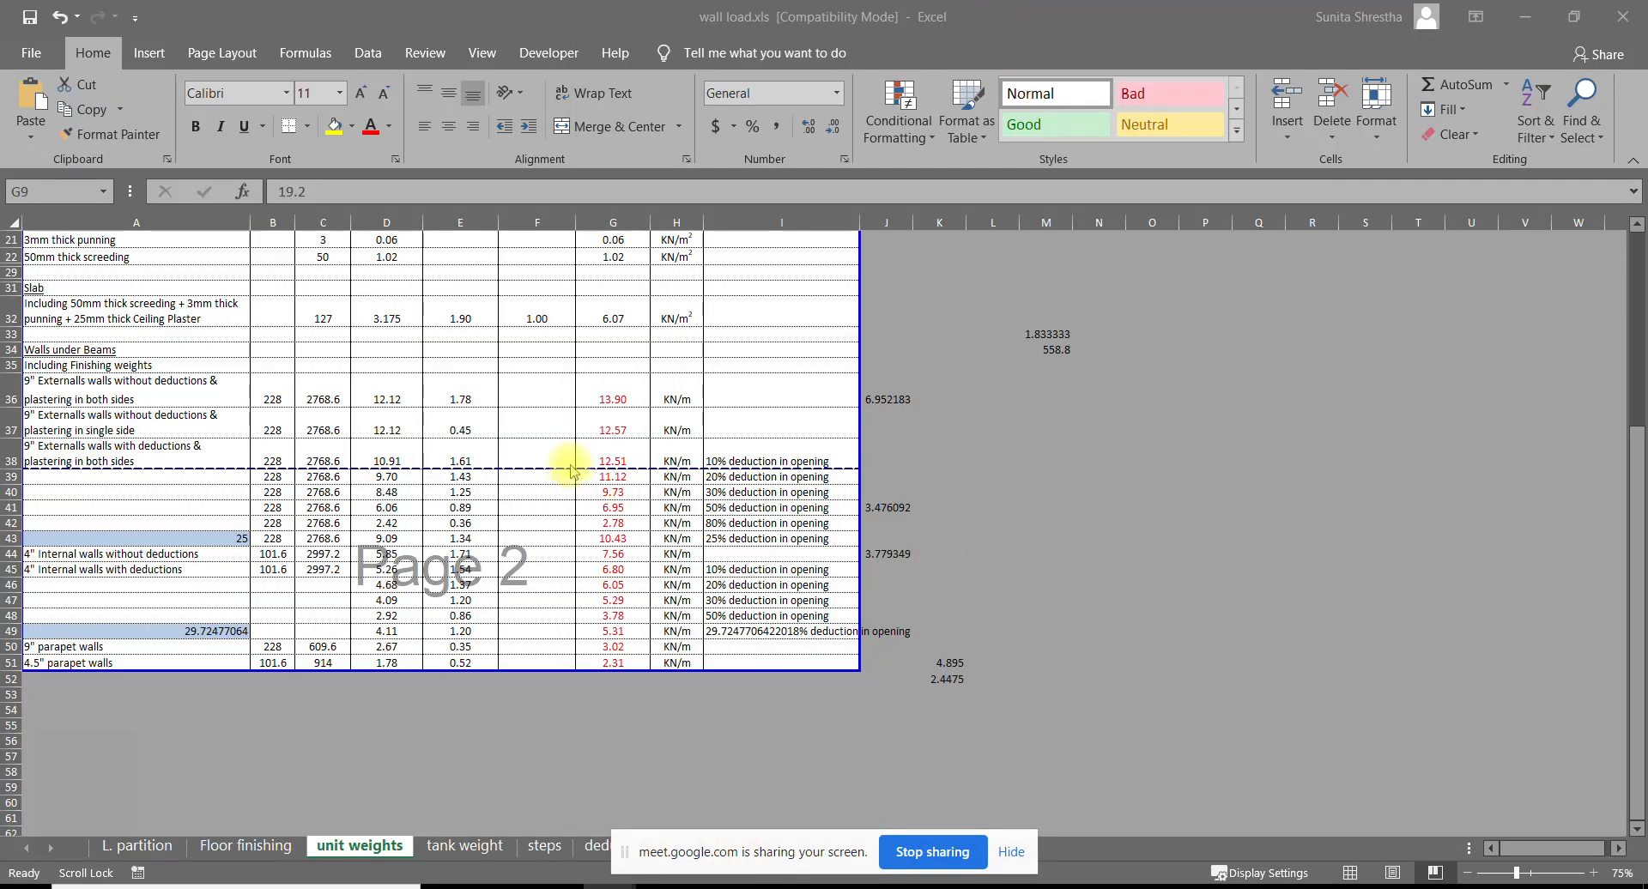
# Switch to Paint, complete the wall weight formula with "19.2 =kn", and add the line "UDL = H x Lw x T x 19.2 / Lb"
pyautogui.click(978, 884)
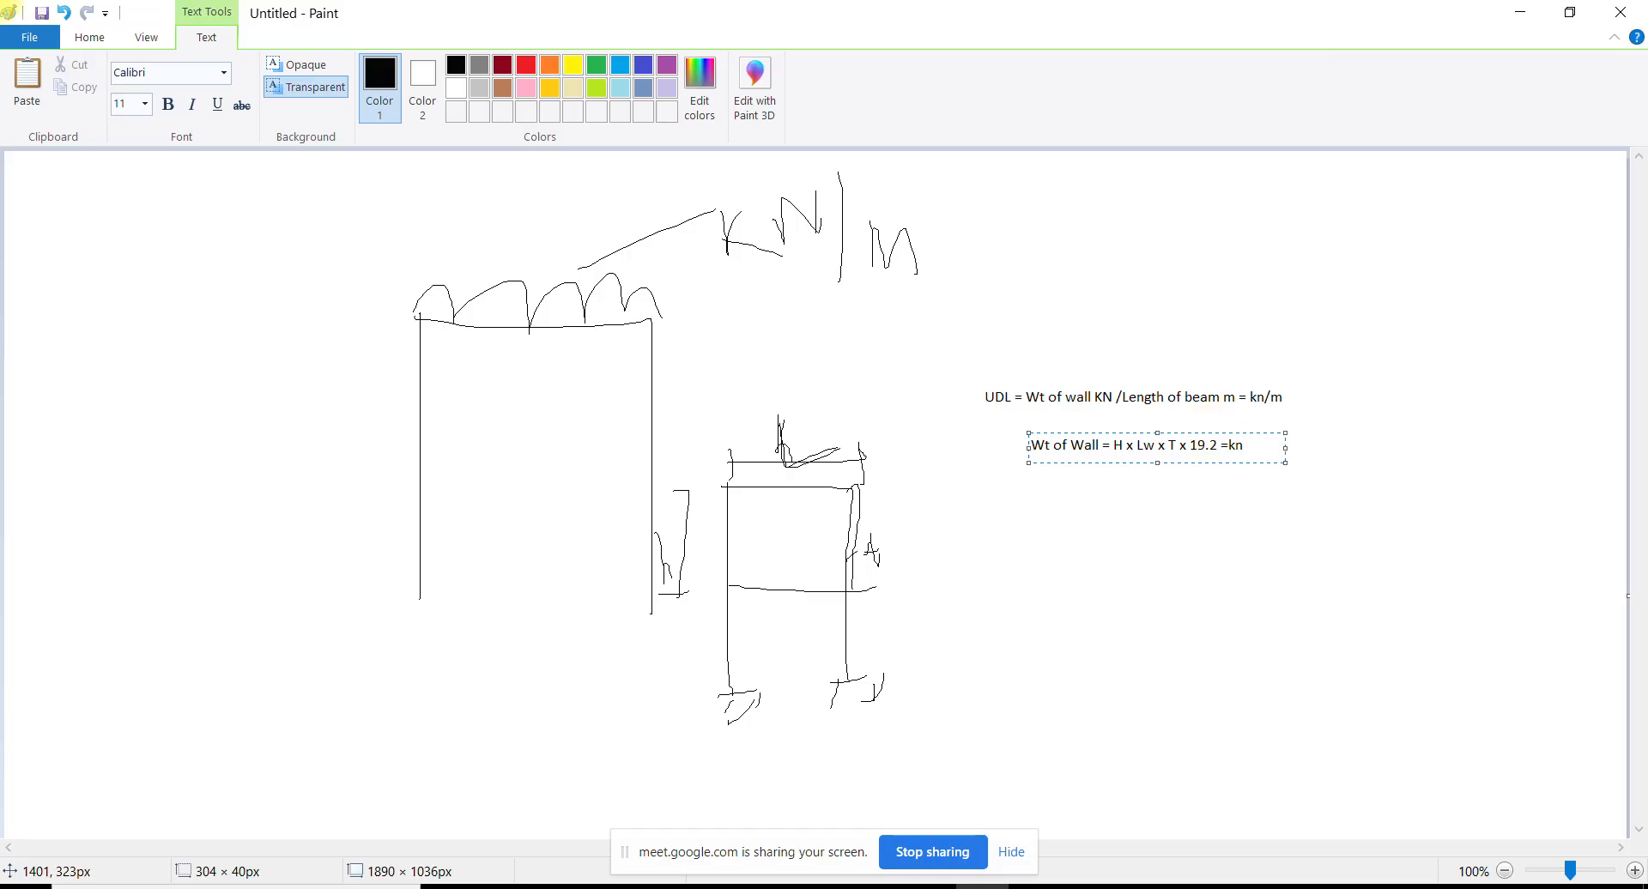
pyautogui.press('Return')
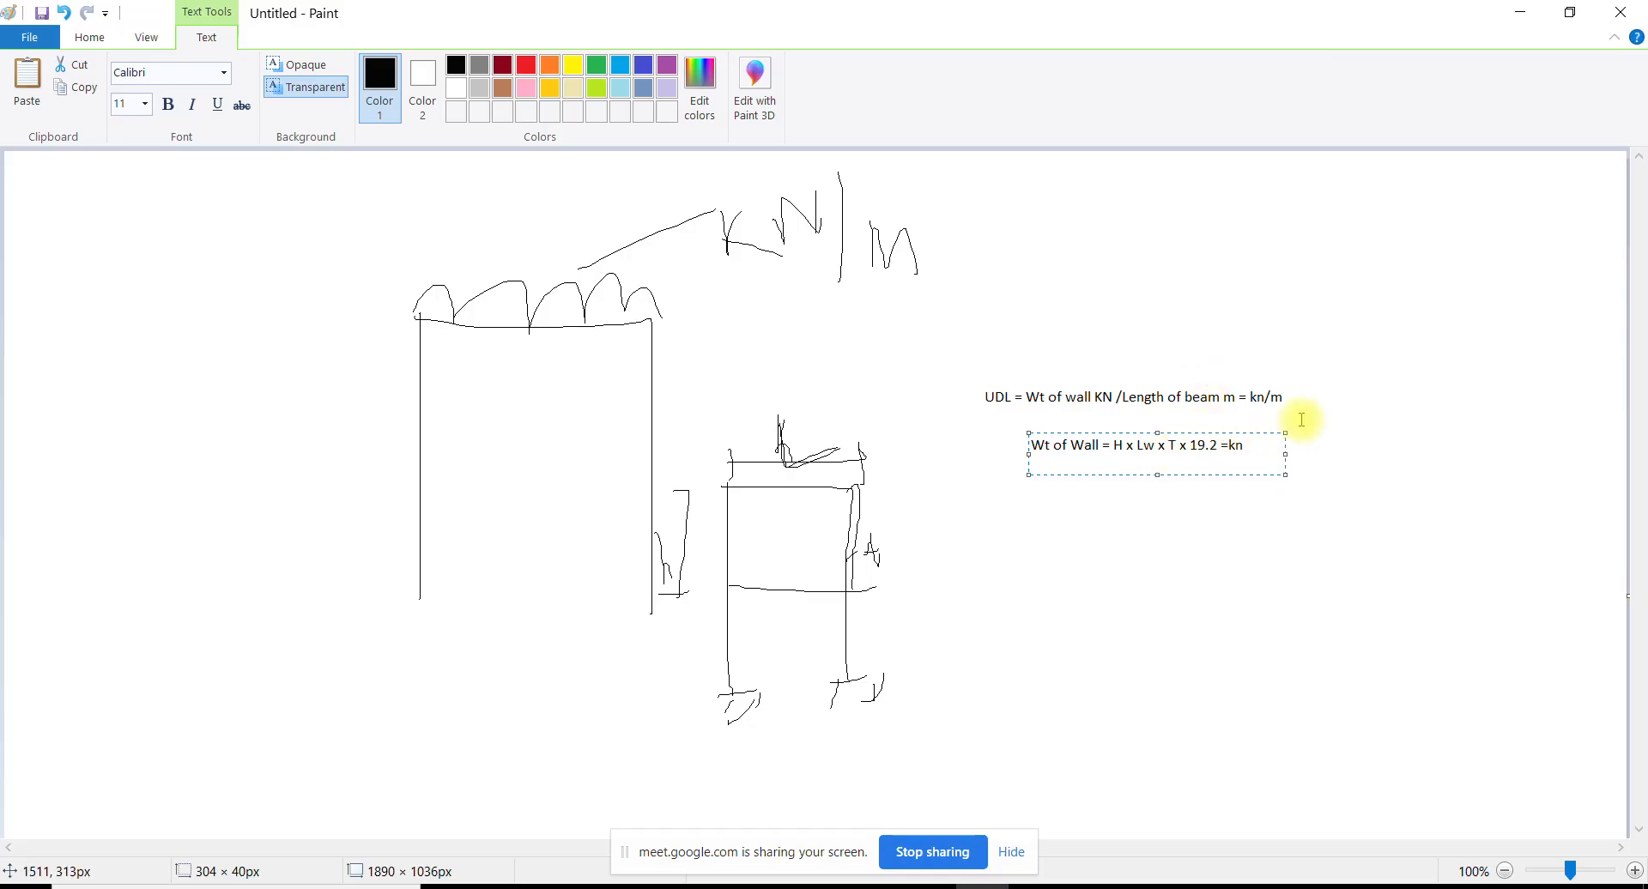
pyautogui.write('W')
pyautogui.write('UDL =')
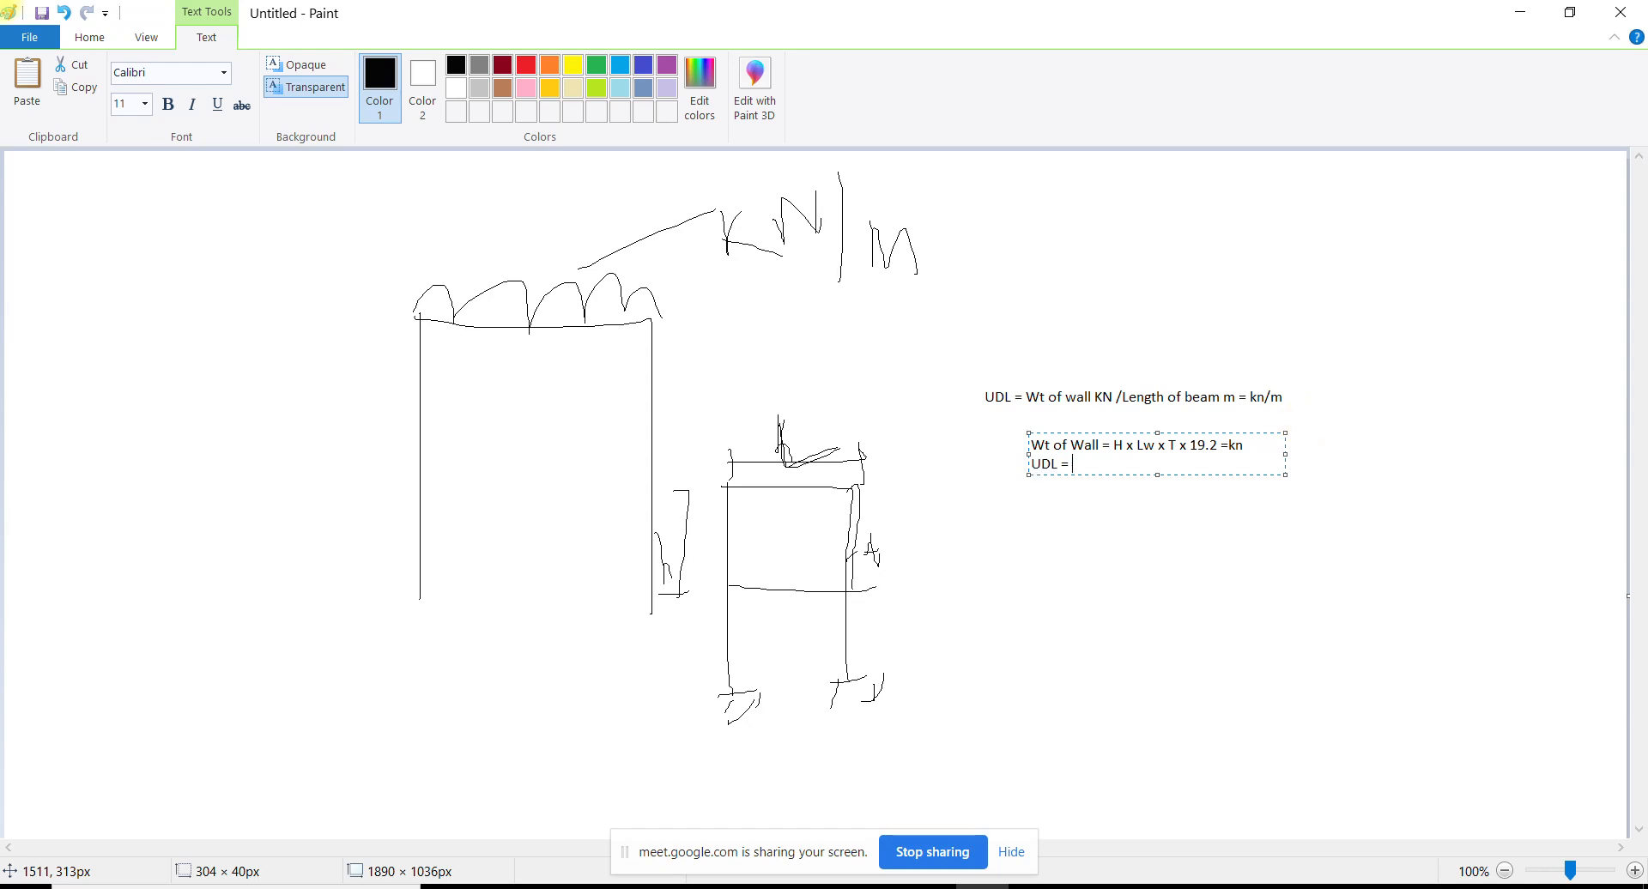
pyautogui.moveTo(1113, 446); pyautogui.dragTo(1227, 448)
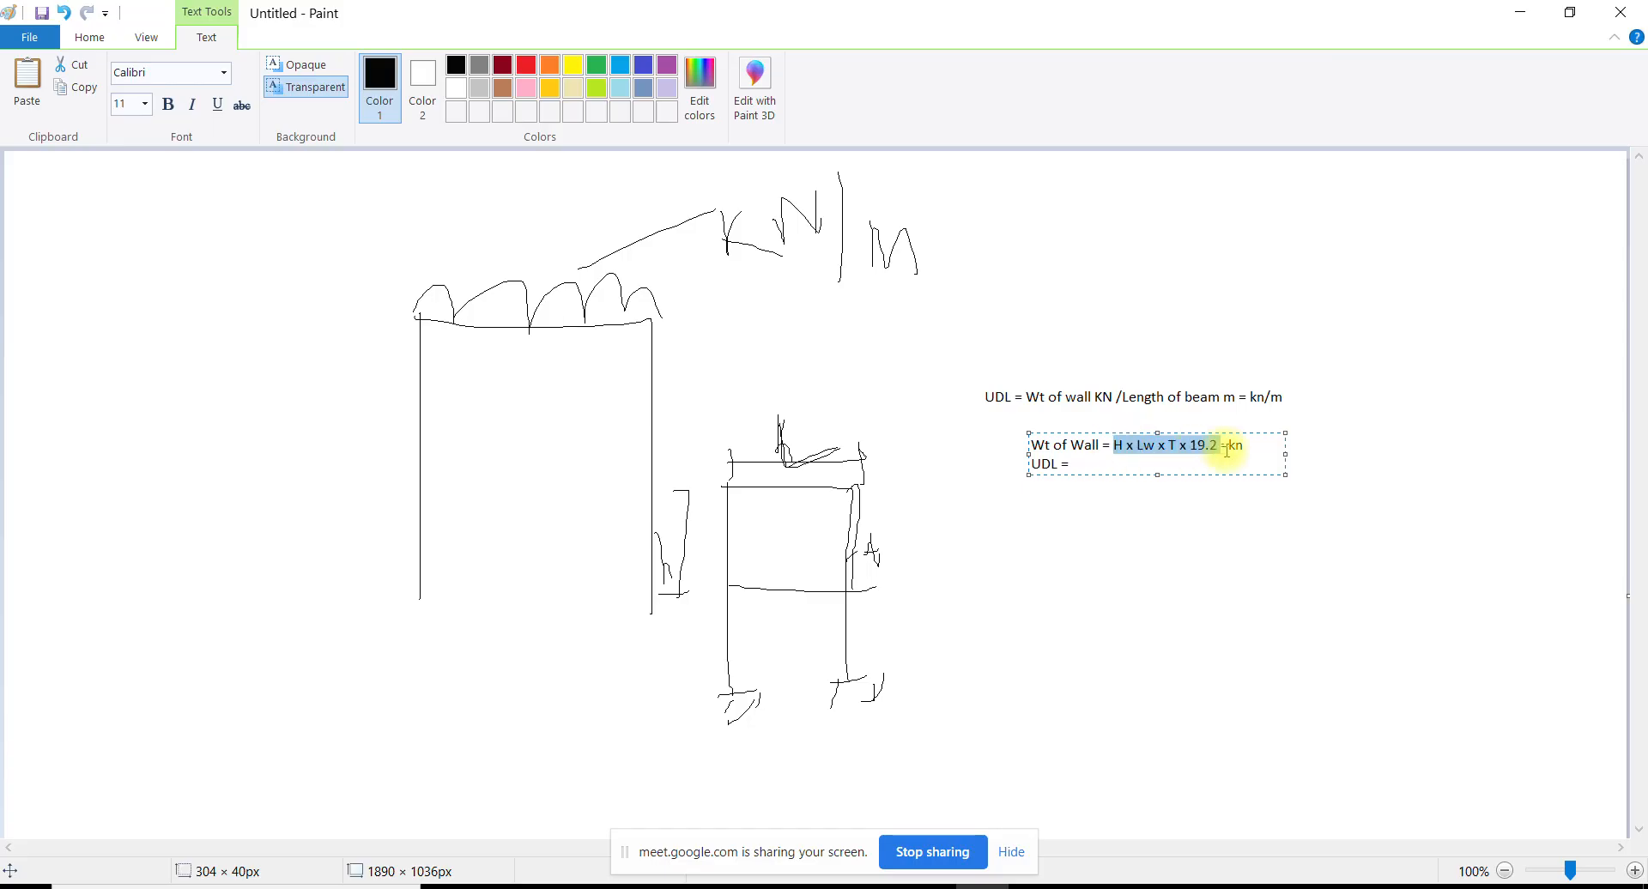
pyautogui.hotkey('ctrl', 'c')
pyautogui.click(1082, 463)
pyautogui.hotkey('ctrl', 'v')
pyautogui.write('/')
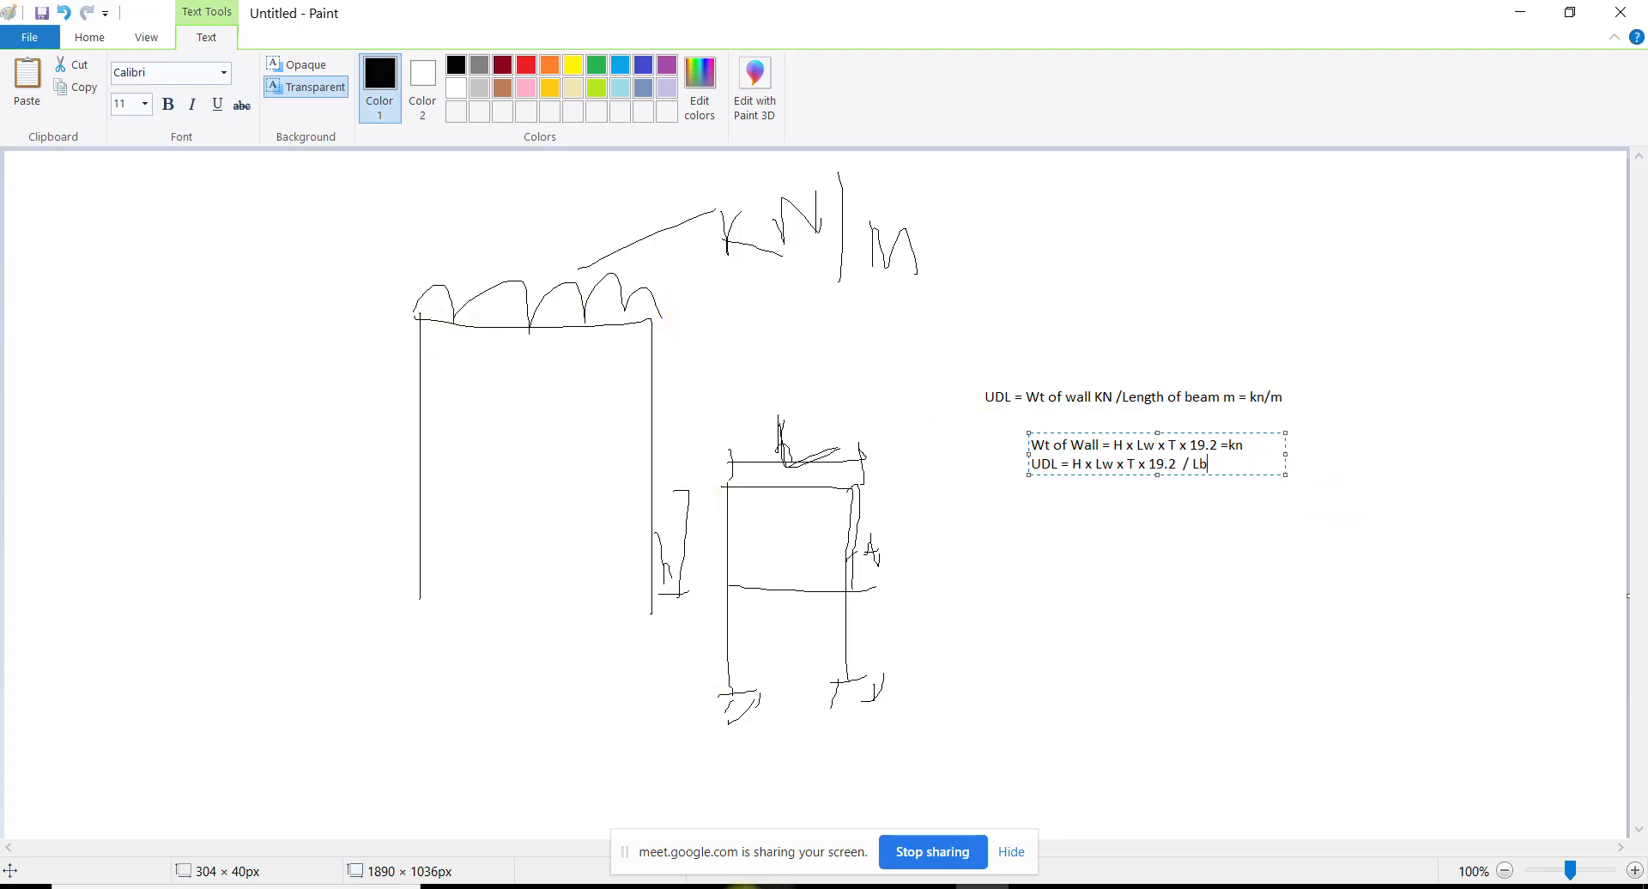
# Switch to AutoCAD and examine the walls and W2 window openings between columns along the gymnasium's outer edge
pyautogui.click(711, 886)
pyautogui.moveTo(467, 392); pyautogui.dragTo(484, 399, button='middle')
pyautogui.scroll(6, 1079, 331)
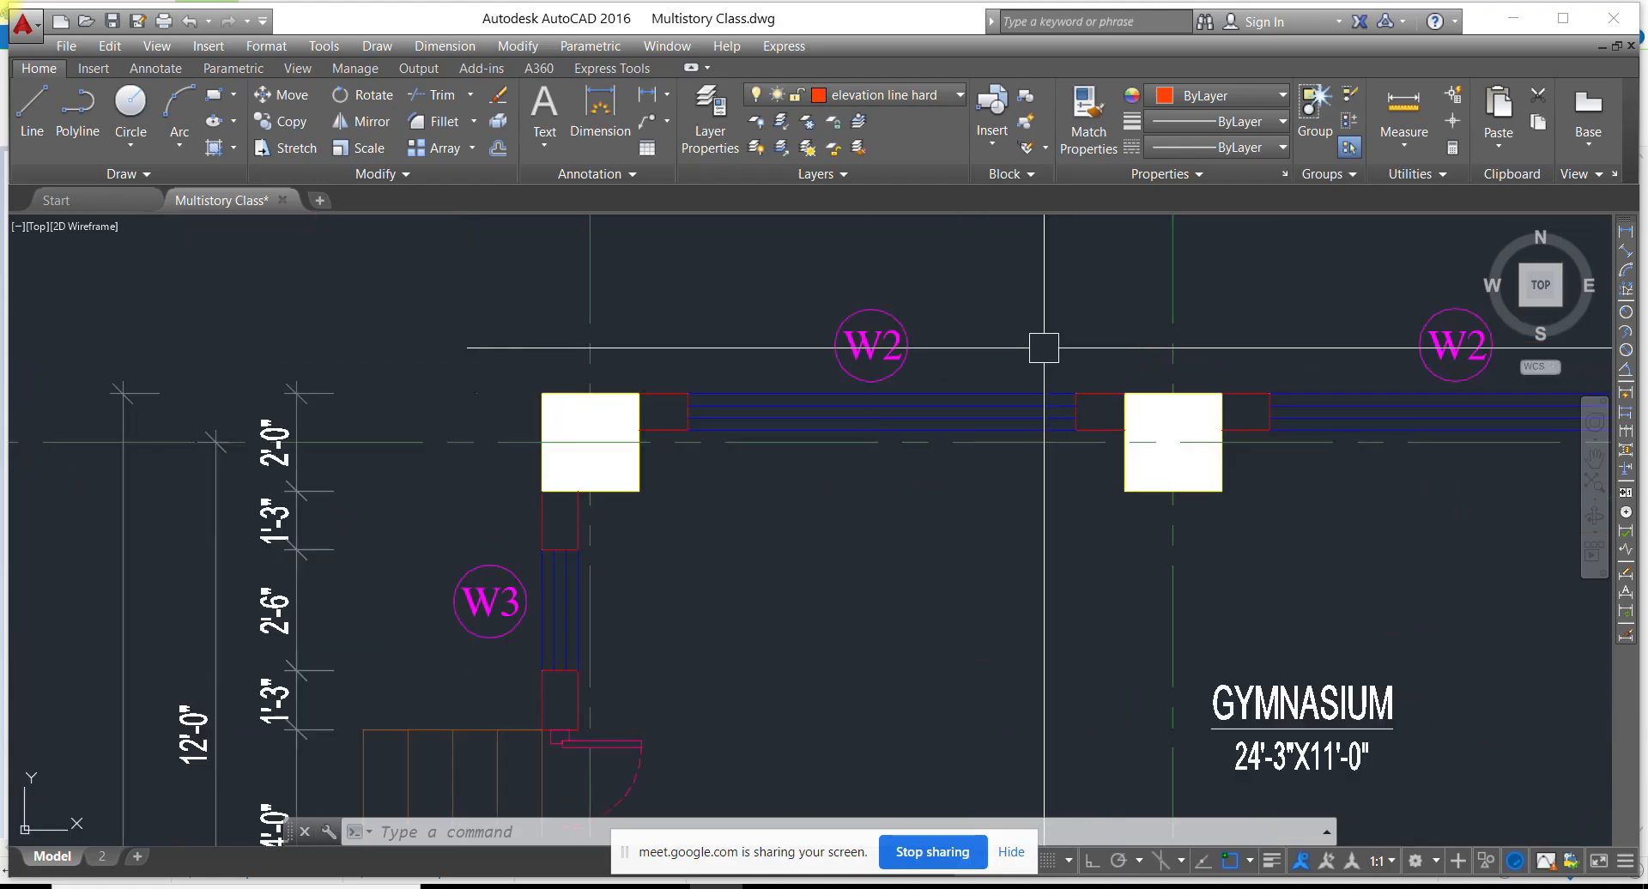
pyautogui.moveTo(761, 349); pyautogui.dragTo(739, 437, button='middle')
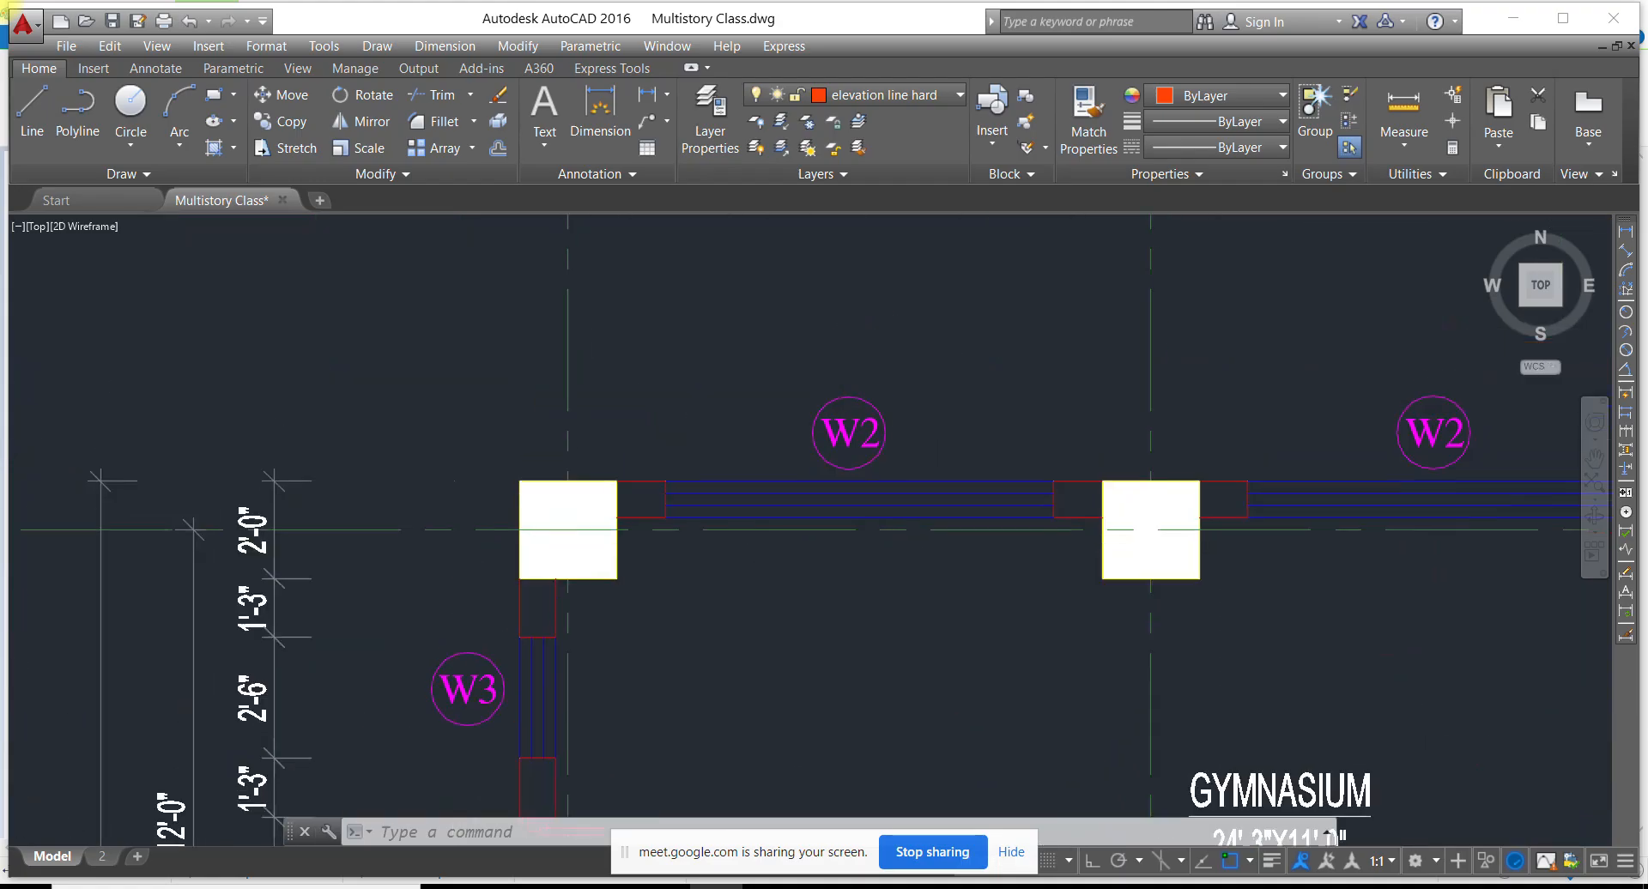
pyautogui.scroll(-2, 901, 497)
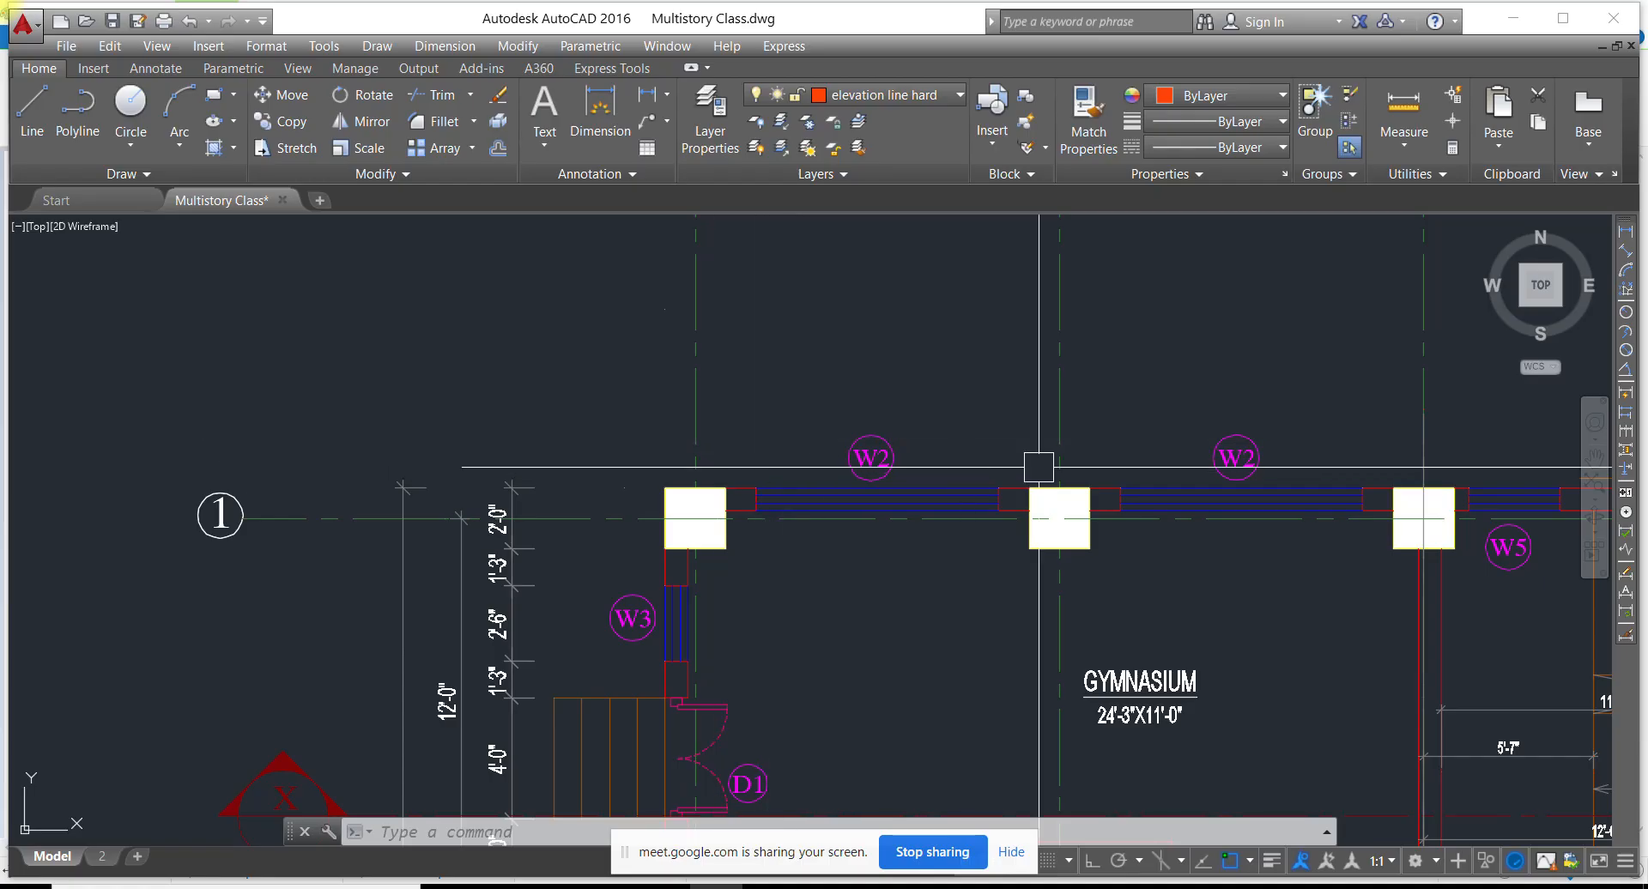
# Switch to Paint, add a blank line below the UDL formula, and widen its text box toward the wall sketch
pyautogui.click(1034, 886)
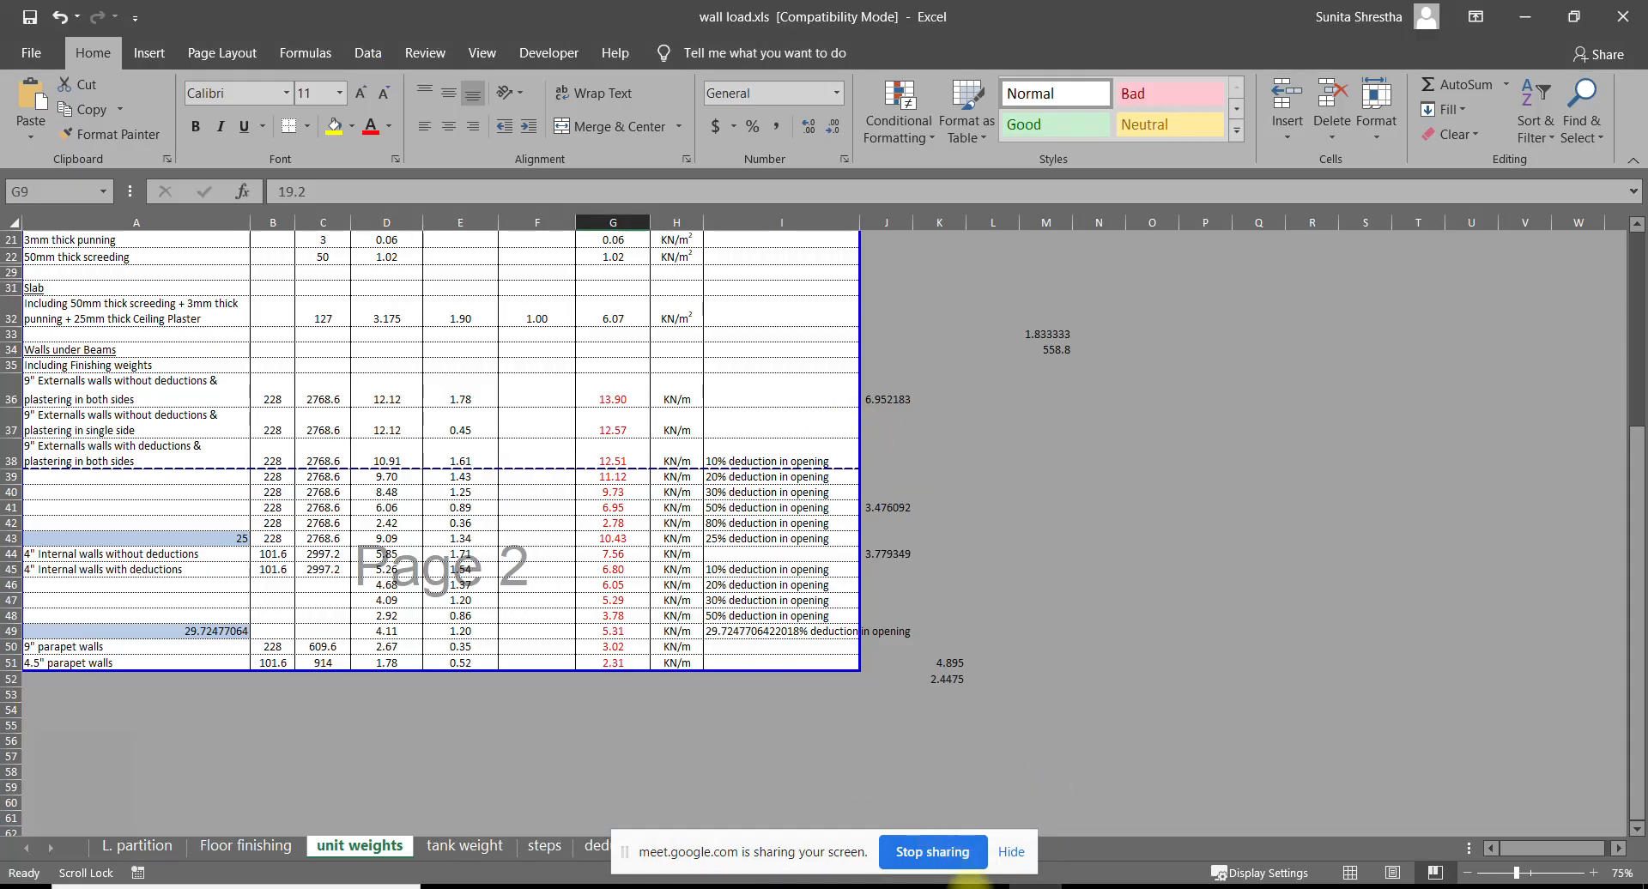
pyautogui.click(983, 885)
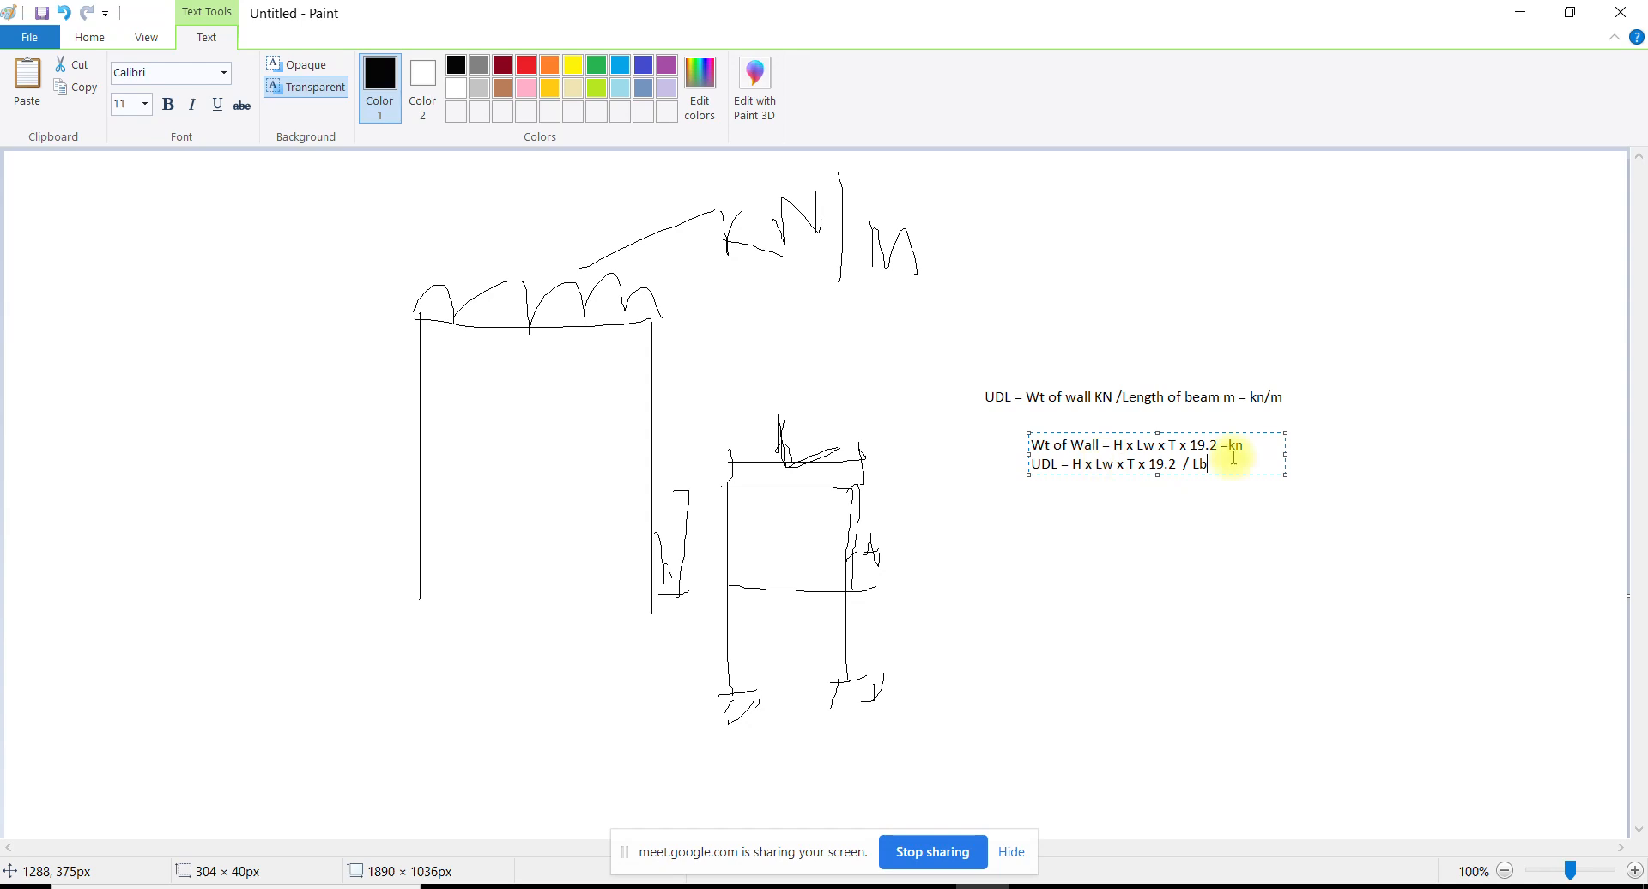
pyautogui.press('Return')
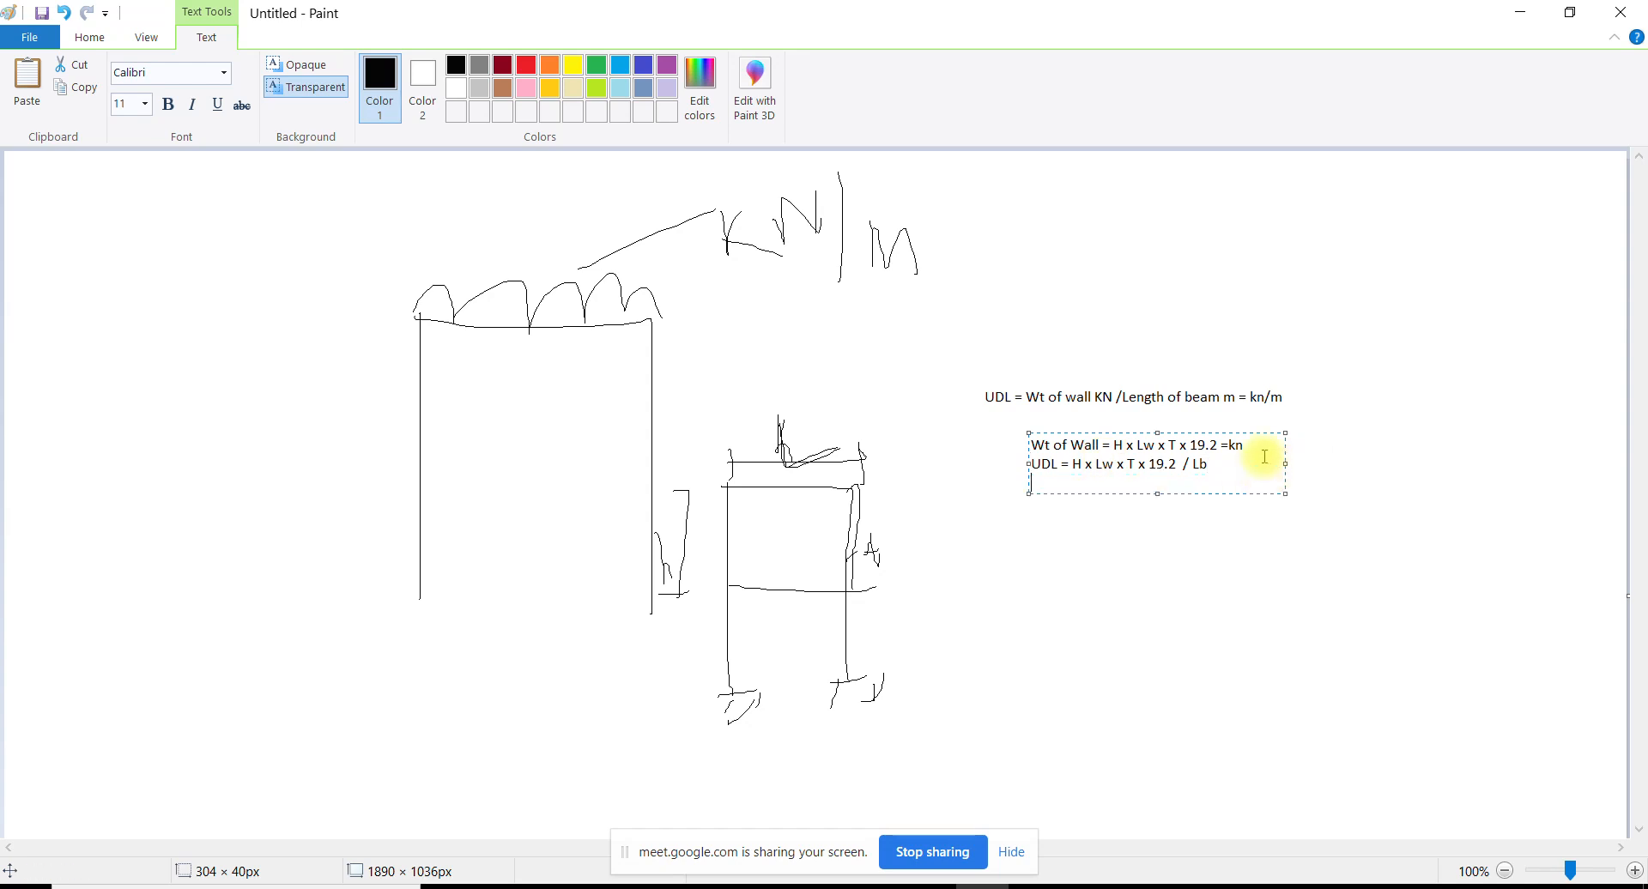
pyautogui.click(1026, 431)
pyautogui.moveTo(1024, 428); pyautogui.dragTo(987, 434)
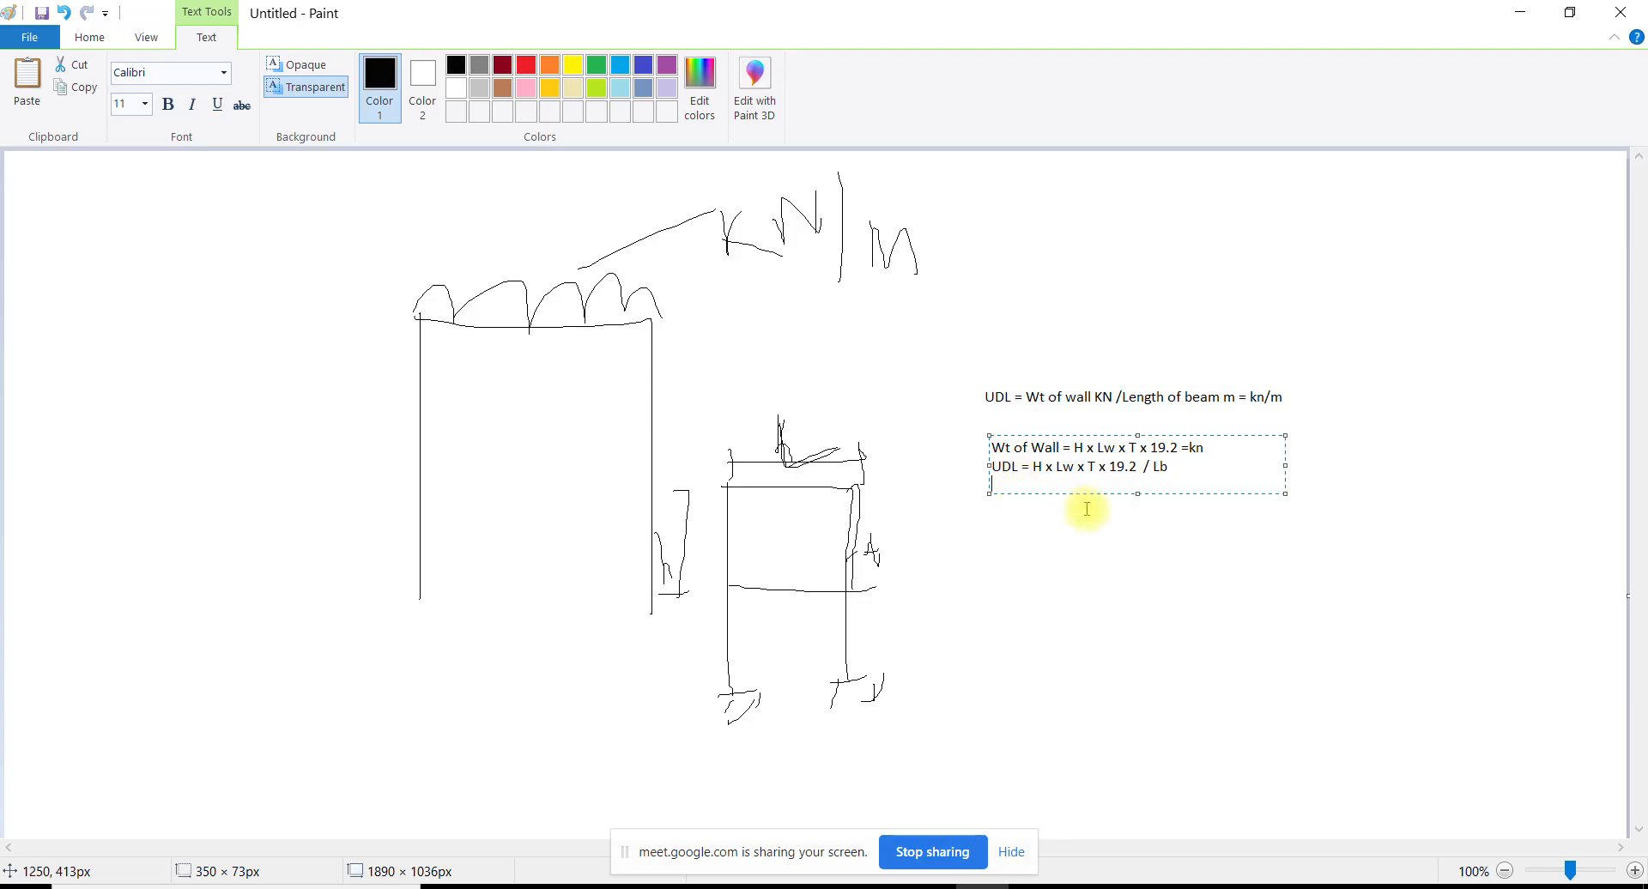
# Add the text "=H x T x 19.2 kn/m" directly below the "UDL = H x Lw x T x 19.2 / Lb" line
pyautogui.click(1193, 467)
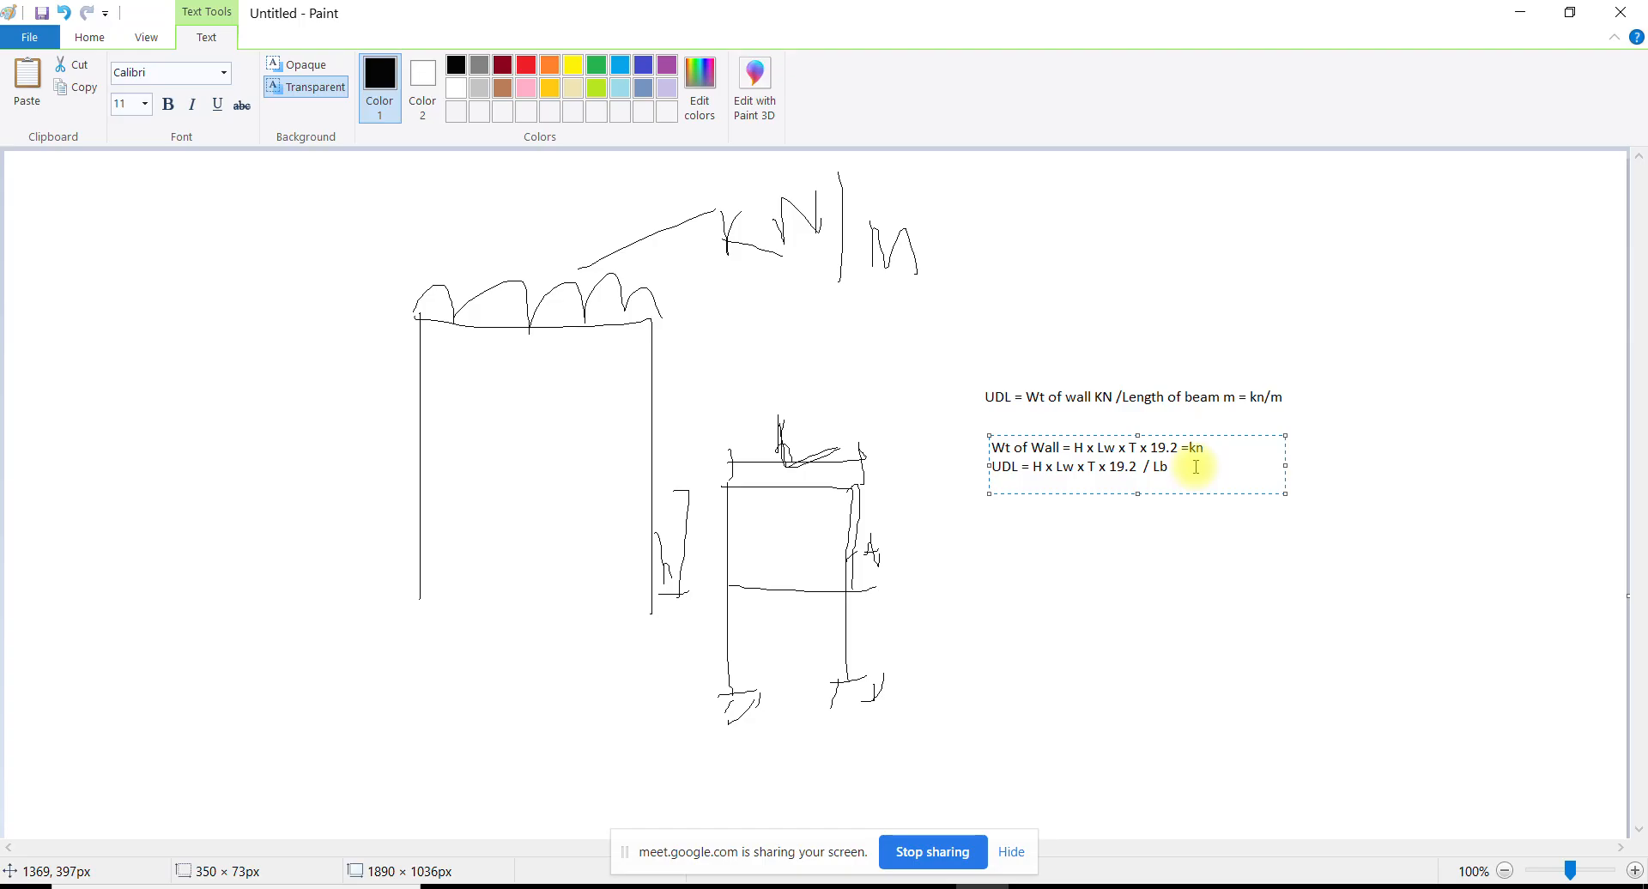
pyautogui.click(1013, 515)
pyautogui.click(986, 485)
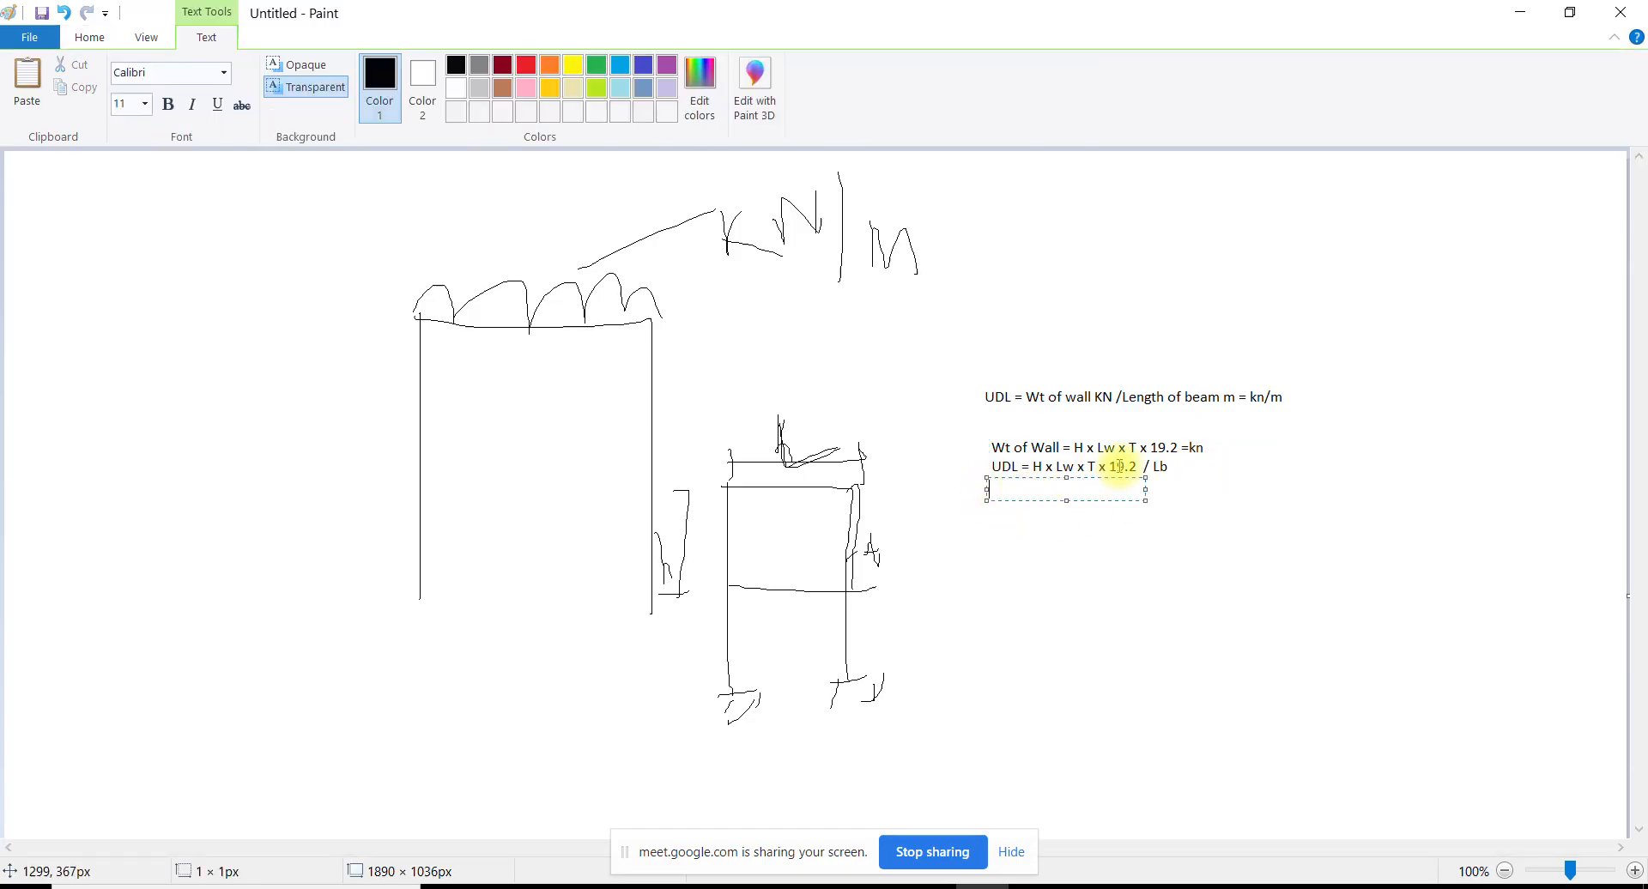
pyautogui.write('=')
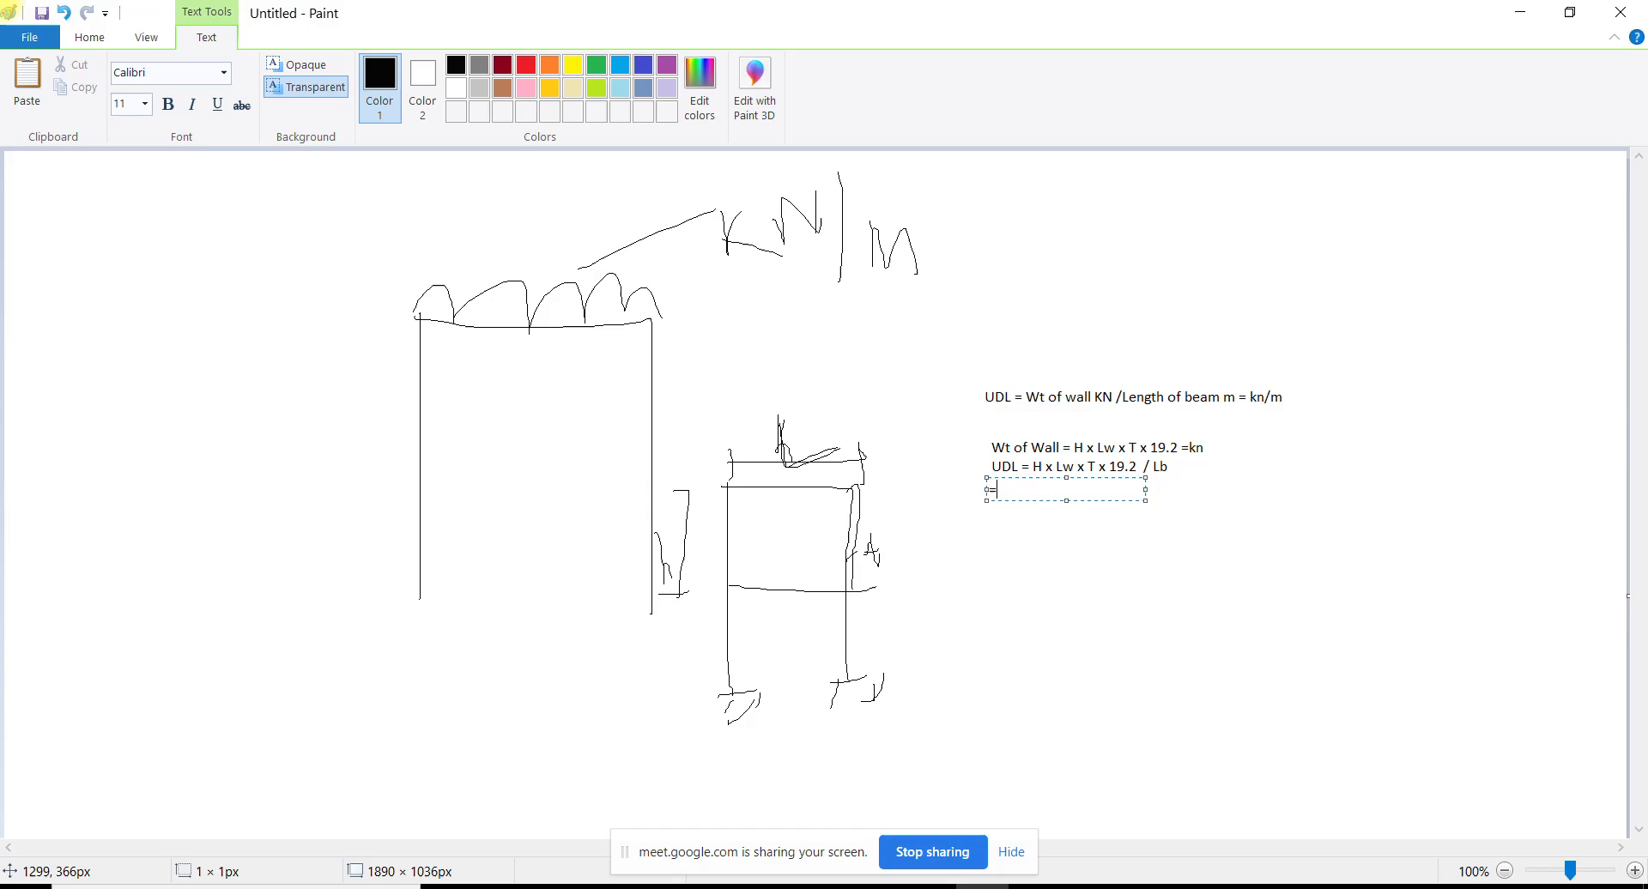
pyautogui.write('H x T x 19.2 kn/m')
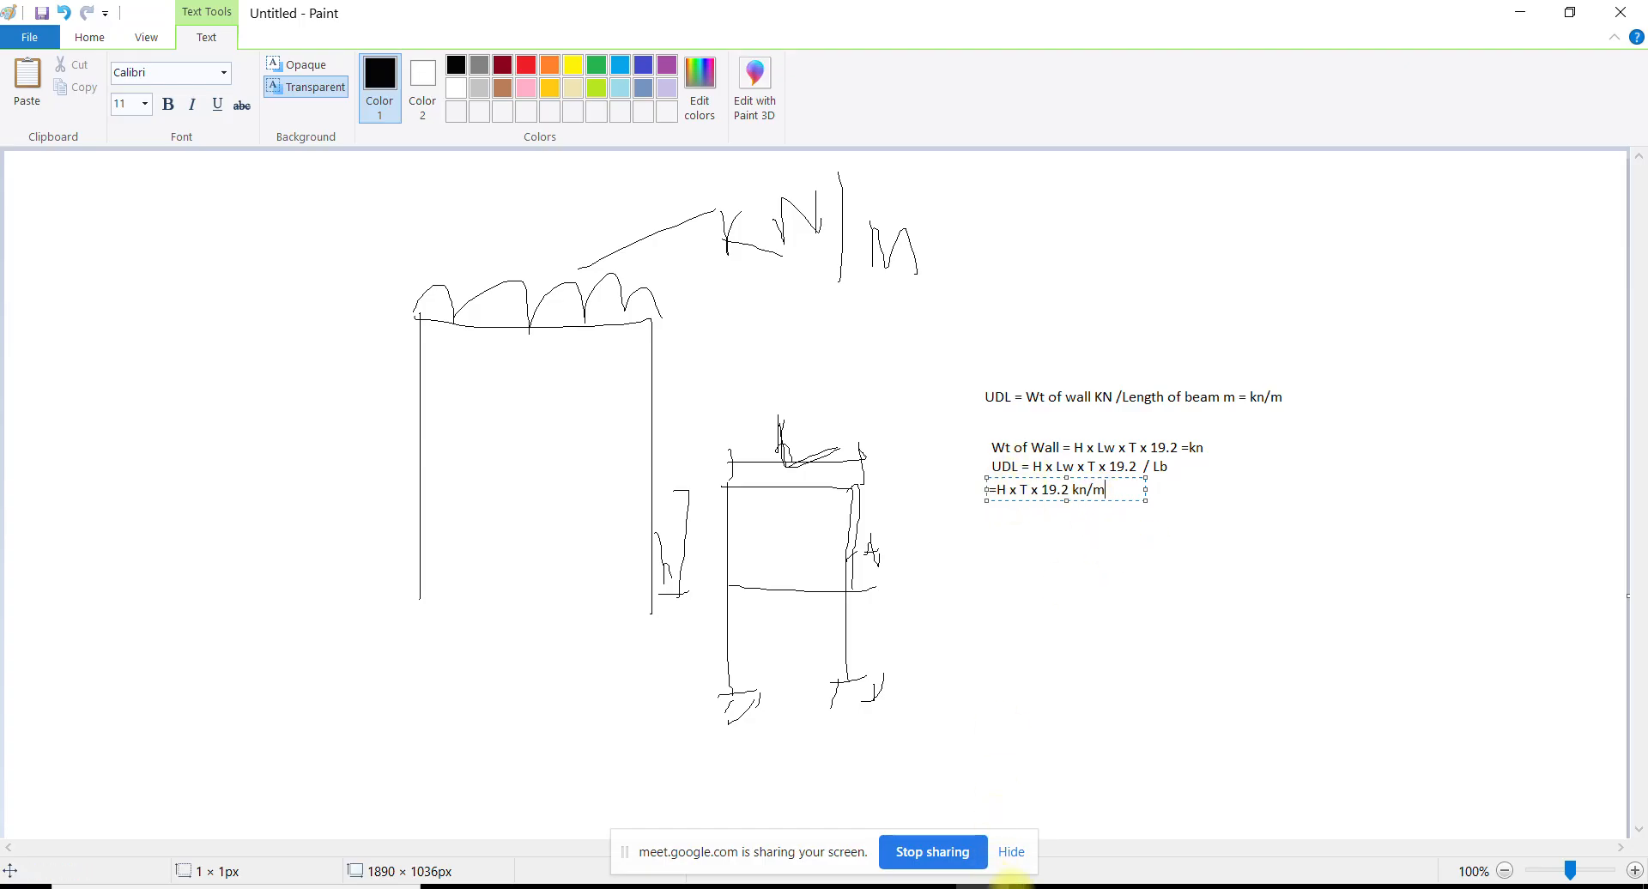
# Switch to Excel and examine the floor height, beam depth, and 9" external wall thickness and height on the unit weights sheet
pyautogui.click(1000, 884)
pyautogui.click(416, 454)
pyautogui.scroll(5, 361, 412)
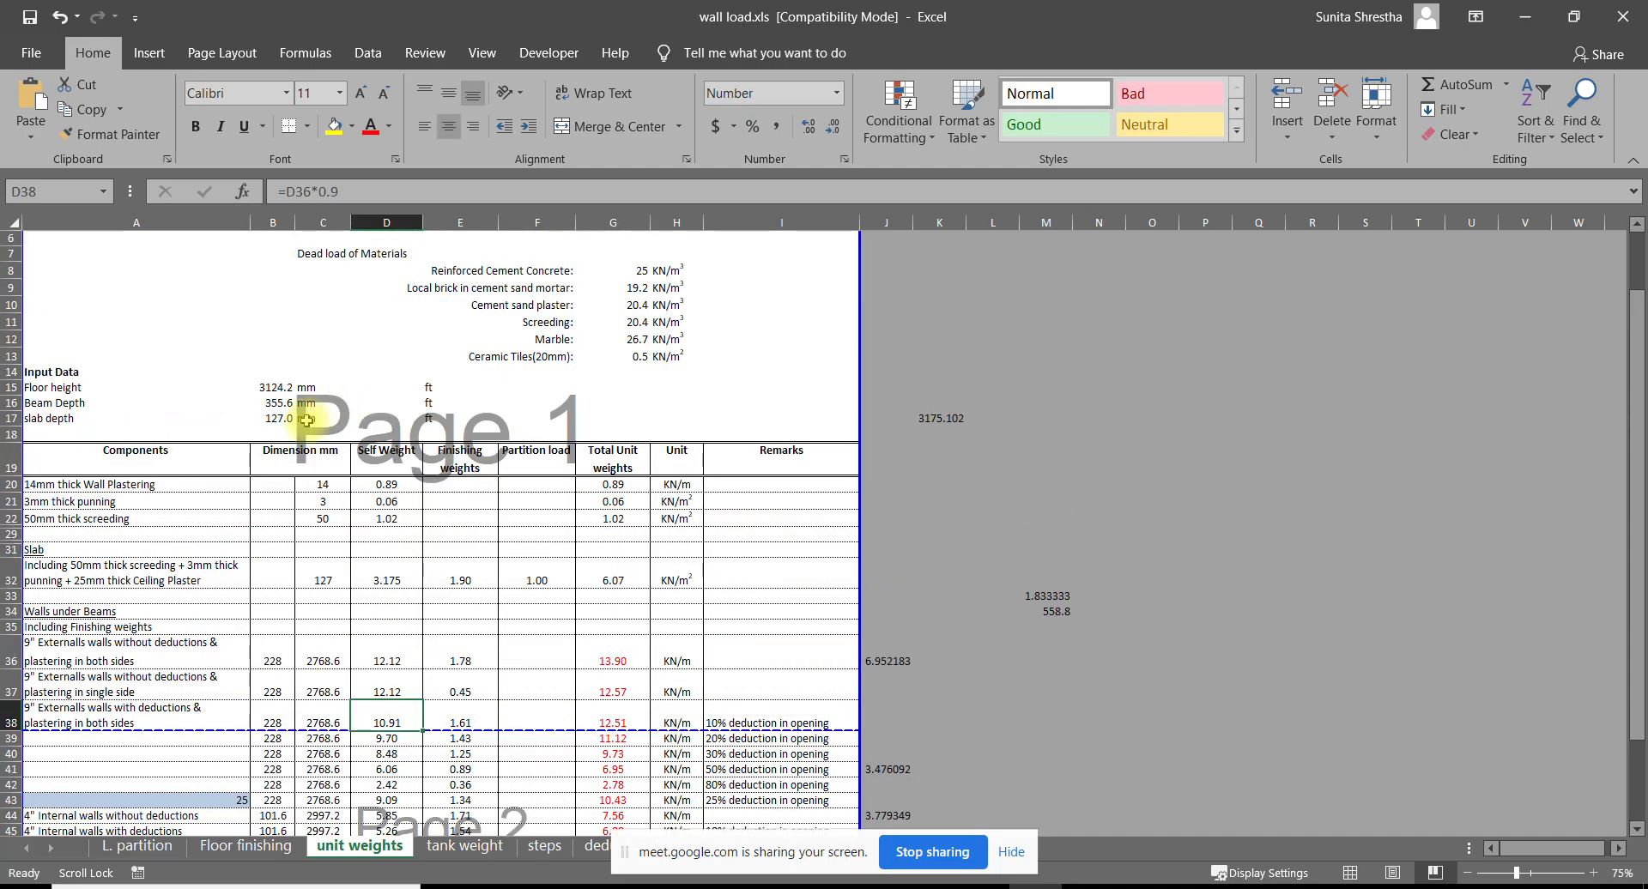
pyautogui.scroll(-2, 309, 421)
pyautogui.click(271, 305)
pyautogui.click(280, 318)
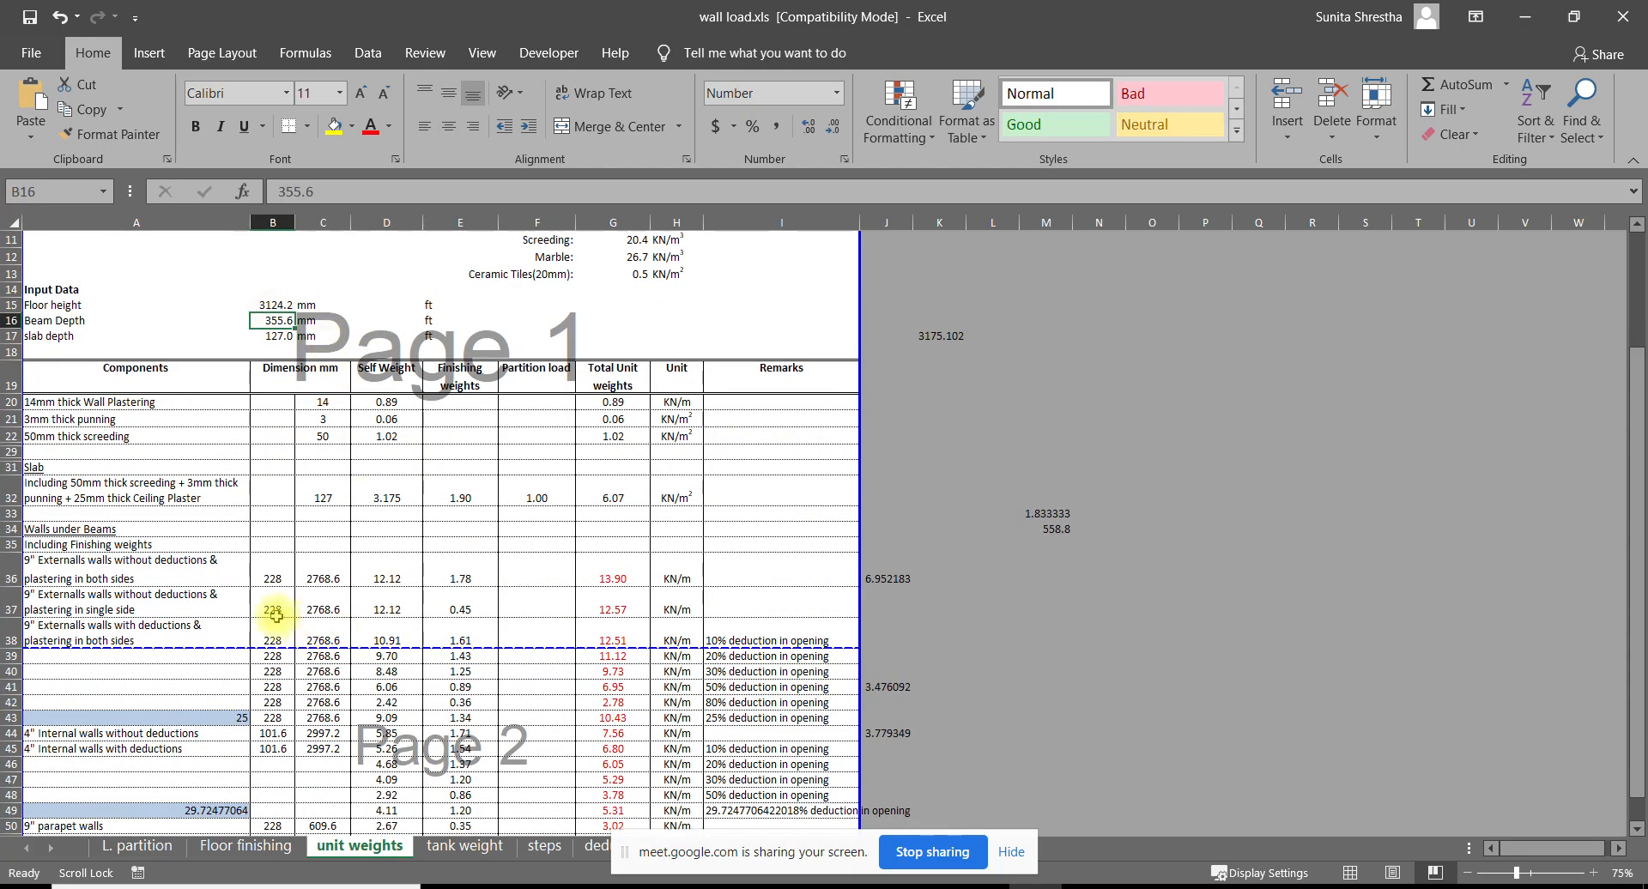
pyautogui.click(273, 577)
pyautogui.click(315, 577)
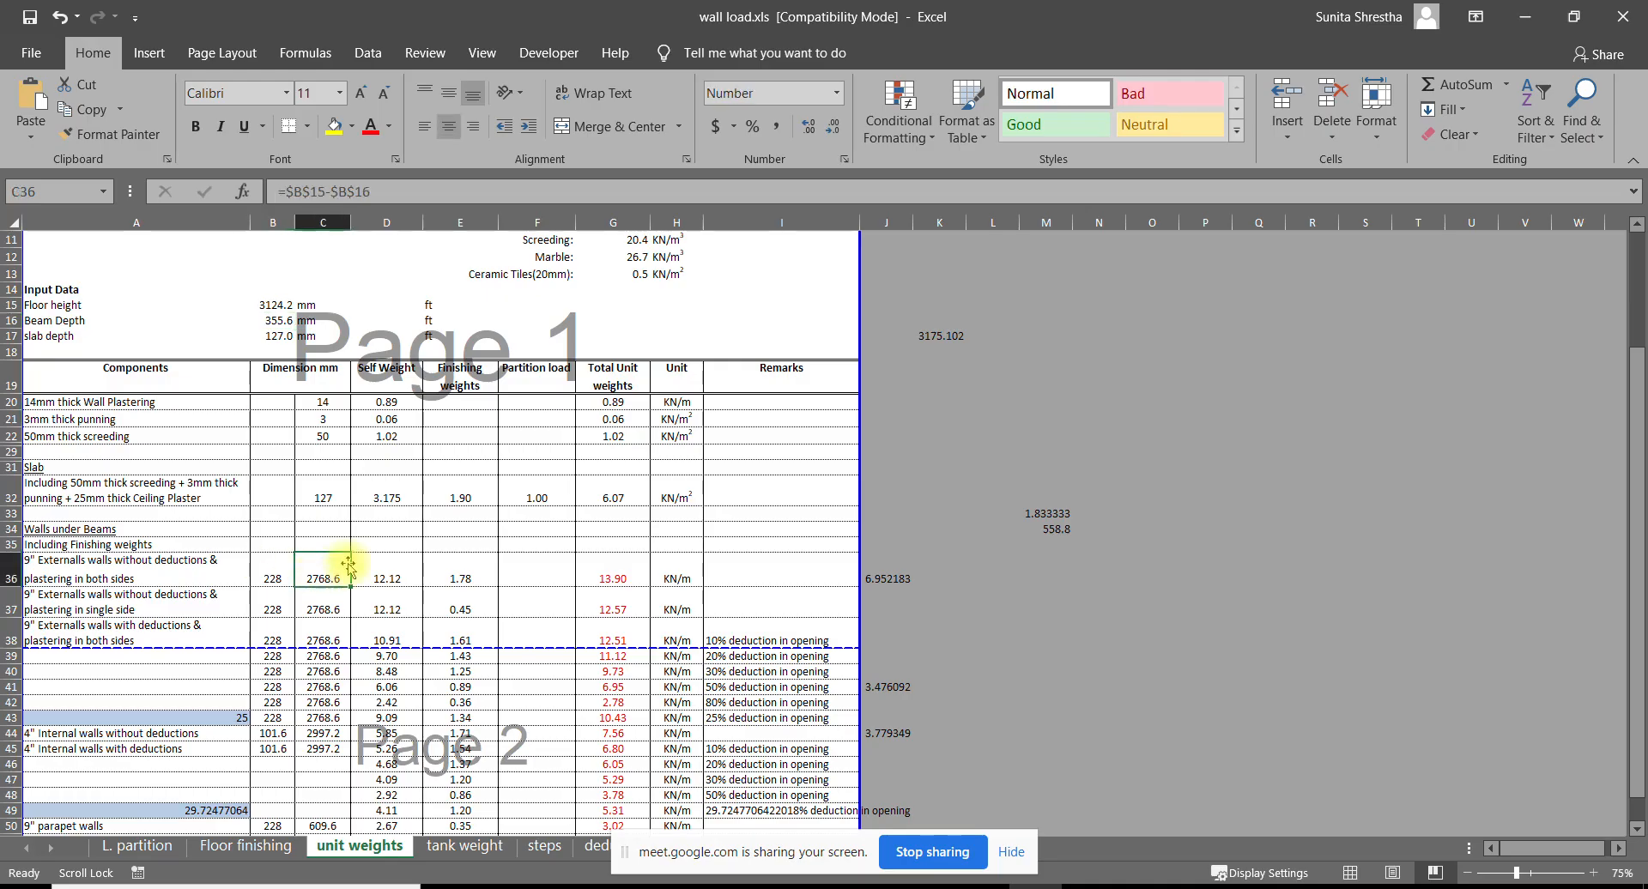
# Examine the self weight and total unit weight formulas for the 9" external wall without deductions against the material dead loads
pyautogui.click(393, 579)
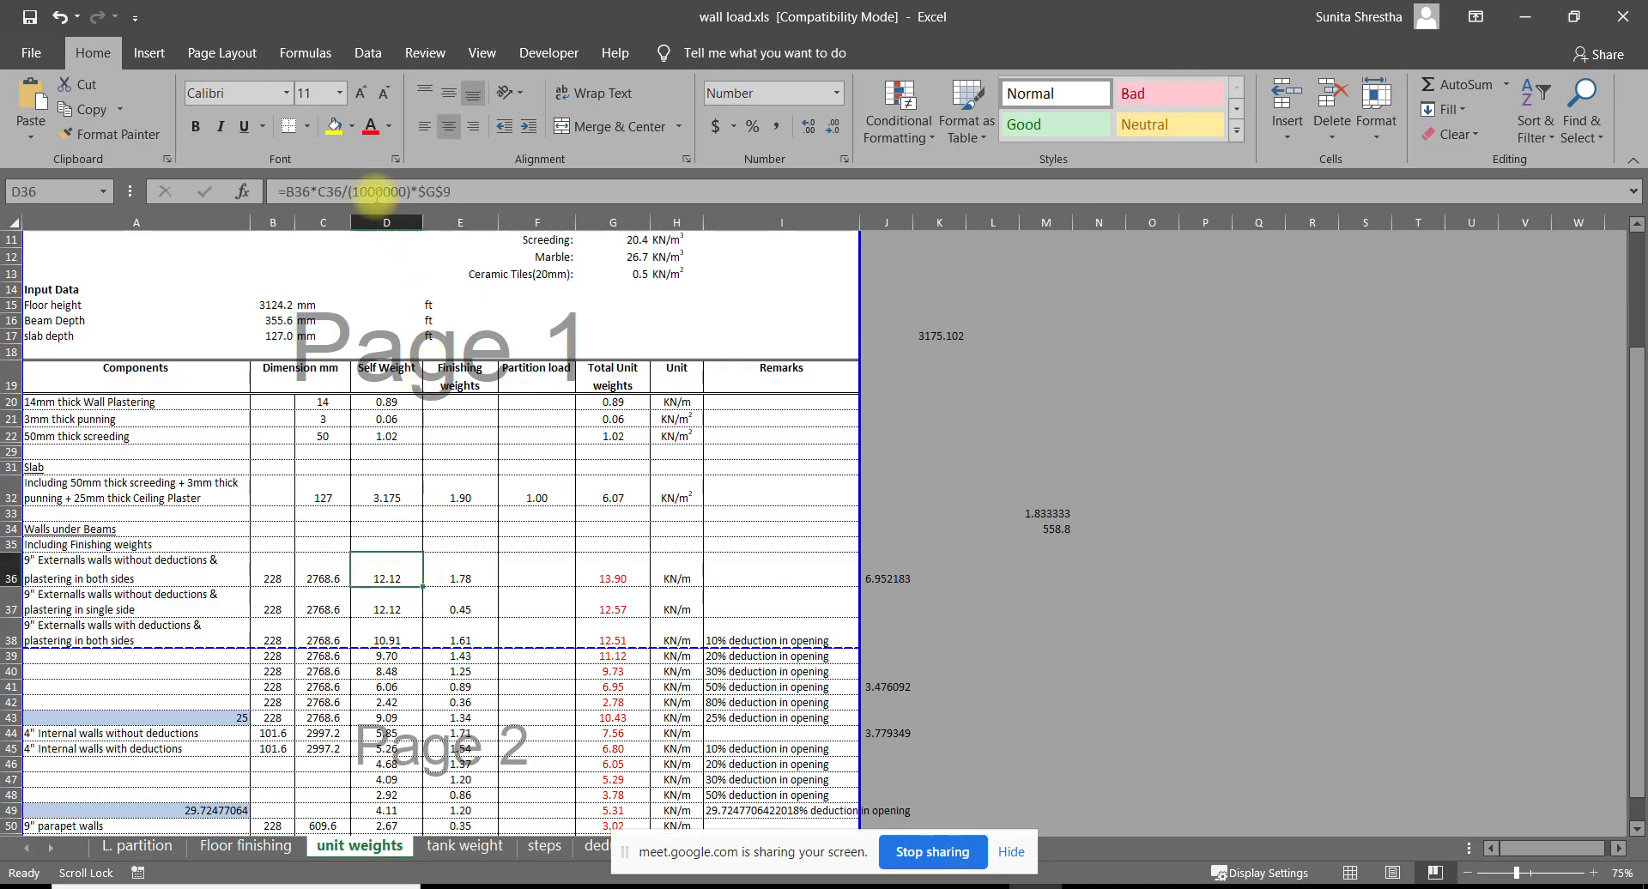
pyautogui.click(619, 578)
pyautogui.write('=E36+D36')
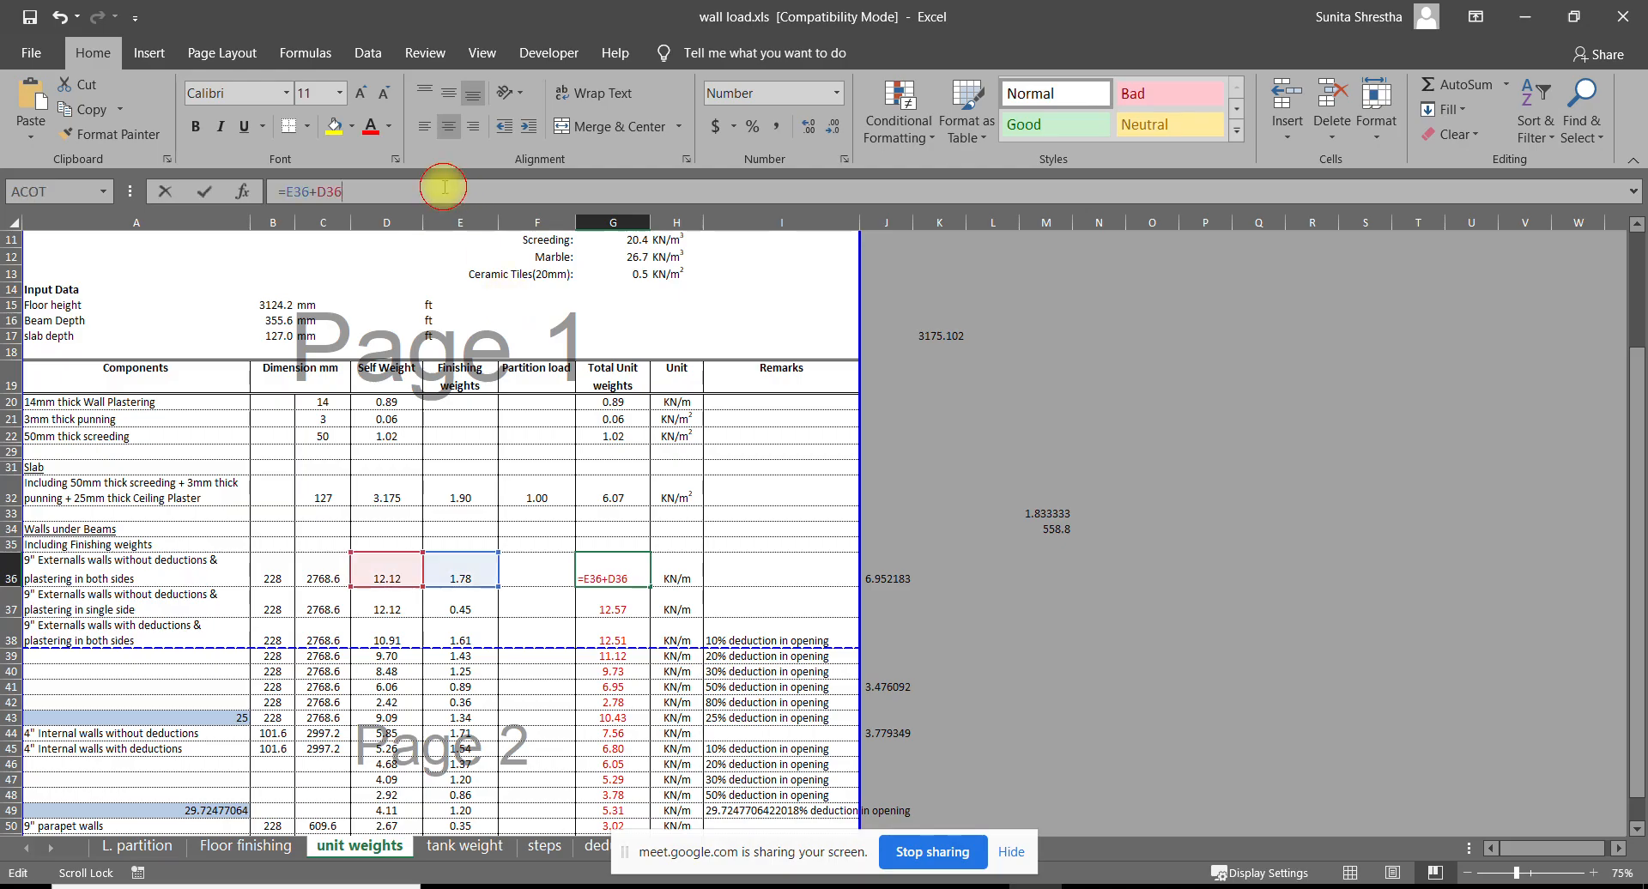
pyautogui.click(386, 567)
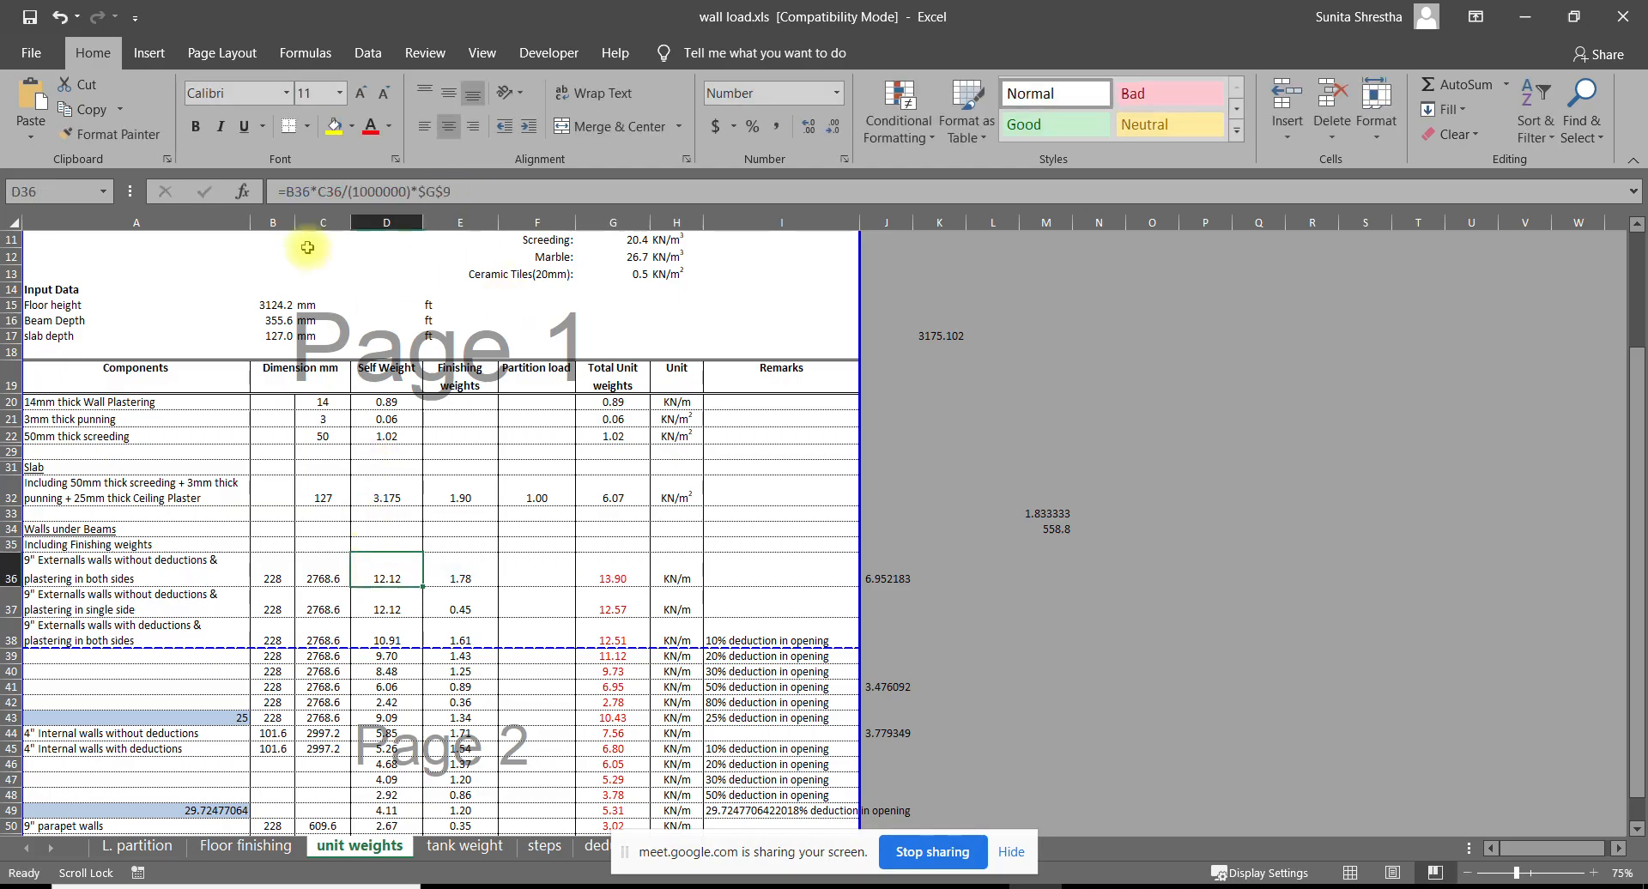
pyautogui.click(311, 191)
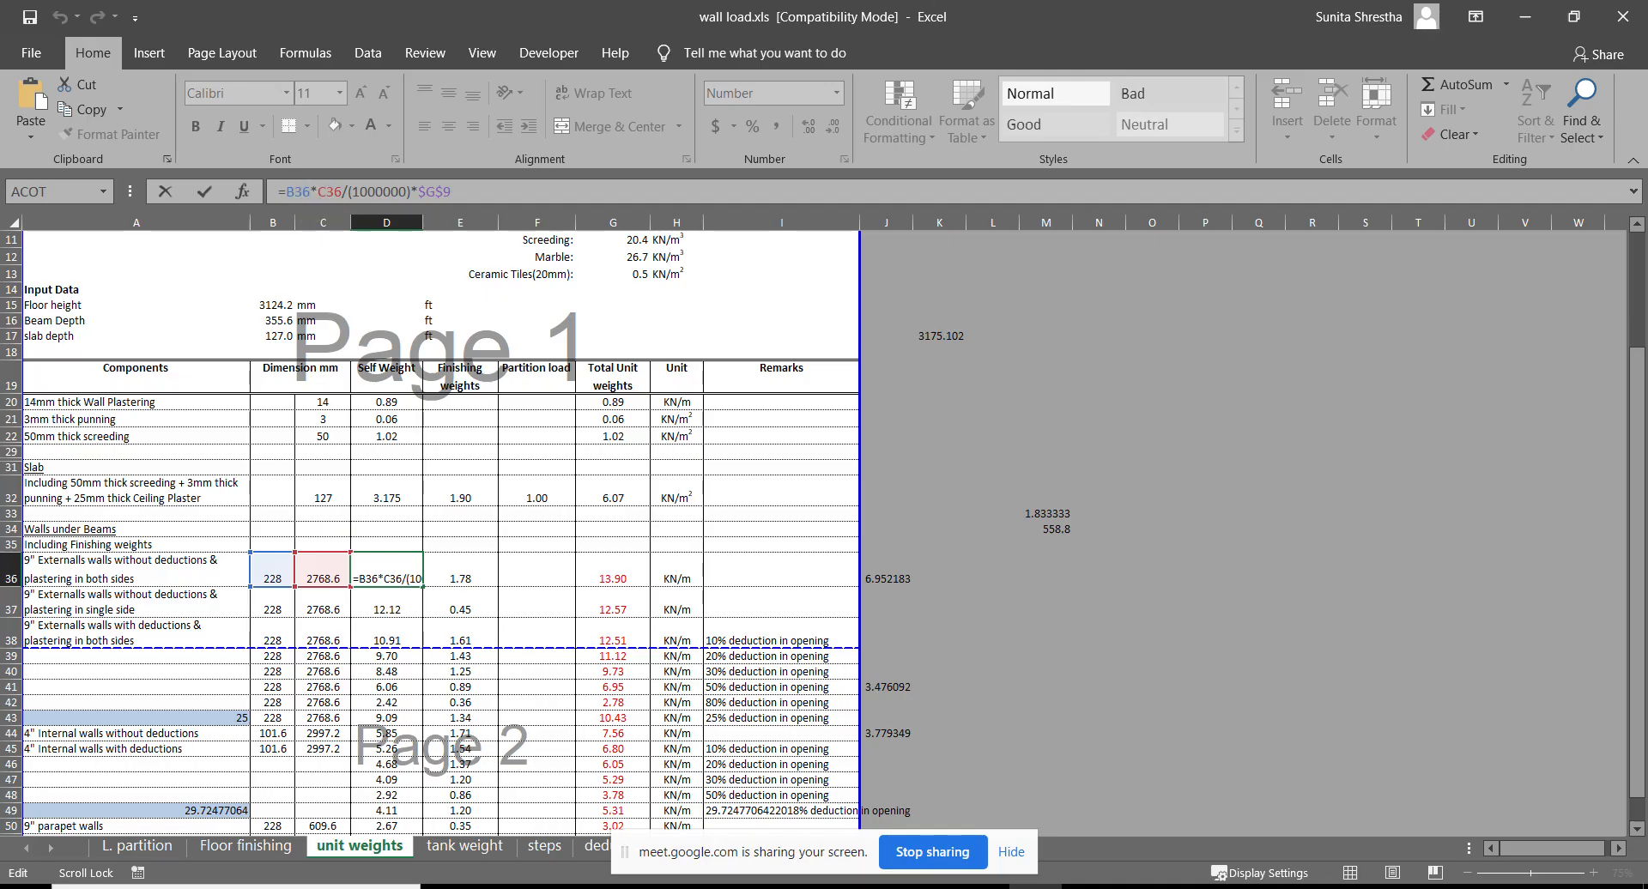
pyautogui.moveTo(1631, 404); pyautogui.dragTo(1631, 347)
pyautogui.press('Escape')
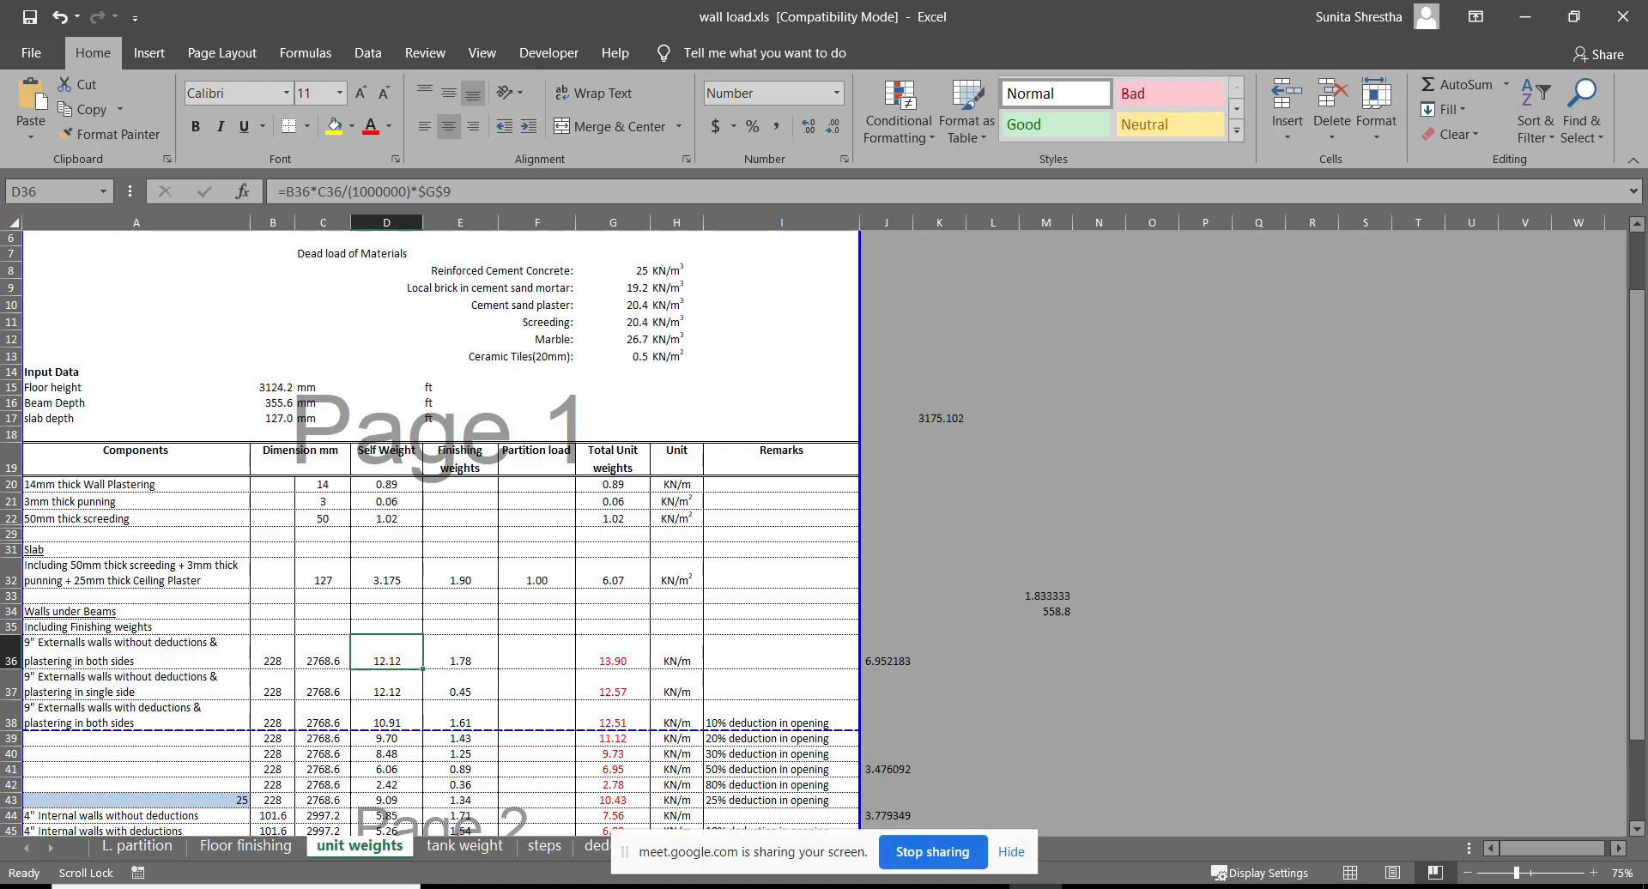
# Switch to Paint, sketch a small opening inside the wall with the Pencil, and outline the "=H x T x 19.2 kn/m" formula
pyautogui.click(981, 886)
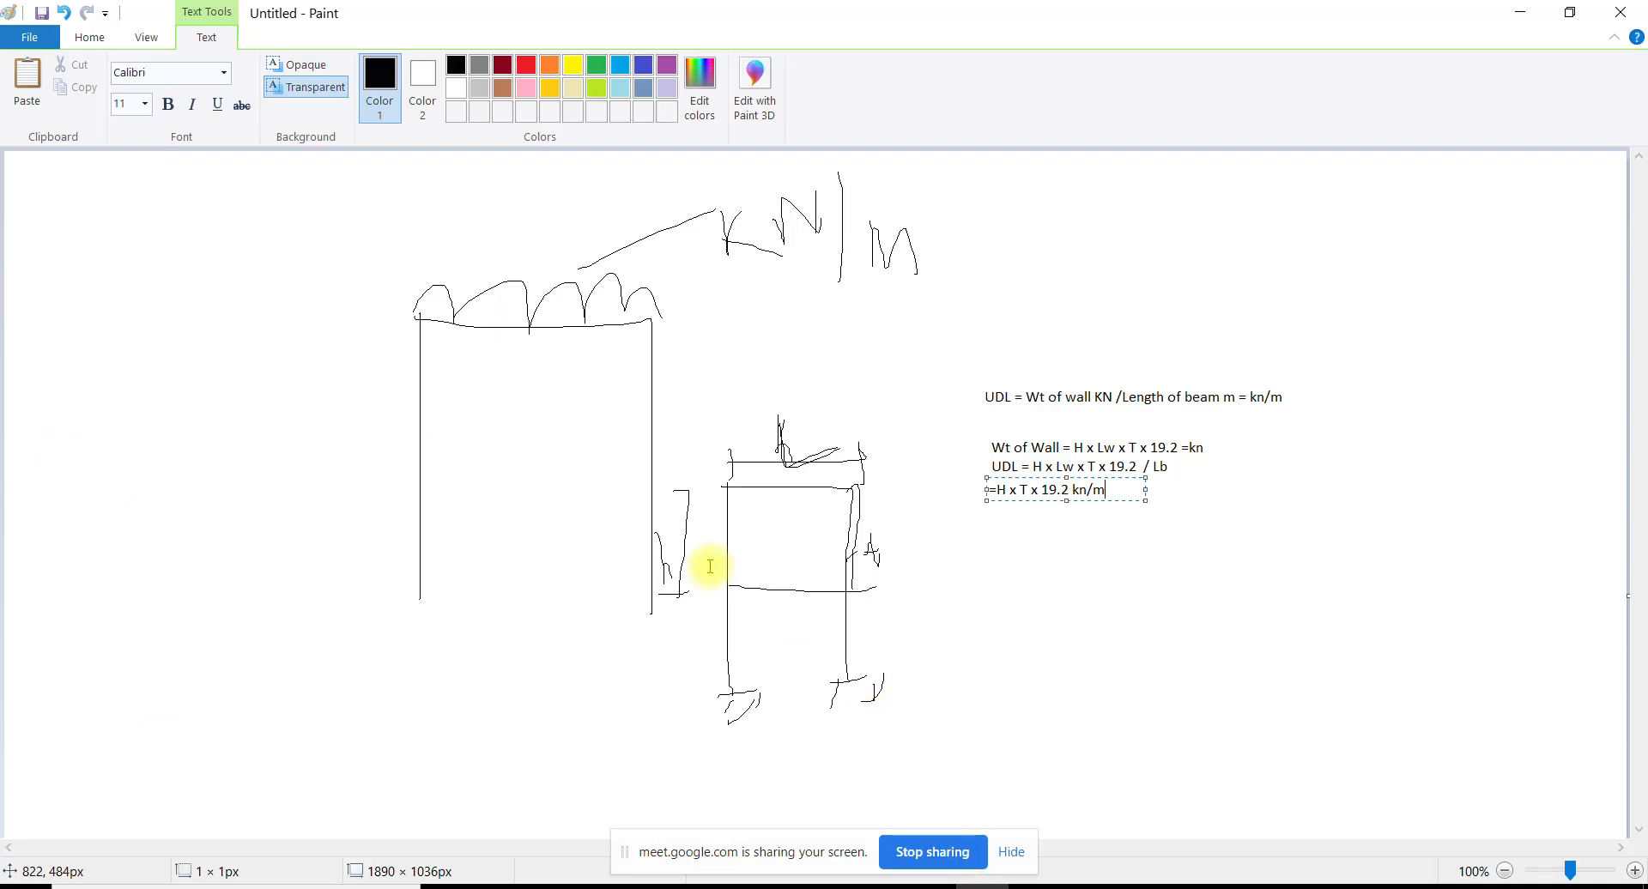
pyautogui.click(803, 410)
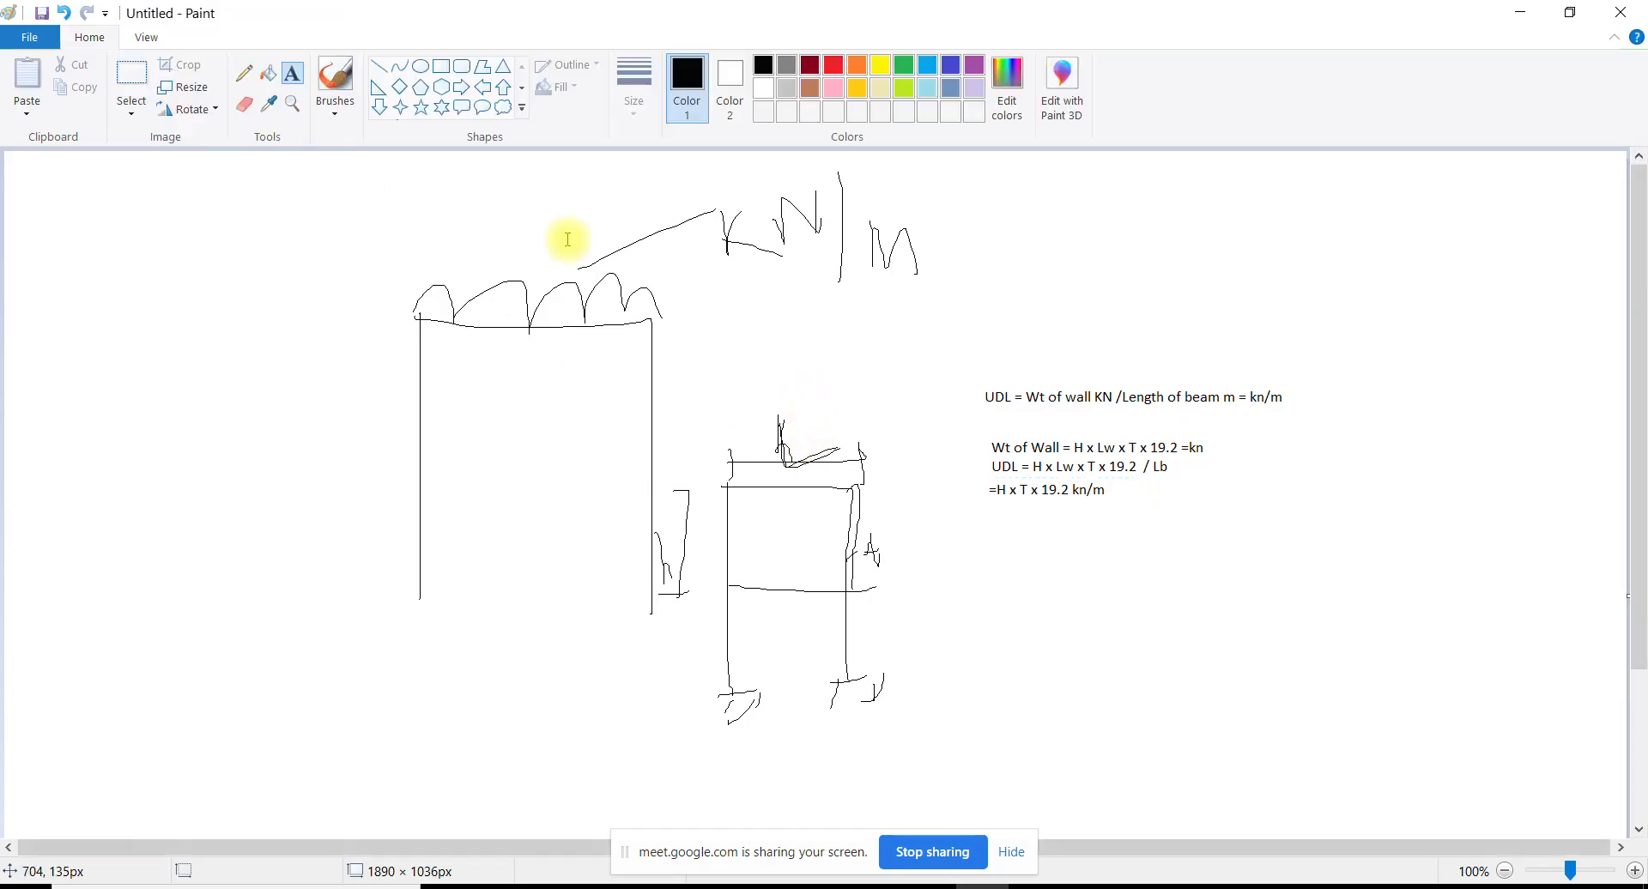
pyautogui.click(243, 73)
pyautogui.moveTo(751, 515)
pyautogui.mouseDown()
pyautogui.moveTo(789, 545)
pyautogui.moveTo(793, 512)
pyautogui.moveTo(758, 517)
pyautogui.mouseUp()
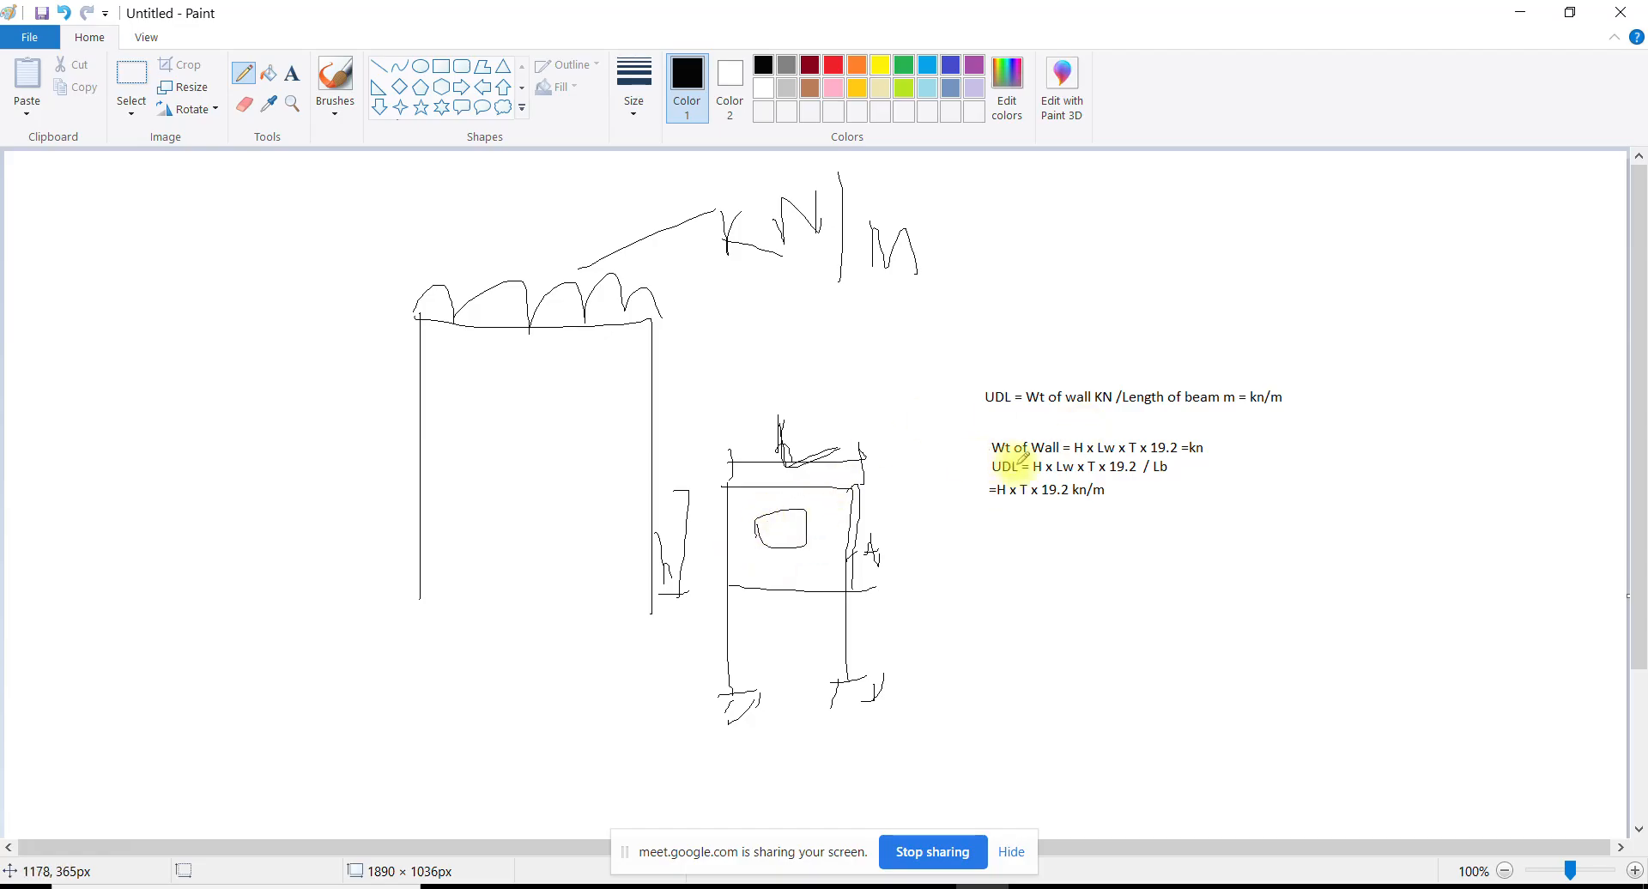
pyautogui.moveTo(976, 487)
pyautogui.mouseDown()
pyautogui.moveTo(969, 505)
pyautogui.moveTo(1136, 493)
pyautogui.moveTo(1017, 467)
pyautogui.moveTo(981, 485)
pyautogui.mouseUp()
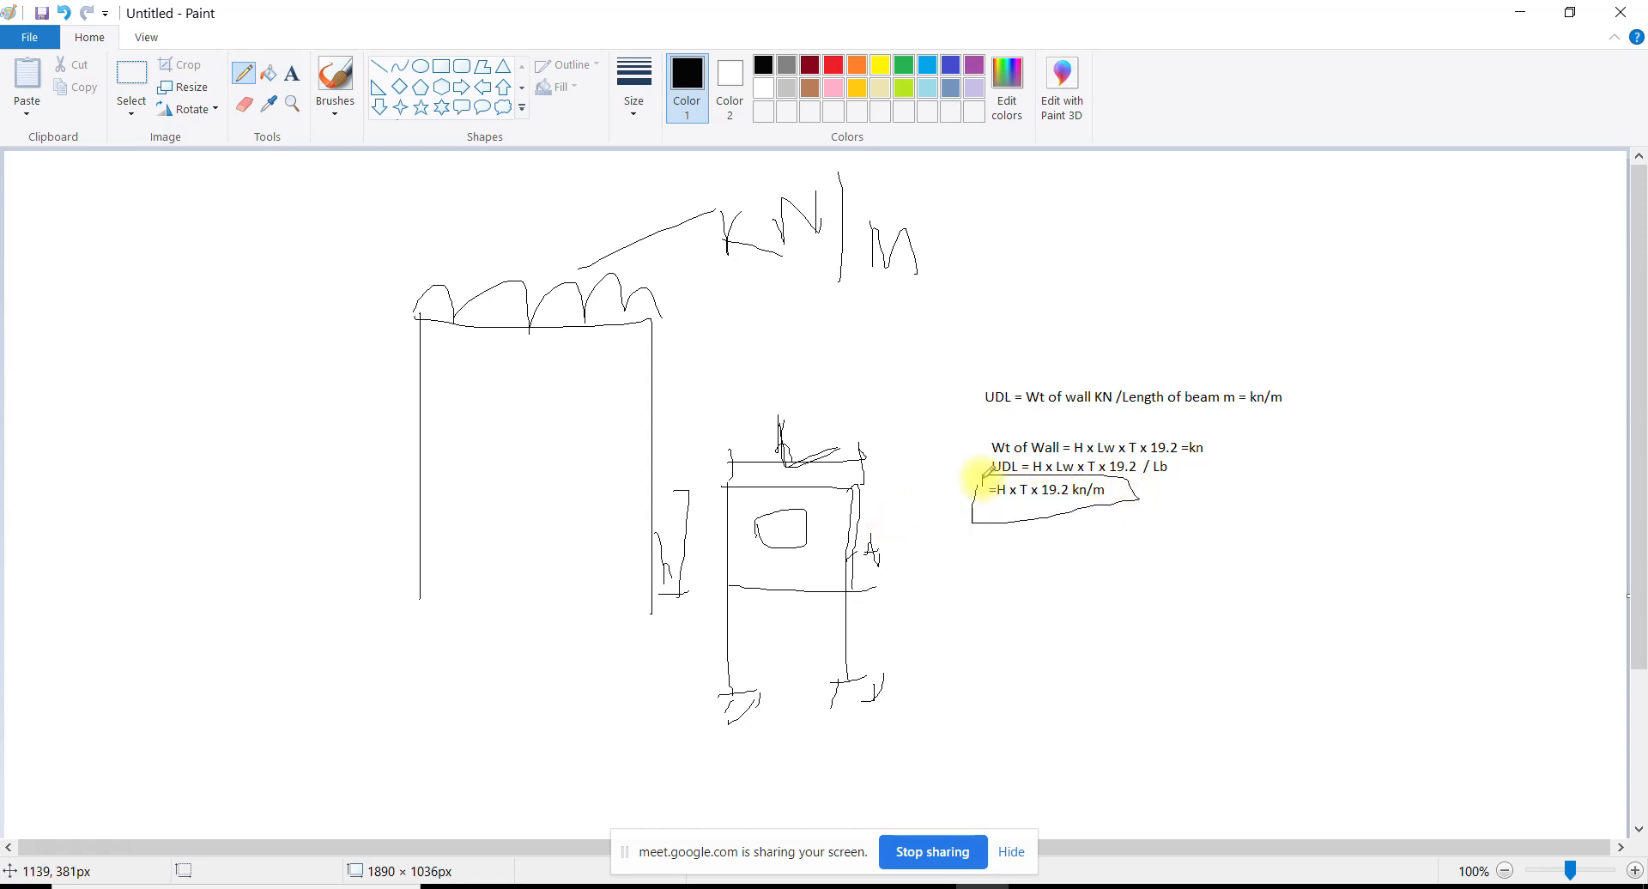
pyautogui.moveTo(982, 471); pyautogui.dragTo(988, 516)
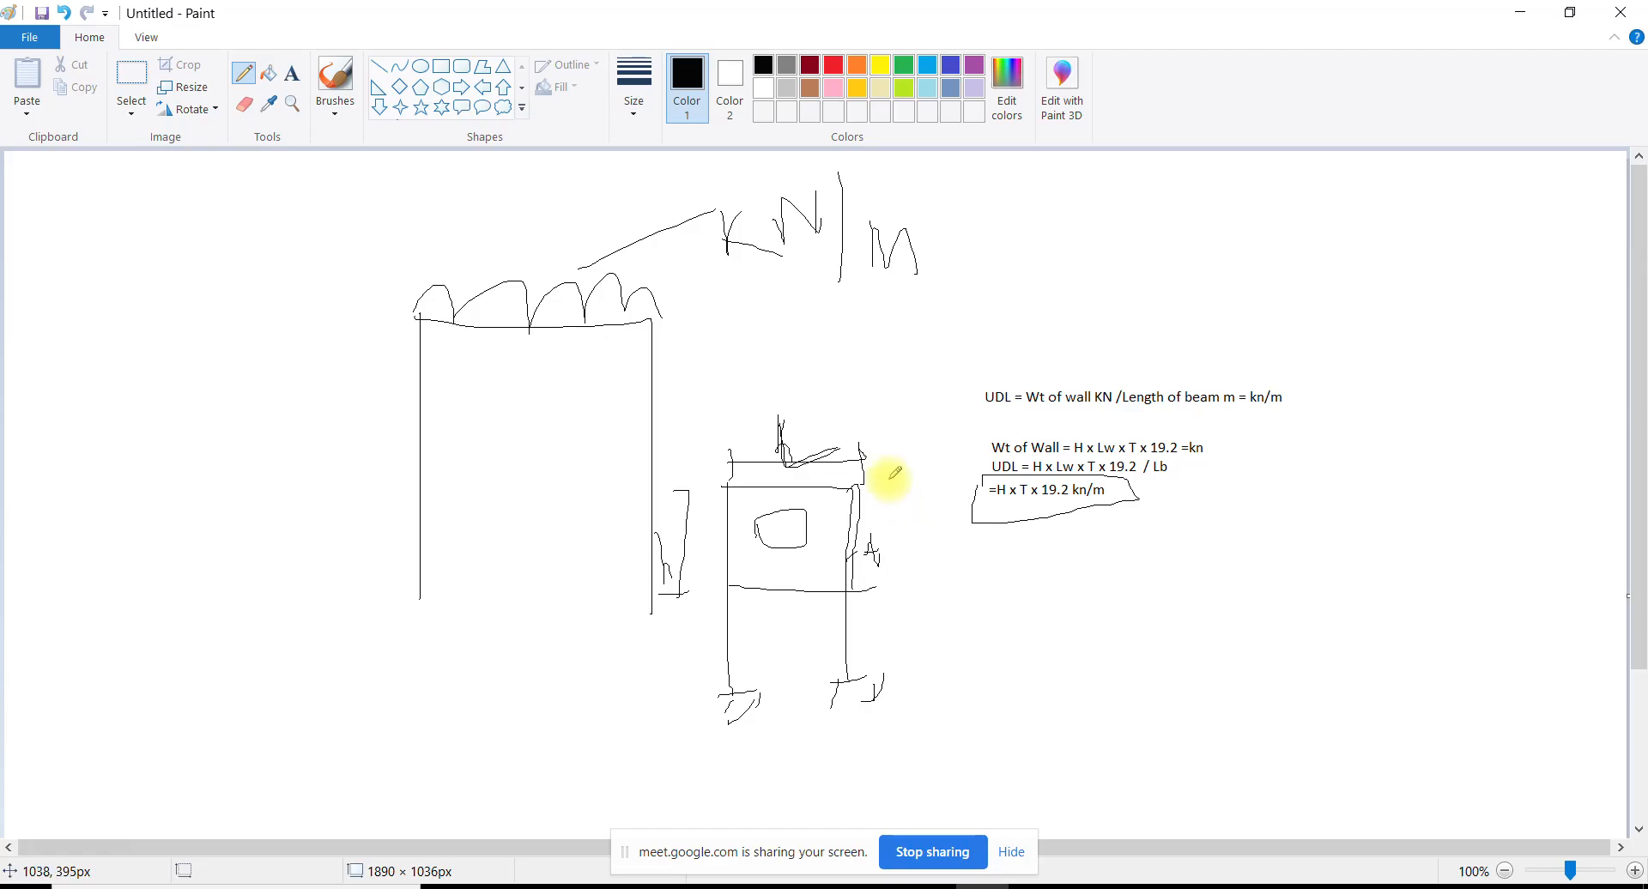
# Add the text "Opening Percentage = L o x Ho / (Lw x Hw)" below the outlined formula, widening its box to fit one line
pyautogui.click(293, 75)
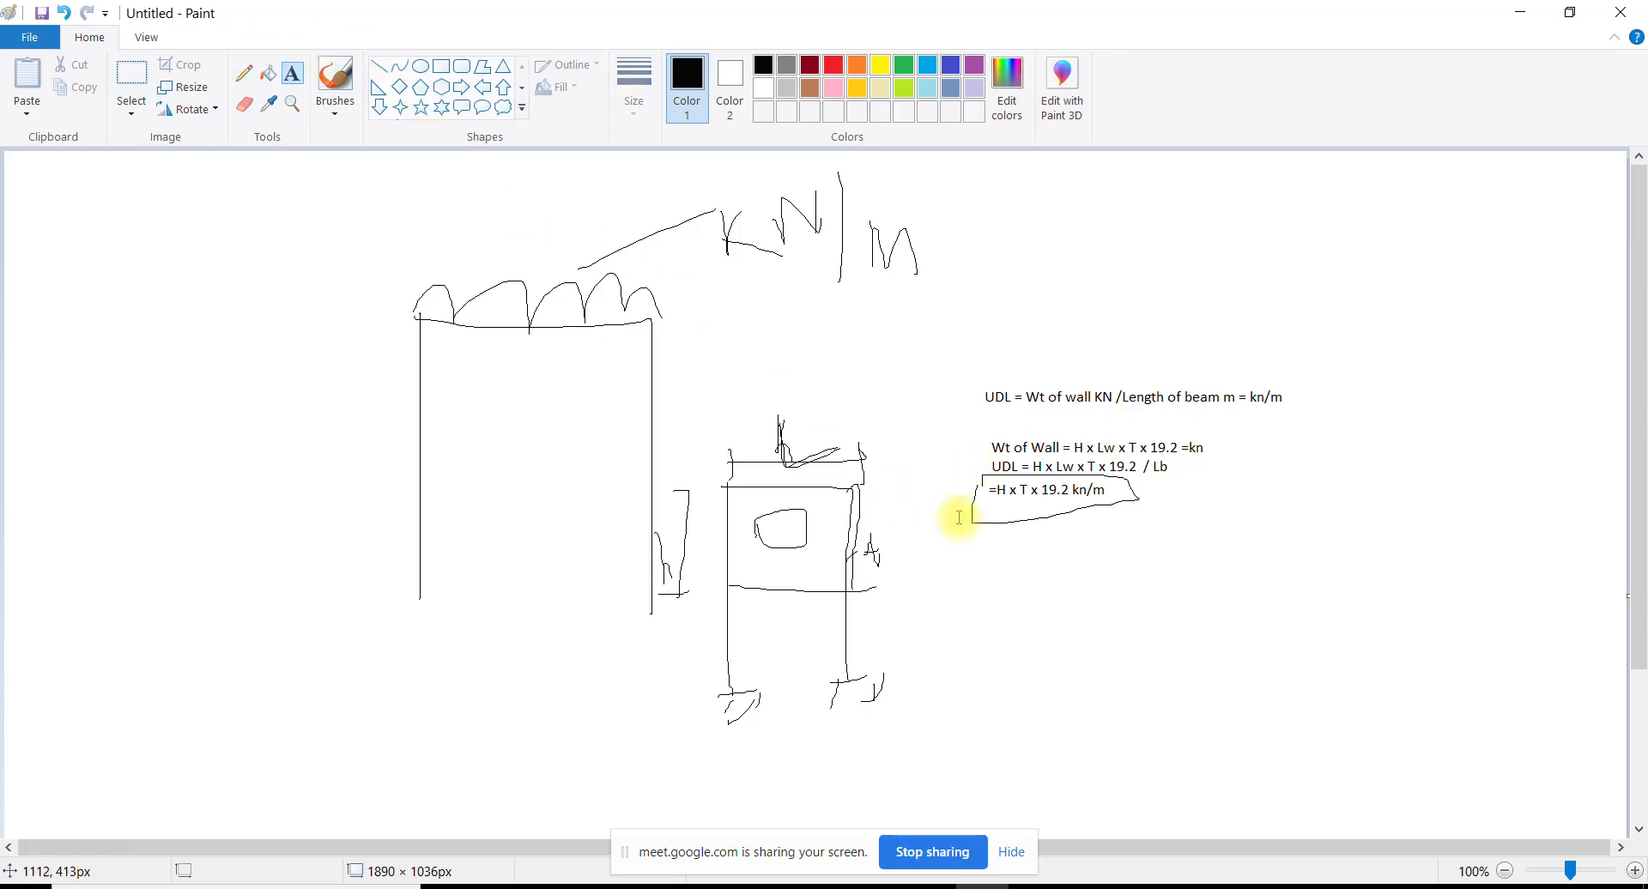
pyautogui.click(978, 559)
pyautogui.write('Opening Percentage = L')
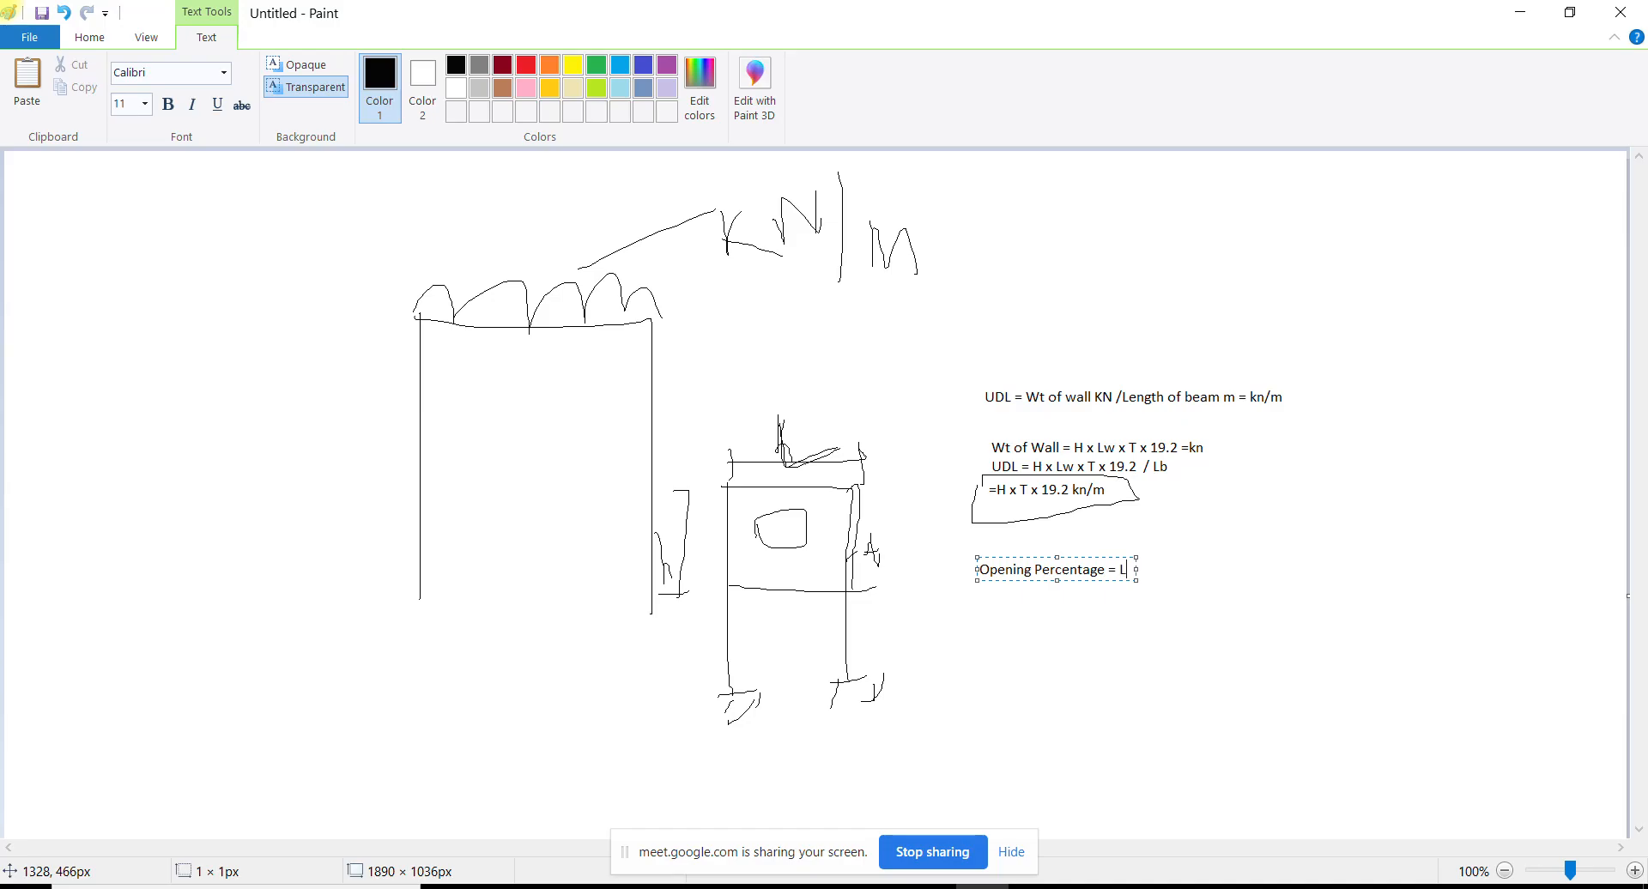
pyautogui.write('o')
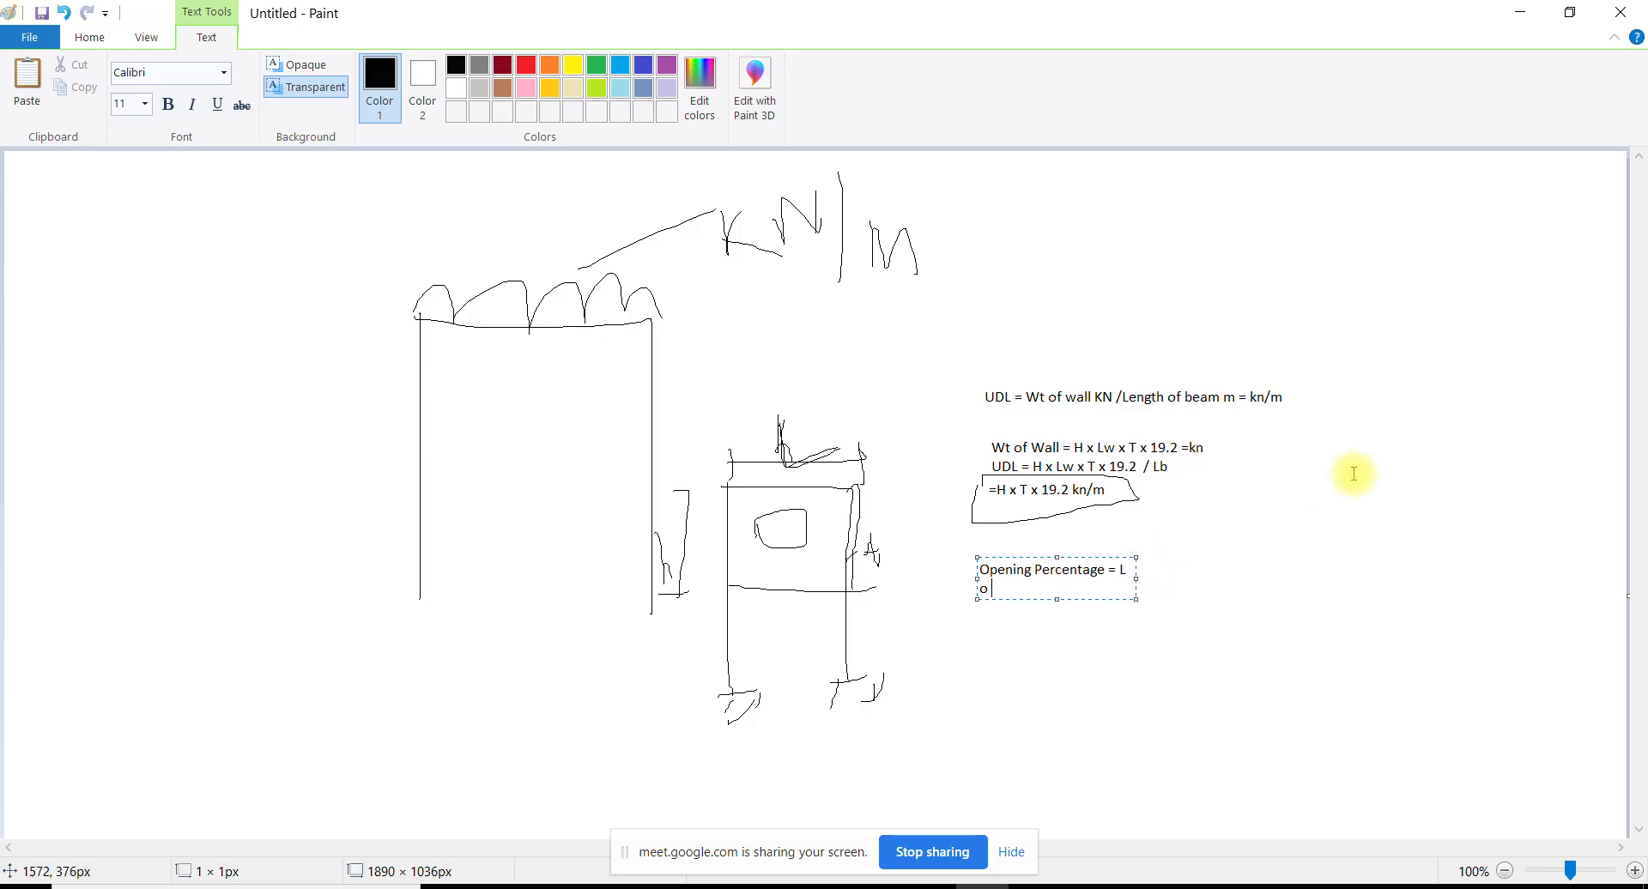
pyautogui.moveTo(1135, 578); pyautogui.dragTo(1317, 601)
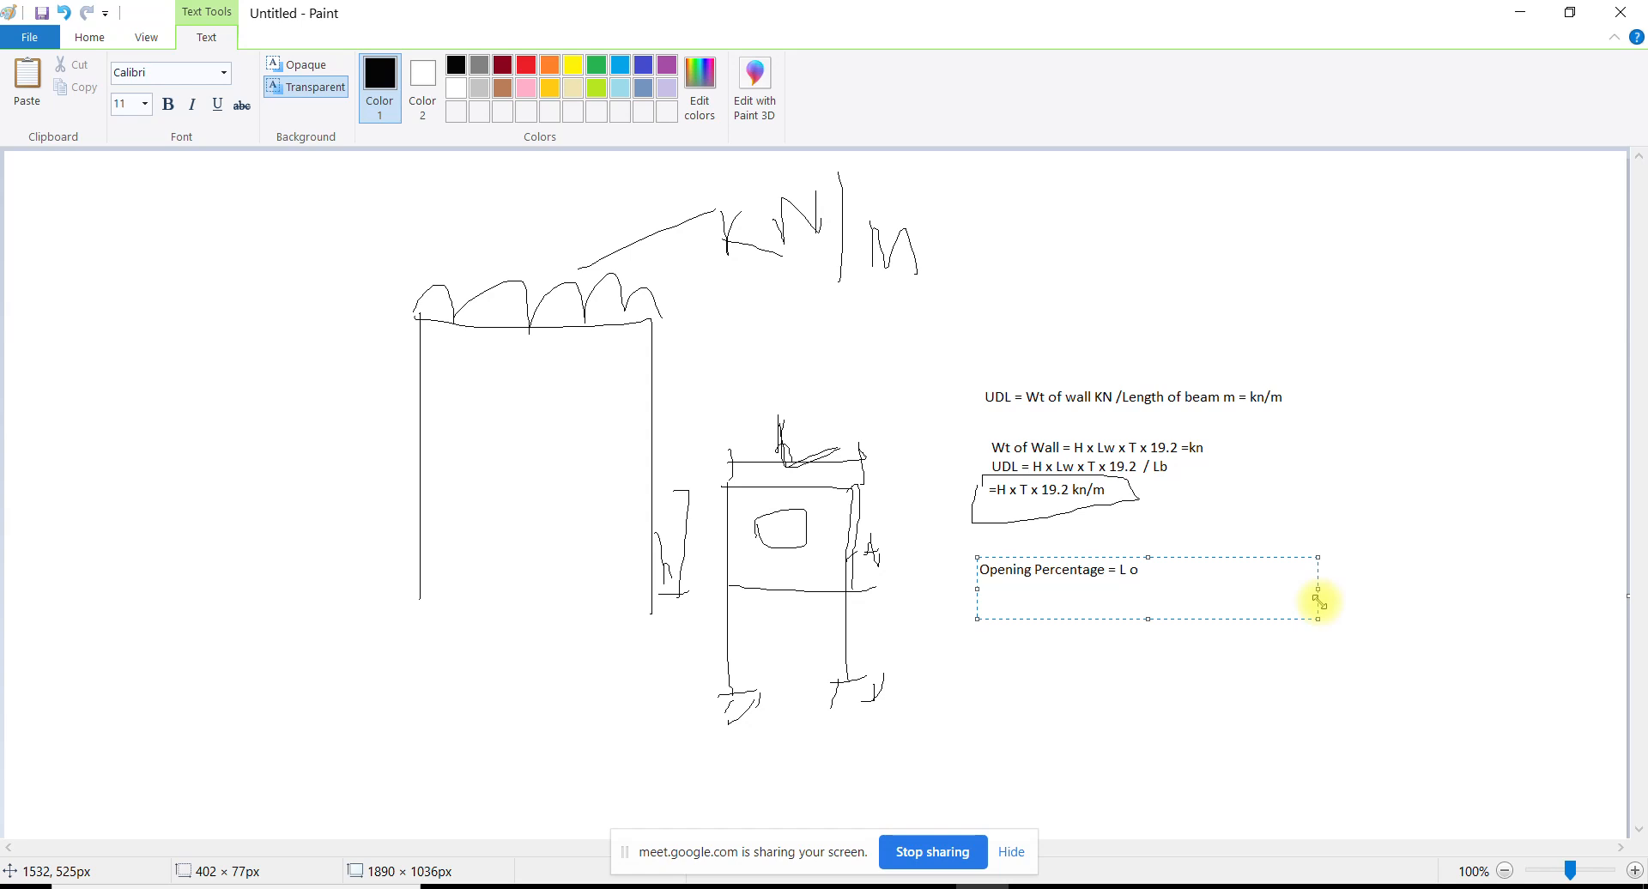
pyautogui.write('x Ho /  (Lw x Hw')
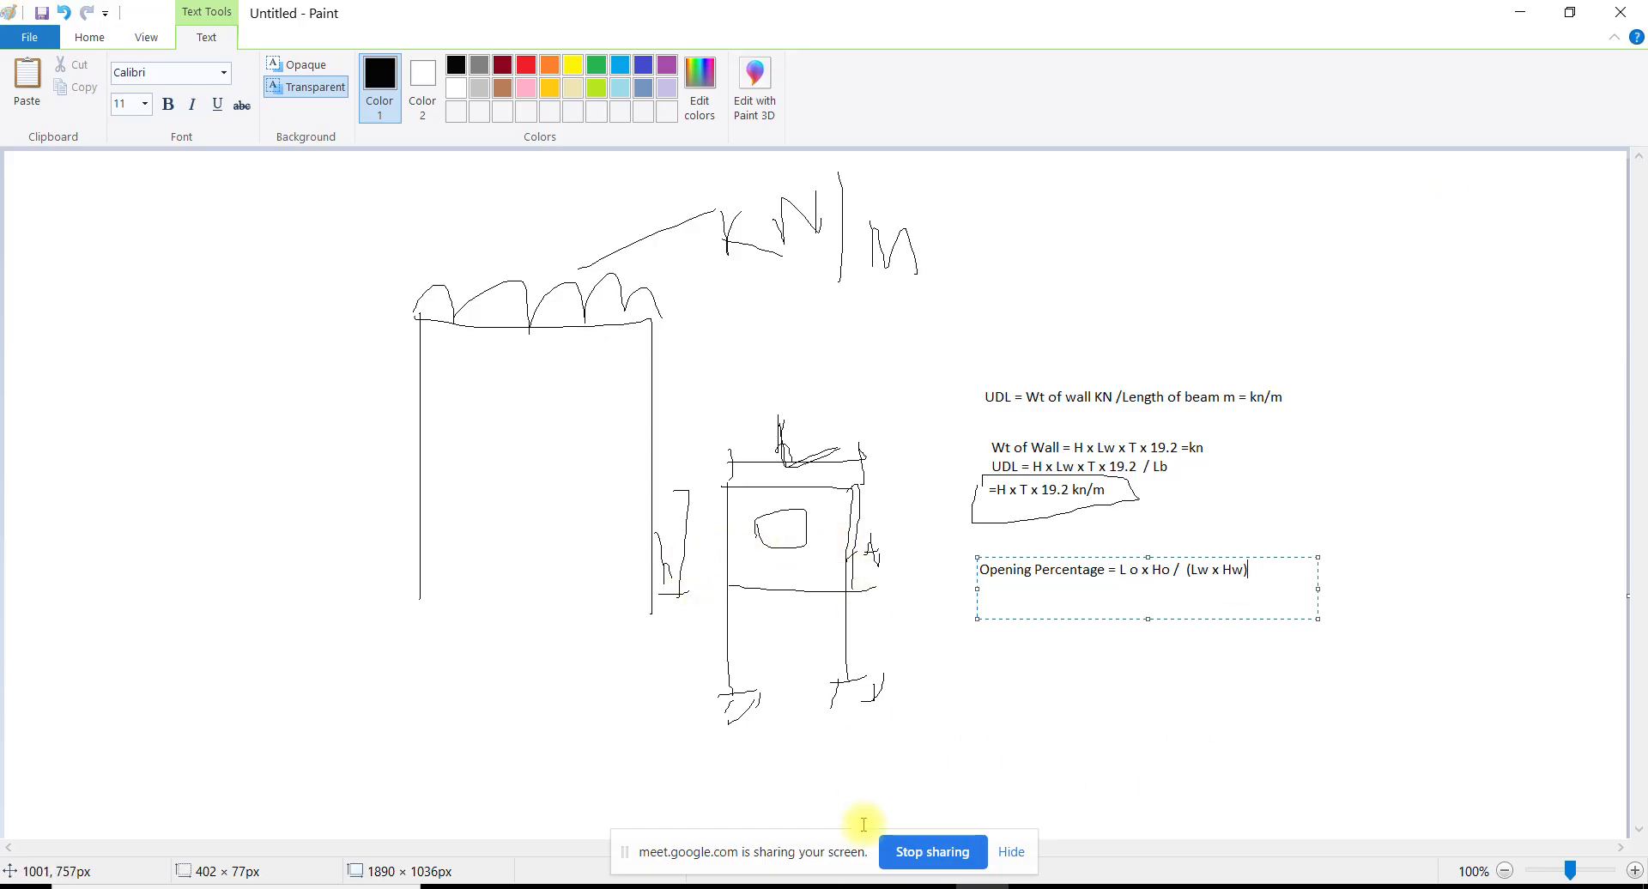
# Switch to AutoCAD and place a linear dimension above the first W2 window, spanning the gymnasium's outer wall between the two column faces
pyautogui.click(715, 886)
pyautogui.moveTo(762, 498); pyautogui.dragTo(578, 542, button='middle')
pyautogui.click(1624, 230)
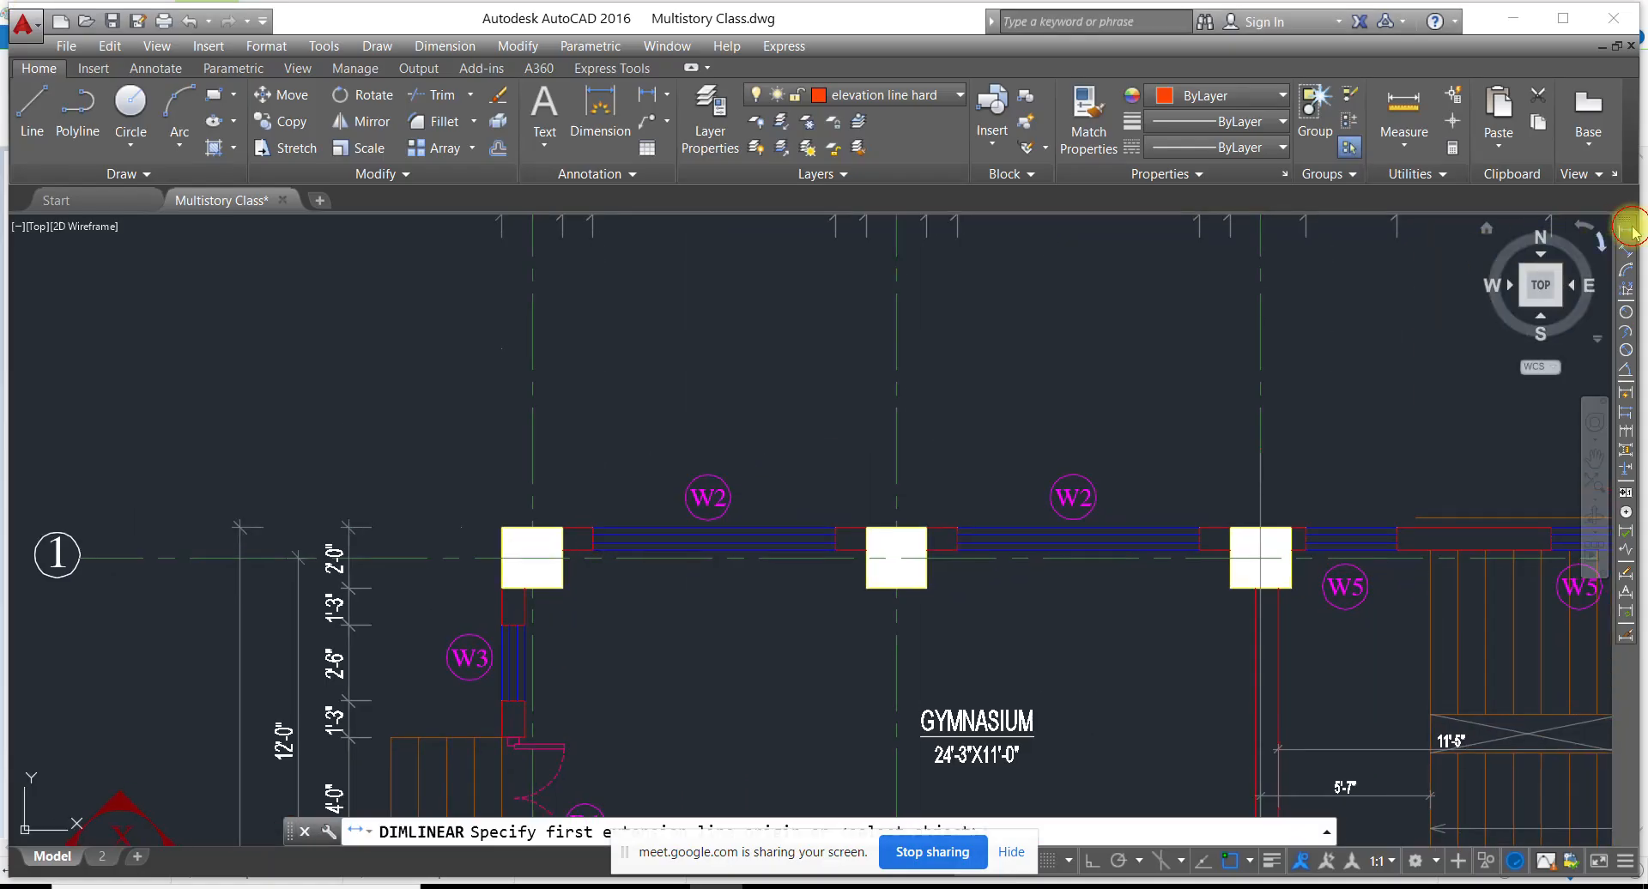
pyautogui.click(592, 528)
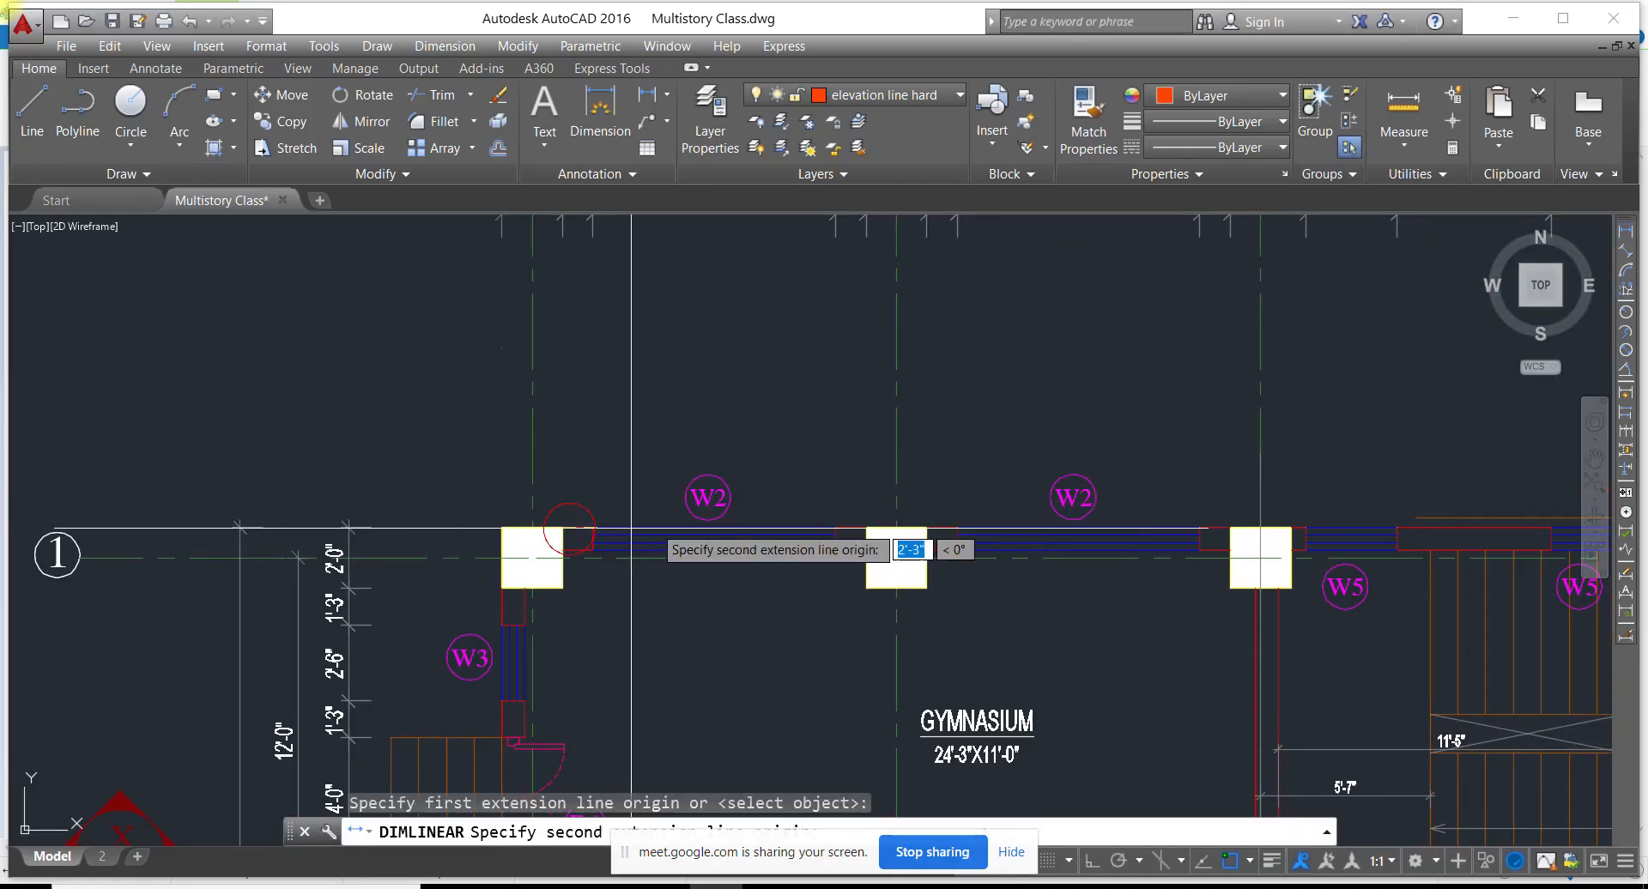
pyautogui.click(866, 527)
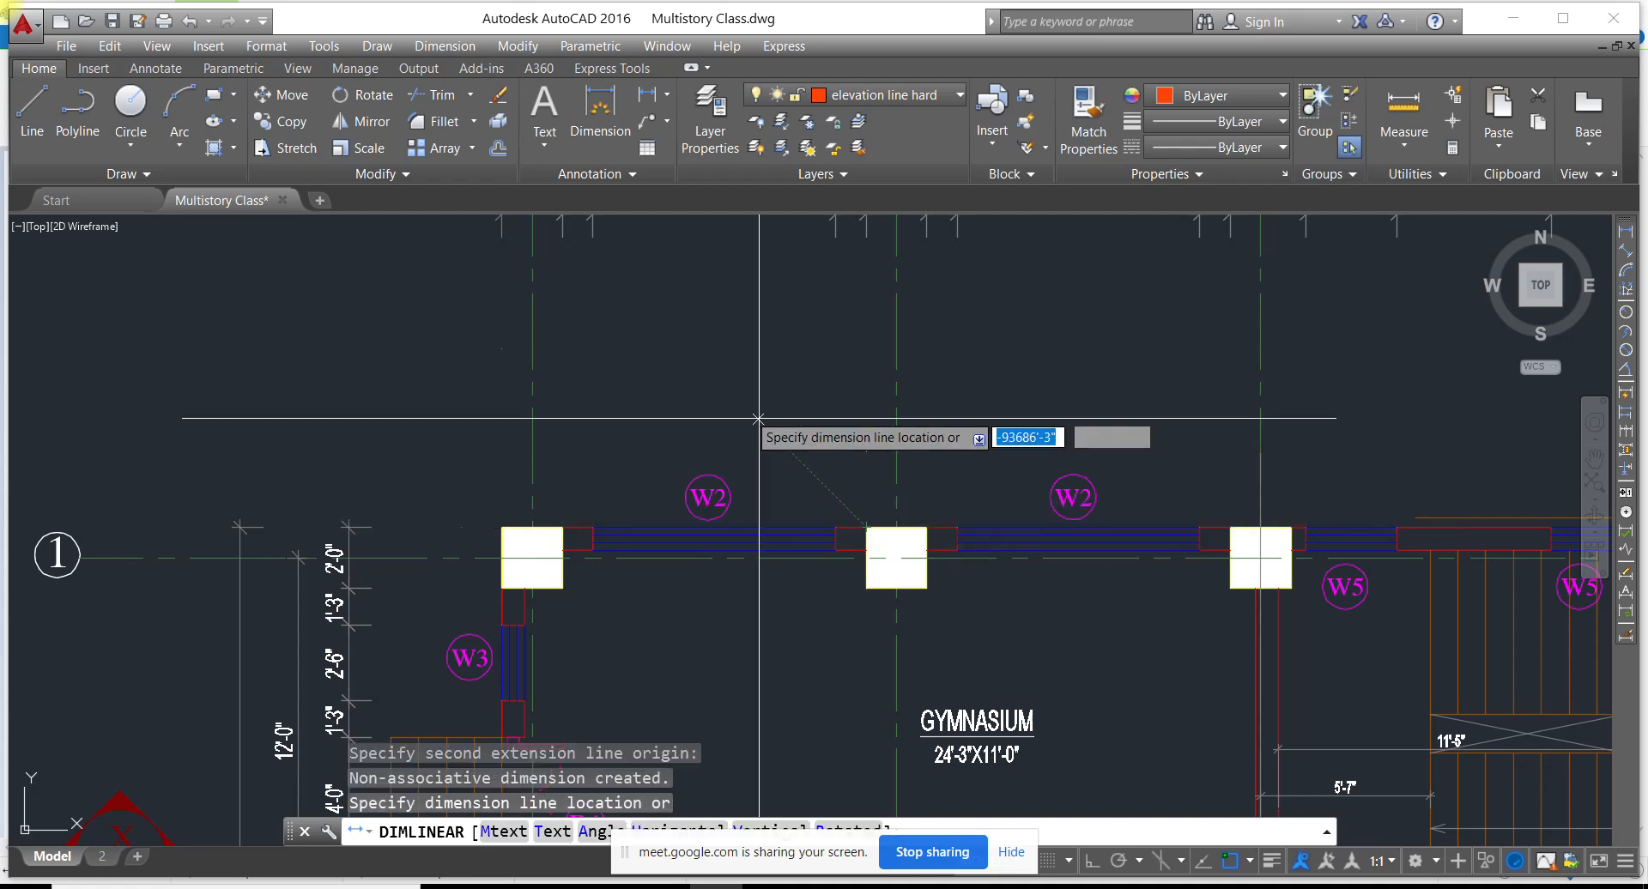
pyautogui.scroll(4, 743, 408)
pyautogui.scroll(-4, 741, 408)
pyautogui.scroll(4, 741, 410)
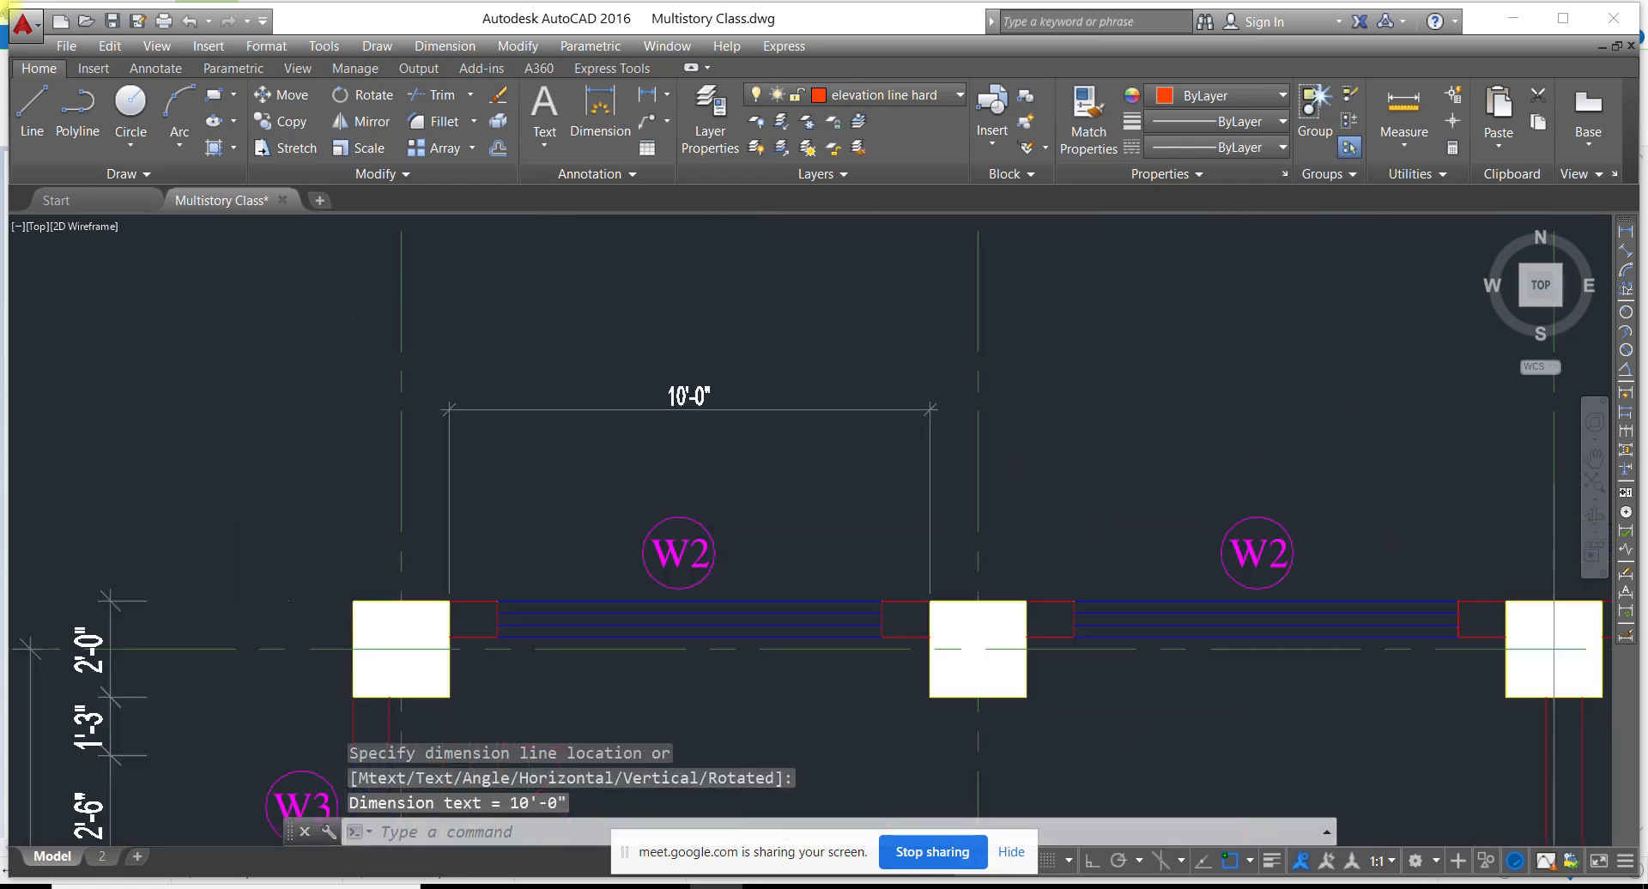
pyautogui.scroll(-2, 639, 498)
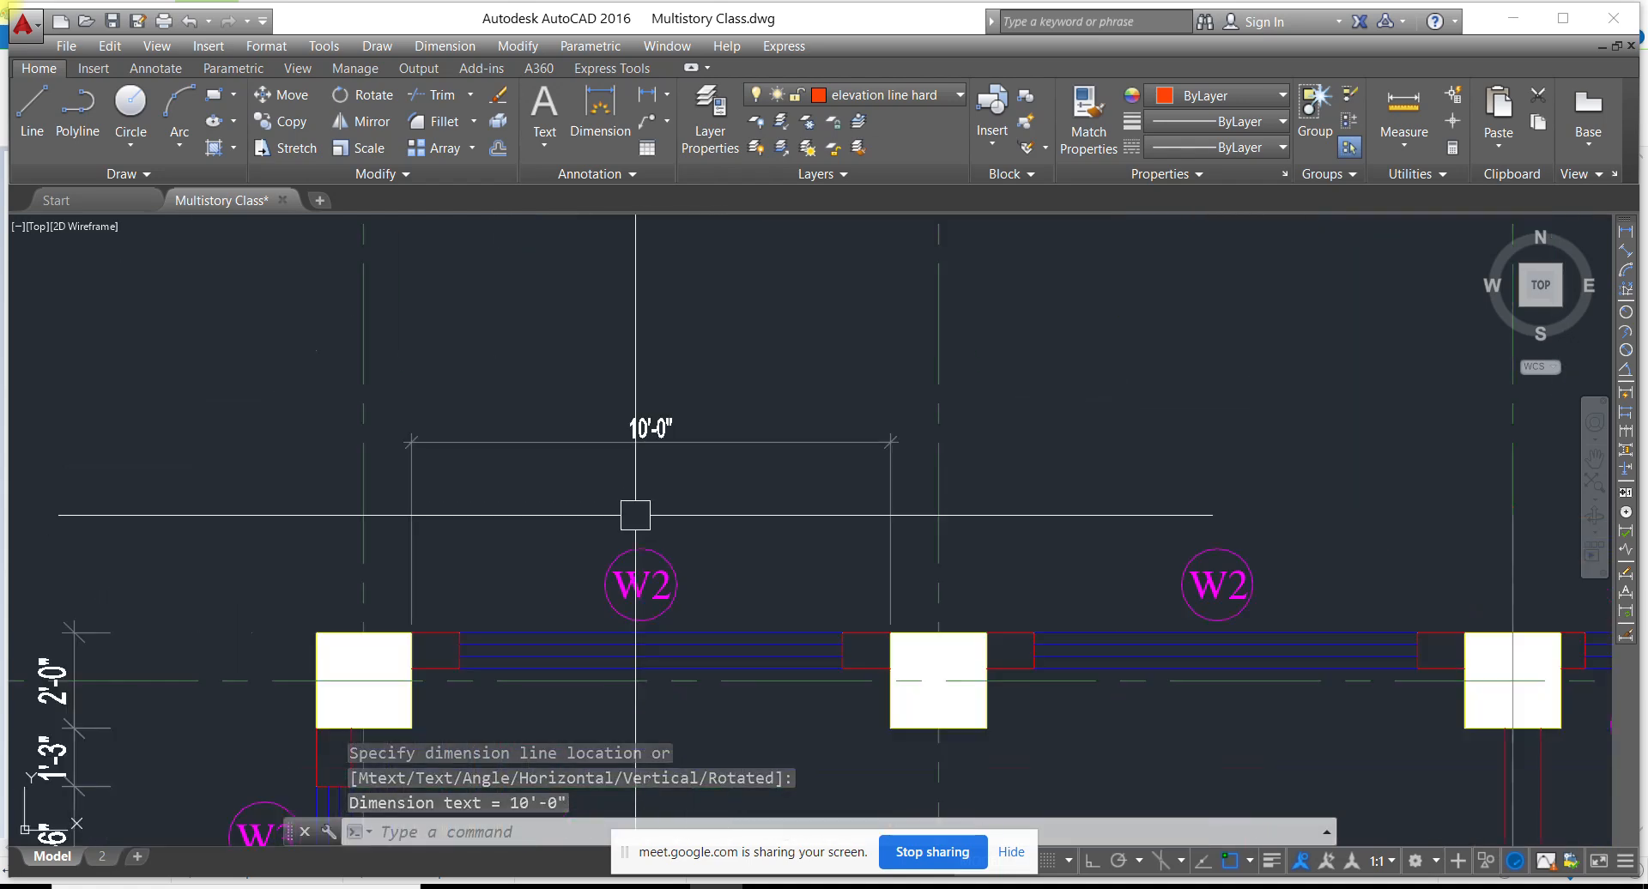
# Switch to Paint and start a new text box directly below the opening percentage formula
pyautogui.click(982, 886)
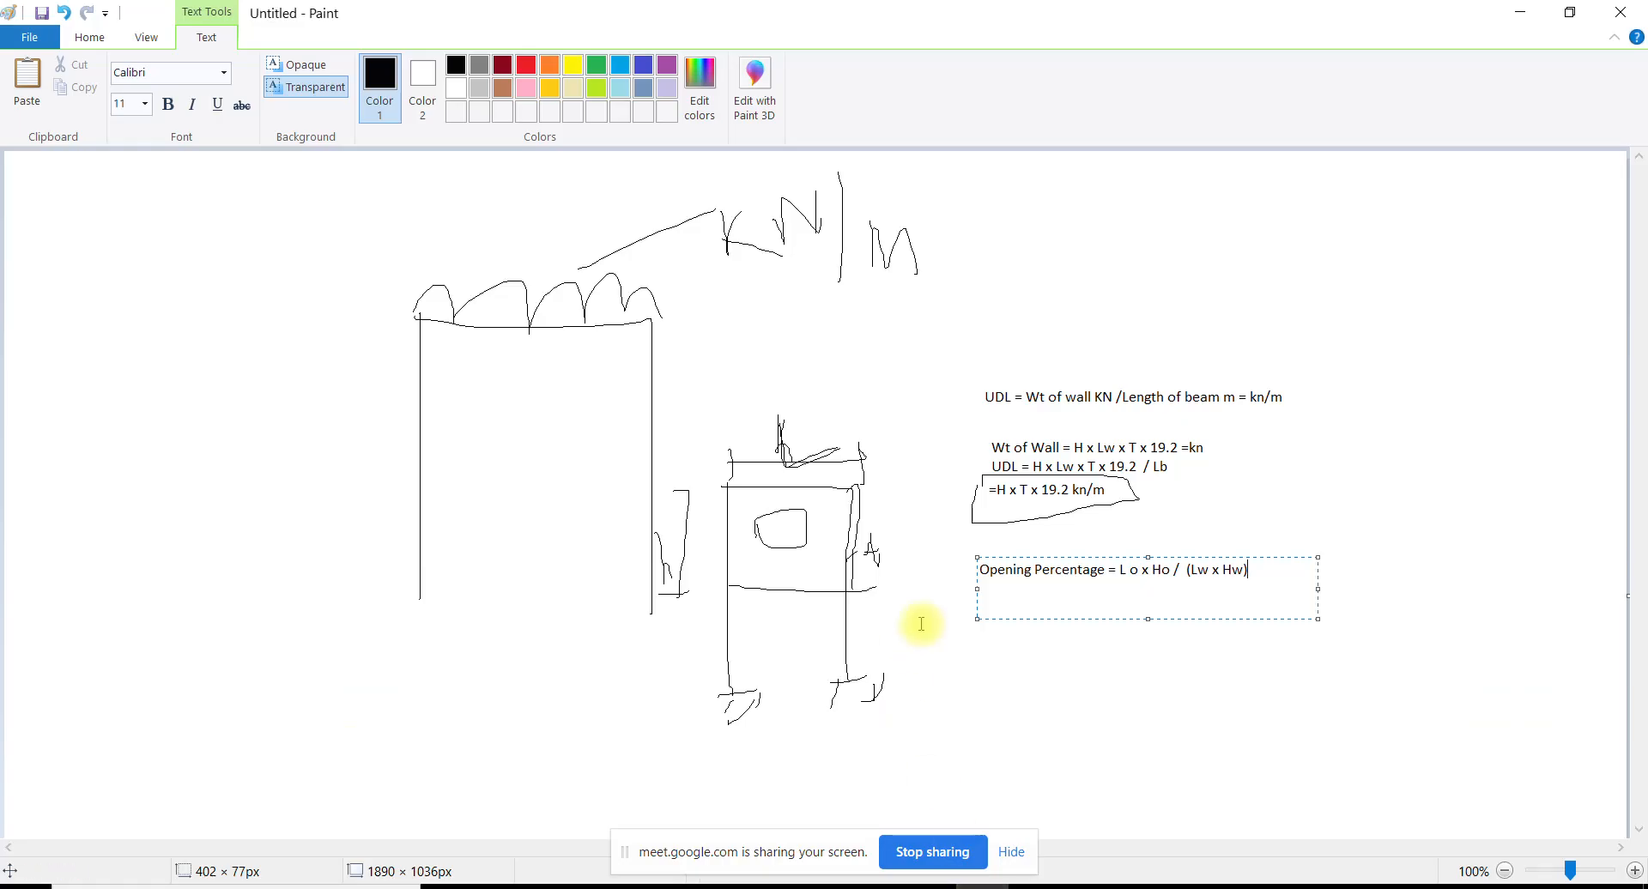
pyautogui.click(996, 605)
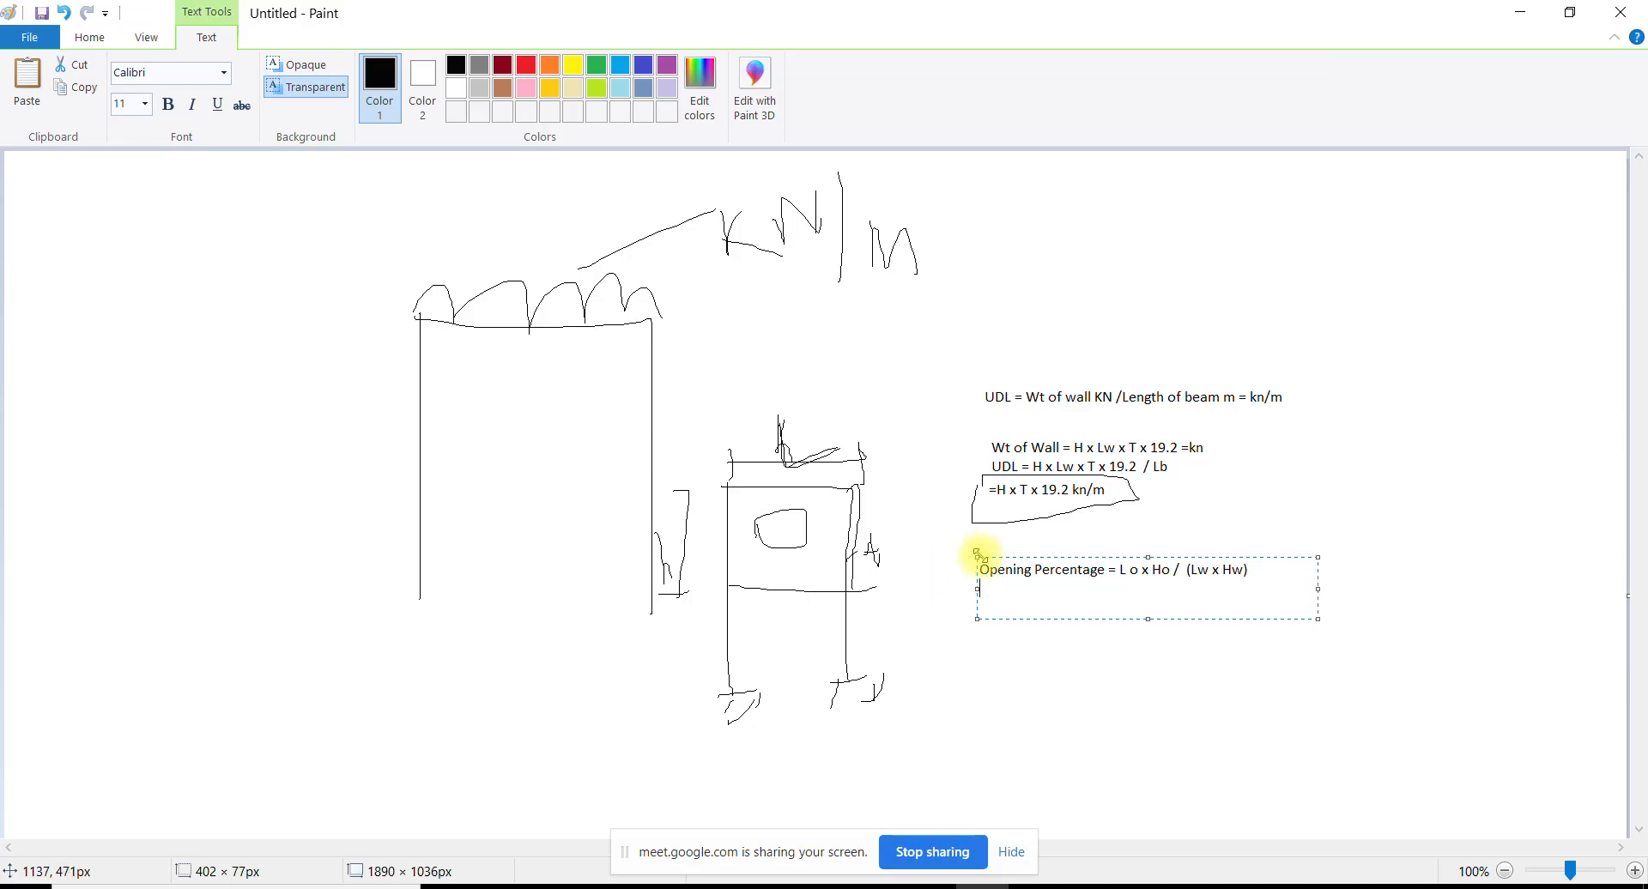
pyautogui.click(974, 639)
pyautogui.click(984, 592)
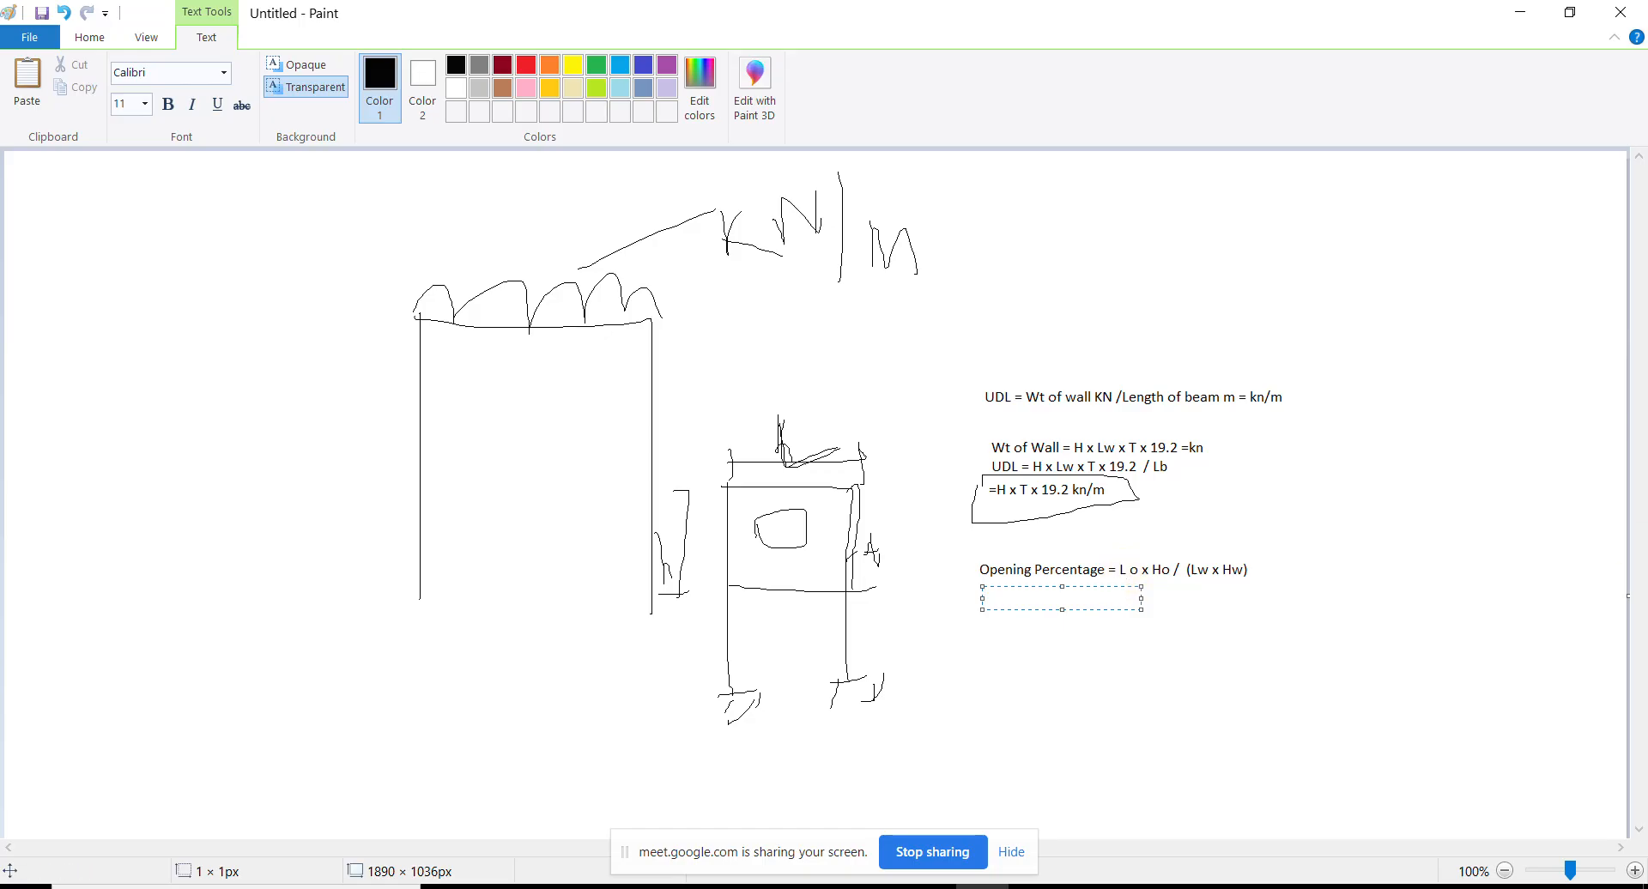
# Switch to AutoCAD and examine the door and window schedule for the length and height of window W2
pyautogui.click(717, 887)
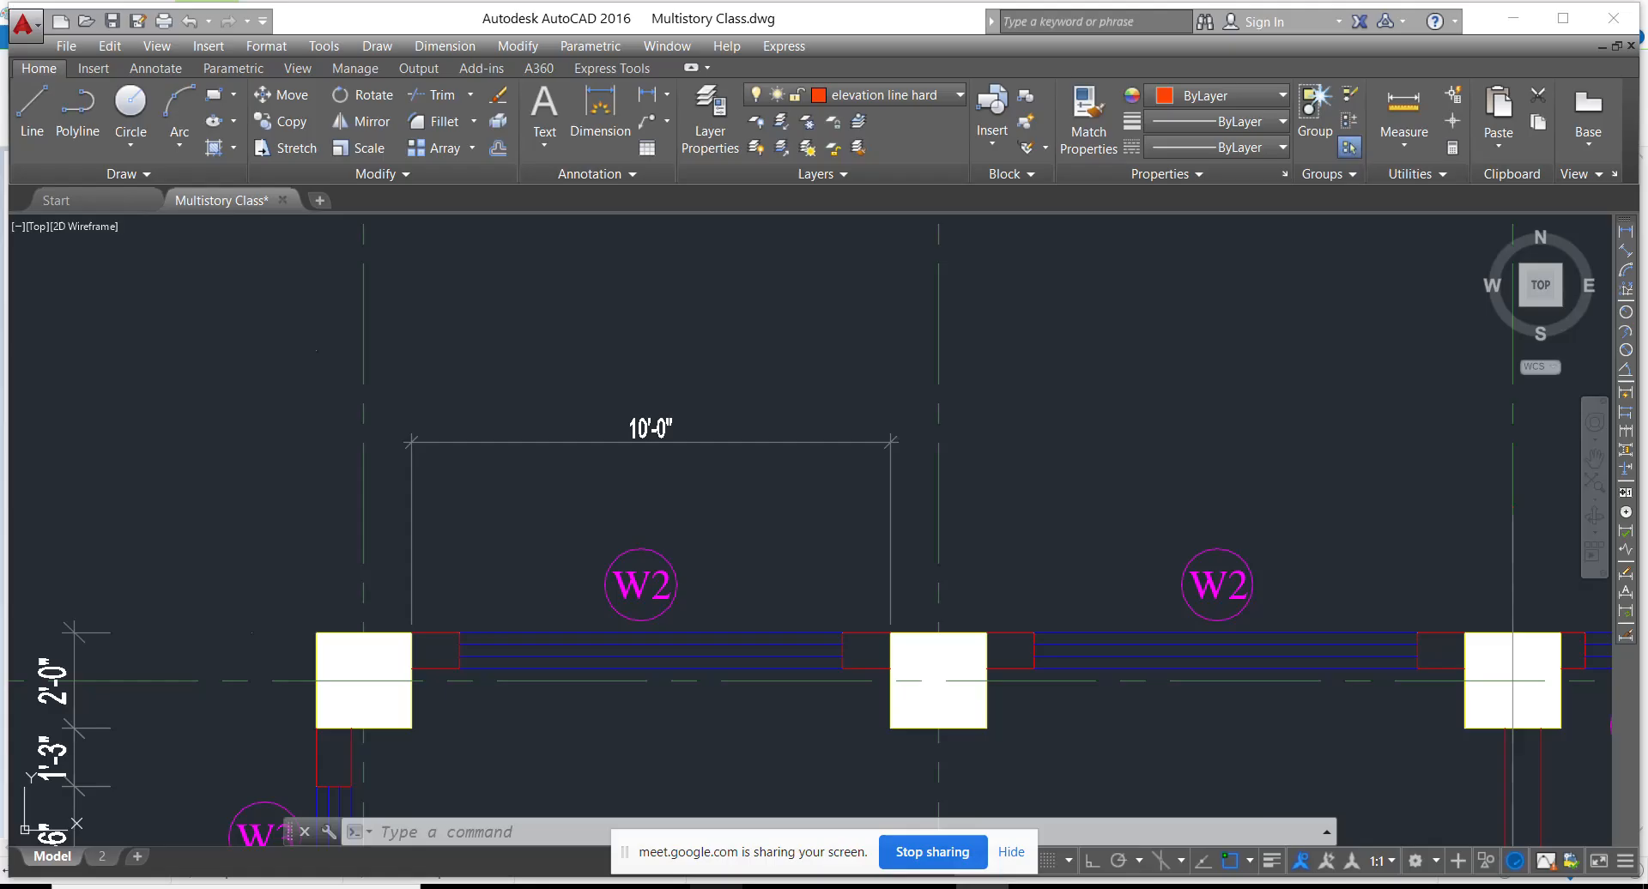
pyautogui.scroll(-10, 536, 519)
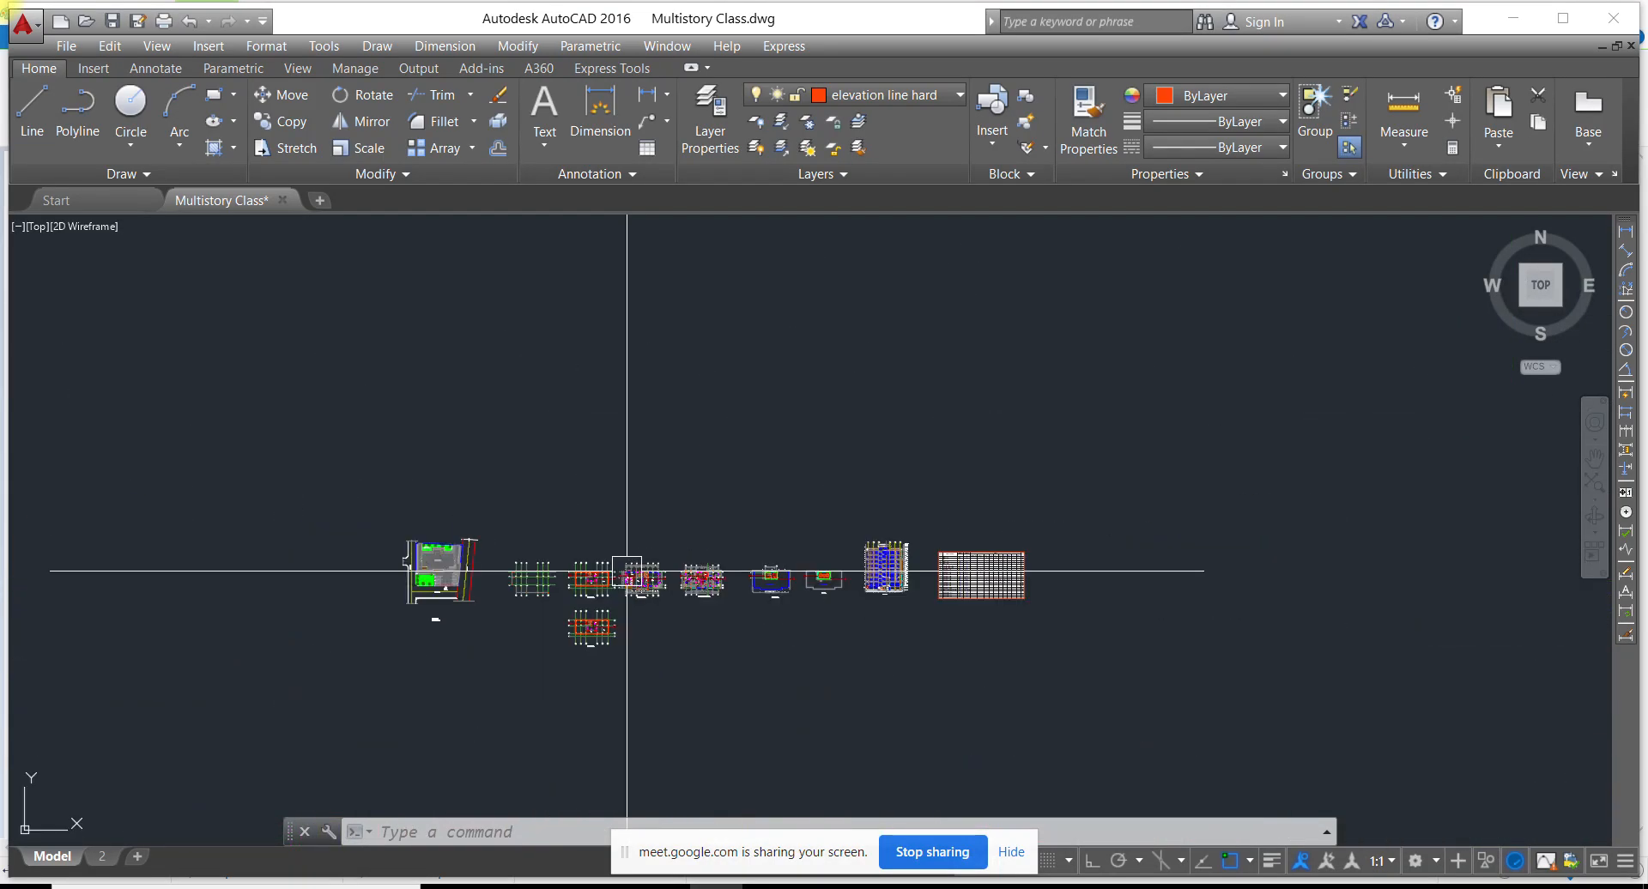
pyautogui.scroll(6, 871, 588)
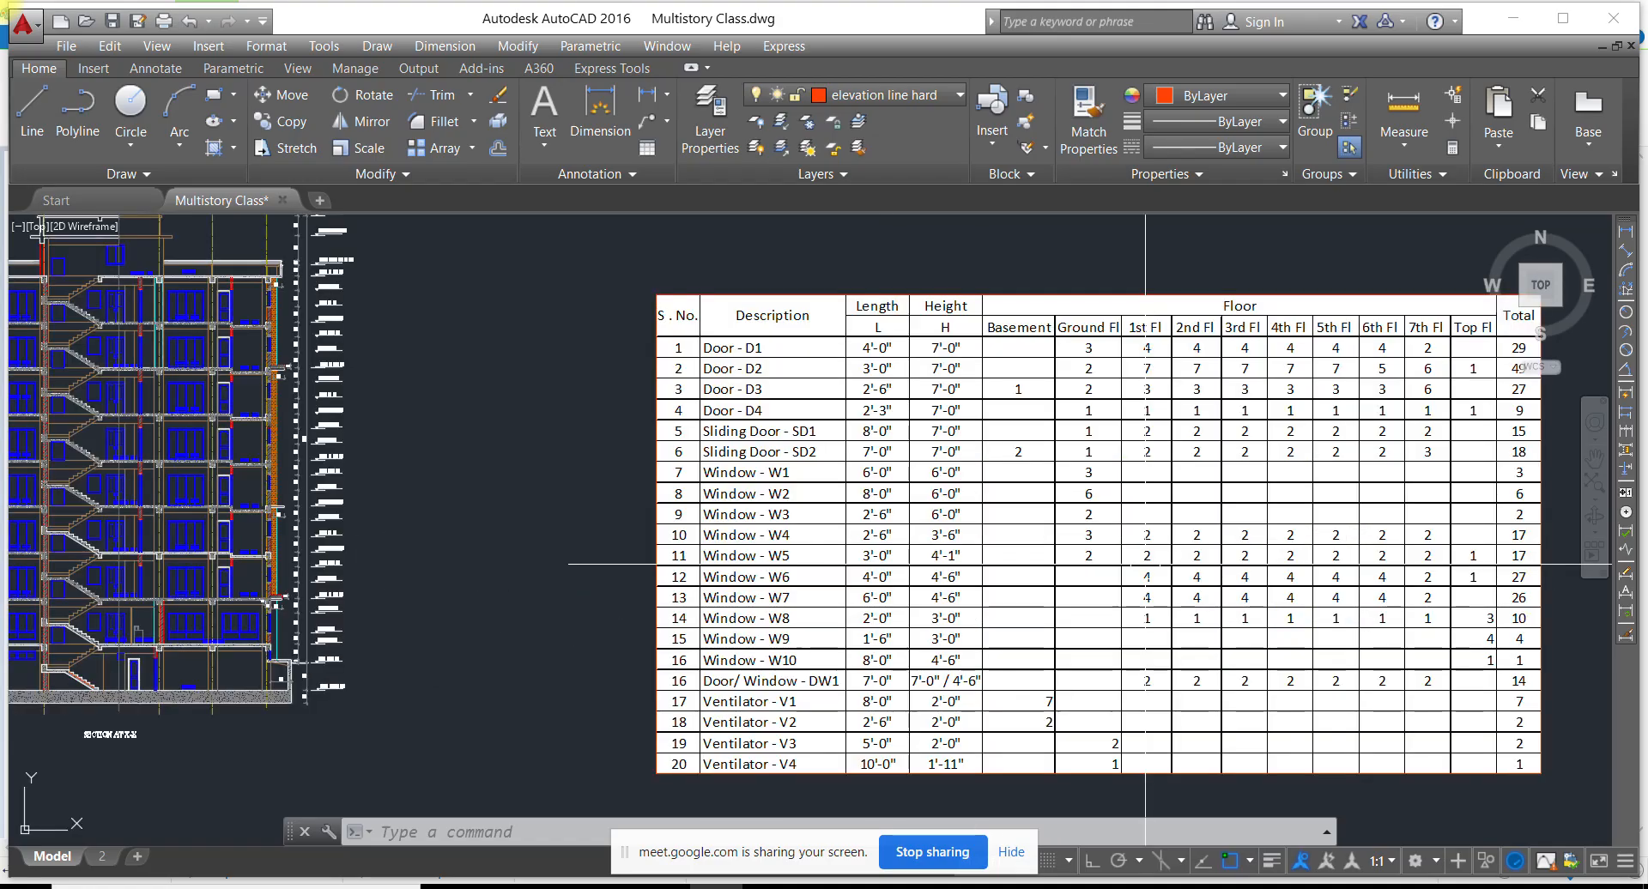
pyautogui.scroll(1, 1012, 389)
pyautogui.scroll(2, 1013, 389)
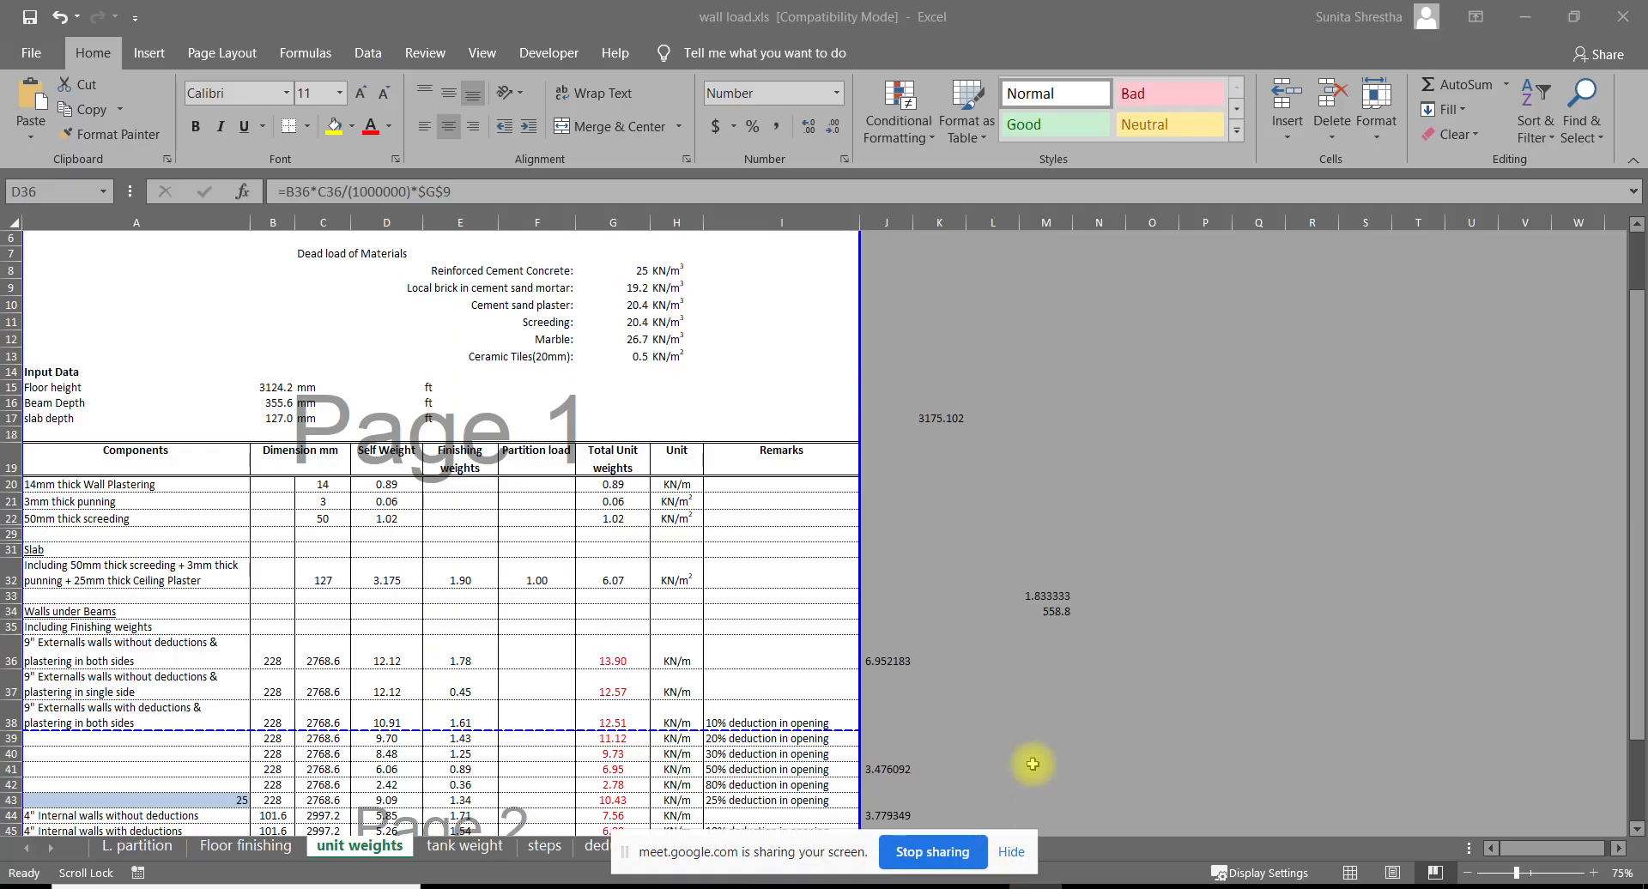
pyautogui.click(1032, 764)
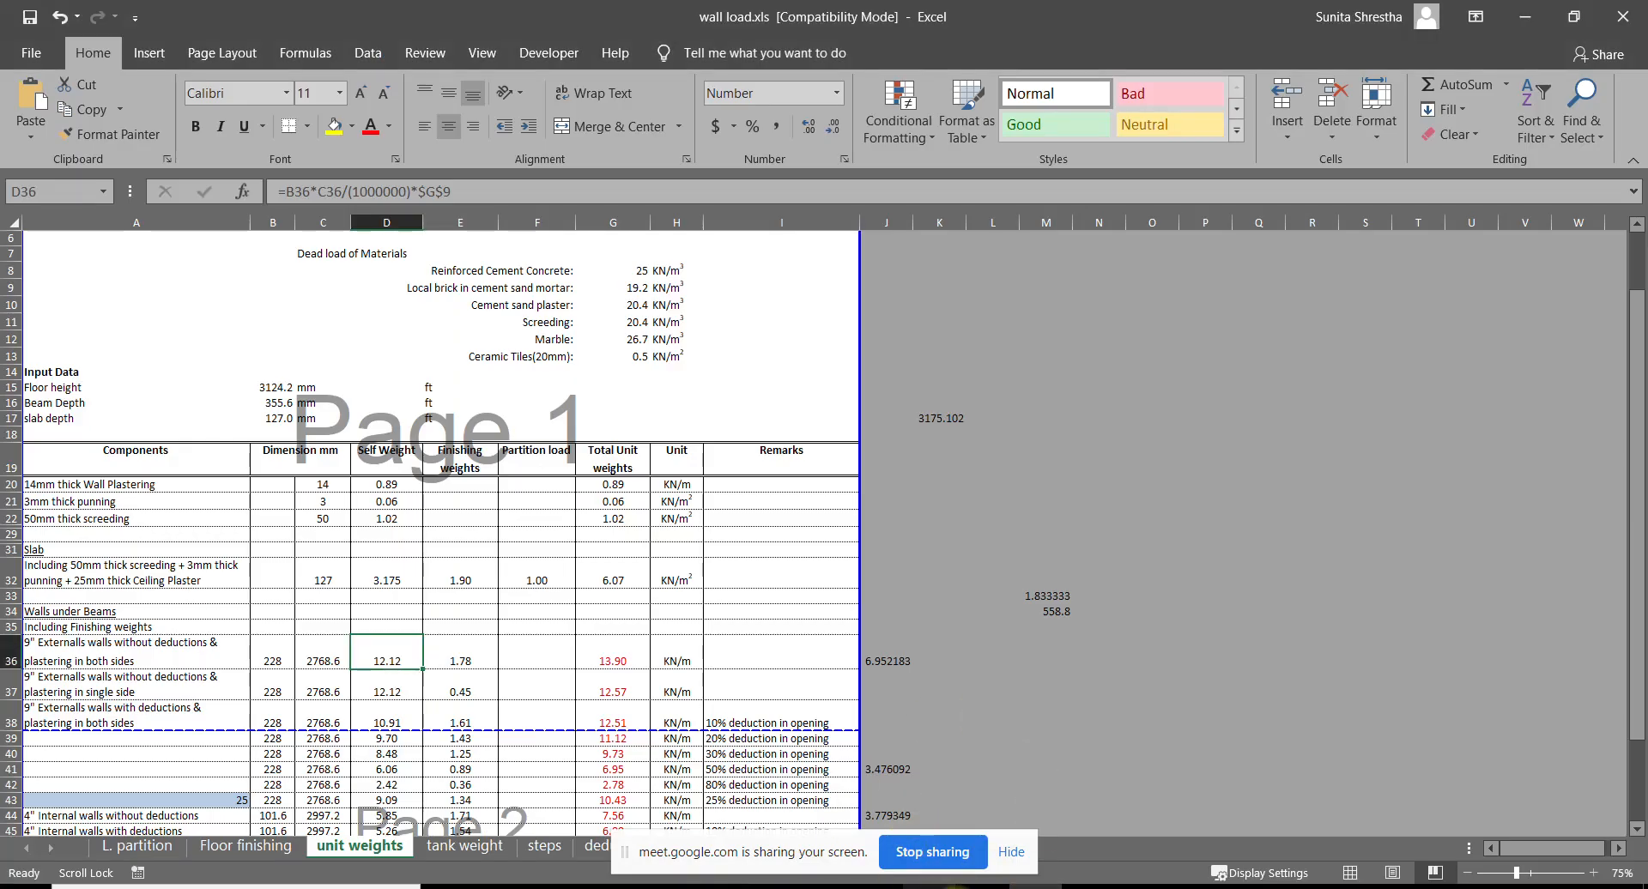
# Switch to Paint and enter the opening area "(8 x 6) /" in the new text box
pyautogui.click(981, 886)
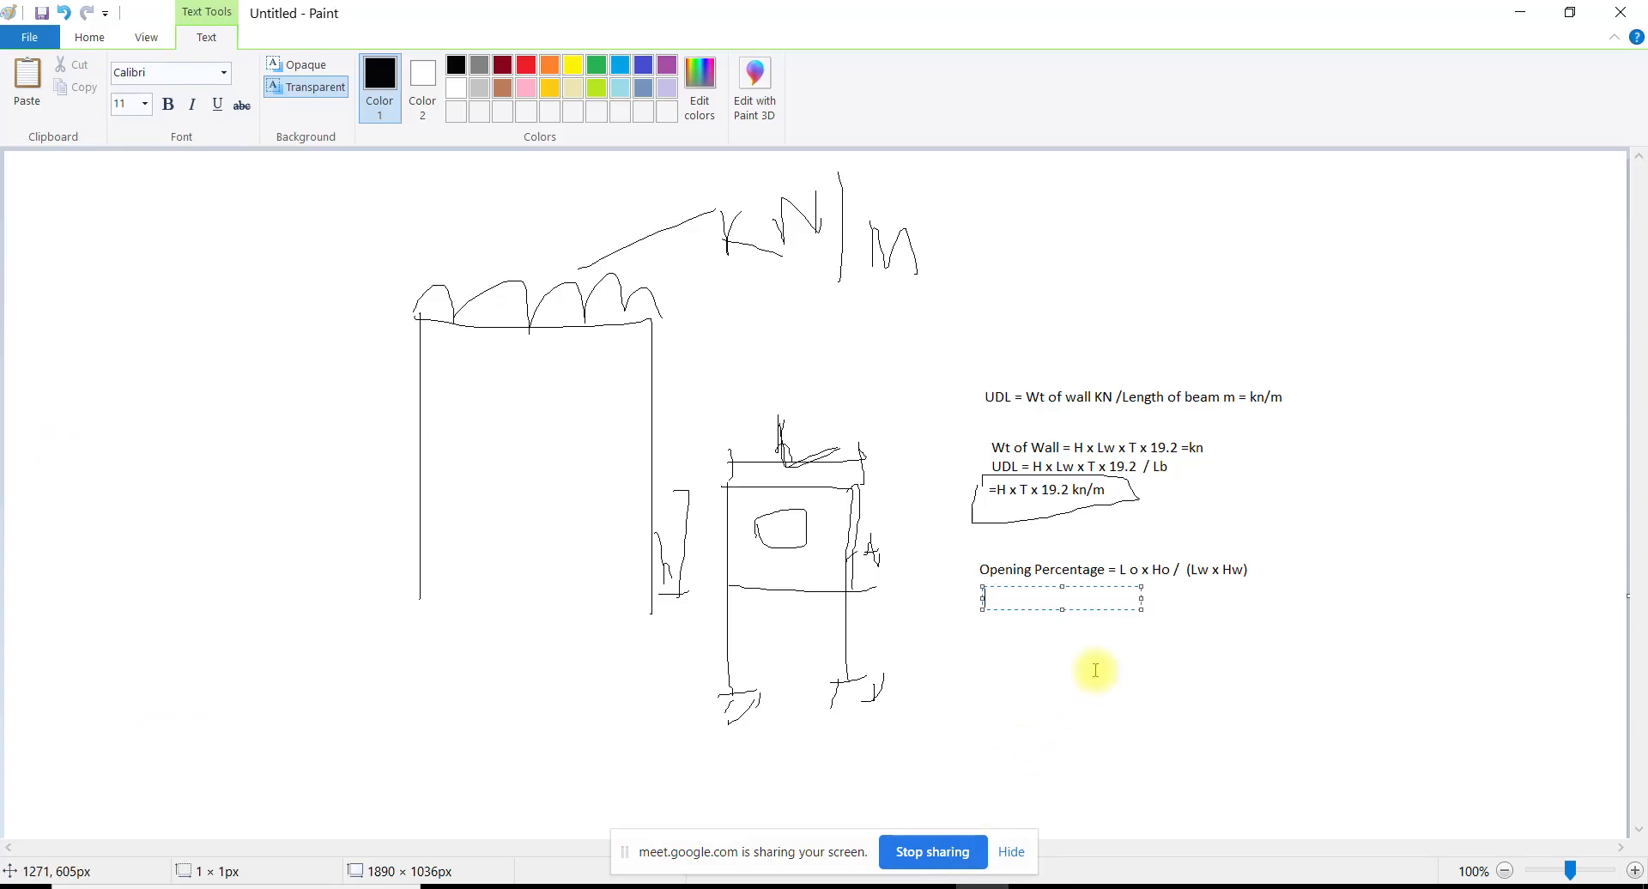
pyautogui.write('8')
pyautogui.hotkey('alt', 'Tab')
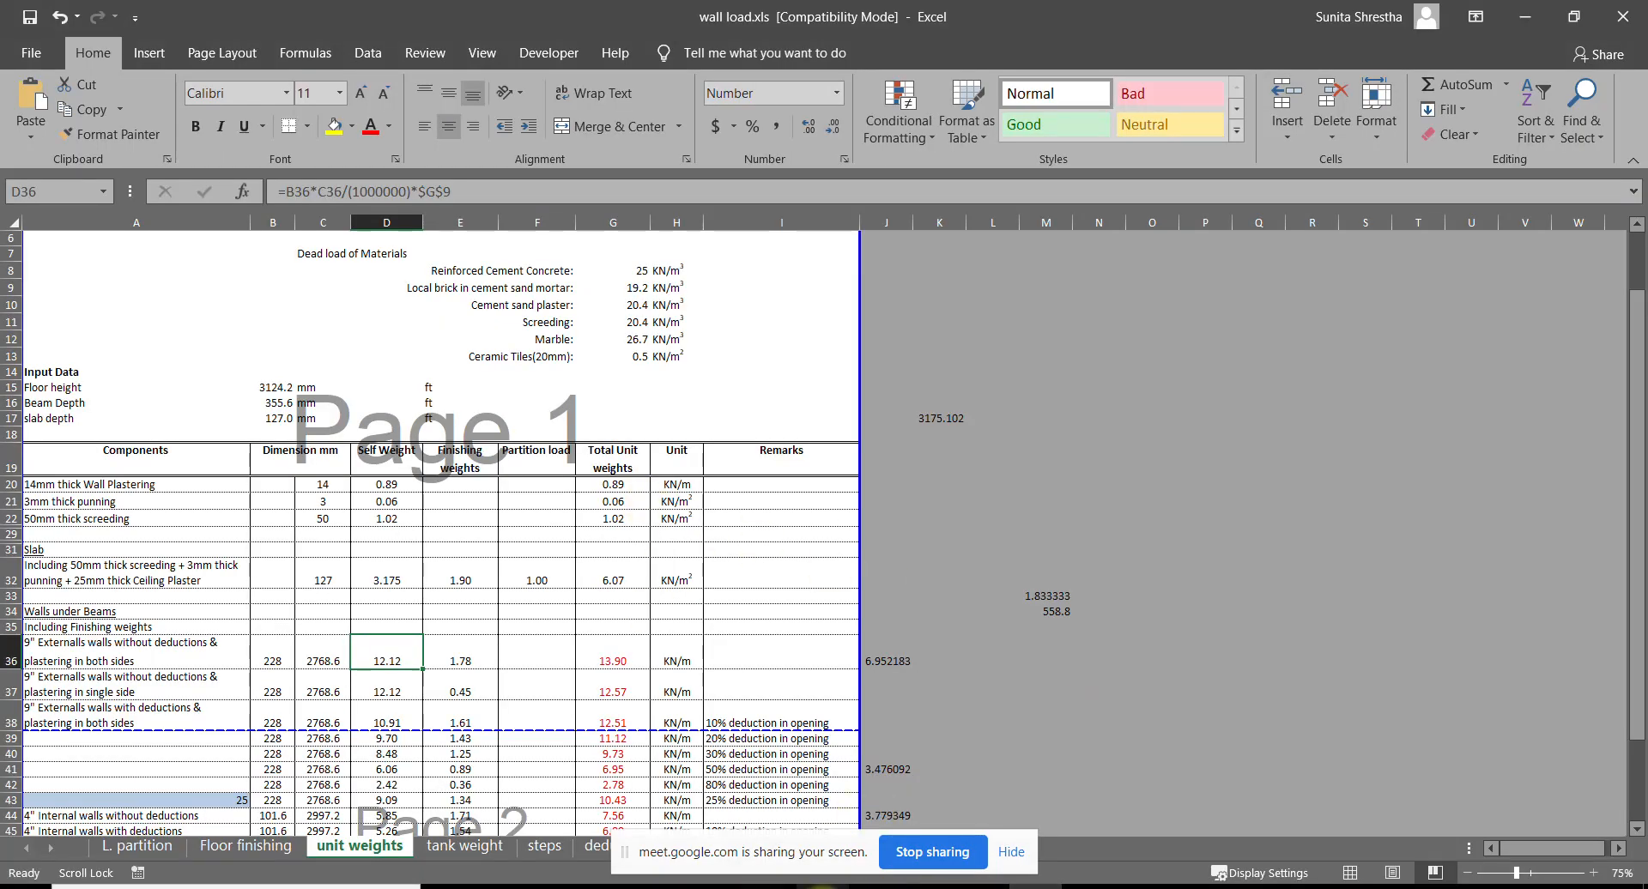
pyautogui.hotkey('alt', 'Tab')
# Switch to AutoCAD and examine the wall span dimension above window W2 on the plan and the bed room storey in the building section
pyautogui.click(727, 887)
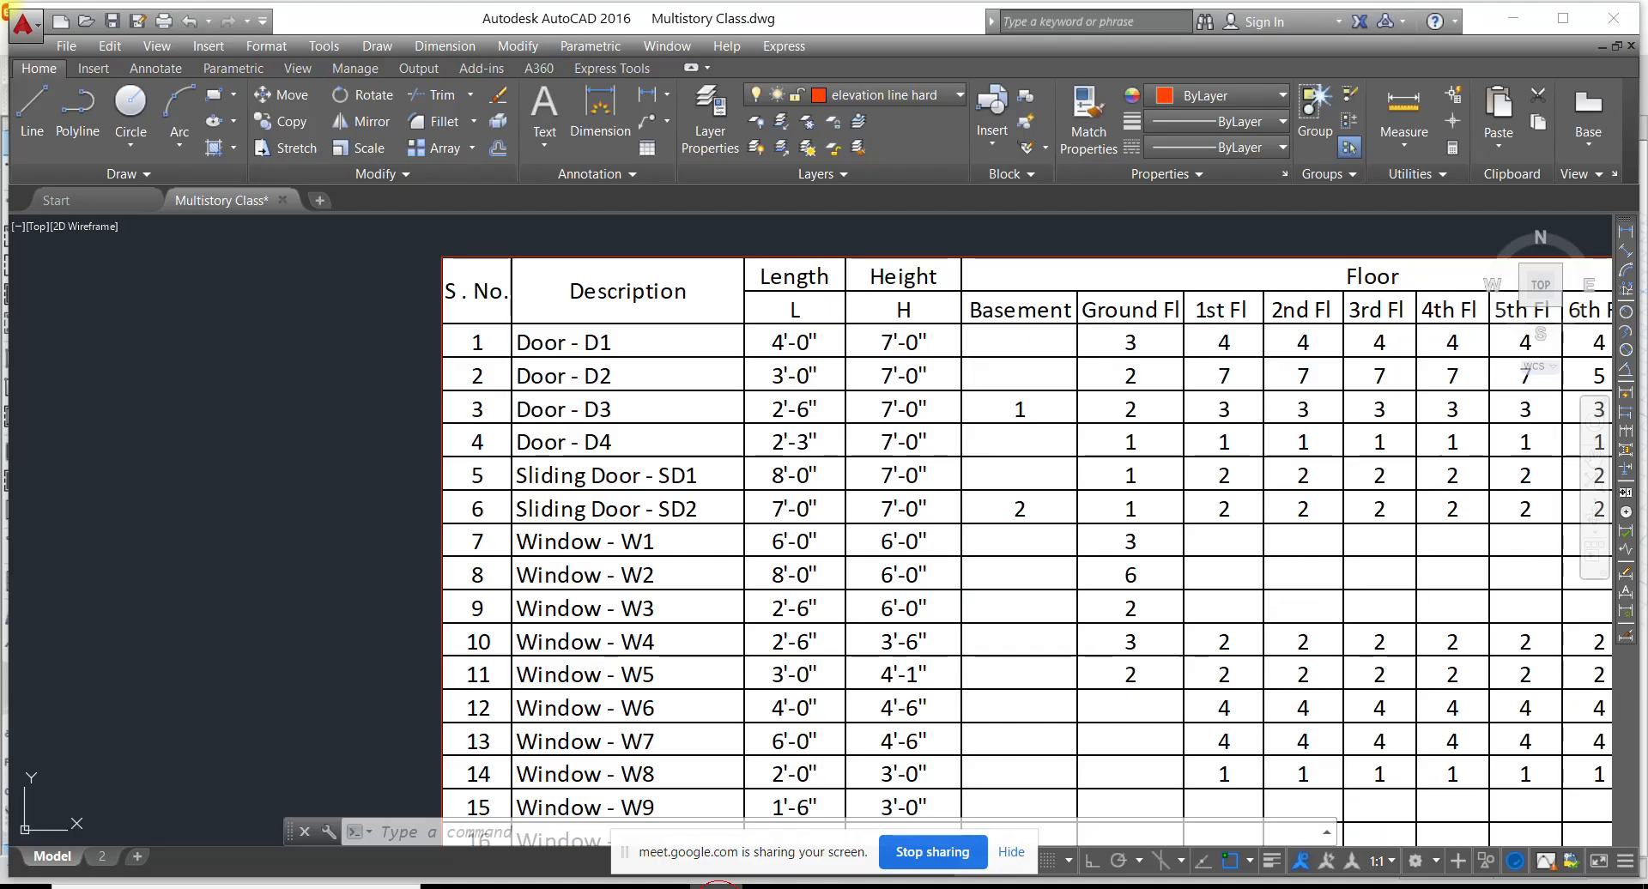
pyautogui.scroll(-10, 481, 562)
pyautogui.moveTo(282, 536); pyautogui.dragTo(446, 556, button='middle')
pyautogui.scroll(10, 446, 556)
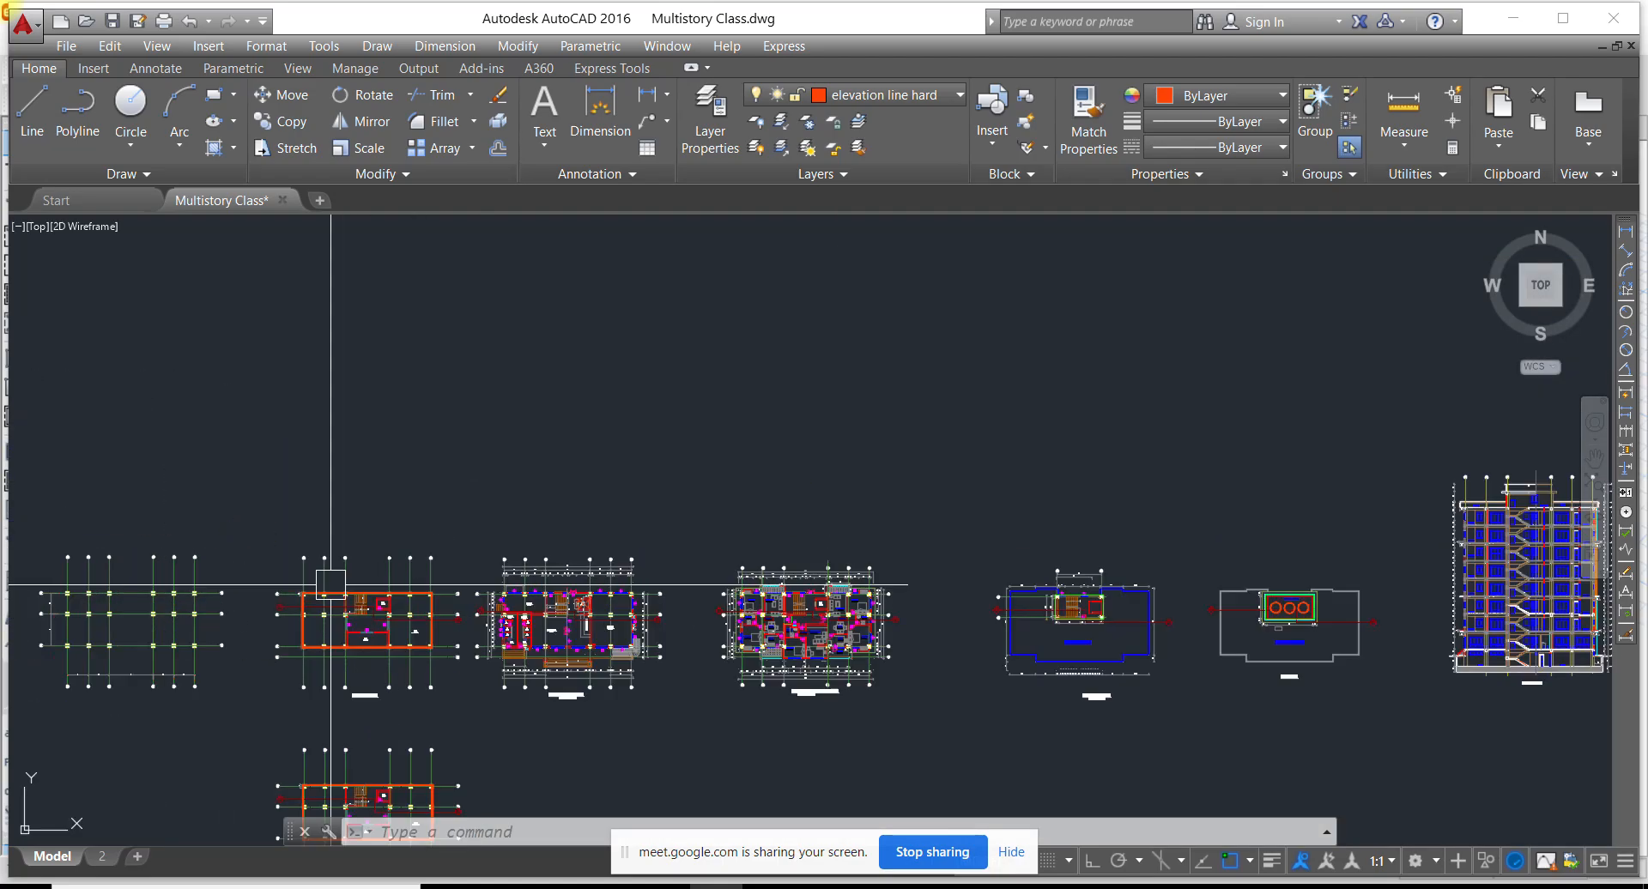
pyautogui.scroll(2, 549, 459)
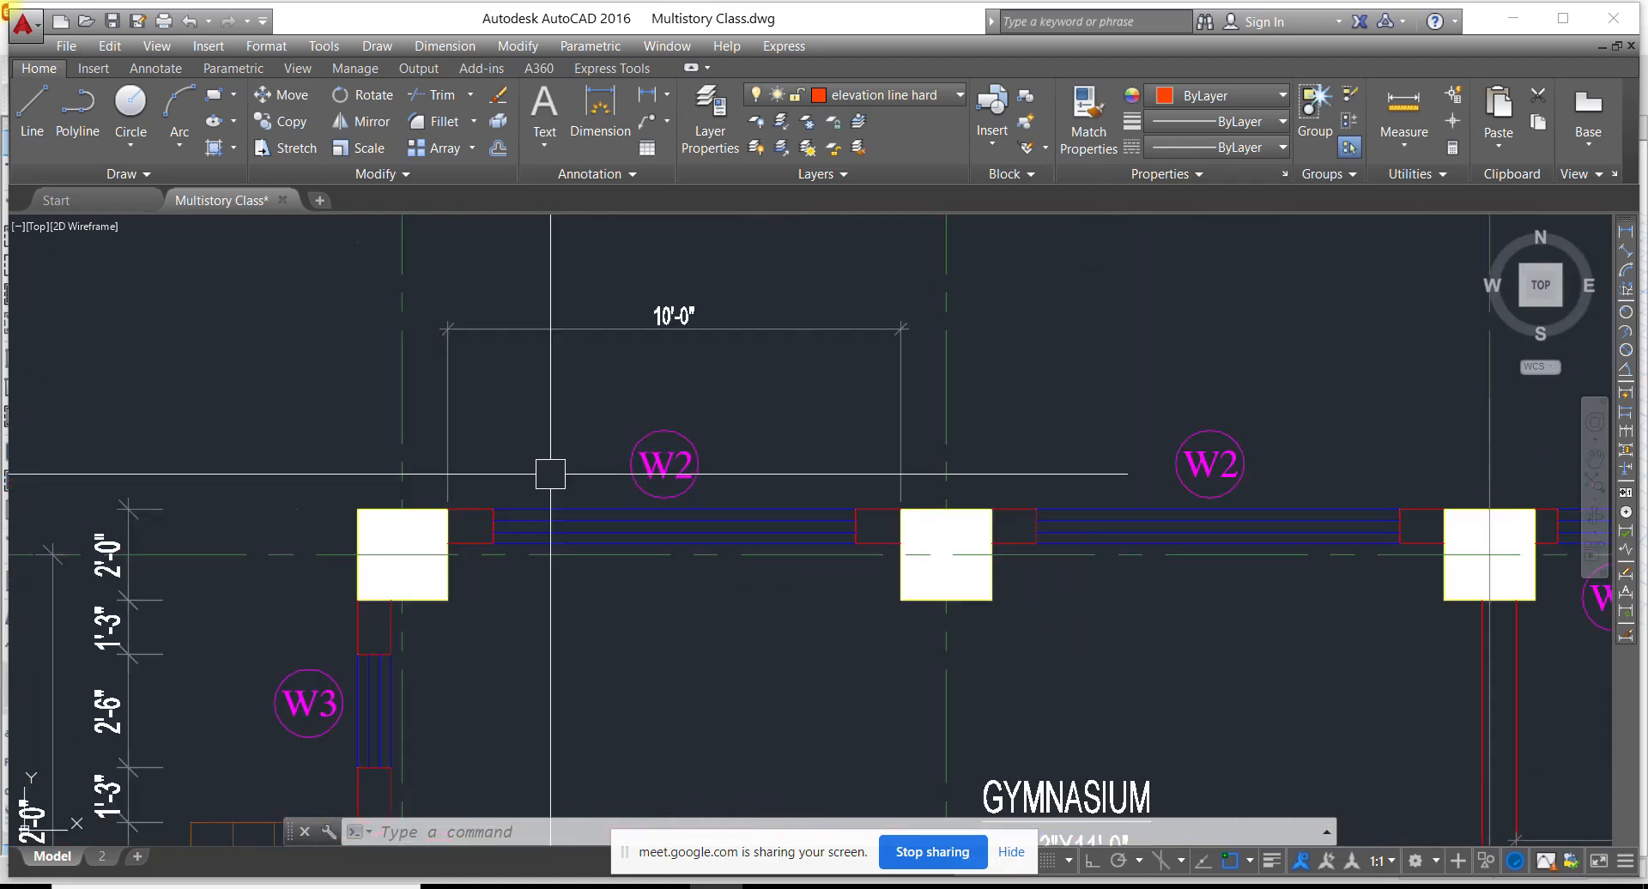
pyautogui.scroll(-2, 613, 474)
pyautogui.scroll(-6, 613, 473)
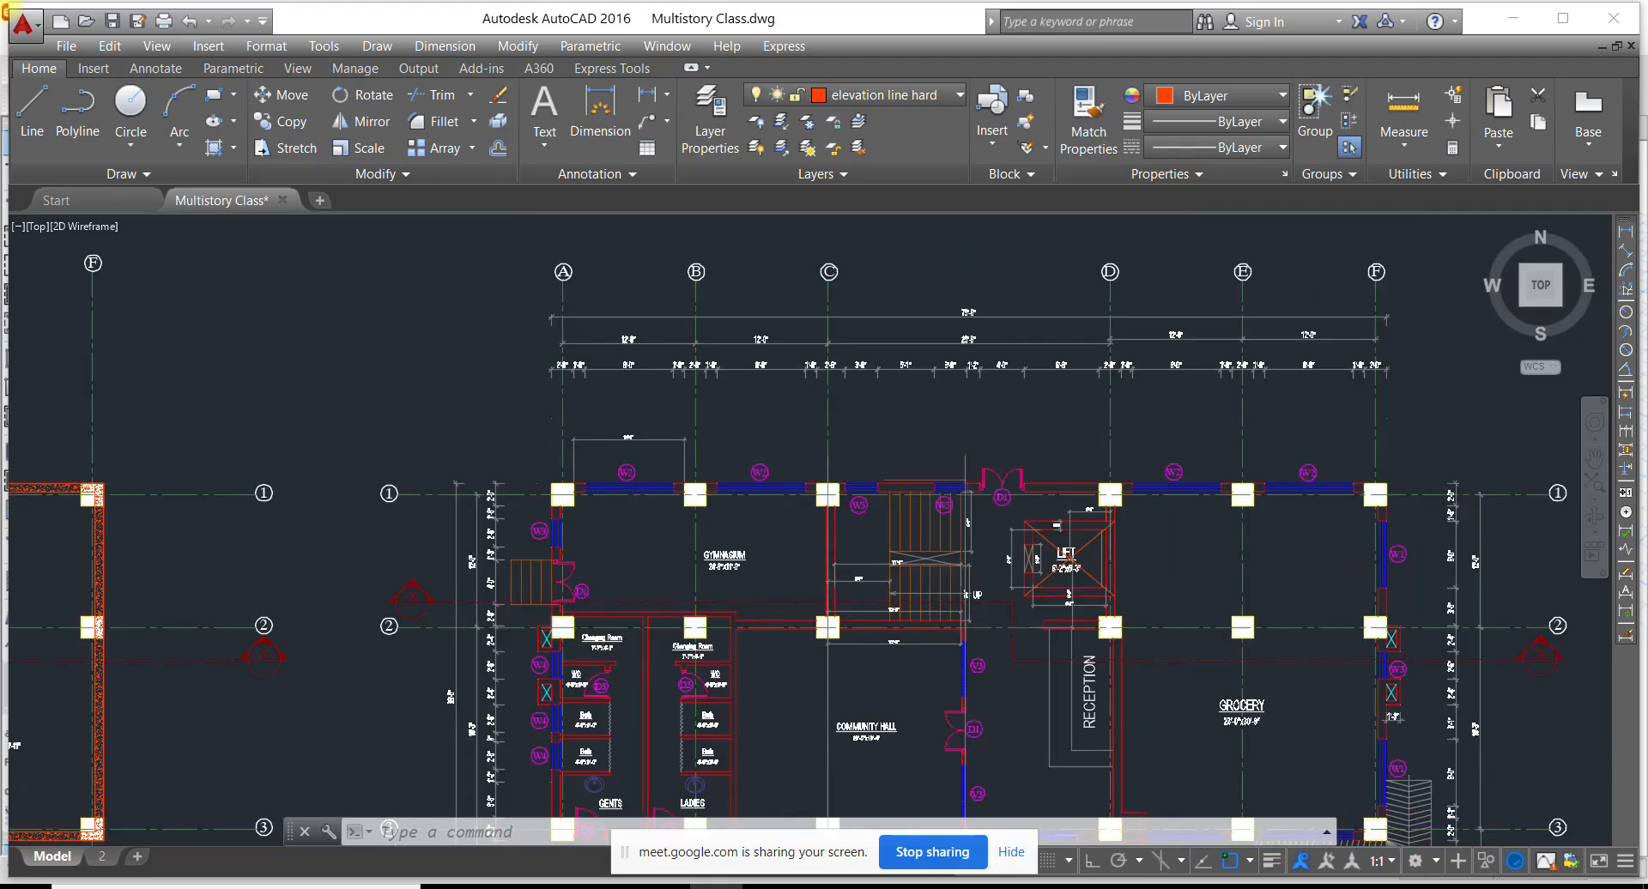
pyautogui.moveTo(1335, 528); pyautogui.dragTo(984, 537, button='middle')
pyautogui.scroll(4, 1120, 478)
pyautogui.moveTo(1380, 509); pyautogui.dragTo(875, 518, button='middle')
pyautogui.scroll(5, 1145, 525)
pyautogui.scroll(2, 636, 505)
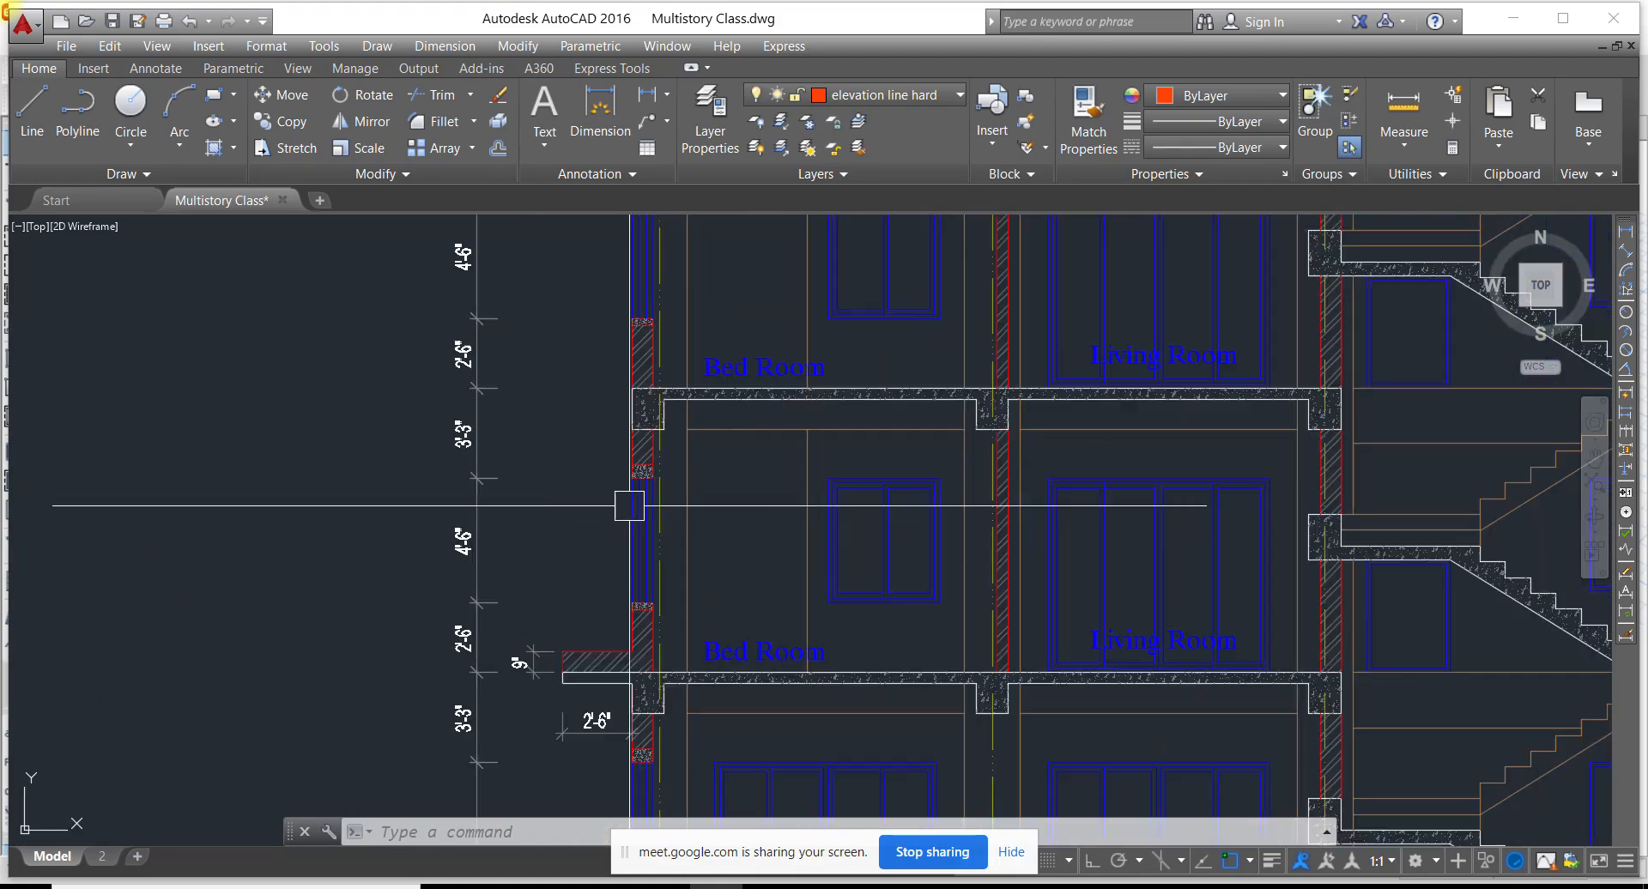
pyautogui.click(1626, 232)
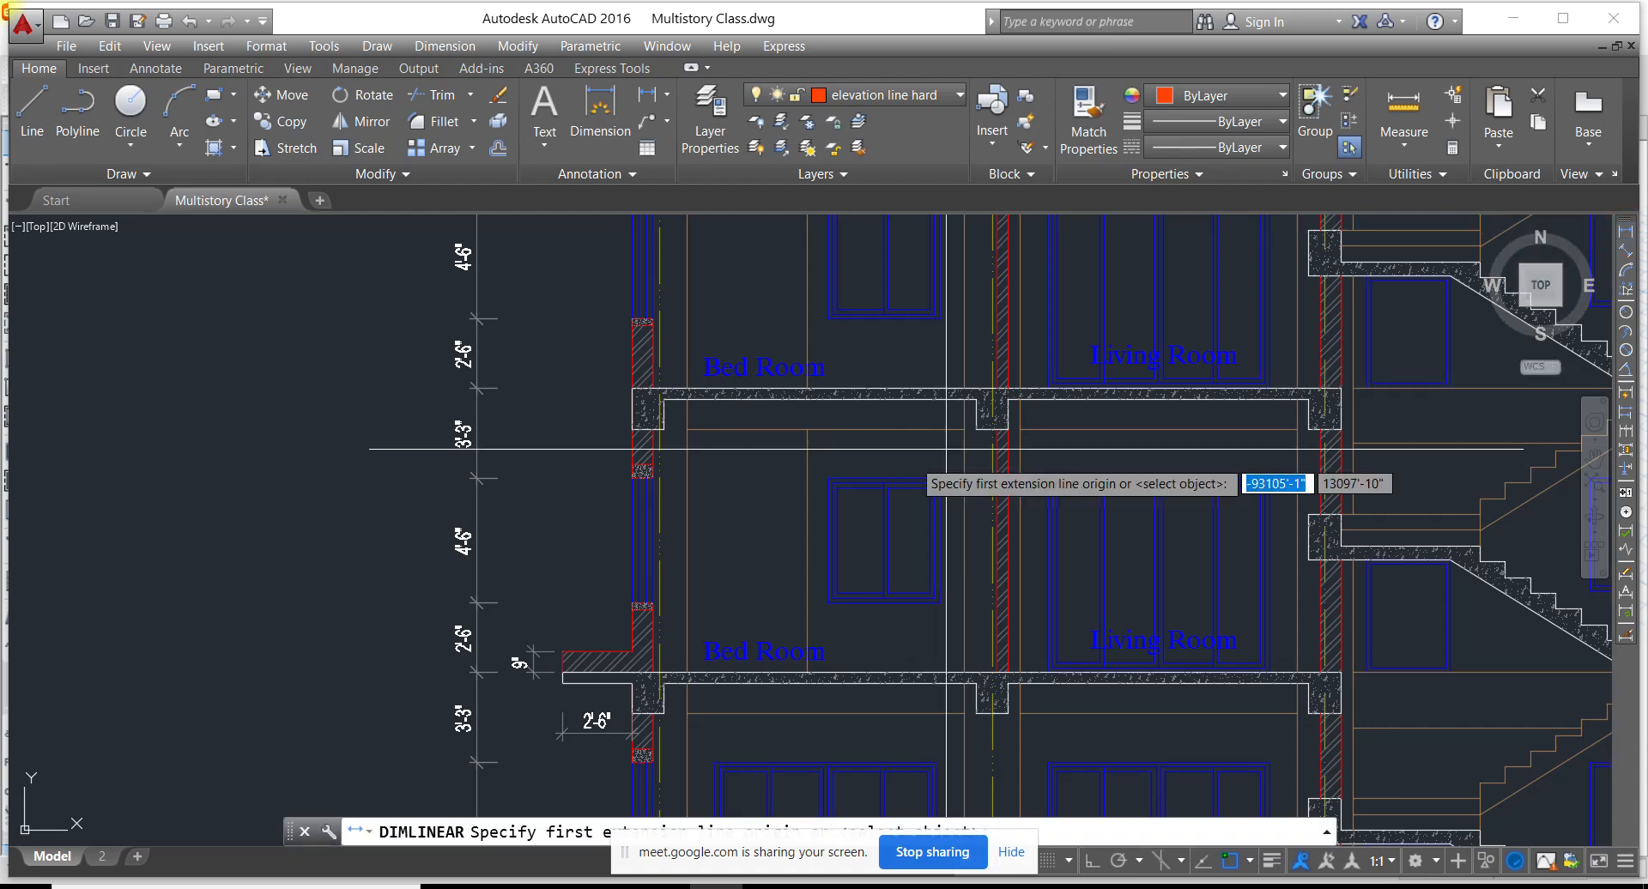
pyautogui.scroll(4, 639, 454)
pyautogui.click(609, 416)
pyautogui.scroll(-4, 692, 410)
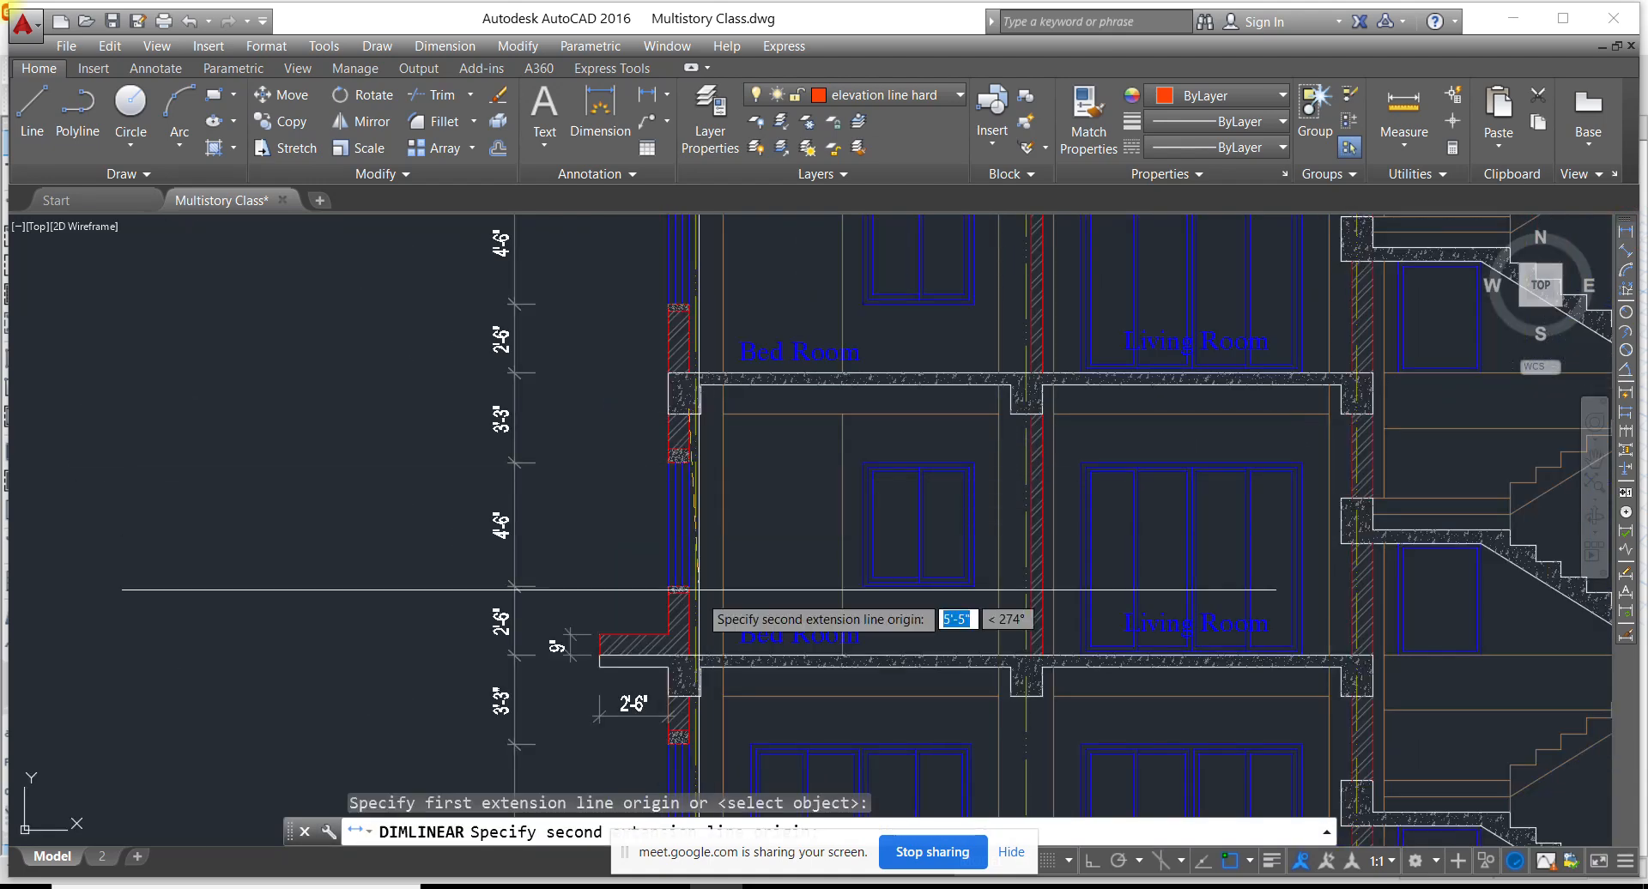
pyautogui.scroll(4, 693, 402)
pyautogui.press('space')
# Measure the clear wall height beside the section's bed room, from the beam underside to the floor slab top, with a linear dimension
pyautogui.press('space')
pyautogui.click(678, 431)
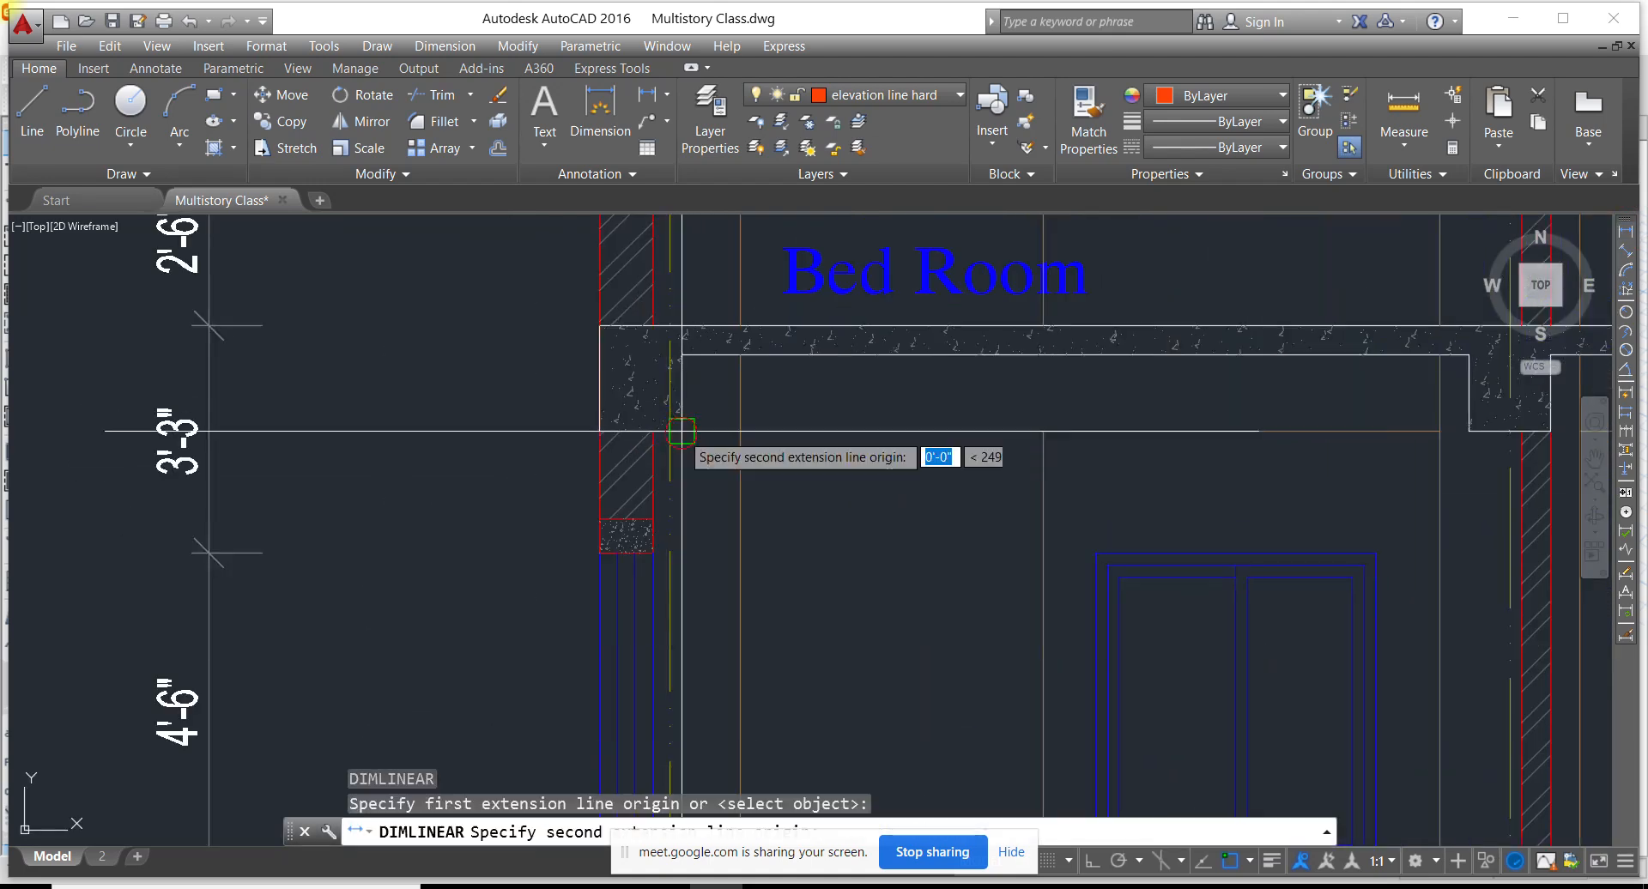
pyautogui.scroll(-4, 687, 549)
pyautogui.scroll(5, 743, 537)
pyautogui.click(743, 537)
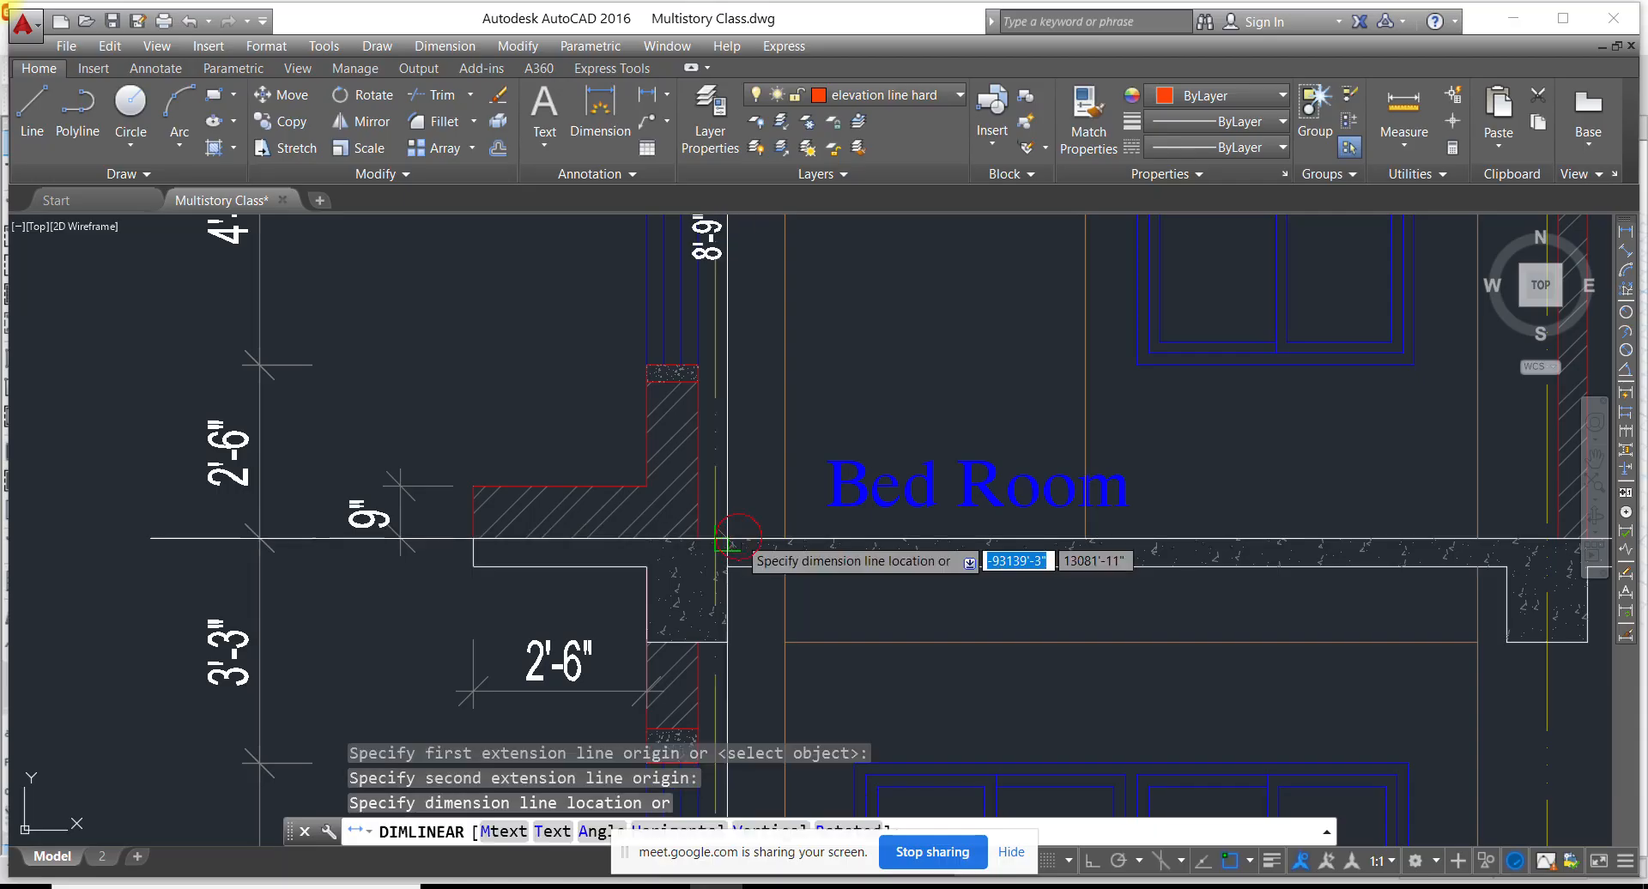
pyautogui.scroll(-4, 687, 524)
pyautogui.scroll(5, 753, 481)
pyautogui.press('space')
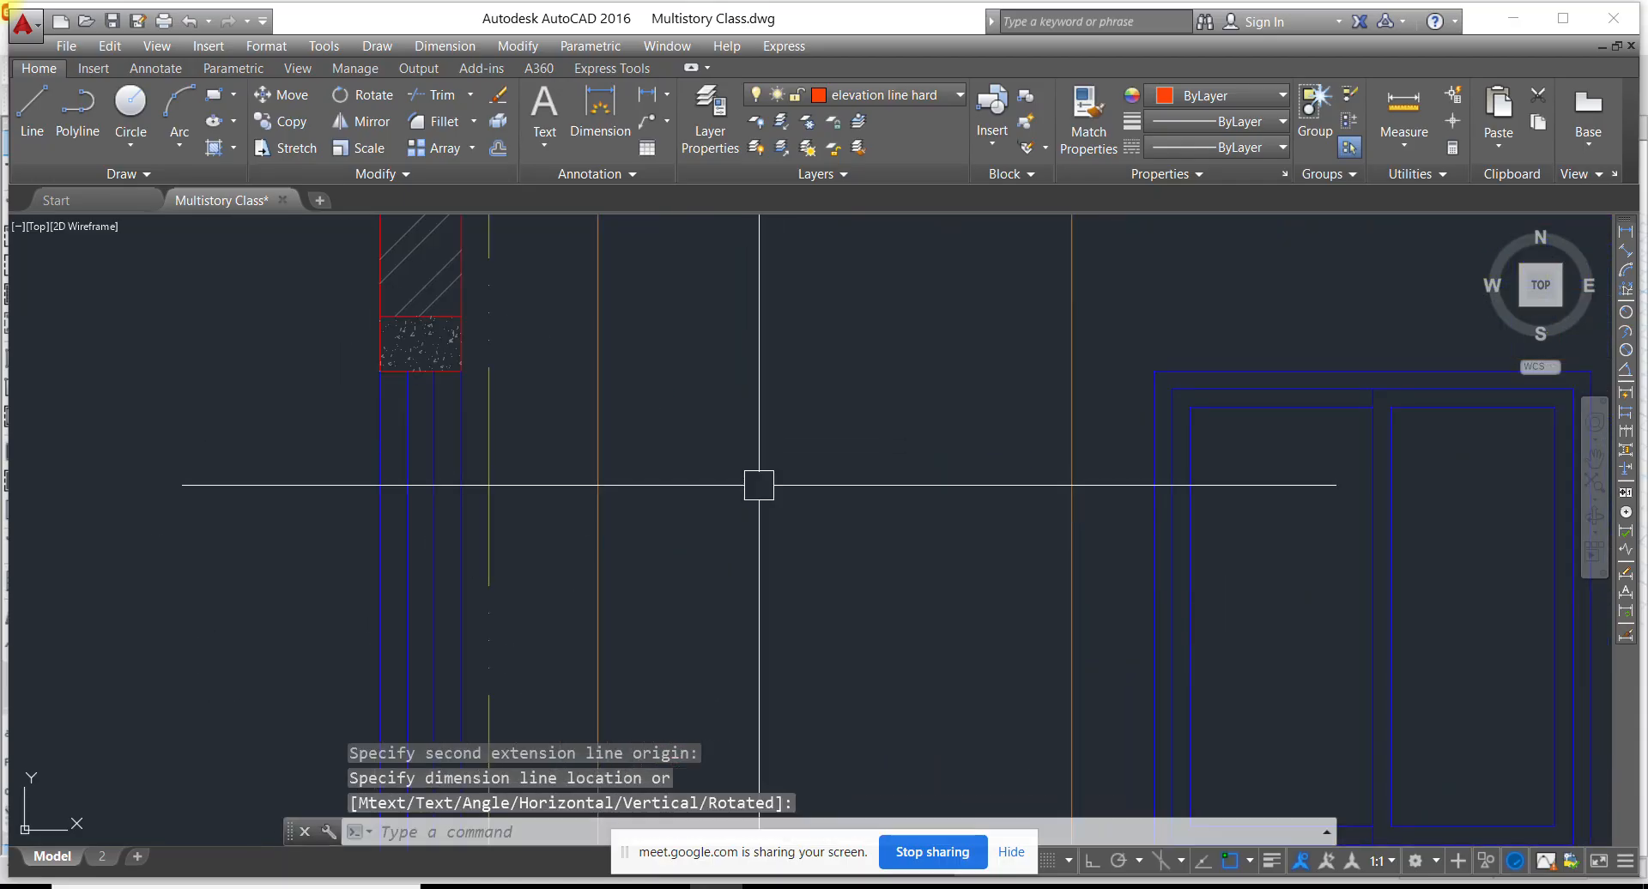
pyautogui.scroll(-5, 759, 484)
# Switch to Paint and complete the opening calculation text as "(8 x 6) / (10 x 8.75)"
pyautogui.click(1036, 887)
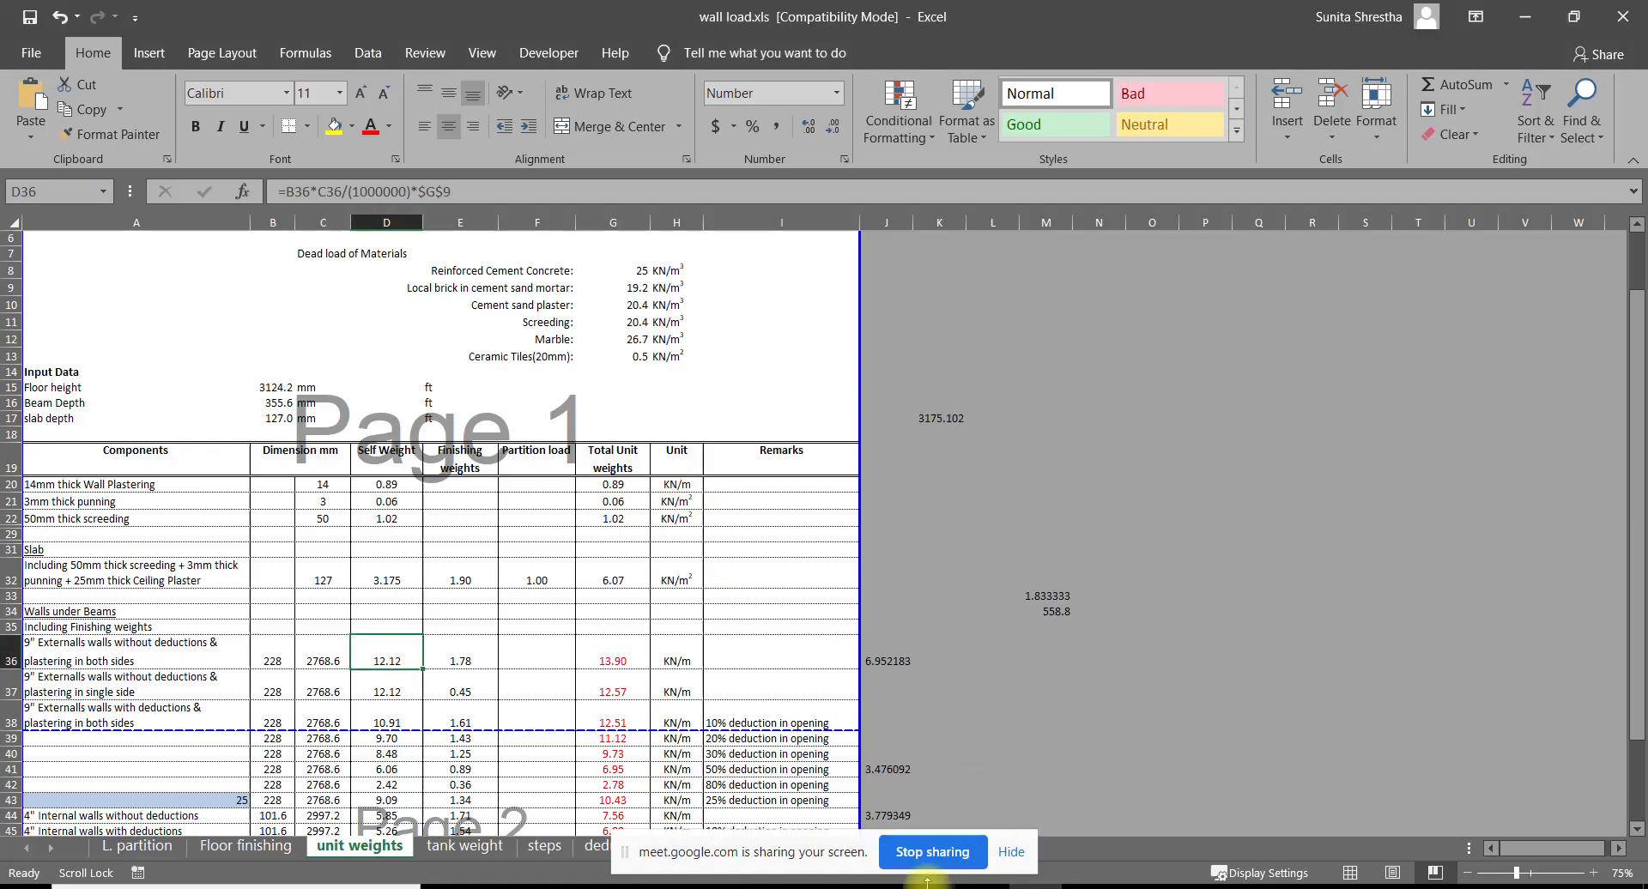
pyautogui.click(987, 886)
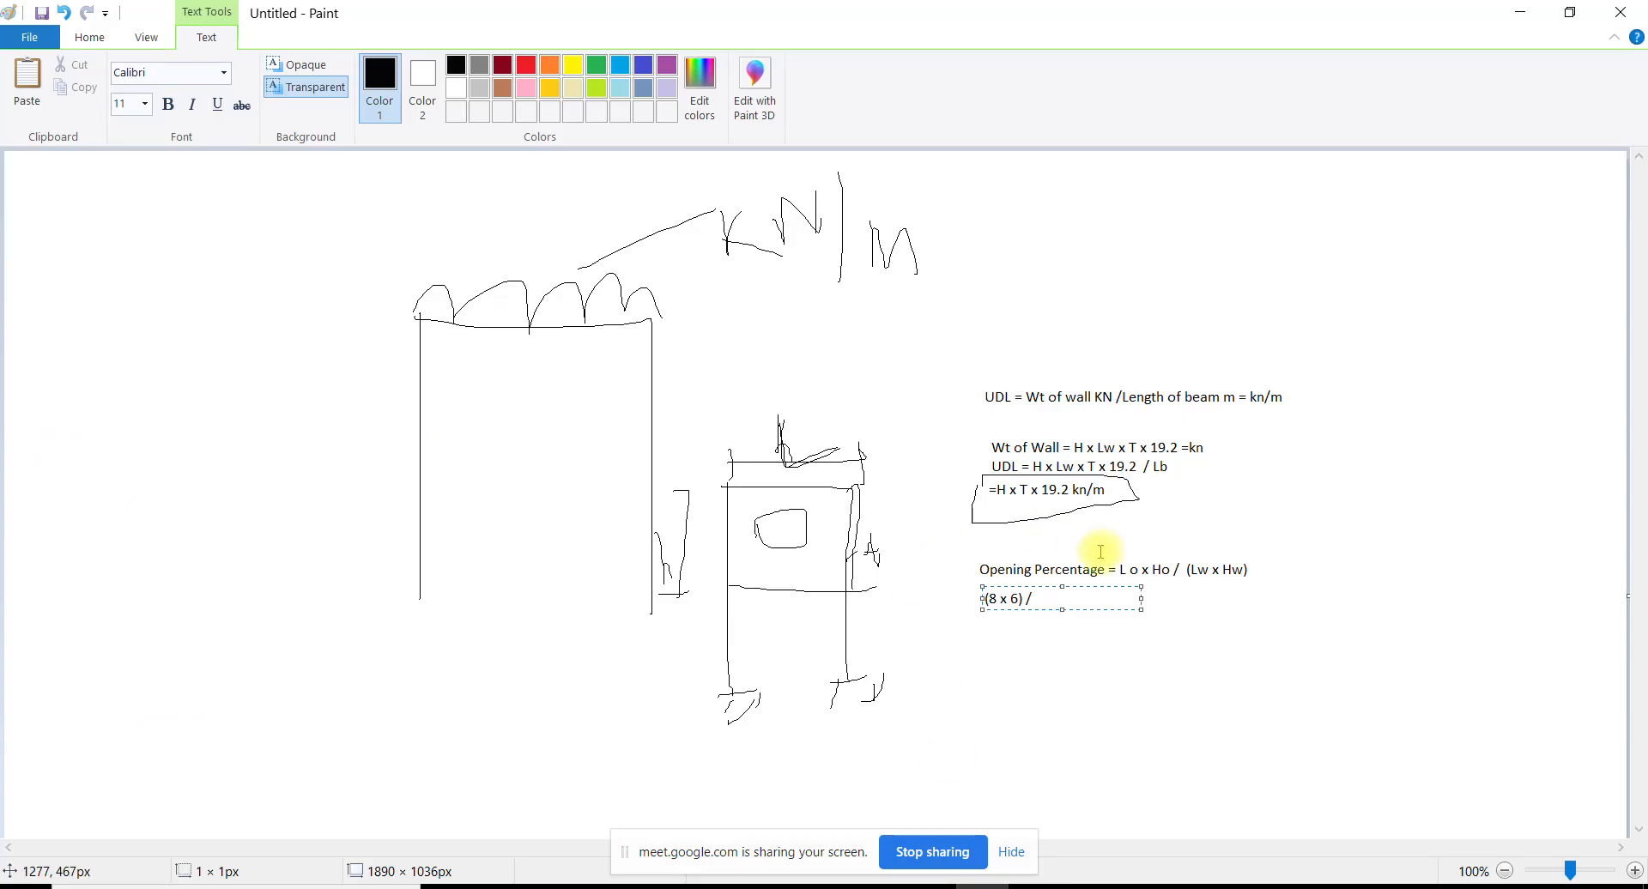
pyautogui.write('(140')
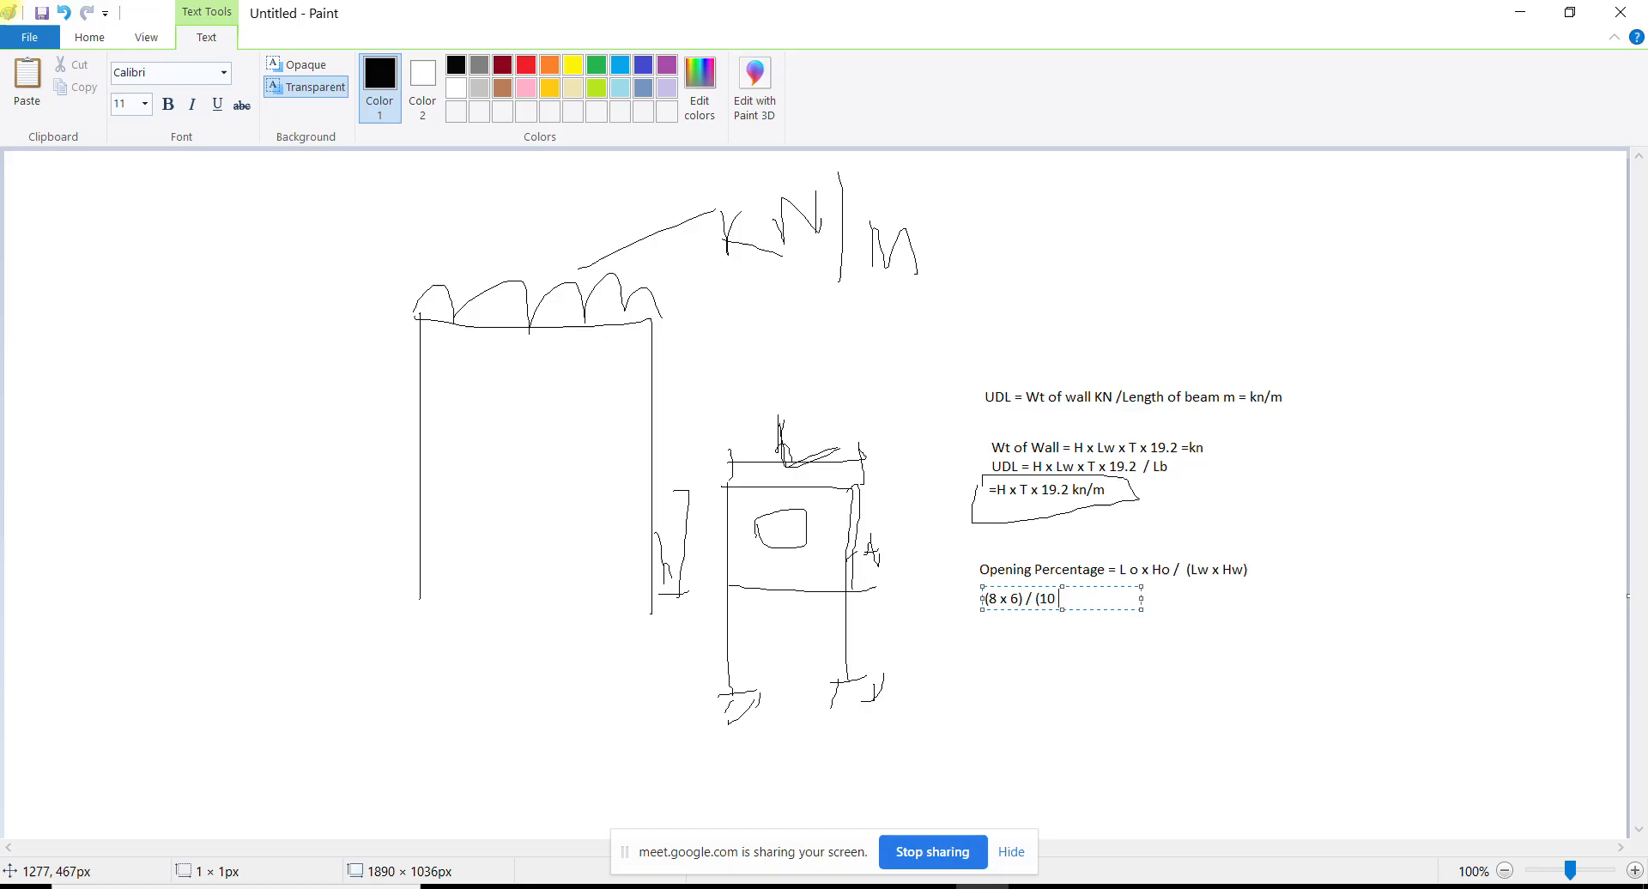
pyautogui.write('8.75')
# Switch to Calculator and compute 8 × 6 ÷ 10 ÷ 8.75
pyautogui.click(557, 887)
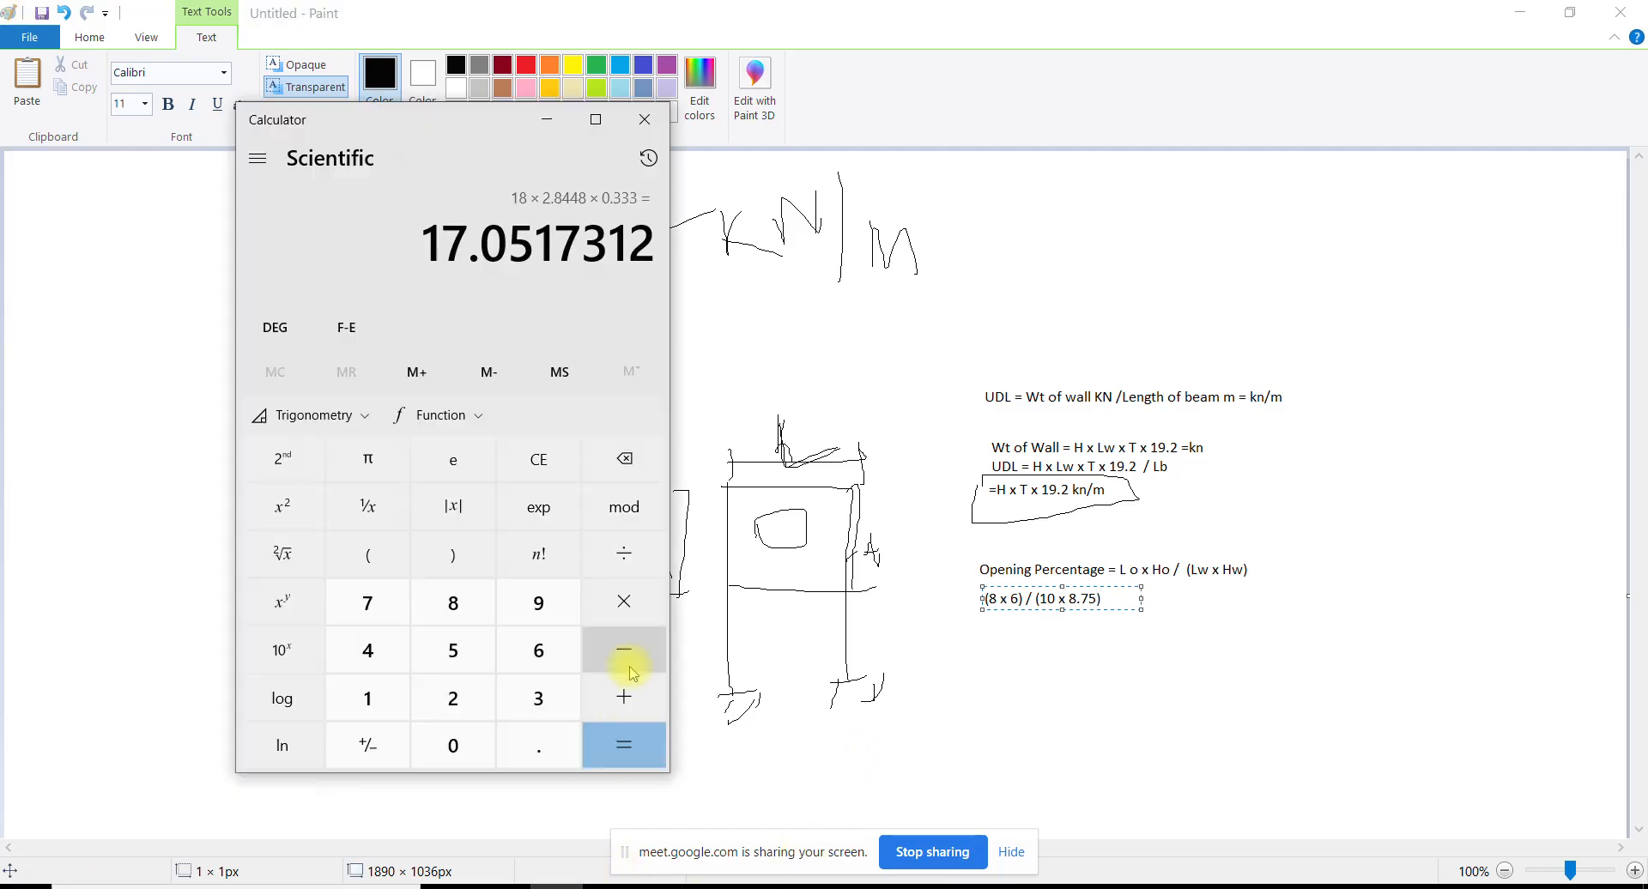
pyautogui.write('8*6/10')
pyautogui.write('/8.75')
pyautogui.press('Return')
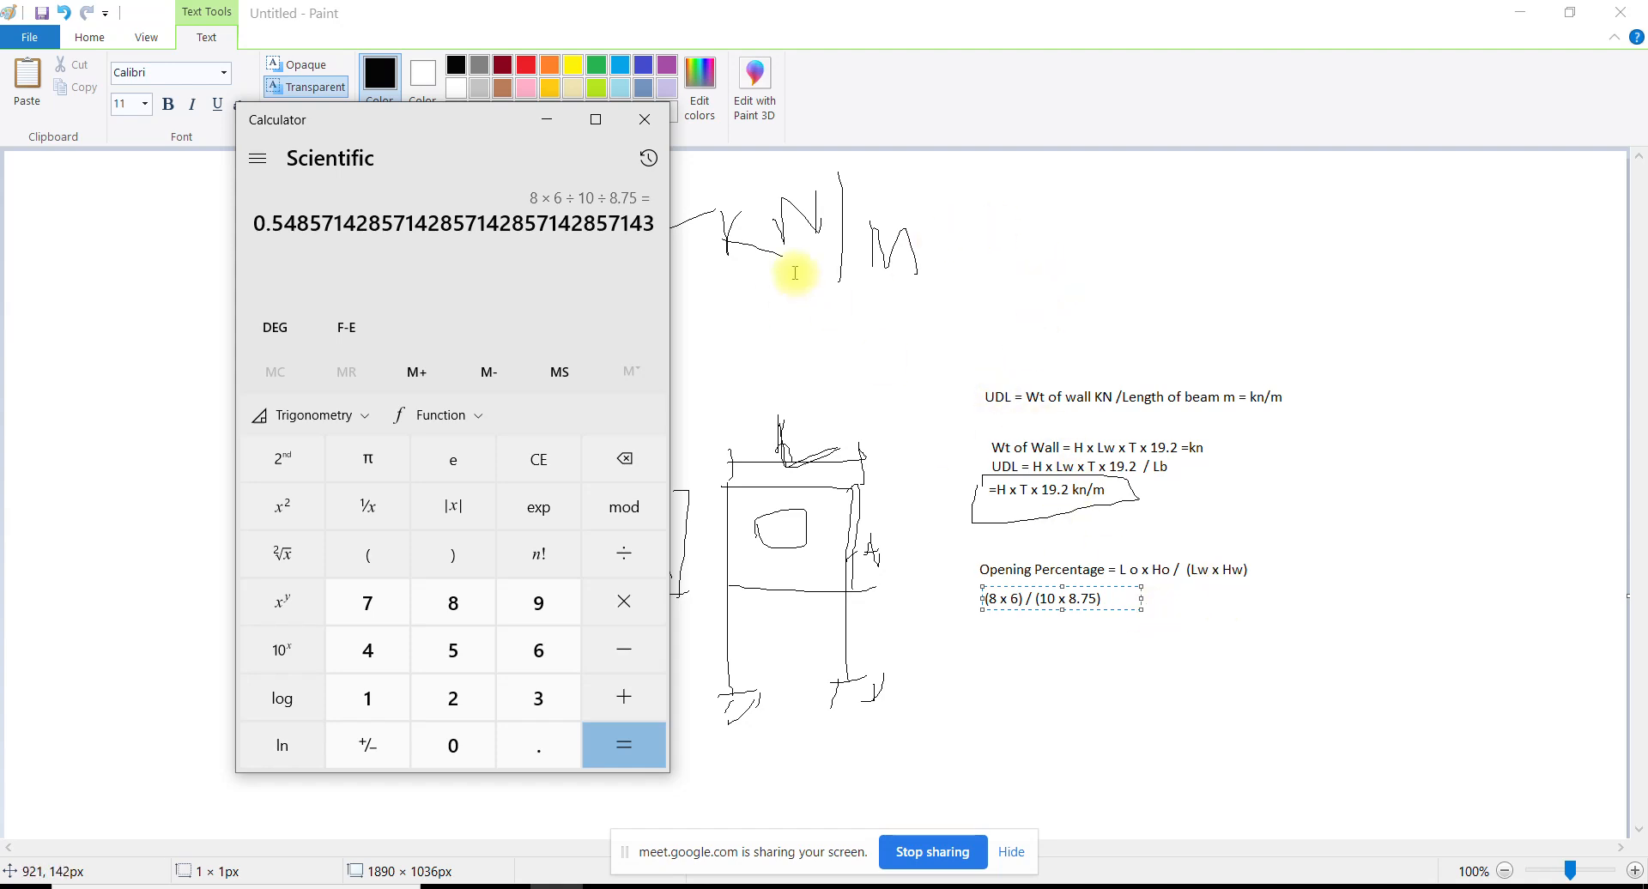
# Append "= 0.548" to the opening calculation in Paint and widen its text box to fit one line
pyautogui.click(1112, 598)
pyautogui.write('= ')
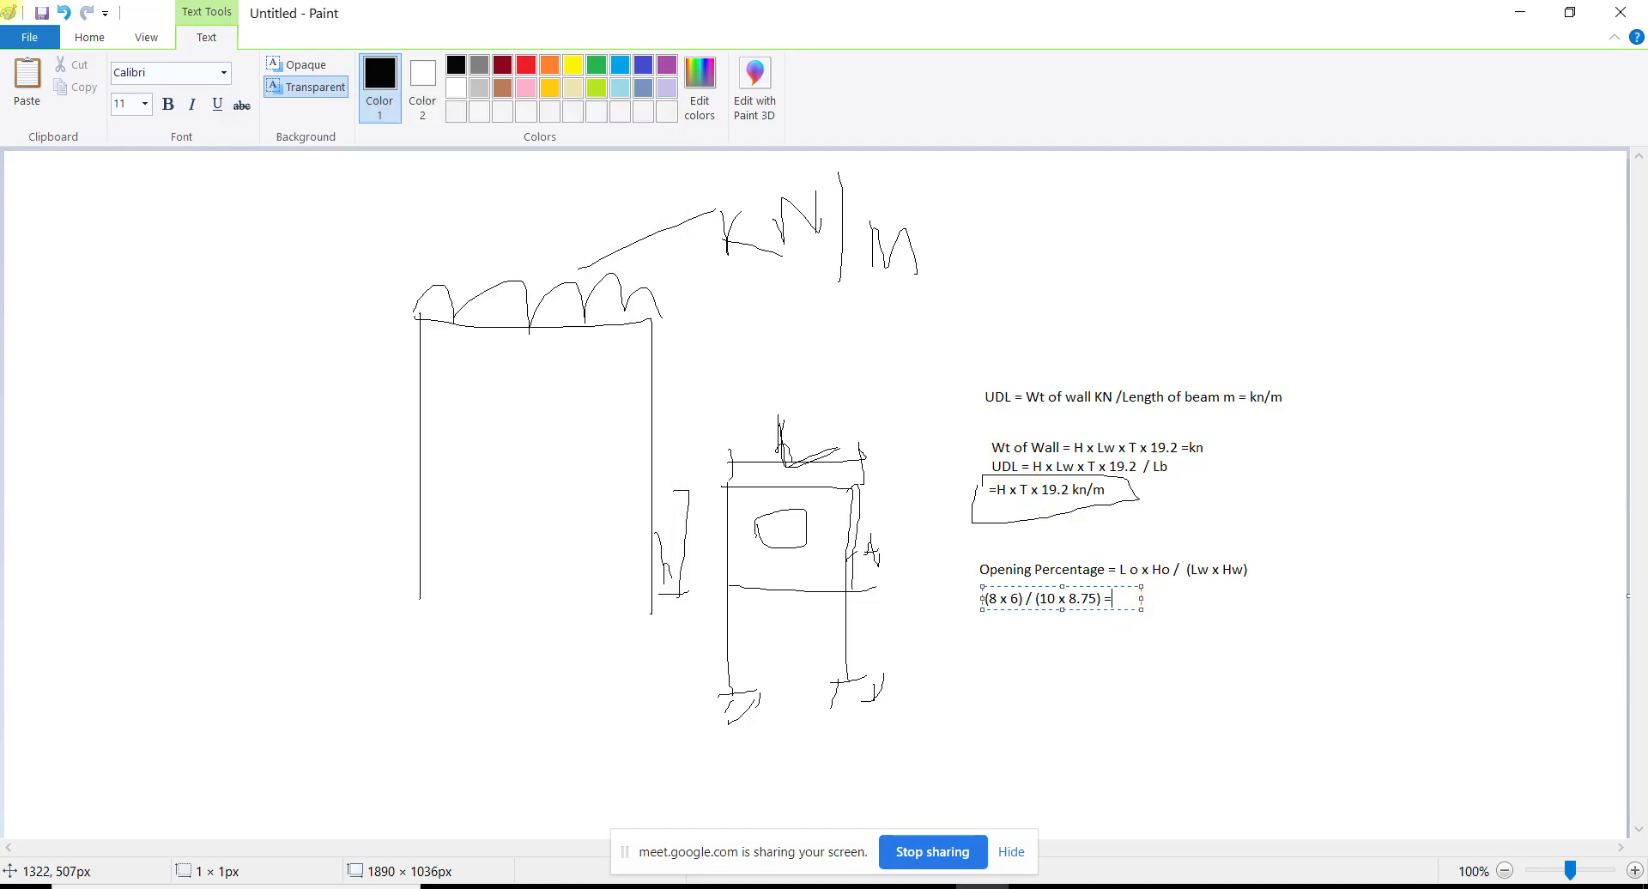
pyautogui.write('54')
pyautogui.press('BackSpace')
pyautogui.write('0.54')
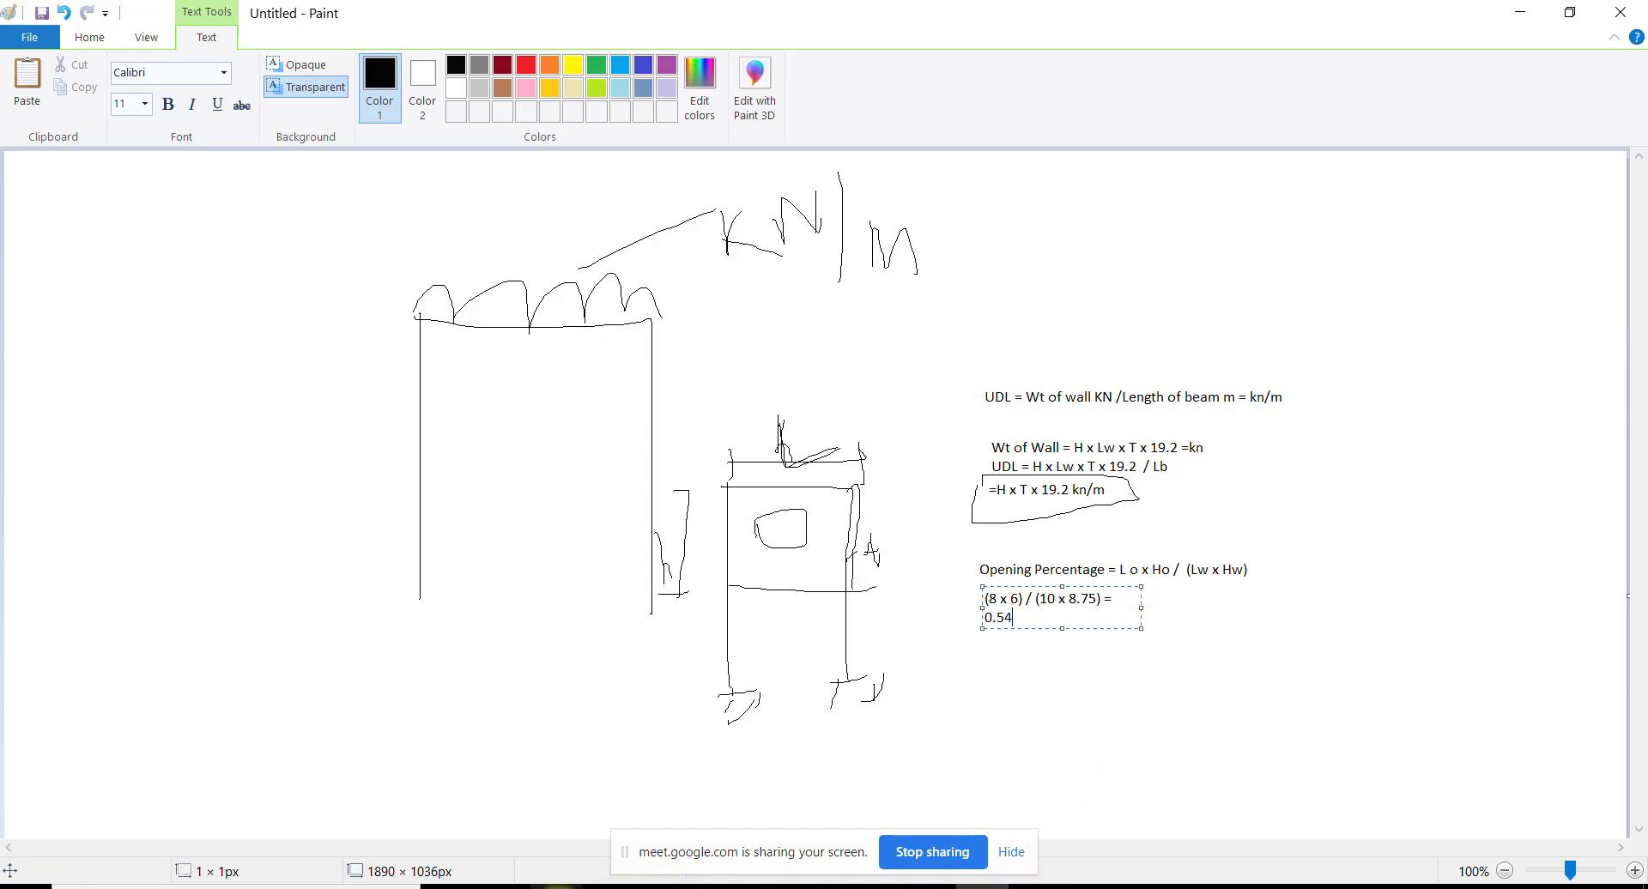
pyautogui.click(553, 887)
pyautogui.click(1046, 577)
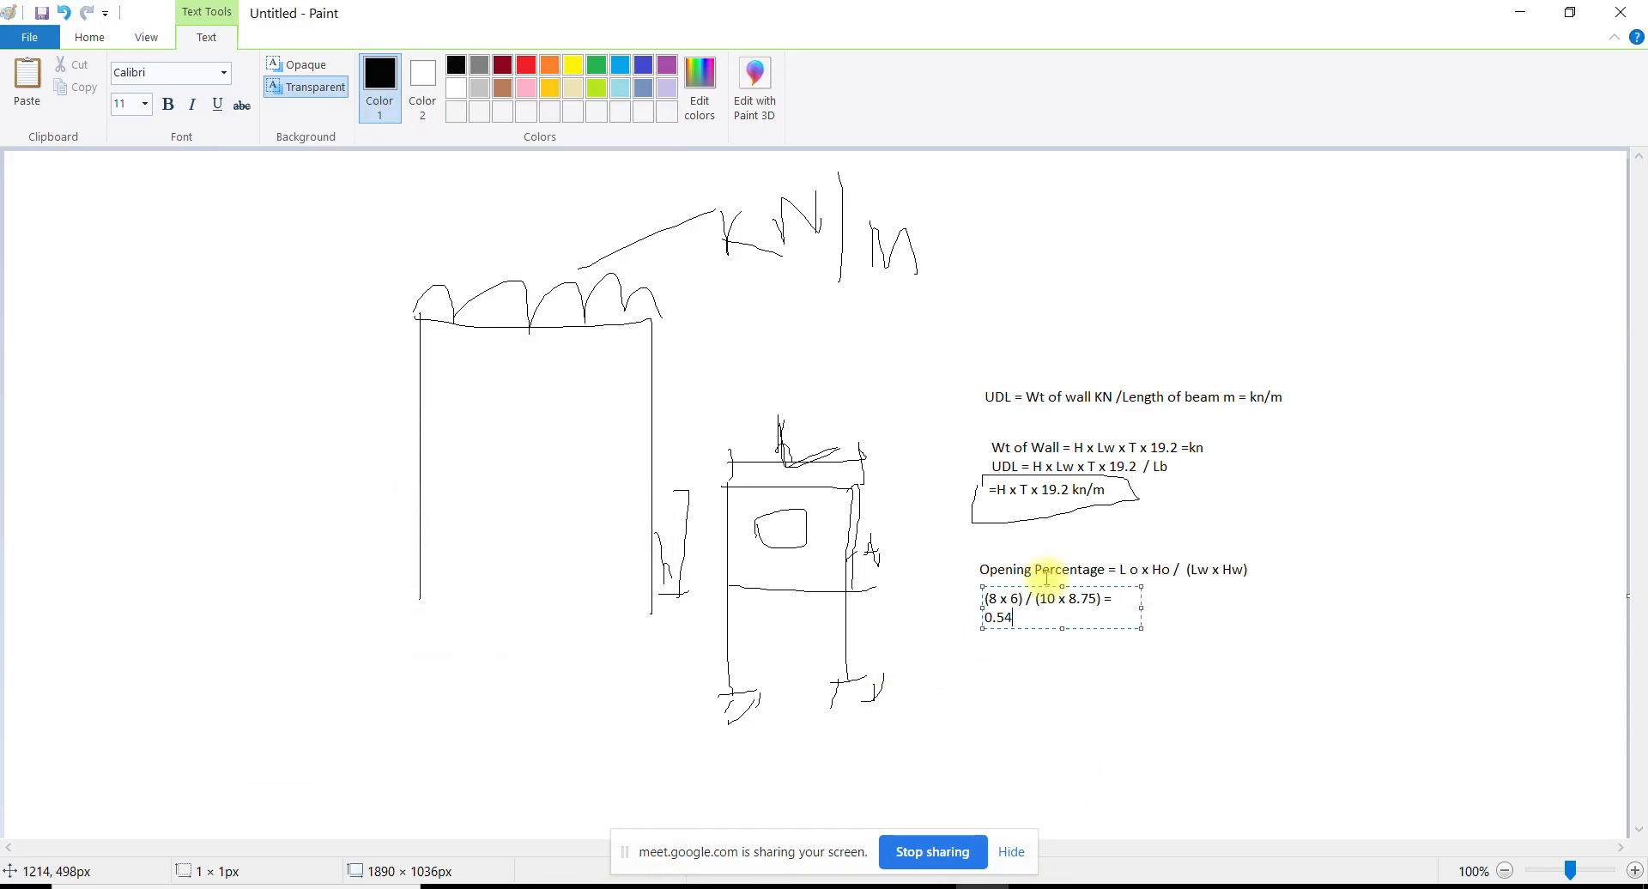
pyautogui.write('8')
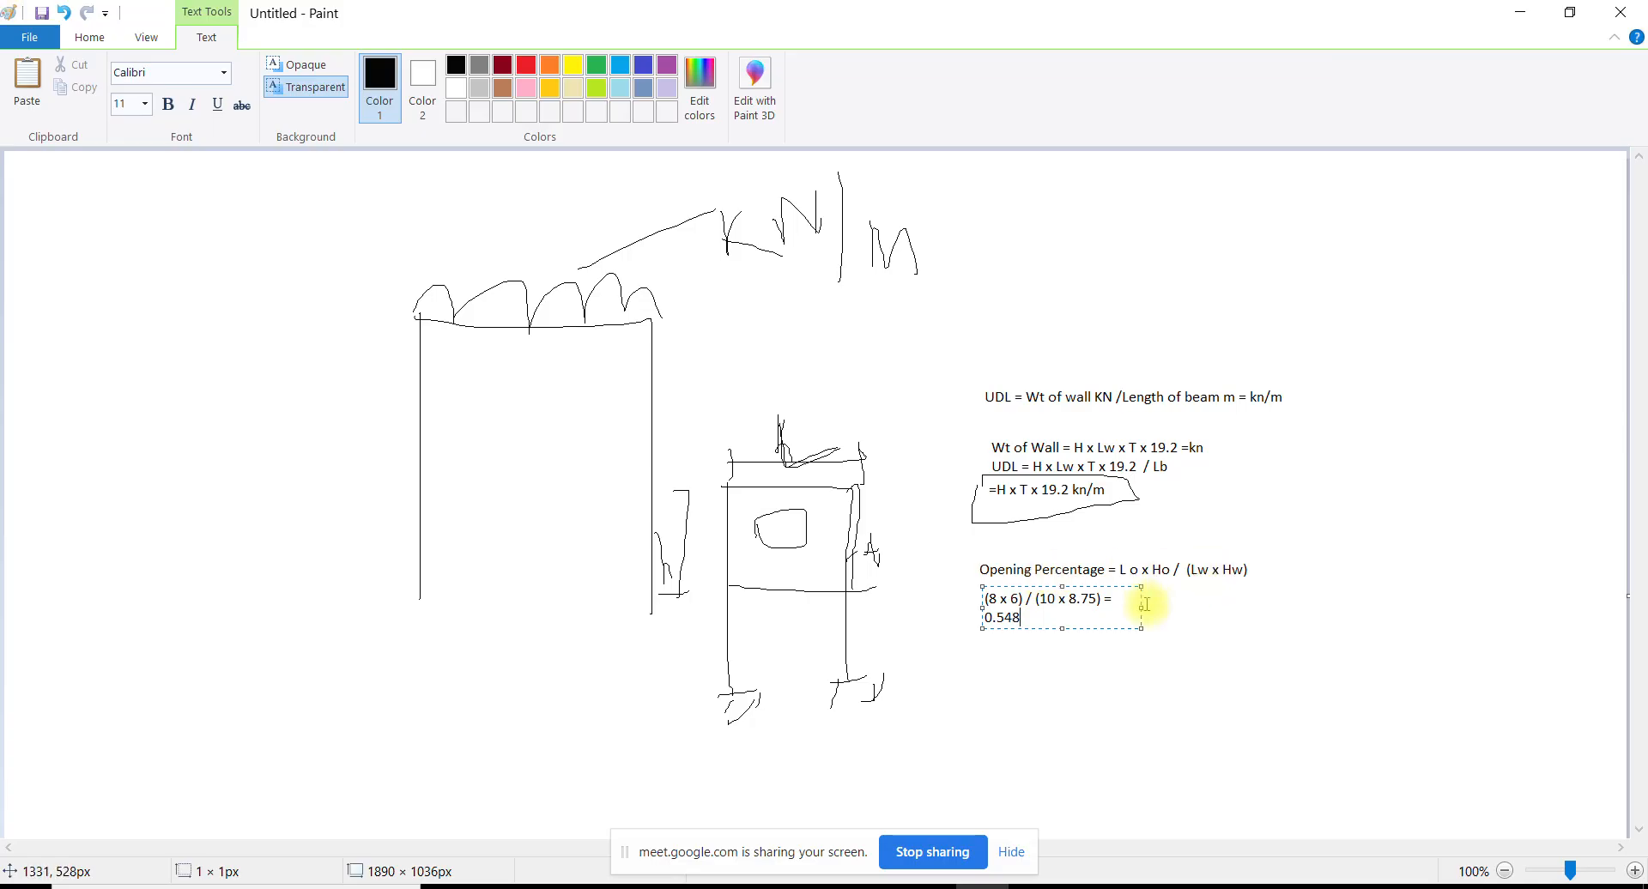
pyautogui.moveTo(1142, 629); pyautogui.dragTo(1268, 646)
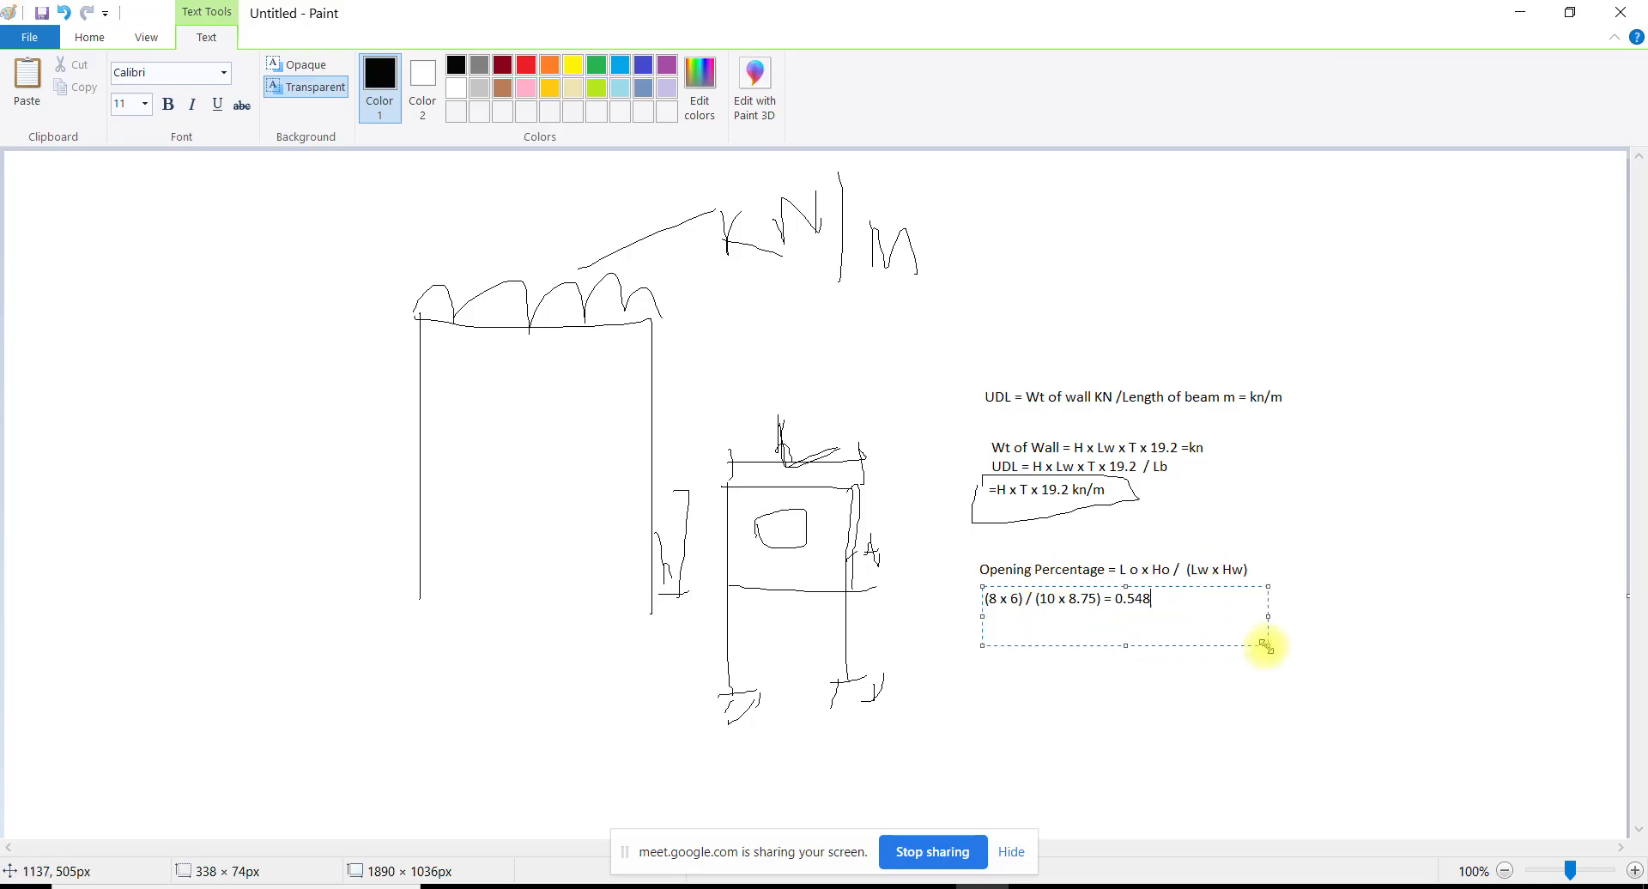
pyautogui.click(979, 488)
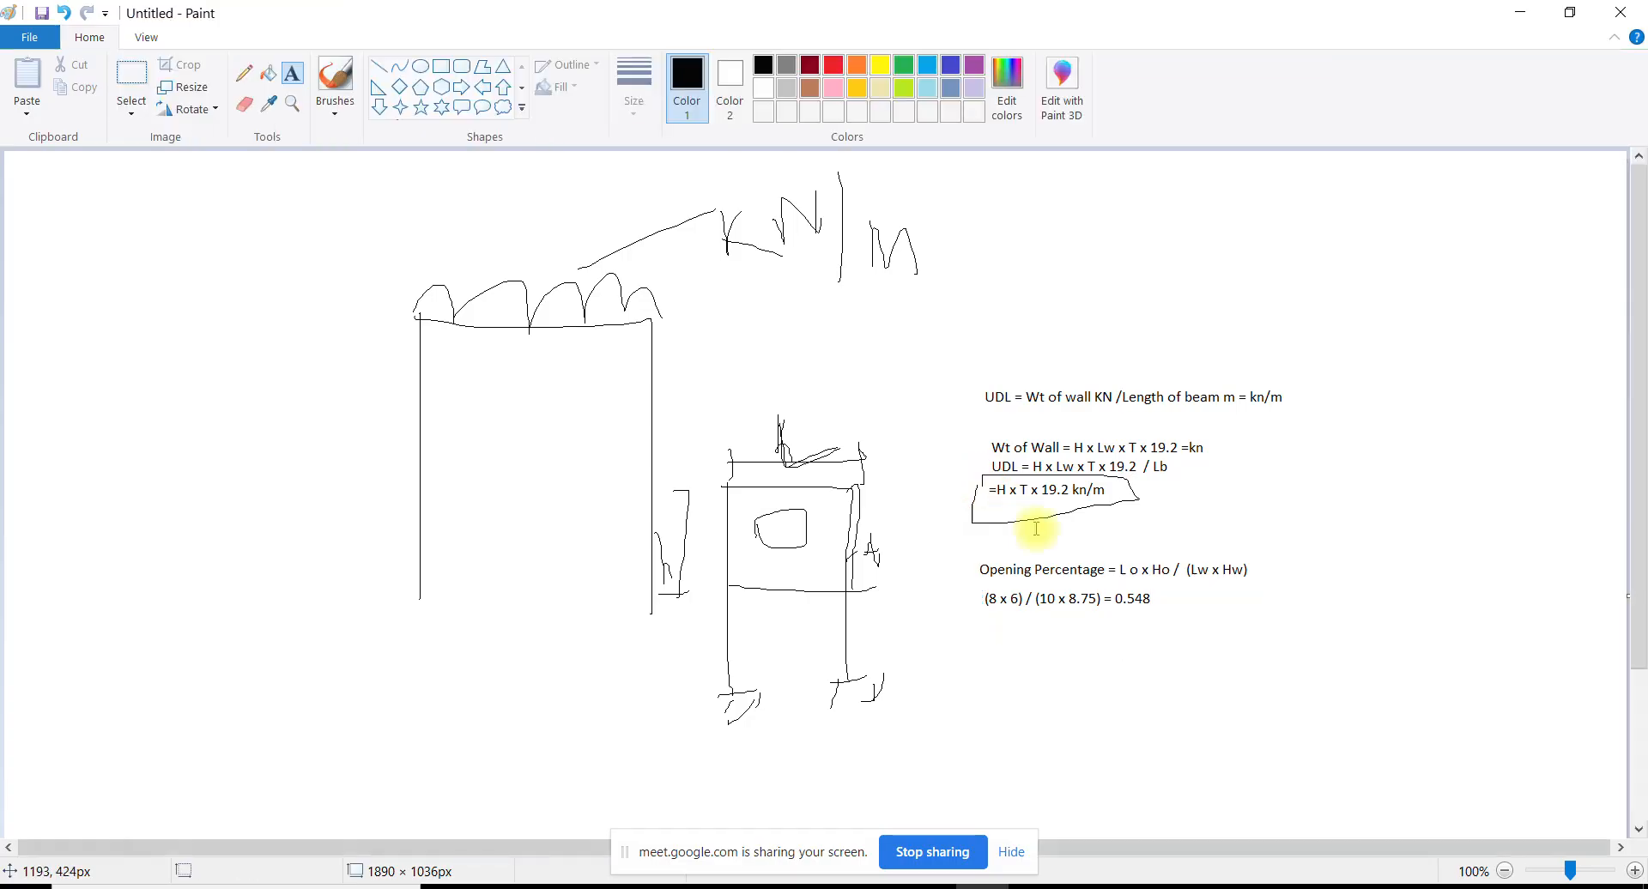
# Add the text "Final UDL for opening = (1-0.548) x H x T x 19.2 =kn/m" below the opening calculation, widening its box to fit one line
pyautogui.click(1225, 611)
pyautogui.click(996, 629)
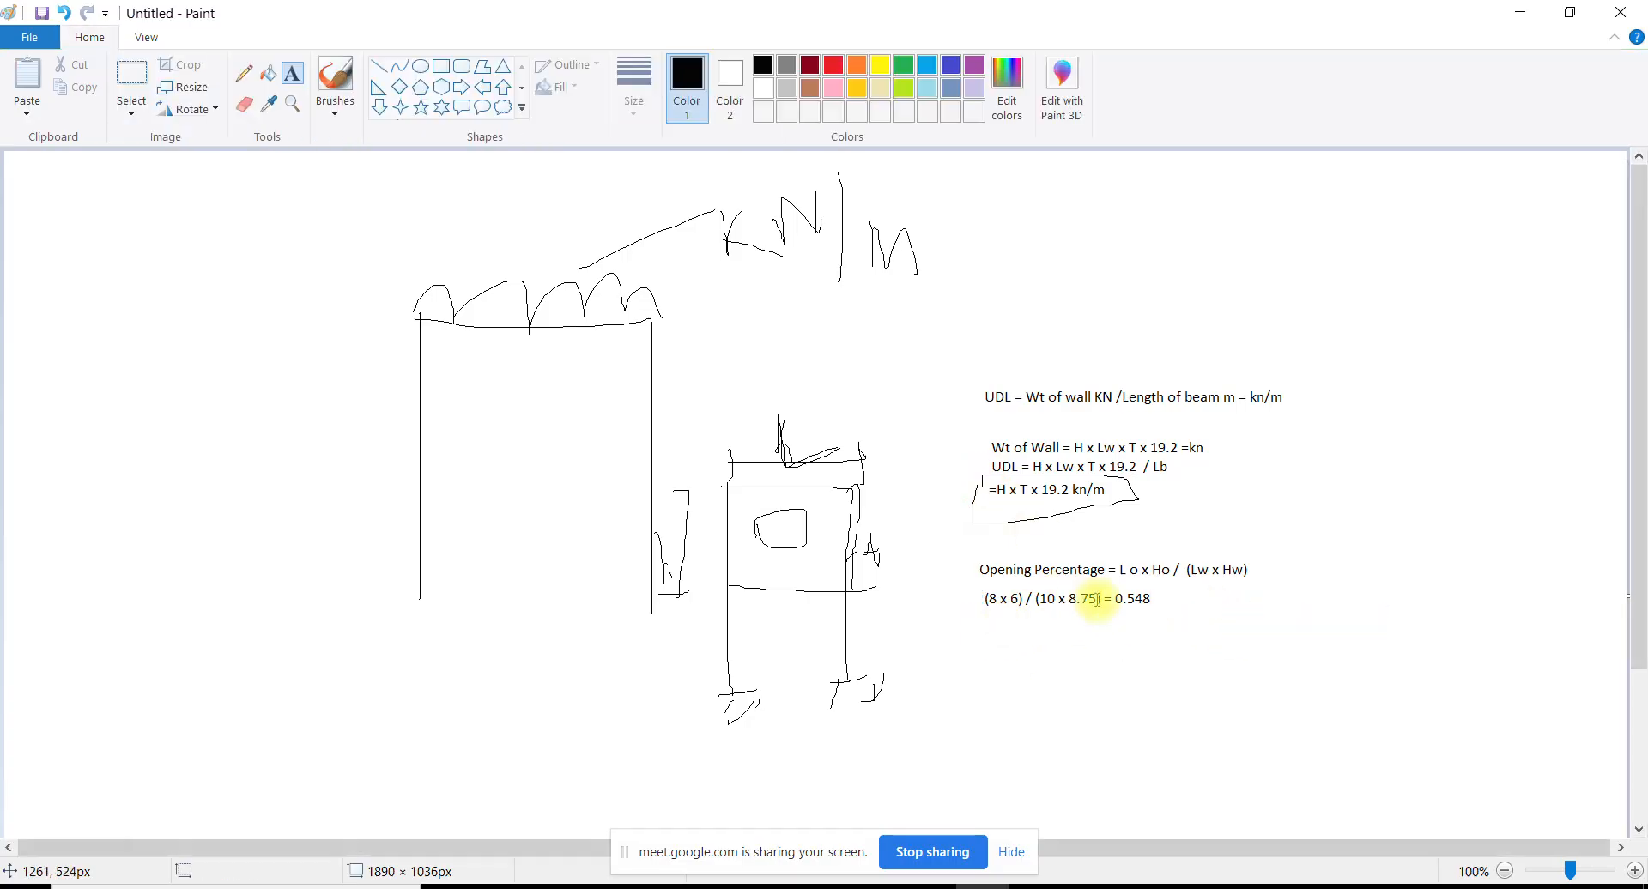
pyautogui.click(993, 611)
pyautogui.write('Final UDL for ope')
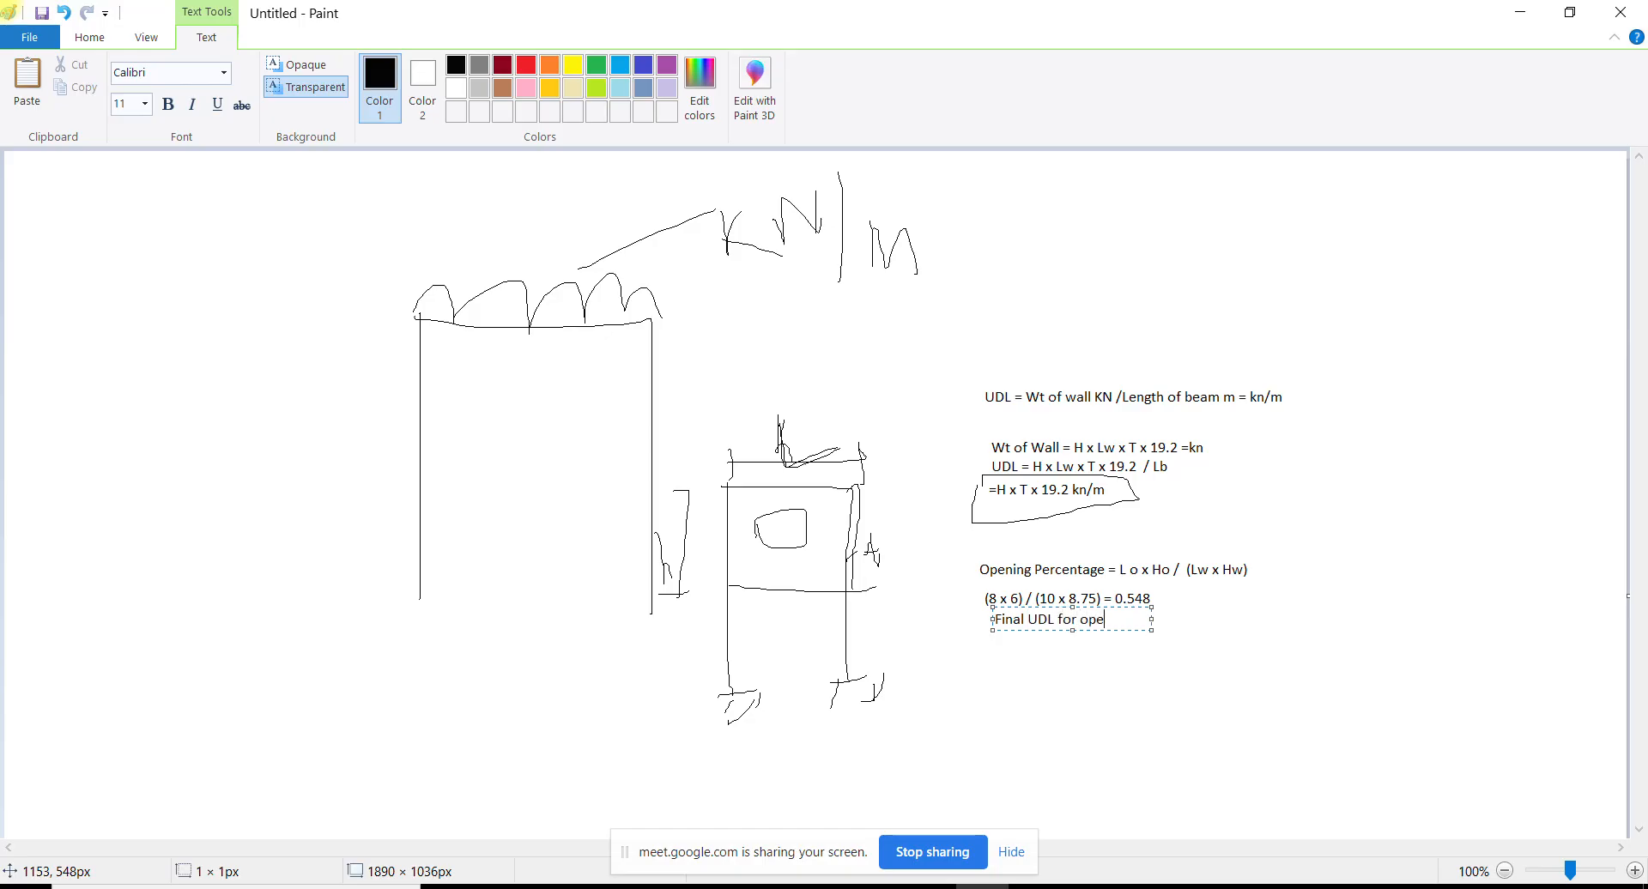
pyautogui.write('ning = 1')
pyautogui.press('BackSpace')
pyautogui.moveTo(1151, 631); pyautogui.dragTo(1415, 637)
pyautogui.write('1')
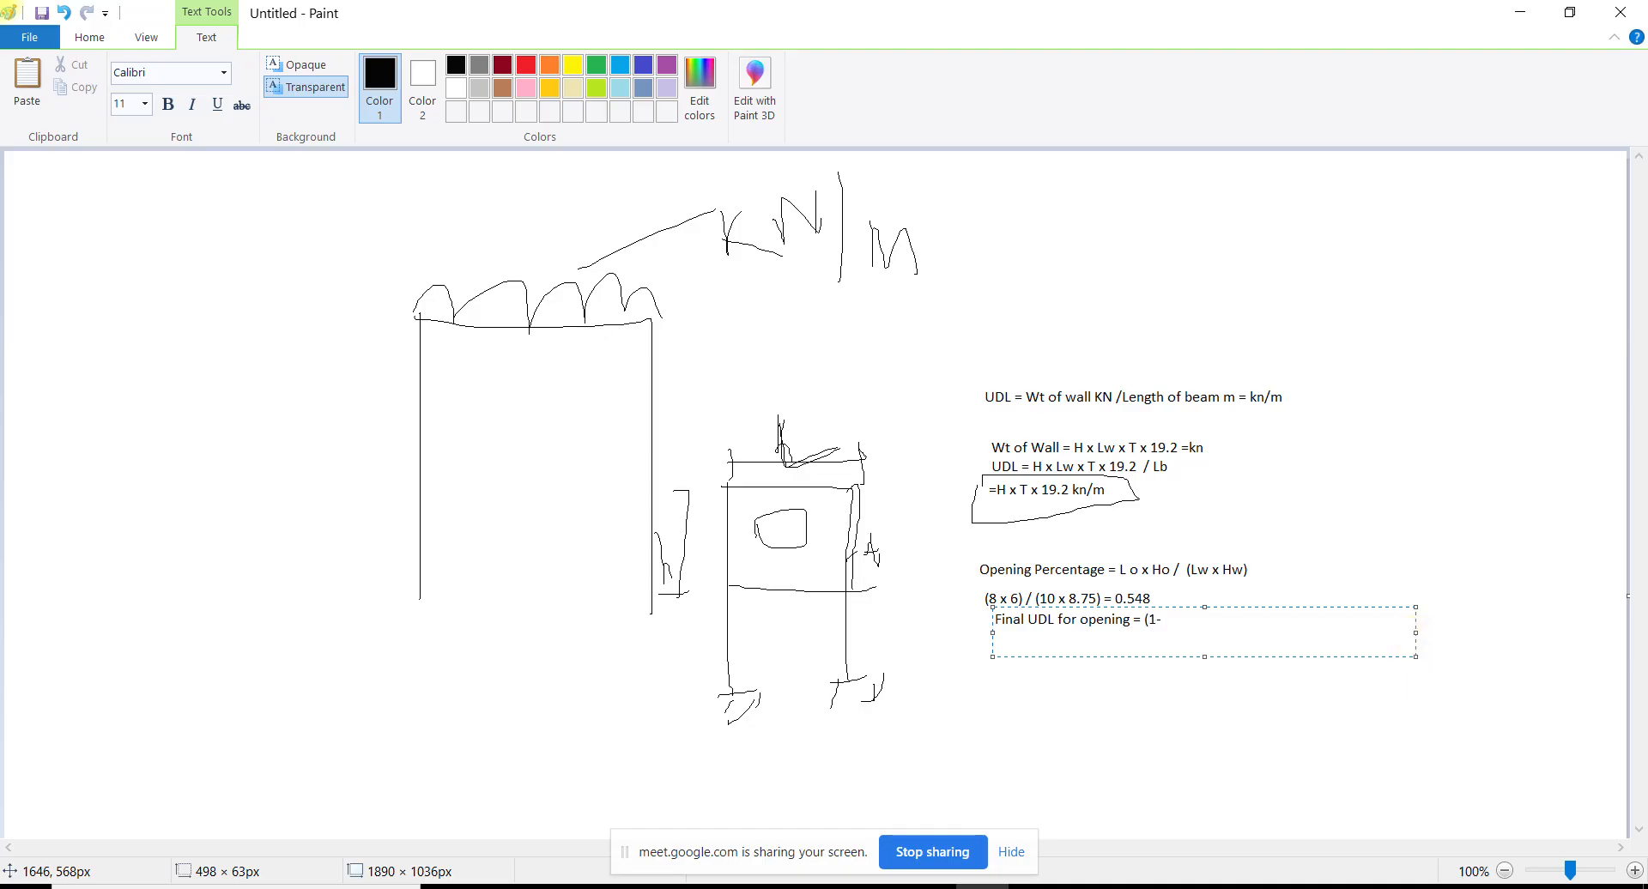
pyautogui.write('-0.548) x')
pyautogui.write('H x T x 19.2')
pyautogui.write('=kn/m')
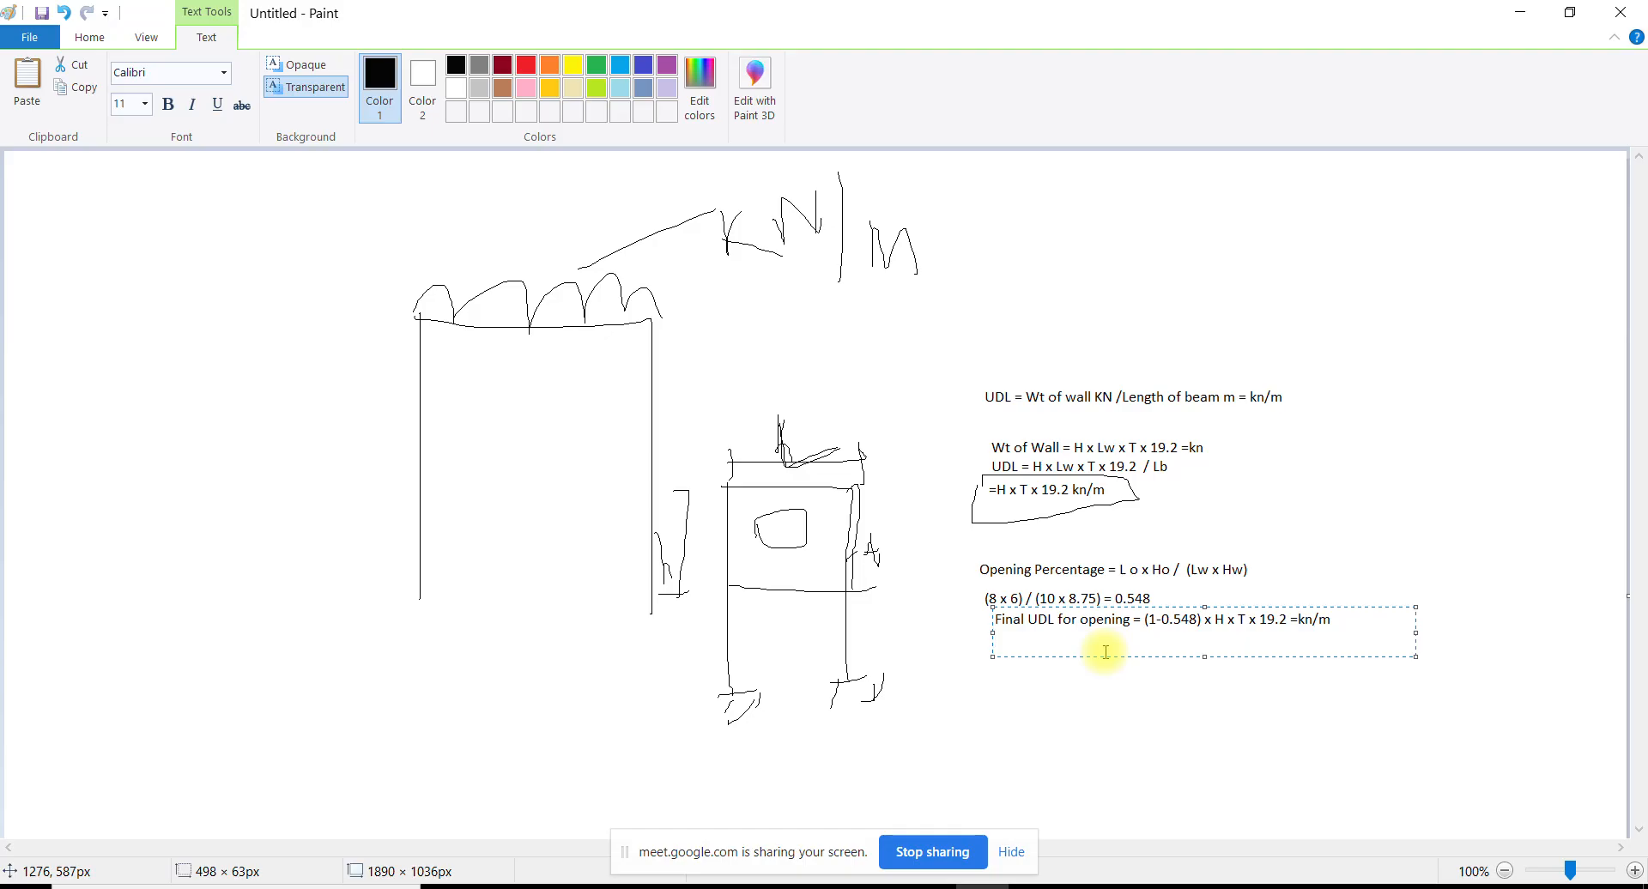
# Switch to Calculator and subtract 1 from the computed opening ratio
pyautogui.click(557, 886)
pyautogui.press('-')
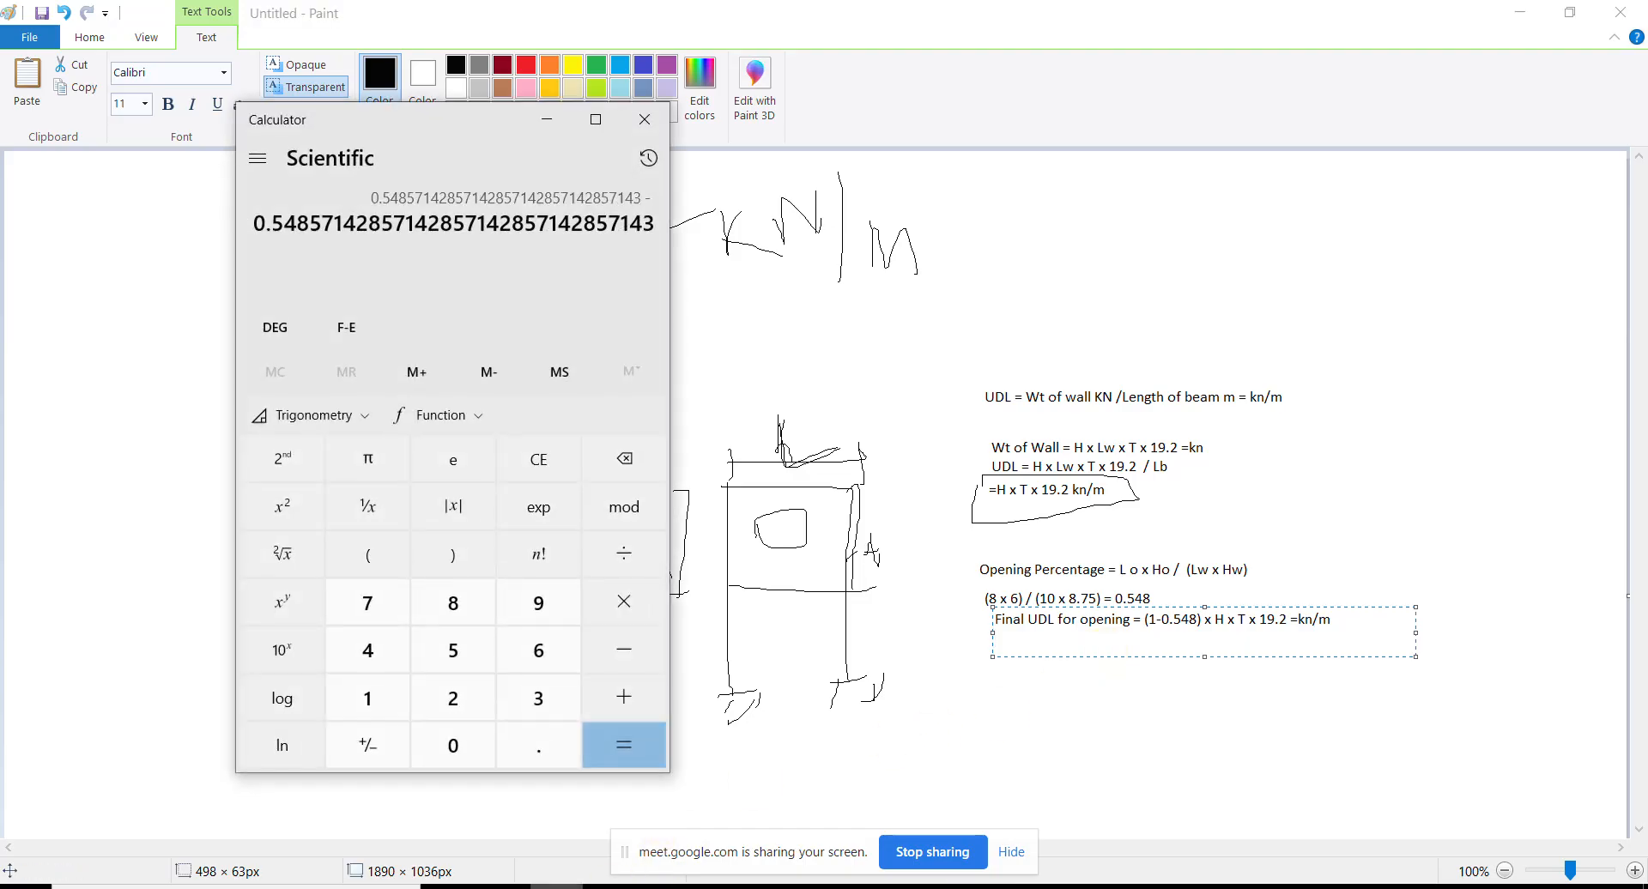
pyautogui.write('1')
pyautogui.press('Return')
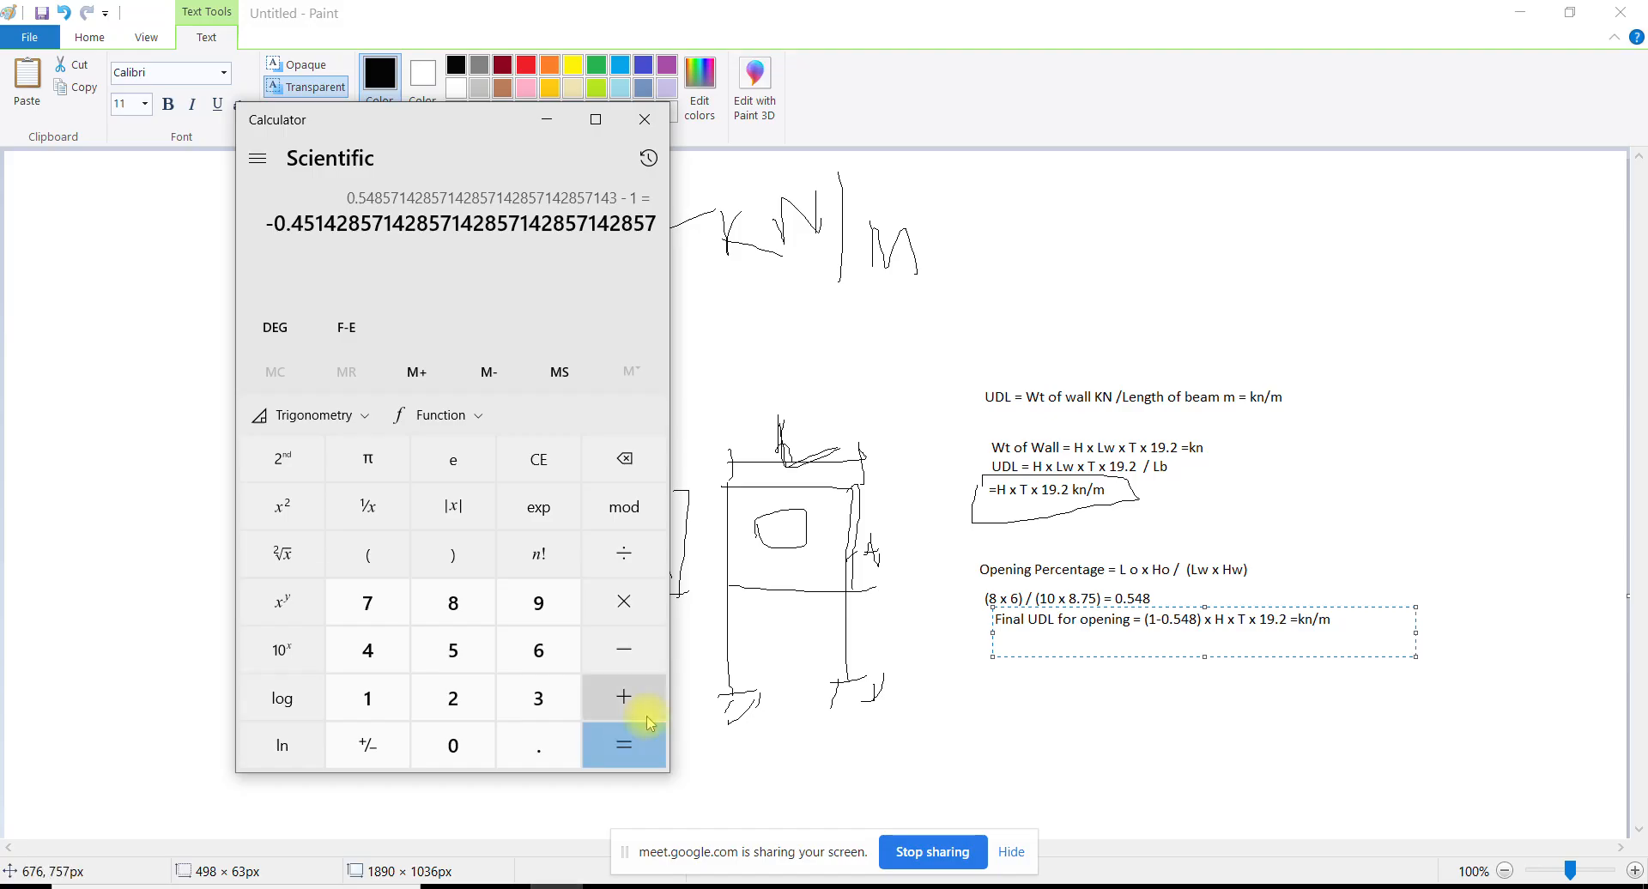
# Switch to Paint and start a line below the final UDL formula with "0.451 x"
pyautogui.click(1078, 643)
pyautogui.write('0.45')
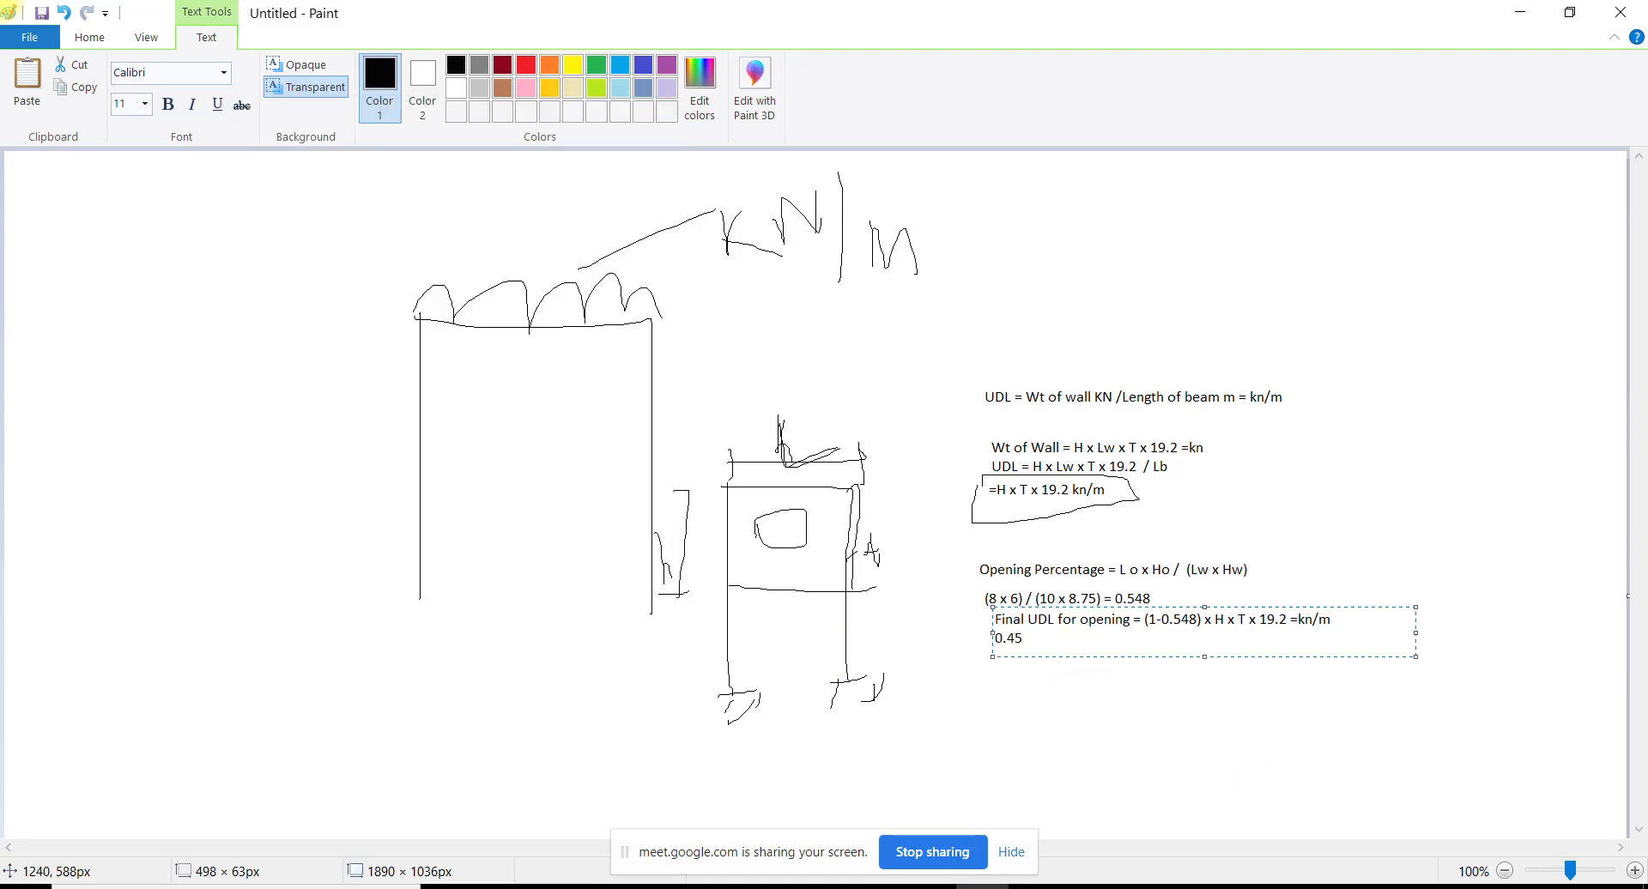
pyautogui.hotkey('alt', 'Tab')
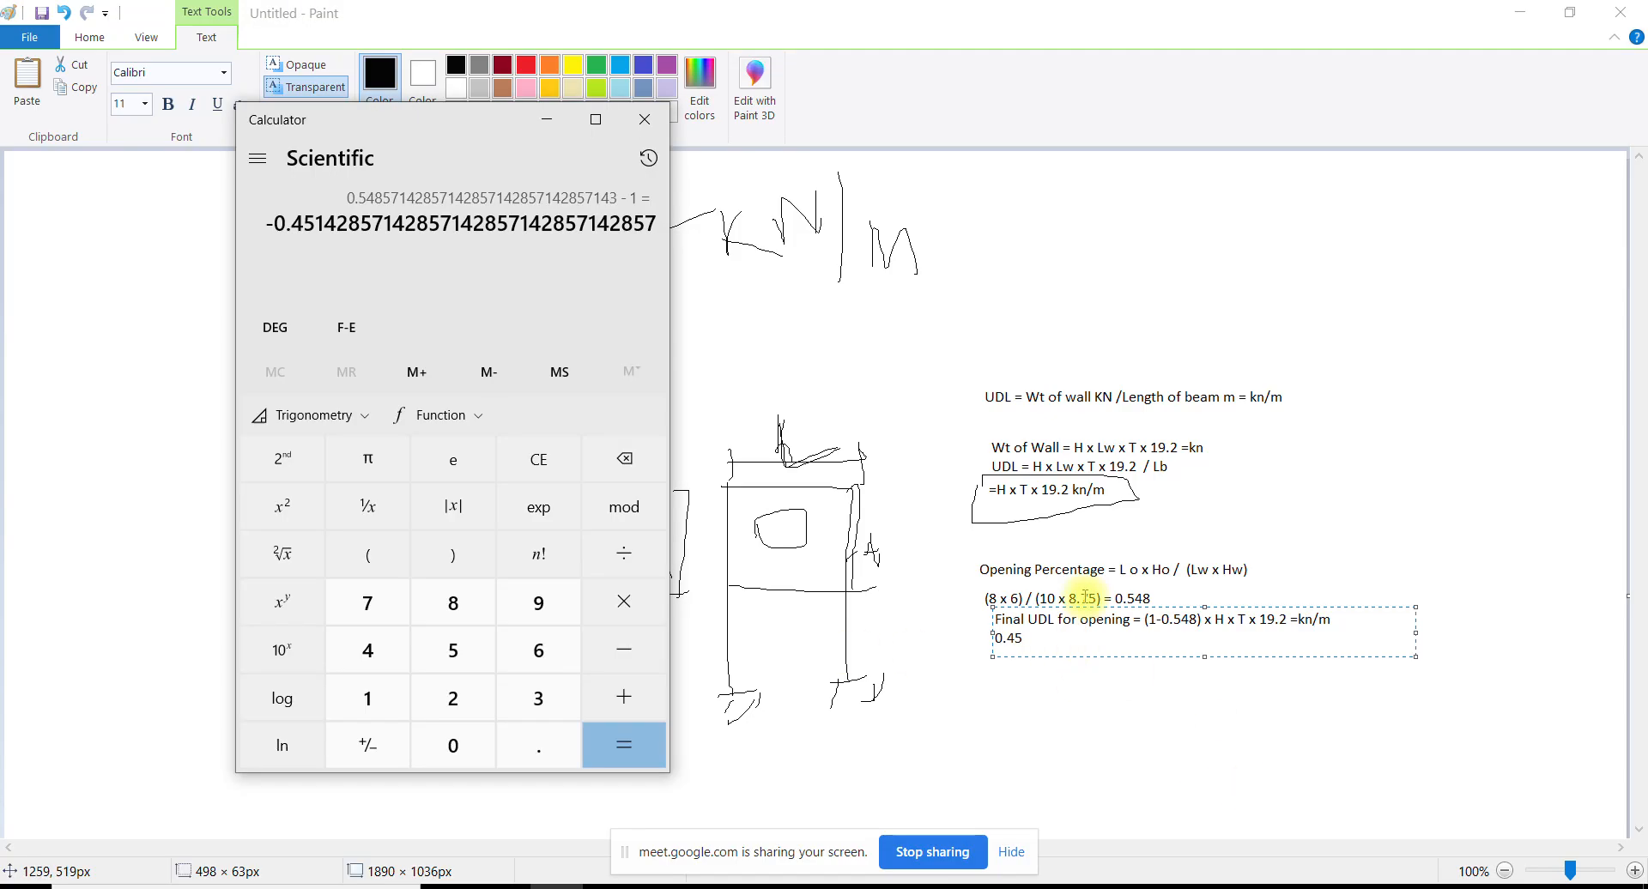
pyautogui.hotkey('alt', 'Tab')
pyautogui.write('1')
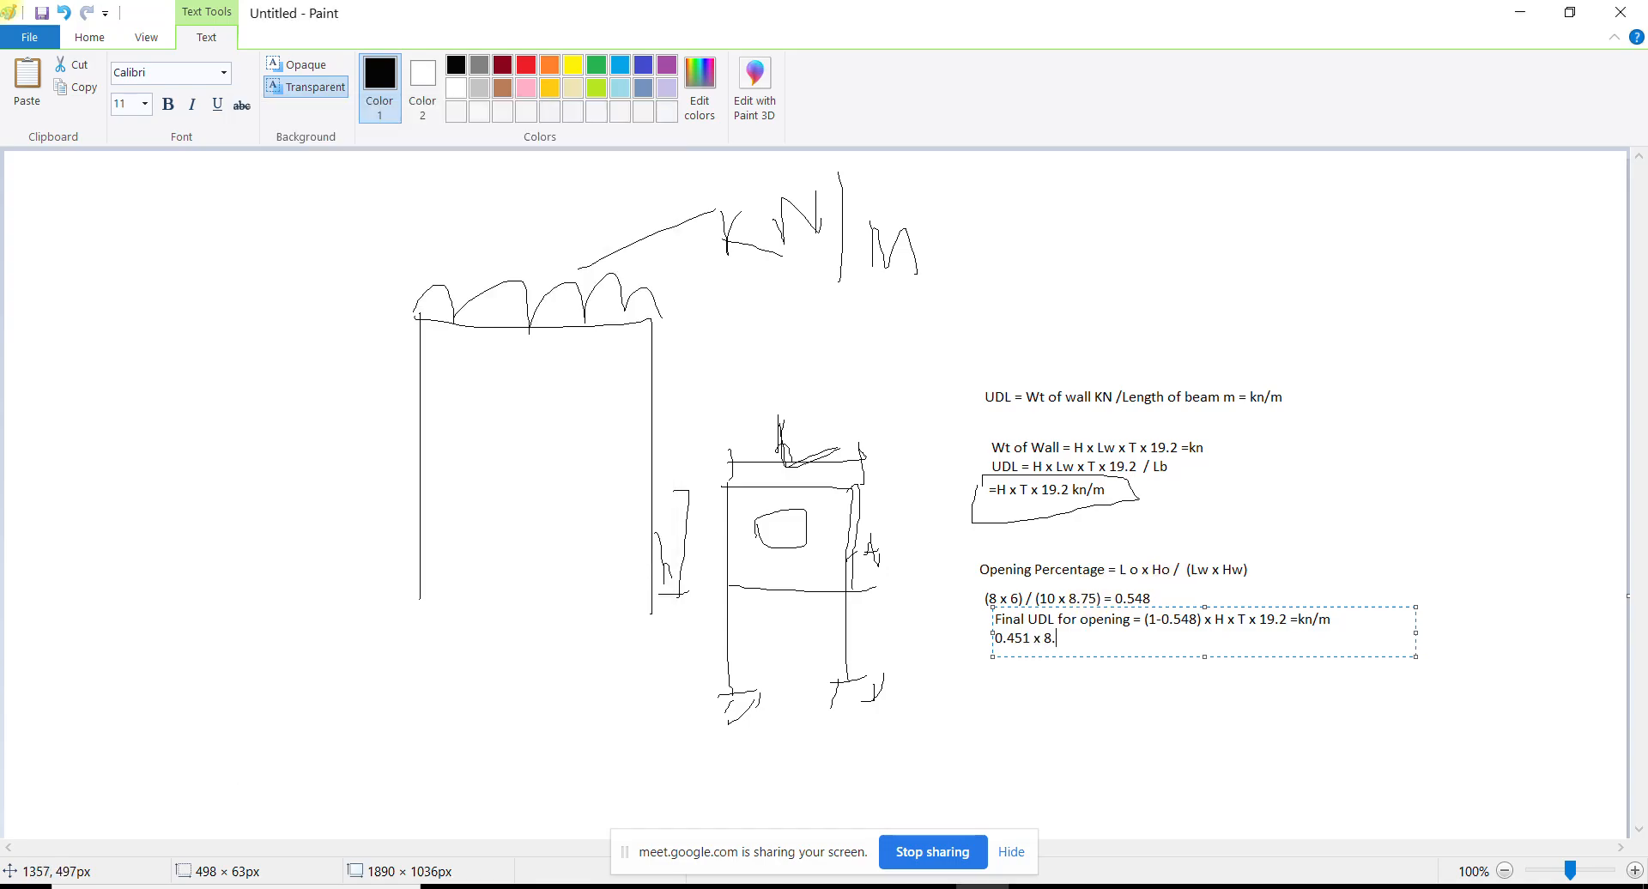
pyautogui.press('BackSpace')
pyautogui.press('BackSpace')
pyautogui.press('BackSpace')
# Compute 8.75 ÷ 3.28 in Calculator and append "2.667 x" to the final UDL calculation in Paint
pyautogui.hotkey('alt', 'Tab')
pyautogui.write('8')
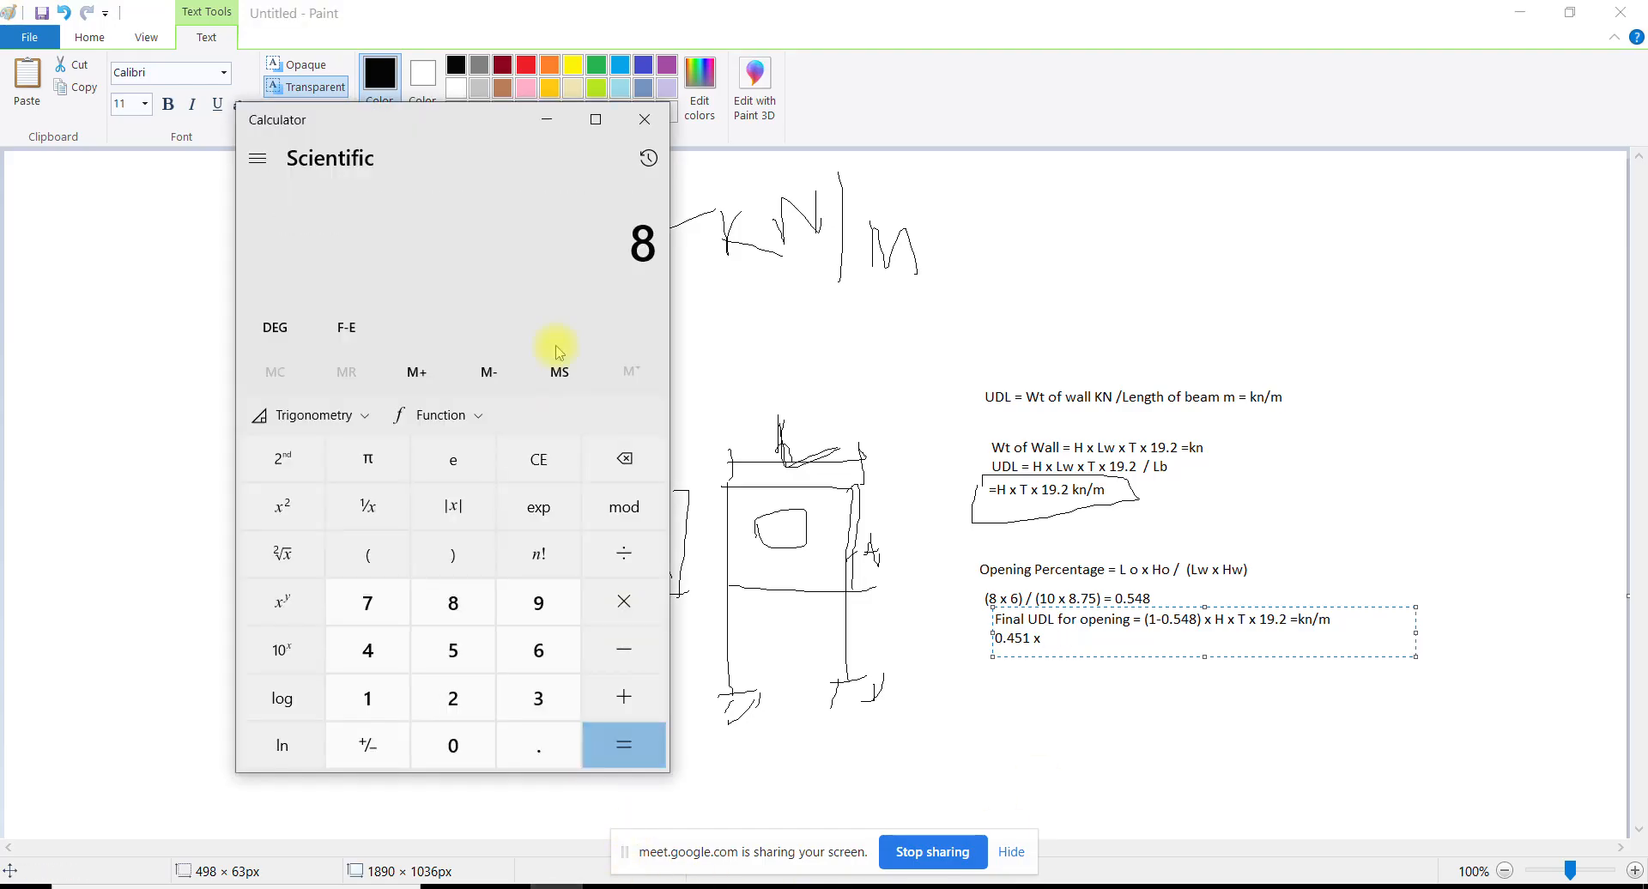
pyautogui.write('.75/3.28')
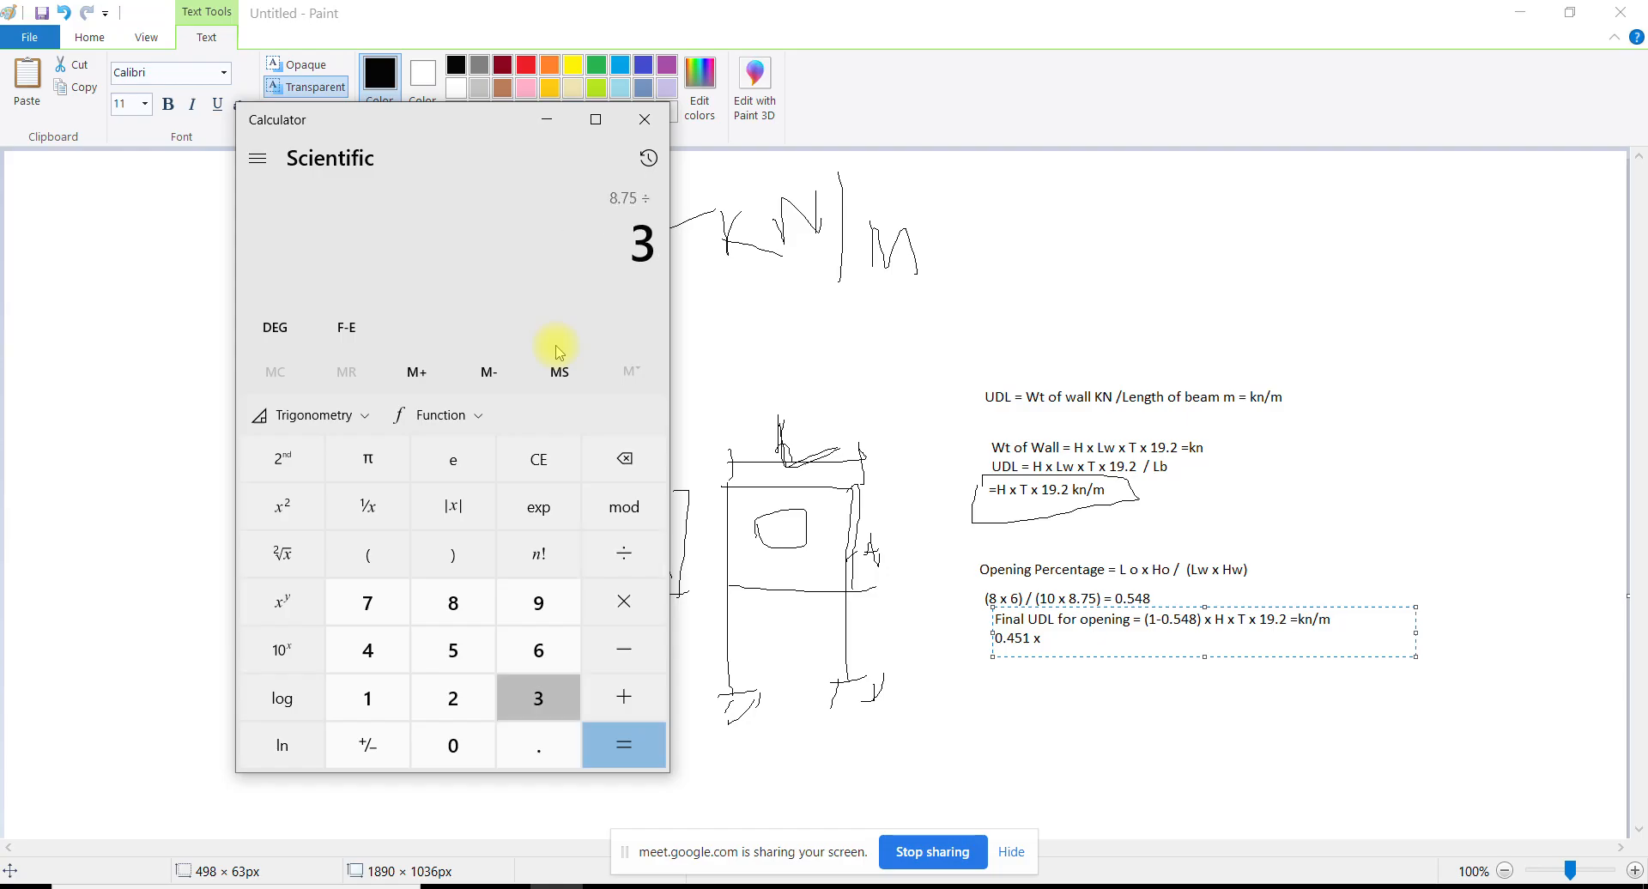
pyautogui.press('Return')
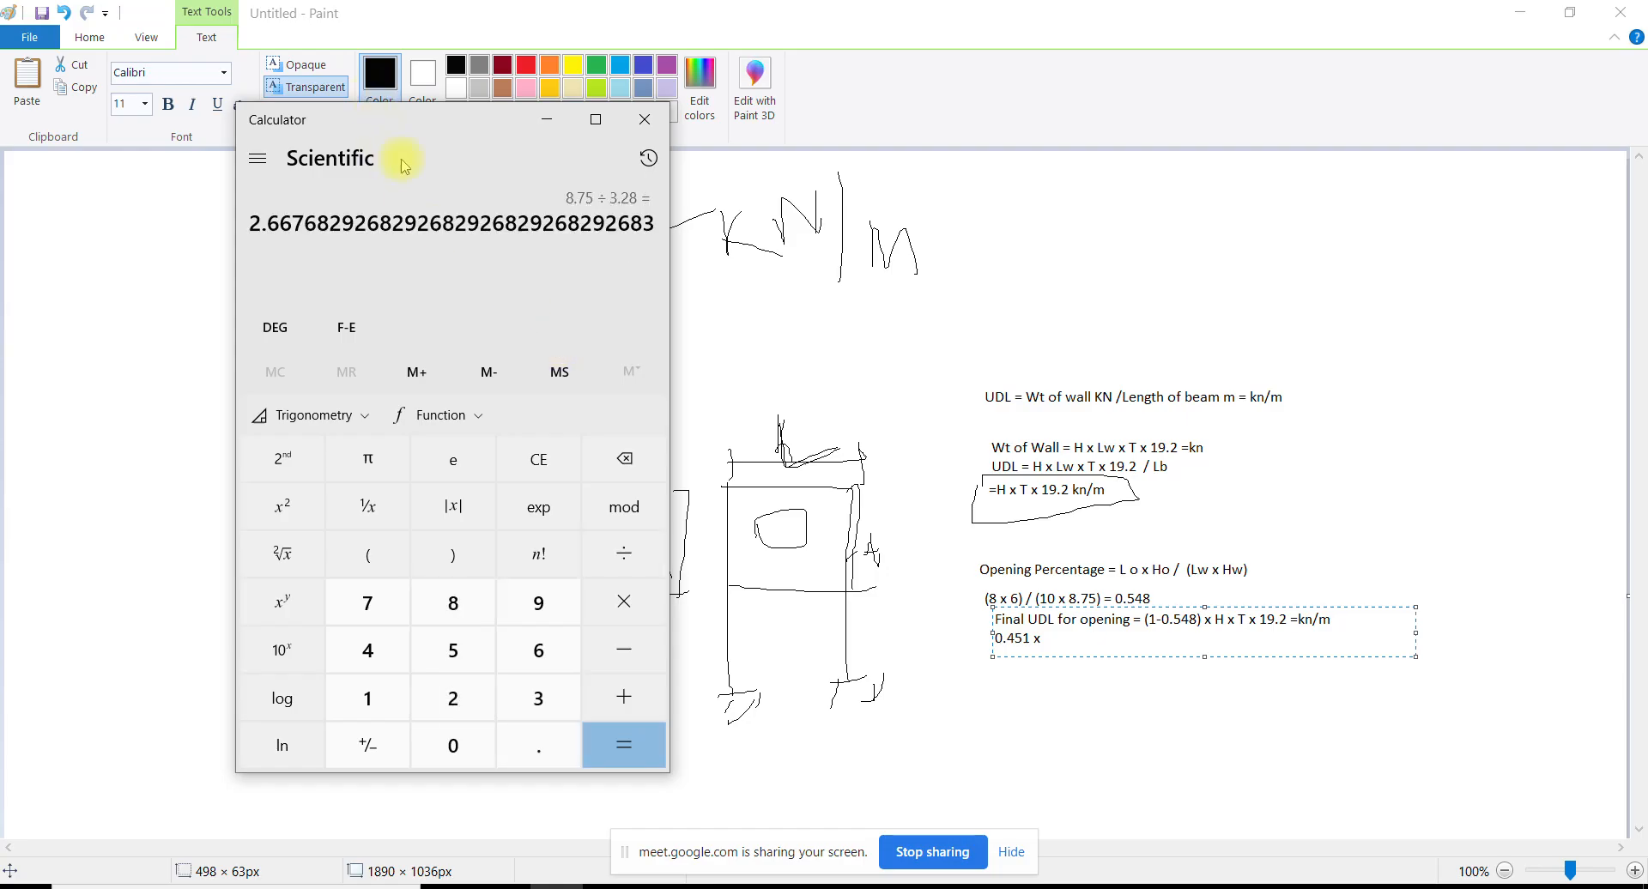
pyautogui.click(1097, 633)
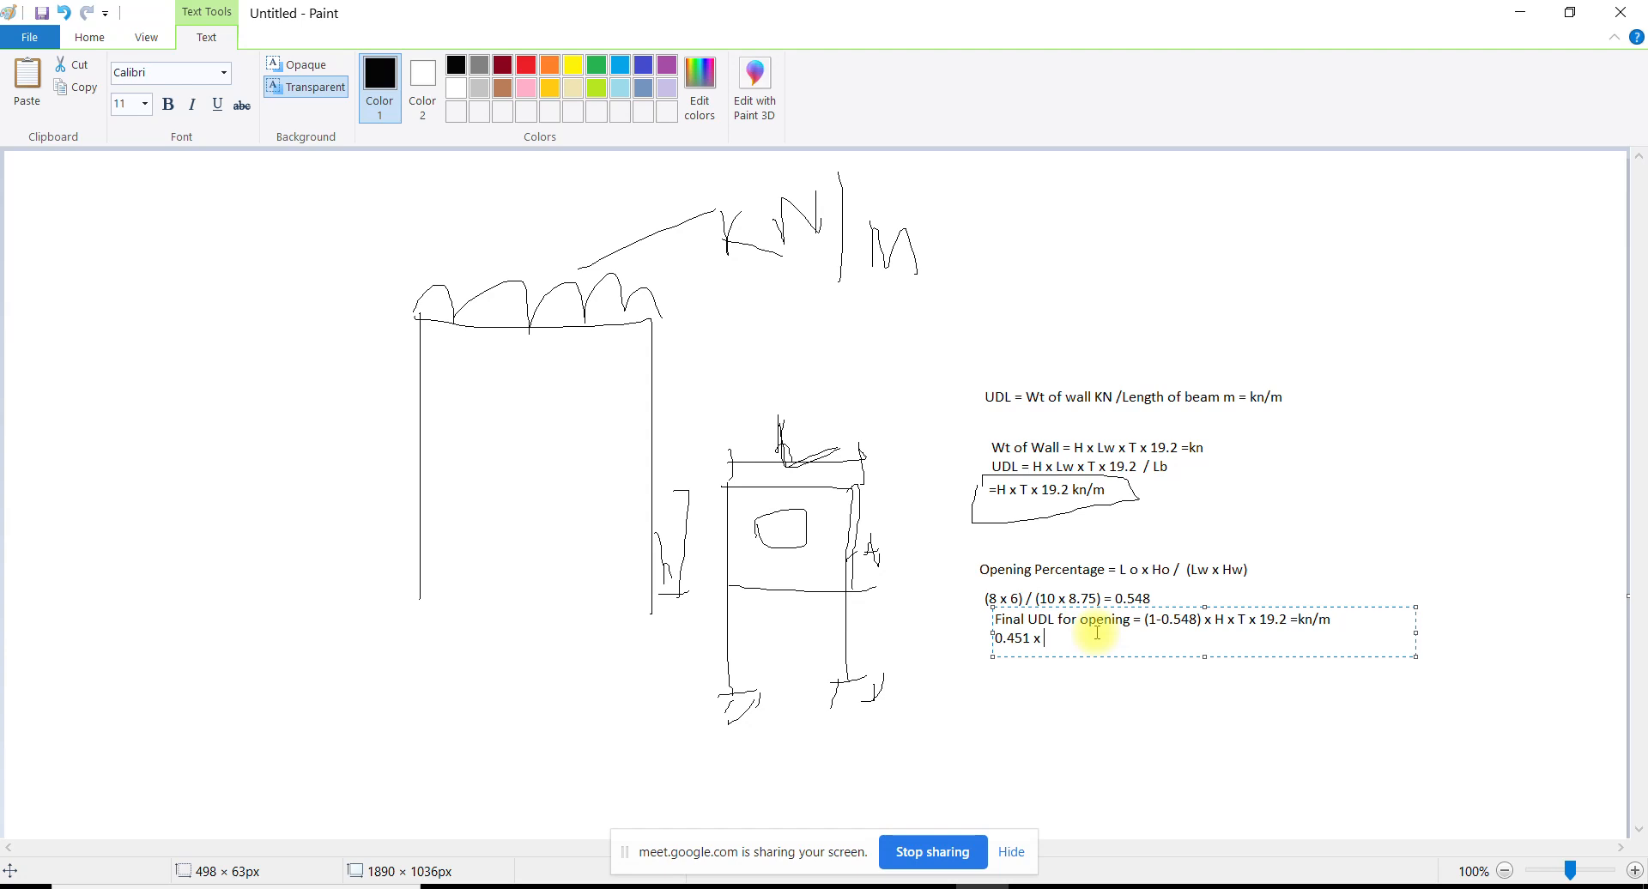
pyautogui.write('2.667 x')
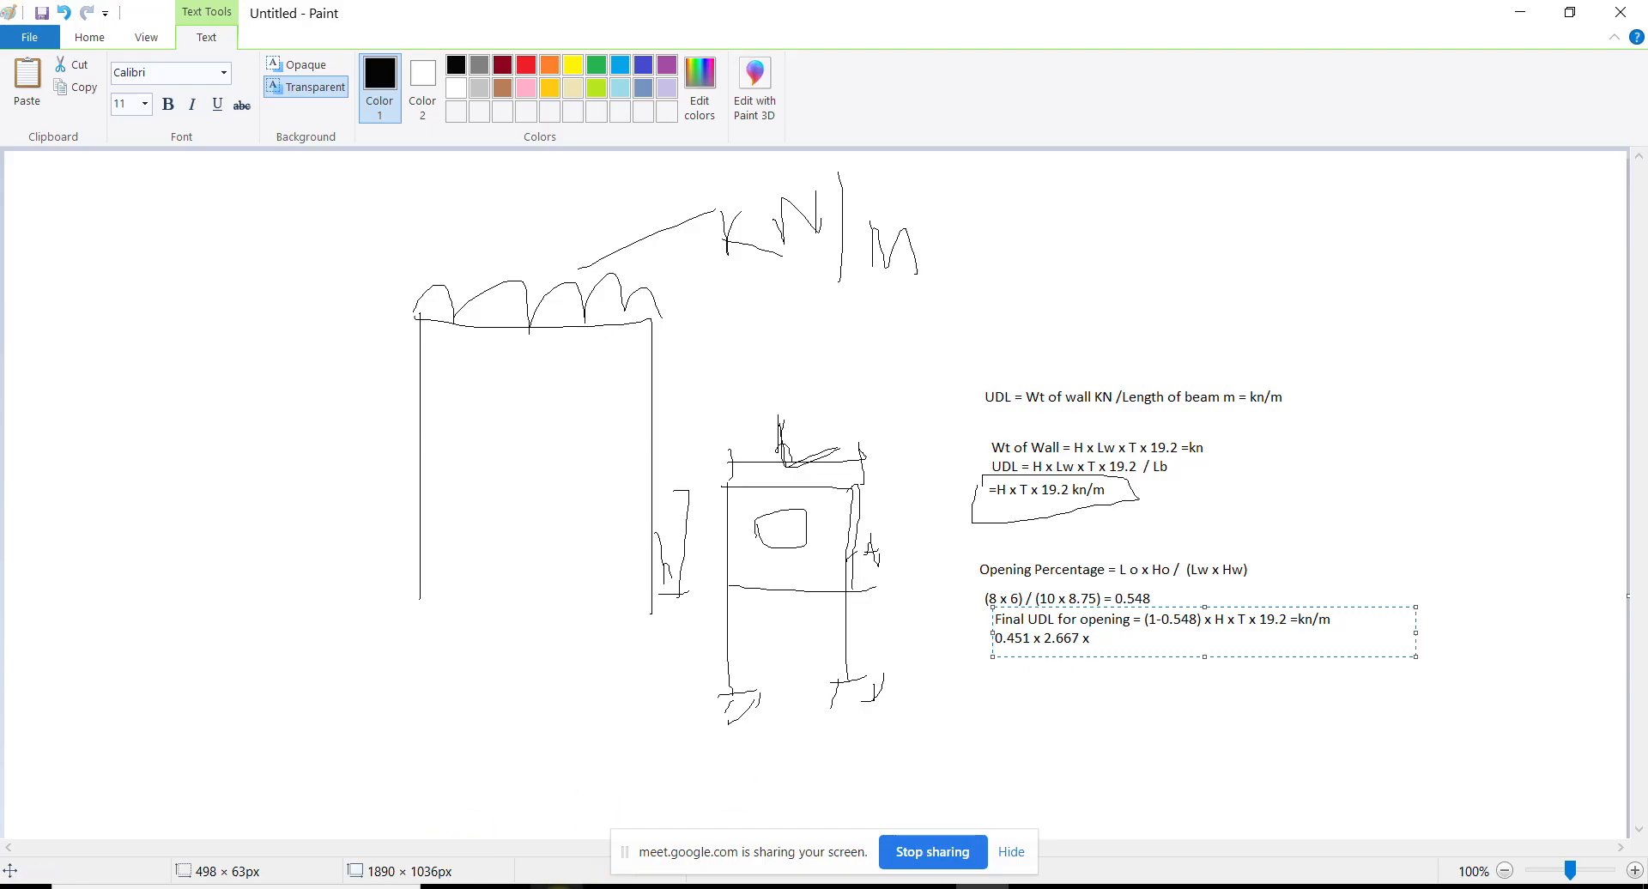
# Switch to Calculator and convert the 9-inch wall thickness to metres with 9 × 25.4 ÷ 1000
pyautogui.click(560, 885)
pyautogui.write('9*25.4')
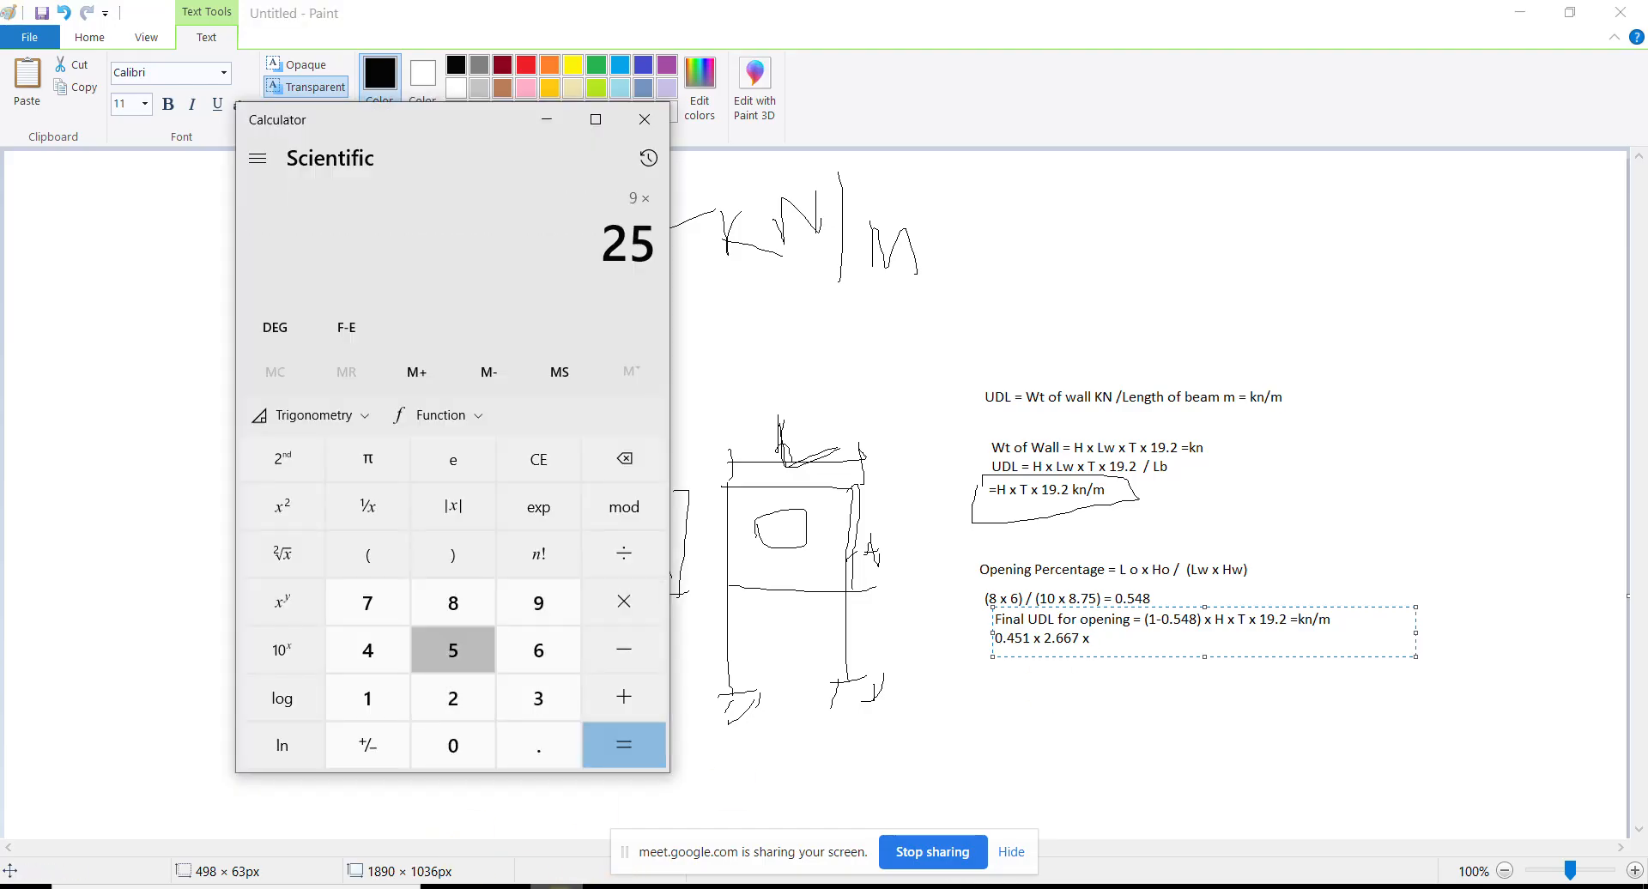
pyautogui.press('Return')
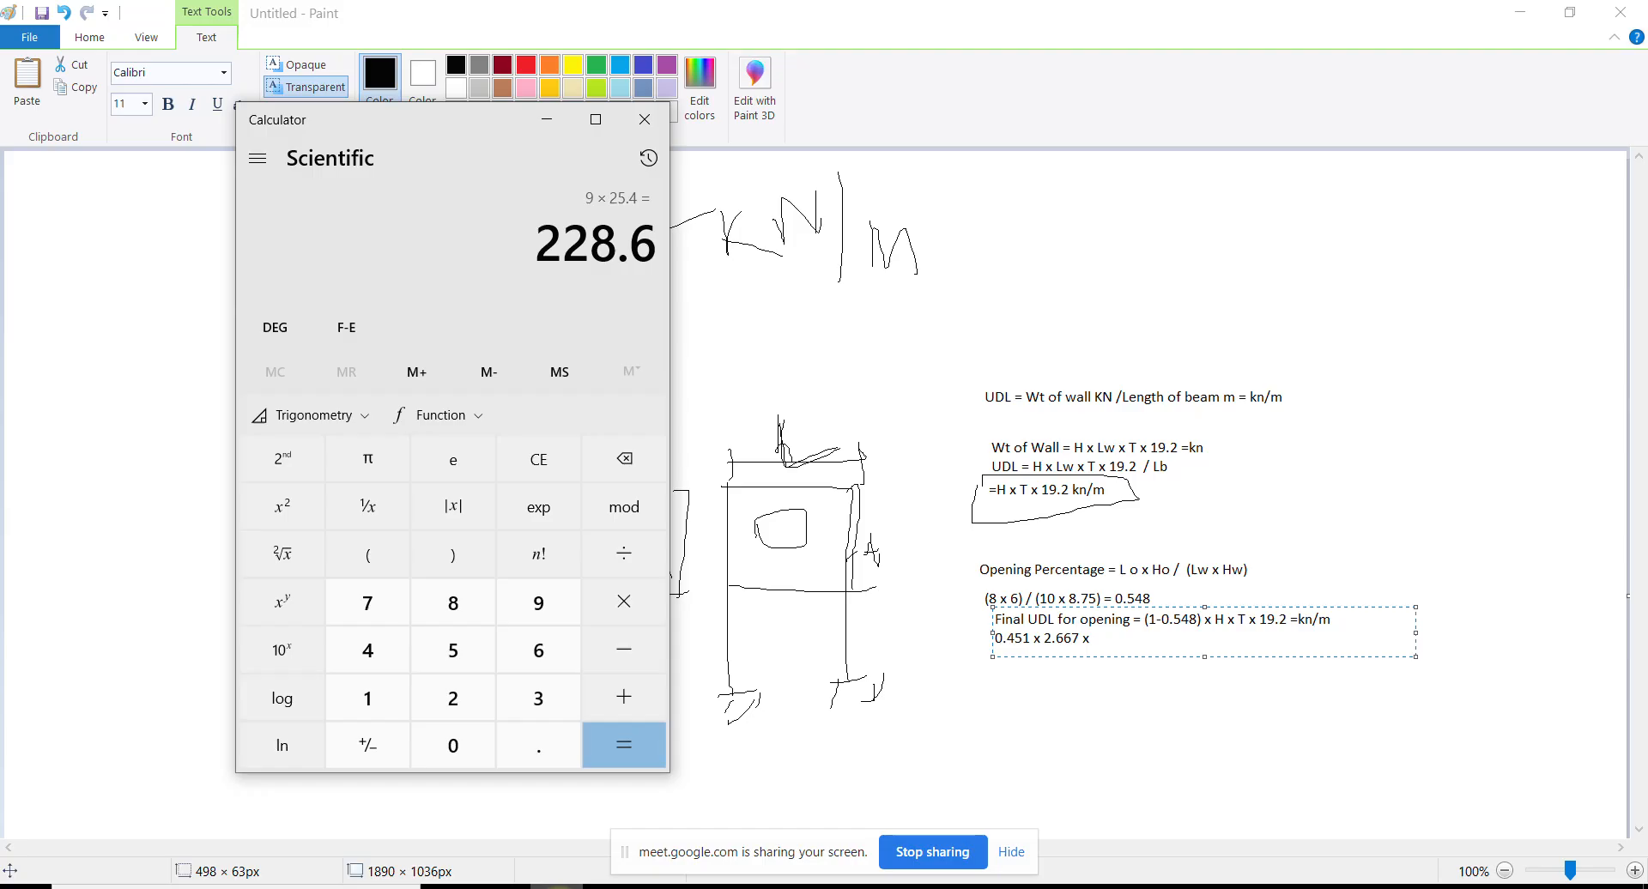
pyautogui.write('/1000')
pyautogui.press('Return')
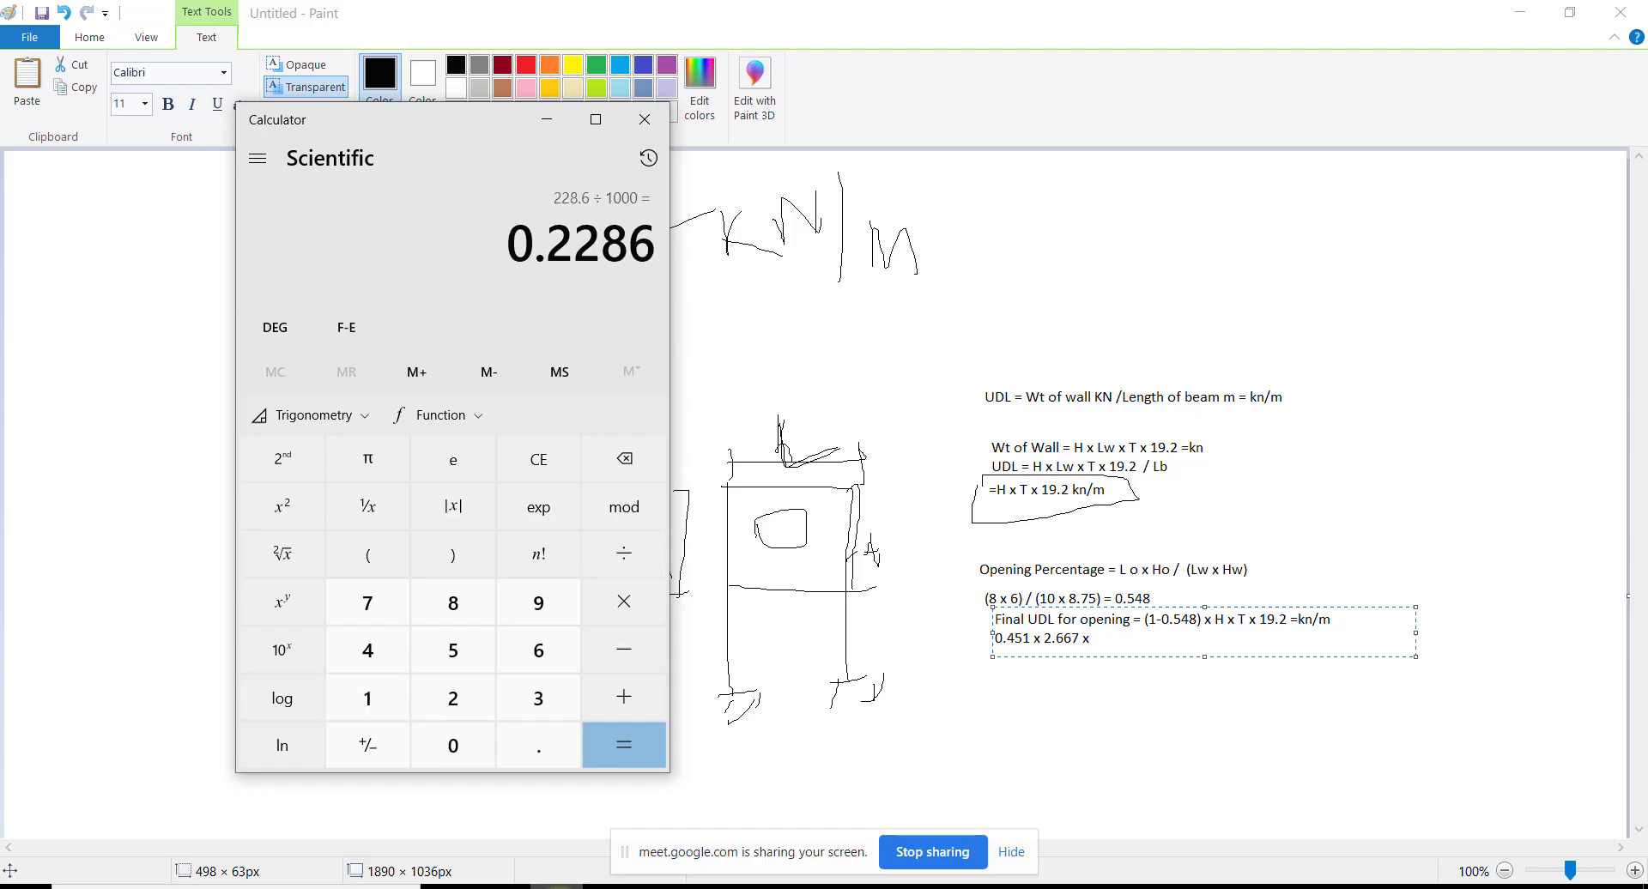
# Switch to Paint and append "0.2286 x19.2 =" to the final UDL calculation
pyautogui.click(1140, 640)
pyautogui.write('0.2286')
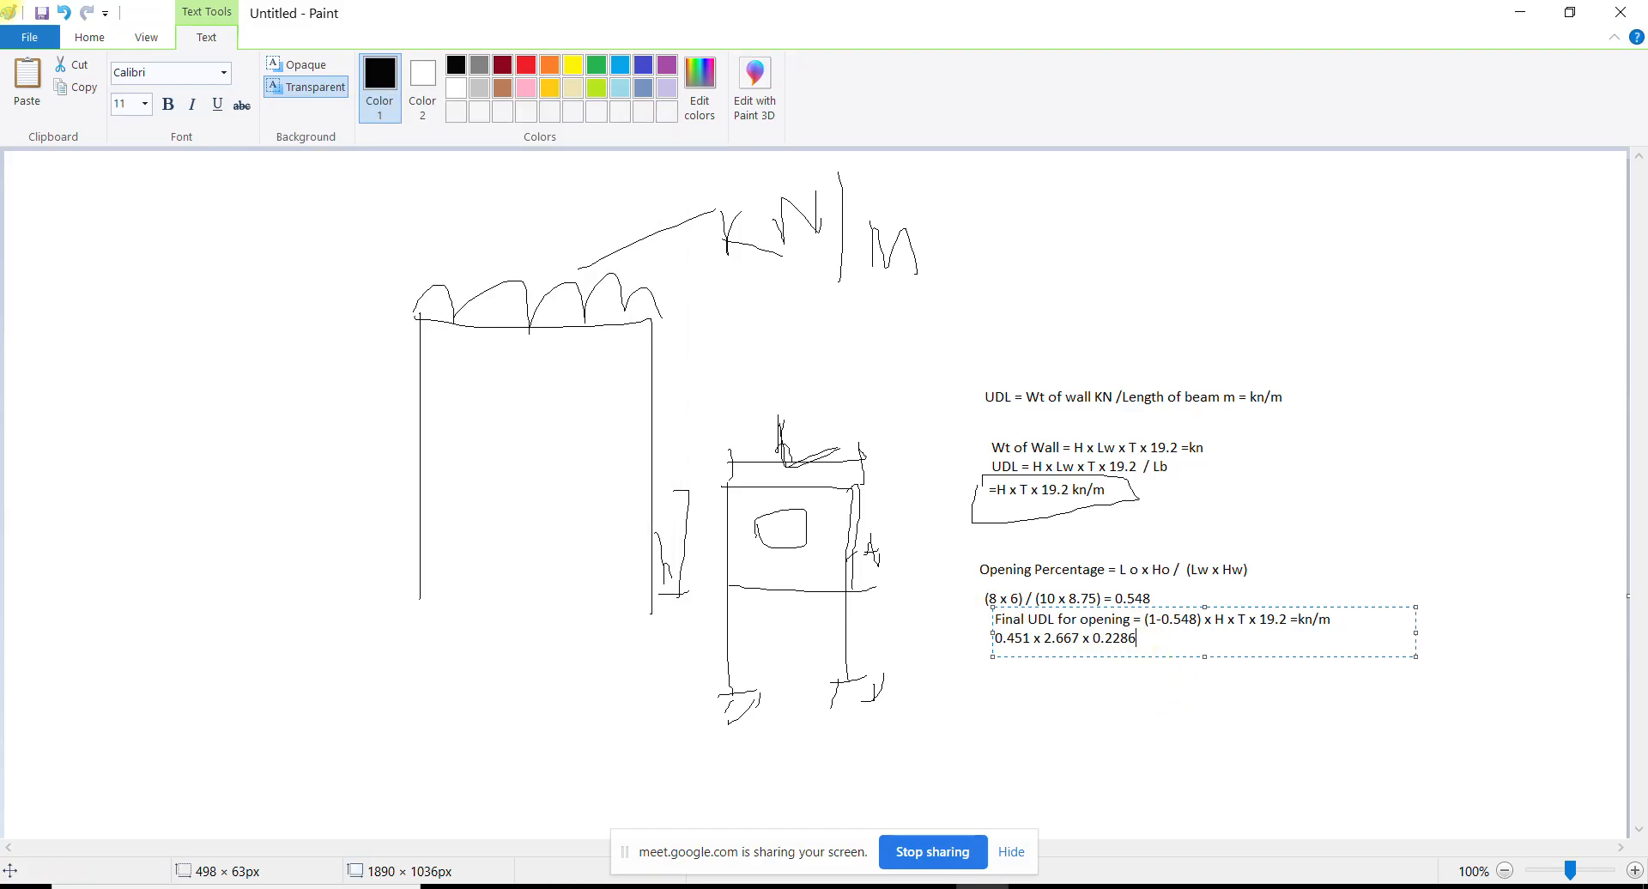
pyautogui.write(' x19.2')
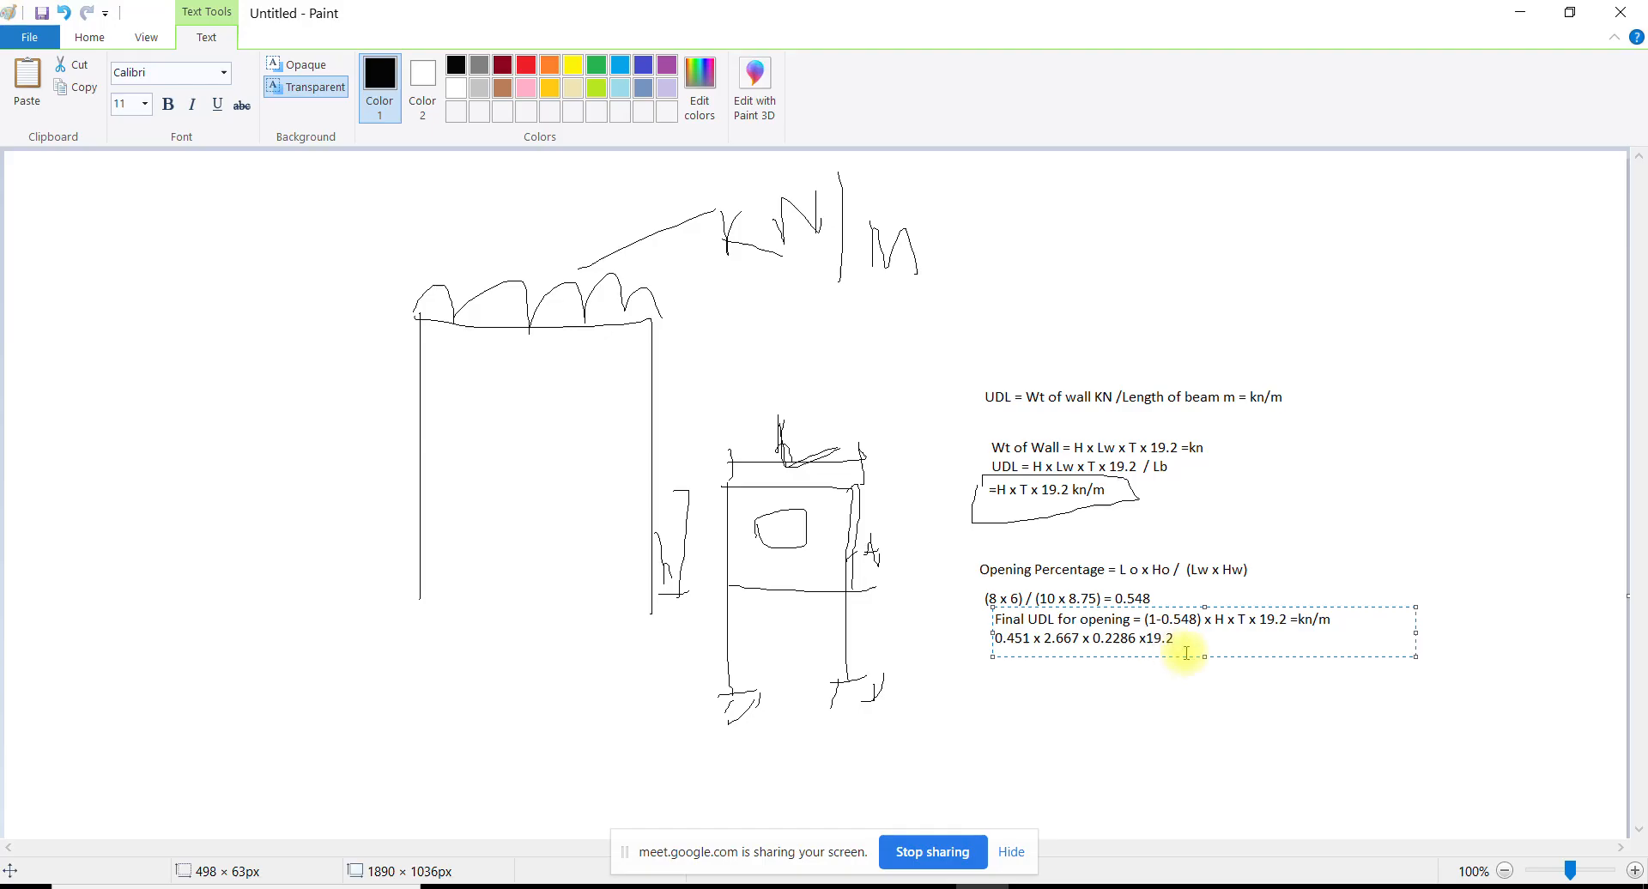
pyautogui.write(' =')
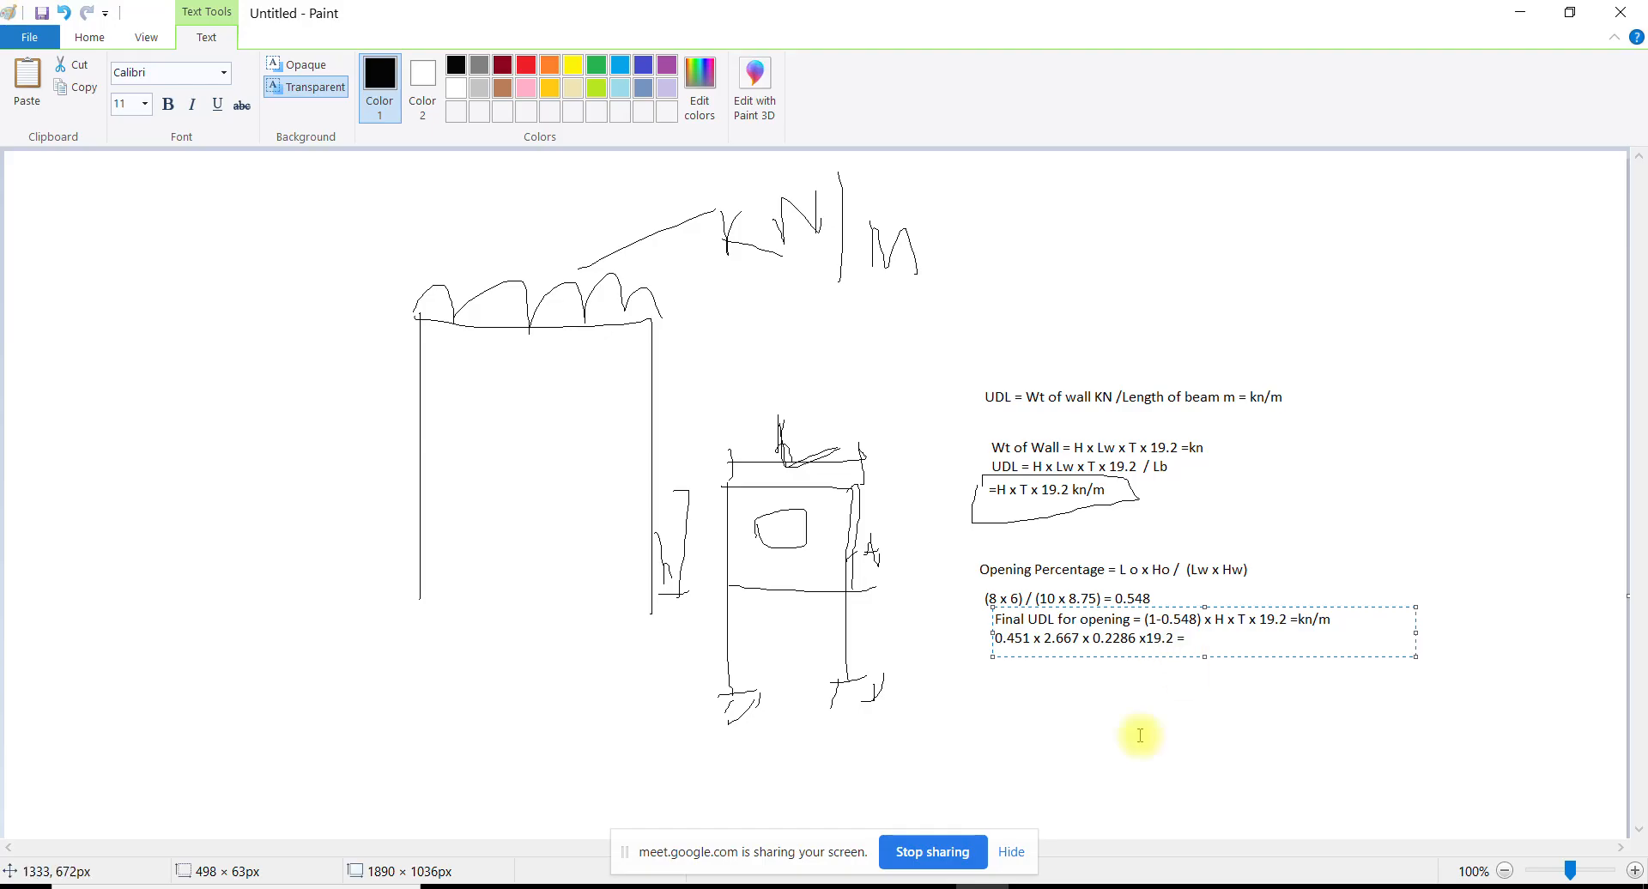
# Switch to Calculator and compute 0.451 × 2.667 × 0.2286 × 19.2
pyautogui.click(556, 885)
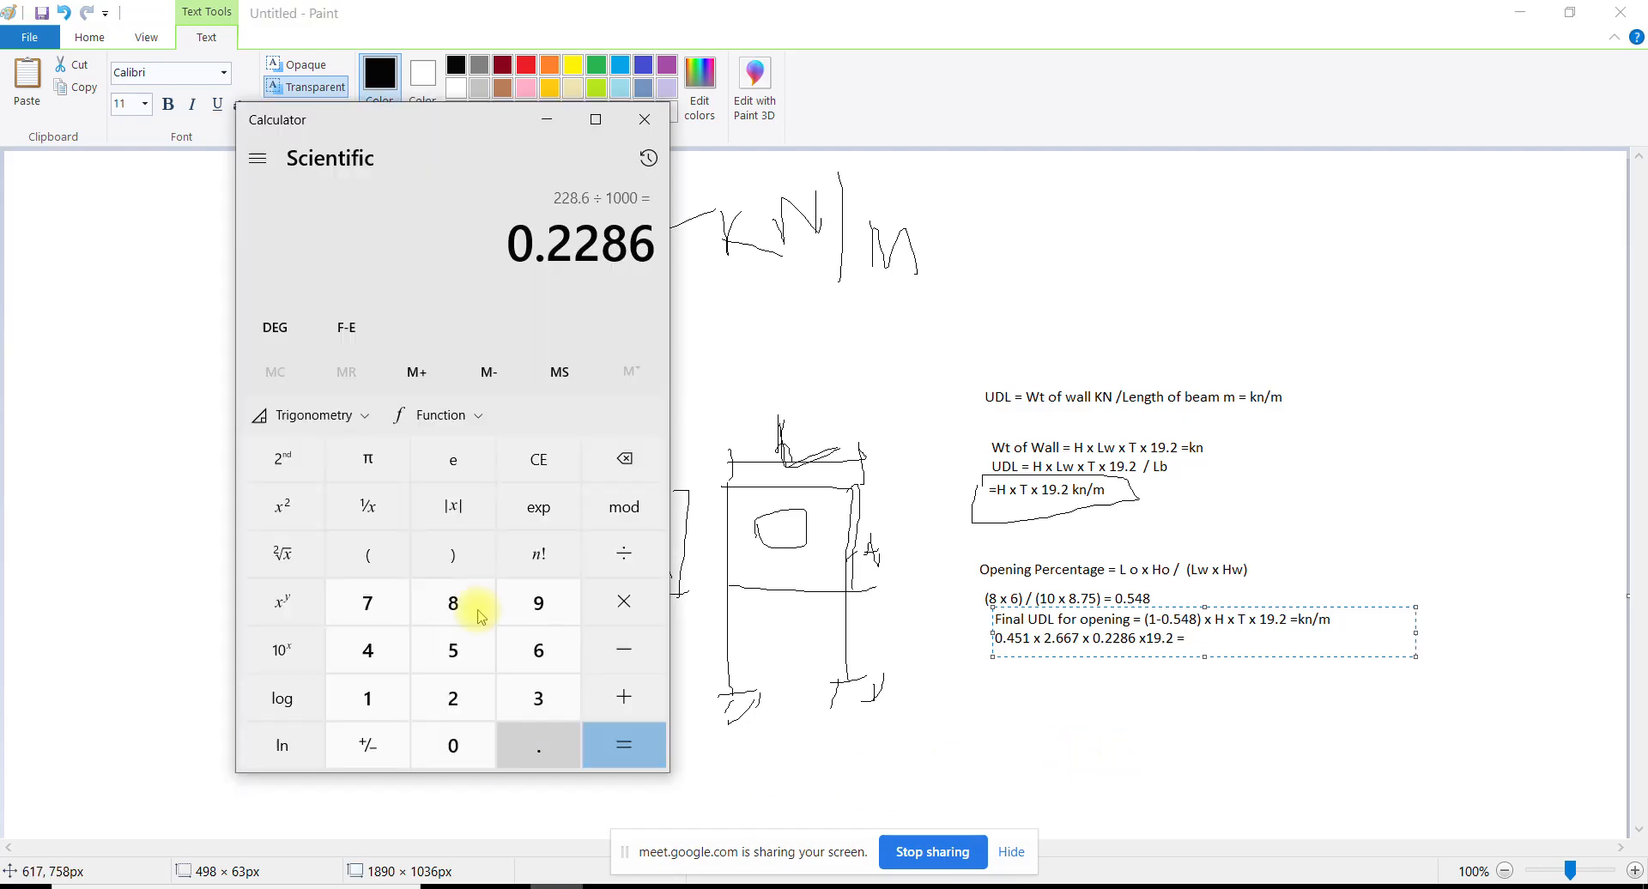
pyautogui.moveTo(464, 118); pyautogui.dragTo(430, 120)
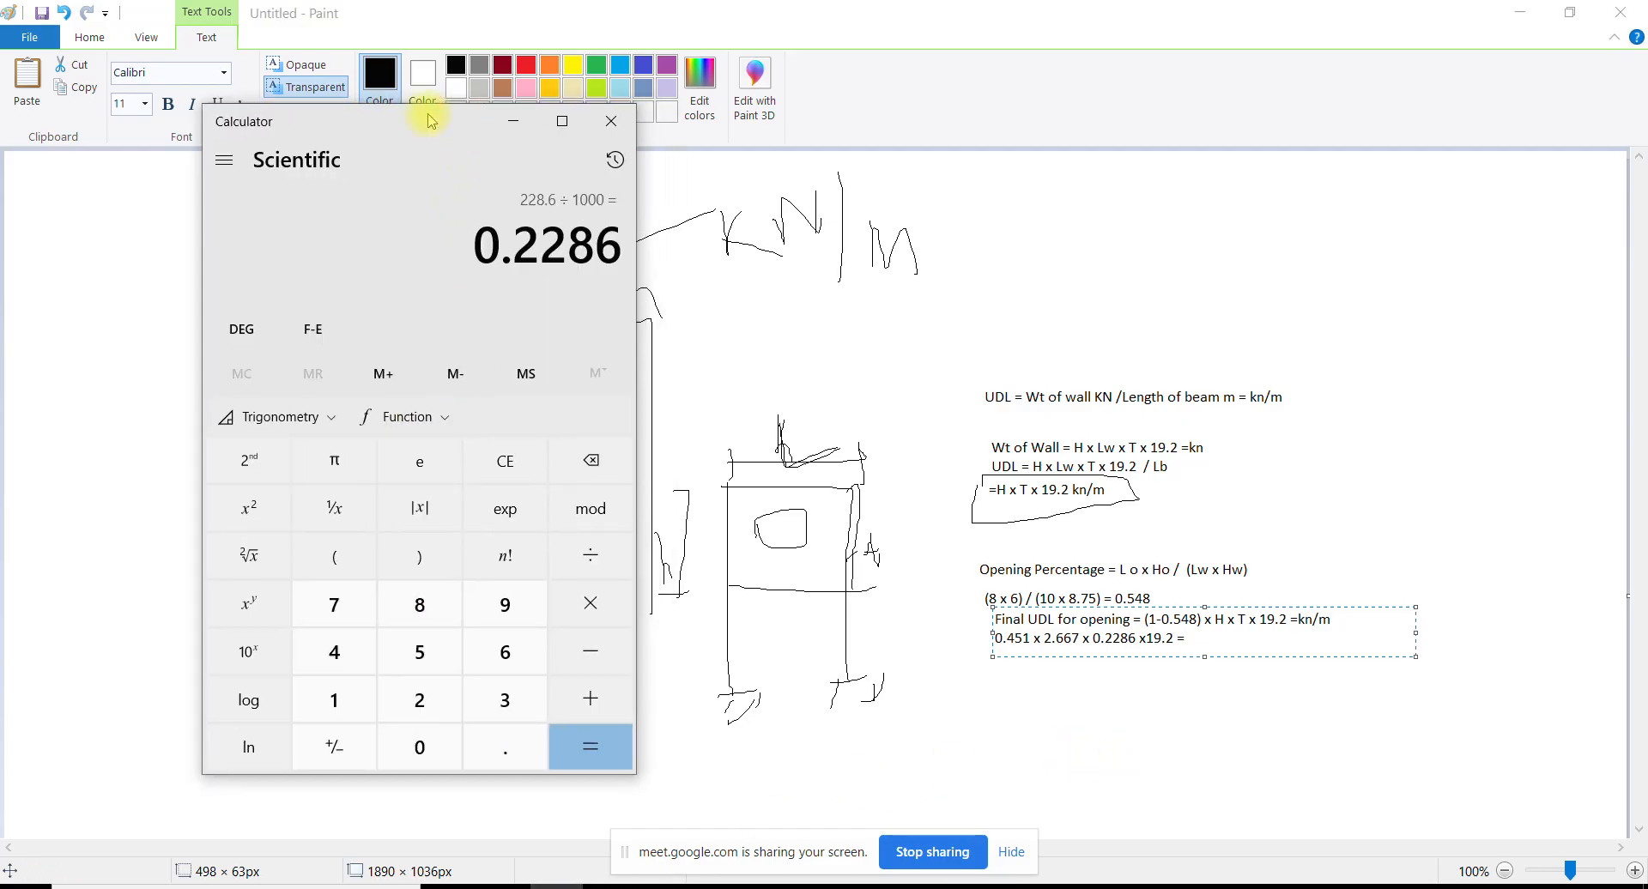
pyautogui.write('.')
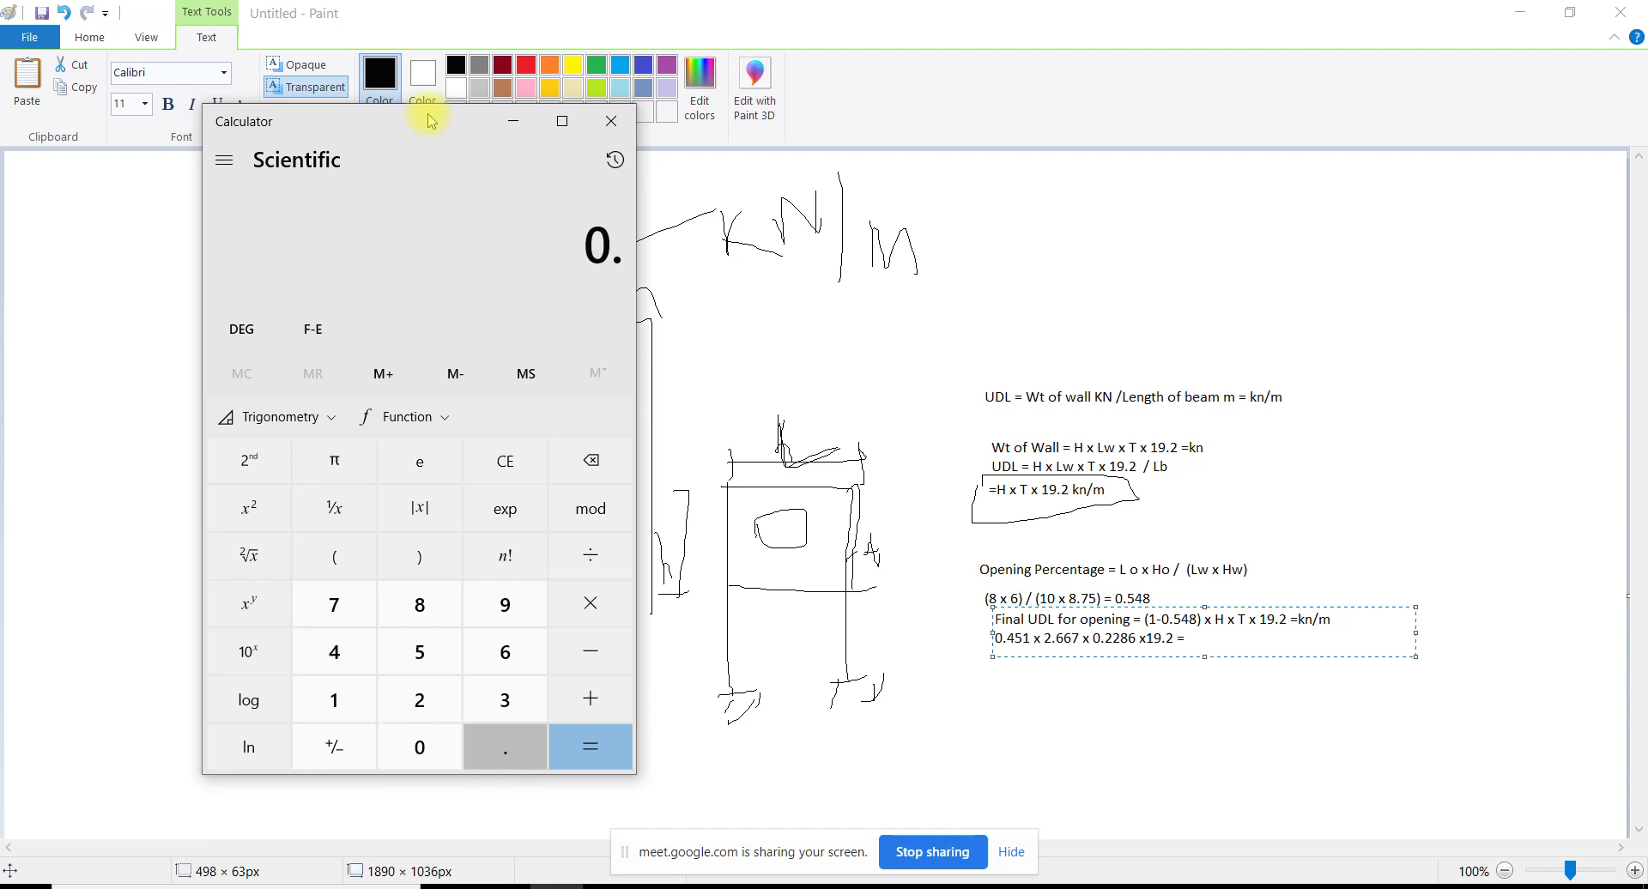
pyautogui.write('451*2')
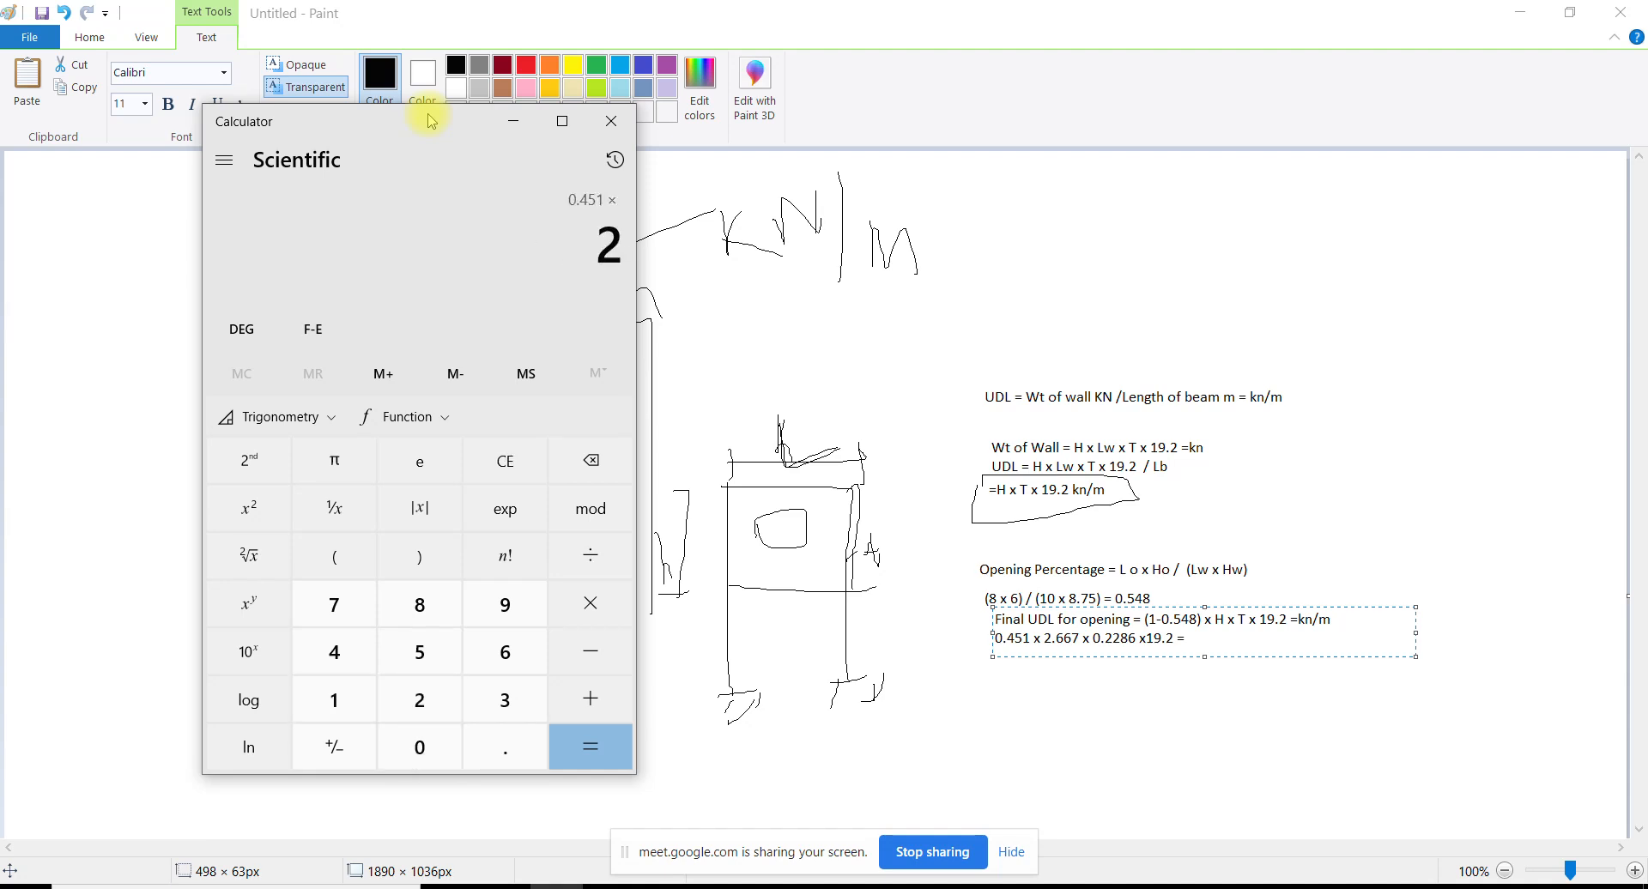
pyautogui.write('.667')
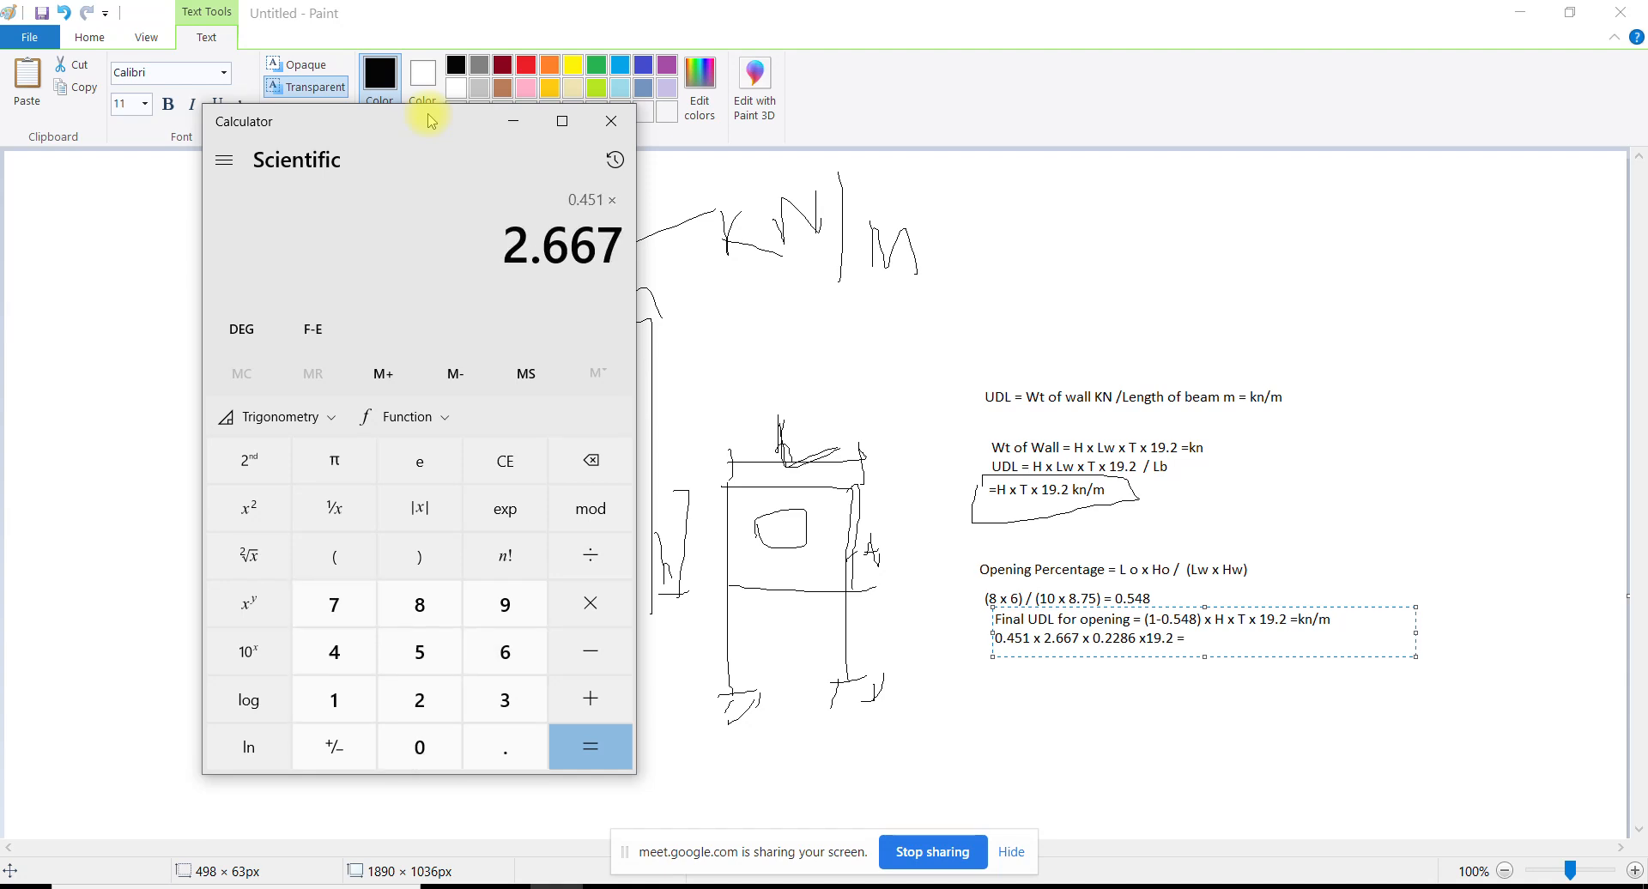
pyautogui.write('*')
pyautogui.write('0.2286')
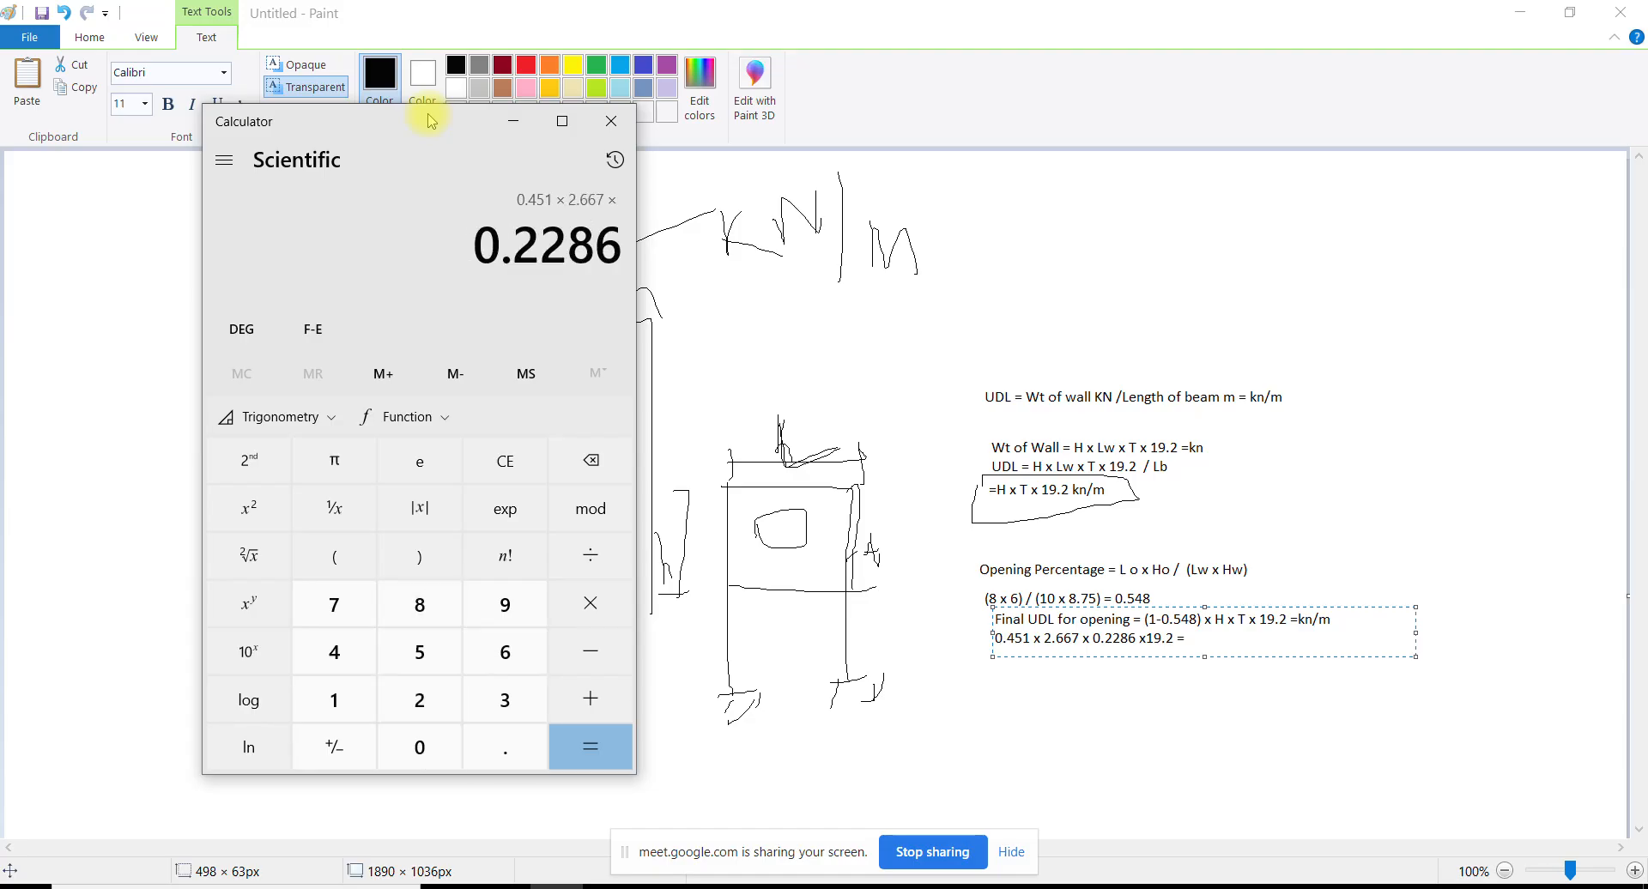
pyautogui.write('*19.2')
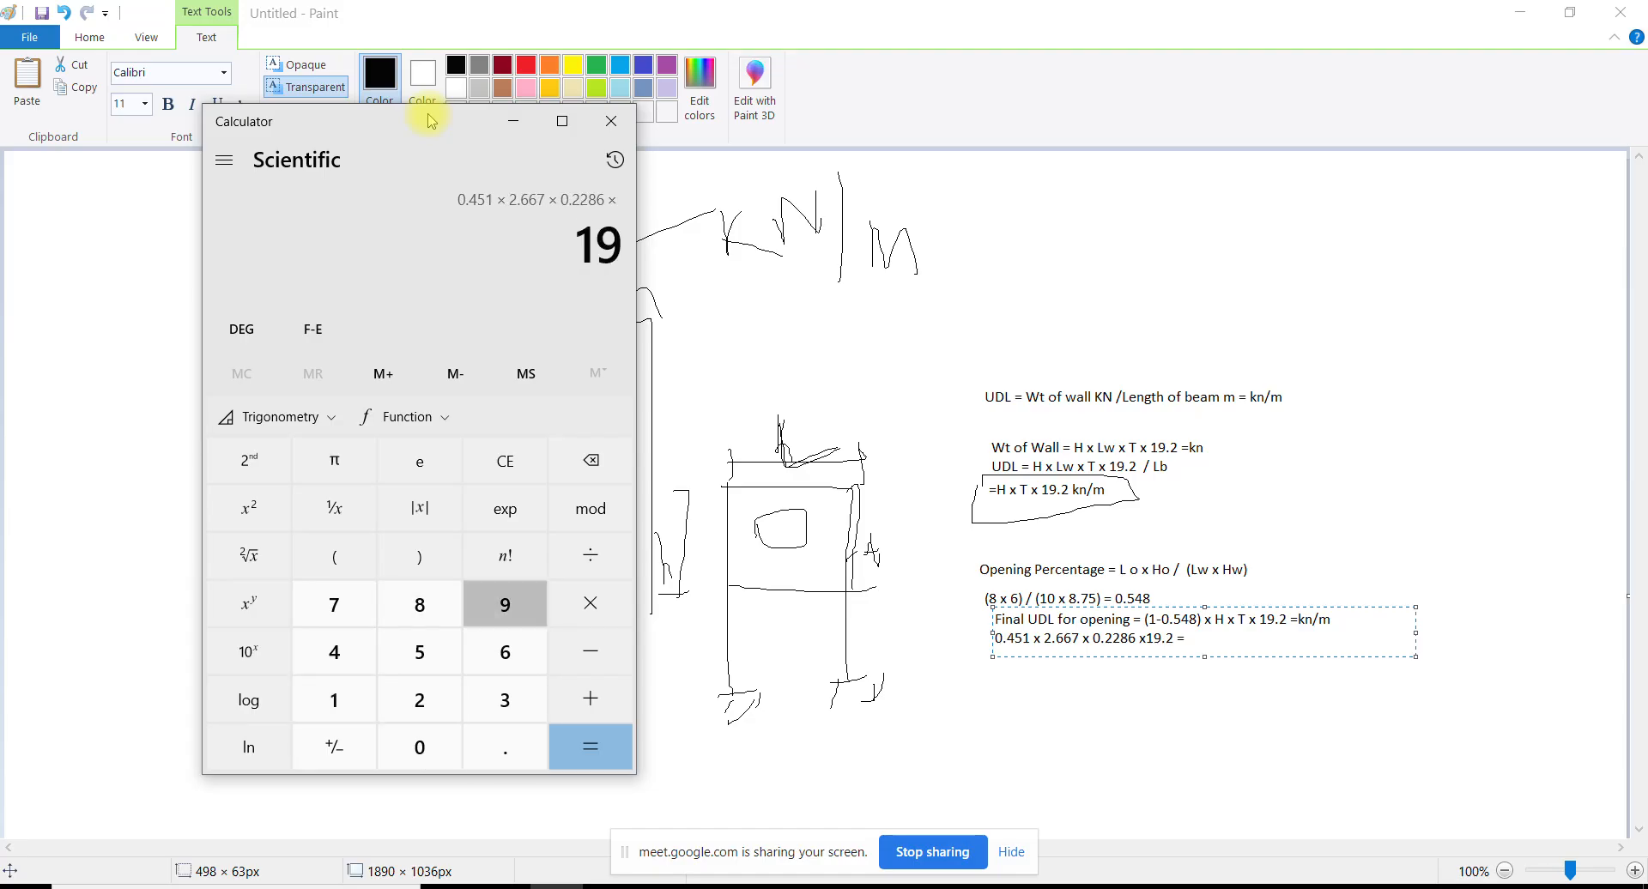
pyautogui.press('Return')
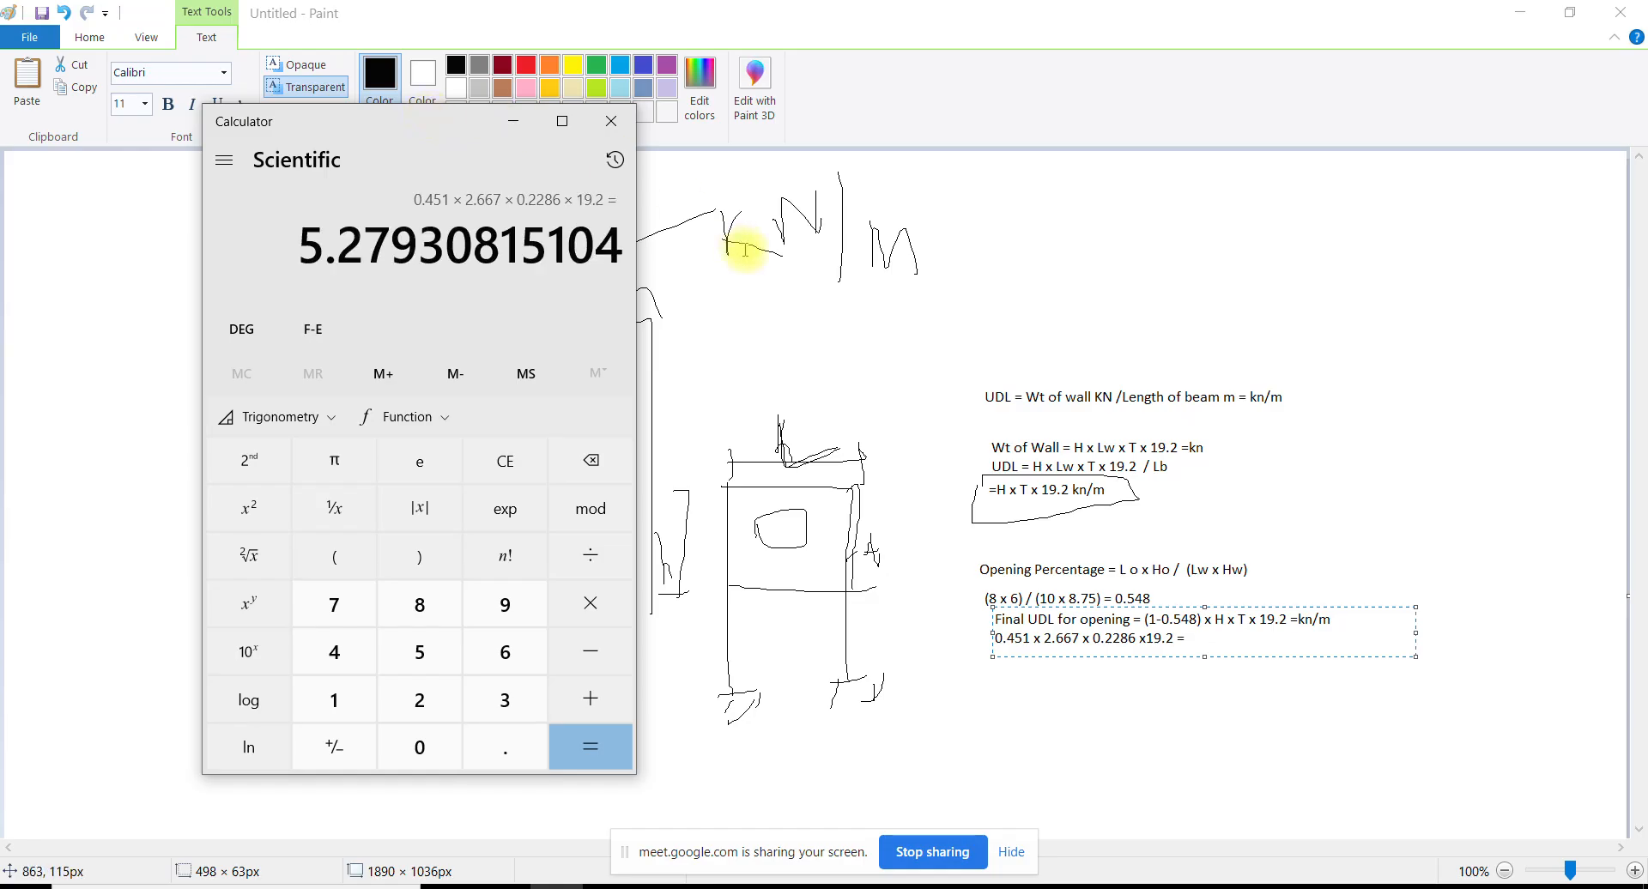
# Complete the final UDL calculation in Paint with the result "5.279 kn/m"
pyautogui.moveTo(299, 260); pyautogui.dragTo(548, 255)
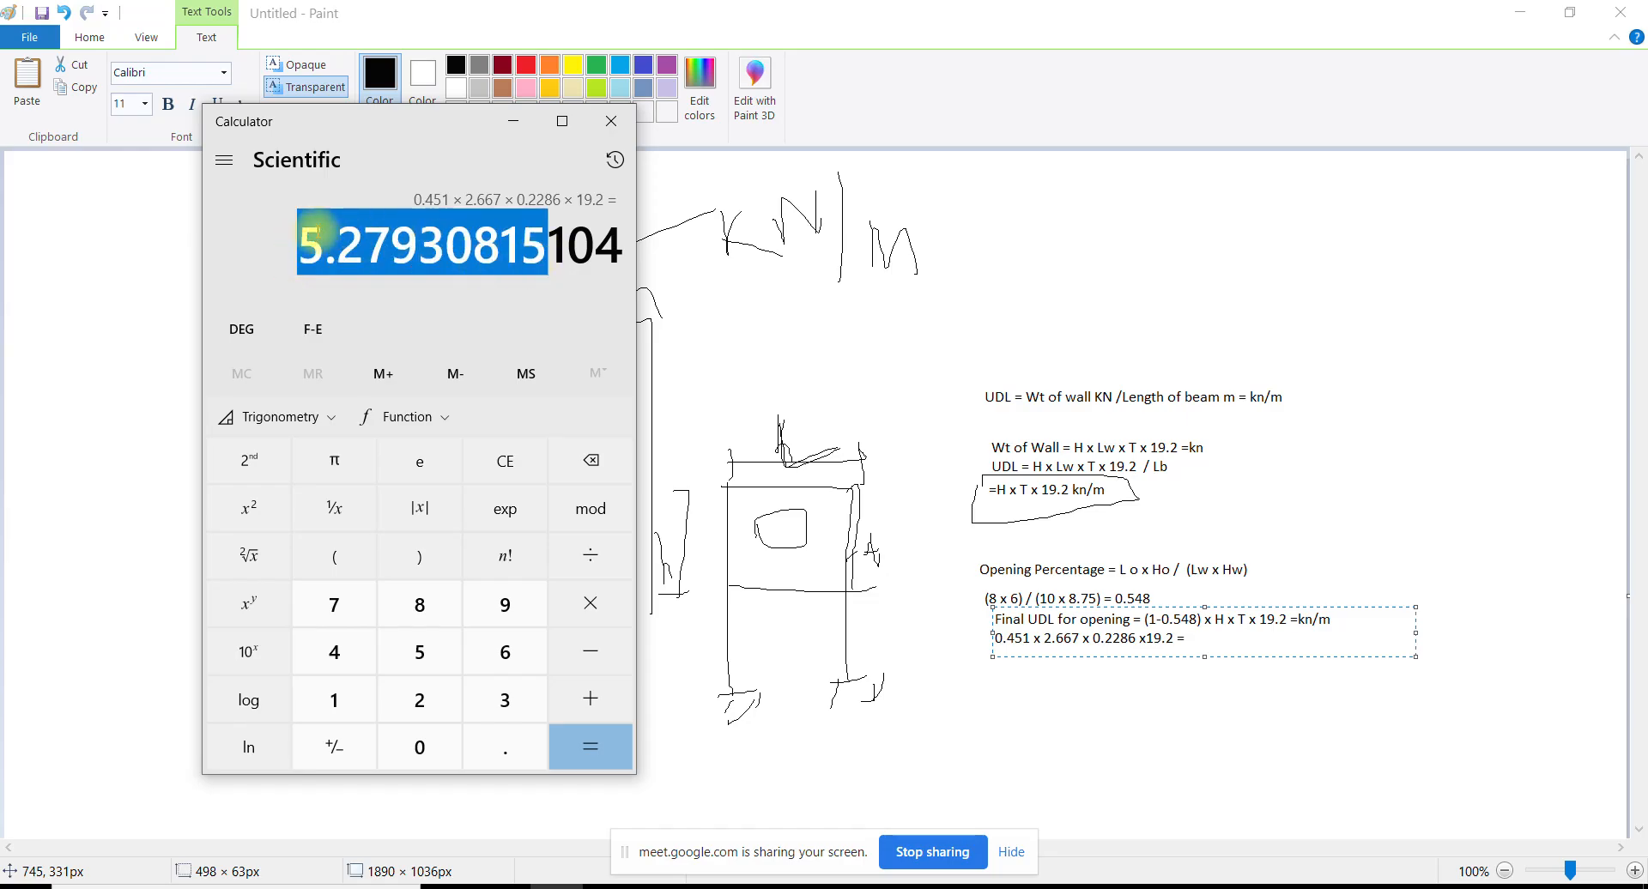
pyautogui.click(537, 254)
pyautogui.click(1206, 640)
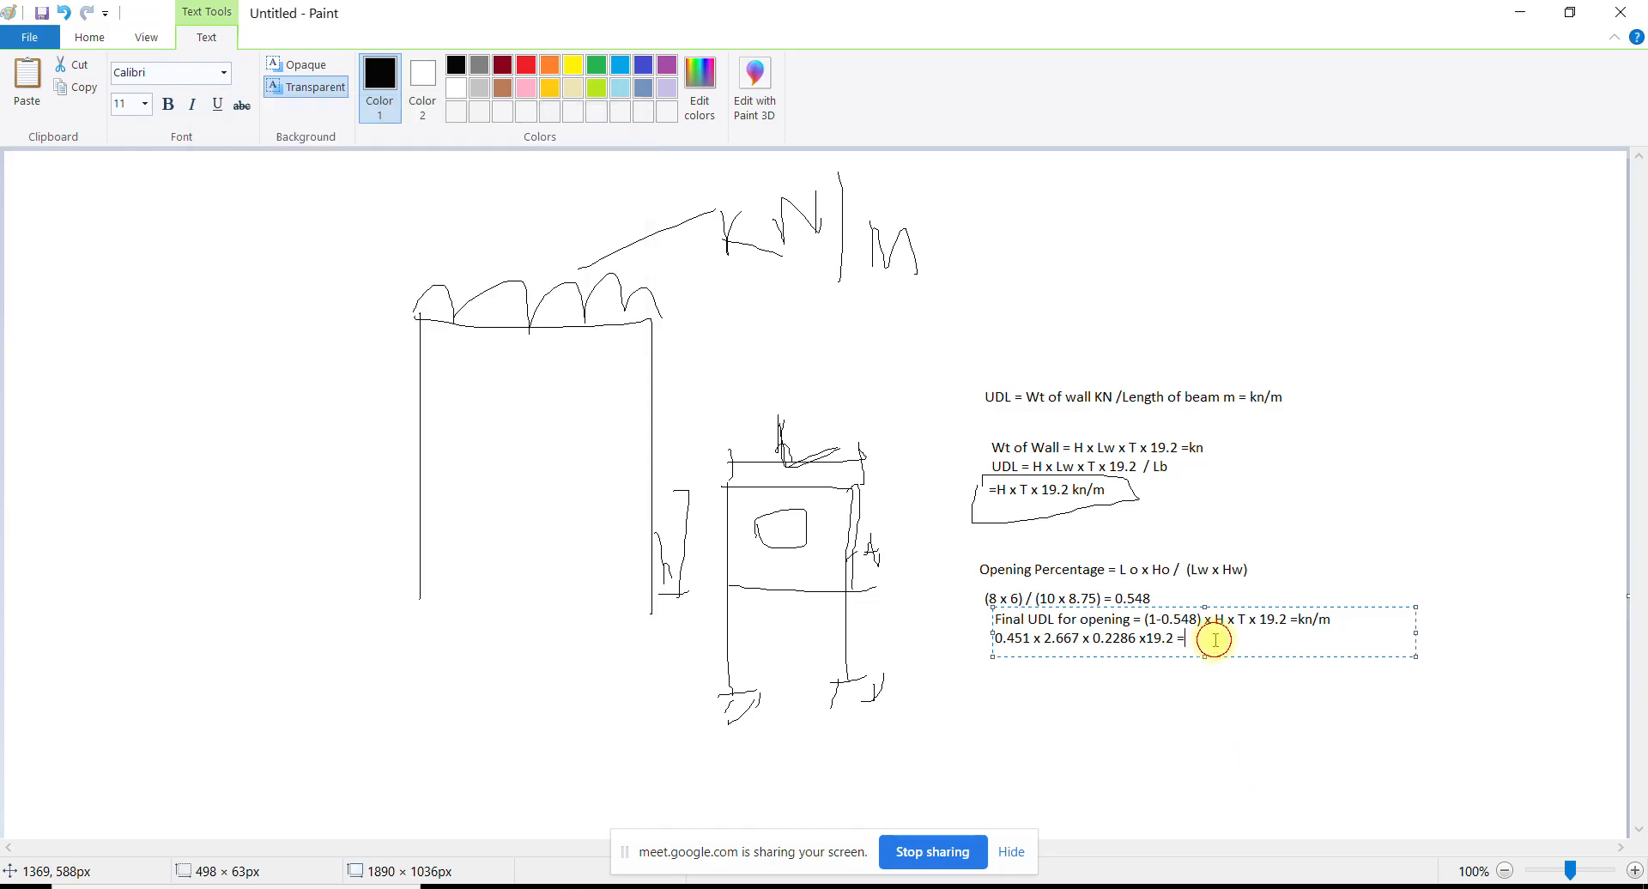
pyautogui.write('5.')
pyautogui.hotkey('alt', 'Tab')
pyautogui.click(1215, 639)
pyautogui.write('279')
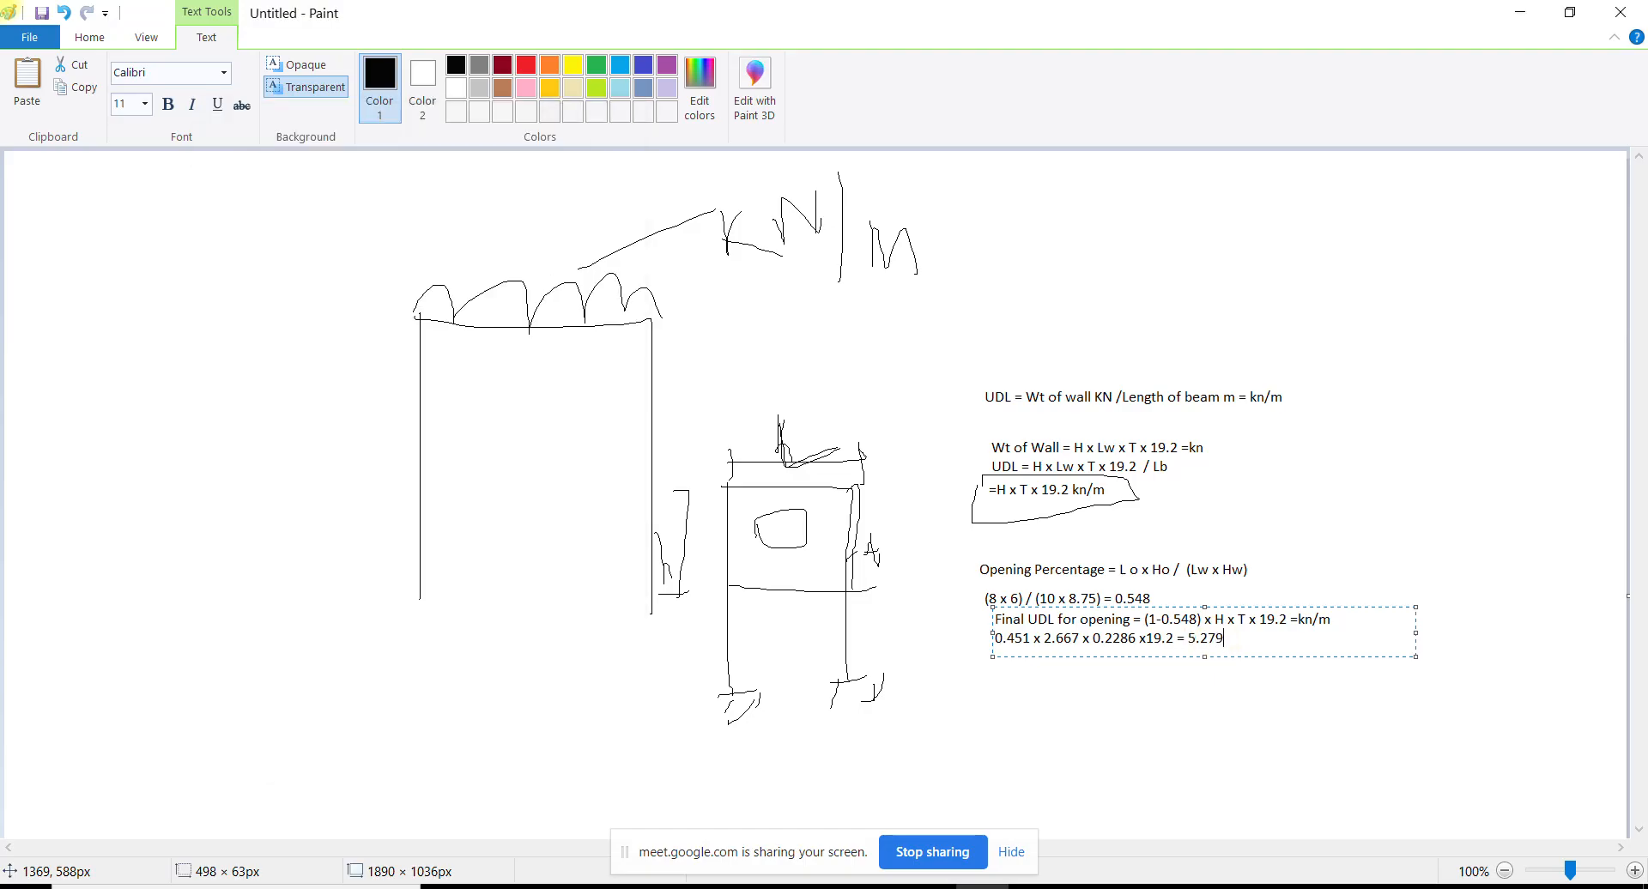
pyautogui.write(' kn/m')
# Switch to ETABS and select the plinth-level beam on grid 1 between grids A and B
pyautogui.hotkey('alt', 'Tab')
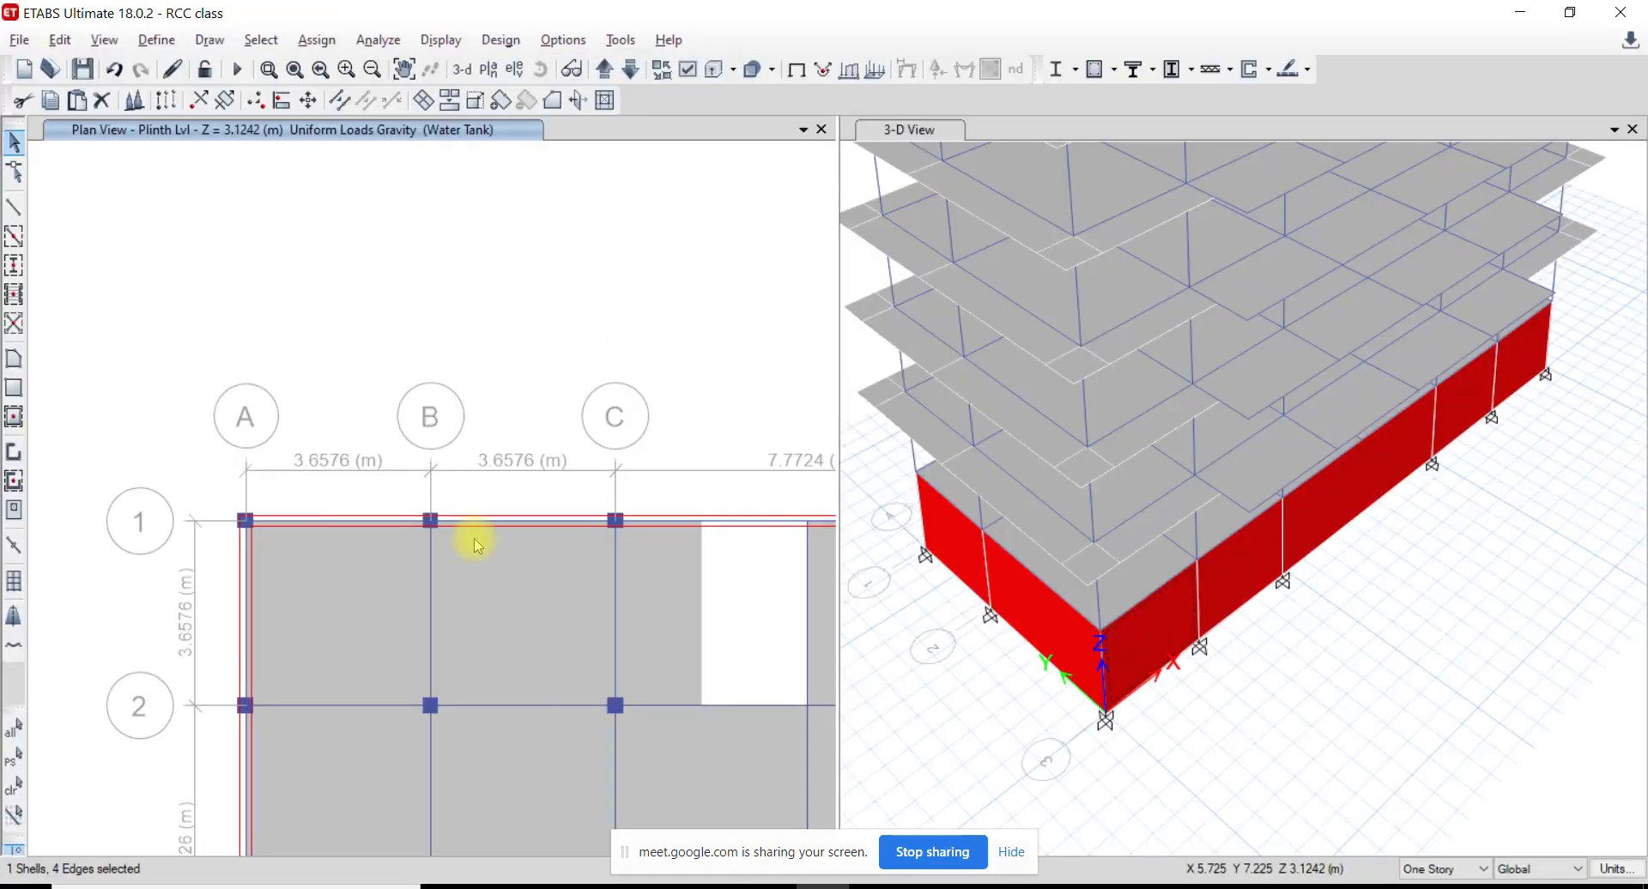
pyautogui.click(324, 520)
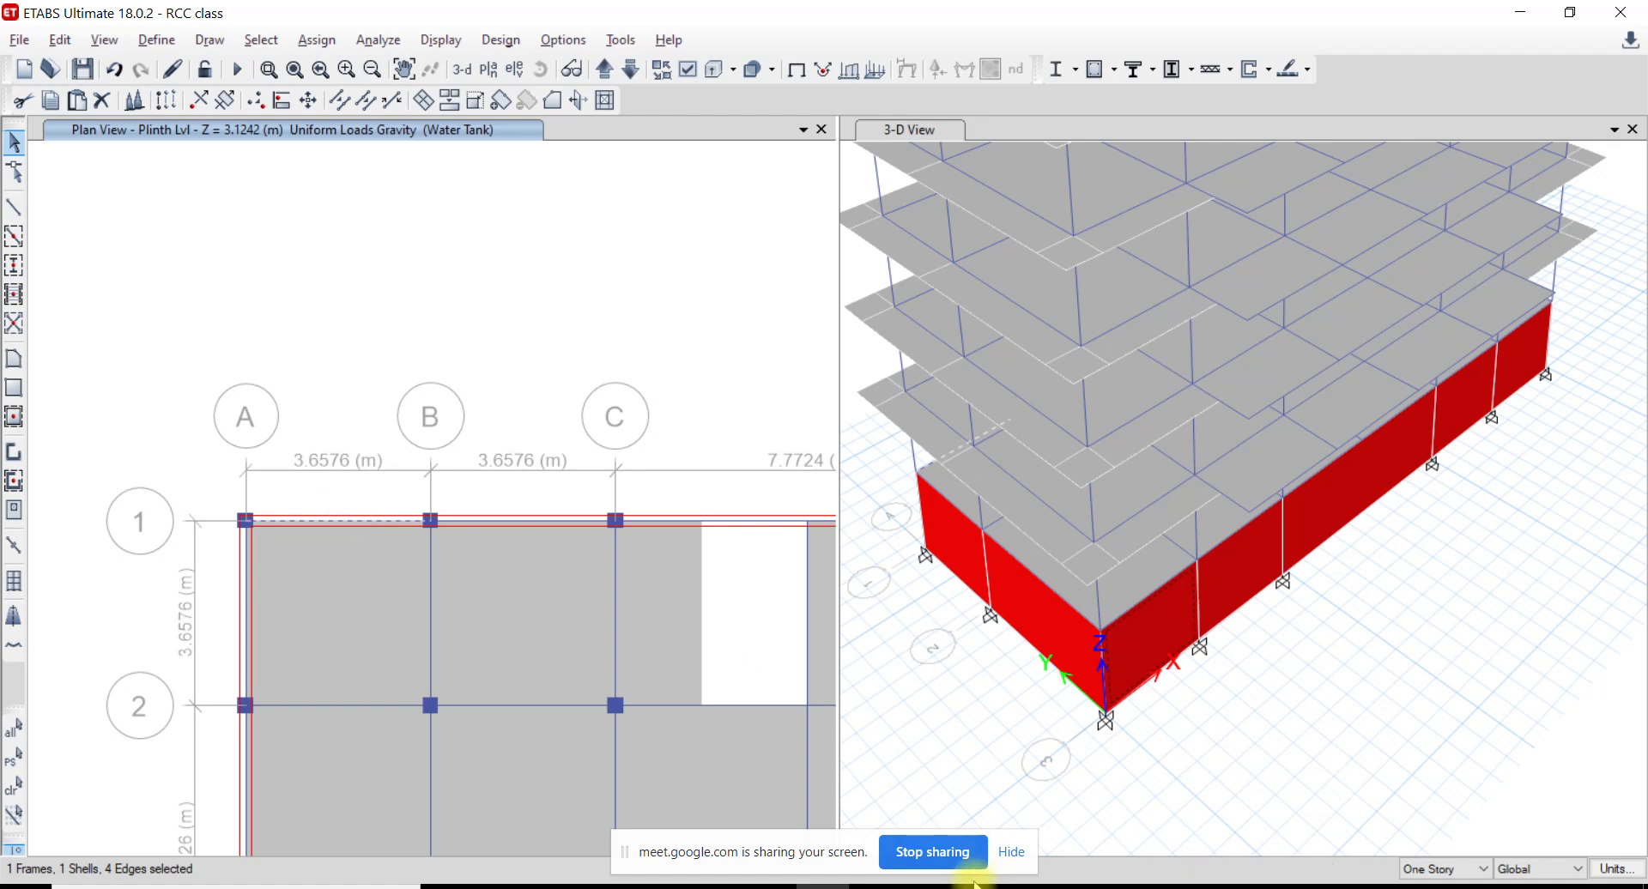
# Switch to the wall load workbook in Excel and convert the floor height by dividing 10.25 by 3.28 in Calculator
pyautogui.hotkey('alt', 'Tab')
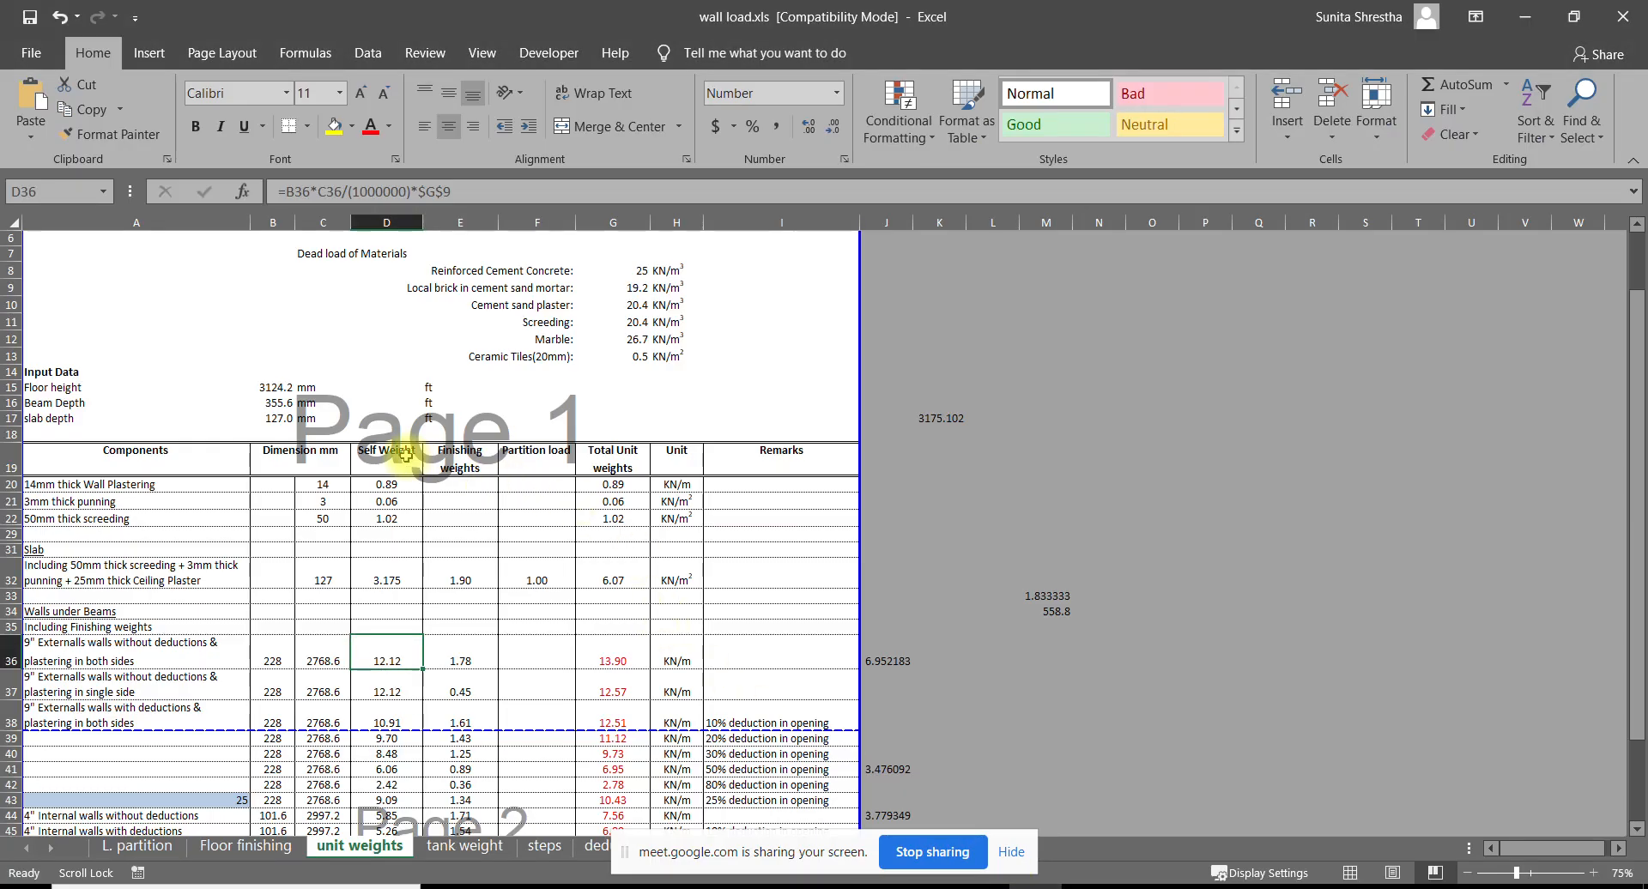
pyautogui.click(254, 387)
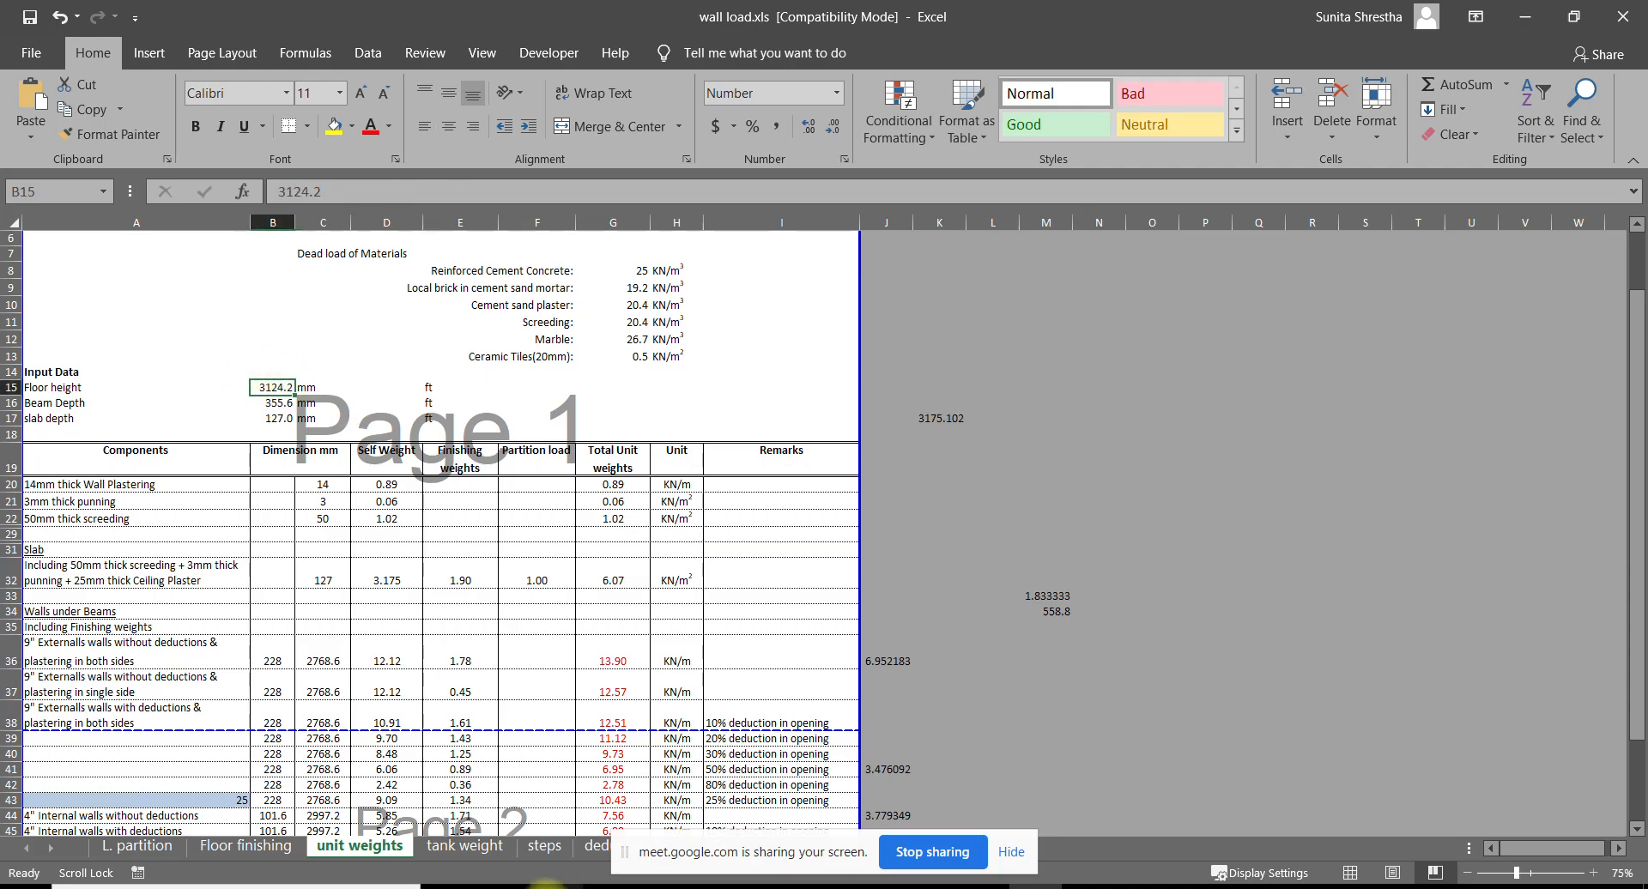
pyautogui.click(558, 884)
pyautogui.moveTo(359, 110); pyautogui.dragTo(1249, 154)
pyautogui.write('10')
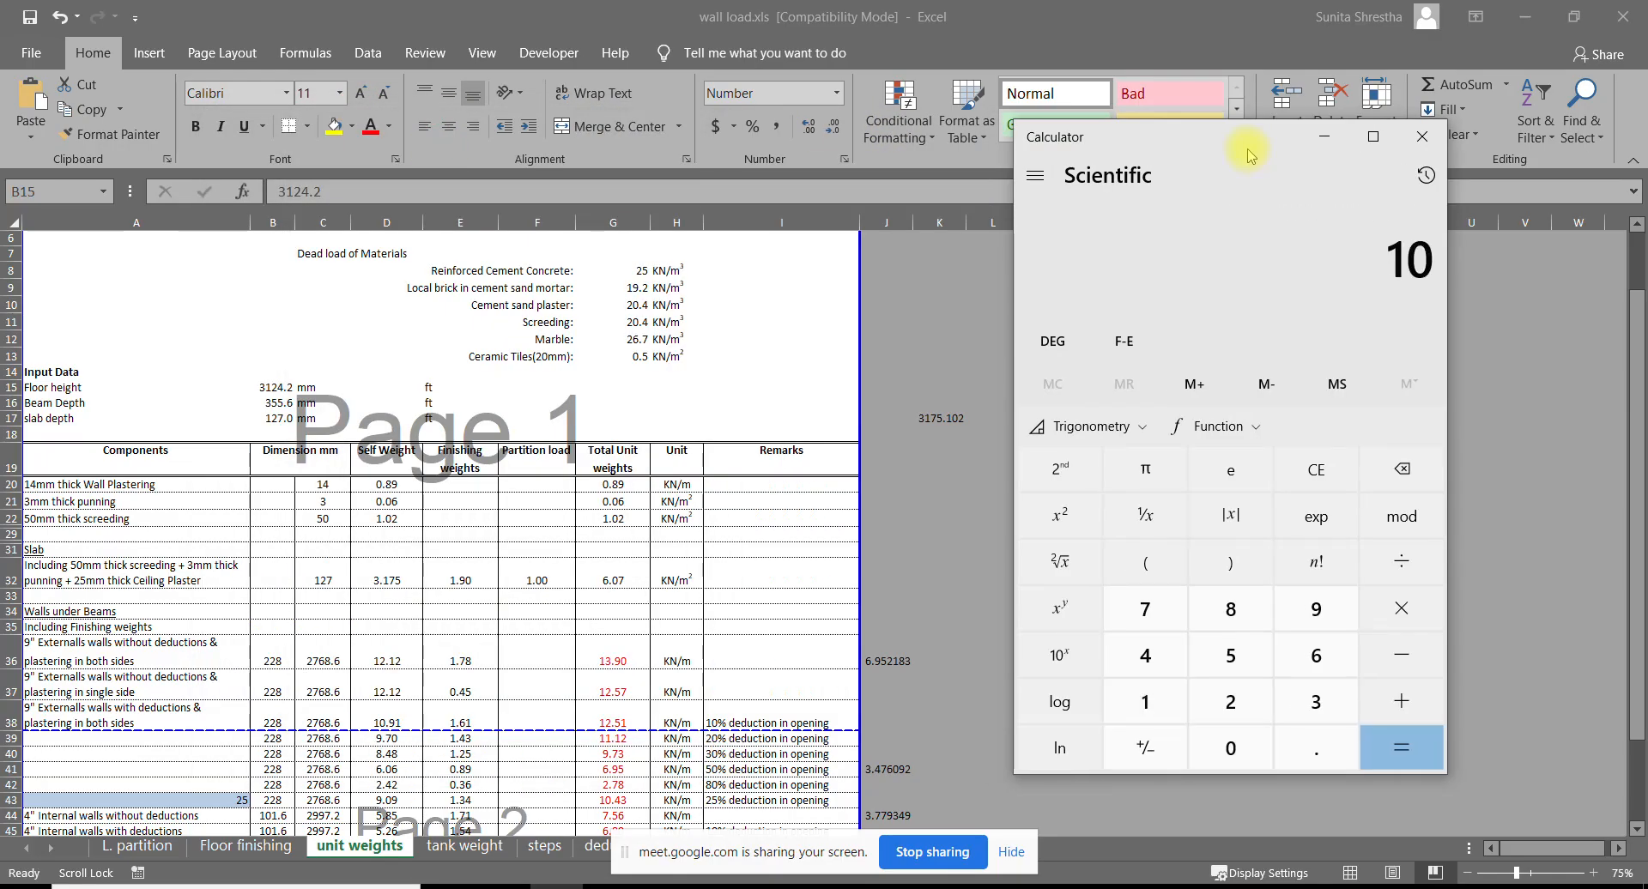
pyautogui.write('.25/3.28')
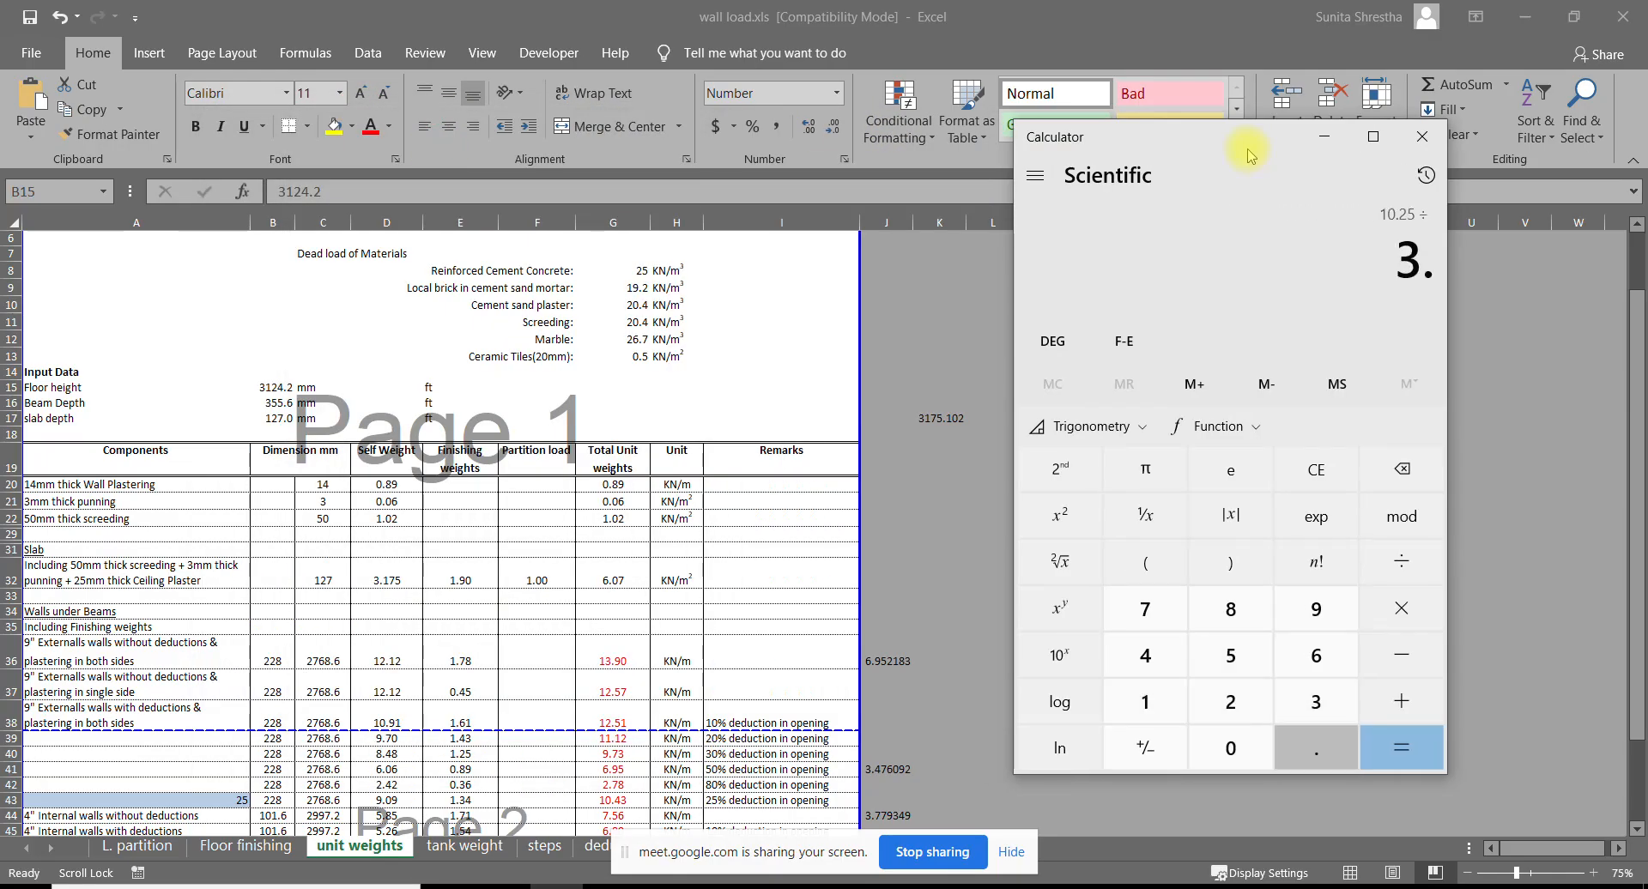
pyautogui.press('Return')
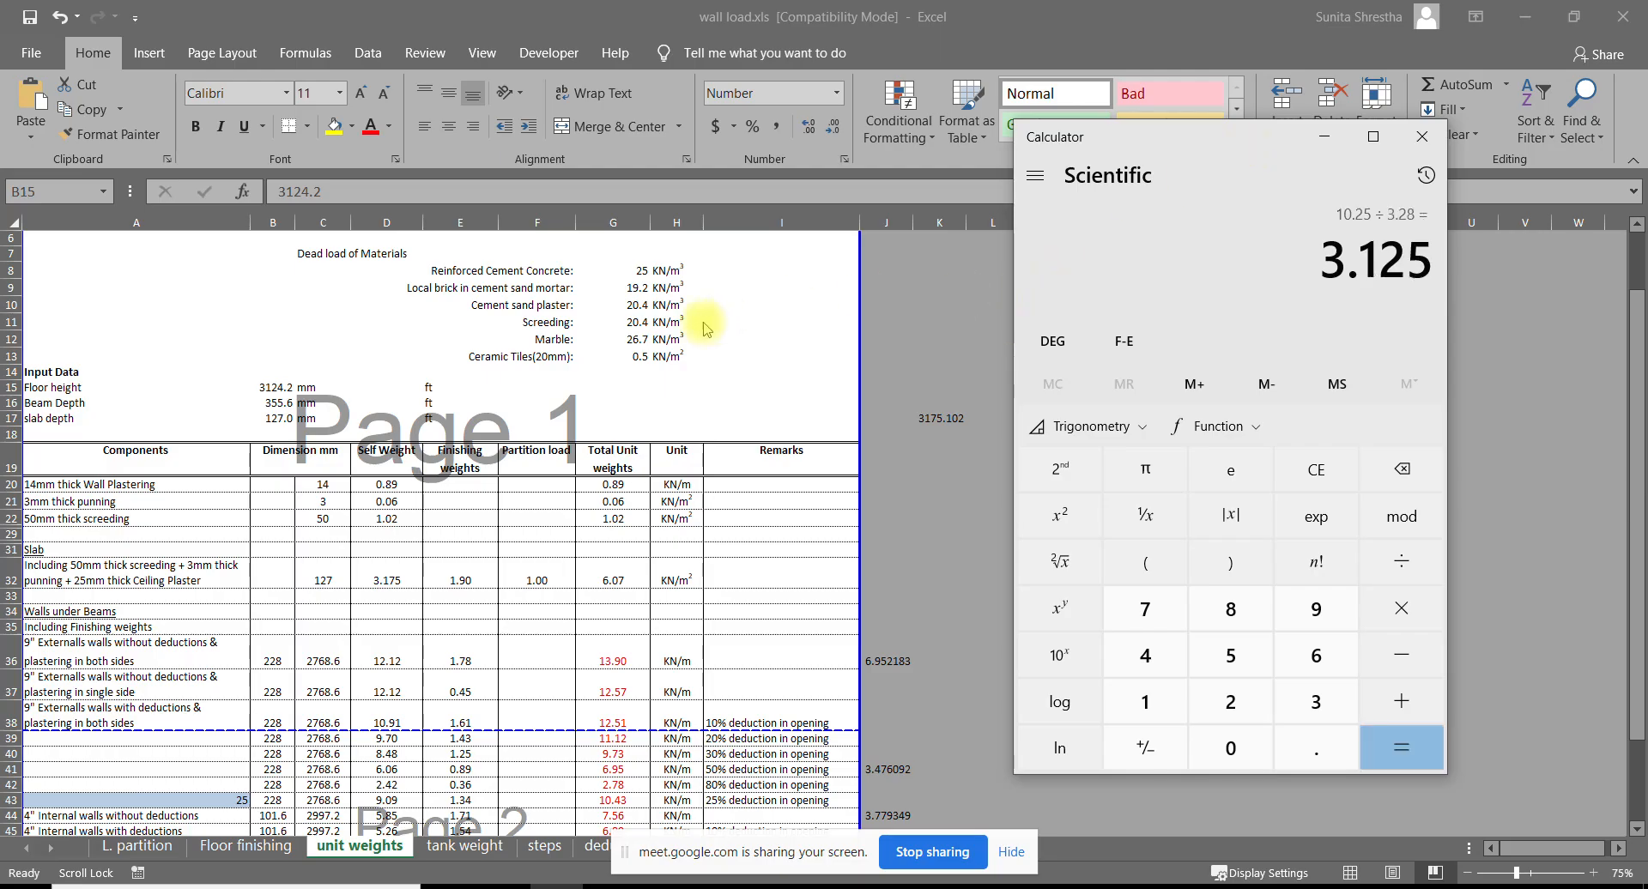
# Set the floor height in the Input Data section to 3125 mm
pyautogui.click(269, 391)
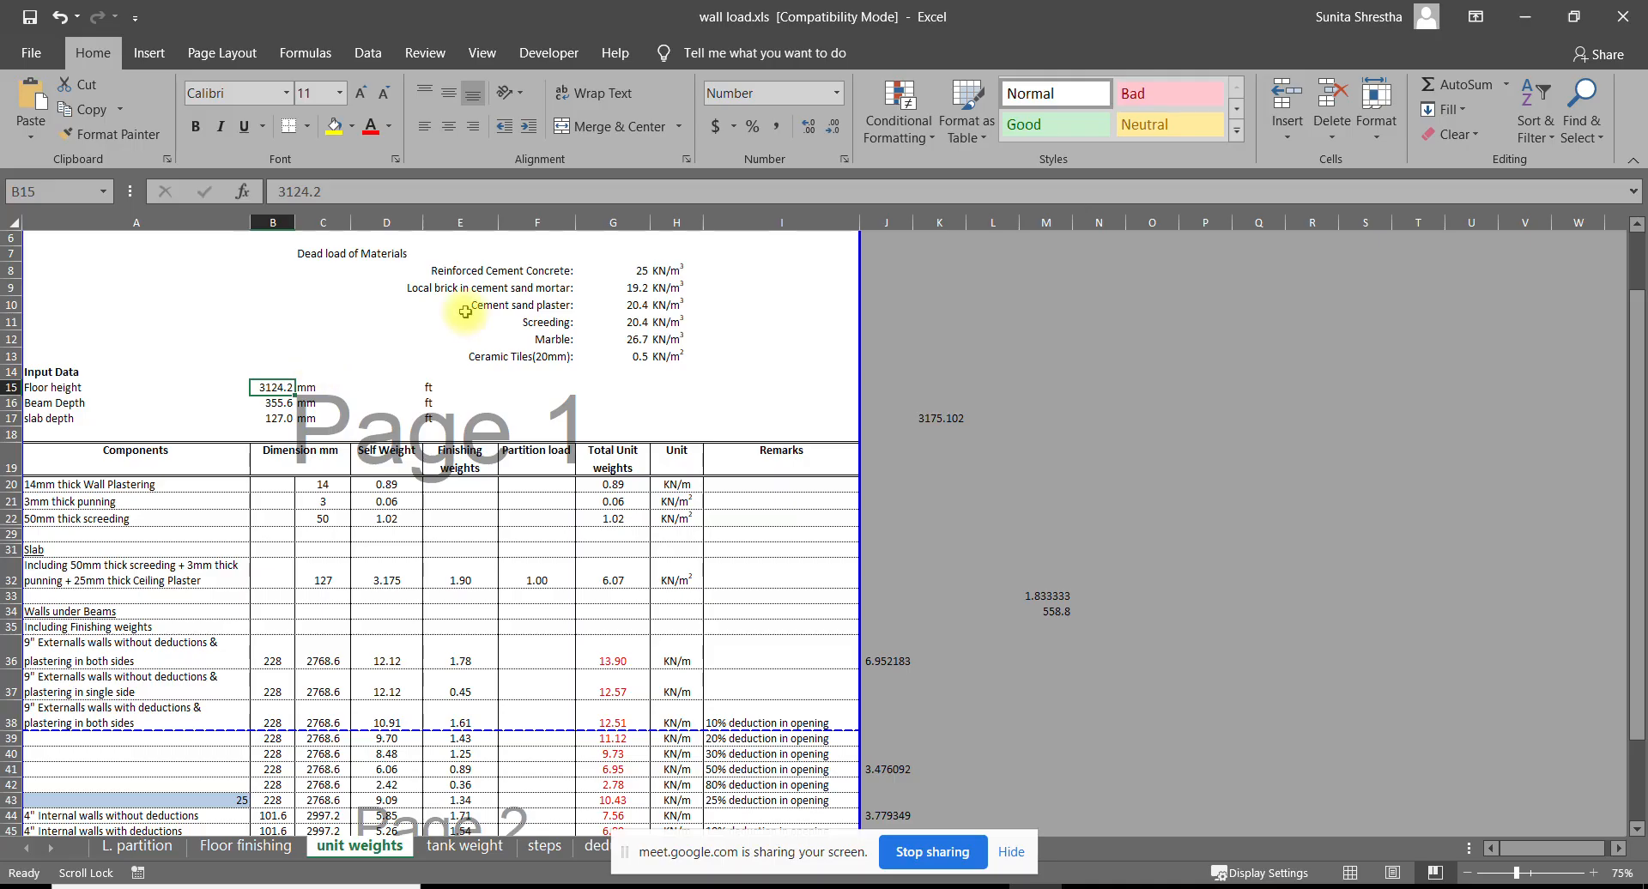
pyautogui.write('3125')
pyautogui.press('Return')
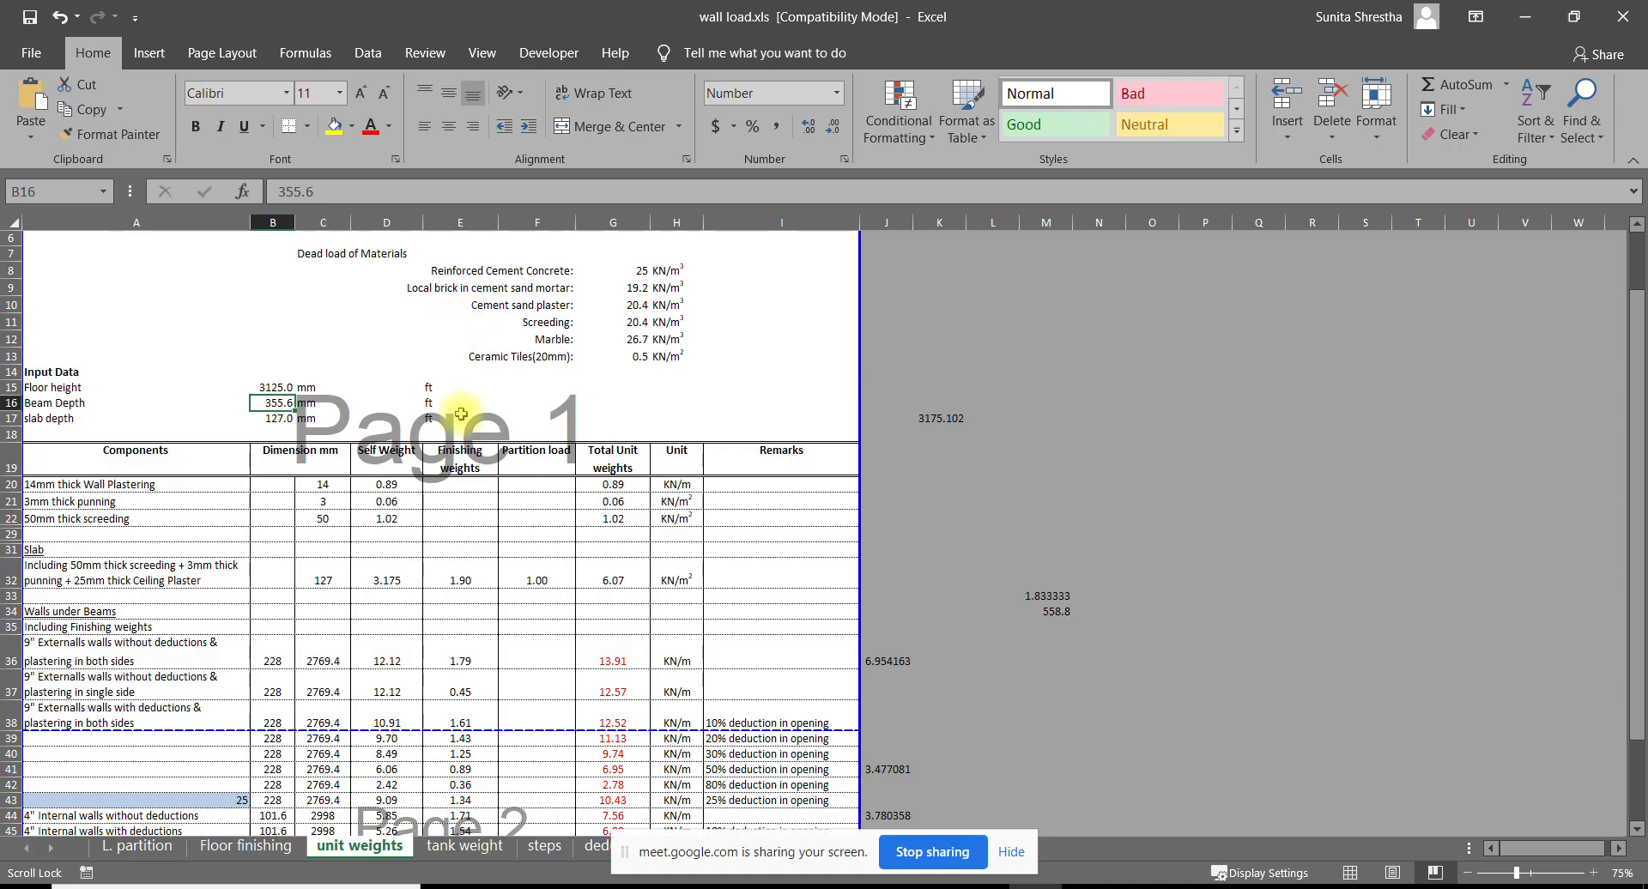
# Check the floor plans in the AutoCAD drawing, return to Excel, and set the beam depth to +20*25.4 mm
pyautogui.click(725, 886)
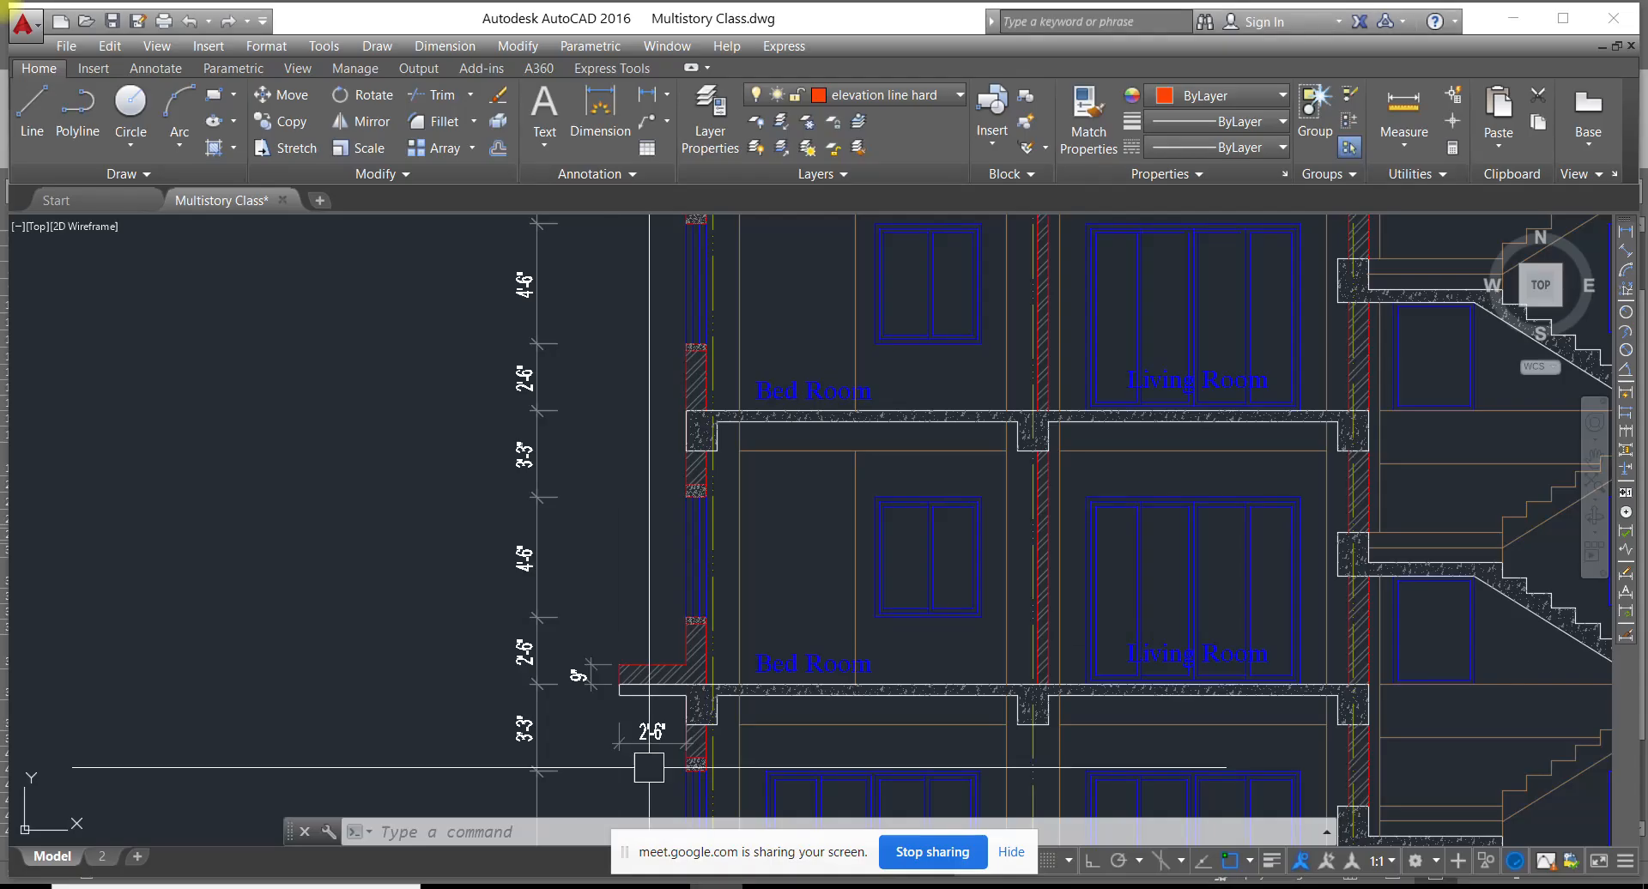
pyautogui.scroll(-13, 726, 444)
pyautogui.scroll(9, 280, 400)
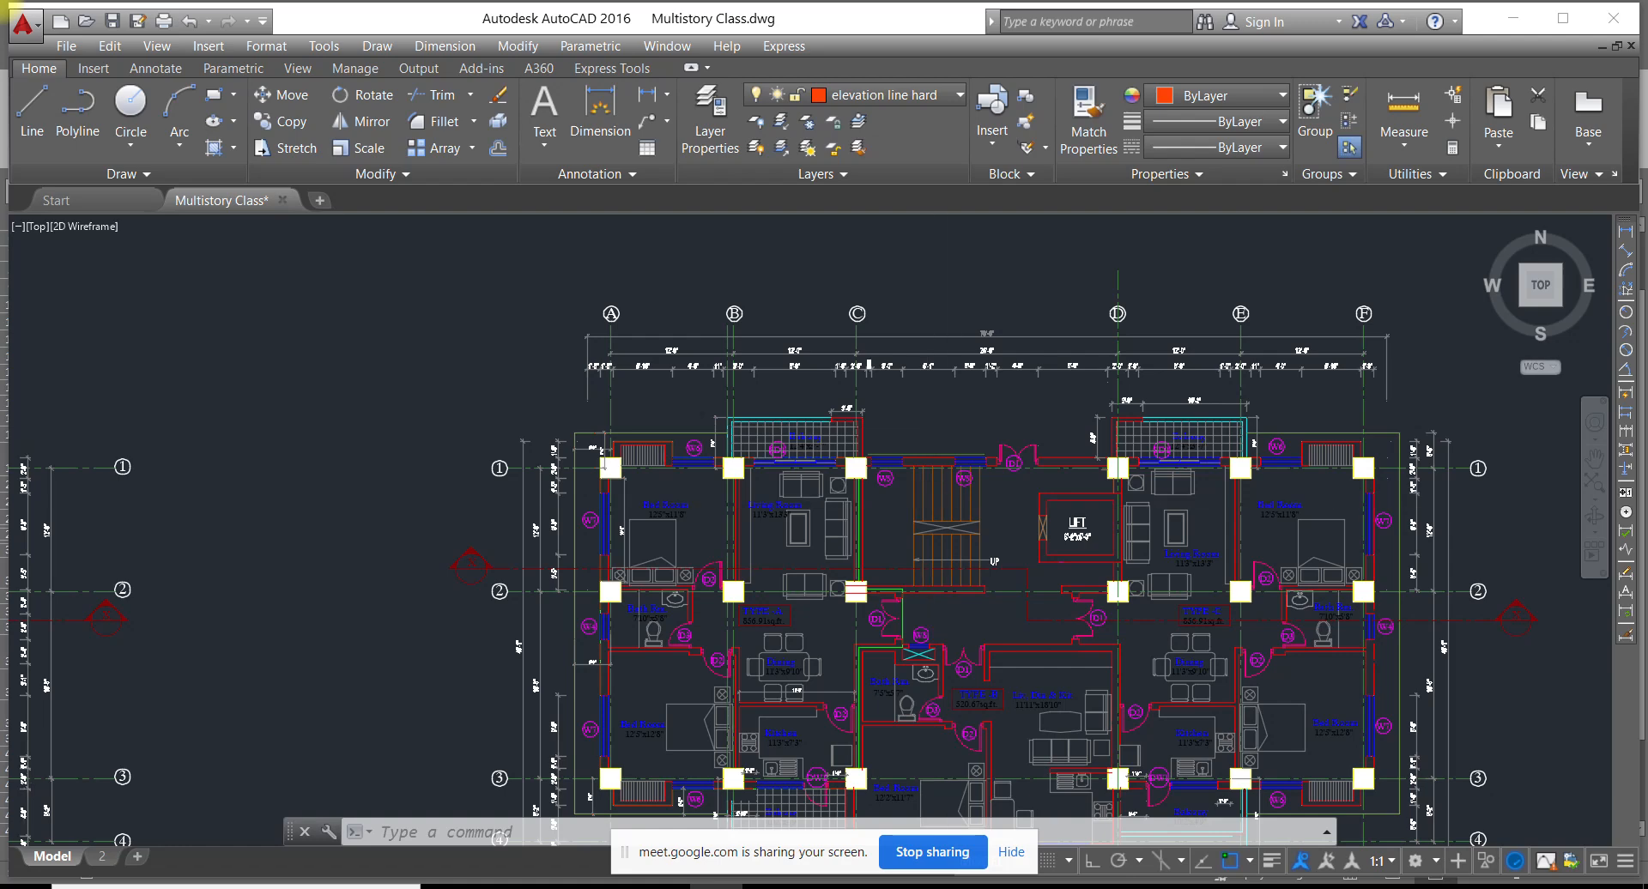
pyautogui.scroll(-5, 481, 480)
pyautogui.scroll(8, 899, 541)
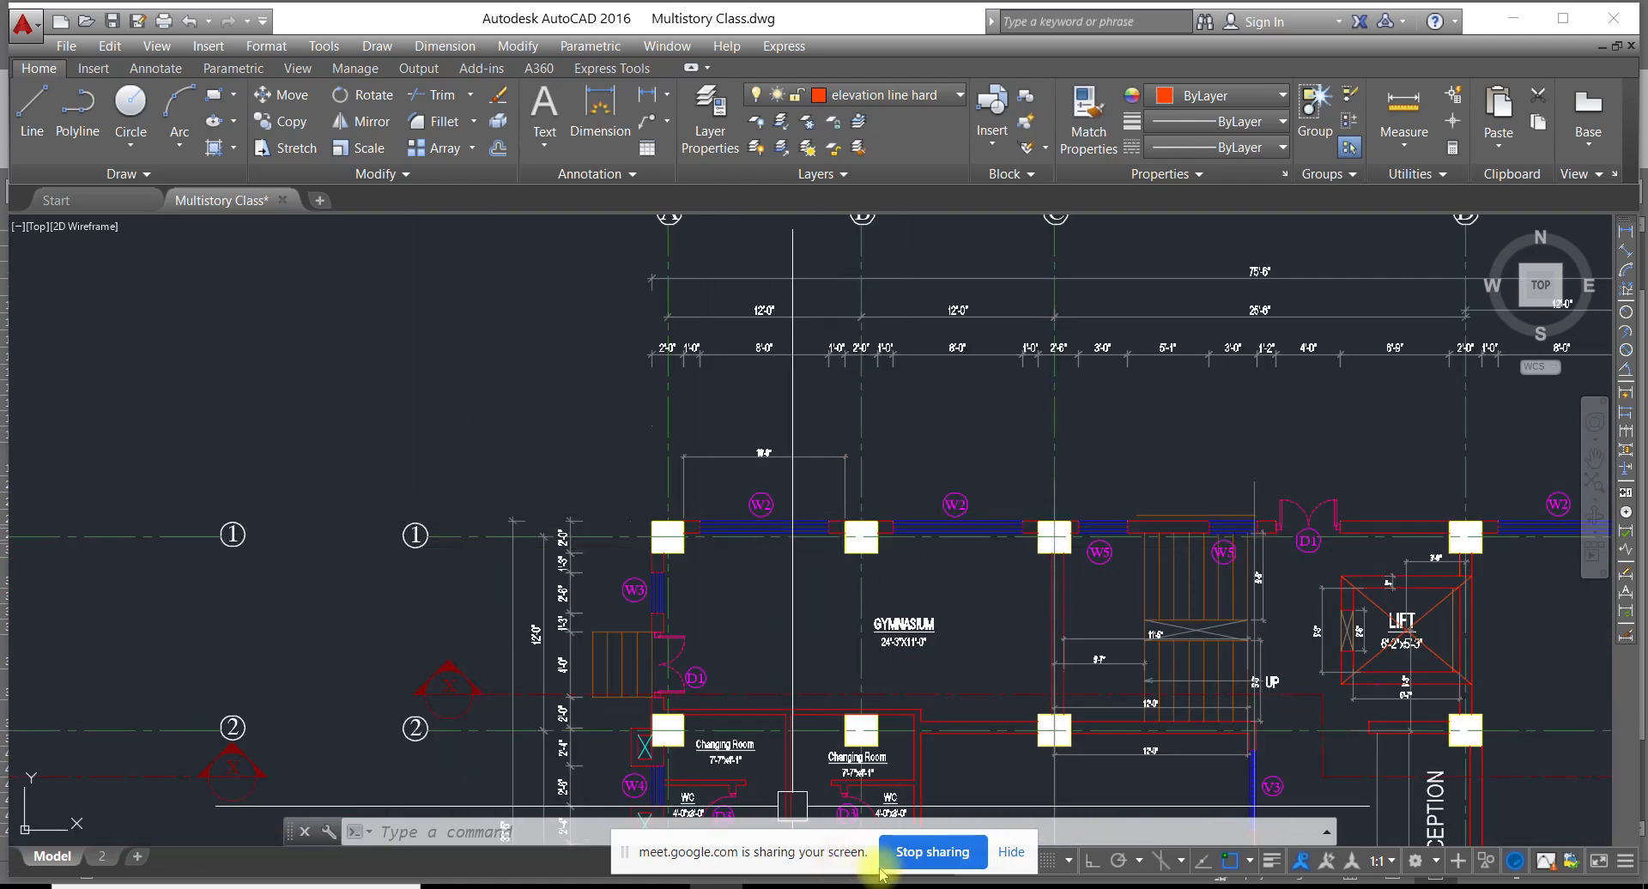
pyautogui.click(1036, 886)
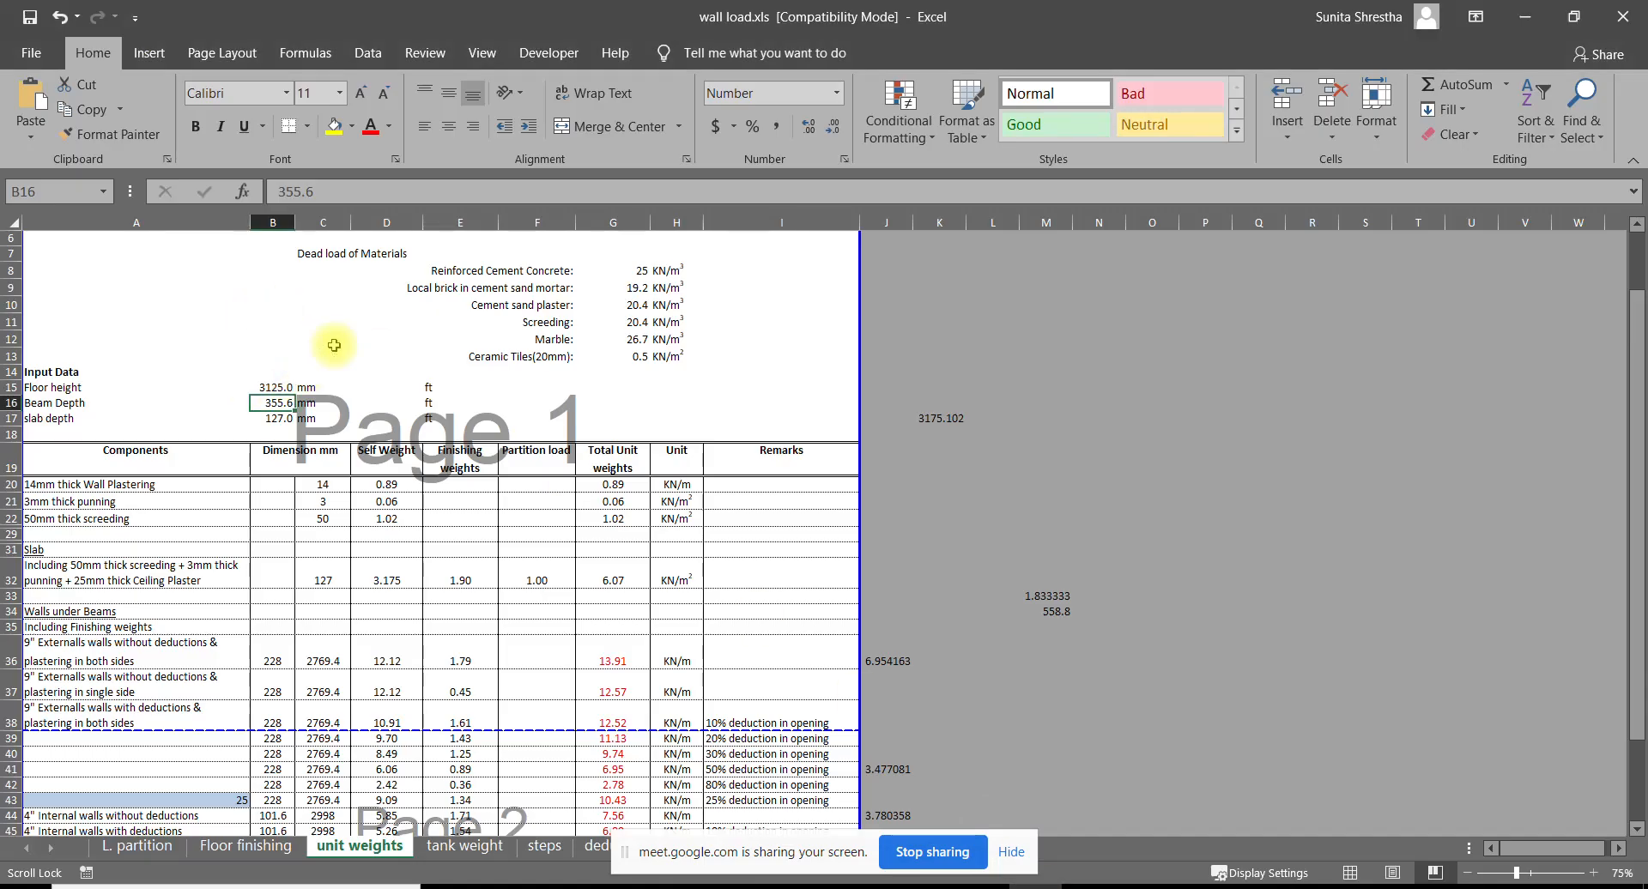
pyautogui.write('+20')
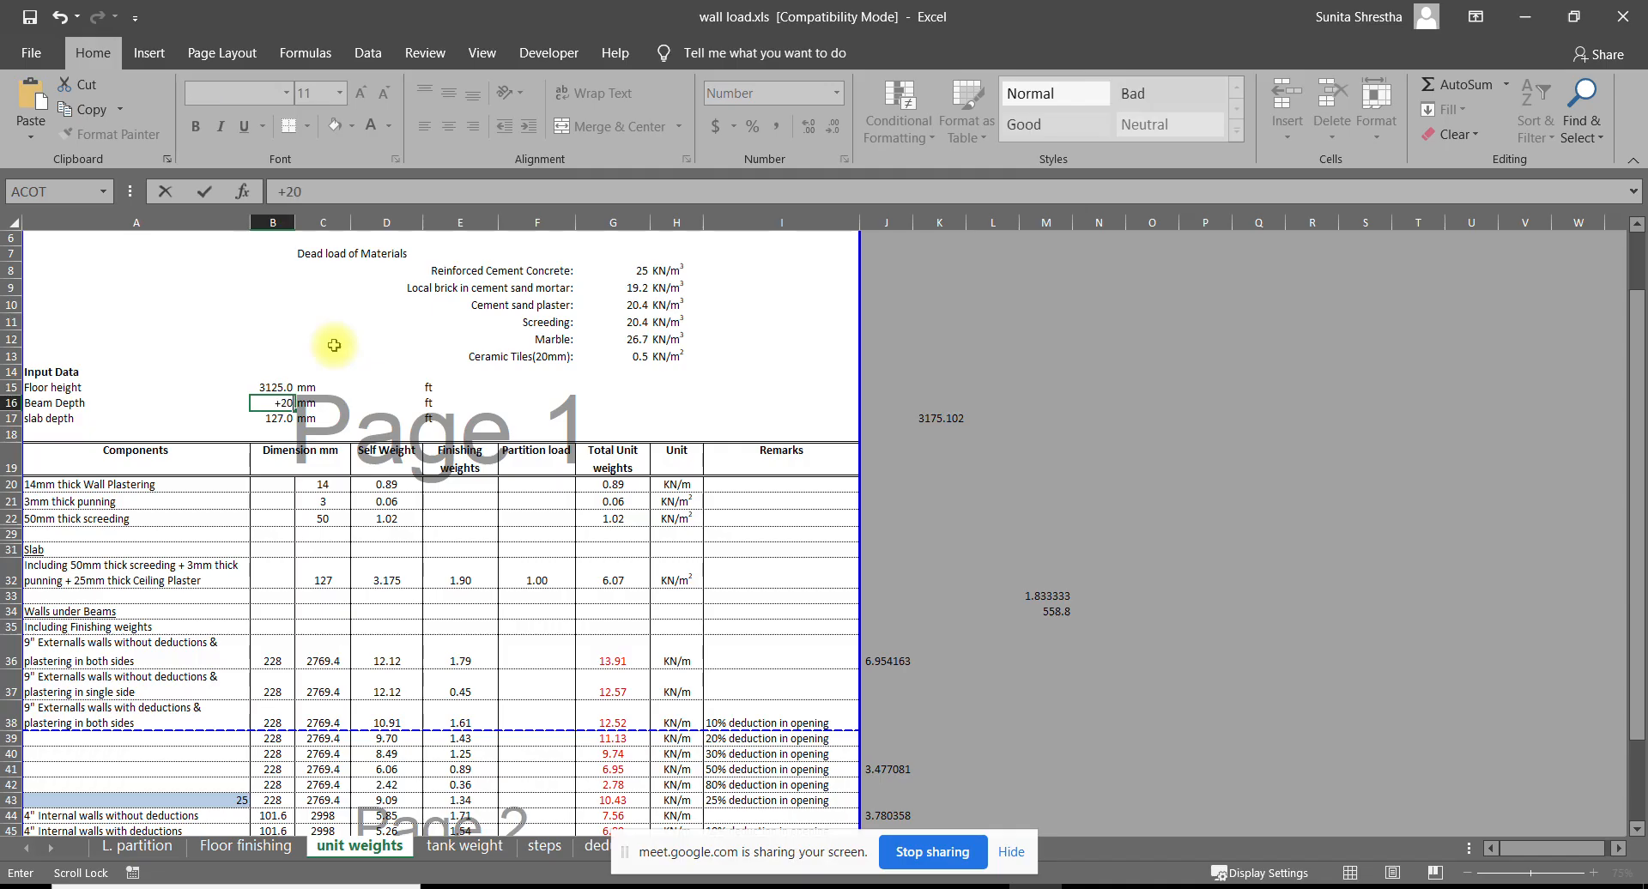
pyautogui.write('*25.4')
pyautogui.press('Return')
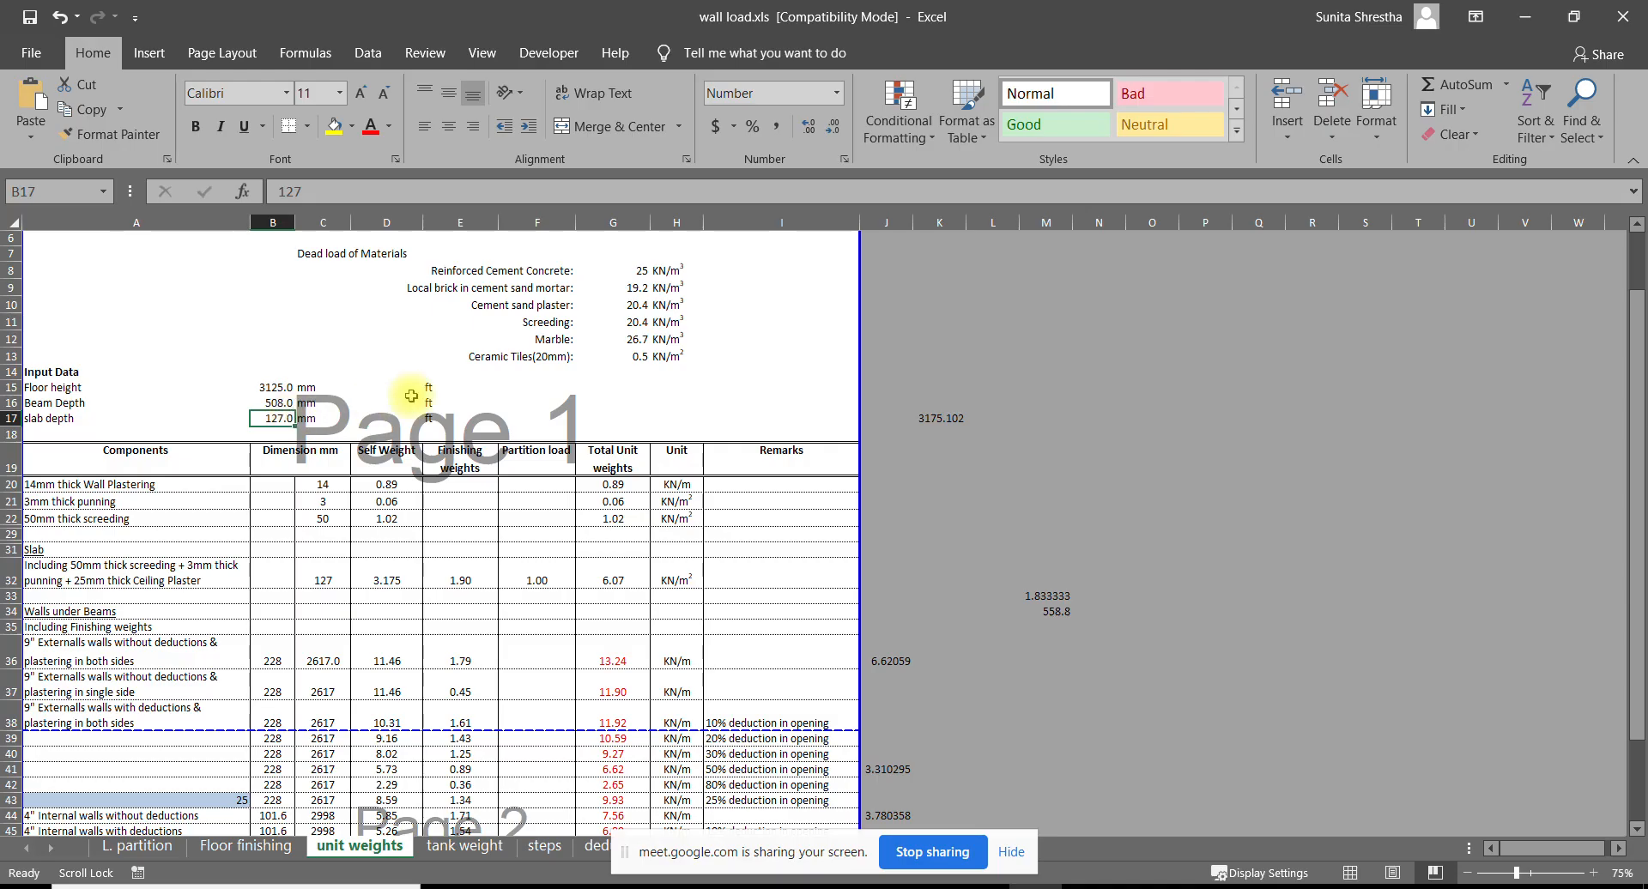
# Check the beam and slab depth cells, and highlight the final UDL result for the opening in the Paint notes
pyautogui.click(263, 399)
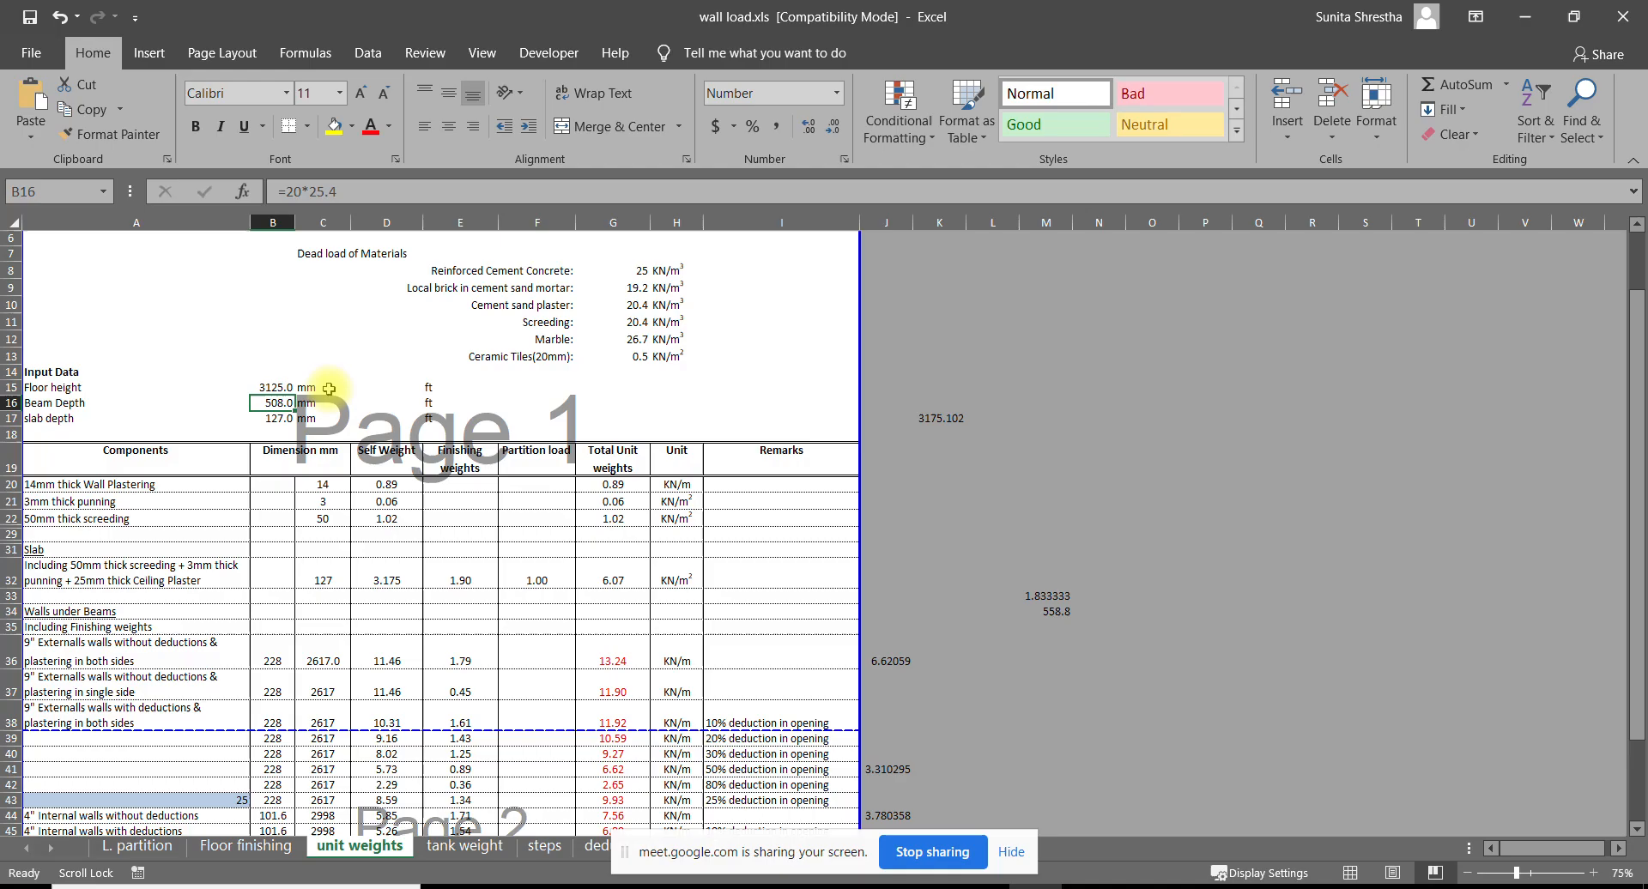
pyautogui.click(265, 421)
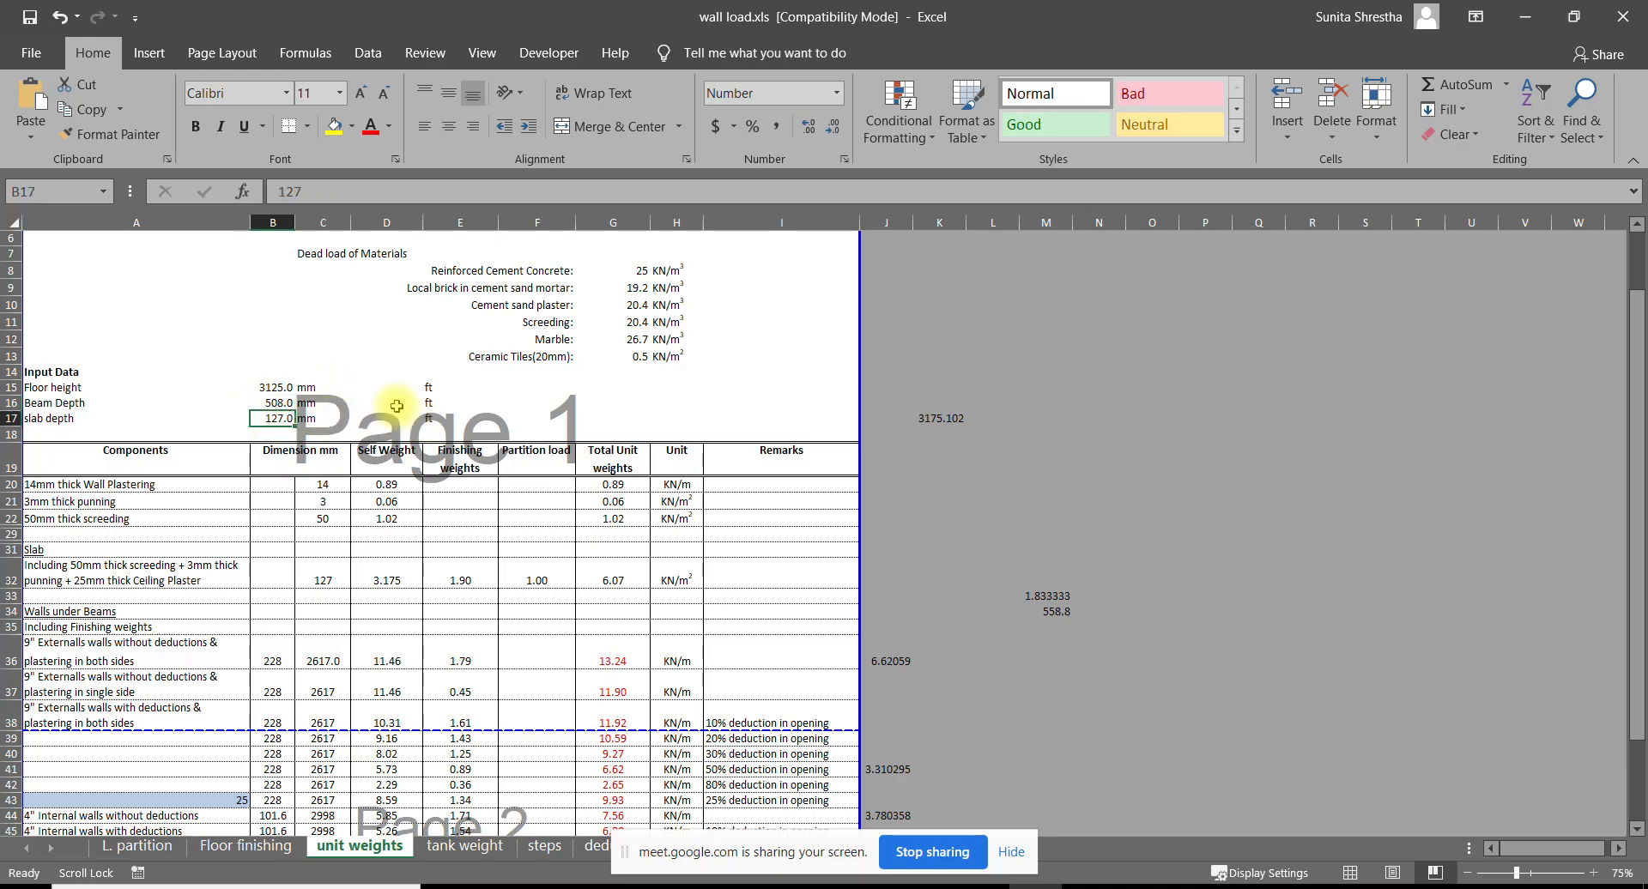
pyautogui.scroll(-2, 397, 406)
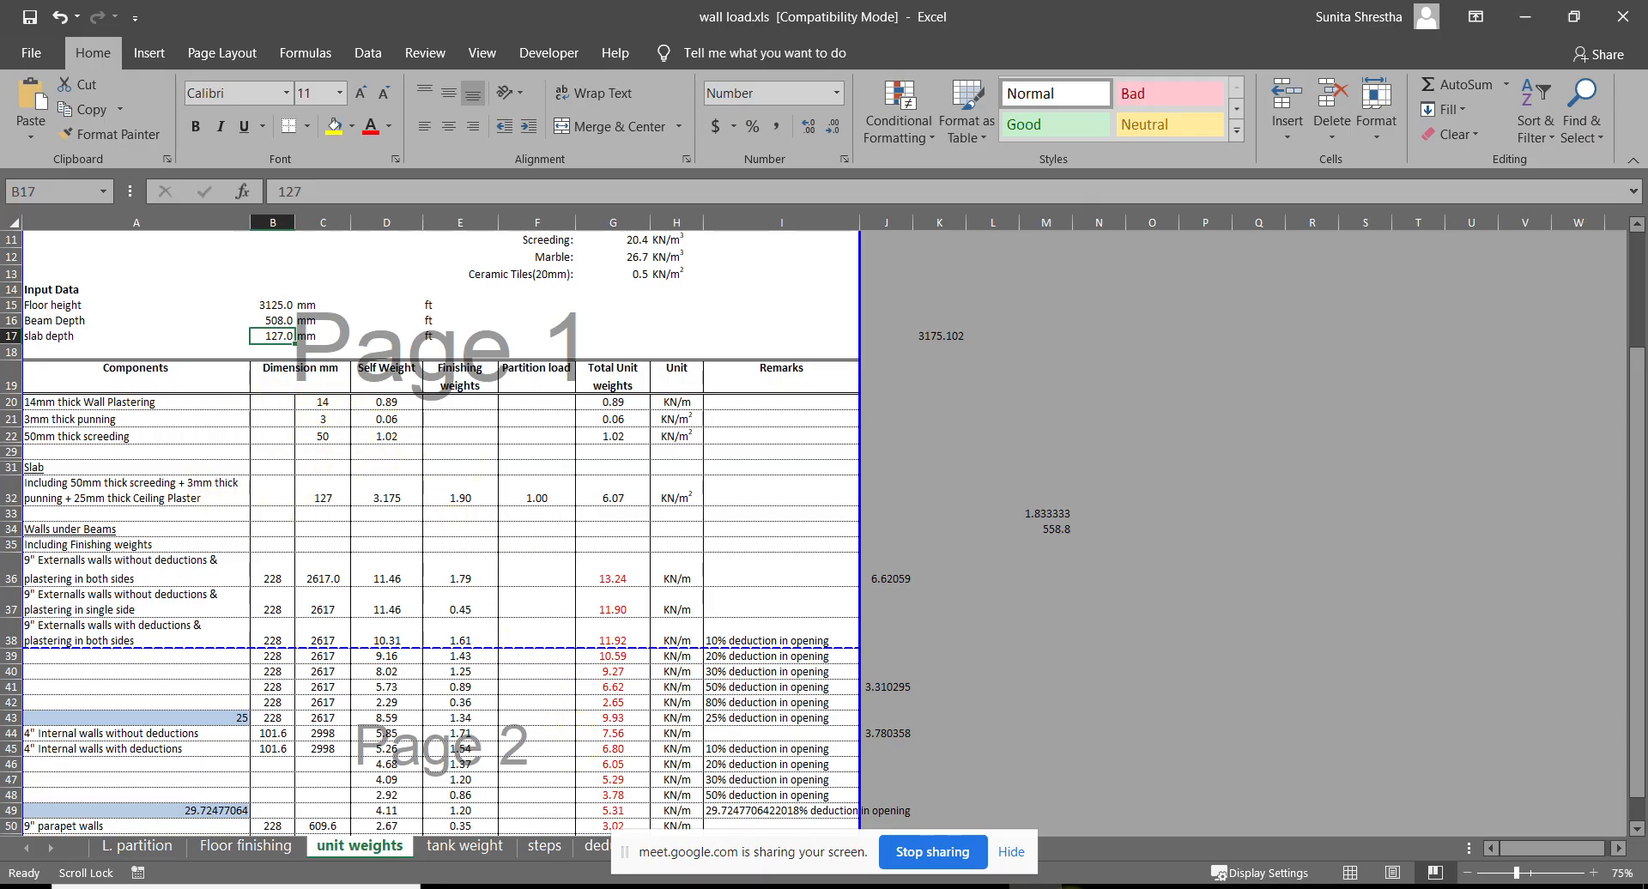
pyautogui.hotkey('alt', 'Tab')
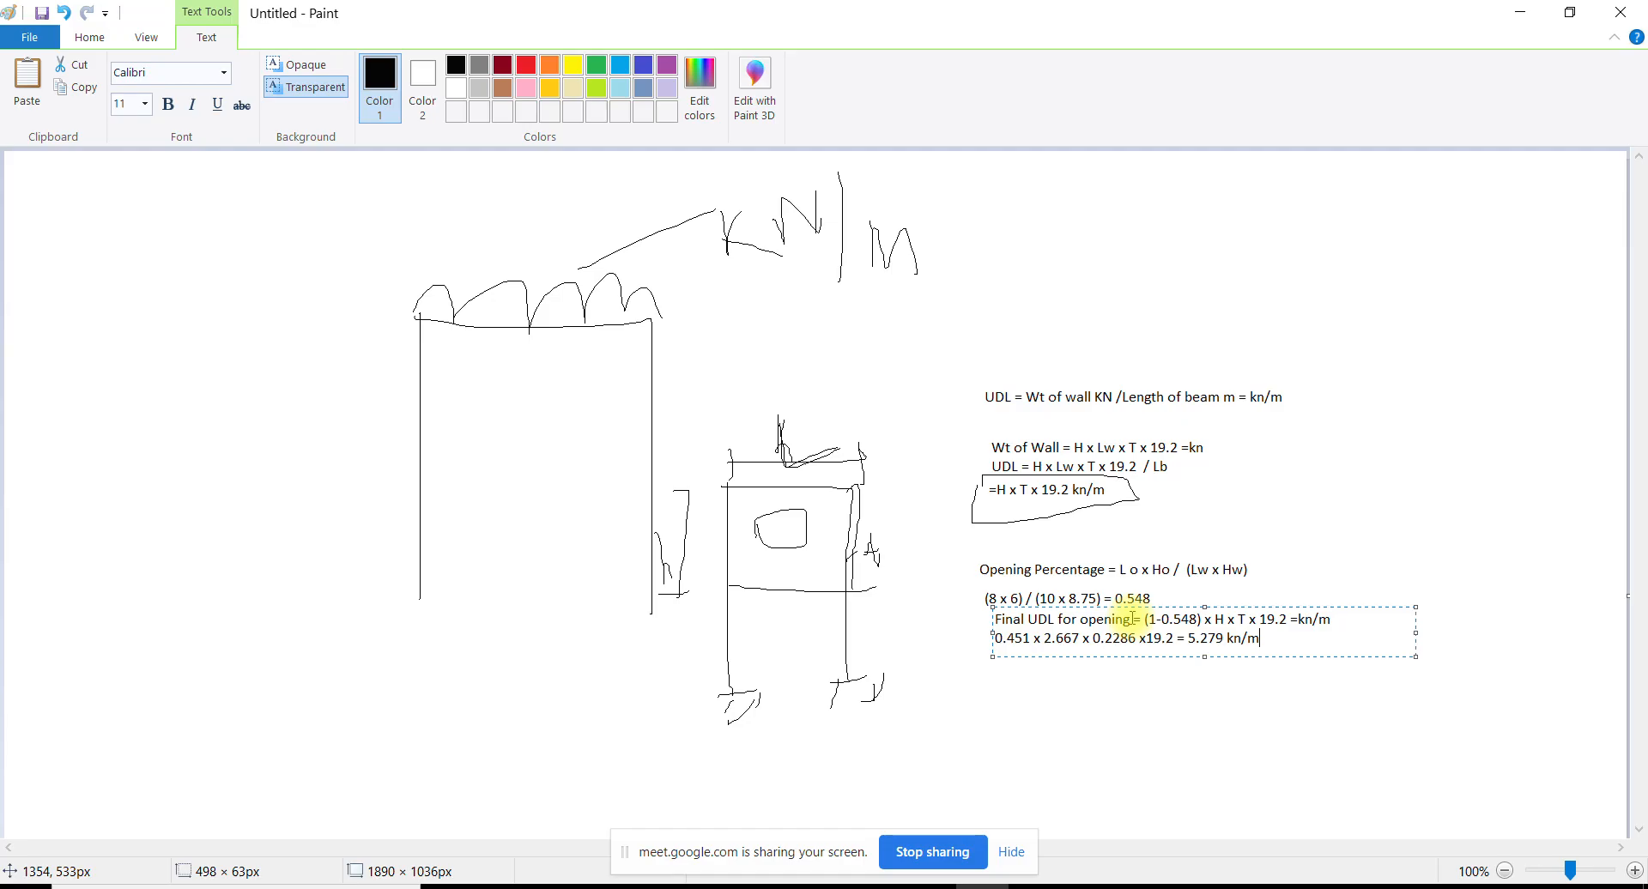
pyautogui.moveTo(1188, 639); pyautogui.dragTo(1224, 639)
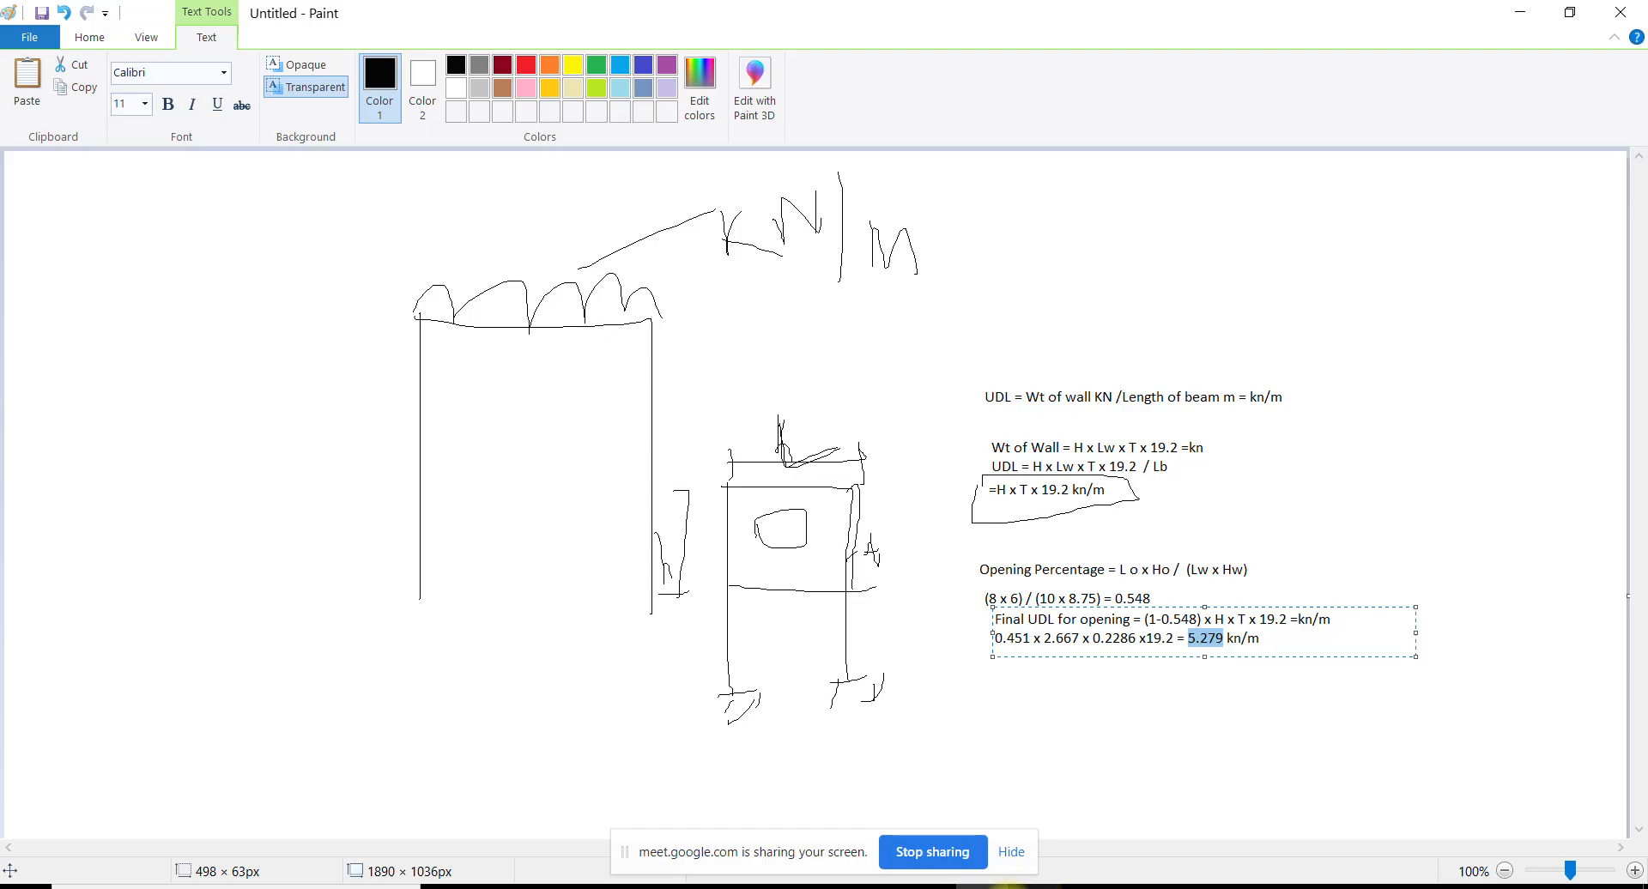
# Return to Excel and examine the 9" external wall's finishing weight formula and the plastering, punning and screeding thicknesses it may use
pyautogui.click(1009, 888)
pyautogui.click(431, 463)
pyautogui.click(400, 437)
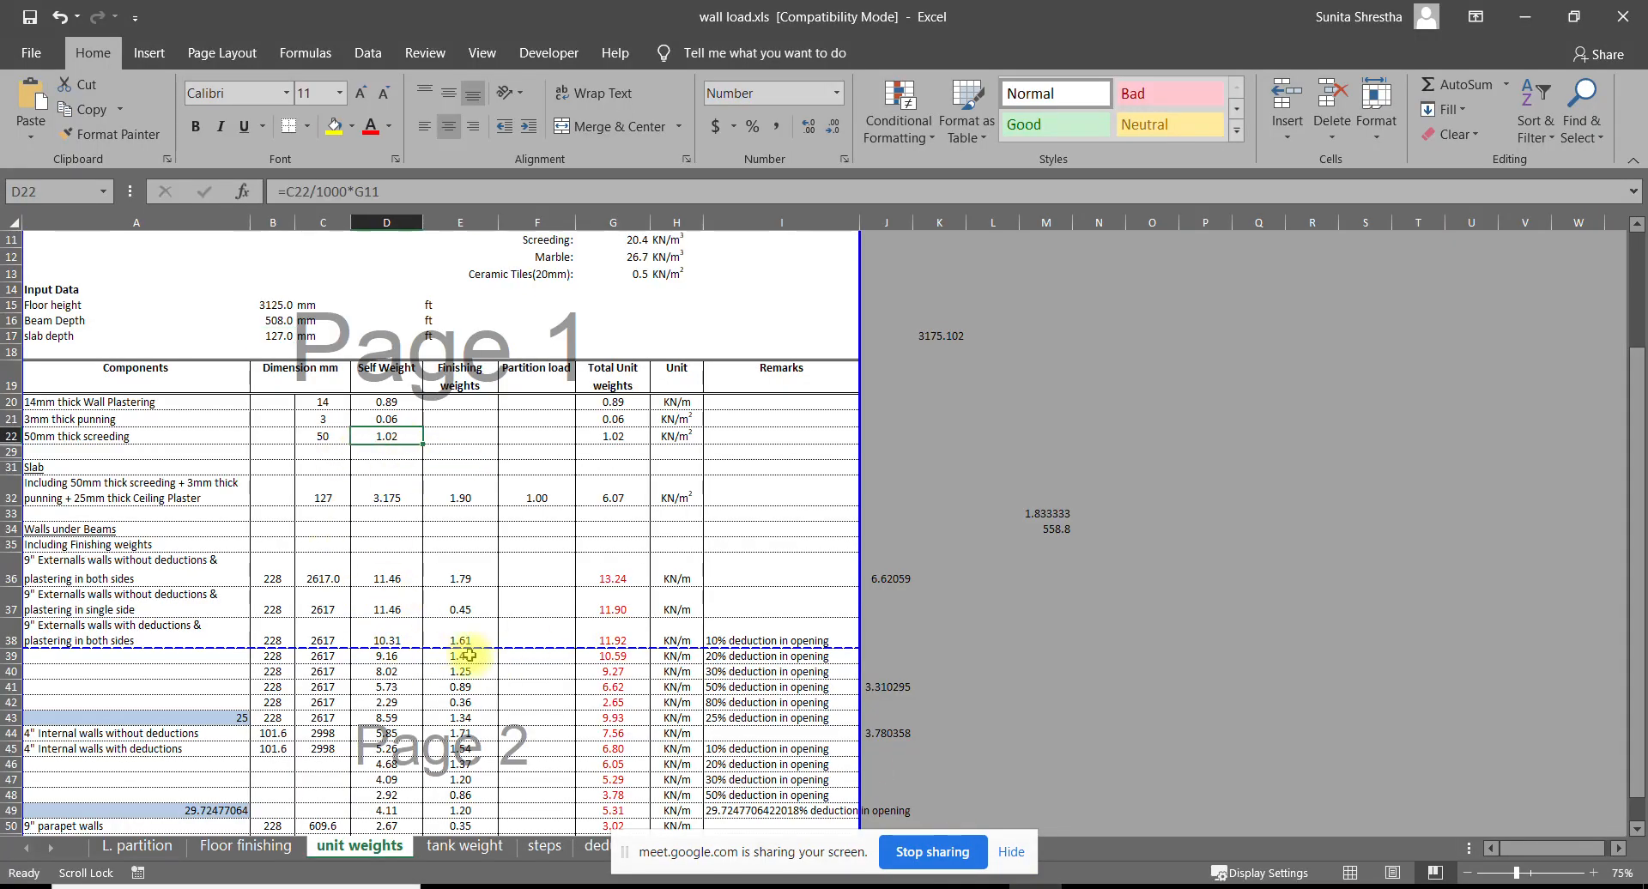
pyautogui.click(464, 570)
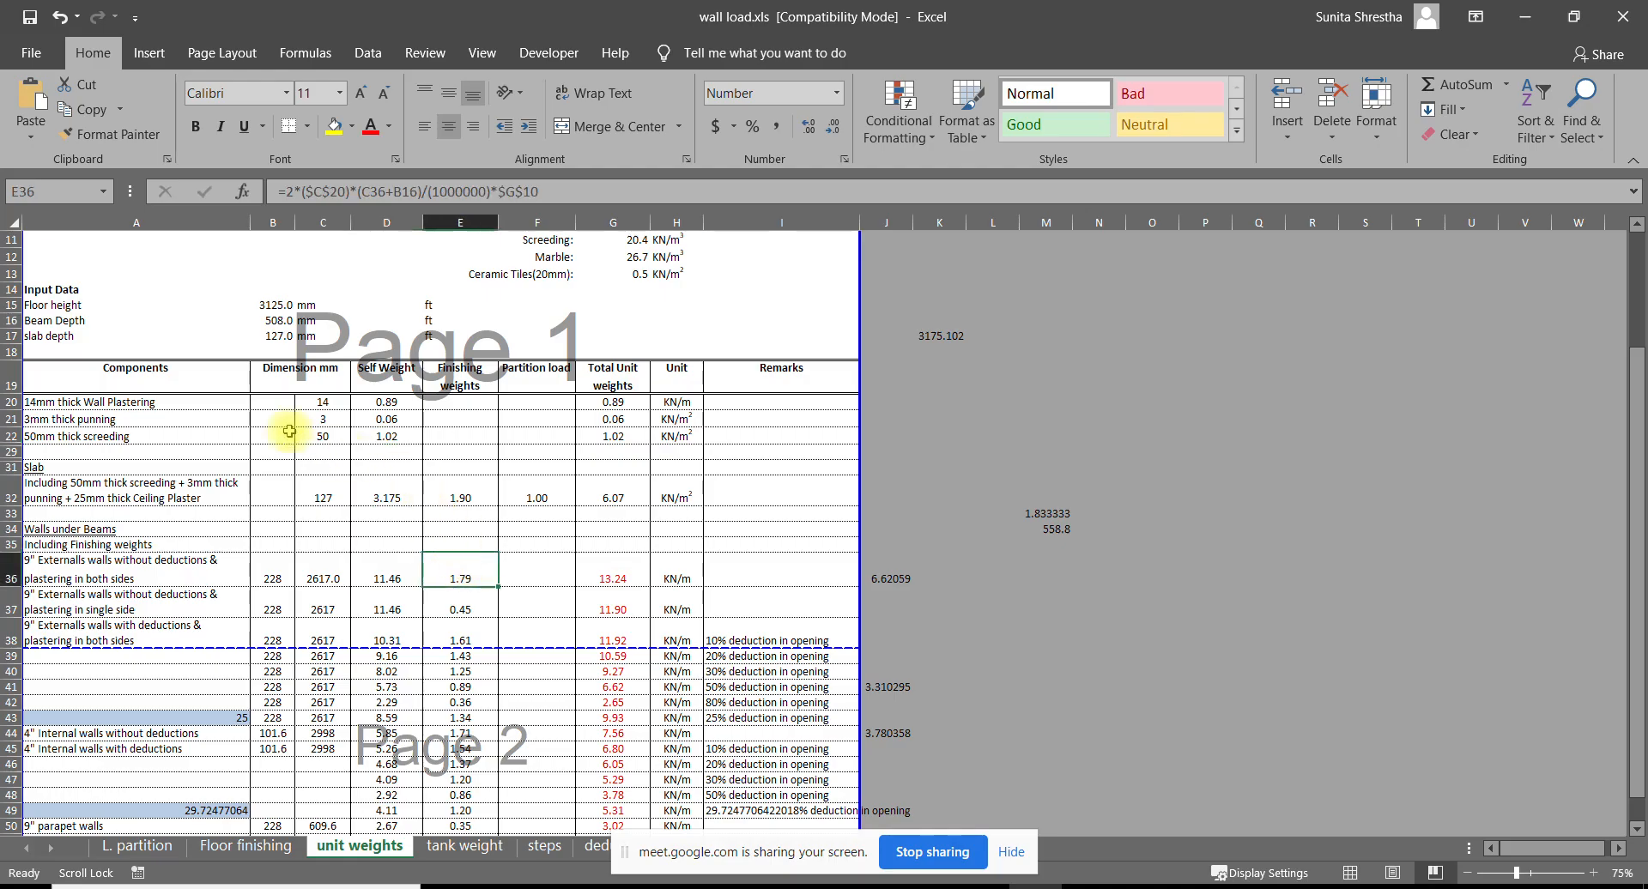
pyautogui.click(330, 403)
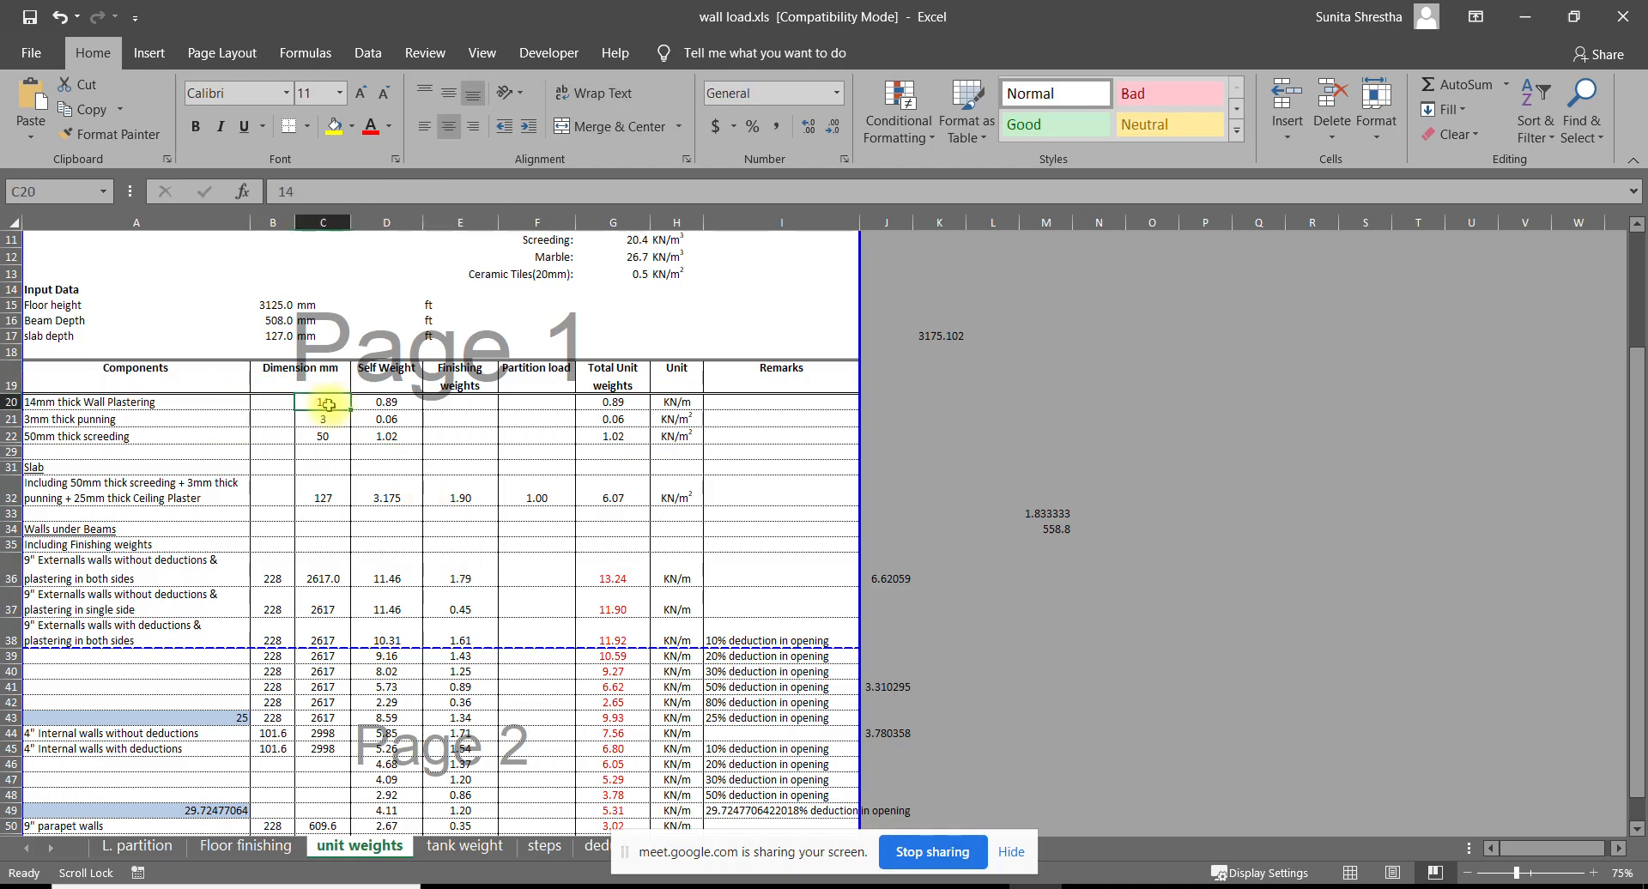
pyautogui.click(322, 423)
pyautogui.click(322, 435)
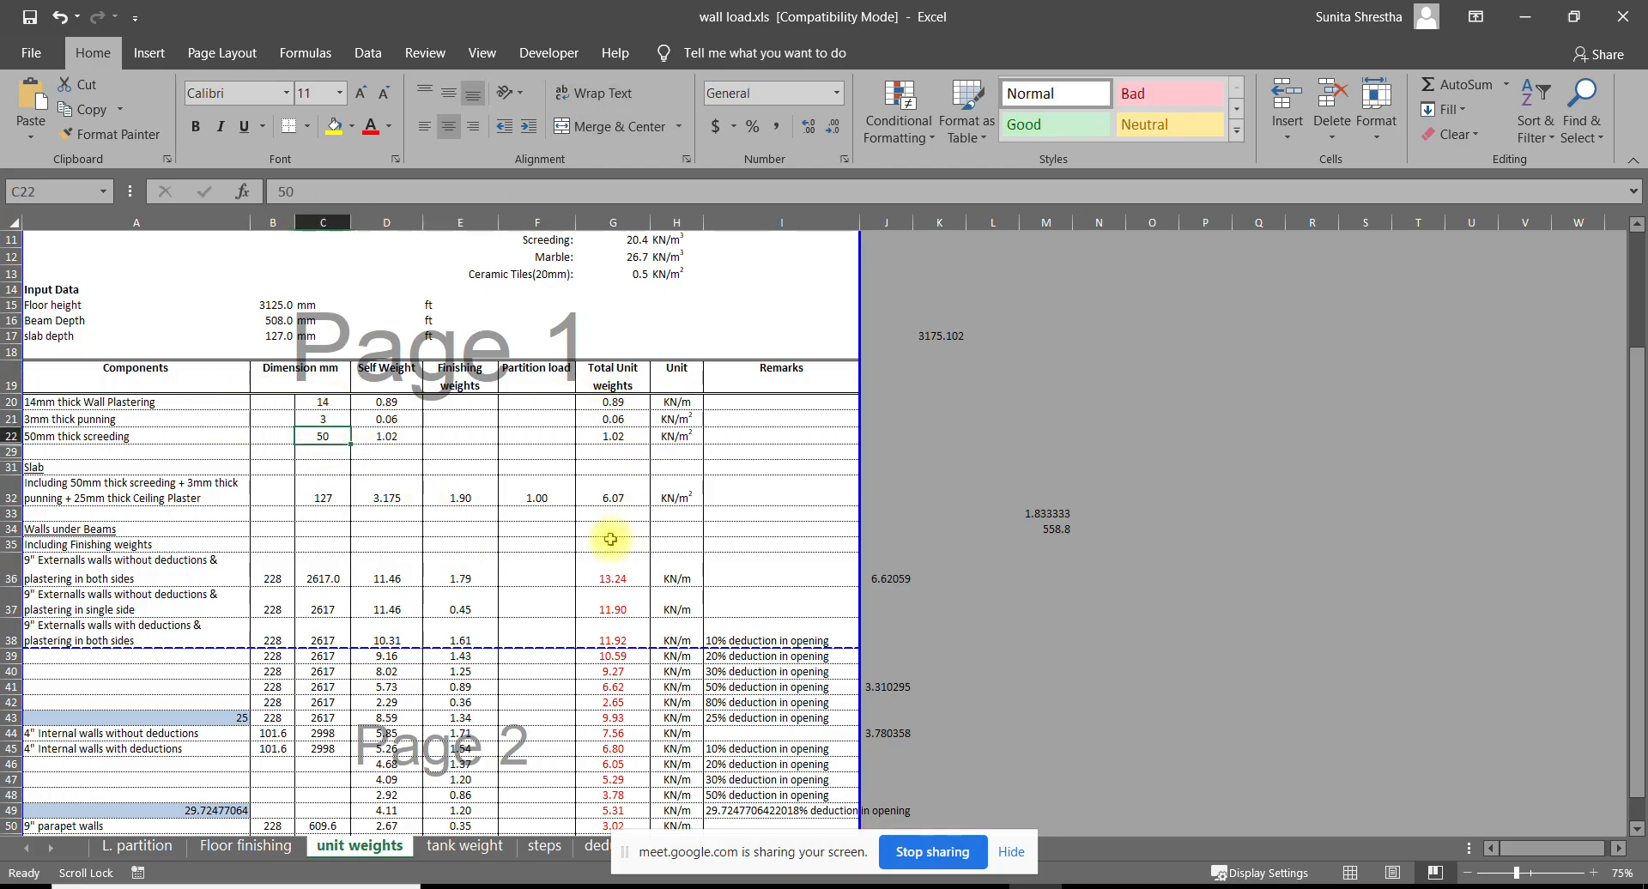
pyautogui.click(491, 572)
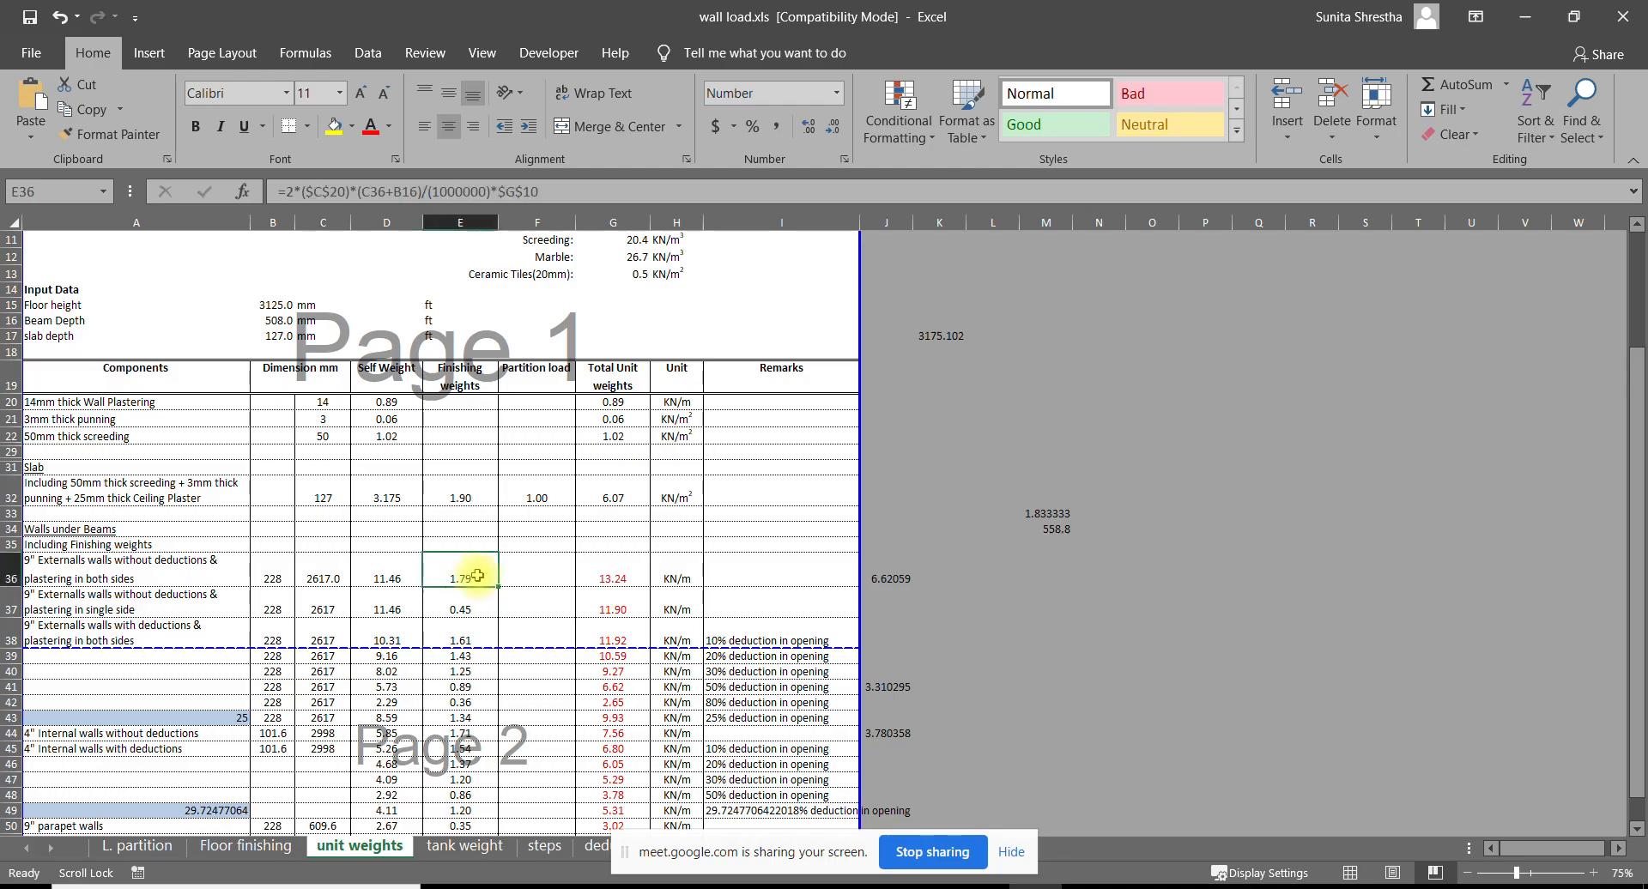
# Try a wall plastering thickness of 30 mm and undo the change
pyautogui.click(330, 397)
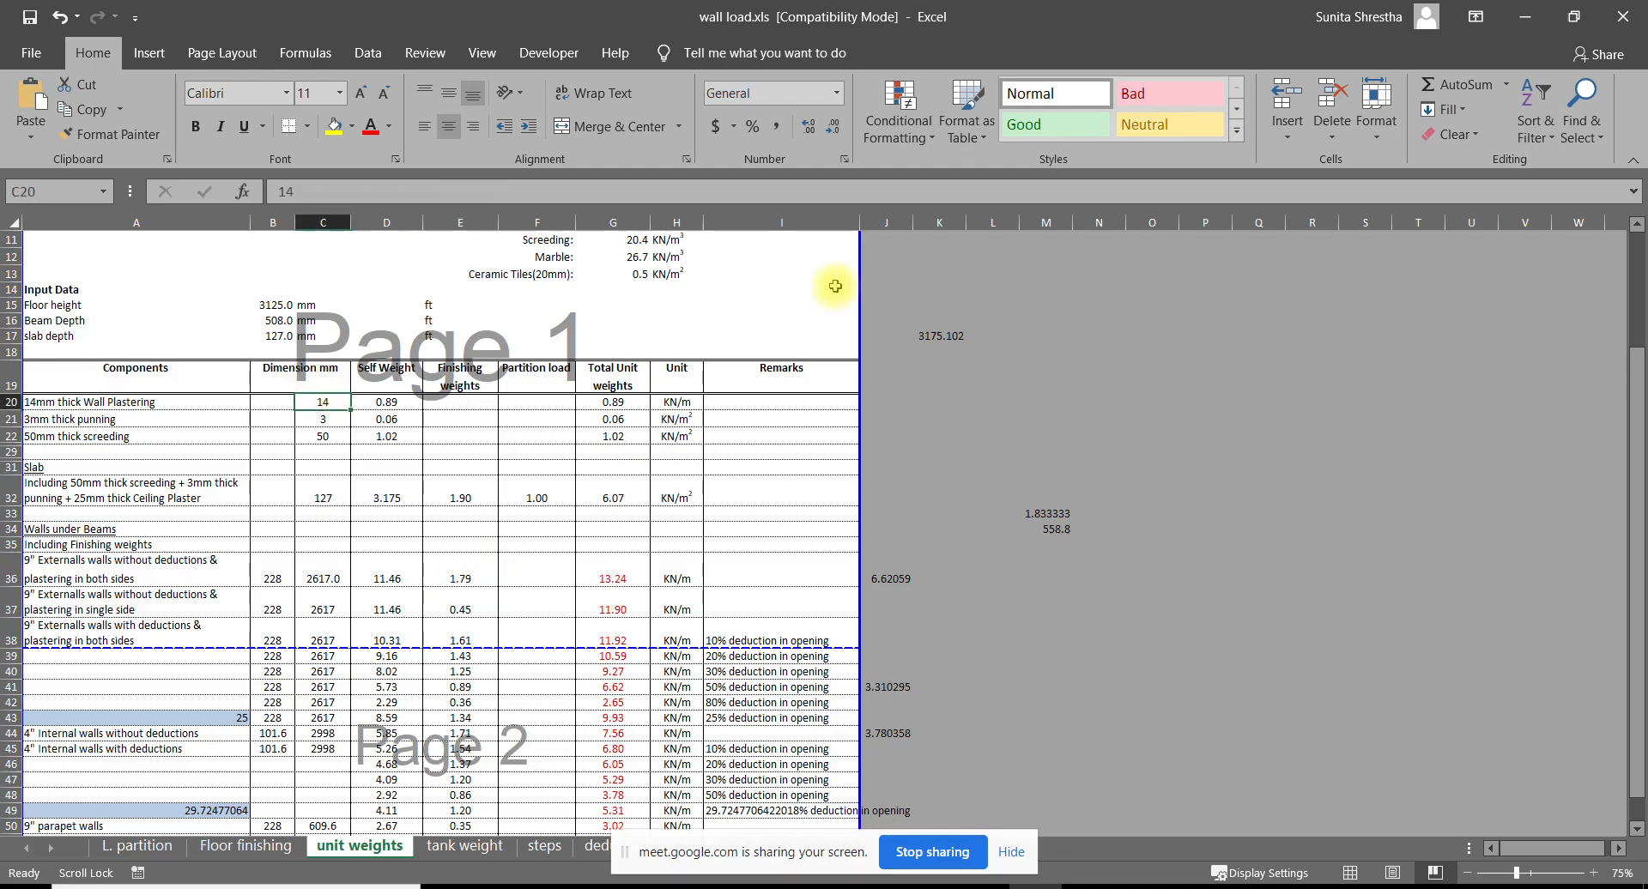
pyautogui.write('30')
pyautogui.press('Return')
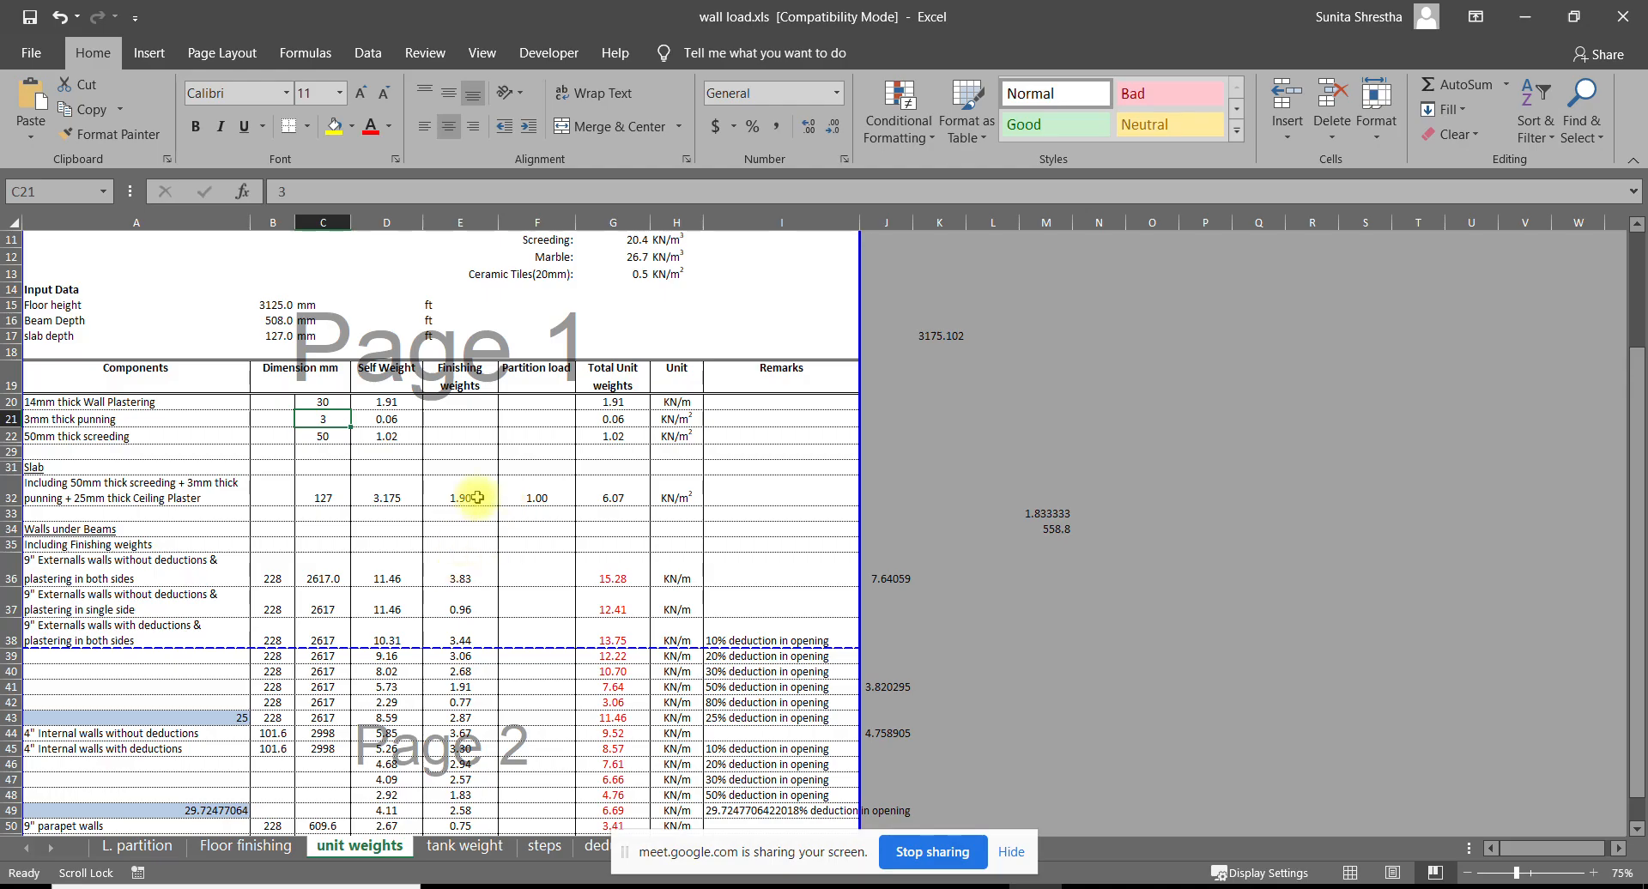
pyautogui.hotkey('ctrl', 'z')
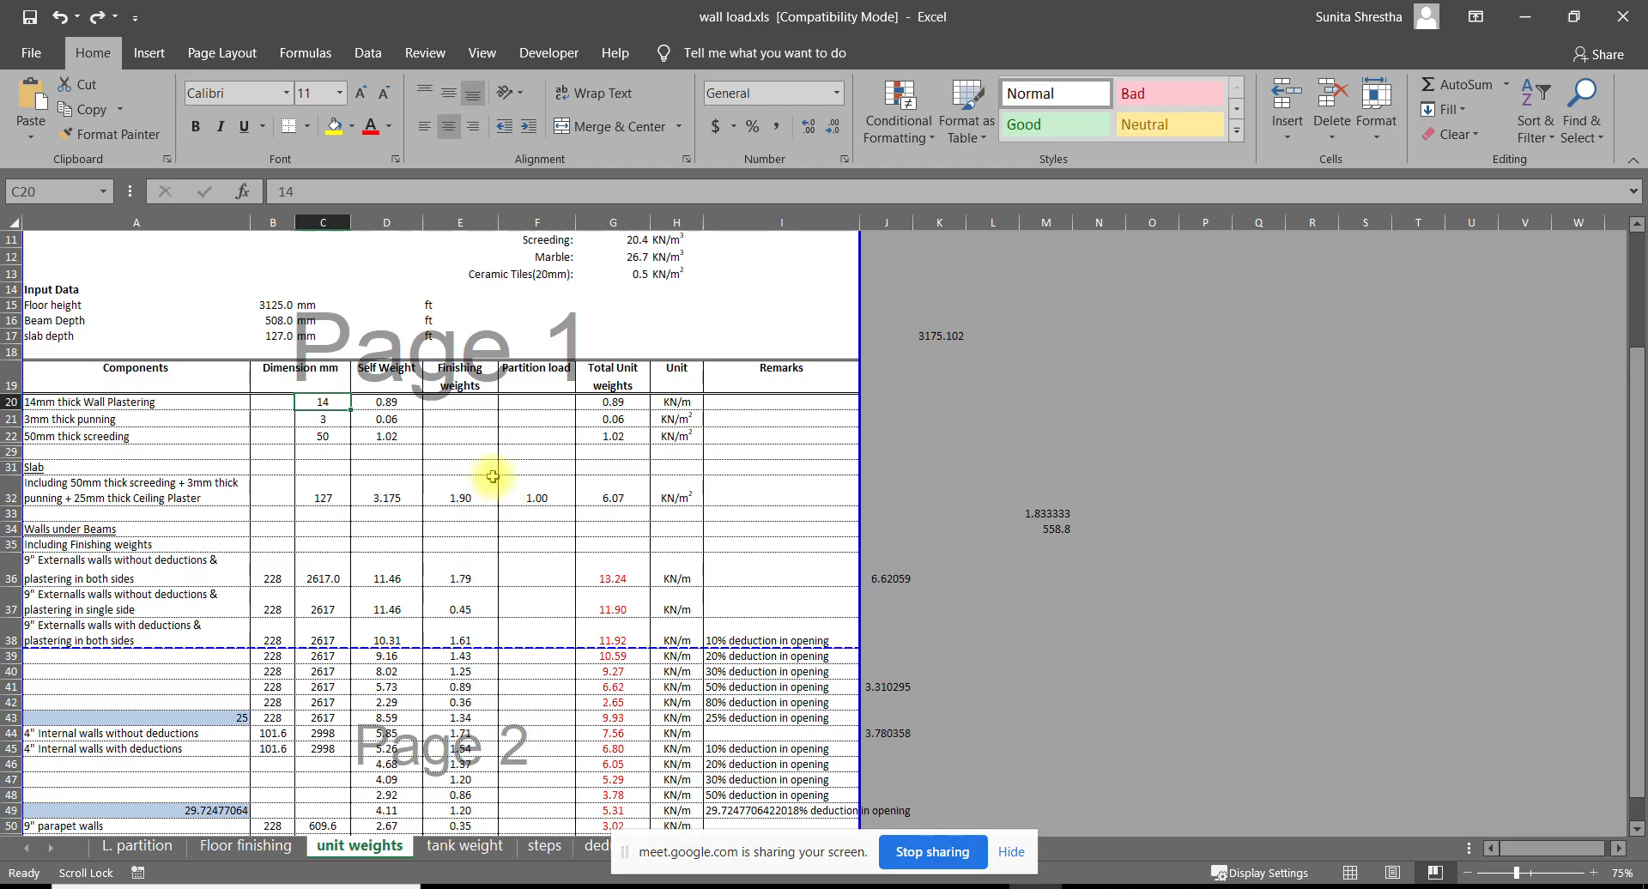
# Inspect the self weight, finishing weight and total unit weight of the 9" external walls without deductions, plastered on both sides
pyautogui.moveTo(378, 573); pyautogui.dragTo(460, 572)
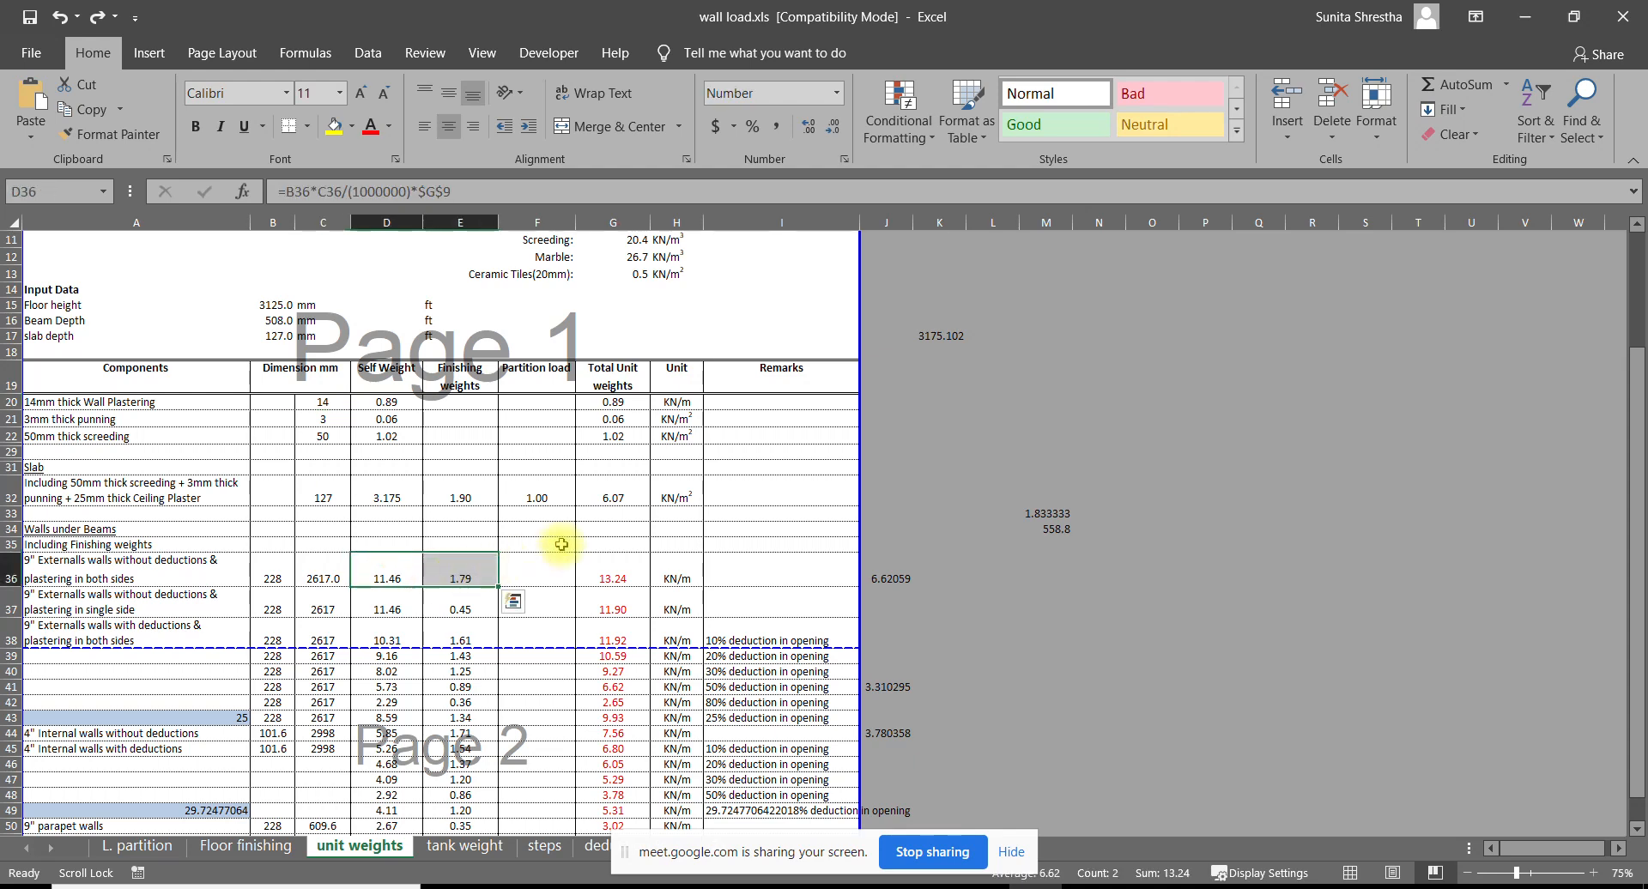
pyautogui.click(629, 571)
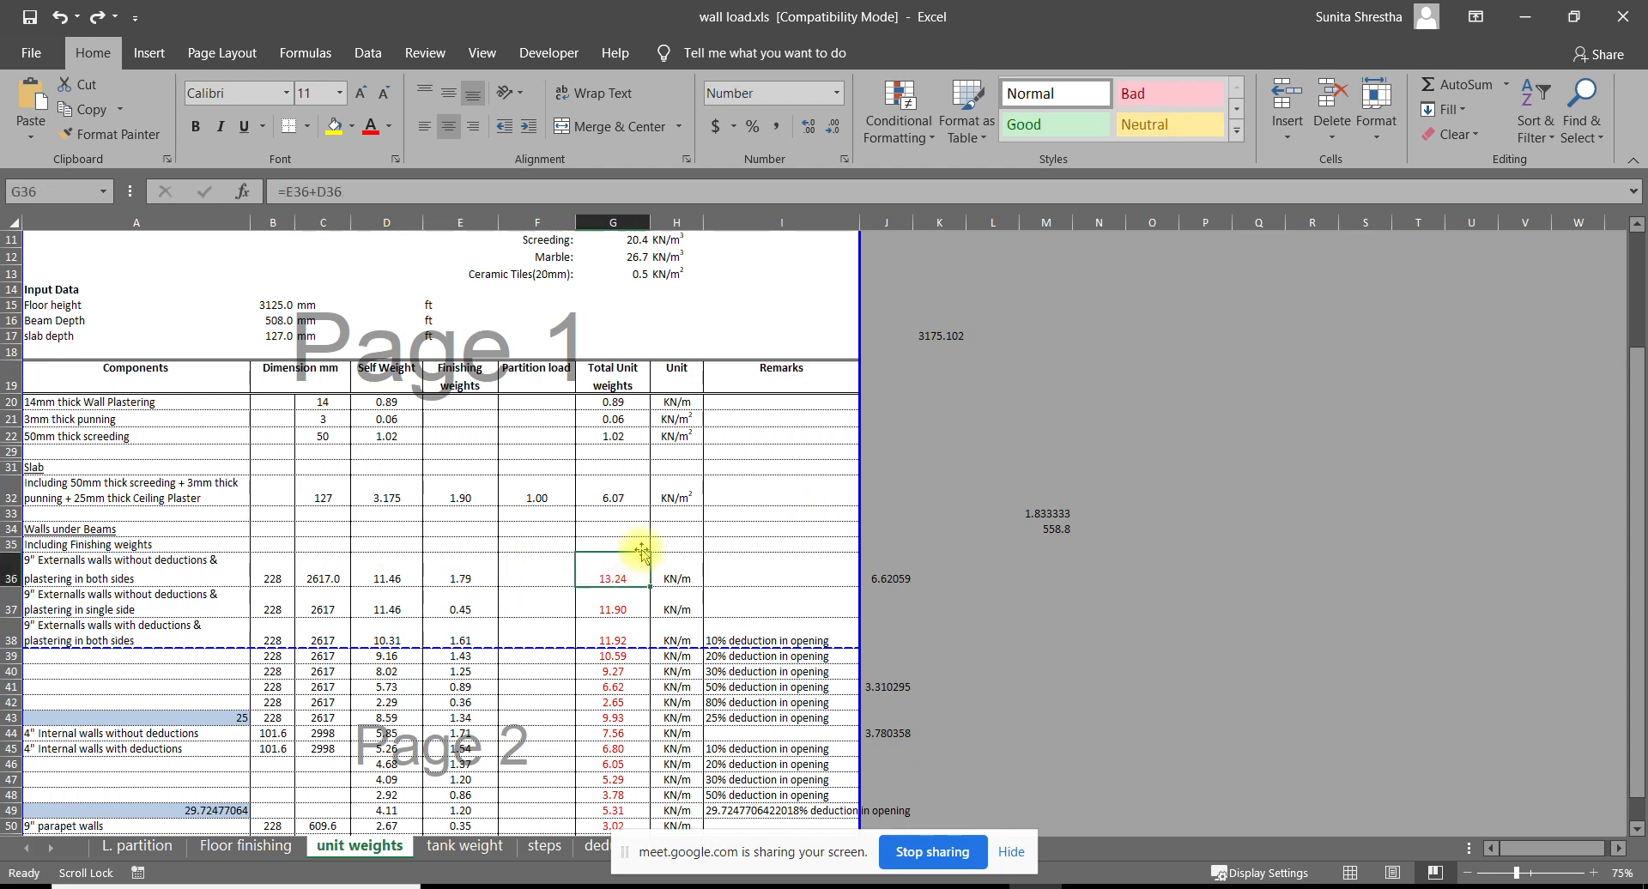
pyautogui.scroll(-2, 574, 537)
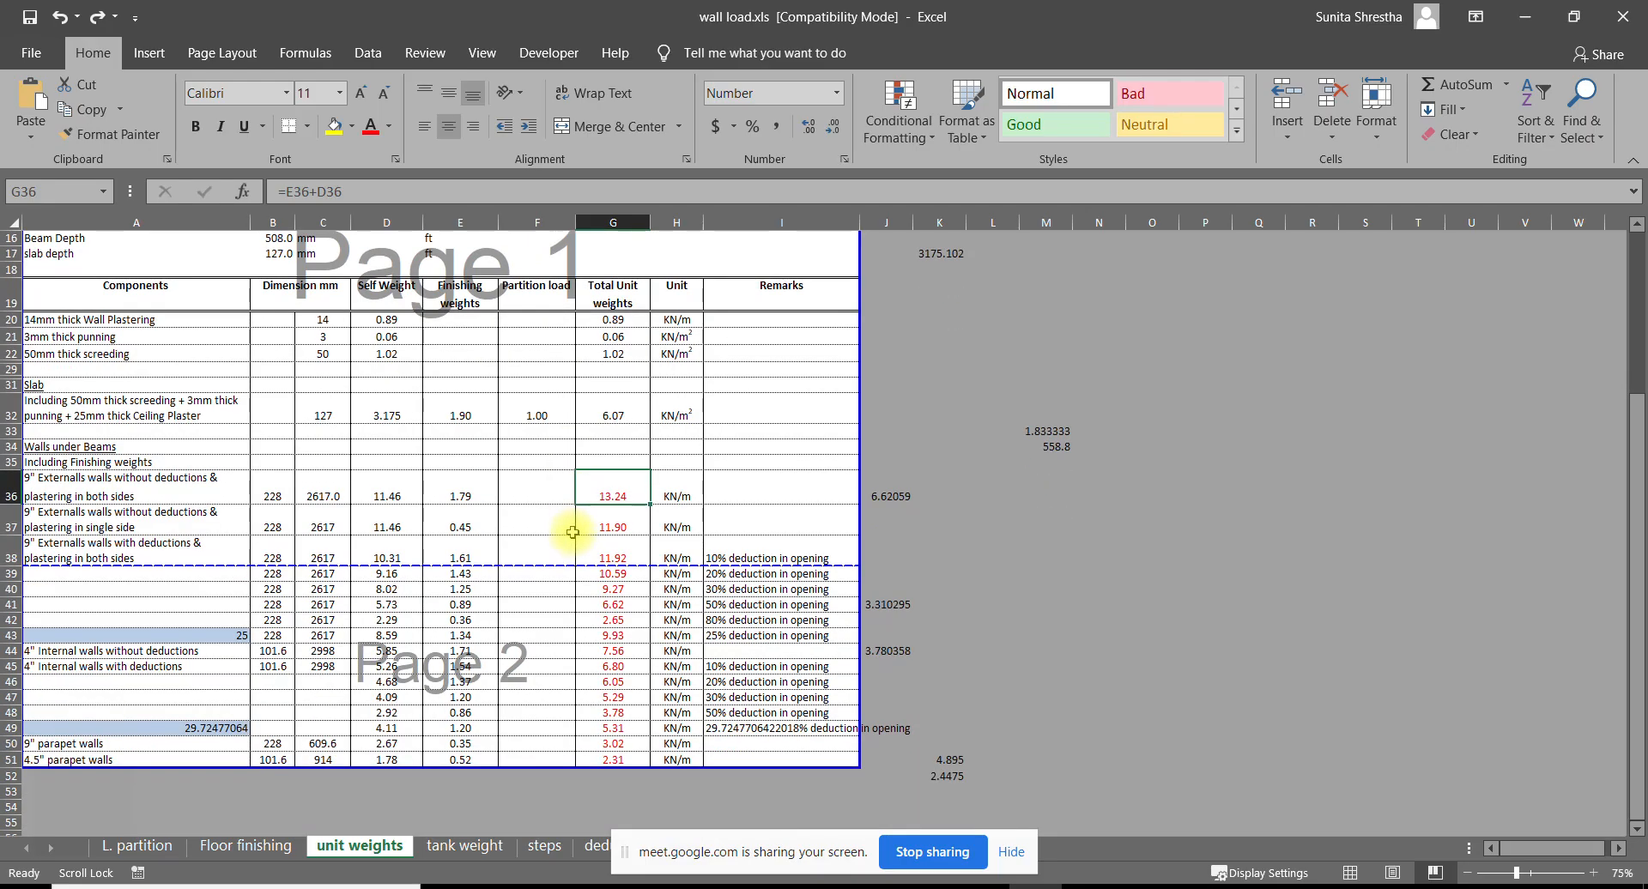
# Check the opening percentage in the Paint notes and set the custom opening deduction for the 9" external walls in A43 to 54.8
pyautogui.click(980, 883)
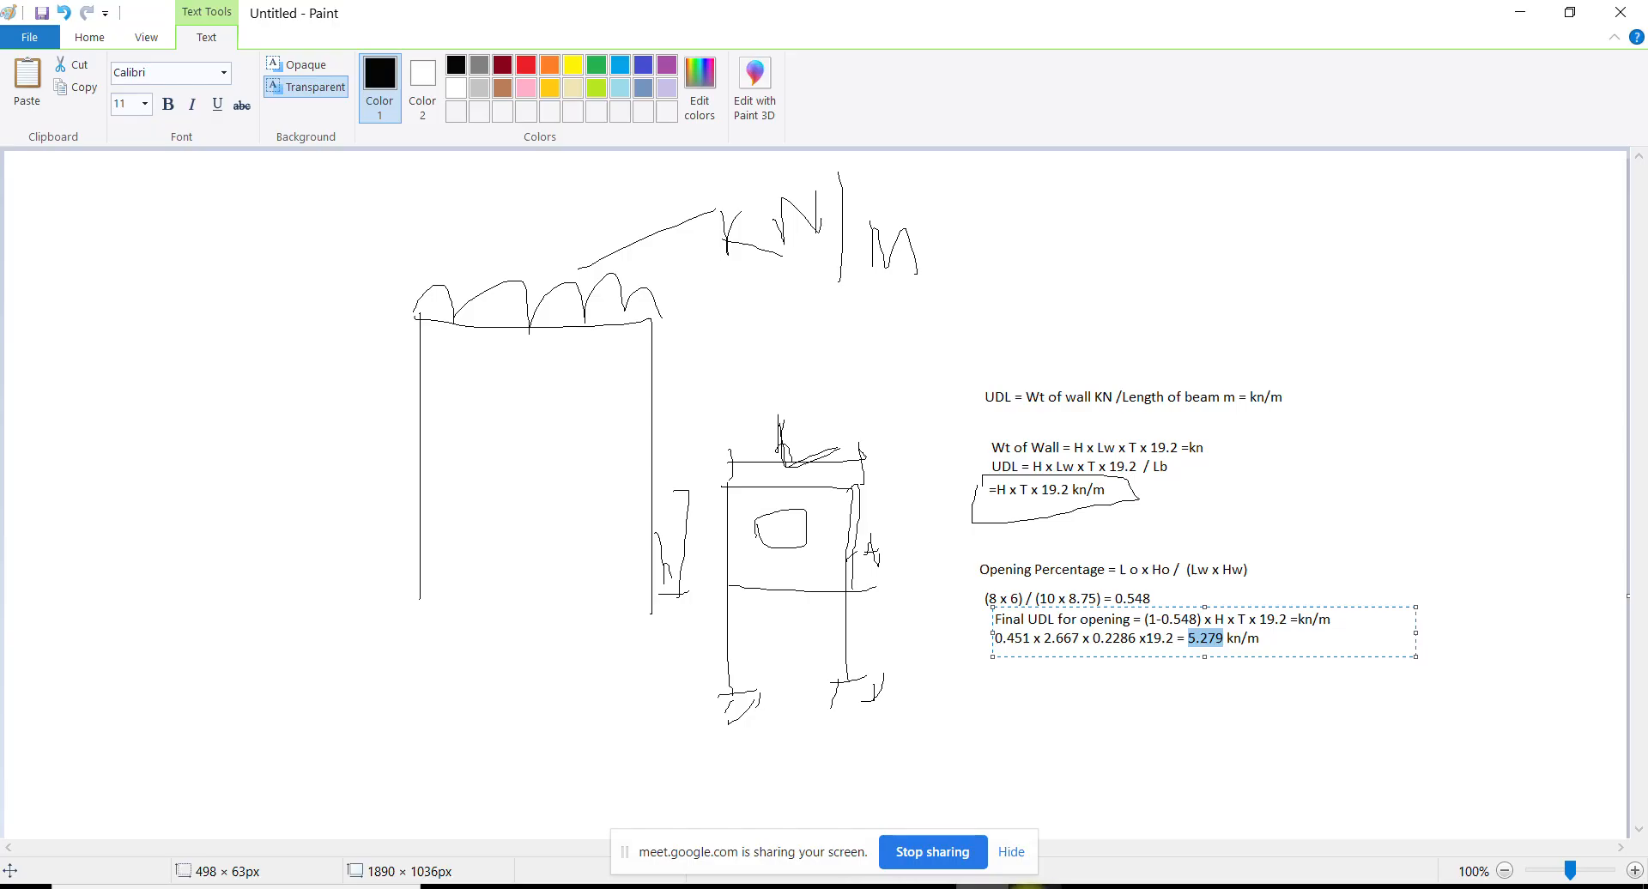
pyautogui.hotkey('alt', 'Tab')
pyautogui.click(233, 635)
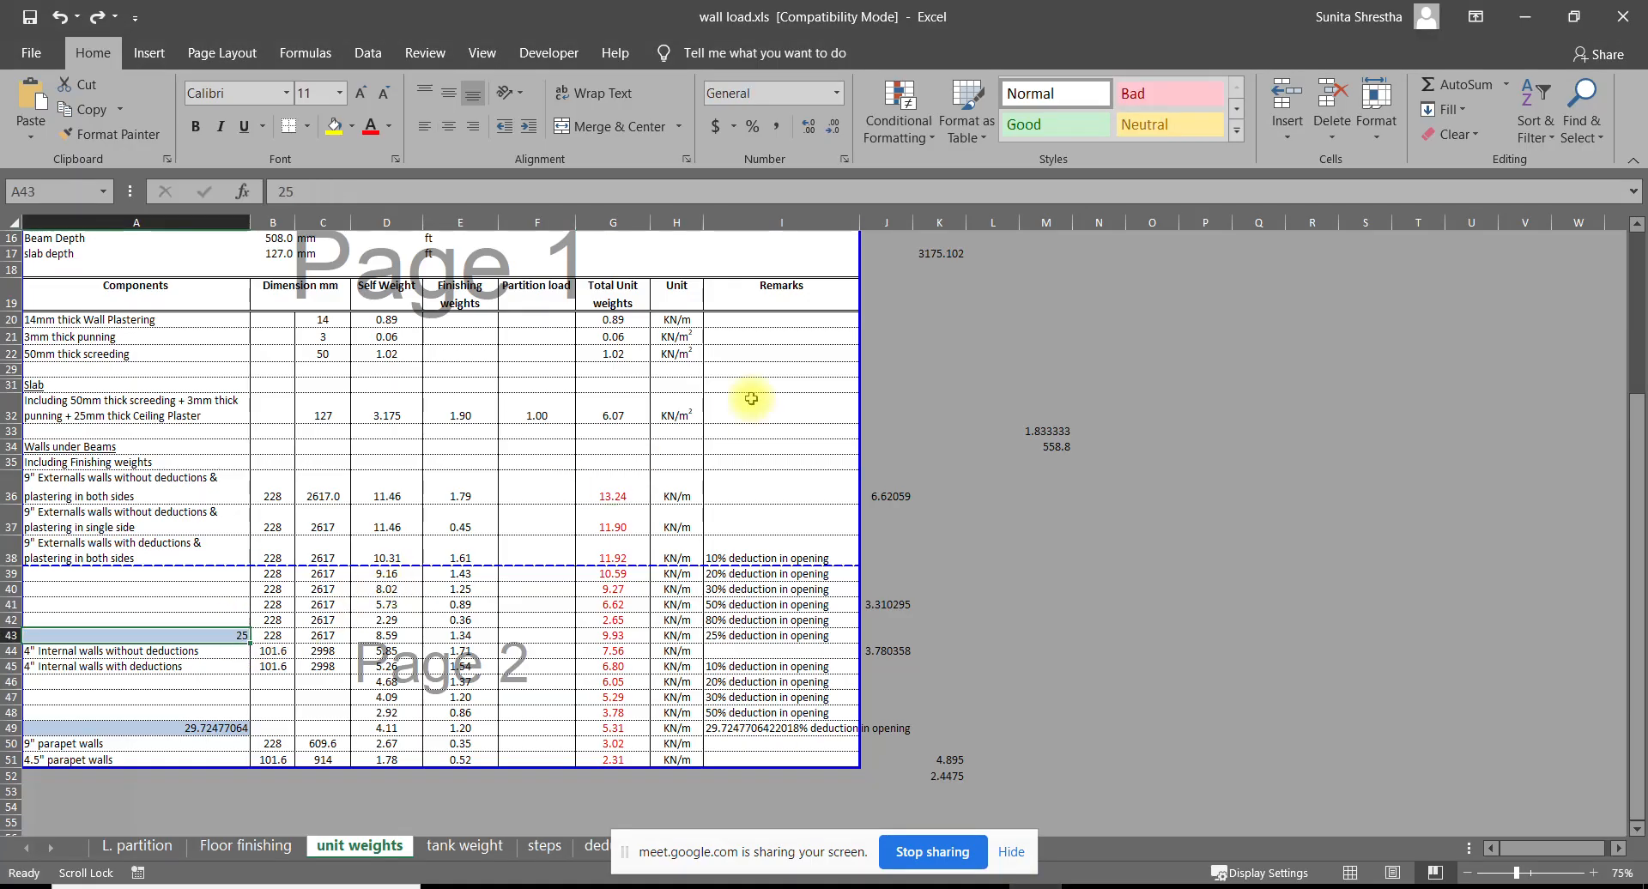
pyautogui.write('54.8')
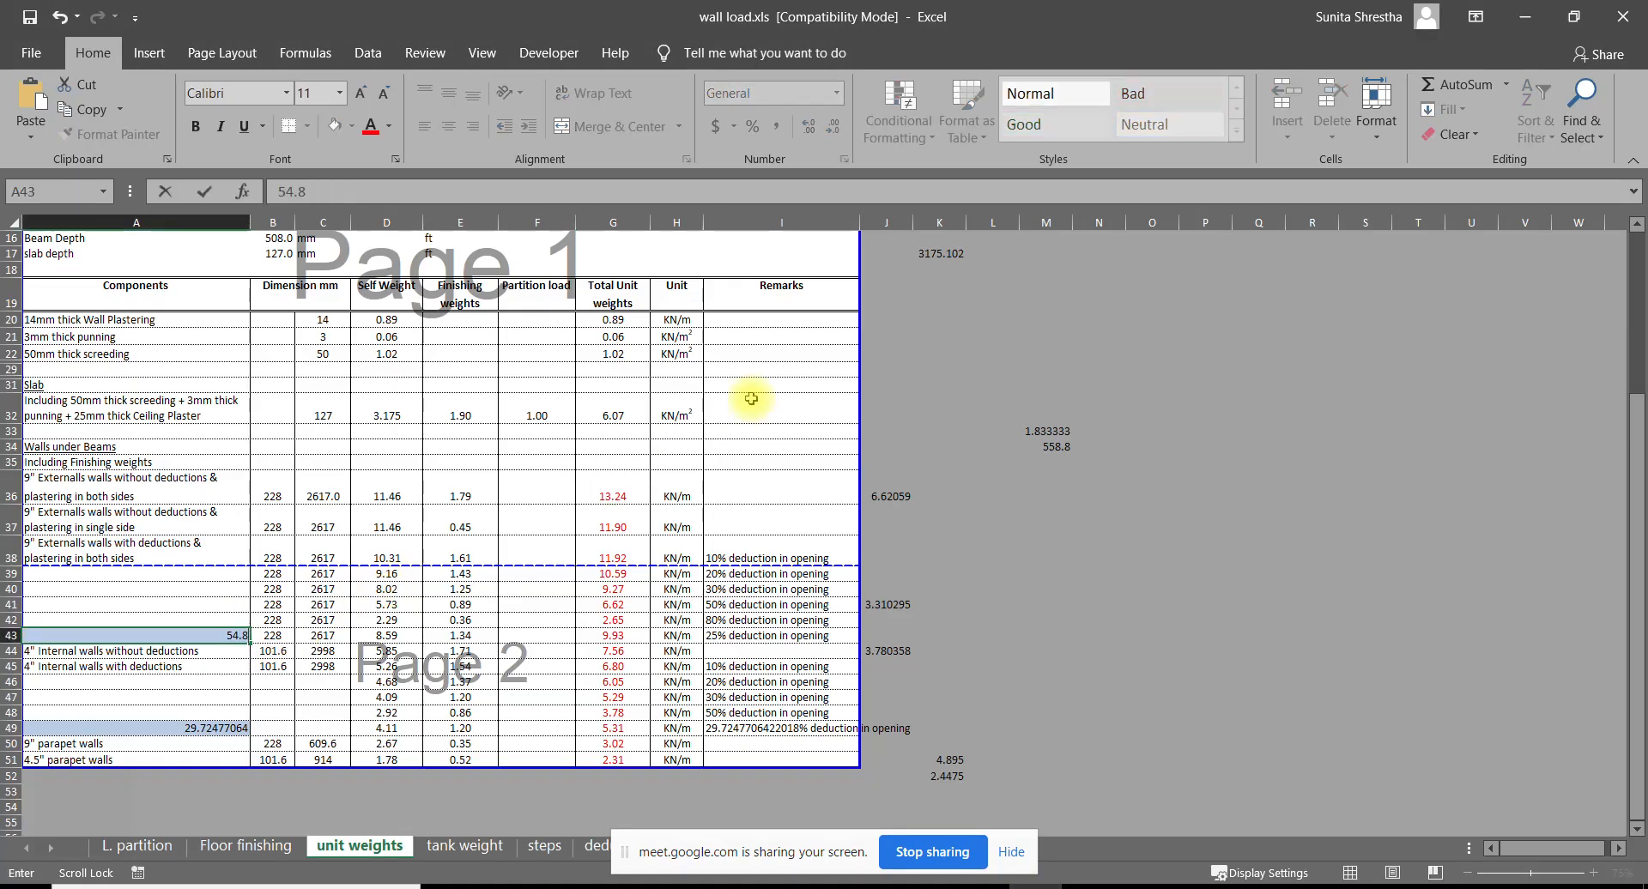
pyautogui.press('Return')
# Review the 54.8% deduction row and its total unit weight, and compare it with the final UDL in the Paint notes
pyautogui.moveTo(222, 635); pyautogui.dragTo(755, 635)
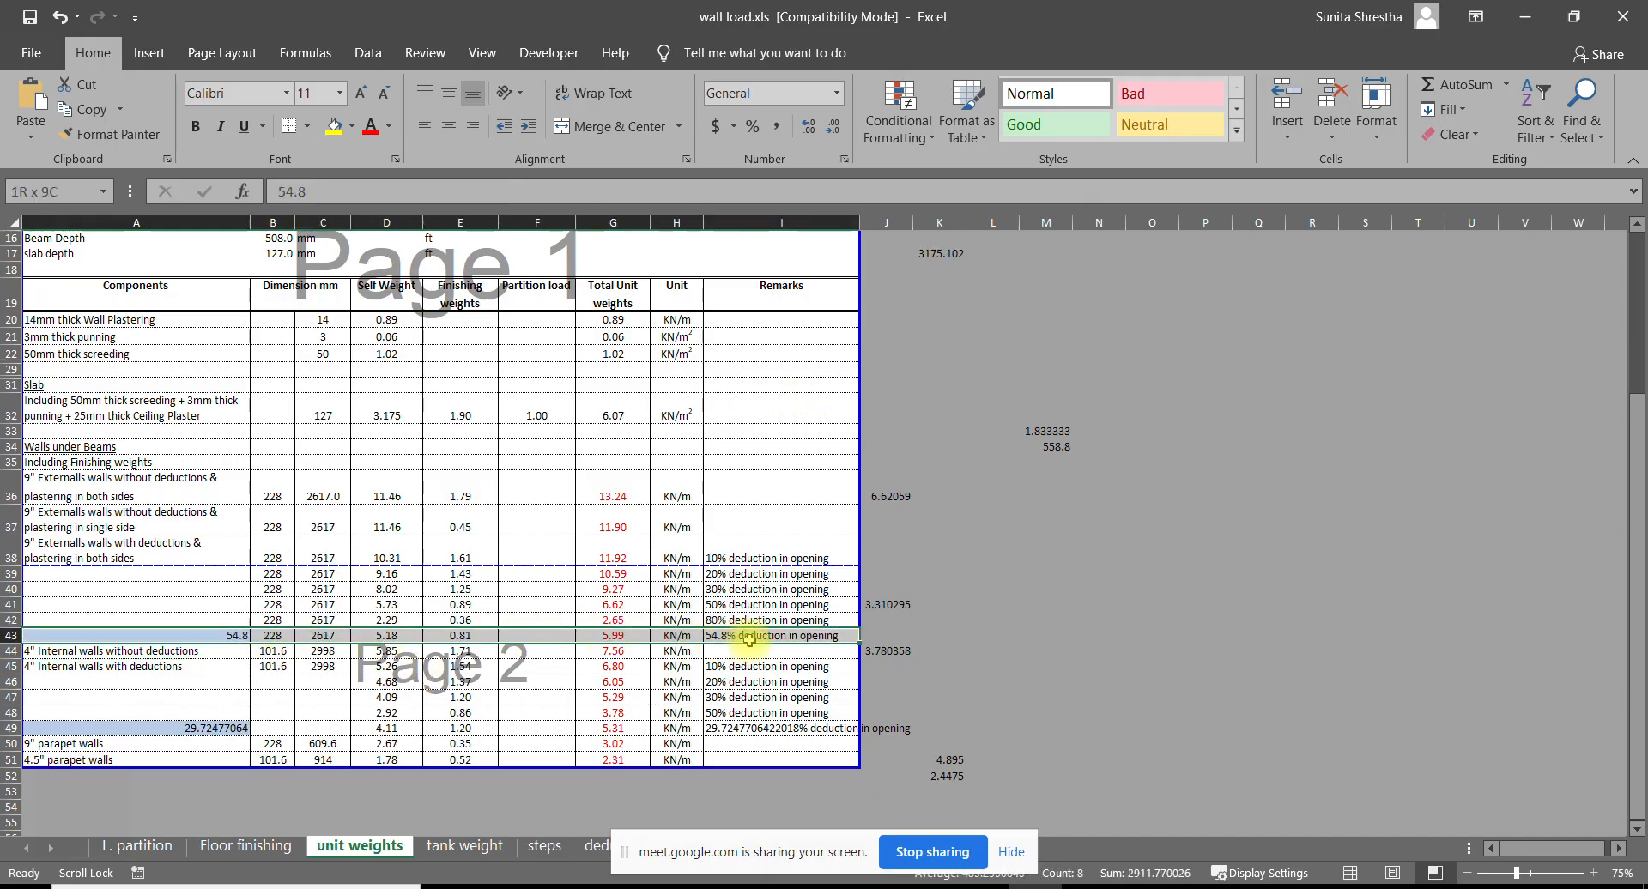
pyautogui.click(613, 636)
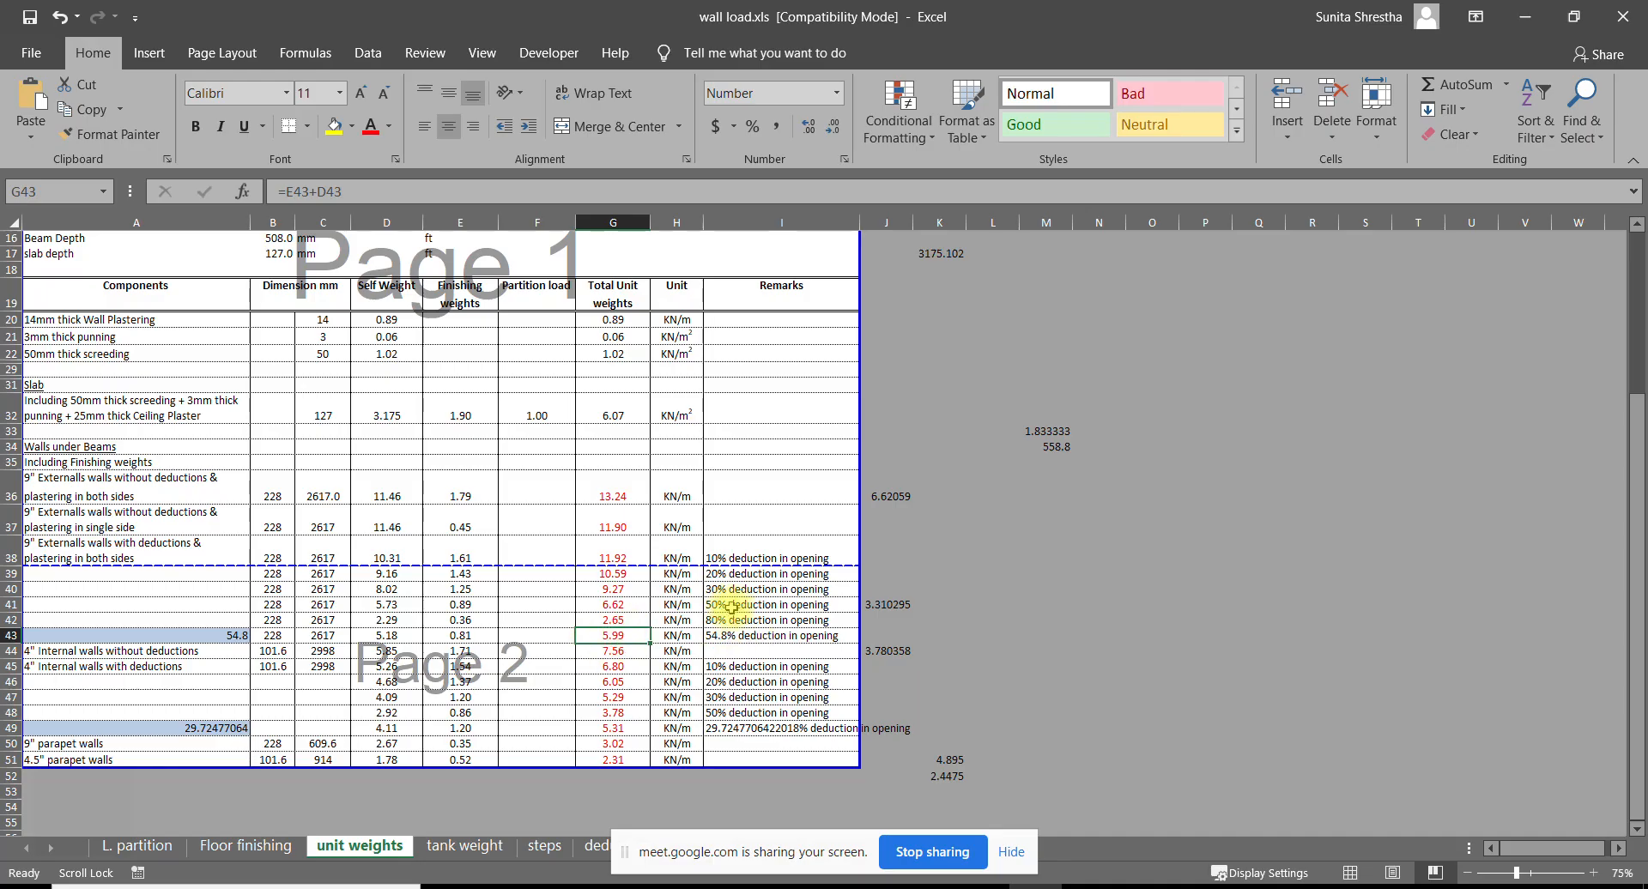
pyautogui.click(976, 884)
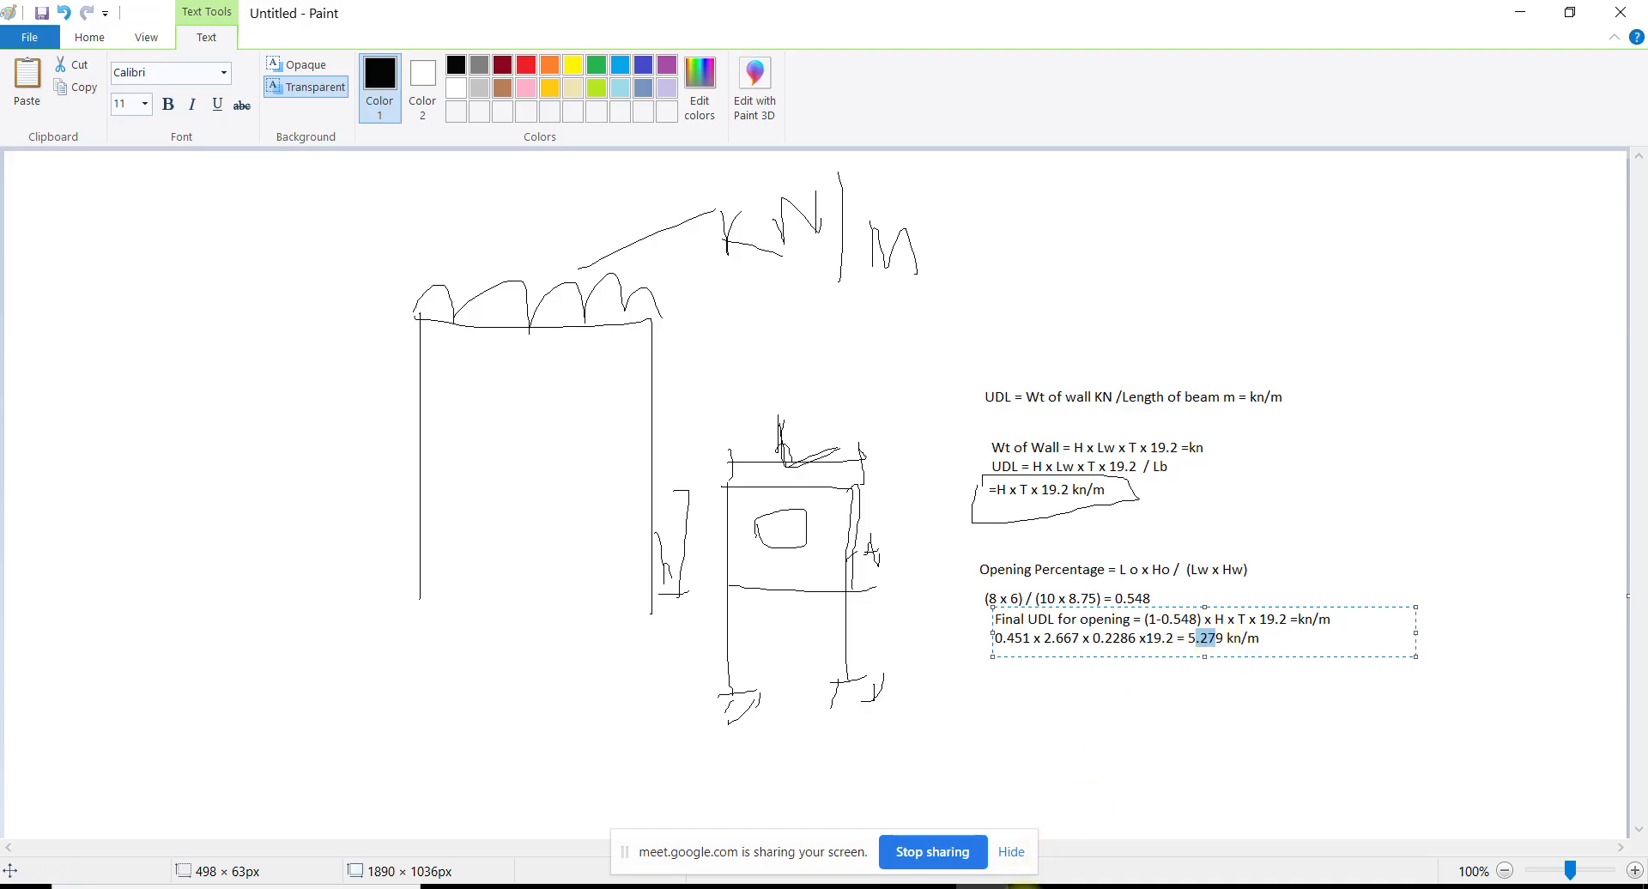
# Check the total unit weight of the 54.8% deduction row in the Excel sheet and switch to ETABS
pyautogui.click(1038, 886)
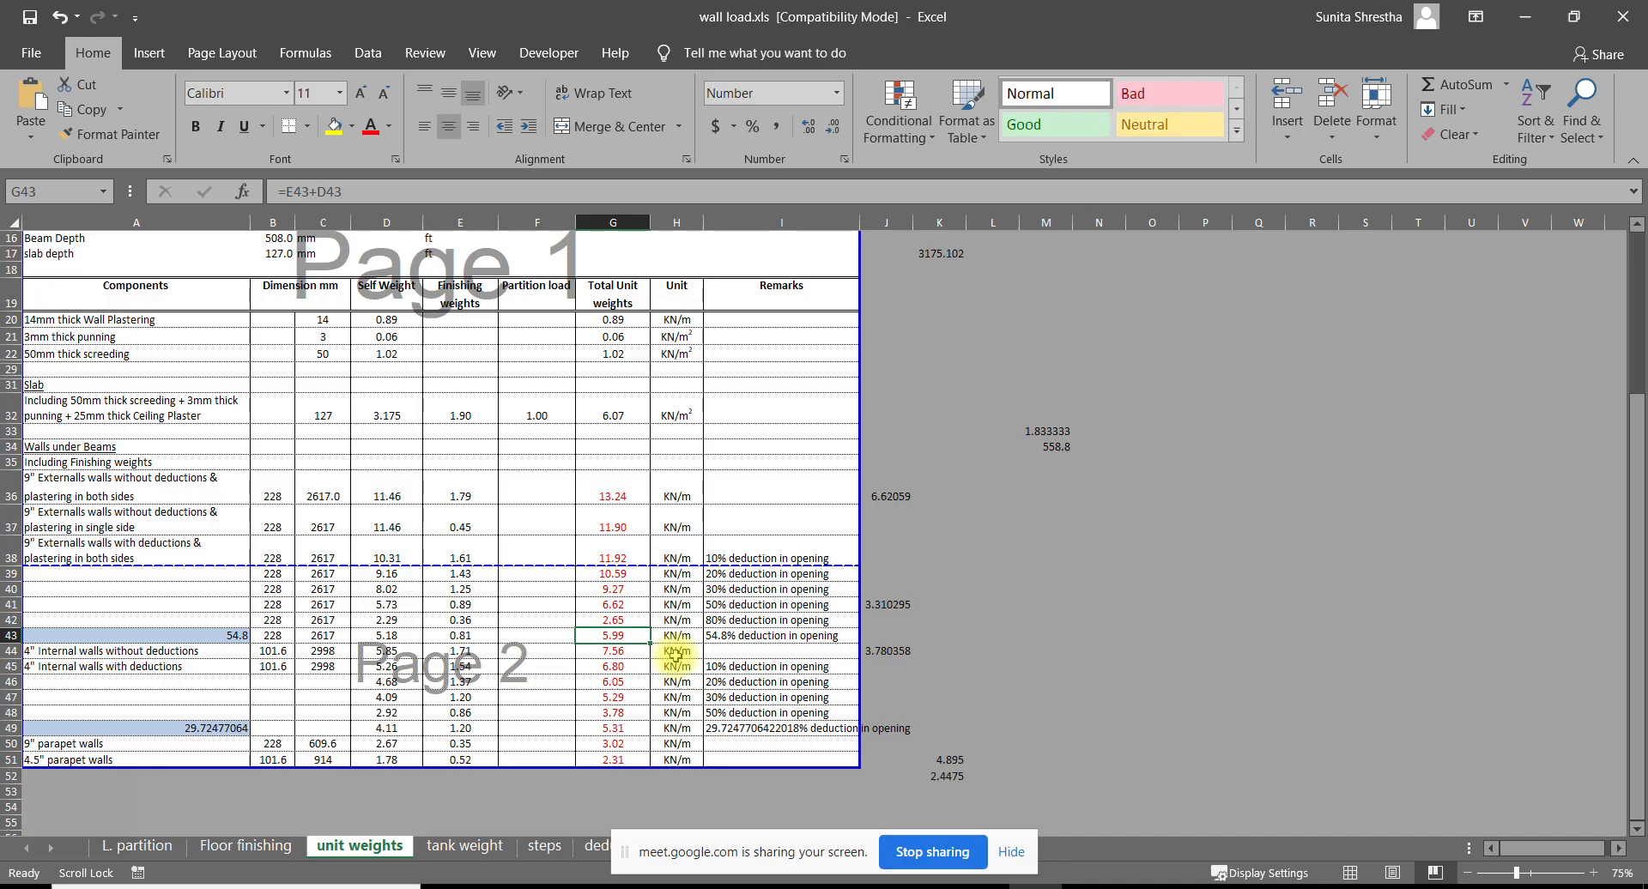
pyautogui.hotkey('alt', 'Tab')
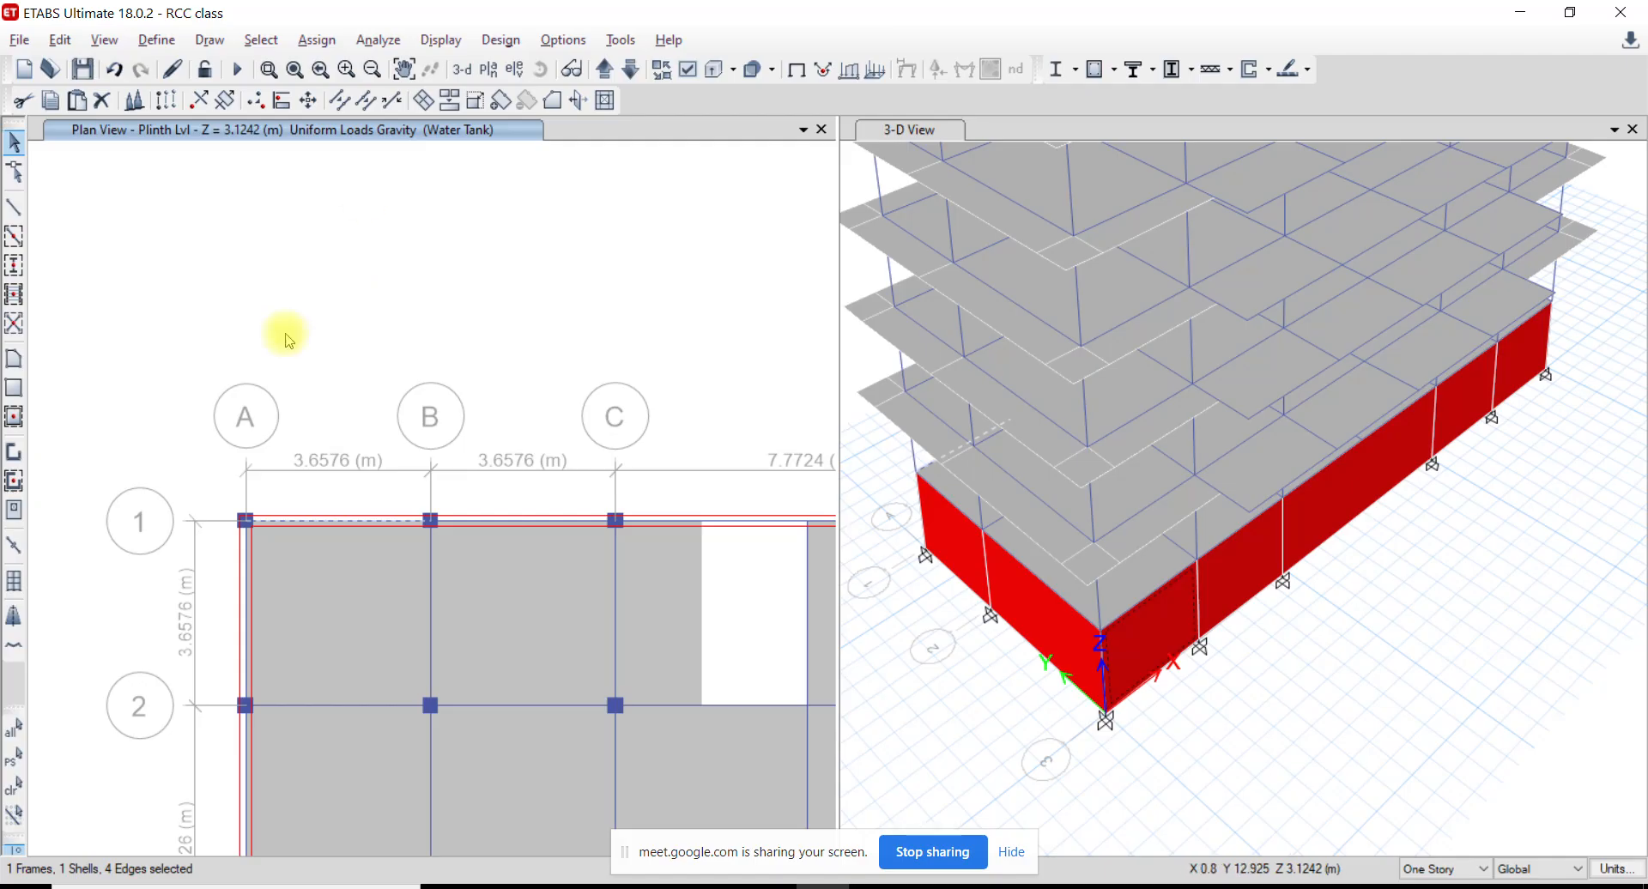
pyautogui.click(316, 40)
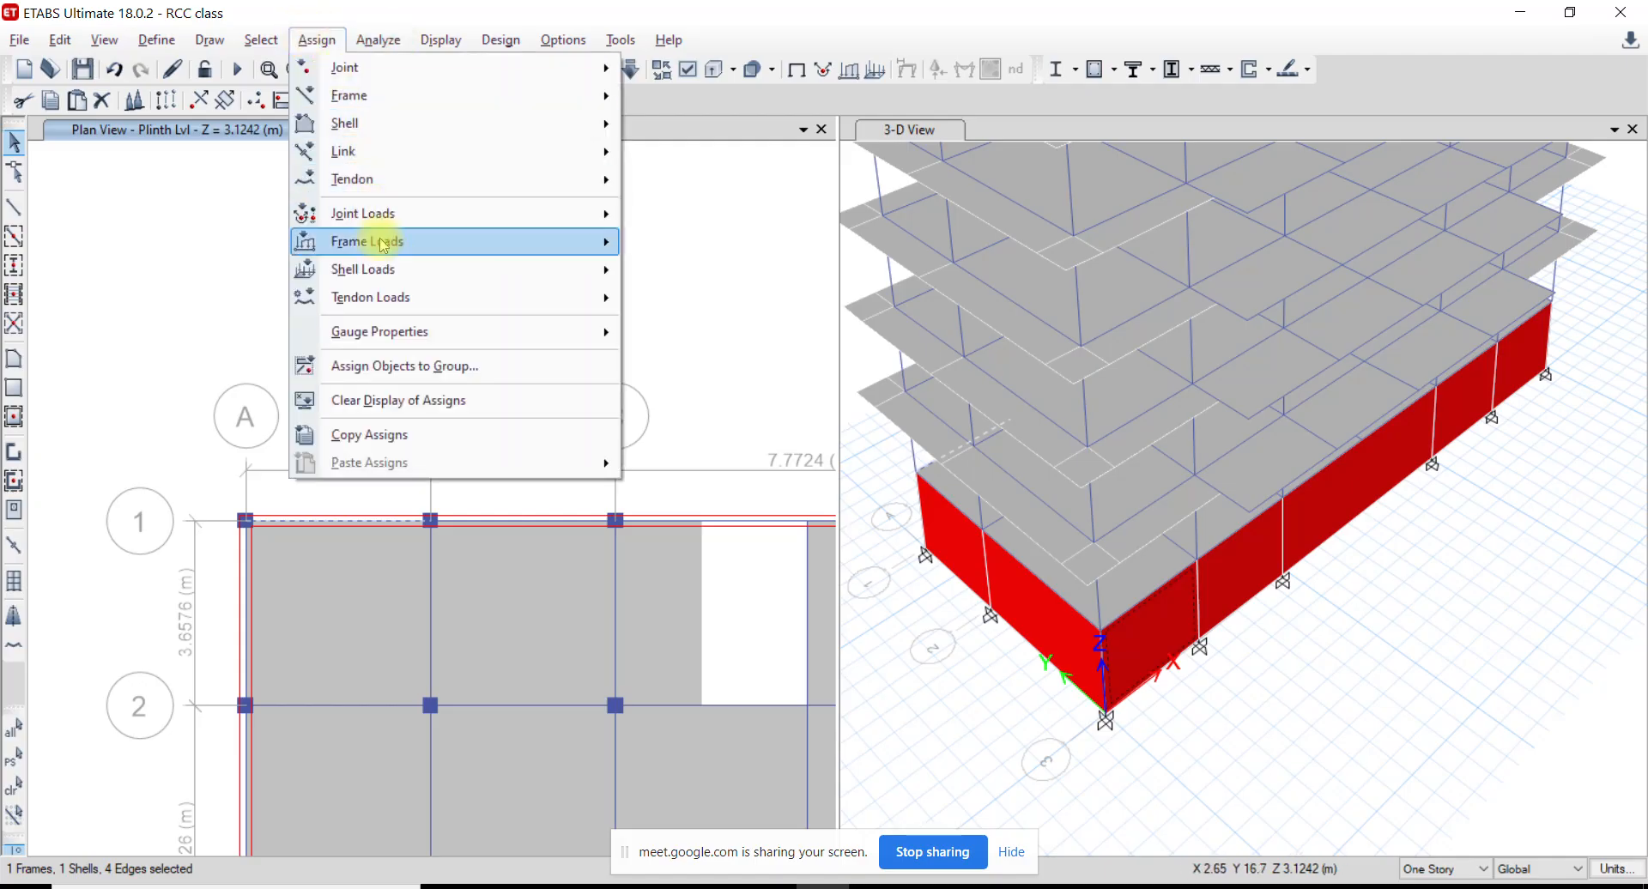
pyautogui.moveTo(378, 242)
pyautogui.click(667, 272)
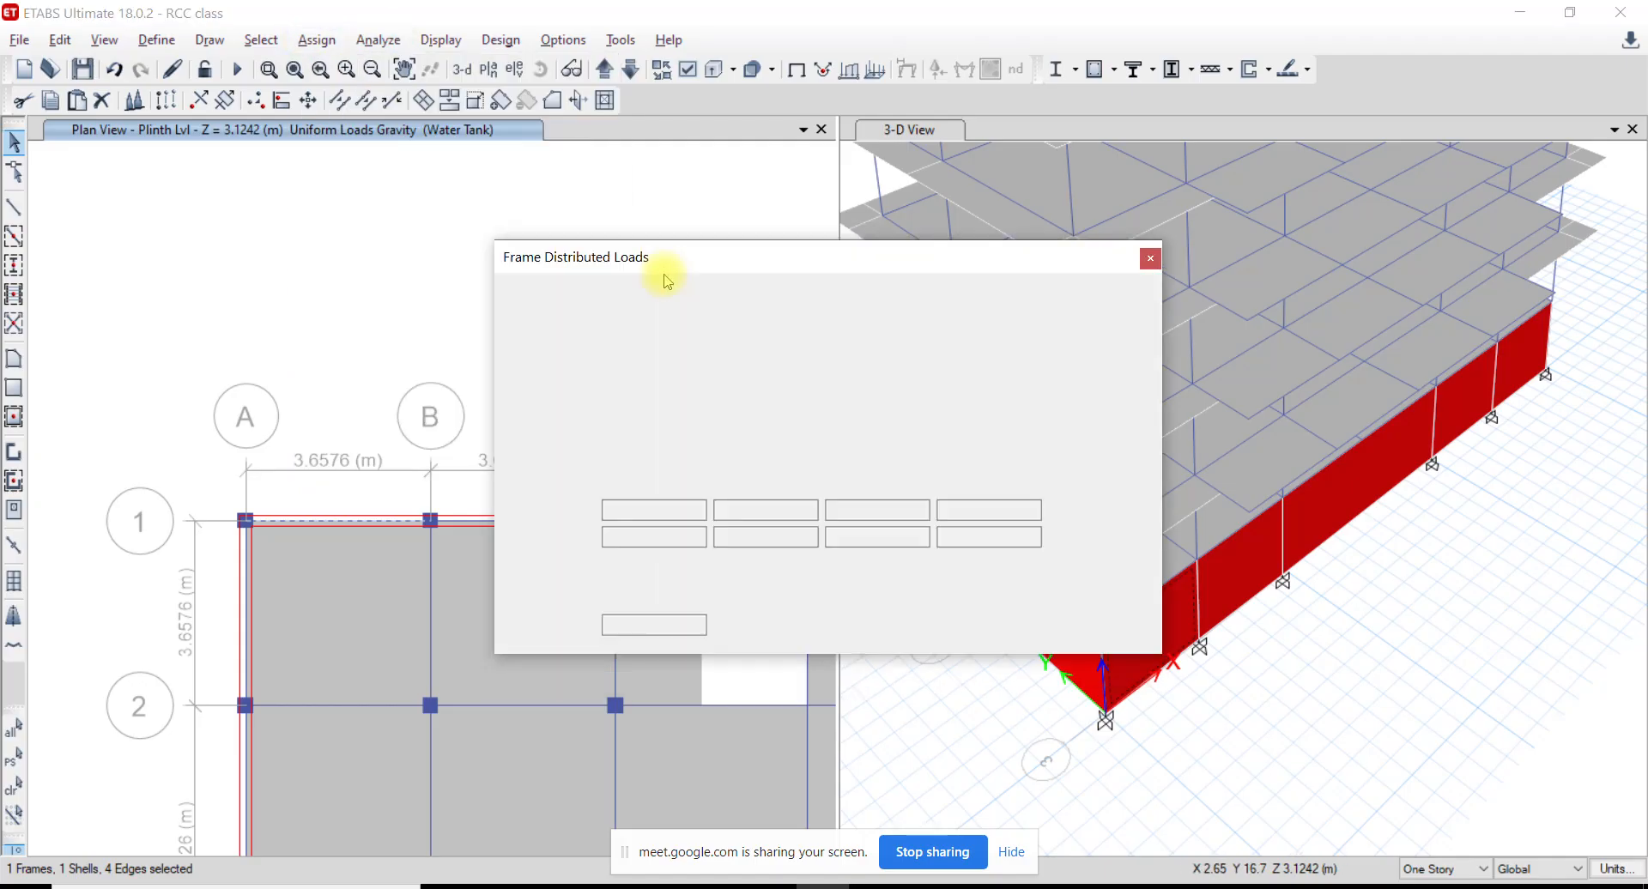
pyautogui.click(1010, 289)
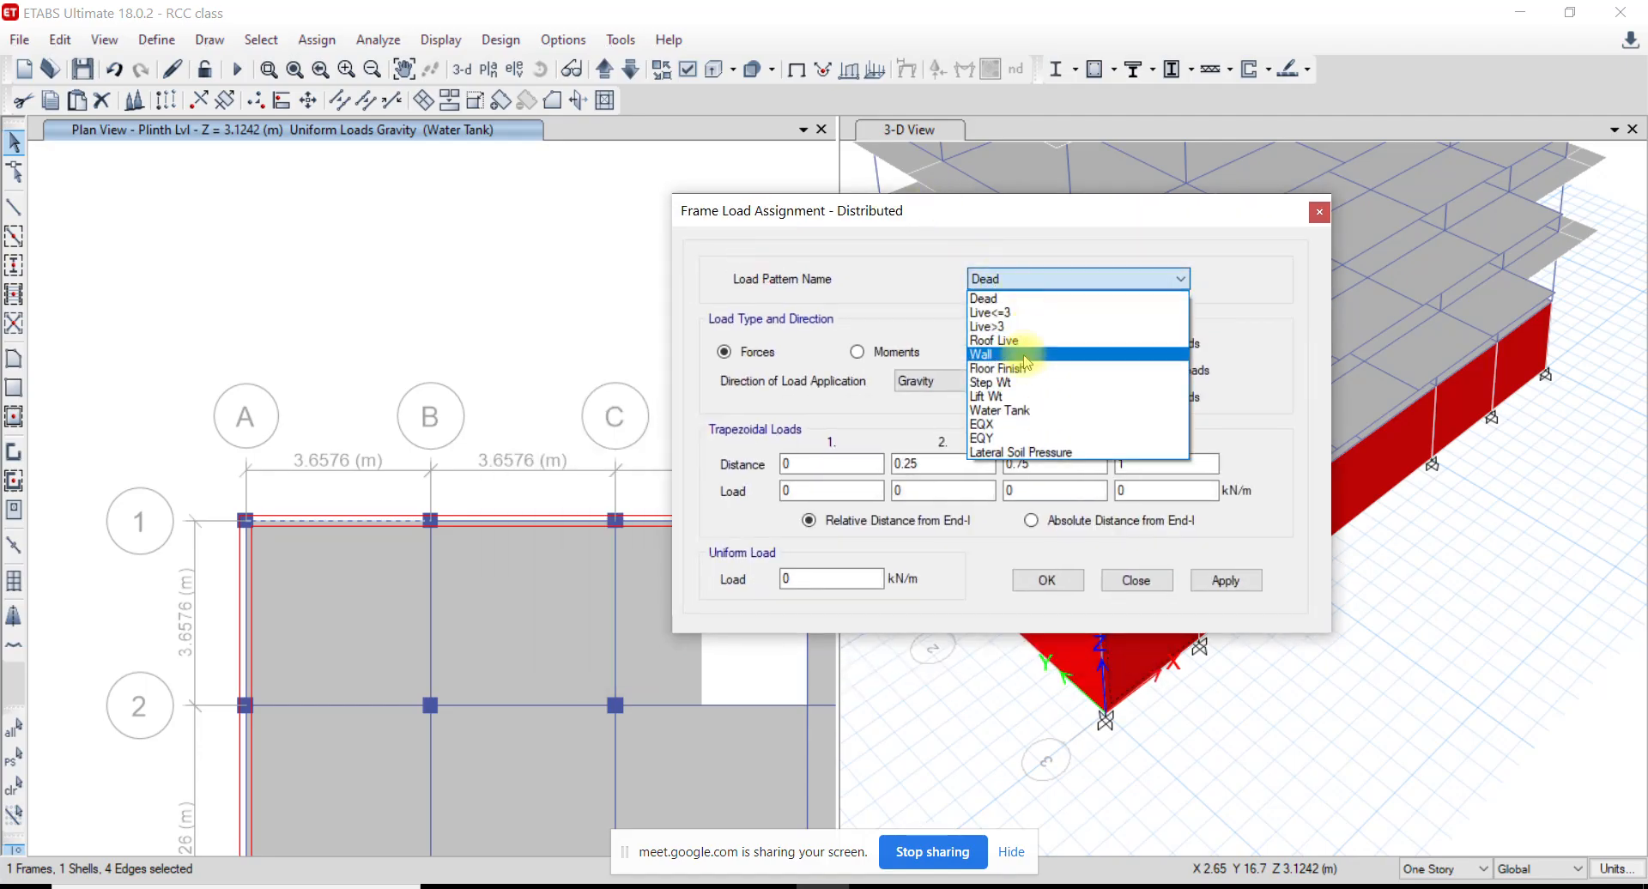
pyautogui.click(1002, 354)
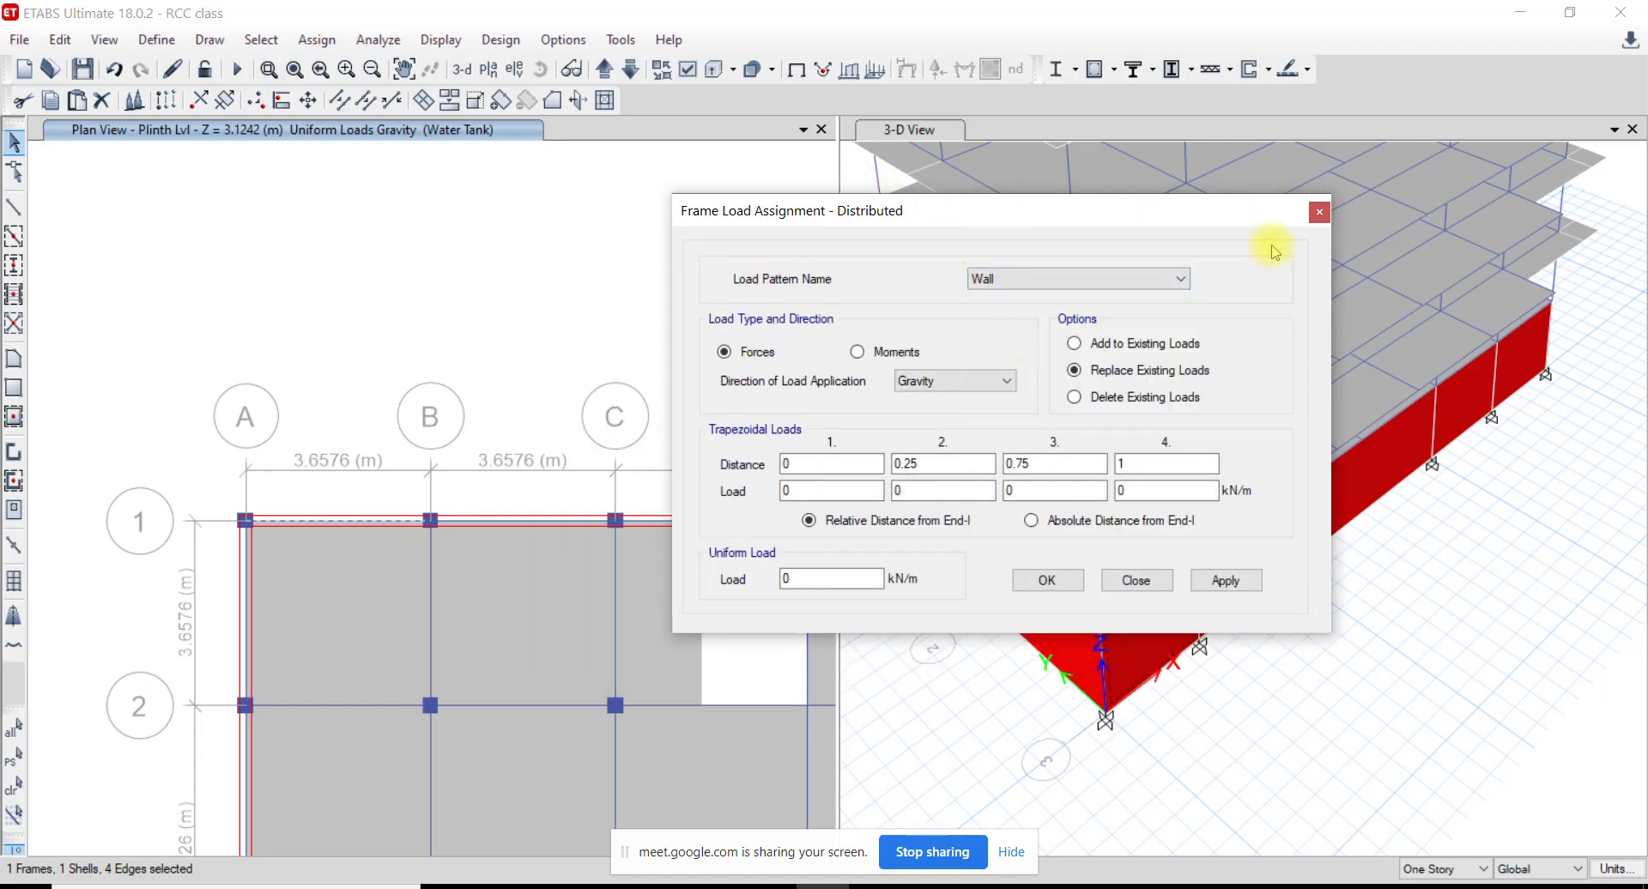
pyautogui.click(1319, 212)
pyautogui.click(322, 40)
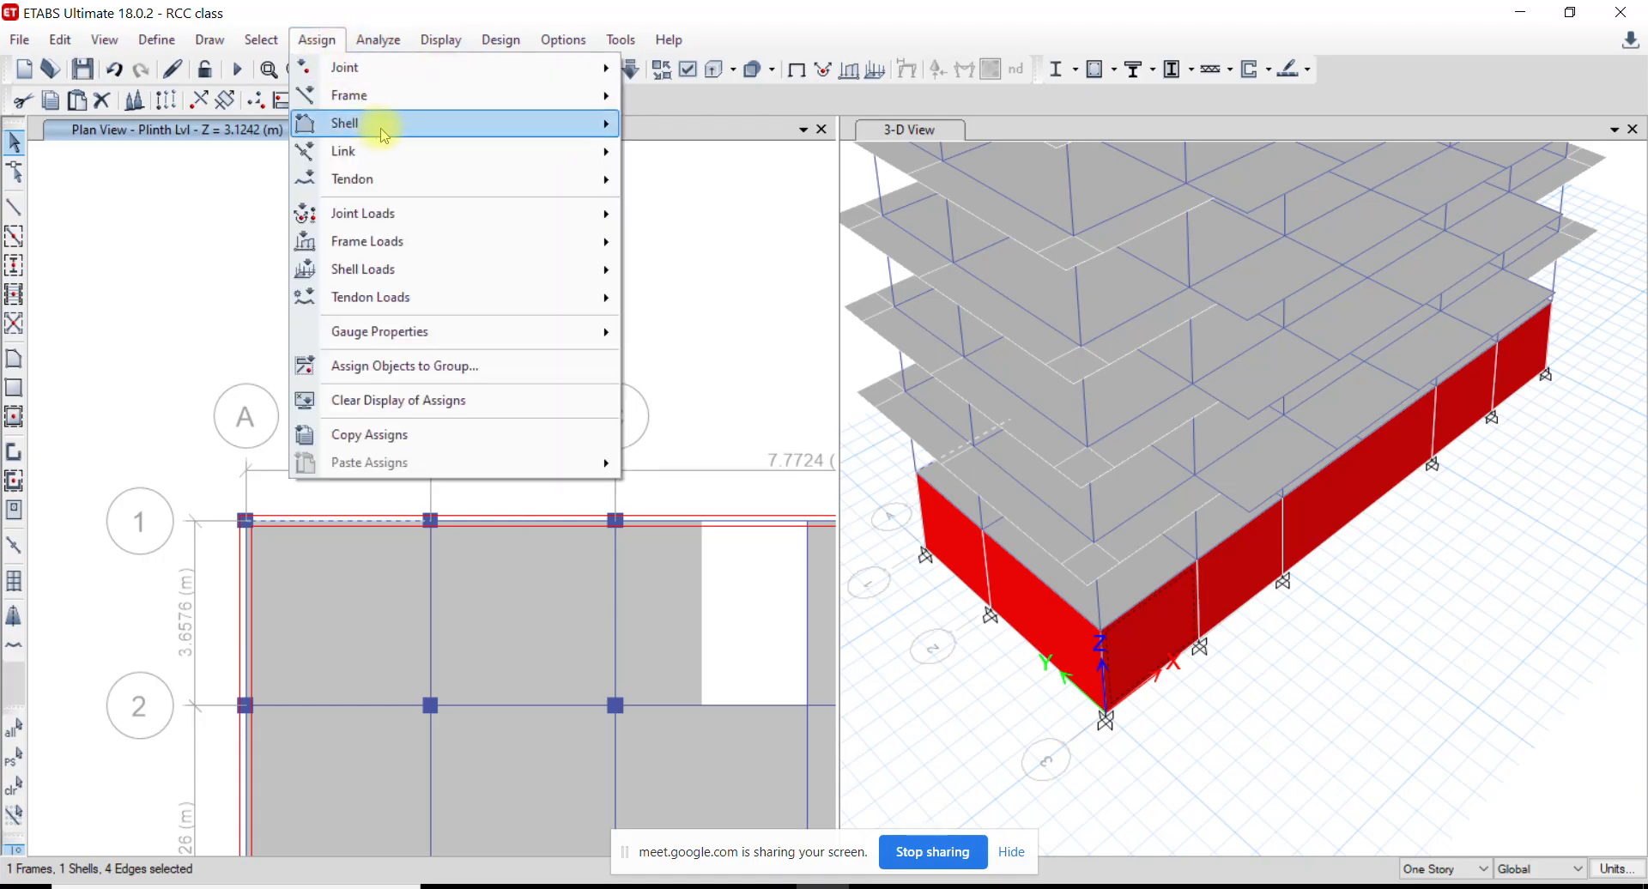
pyautogui.moveTo(412, 243)
pyautogui.click(725, 269)
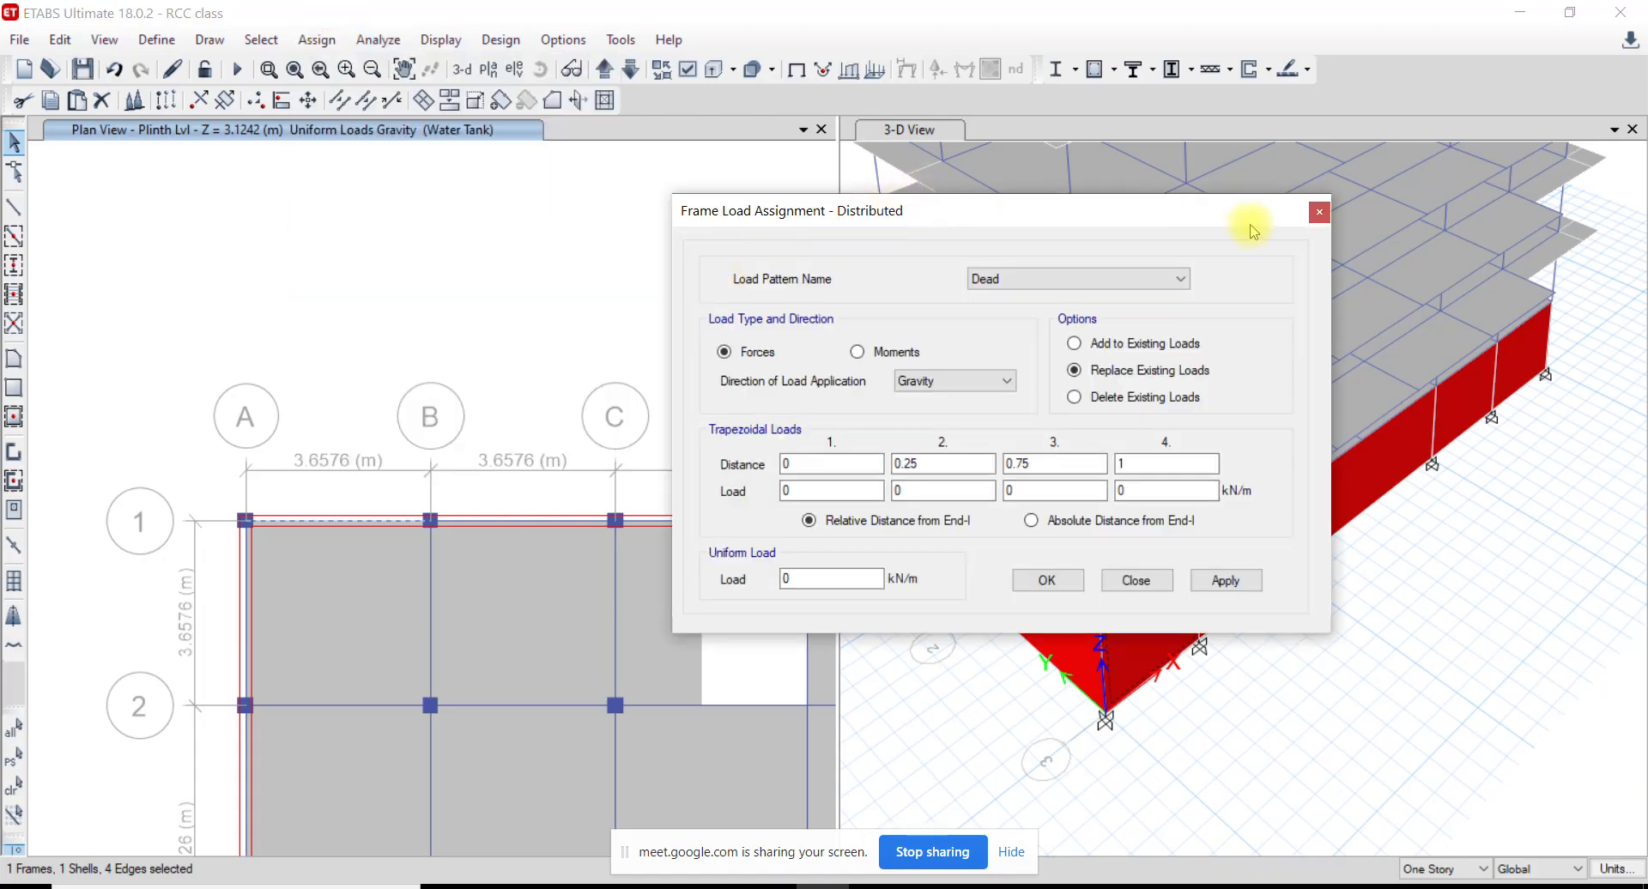
pyautogui.click(1318, 213)
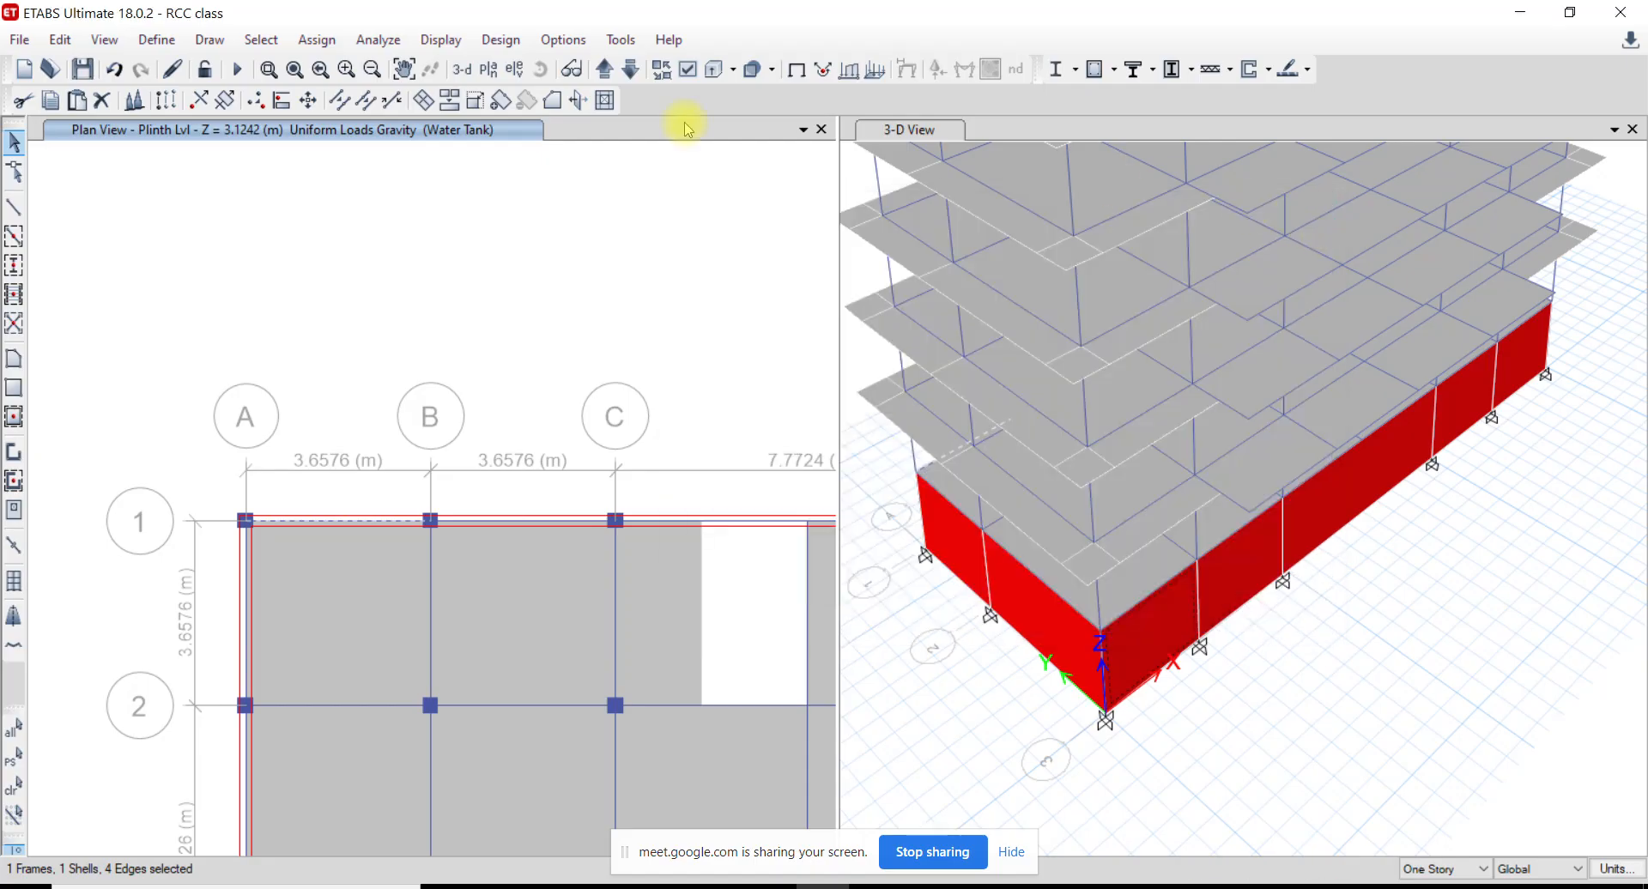
# Assign a uniform distributed frame load of 5.99 kN/m in the Wall pattern to the selected plinth-level beam on grid 1 between A and B
pyautogui.click(319, 41)
pyautogui.moveTo(434, 238)
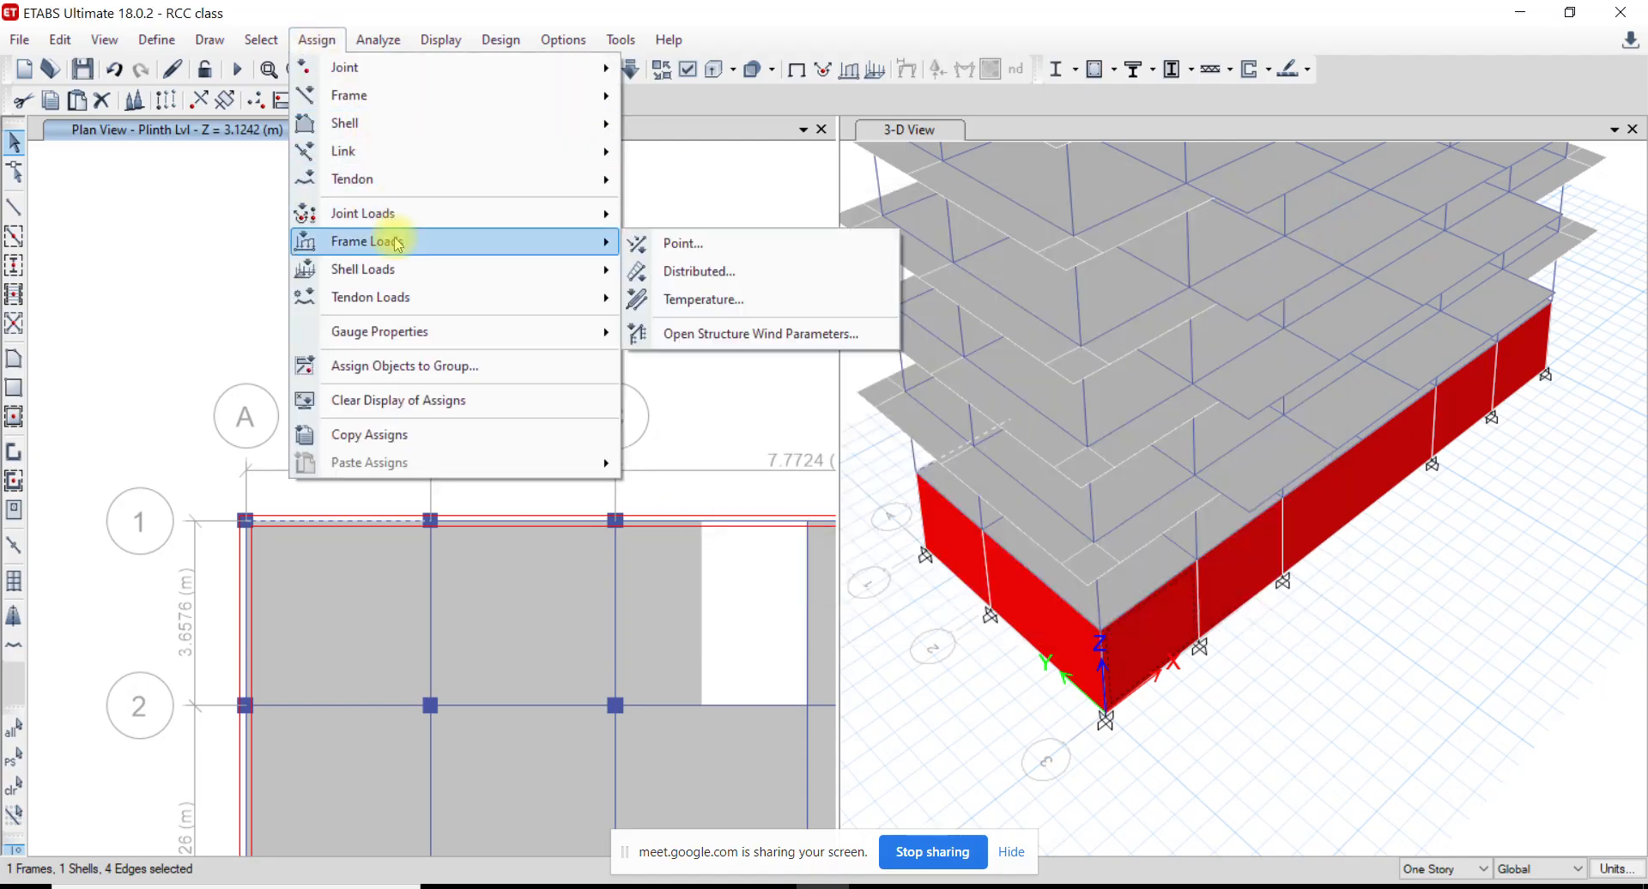
pyautogui.click(755, 269)
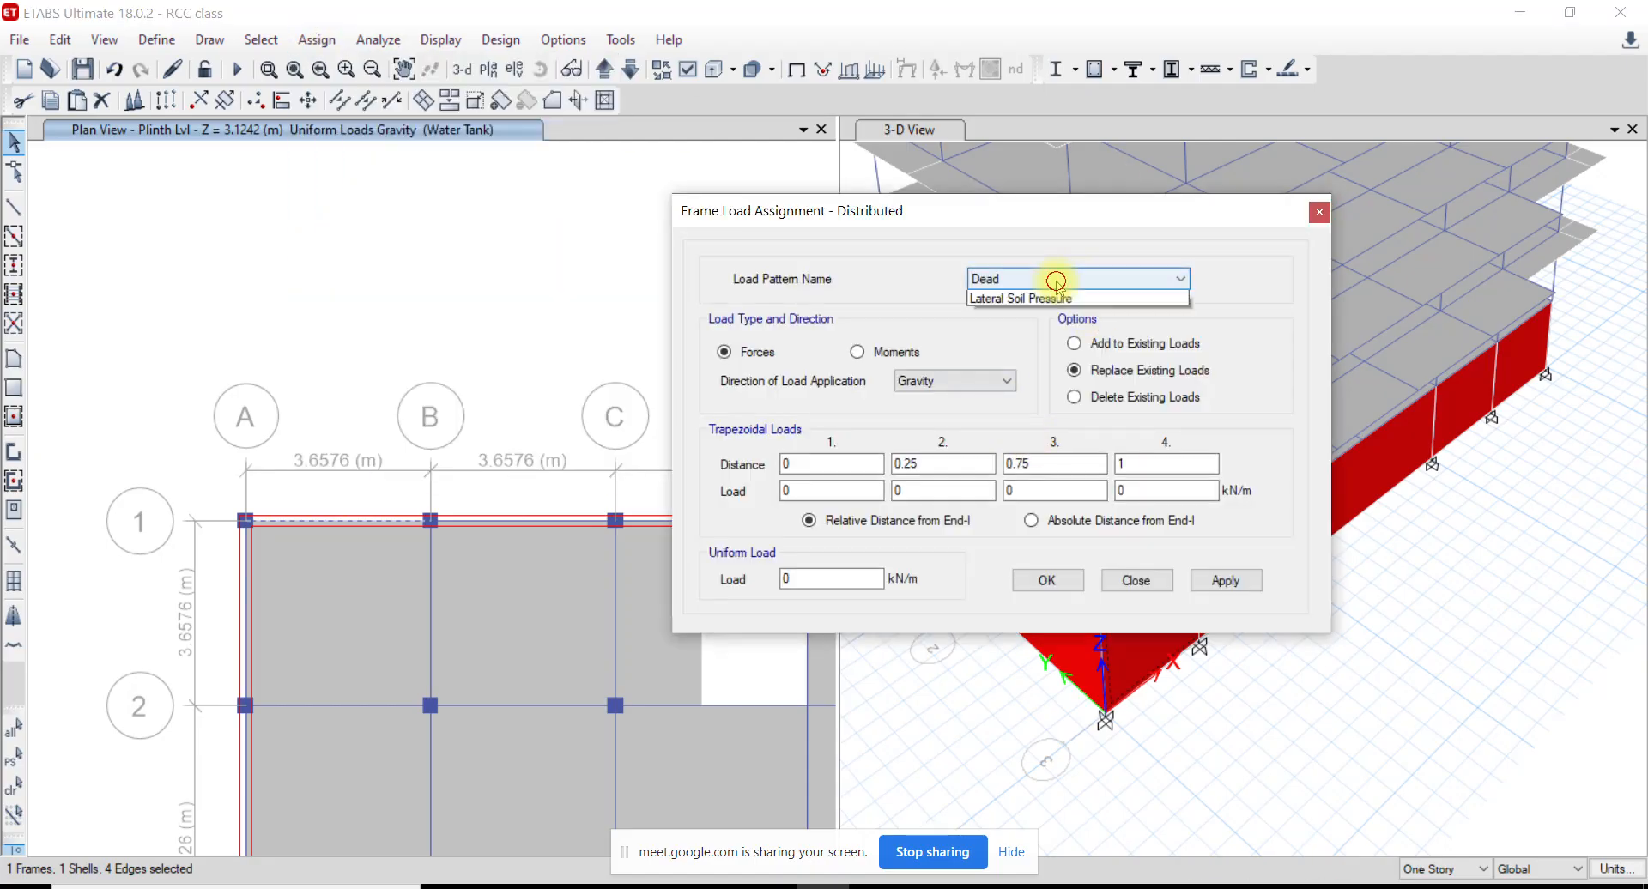
pyautogui.click(1066, 271)
pyautogui.click(1014, 345)
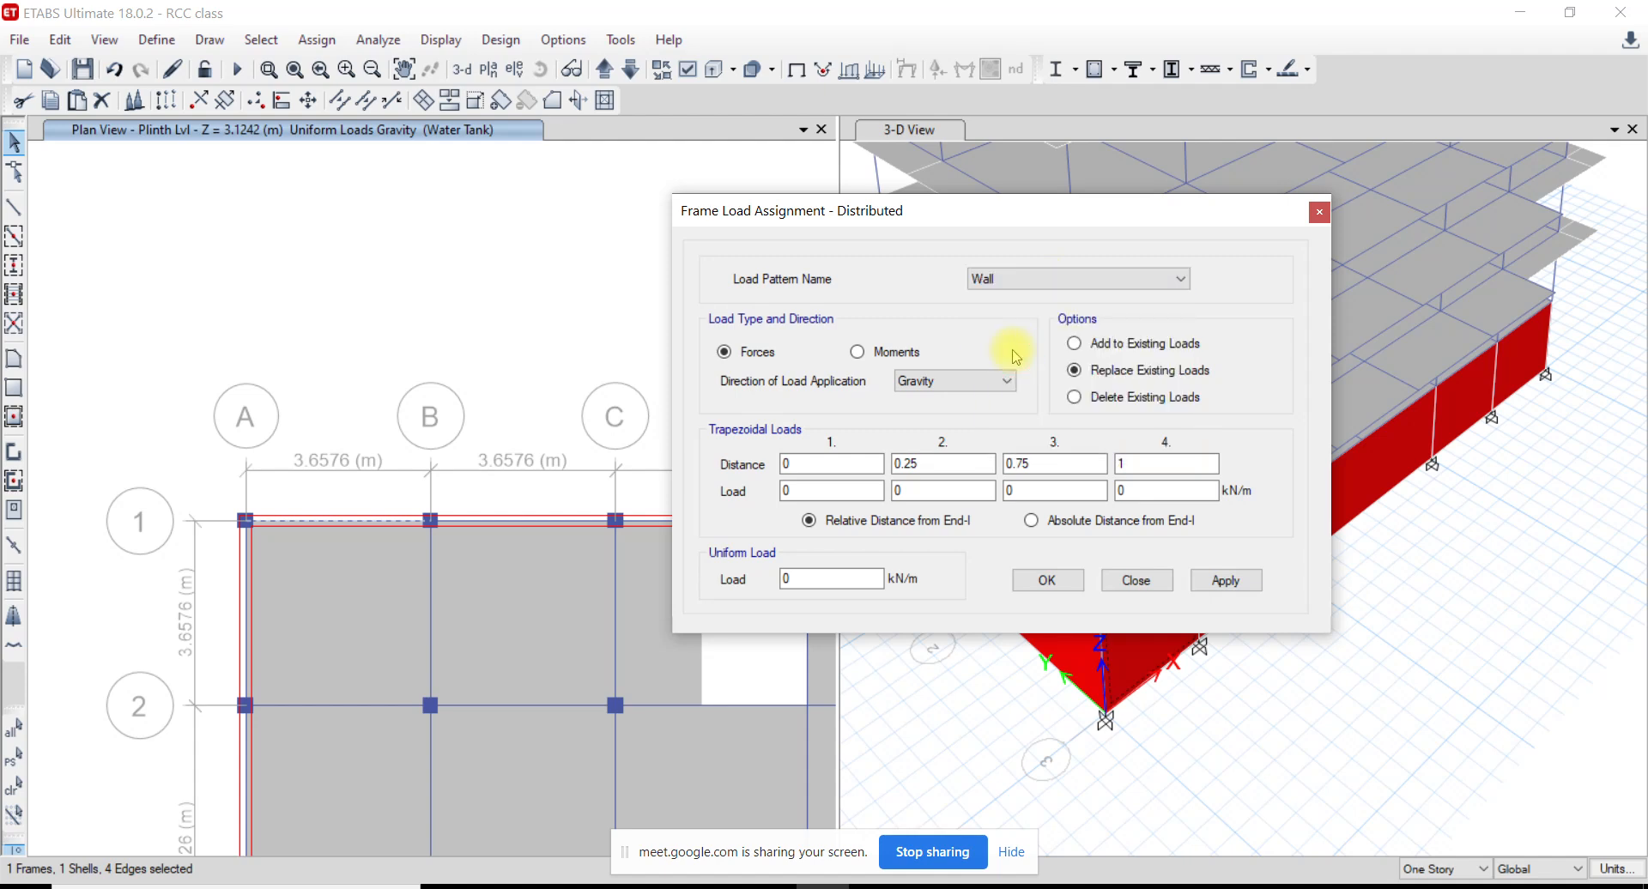
pyautogui.click(832, 579)
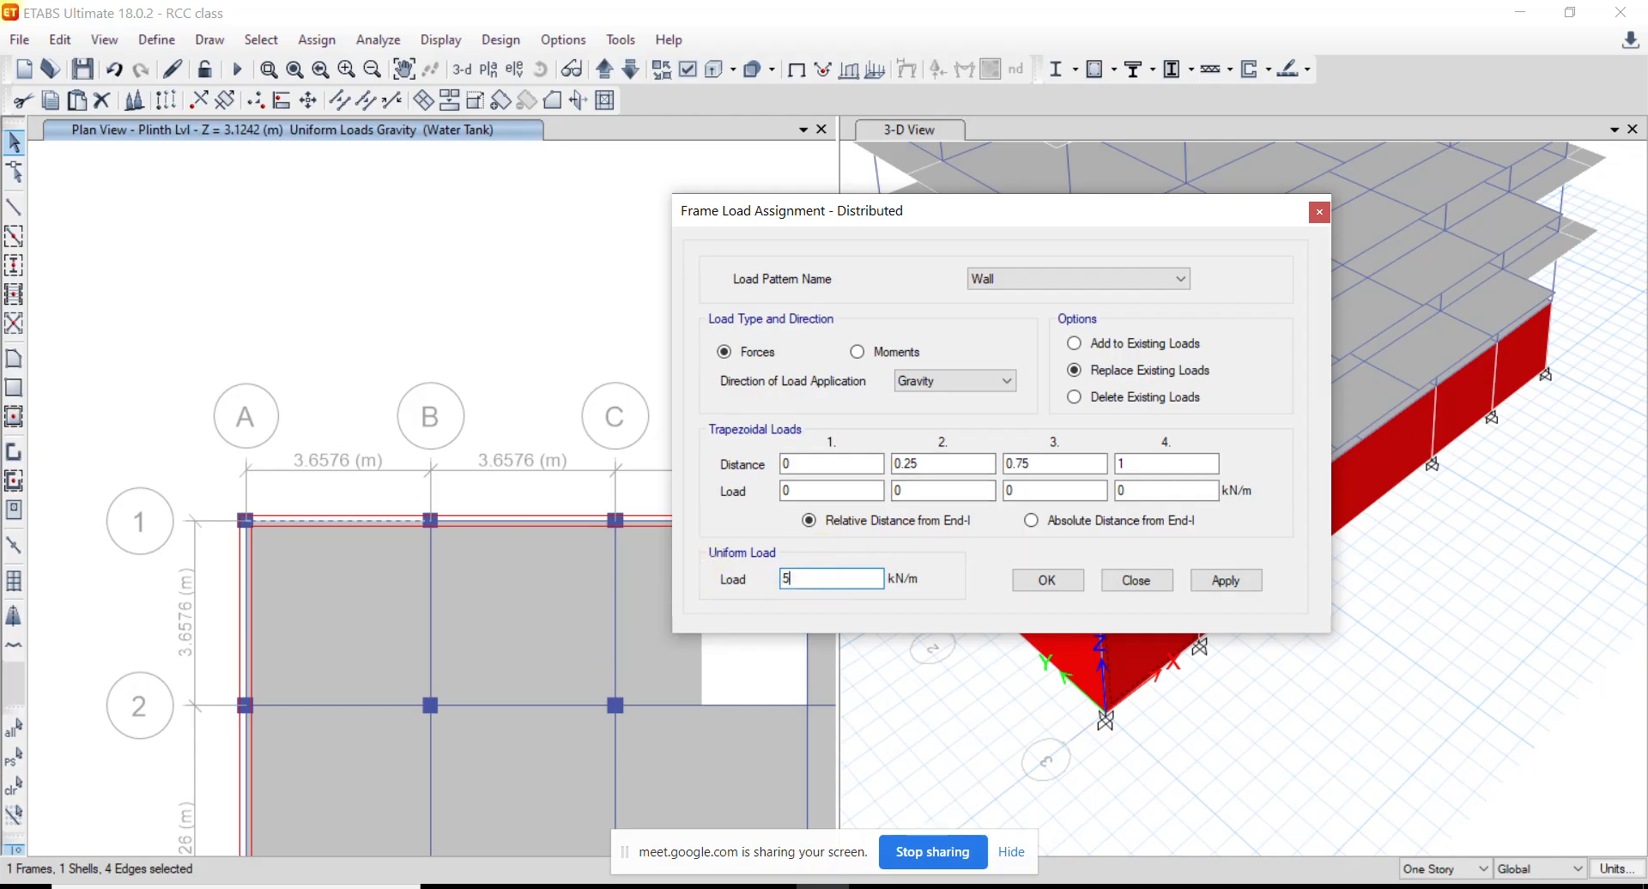
pyautogui.click(1225, 580)
# Inspect the applied wall load on the plinth level in perspective and return to the plan view
pyautogui.moveTo(441, 617); pyautogui.dragTo(348, 387, button='middle')
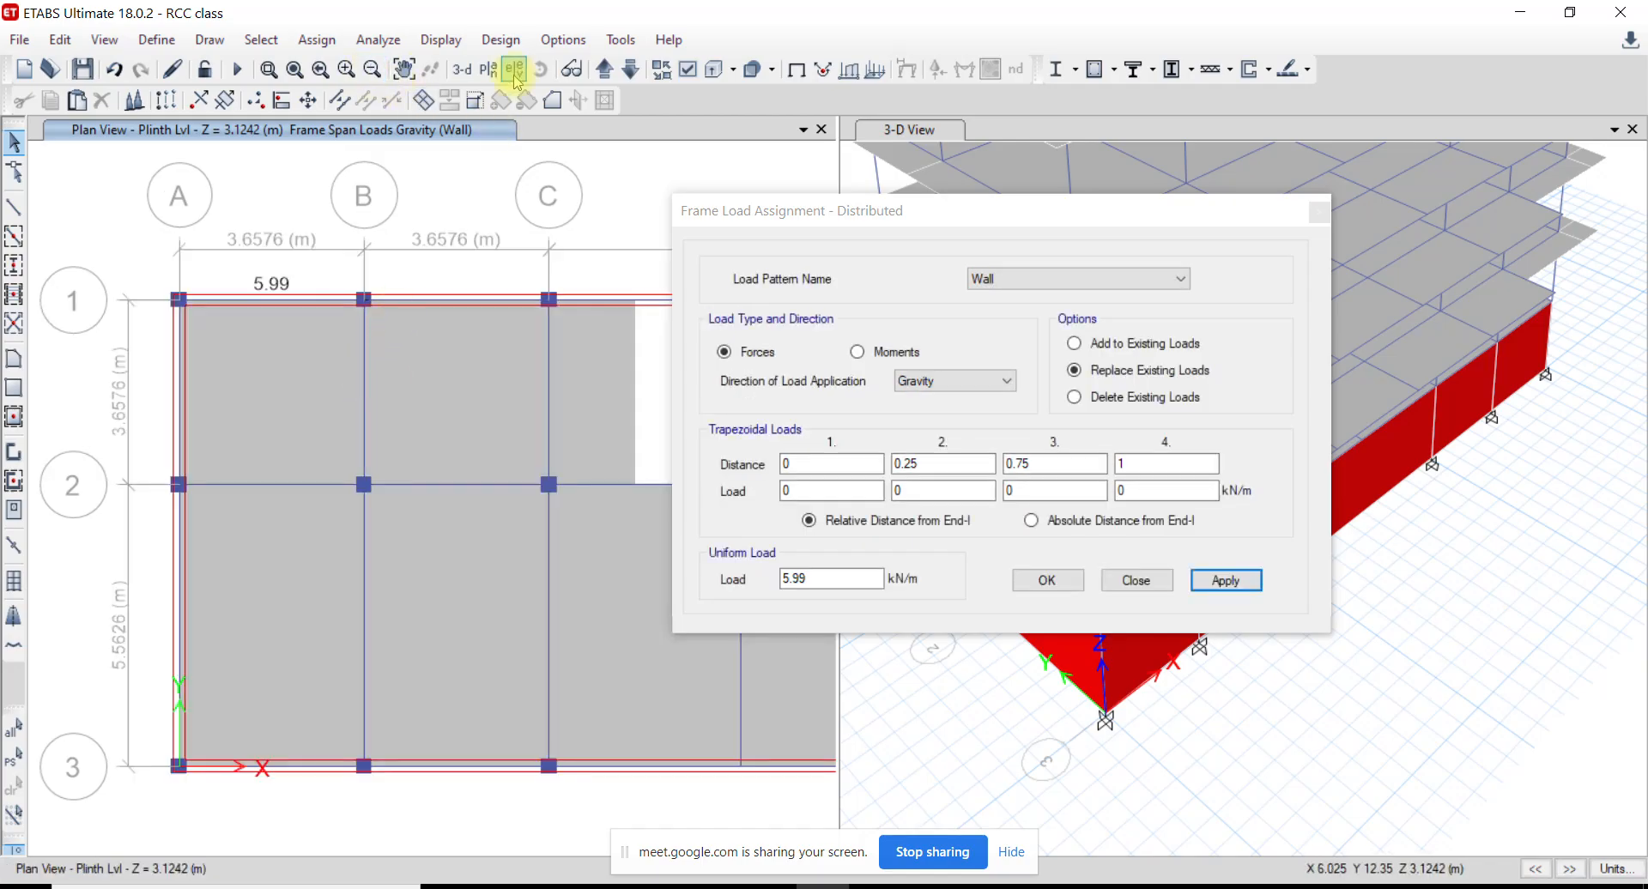
pyautogui.click(571, 69)
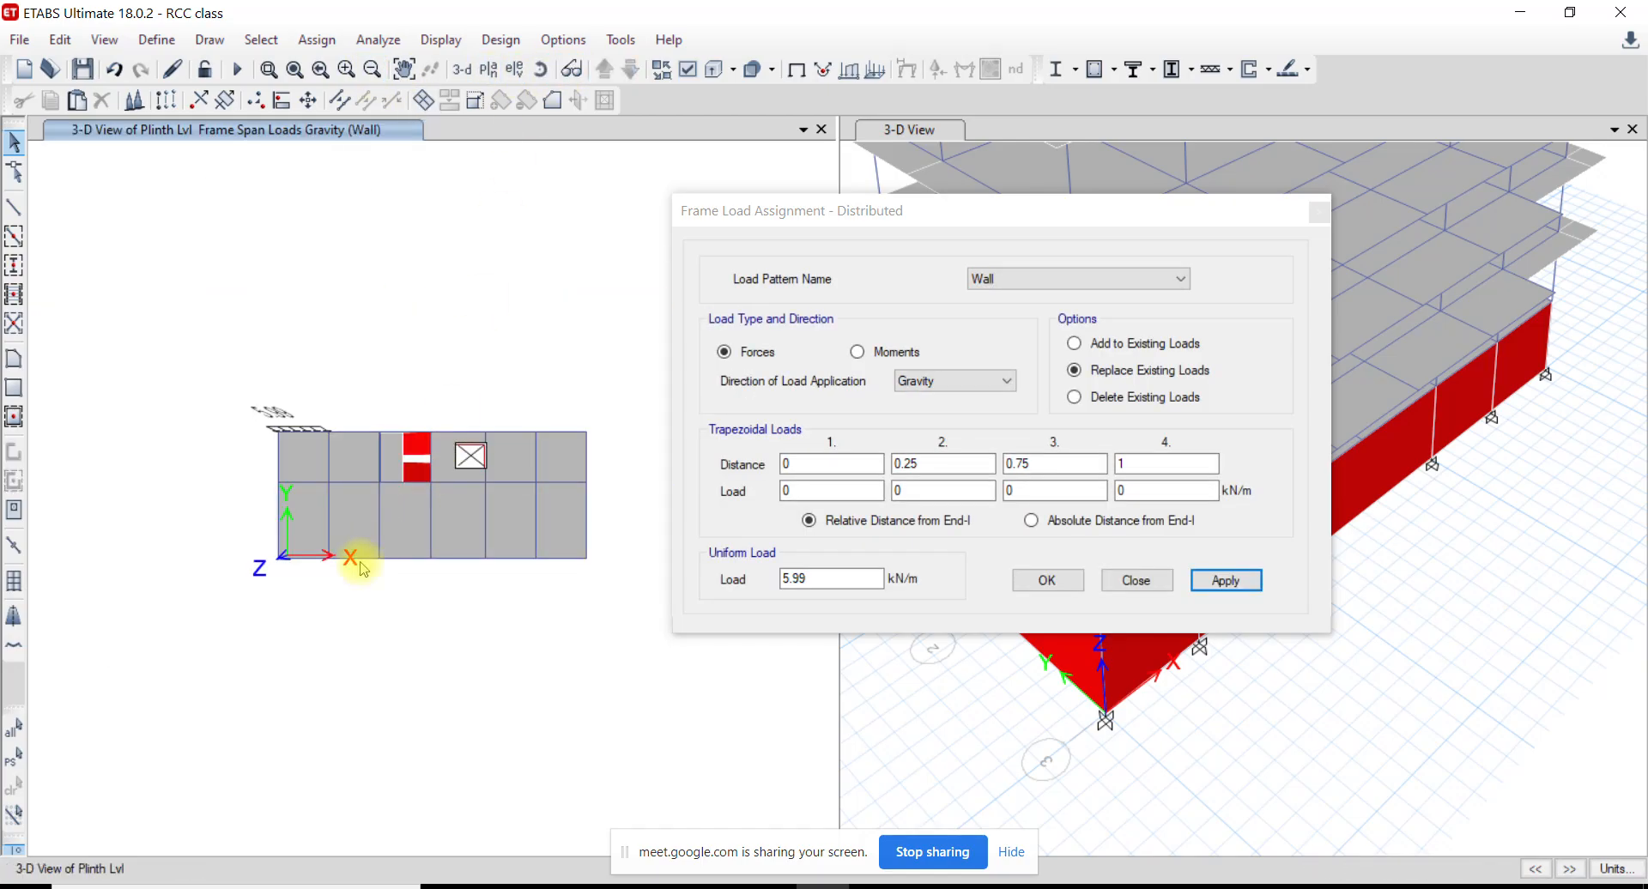
pyautogui.keyDown('shift'); pyautogui.moveTo(359, 560); pyautogui.dragTo(395, 333, button='middle'); pyautogui.keyUp('shift')
pyautogui.scroll(3, 261, 657)
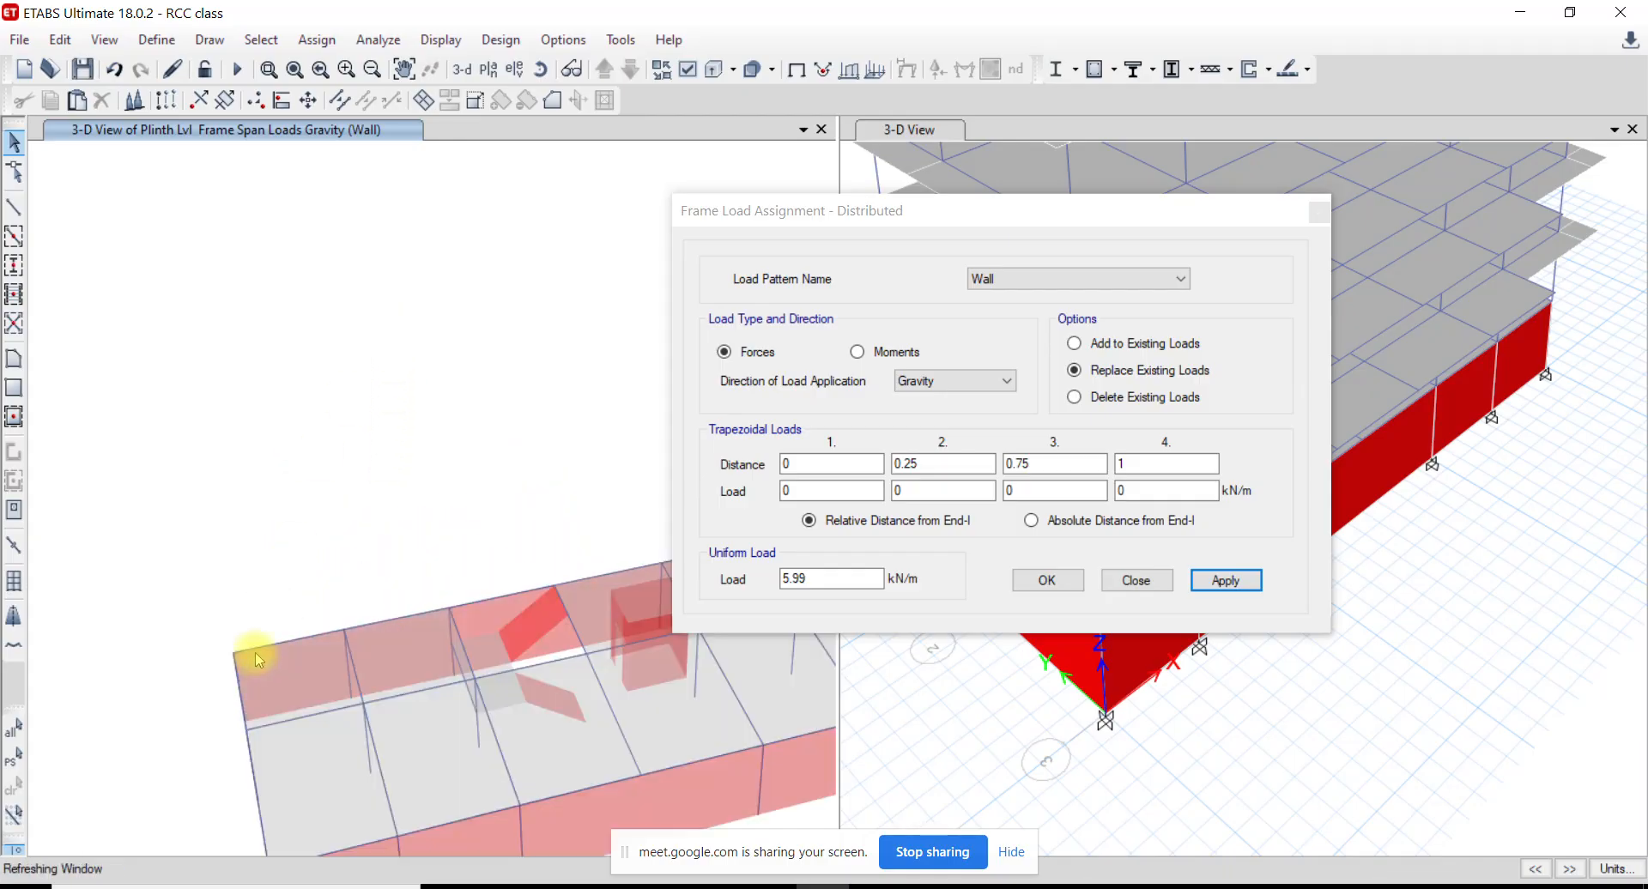
pyautogui.click(569, 74)
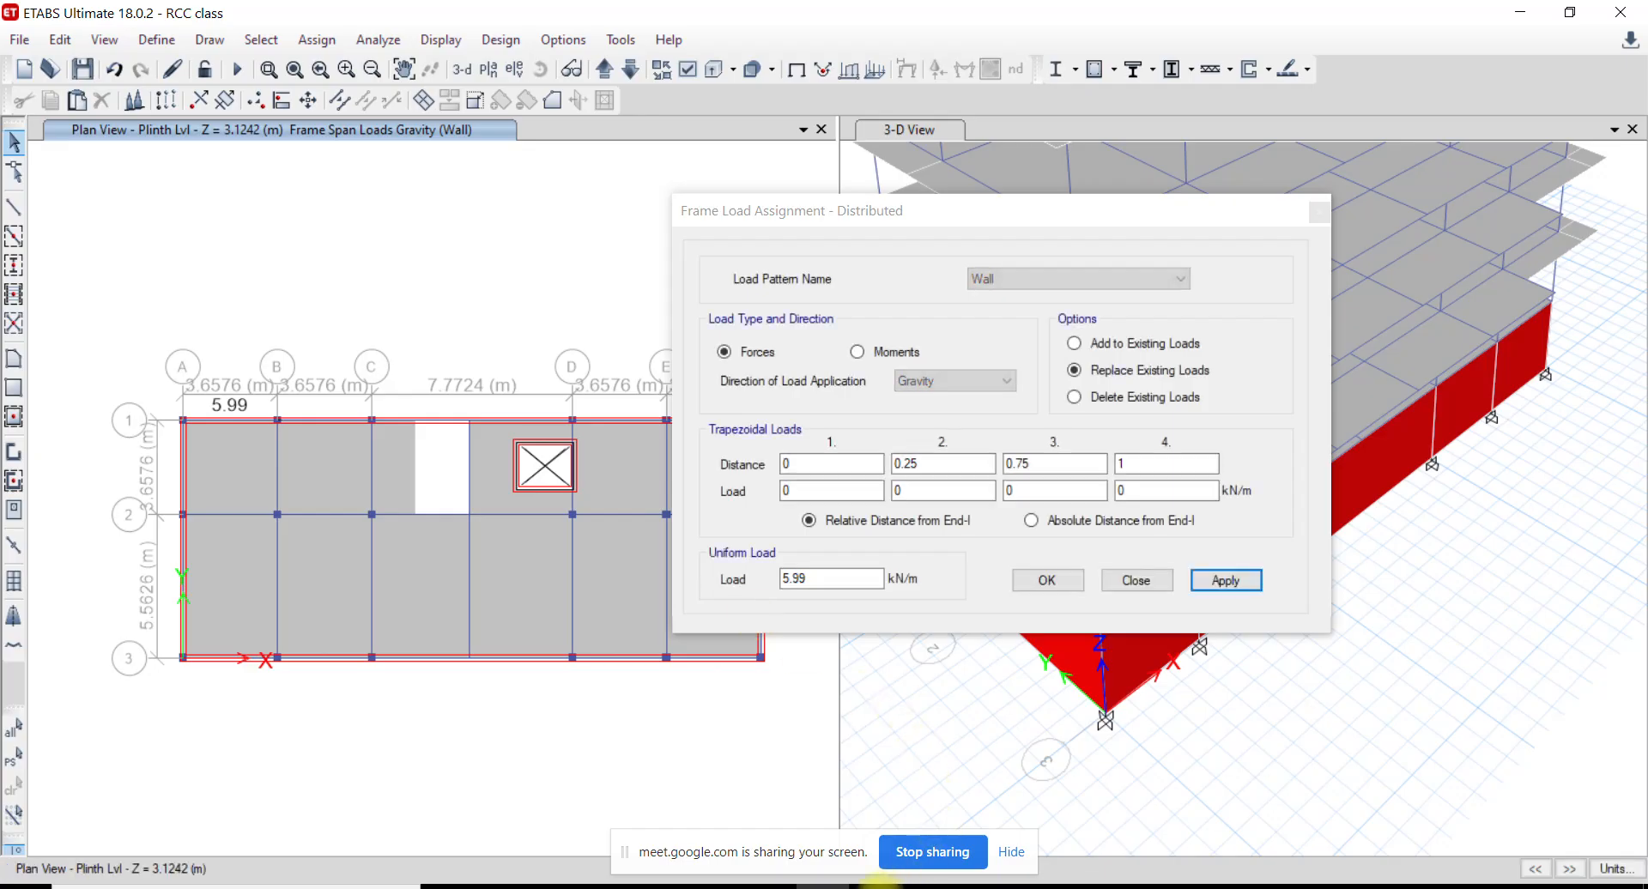
# Switch to AutoCAD and examine the floor plan's walls and W4 window openings beside the changing rooms and baths
pyautogui.click(716, 886)
pyautogui.scroll(-2, 724, 566)
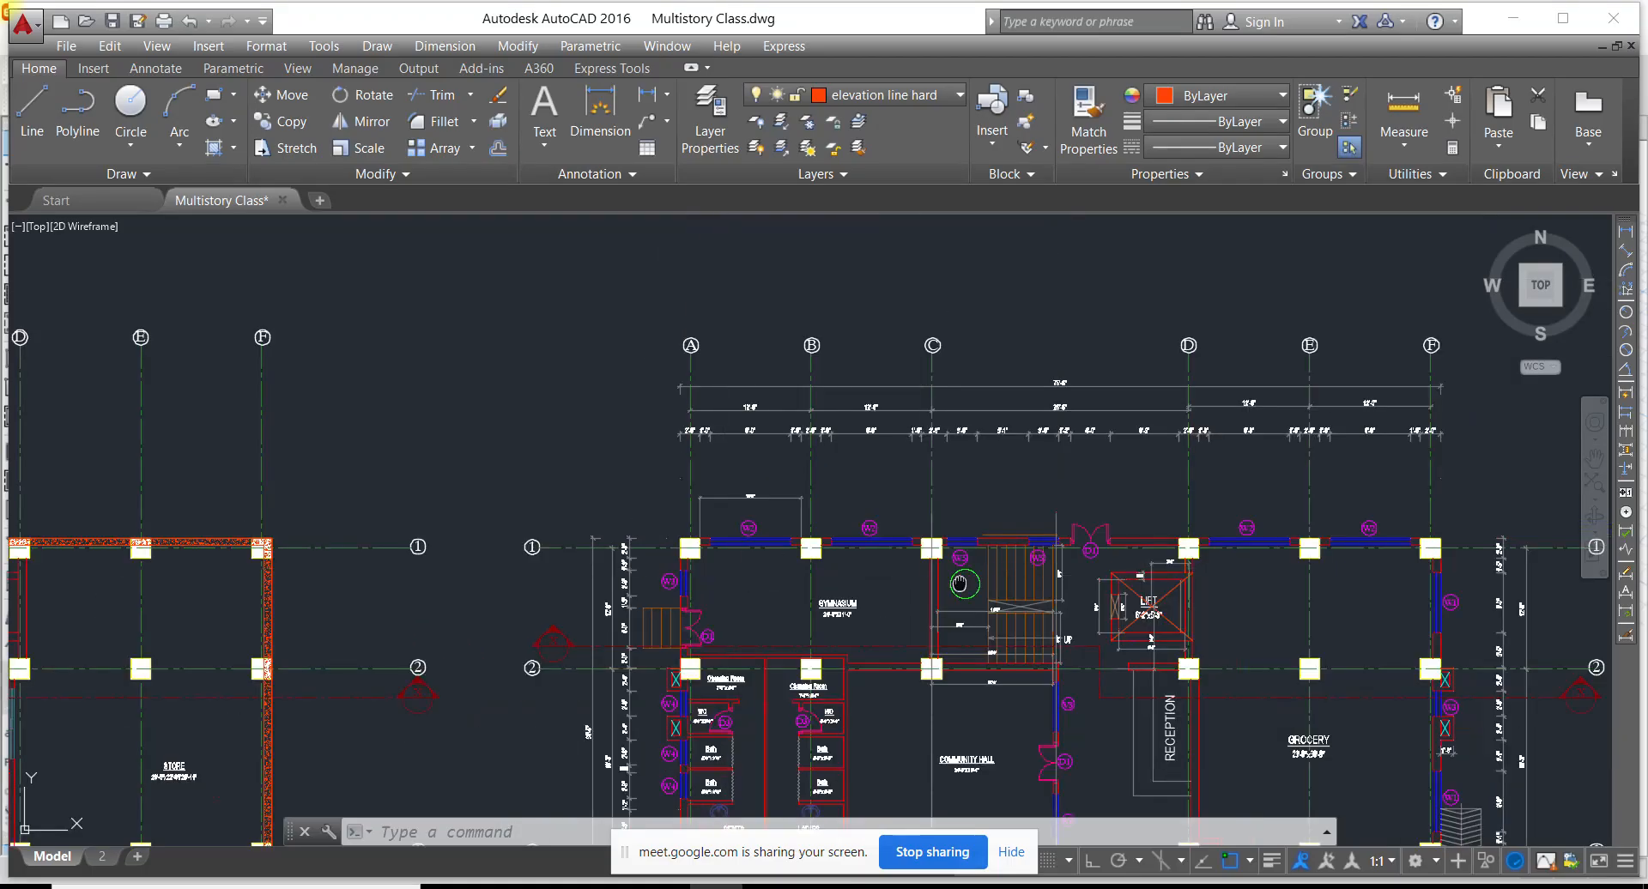
pyautogui.moveTo(953, 583); pyautogui.dragTo(612, 413, button='middle')
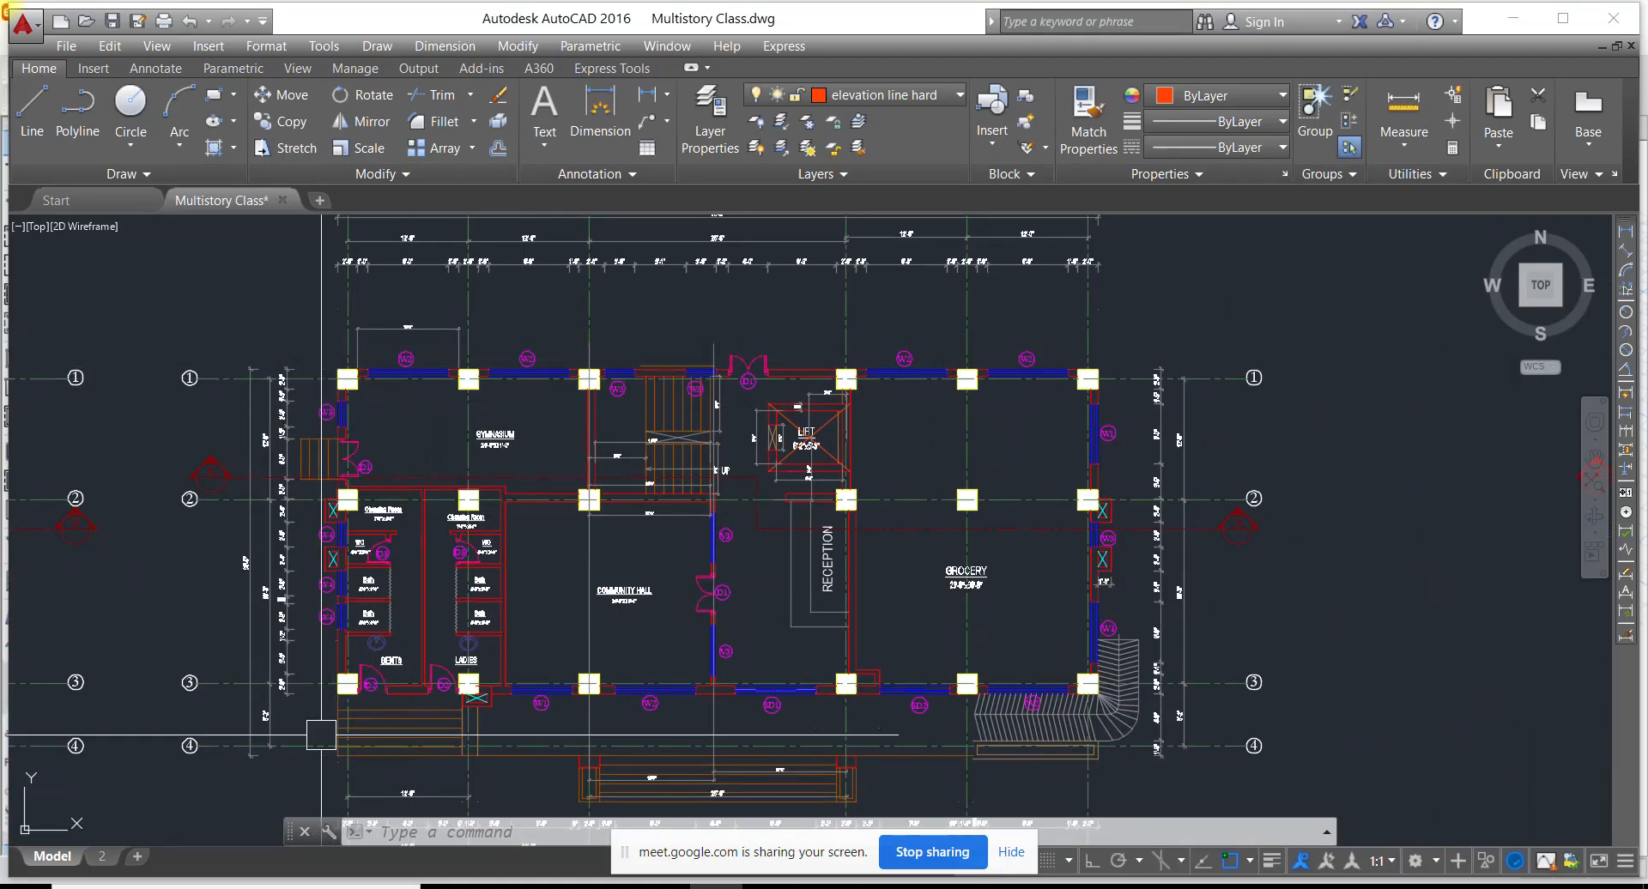
pyautogui.scroll(4, 351, 571)
pyautogui.moveTo(334, 589); pyautogui.dragTo(331, 461, button='middle')
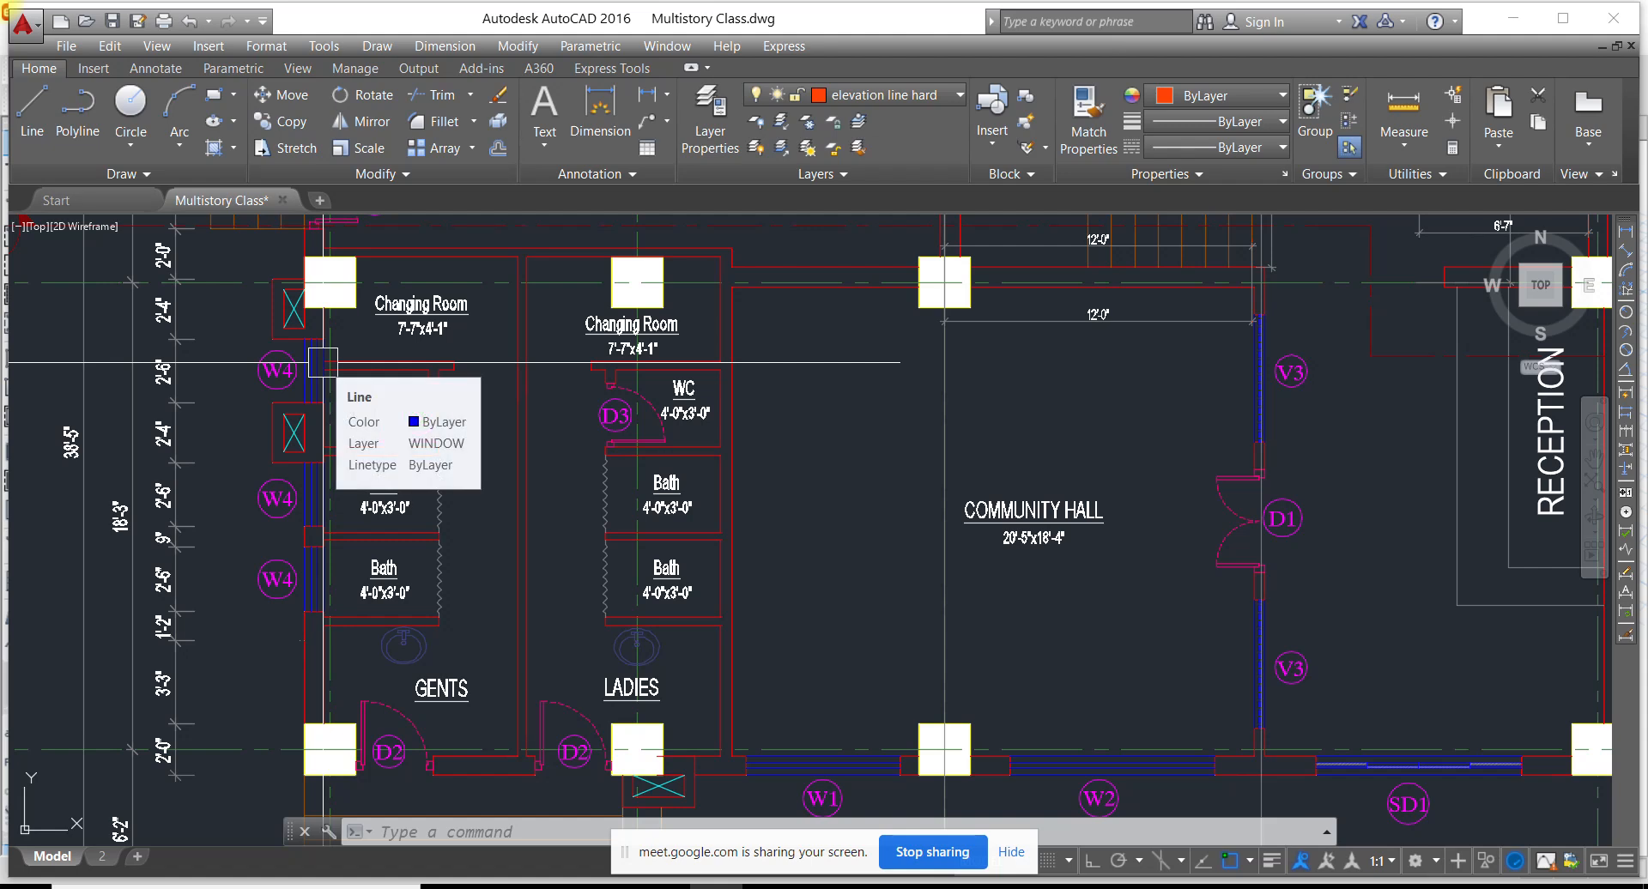
# Switch to Excel and review the self, finishing and total unit weights of the 9" external walls without deductions, plastered on both sides
pyautogui.click(1035, 887)
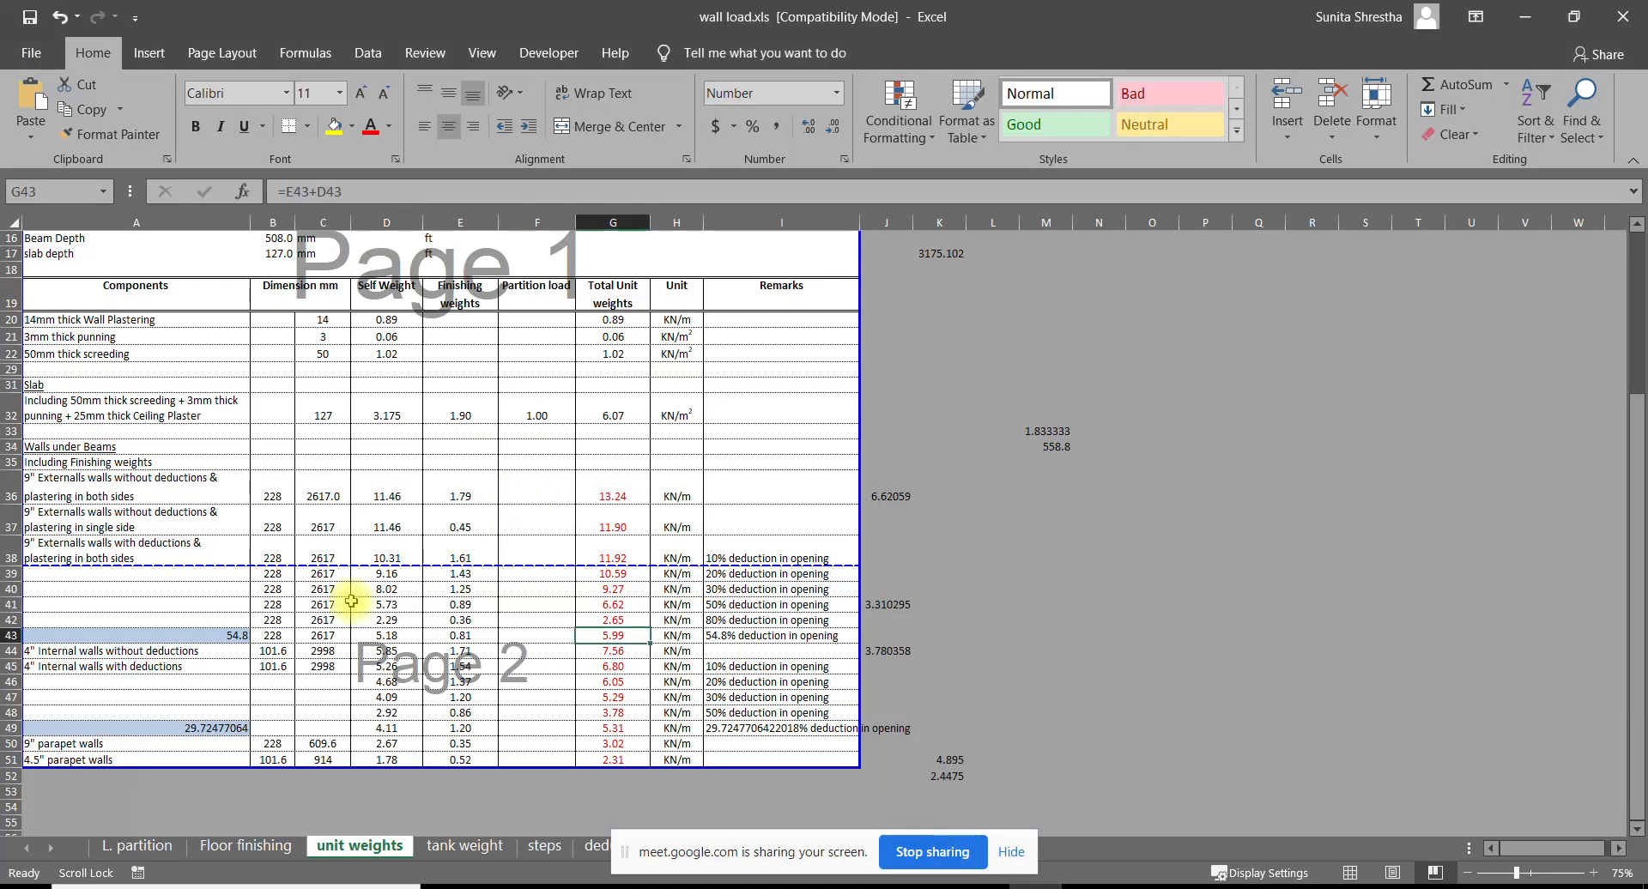
pyautogui.click(592, 493)
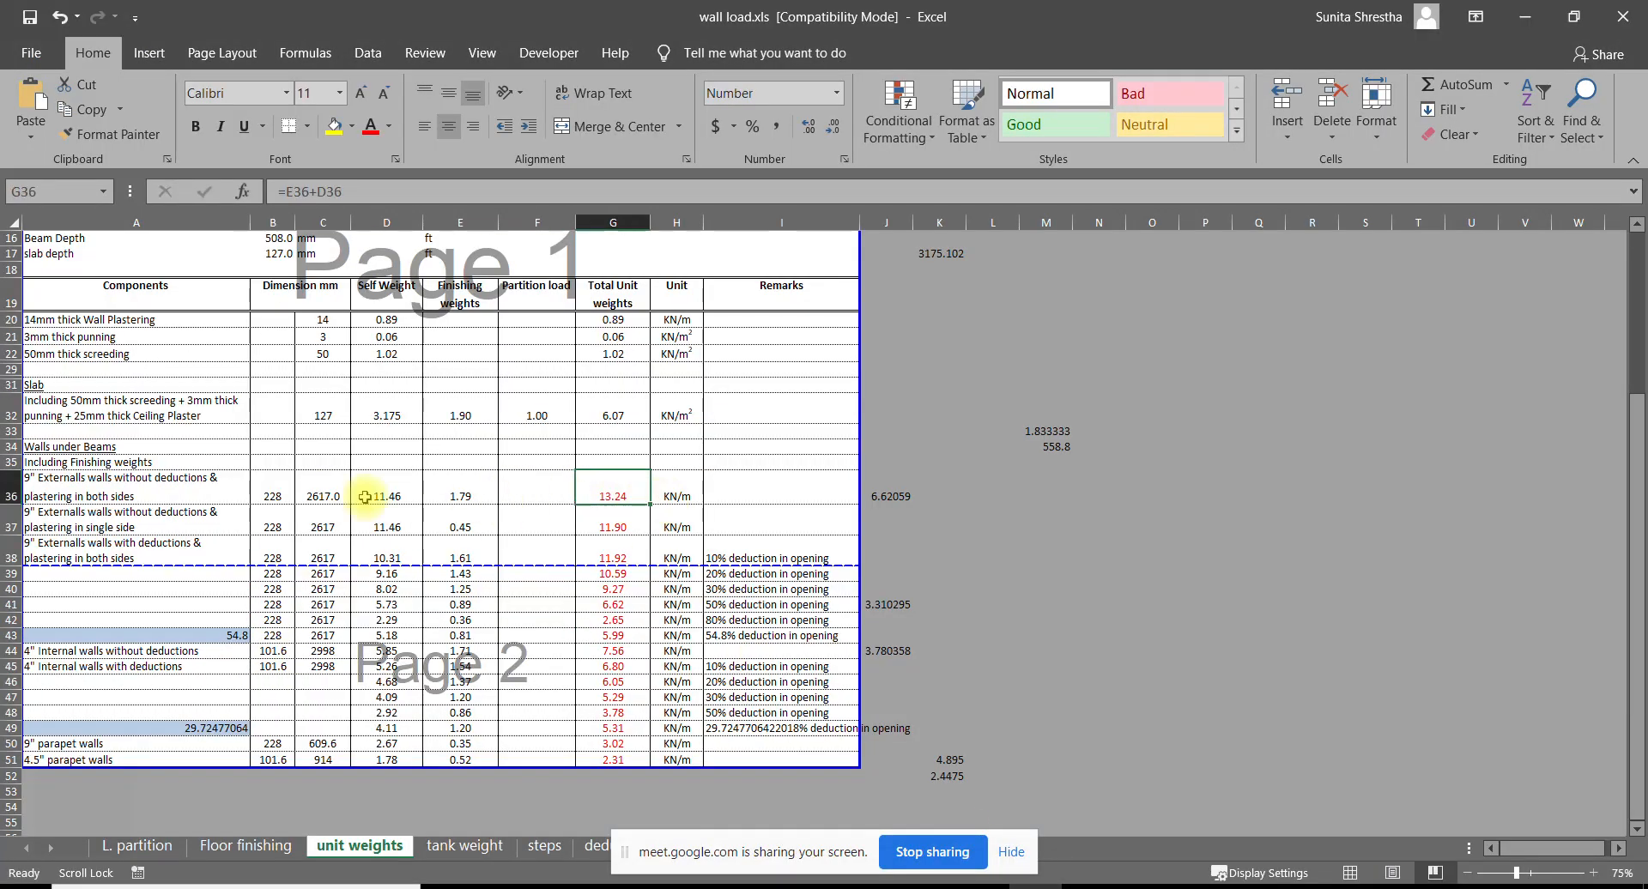
pyautogui.click(54, 497)
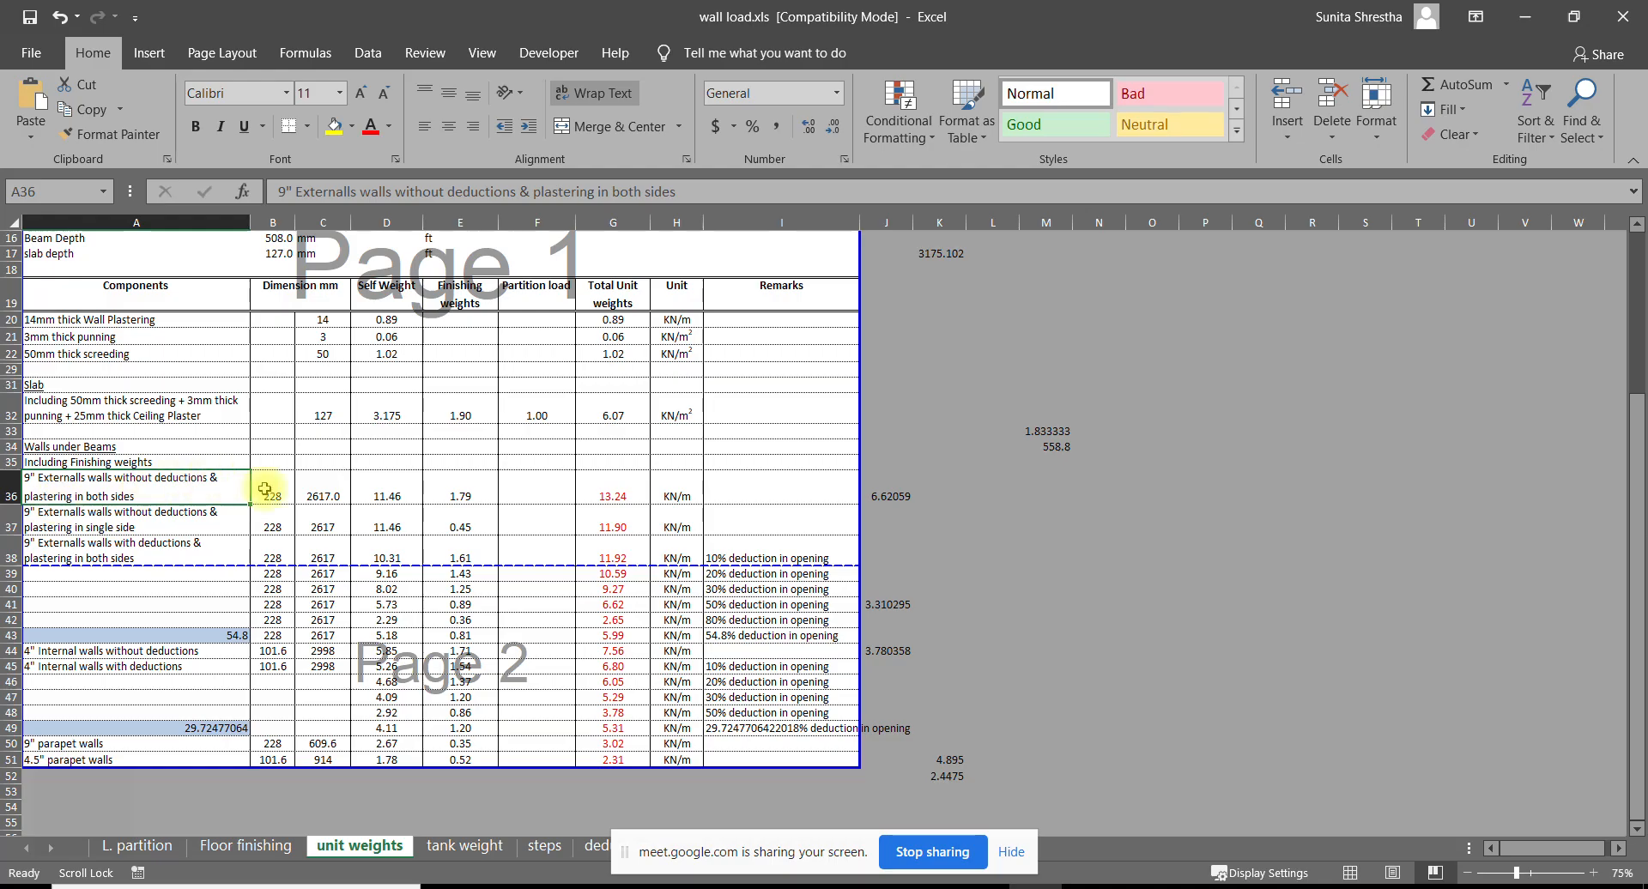
pyautogui.click(382, 489)
pyautogui.click(460, 491)
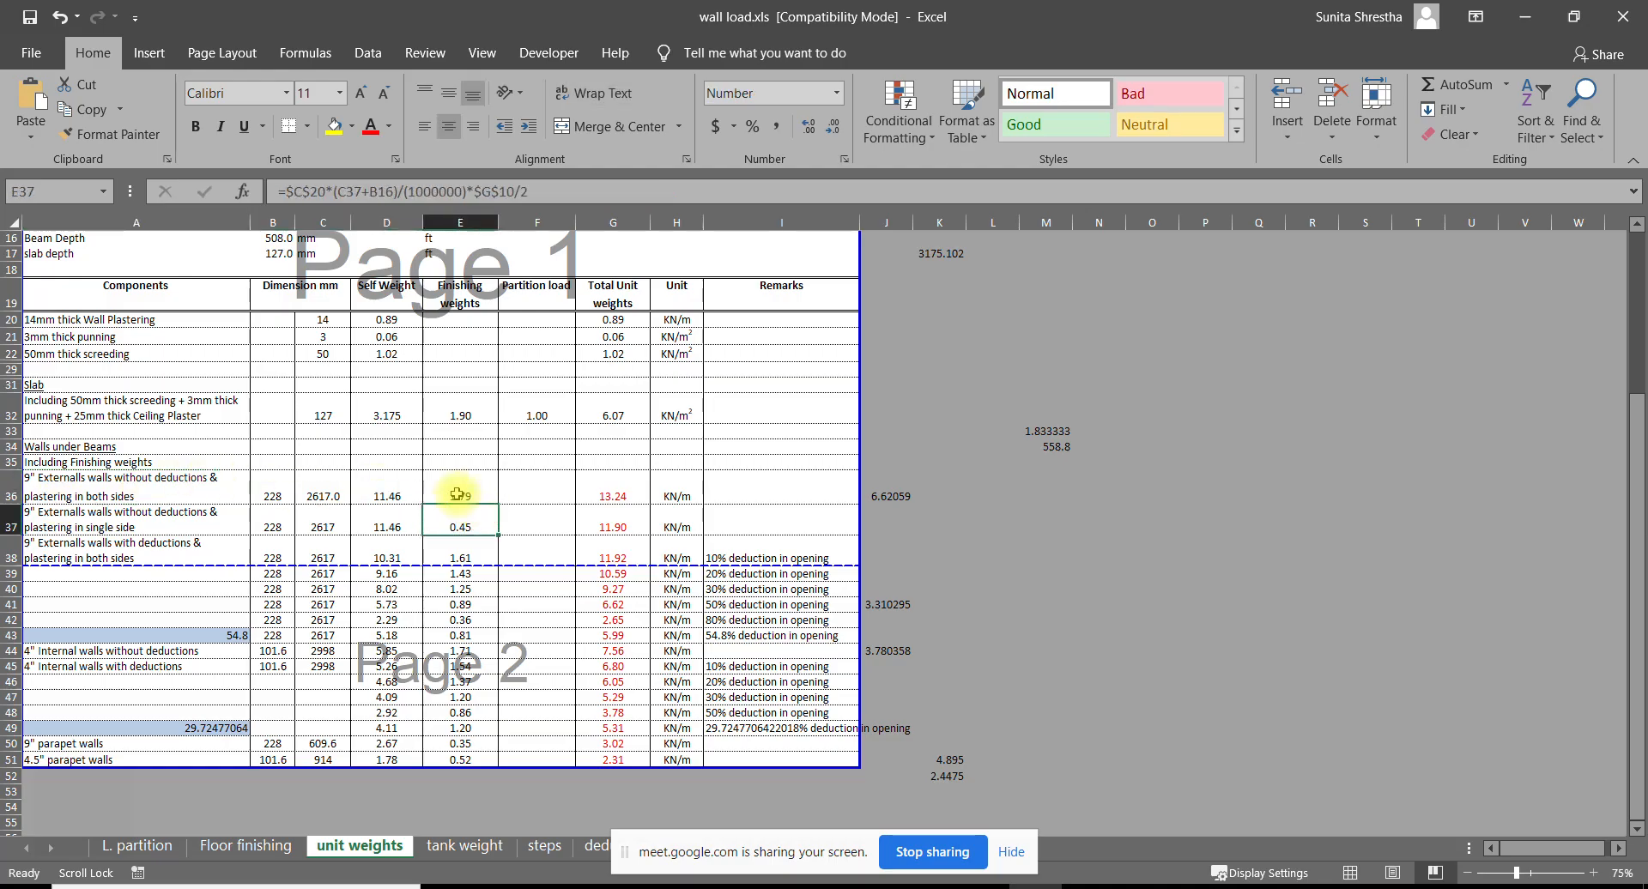
pyautogui.click(603, 499)
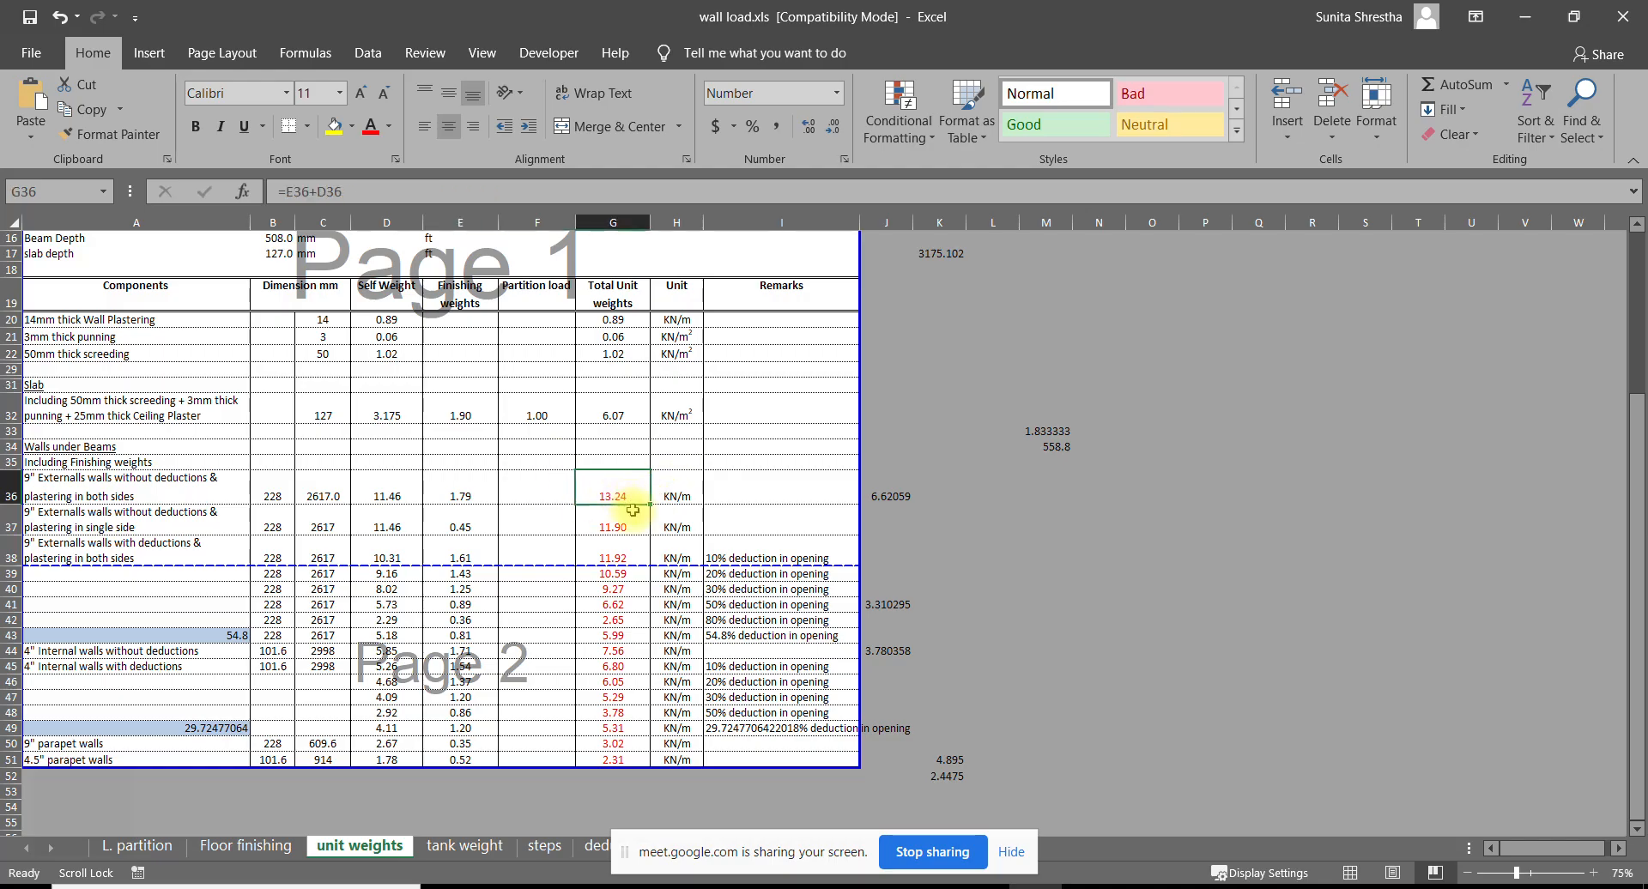
# Switch to AutoCAD and locate walls without openings around the gymnasium, staircase, lift and grocery
pyautogui.click(716, 886)
pyautogui.scroll(-6, 732, 566)
pyautogui.scroll(2, 784, 422)
pyautogui.scroll(6, 787, 442)
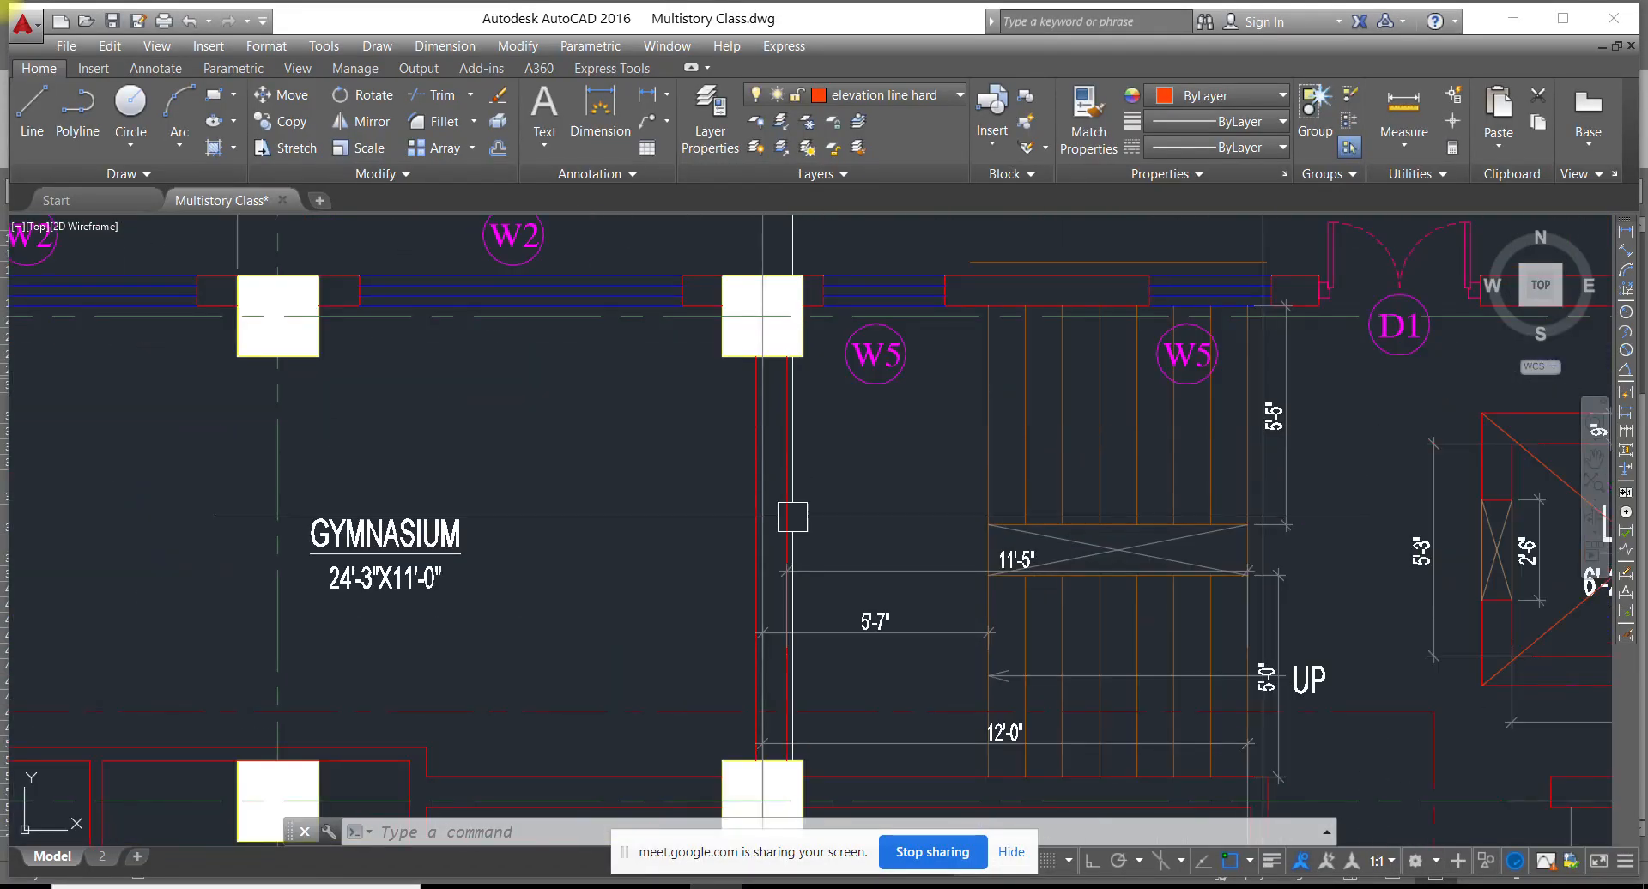
pyautogui.scroll(-6, 773, 403)
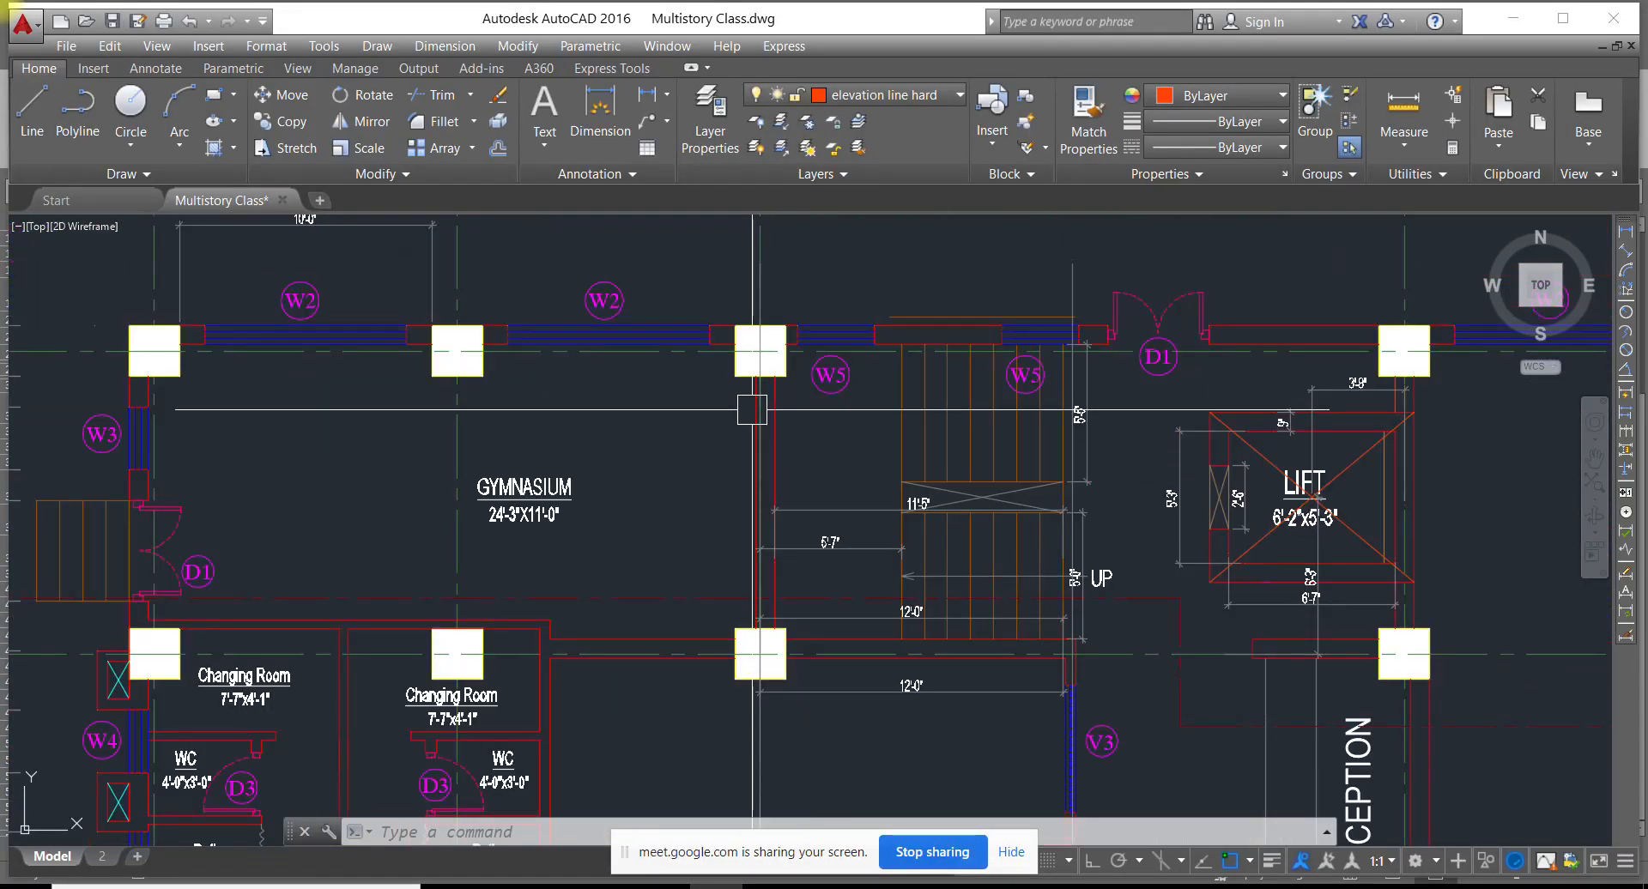
pyautogui.moveTo(1180, 641)
pyautogui.mouseDown(button='middle')
pyautogui.moveTo(1137, 614)
pyautogui.moveTo(964, 347)
pyautogui.mouseUp(button='middle')
pyautogui.moveTo(955, 250); pyautogui.dragTo(953, 507, button='middle')
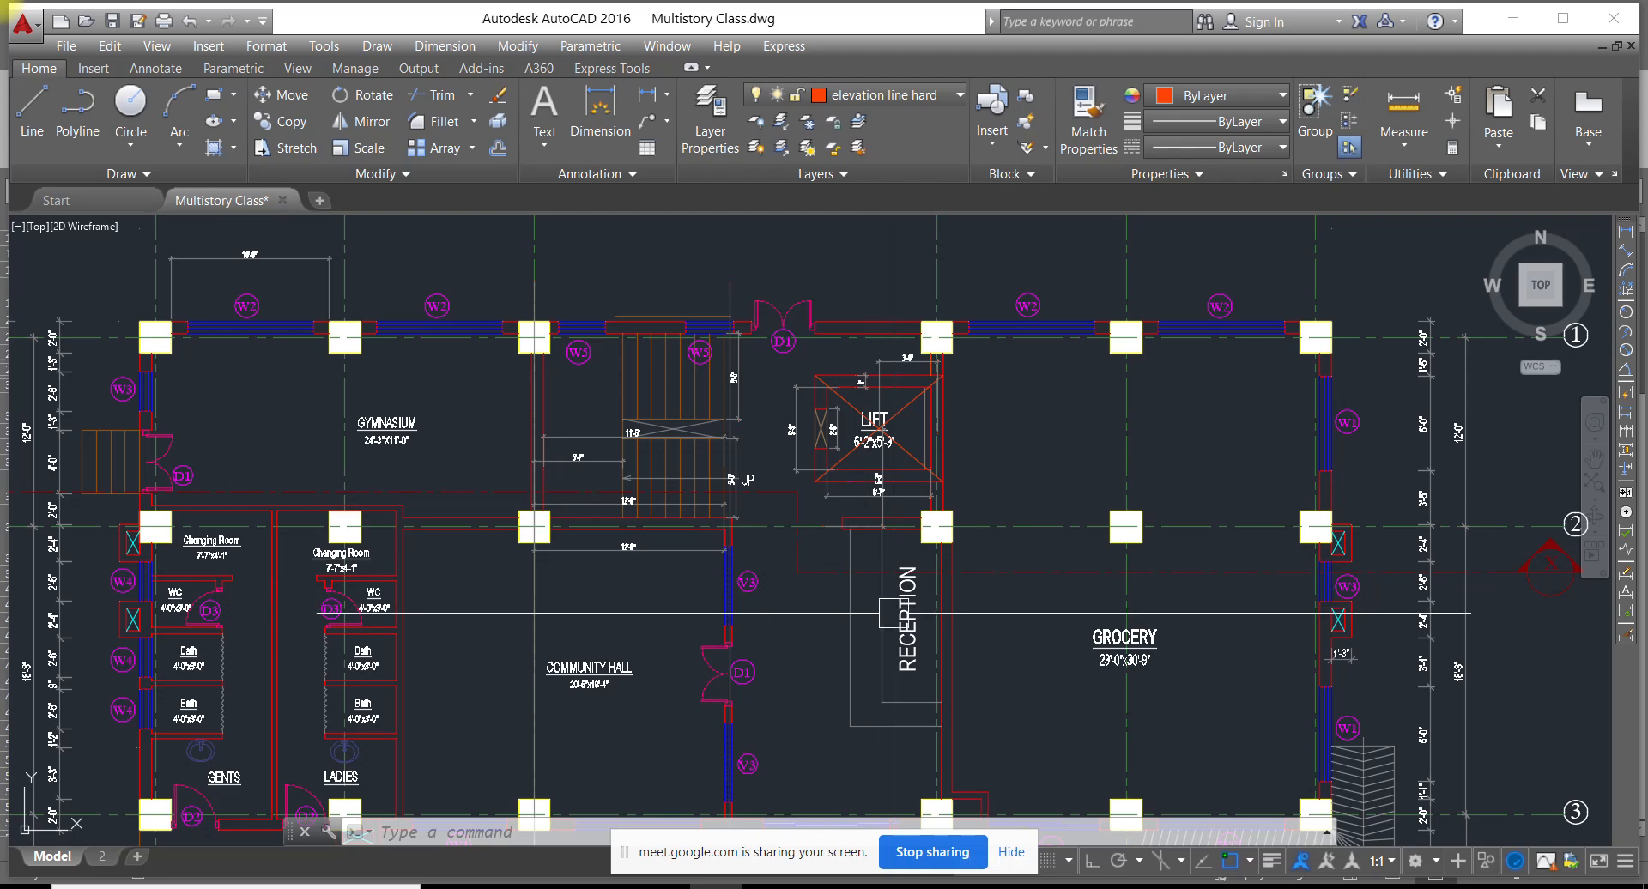
# In ETABS, assign a 13.24 kN/m uniform Wall load to the beams on grid C between 1 and 2 and grid D between 2 and 3
pyautogui.hotkey('alt', 'Tab')
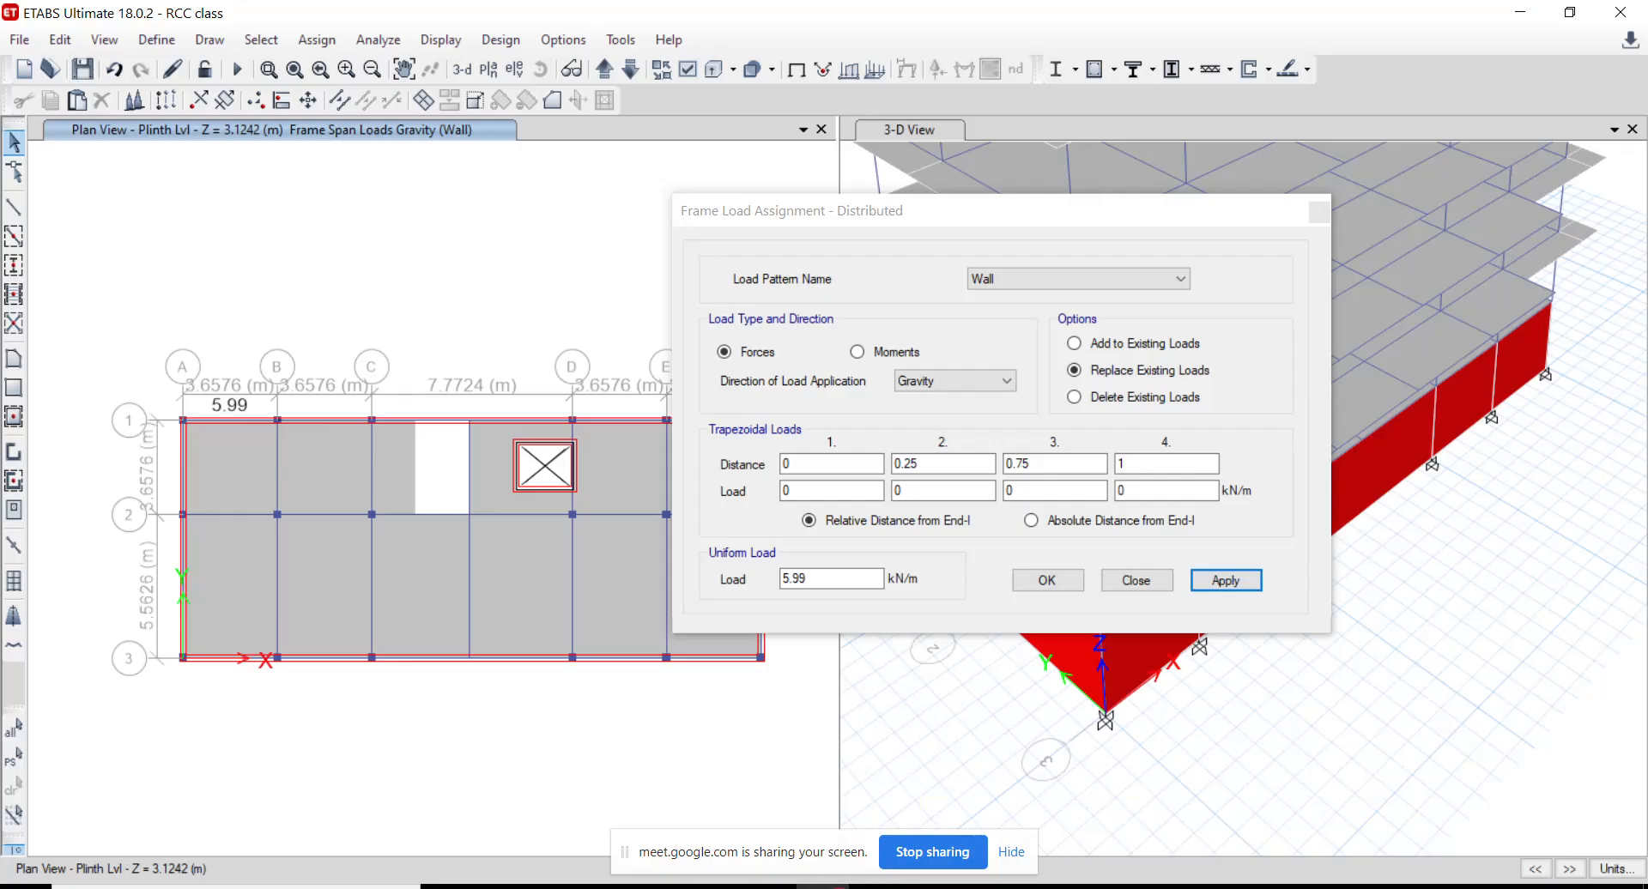
pyautogui.click(366, 482)
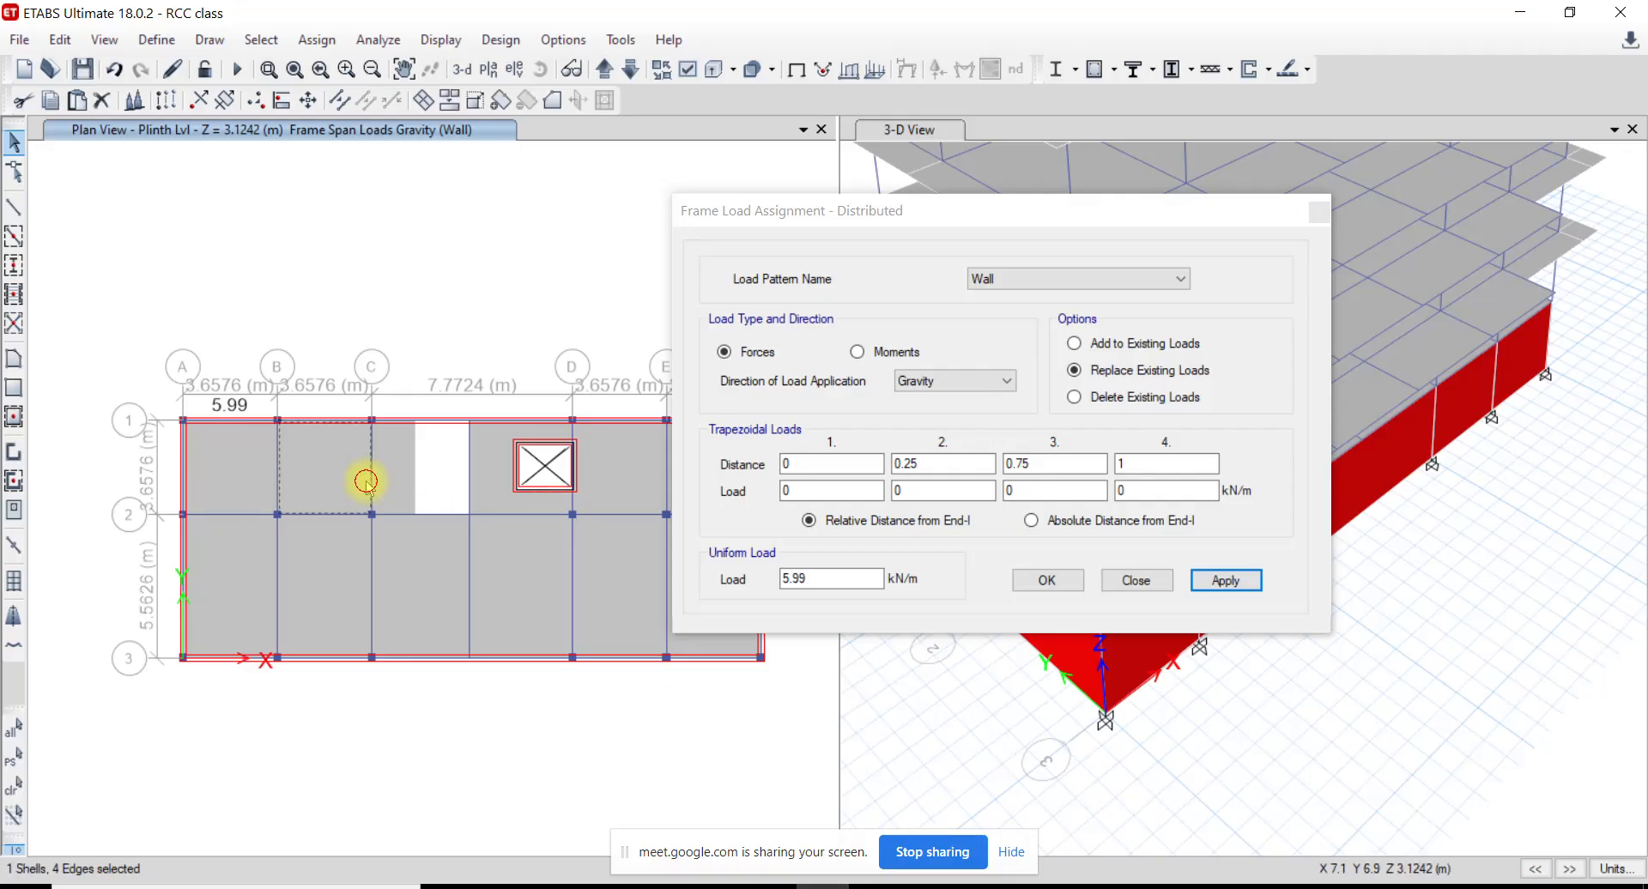
pyautogui.click(371, 485)
pyautogui.click(579, 611)
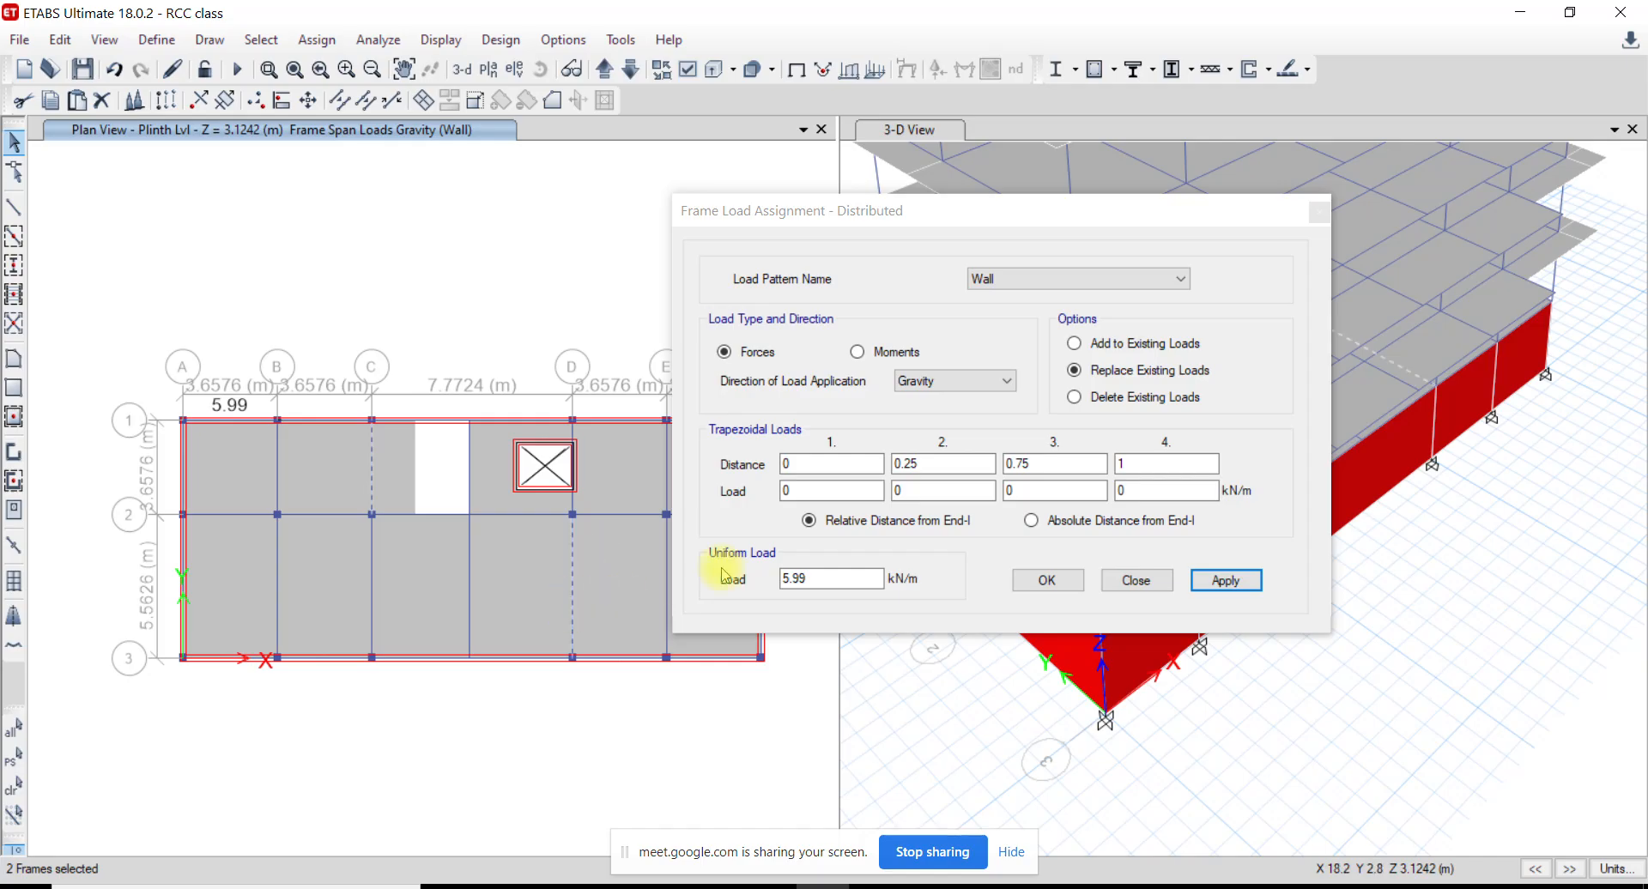
pyautogui.click(855, 579)
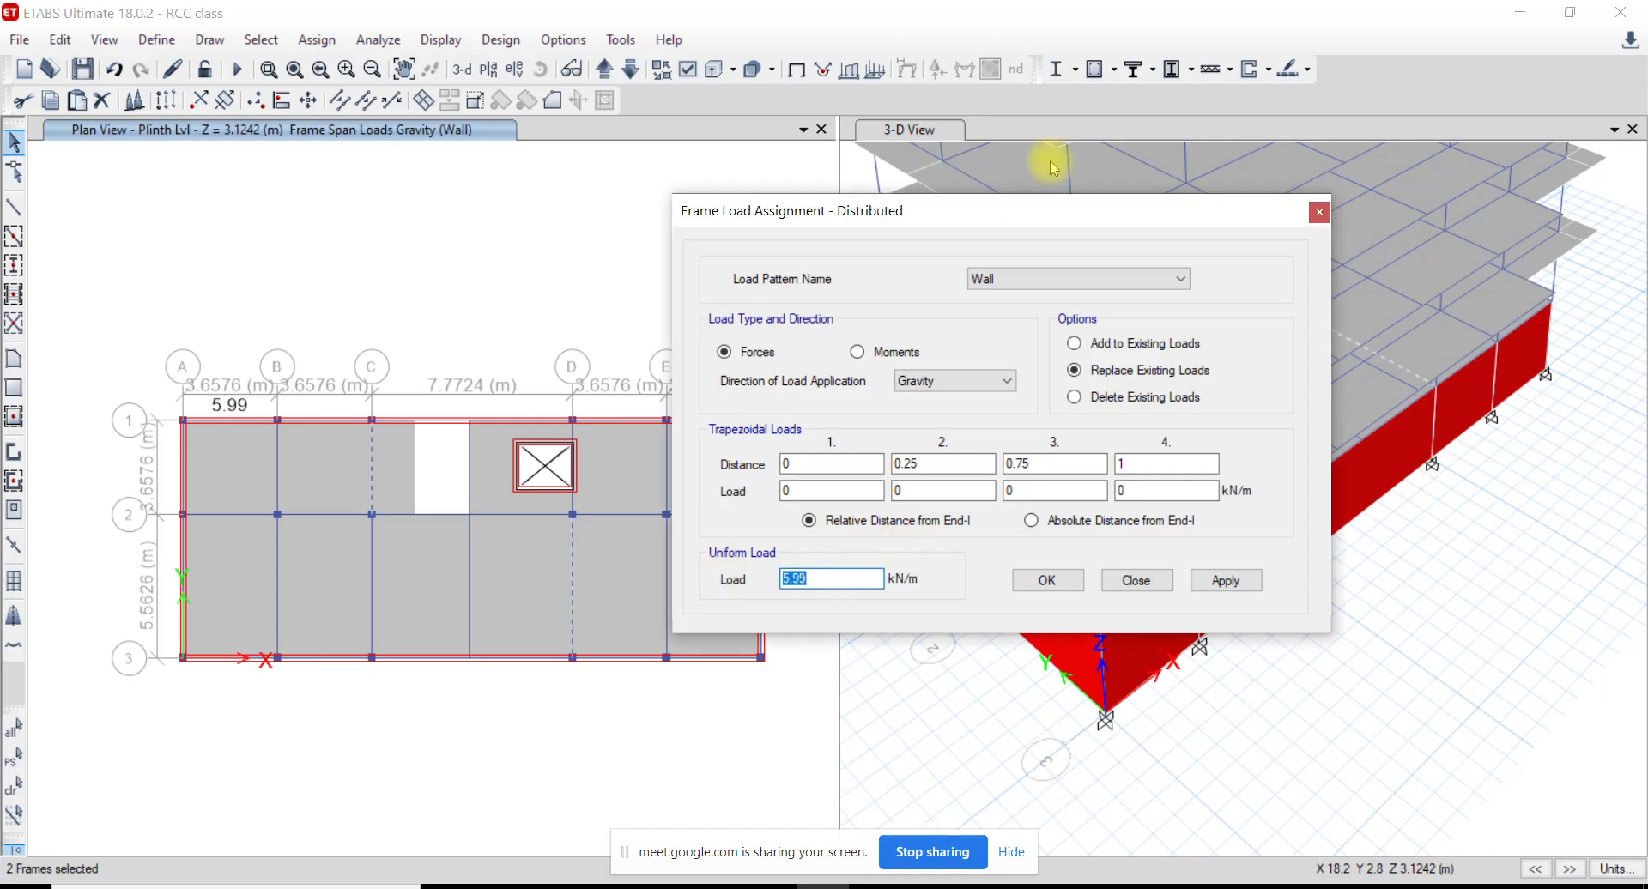
pyautogui.hotkey('alt', 'Tab')
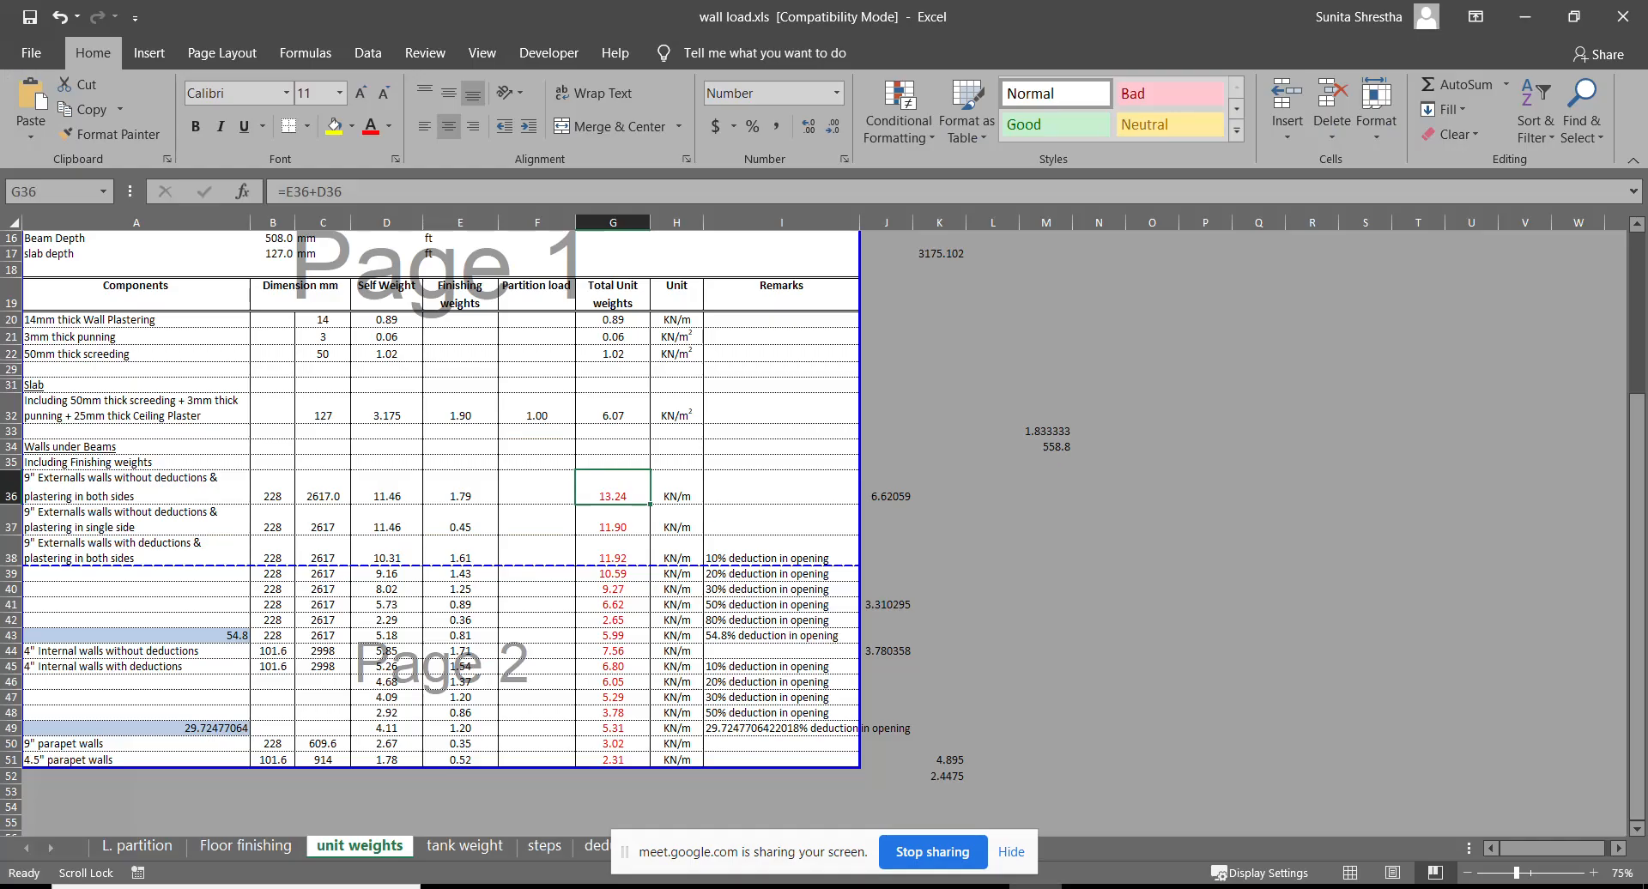
pyautogui.hotkey('alt', 'Tab')
pyautogui.doubleClick(824, 575)
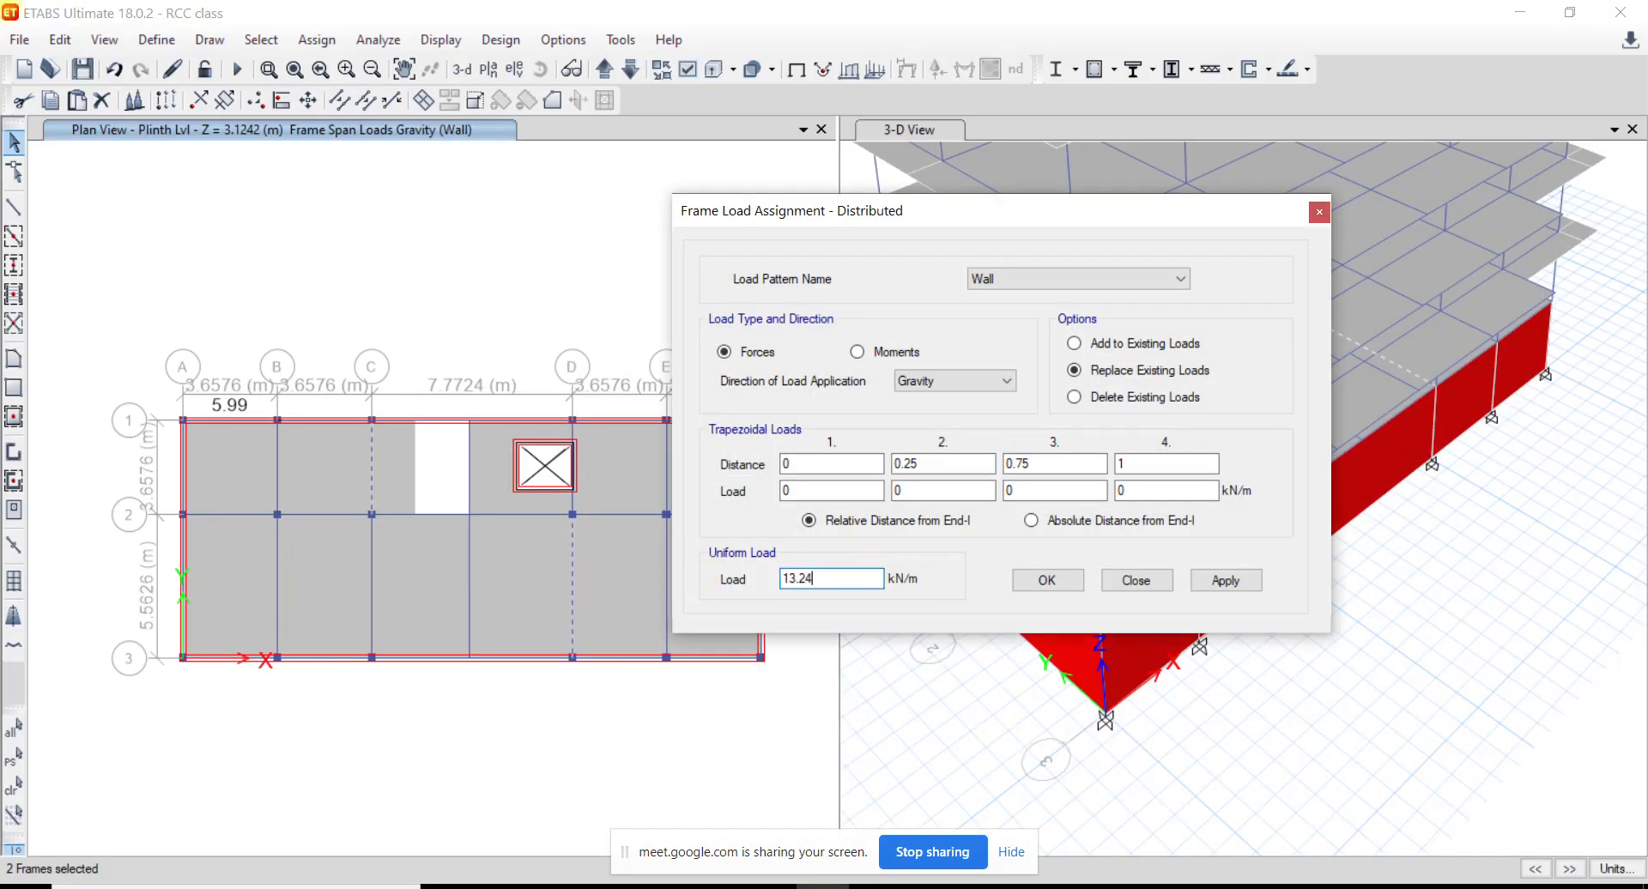
pyautogui.write('13.24')
pyautogui.click(1251, 581)
# Switch to AutoCAD and examine the ground floor plan's outer walls with their window and door openings
pyautogui.moveTo(1091, 213); pyautogui.dragTo(1373, 199)
pyautogui.moveTo(345, 564); pyautogui.dragTo(314, 554, button='middle')
pyautogui.click(725, 886)
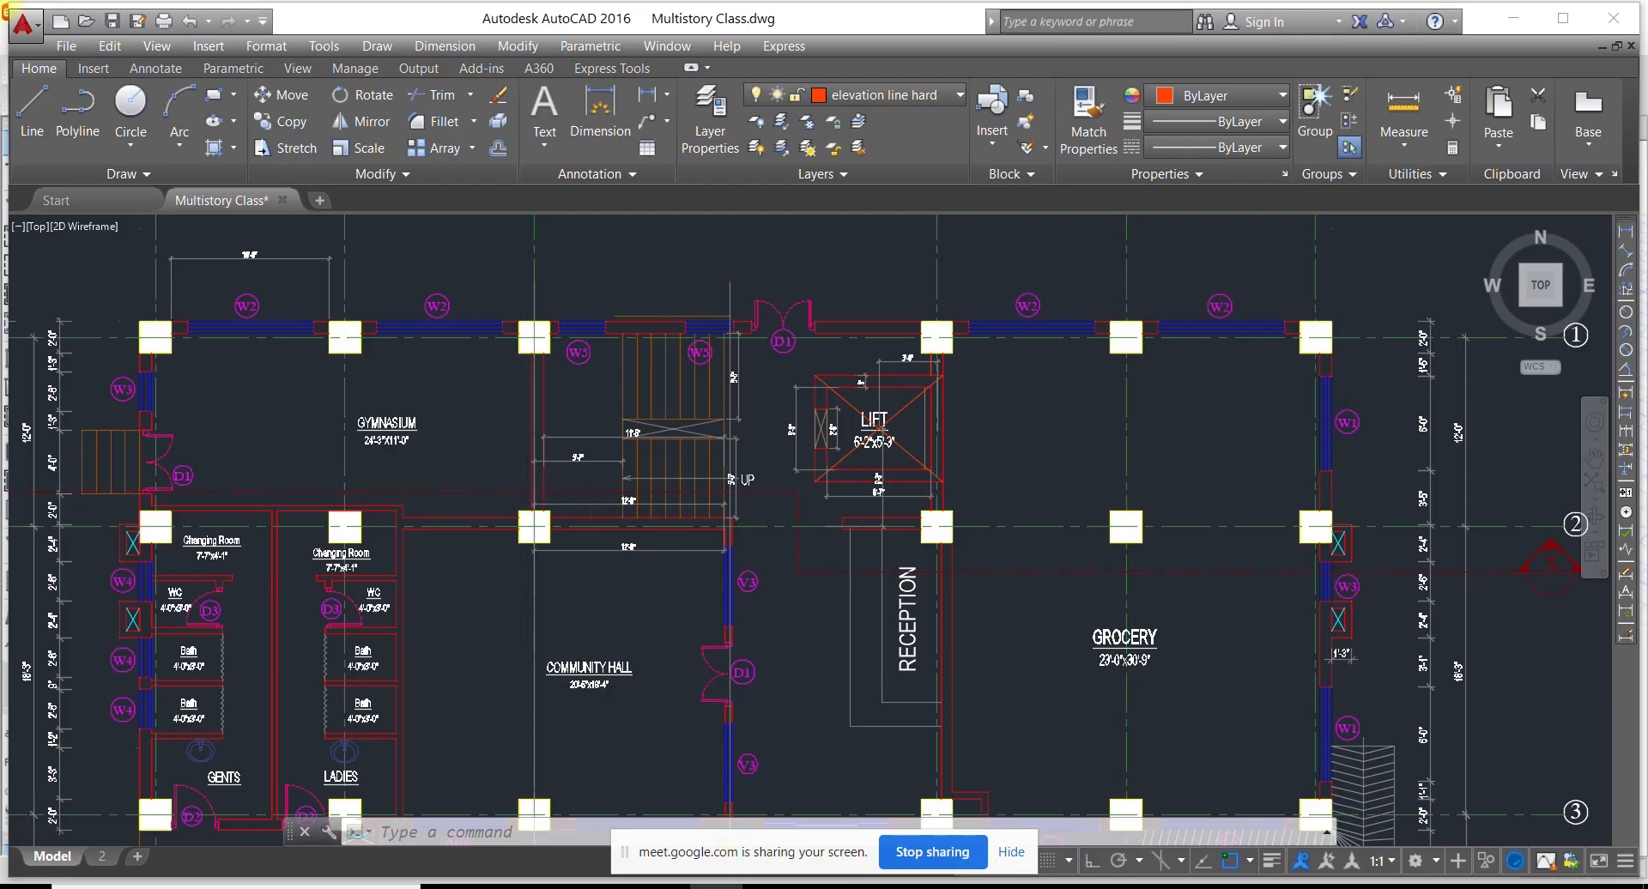
pyautogui.scroll(-2, 574, 523)
pyautogui.moveTo(453, 556); pyautogui.dragTo(438, 491, button='middle')
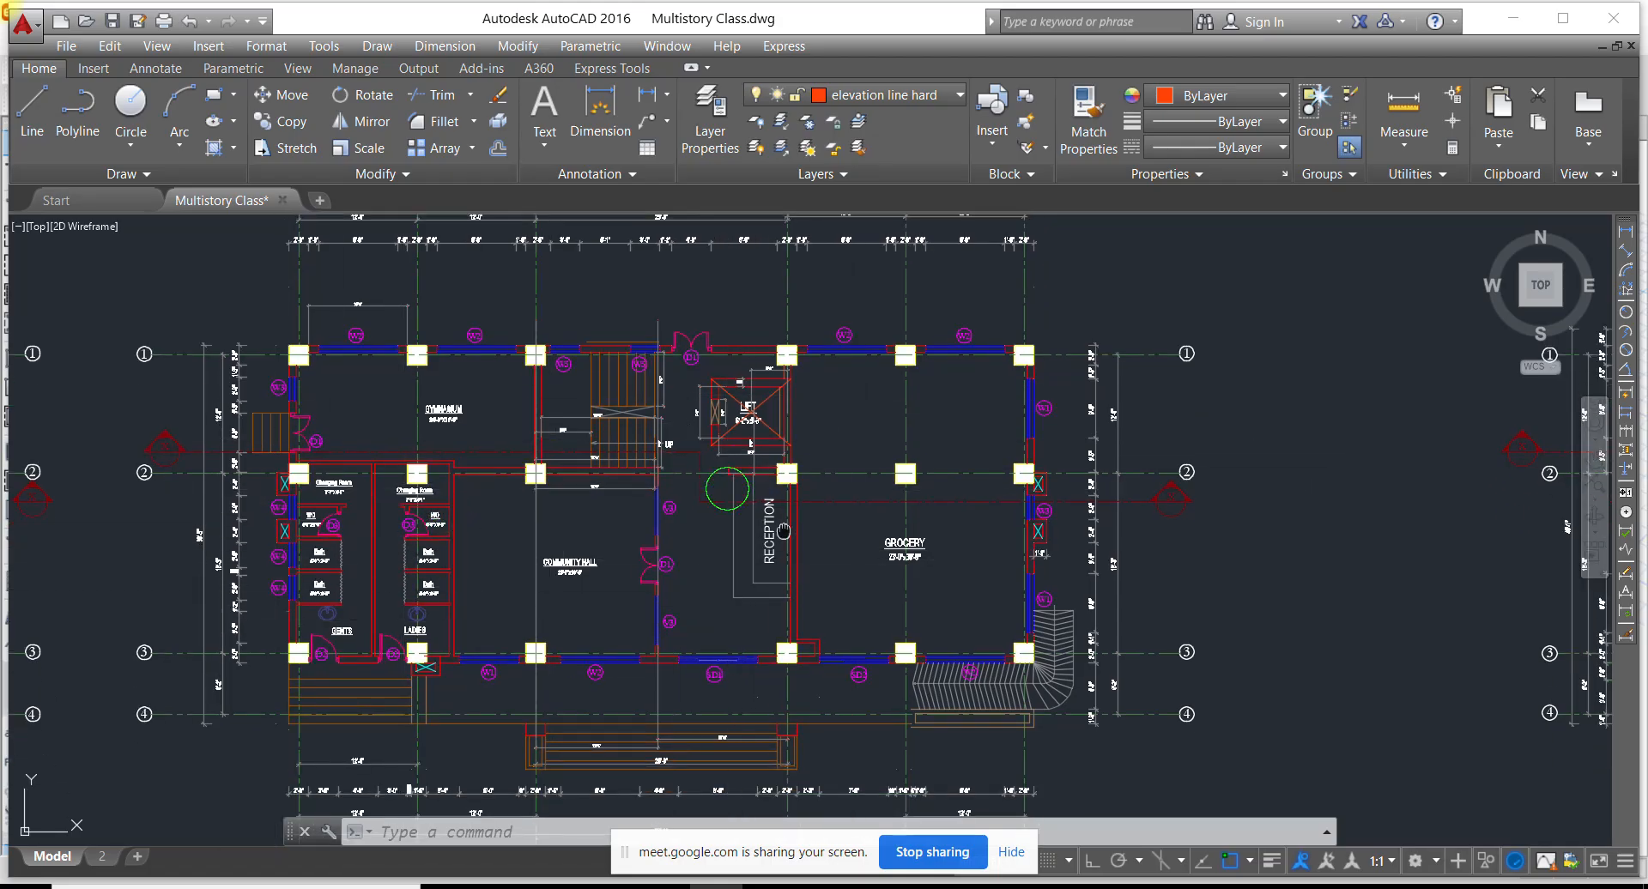
pyautogui.moveTo(810, 629); pyautogui.dragTo(874, 675, button='middle')
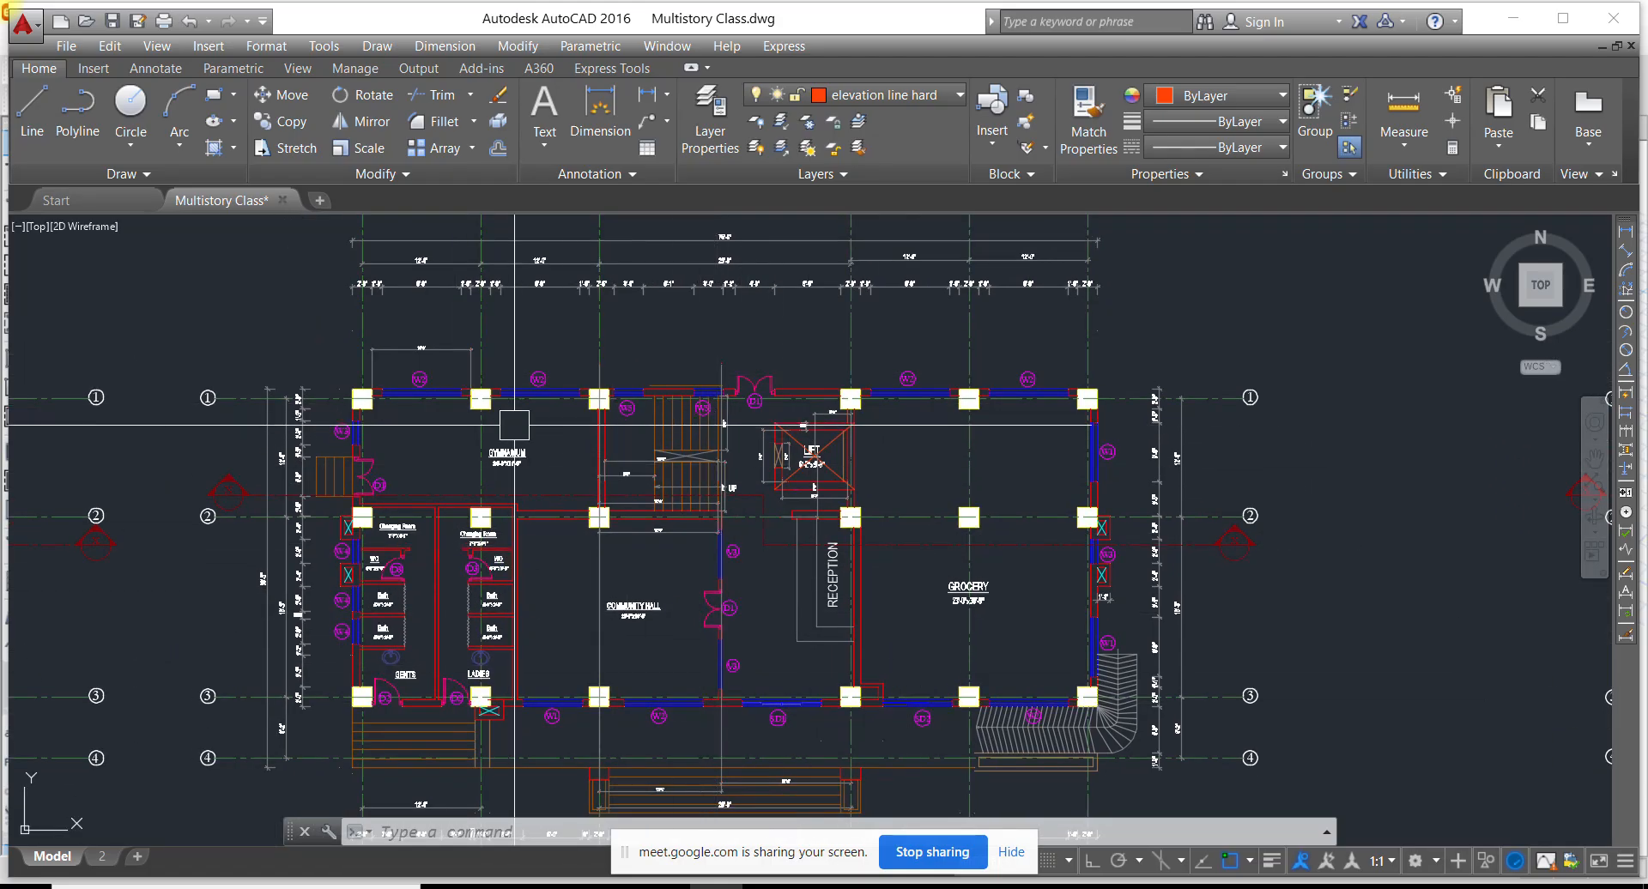
pyautogui.scroll(2, 515, 425)
pyautogui.scroll(-2, 574, 423)
# Switch to Excel and review the total unit weights of the 9" external walls with opening deductions
pyautogui.click(1037, 887)
pyautogui.click(1041, 888)
pyautogui.click(1041, 887)
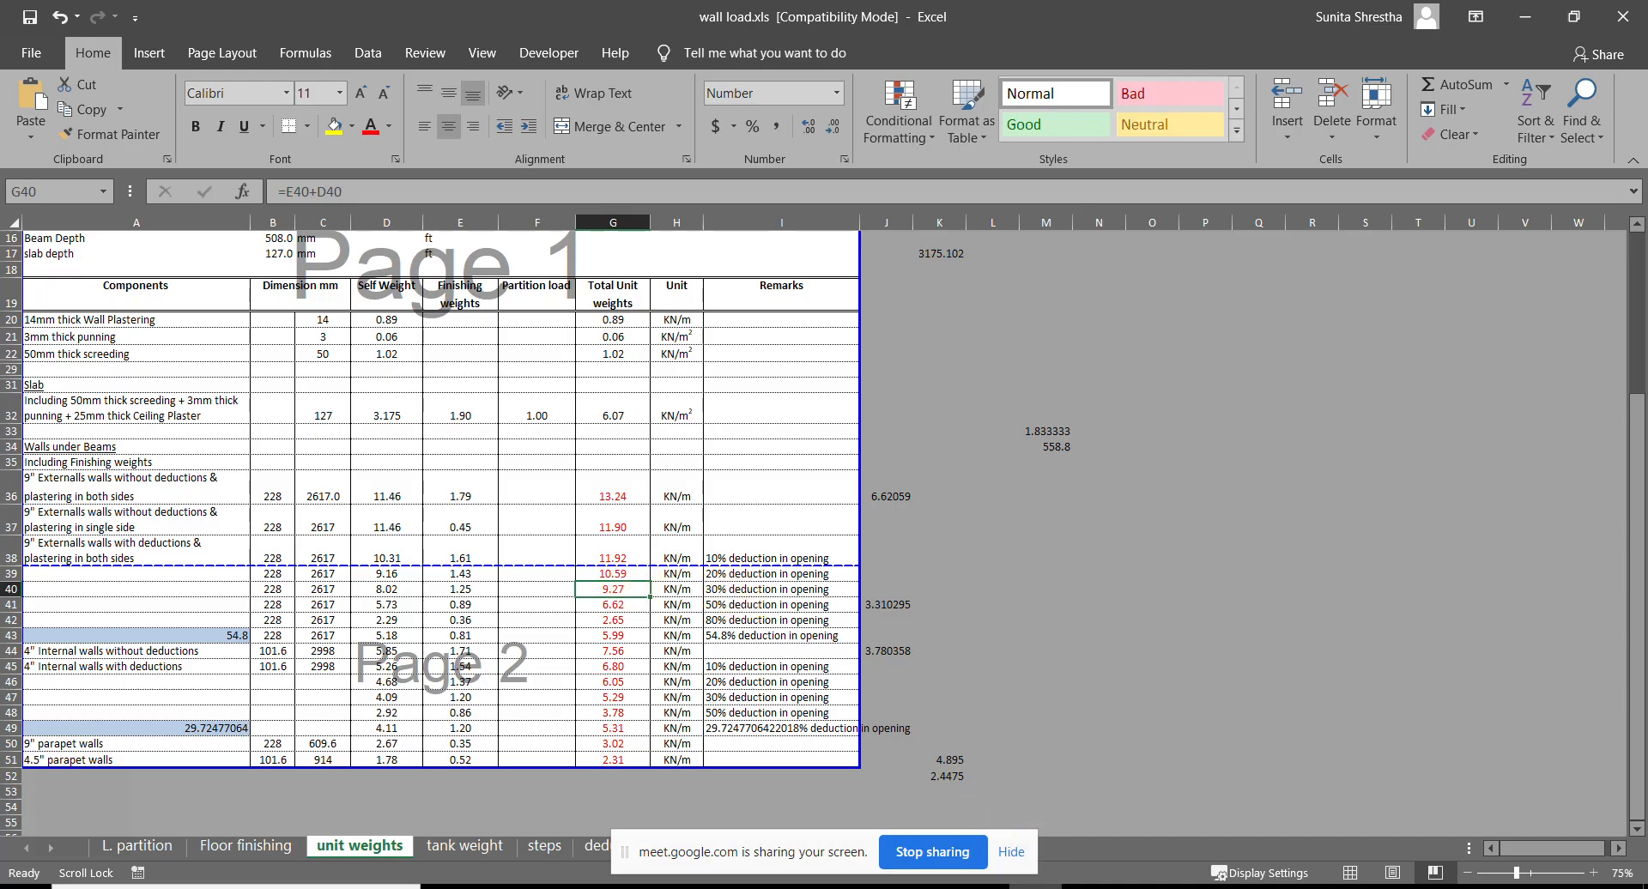
# Return to AutoCAD and examine the walls and openings around the staircase, lift and grocery, plus the first to seventh floor plan
pyautogui.hotkey('alt', 'Tab')
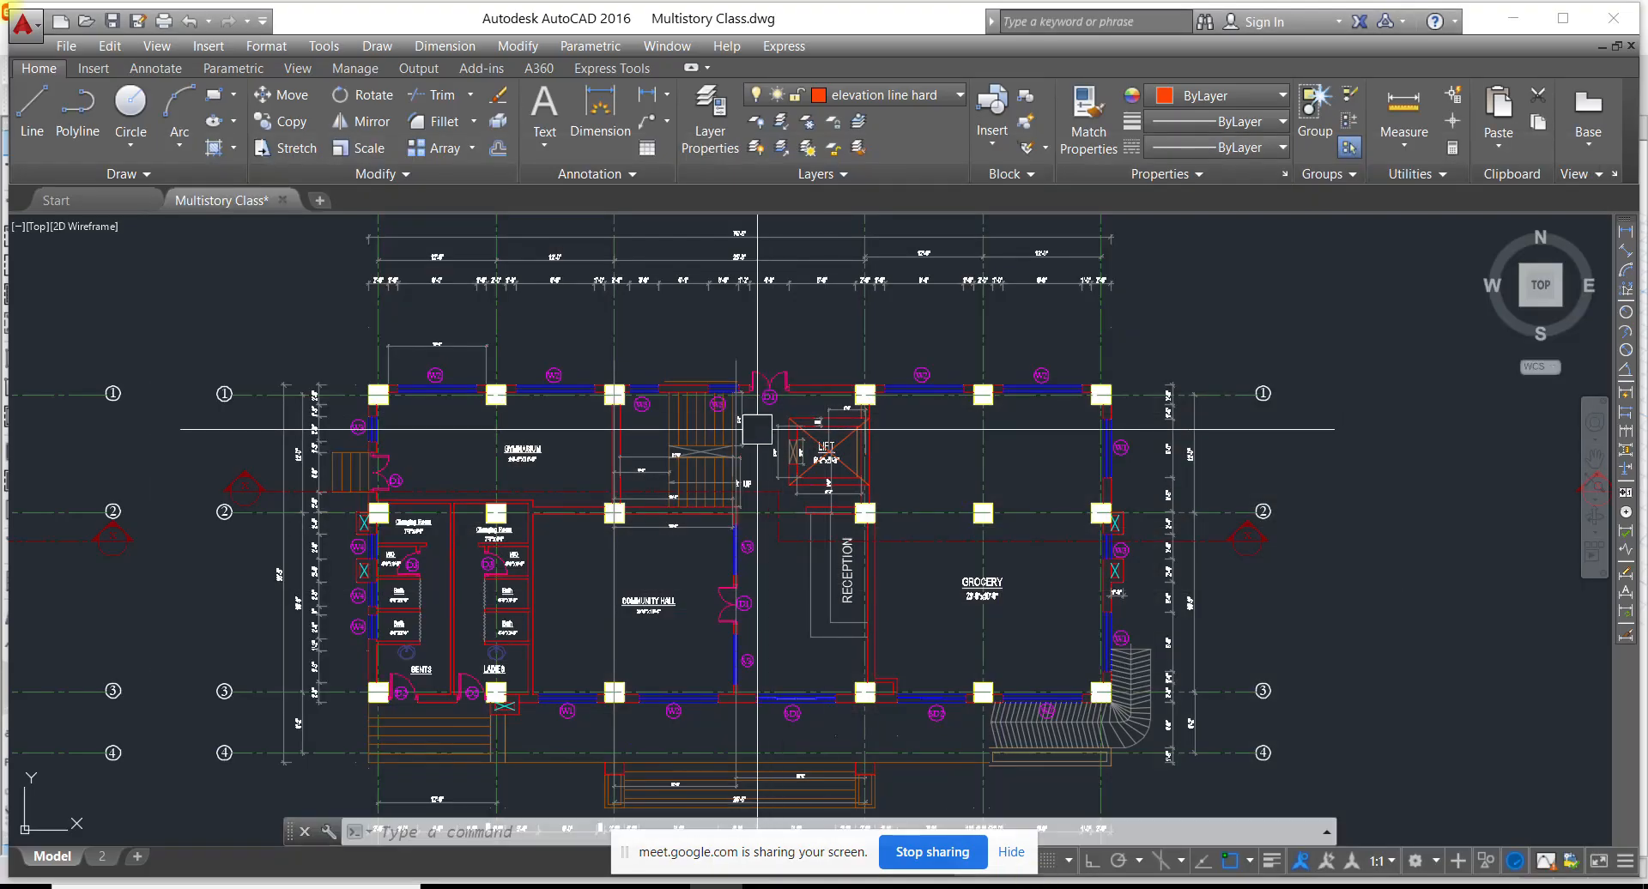
pyautogui.scroll(2, 524, 429)
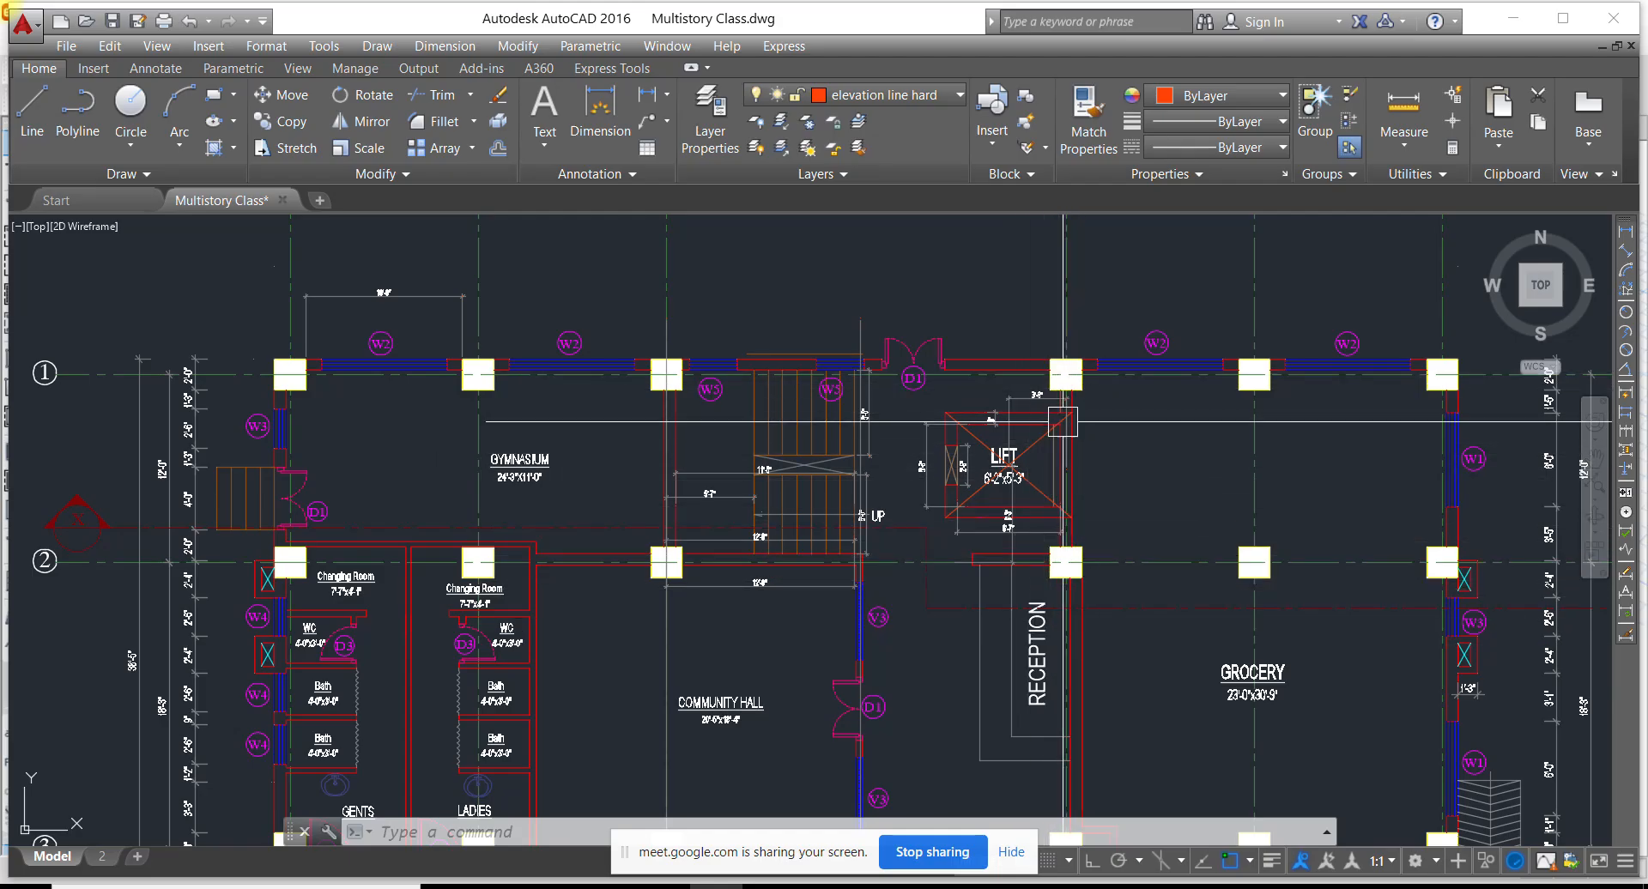
pyautogui.scroll(4, 1063, 421)
pyautogui.scroll(-2, 1115, 358)
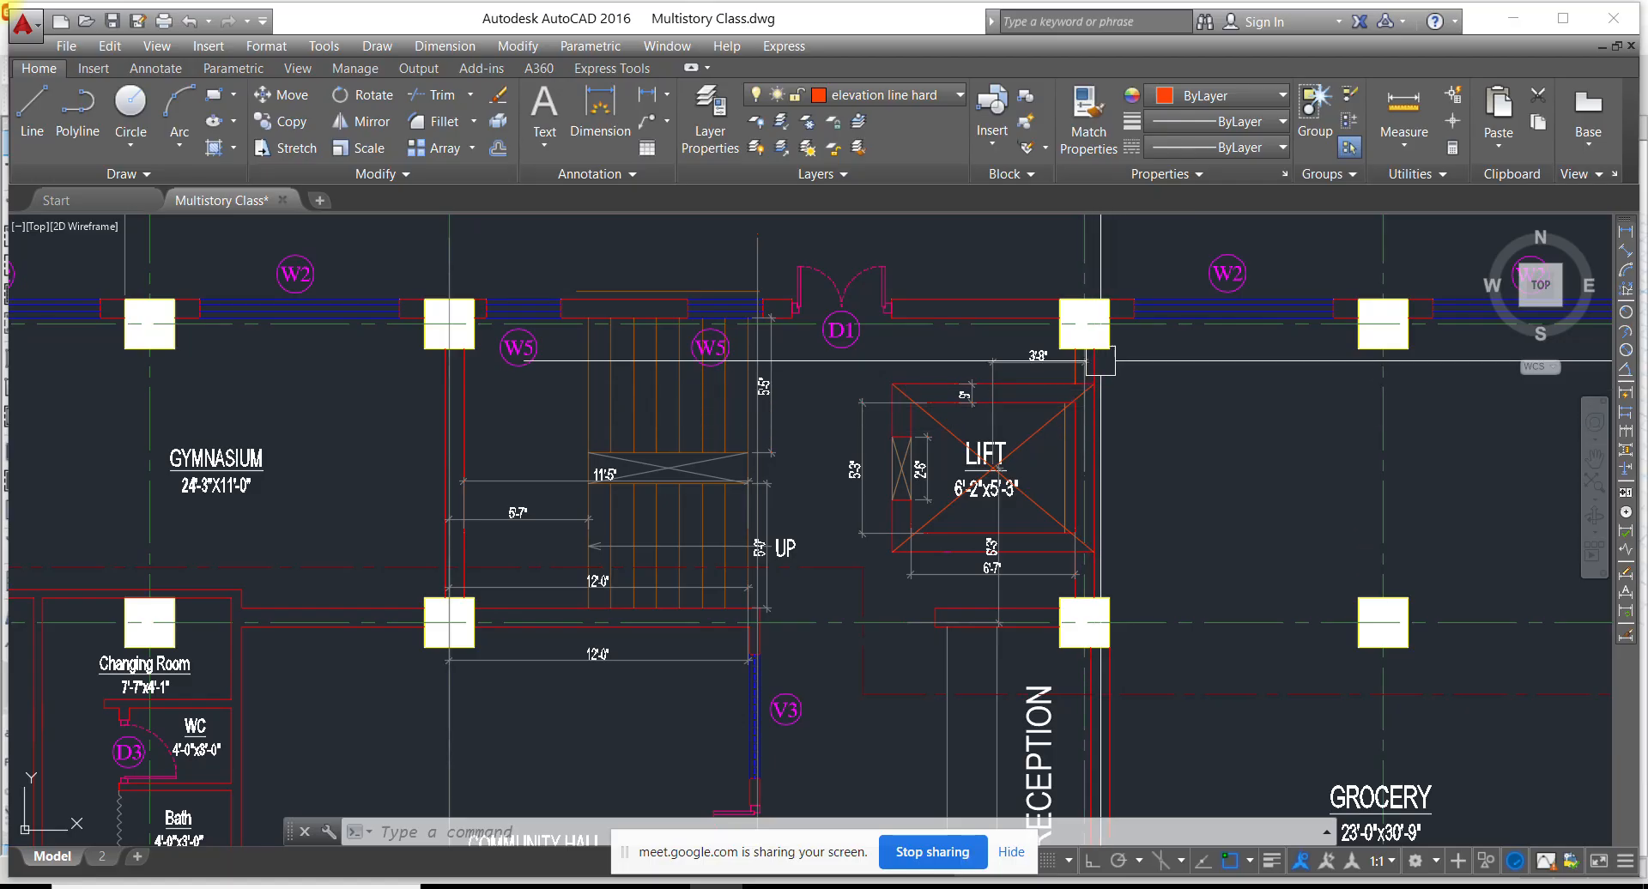
pyautogui.scroll(-4, 955, 503)
pyautogui.scroll(2, 719, 492)
pyautogui.moveTo(706, 486); pyautogui.dragTo(633, 397, button='middle')
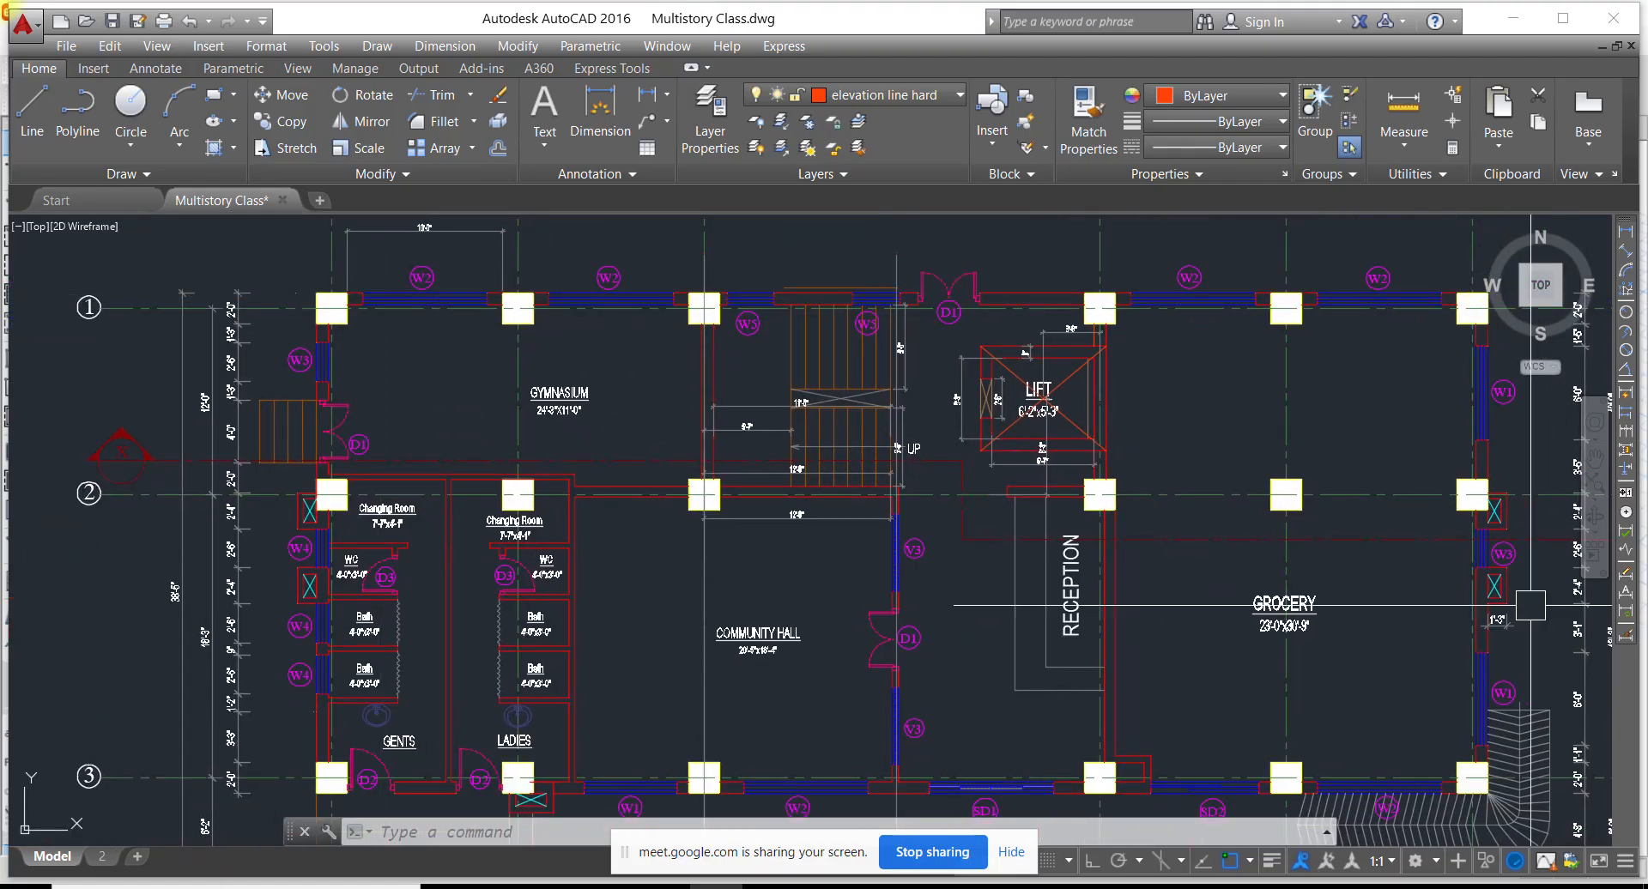
pyautogui.scroll(-6, 755, 544)
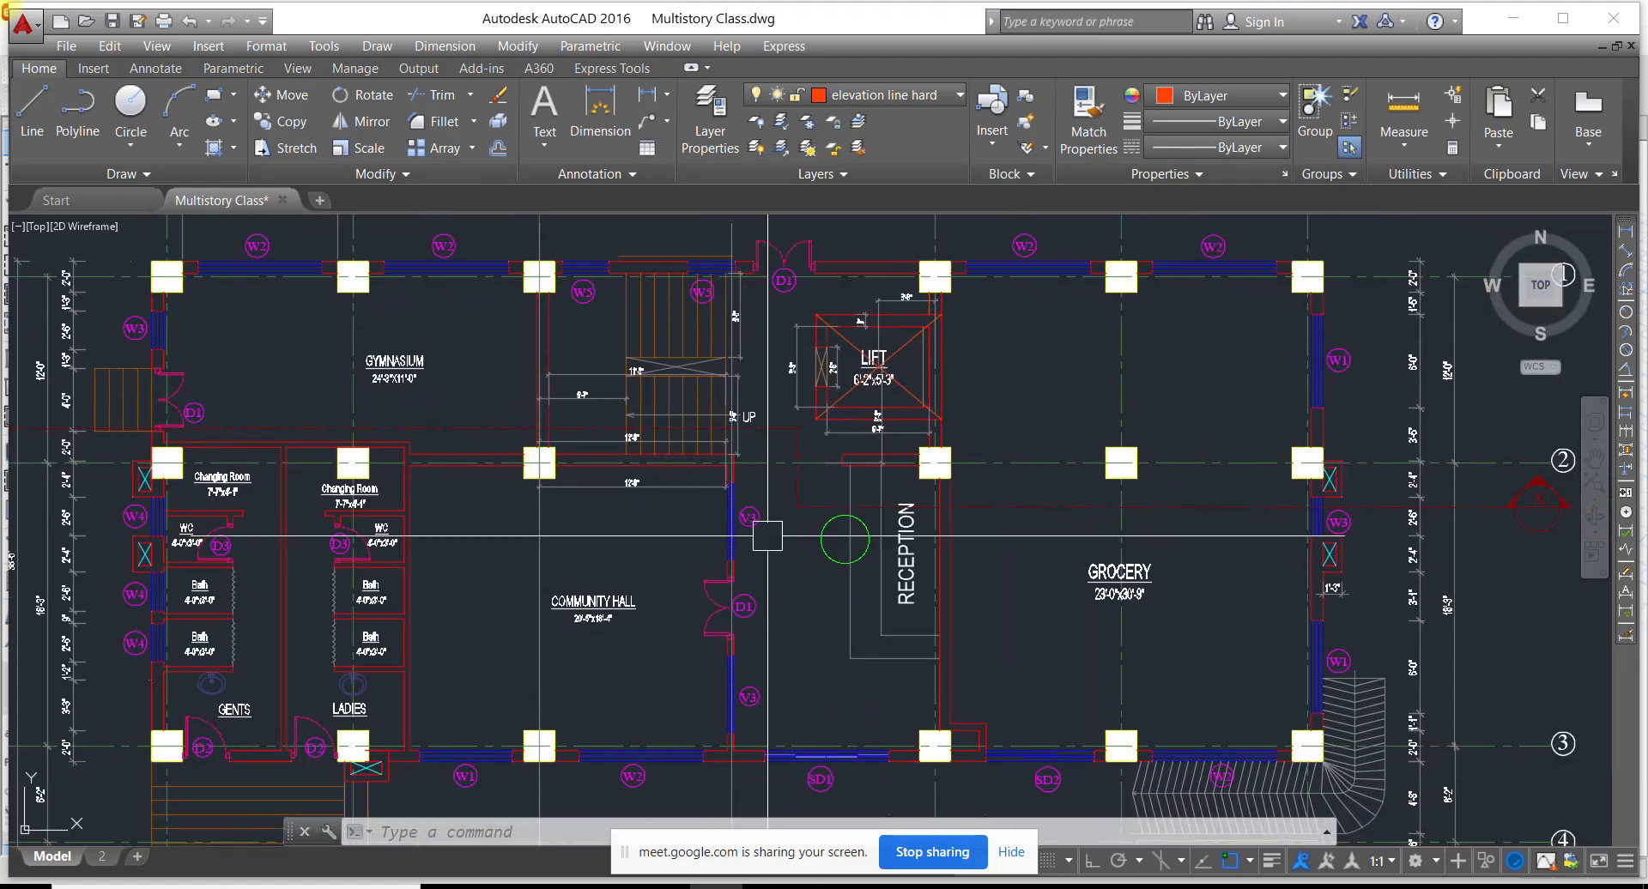
pyautogui.scroll(3, 849, 532)
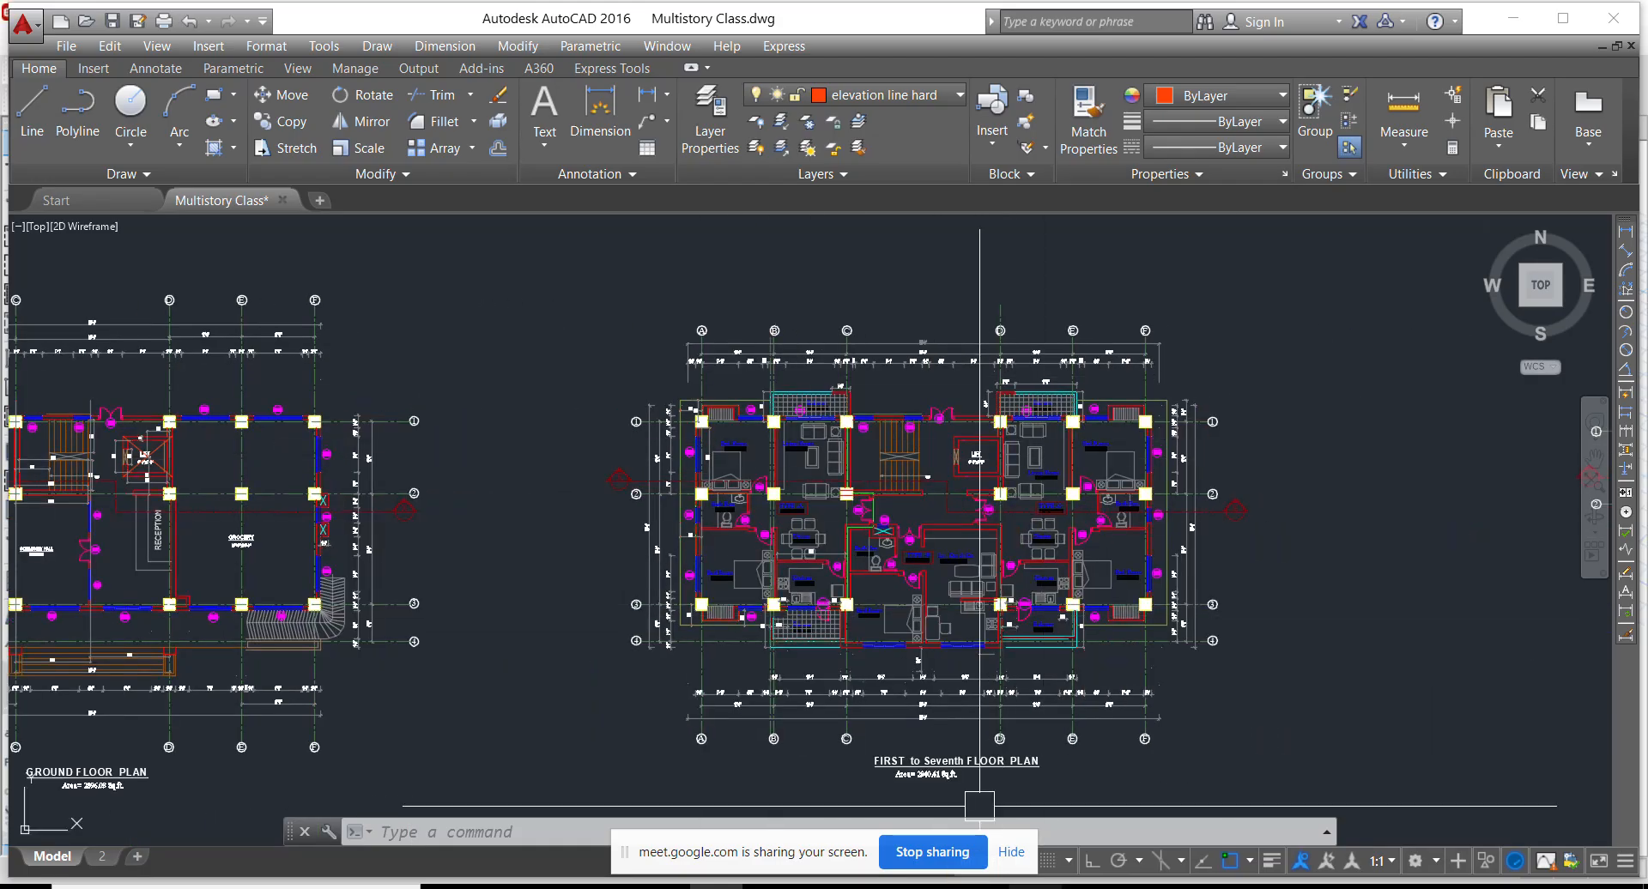
# In ETABS, select the plinth-level beams on grid 1 from B to F and on grid F from 1 to 3
pyautogui.click(822, 887)
pyautogui.moveTo(436, 570); pyautogui.dragTo(500, 575, button='middle')
pyautogui.click(374, 418)
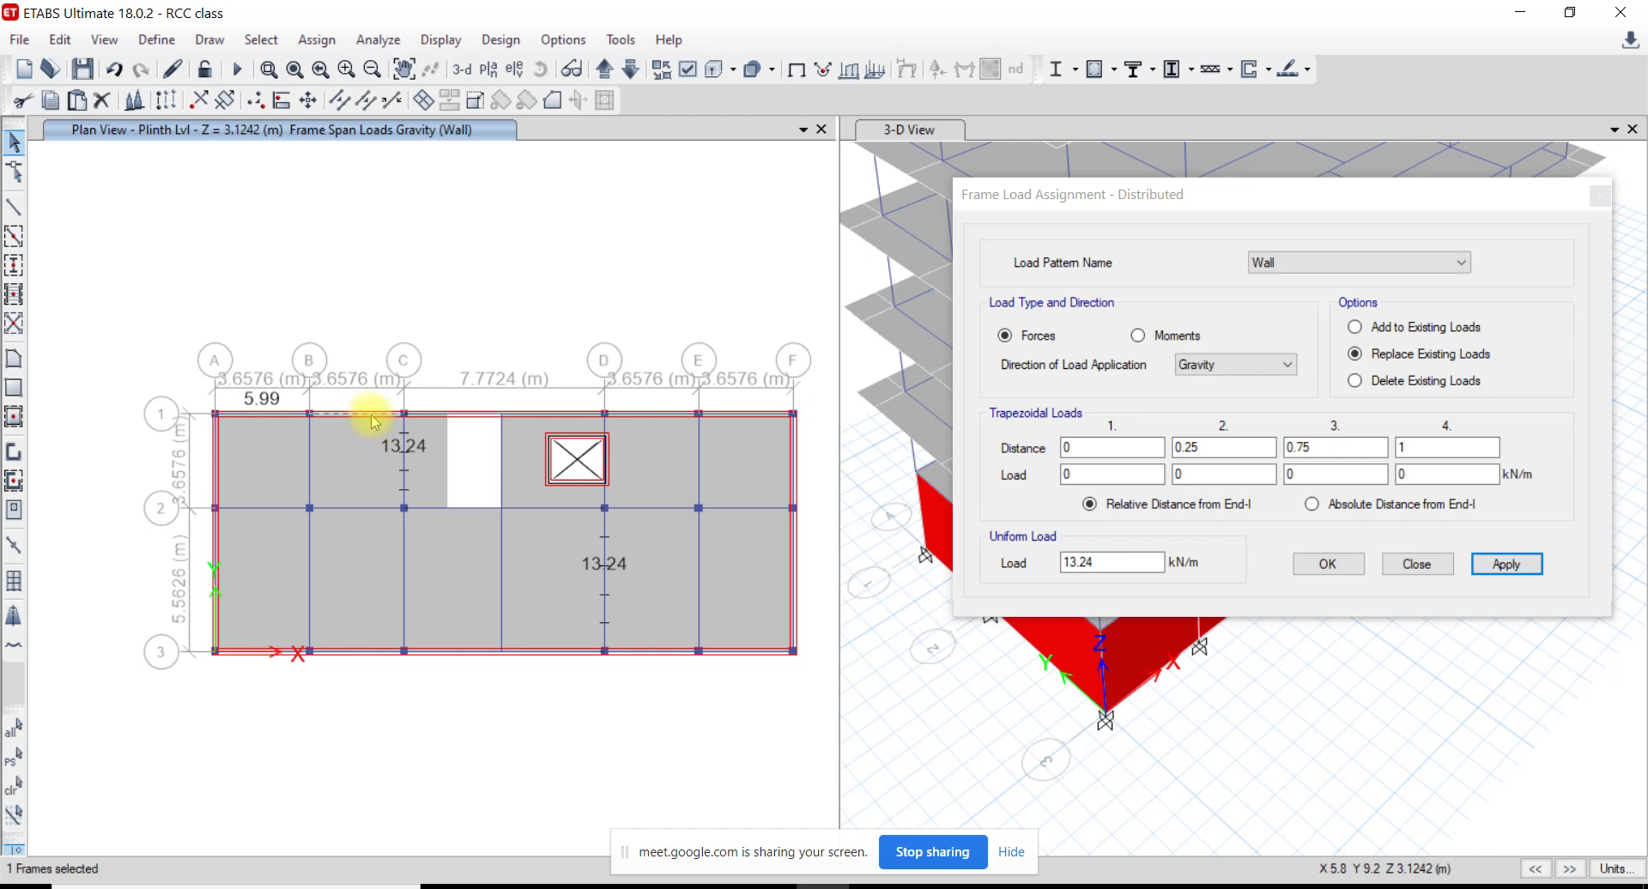
pyautogui.click(471, 416)
pyautogui.click(529, 416)
pyautogui.click(636, 415)
pyautogui.click(791, 452)
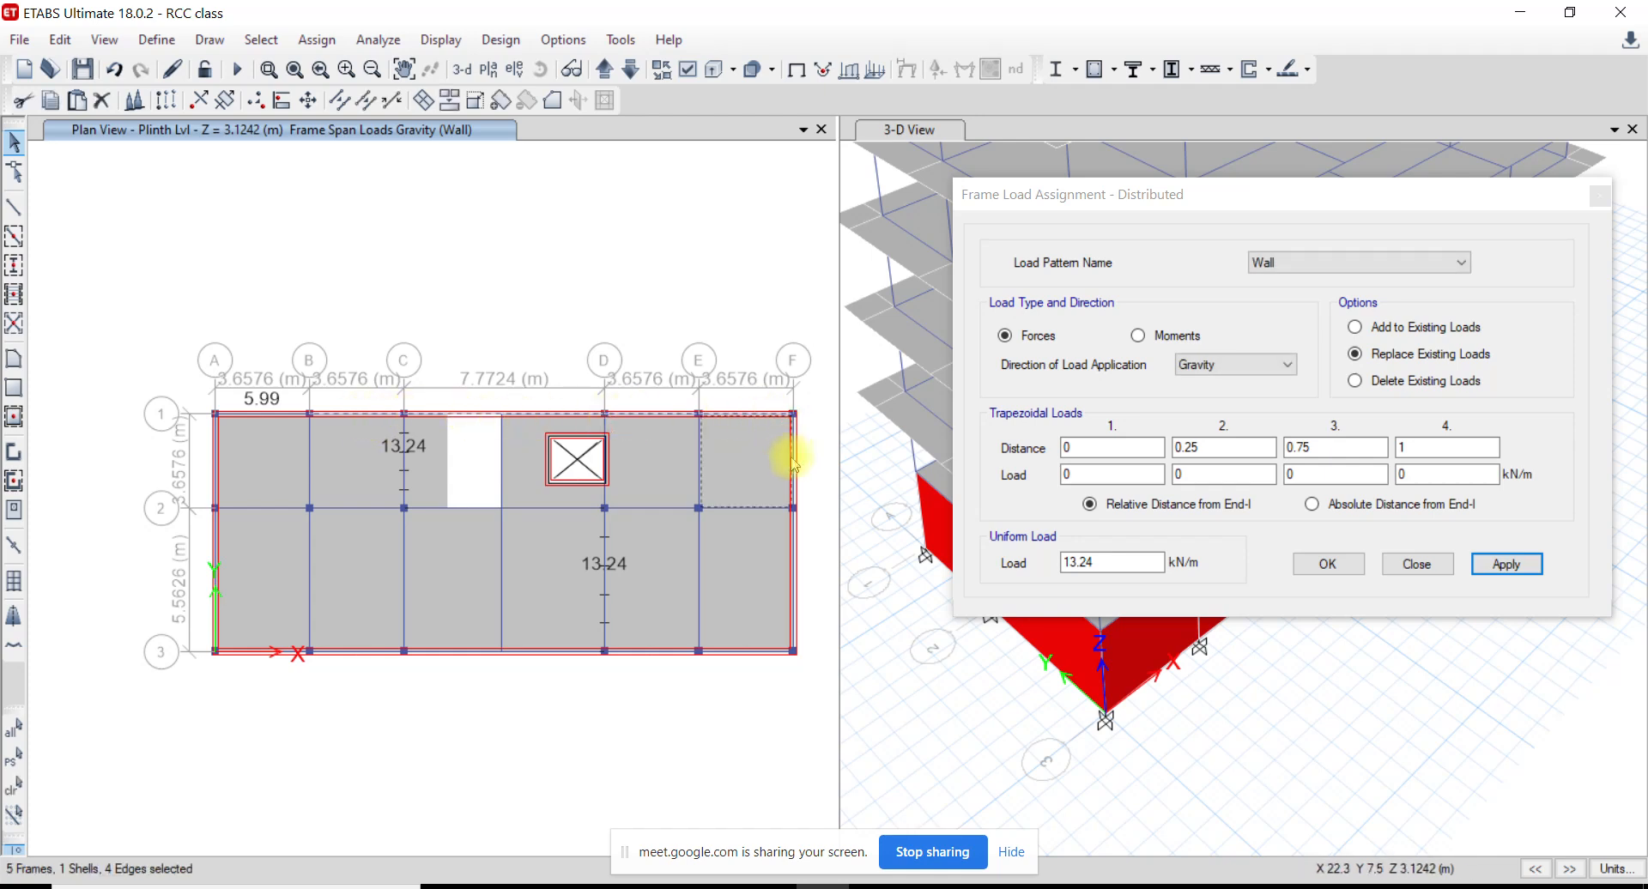
pyautogui.click(791, 587)
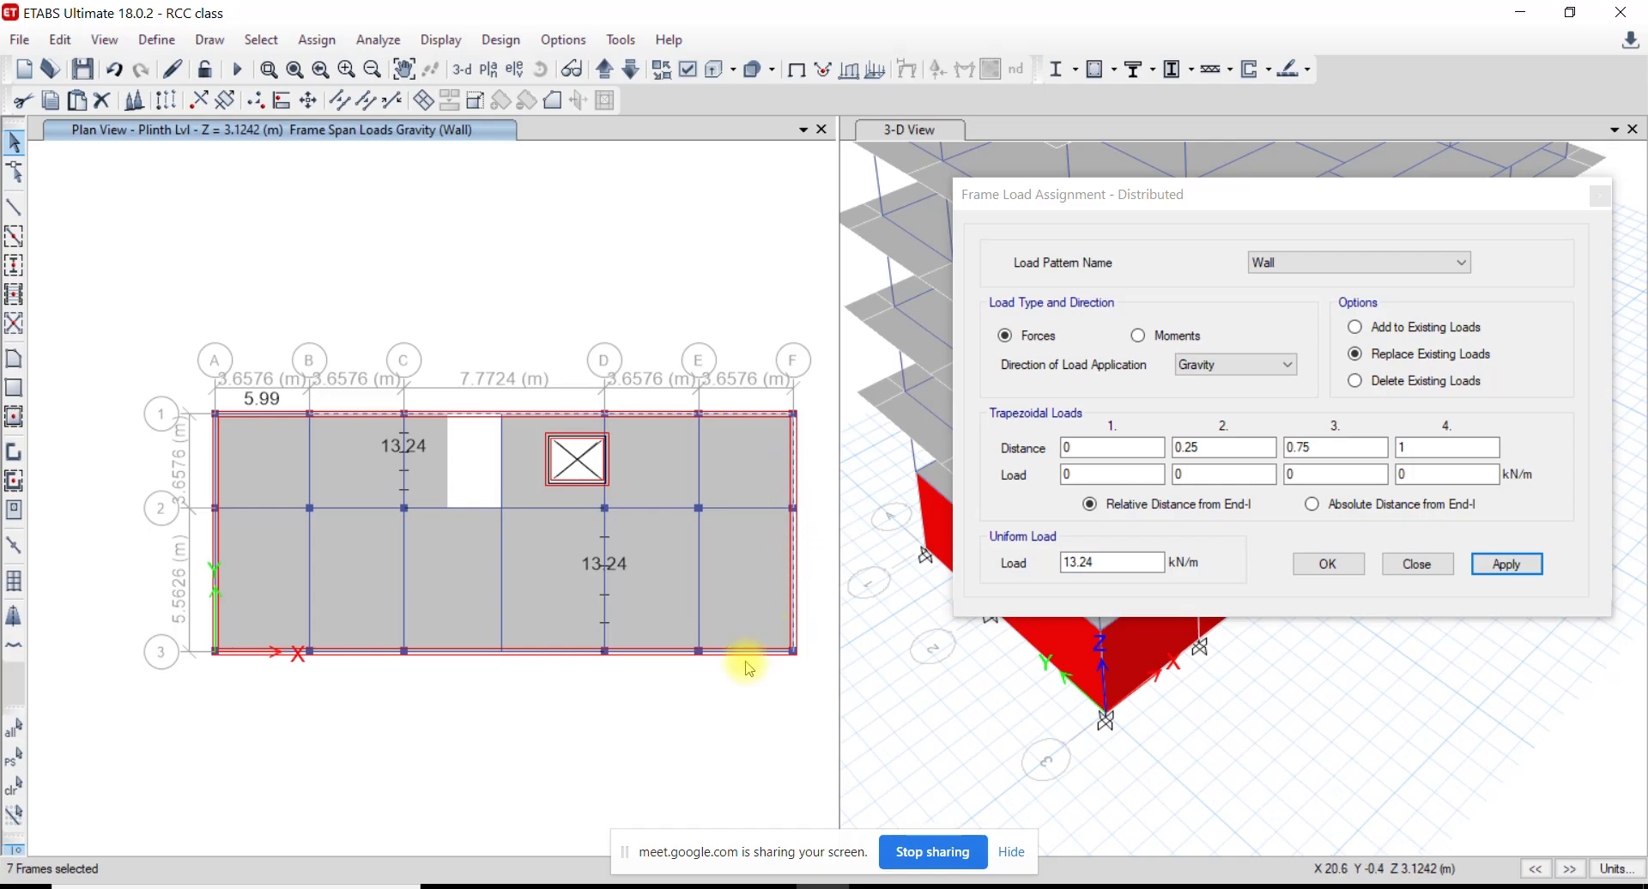
# Add the plinth-level beams along grid 3 from F to A and along grid A from 3 to 1 to the selection
pyautogui.click(741, 656)
pyautogui.click(580, 658)
pyautogui.click(458, 658)
pyautogui.click(393, 654)
pyautogui.click(296, 654)
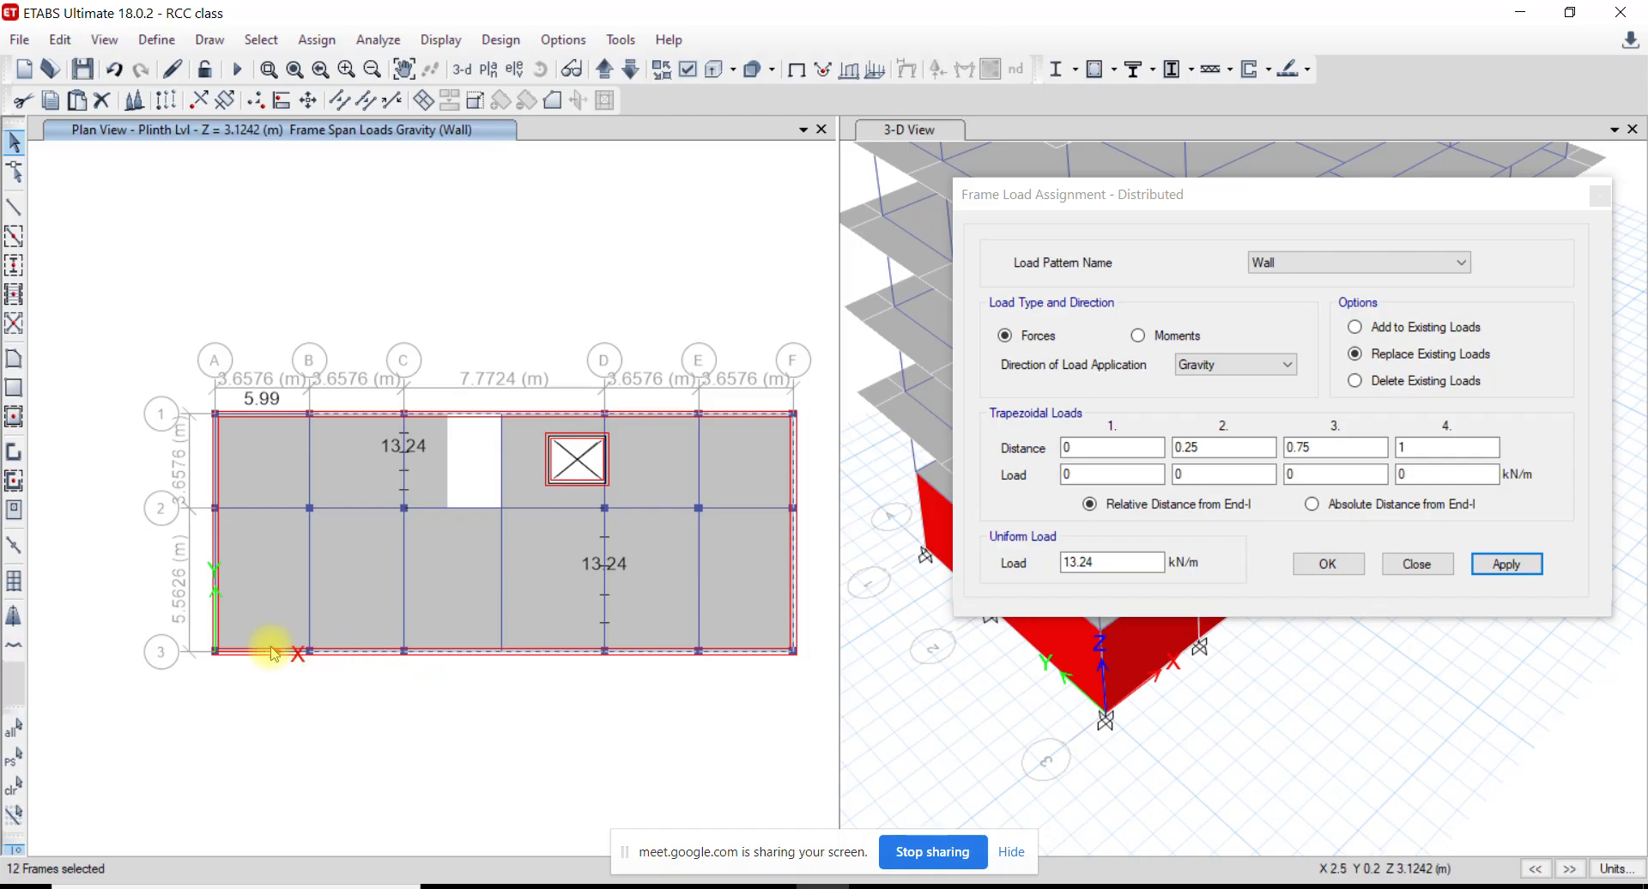
pyautogui.click(232, 600)
pyautogui.click(215, 462)
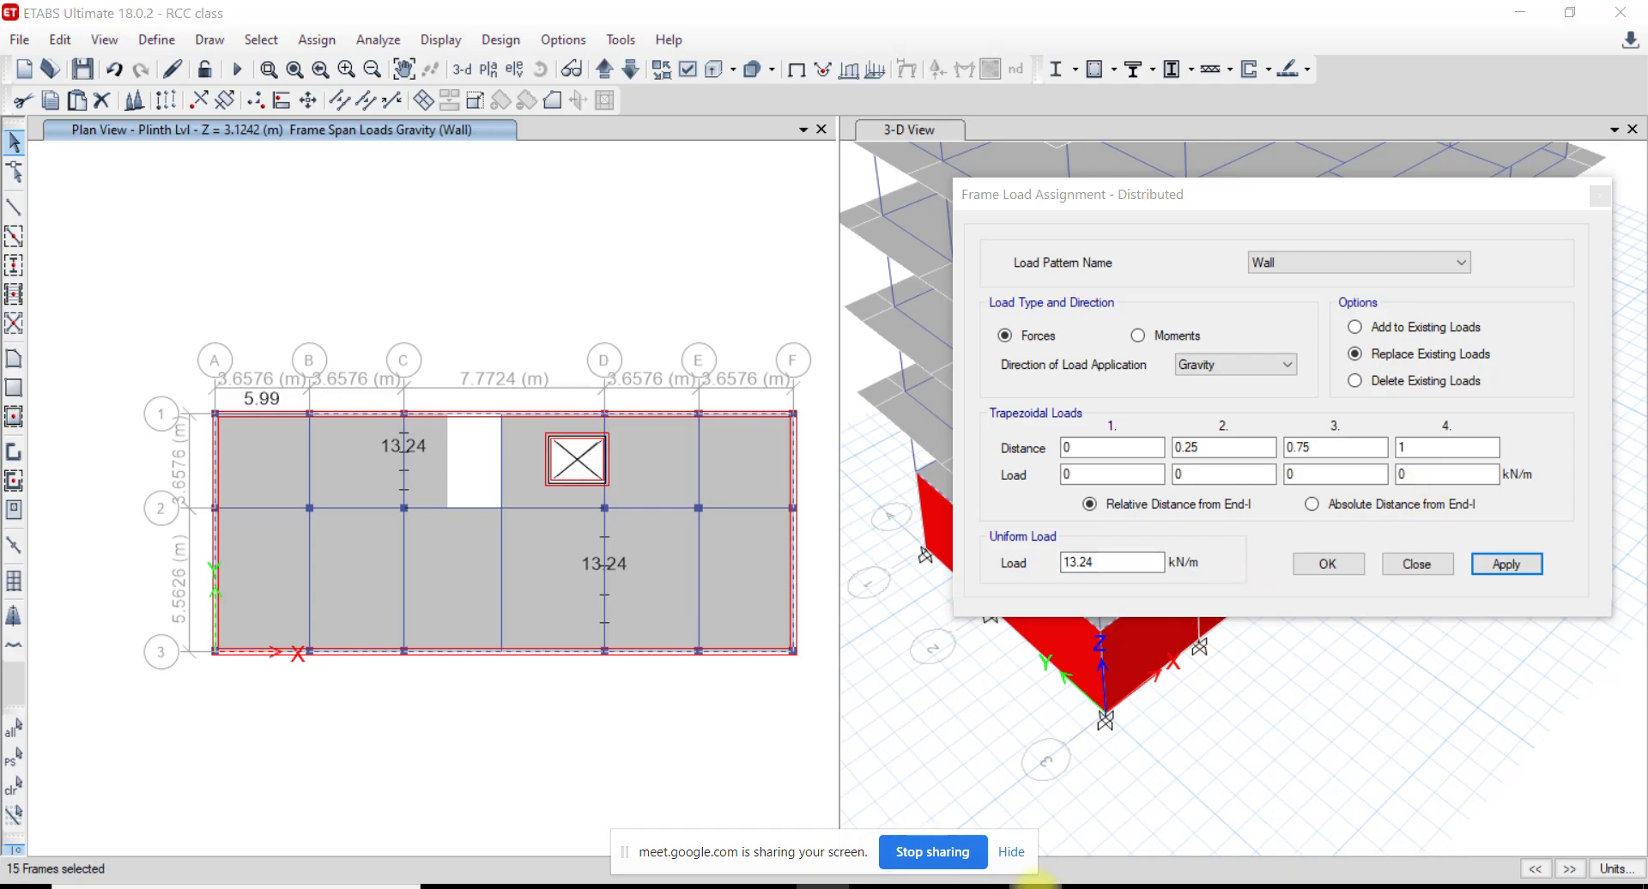
# Look up the 30% opening deduction row in Excel and assign a 9.27 kN/m uniform Wall load to the selected perimeter beams in ETABS
pyautogui.click(1036, 887)
pyautogui.moveTo(745, 589); pyautogui.dragTo(611, 589)
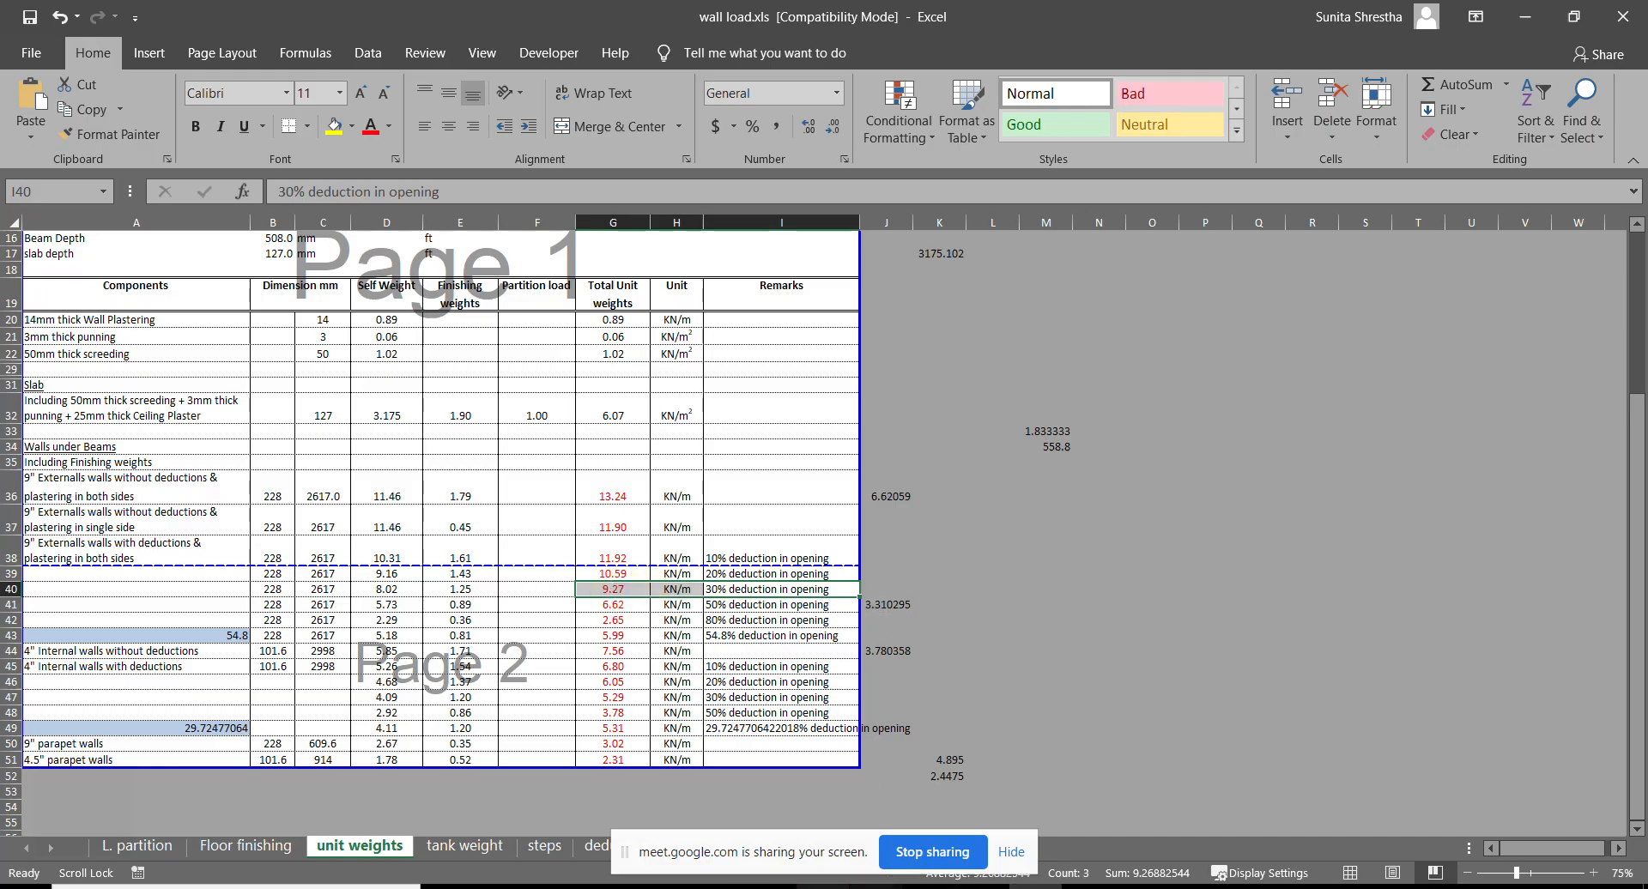
pyautogui.hotkey('alt', 'Tab')
pyautogui.doubleClick(1162, 559)
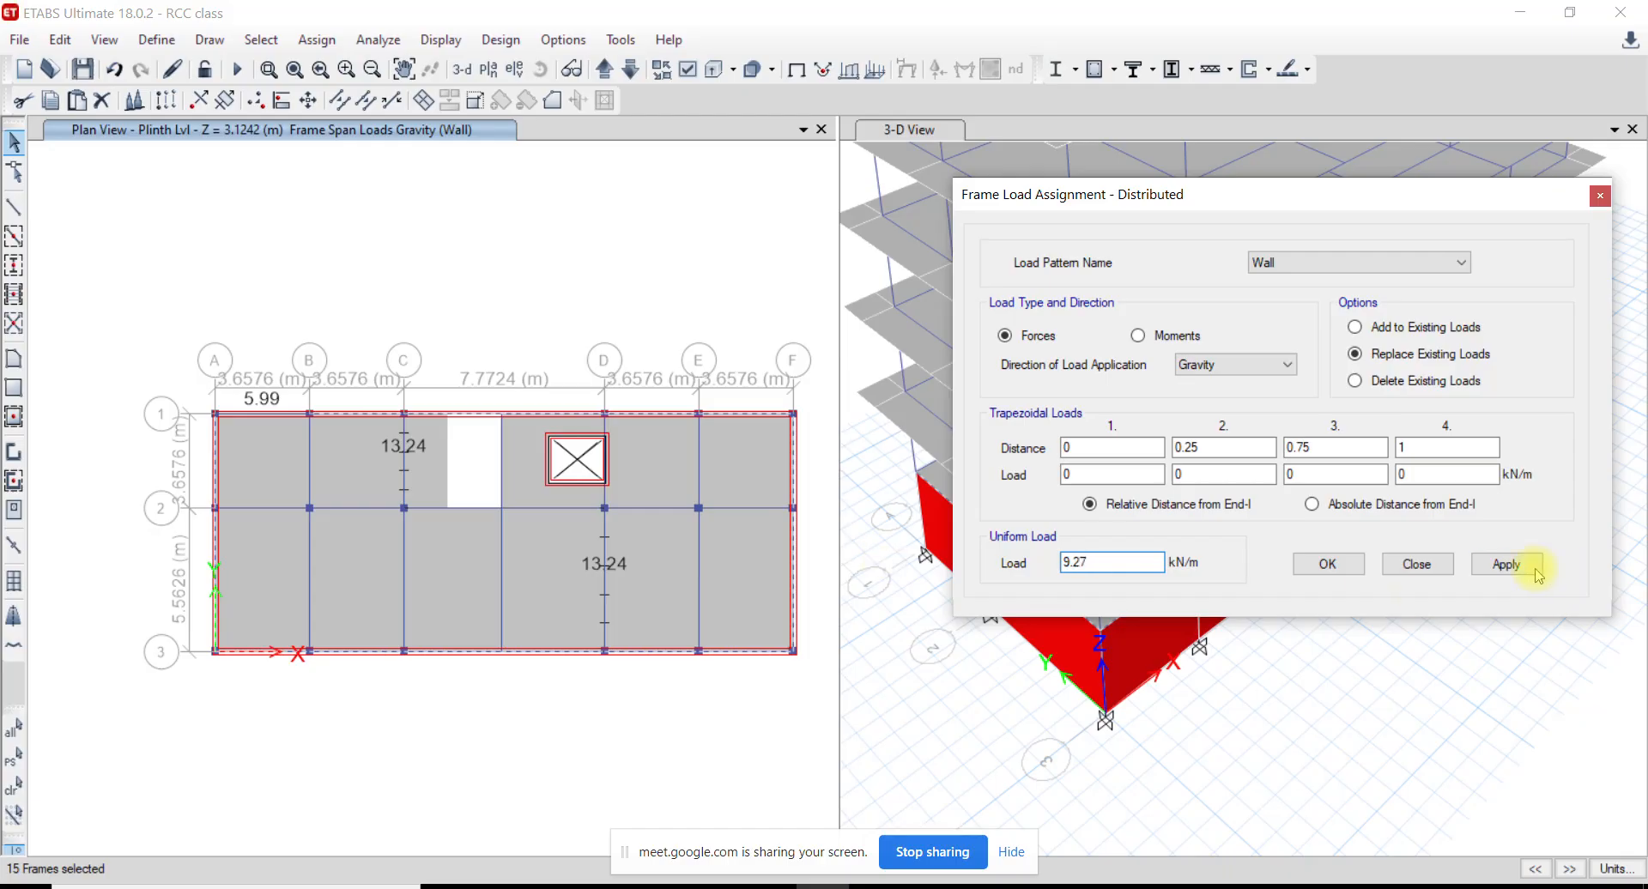
pyautogui.click(1506, 564)
# Switch to AutoCAD and examine the walls and openings on the first to seventh floor plan and the ground floor plan
pyautogui.hotkey('alt', 'Tab')
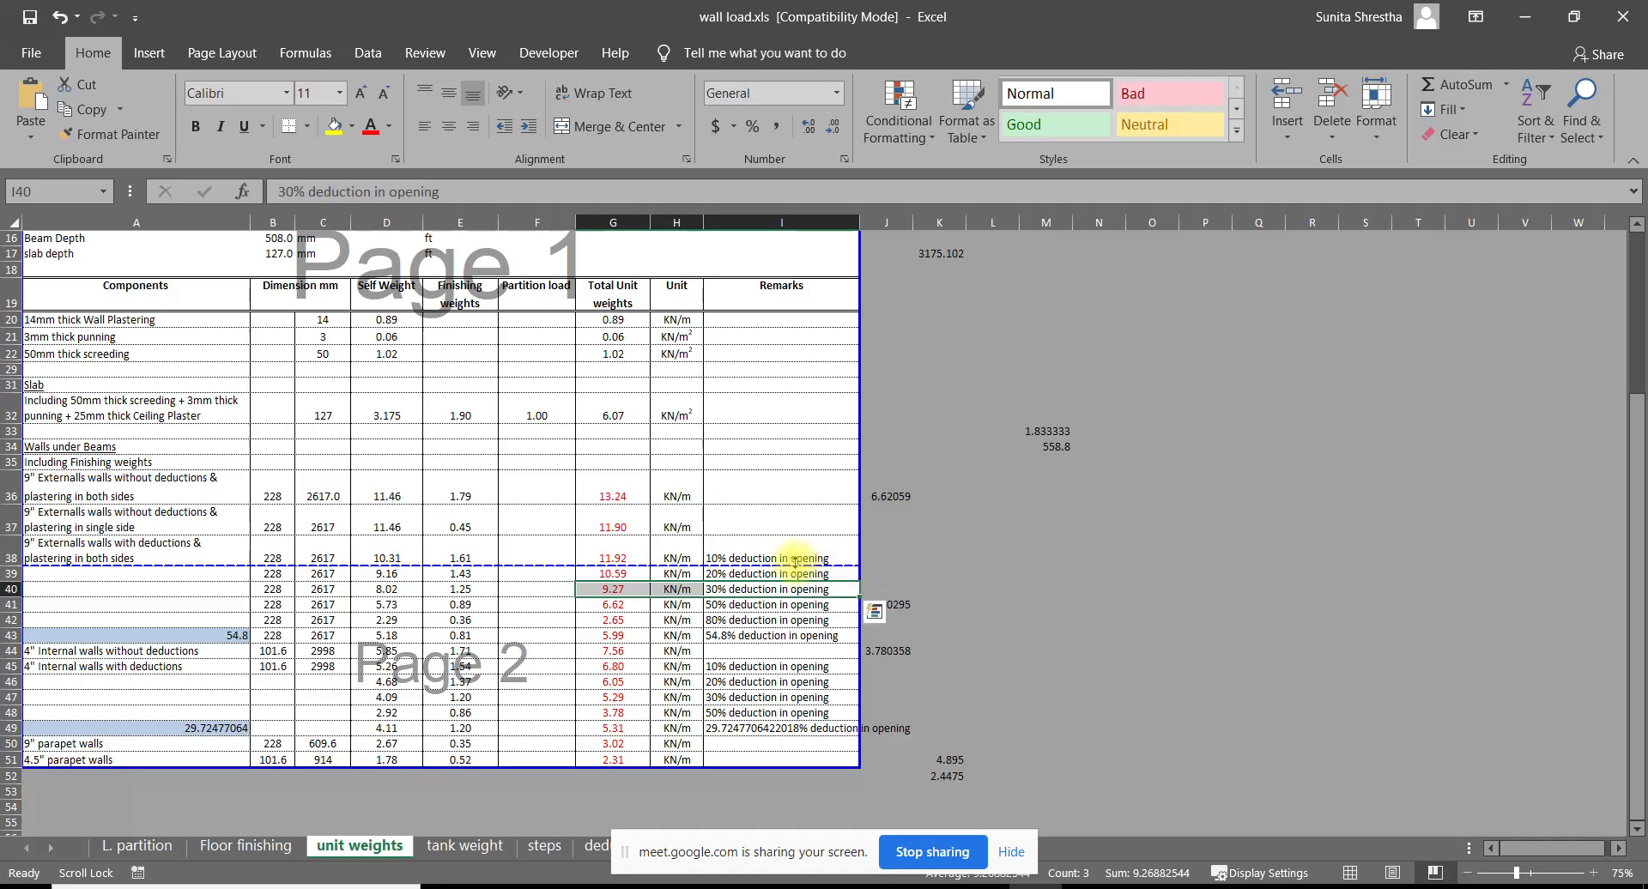
pyautogui.click(716, 886)
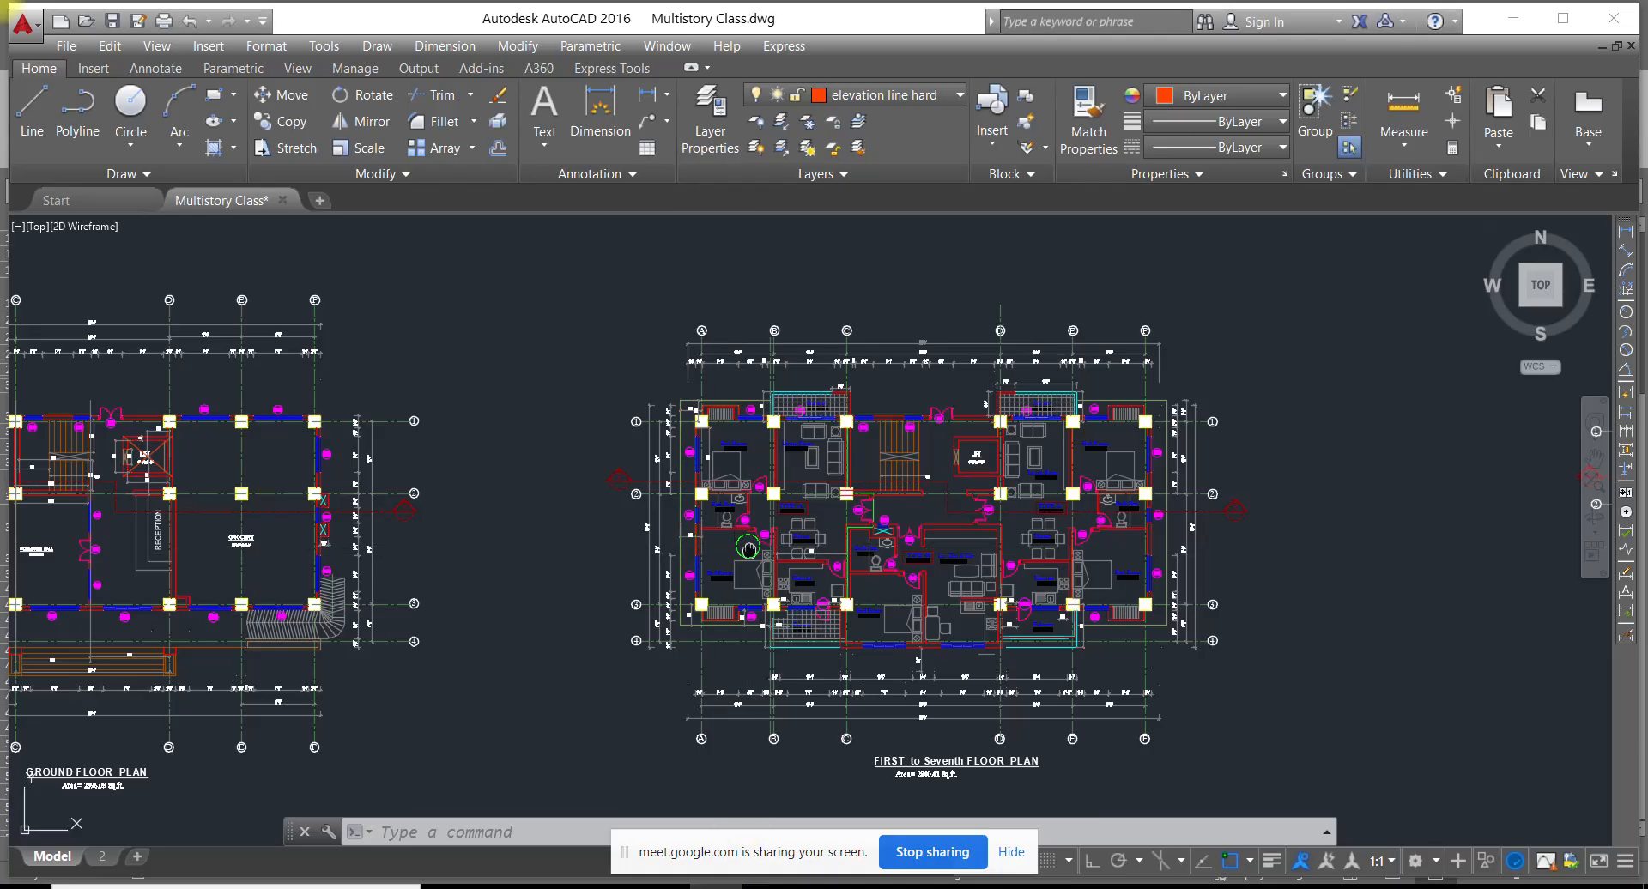
pyautogui.moveTo(745, 550); pyautogui.dragTo(1077, 629, button='middle')
pyautogui.scroll(2, 275, 645)
pyautogui.scroll(-2, 374, 633)
pyautogui.moveTo(1293, 611)
pyautogui.mouseDown(button='middle')
pyautogui.moveTo(872, 563)
pyautogui.moveTo(725, 423)
pyautogui.mouseUp(button='middle')
pyautogui.scroll(1, 955, 560)
pyautogui.scroll(2, 824, 476)
pyautogui.scroll(-2, 725, 423)
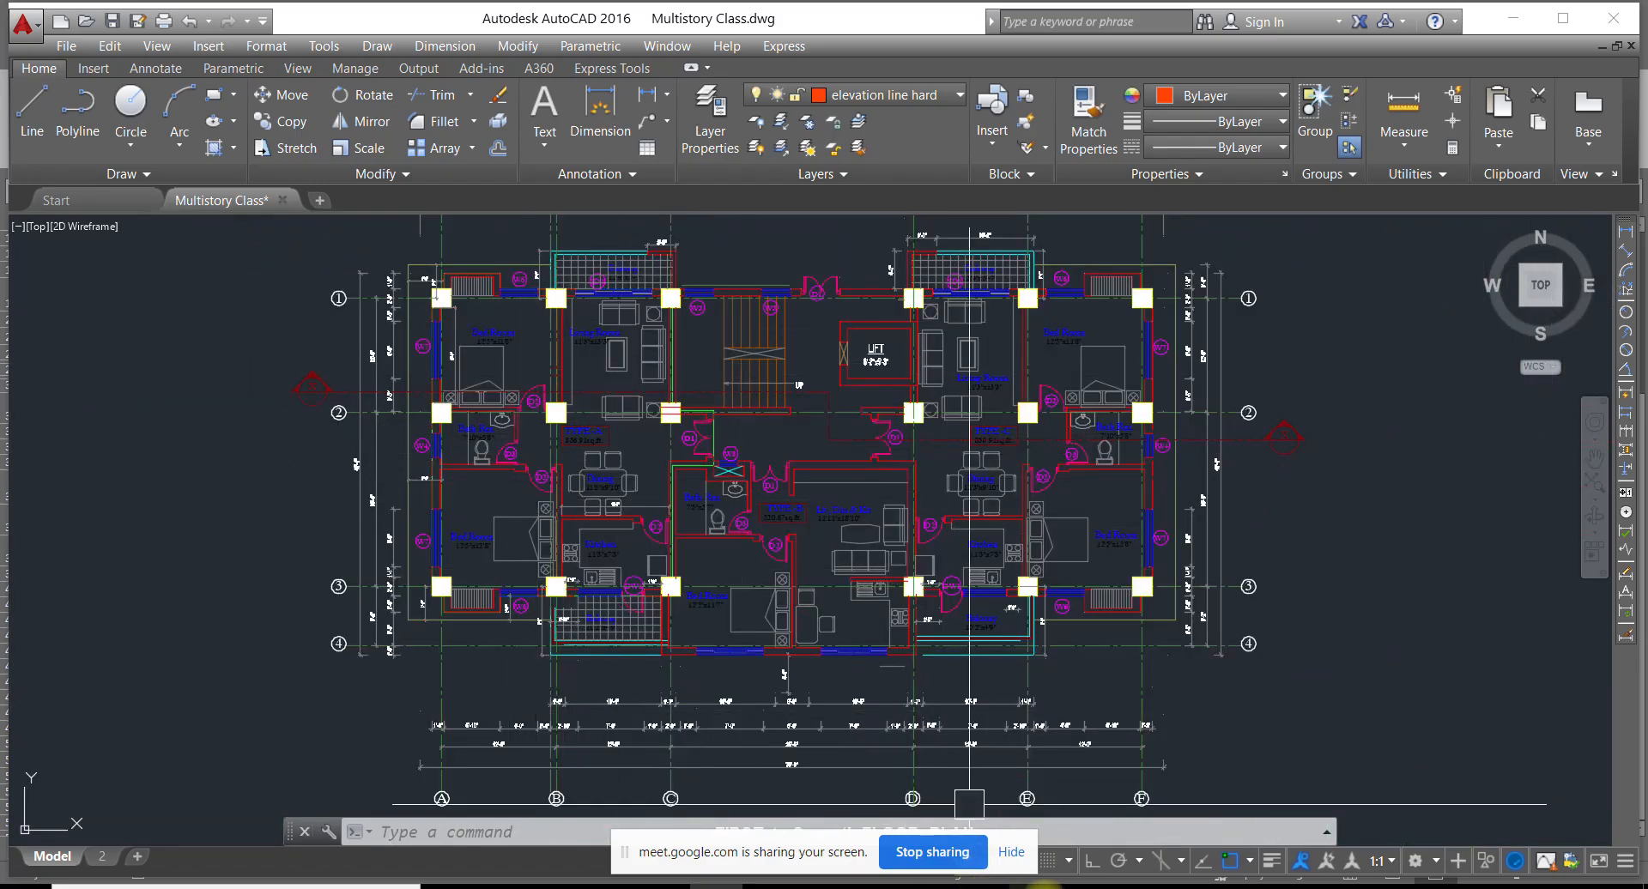
pyautogui.moveTo(477, 474); pyautogui.dragTo(1147, 485, button='middle')
pyautogui.moveTo(35, 510); pyautogui.dragTo(466, 515, button='middle')
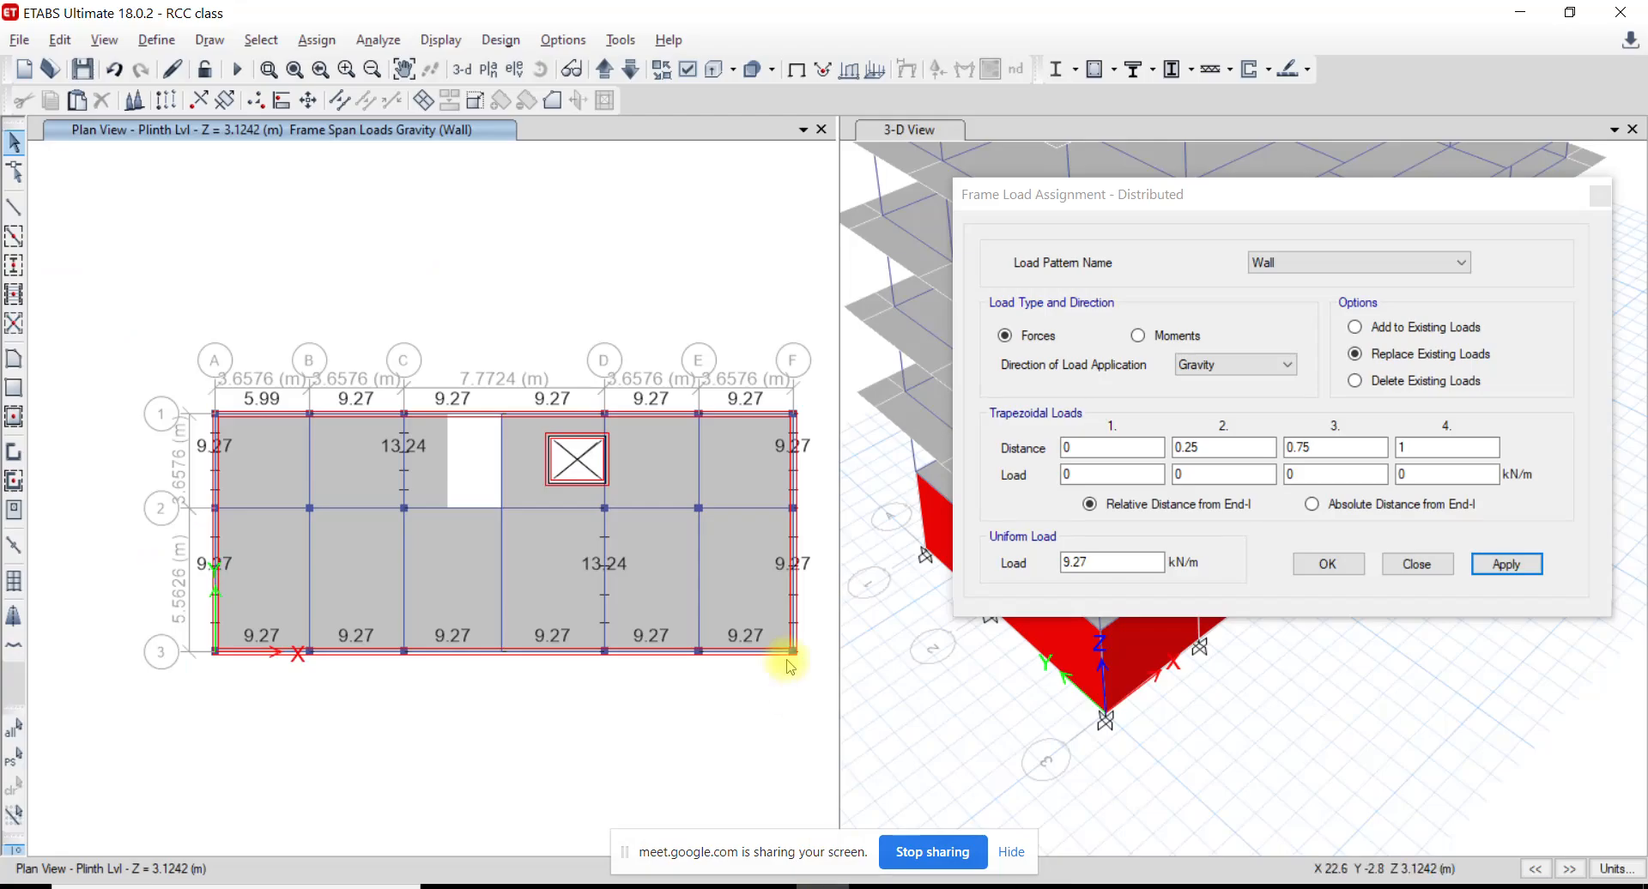
# In ETABS, assign the 9.27 kN/m uniform Wall load to the plinth-level beams on grid 2 from A to F
pyautogui.moveTo(629, 489); pyautogui.dragTo(581, 523, button='middle')
pyautogui.click(228, 543)
pyautogui.click(315, 538)
pyautogui.click(315, 531)
pyautogui.click(536, 546)
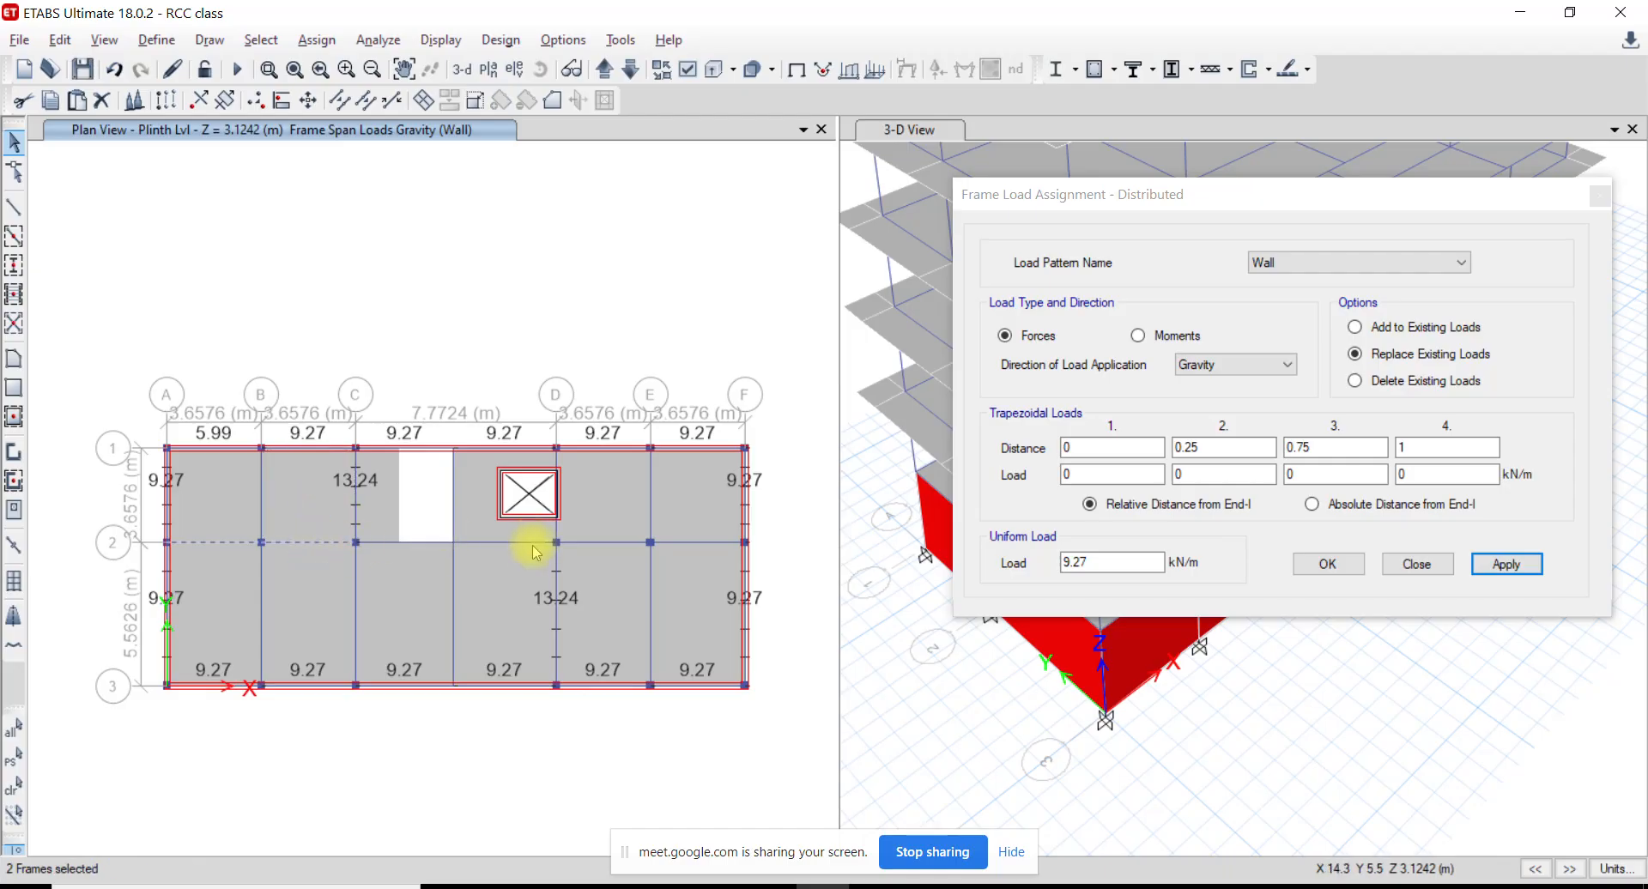
pyautogui.click(416, 545)
pyautogui.click(483, 540)
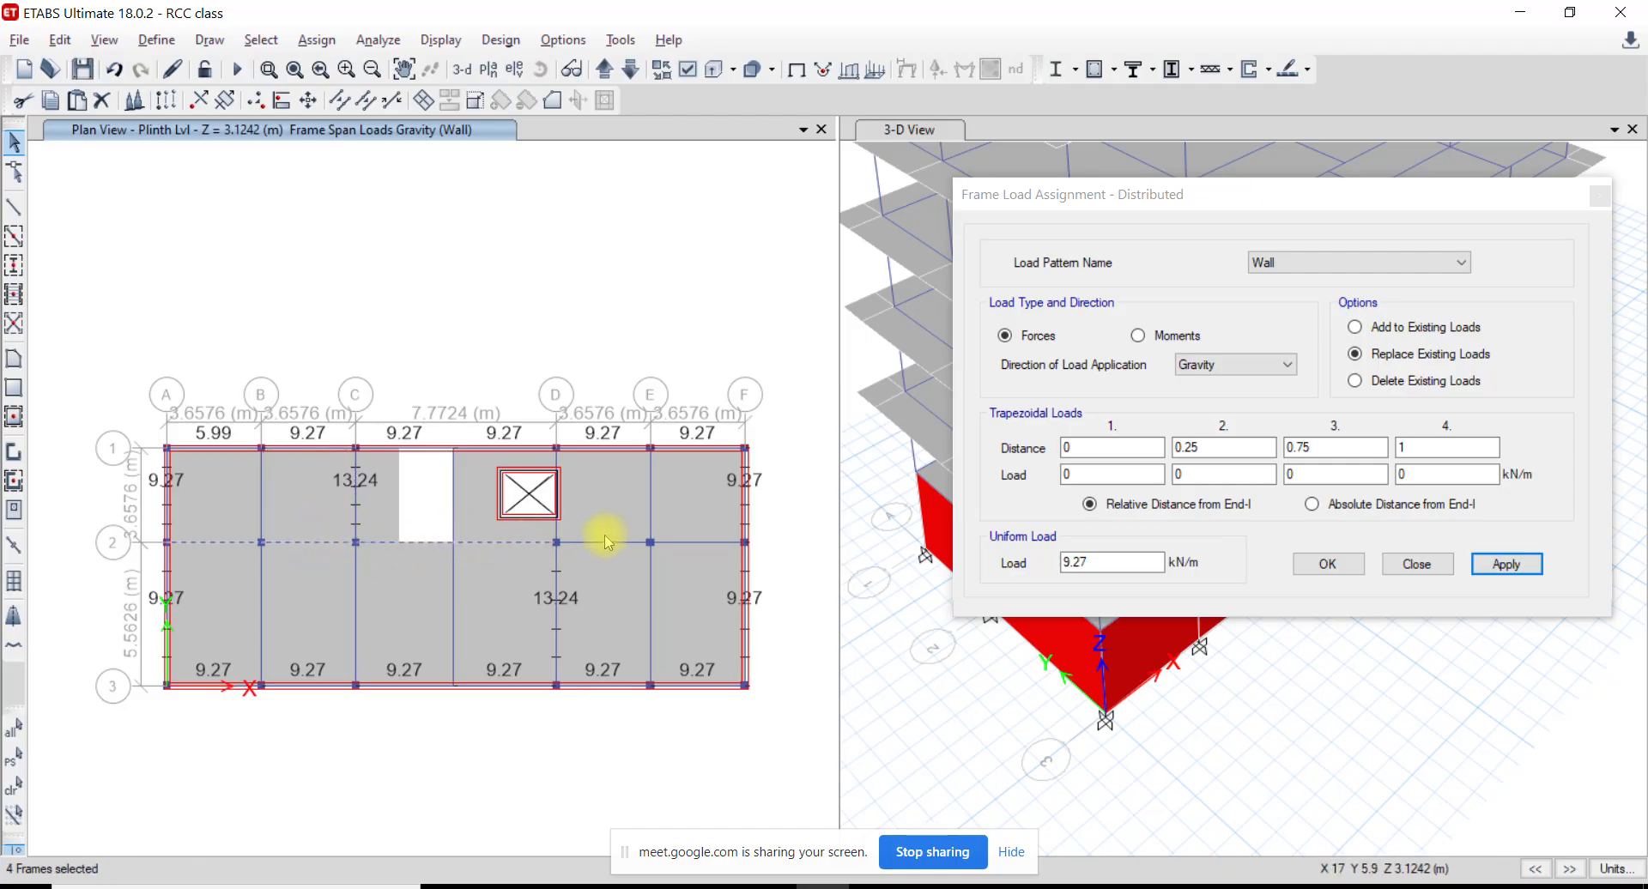
pyautogui.click(611, 541)
pyautogui.click(686, 541)
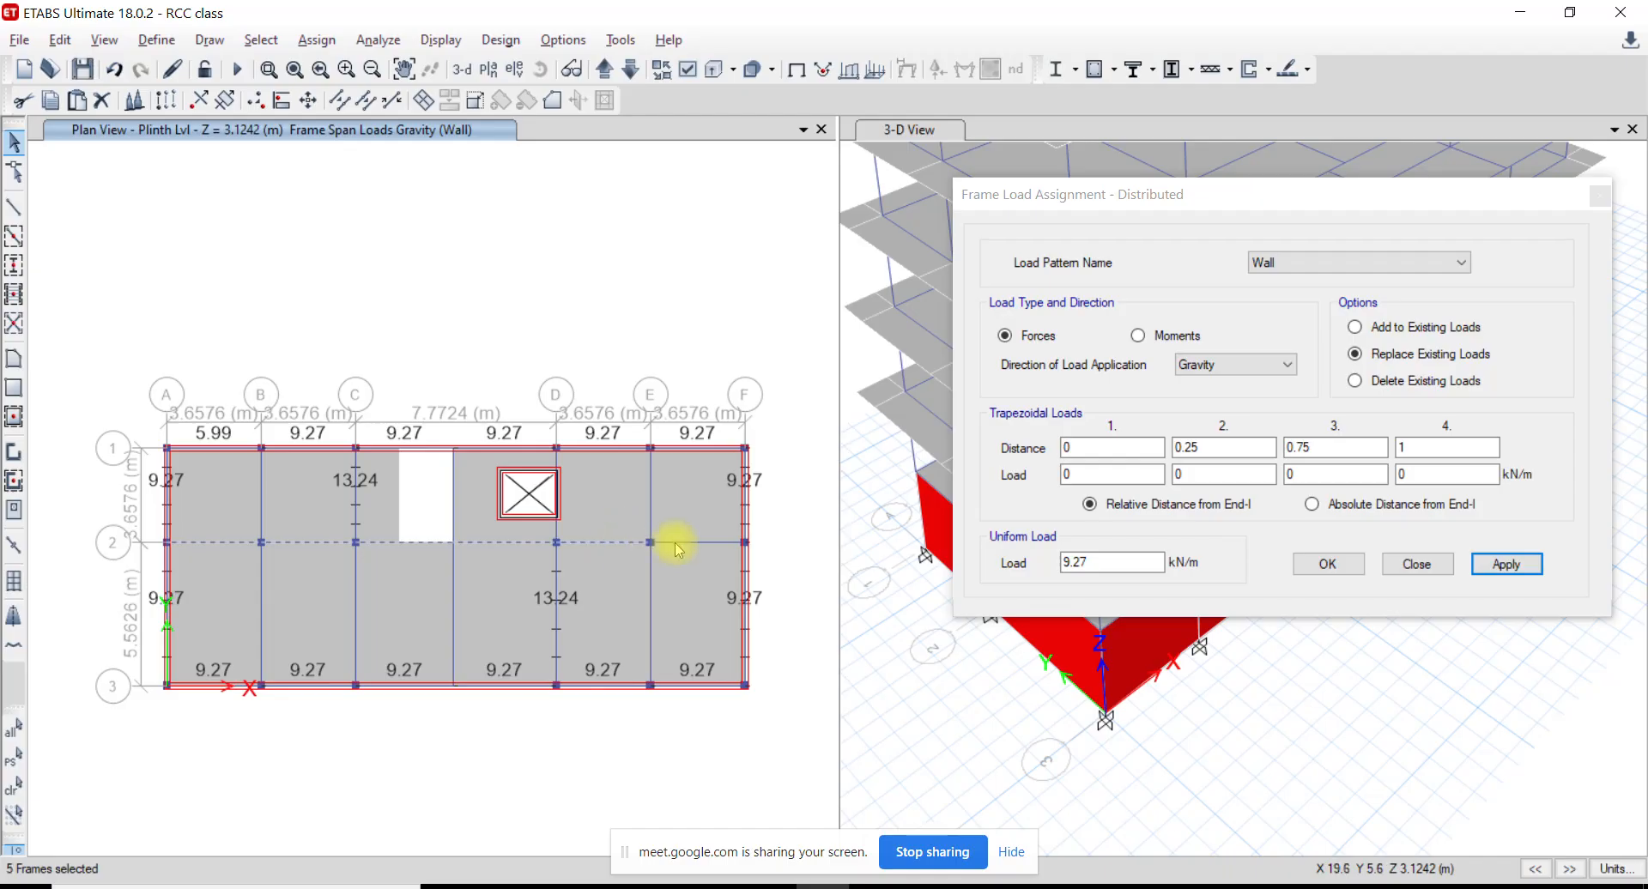
pyautogui.click(1507, 565)
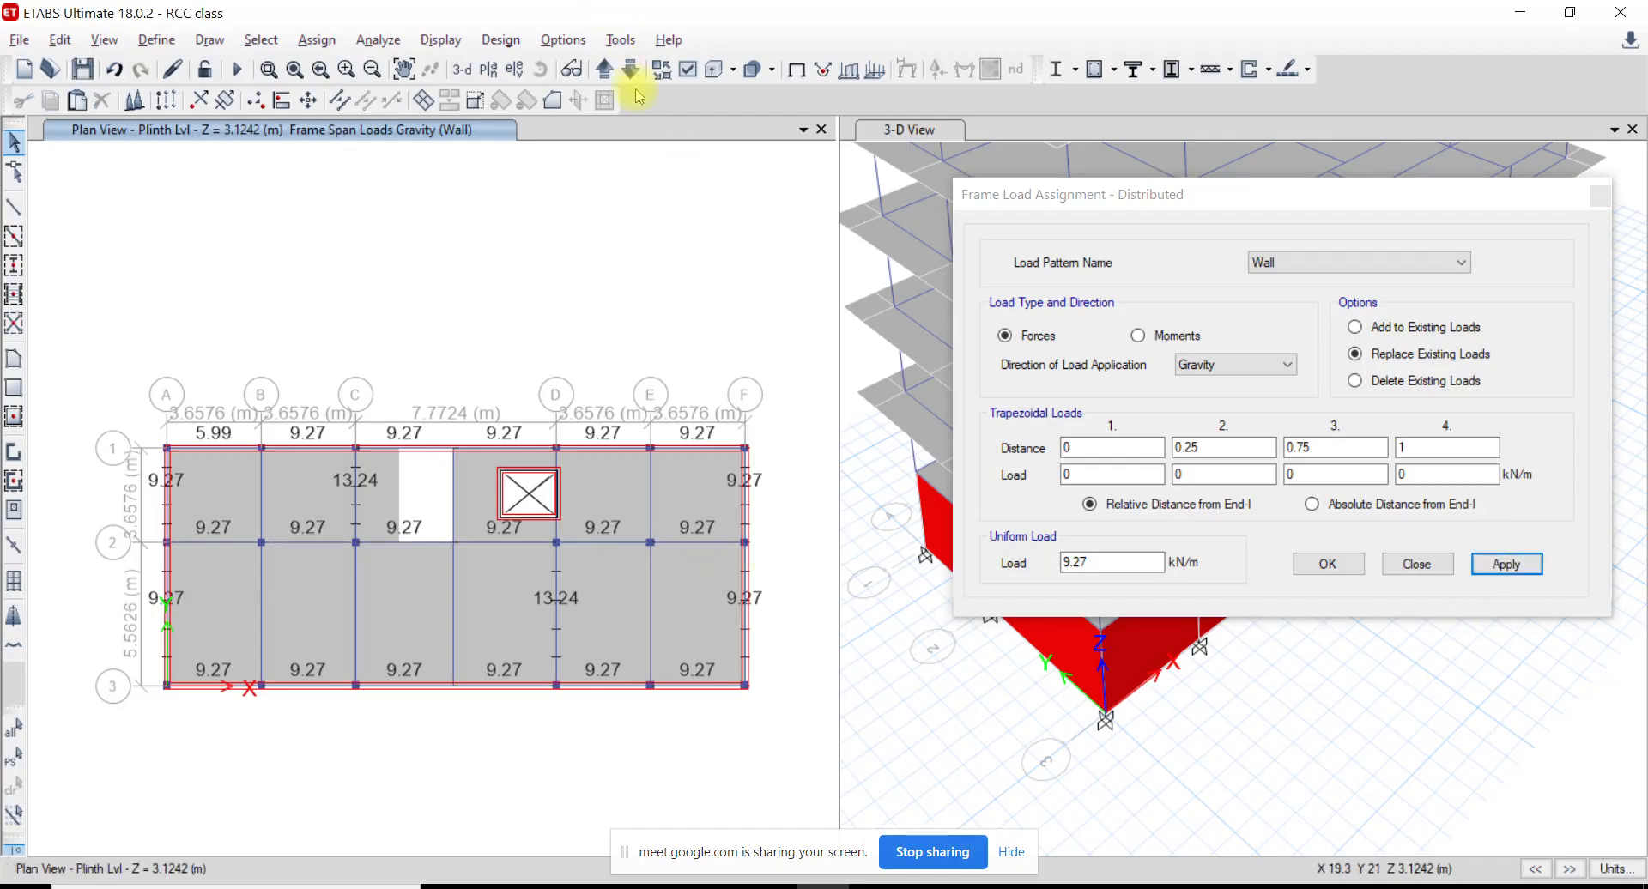
# Show the 1st Floor plan in ETABS and examine the matching first to seventh floor plan in AutoCAD
pyautogui.click(604, 71)
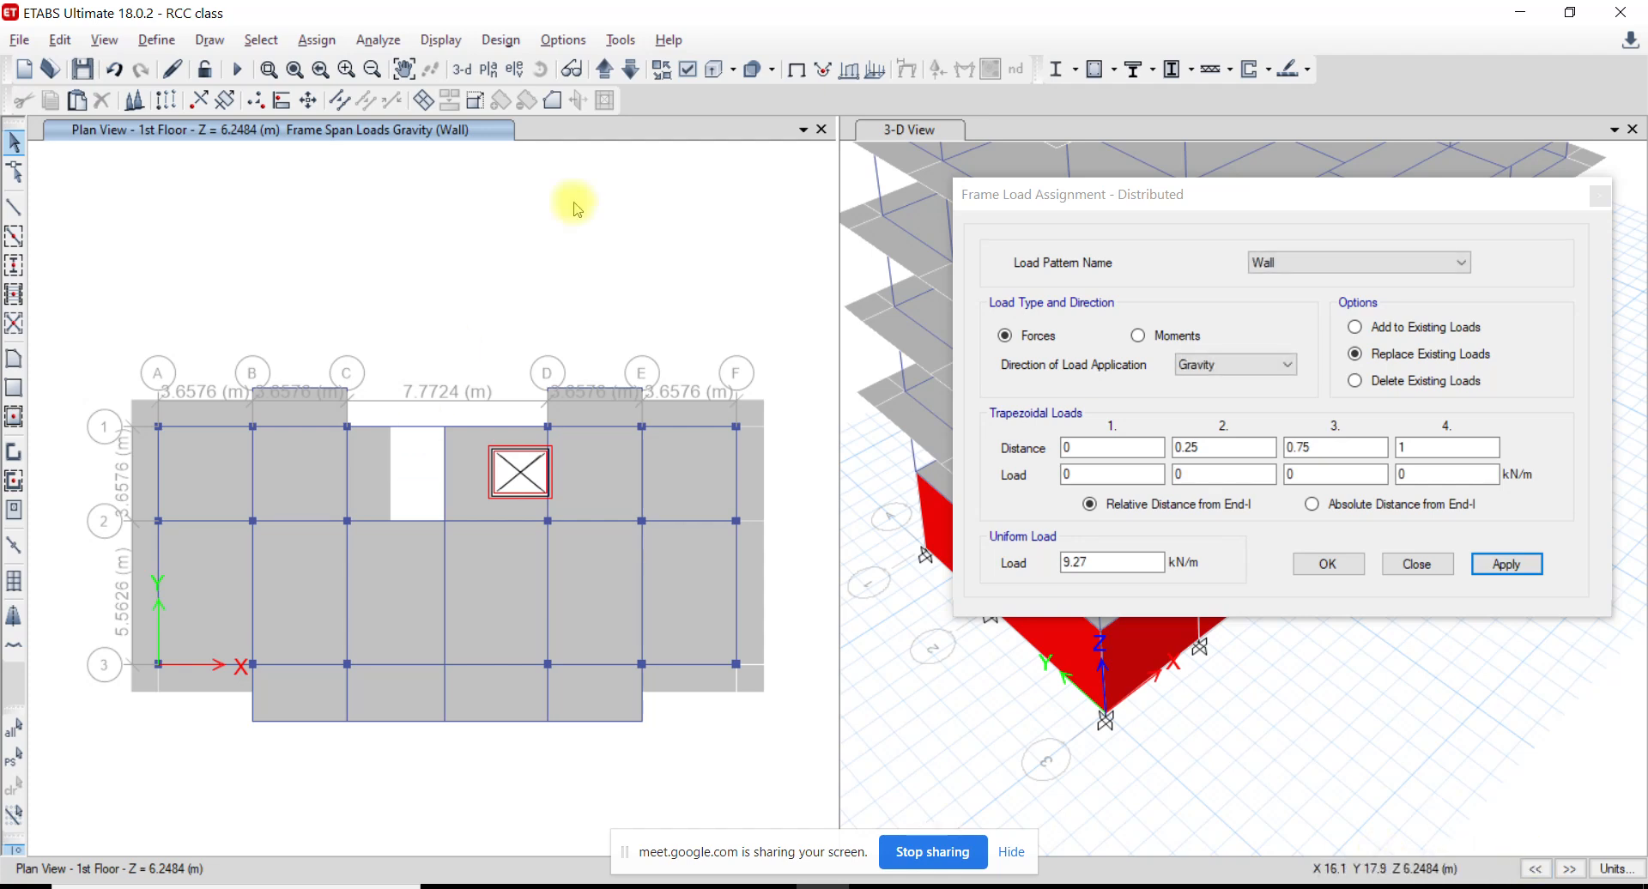
pyautogui.click(727, 886)
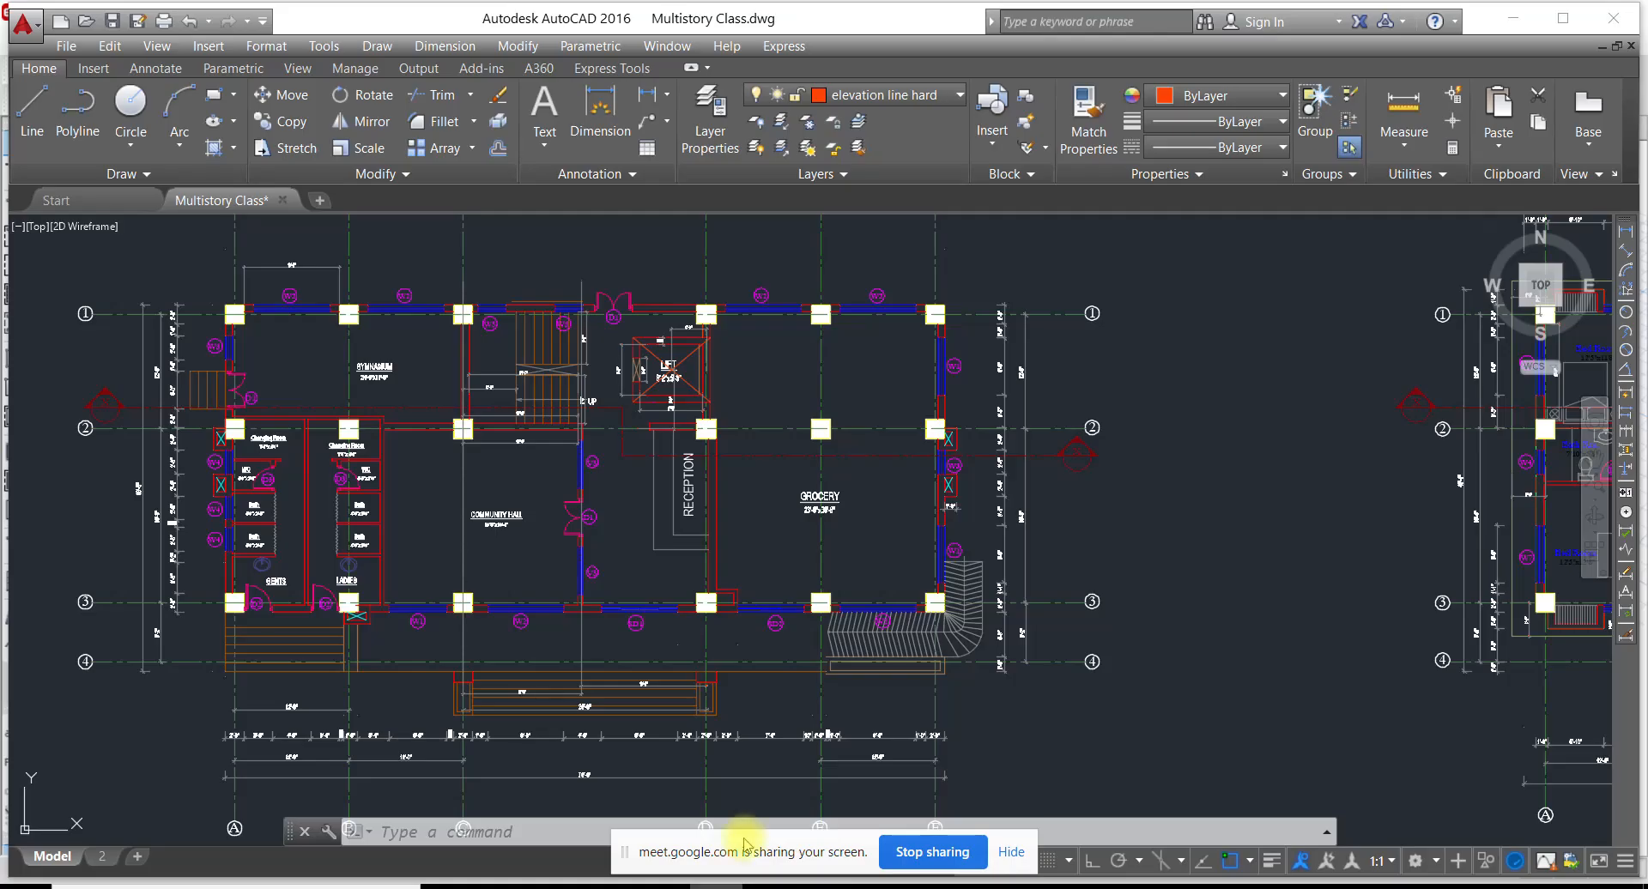
pyautogui.moveTo(868, 517); pyautogui.dragTo(34, 522, button='middle')
pyautogui.moveTo(1117, 492); pyautogui.dragTo(897, 505, button='middle')
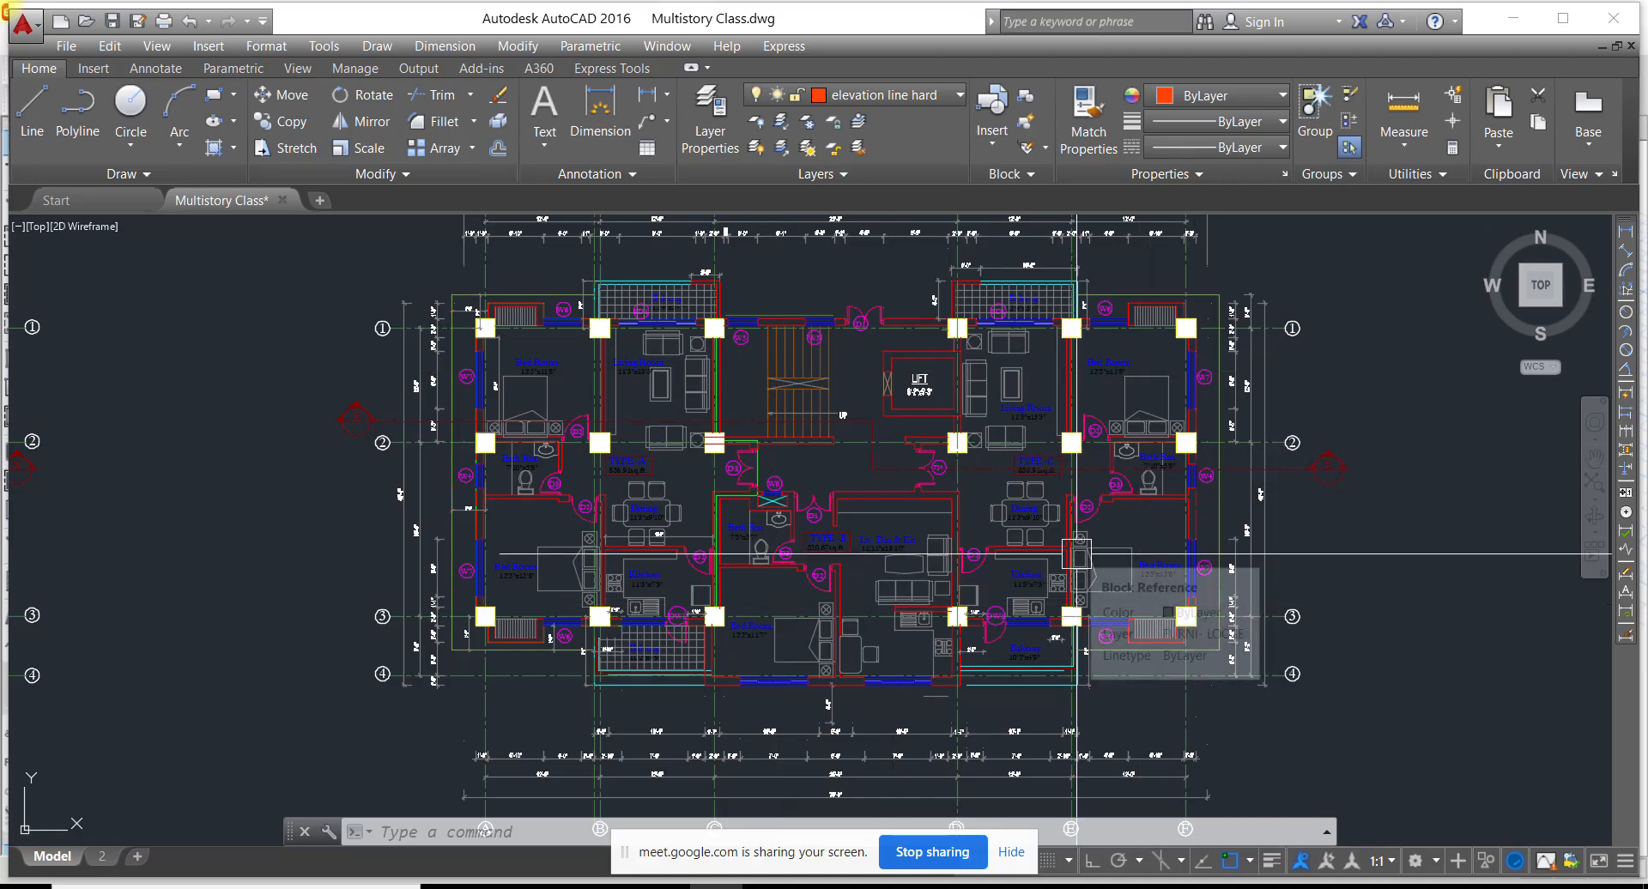
# In ETABS, turn off the frame load display, set the story option to Similar Stories and show the 1st Floor plan
pyautogui.click(849, 886)
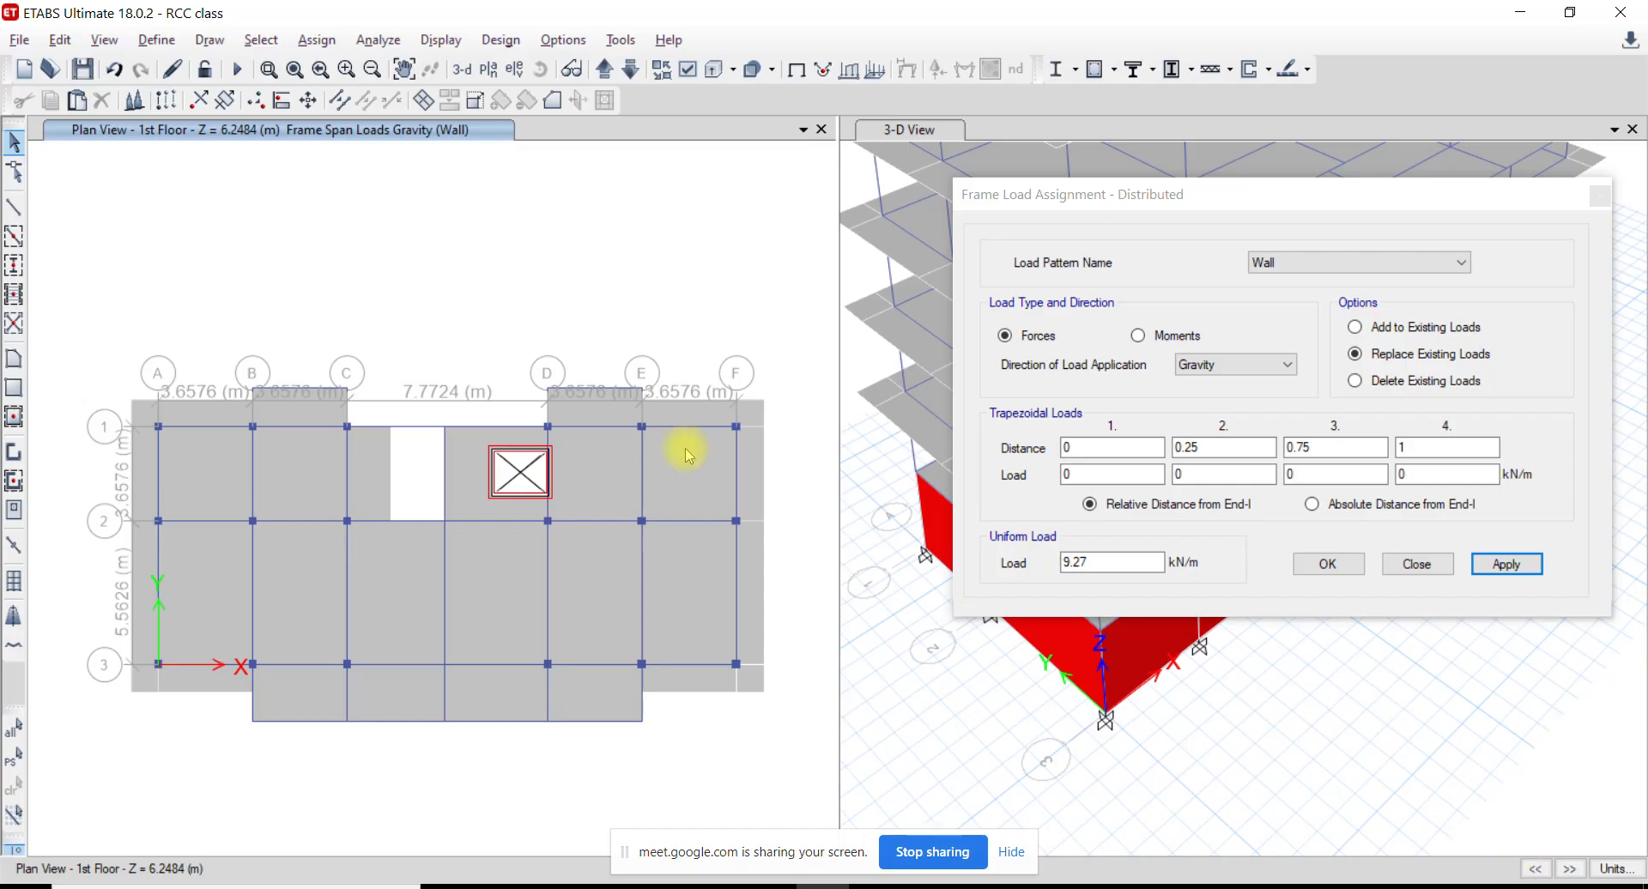
pyautogui.click(631, 69)
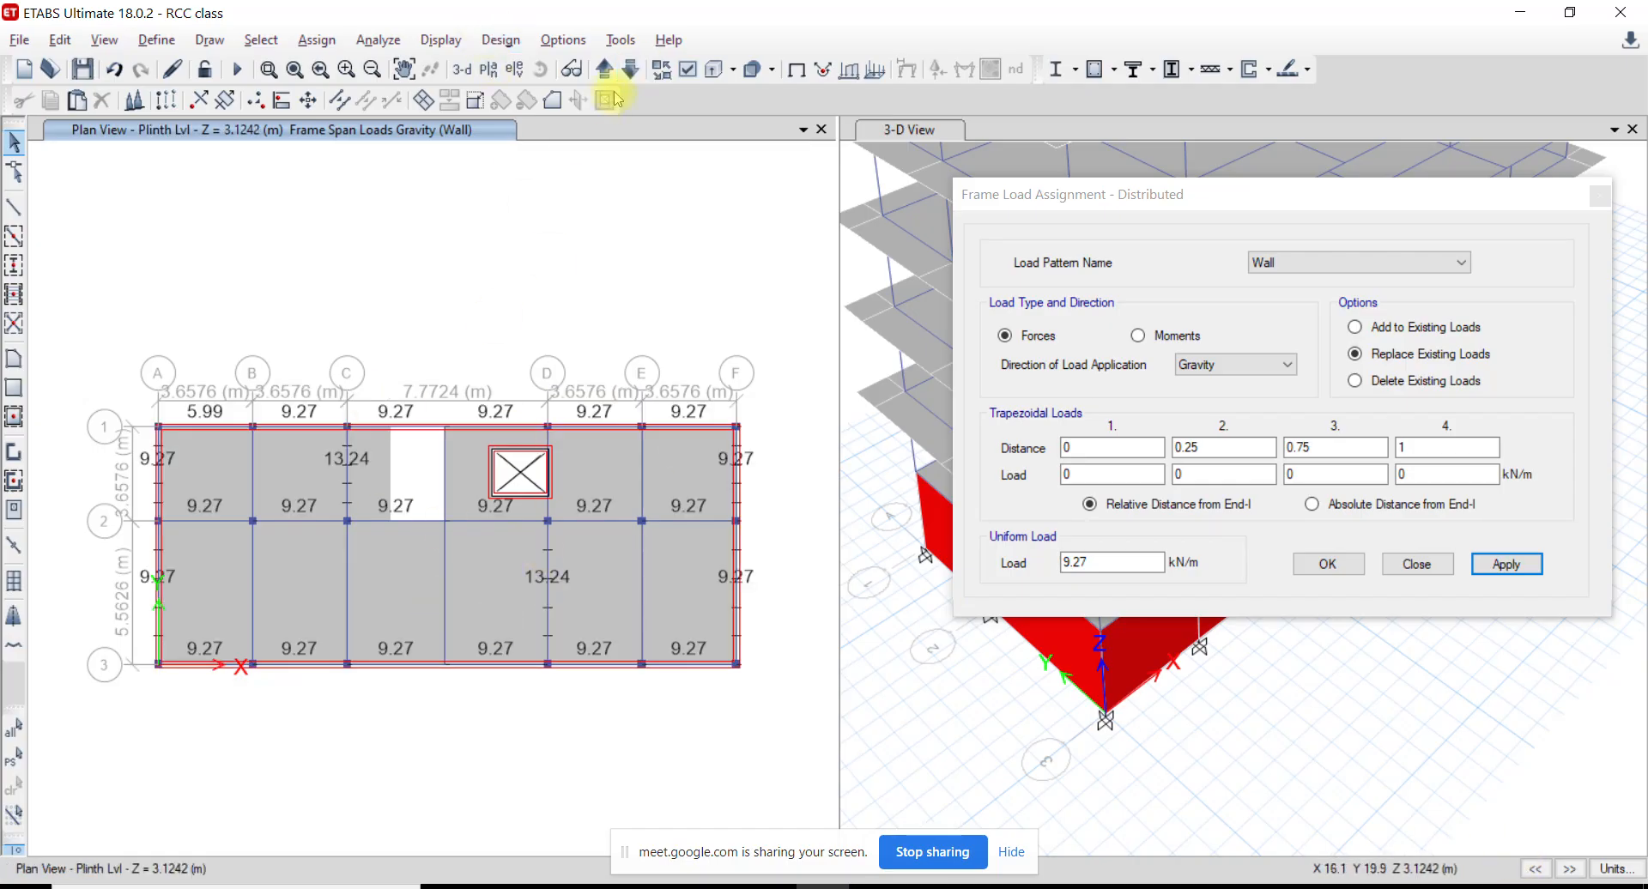
pyautogui.click(801, 69)
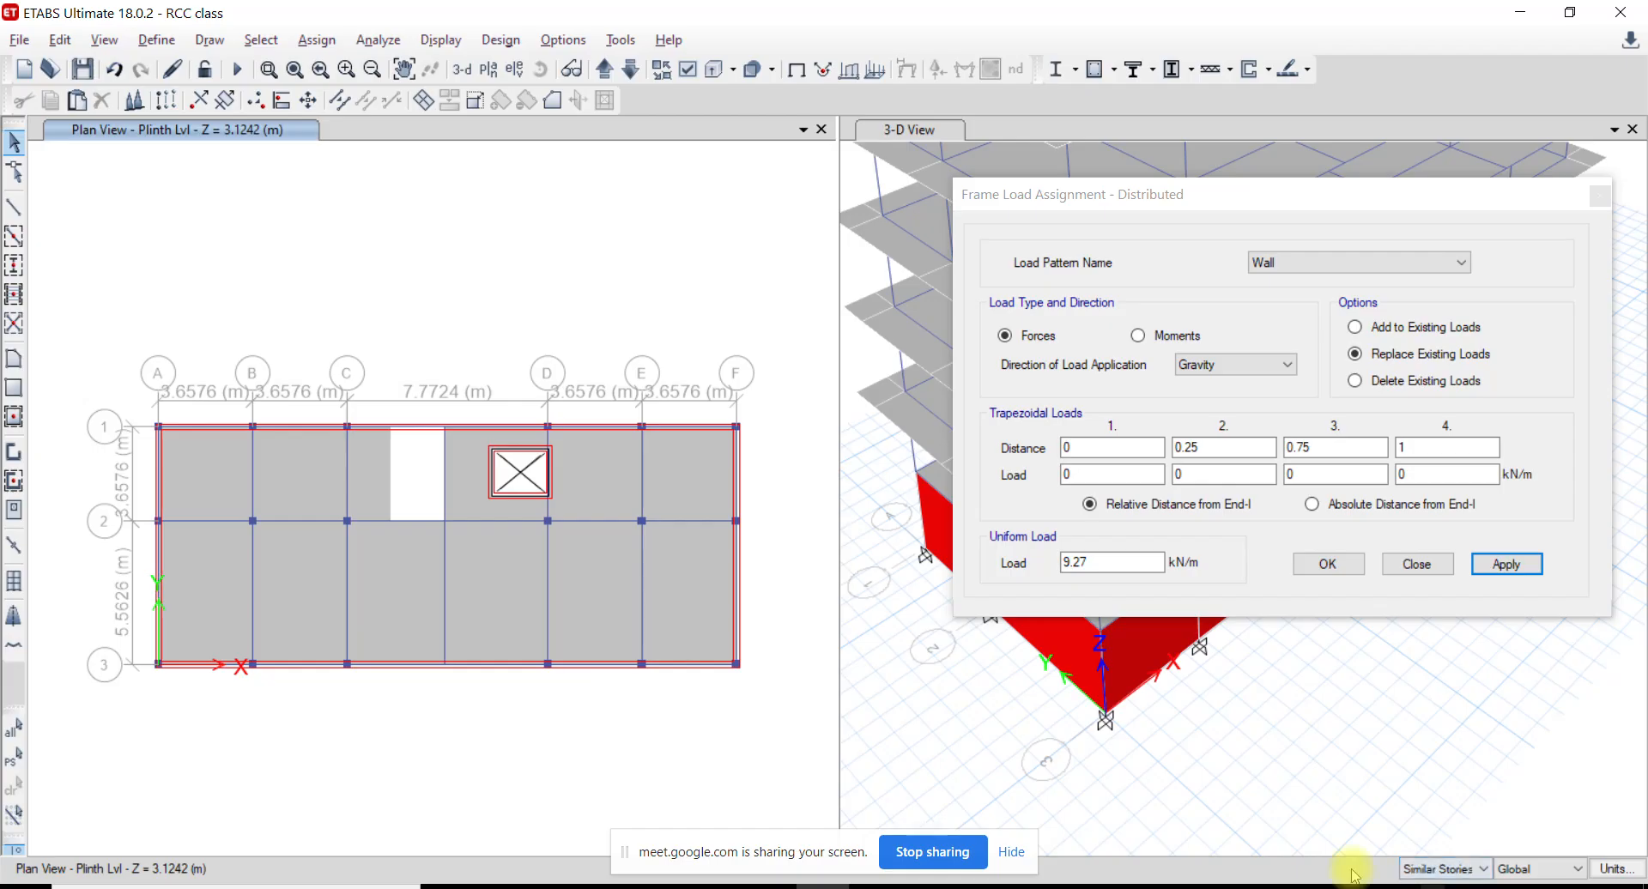
pyautogui.click(605, 100)
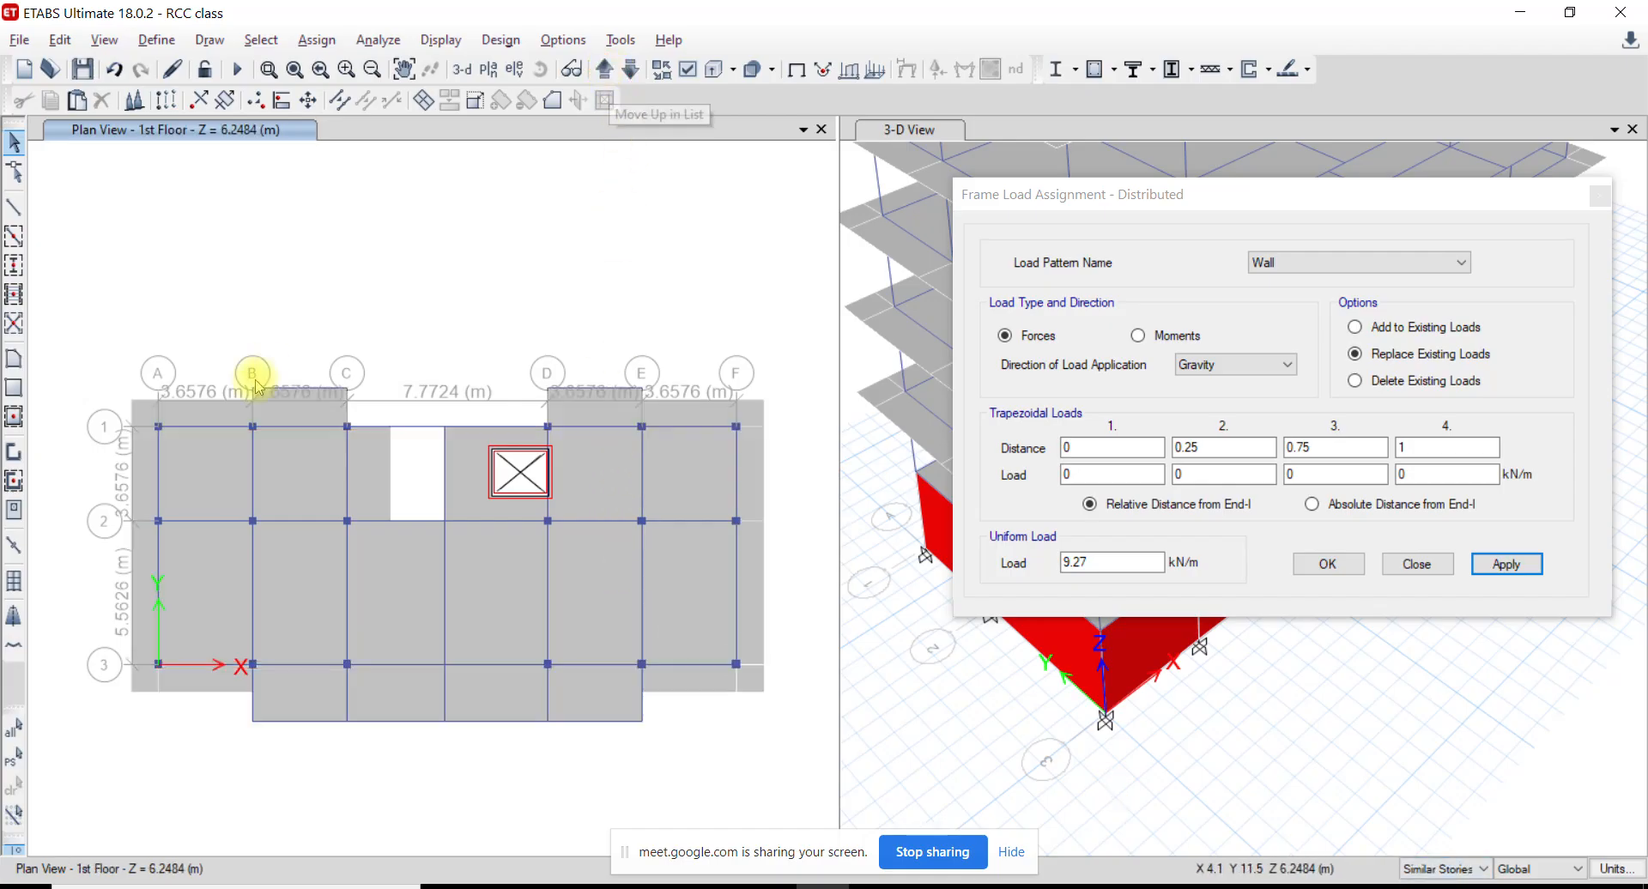
# Assign the 9.27 kN/m uniform Wall load to the outer perimeter beams of the 1st Floor plan, checking the wall layout in AutoCAD
pyautogui.click(189, 428)
pyautogui.click(157, 564)
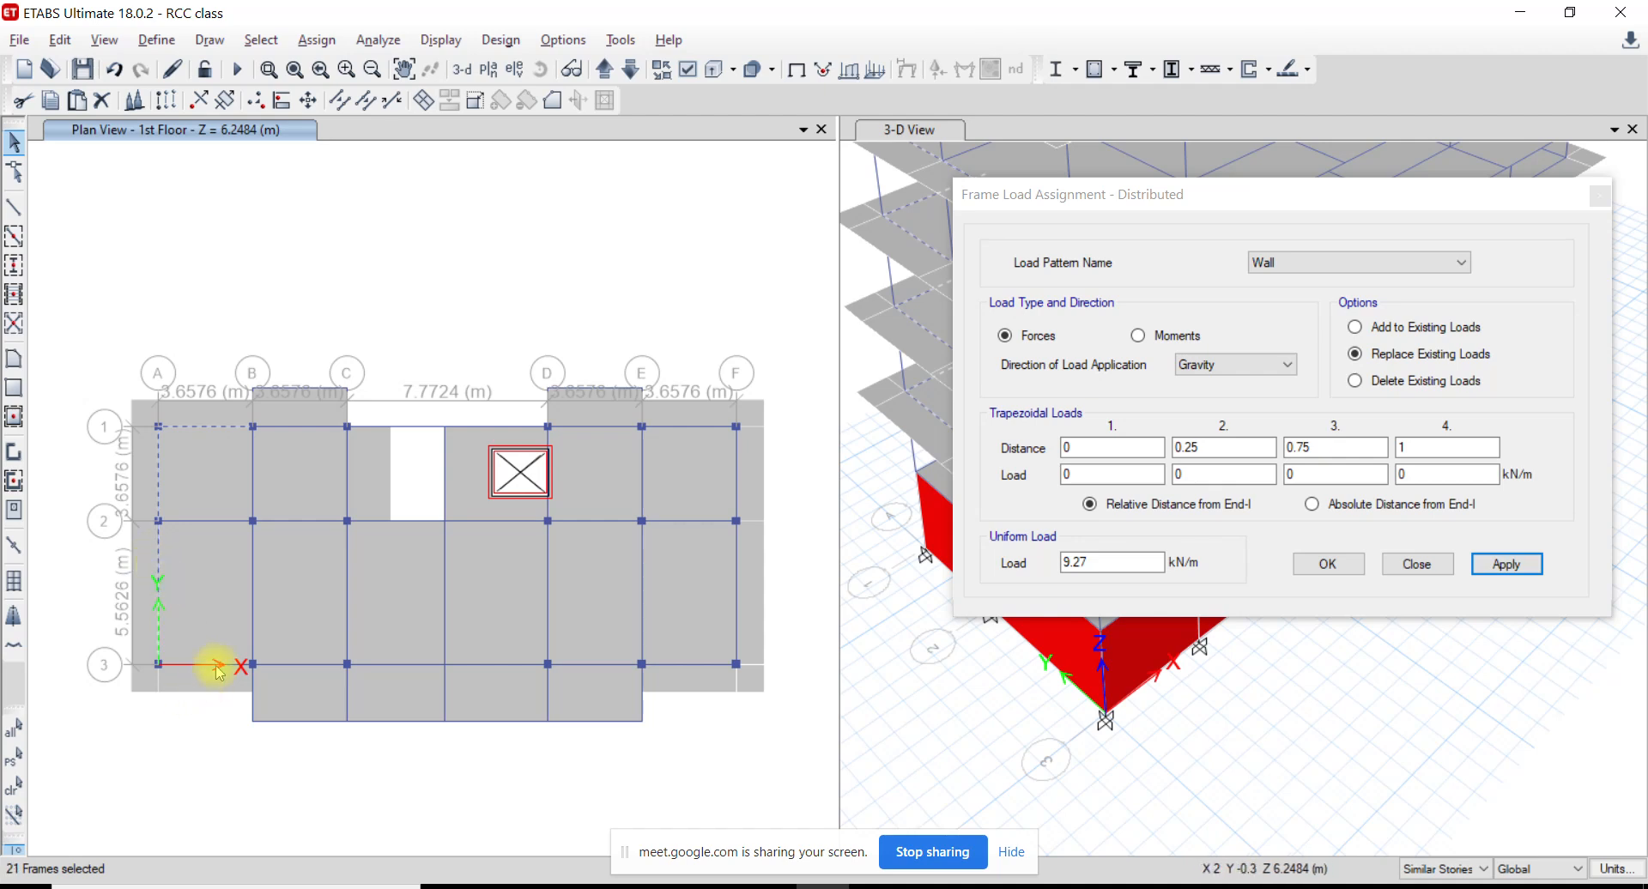
pyautogui.moveTo(1133, 212); pyautogui.dragTo(1222, 544)
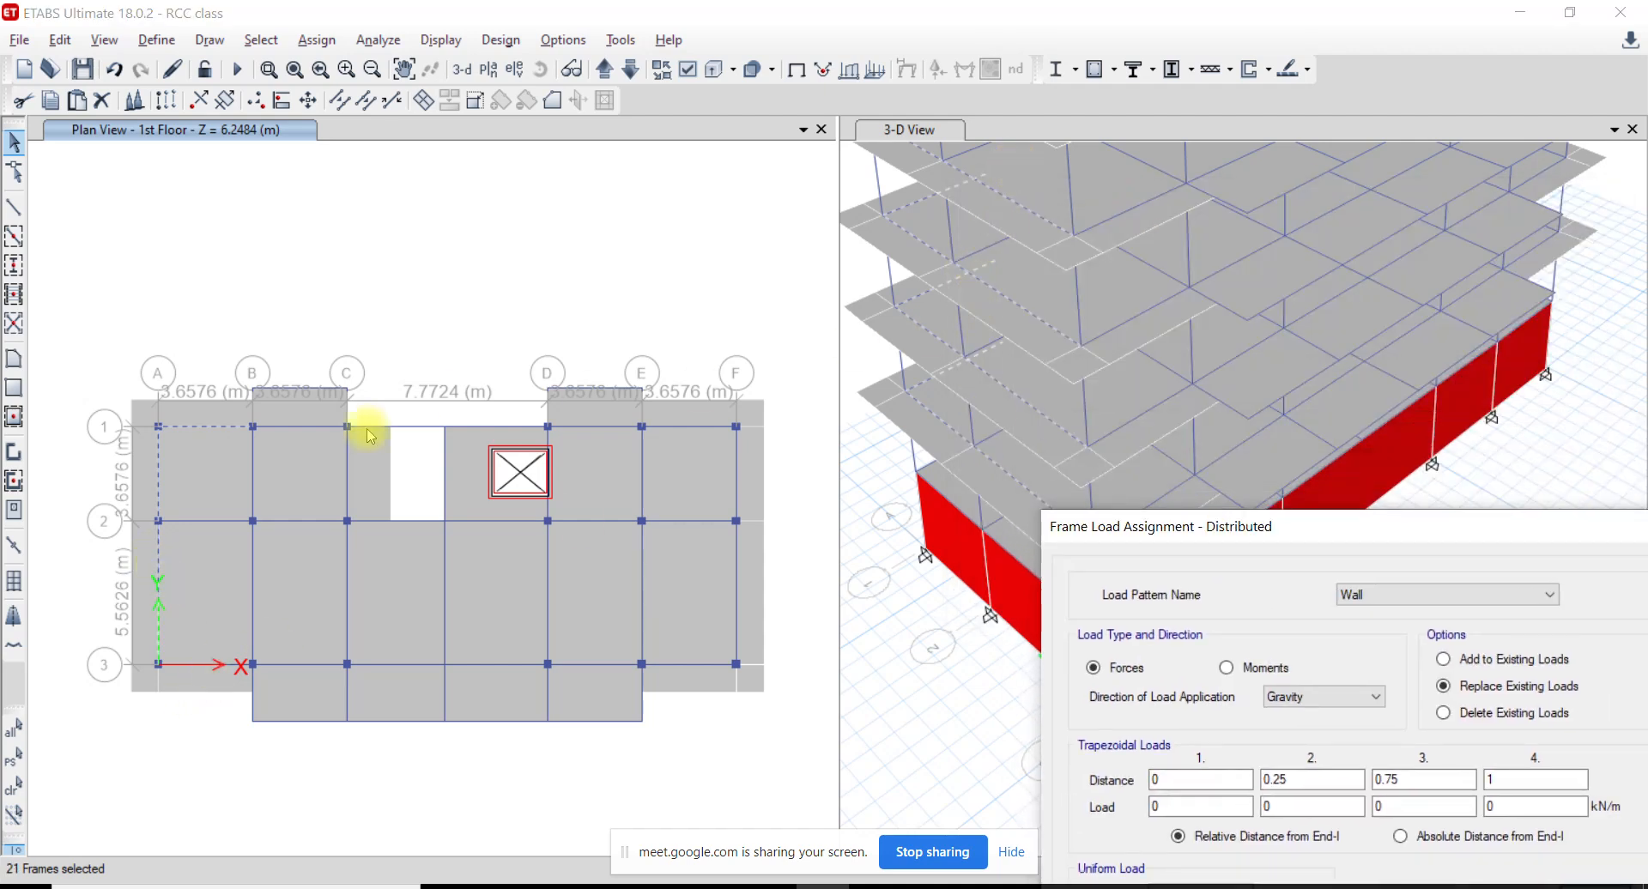
pyautogui.click(216, 665)
pyautogui.click(309, 663)
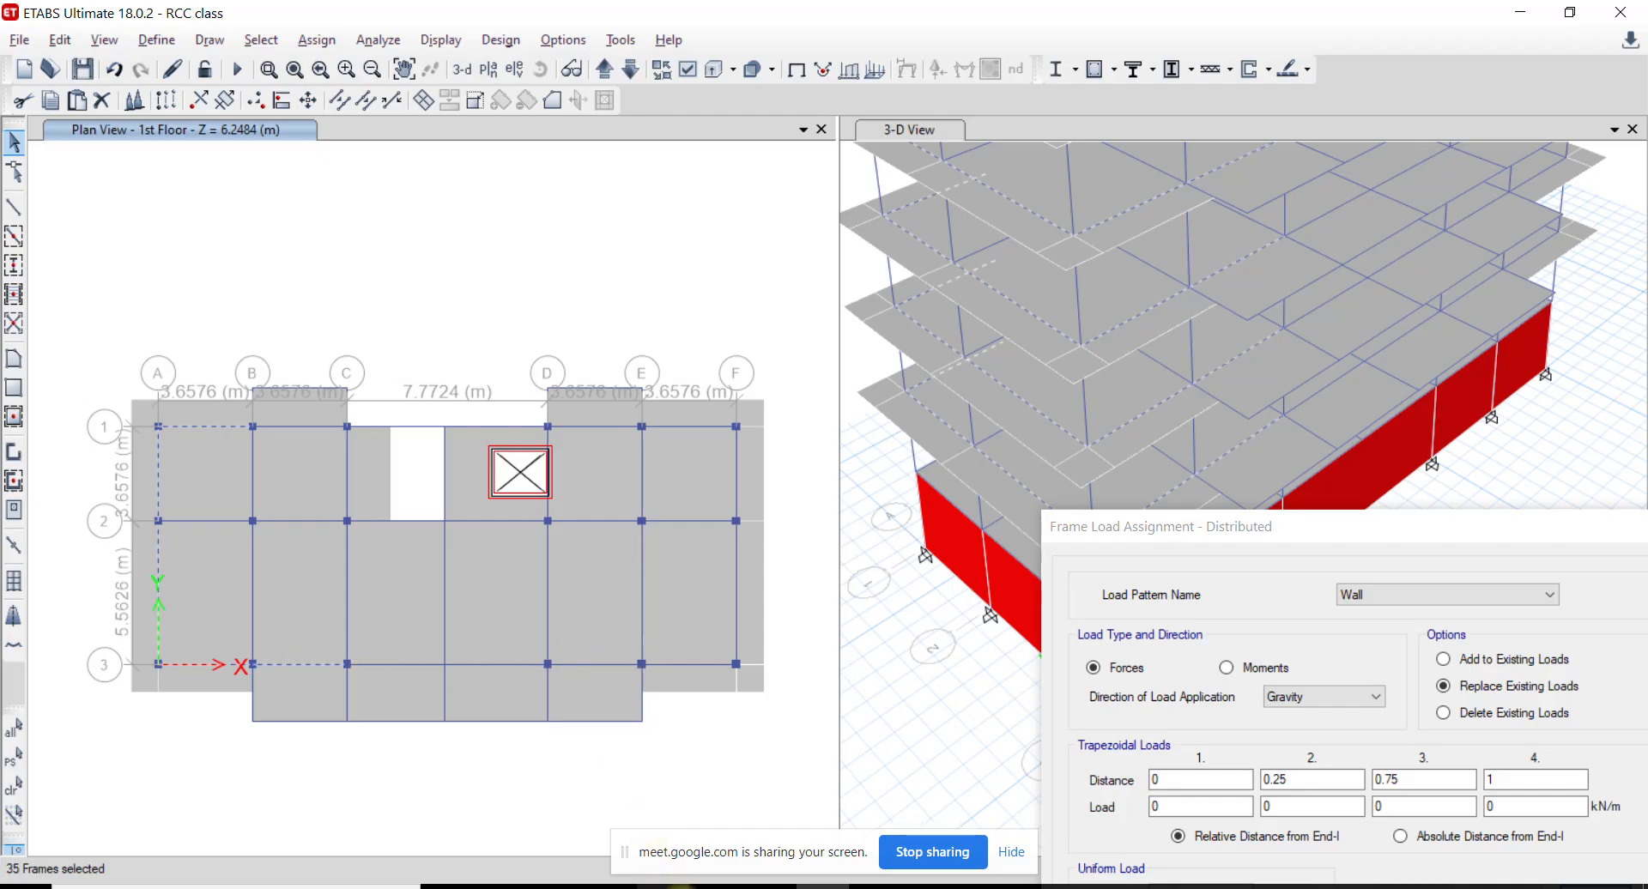
pyautogui.hotkey('alt', 'Tab')
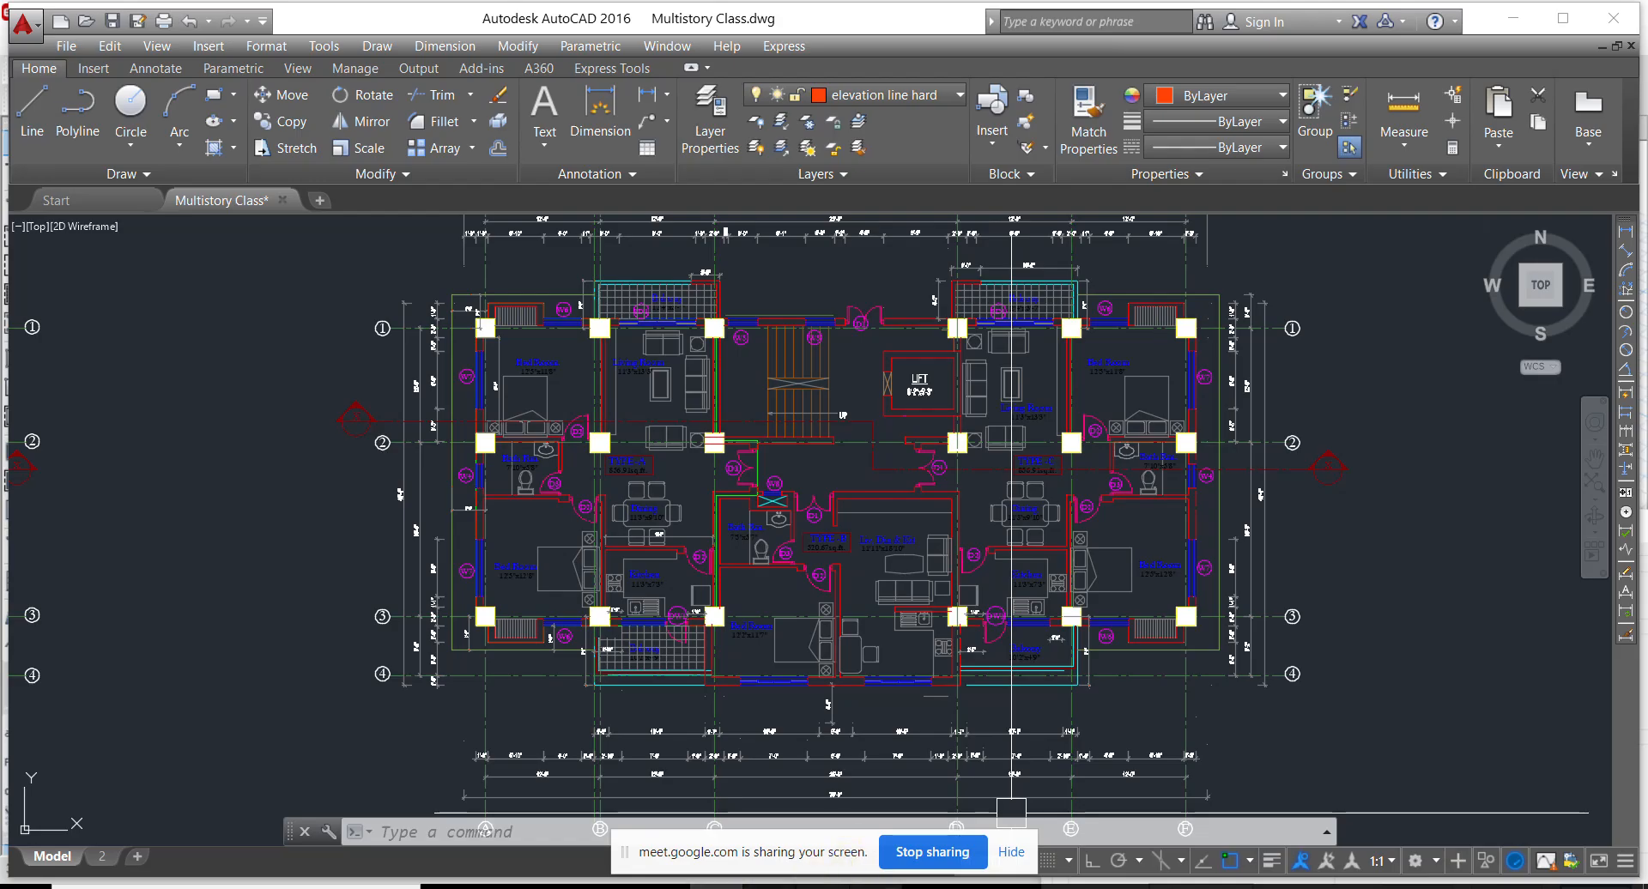
pyautogui.hotkey('alt', 'Tab')
pyautogui.click(393, 721)
pyautogui.click(481, 720)
pyautogui.click(587, 666)
pyautogui.click(729, 665)
pyautogui.click(738, 628)
pyautogui.click(736, 468)
pyautogui.click(697, 426)
pyautogui.click(609, 427)
pyautogui.click(412, 424)
pyautogui.click(293, 429)
pyautogui.moveTo(1253, 526); pyautogui.dragTo(1183, 335)
pyautogui.click(1524, 705)
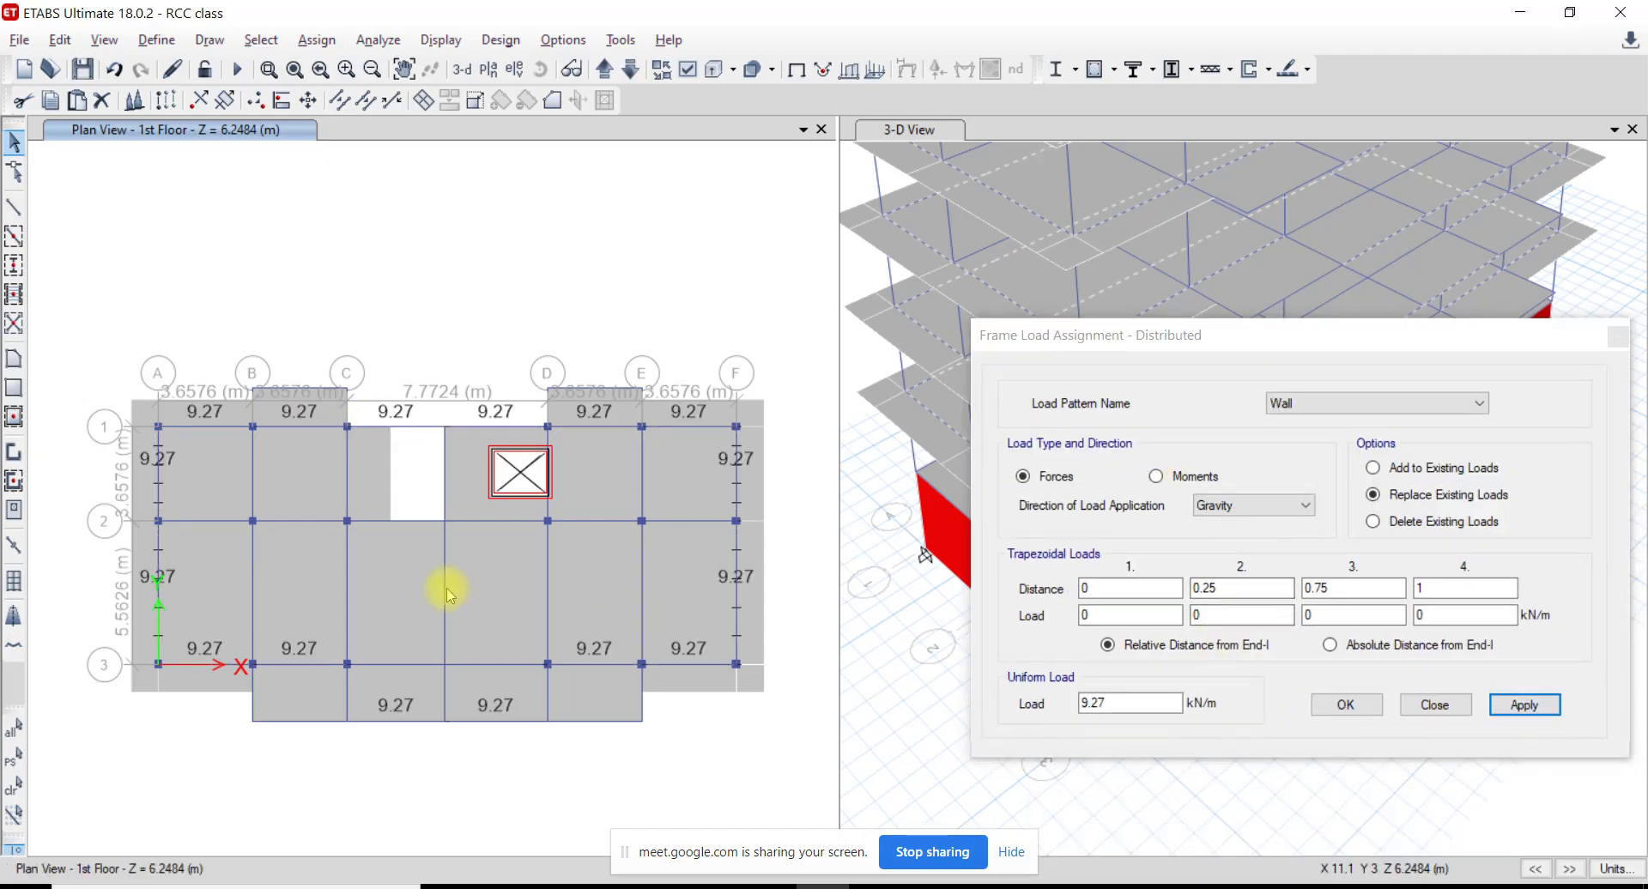
# Check the balcony-side walls in AutoCAD, and in ETABS assign a 13.24 kN/m Wall load to the projecting beams beyond grid 3 at C and E
pyautogui.hotkey('alt', 'Tab')
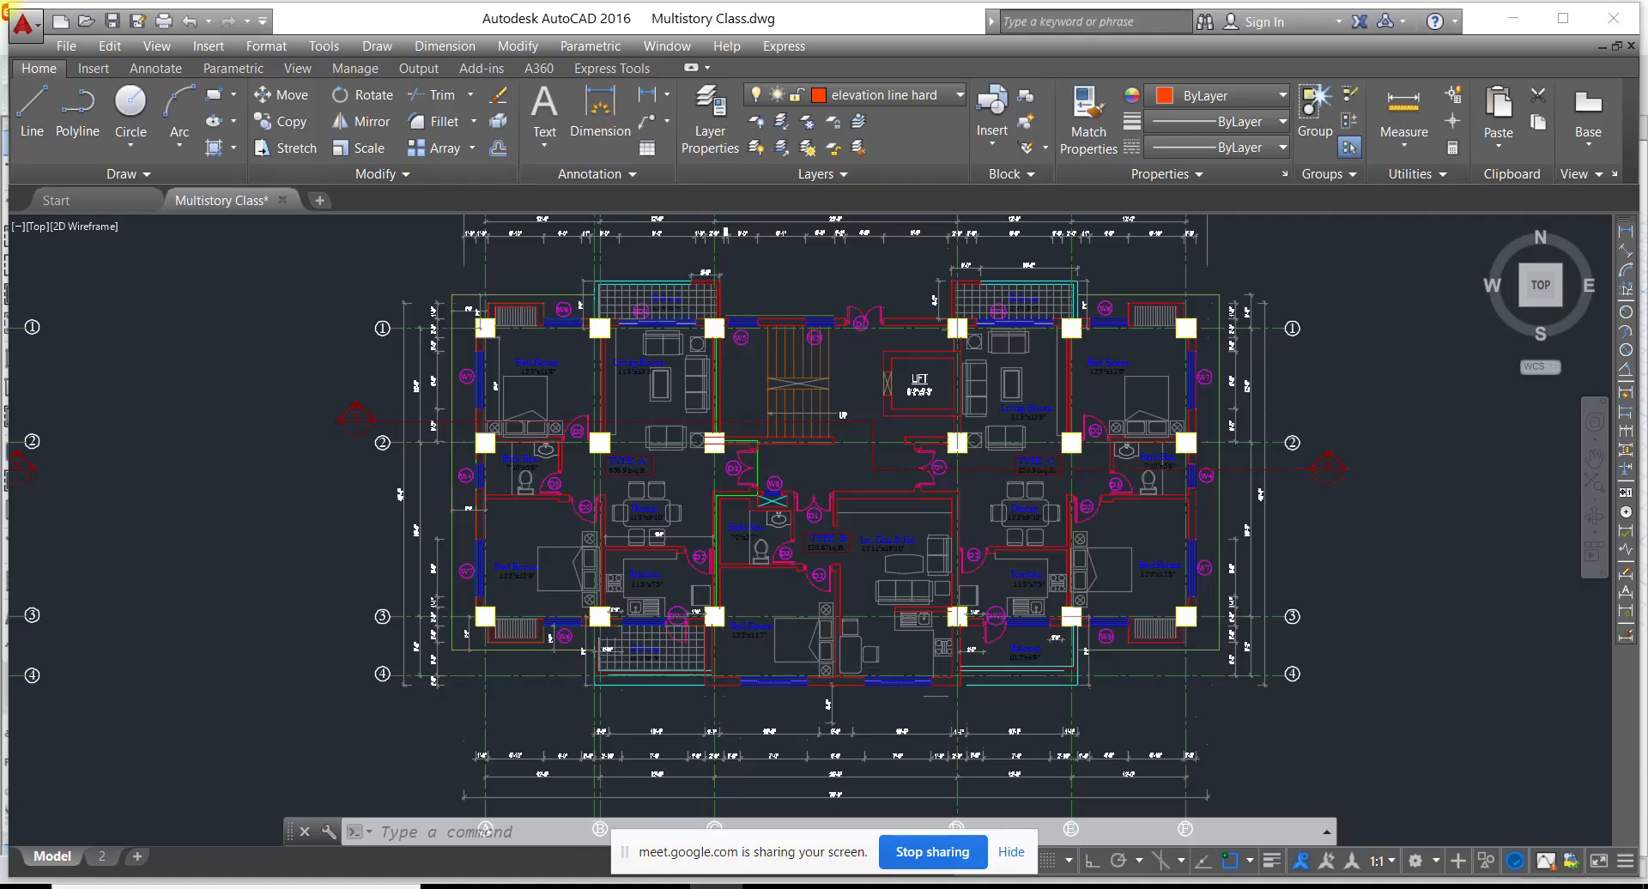
pyautogui.scroll(5, 722, 663)
pyautogui.moveTo(368, 567); pyautogui.dragTo(479, 541, button='middle')
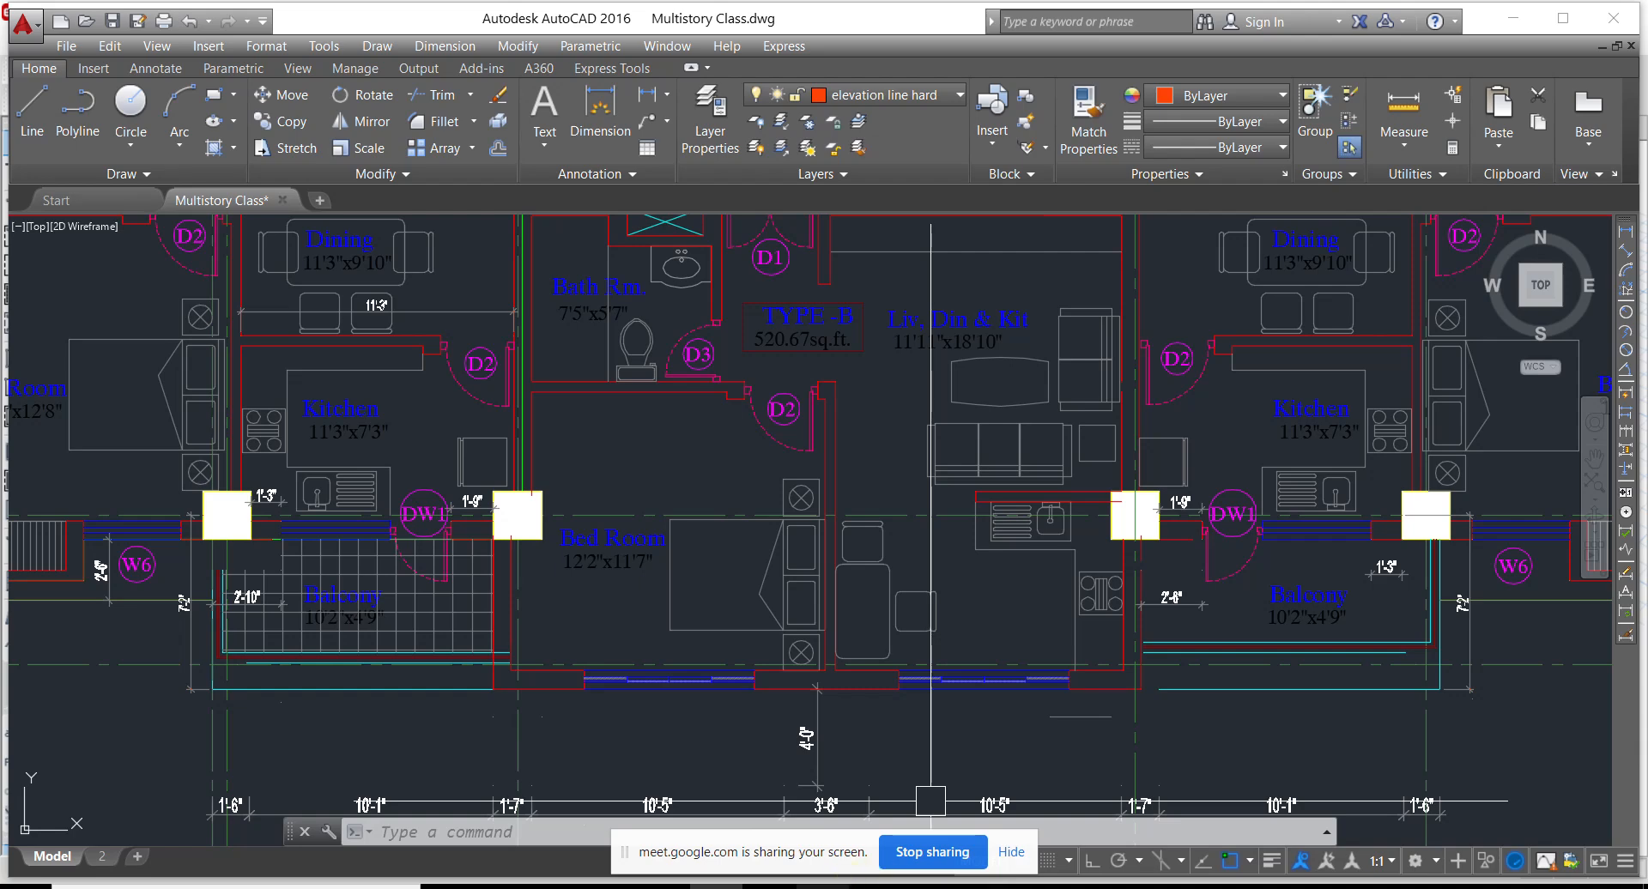
pyautogui.click(822, 886)
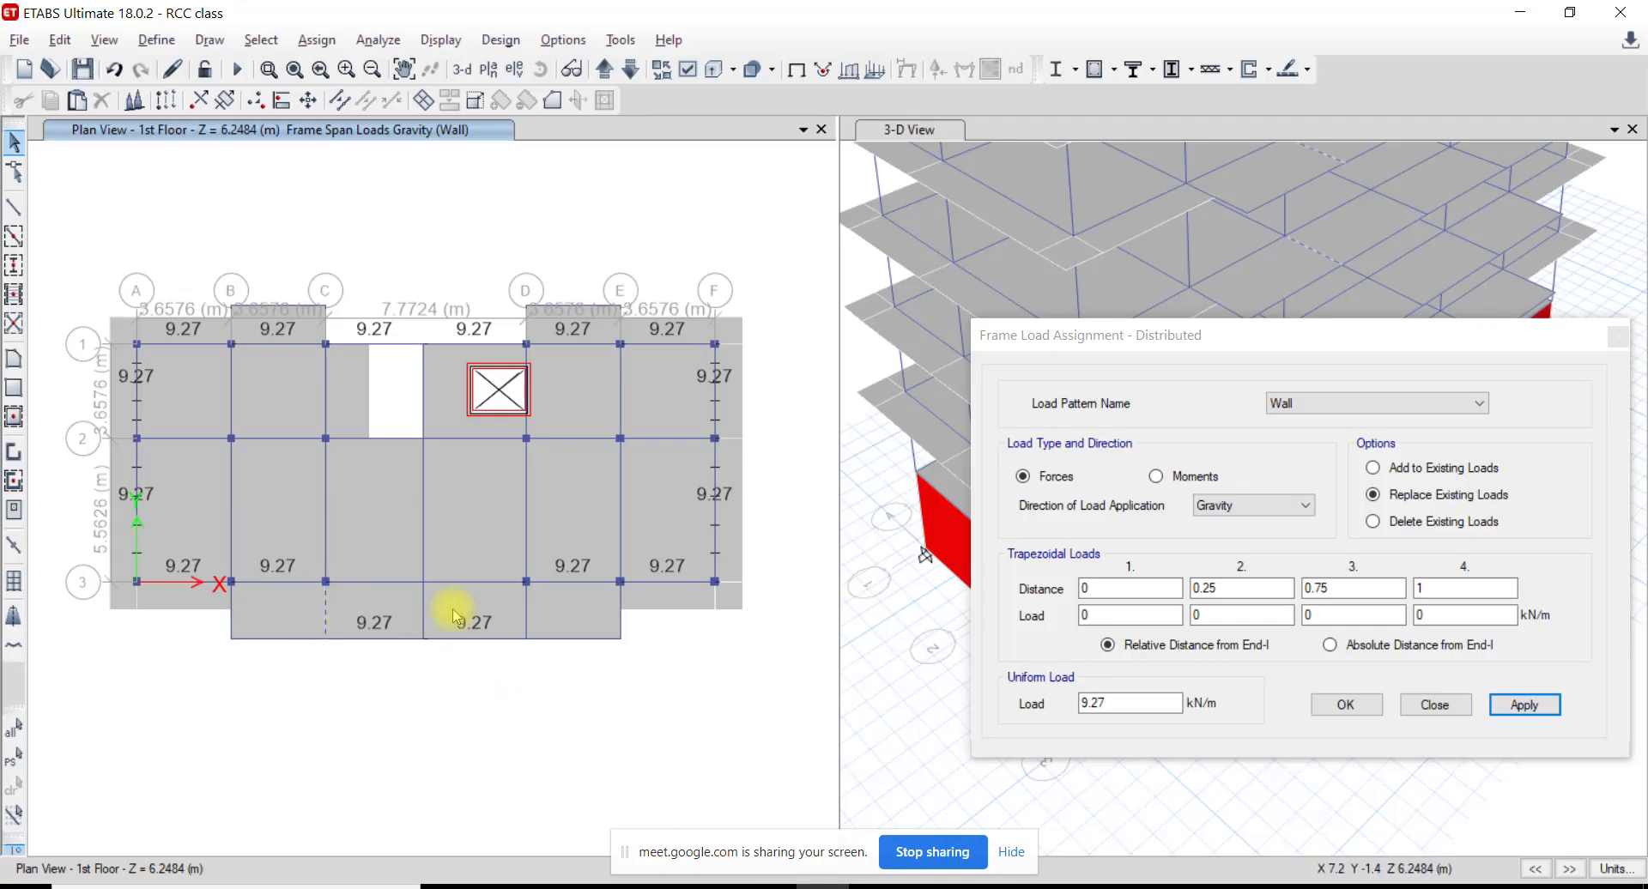
pyautogui.doubleClick(1119, 703)
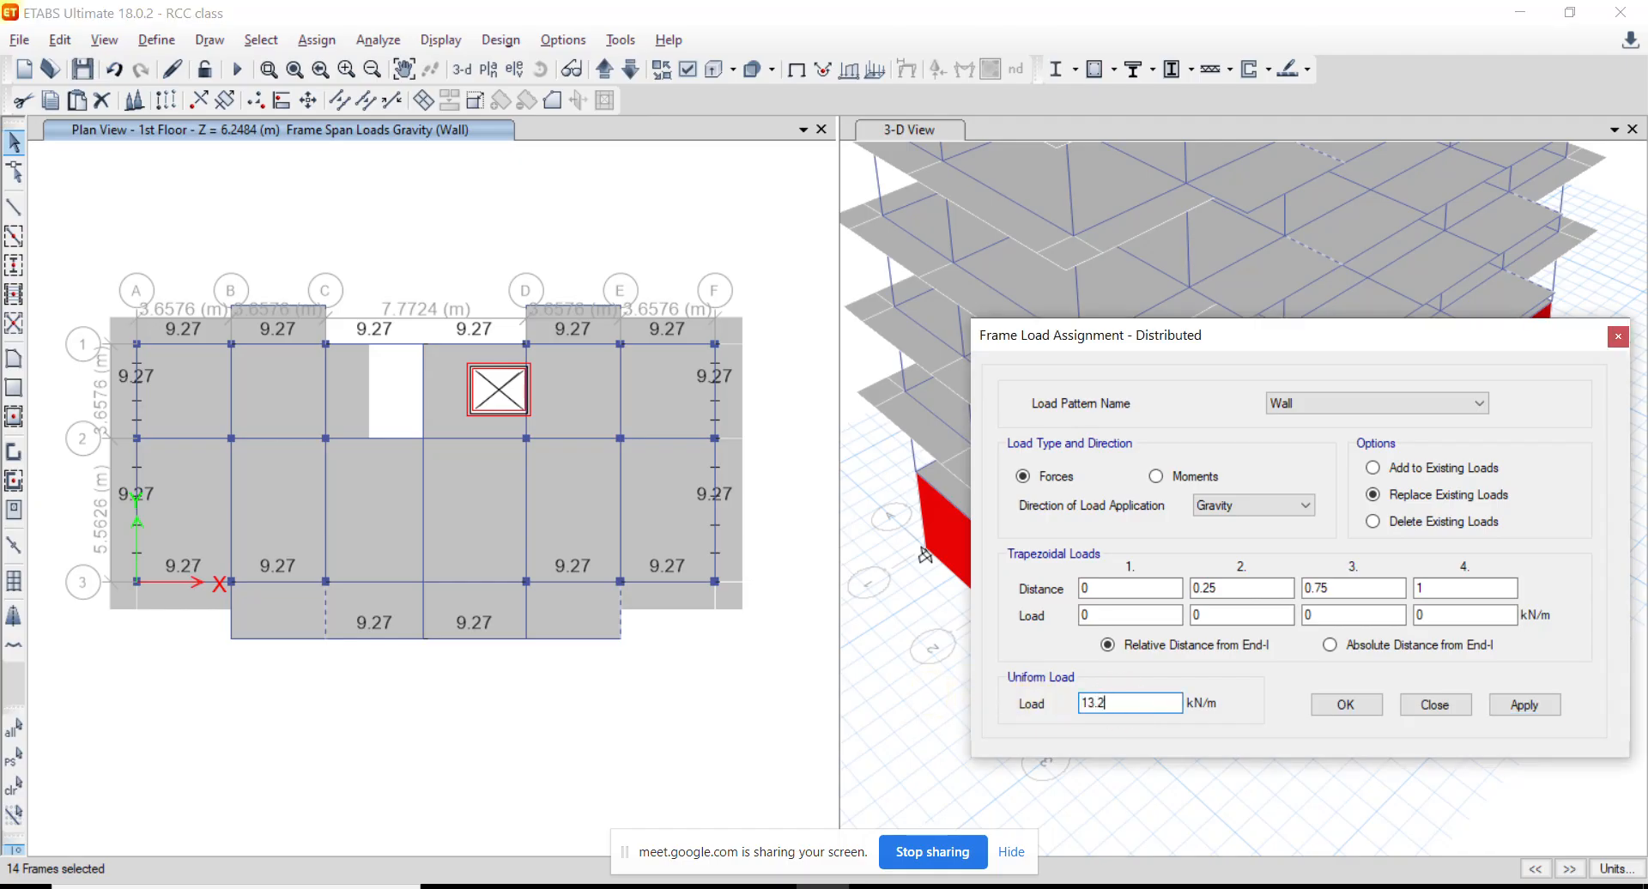
pyautogui.click(1511, 713)
pyautogui.moveTo(417, 530); pyautogui.dragTo(426, 565, button='middle')
# Switch to AutoCAD and examine the internal walls and door openings around the Type-A, Type-B and Type-C units between grids 1 and 4
pyautogui.hotkey('alt', 'Tab')
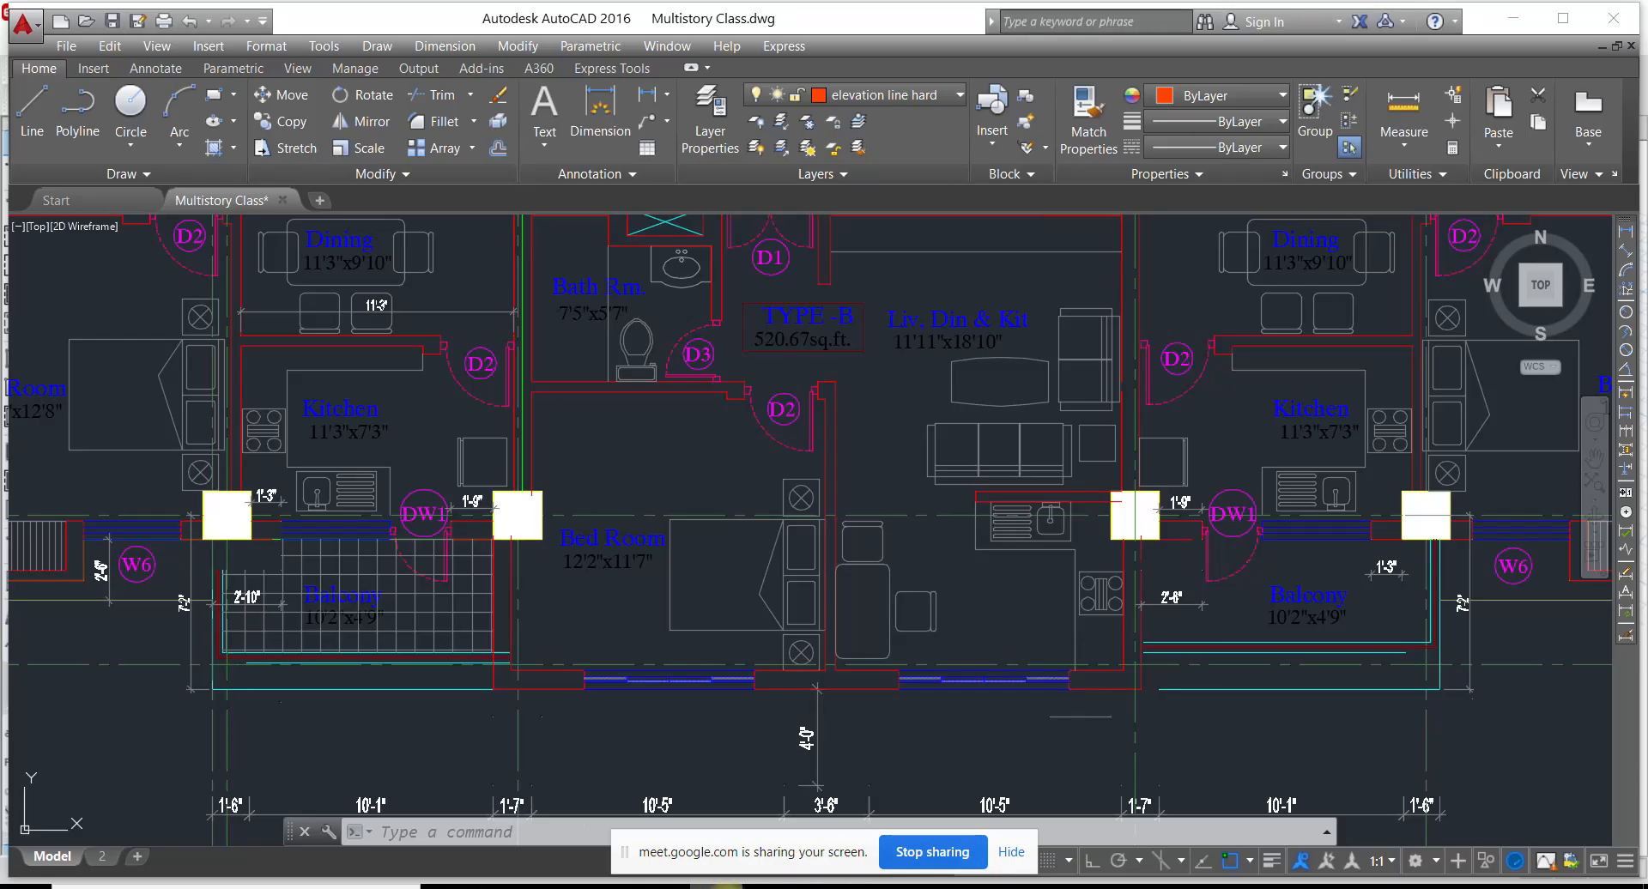
pyautogui.moveTo(580, 463); pyautogui.dragTo(655, 670, button='middle')
pyautogui.scroll(-2, 655, 670)
pyautogui.moveTo(452, 470); pyautogui.dragTo(298, 476, button='middle')
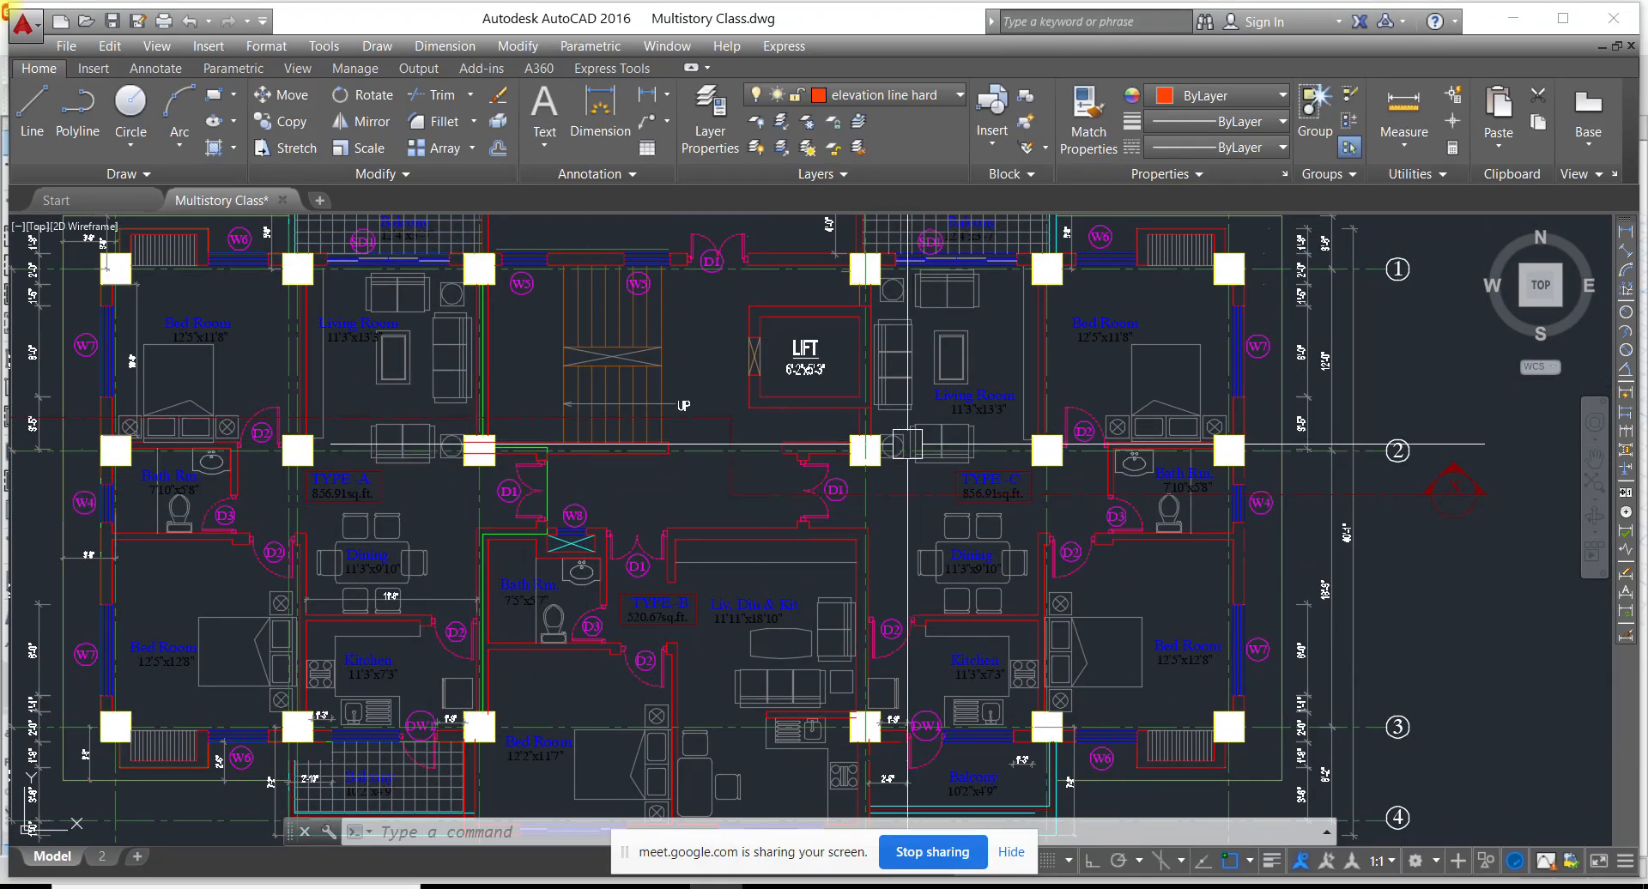
pyautogui.scroll(4, 1000, 532)
pyautogui.scroll(-4, 1030, 583)
pyautogui.scroll(4, 1049, 592)
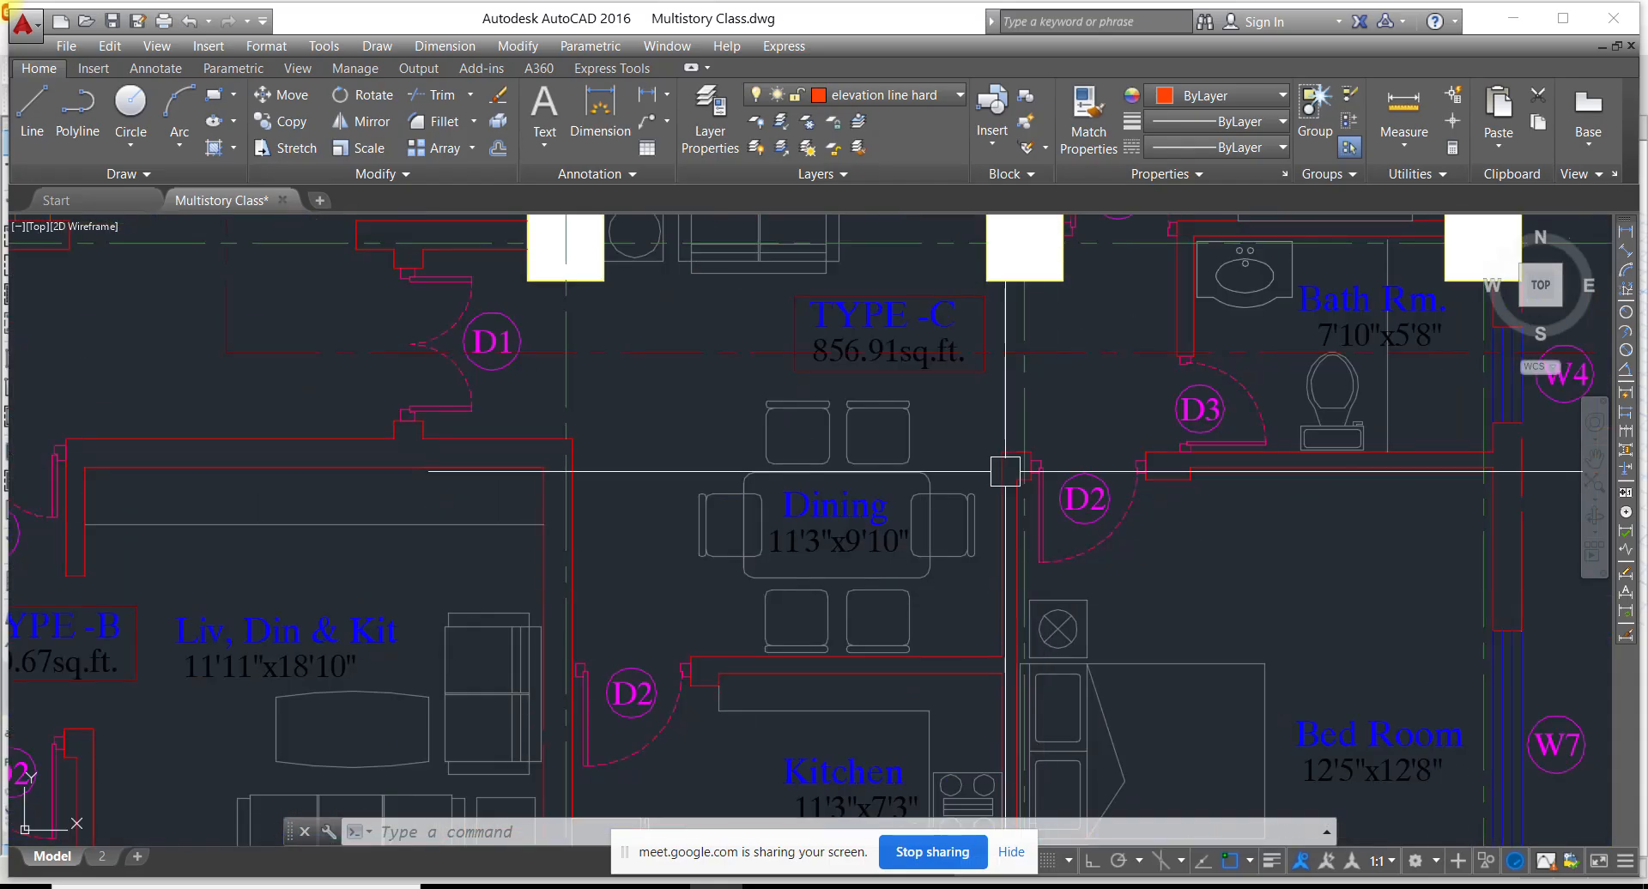
pyautogui.scroll(-2, 996, 584)
pyautogui.moveTo(985, 643); pyautogui.dragTo(748, 488, button='middle')
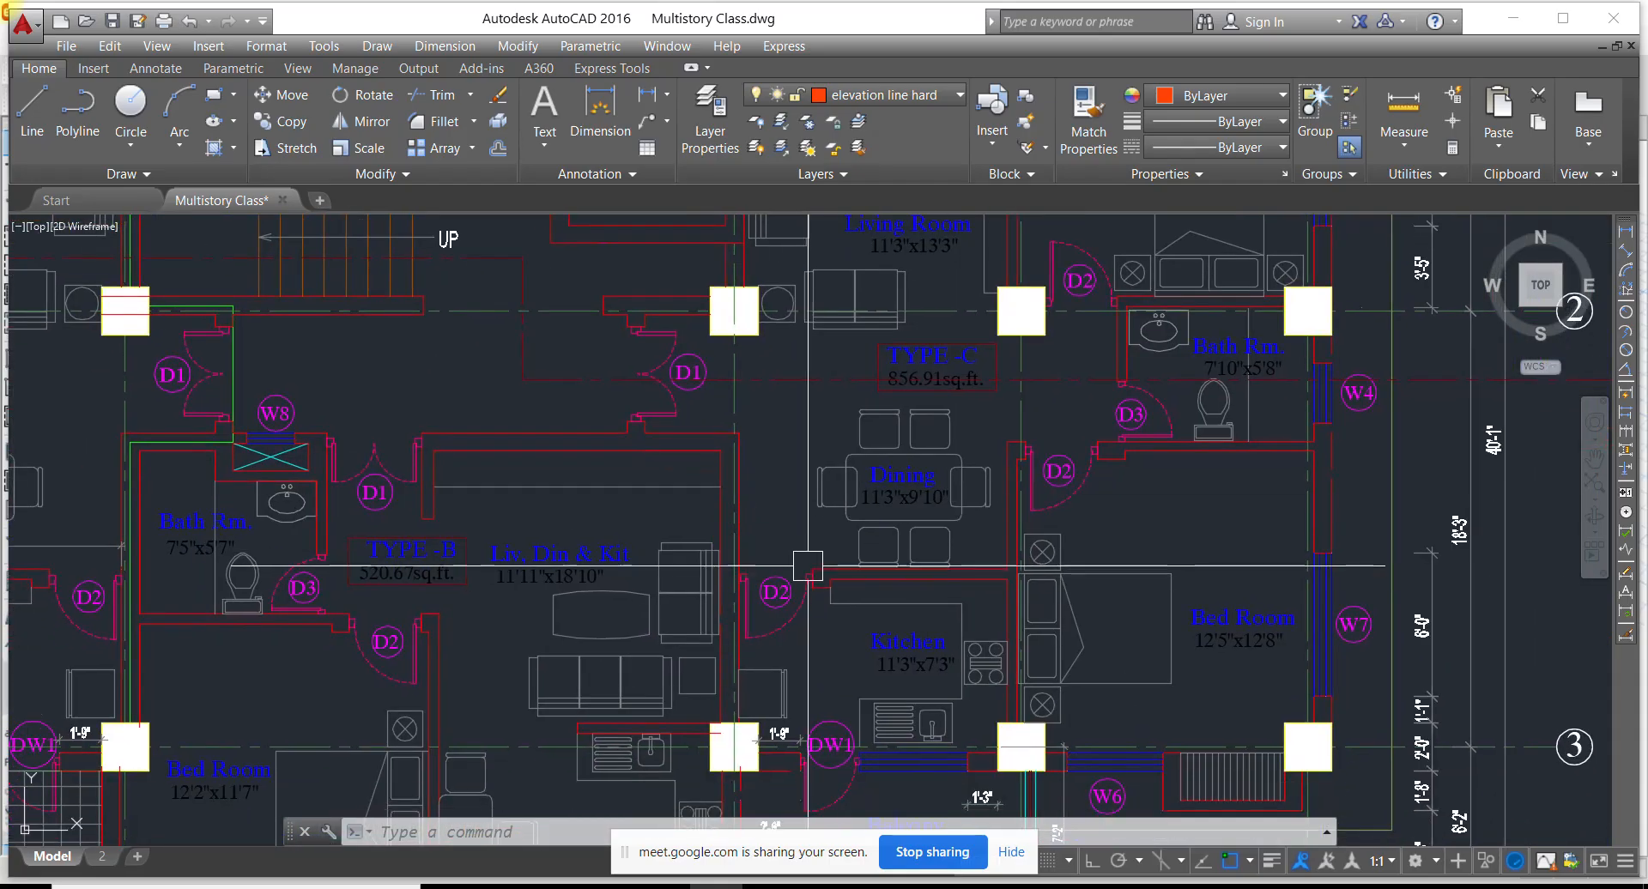
pyautogui.moveTo(671, 639); pyautogui.dragTo(674, 513, button='middle')
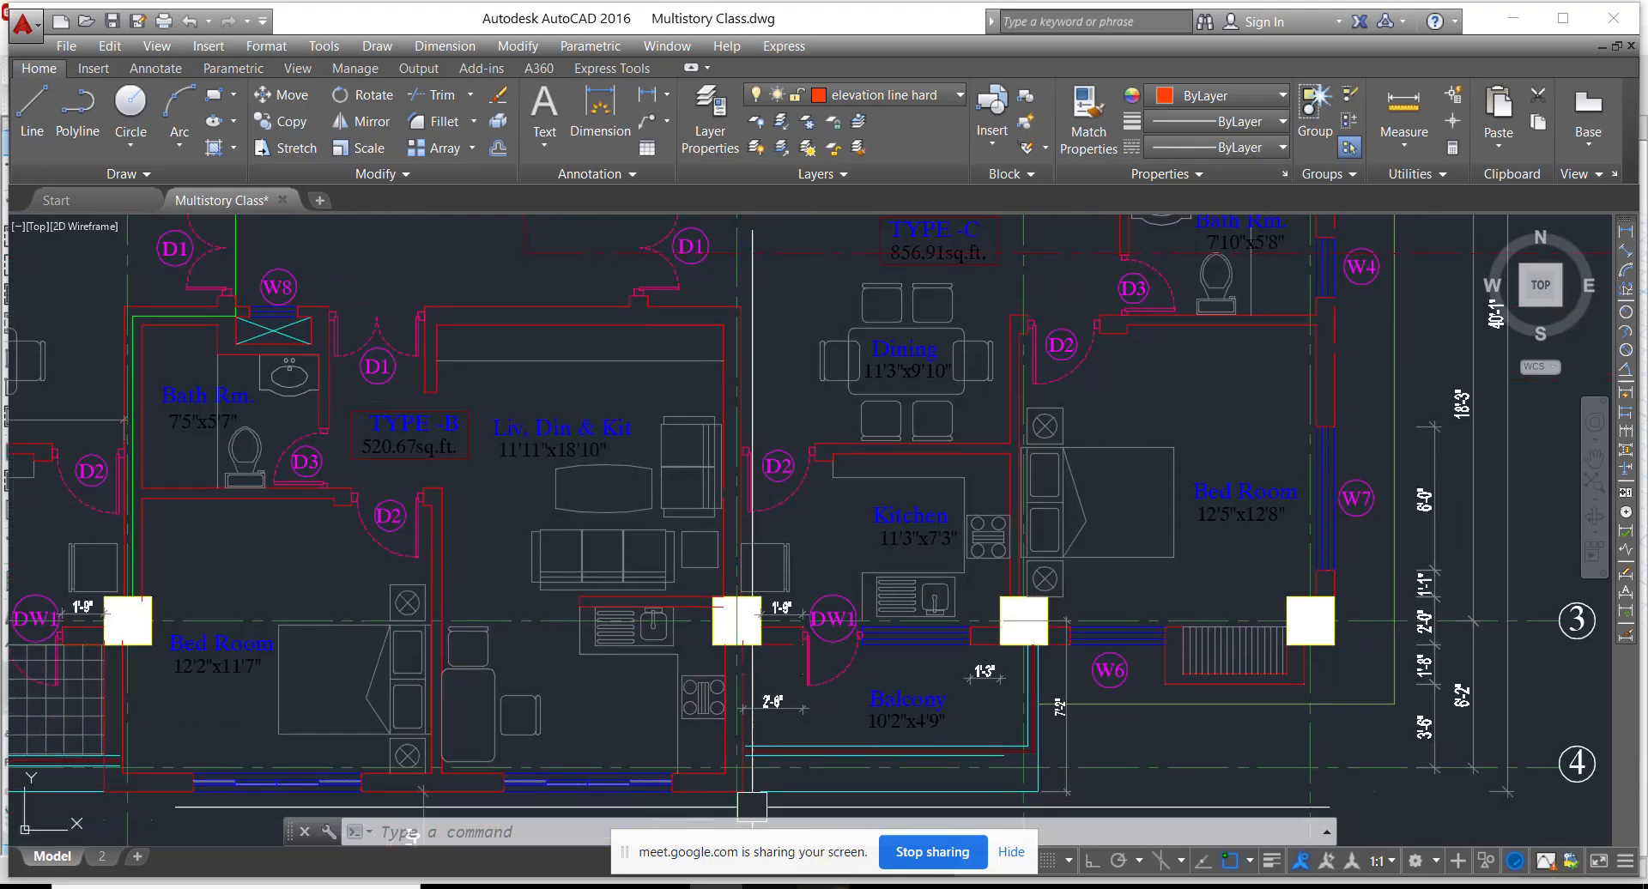
# Switch to the unit weights sheet in Excel and look up the 4" internal wall loads without deductions and with 10% and 30% opening deductions
pyautogui.click(1004, 826)
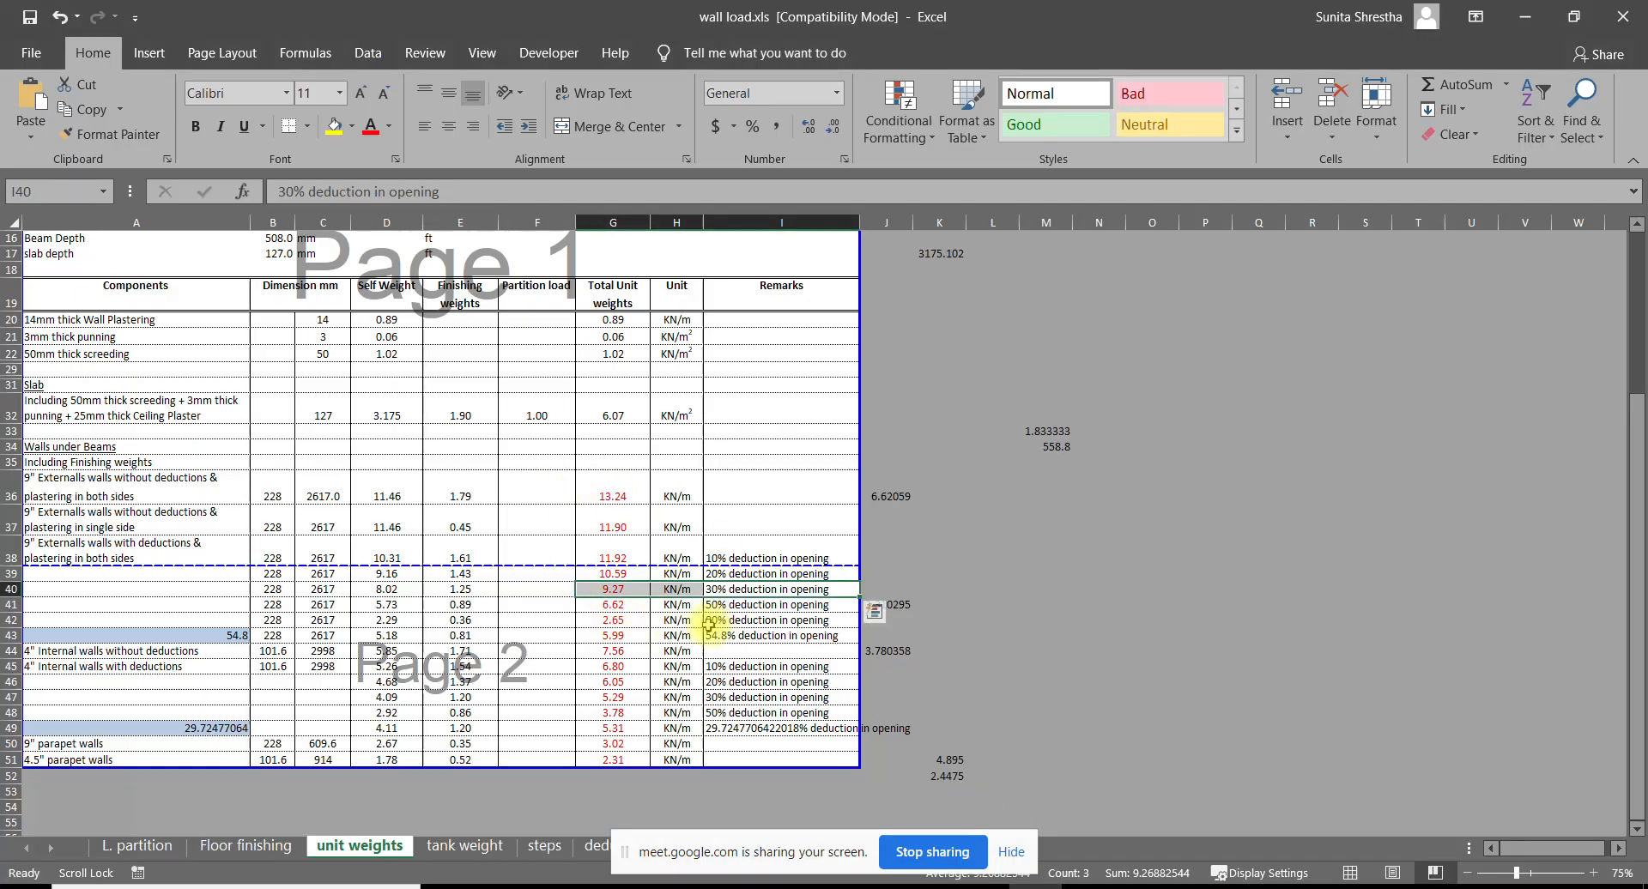
pyautogui.moveTo(275, 651); pyautogui.dragTo(290, 670)
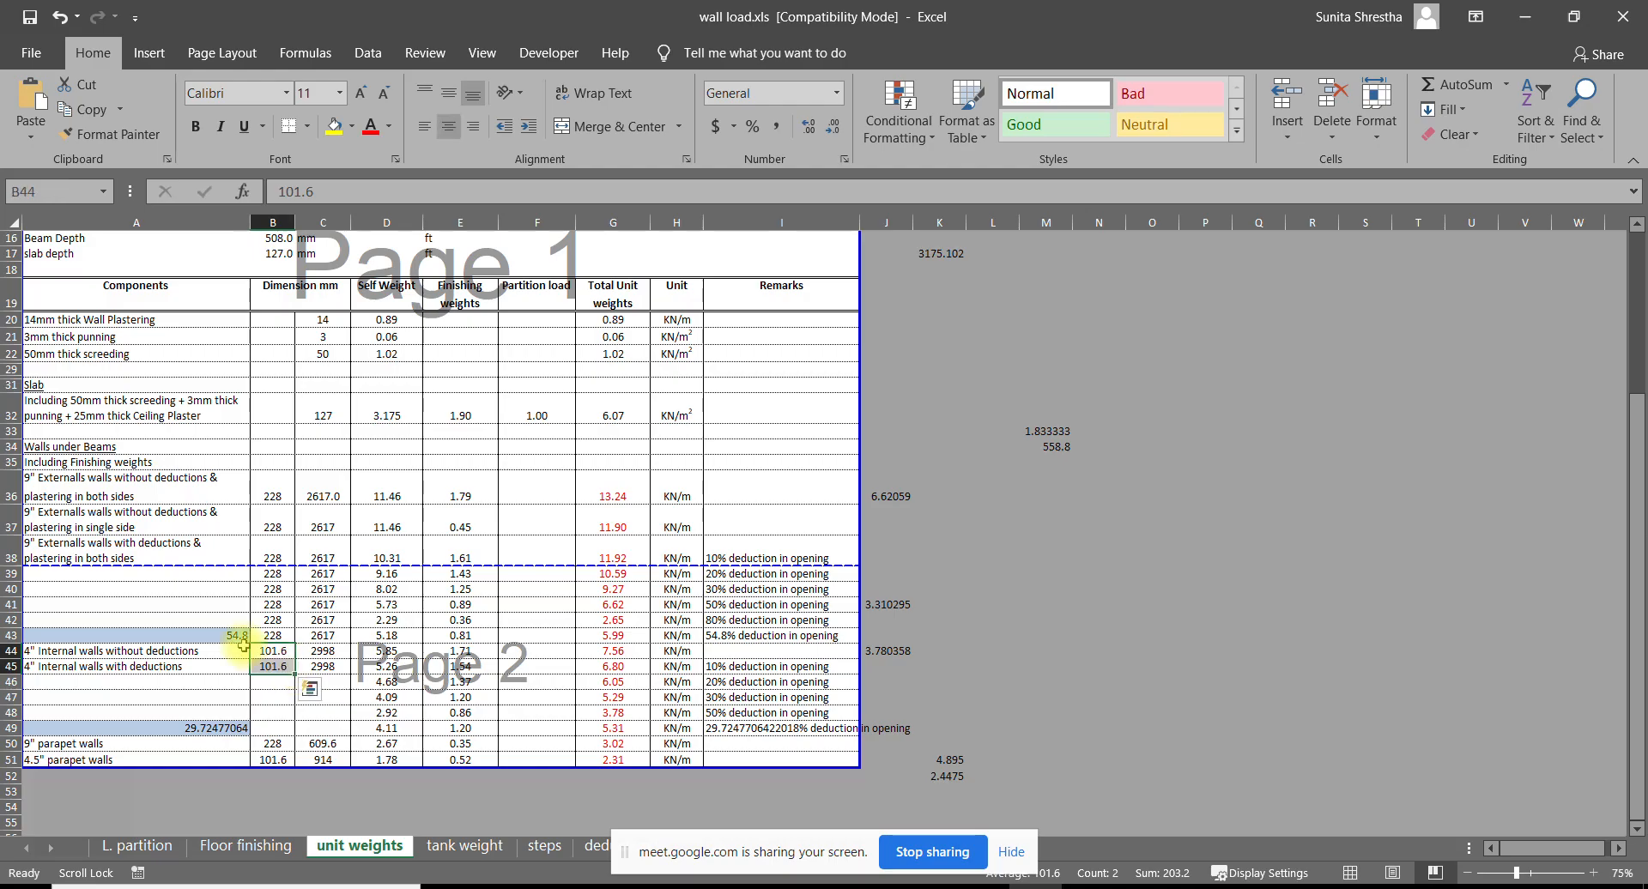
pyautogui.click(611, 652)
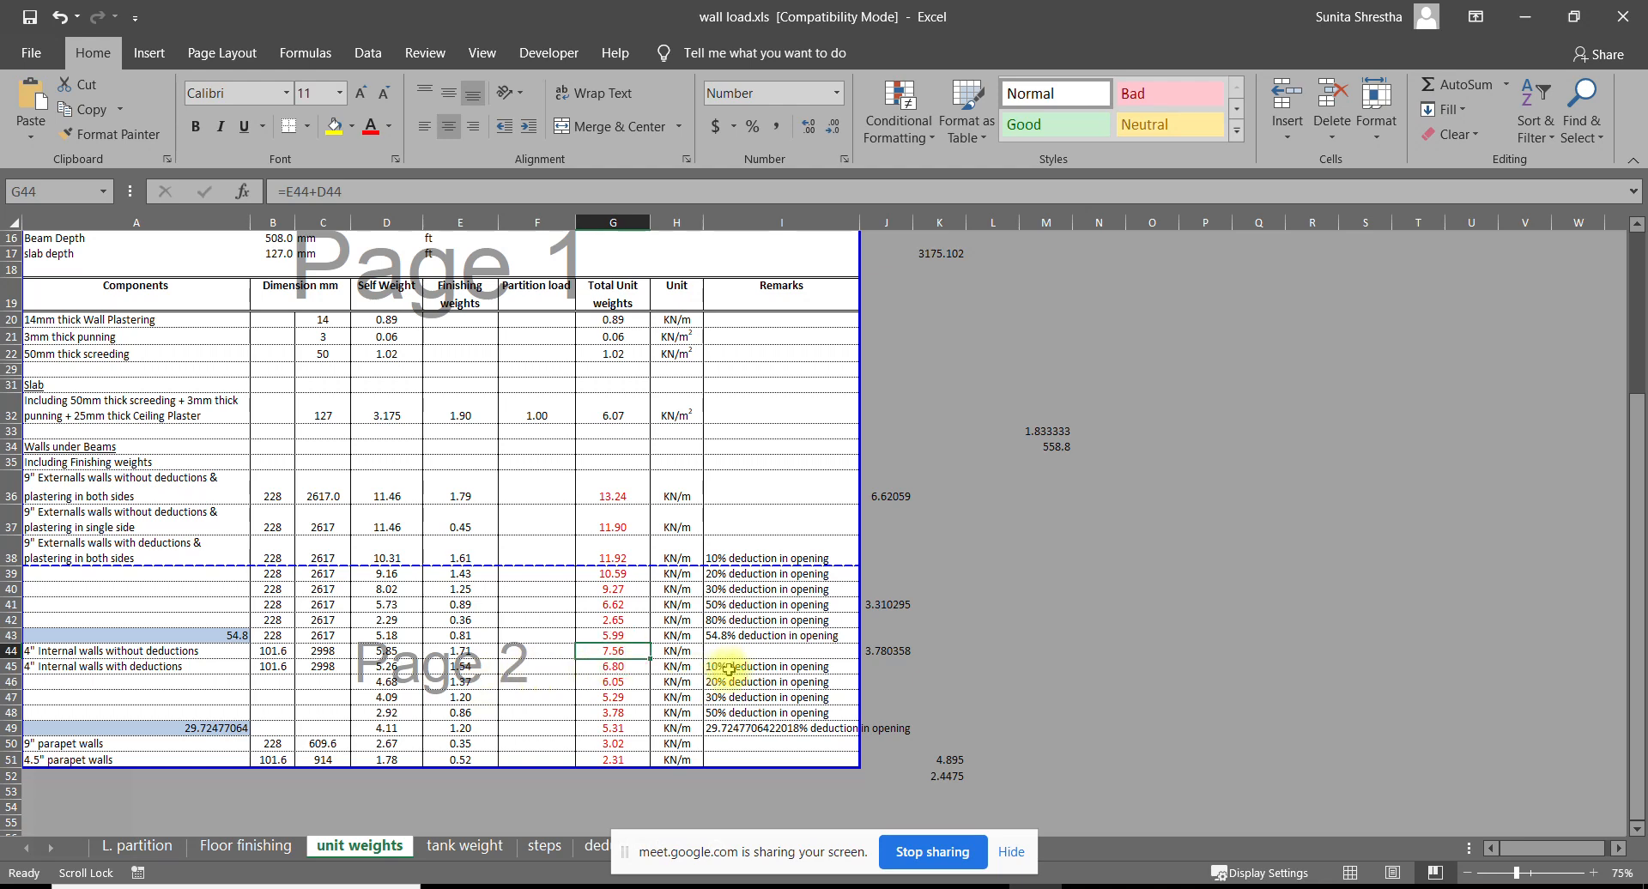
pyautogui.click(617, 668)
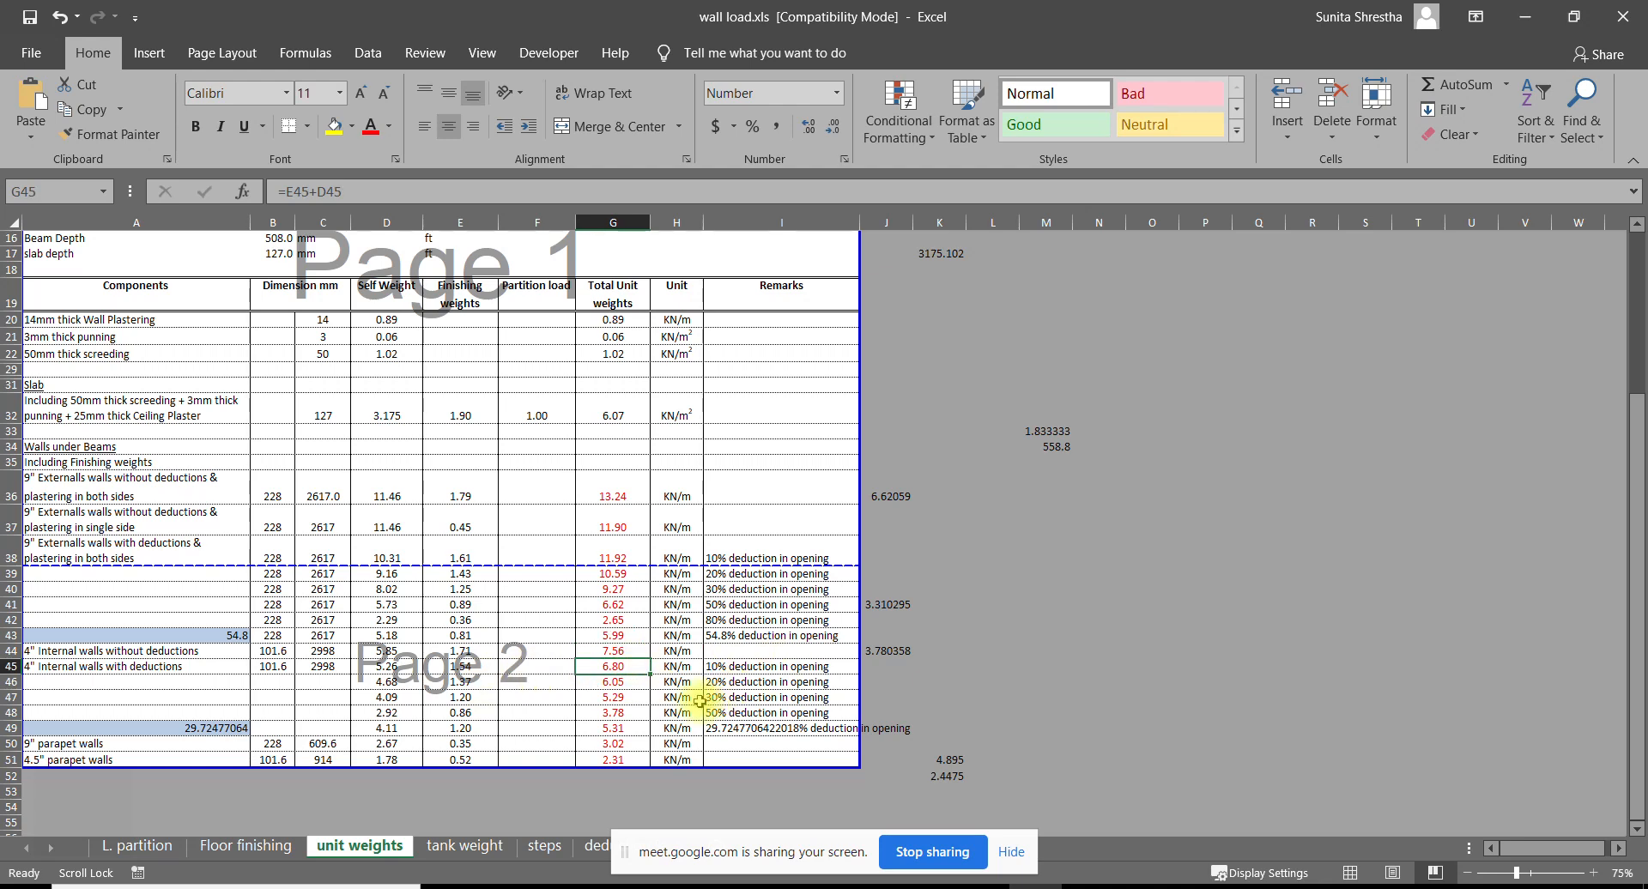
pyautogui.click(642, 694)
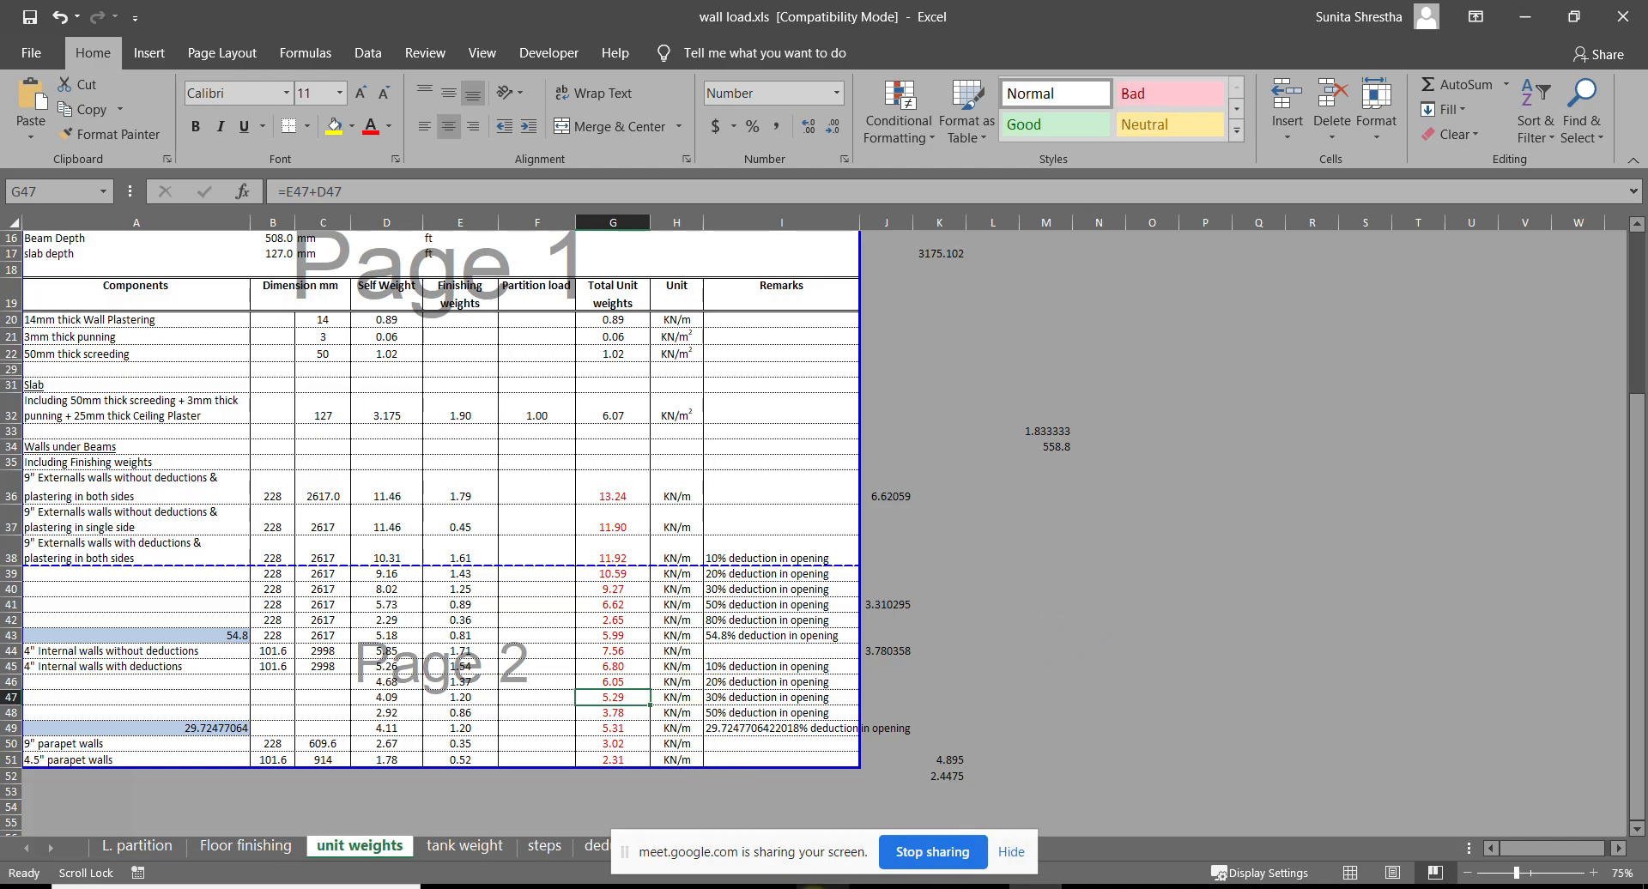
# In ETABS, assign a 5.27 kN/m Wall load to the interior beams: grid 2 outside C–D, B and E full length, and C, D and midline between grids 2 and 3
pyautogui.hotkey('alt', 'Tab')
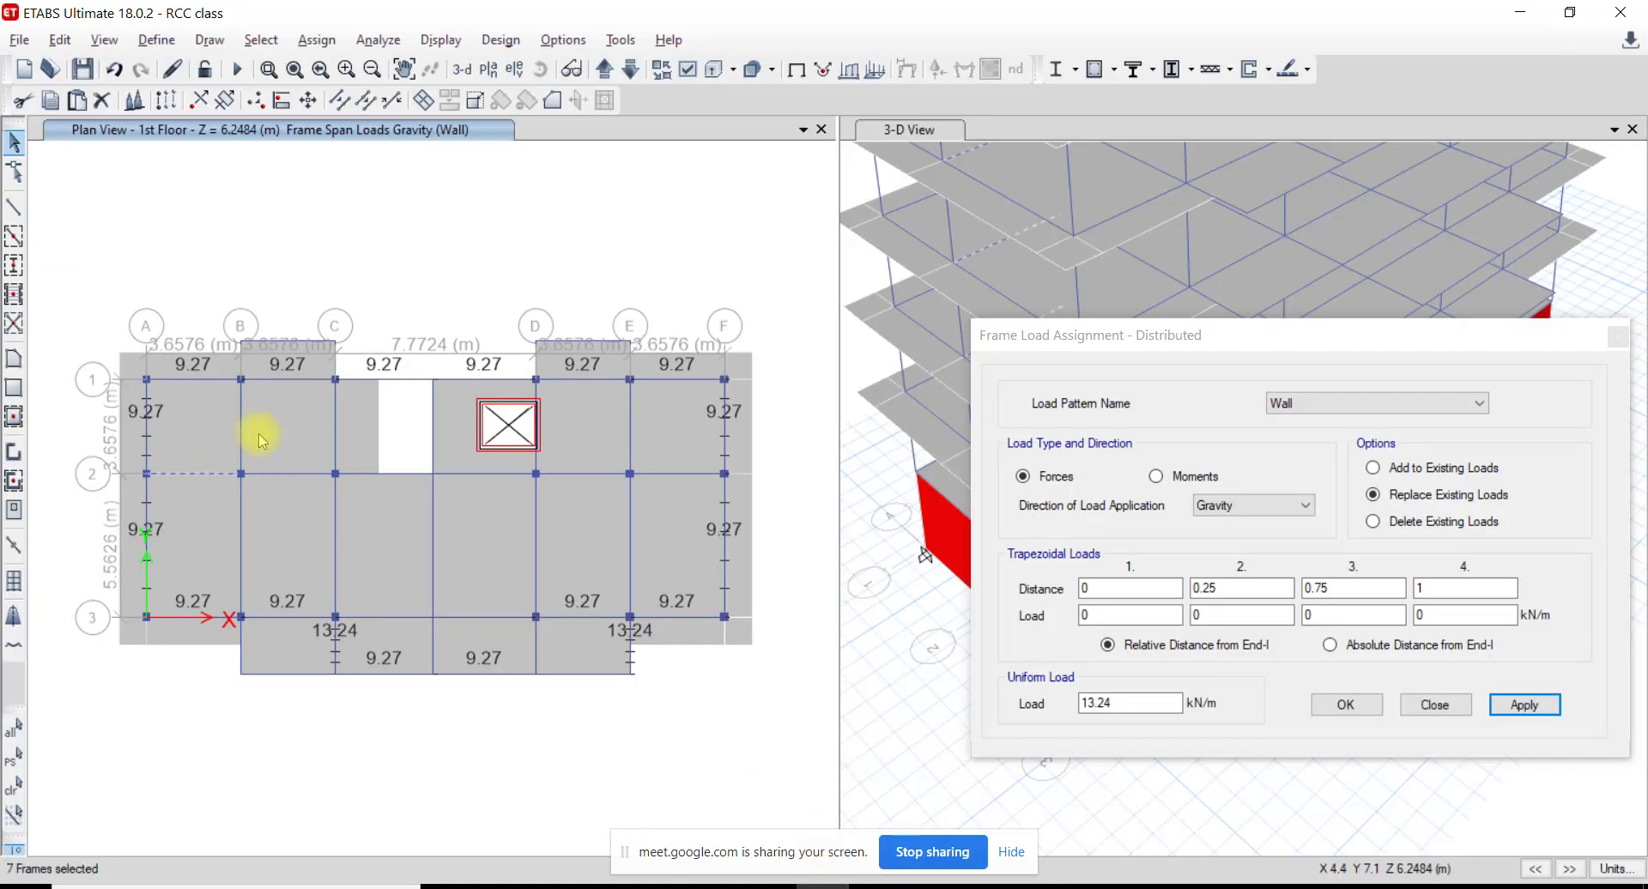
pyautogui.click(245, 439)
pyautogui.click(240, 502)
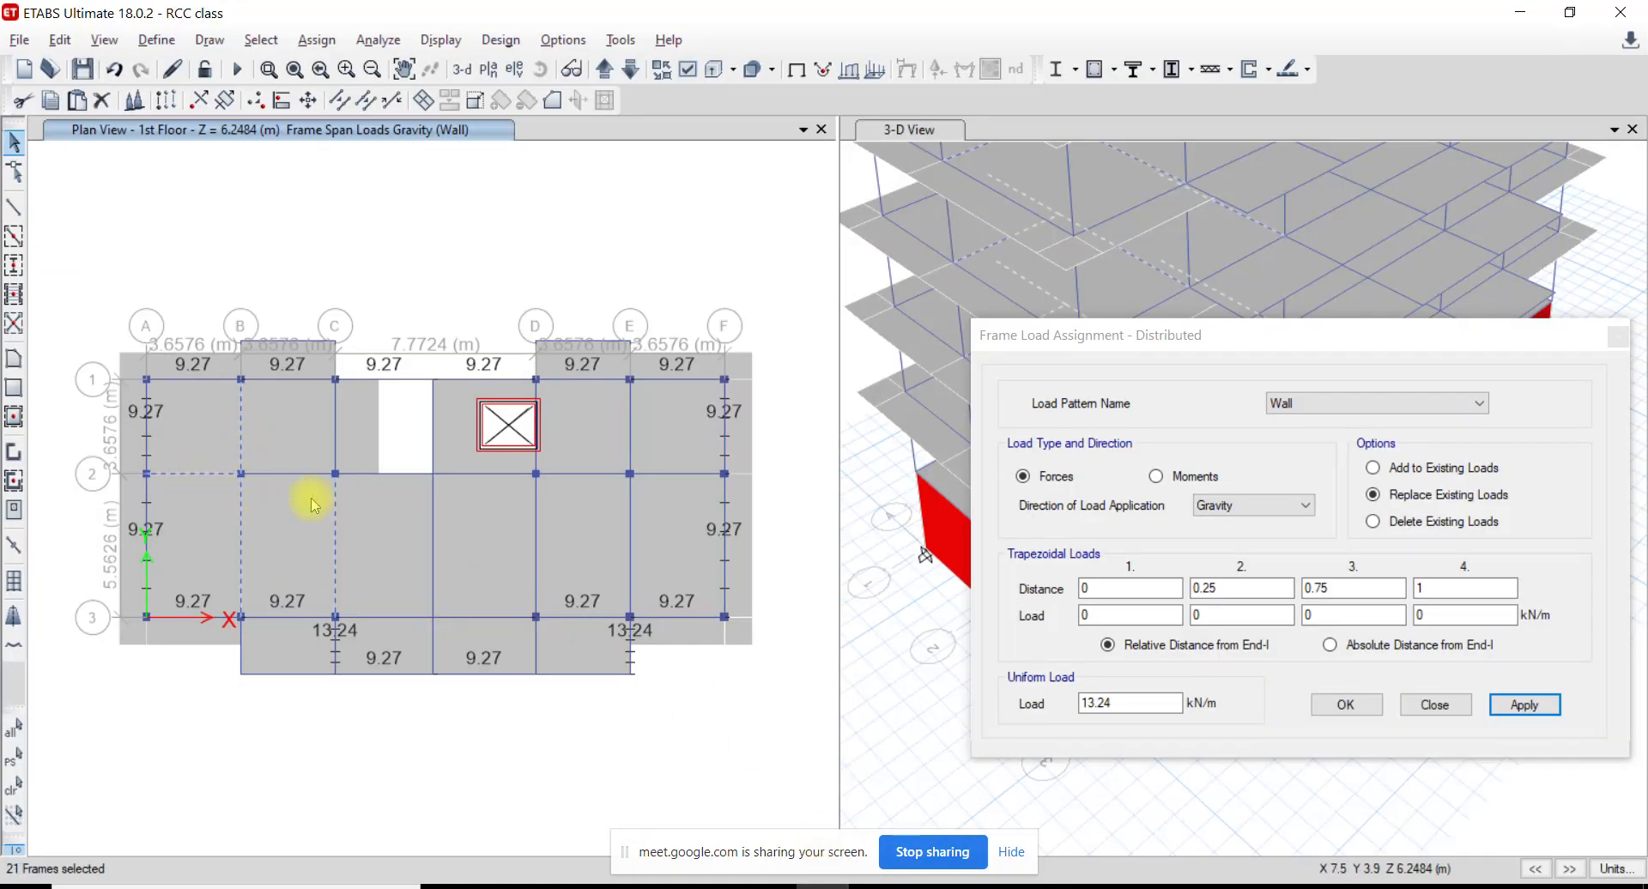
pyautogui.click(286, 475)
pyautogui.click(433, 562)
pyautogui.click(535, 539)
pyautogui.click(629, 558)
pyautogui.click(676, 475)
pyautogui.click(629, 433)
pyautogui.click(584, 473)
pyautogui.moveTo(1121, 702); pyautogui.dragTo(928, 674)
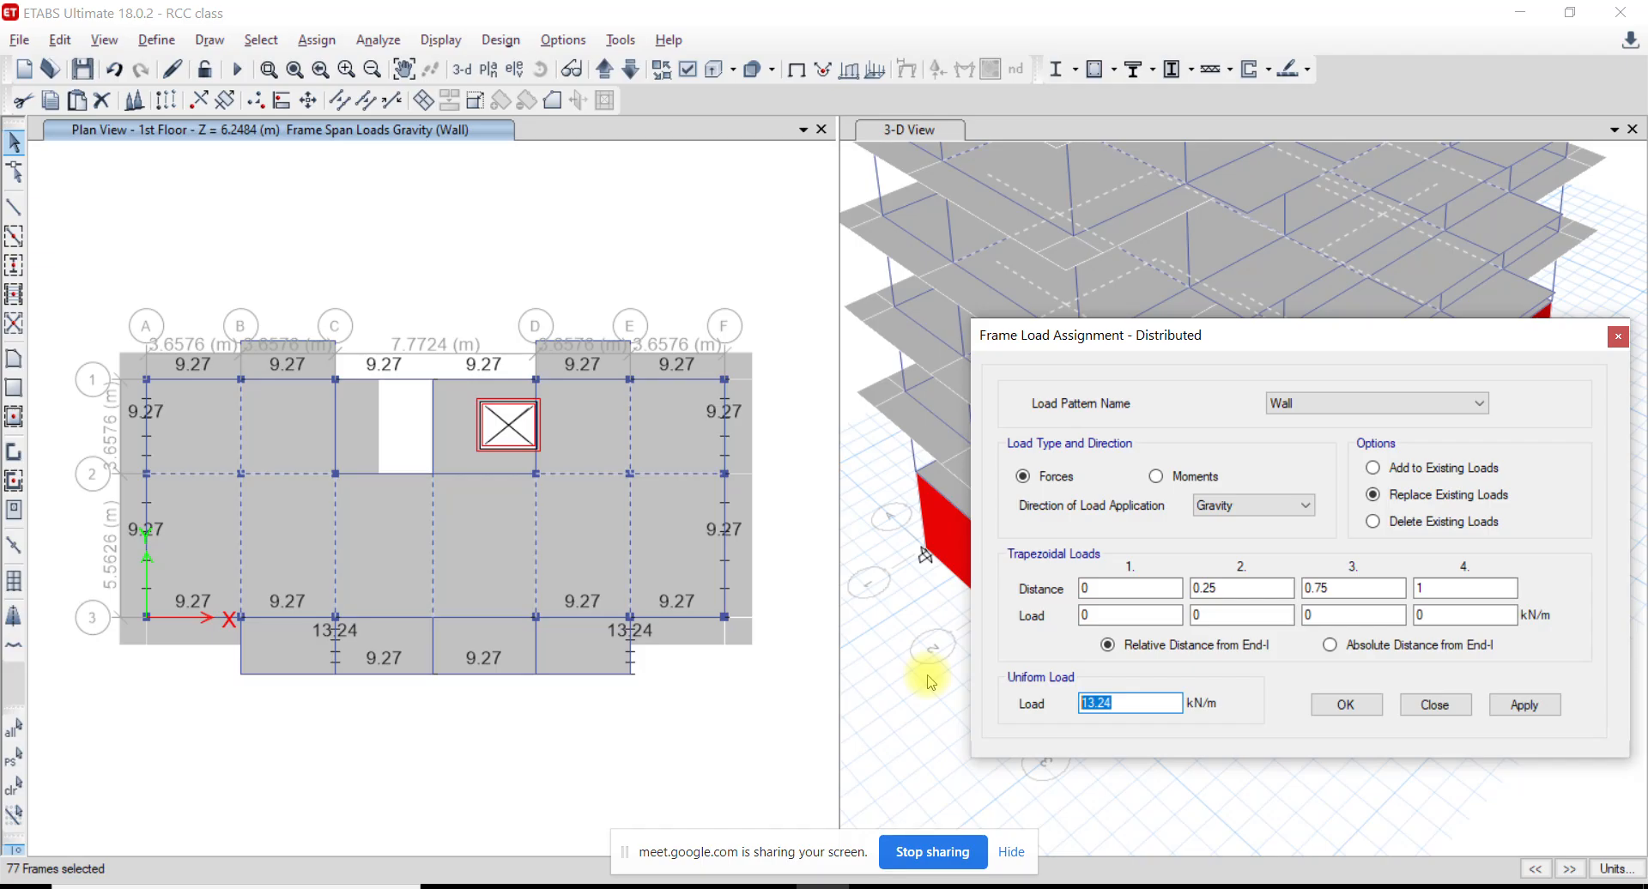
pyautogui.click(1515, 707)
# Assign a 13.24 kN/m uniform Wall load to the grid C beam between grids 1 and 2 beside the stair opening
pyautogui.click(333, 448)
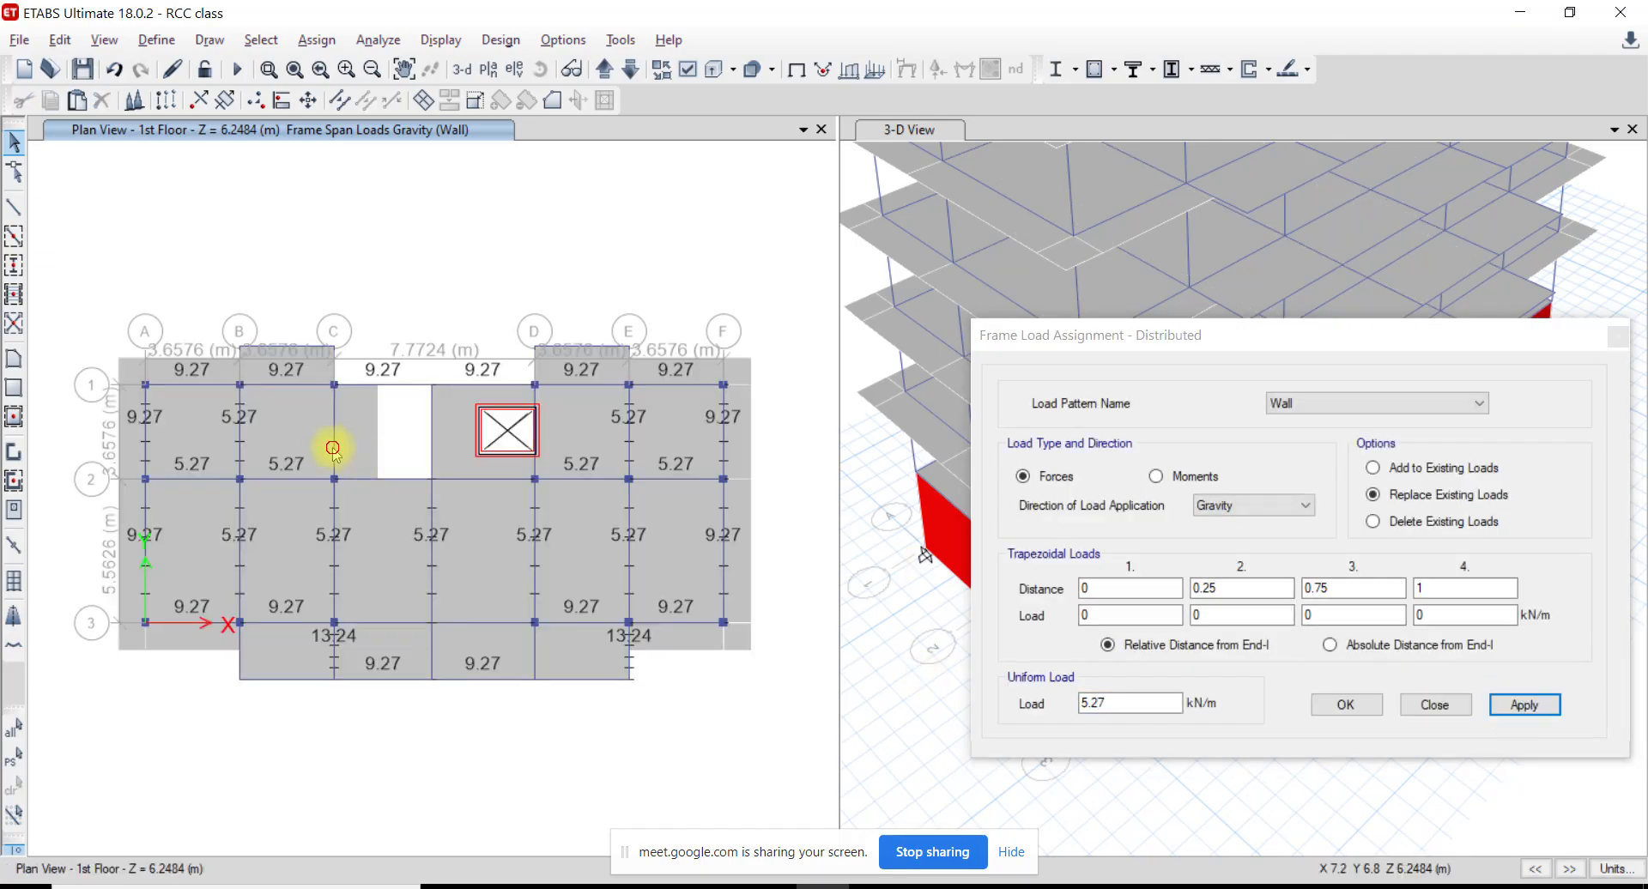
pyautogui.doubleClick(1141, 703)
pyautogui.write('1')
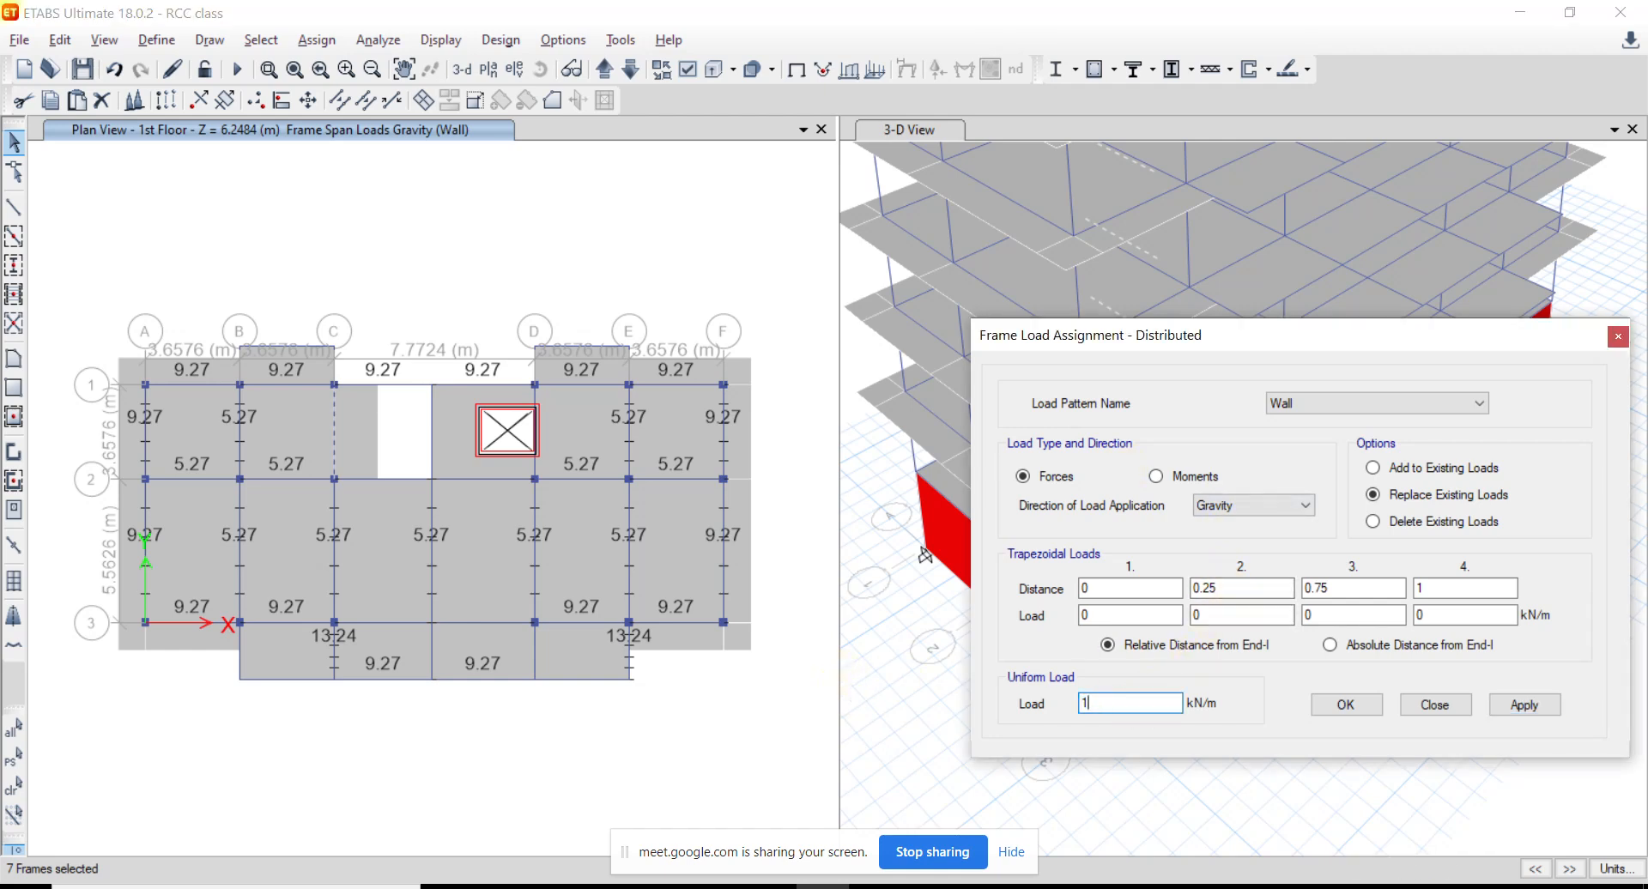
pyautogui.write('3.24')
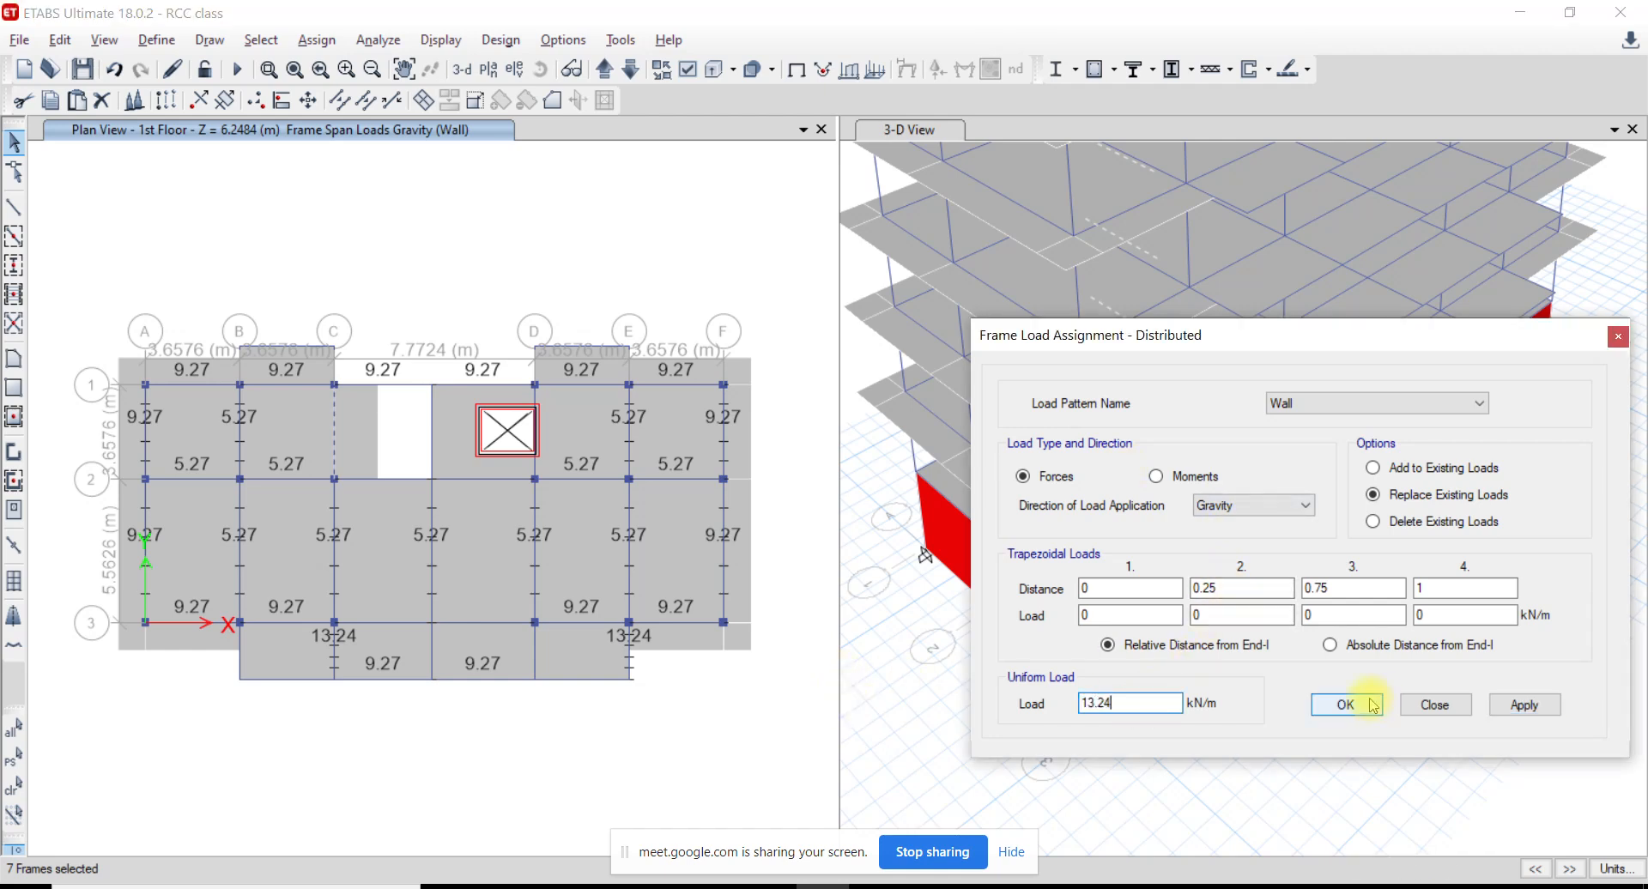
pyautogui.click(1524, 705)
pyautogui.click(365, 457)
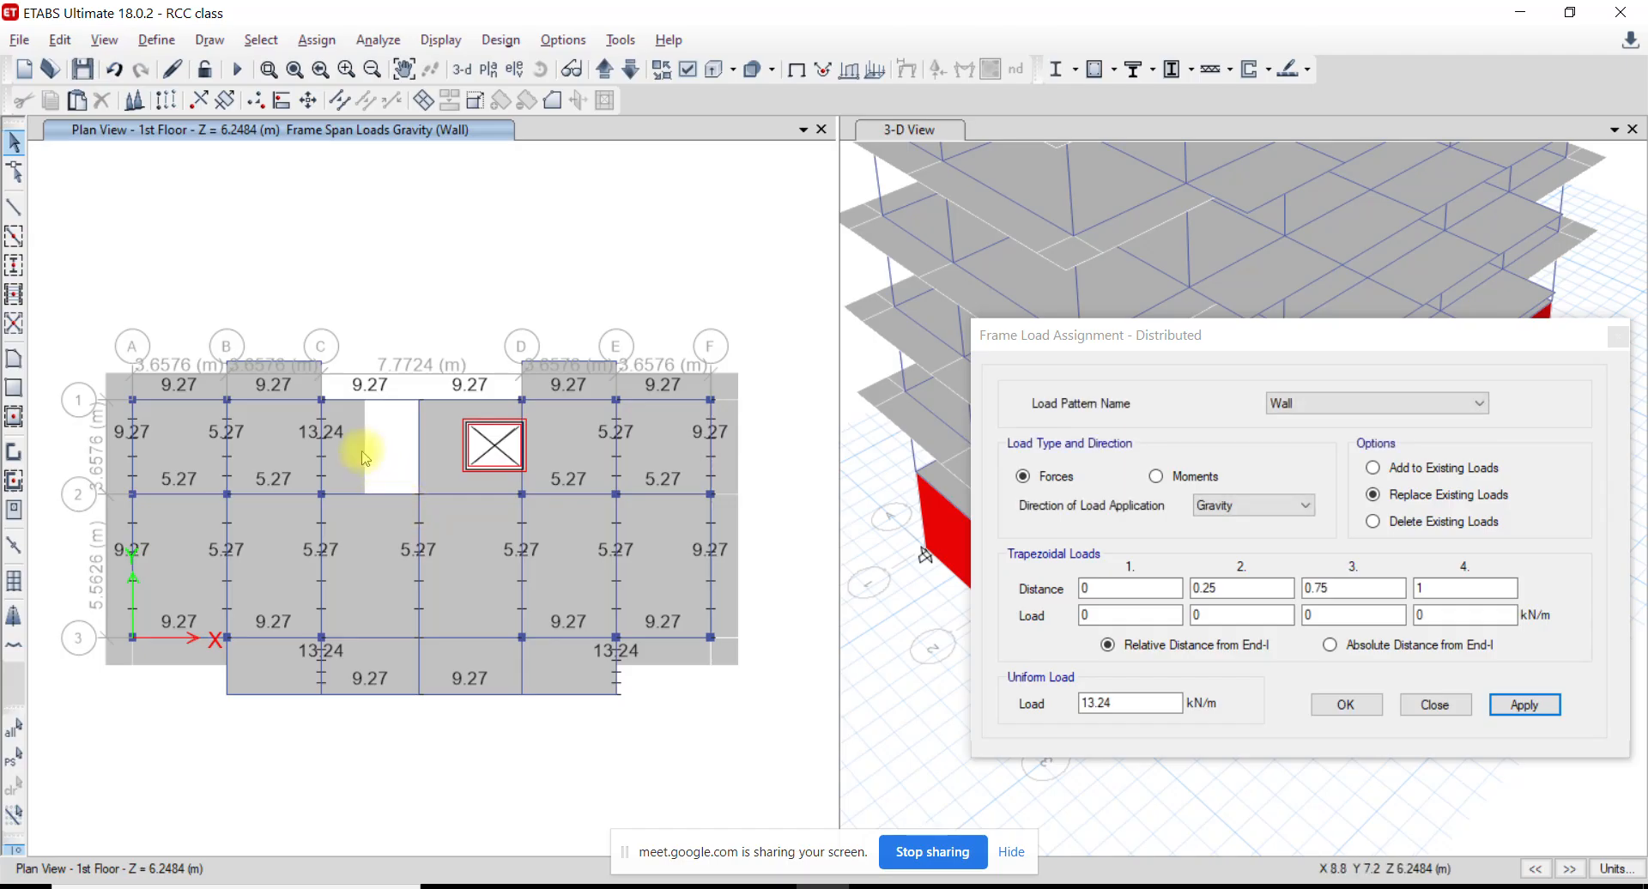
# Switch to AutoCAD and examine the balconies along grids 1 and 3 on the typical floor plan
pyautogui.hotkey('alt', 'Tab')
pyautogui.scroll(-7, 609, 670)
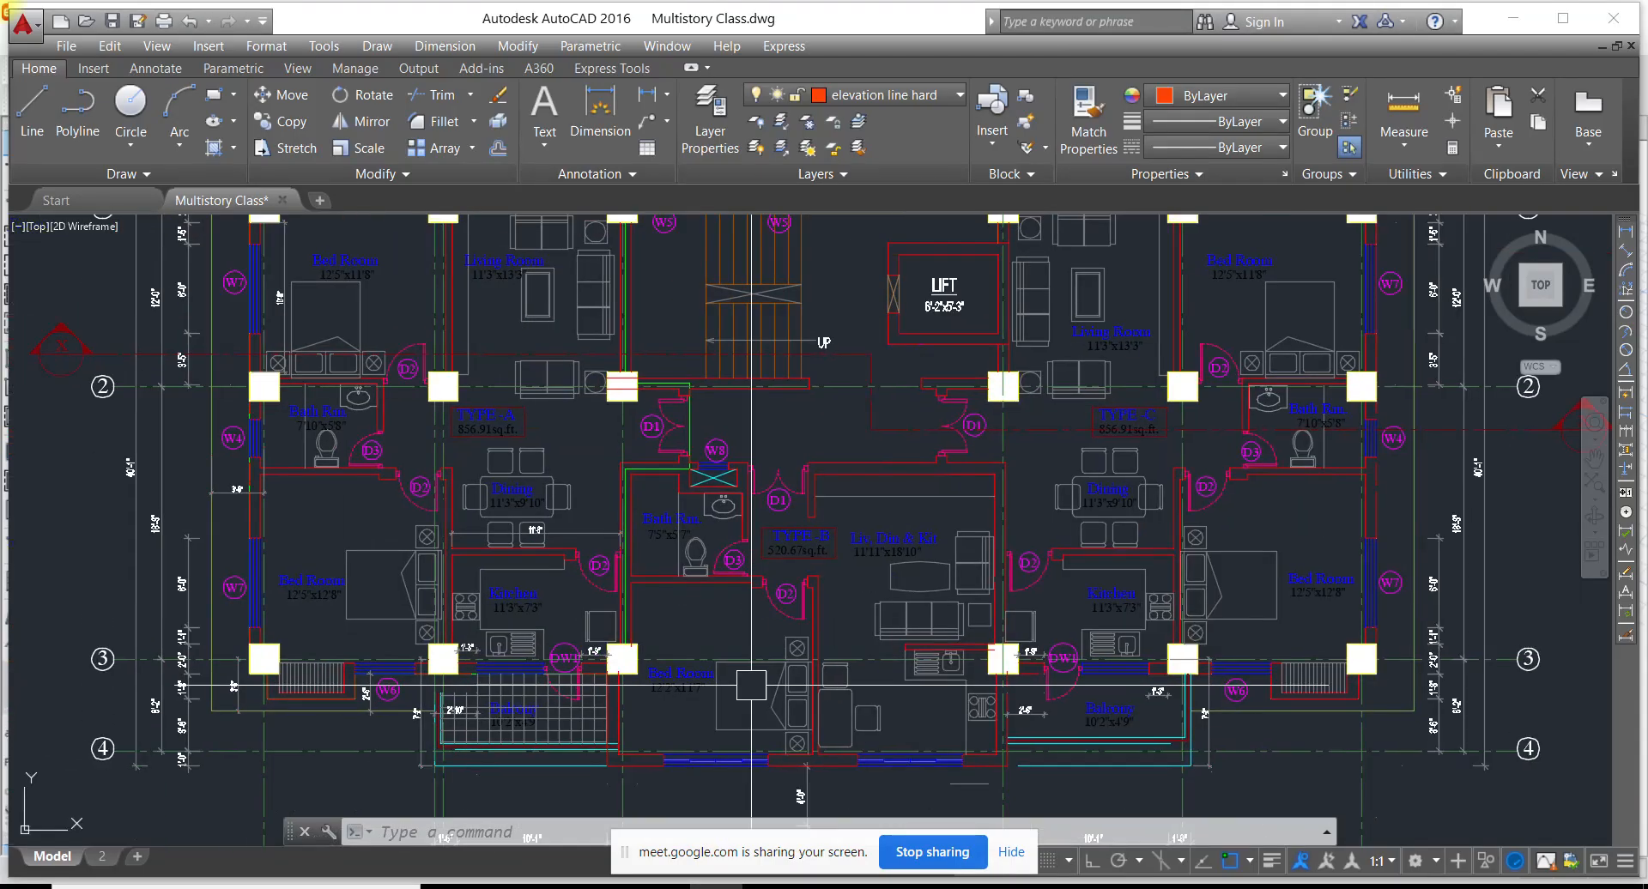
pyautogui.scroll(2, 429, 278)
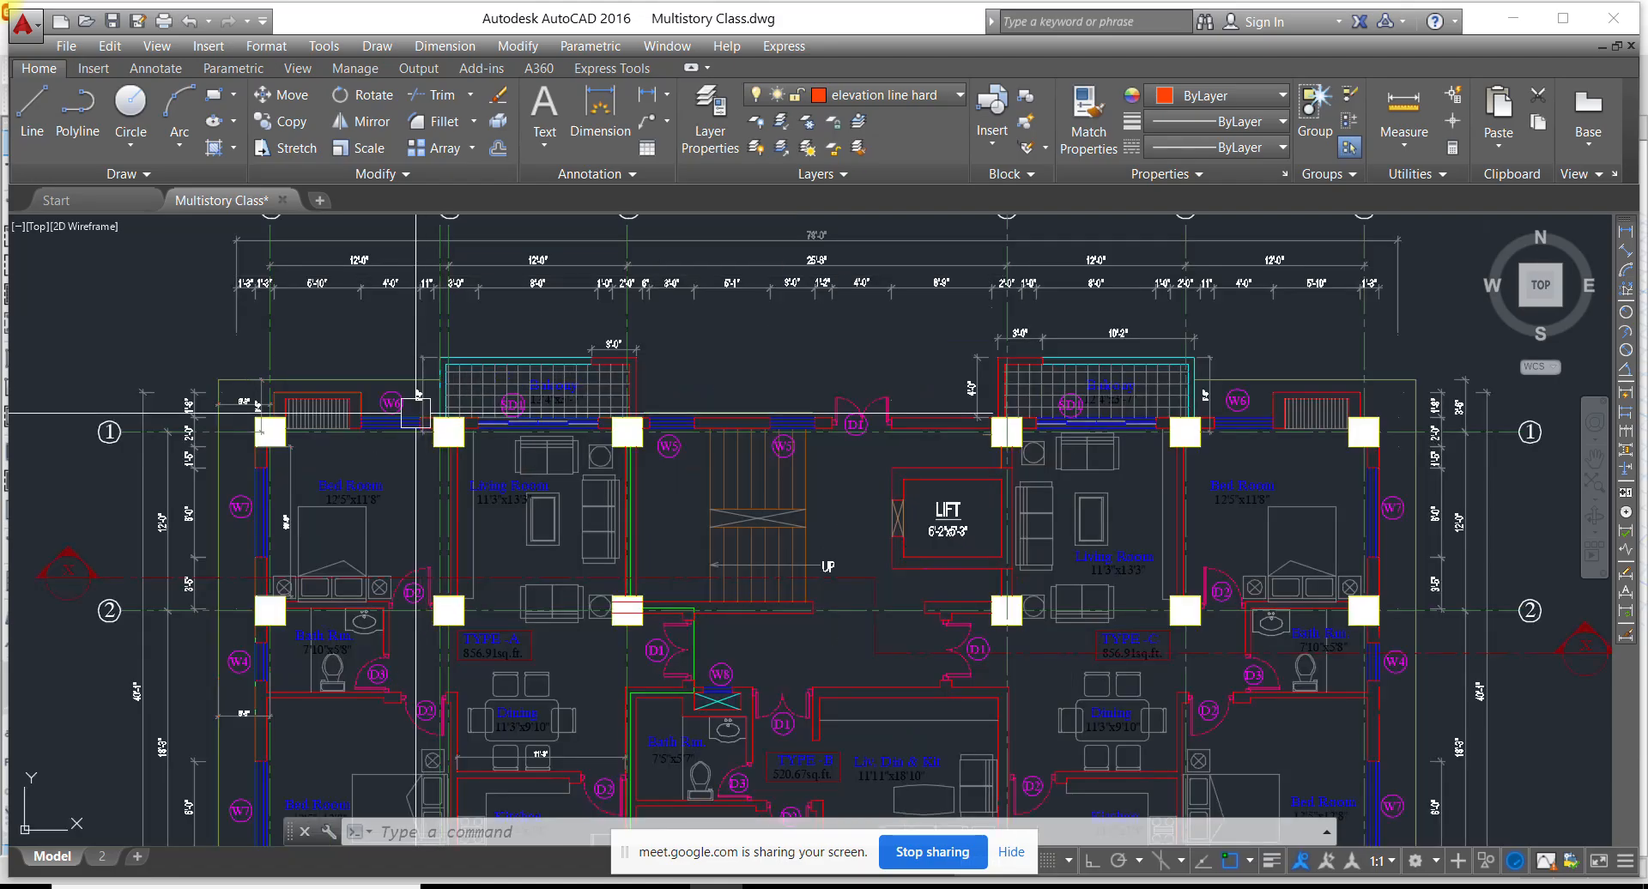
pyautogui.scroll(-2, 452, 353)
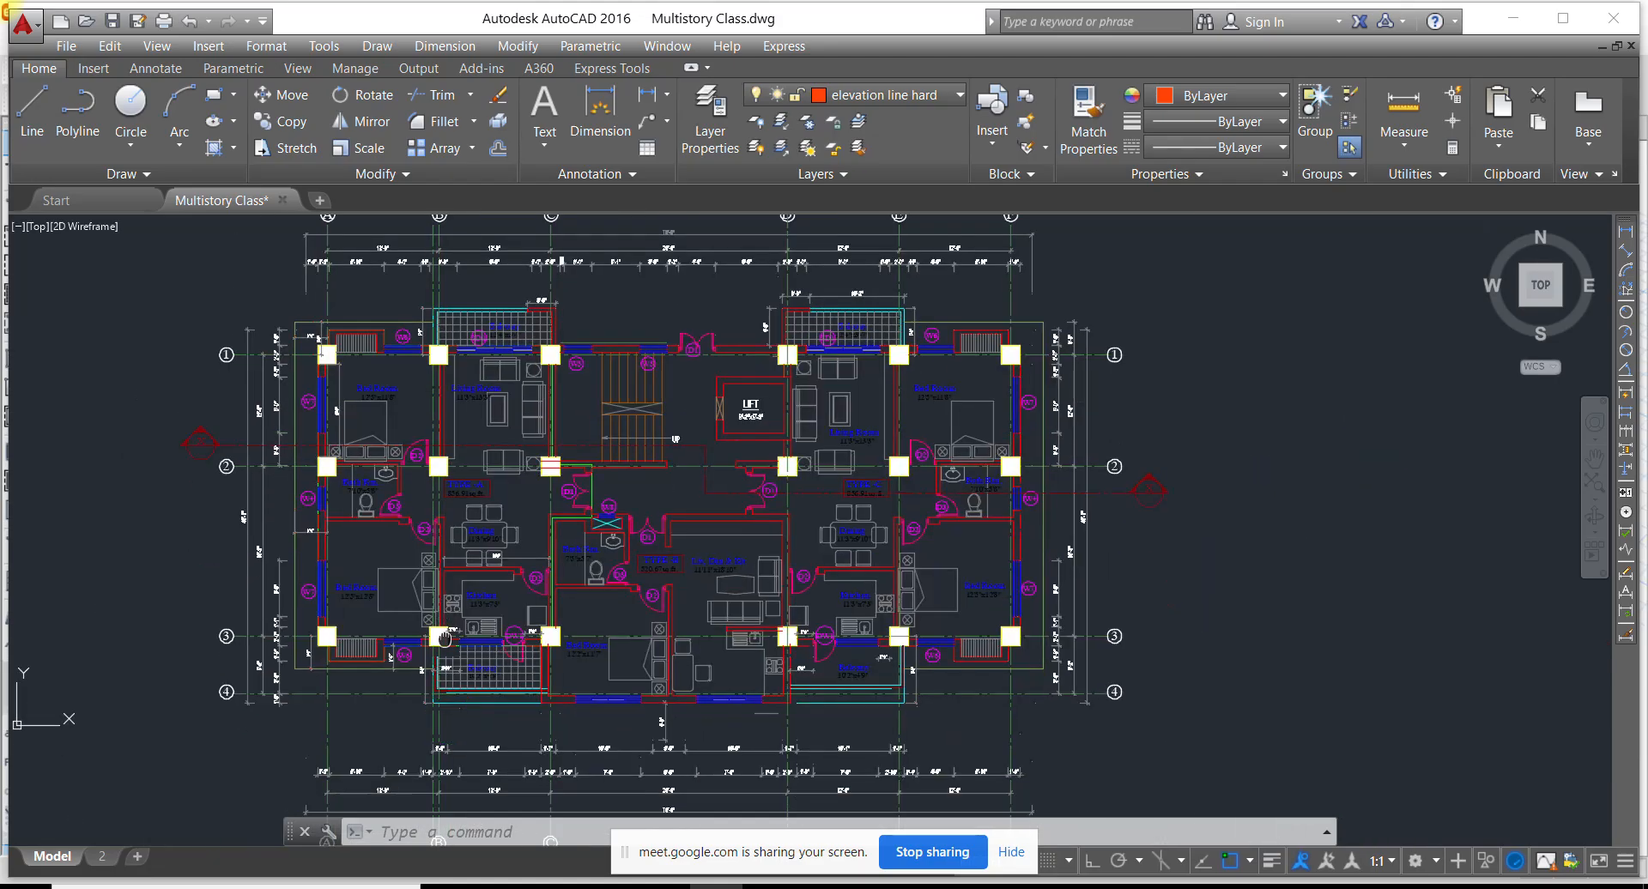
pyautogui.scroll(4, 449, 635)
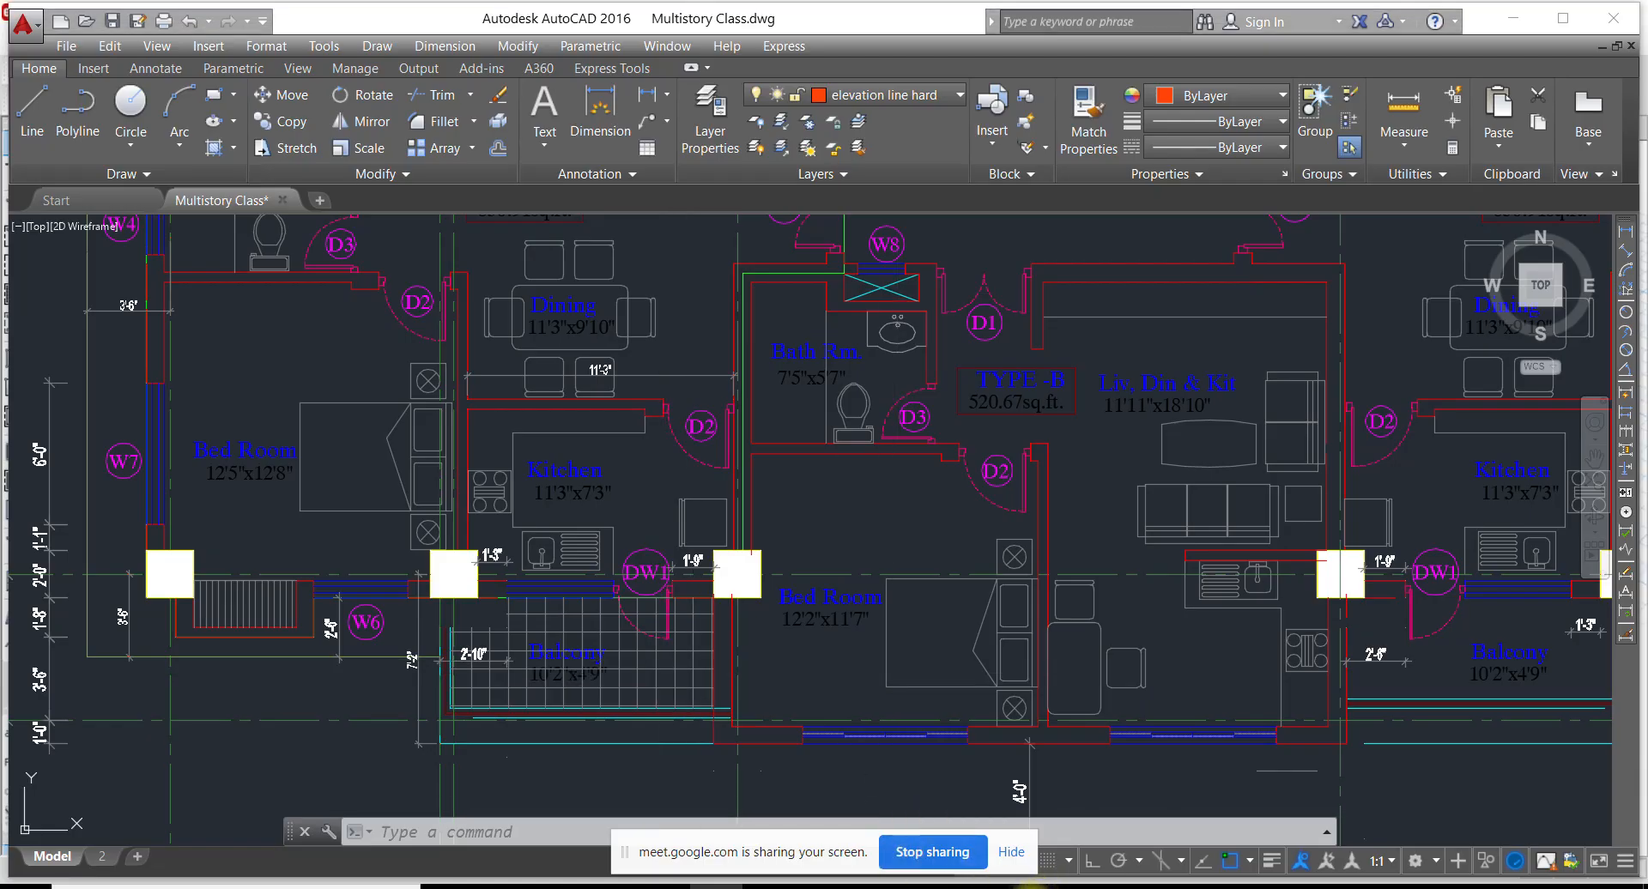
# In Excel, rename the 4.5" parapet walls component on the unit weights sheet to 4" parapet walls
pyautogui.click(1036, 887)
pyautogui.click(239, 745)
pyautogui.scroll(-3, 247, 712)
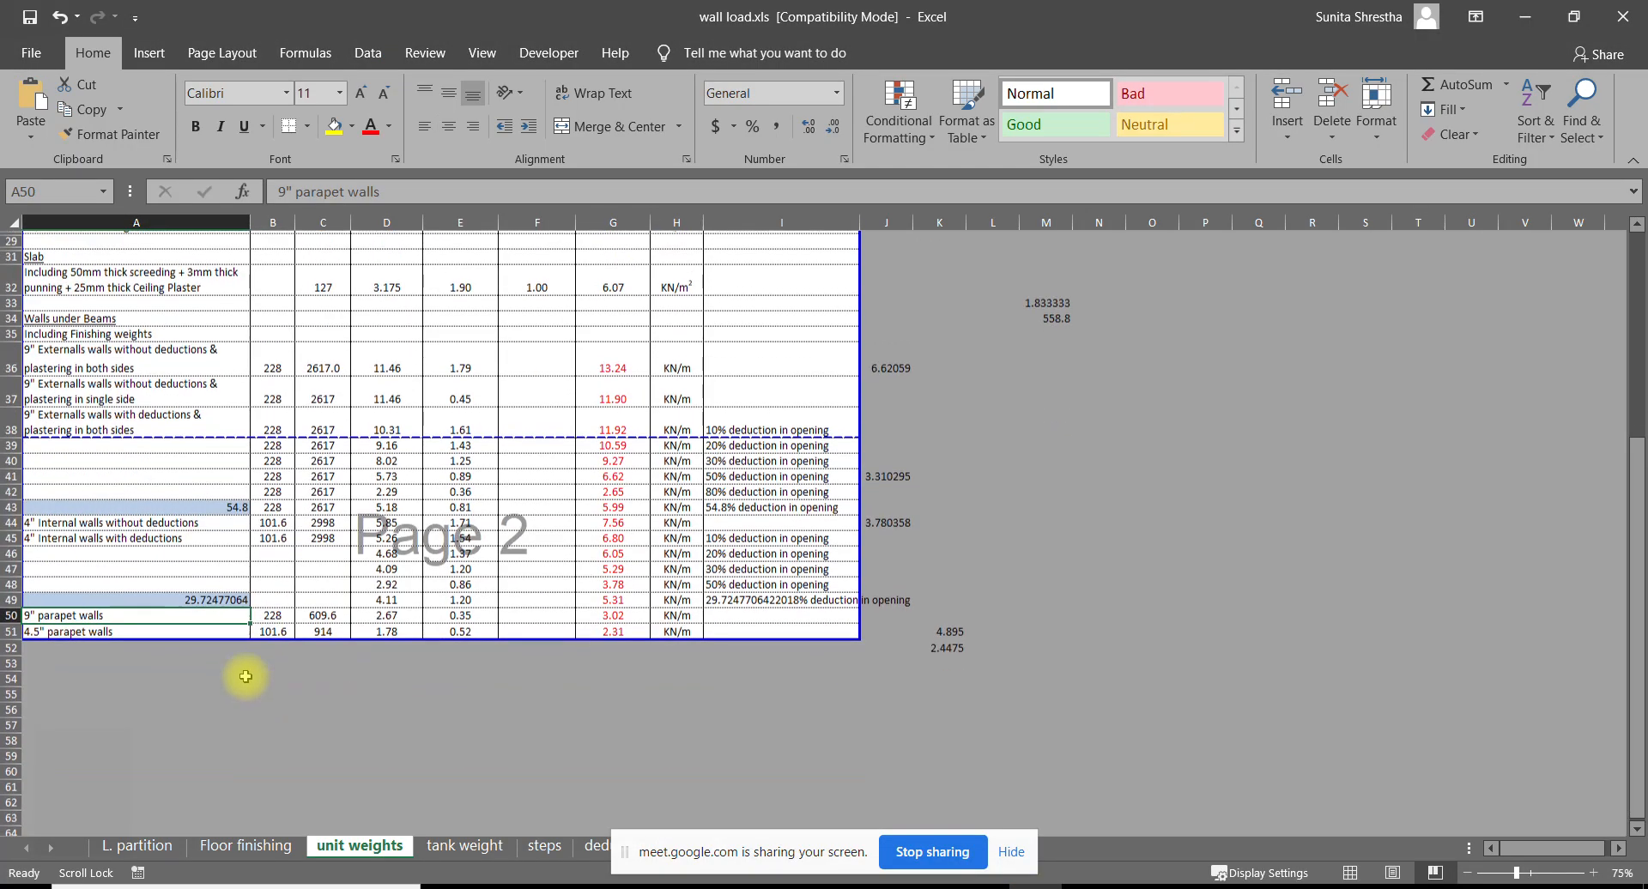
pyautogui.doubleClick(33, 629)
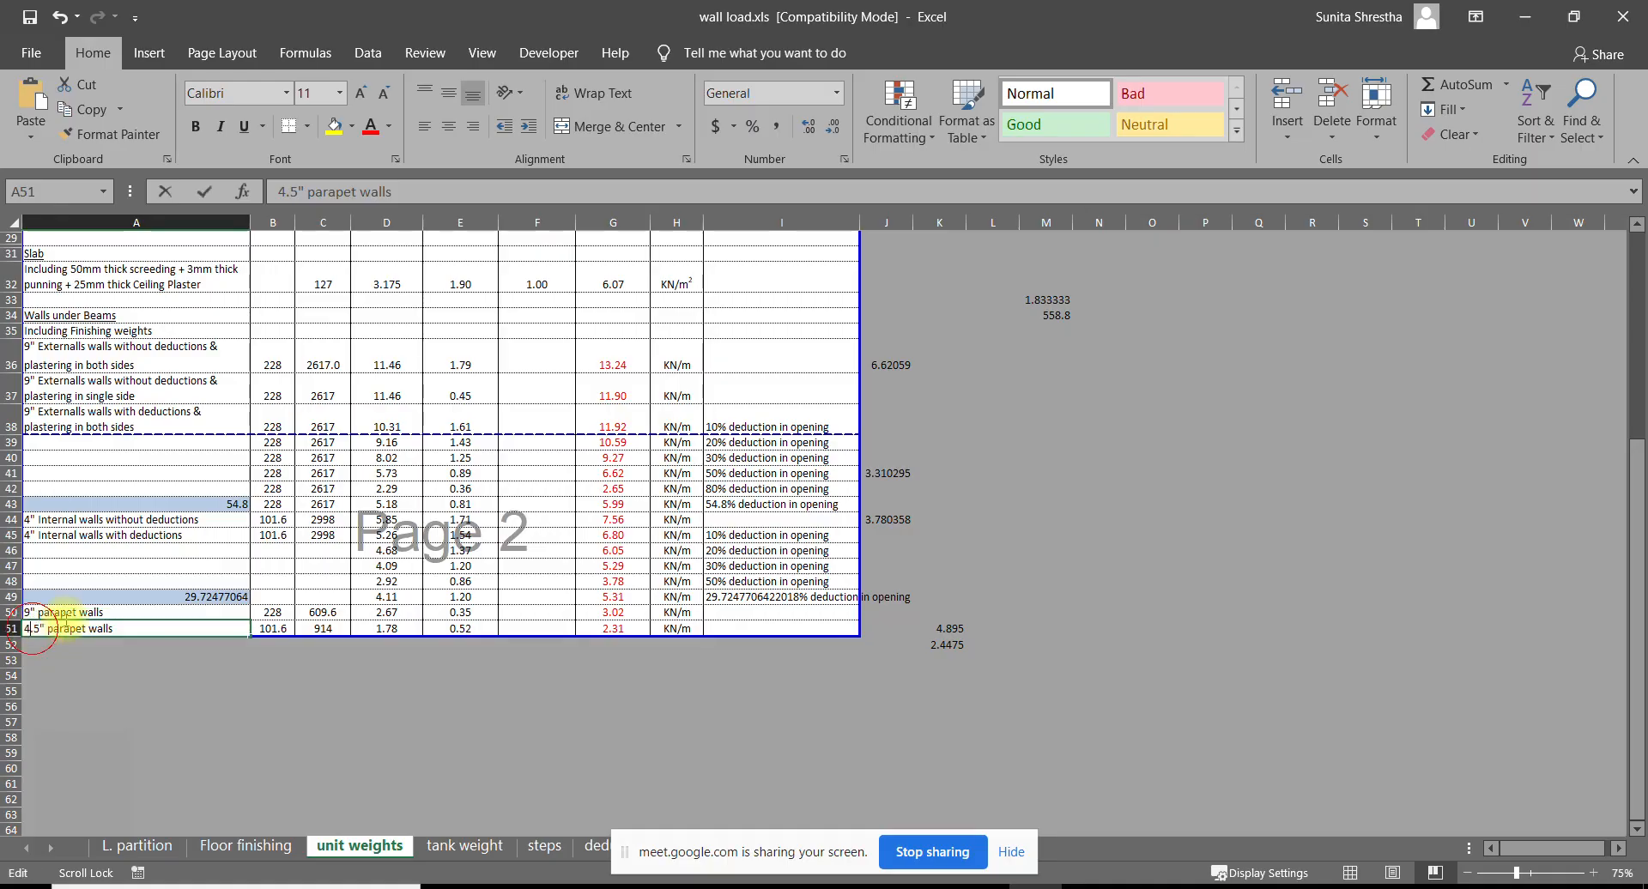
pyautogui.press('BackSpace')
pyautogui.press('Return')
# Check the height dimension entered for the 9" parapet walls
pyautogui.click(306, 601)
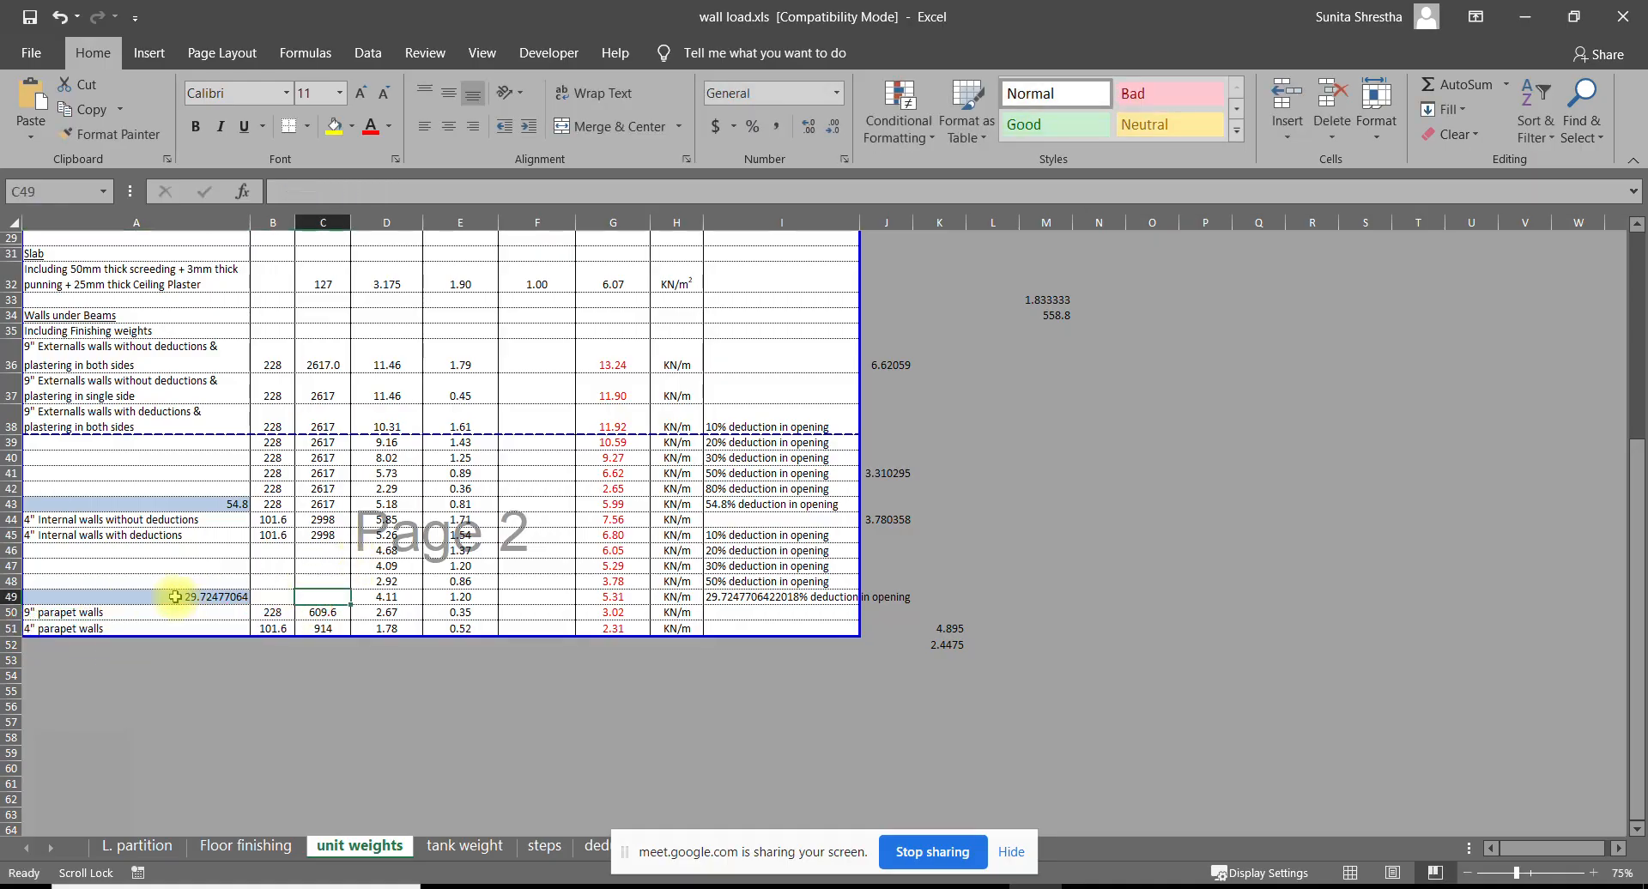
pyautogui.click(344, 615)
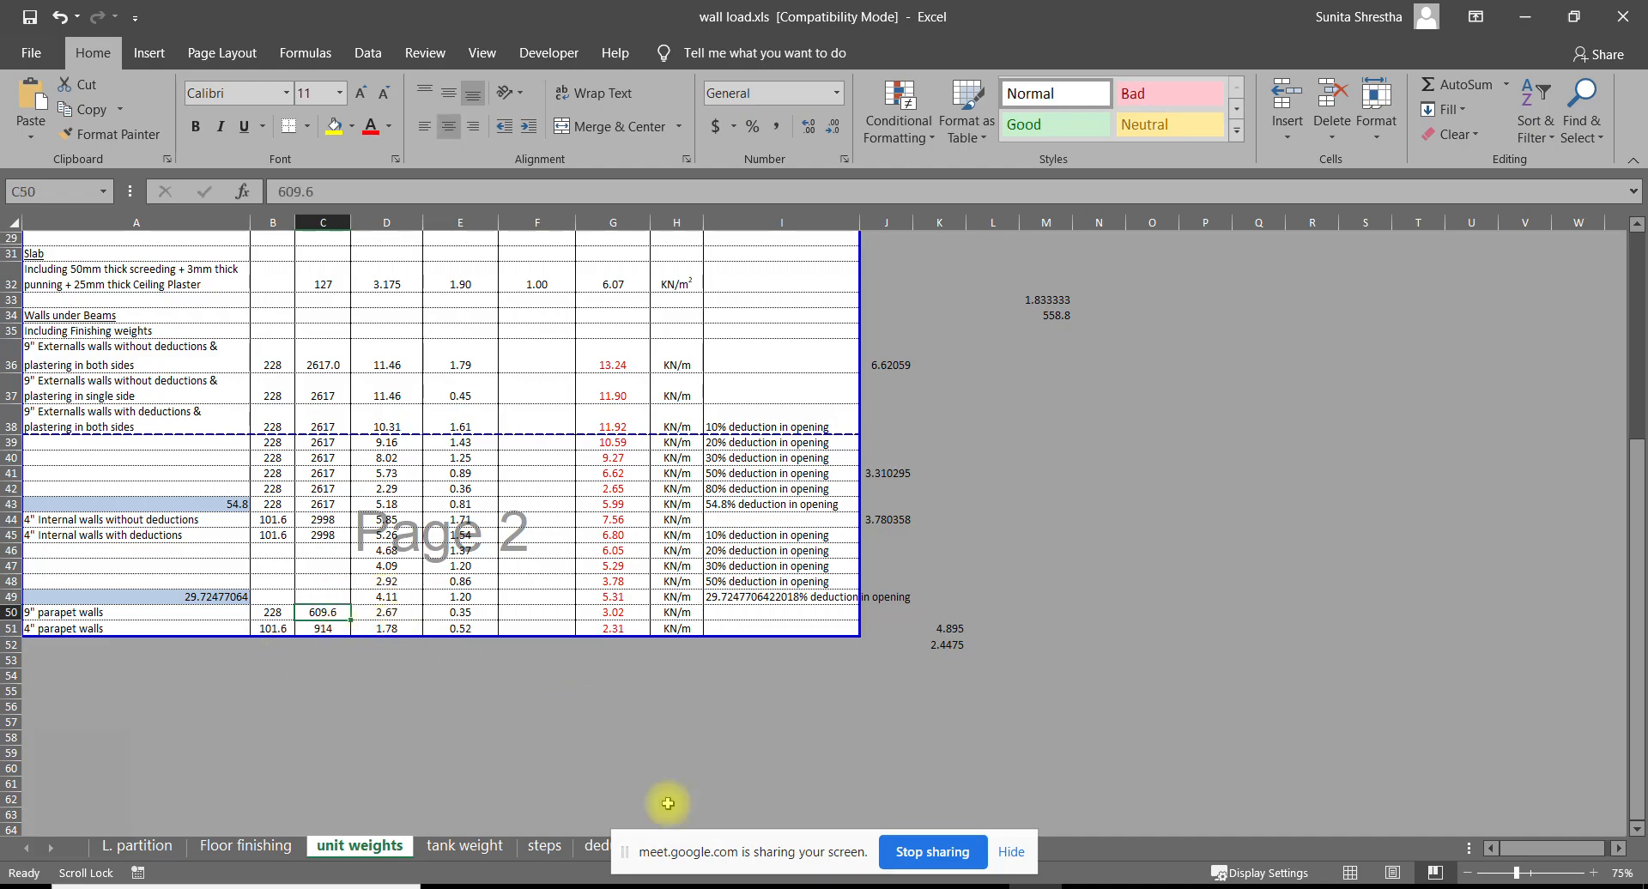
pyautogui.moveTo(787, 881)
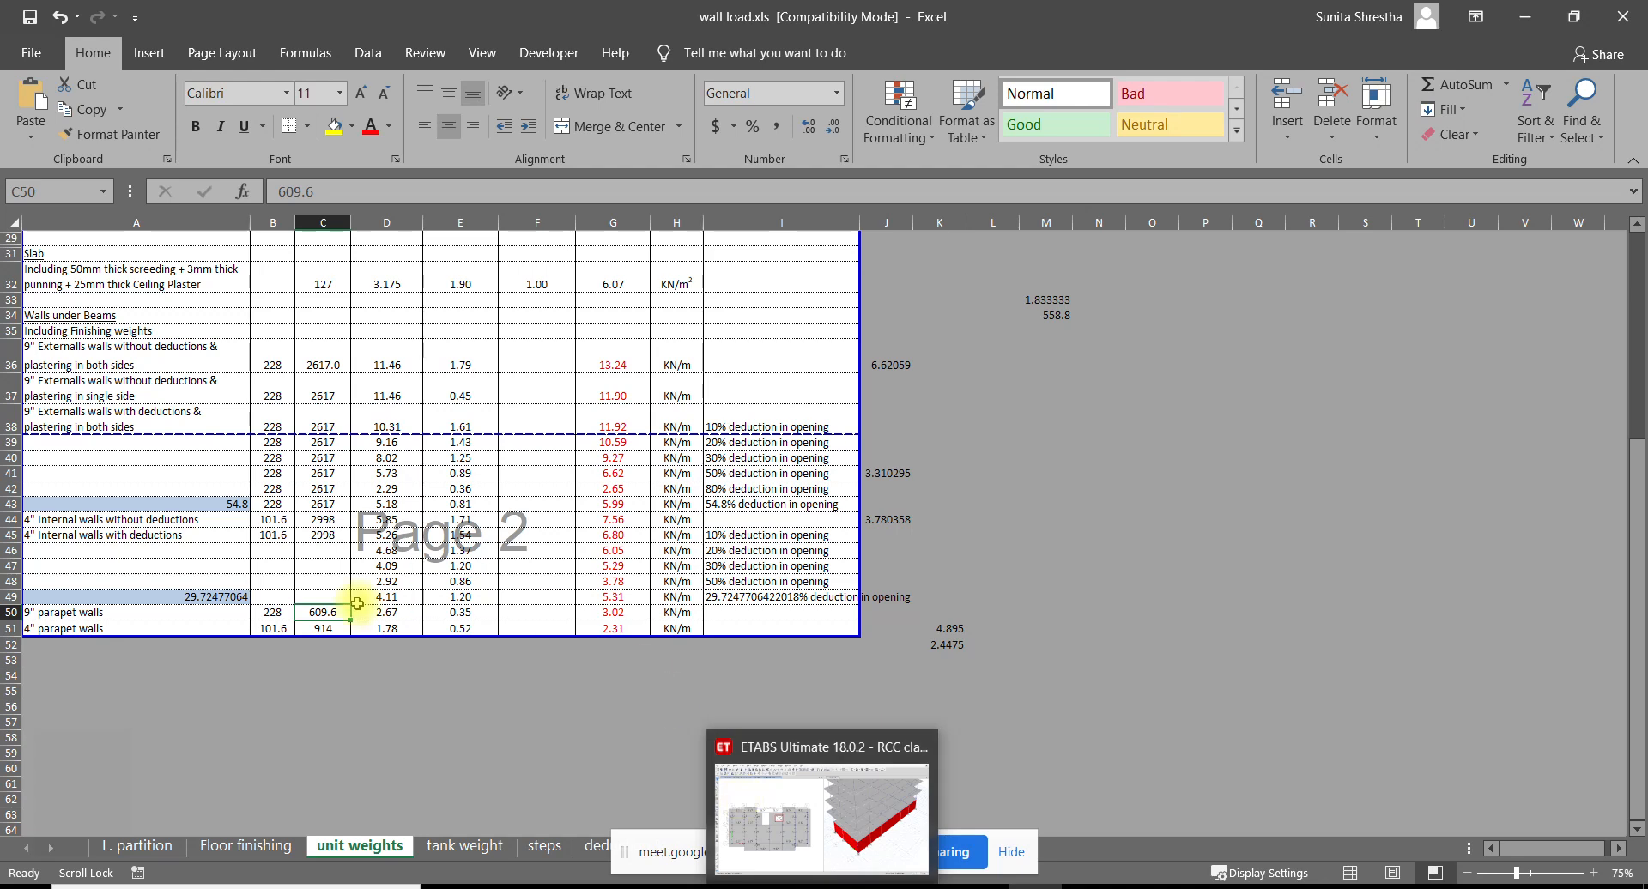
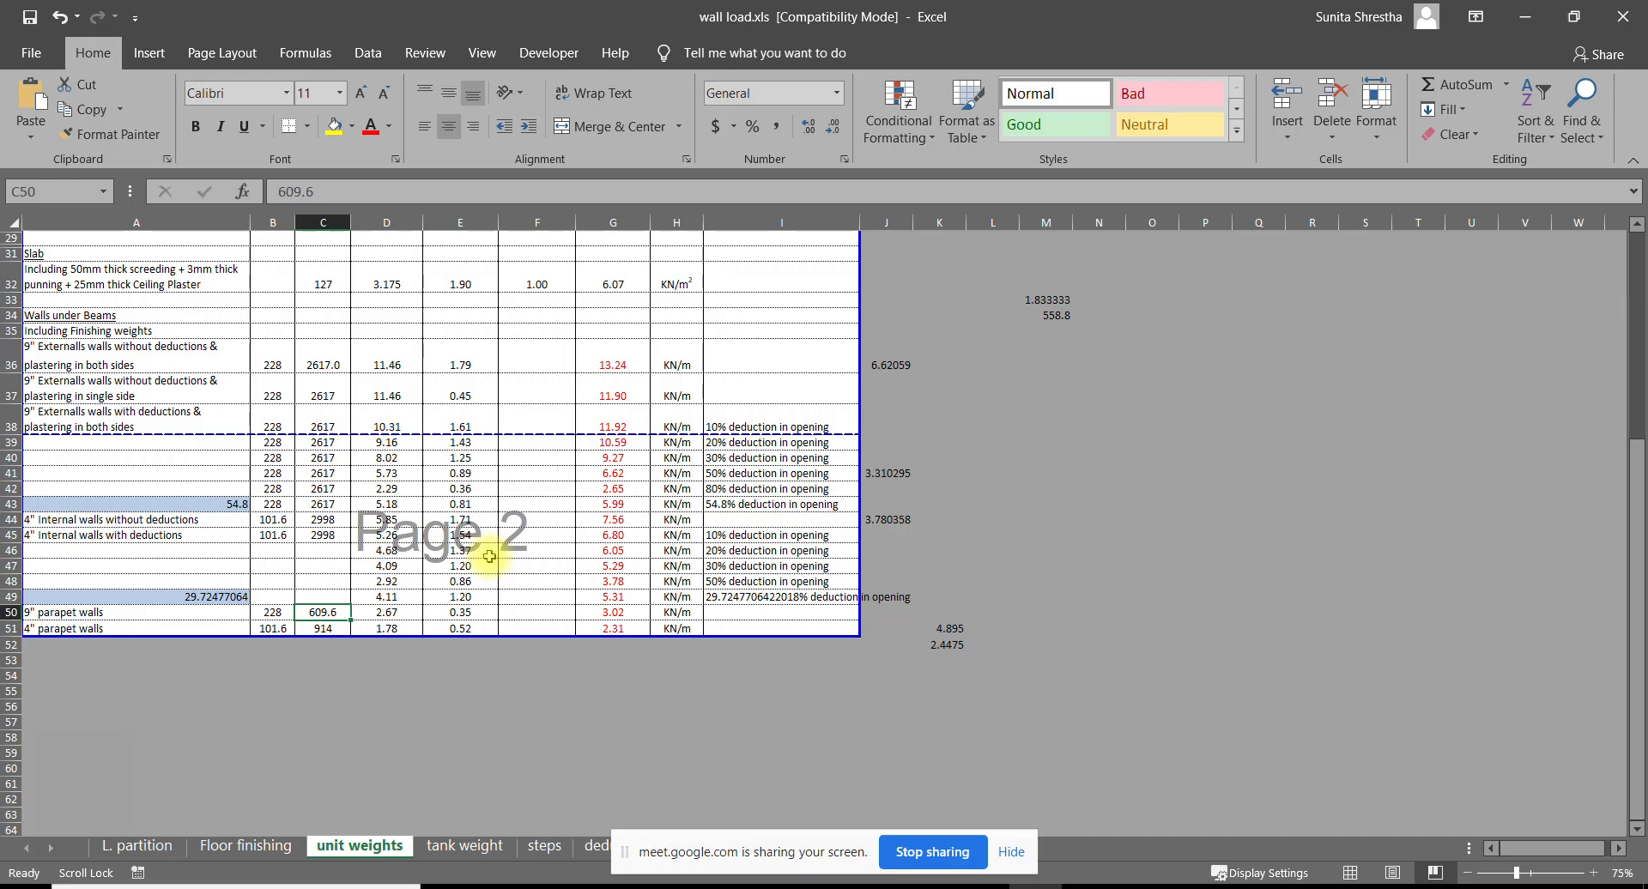
# Set the height of the 9" parapet walls to 914 and check the 4" parapet walls row
pyautogui.write('914')
pyautogui.press('Return')
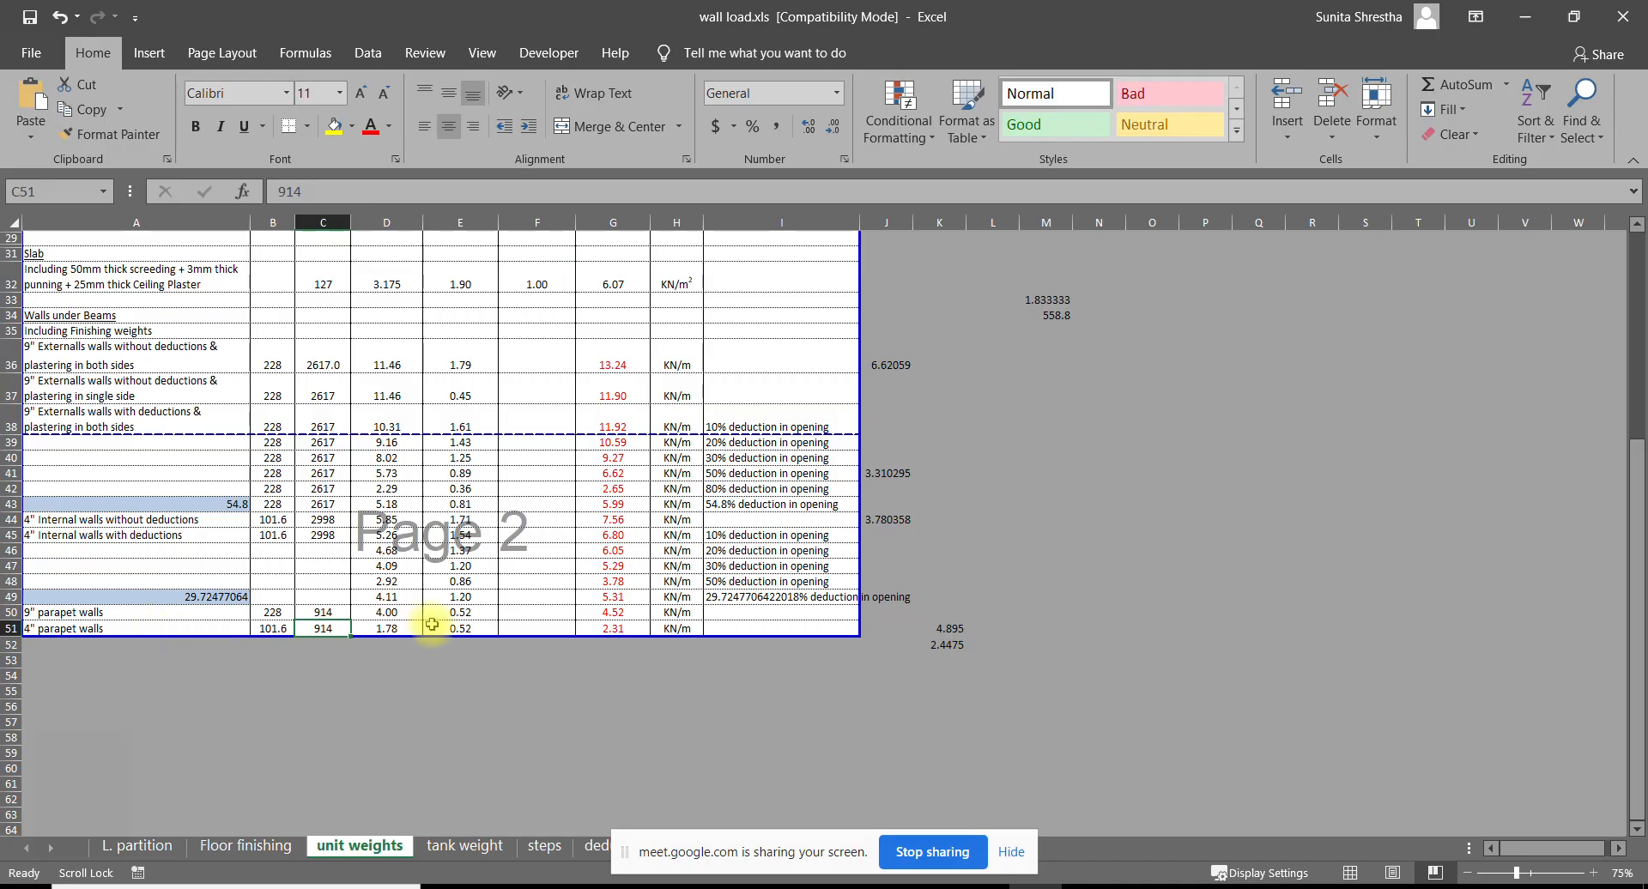
pyautogui.click(271, 628)
pyautogui.moveTo(271, 627); pyautogui.dragTo(695, 633)
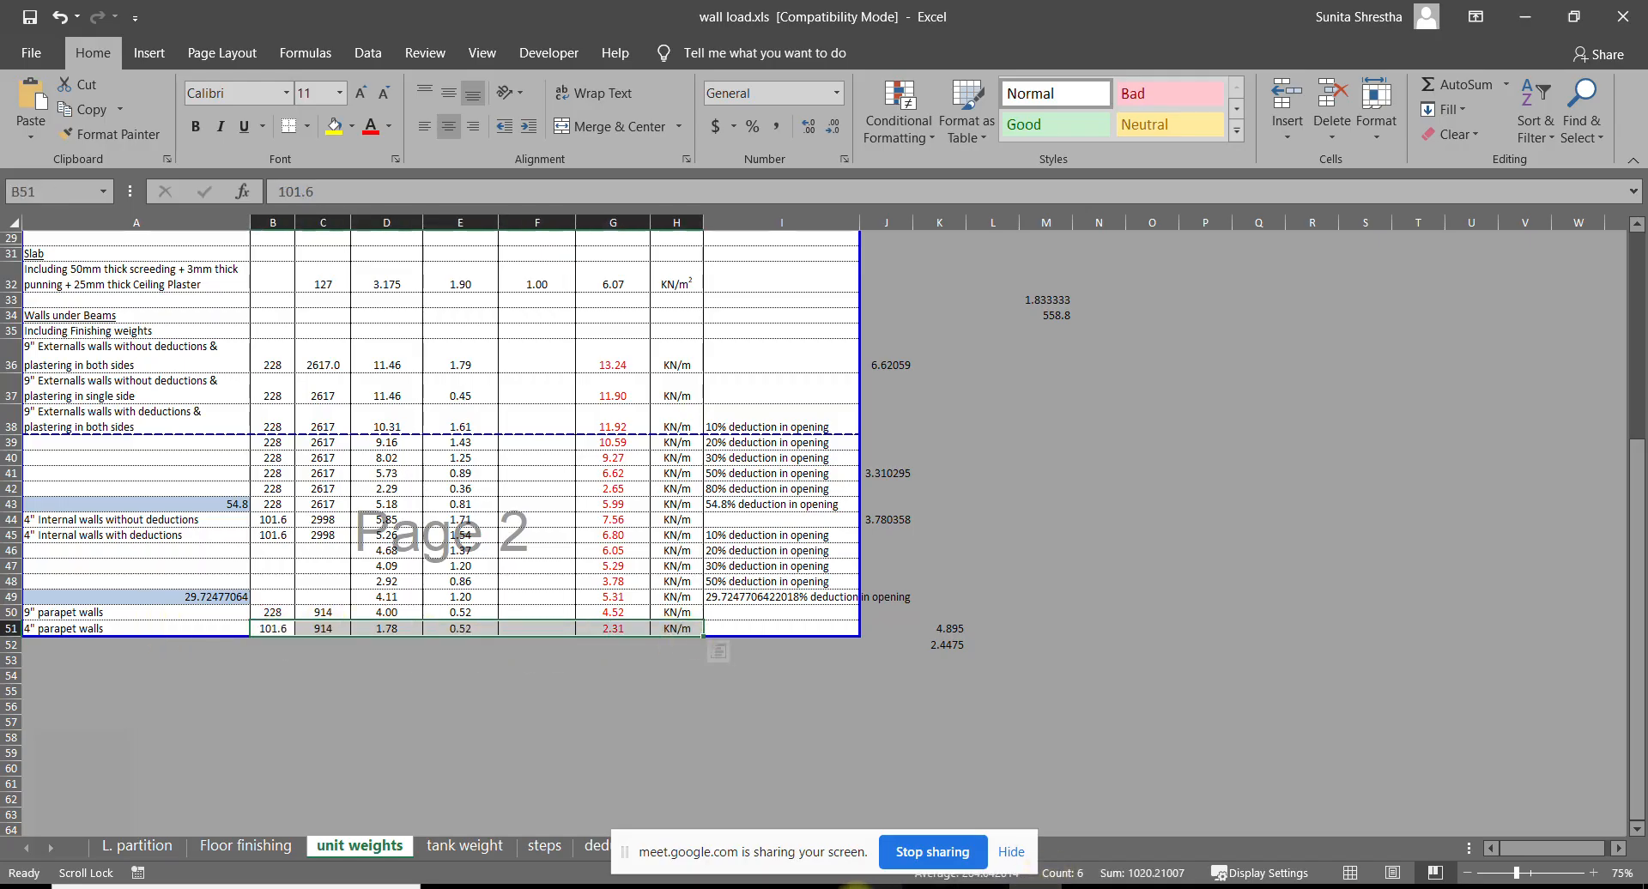
# Switch to AutoCAD and examine the terrace parapet and its height dimensions at the roof edge of section X-X
pyautogui.click(716, 885)
pyautogui.scroll(-12, 834, 612)
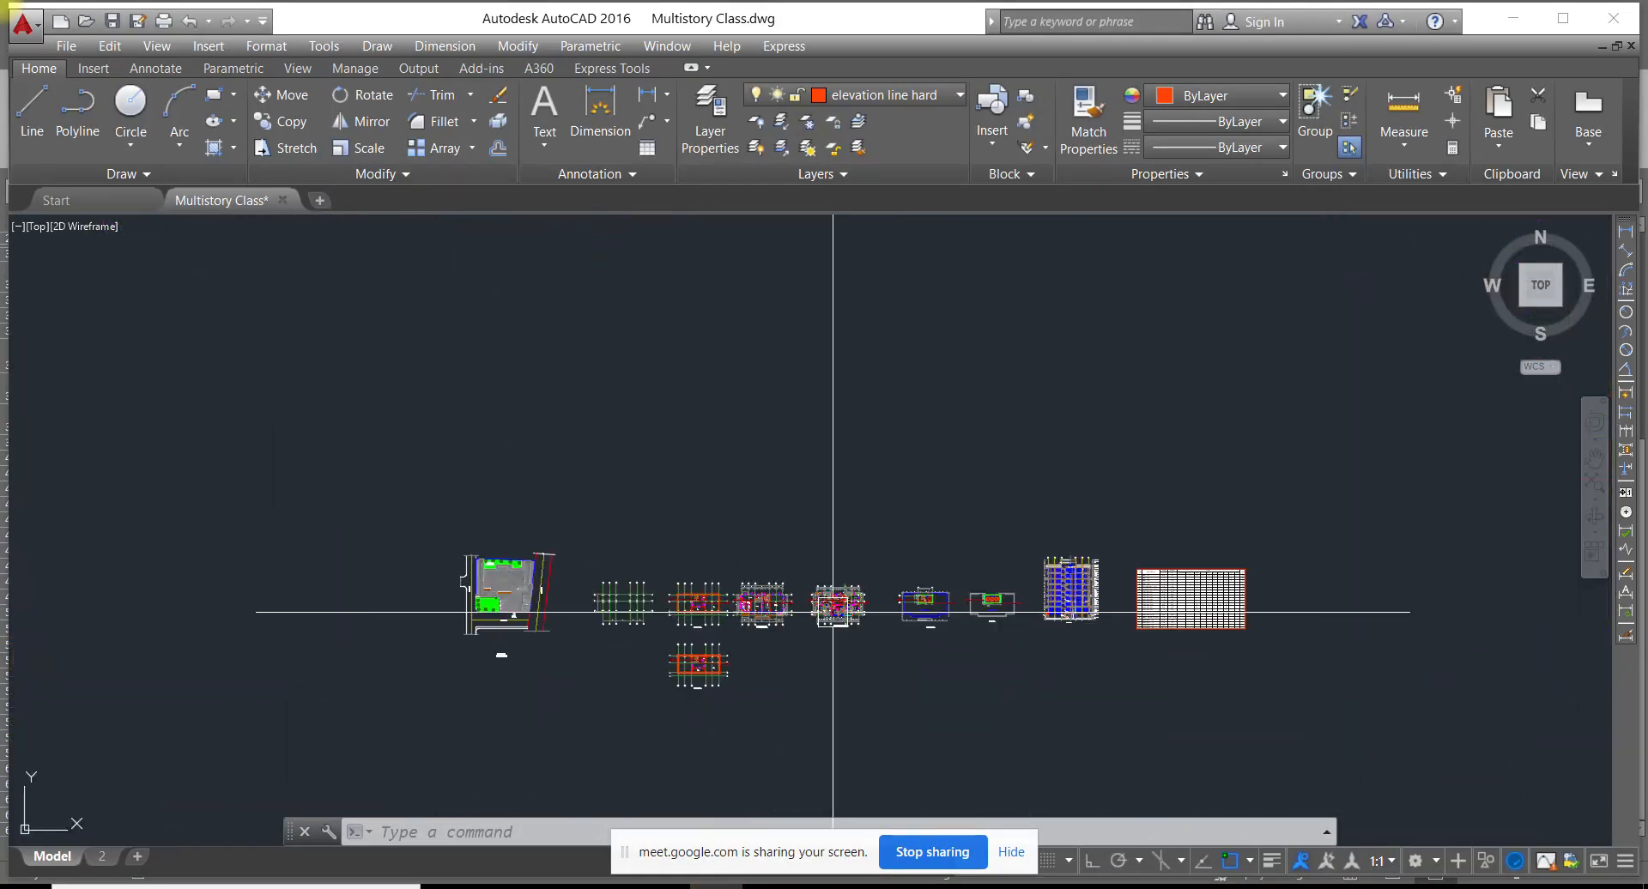
pyautogui.scroll(15, 1109, 618)
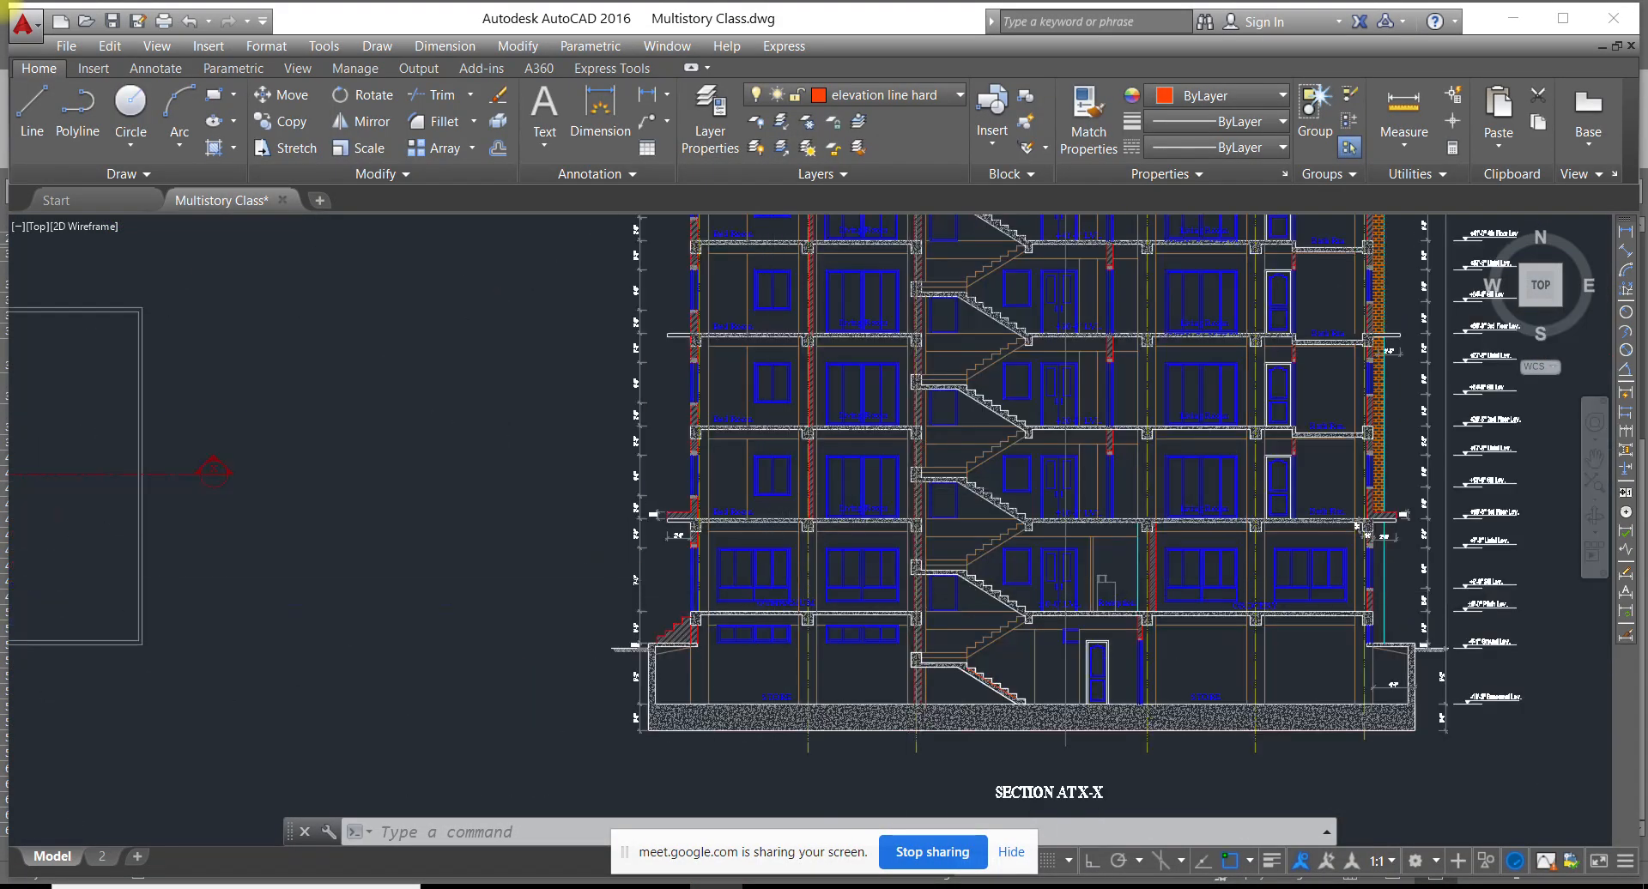
pyautogui.scroll(-4, 740, 507)
pyautogui.scroll(6, 1055, 481)
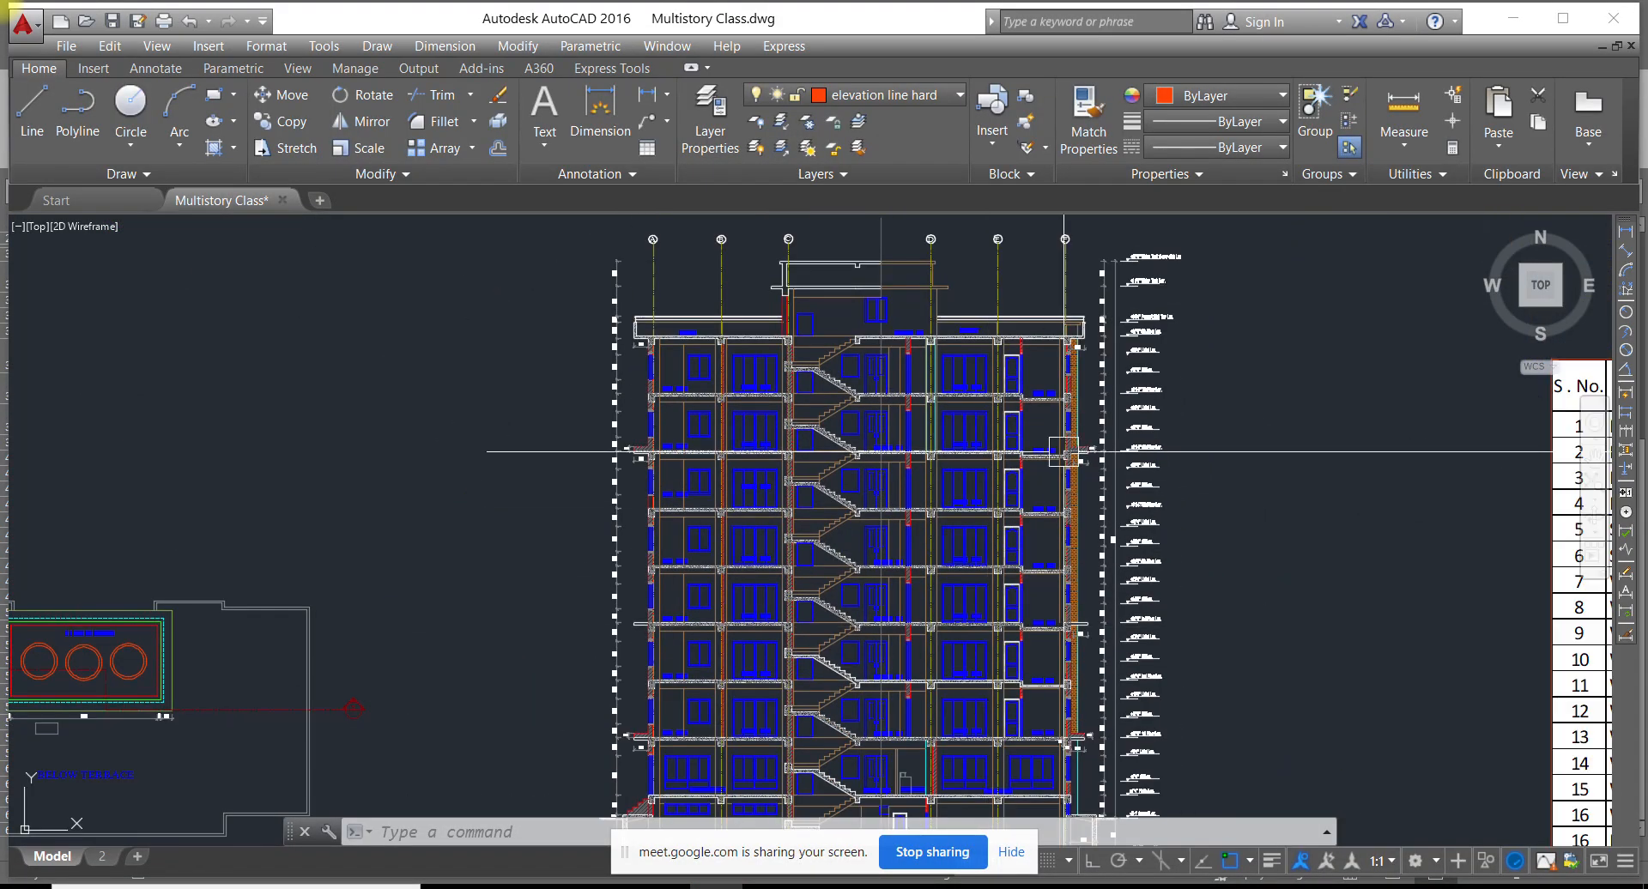
pyautogui.scroll(-1, 1060, 326)
pyautogui.scroll(7, 1044, 445)
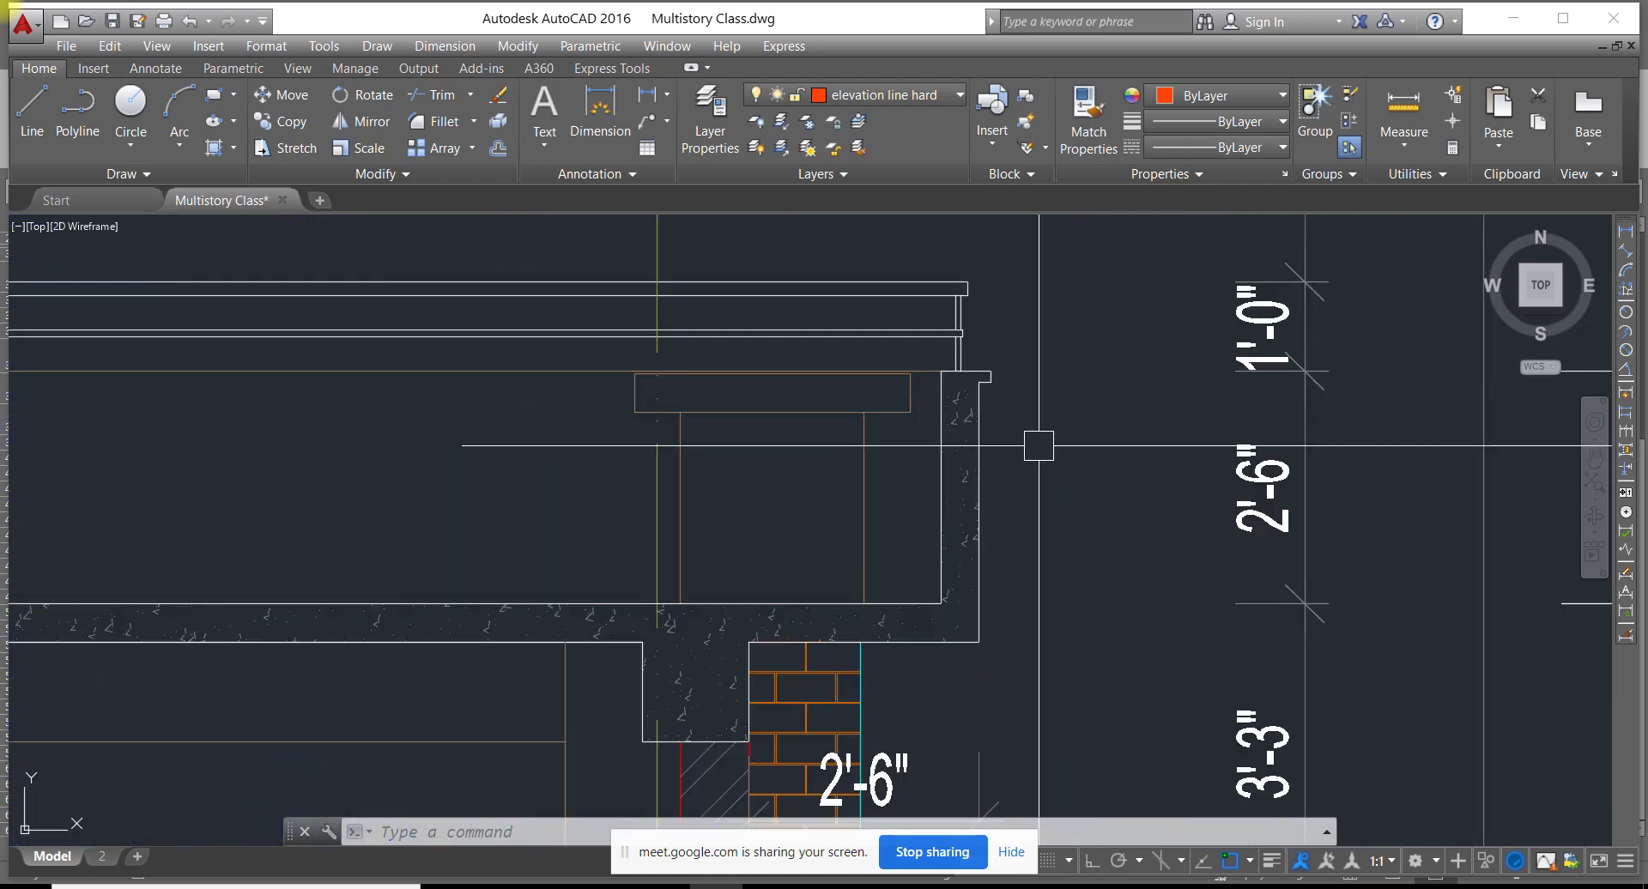
pyautogui.scroll(-2, 1000, 457)
pyautogui.scroll(3, 1093, 456)
pyautogui.scroll(-3, 944, 482)
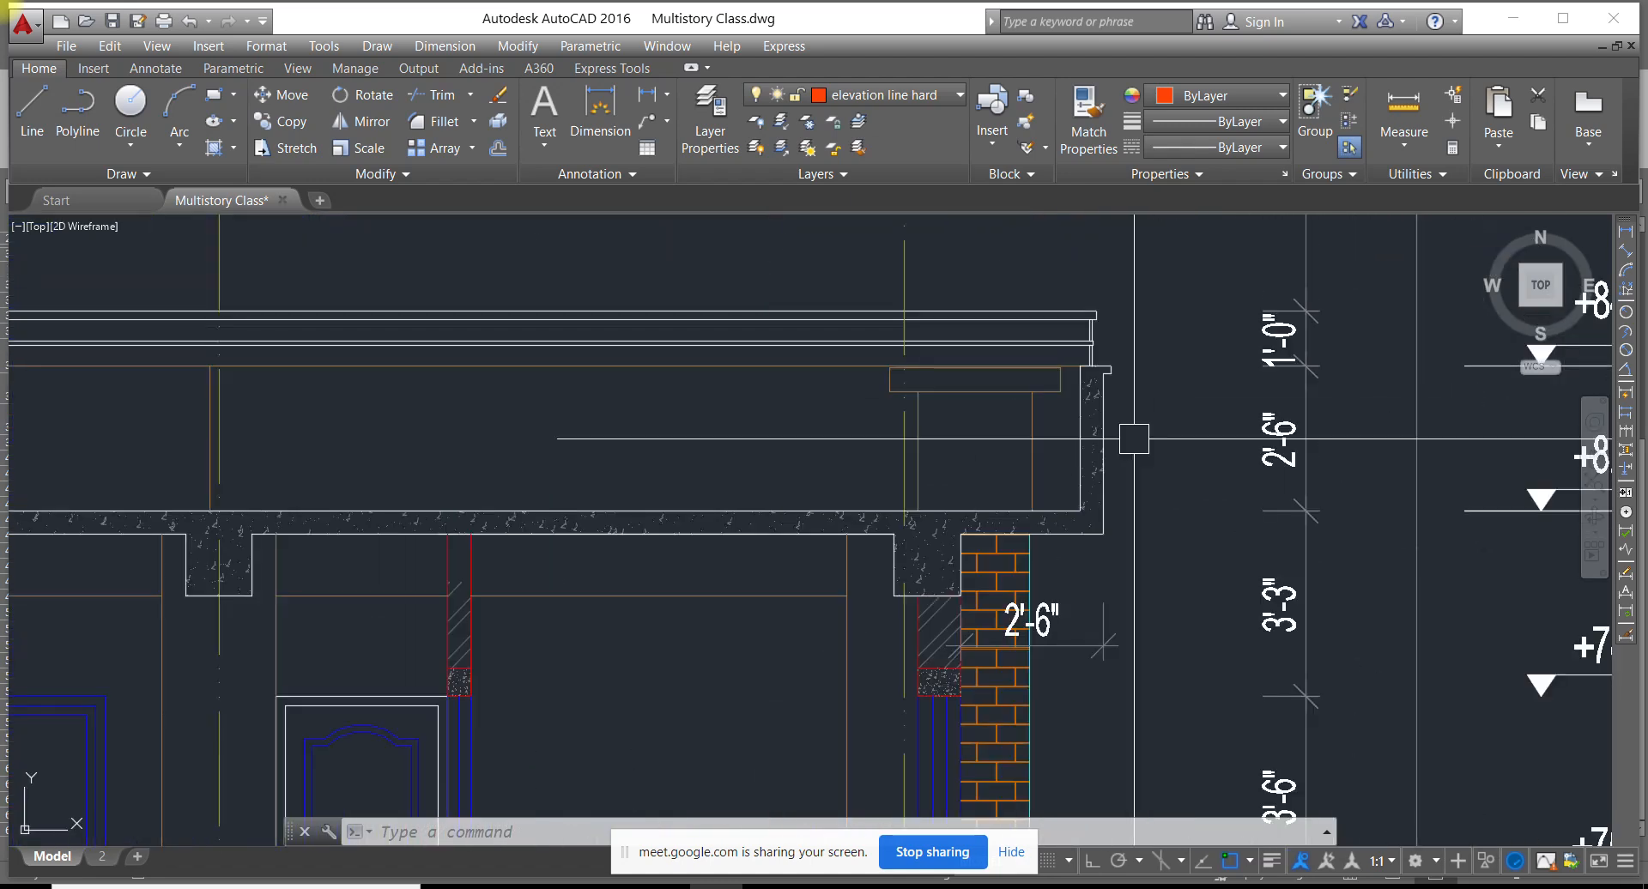
# Measure the thickness and height of the roof-edge parapet in the section with linear dimensions
pyautogui.click(1624, 230)
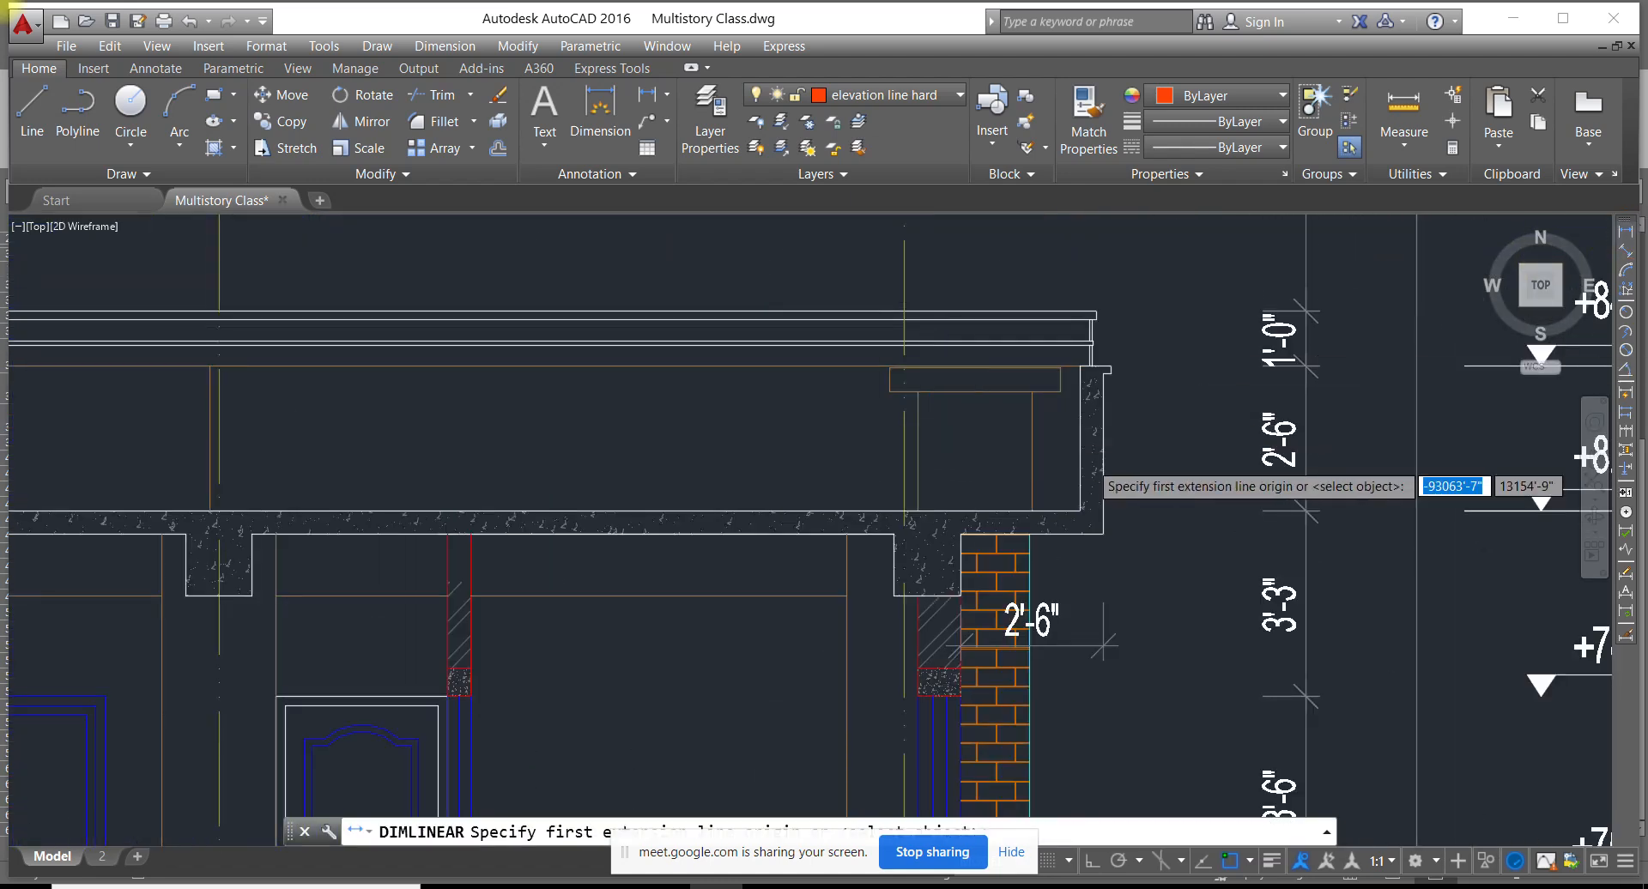
pyautogui.scroll(2, 1055, 461)
pyautogui.click(1079, 463)
pyautogui.click(1117, 460)
pyautogui.click(1067, 471)
pyautogui.press('Return')
pyautogui.click(1115, 541)
pyautogui.click(1115, 312)
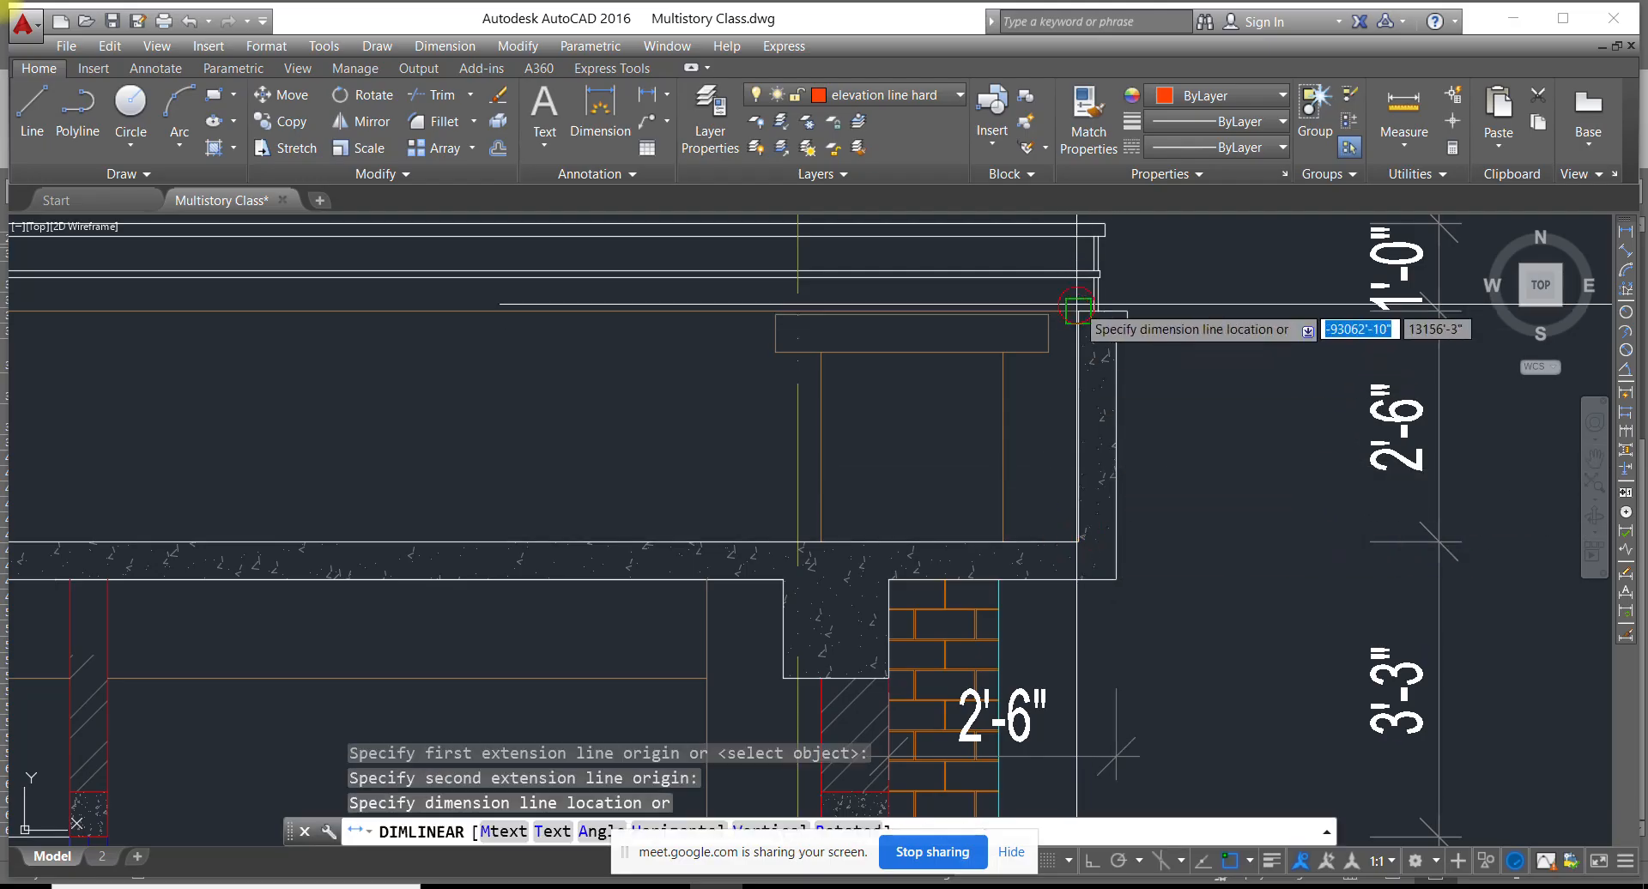
# Examine the level labels and vertical dimension chain beside the 8th floor parapet
pyautogui.scroll(-10, 1119, 409)
pyautogui.scroll(2, 737, 526)
pyautogui.moveTo(1133, 526); pyautogui.dragTo(789, 517, button='middle')
pyautogui.scroll(4, 1018, 439)
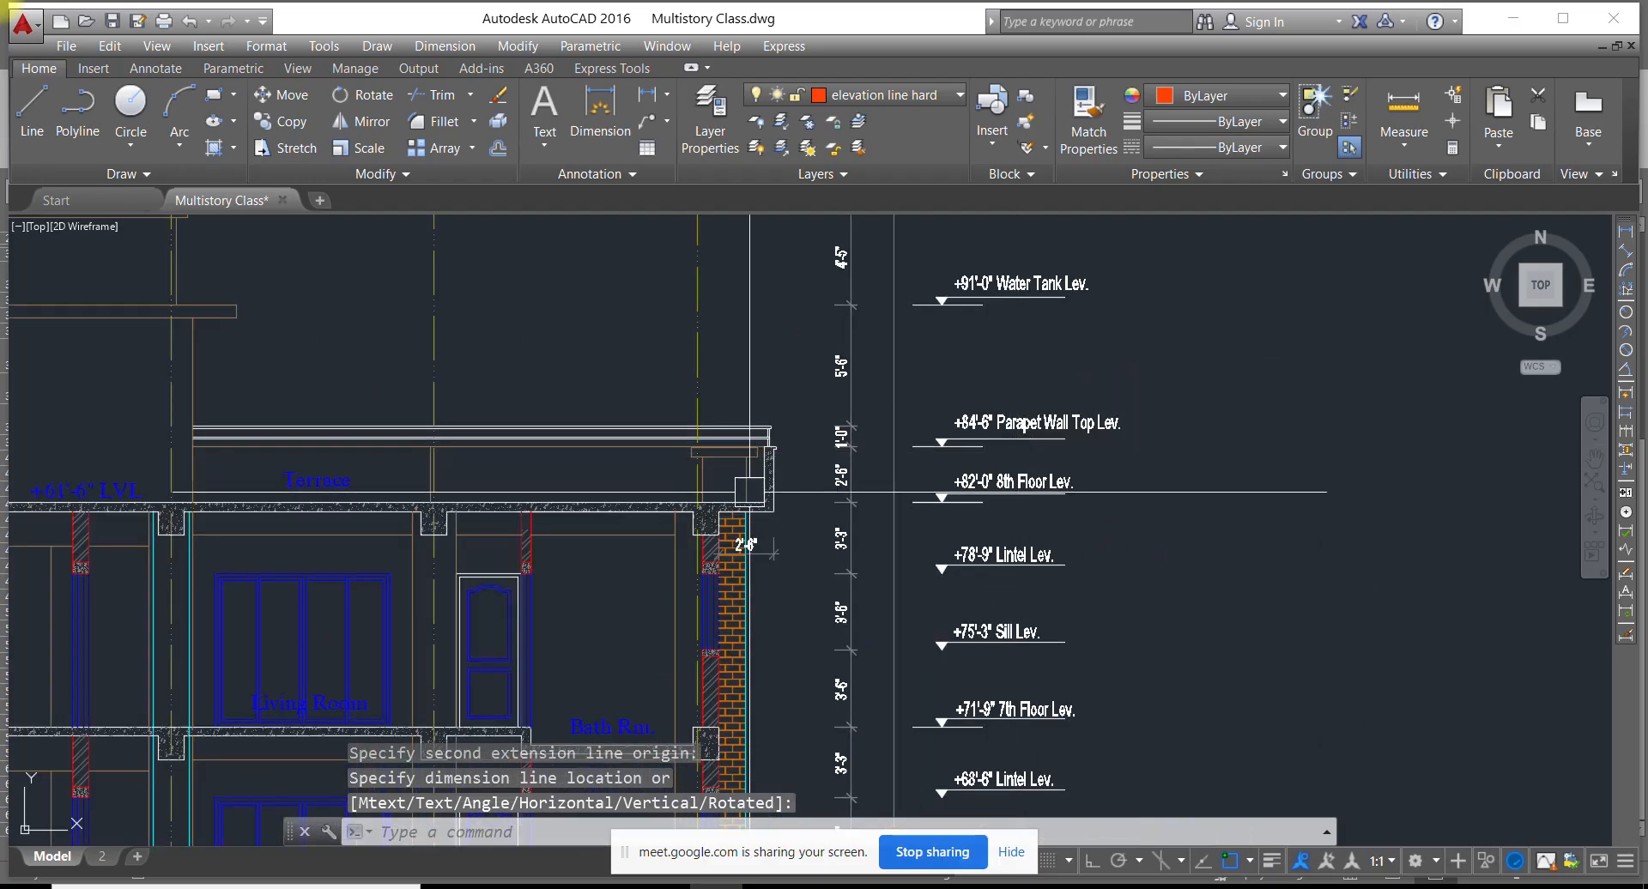
pyautogui.scroll(4, 884, 489)
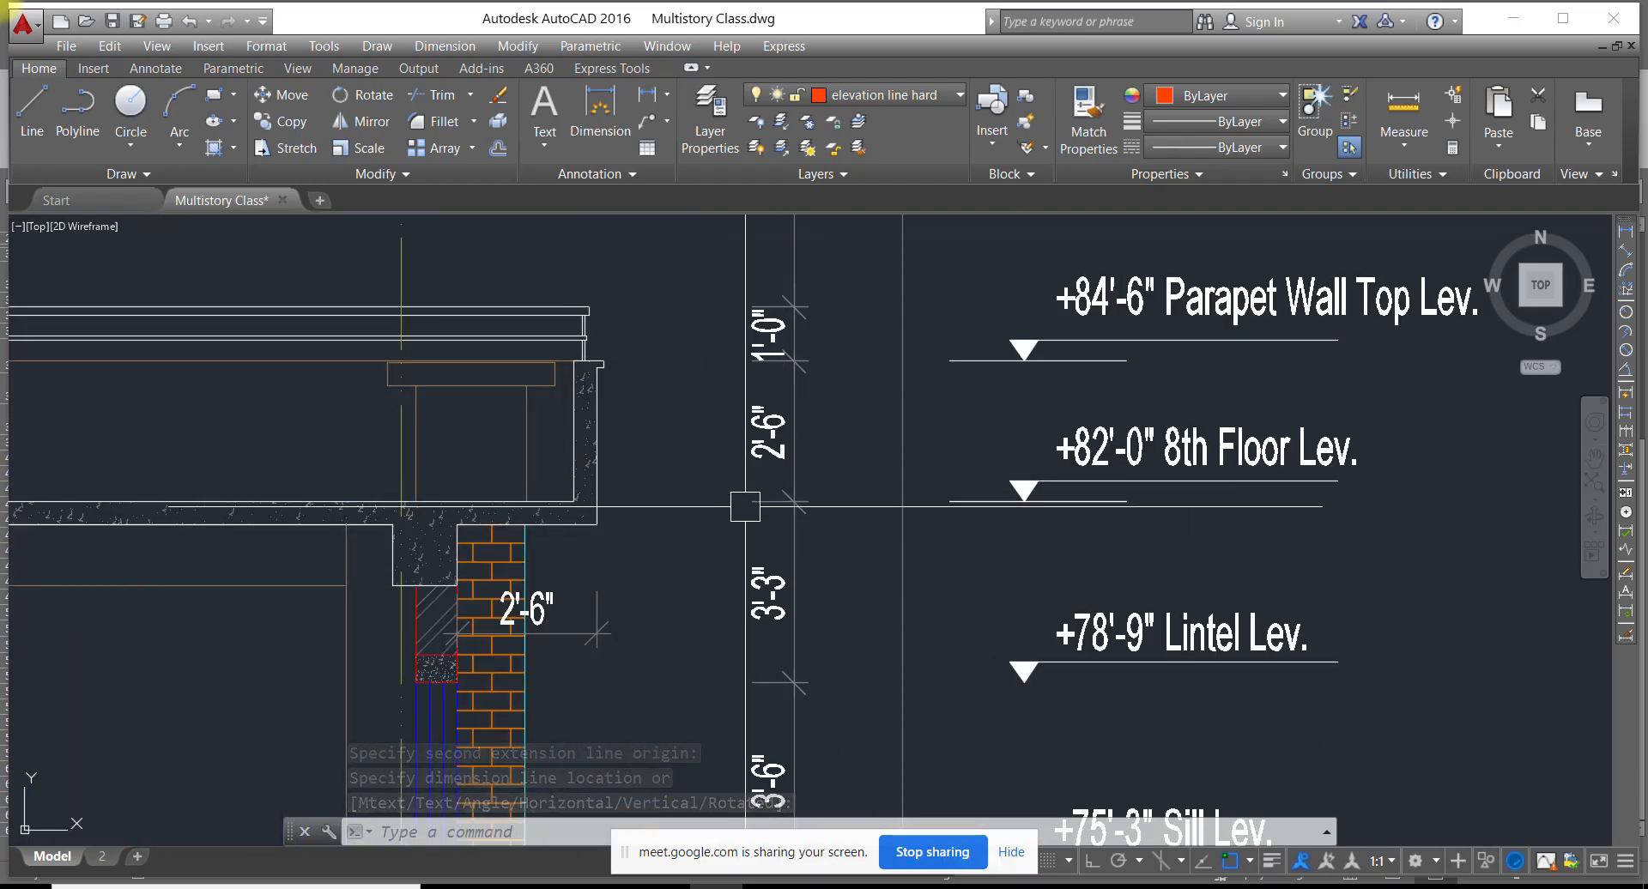
# In Excel, set the heights of the 9" and 4" parapet walls to 750 and check the 4" wall's load
pyautogui.hotkey('alt', 'Tab')
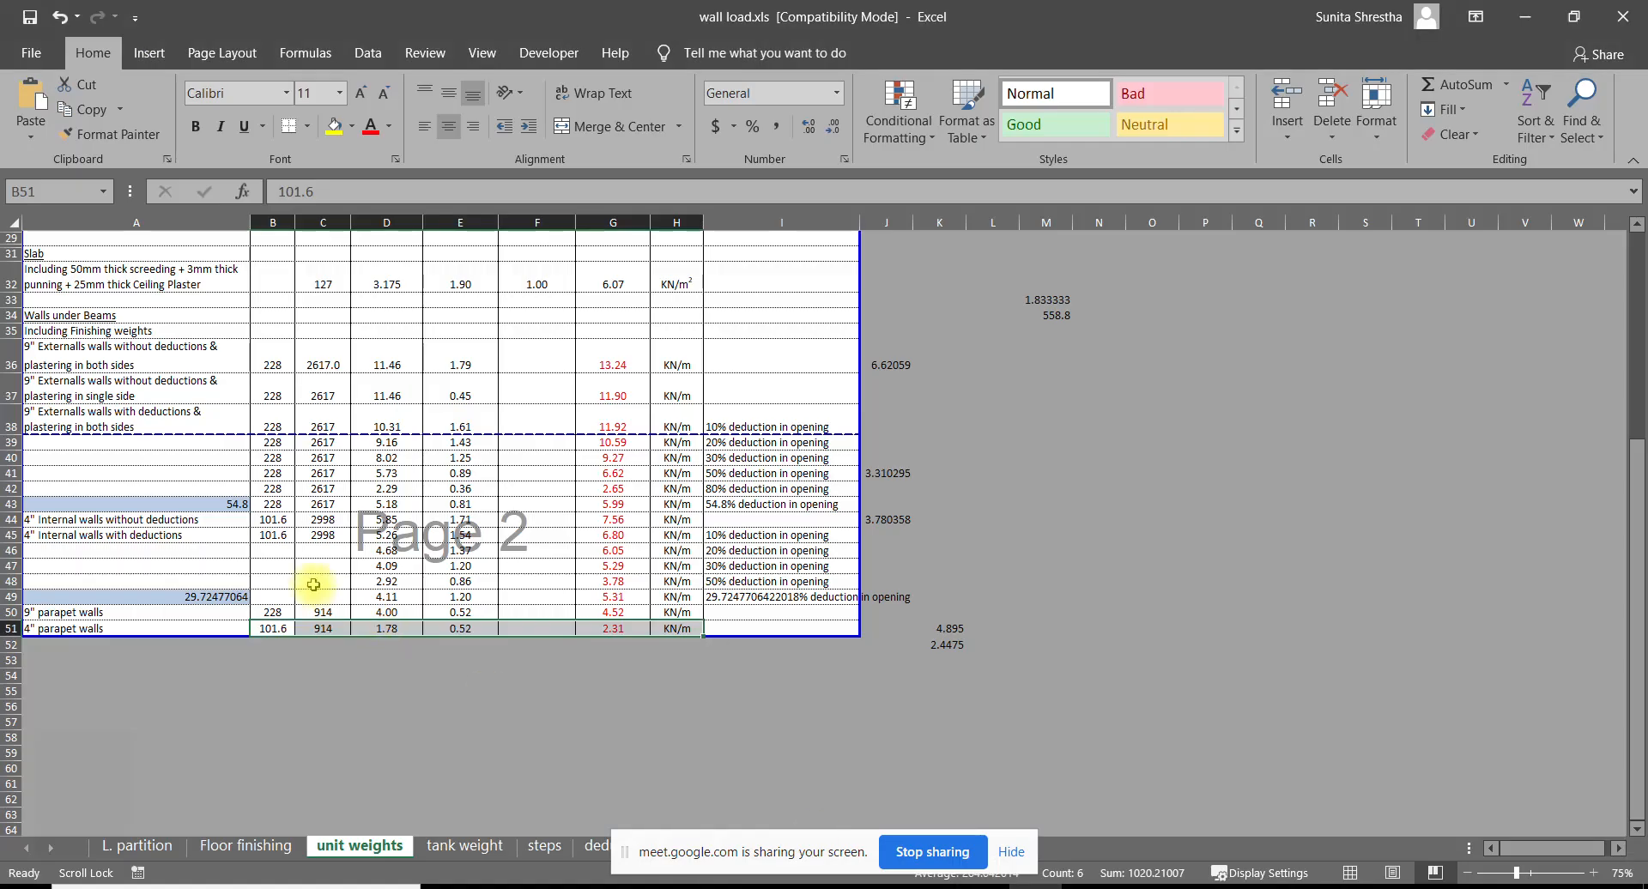
pyautogui.click(324, 612)
pyautogui.write('750')
pyautogui.press('Return')
pyautogui.write('7')
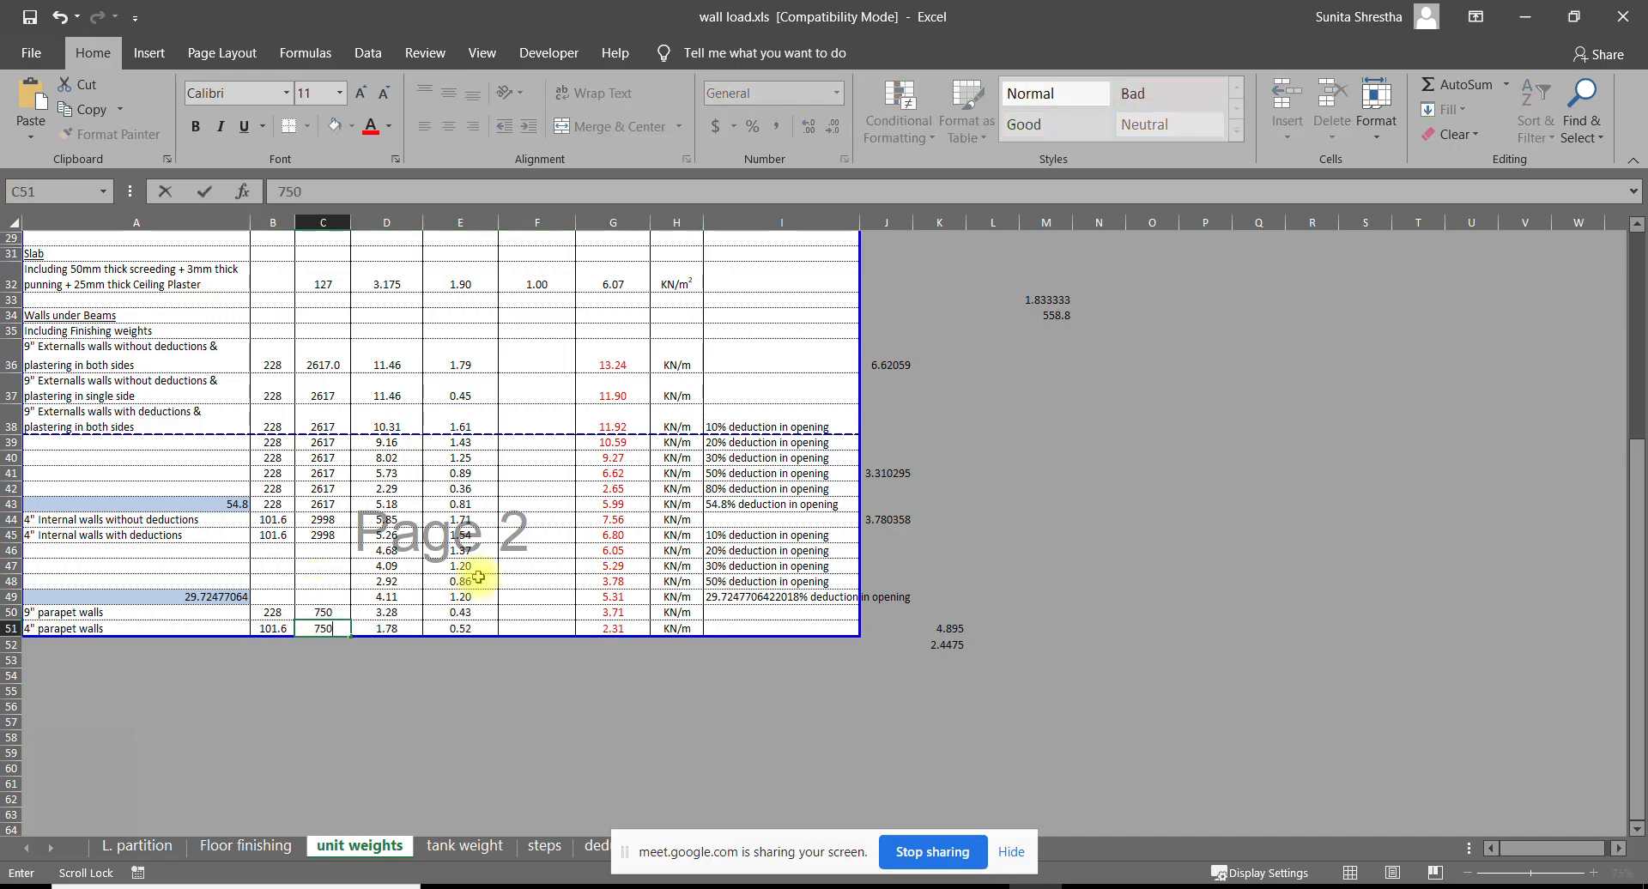
pyautogui.press('Return')
pyautogui.moveTo(265, 629); pyautogui.dragTo(641, 634)
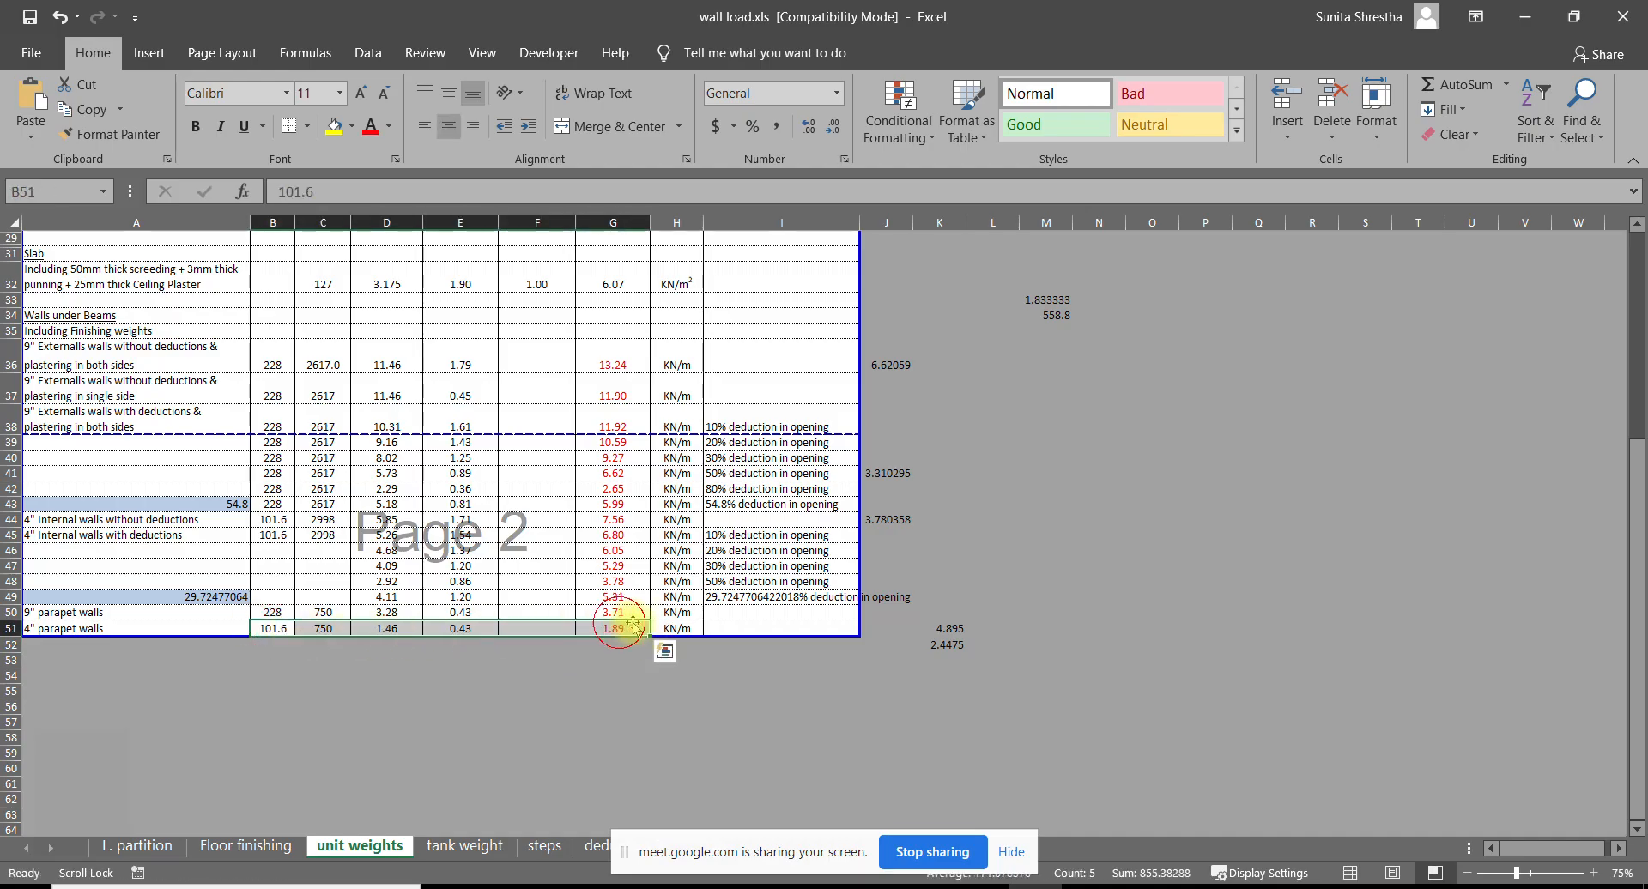
pyautogui.click(629, 628)
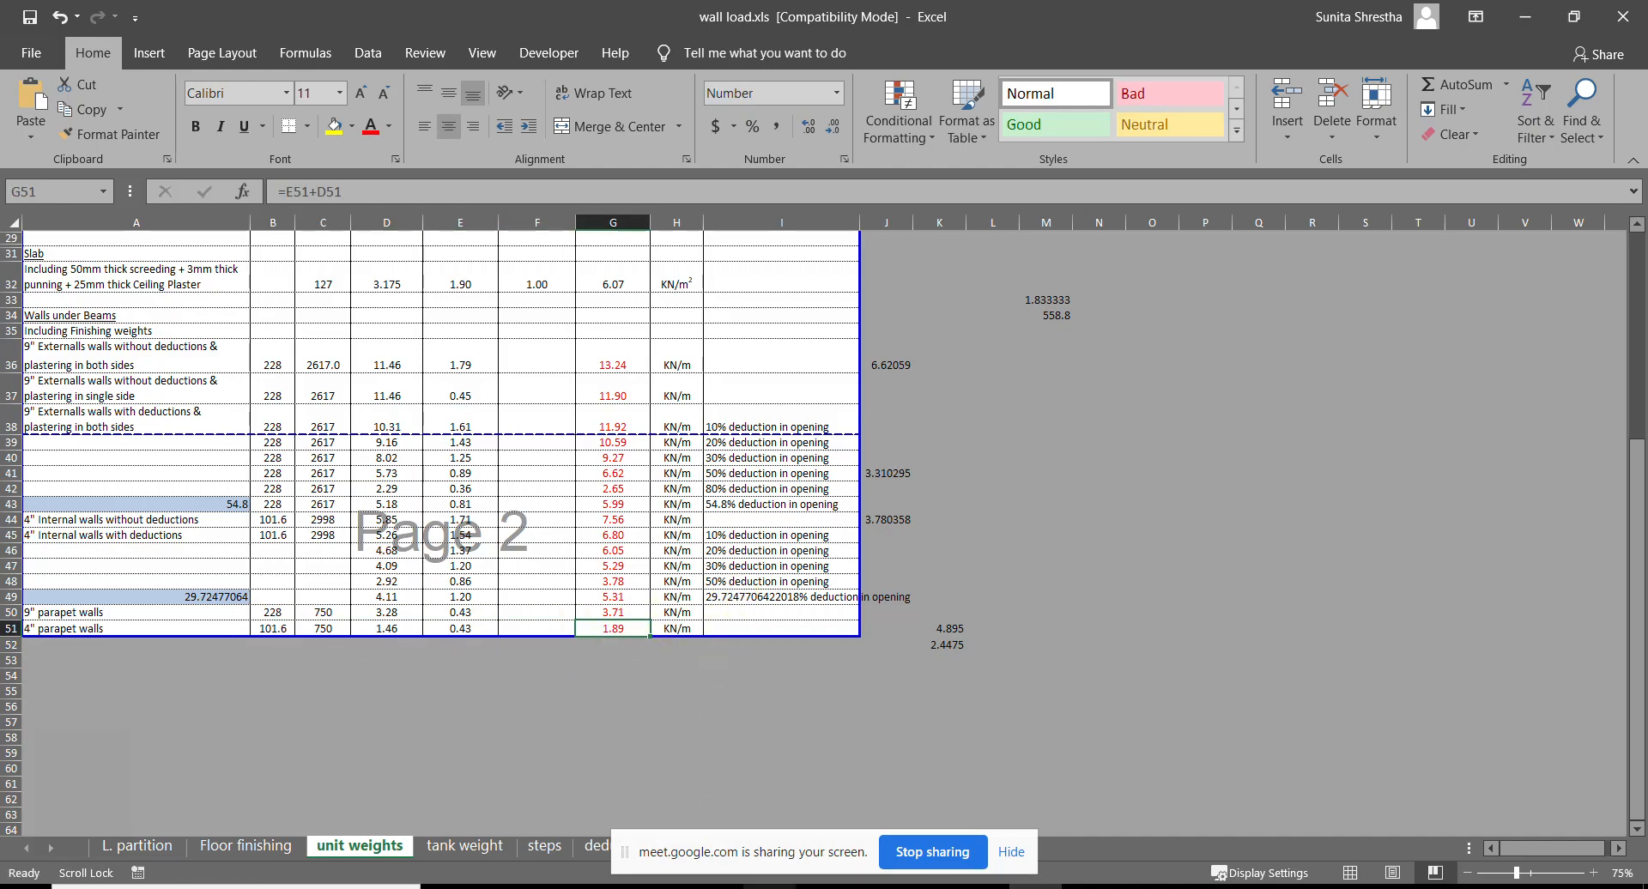
# In ETABS, assign a 1.89 kN/m uniform Wall load to the outer balcony beams between grids B–C and D–E beyond grids 1 and 3
pyautogui.click(777, 886)
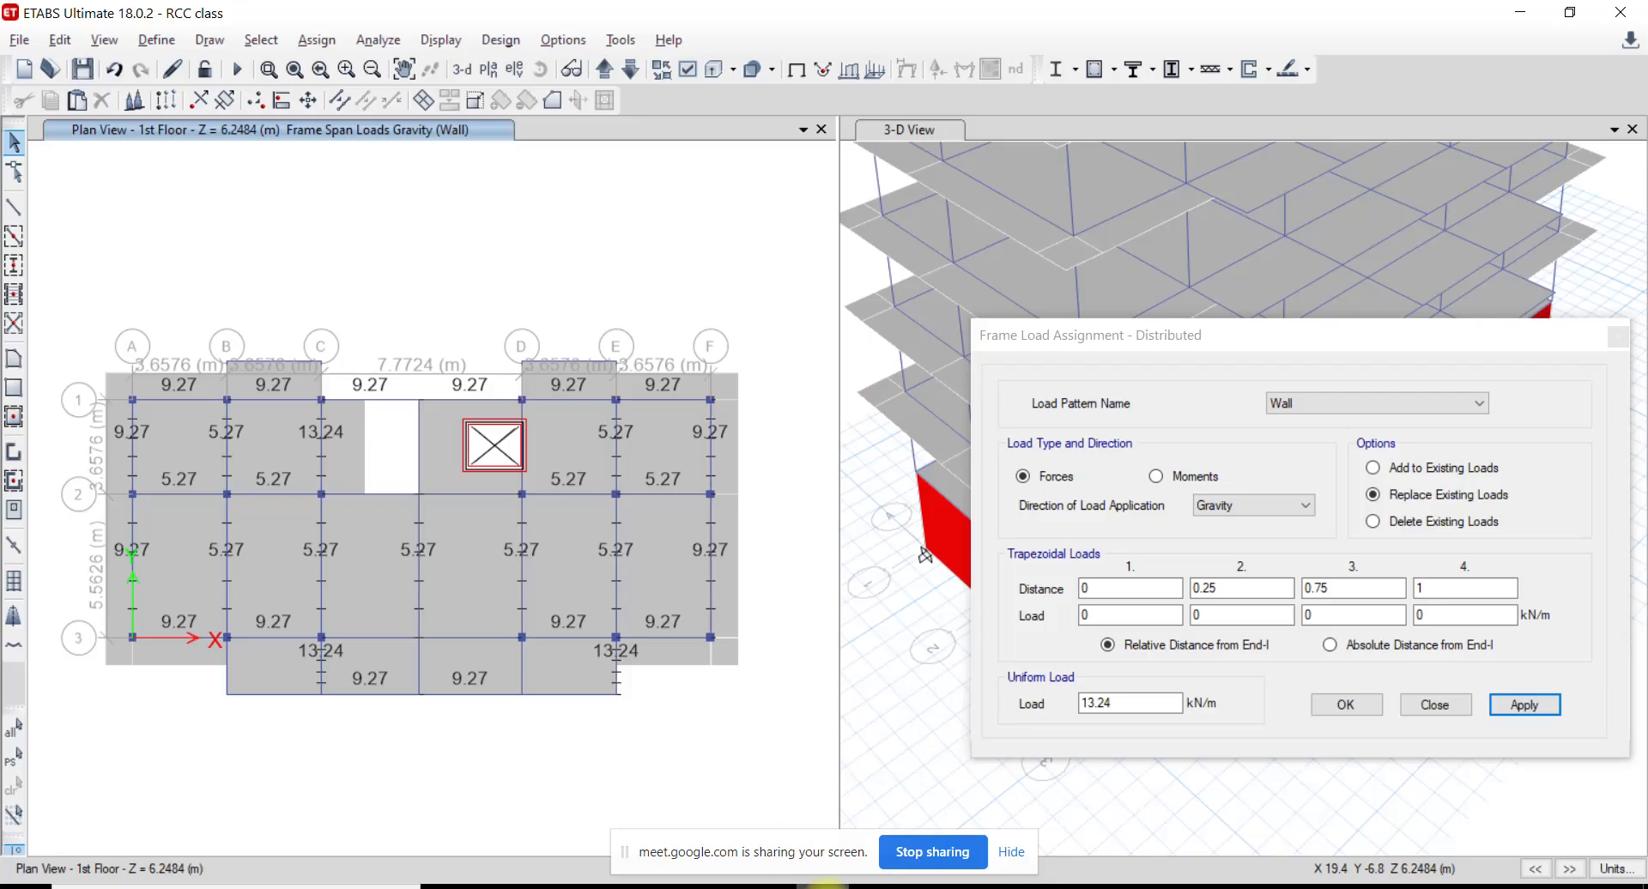
pyautogui.click(227, 687)
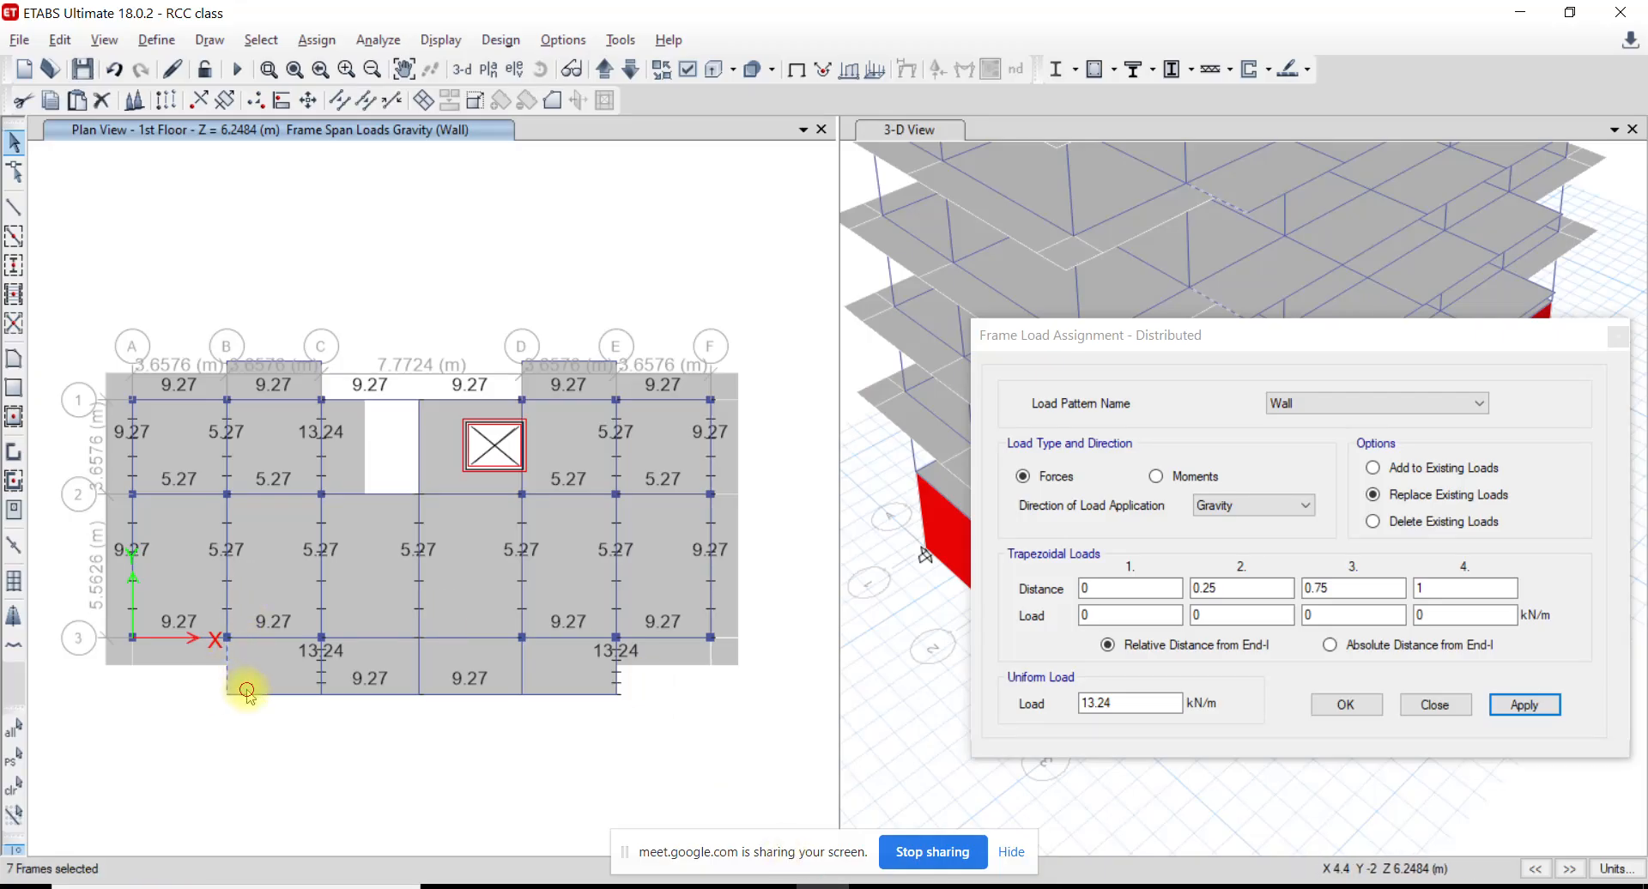
pyautogui.click(617, 680)
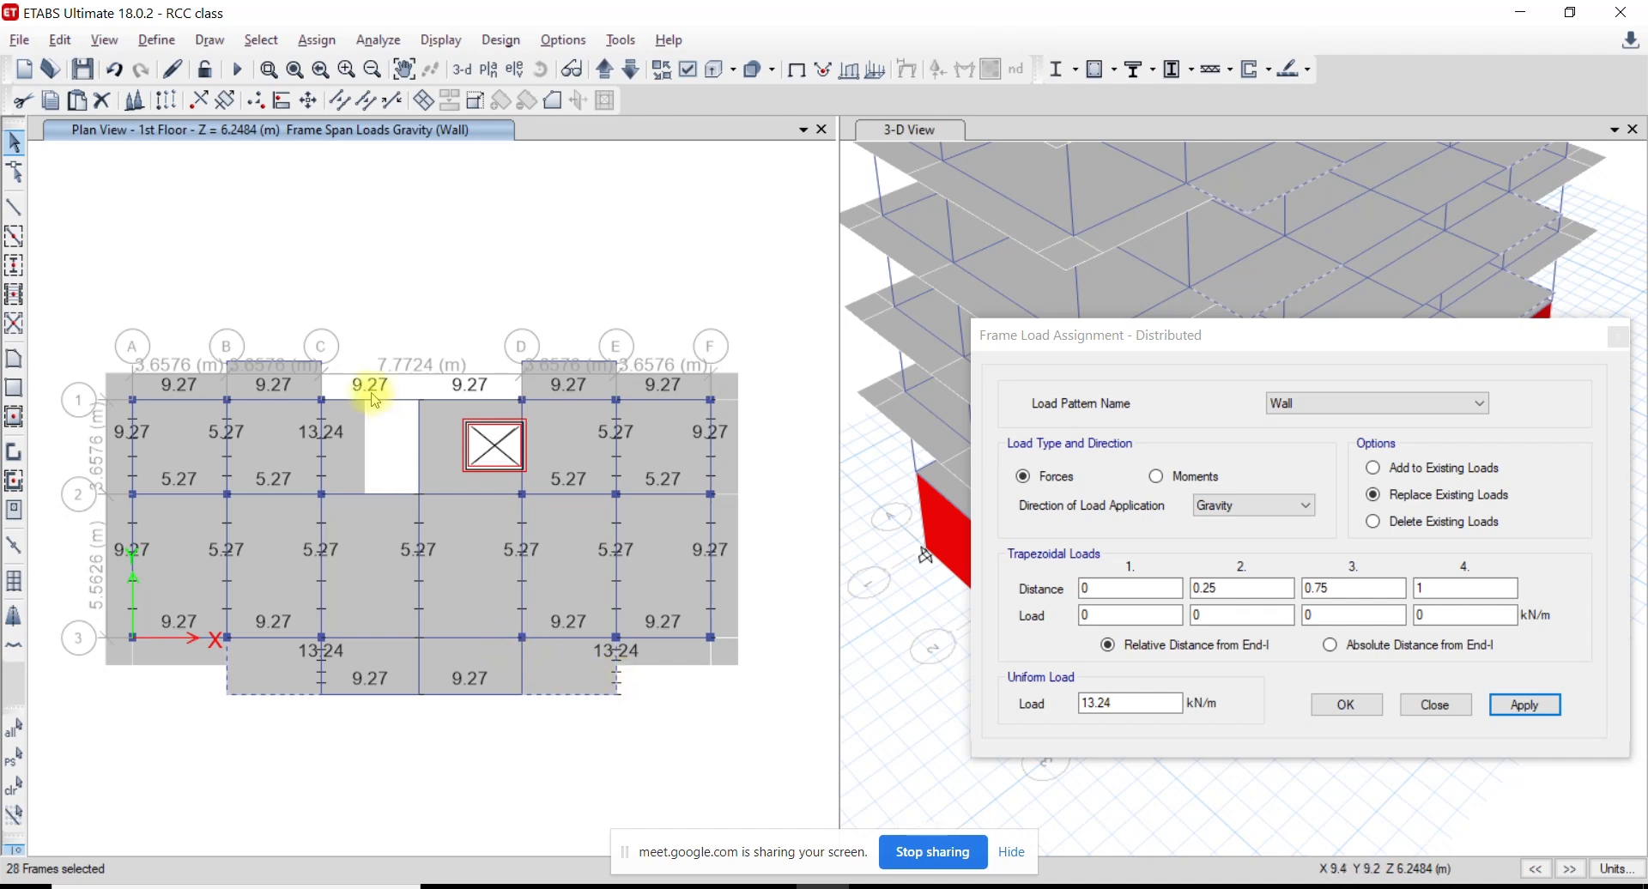
pyautogui.click(227, 384)
pyautogui.click(250, 362)
pyautogui.click(321, 374)
pyautogui.click(523, 376)
pyautogui.click(551, 361)
pyautogui.scroll(3, 635, 365)
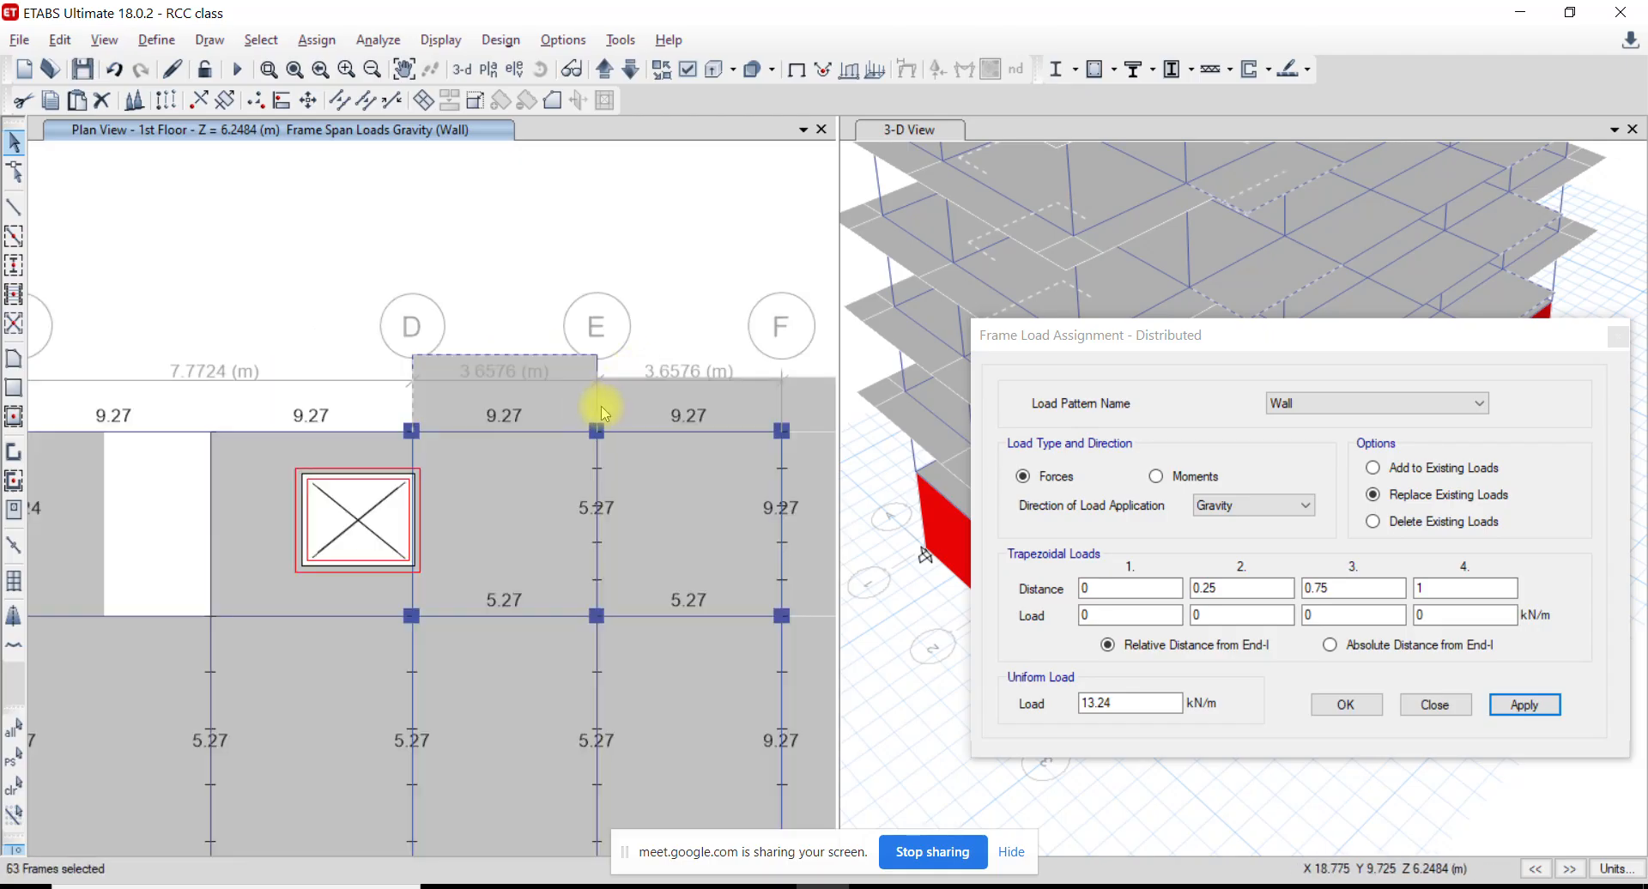
pyautogui.doubleClick(1134, 703)
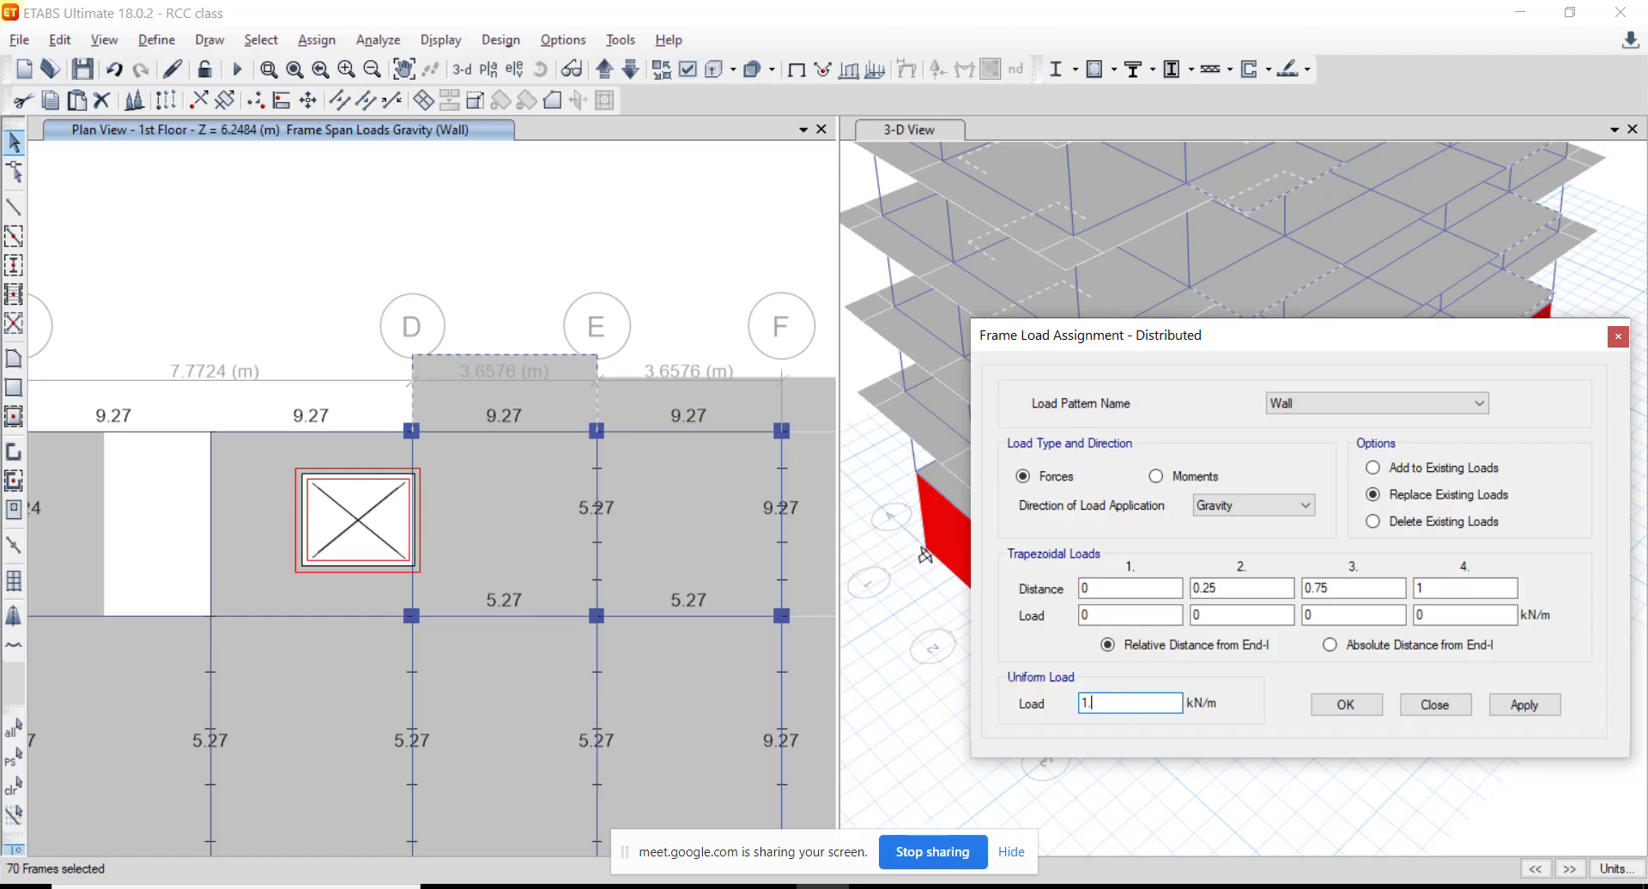
pyautogui.click(1524, 703)
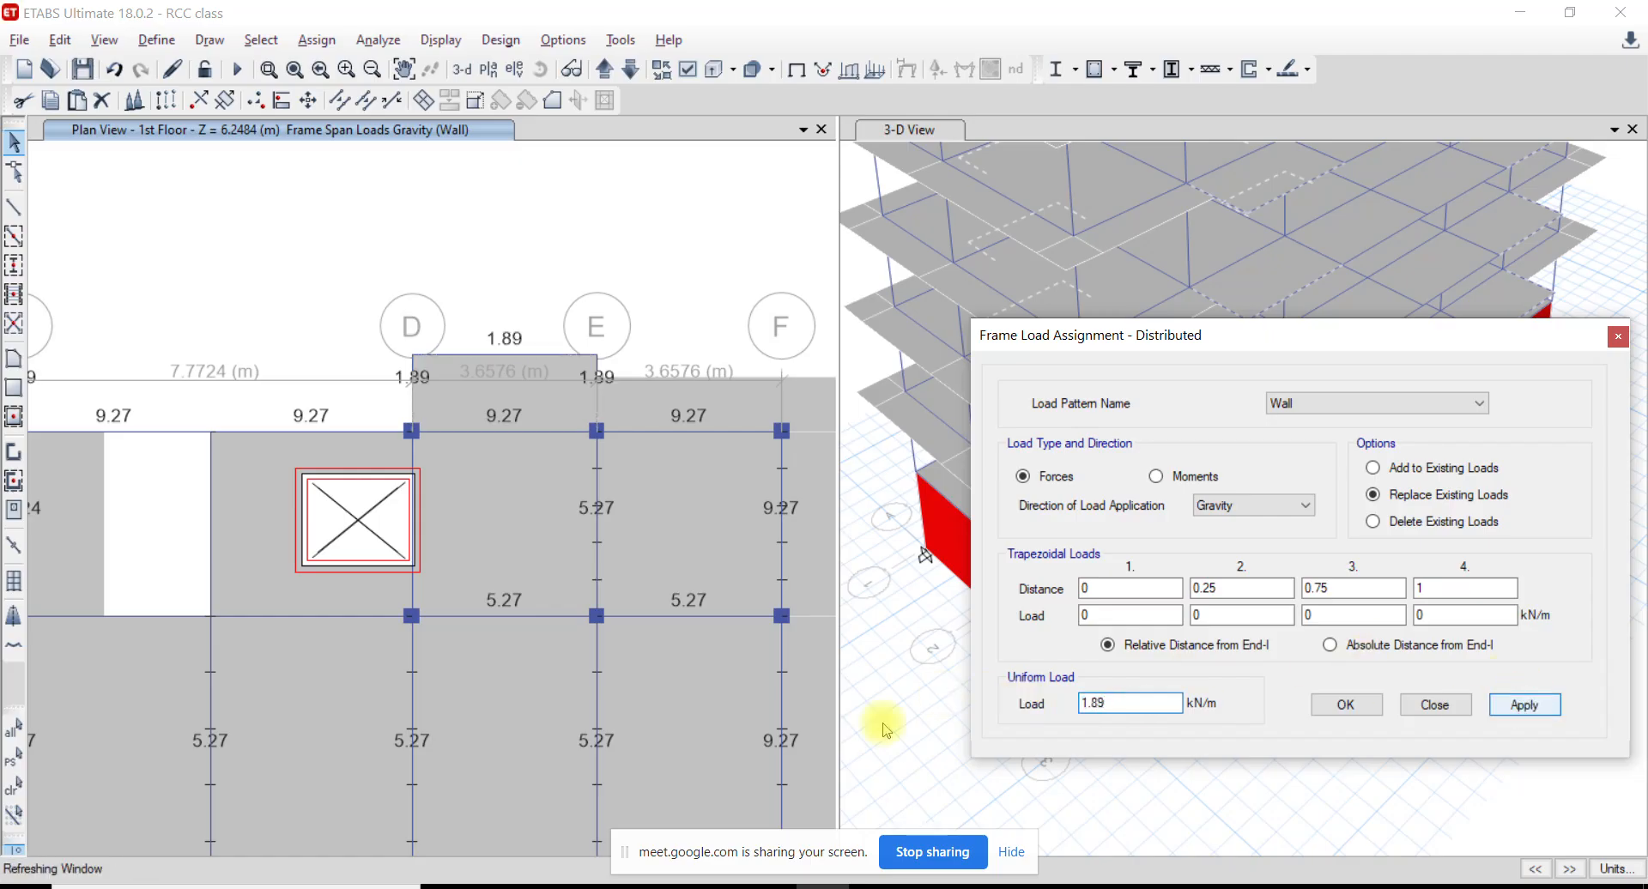
# Assign a 13.24 kN/m uniform Wall load to the grid D cantilever beam extending beyond grid 3
pyautogui.moveTo(589, 742); pyautogui.dragTo(522, 415, button='middle')
pyautogui.moveTo(436, 584); pyautogui.dragTo(569, 585, button='middle')
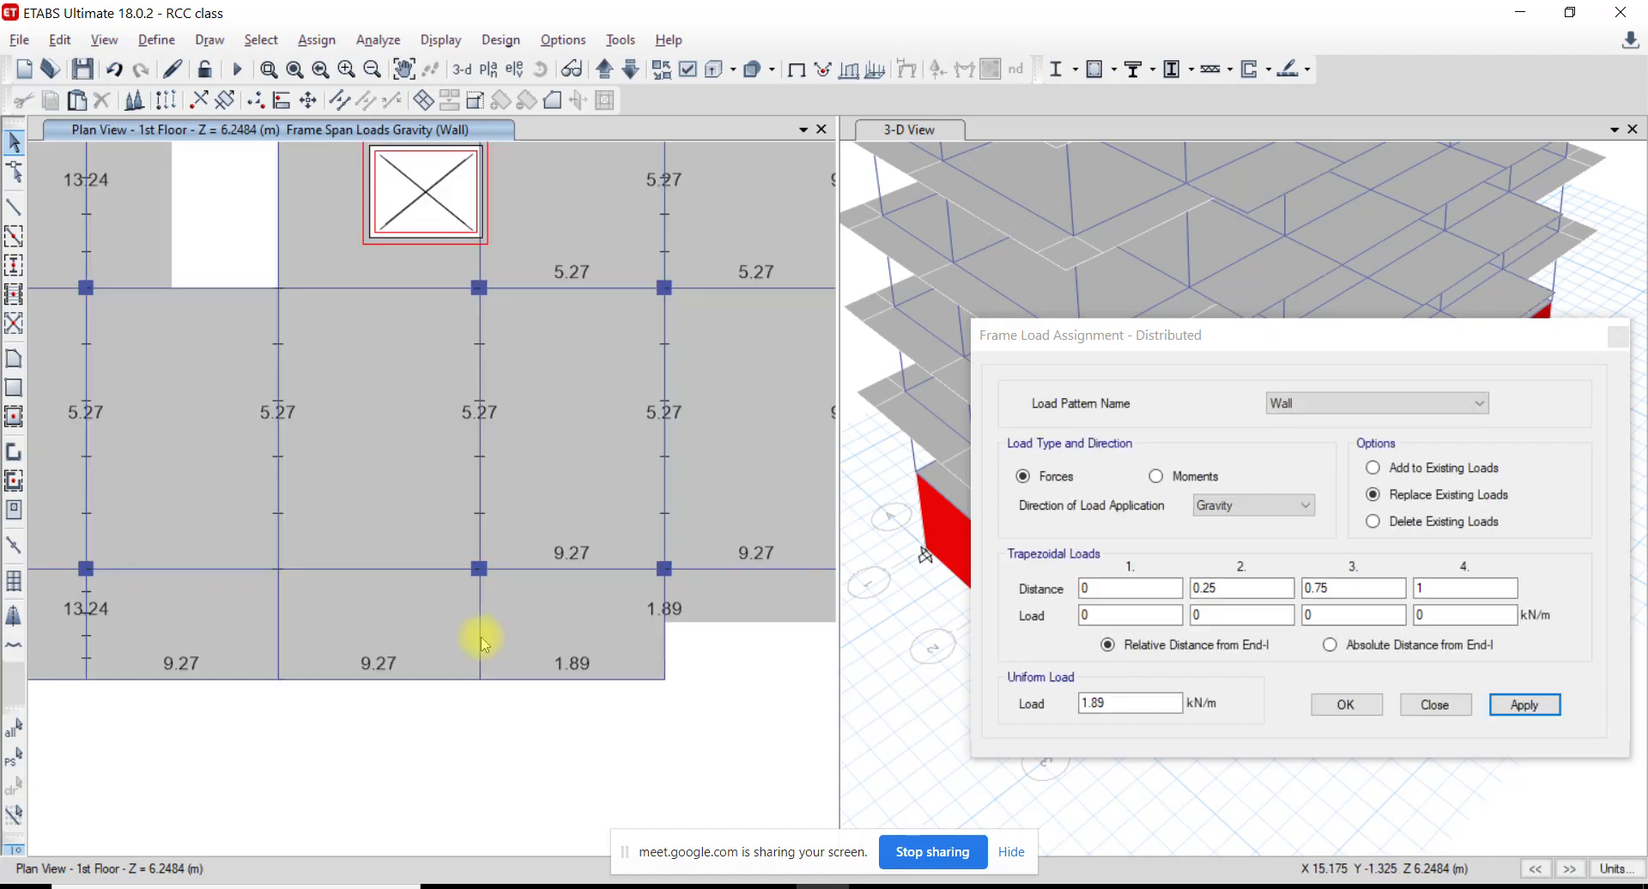
pyautogui.click(471, 647)
pyautogui.click(563, 647)
pyautogui.moveTo(1122, 704); pyautogui.dragTo(923, 712)
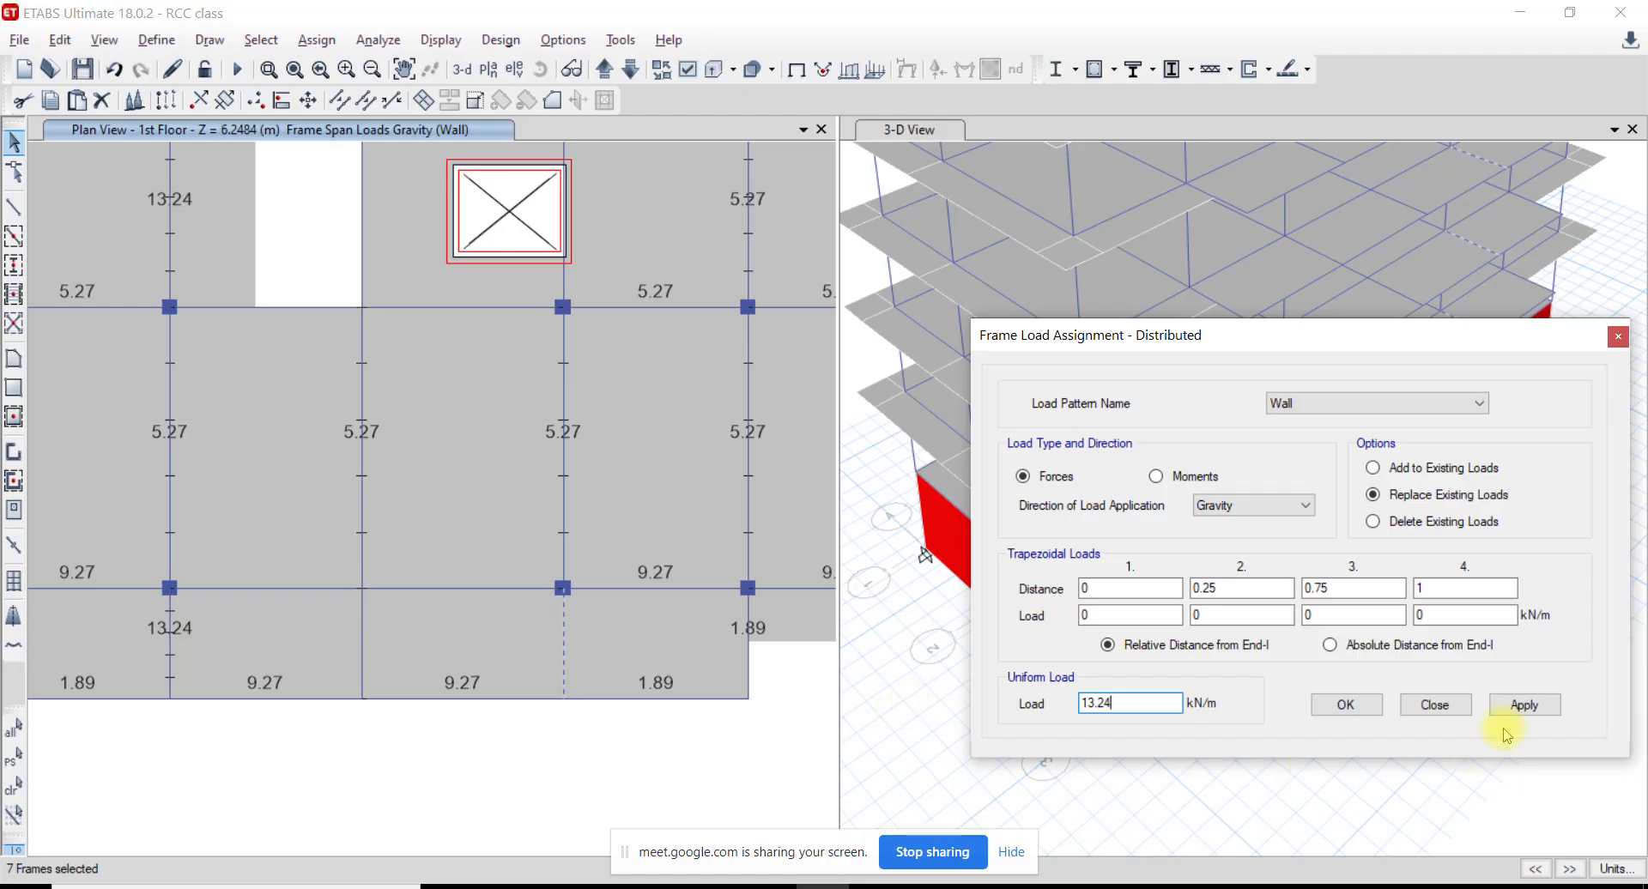
pyautogui.click(1525, 705)
pyautogui.scroll(-3, 481, 622)
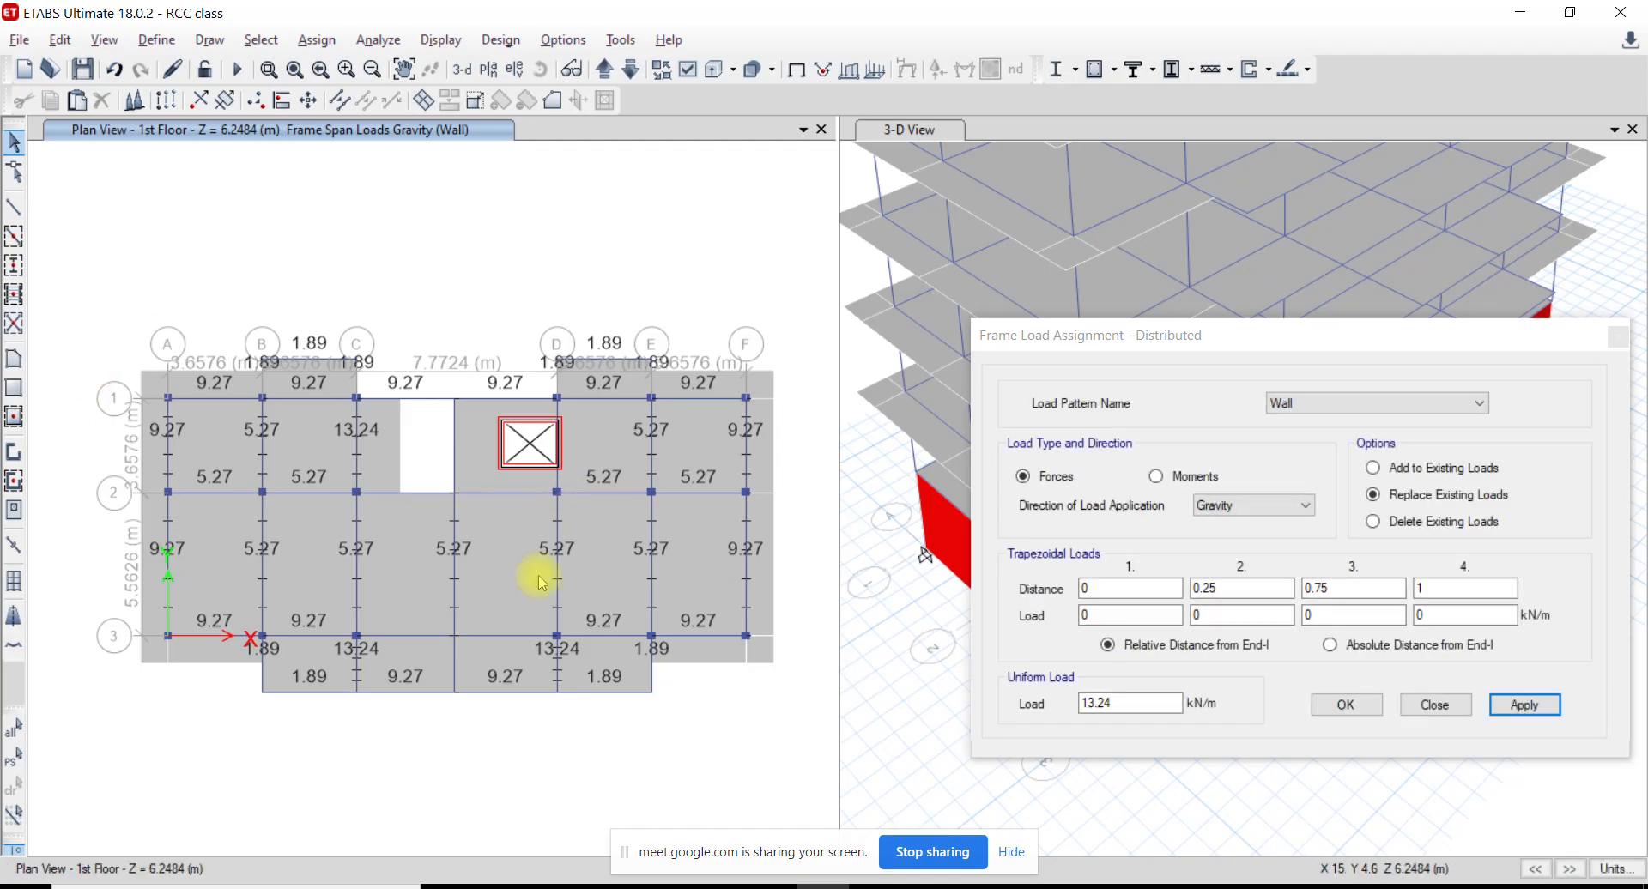
# Switch to AutoCAD and examine the first to seventh floor plan and the top floor plan
pyautogui.hotkey('alt', 'Tab')
pyautogui.scroll(-15, 444, 507)
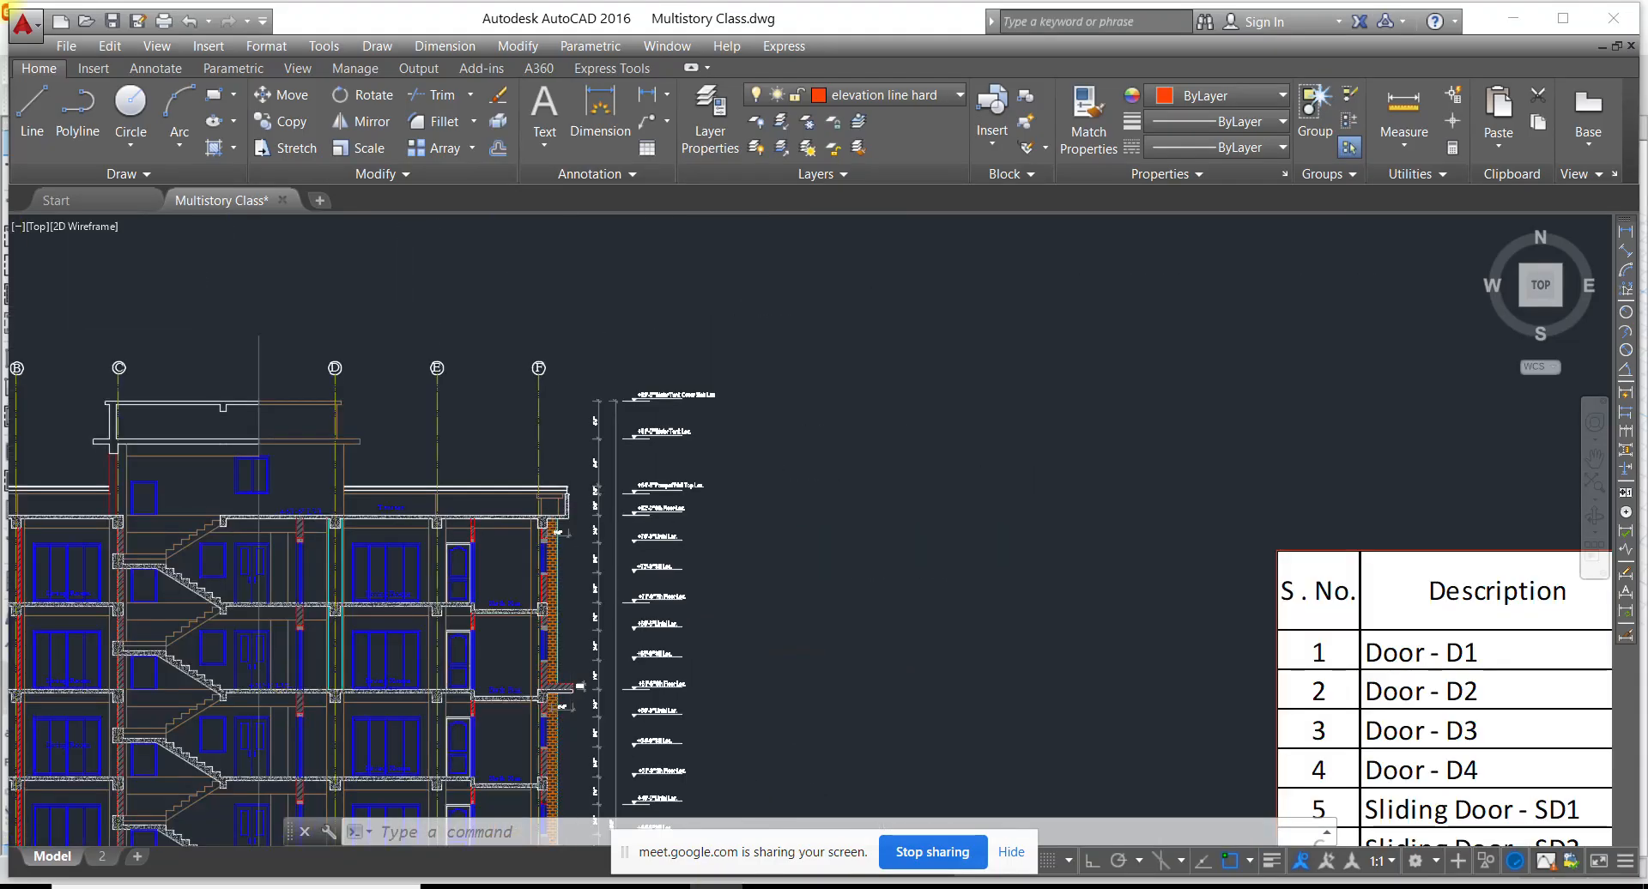
pyautogui.scroll(5, 337, 547)
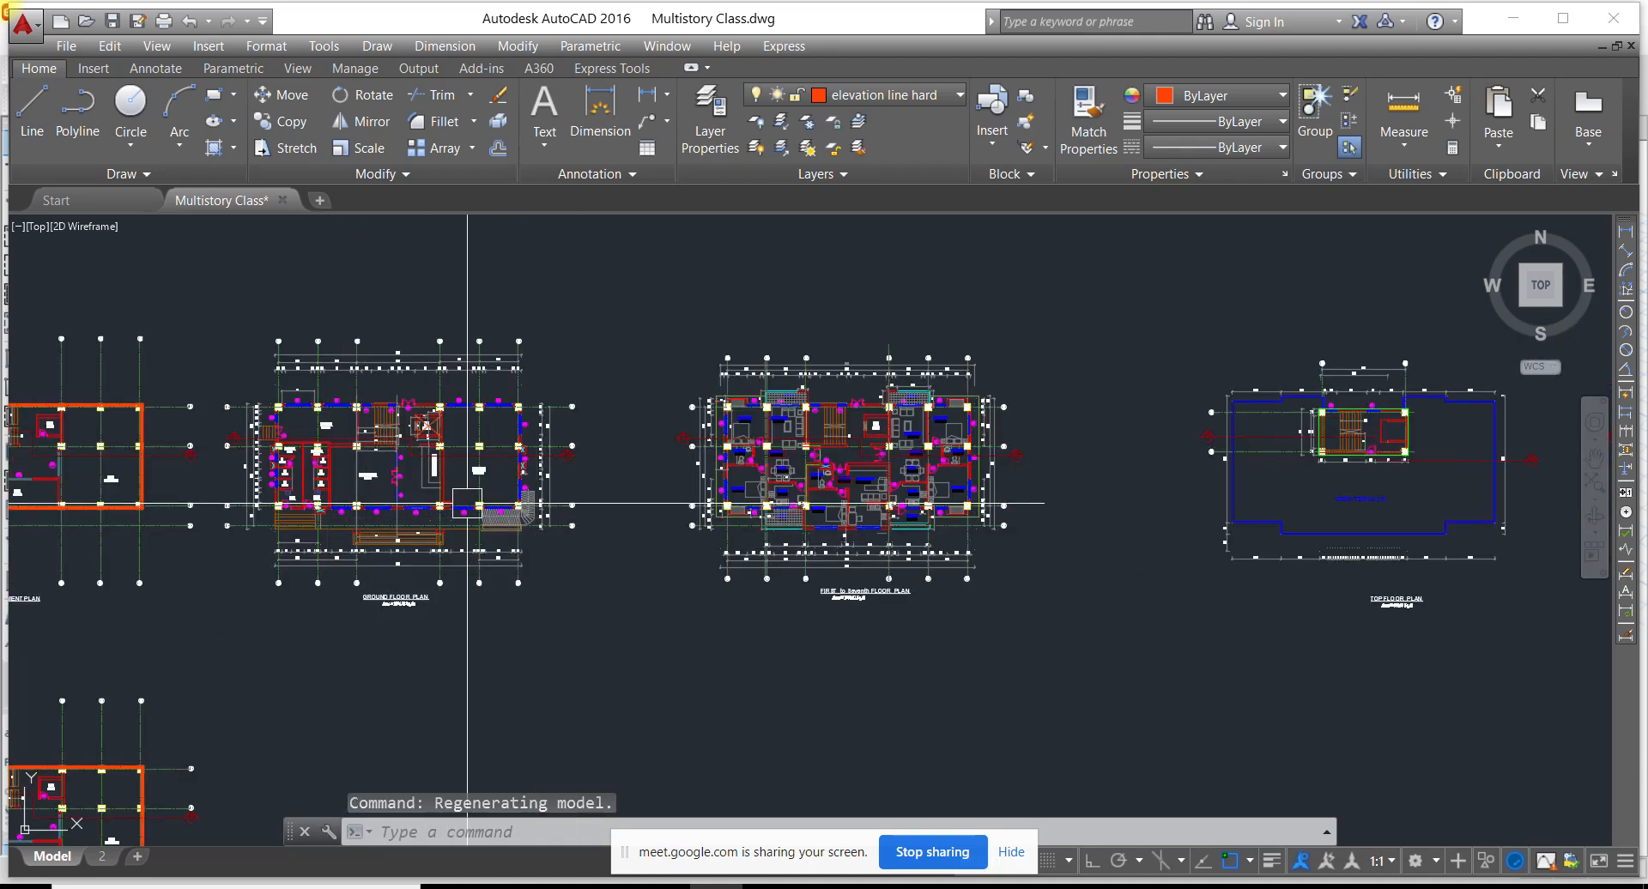
pyautogui.scroll(4, 293, 489)
pyautogui.moveTo(1167, 494); pyautogui.dragTo(216, 559, button='middle')
pyautogui.scroll(4, 740, 513)
pyautogui.scroll(-4, 442, 546)
# Switch to Excel and check the deduction percentage cell for the 4" internal walls on the unit weights sheet
pyautogui.hotkey('alt', 'Tab')
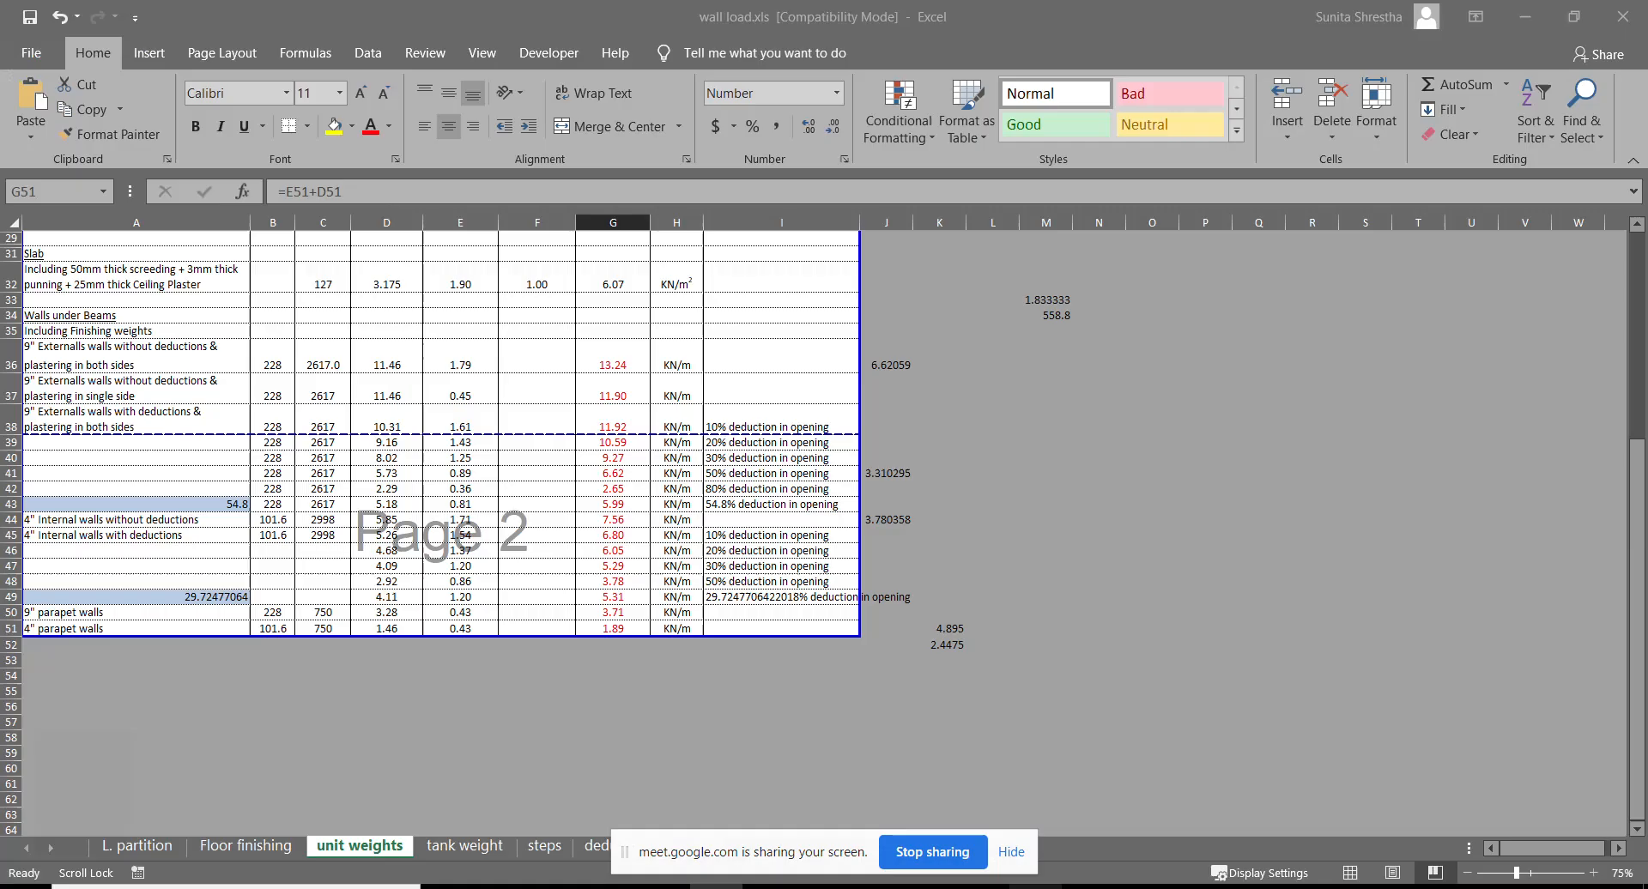
pyautogui.click(190, 596)
pyautogui.scroll(5, 341, 523)
pyautogui.scroll(-3, 341, 521)
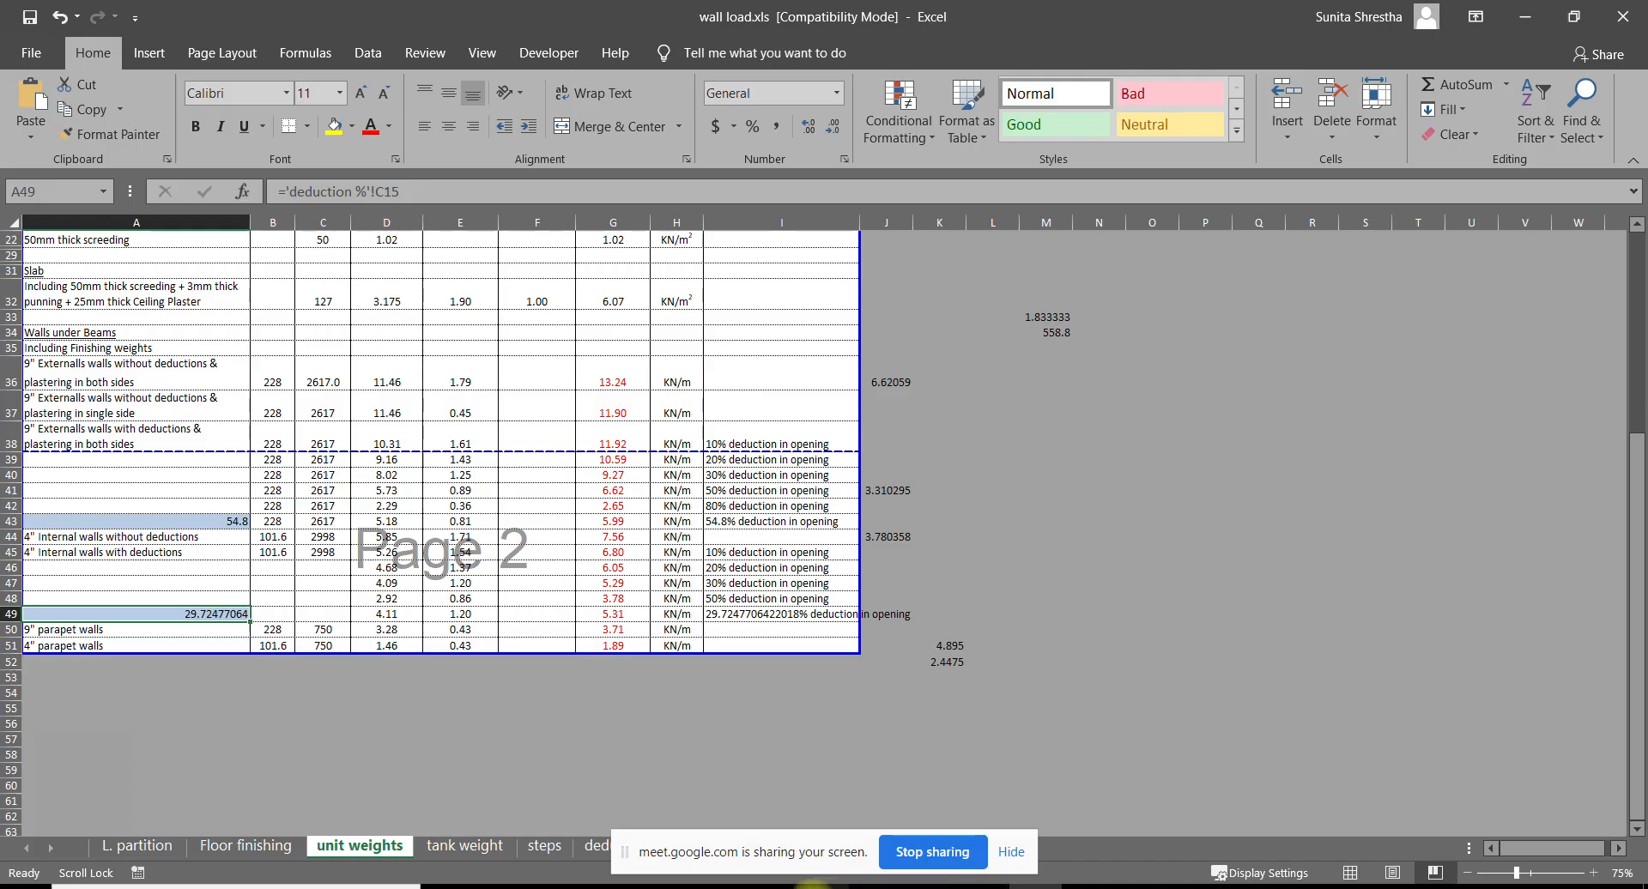
# Switch to ETABS and bring up the 8th Floor plan view with its wall load display
pyautogui.hotkey('alt', 'Tab')
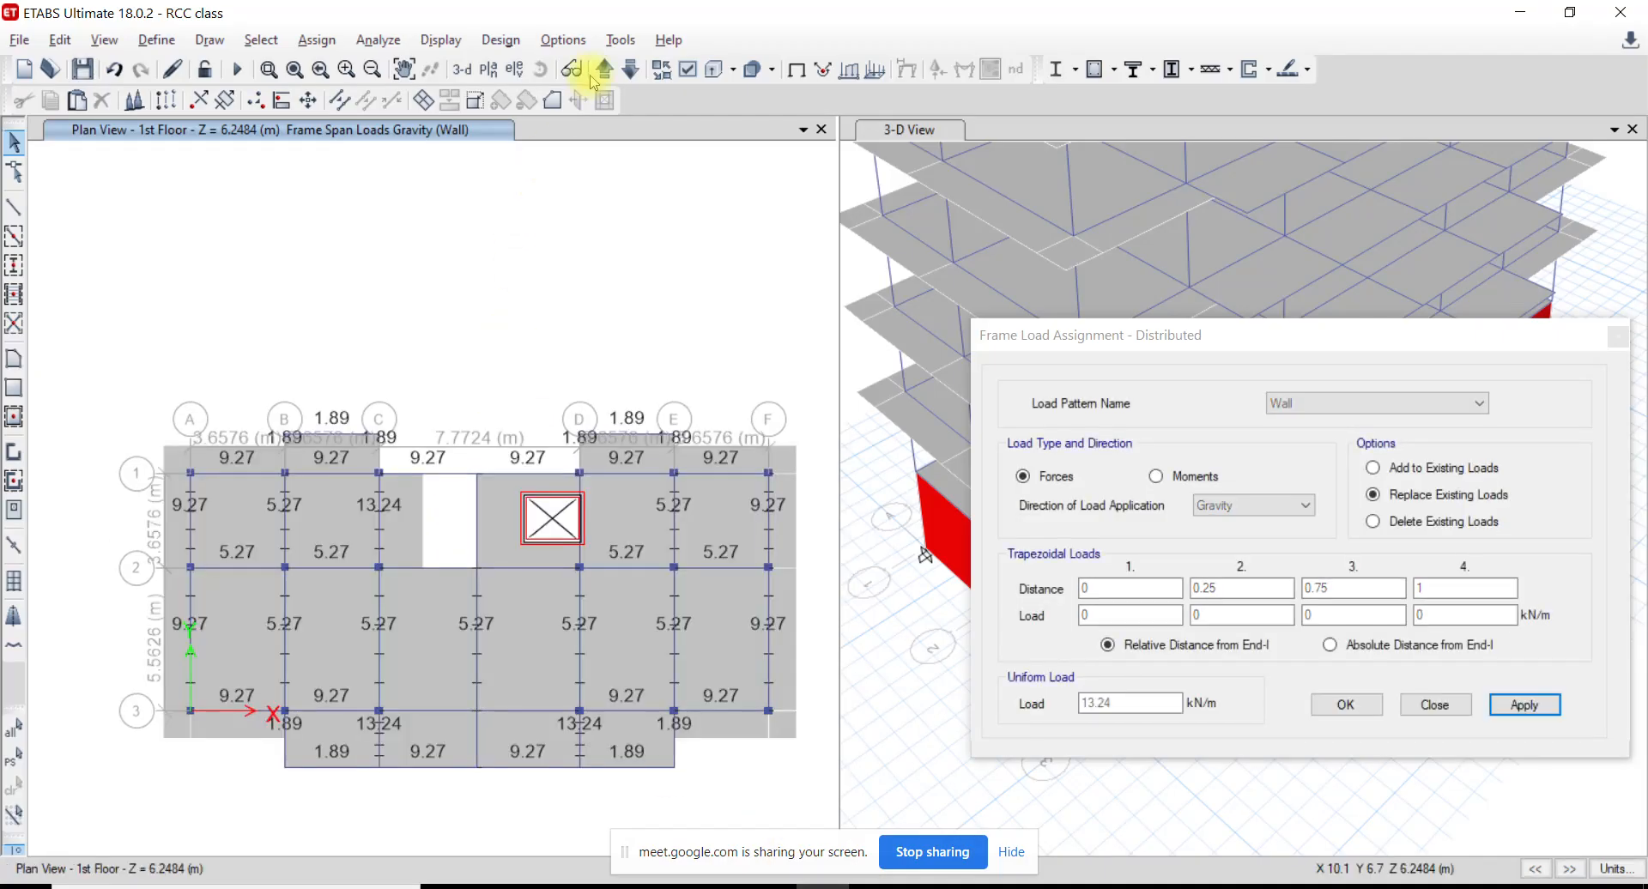
pyautogui.click(607, 69)
pyautogui.click(608, 68)
pyautogui.click(607, 69)
pyautogui.click(607, 69)
pyautogui.click(607, 68)
pyautogui.click(608, 69)
pyautogui.click(608, 69)
pyautogui.click(607, 68)
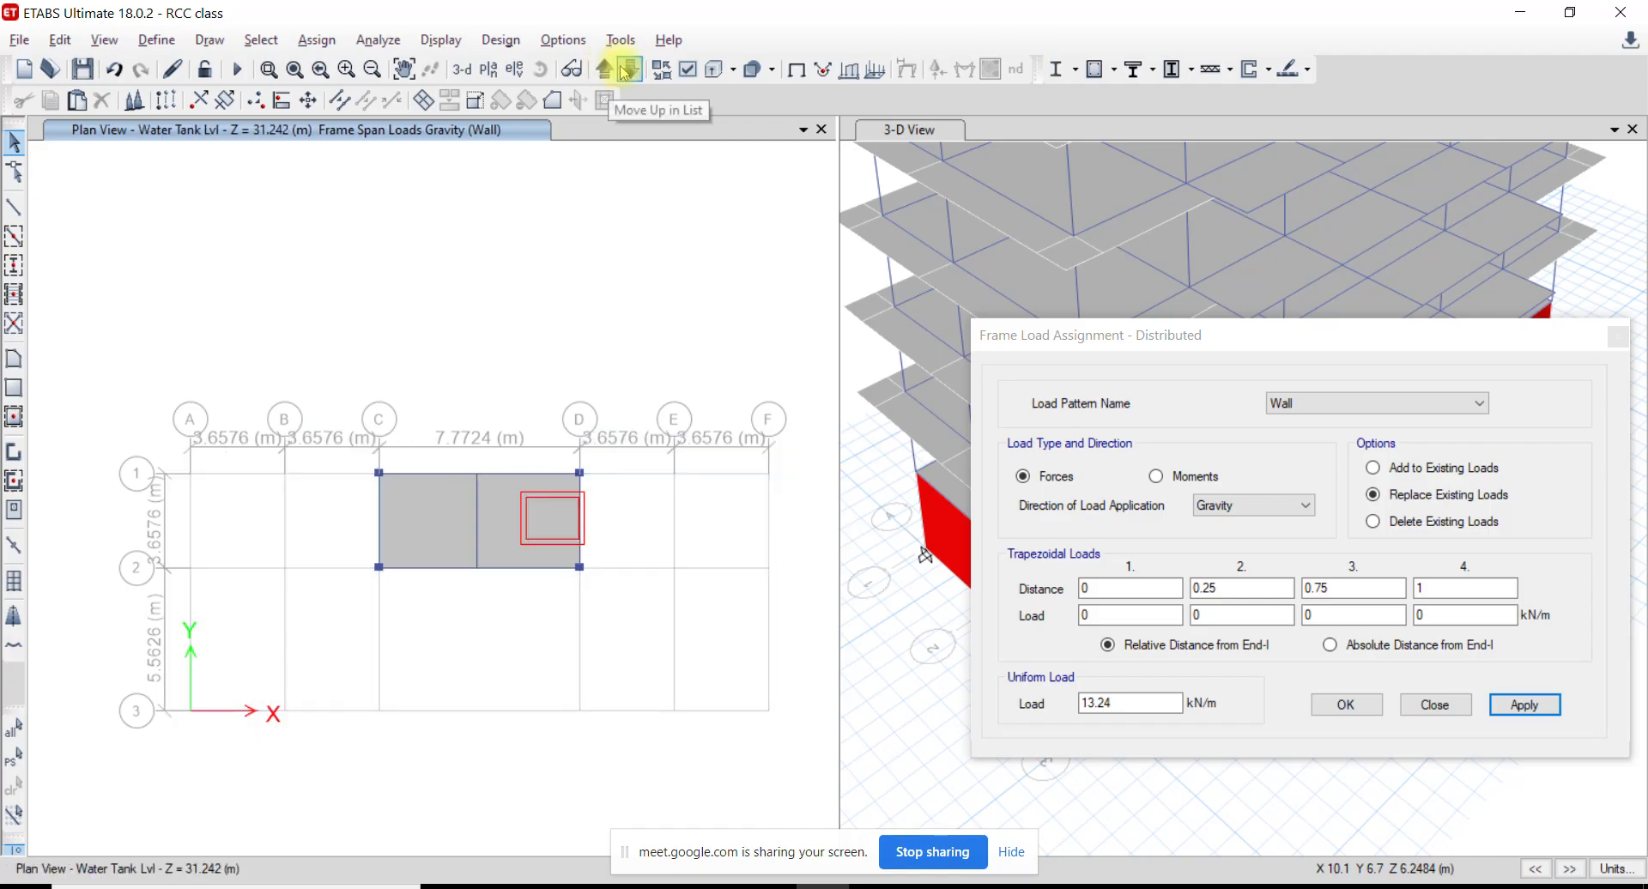
pyautogui.click(631, 69)
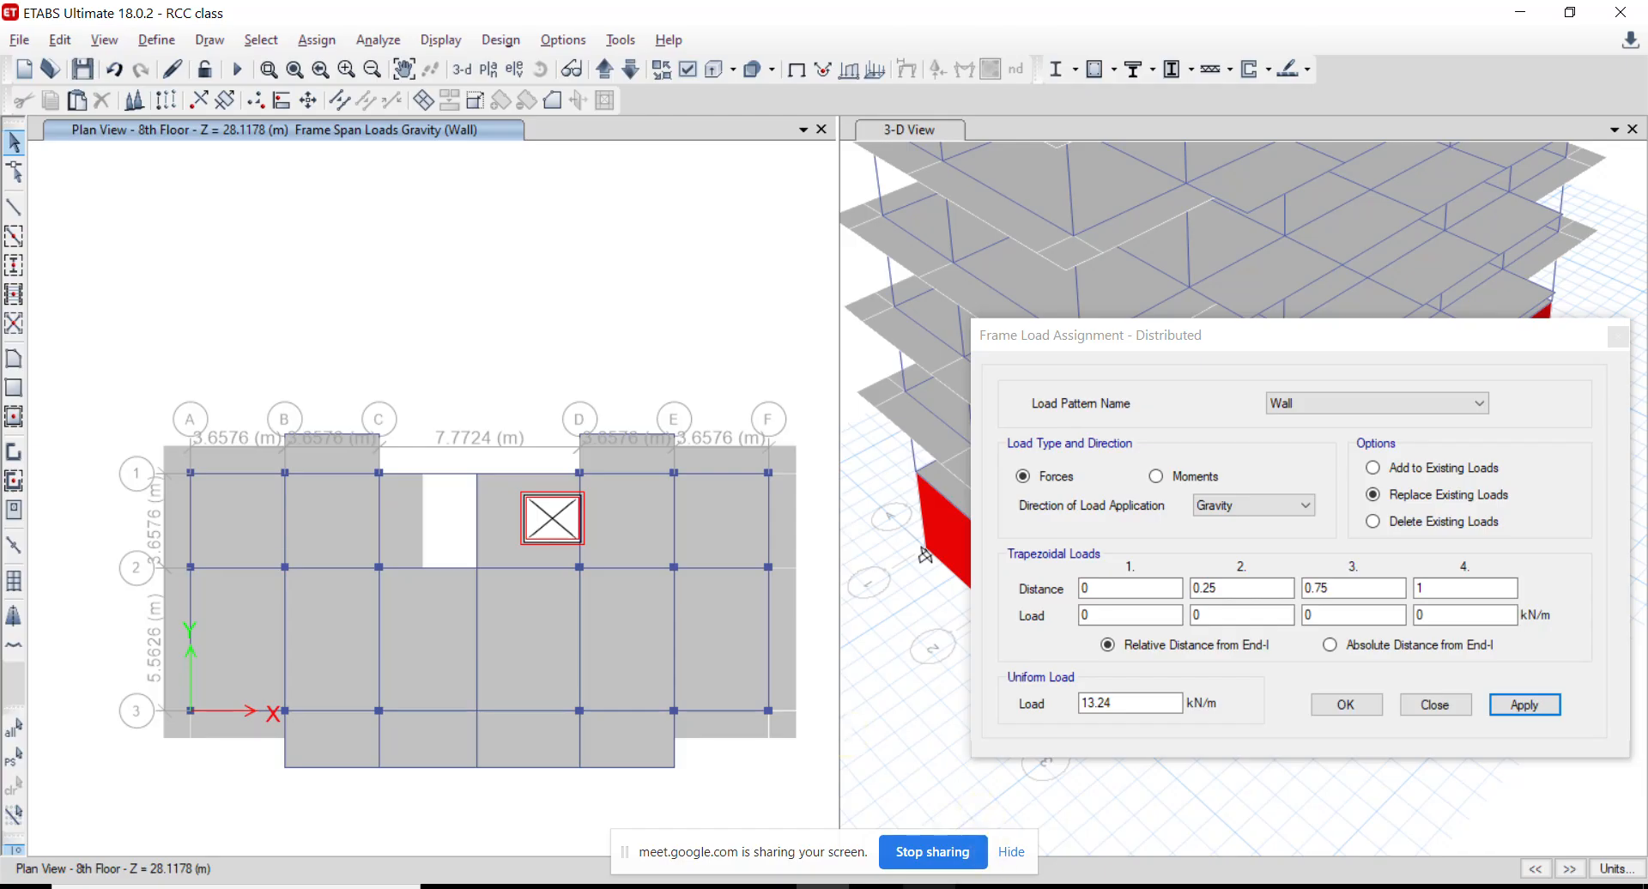
# Switch to AutoCAD and examine the open terrace outline and staircase block on the top floor plan
pyautogui.click(730, 884)
pyautogui.click(728, 883)
pyautogui.moveTo(278, 555); pyautogui.dragTo(267, 506, button='middle')
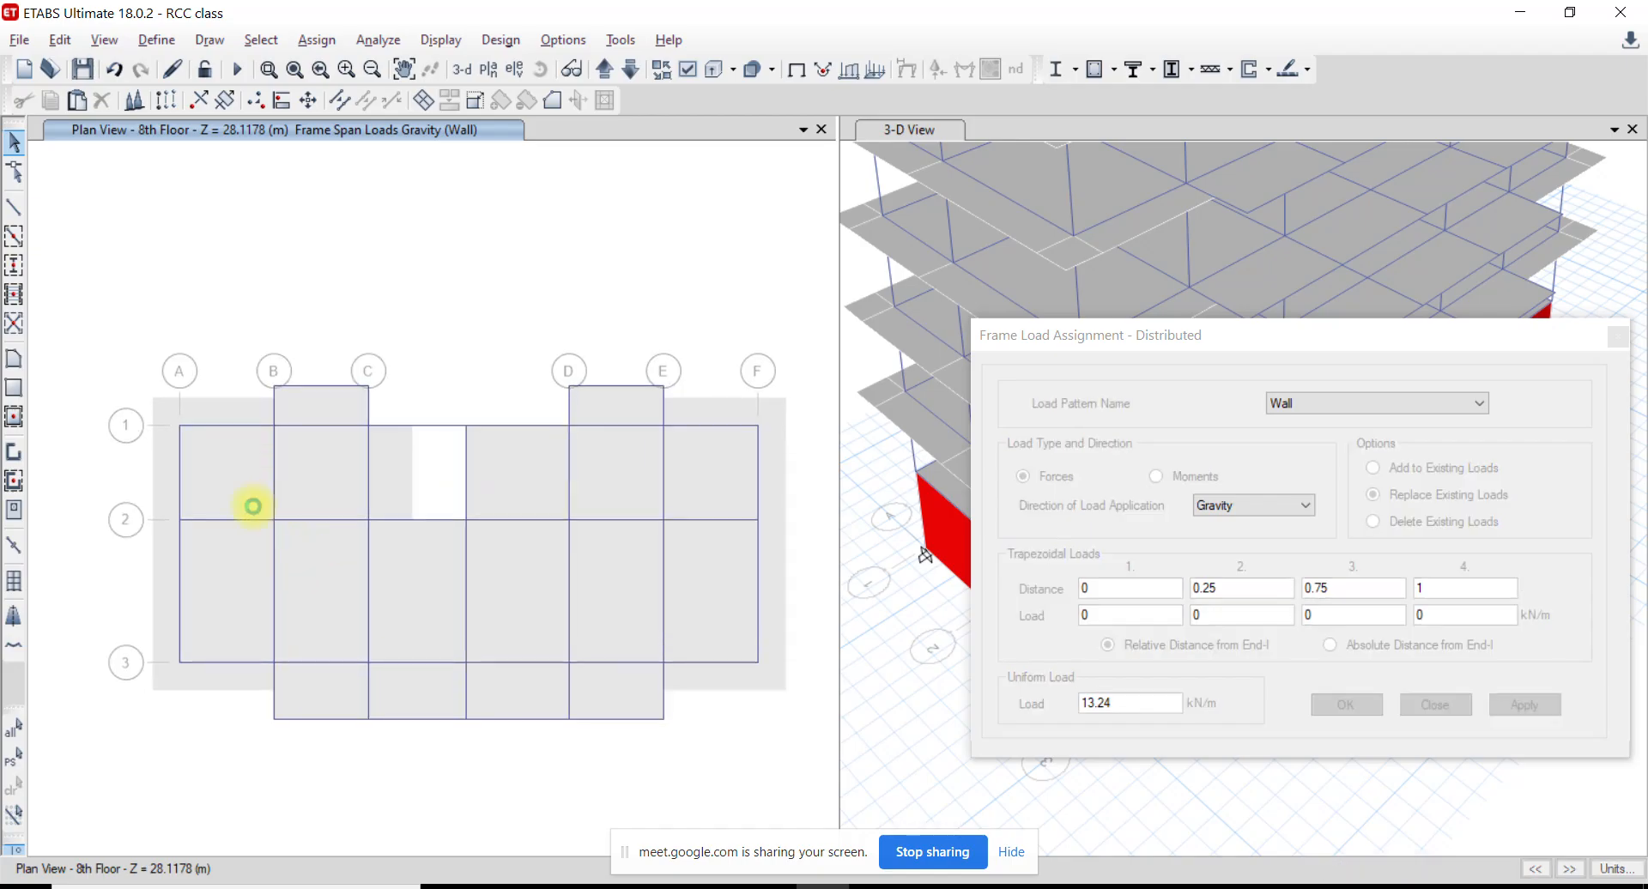
pyautogui.click(713, 887)
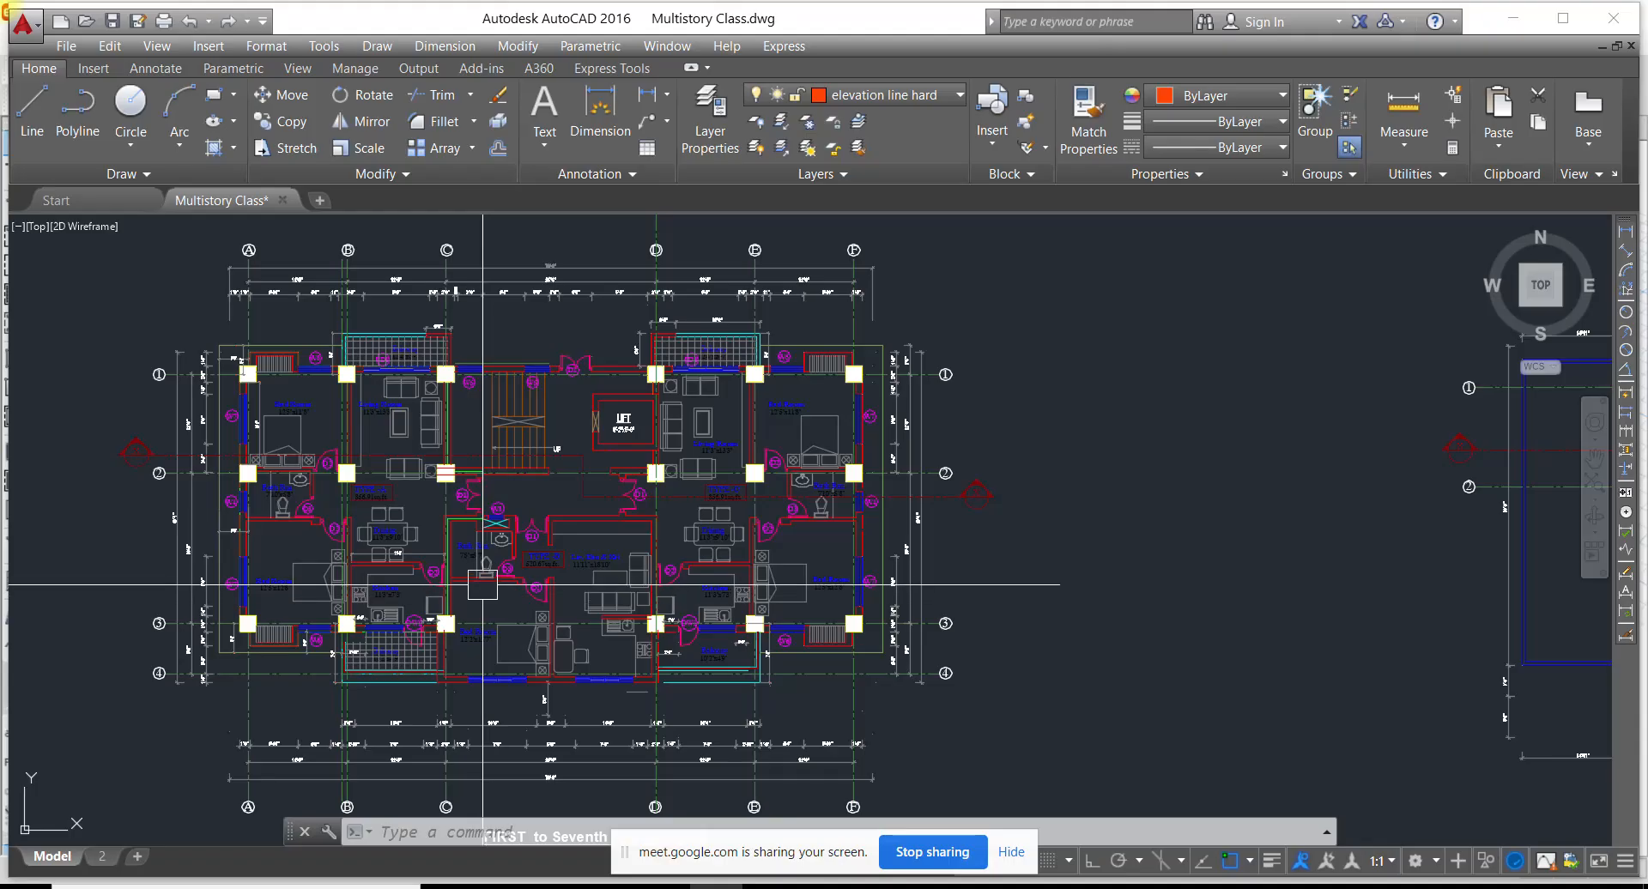
pyautogui.moveTo(1192, 614); pyautogui.dragTo(493, 548, button='middle')
pyautogui.scroll(2, 949, 610)
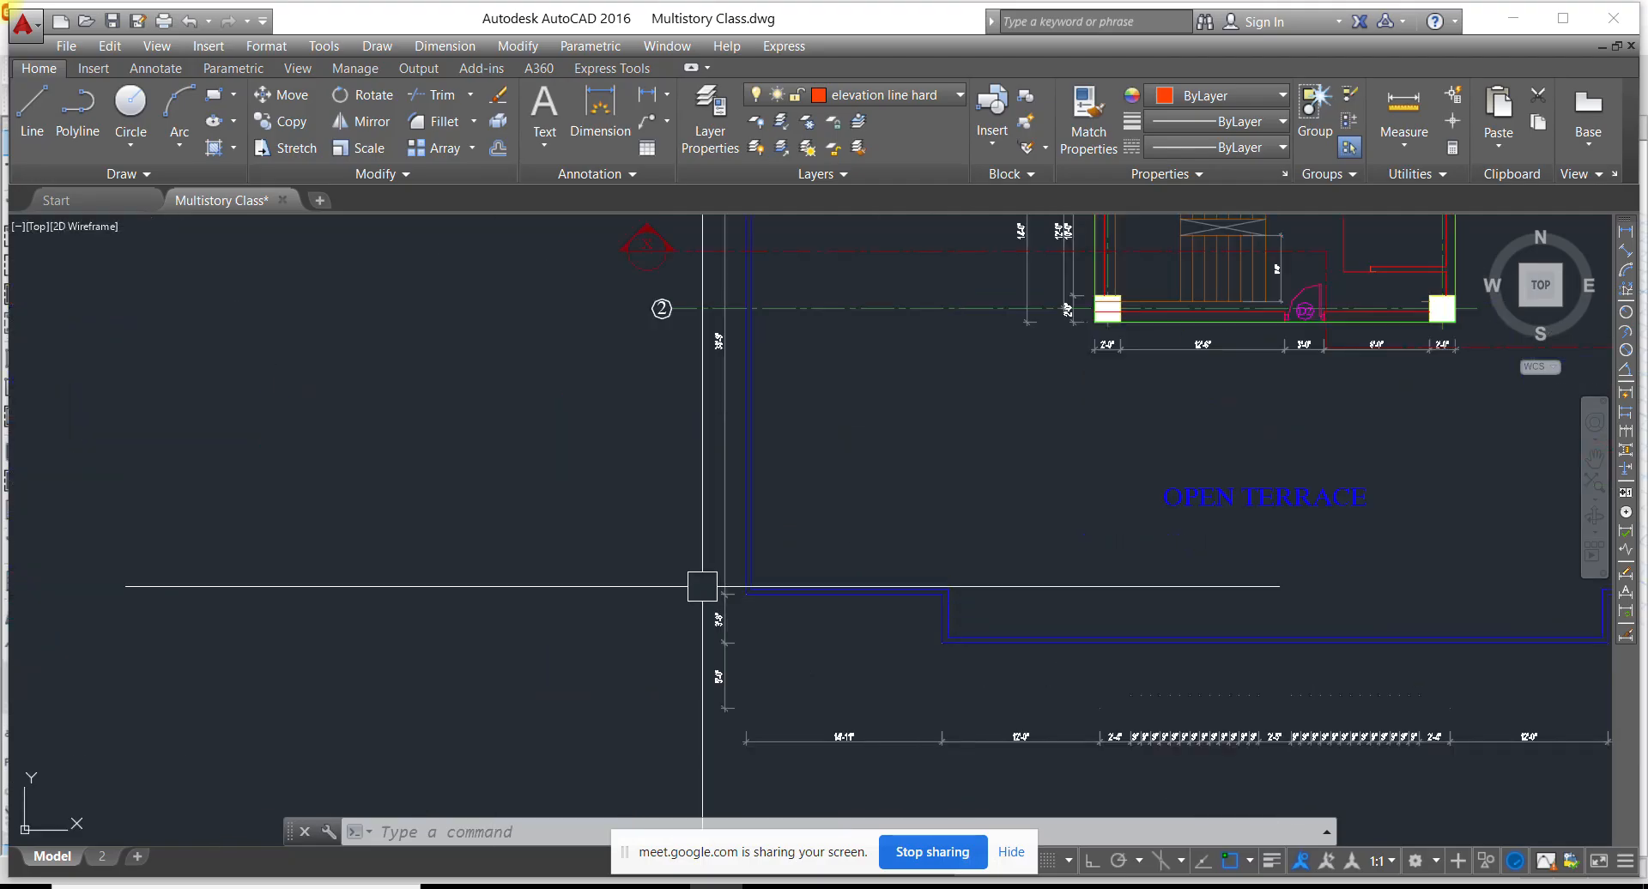
pyautogui.moveTo(699, 381); pyautogui.dragTo(630, 670, button='middle')
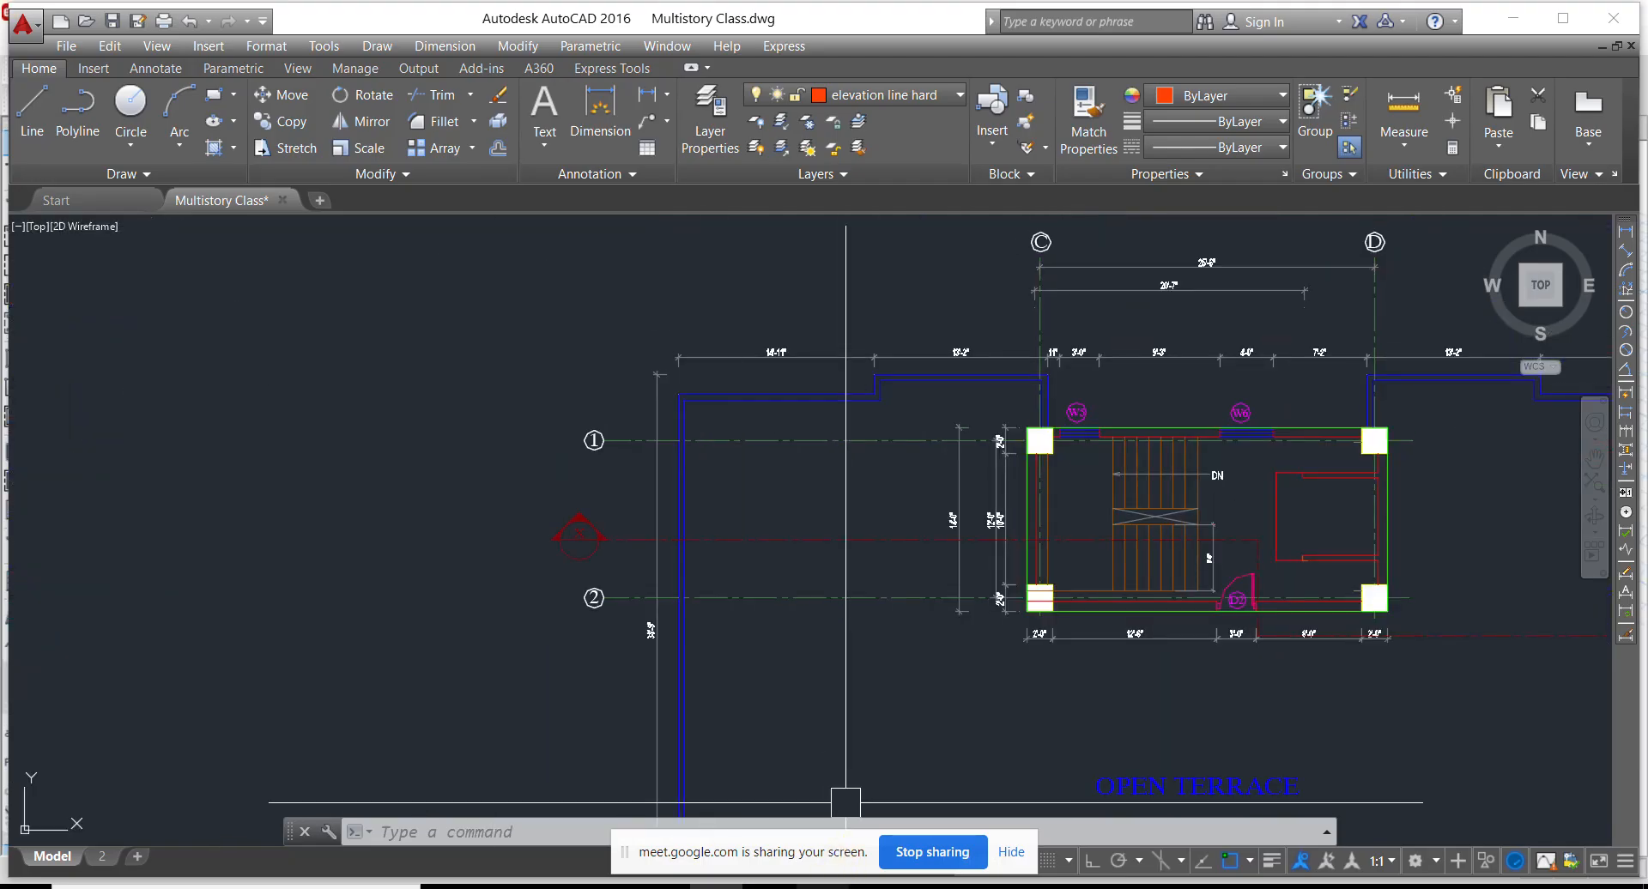
# Switch to ETABS and check the slab edge beyond grid A on the 8th Floor plan for a frame object
pyautogui.click(822, 887)
pyautogui.scroll(3, 248, 697)
pyautogui.moveTo(248, 697); pyautogui.dragTo(523, 717, button='middle')
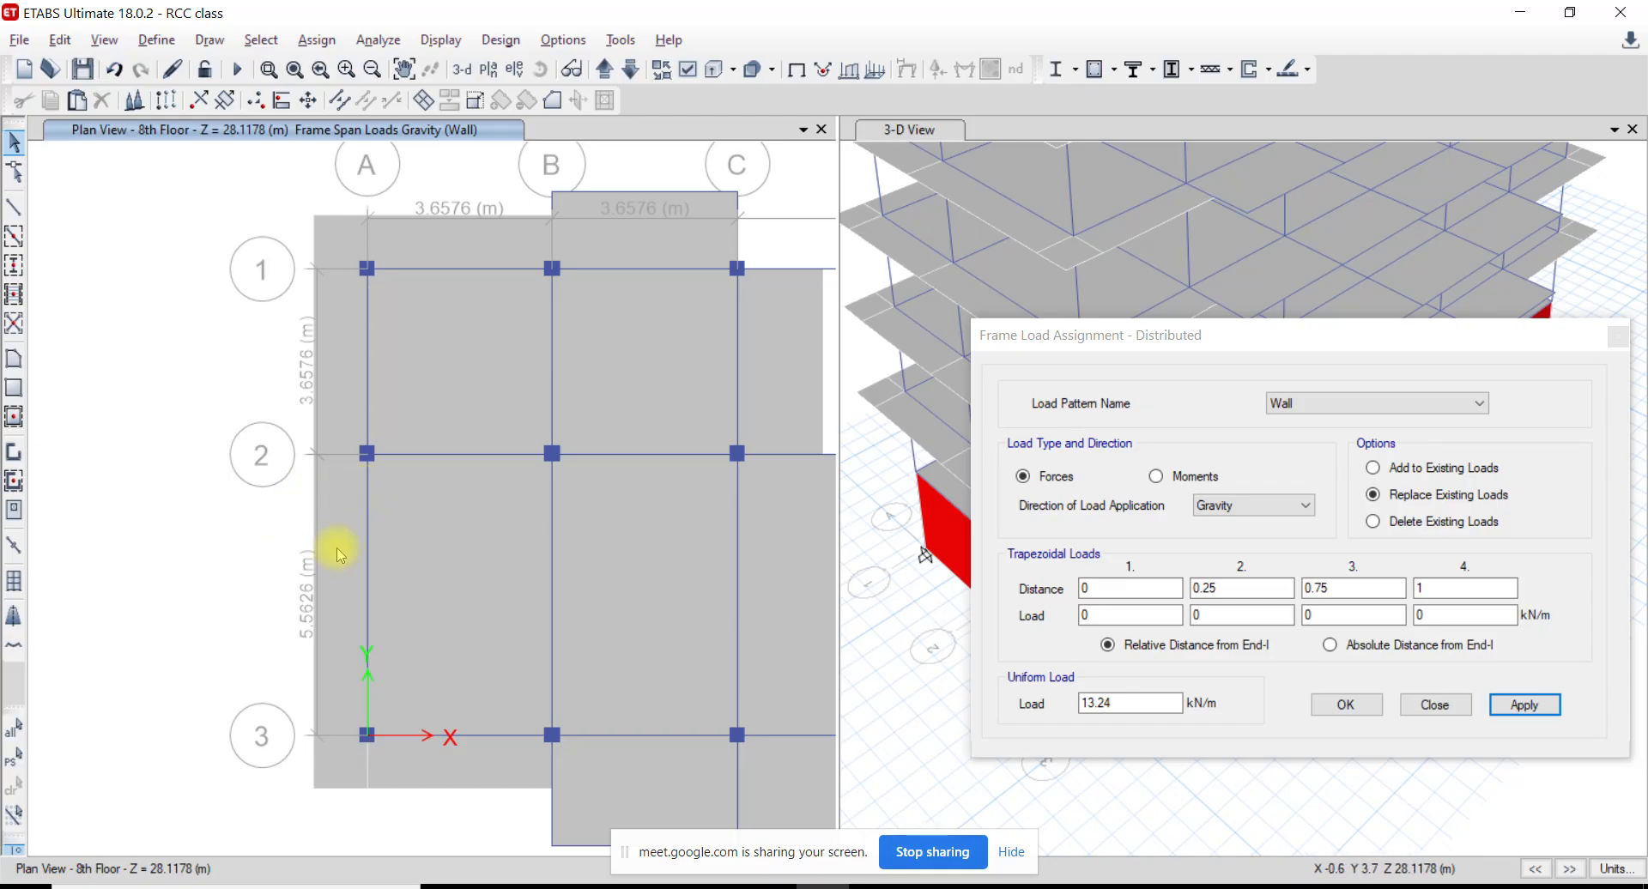
pyautogui.moveTo(331, 551); pyautogui.dragTo(276, 527, button='middle')
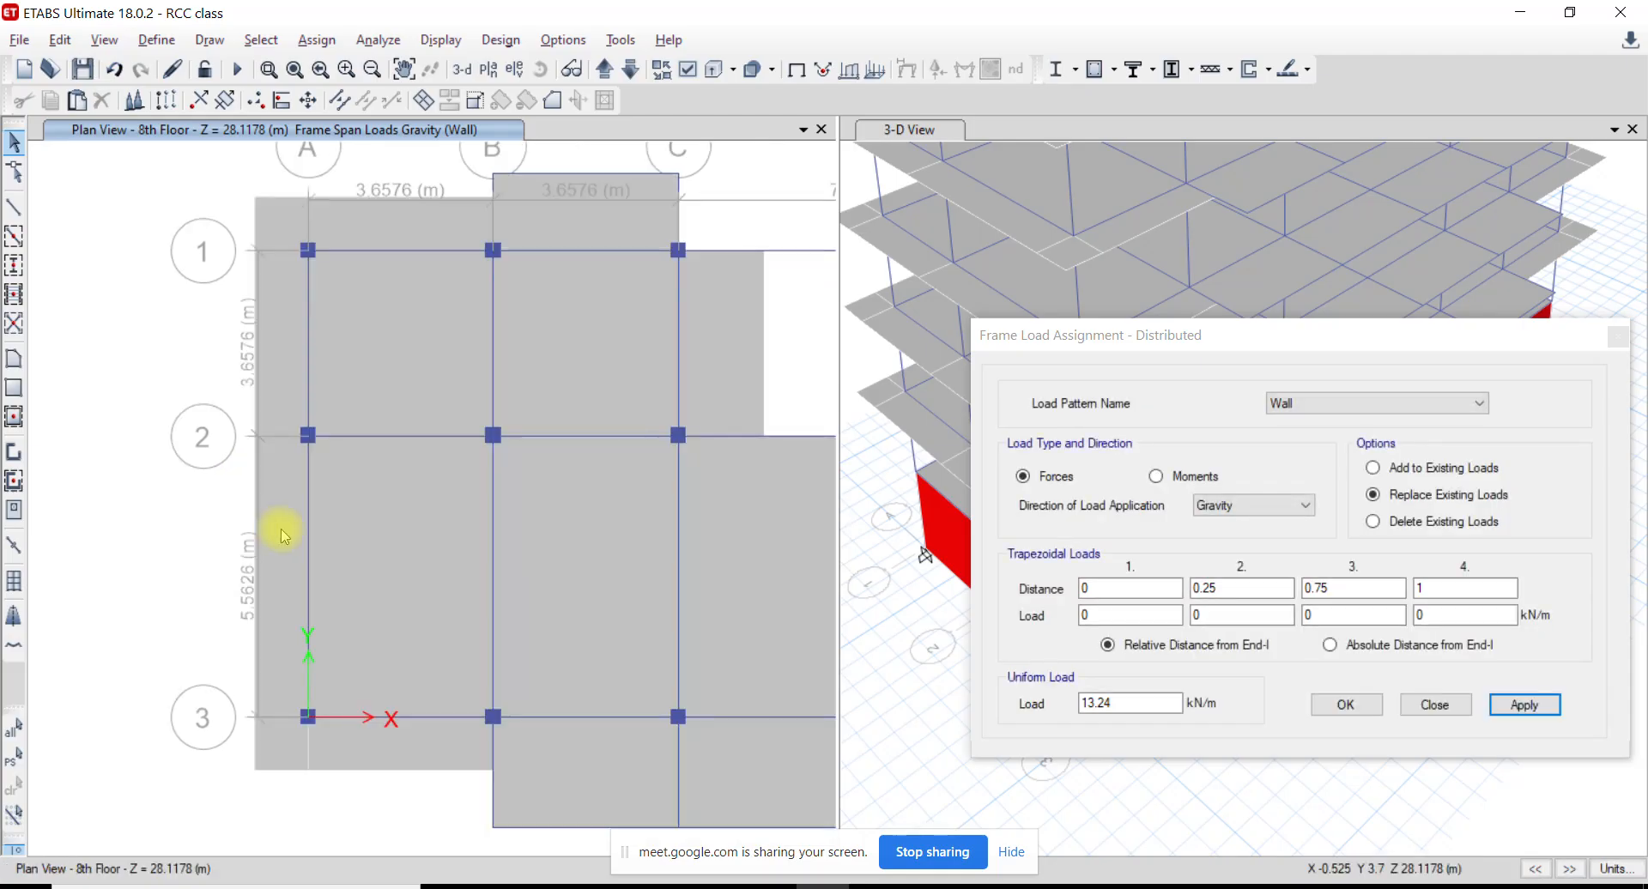
pyautogui.click(293, 546)
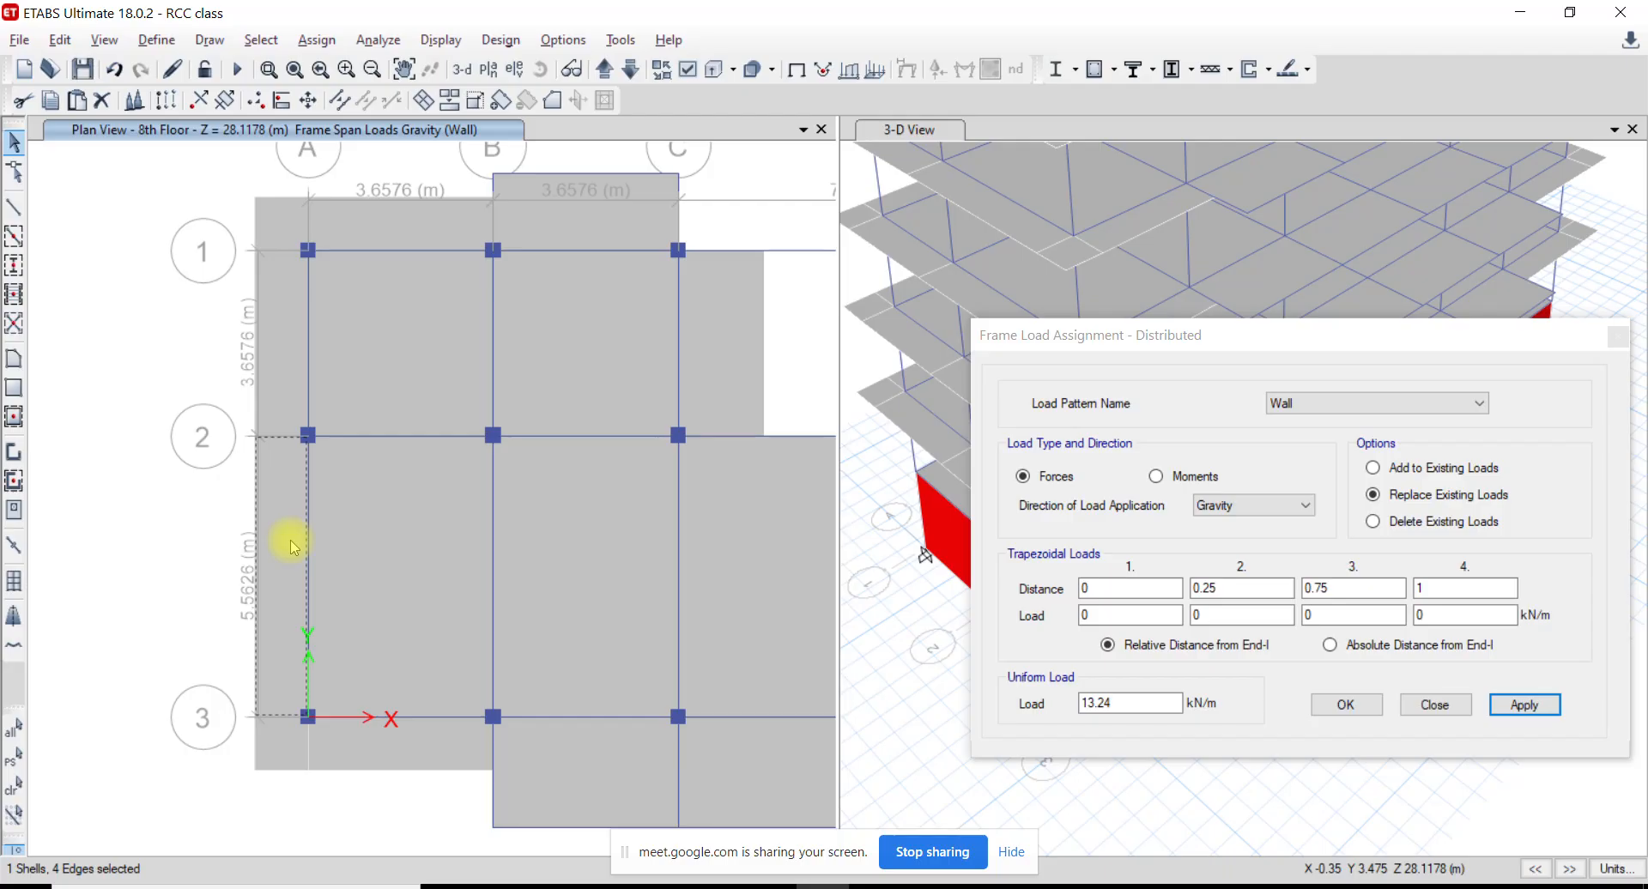
pyautogui.click(292, 543)
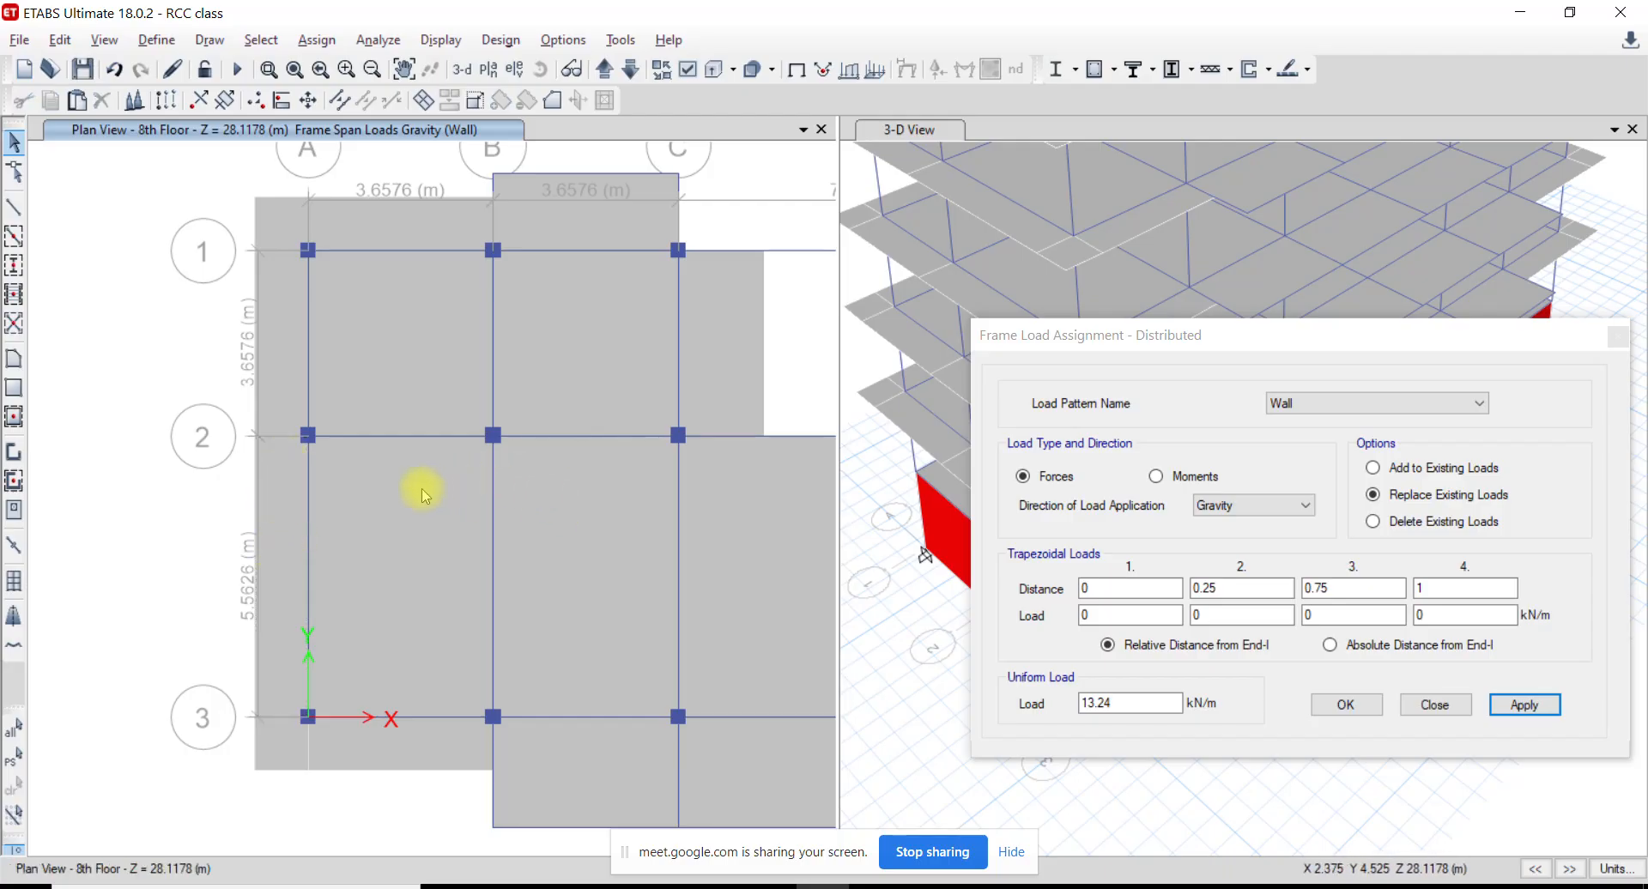
pyautogui.moveTo(367, 542); pyautogui.dragTo(308, 519, button='middle')
pyautogui.moveTo(357, 471)
pyautogui.mouseDown(button='middle')
pyautogui.moveTo(323, 508)
pyautogui.moveTo(364, 422)
pyautogui.moveTo(336, 463)
pyautogui.mouseUp(button='middle')
# Draw frame lines with property None along the 8th Floor slab overhang edges around grids A and B, and check one line's section assignment
pyautogui.click(14, 206)
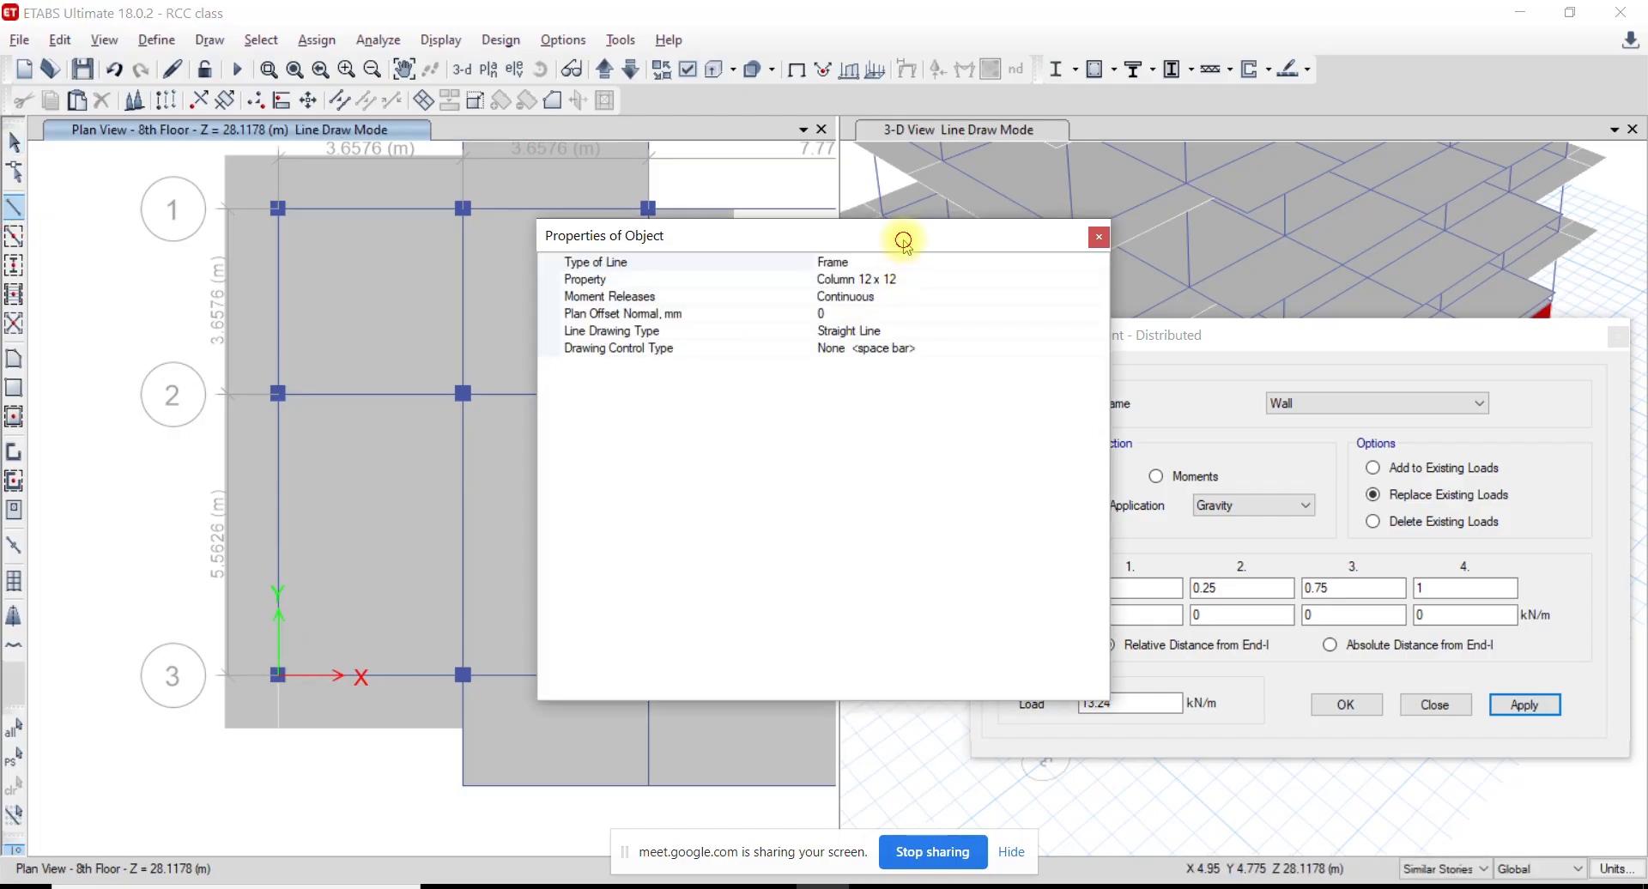
pyautogui.moveTo(901, 237); pyautogui.dragTo(1293, 239)
pyautogui.click(1359, 276)
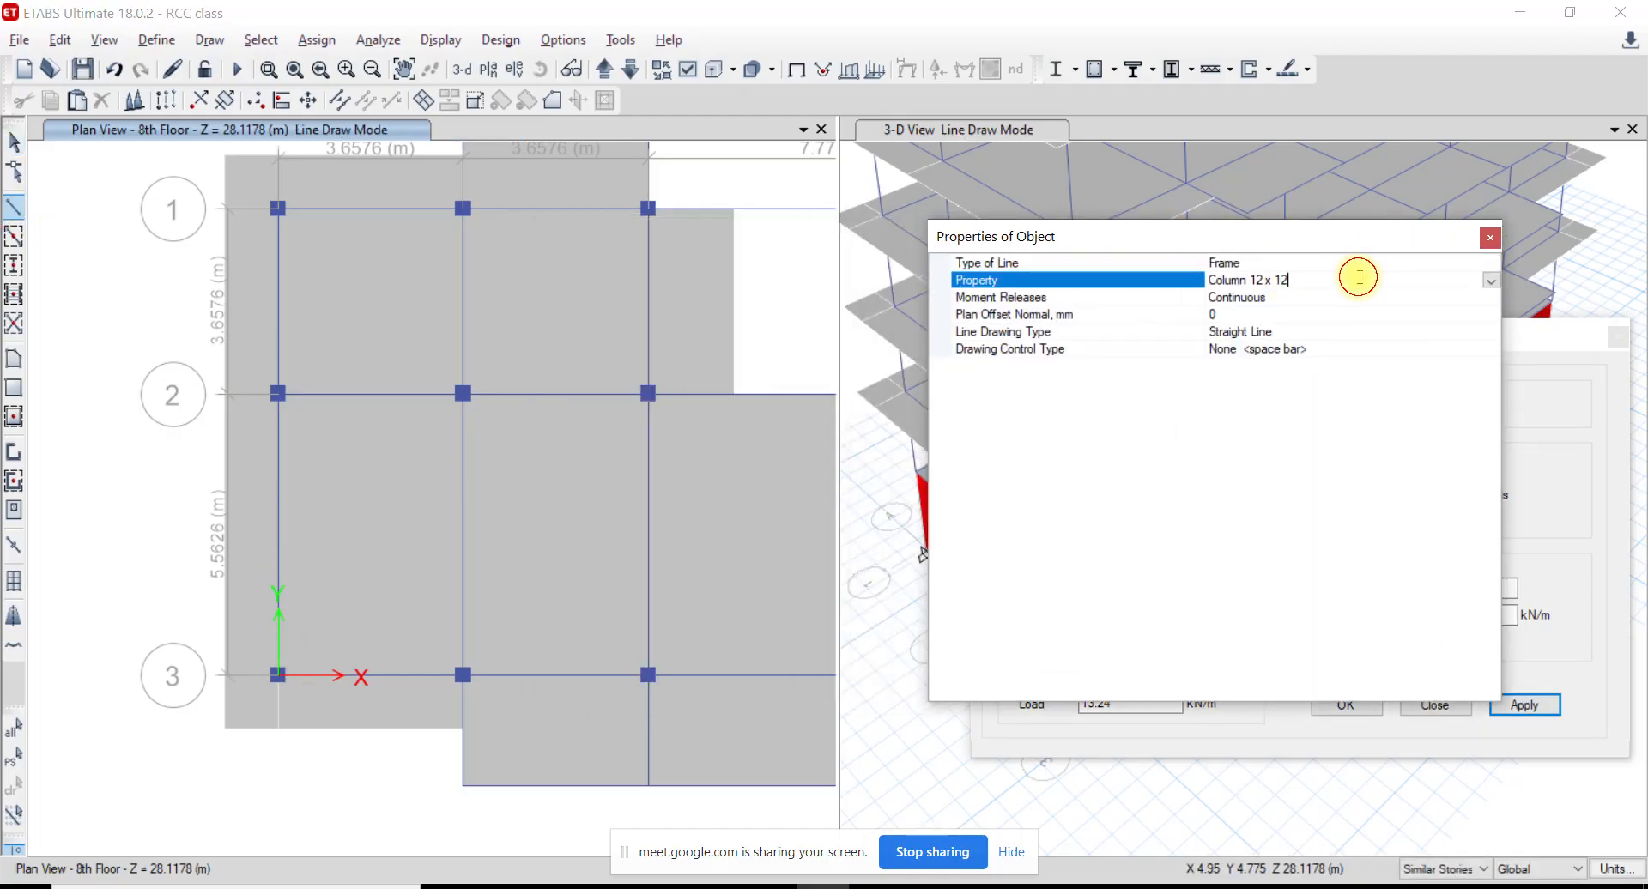
pyautogui.click(1491, 280)
pyautogui.scroll(-1, 1268, 351)
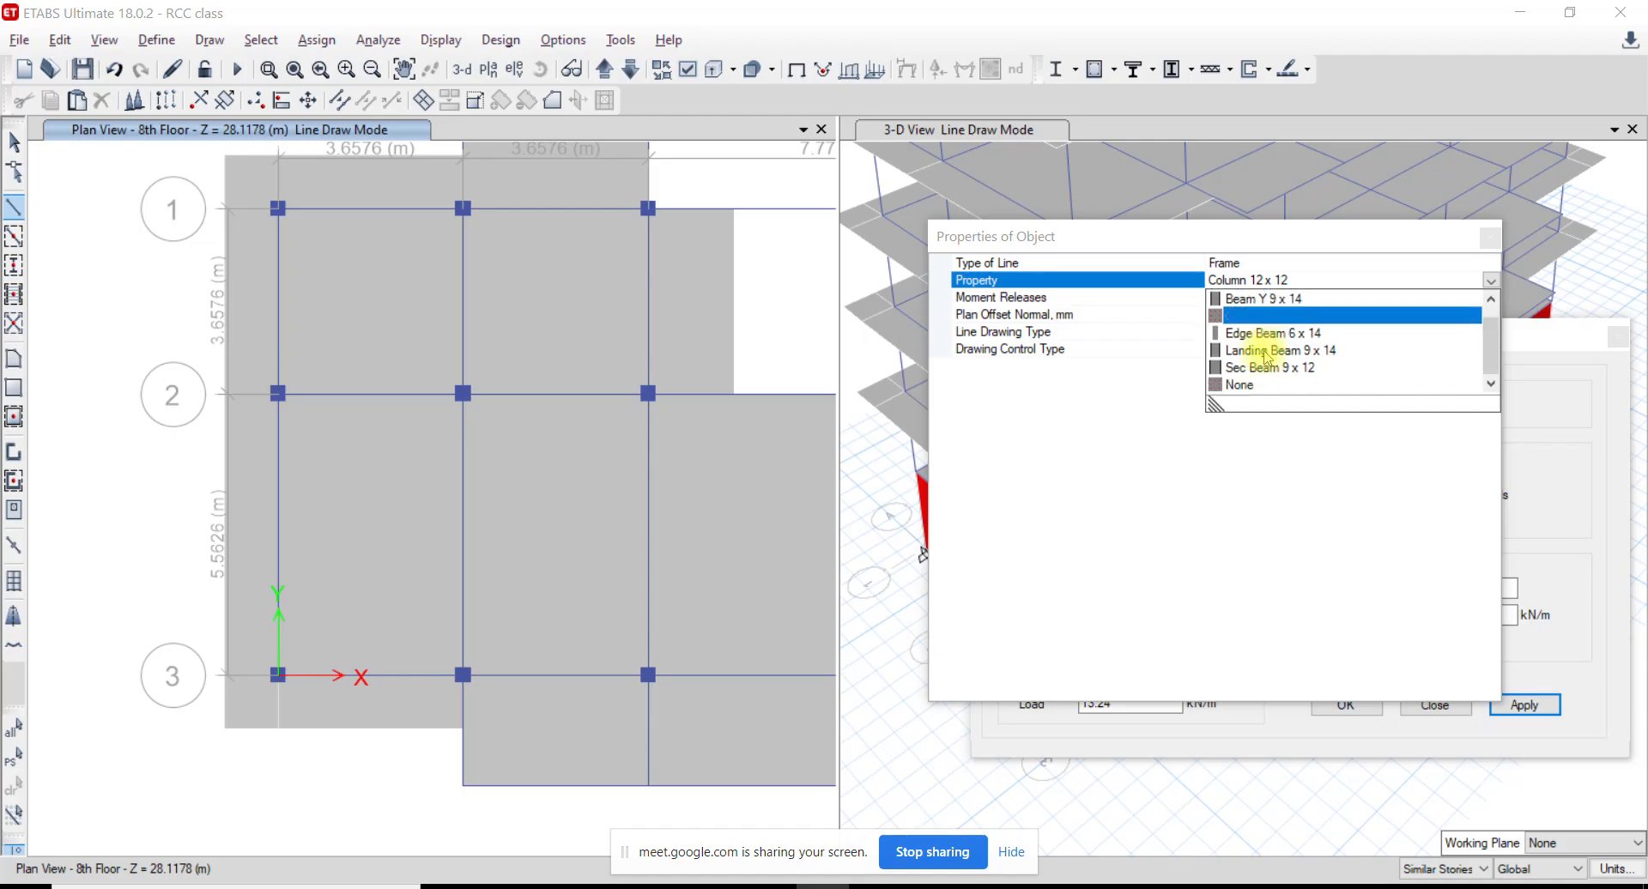
pyautogui.click(1261, 386)
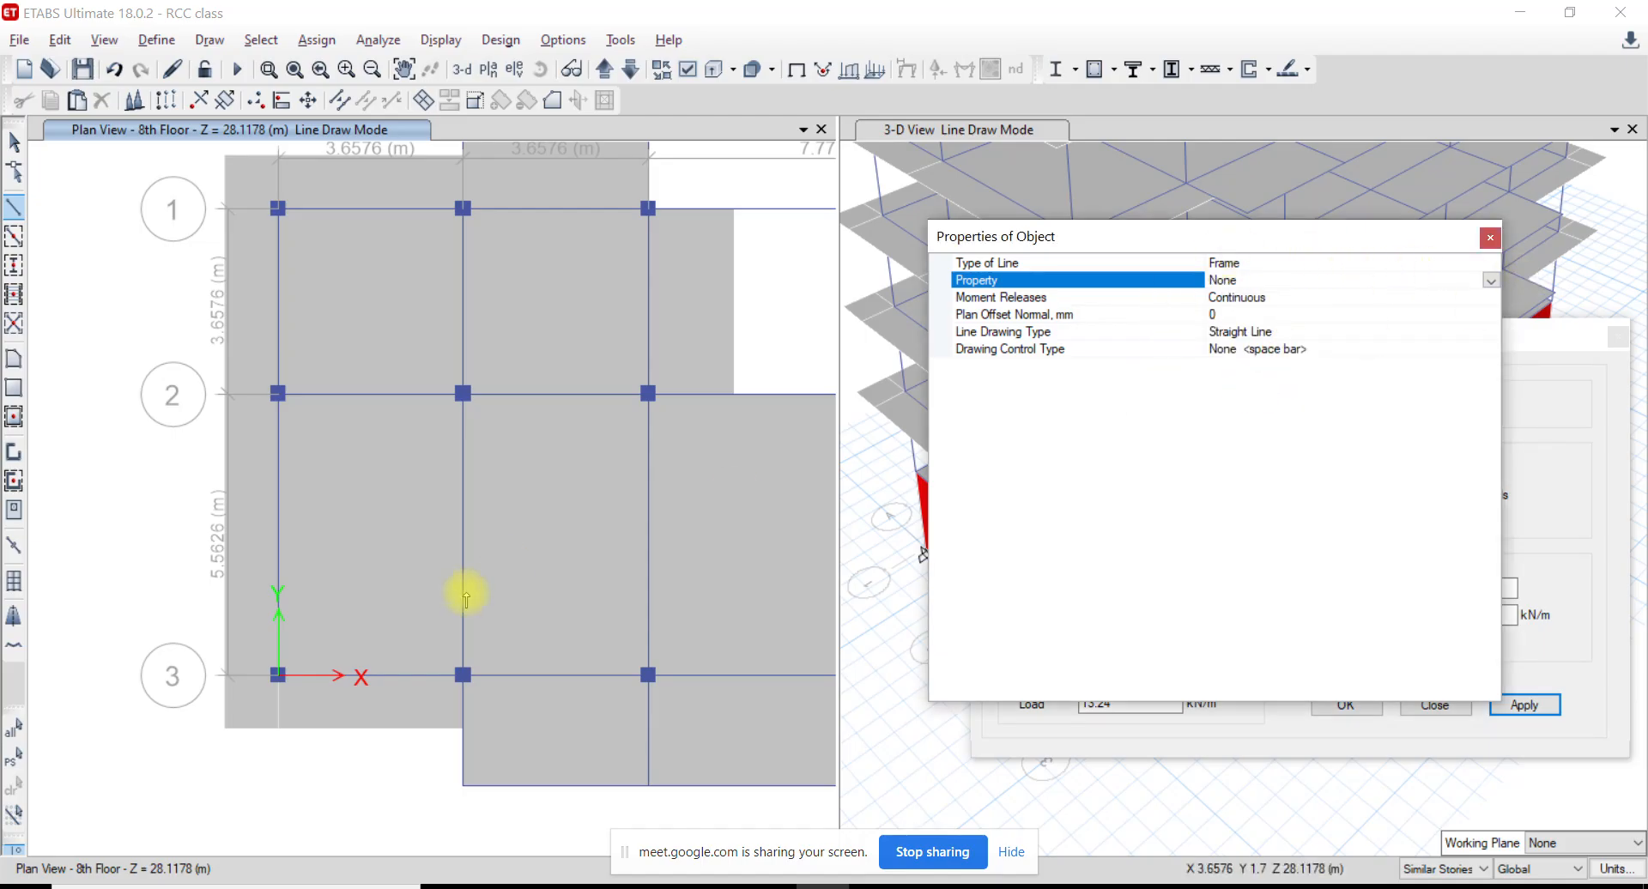
pyautogui.click(463, 728)
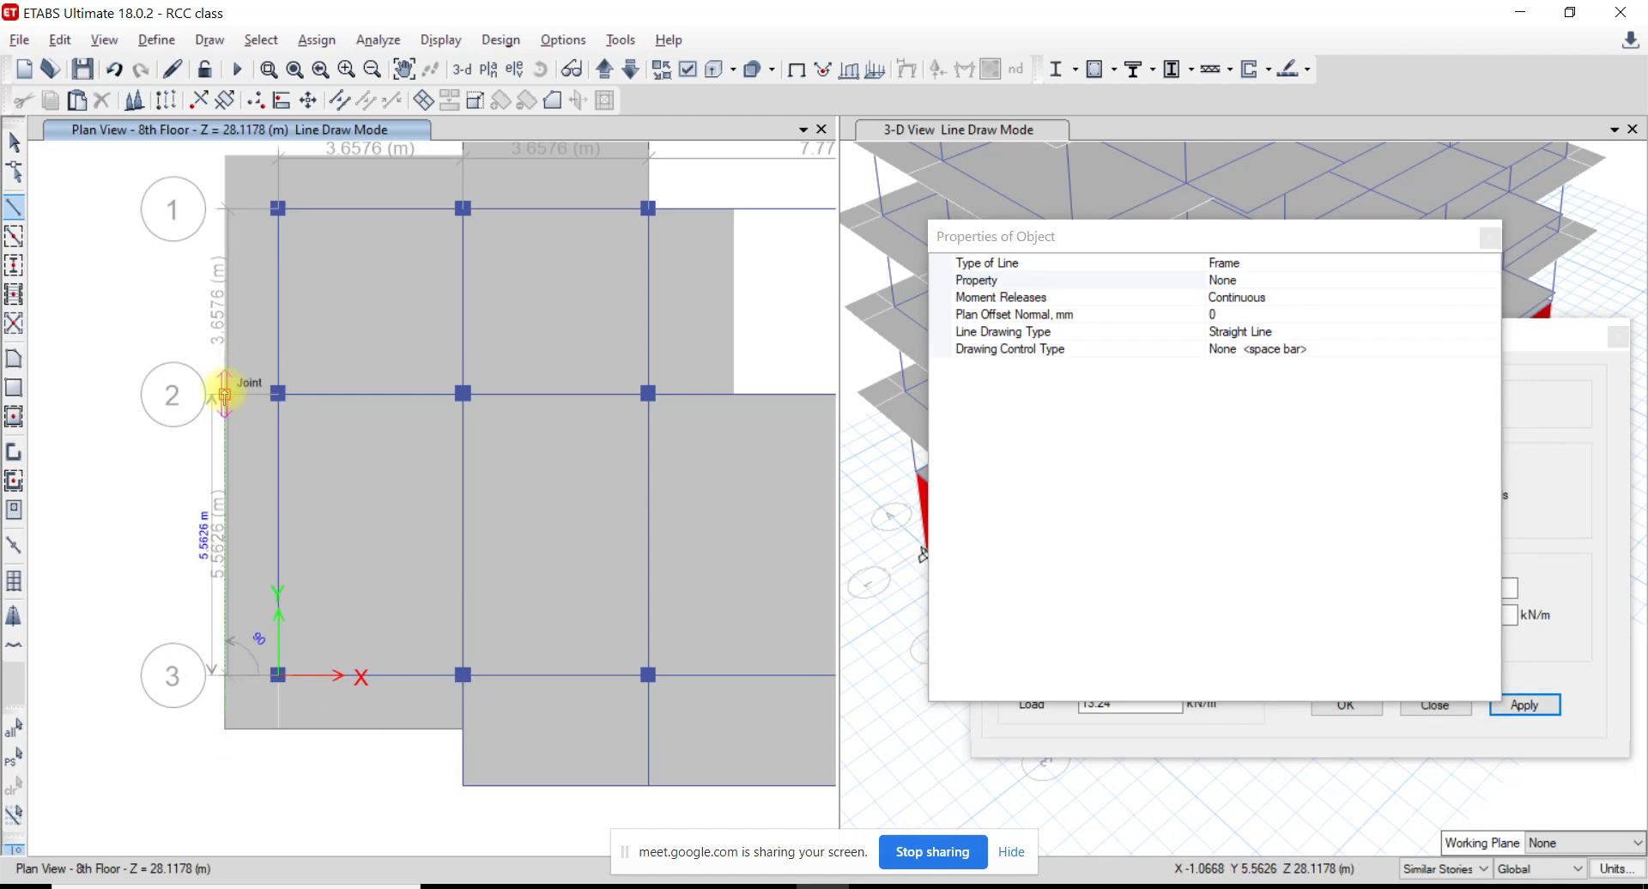
pyautogui.click(222, 153)
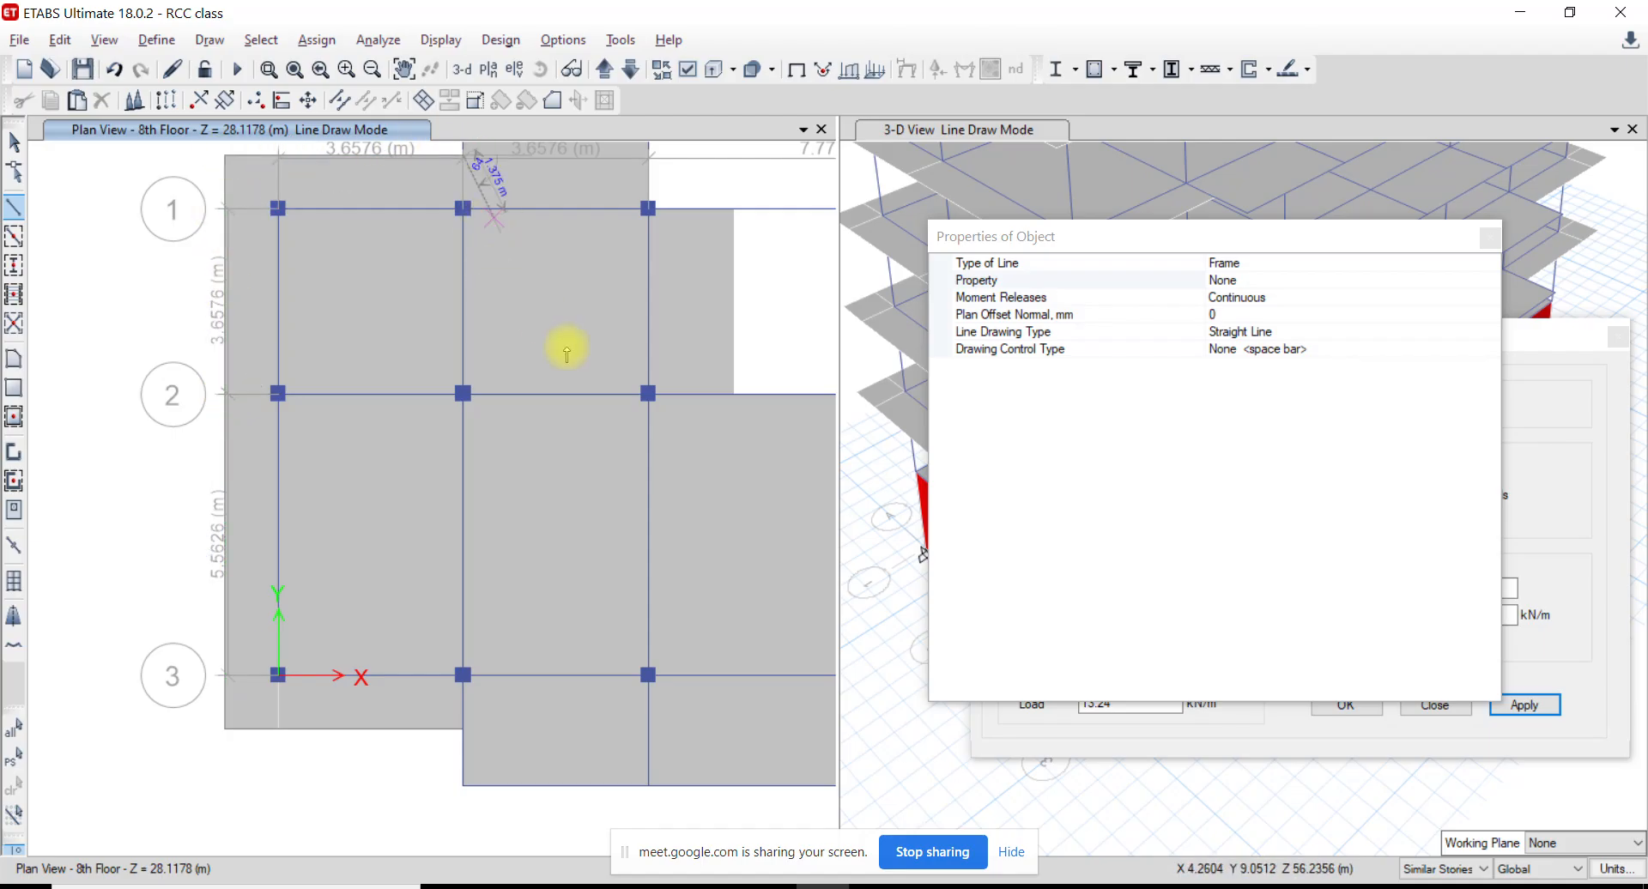
pyautogui.scroll(-3, 388, 414)
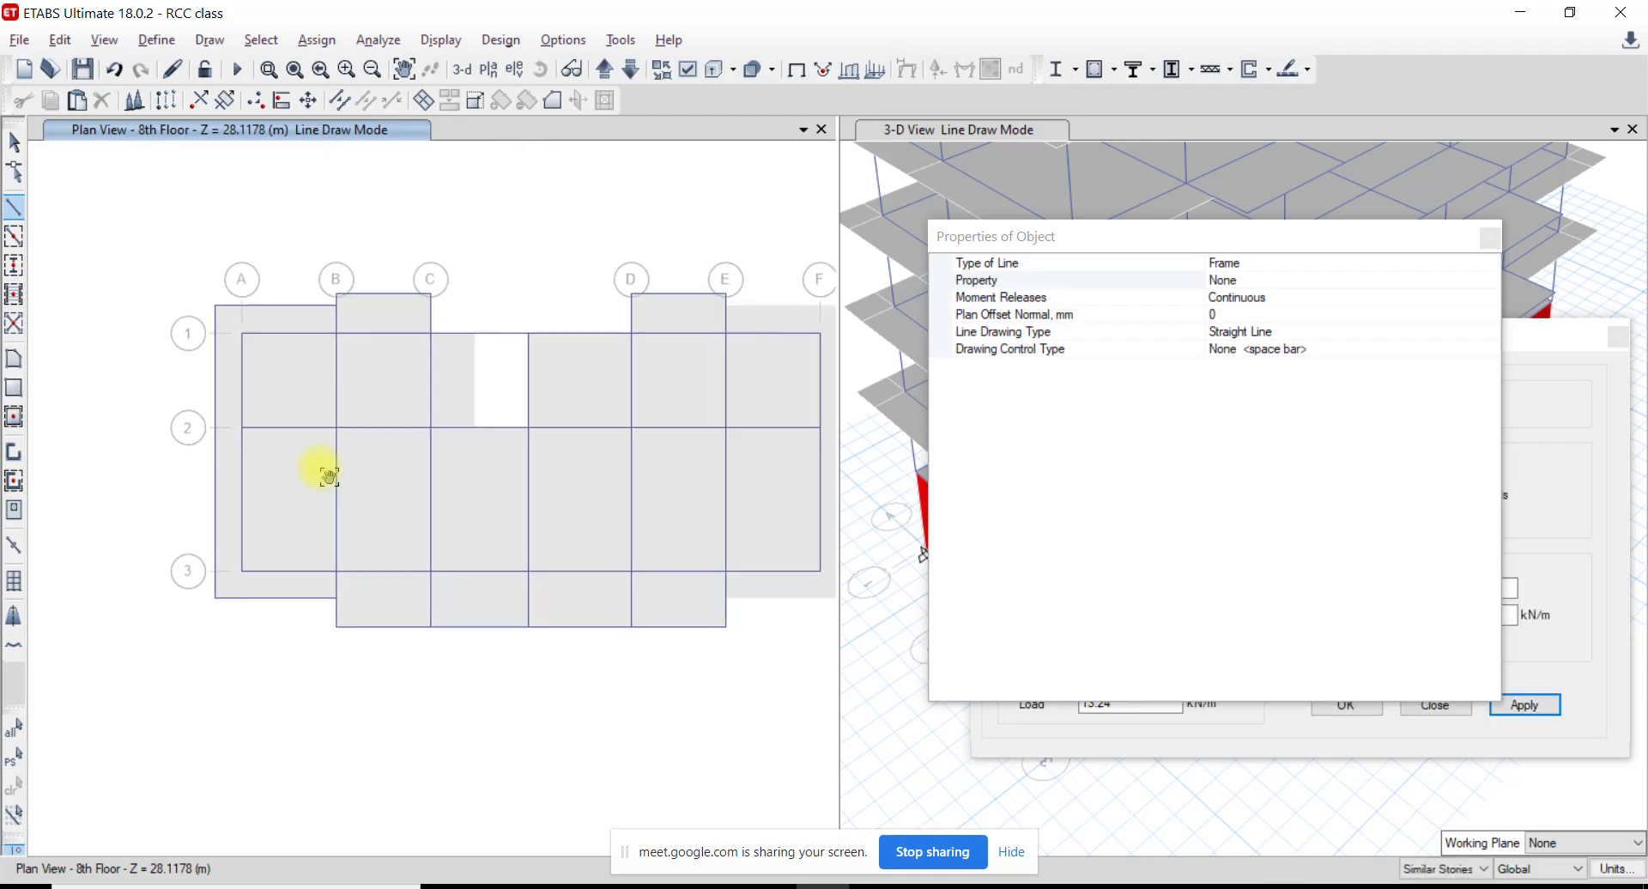
pyautogui.click(15, 141)
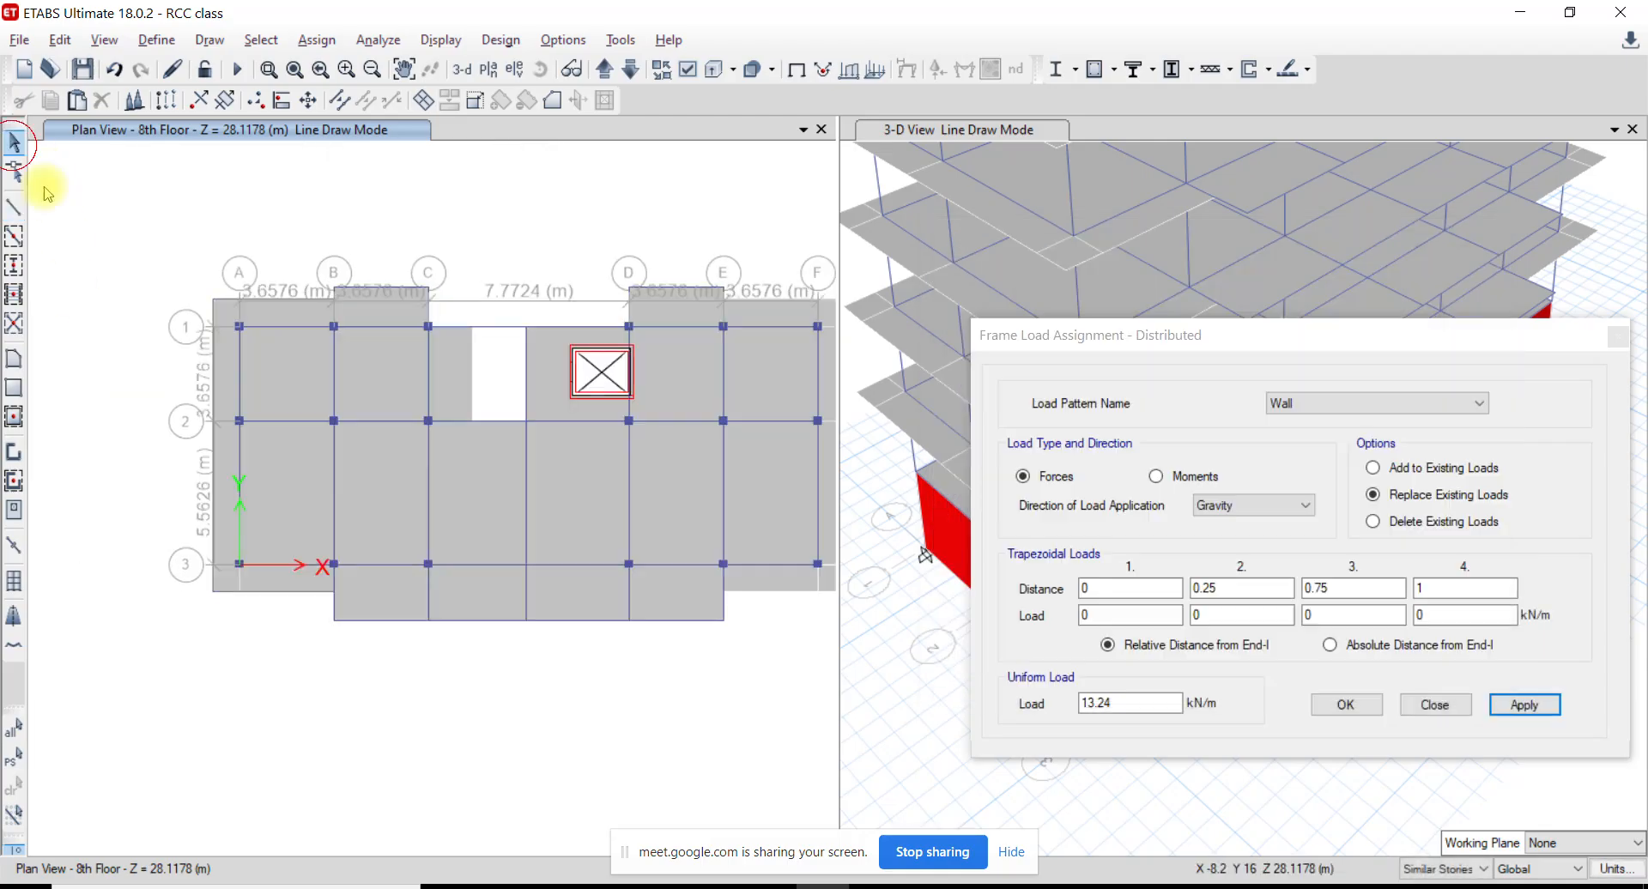
pyautogui.doubleClick(271, 594)
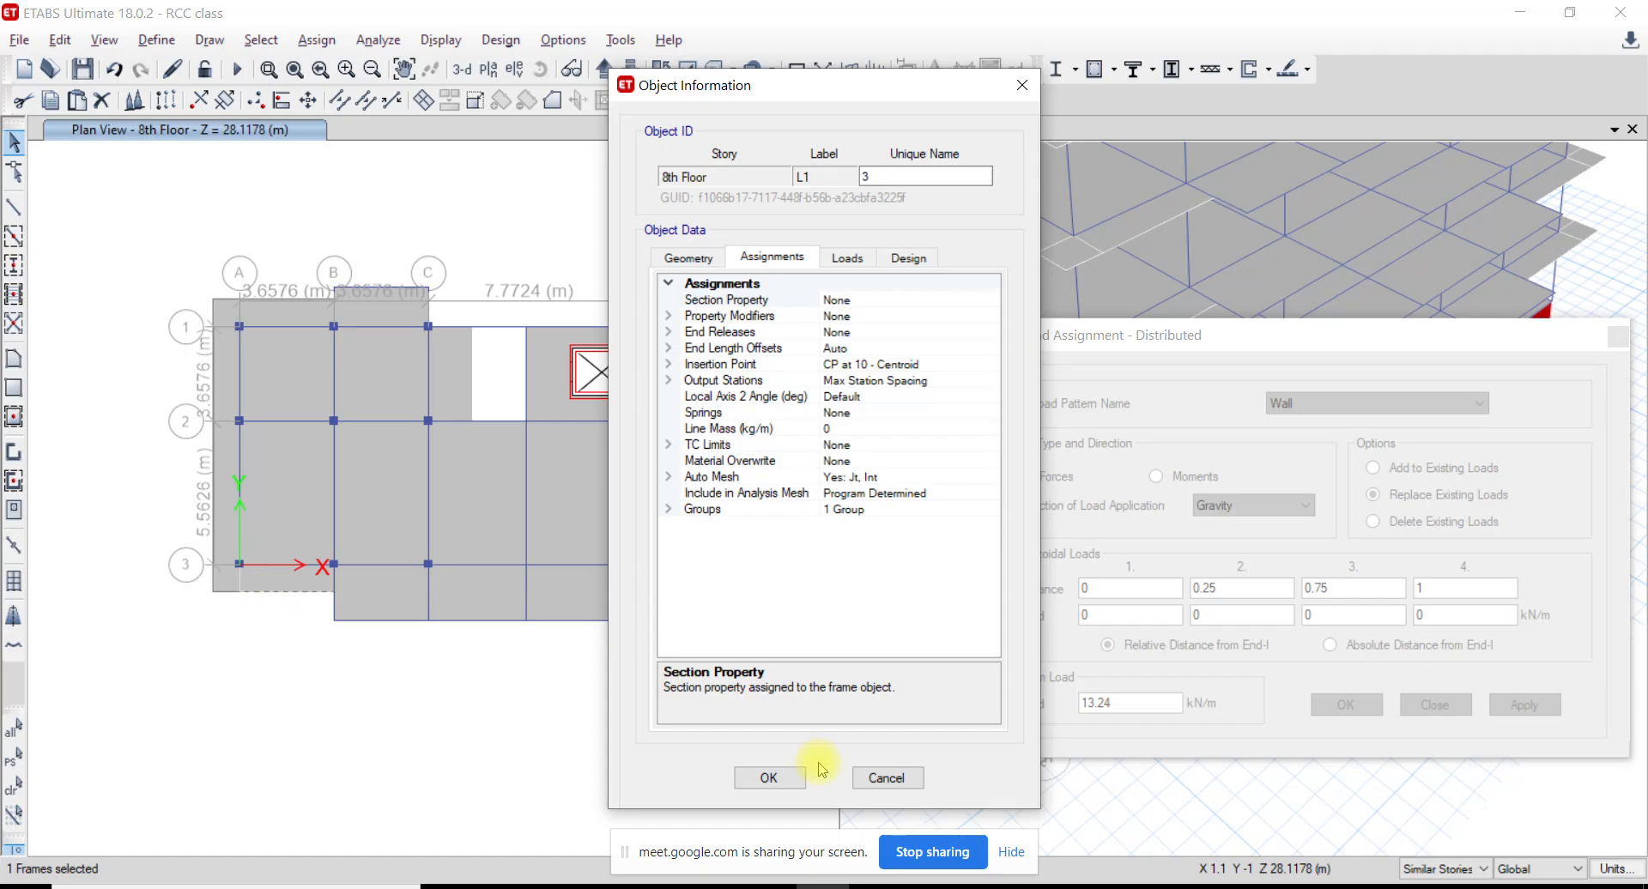
pyautogui.click(886, 778)
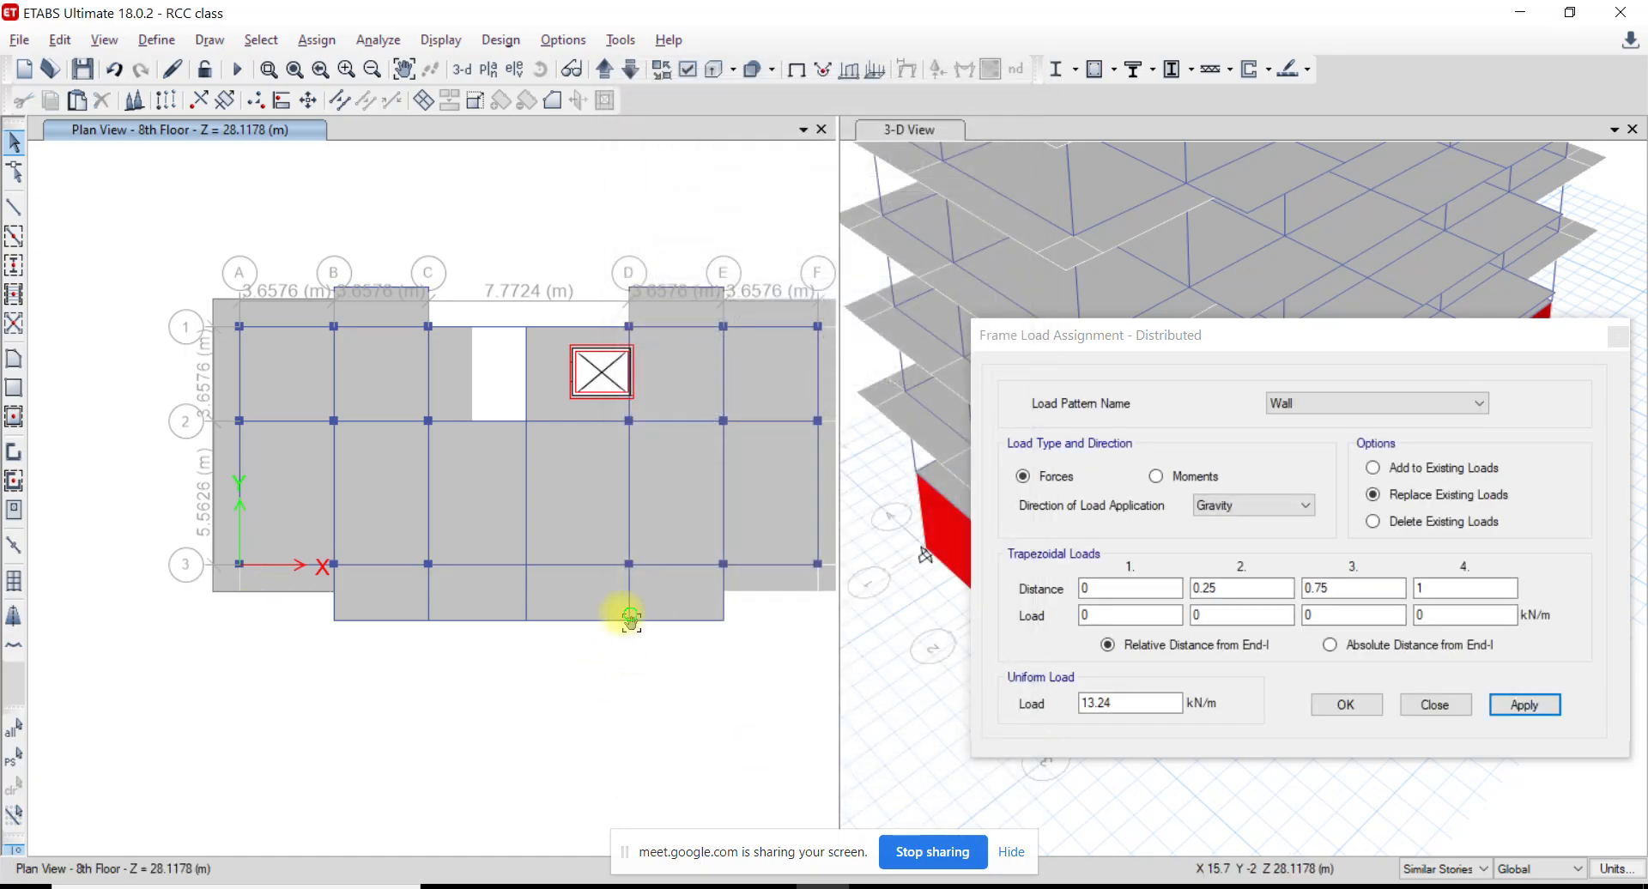
# Draw frame lines with property None along the 8th Floor slab overhang edges around grids E and F
pyautogui.moveTo(628, 617); pyautogui.dragTo(296, 636, button='middle')
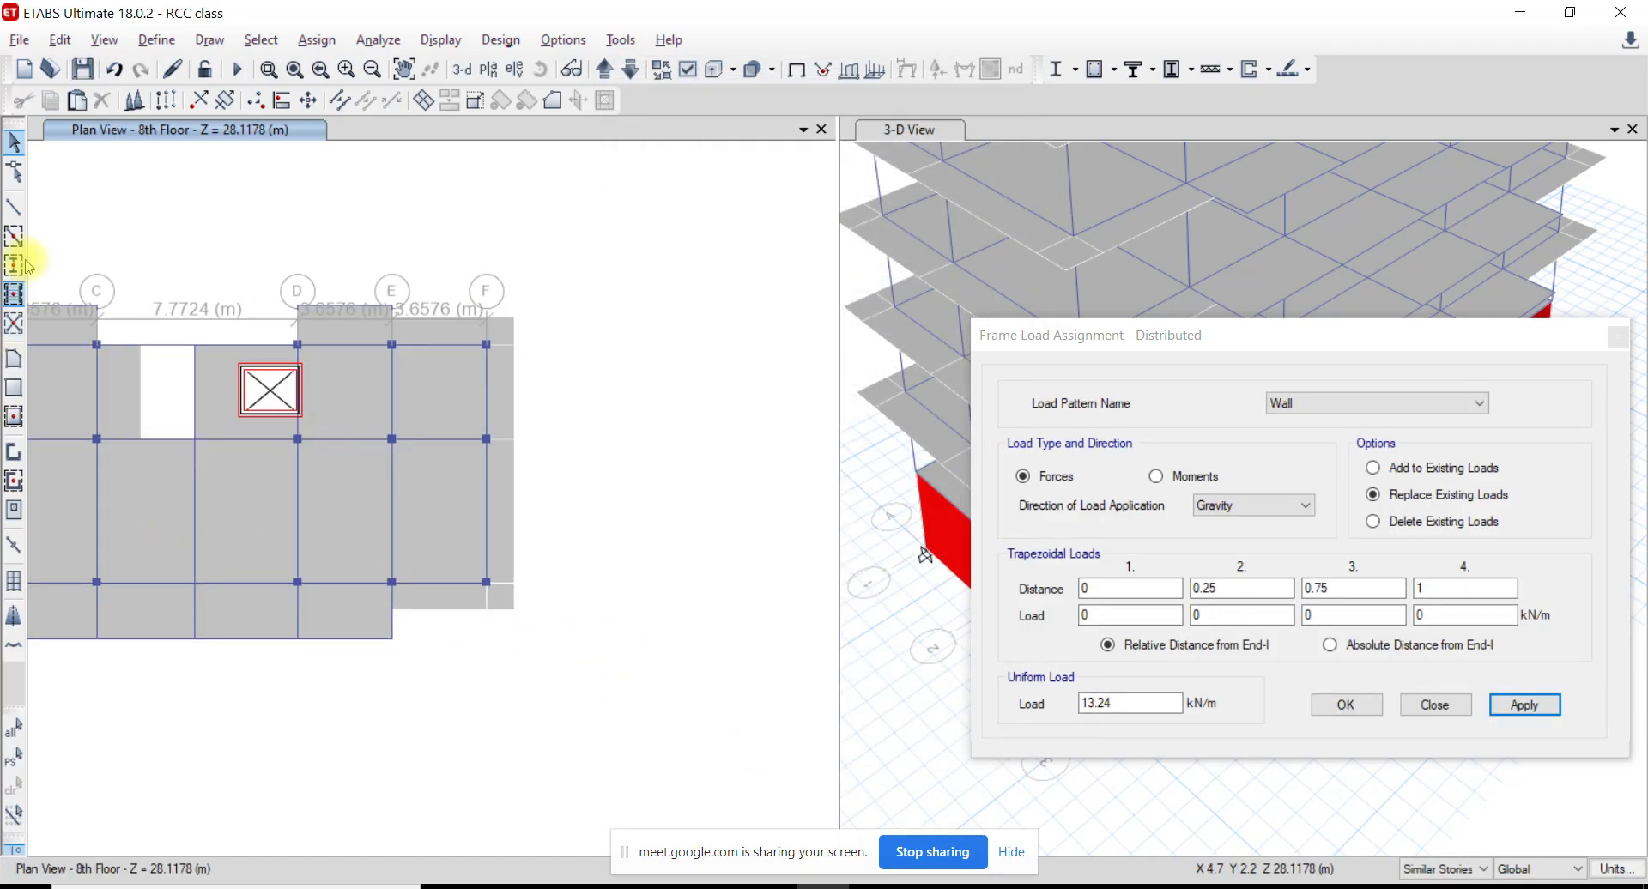
pyautogui.click(14, 206)
pyautogui.scroll(2, 441, 623)
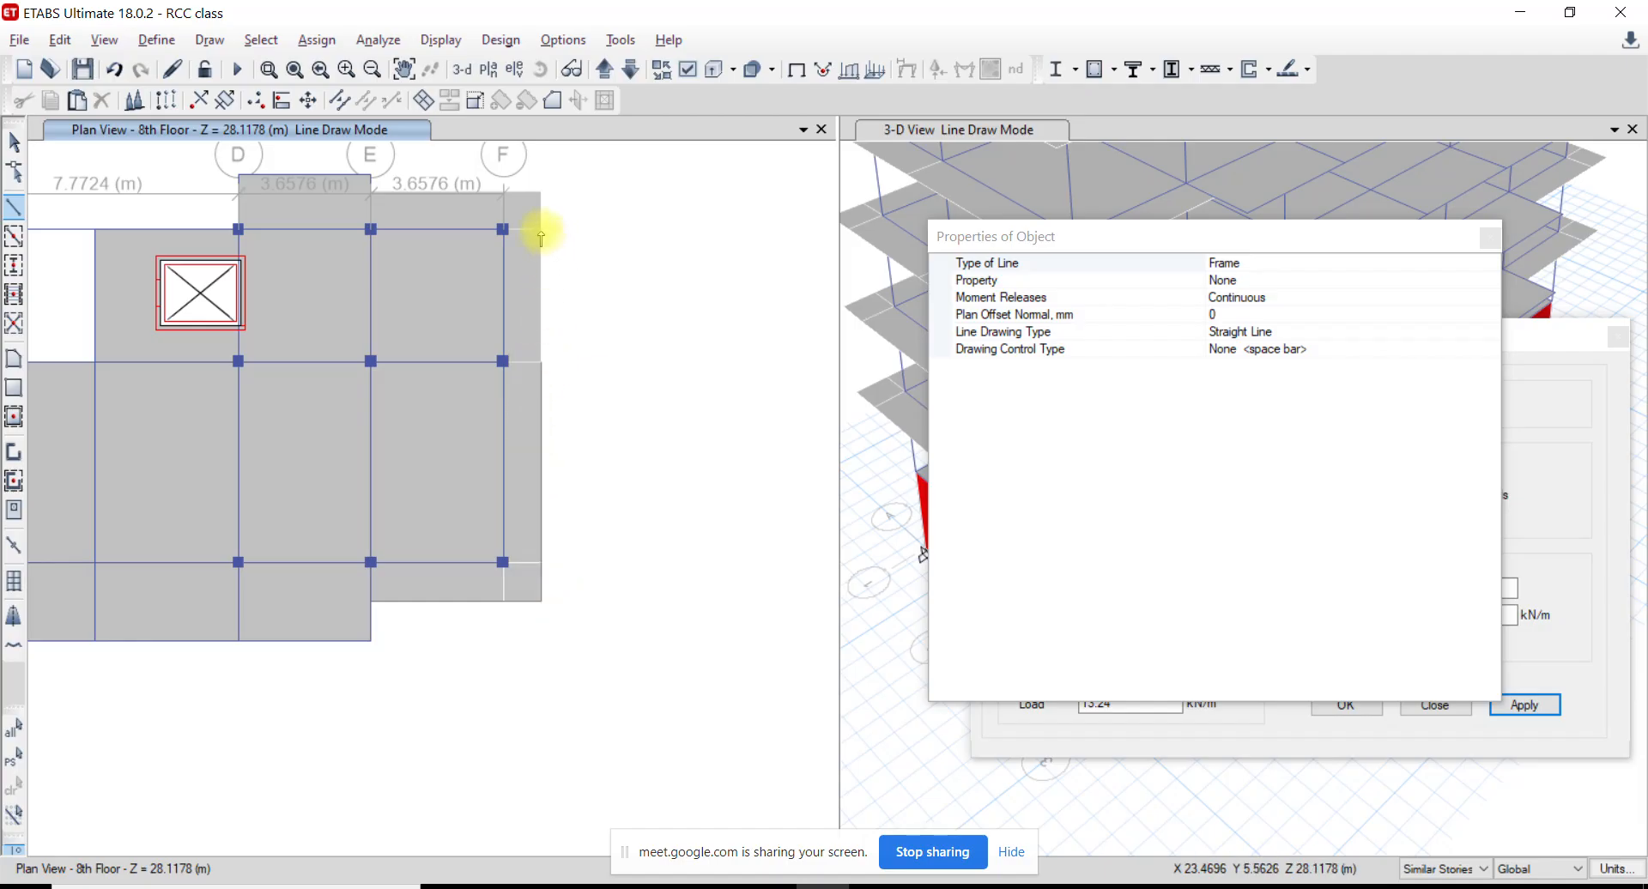
pyautogui.click(504, 195)
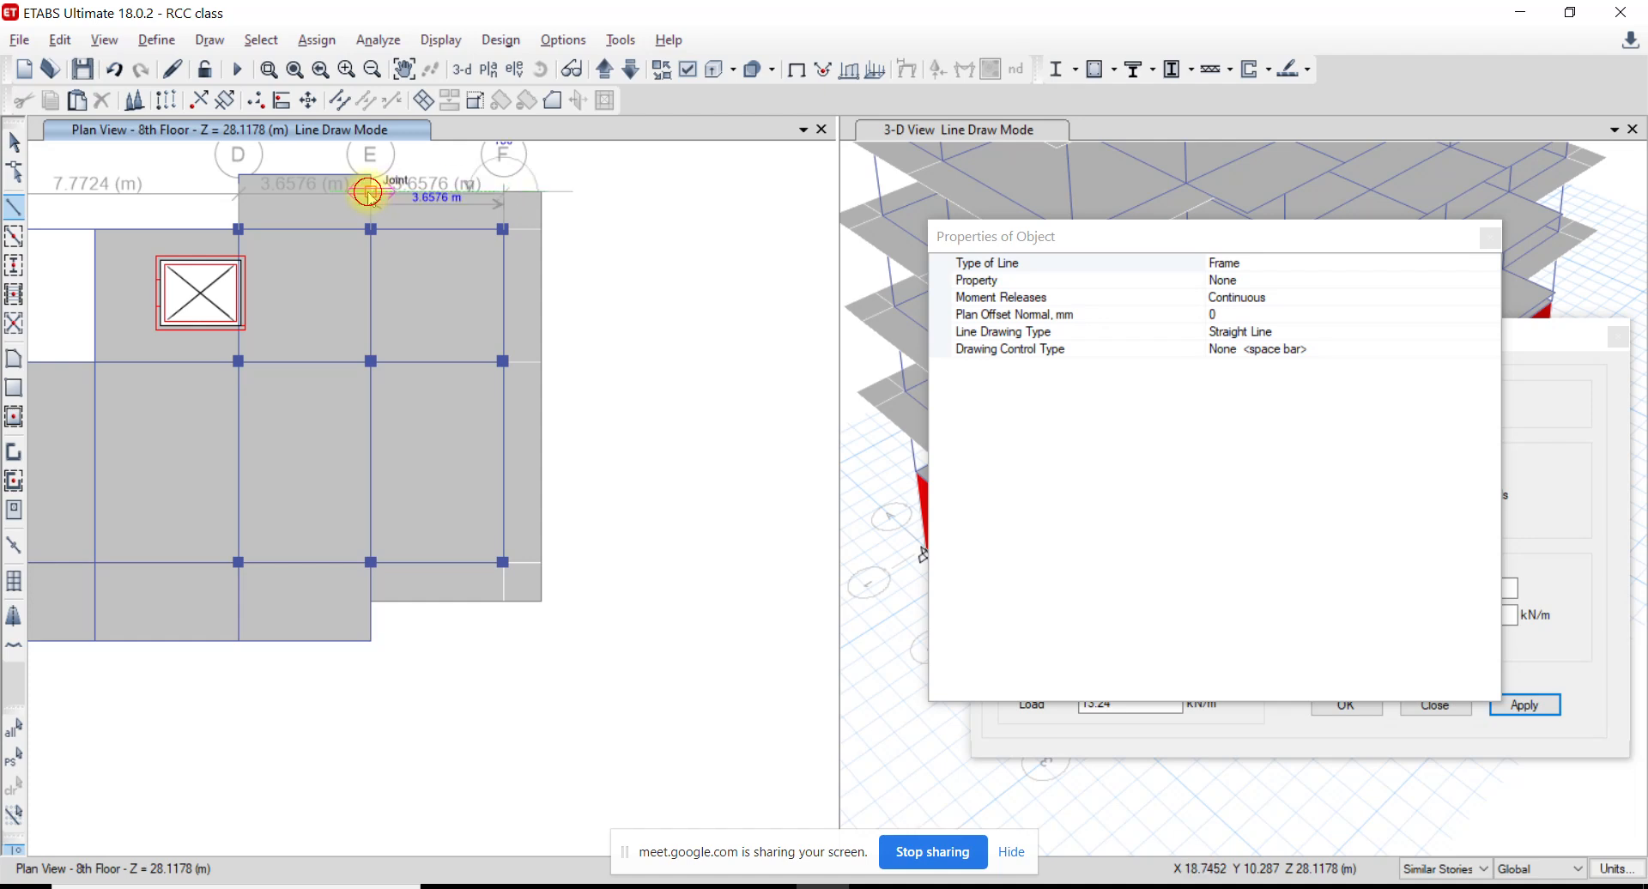
pyautogui.moveTo(478, 441); pyautogui.dragTo(644, 517, button='middle')
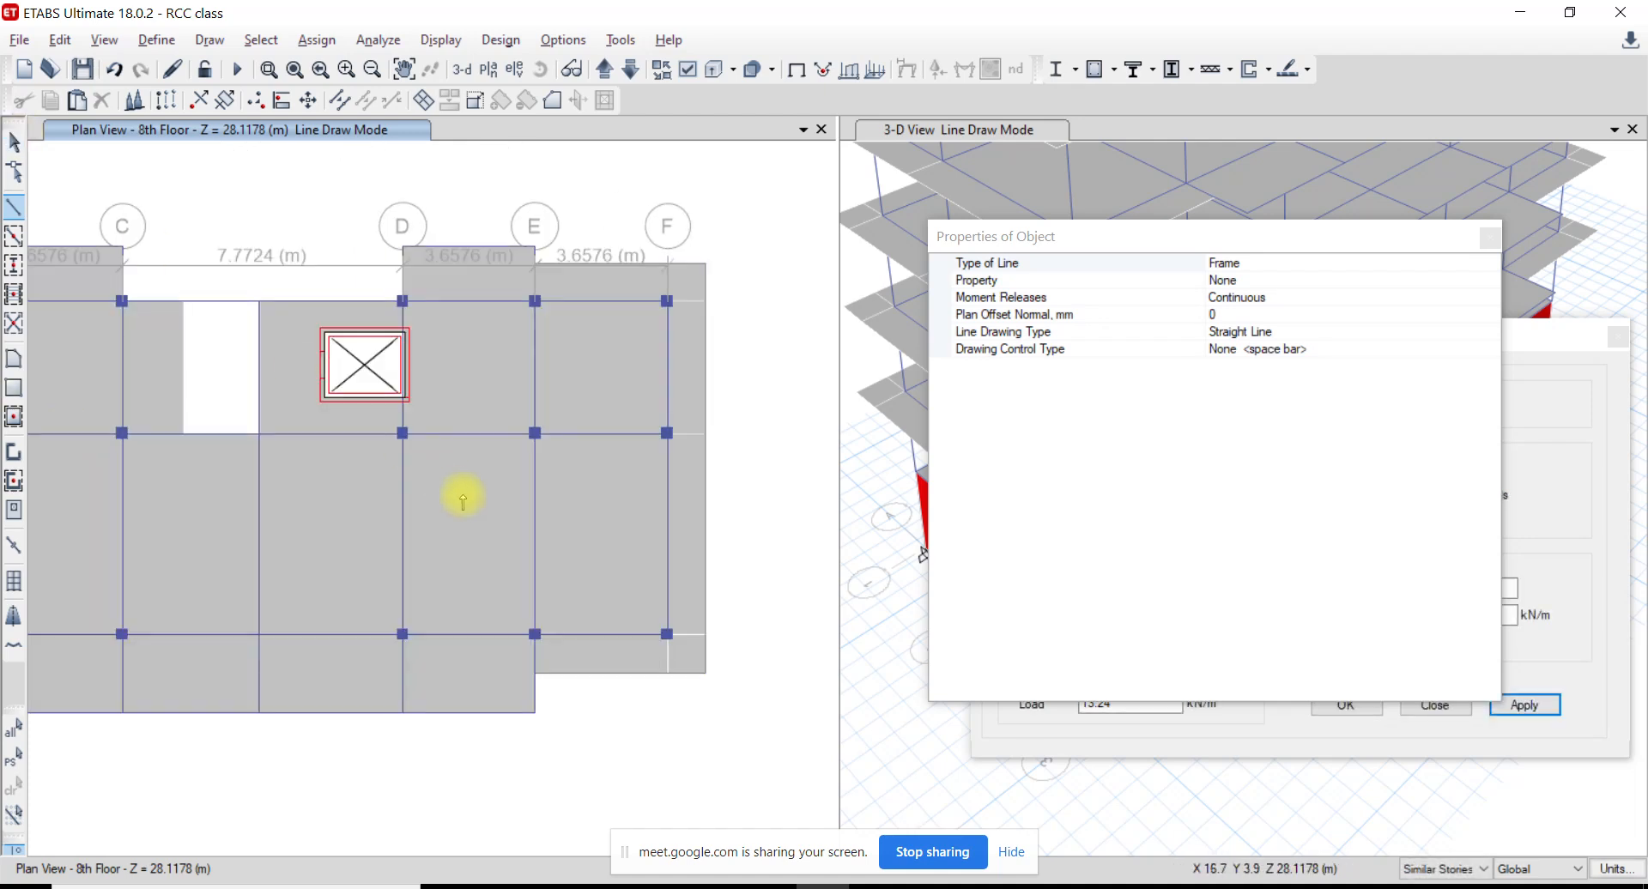
# Draw a trial None-property line from grid D to grid E, 2.3 m above grid 3, and delete it
pyautogui.moveTo(462, 496); pyautogui.dragTo(522, 504, button='middle')
pyautogui.click(462, 557)
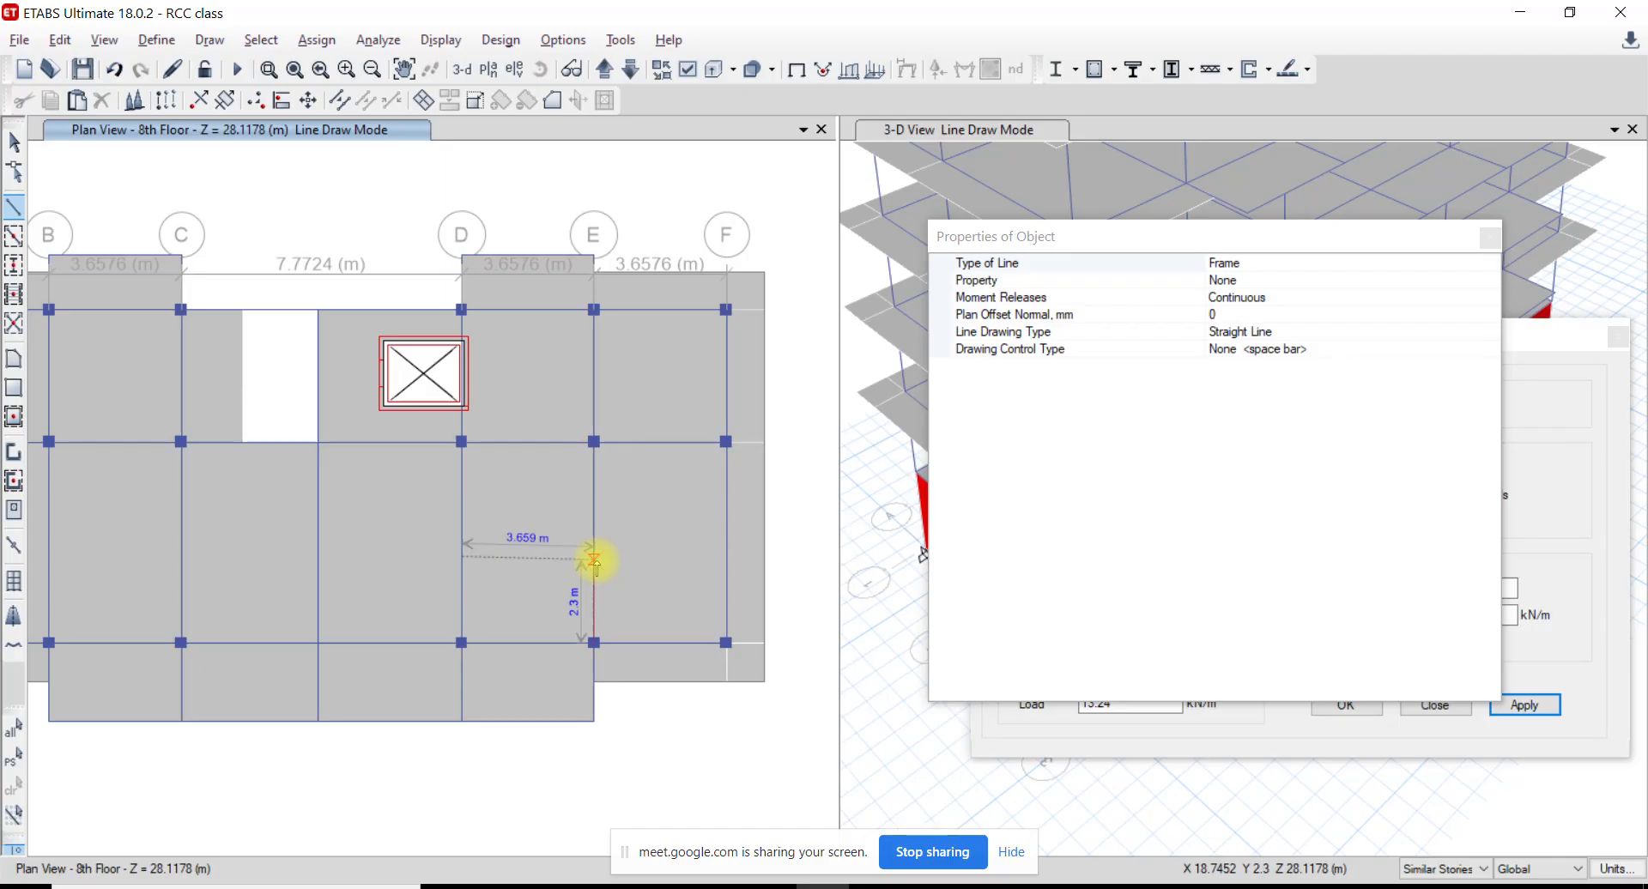
pyautogui.click(594, 557)
pyautogui.click(12, 135)
pyautogui.click(519, 537)
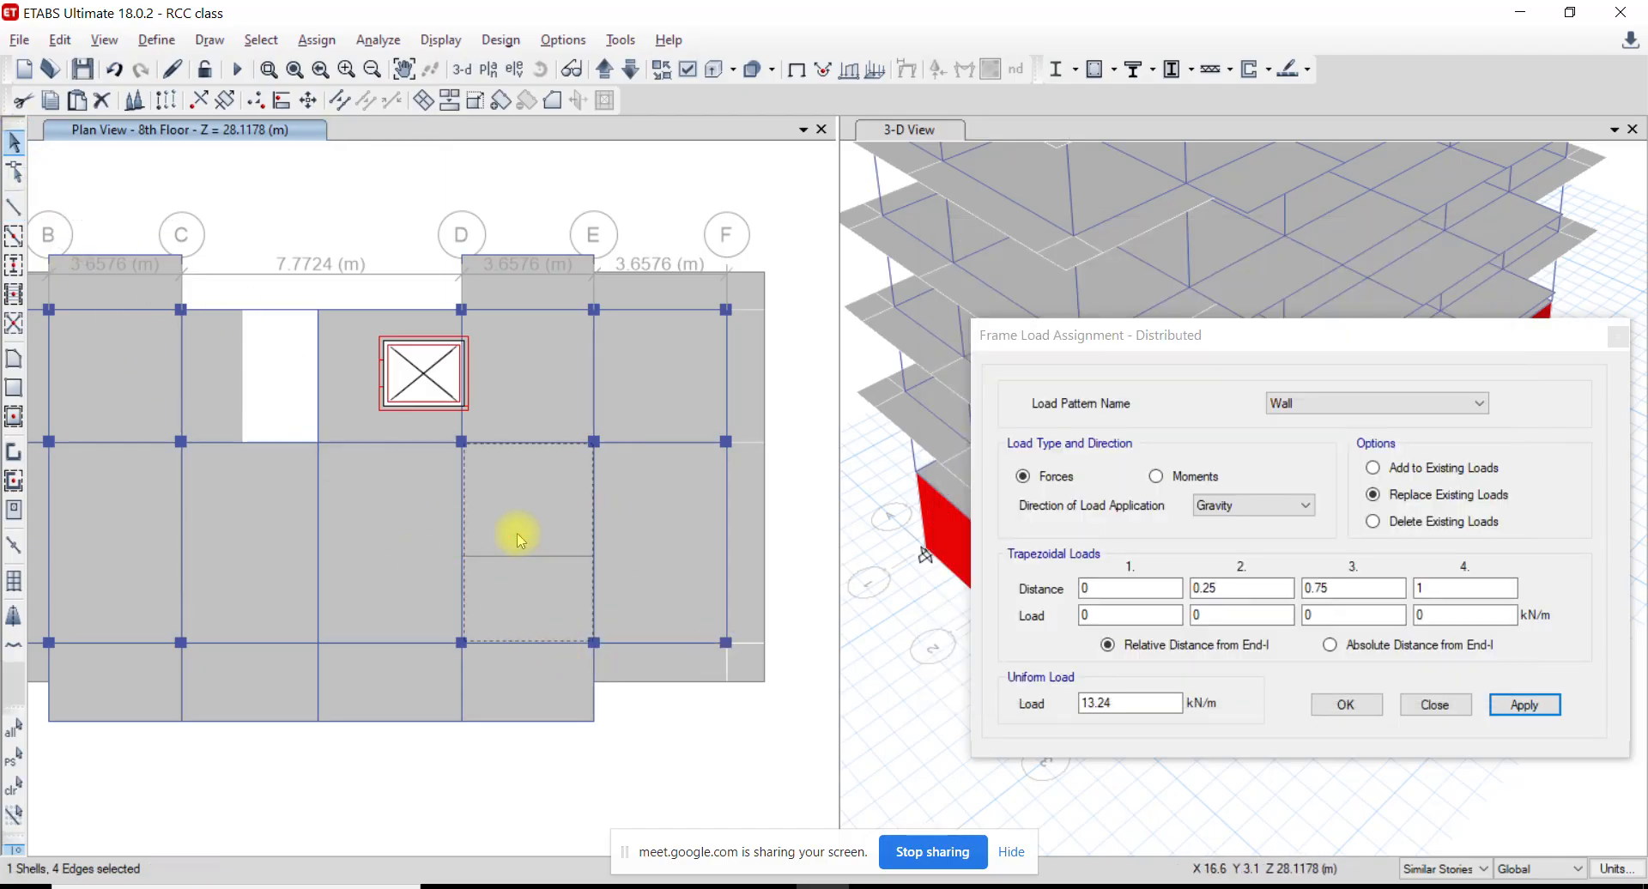
pyautogui.click(533, 556)
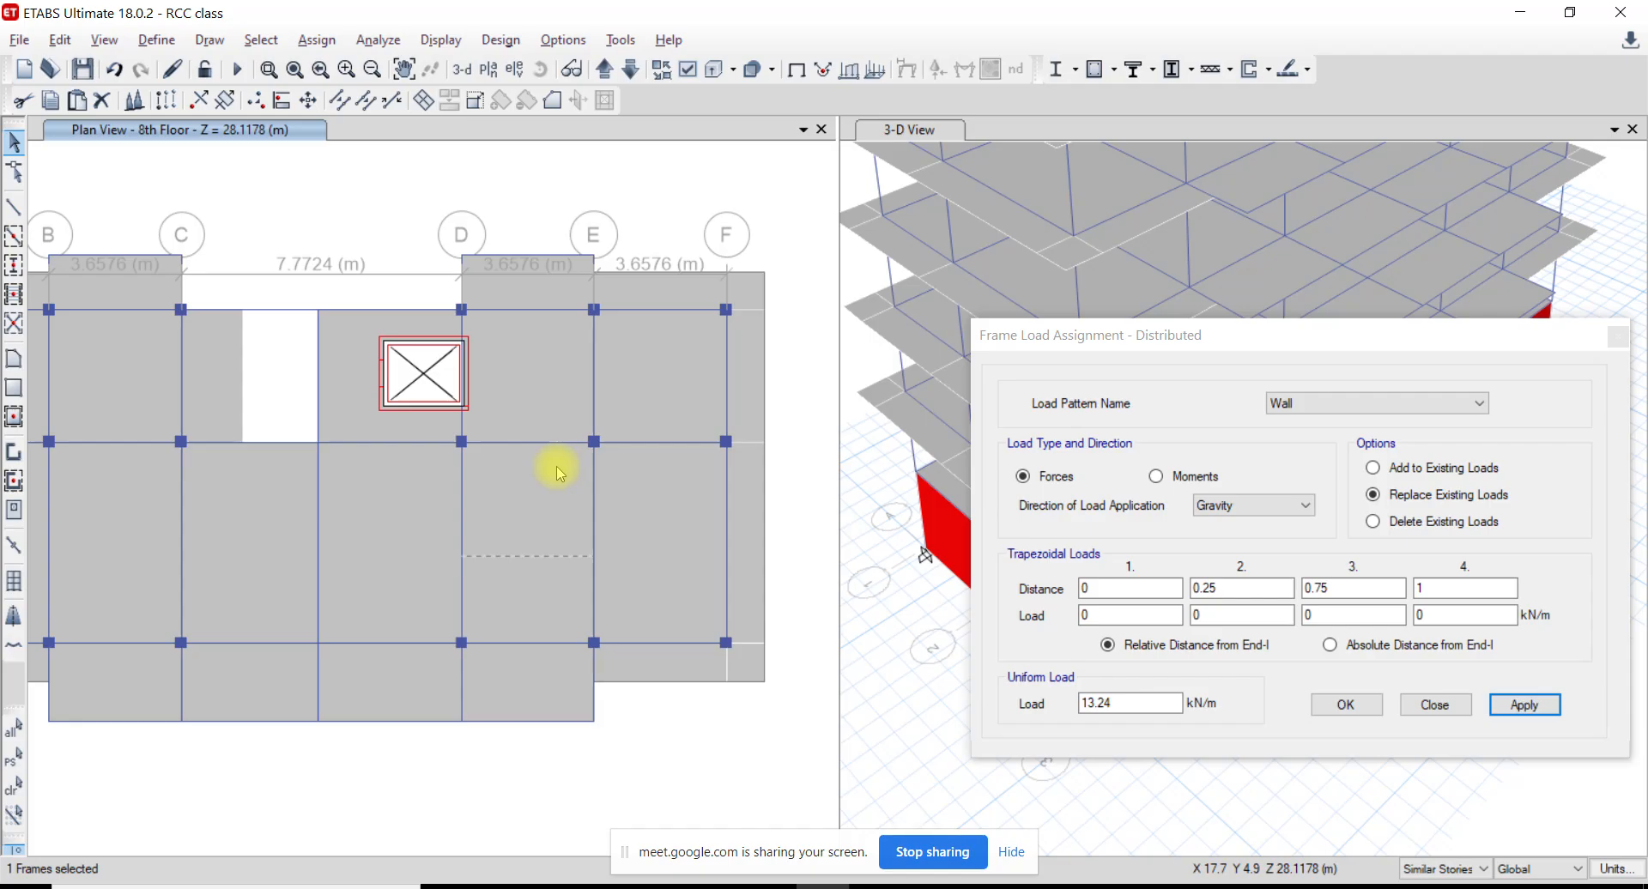
pyautogui.moveTo(505, 556); pyautogui.dragTo(544, 552, button='middle')
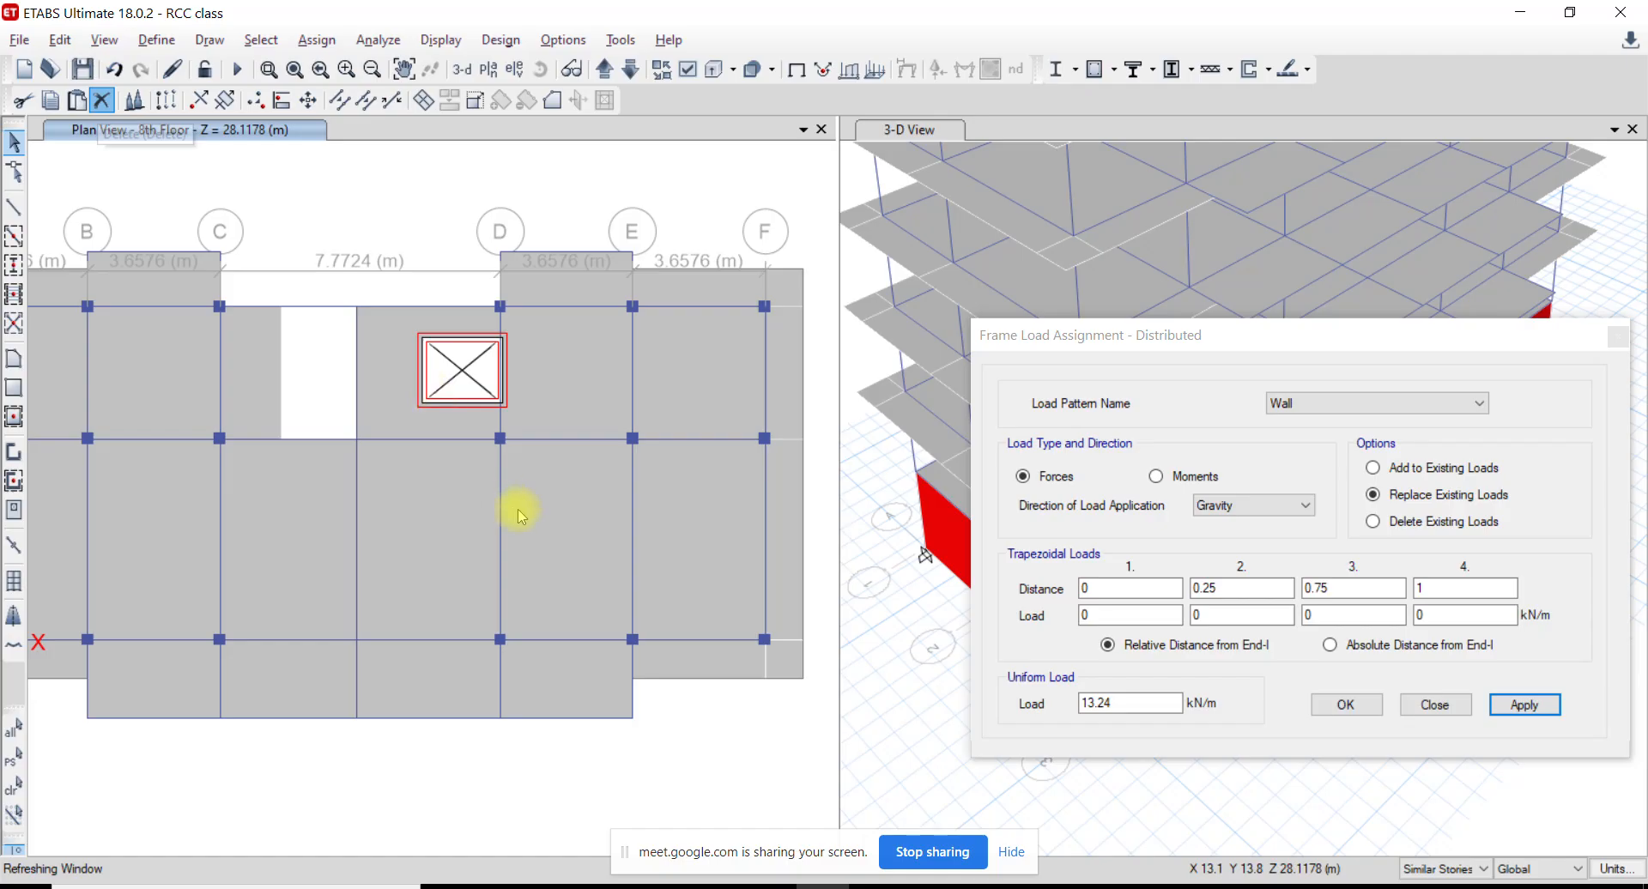
# Switch to AutoCAD and examine the parapet outline around the open terrace beside the roof plan
pyautogui.scroll(-4, 506, 532)
pyautogui.scroll(3, 474, 558)
pyautogui.click(723, 886)
pyautogui.moveTo(715, 462); pyautogui.dragTo(224, 327, button='middle')
pyautogui.scroll(-2, 323, 370)
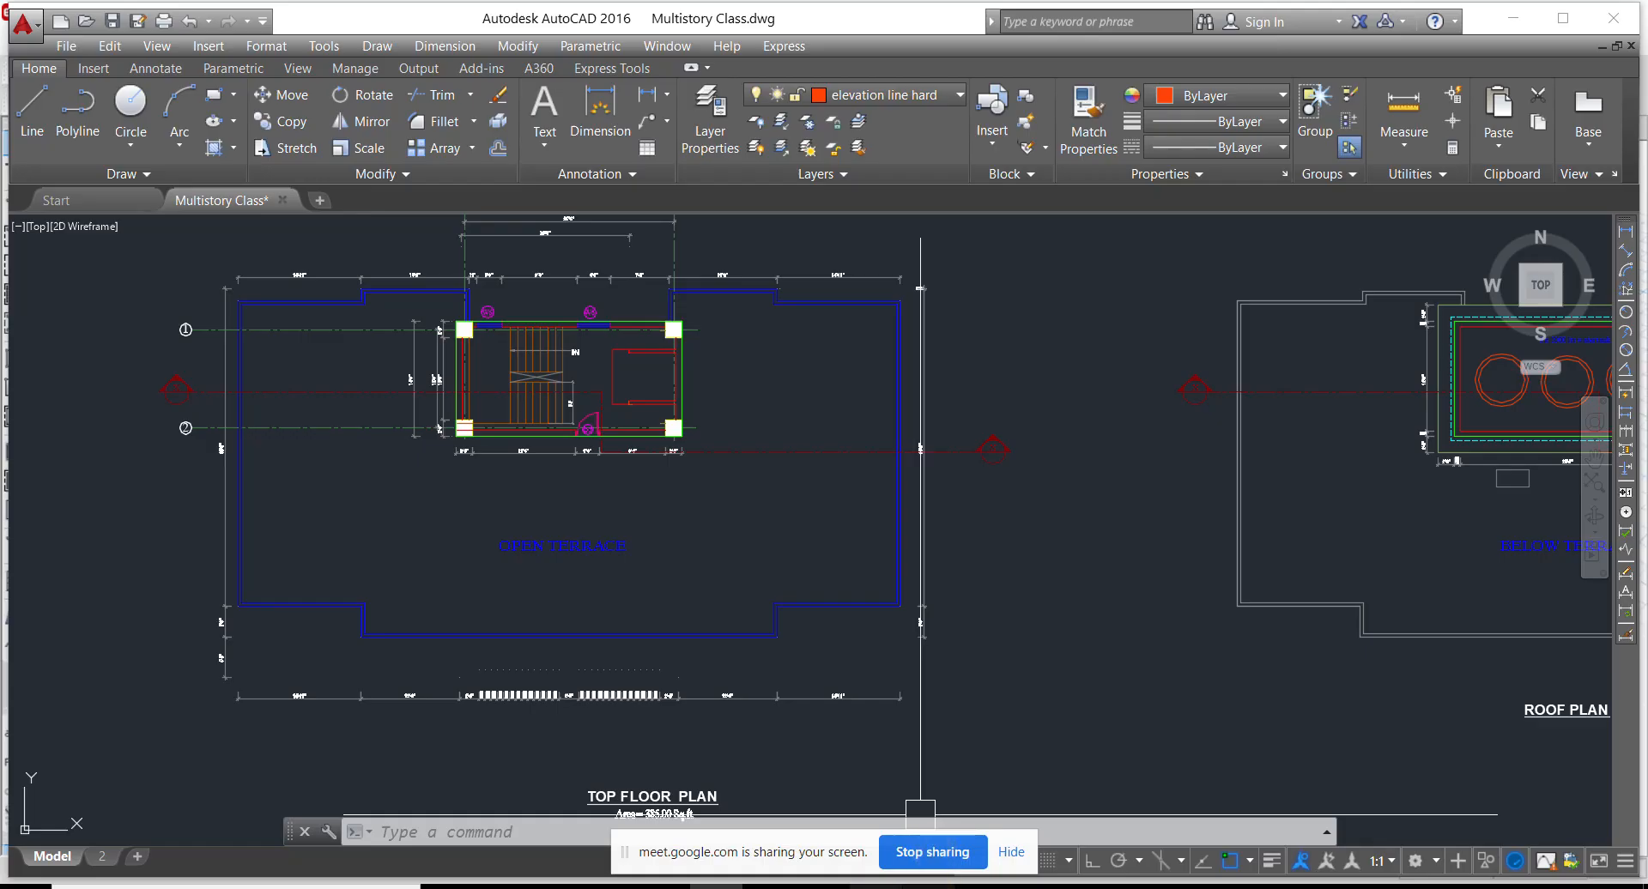
# Switch to ETABS and select the 8th Floor edge frames around the B-C projection, grid A overhang and outer edge below grid 3 up to grid B
pyautogui.click(823, 886)
pyautogui.scroll(3, 338, 404)
pyautogui.click(403, 371)
pyautogui.click(435, 387)
pyautogui.click(282, 385)
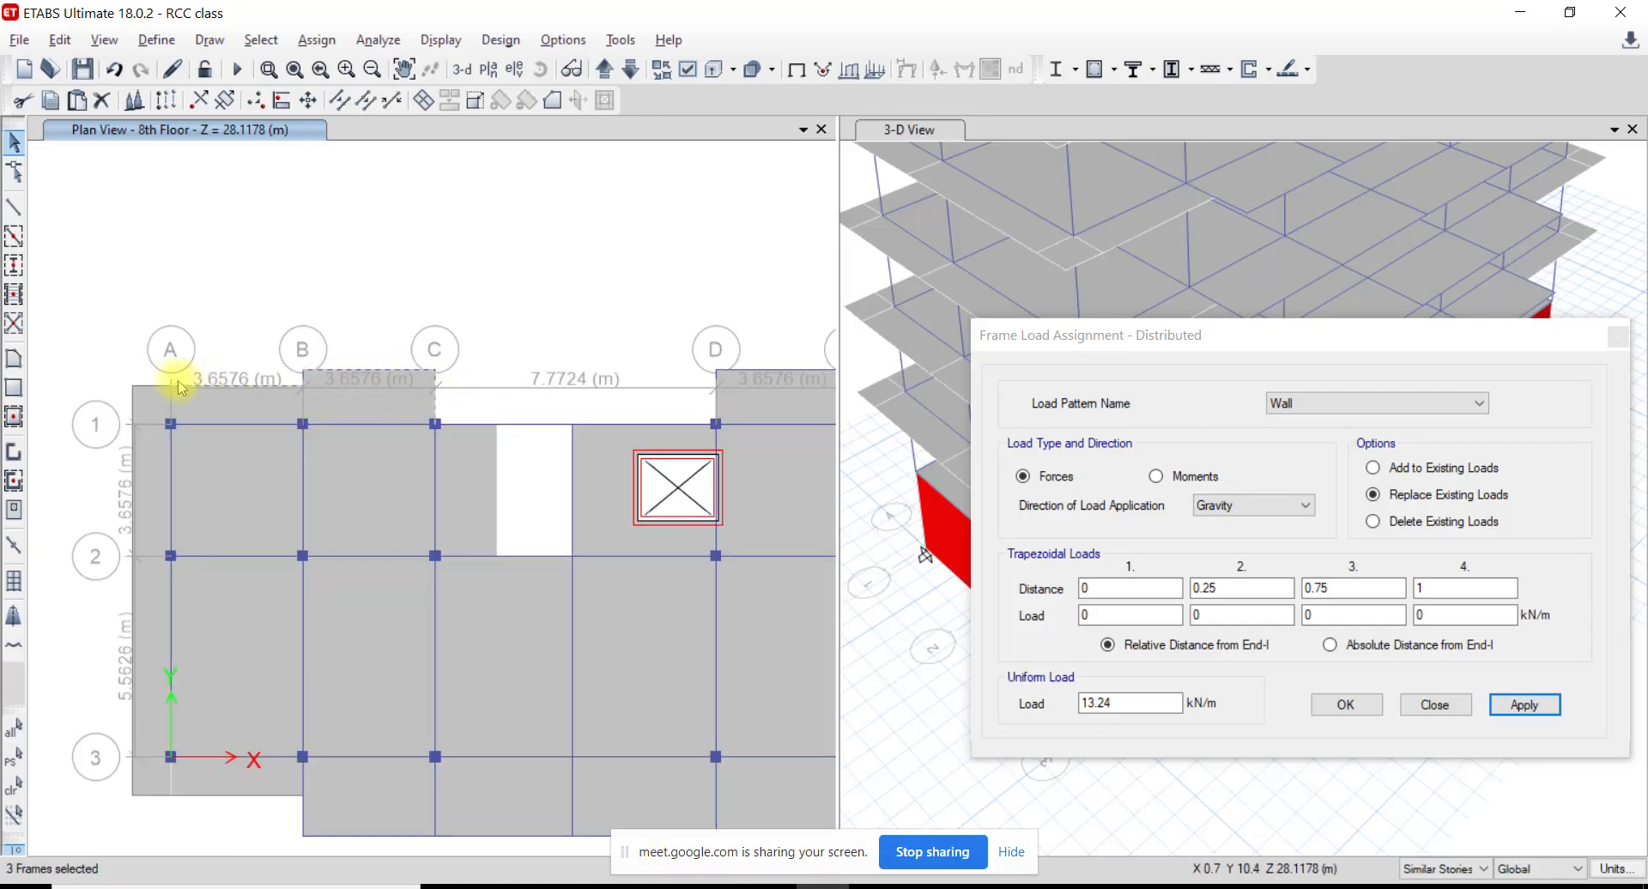
pyautogui.click(128, 470)
pyautogui.click(129, 618)
pyautogui.moveTo(132, 726); pyautogui.dragTo(151, 493, button='middle')
pyautogui.click(151, 544)
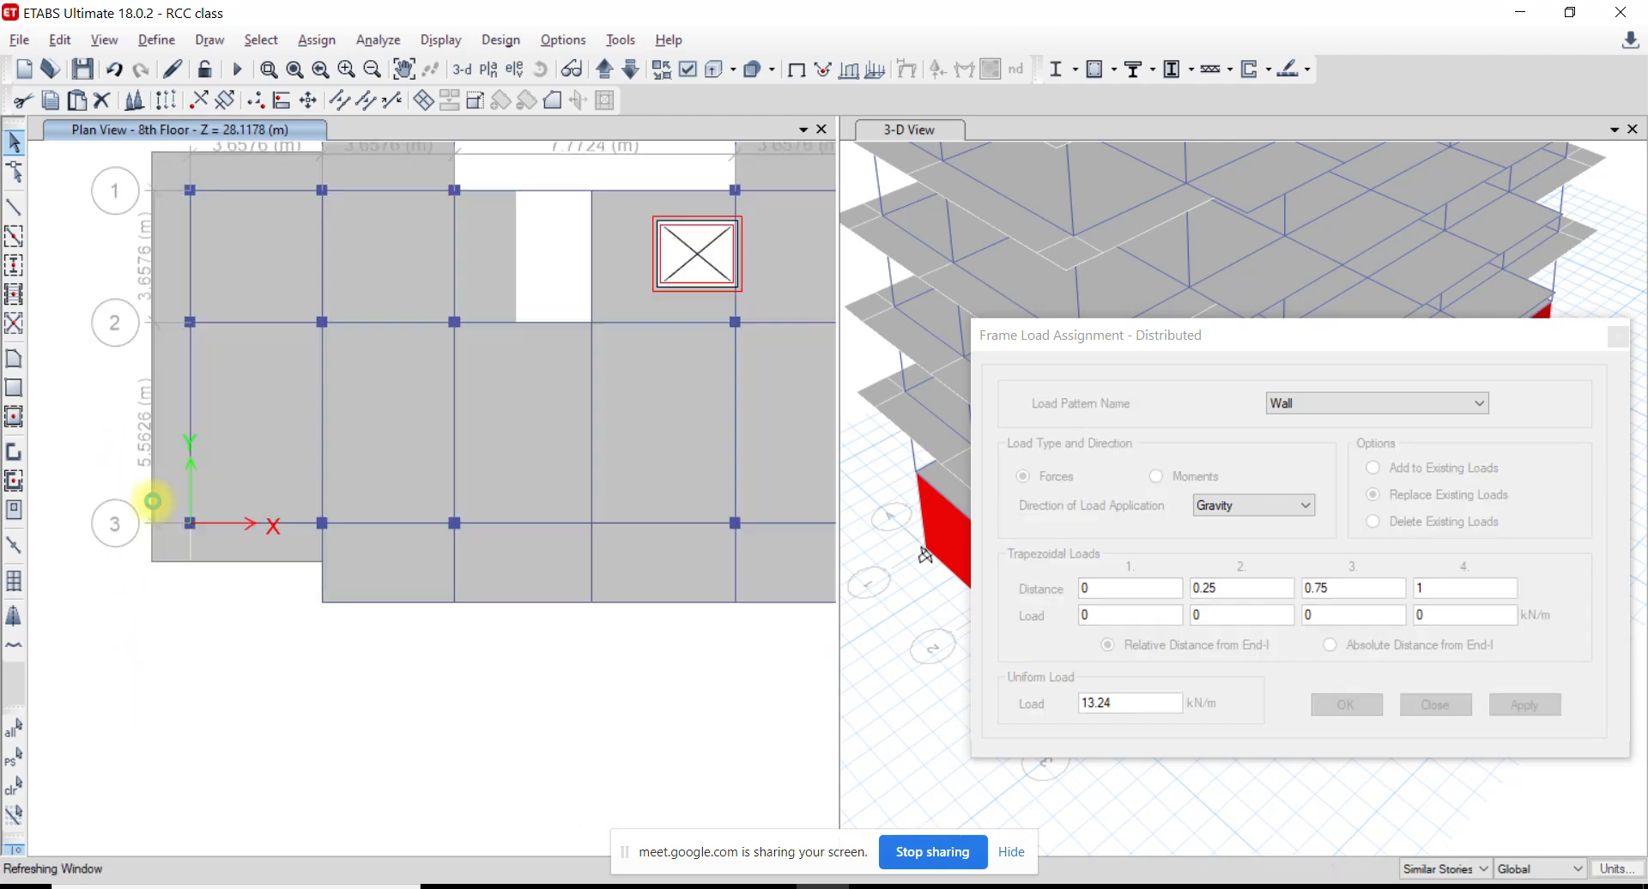
pyautogui.click(160, 563)
pyautogui.click(209, 562)
pyautogui.click(322, 583)
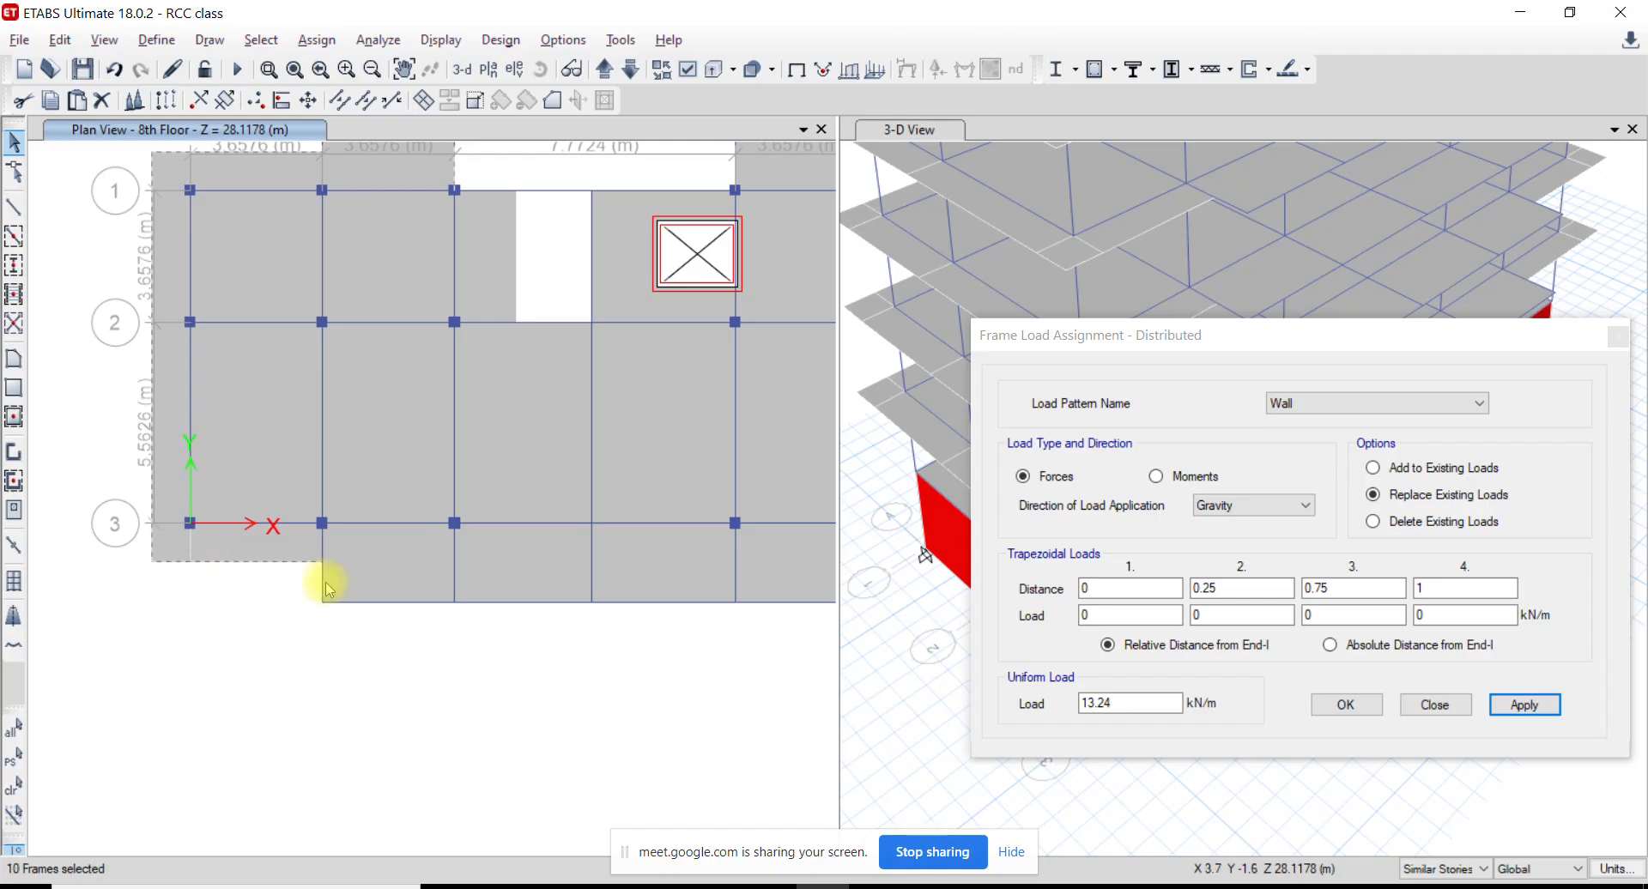
pyautogui.click(323, 585)
# Add the remaining projection edge at grid B and the outer edge frames beyond grid 3 from grid B to grid F to the selection
pyautogui.moveTo(344, 270); pyautogui.dragTo(346, 400, button='middle')
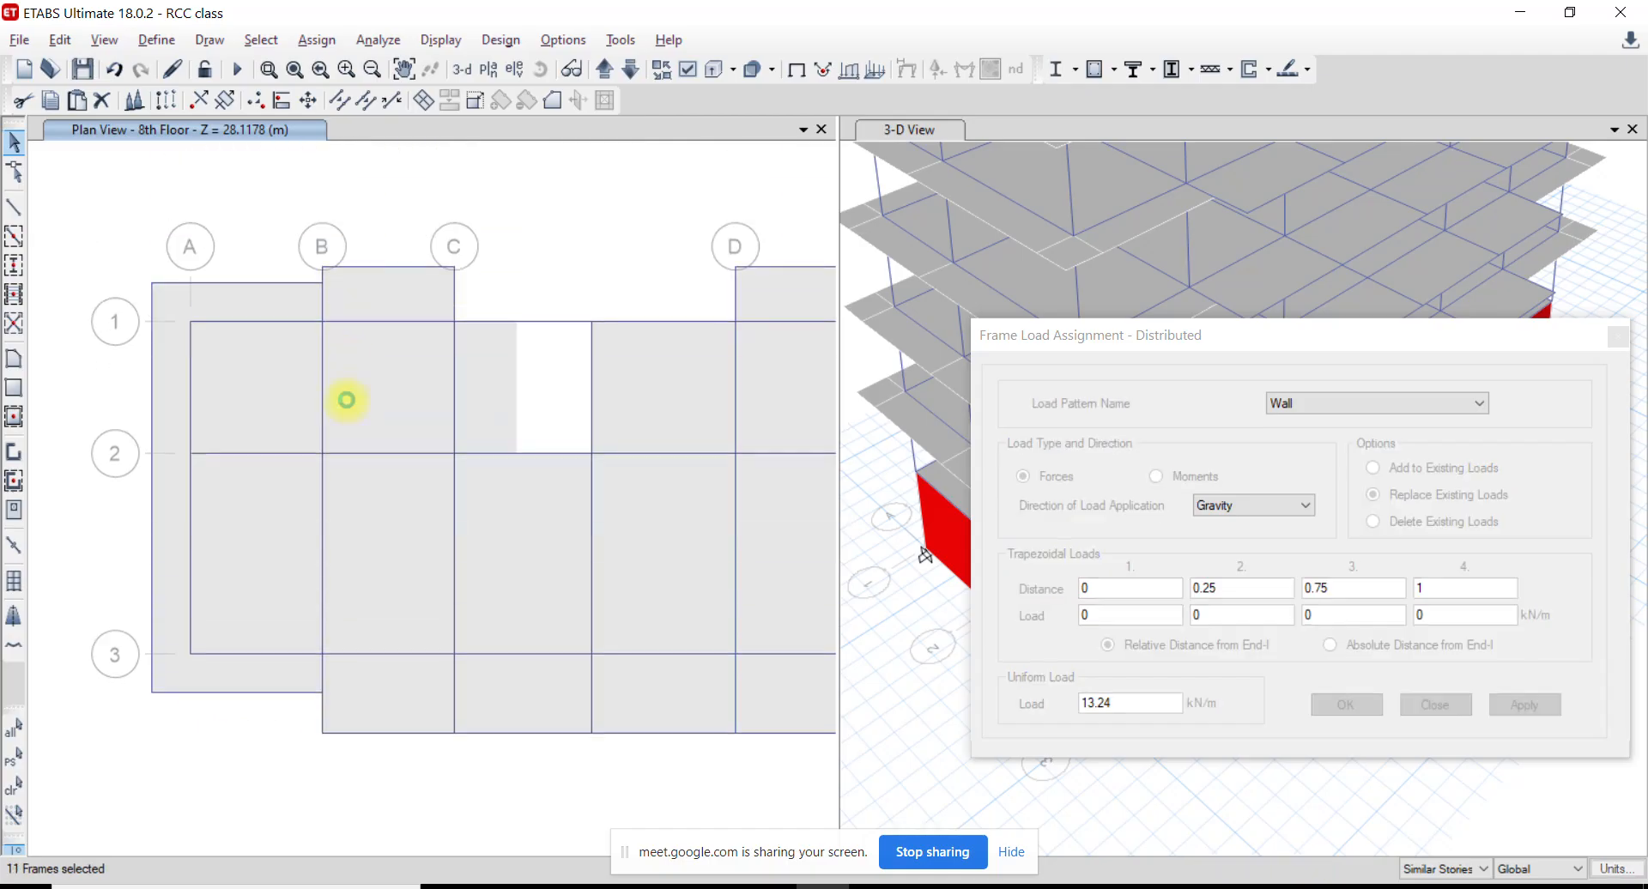
pyautogui.click(320, 296)
pyautogui.moveTo(369, 497); pyautogui.dragTo(331, 415, button='middle')
pyautogui.click(350, 632)
pyautogui.click(446, 635)
pyautogui.click(514, 639)
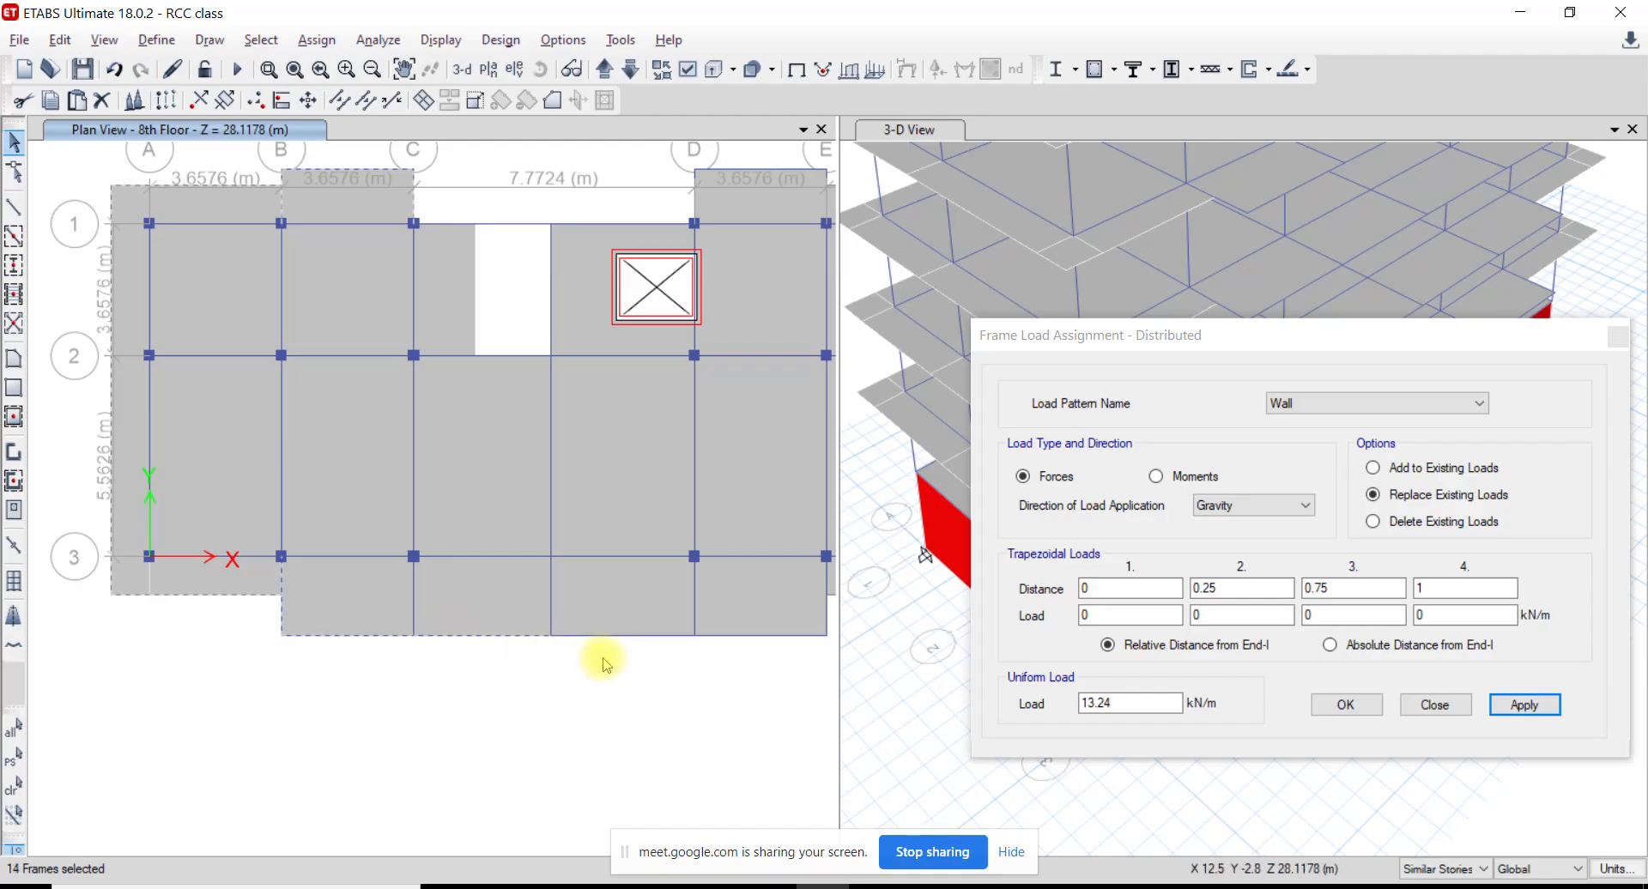
pyautogui.moveTo(613, 639); pyautogui.dragTo(430, 655, button='middle')
pyautogui.click(478, 640)
pyautogui.click(539, 617)
pyautogui.click(538, 616)
pyautogui.click(583, 593)
pyautogui.click(690, 593)
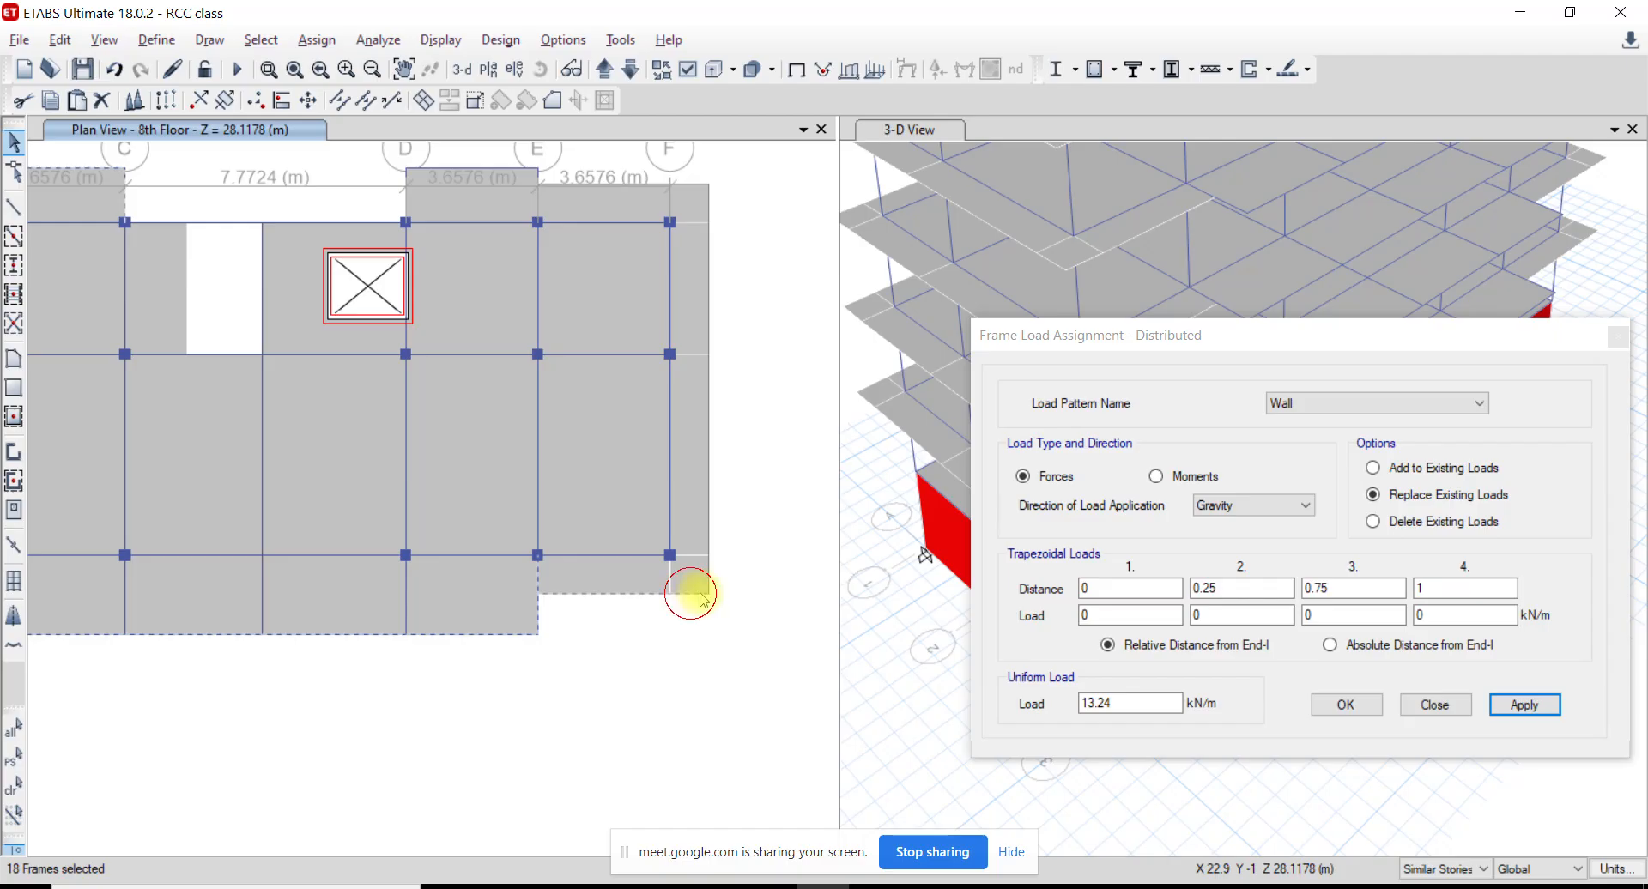
# Add the edge frames around the grid F overhang and D-E projection to the selection and assign all a 1.89 kN/m uniform Wall load
pyautogui.click(705, 519)
pyautogui.click(710, 309)
pyautogui.click(709, 210)
pyautogui.click(696, 184)
pyautogui.click(633, 184)
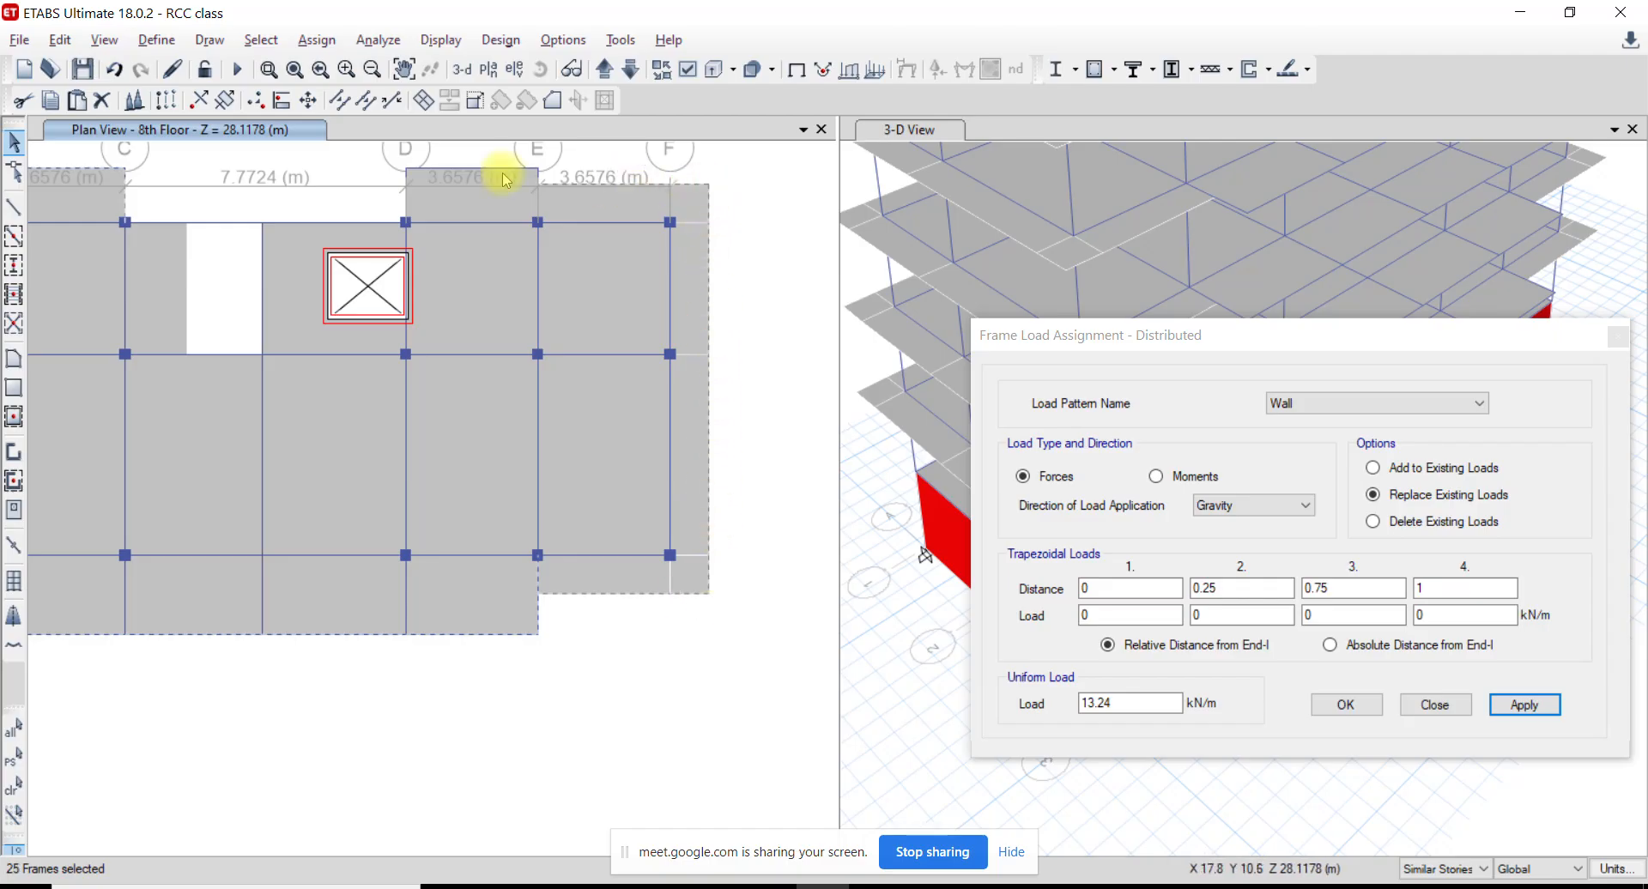
pyautogui.click(538, 176)
pyautogui.click(504, 164)
pyautogui.click(404, 188)
pyautogui.doubleClick(1133, 704)
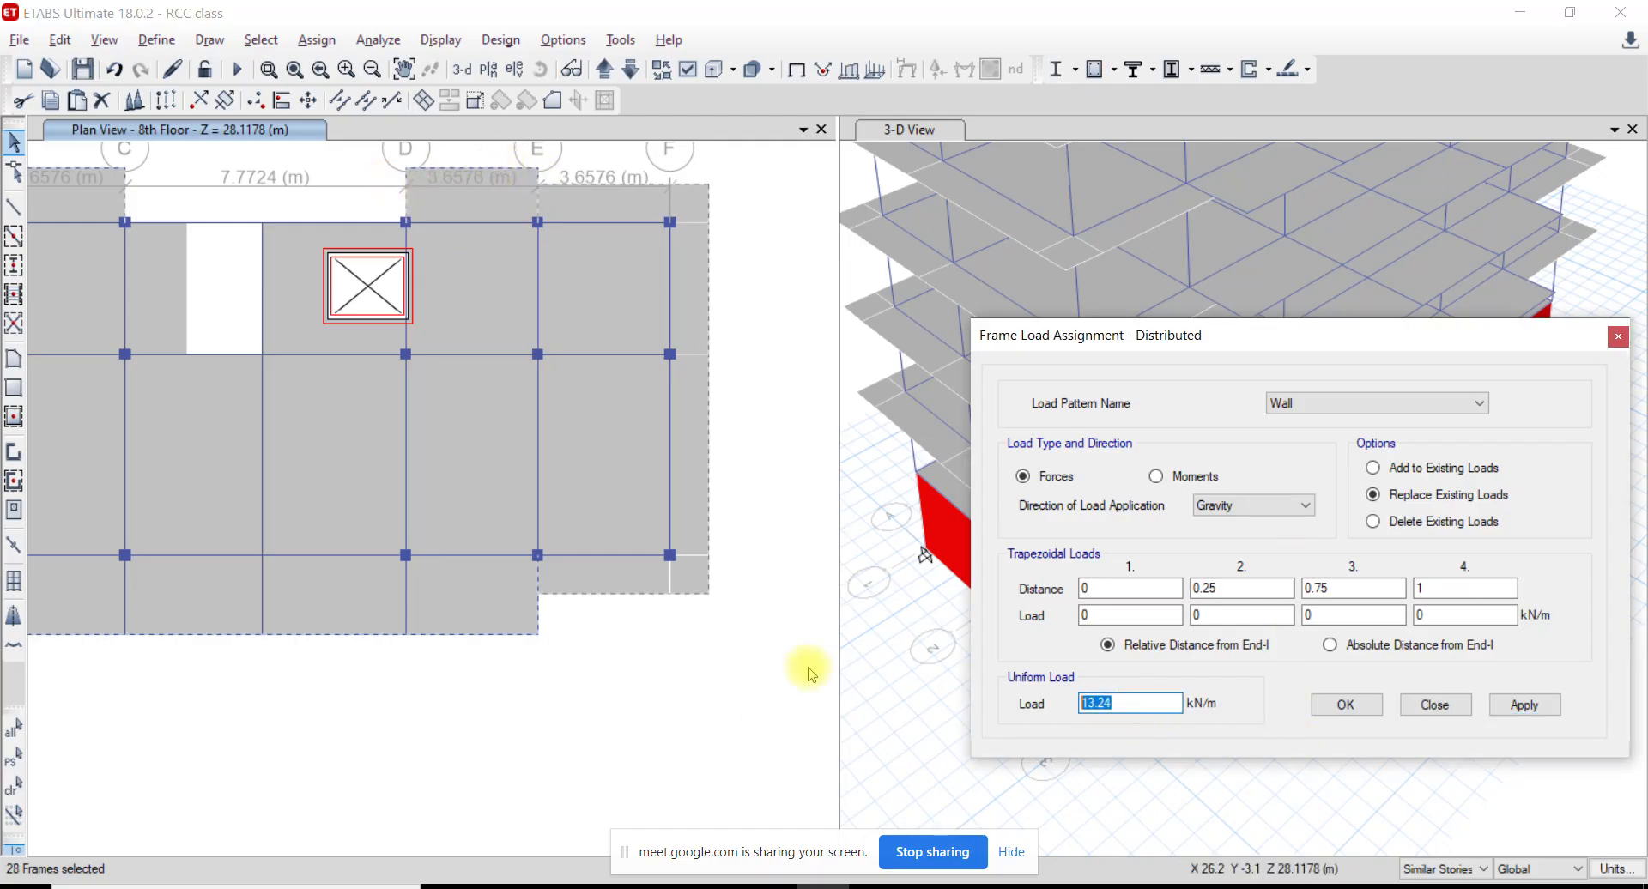
pyautogui.write('1.89')
pyautogui.click(1528, 704)
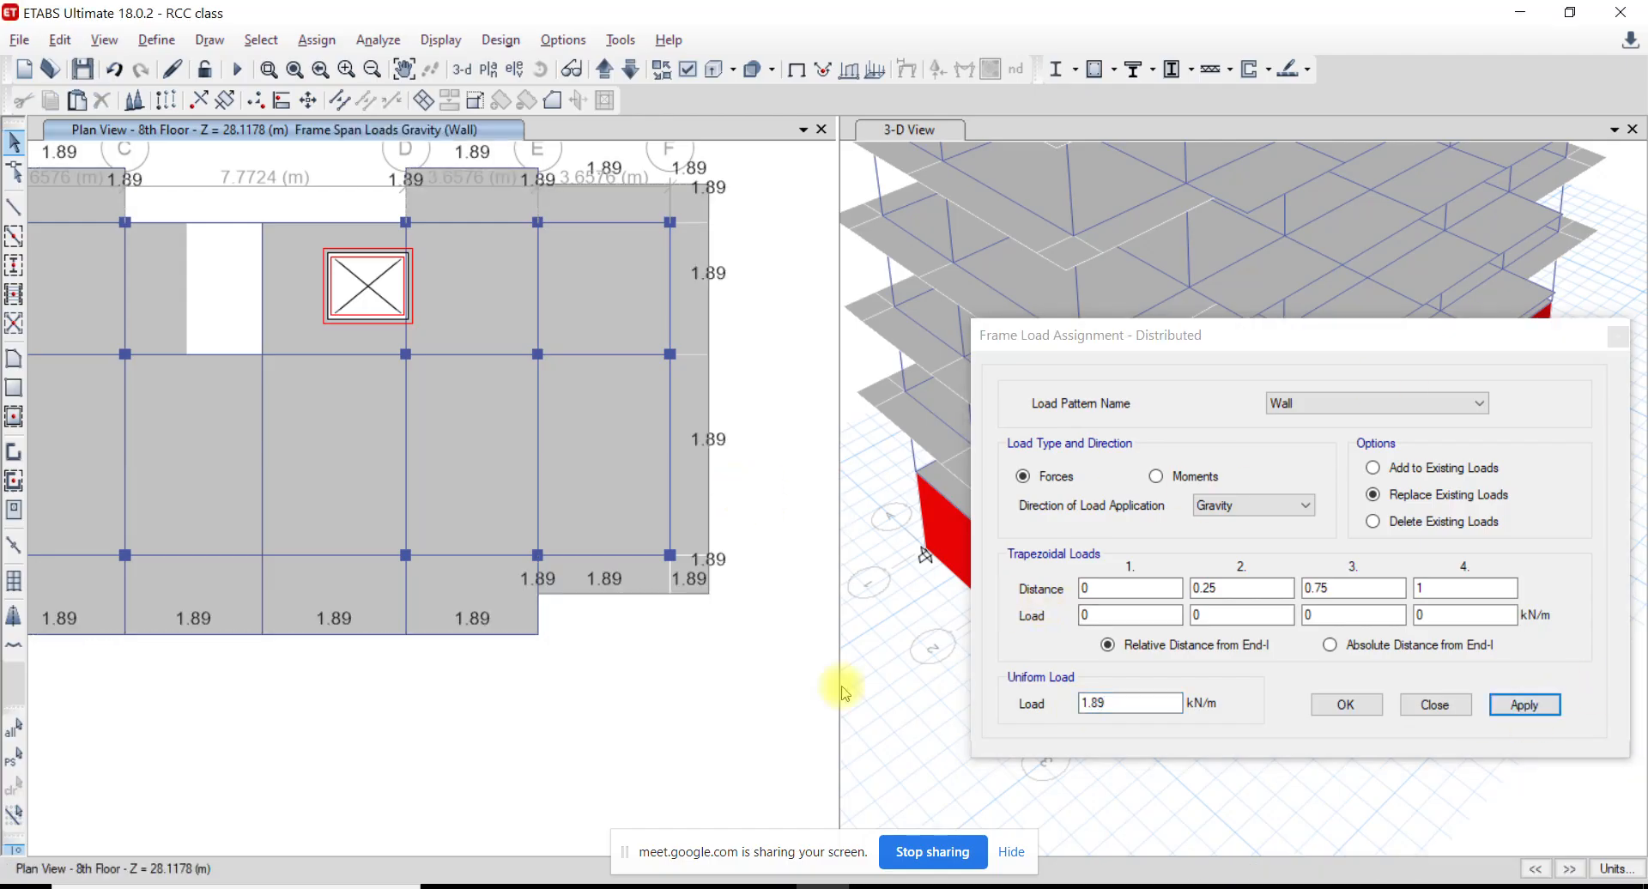
# Review the loads along the 8th Floor edges, and examine the staircase and lift room walls on the AutoCAD top floor plan
pyautogui.moveTo(334, 357); pyautogui.dragTo(407, 405, button='middle')
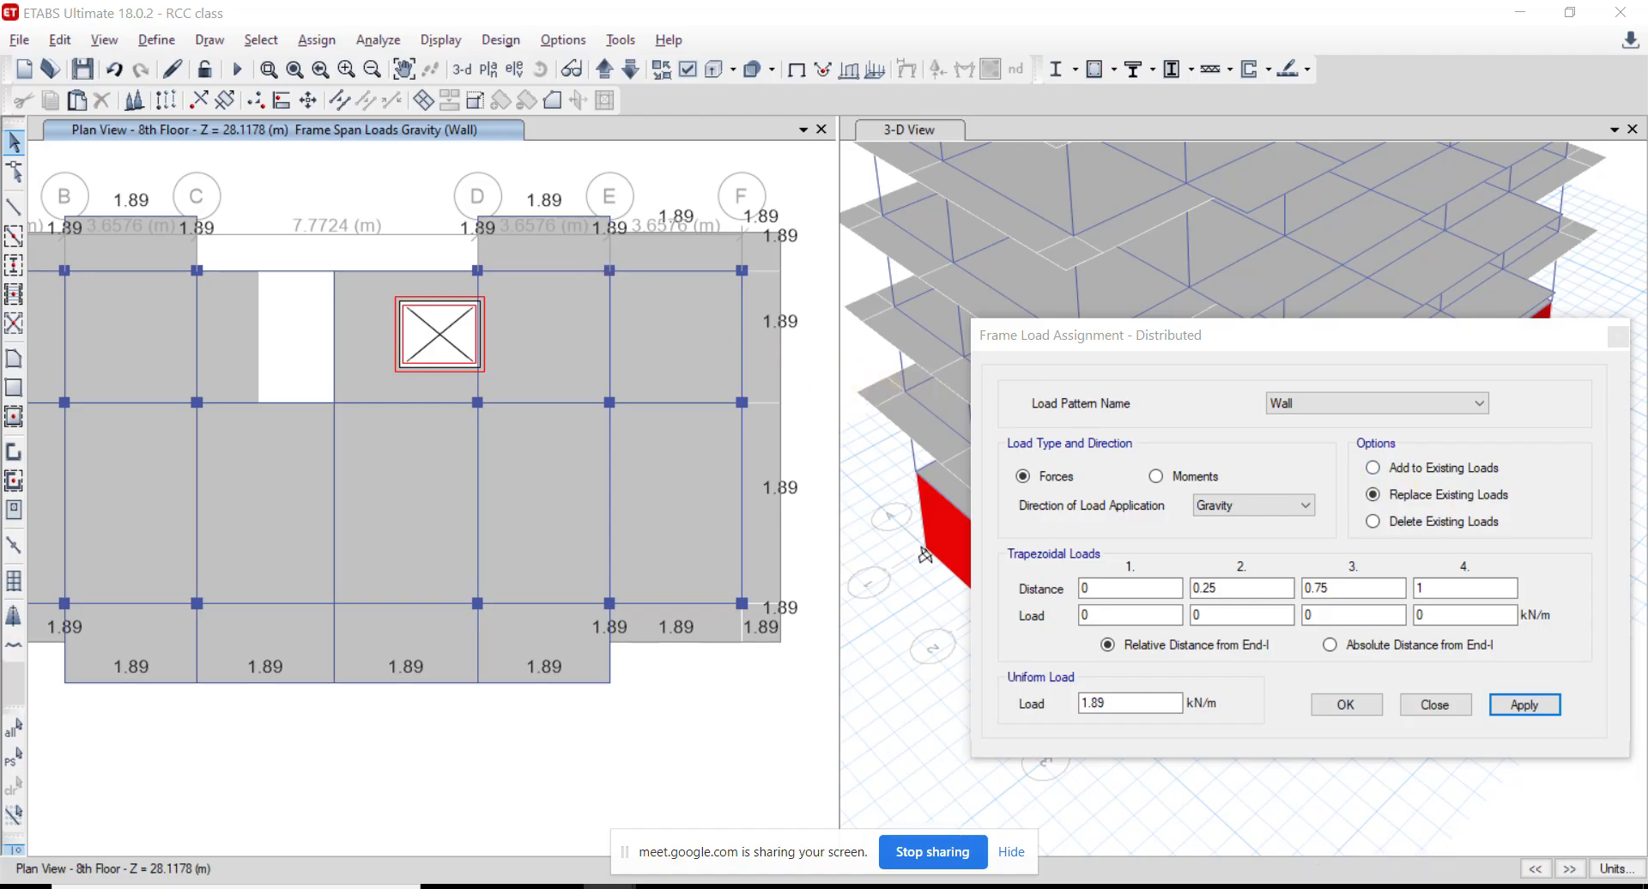
pyautogui.moveTo(557, 503); pyautogui.dragTo(691, 515, button='middle')
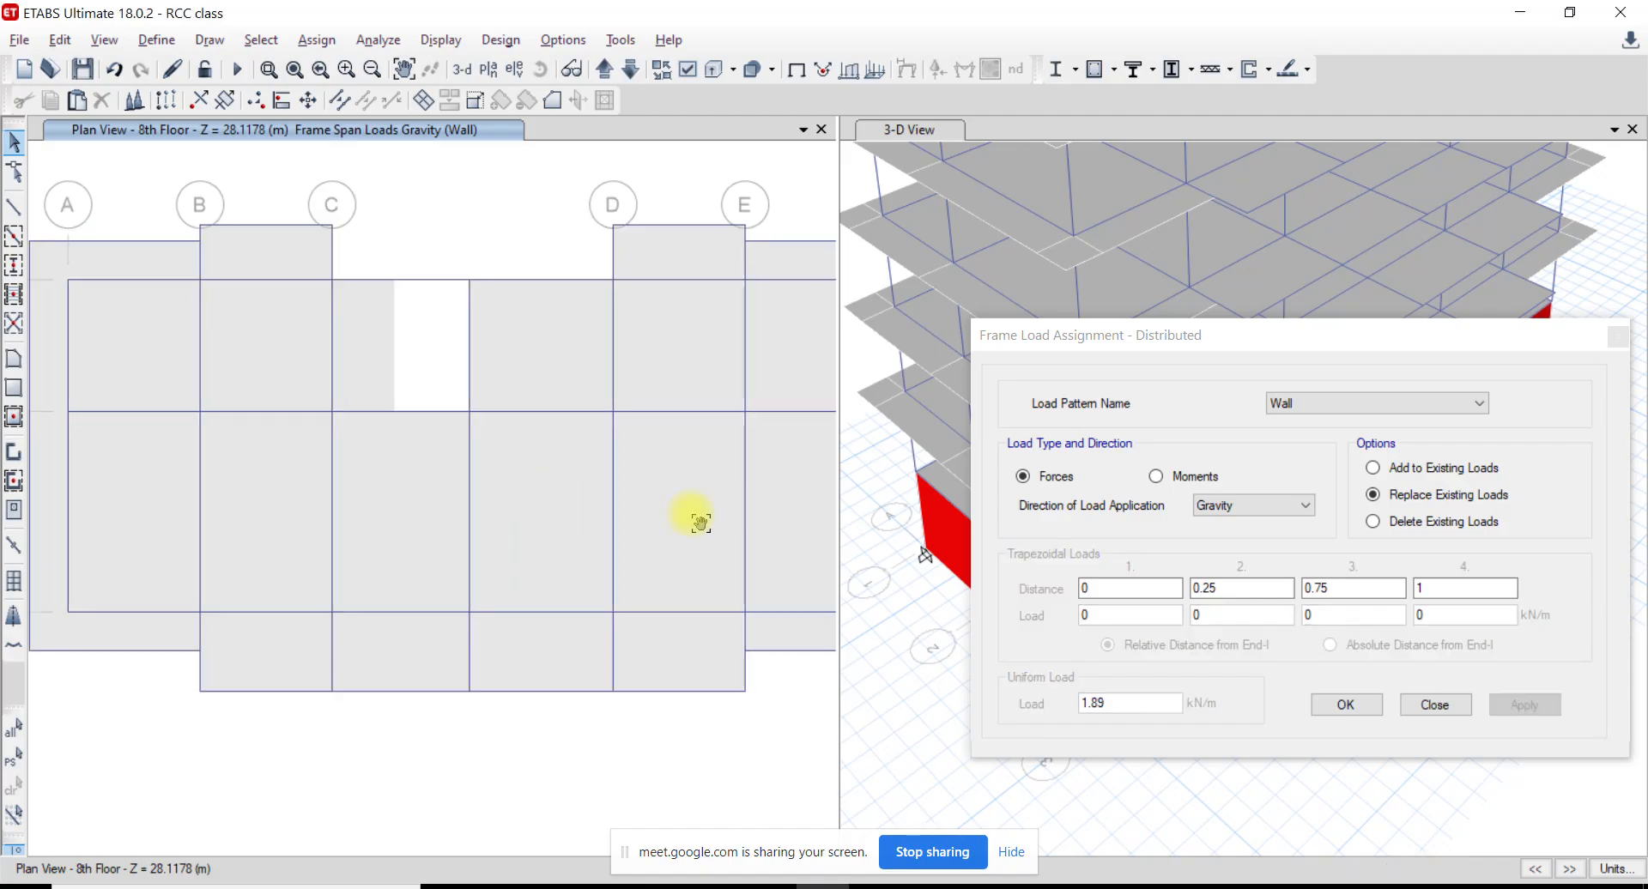
pyautogui.moveTo(371, 430); pyautogui.dragTo(433, 463, button='middle')
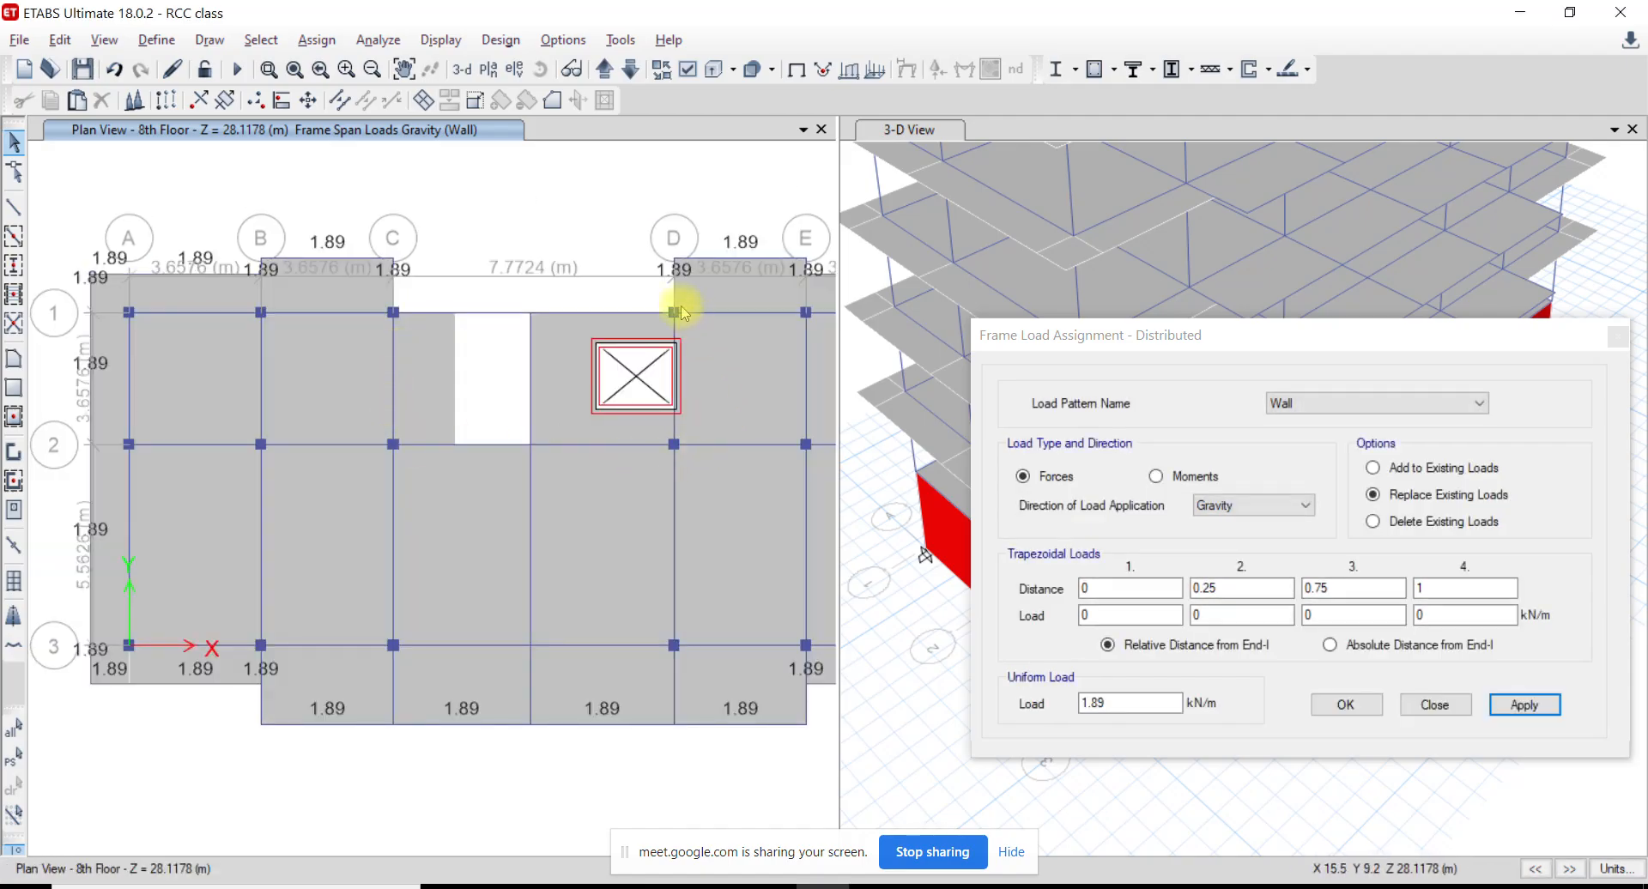
pyautogui.hotkey('alt', 'Tab')
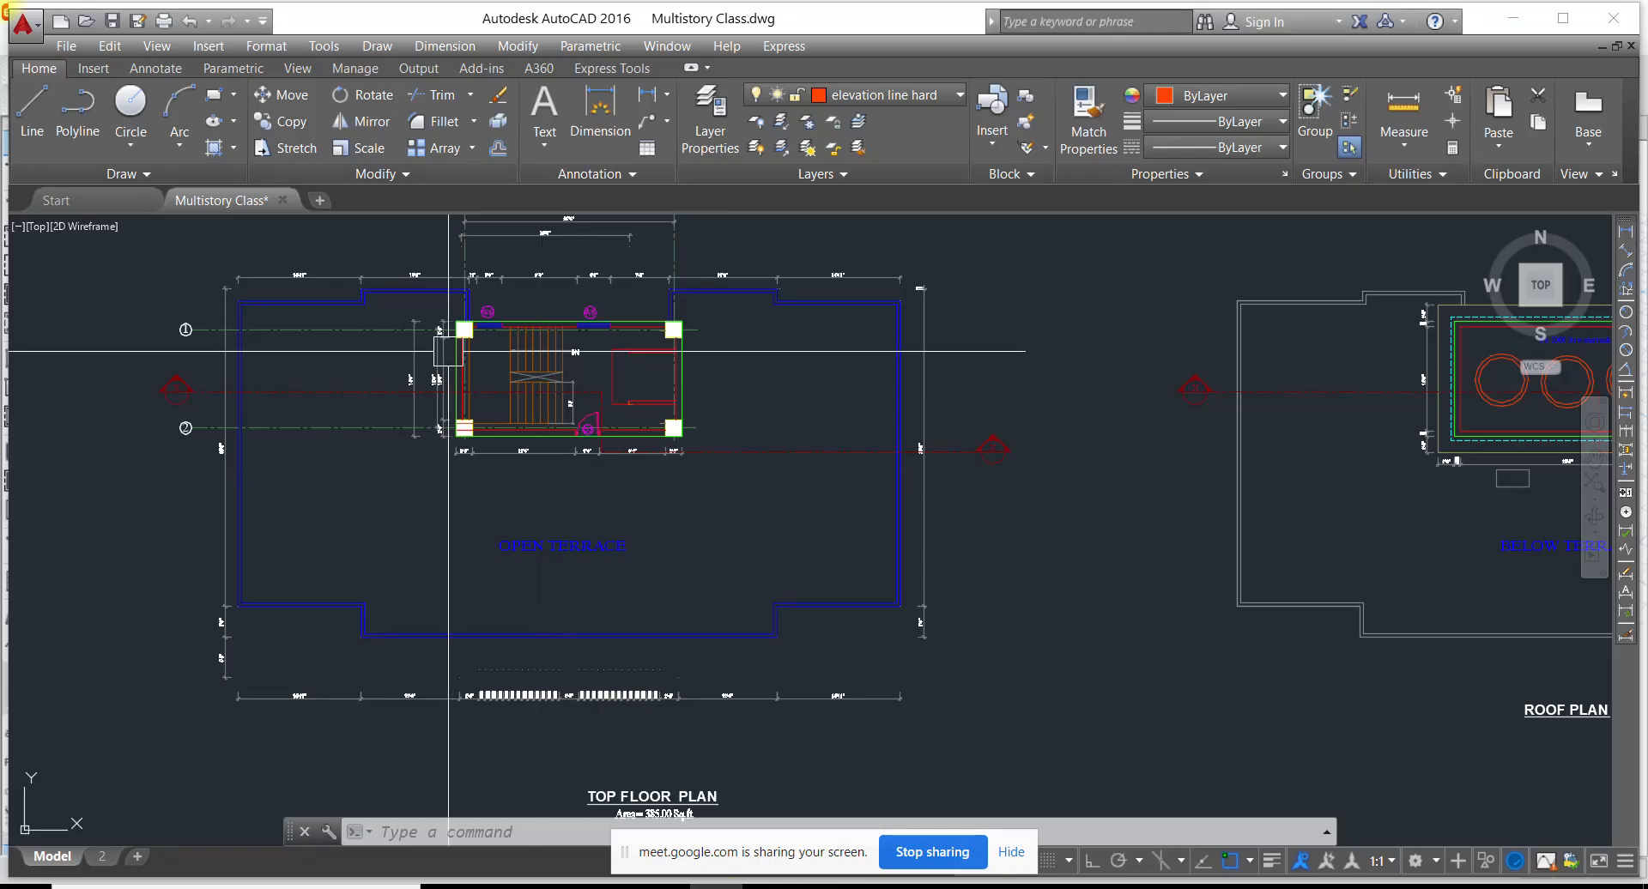
pyautogui.scroll(3, 455, 409)
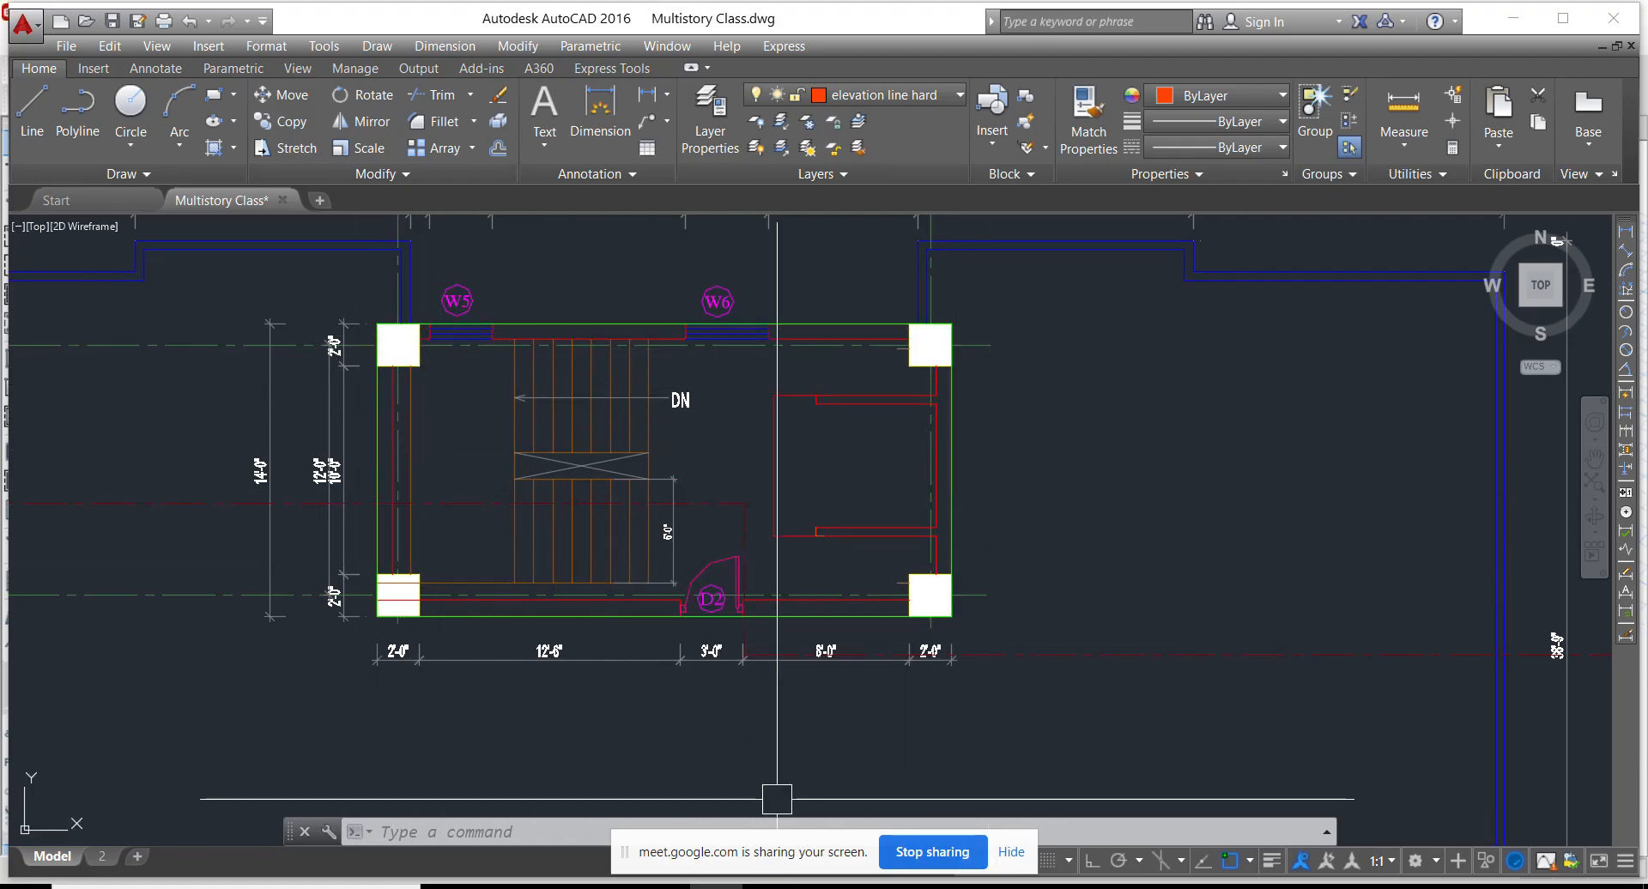
# Switch to ETABS and assign a 9.21 kN/m uniform Wall load to the 8th Floor stair room beams at grid C and along grids 1 and 2 between C and D
pyautogui.hotkey('alt', 'Tab')
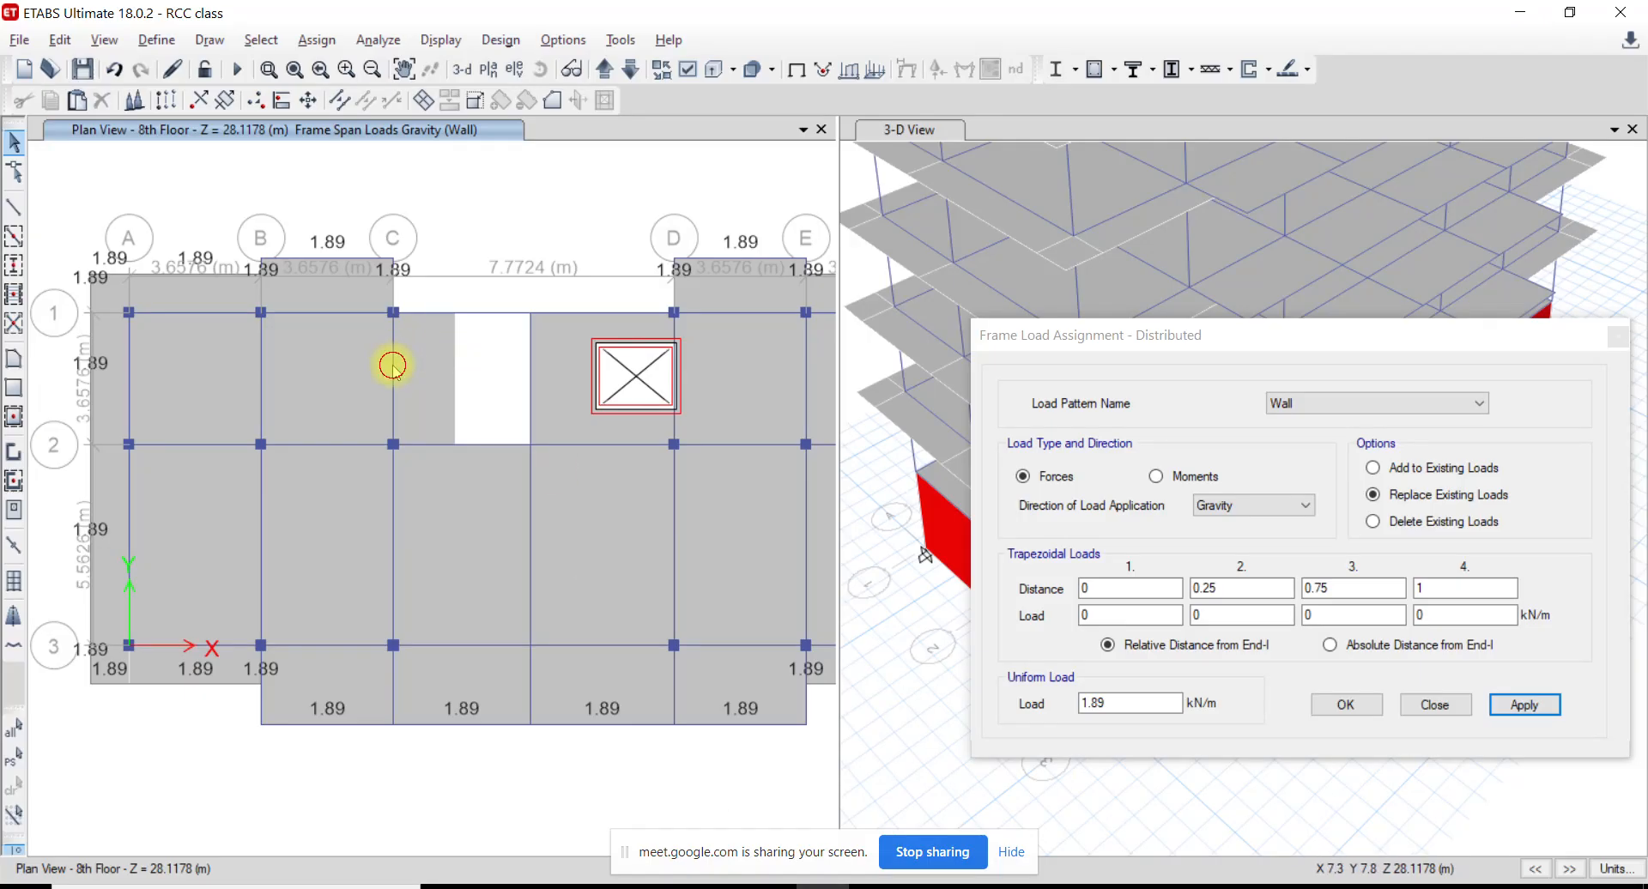
pyautogui.click(575, 312)
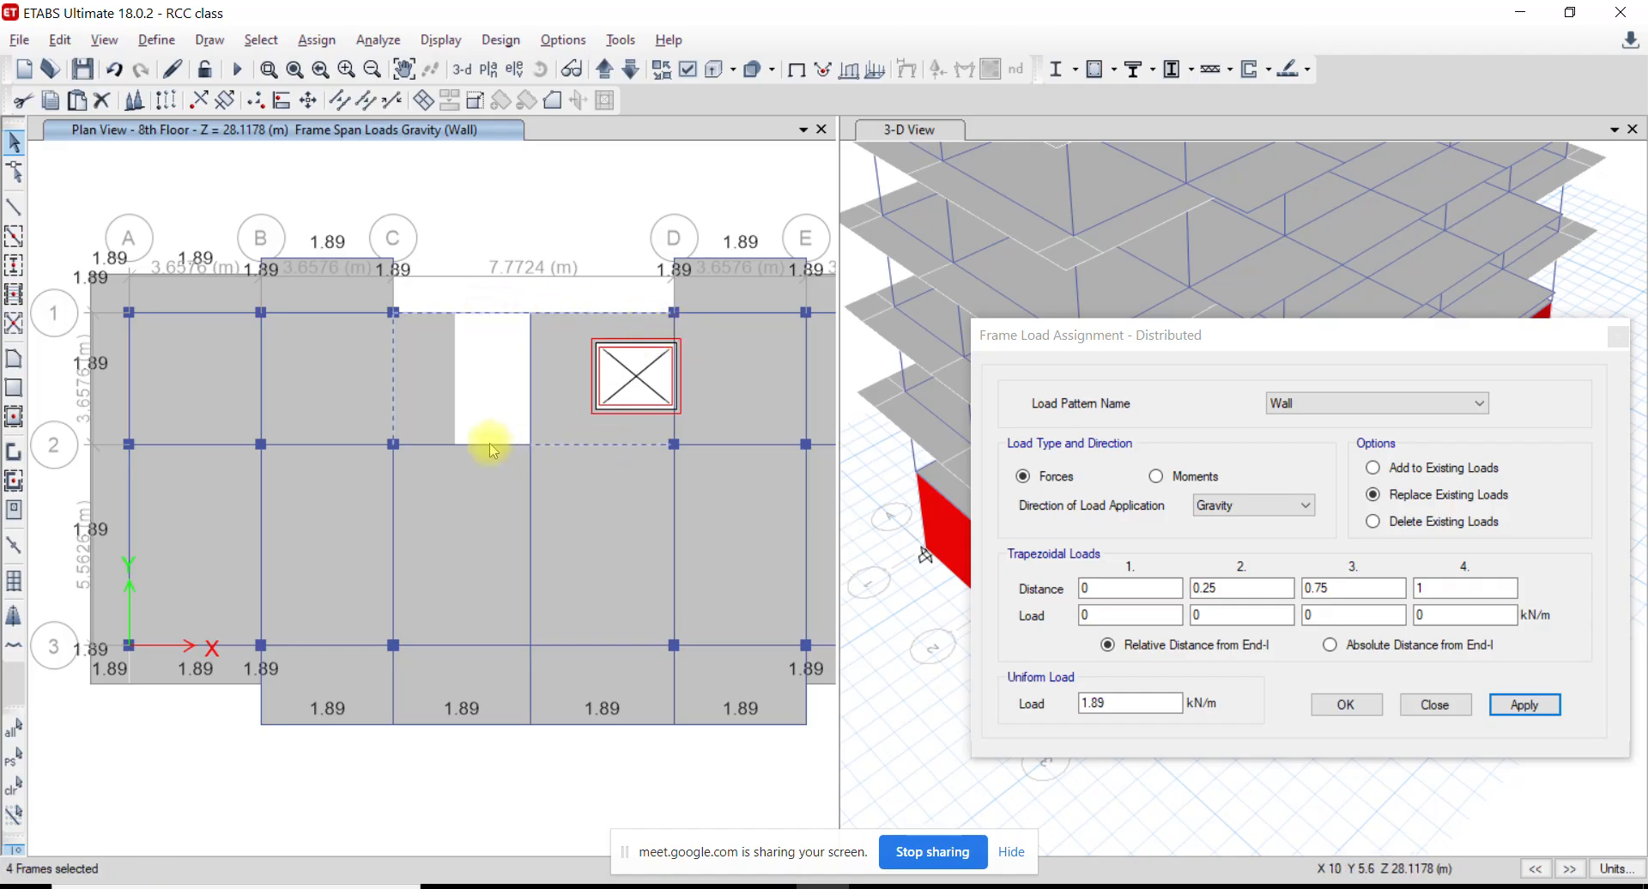
pyautogui.click(631, 72)
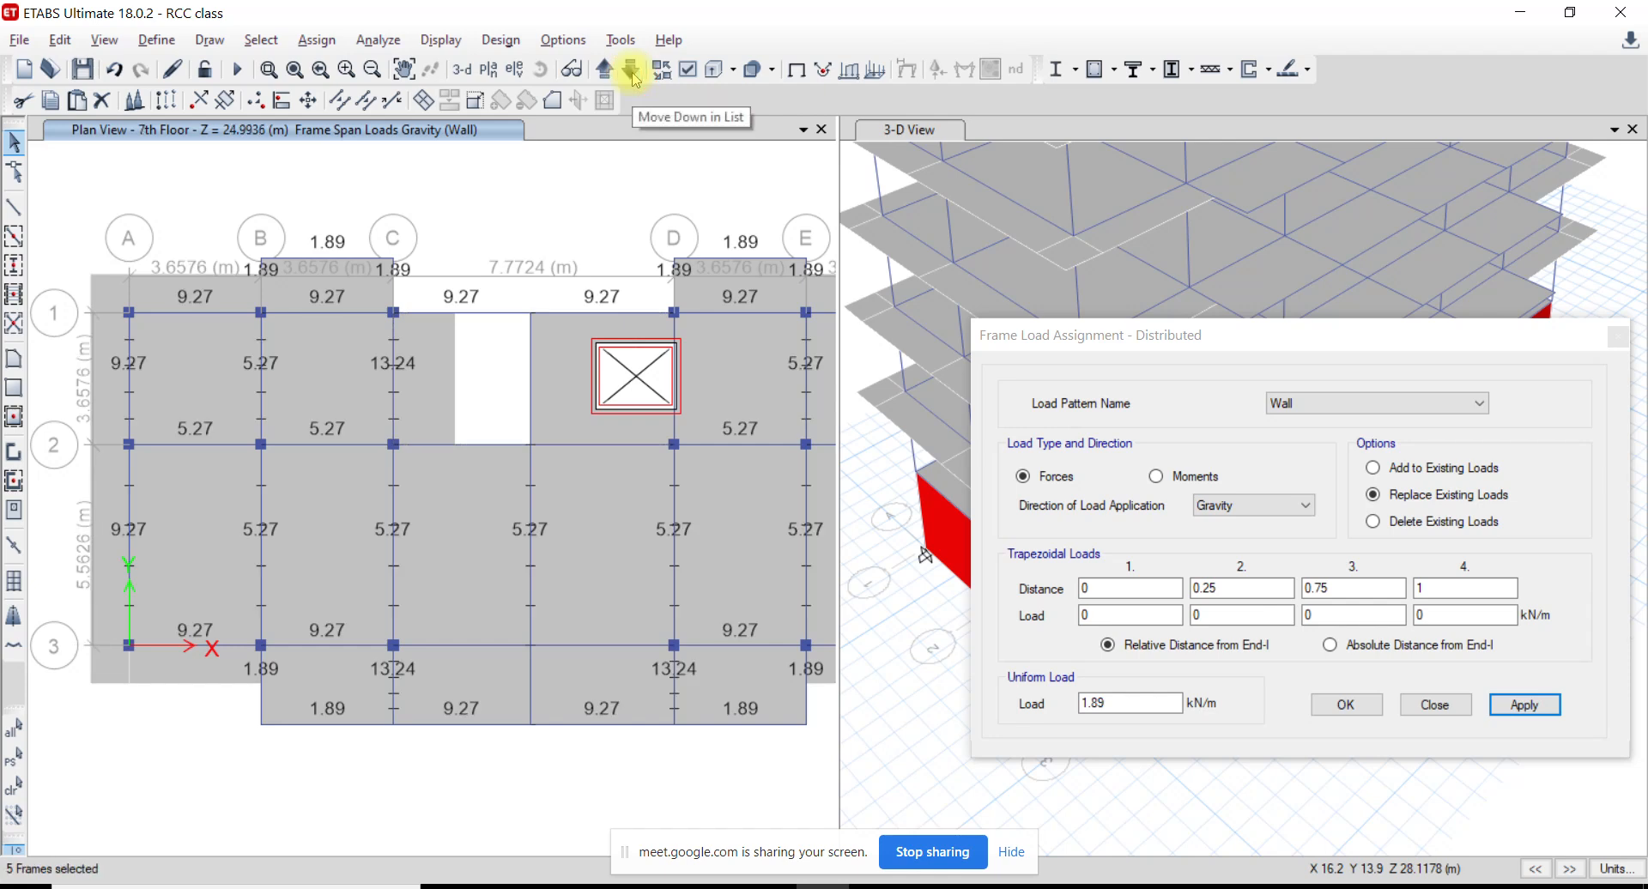
pyautogui.click(604, 69)
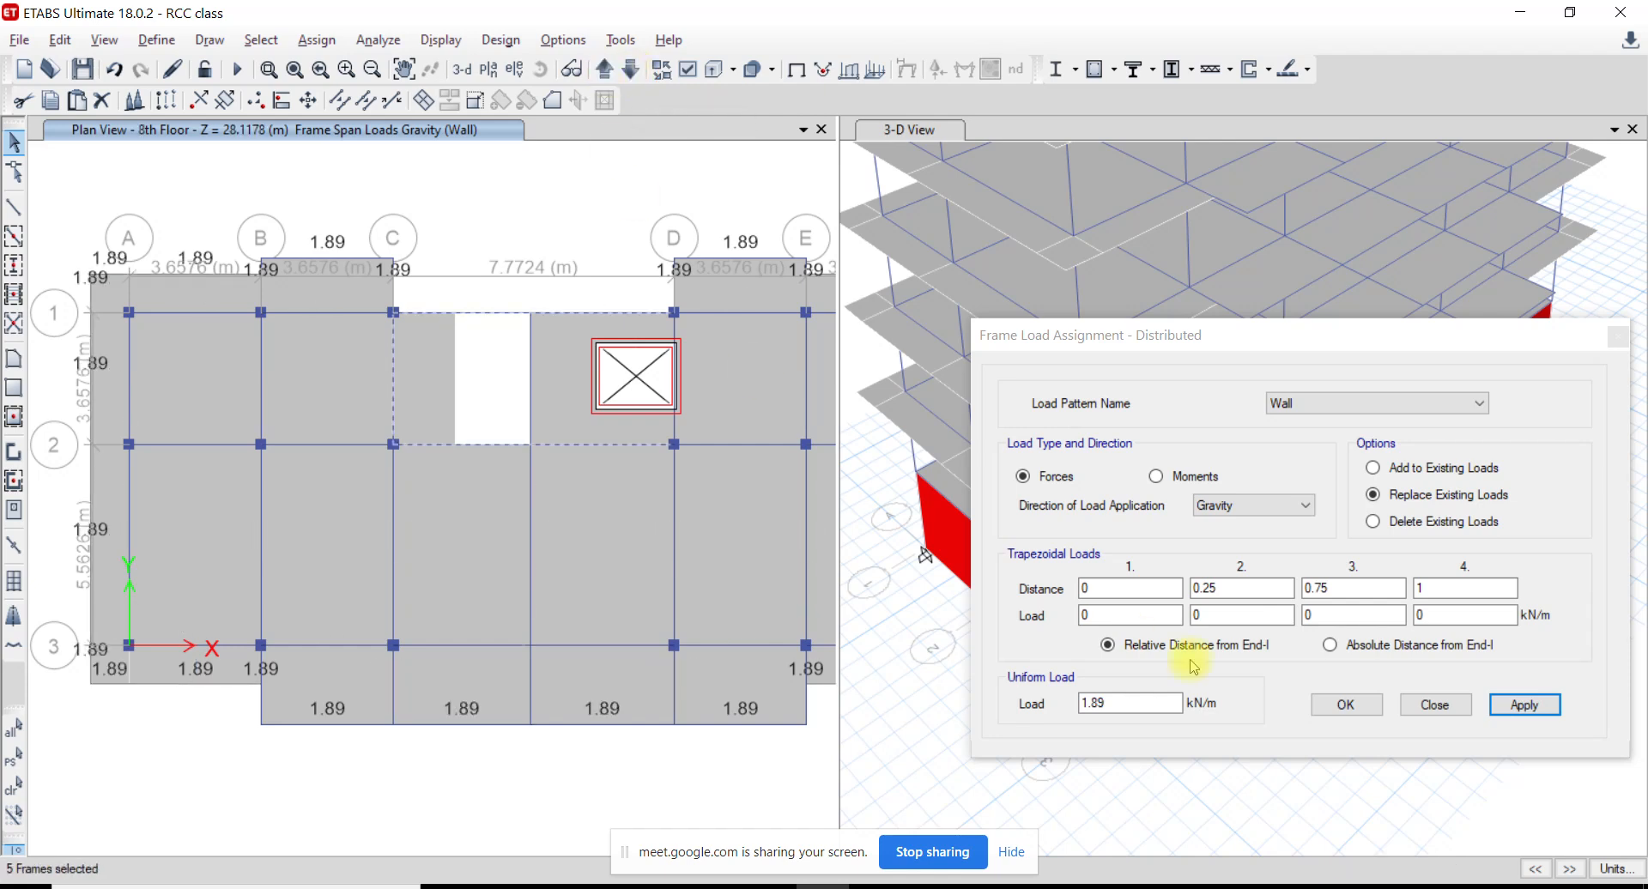
pyautogui.doubleClick(1112, 702)
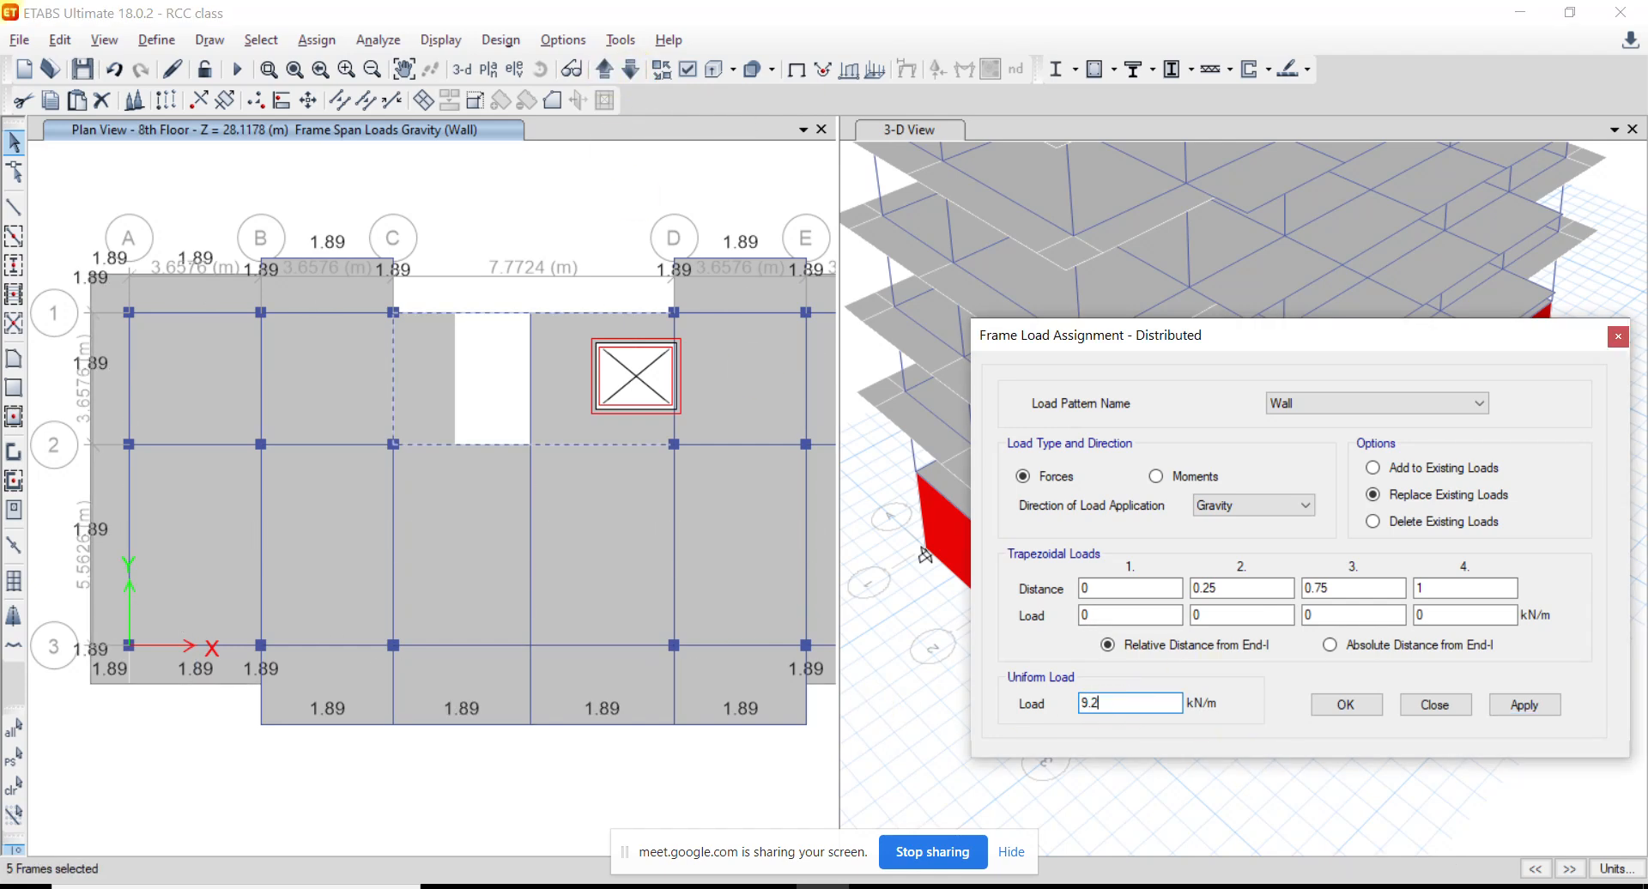
pyautogui.click(1524, 705)
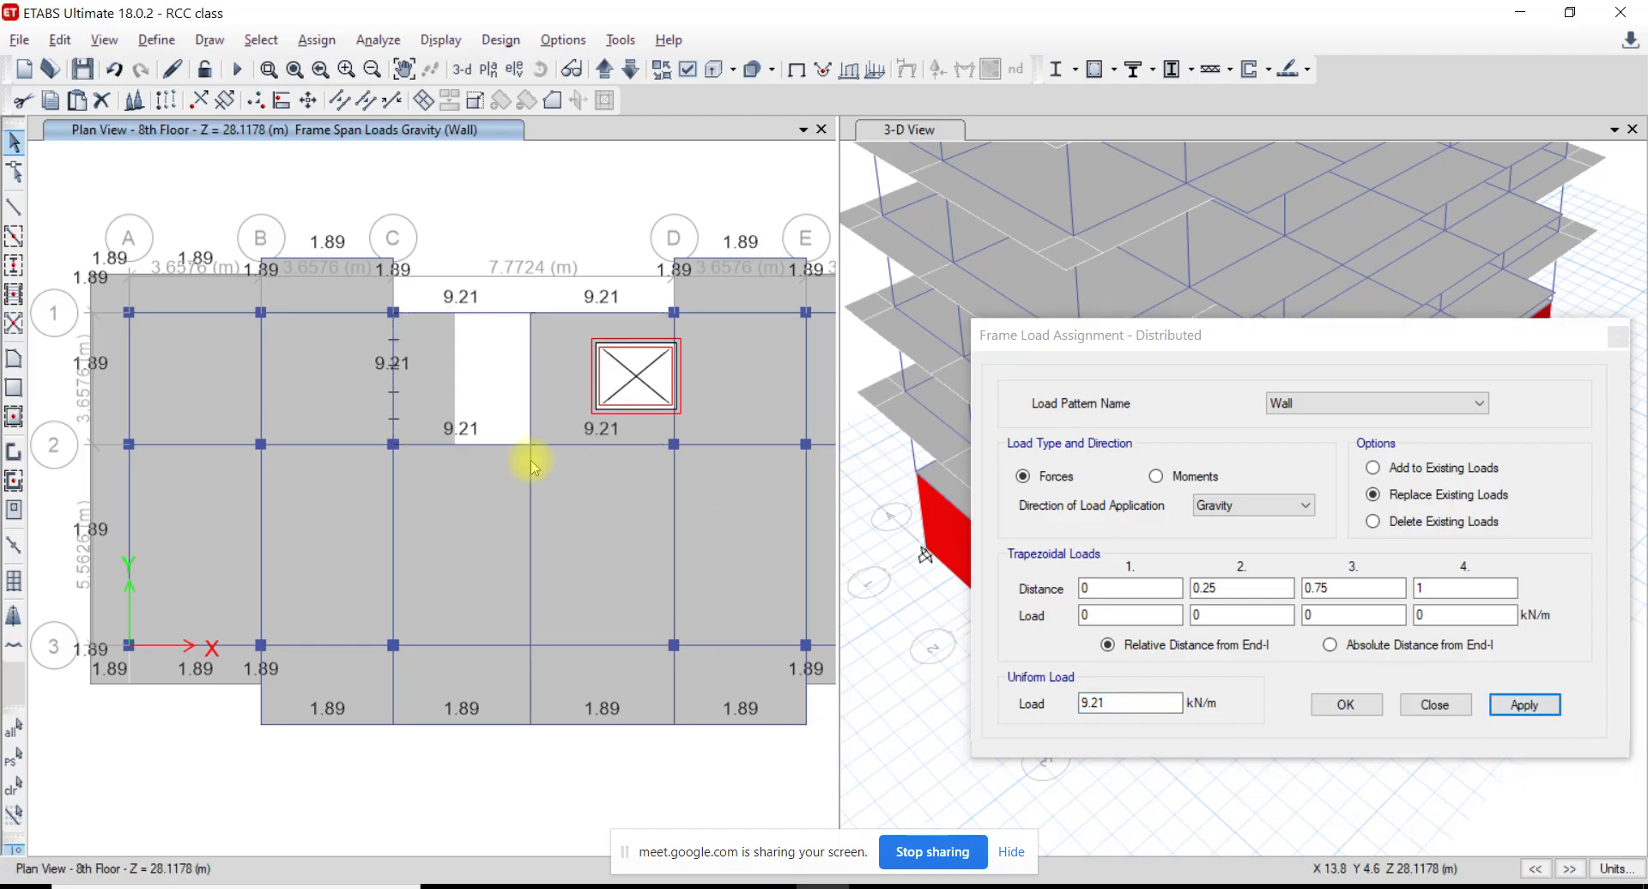
# Assign a 1.89 kN/m uniform Wall load to all perimeter beams at Water Tank Lvl and close the load assignment
pyautogui.click(609, 71)
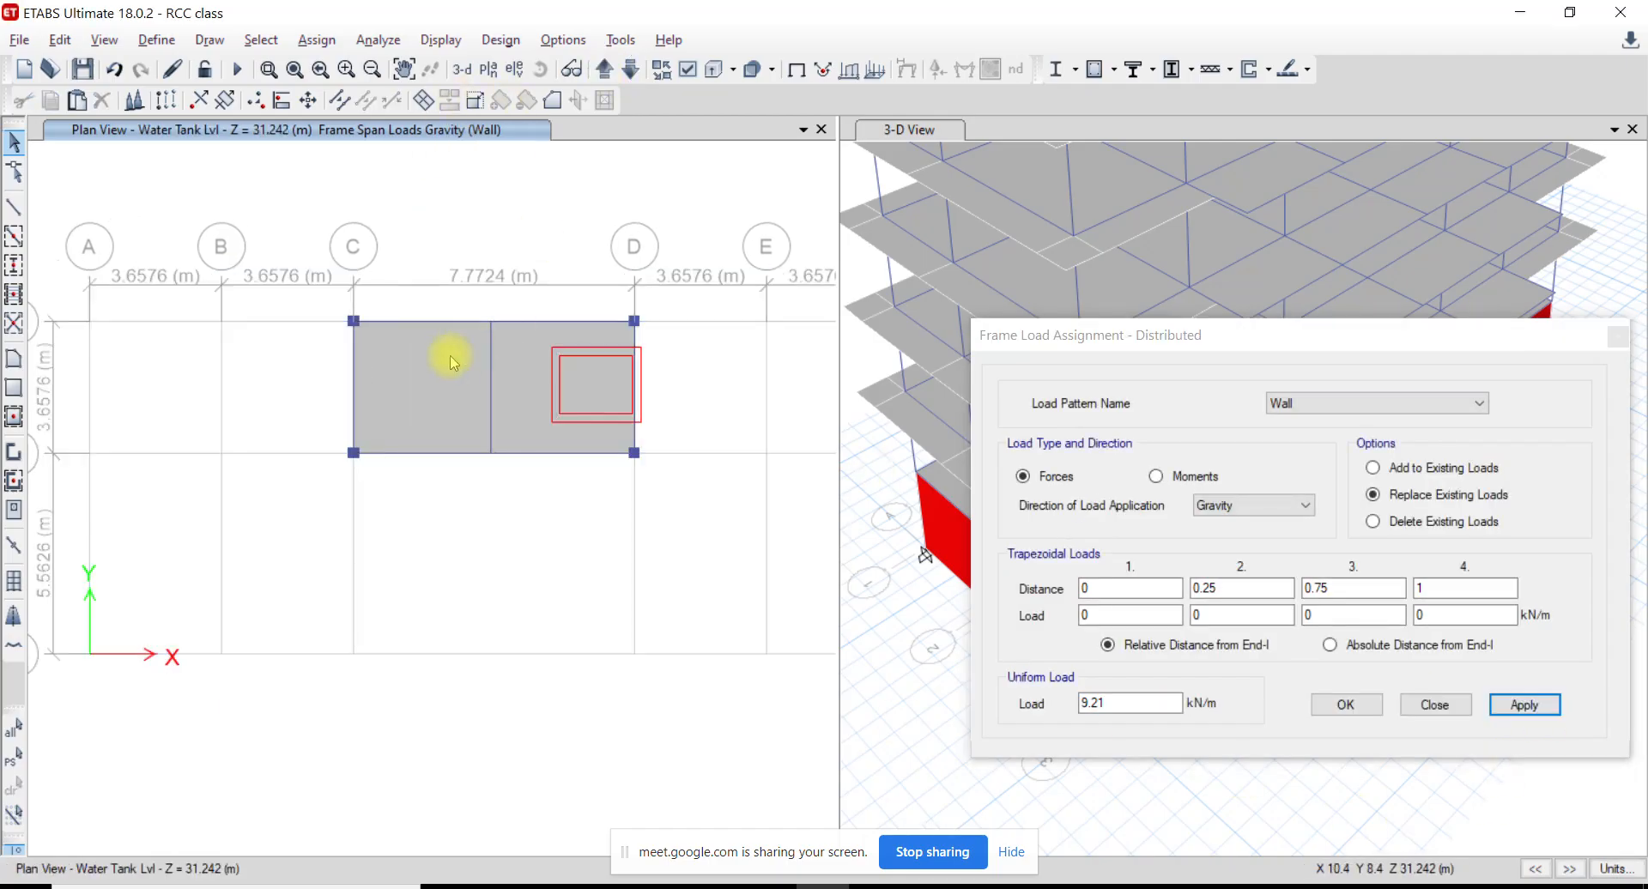
pyautogui.click(355, 395)
pyautogui.click(456, 324)
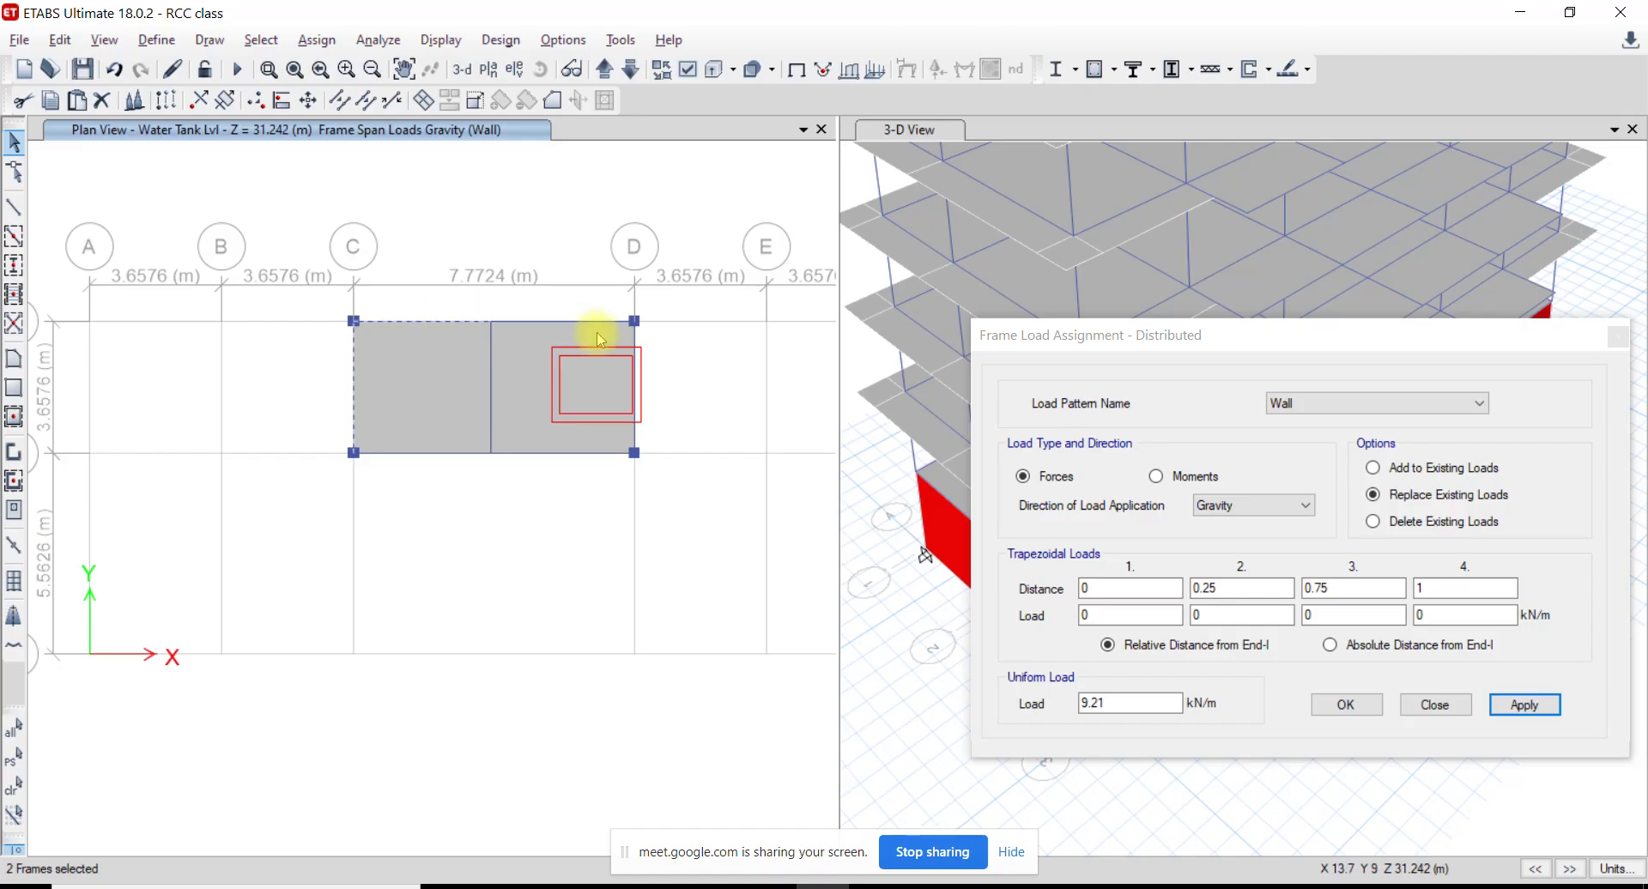
pyautogui.click(633, 341)
pyautogui.click(585, 323)
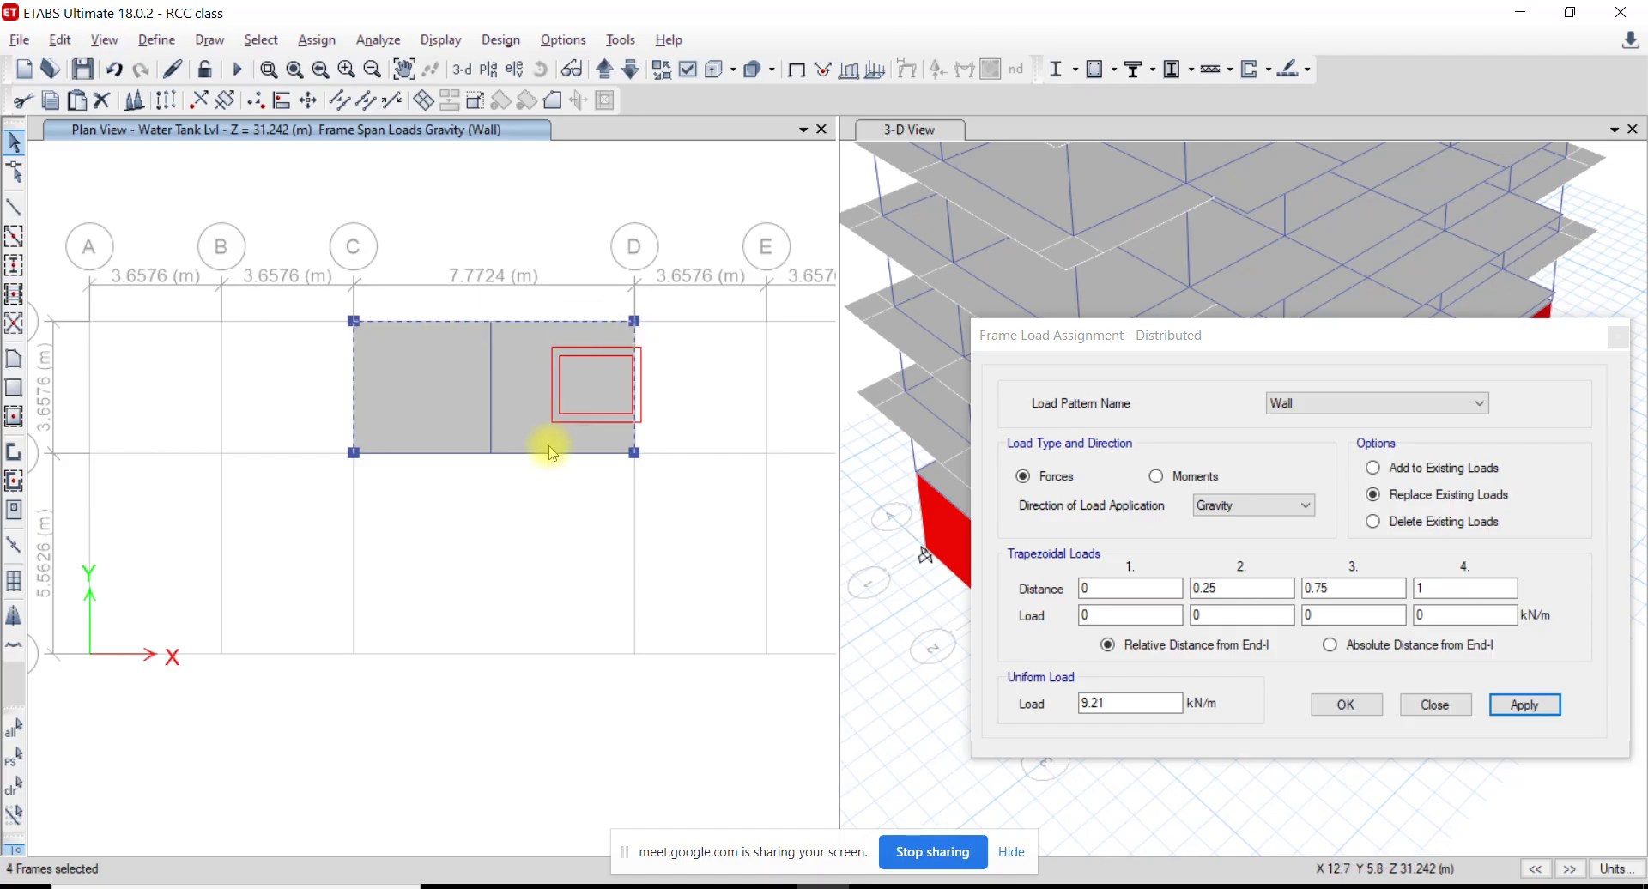
pyautogui.click(453, 452)
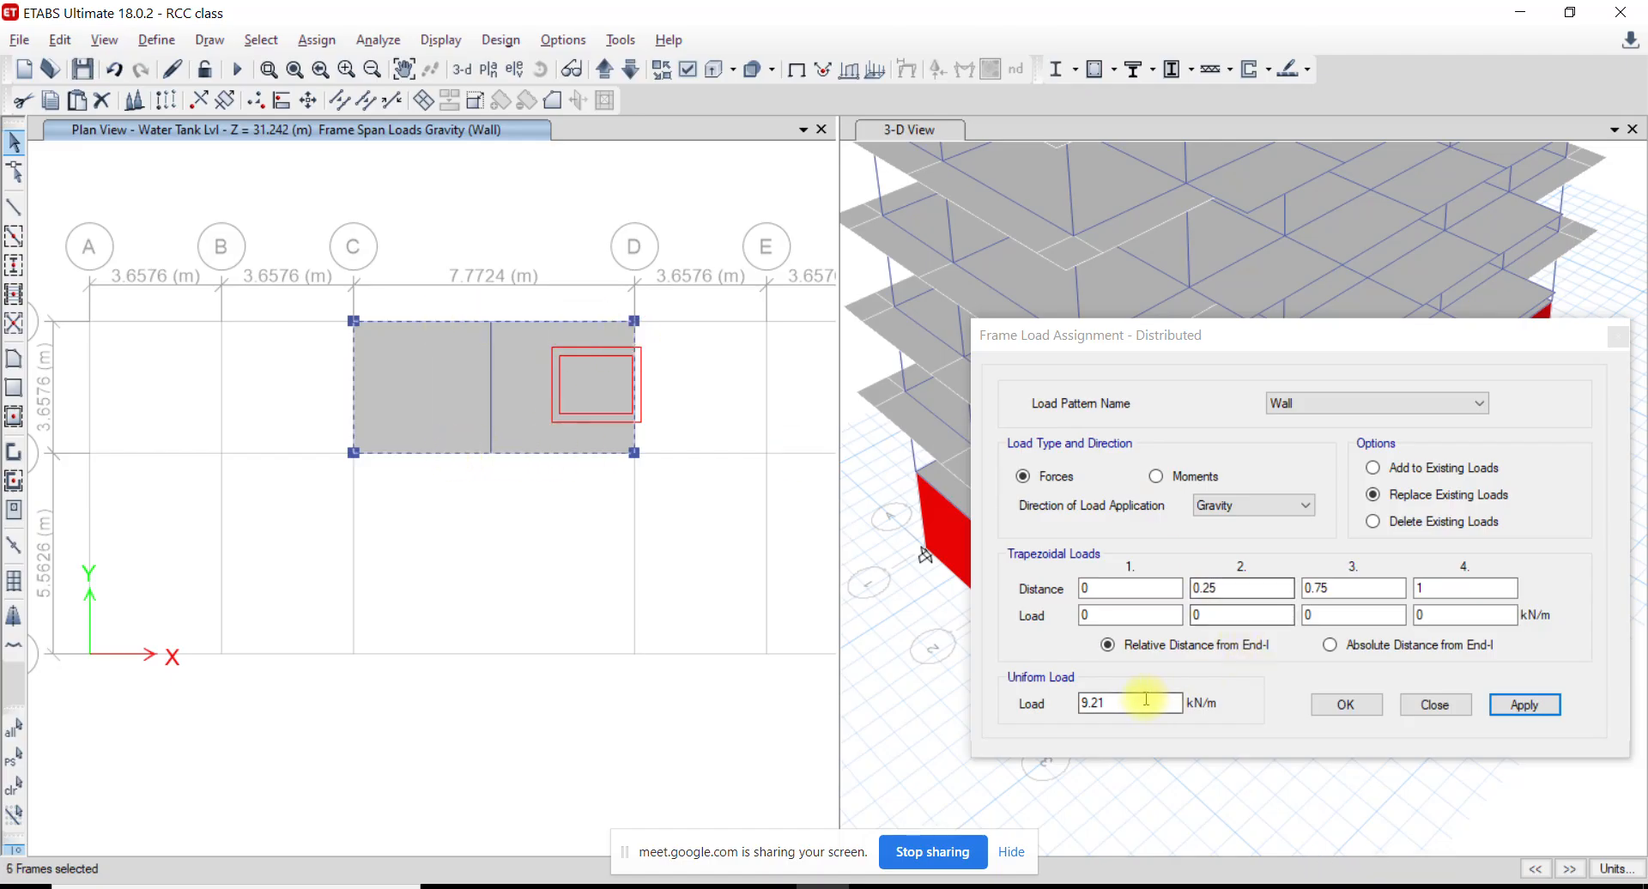
pyautogui.moveTo(1148, 700); pyautogui.dragTo(711, 692)
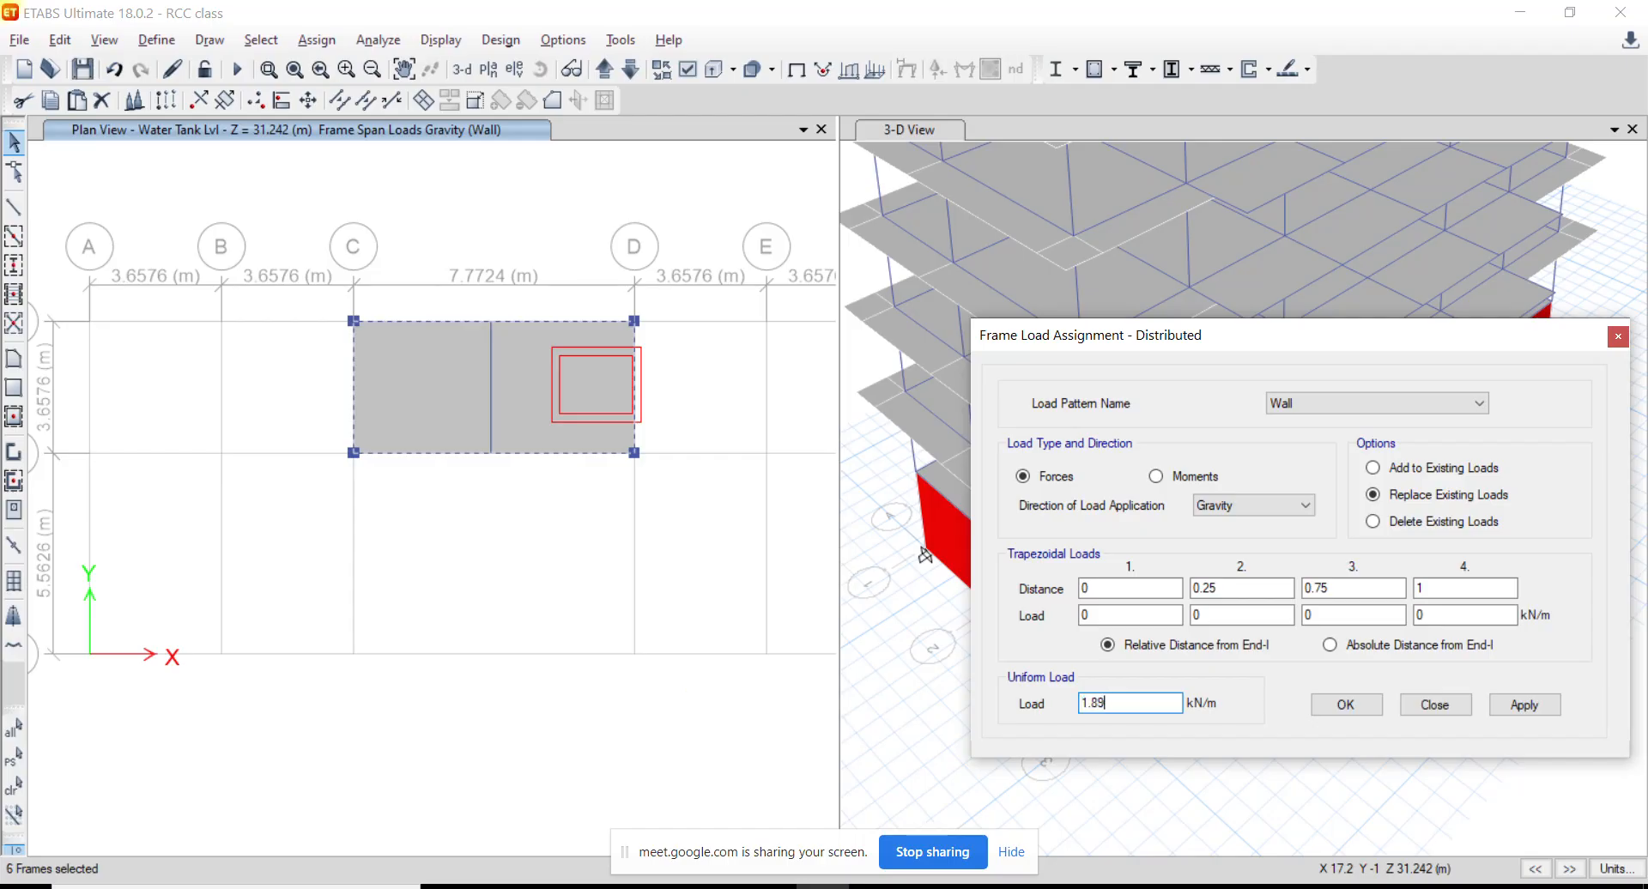
pyautogui.click(1524, 705)
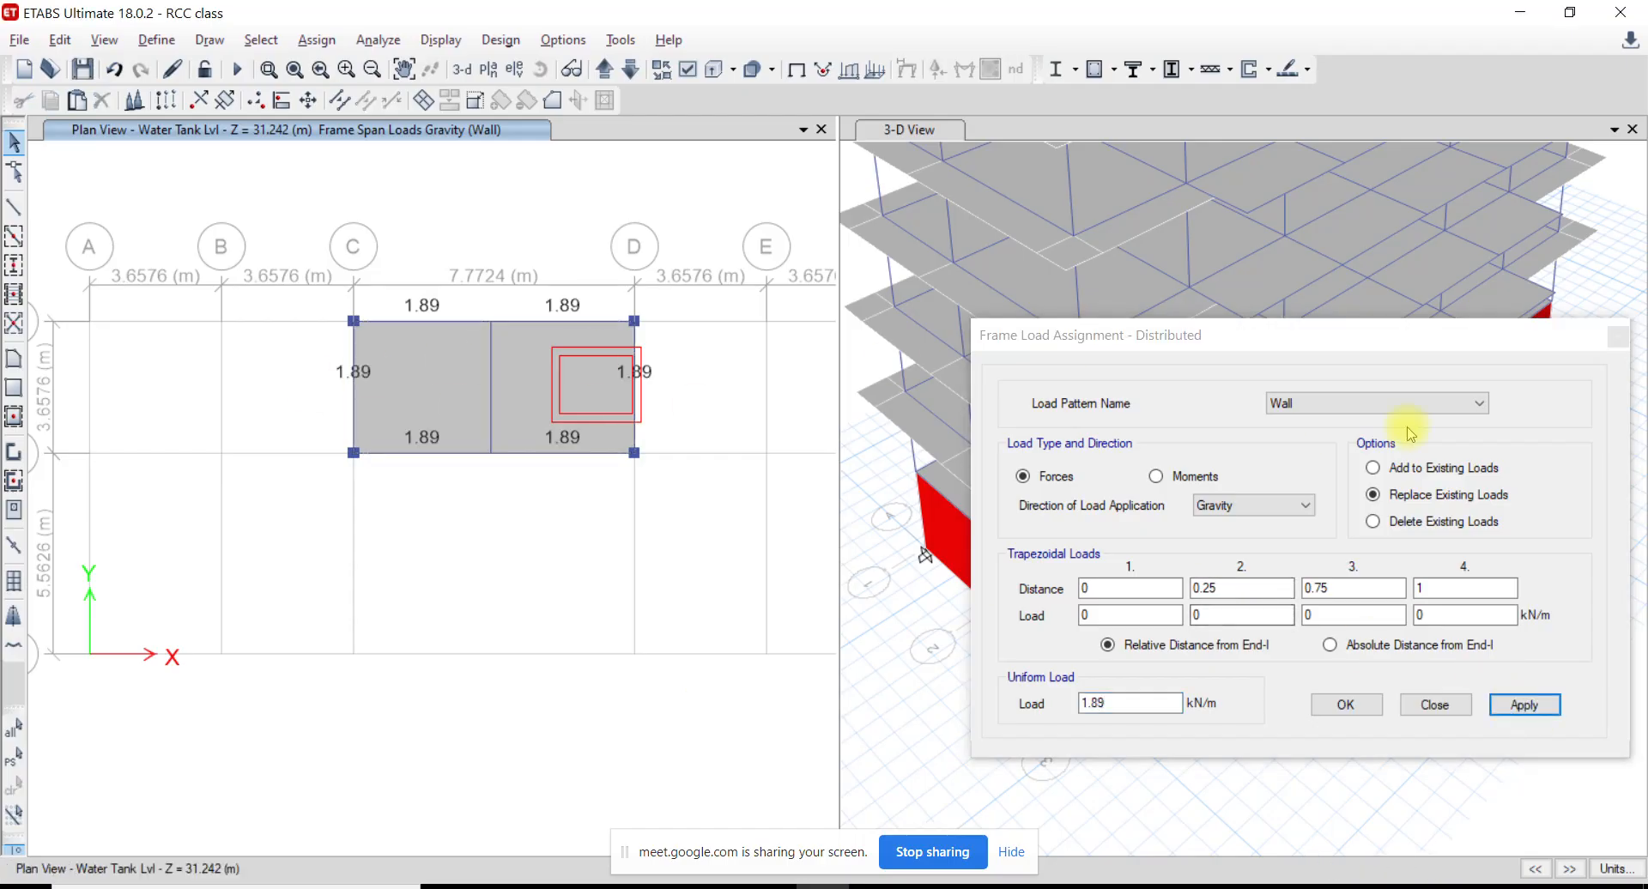
pyautogui.click(1619, 335)
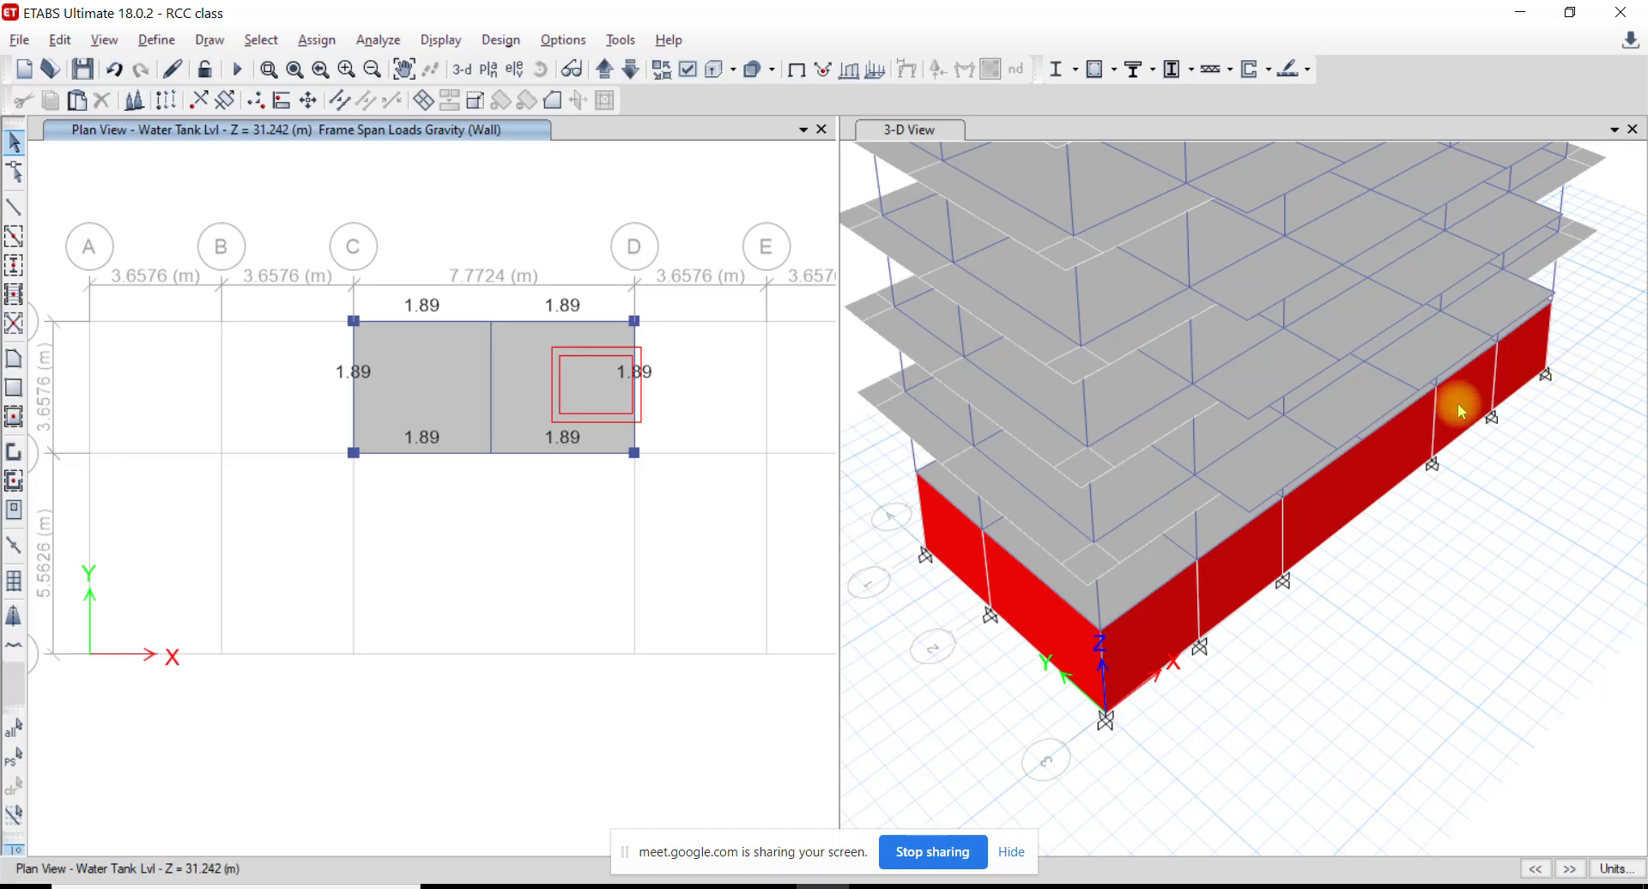
# Show the wall loads in a 3-D view and examine them on the roof, stair room and upper floors
pyautogui.scroll(-4, 606, 441)
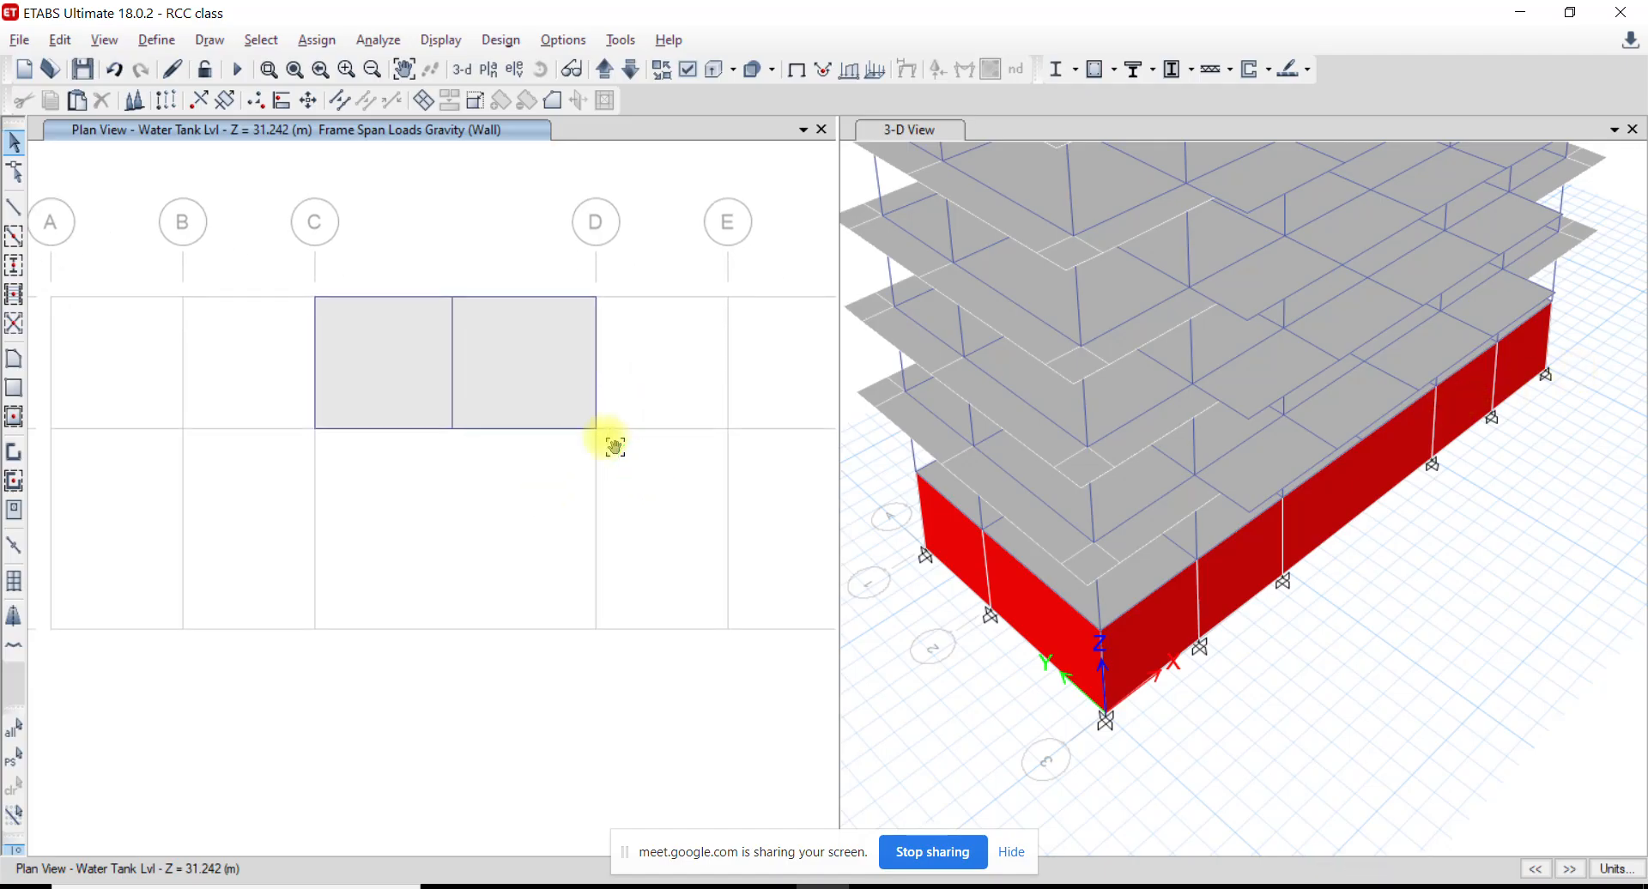
pyautogui.moveTo(578, 253); pyautogui.dragTo(551, 314, button='middle')
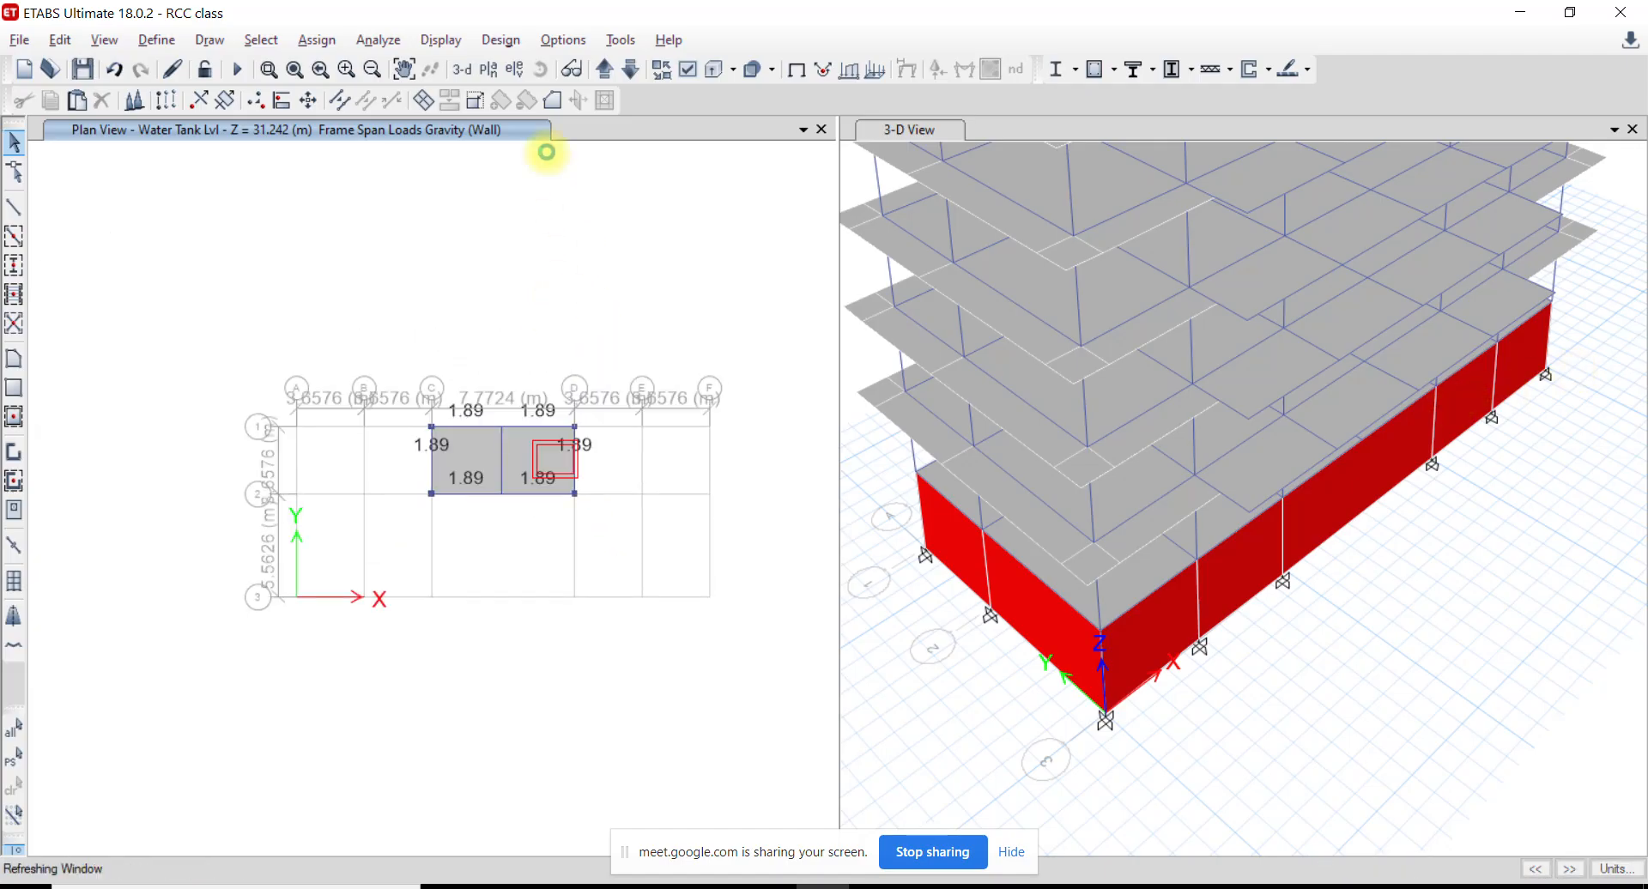
pyautogui.click(464, 68)
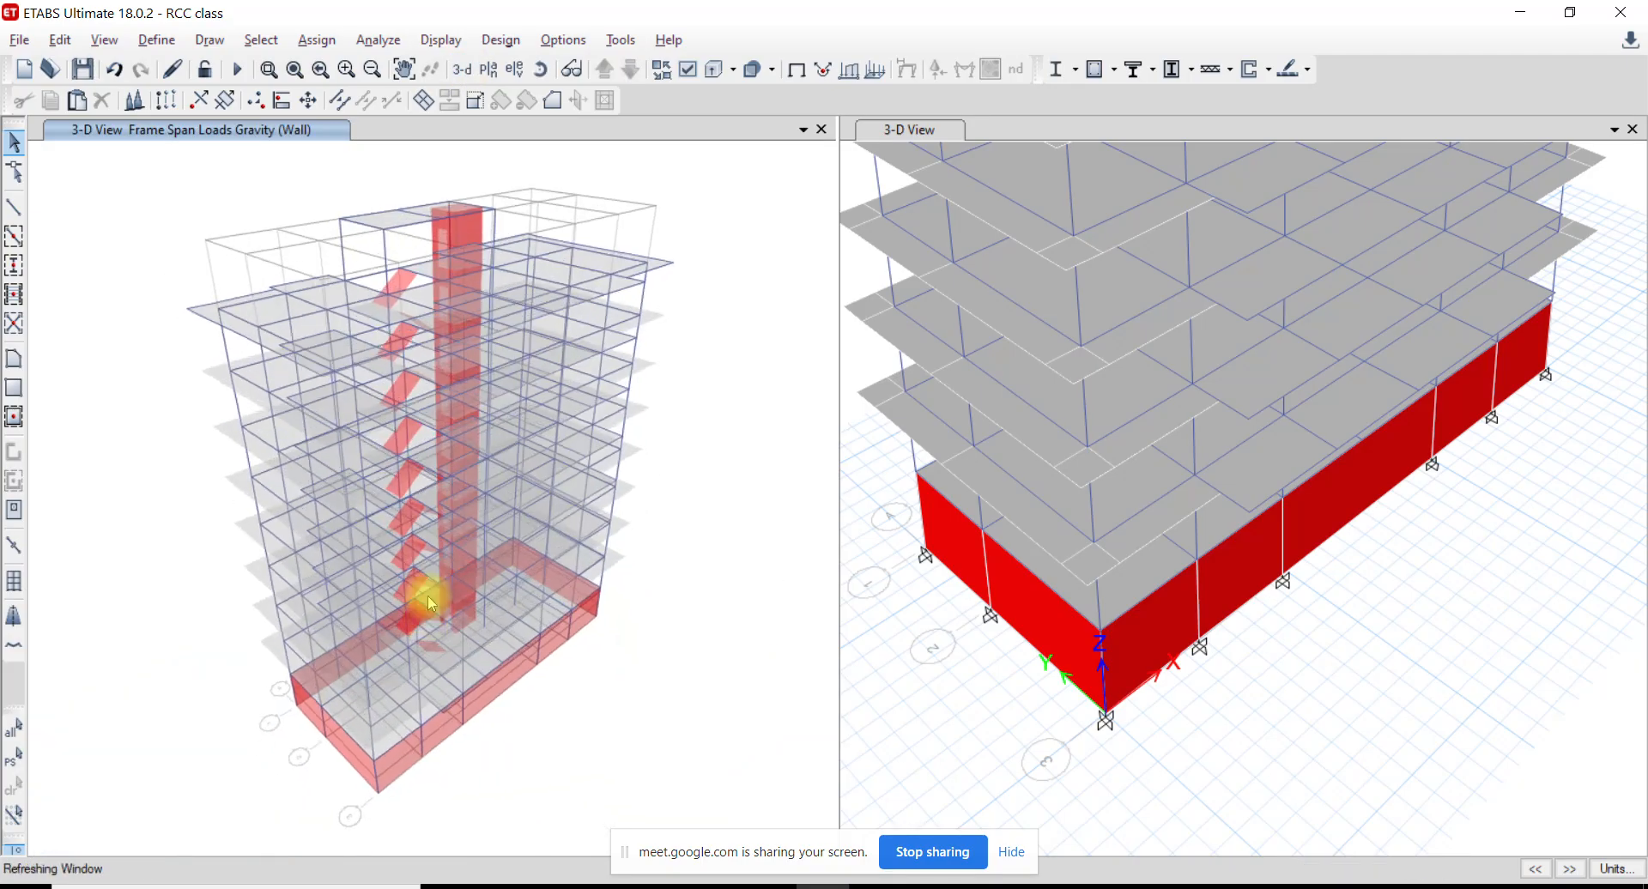
pyautogui.scroll(3, 395, 274)
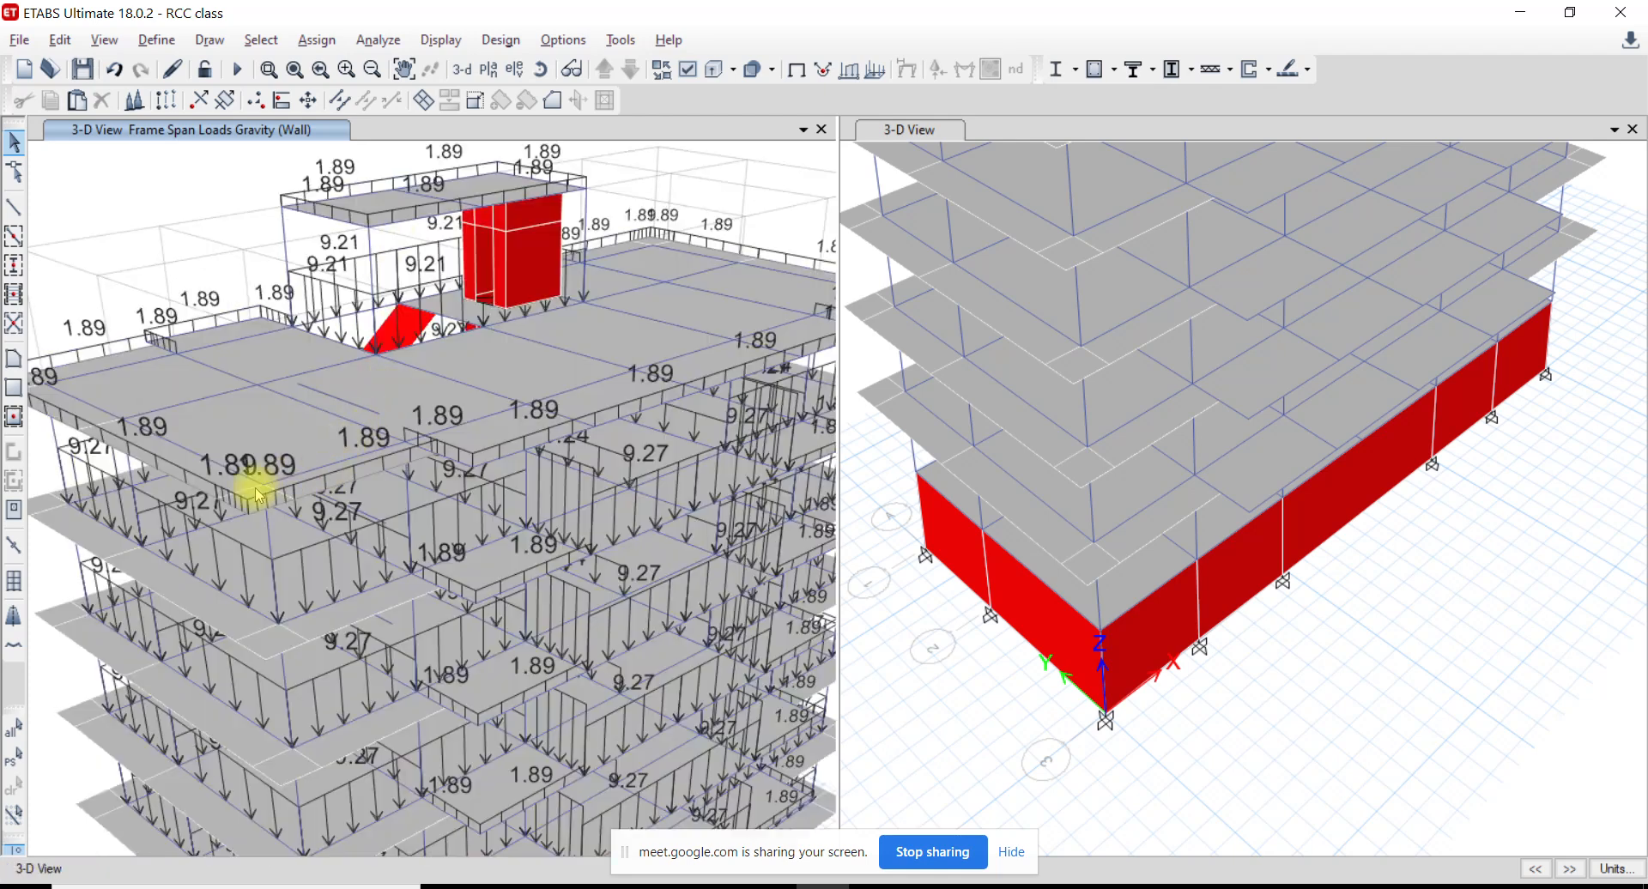
pyautogui.moveTo(306, 514); pyautogui.dragTo(272, 420, button='middle')
pyautogui.moveTo(468, 360); pyautogui.dragTo(398, 485, button='middle')
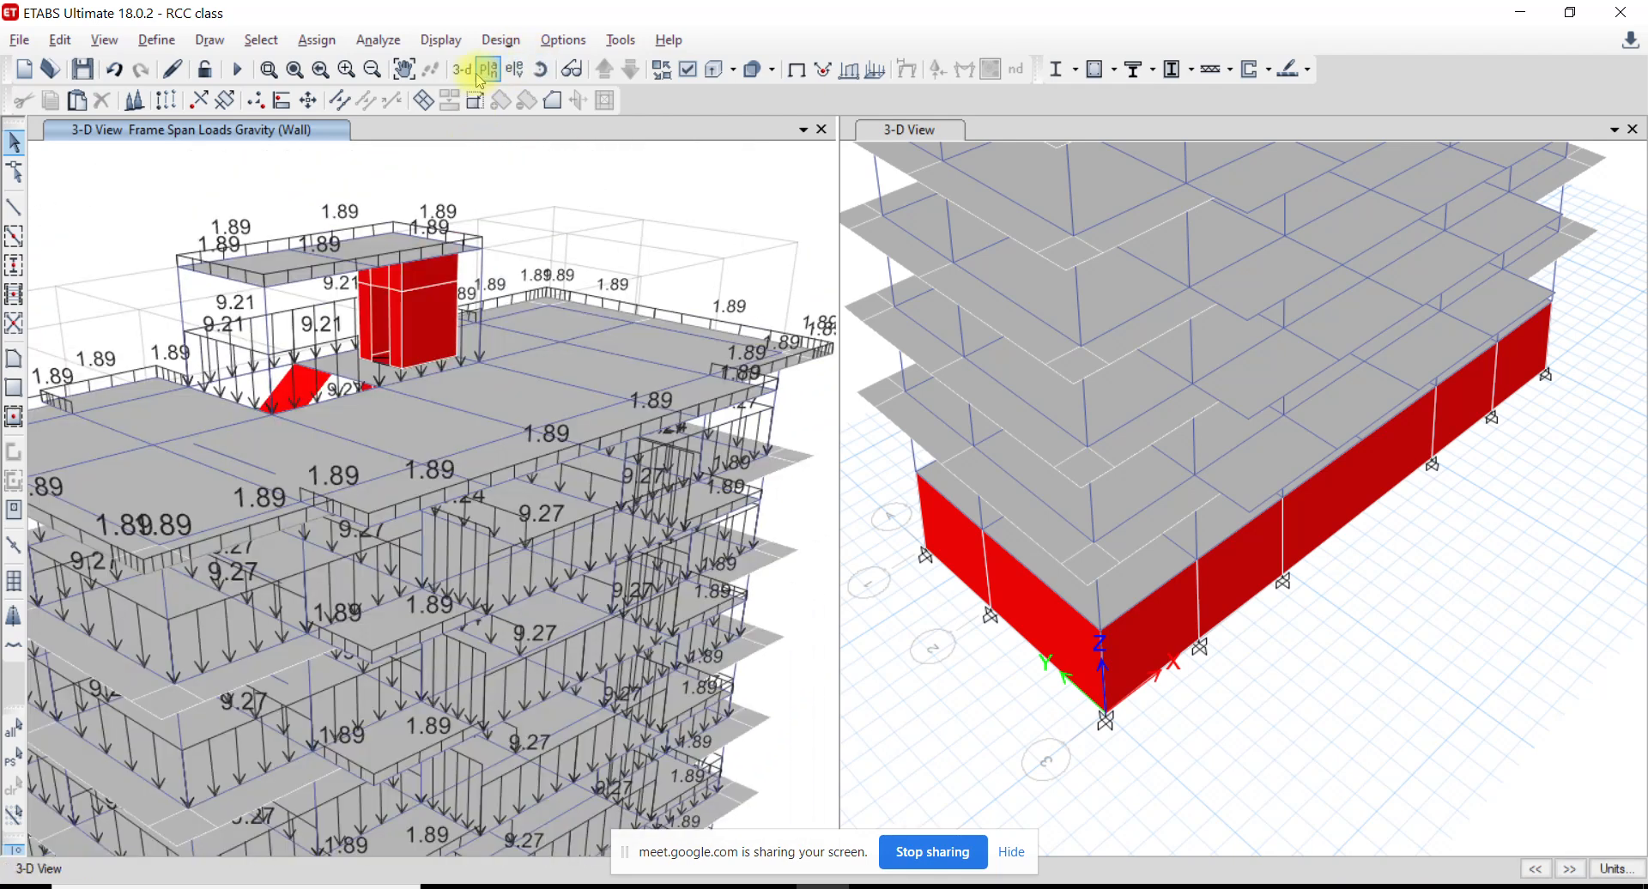
# Display the Plinth Lvl plan with its wall loads and move up to the 1st Floor plan
pyautogui.click(486, 72)
pyautogui.click(705, 507)
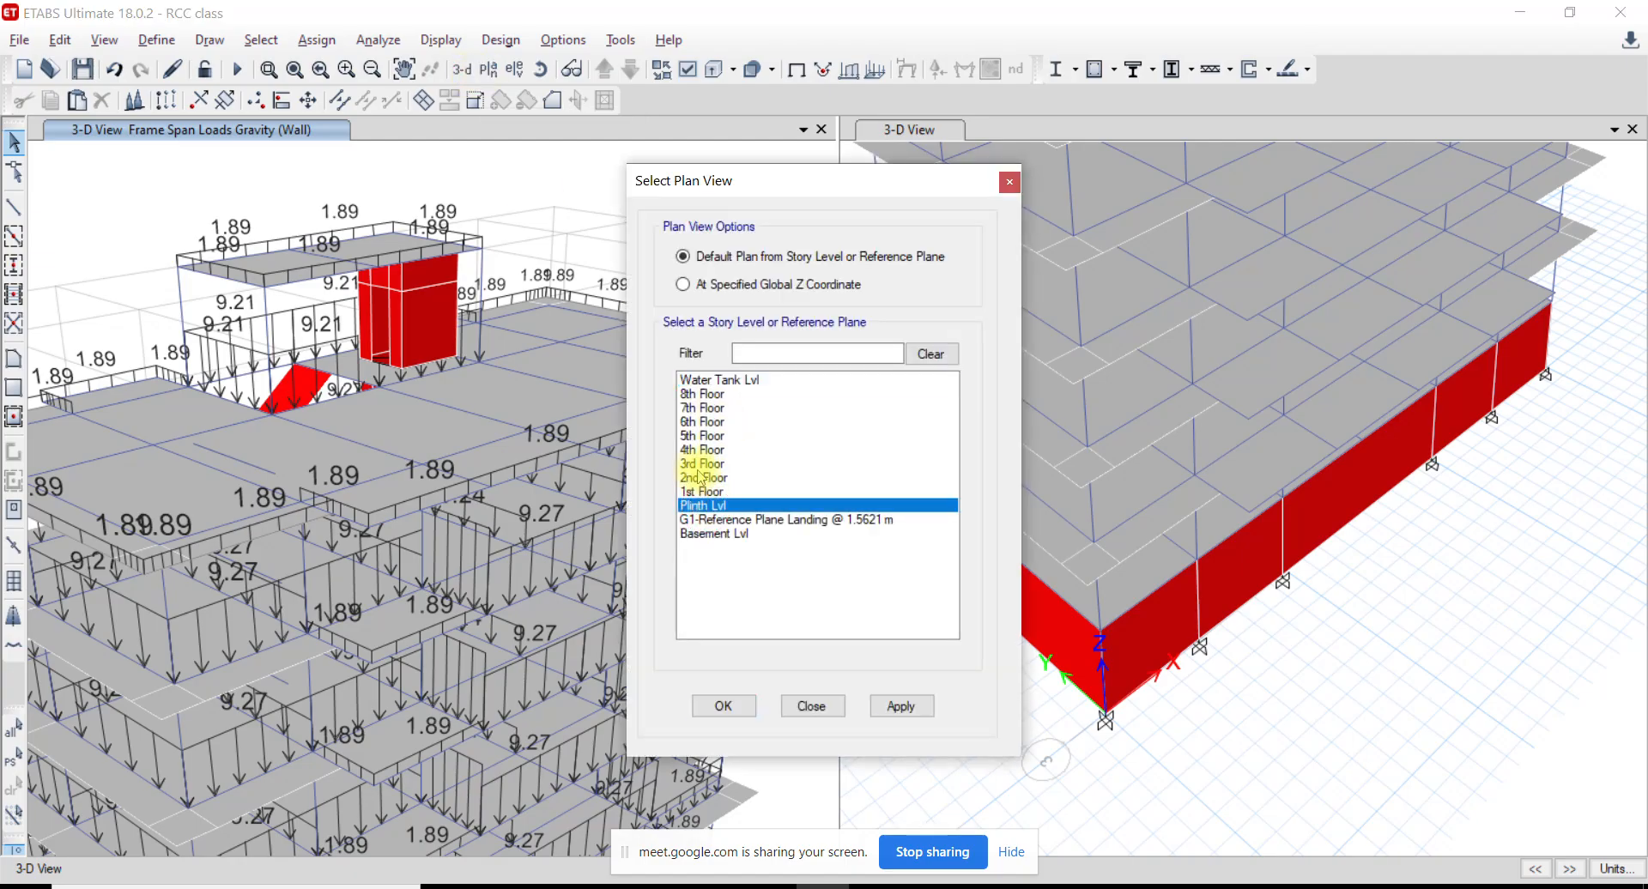
pyautogui.click(724, 706)
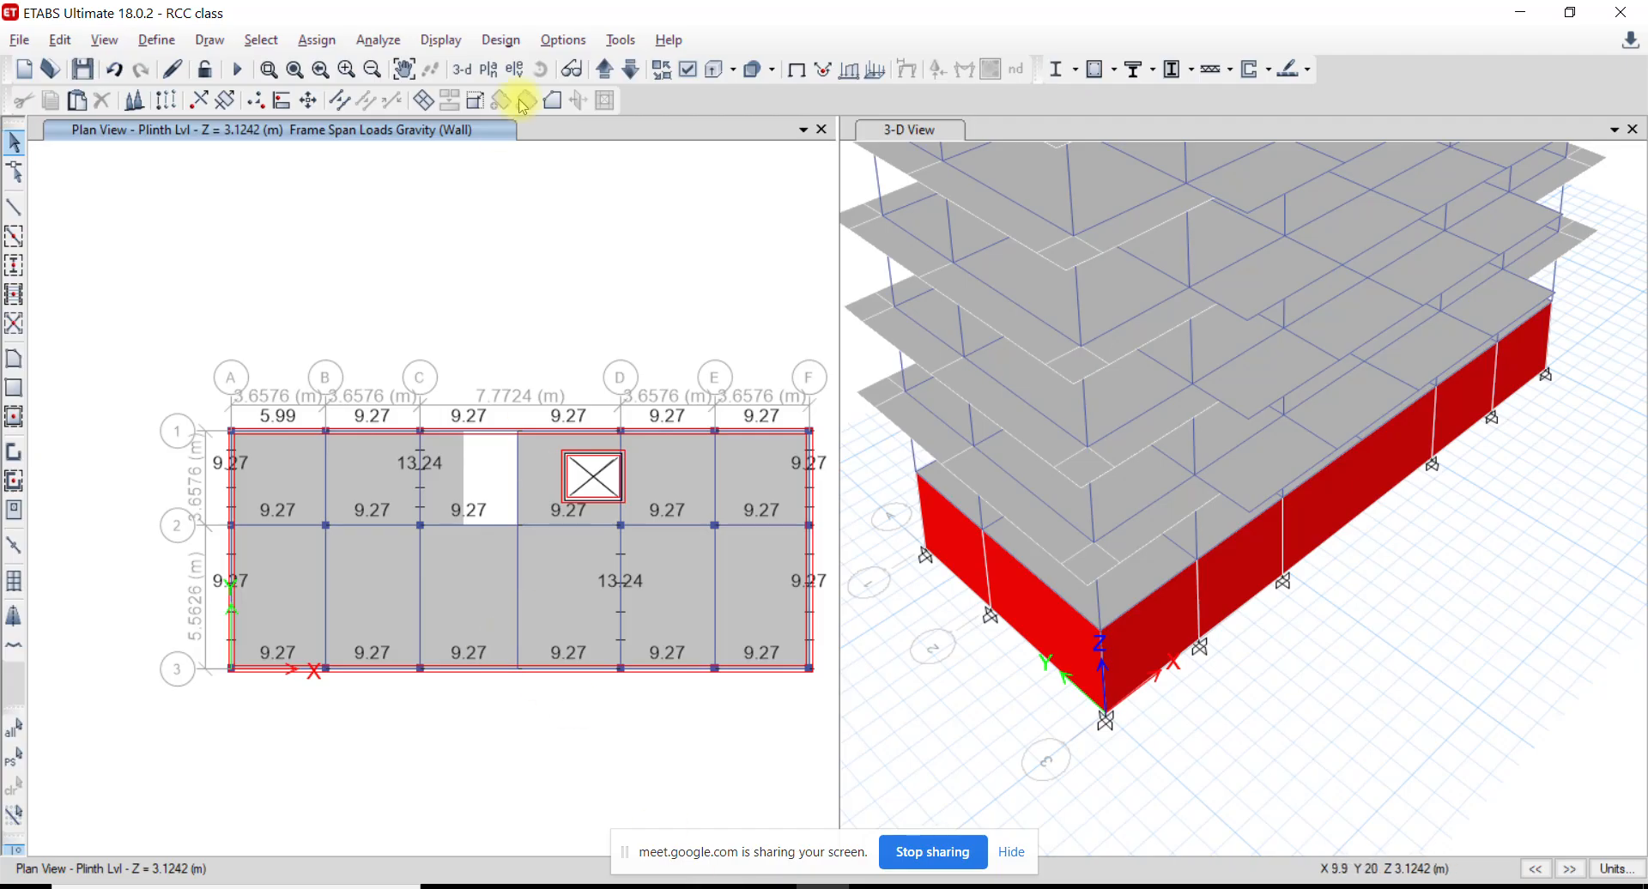
pyautogui.click(605, 71)
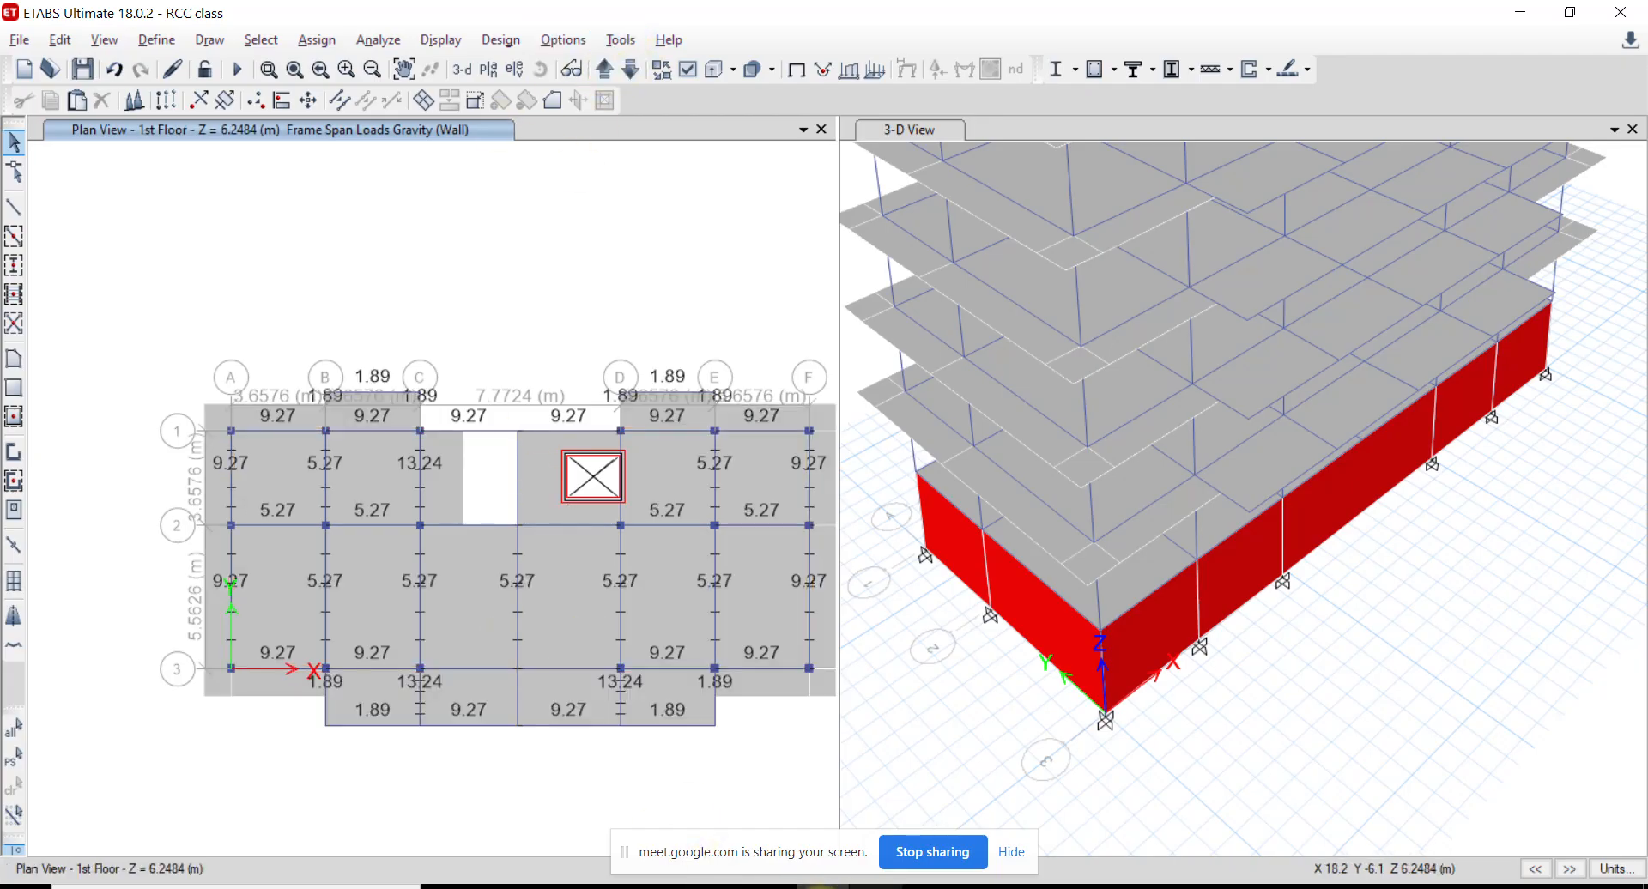
# Switch to AutoCAD and examine the internal walls around the bathrooms, dining area and kitchen of the Type-A and Type-B flats
pyautogui.click(719, 887)
pyautogui.scroll(-8, 644, 489)
pyautogui.moveTo(528, 517); pyautogui.dragTo(798, 533, button='middle')
pyautogui.scroll(10, 324, 521)
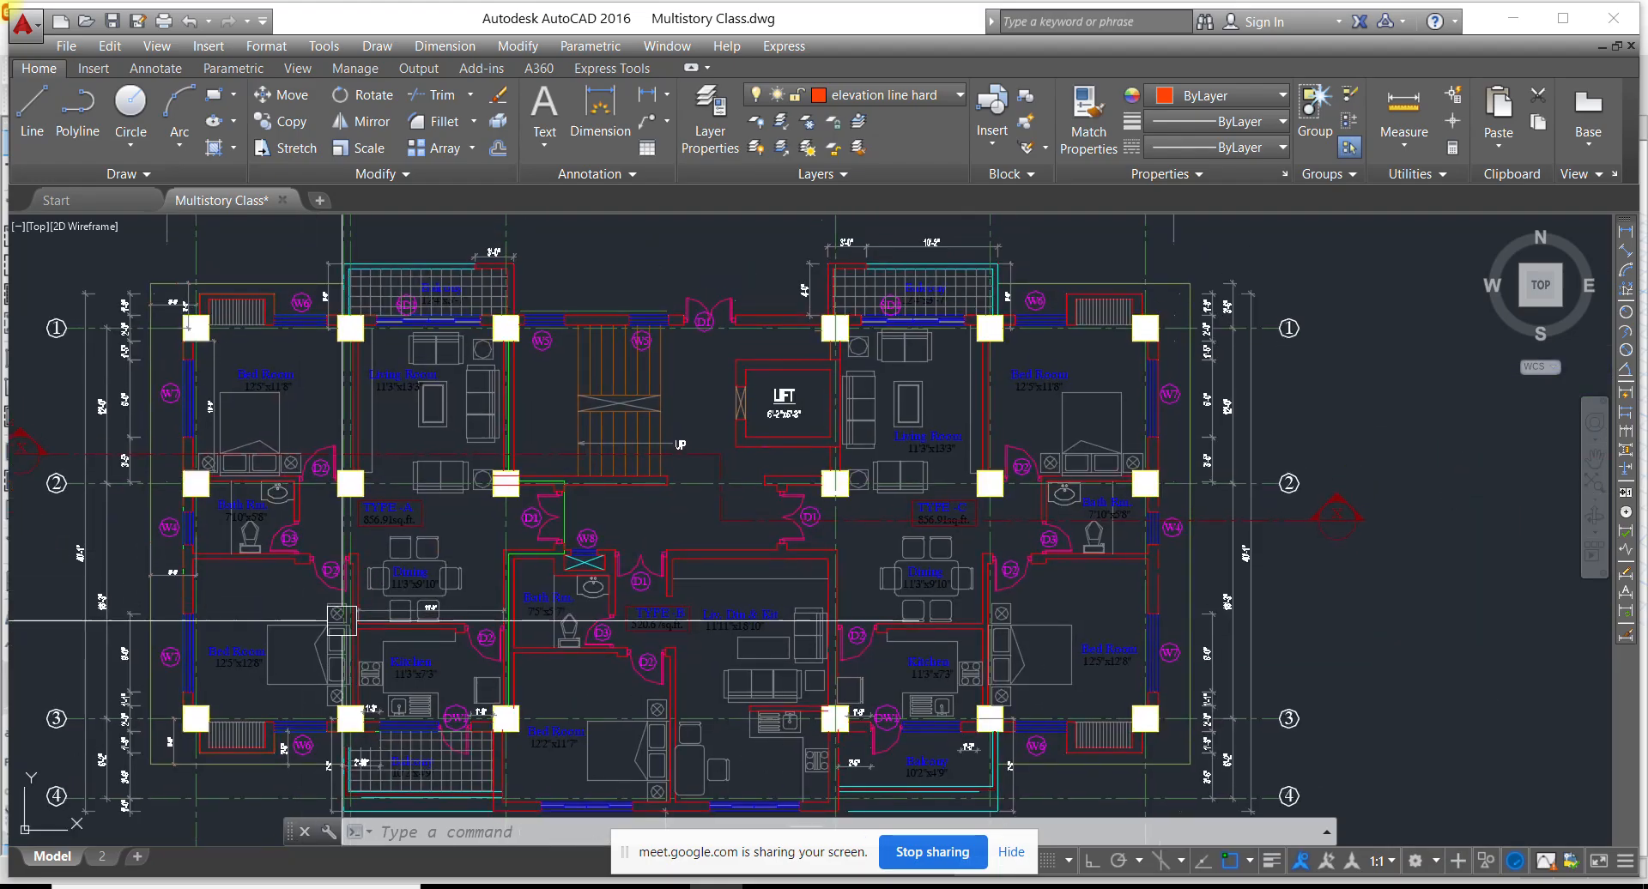
pyautogui.moveTo(329, 533); pyautogui.dragTo(333, 534, button='middle')
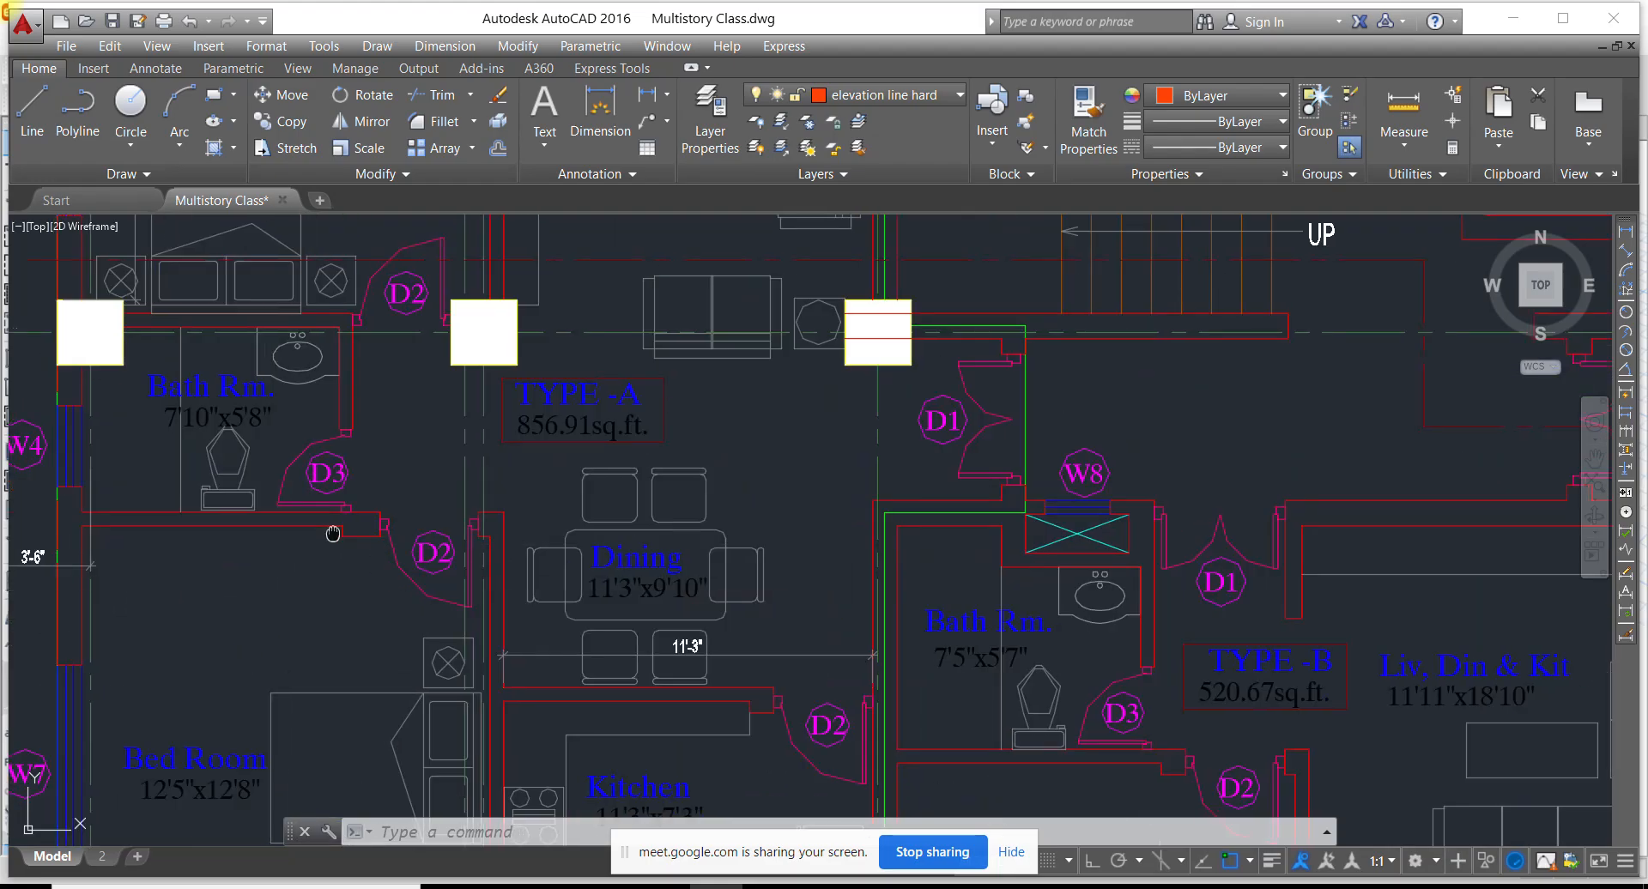
pyautogui.scroll(-5, 333, 534)
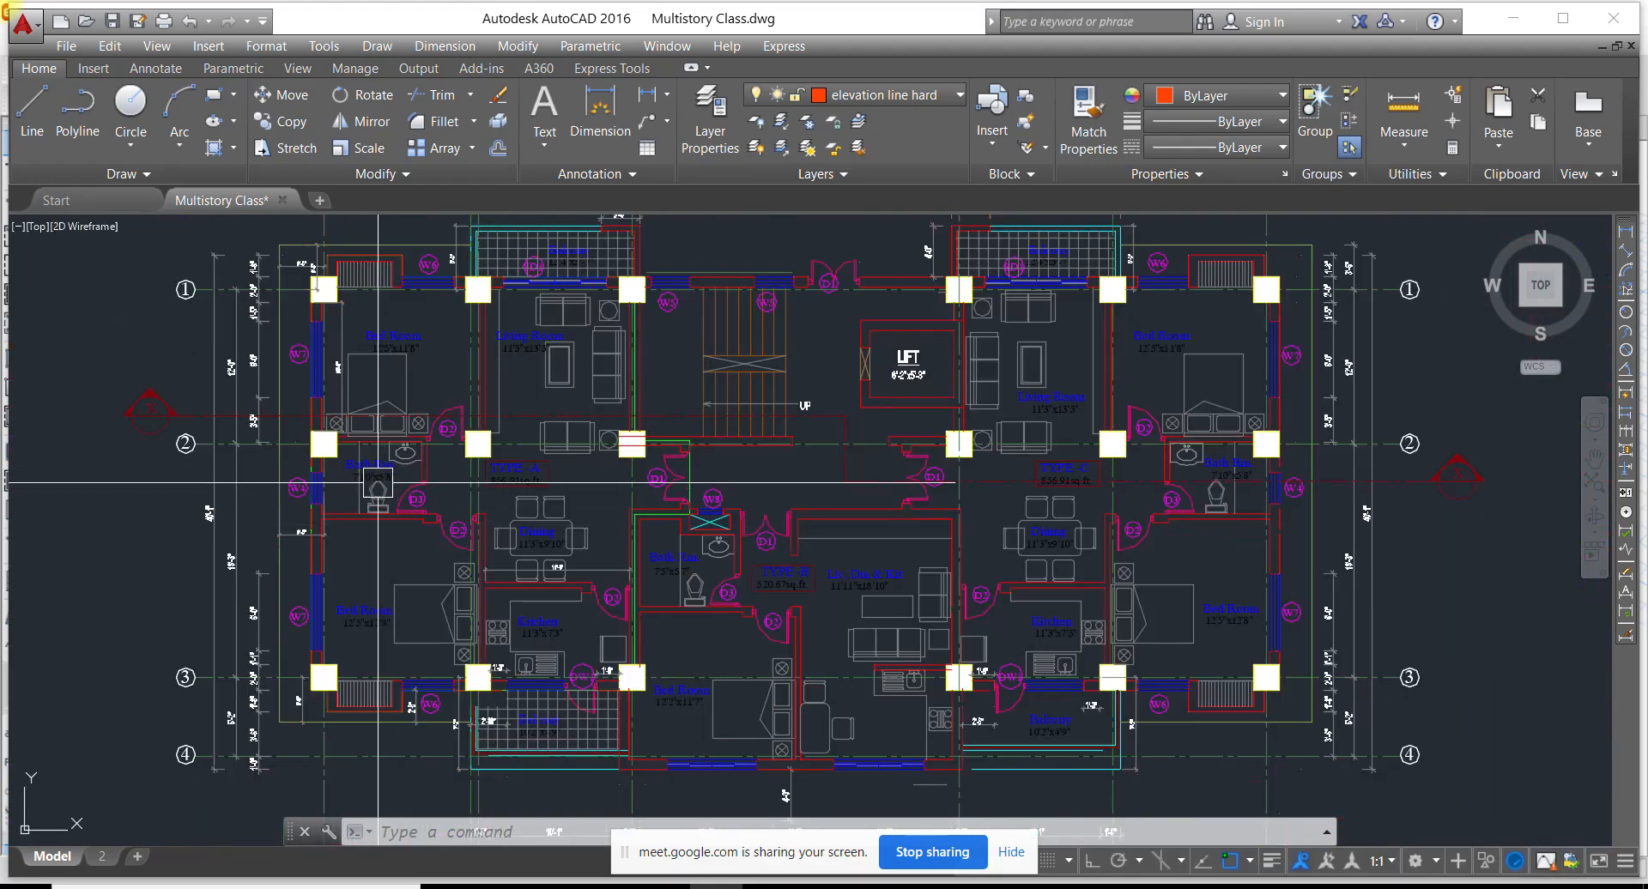
pyautogui.scroll(5, 369, 494)
pyautogui.scroll(-3, 368, 494)
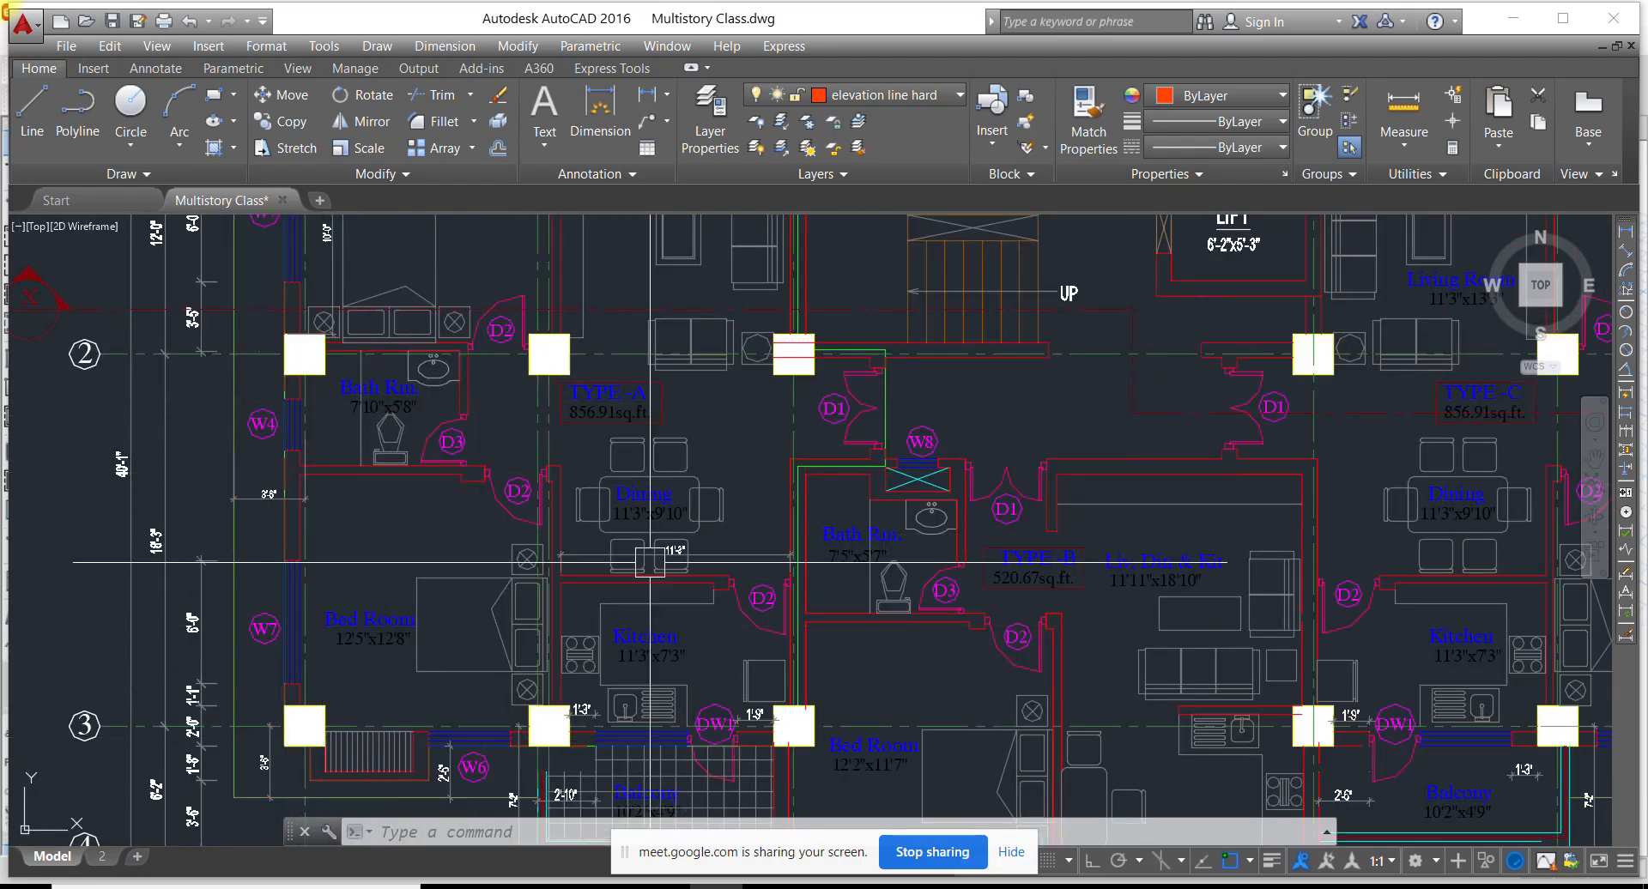
pyautogui.moveTo(682, 448); pyautogui.dragTo(554, 458, button='middle')
pyautogui.moveTo(580, 319); pyautogui.dragTo(532, 255, button='middle')
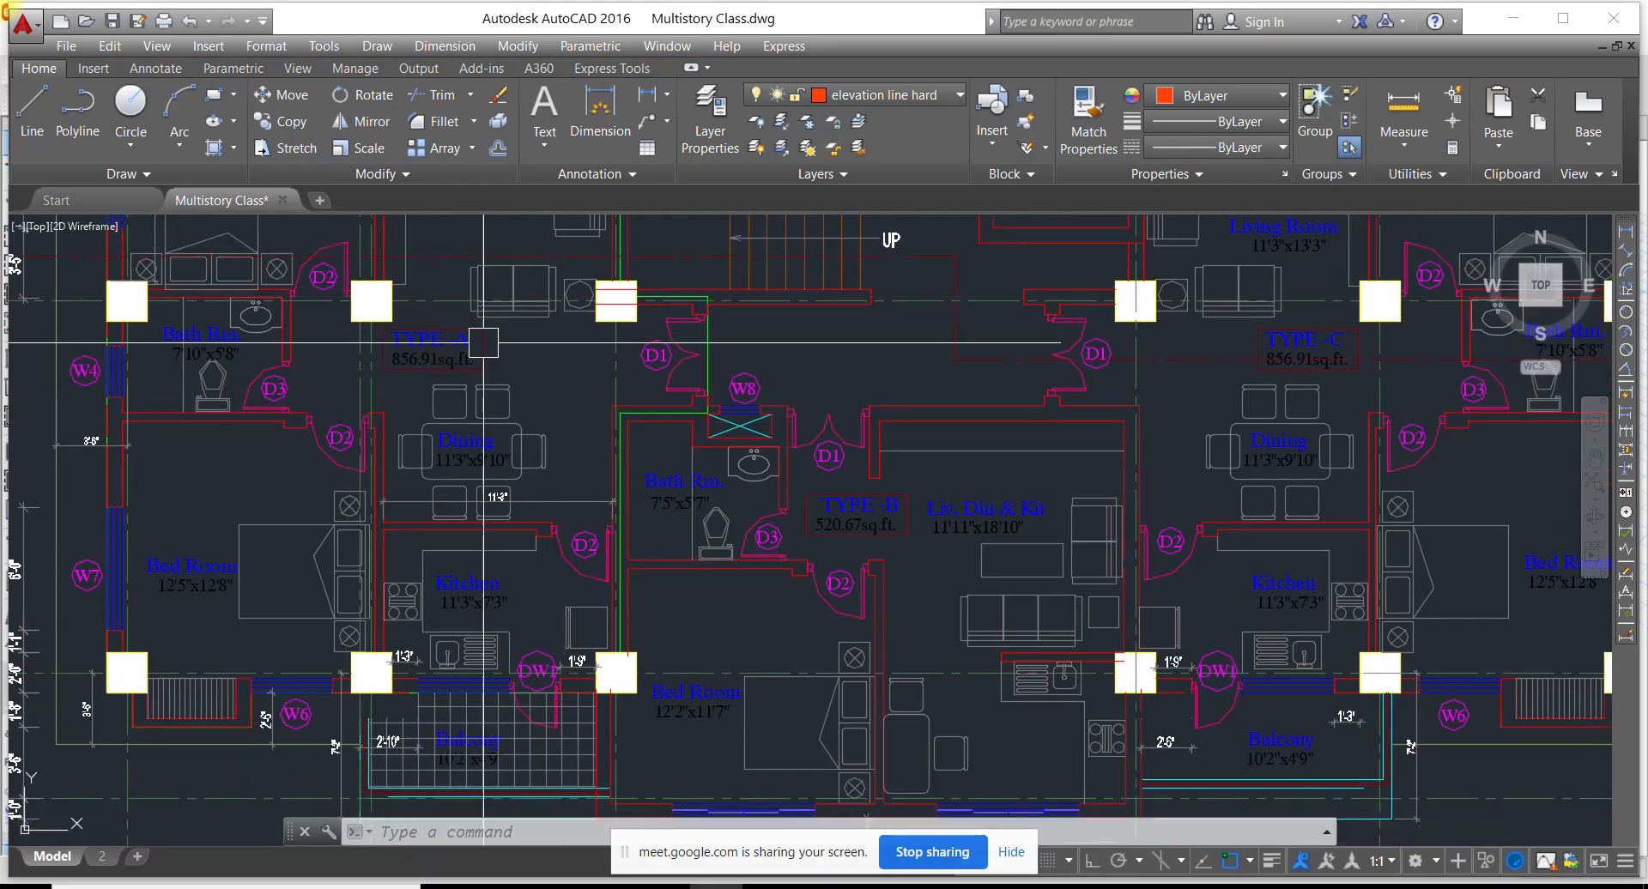
pyautogui.scroll(2, 463, 521)
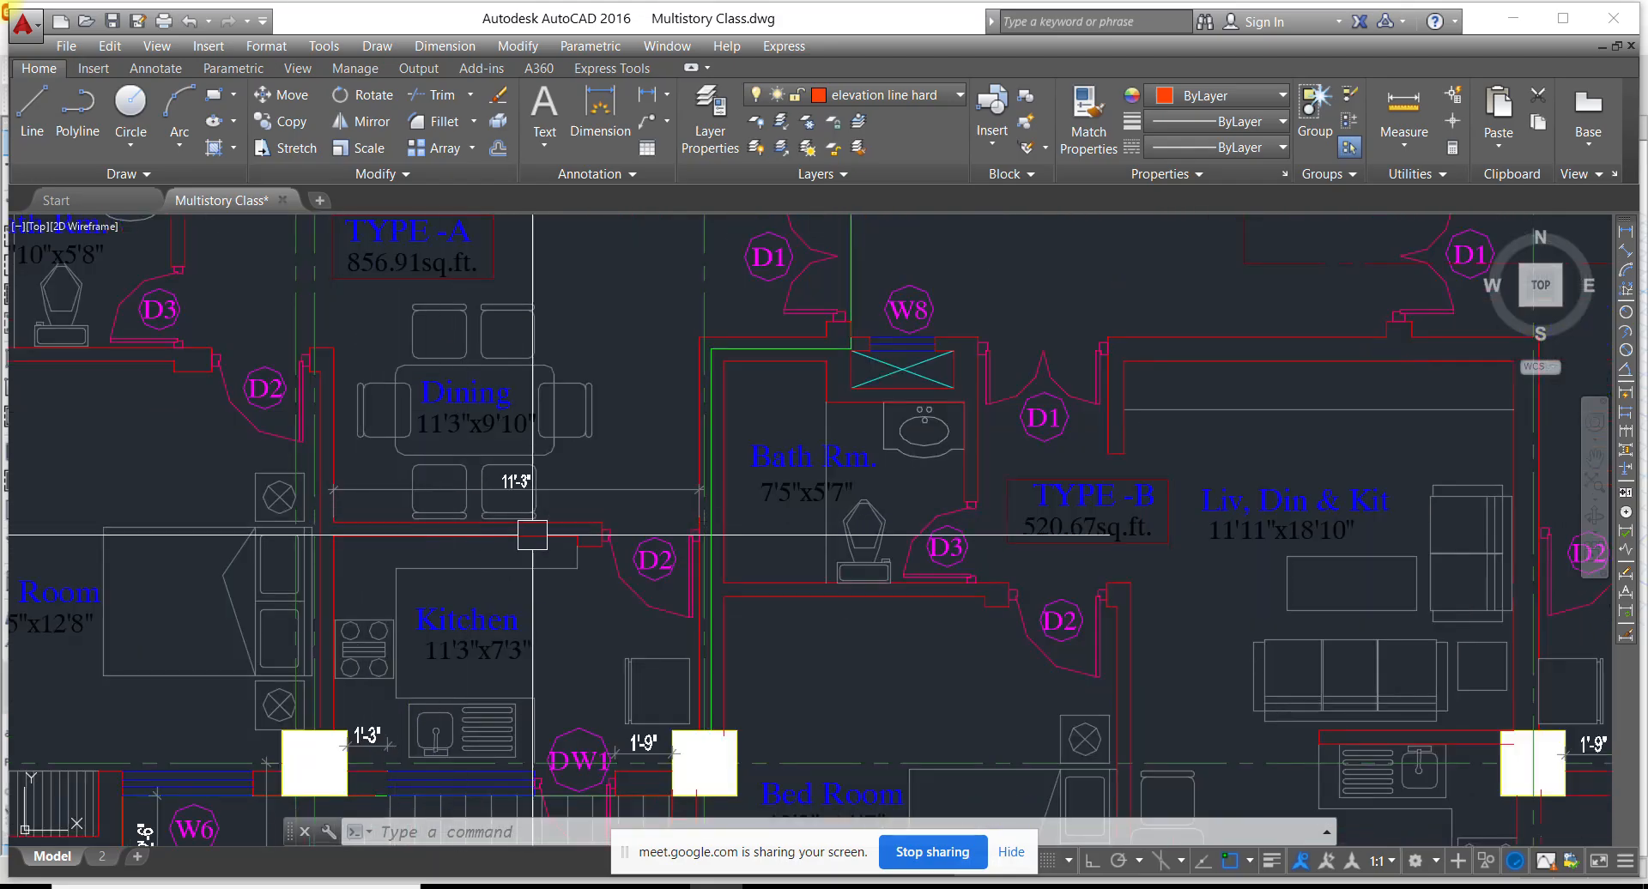
# Examine the partition wall between the dining area and kitchen of the Type-A flat and its surroundings on the floor plan
pyautogui.scroll(-2, 616, 512)
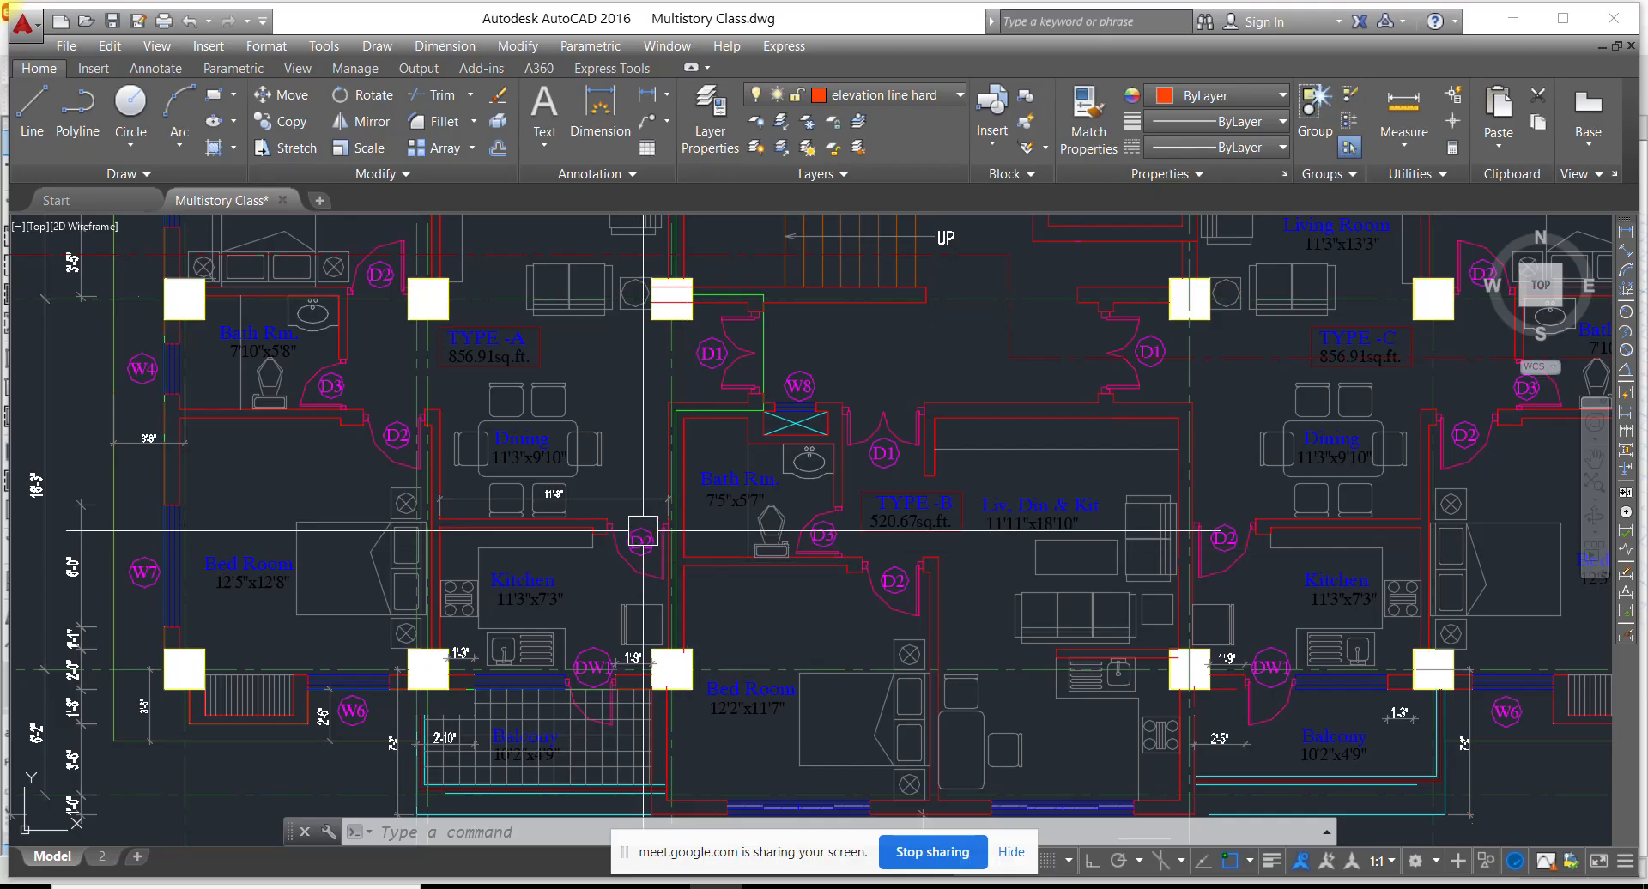
pyautogui.scroll(4, 633, 524)
pyautogui.scroll(-2, 633, 524)
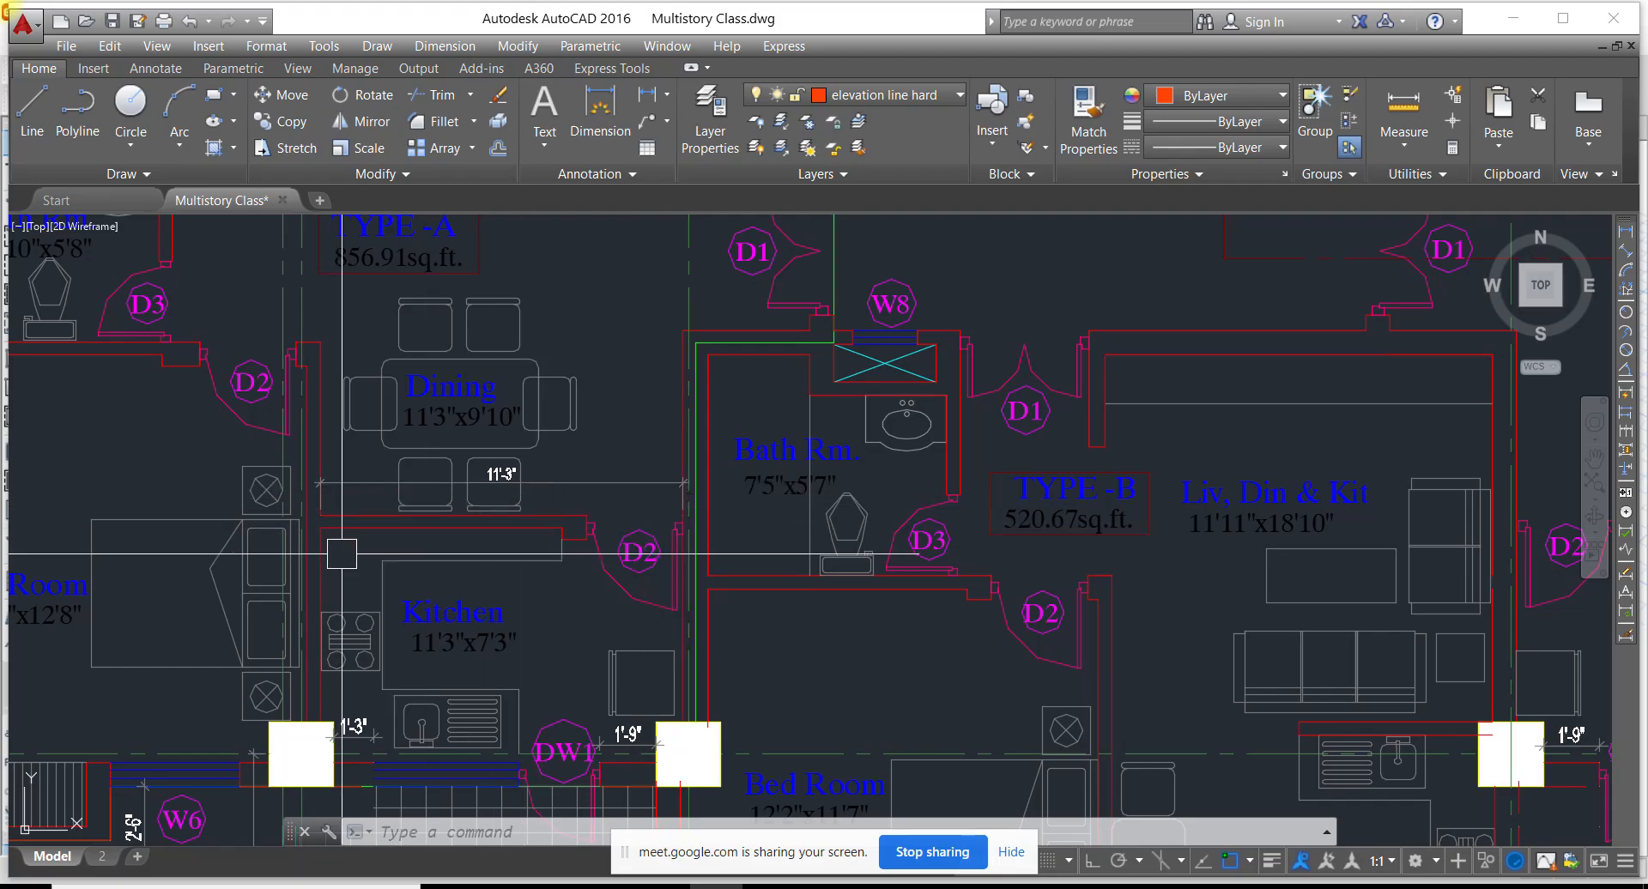
pyautogui.scroll(-4, 490, 464)
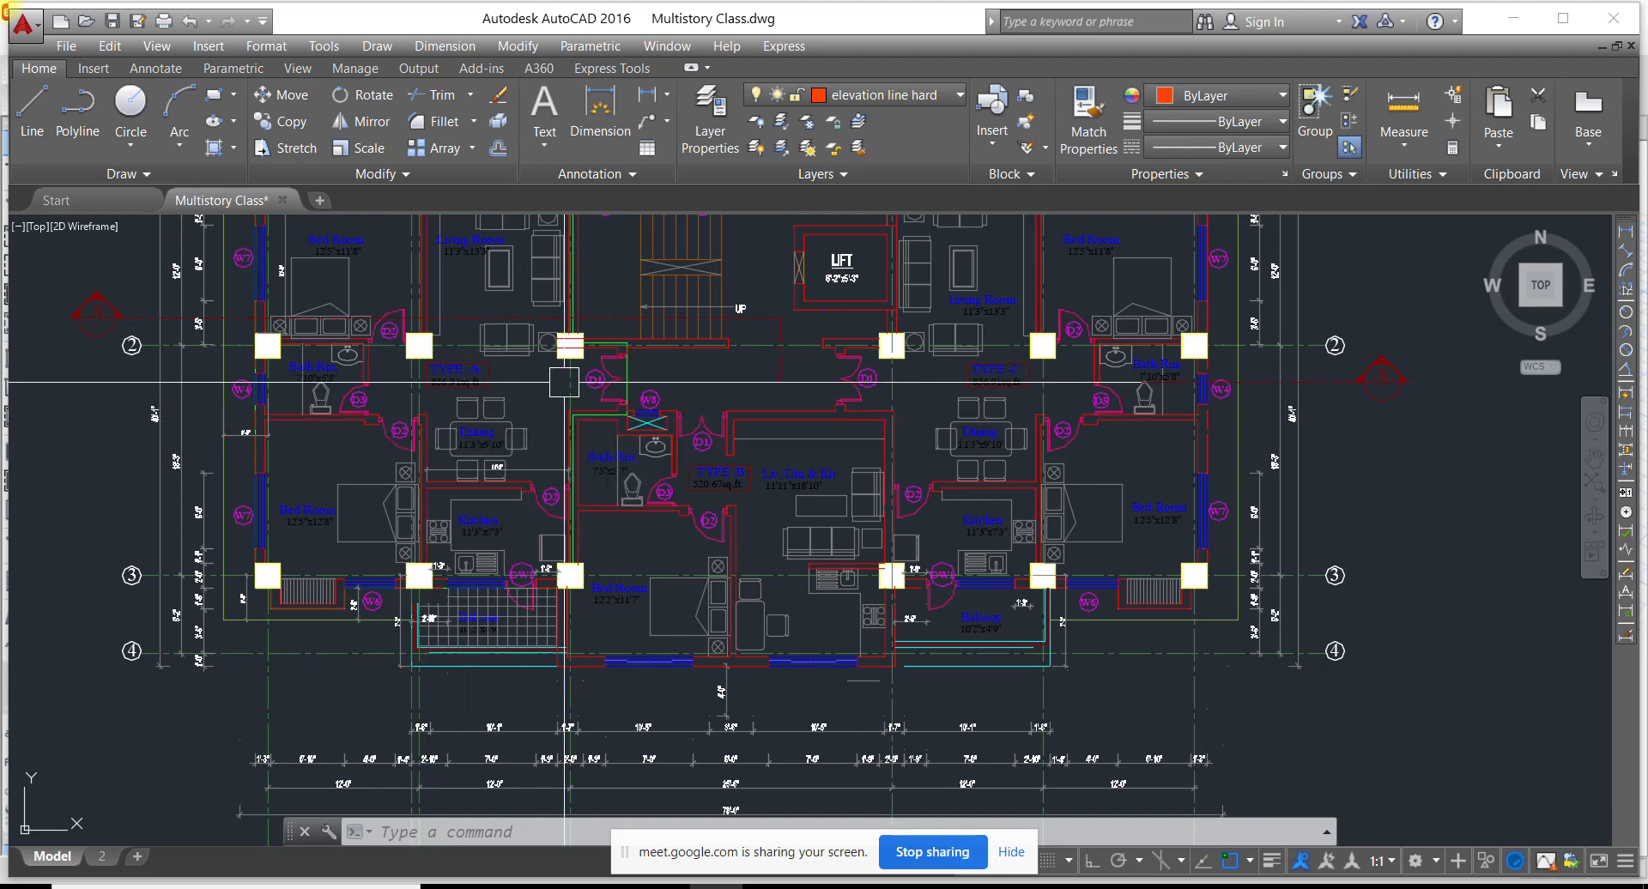
pyautogui.scroll(2, 500, 468)
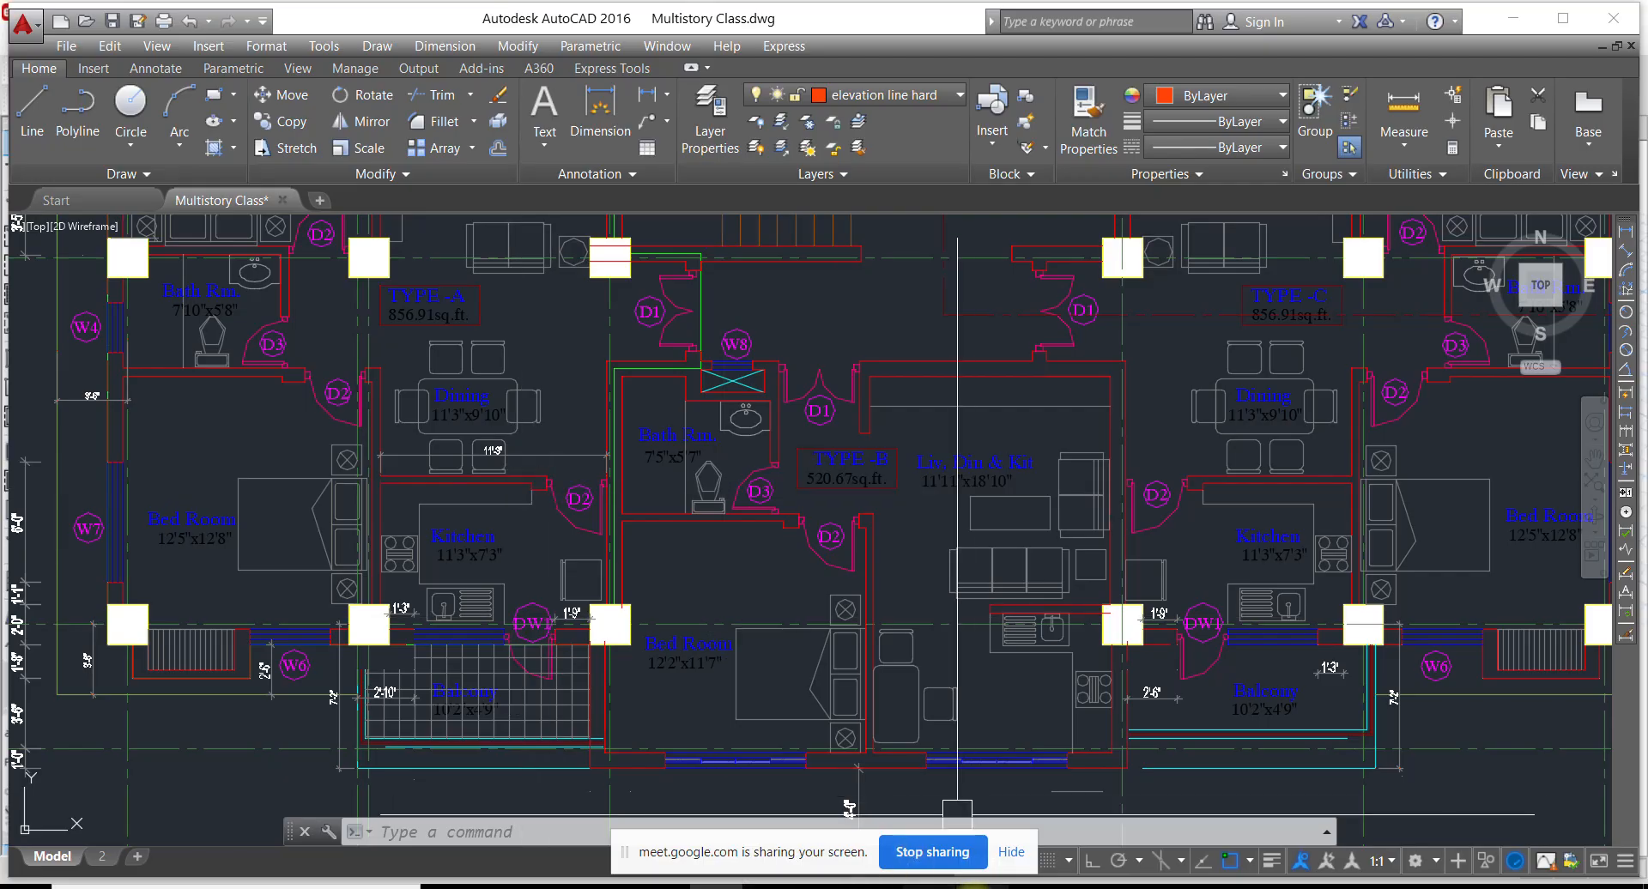
# Switch to the wall load workbook in Excel and inspect the partition wall length on the L. partition sheet
pyautogui.hotkey('alt', 'Tab')
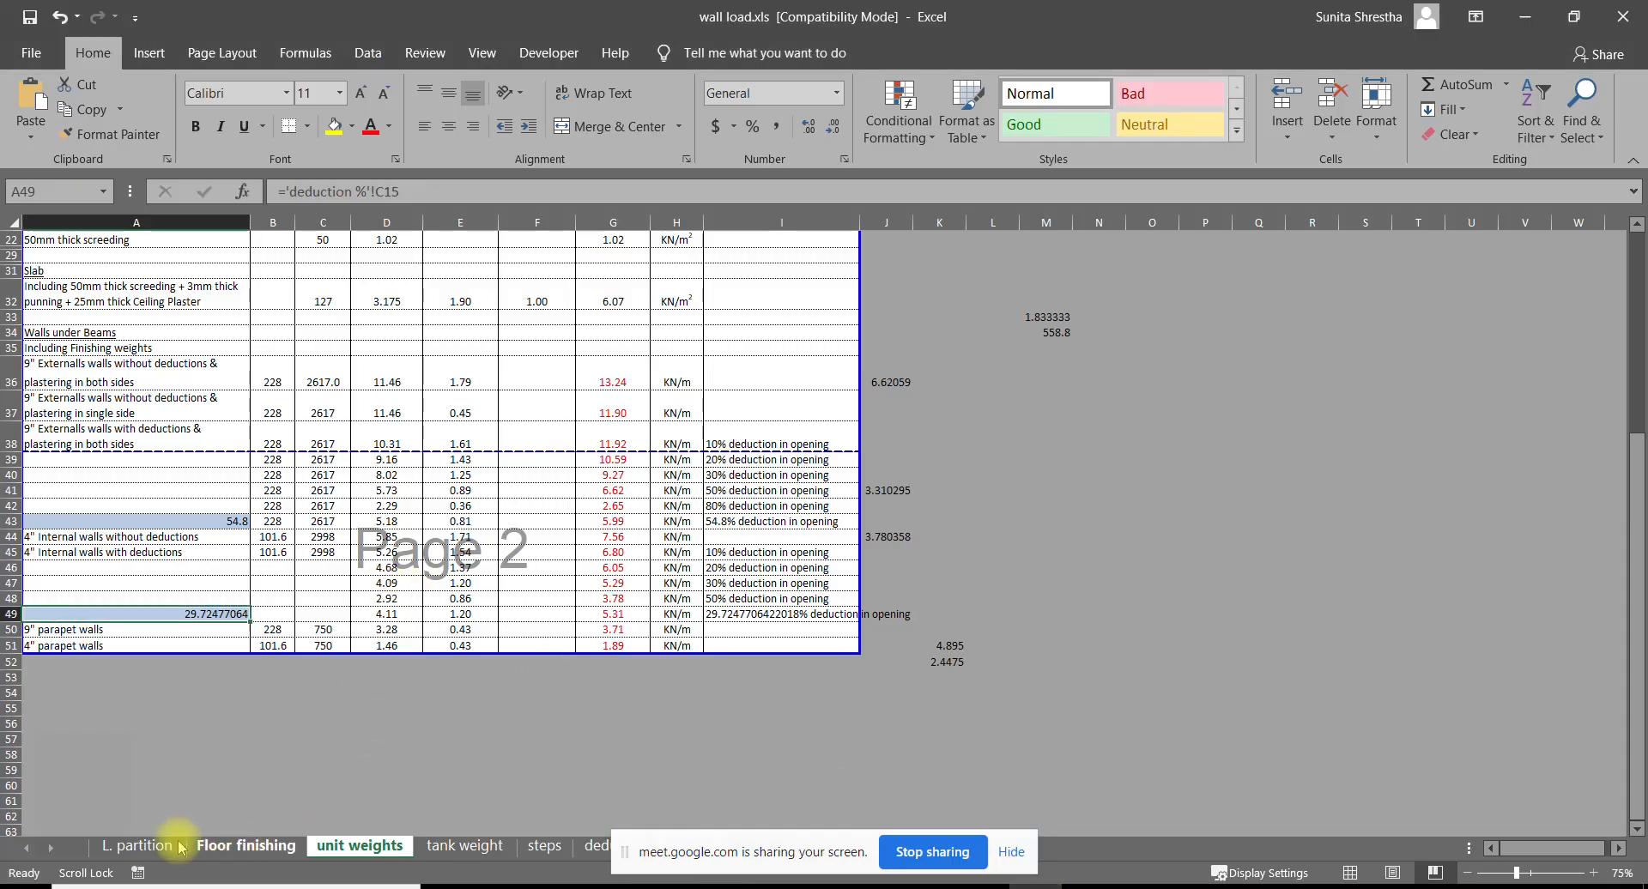
pyautogui.click(161, 846)
pyautogui.click(312, 301)
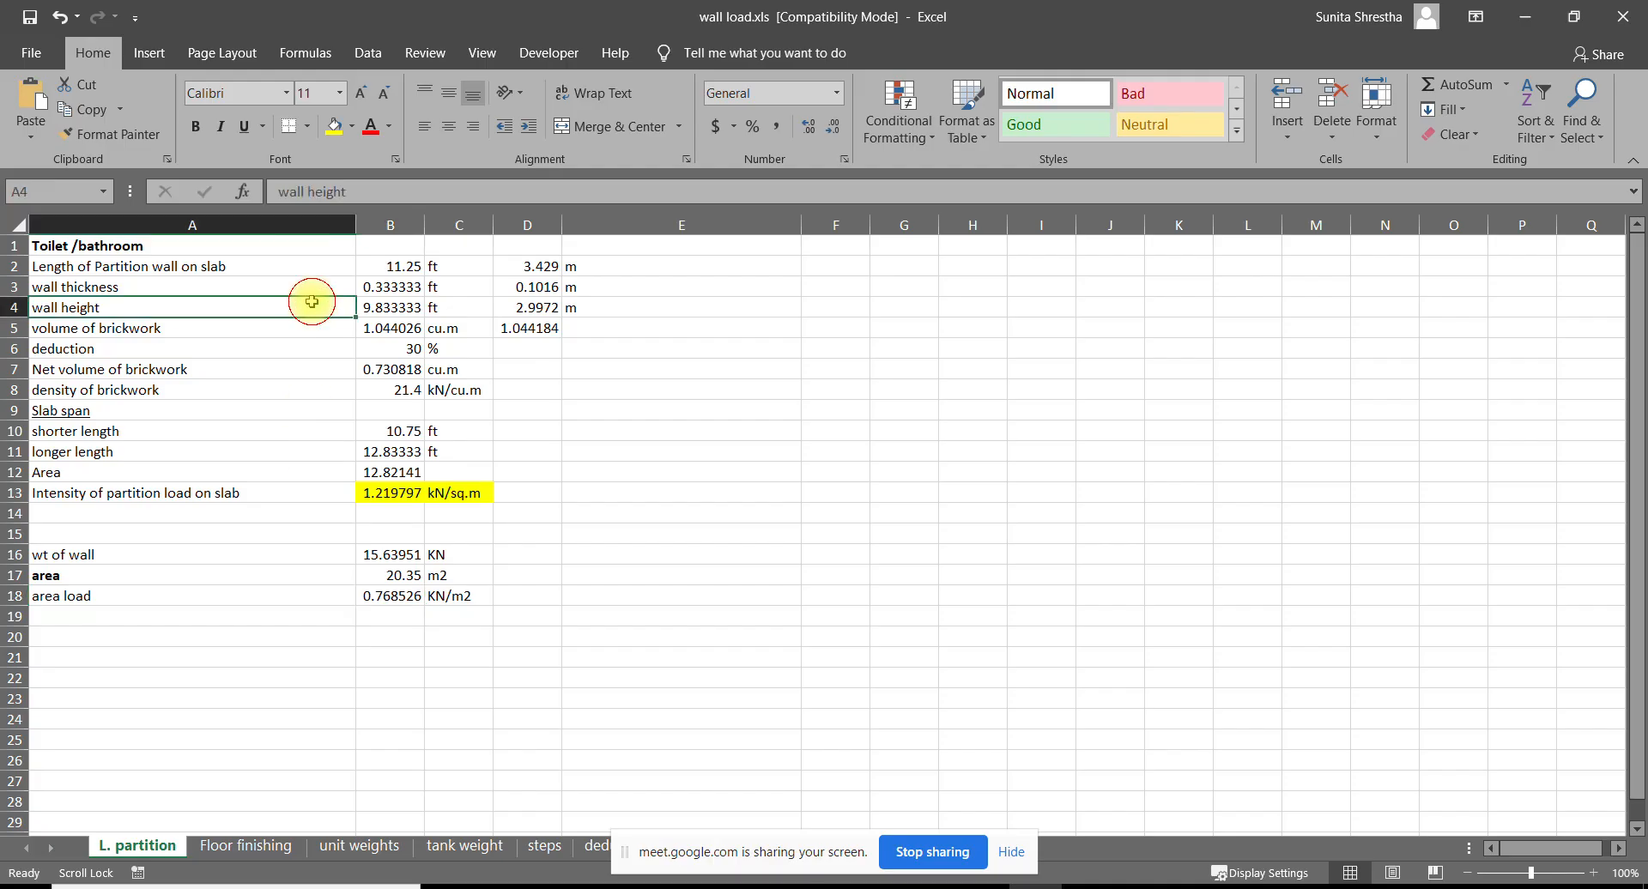
pyautogui.click(366, 266)
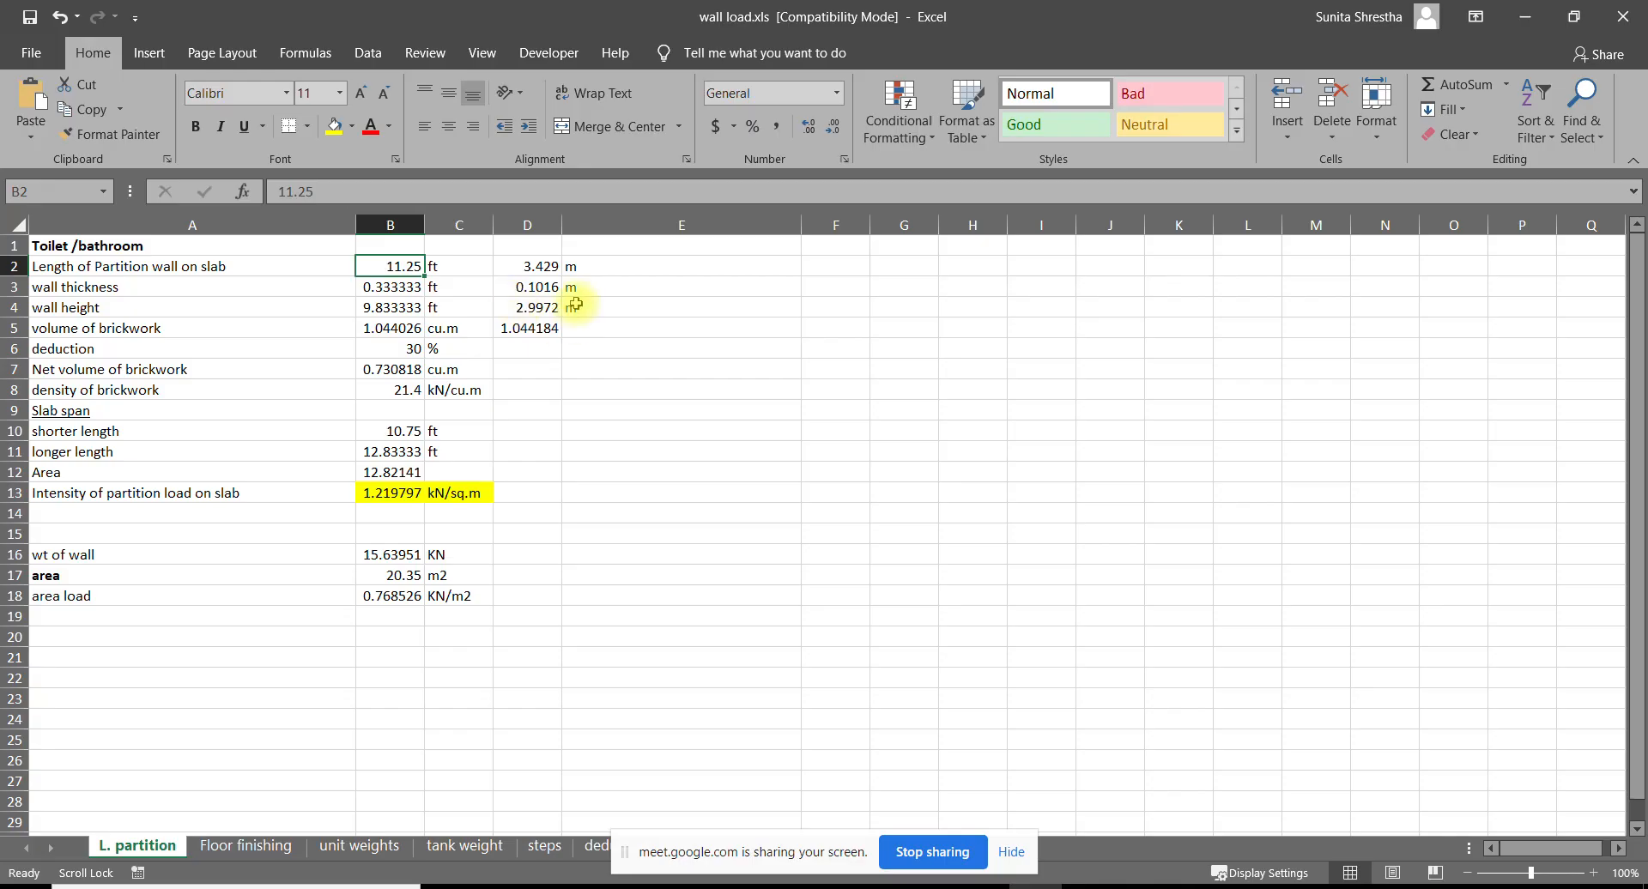
# Switch to AutoCAD and measure the full length of the Type-A kitchen–dining partition line with a linear dimension
pyautogui.hotkey('alt', 'Tab')
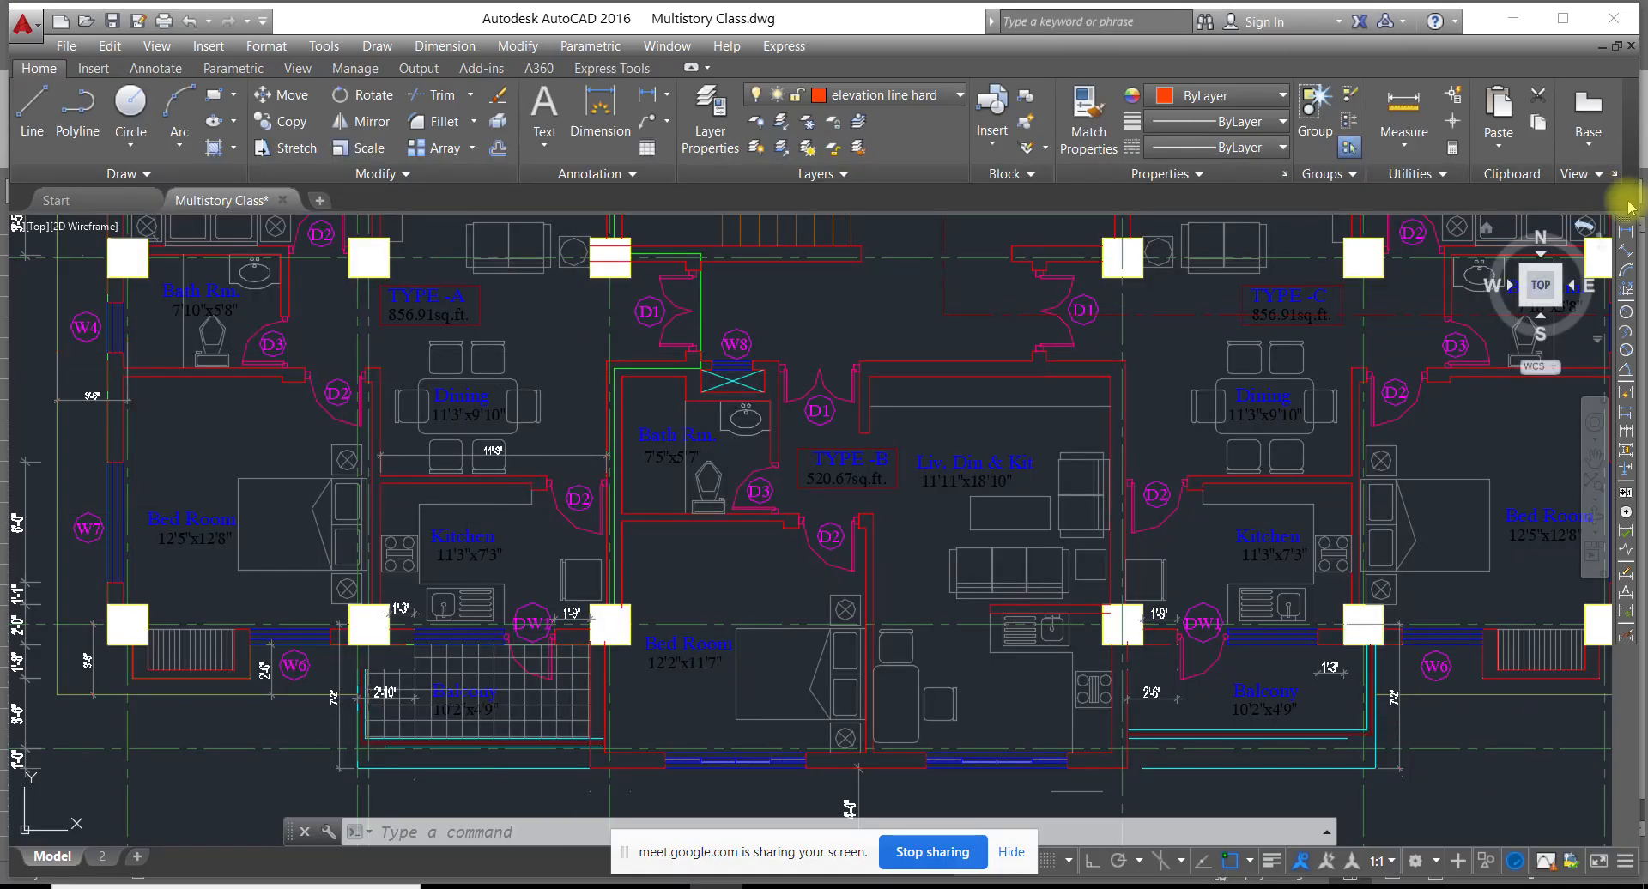
pyautogui.click(1624, 232)
pyautogui.scroll(5, 388, 494)
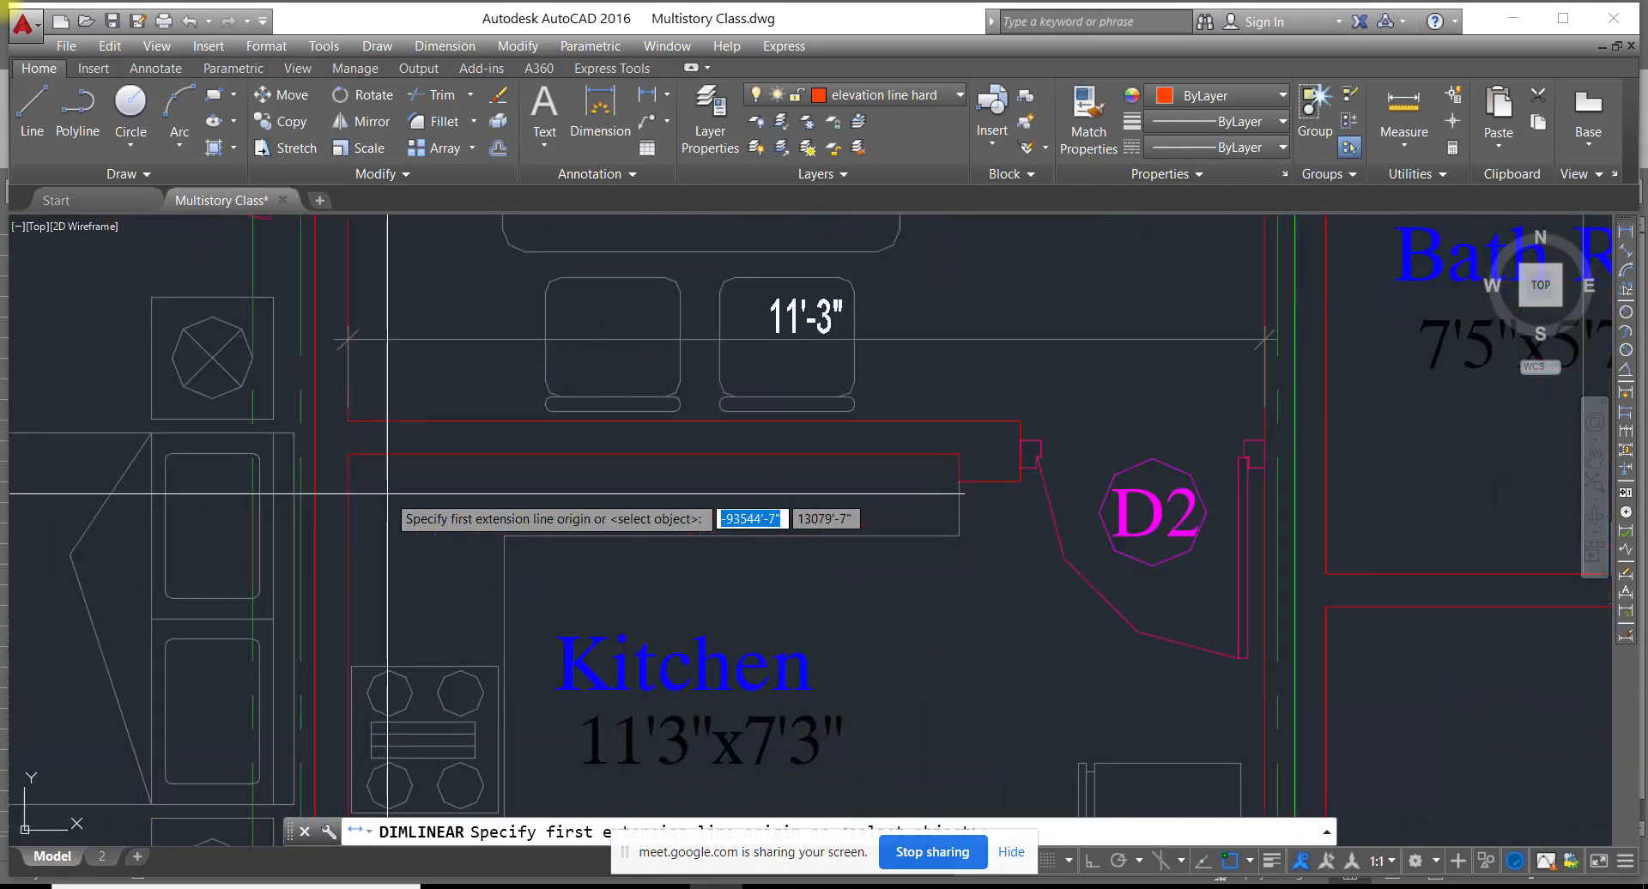
pyautogui.click(347, 453)
pyautogui.click(1264, 393)
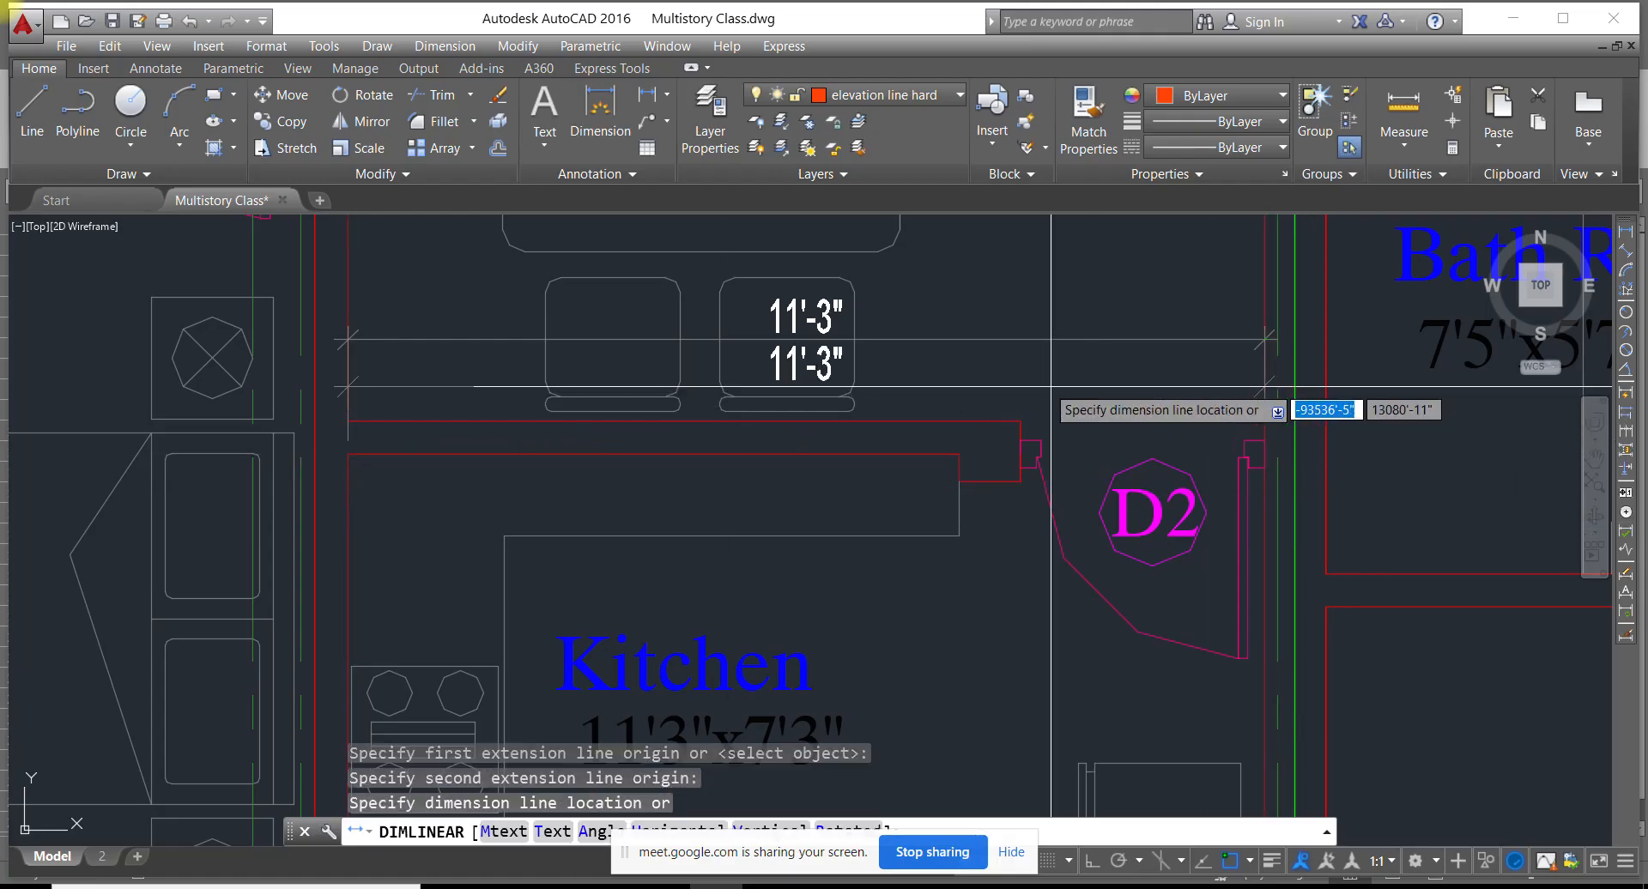
pyautogui.click(895, 539)
# Return to Excel and inspect the wall thickness and wall height formulas for the partition wall
pyautogui.hotkey('alt', 'Tab')
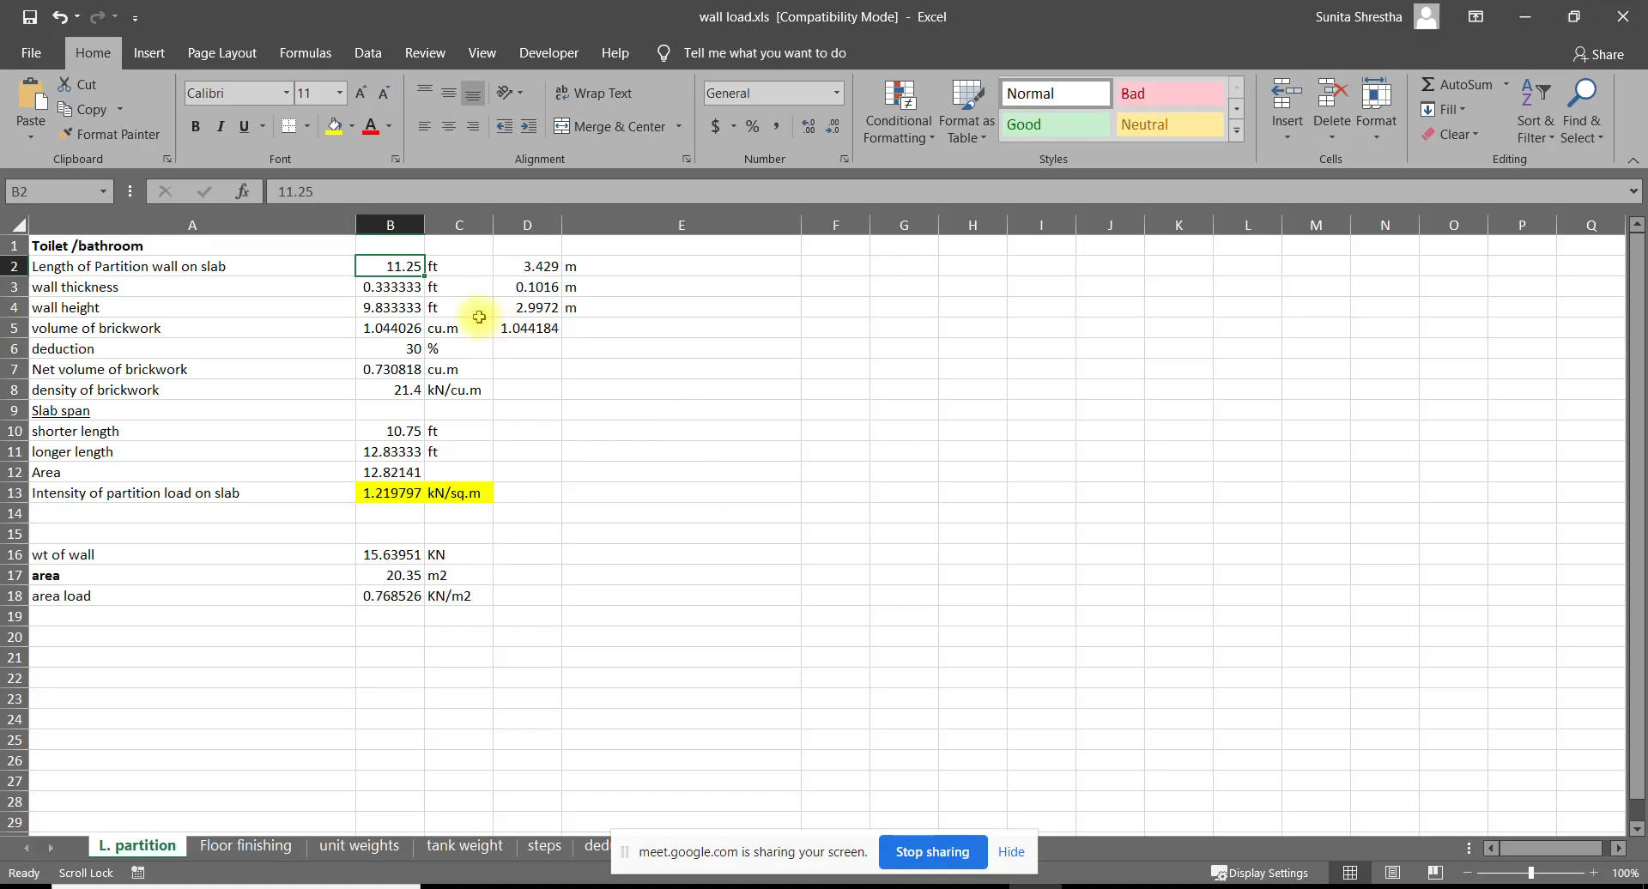
pyautogui.click(370, 283)
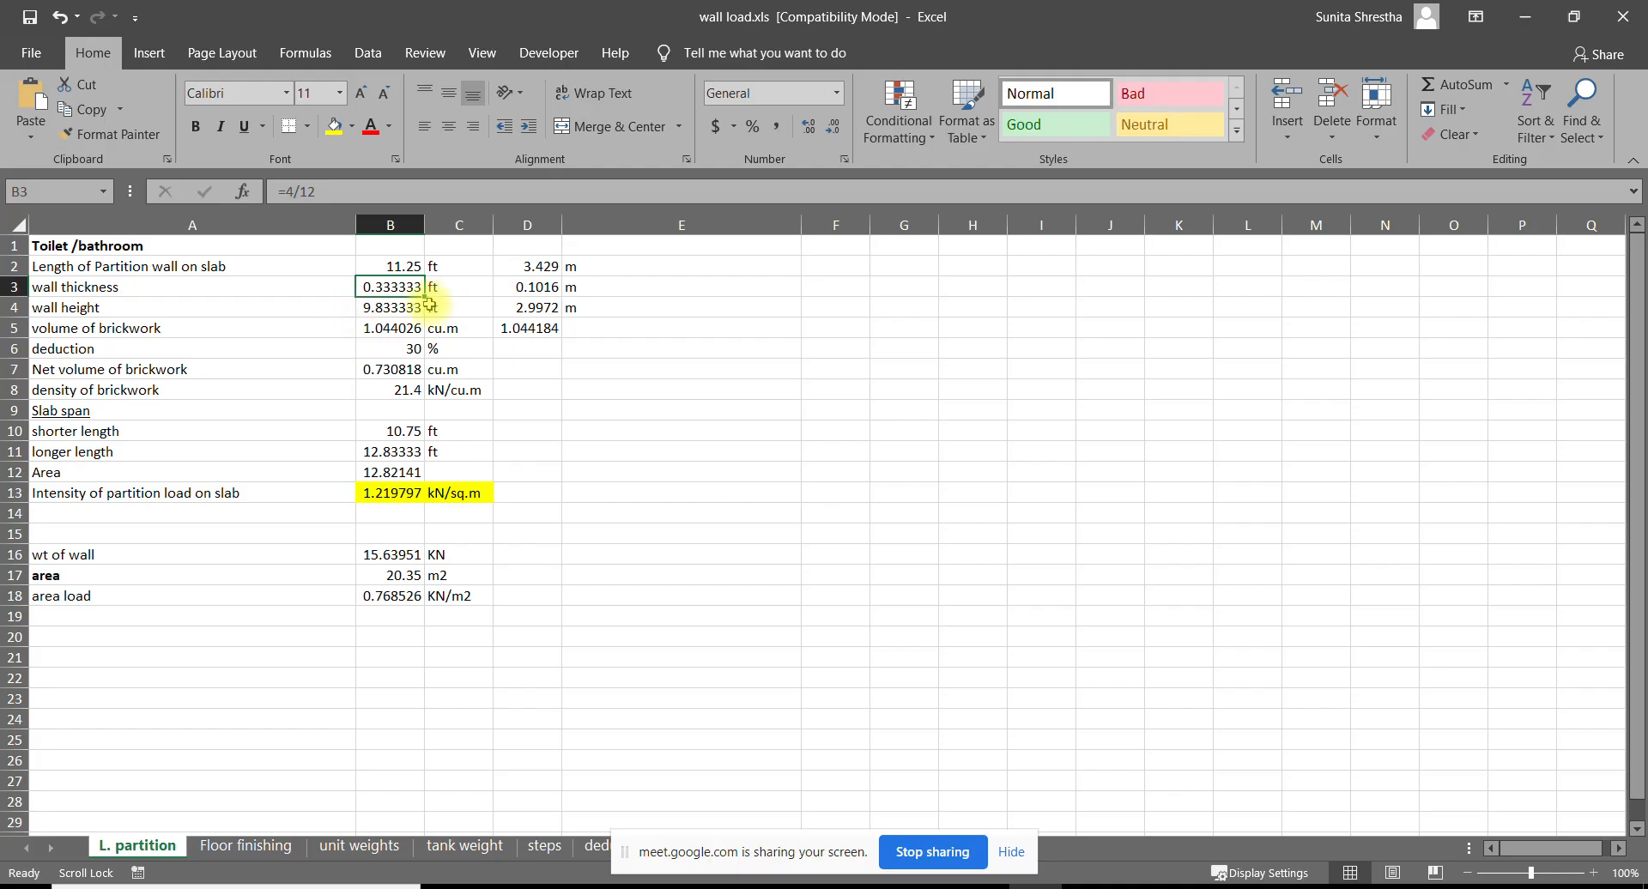
pyautogui.click(396, 311)
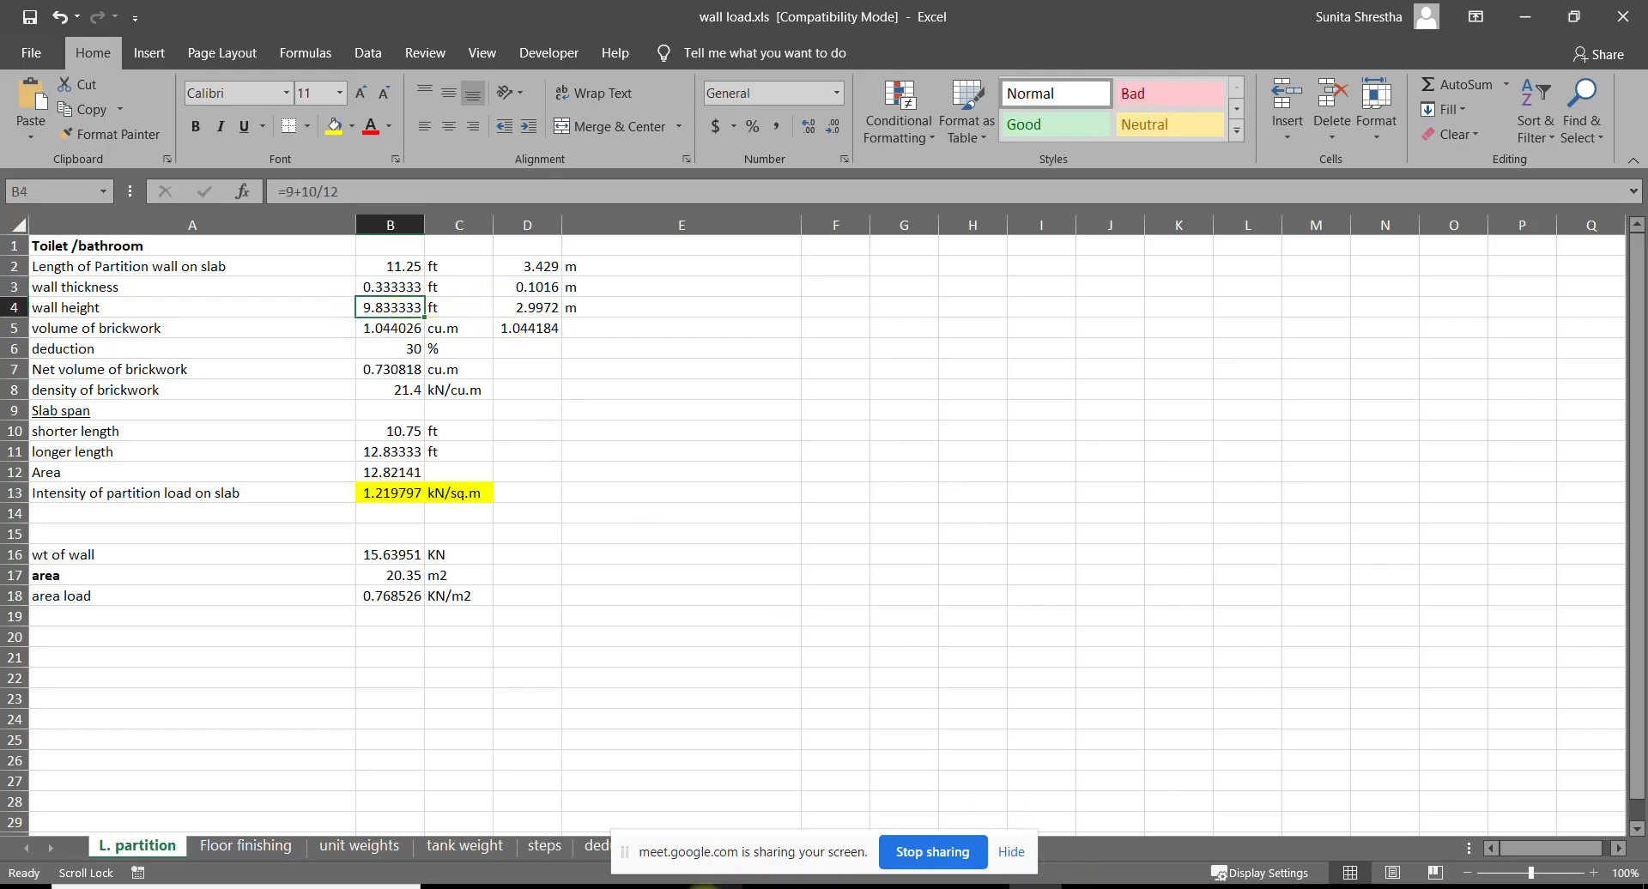
# Switch to AutoCAD and measure the clear floor-to-slab height of the gymnasium storey in the building section with a linear dimension
pyautogui.click(704, 886)
pyautogui.scroll(-12, 687, 518)
pyautogui.moveTo(1314, 510); pyautogui.dragTo(582, 506, button='middle')
pyautogui.scroll(10, 930, 563)
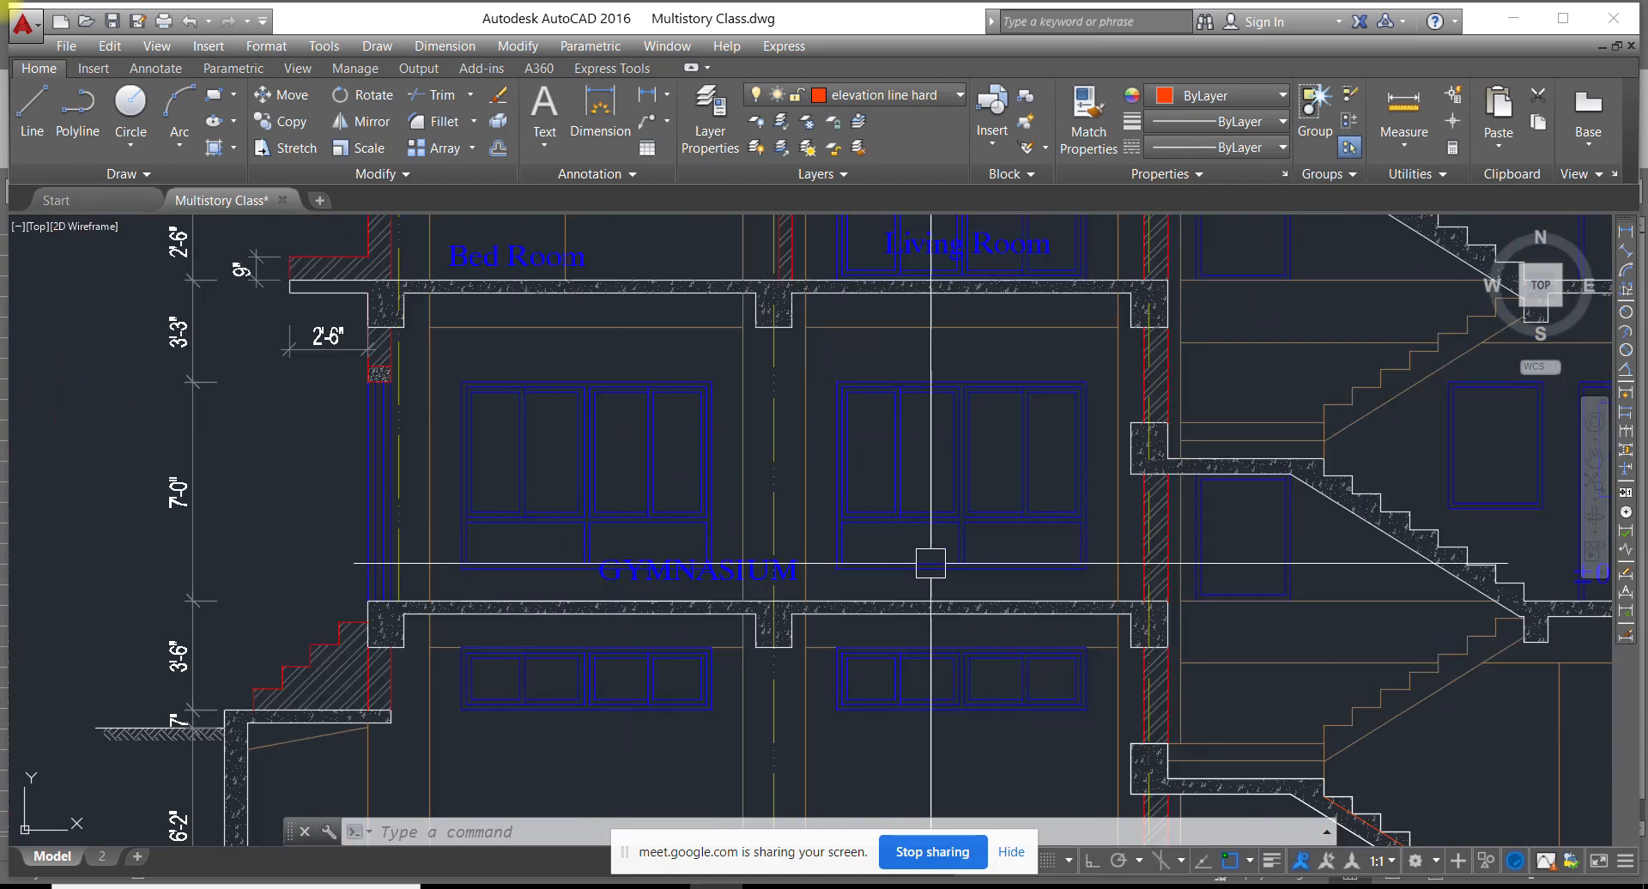
pyautogui.click(1624, 230)
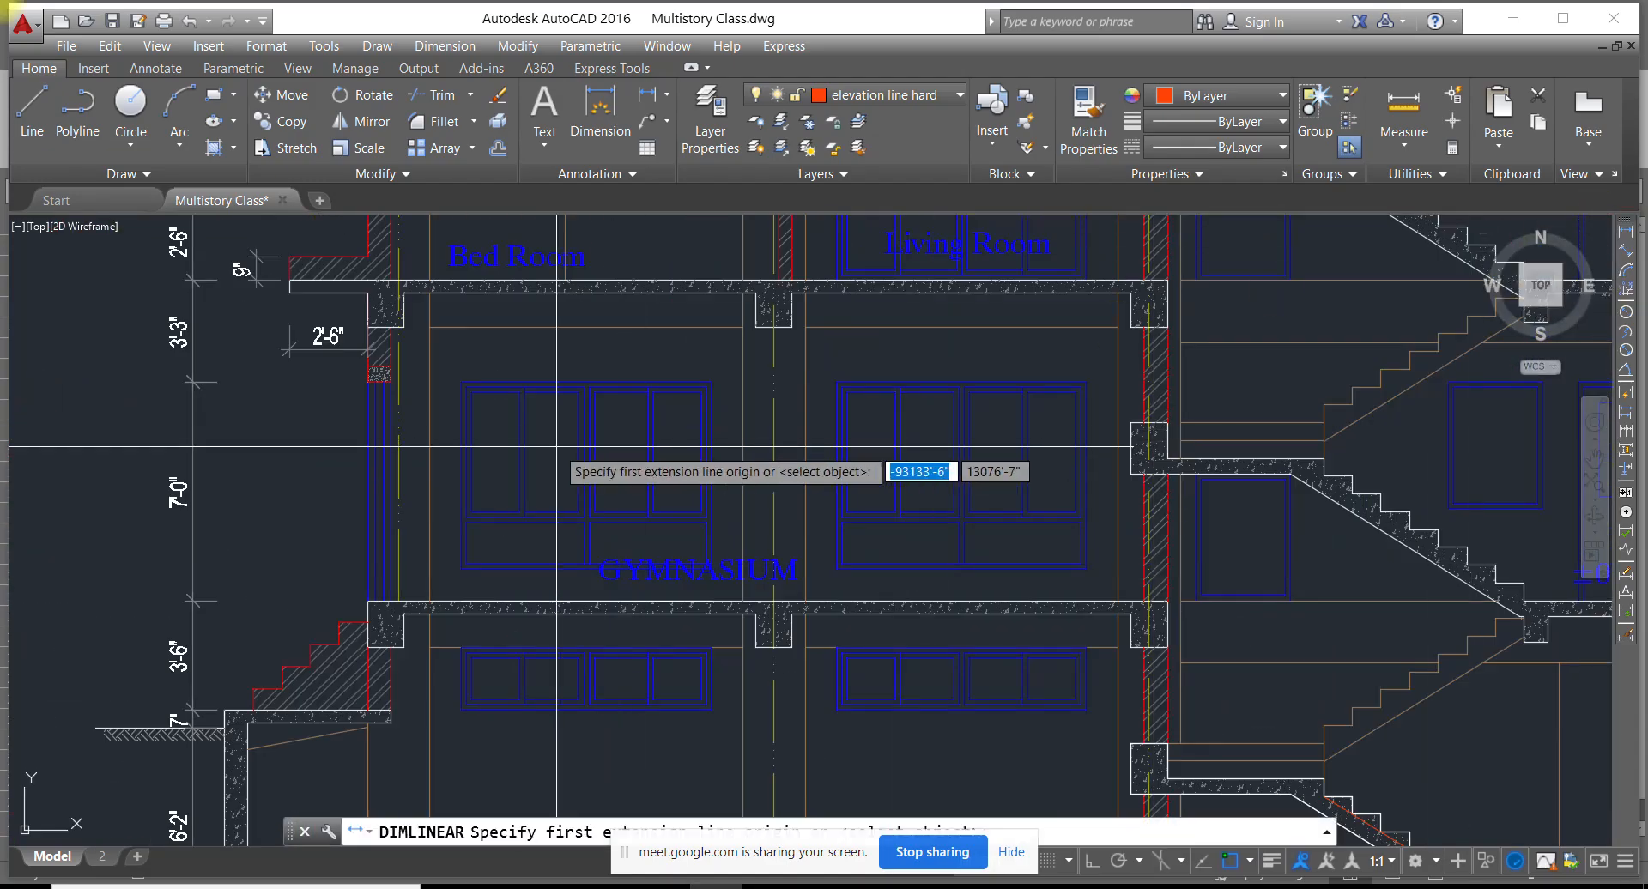
pyautogui.click(586, 293)
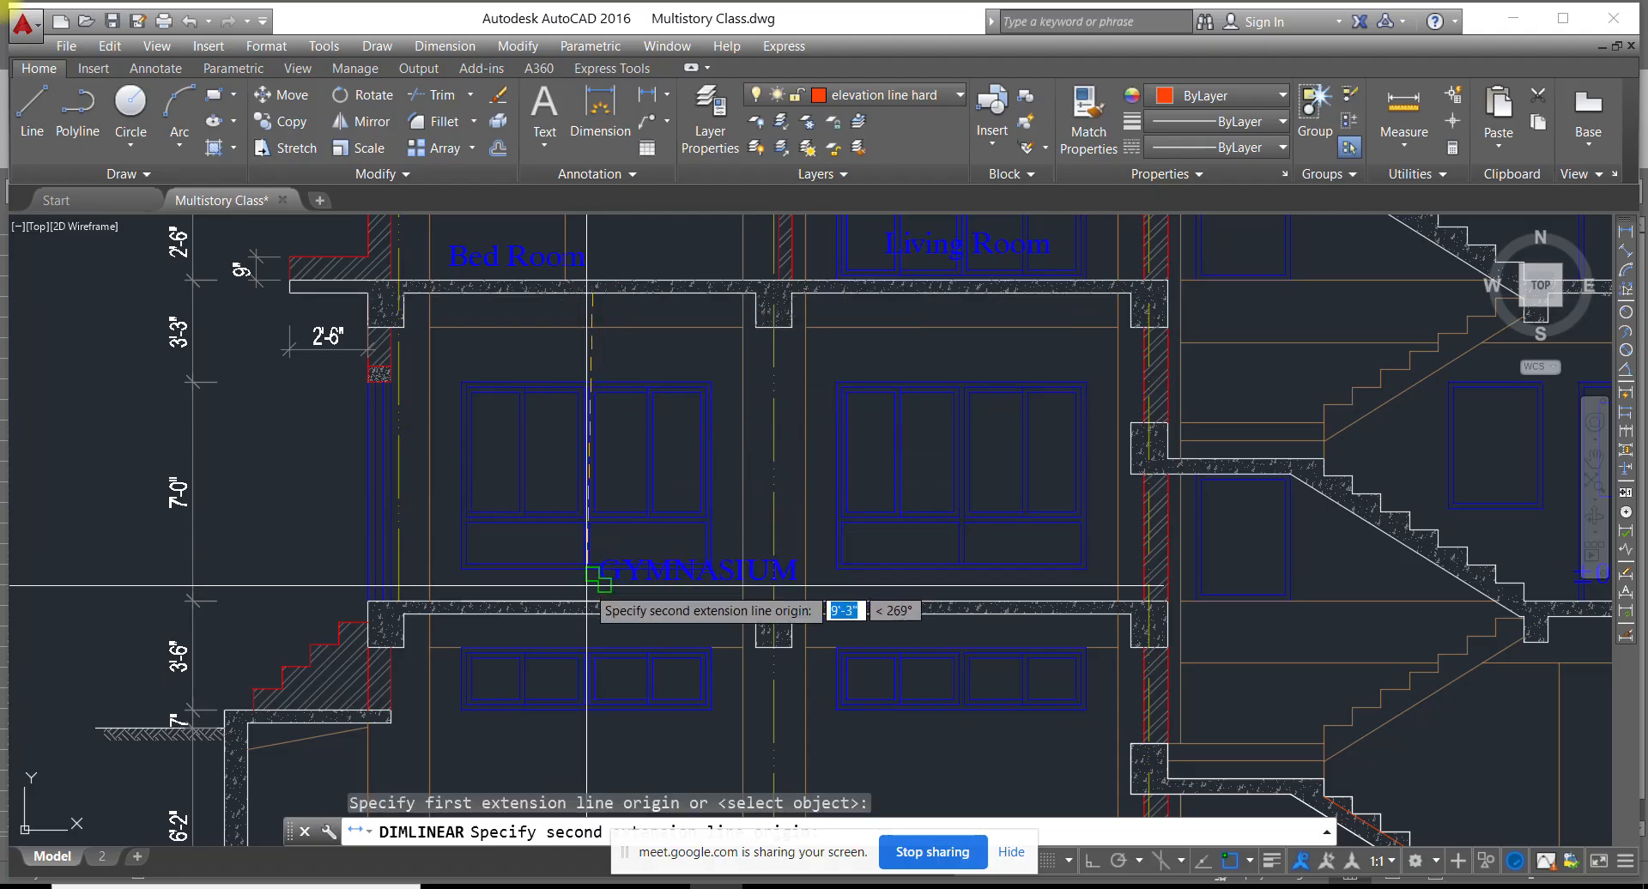
pyautogui.click(586, 583)
pyautogui.scroll(5, 589, 478)
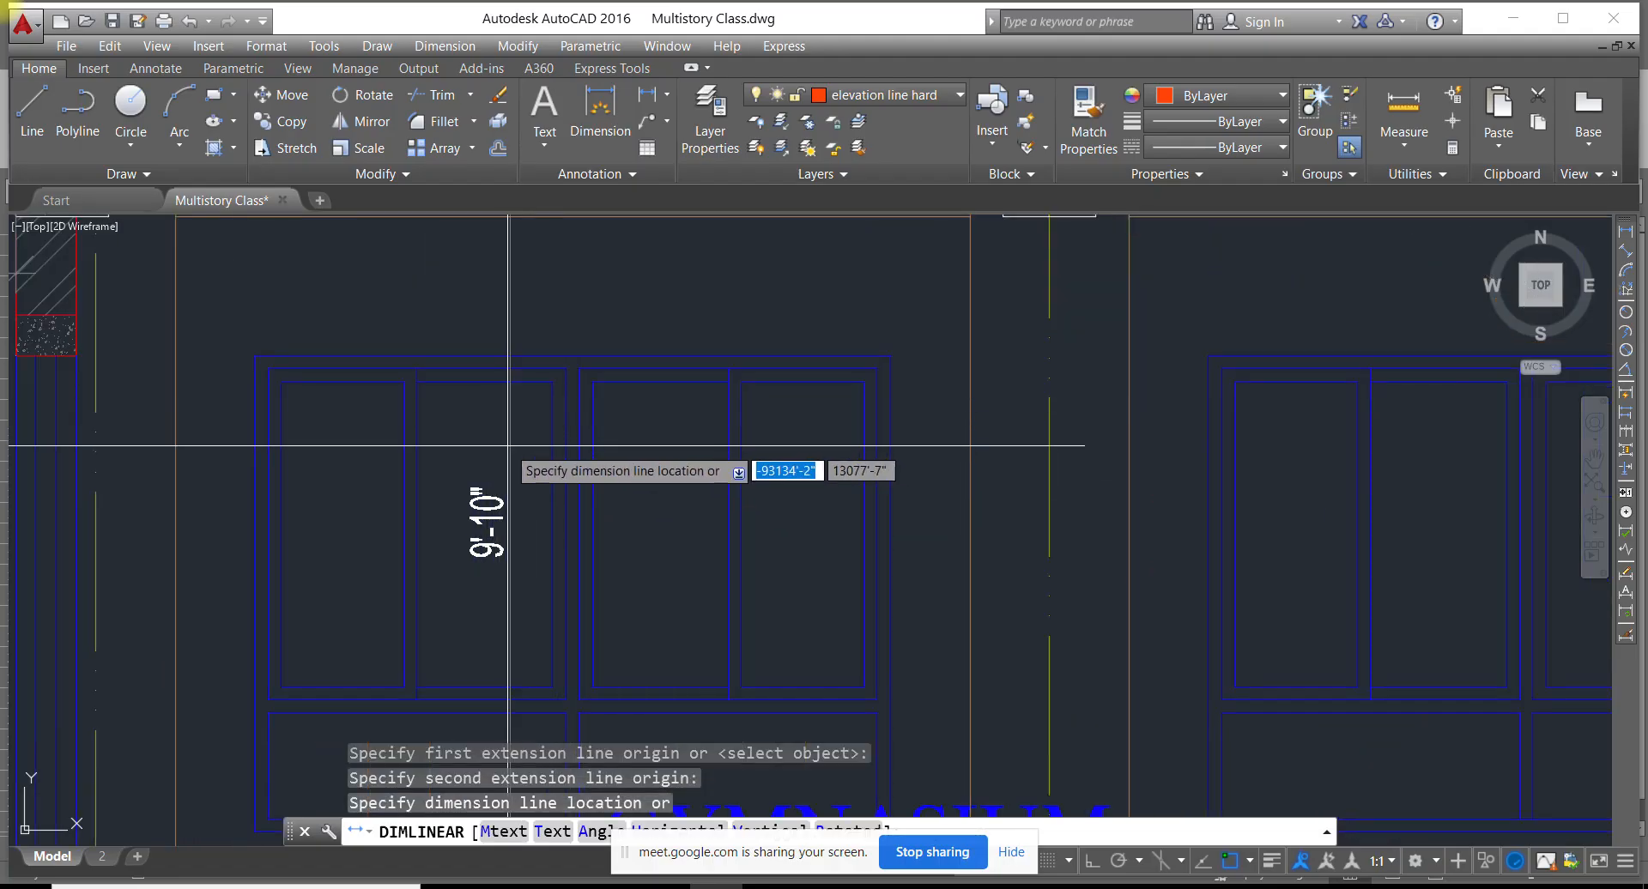
pyautogui.click(489, 467)
# Go back from the section to the floor plan and examine the Type-A kitchen partition wall and its D2 door
pyautogui.scroll(-6, 544, 369)
pyautogui.scroll(2, 553, 393)
pyautogui.scroll(-8, 546, 421)
pyautogui.moveTo(223, 409); pyautogui.dragTo(461, 440, button='middle')
pyautogui.scroll(8, 393, 450)
pyautogui.moveTo(1210, 467); pyautogui.dragTo(498, 501, button='middle')
pyautogui.scroll(6, 865, 511)
pyautogui.moveTo(539, 585); pyautogui.dragTo(607, 621, button='middle')
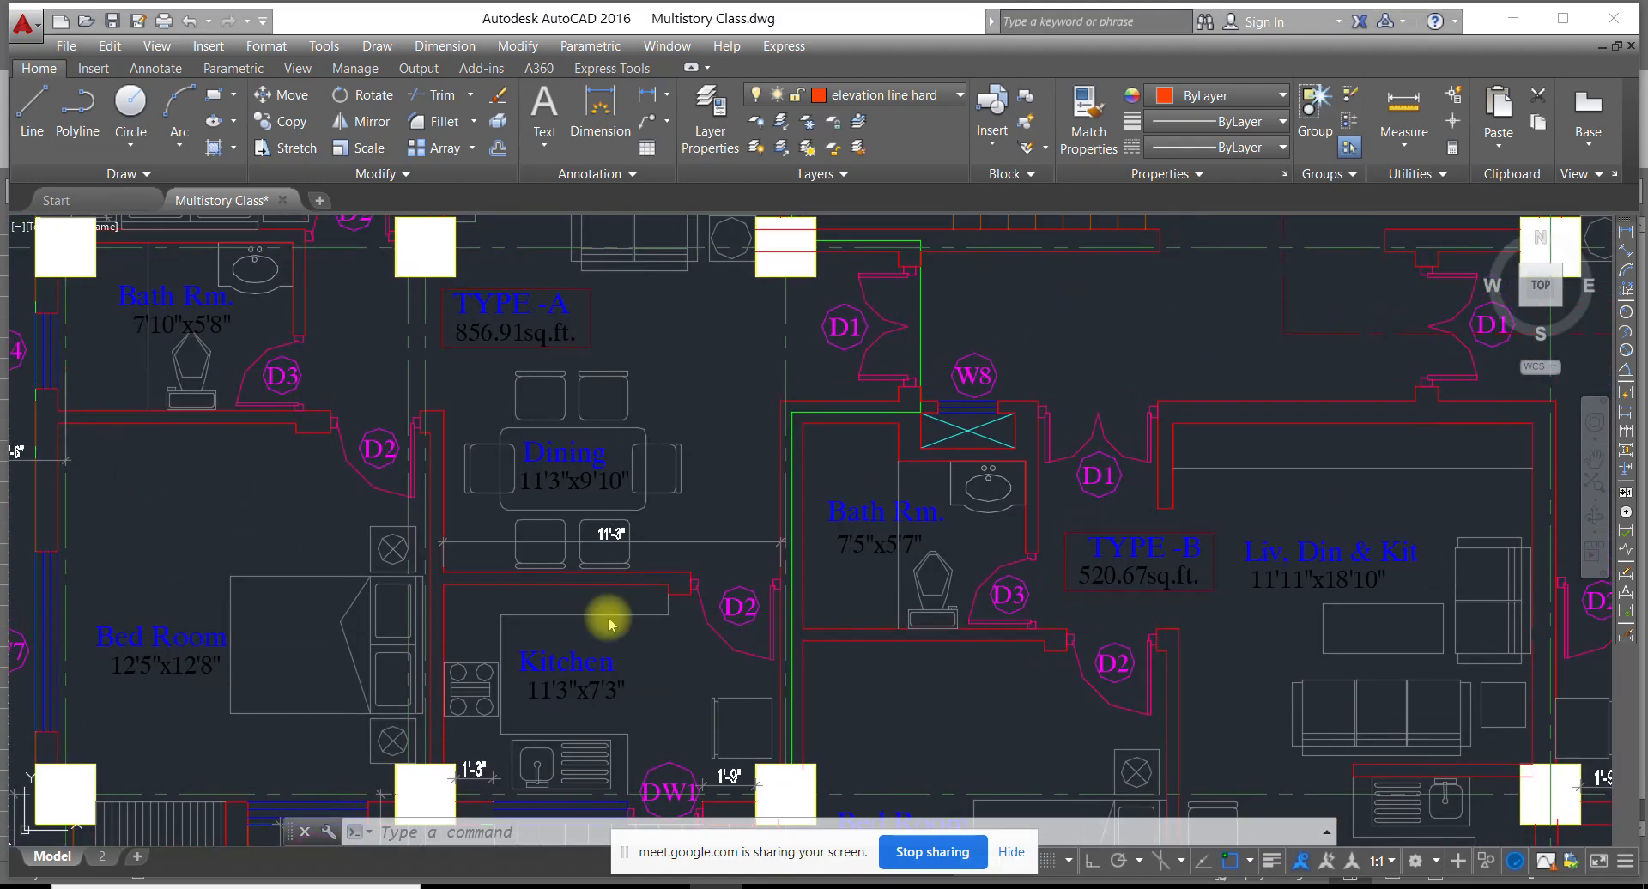
# Switch to Excel and inspect the brickwork volume, the metric wall dimensions and the deduction percentage on the L. partition sheet
pyautogui.hotkey('alt', 'Tab')
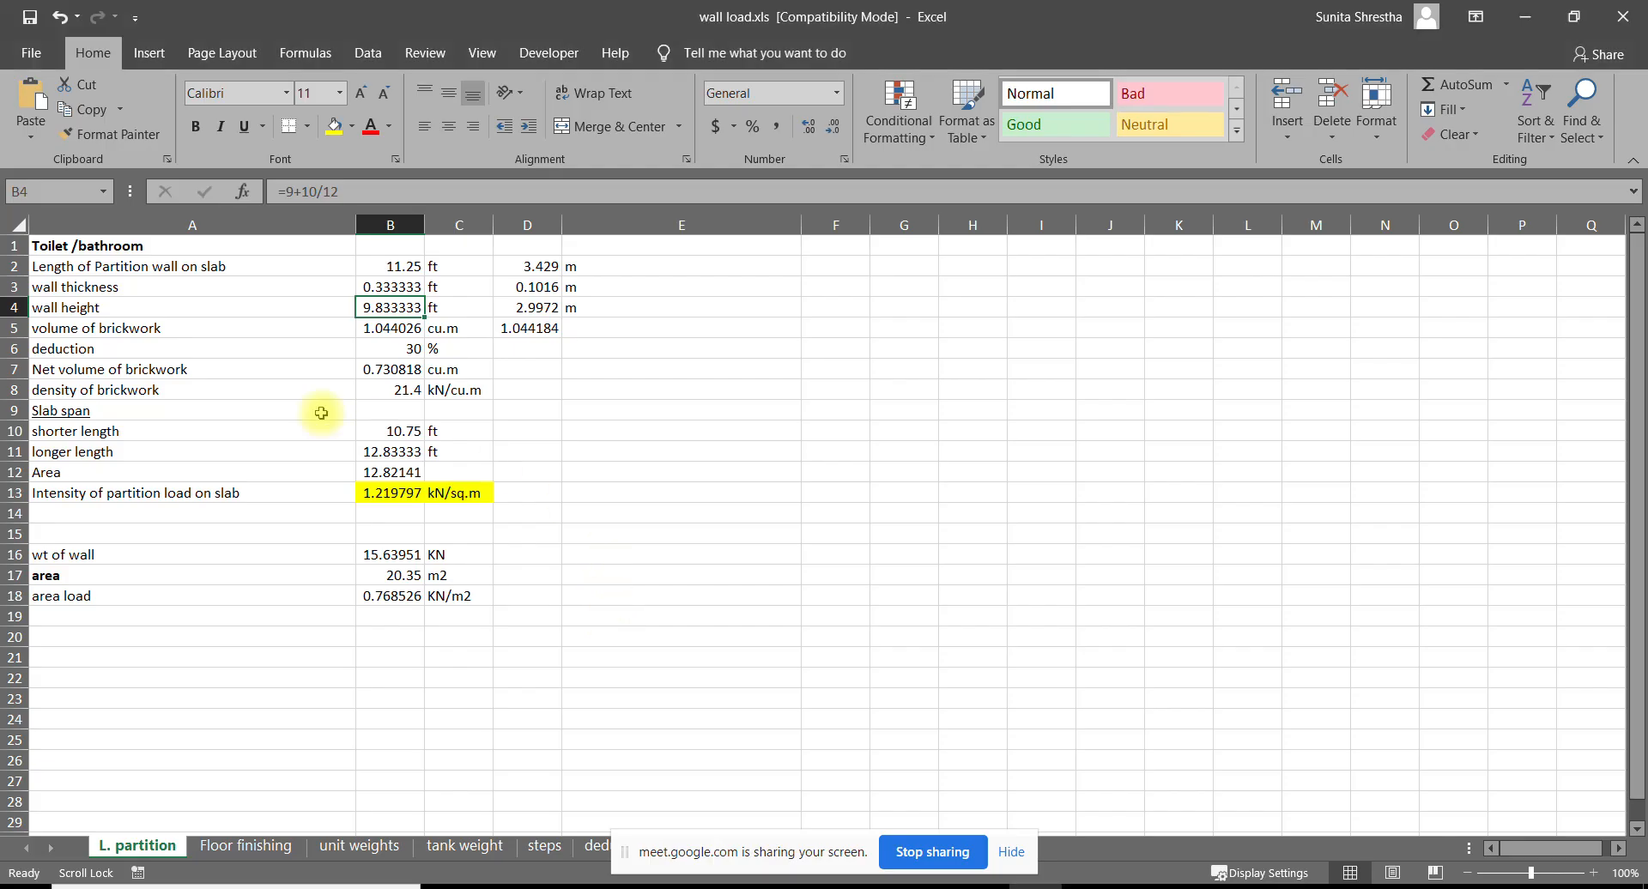
pyautogui.click(386, 327)
pyautogui.moveTo(534, 266); pyautogui.dragTo(537, 329)
pyautogui.click(530, 302)
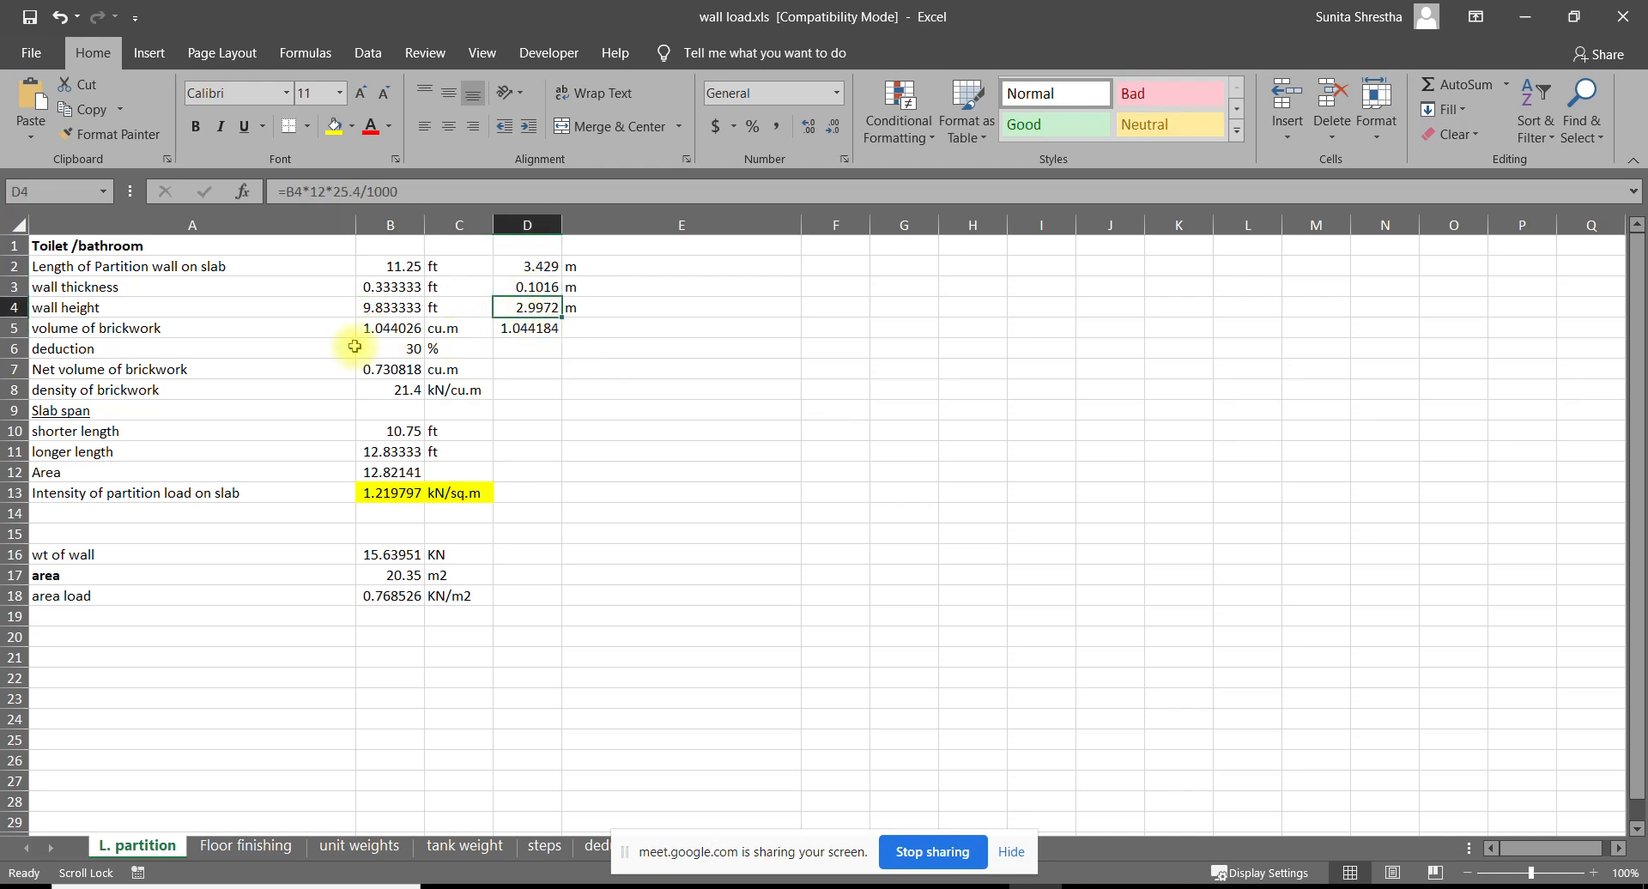
pyautogui.click(402, 349)
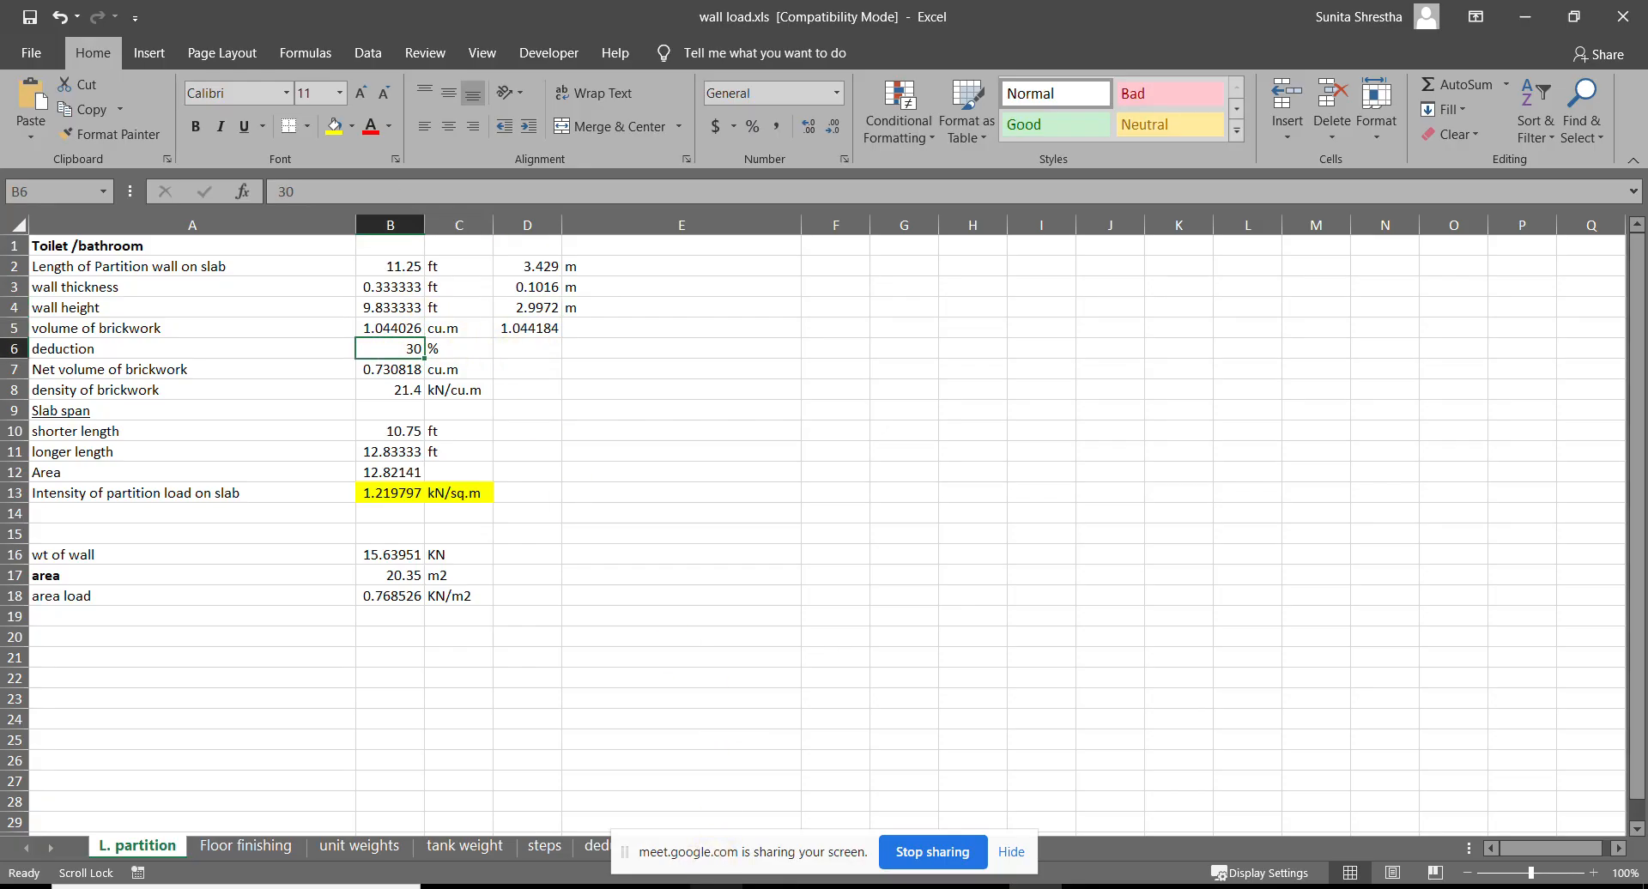
# Switch to AutoCAD and look up the length and height of door D2 in the door and window schedule
pyautogui.hotkey('alt', 'Tab')
pyautogui.scroll(4, 752, 616)
pyautogui.scroll(-10, 751, 616)
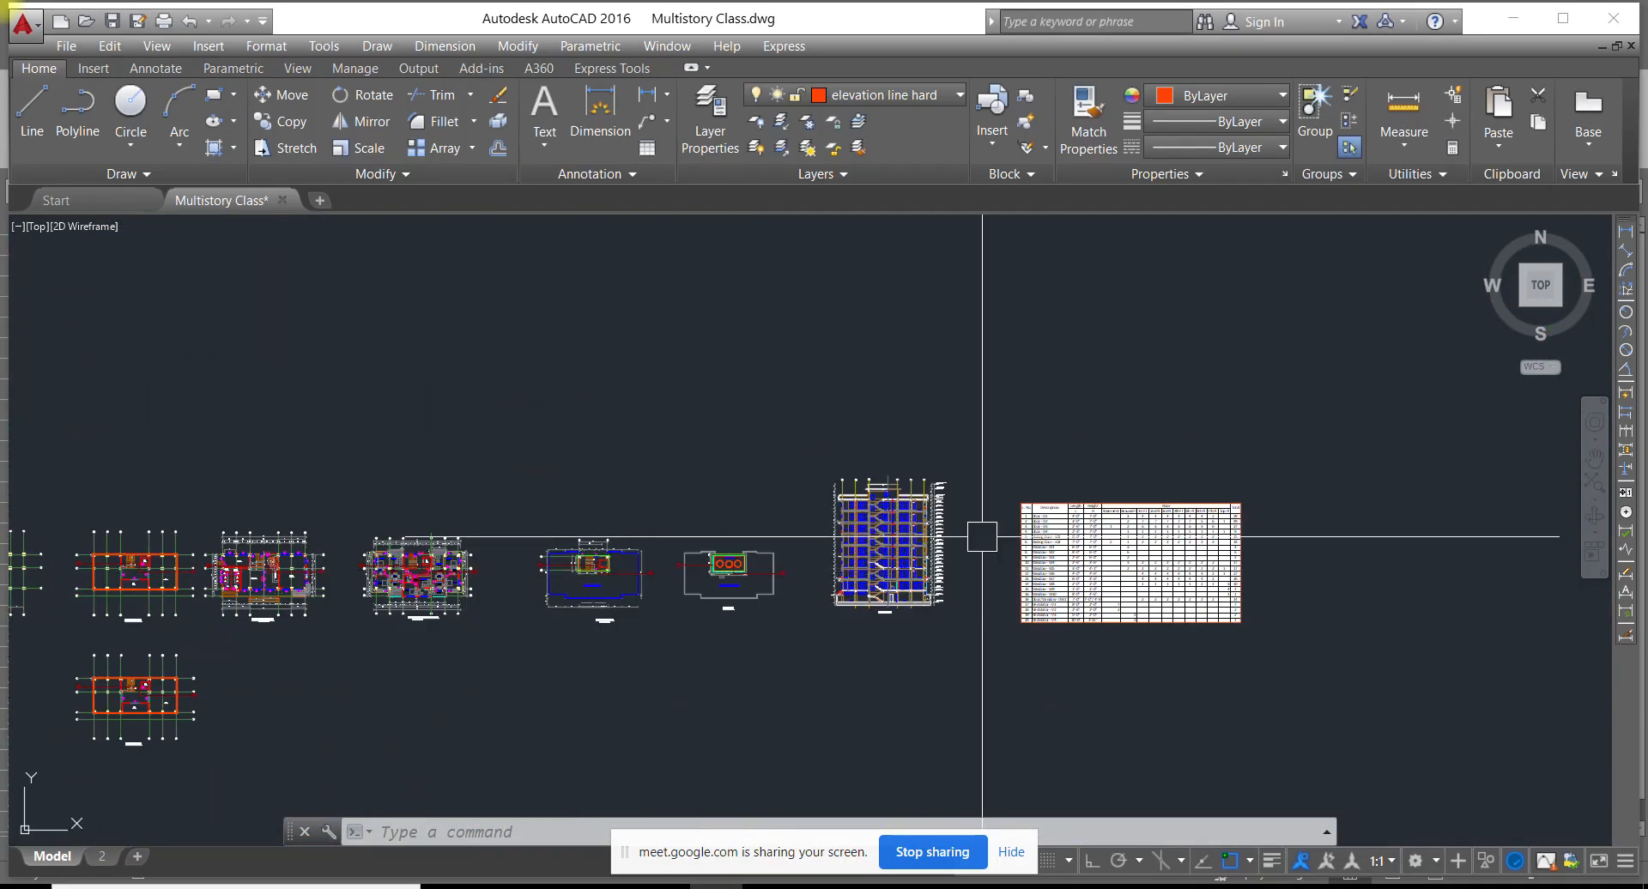
pyautogui.scroll(6, 1116, 540)
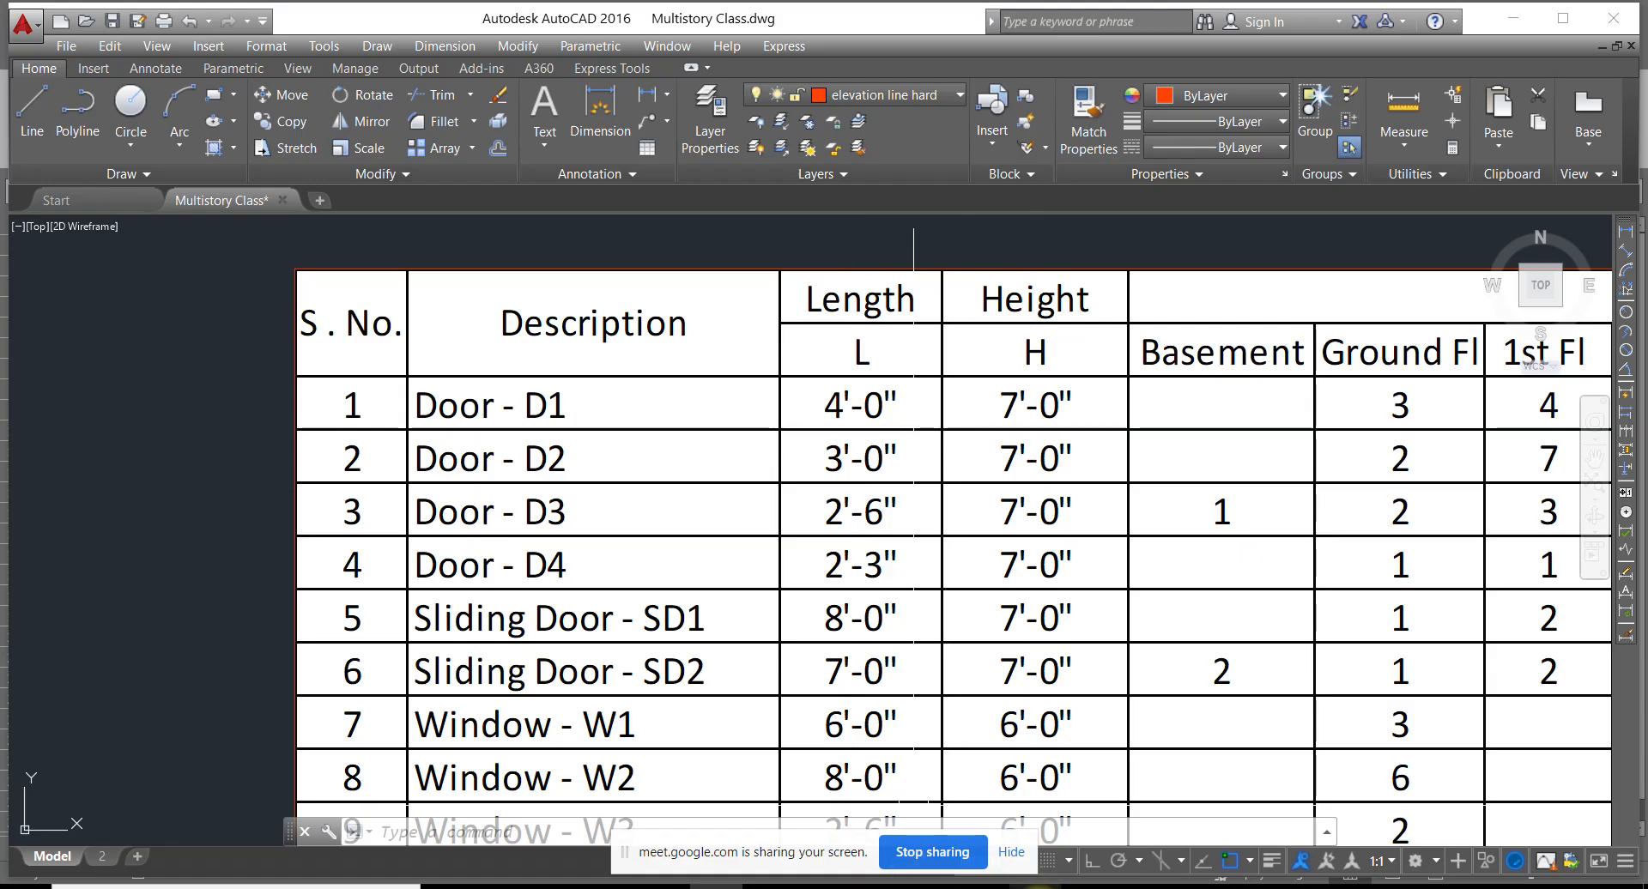
# Switch to Calculator and compute the door opening's share of the partition wall area as 3 × 7 ÷ 11.25 ÷ 9.833
pyautogui.click(1036, 887)
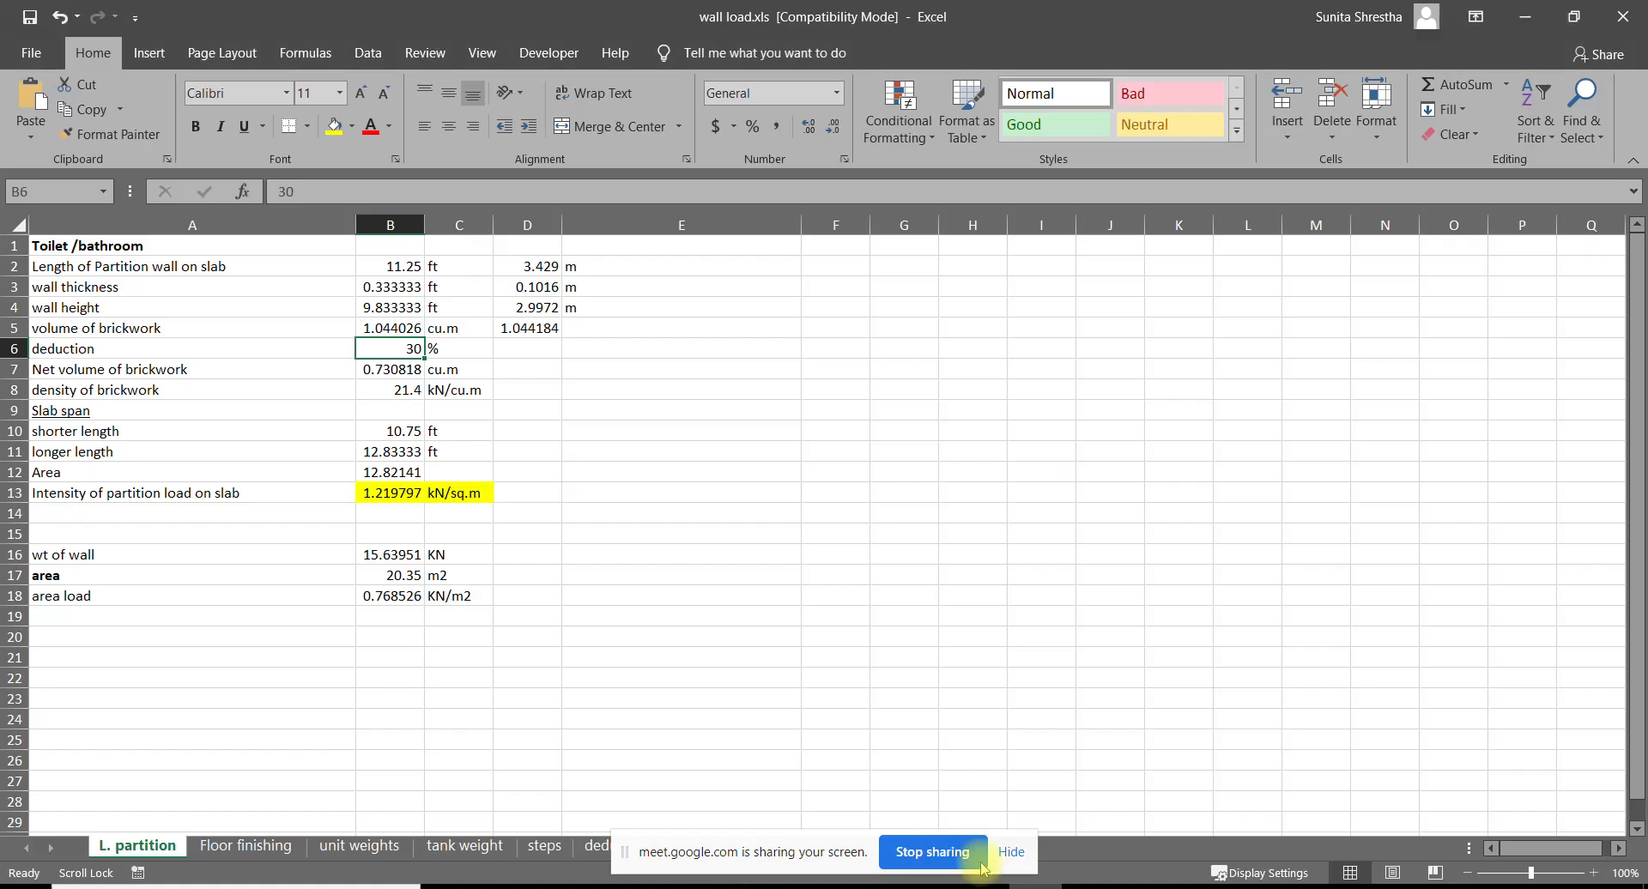
pyautogui.click(403, 262)
pyautogui.click(558, 884)
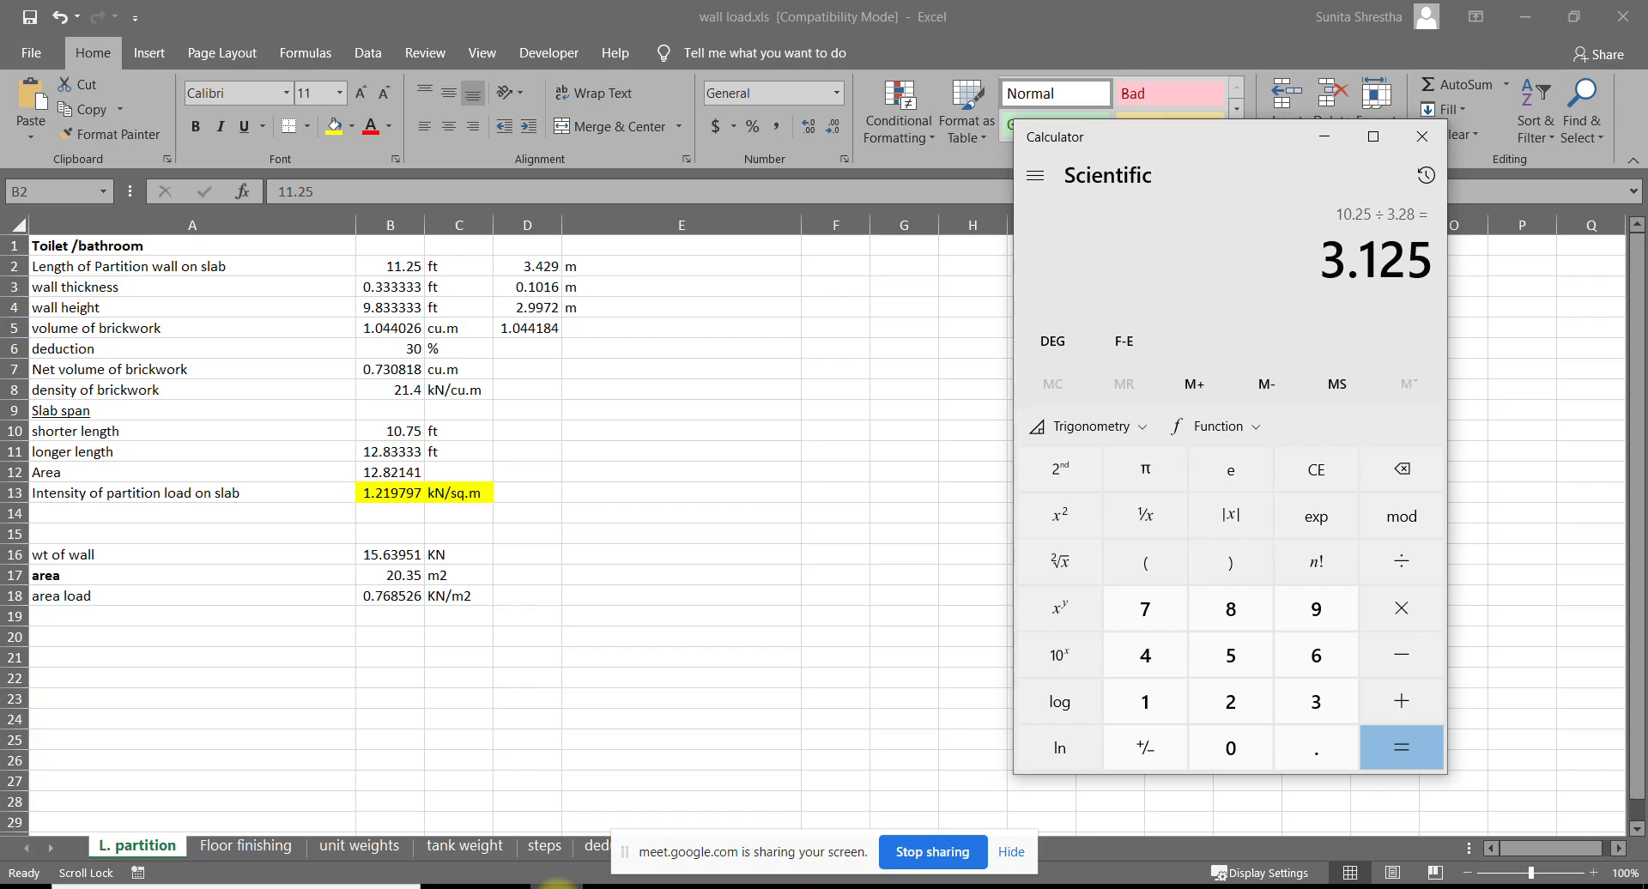
pyautogui.write('3 × 7 ÷')
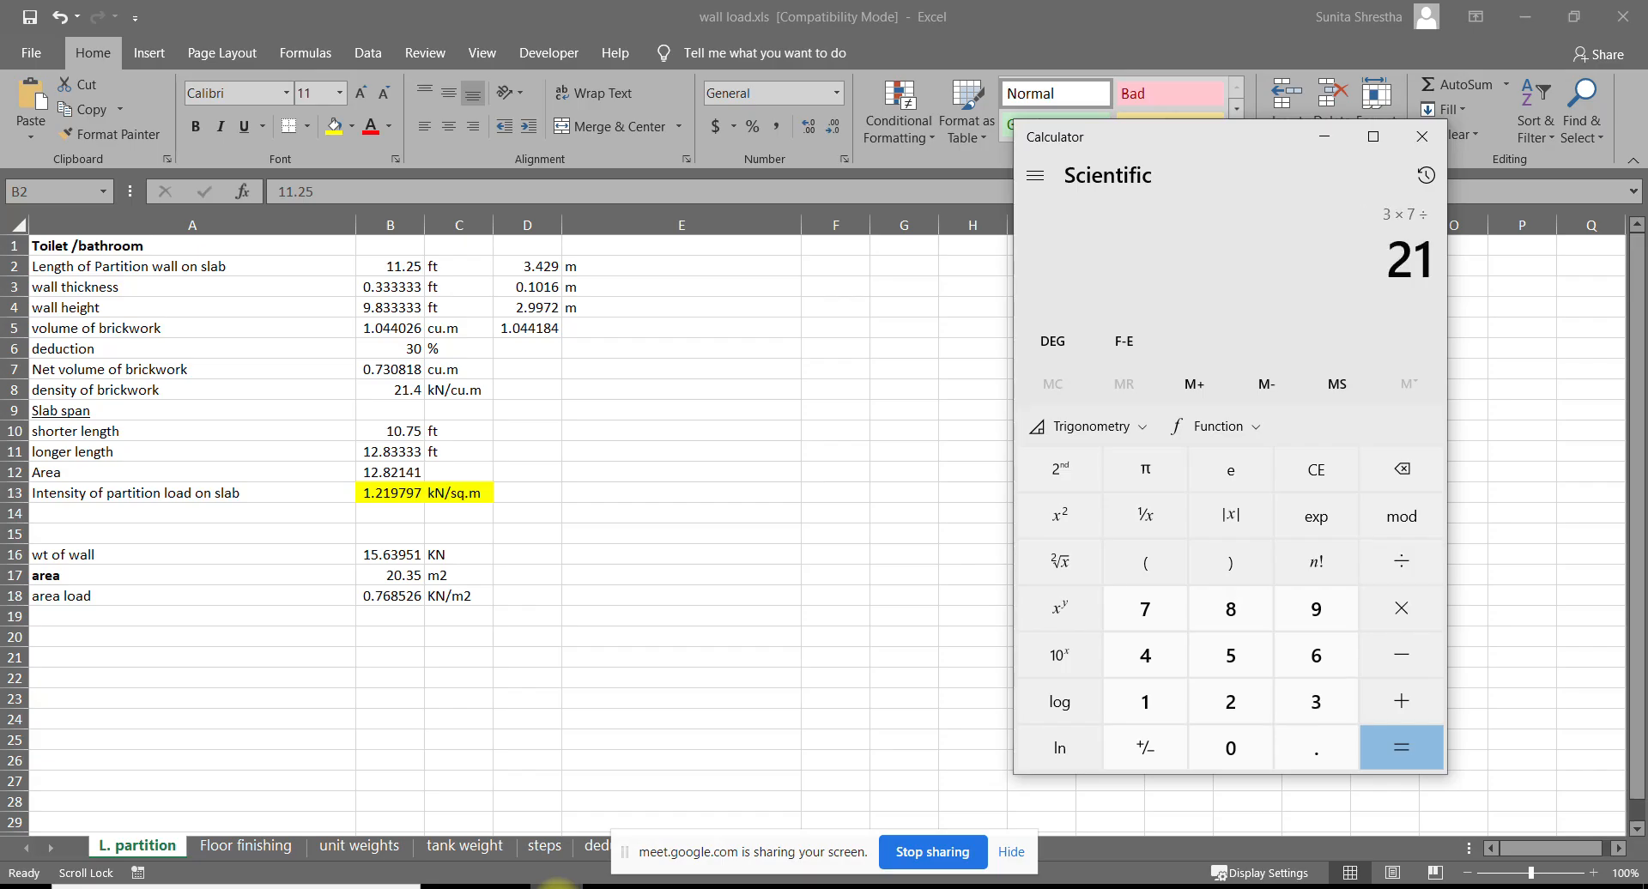
pyautogui.write('1.25/')
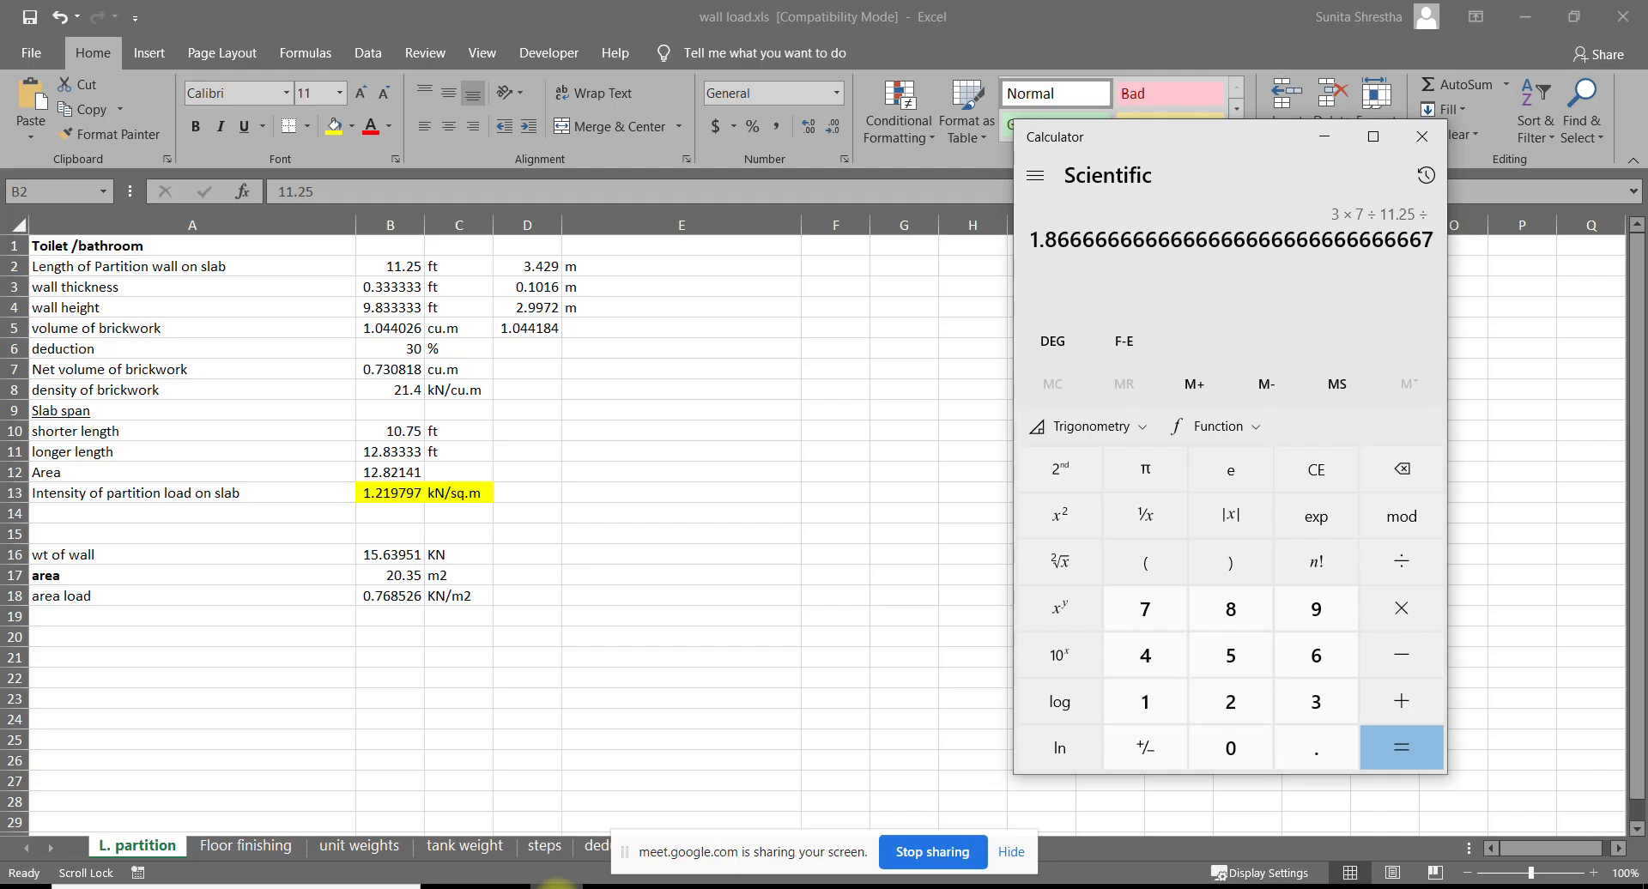
pyautogui.write('9.833')
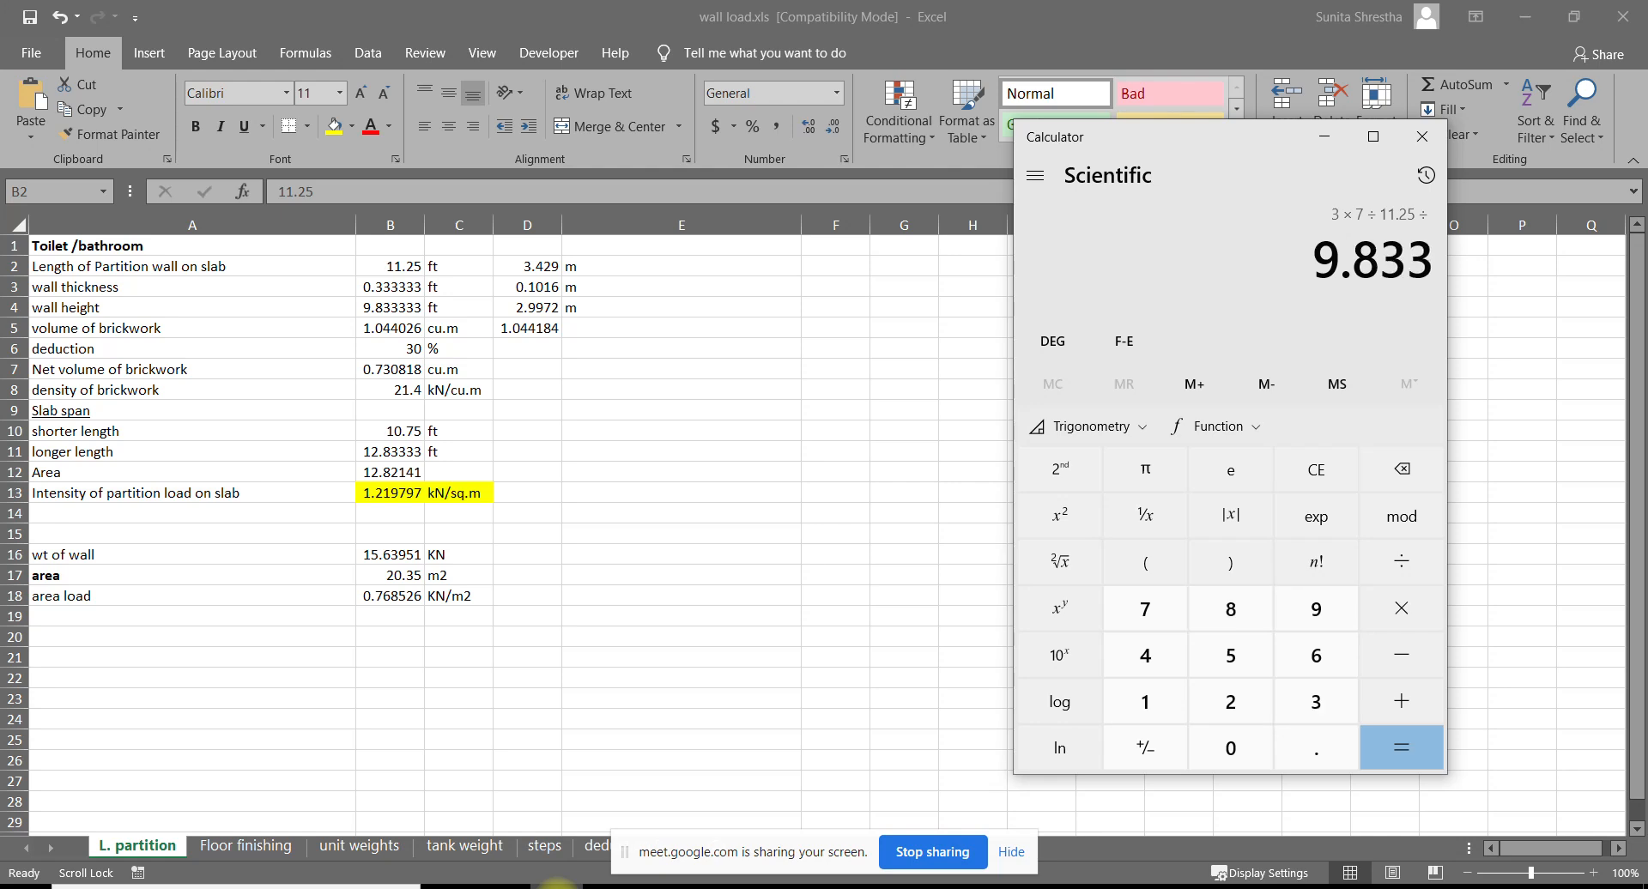
pyautogui.press('Return')
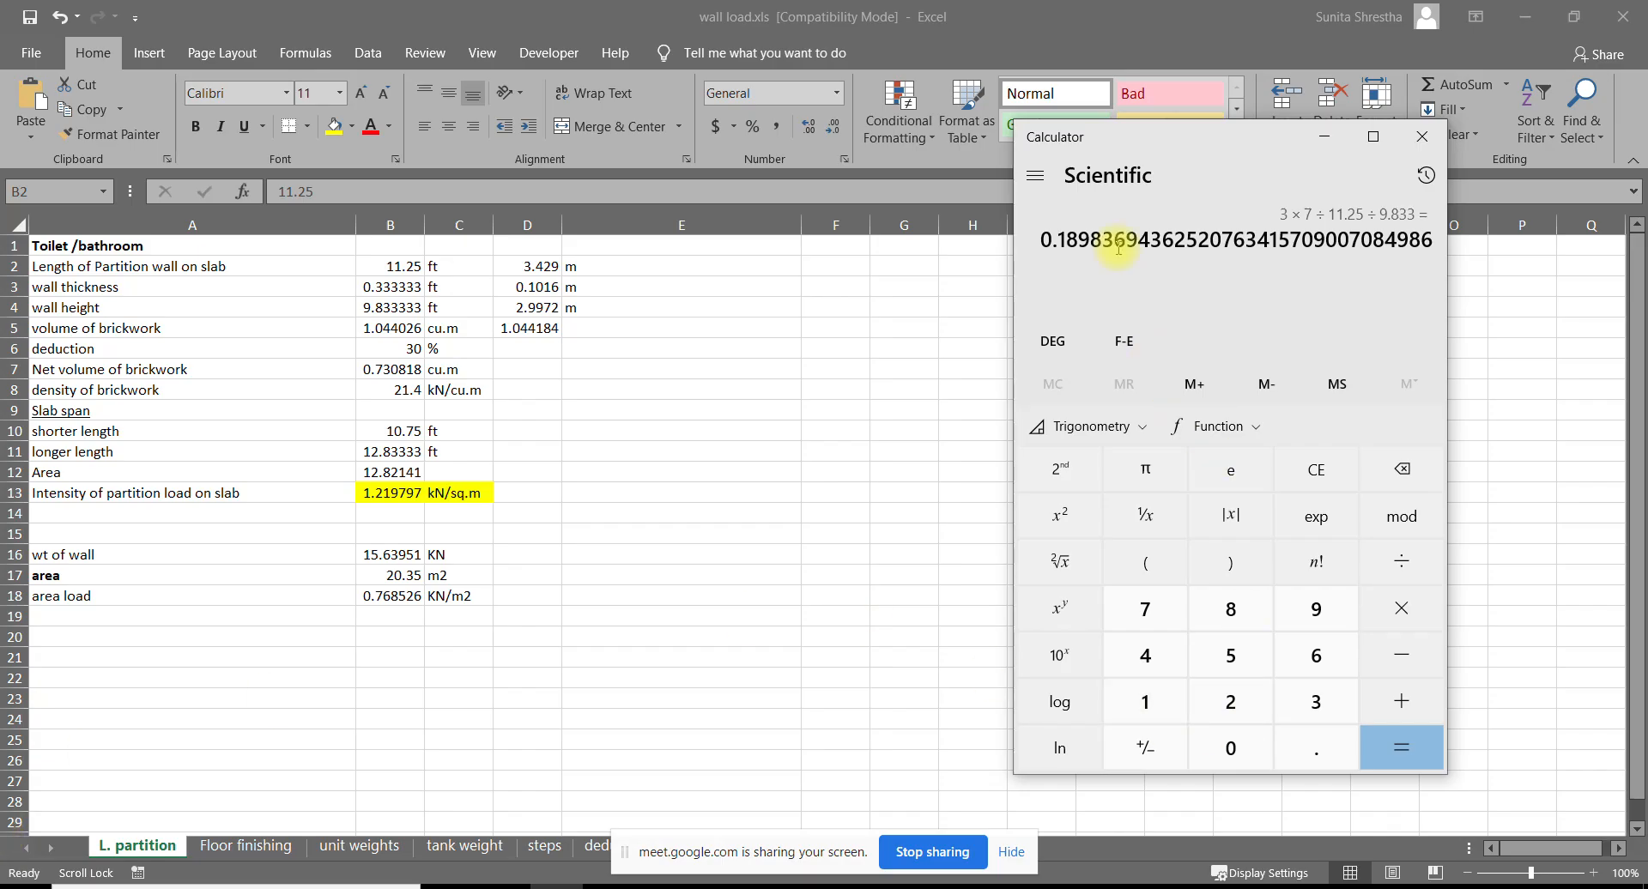
# Set the deduction for the toilet/bathroom partition wall to 18.9 % on the L. partition sheet
pyautogui.click(393, 348)
pyautogui.click(393, 346)
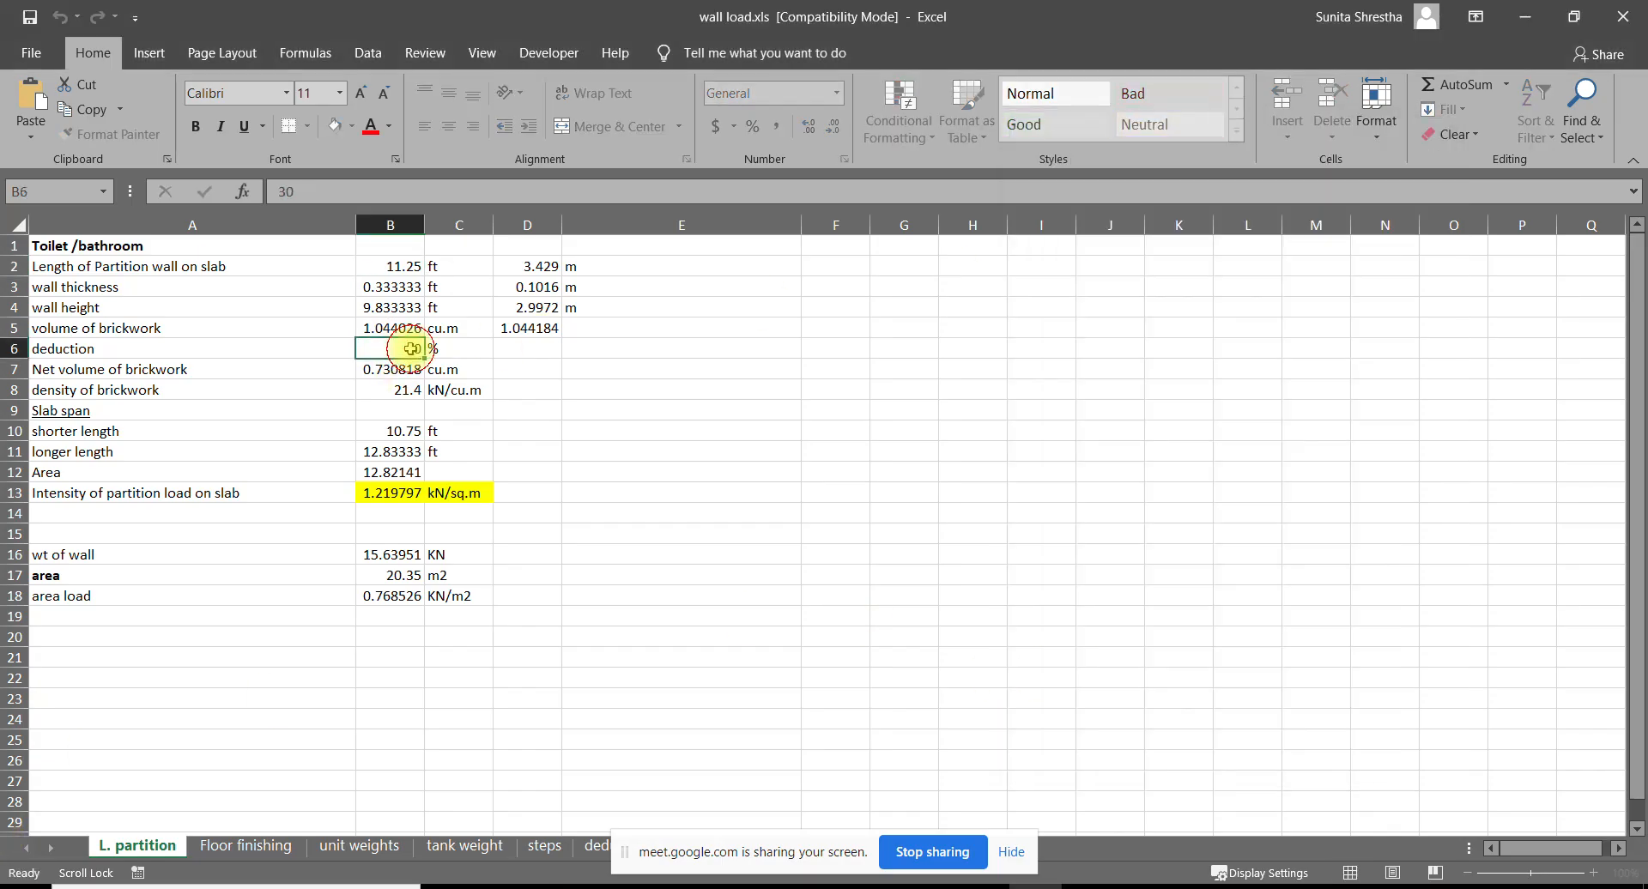
pyautogui.press('BackSpace')
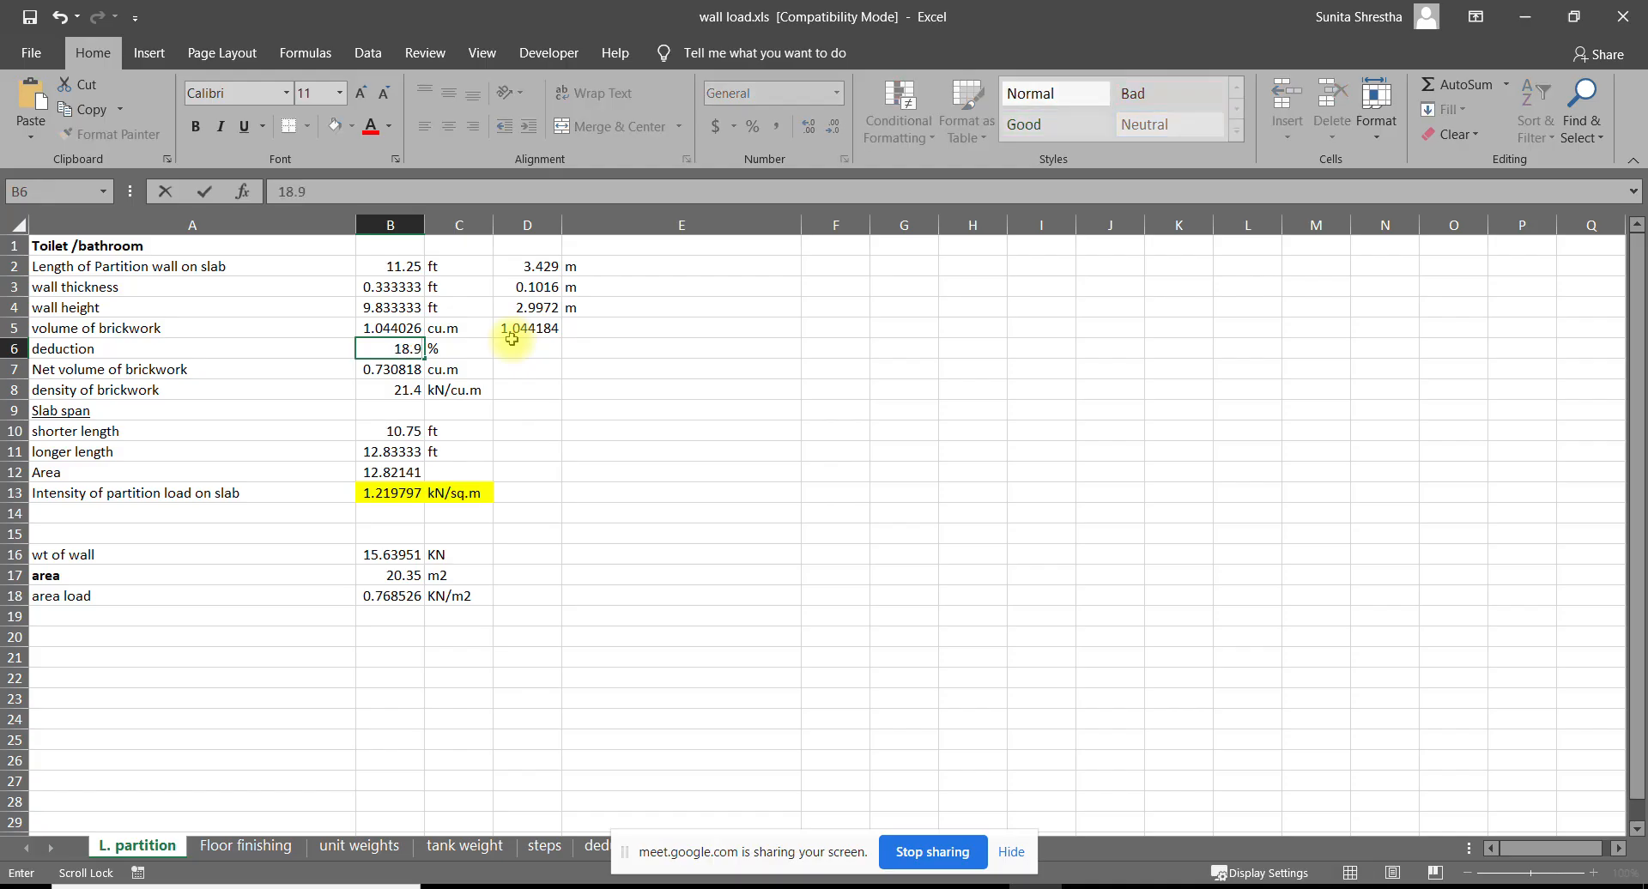
pyautogui.write('18.9')
pyautogui.press('Return')
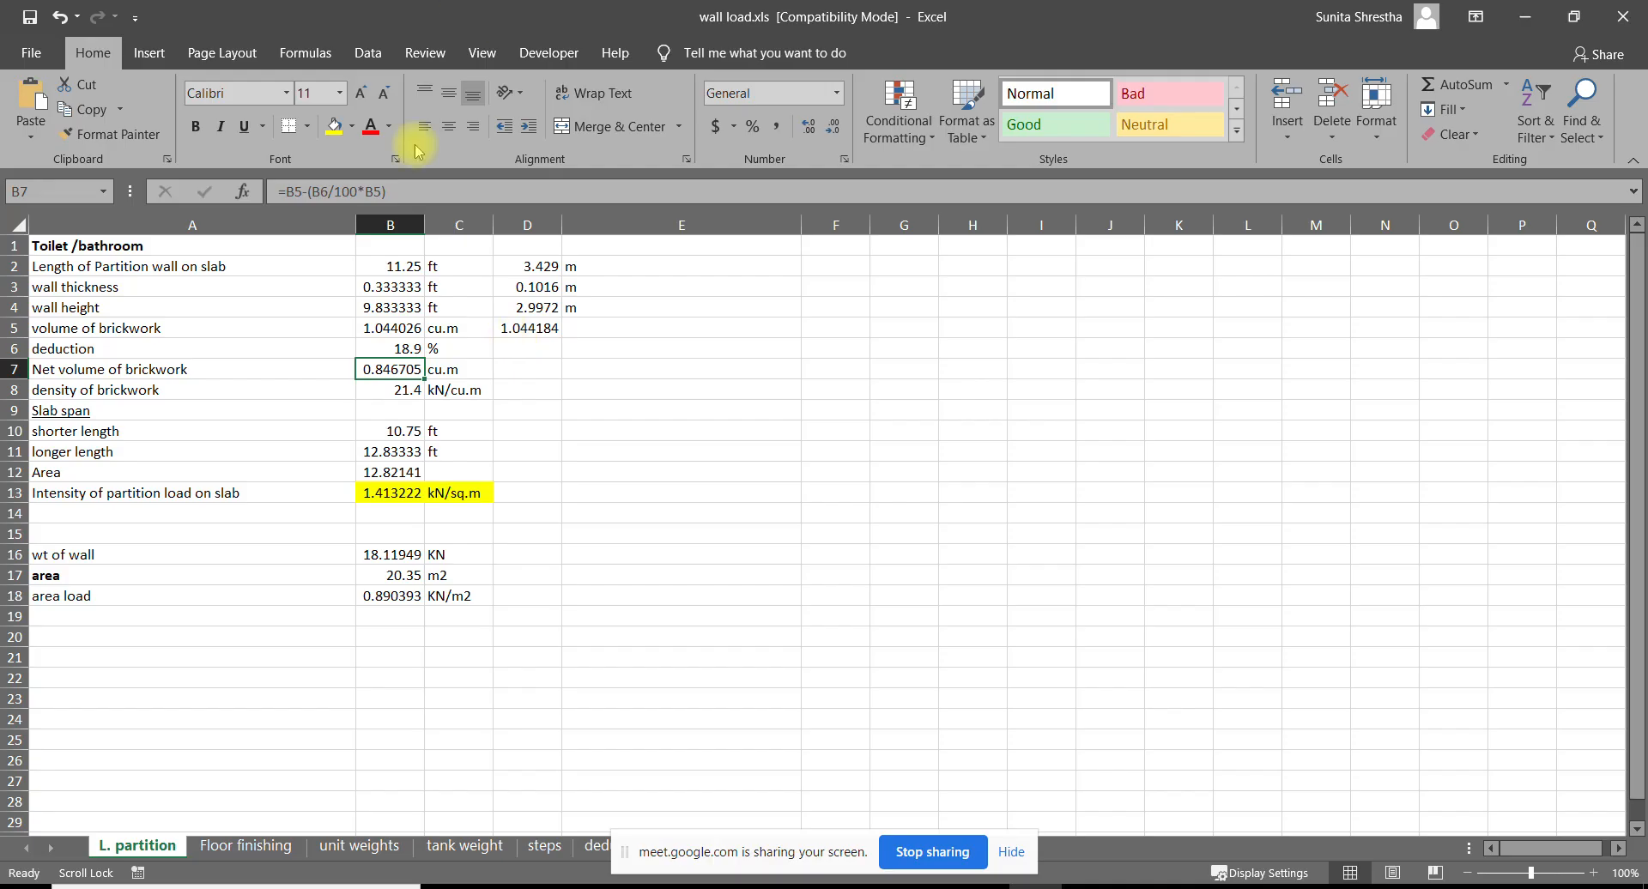
# Check the net brickwork volume formula on the L. partition sheet and set the density of brickwork to 19.2 kN/cu.m
pyautogui.doubleClick(395, 371)
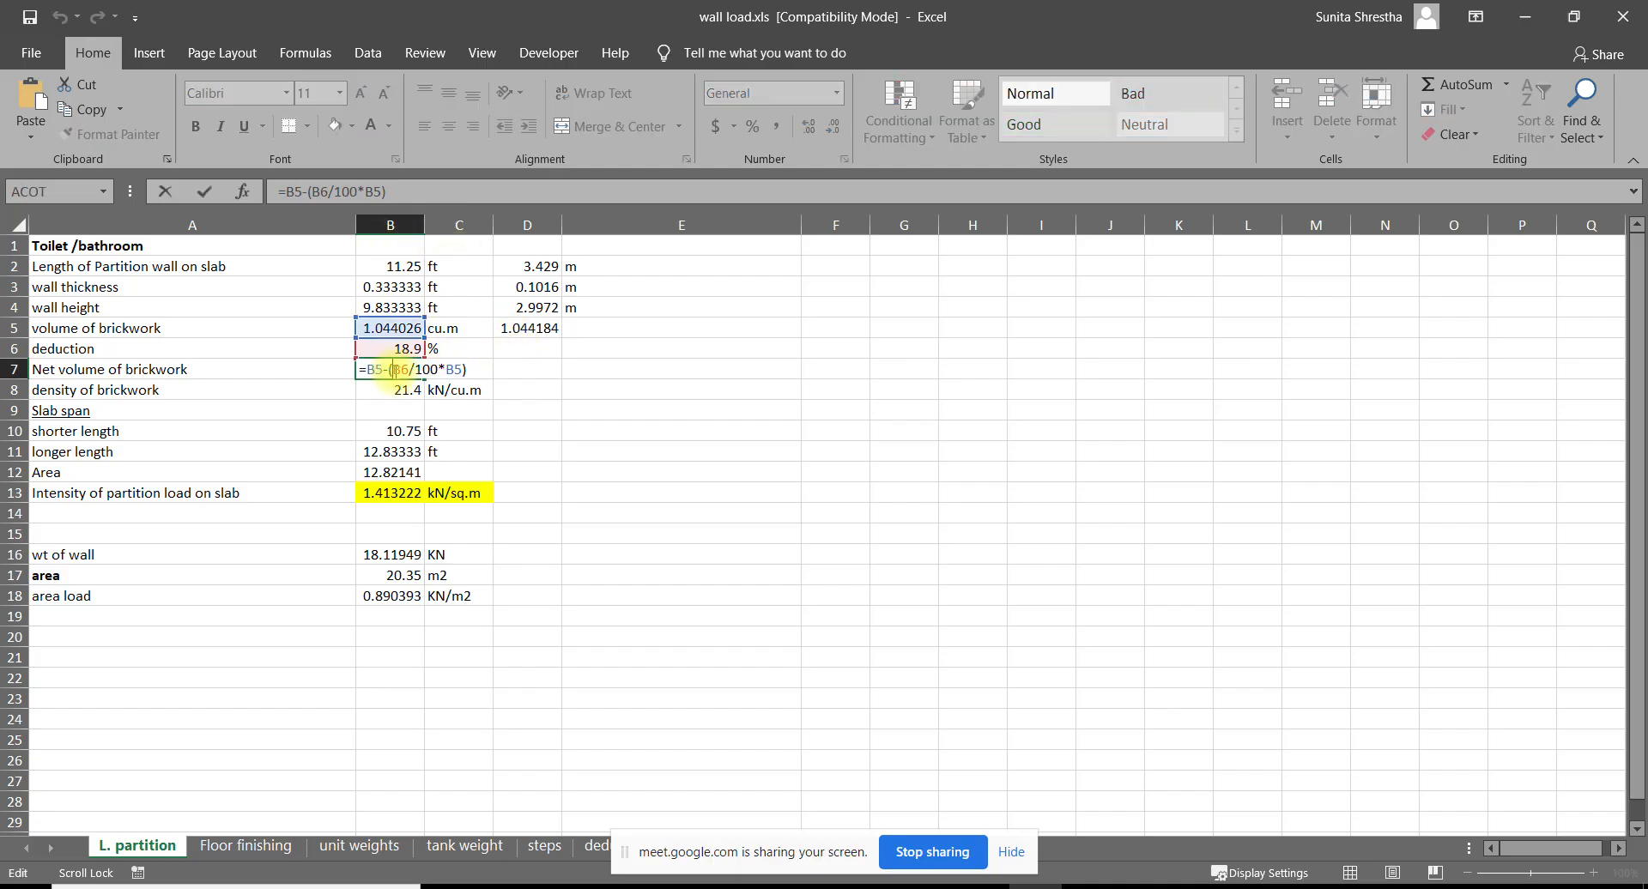
pyautogui.press('Return')
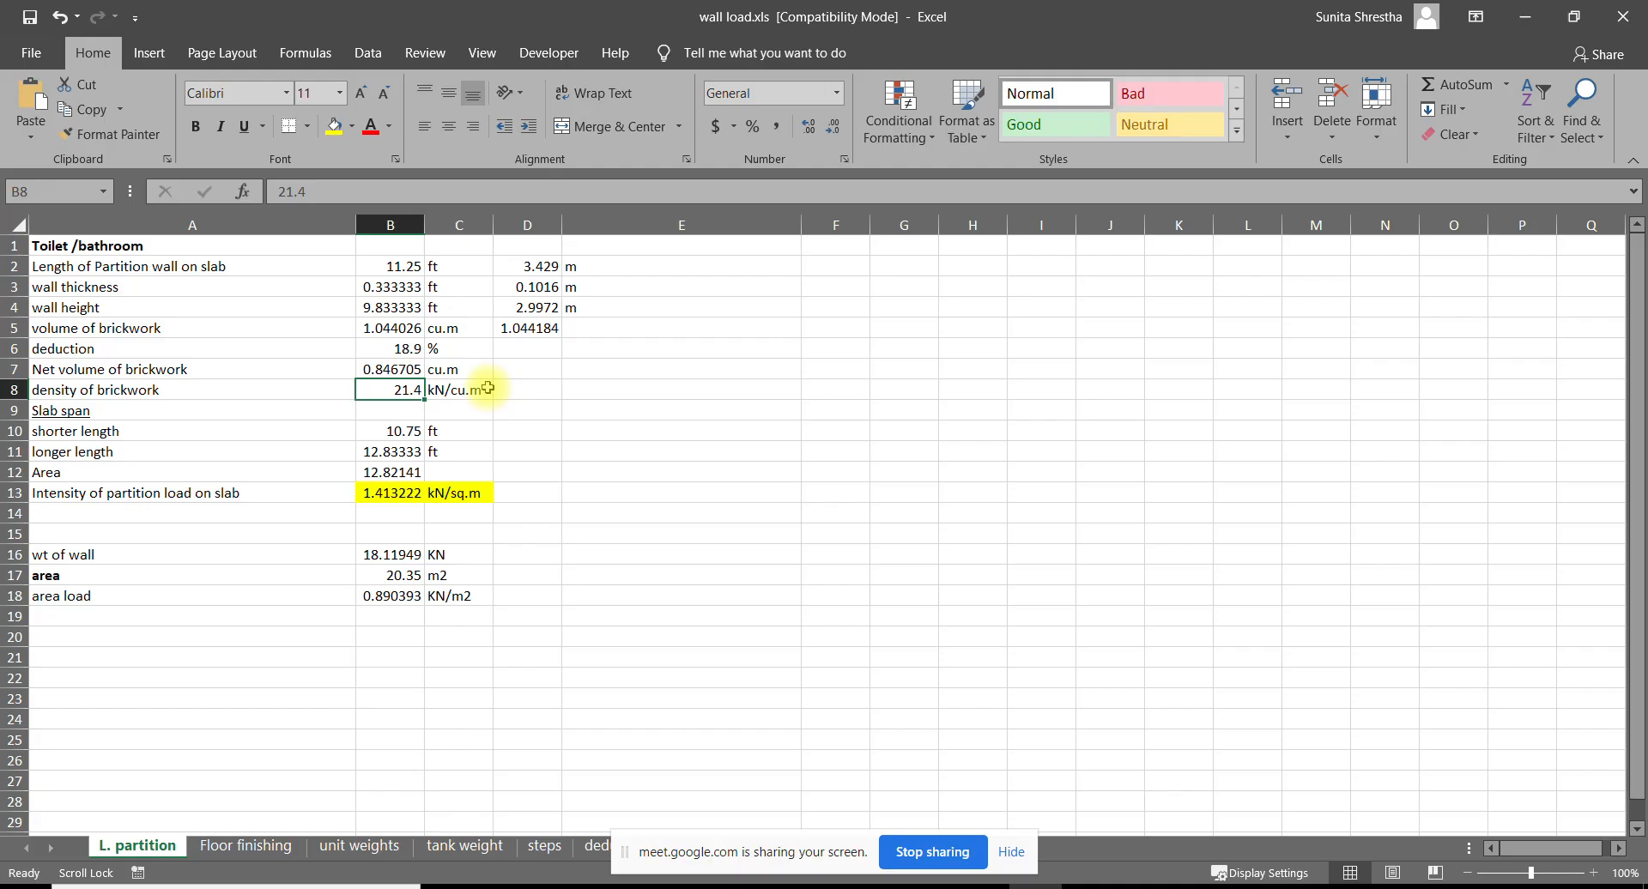
pyautogui.write('19.2')
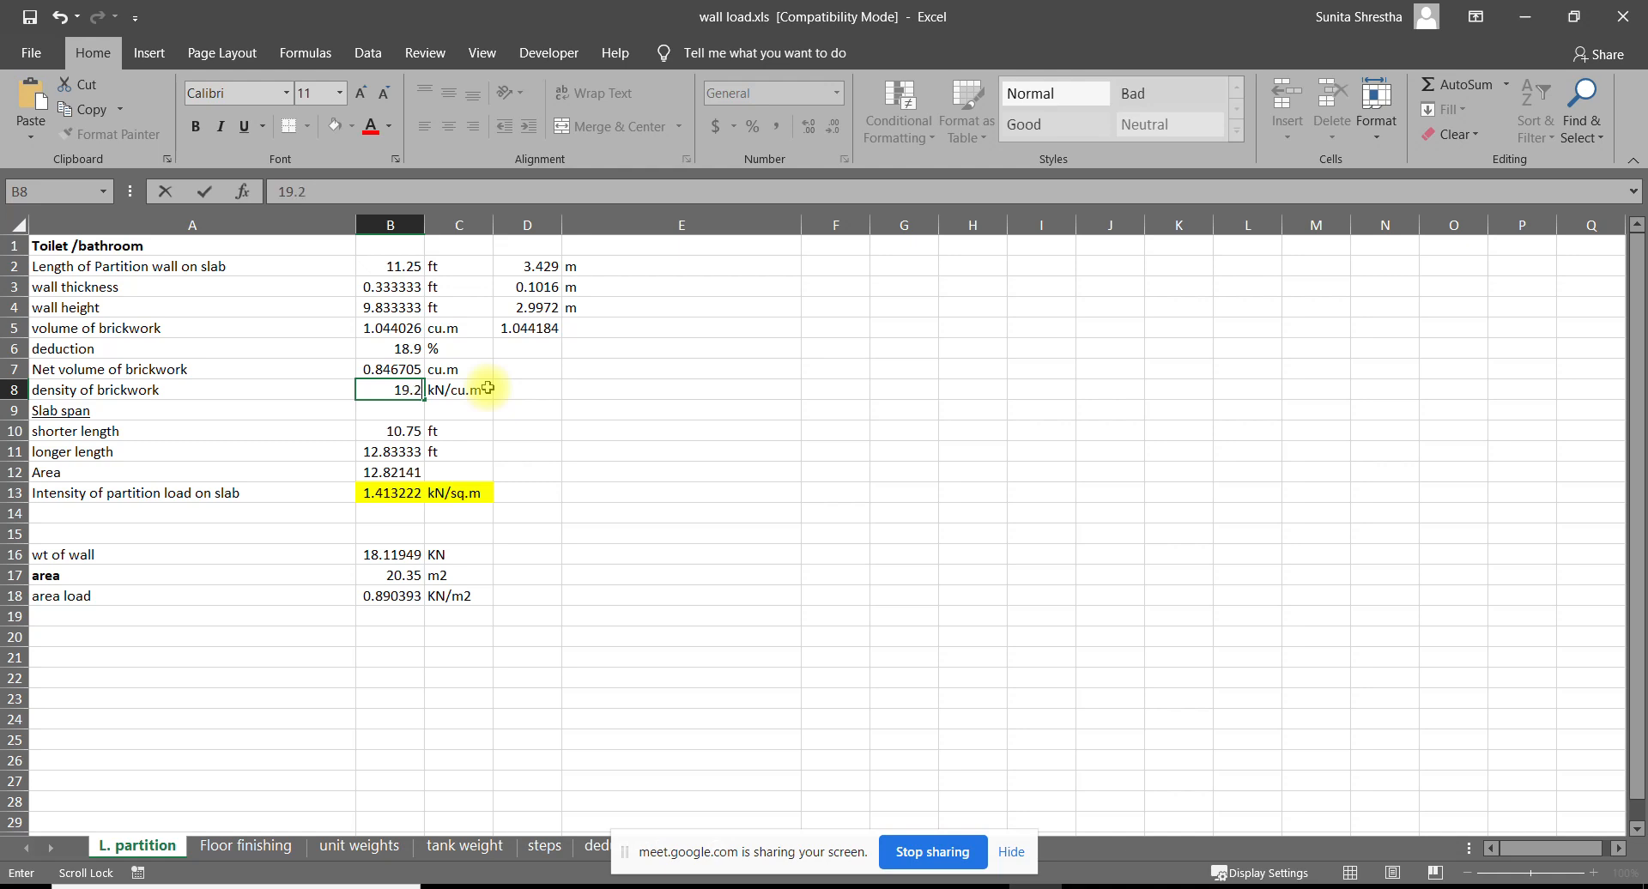
pyautogui.press('Return')
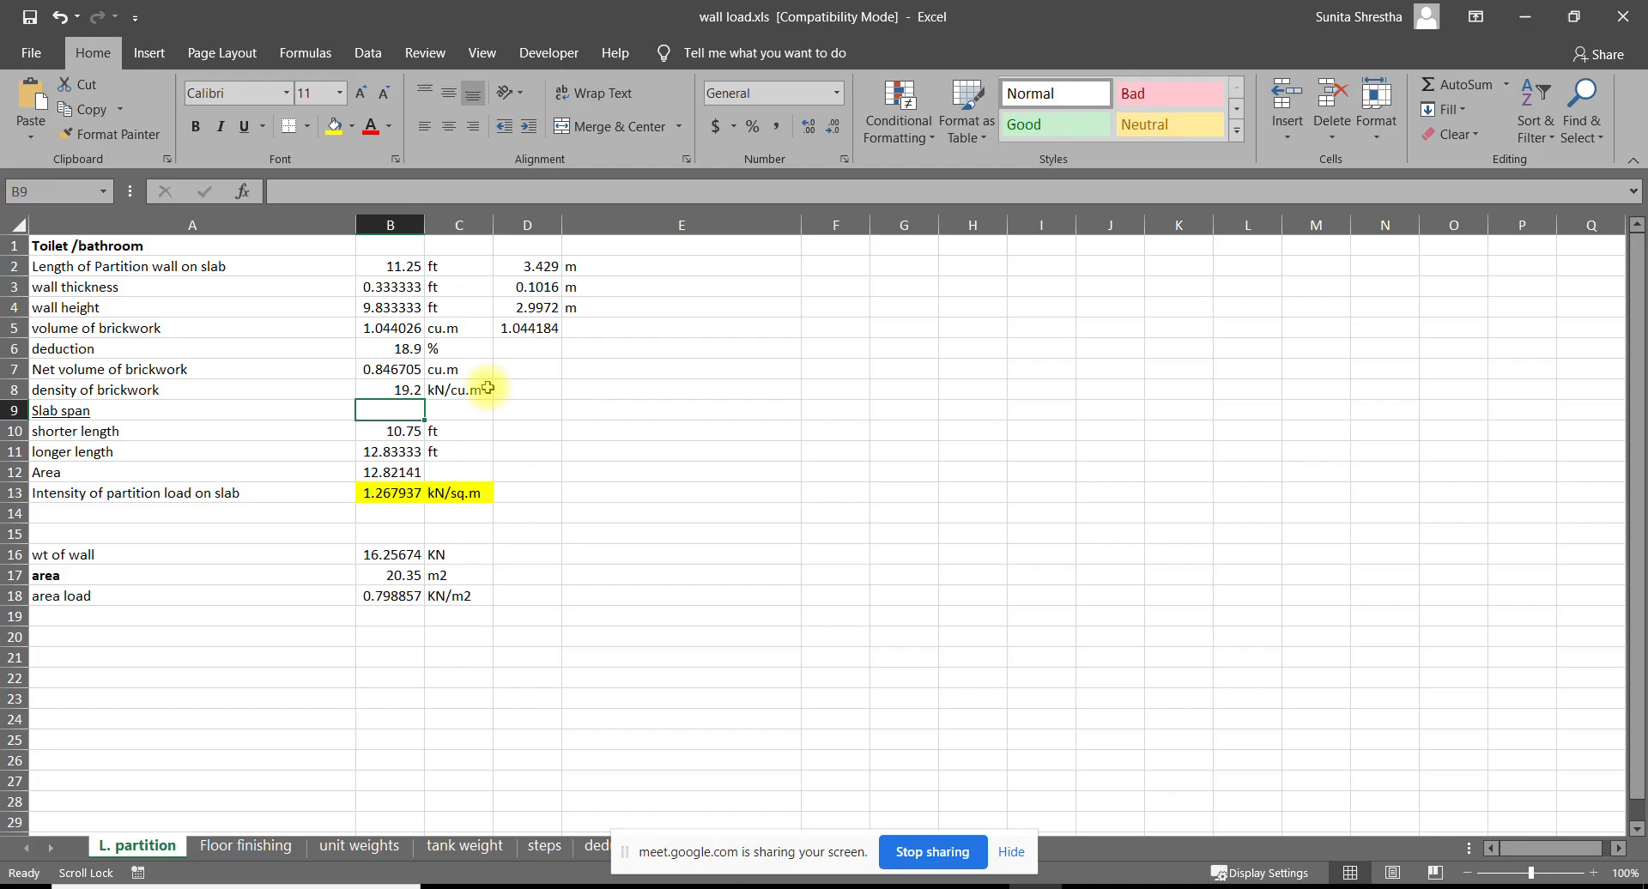
# Delete the slab span rows, from the Slab span heading through Intensity of partition load on slab
pyautogui.moveTo(64, 415); pyautogui.dragTo(75, 505)
pyautogui.hotkey('ctrl', '-')
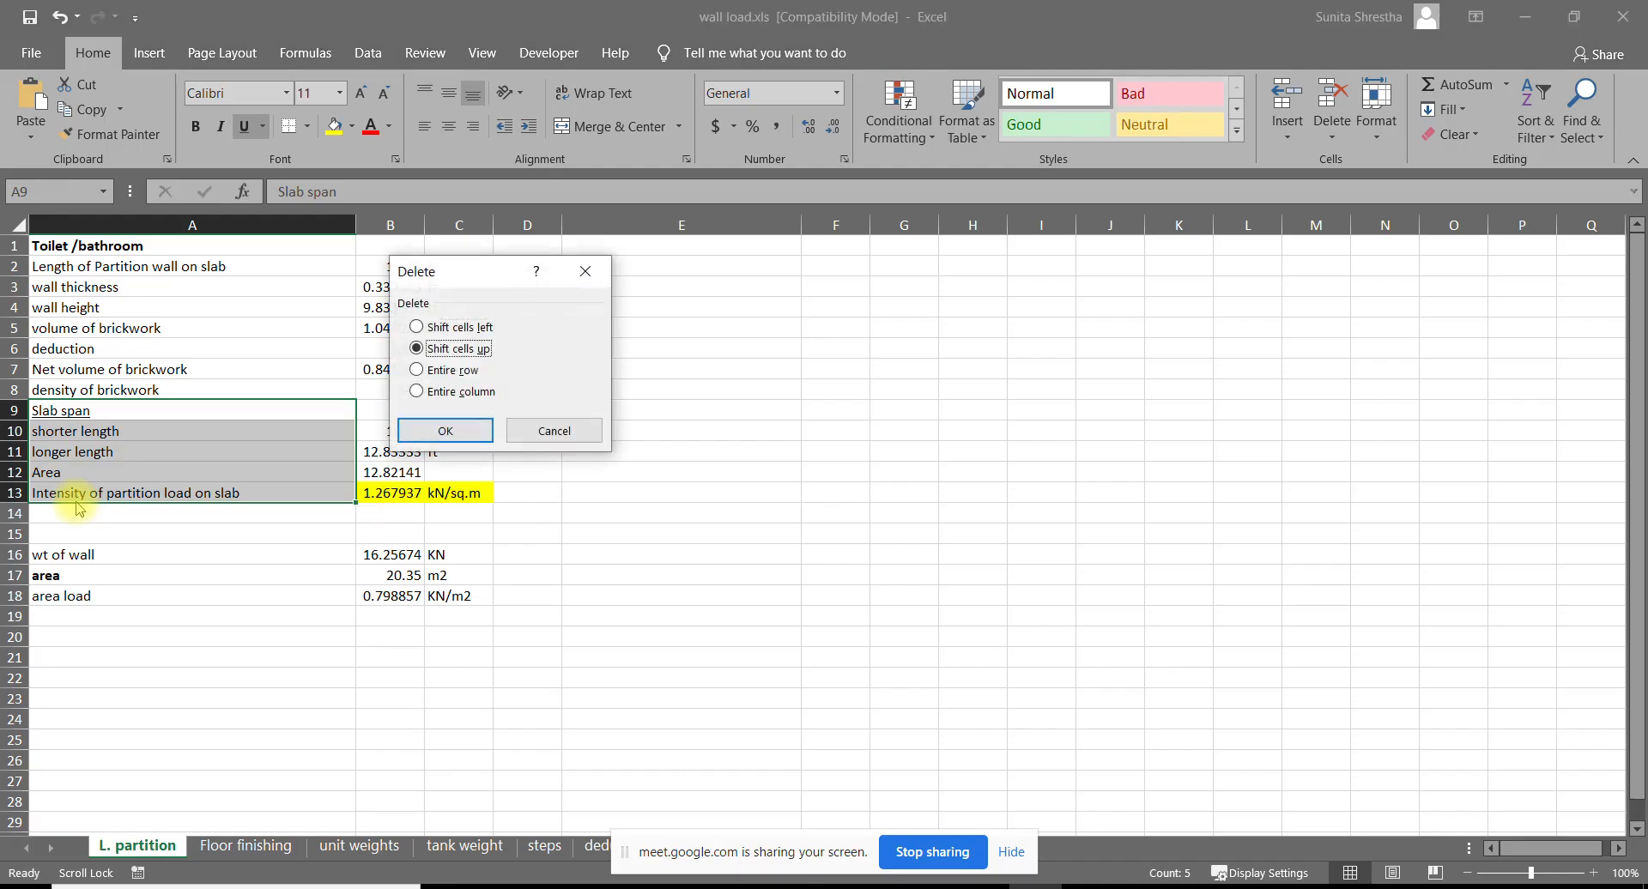
pyautogui.press('Return')
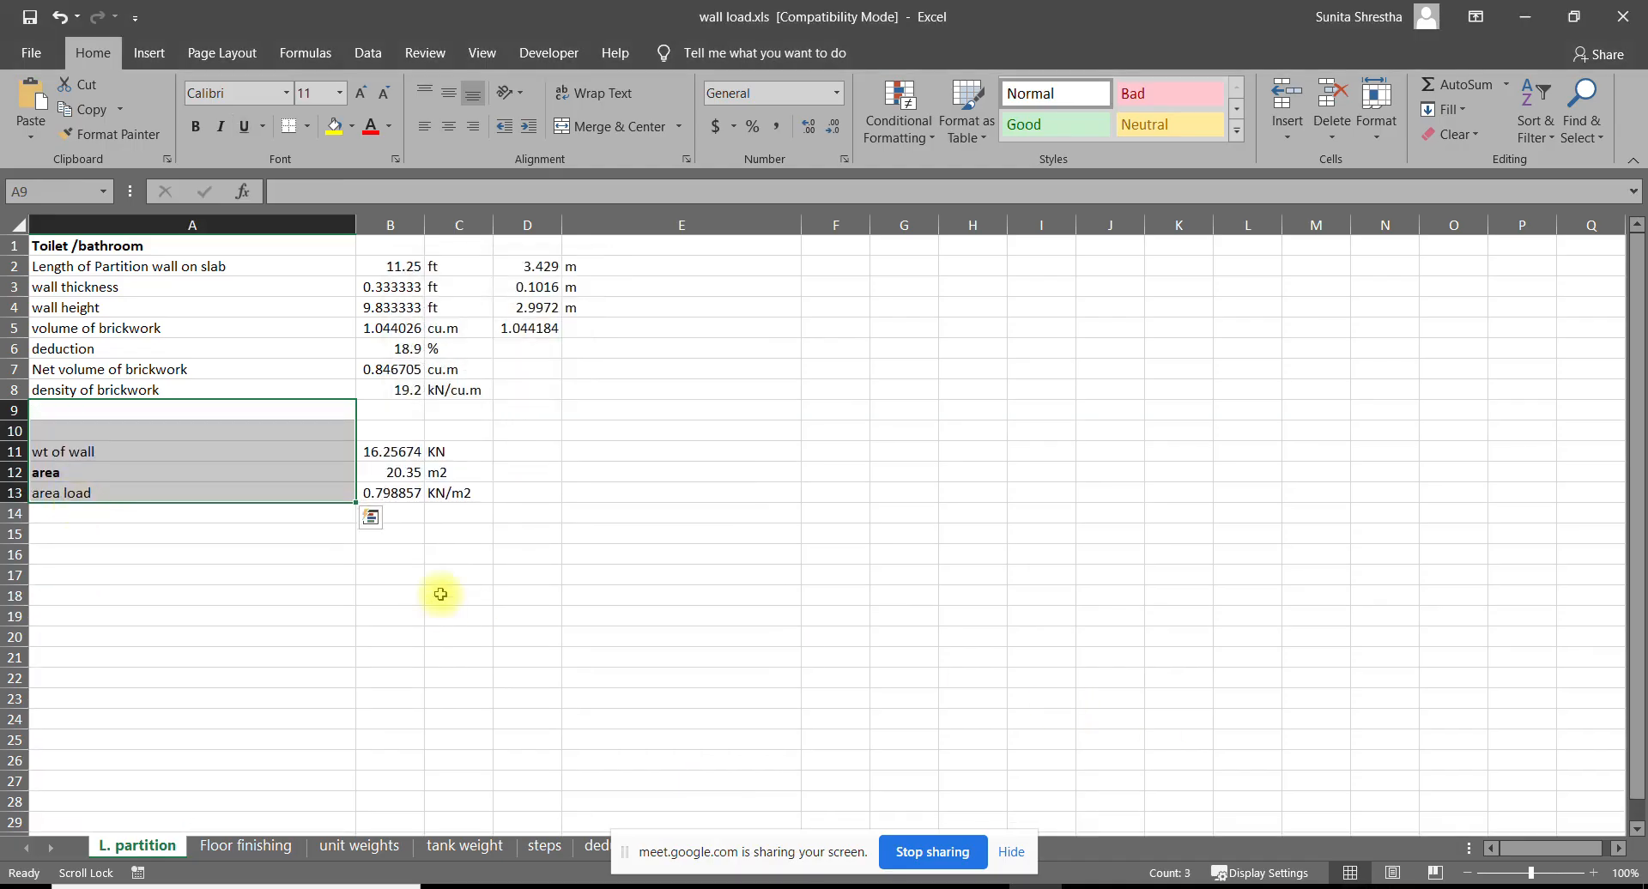
# Inspect the formula for the weight of wall and the area entry beneath it
pyautogui.click(397, 453)
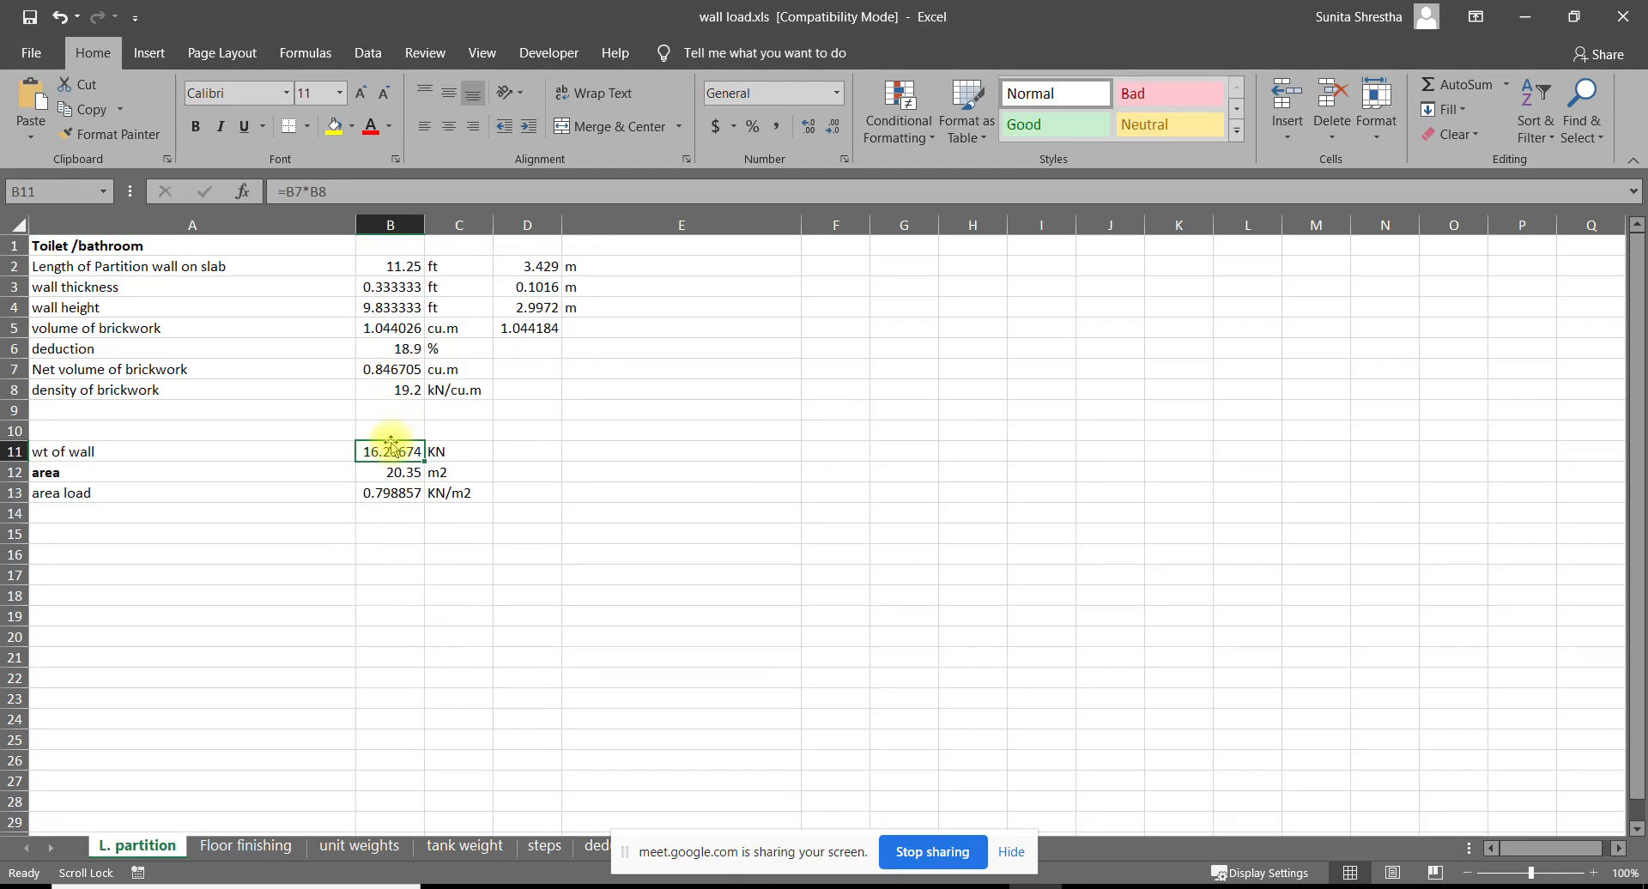
pyautogui.doubleClick(396, 455)
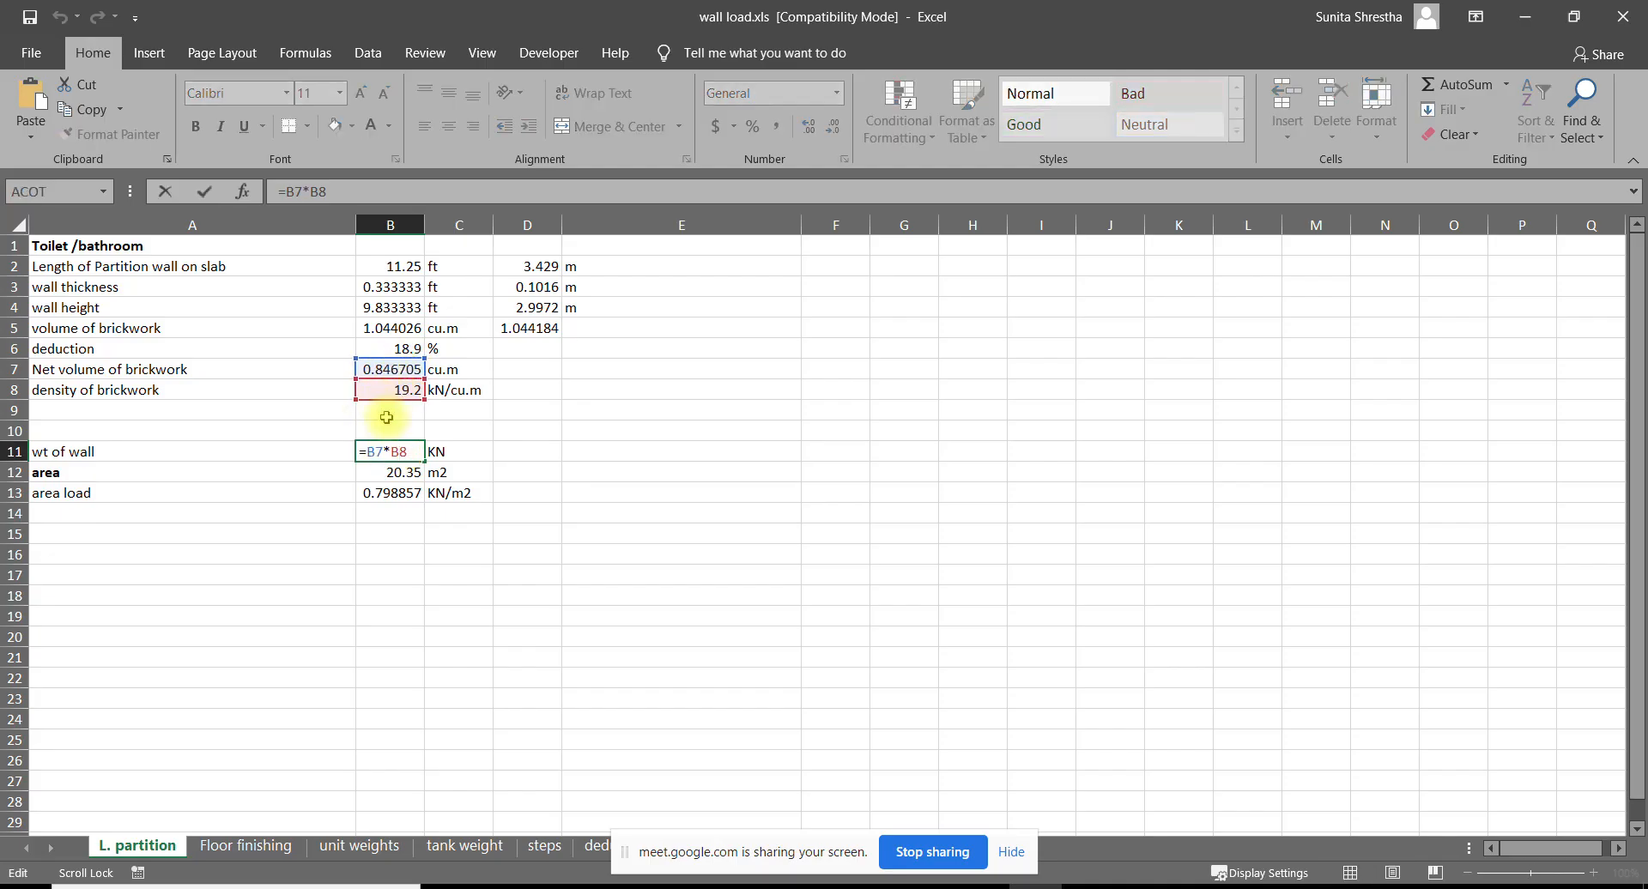
pyautogui.press('Return')
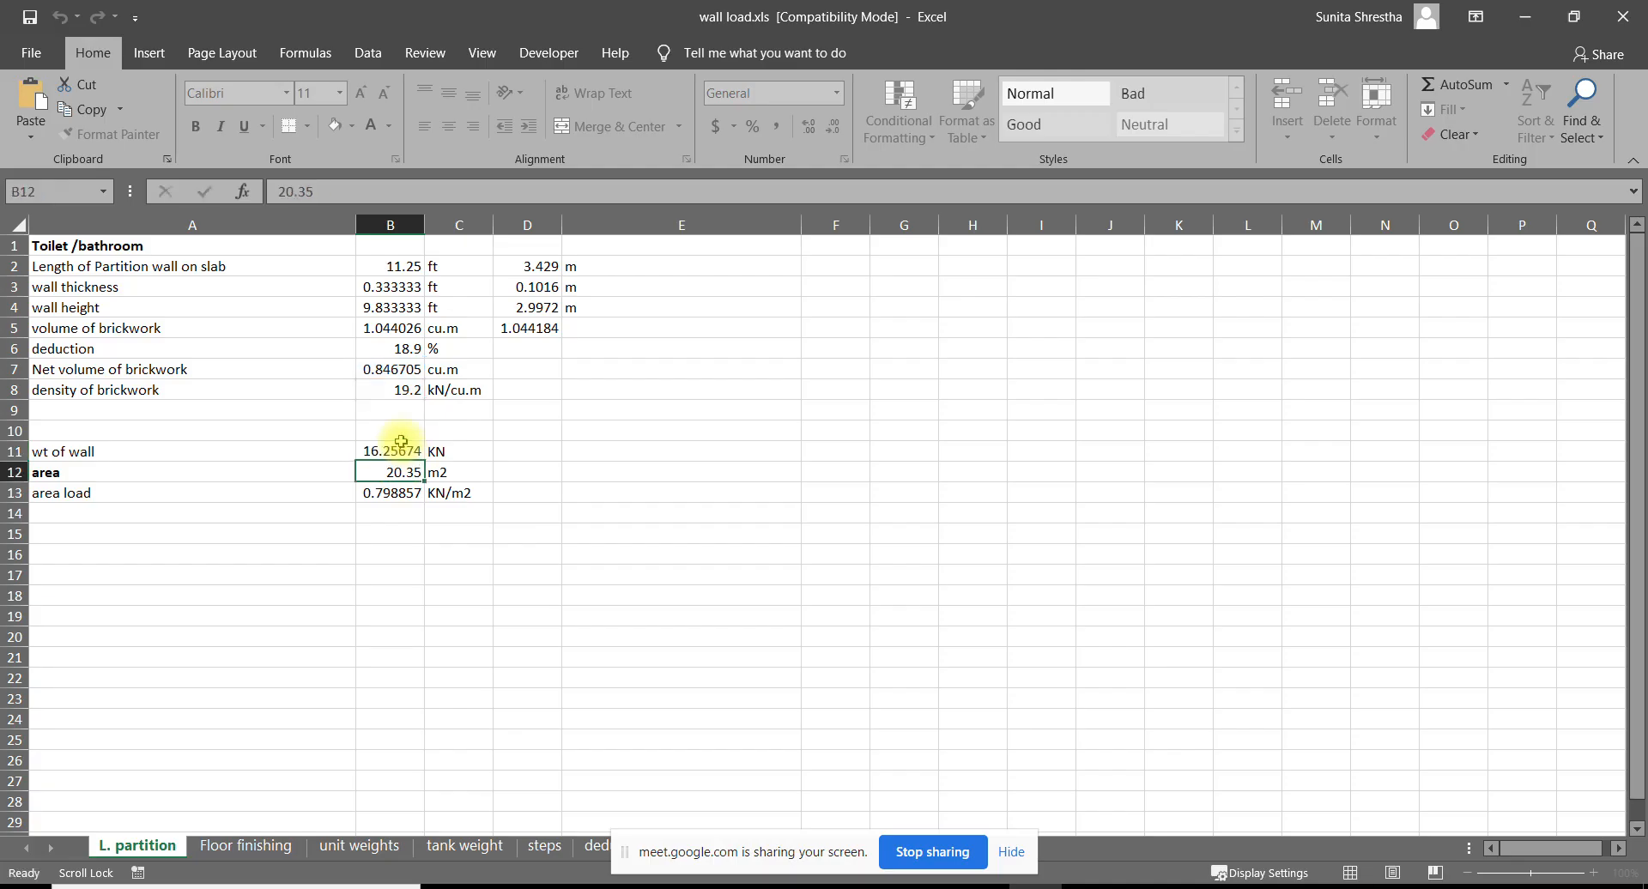
pyautogui.click(378, 455)
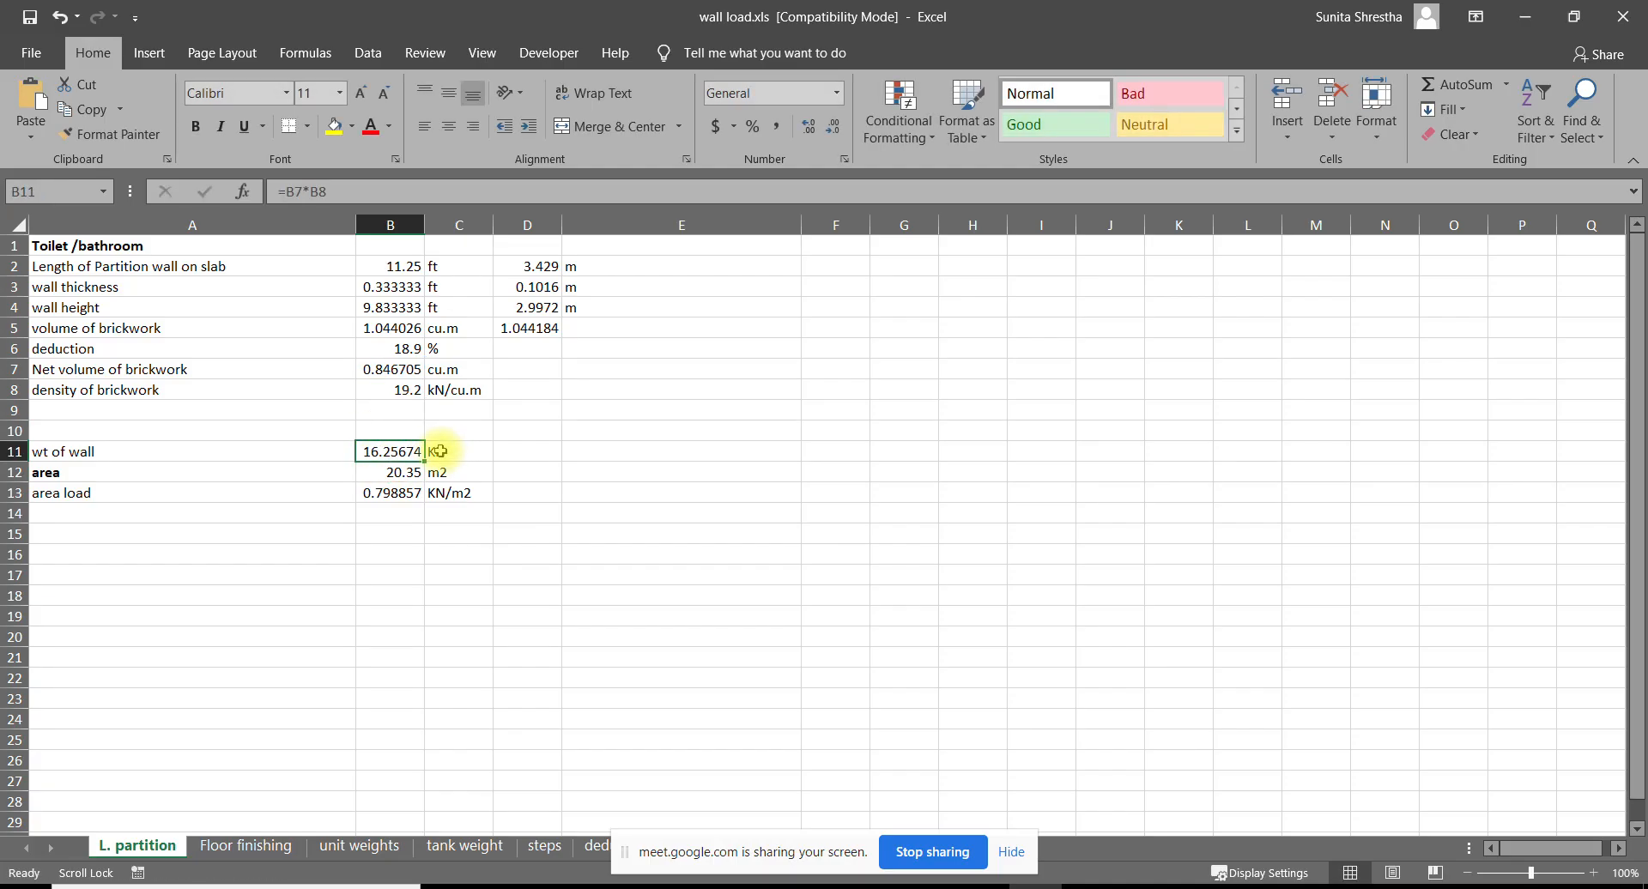
pyautogui.click(412, 469)
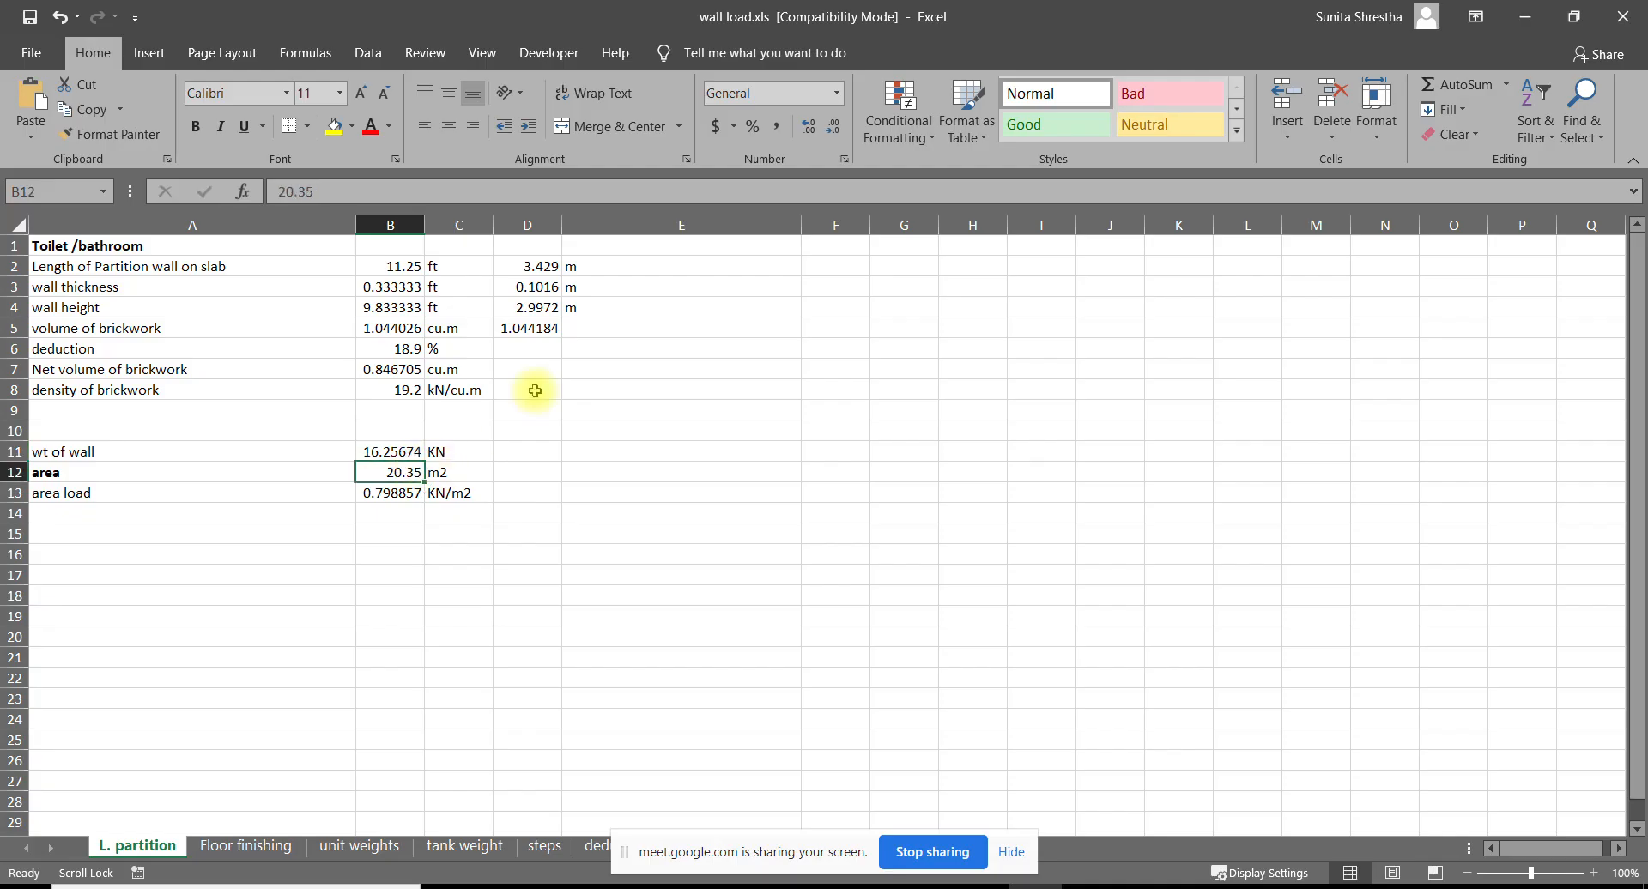
# Switch to AutoCAD and examine the TYPE-A dining and kitchen bay on the floor plan to locate its partition wall
pyautogui.click(803, 887)
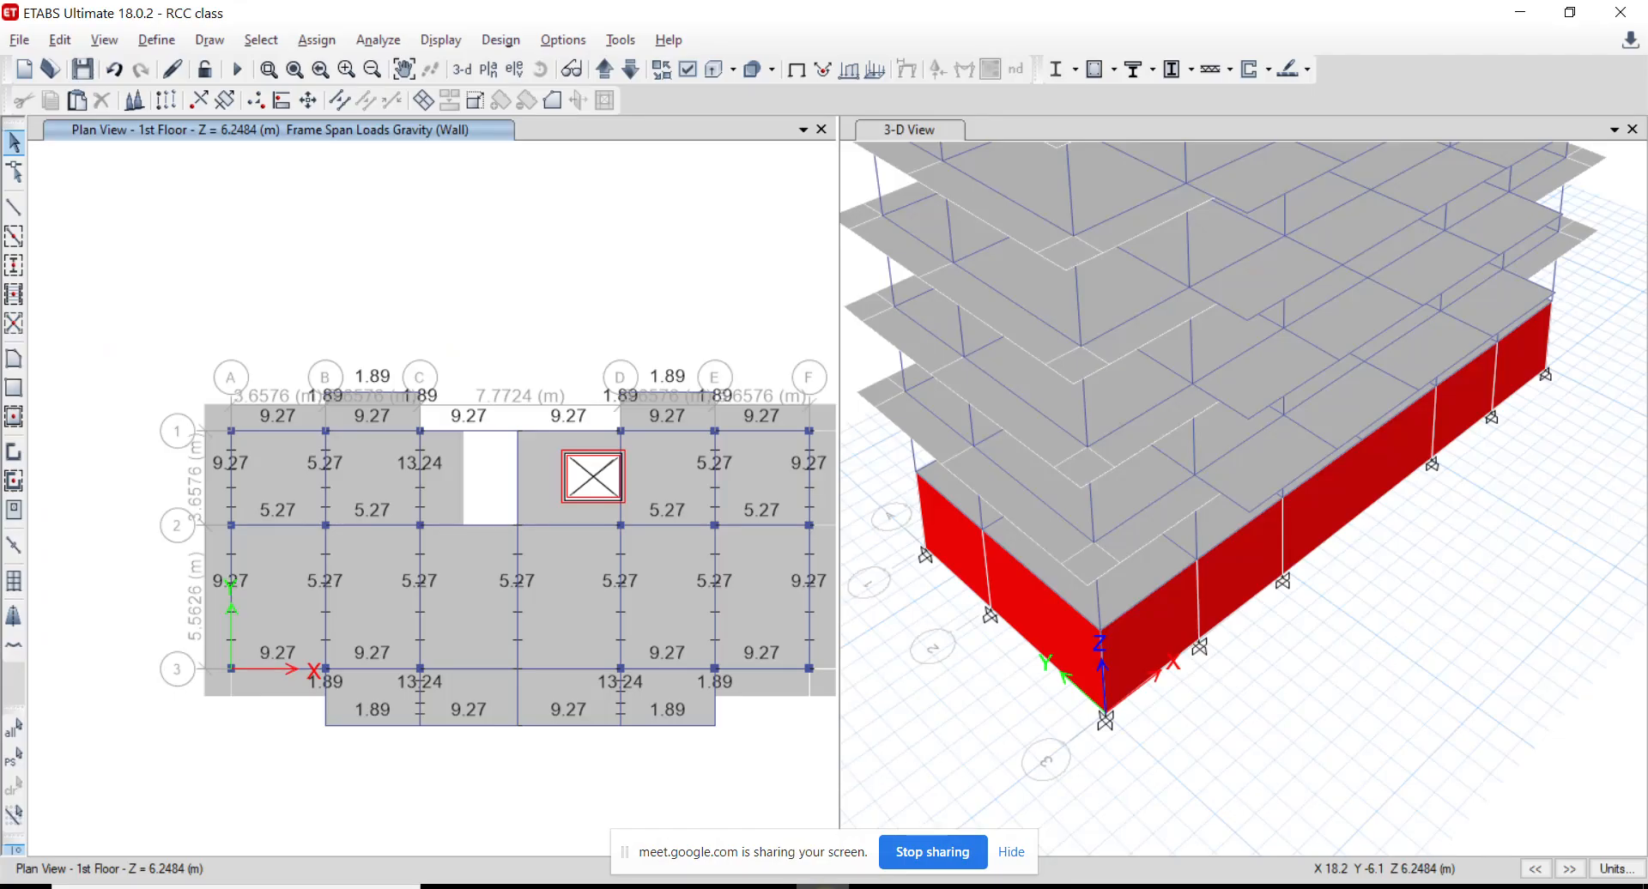
pyautogui.click(716, 888)
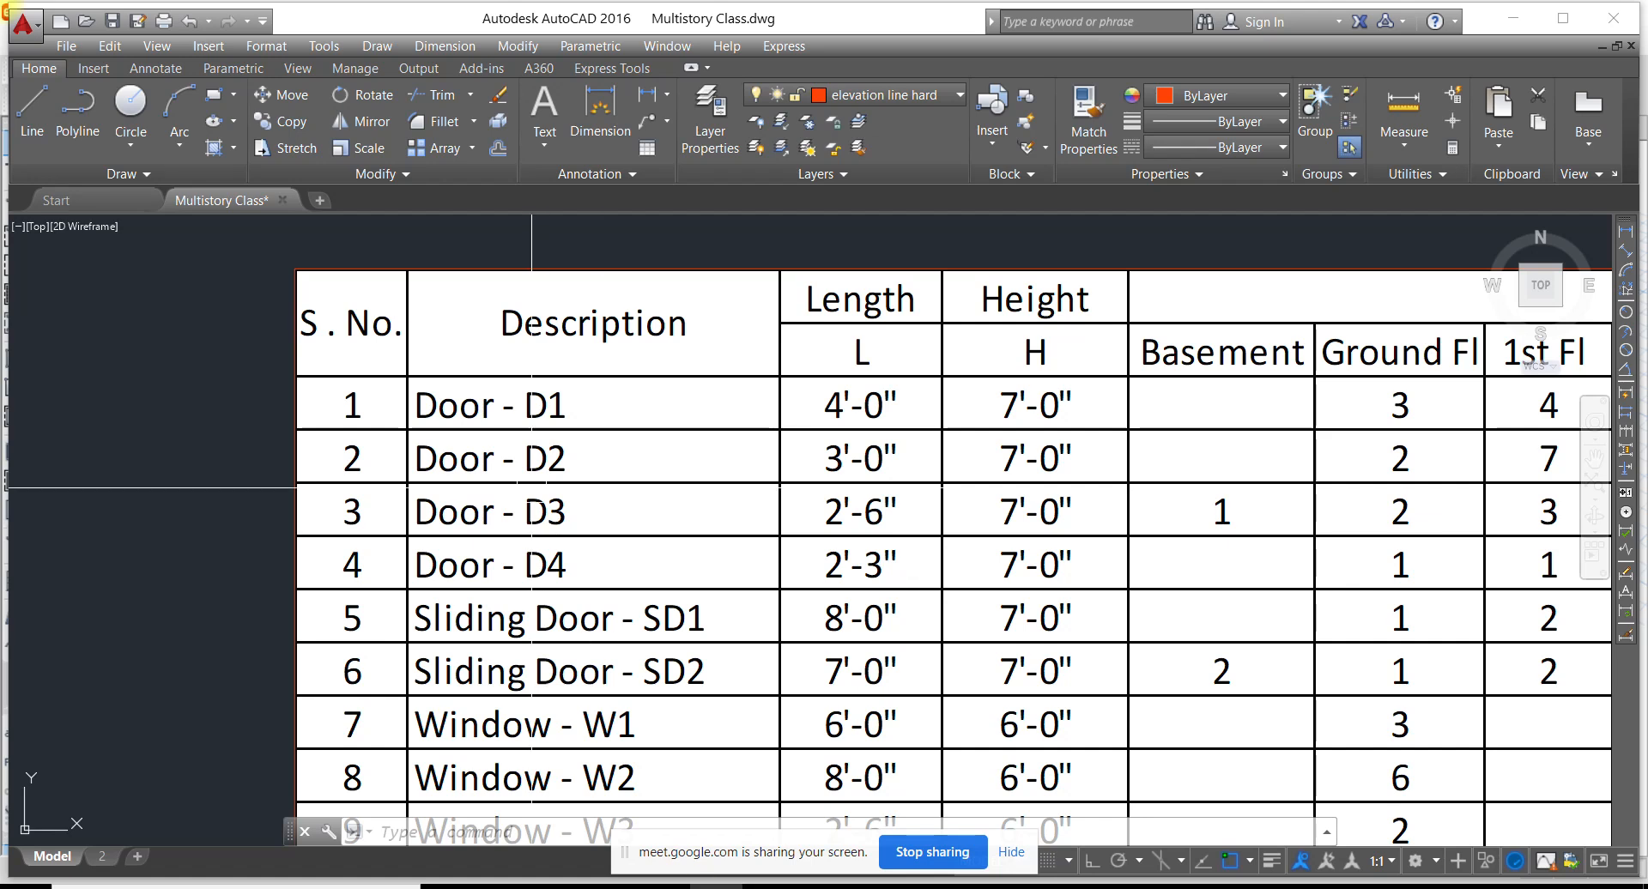
pyautogui.scroll(-4, 642, 628)
pyautogui.scroll(-8, 652, 627)
pyautogui.scroll(6, 412, 650)
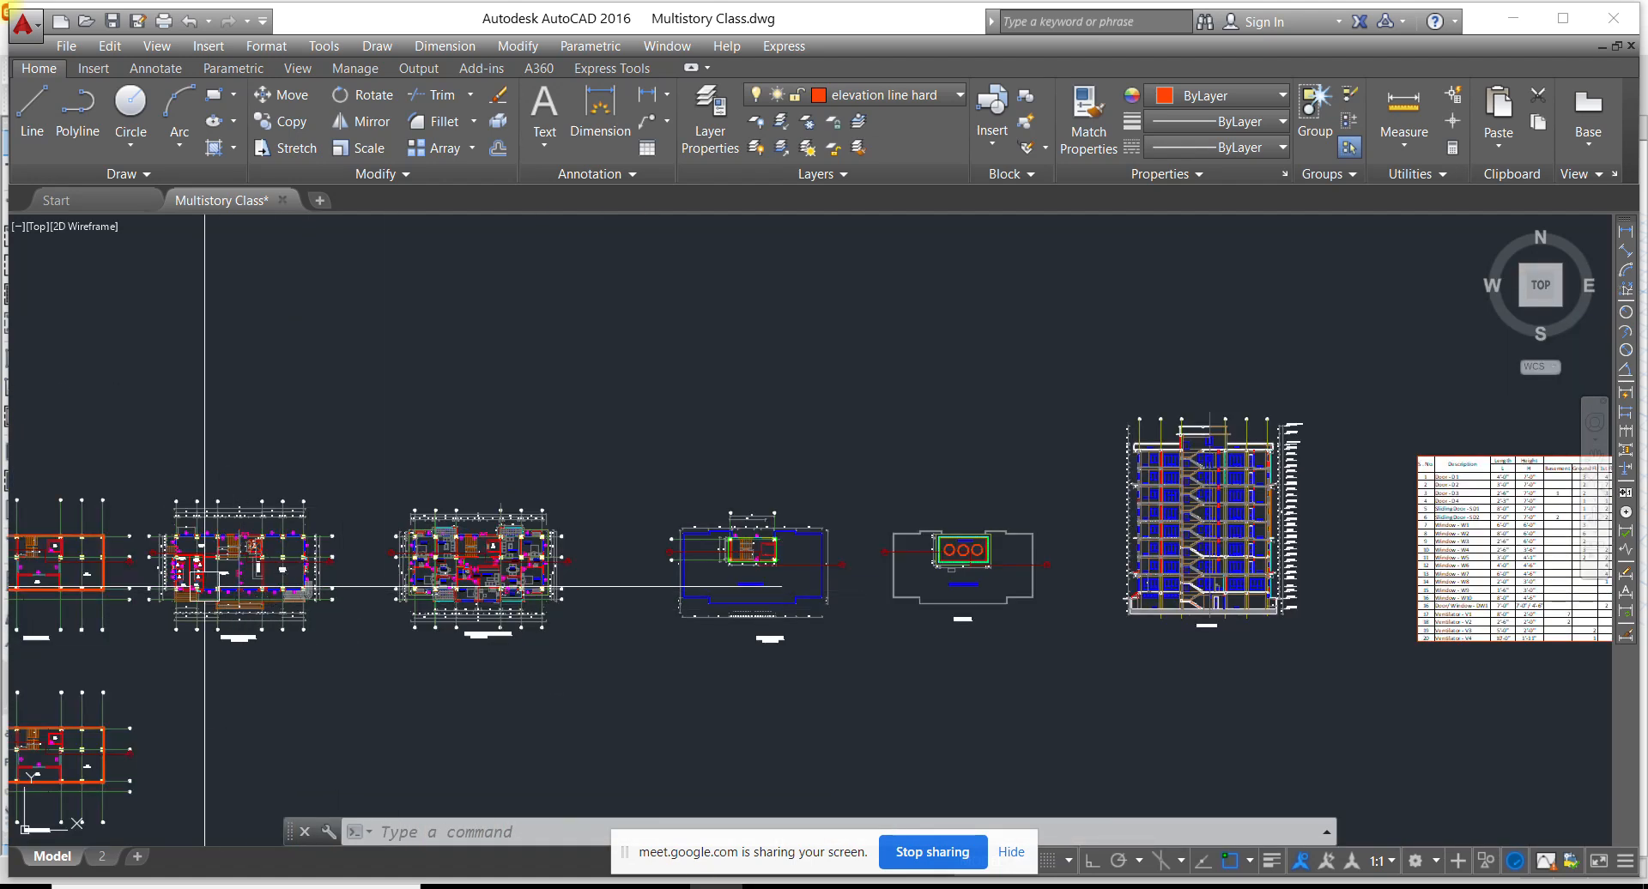
pyautogui.scroll(2, 484, 558)
pyautogui.scroll(8, 450, 572)
pyautogui.moveTo(202, 577); pyautogui.dragTo(419, 596, button='middle')
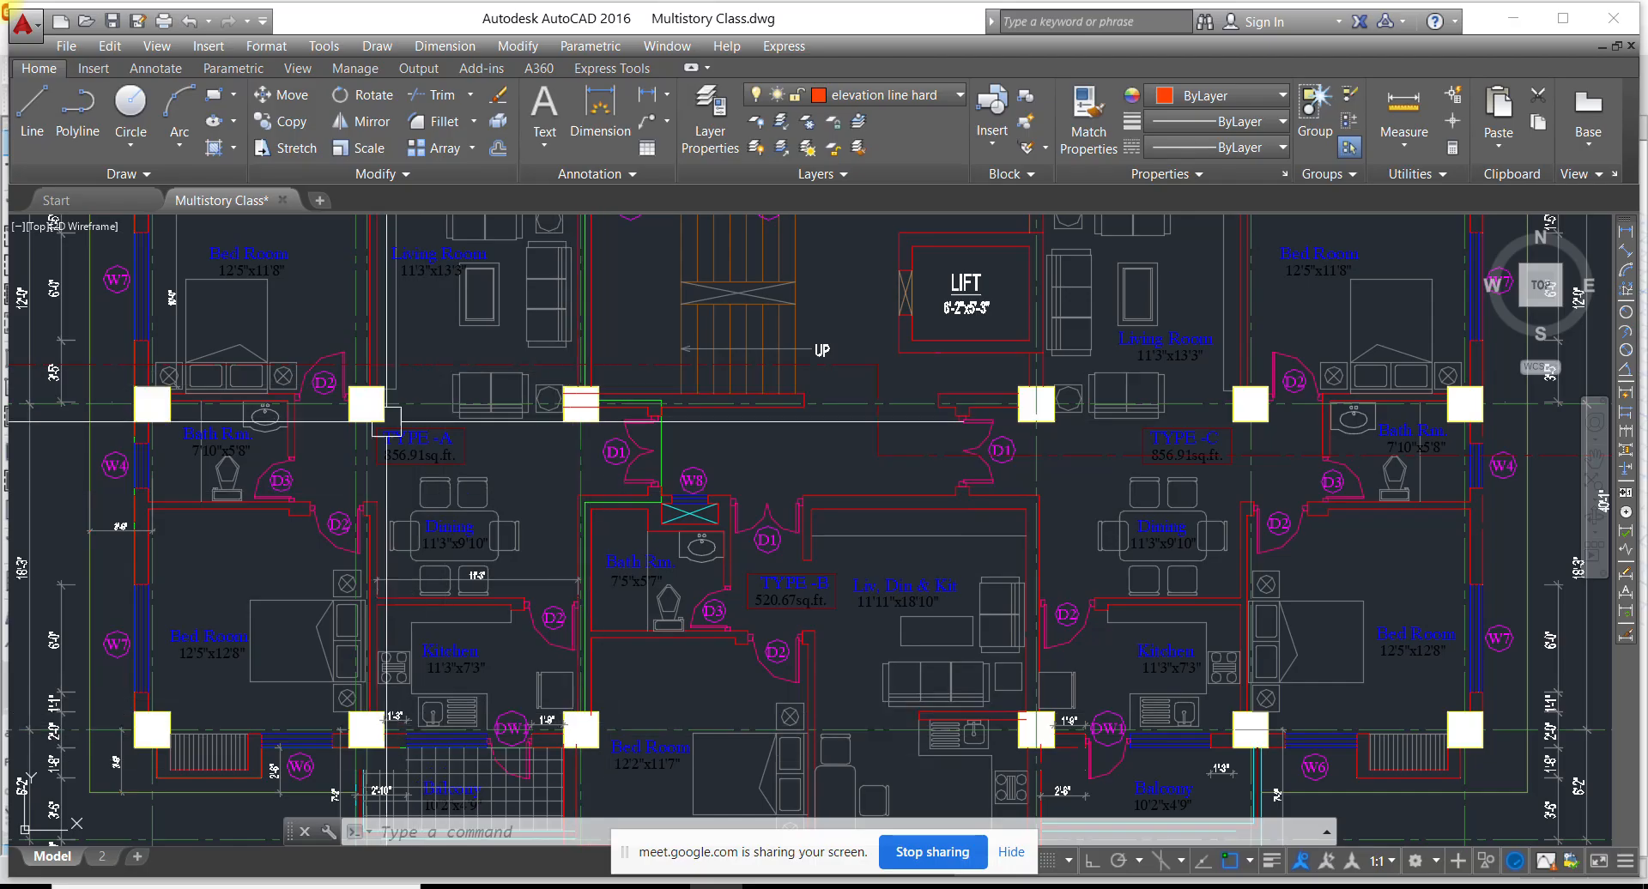
# Switch to ETABS, look up the total area of the slab between grids B–C and 2–3, and check the area load in Excel
pyautogui.click(823, 887)
pyautogui.click(385, 614)
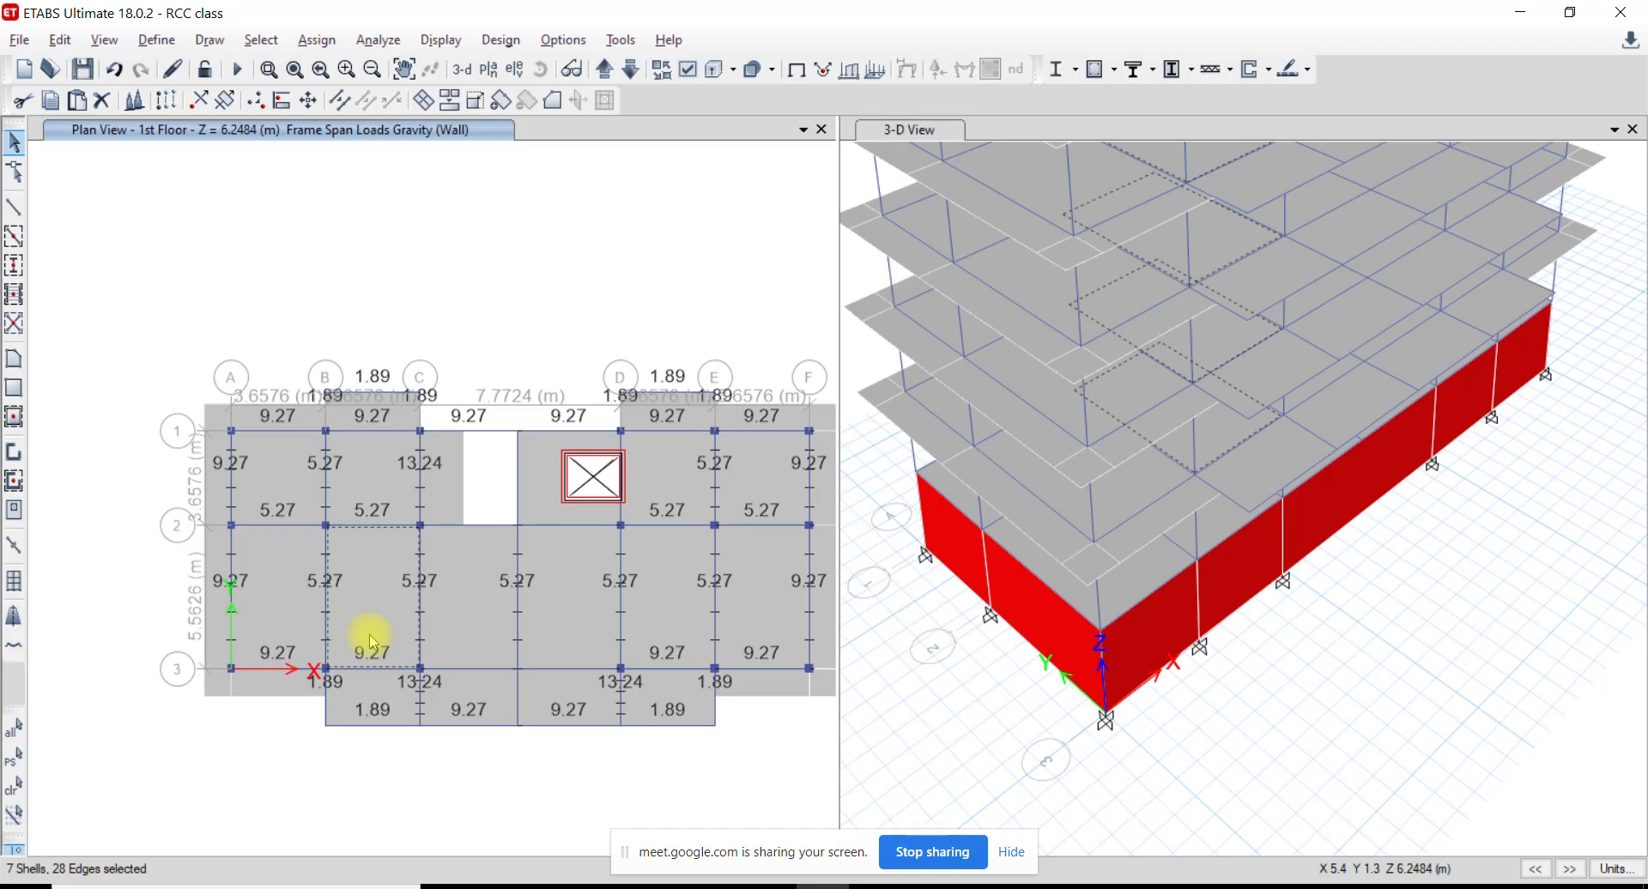
pyautogui.rightClick(371, 642)
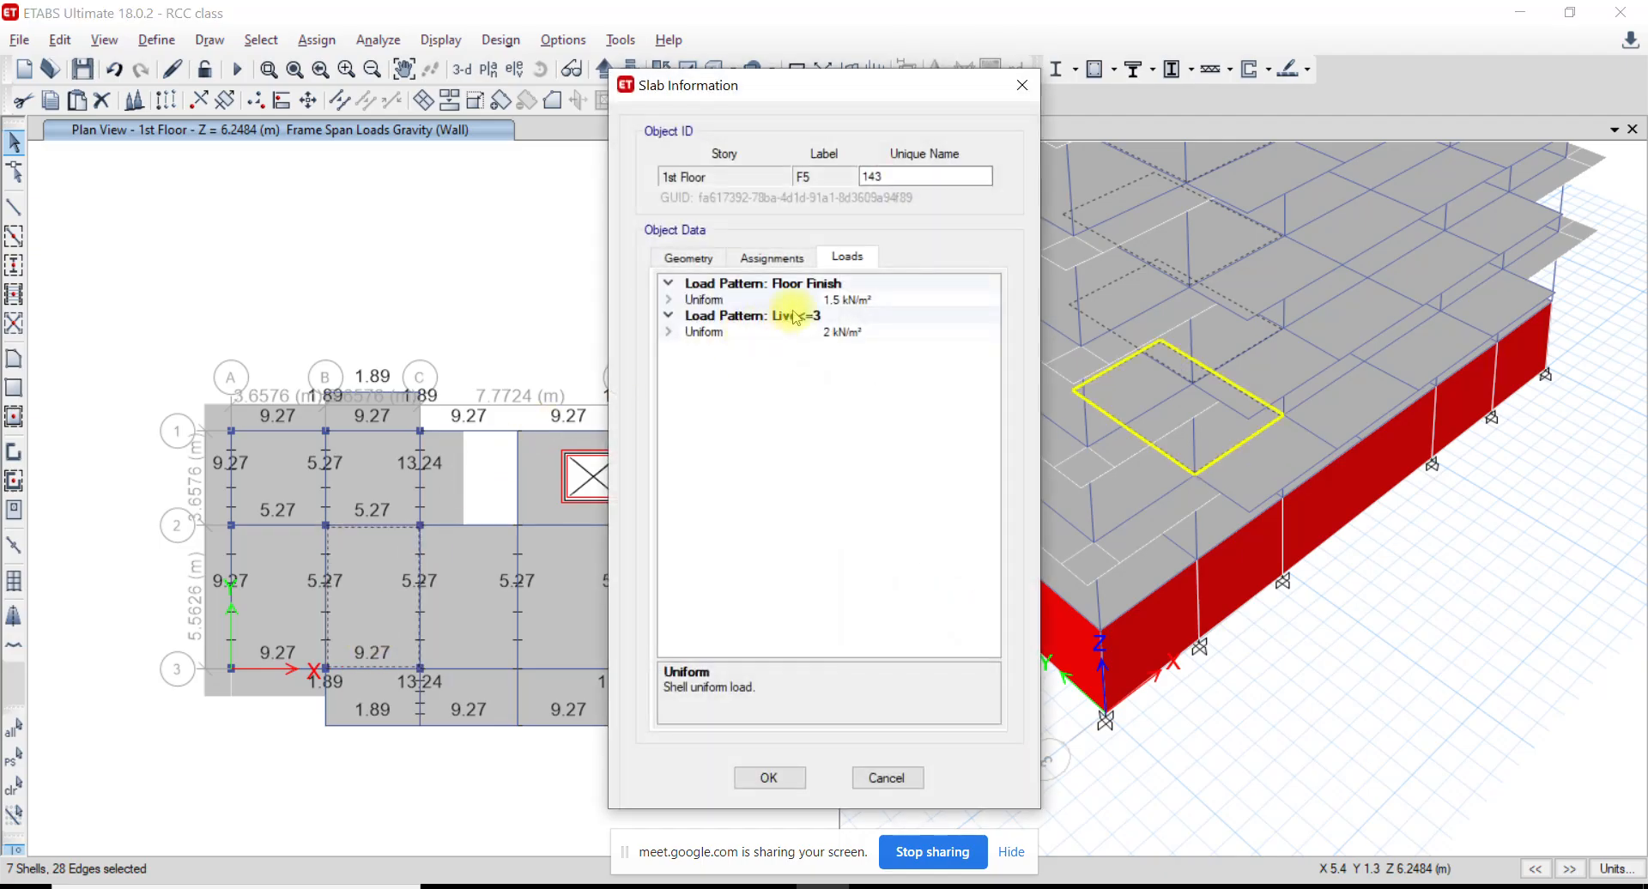
pyautogui.click(687, 258)
pyautogui.click(841, 492)
pyautogui.click(839, 476)
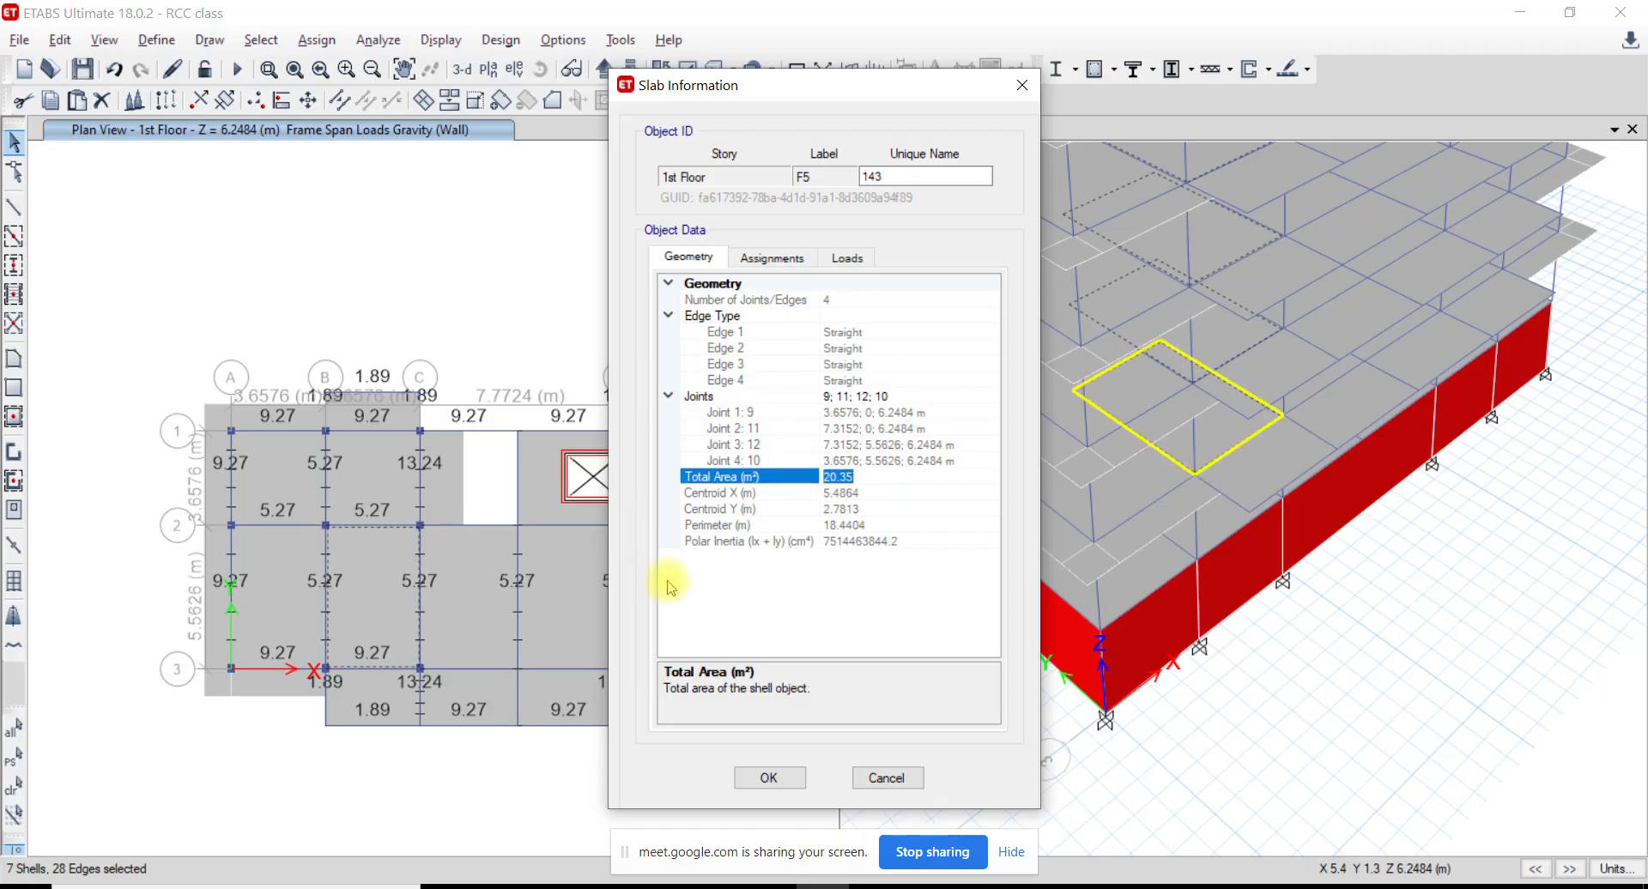
pyautogui.click(889, 778)
pyautogui.hotkey('alt', 'Tab')
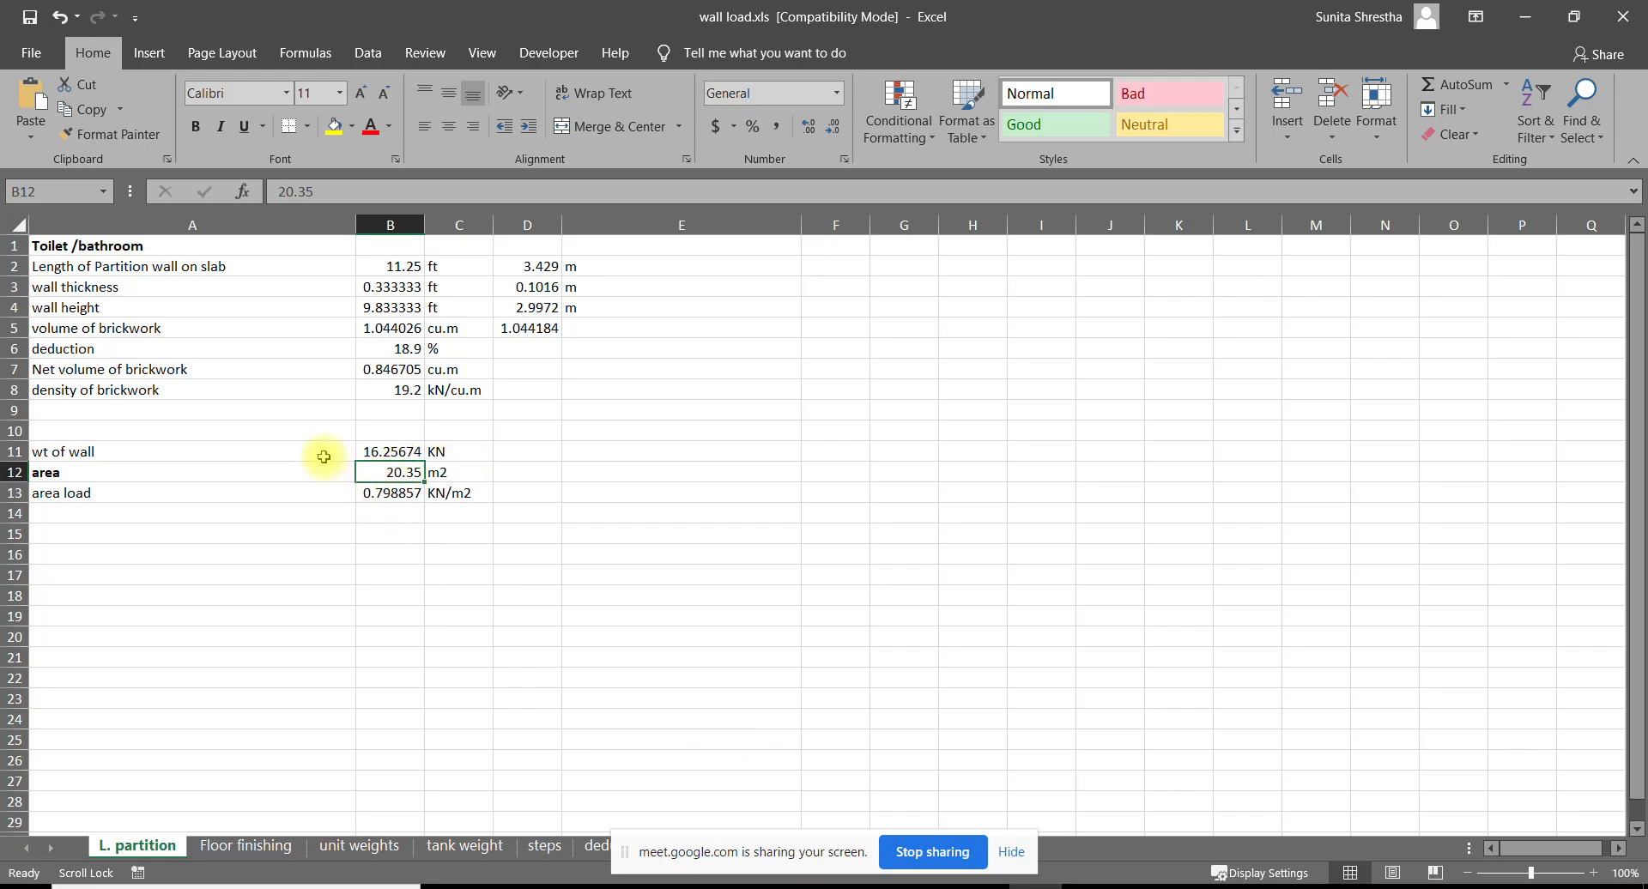
pyautogui.click(412, 489)
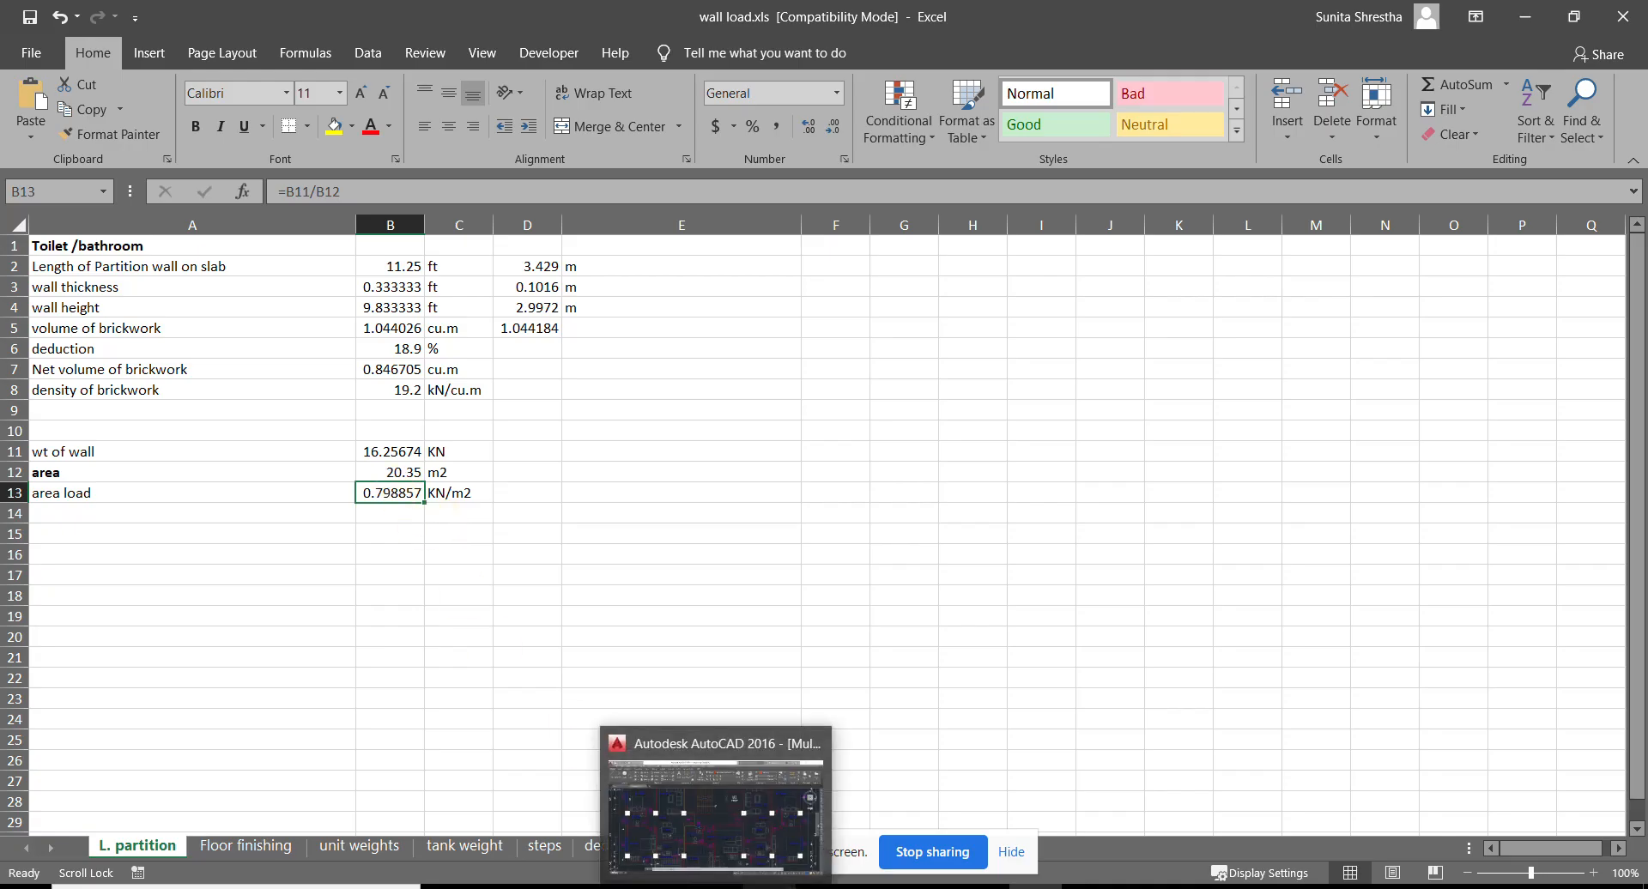
# Switch to ETABS and assign a uniform Wall load of 0.7988 kN/m² in the gravity direction to the selected slab, replacing existing loads
pyautogui.click(822, 887)
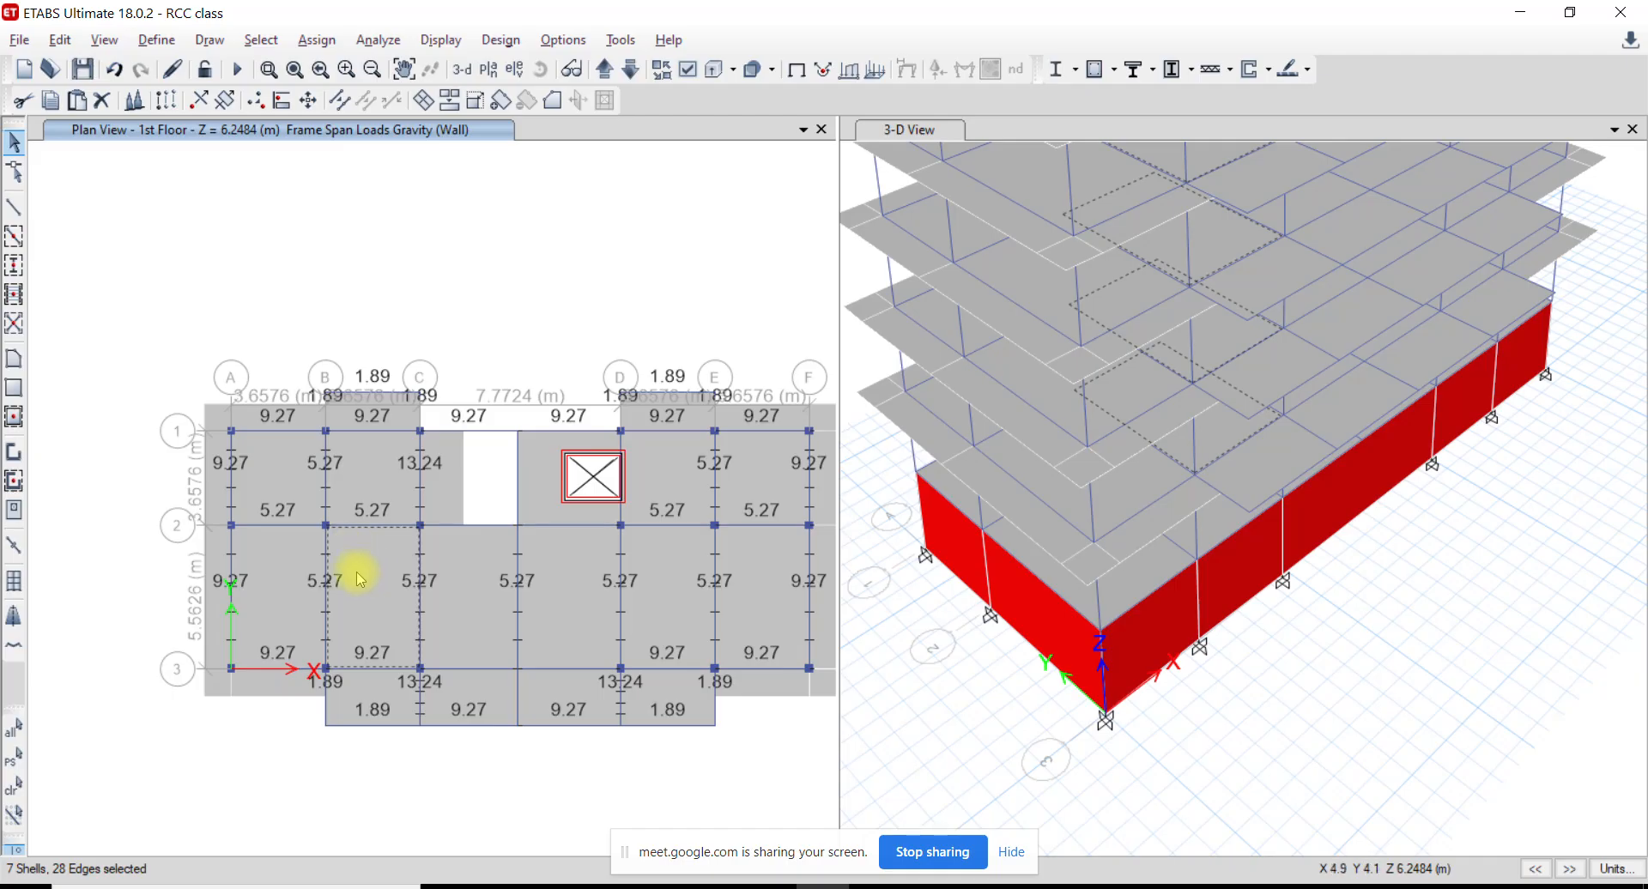
pyautogui.click(319, 40)
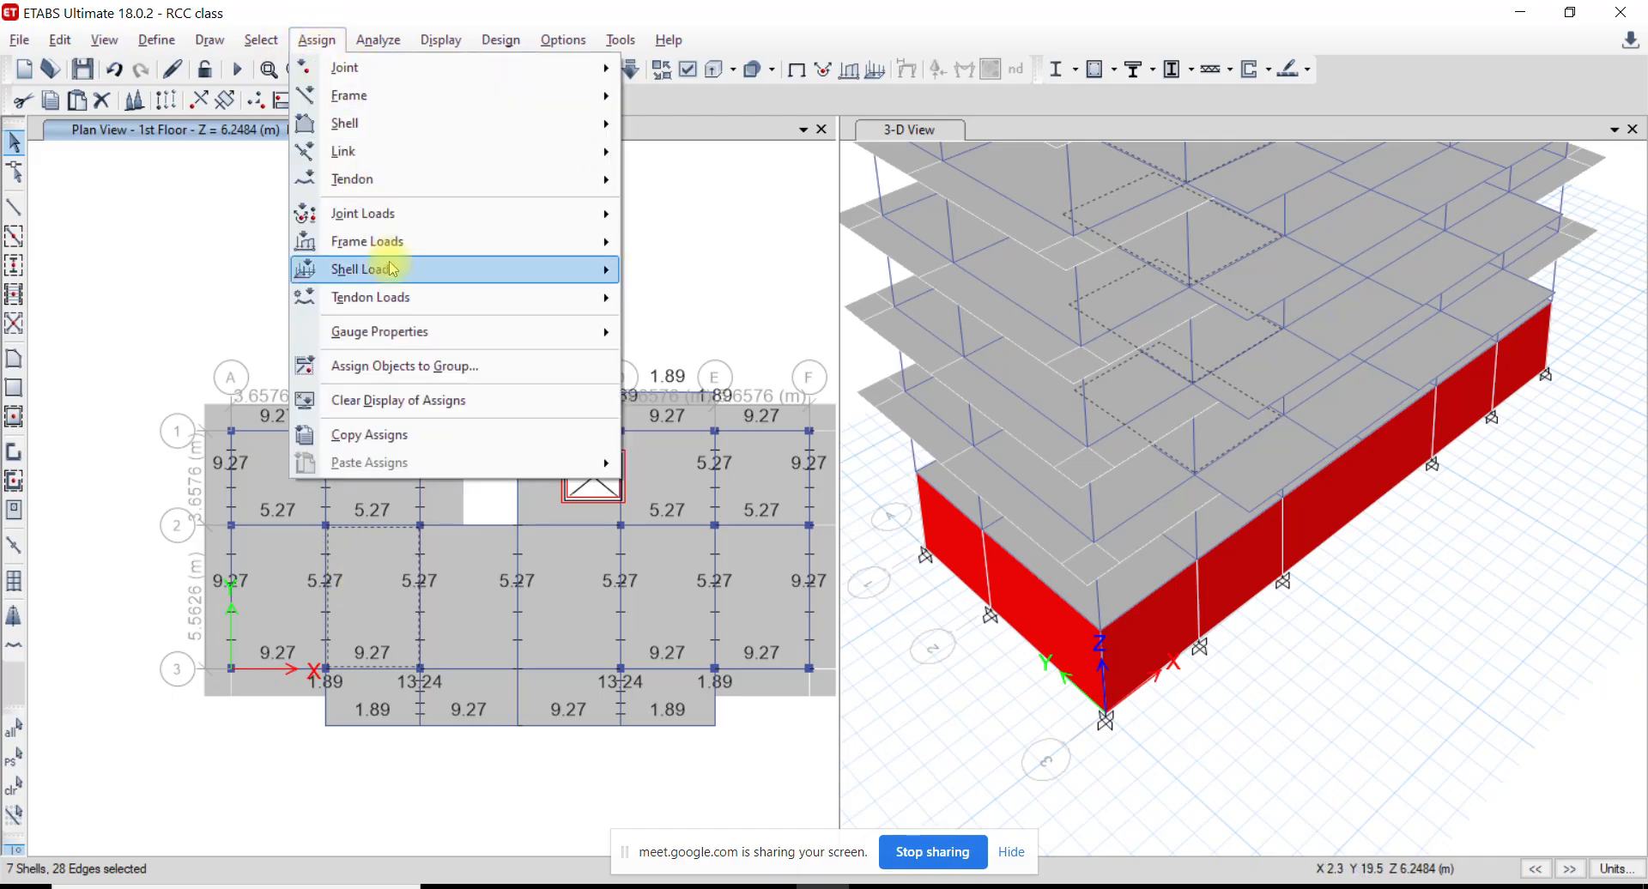
pyautogui.moveTo(393, 270)
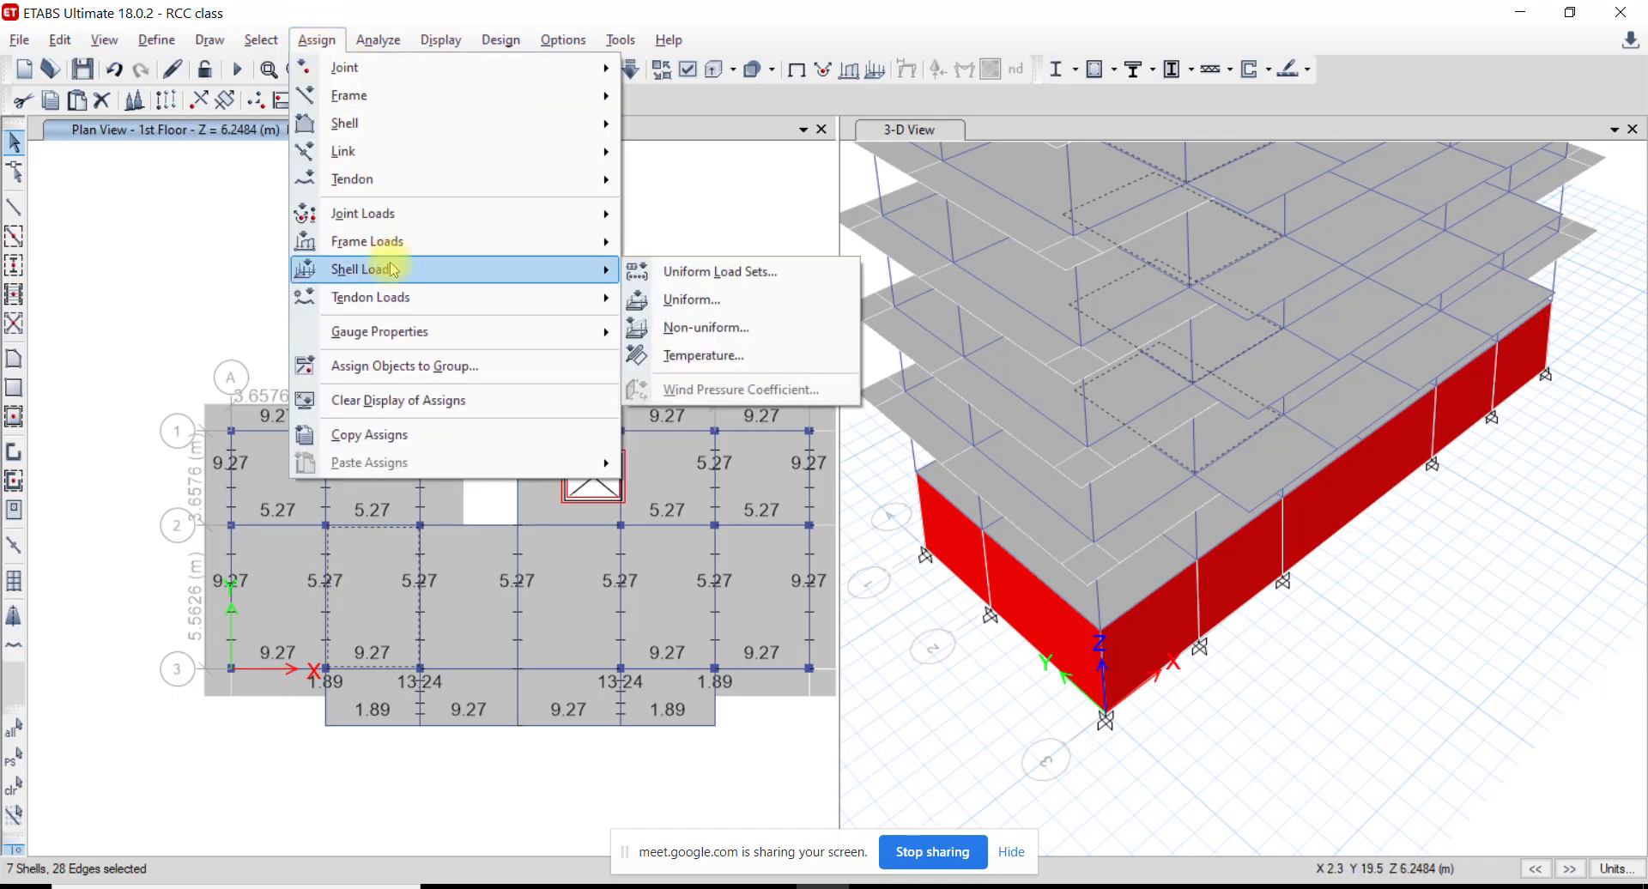
pyautogui.click(743, 300)
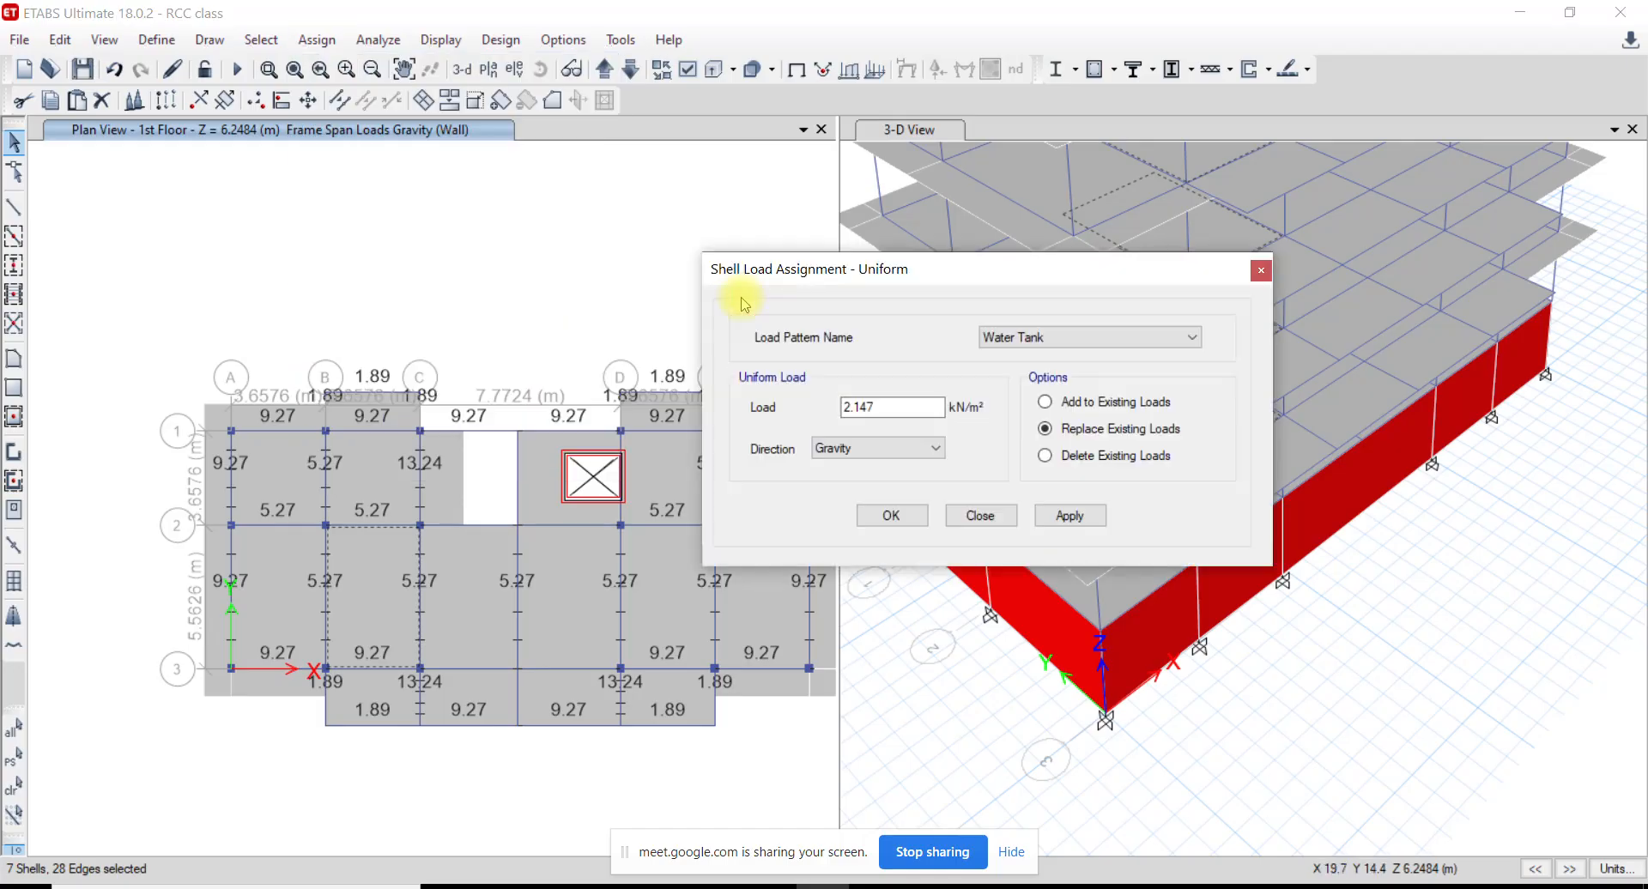
pyautogui.click(1061, 337)
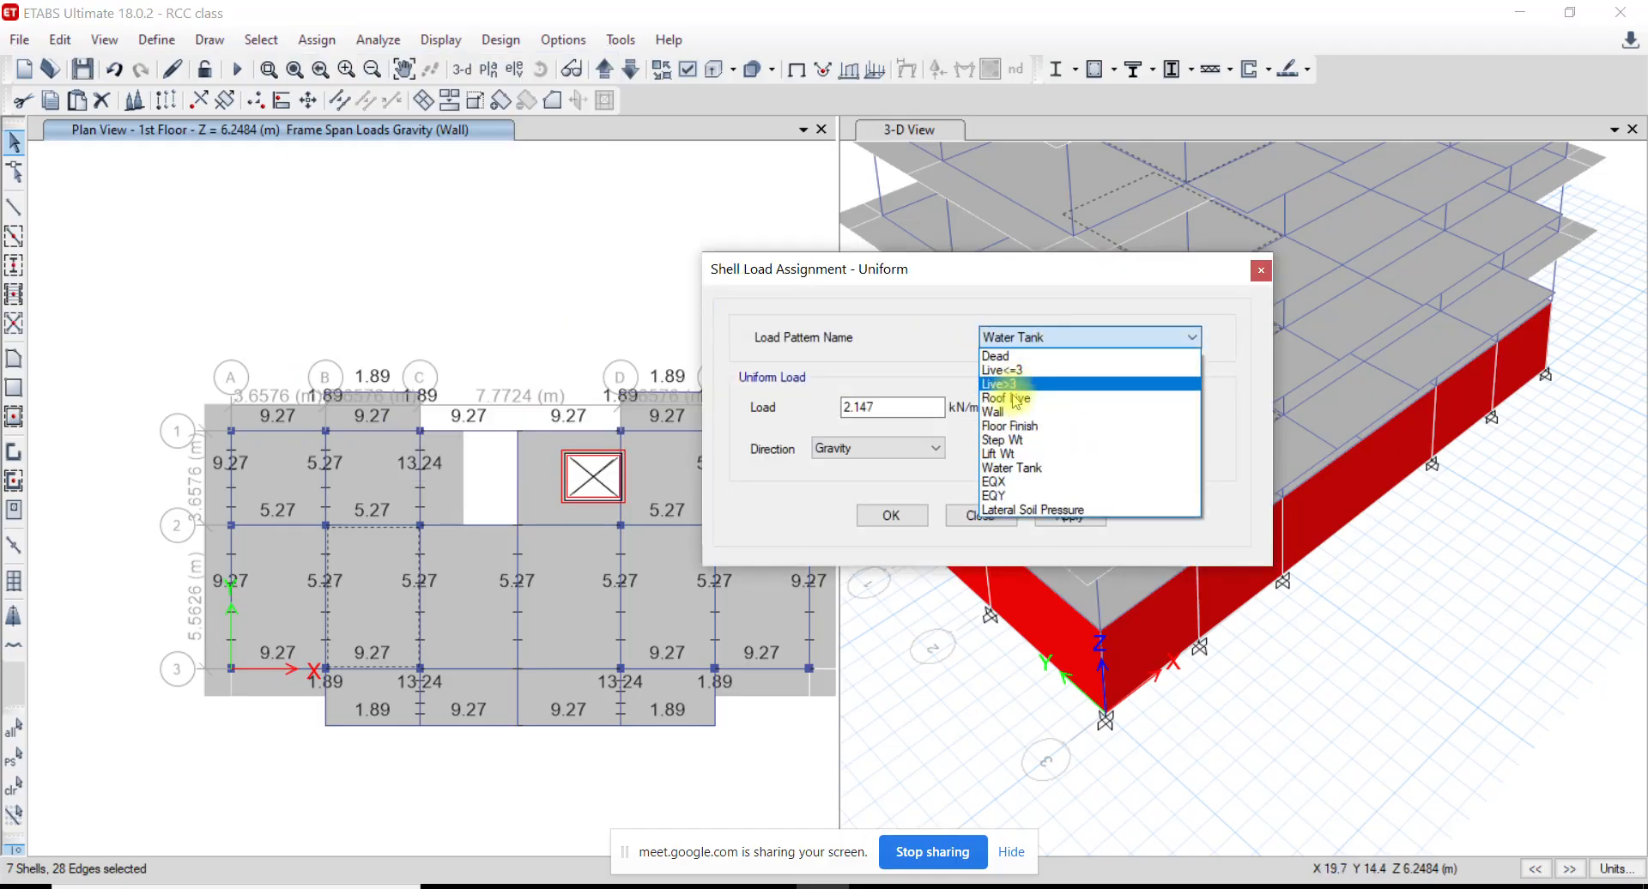
pyautogui.click(1013, 440)
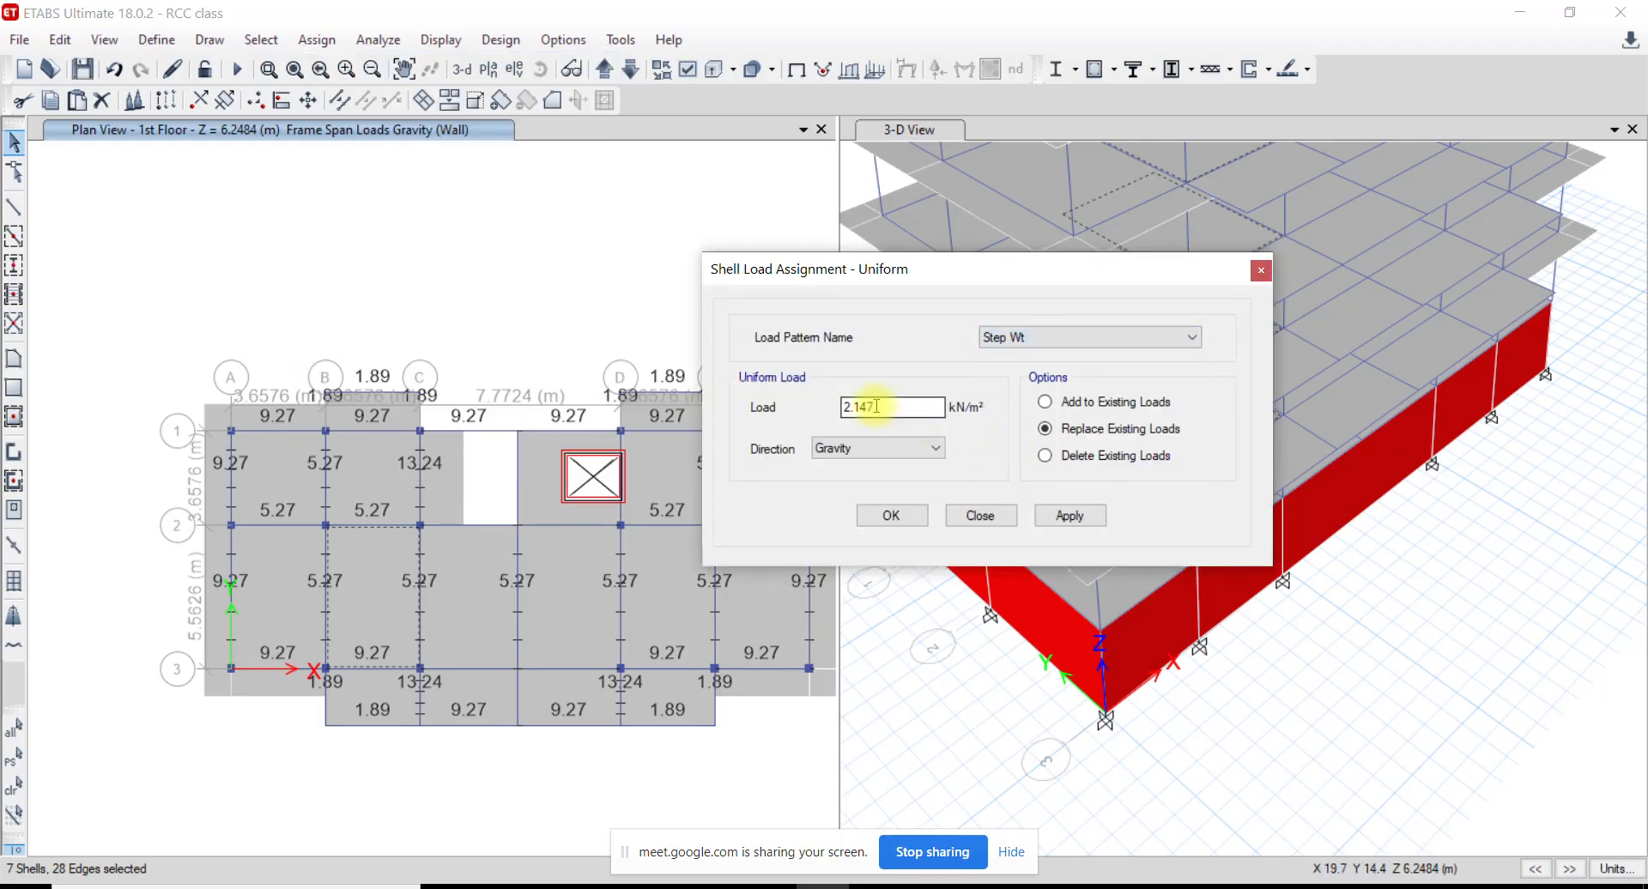
pyautogui.click(1115, 337)
pyautogui.click(1034, 413)
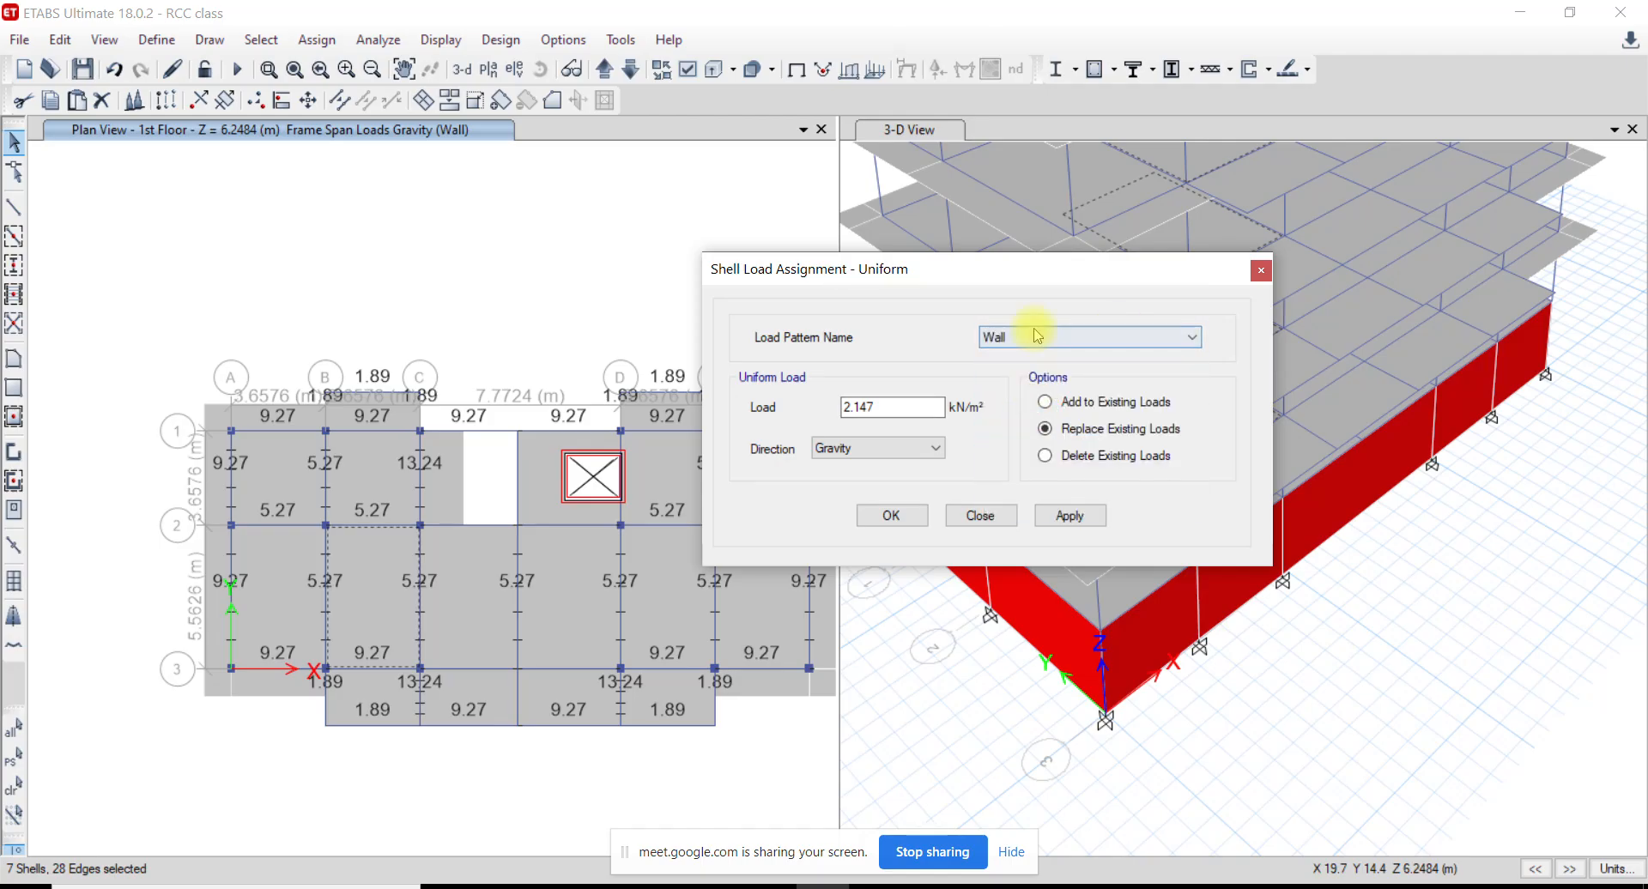
pyautogui.moveTo(912, 399); pyautogui.dragTo(786, 403)
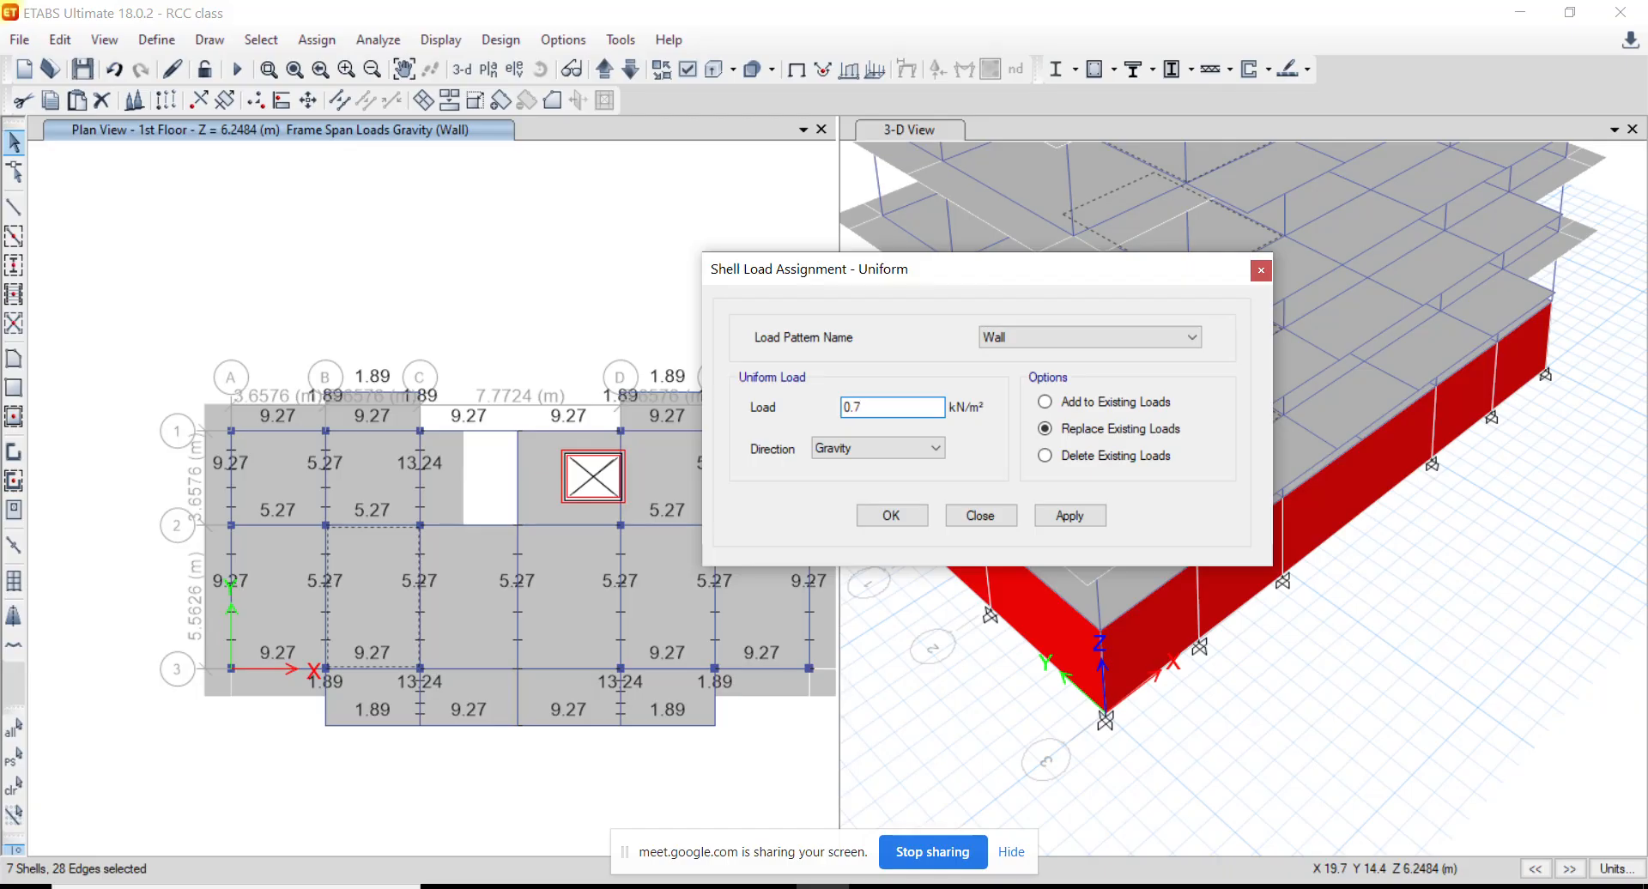
pyautogui.hotkey('alt', 'Tab')
pyautogui.hotkey('alt', 'Tab')
pyautogui.click(1069, 515)
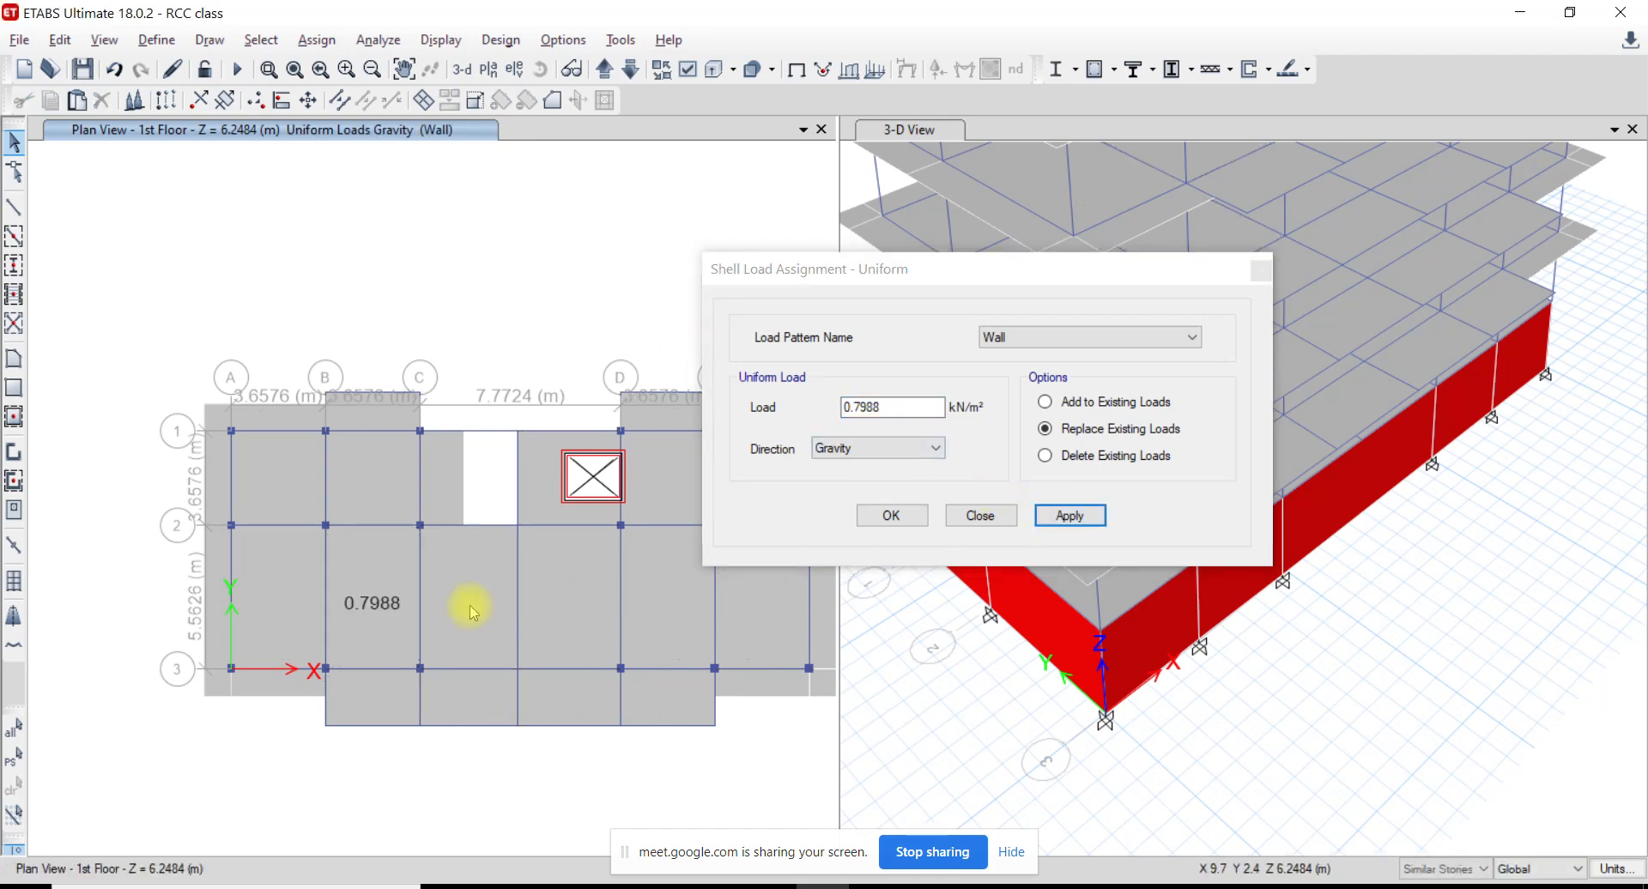
# Switch to AutoCAD and examine the partition walls around the TYPE-B bathroom, bedroom and living area on the floor plan
pyautogui.moveTo(350, 583); pyautogui.dragTo(280, 583, button='middle')
pyautogui.hotkey('alt', 'Tab')
pyautogui.scroll(2, 618, 601)
pyautogui.moveTo(618, 601); pyautogui.dragTo(446, 593, button='middle')
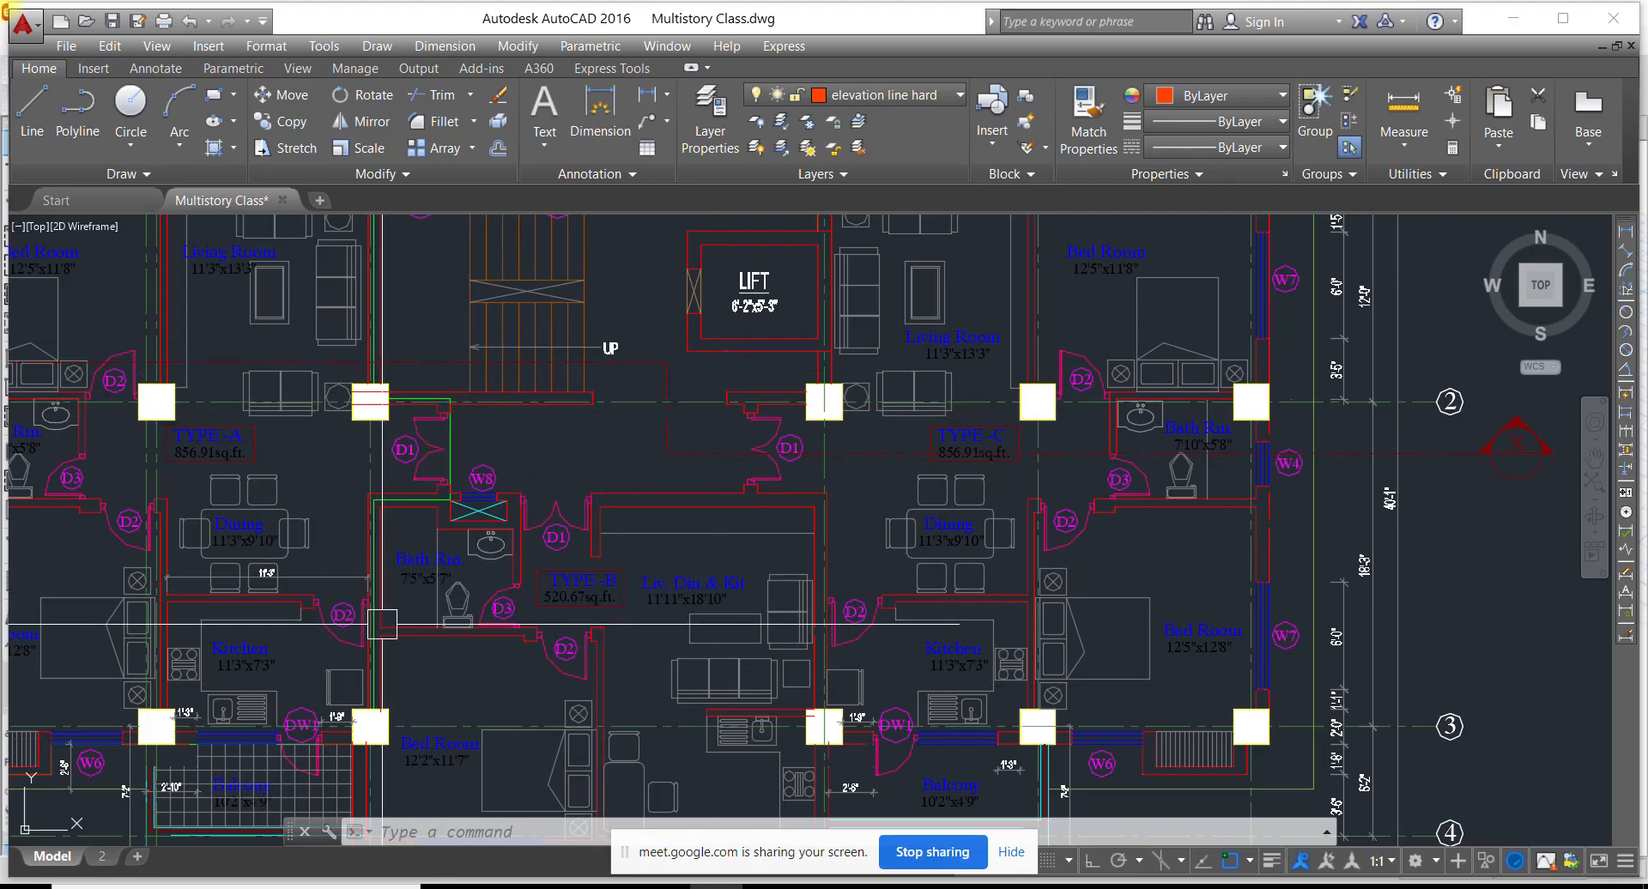
pyautogui.scroll(2, 439, 513)
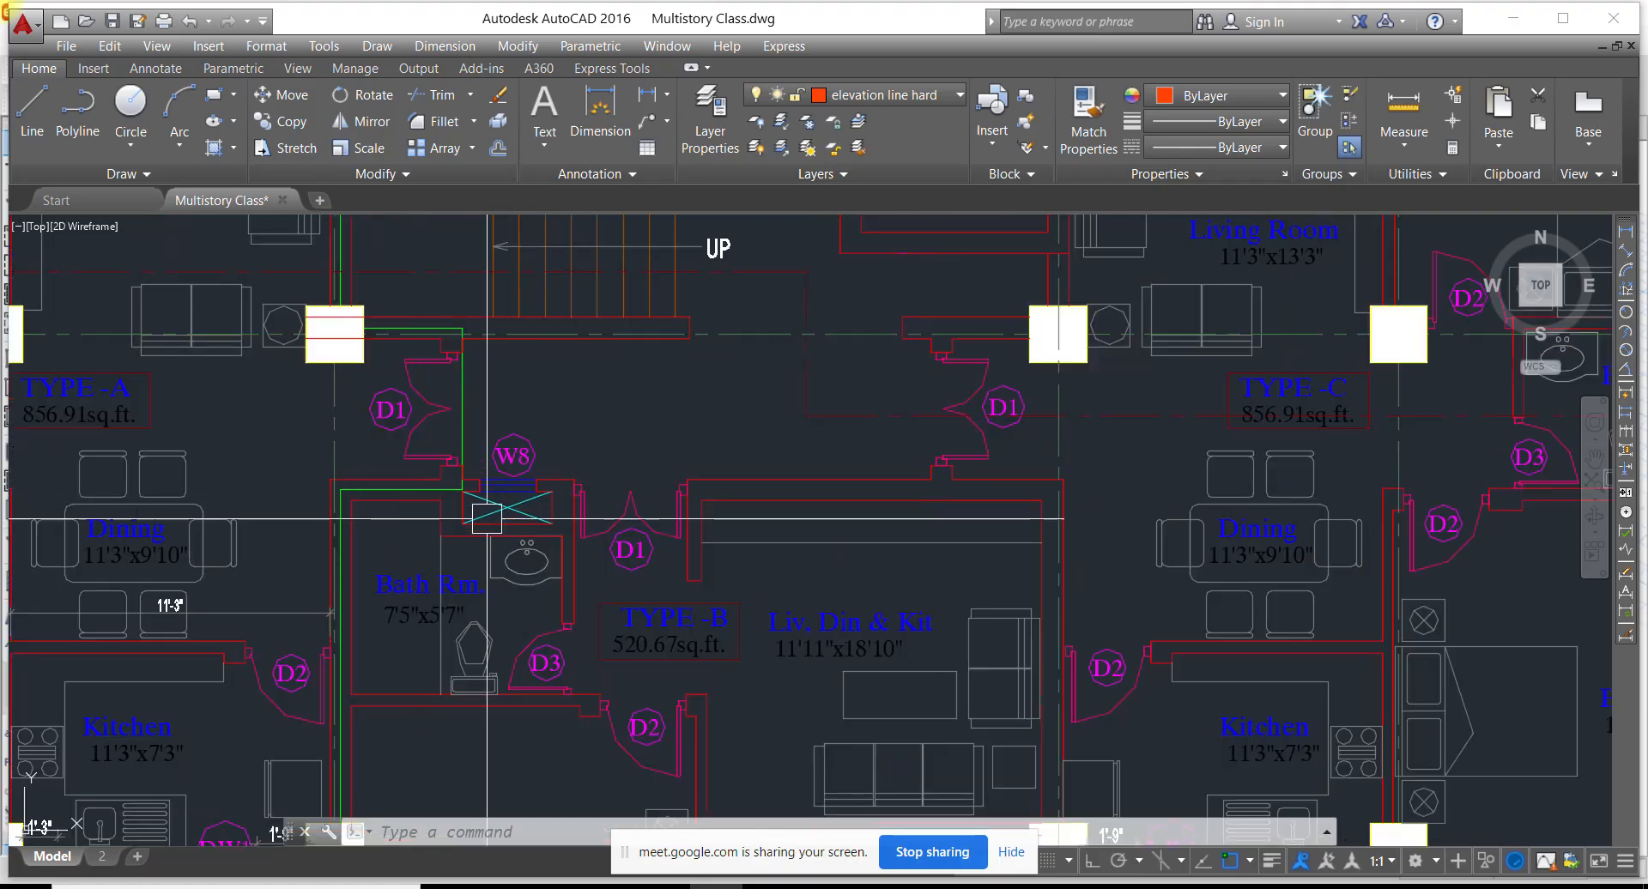
pyautogui.moveTo(573, 552); pyautogui.dragTo(448, 507, button='middle')
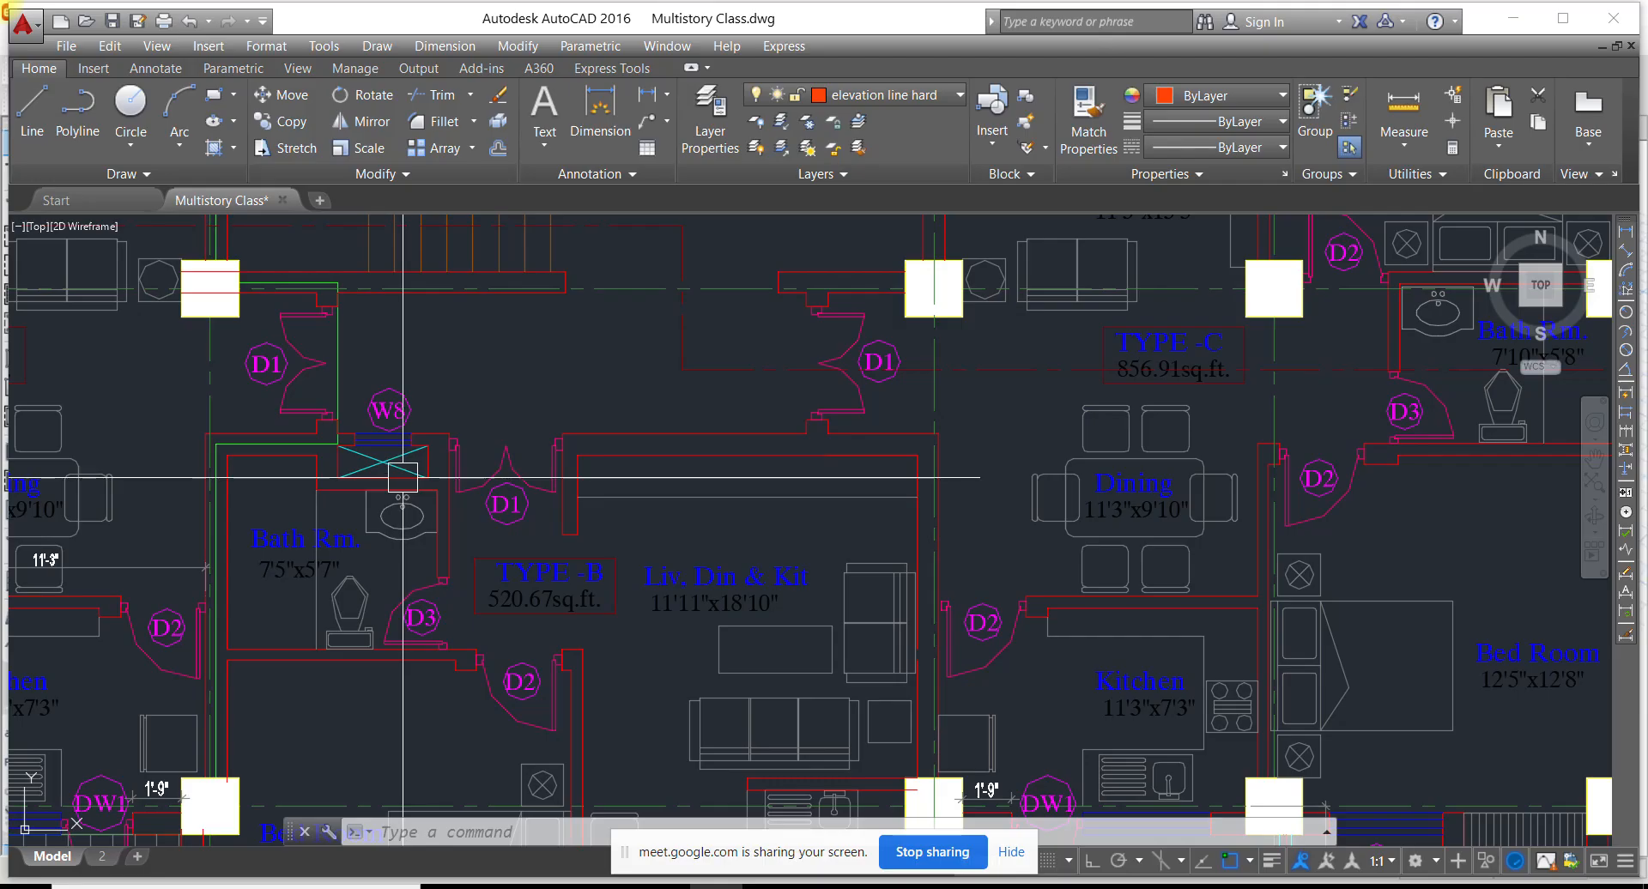
pyautogui.moveTo(441, 519); pyautogui.dragTo(438, 443, button='middle')
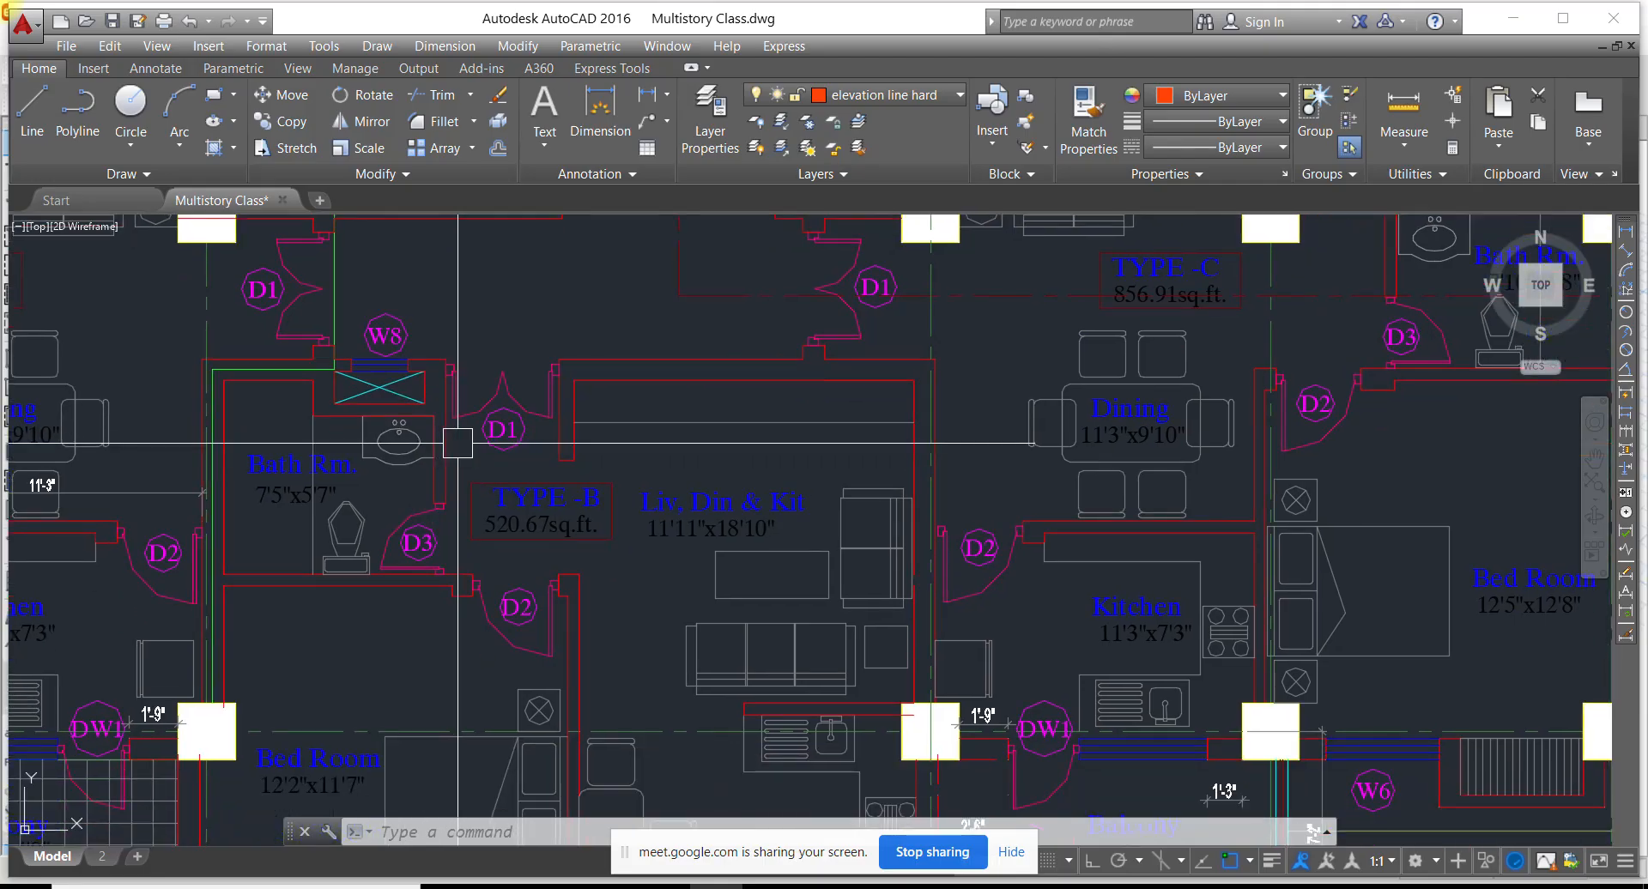
pyautogui.scroll(-3, 370, 418)
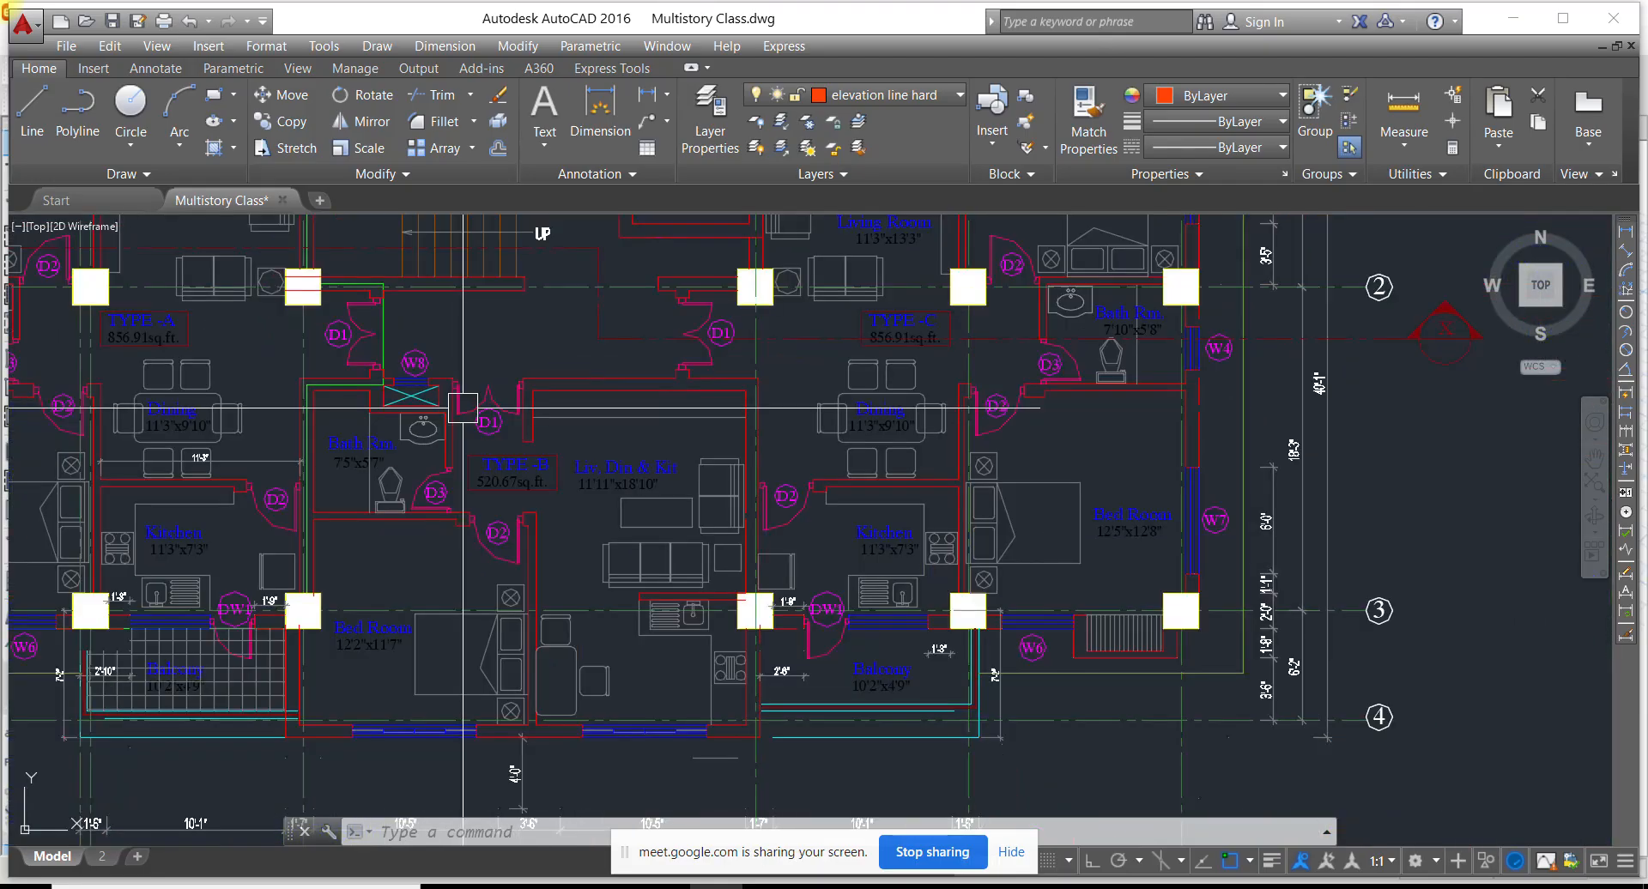
pyautogui.moveTo(461, 419); pyautogui.dragTo(463, 504, button='middle')
pyautogui.scroll(3, 463, 504)
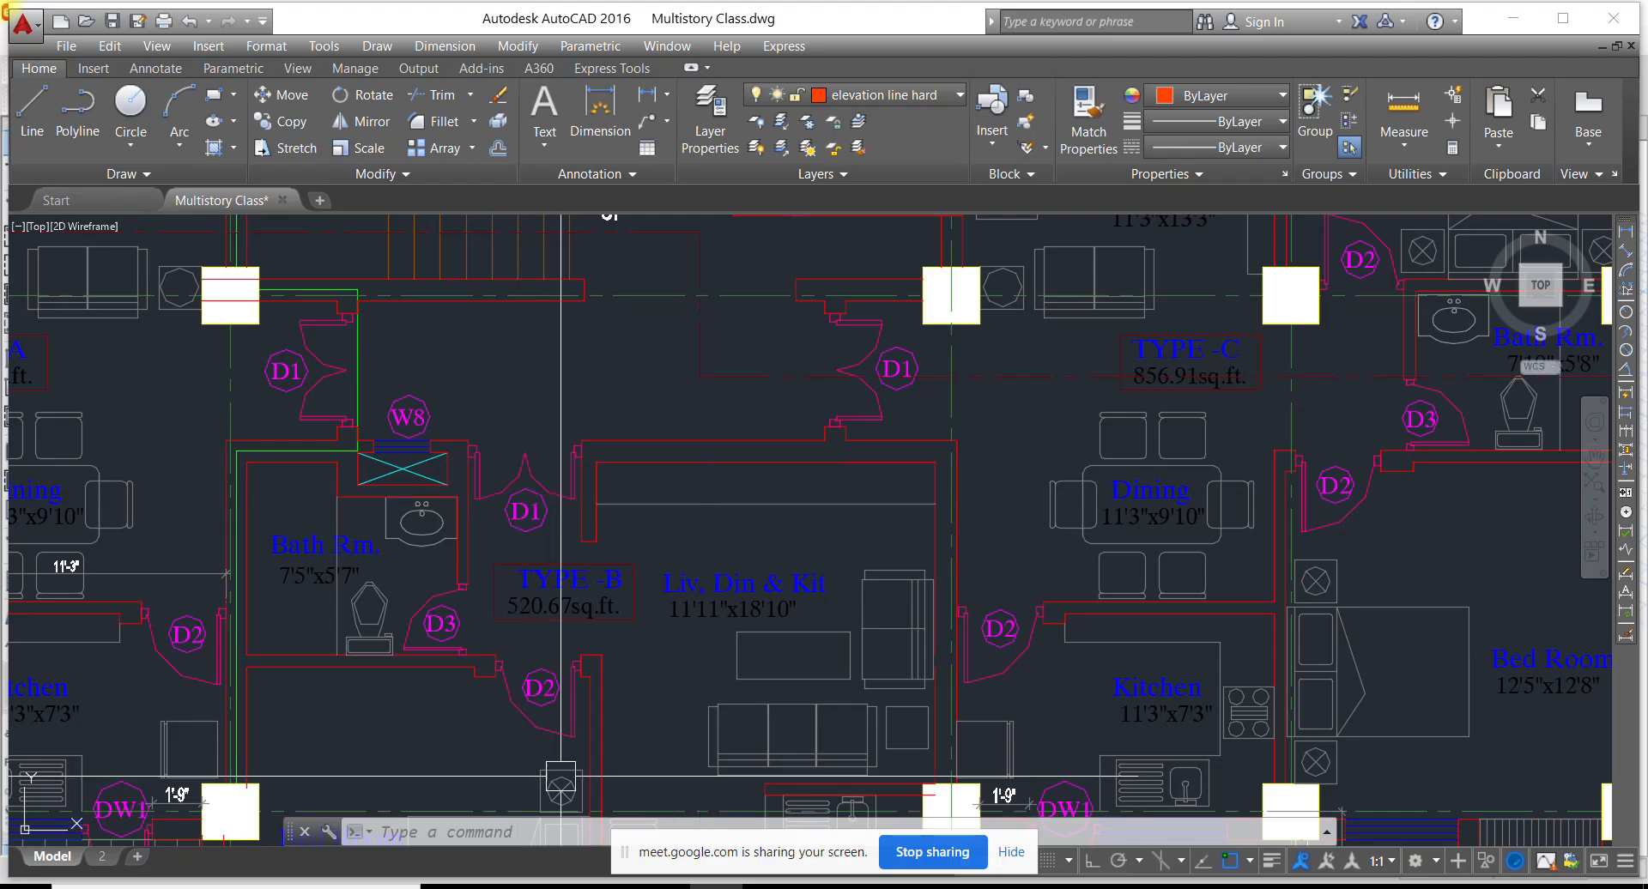
# Examine the walls around the TYPE-B entrance and bathroom and the TYPE-C dining, kitchen and bedroom bays on the floor plan
pyautogui.scroll(-5, 403, 528)
pyautogui.scroll(6, 403, 528)
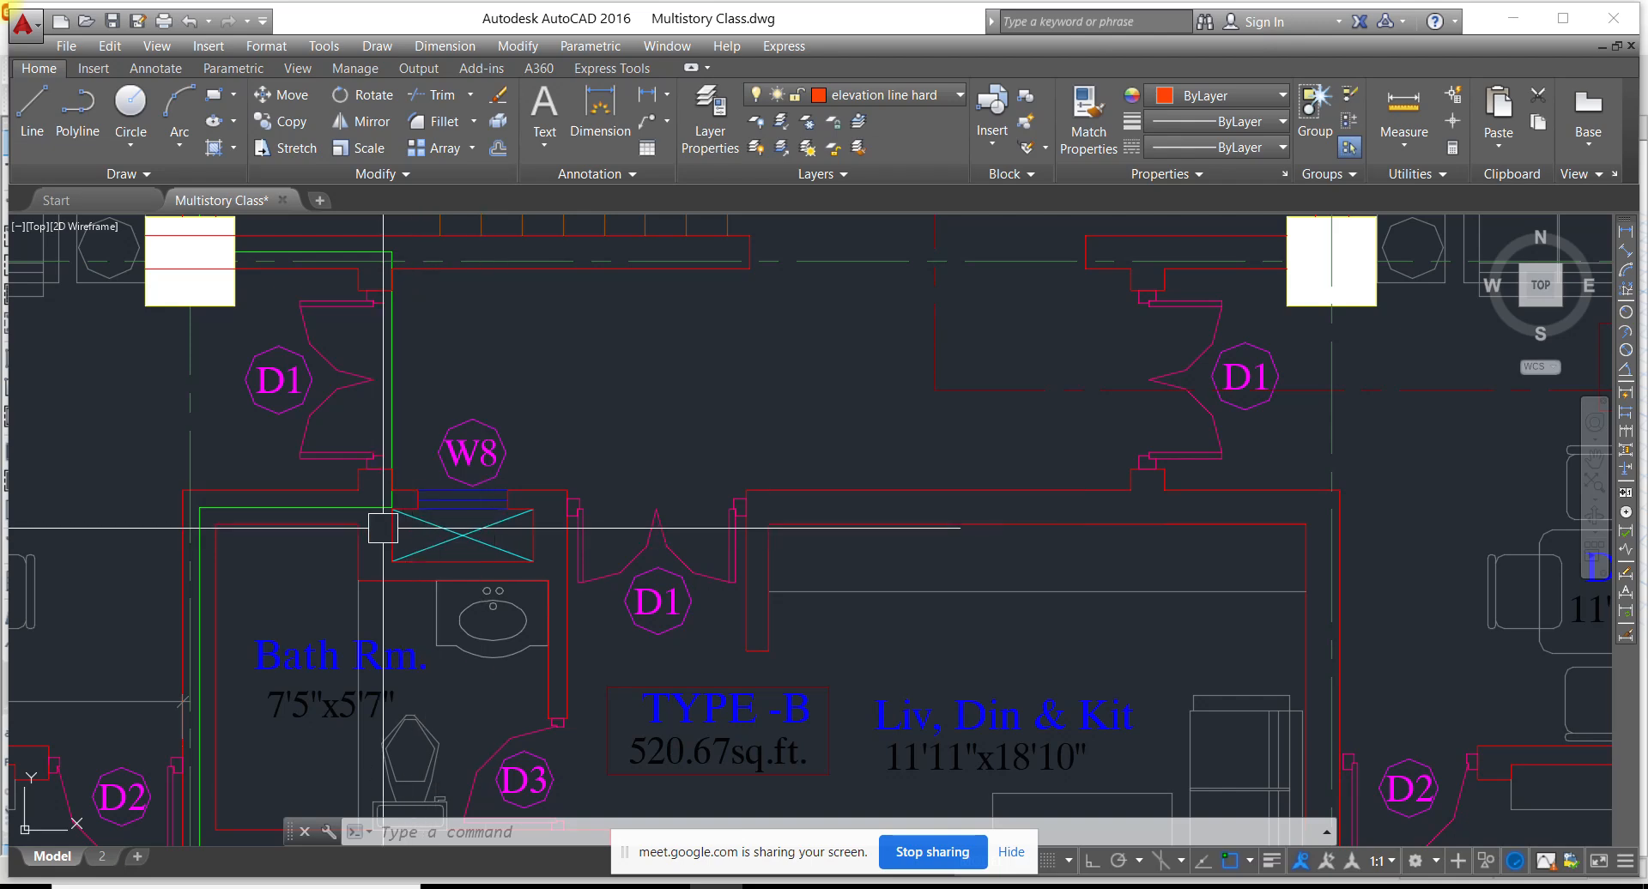
pyautogui.scroll(-3, 454, 538)
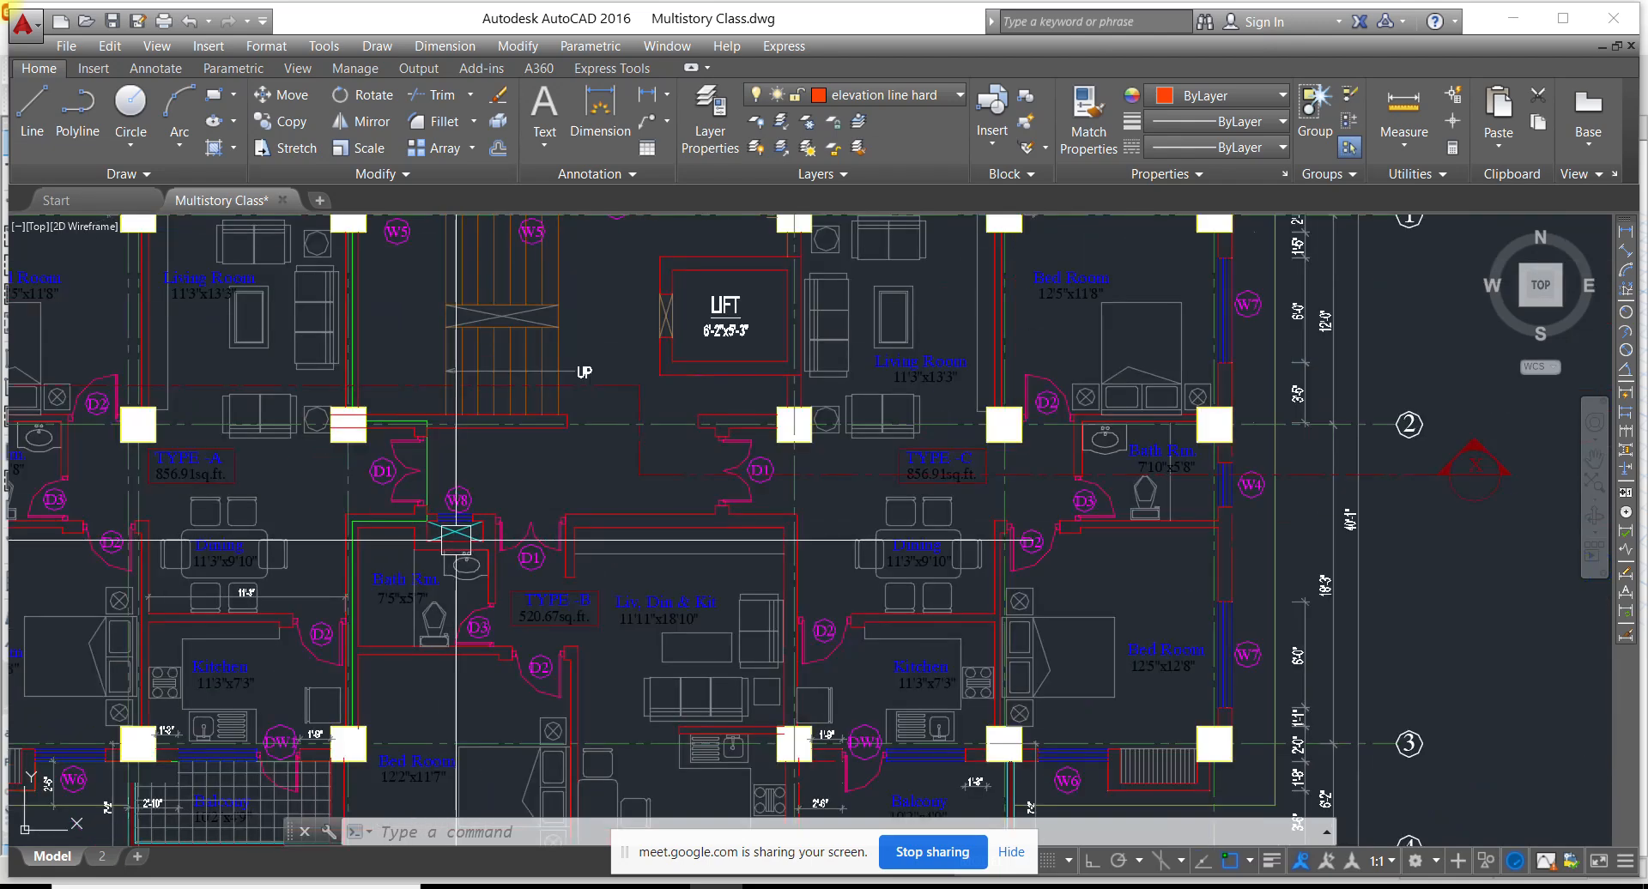
pyautogui.scroll(-2, 454, 538)
pyautogui.scroll(3, 458, 540)
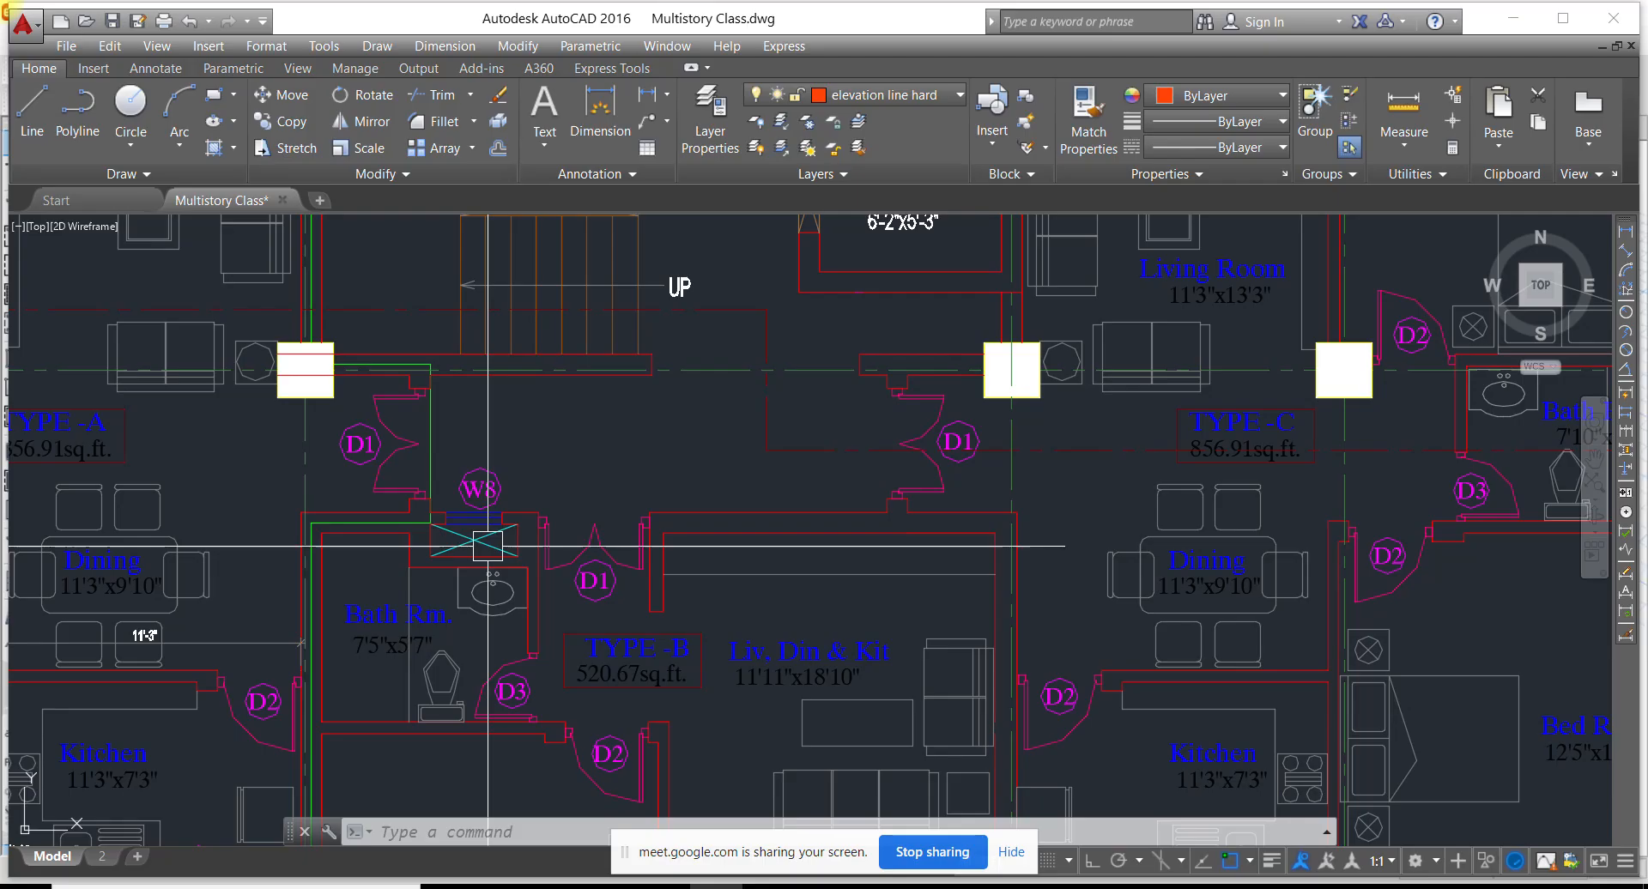
pyautogui.scroll(2, 343, 618)
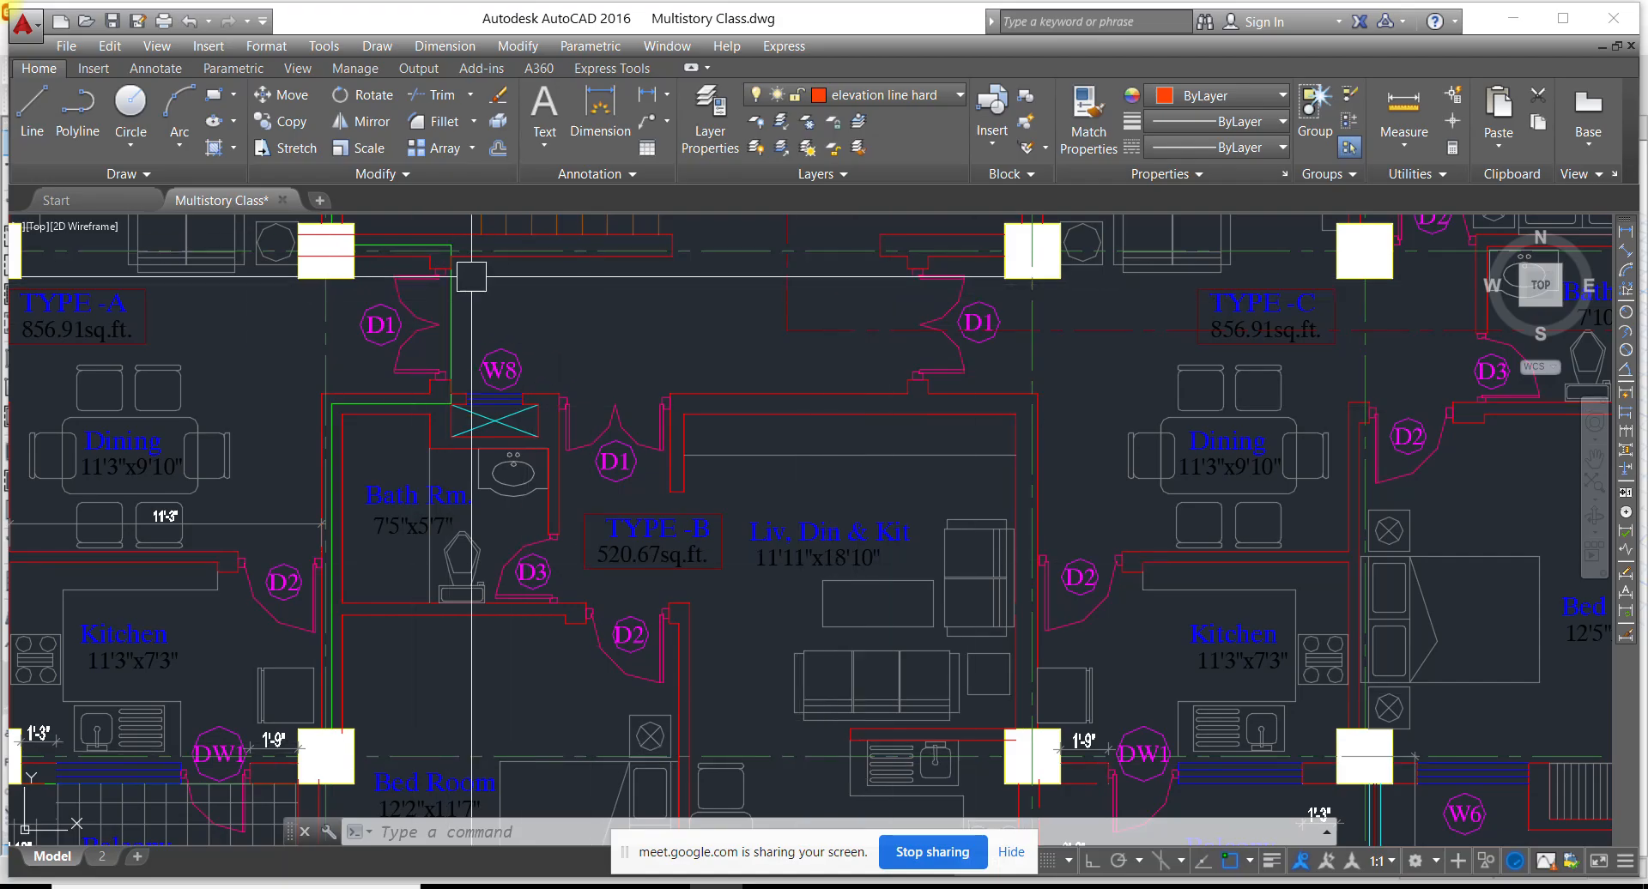
pyautogui.scroll(-4, 540, 613)
pyautogui.scroll(4, 541, 613)
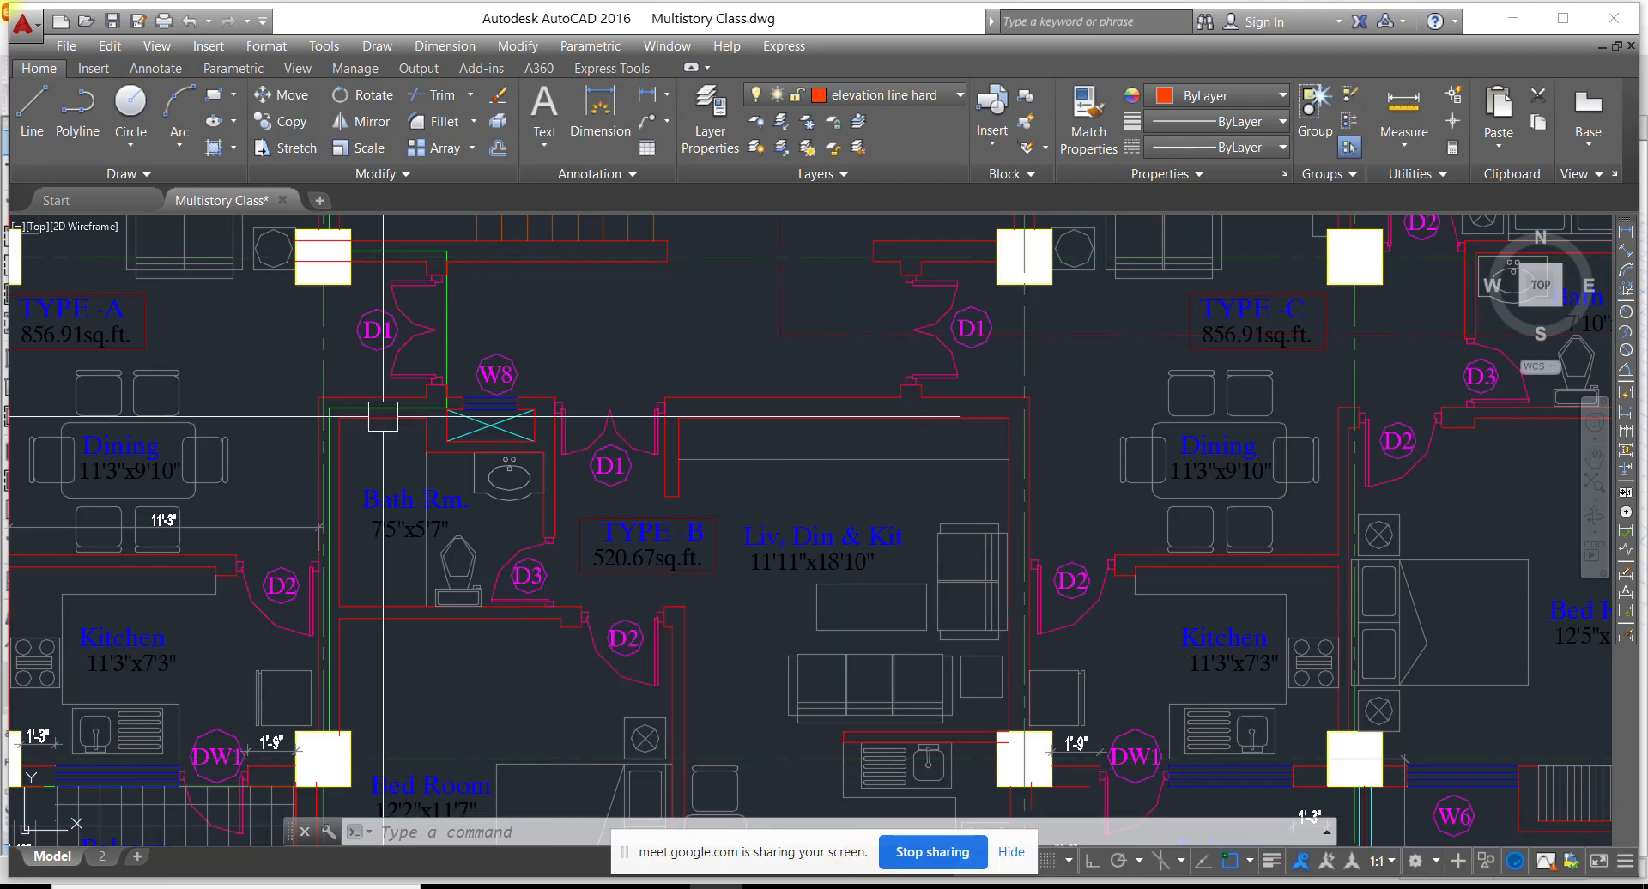
pyautogui.scroll(-2, 627, 534)
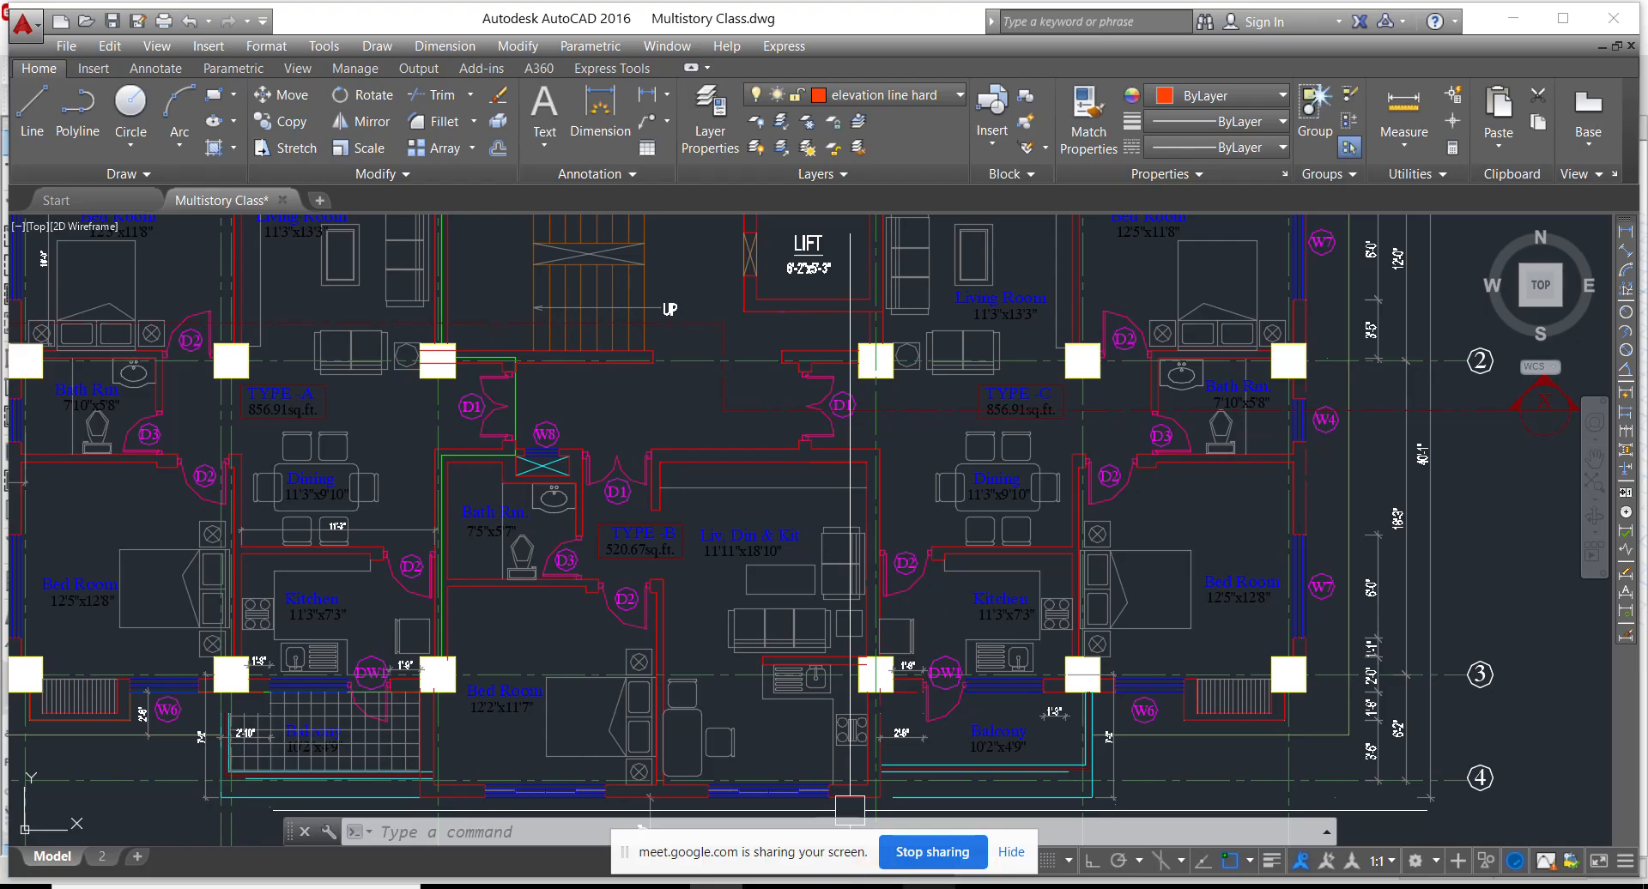
pyautogui.moveTo(1093, 483); pyautogui.dragTo(952, 604, button='middle')
pyautogui.scroll(2, 951, 601)
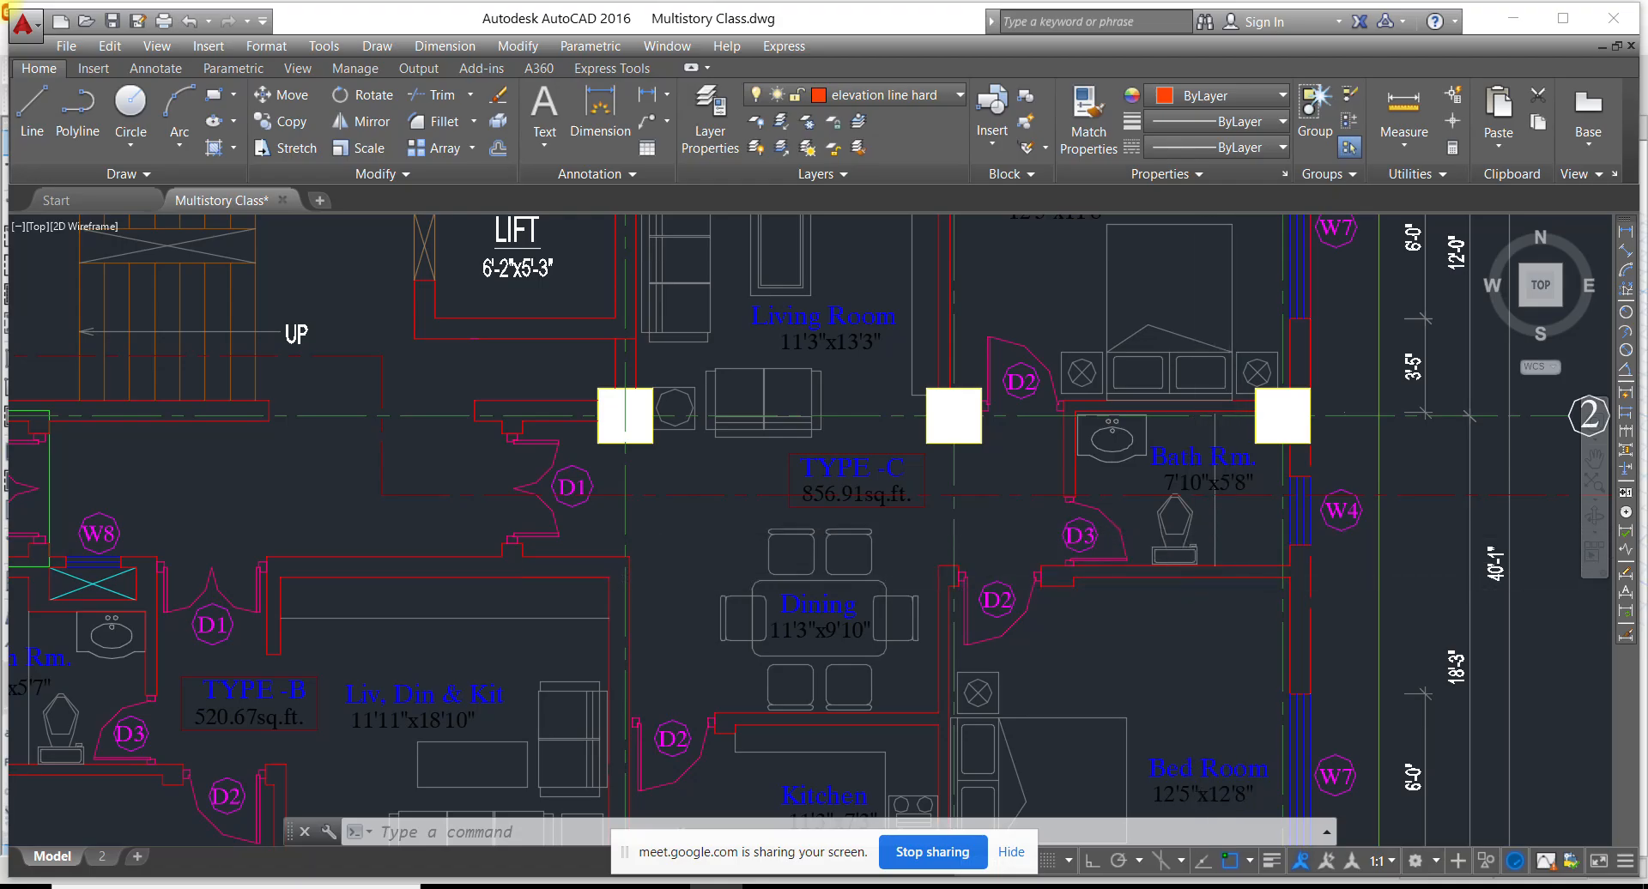
pyautogui.scroll(-4, 1195, 470)
pyautogui.scroll(2, 1070, 470)
pyautogui.scroll(2, 1071, 470)
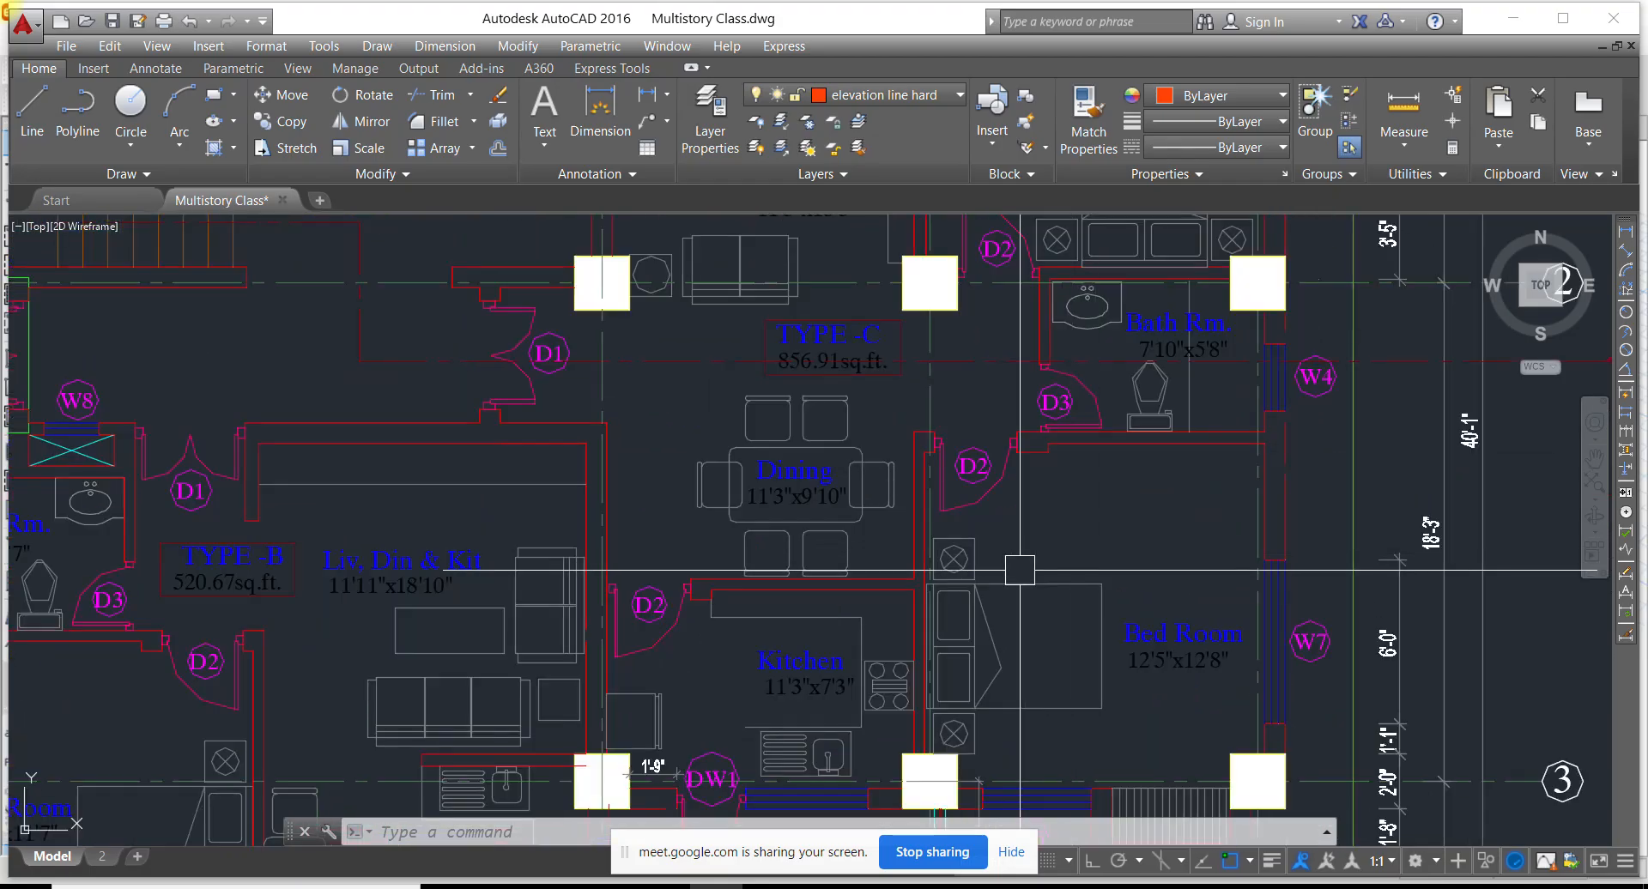
# Switch to ETABS and assign a uniform Wall gravity load of 1 kN/m² to all slabs between grids 1–3 except the stair and lift bays, replacing existing loads
pyautogui.hotkey('alt', 'Tab')
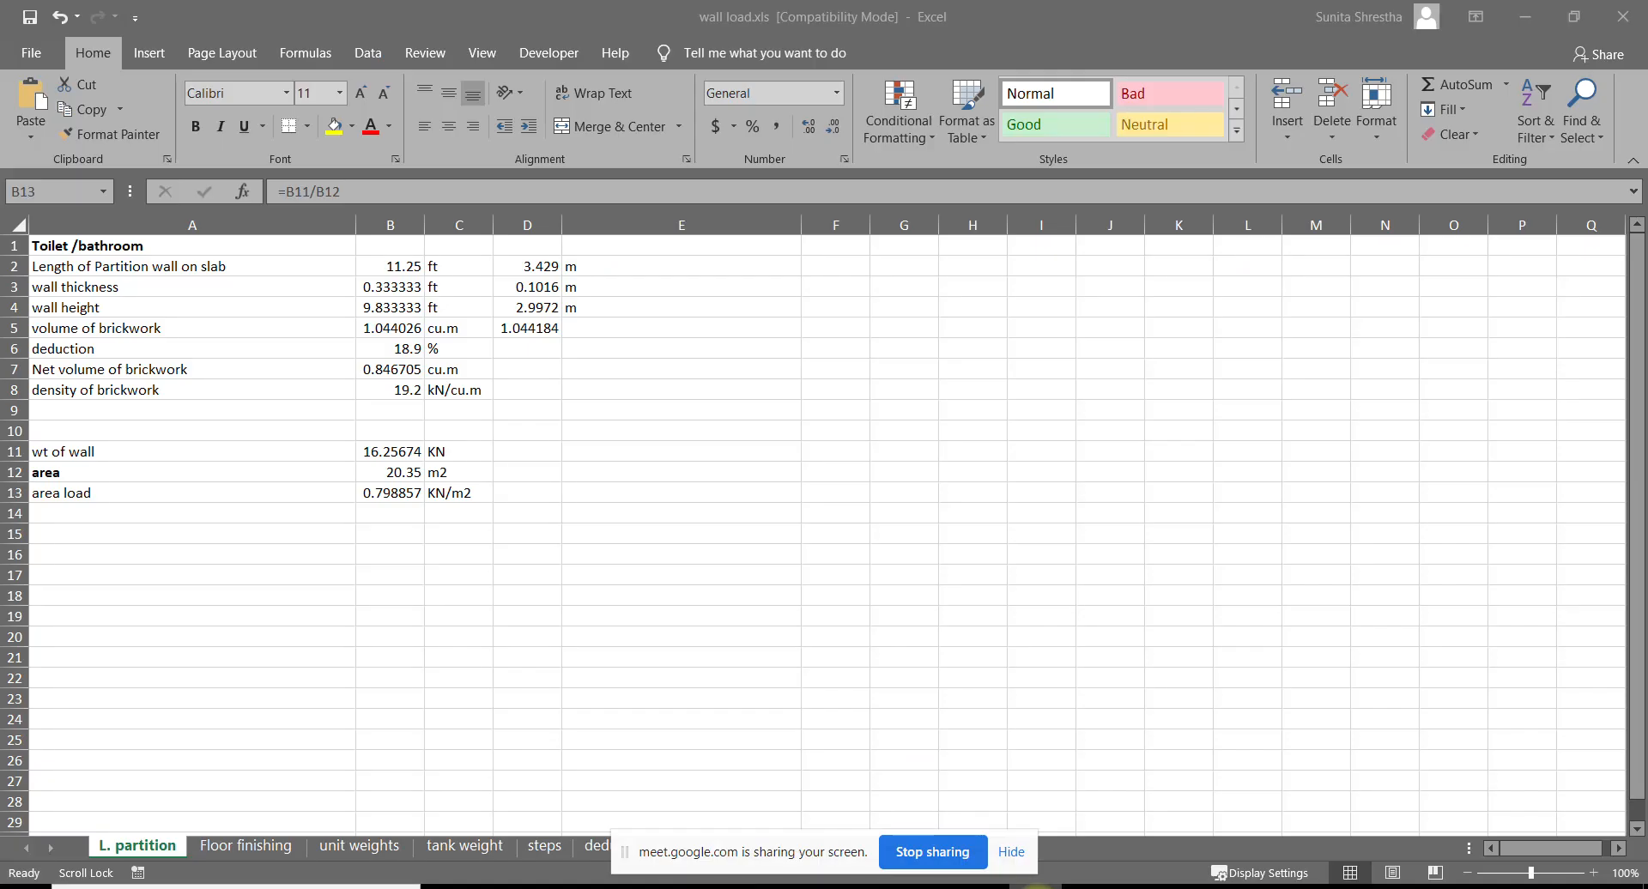
pyautogui.hotkey('alt', 'Tab')
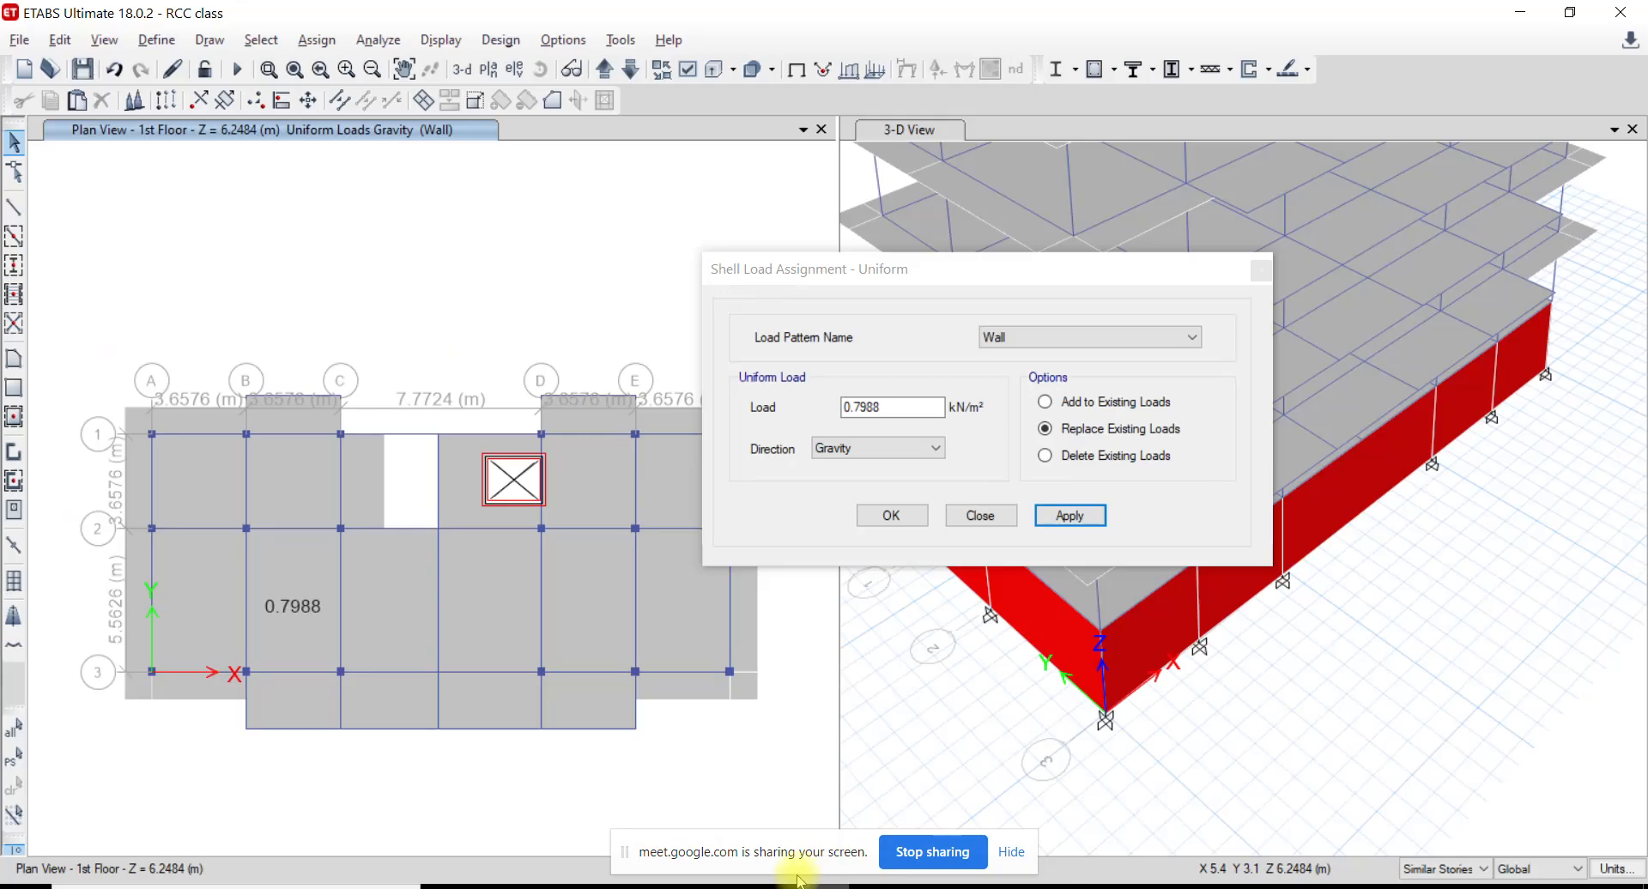
pyautogui.click(215, 601)
pyautogui.click(229, 472)
pyautogui.click(305, 475)
pyautogui.click(409, 587)
pyautogui.click(547, 612)
pyautogui.click(592, 615)
pyautogui.click(687, 618)
pyautogui.click(666, 497)
pyautogui.click(606, 500)
pyautogui.click(369, 570)
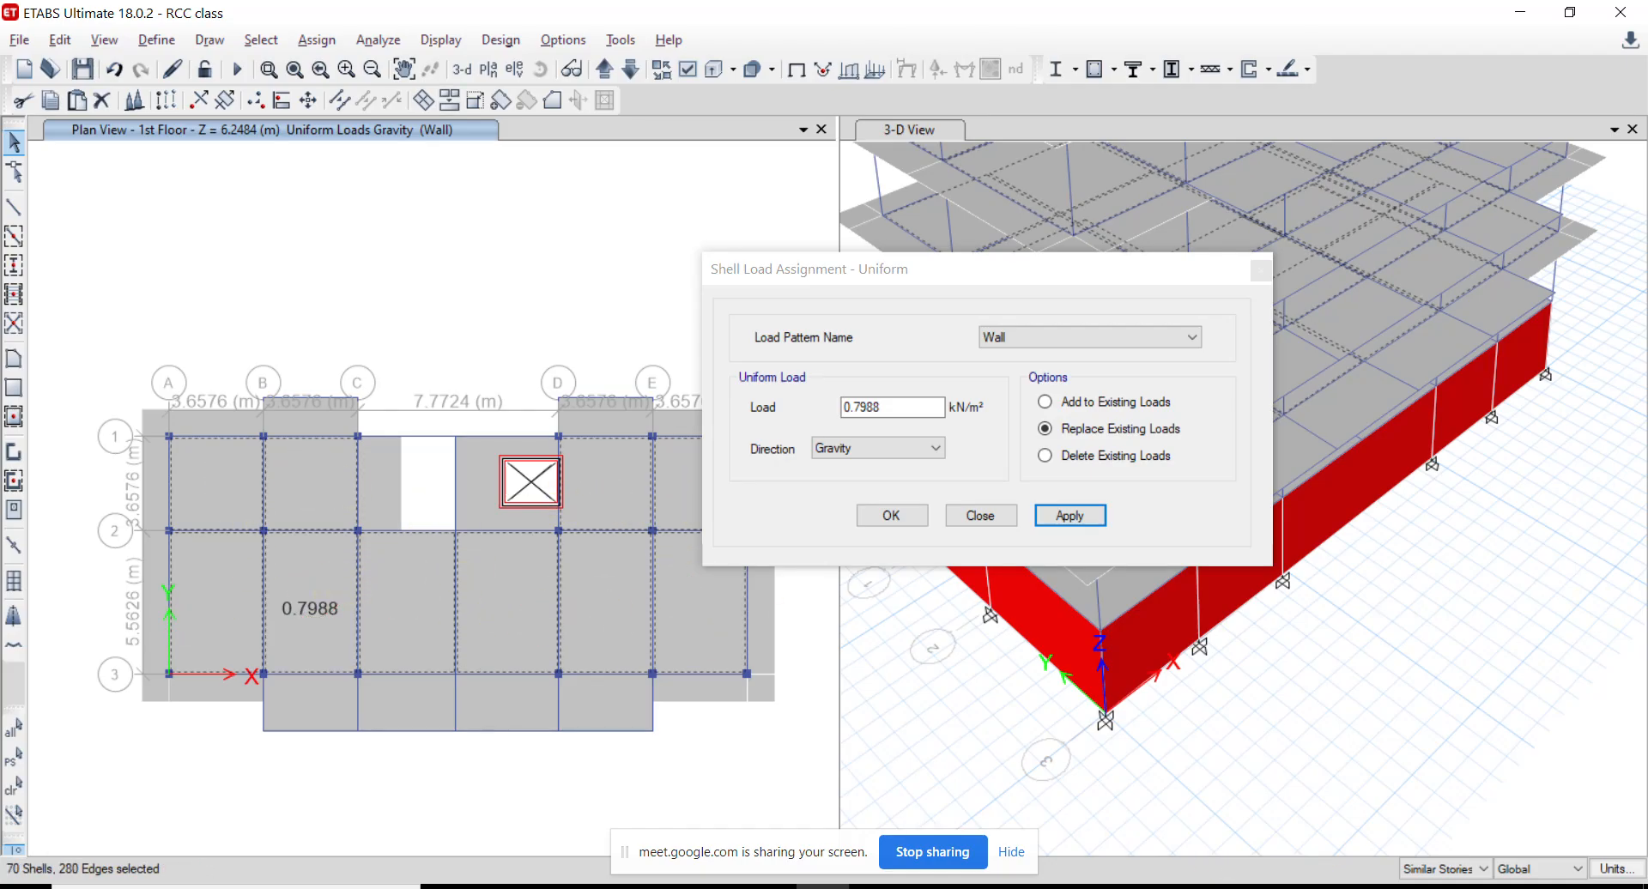
pyautogui.moveTo(900, 412); pyautogui.dragTo(697, 410)
pyautogui.write('1')
pyautogui.click(1085, 525)
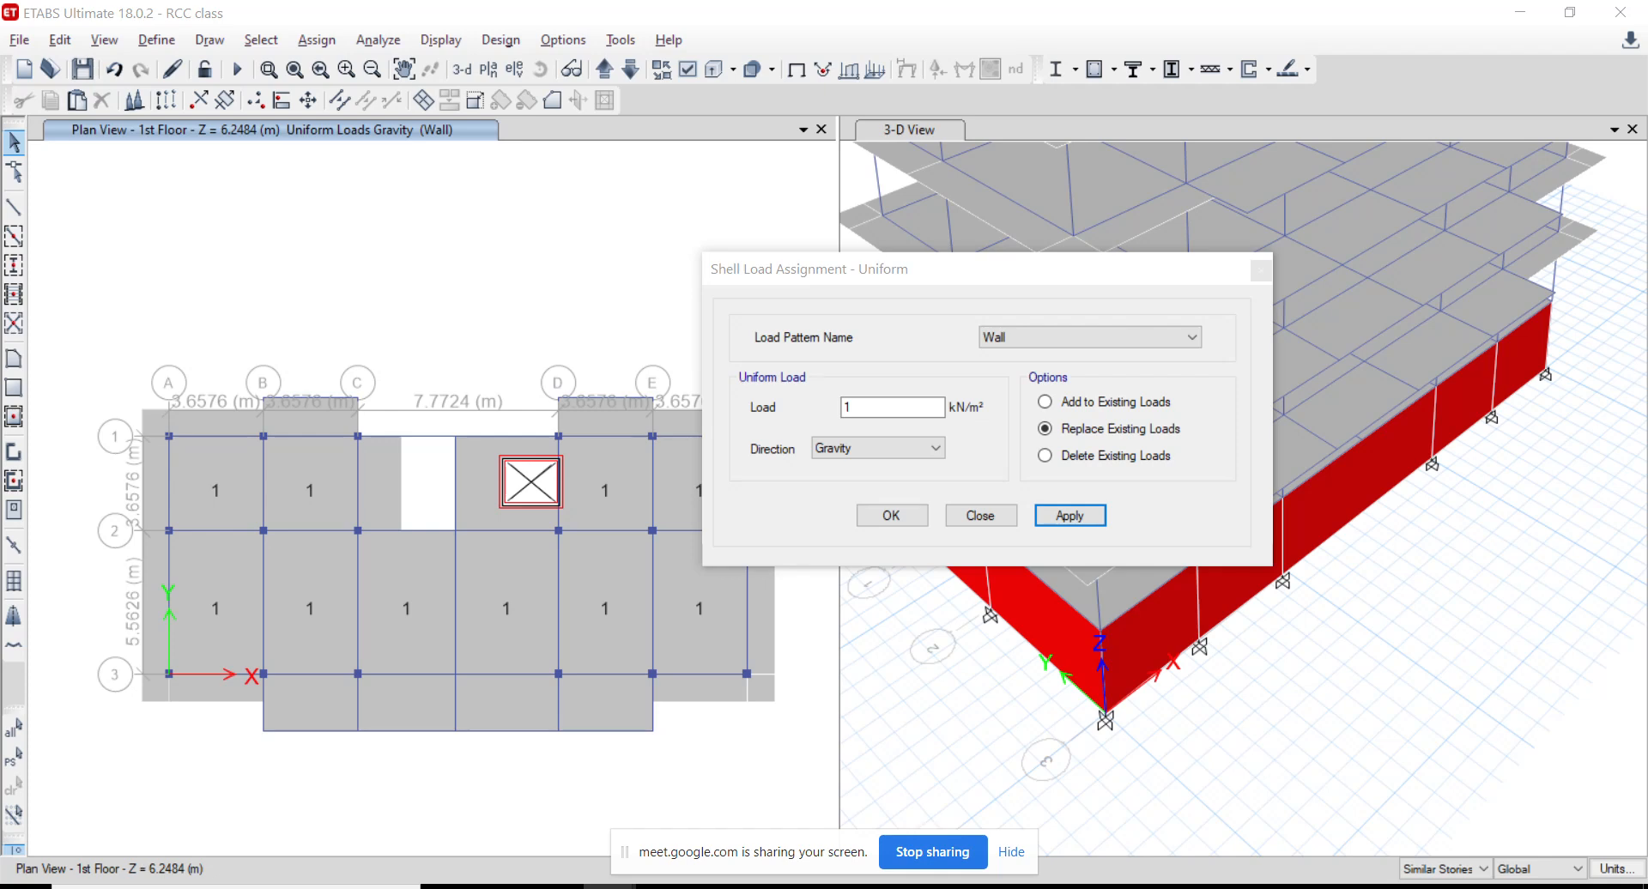
# Check the available load patterns in the shell load assignment, and switch to AutoCAD to examine the whole first to seventh floor plan
pyautogui.moveTo(331, 607); pyautogui.dragTo(263, 589, button='middle')
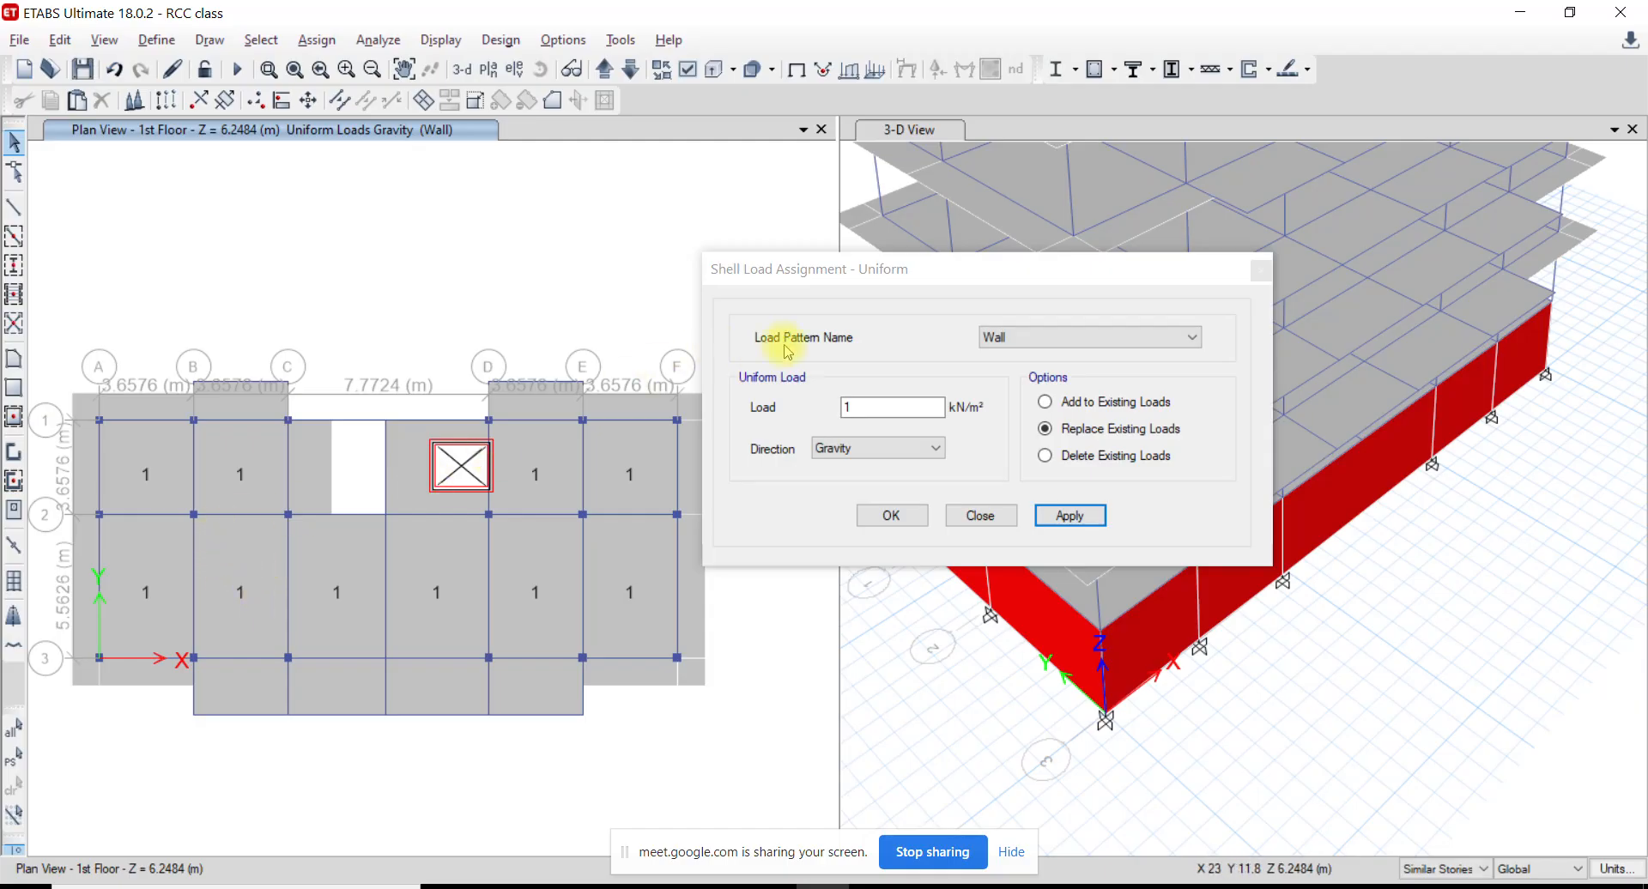
pyautogui.moveTo(927, 268); pyautogui.dragTo(1002, 255)
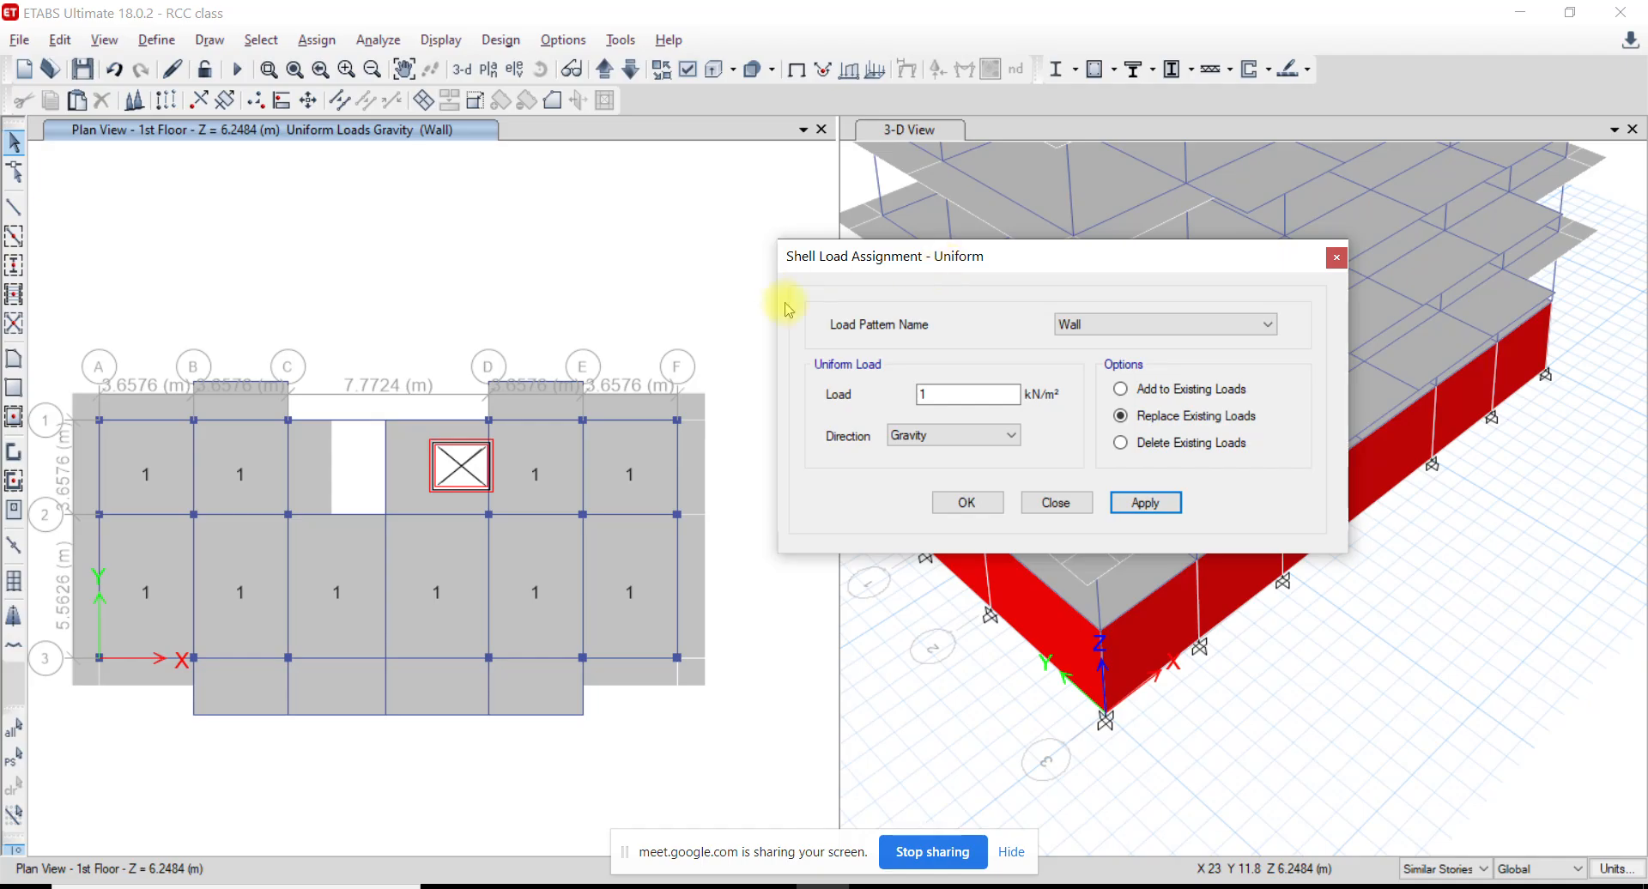
pyautogui.click(1142, 324)
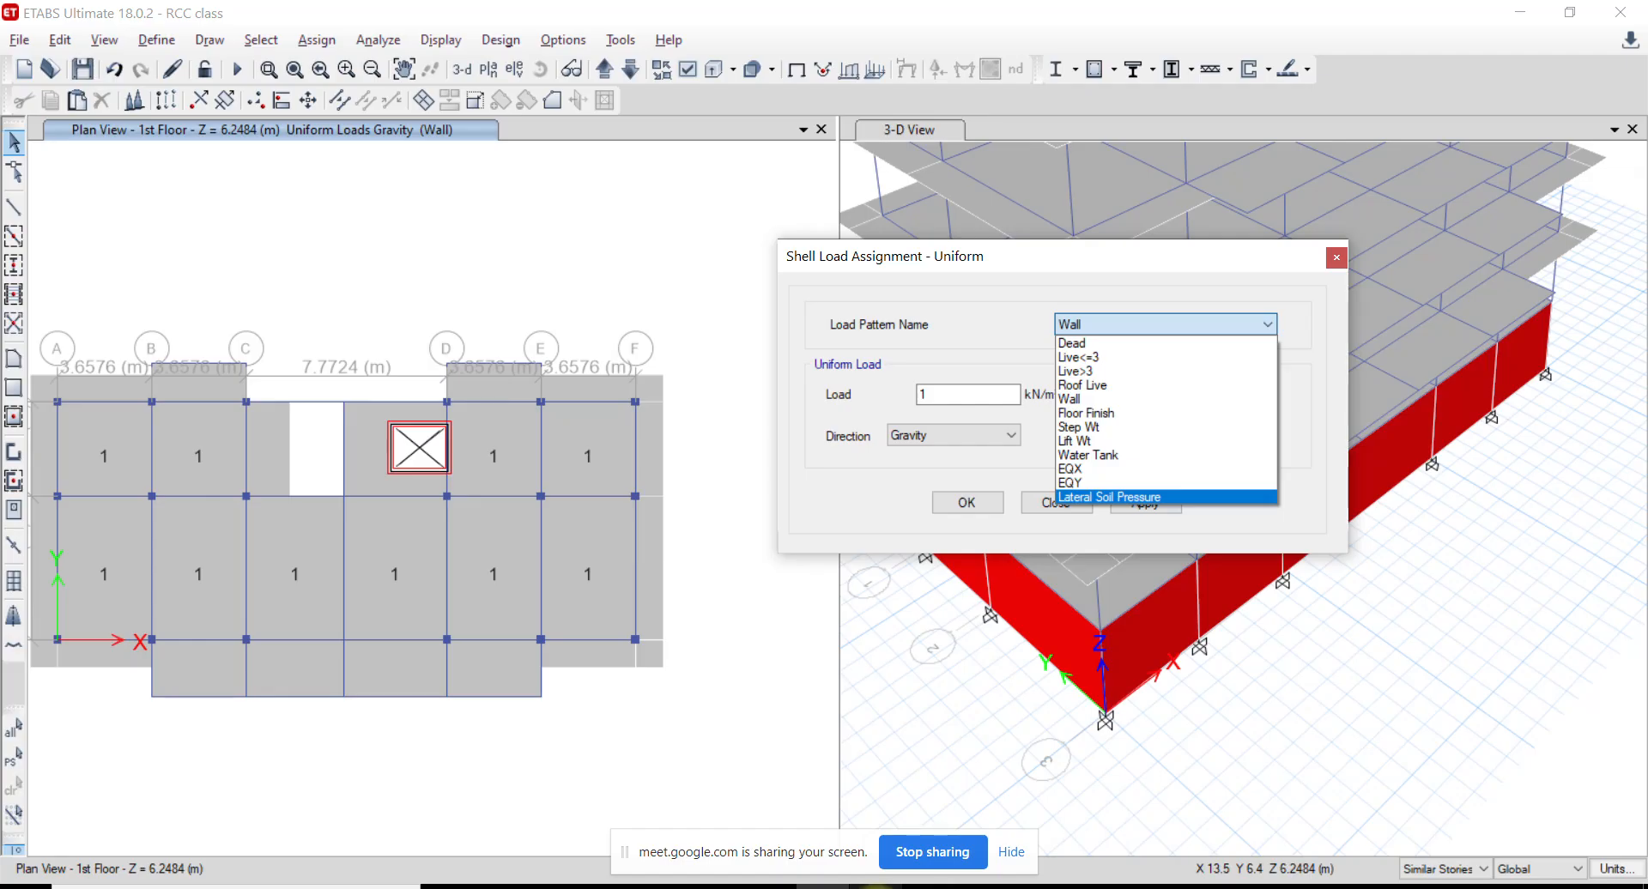
pyautogui.moveTo(876, 887)
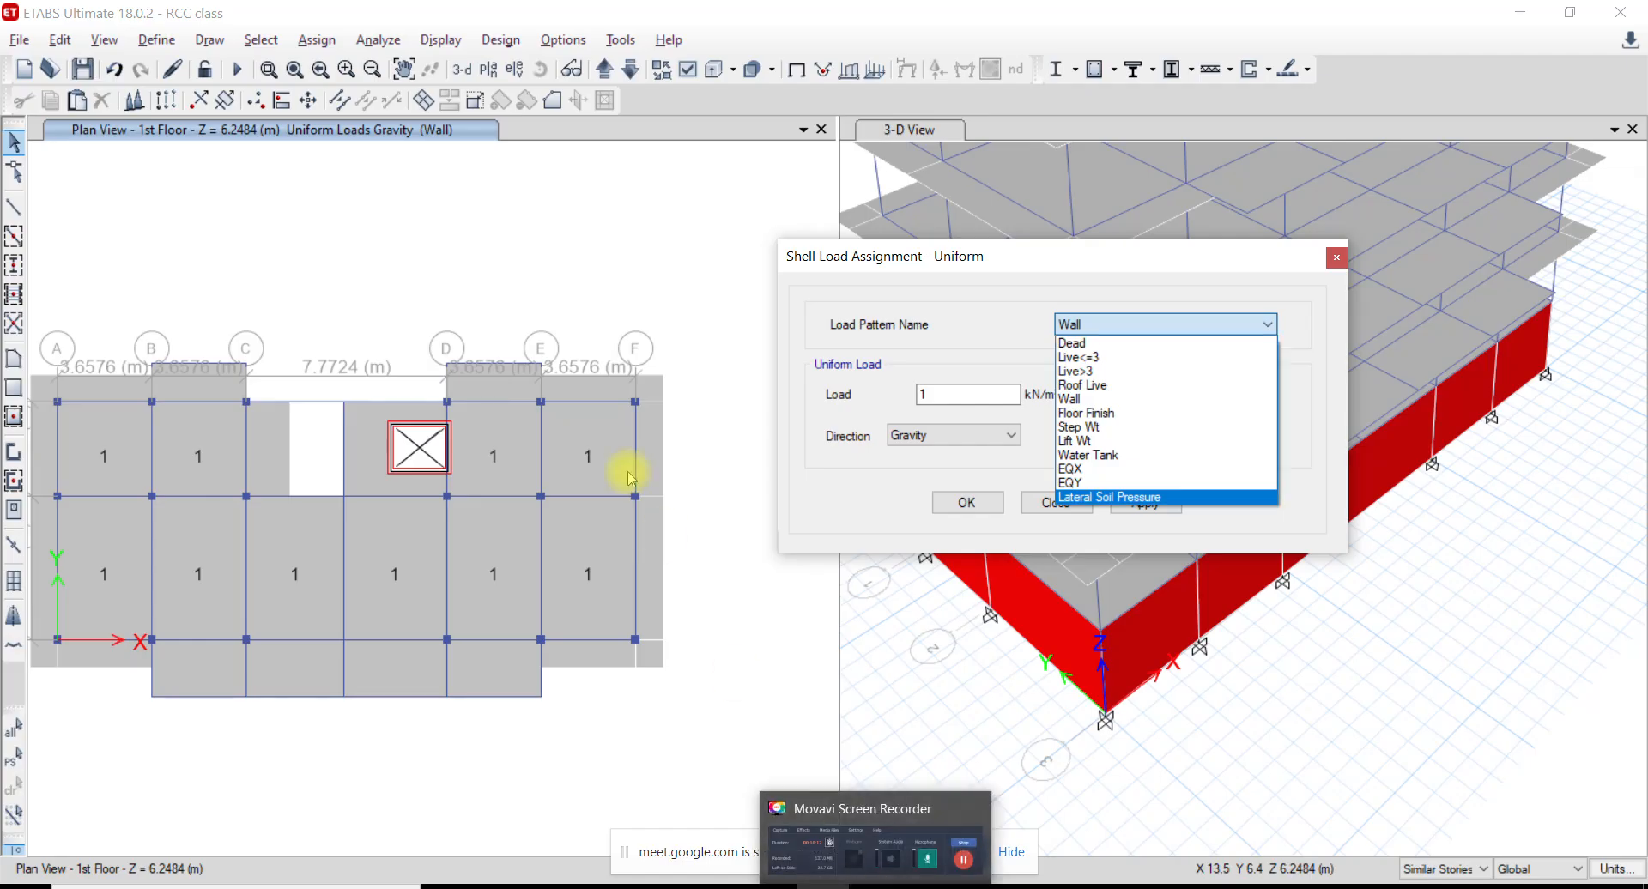
pyautogui.click(723, 886)
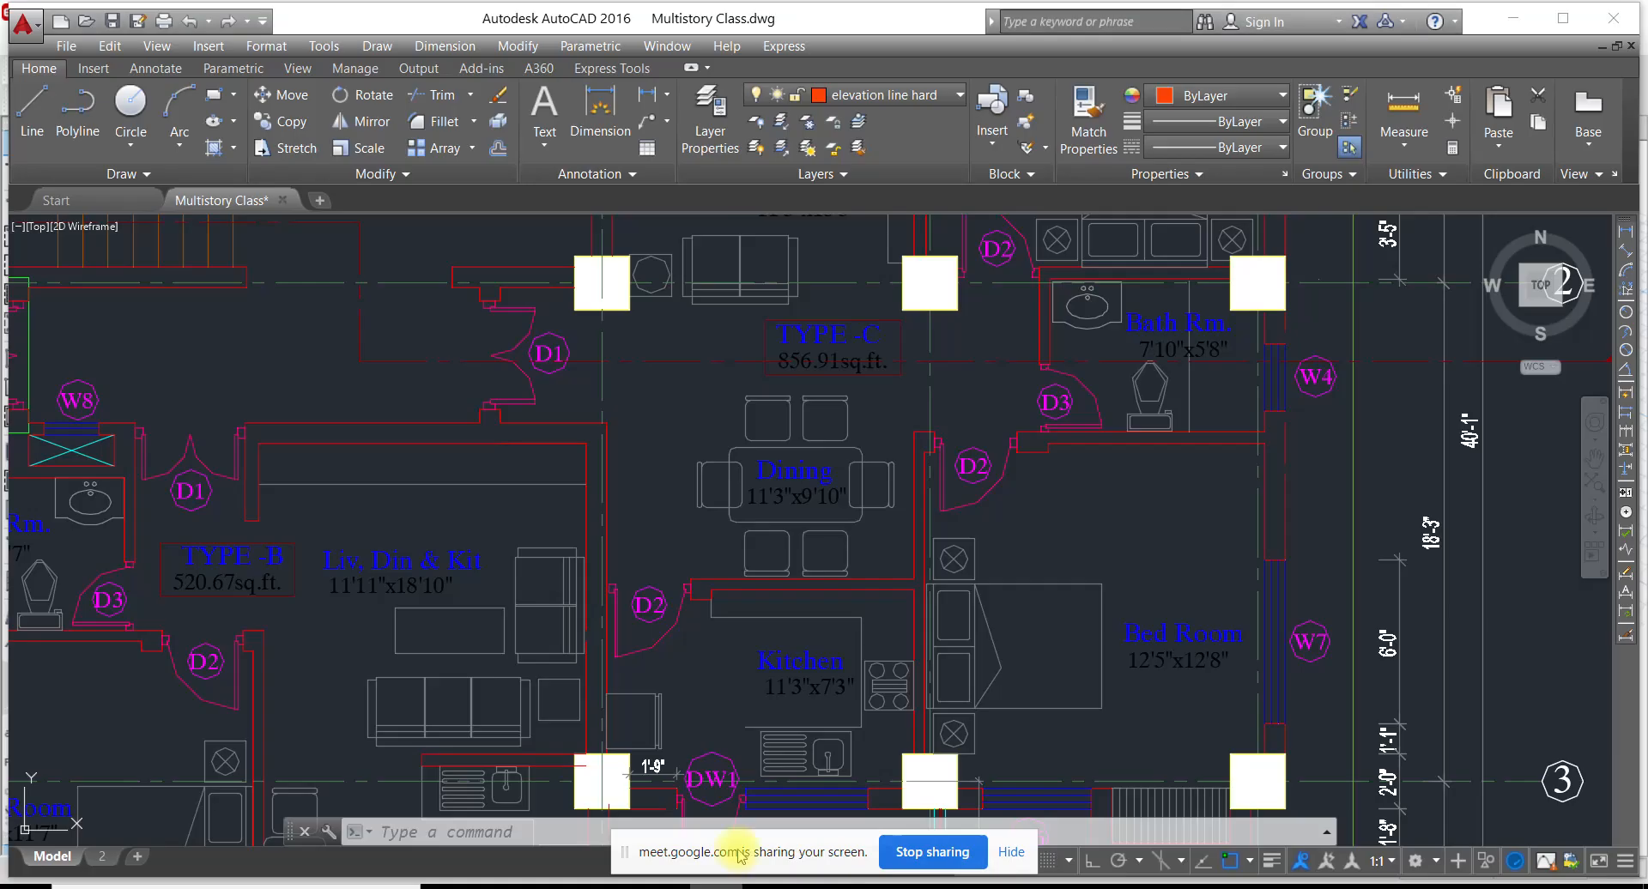
pyautogui.scroll(-6, 698, 621)
pyautogui.scroll(4, 446, 645)
pyautogui.moveTo(322, 289); pyautogui.dragTo(241, 407, button='middle')
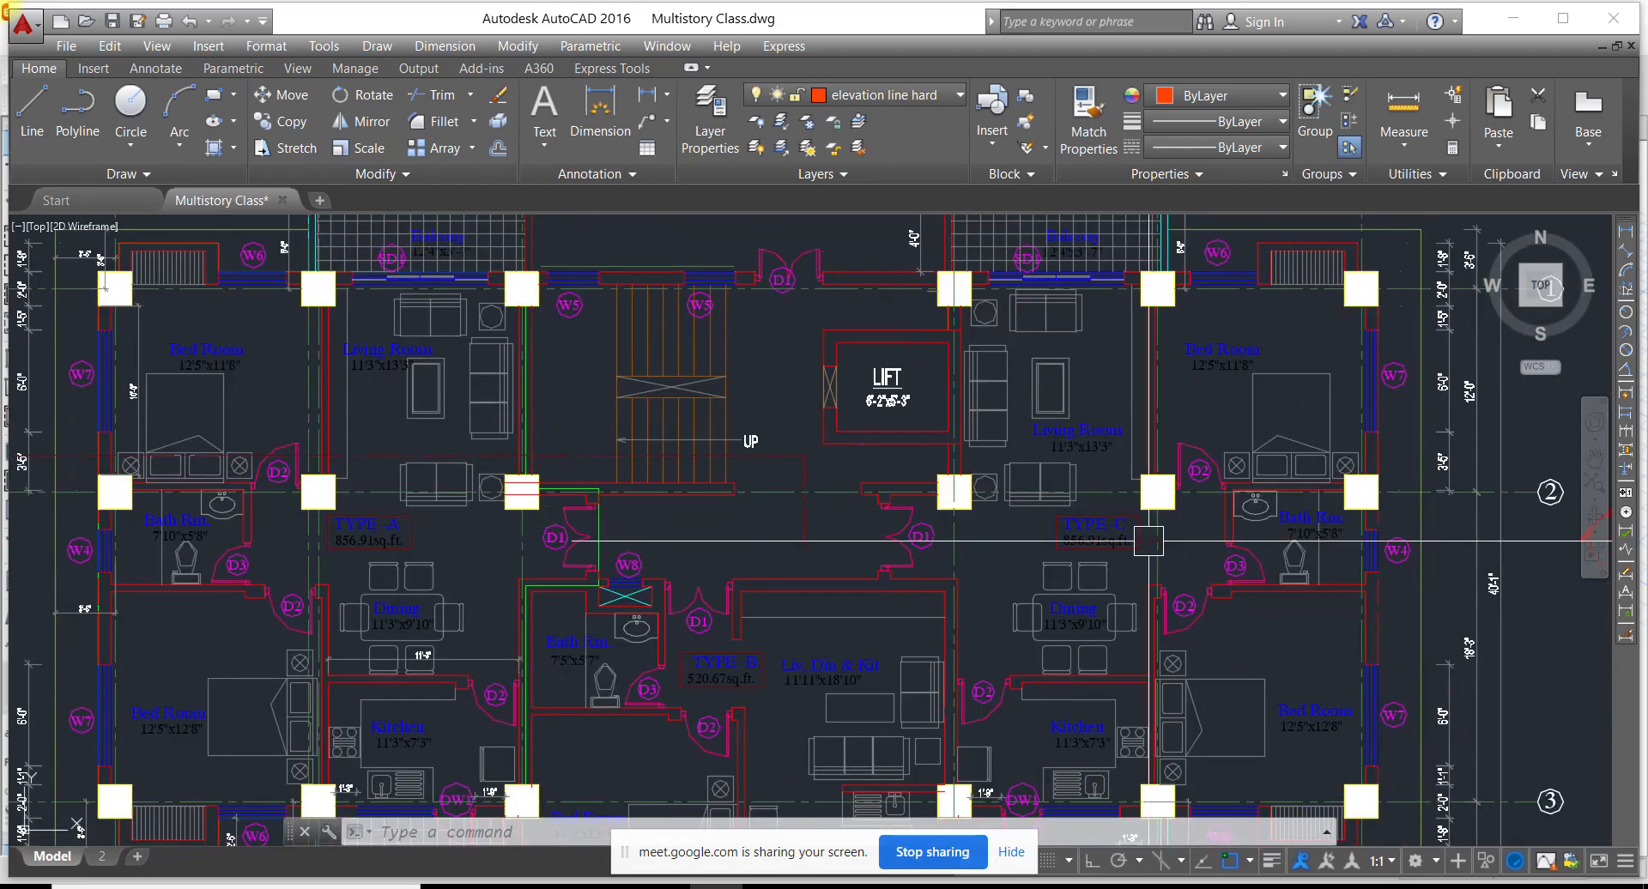
pyautogui.scroll(-4, 515, 369)
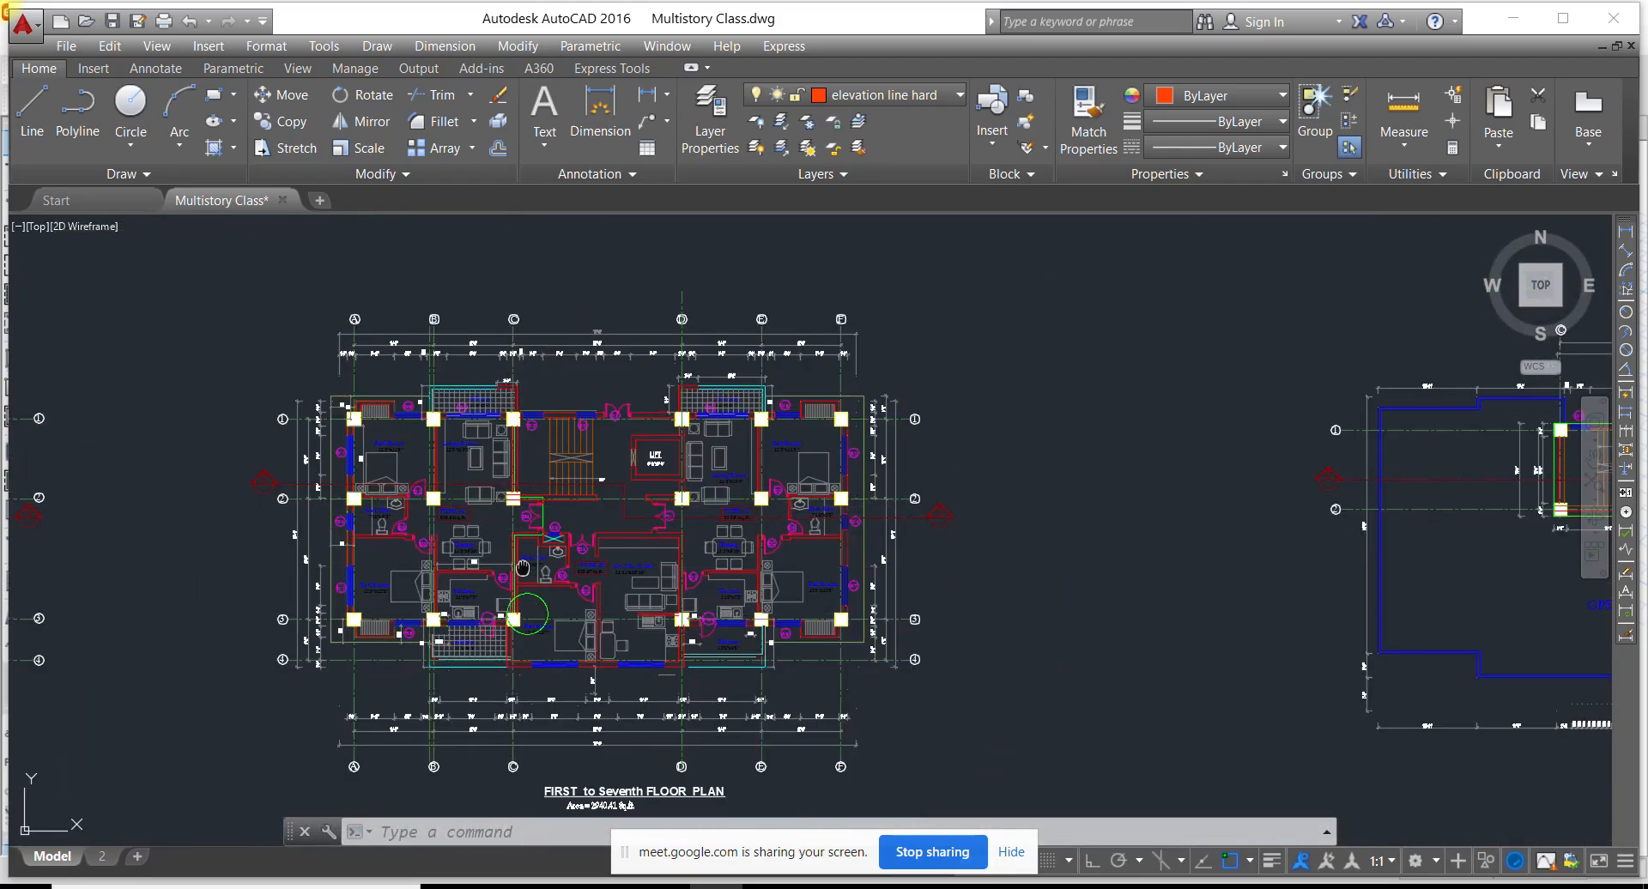
# Switch to ETABS and bring up the 8th Floor plan view, keeping the uniform shell load assignment open
pyautogui.click(836, 884)
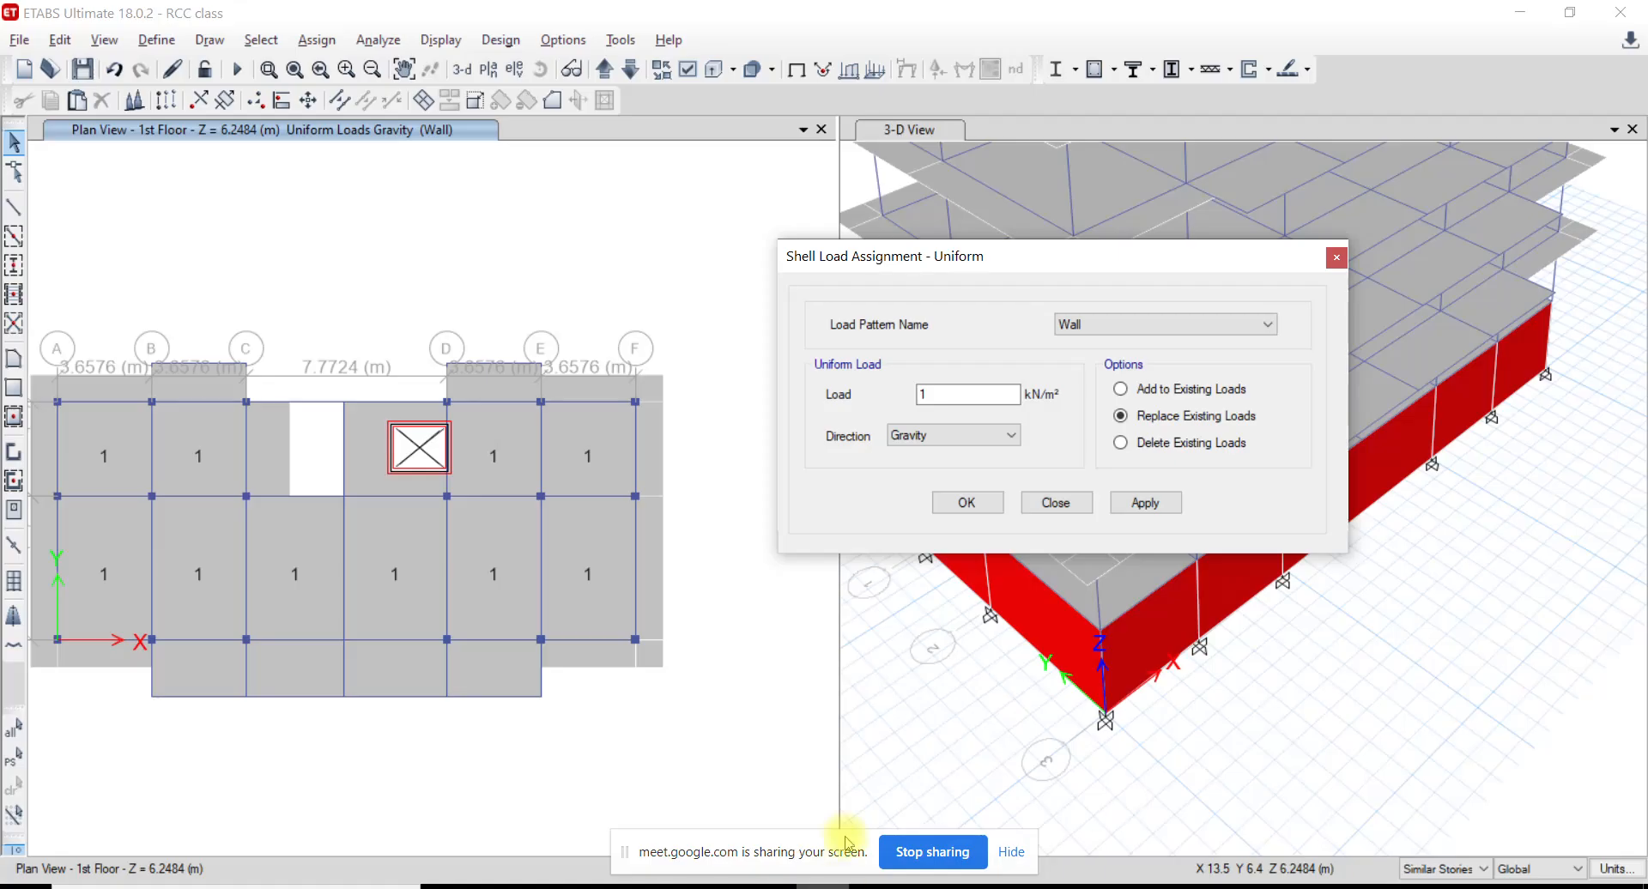
pyautogui.moveTo(1069, 271); pyautogui.dragTo(1221, 249)
pyautogui.click(515, 254)
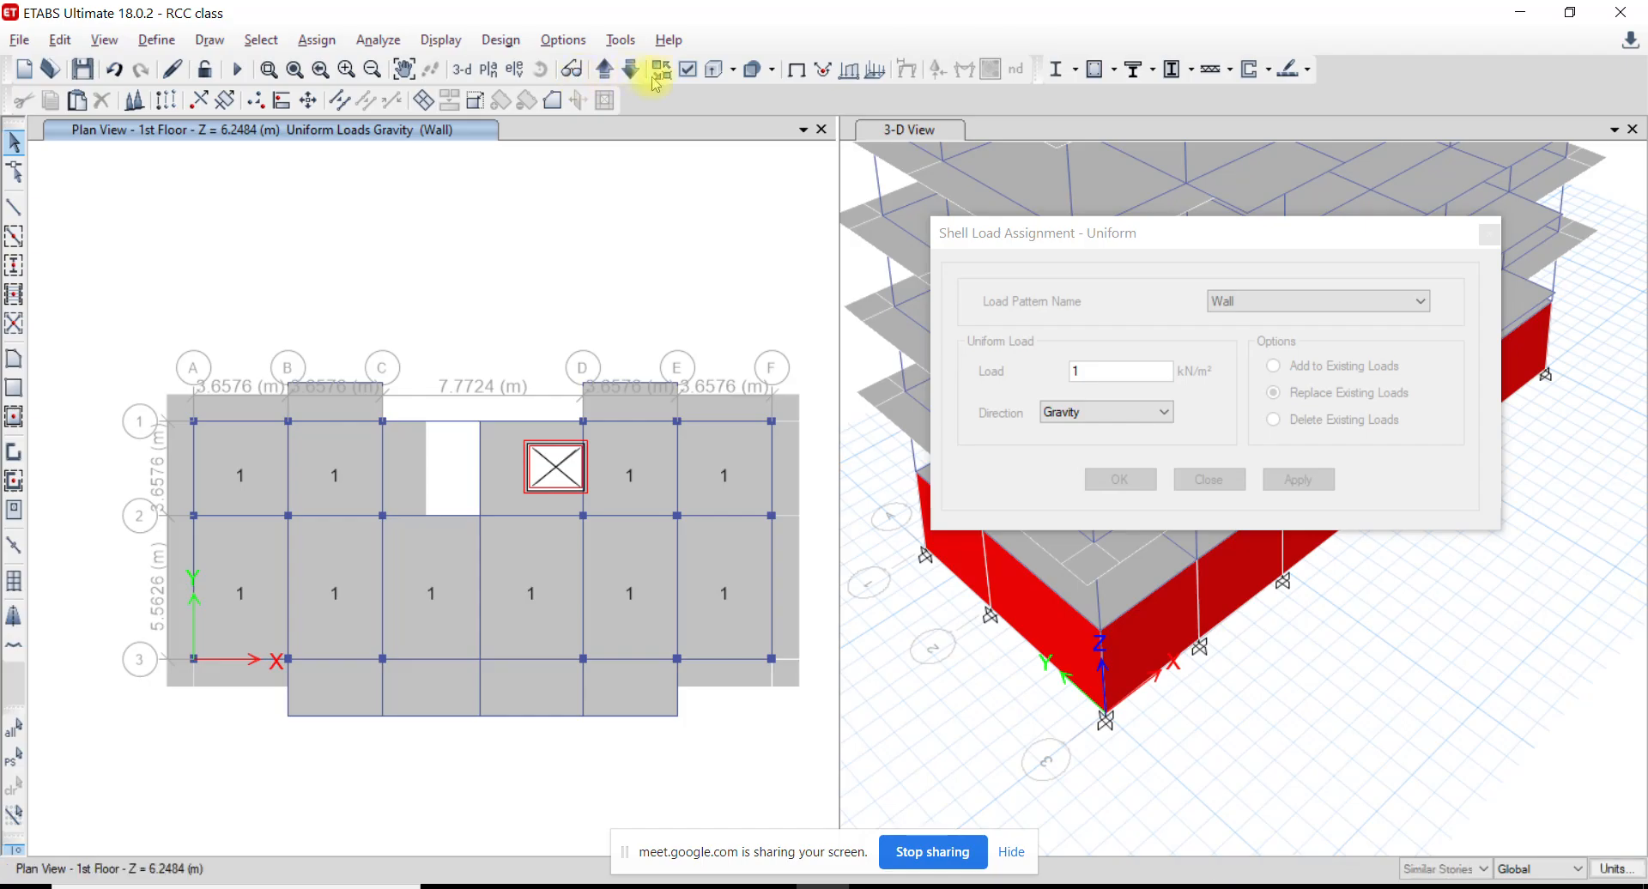
pyautogui.click(604, 71)
pyautogui.click(604, 70)
pyautogui.click(604, 70)
pyautogui.click(604, 70)
pyautogui.click(604, 71)
pyautogui.click(604, 71)
pyautogui.click(604, 70)
pyautogui.moveTo(1262, 235); pyautogui.dragTo(463, 122)
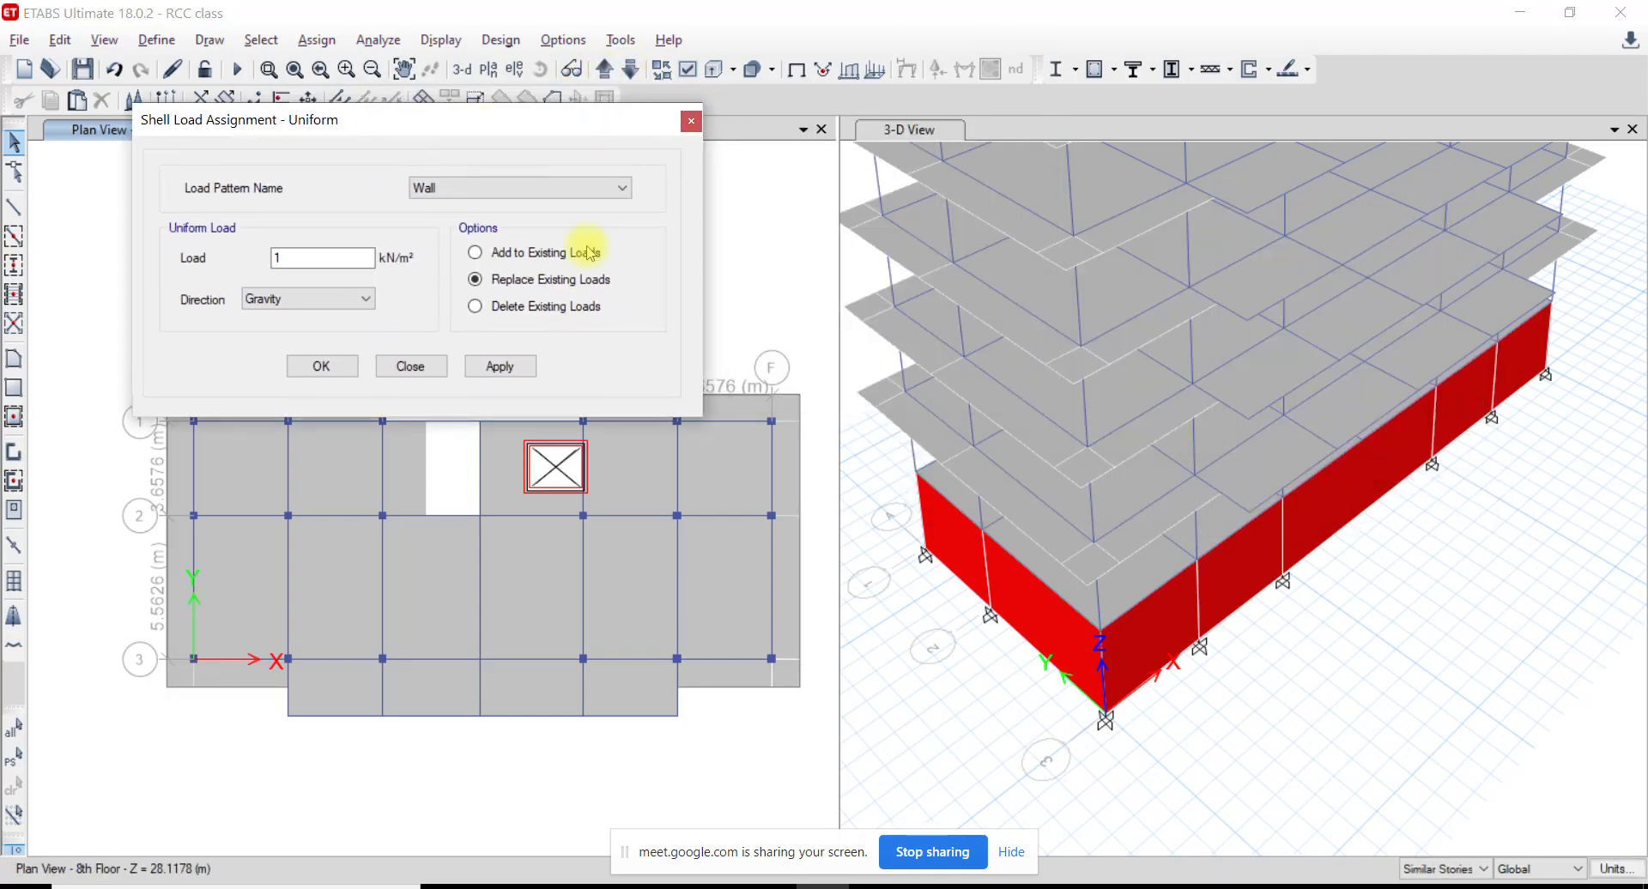
# Switch to Paint, start a blank drawing and sketch a vertical wall section with a triangular soil pressure diagram beside it
pyautogui.click(998, 883)
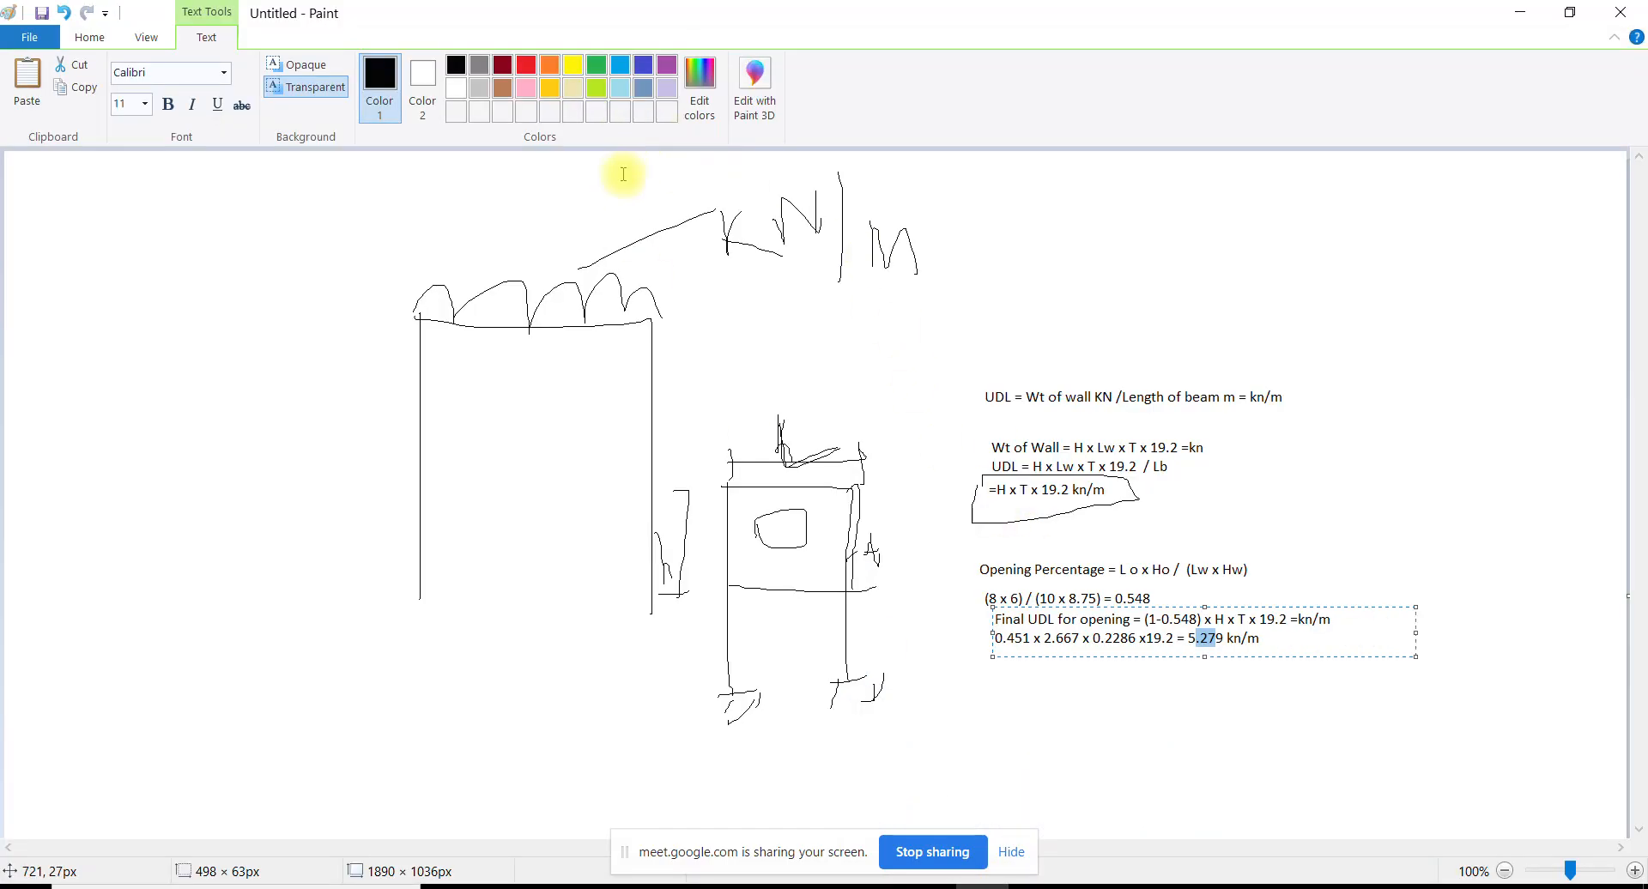
pyautogui.hotkey('ctrl', 'n')
pyautogui.click(853, 453)
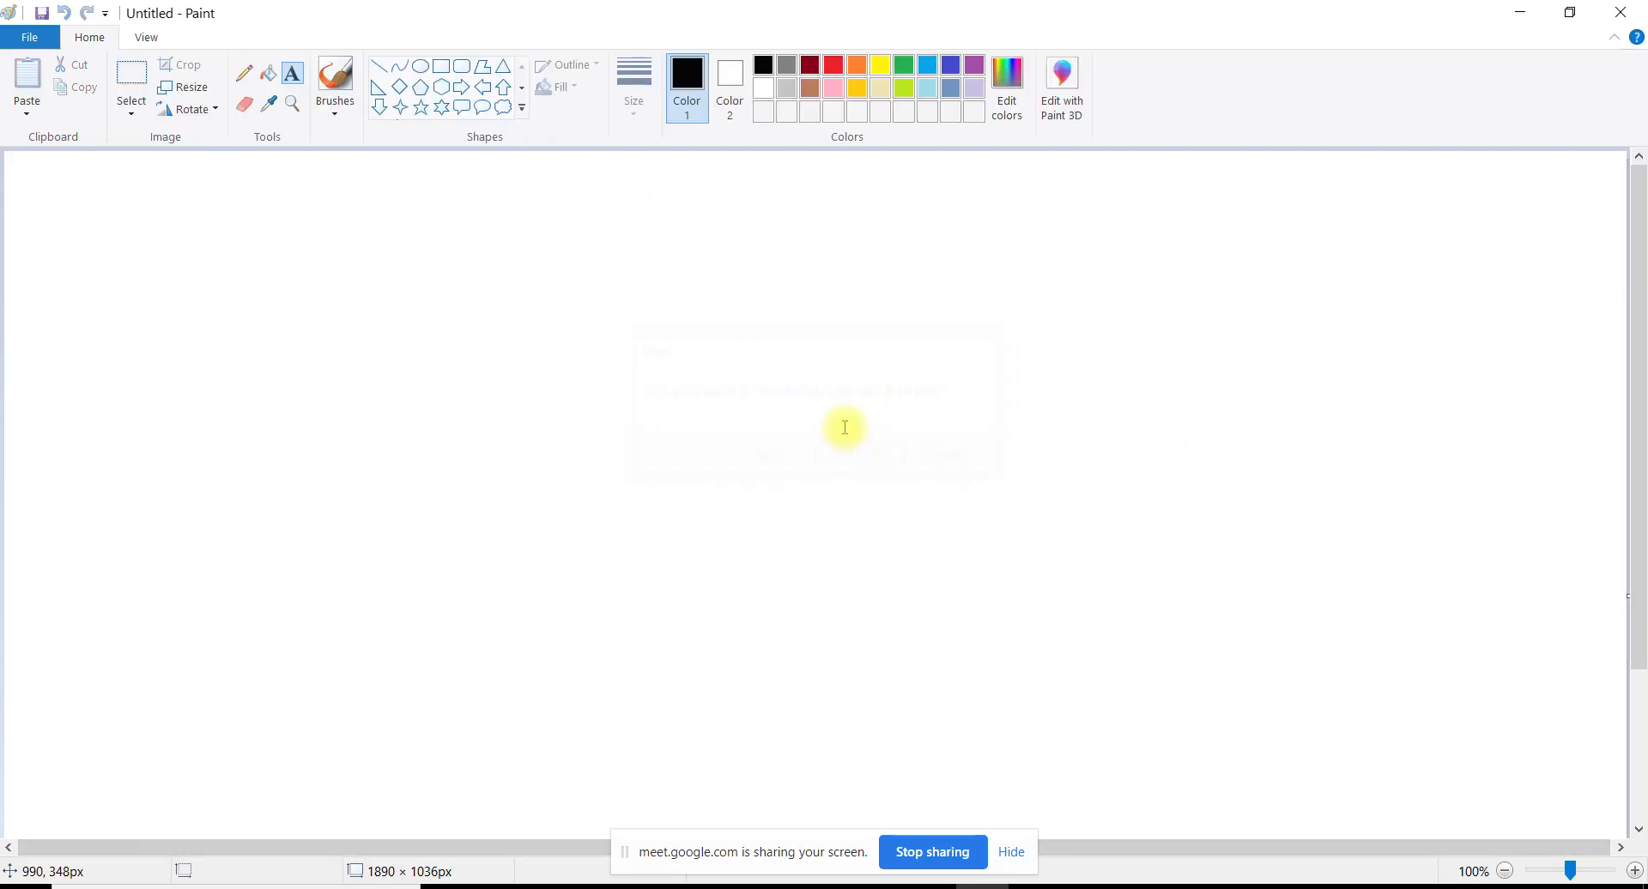
pyautogui.click(244, 74)
pyautogui.moveTo(576, 230); pyautogui.dragTo(577, 588)
pyautogui.moveTo(607, 230); pyautogui.dragTo(611, 584)
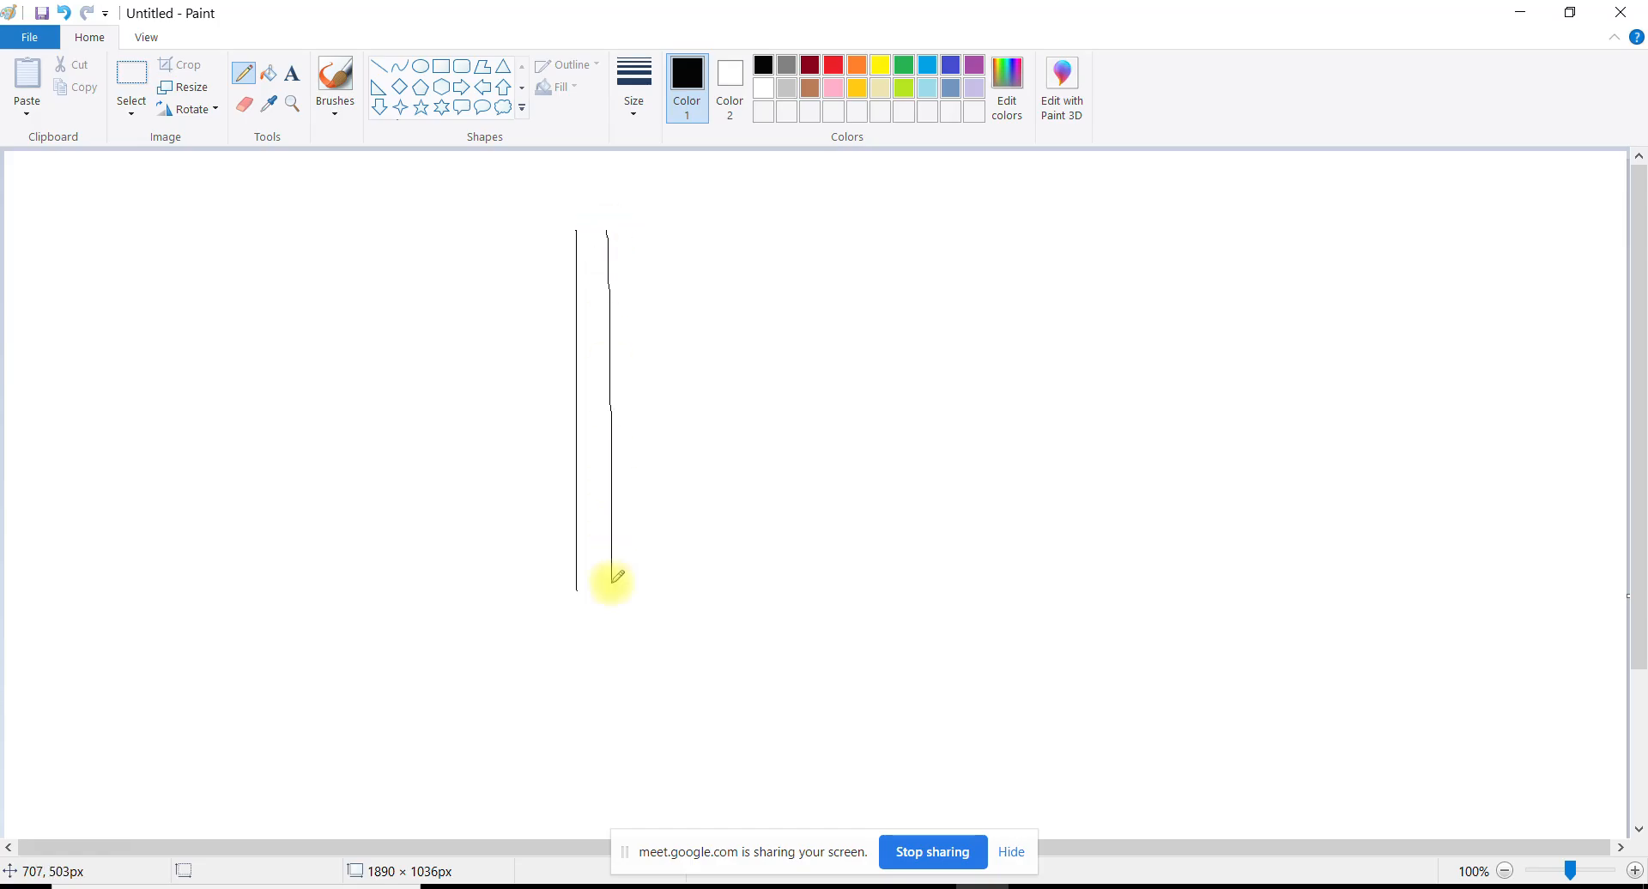
pyautogui.moveTo(825, 228); pyautogui.dragTo(807, 600)
pyautogui.moveTo(809, 592)
pyautogui.mouseDown()
pyautogui.moveTo(979, 591)
pyautogui.moveTo(908, 349)
pyautogui.moveTo(827, 224)
pyautogui.mouseUp()
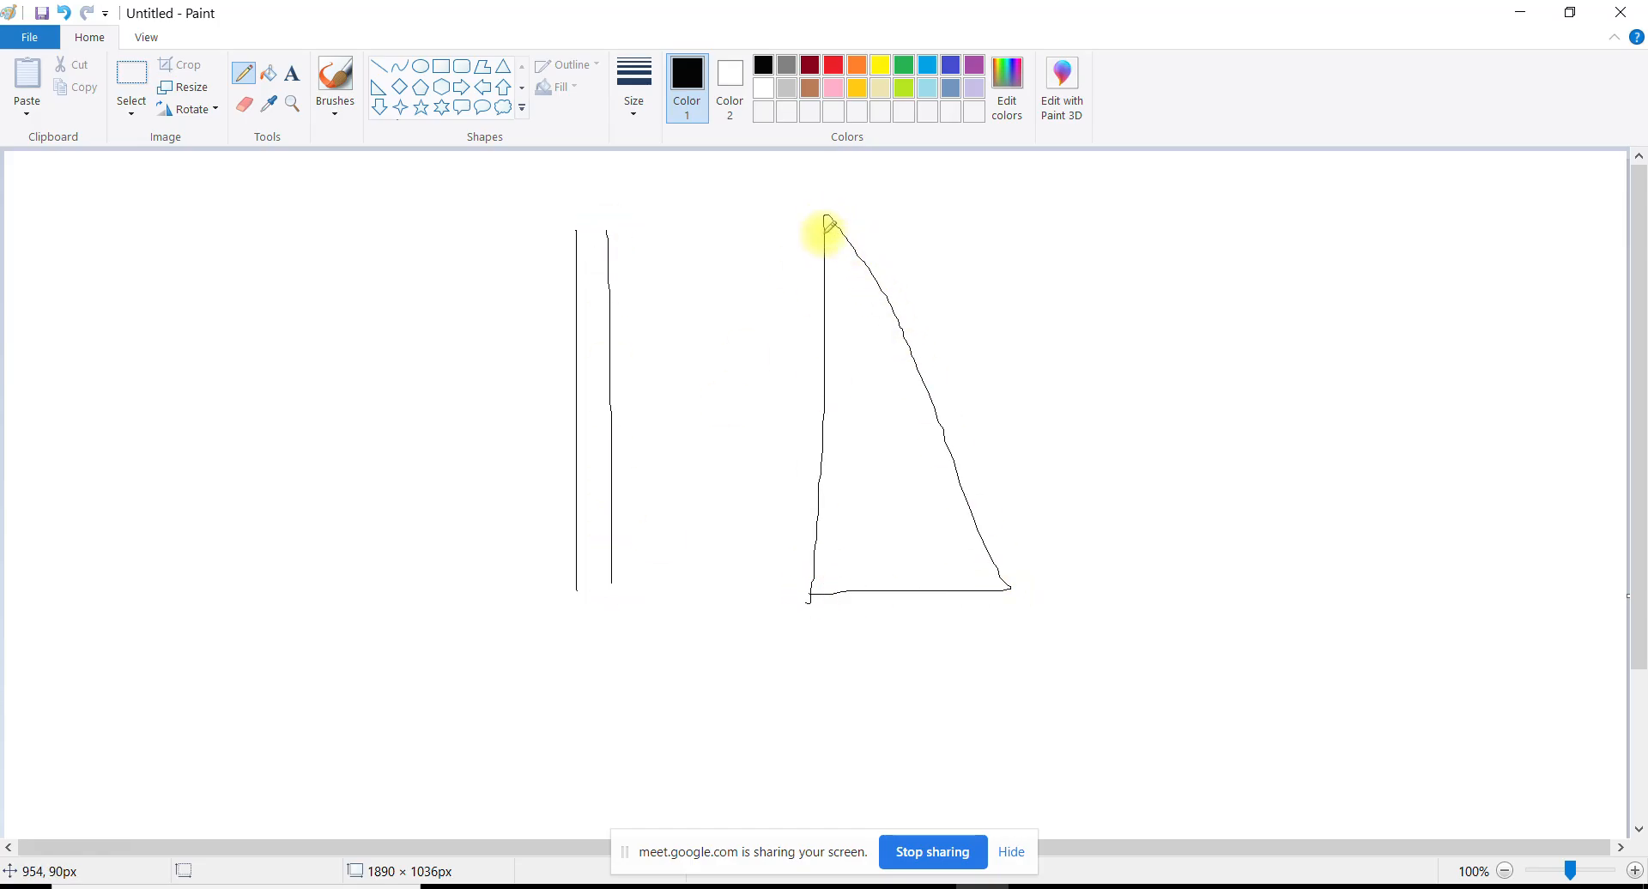
# Add the pressure equation "P(x,y,z) = Ax+By+Cz +D" as text above and beside the triangular diagram
pyautogui.click(293, 73)
pyautogui.click(1066, 191)
pyautogui.write('P')
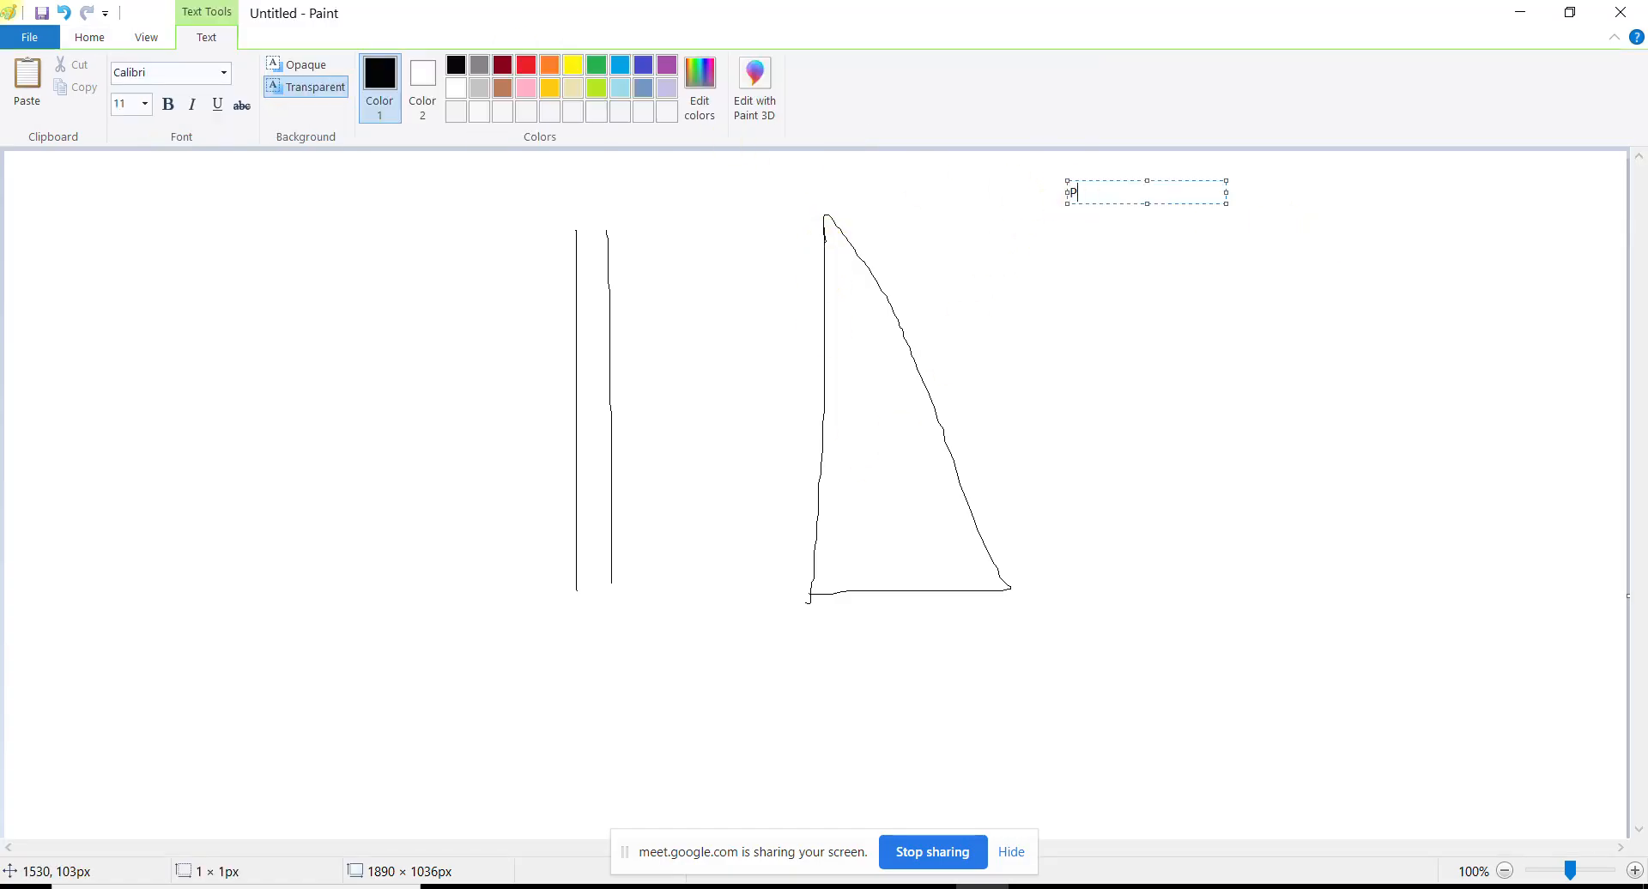
pyautogui.write('(x,y,z) = Ax+By+Cz +D')
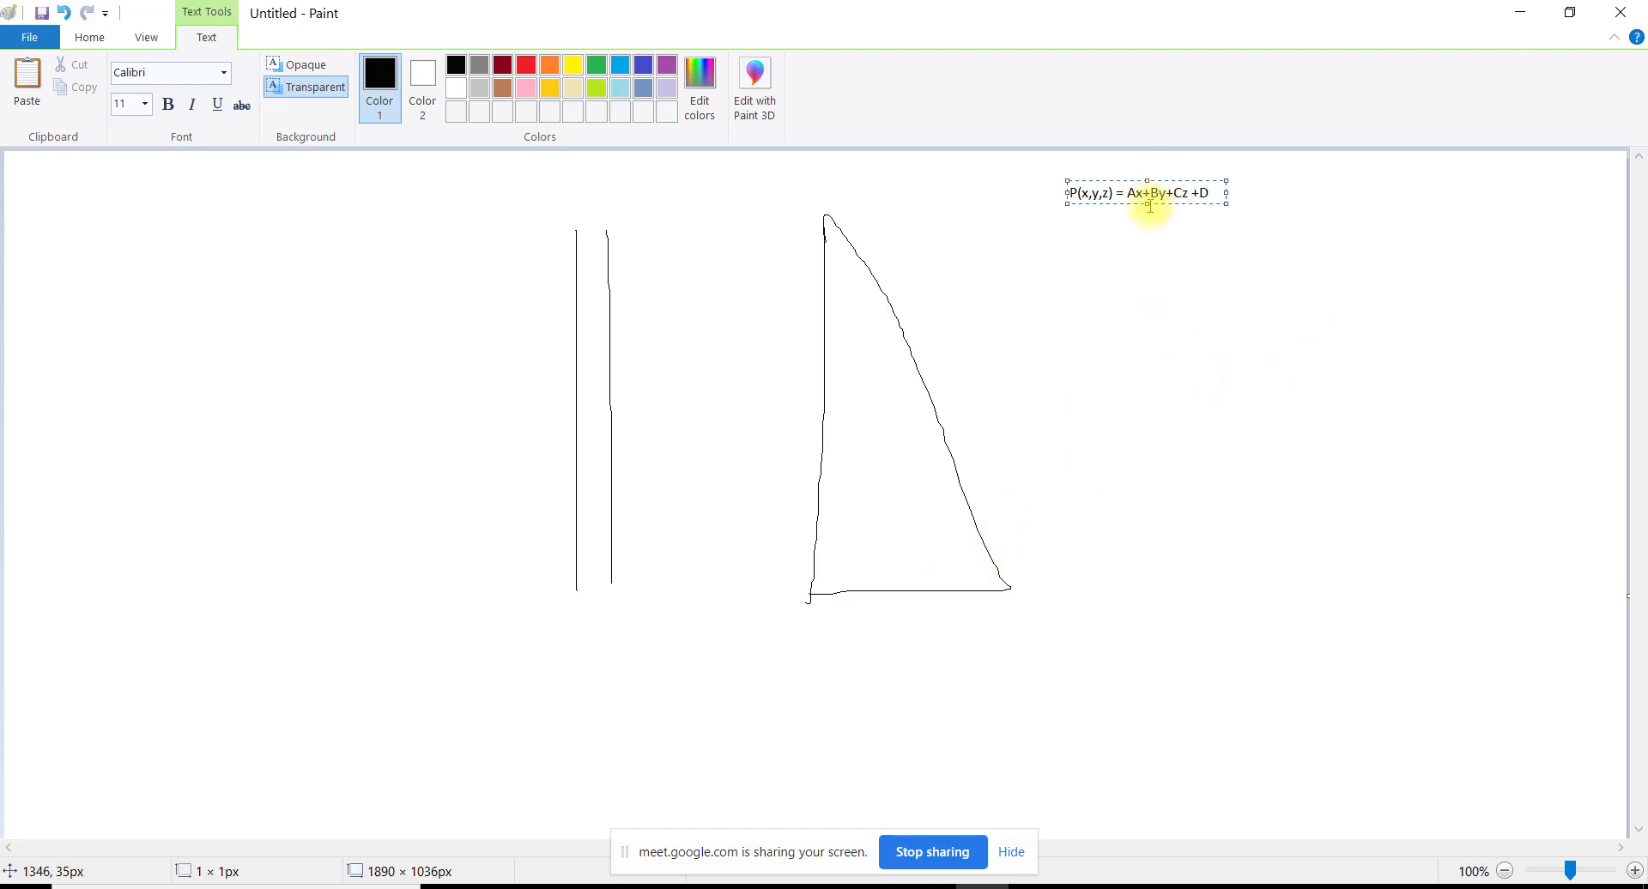
# List the coefficients below the equation as A = 0, B = 0, C = -gamma x ka and D=gamma x h x ka
pyautogui.click(1107, 272)
pyautogui.click(1077, 266)
pyautogui.write('A = 0')
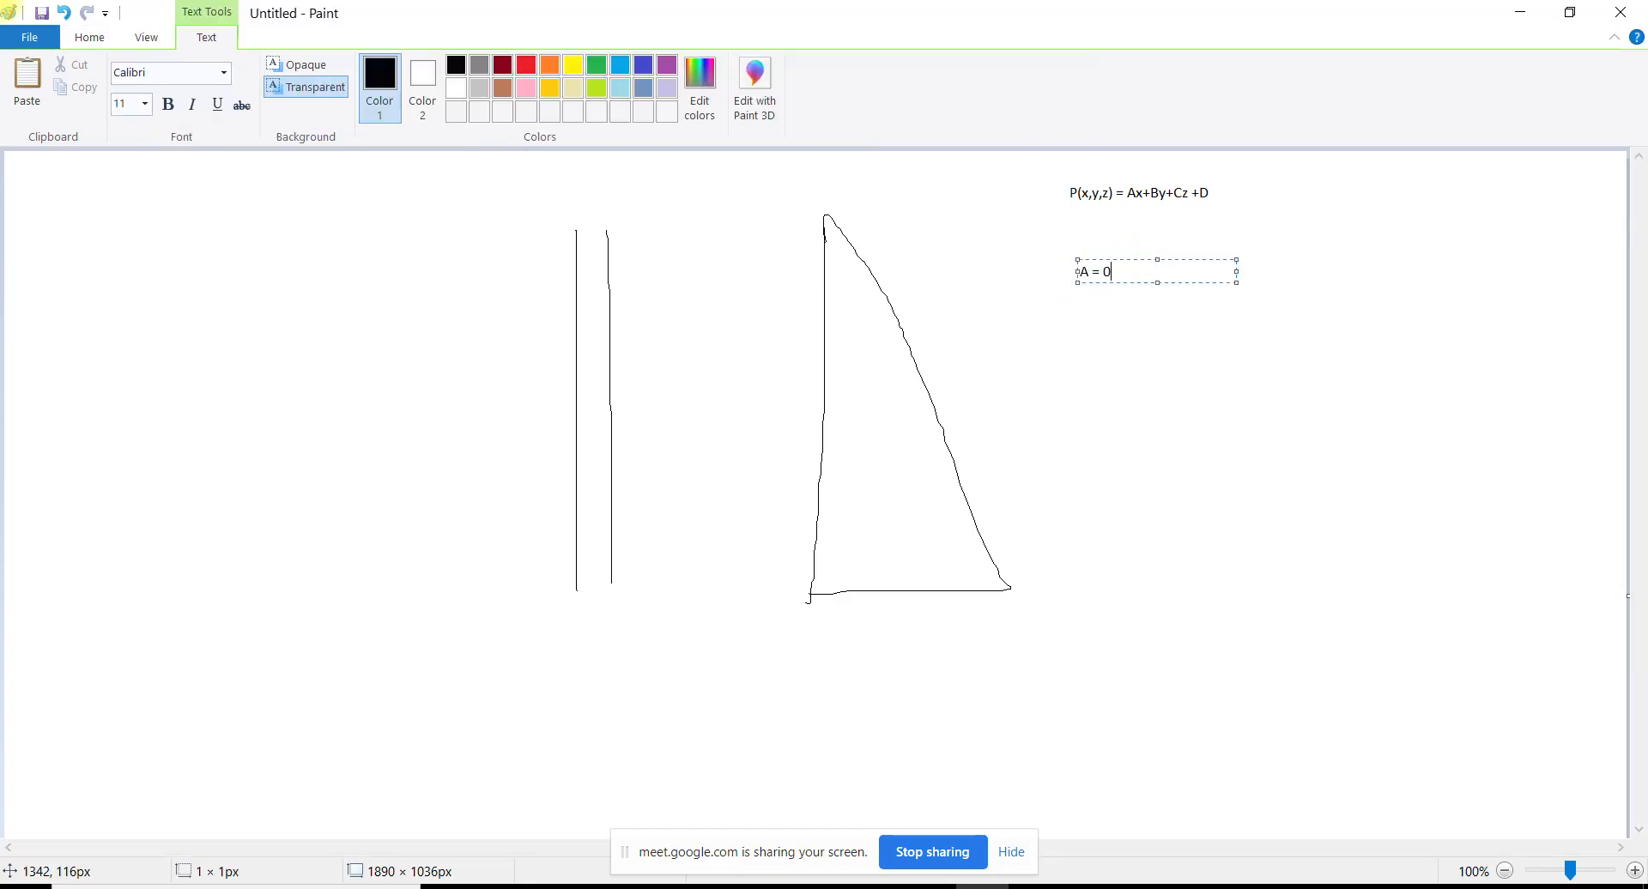
pyautogui.press('Return')
pyautogui.write('B = 0')
pyautogui.press('Return')
pyautogui.write('C = -gamma x ka')
pyautogui.press('Return')
pyautogui.write('D=gamma x h xka')
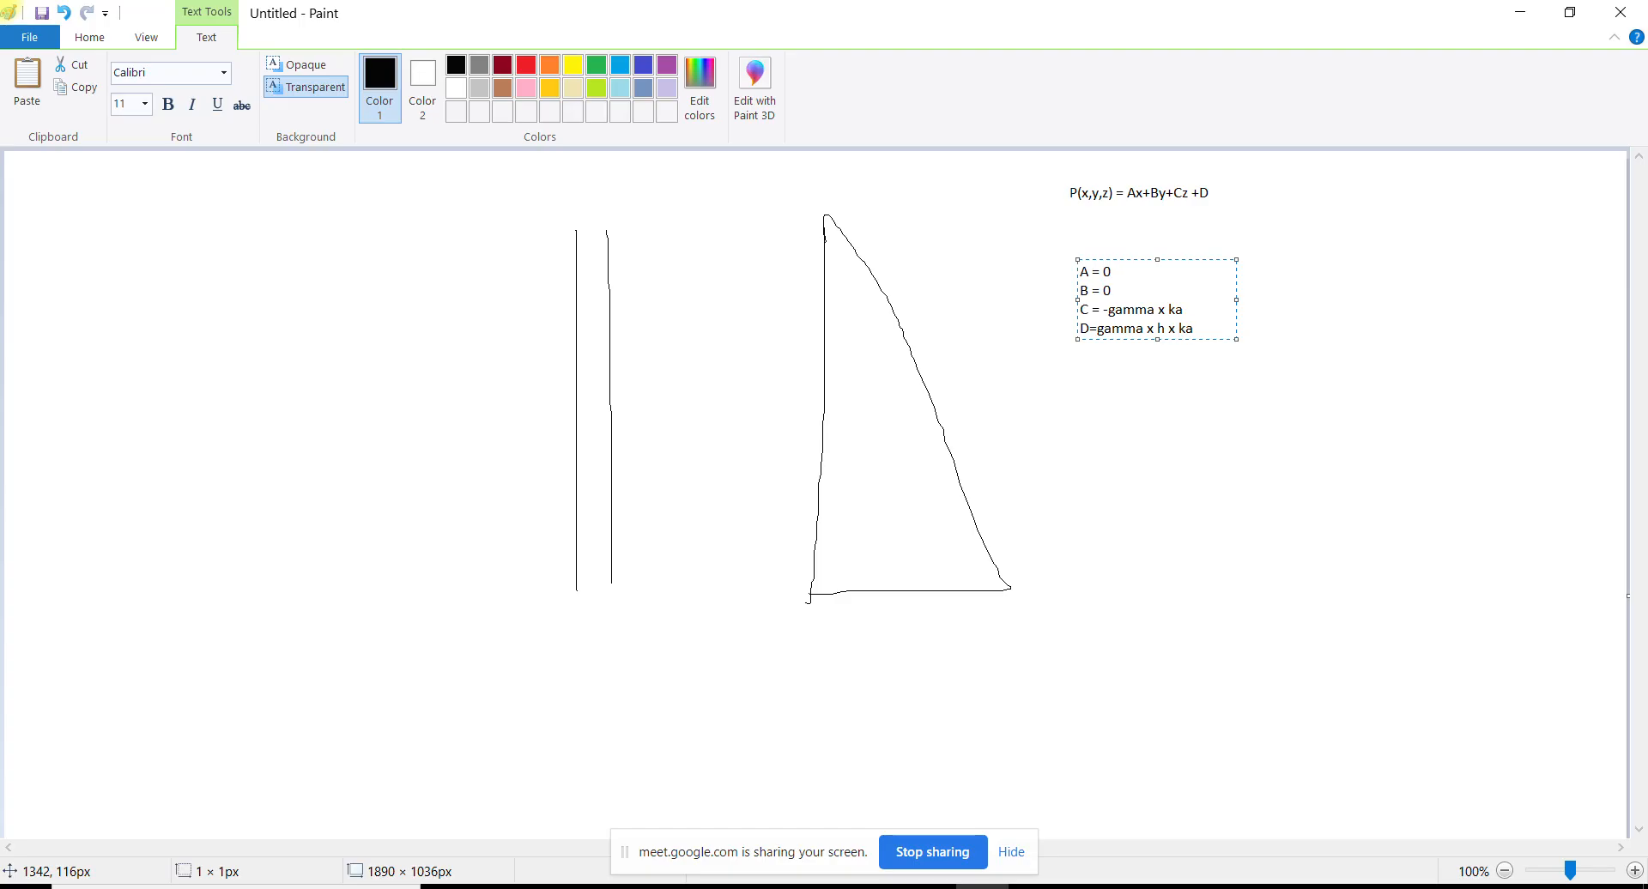
pyautogui.press('End')
pyautogui.press('Return')
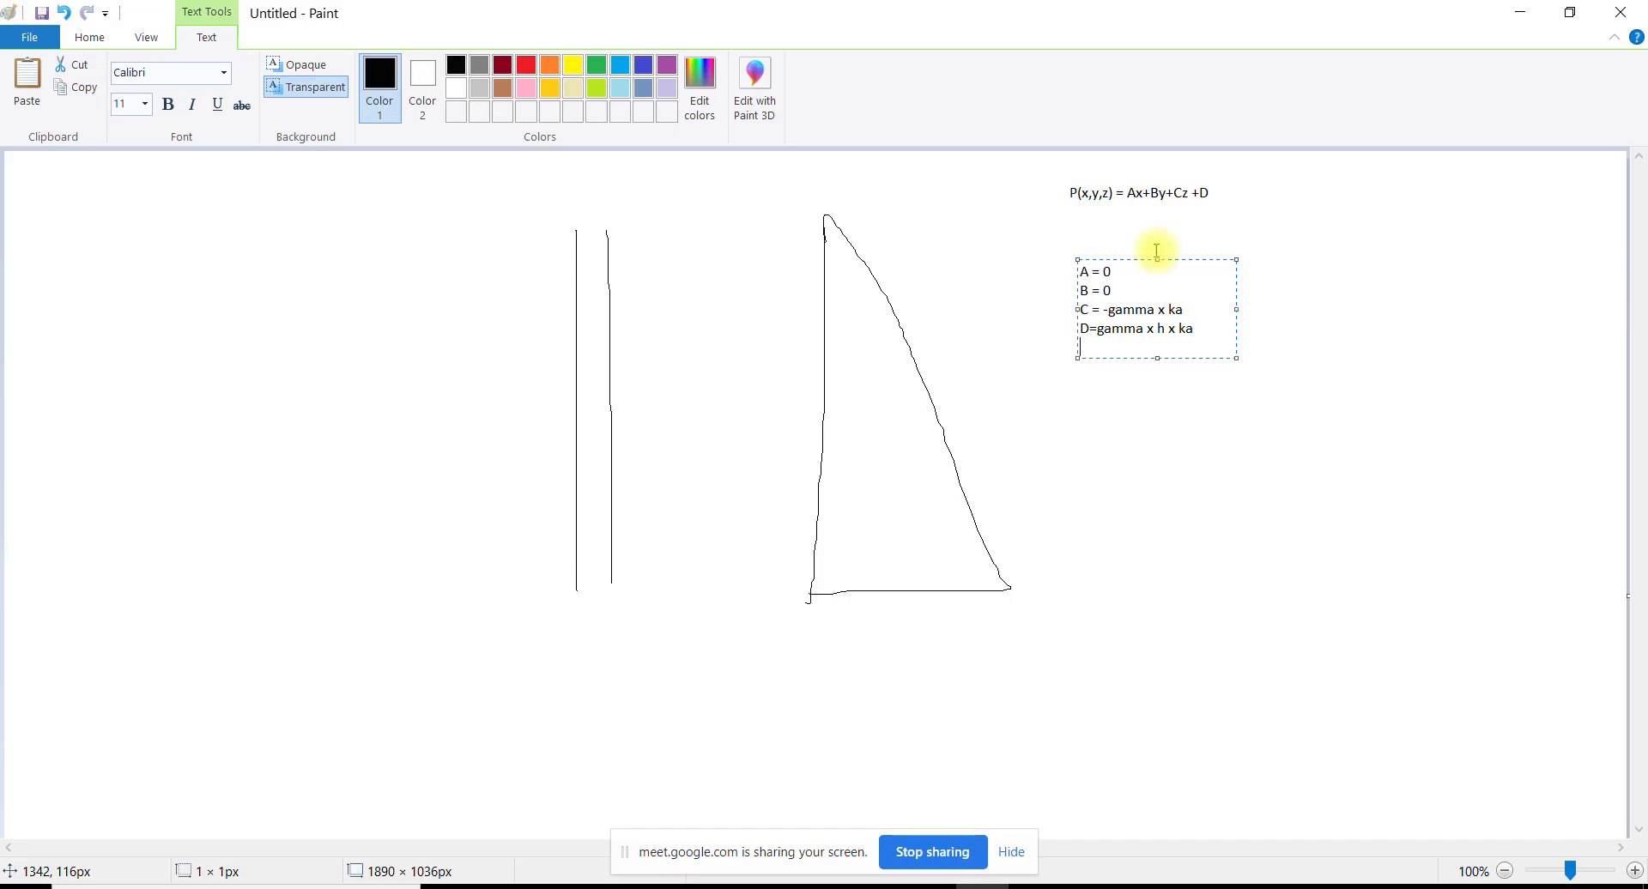
# Add the lines "gamma= 18", "ka = 0.3333" and "h = 2.667" below the coefficient formulas in the text box
pyautogui.write('gamma= 18')
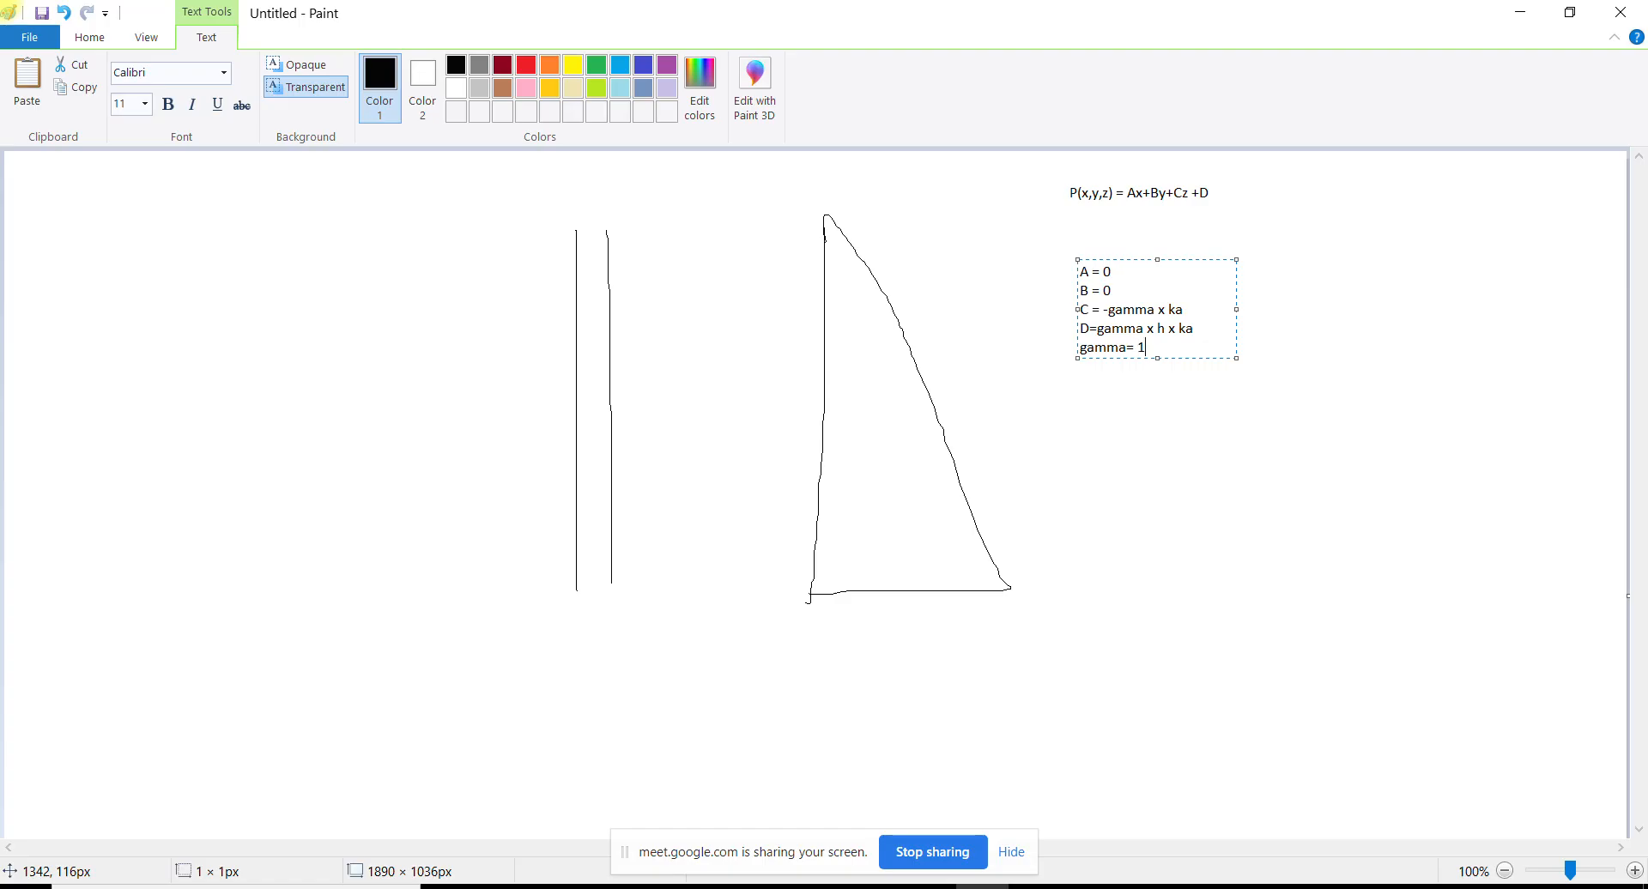
pyautogui.press('Return')
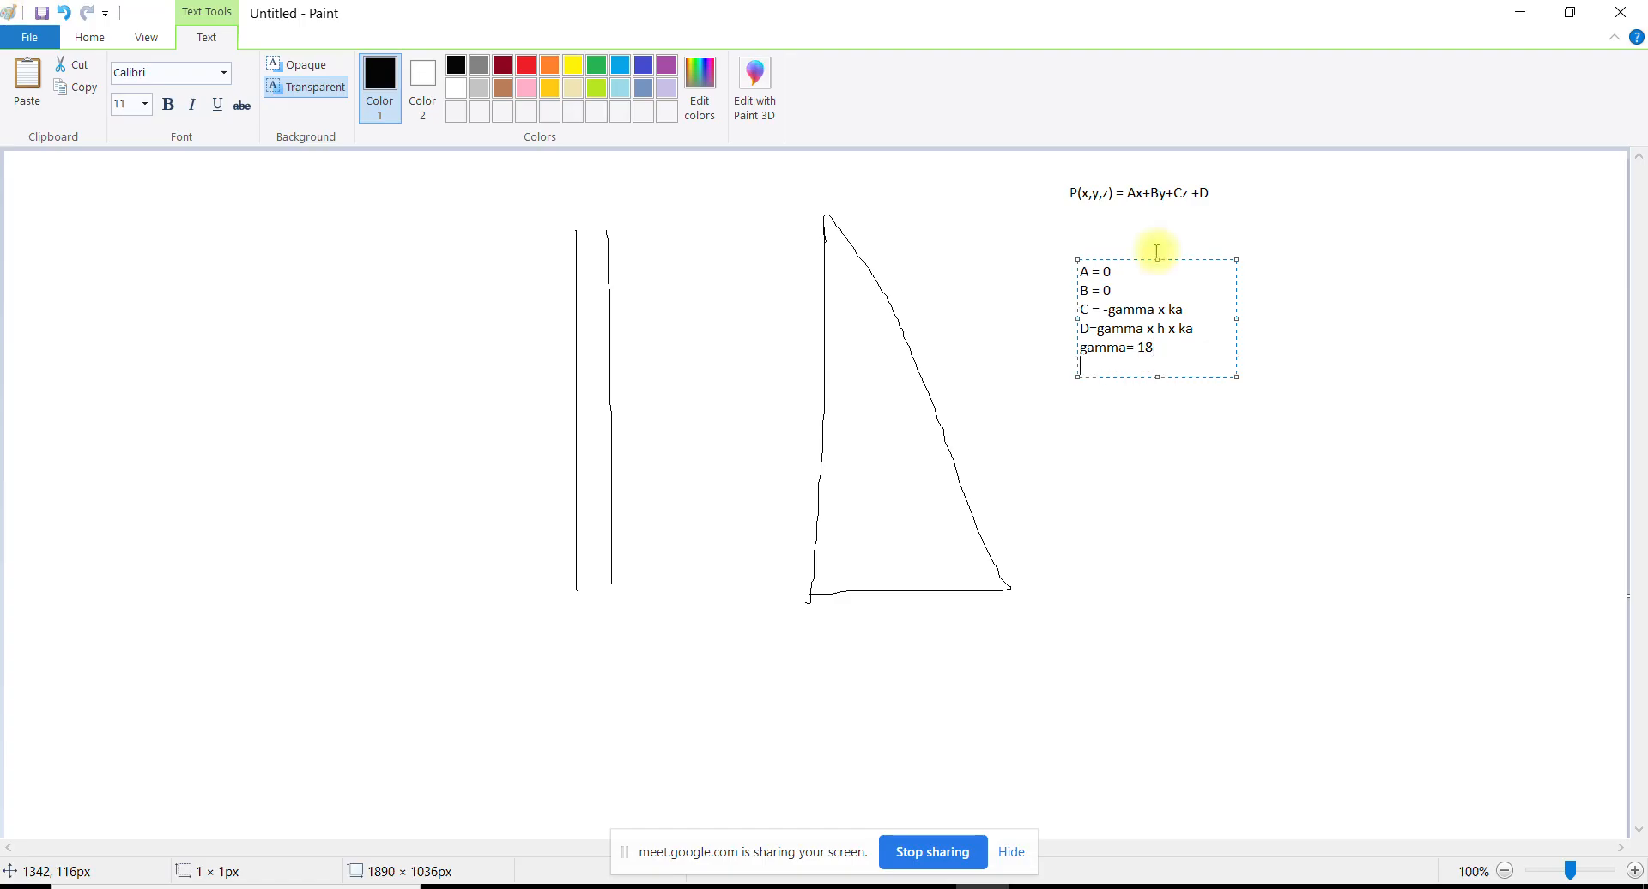
pyautogui.press('Return')
pyautogui.write('ka =')
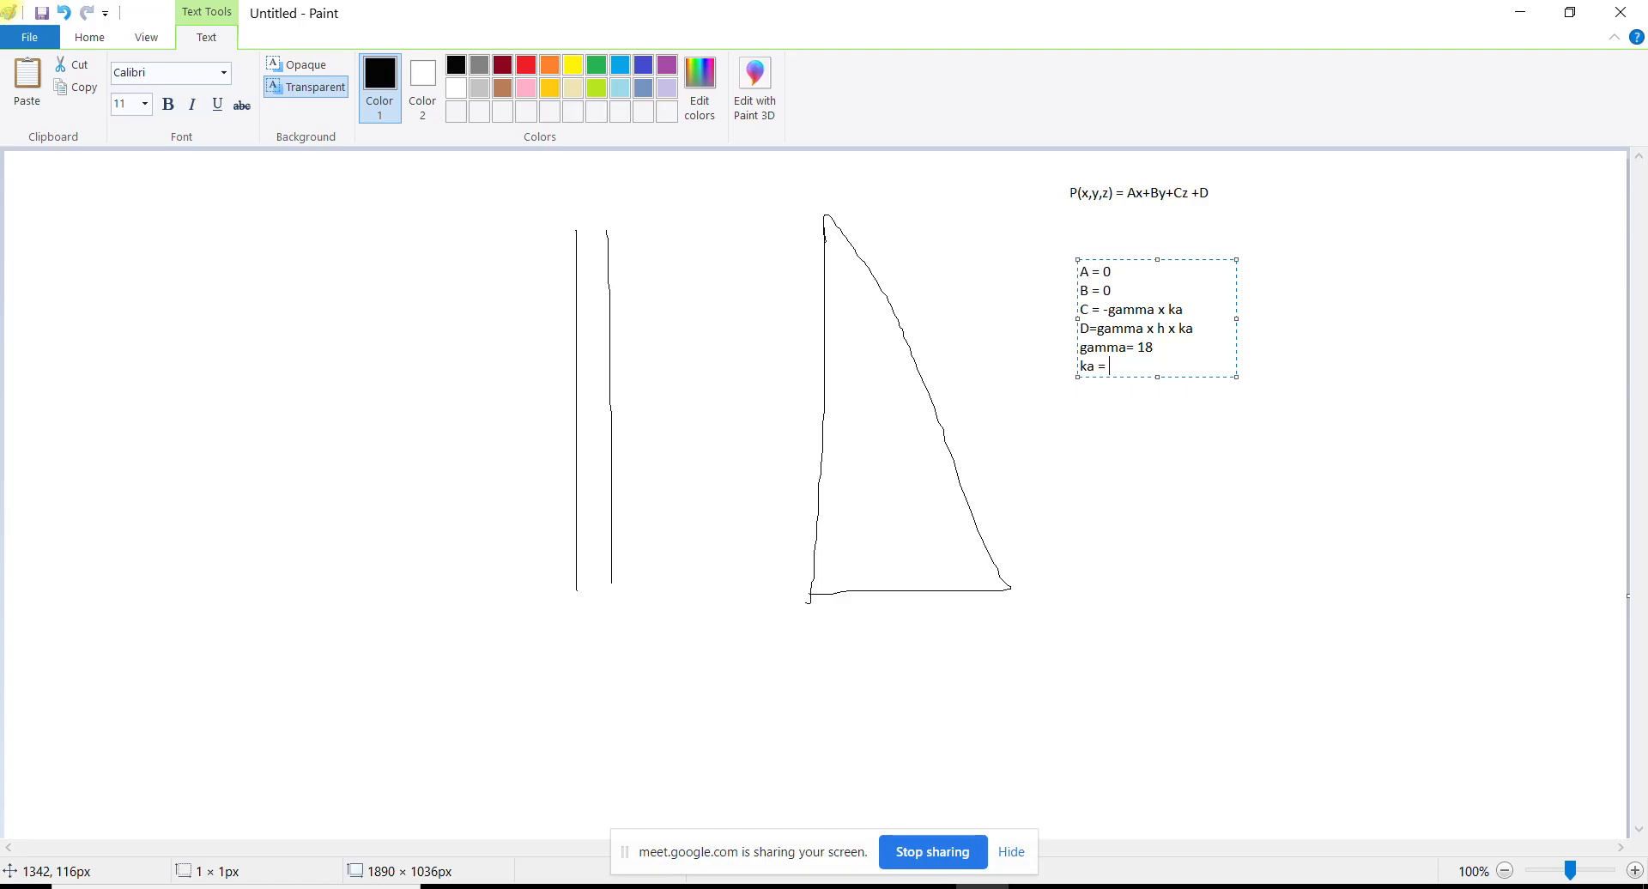
pyautogui.write('0.3333')
pyautogui.press('Return')
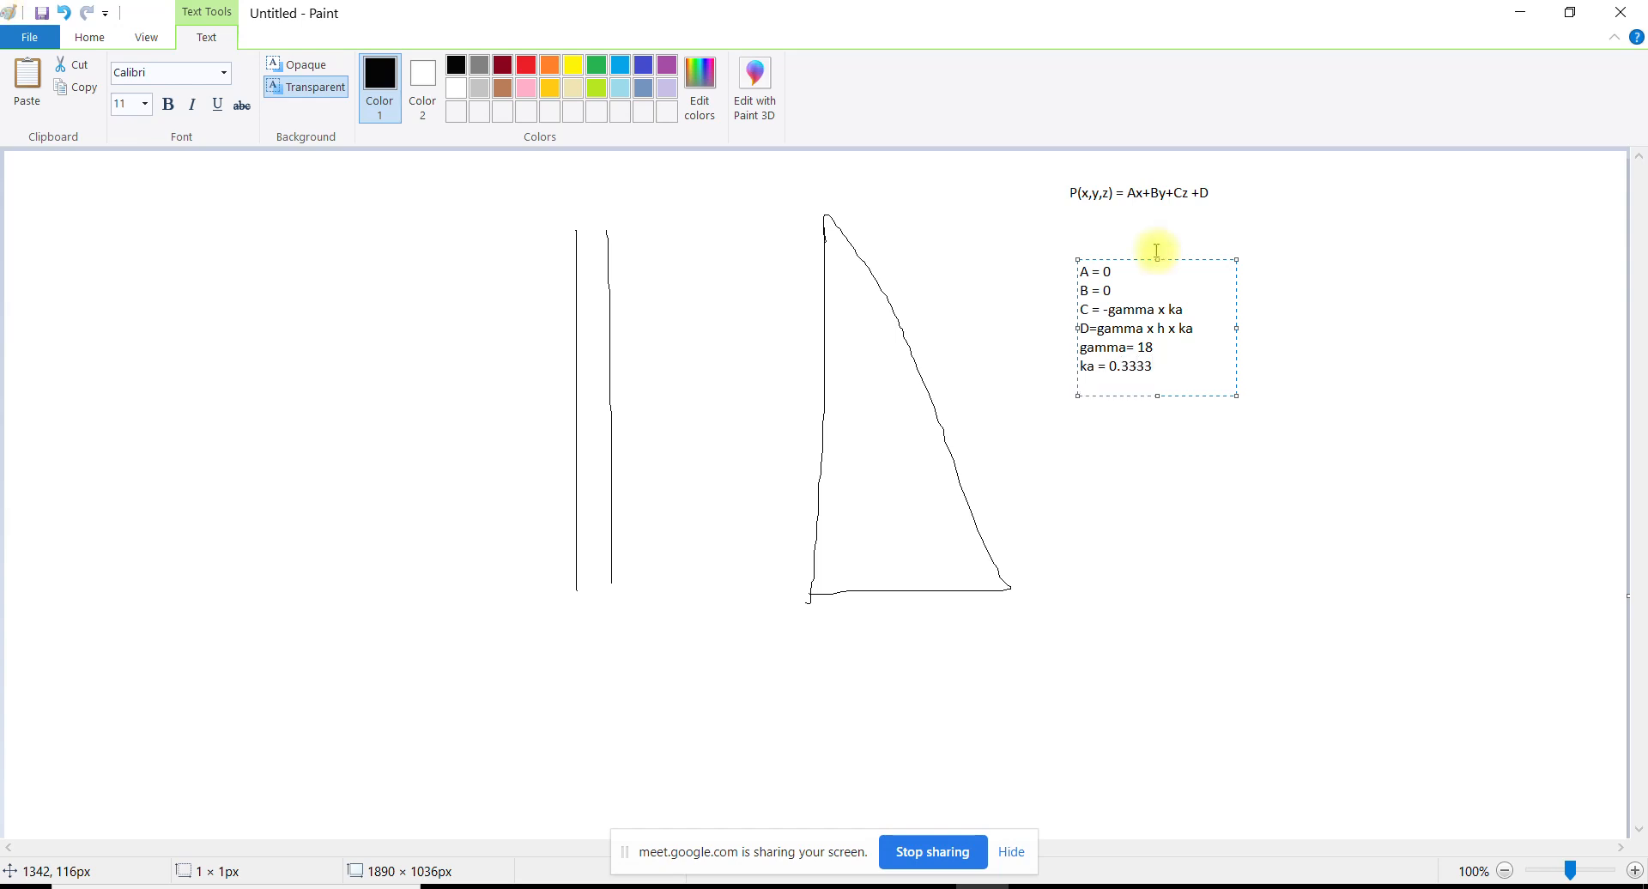
pyautogui.write('h = 2.667')
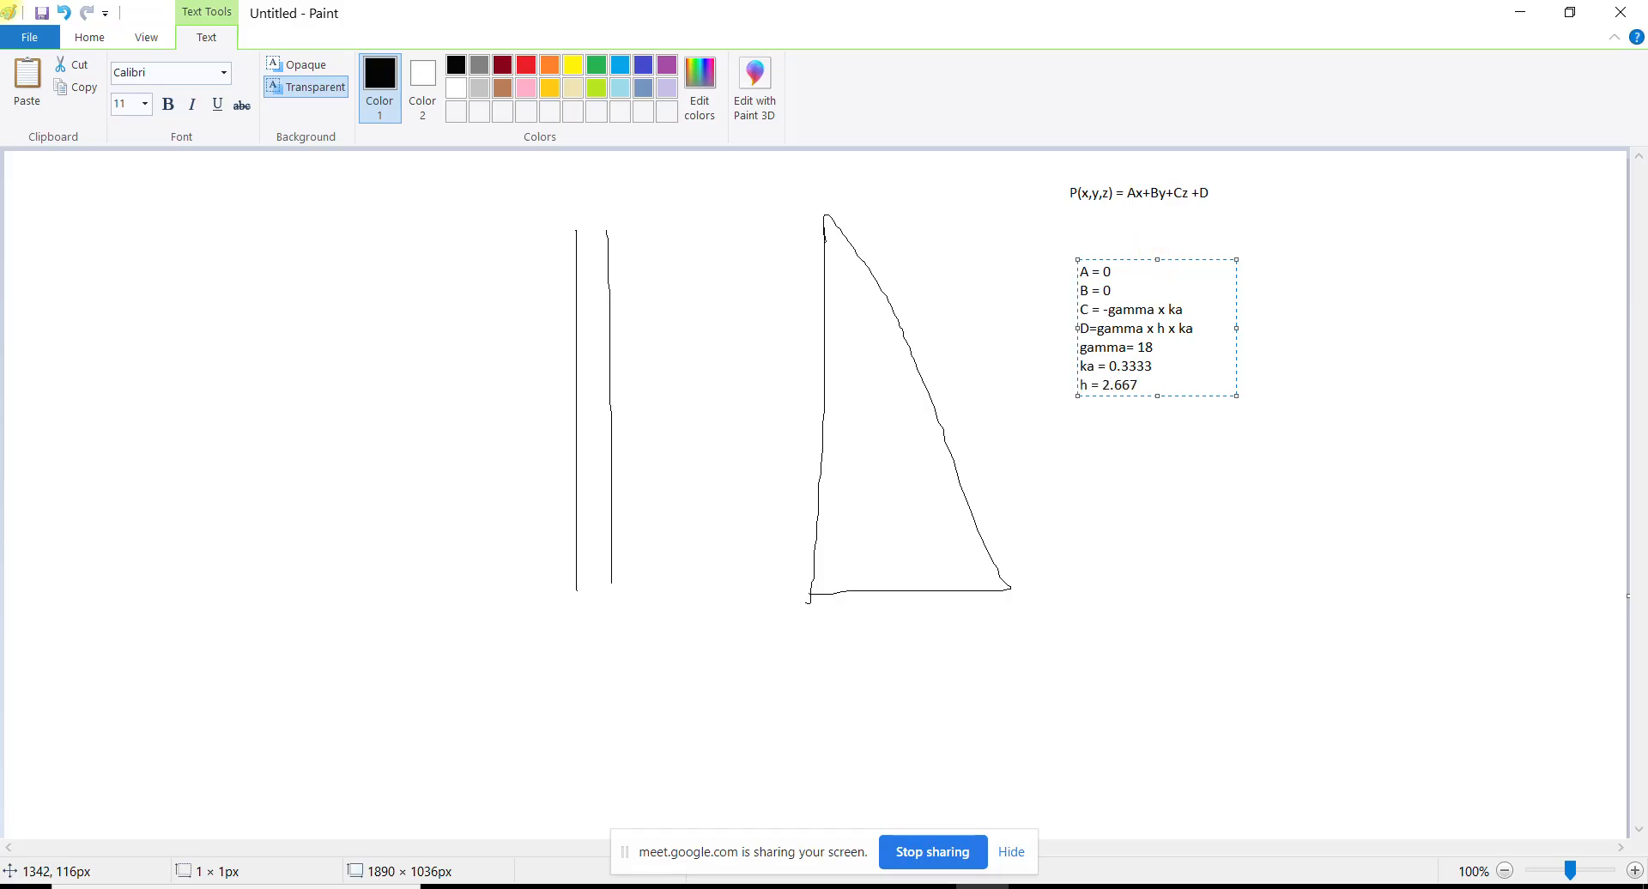
pyautogui.press('Return')
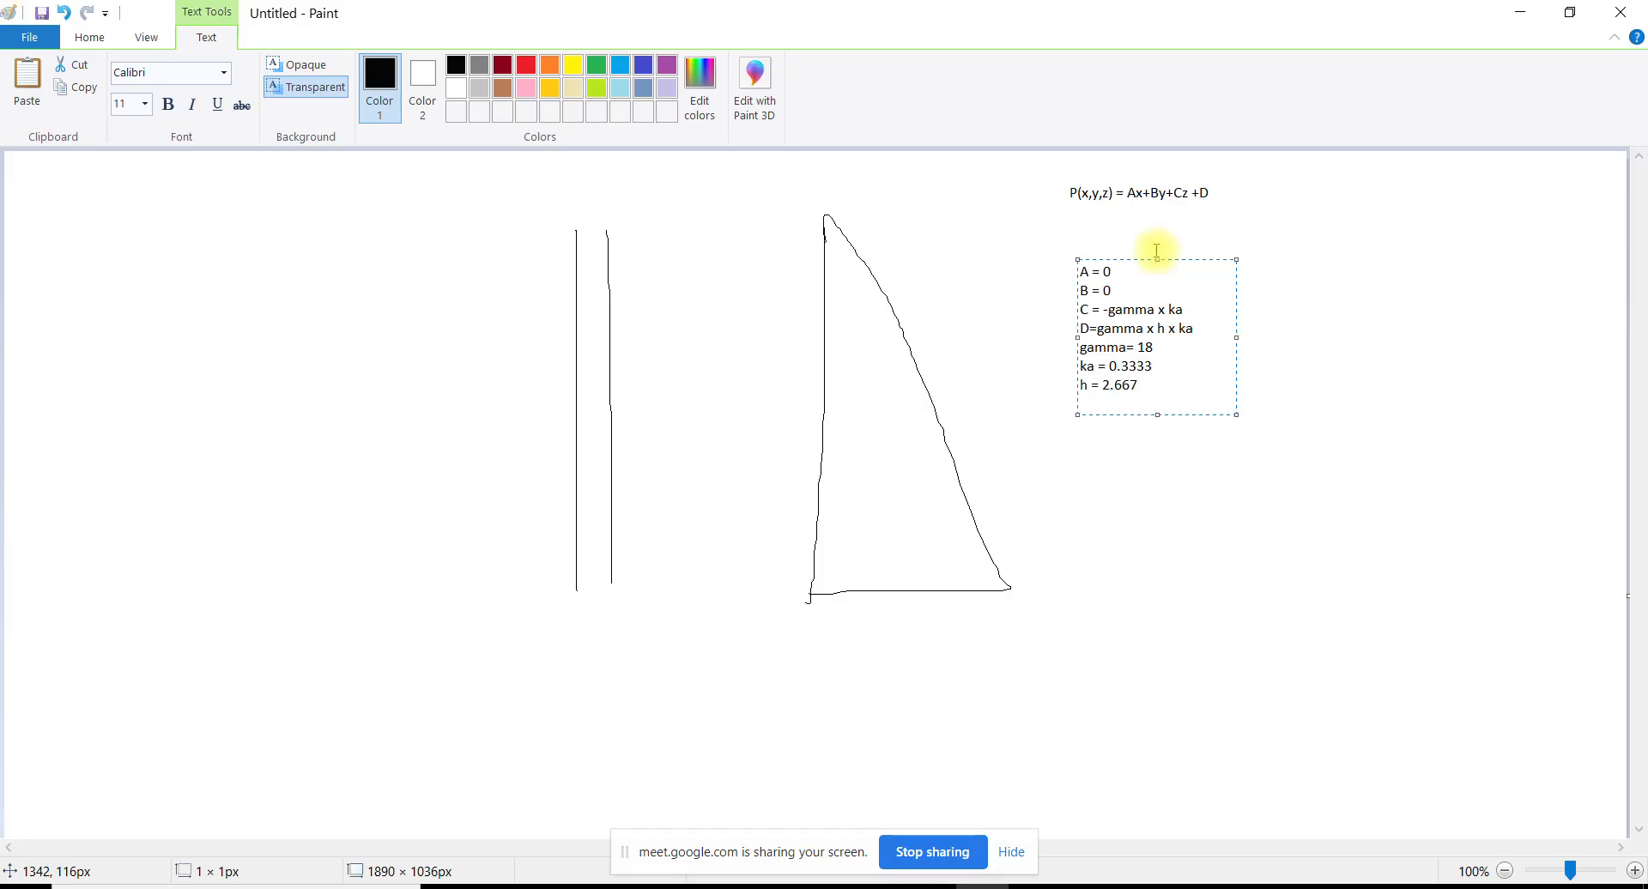
# Add the lines "C = -6" and "D= 18 x 2.667 x 0.333 = 16", widening the text box so the D calculation fits on one line
pyautogui.write('C')
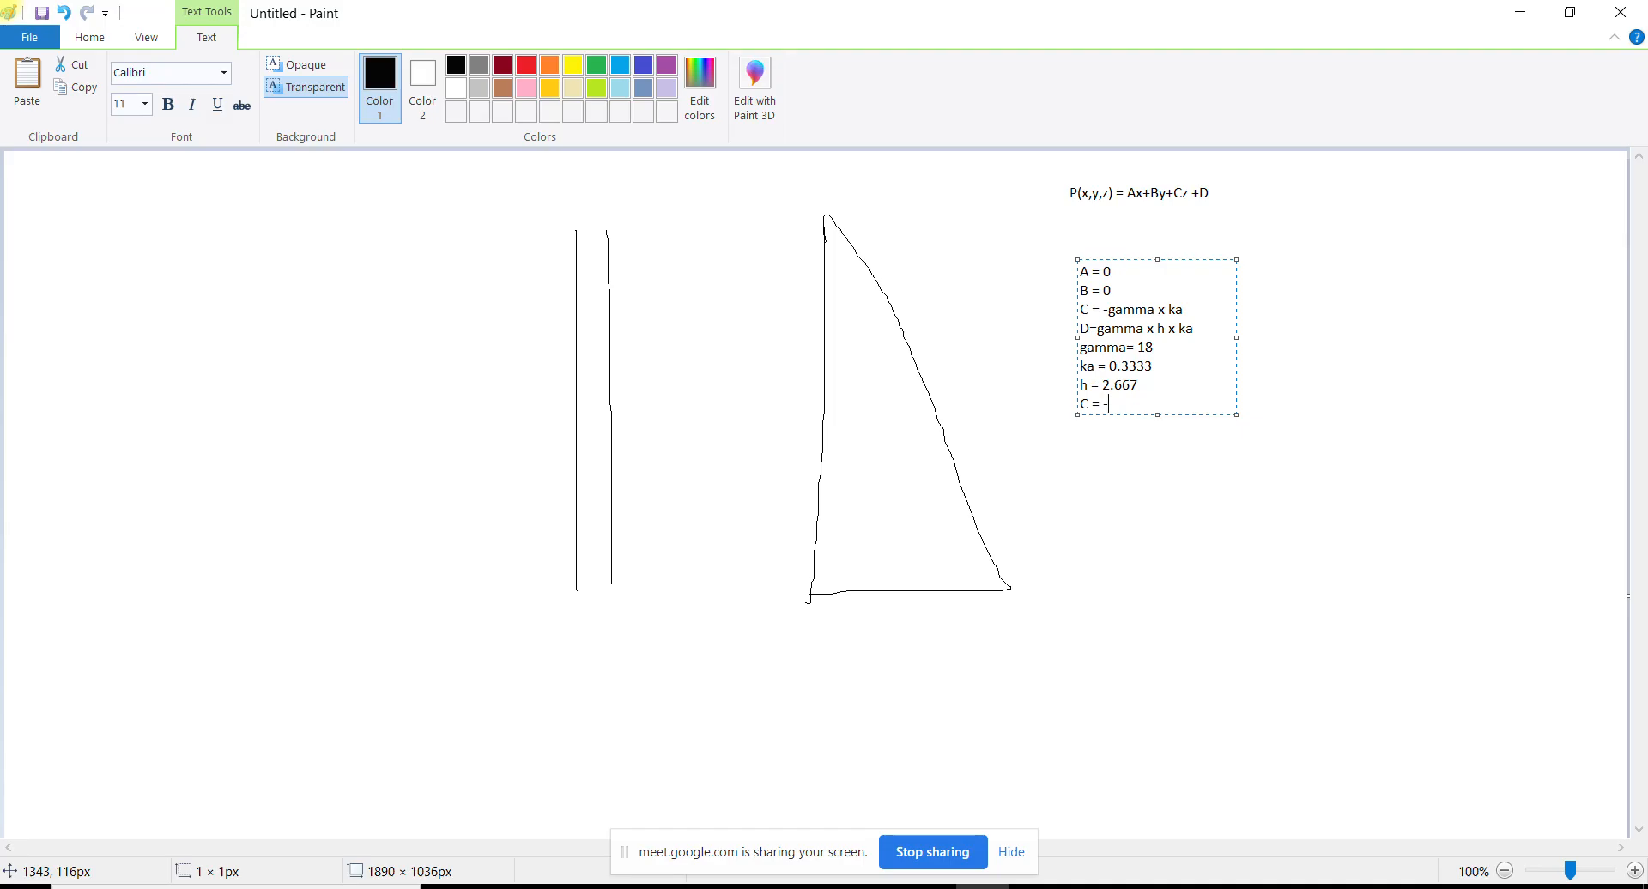
pyautogui.write('= -6')
pyautogui.press('Return')
pyautogui.write('D')
pyautogui.write('= 18 x 2.667 cx0.333')
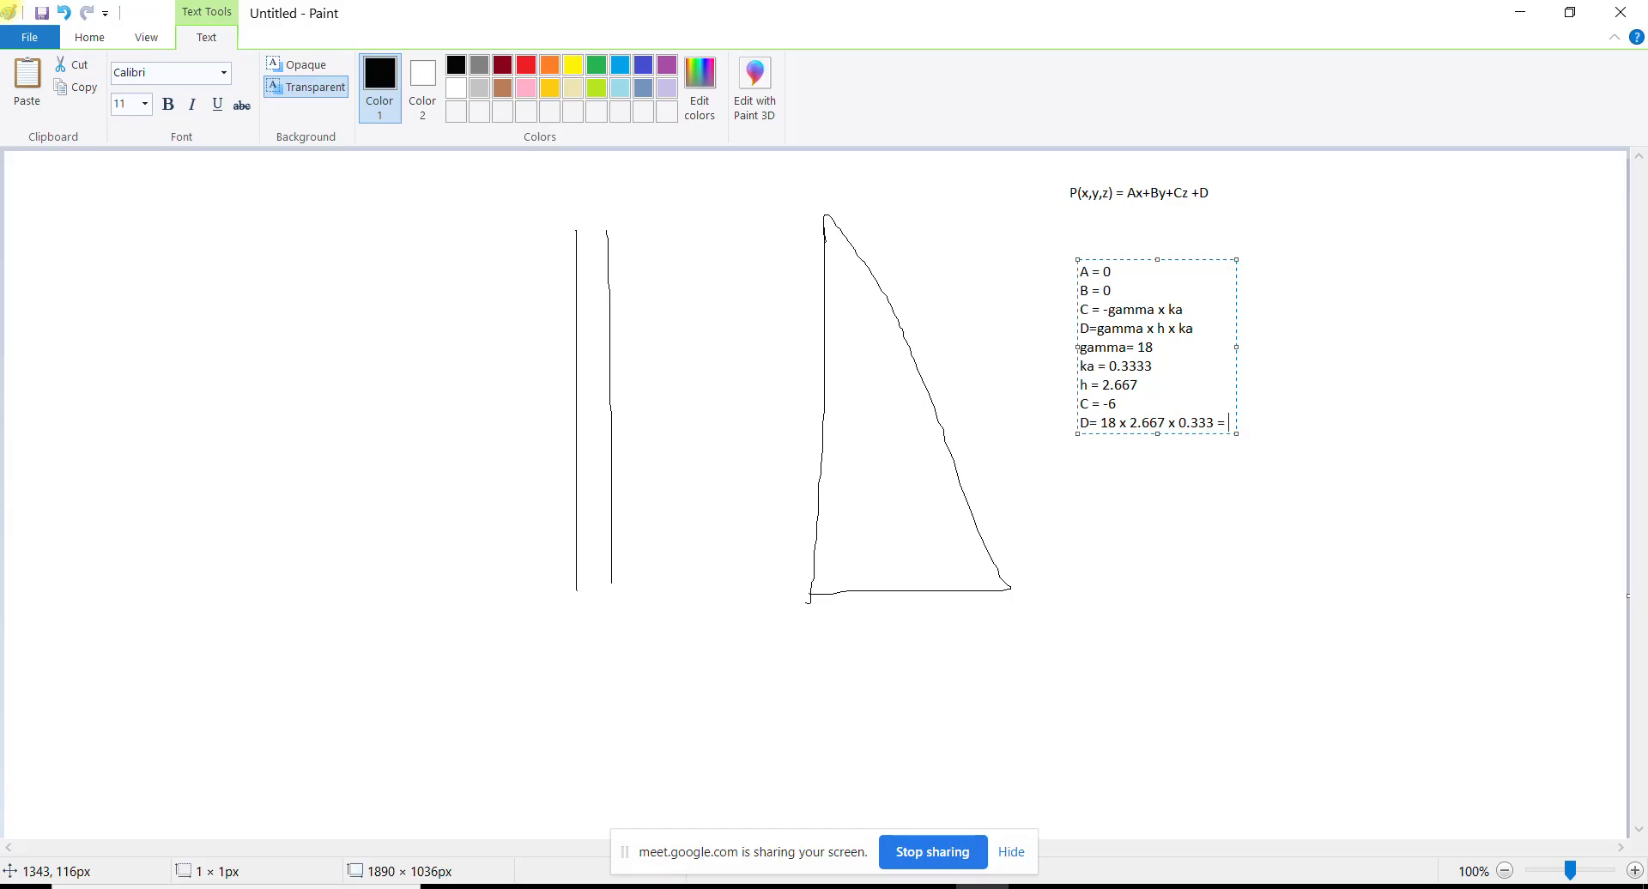
pyautogui.write('= 16')
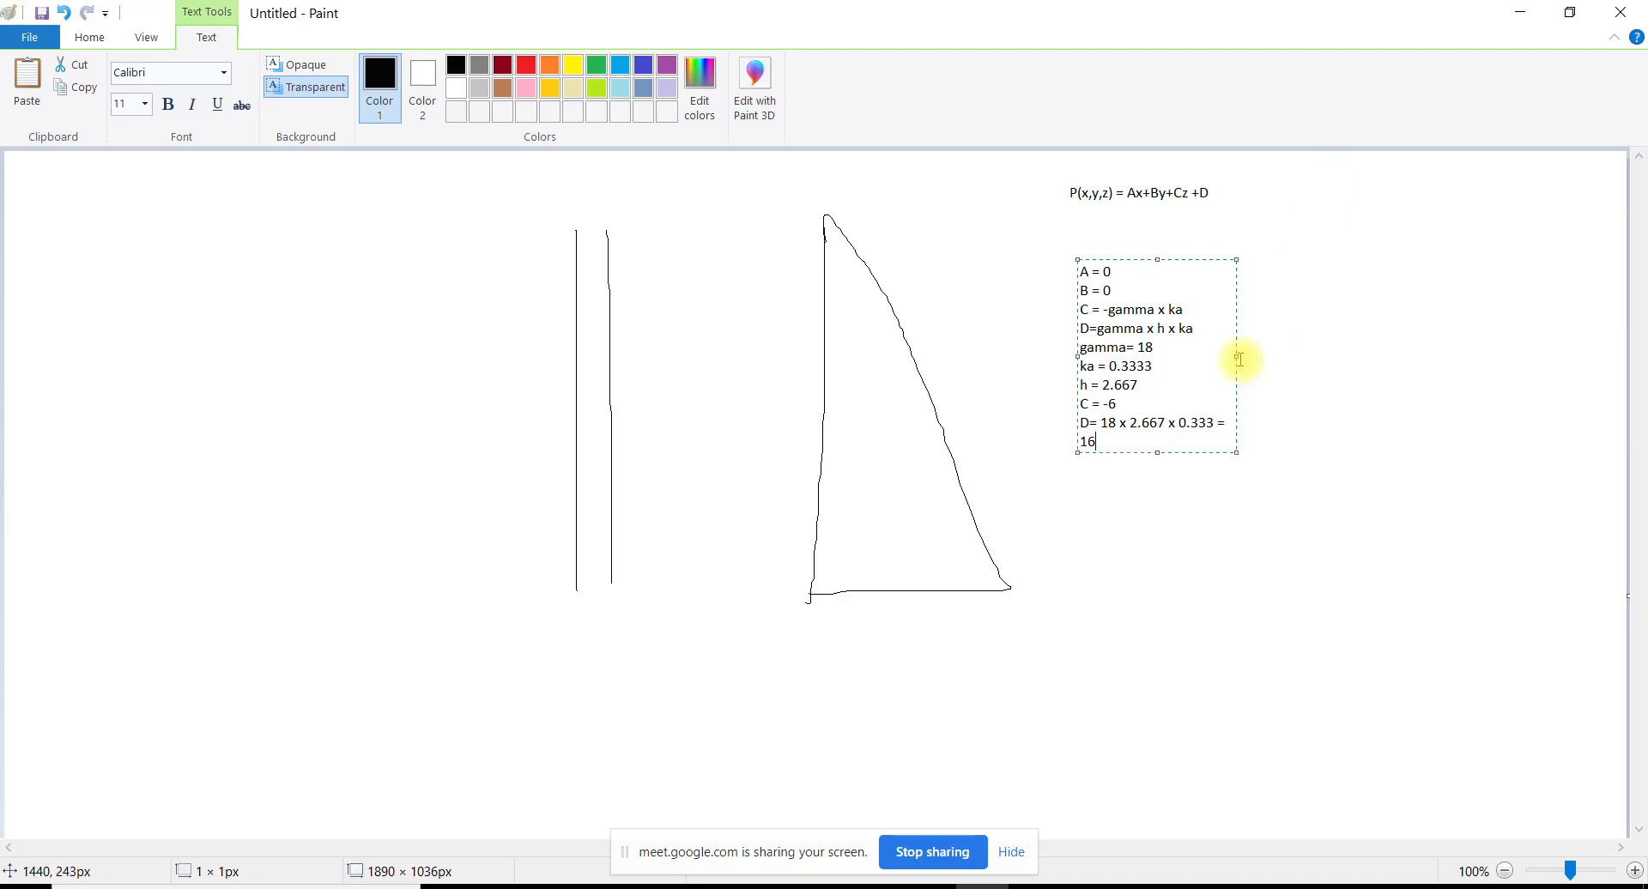
pyautogui.moveTo(1236, 353); pyautogui.dragTo(1350, 344)
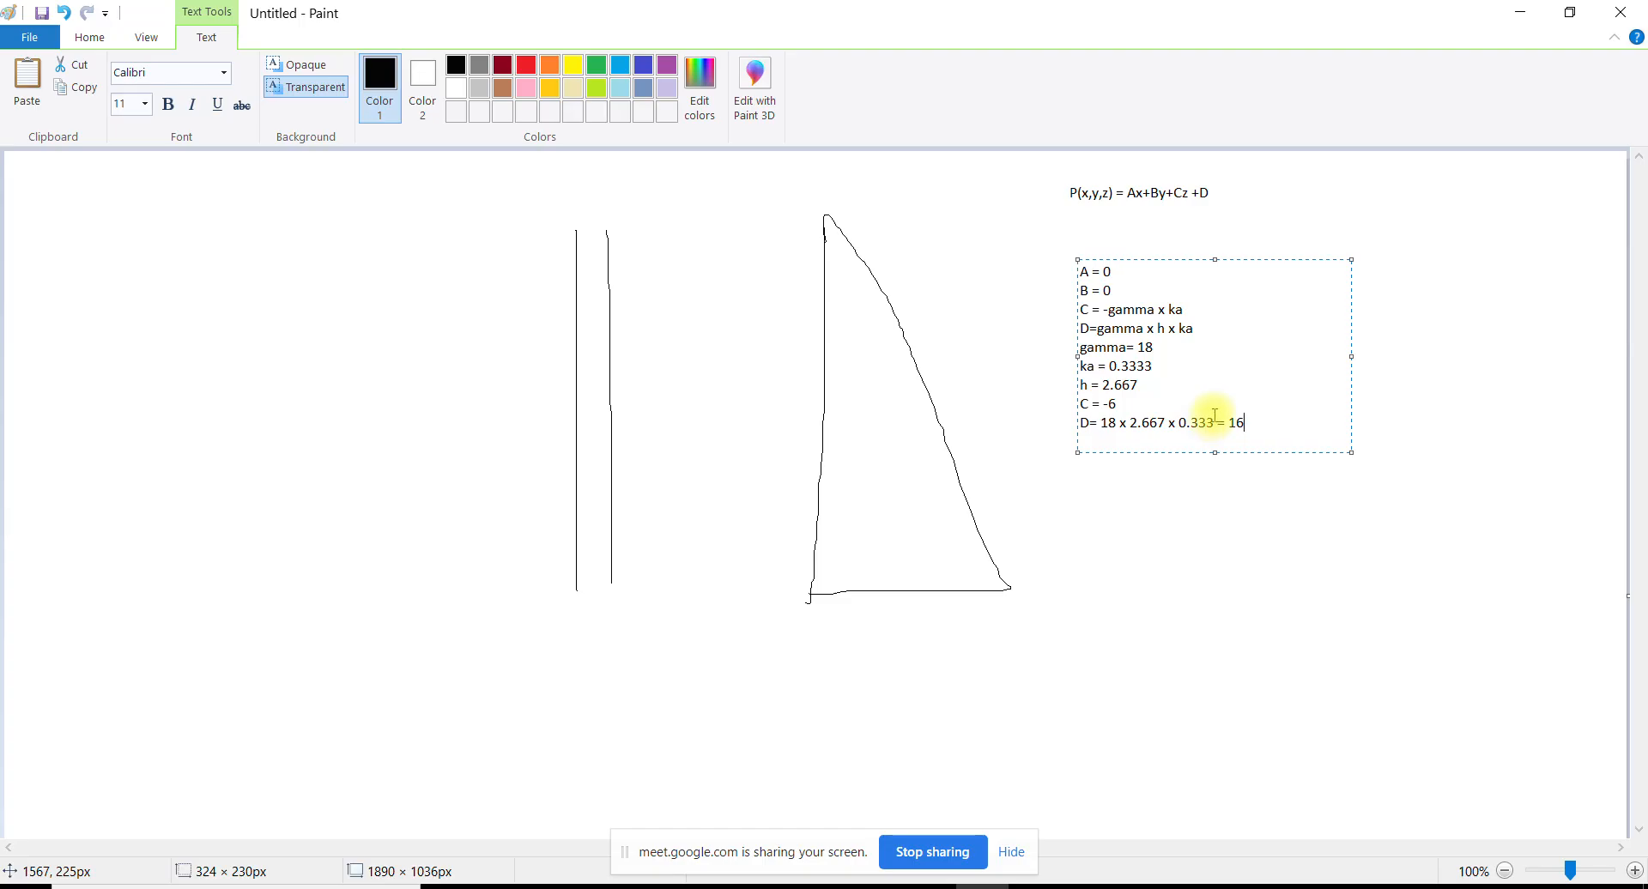
pyautogui.moveTo(1279, 422); pyautogui.dragTo(1105, 422)
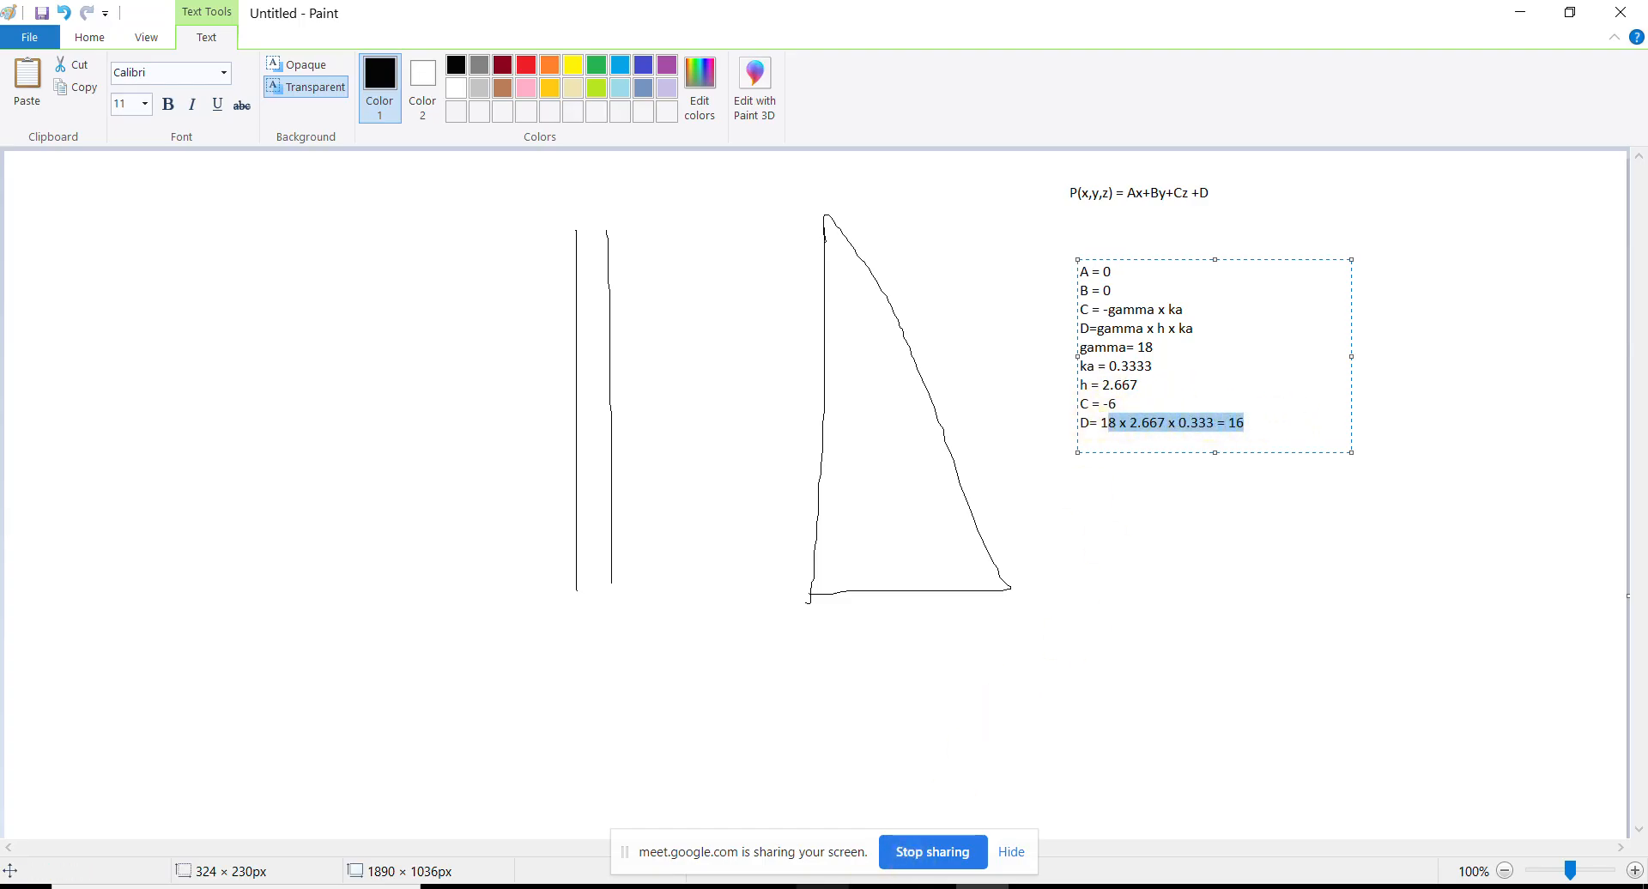
# Switch to ETABS and select all walls that have the Retaining Wall 9 section property
pyautogui.click(817, 887)
pyautogui.click(409, 369)
pyautogui.moveTo(1206, 755); pyautogui.dragTo(1302, 684, button='middle')
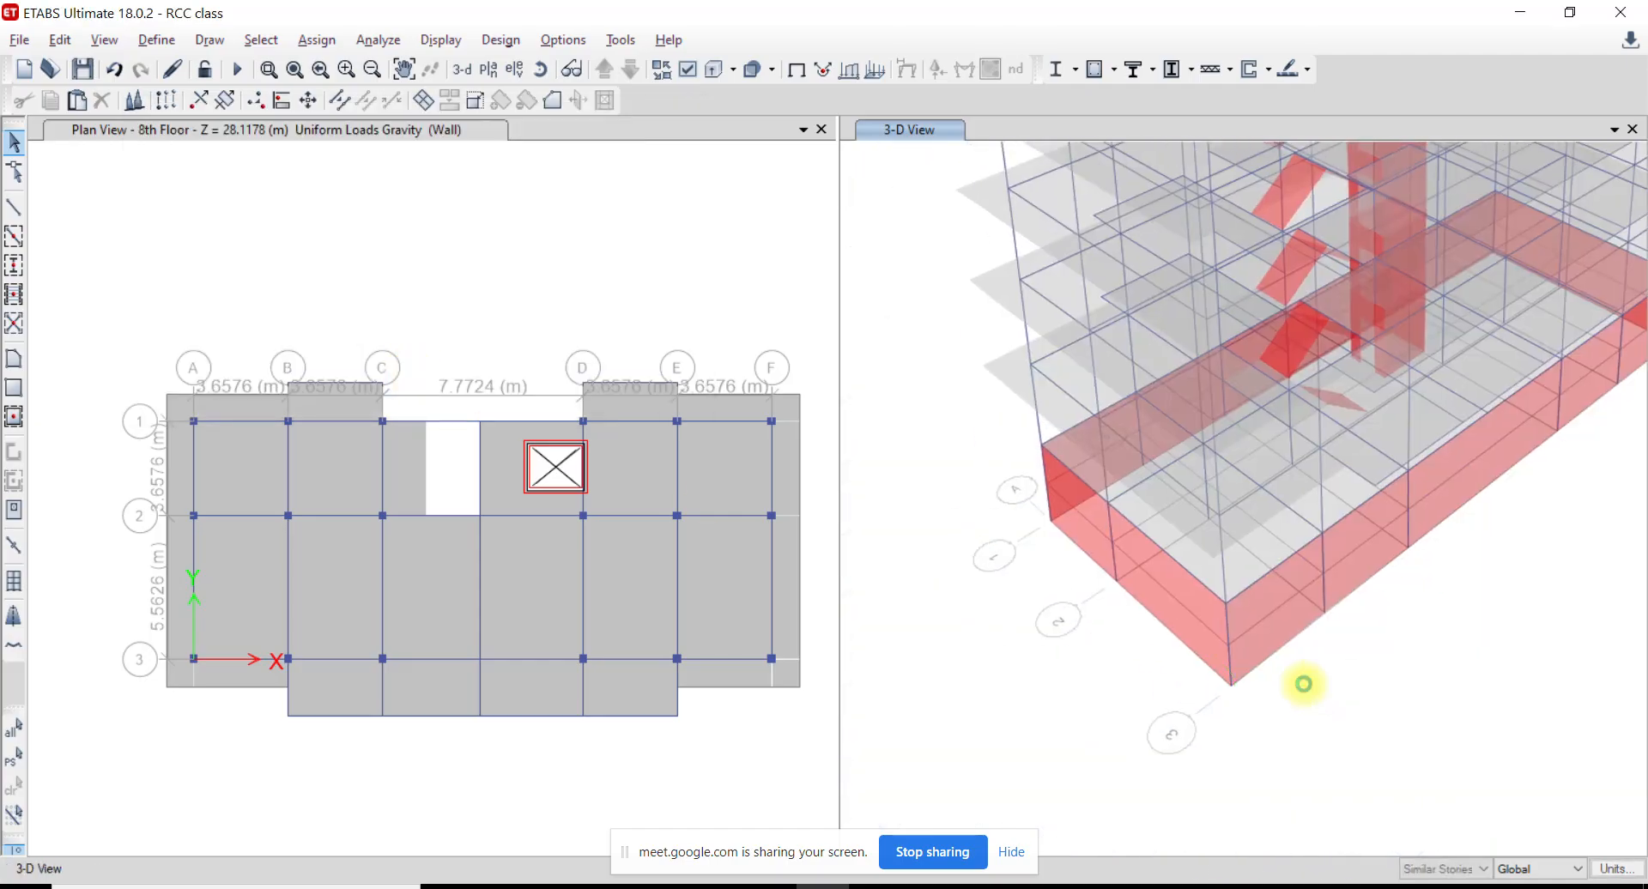
pyautogui.scroll(-5, 1244, 580)
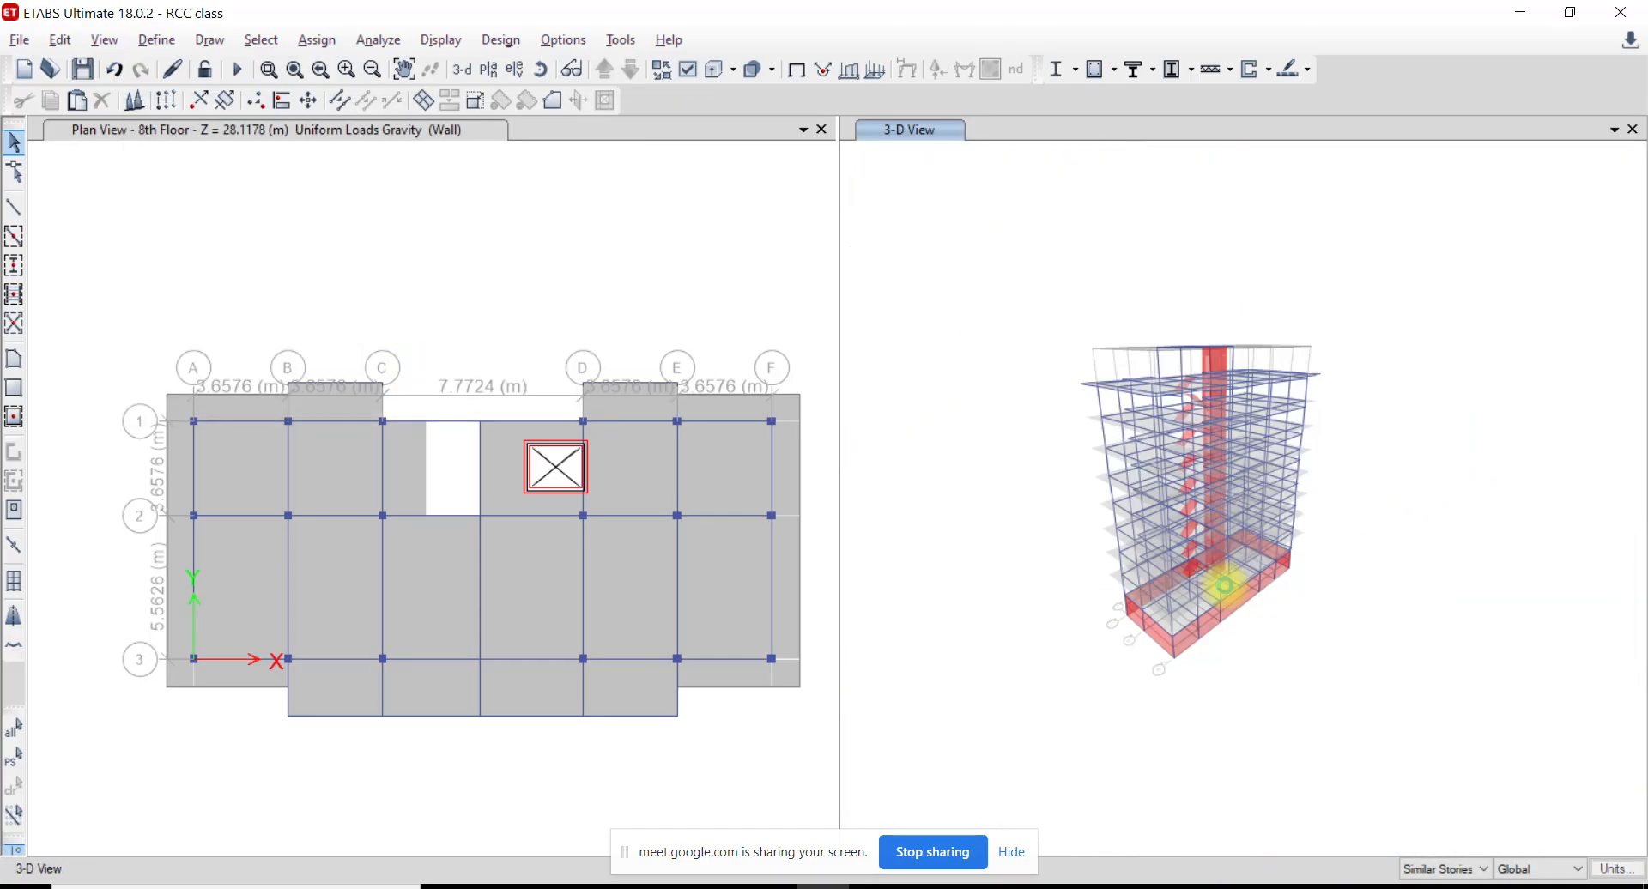
pyautogui.scroll(5, 1182, 577)
pyautogui.scroll(-2, 1106, 526)
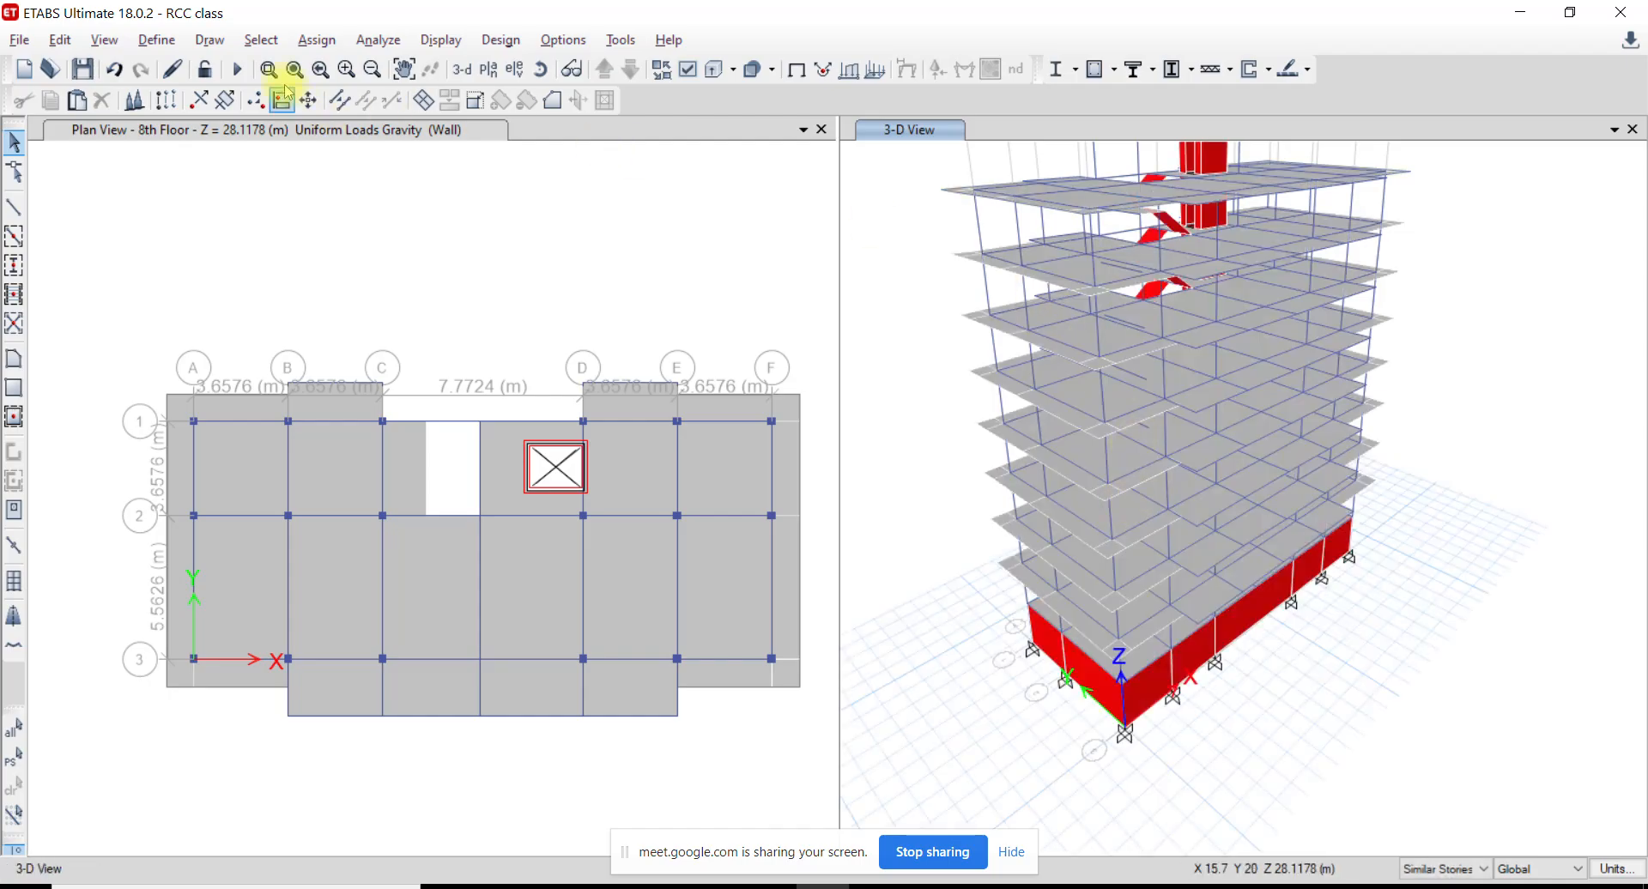
pyautogui.click(265, 50)
pyautogui.moveTo(296, 77)
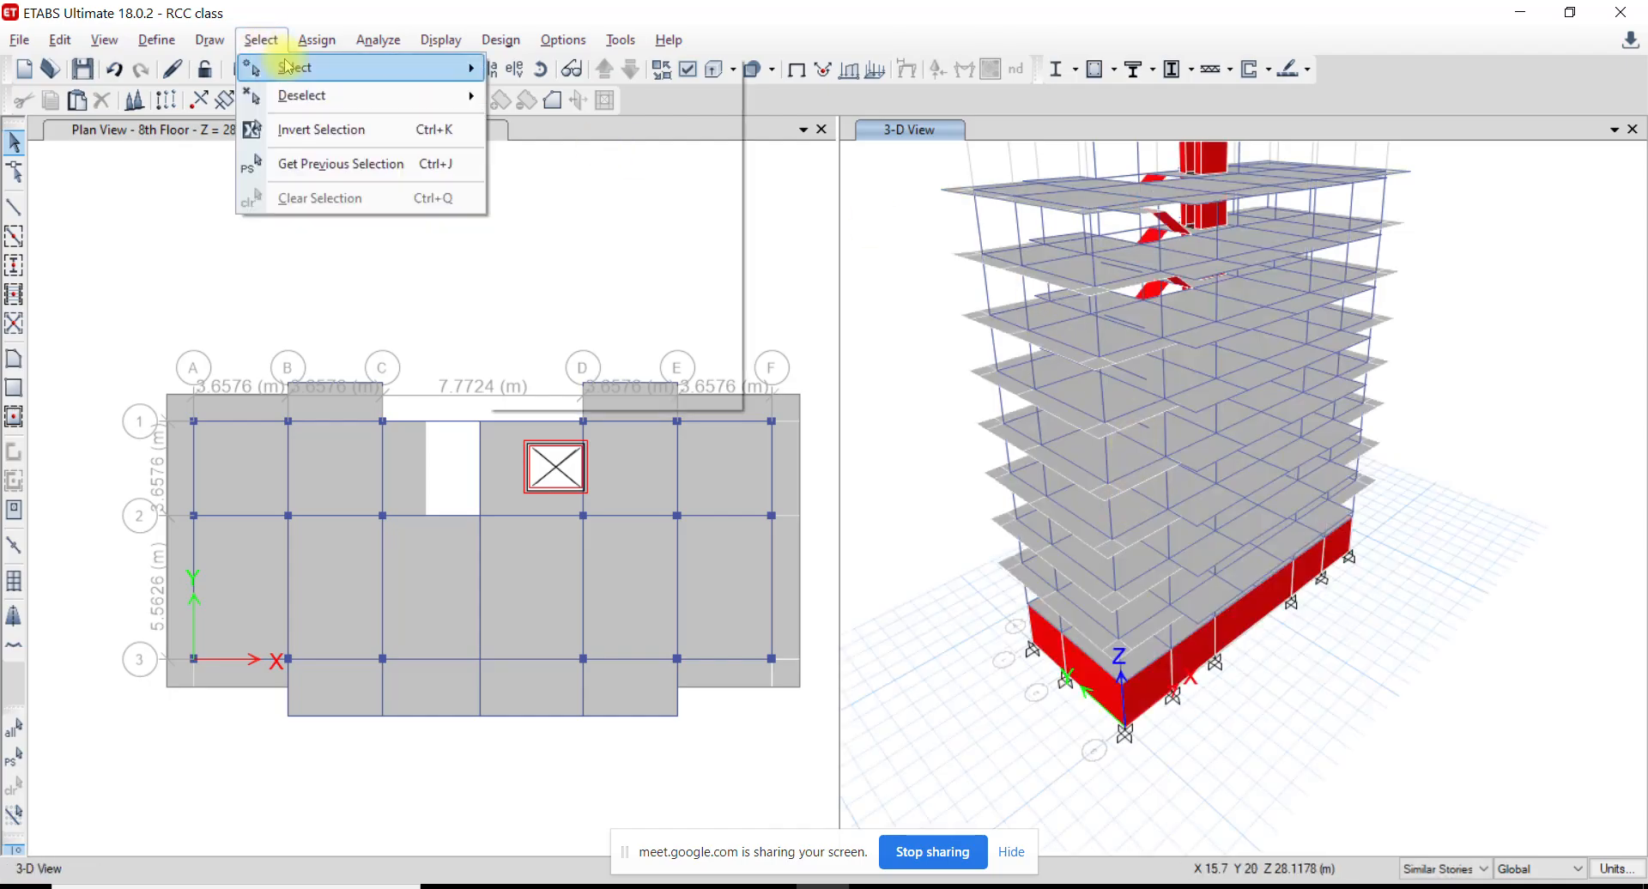
pyautogui.moveTo(685, 251)
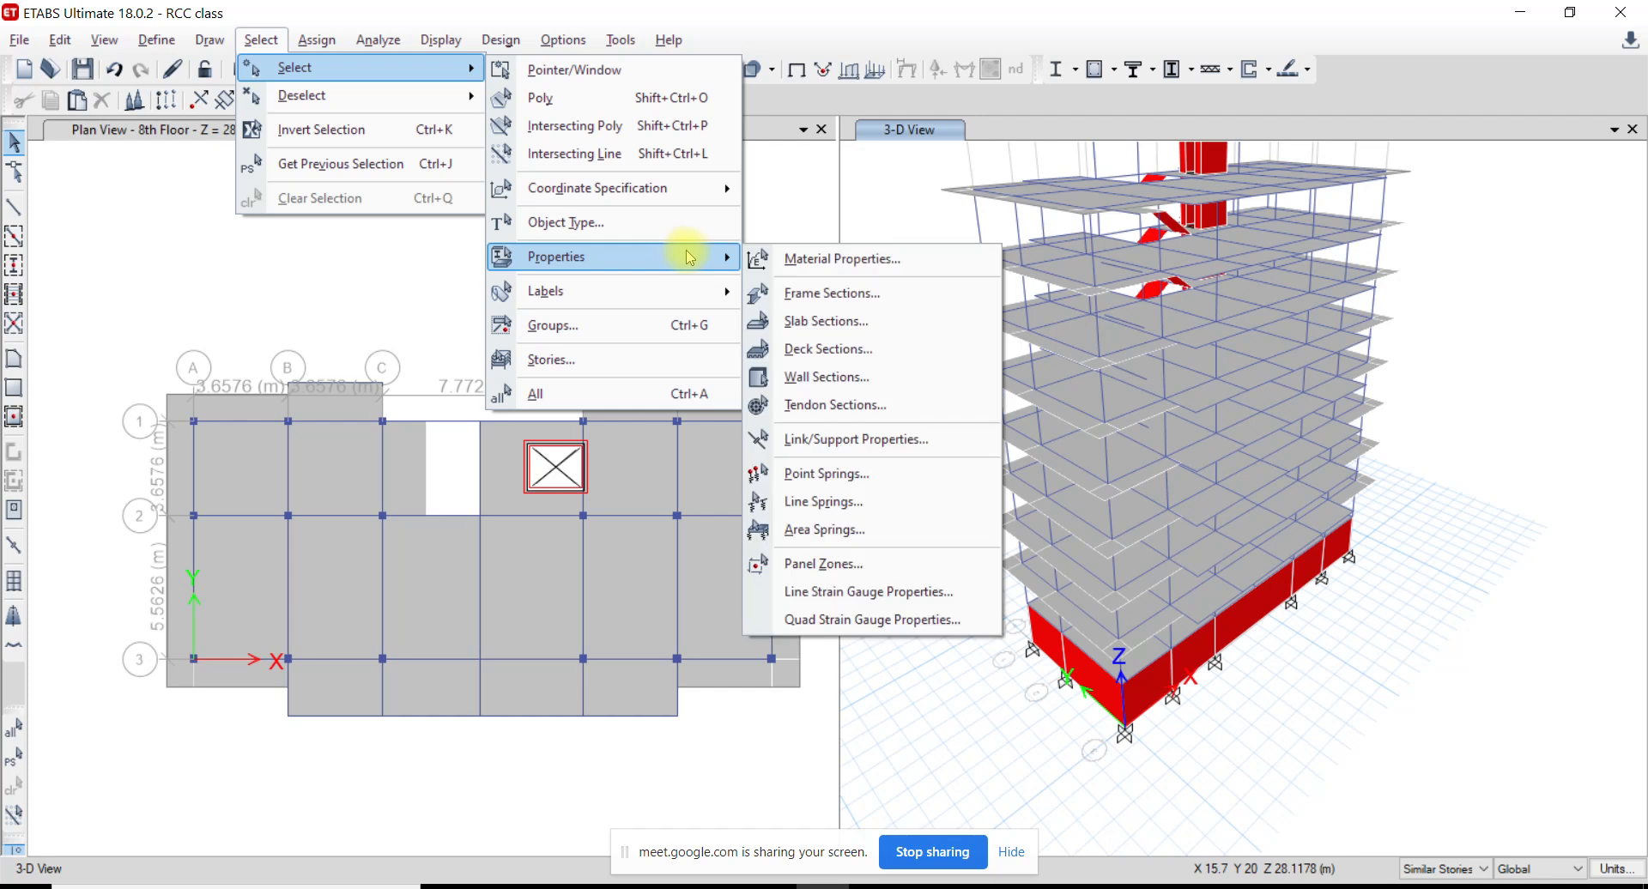
pyautogui.click(844, 375)
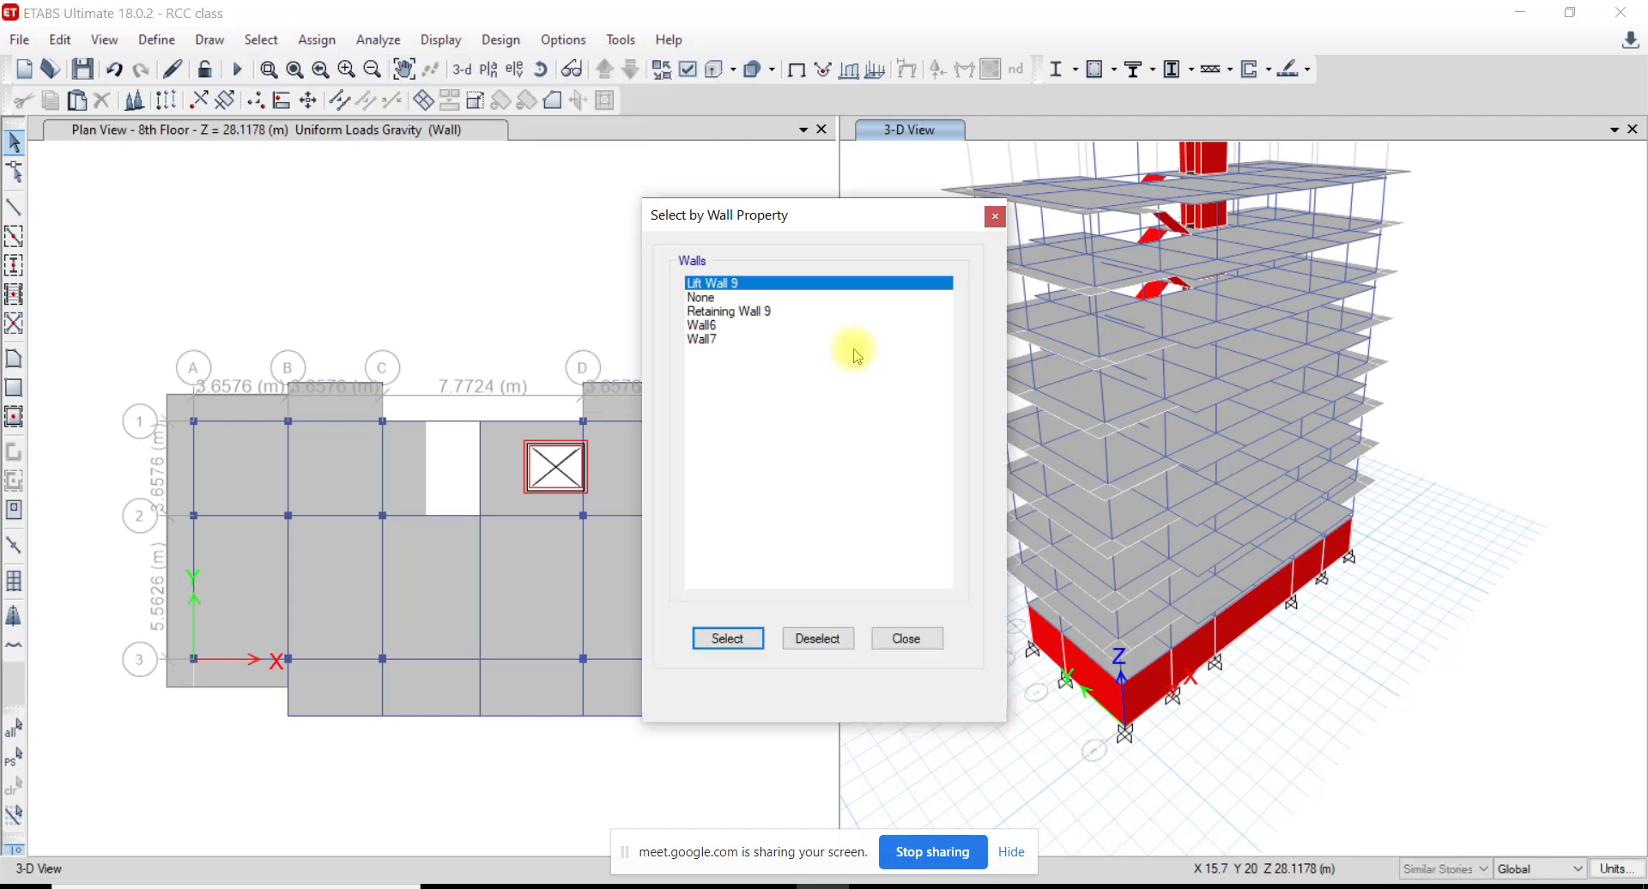
pyautogui.click(744, 312)
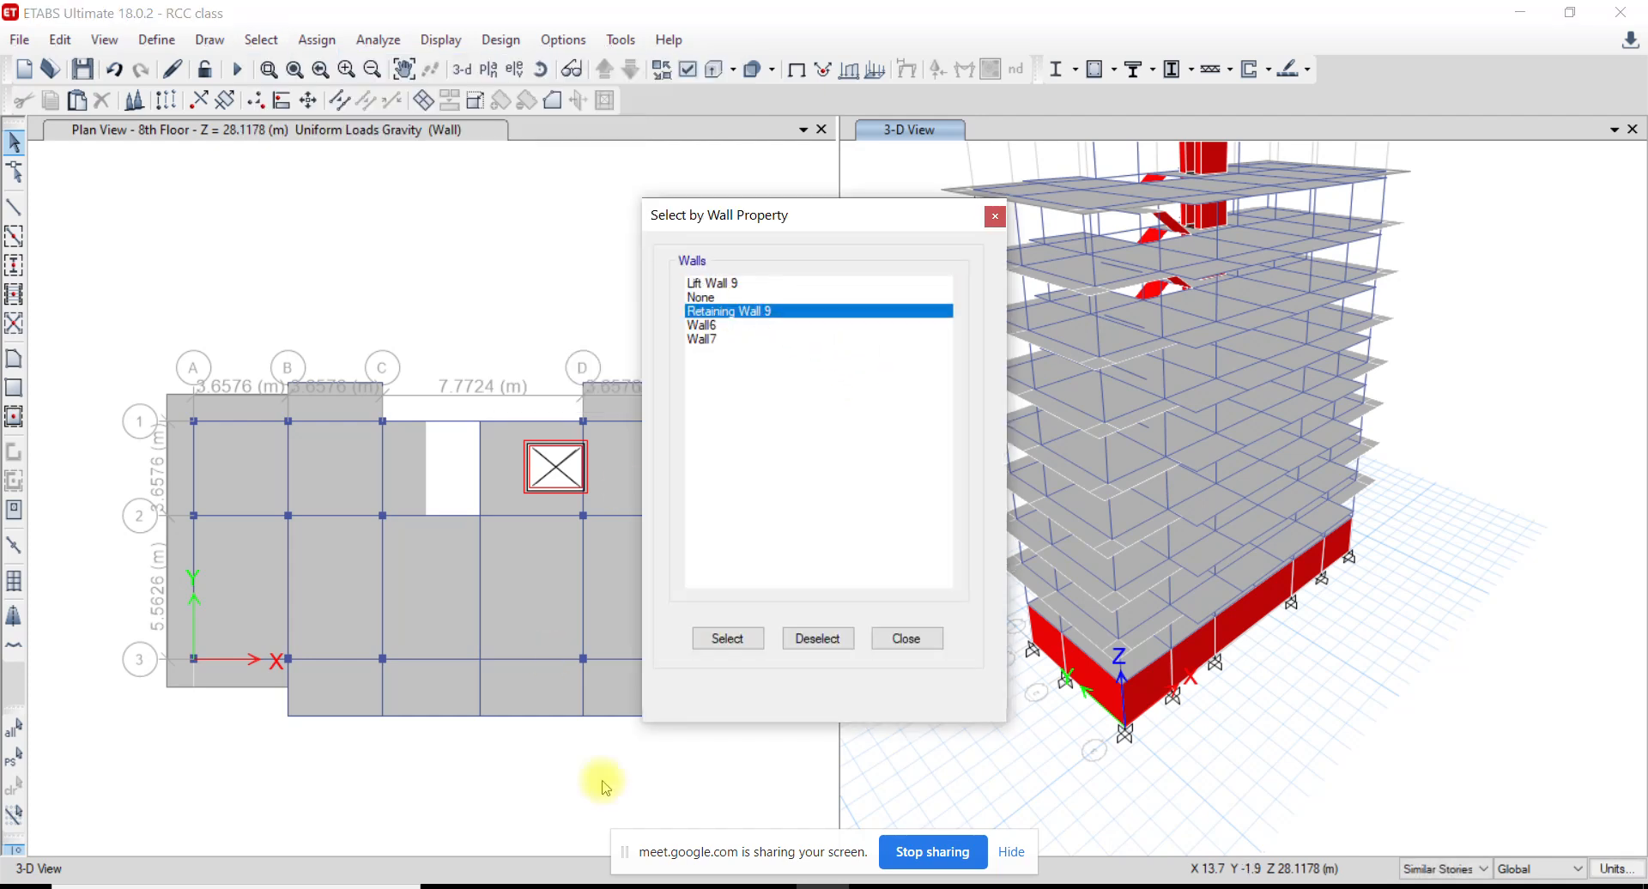
pyautogui.click(728, 640)
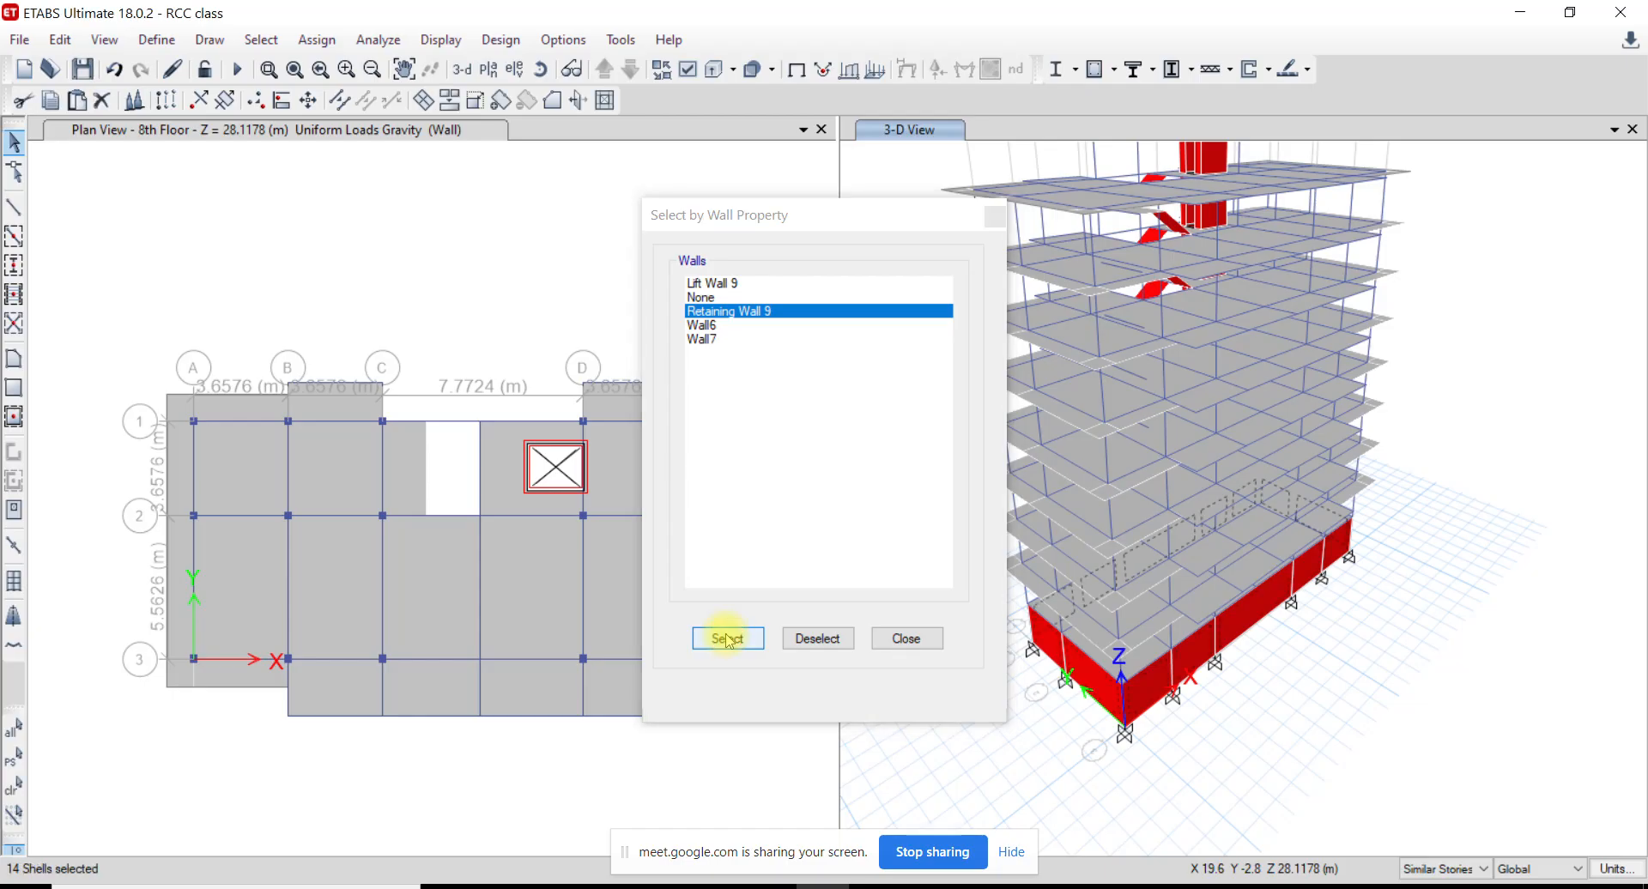
pyautogui.click(926, 647)
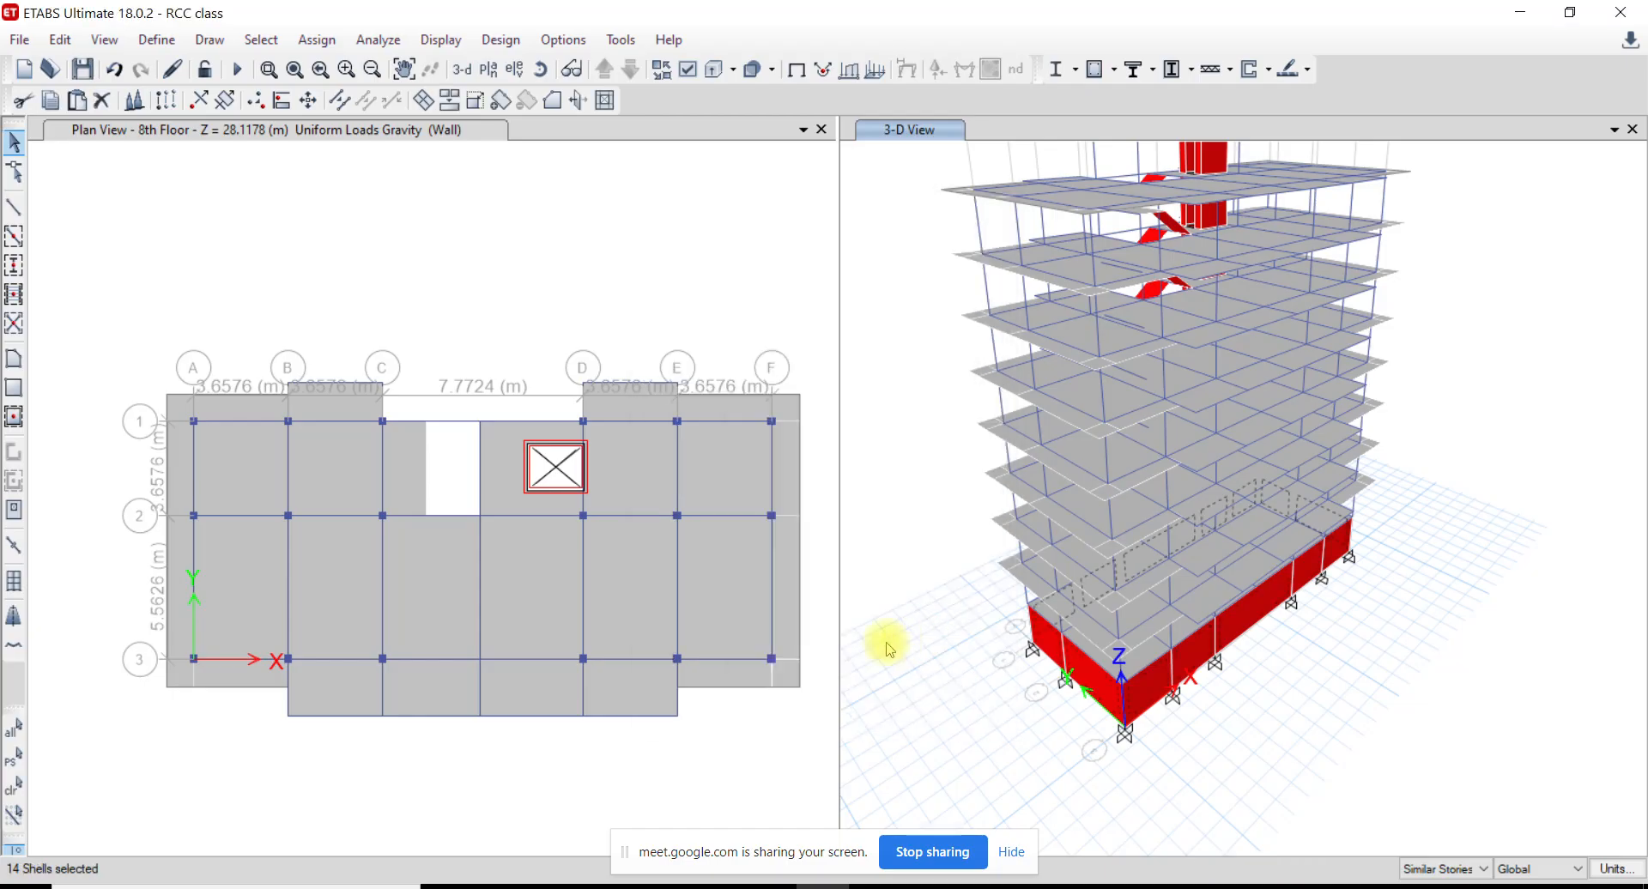
# Start a non-uniform shell load assignment for the selected walls using the Lateral Soil Pressure load pattern
pyautogui.click(317, 41)
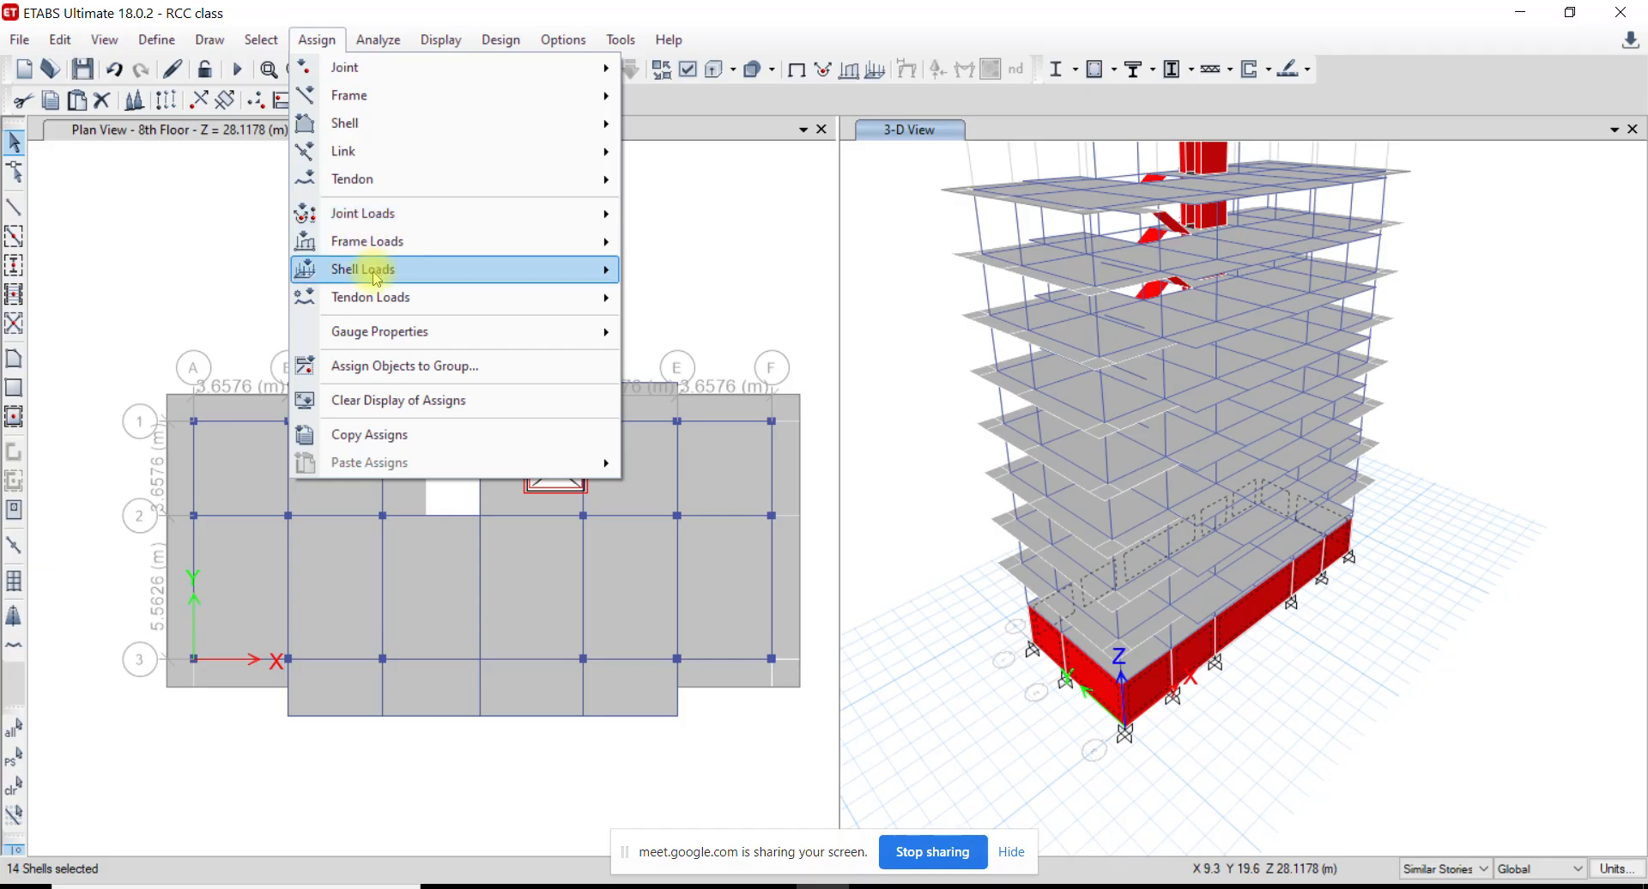
pyautogui.moveTo(371, 268)
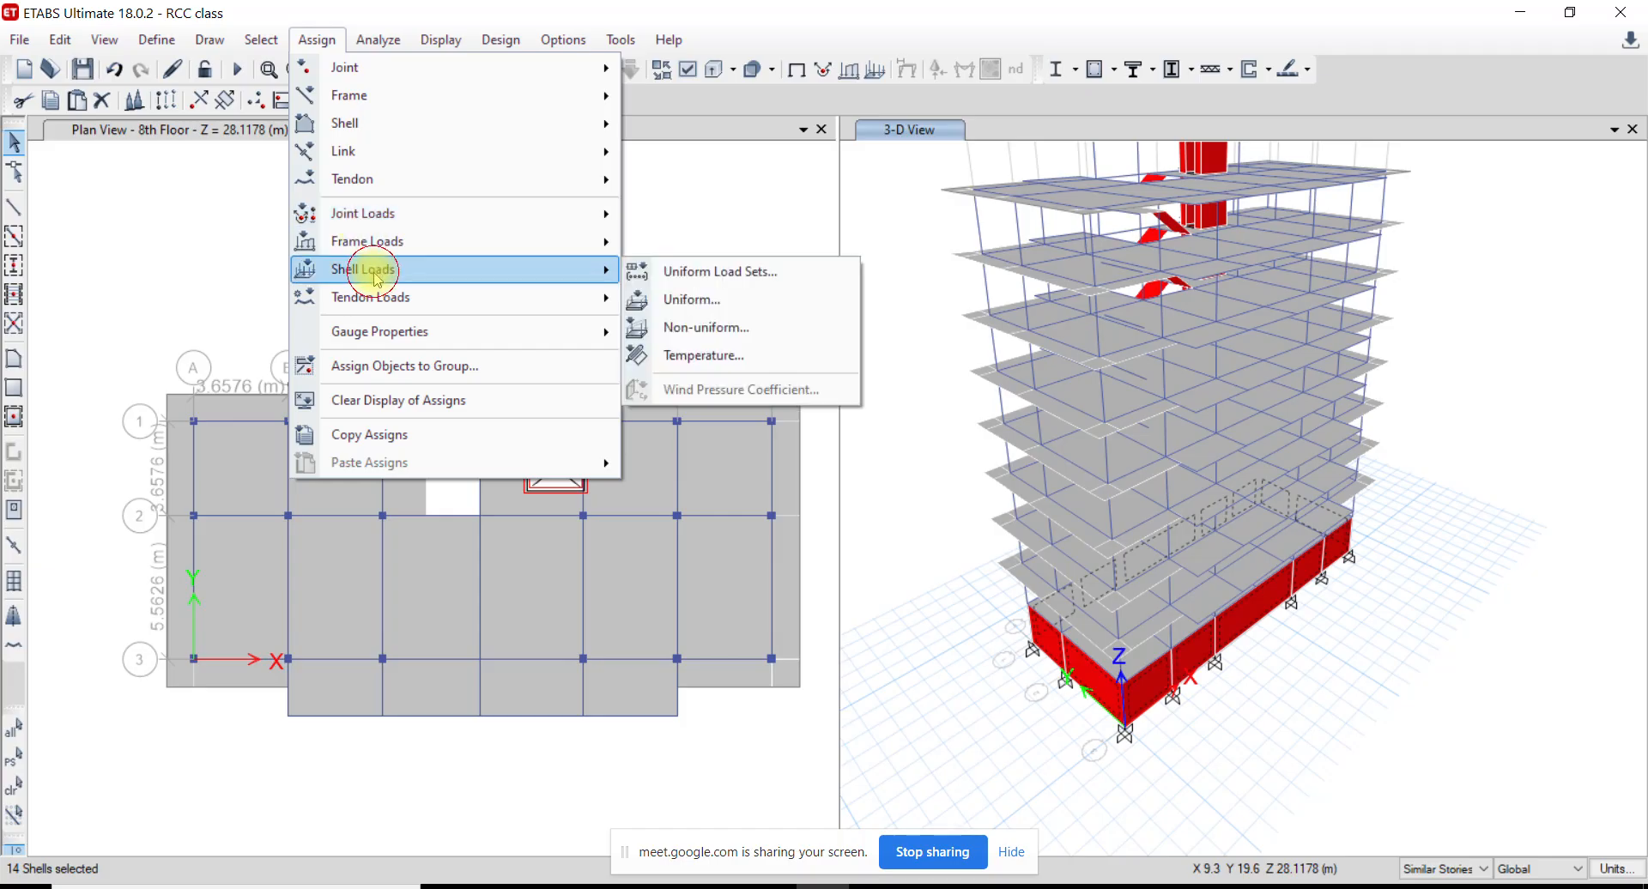
pyautogui.click(693, 336)
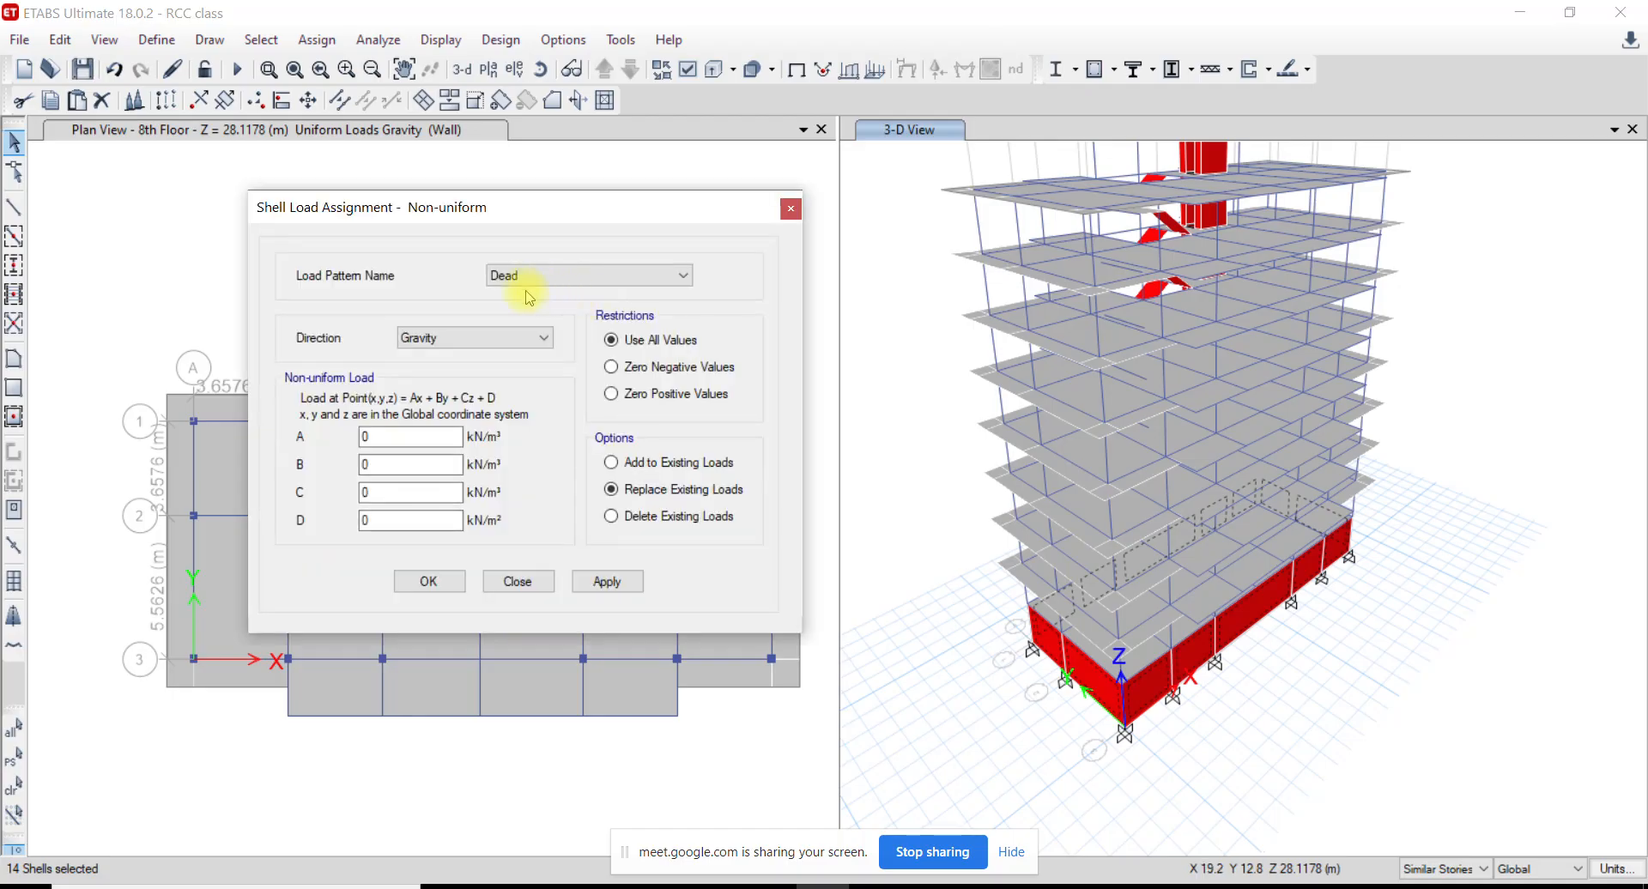
pyautogui.click(533, 278)
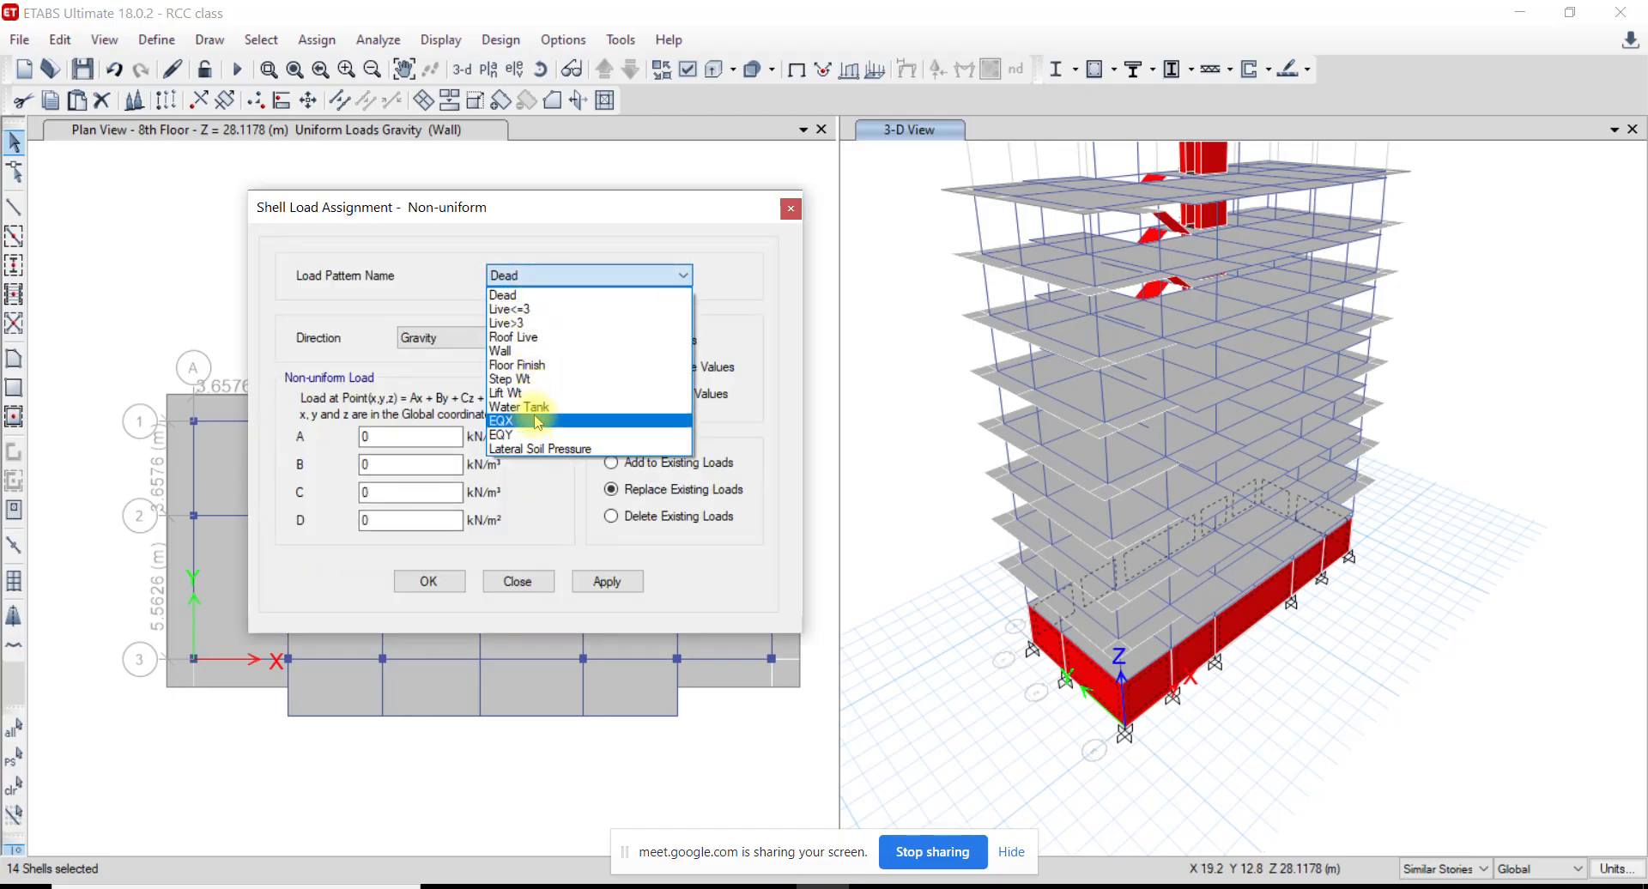
pyautogui.click(548, 449)
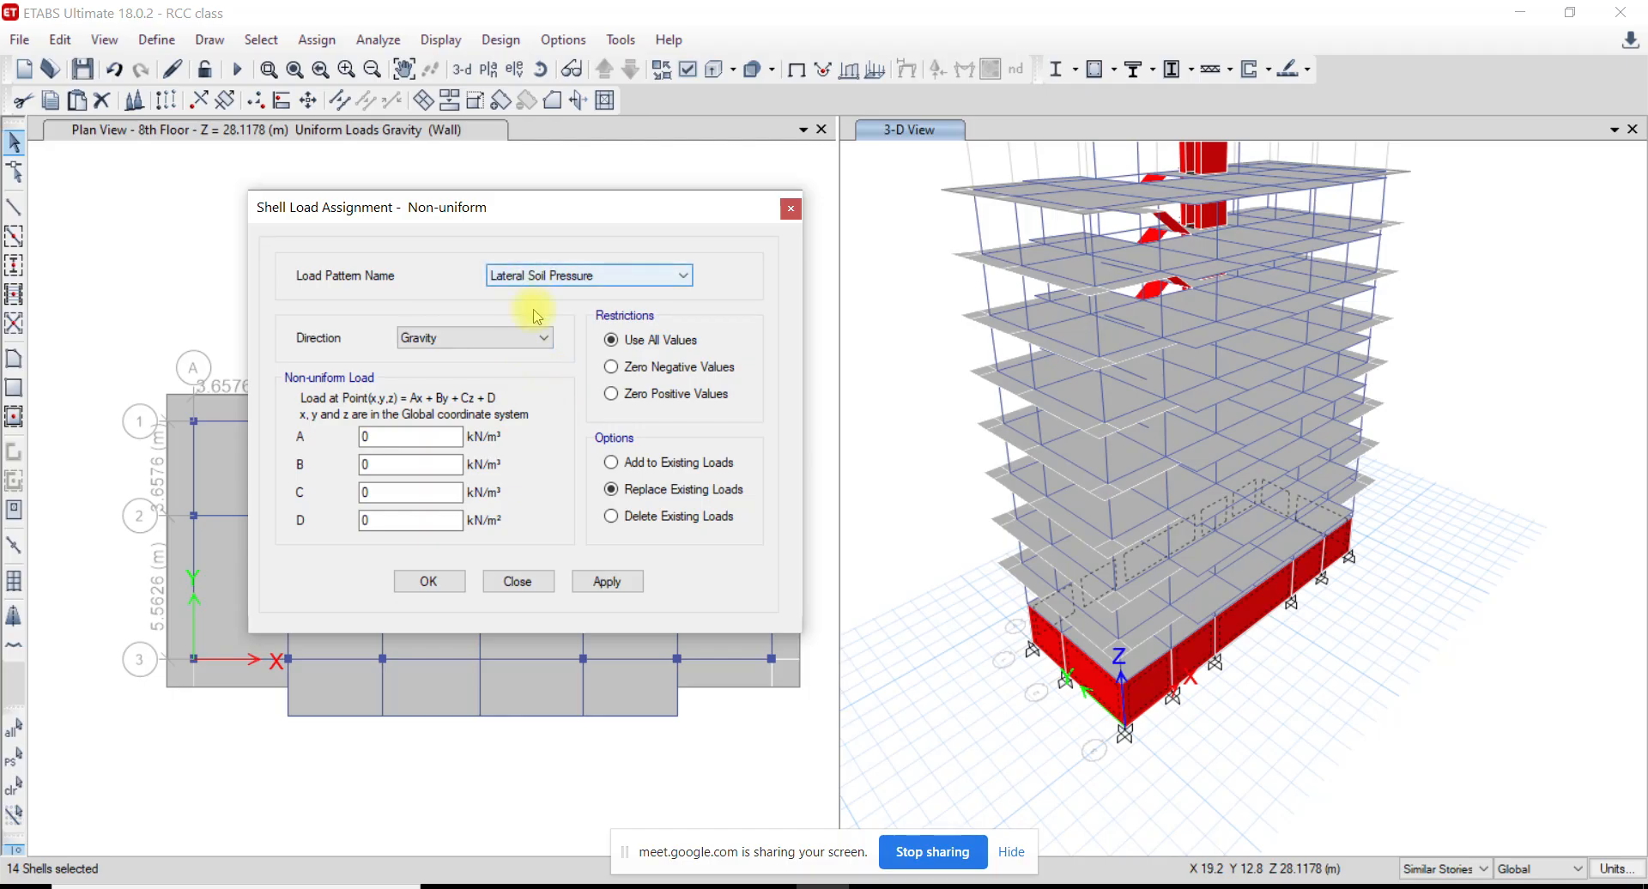
pyautogui.click(496, 338)
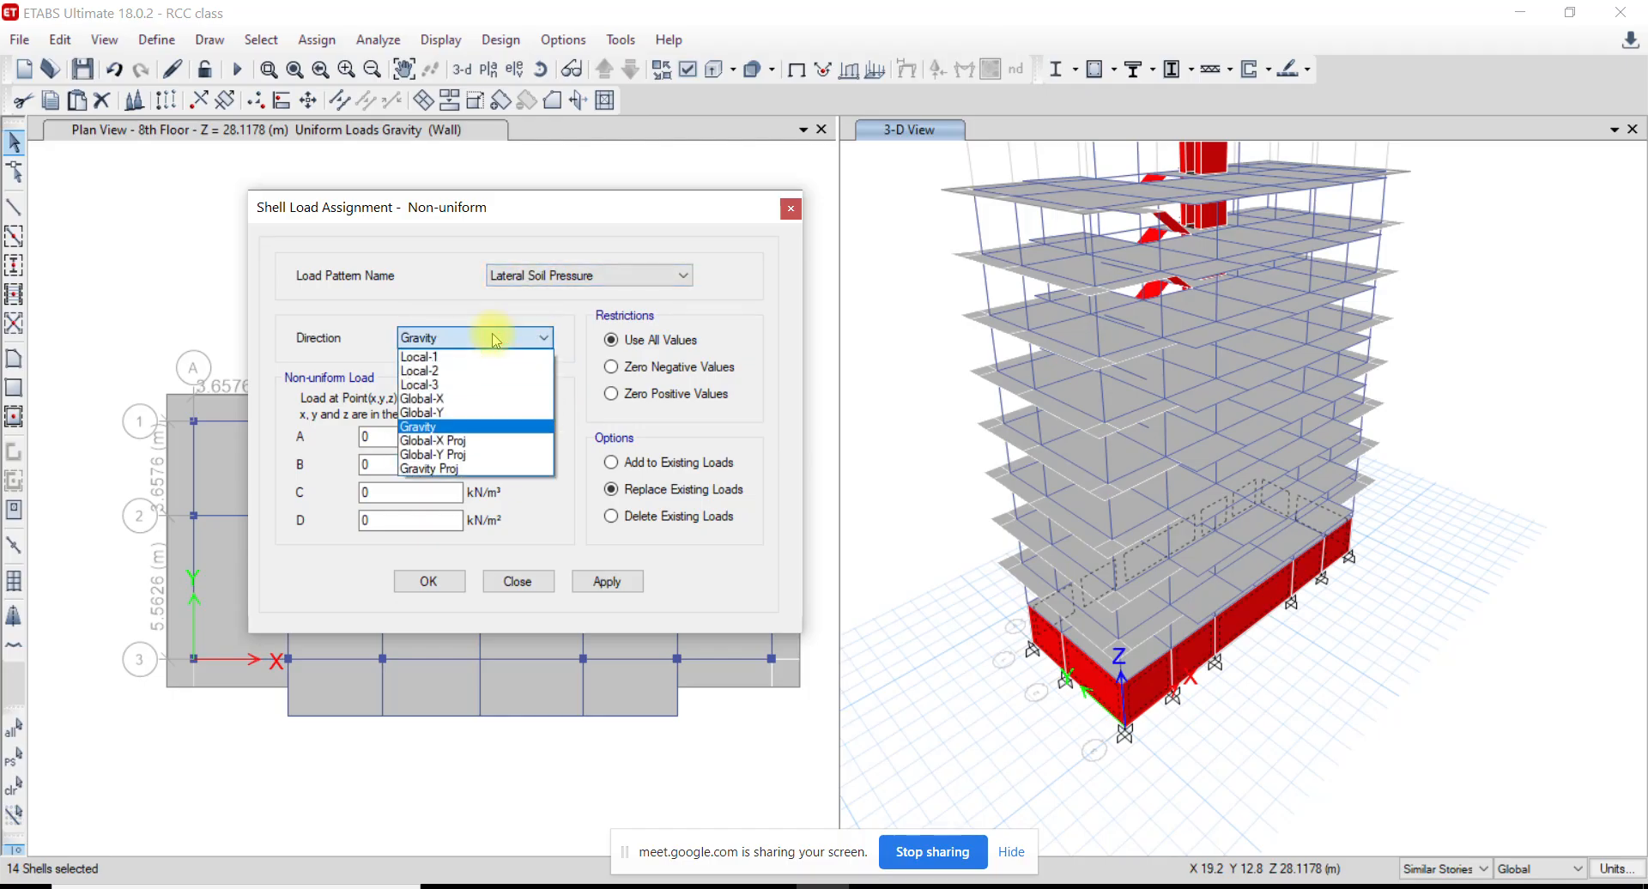
# Switch to Paint and draw two freehand arrows between the wall and the pressure triangle, pointing toward the wall
pyautogui.hotkey('alt', 'Tab')
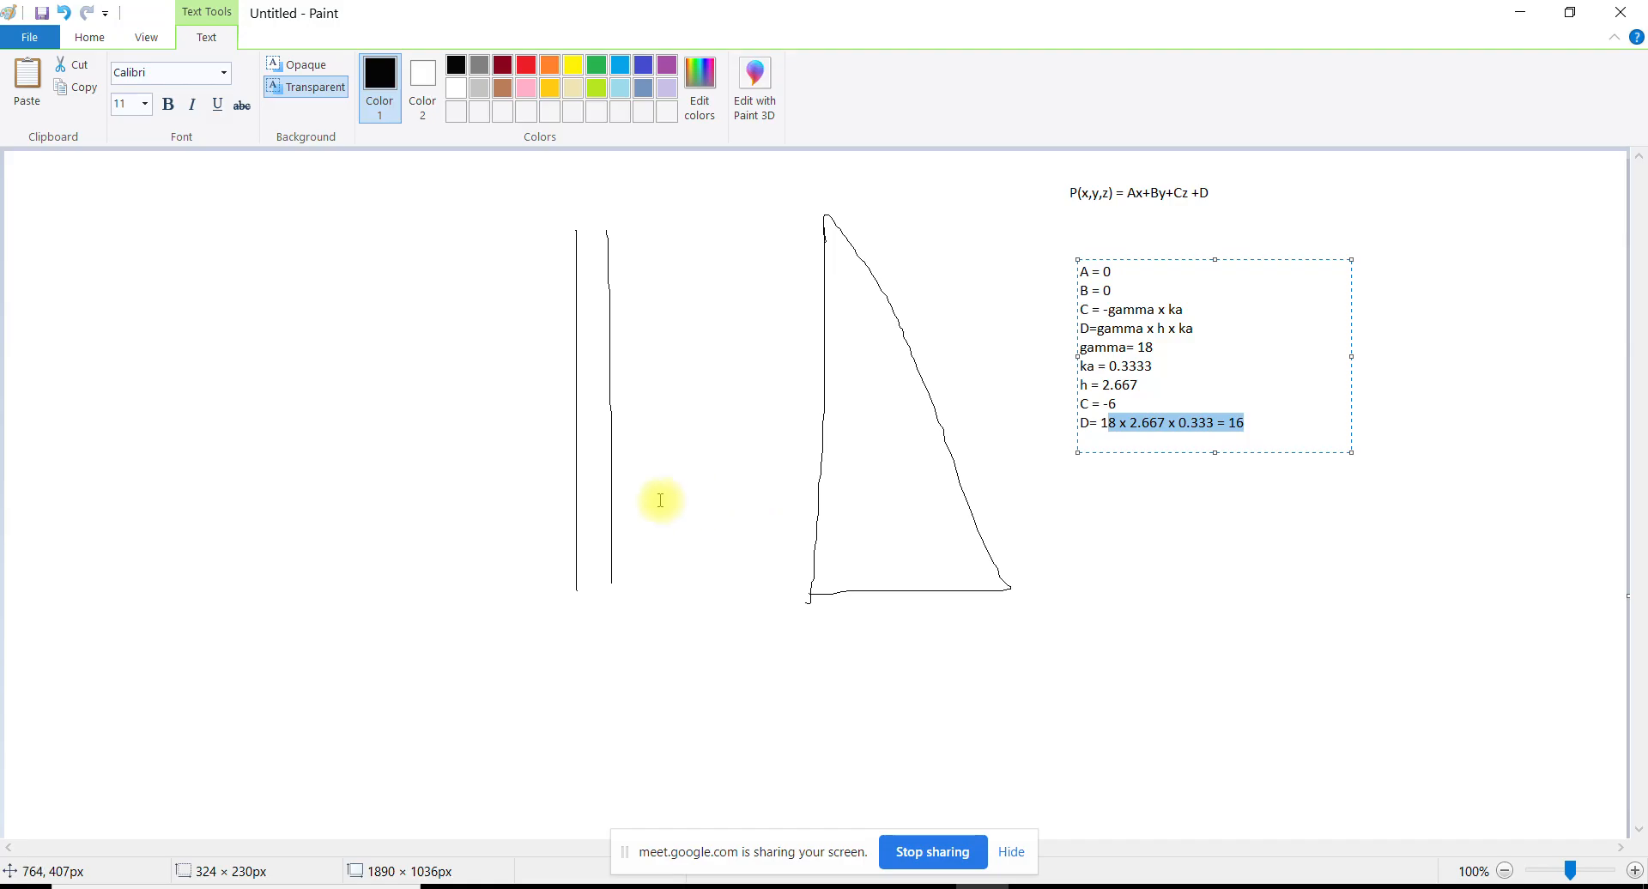
pyautogui.click(672, 367)
pyautogui.click(243, 73)
pyautogui.moveTo(641, 517)
pyautogui.mouseDown()
pyautogui.moveTo(717, 524)
pyautogui.moveTo(672, 544)
pyautogui.moveTo(690, 482)
pyautogui.mouseUp()
pyautogui.moveTo(649, 388)
pyautogui.mouseDown()
pyautogui.moveTo(711, 385)
pyautogui.moveTo(690, 422)
pyautogui.moveTo(675, 361)
pyautogui.mouseUp()
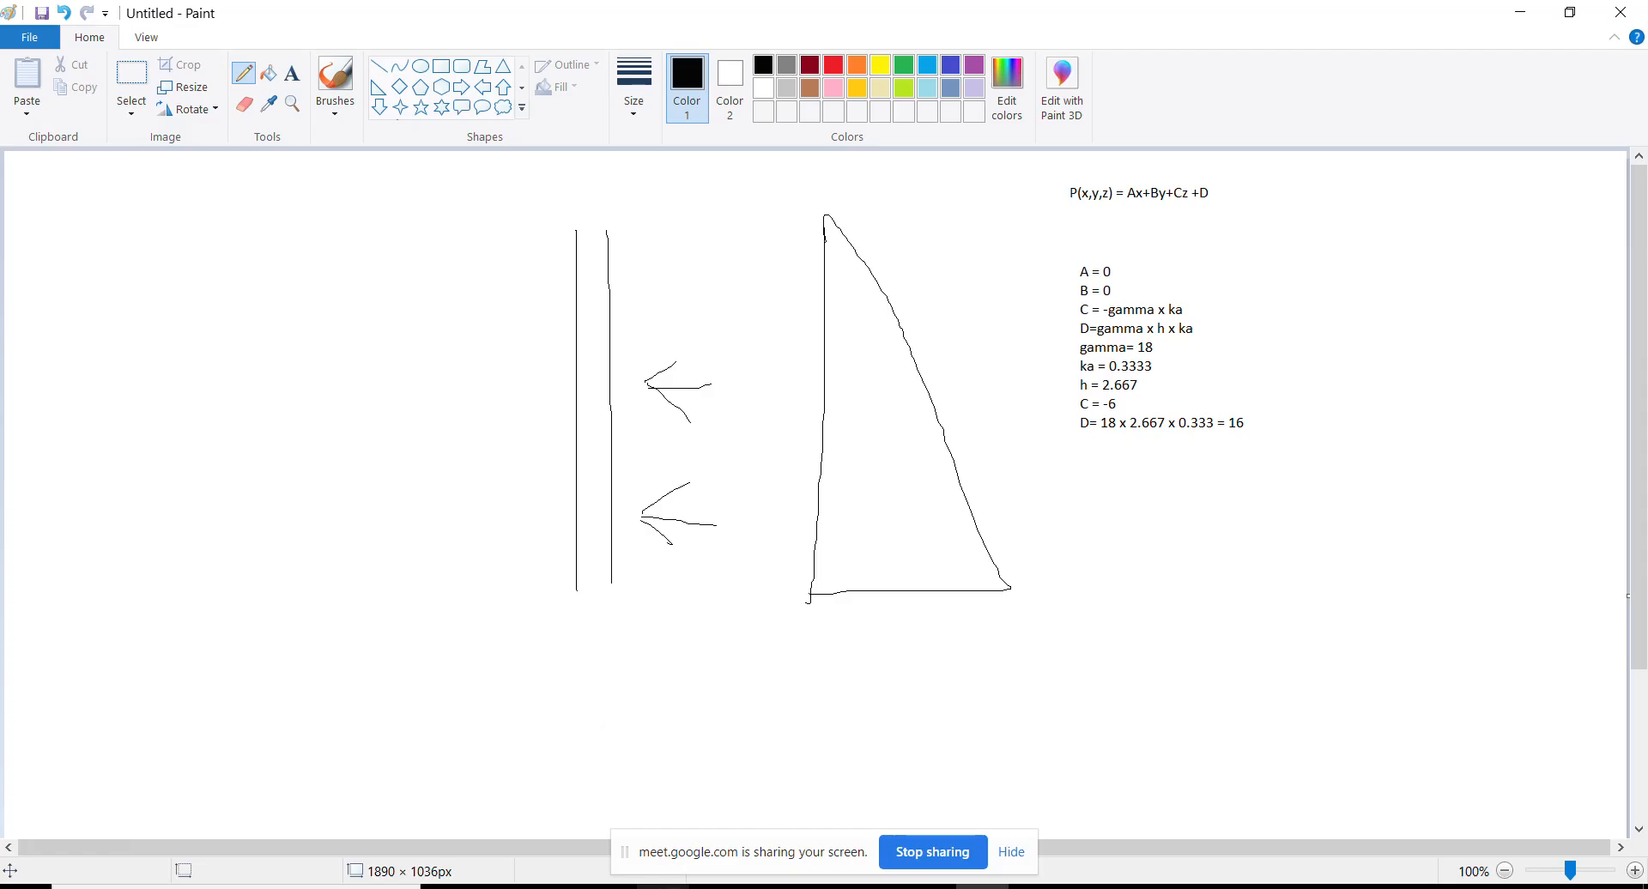
# Return to ETABS and set the non-uniform load's direction to Local-3, with coefficient C as -6 and D as 16
pyautogui.click(822, 887)
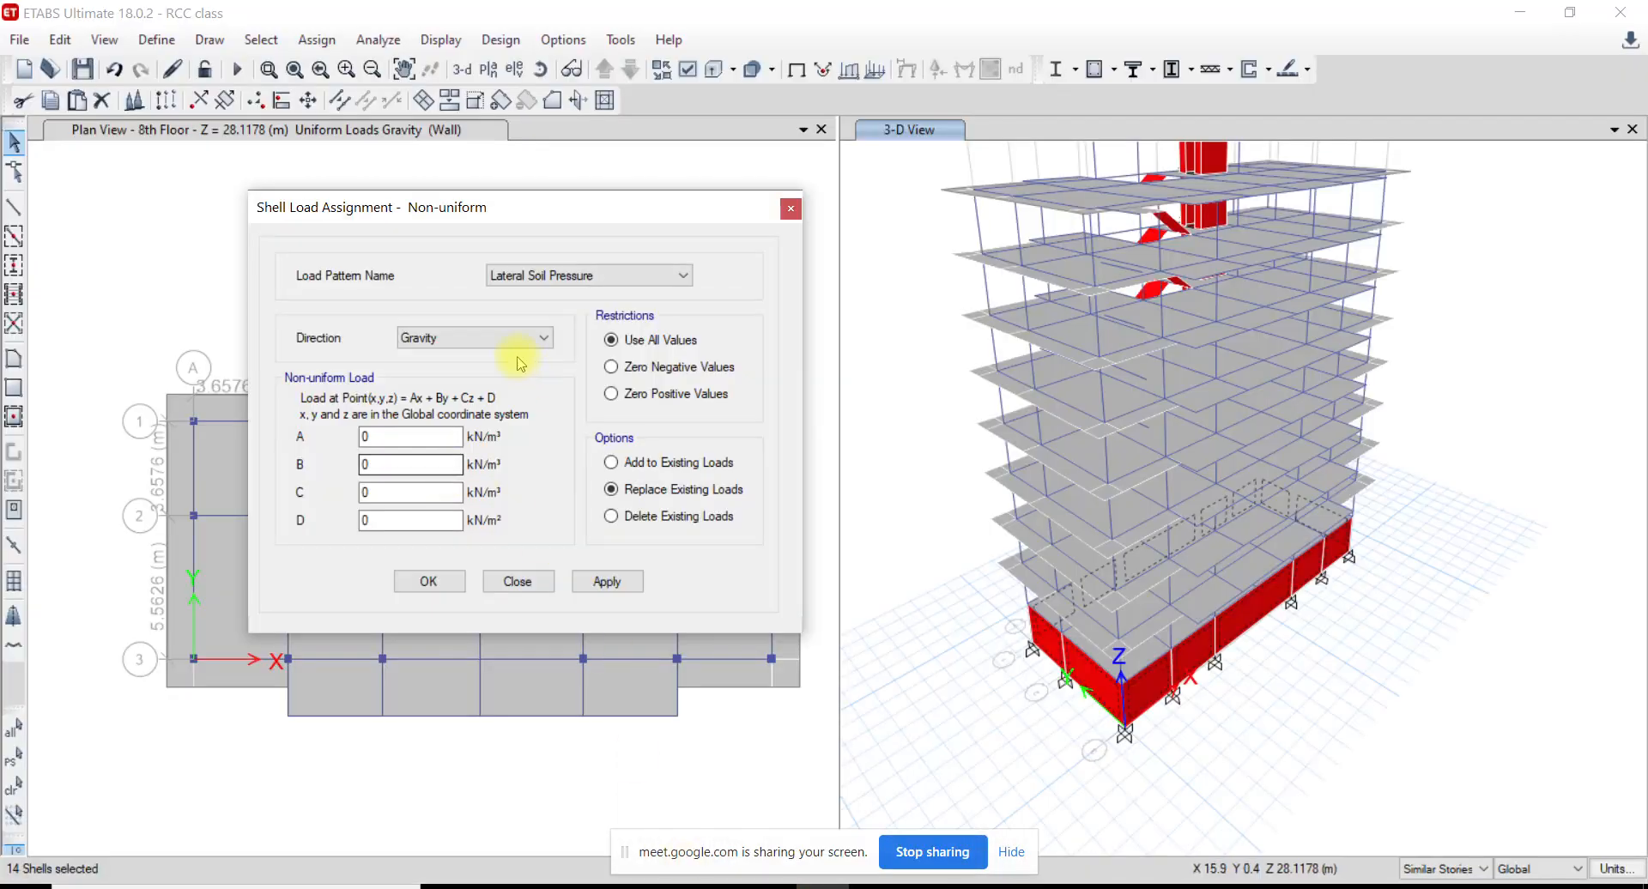
pyautogui.click(493, 339)
pyautogui.click(450, 390)
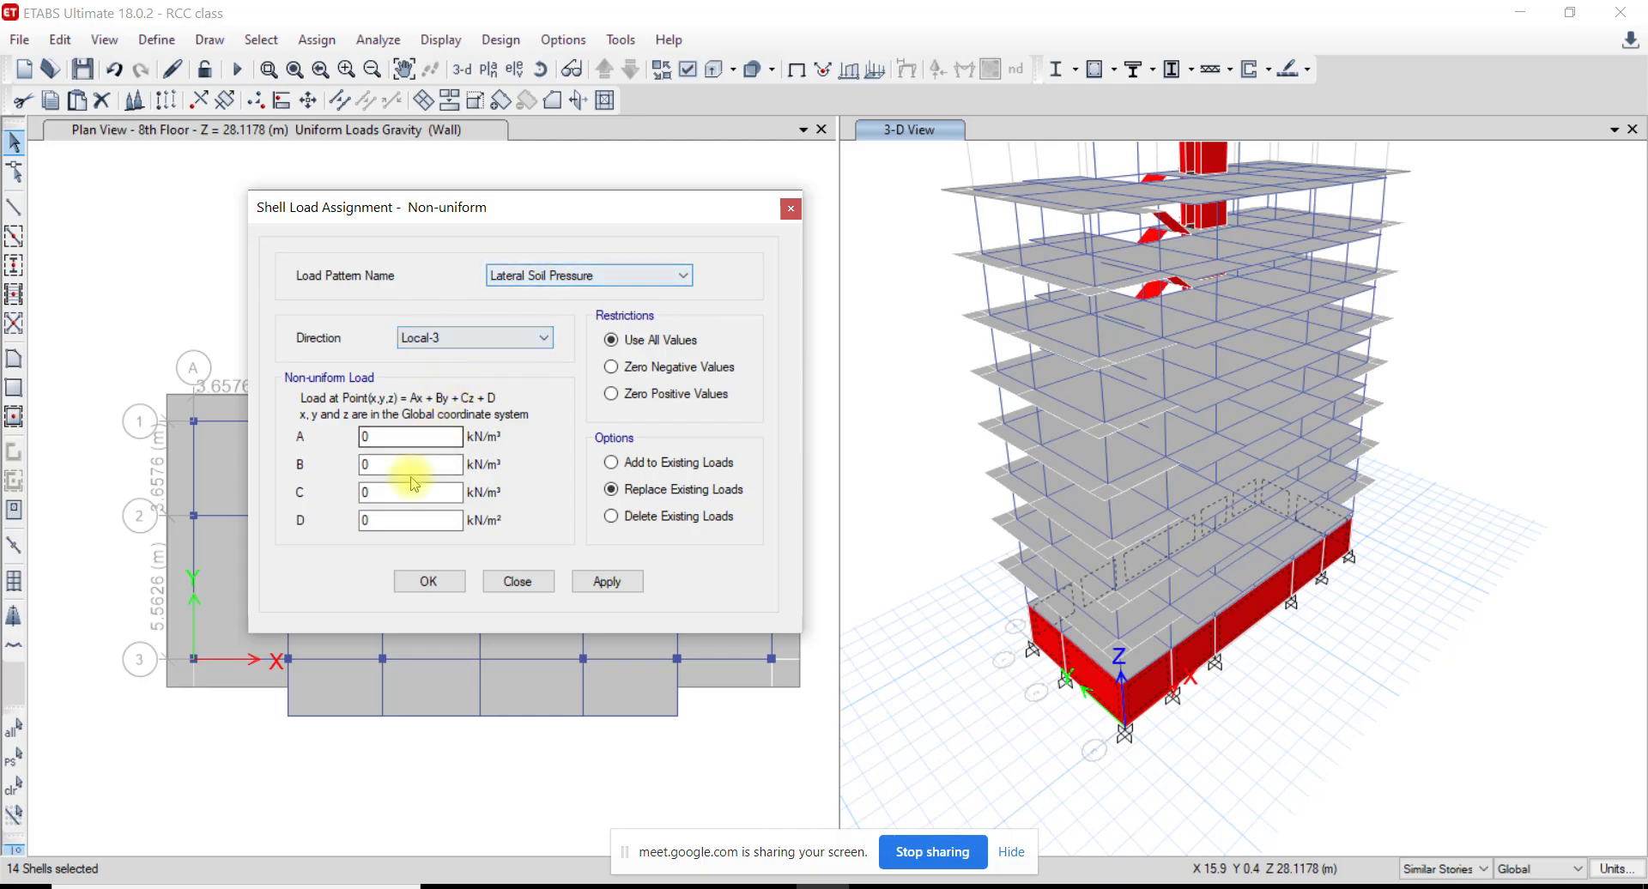
pyautogui.moveTo(393, 493); pyautogui.dragTo(265, 495)
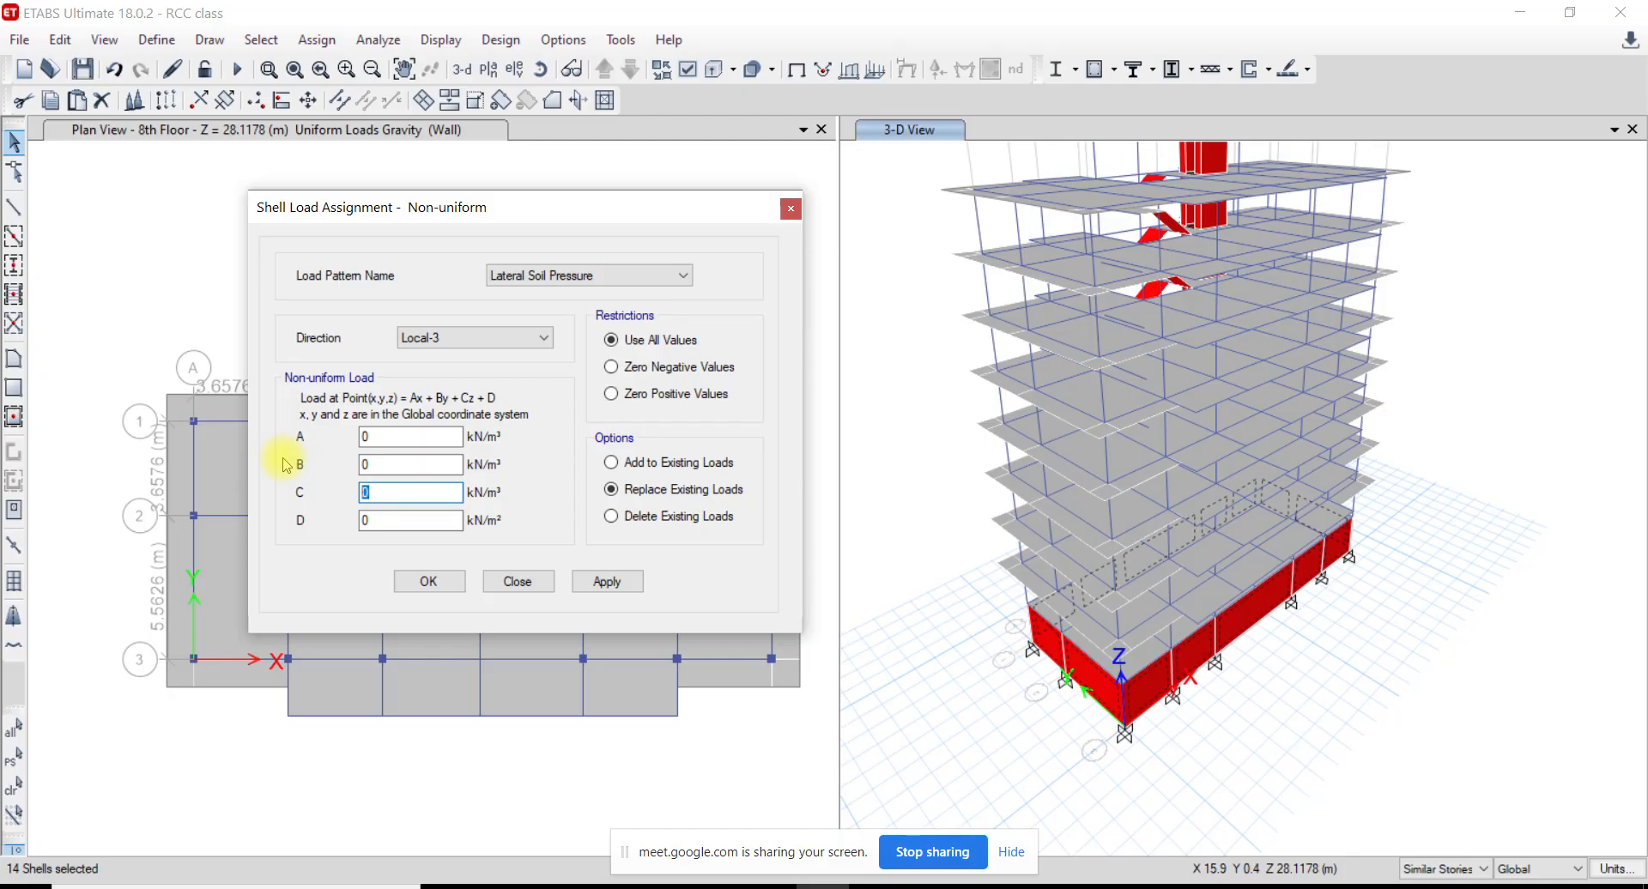
pyautogui.write('-6')
pyautogui.moveTo(402, 520); pyautogui.dragTo(215, 541)
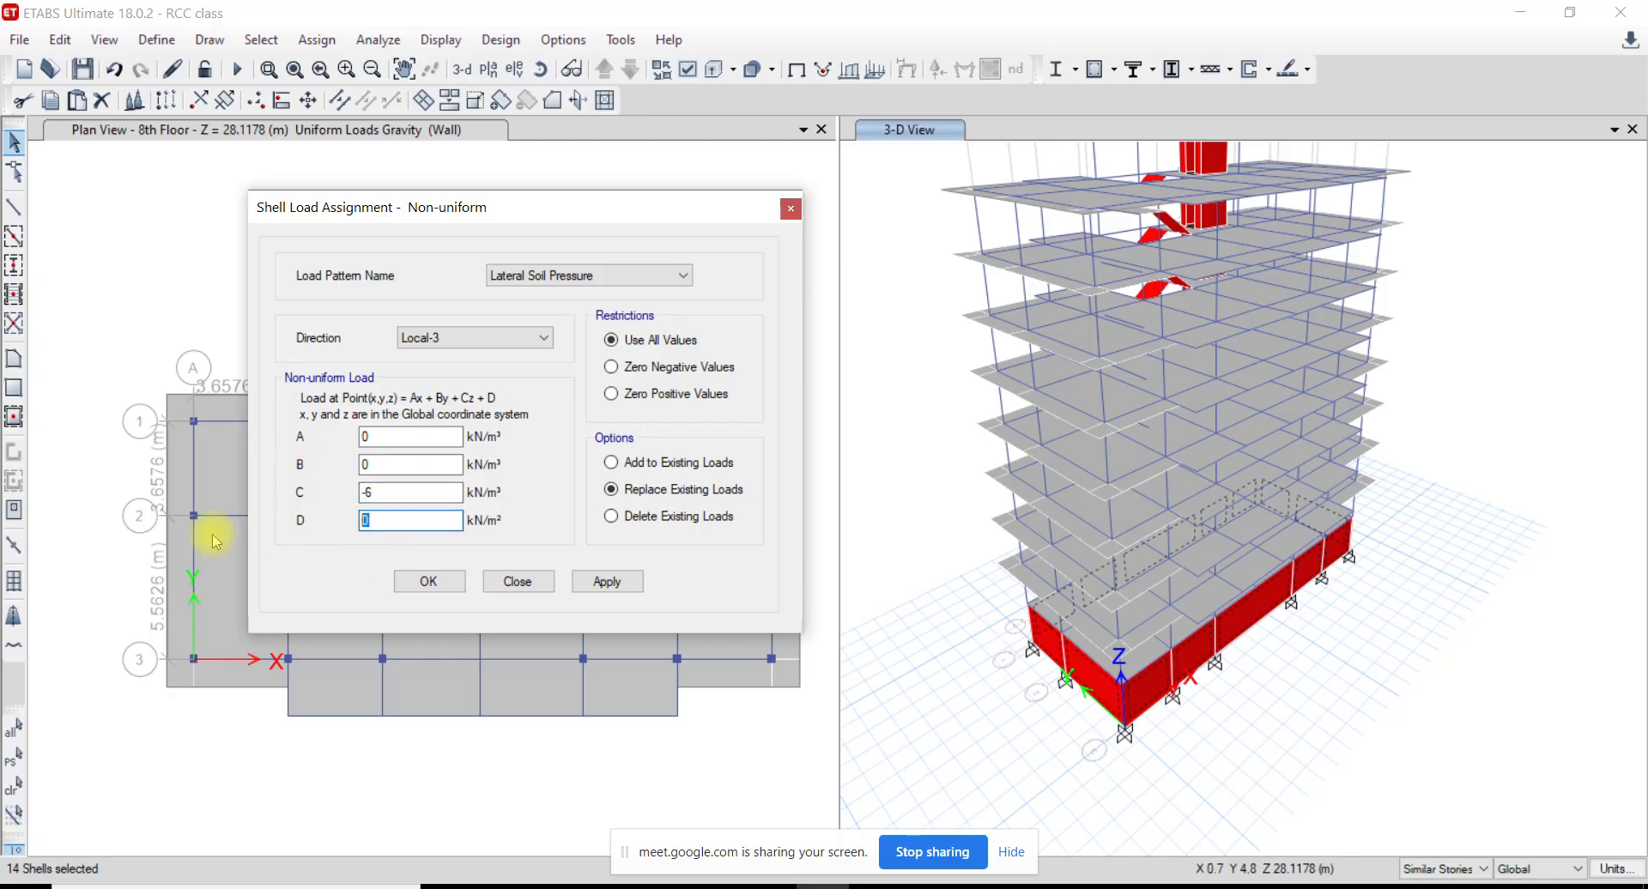
pyautogui.write('16')
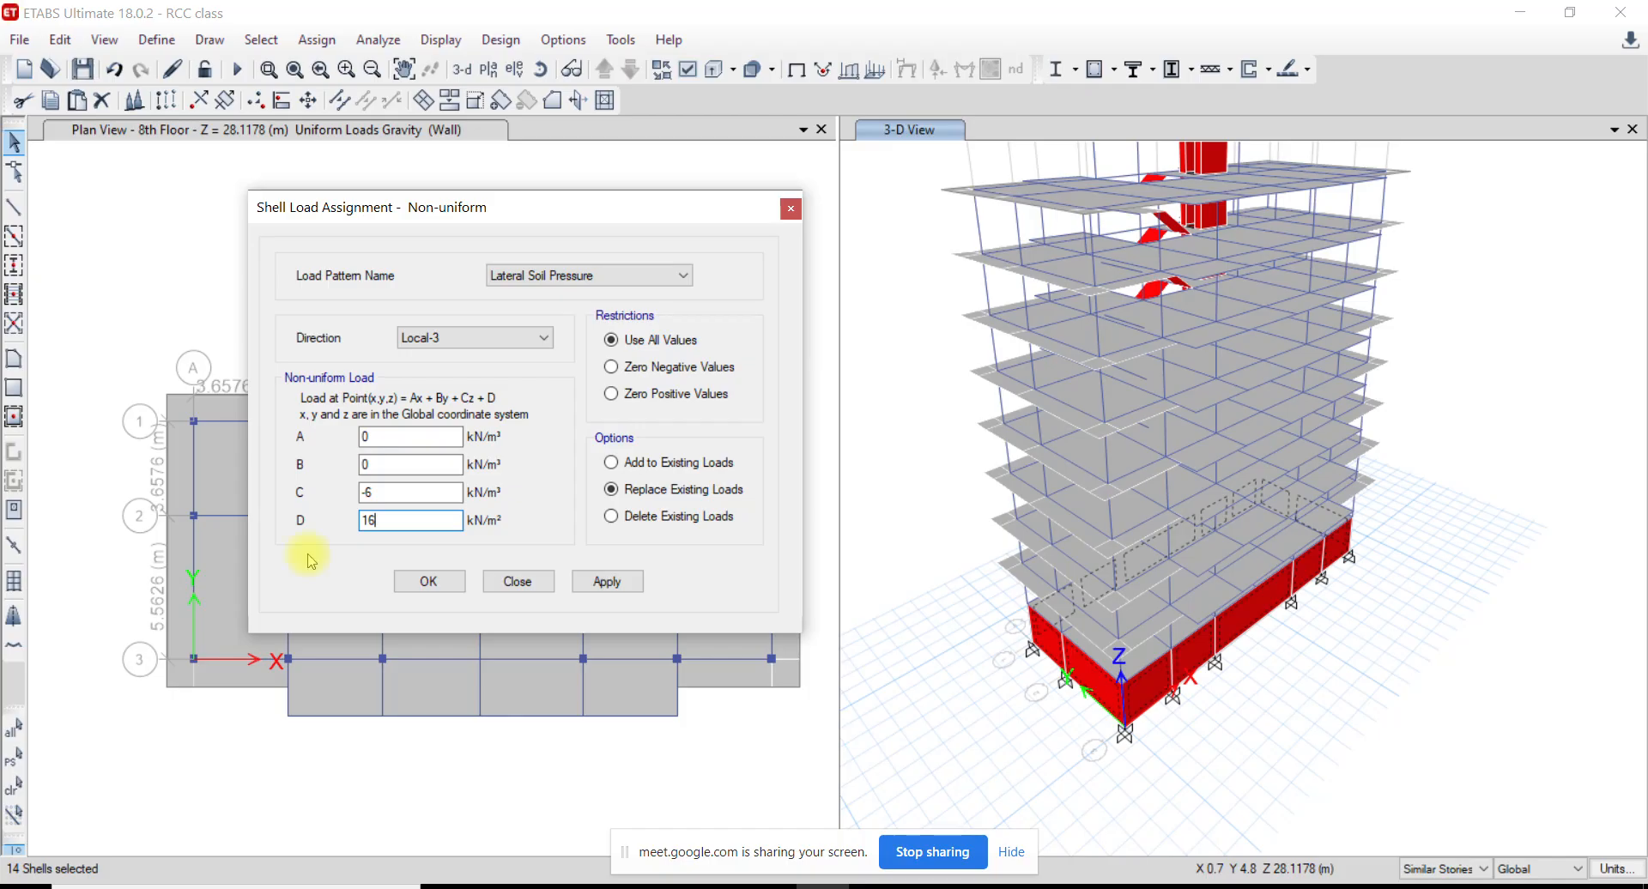
pyautogui.hotkey('alt', 'Tab')
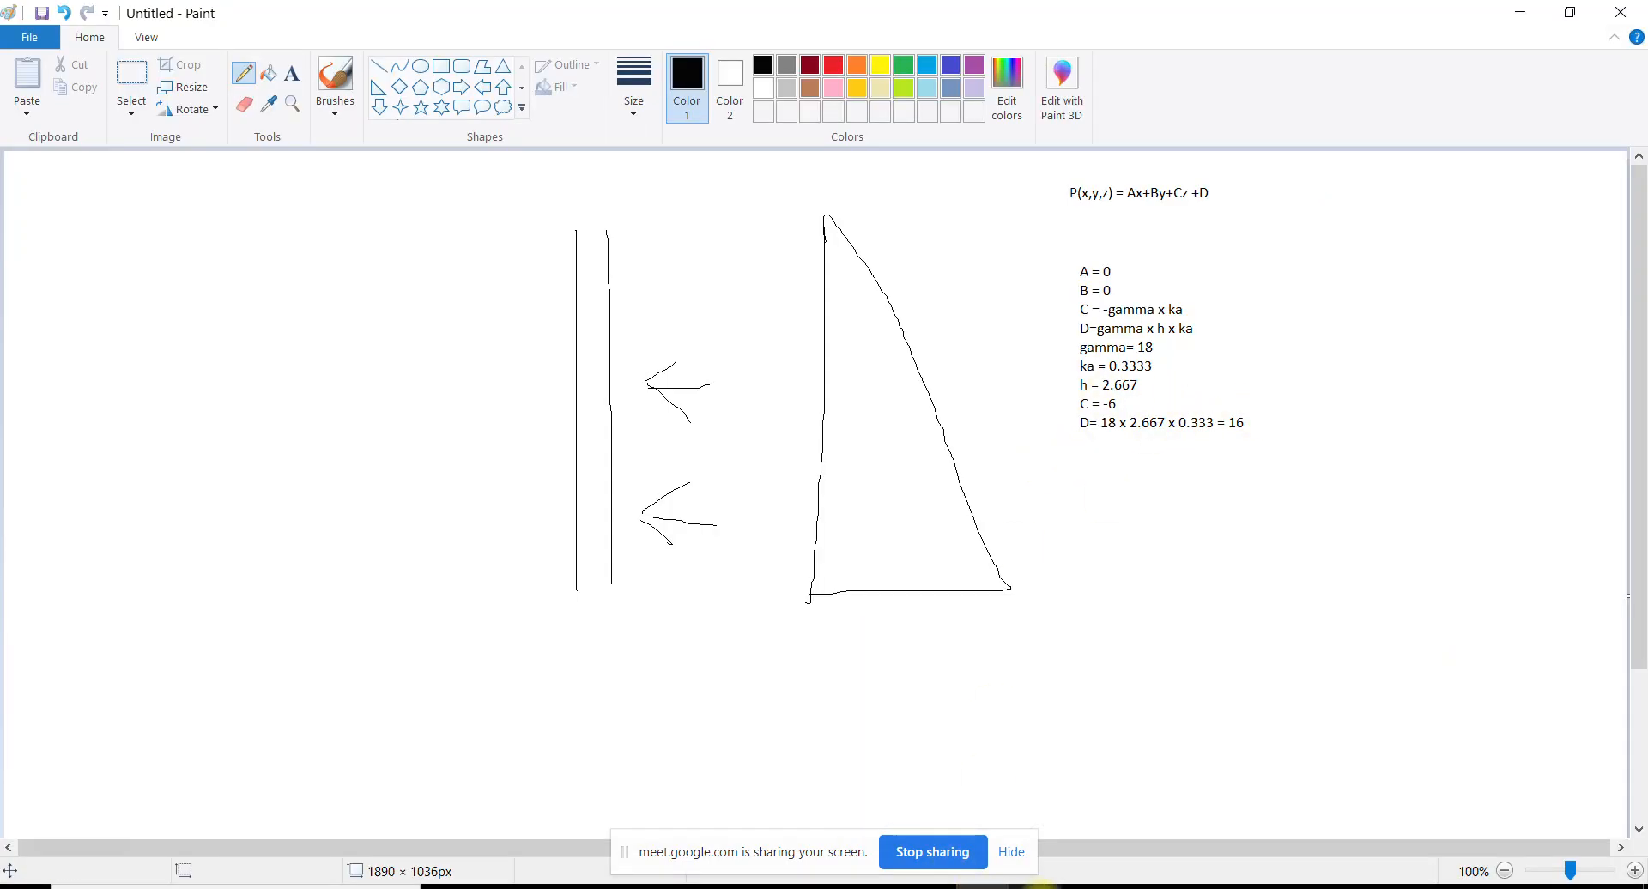
pyautogui.click(823, 888)
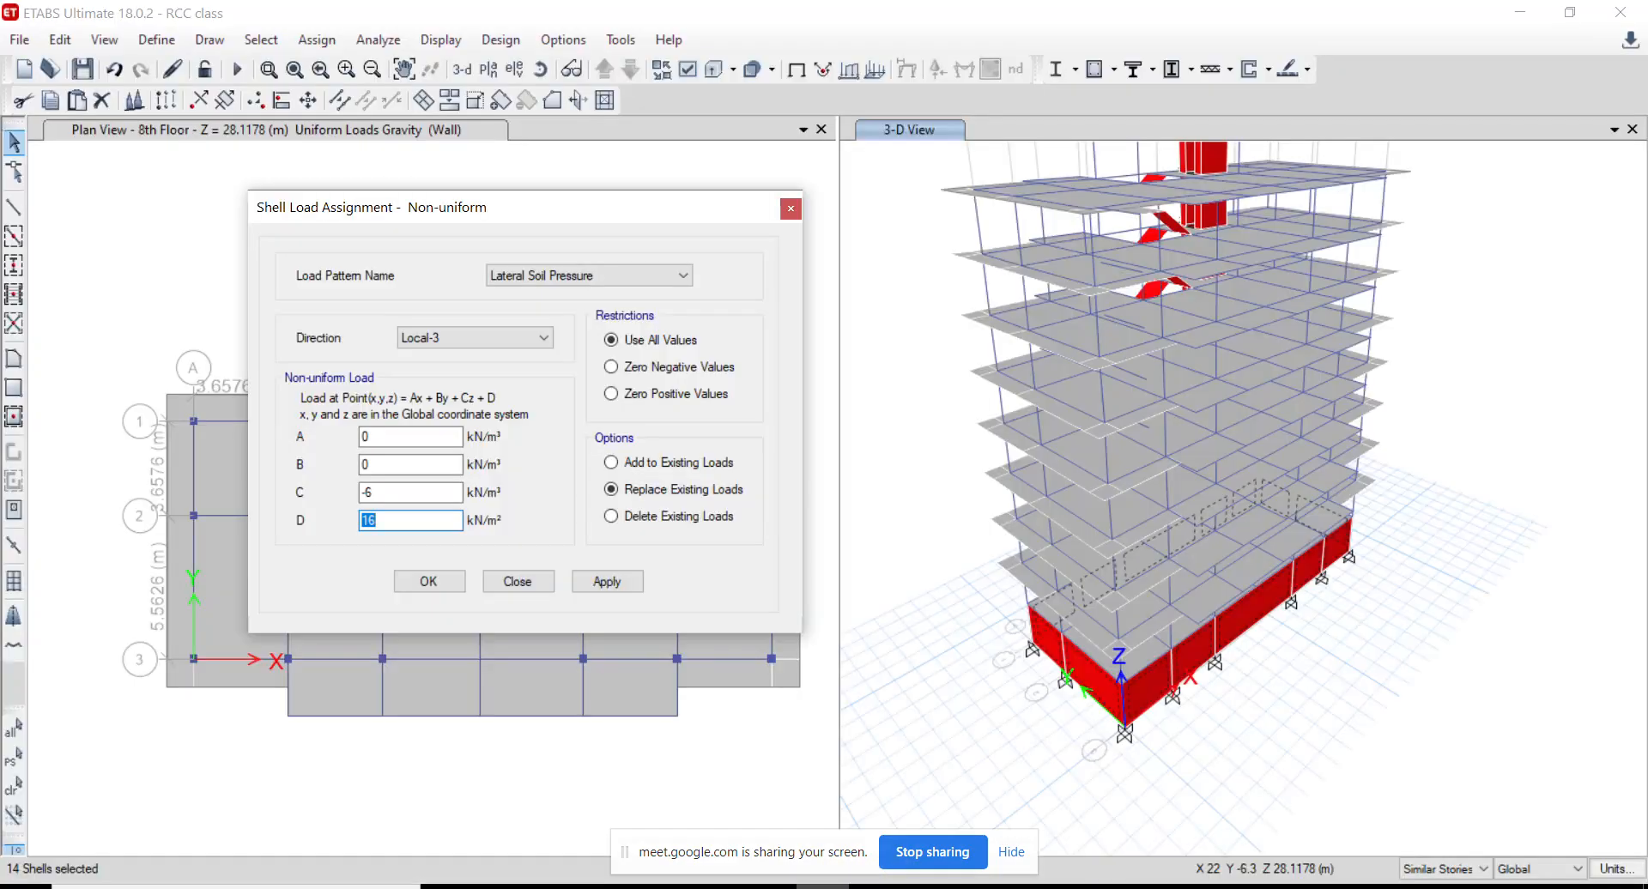
# Switch to Paint and annotate the pressure triangle by hand with gamma h ka below its base and 0 at its apex
pyautogui.click(983, 887)
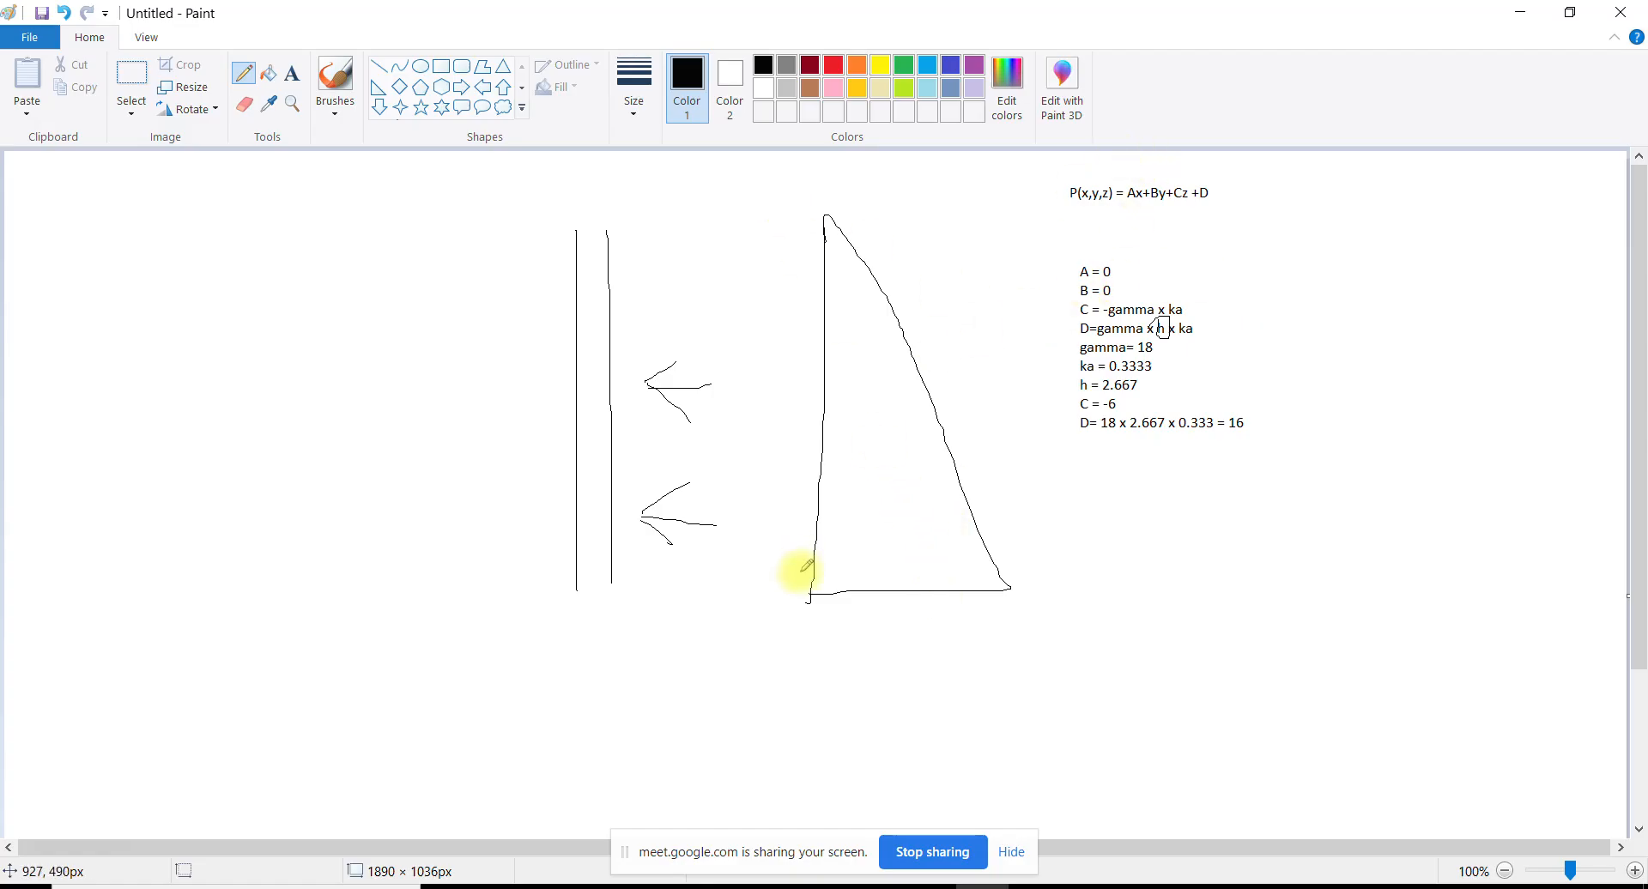
pyautogui.moveTo(859, 634)
pyautogui.mouseDown()
pyautogui.moveTo(865, 622)
pyautogui.moveTo(873, 650)
pyautogui.moveTo(941, 644)
pyautogui.mouseUp()
pyautogui.moveTo(962, 607)
pyautogui.mouseDown()
pyautogui.moveTo(965, 640)
pyautogui.moveTo(987, 644)
pyautogui.mouseUp()
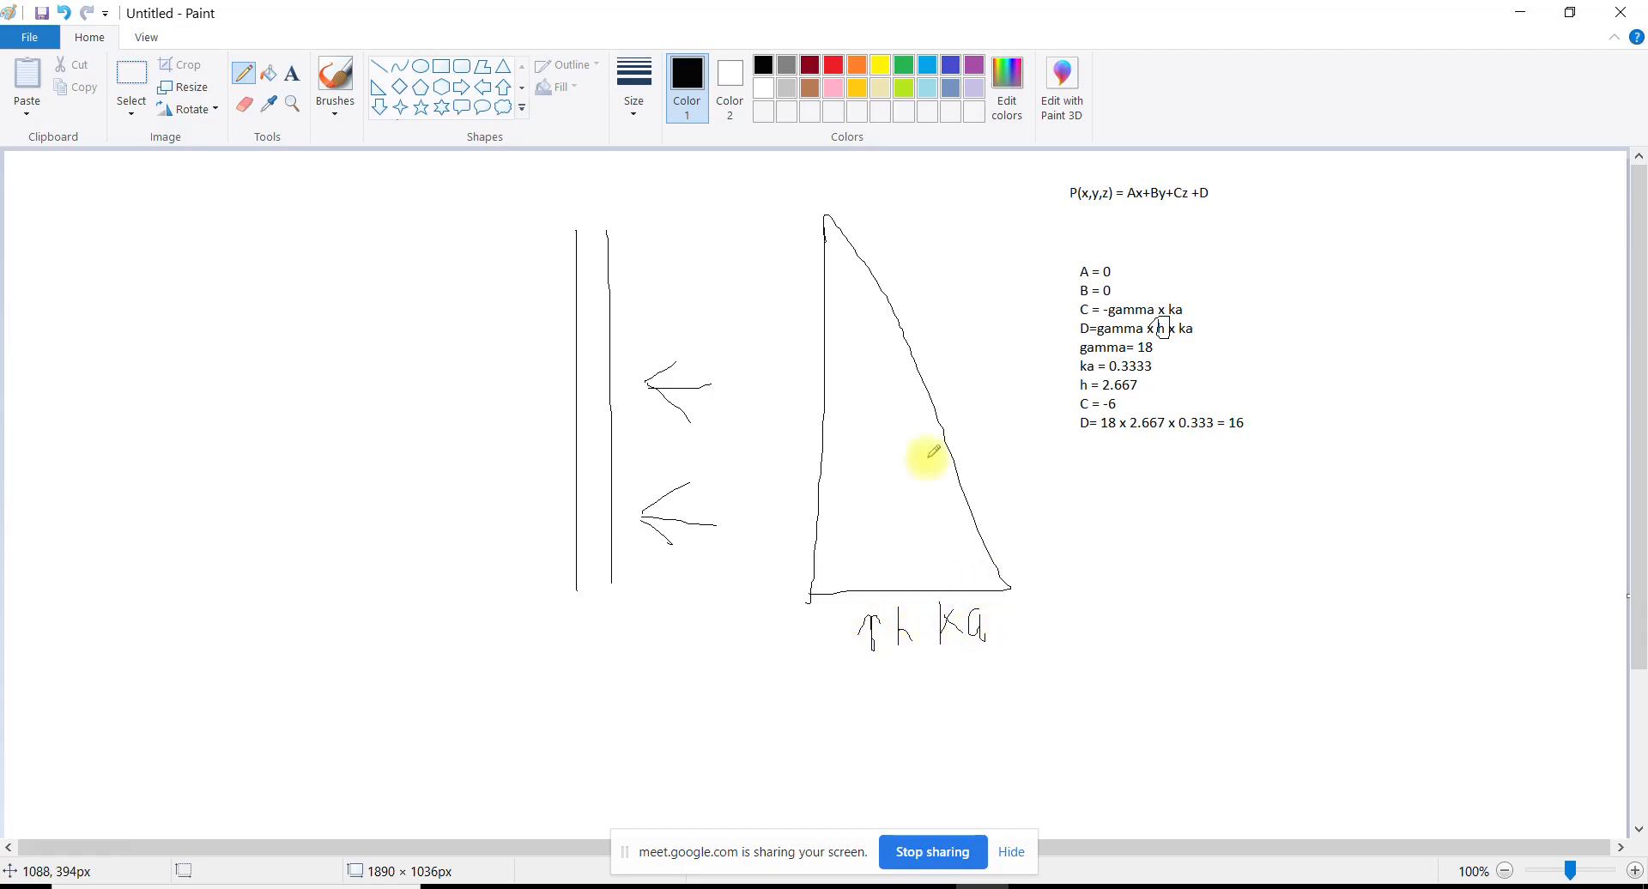
pyautogui.moveTo(829, 182)
pyautogui.mouseDown()
pyautogui.moveTo(848, 202)
pyautogui.moveTo(825, 219)
pyautogui.mouseUp()
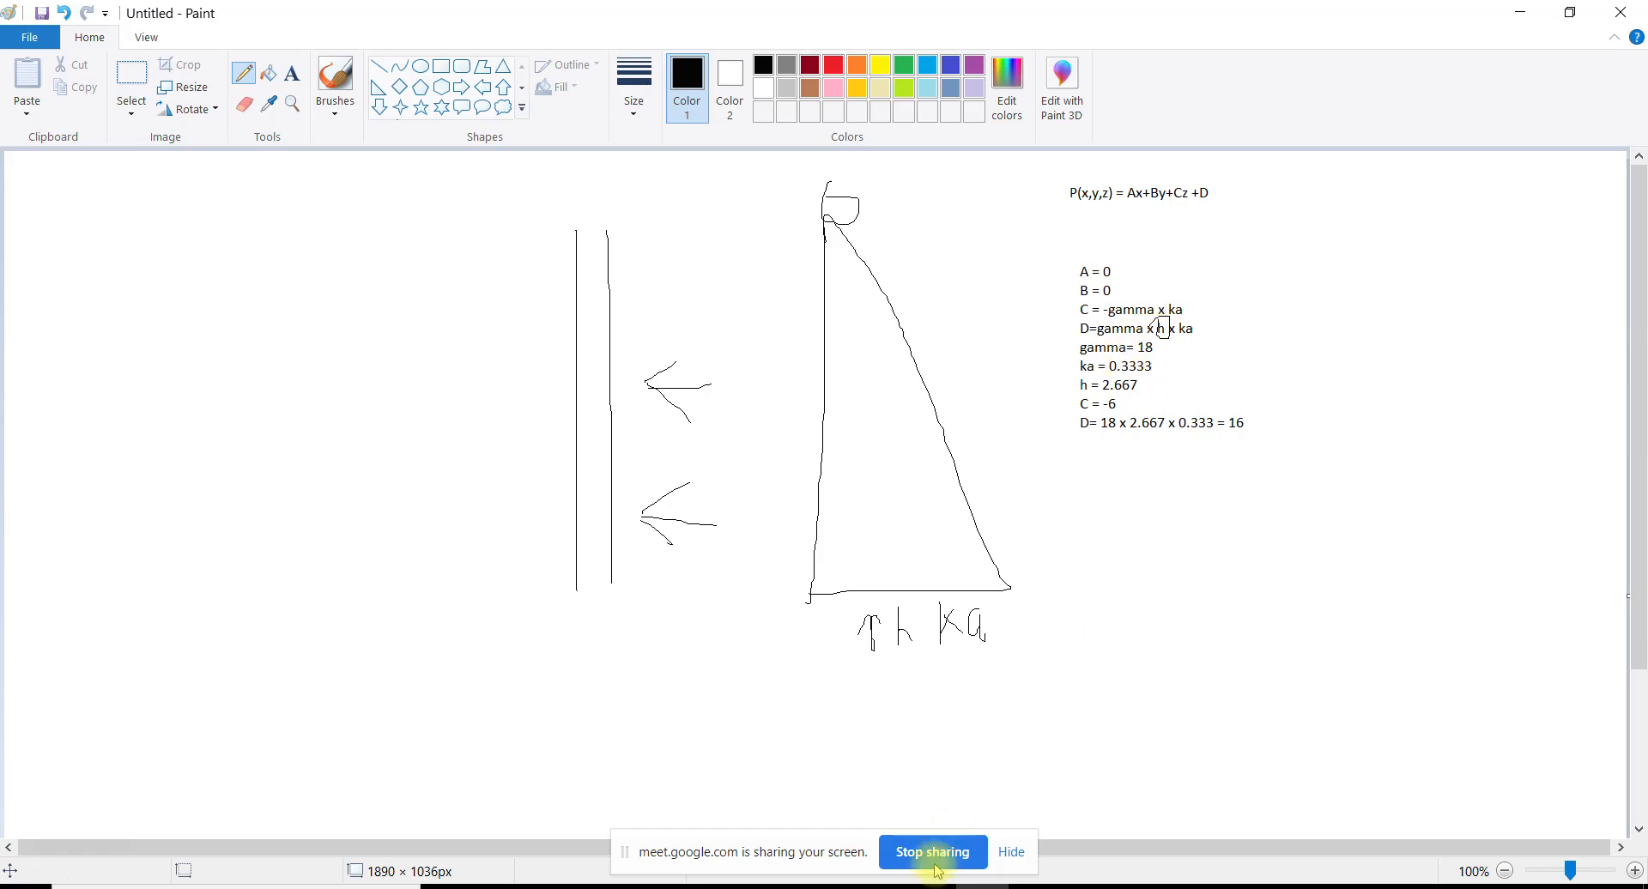
# Return to ETABS and apply the non-uniform Lateral Soil Pressure load to the selected retaining walls, then close the assignment
pyautogui.click(824, 886)
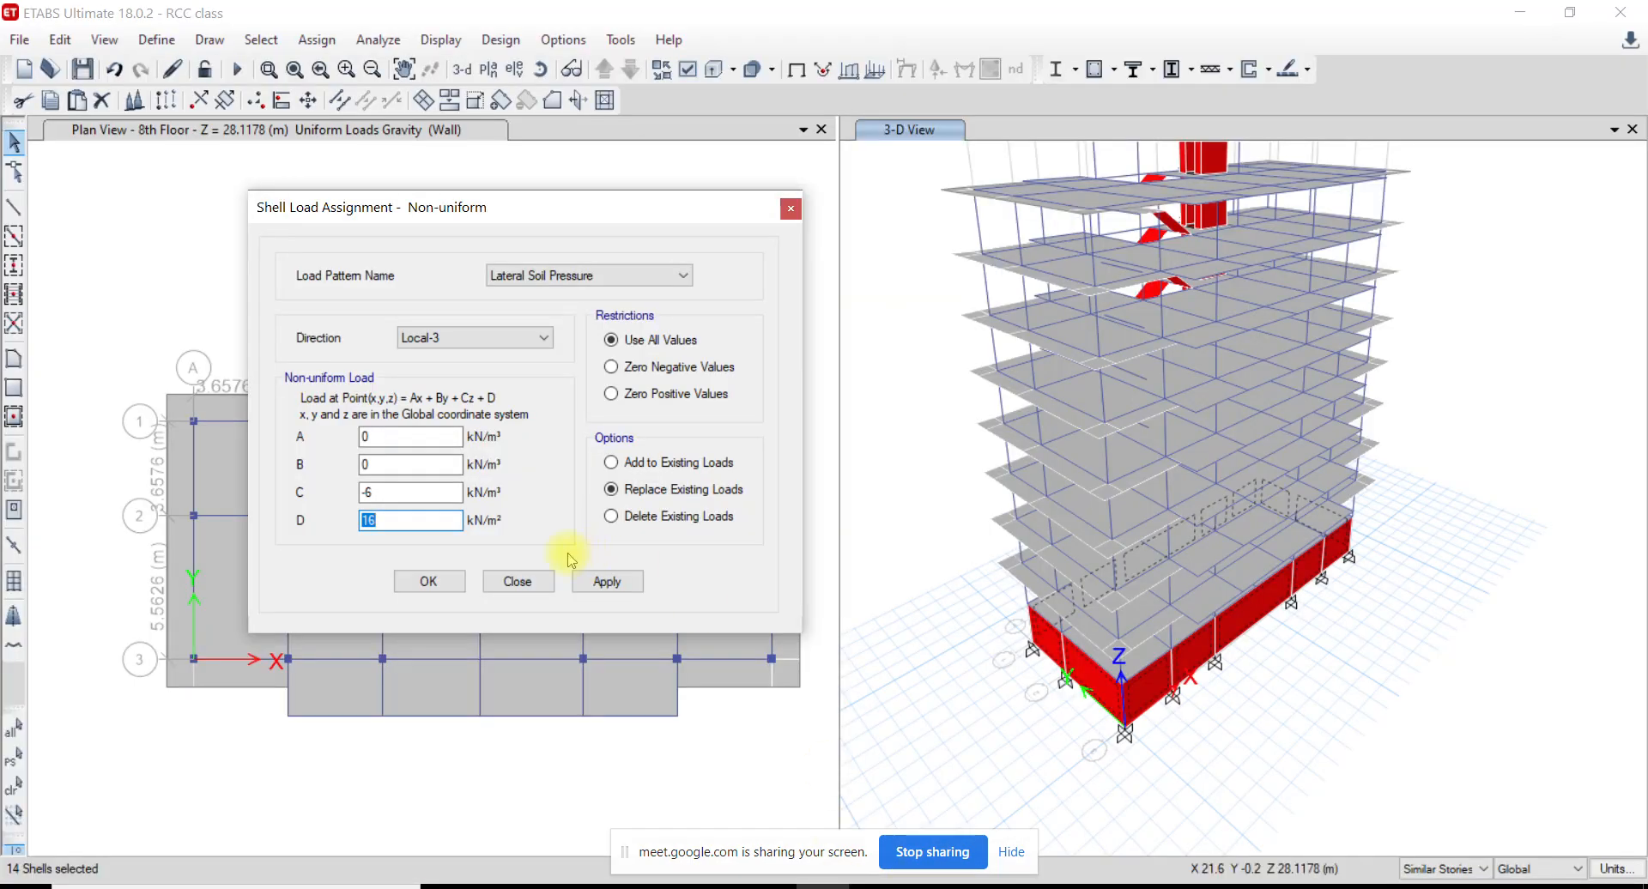
pyautogui.click(608, 586)
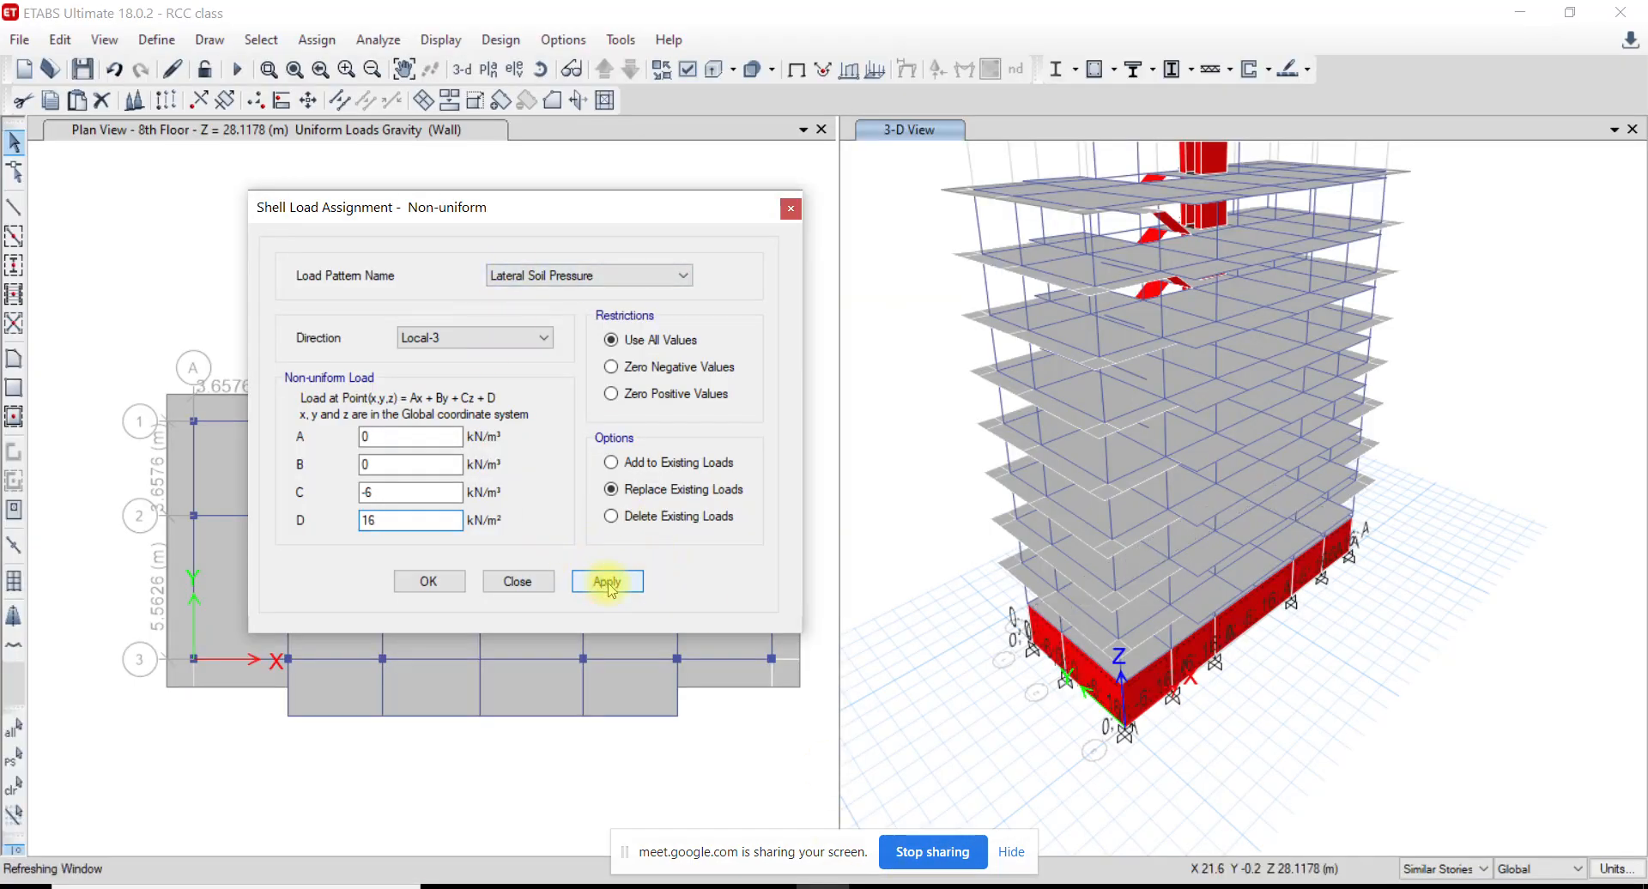
pyautogui.scroll(5, 1129, 684)
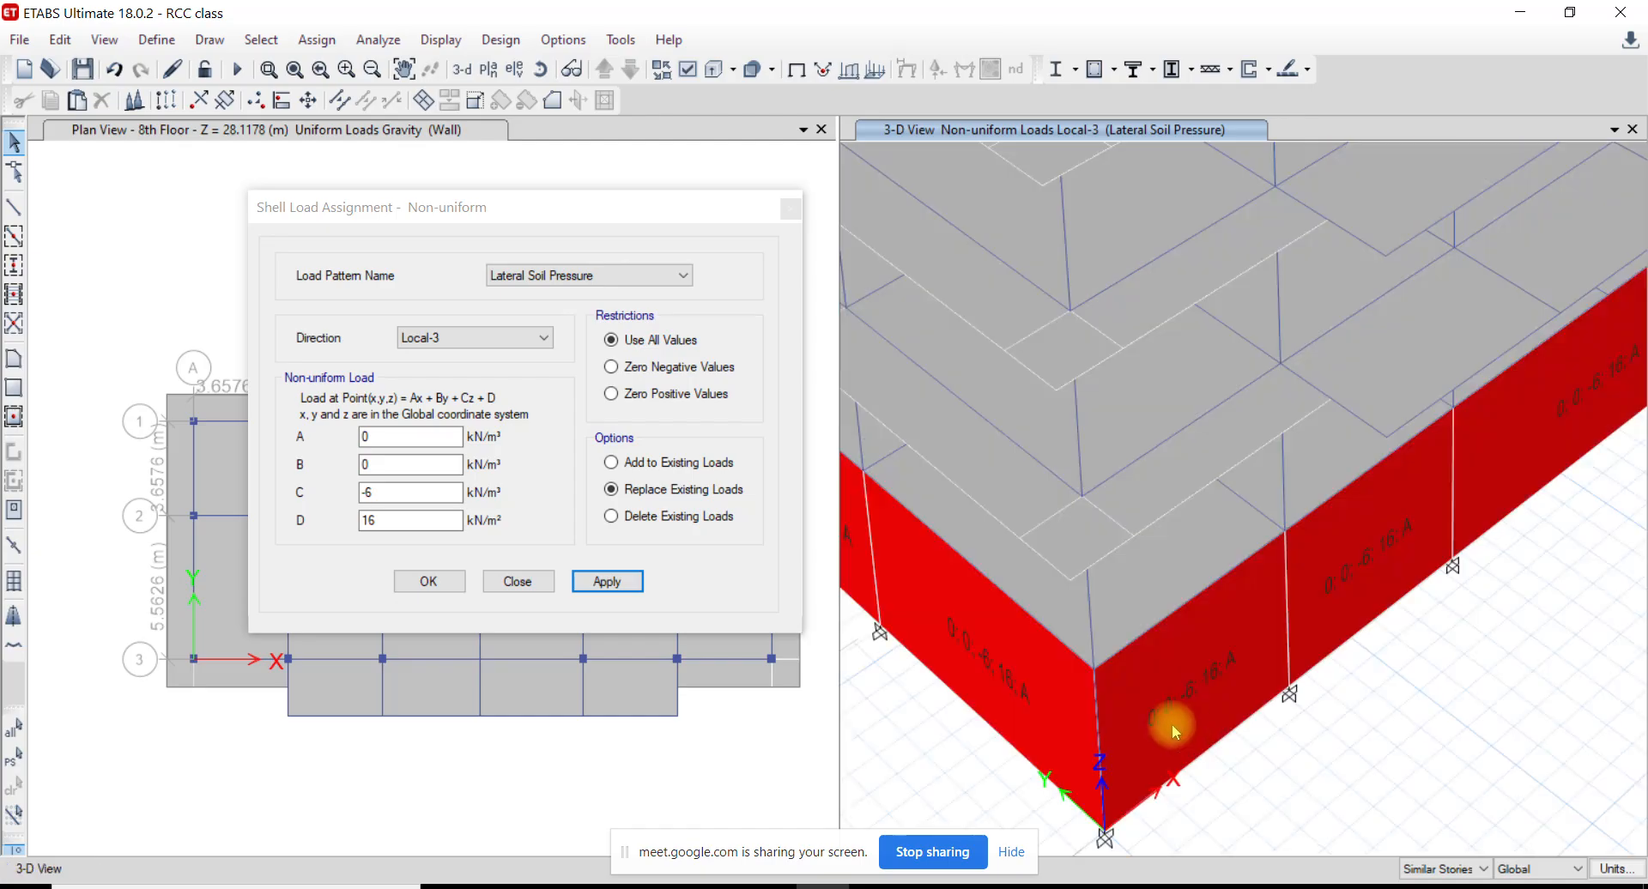
pyautogui.scroll(4, 1169, 724)
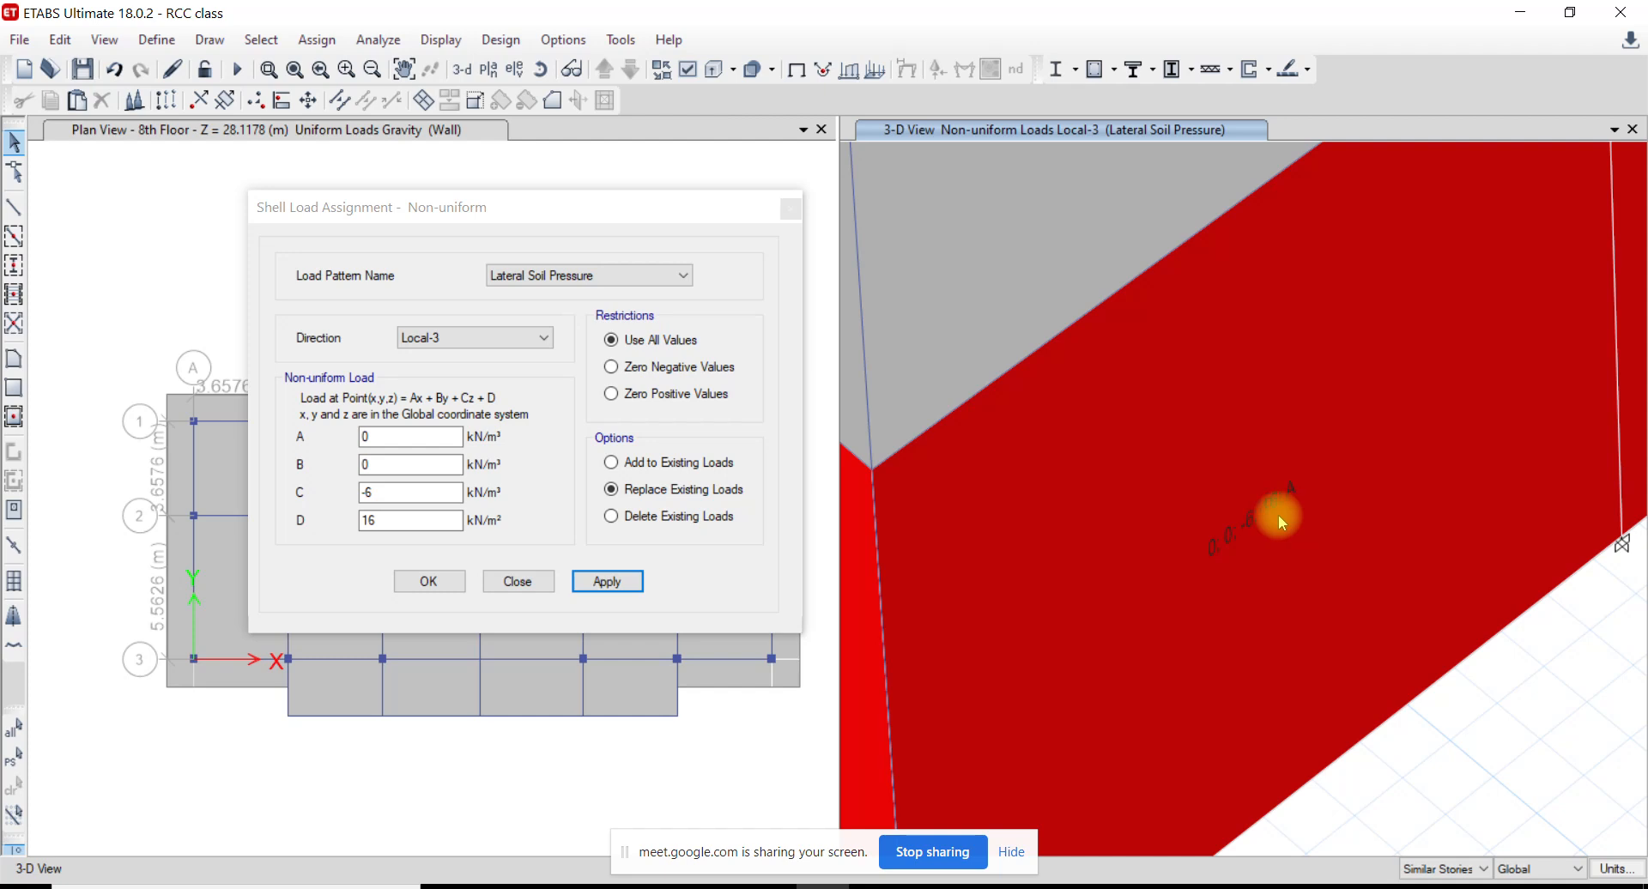
pyautogui.scroll(-5, 1279, 513)
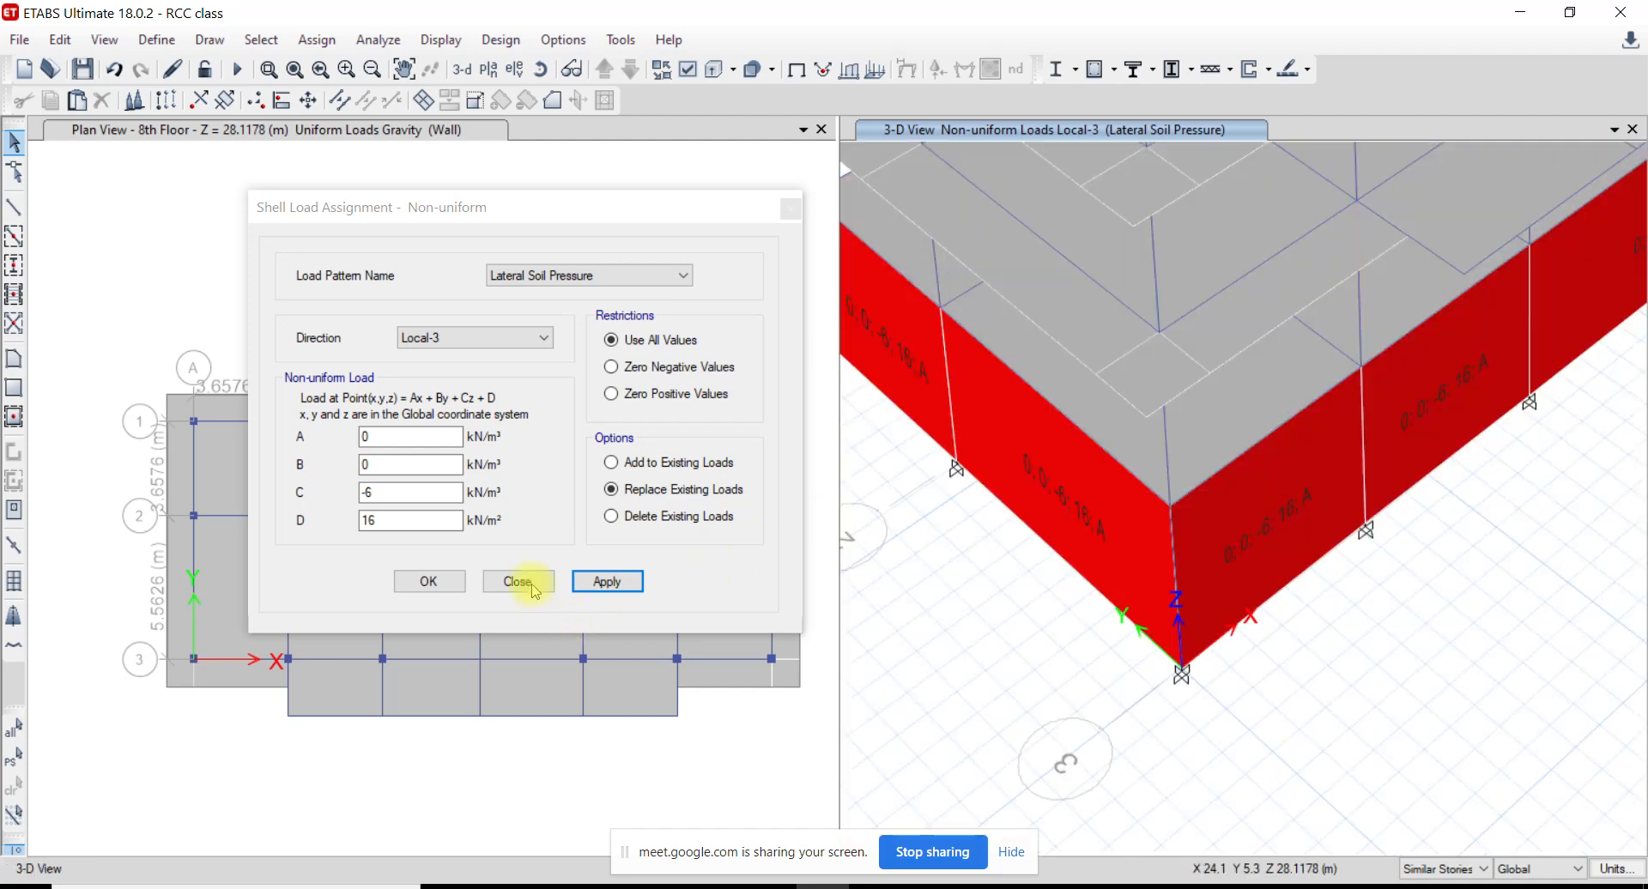
pyautogui.click(531, 587)
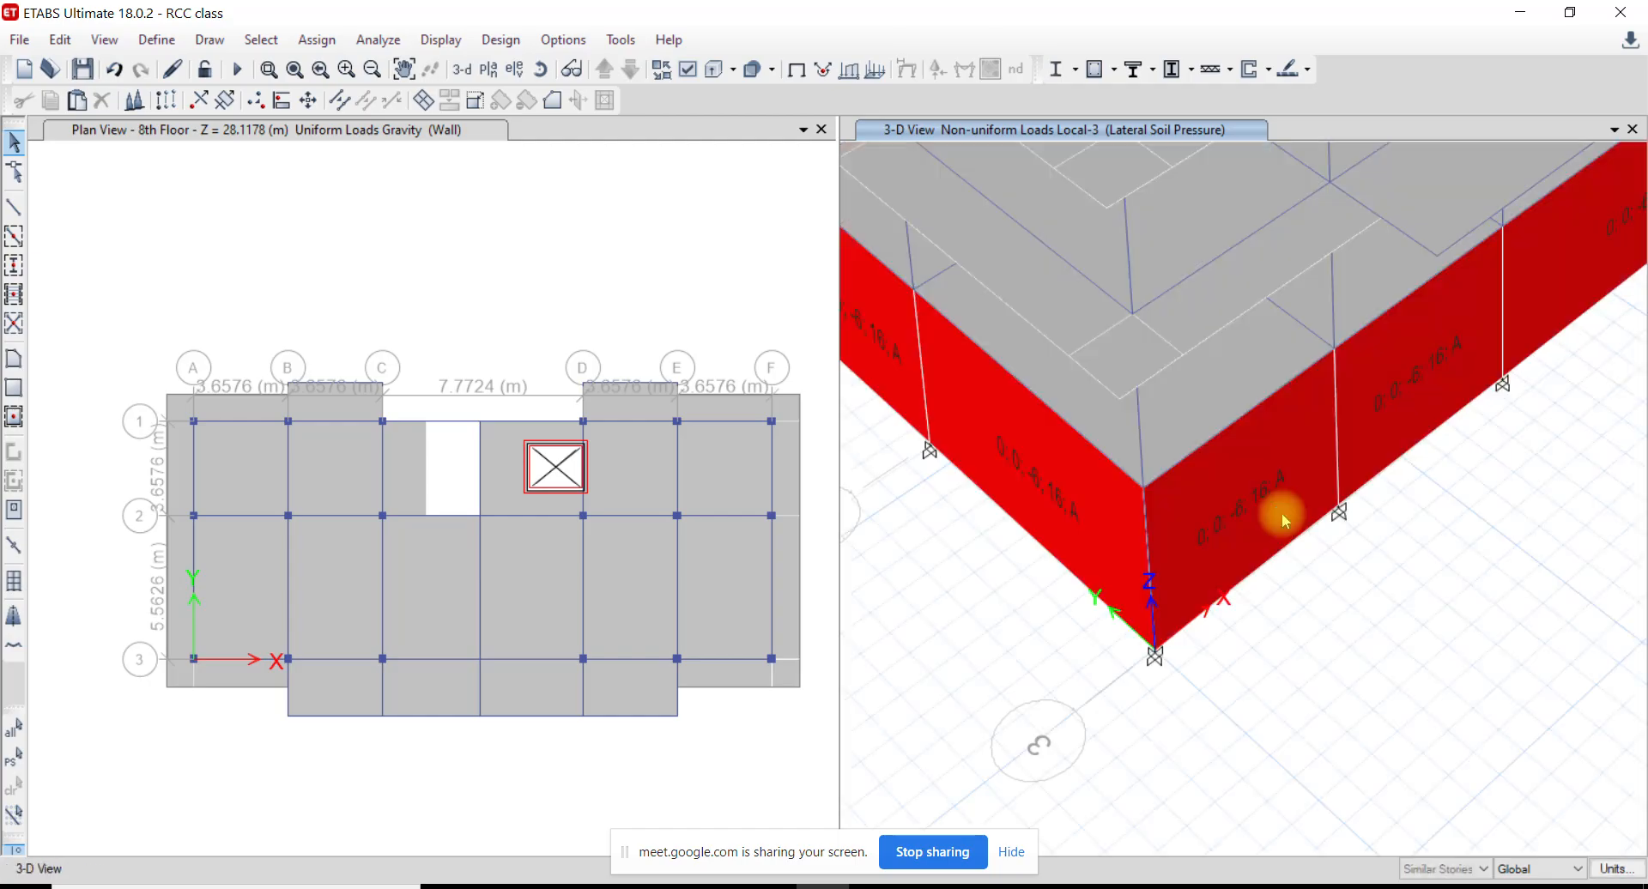
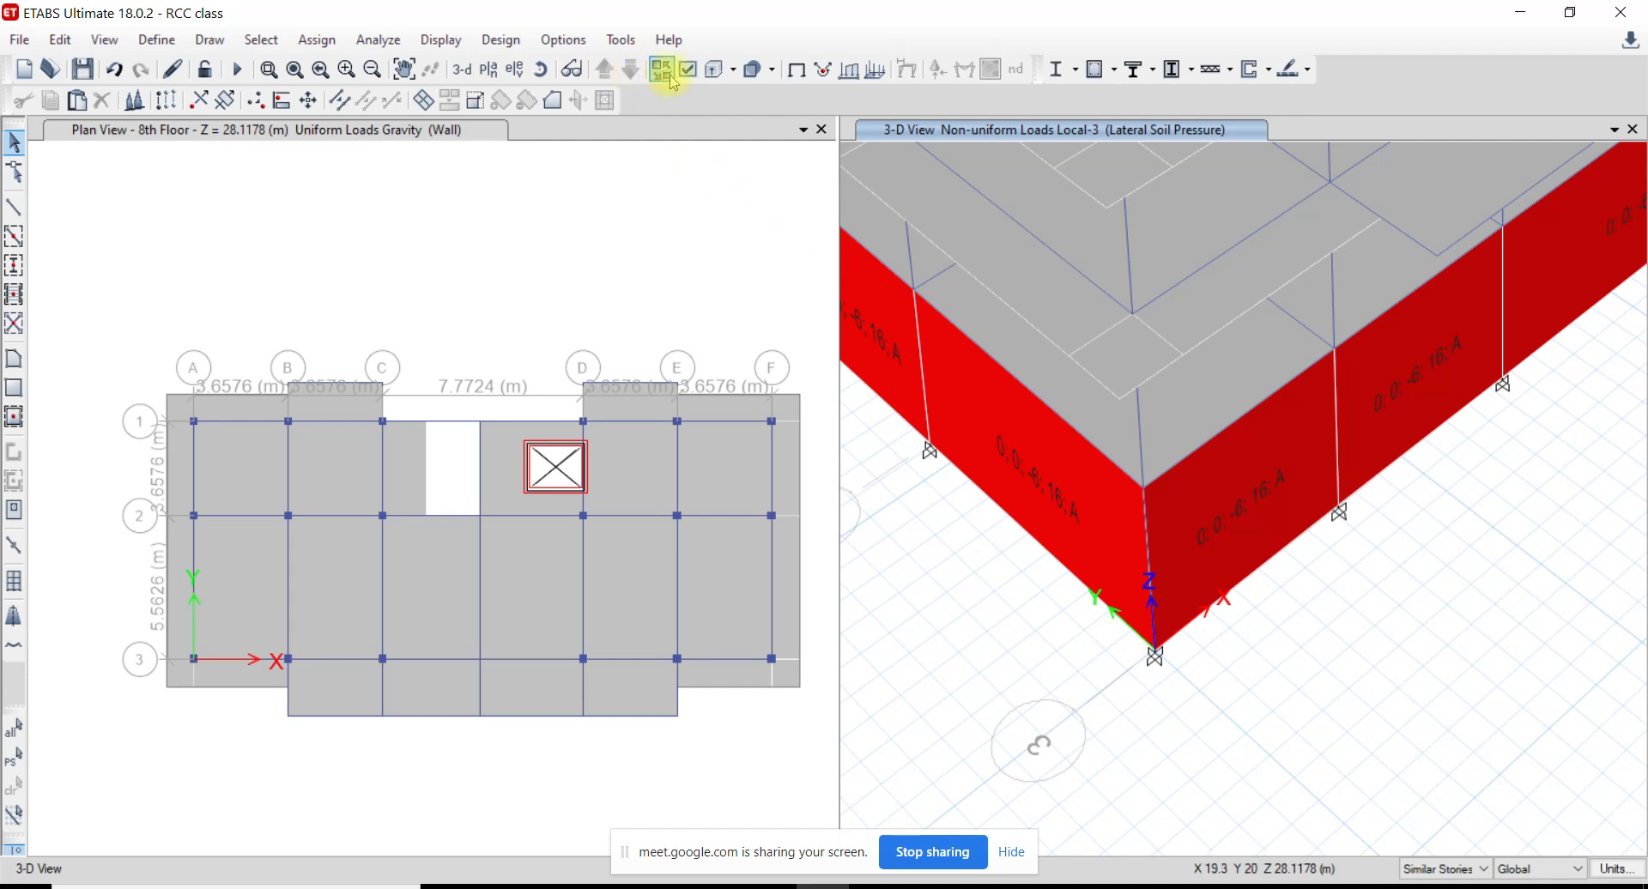
# Display the shell local axes in the 3-D view
pyautogui.moveTo(1240, 353); pyautogui.dragTo(1245, 404, button='middle')
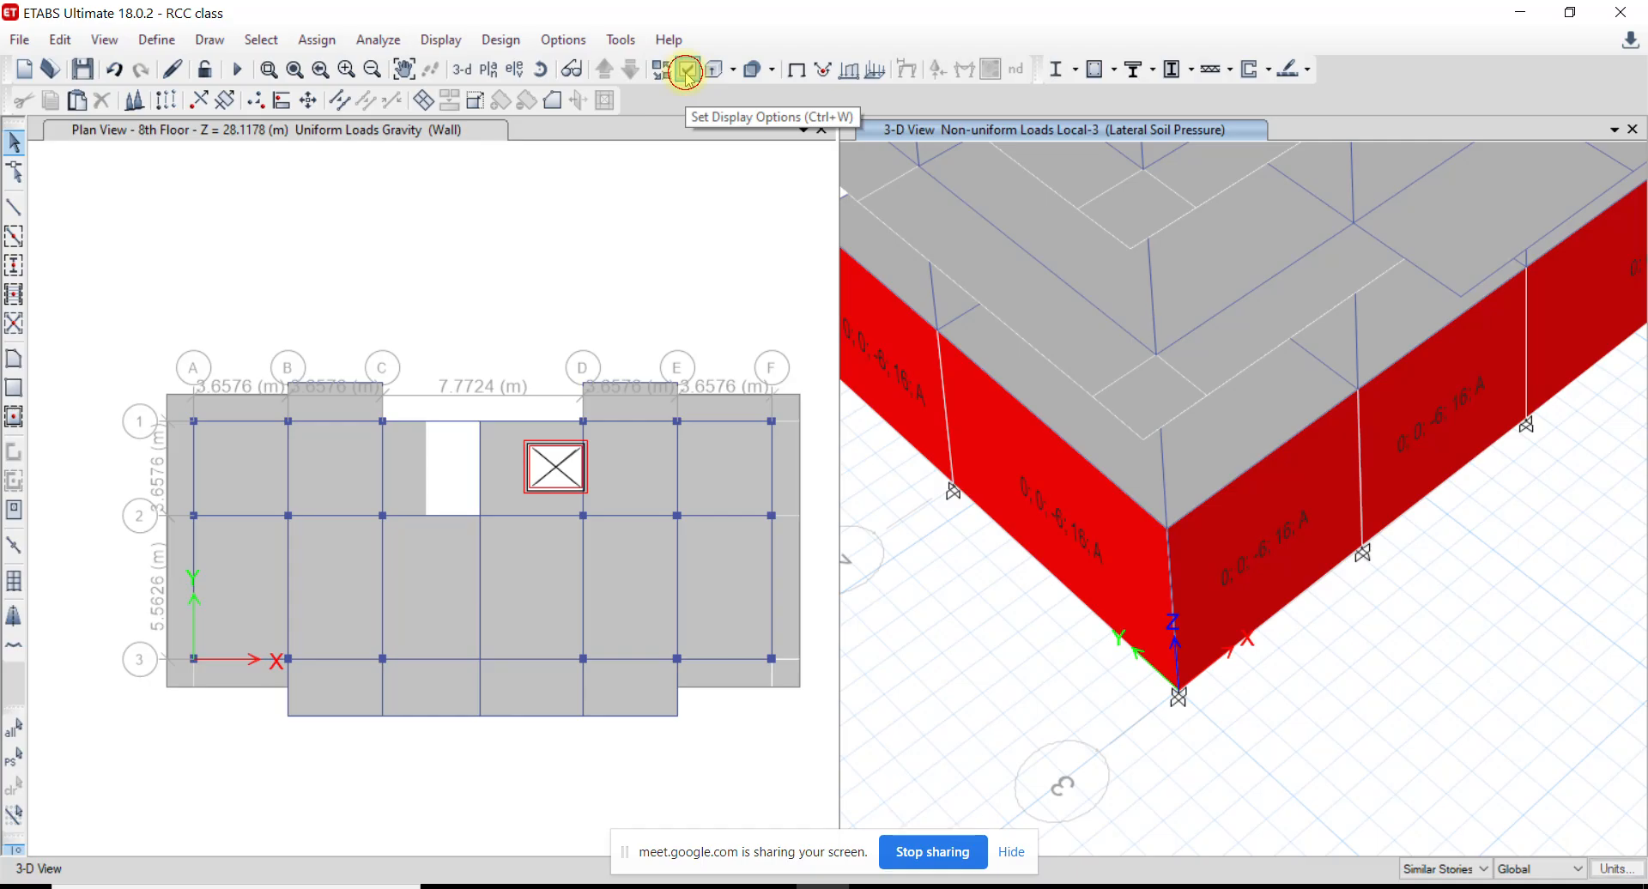
pyautogui.click(686, 72)
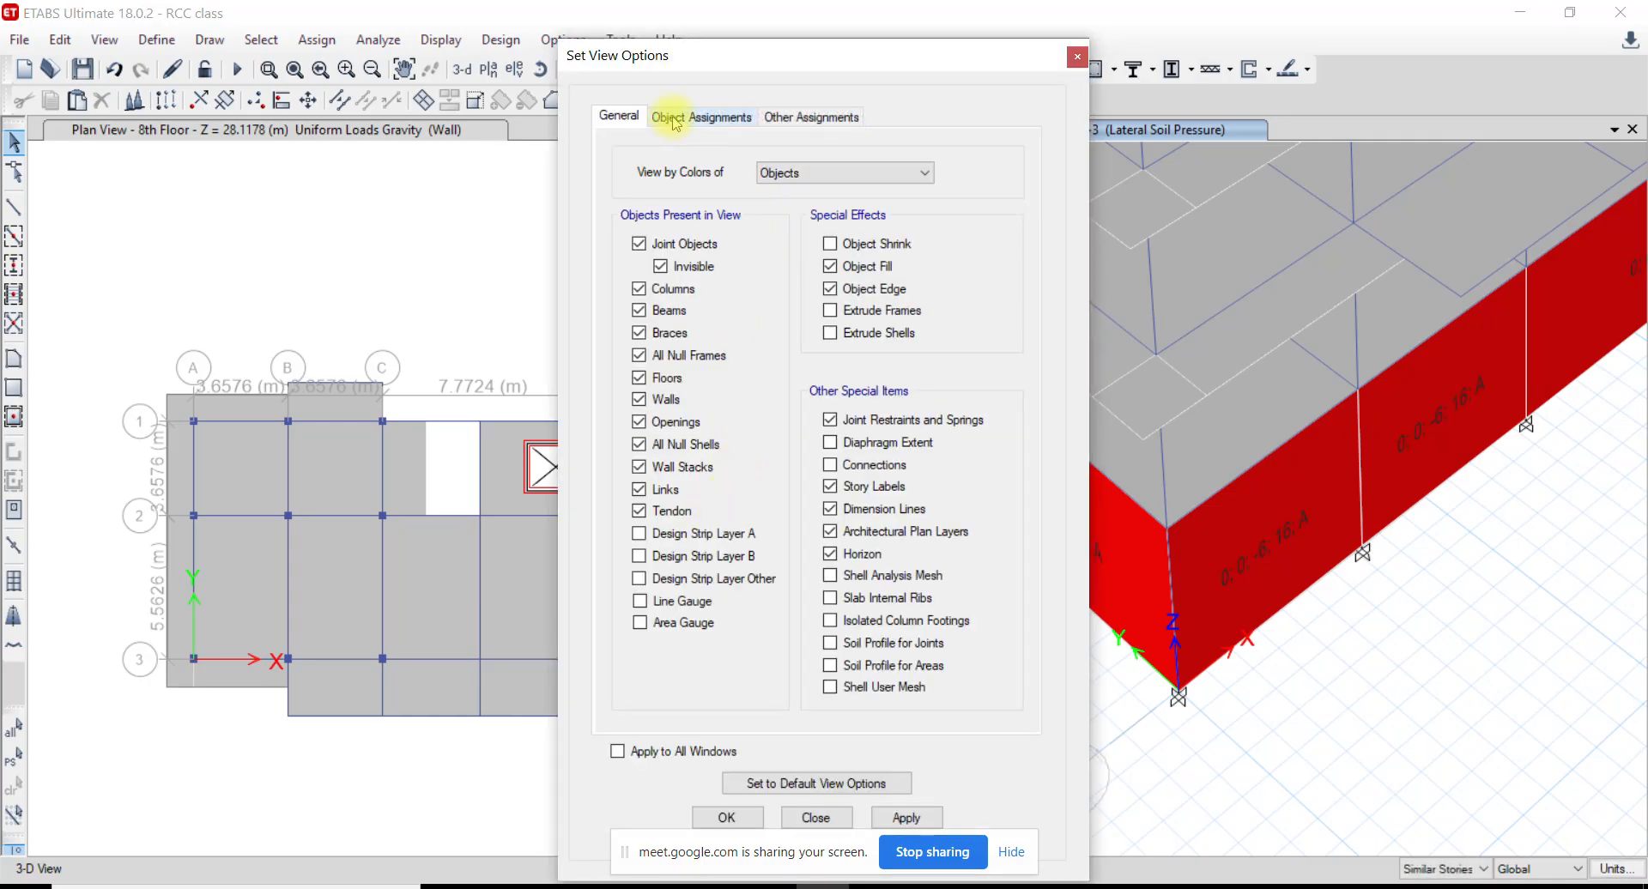
pyautogui.click(676, 118)
pyautogui.click(647, 434)
pyautogui.click(728, 817)
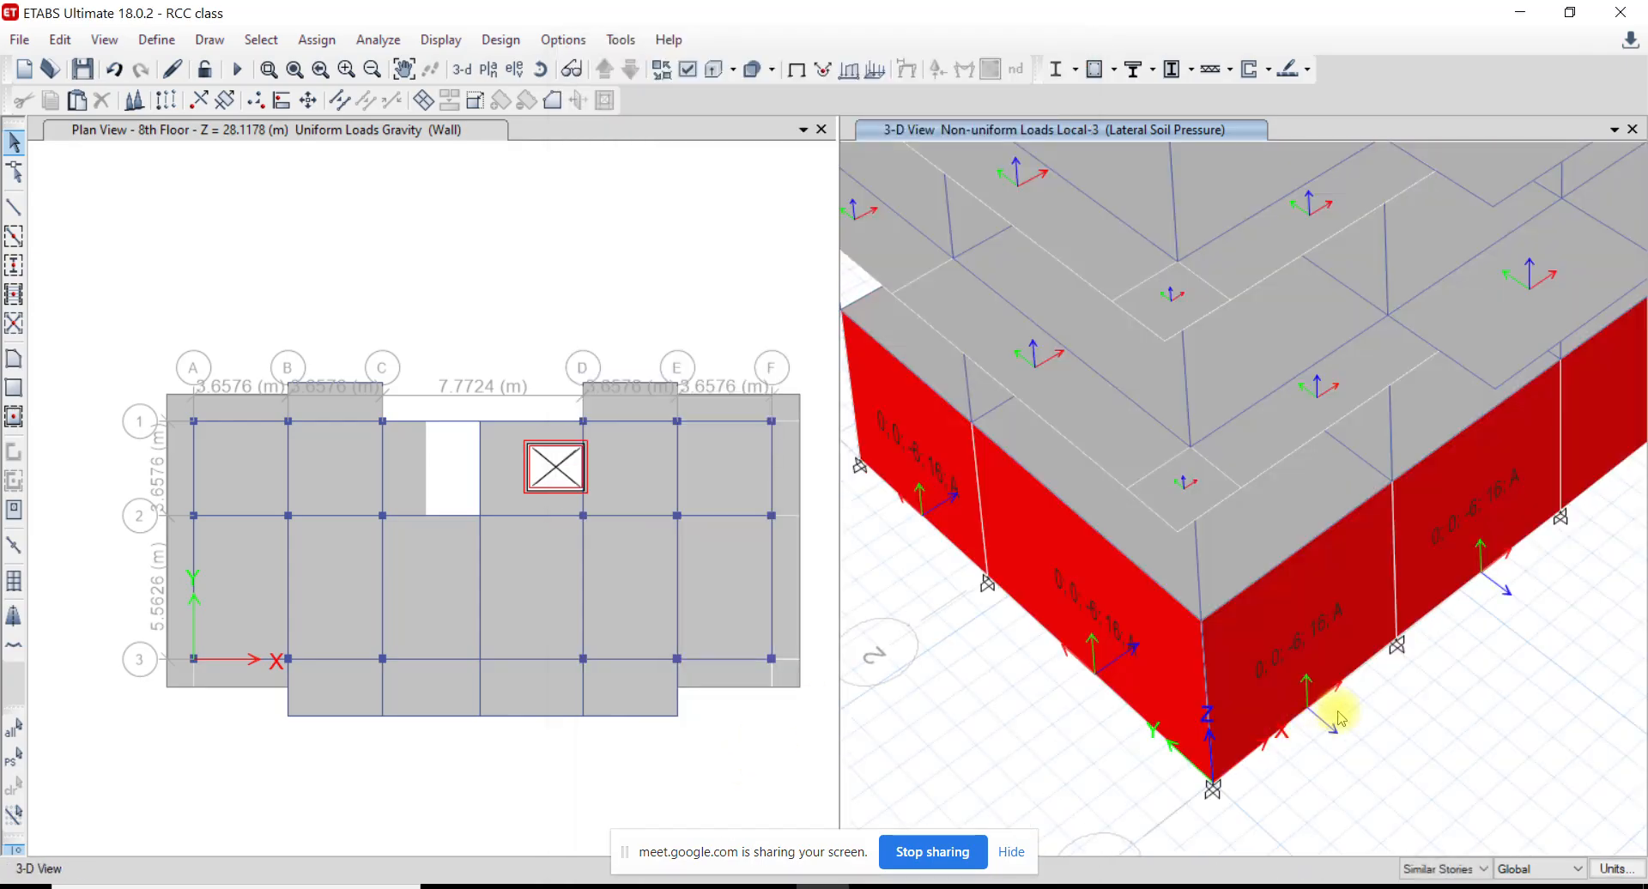
# Examine the local 3 axis directions of the retaining walls on both sides of the origin corner
pyautogui.scroll(2, 1330, 712)
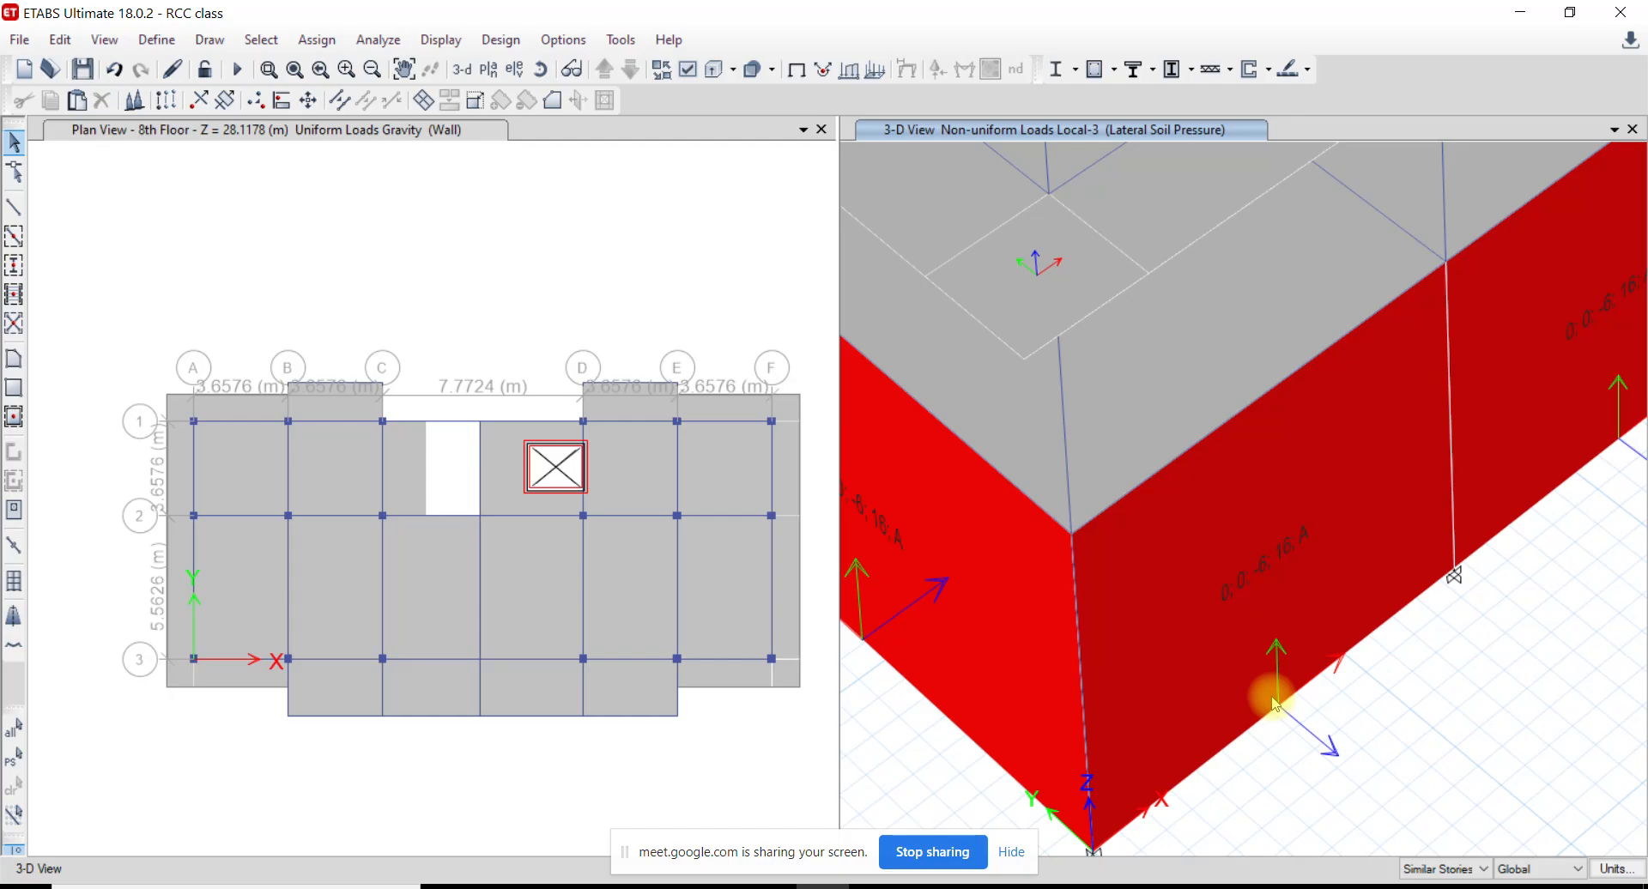
pyautogui.scroll(-2, 1334, 729)
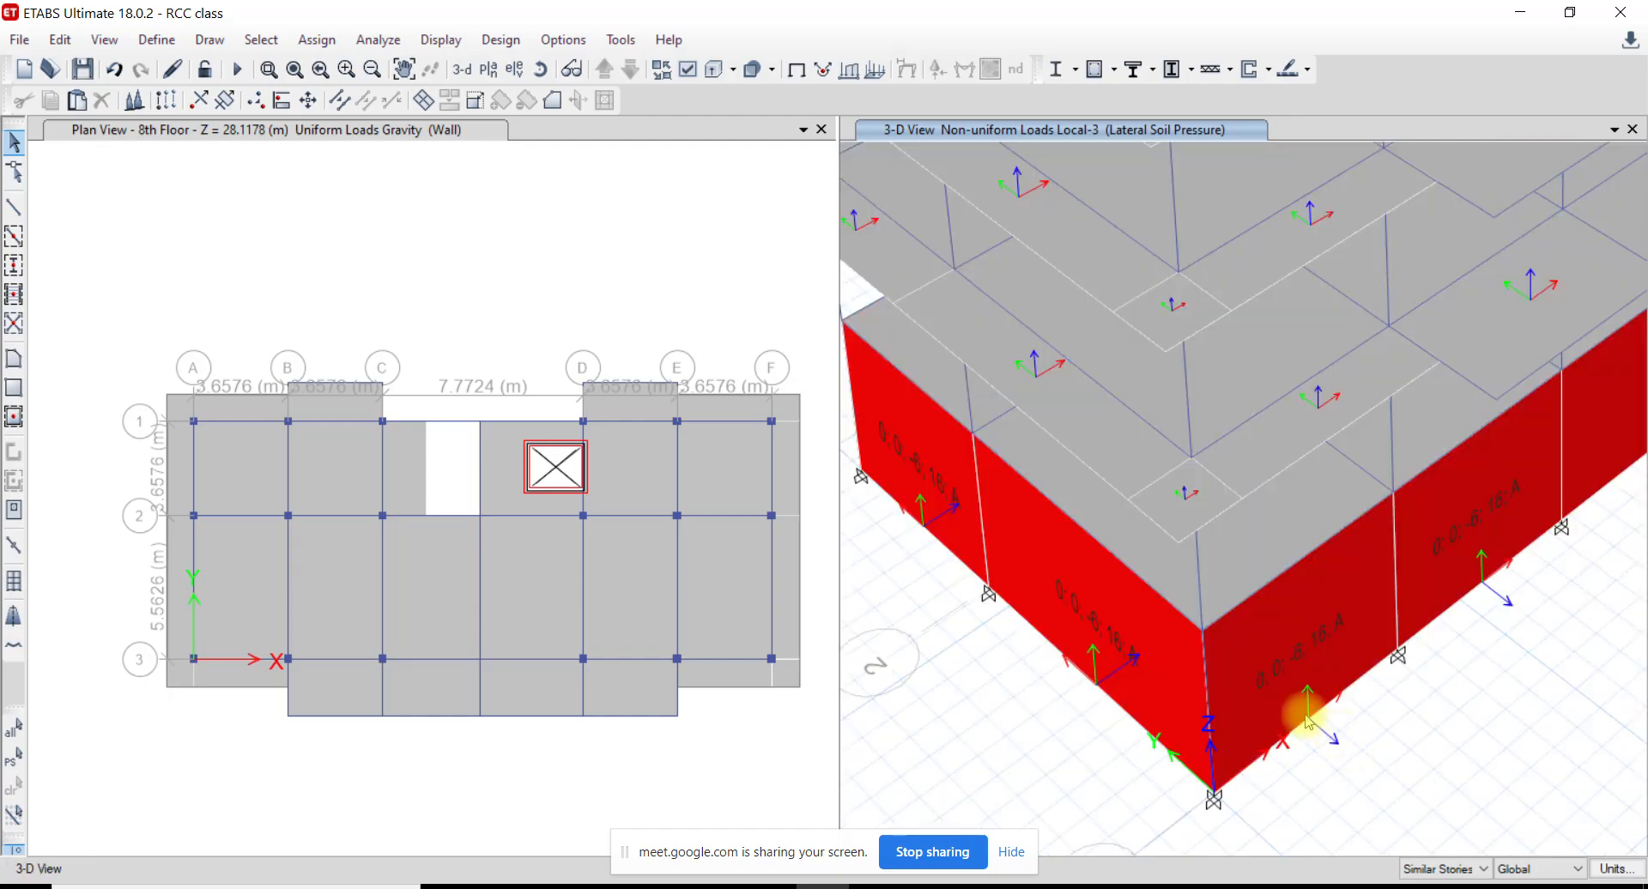
pyautogui.scroll(2, 1307, 721)
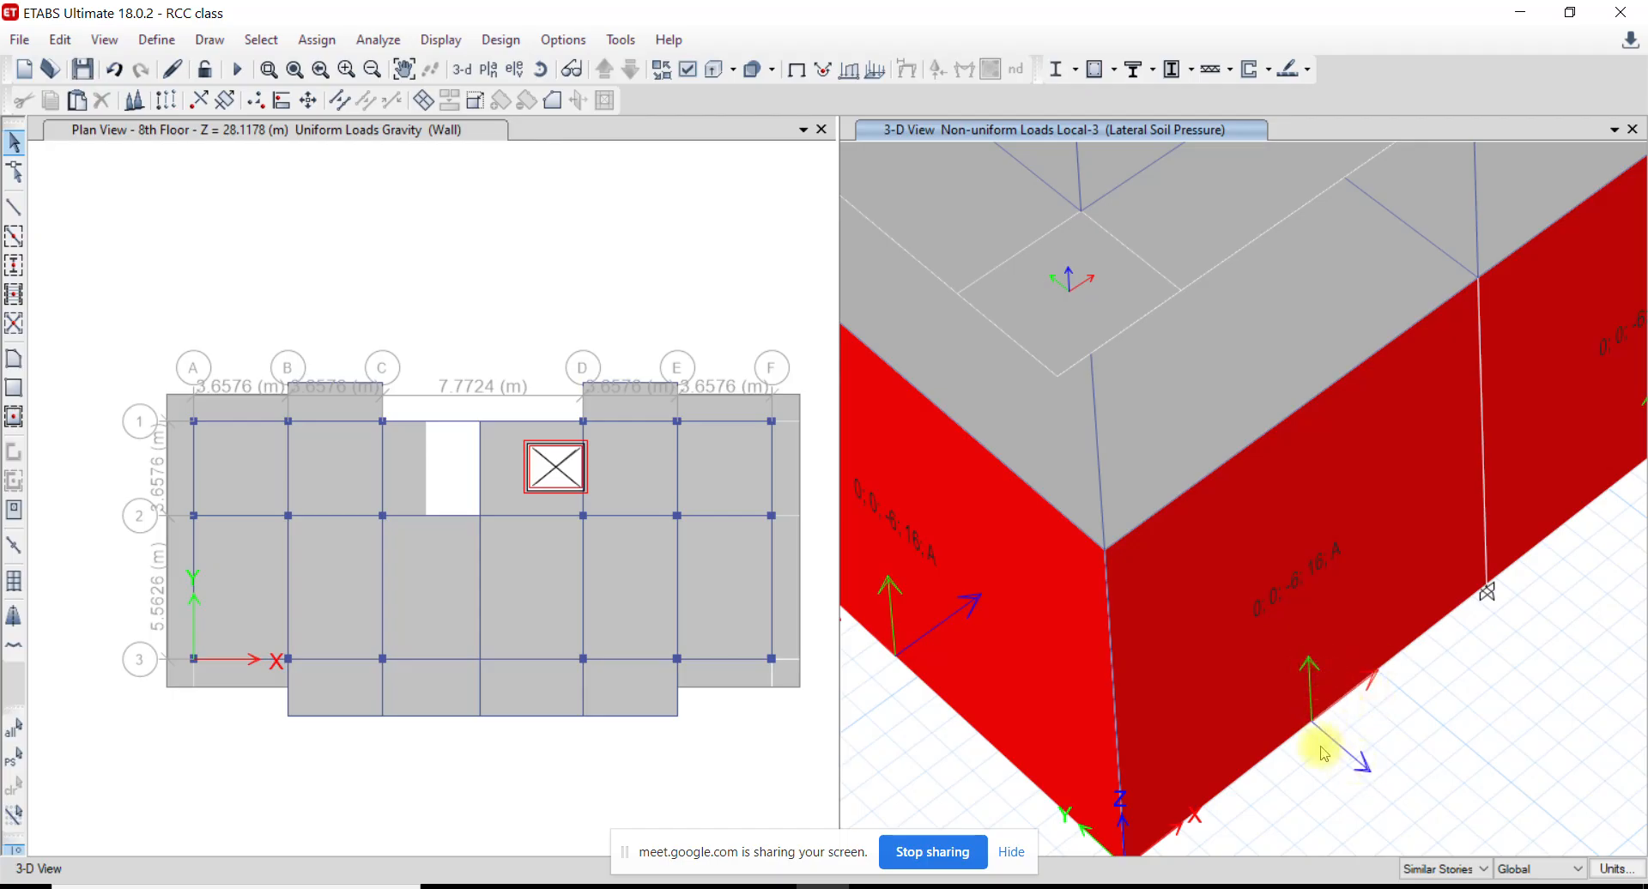
pyautogui.scroll(-2, 1313, 738)
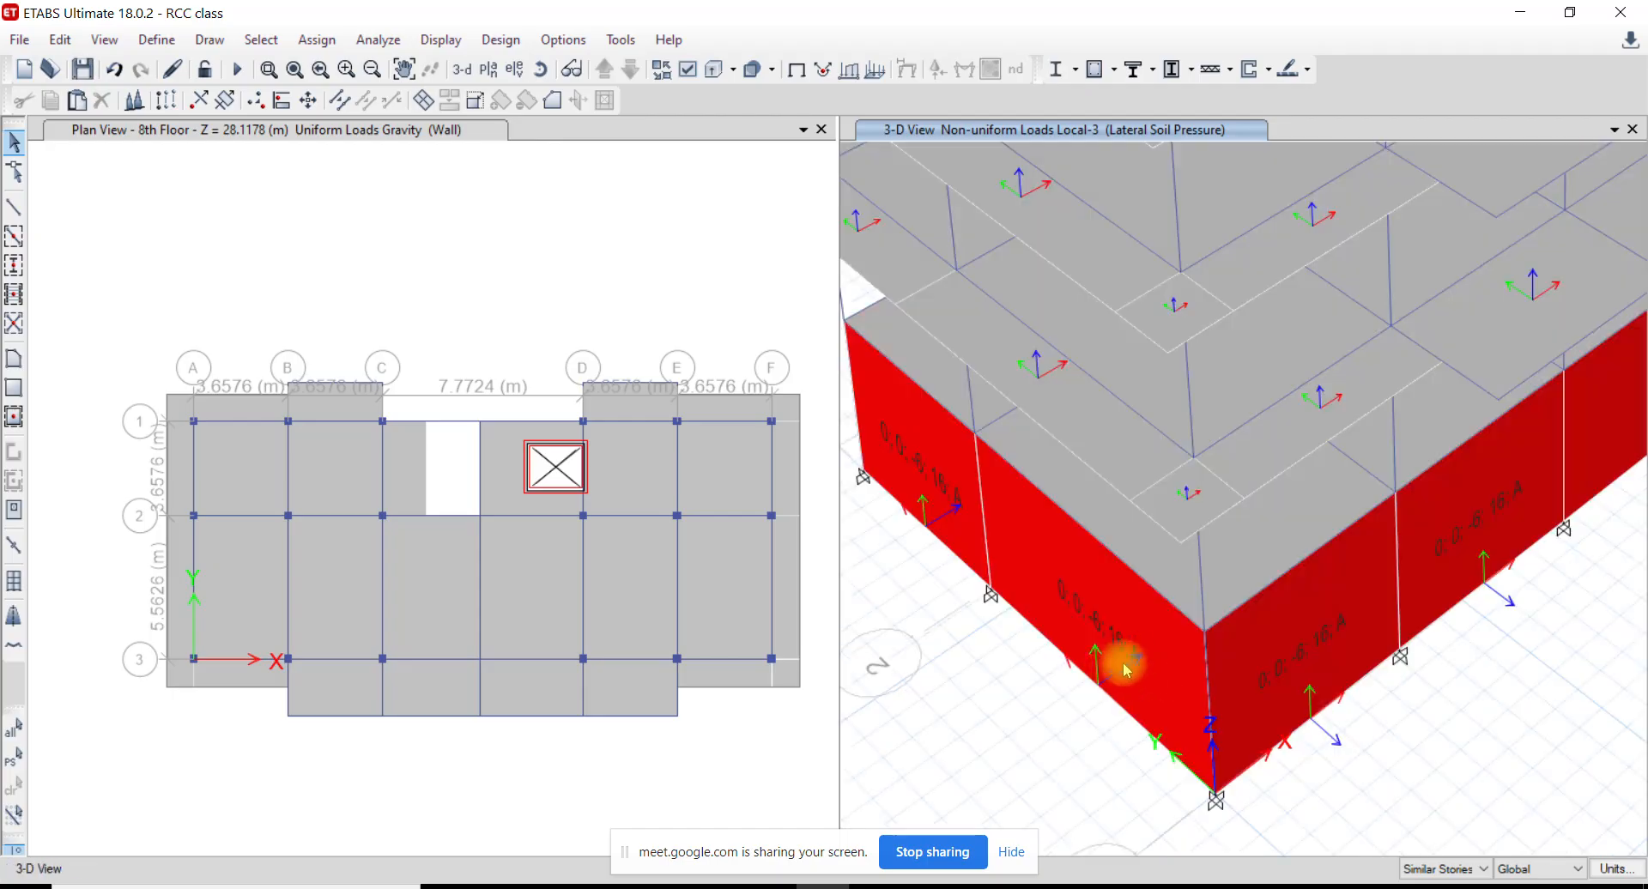
pyautogui.scroll(4, 1103, 682)
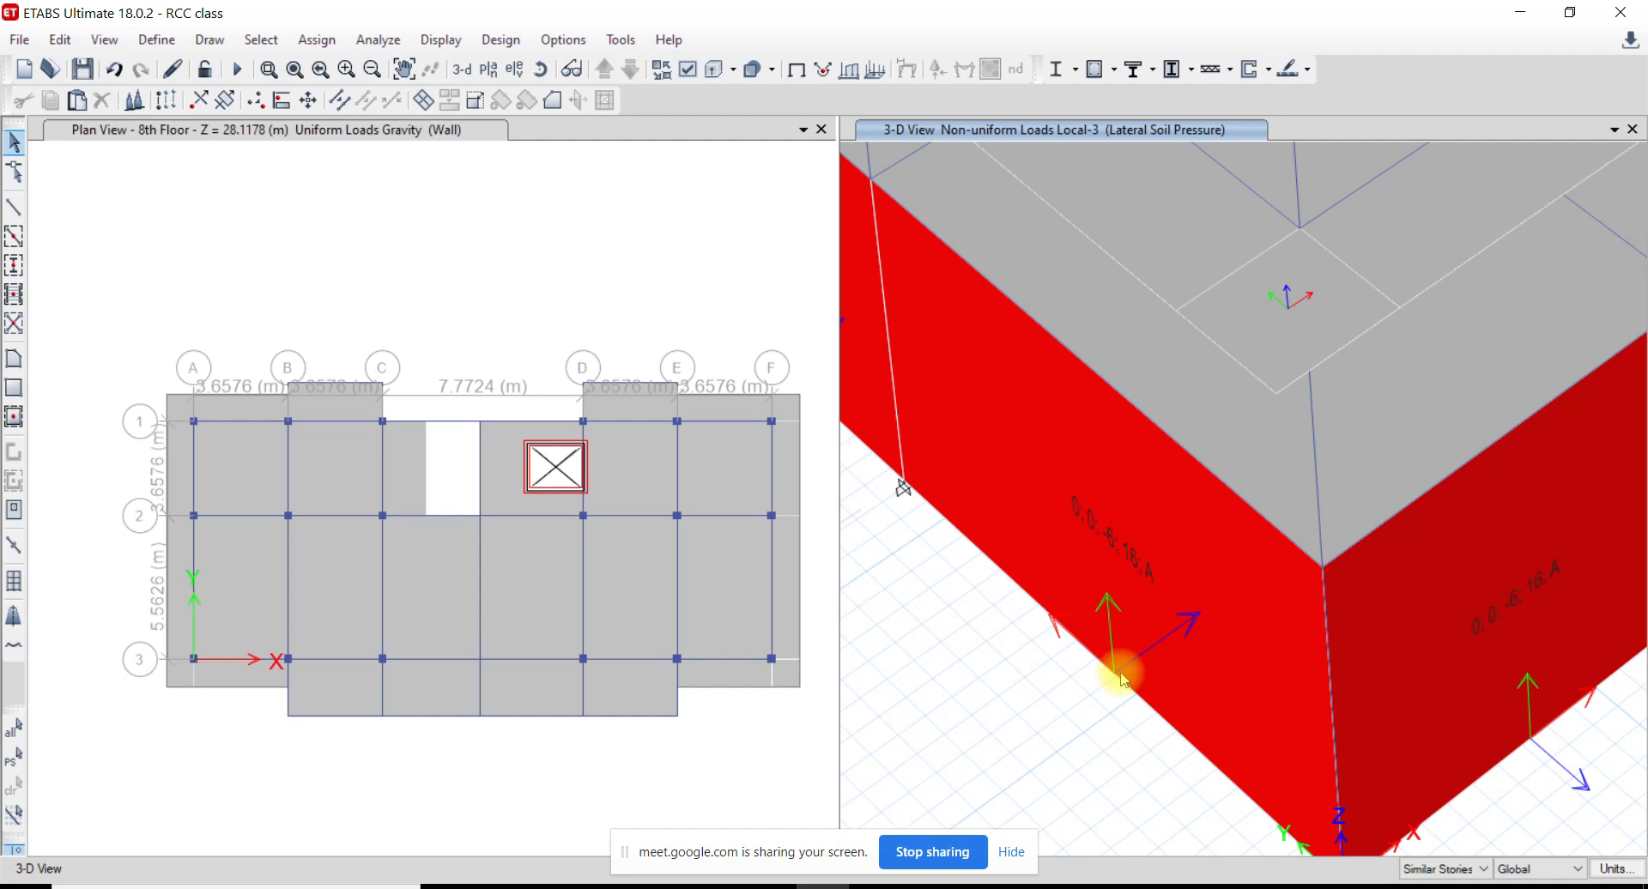
pyautogui.moveTo(1340, 561); pyautogui.dragTo(1241, 536, button='middle')
pyautogui.scroll(-5, 1221, 521)
pyautogui.moveTo(1353, 537); pyautogui.dragTo(1146, 657, button='middle')
pyautogui.scroll(3, 1060, 666)
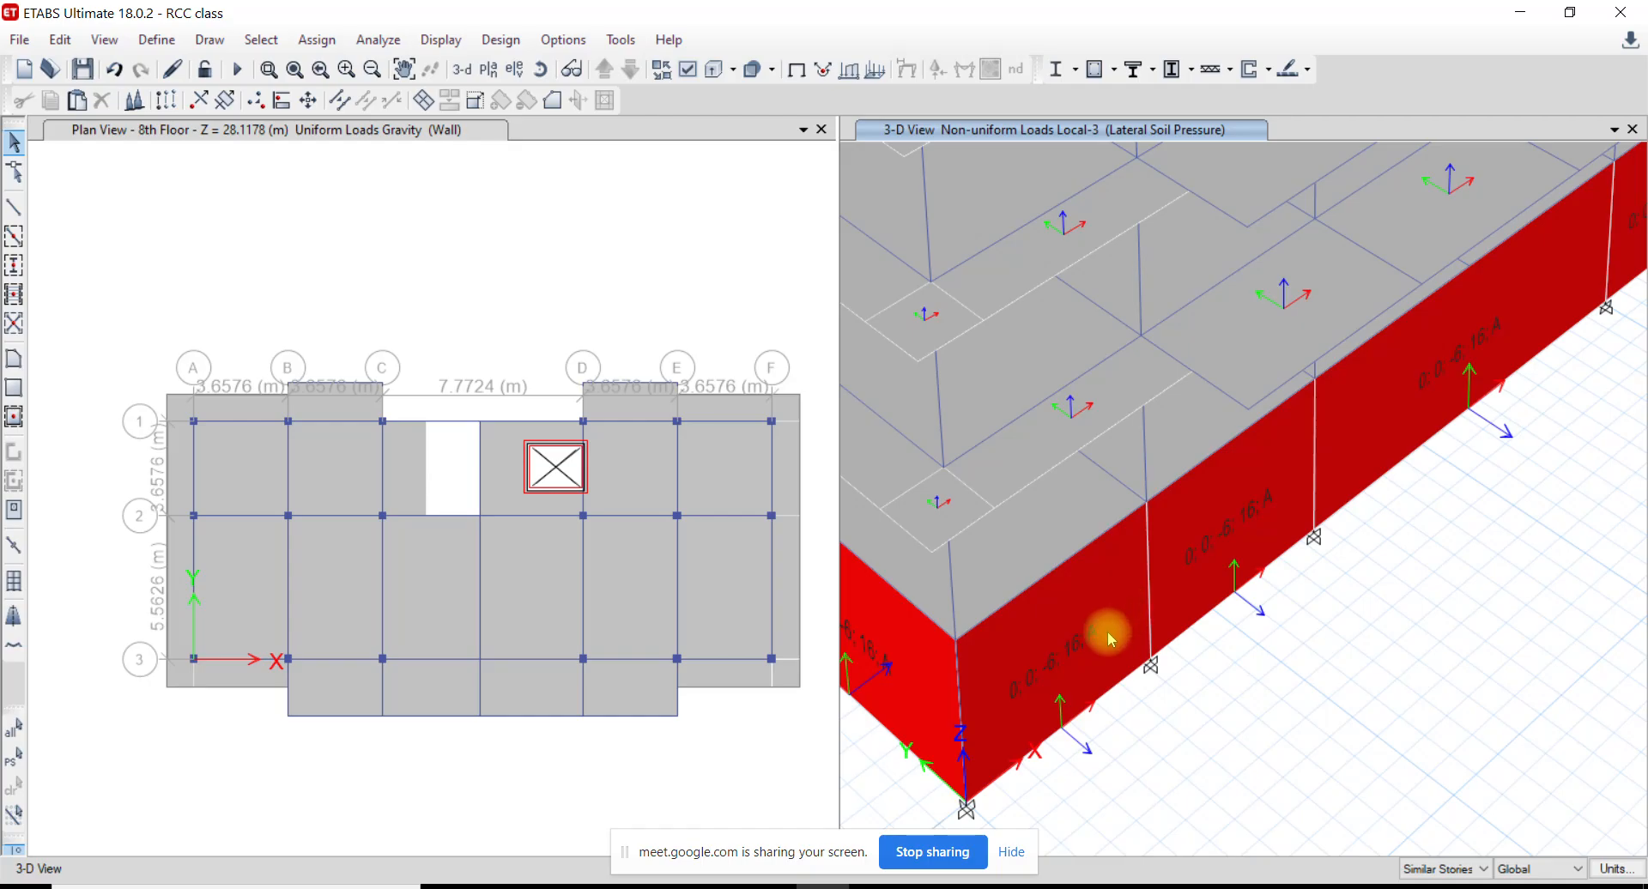
# Reverse the local 3 axis of the retaining wall on grid line 3 next to the origin corner
pyautogui.click(1077, 672)
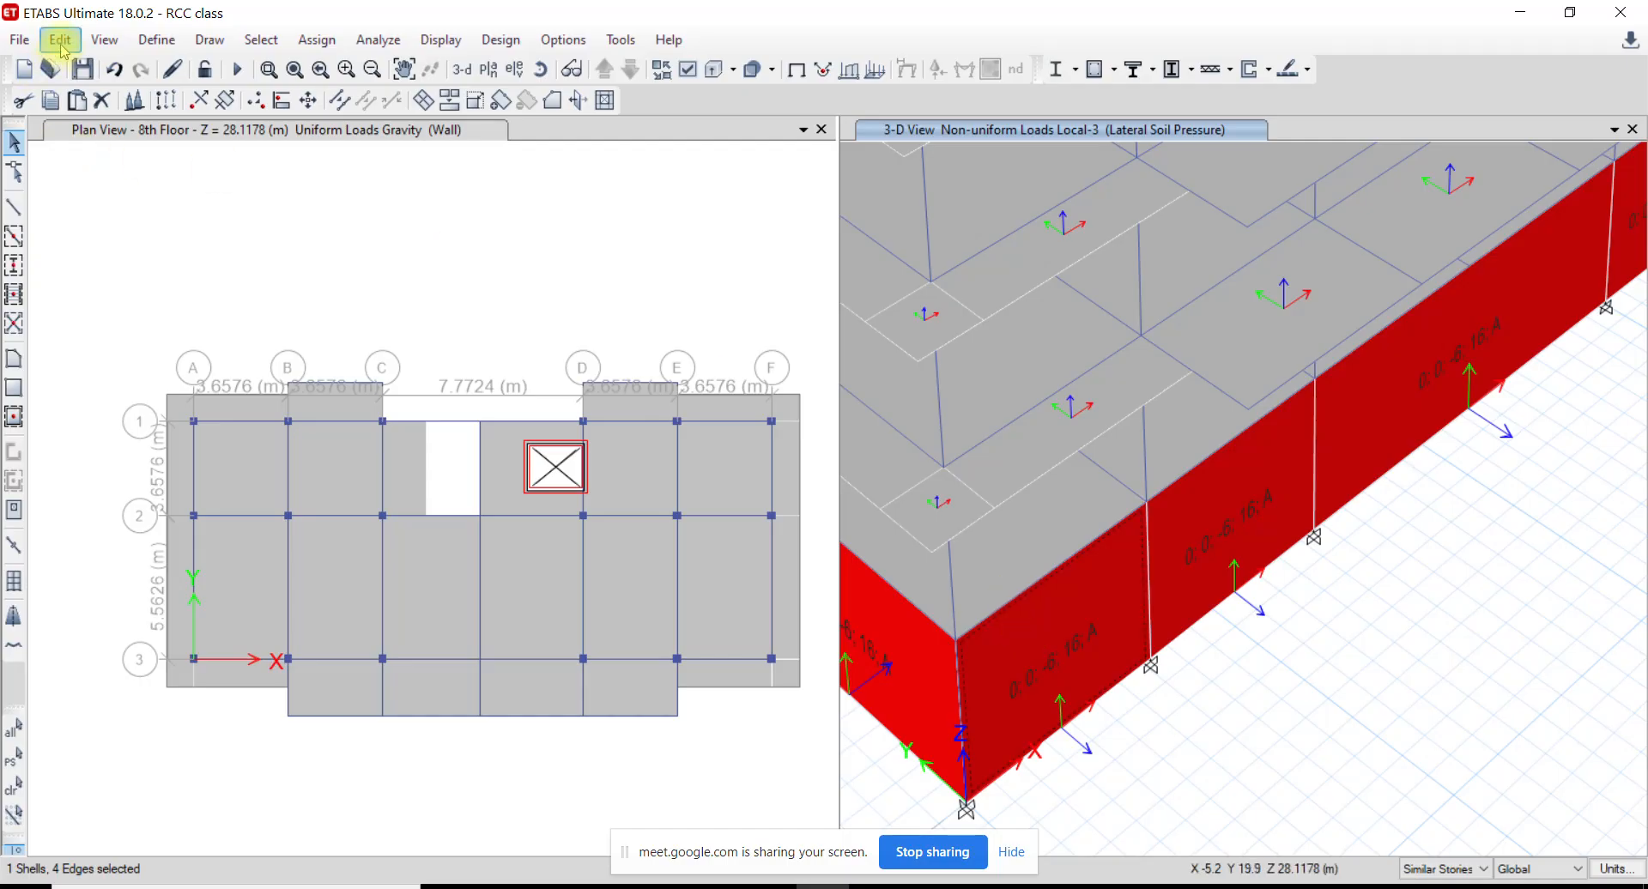
pyautogui.click(60, 40)
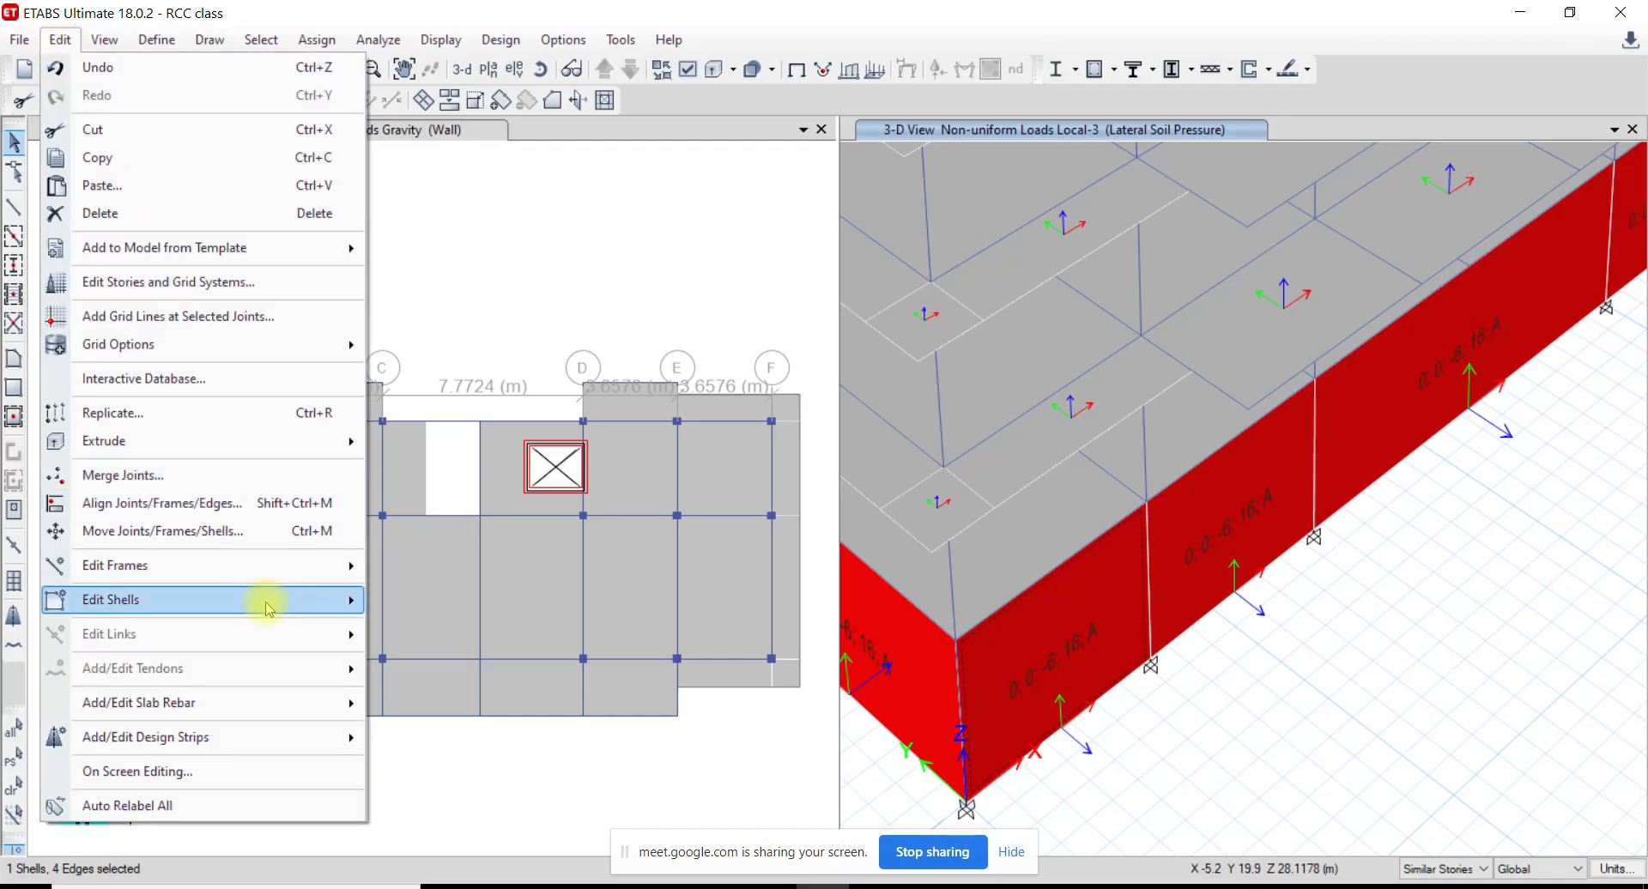
pyautogui.moveTo(269, 609)
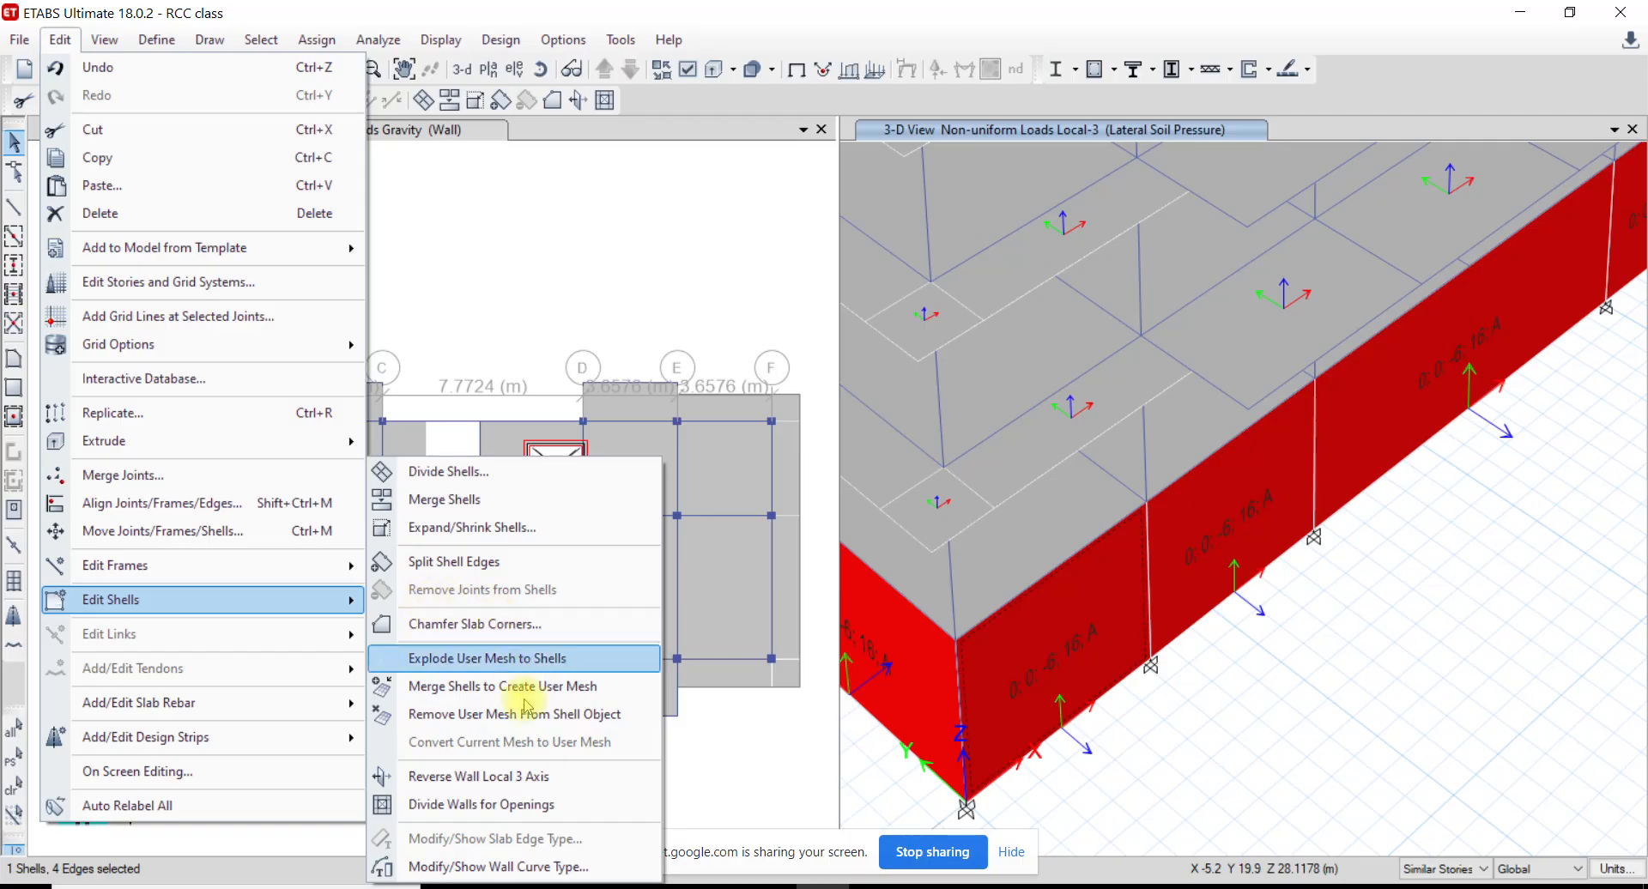
pyautogui.click(522, 777)
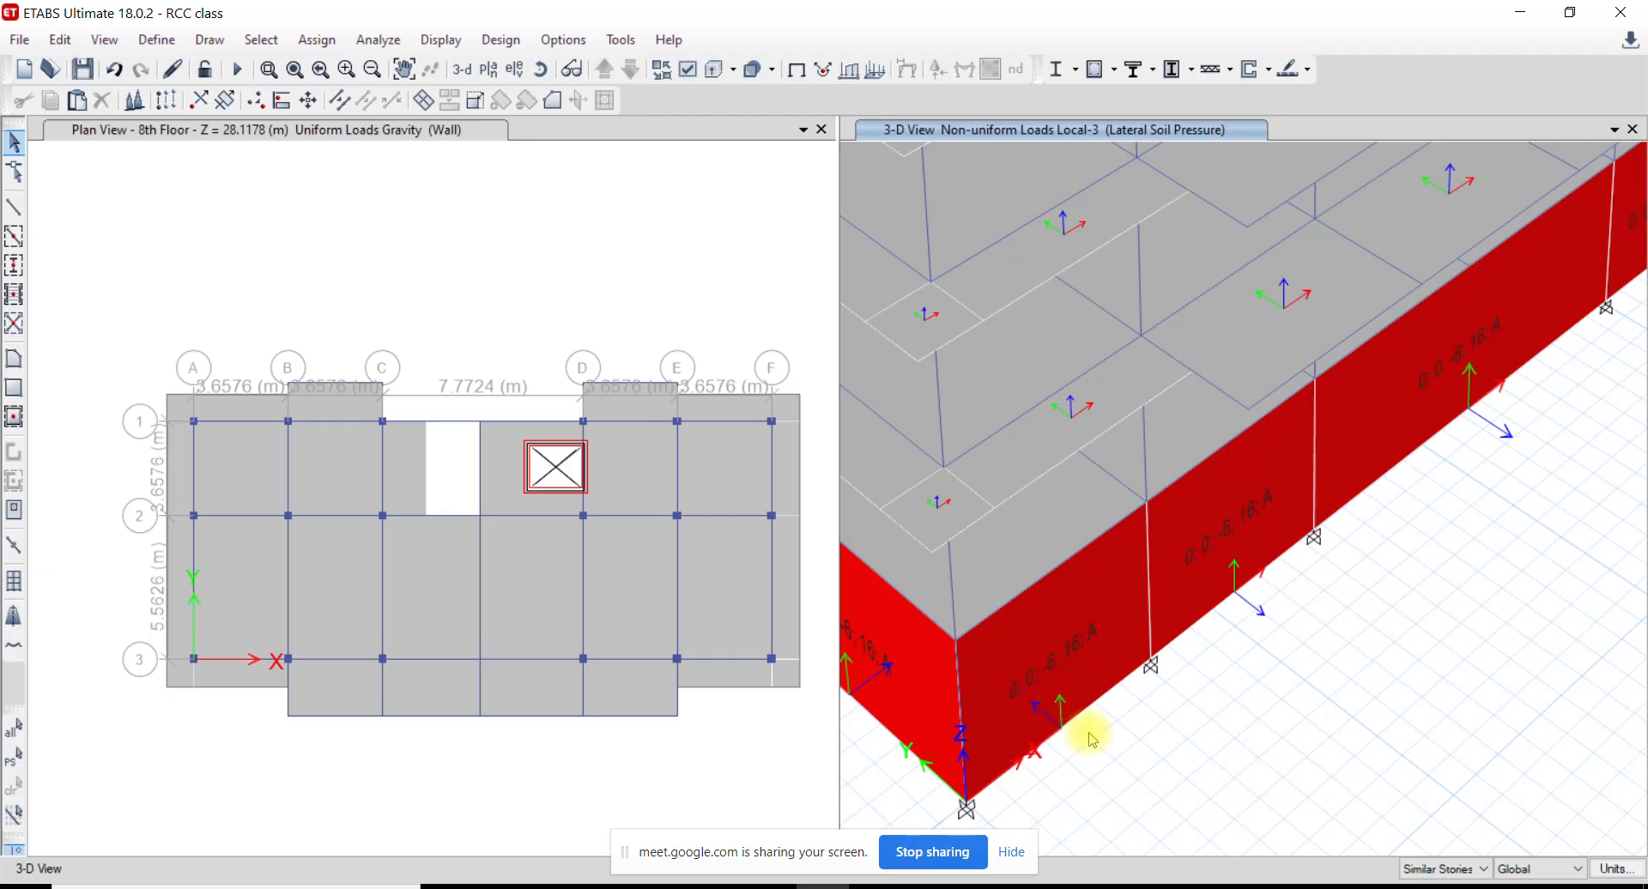
# Reverse the local 3 axis of the other four retaining walls along grid line 3 and the two walls along grid line F
pyautogui.scroll(-3, 1024, 691)
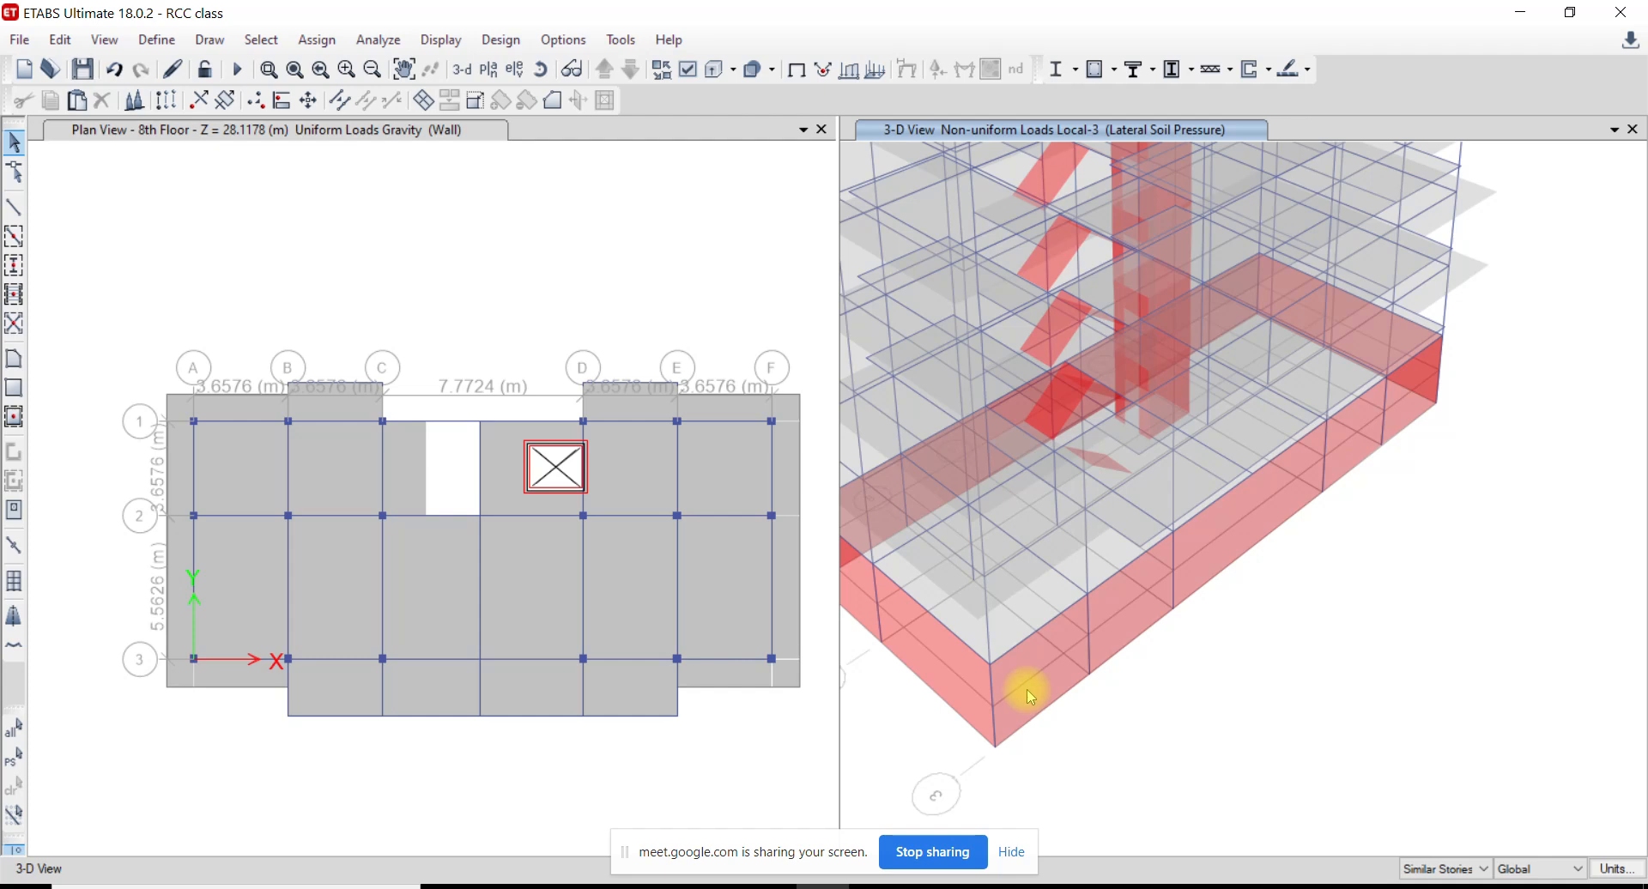
pyautogui.scroll(5, 1098, 618)
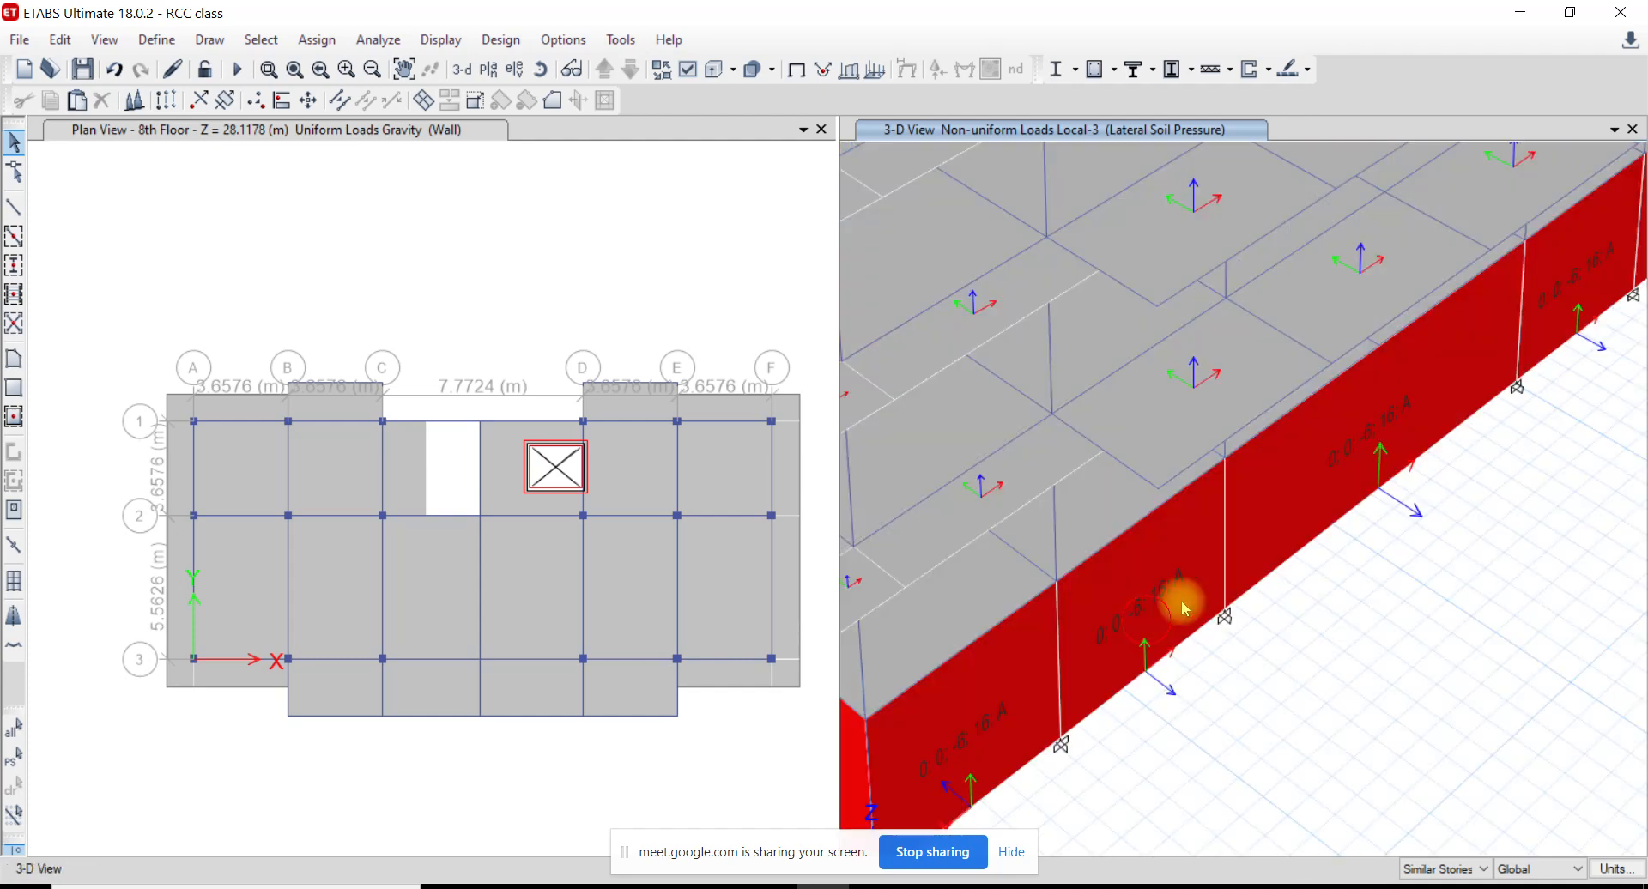
pyautogui.click(1181, 600)
pyautogui.click(1310, 494)
pyautogui.moveTo(1469, 381); pyautogui.dragTo(1223, 687, button='middle')
pyautogui.click(1334, 585)
pyautogui.click(1434, 507)
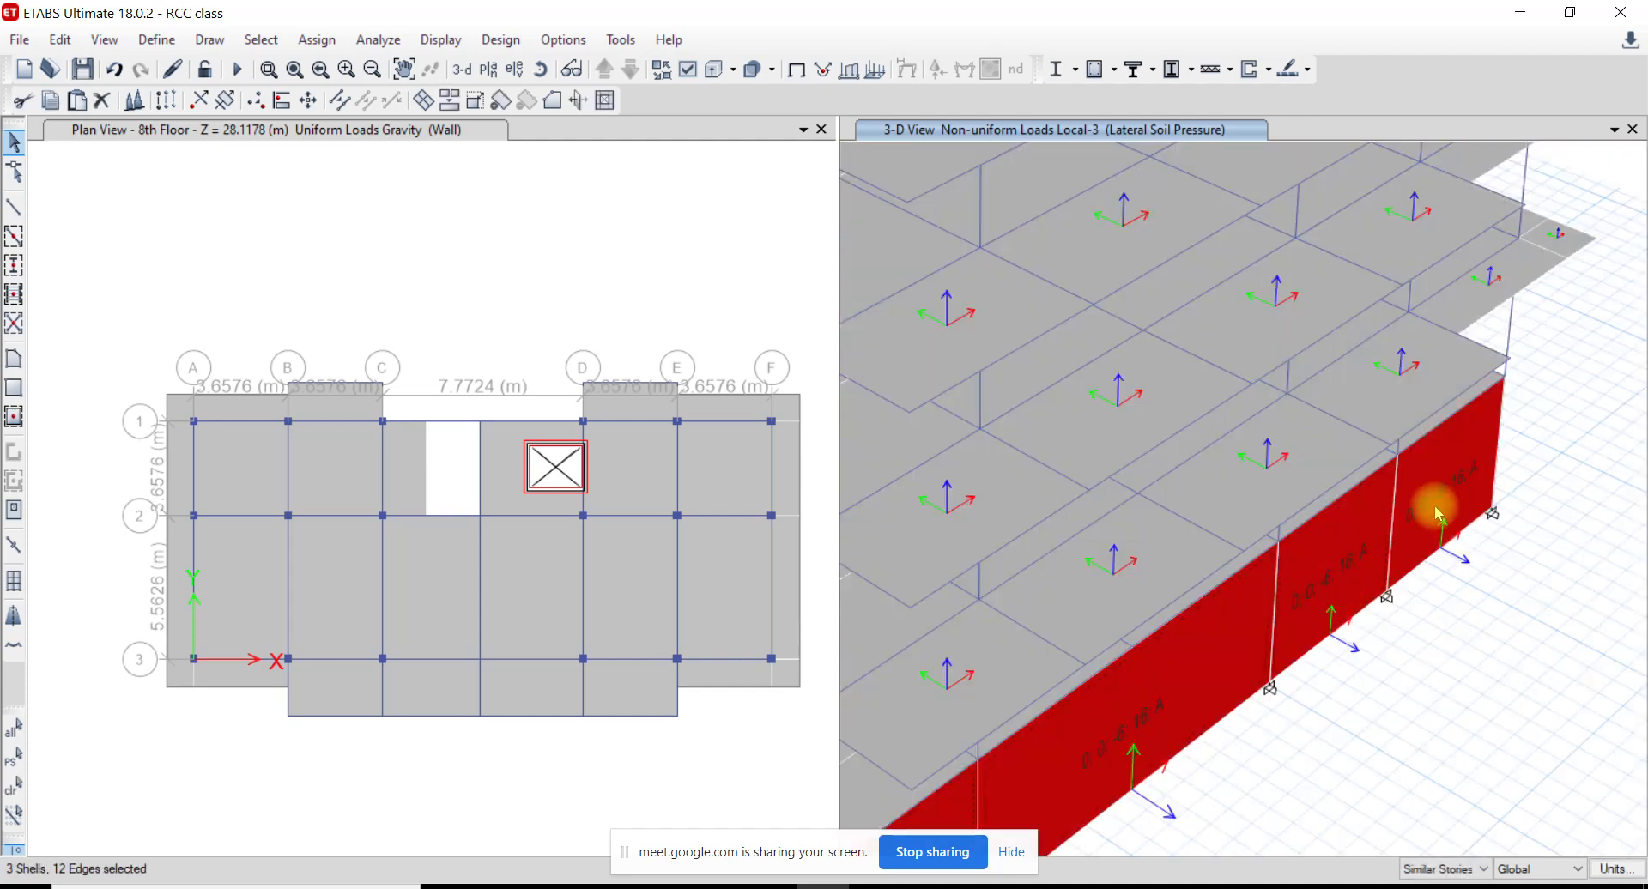
pyautogui.scroll(-3, 1398, 610)
pyautogui.keyDown('shift'); pyautogui.moveTo(1411, 659); pyautogui.dragTo(1110, 669, button='middle'); pyautogui.keyUp('shift')
pyautogui.scroll(3, 1337, 740)
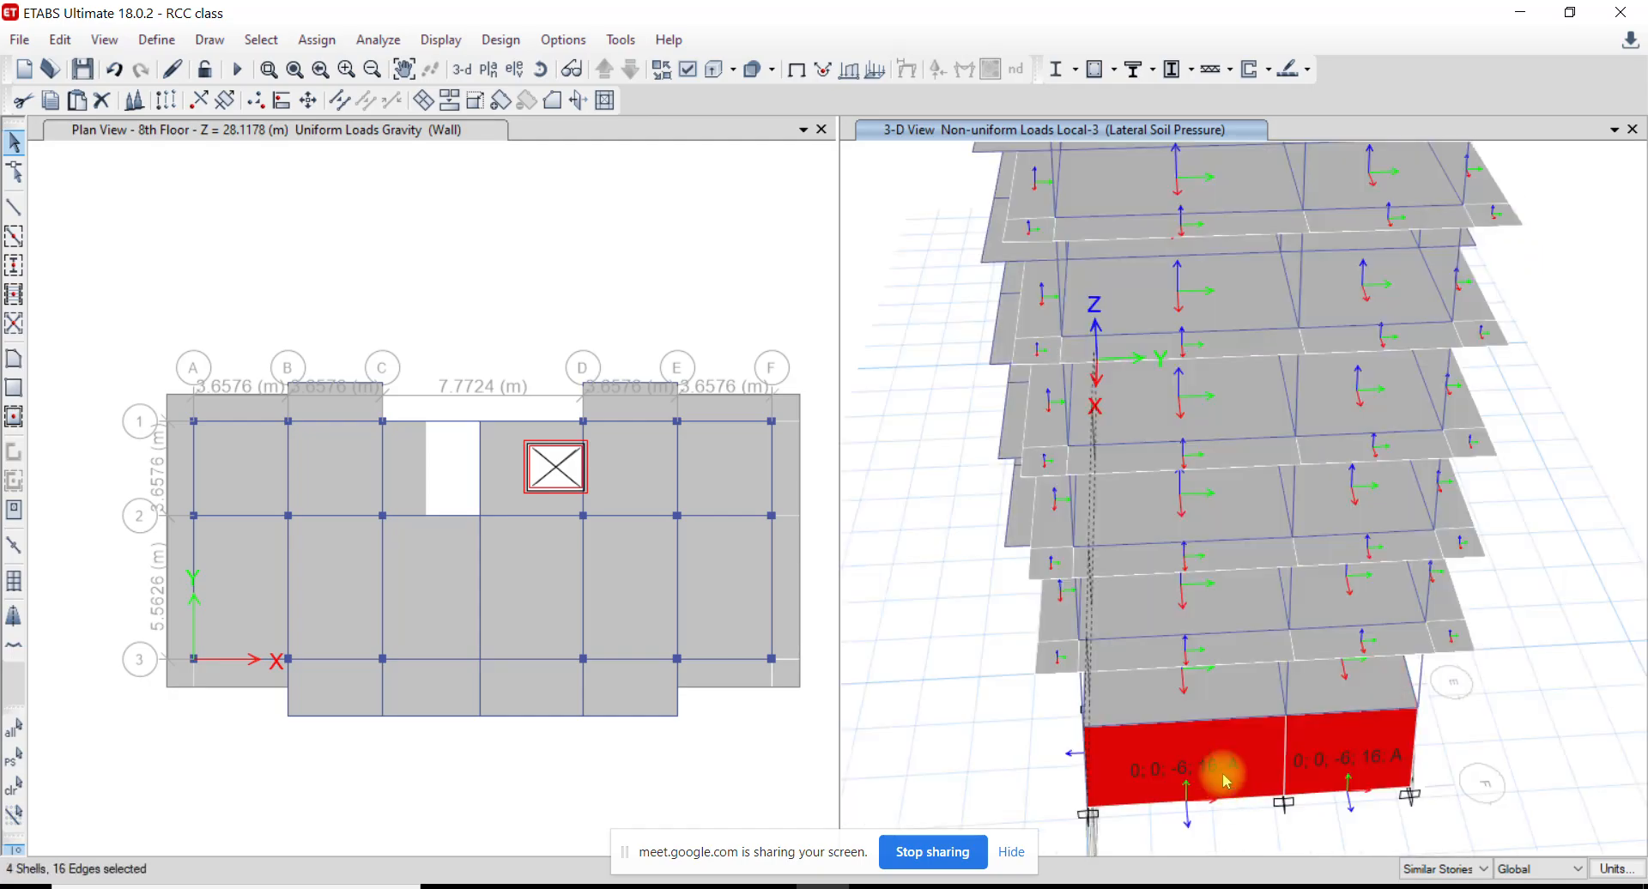
pyautogui.scroll(3, 1231, 747)
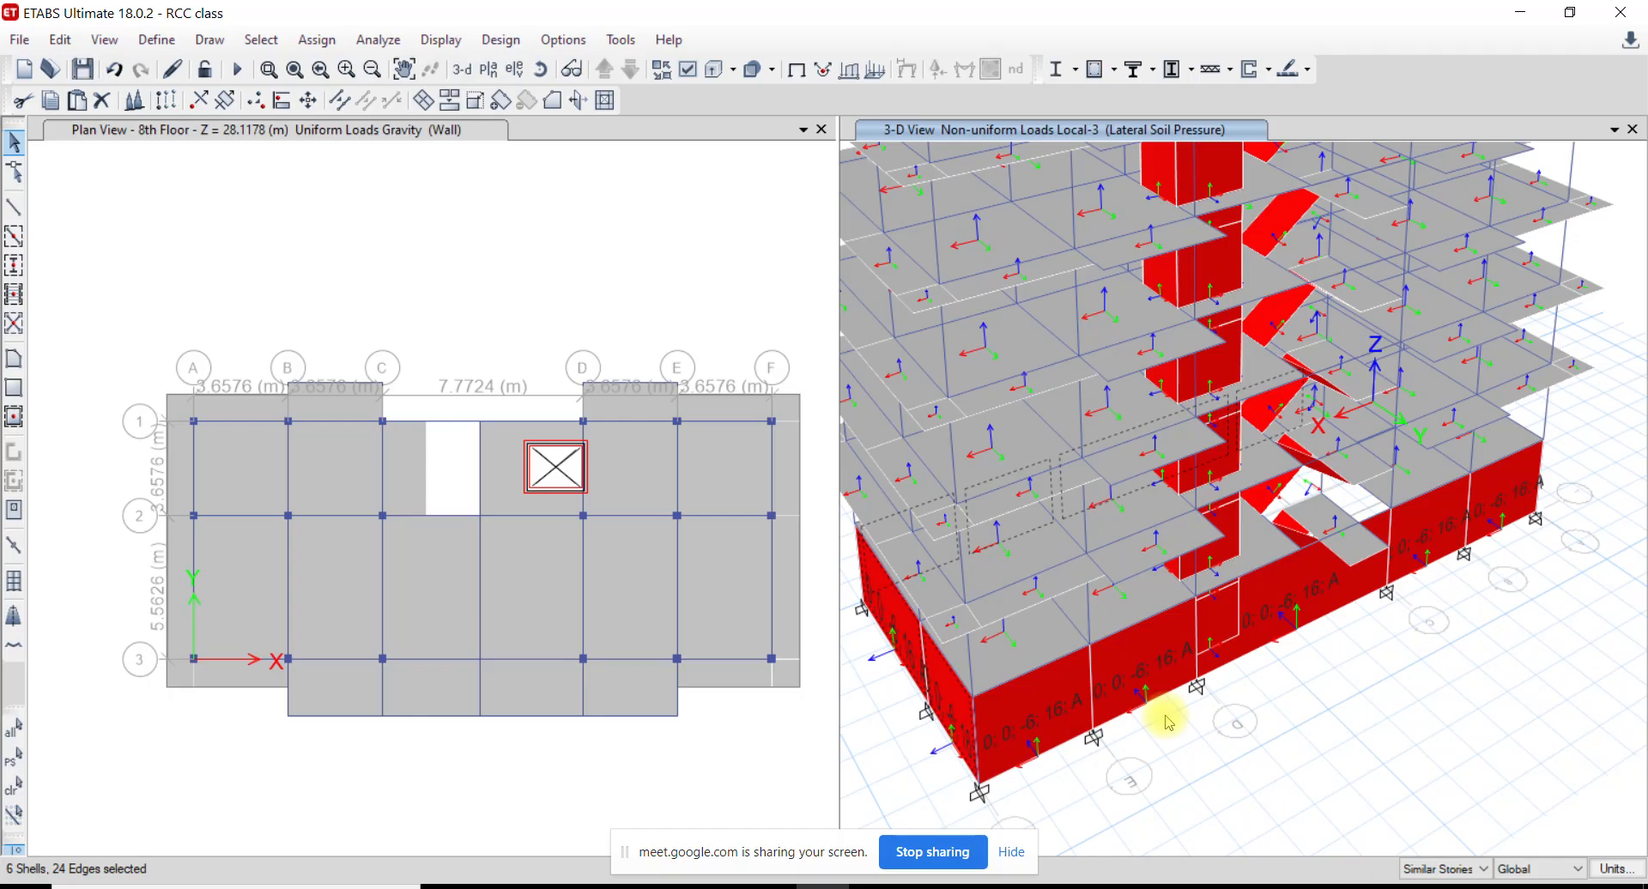
pyautogui.keyDown('shift'); pyautogui.moveTo(1384, 652); pyautogui.dragTo(1162, 641, button='middle'); pyautogui.keyUp('shift')
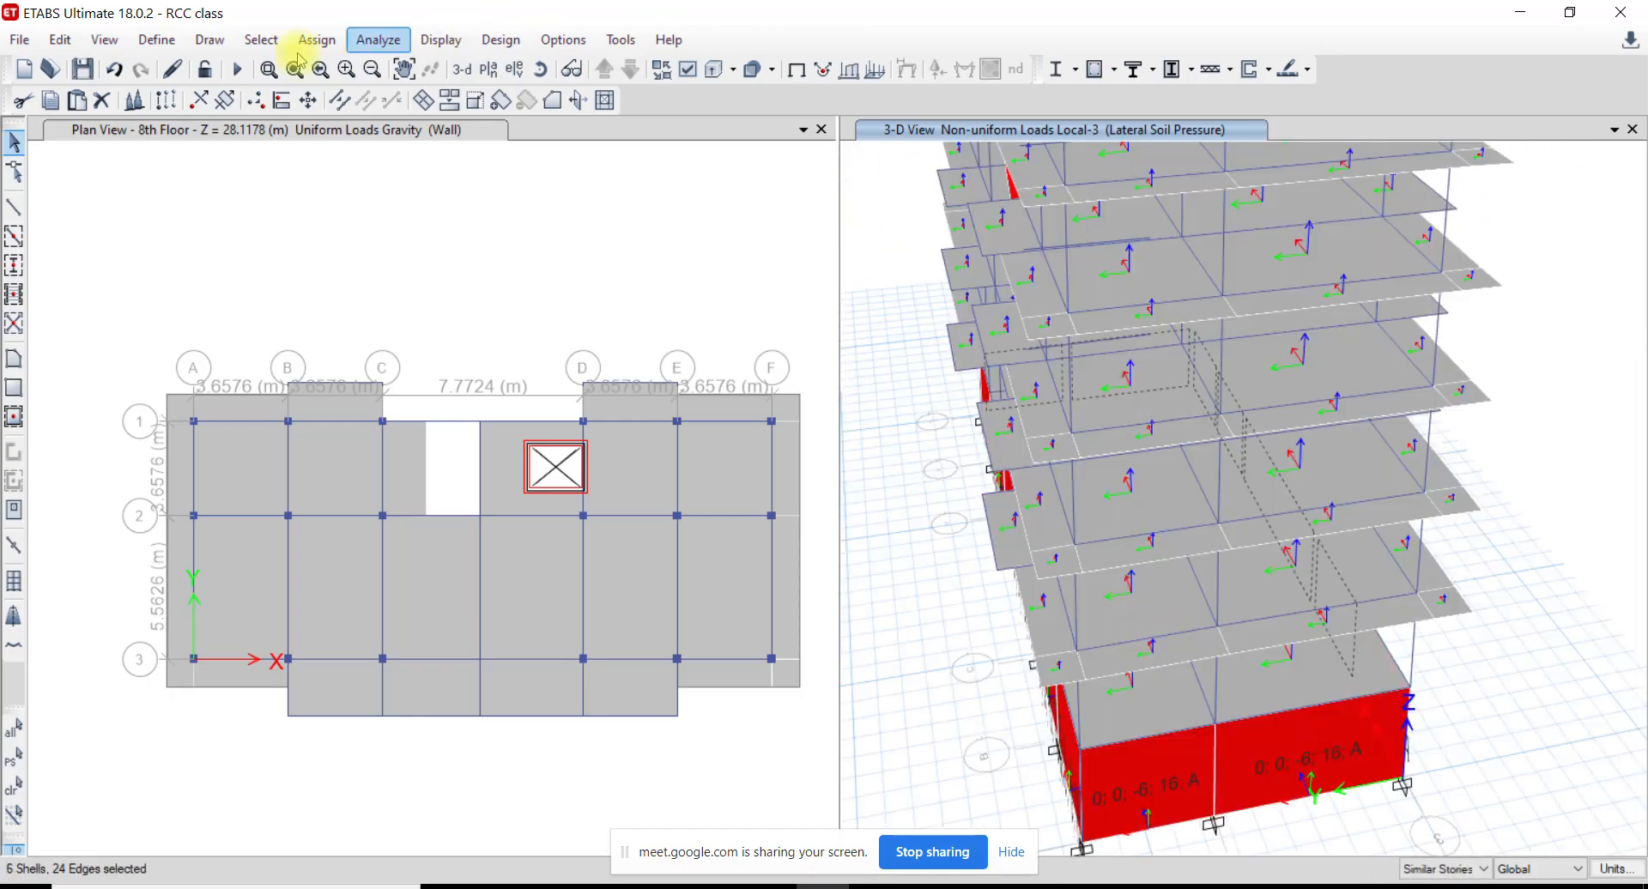
pyautogui.click(60, 40)
pyautogui.moveTo(221, 599)
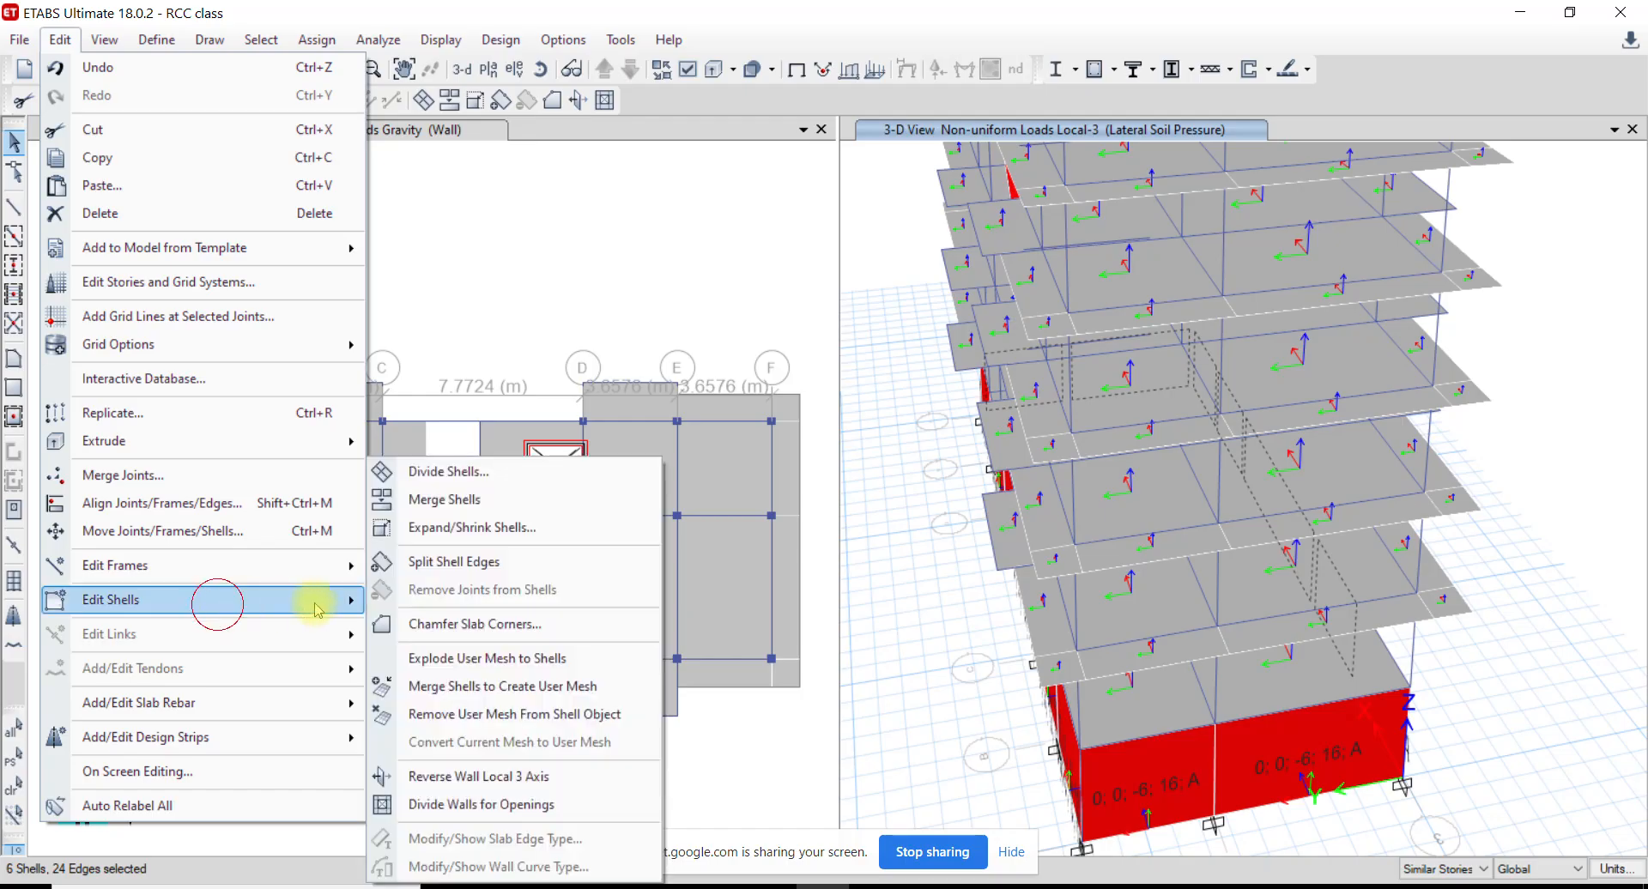
pyautogui.click(481, 779)
# Examine the local 3 axis directions of the retaining walls around the building's perimeter
pyautogui.moveTo(1037, 721)
pyautogui.keyDown('shift'); pyautogui.mouseDown(button='middle')
pyautogui.moveTo(1092, 570)
pyautogui.moveTo(1110, 709)
pyautogui.moveTo(1280, 704)
pyautogui.mouseUp(button='middle'); pyautogui.keyUp('shift')
pyautogui.scroll(-2, 1110, 709)
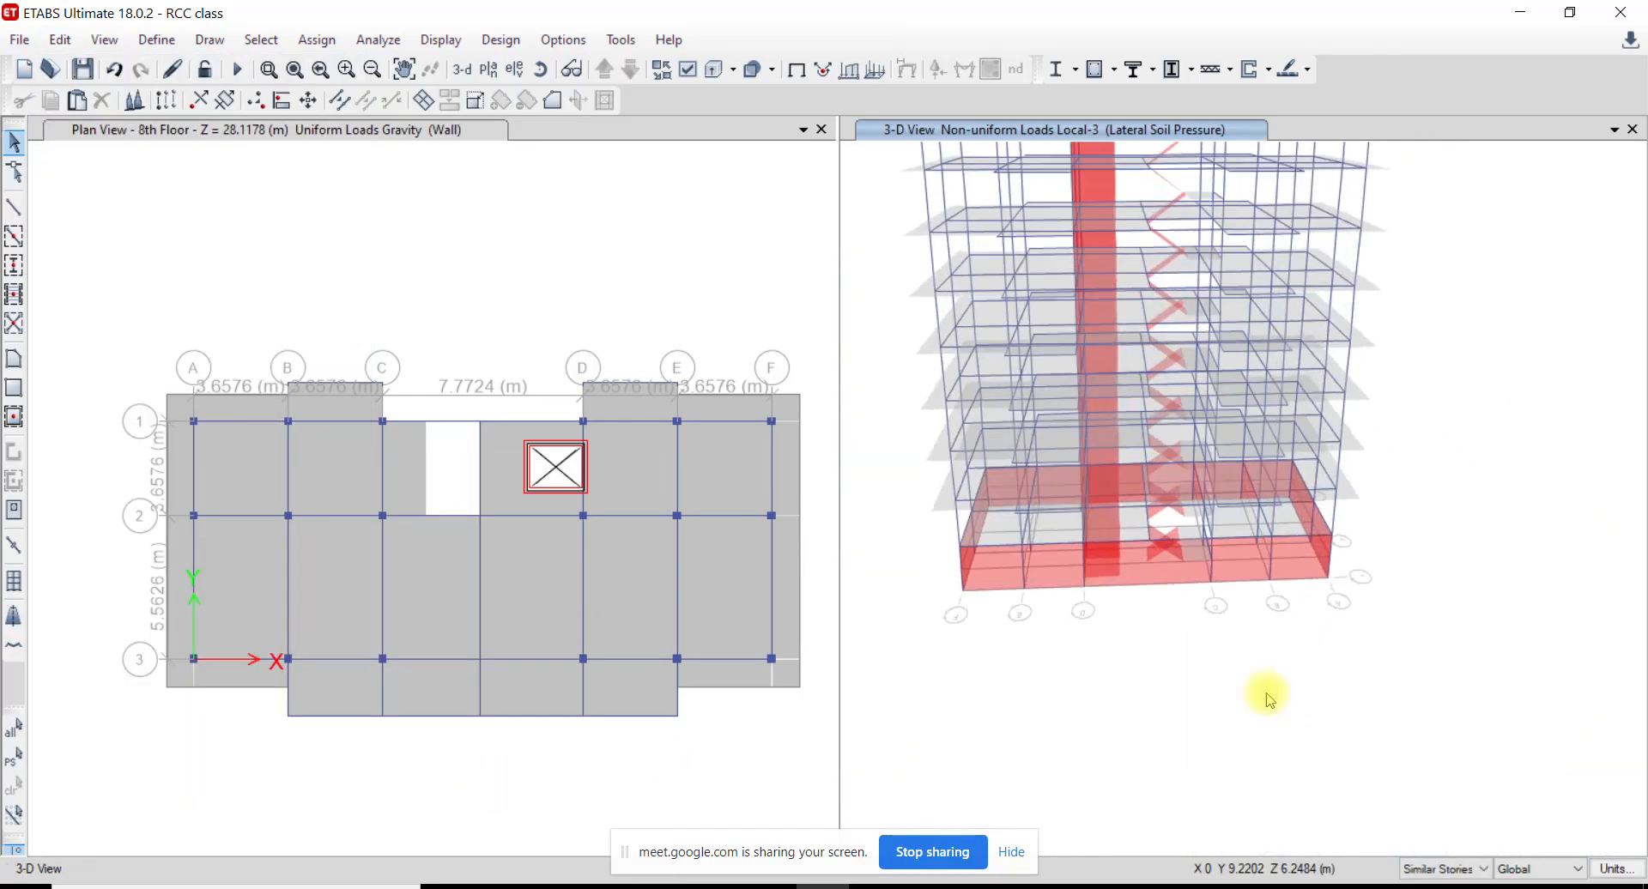
pyautogui.scroll(3, 1086, 592)
pyautogui.moveTo(1084, 587); pyautogui.dragTo(1269, 745, button='middle')
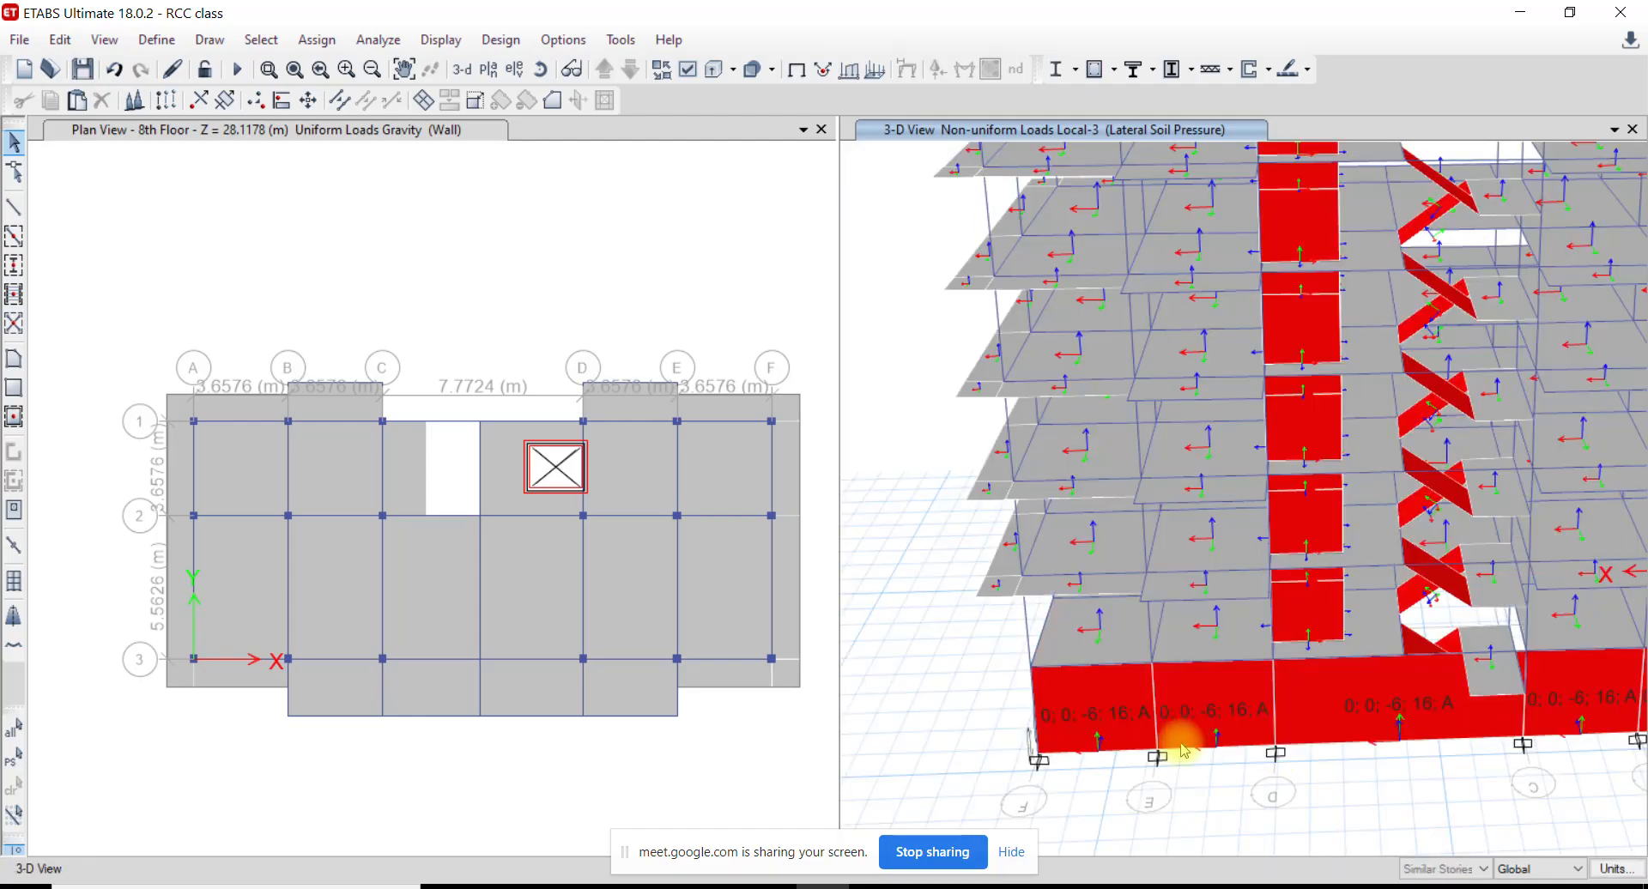
pyautogui.keyDown('shift'); pyautogui.moveTo(1129, 754); pyautogui.dragTo(1195, 584, button='middle'); pyautogui.keyUp('shift')
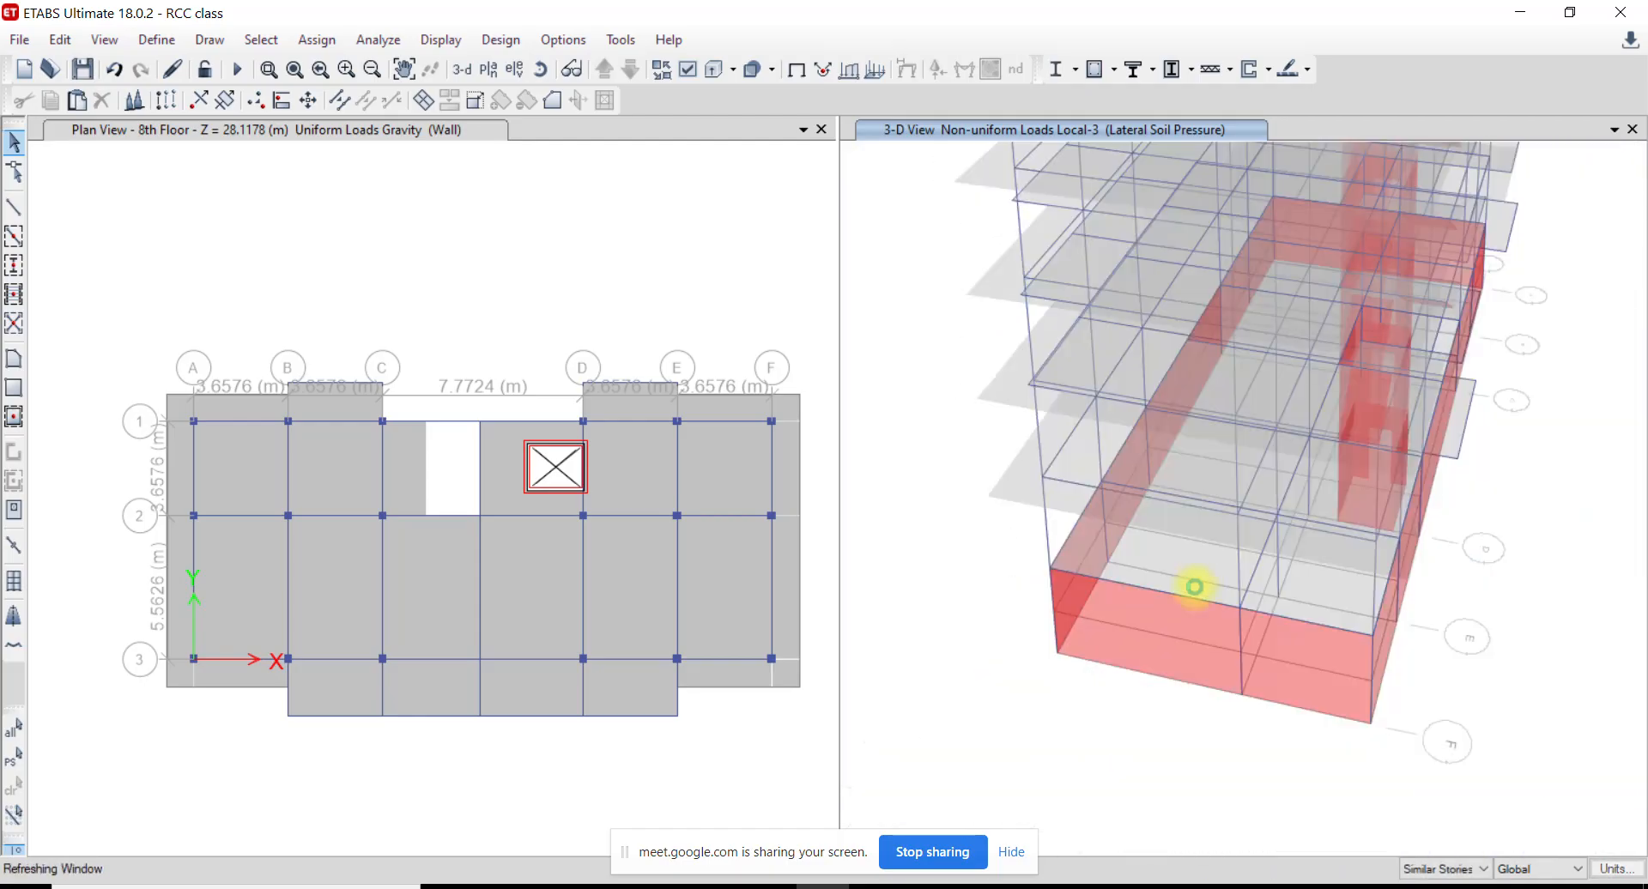
pyautogui.keyDown('shift'); pyautogui.moveTo(1125, 696); pyautogui.dragTo(1161, 537, button='middle'); pyautogui.keyUp('shift')
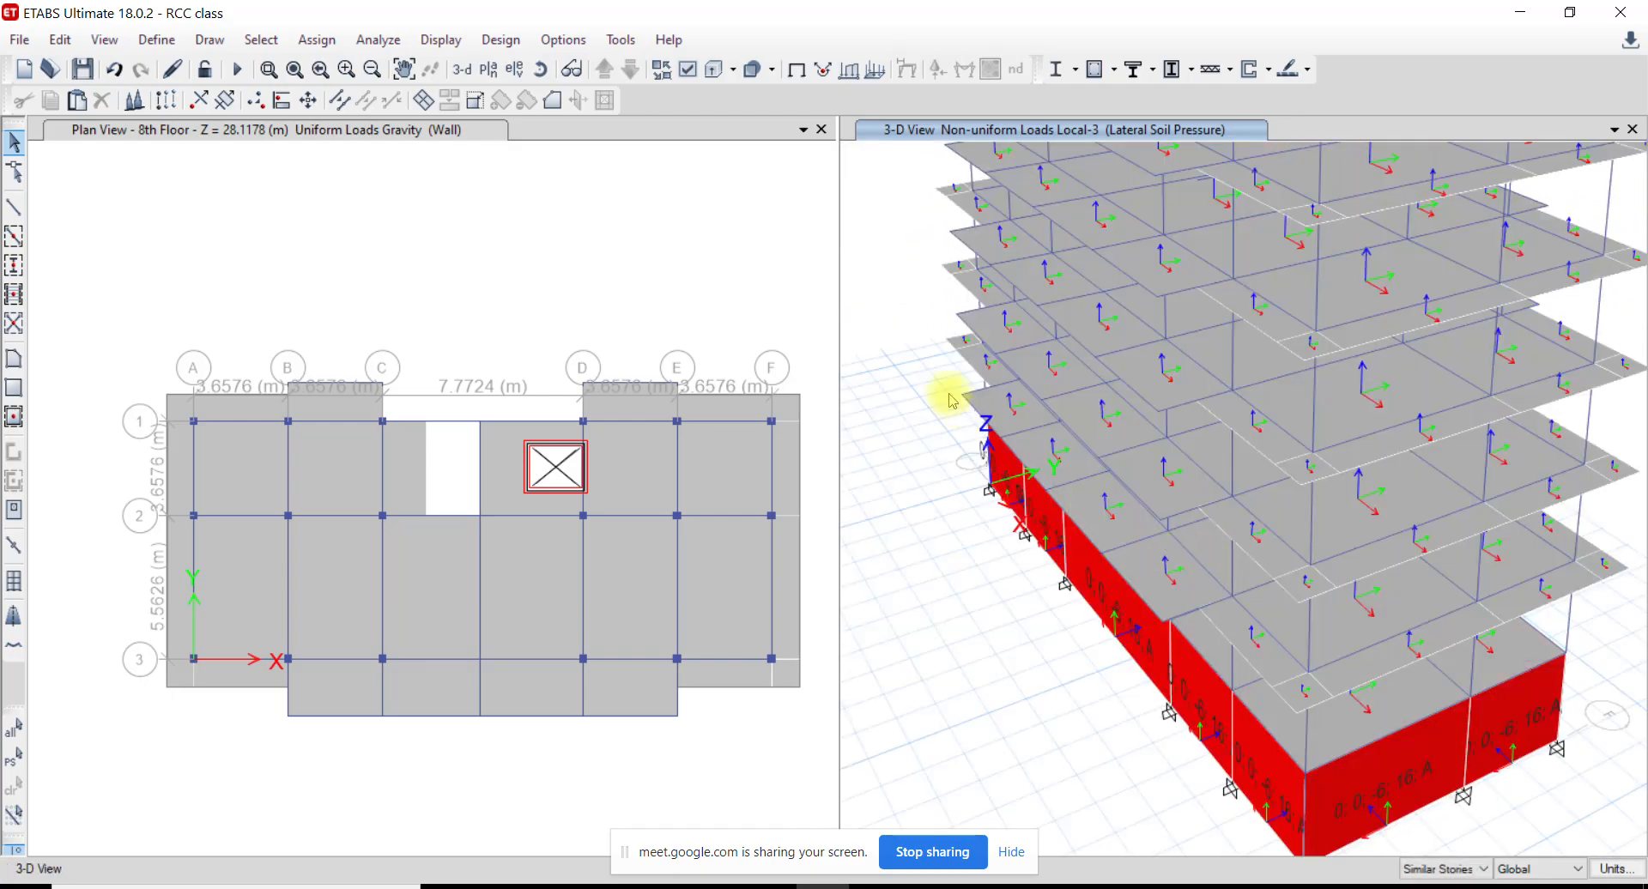
pyautogui.scroll(4, 986, 383)
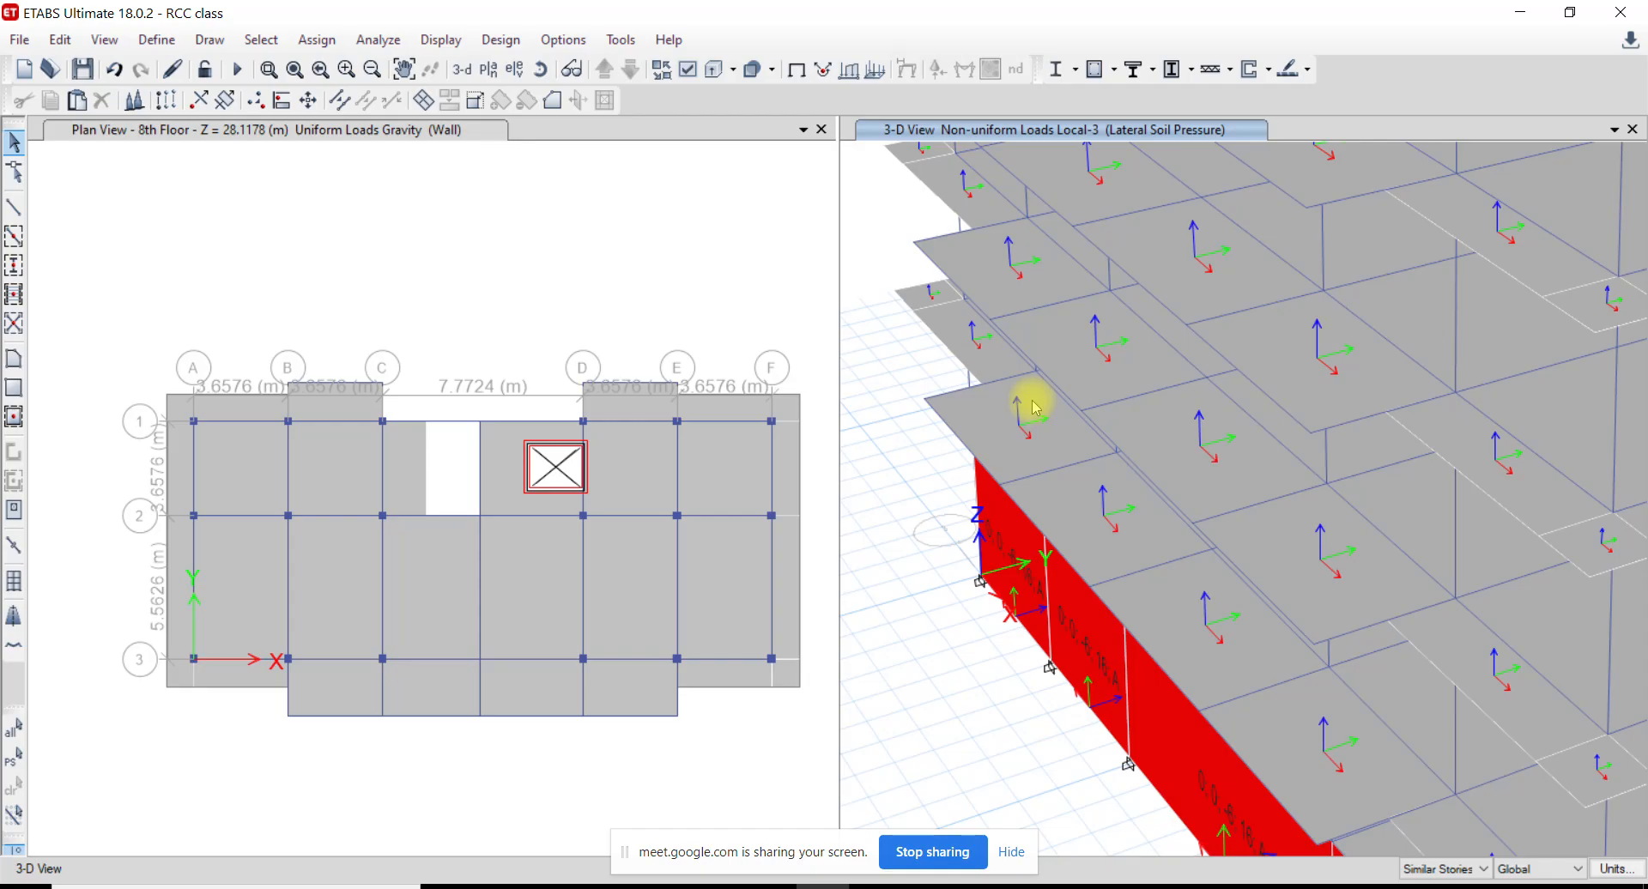
# Examine the load direction options available for a uniform shell load assignment
pyautogui.click(317, 40)
pyautogui.moveTo(440, 277)
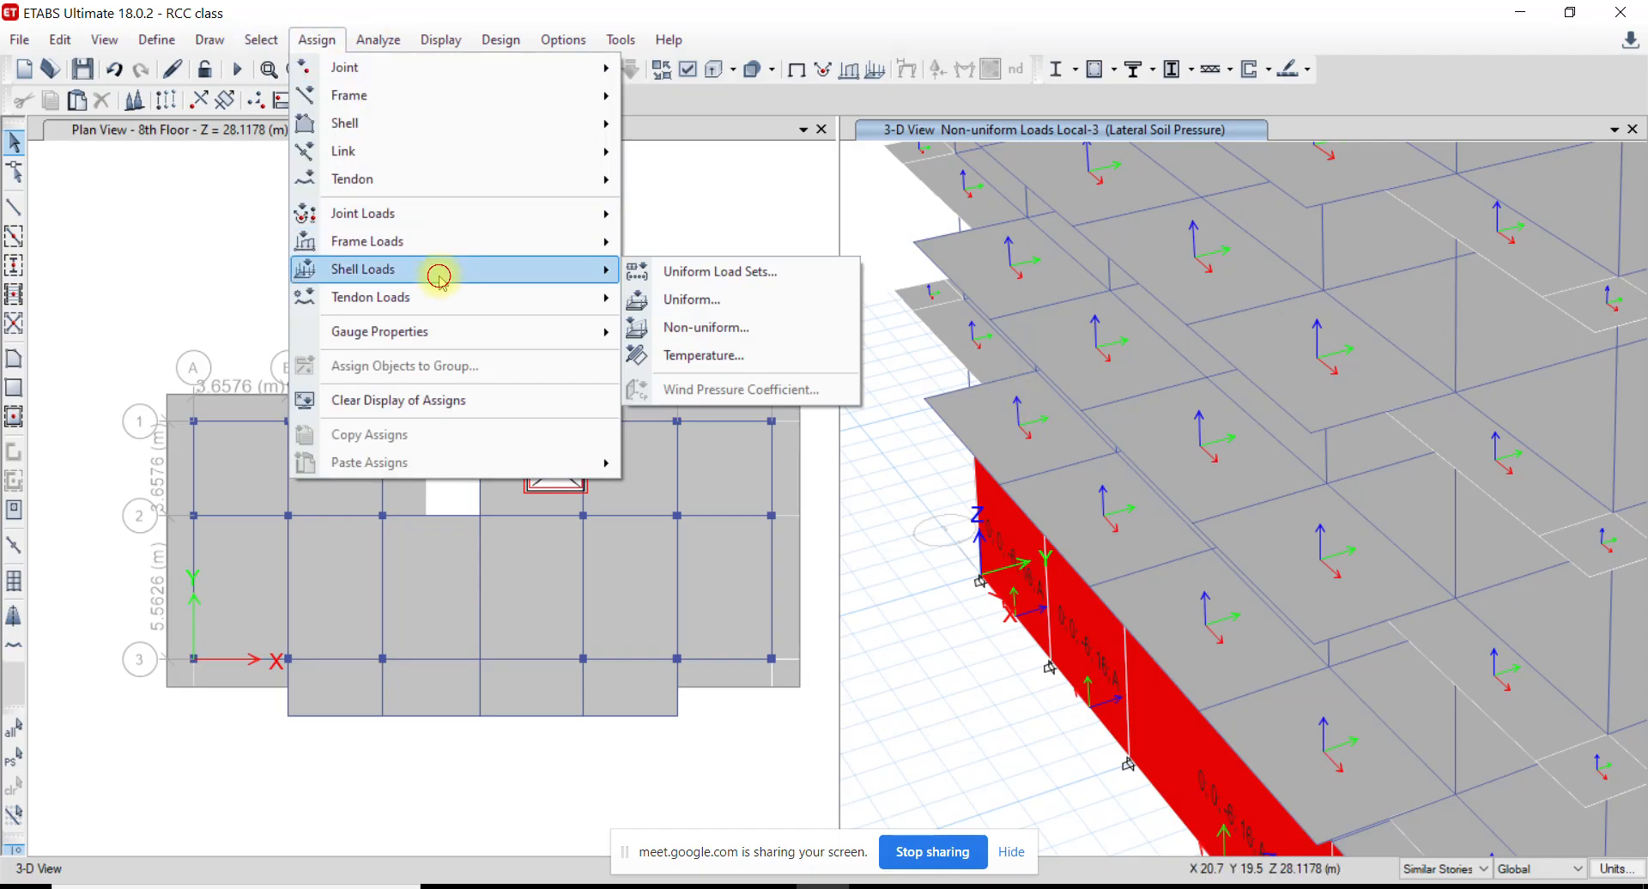
pyautogui.click(735, 301)
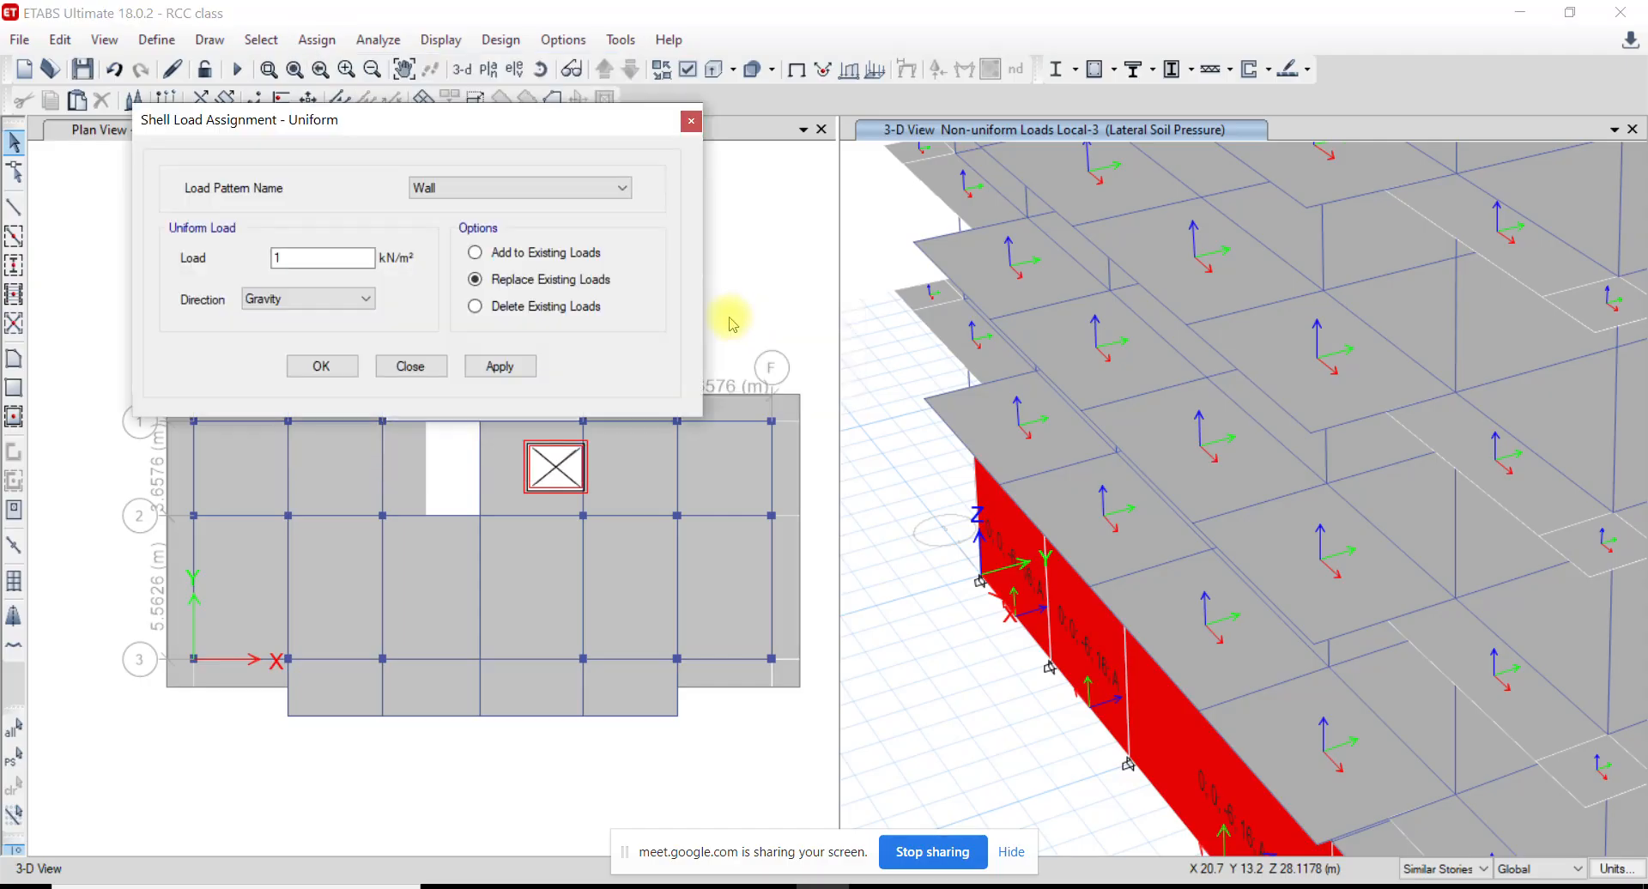
pyautogui.click(279, 300)
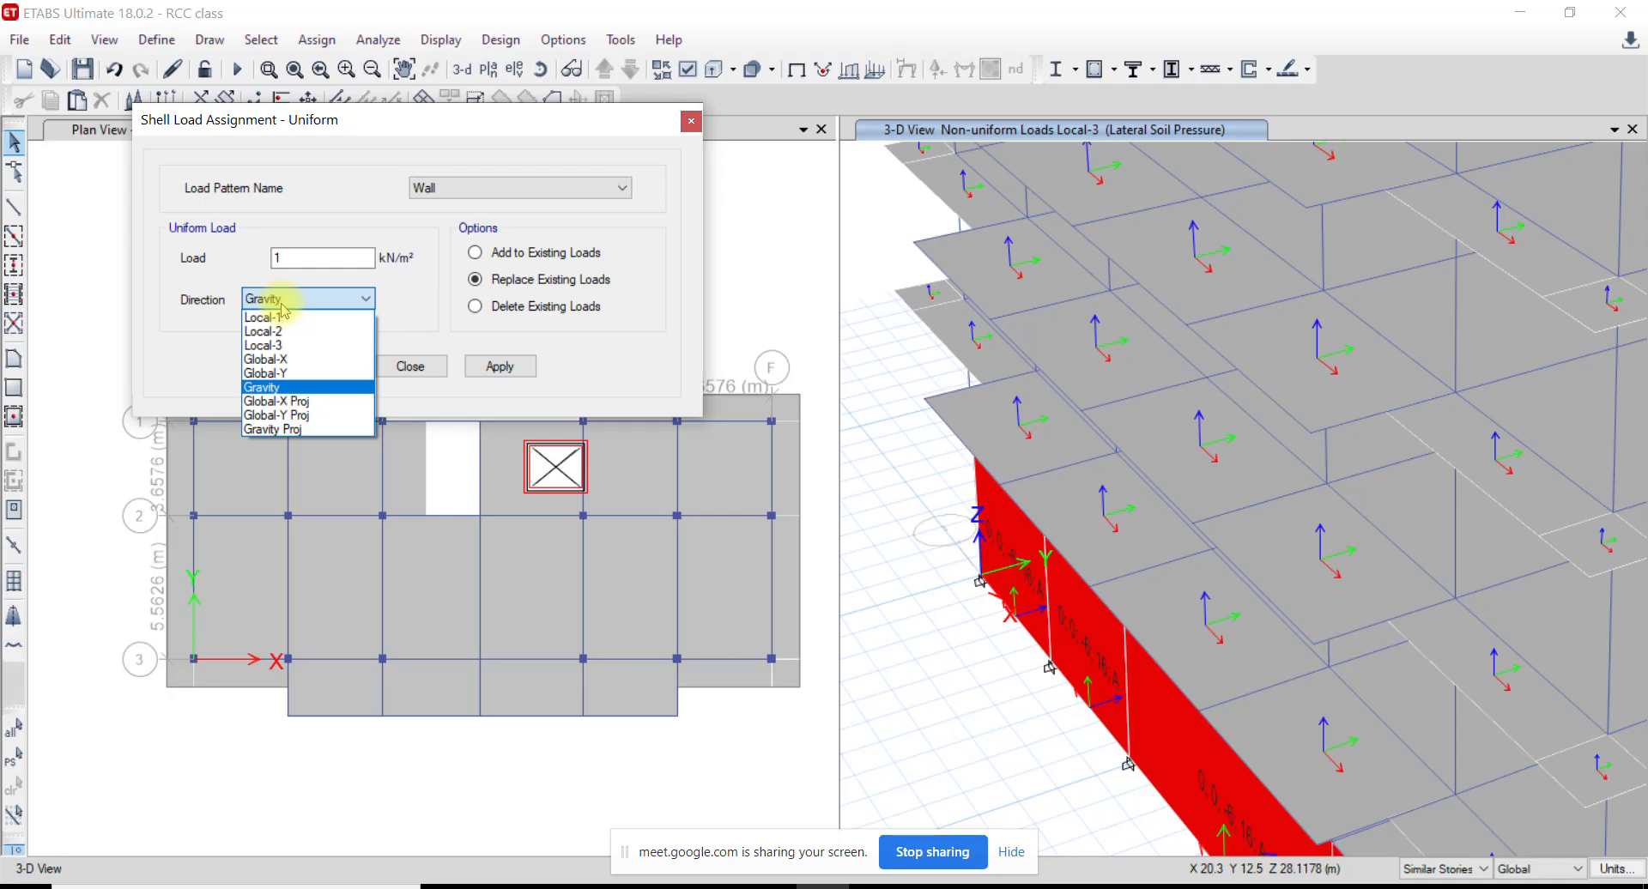
pyautogui.click(445, 316)
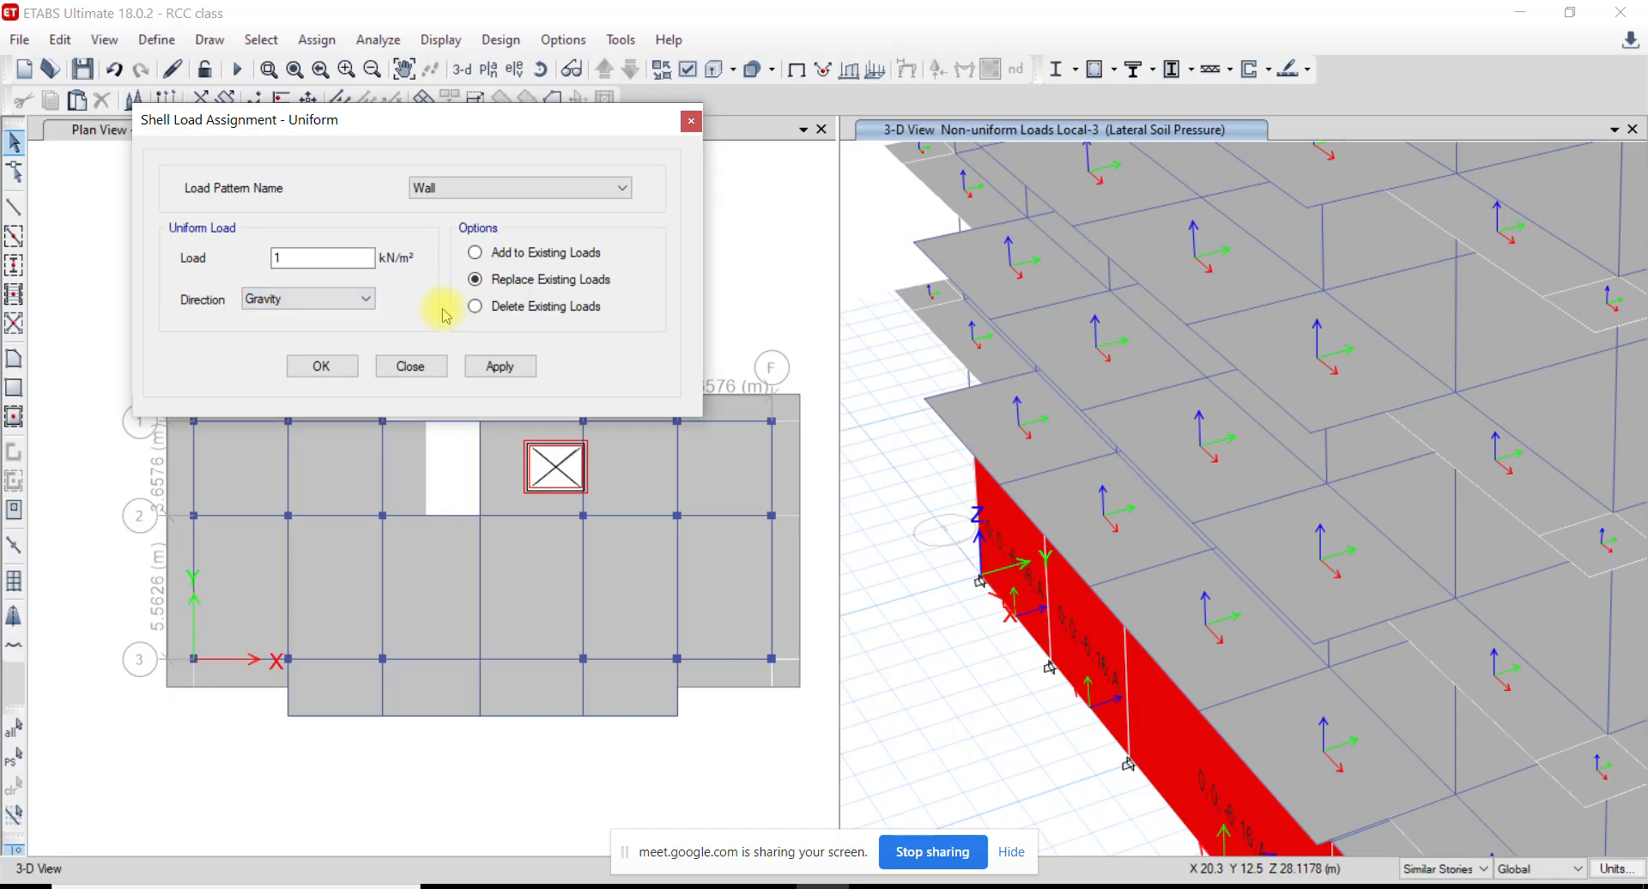
pyautogui.click(410, 366)
# Save the model with the retaining walls' soil pressure loads and reversed local axes
pyautogui.moveTo(1316, 515); pyautogui.dragTo(1150, 394, button='middle')
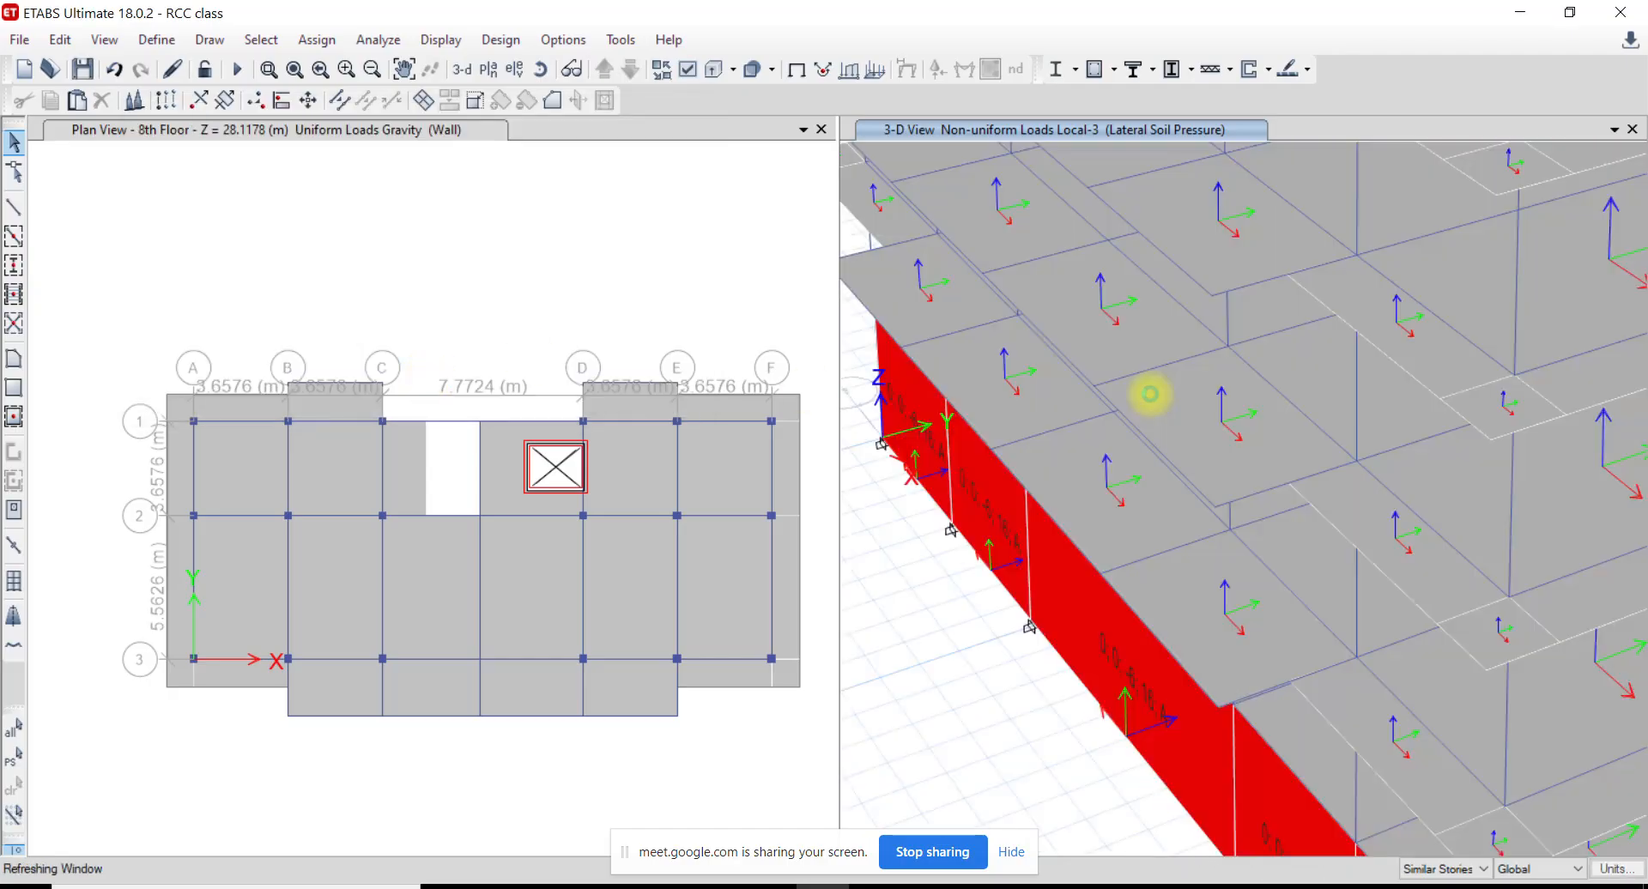
pyautogui.scroll(-3, 1150, 394)
pyautogui.moveTo(1224, 577); pyautogui.dragTo(1175, 564, button='middle')
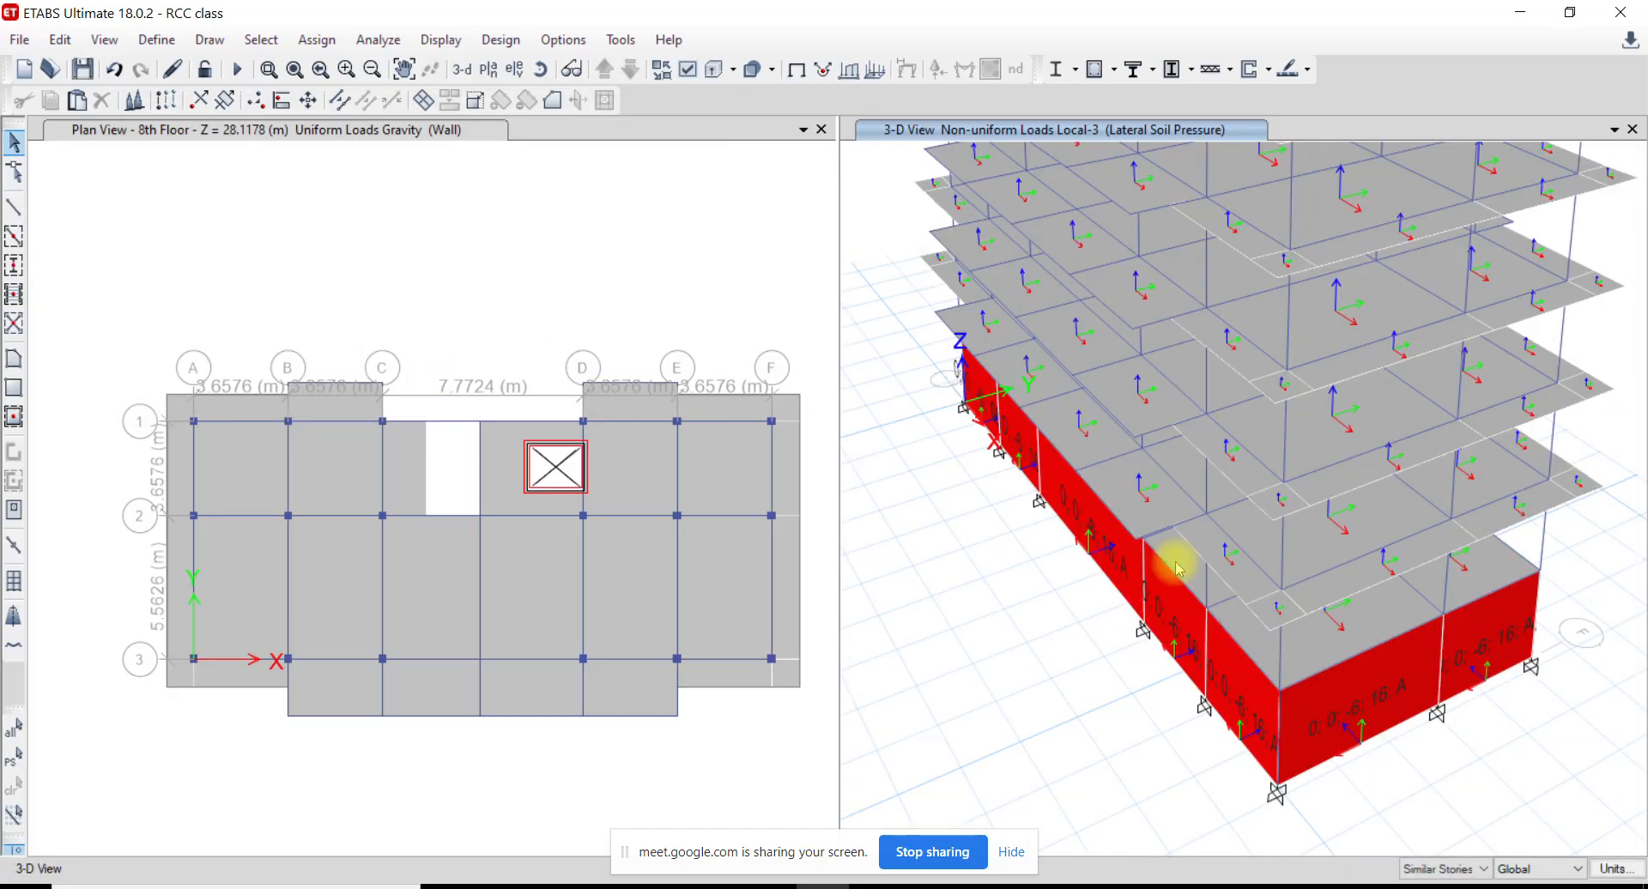
pyautogui.scroll(-1, 1034, 518)
pyautogui.scroll(1, 848, 412)
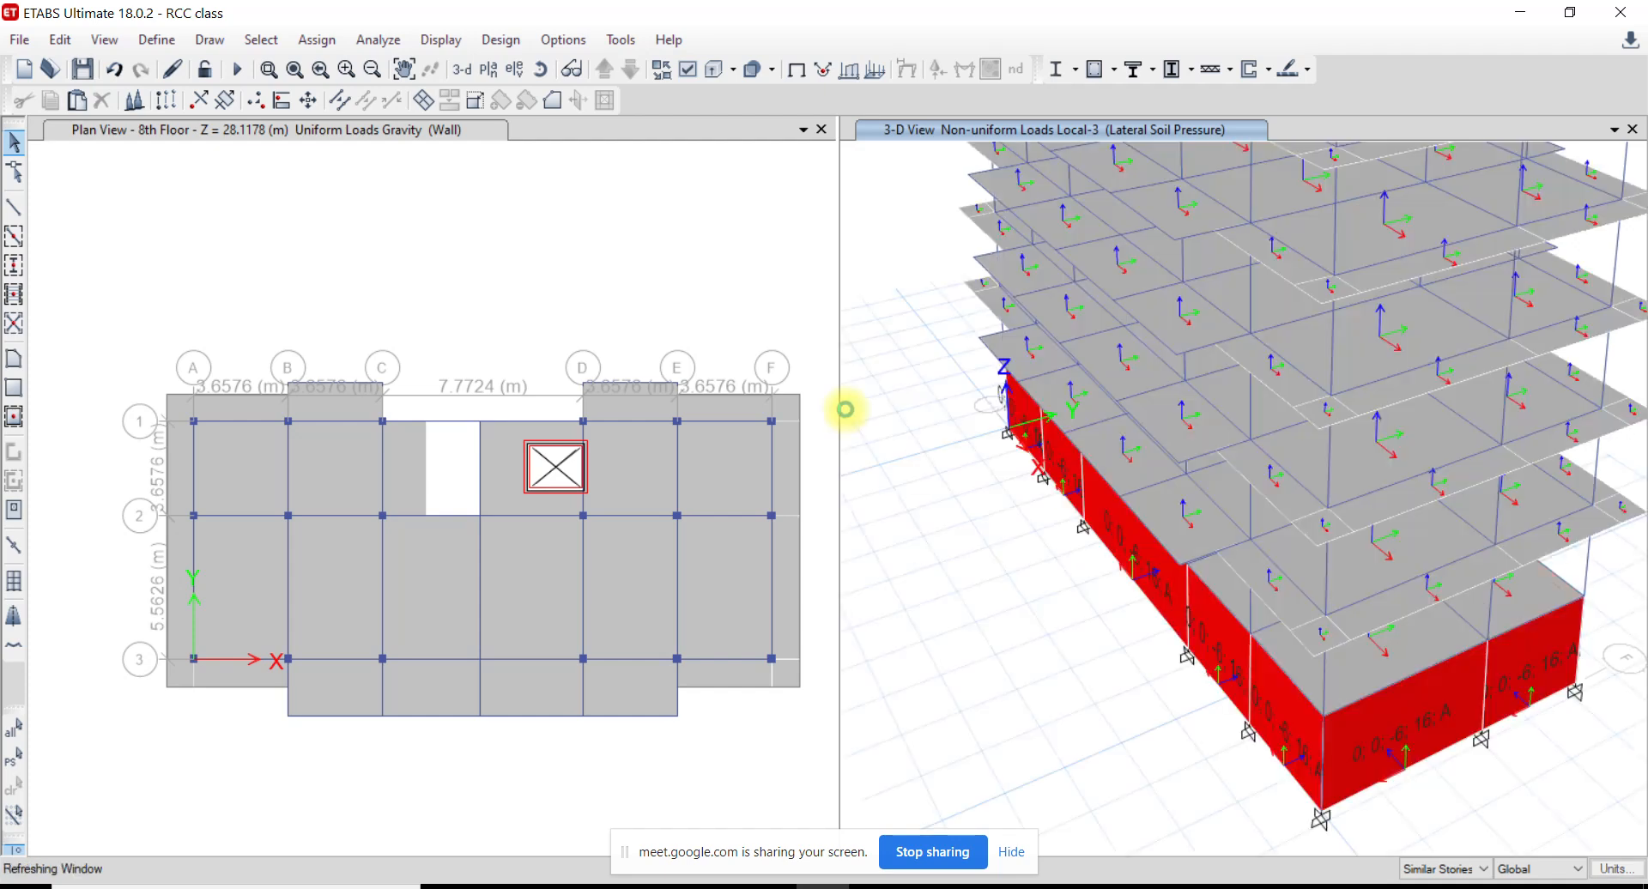
pyautogui.moveTo(926, 403); pyautogui.dragTo(966, 447, button='middle')
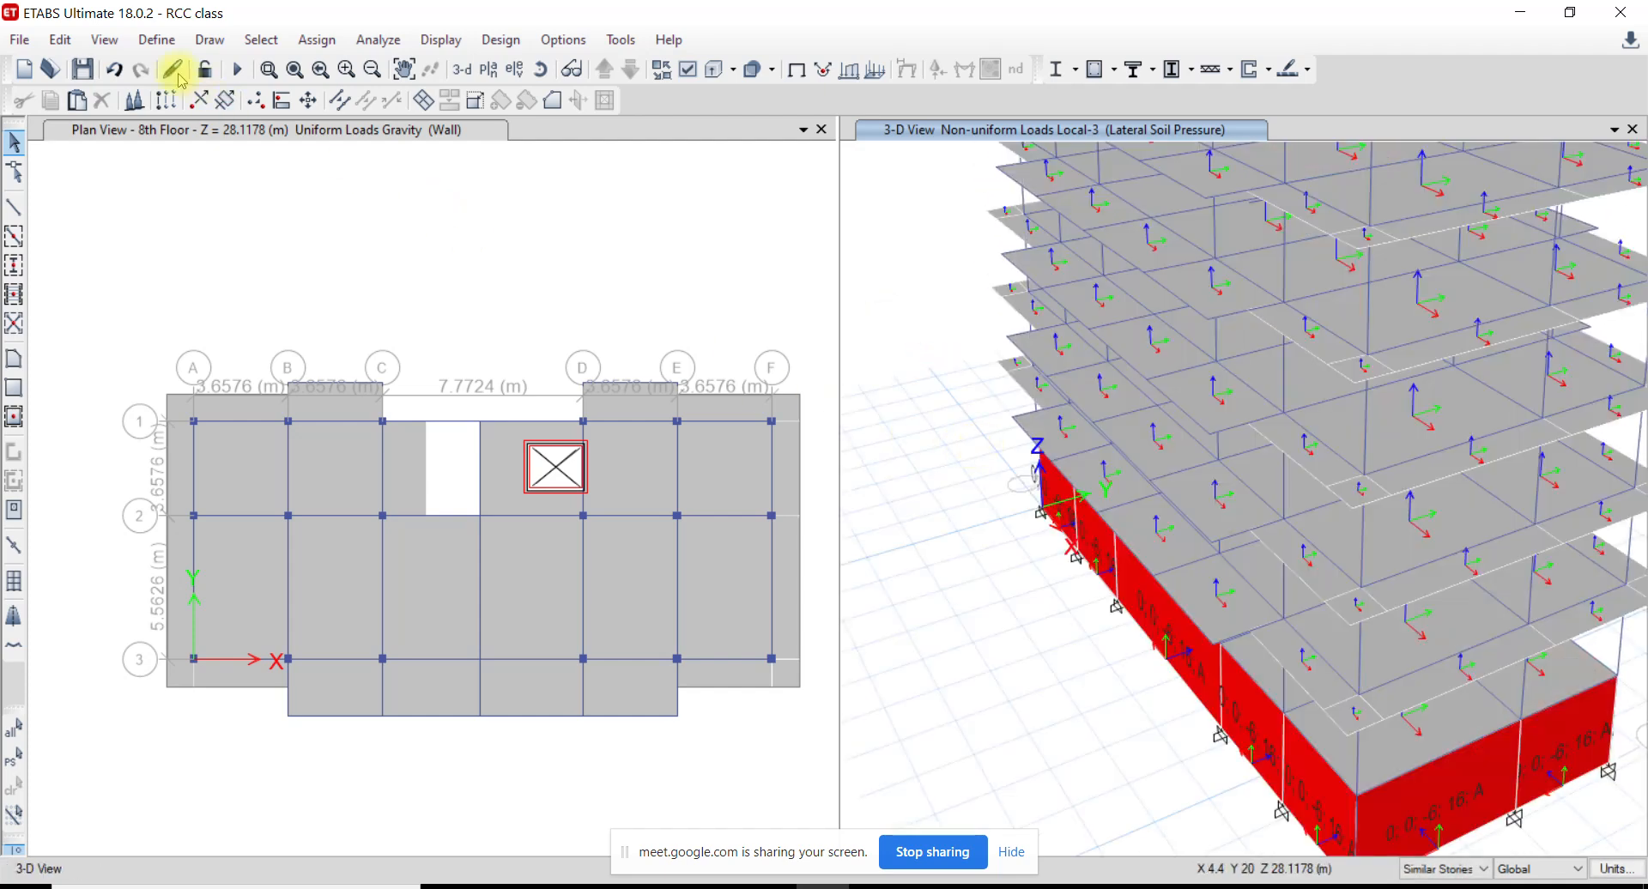
pyautogui.click(83, 71)
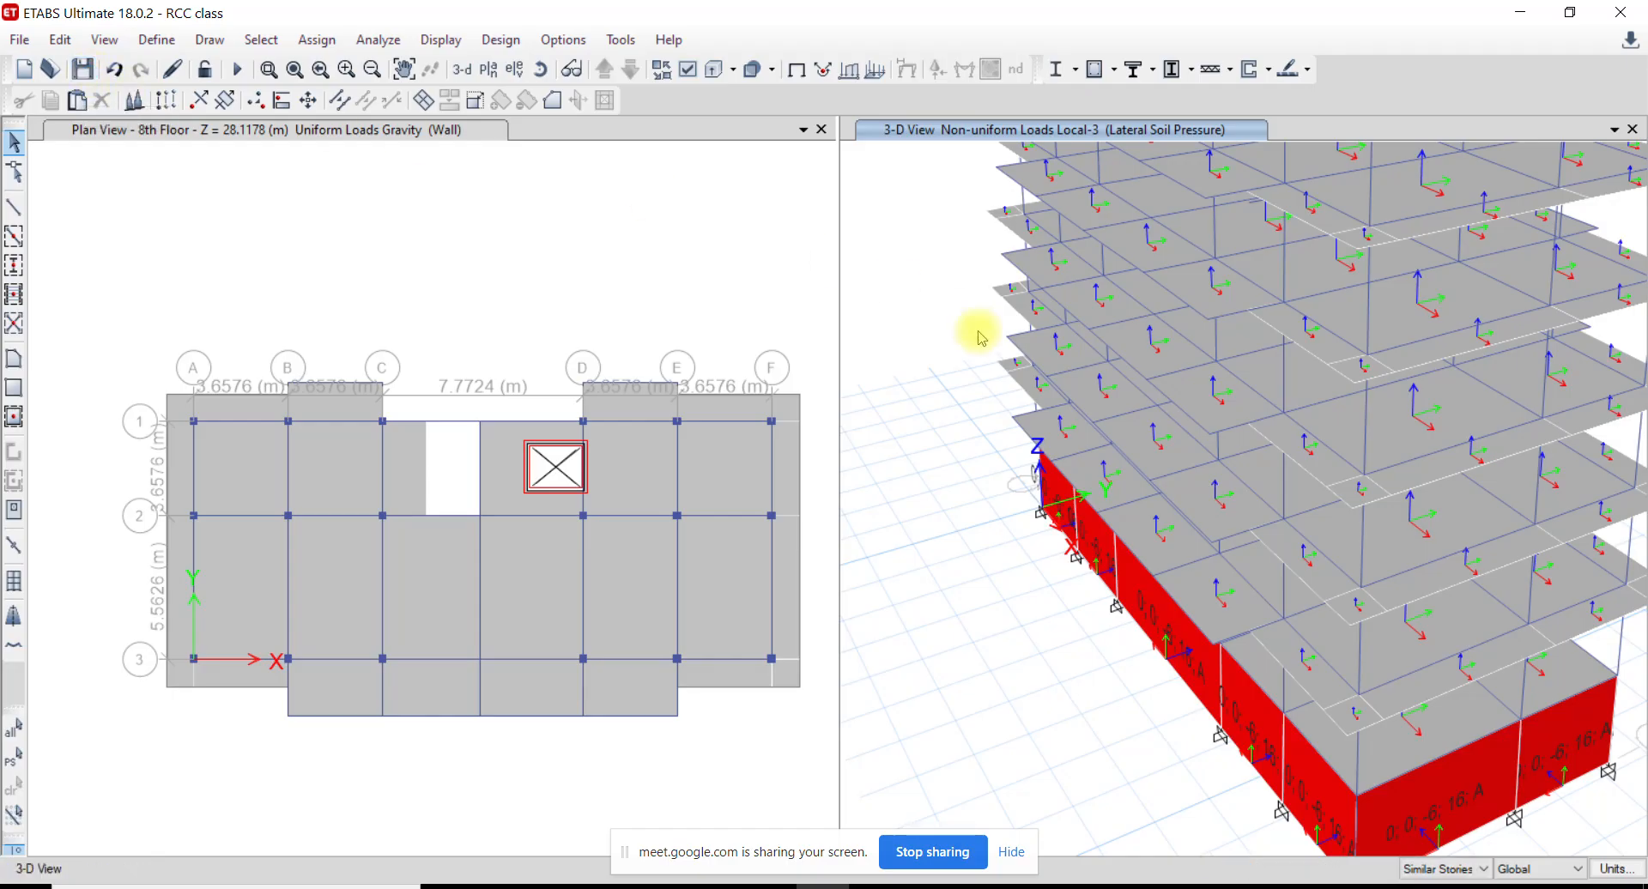
# Check the model with all joint, frame, shell, meshing, loading and duplicate self mass checks and the trim or extend fix enabled
pyautogui.moveTo(1562, 735); pyautogui.dragTo(1414, 592, button='middle')
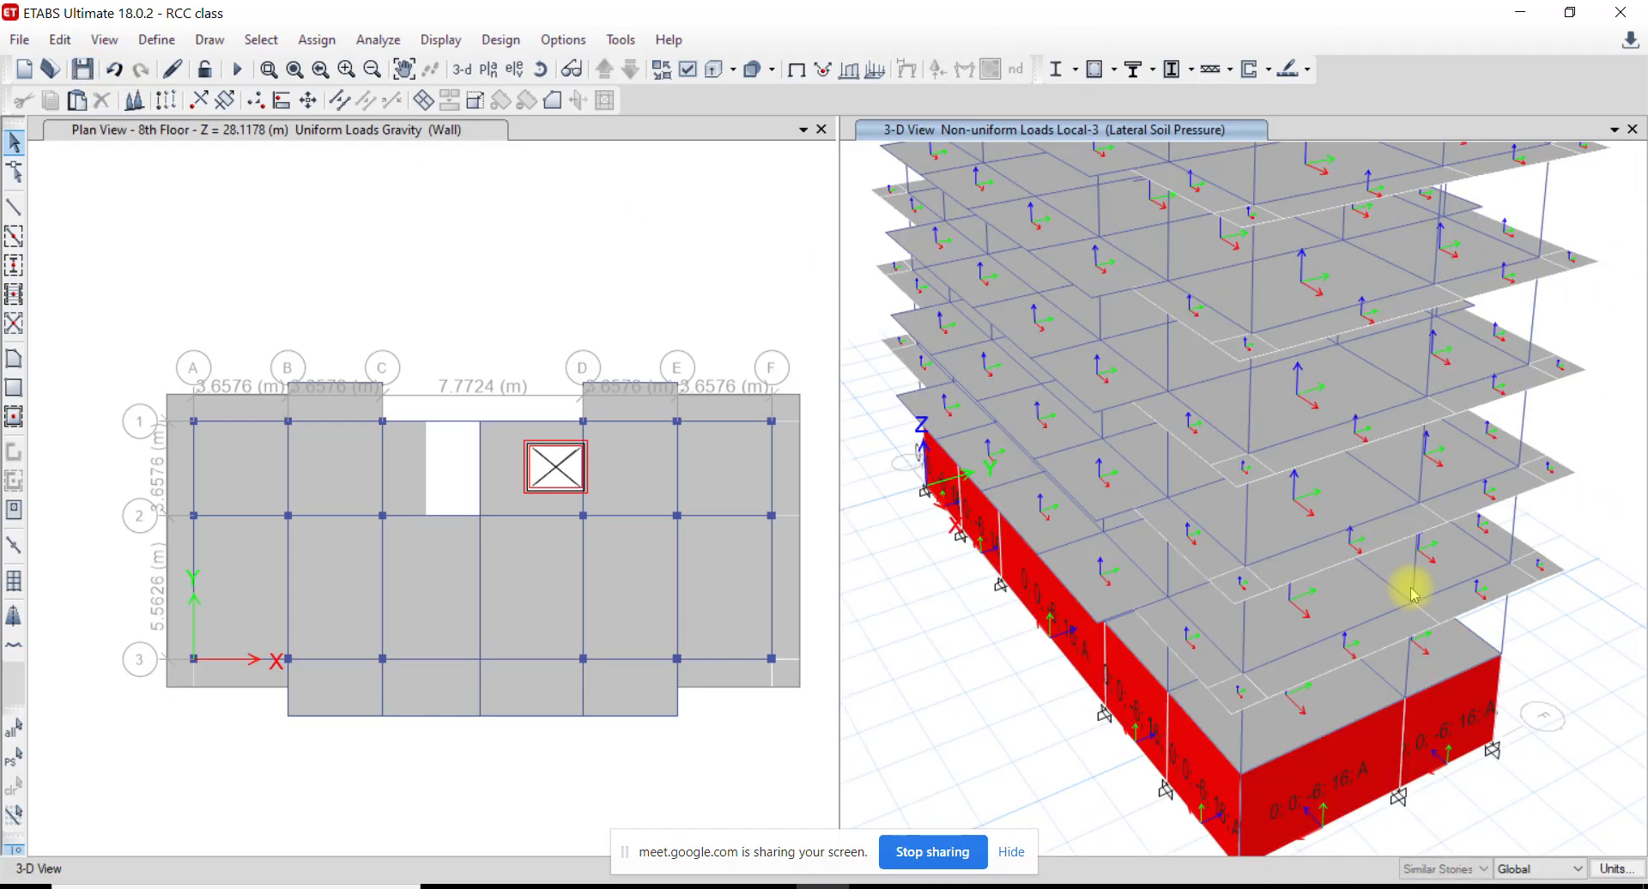
pyautogui.scroll(-4, 1306, 555)
pyautogui.keyDown('shift'); pyautogui.moveTo(1211, 612); pyautogui.dragTo(1255, 525, button='middle'); pyautogui.keyUp('shift')
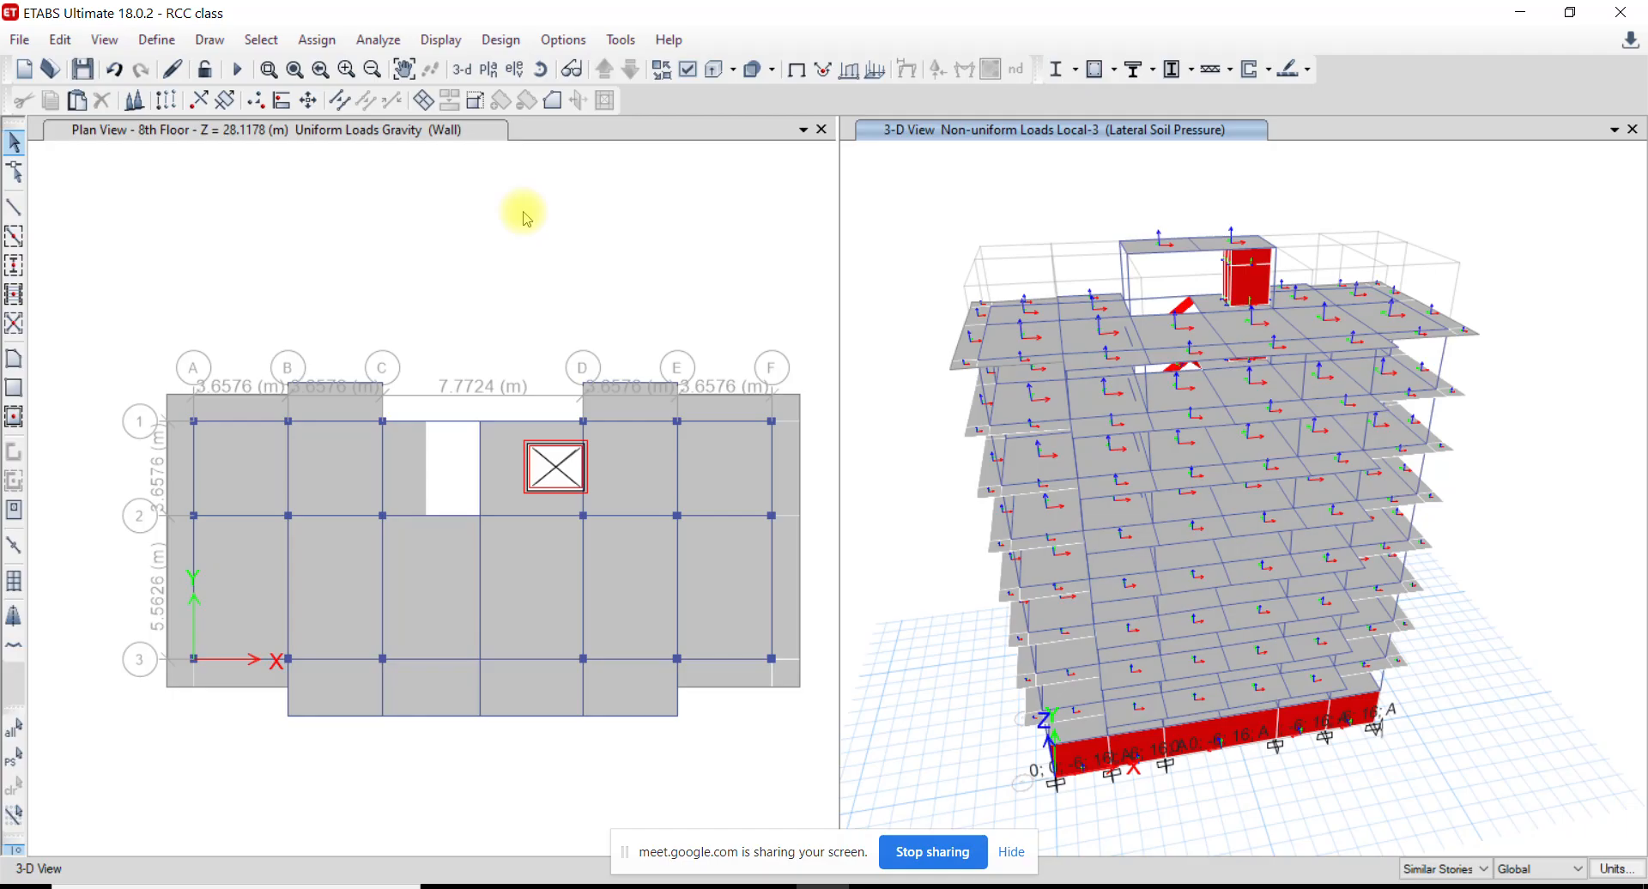
pyautogui.click(378, 39)
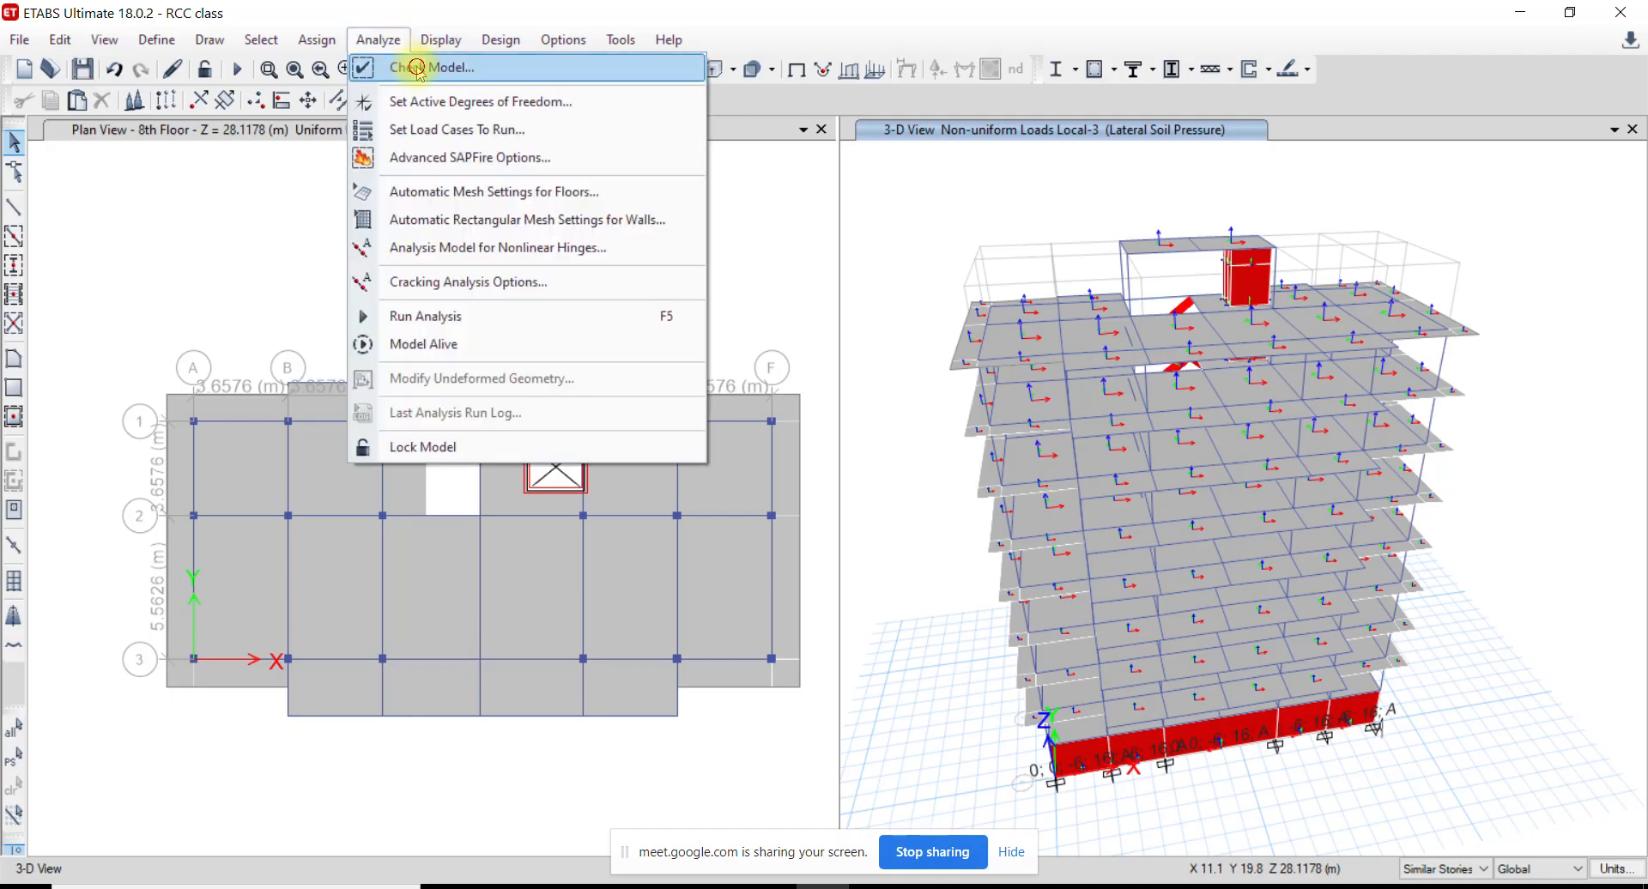
pyautogui.click(420, 68)
pyautogui.click(820, 731)
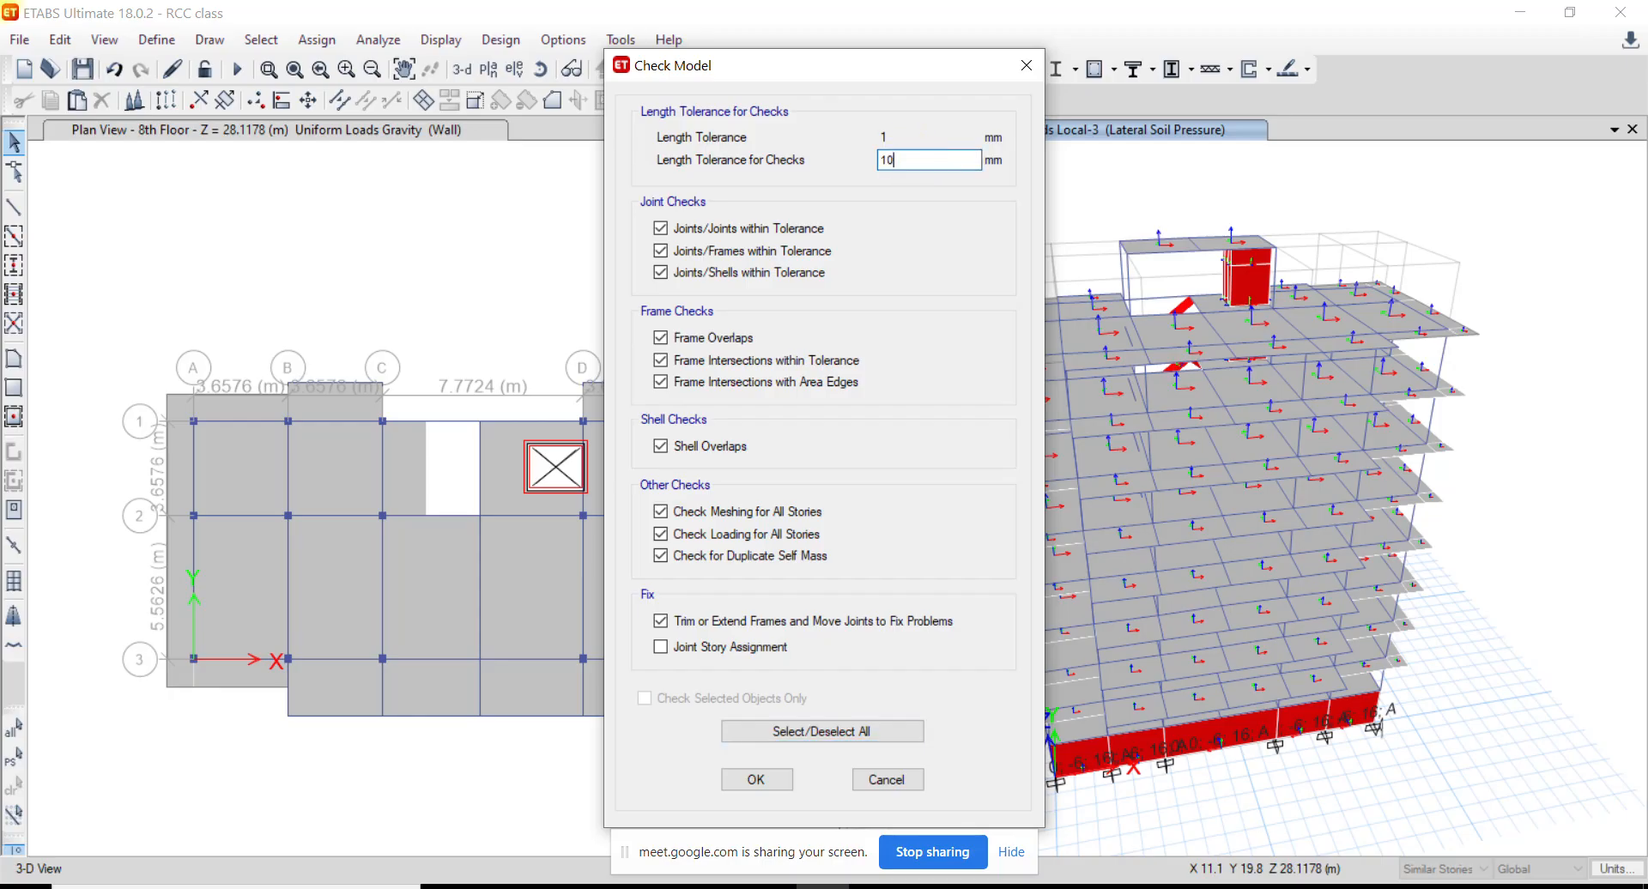
pyautogui.click(754, 780)
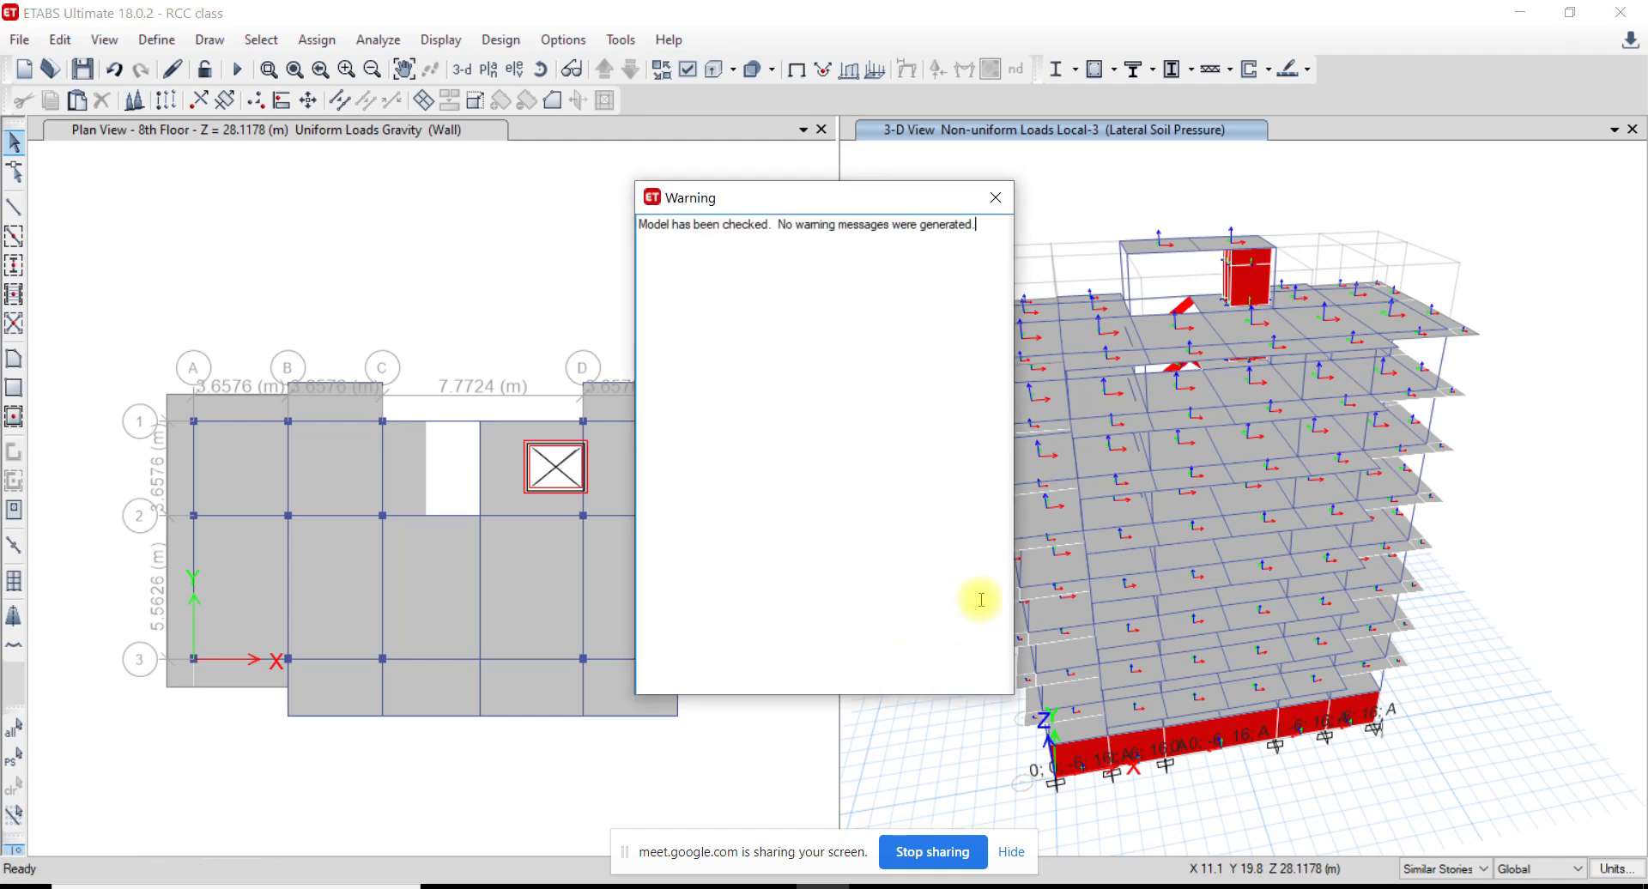
pyautogui.click(994, 198)
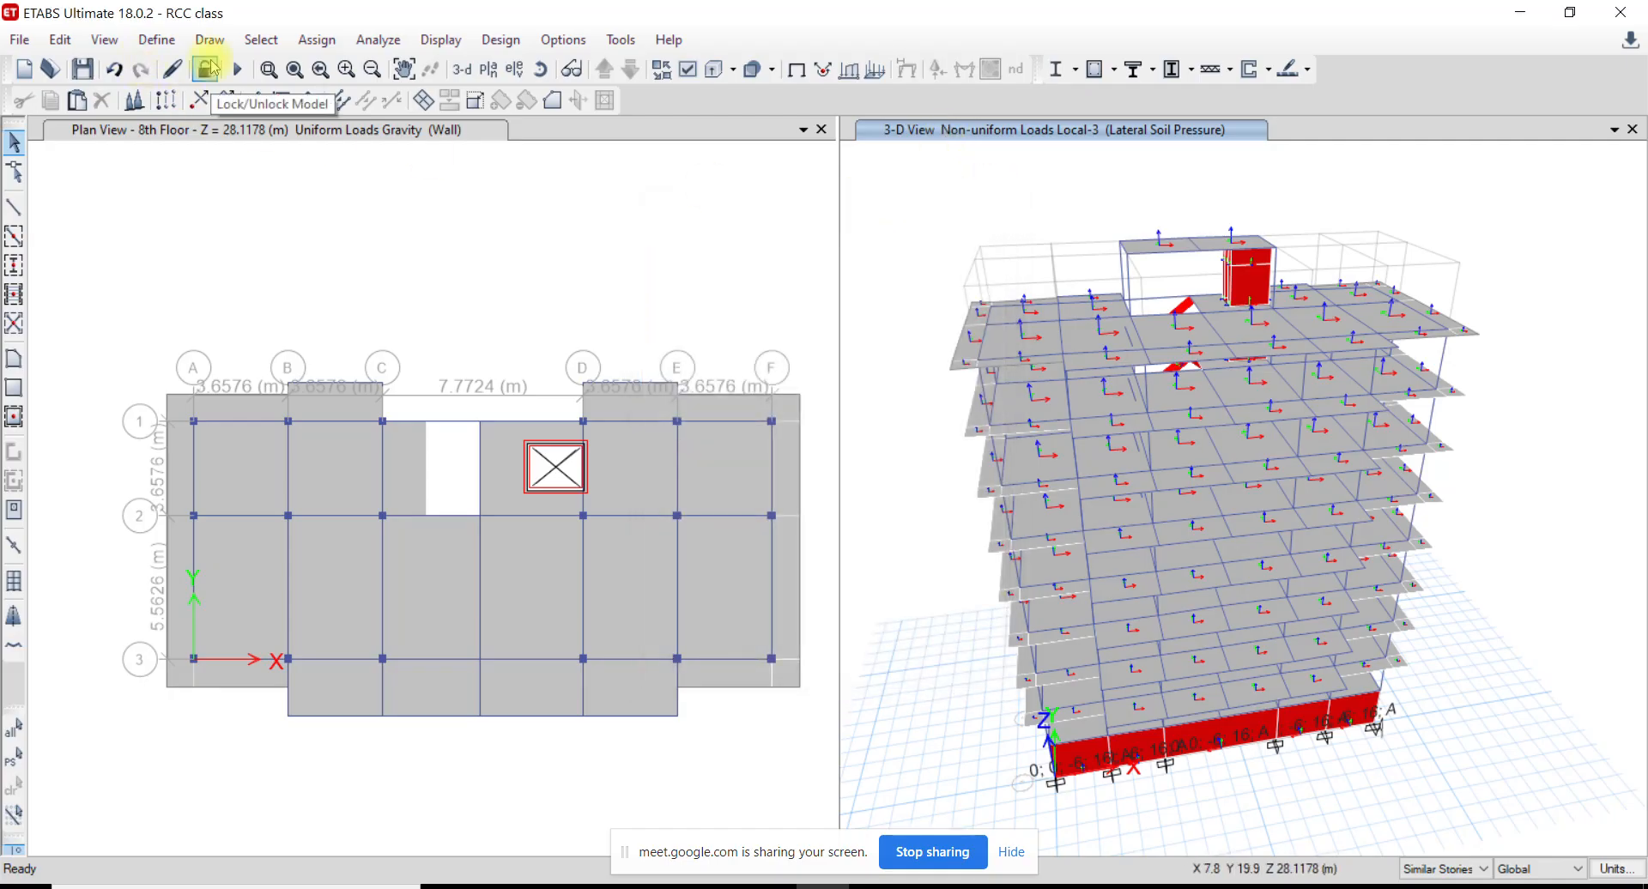
# Examine the RSX and RSY response spectrum cases among the defined load cases
pyautogui.click(152, 48)
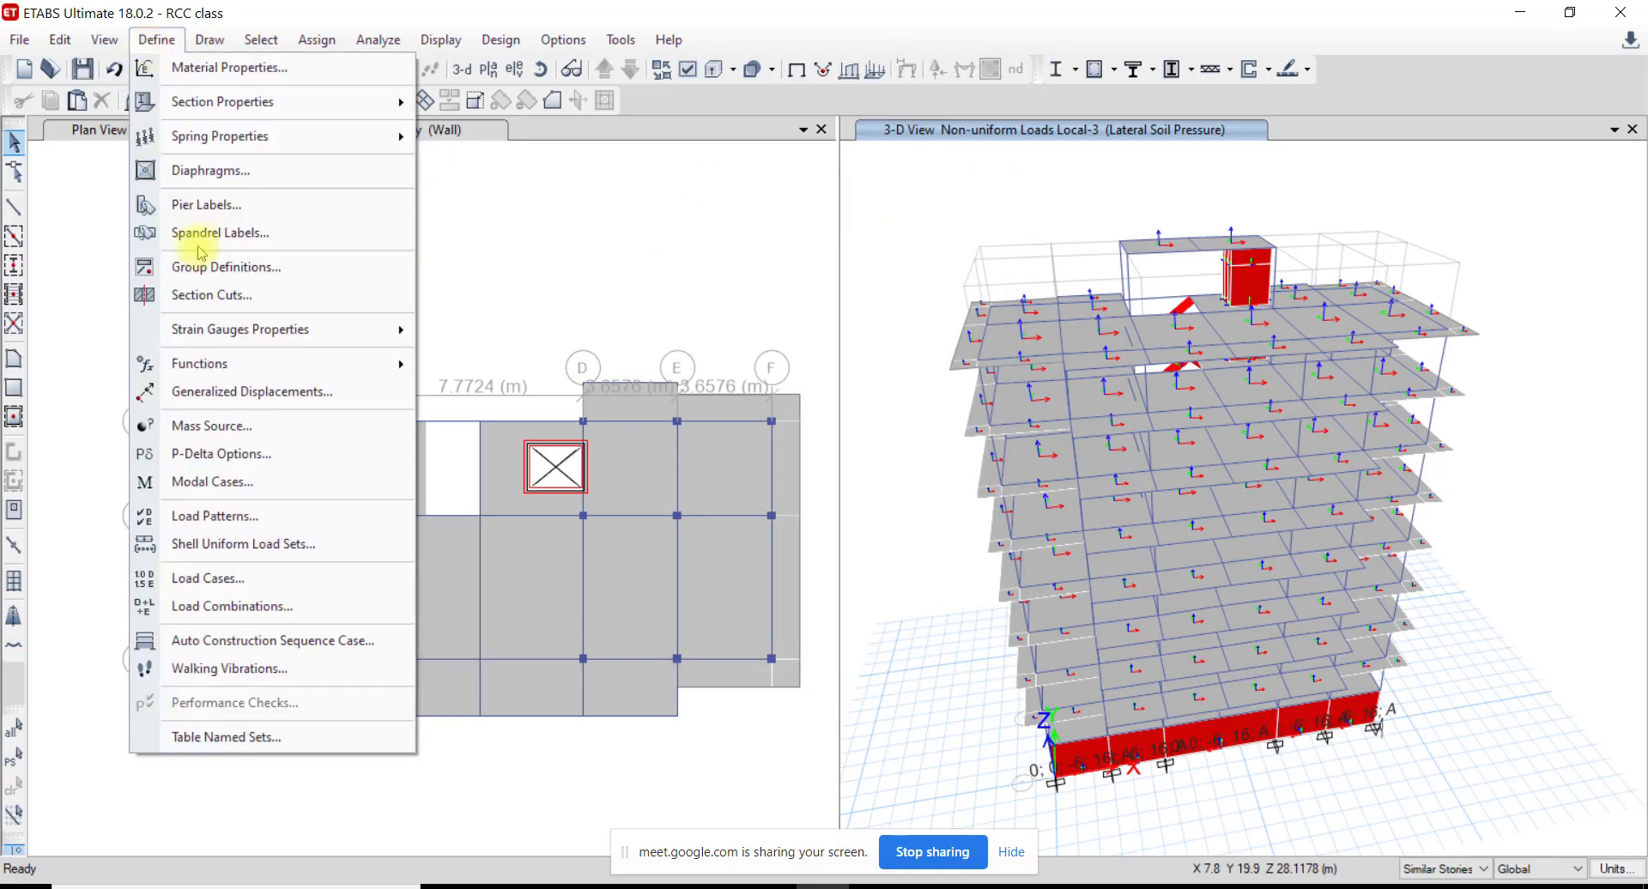
pyautogui.click(272, 590)
pyautogui.moveTo(909, 430); pyautogui.dragTo(914, 541)
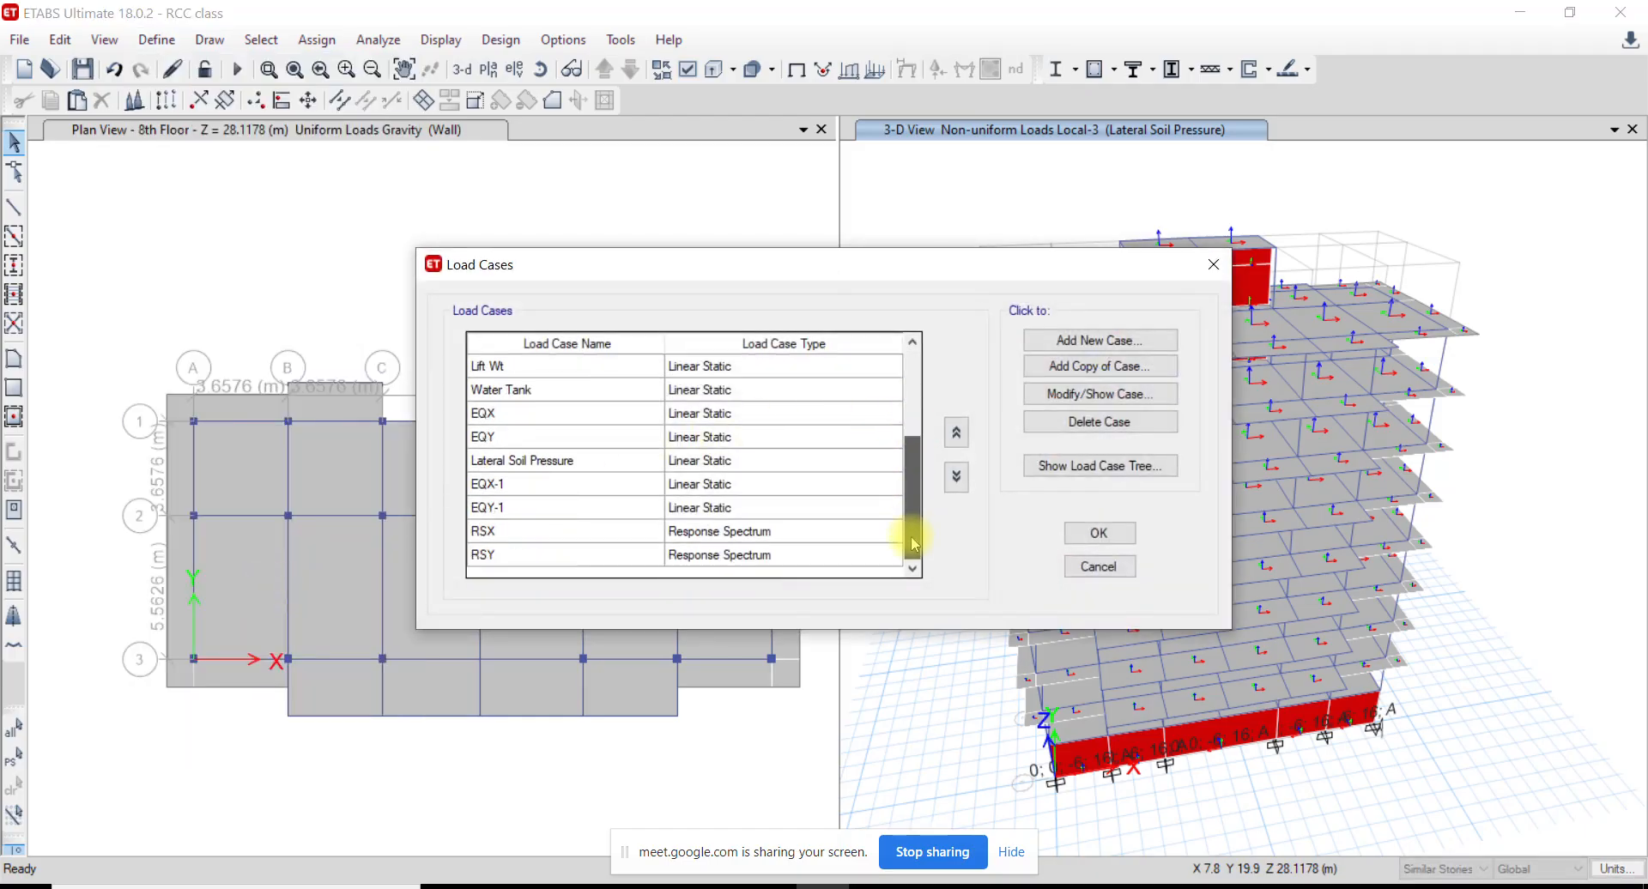
pyautogui.click(525, 532)
pyautogui.click(517, 555)
pyautogui.click(515, 530)
pyautogui.click(515, 551)
pyautogui.click(514, 529)
pyautogui.click(502, 552)
pyautogui.click(504, 532)
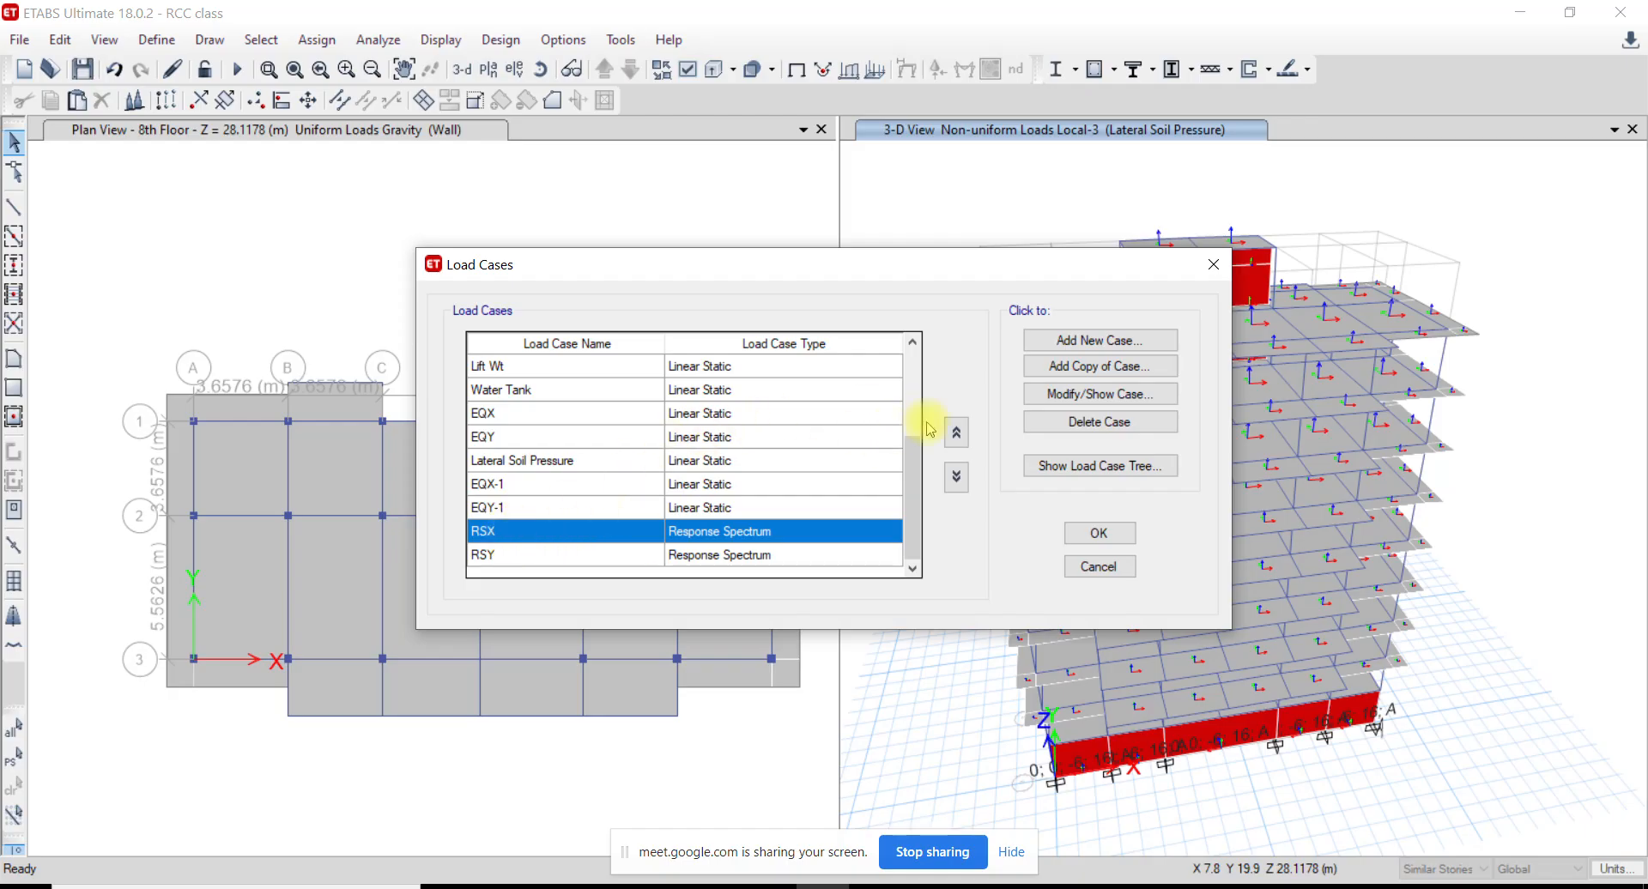
pyautogui.click(1057, 367)
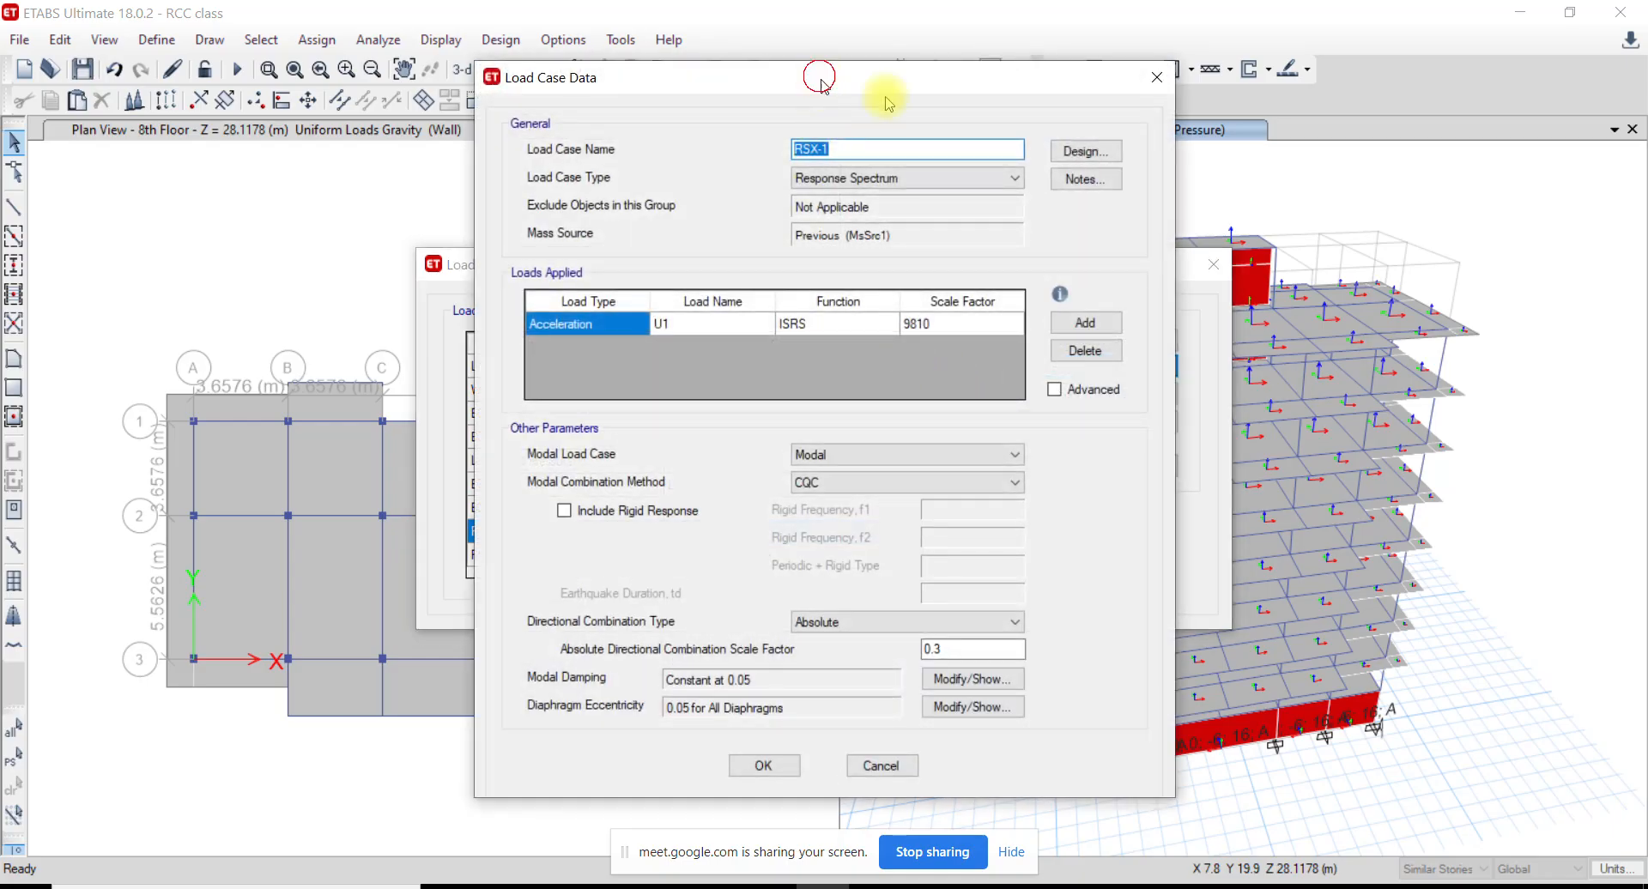
pyautogui.moveTo(823, 74); pyautogui.dragTo(1232, 210)
pyautogui.click(1569, 205)
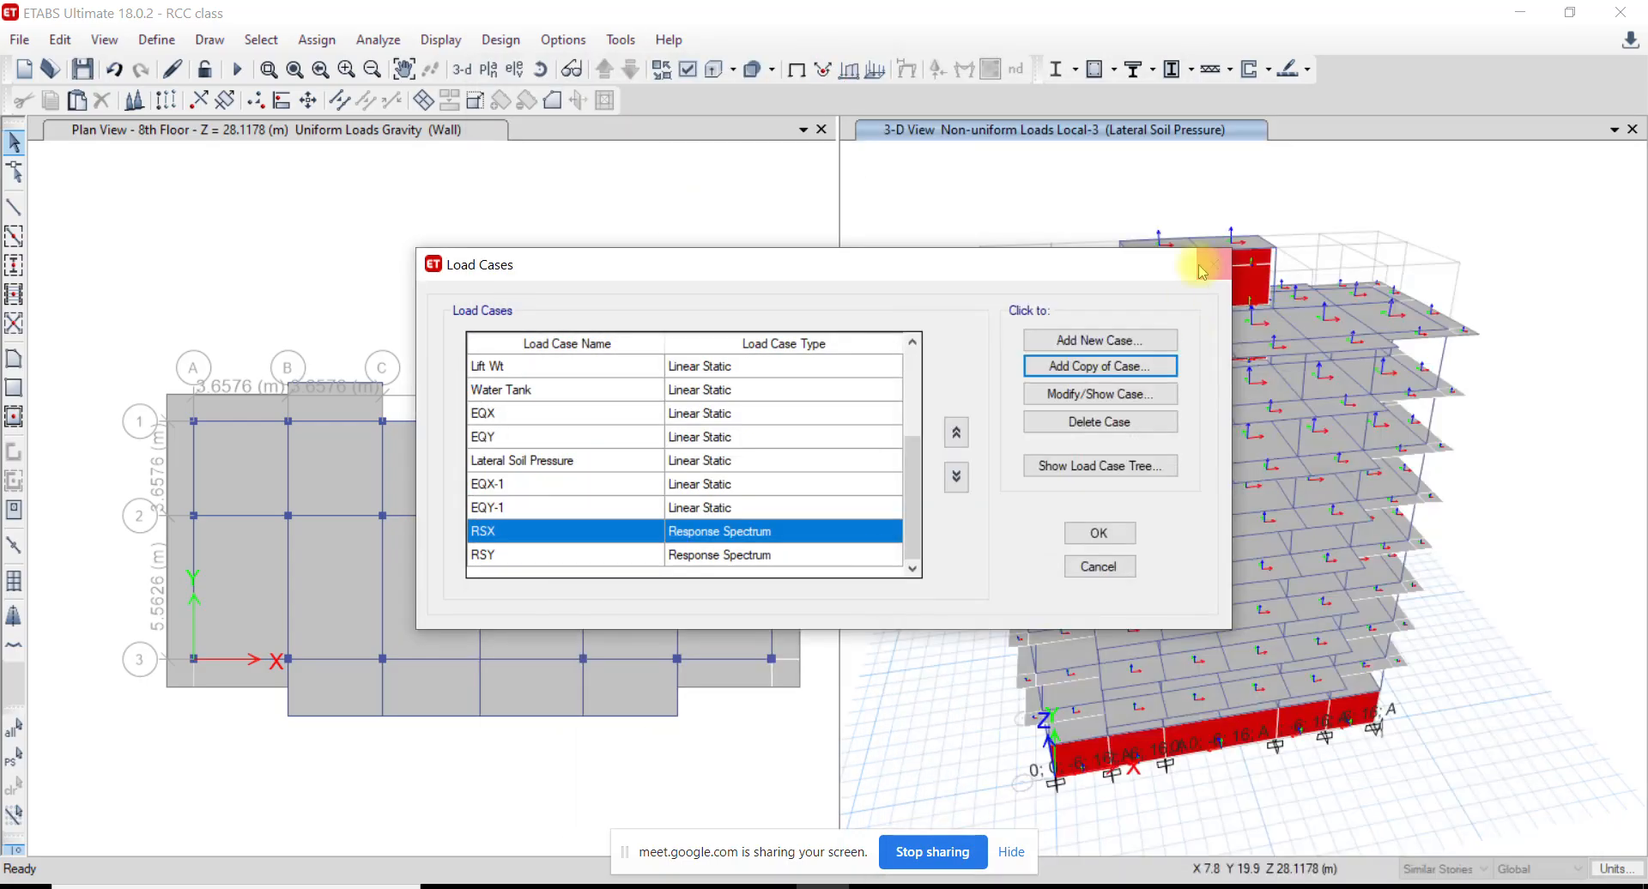
pyautogui.click(1191, 265)
# Add a copy of the RSX response spectrum load case named RSX Drift
pyautogui.click(157, 39)
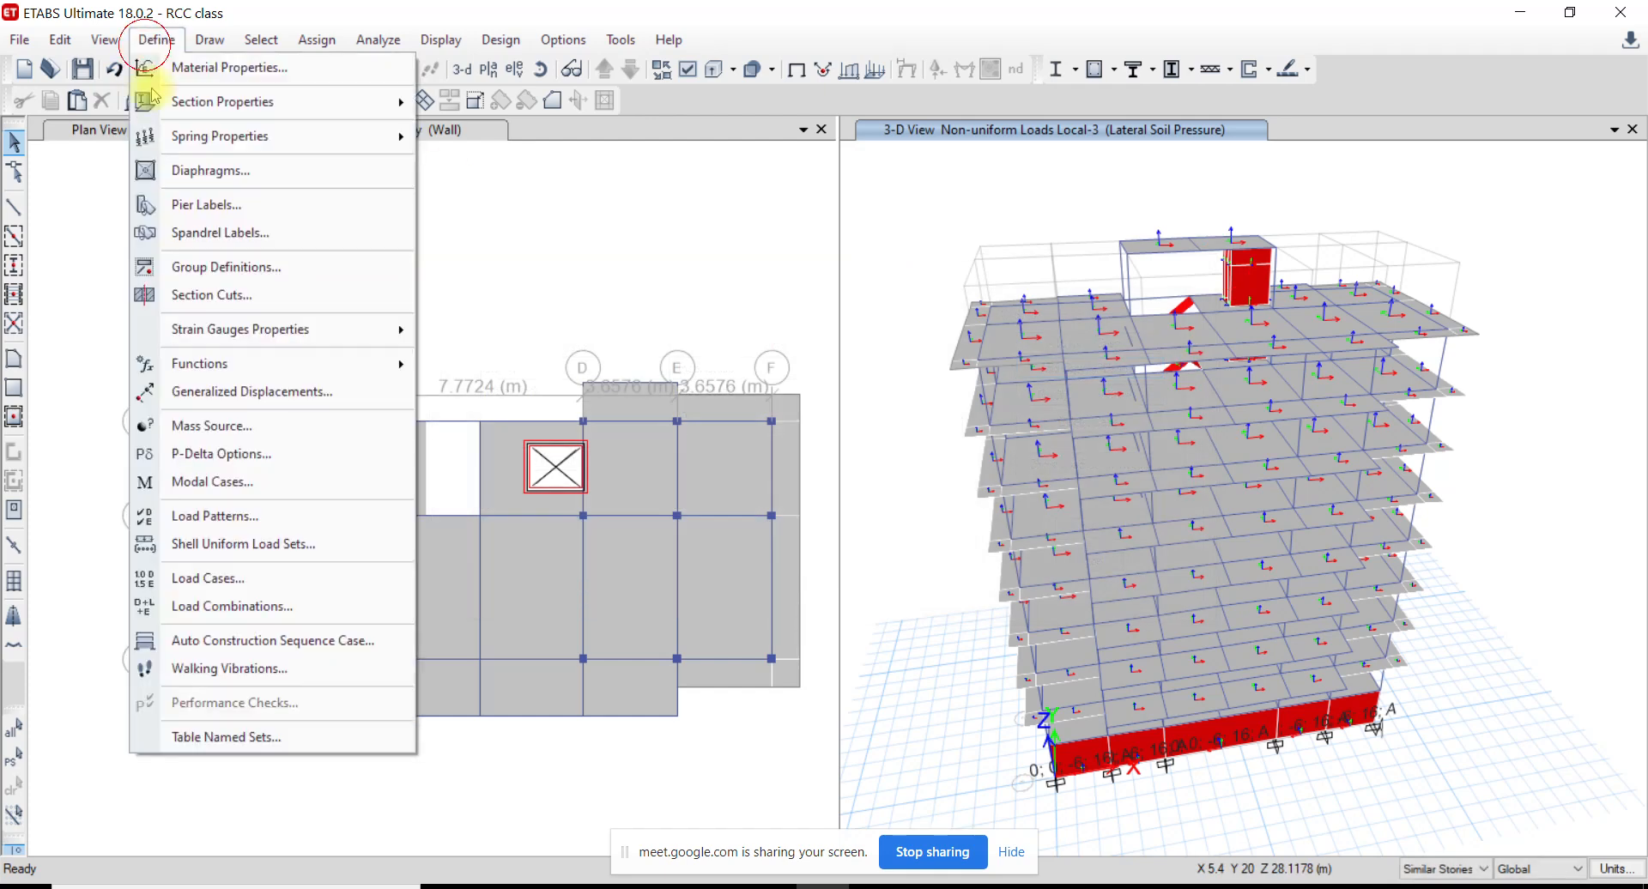
pyautogui.click(259, 578)
pyautogui.moveTo(917, 445); pyautogui.dragTo(920, 542)
pyautogui.click(541, 529)
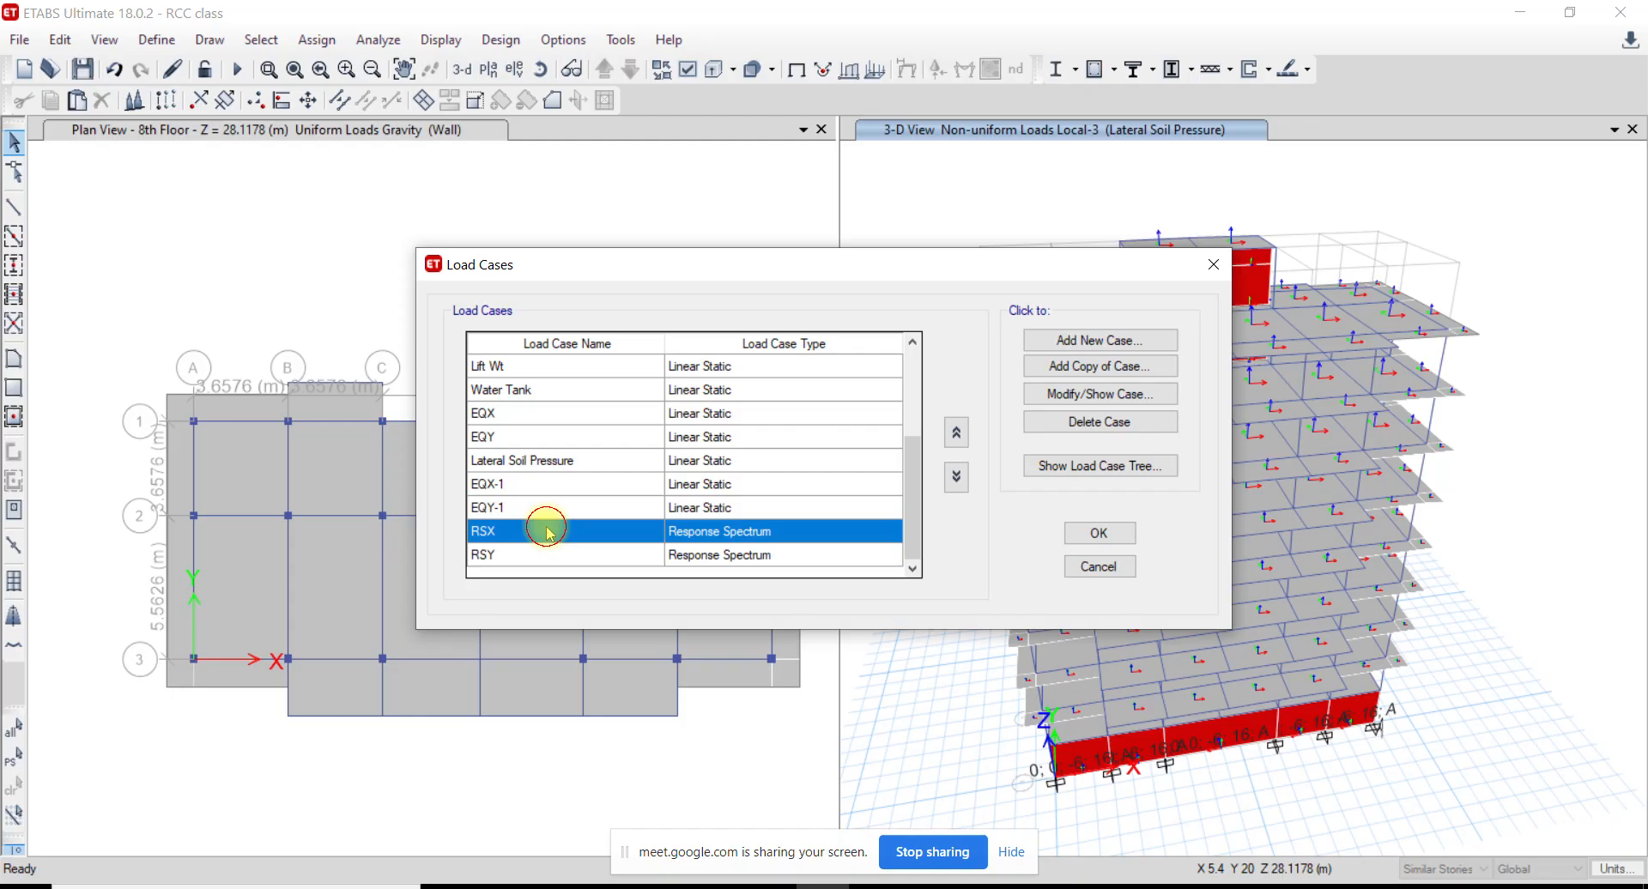
pyautogui.click(1107, 374)
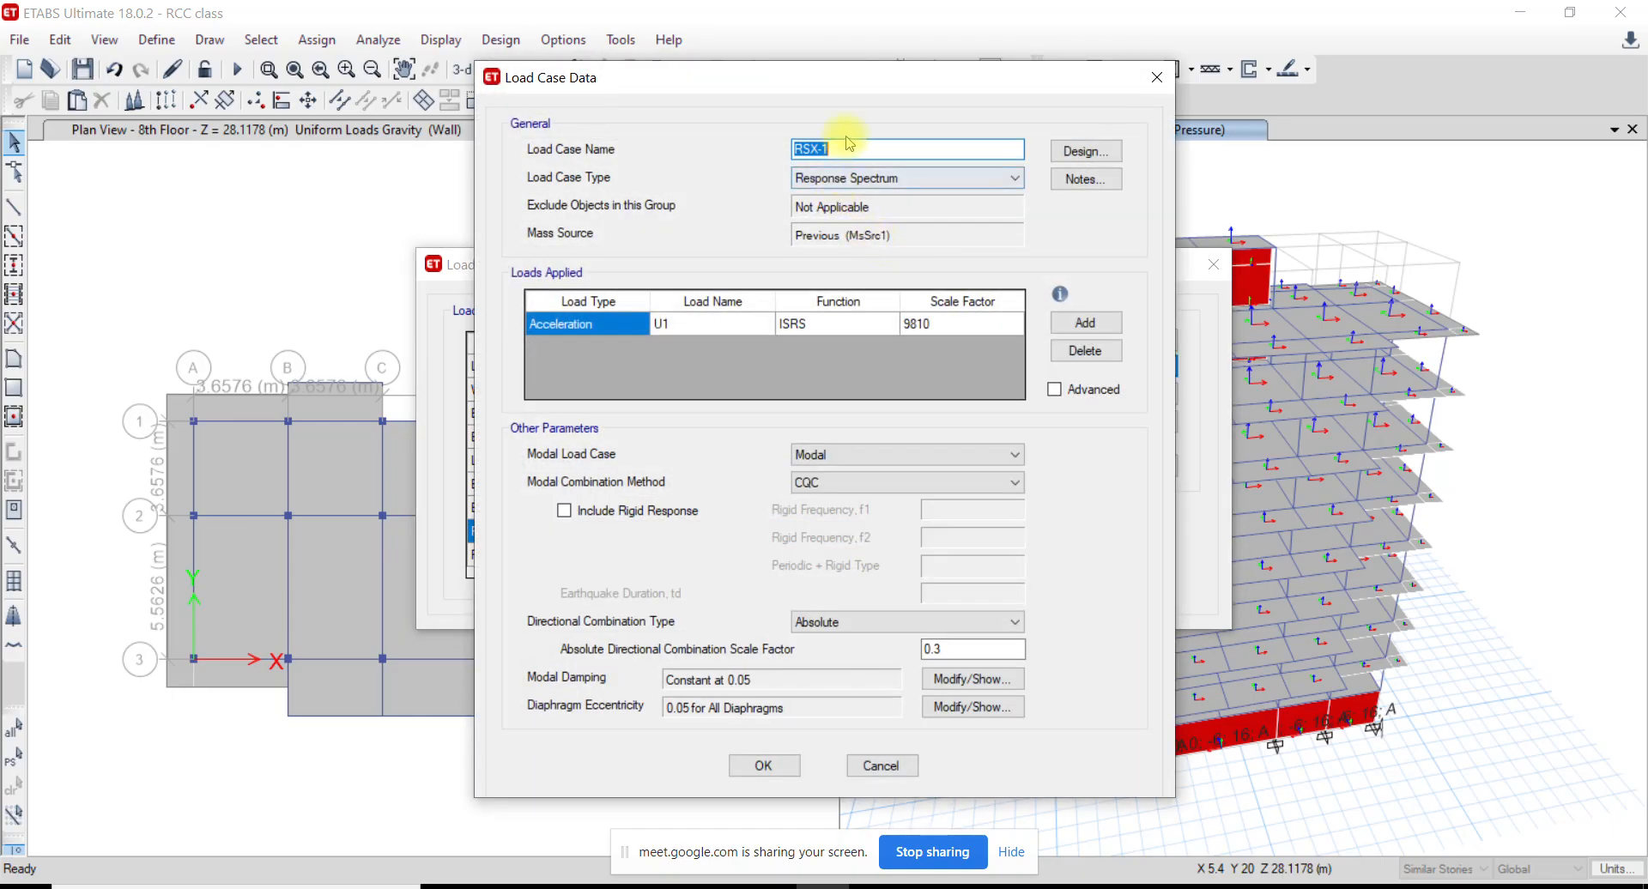
pyautogui.click(844, 149)
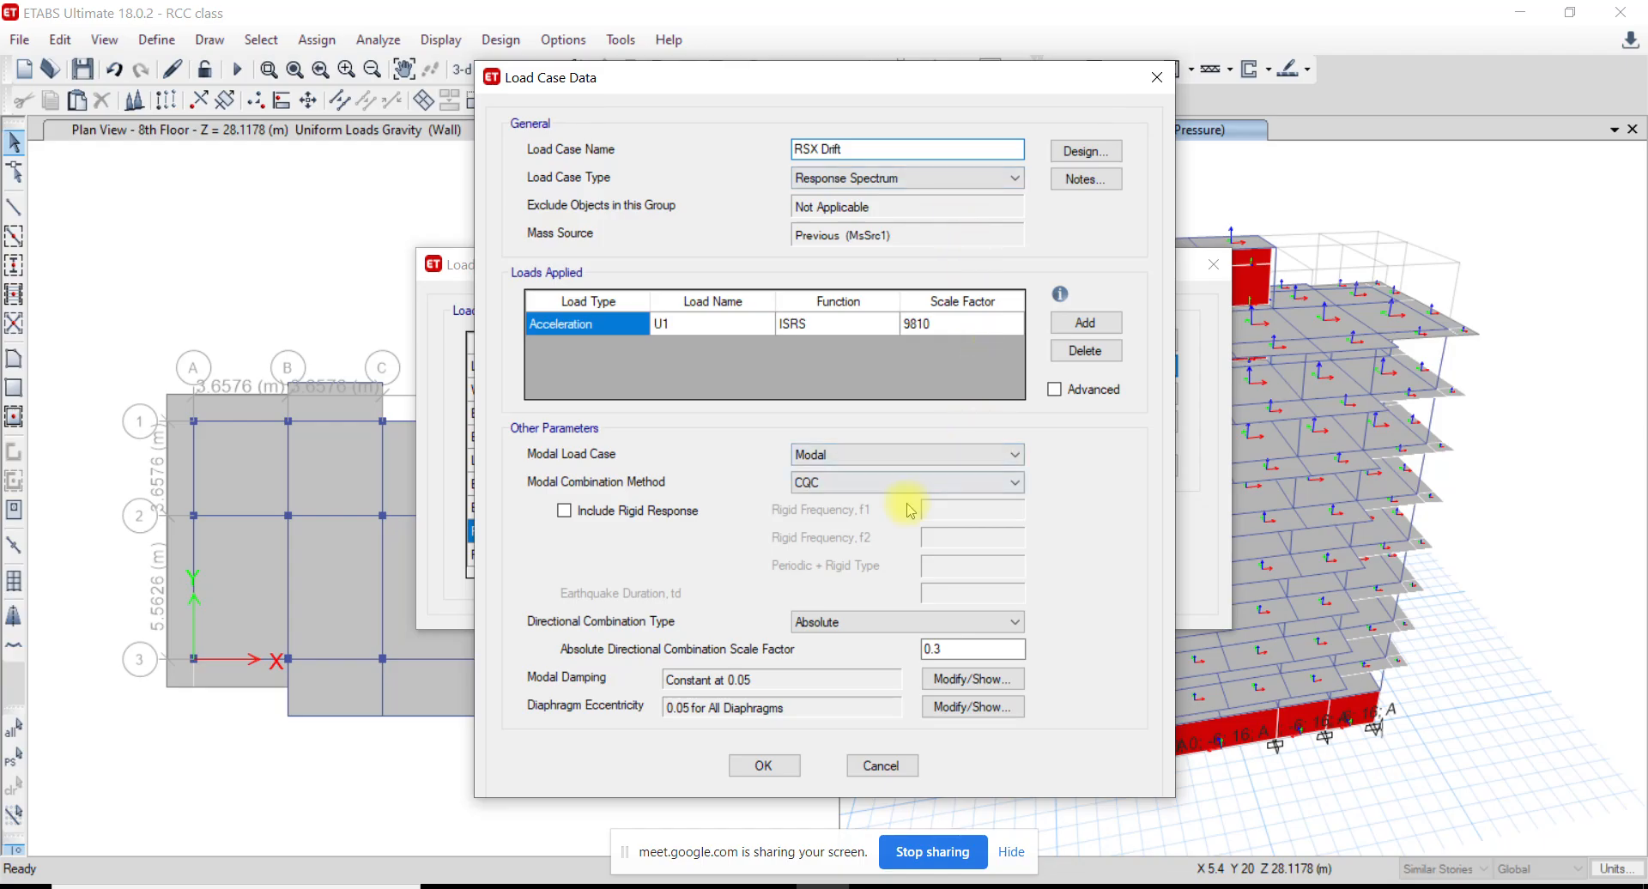
pyautogui.click(754, 767)
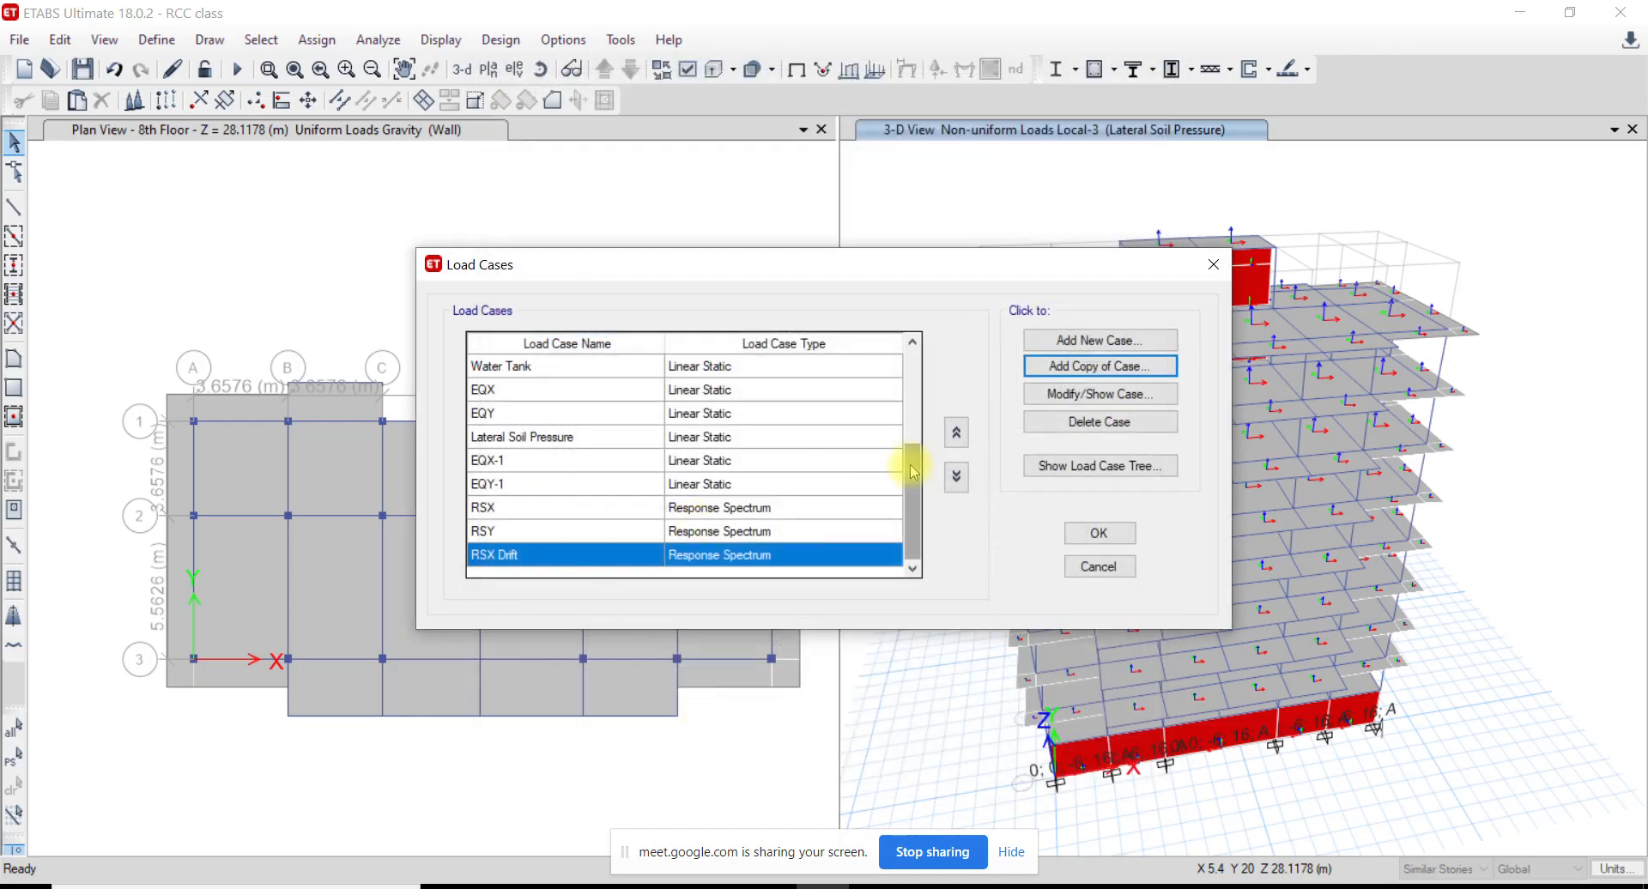
# Add a copy of the RSY response spectrum load case named RSY Drift and accept the load case definitions
pyautogui.click(539, 532)
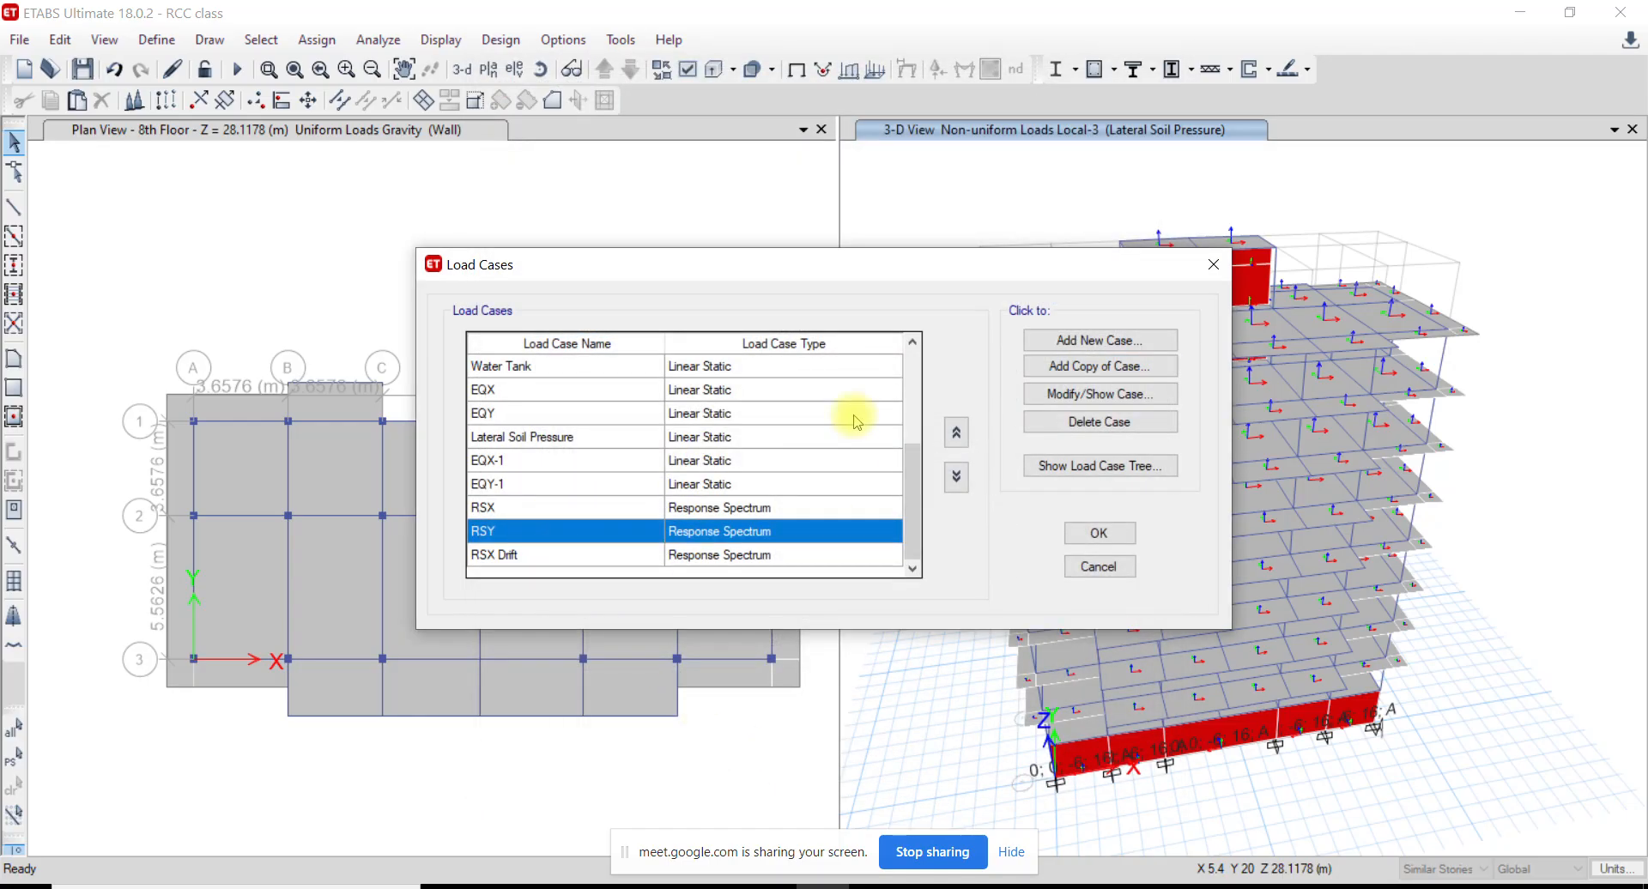
pyautogui.click(1083, 367)
pyautogui.click(858, 147)
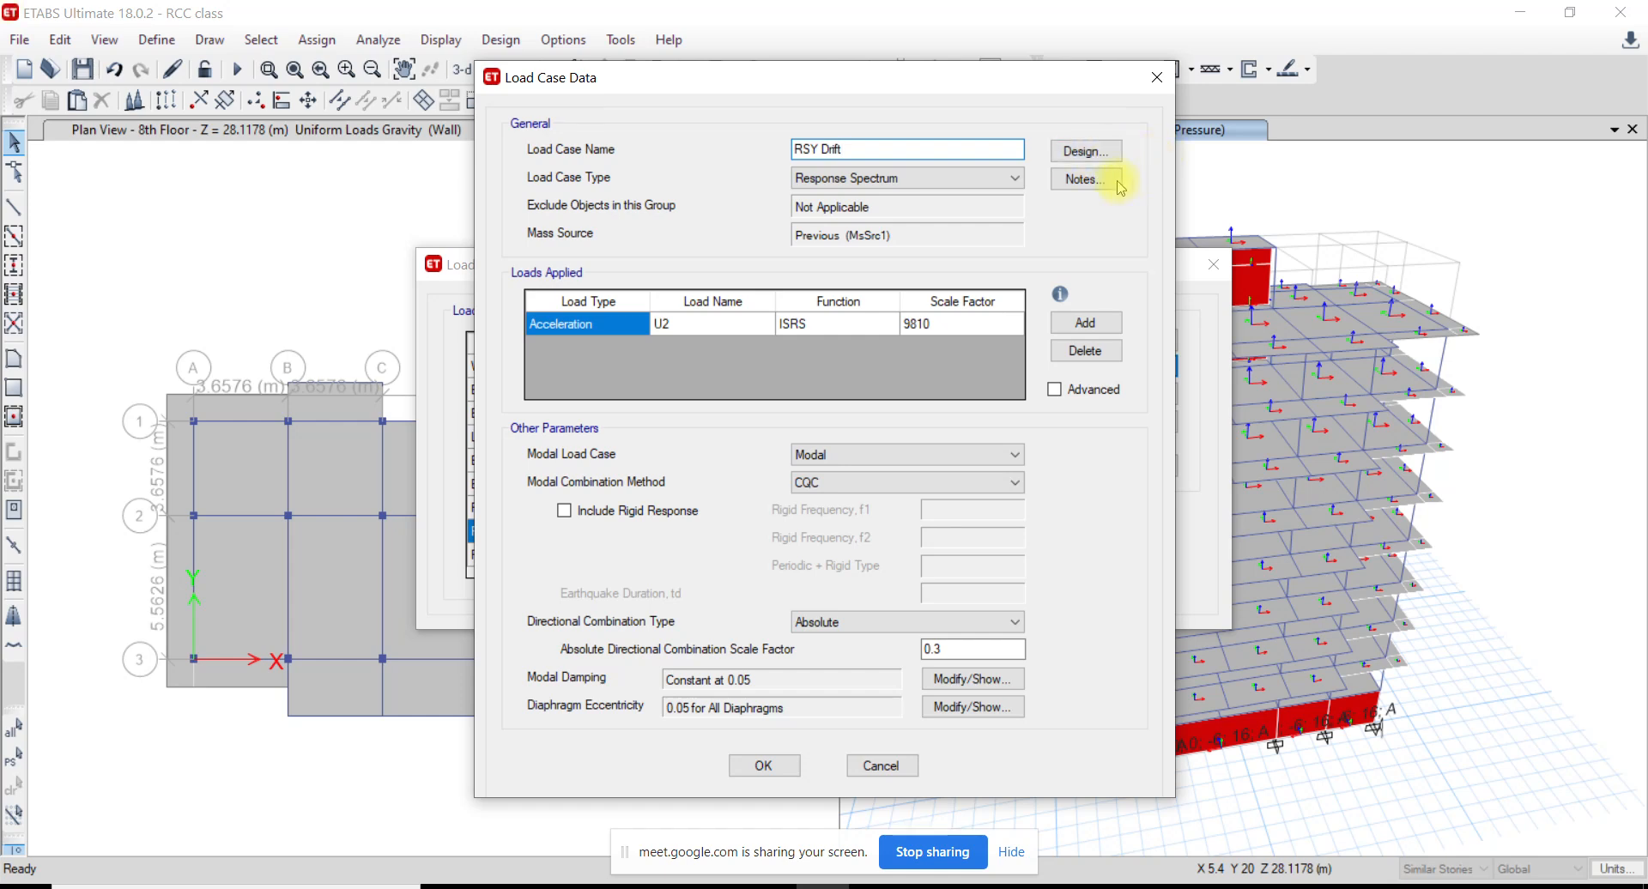
pyautogui.click(791, 757)
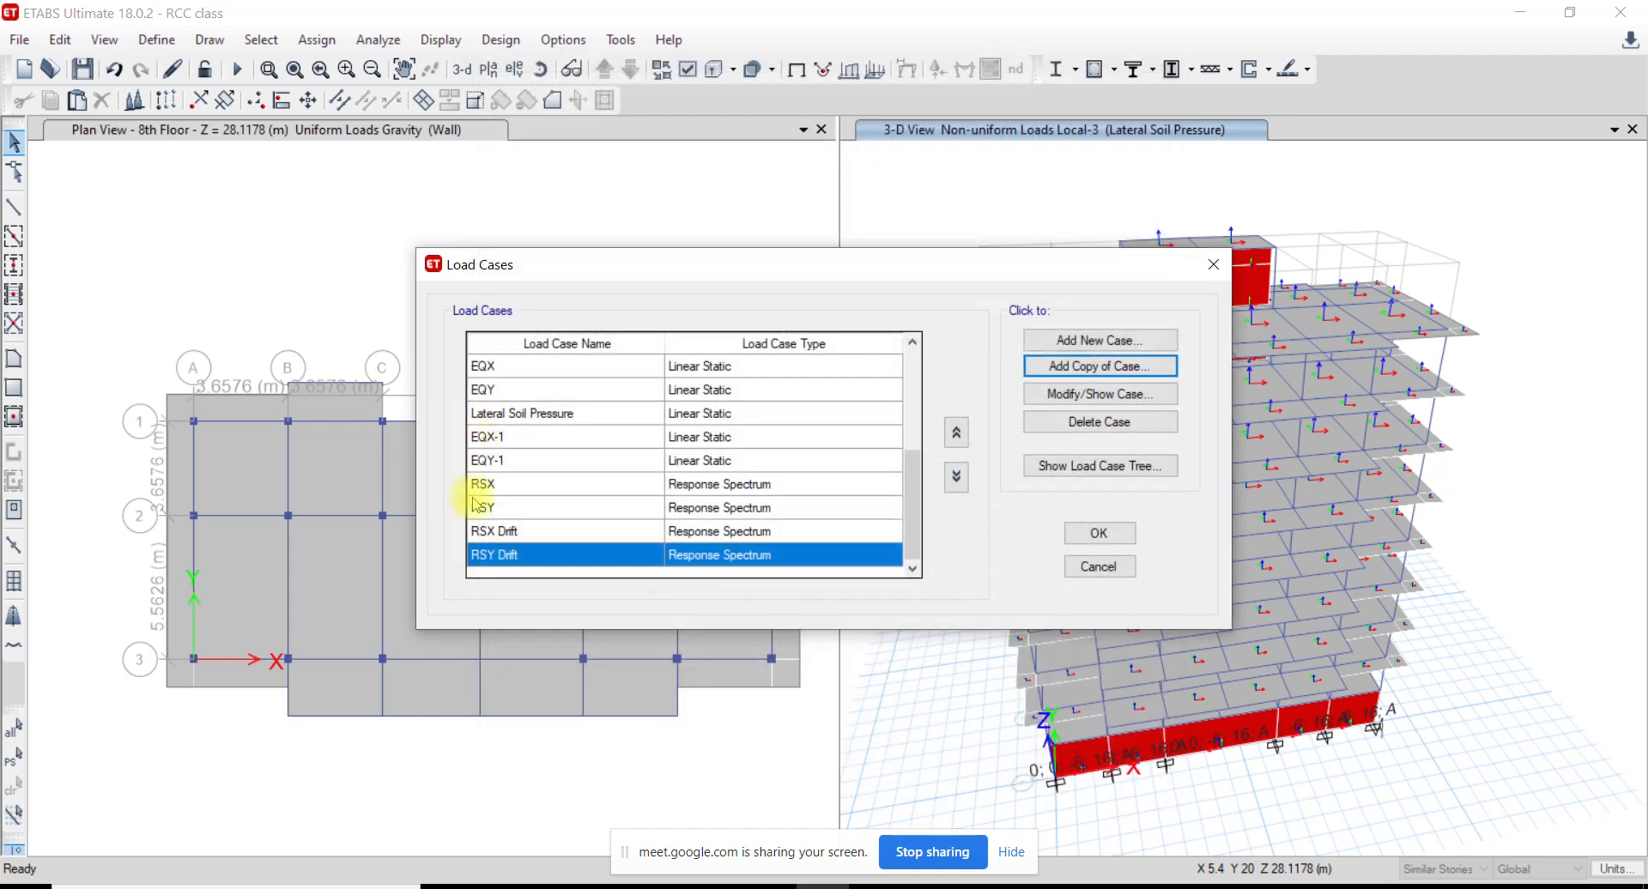
pyautogui.moveTo(498, 485); pyautogui.dragTo(497, 526)
pyautogui.click(508, 531)
pyautogui.click(519, 555)
pyautogui.click(537, 534)
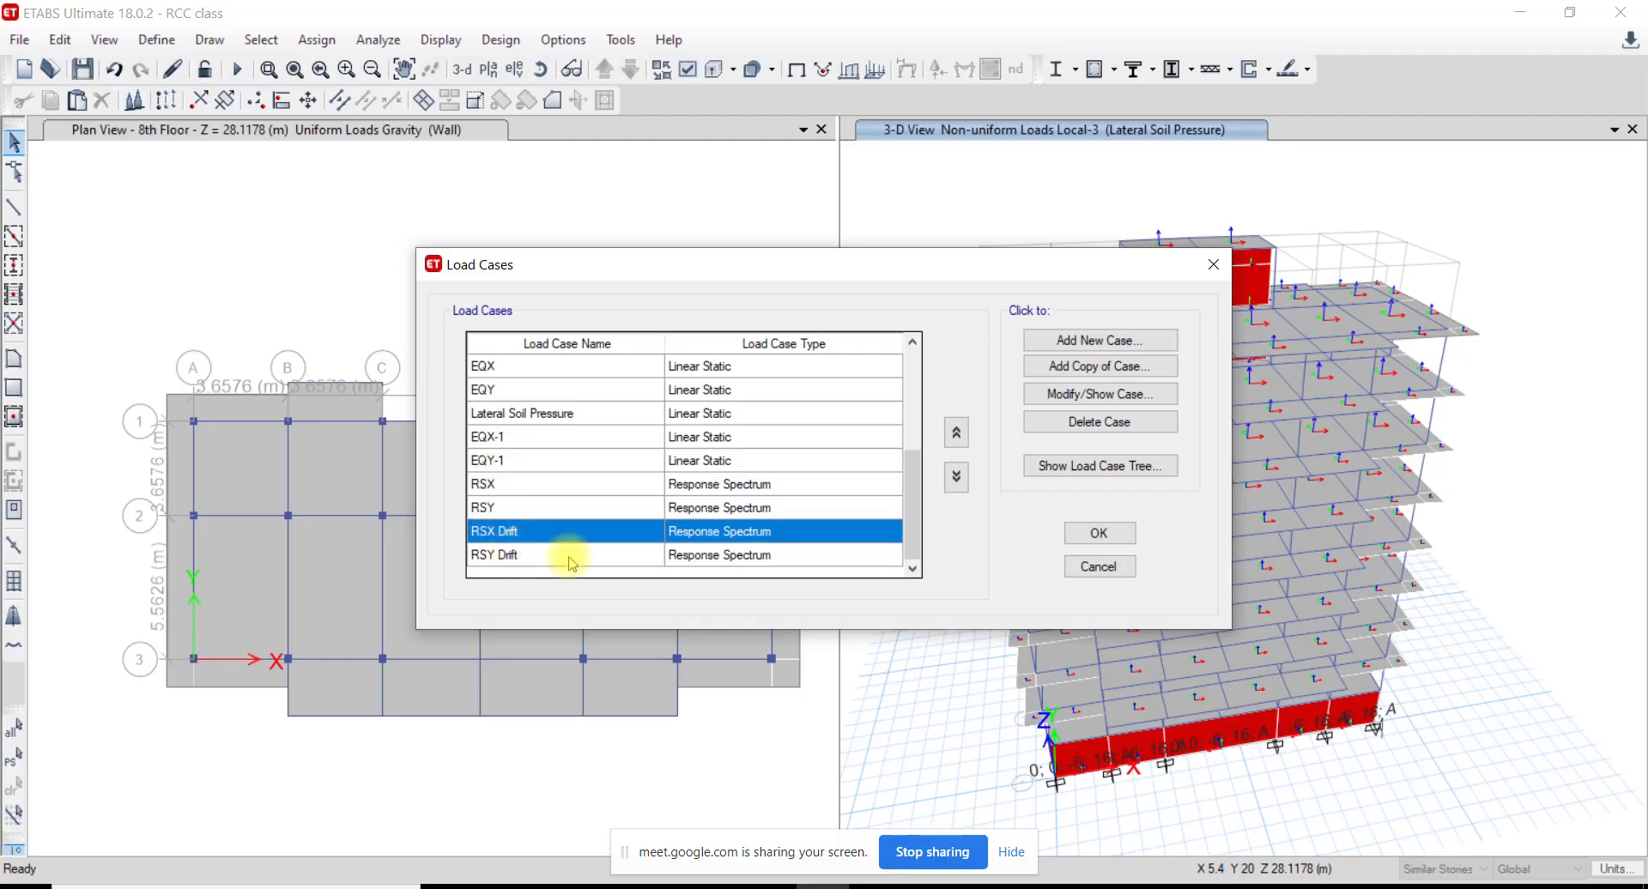
pyautogui.click(1102, 535)
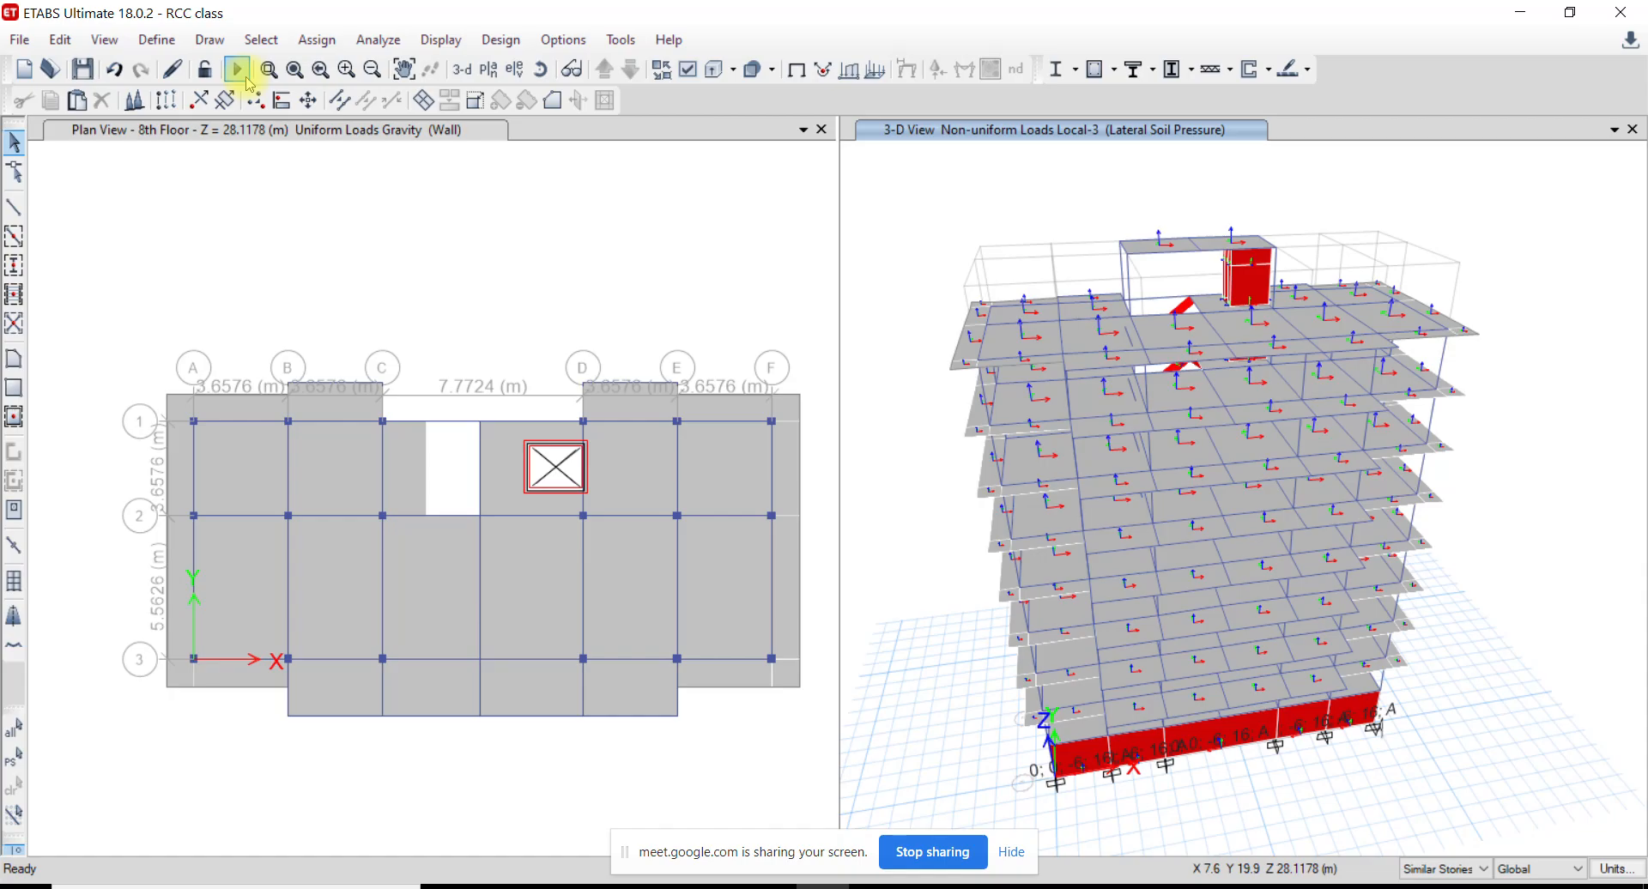
# Review the full list of defined load combinations and the load factors in the UDCon combinations
pyautogui.click(166, 47)
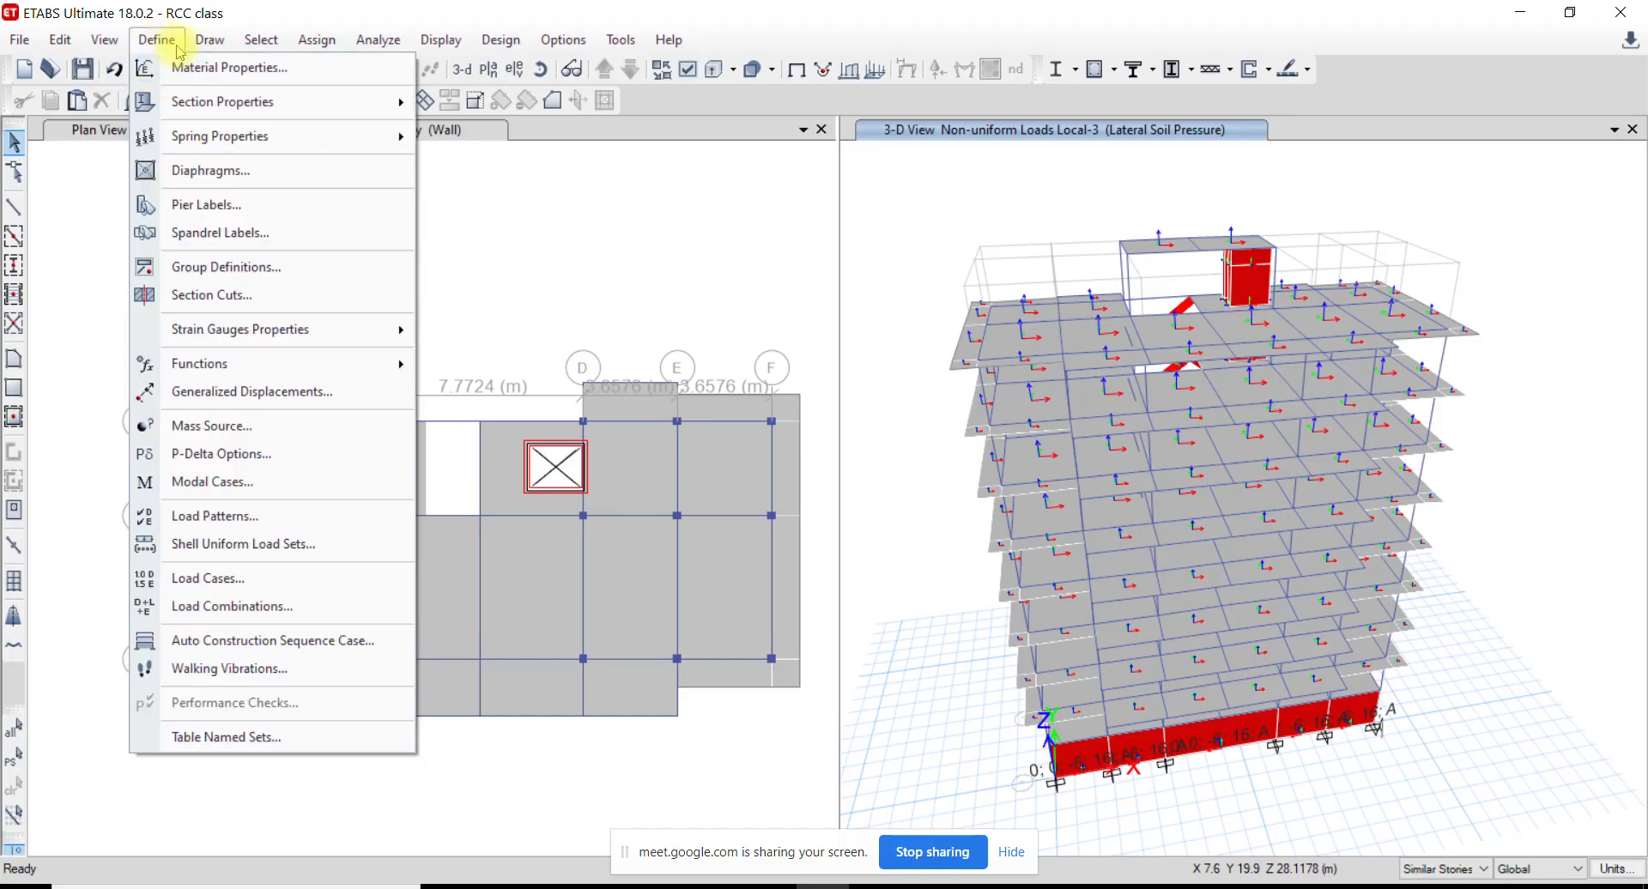
pyautogui.click(242, 609)
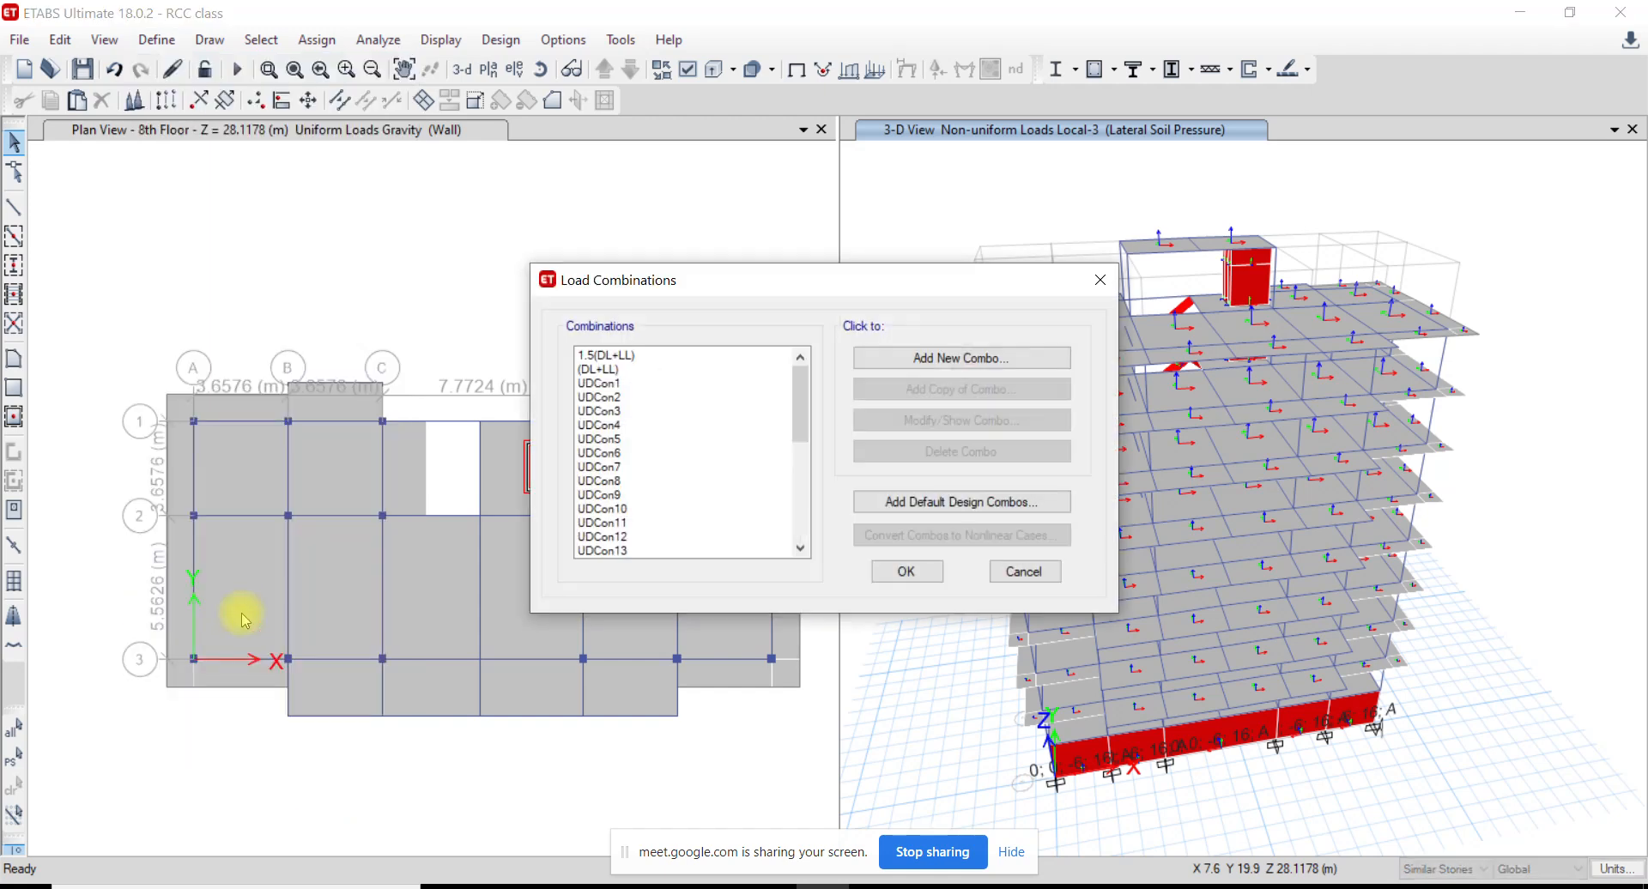
pyautogui.click(622, 384)
pyautogui.scroll(-6, 628, 421)
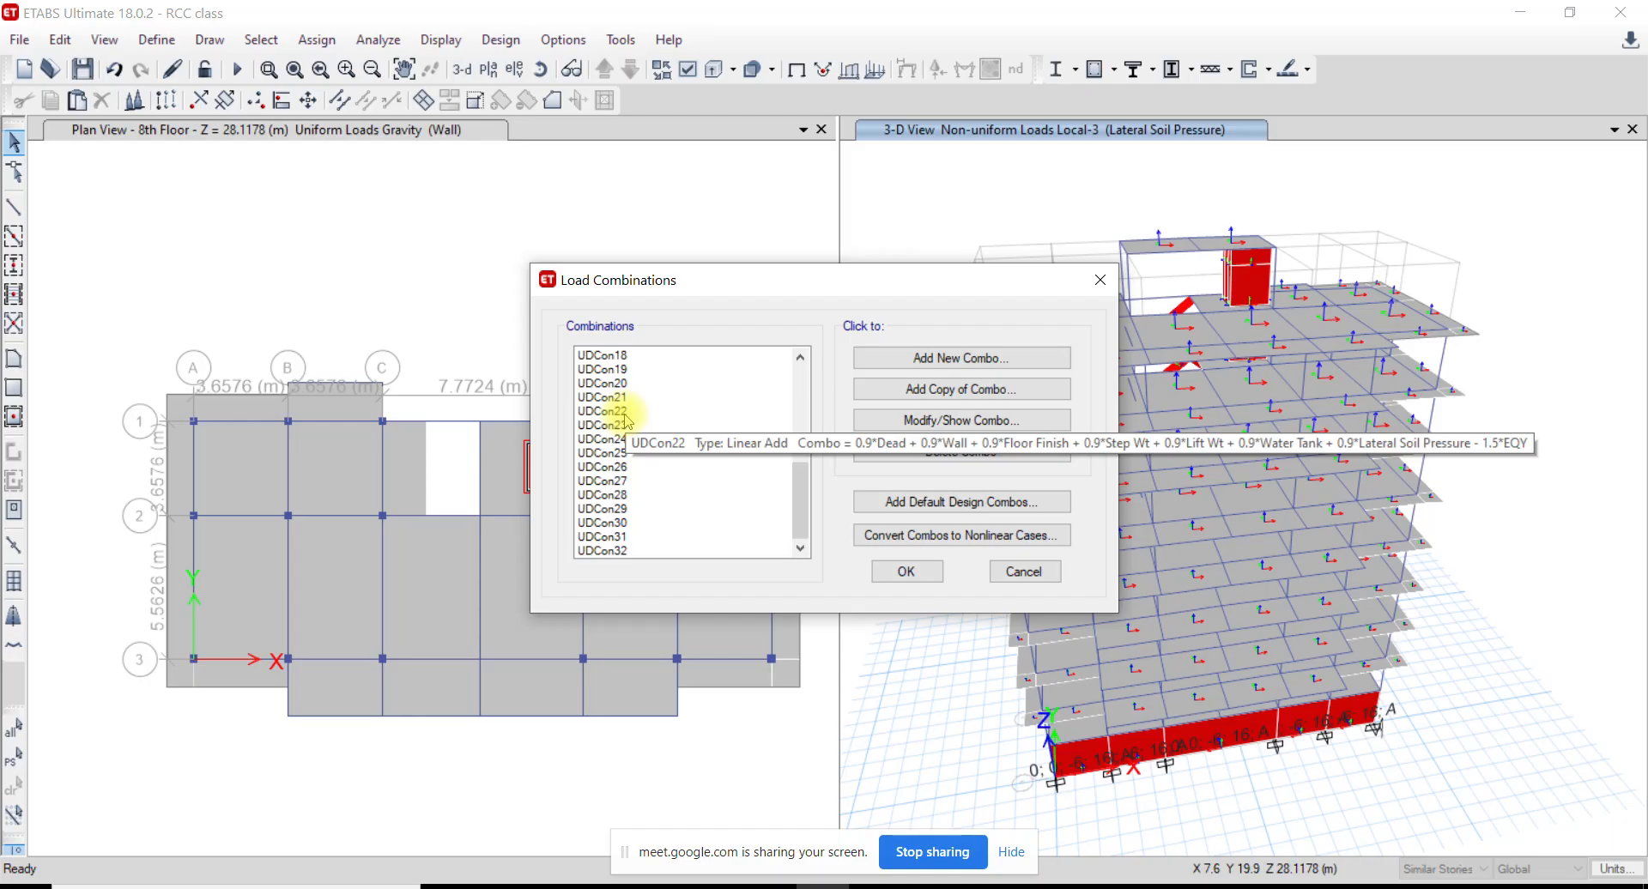
pyautogui.scroll(6, 610, 496)
pyautogui.moveTo(798, 401); pyautogui.dragTo(798, 521)
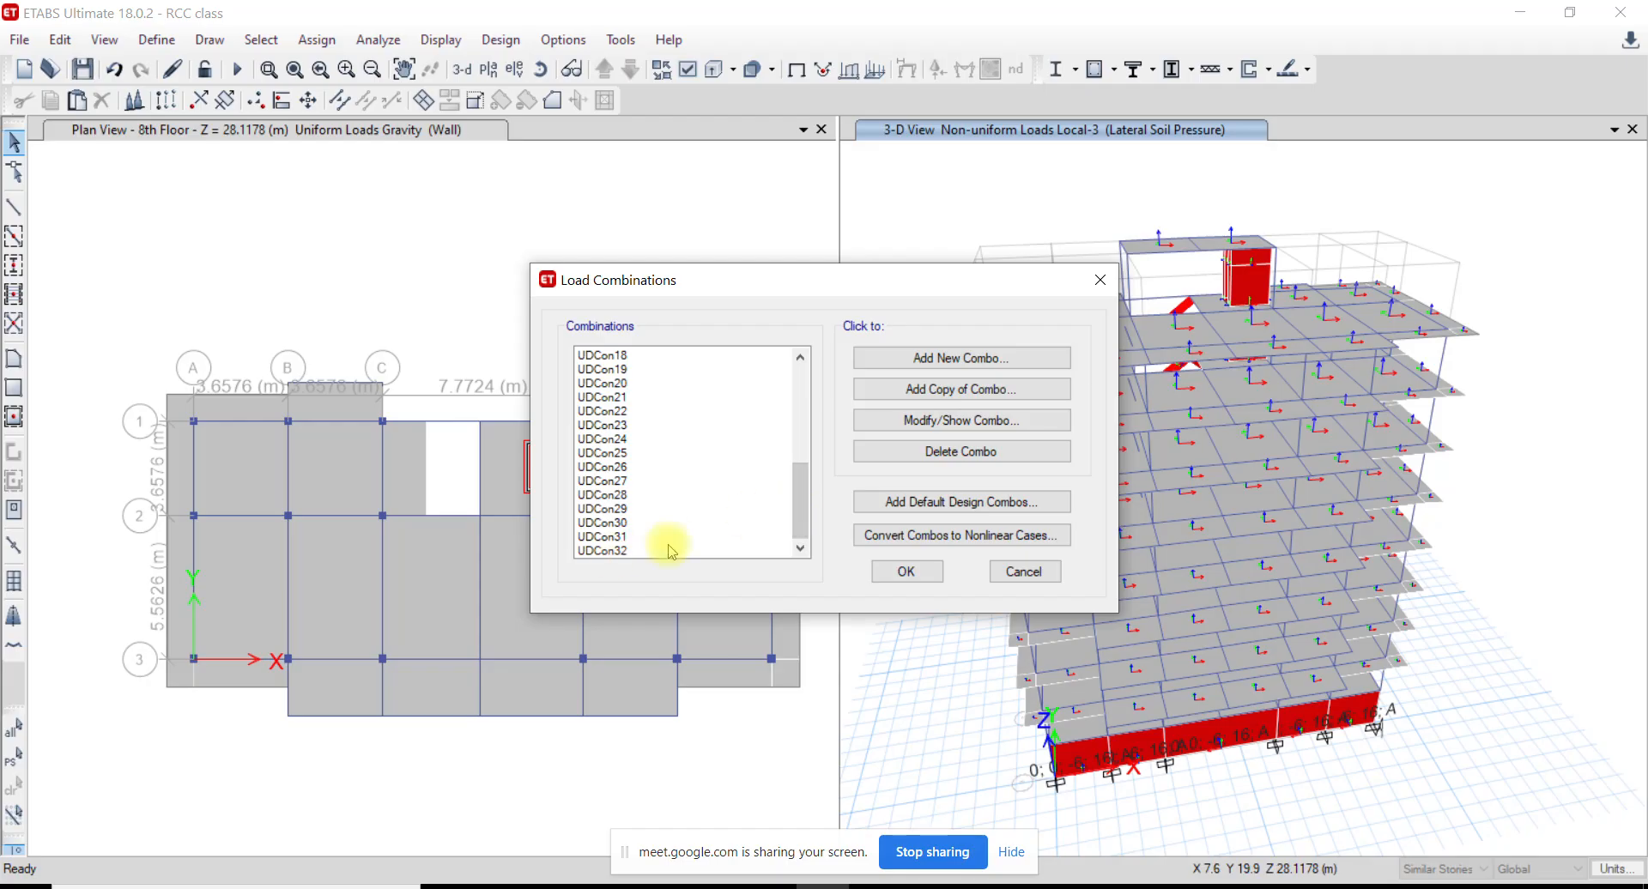
pyautogui.moveTo(798, 496); pyautogui.dragTo(801, 357)
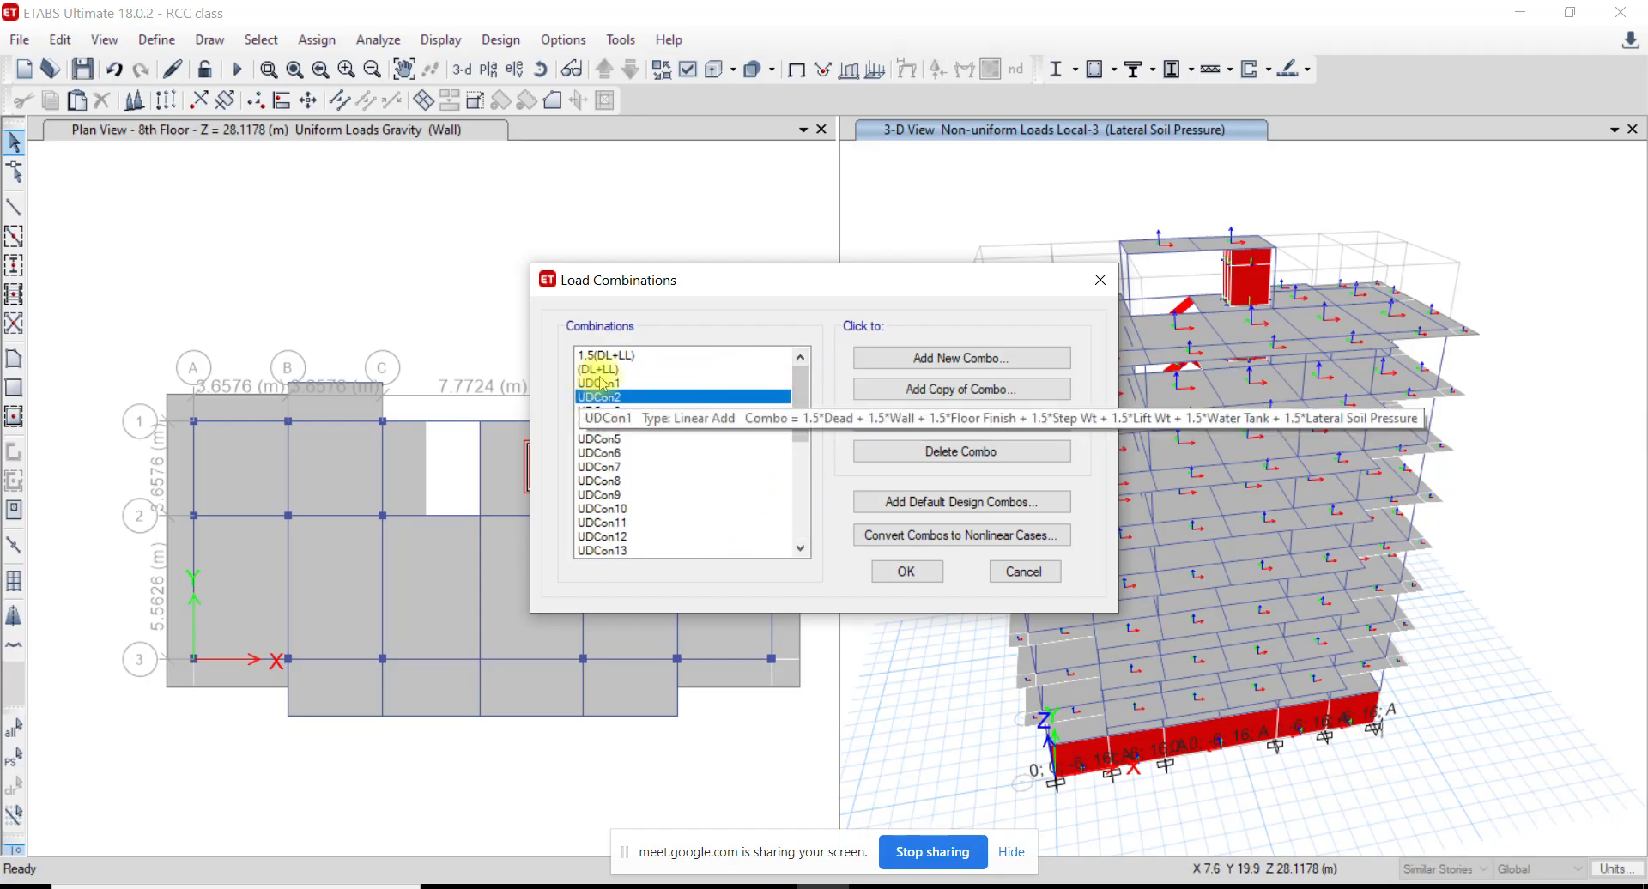
# Add the default concrete frame design combinations to the existing list, converted to editable user combinations
pyautogui.click(992, 503)
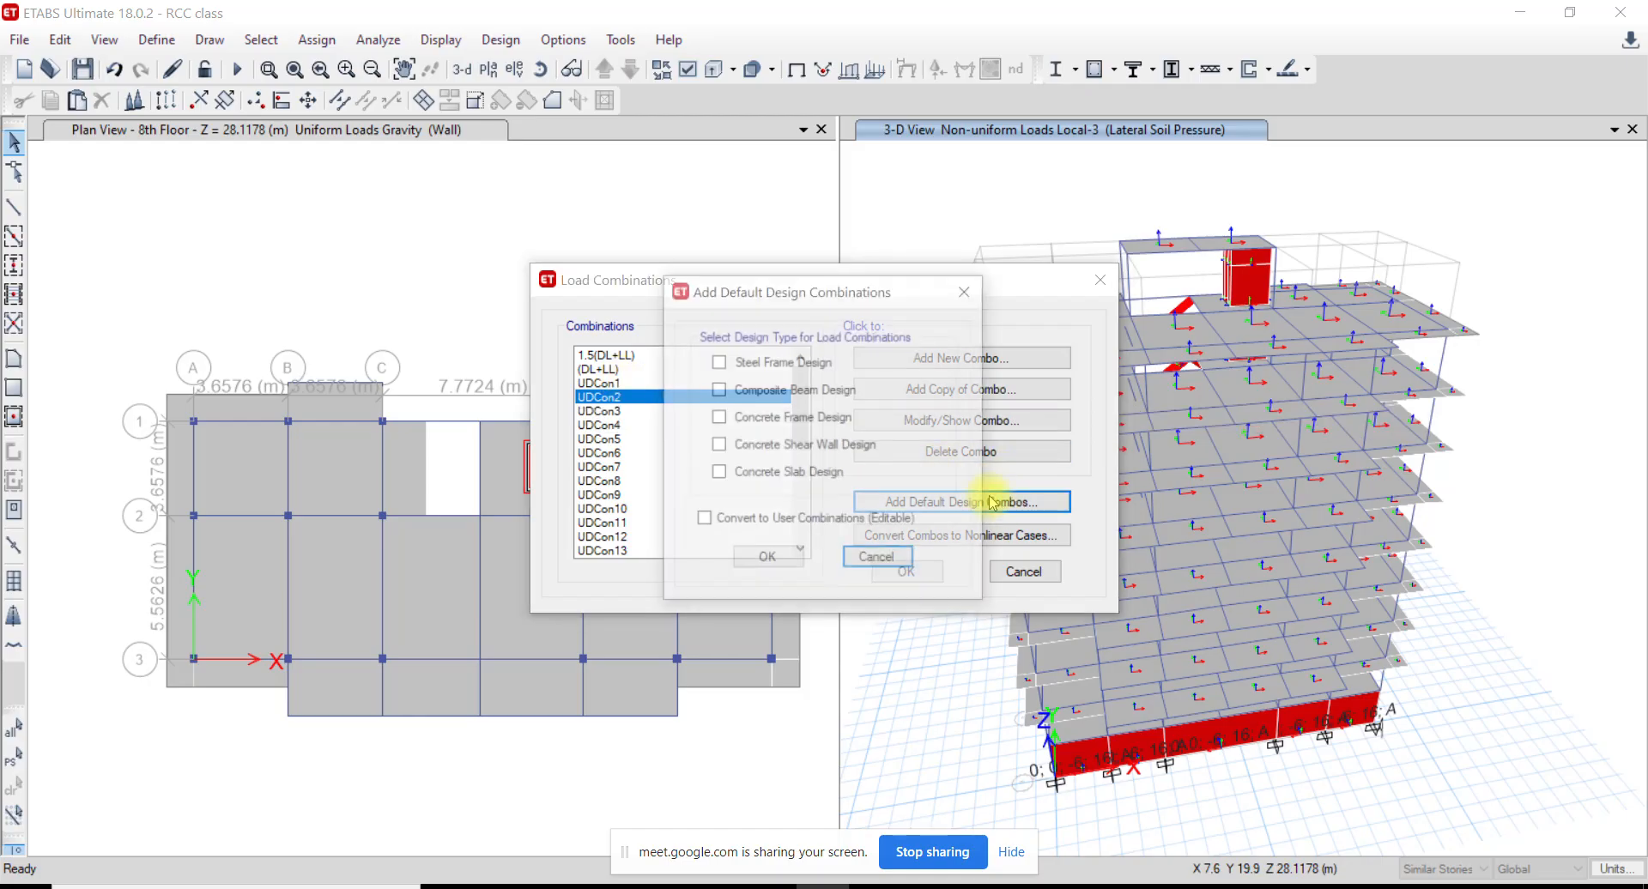
pyautogui.click(718, 417)
pyautogui.click(748, 520)
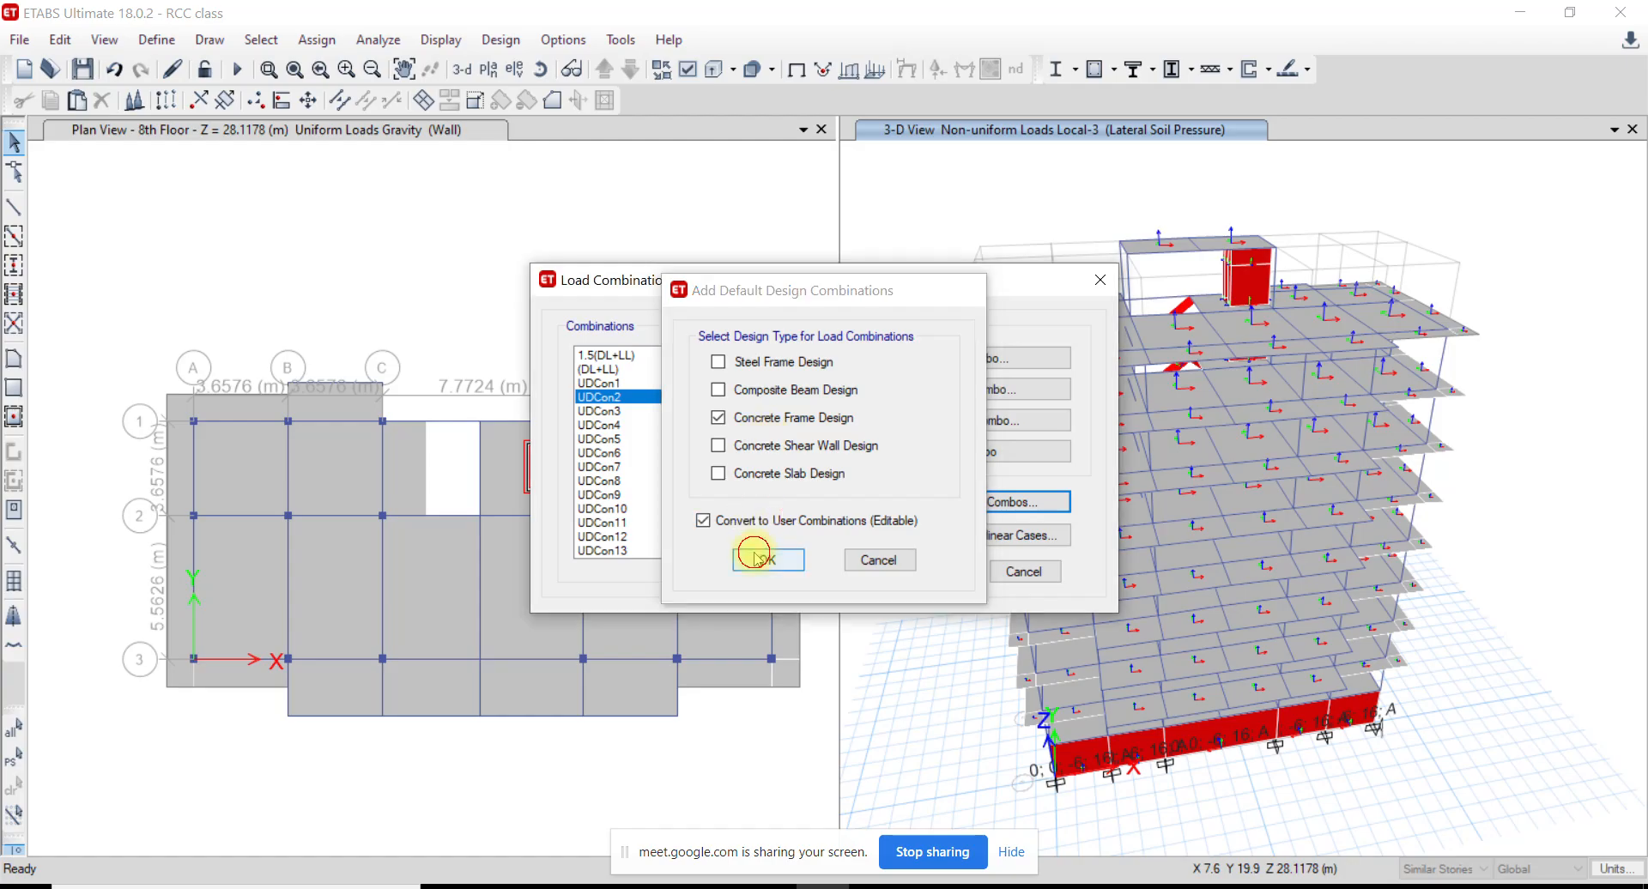
pyautogui.click(754, 556)
# Delete all UDCon load combinations, keeping only 1.5(DL+LL) and (DL+LL), and accept the list
pyautogui.moveTo(795, 415); pyautogui.dragTo(795, 377)
pyautogui.click(615, 383)
pyautogui.moveTo(615, 383); pyautogui.dragTo(643, 652)
pyautogui.click(963, 453)
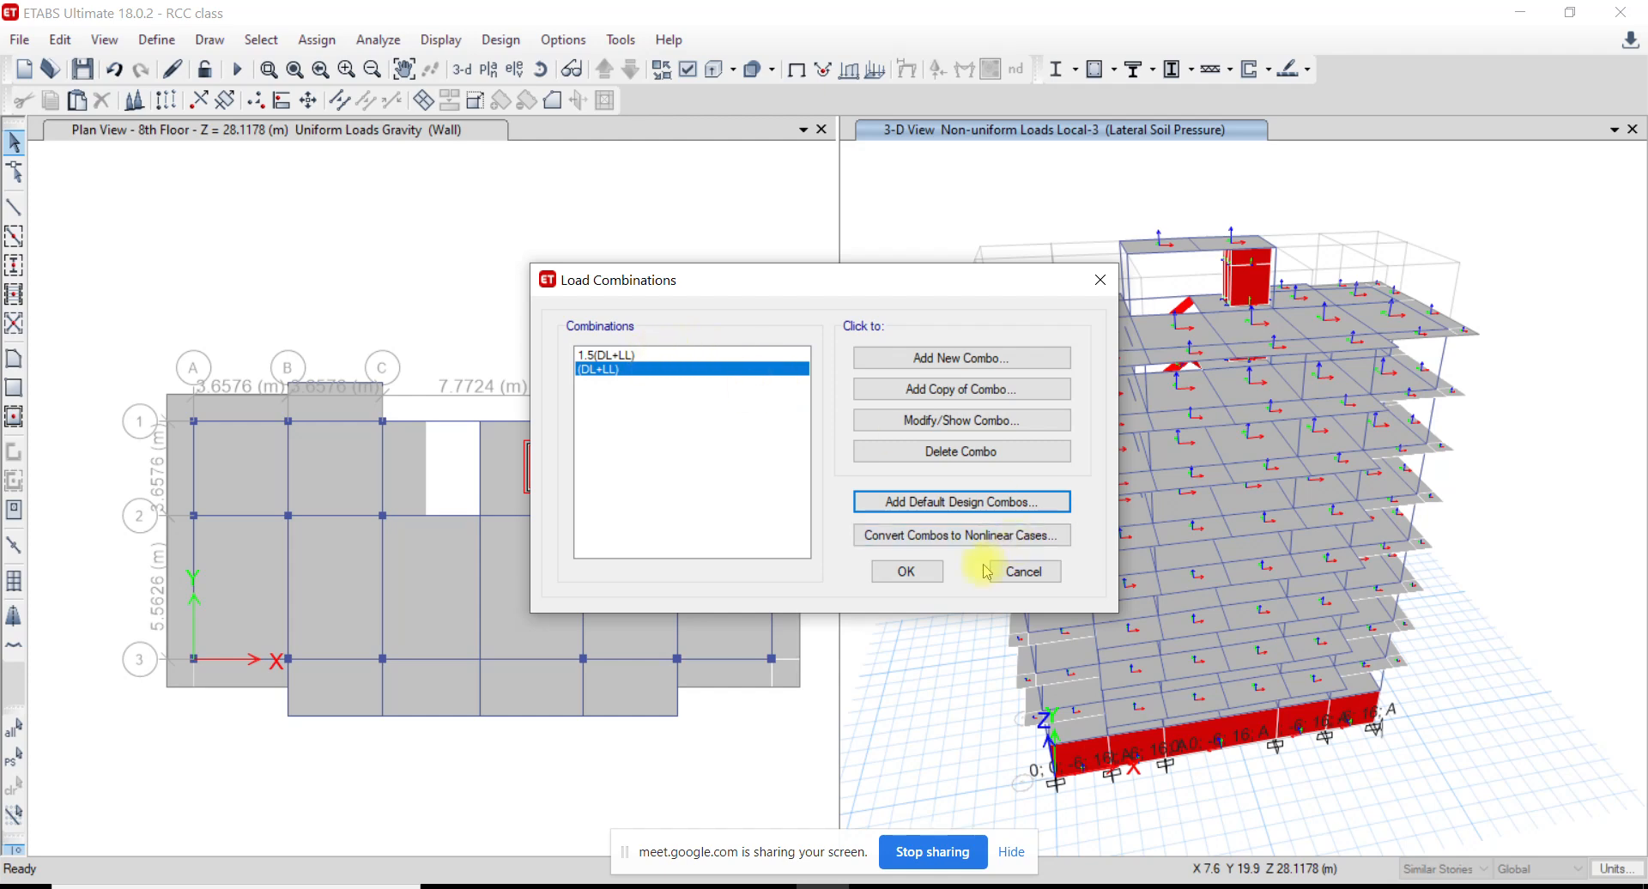
pyautogui.click(906, 571)
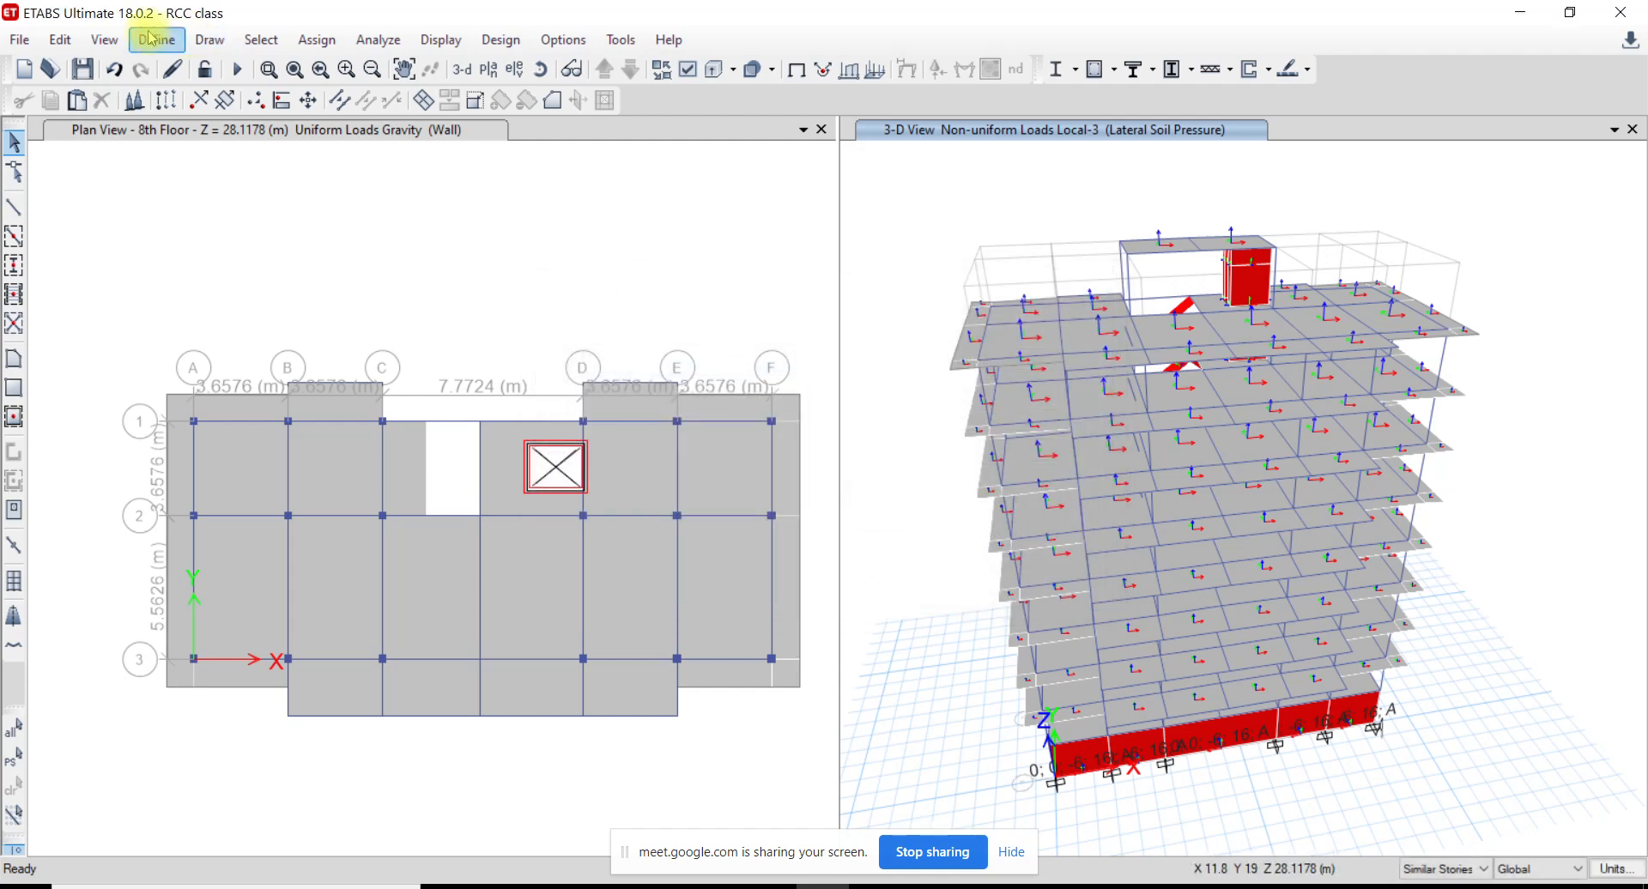
# Generate the default concrete frame design load combinations as editable user combinations, accept the list and save the model
pyautogui.click(157, 39)
pyautogui.click(236, 606)
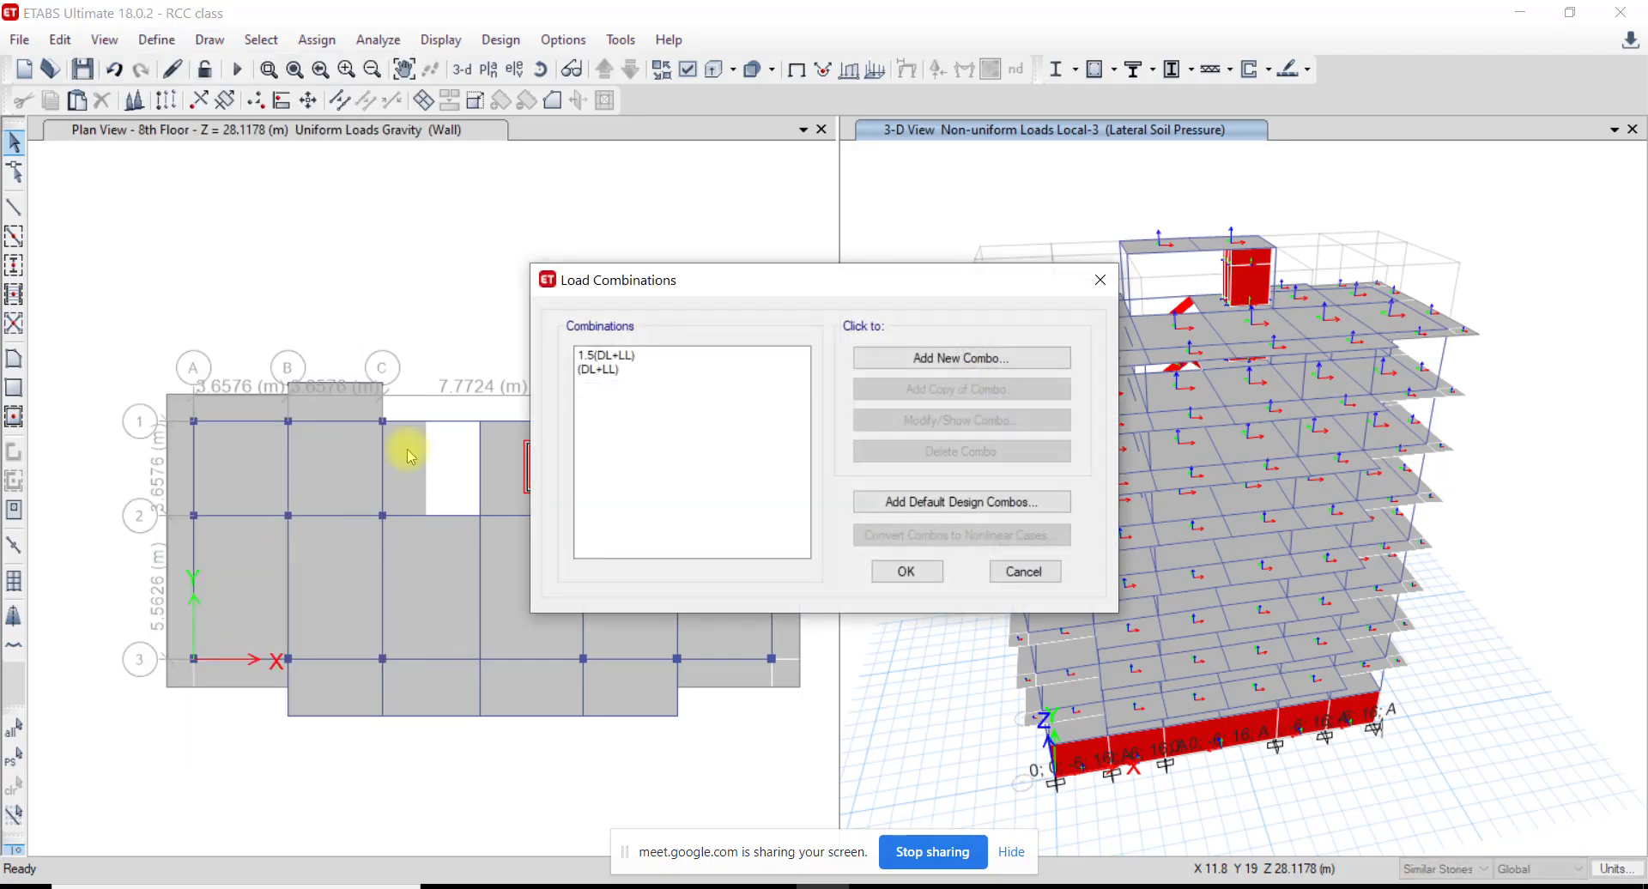
pyautogui.click(957, 503)
pyautogui.click(718, 417)
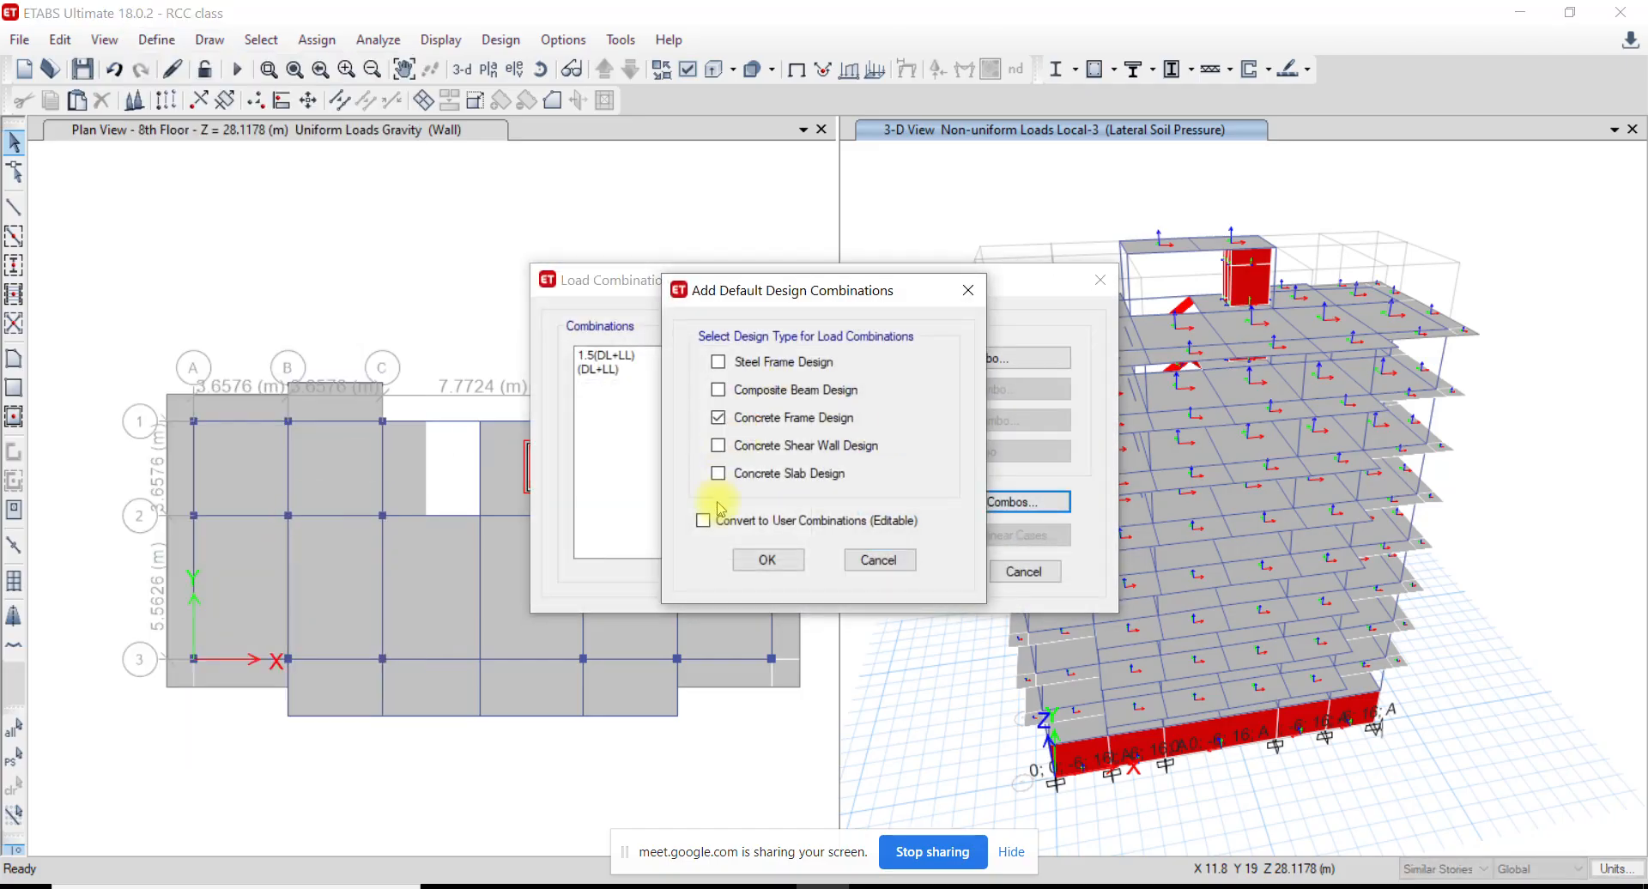
pyautogui.click(719, 521)
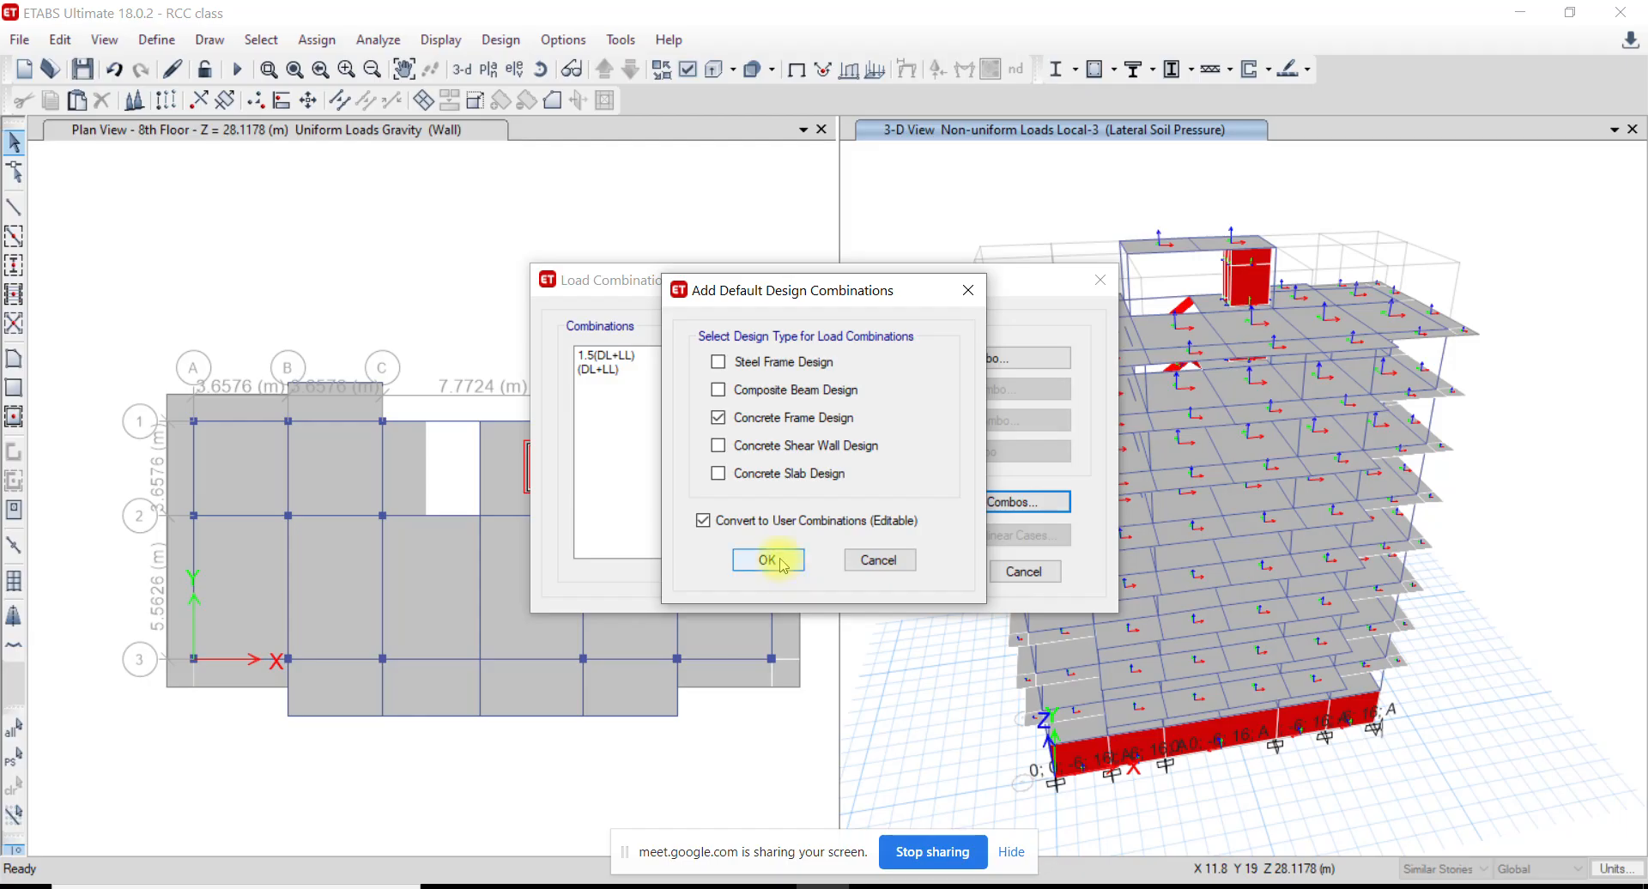
pyautogui.click(768, 559)
pyautogui.moveTo(800, 399); pyautogui.dragTo(805, 578)
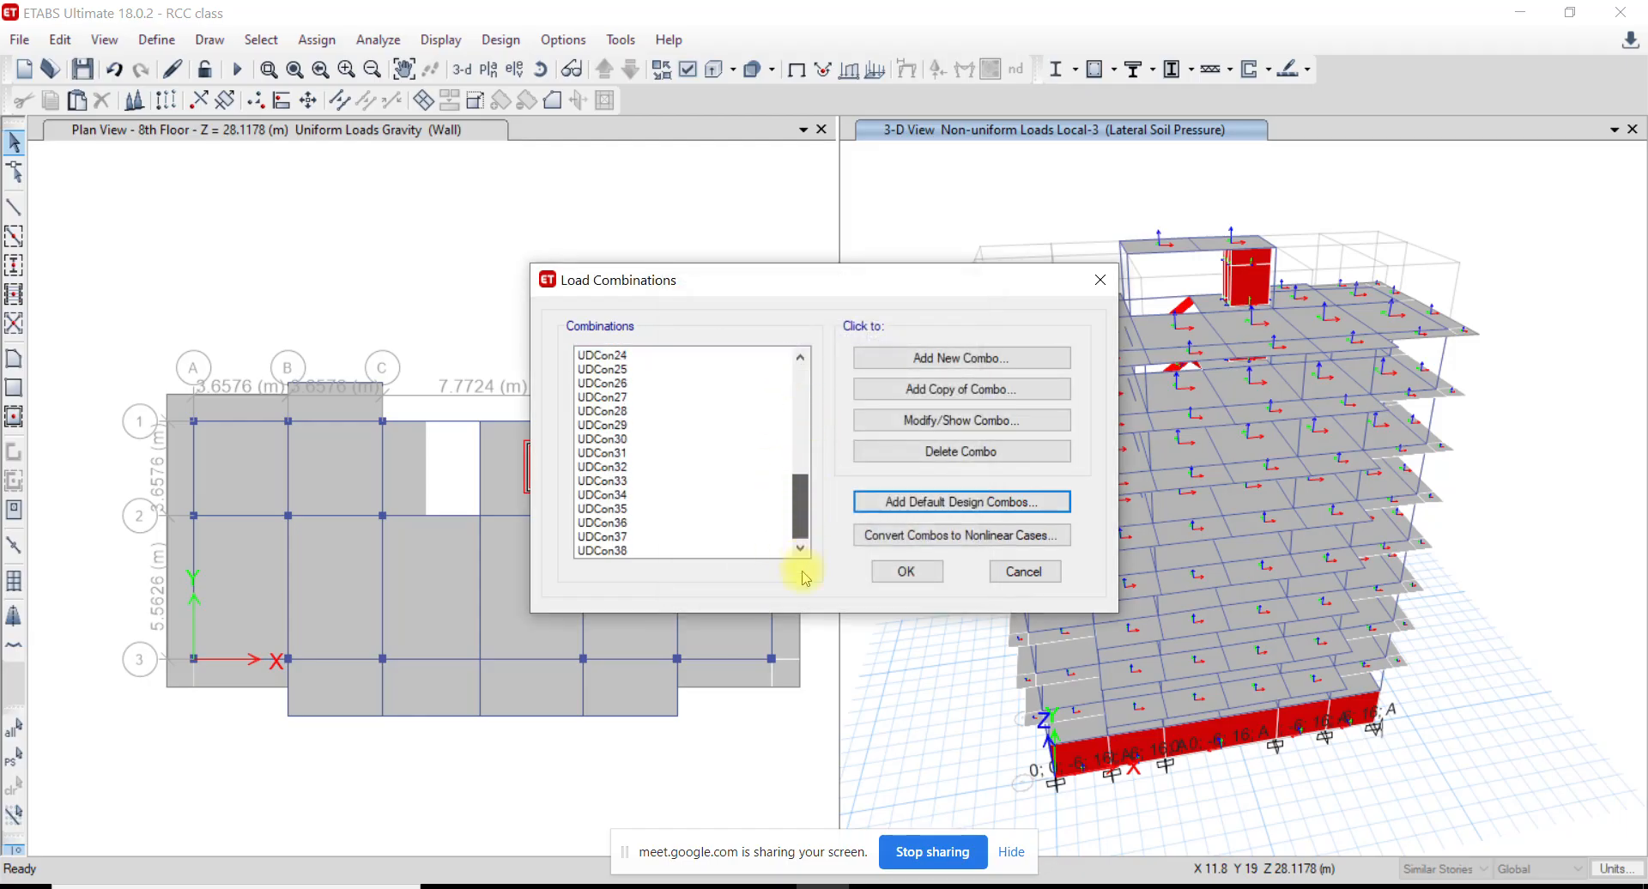
pyautogui.click(594, 550)
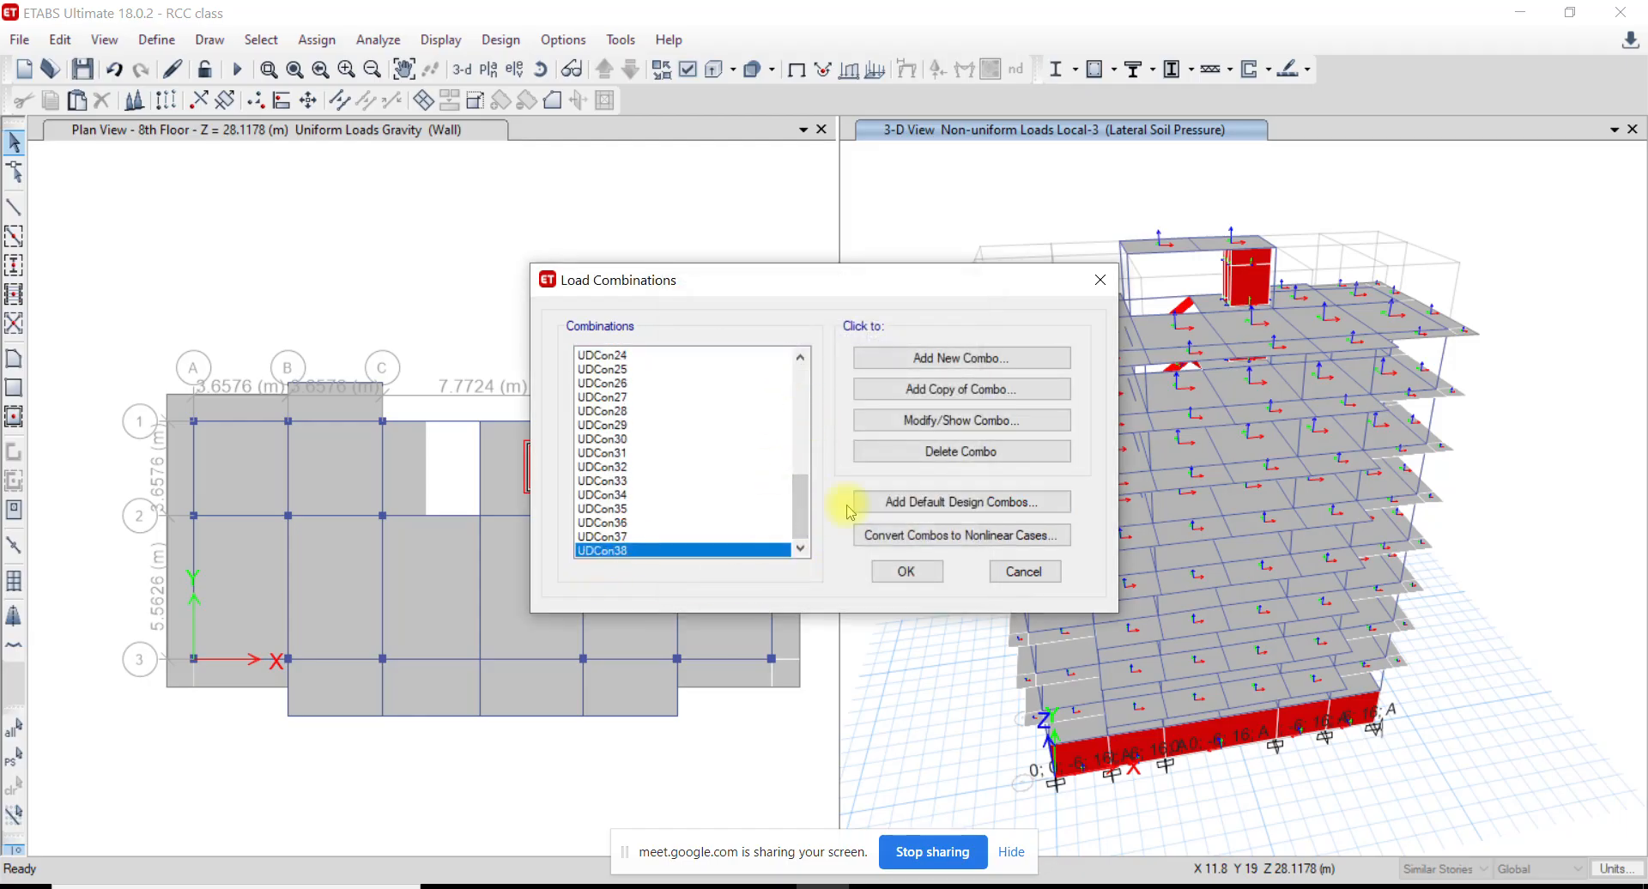
pyautogui.click(901, 569)
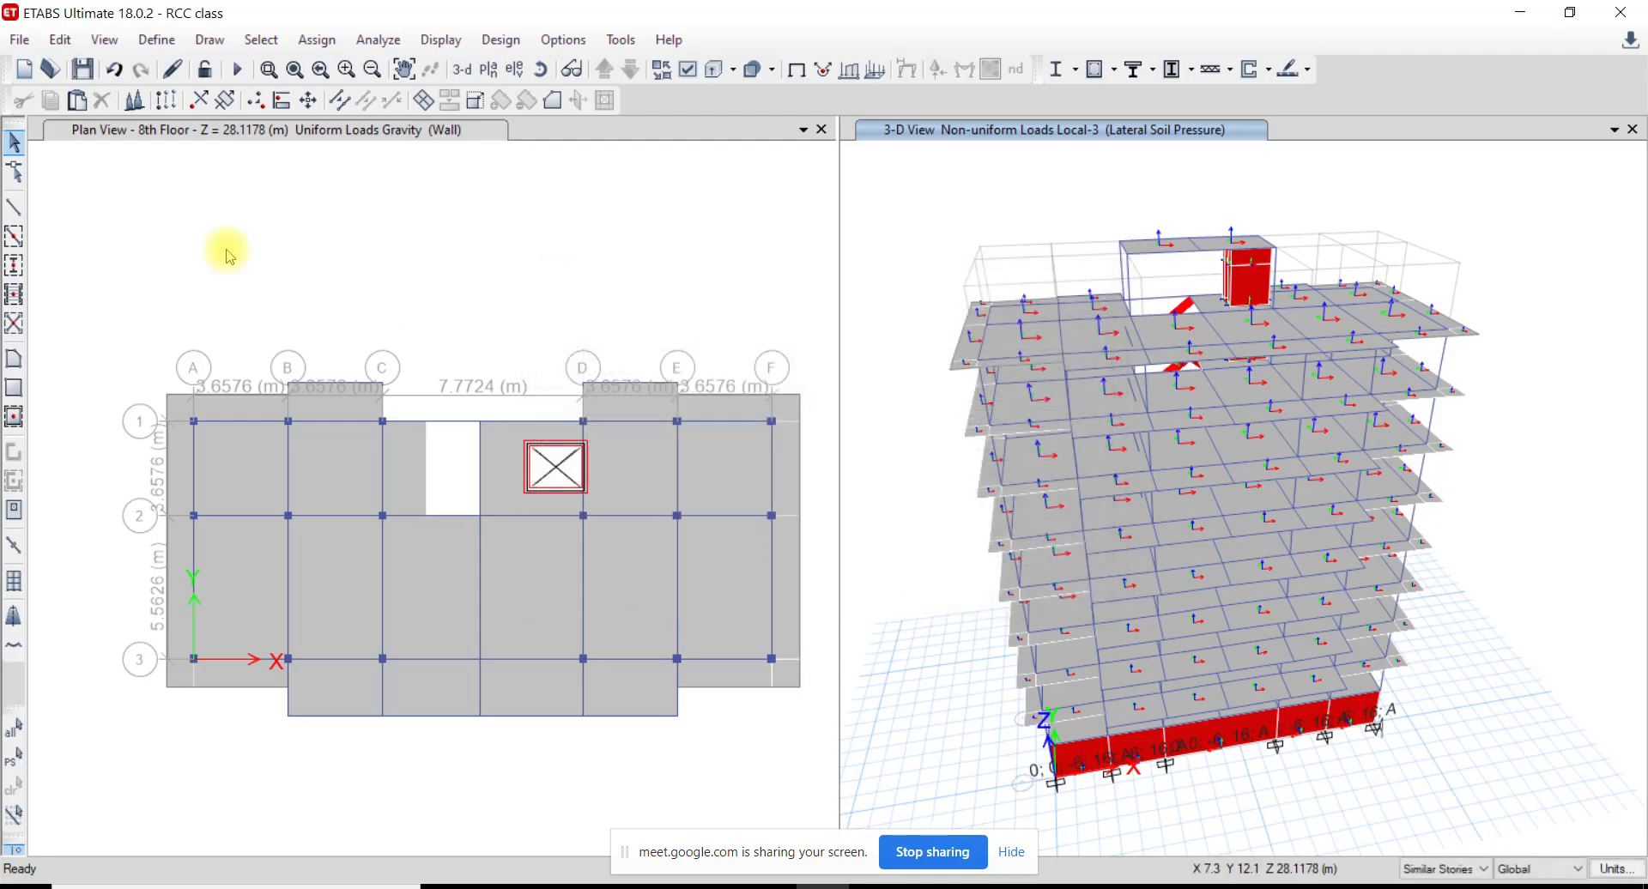
pyautogui.click(83, 69)
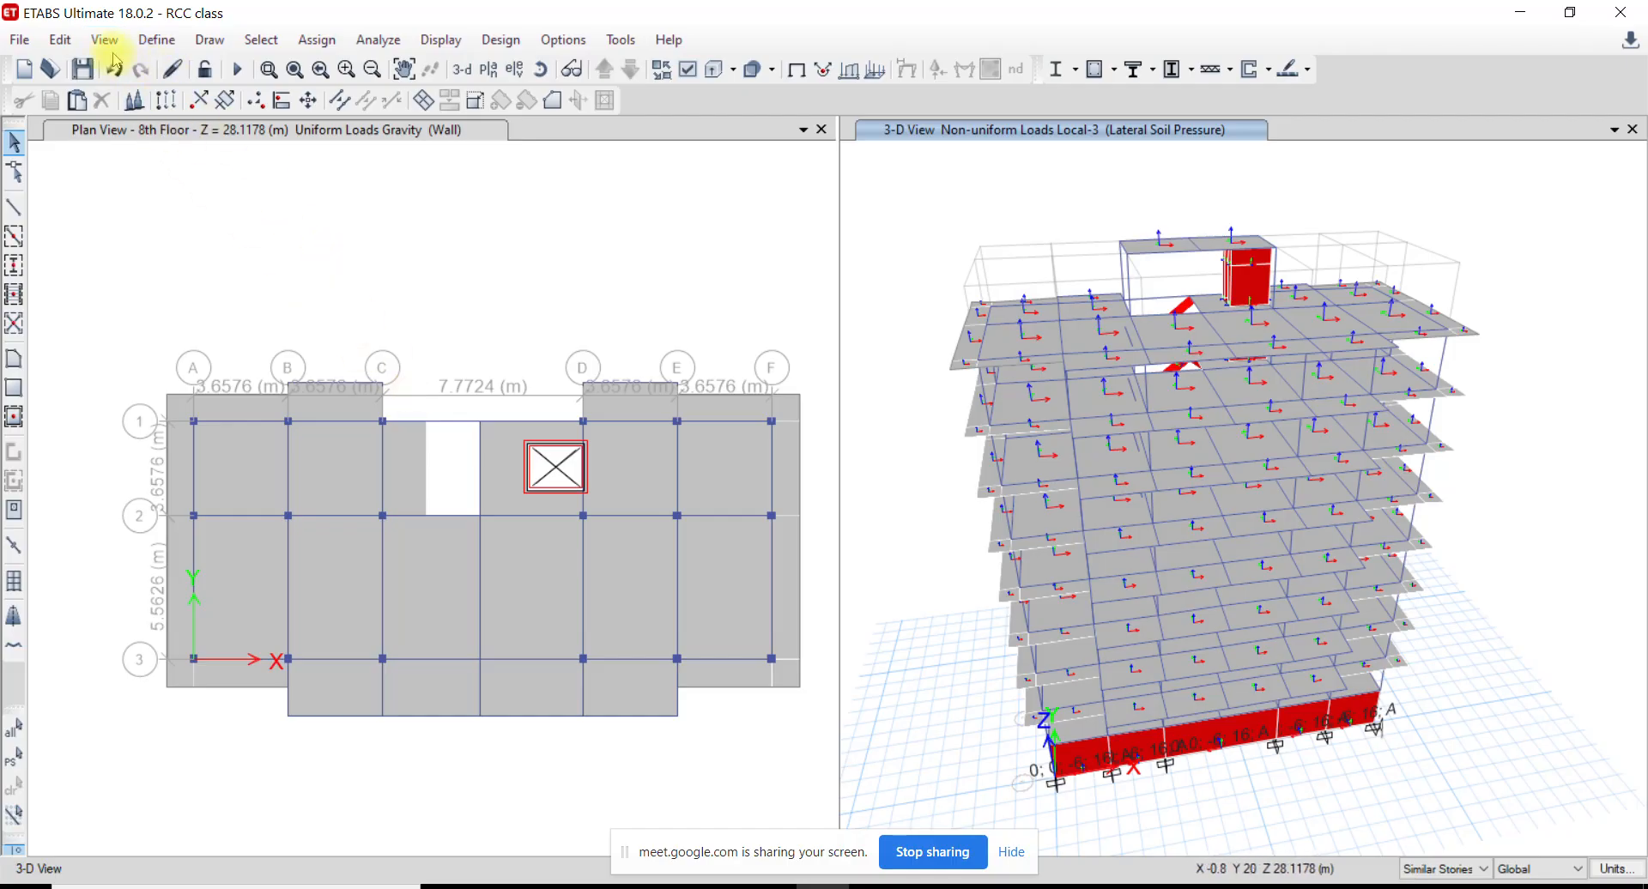
# Examine the applied loads and scale factor of the RSX response spectrum load case without changing it
pyautogui.click(156, 39)
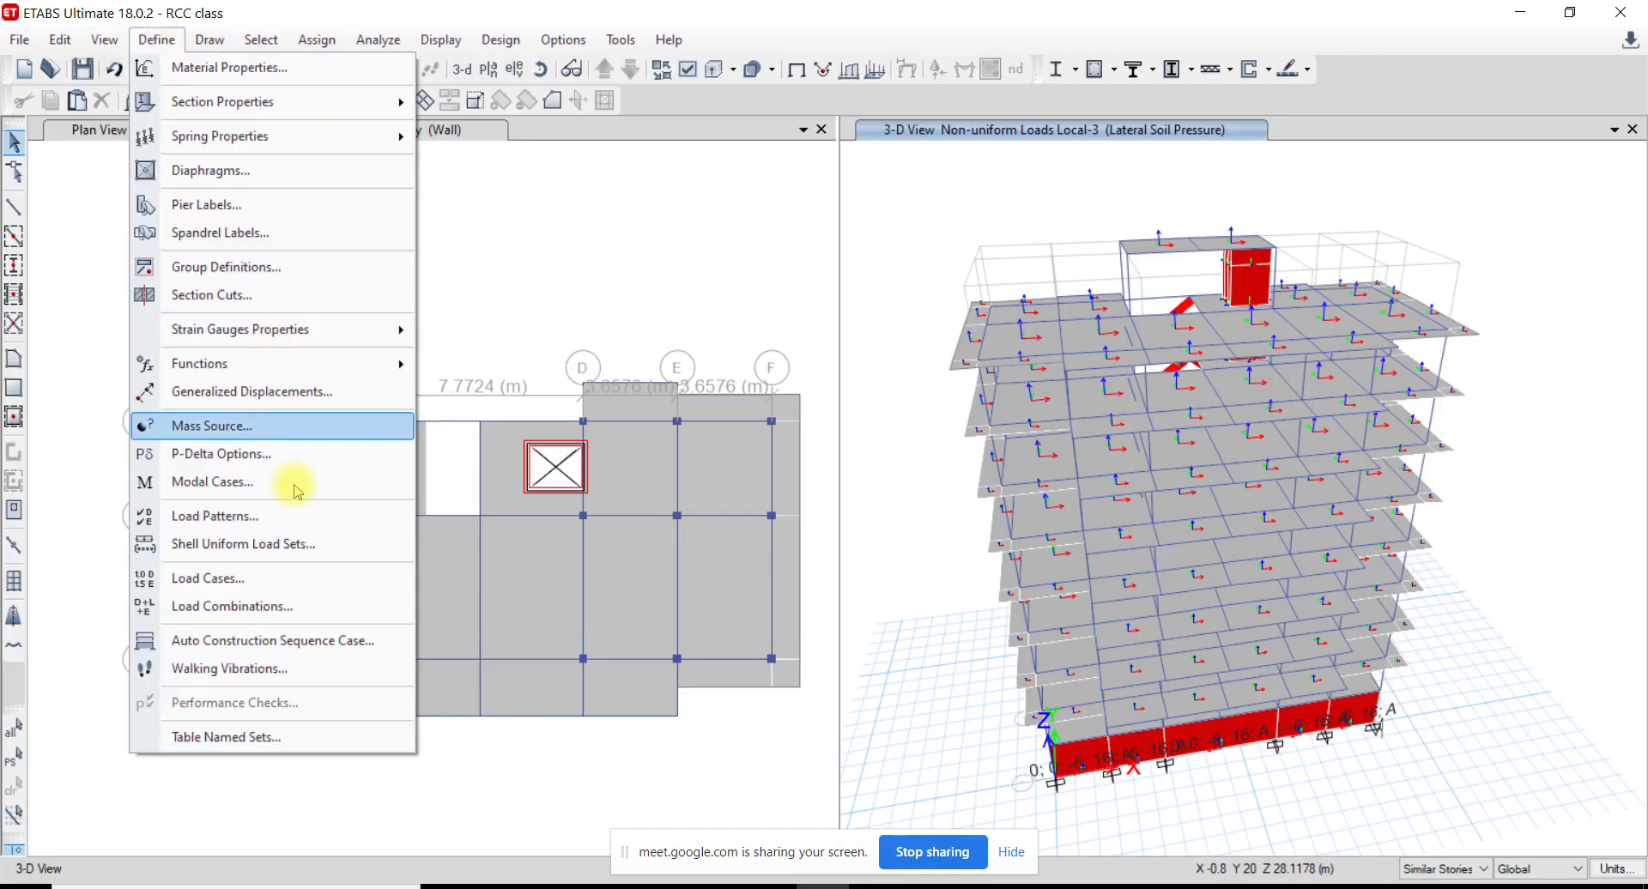
pyautogui.click(276, 577)
pyautogui.click(534, 532)
pyautogui.scroll(-3, 537, 545)
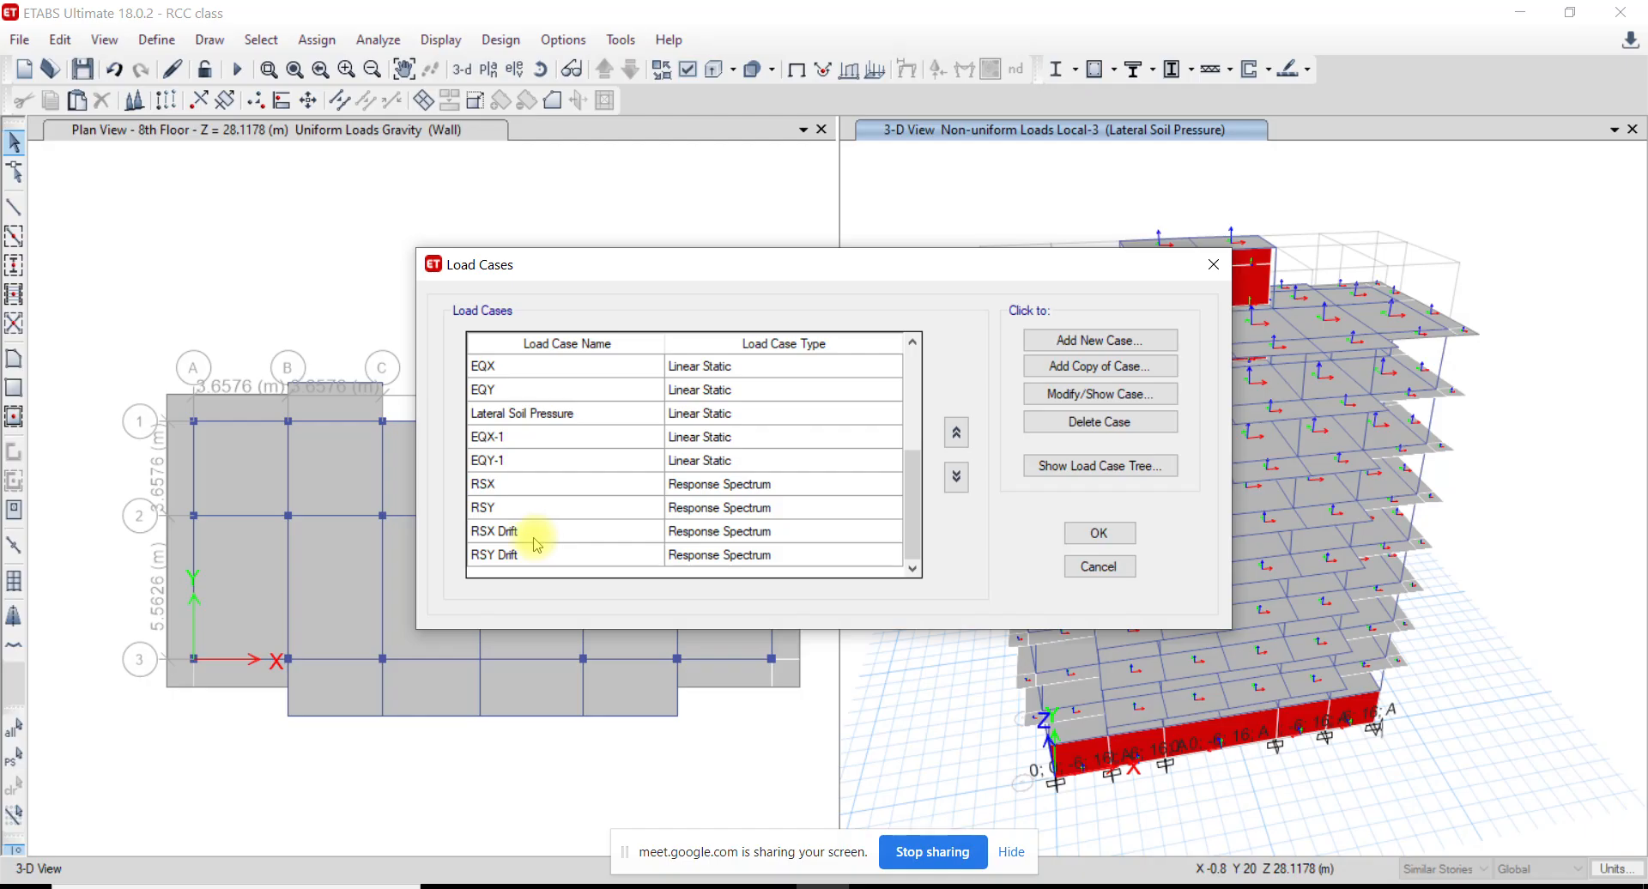
pyautogui.click(502, 484)
pyautogui.click(1104, 395)
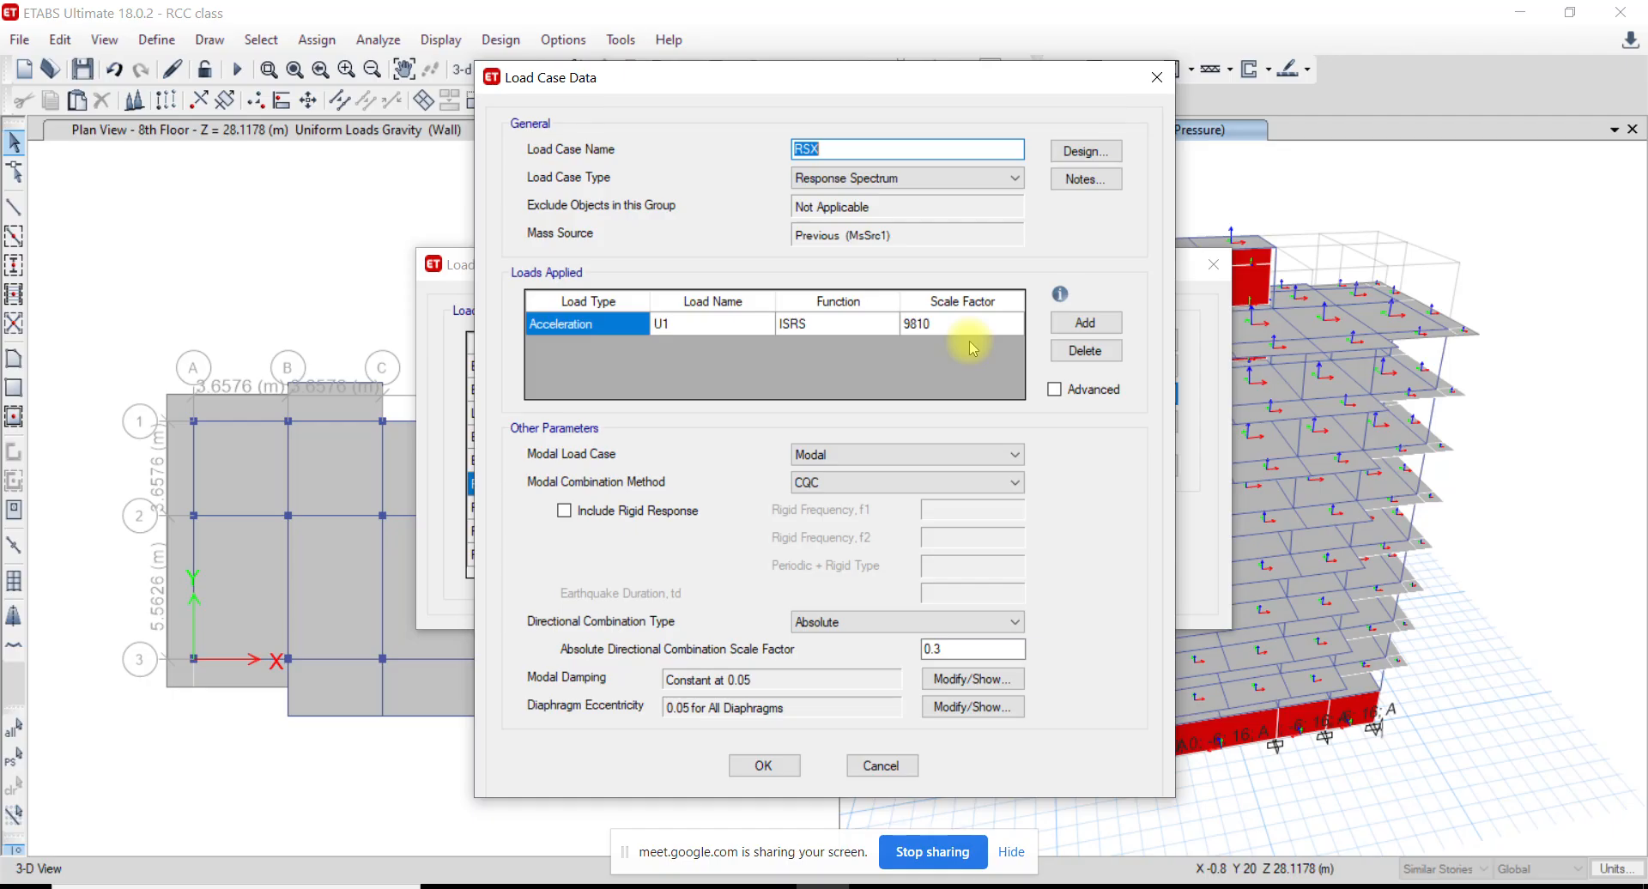
pyautogui.click(901, 763)
pyautogui.click(1098, 565)
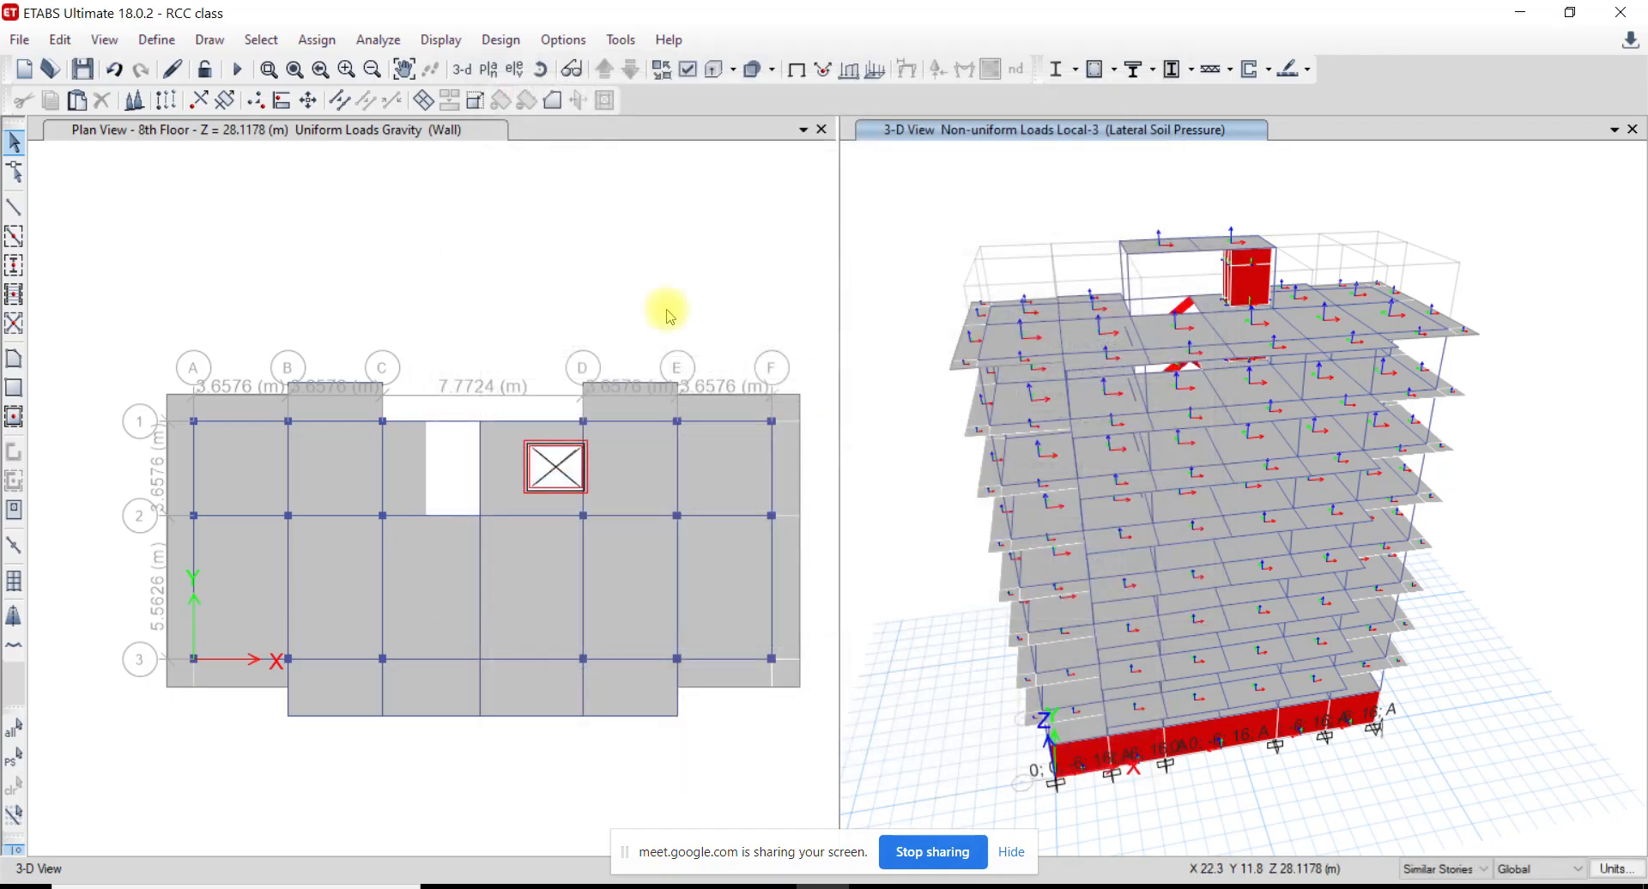
# Display the definition of the ISRS response spectrum function to IS 1893:2016
pyautogui.click(157, 39)
pyautogui.moveTo(245, 363)
pyautogui.click(481, 363)
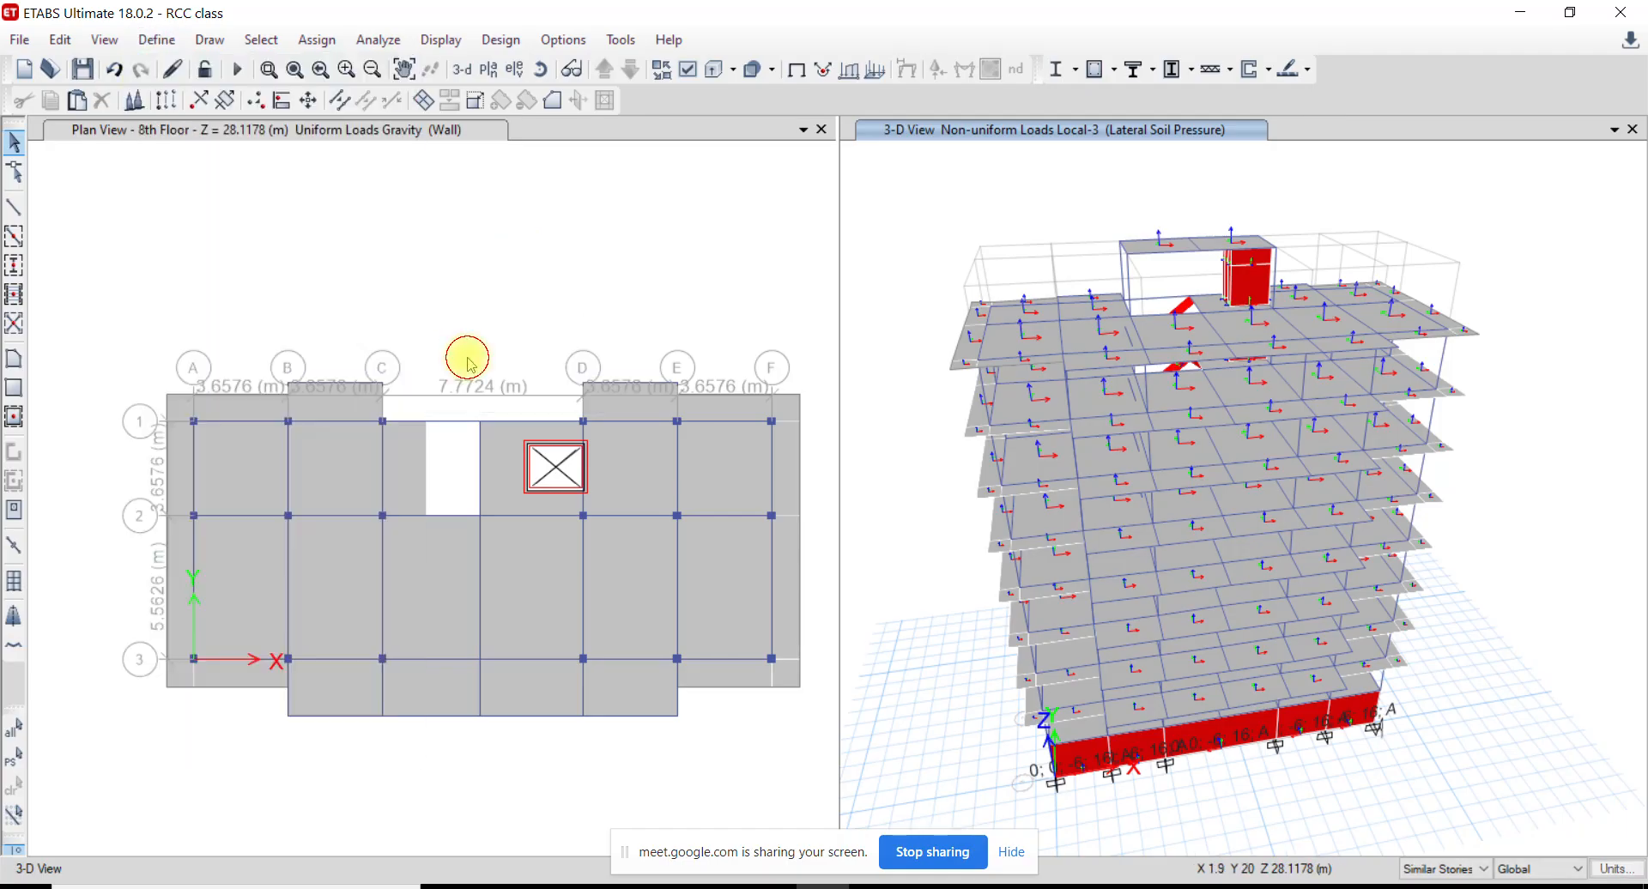
pyautogui.click(939, 468)
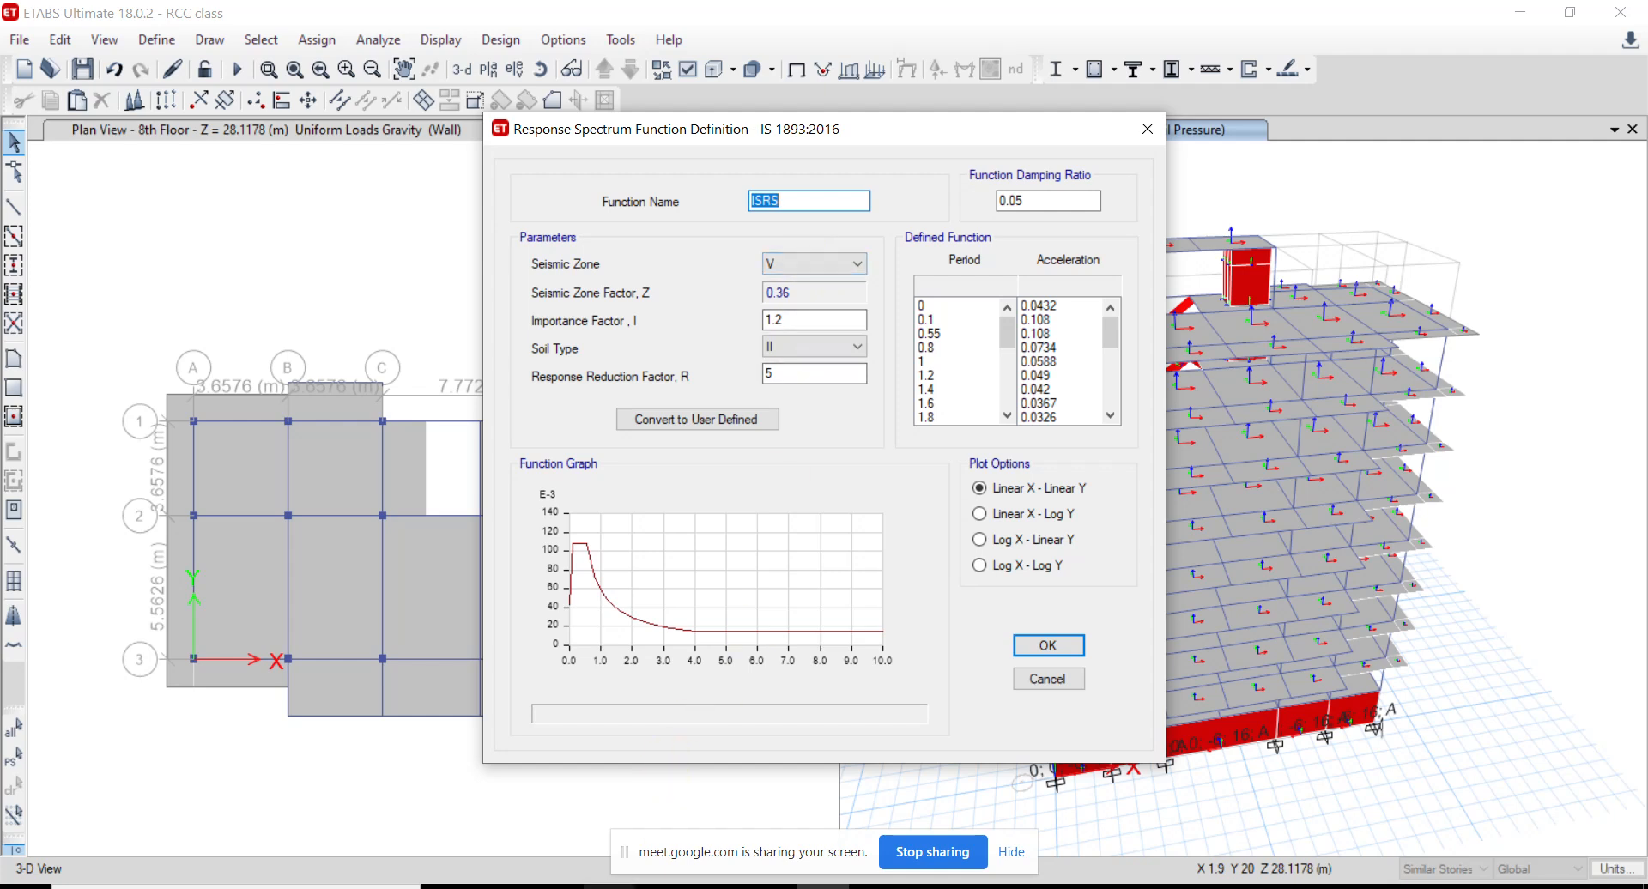
# Switch to Paint and add the text "Ah = Z / 2 x I/R x Sa/g" below the soil pressure calculations
pyautogui.click(558, 887)
pyautogui.click(1422, 136)
pyautogui.hotkey('alt', 'Tab')
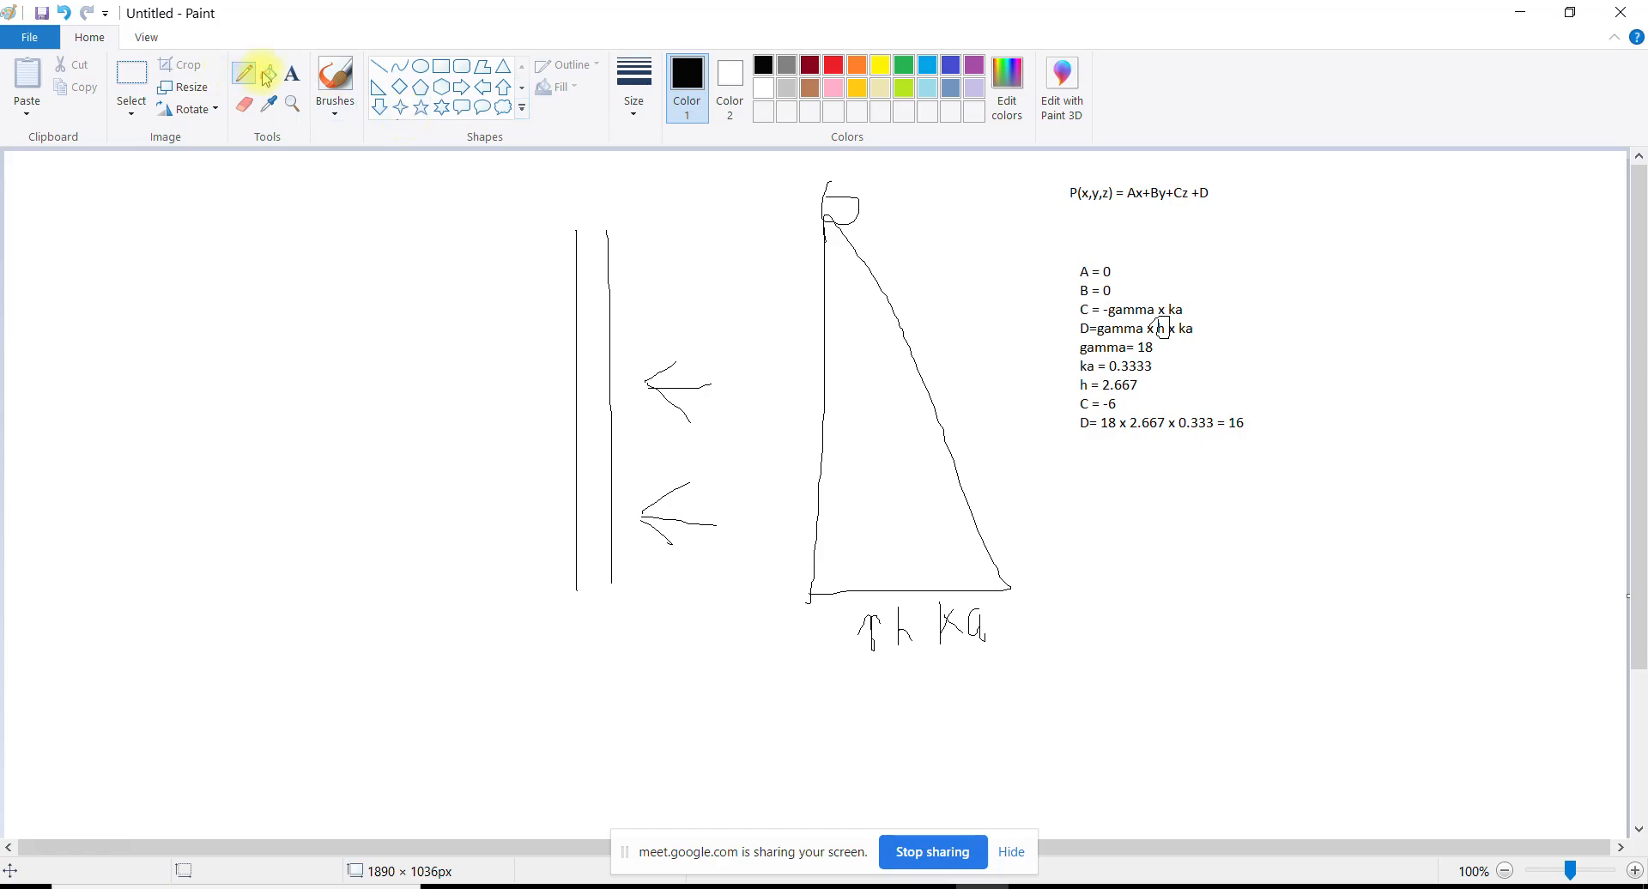
pyautogui.click(291, 73)
pyautogui.click(1111, 477)
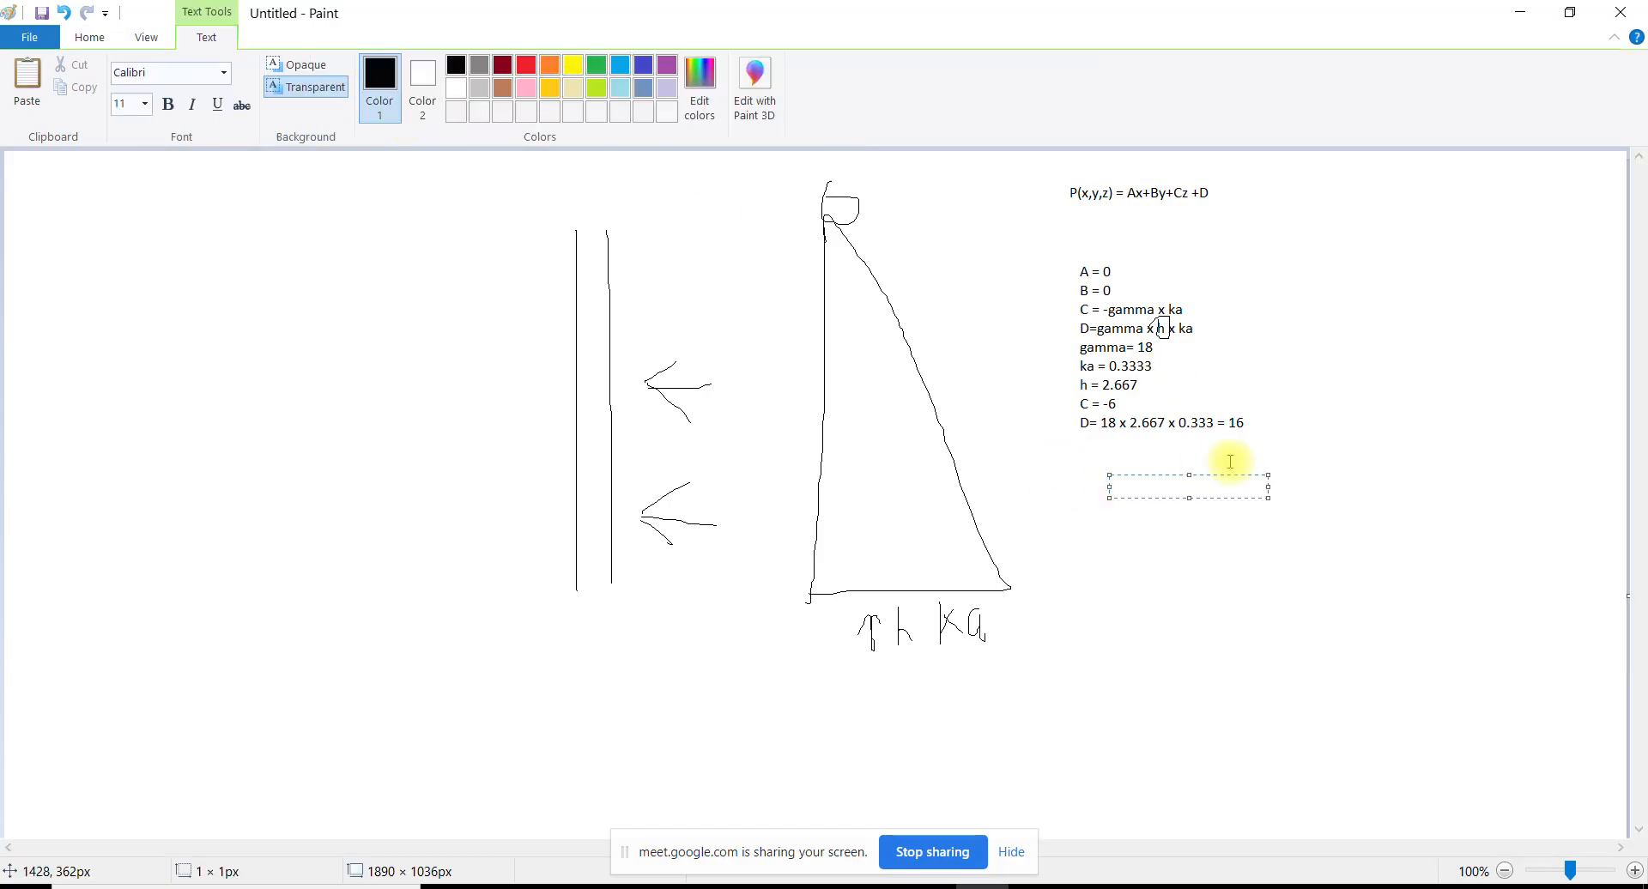
pyautogui.write('Ah = Z / 2 x I/R x Sa/g')
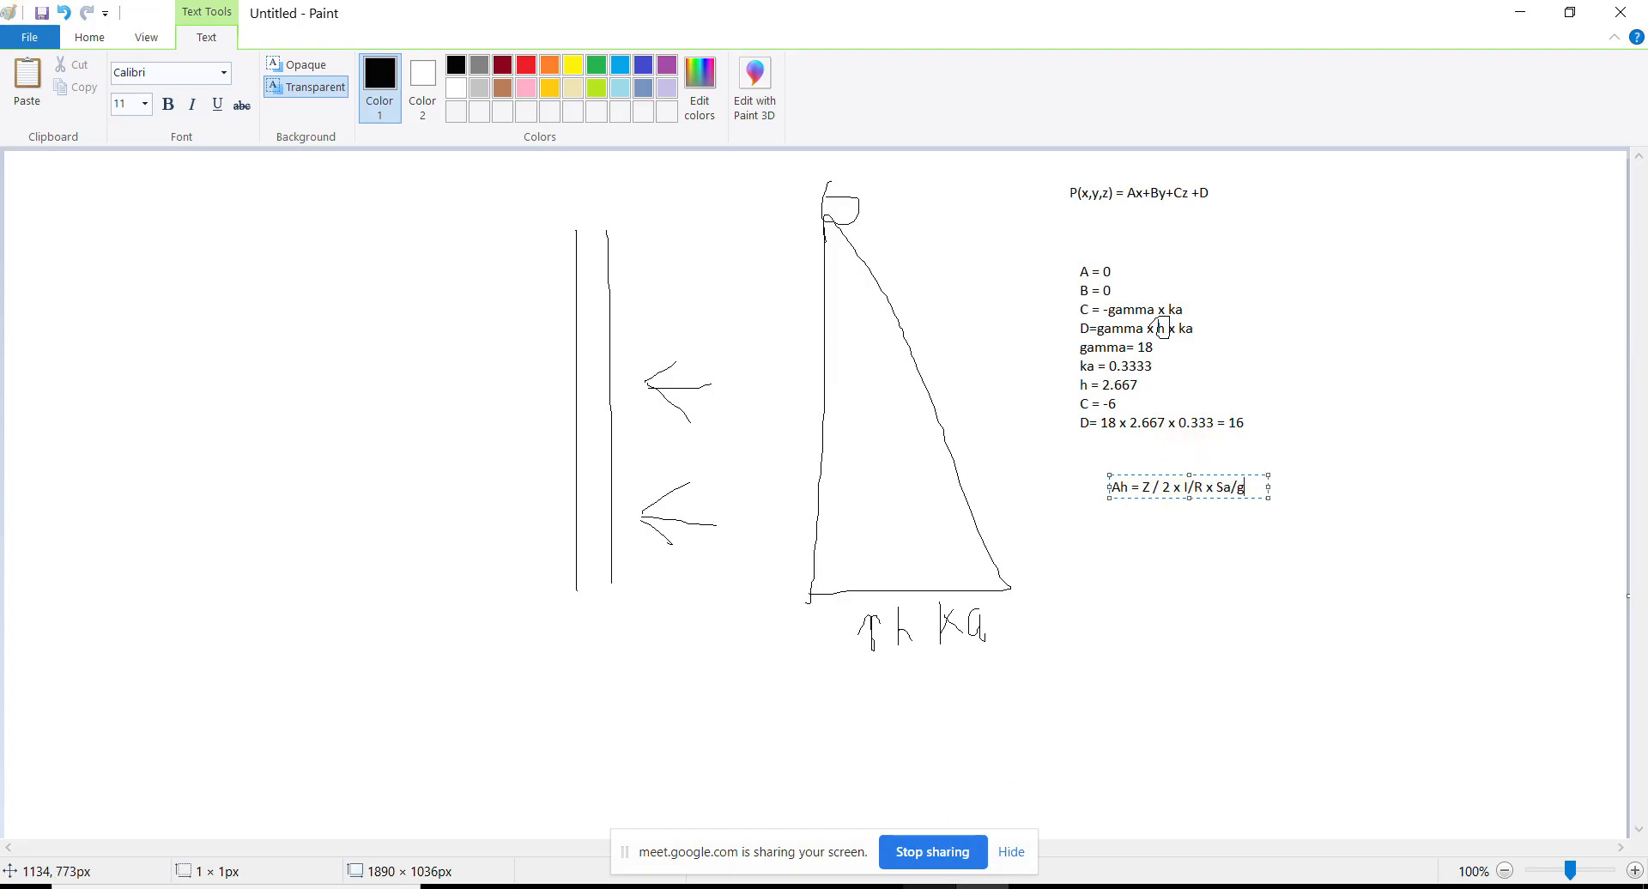
# Switch back to ETABS and examine the ISRS function's zone, importance and response reduction factors and its graph, leaving the definition unchanged
pyautogui.click(822, 887)
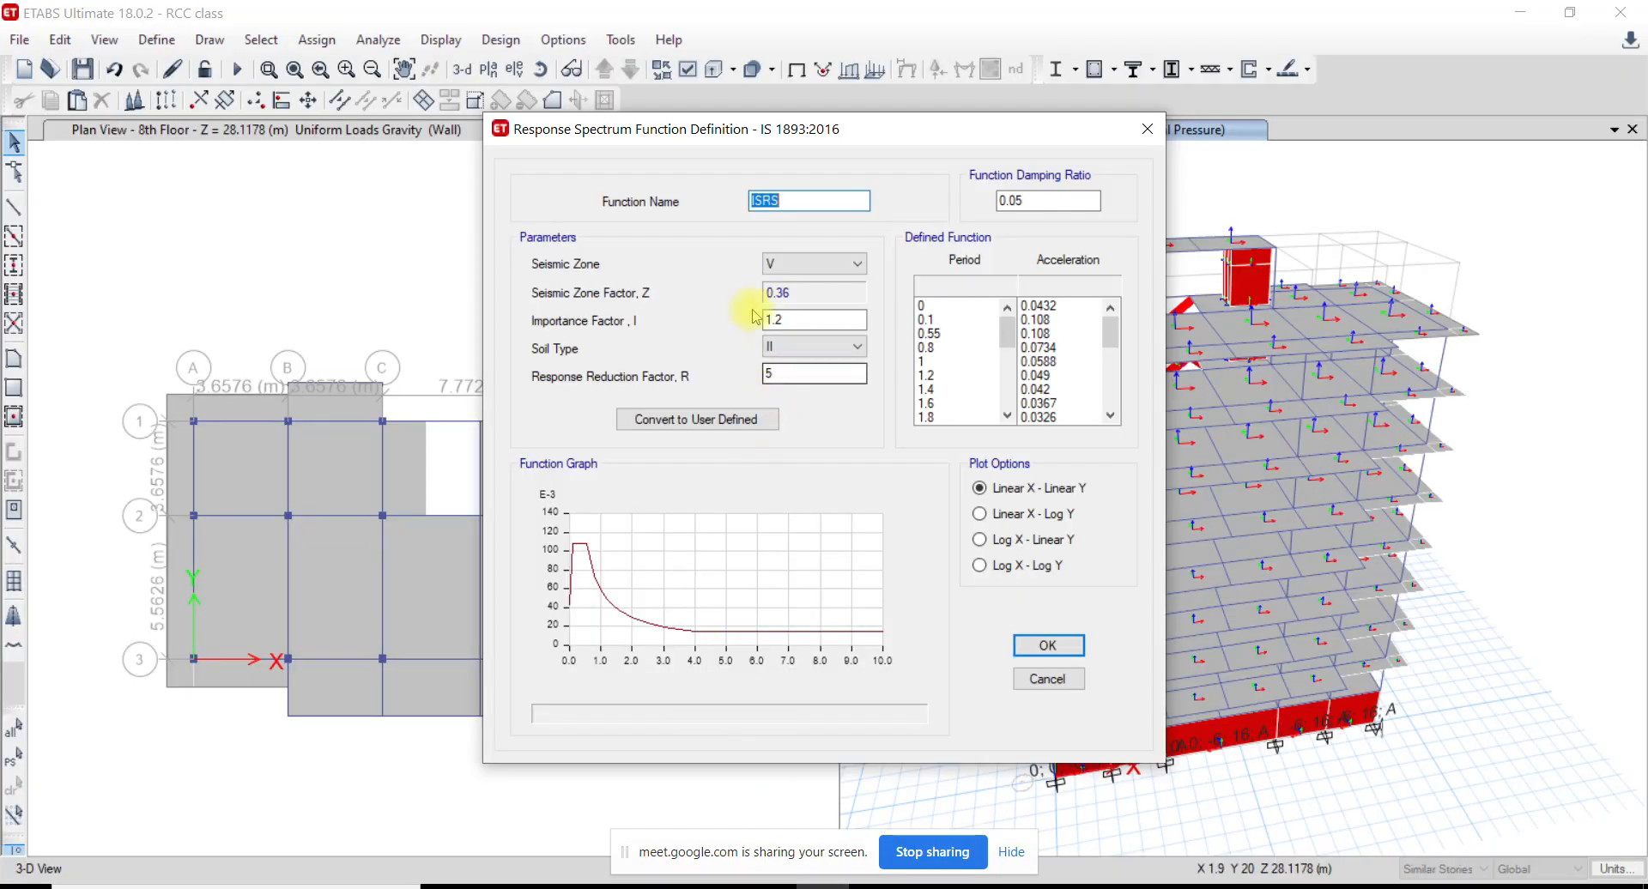
pyautogui.moveTo(777, 150); pyautogui.dragTo(565, 175)
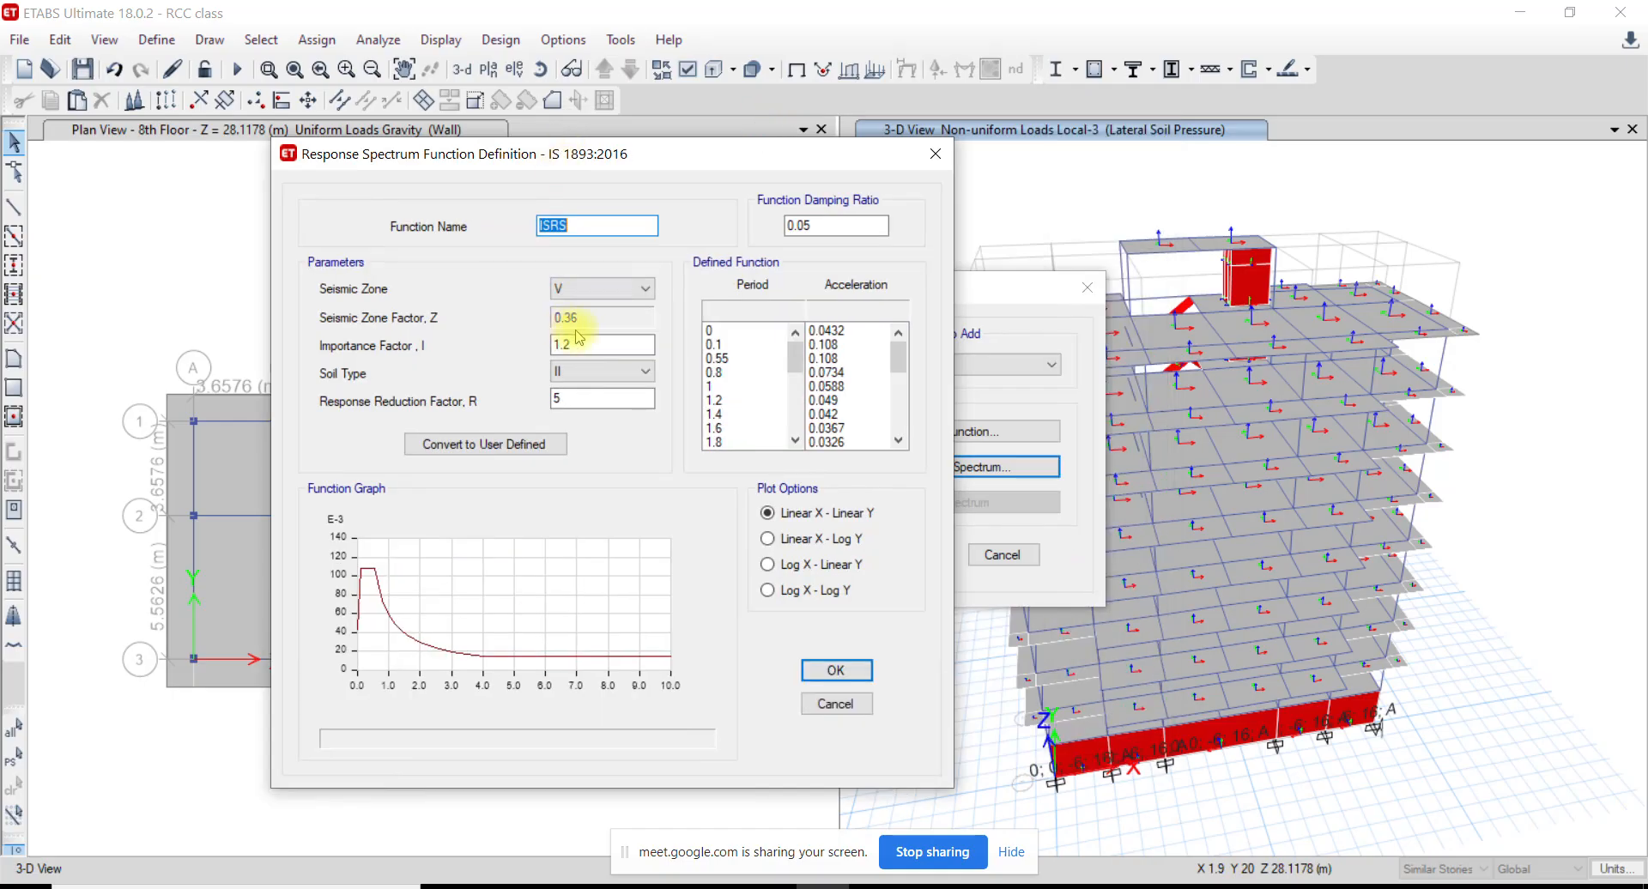
pyautogui.doubleClick(575, 397)
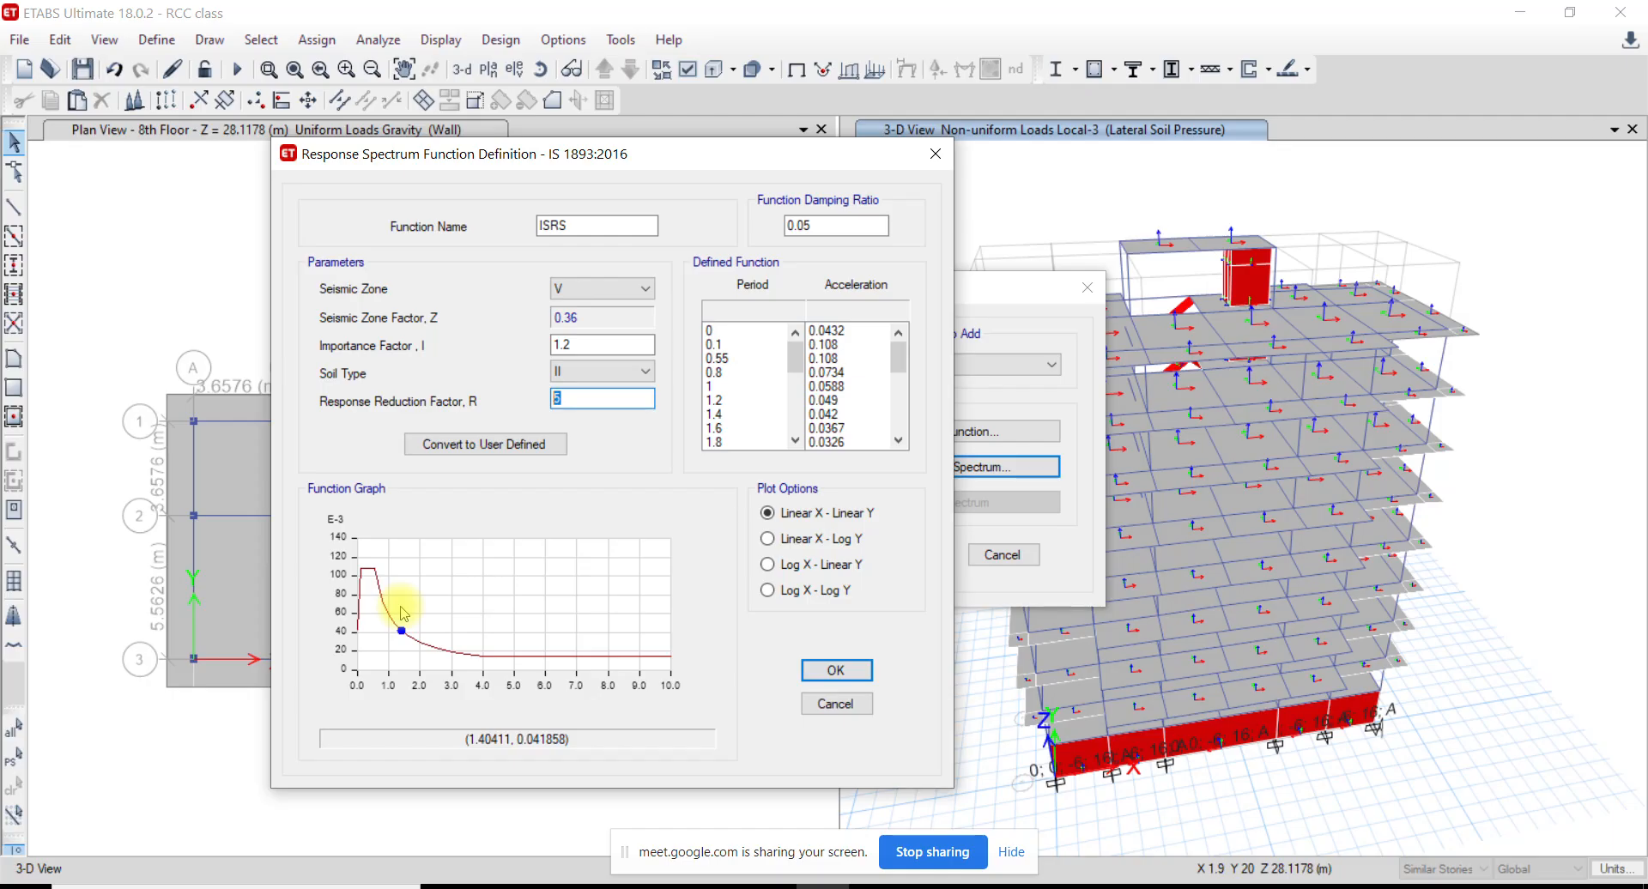
pyautogui.click(850, 704)
pyautogui.click(1003, 554)
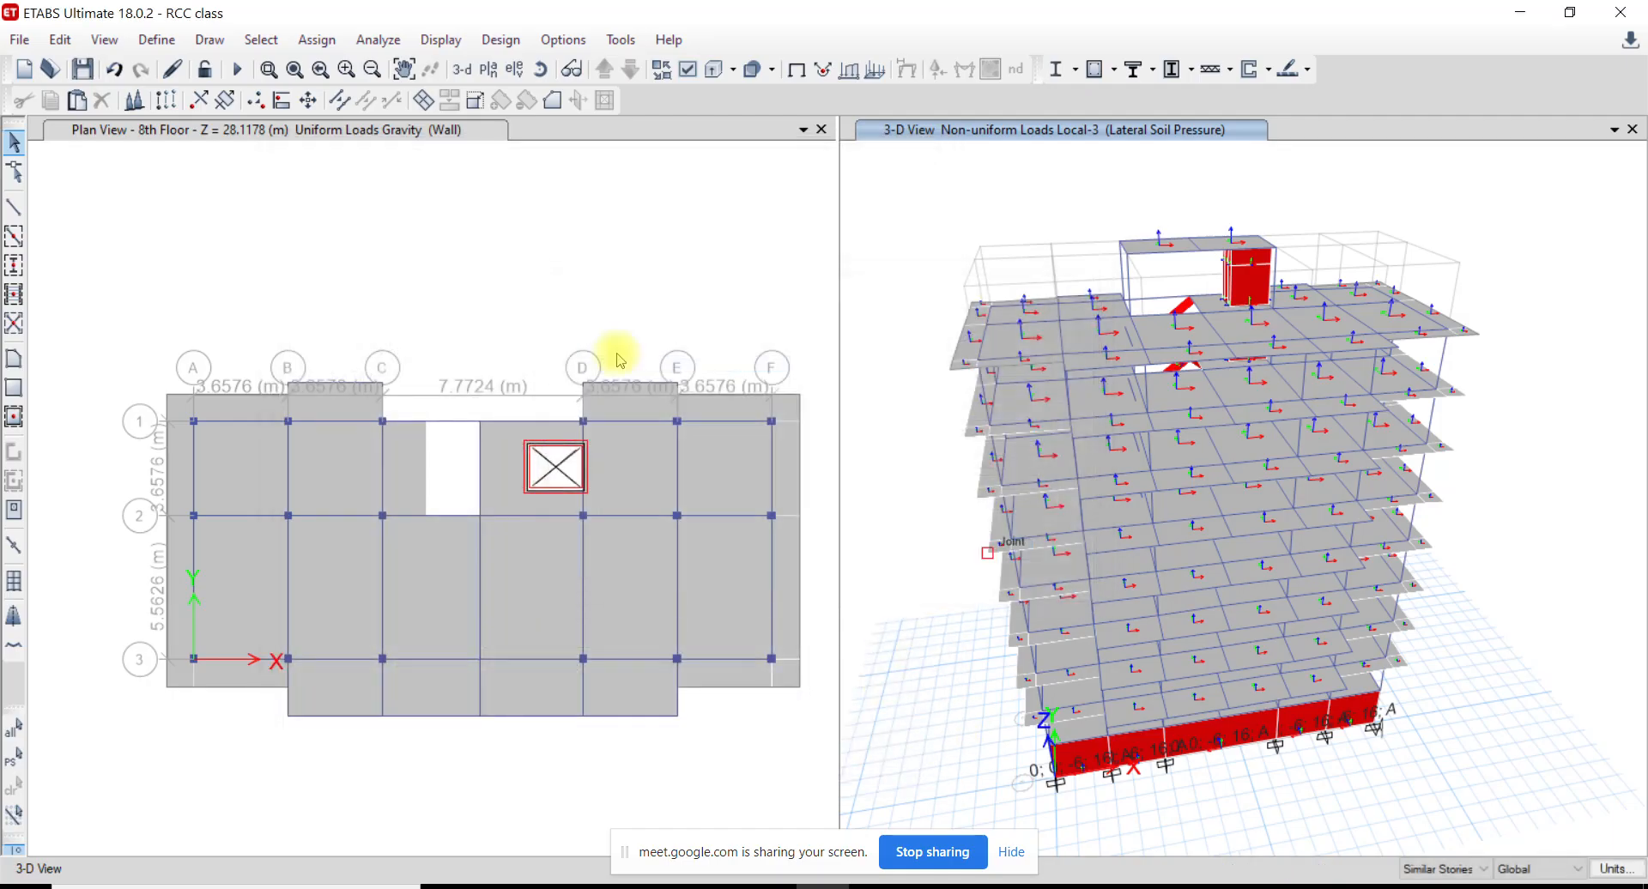
# Recheck the scale factor of the U1 acceleration load in the RSX load case and leave without changes
pyautogui.click(156, 39)
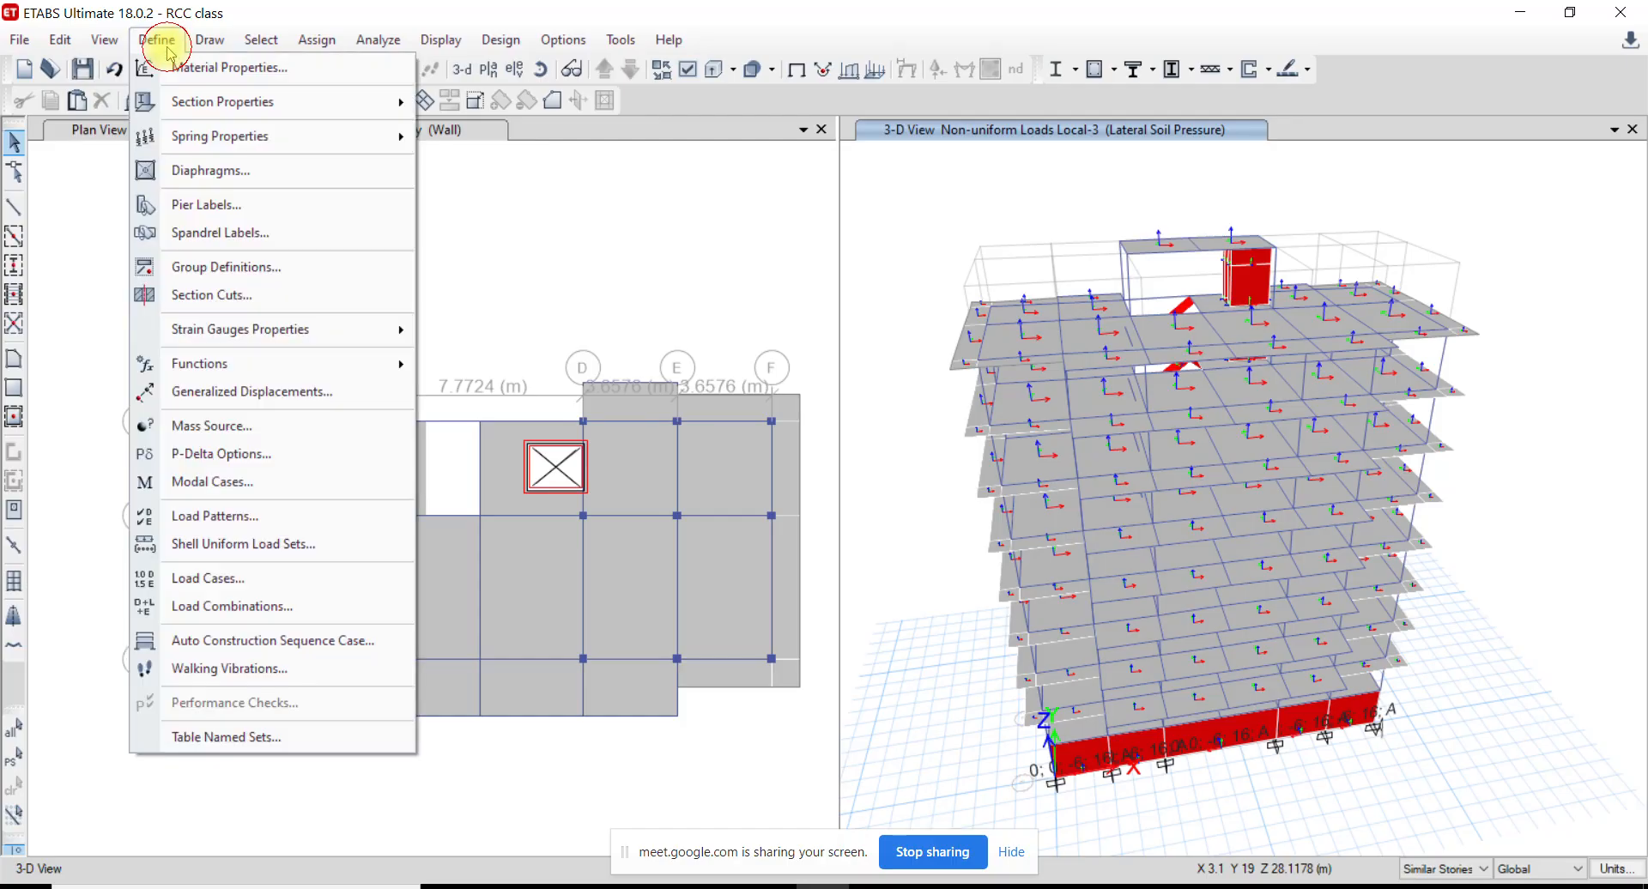
pyautogui.click(249, 580)
pyautogui.click(541, 534)
pyautogui.scroll(-5, 541, 536)
pyautogui.click(503, 487)
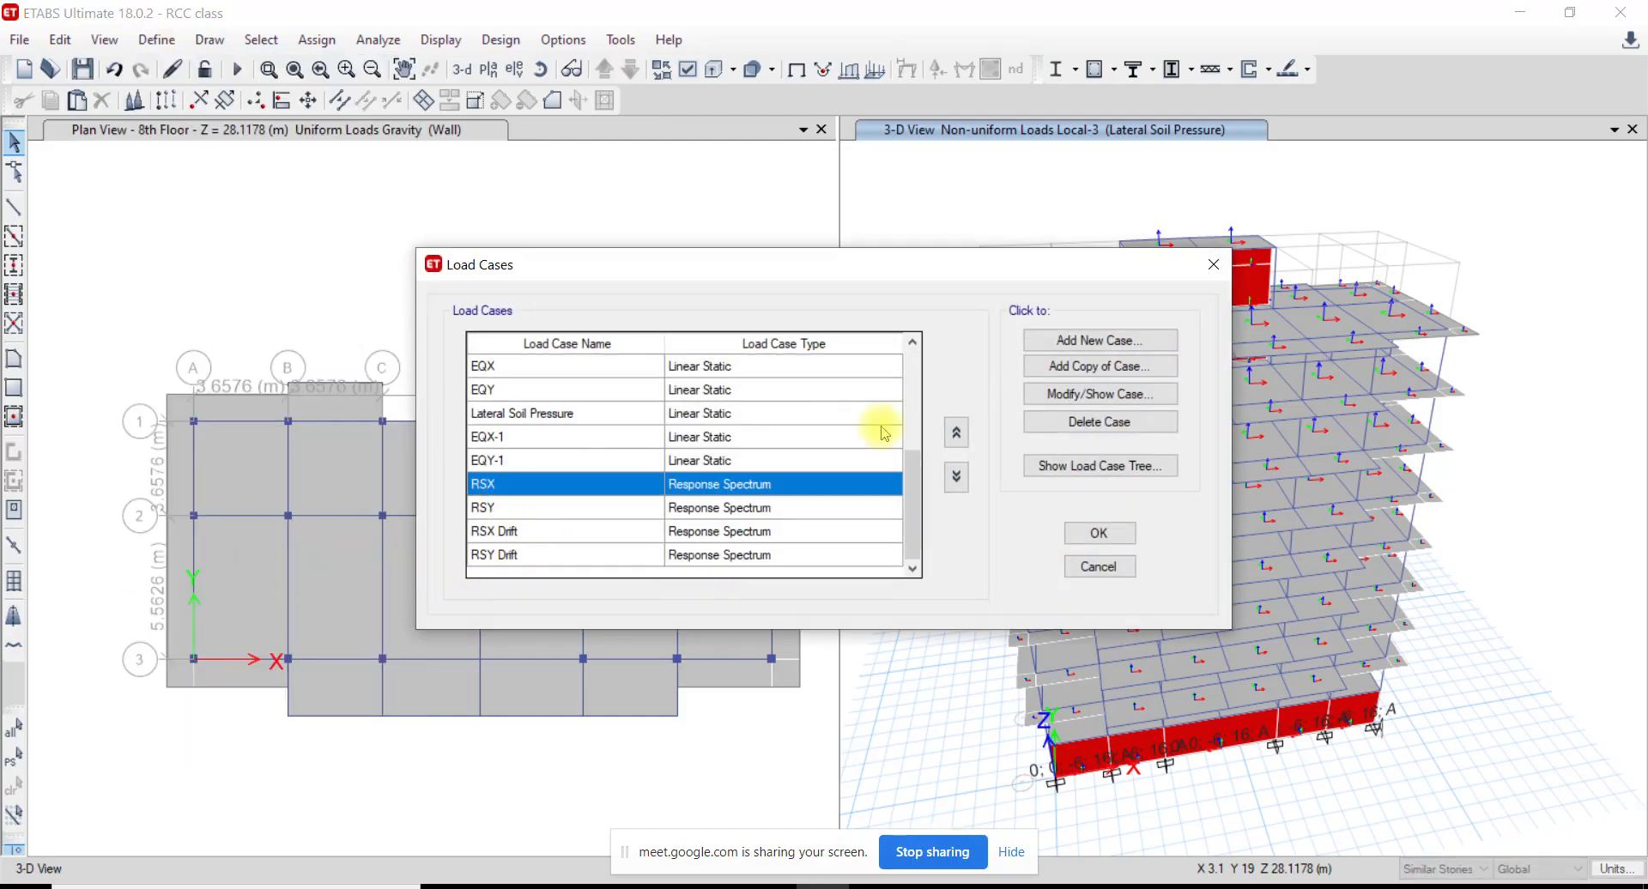
pyautogui.click(1043, 393)
pyautogui.click(939, 324)
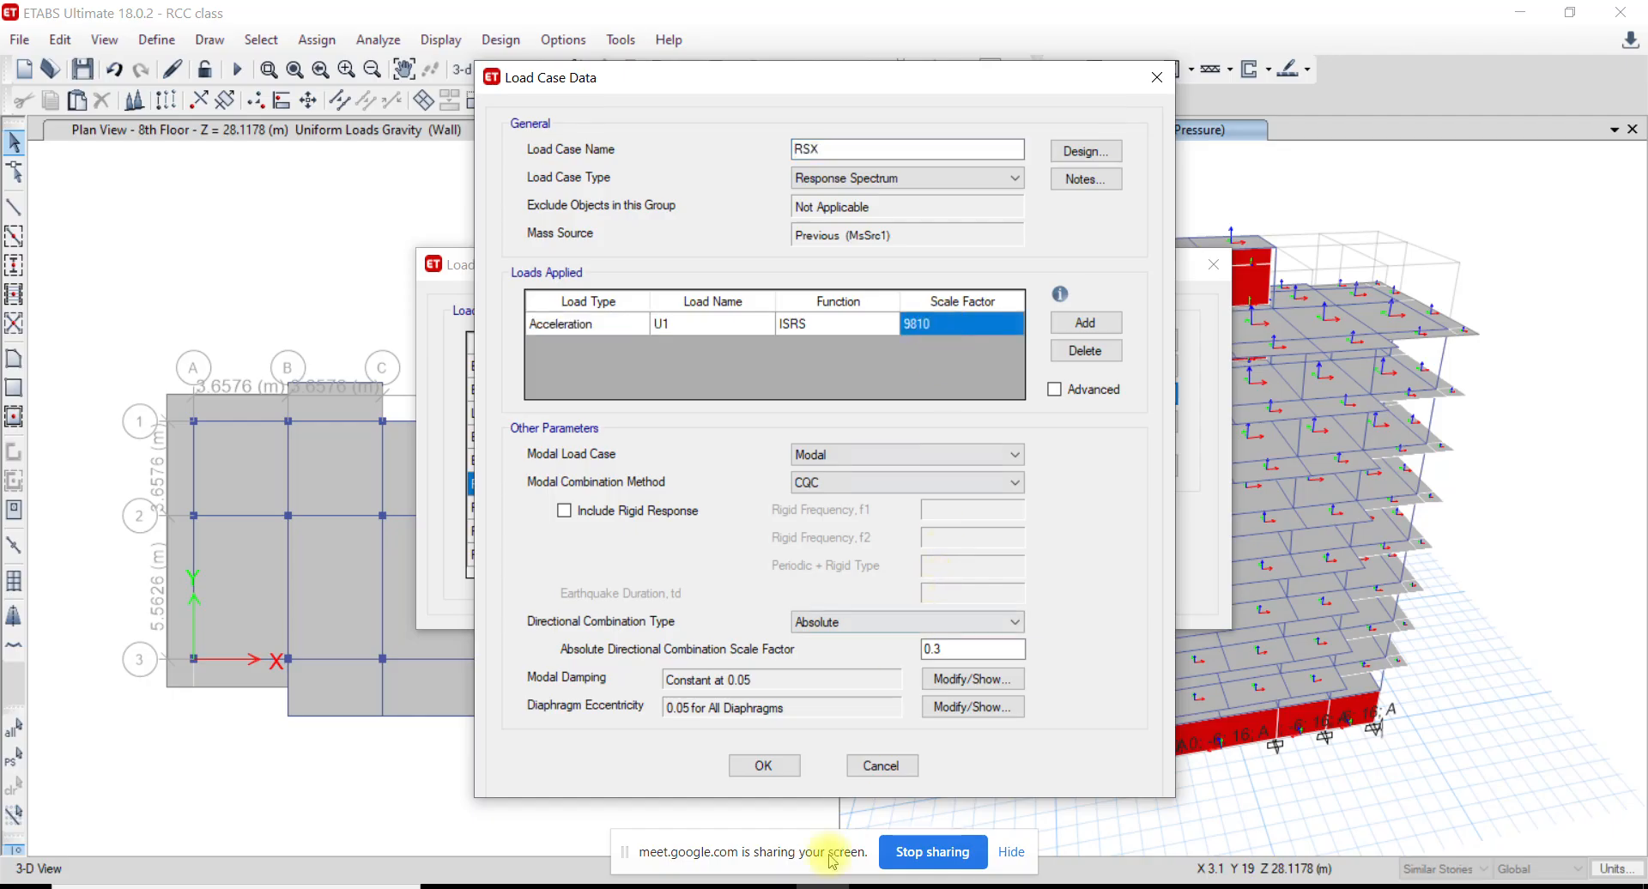
pyautogui.moveTo(769, 887)
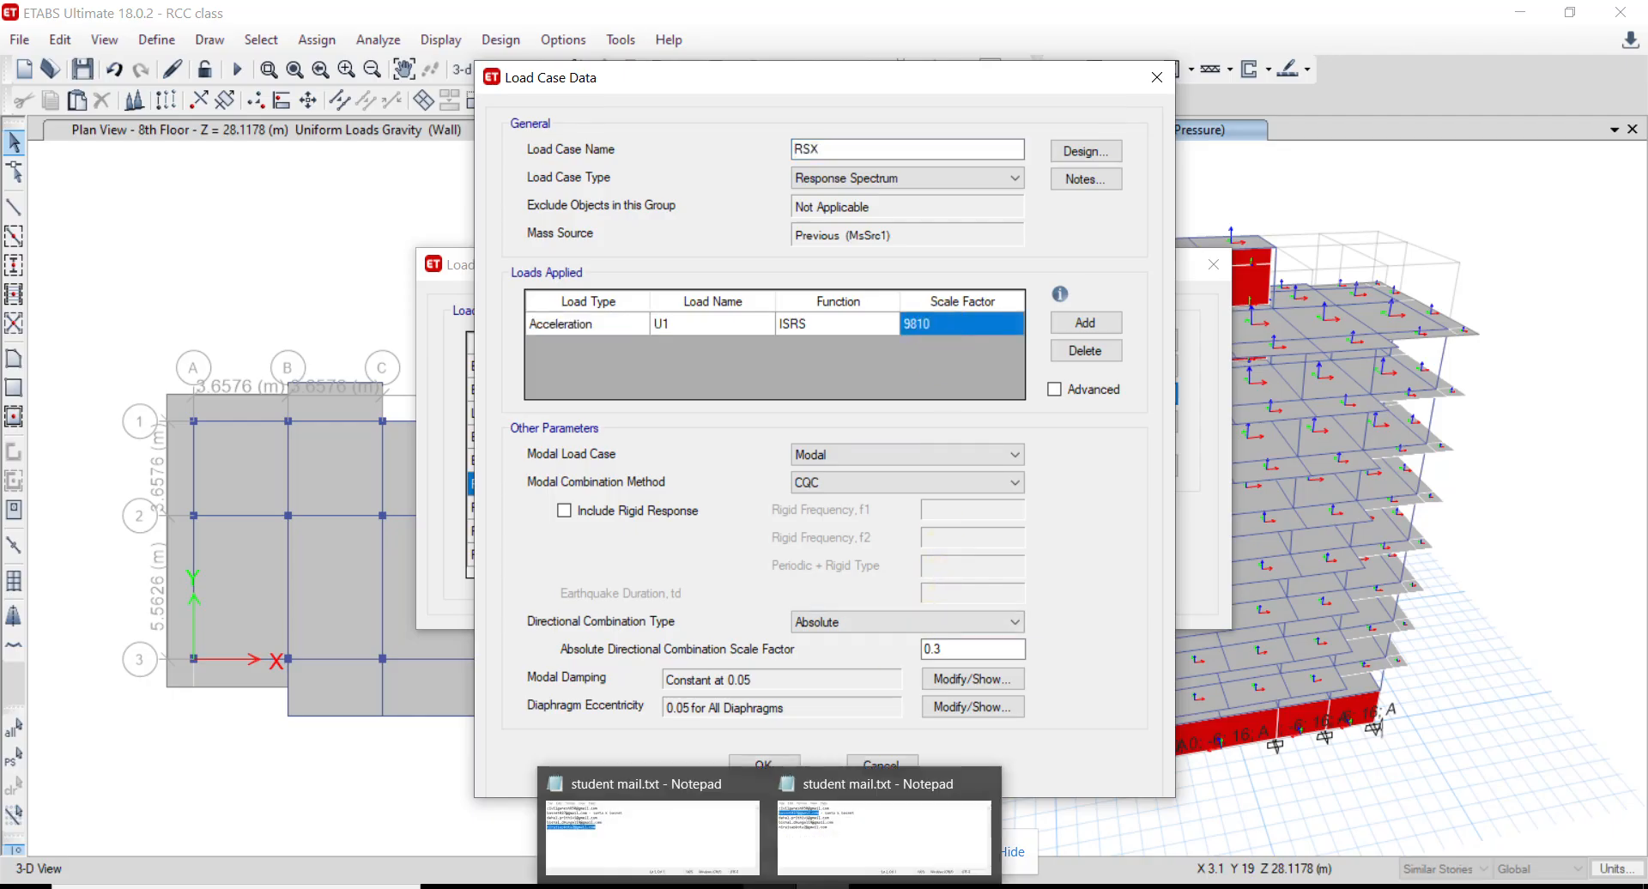
pyautogui.click(875, 763)
pyautogui.click(1082, 570)
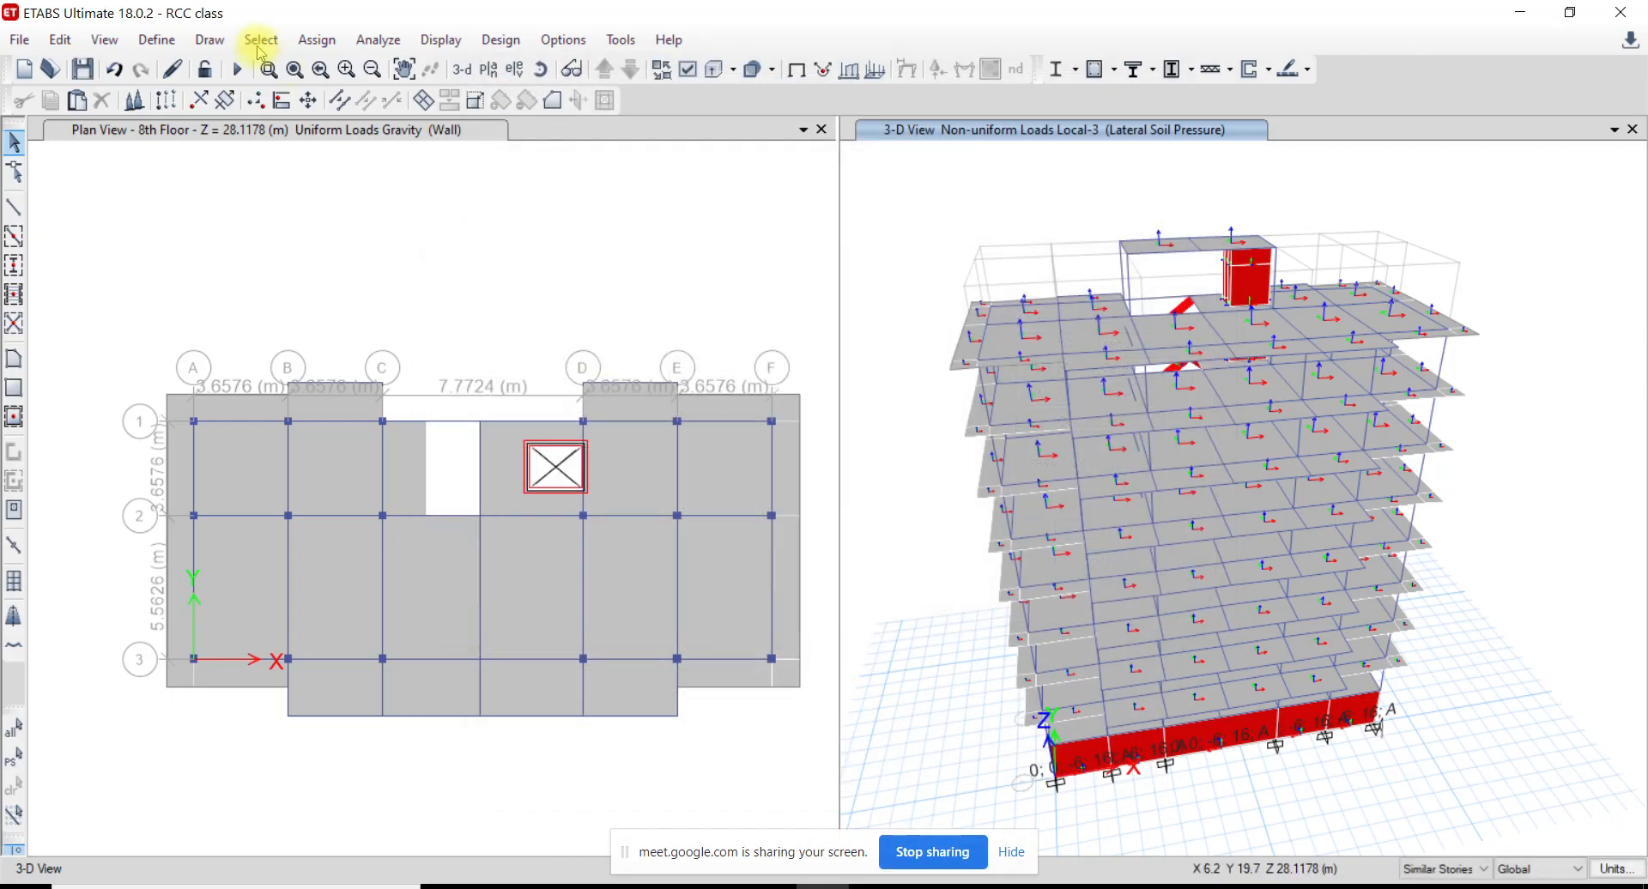
# Review the IS 1893:2016 definition of the ISRS response spectrum function and leave it without changes
pyautogui.click(157, 40)
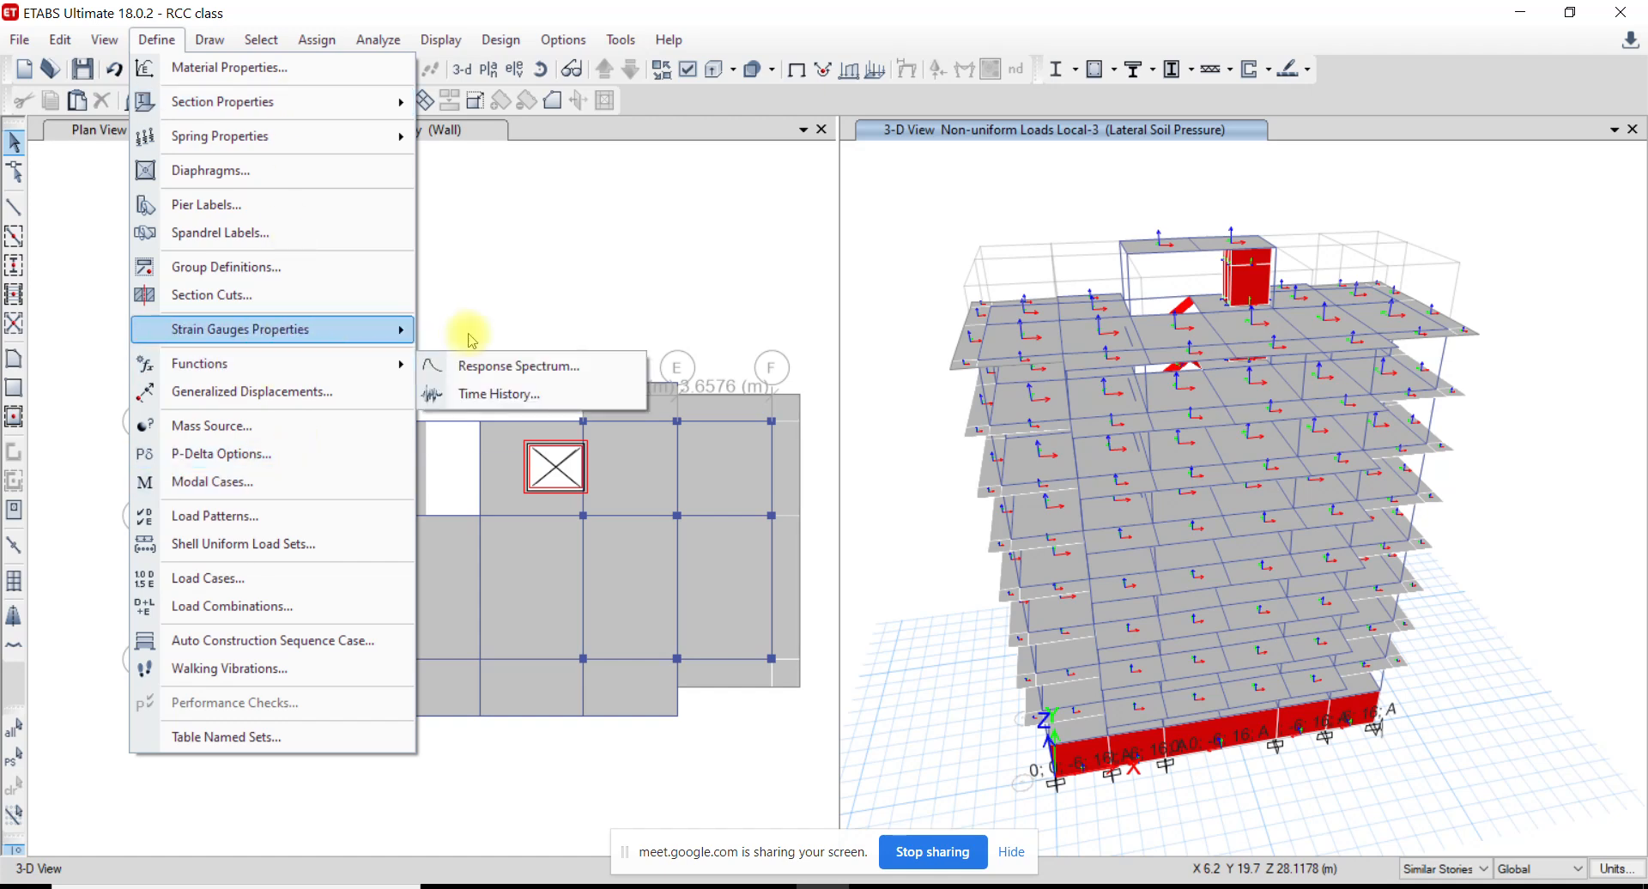
pyautogui.click(469, 361)
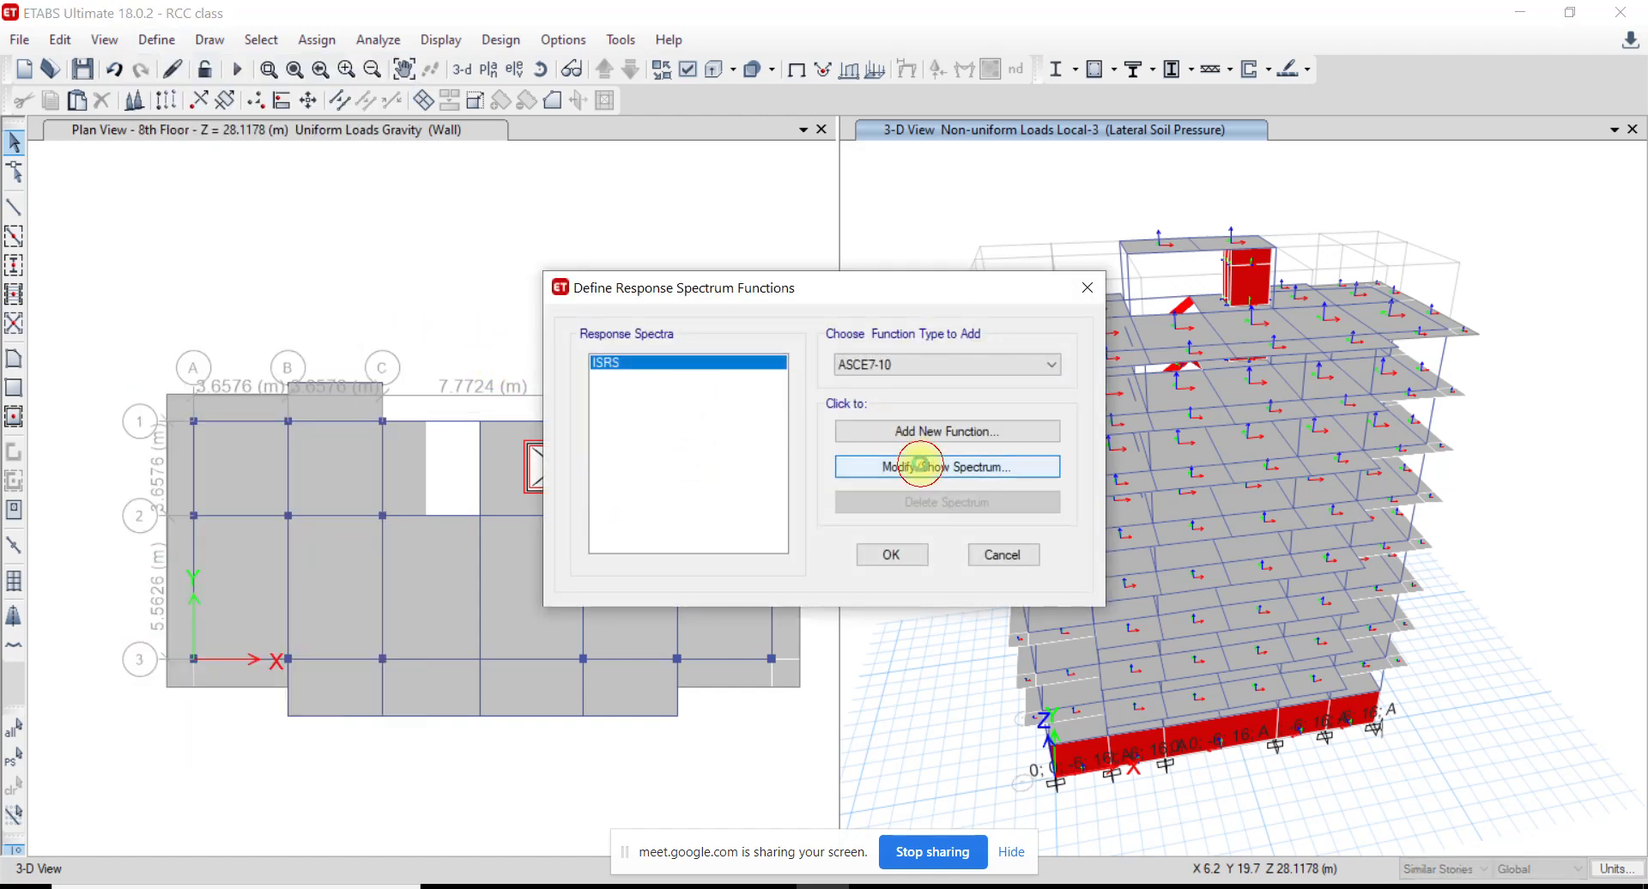
pyautogui.click(918, 466)
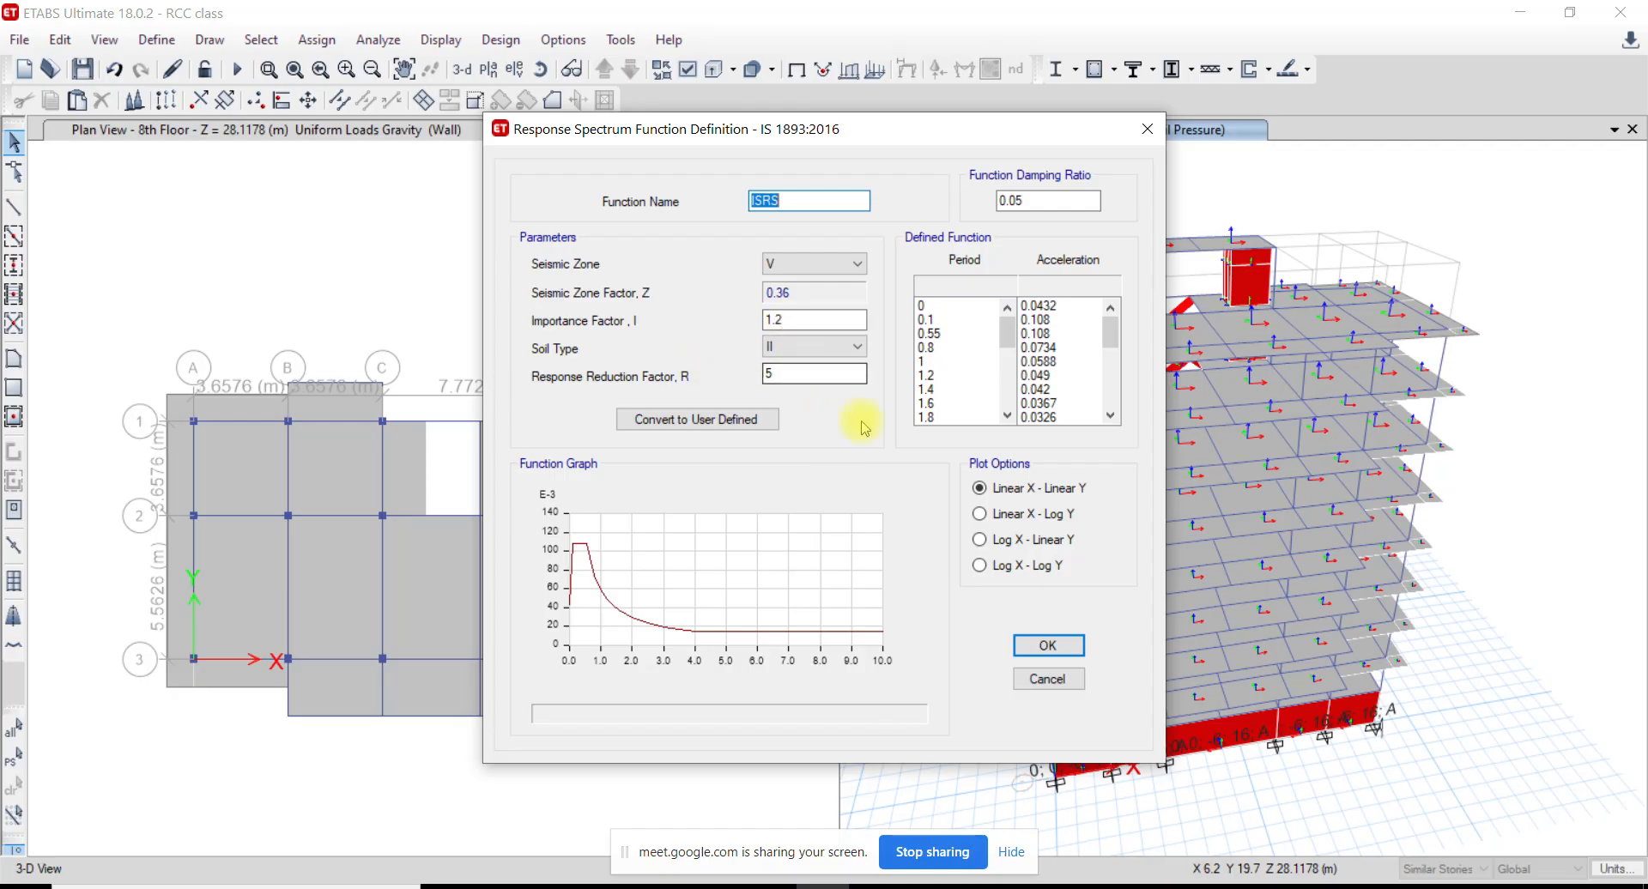
pyautogui.click(1048, 678)
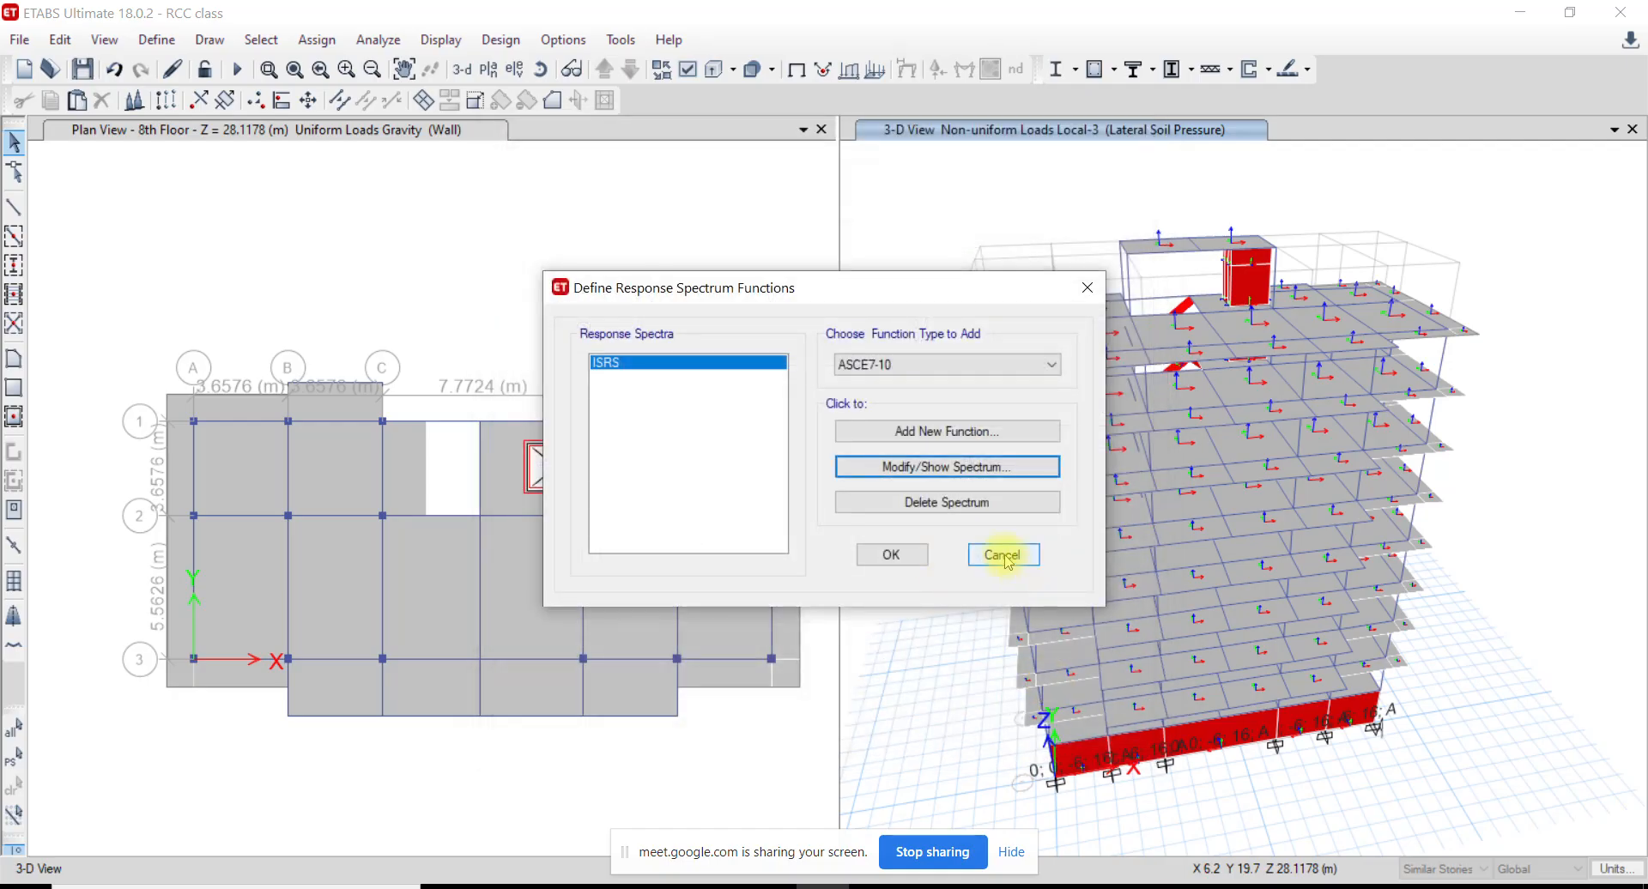
pyautogui.click(1002, 551)
# Open the RSX response spectrum load case to review the scale factor of its U1 acceleration load
pyautogui.click(163, 39)
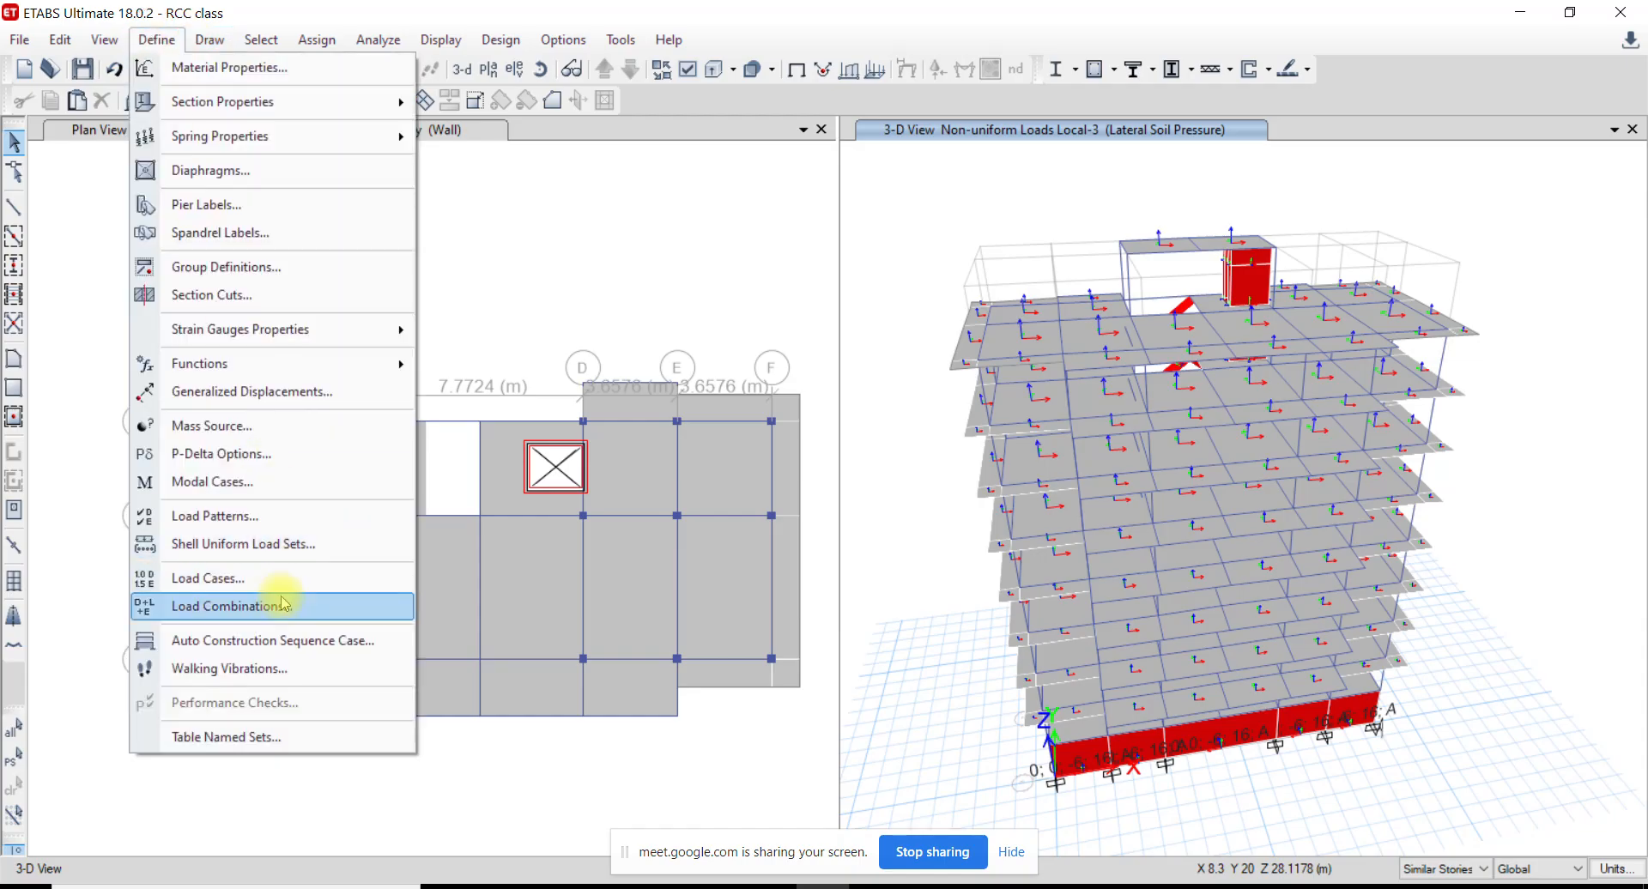
pyautogui.click(228, 577)
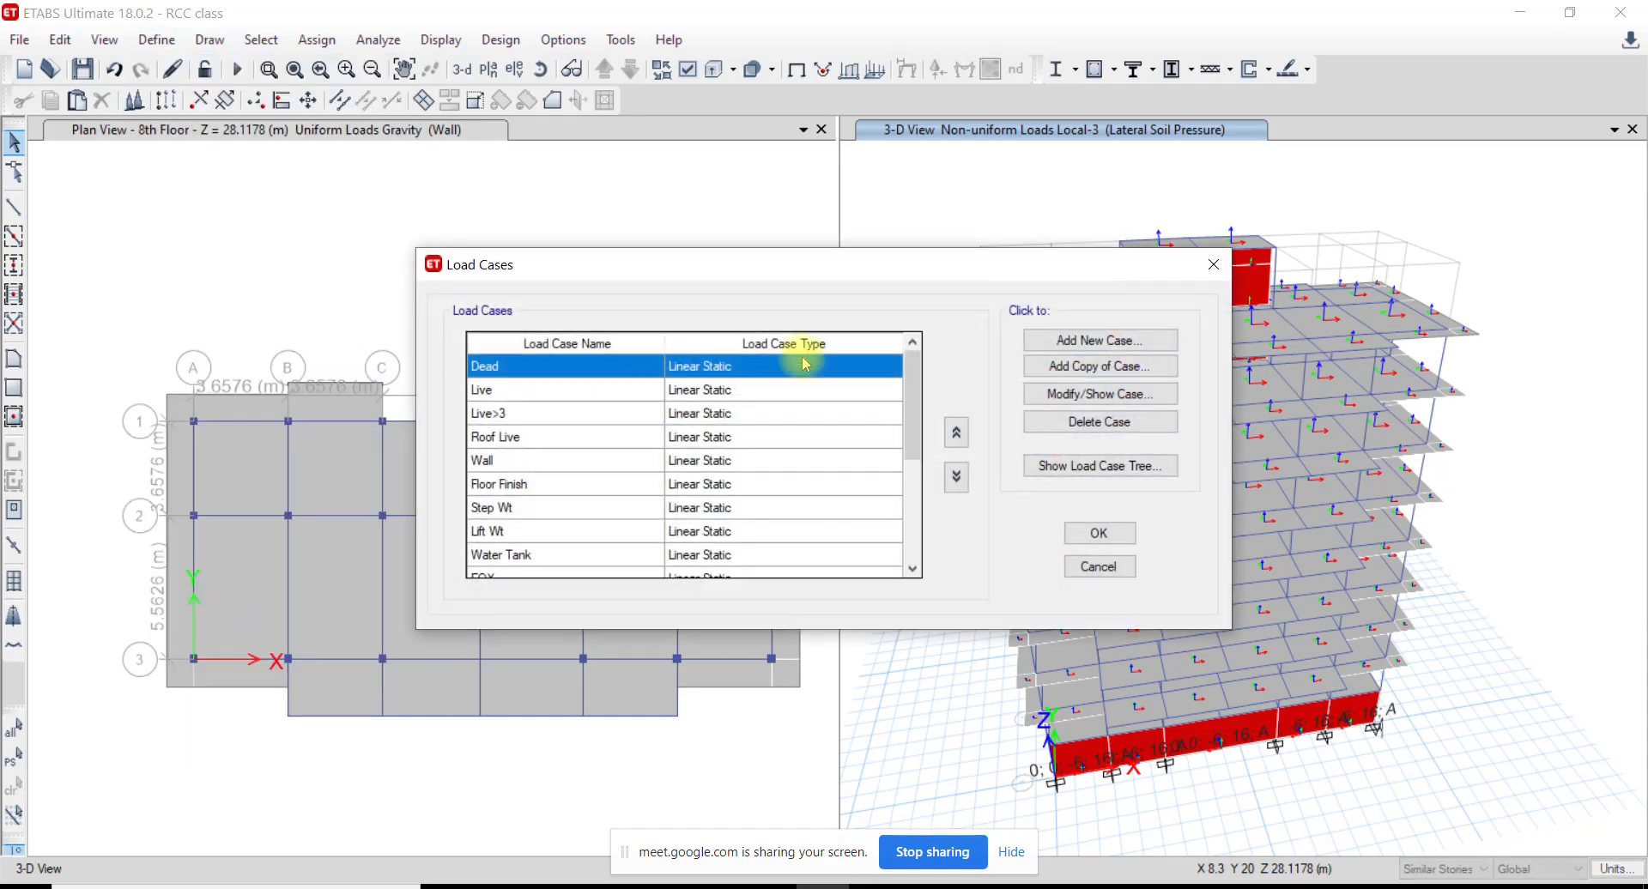
pyautogui.scroll(-3, 523, 527)
pyautogui.click(510, 532)
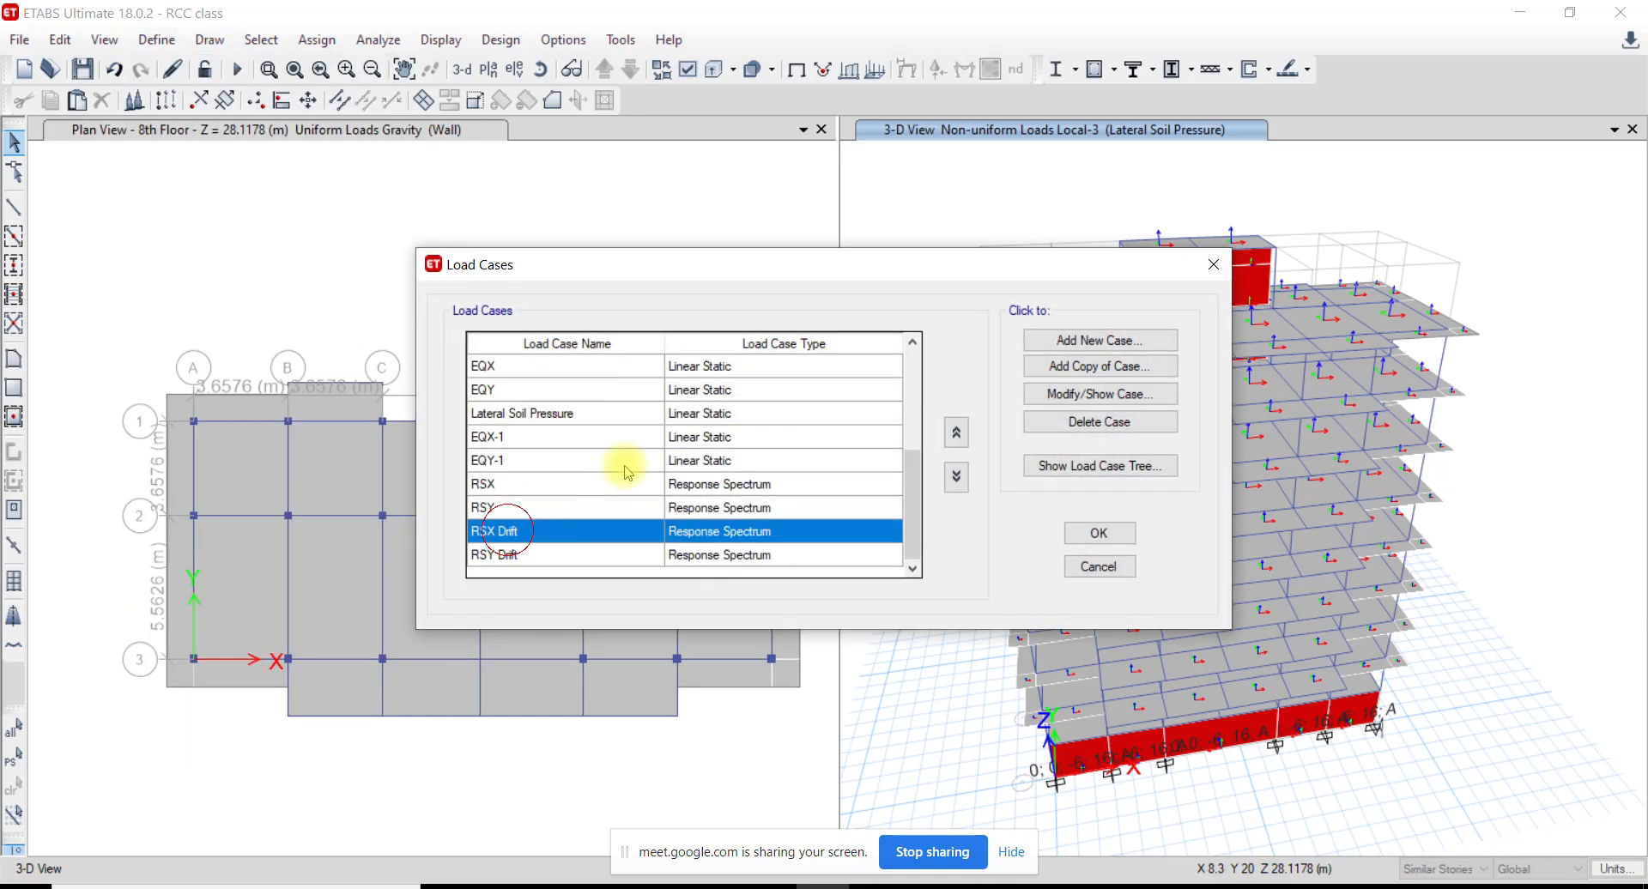
pyautogui.click(515, 484)
pyautogui.click(1072, 394)
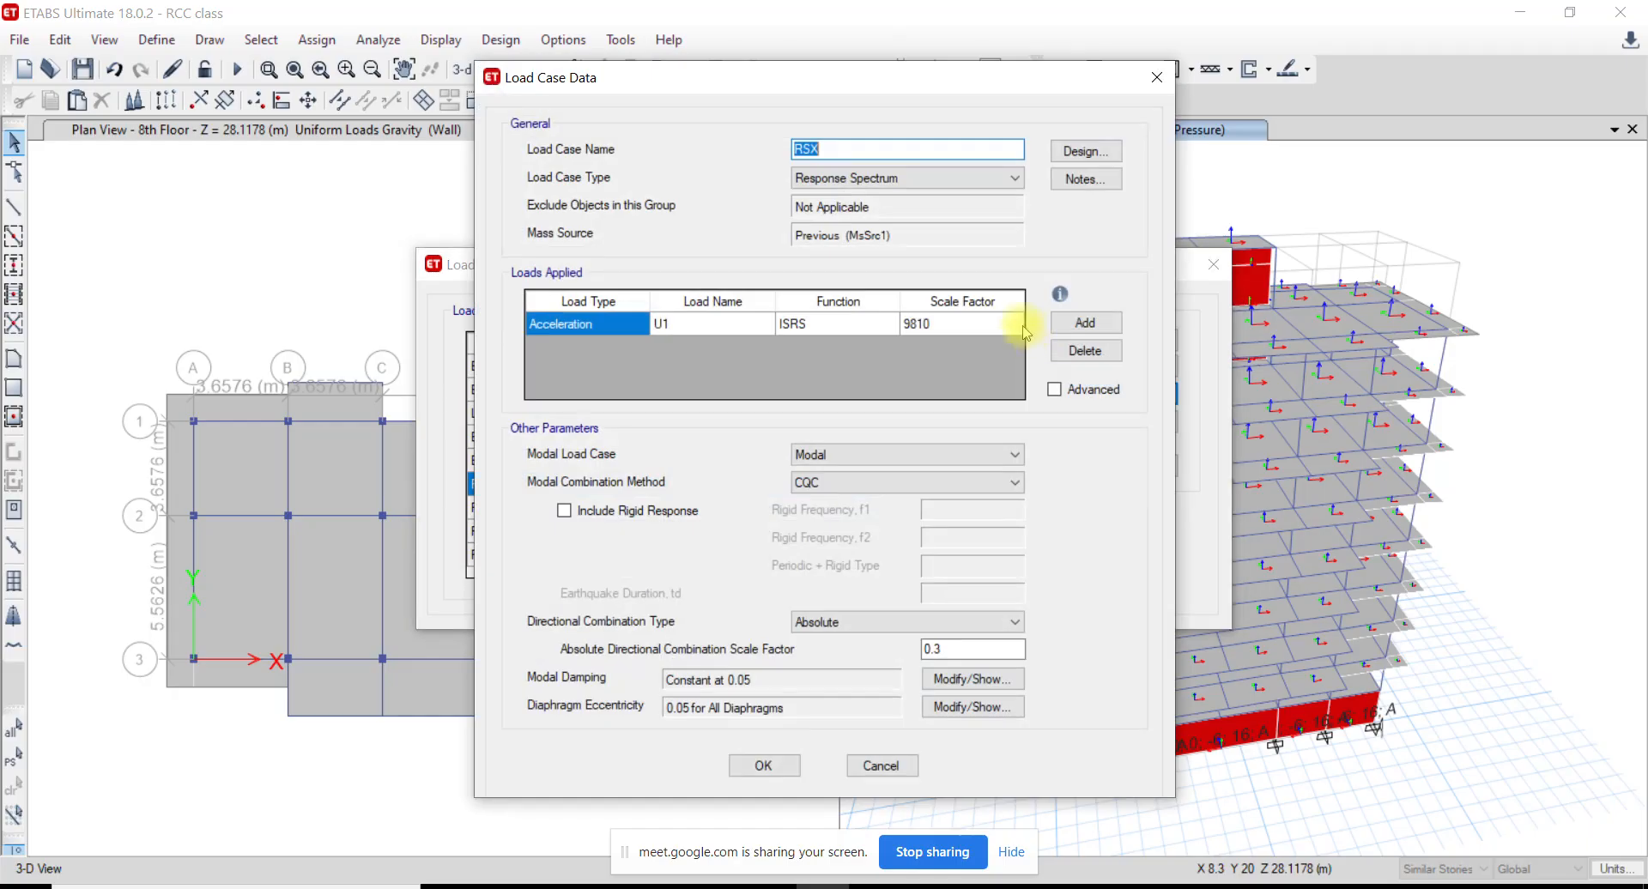
# Switch to Paint and add the text "I x g /2 /R" below the Ah formula
pyautogui.click(565, 887)
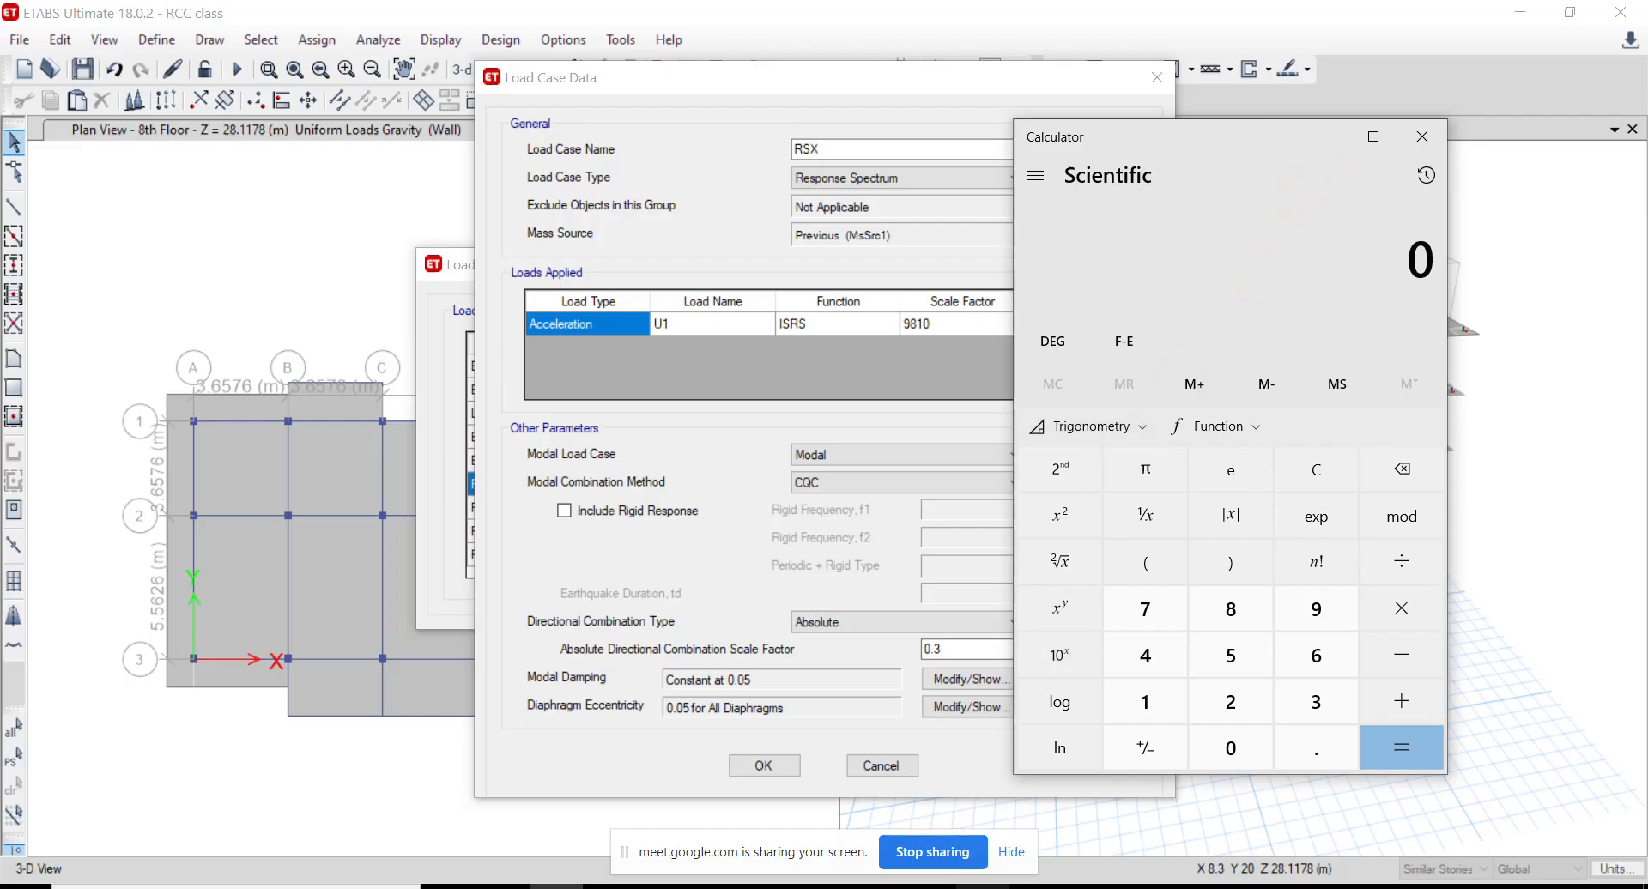
pyautogui.click(985, 886)
pyautogui.click(1128, 524)
pyautogui.click(1115, 517)
pyautogui.write('I x g /2 /R')
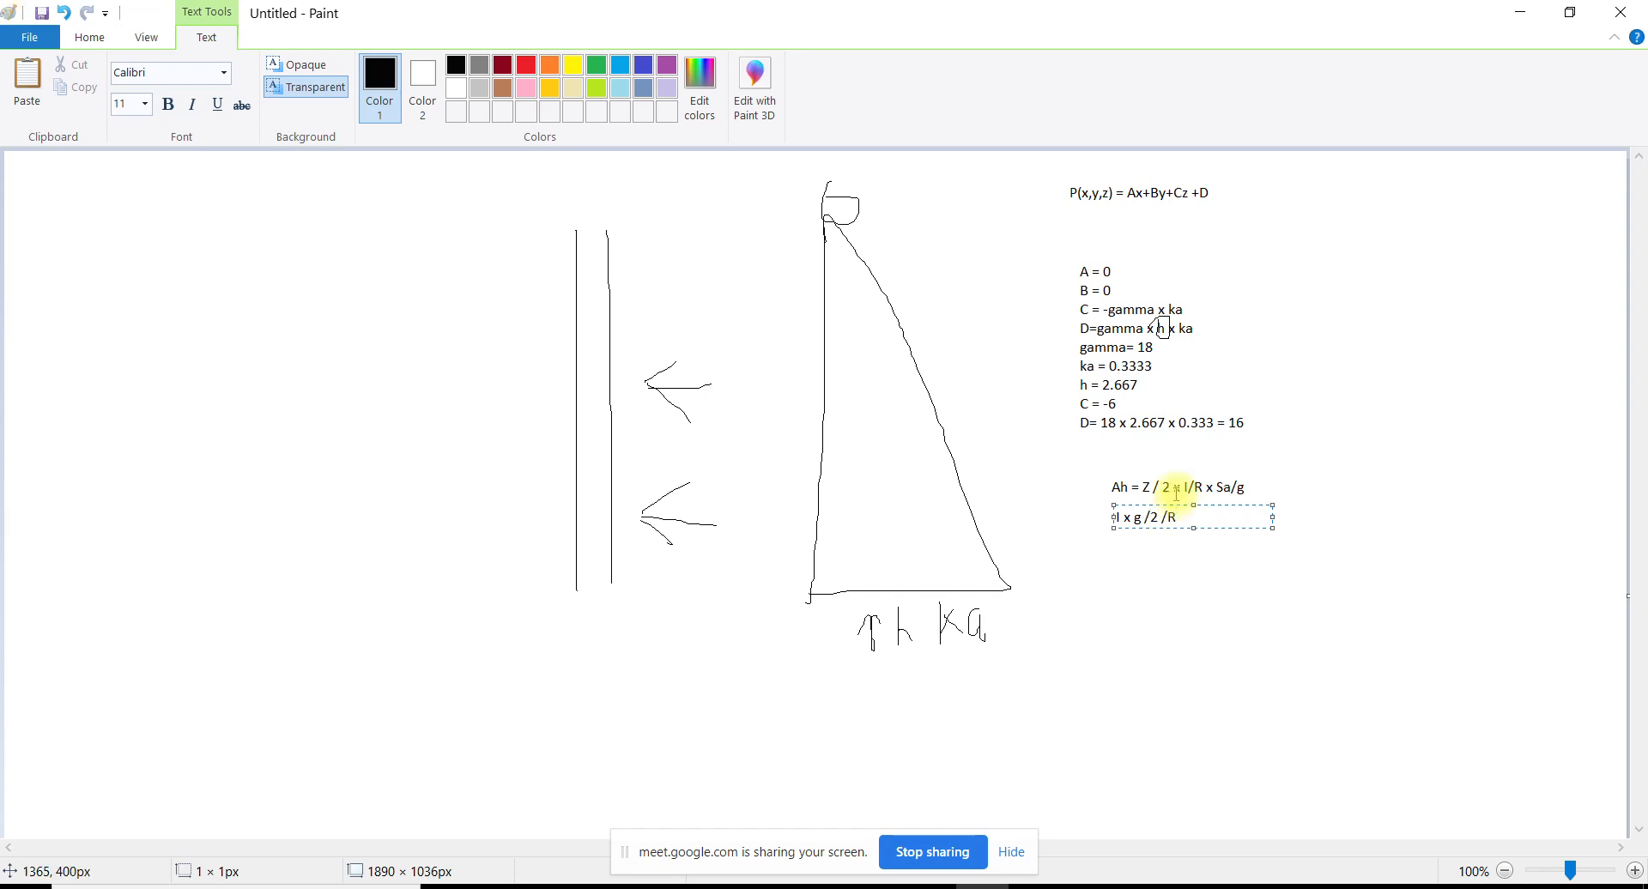
pyautogui.click(1251, 575)
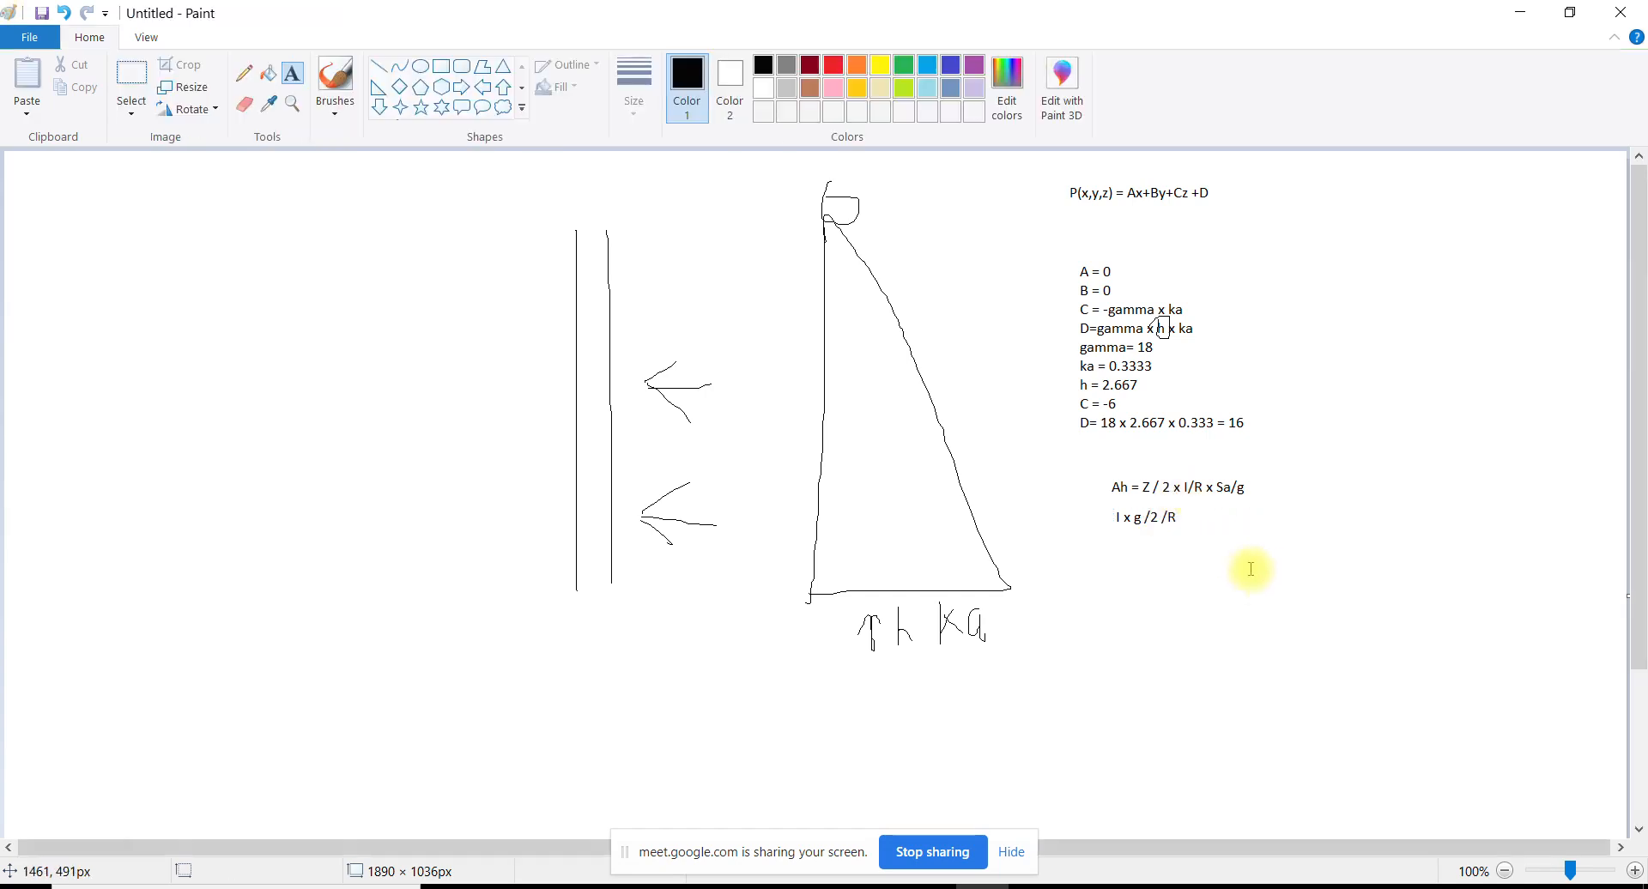
pyautogui.click(1167, 509)
pyautogui.click(1143, 521)
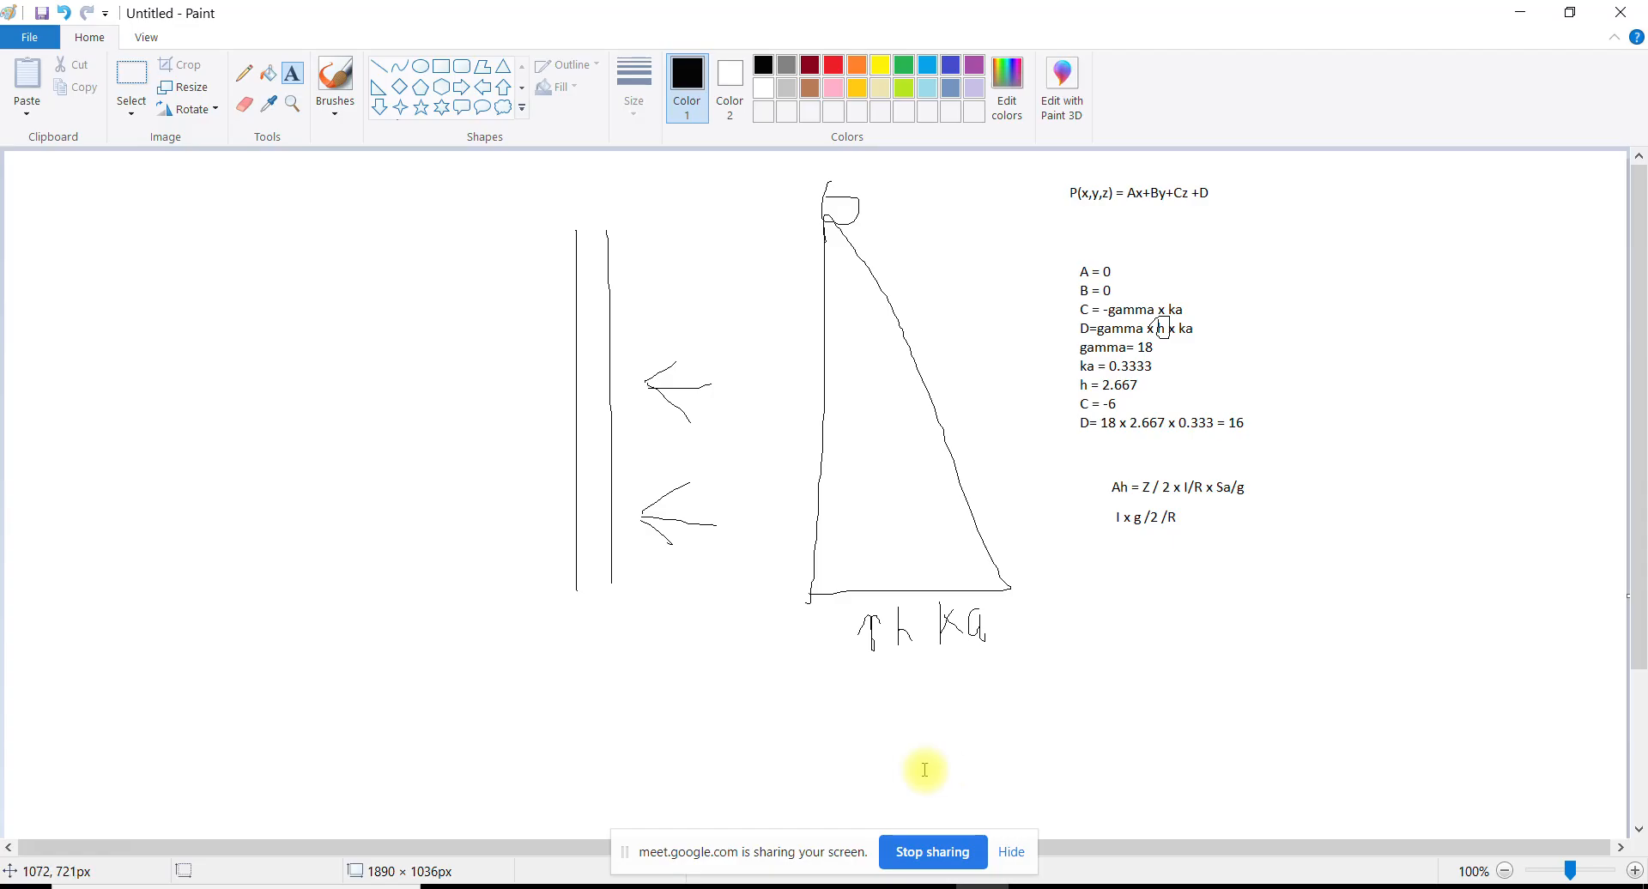
# Open Calculator, compute 1.2 × 9810 ÷ 2 ÷ 5 for the scale factor formula, and close it
pyautogui.click(570, 885)
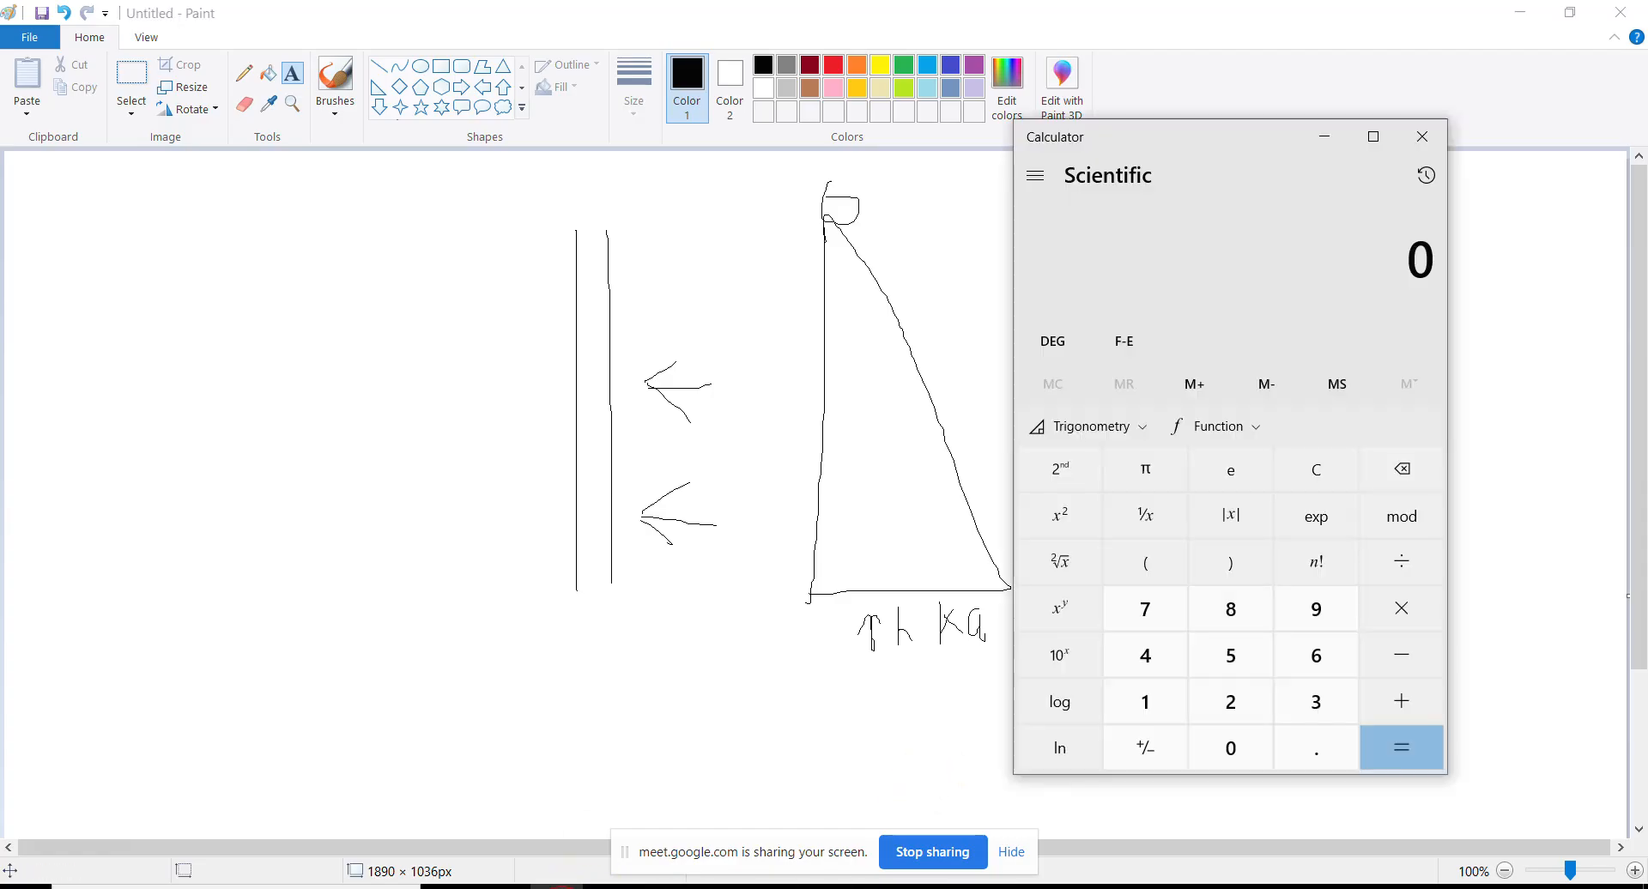
pyautogui.moveTo(1189, 137); pyautogui.dragTo(667, 157)
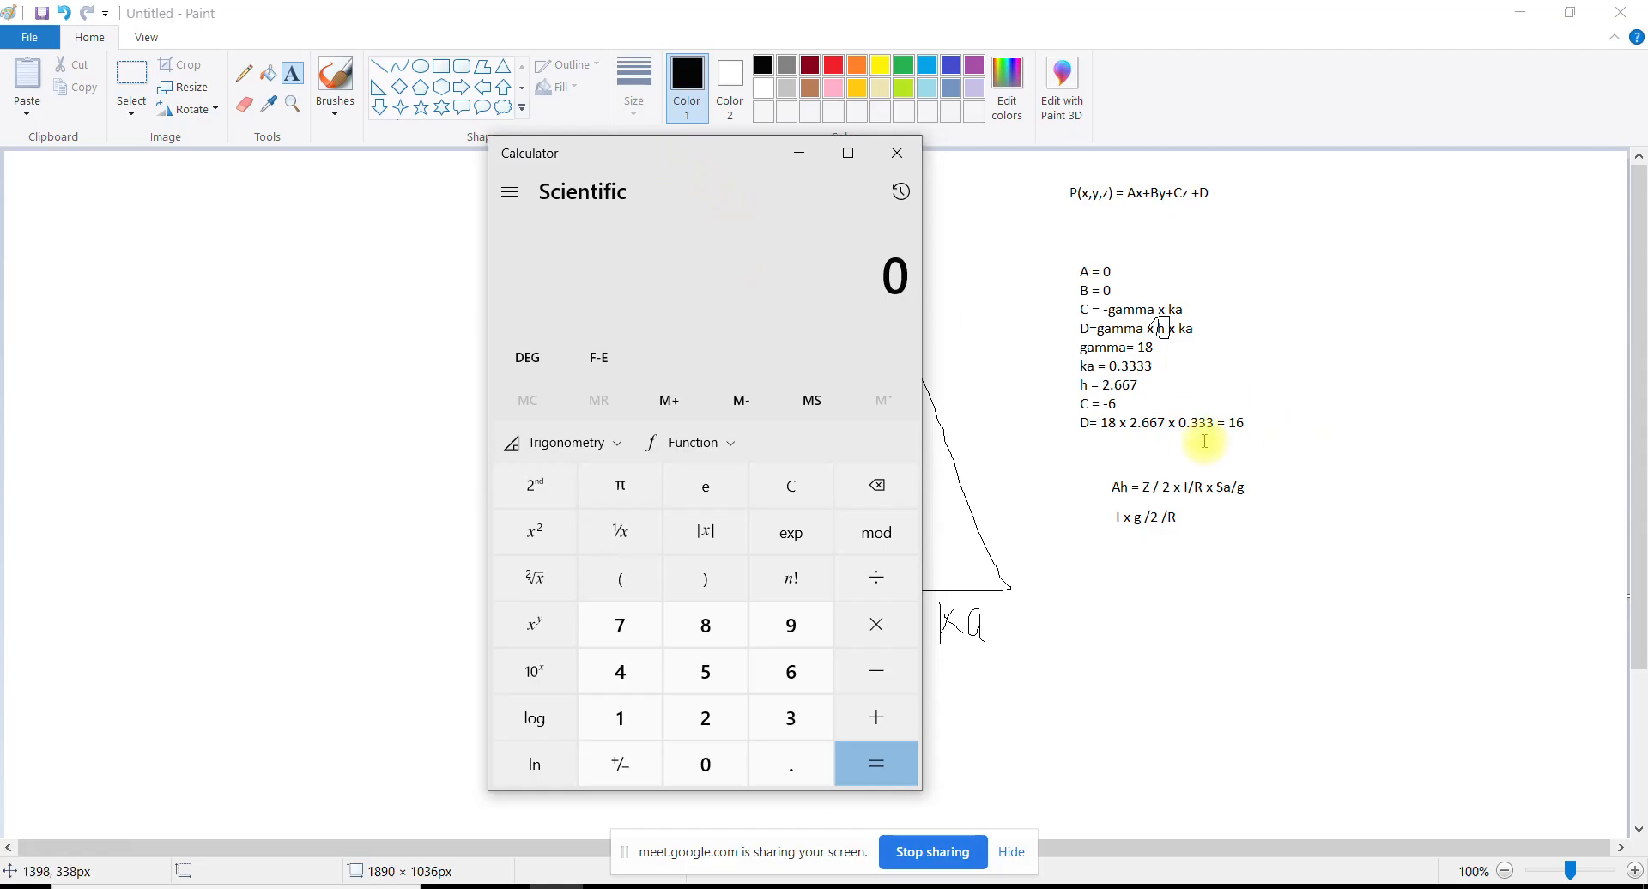
pyautogui.write('1.2 × ')
pyautogui.write('9810')
pyautogui.write('/2/5')
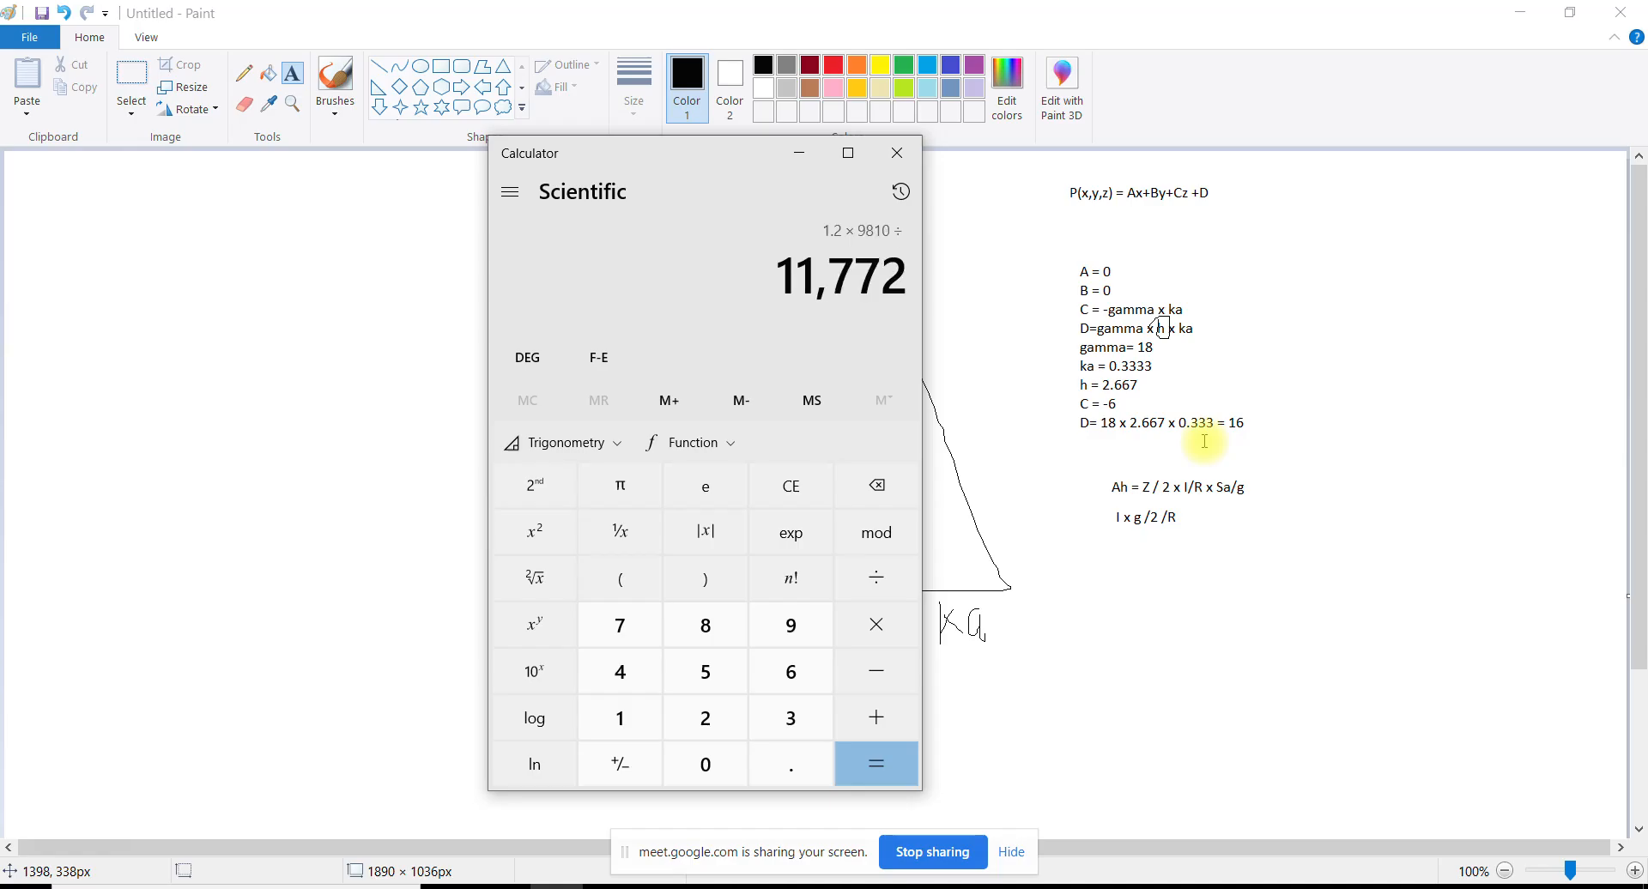
pyautogui.press('Return')
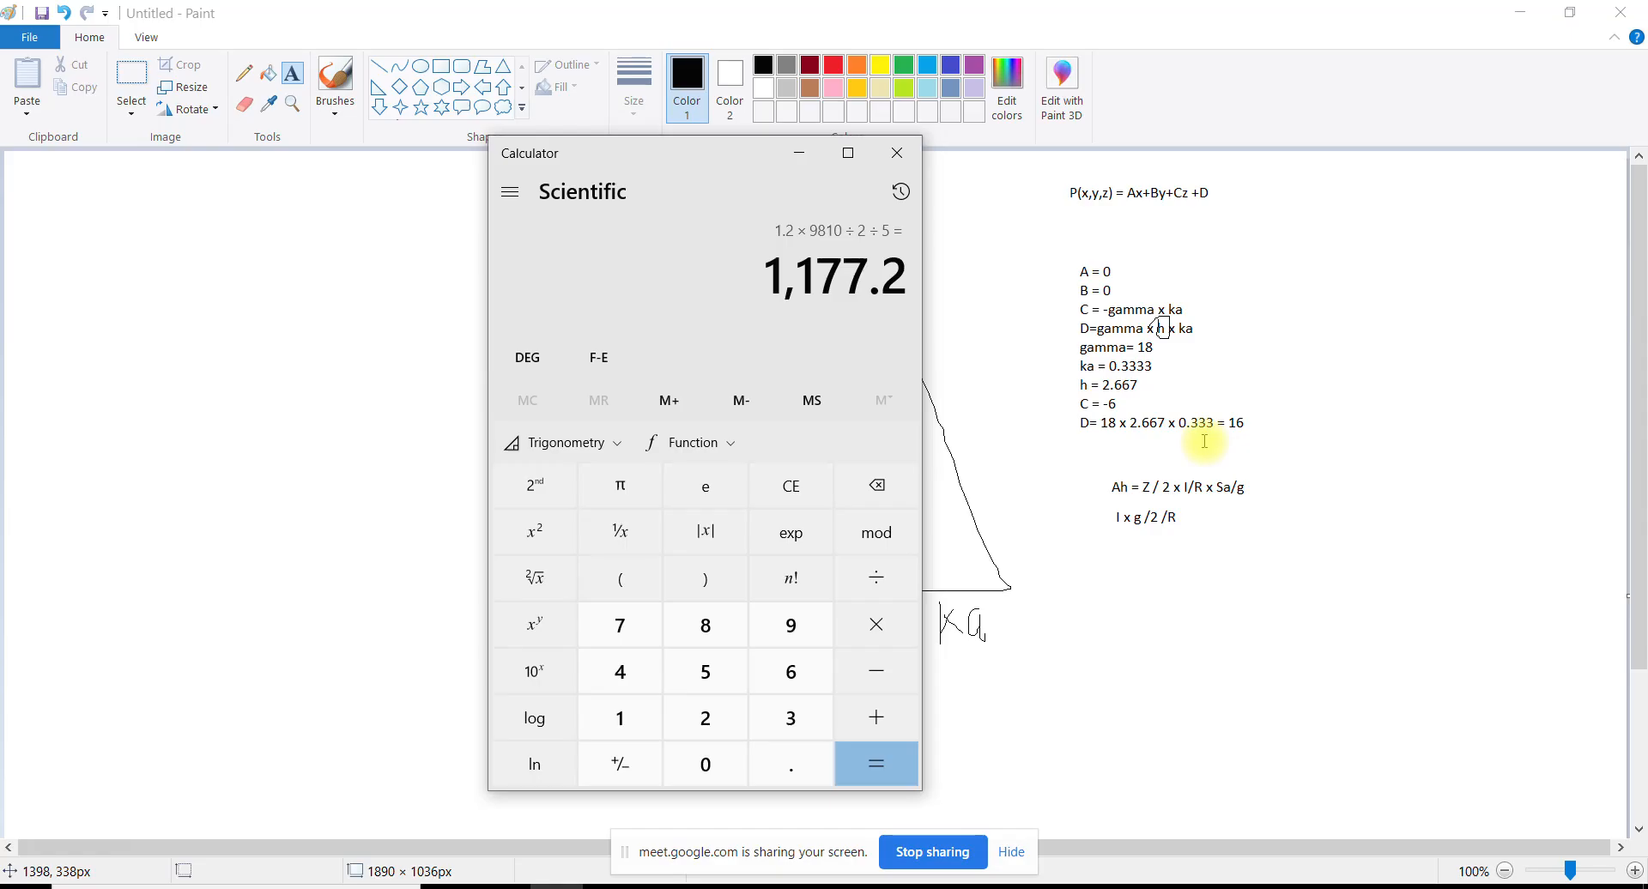
pyautogui.click(897, 153)
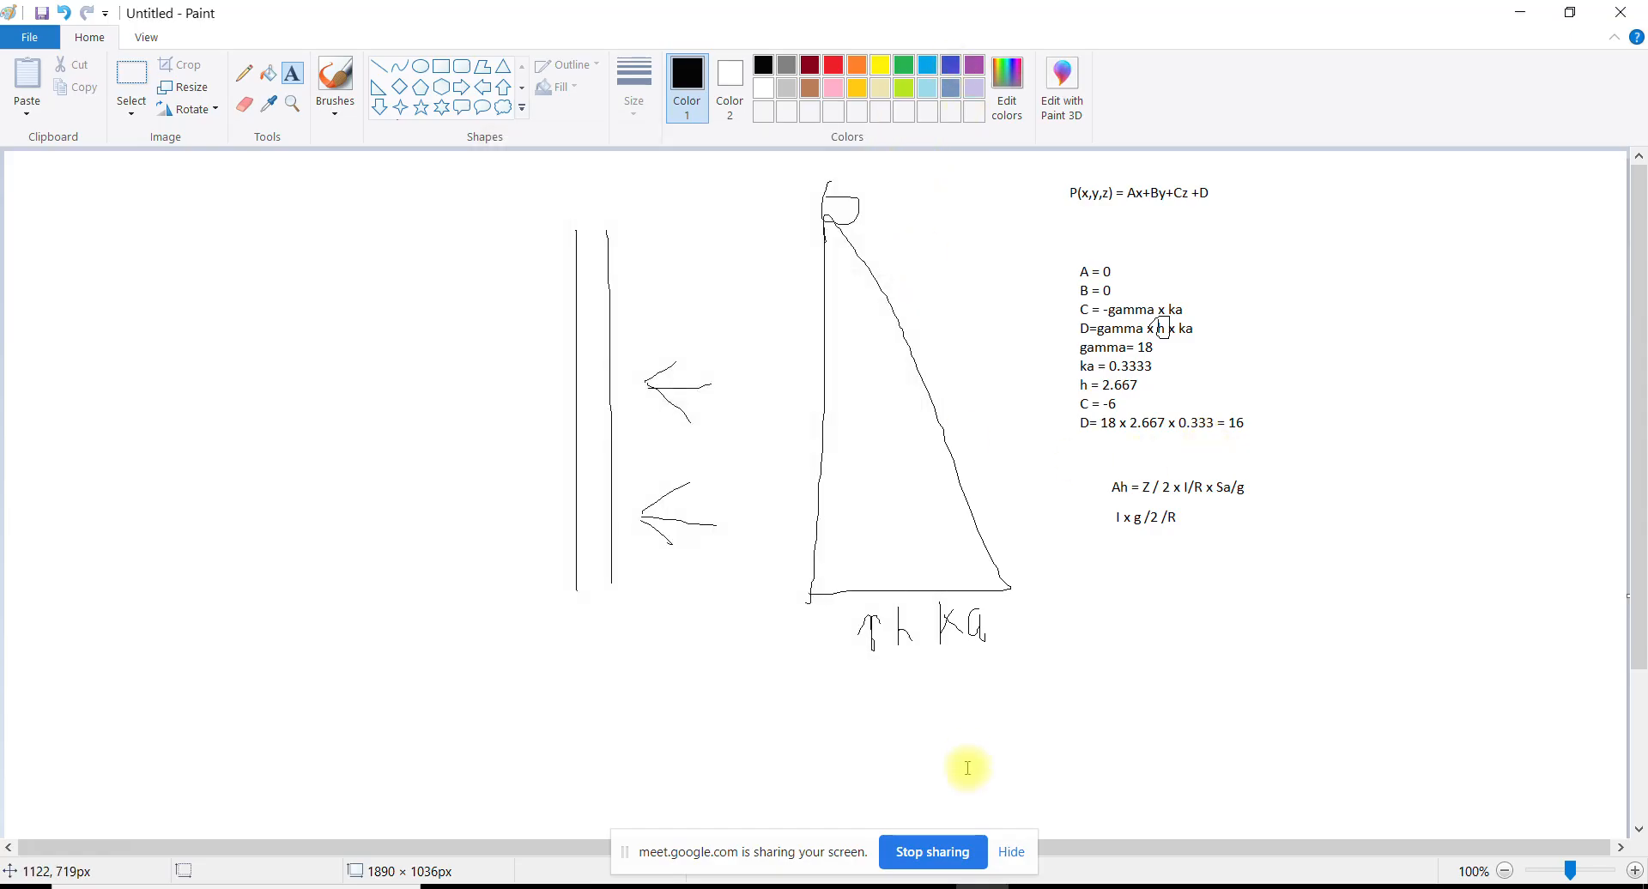
# Switch back to ETABS and leave the RSX load case and the load case list without changes
pyautogui.click(826, 887)
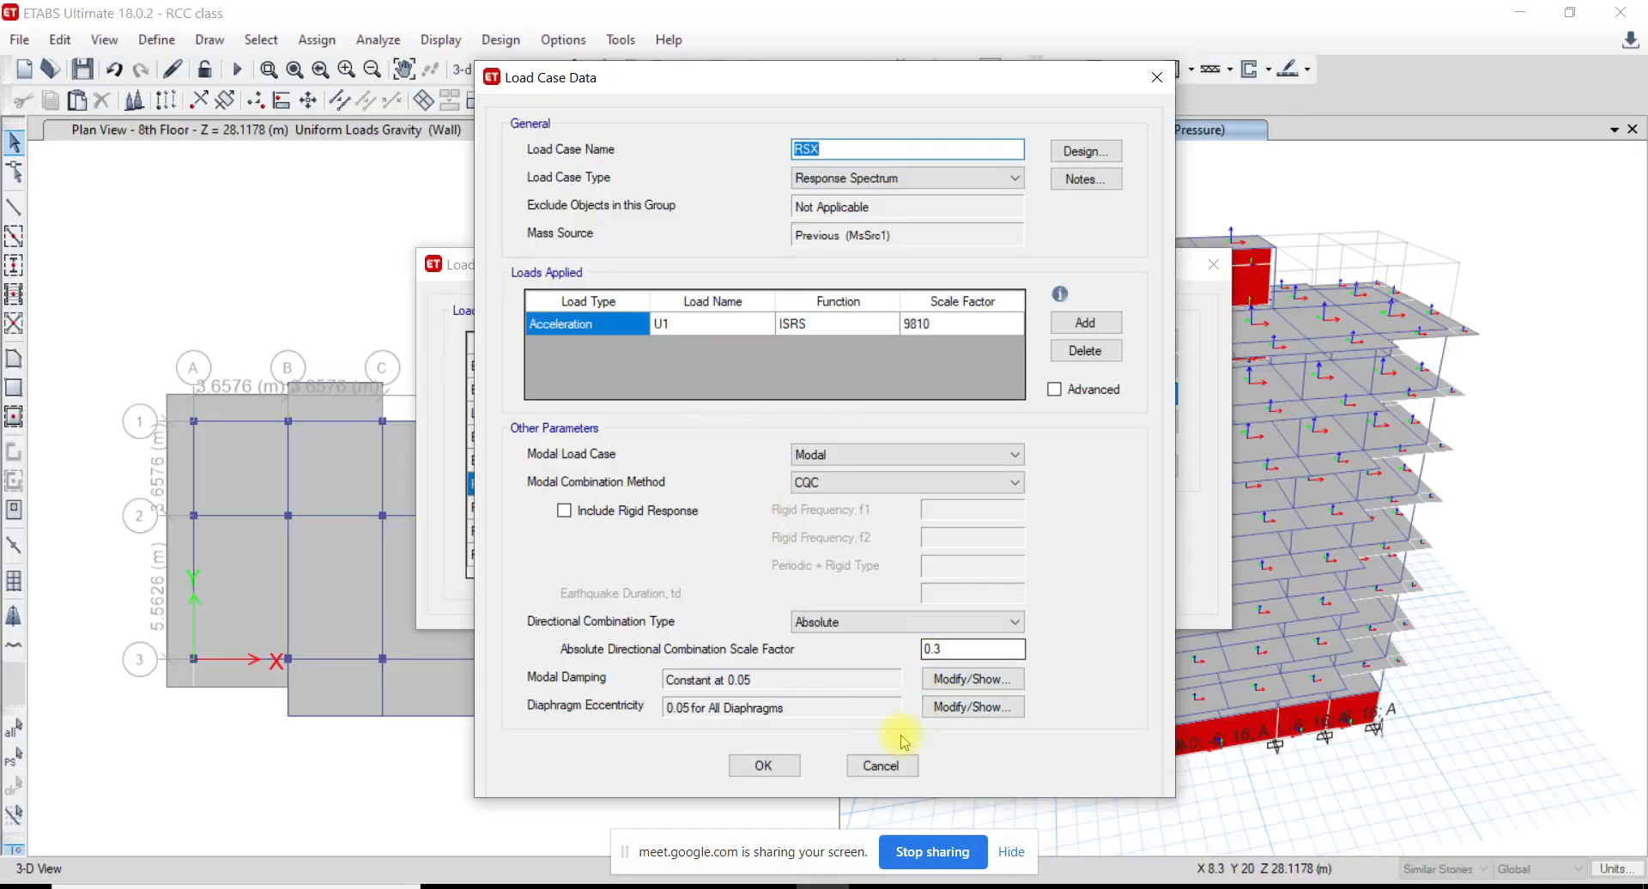
pyautogui.click(875, 764)
pyautogui.click(1106, 572)
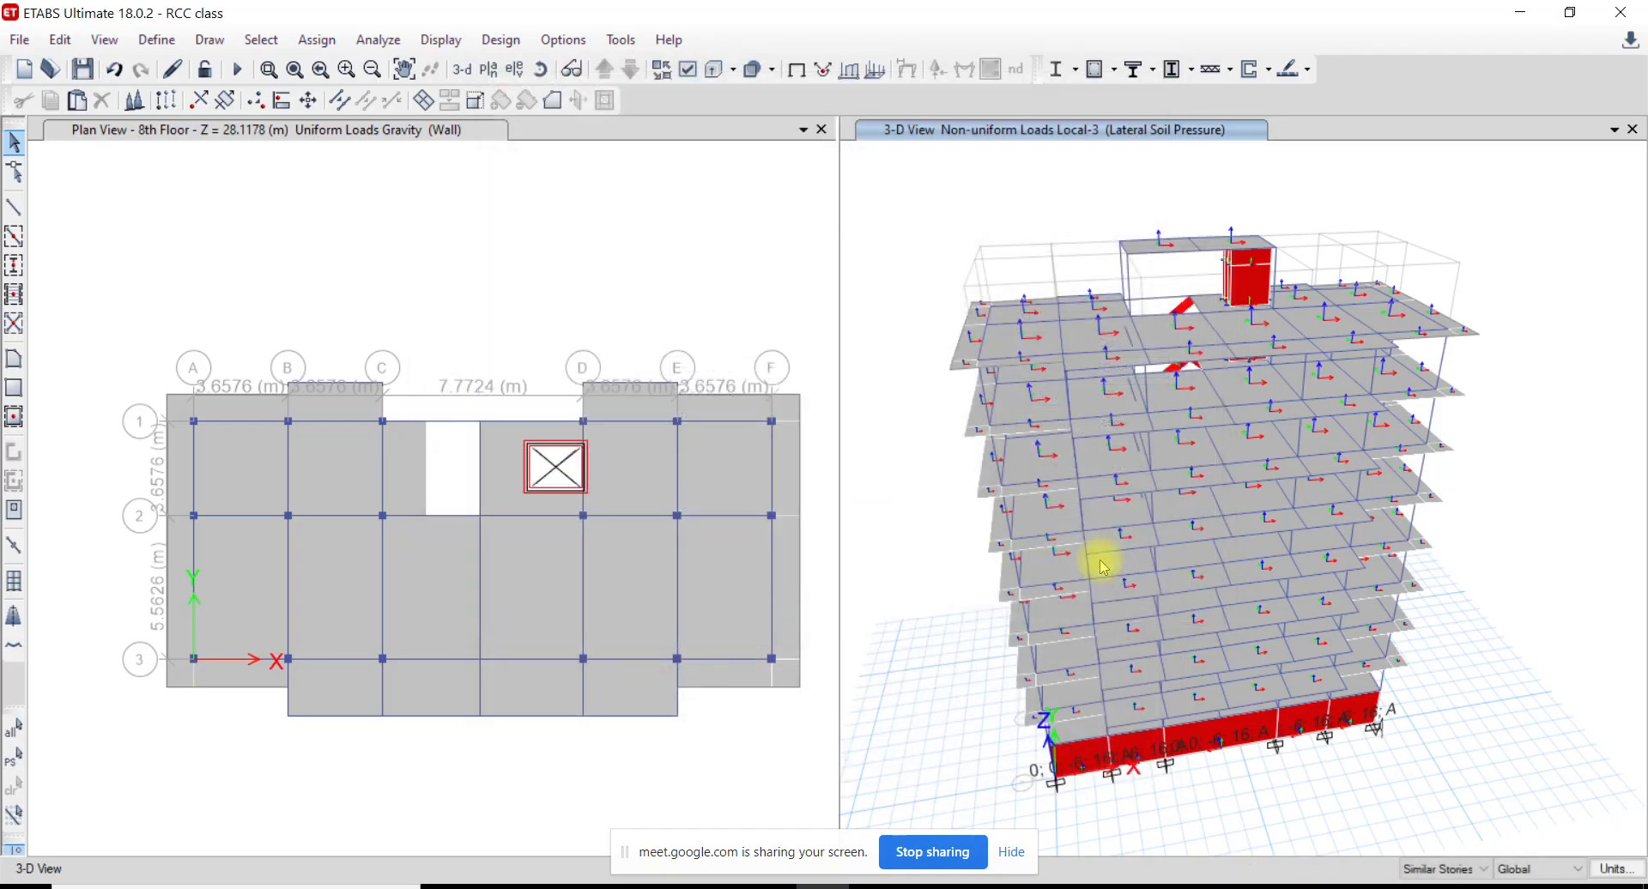
# Run the analysis of the building model
pyautogui.click(448, 294)
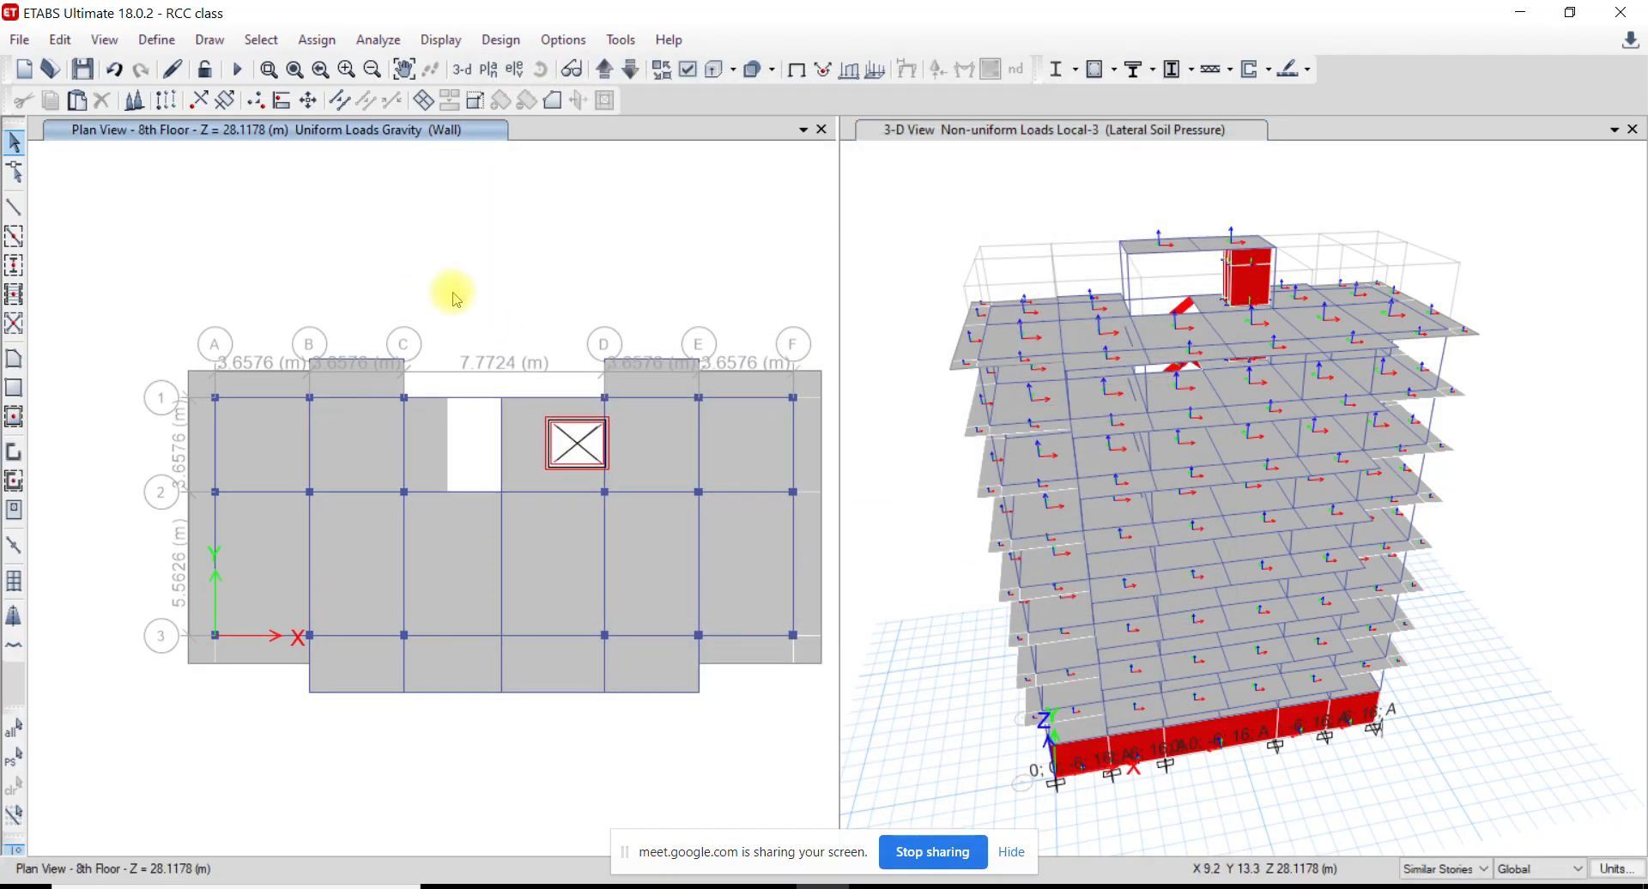
pyautogui.moveTo(1011, 471); pyautogui.dragTo(1115, 438, button='middle')
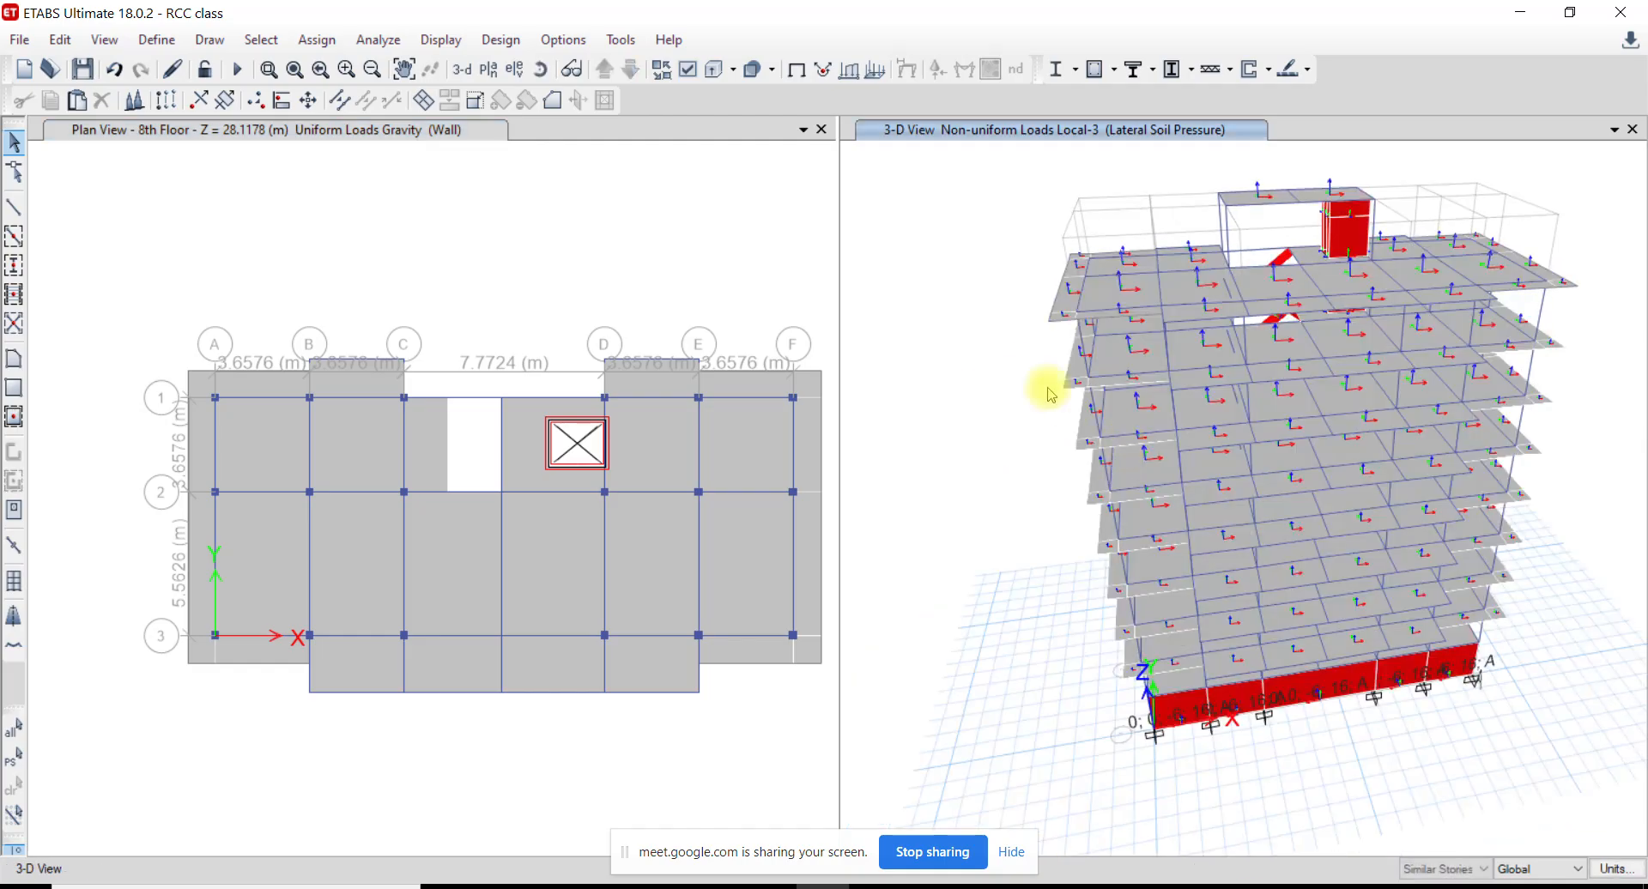
pyautogui.moveTo(1056, 274); pyautogui.dragTo(1055, 284, button='middle')
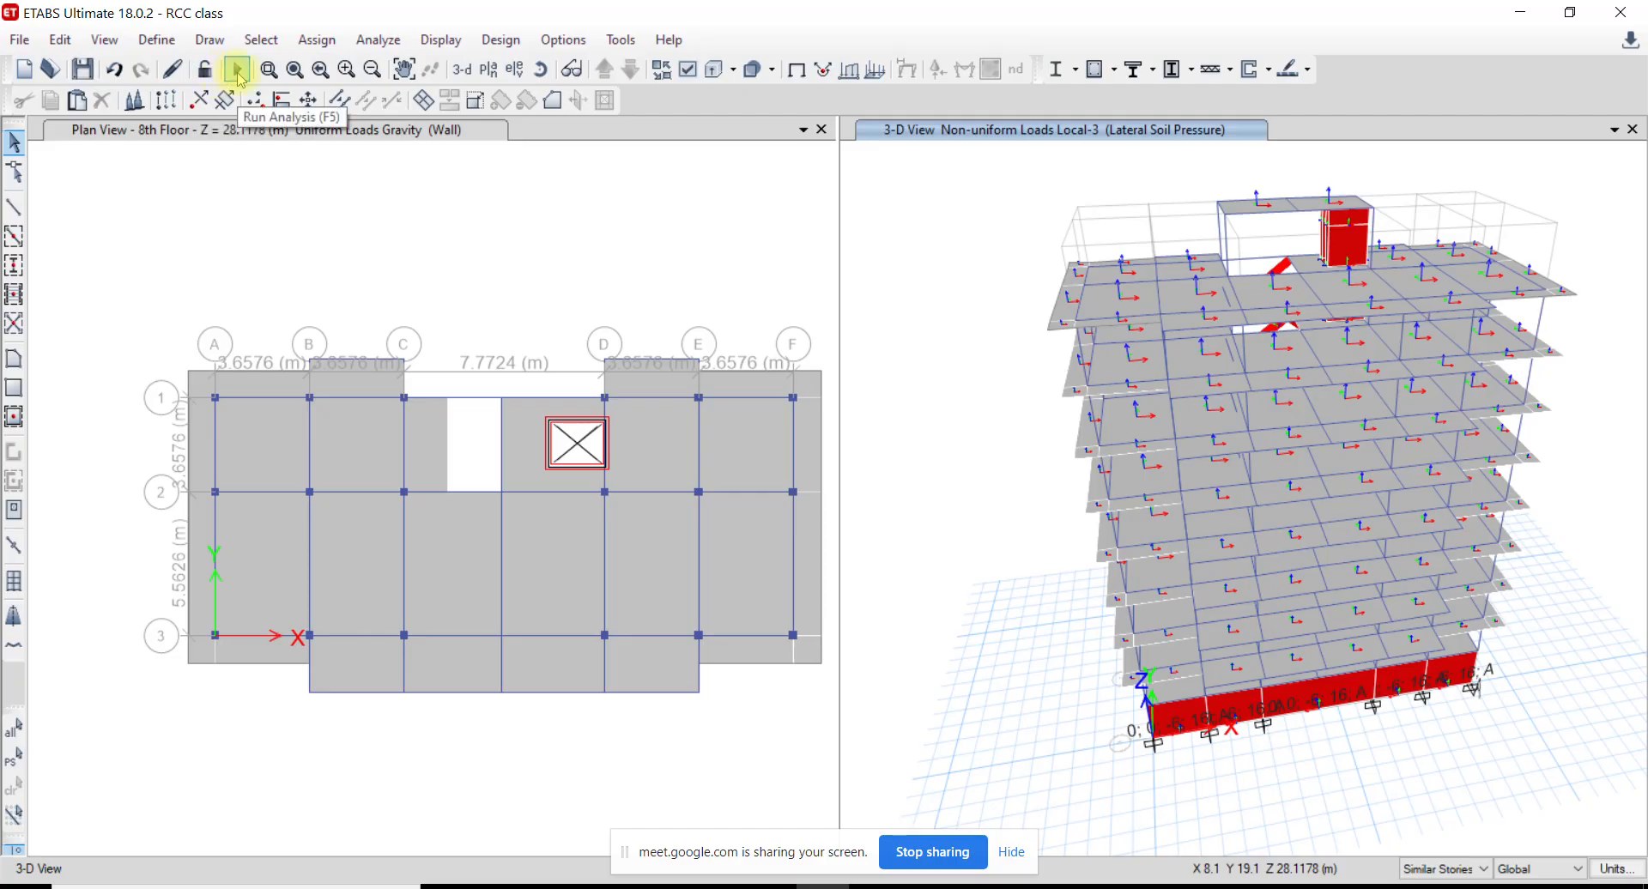
pyautogui.click(397, 43)
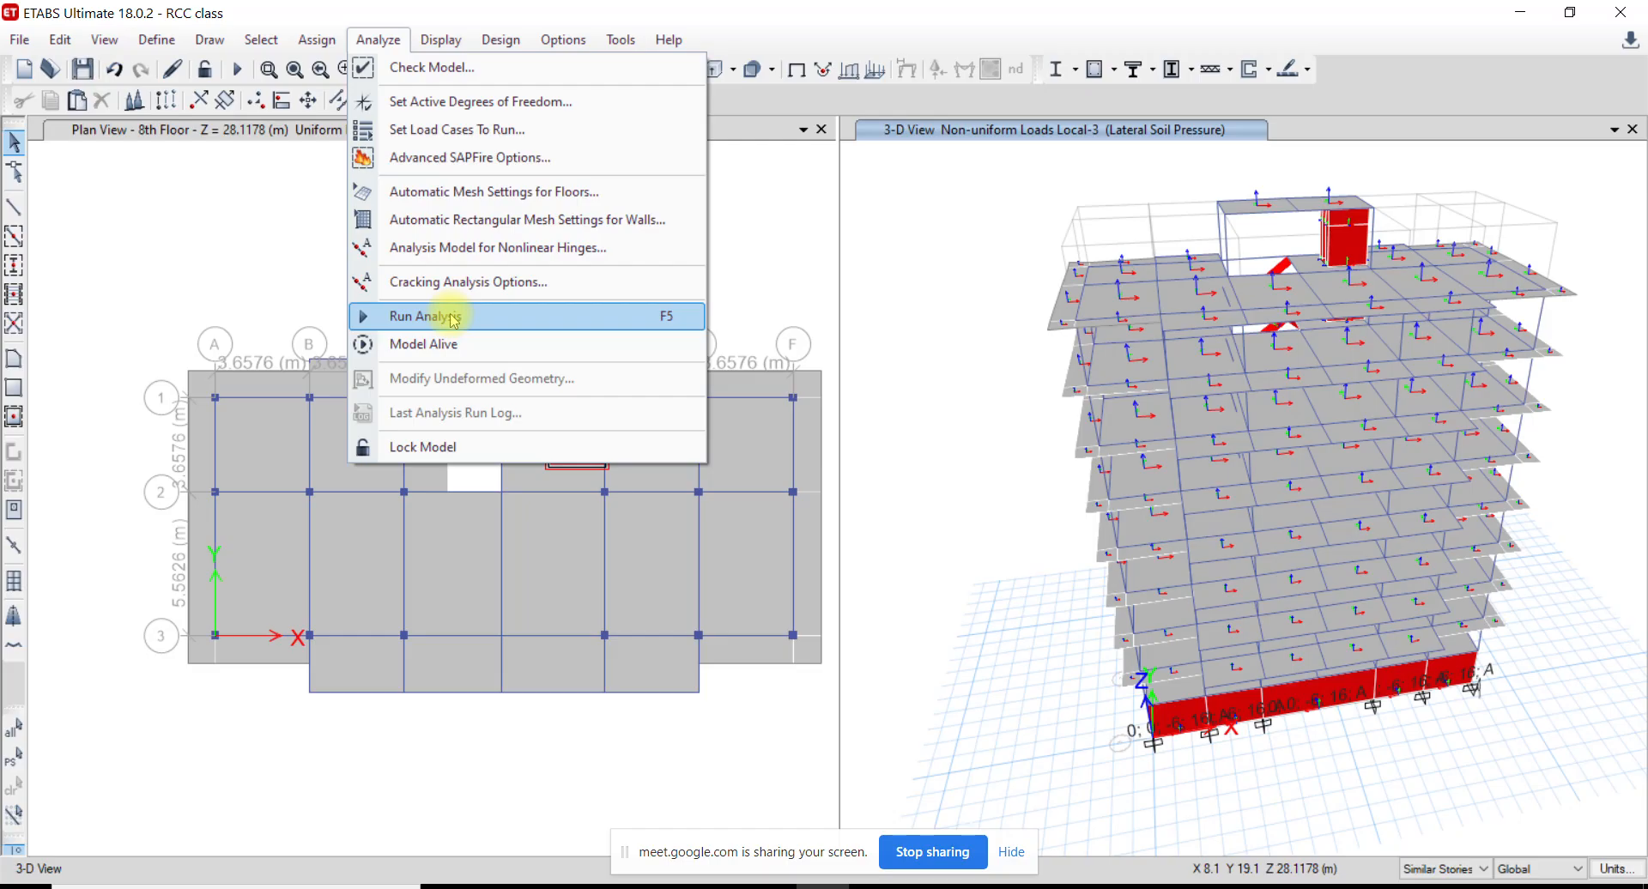
pyautogui.click(455, 319)
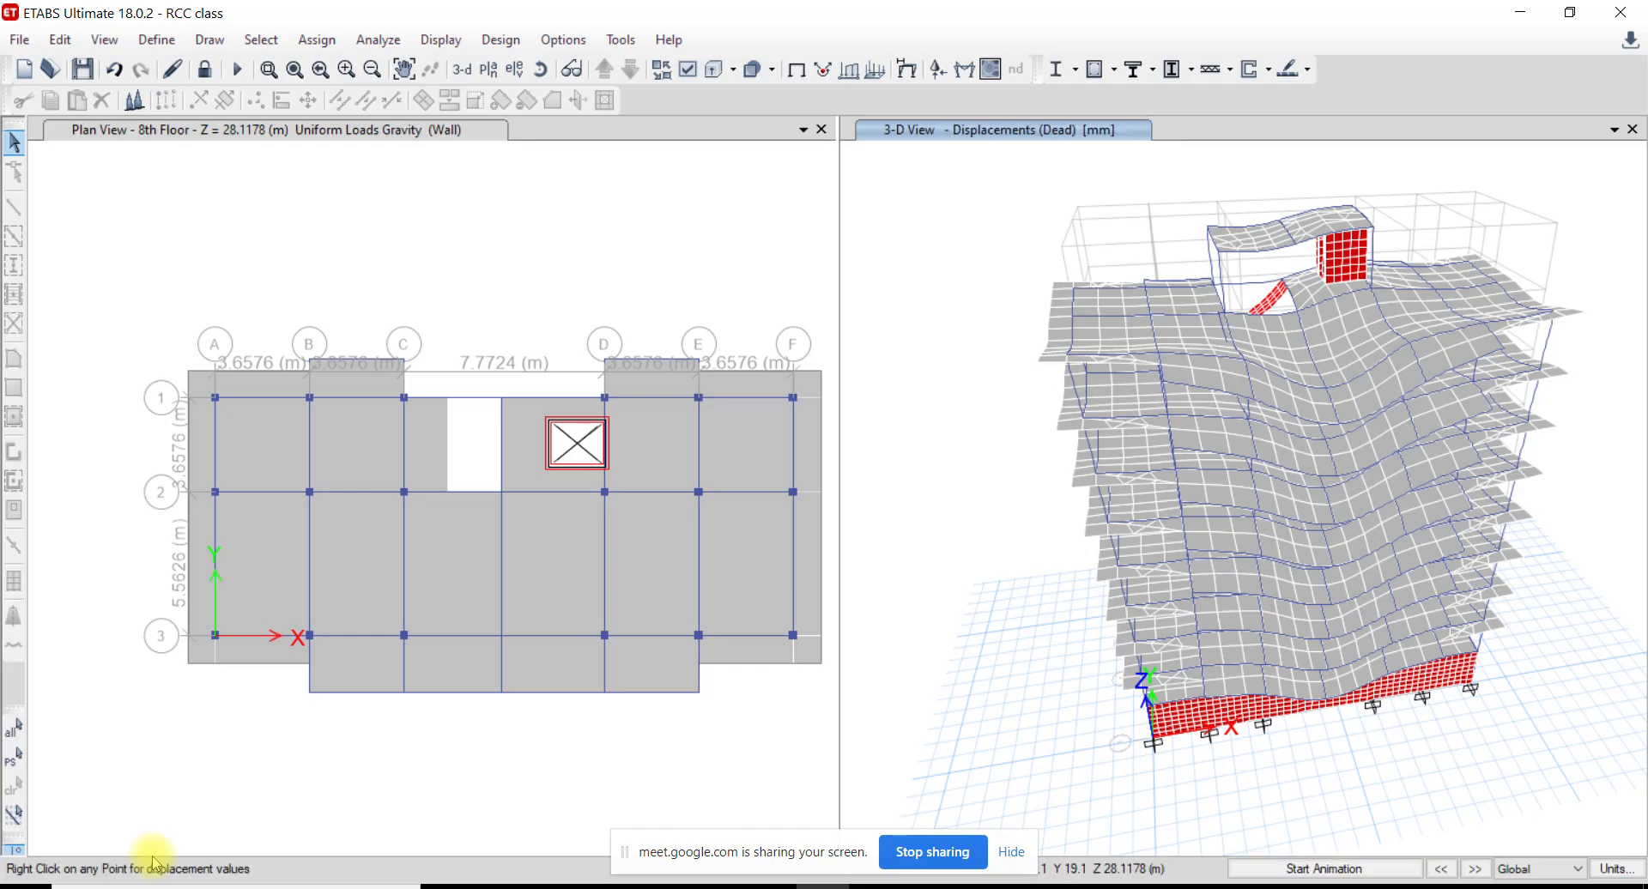
# Inspect the Dead load displaced shape in the 3-D view and return that view to the undeformed shape
pyautogui.moveTo(1188, 718); pyautogui.dragTo(1203, 467, button='middle')
pyautogui.scroll(-5, 1200, 467)
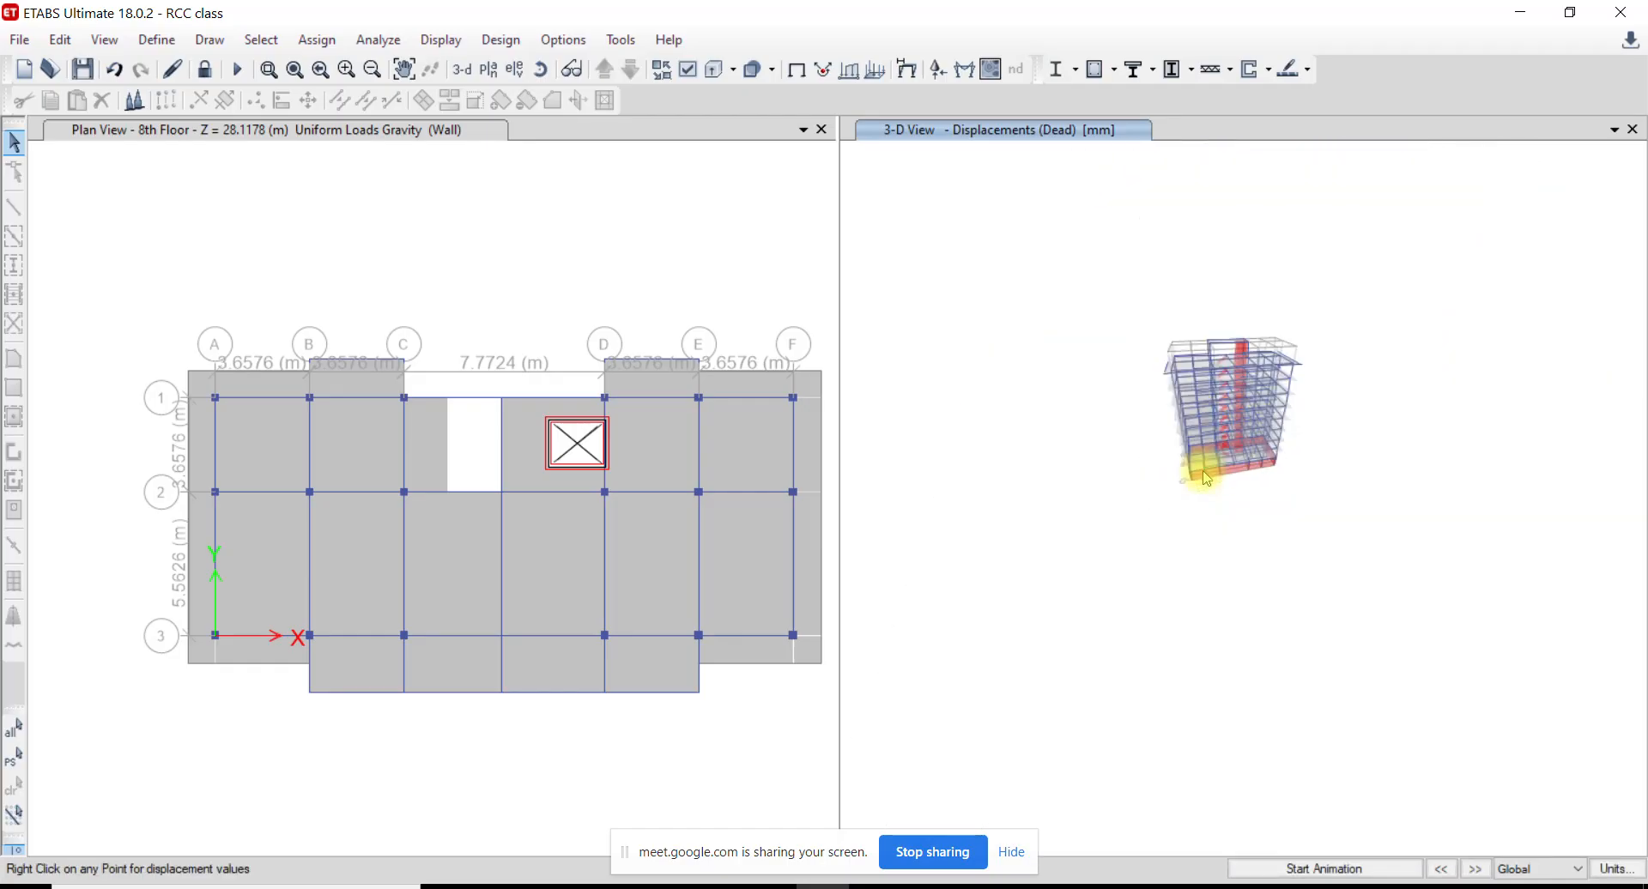
pyautogui.moveTo(1184, 590)
pyautogui.keyDown('shift'); pyautogui.mouseDown(button='middle')
pyautogui.moveTo(1171, 520)
pyautogui.moveTo(1219, 482)
pyautogui.moveTo(1184, 588)
pyautogui.mouseUp(button='middle'); pyautogui.keyUp('shift')
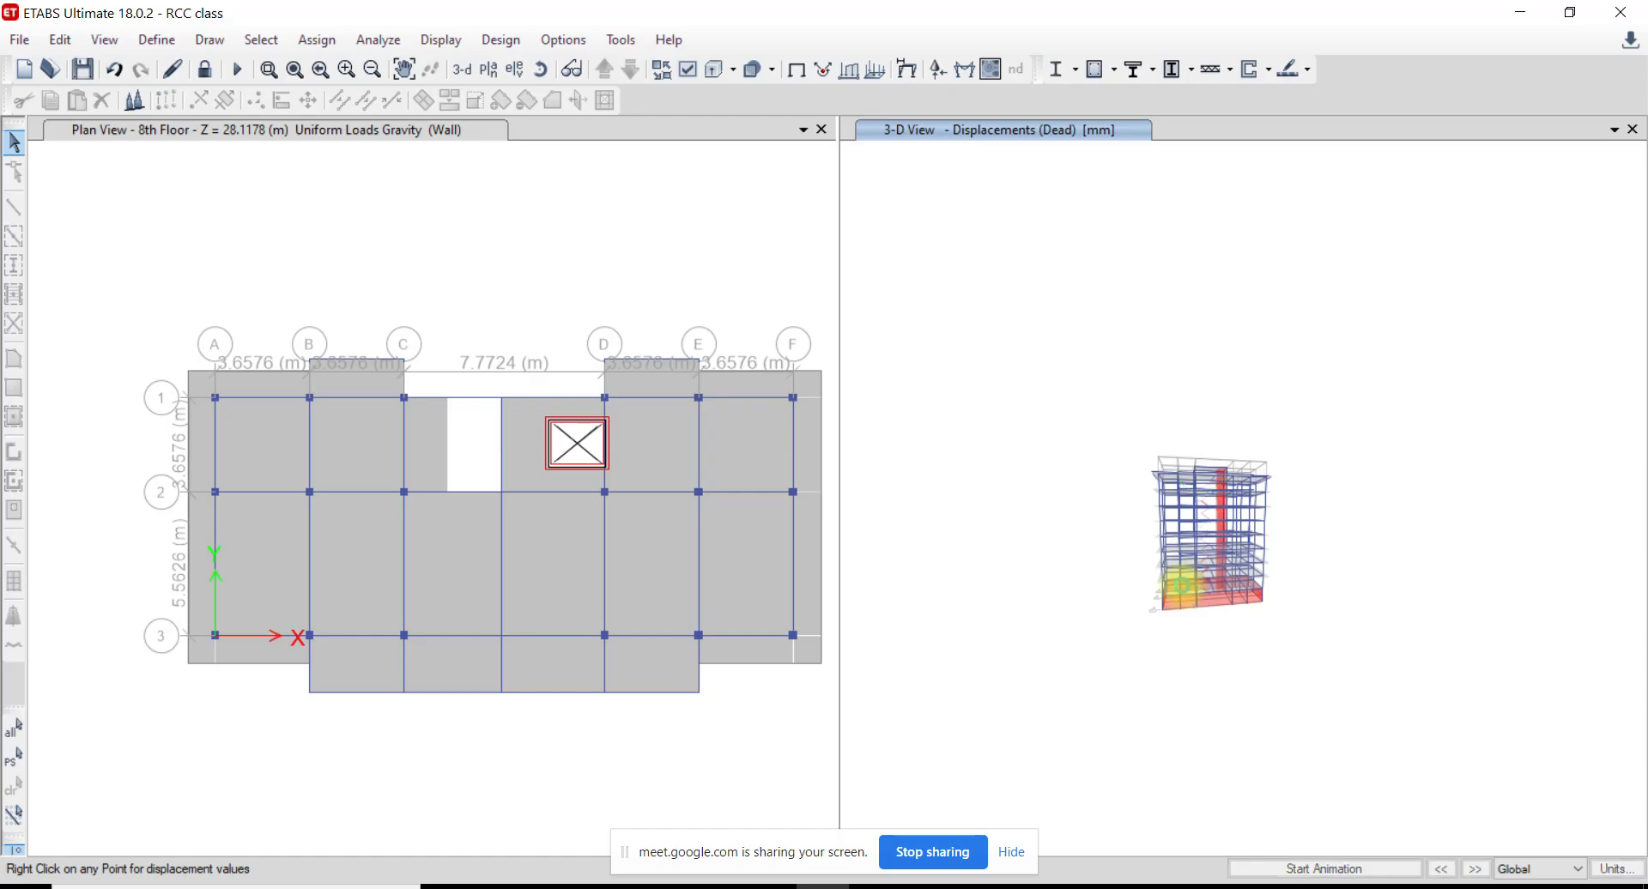
pyautogui.click(796, 71)
pyautogui.scroll(2, 1203, 572)
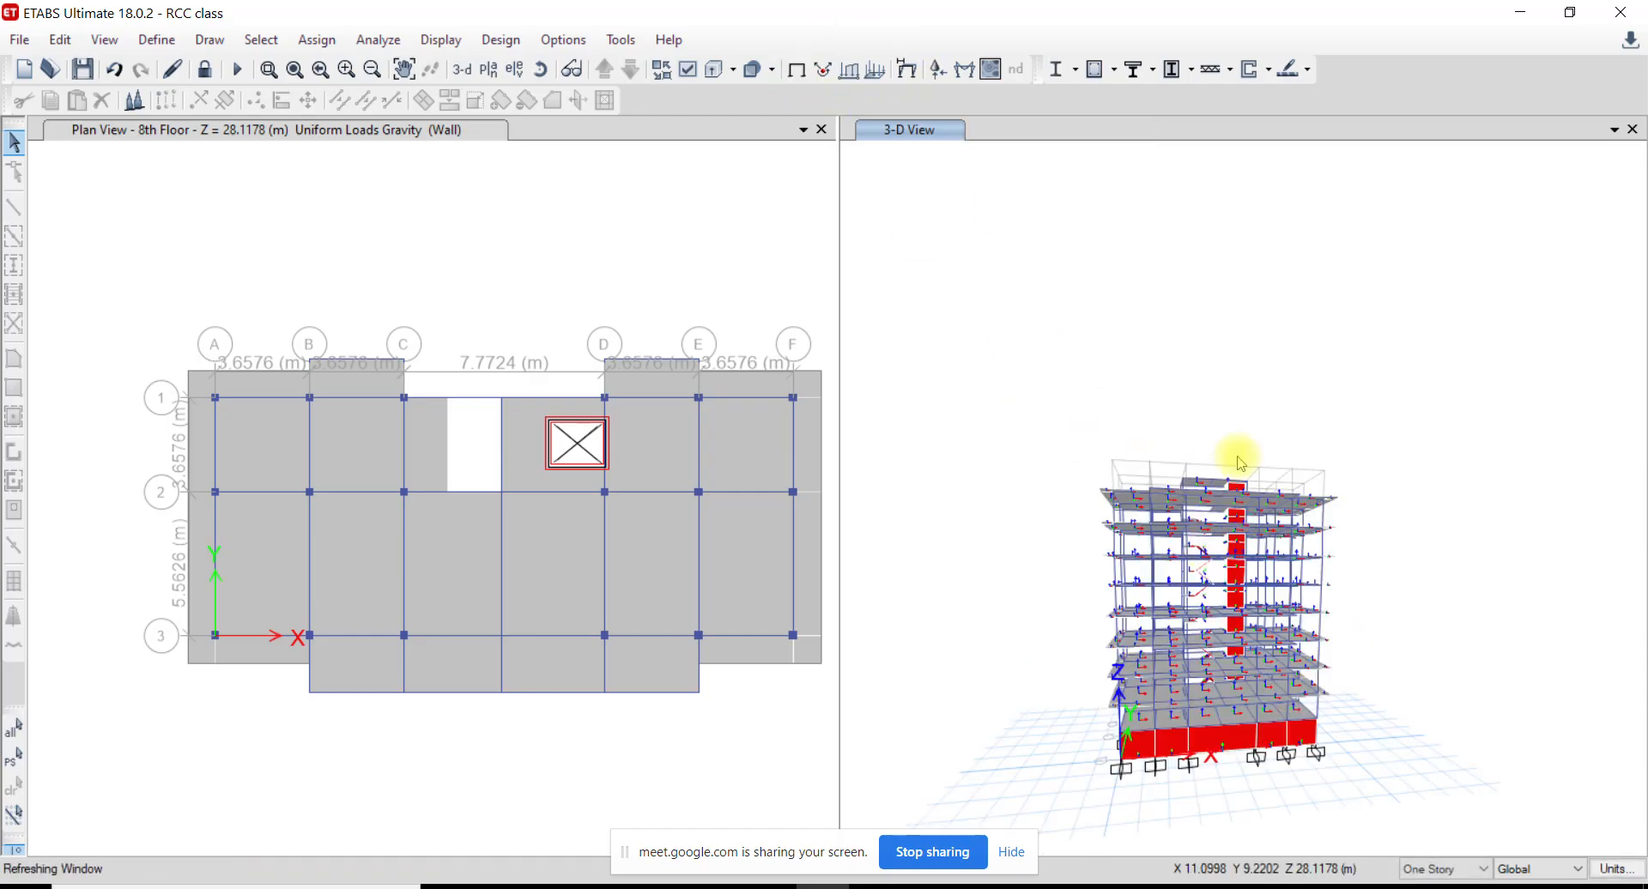
pyautogui.moveTo(1209, 576); pyautogui.dragTo(1224, 538, button='middle')
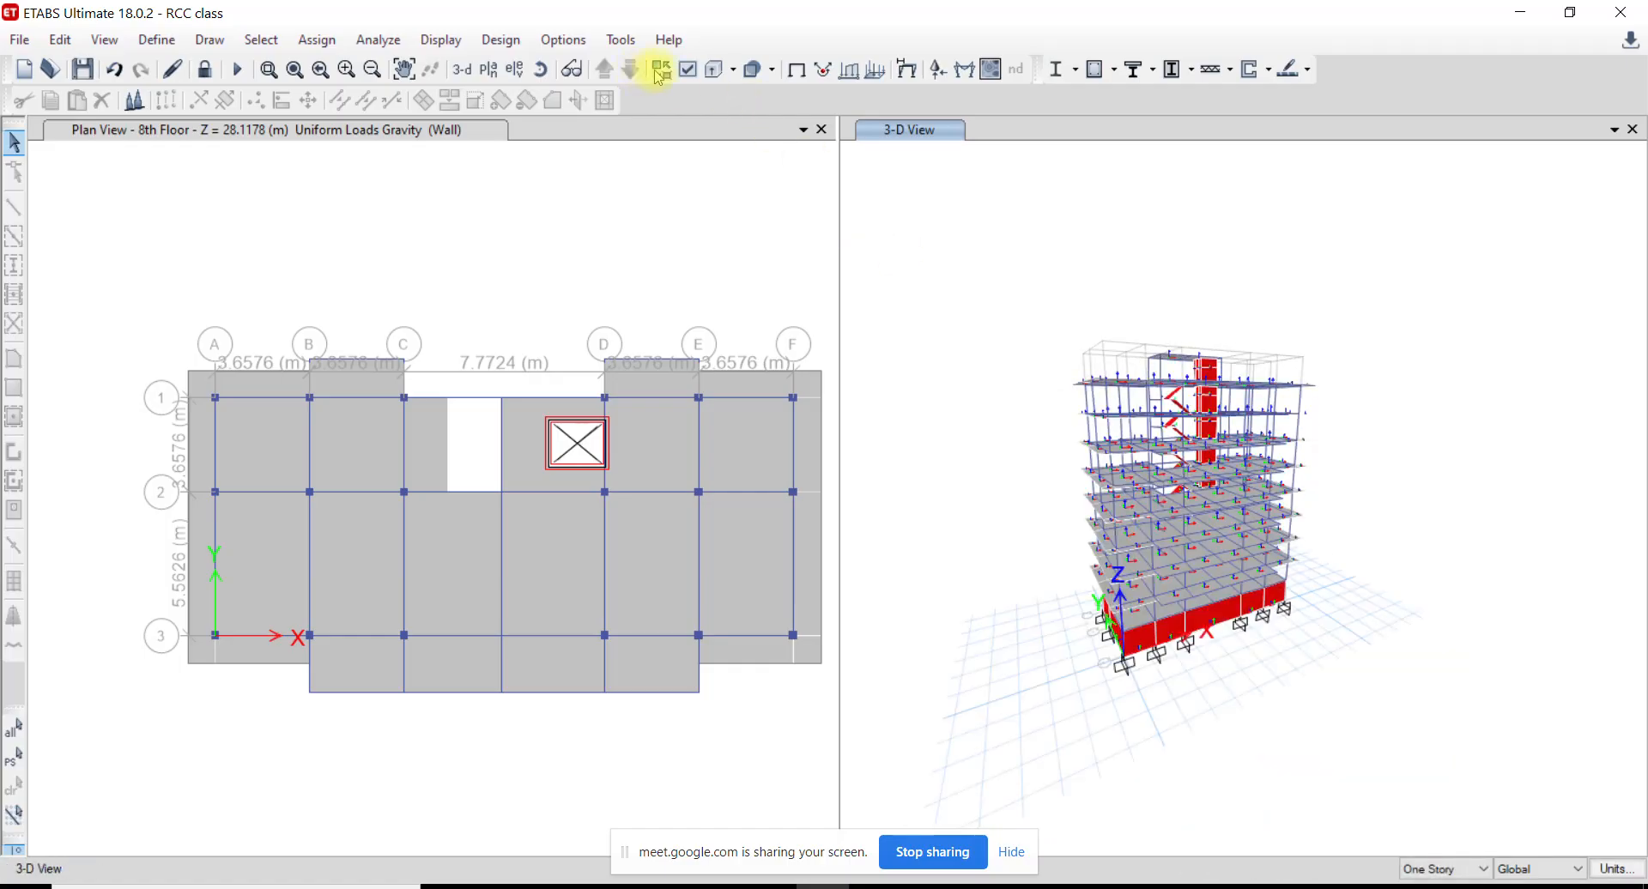
# Turn off the display of shell local axes in the 3-D view
pyautogui.click(688, 69)
pyautogui.click(714, 122)
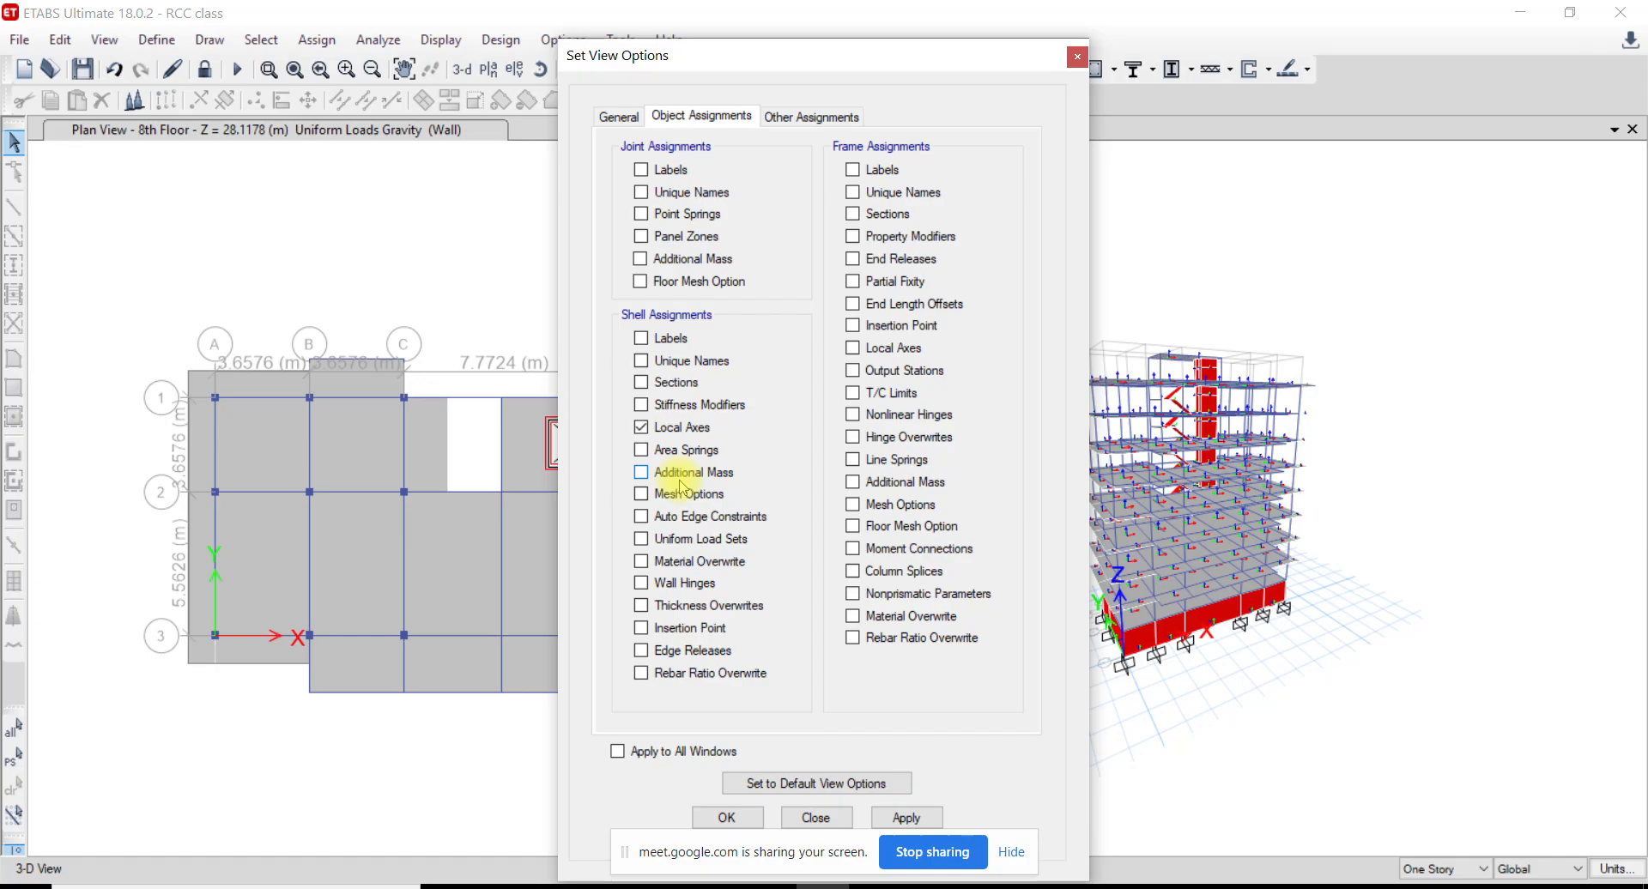
pyautogui.click(727, 817)
pyautogui.keyDown('shift'); pyautogui.moveTo(1109, 557); pyautogui.dragTo(1143, 565, button='middle'); pyautogui.keyUp('shift')
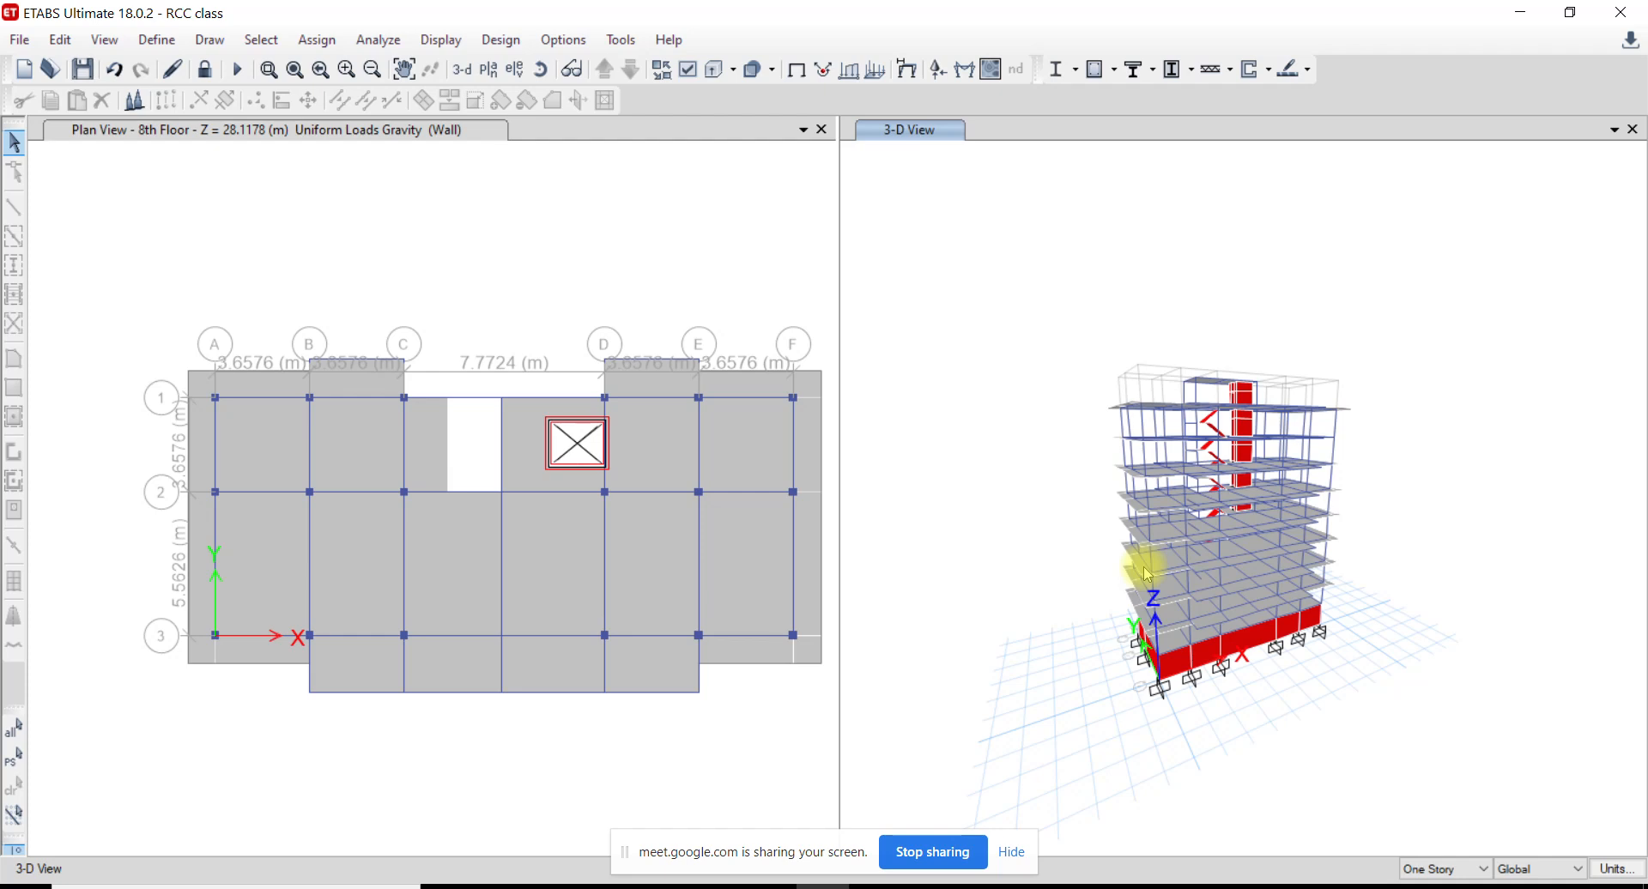
# Show the Model Explorer beside the plan view
pyautogui.click(159, 40)
pyautogui.click(158, 40)
pyautogui.click(563, 40)
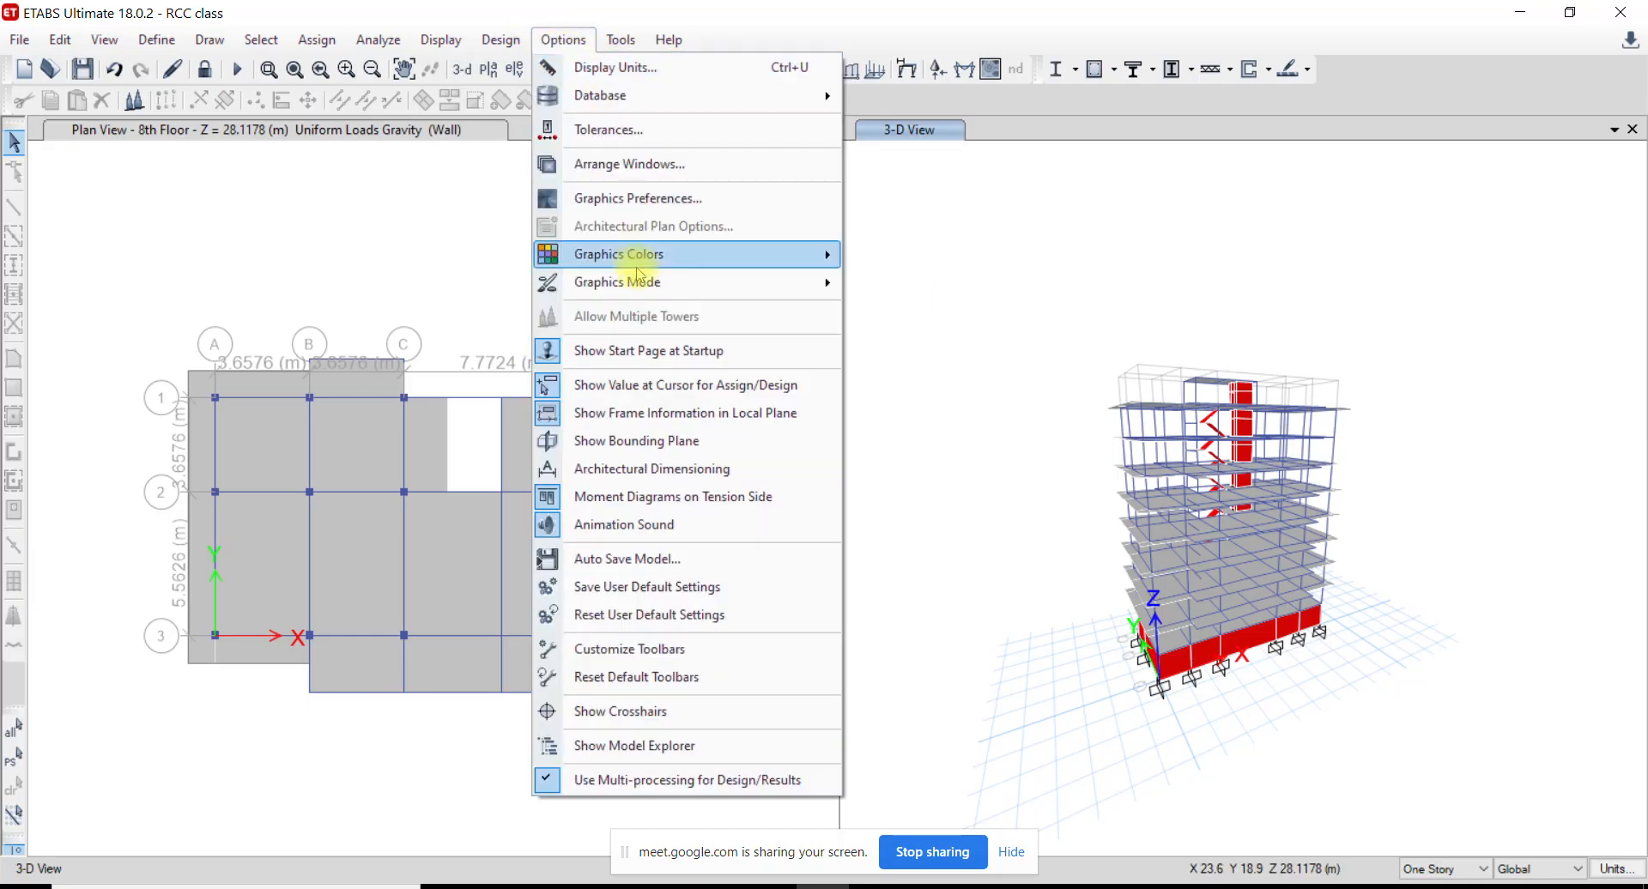
pyautogui.click(562, 40)
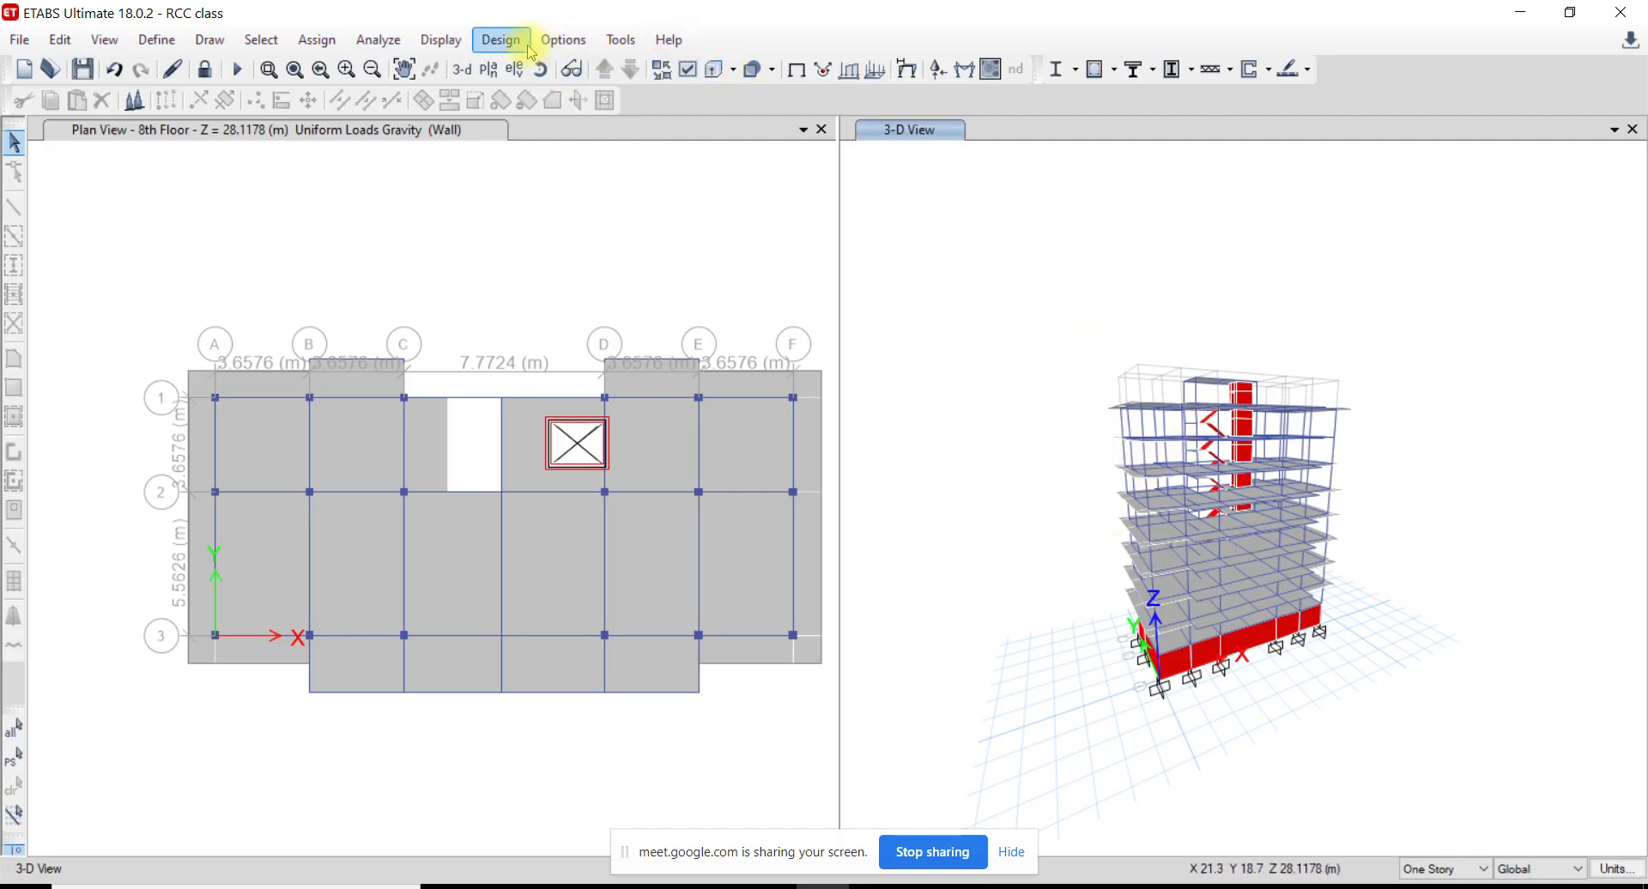
pyautogui.click(575, 41)
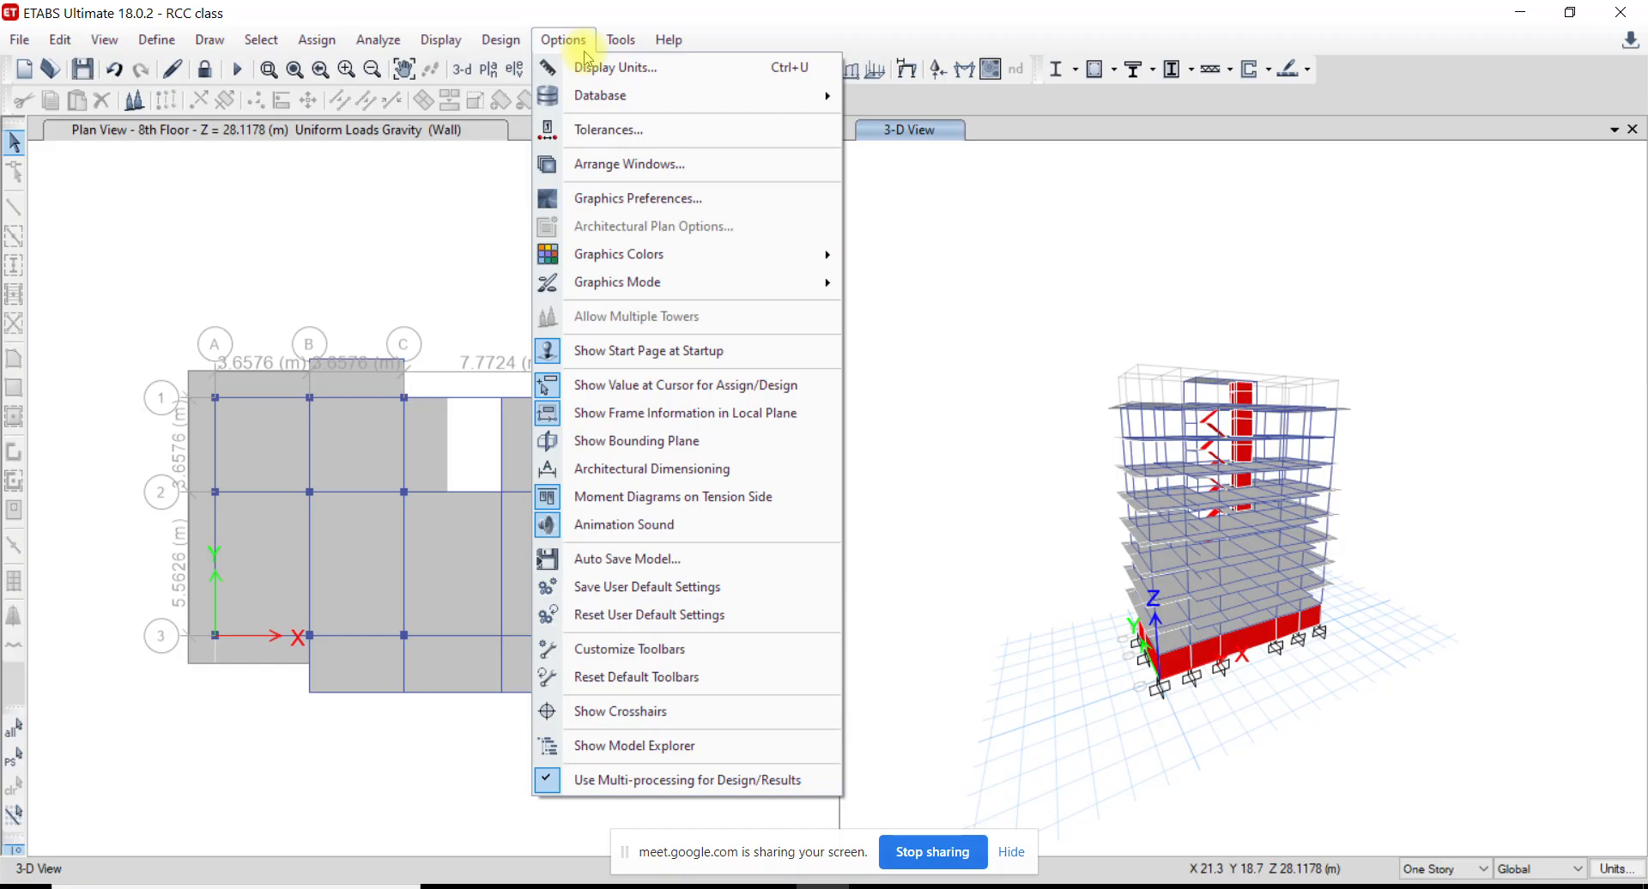
pyautogui.click(631, 10)
pyautogui.click(572, 44)
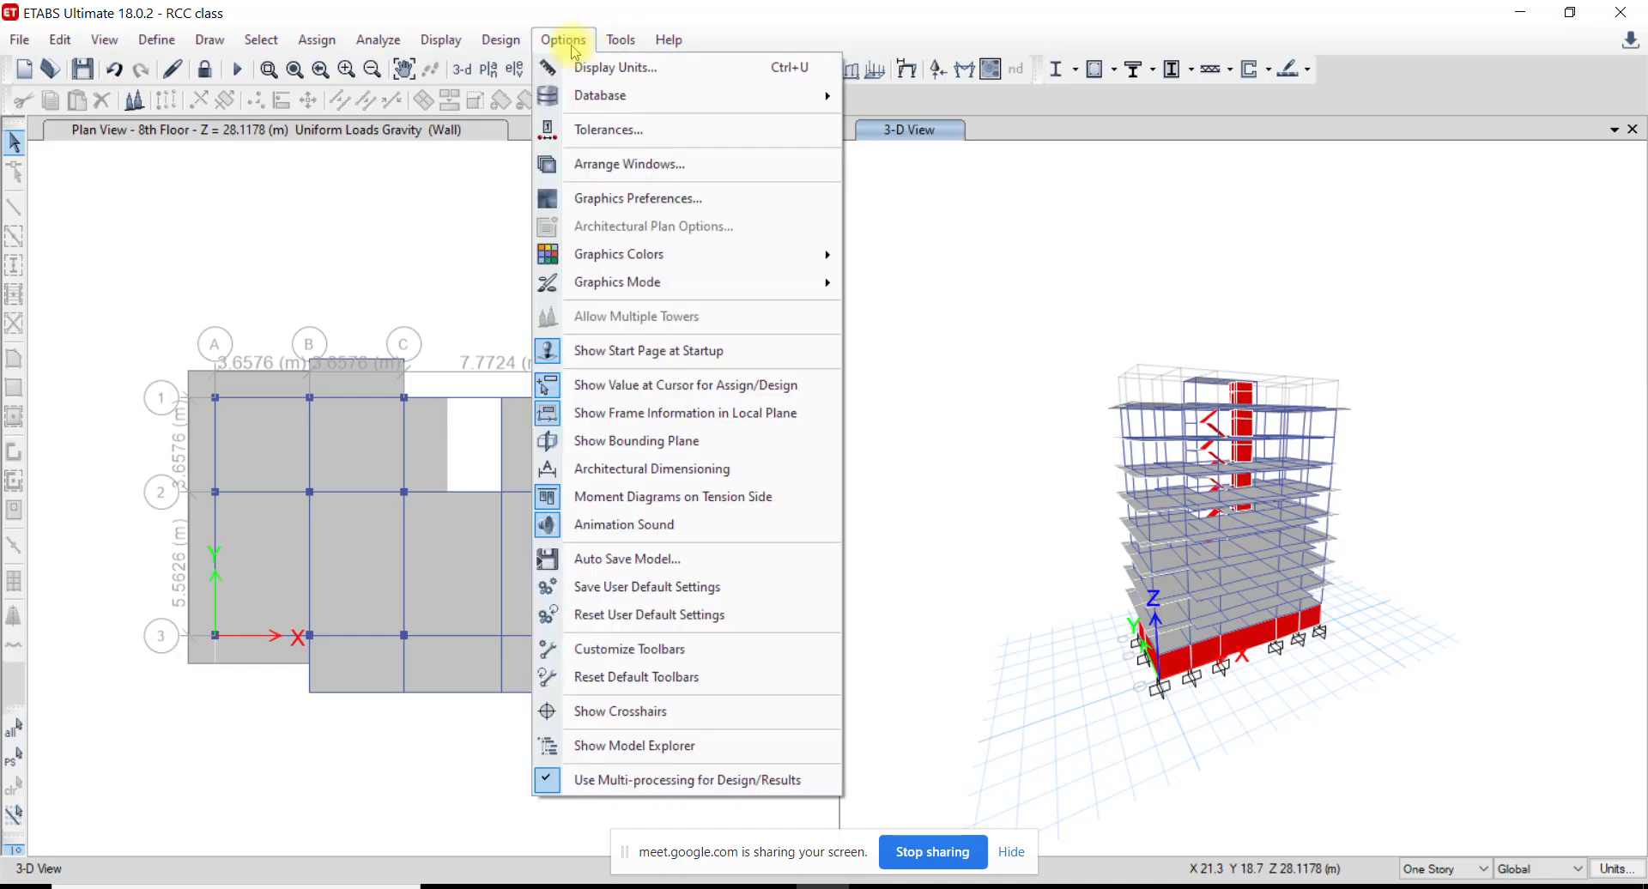
pyautogui.click(644, 746)
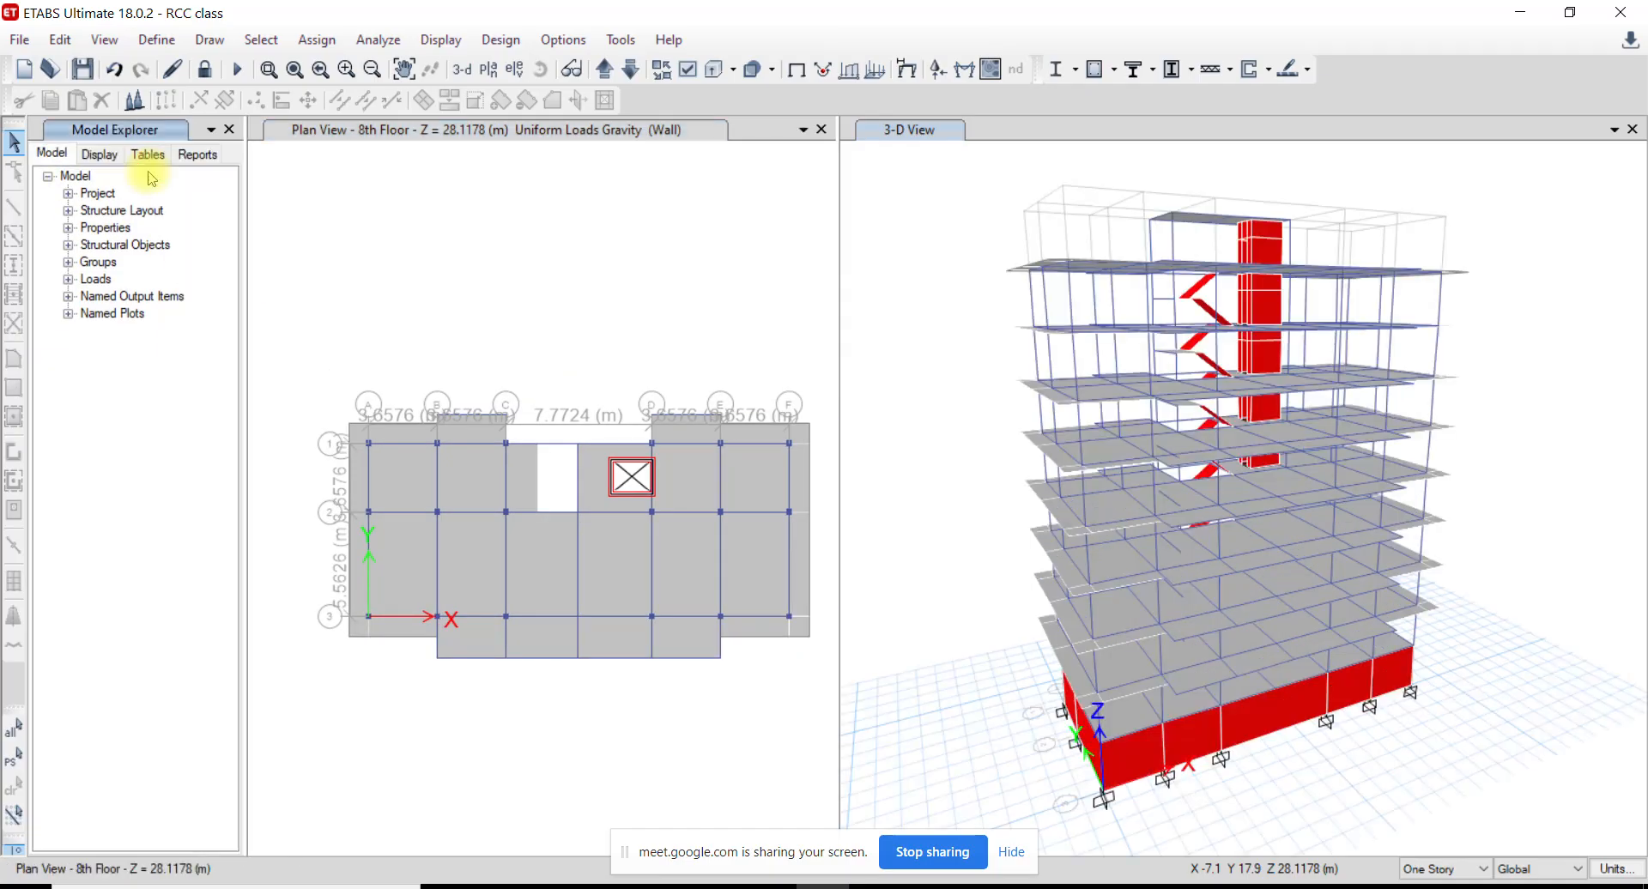
# Examine the model definition and analysis results categories among the Model Explorer's tables
pyautogui.click(147, 155)
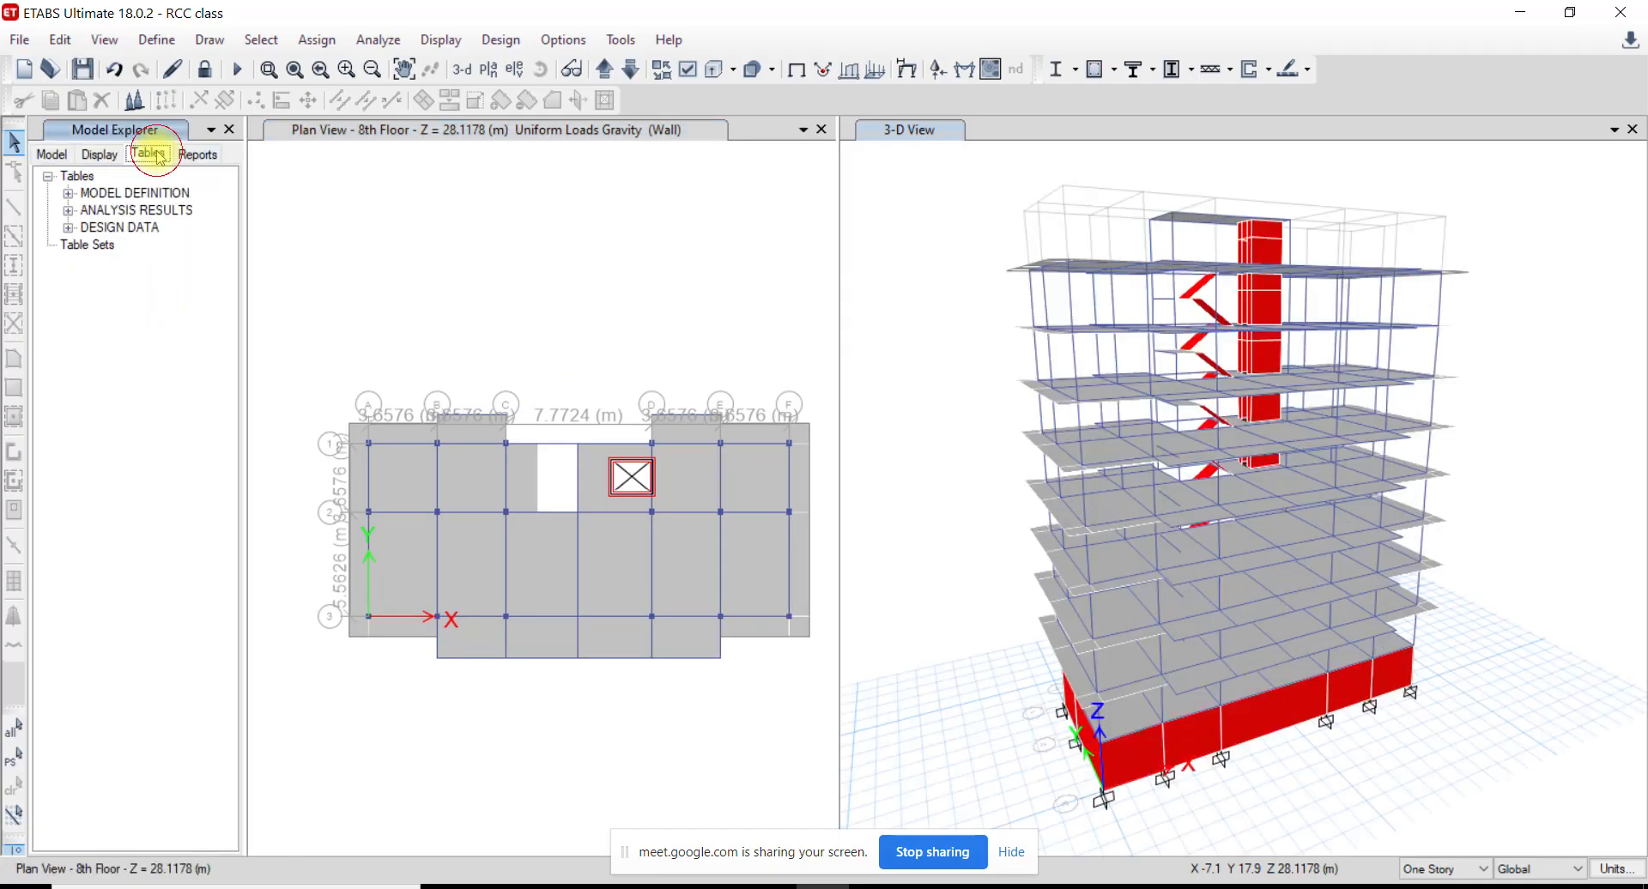
pyautogui.click(67, 209)
pyautogui.click(68, 193)
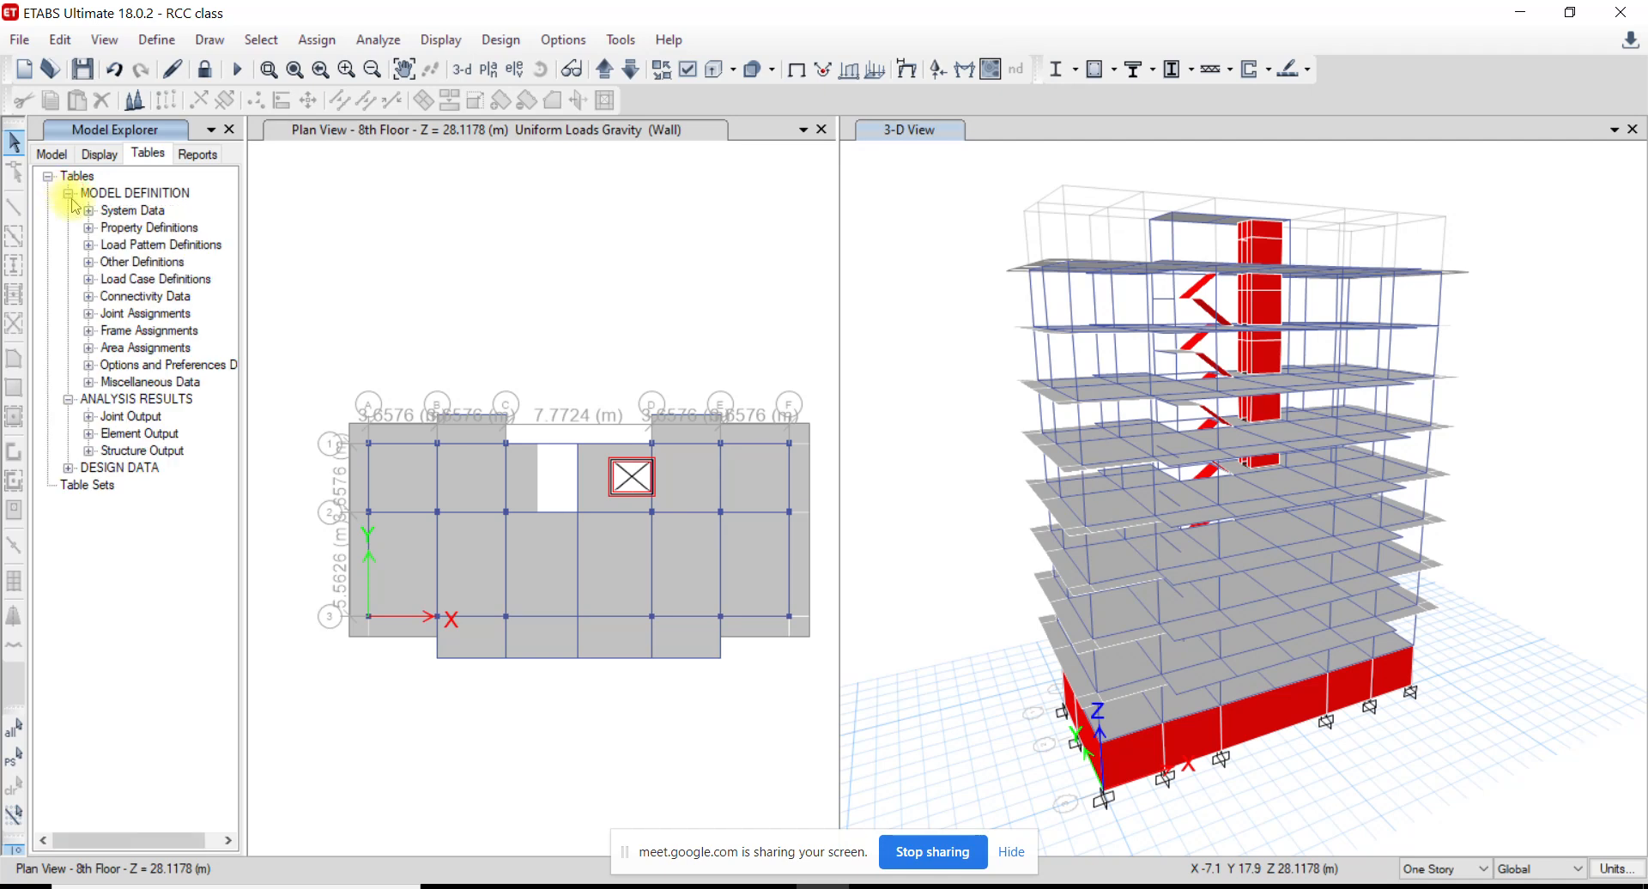
pyautogui.click(68, 398)
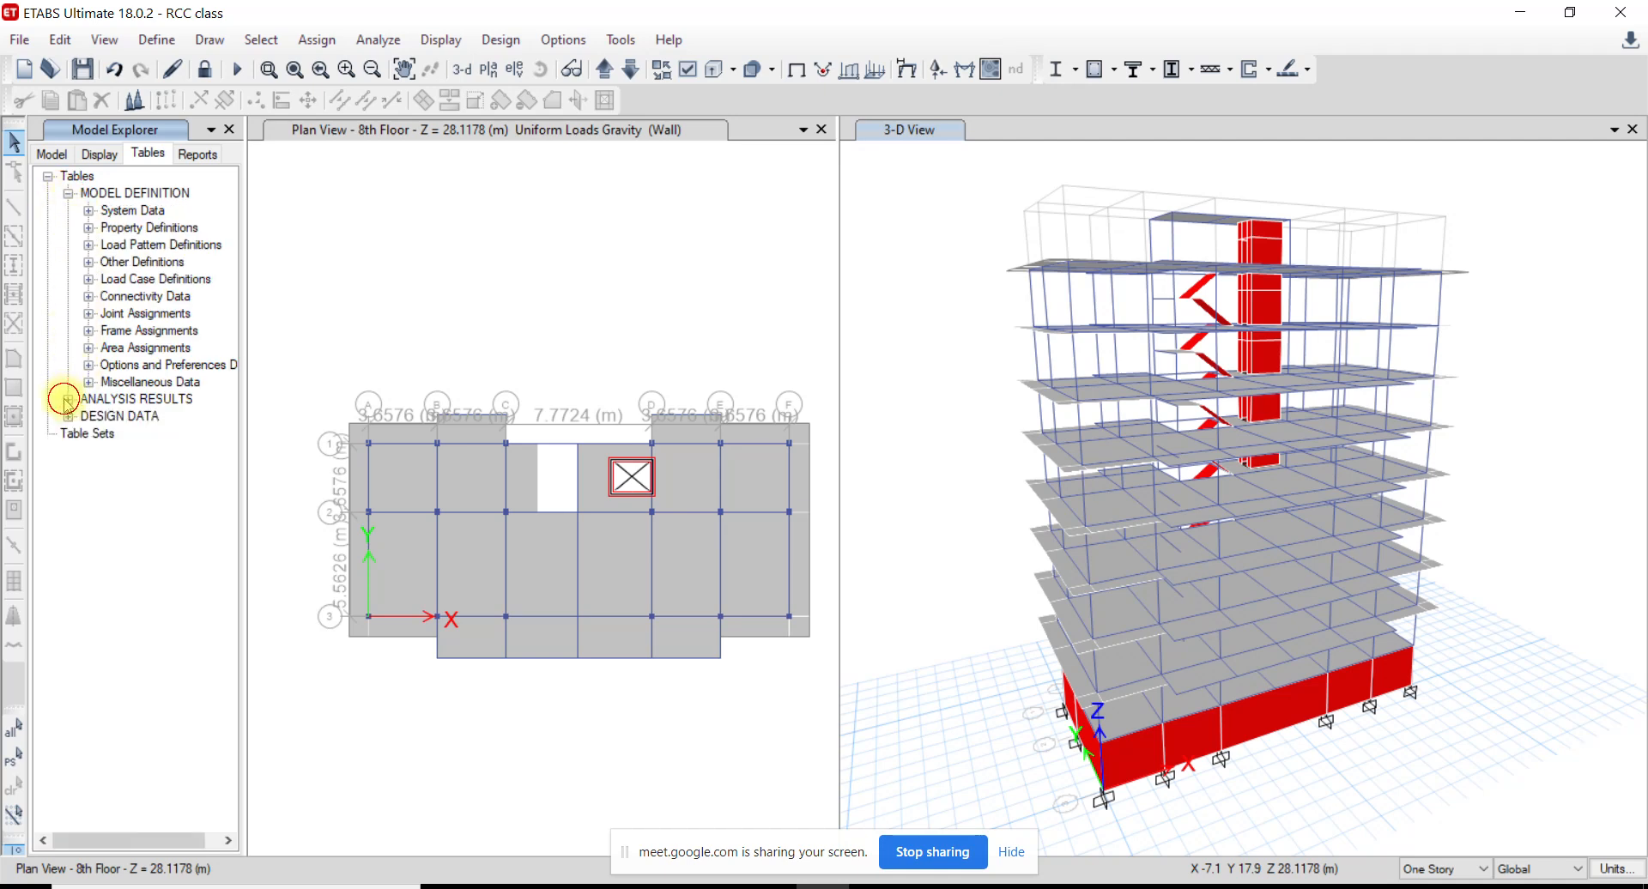
pyautogui.click(67, 193)
pyautogui.click(68, 228)
pyautogui.click(68, 228)
# Try to display all model definition, analysis results and design data tables together
pyautogui.click(545, 43)
pyautogui.click(549, 41)
pyautogui.click(441, 43)
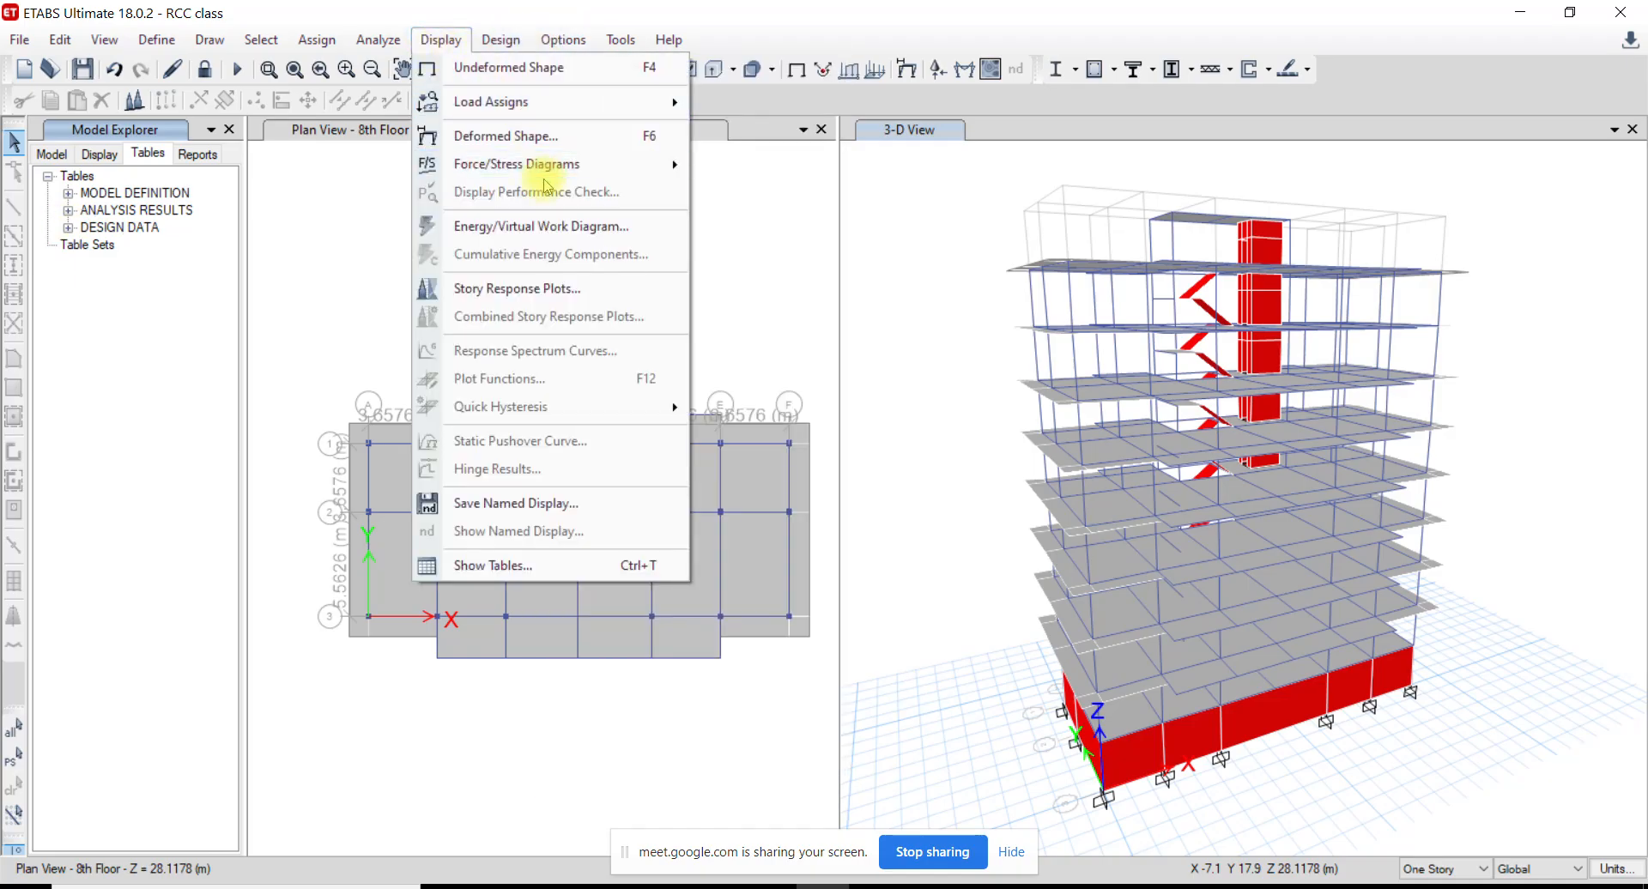
pyautogui.click(519, 564)
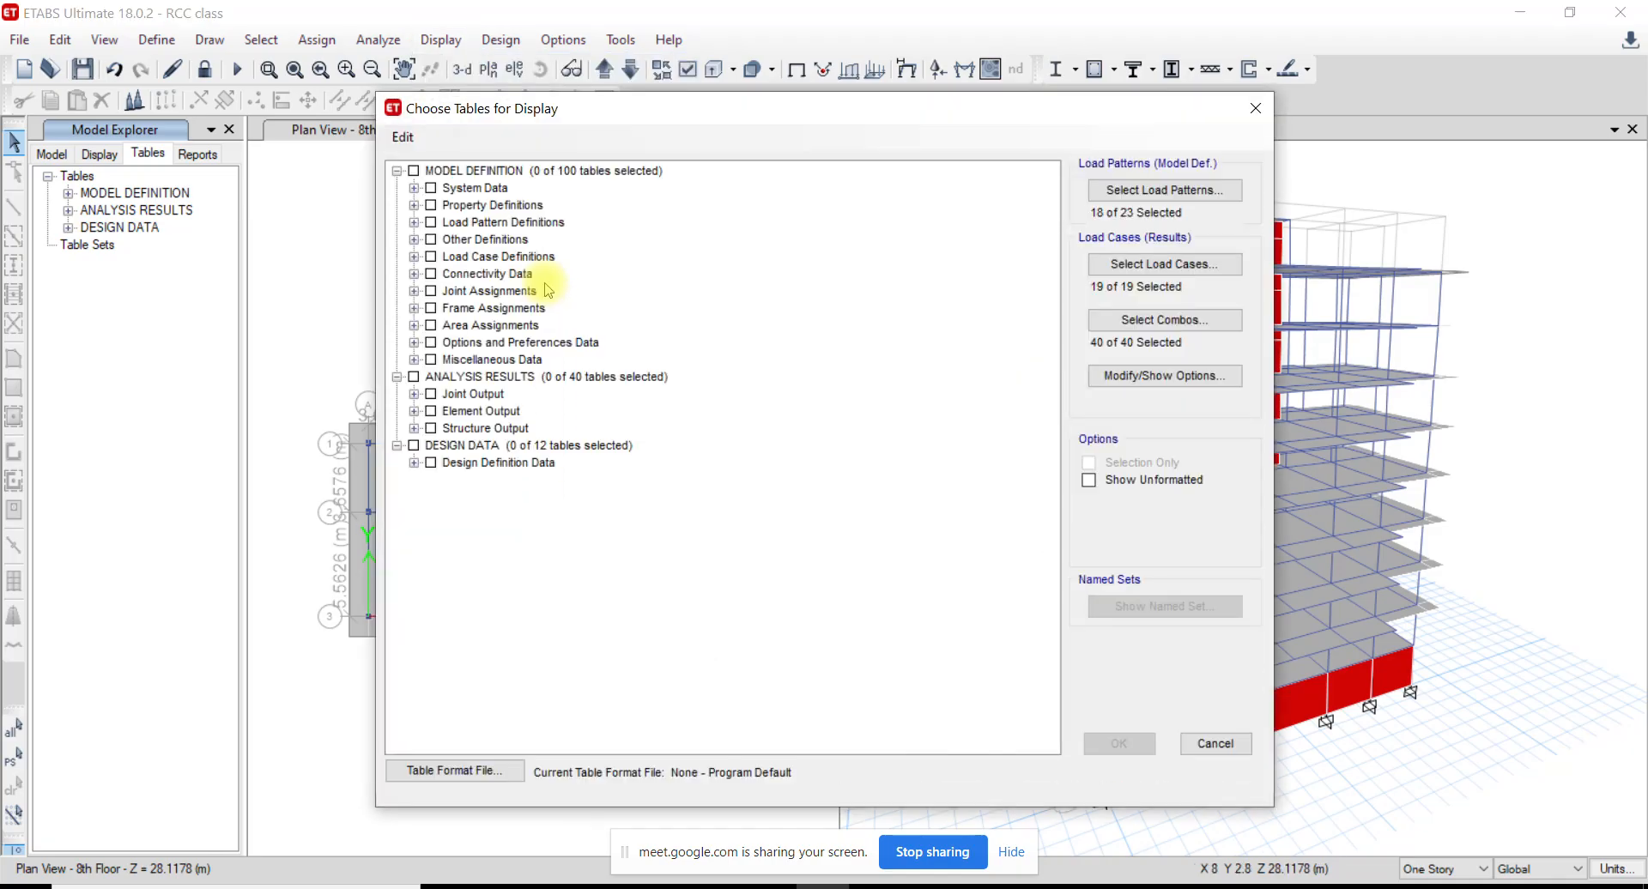
pyautogui.click(414, 172)
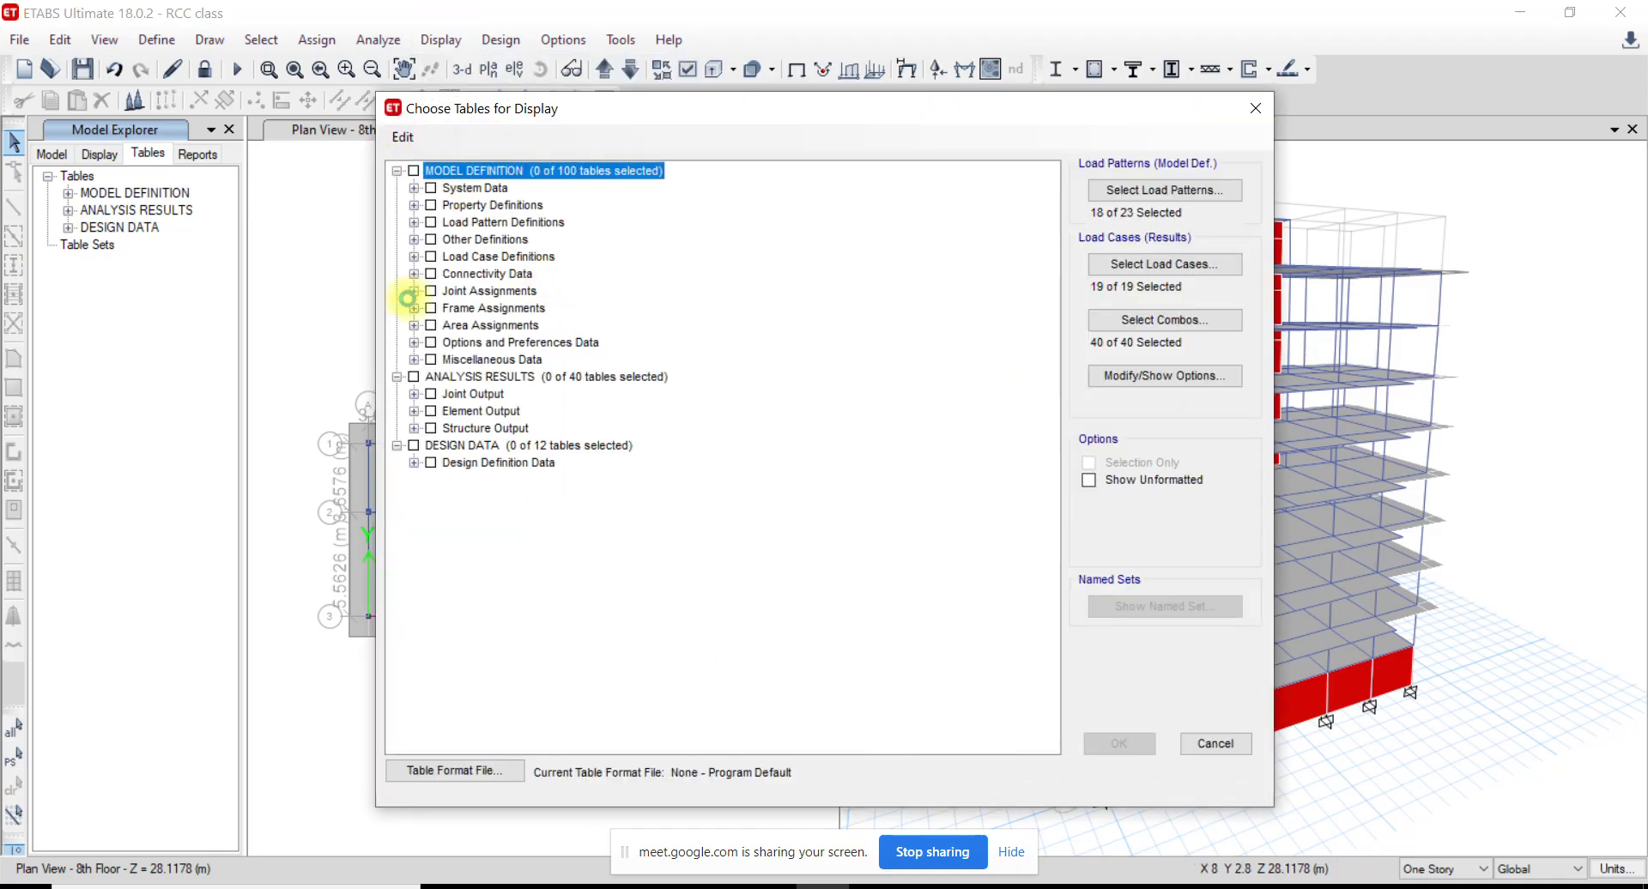
pyautogui.click(414, 377)
pyautogui.click(414, 445)
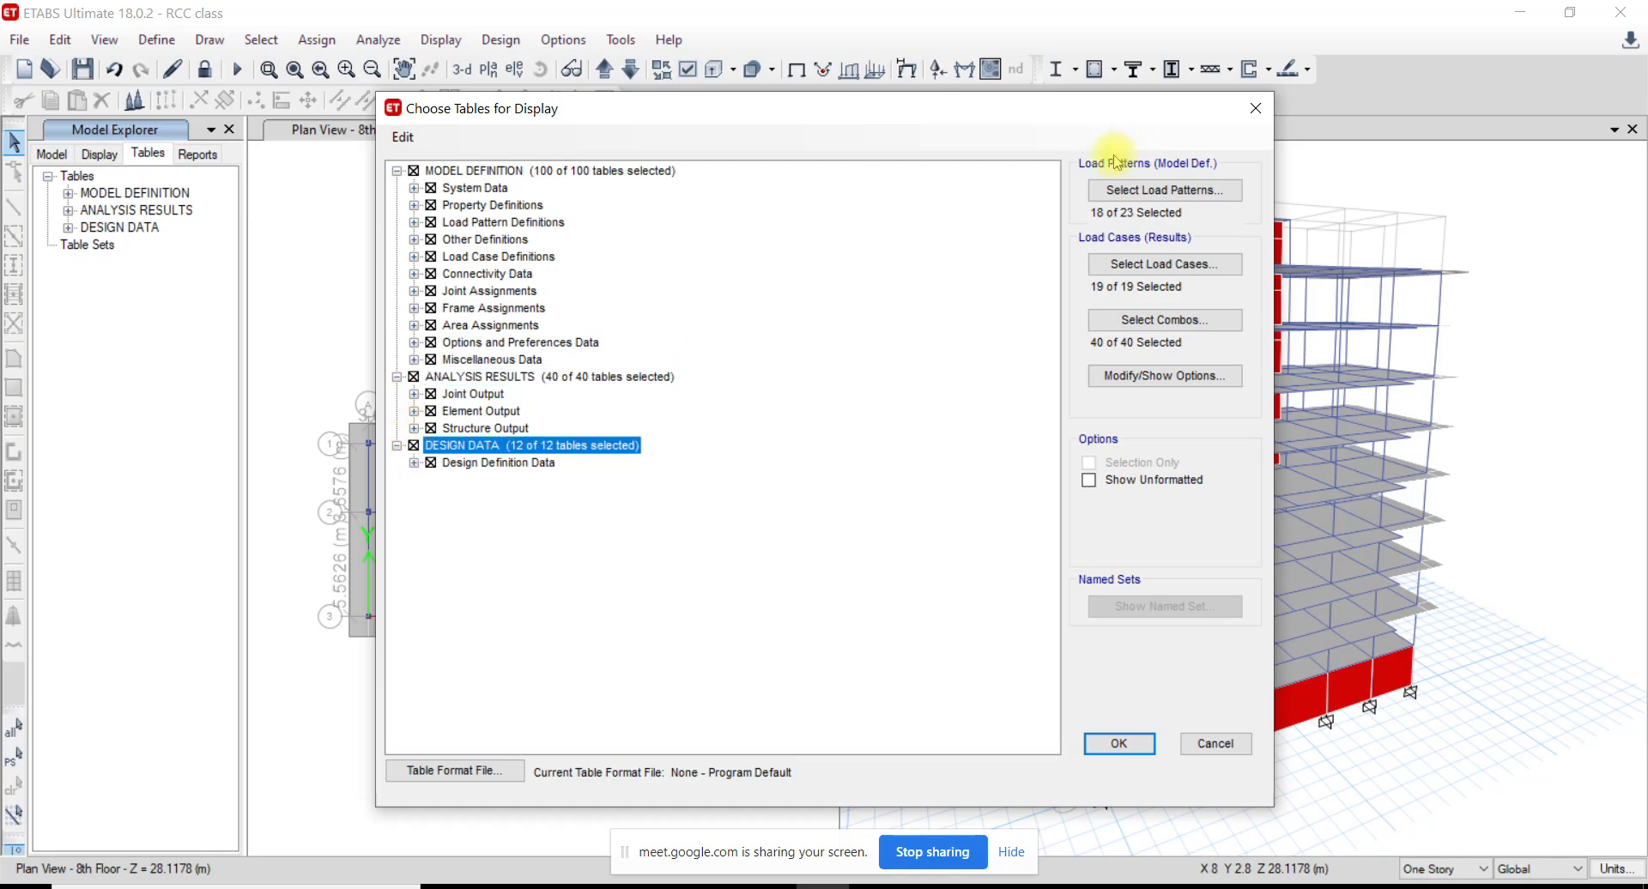
pyautogui.click(1107, 743)
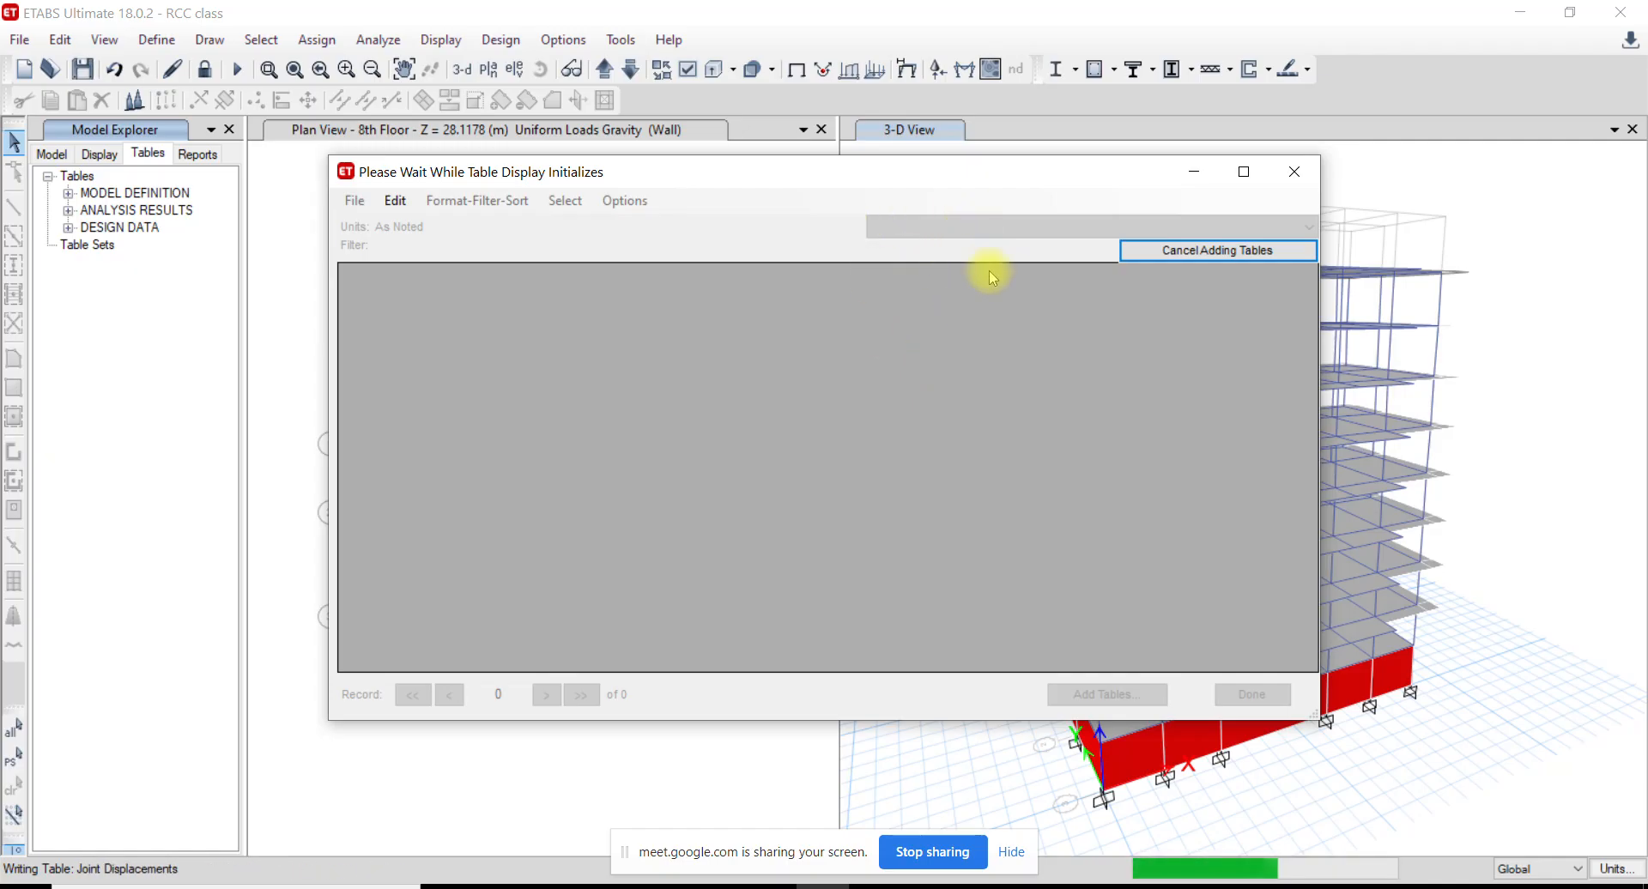
# Switch to Paint and add a text note beside the wall sketch reading "Molal Praticipation mass ratios", widening its text box
pyautogui.click(988, 888)
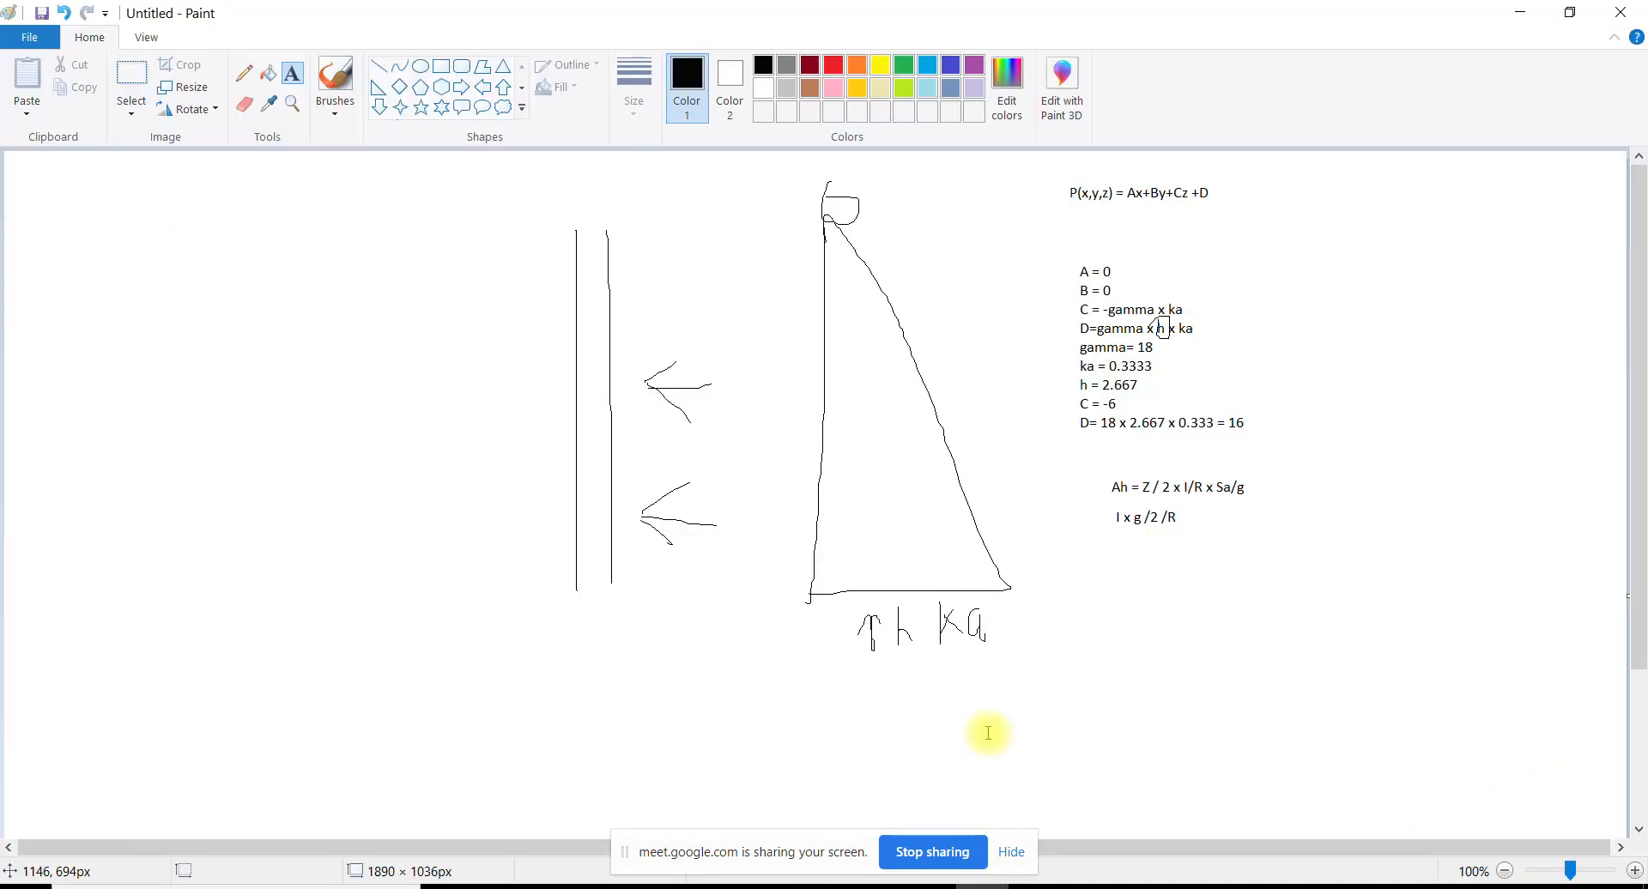
pyautogui.click(133, 254)
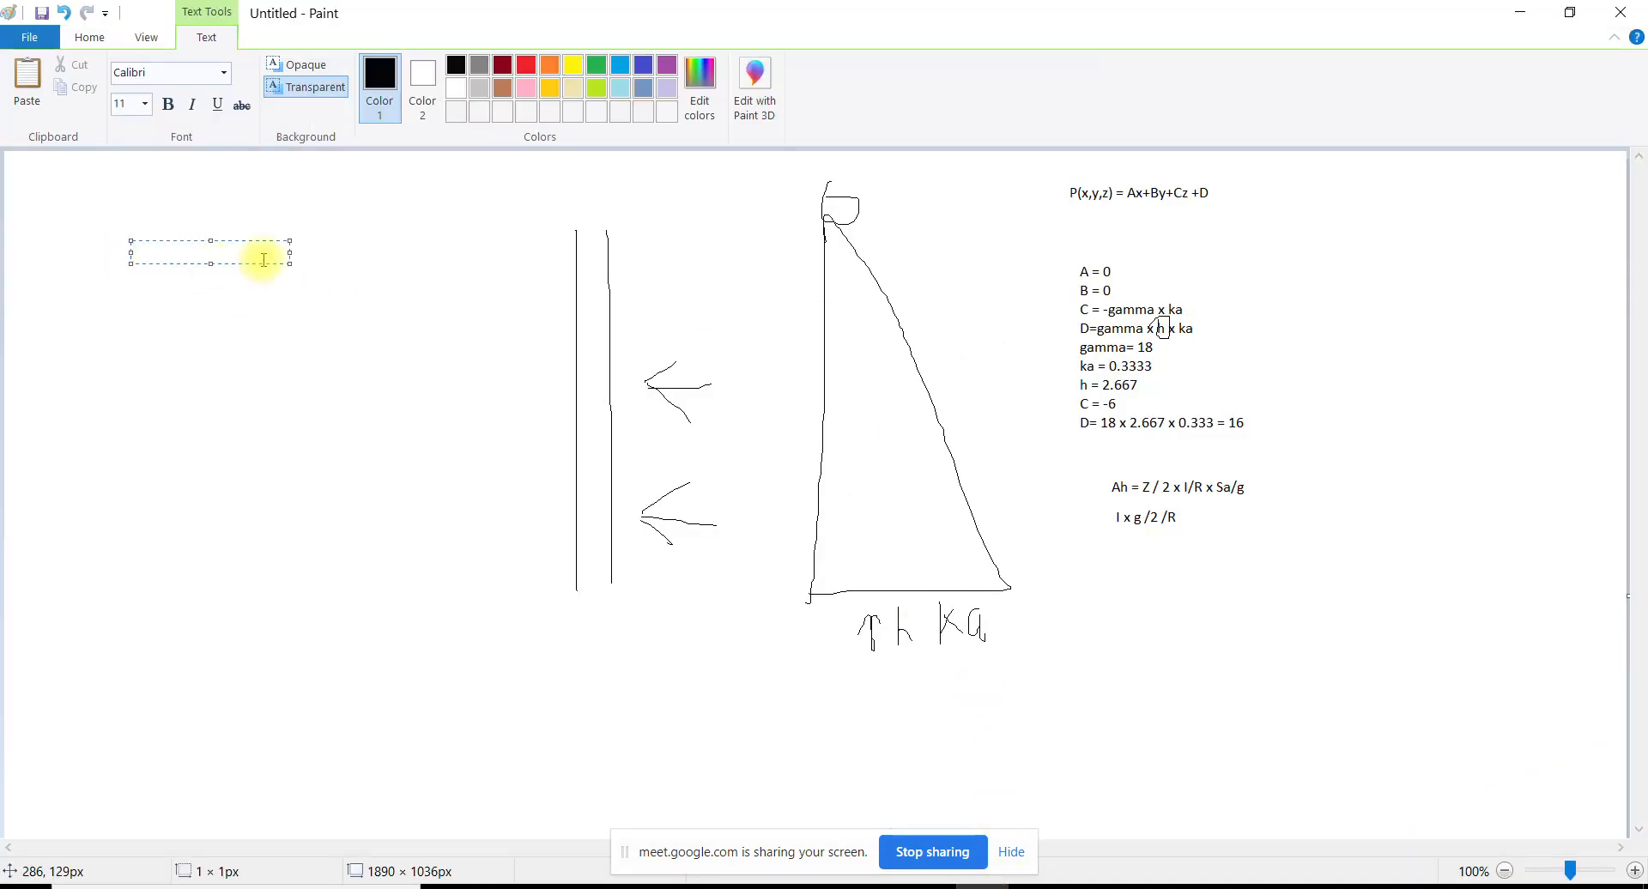
pyautogui.write('Molal Praticipa')
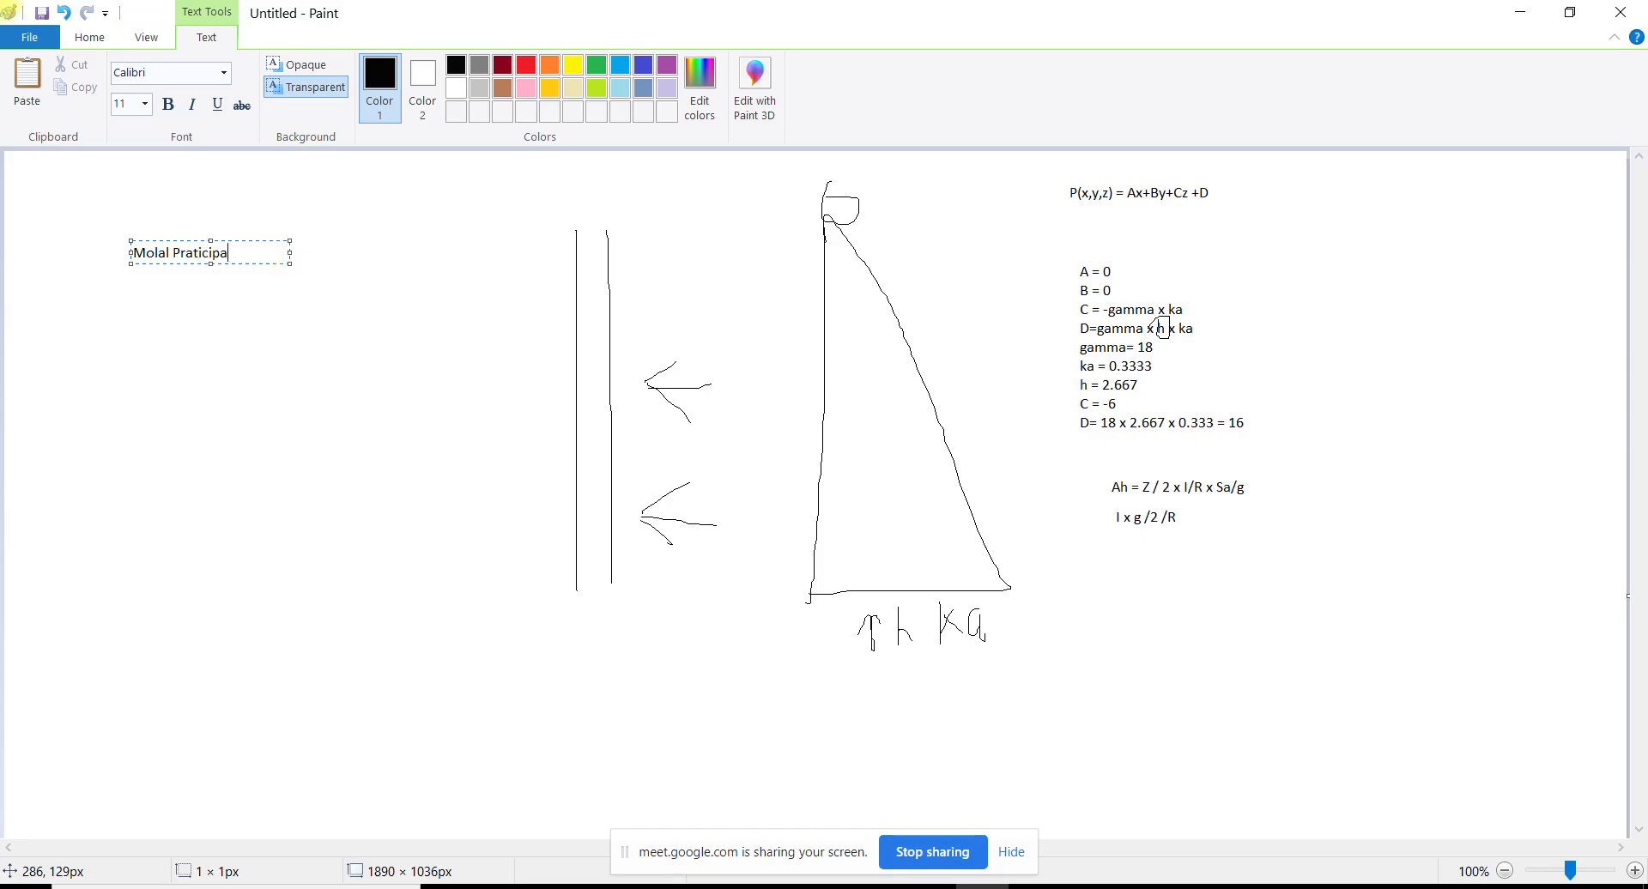
pyautogui.write('tion mass ratios')
pyautogui.moveTo(290, 262); pyautogui.dragTo(461, 261)
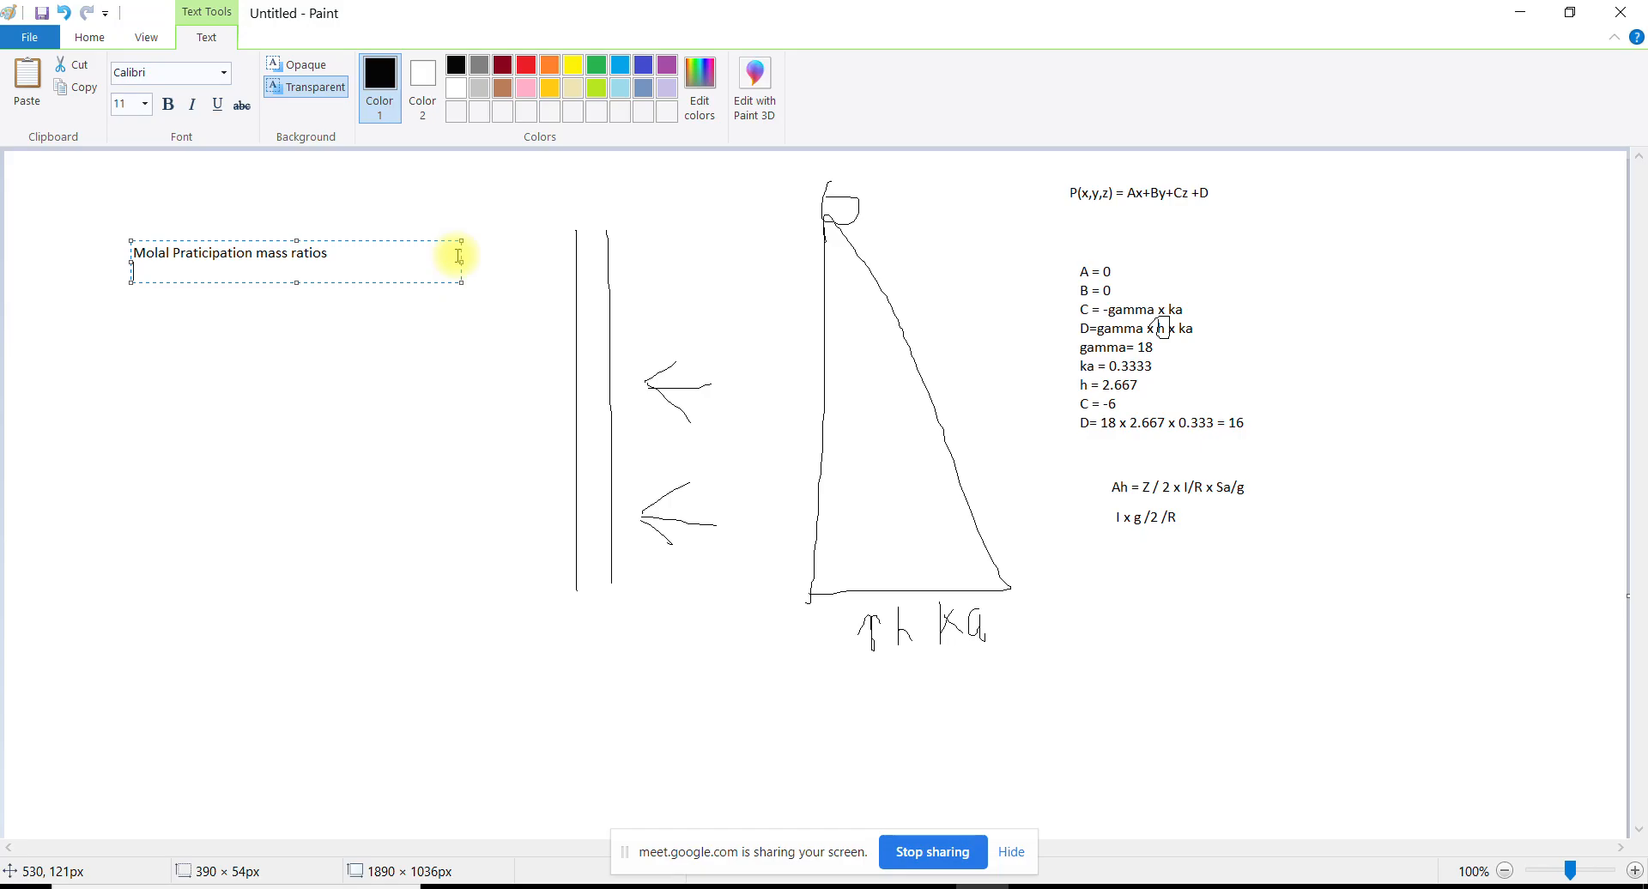
# Add the lines "Story displacement & story drift =" and "Response spectrum scaling" to the text note
pyautogui.write('Story')
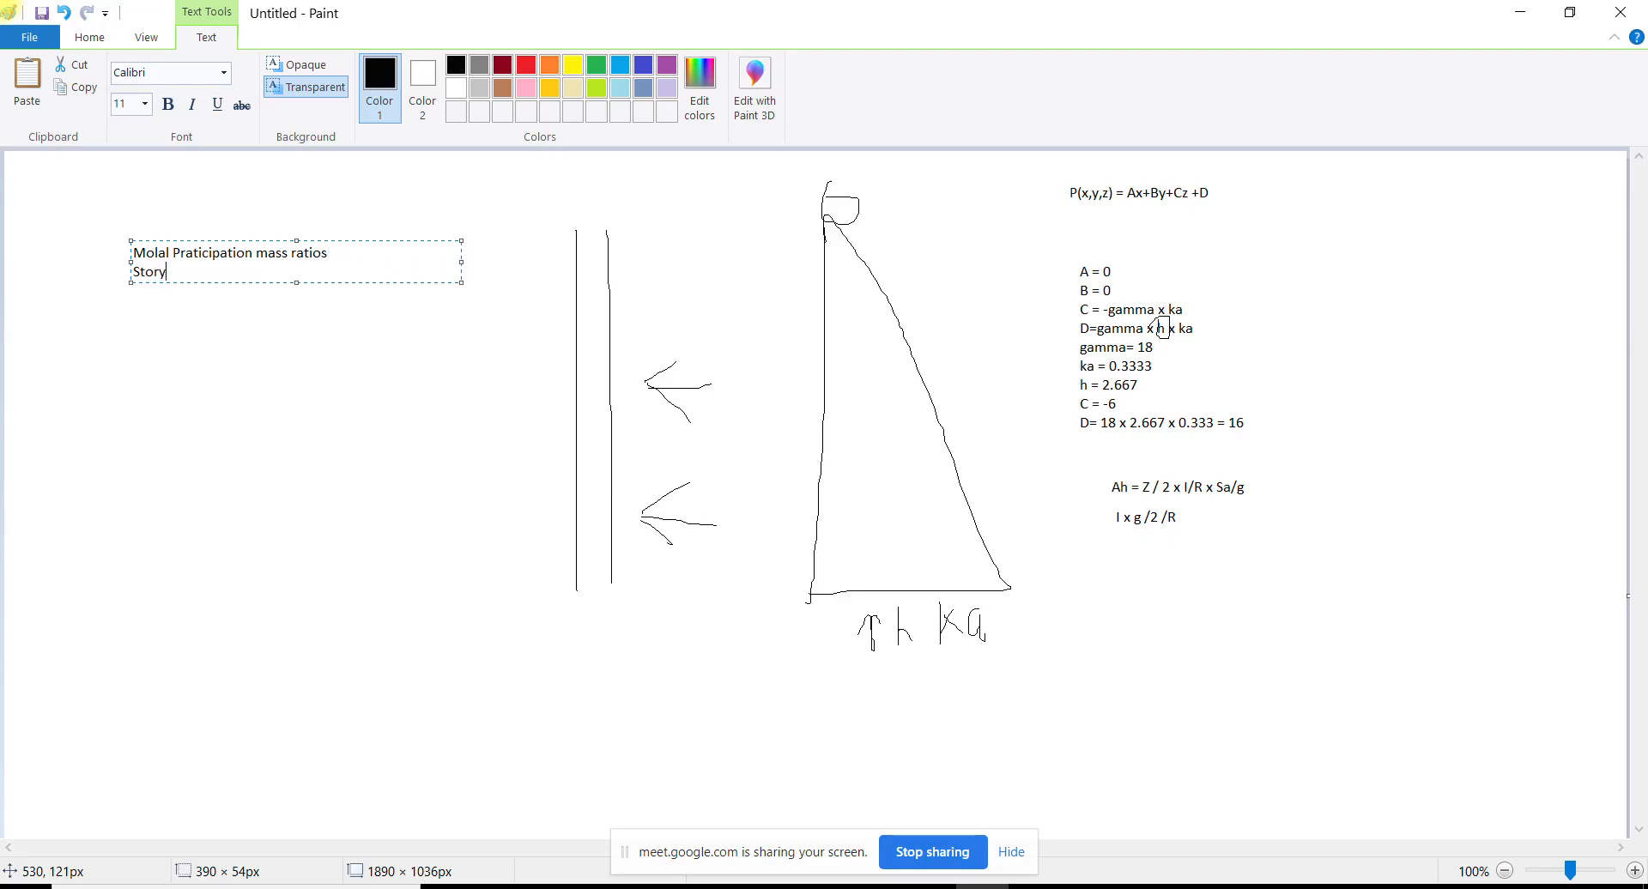
pyautogui.write(' displacement & so')
pyautogui.press('BackSpace')
pyautogui.write('tor')
pyautogui.press('BackSpace')
pyautogui.write('y drift =')
pyautogui.press('Return')
pyautogui.write('Respon')
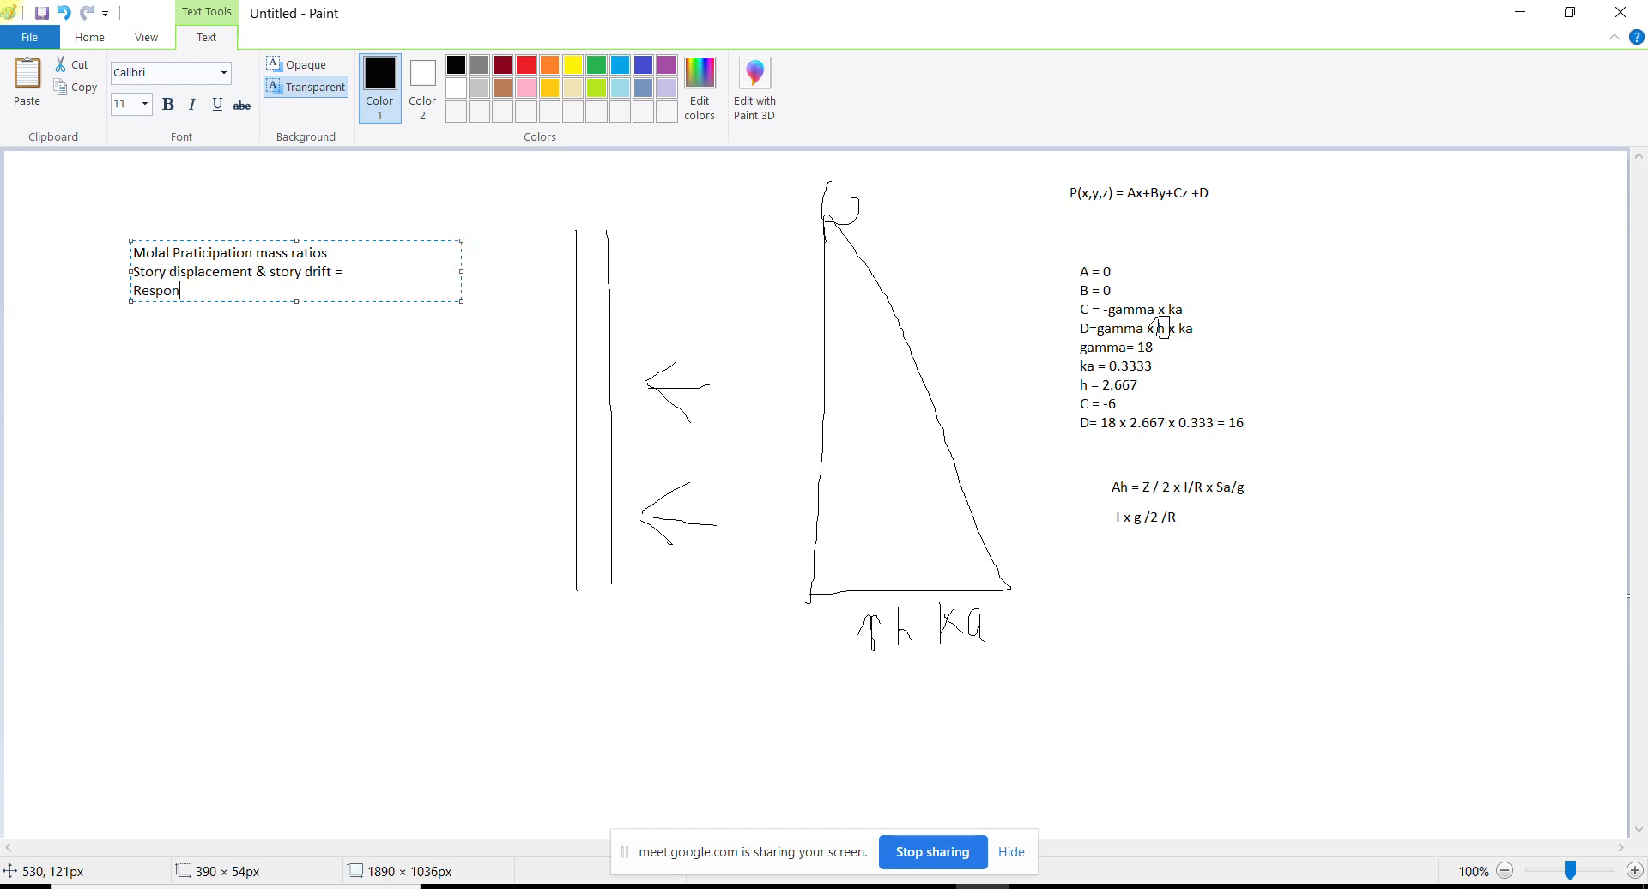
pyautogui.write('se spectrum scaling')
pyautogui.press('Return')
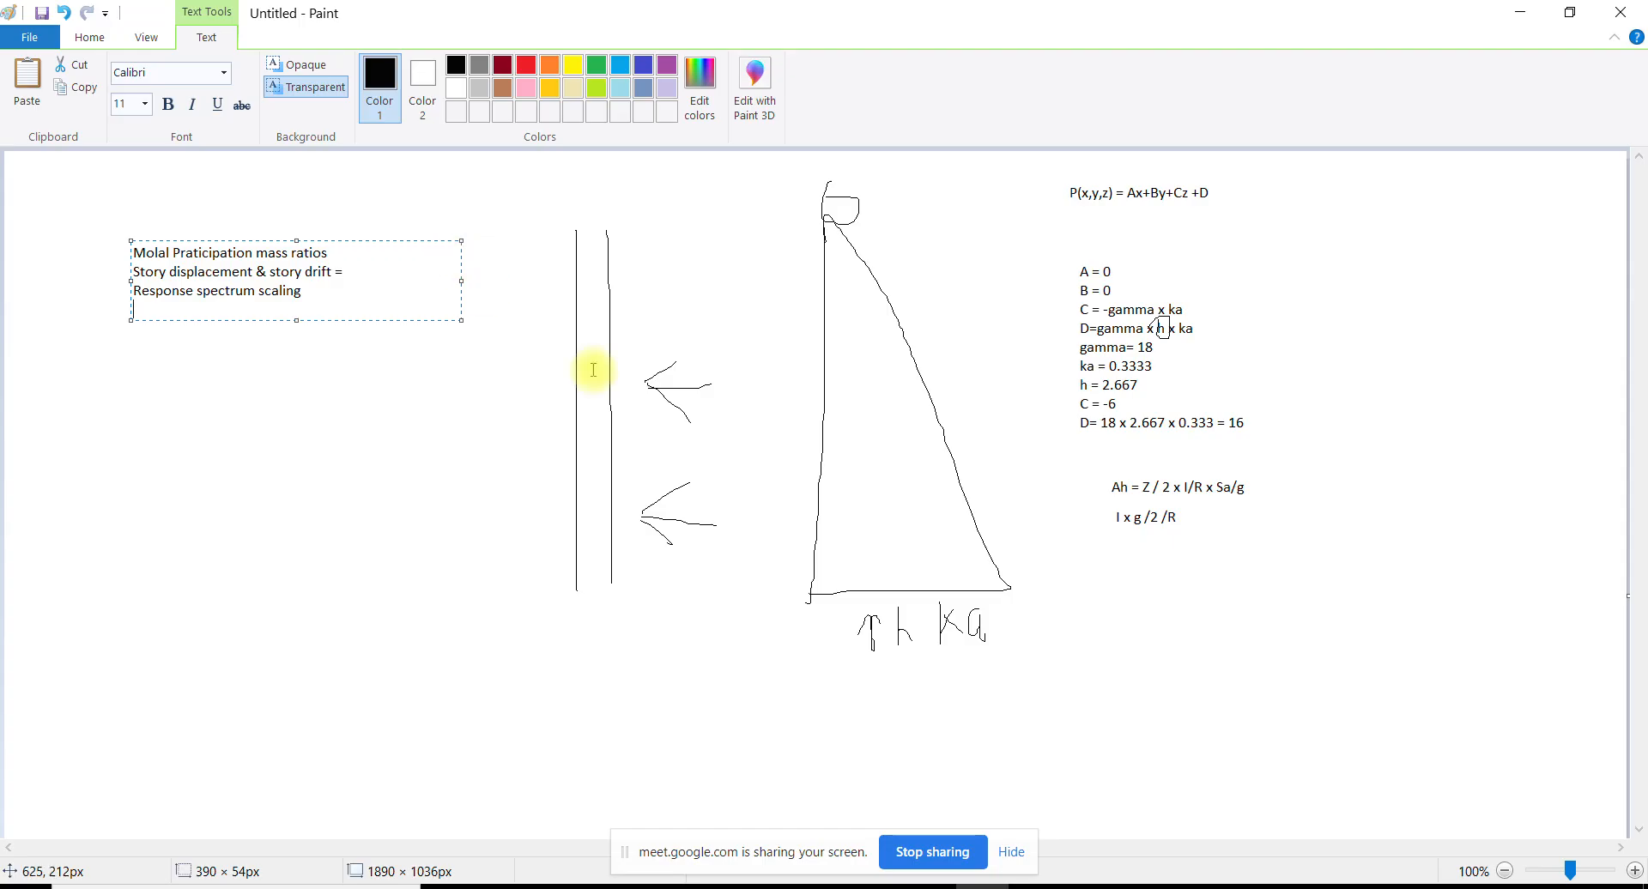
# Add "RCC design" as the fourth line of the text note
pyautogui.click(824, 886)
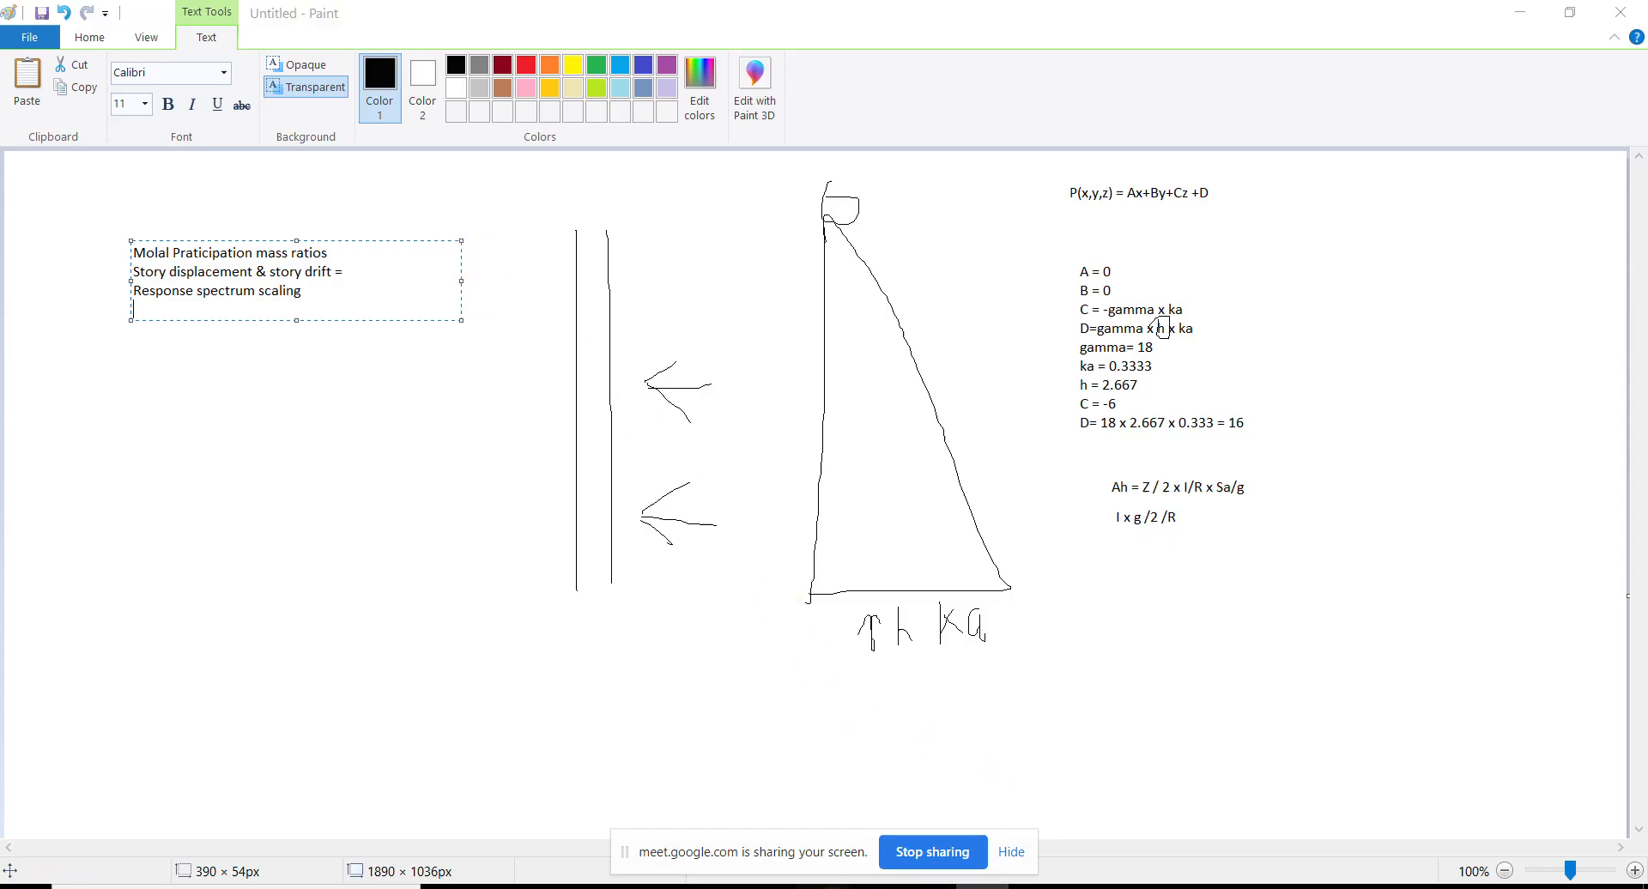
pyautogui.click(322, 290)
pyautogui.press('Return')
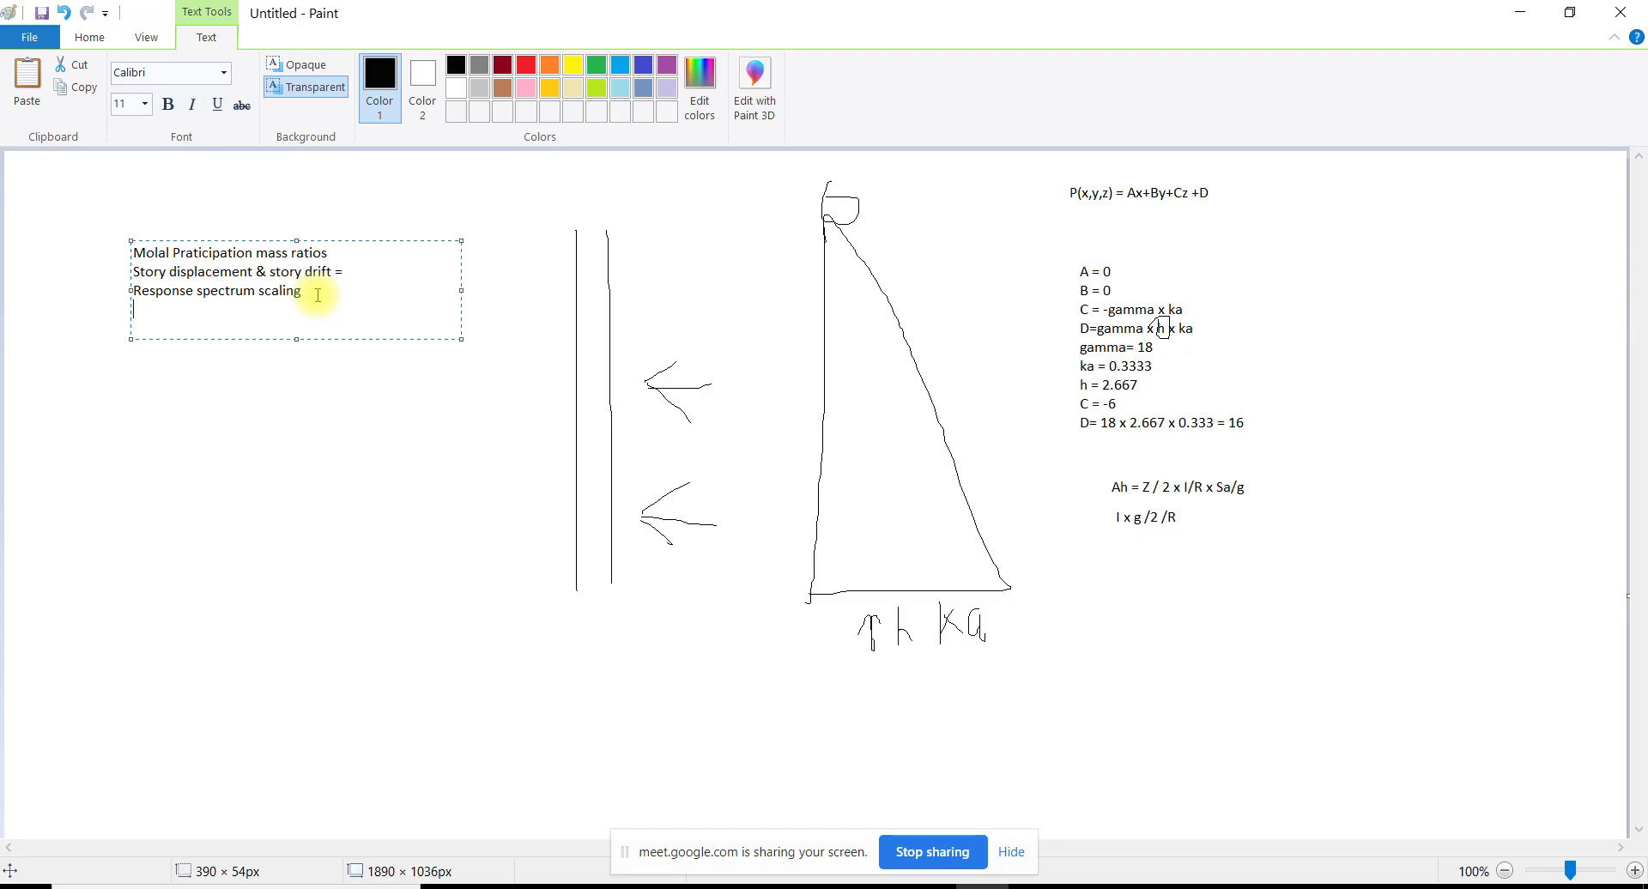
pyautogui.write('R')
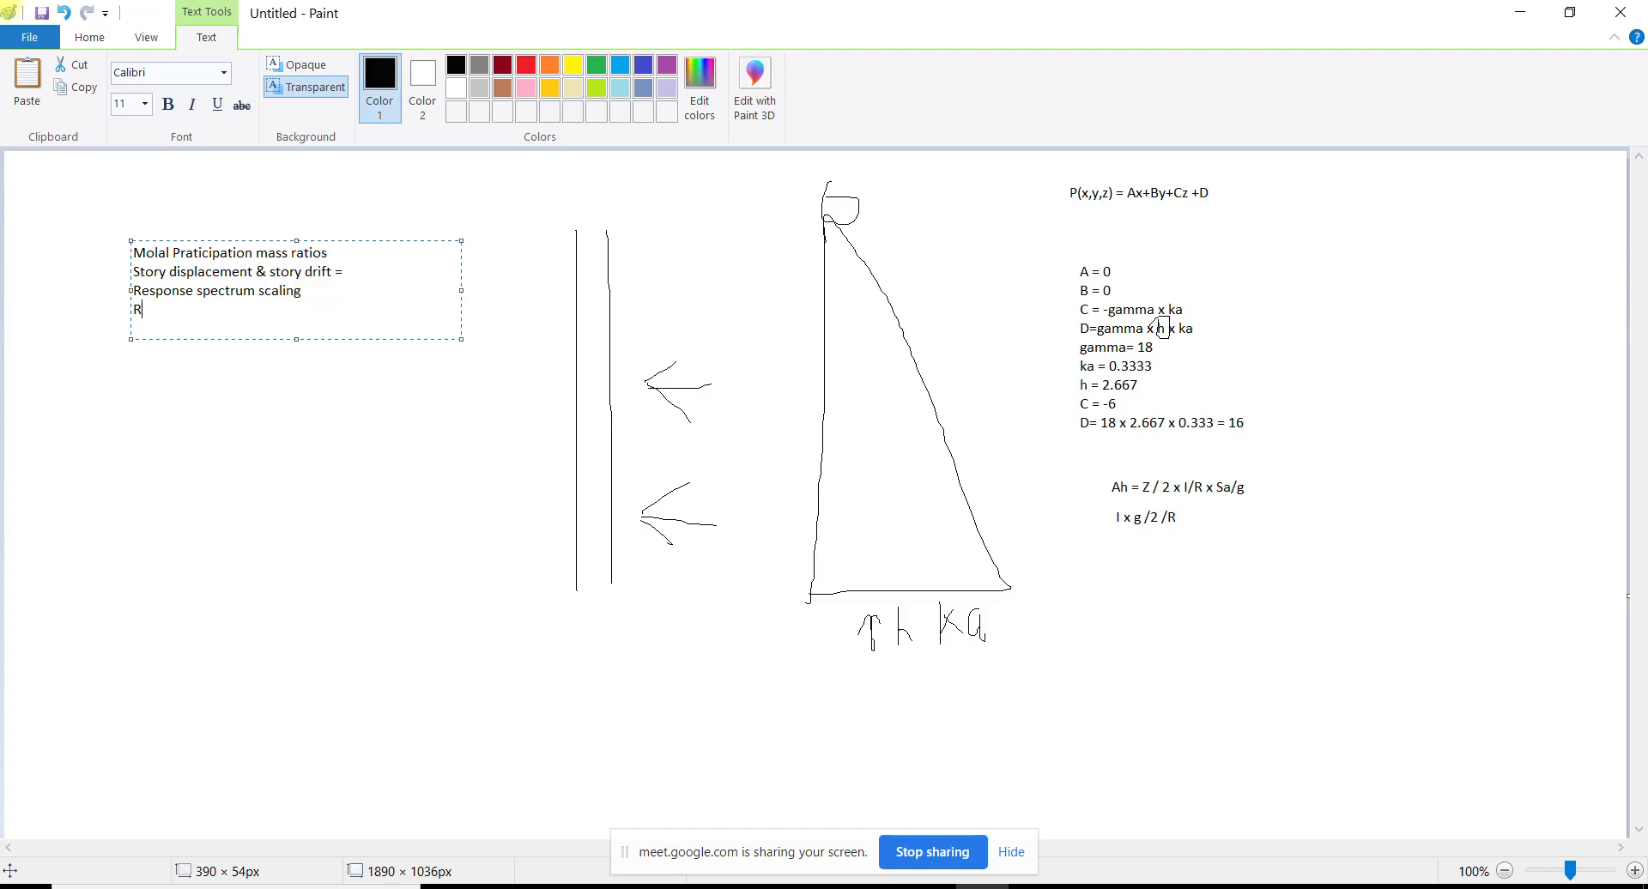
pyautogui.write('CC design')
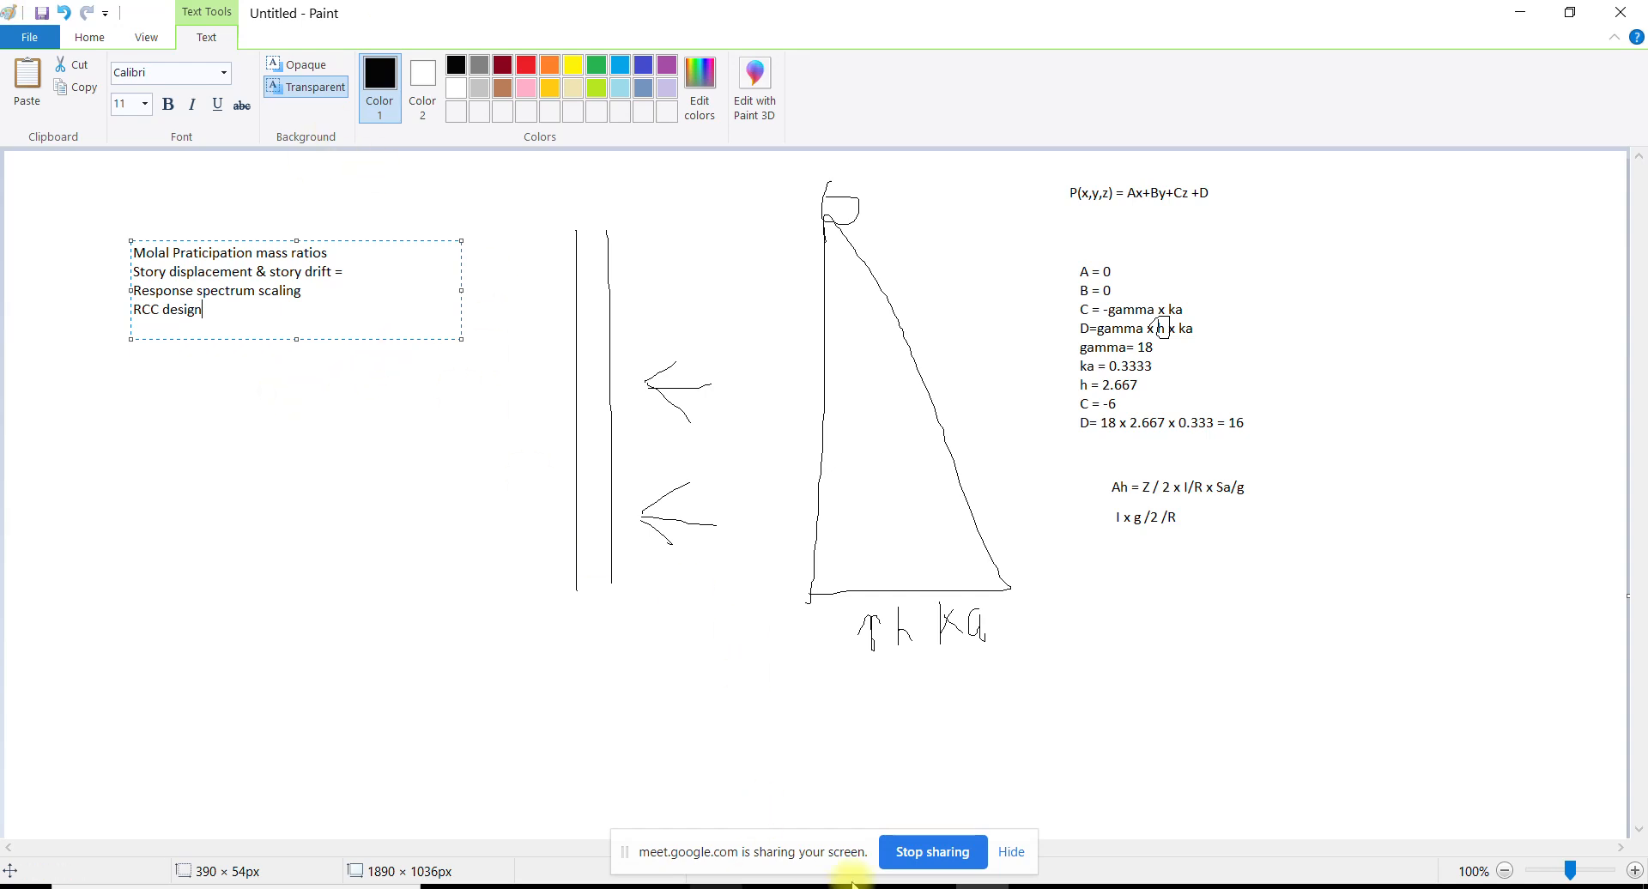
# Switch back to ETABS and cancel adding the tables to the display
pyautogui.click(821, 886)
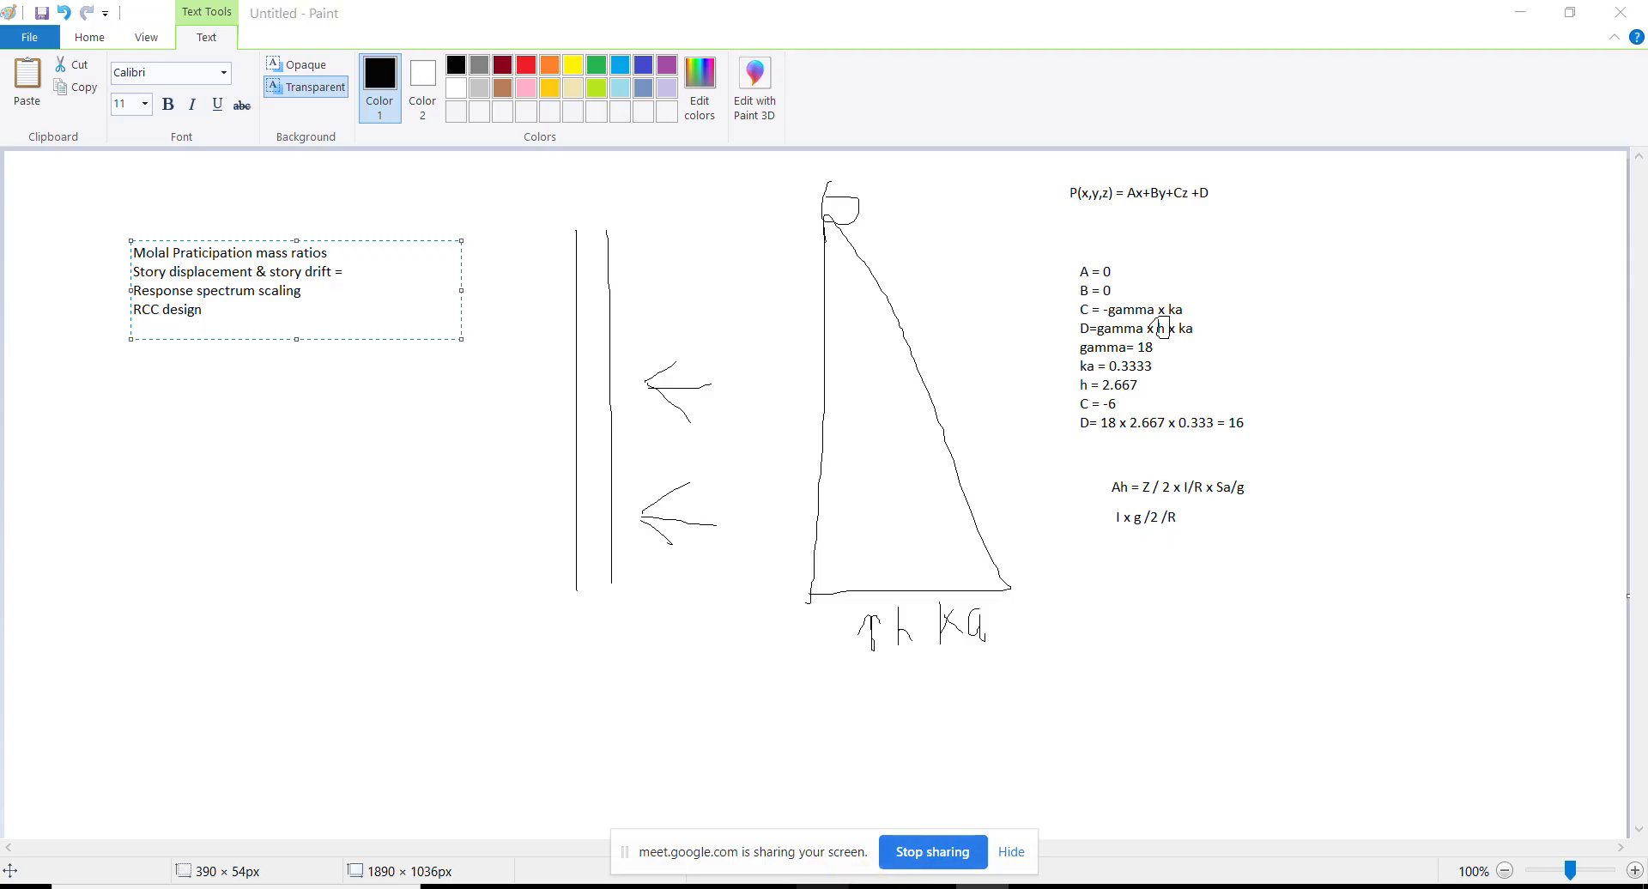
pyautogui.click(1519, 12)
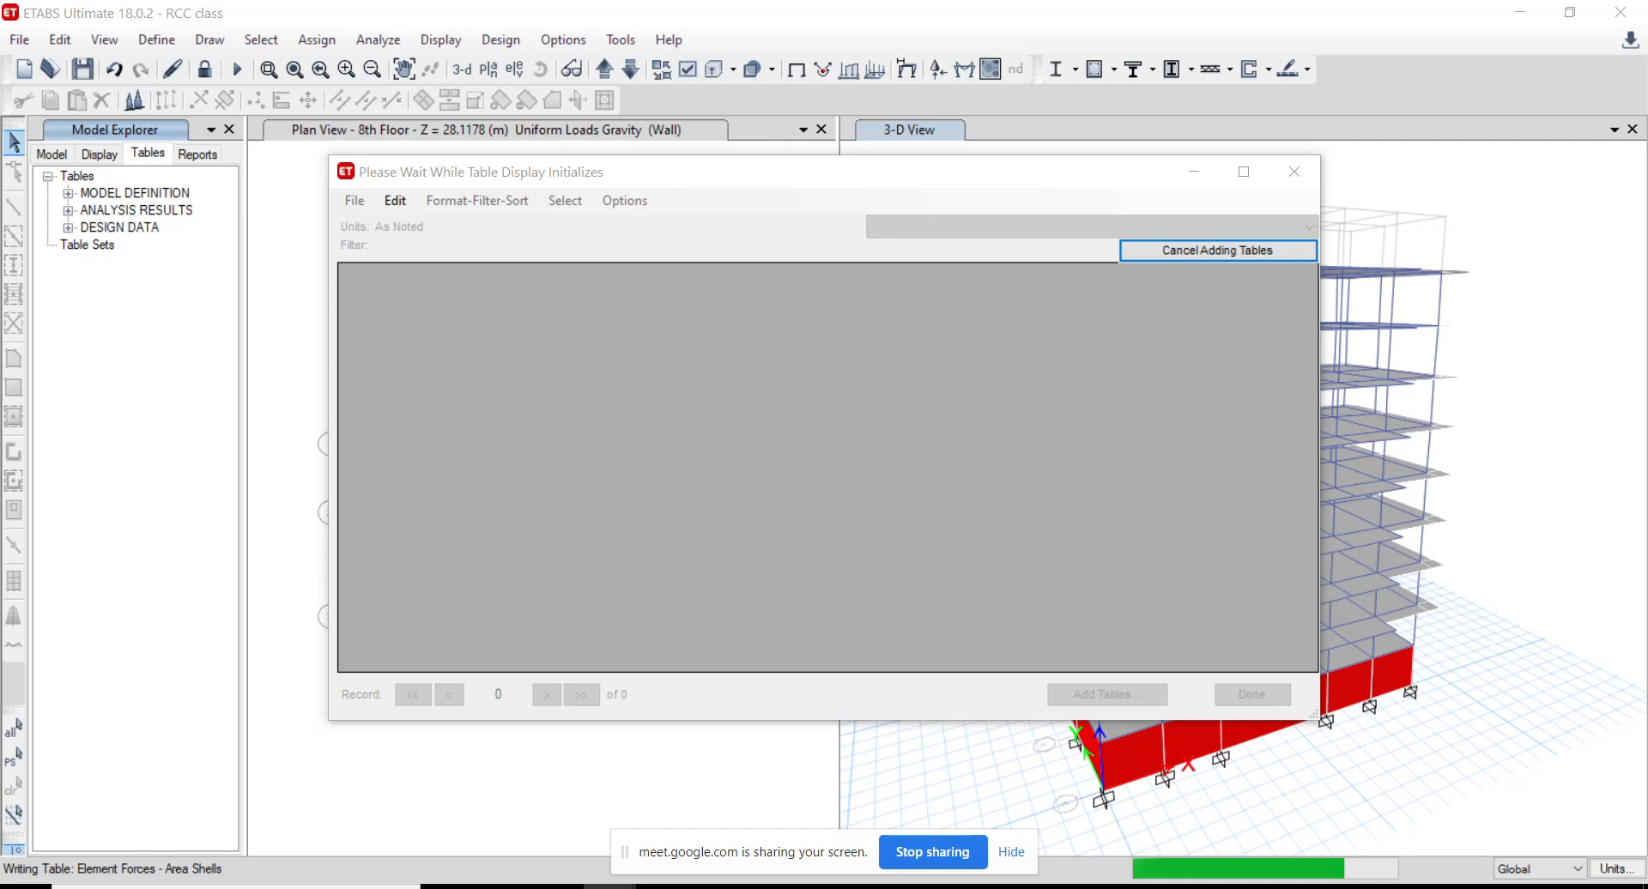
pyautogui.click(1243, 252)
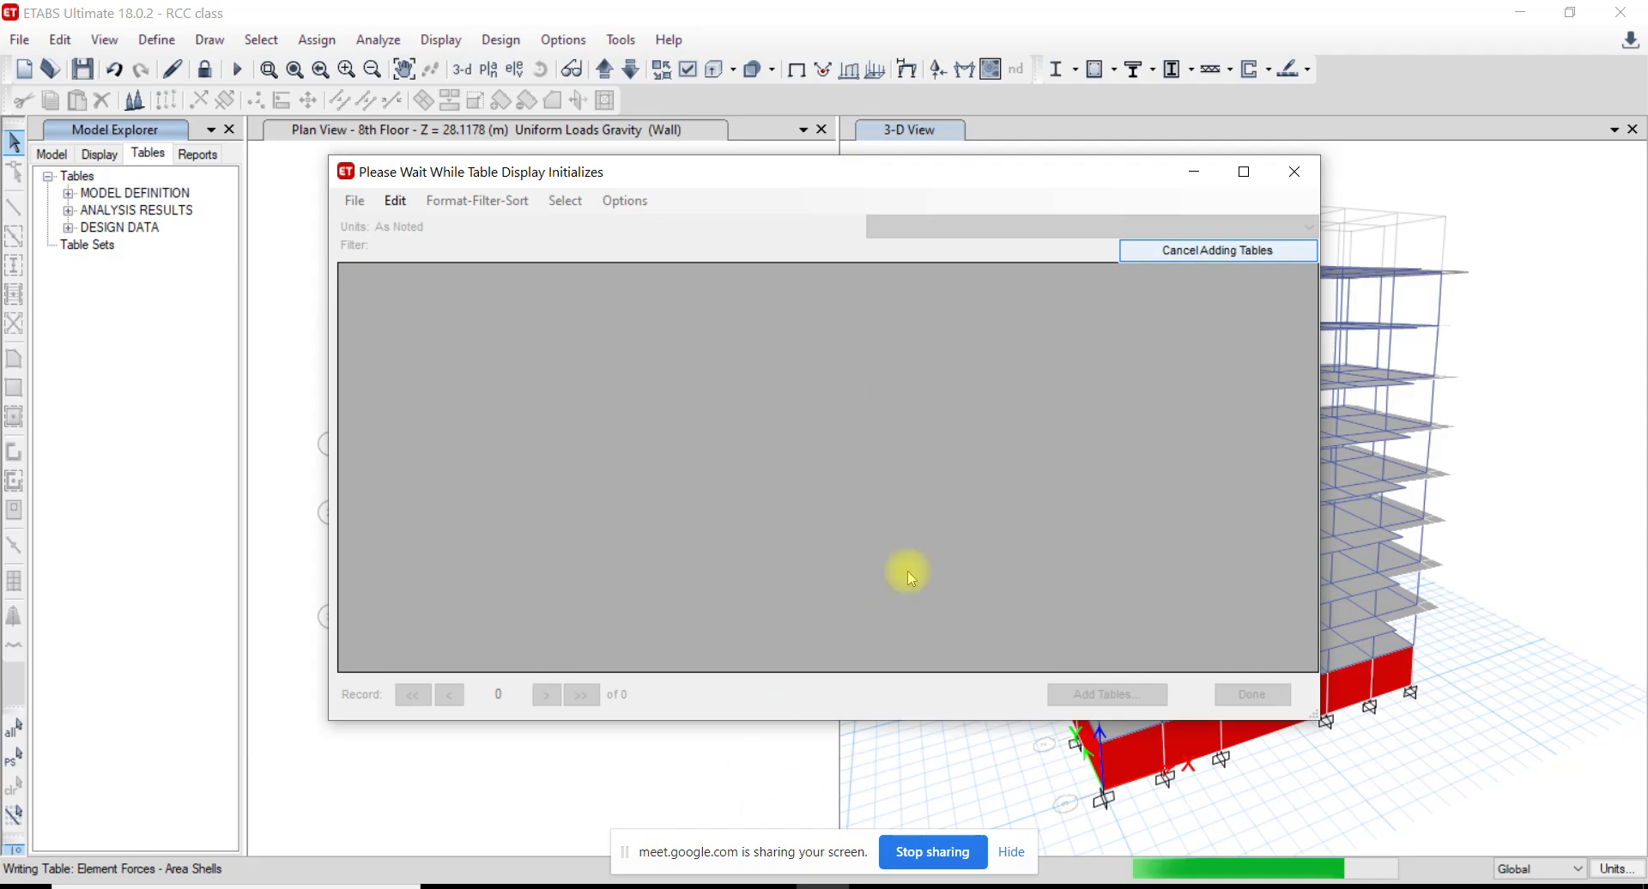
pyautogui.click(1219, 253)
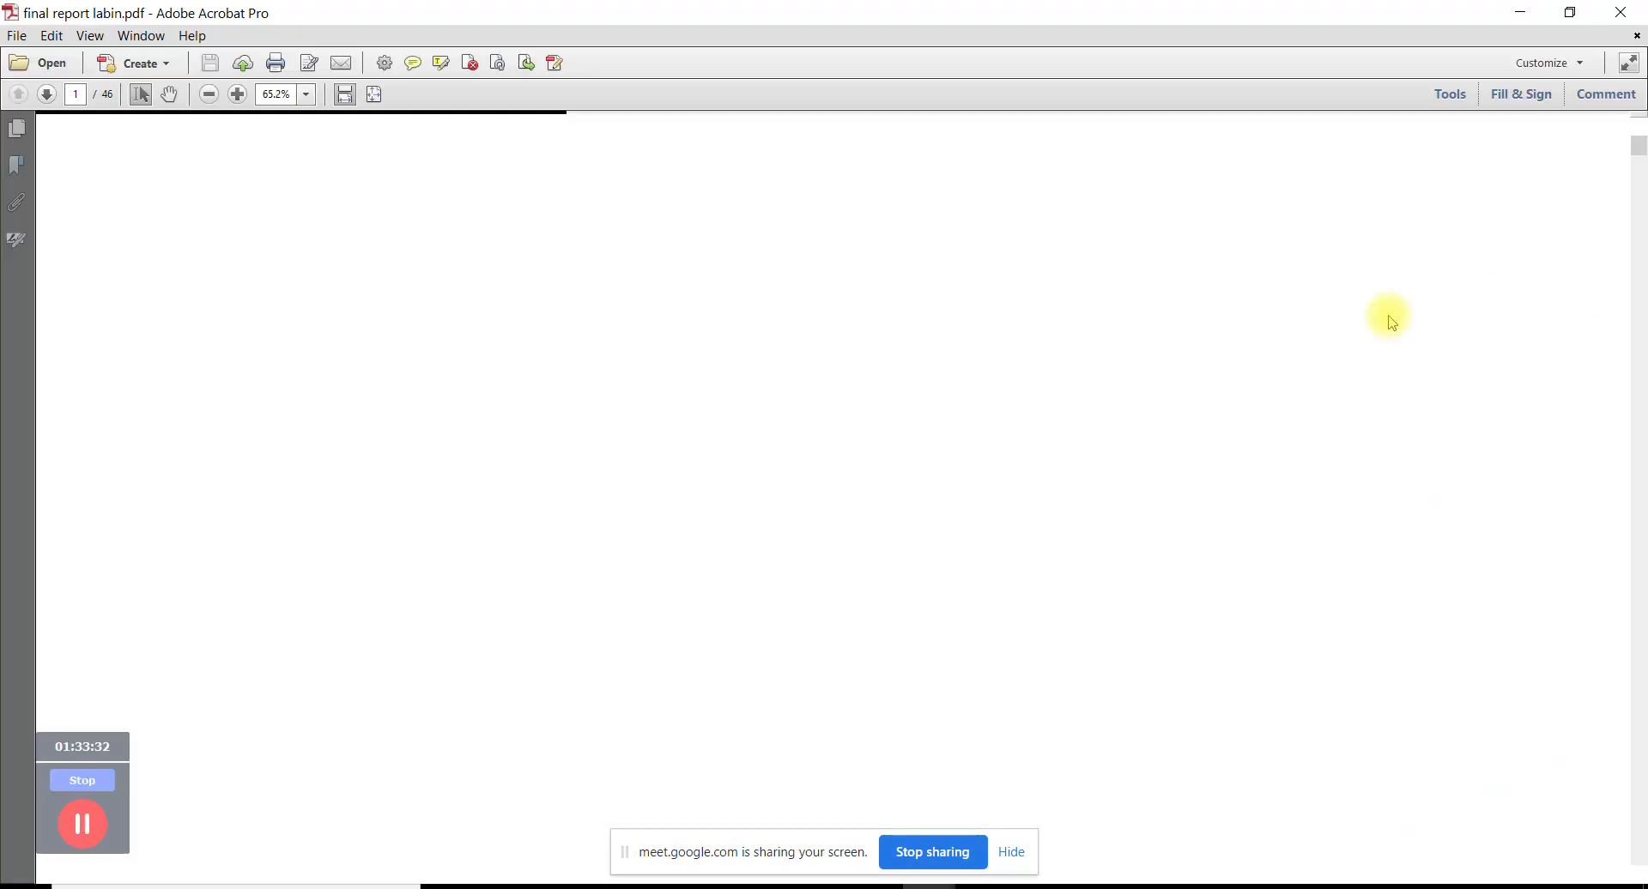
# Skim the PDF design report from its cover model through building features, materials and load combinations to the horizontal seismic forces in section 3.8
pyautogui.scroll(-2, 838, 589)
pyautogui.keyDown('ctrl'); pyautogui.scroll(3, 830, 595); pyautogui.keyUp('ctrl')
pyautogui.scroll(-10, 830, 595)
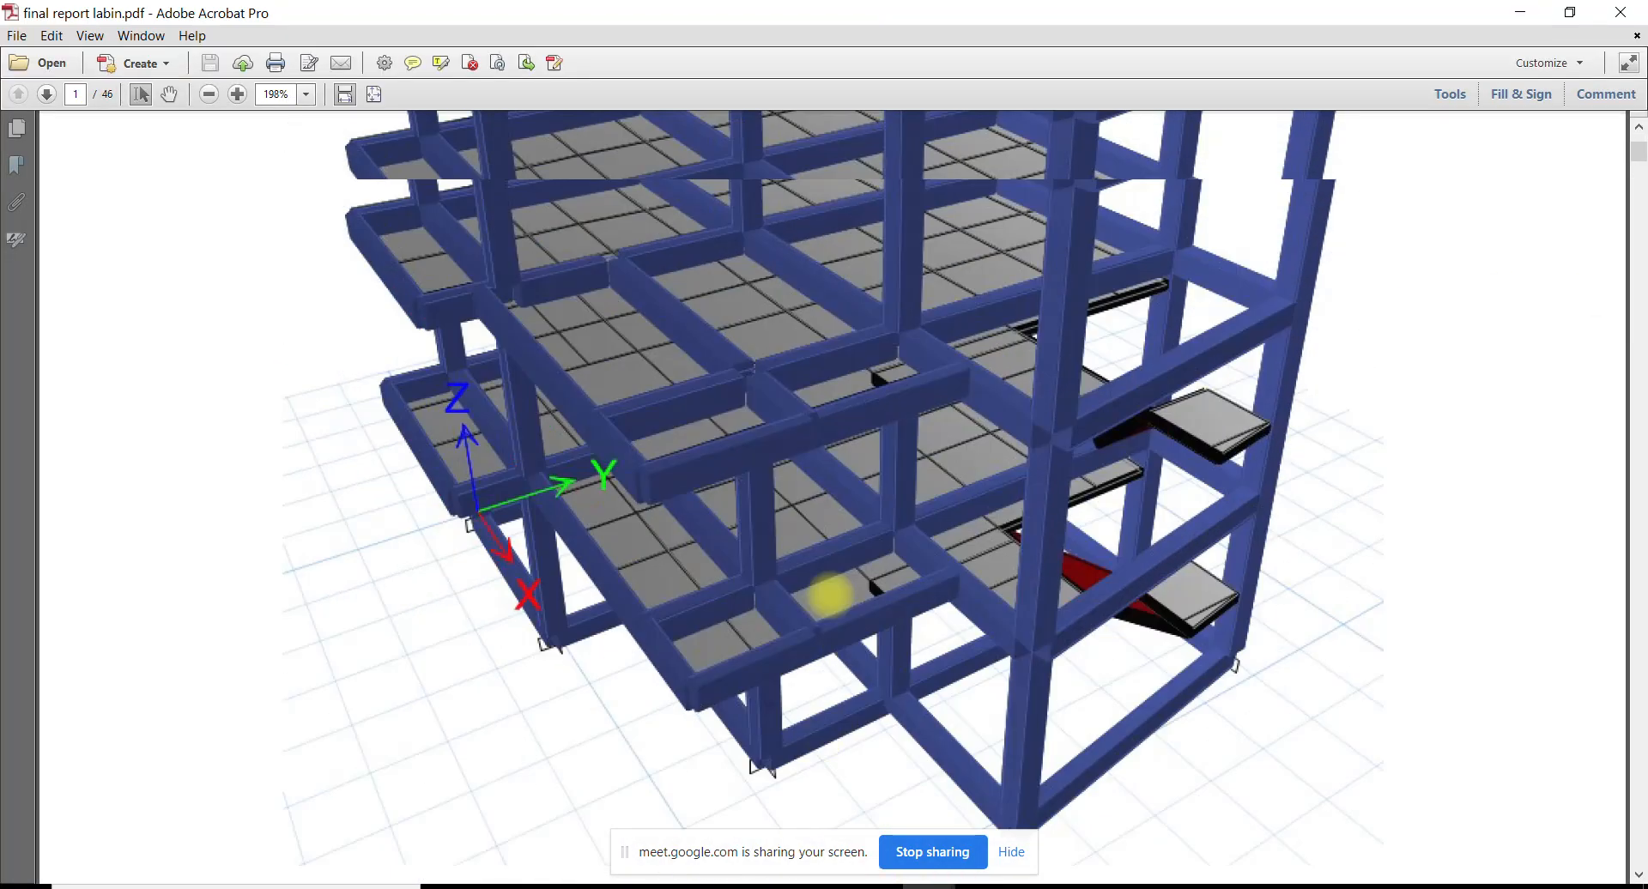
pyautogui.scroll(-10, 830, 594)
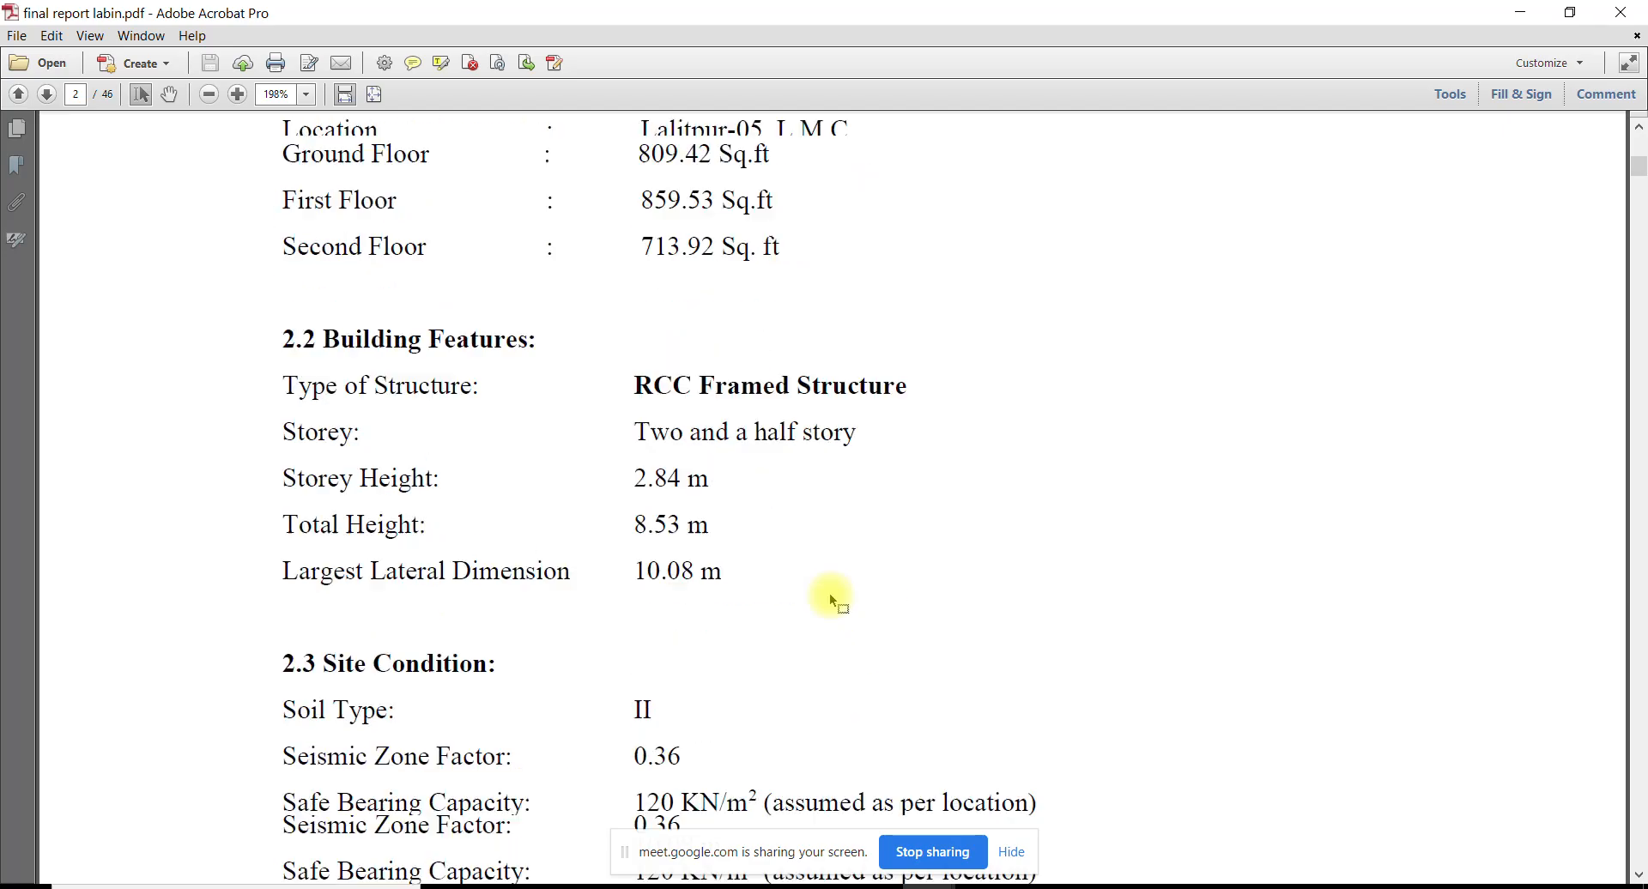
pyautogui.scroll(-10, 828, 594)
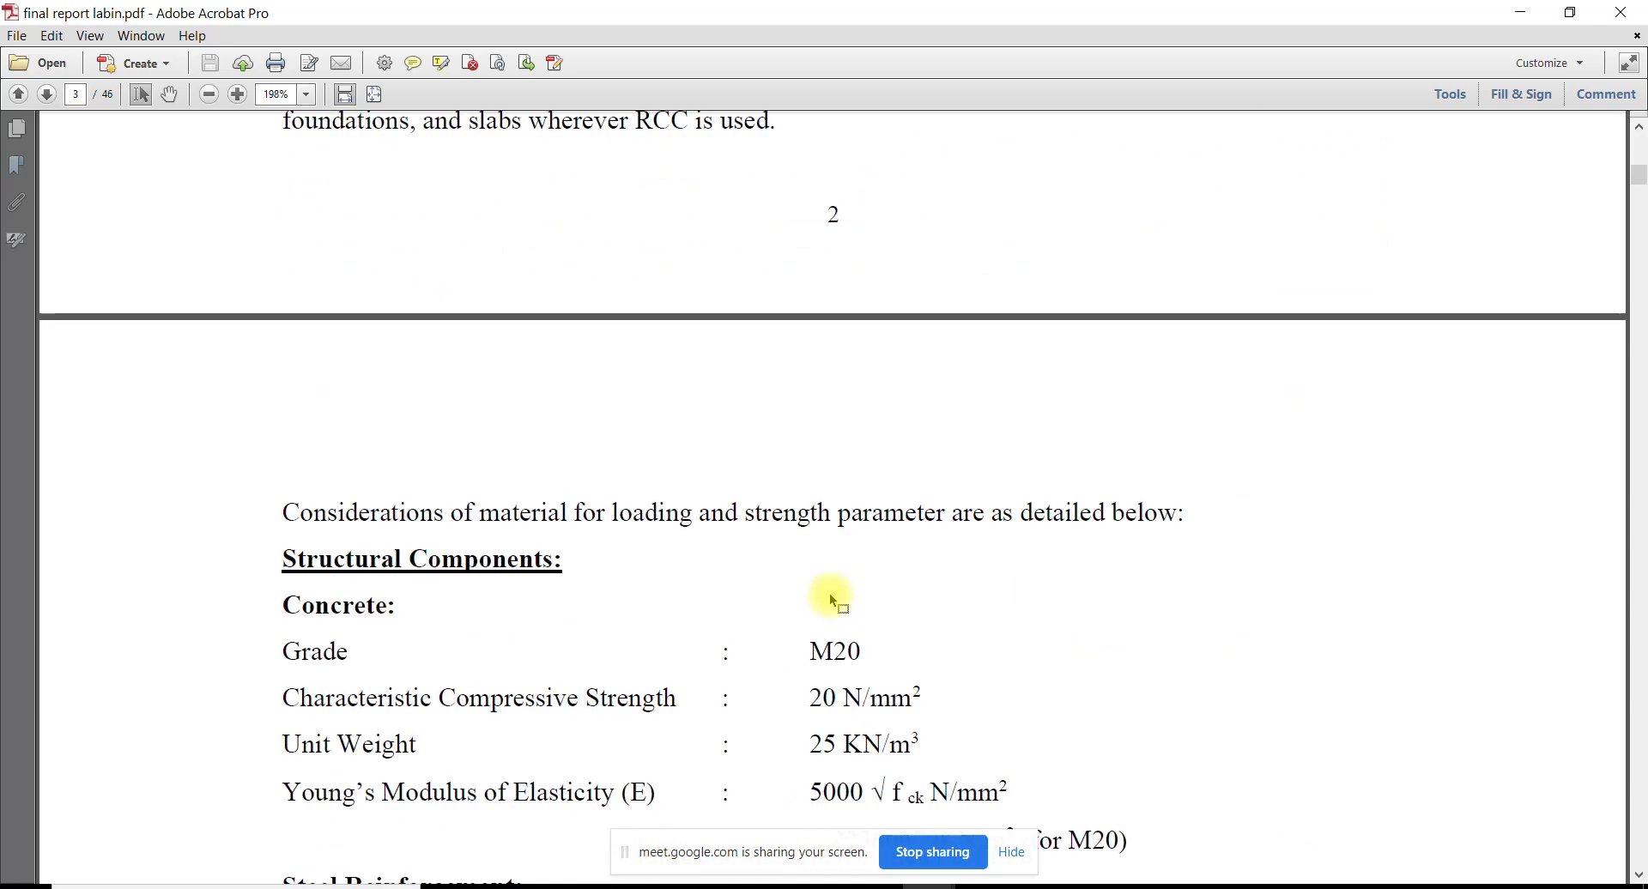
pyautogui.scroll(-8, 830, 594)
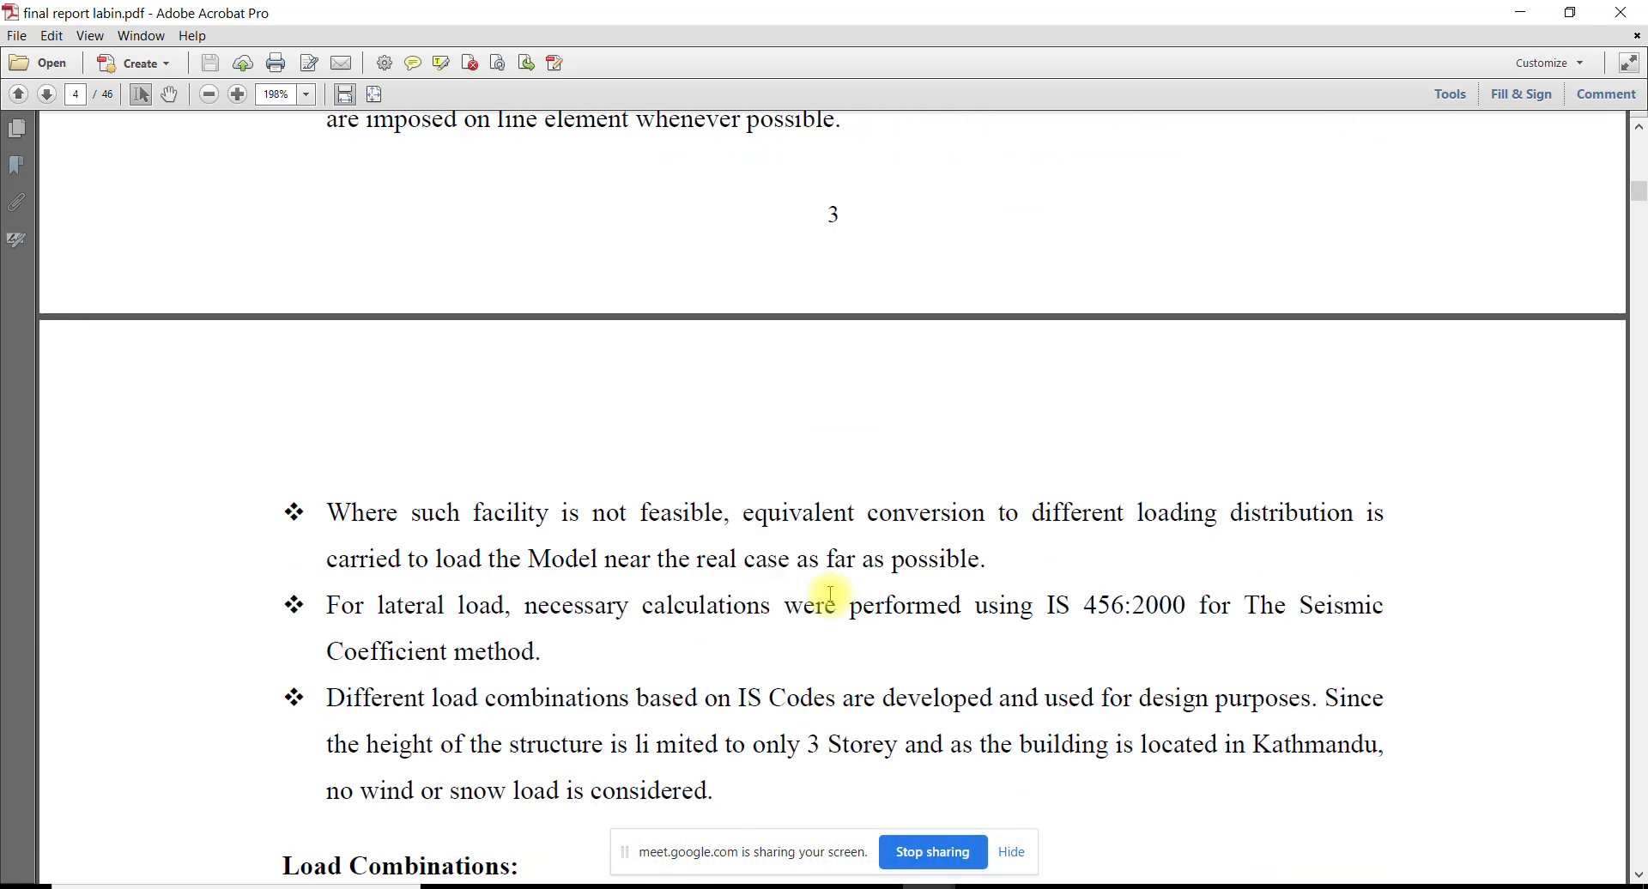
pyautogui.scroll(-12, 831, 597)
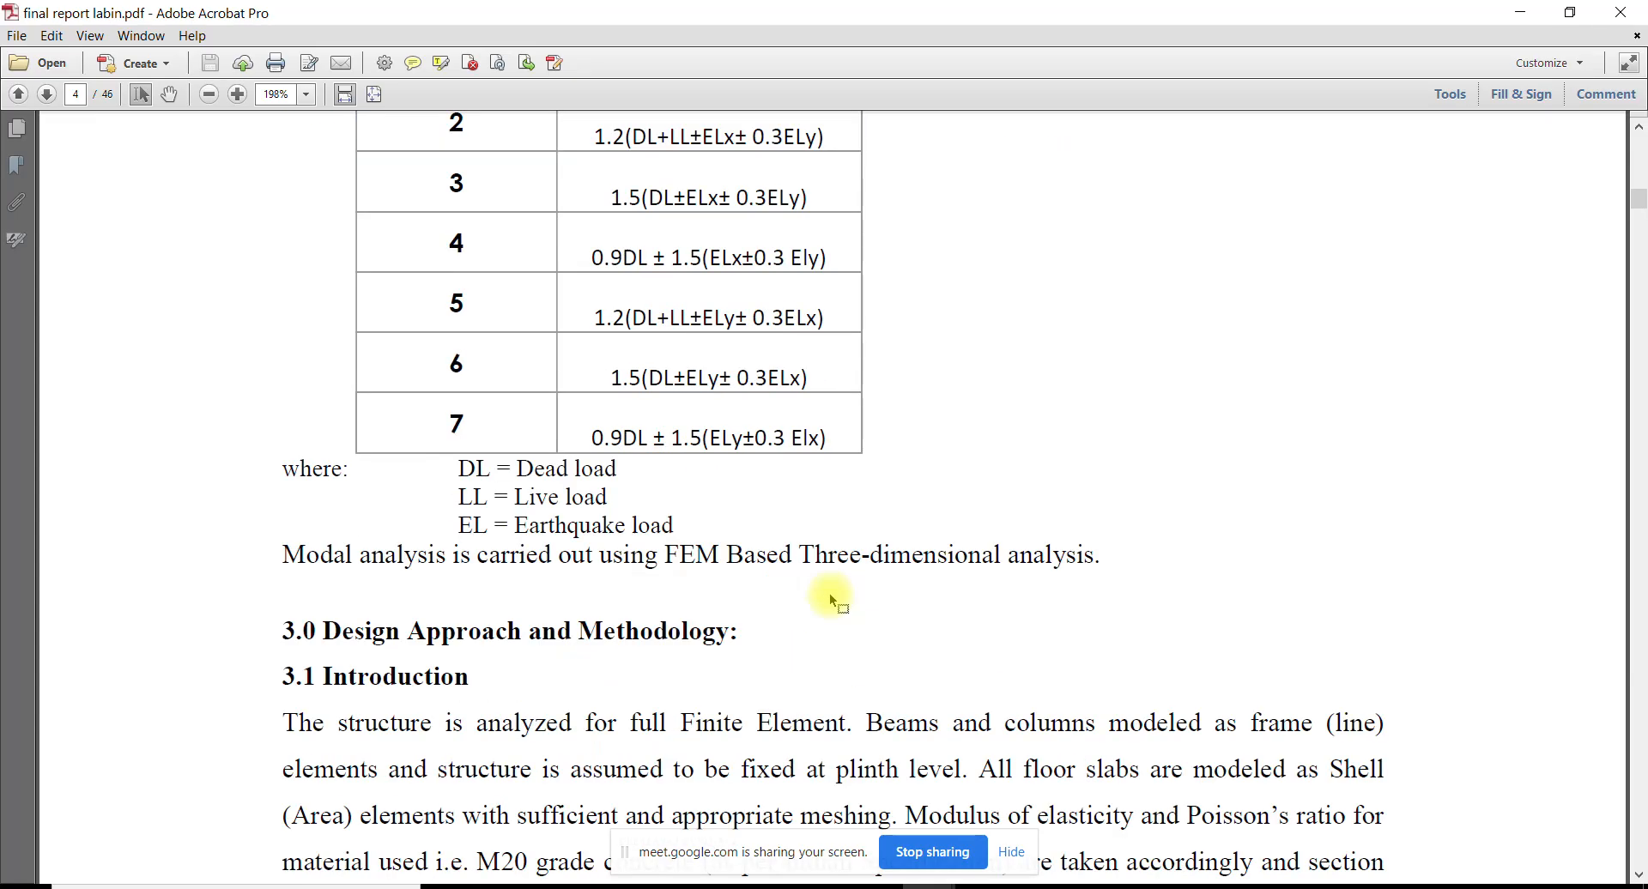
pyautogui.scroll(-15, 831, 594)
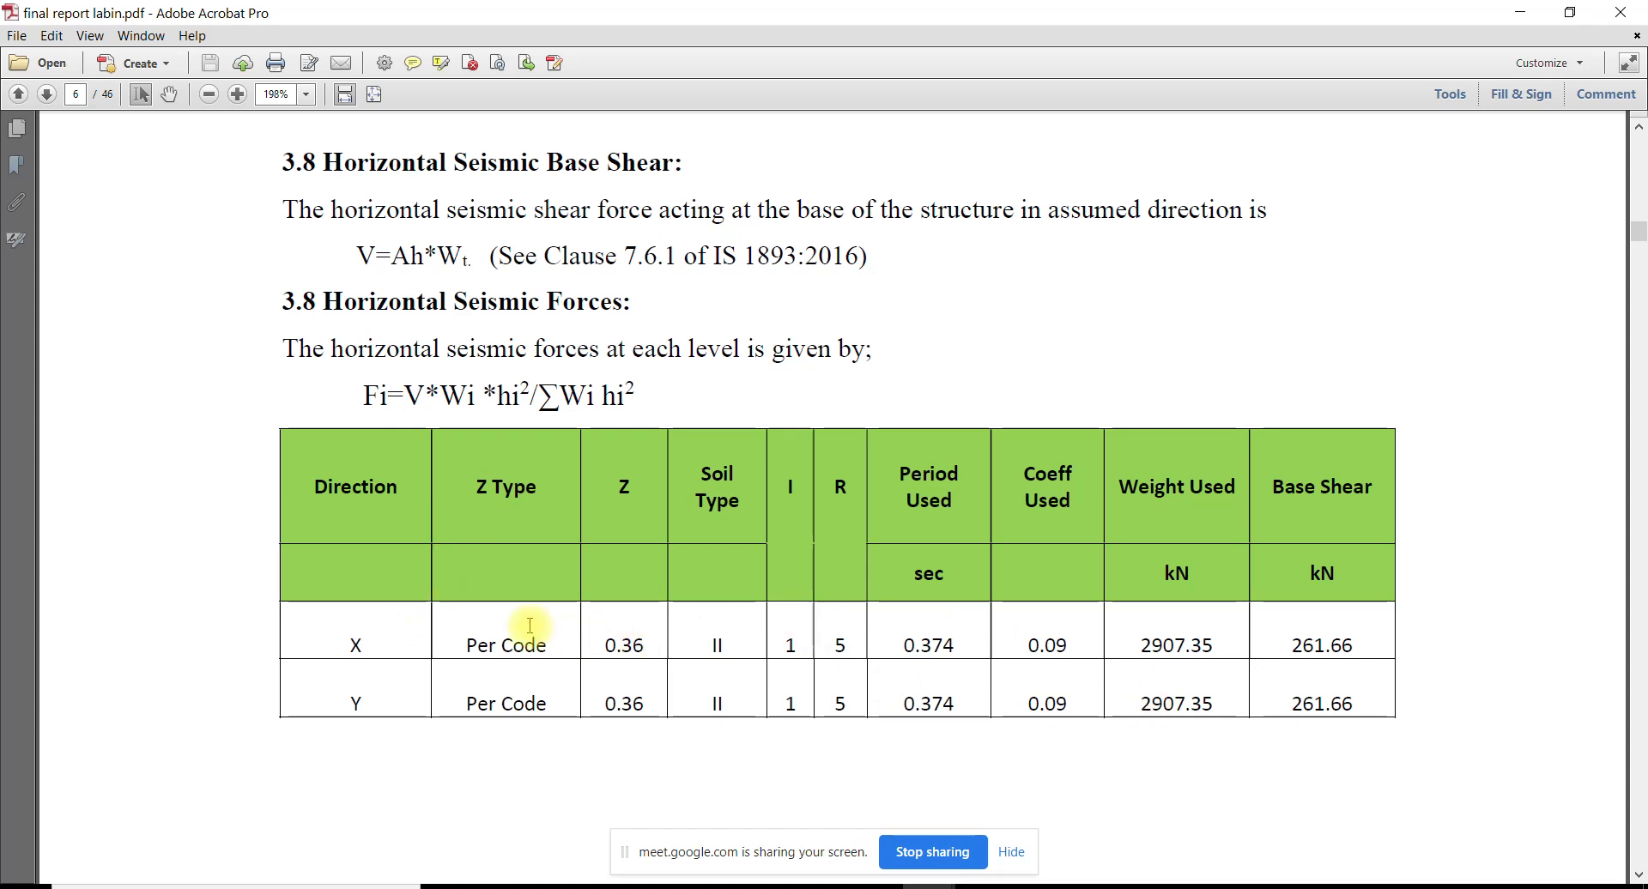
# Examine the seismic parameters, weight used and base shear for the X and Y directions in the report's seismic forces table
pyautogui.moveTo(408, 632); pyautogui.dragTo(968, 701)
pyautogui.click(973, 701)
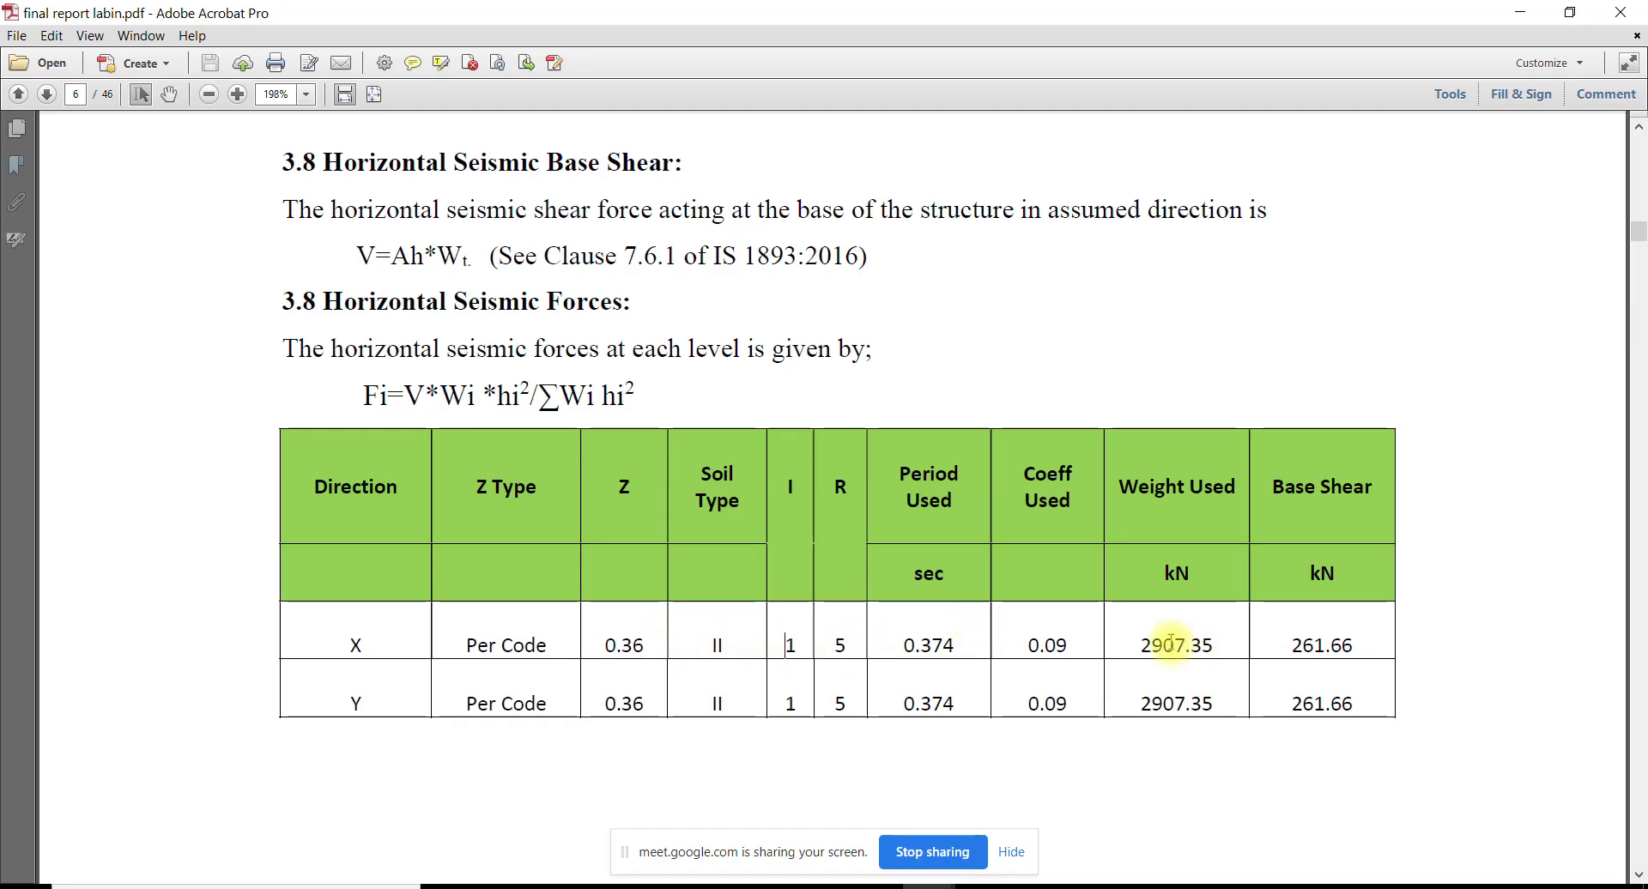
pyautogui.moveTo(1141, 645); pyautogui.dragTo(1229, 650)
pyautogui.moveTo(1134, 701); pyautogui.dragTo(1219, 703)
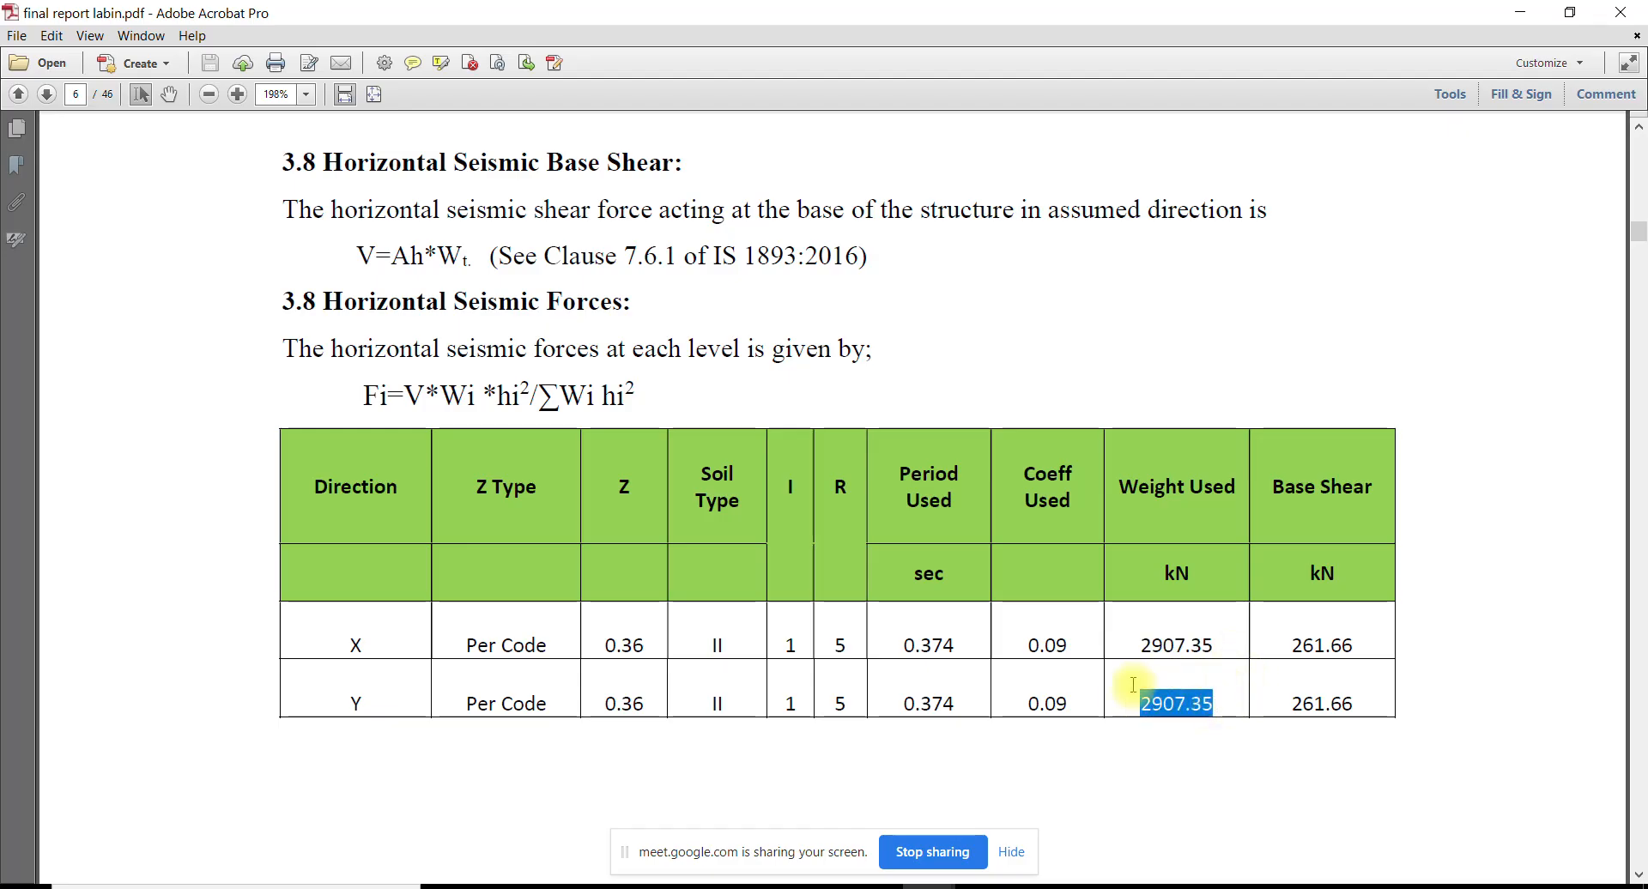
pyautogui.moveTo(1286, 648); pyautogui.dragTo(1356, 651)
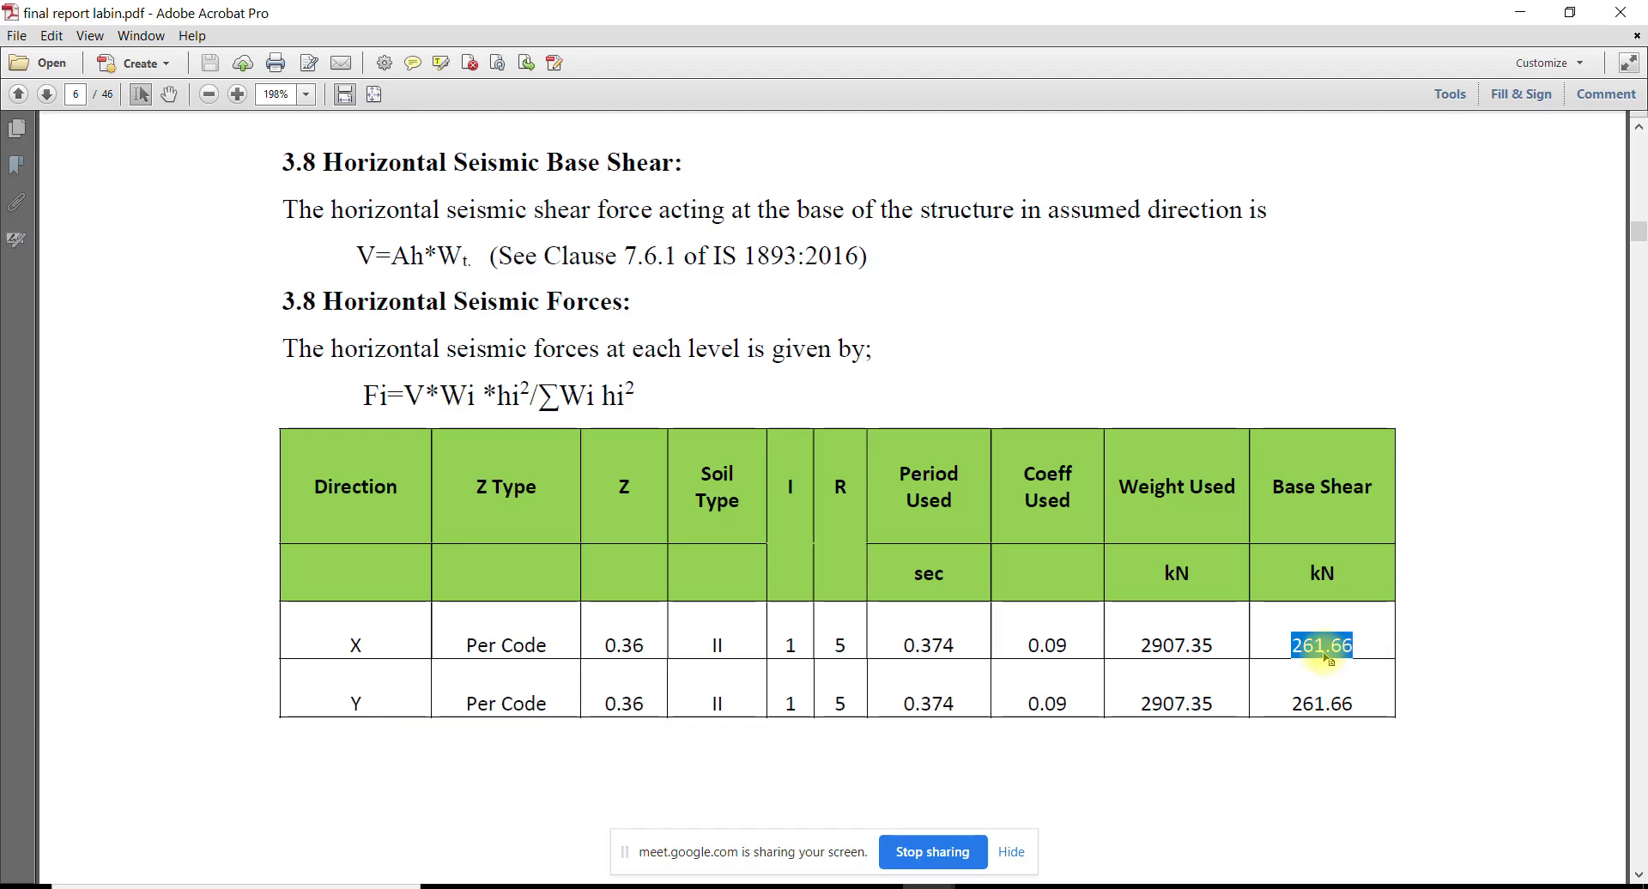
# Examine the Story Drifts table under section 3.9 Lateral Deformation of the report
pyautogui.scroll(-3, 1326, 656)
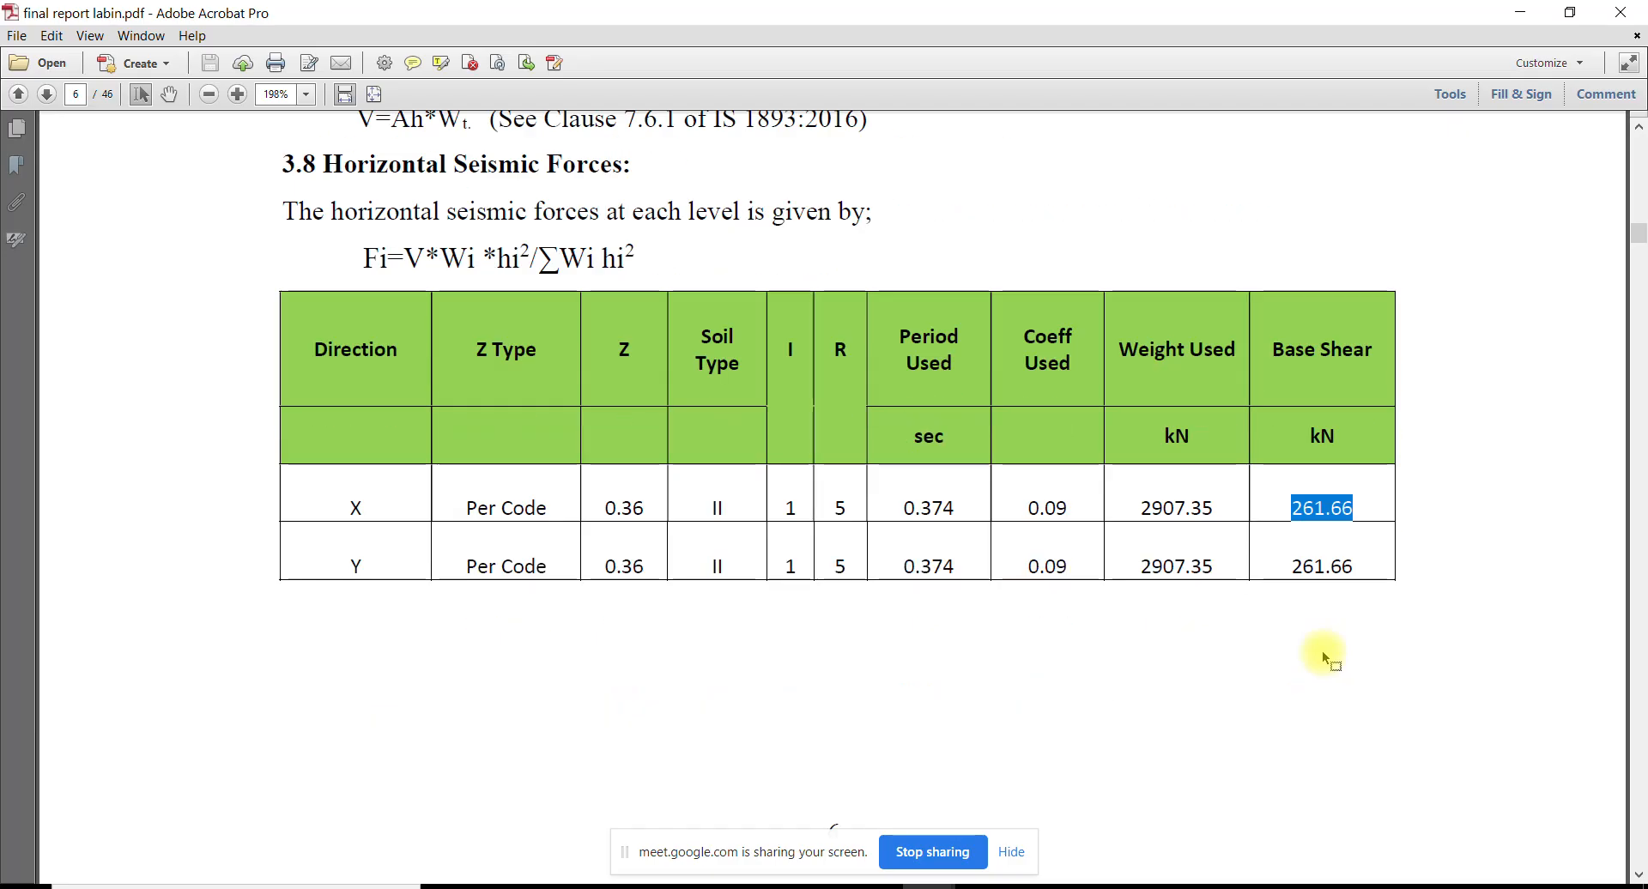
pyautogui.scroll(-10, 1306, 506)
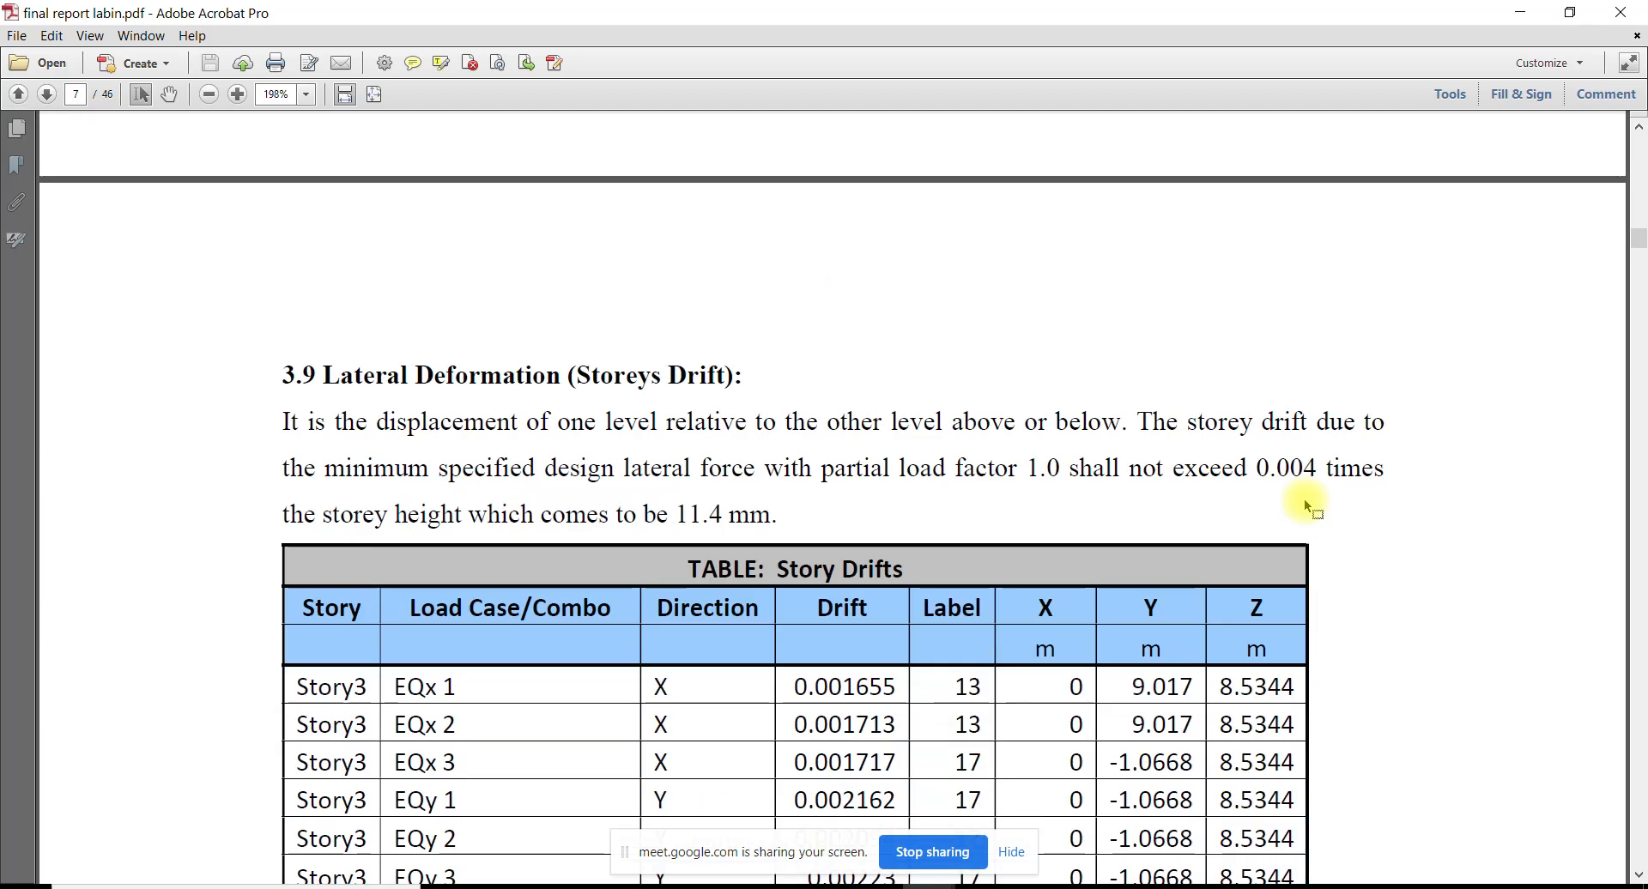
pyautogui.scroll(-2, 1298, 507)
pyautogui.scroll(-6, 987, 562)
pyautogui.scroll(6, 601, 600)
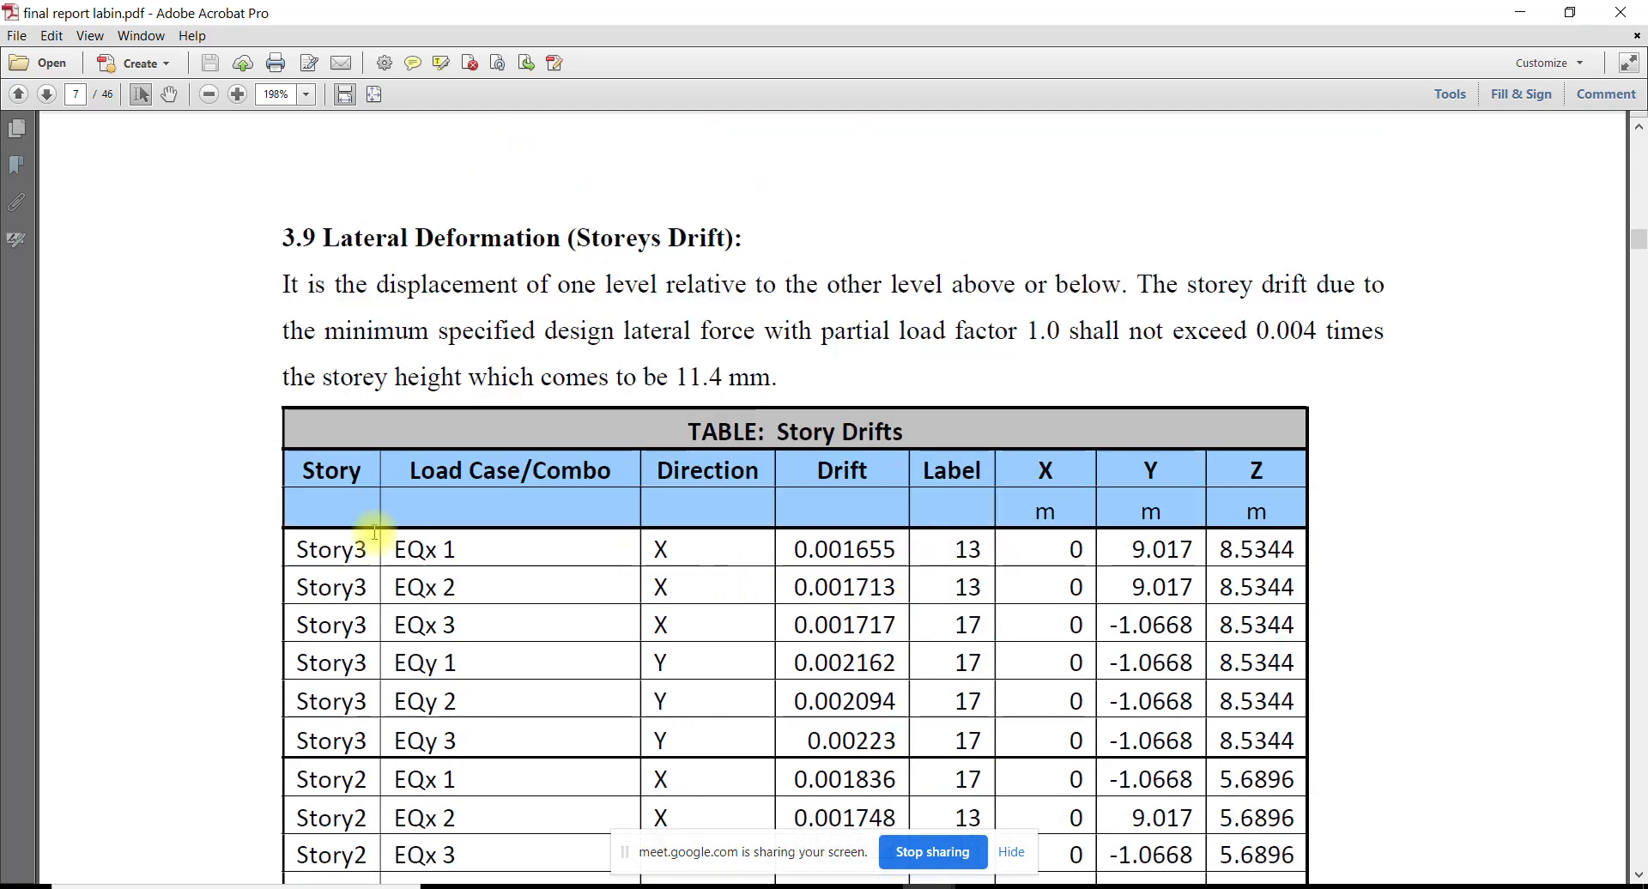
# Review the drift values for each story and load case down to the end of the Story Drifts table
pyautogui.scroll(-13, 657, 435)
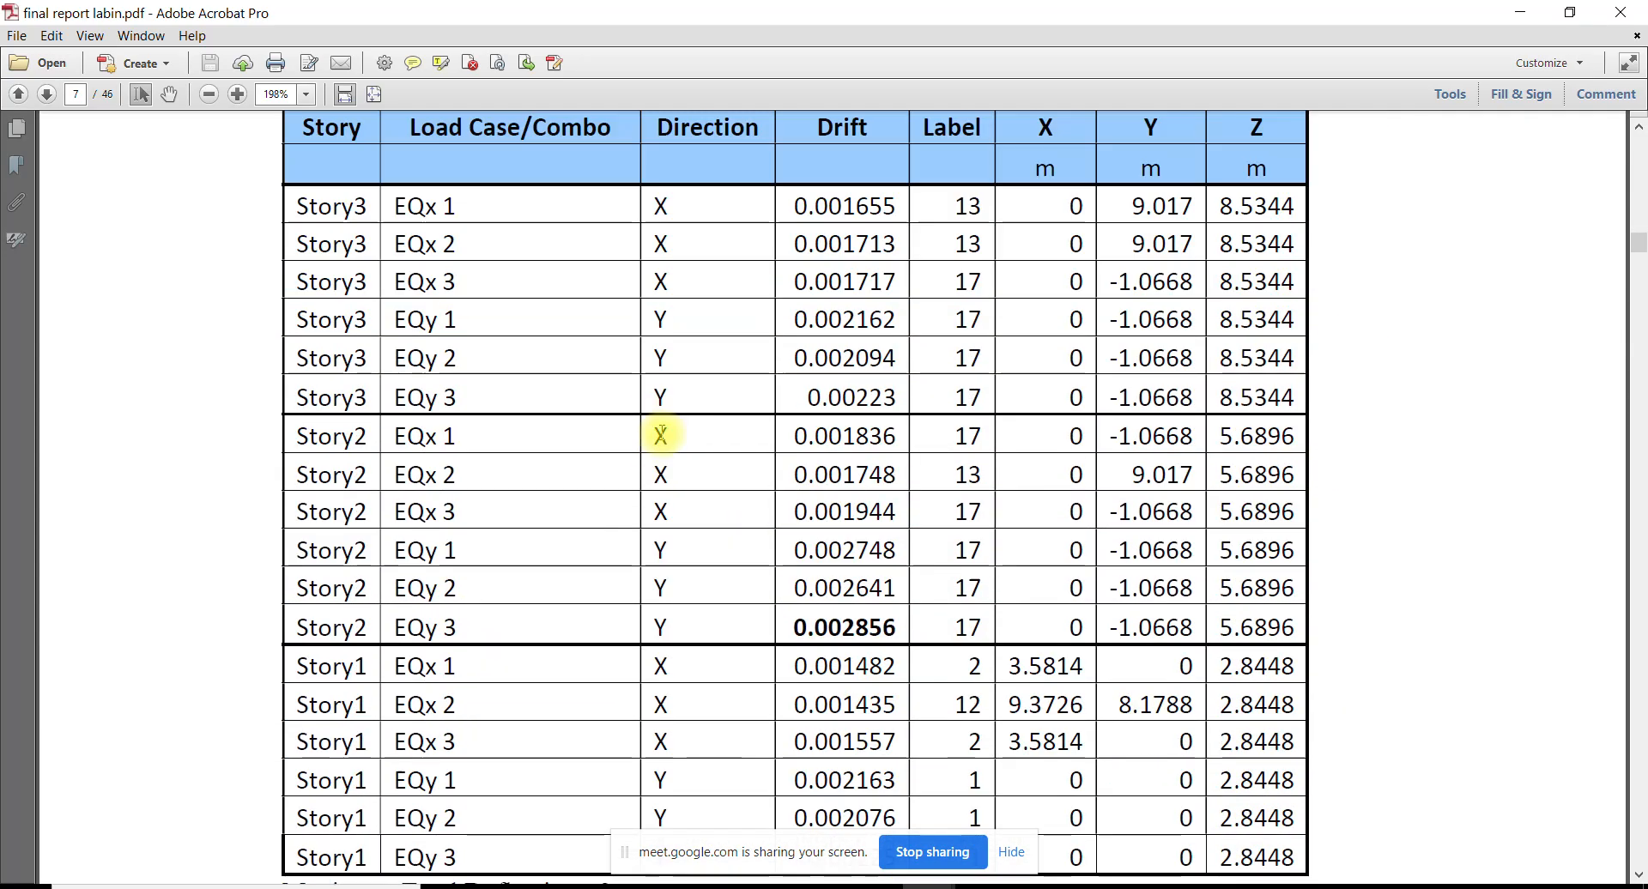
pyautogui.scroll(4, 661, 430)
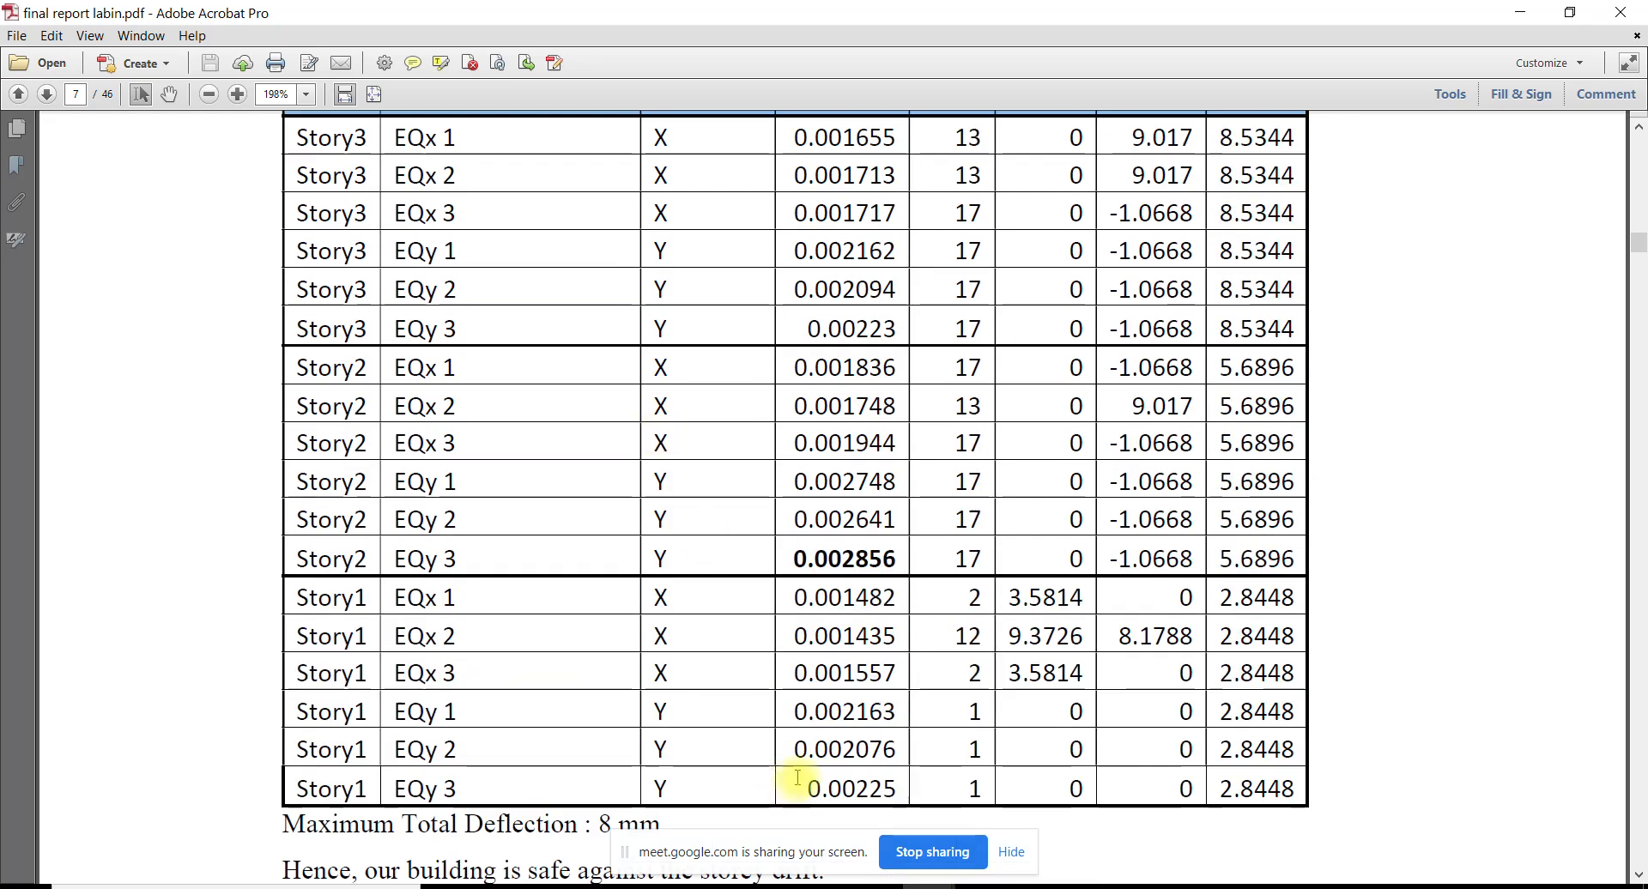
pyautogui.scroll(5, 785, 781)
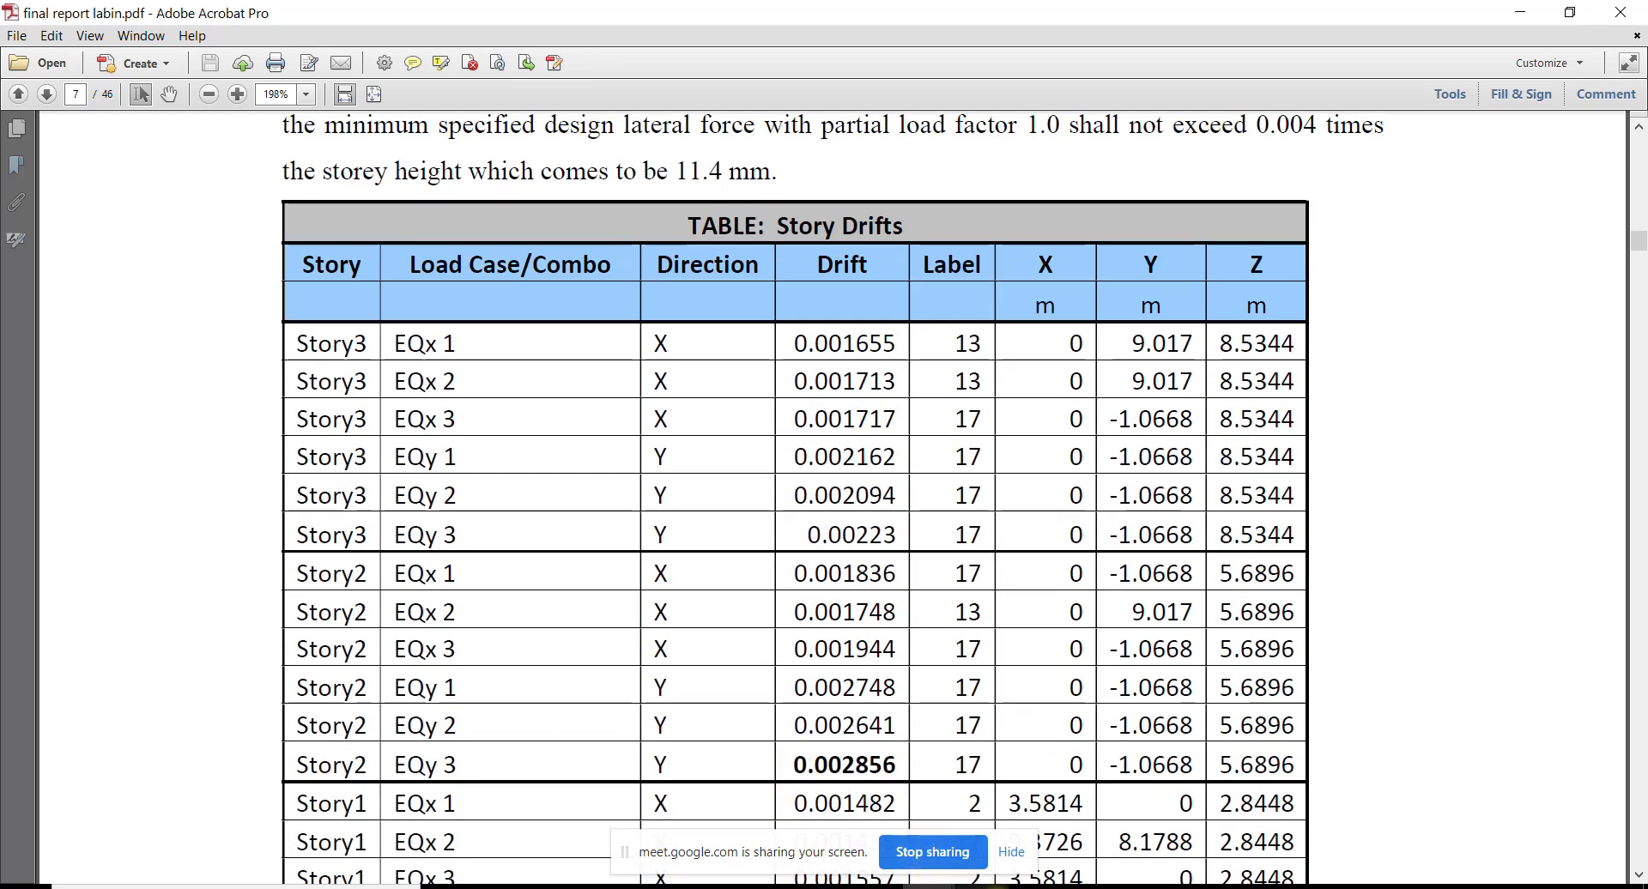
# Switch to Paint and sketch a deflected column, marking its top displacement as Δ and its height as h
pyautogui.hotkey('alt', 'Tab')
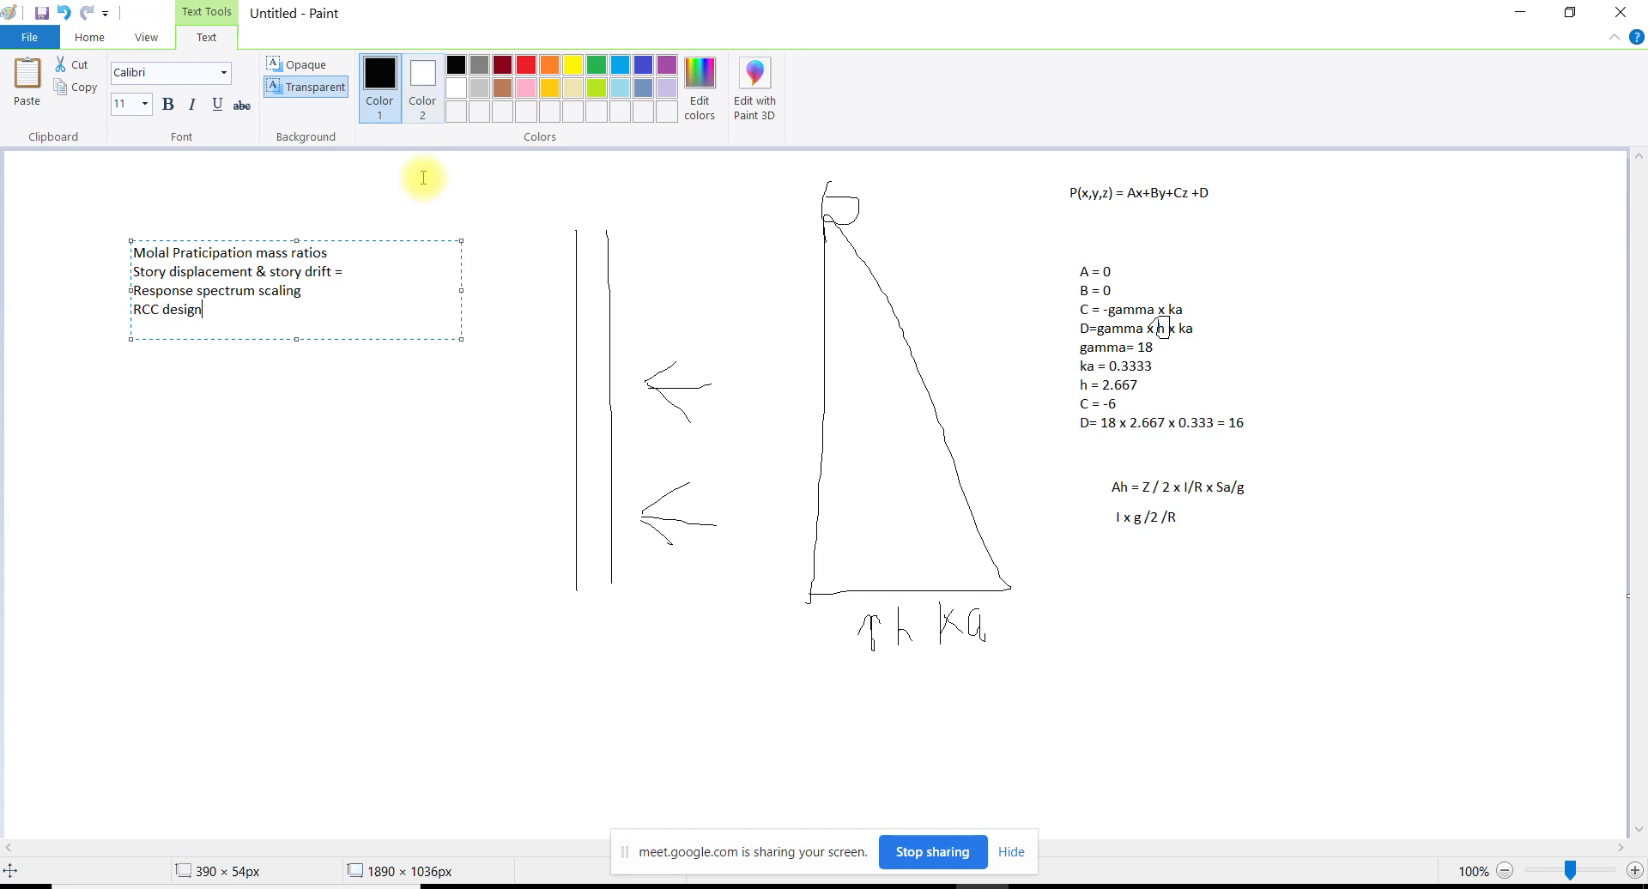
pyautogui.click(425, 425)
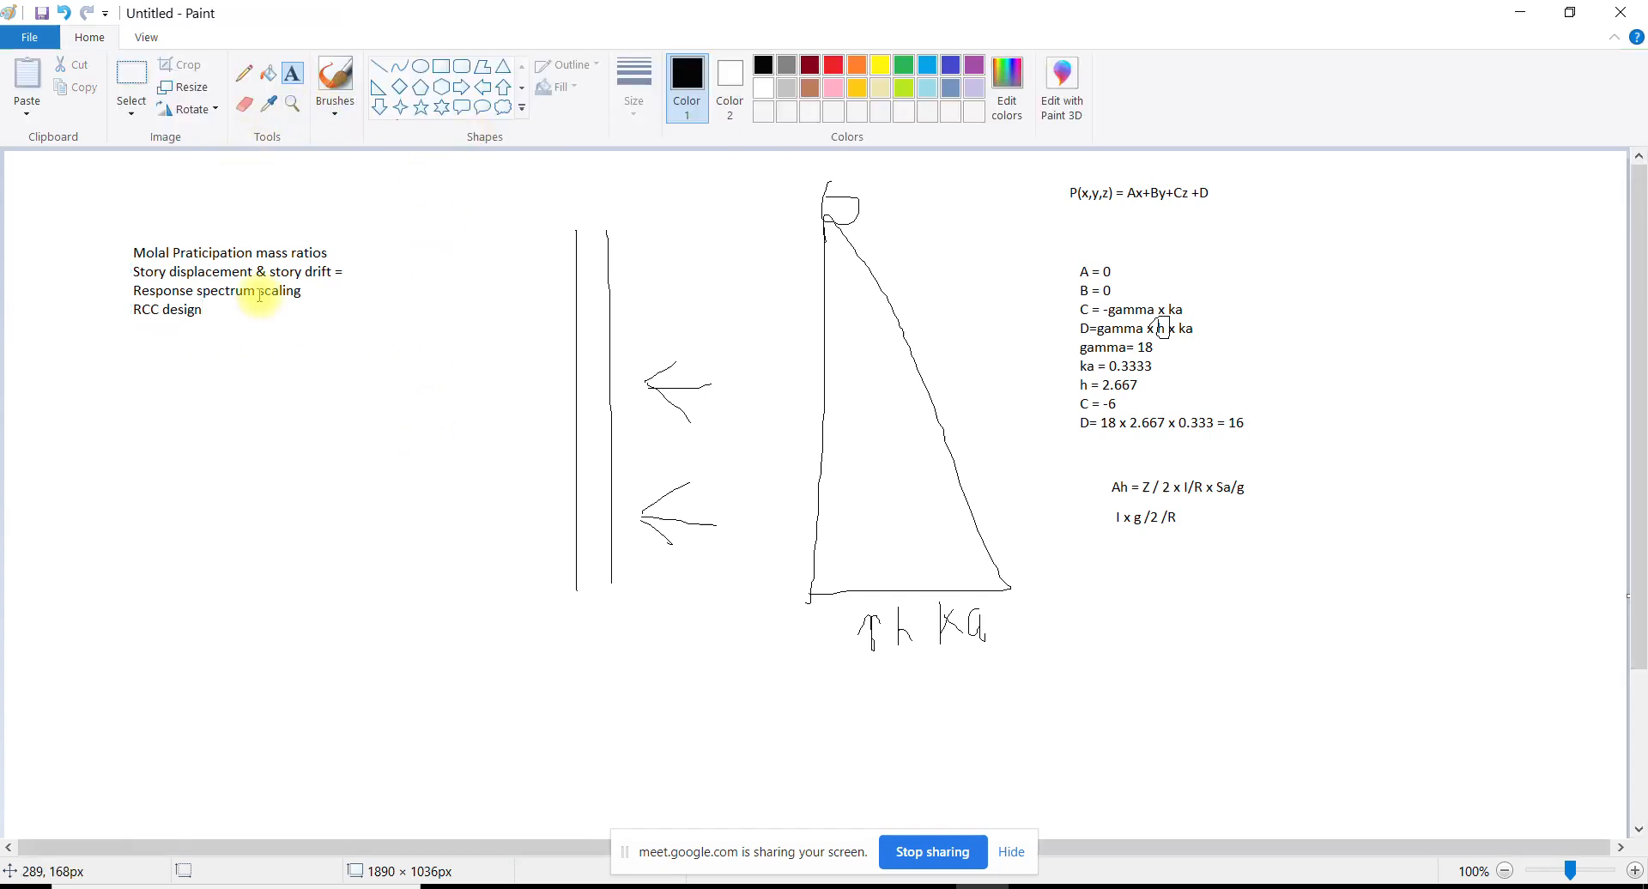
pyautogui.click(244, 73)
pyautogui.moveTo(244, 693); pyautogui.dragTo(223, 455)
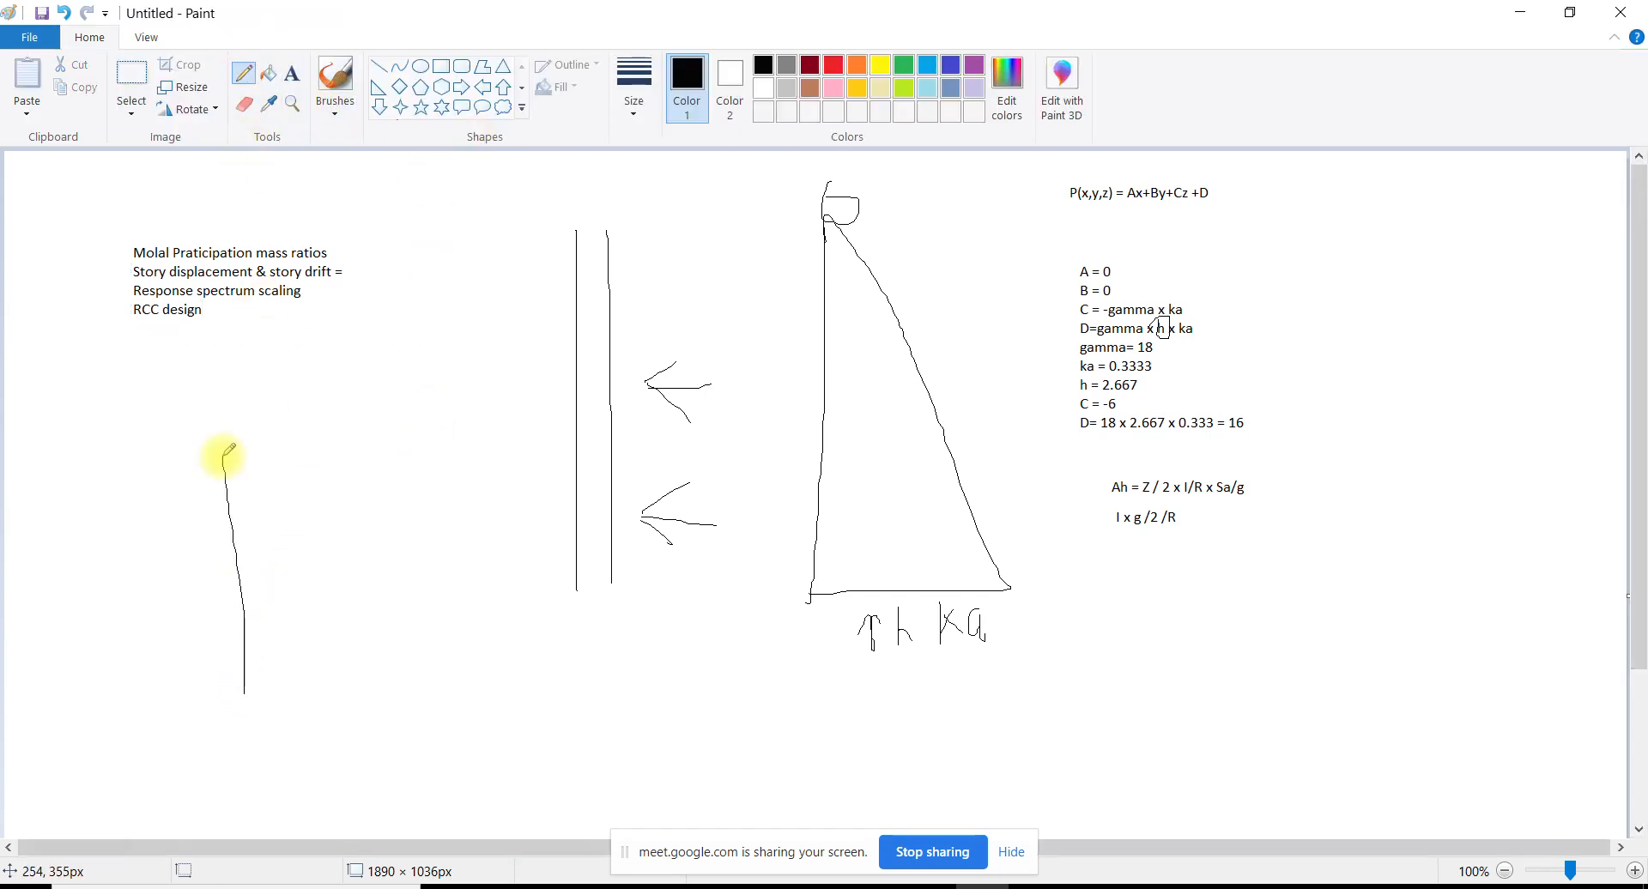
pyautogui.moveTo(246, 693)
pyautogui.mouseDown()
pyautogui.moveTo(303, 480)
pyautogui.moveTo(342, 445)
pyautogui.mouseUp()
pyautogui.moveTo(211, 435); pyautogui.dragTo(324, 382)
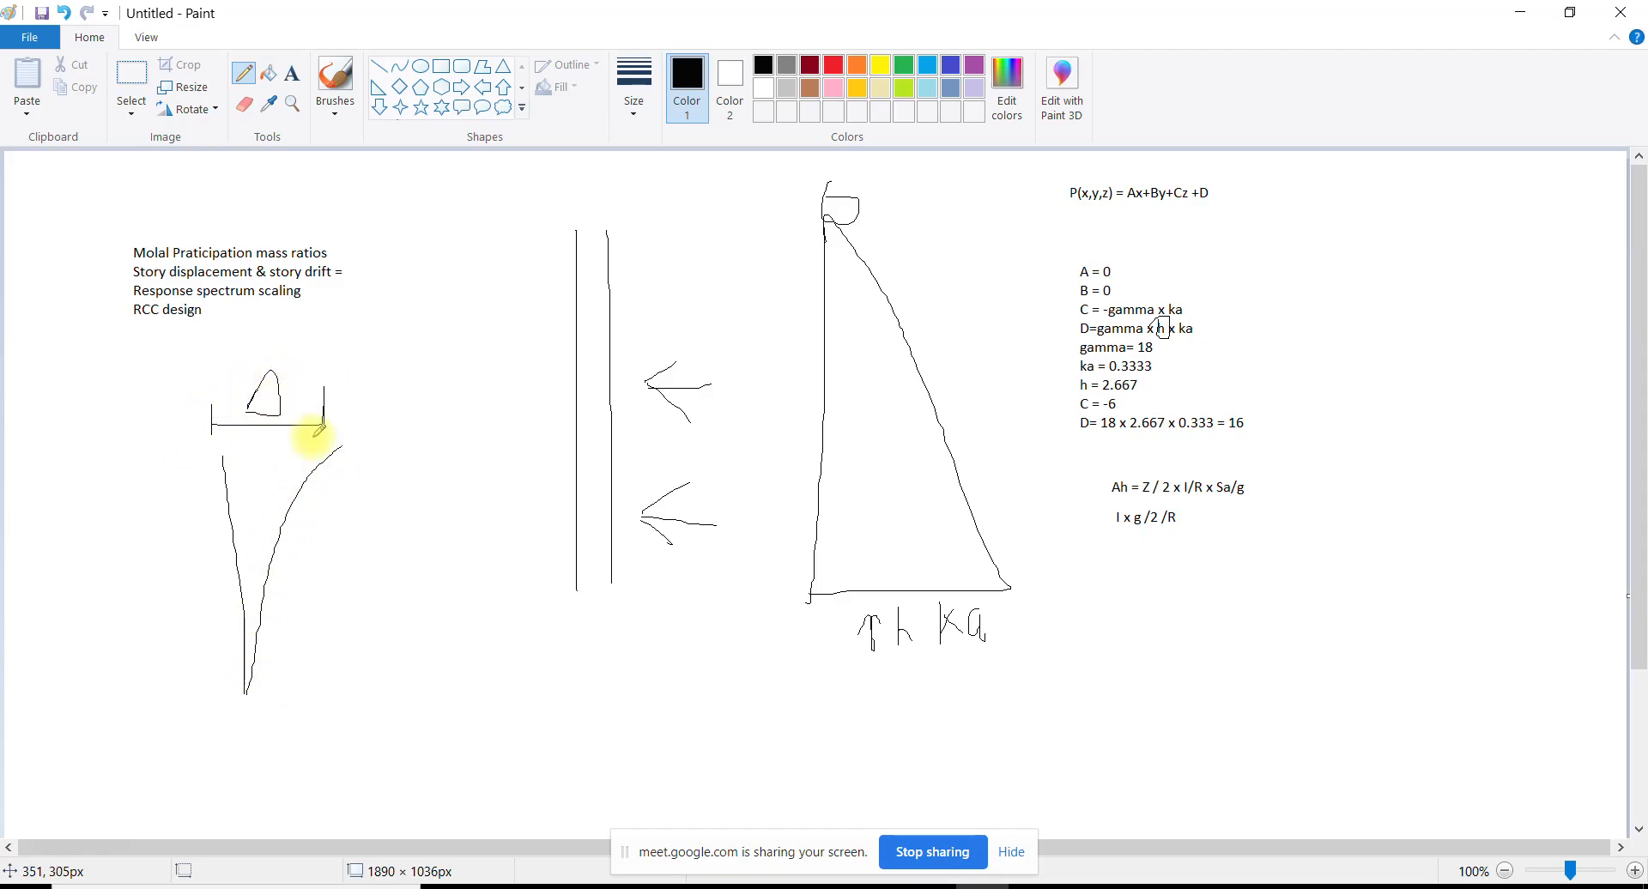
pyautogui.moveTo(109, 473)
pyautogui.mouseDown()
pyautogui.moveTo(112, 683)
pyautogui.moveTo(134, 689)
pyautogui.mouseUp()
pyautogui.moveTo(60, 558); pyautogui.dragTo(64, 607)
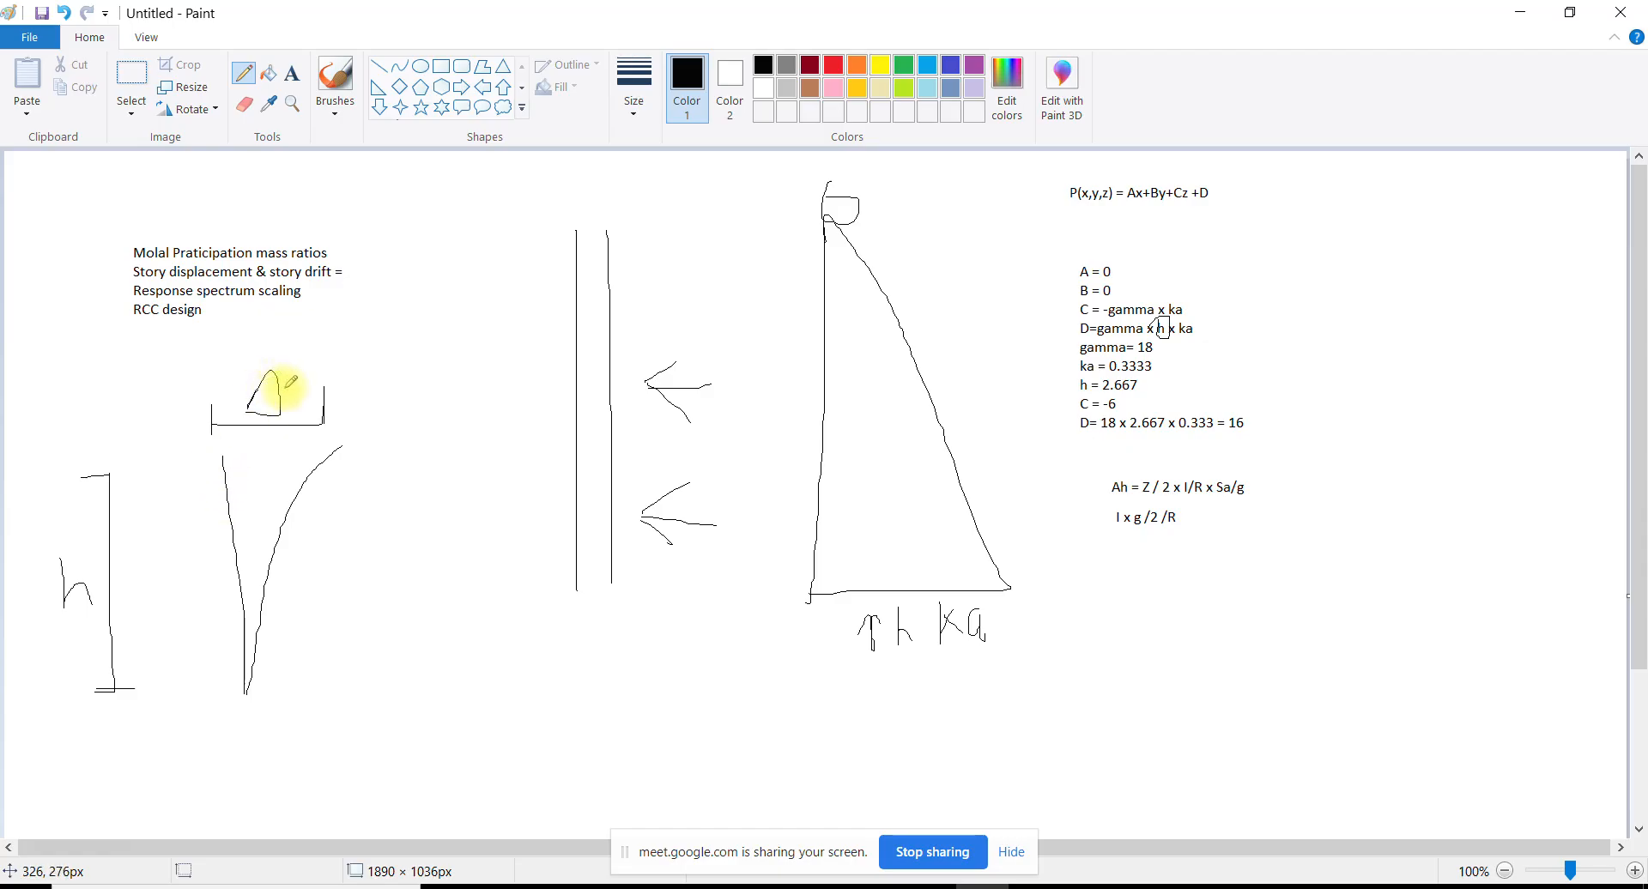
# Handwrite the drift limit Δ < 0.004xh below the column sketch
pyautogui.moveTo(337, 728)
pyautogui.mouseDown()
pyautogui.moveTo(313, 789)
pyautogui.moveTo(352, 773)
pyautogui.moveTo(300, 793)
pyautogui.mouseUp()
pyautogui.moveTo(427, 730)
pyautogui.mouseDown()
pyautogui.moveTo(354, 763)
pyautogui.moveTo(447, 793)
pyautogui.mouseUp()
pyautogui.moveTo(500, 718)
pyautogui.mouseDown()
pyautogui.moveTo(565, 712)
pyautogui.moveTo(626, 736)
pyautogui.moveTo(637, 695)
pyautogui.moveTo(659, 745)
pyautogui.moveTo(726, 753)
pyautogui.mouseUp()
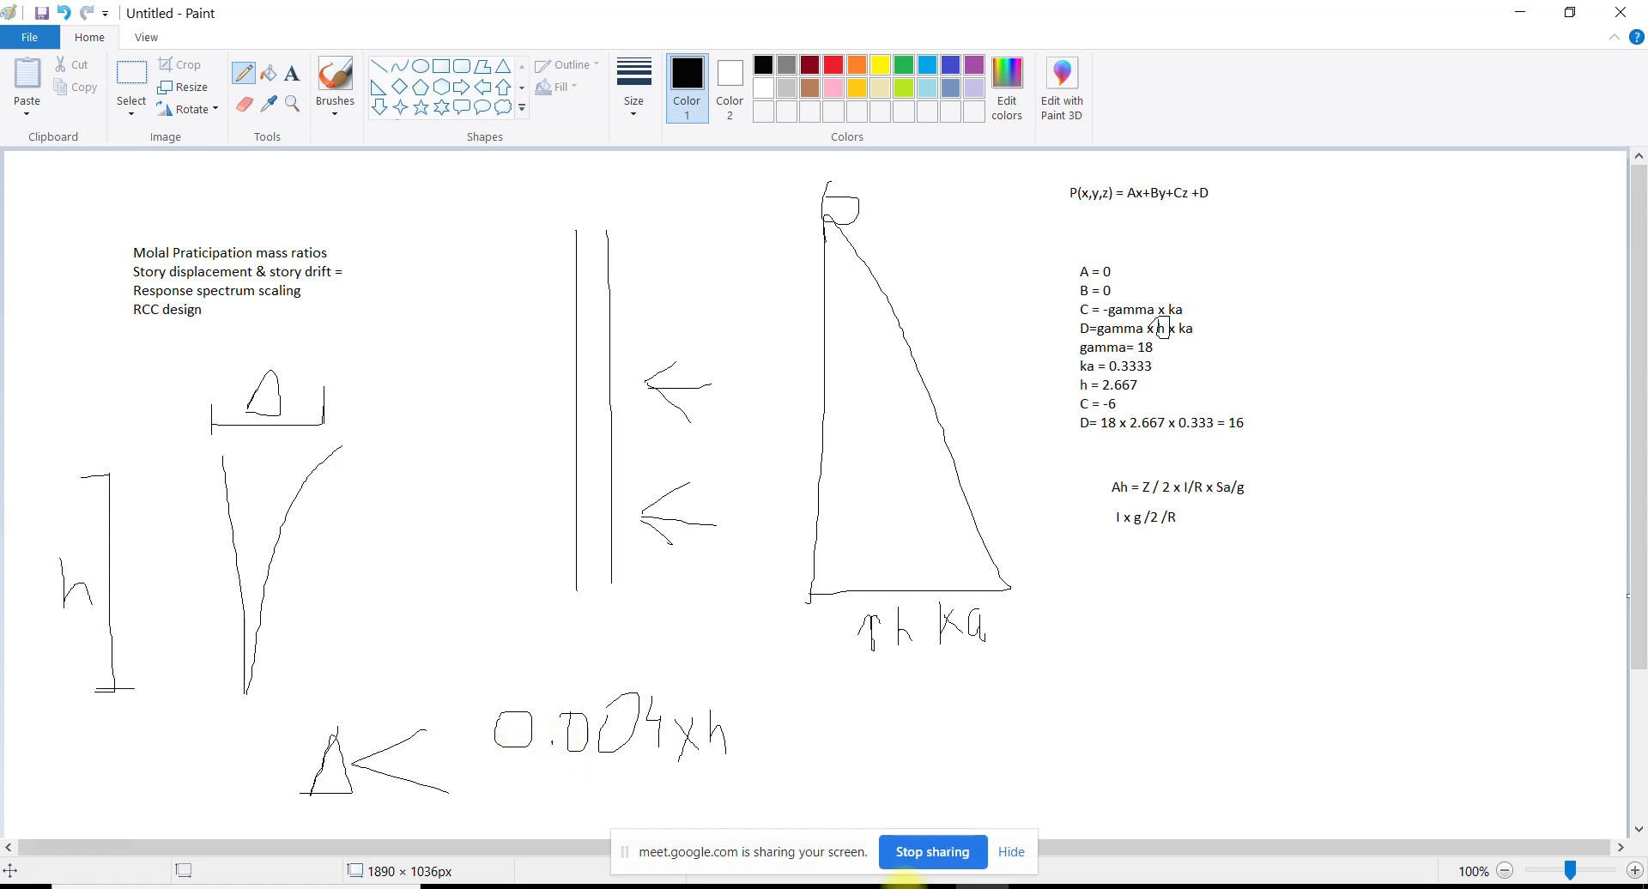
# Switch to ETABS and close the empty window of the cancelled table display
pyautogui.hotkey('alt', 'Tab')
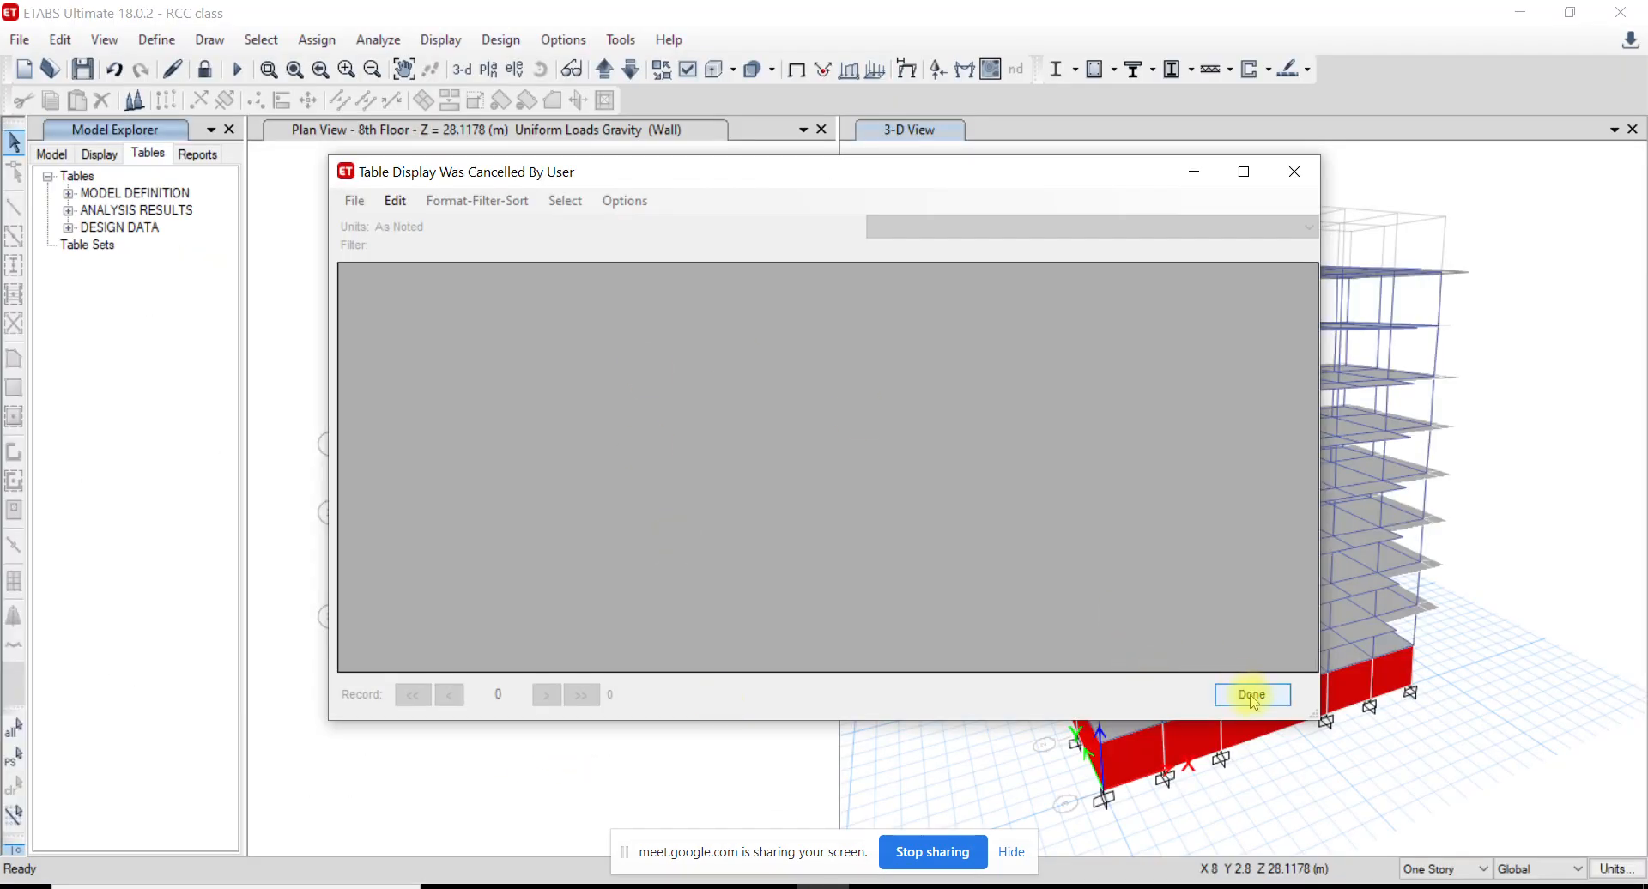
pyautogui.press('Return')
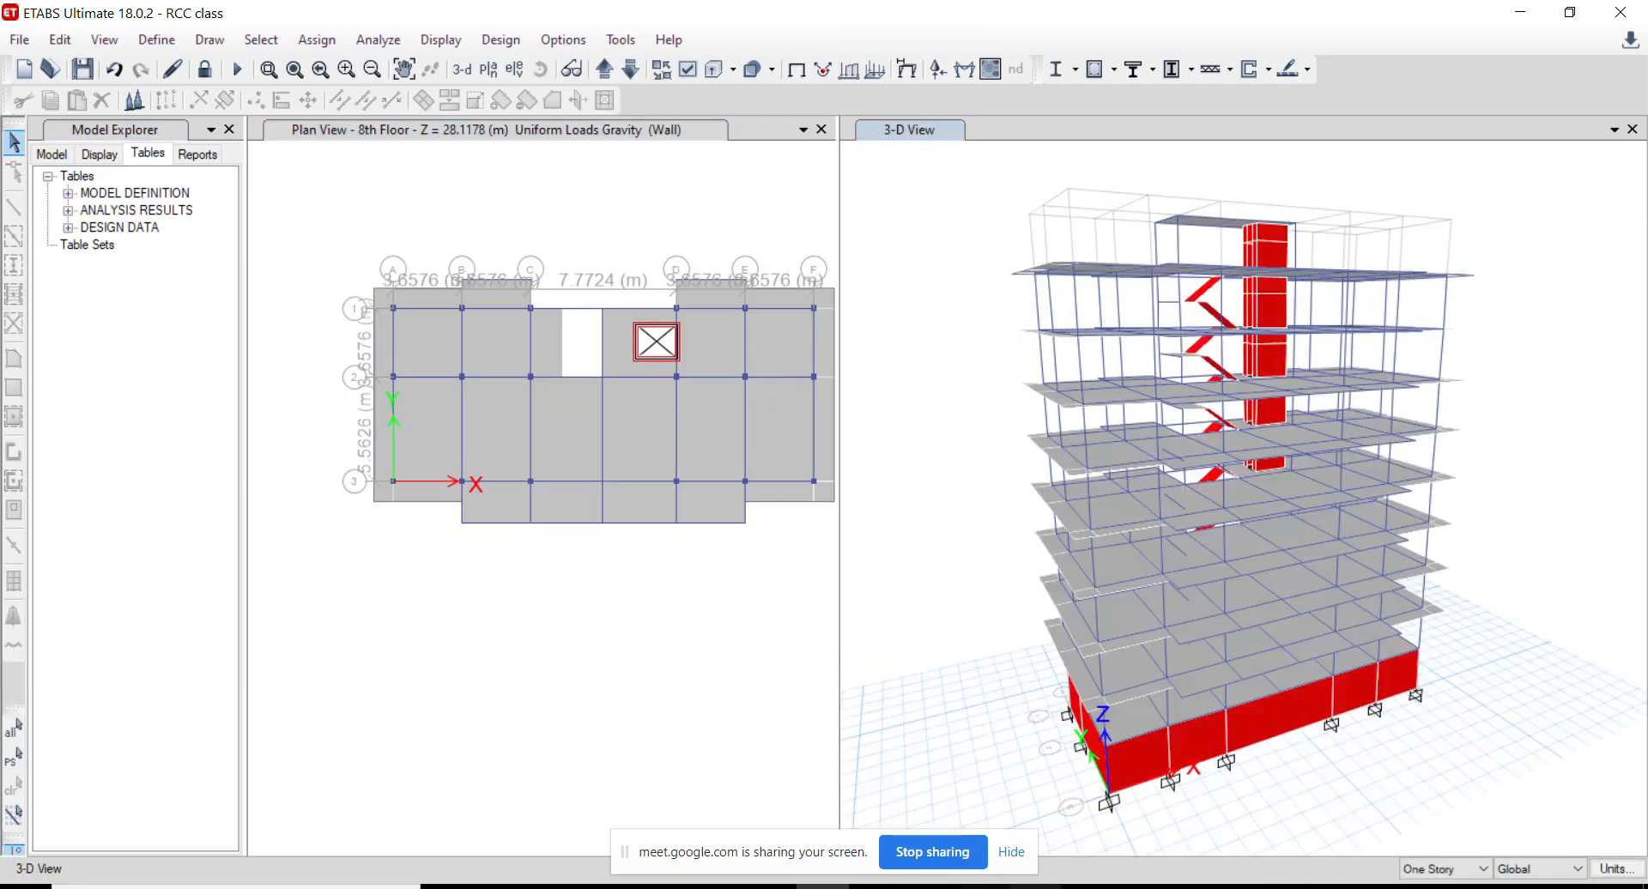
# Switch back to Paint and mark two story levels on the deflected column, with the height between them bracketed
pyautogui.hotkey('alt', 'Tab')
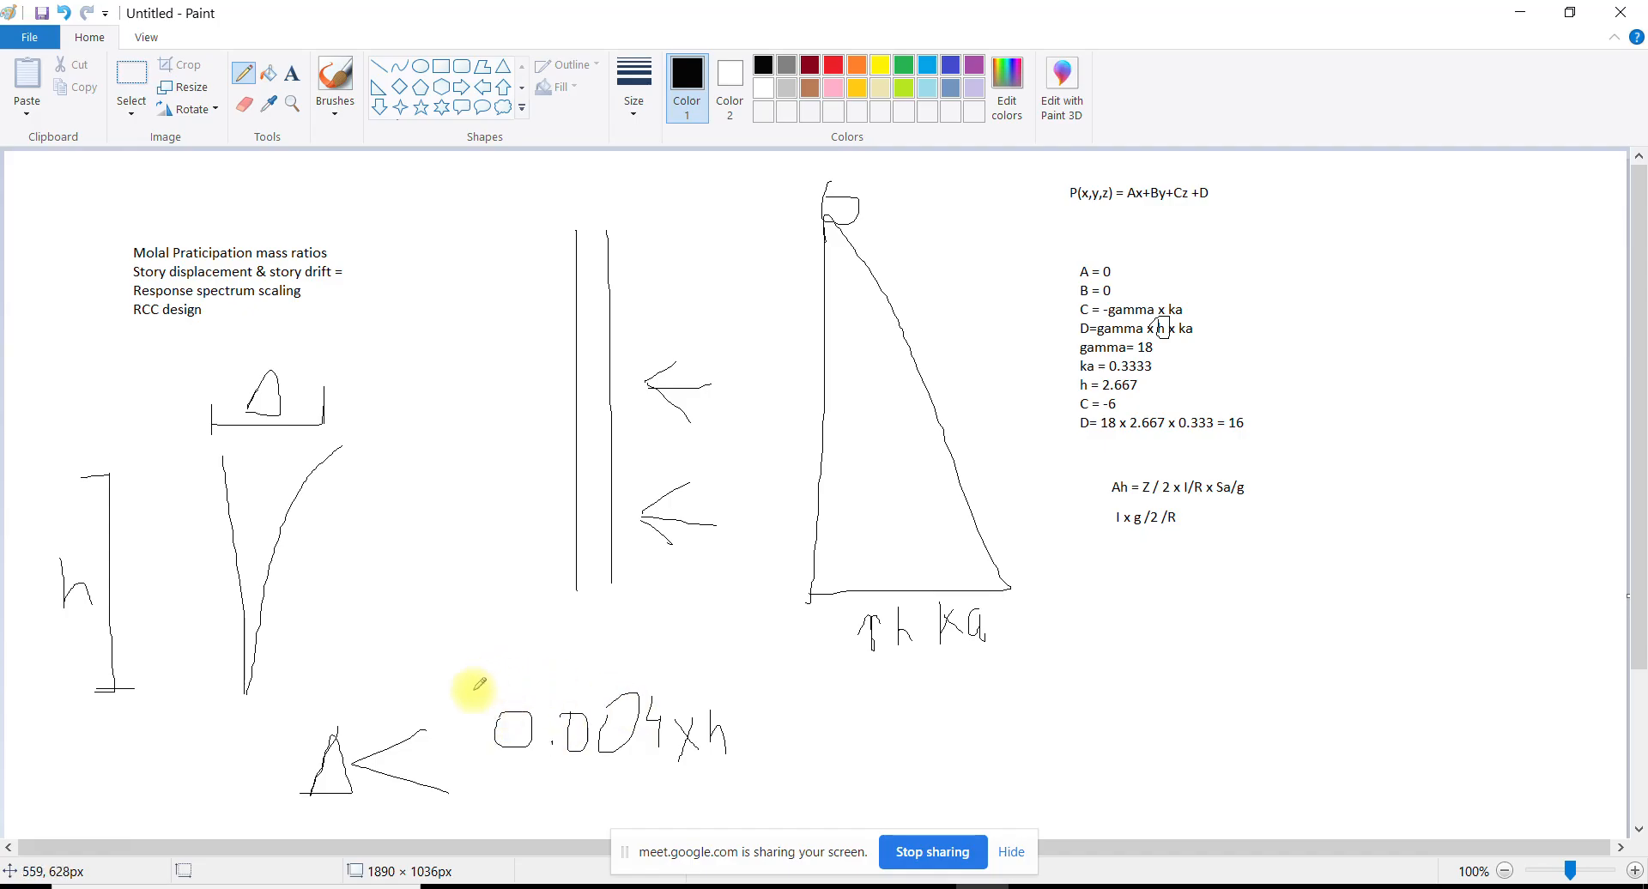
pyautogui.moveTo(230, 507); pyautogui.dragTo(288, 507)
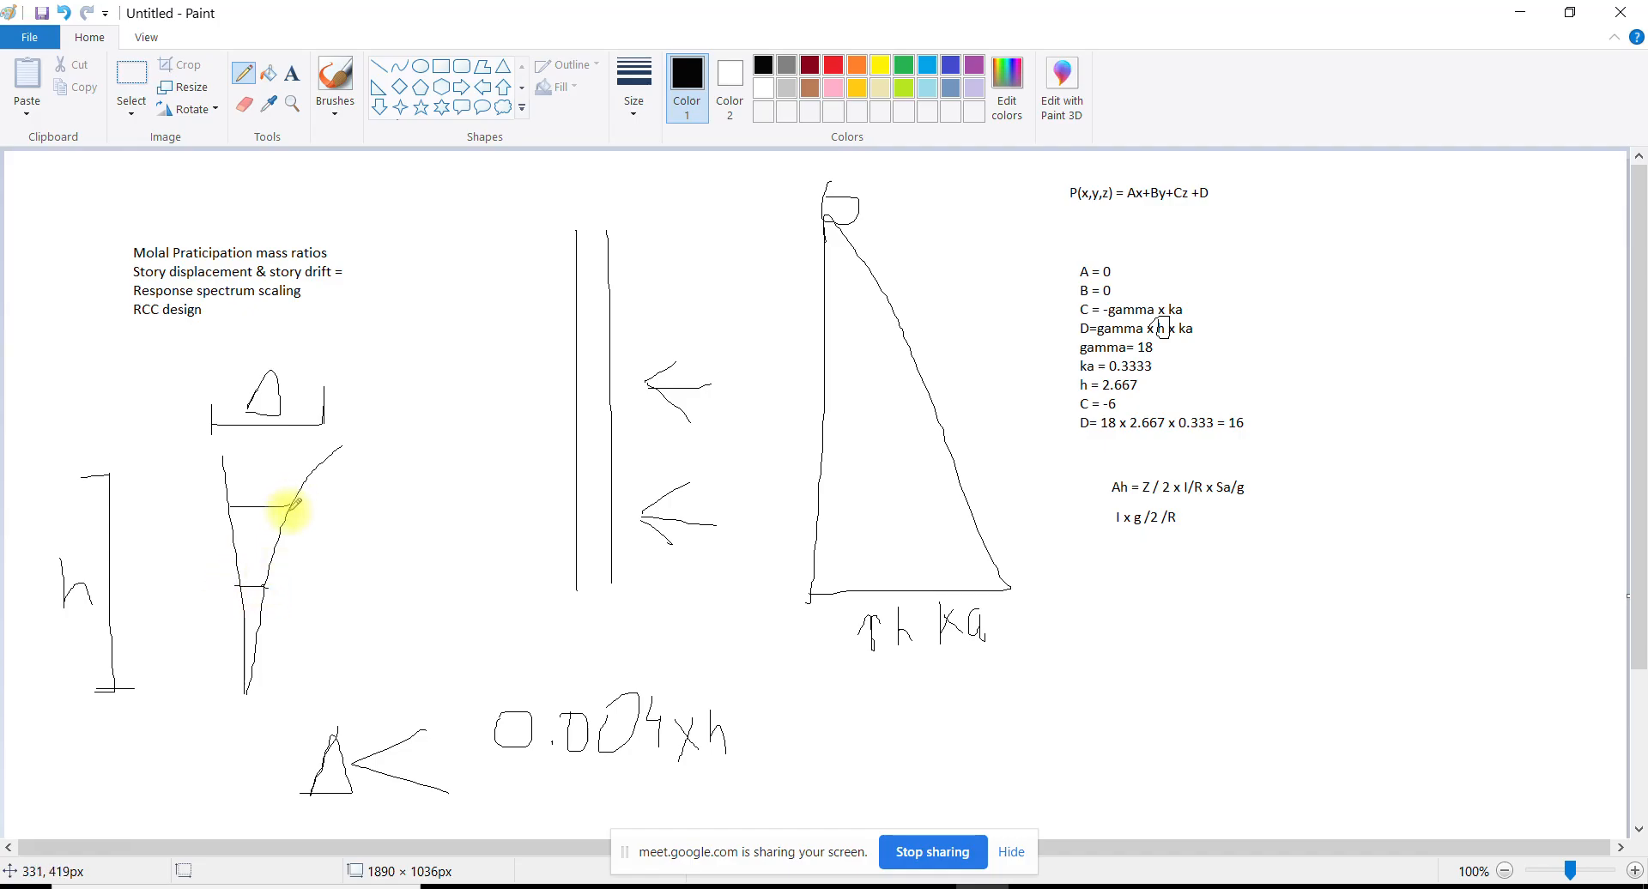
pyautogui.moveTo(193, 517); pyautogui.dragTo(207, 575)
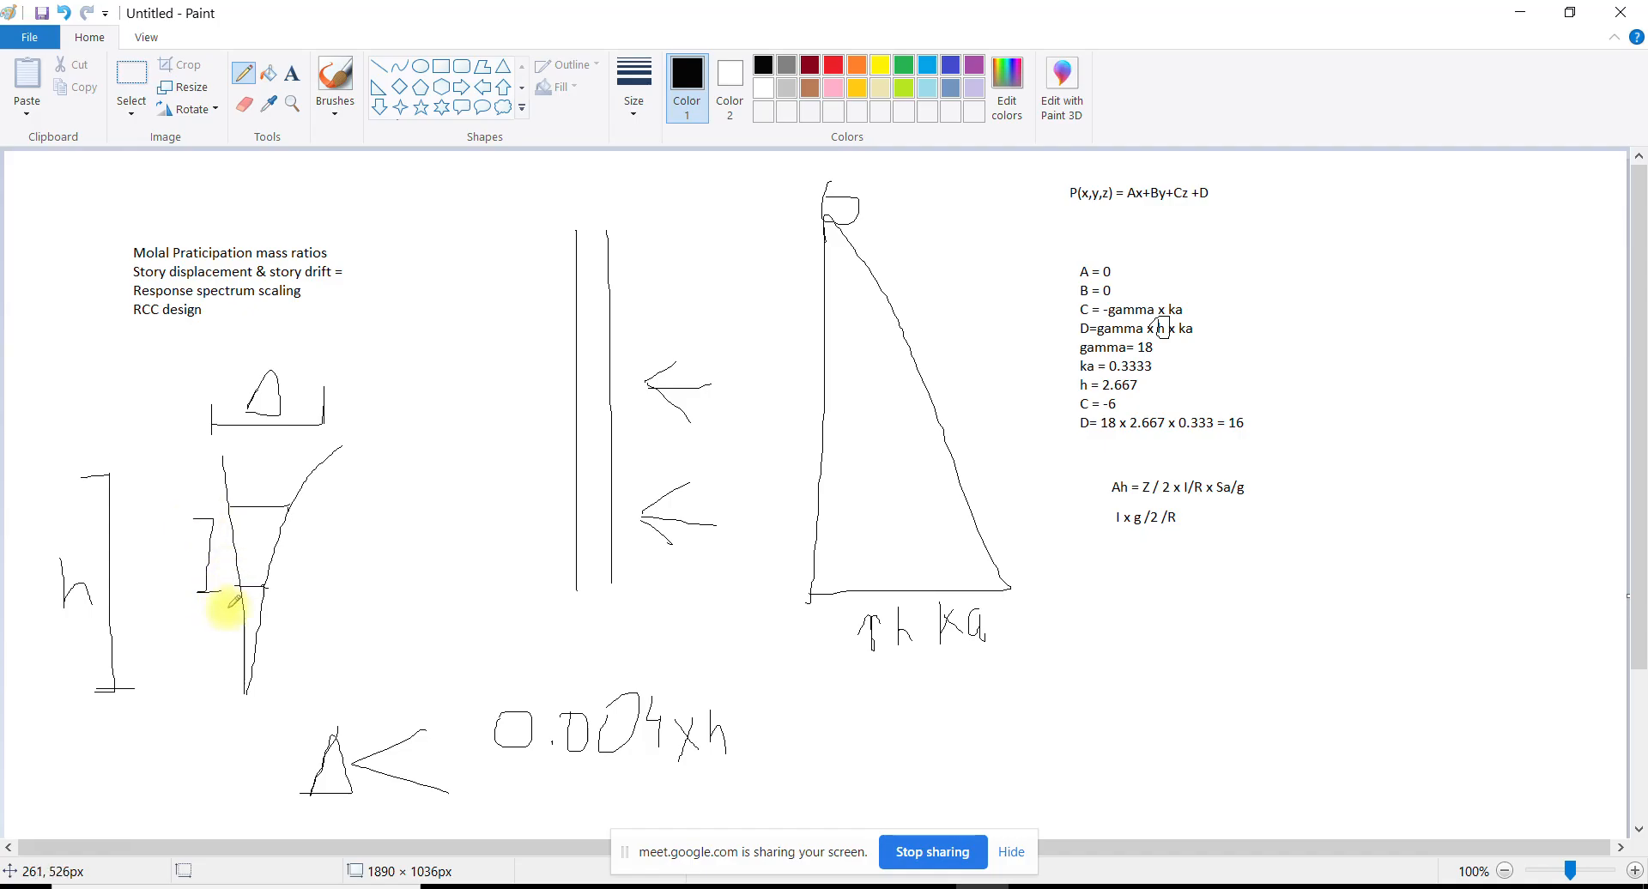
pyautogui.click(610, 887)
pyautogui.click(529, 840)
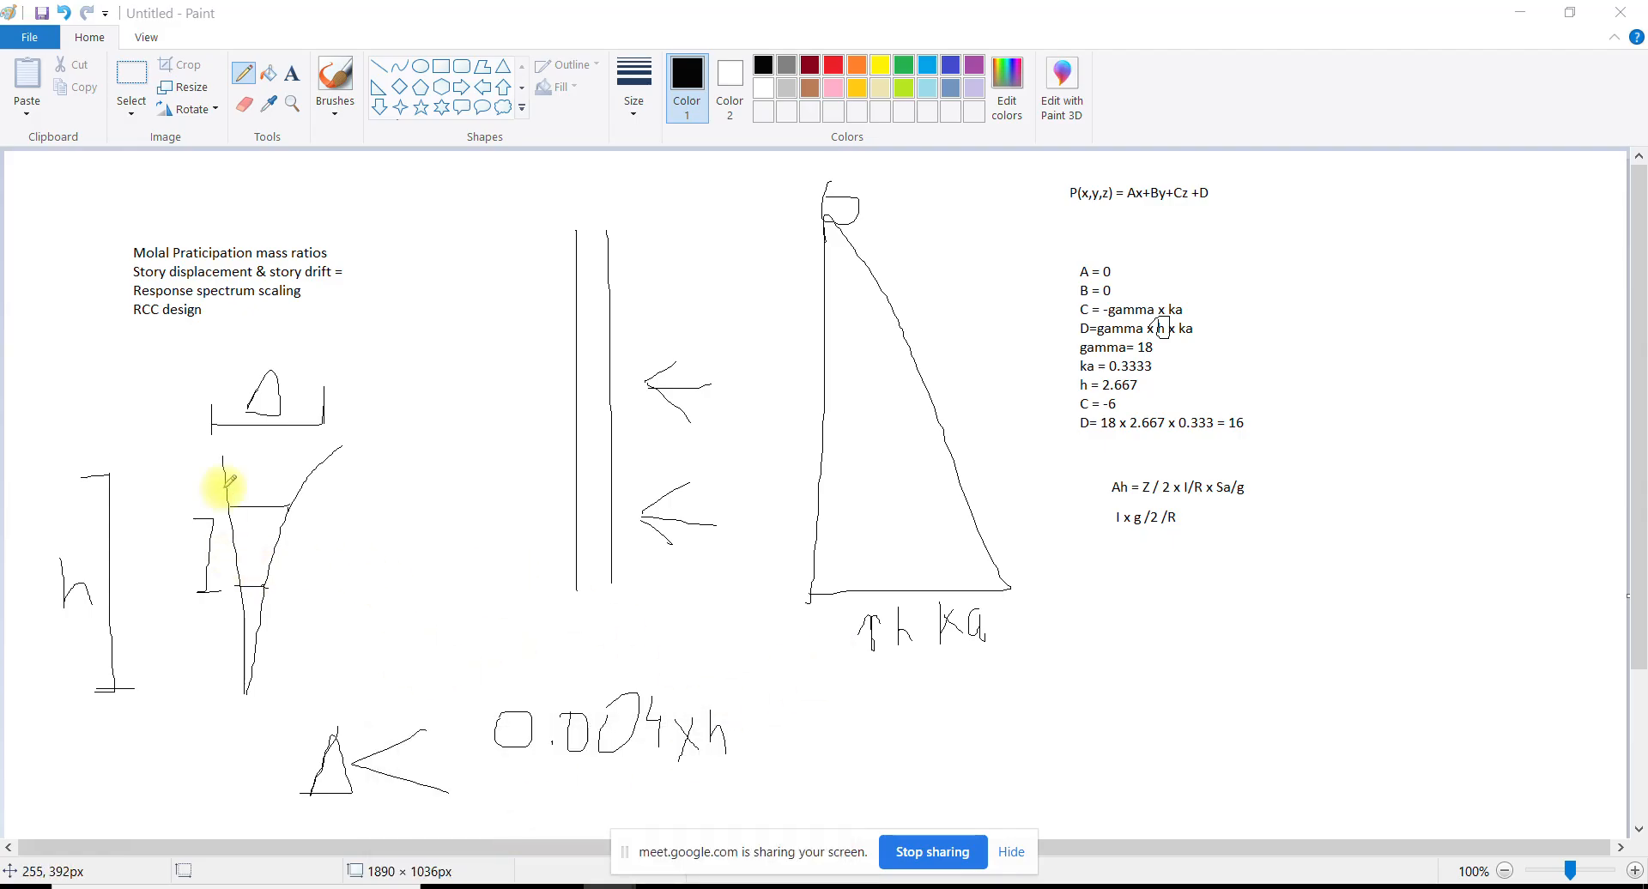
# Handwrite the drift limit 0.004 beside the marked story on the column sketch
pyautogui.moveTo(362, 554); pyautogui.dragTo(390, 582)
pyautogui.click(377, 587)
pyautogui.moveTo(378, 569); pyautogui.dragTo(403, 569)
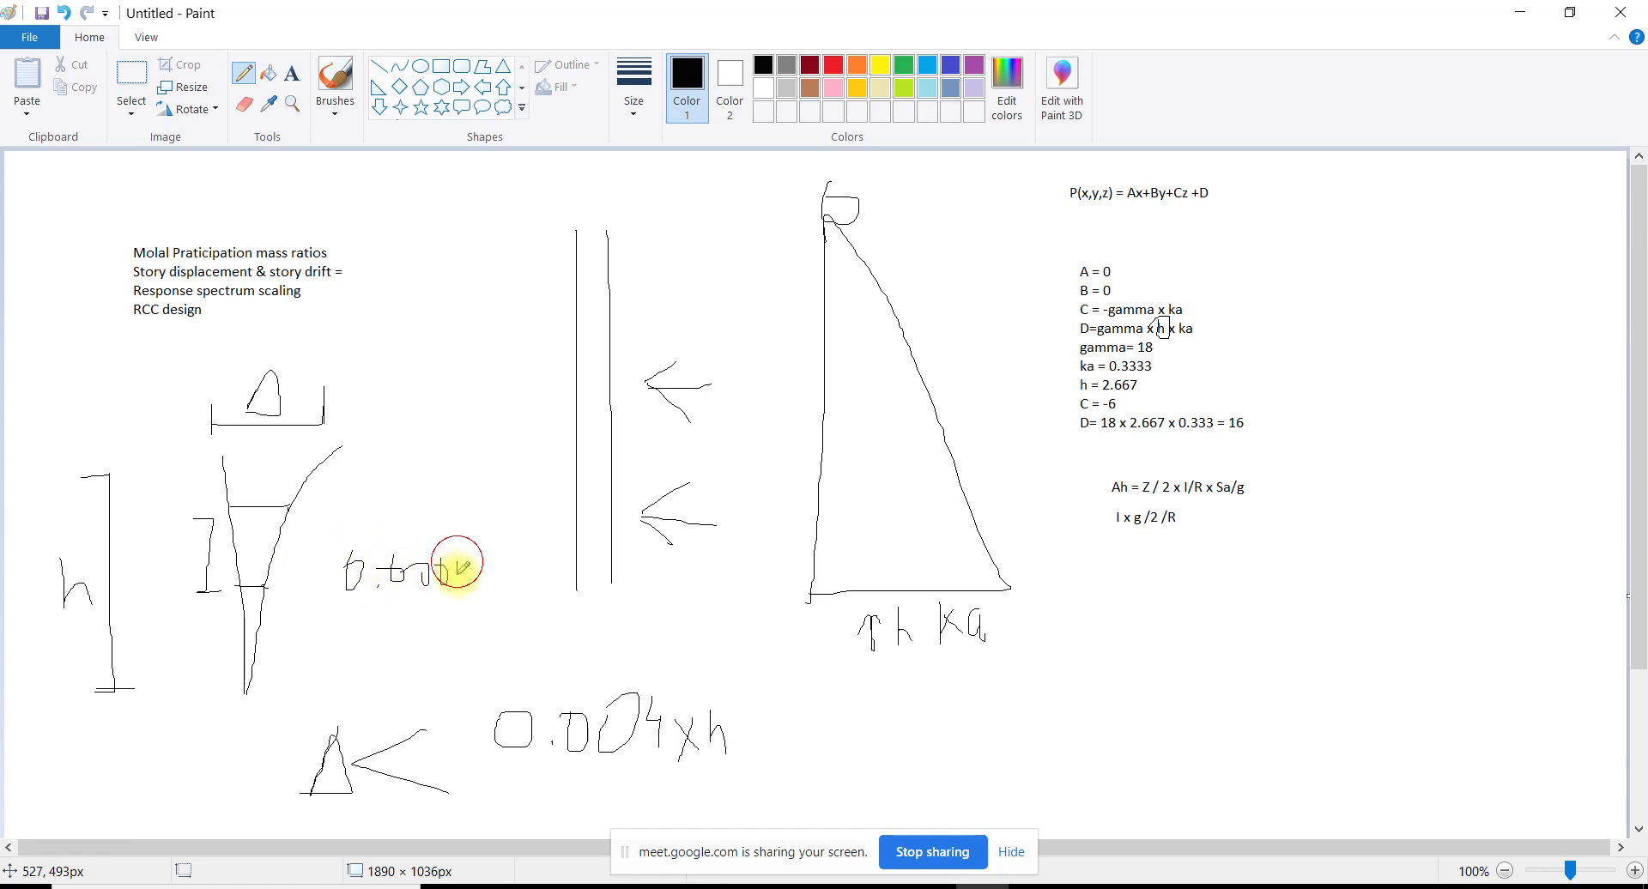
pyautogui.moveTo(437, 555)
pyautogui.mouseDown()
pyautogui.moveTo(464, 573)
pyautogui.moveTo(464, 618)
pyautogui.mouseUp()
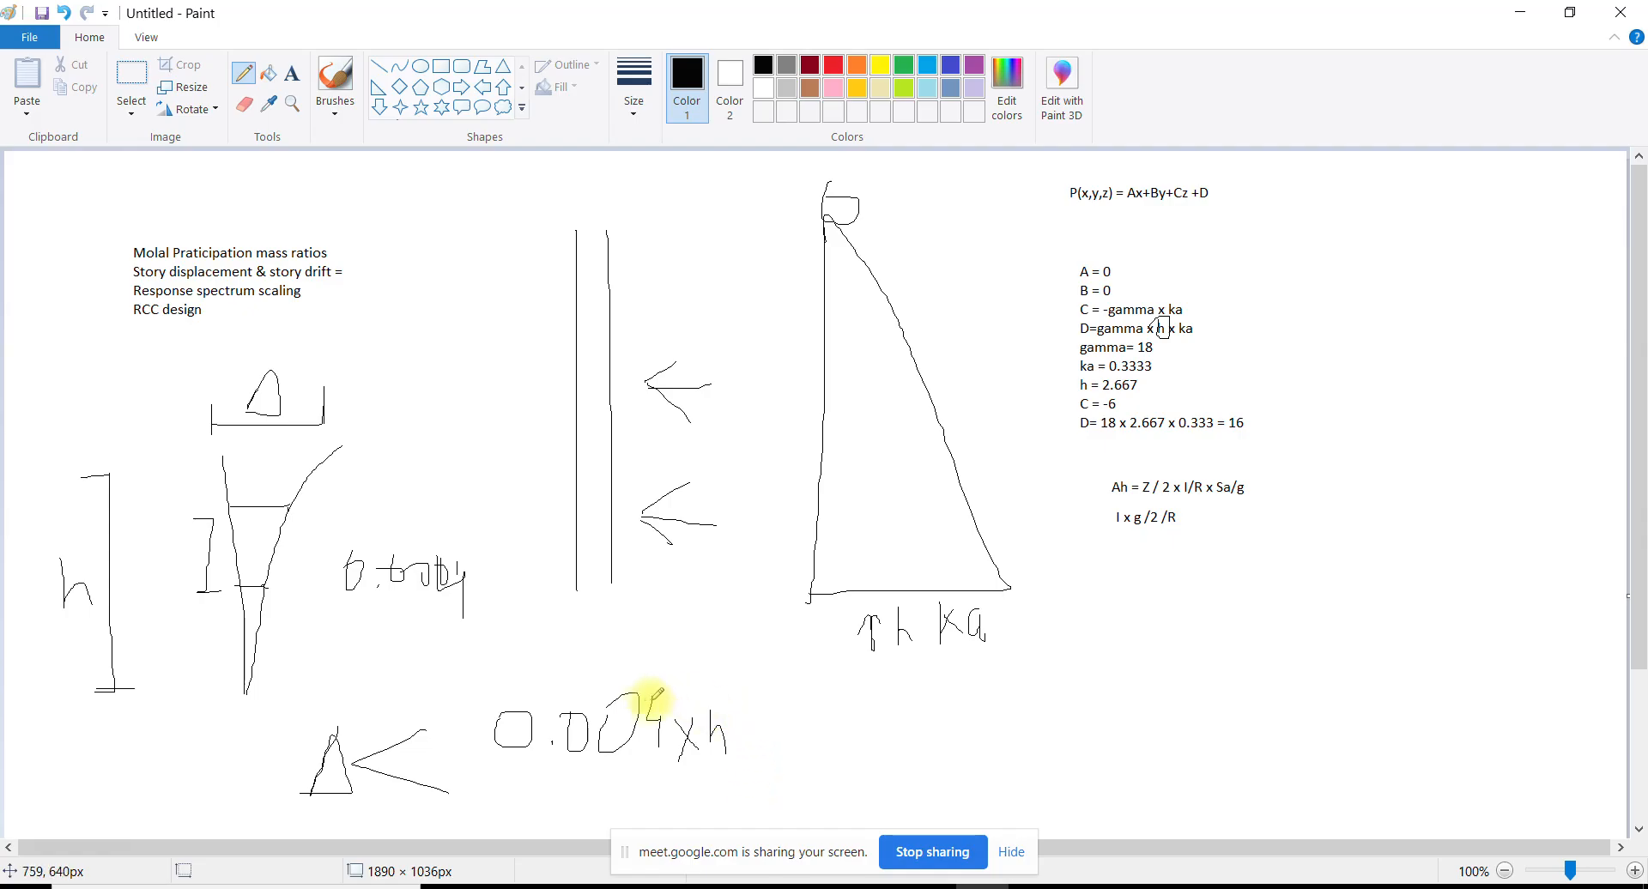
# Switch from Paint to the PDF design report at its Story Drifts table
pyautogui.moveTo(981, 884)
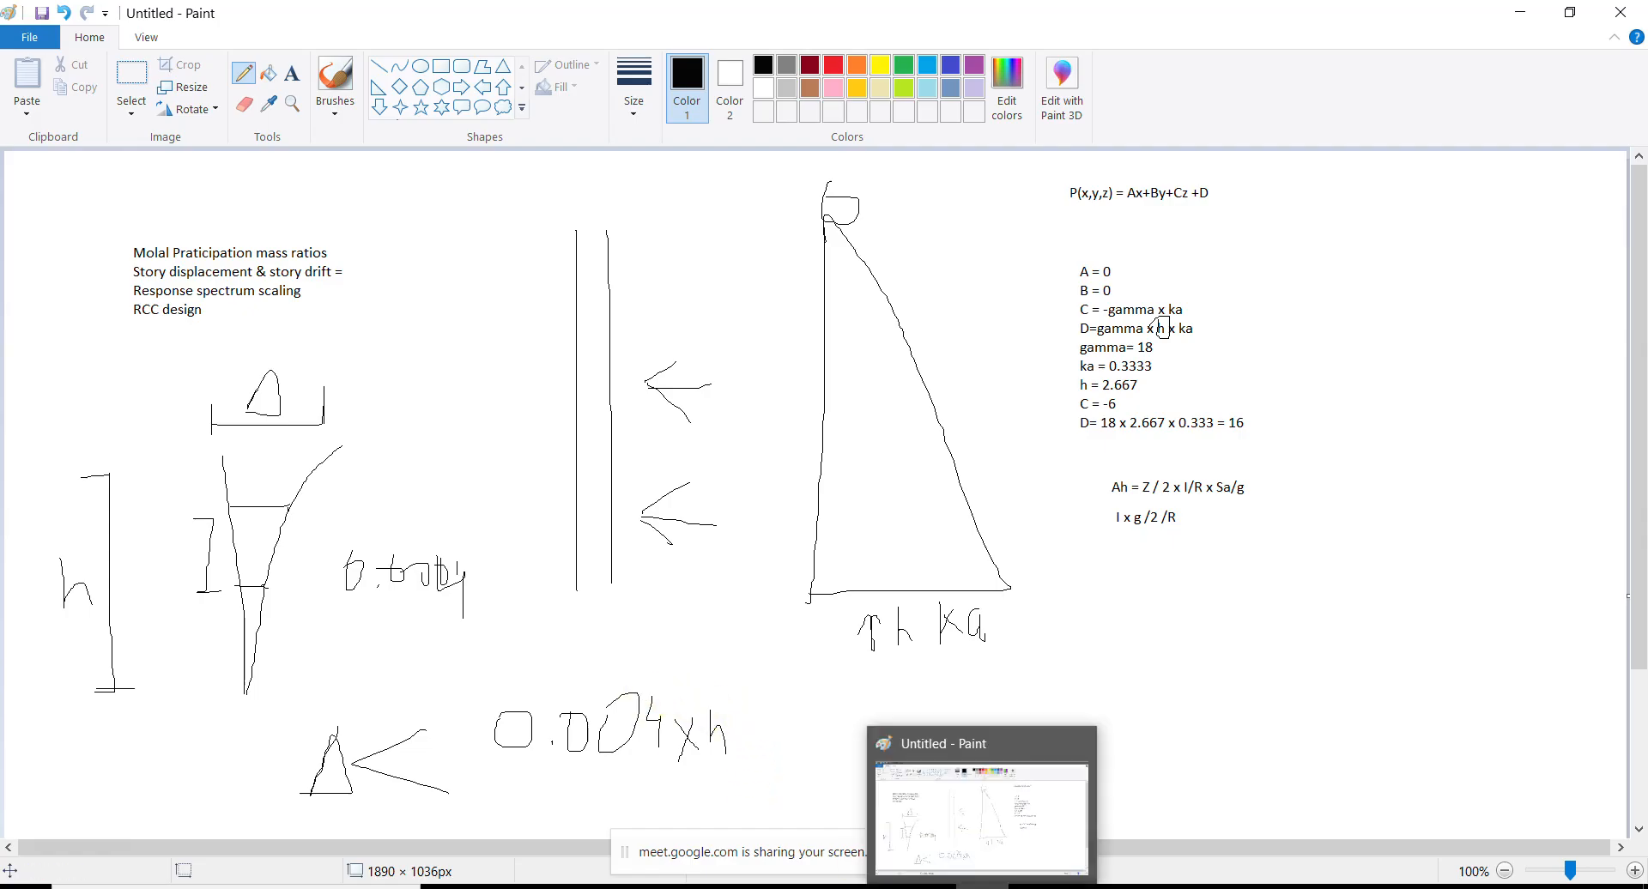
pyautogui.click(843, 884)
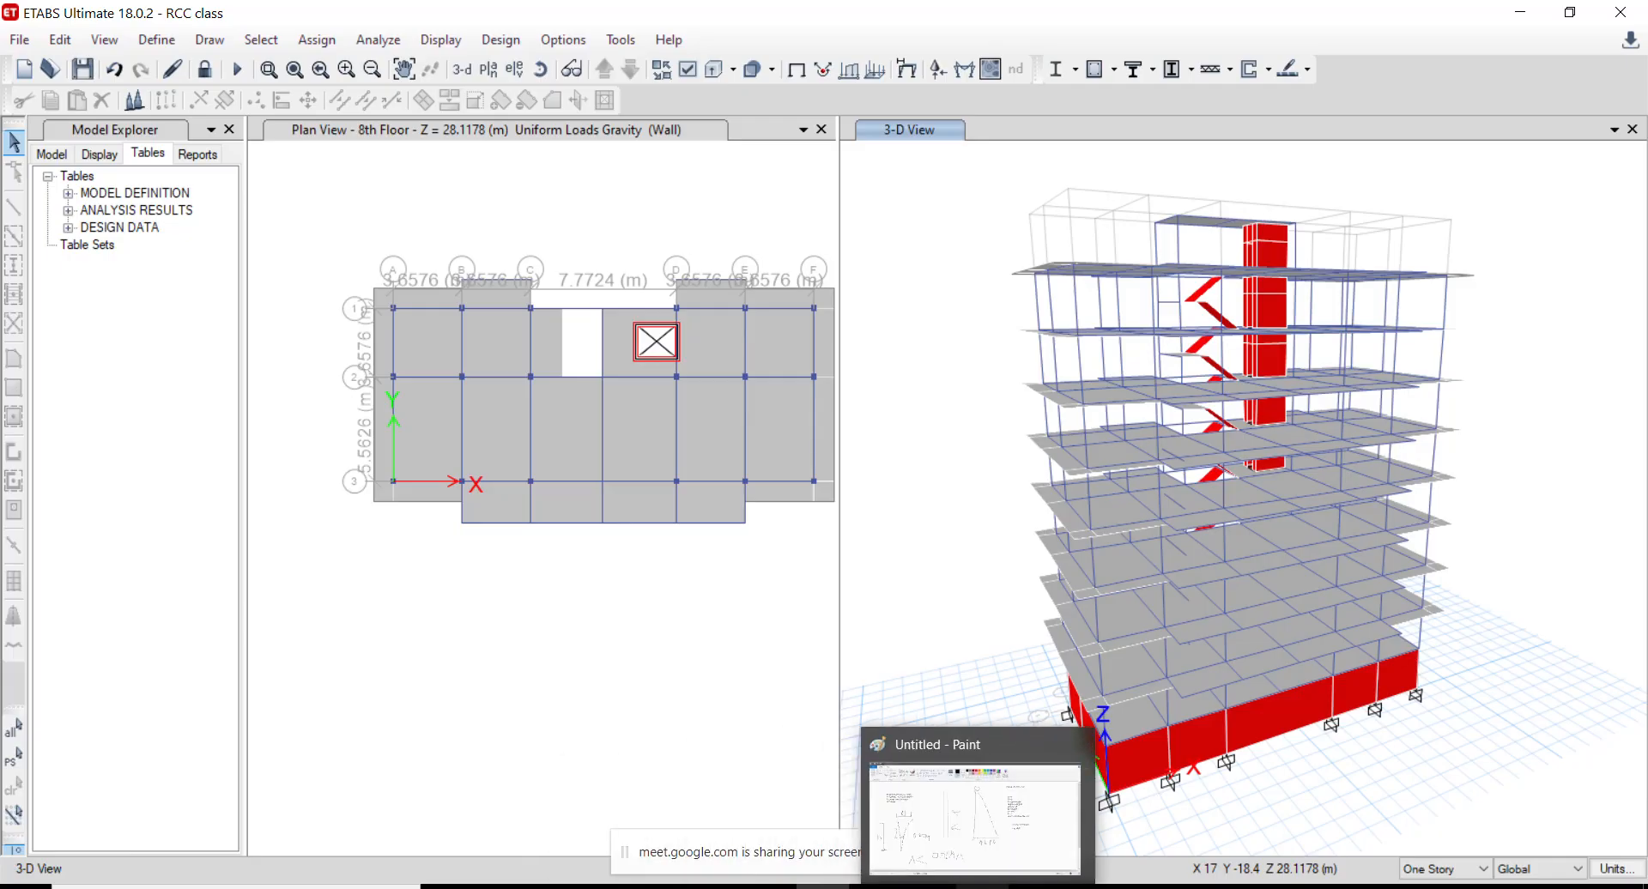
pyautogui.click(877, 884)
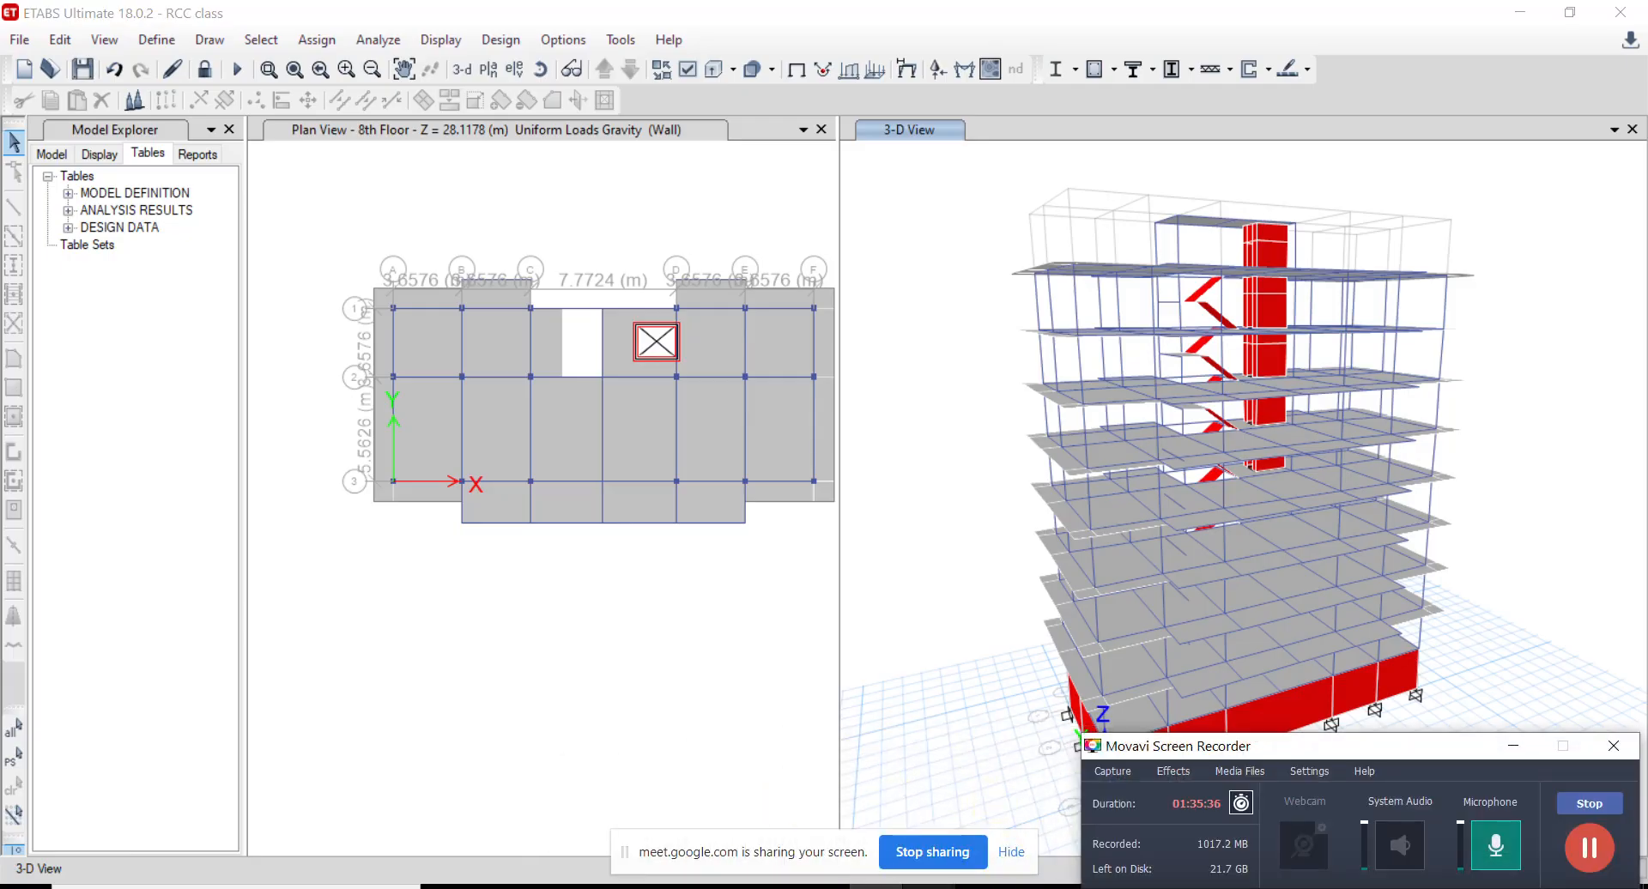
pyautogui.moveTo(901, 886)
pyautogui.click(854, 847)
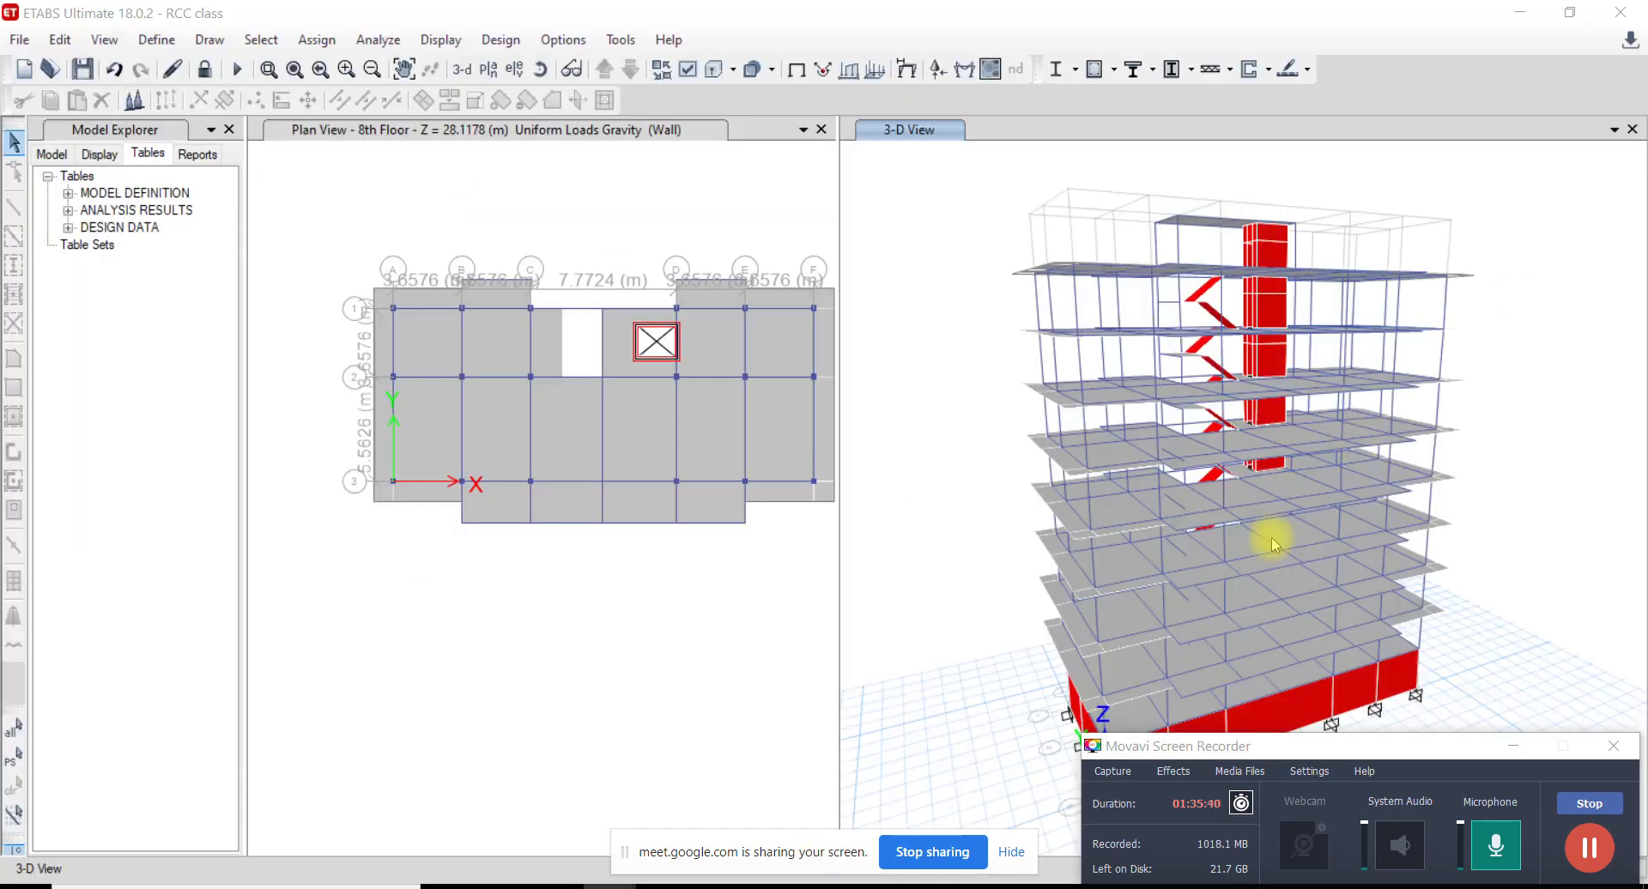
pyautogui.click(1620, 12)
pyautogui.click(930, 886)
pyautogui.click(892, 537)
pyautogui.scroll(-3, 893, 538)
pyautogui.click(1513, 745)
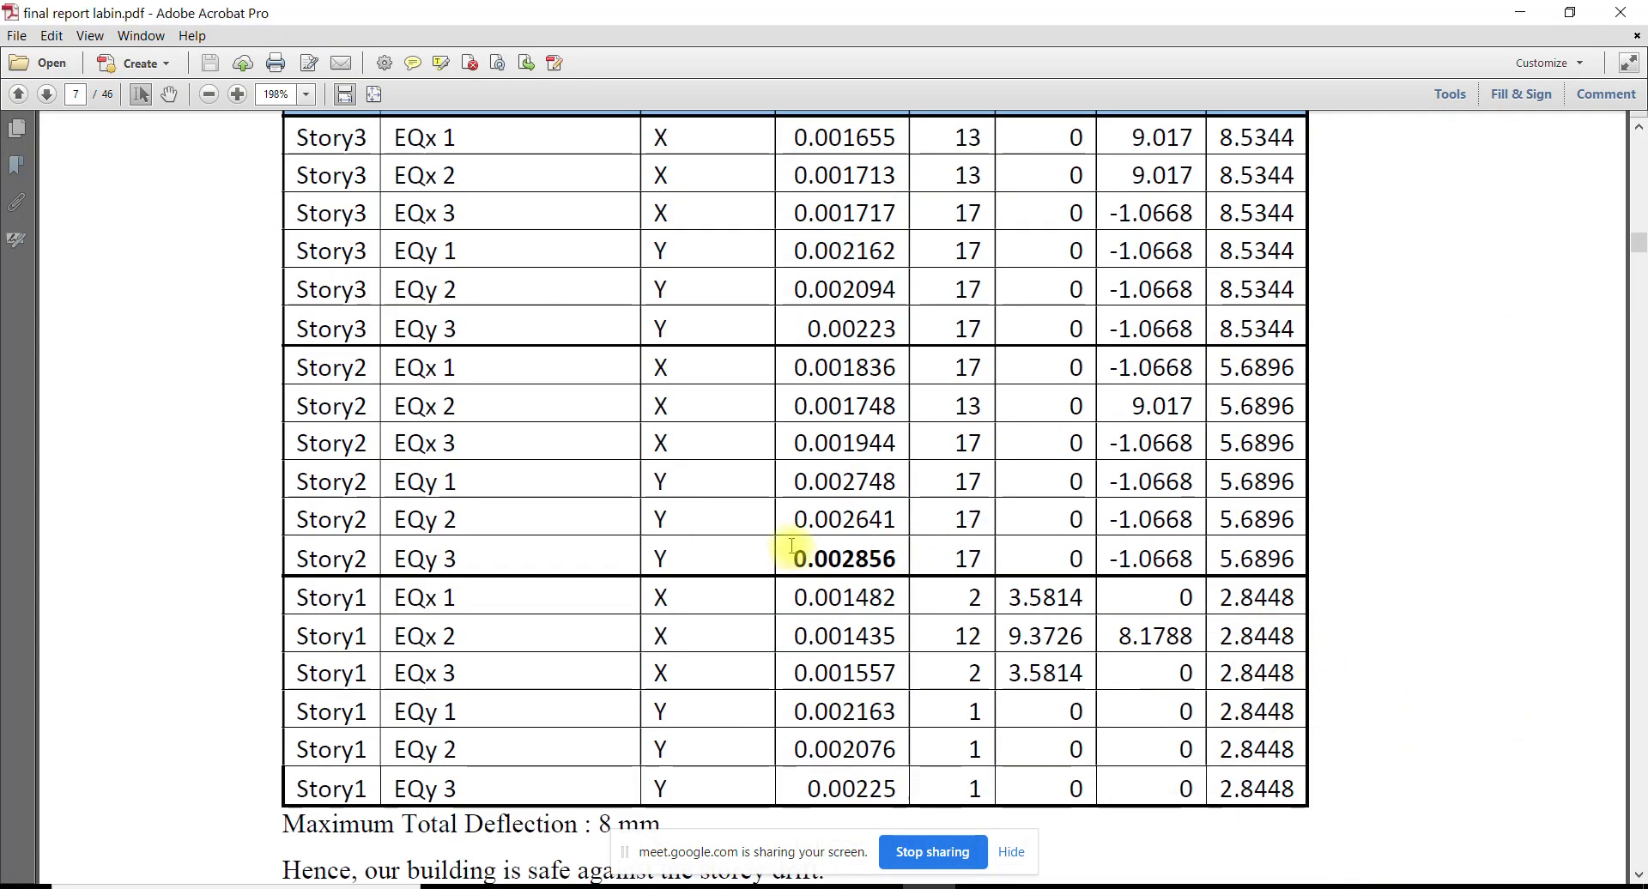
# Examine the Drift column of the Story Drifts table and the maximum total deflection statement below it
pyautogui.scroll(1, 791, 547)
pyautogui.scroll(2, 791, 547)
pyautogui.moveTo(792, 344); pyautogui.dragTo(883, 640)
pyautogui.click(862, 573)
pyautogui.scroll(-4, 816, 482)
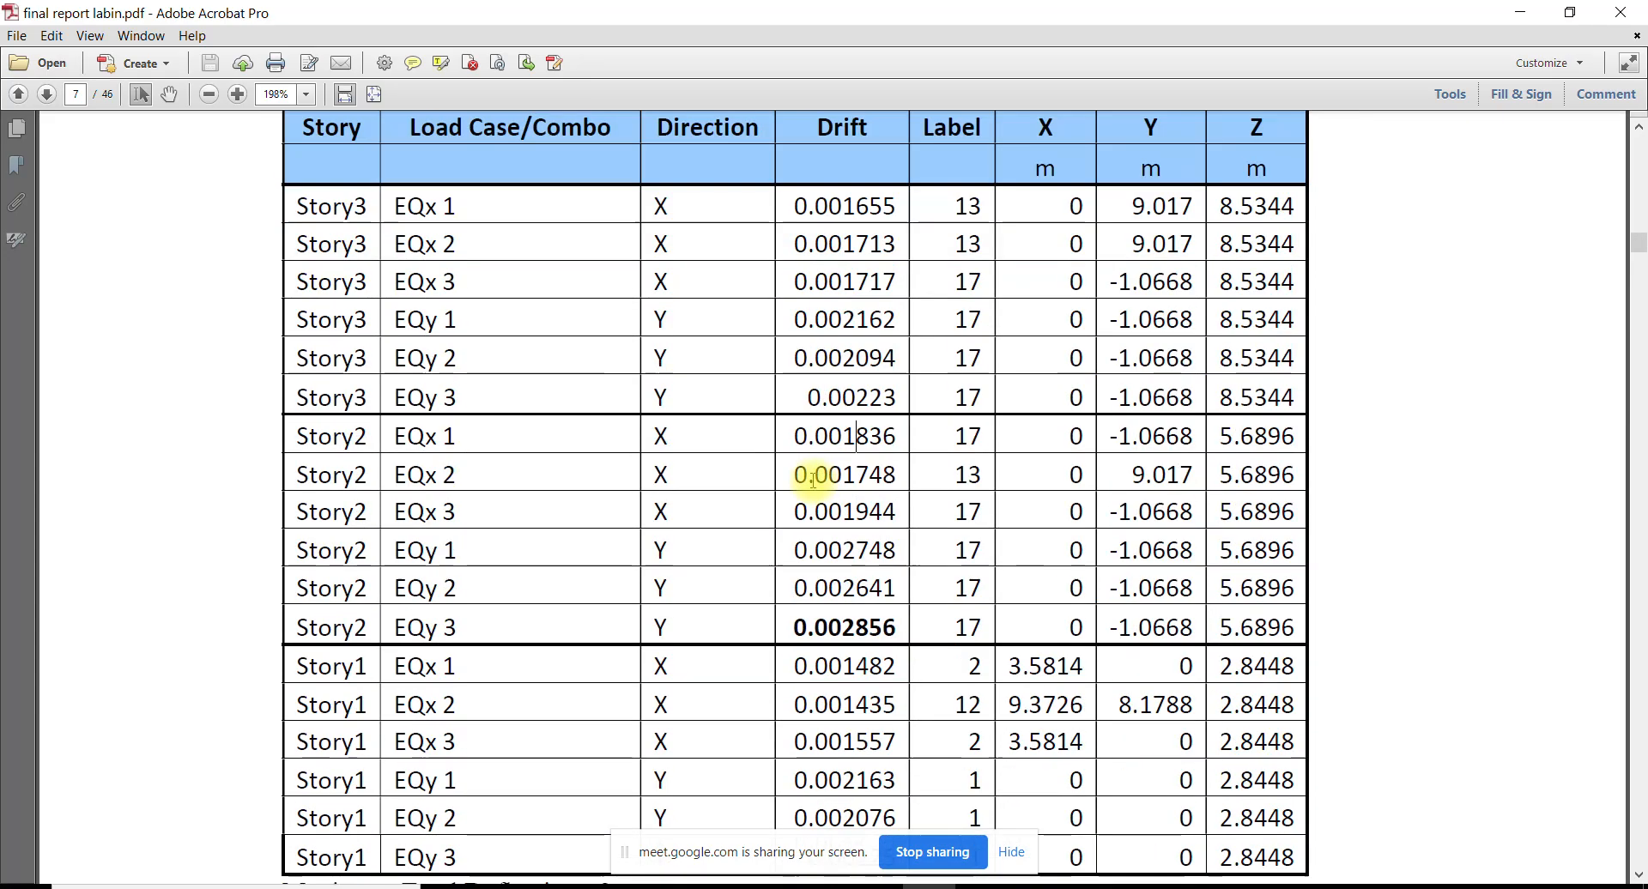
pyautogui.scroll(-2, 816, 506)
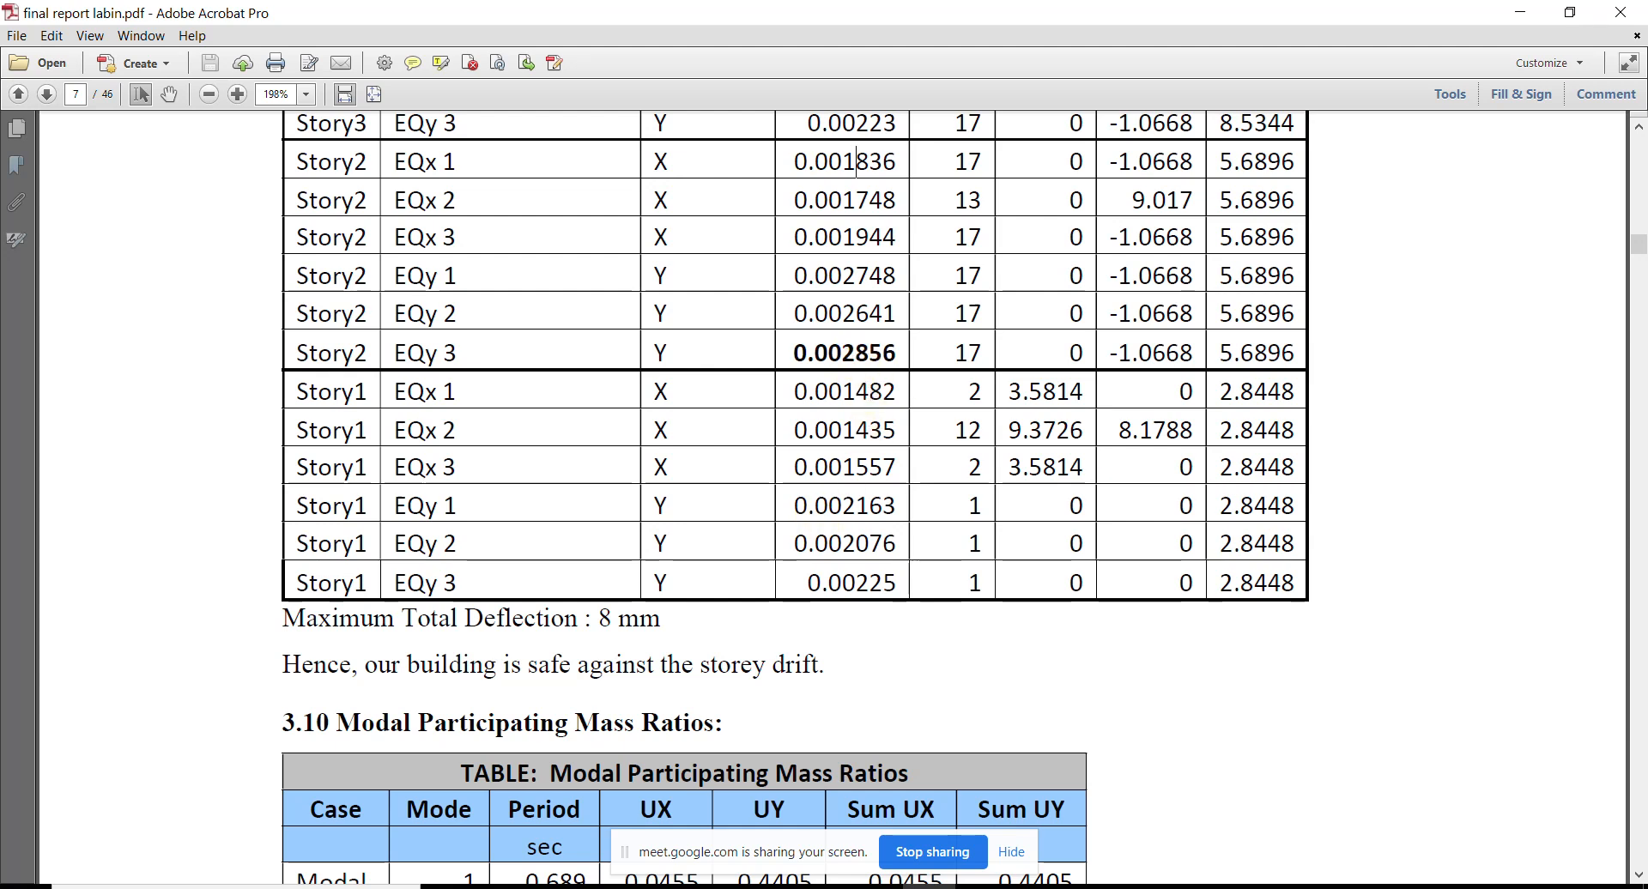
pyautogui.hotkey('alt', 'Tab')
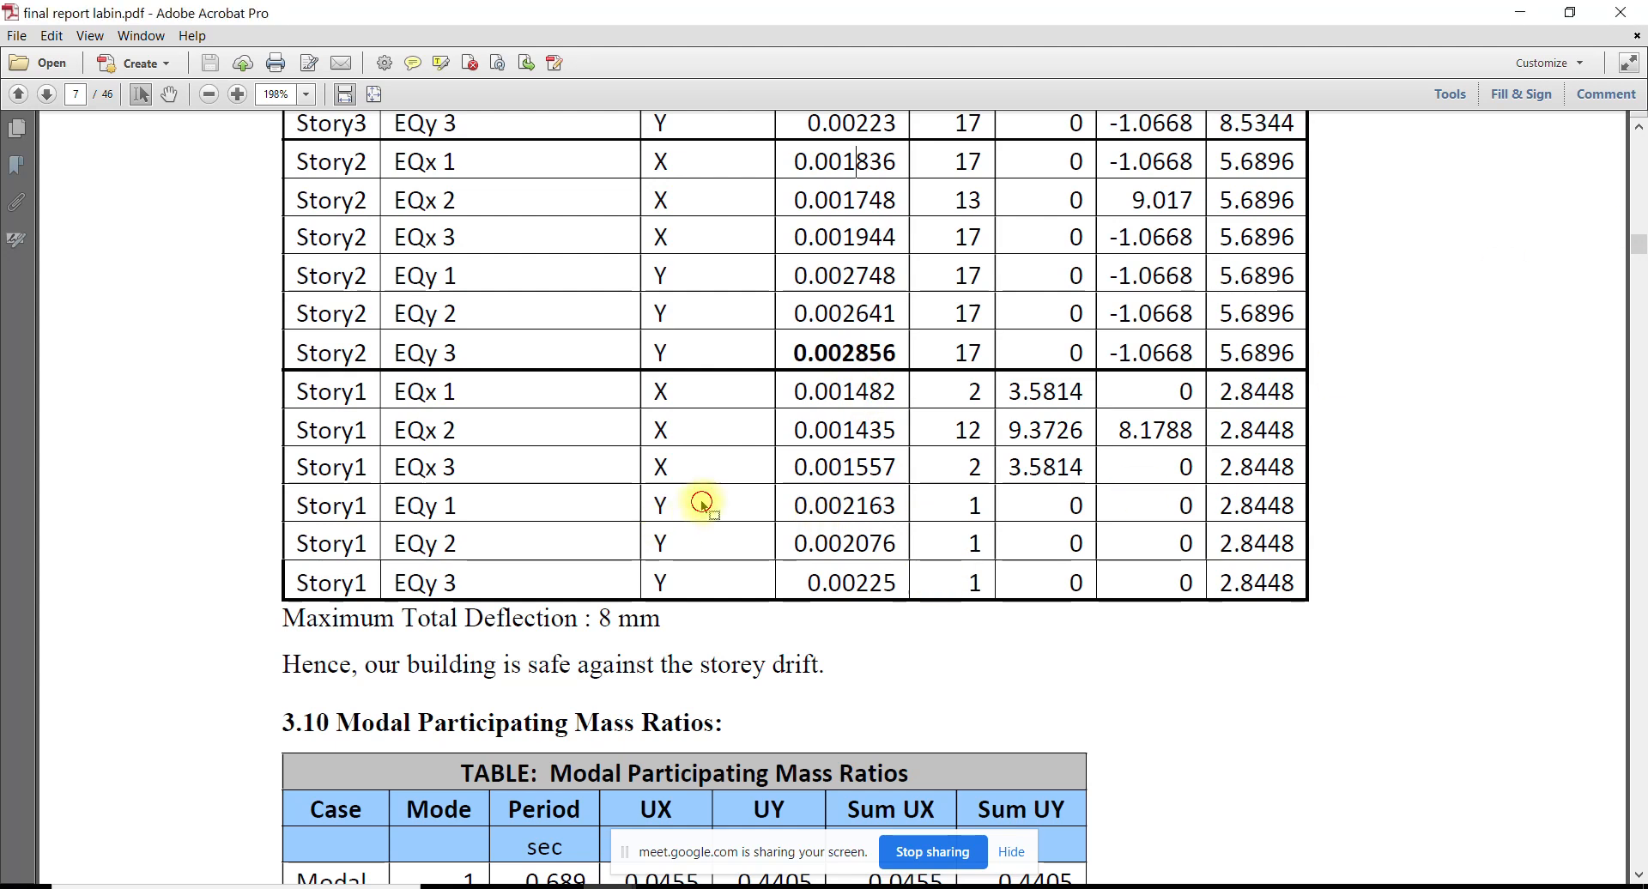
# Examine the Sum UX and Sum UY values for mode 12 in the Modal Participating Mass Ratios table of section 3.10
pyautogui.scroll(-7, 704, 502)
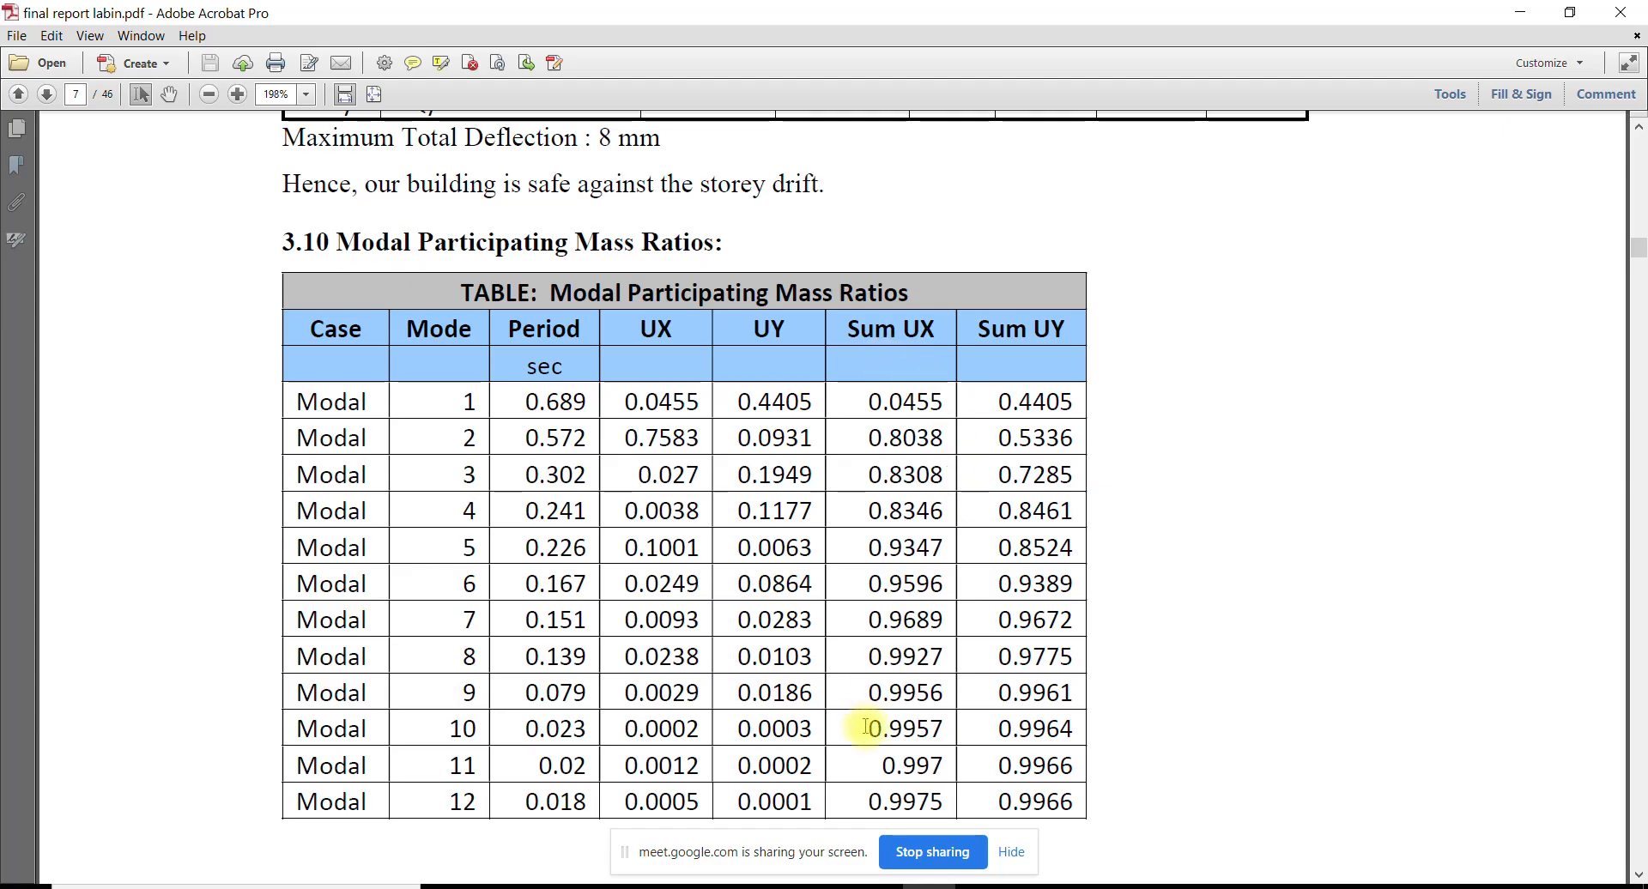
pyautogui.scroll(-8, 439, 800)
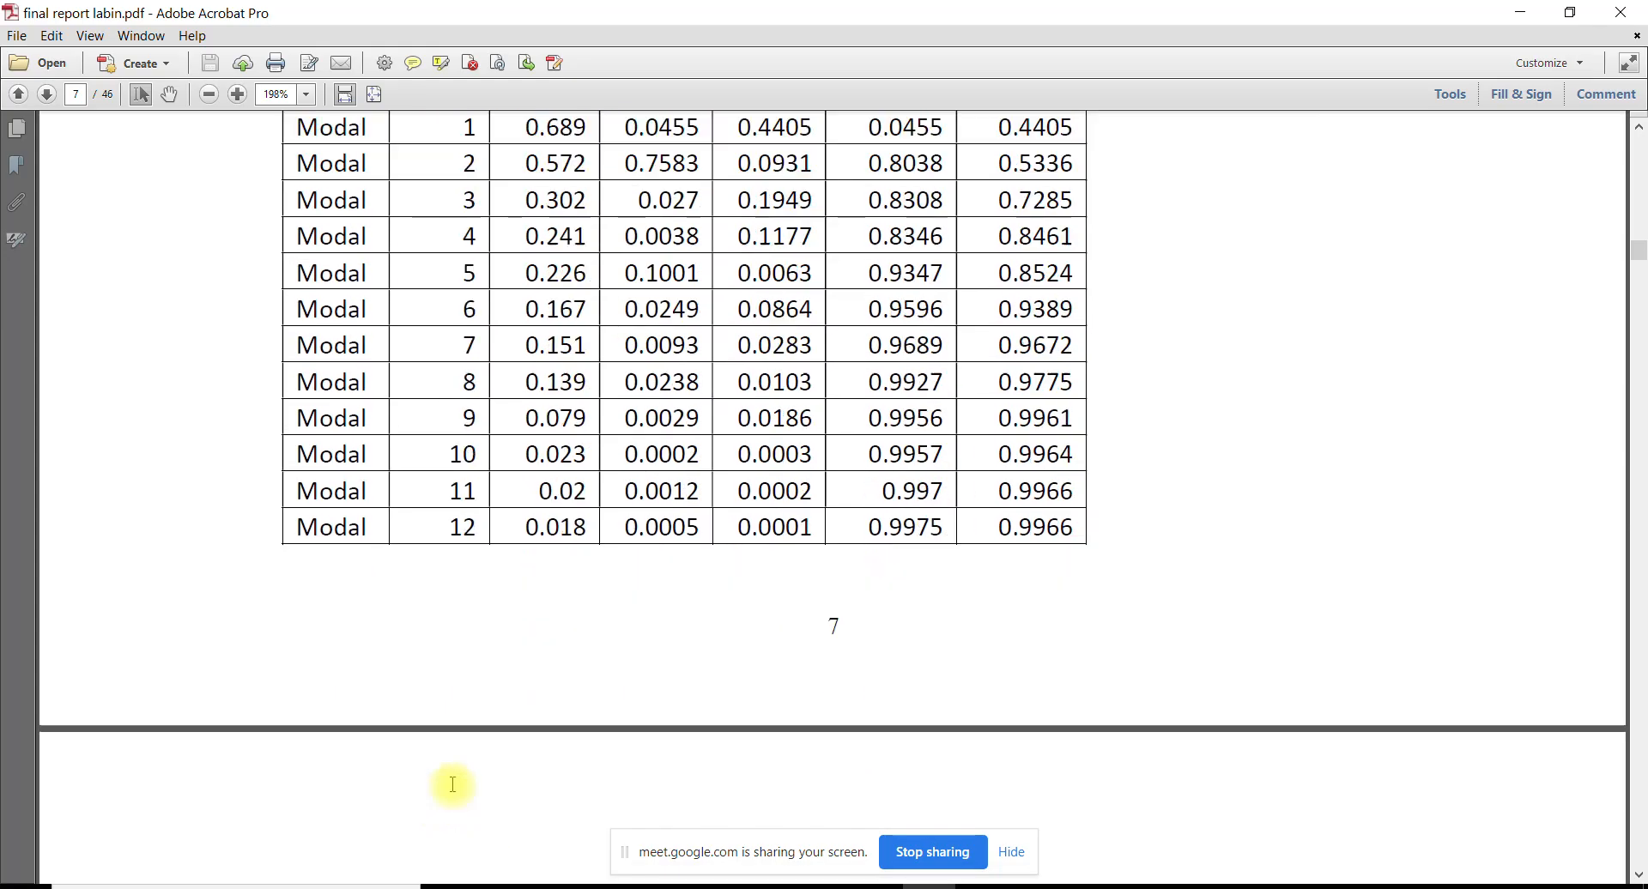
pyautogui.scroll(8, 452, 784)
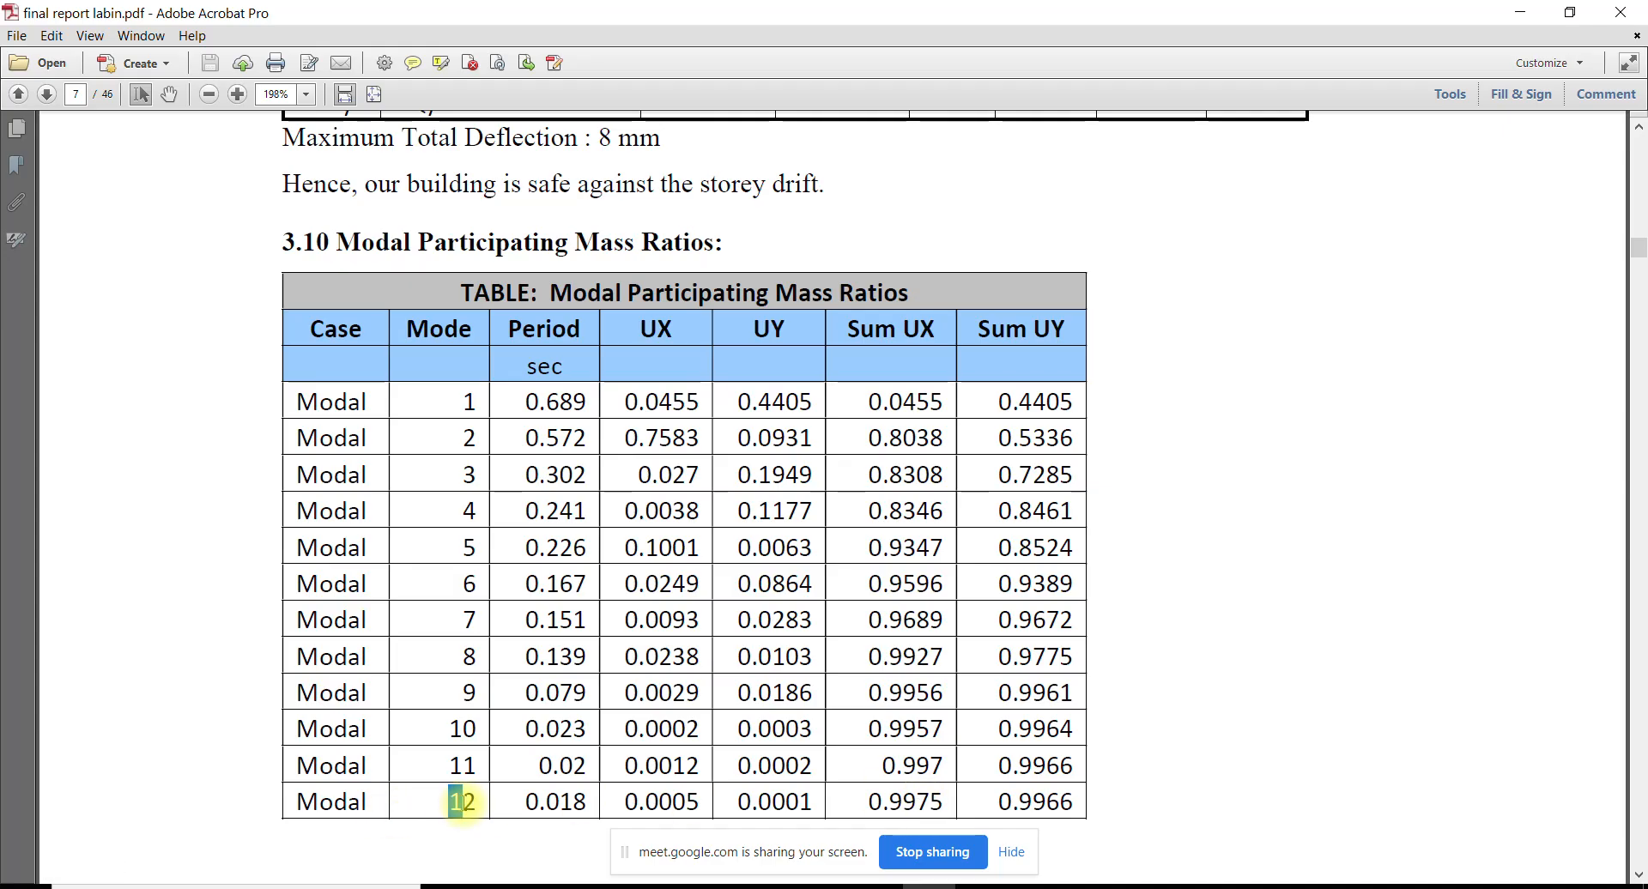
pyautogui.doubleClick(869, 801)
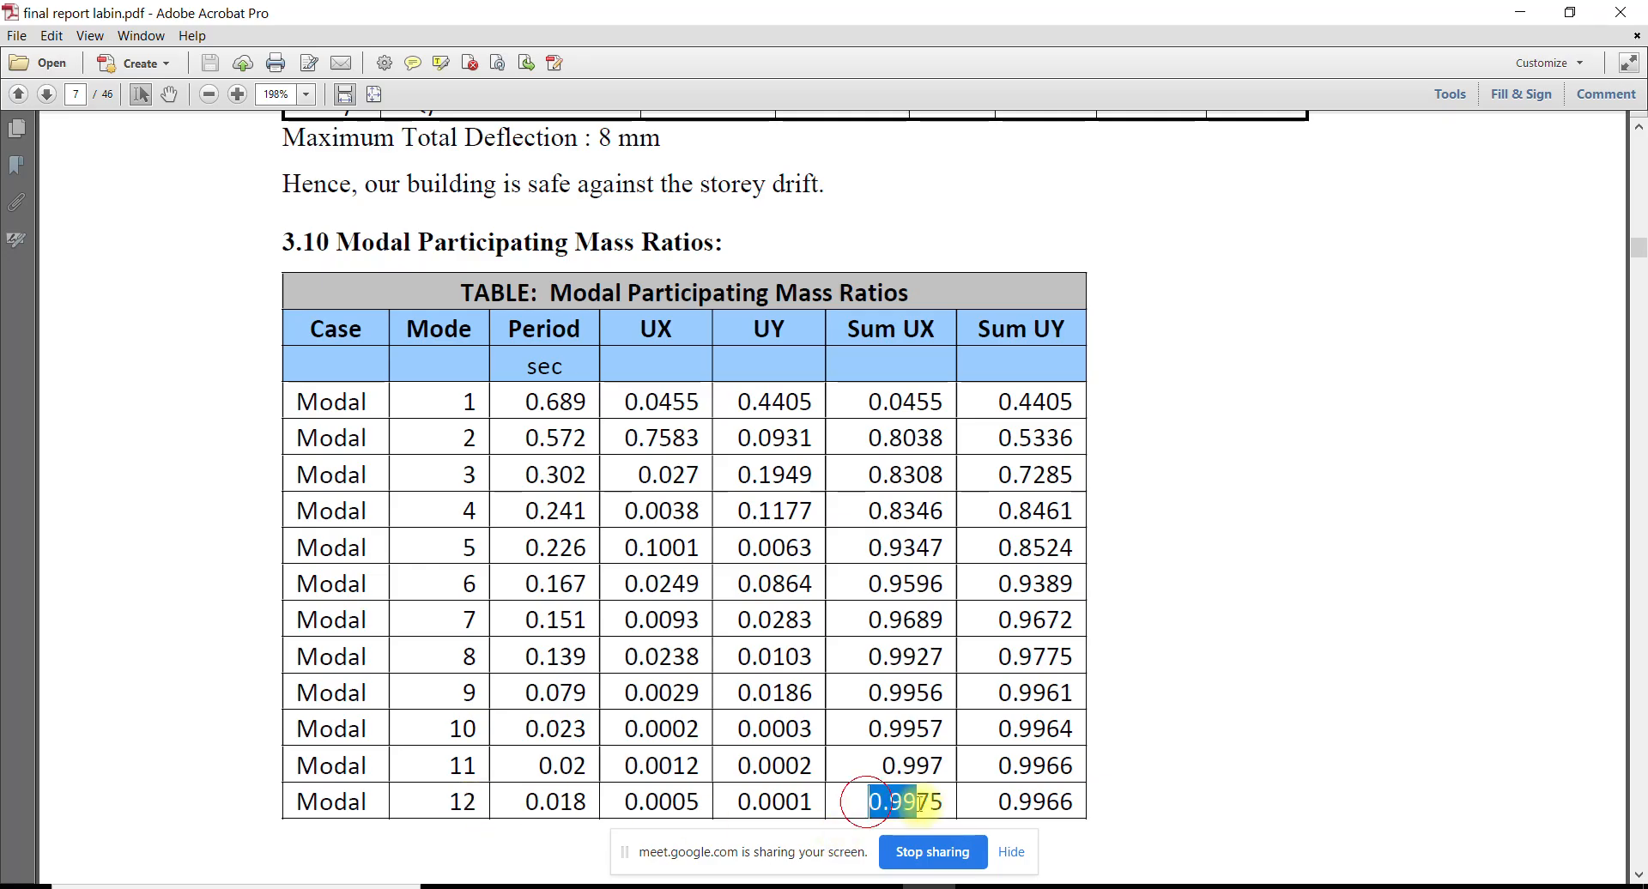
pyautogui.doubleClick(1005, 801)
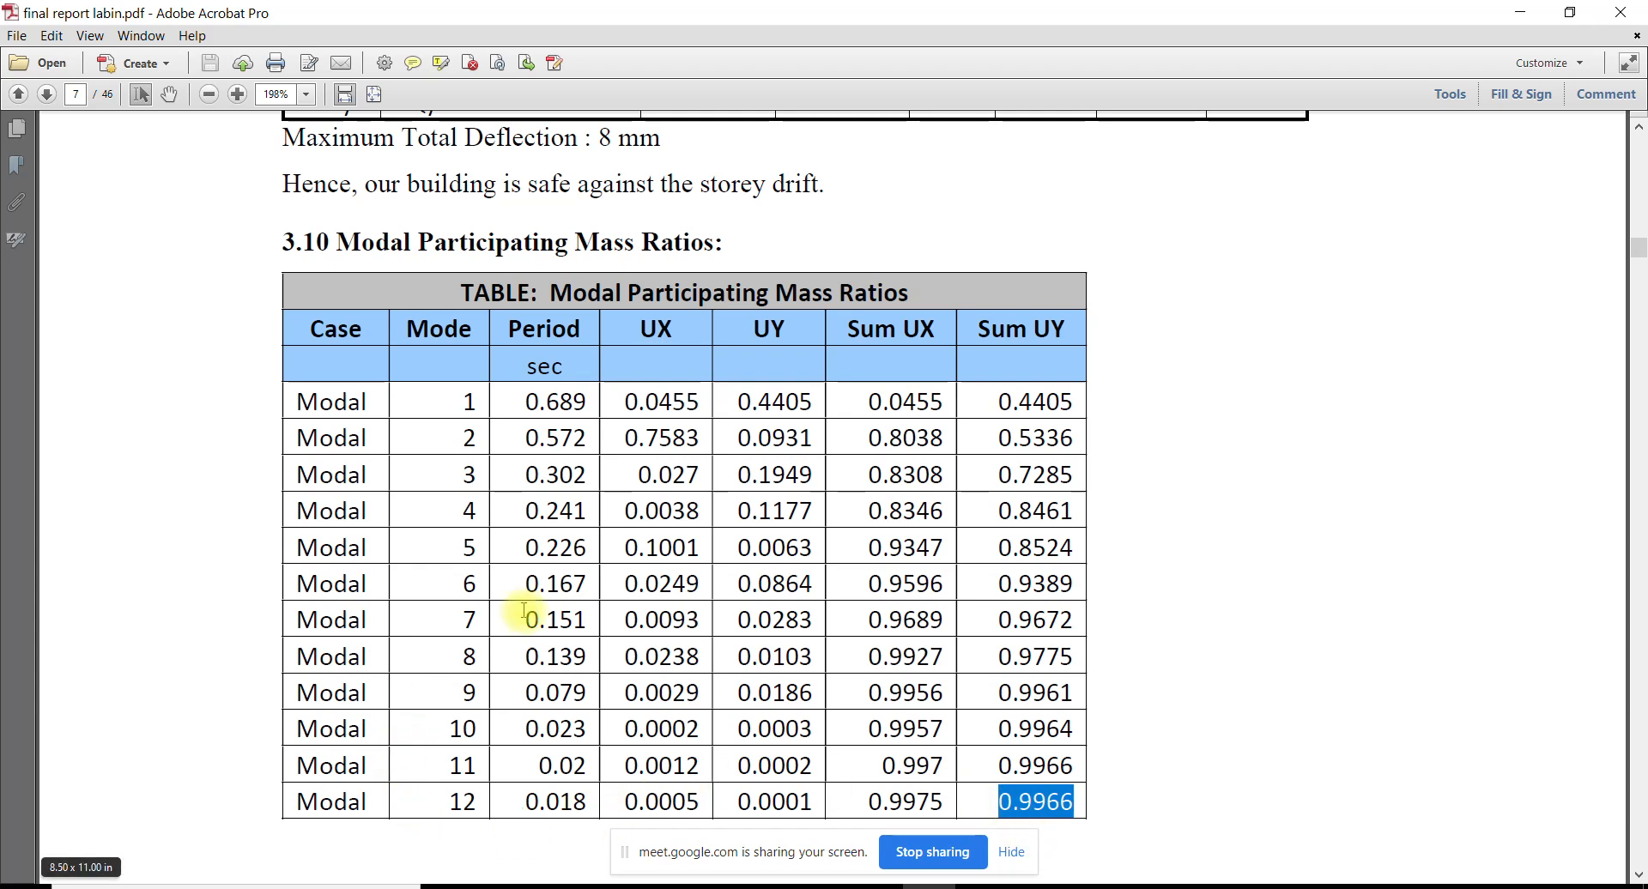
pyautogui.click(881, 732)
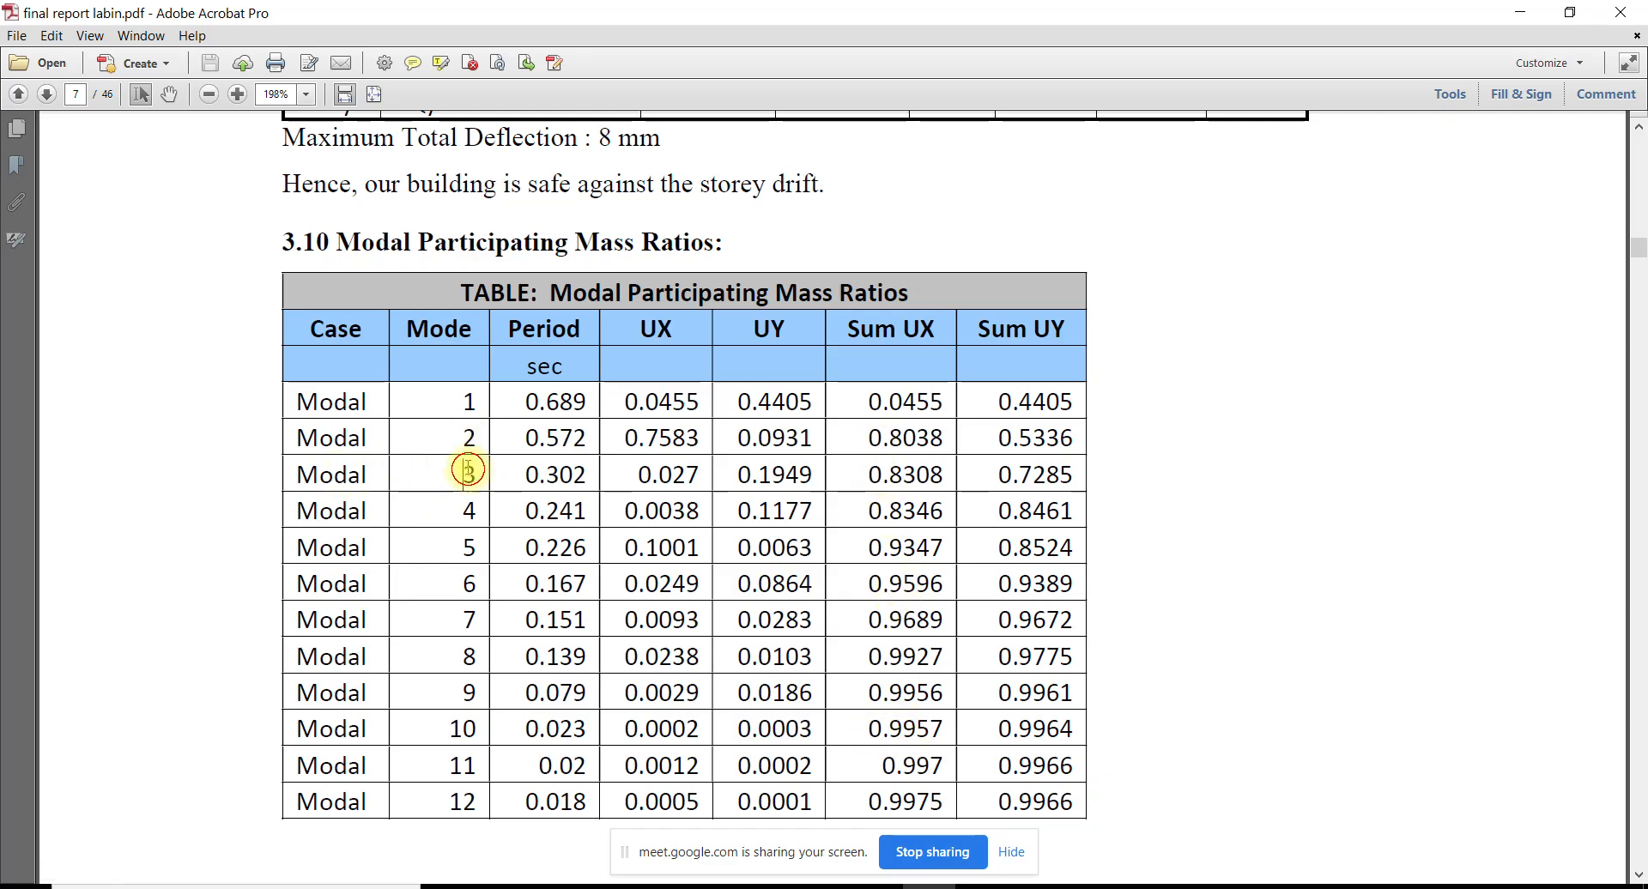
# Examine the Sum UX and Sum UY mass ratios for mode 3 and continue to section 4.0 Preliminary Design
pyautogui.moveTo(869, 472); pyautogui.dragTo(1104, 477)
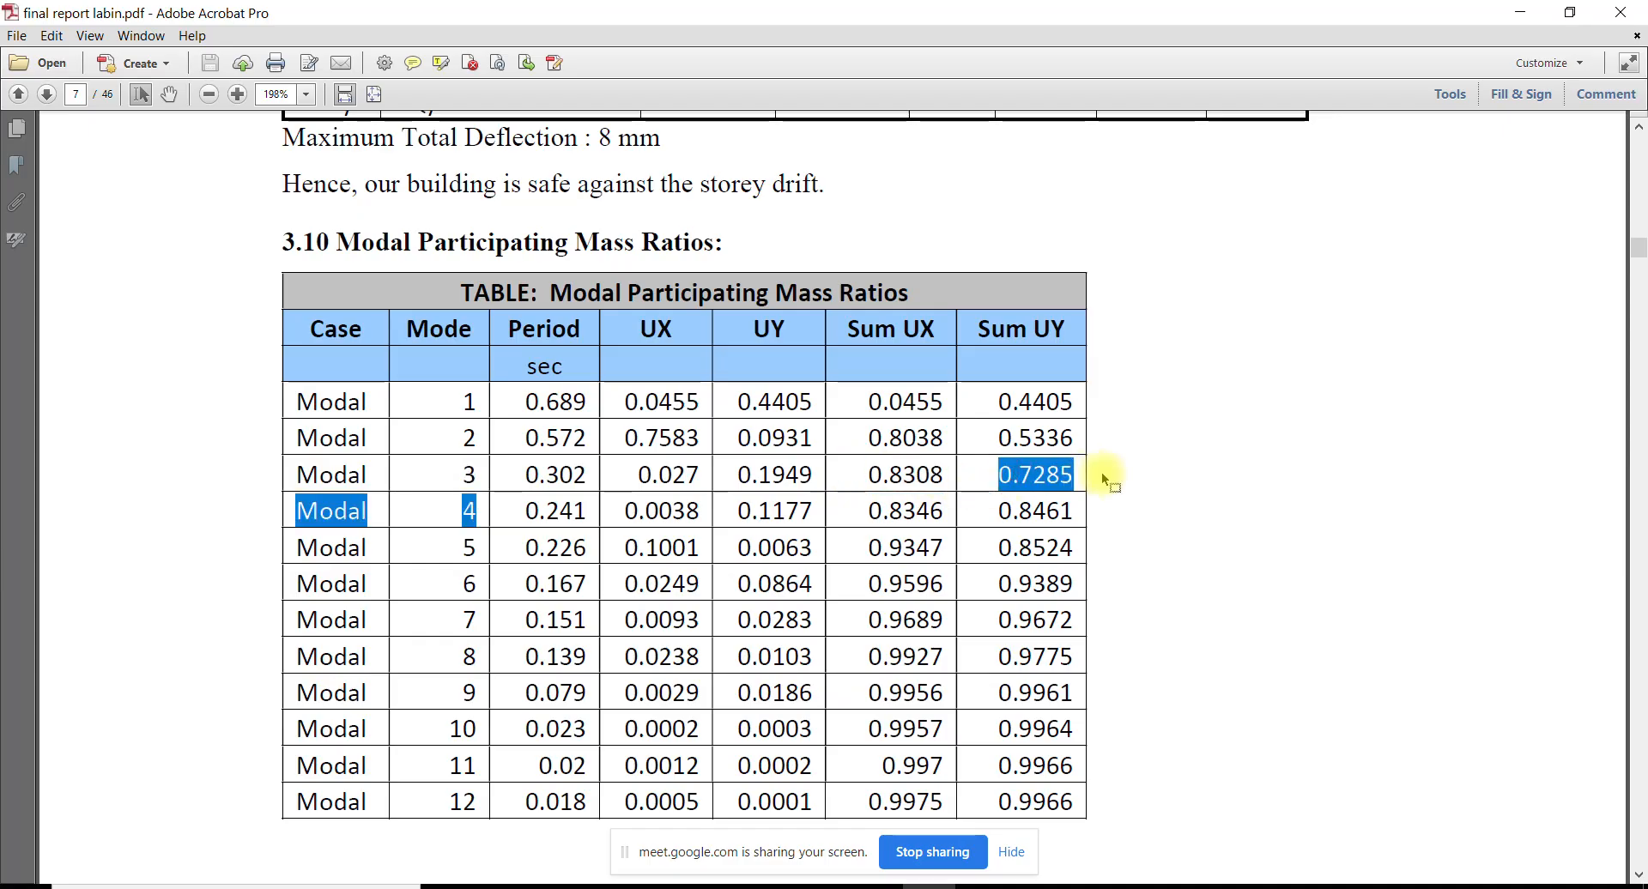
pyautogui.click(1059, 485)
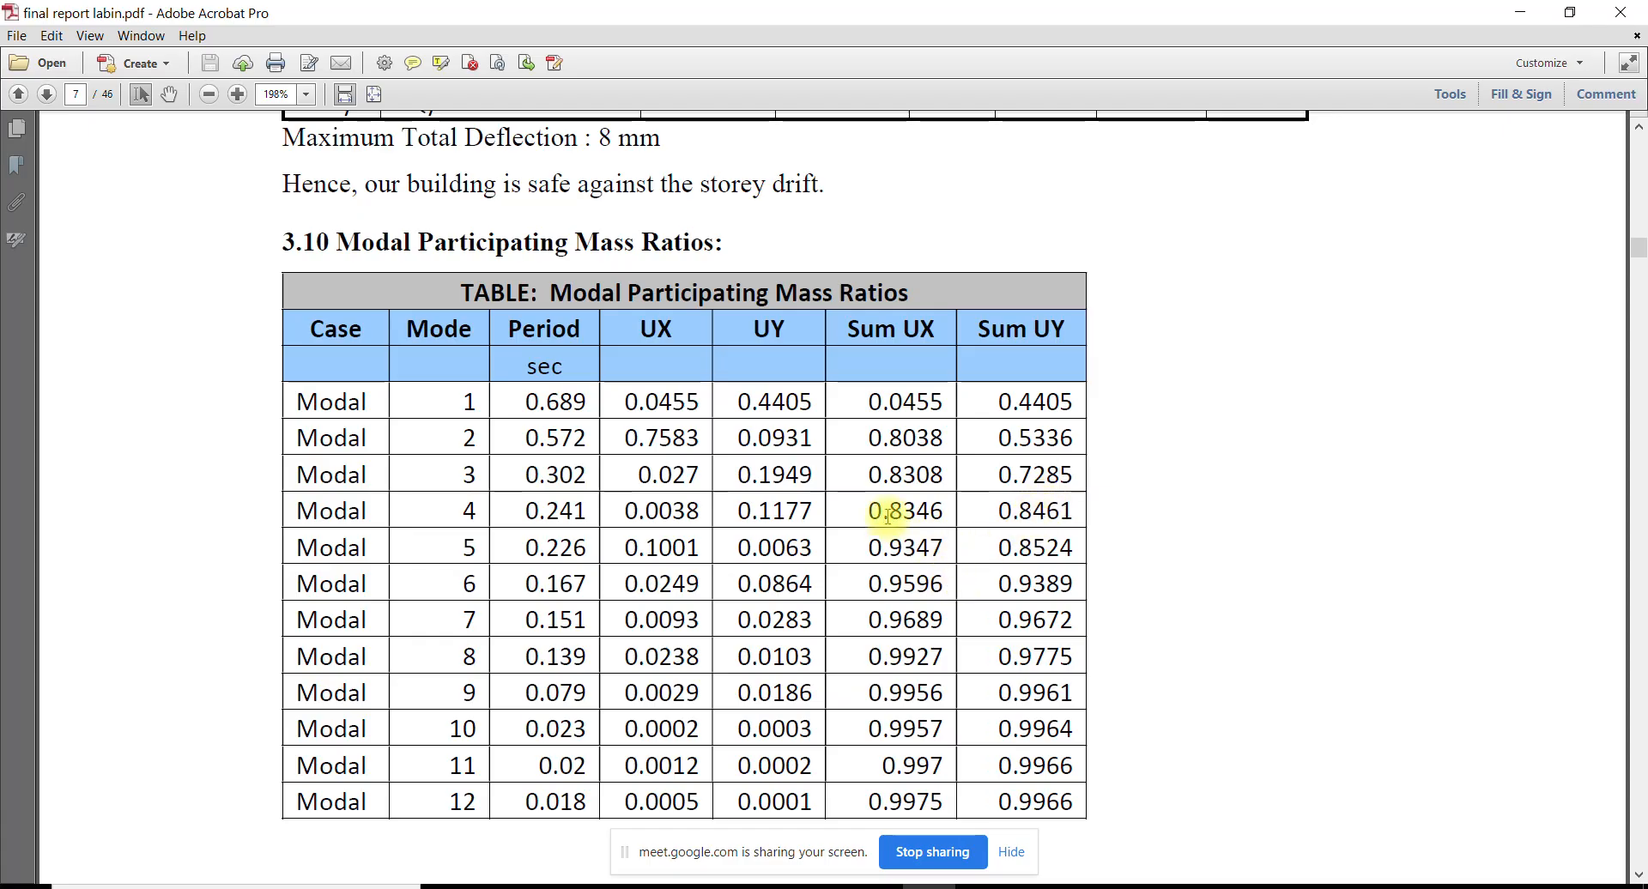
pyautogui.doubleClick(873, 477)
pyautogui.doubleClick(1003, 479)
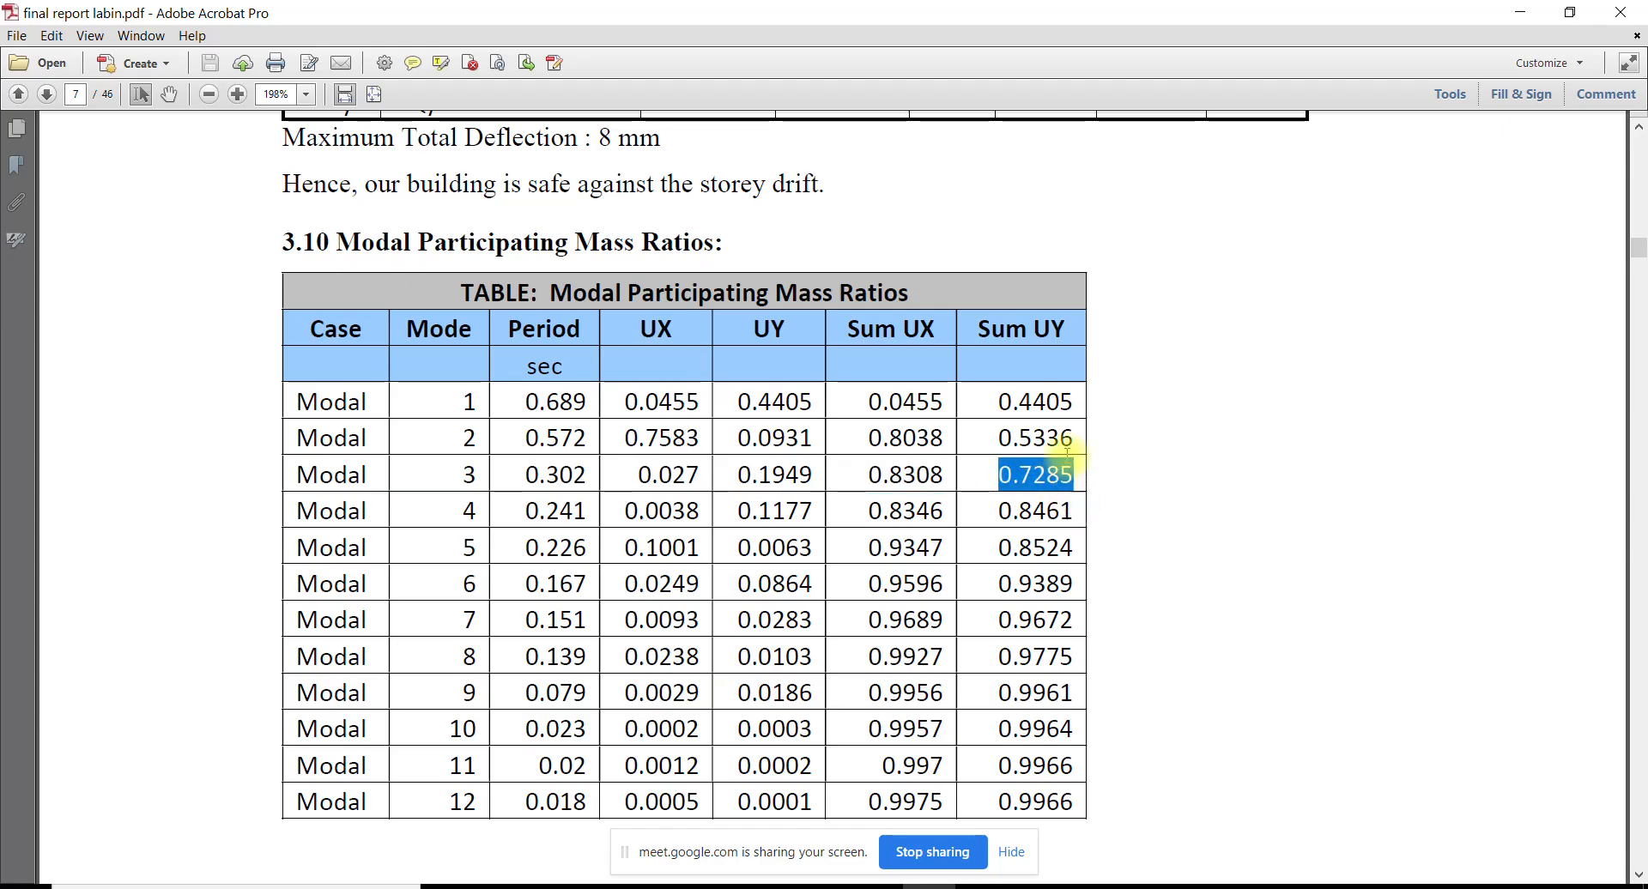
pyautogui.scroll(-12, 807, 577)
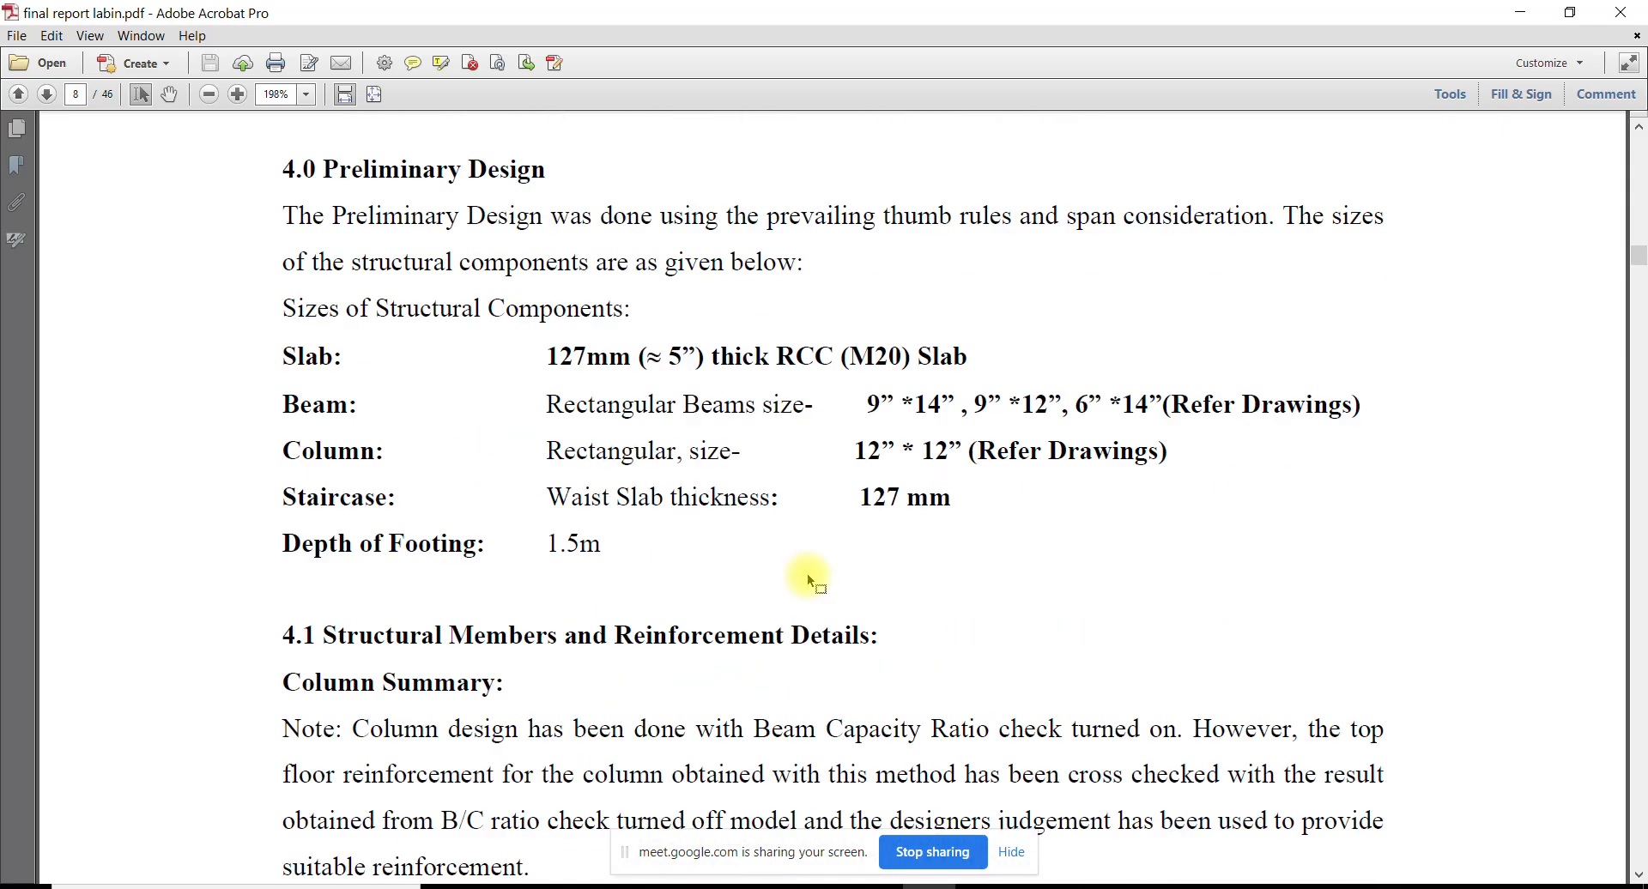
# Examine the column, beam, slab and staircase reinforcement summaries in section 4.1 of the design report
pyautogui.scroll(-12, 807, 575)
pyautogui.scroll(3, 938, 588)
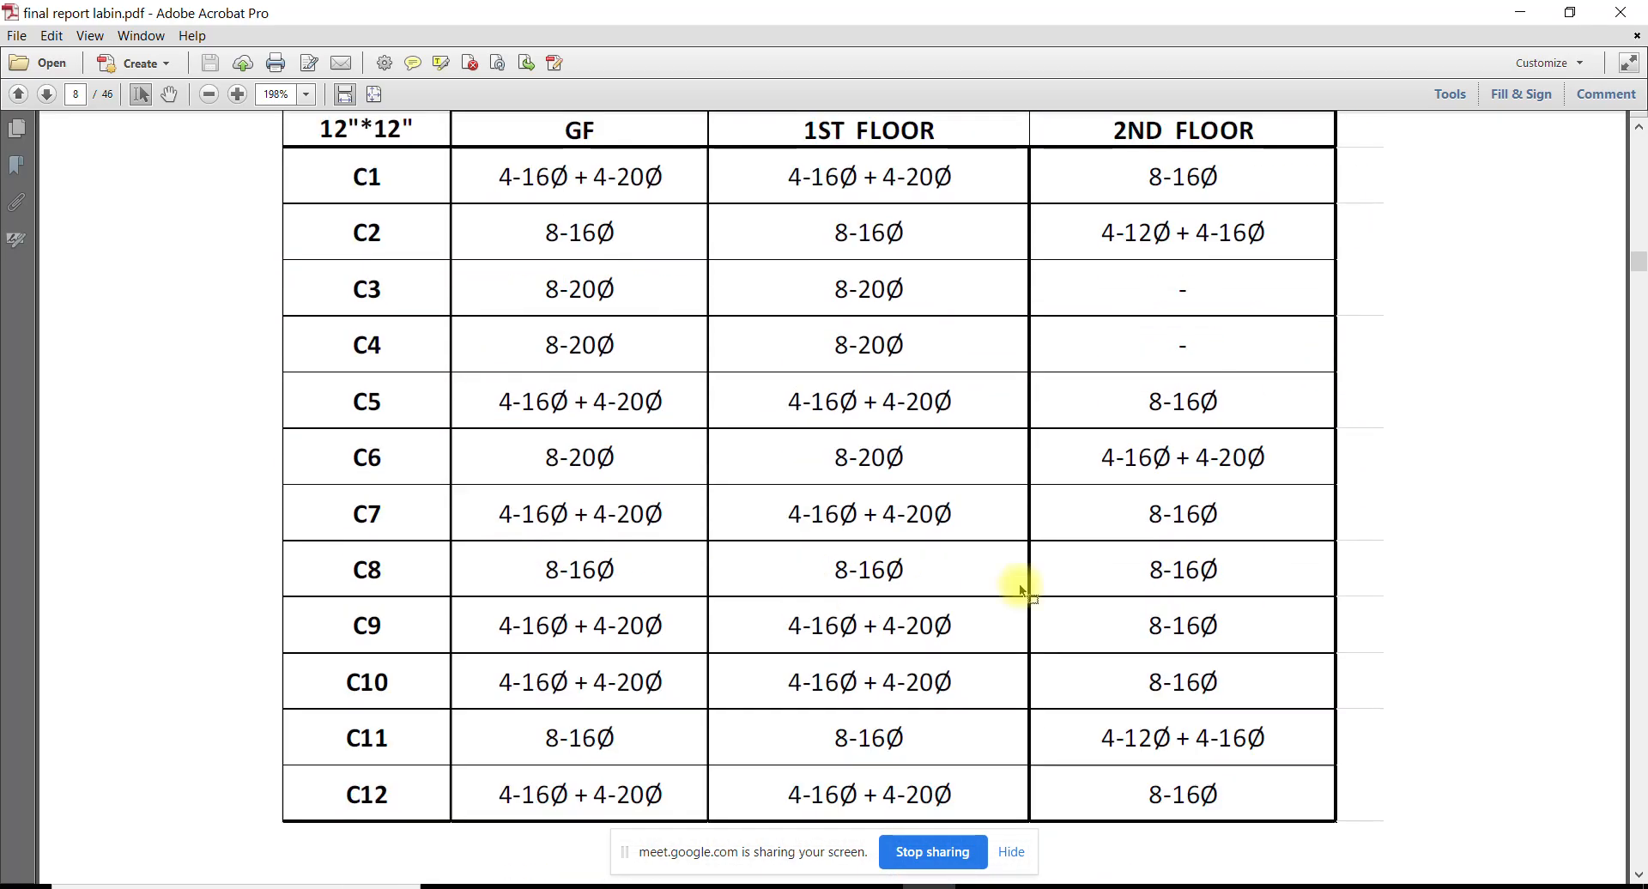
pyautogui.scroll(-5, 987, 554)
pyautogui.scroll(-5, 975, 549)
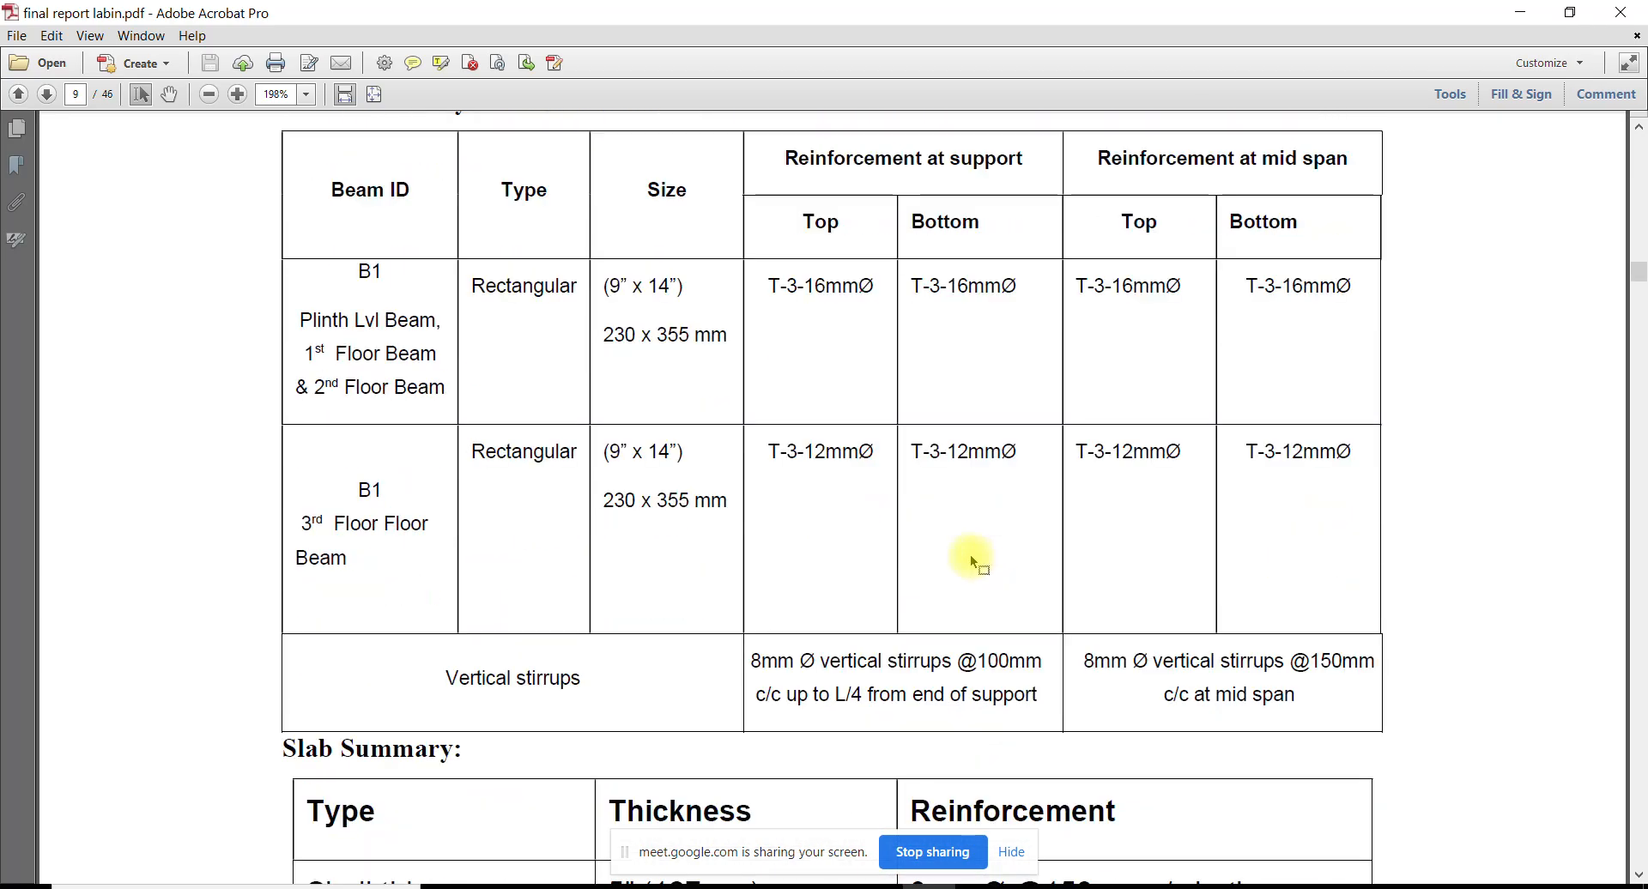
pyautogui.scroll(-3, 970, 555)
pyautogui.scroll(-5, 950, 584)
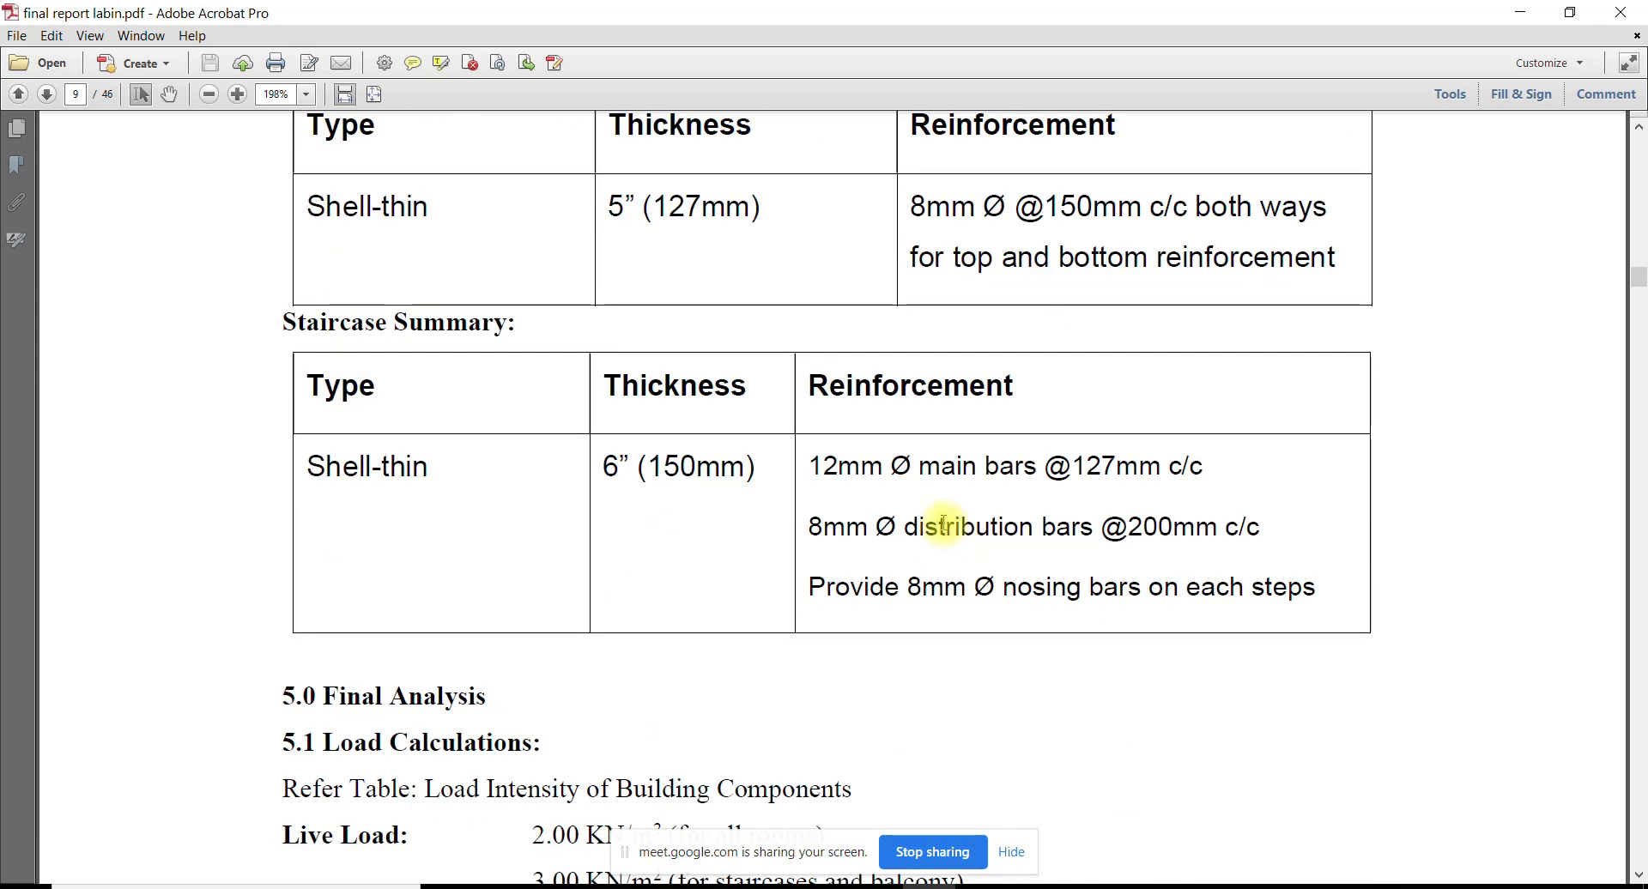
pyautogui.scroll(15, 949, 592)
pyautogui.scroll(-15, 954, 609)
# Look through the report's ETABS elevation diagrams, including longitudinal reinforcing and axial force, up to the Maximum Story Displacement plots
pyautogui.scroll(-20, 952, 605)
pyautogui.scroll(-20, 952, 610)
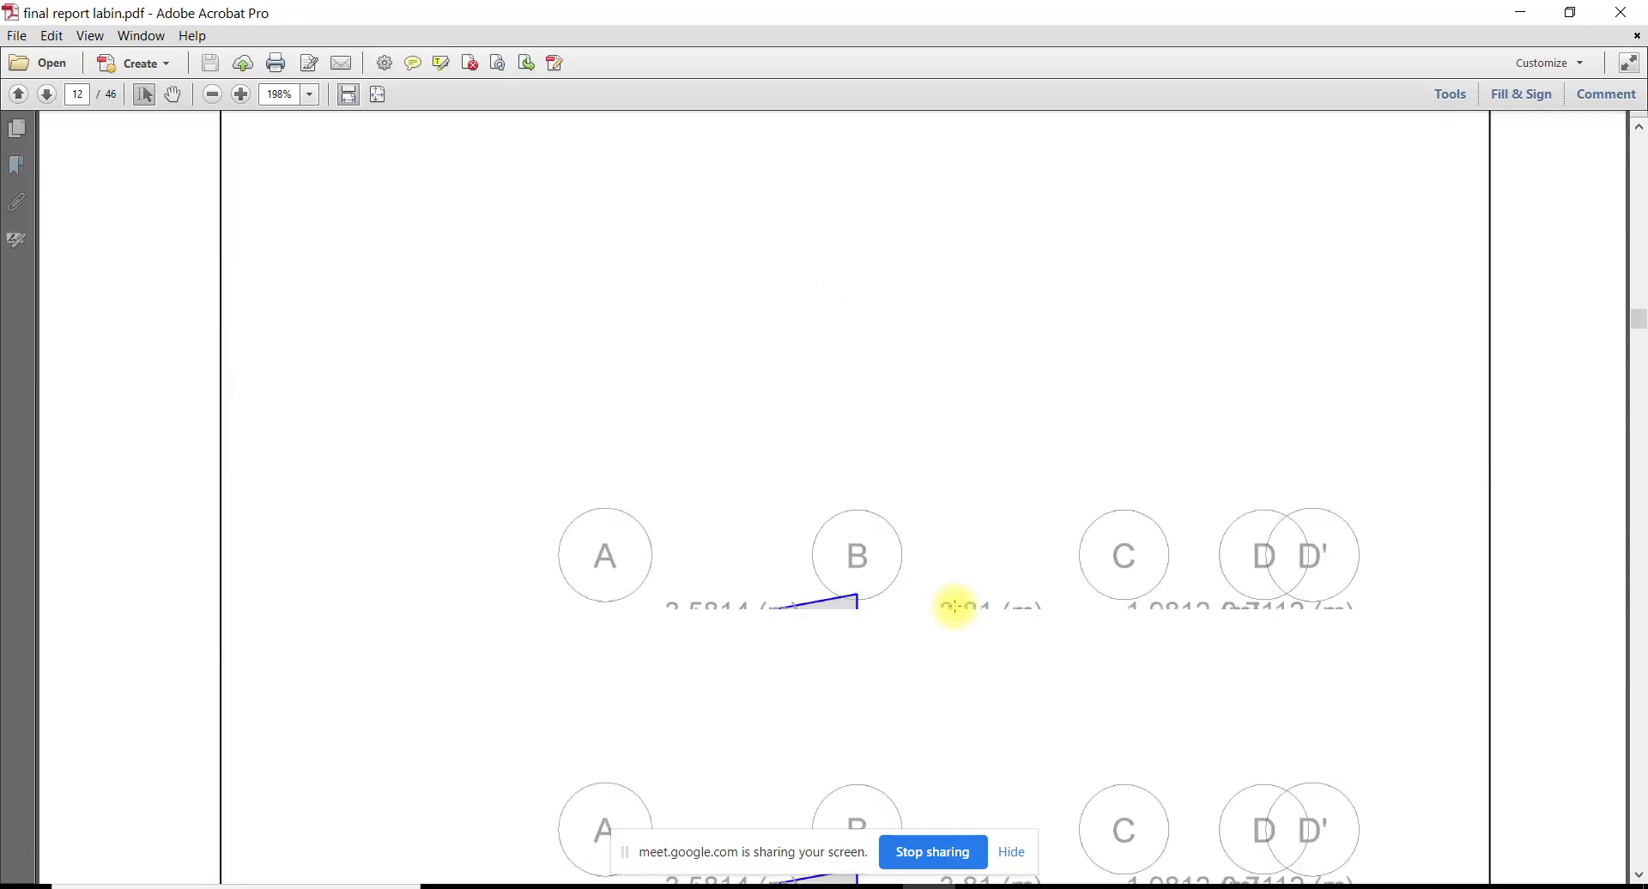
pyautogui.scroll(-20, 955, 606)
pyautogui.scroll(-20, 954, 606)
pyautogui.scroll(-20, 954, 610)
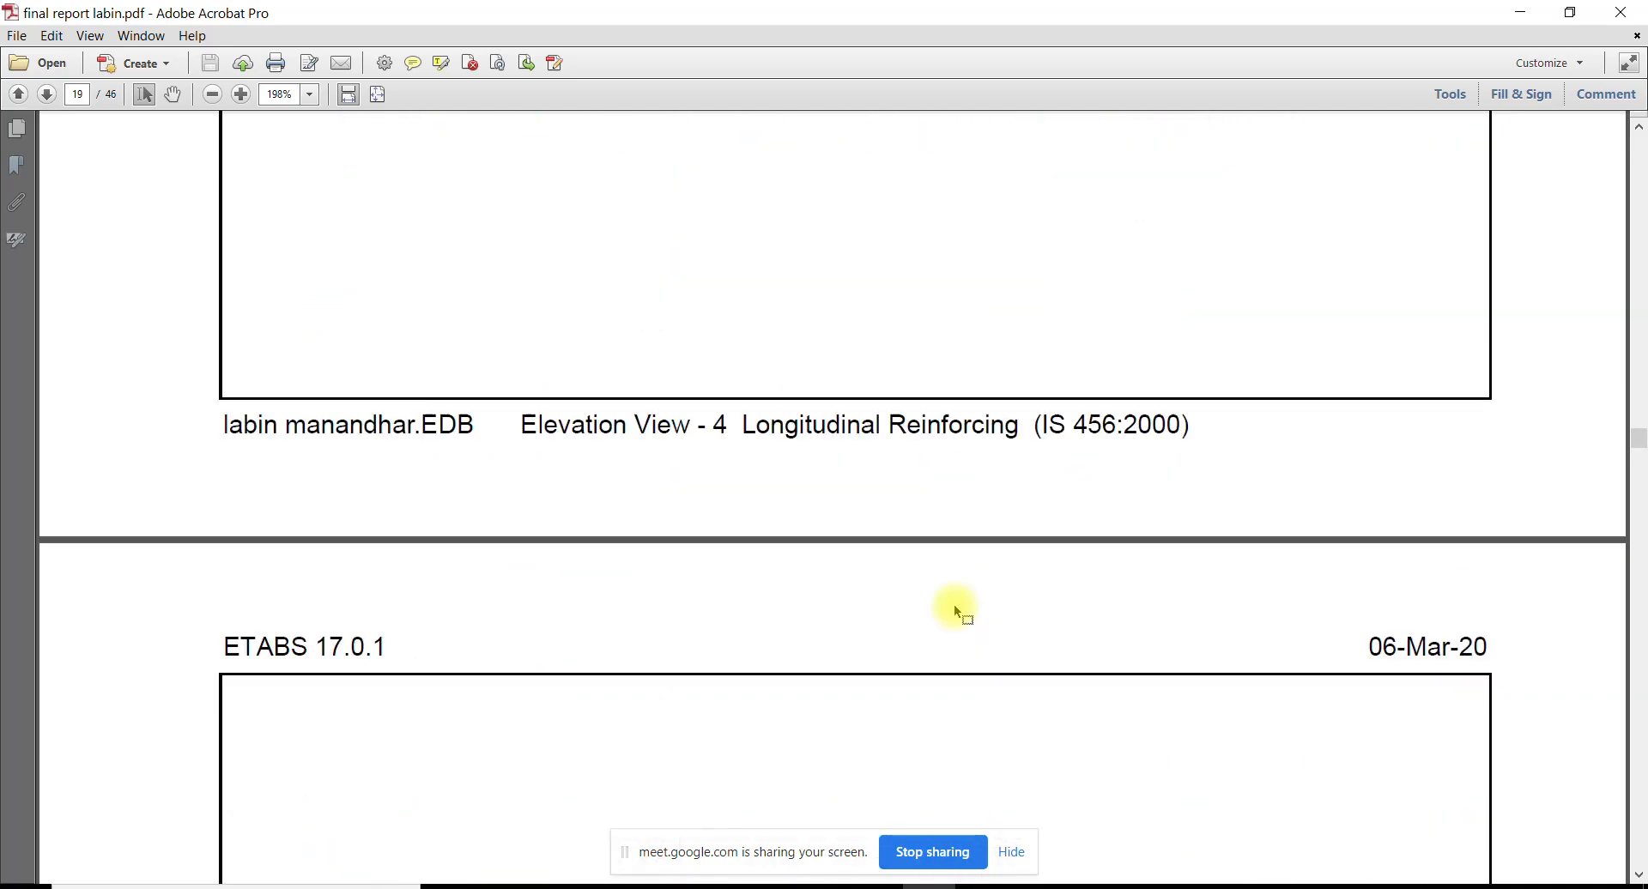
pyautogui.scroll(-20, 954, 611)
pyautogui.scroll(-20, 955, 611)
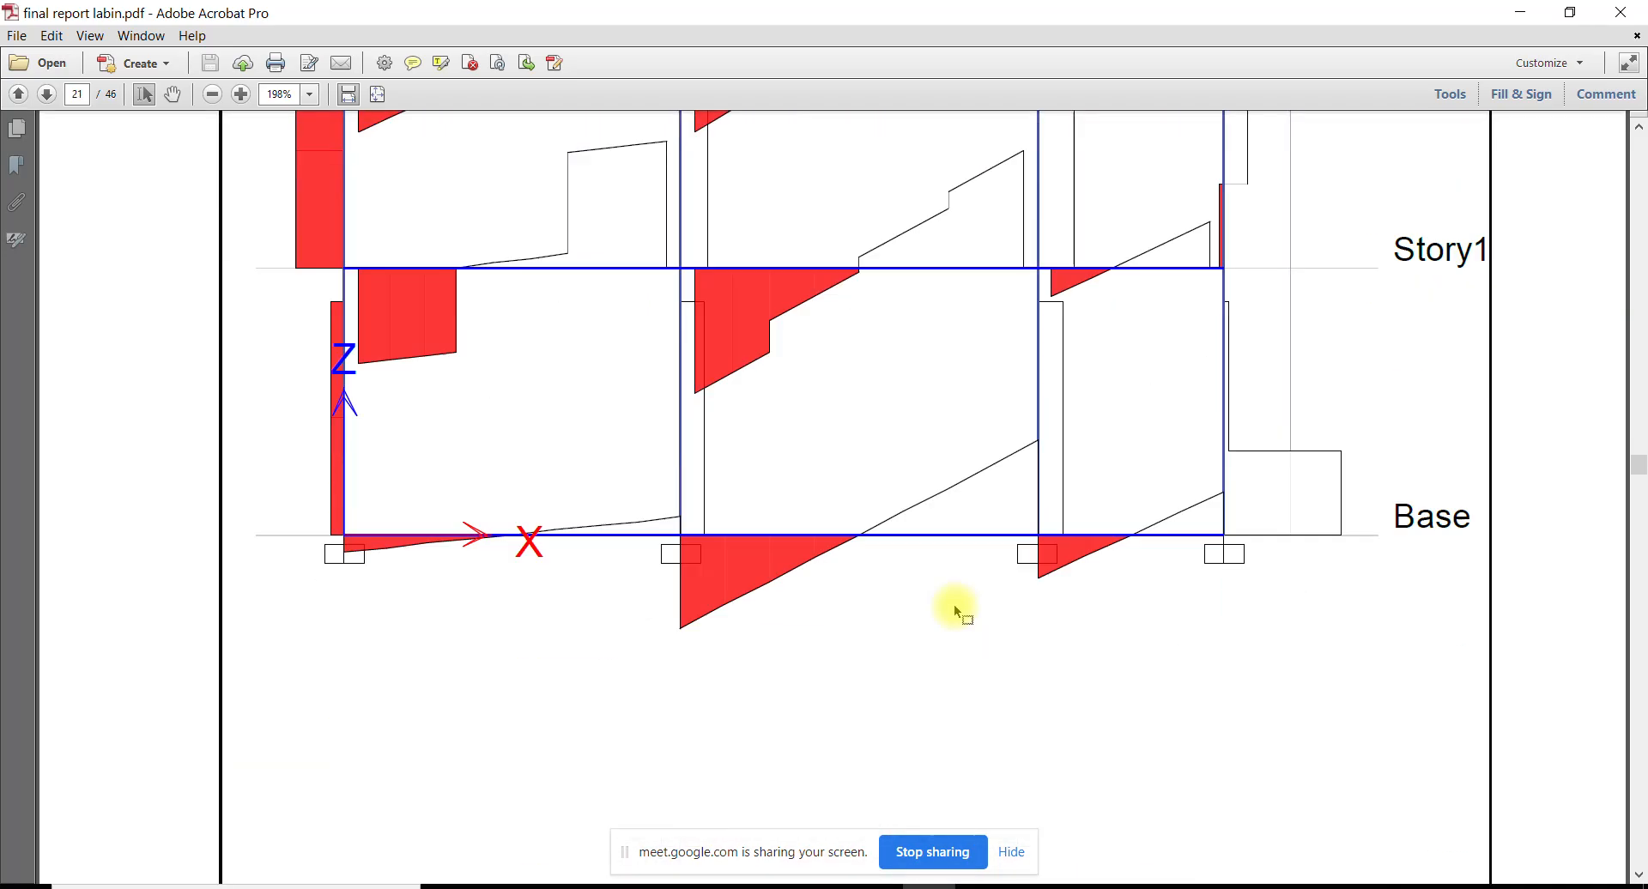
pyautogui.scroll(10, 954, 607)
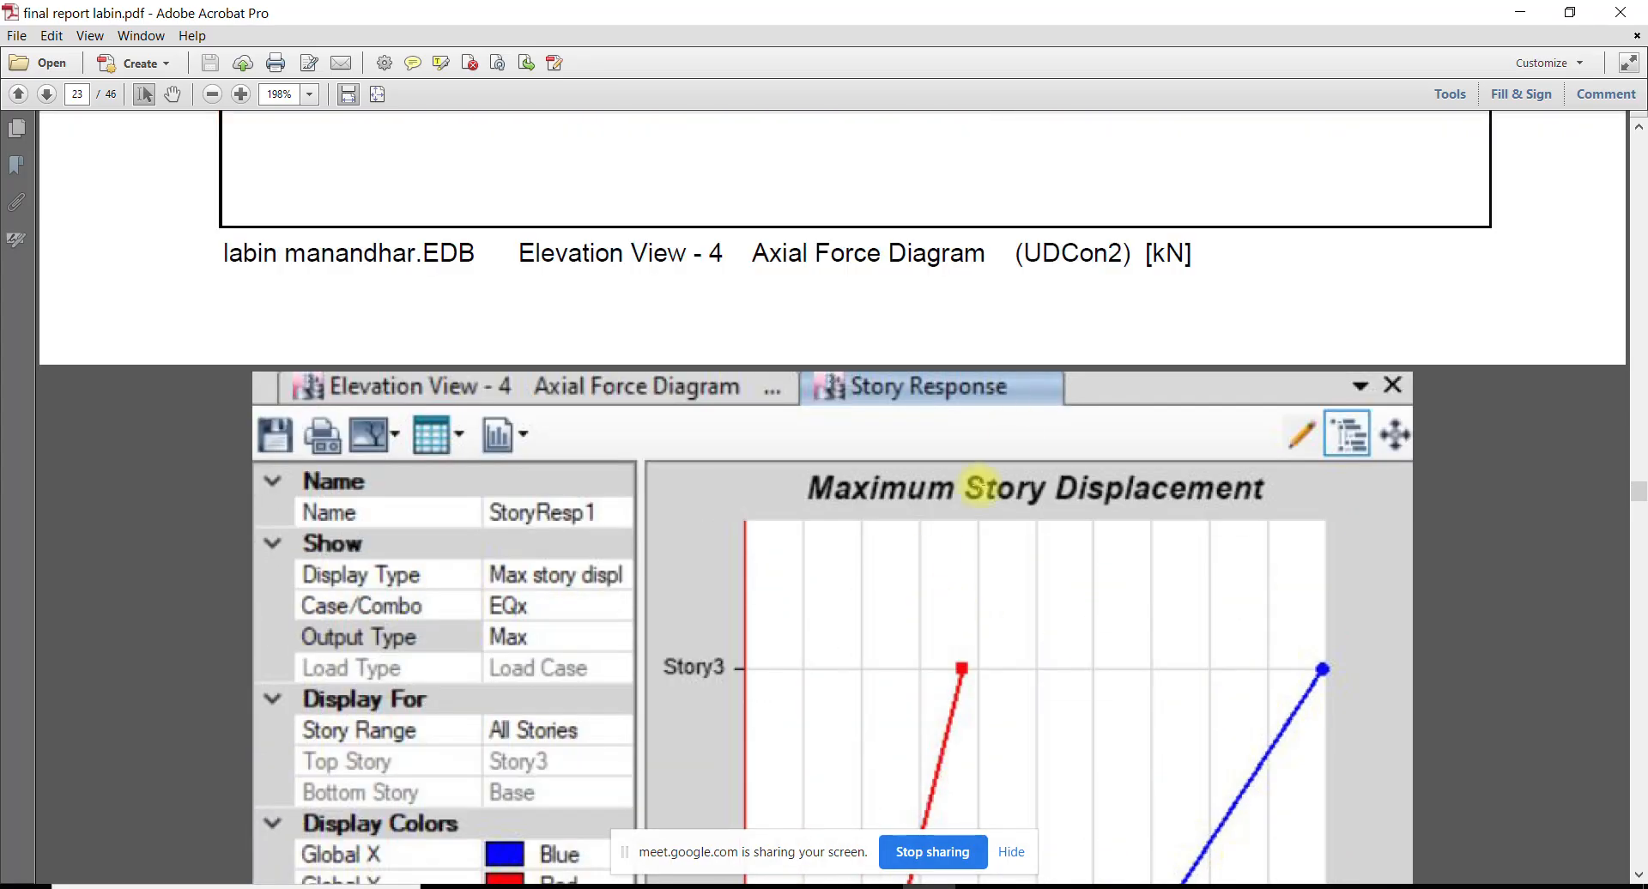
# Examine the Maximum Story Displacement plots for EQx and EQy and continue to the slab thickness calculation
pyautogui.scroll(-3, 636, 591)
pyautogui.scroll(-12, 636, 591)
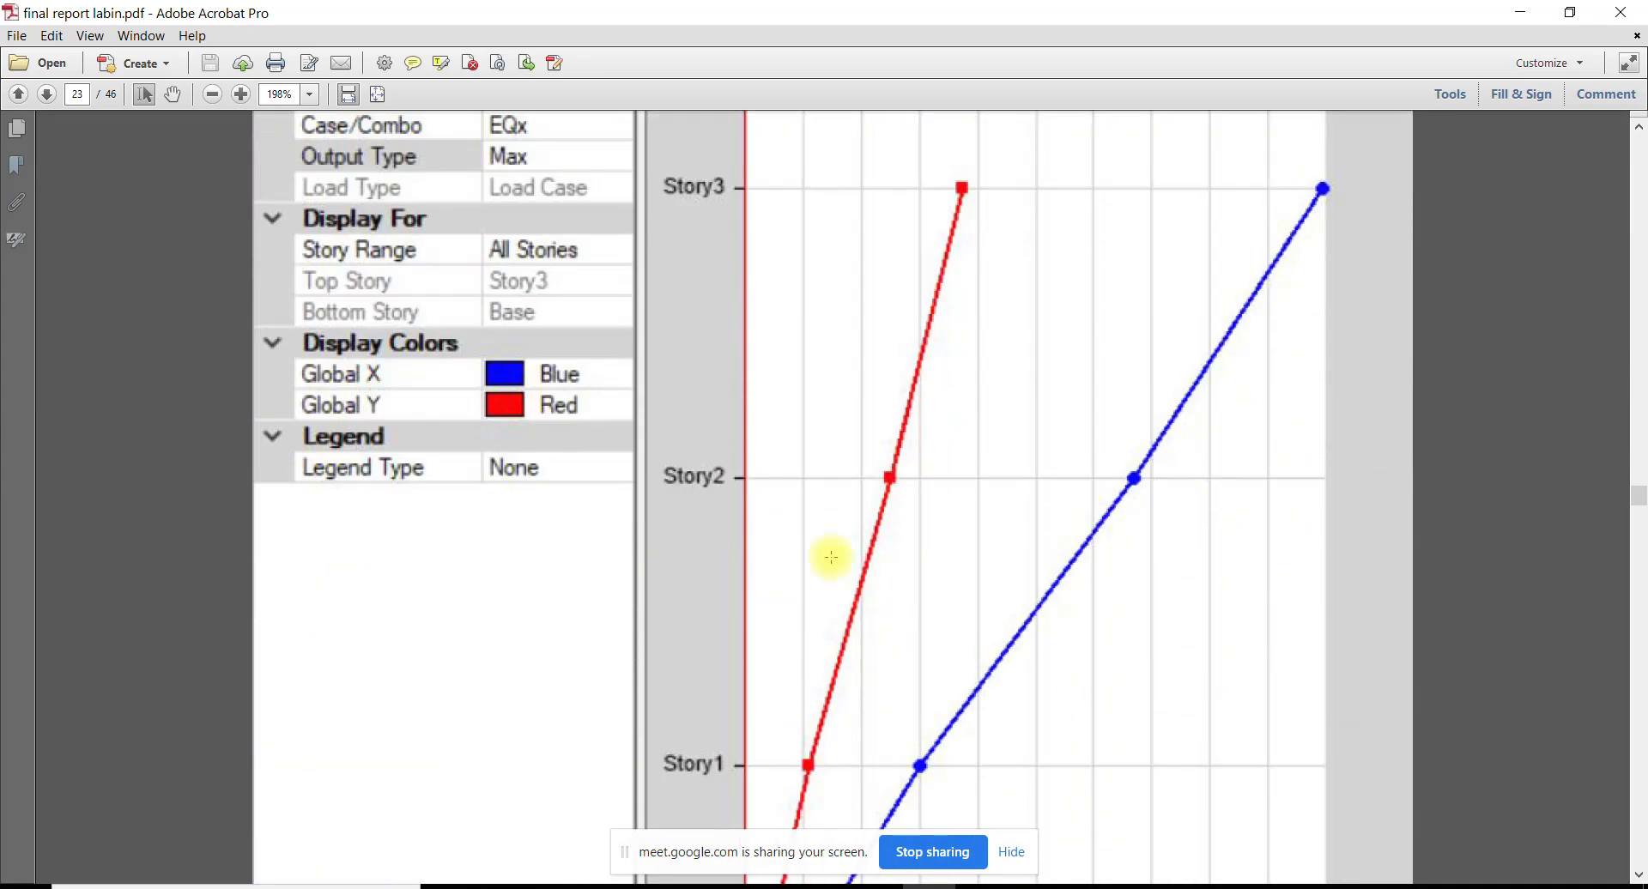
pyautogui.scroll(5, 883, 570)
pyautogui.scroll(5, 1244, 463)
pyautogui.scroll(-8, 1316, 367)
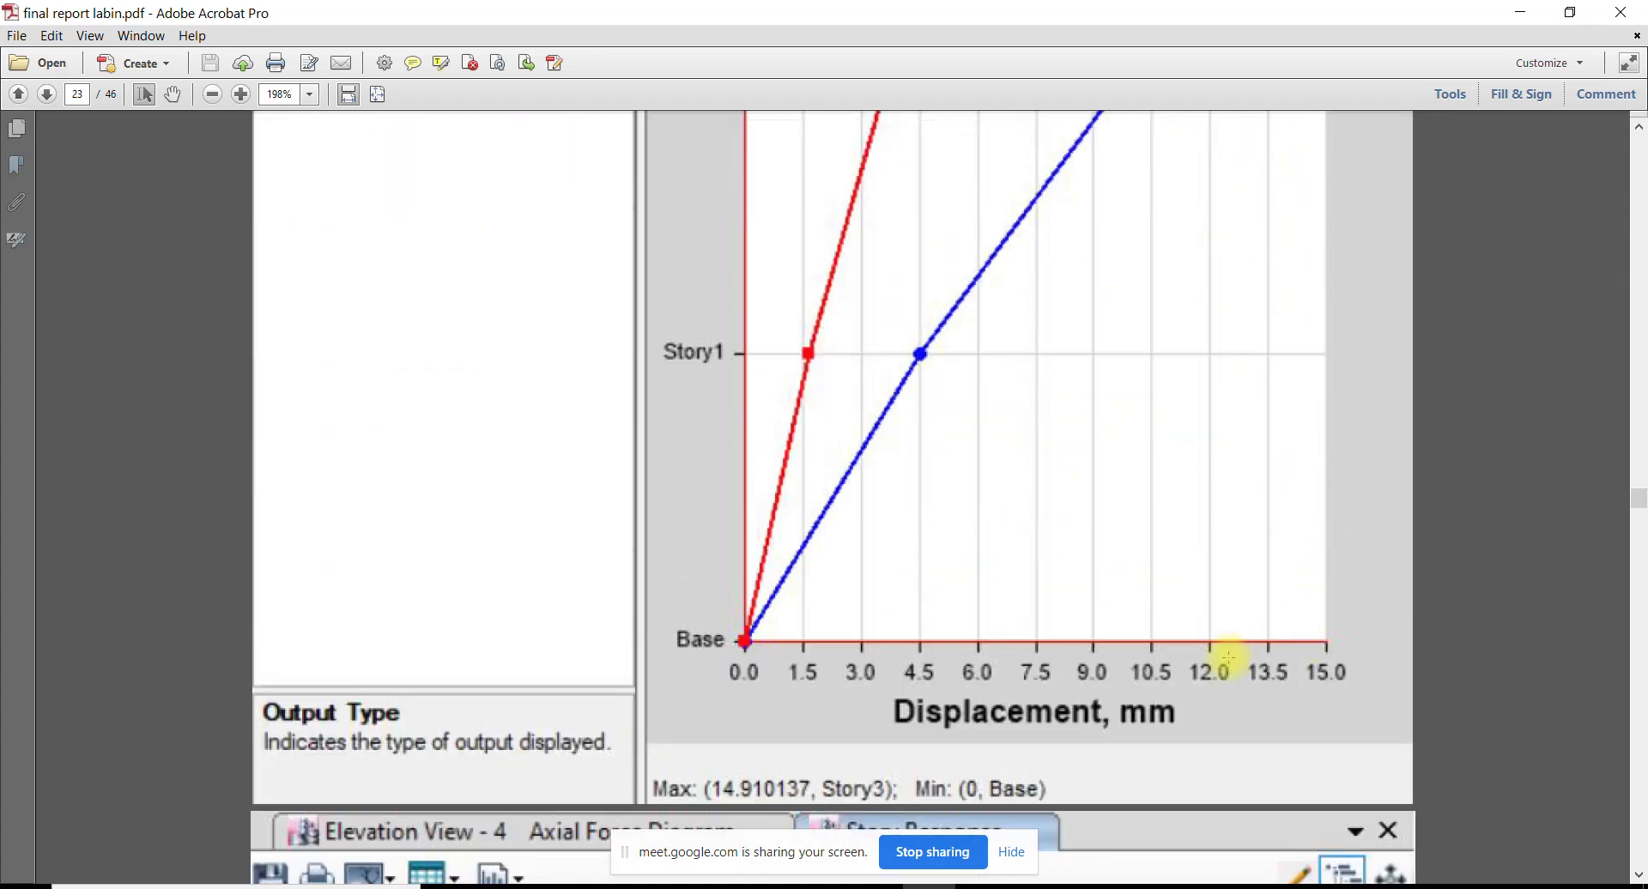
pyautogui.scroll(-15, 1161, 611)
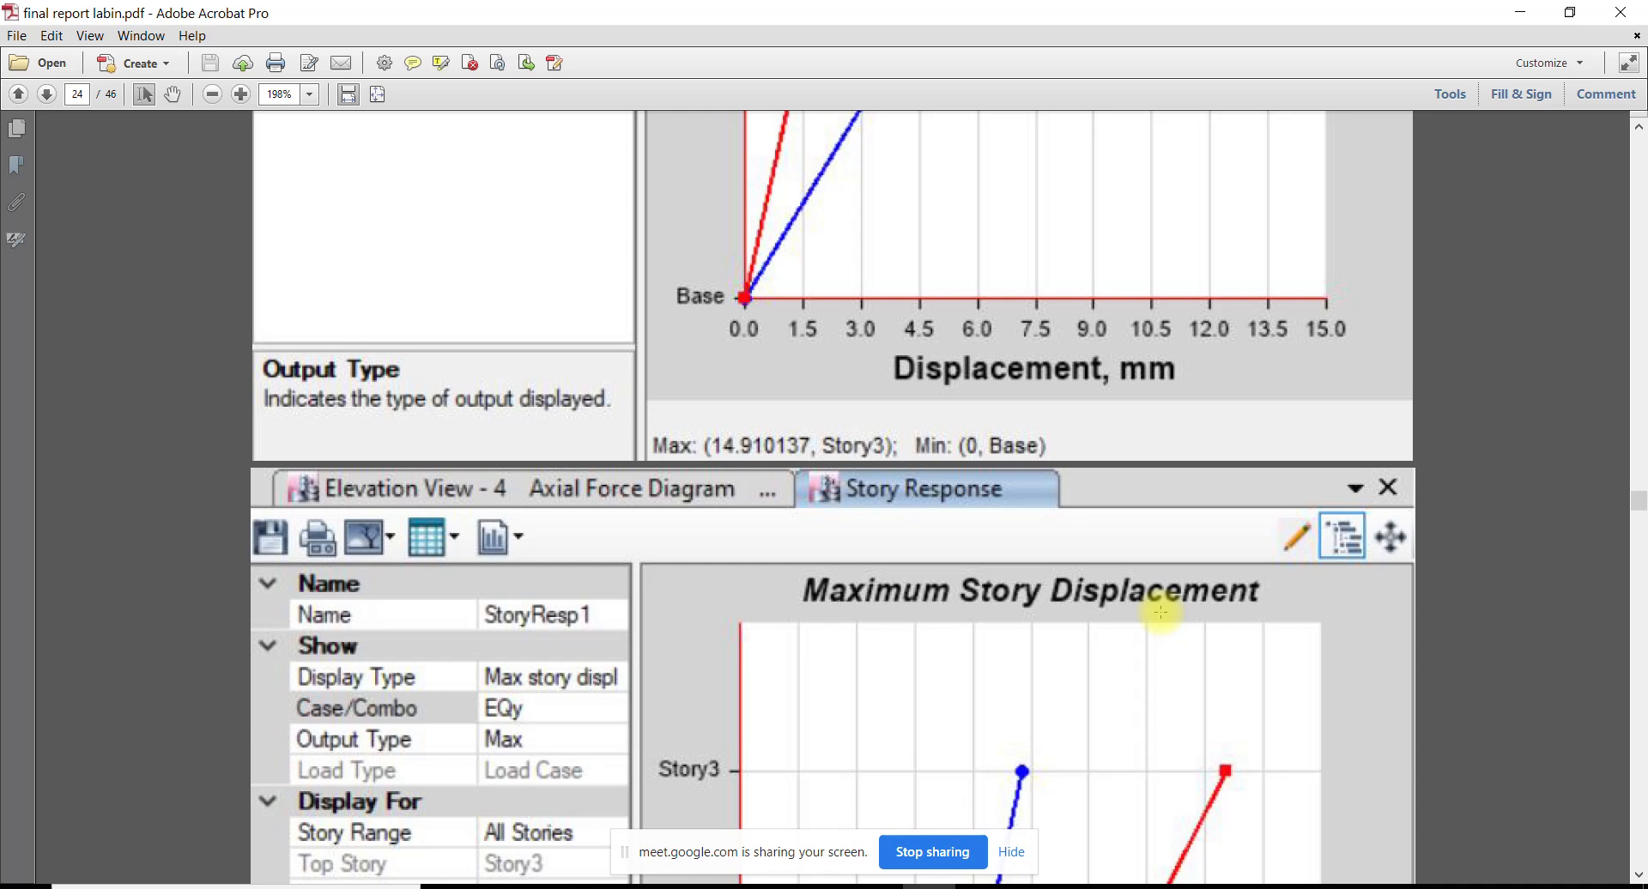
pyautogui.scroll(-20, 1166, 652)
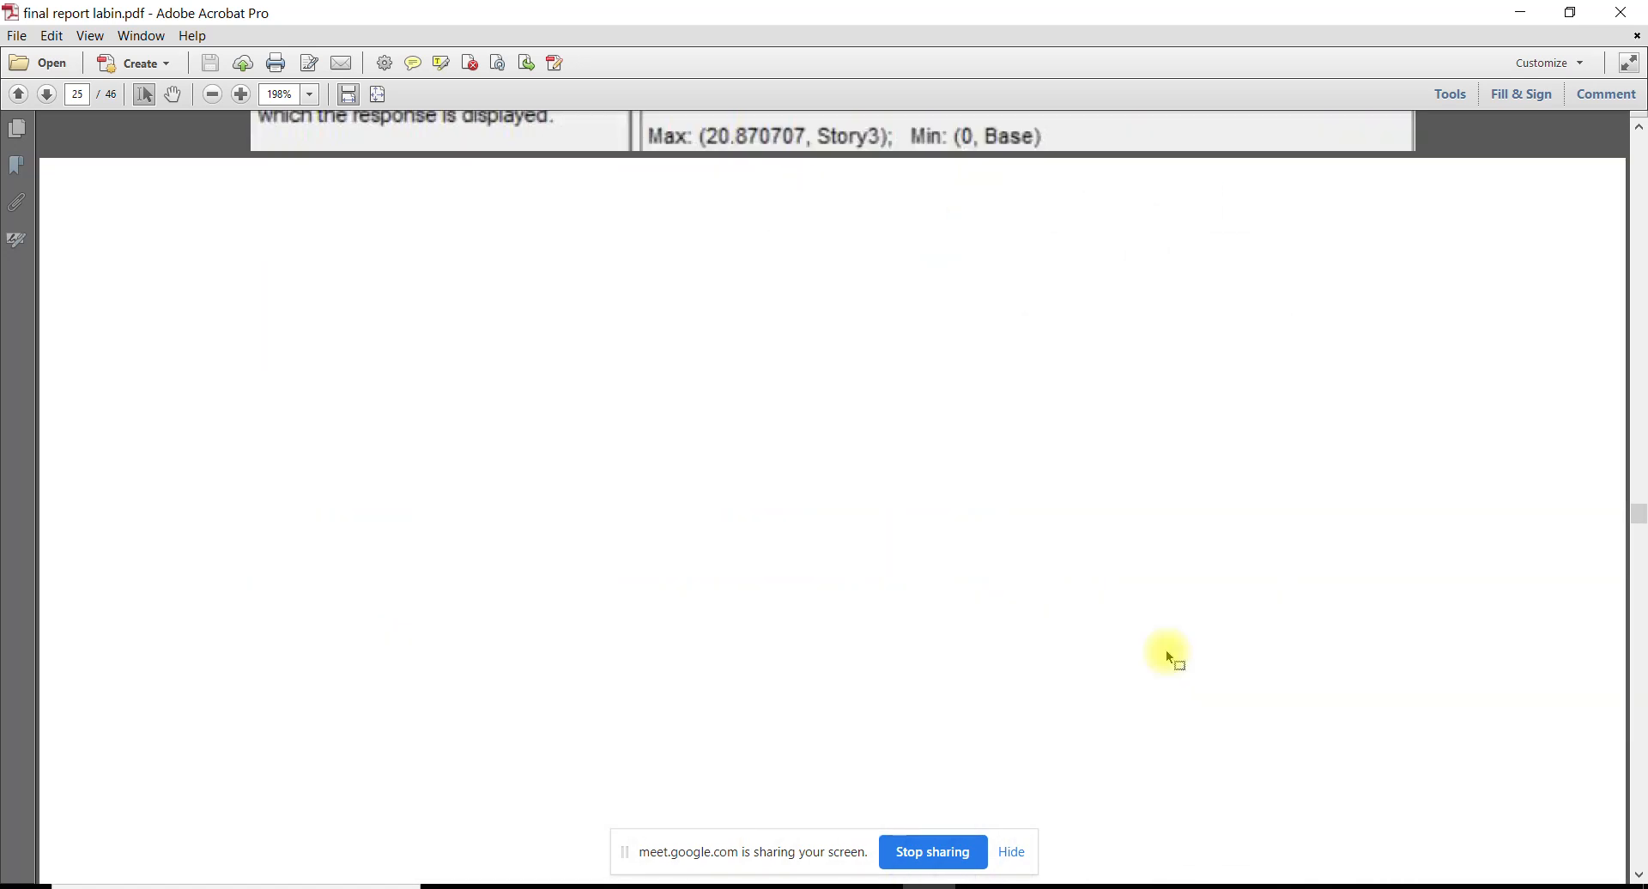
pyautogui.scroll(-1, 1166, 657)
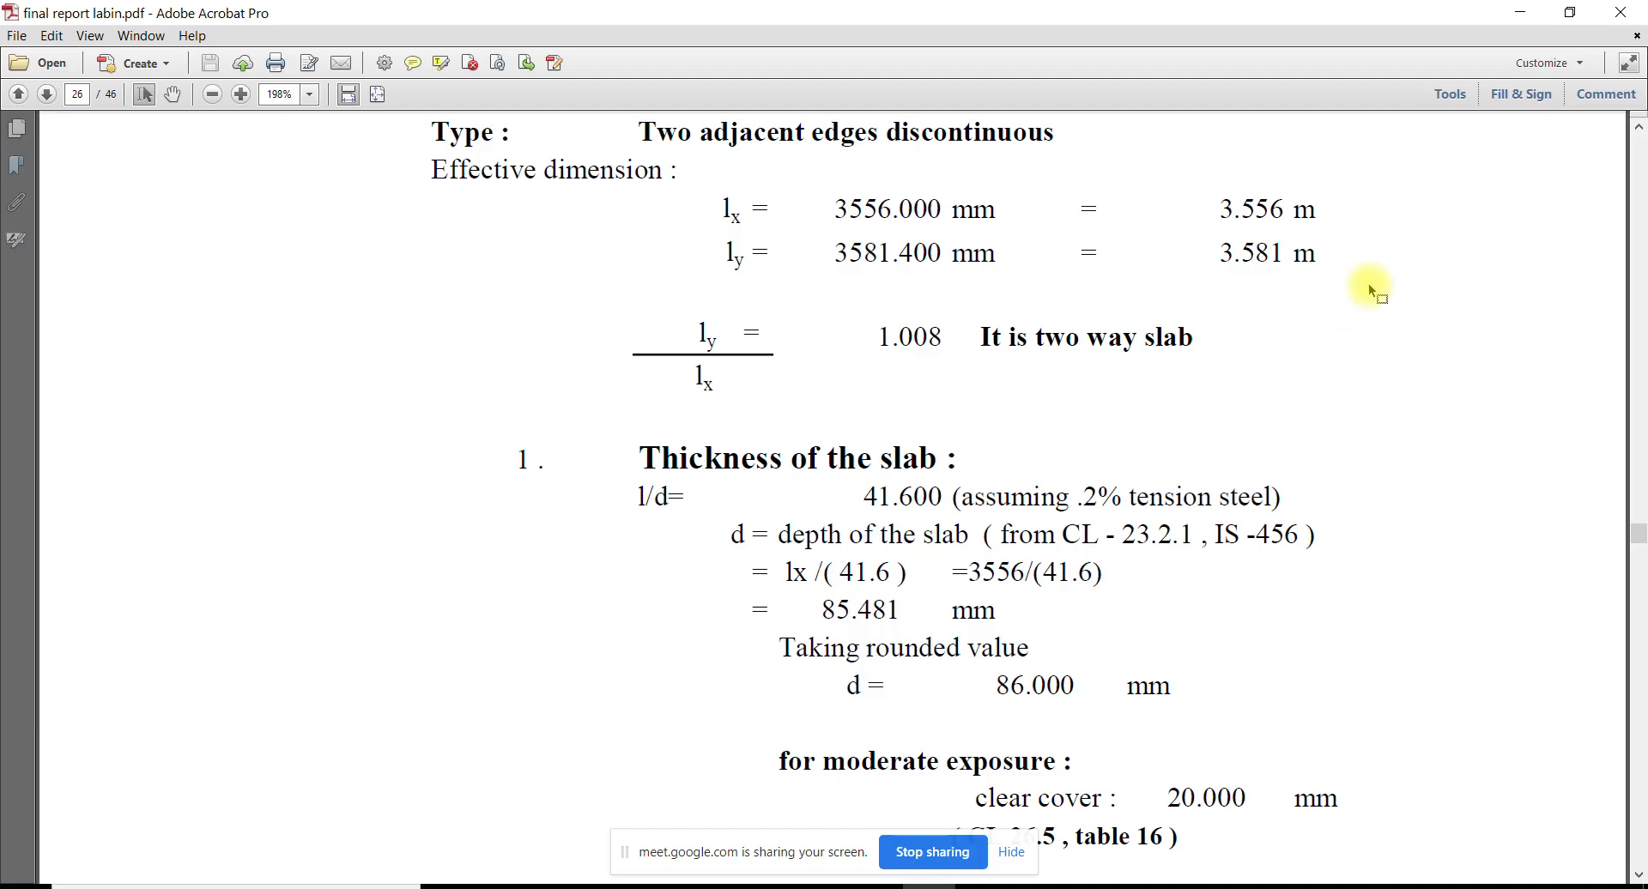
# Close the PDF report to return to ETABS and run the concrete frame design check on the model
pyautogui.click(1620, 12)
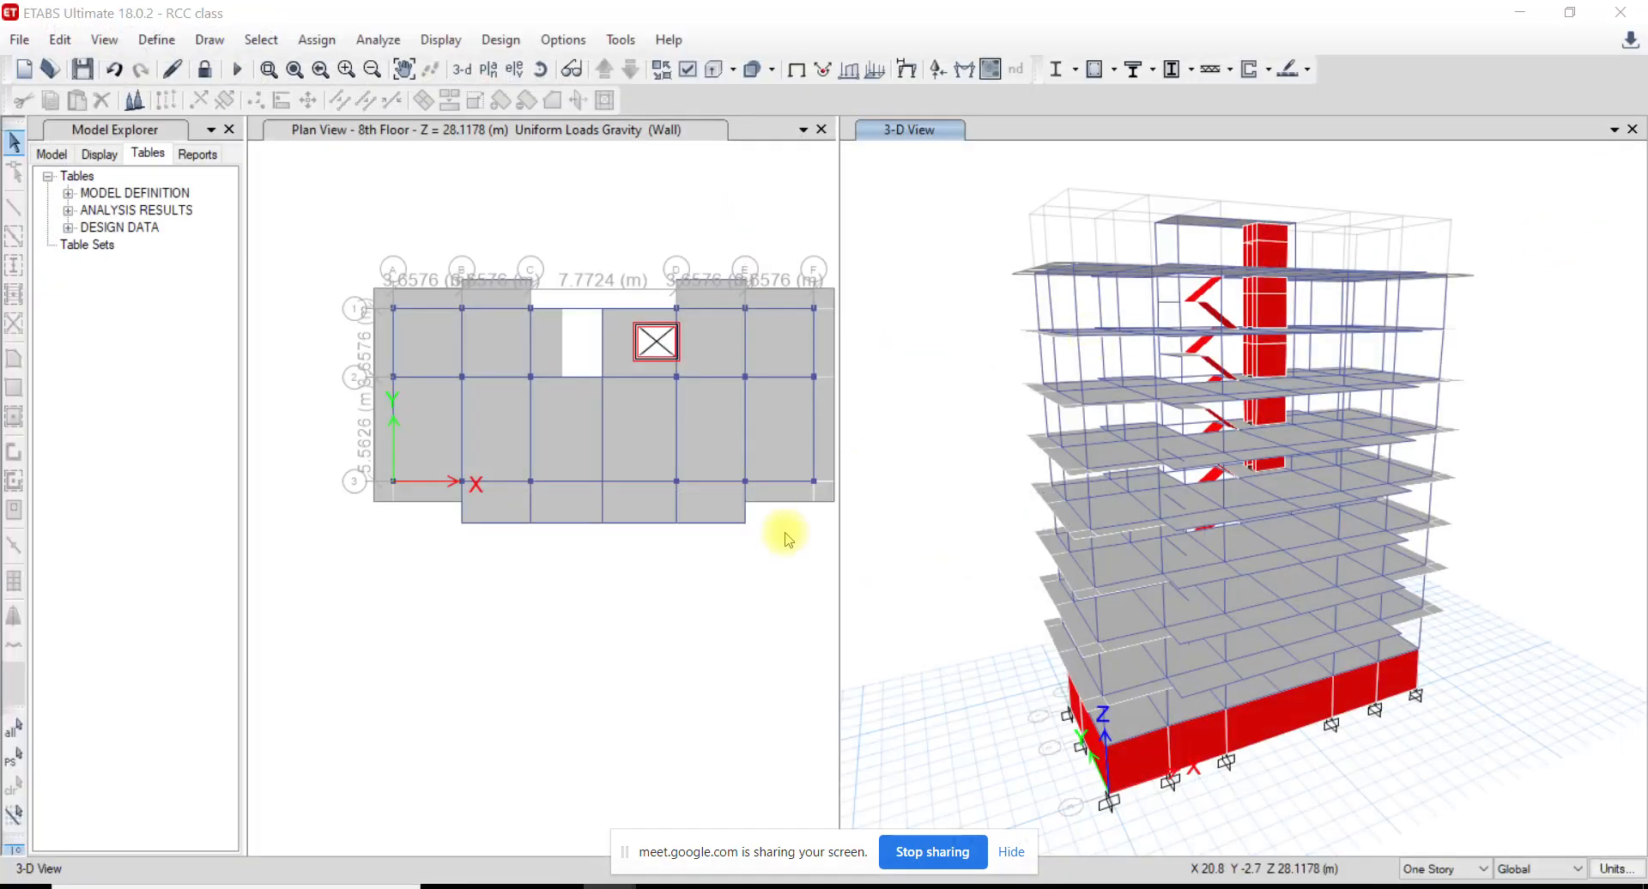
pyautogui.moveTo(708, 573); pyautogui.dragTo(646, 634, button='middle')
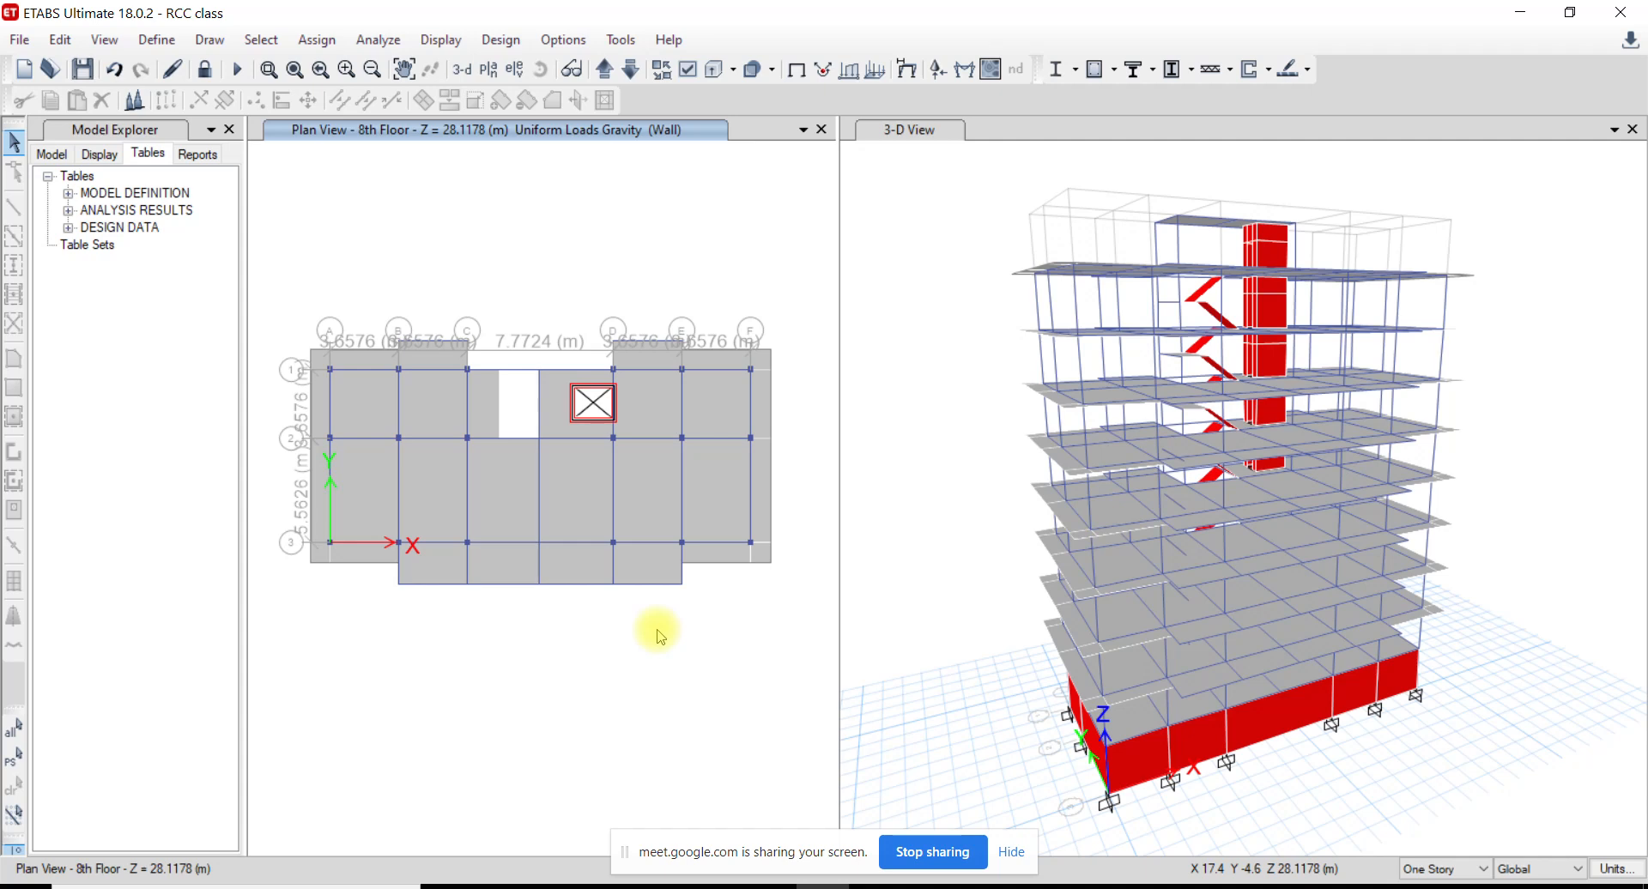
pyautogui.moveTo(1040, 309); pyautogui.dragTo(1057, 331, button='middle')
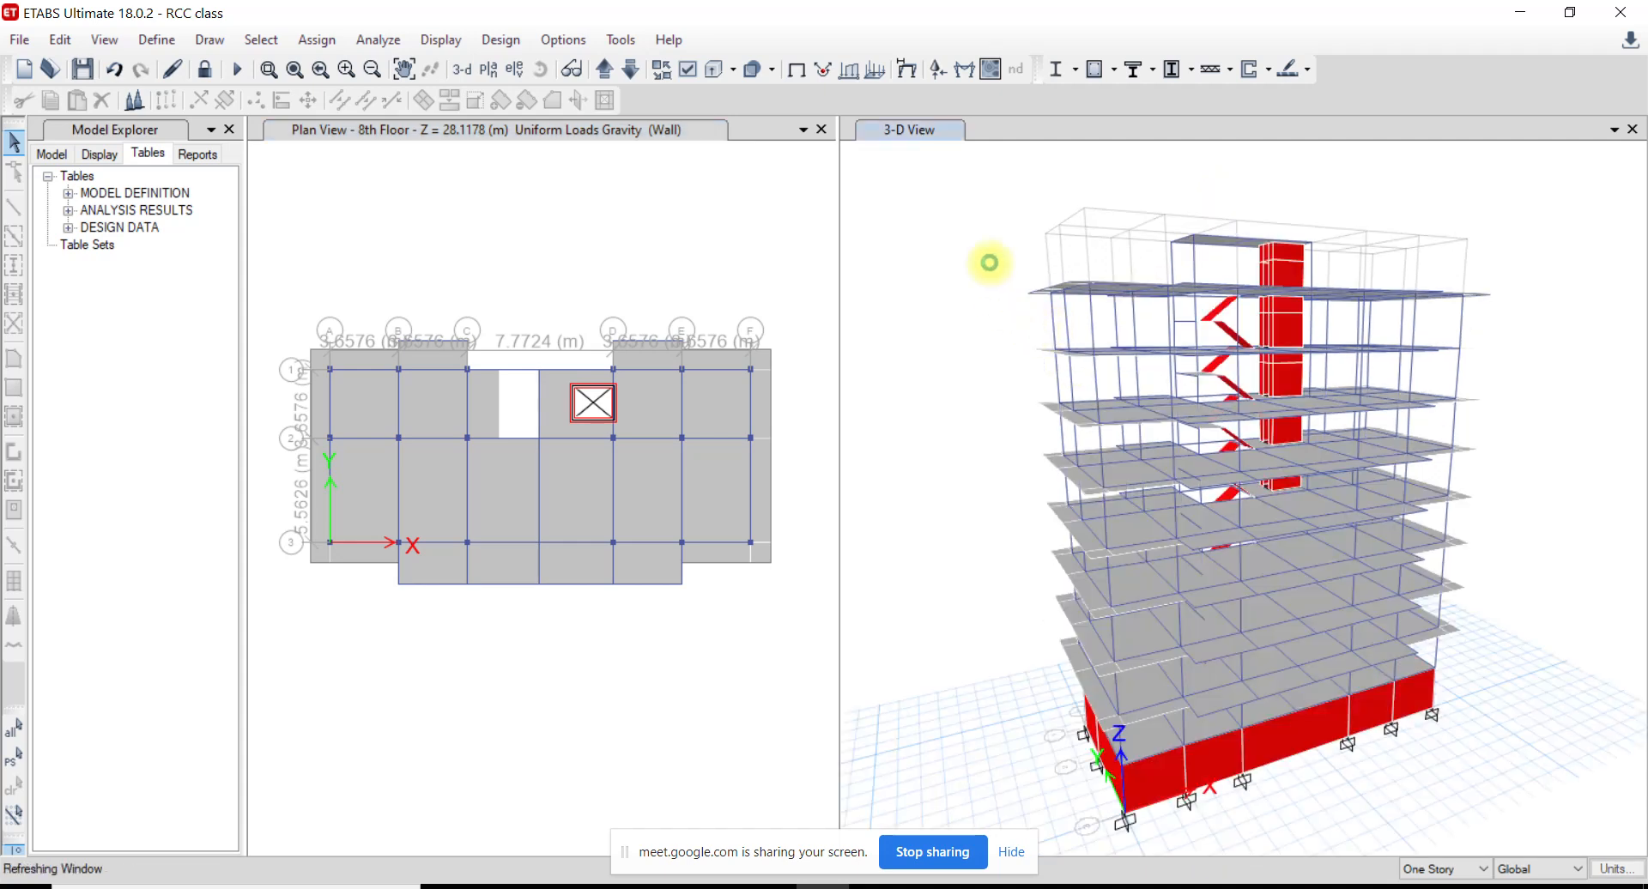
pyautogui.moveTo(982, 243); pyautogui.dragTo(961, 210, button='middle')
pyautogui.click(499, 38)
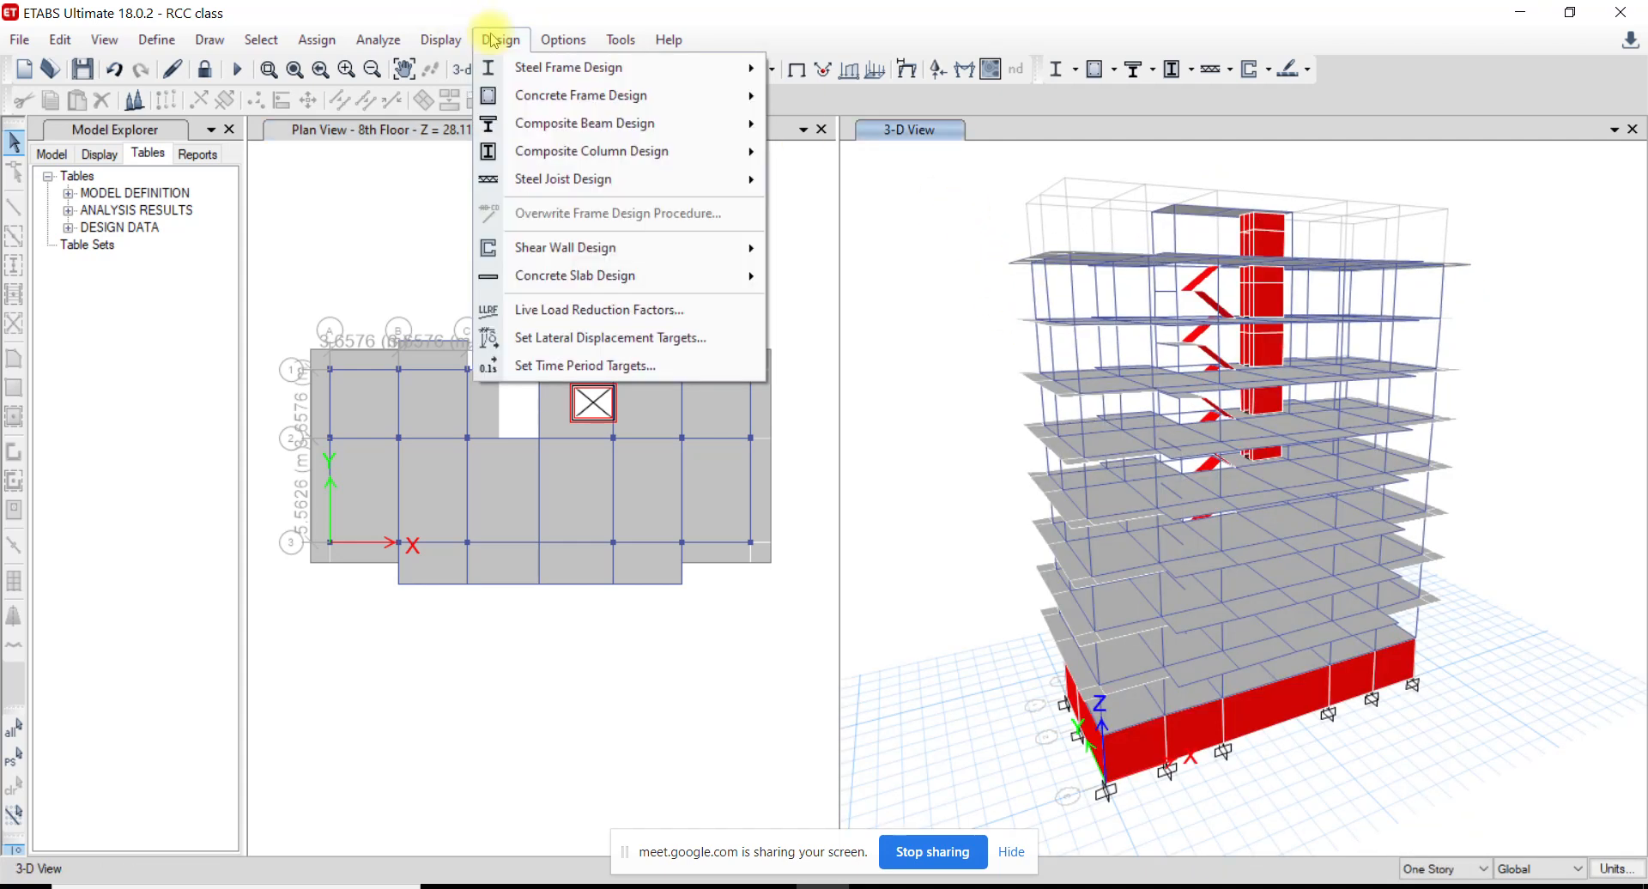
pyautogui.moveTo(583, 112)
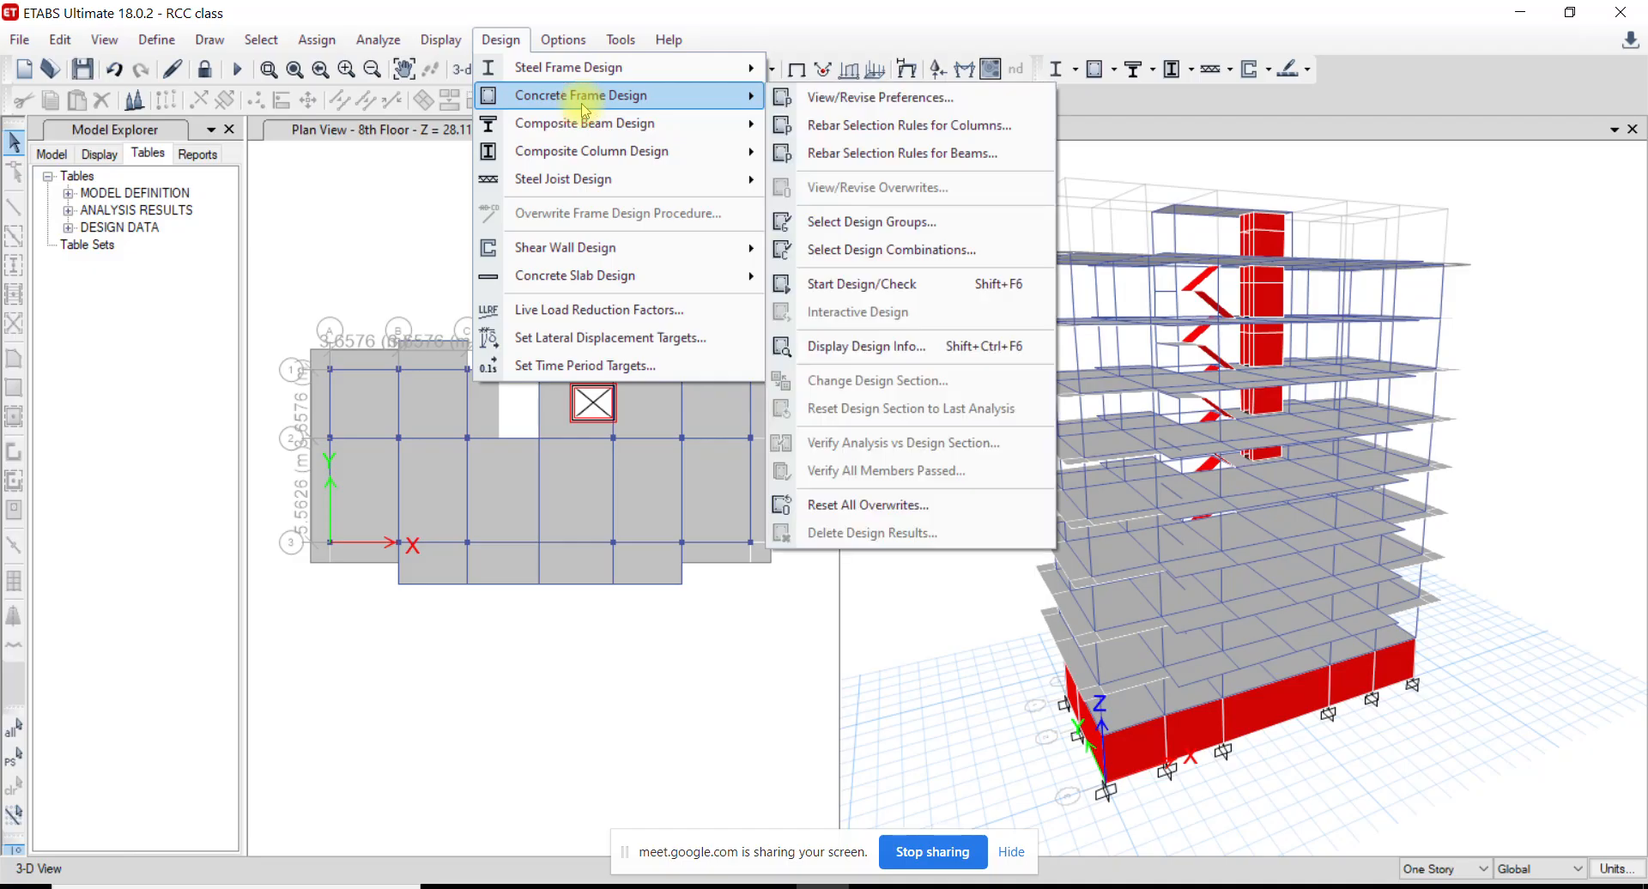
pyautogui.click(906, 295)
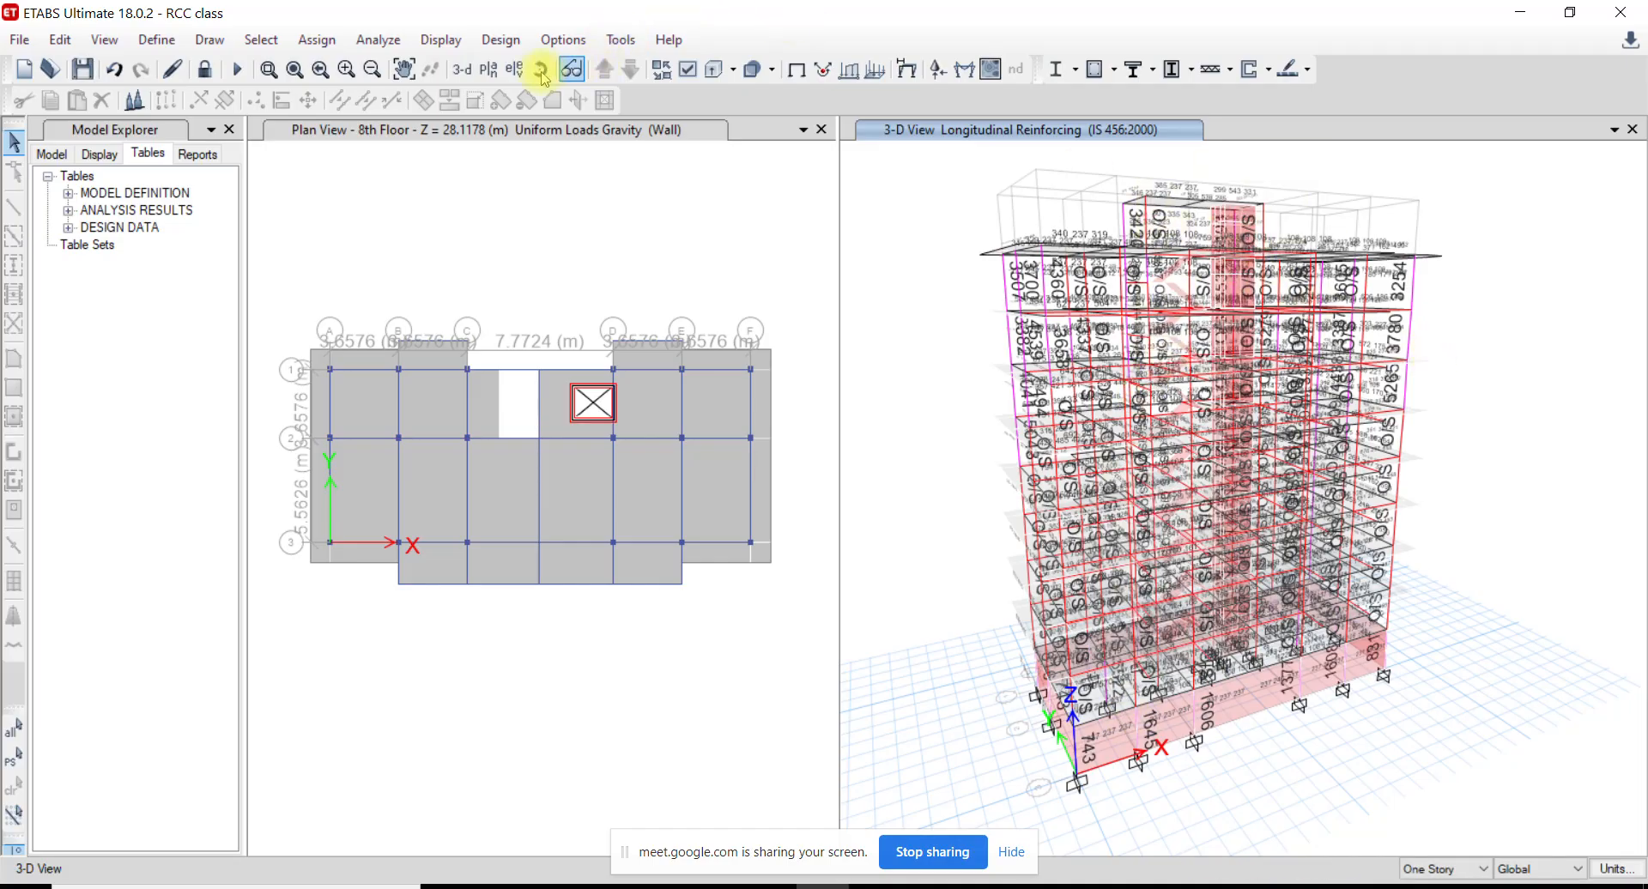
# Change the 8th Floor plan window to the elevation view of grid line 1
pyautogui.click(434, 558)
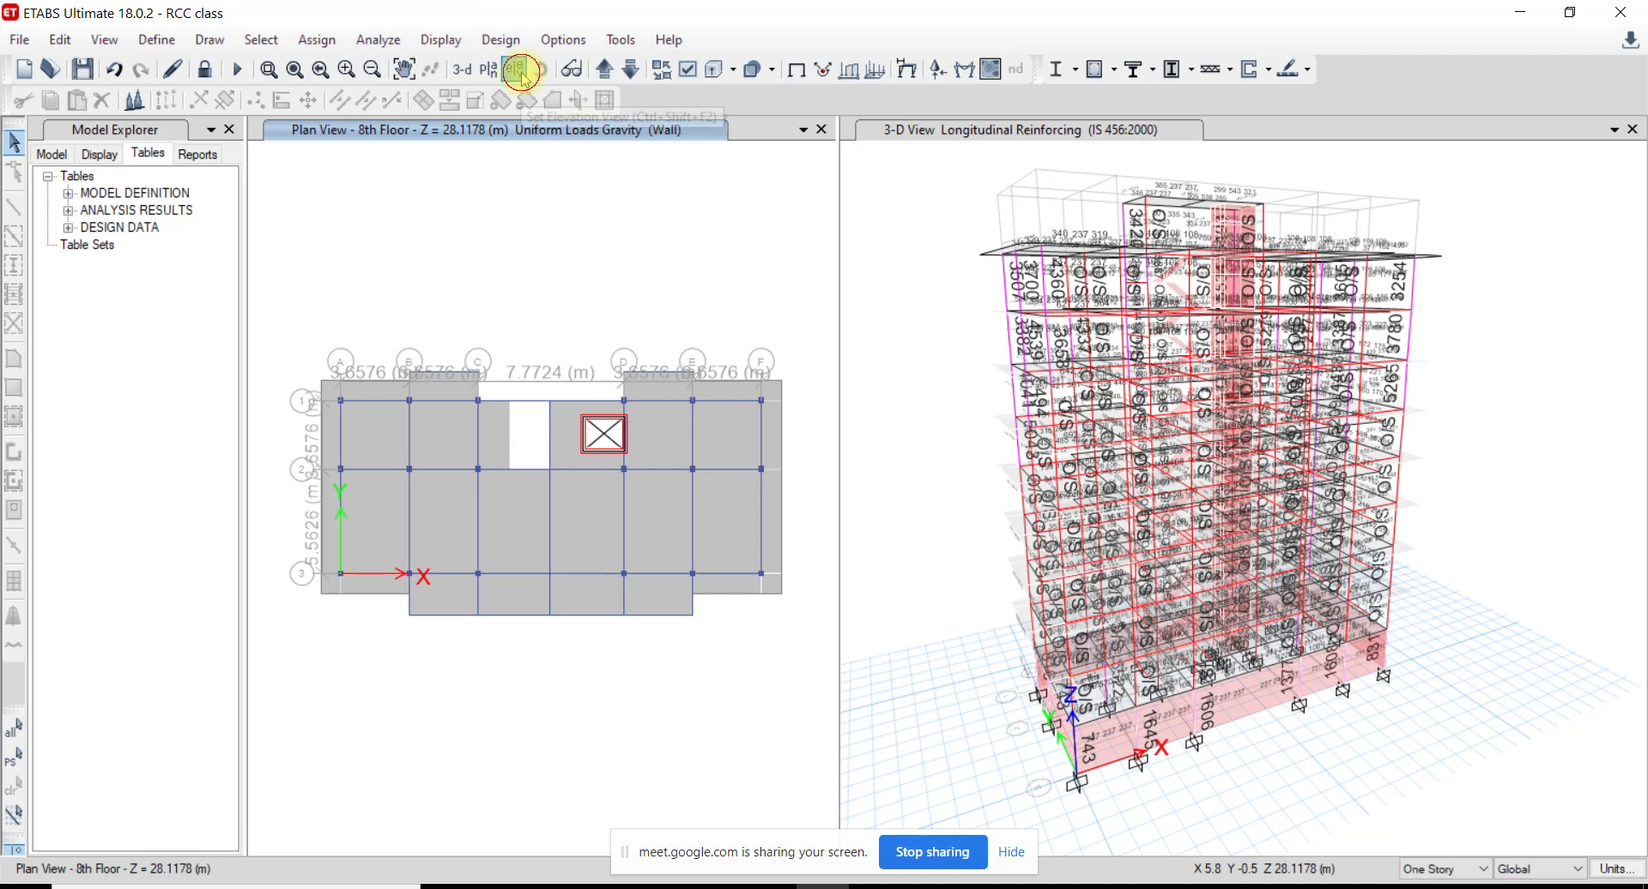
pyautogui.click(521, 73)
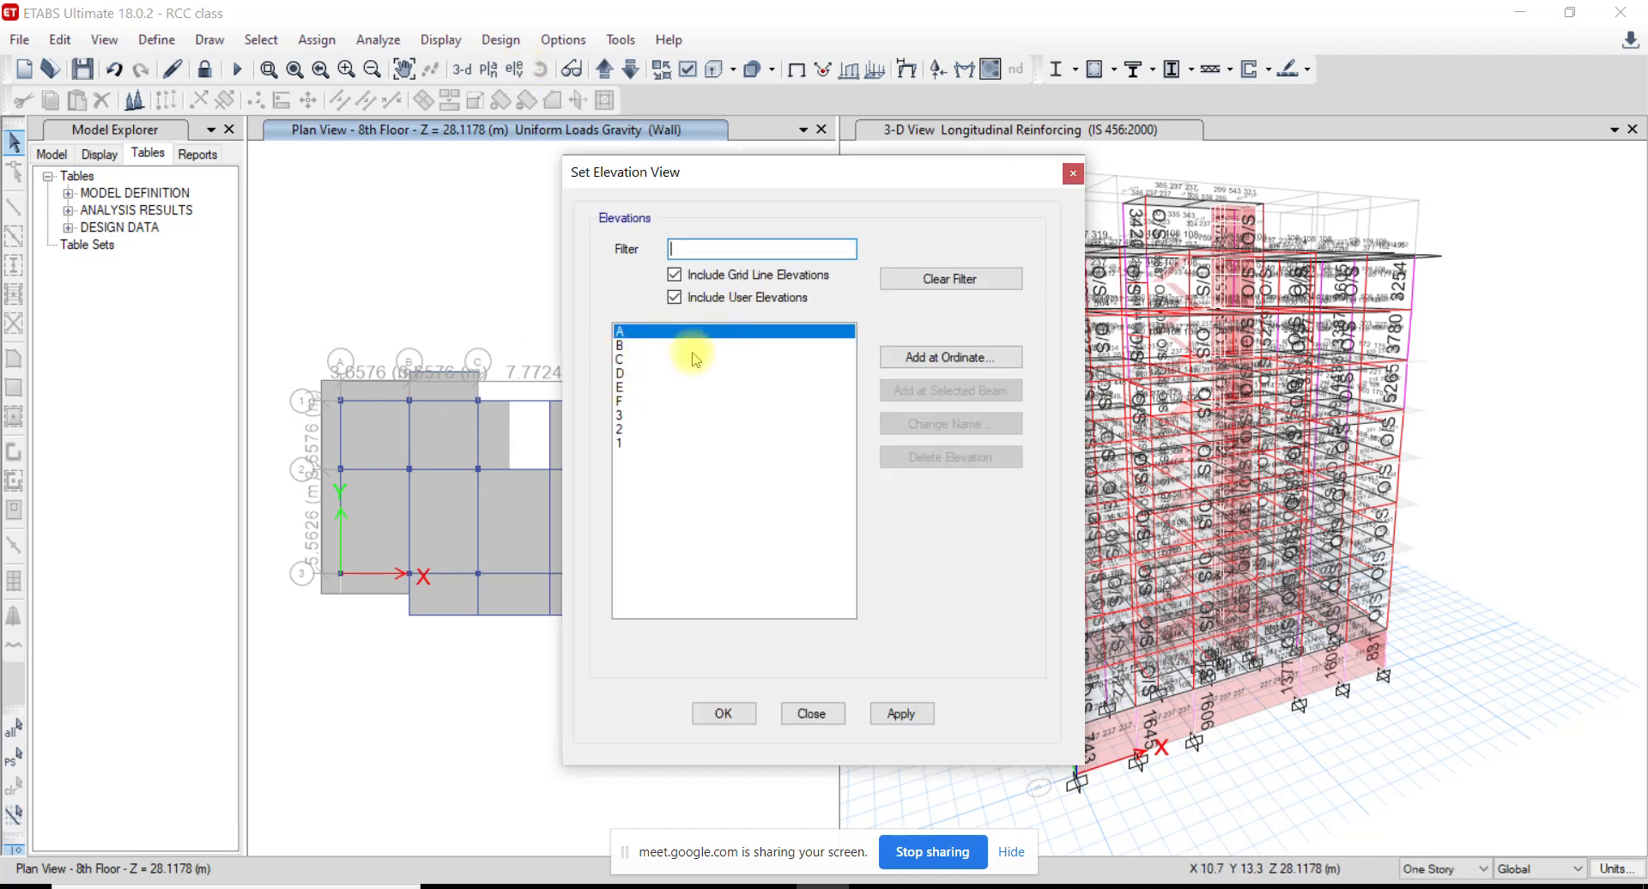
pyautogui.click(623, 443)
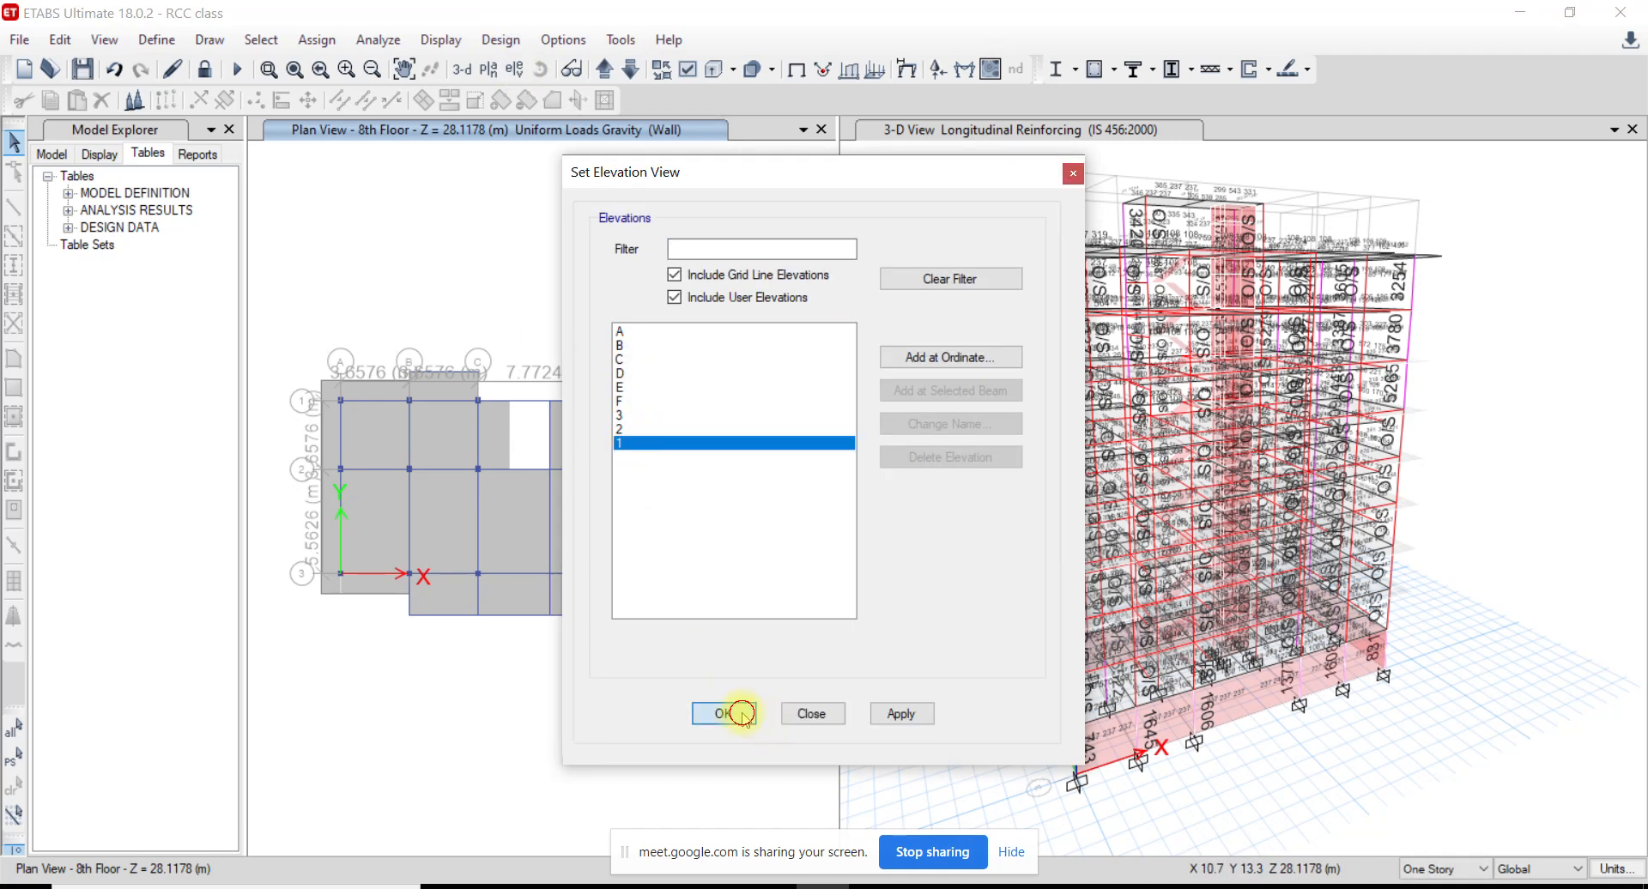
pyautogui.click(743, 714)
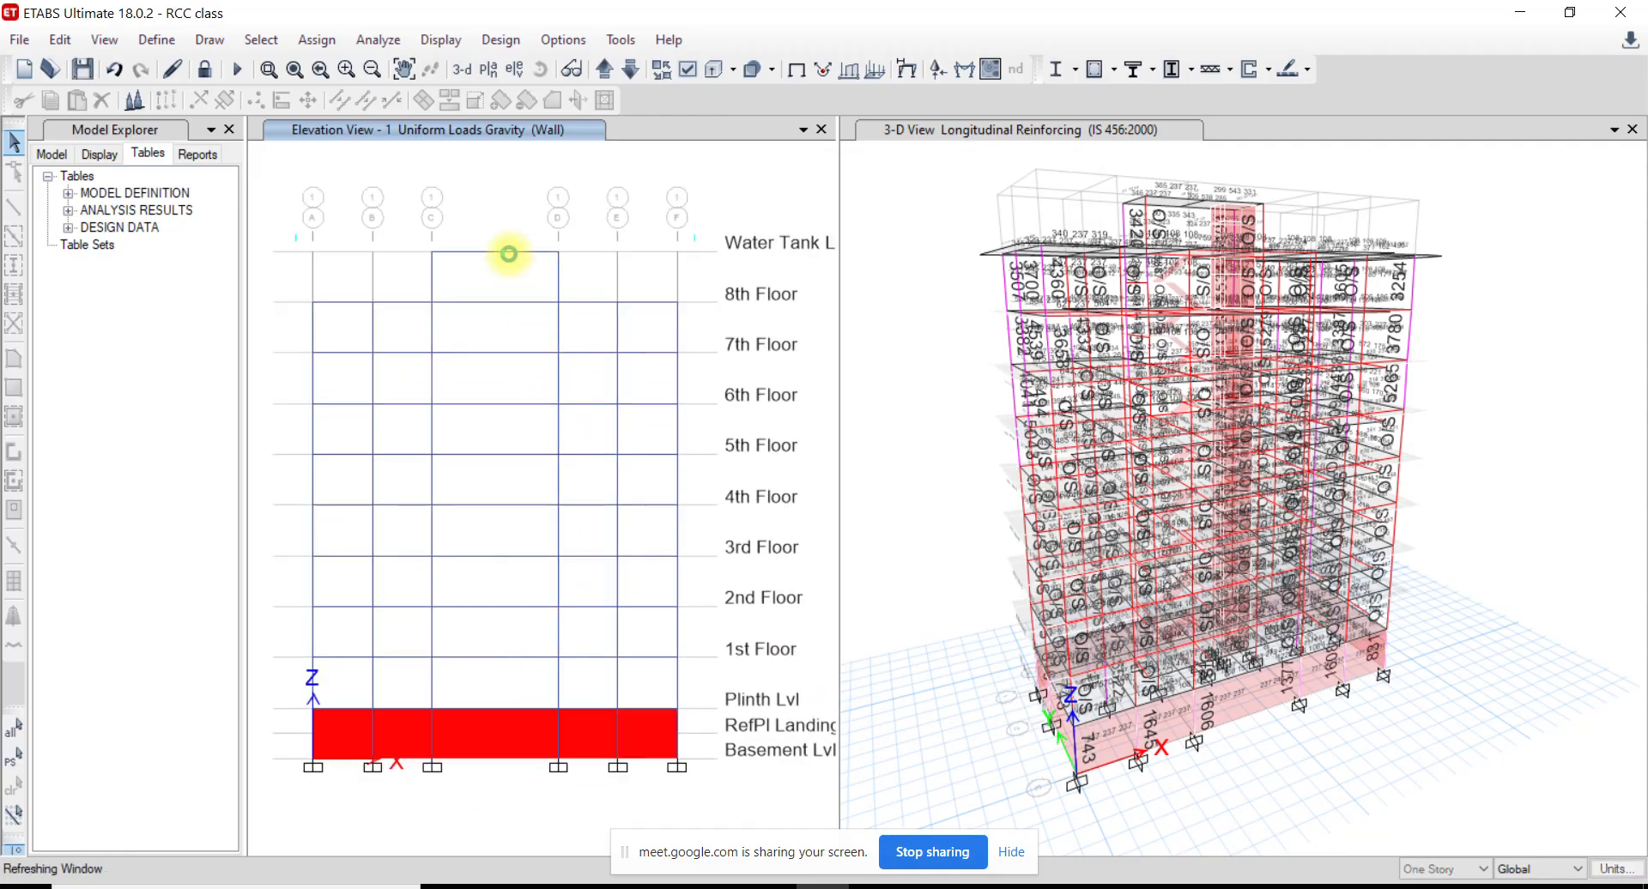
# Set the uniform loads window to the Plinth Lvl plan view
pyautogui.click(488, 68)
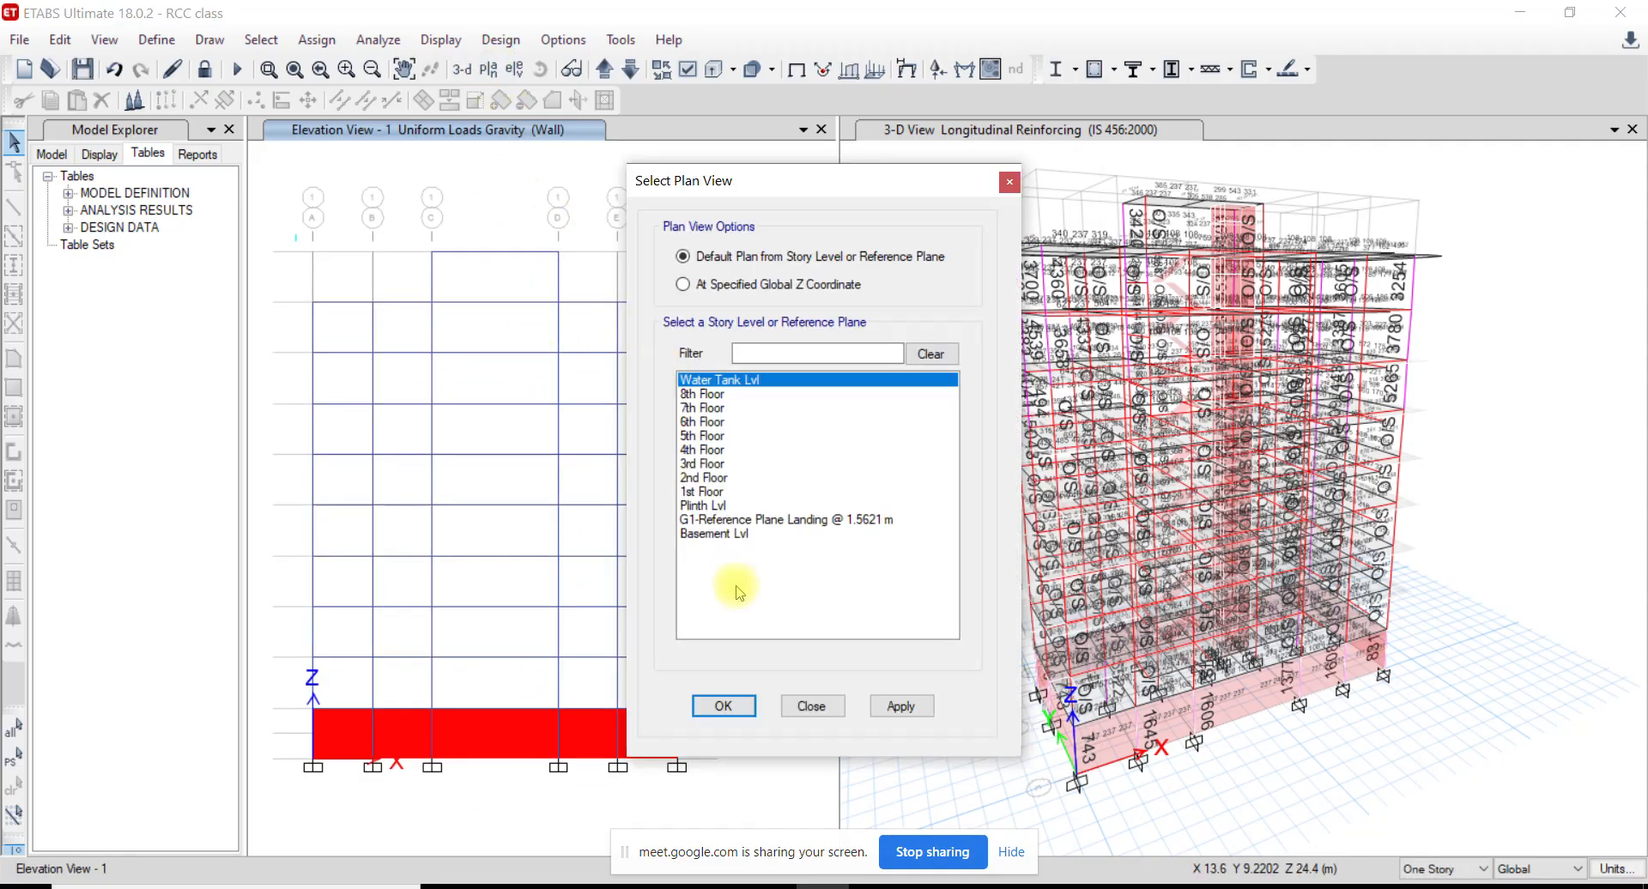
pyautogui.click(709, 506)
pyautogui.click(723, 704)
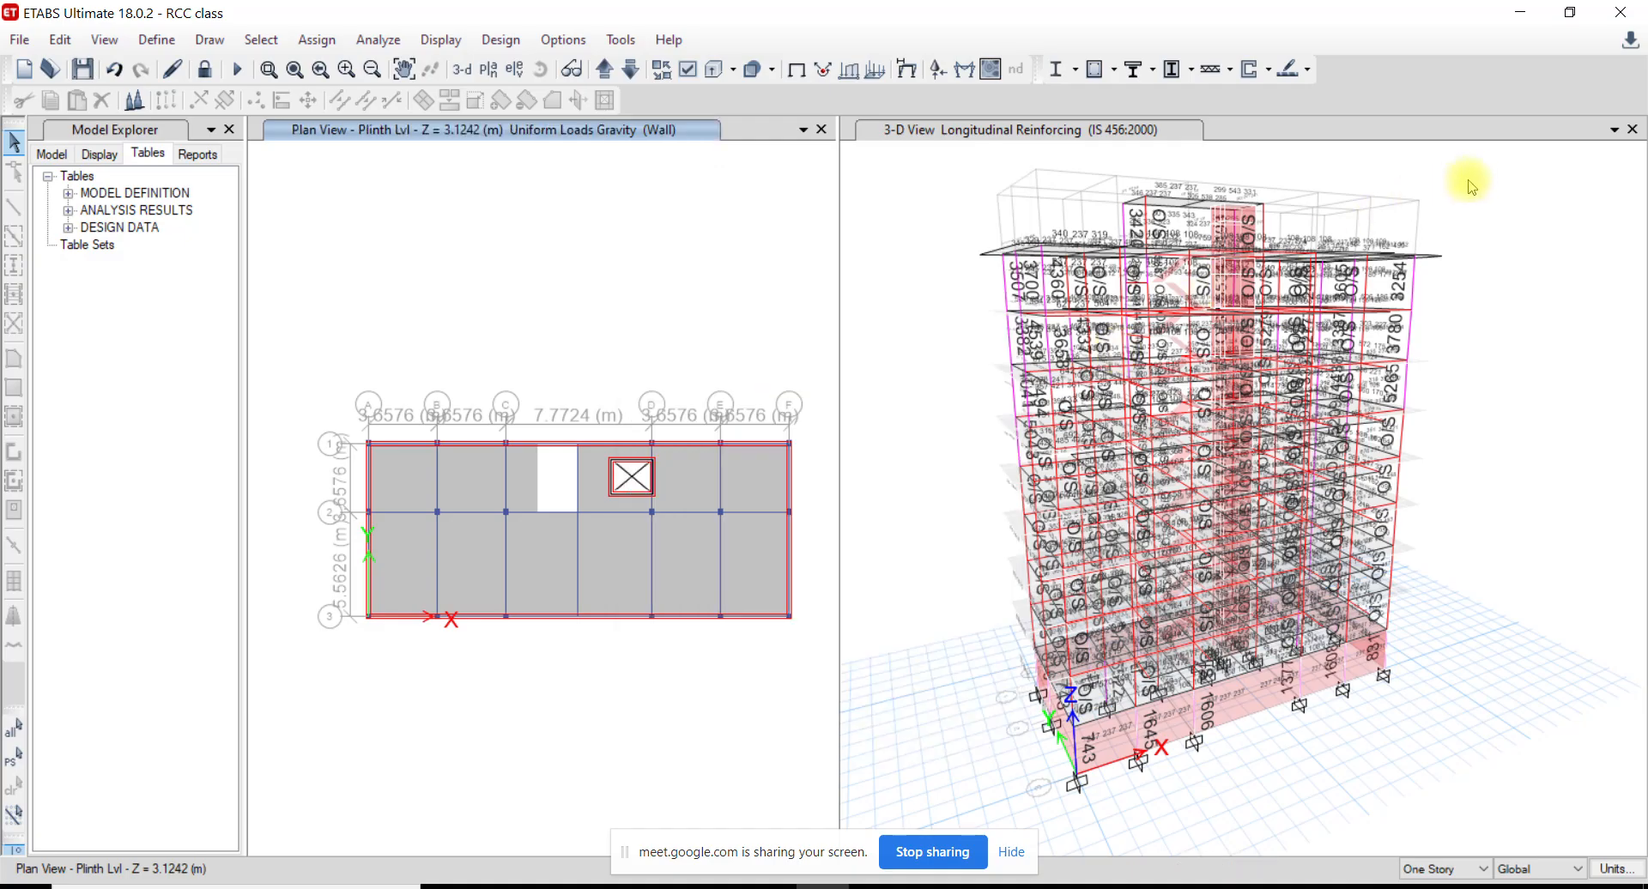
# Show the longitudinal reinforcing results in the elevation view of grid line 1 instead of the 3-D view
pyautogui.click(1458, 189)
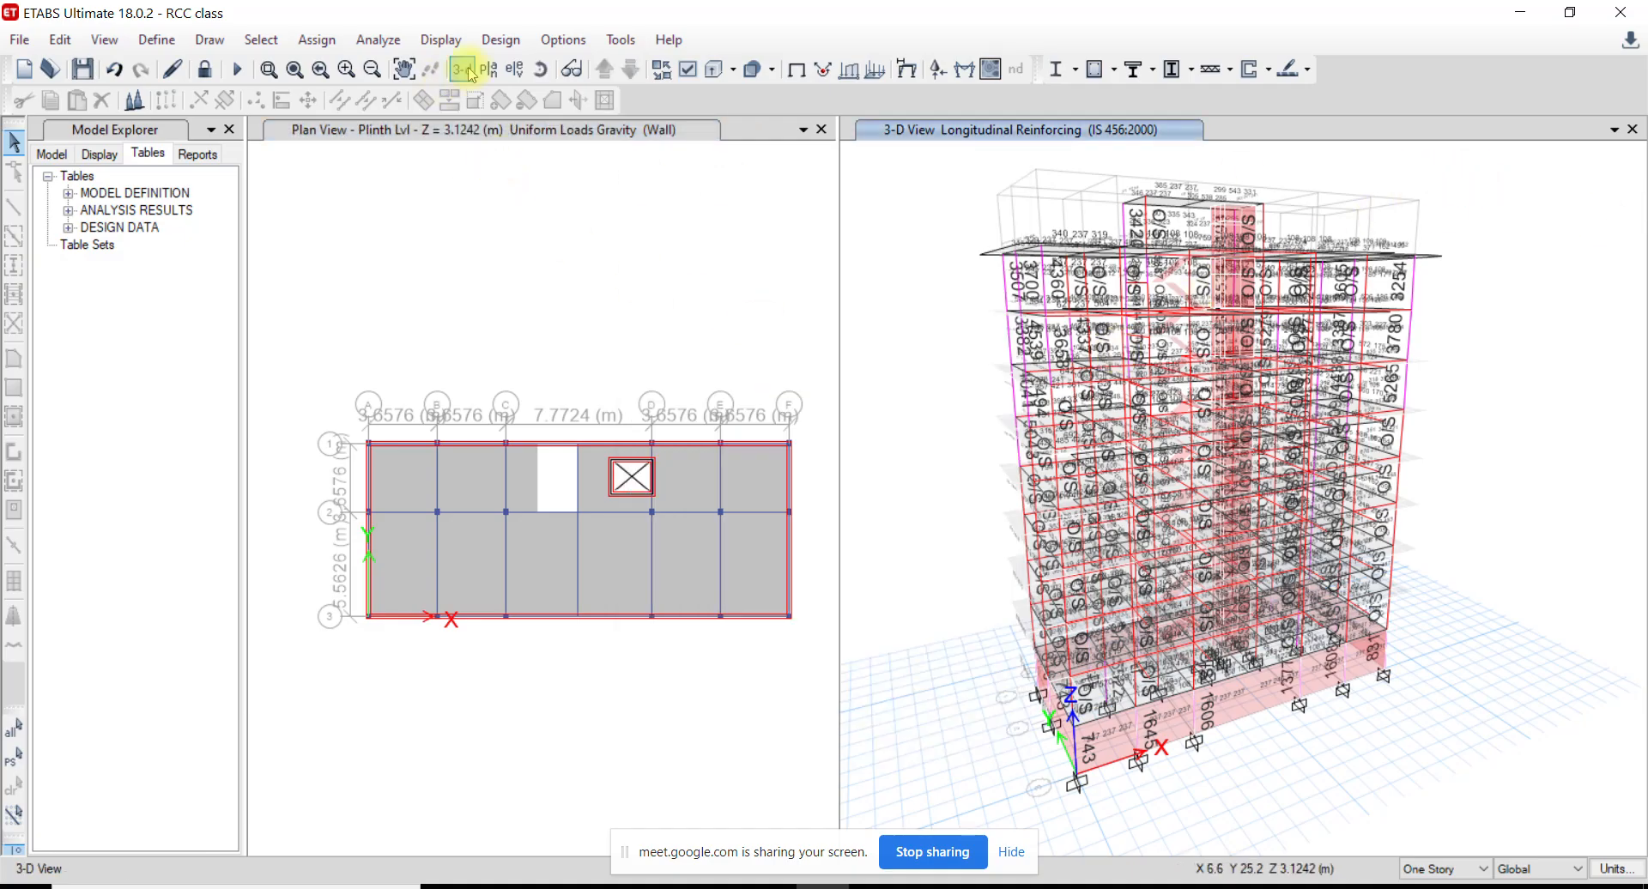
pyautogui.click(514, 68)
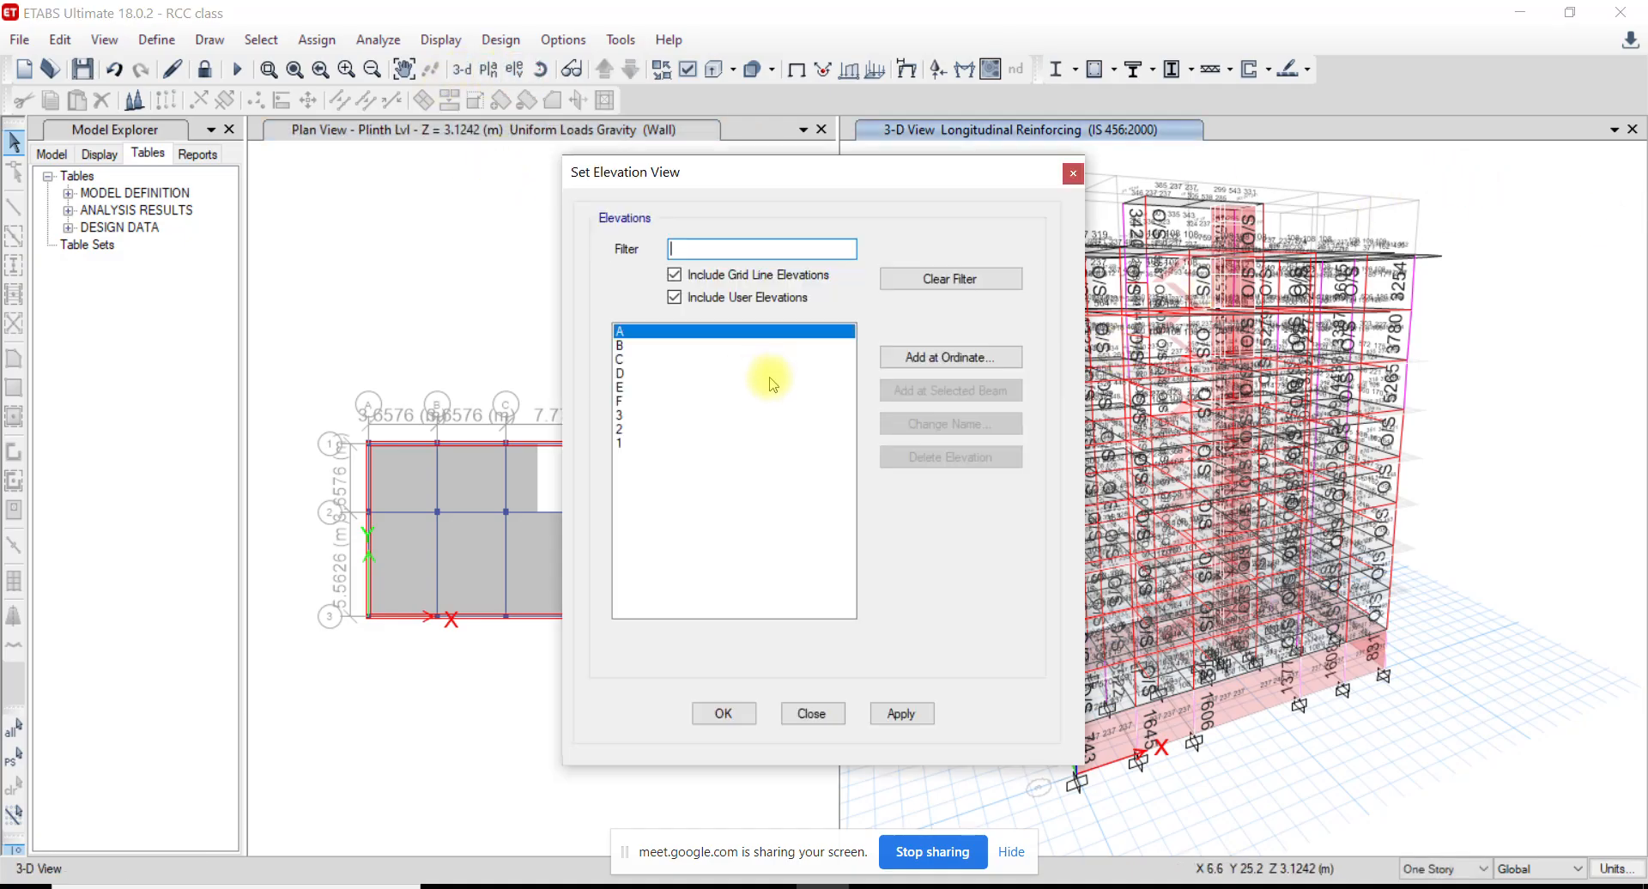
pyautogui.click(626, 443)
pyautogui.click(721, 715)
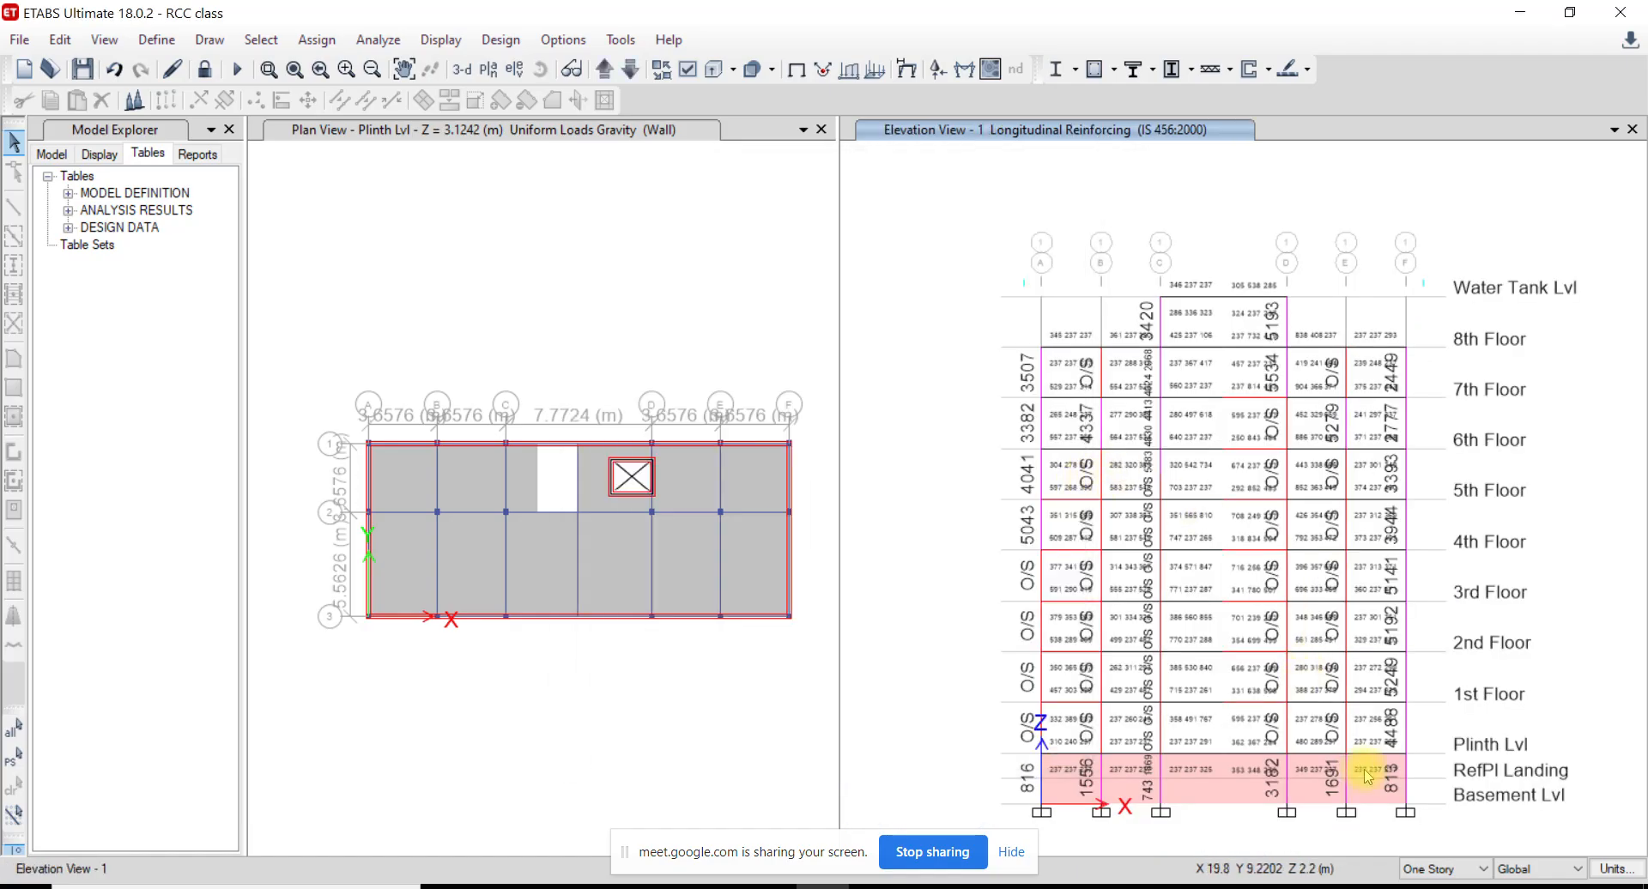
# Examine the column reinforcement areas and O/S labels along elevation 1 from Basement Lvl up to the 7th Floor
pyautogui.scroll(5, 1210, 730)
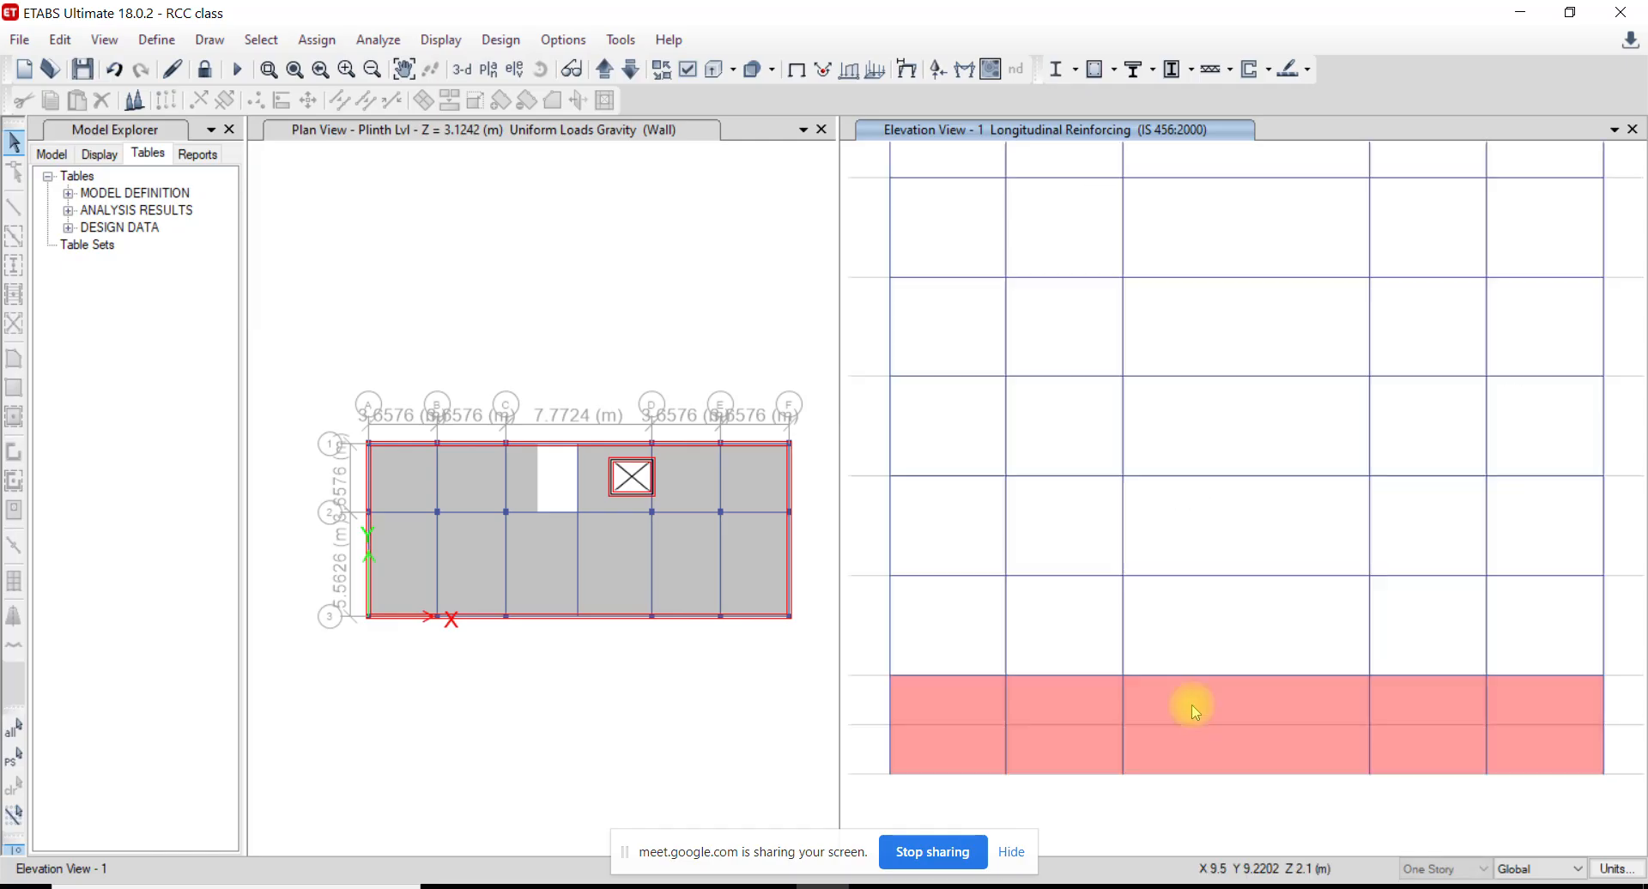
pyautogui.scroll(-2, 1468, 669)
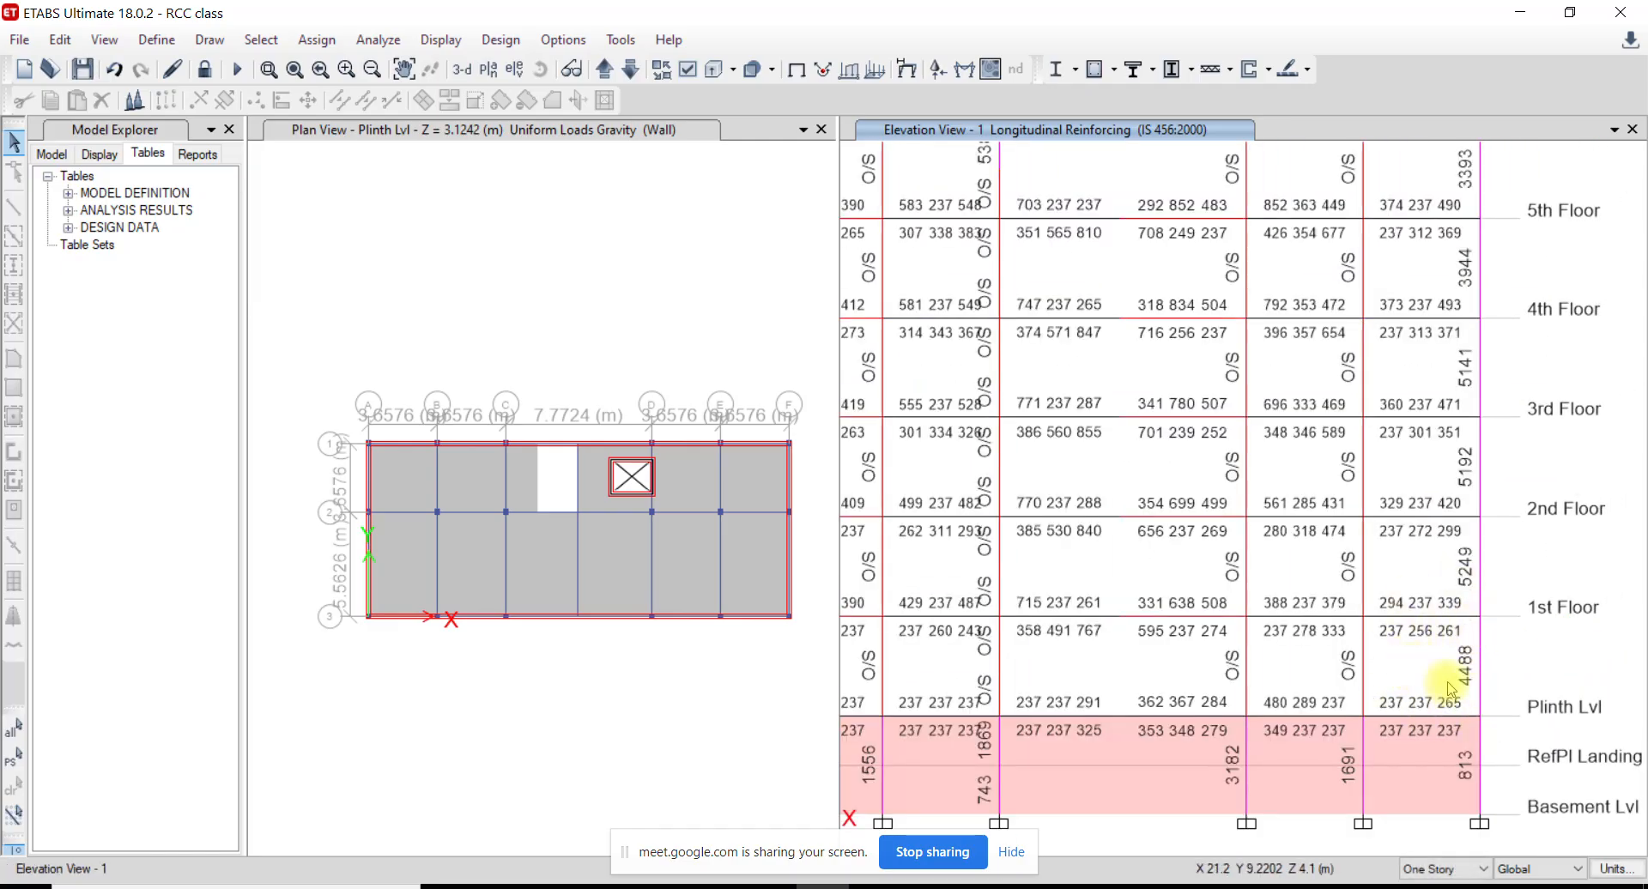
pyautogui.moveTo(1493, 675); pyautogui.dragTo(1376, 722, button='middle')
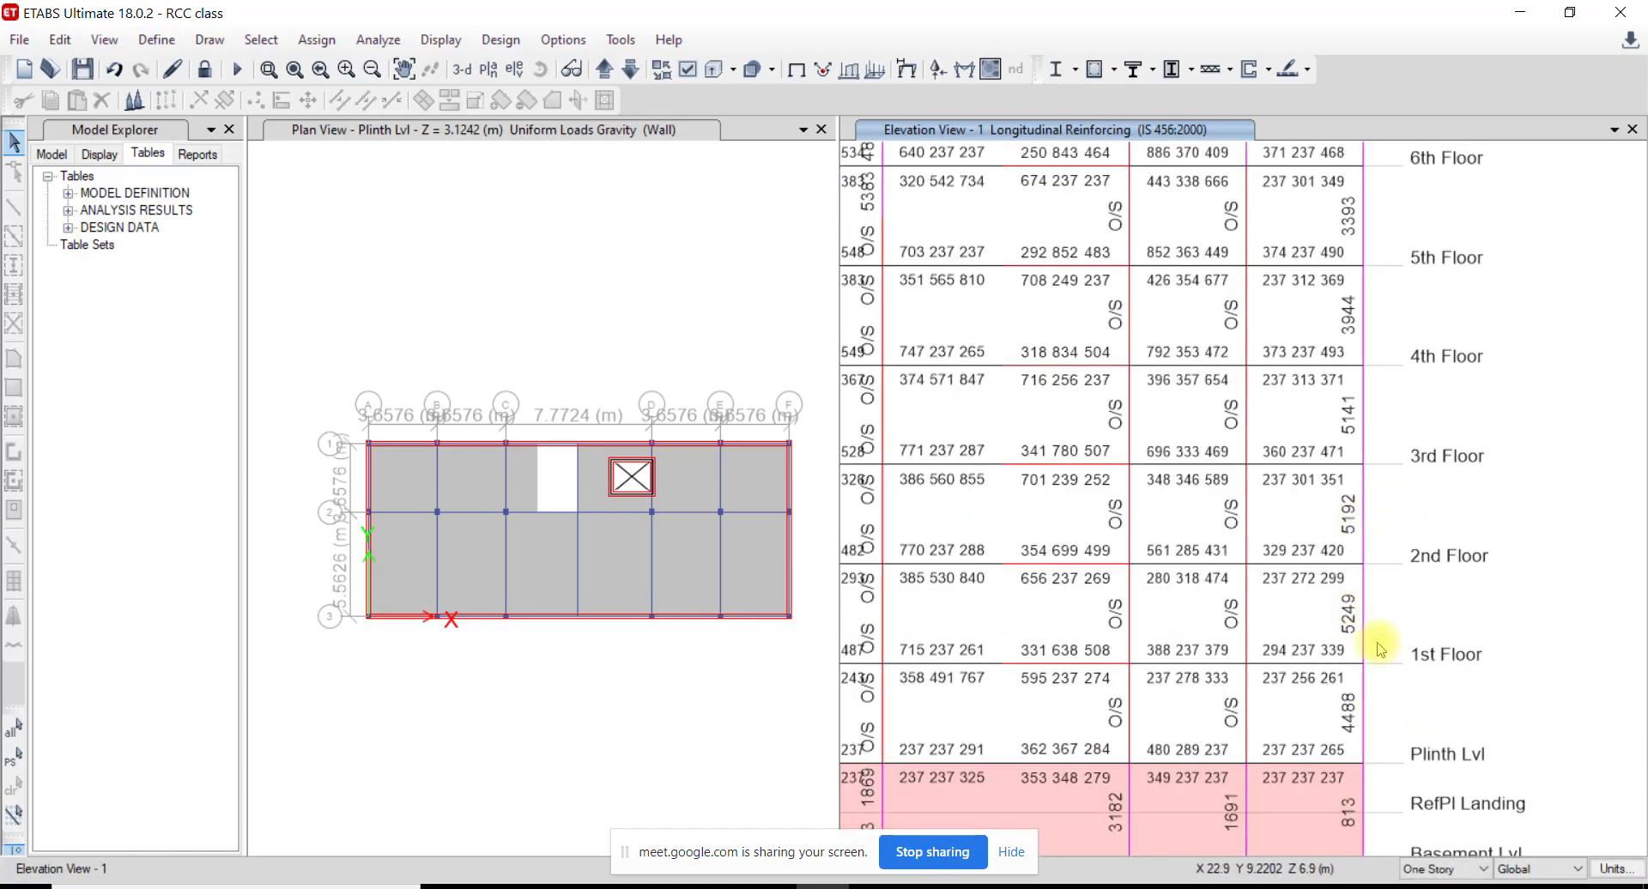
pyautogui.moveTo(1368, 212); pyautogui.dragTo(1364, 387, button='middle')
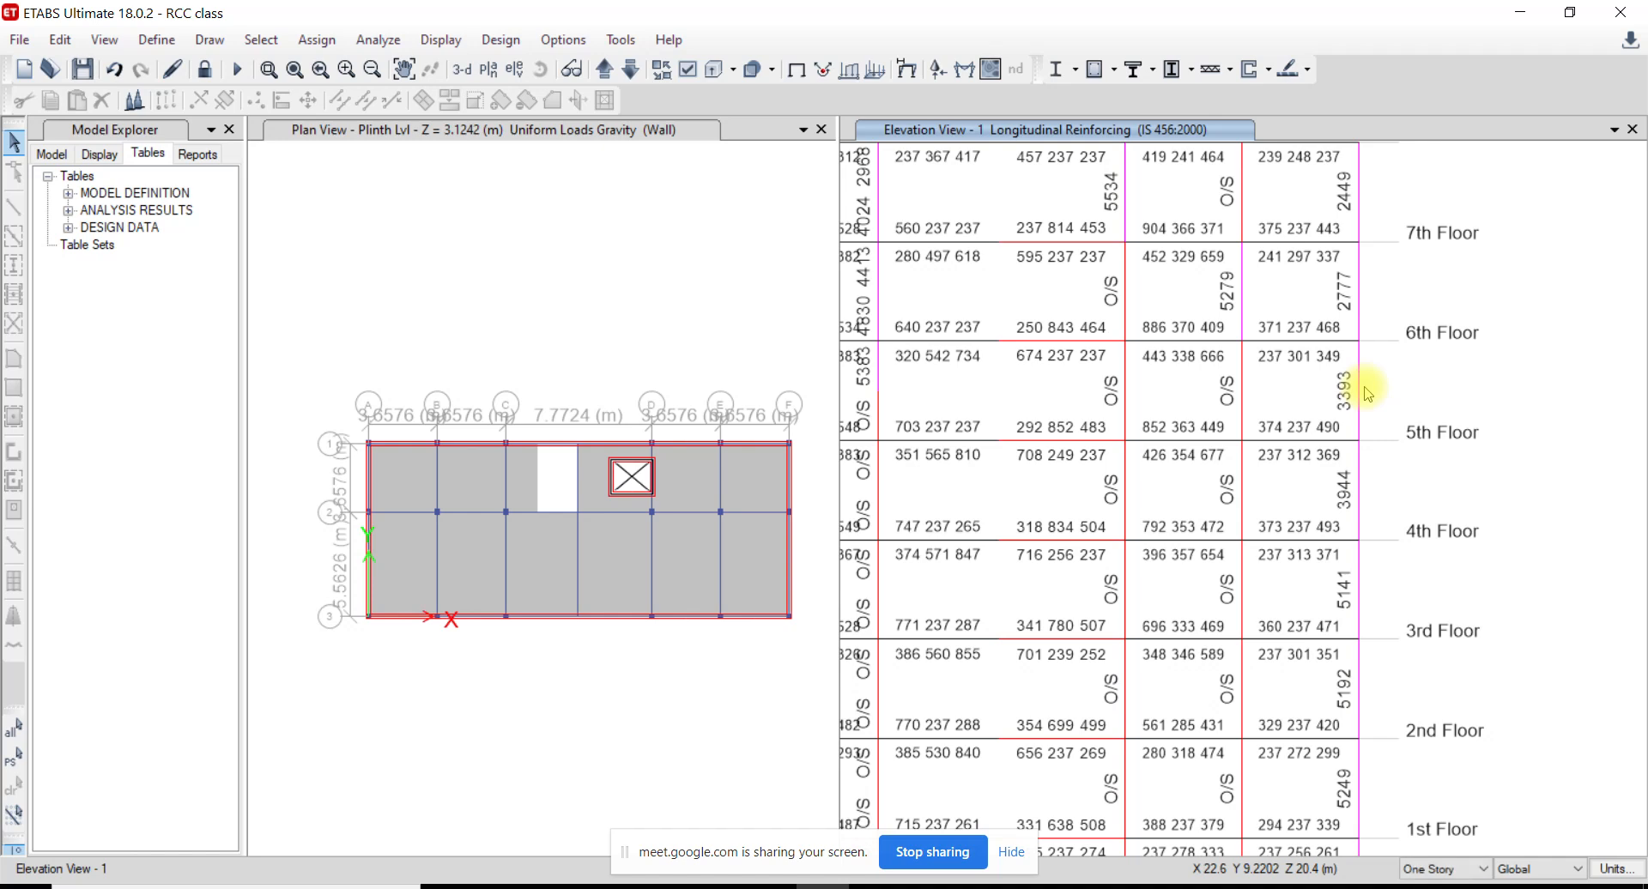
pyautogui.moveTo(1228, 577); pyautogui.dragTo(1196, 457, button='middle')
pyautogui.moveTo(1286, 654); pyautogui.dragTo(1250, 540, button='middle')
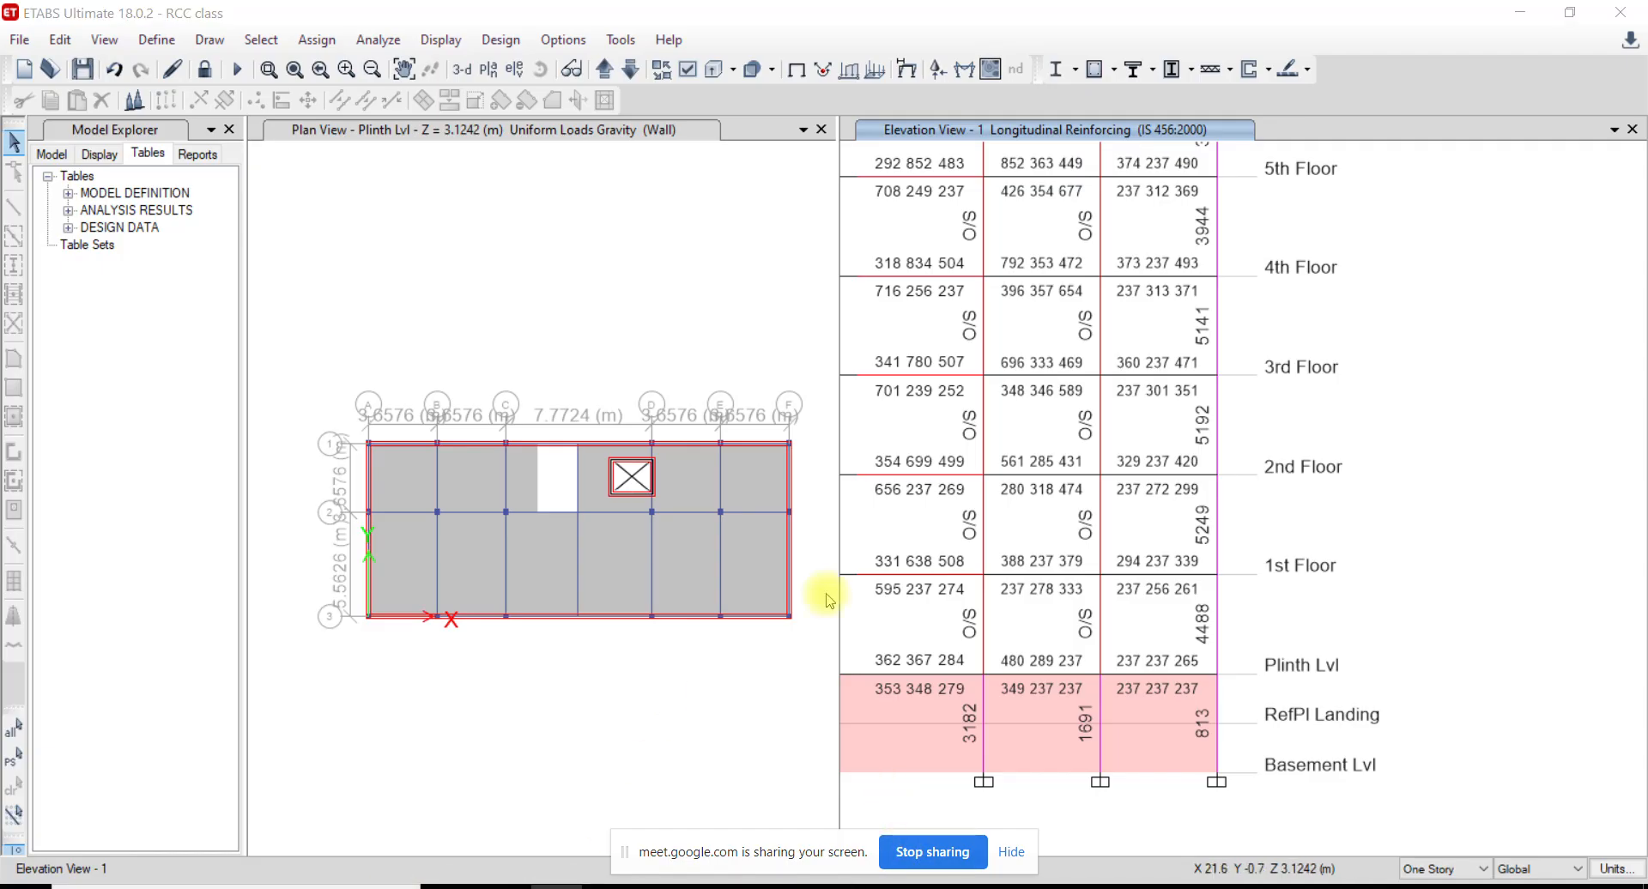
pyautogui.moveTo(674, 133); pyautogui.dragTo(616, 139)
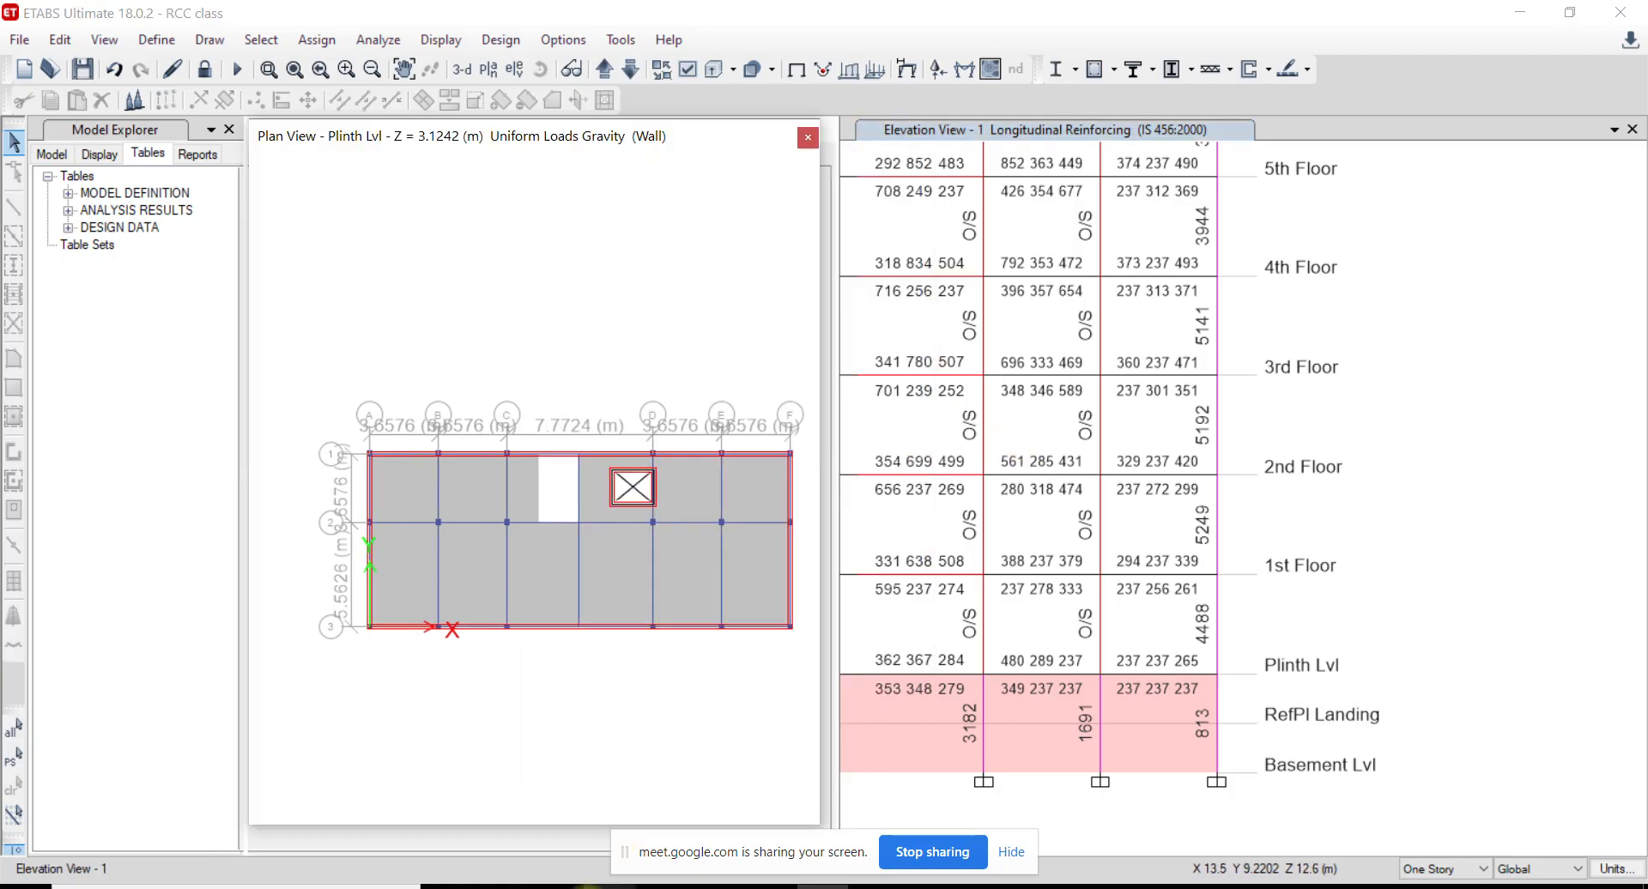
# Switch to the calculator and compute the area of a 16 mm bar as 16 × 16 × 3.1415 ÷ 4
pyautogui.click(598, 885)
pyautogui.write('52')
pyautogui.press('Escape')
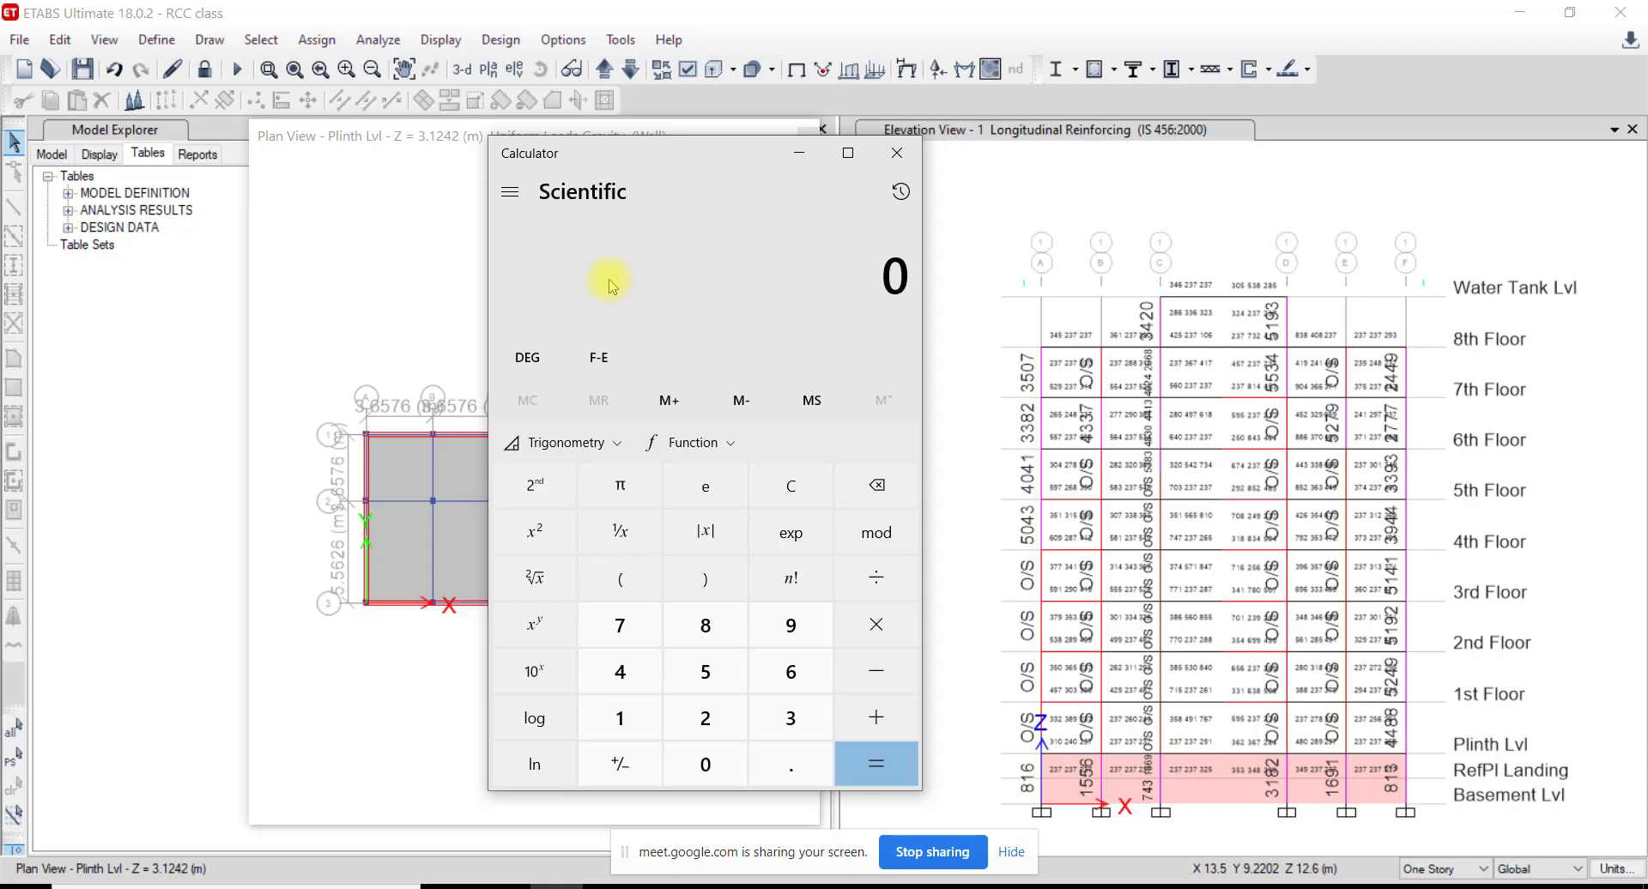
pyautogui.write('16*16*')
pyautogui.write('3.1415')
pyautogui.write('/4')
pyautogui.press('Return')
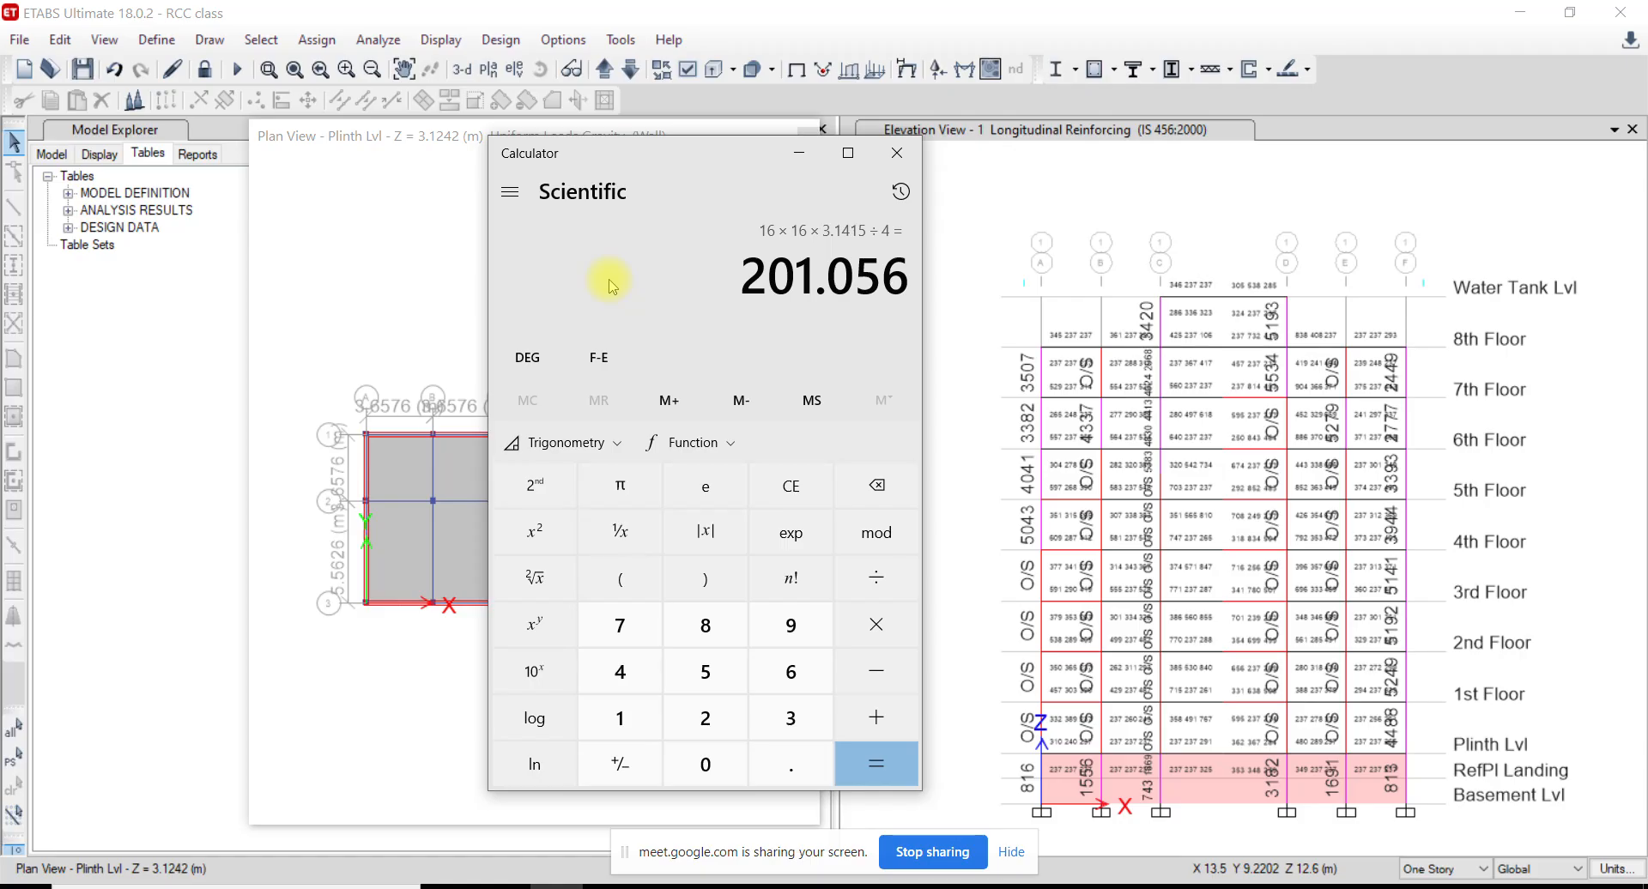
# Divide the required column steel area of 5249 by the single-bar area of 201 in the calculator
pyautogui.press('Escape')
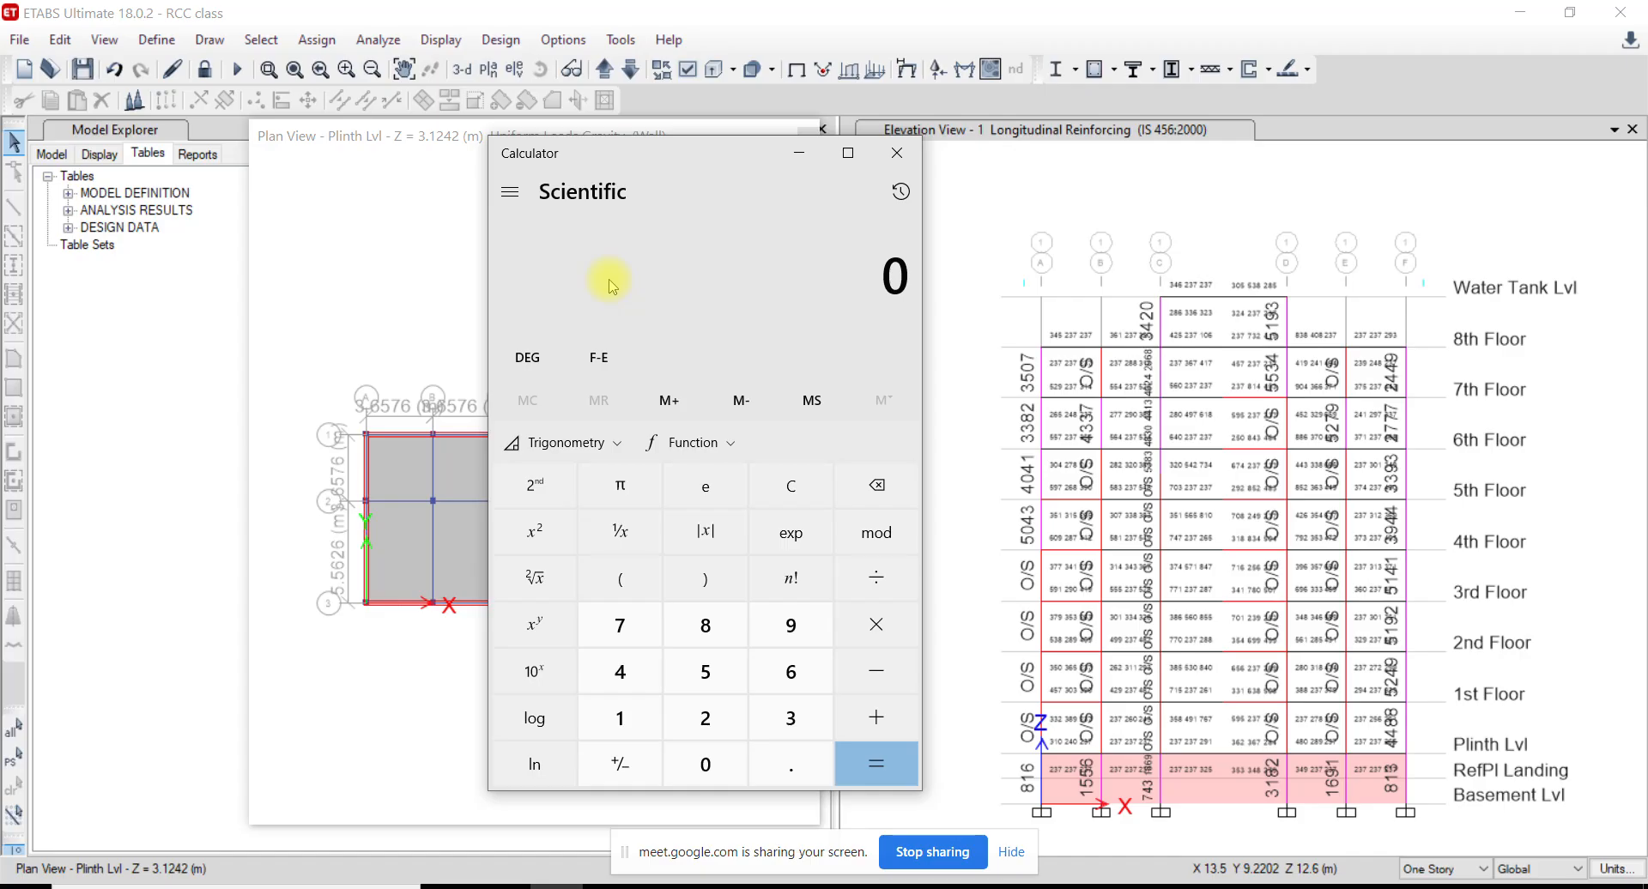
pyautogui.write('5249')
pyautogui.press('/')
pyautogui.write('201')
pyautogui.press('Return')
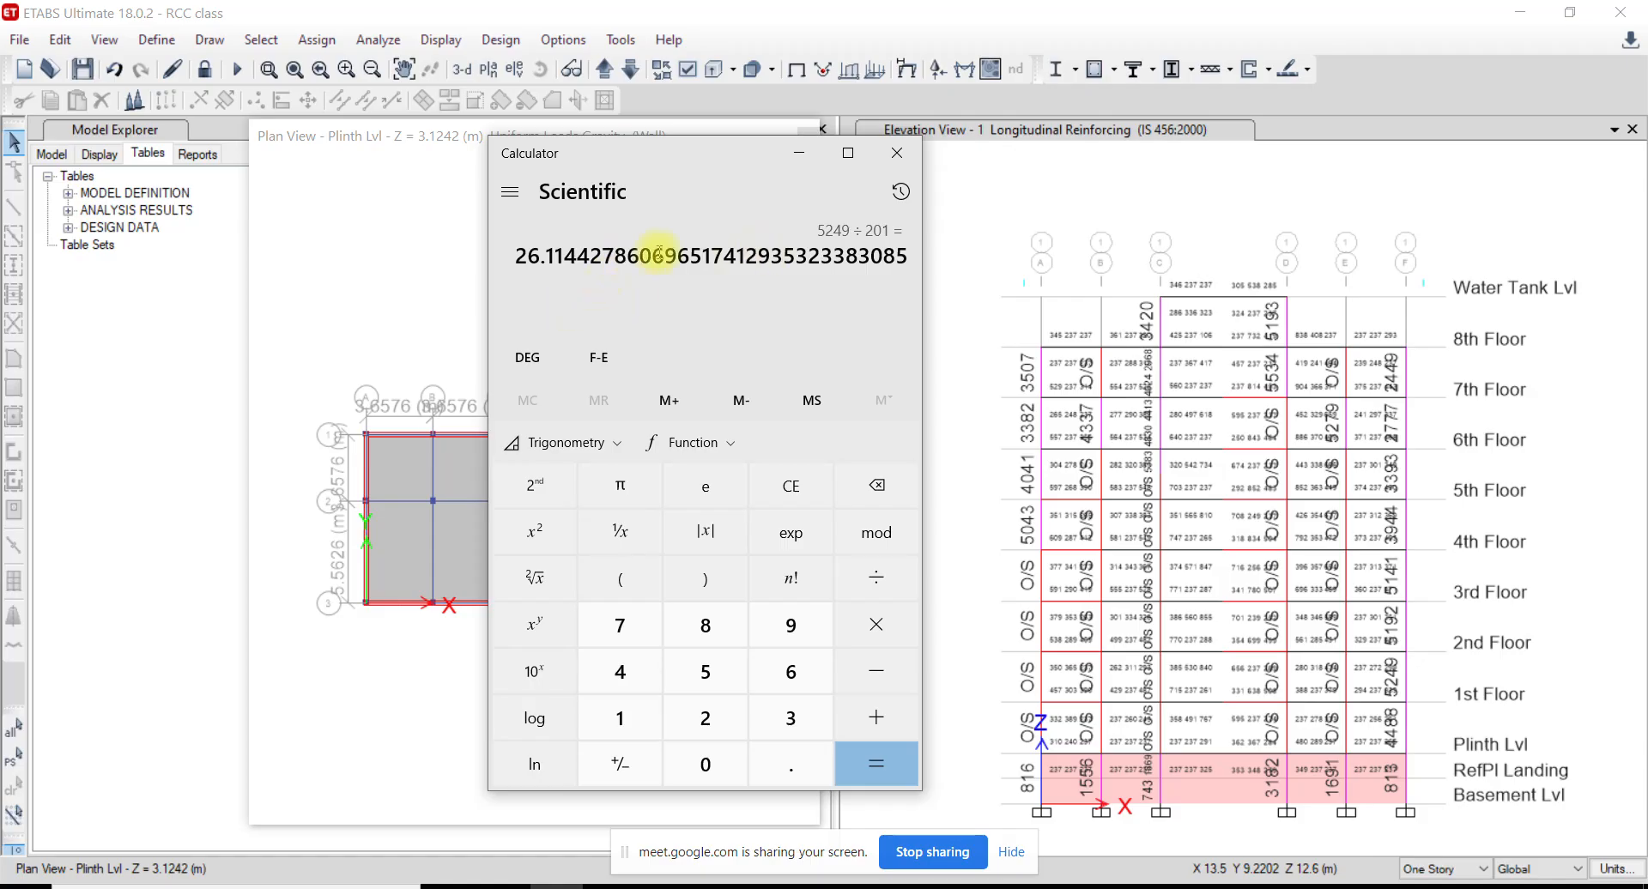
# Switch back to ETABS and display the Rebar Percentage concrete design output on the elevation view of grid line 1
pyautogui.click(1418, 719)
pyautogui.scroll(4, 1399, 687)
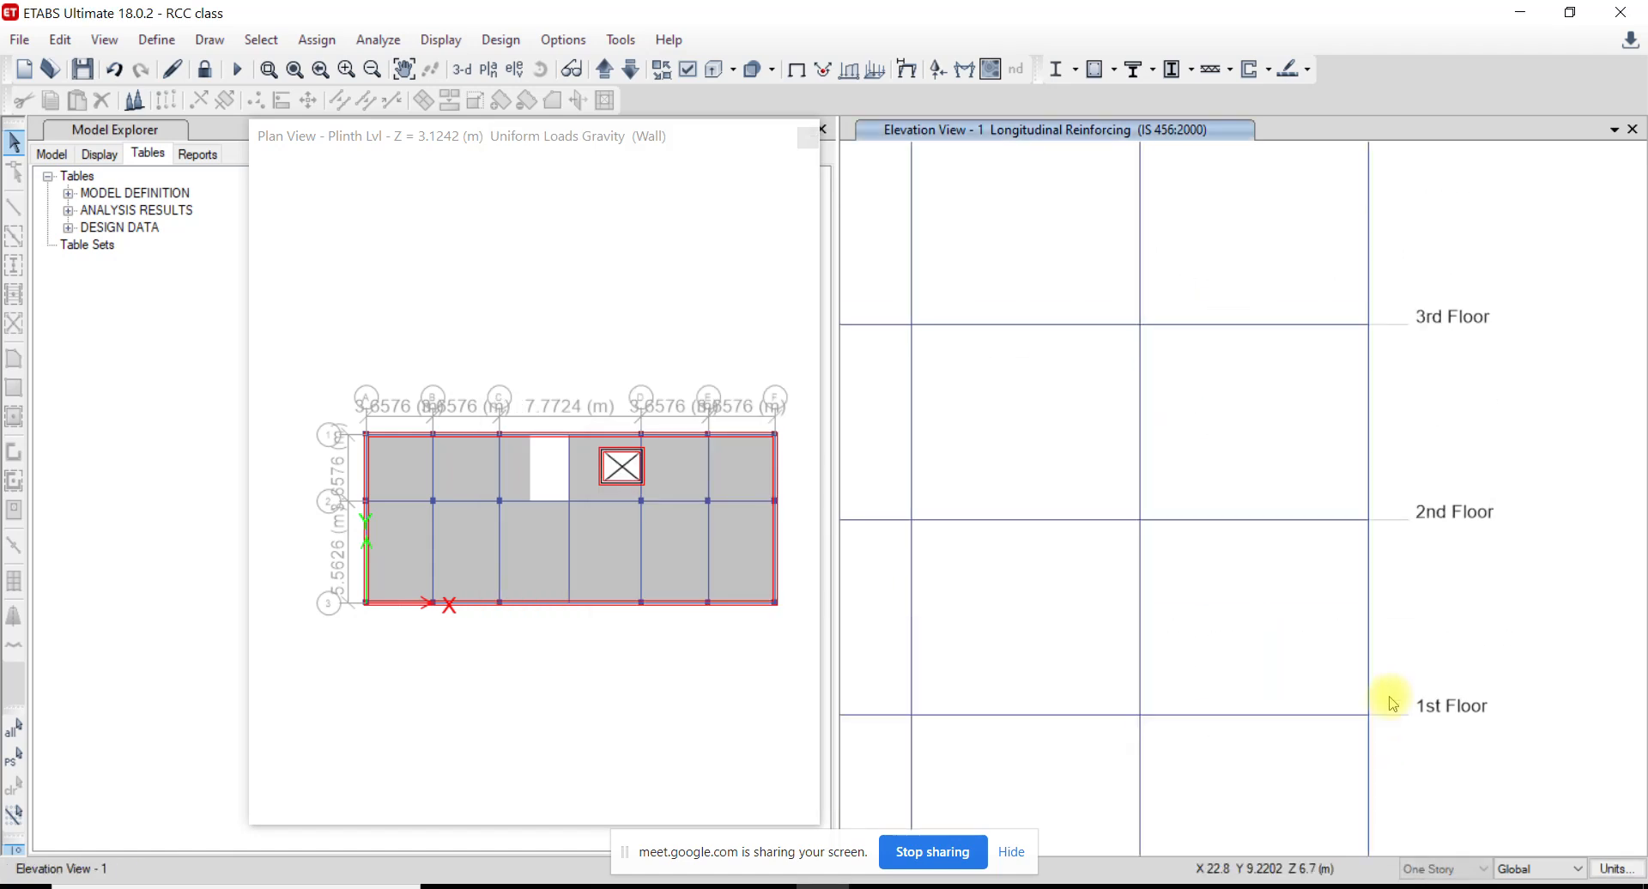
pyautogui.moveTo(1401, 666); pyautogui.dragTo(1469, 575, button='middle')
pyautogui.scroll(-2, 1490, 544)
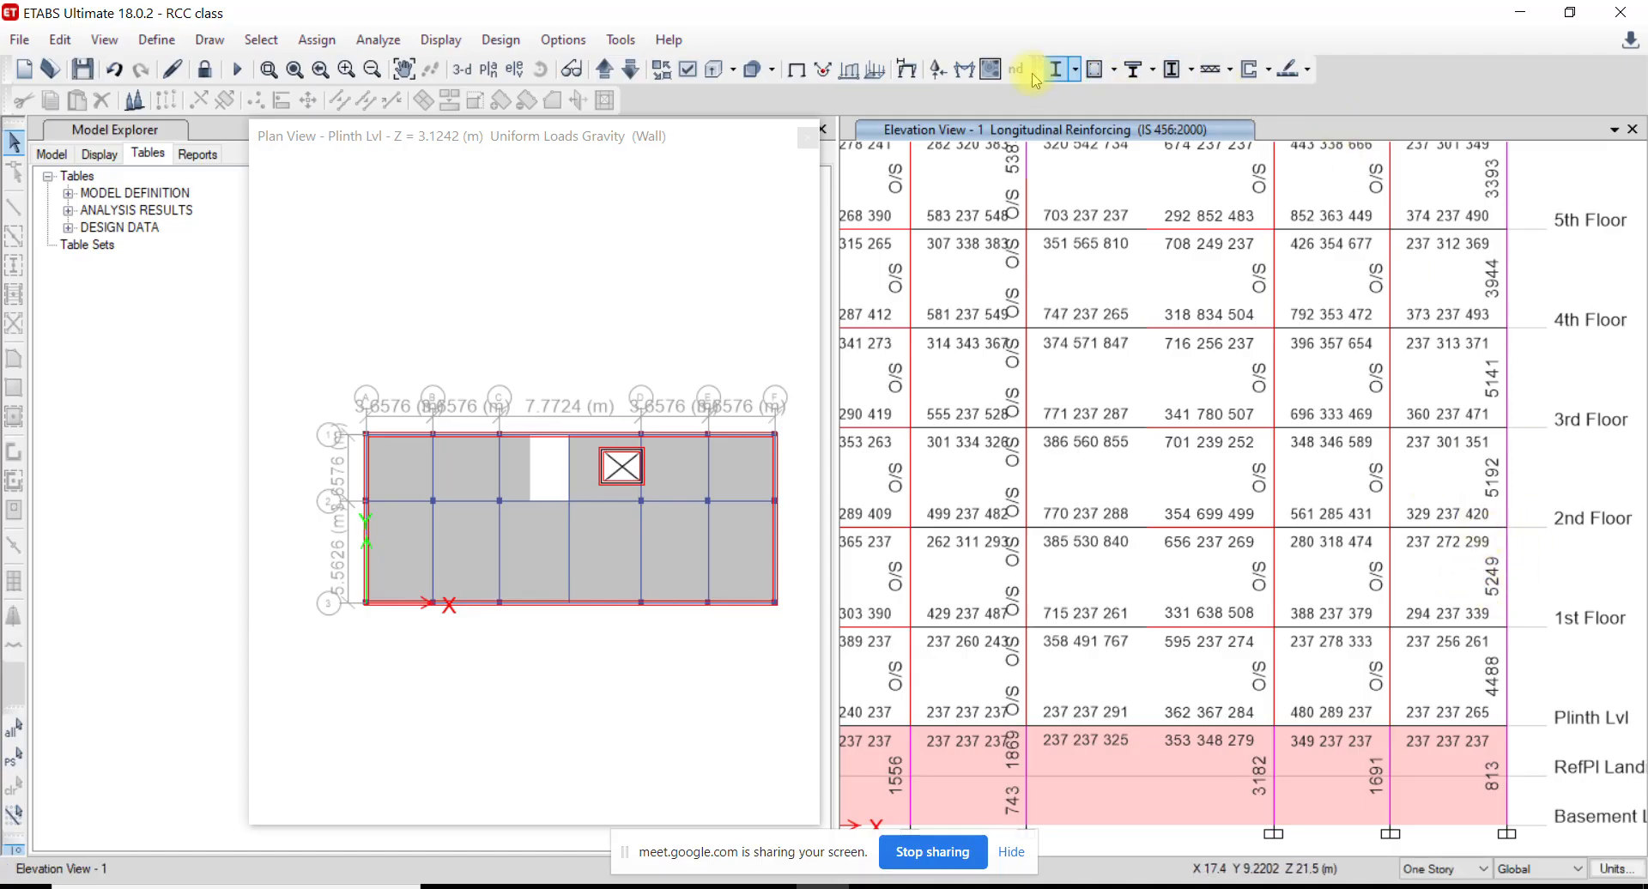
pyautogui.click(491, 40)
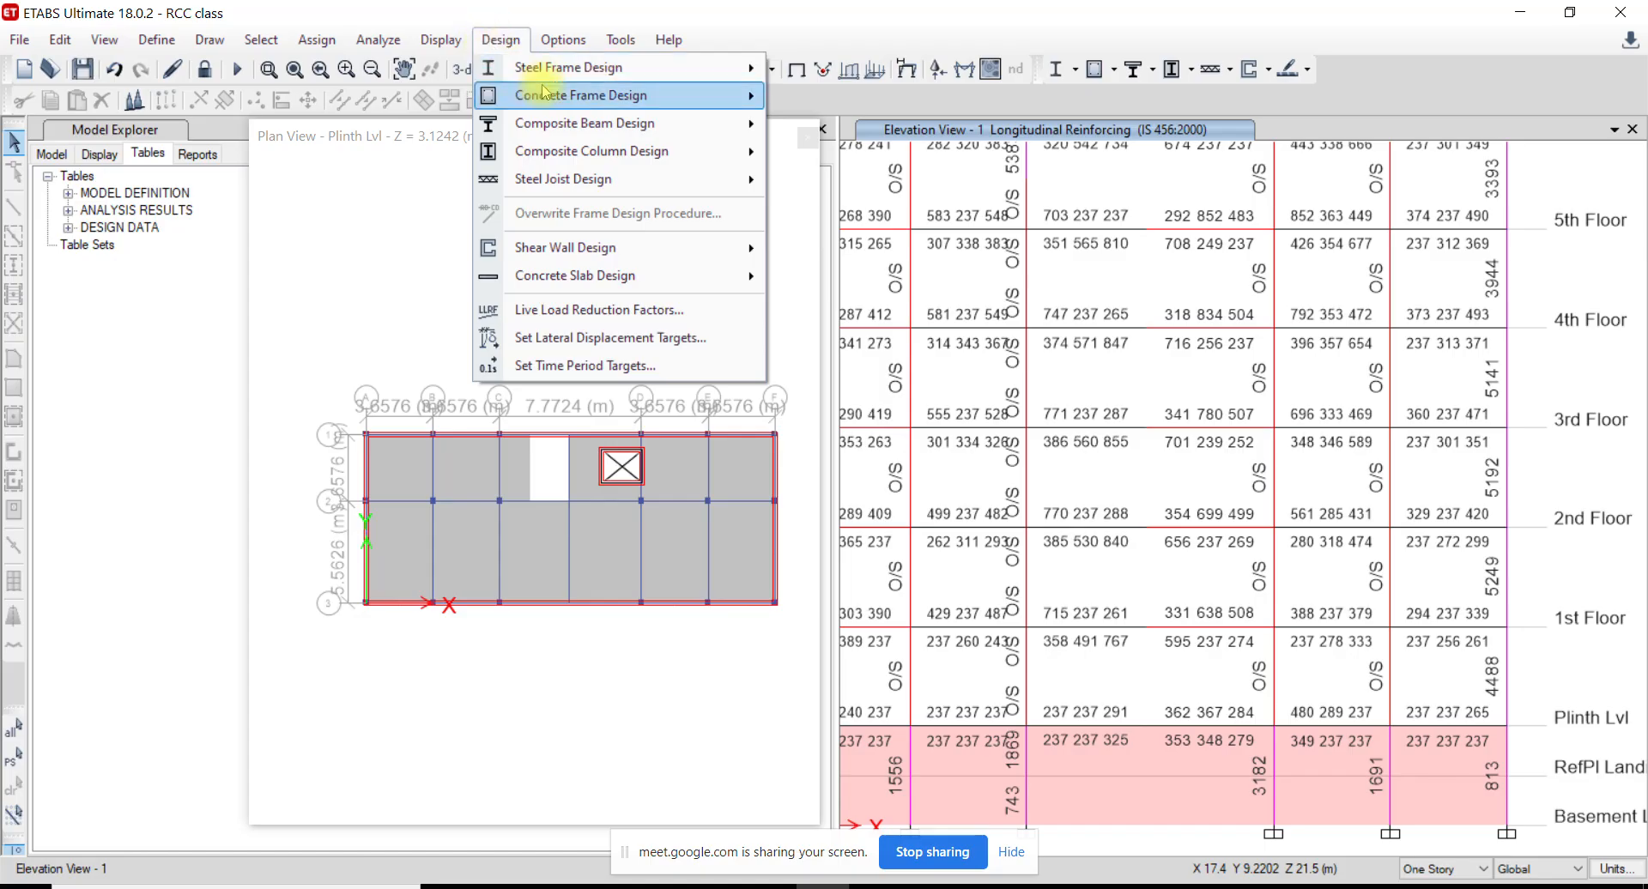
pyautogui.moveTo(564, 100)
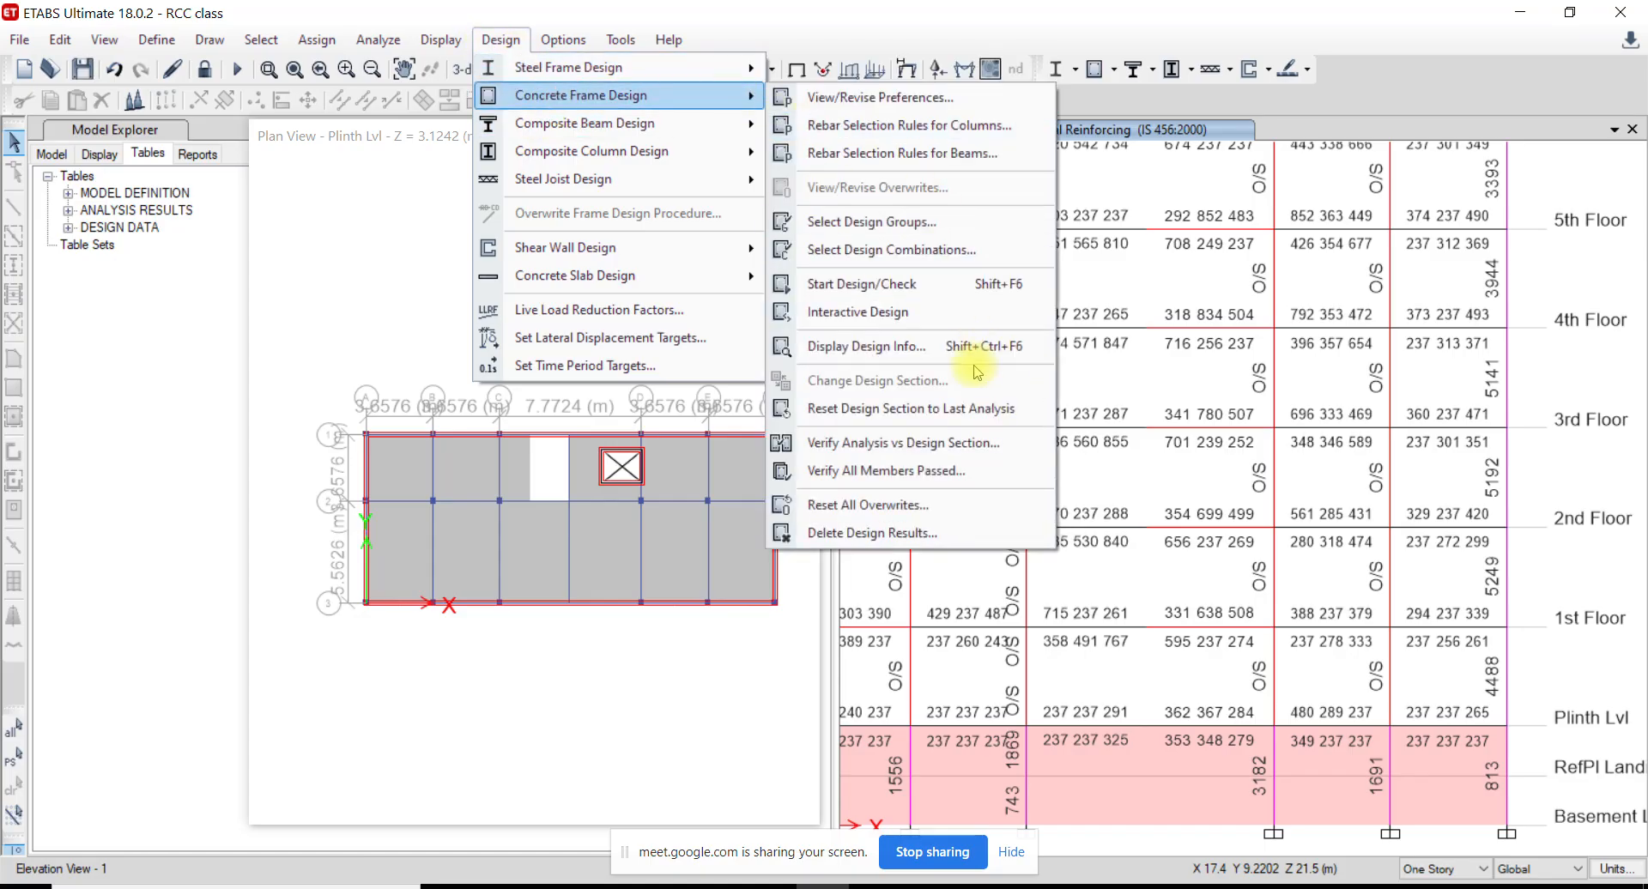
pyautogui.click(925, 355)
pyautogui.moveTo(951, 352); pyautogui.dragTo(612, 280)
pyautogui.click(620, 365)
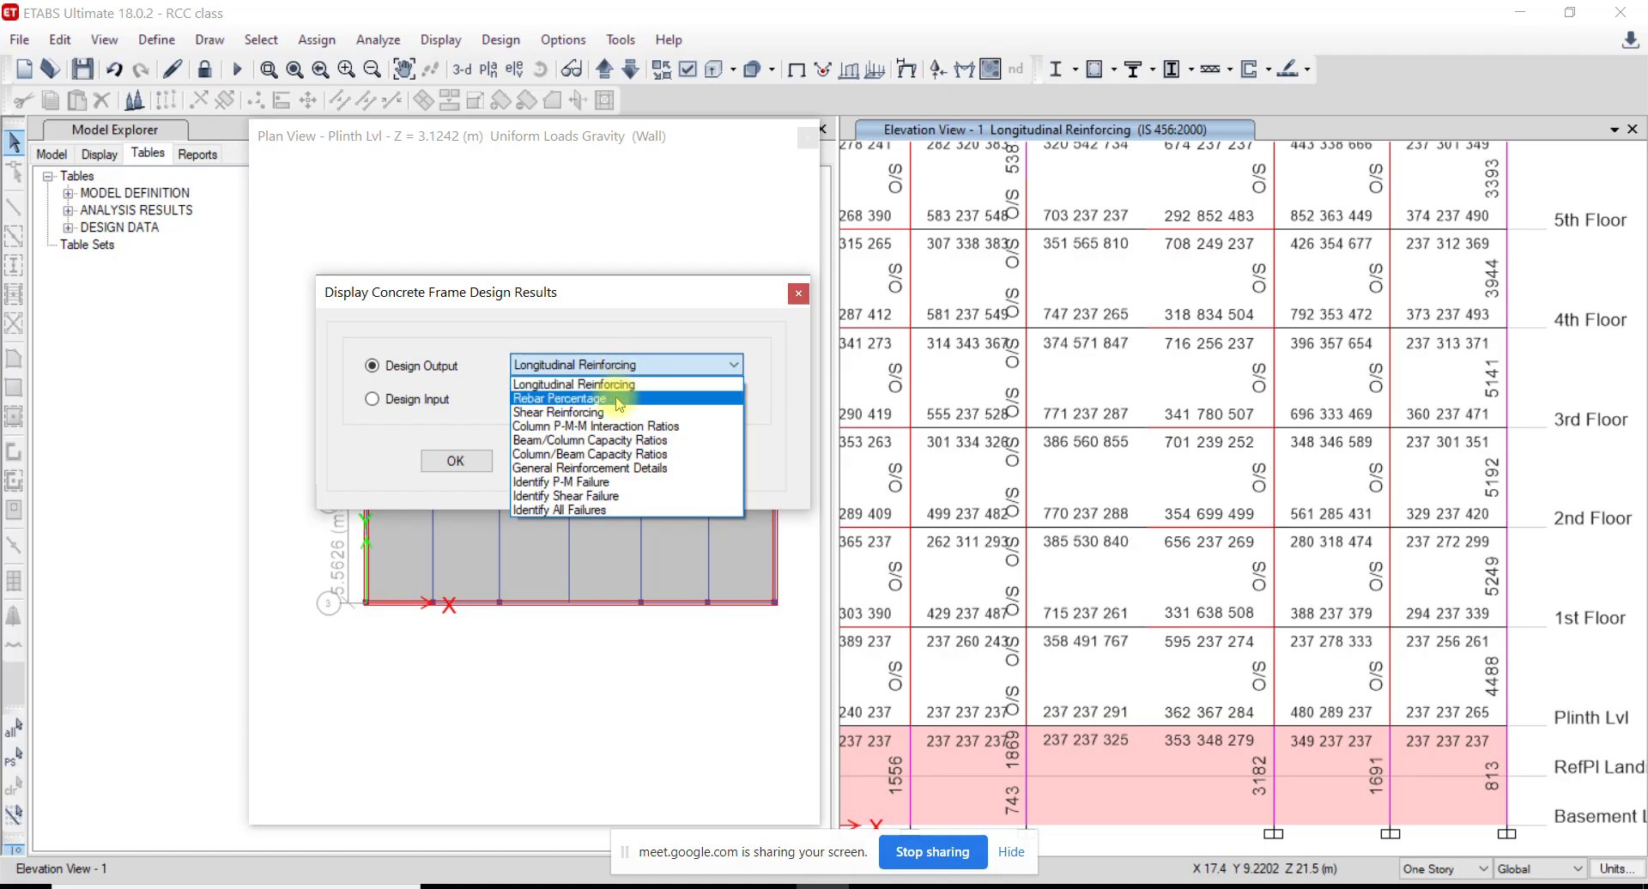
pyautogui.click(620, 400)
pyautogui.click(678, 462)
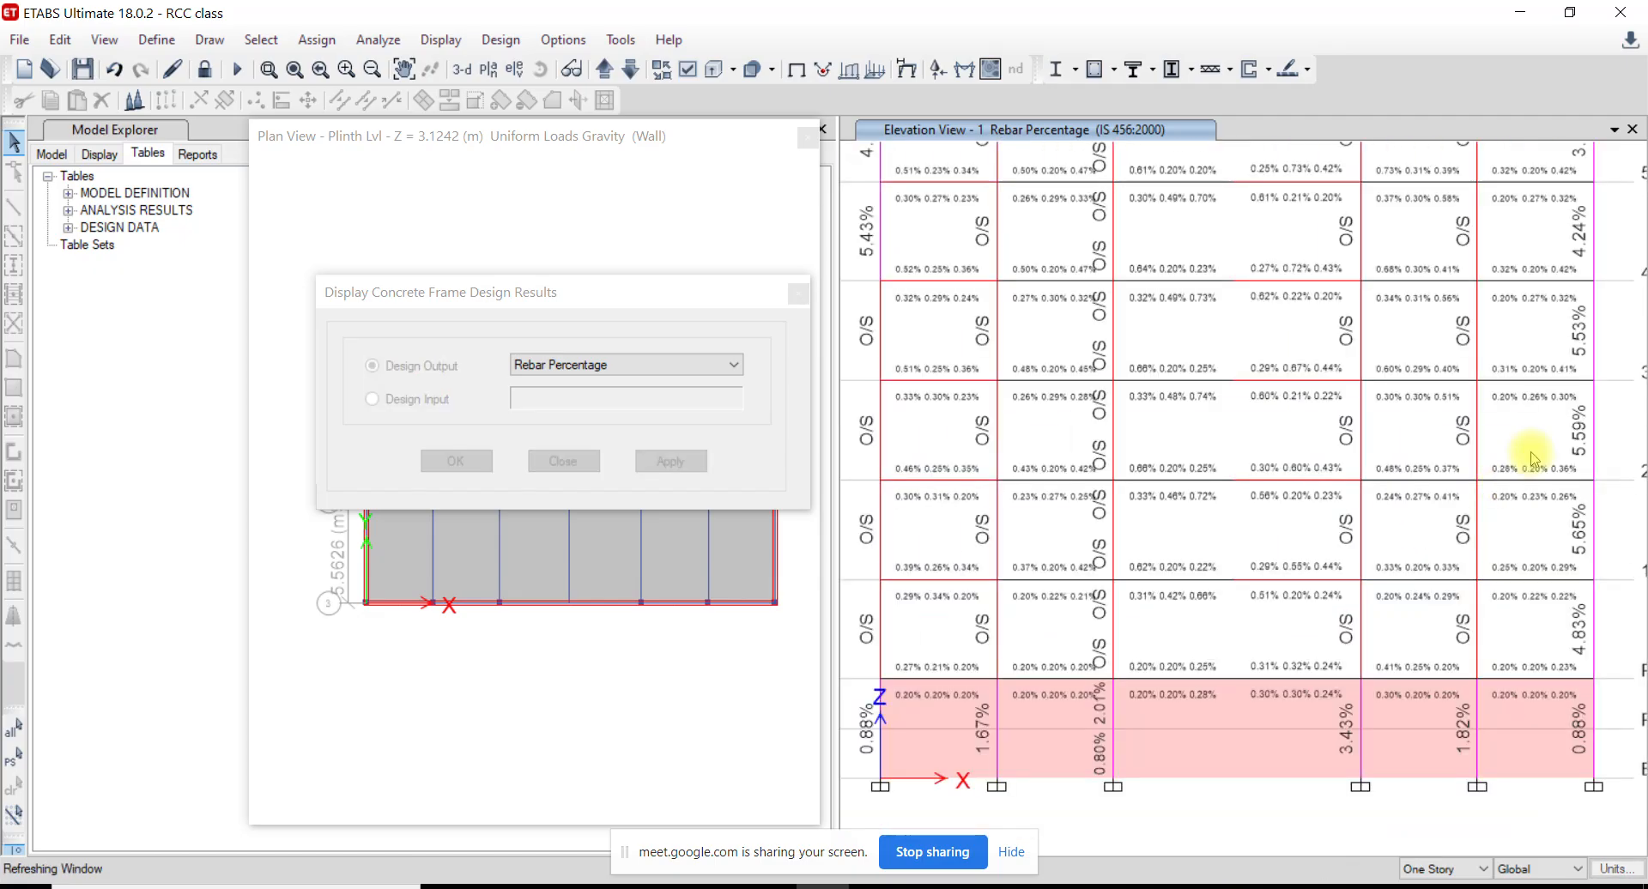
# Check the column rebar percentages along elevation 1 and set the displayed design output back to Longitudinal Reinforcing
pyautogui.moveTo(1533, 401); pyautogui.dragTo(1489, 512, button='middle')
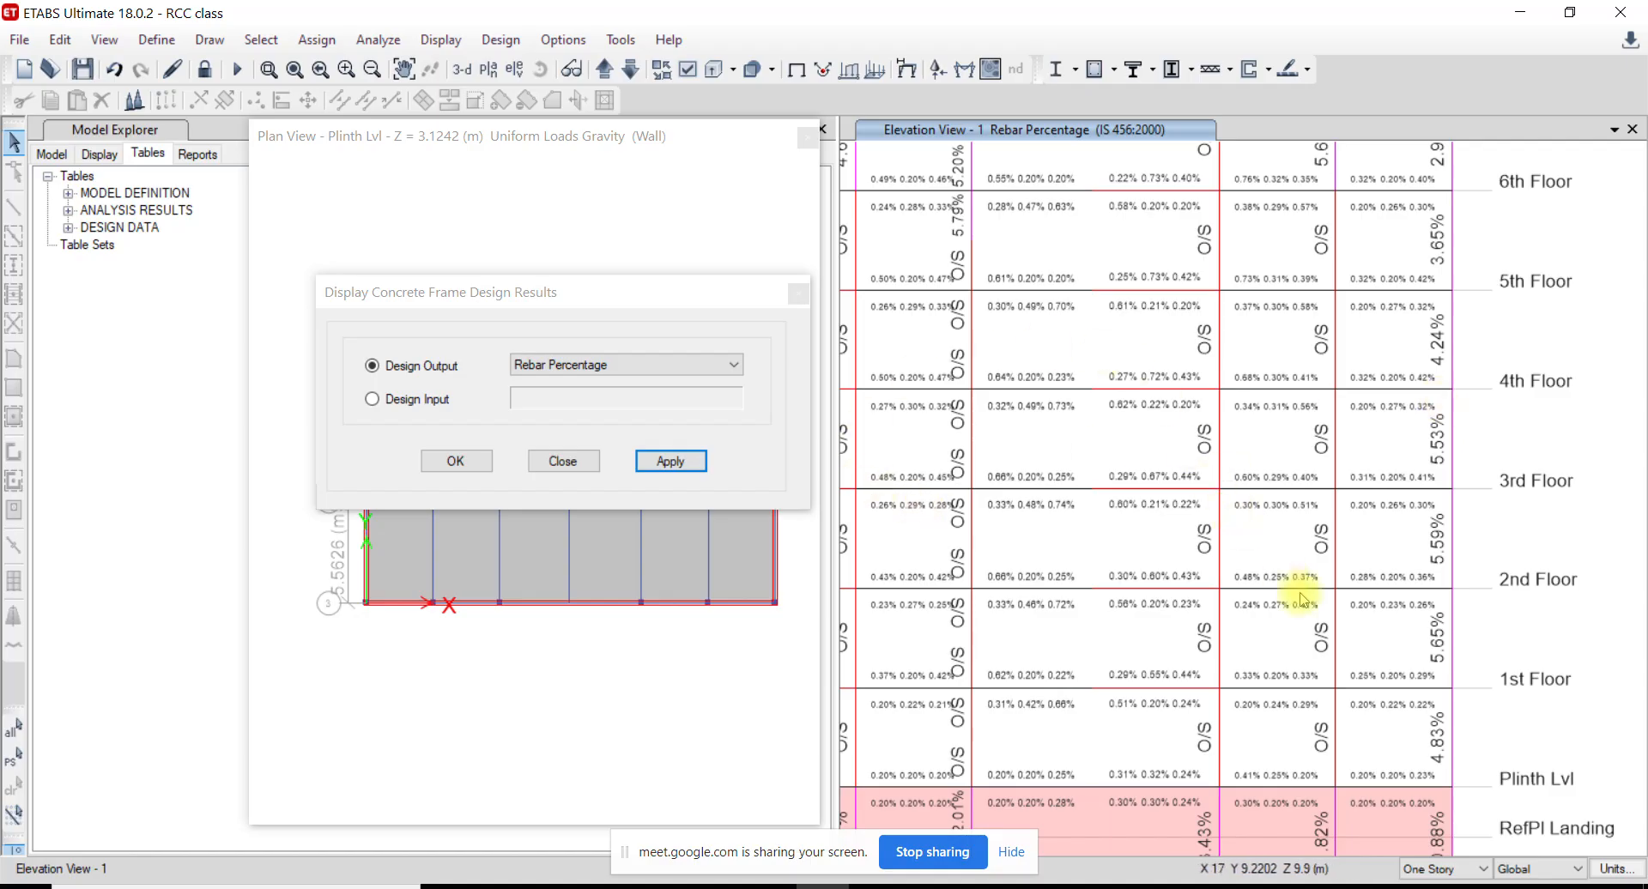
pyautogui.moveTo(1450, 518)
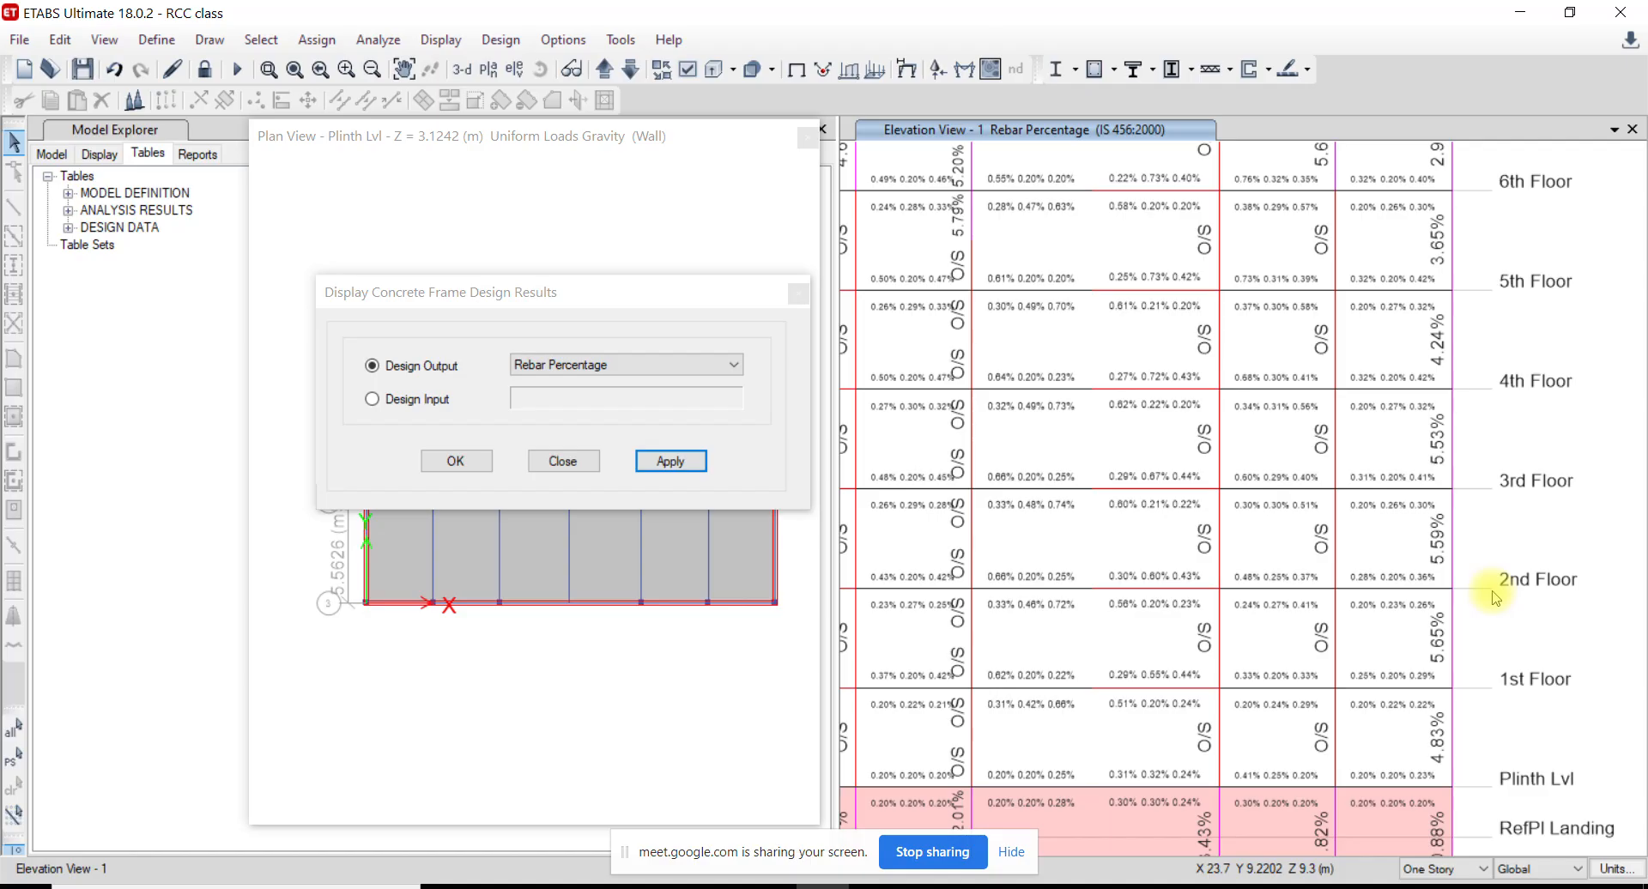
pyautogui.moveTo(1450, 603); pyautogui.dragTo(1429, 645, button='middle')
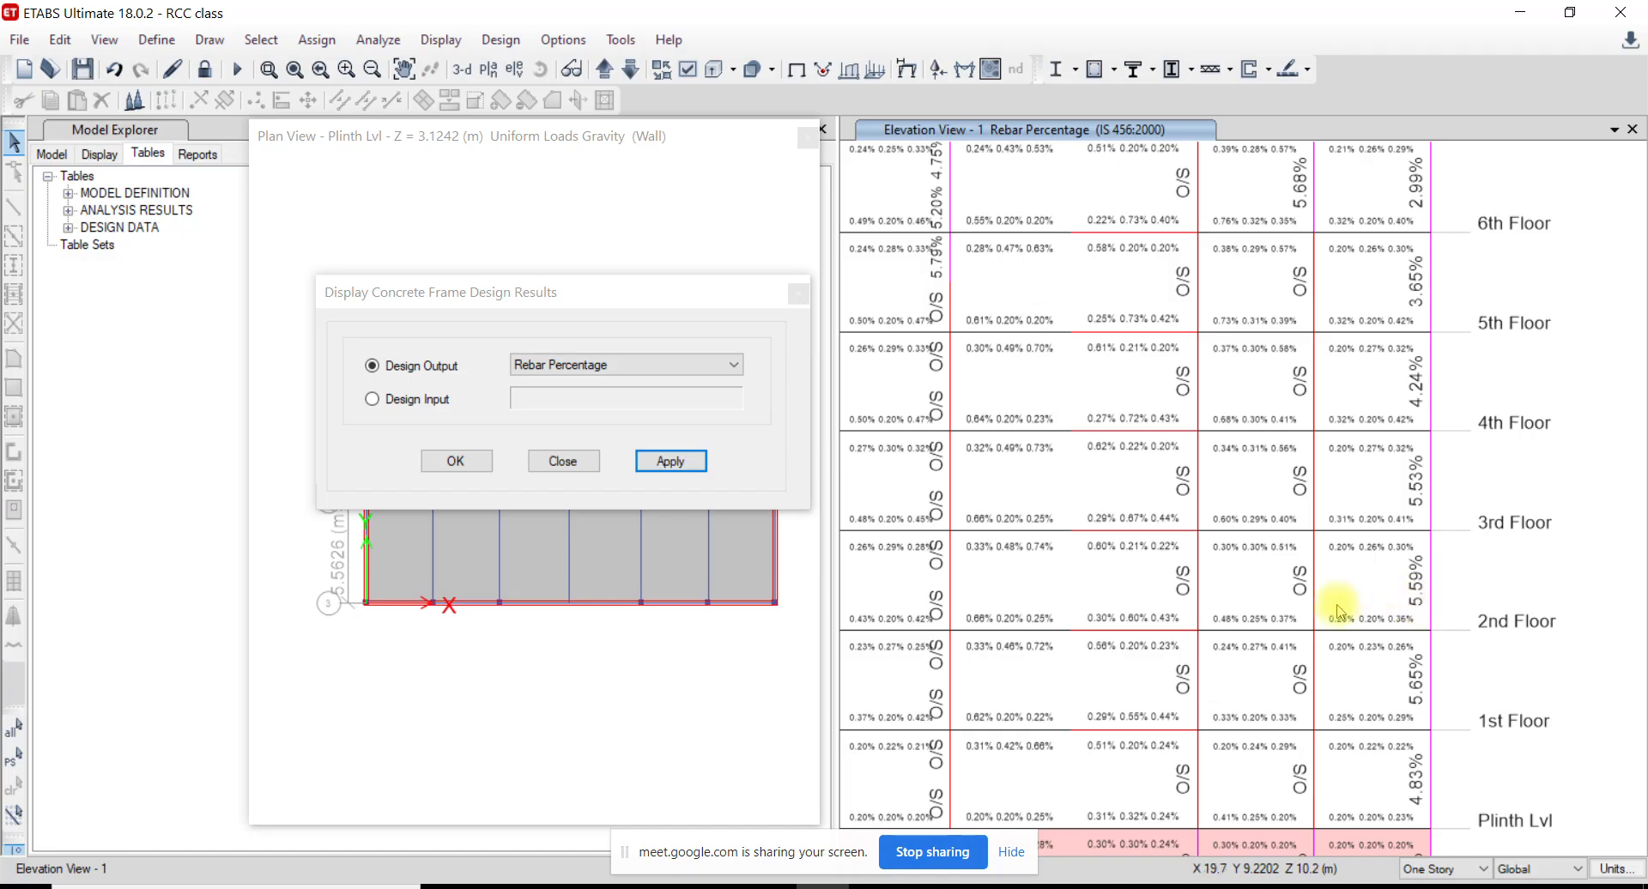
pyautogui.moveTo(1337, 603); pyautogui.dragTo(1459, 607, button='middle')
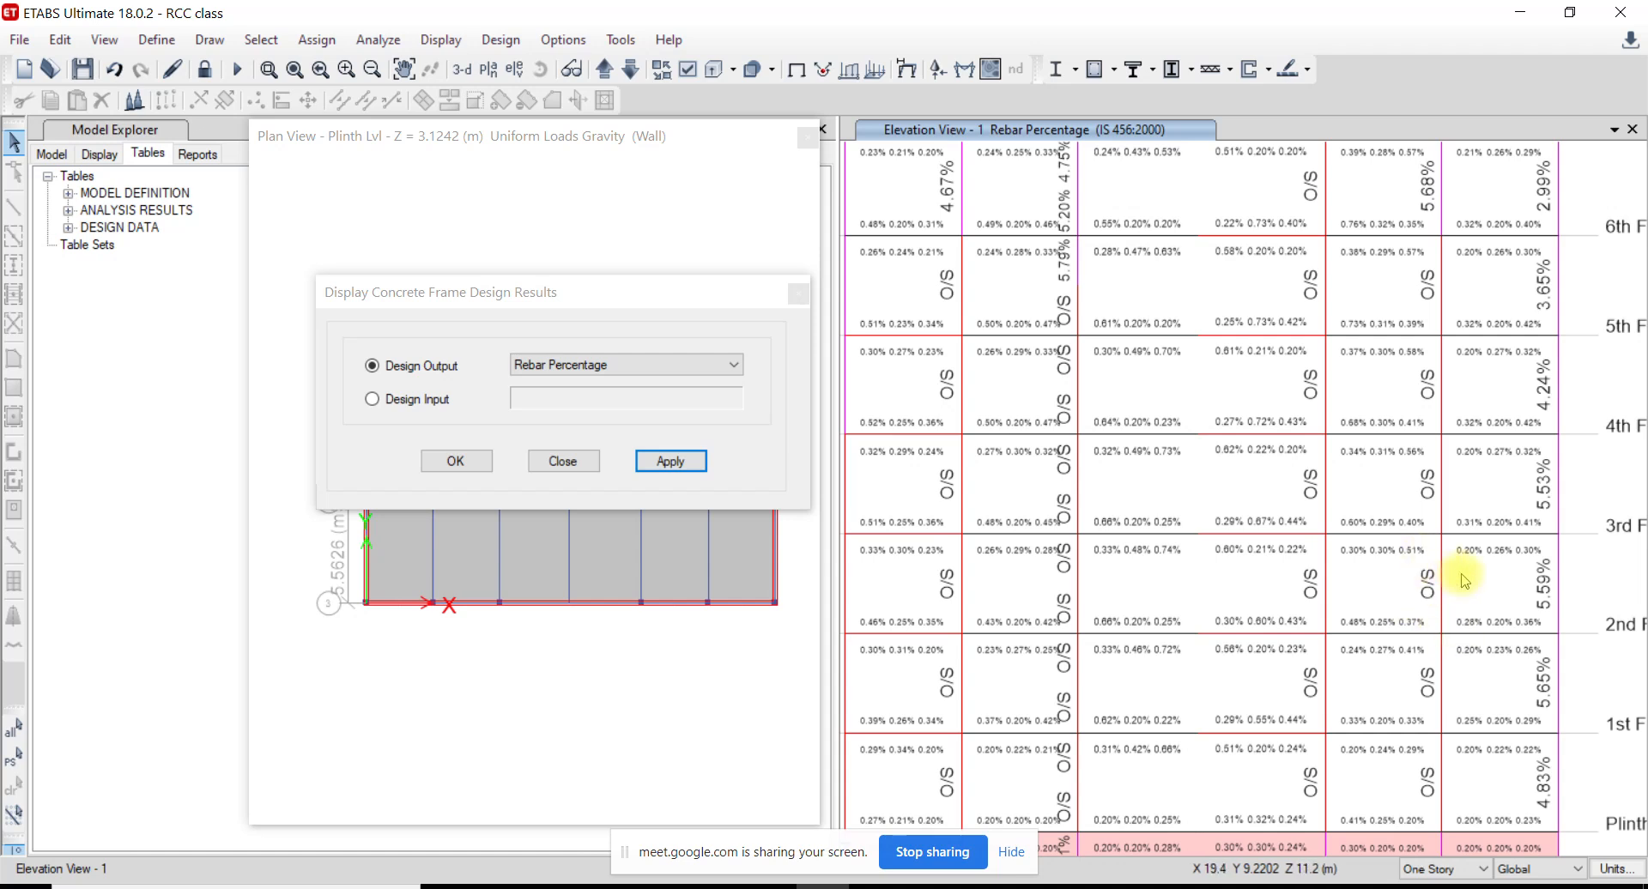
pyautogui.click(614, 363)
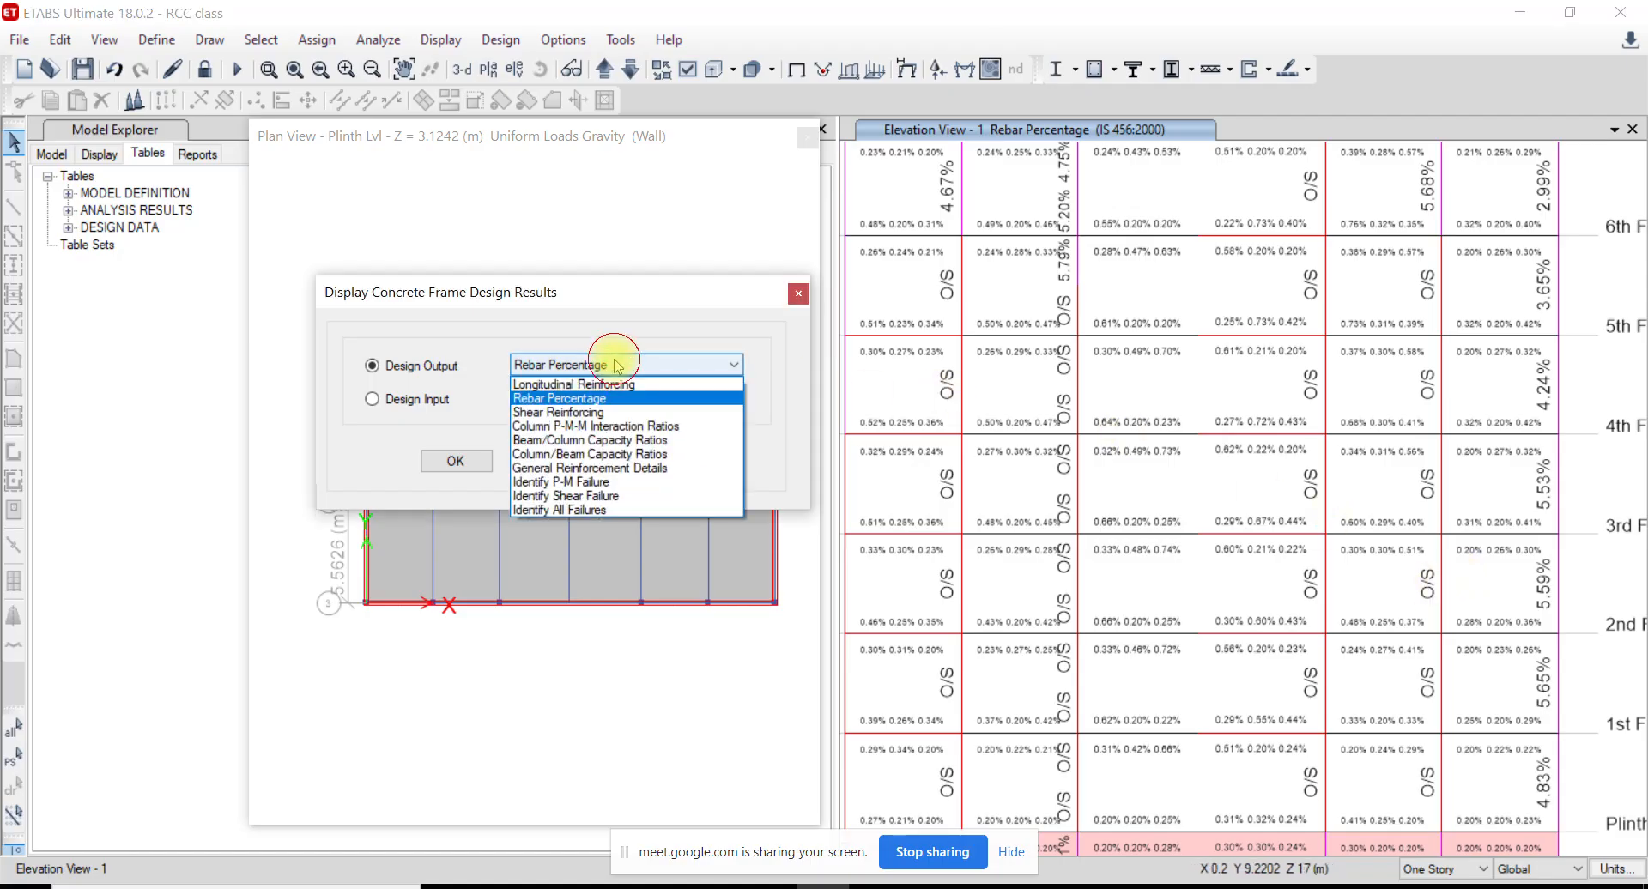
pyautogui.click(616, 386)
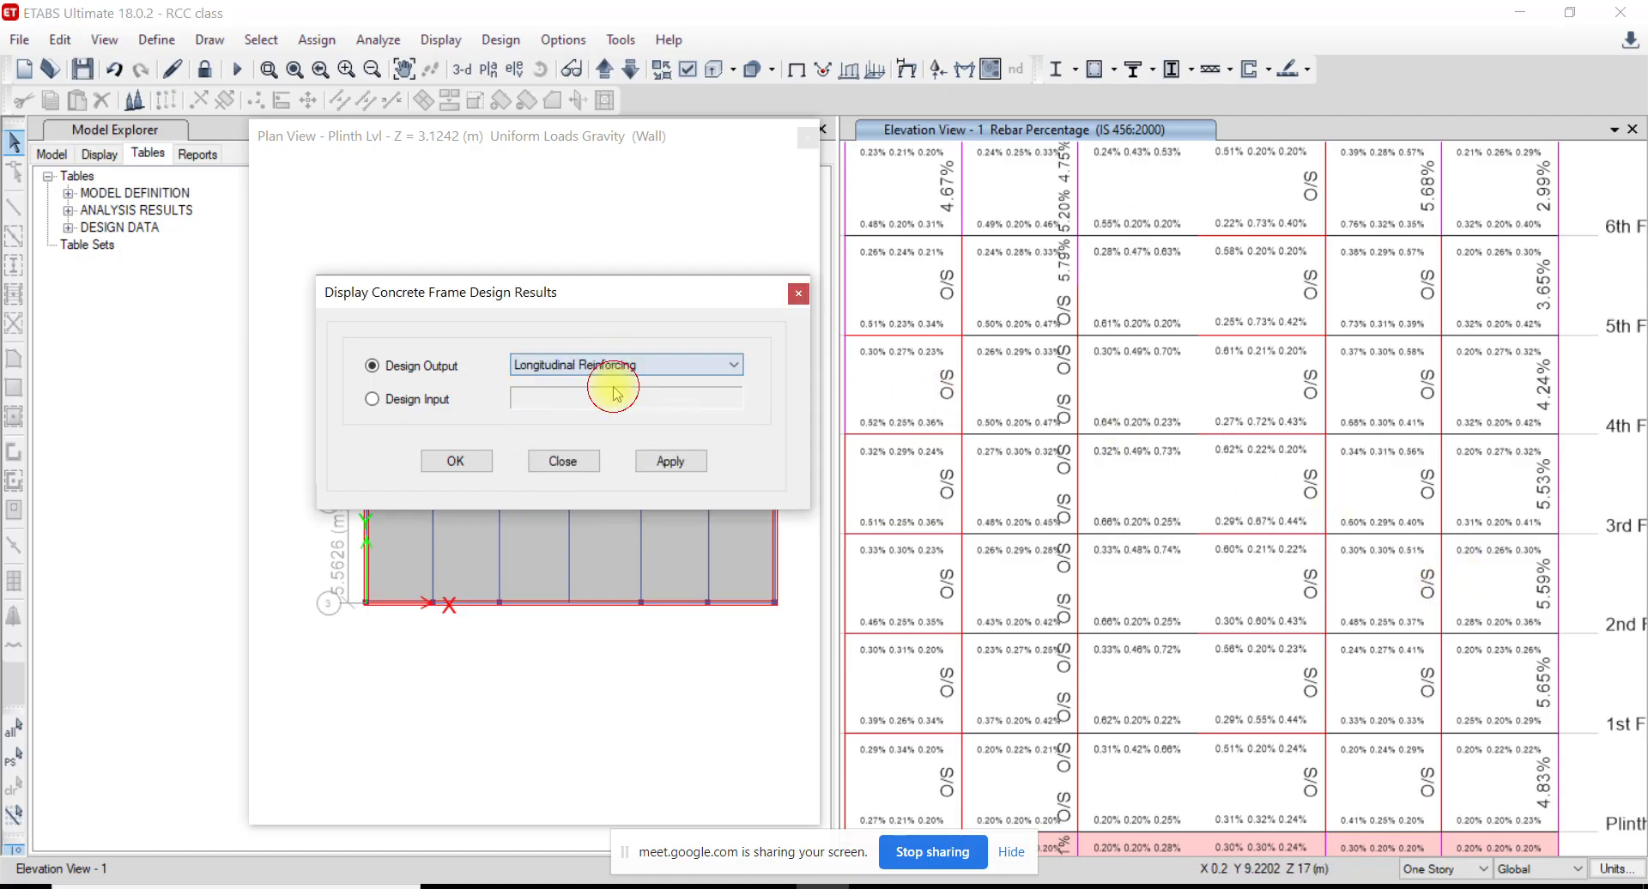
pyautogui.click(687, 465)
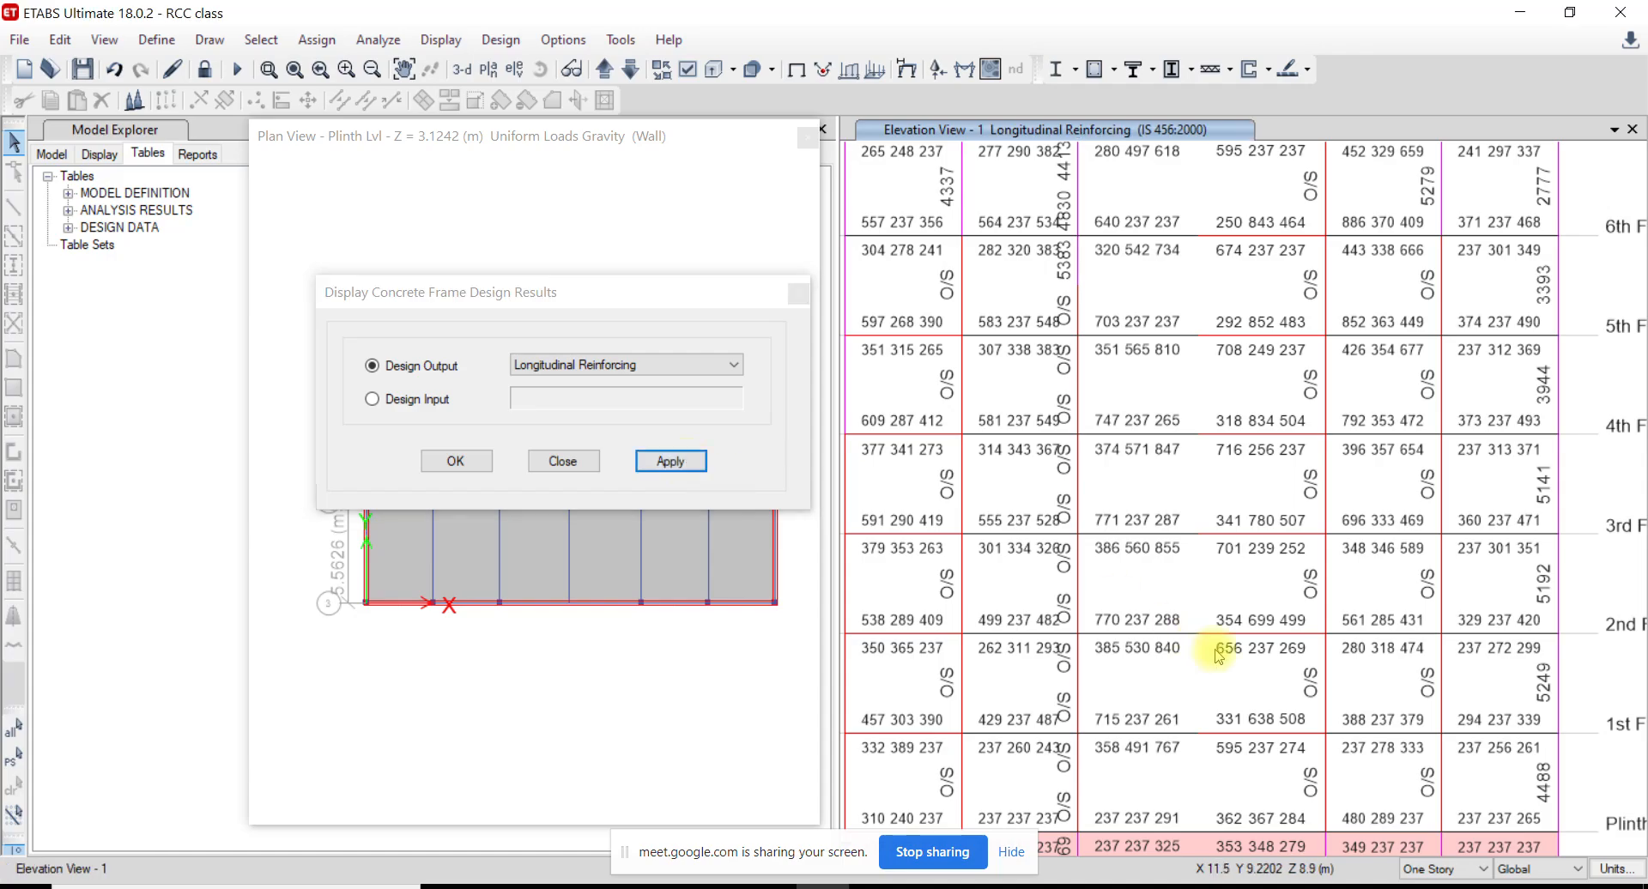
pyautogui.moveTo(1319, 658)
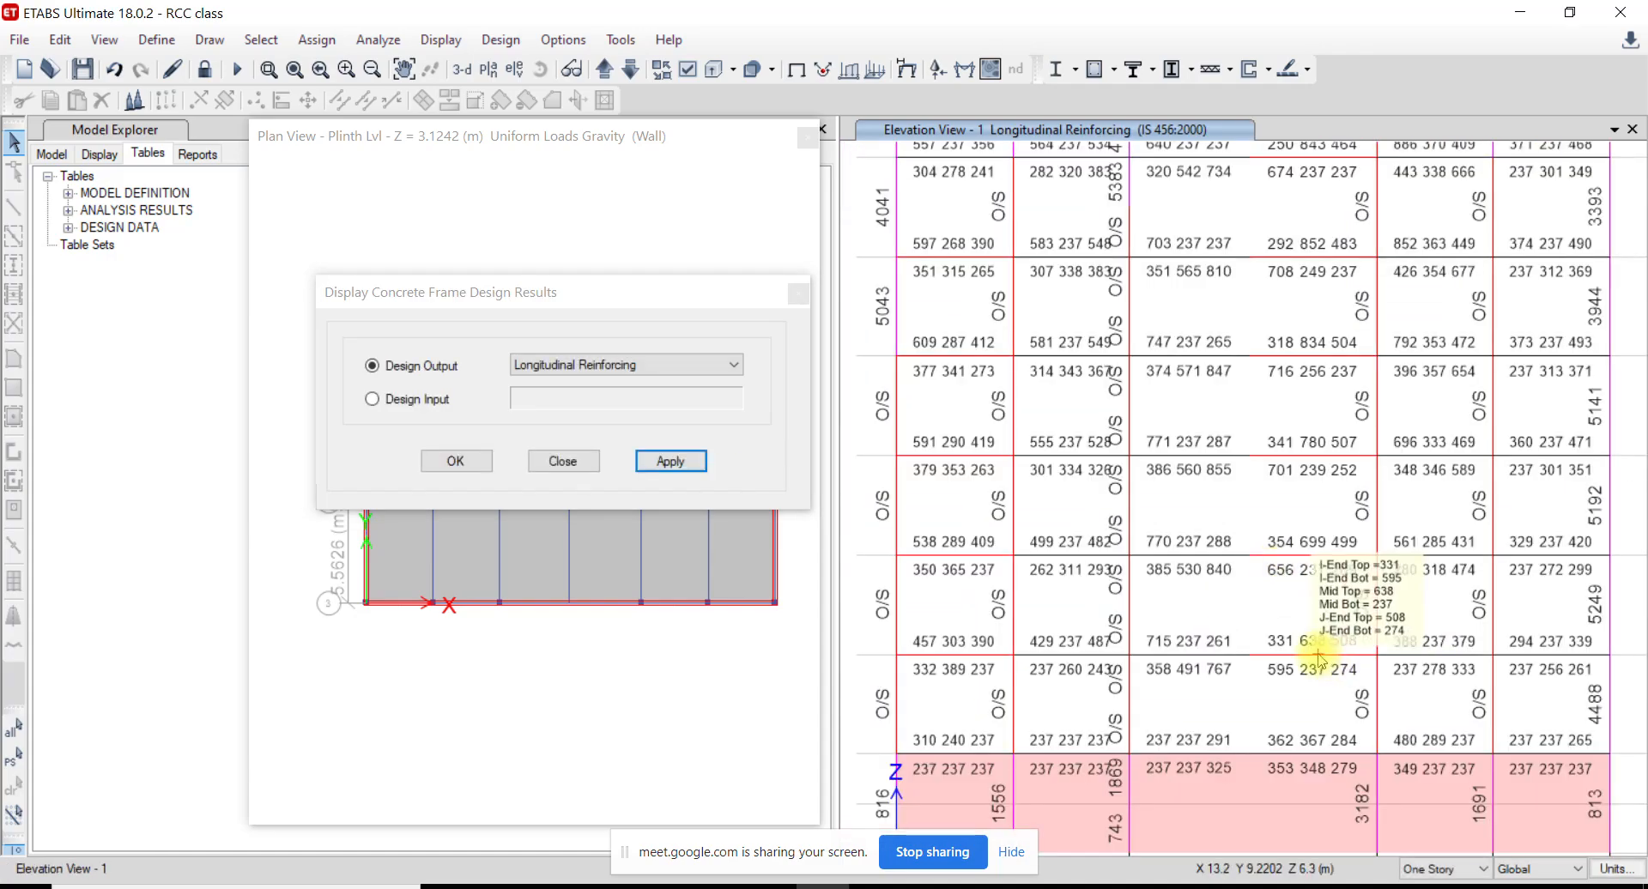
pyautogui.click(562, 460)
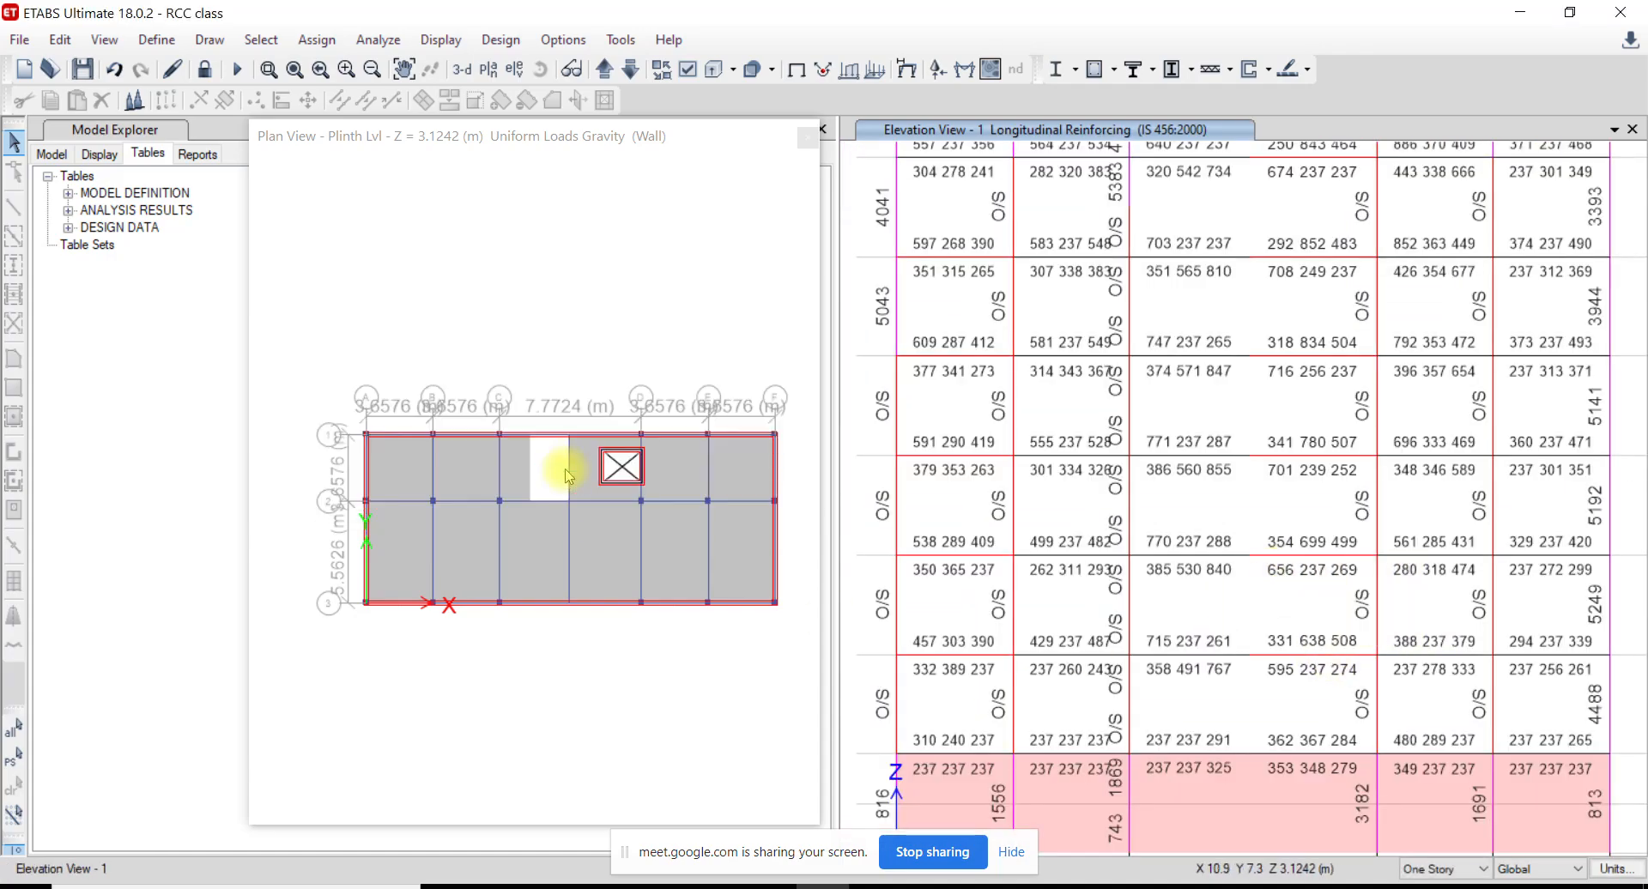
# Read the design details of the 1st Floor beam just before grid D on grid line 1 for the UDCon21 overstress message, and close them
pyautogui.rightClick(1321, 663)
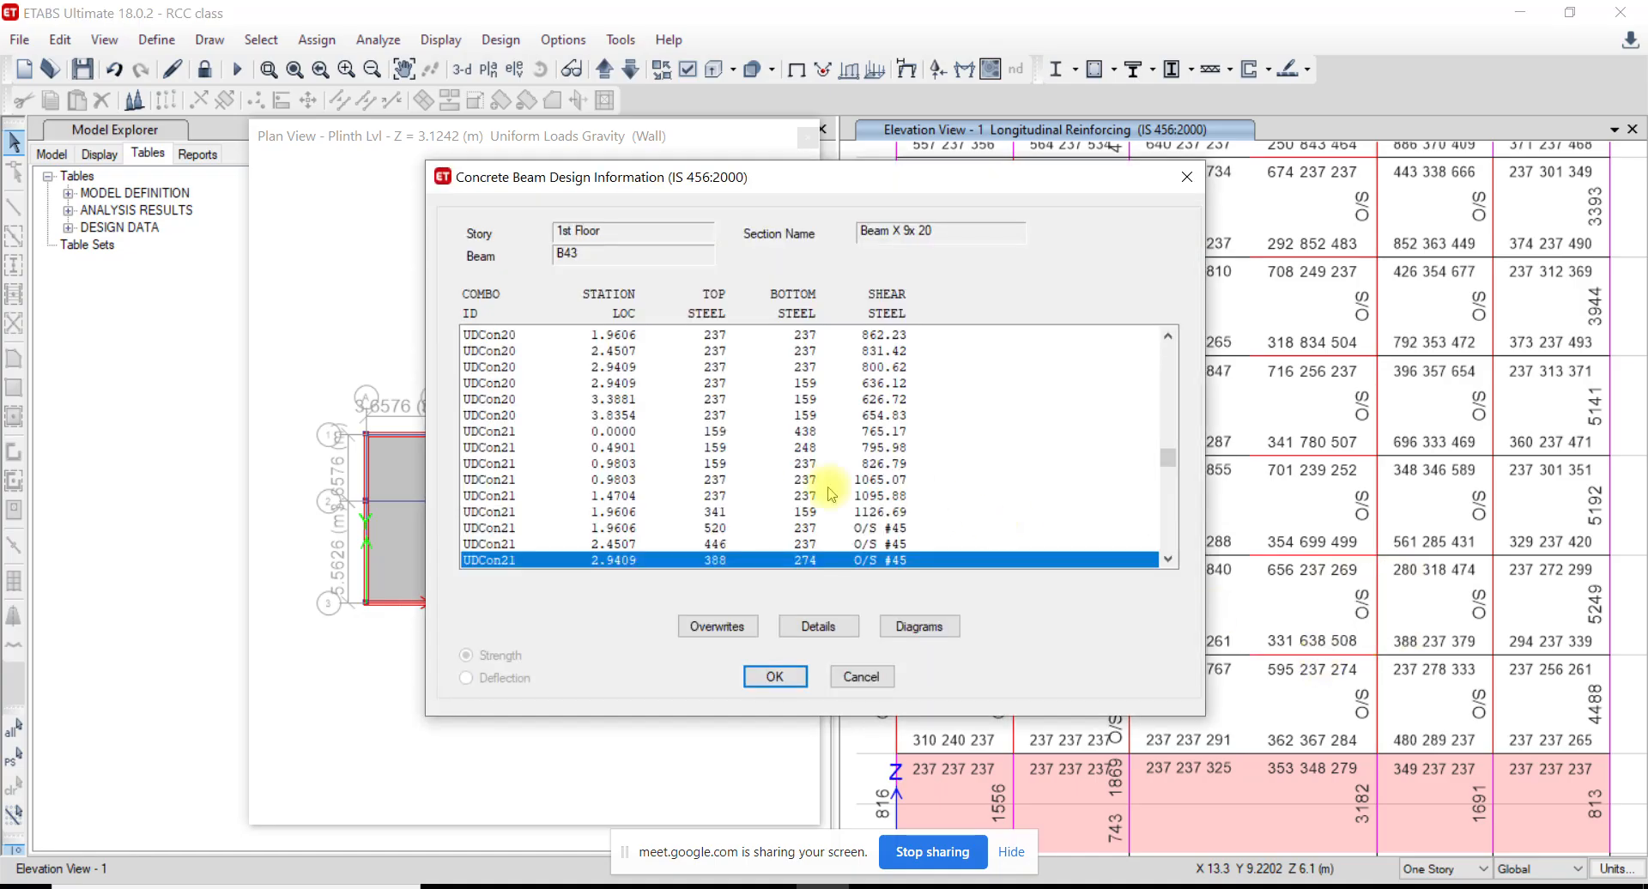
pyautogui.moveTo(877, 563)
pyautogui.mouseDown()
pyautogui.moveTo(870, 528)
pyautogui.moveTo(872, 558)
pyautogui.mouseUp()
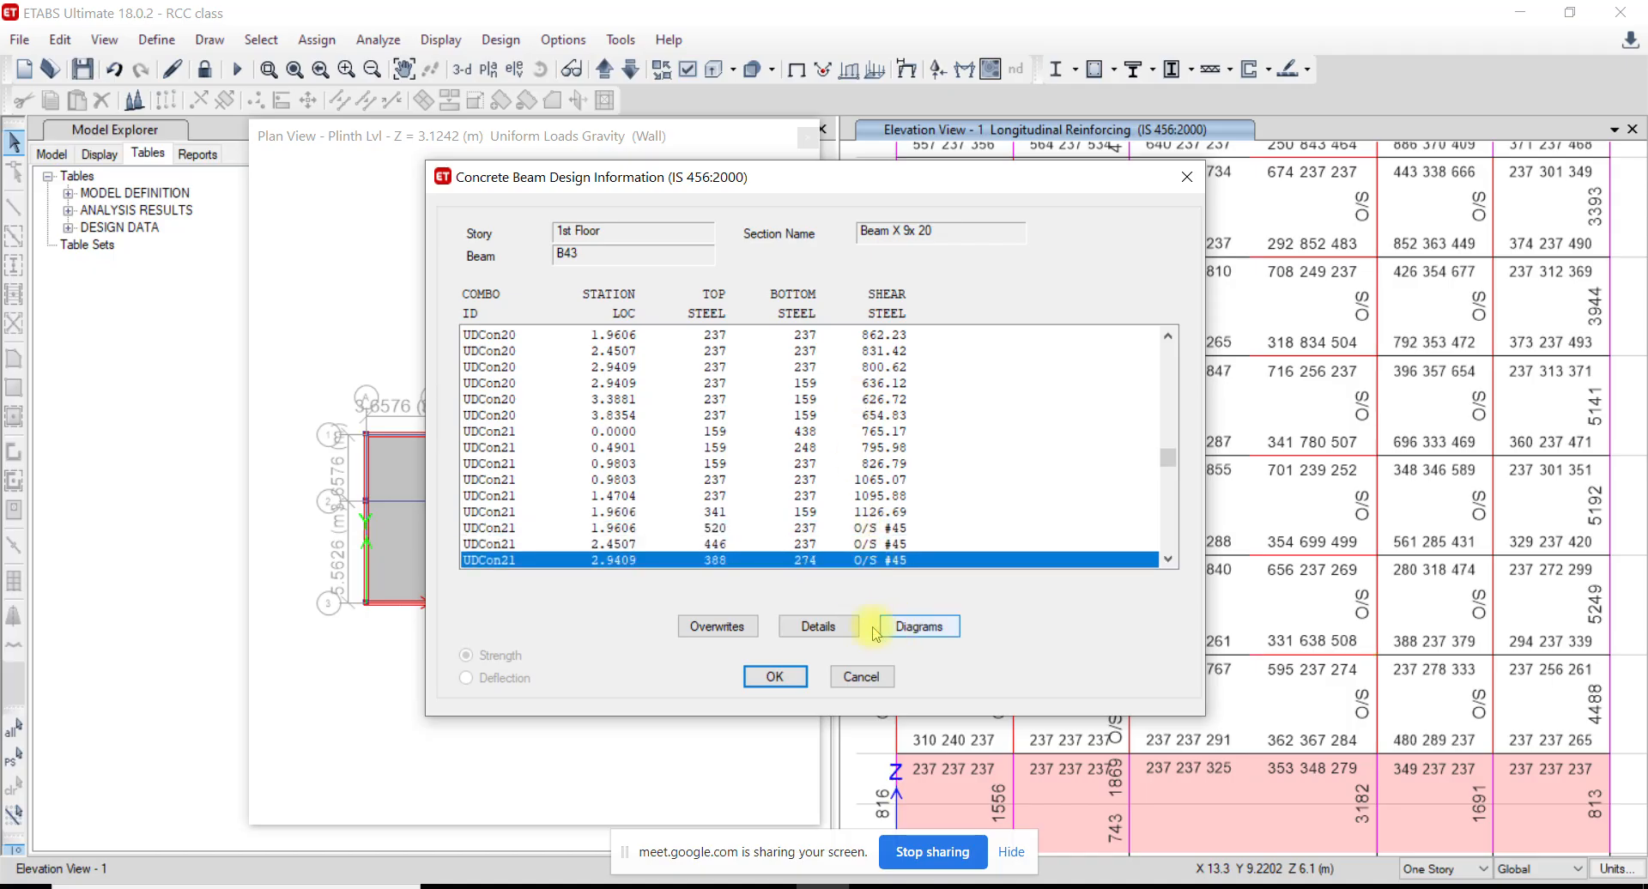
pyautogui.click(845, 628)
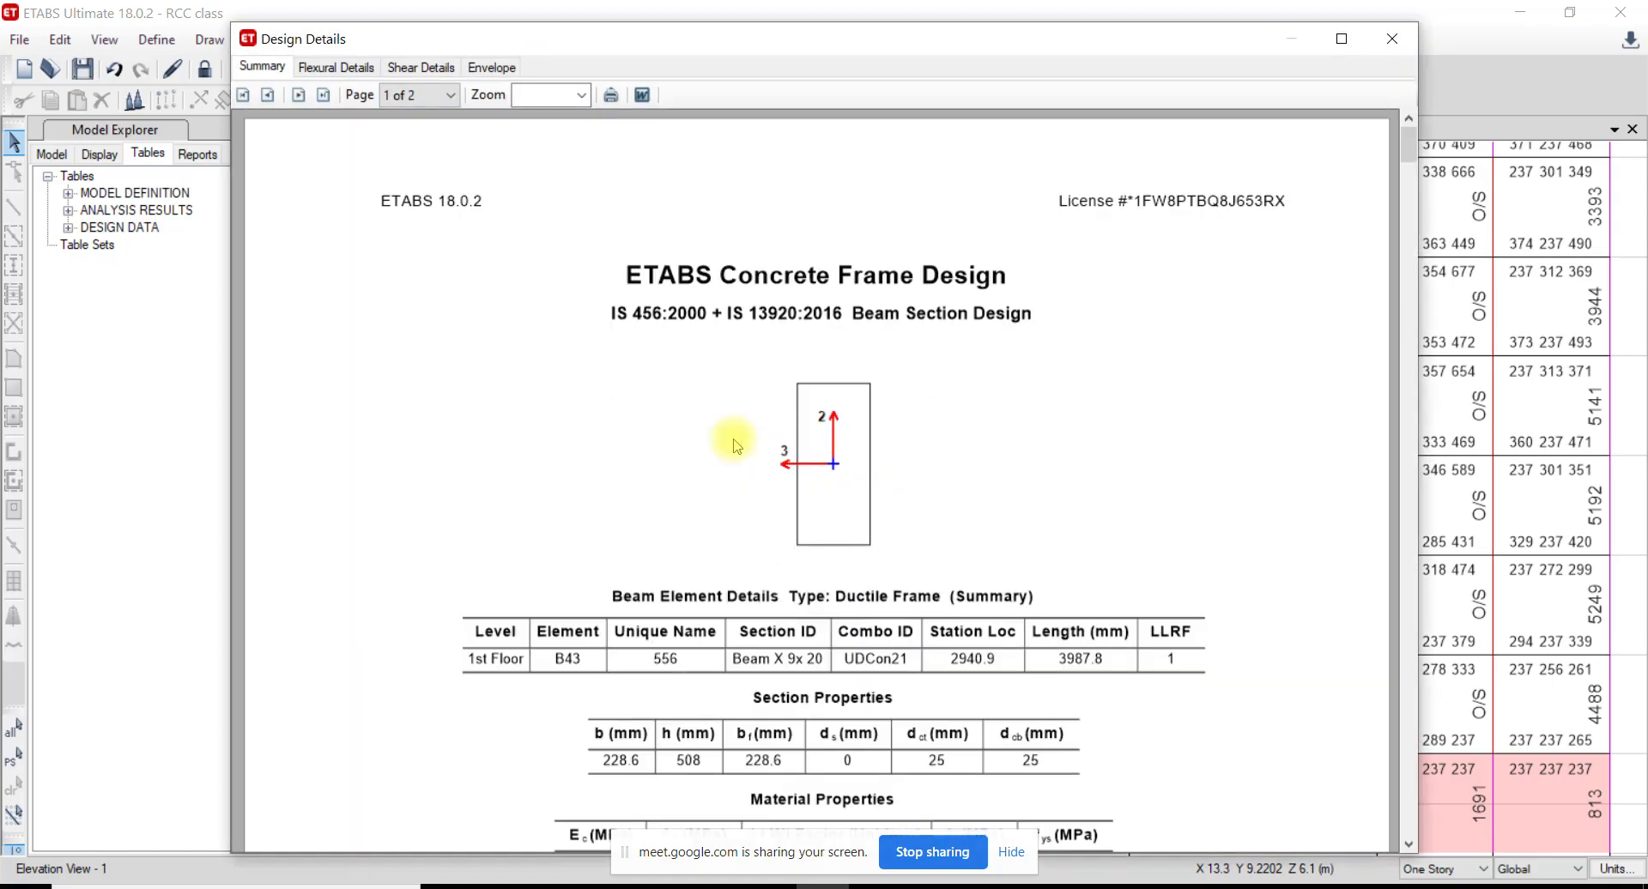
pyautogui.scroll(-15, 736, 444)
pyautogui.scroll(-3, 736, 444)
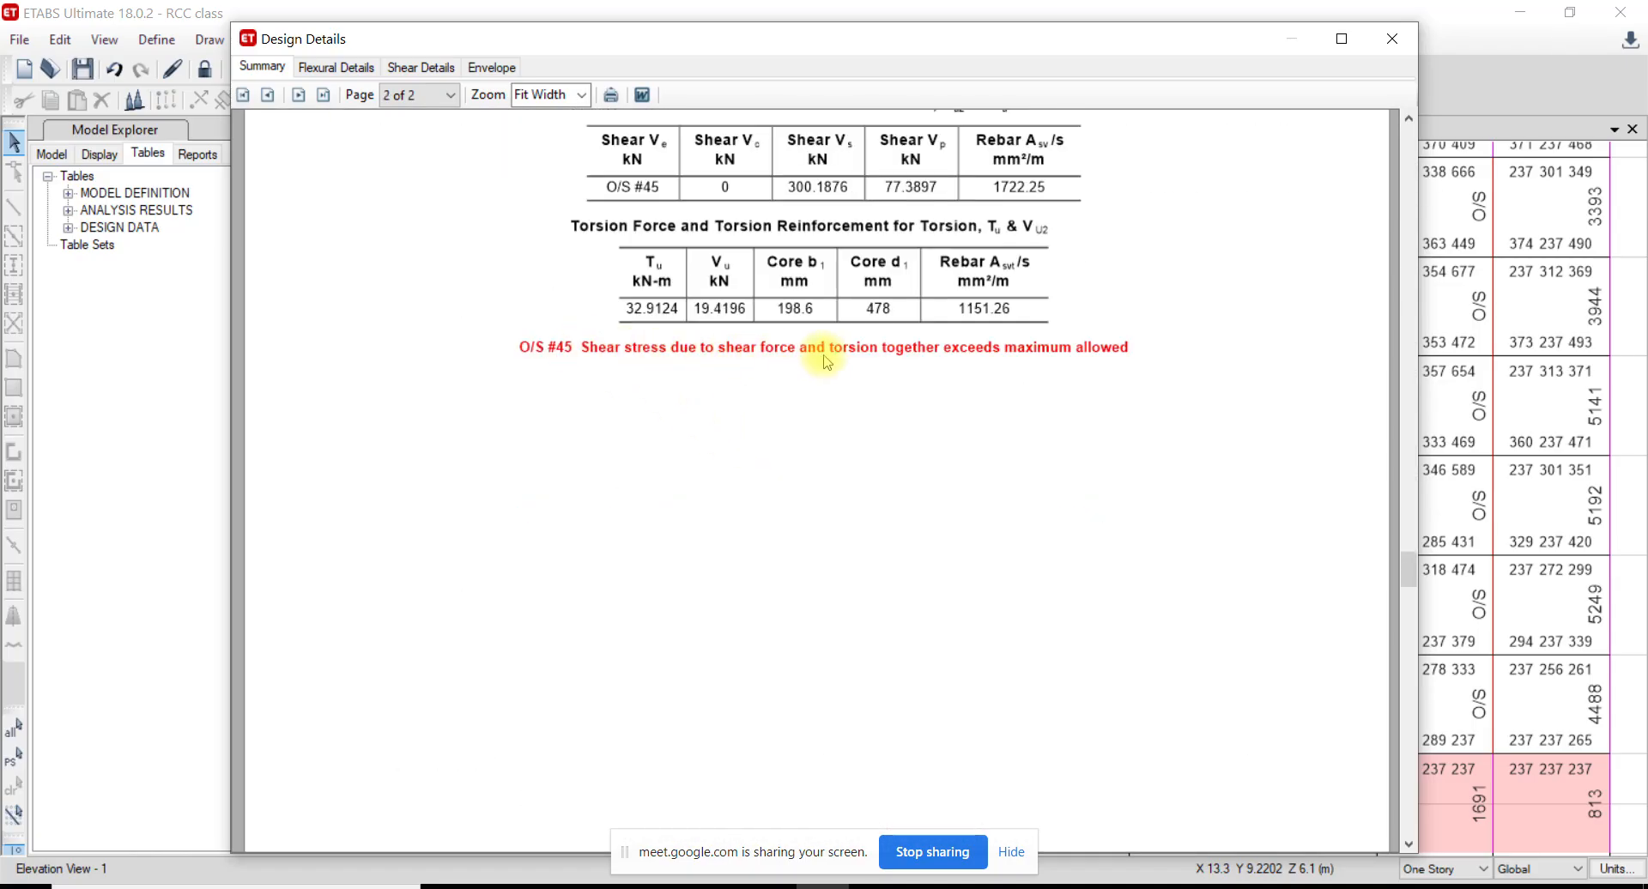
pyautogui.click(965, 352)
pyautogui.click(1033, 362)
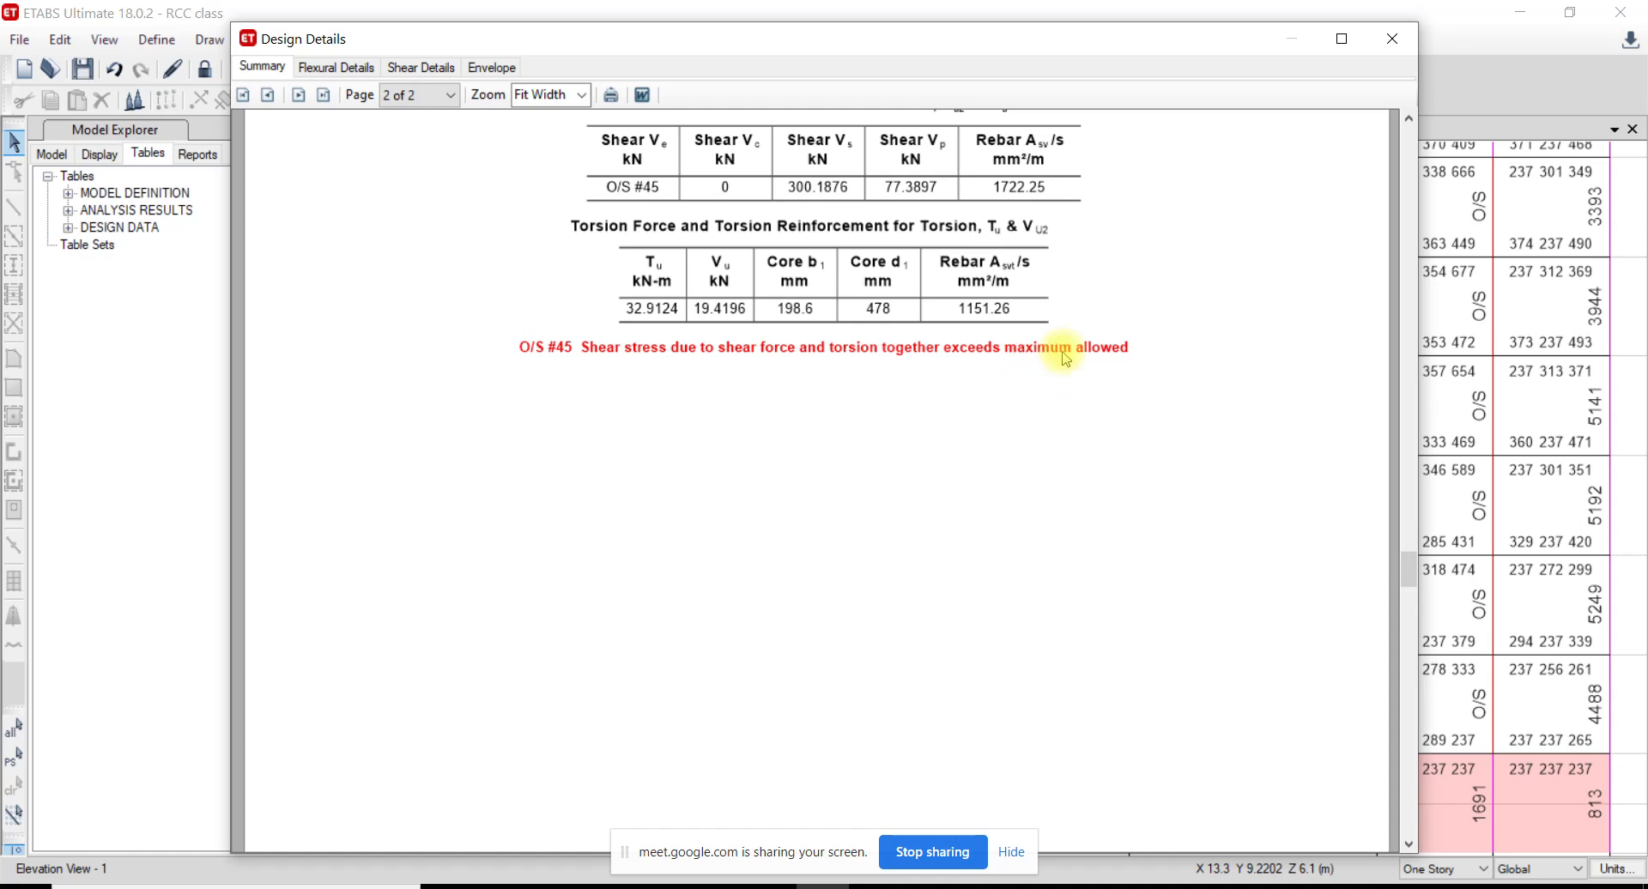
pyautogui.click(1392, 33)
pyautogui.click(854, 777)
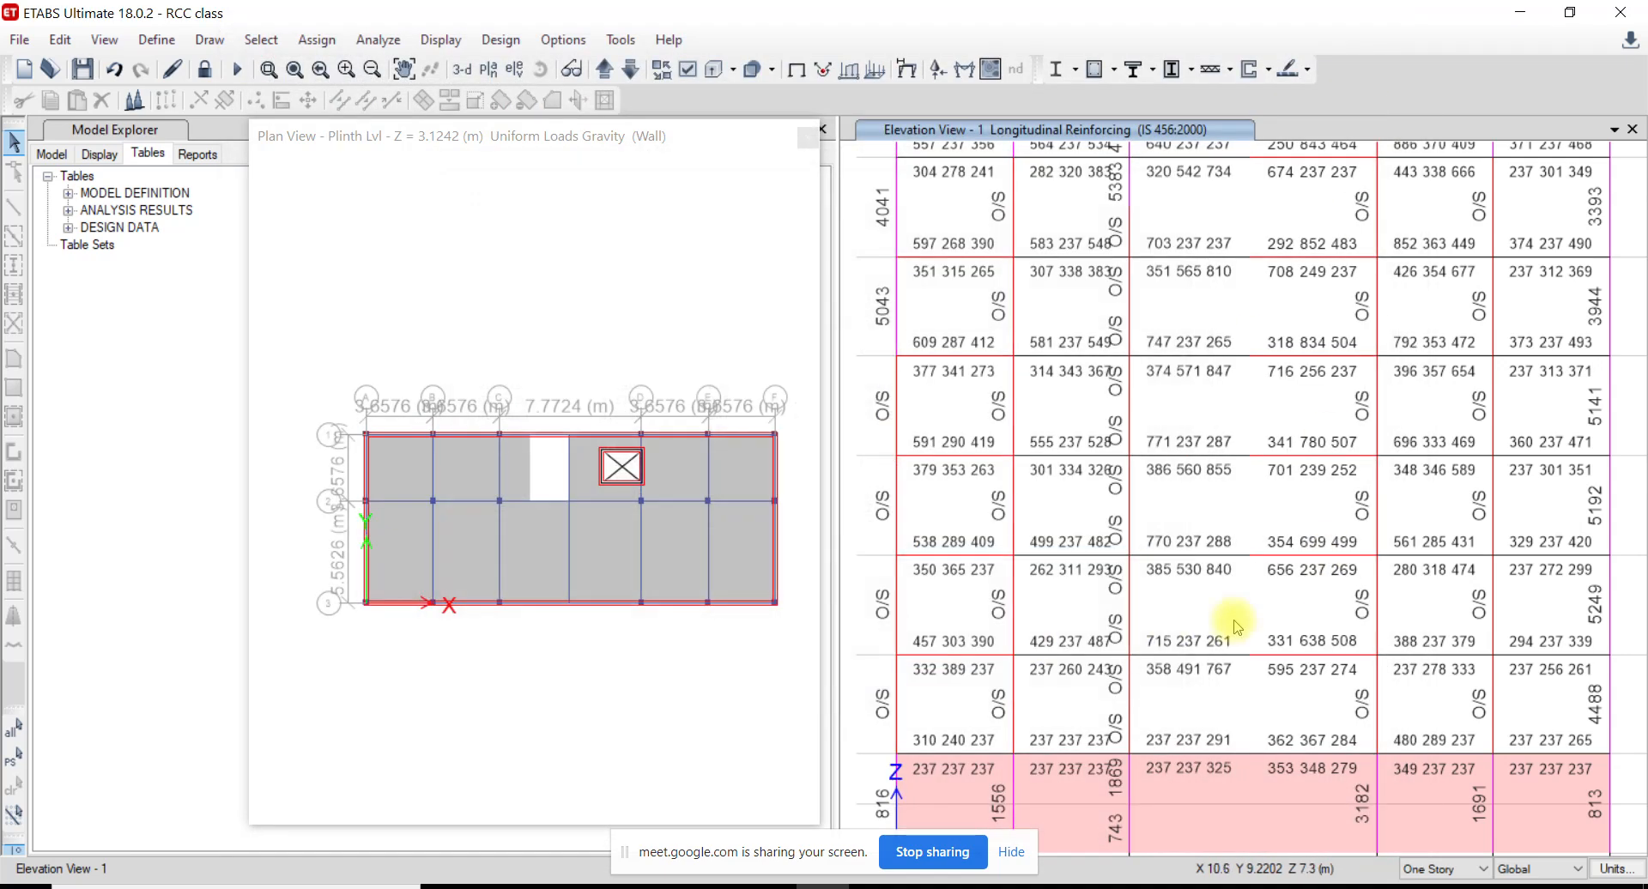
# Show the longitudinal reinforcing results in the 1st Floor plan view and inspect the beams between grids B and D
pyautogui.click(1191, 608)
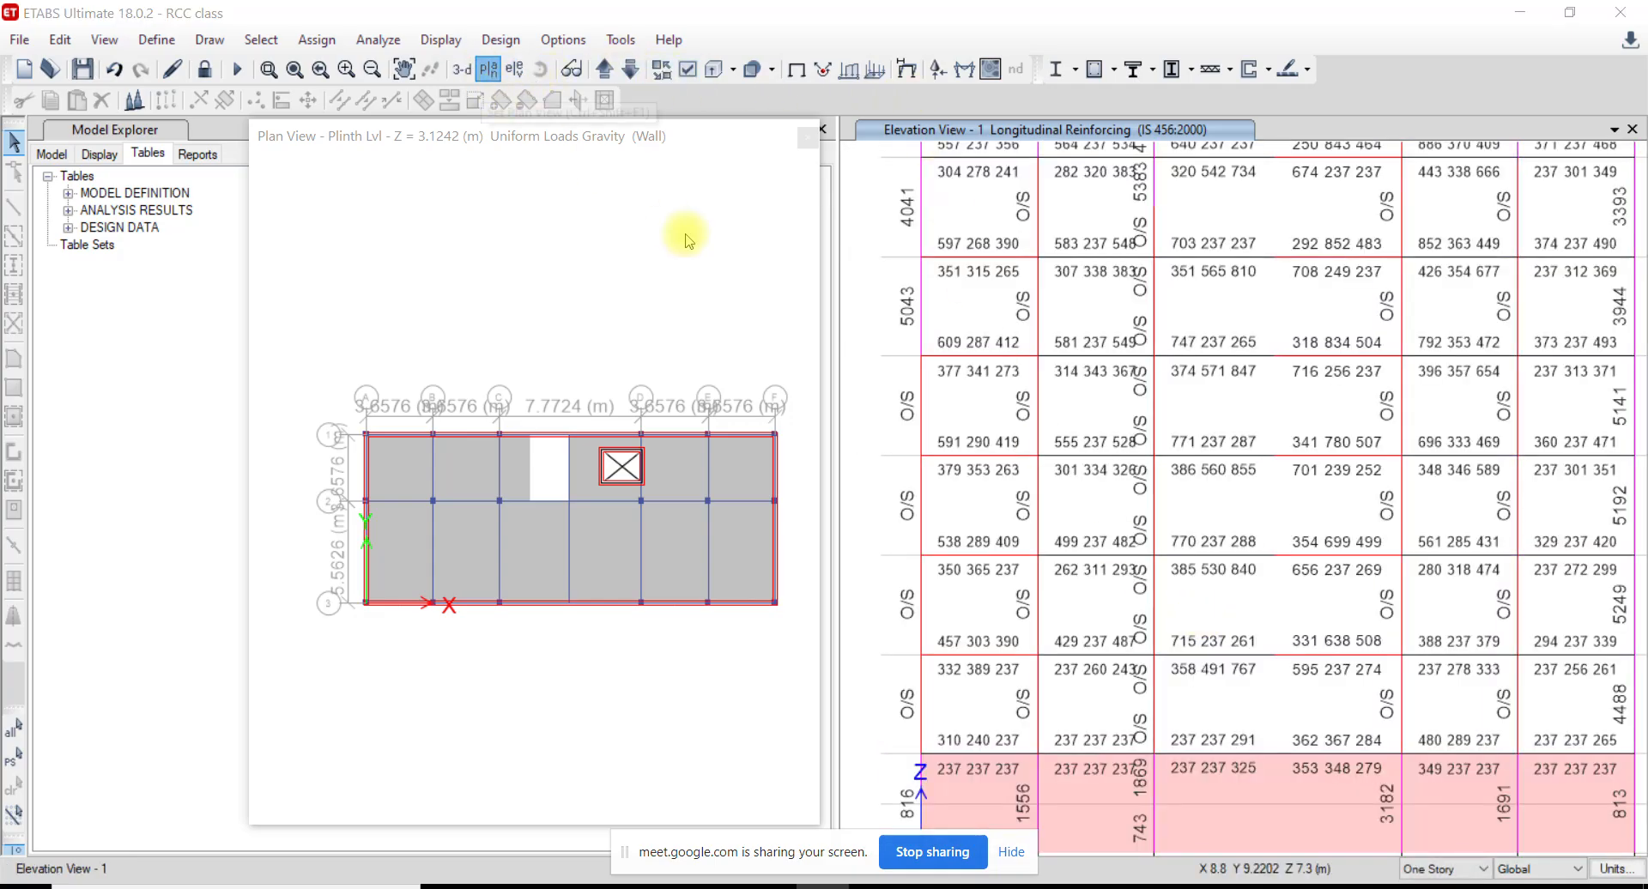
pyautogui.click(705, 492)
pyautogui.click(721, 703)
pyautogui.scroll(3, 1296, 697)
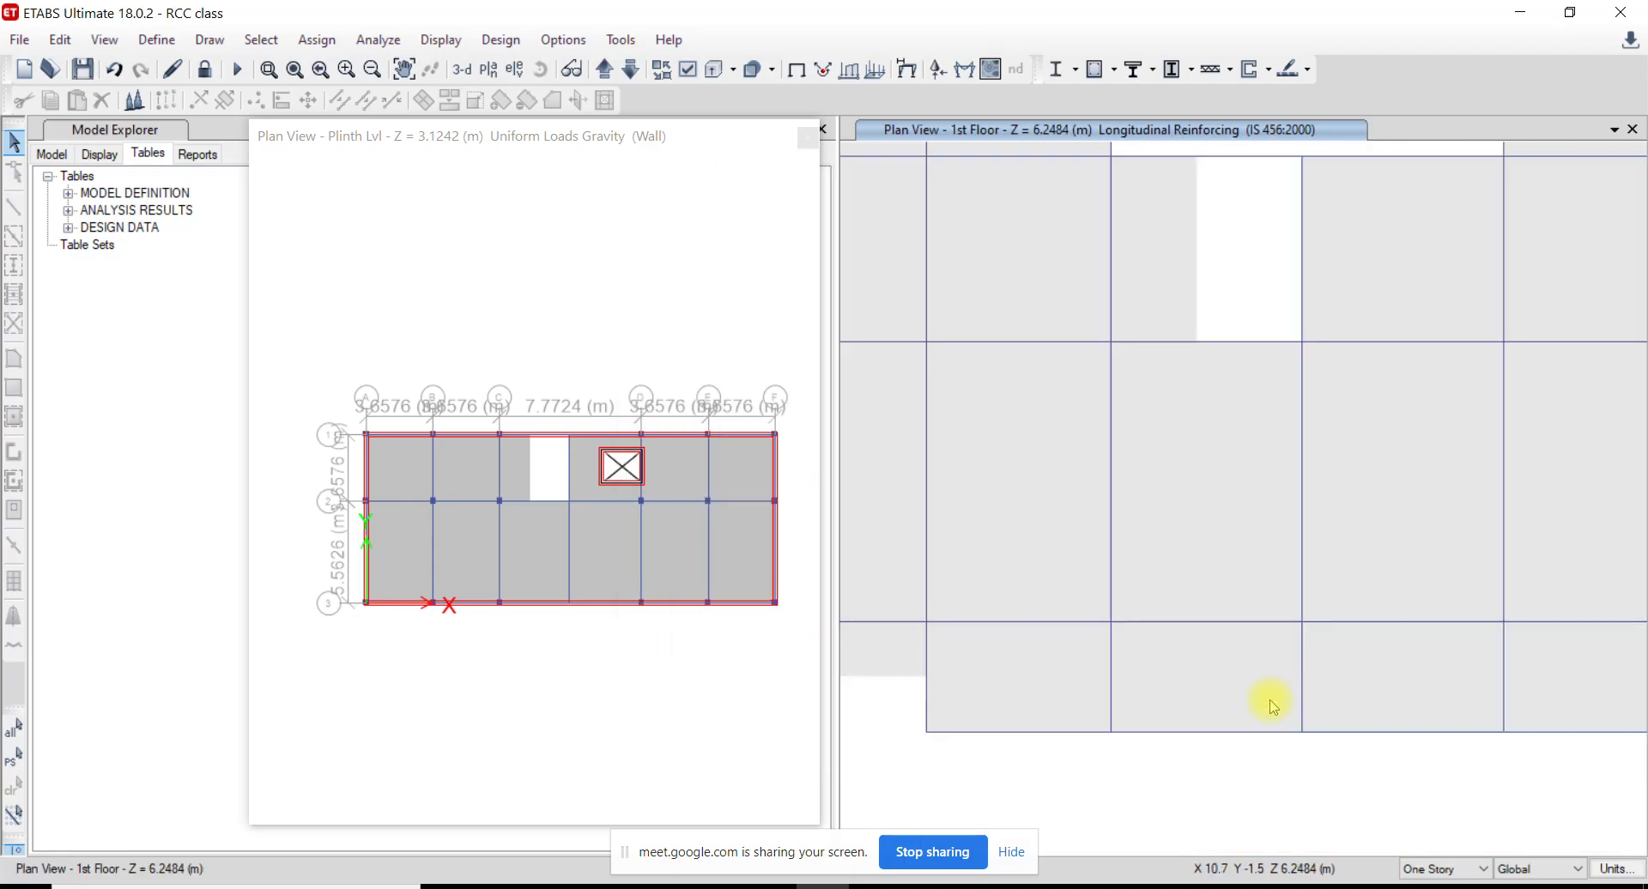
pyautogui.scroll(-3, 1201, 672)
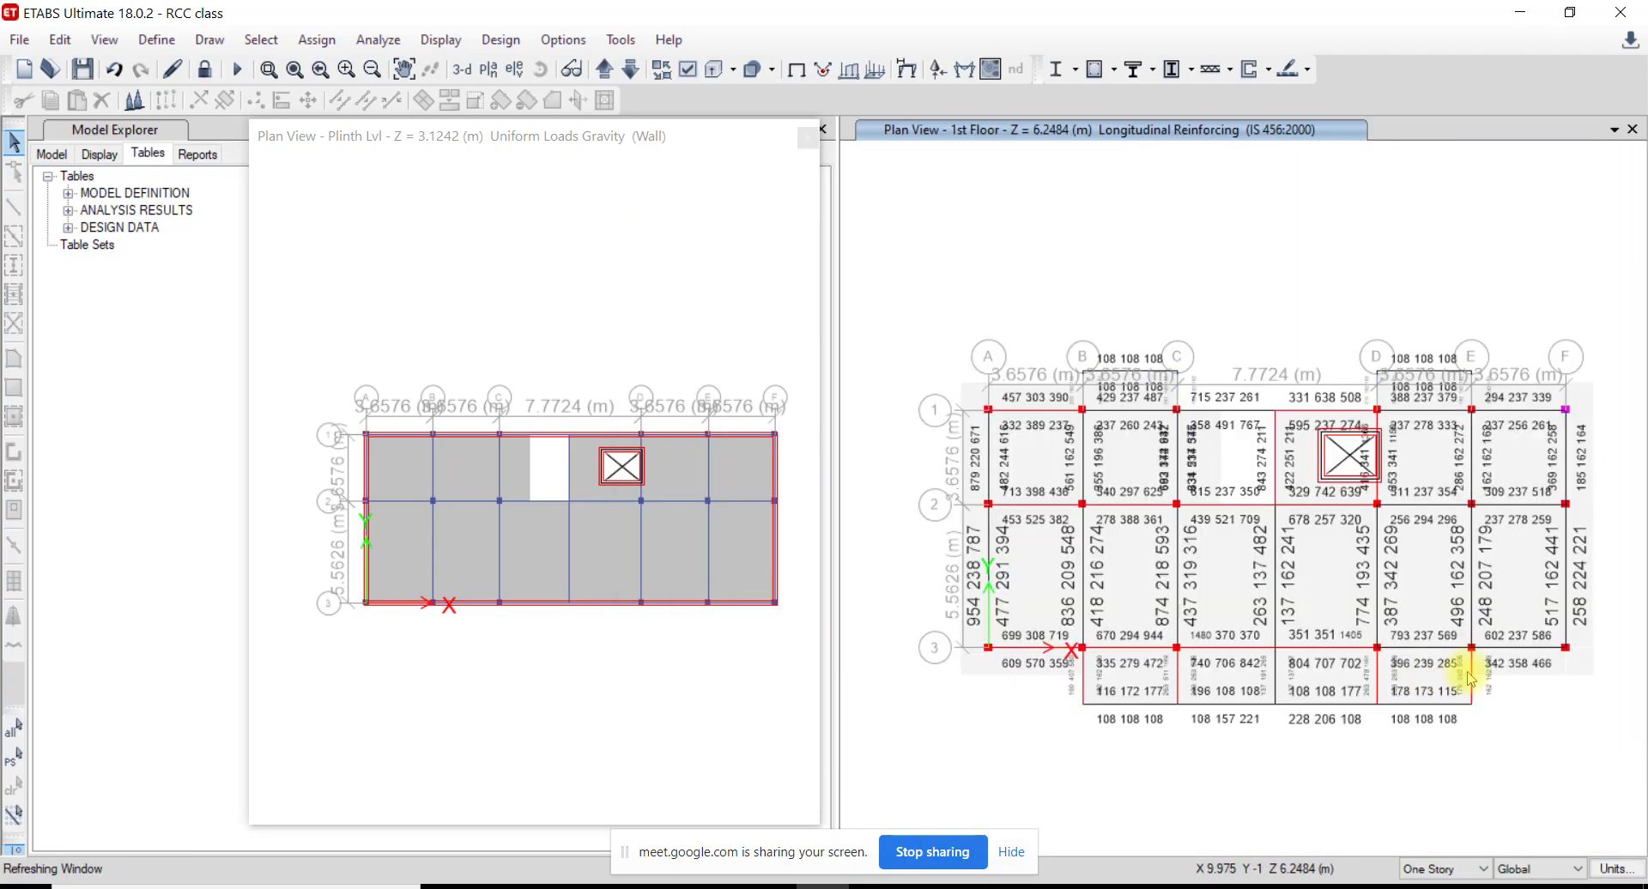
pyautogui.scroll(3, 1252, 420)
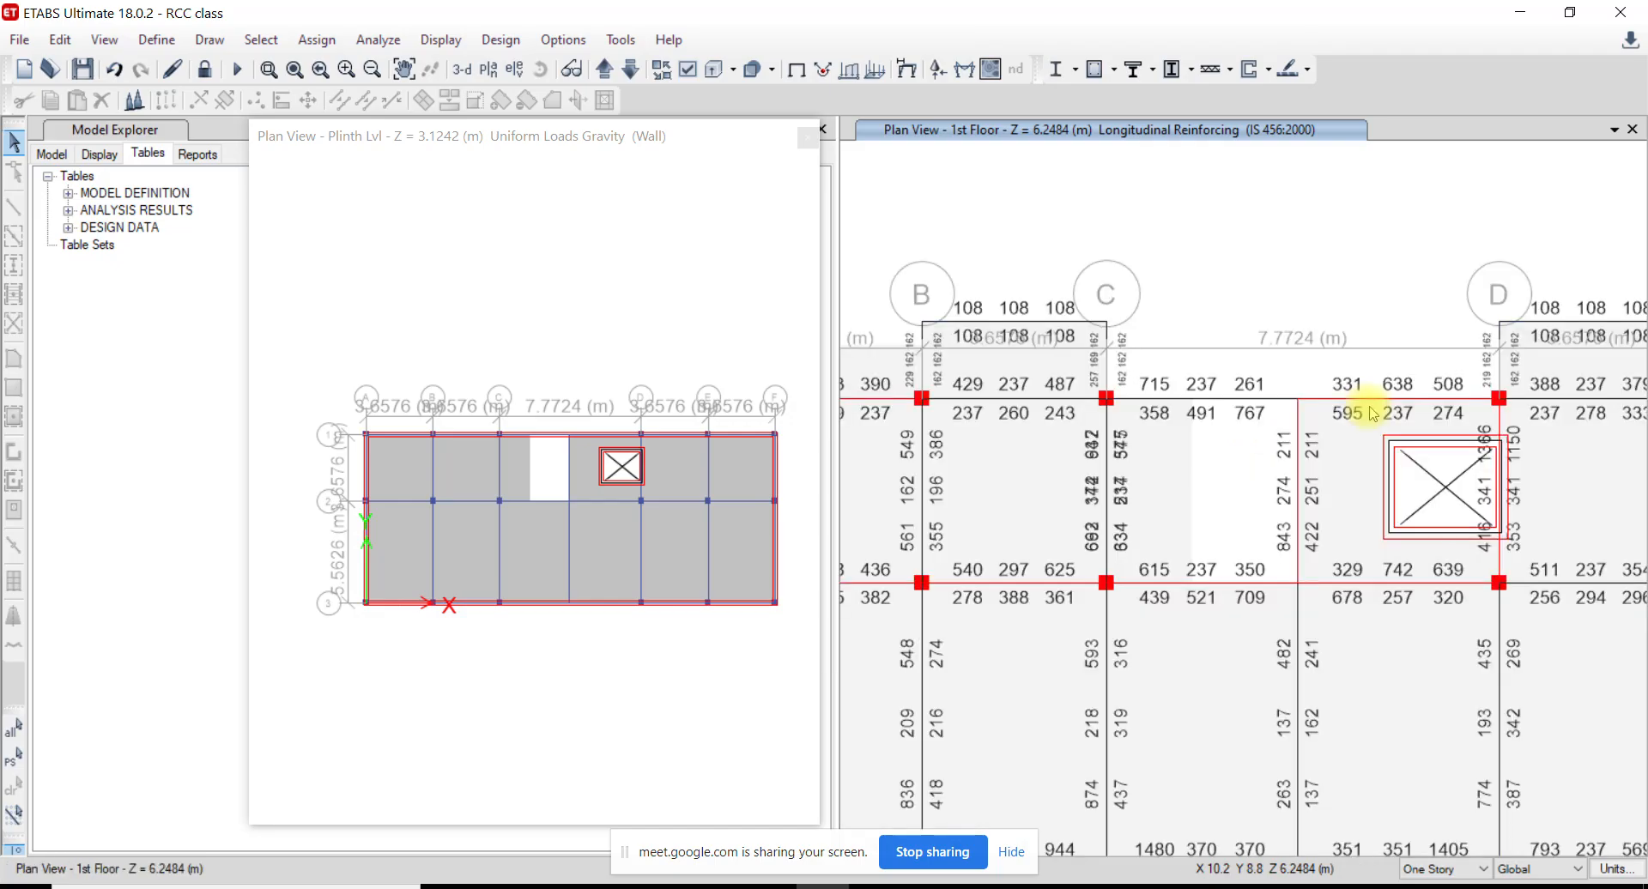
pyautogui.scroll(-3, 1162, 480)
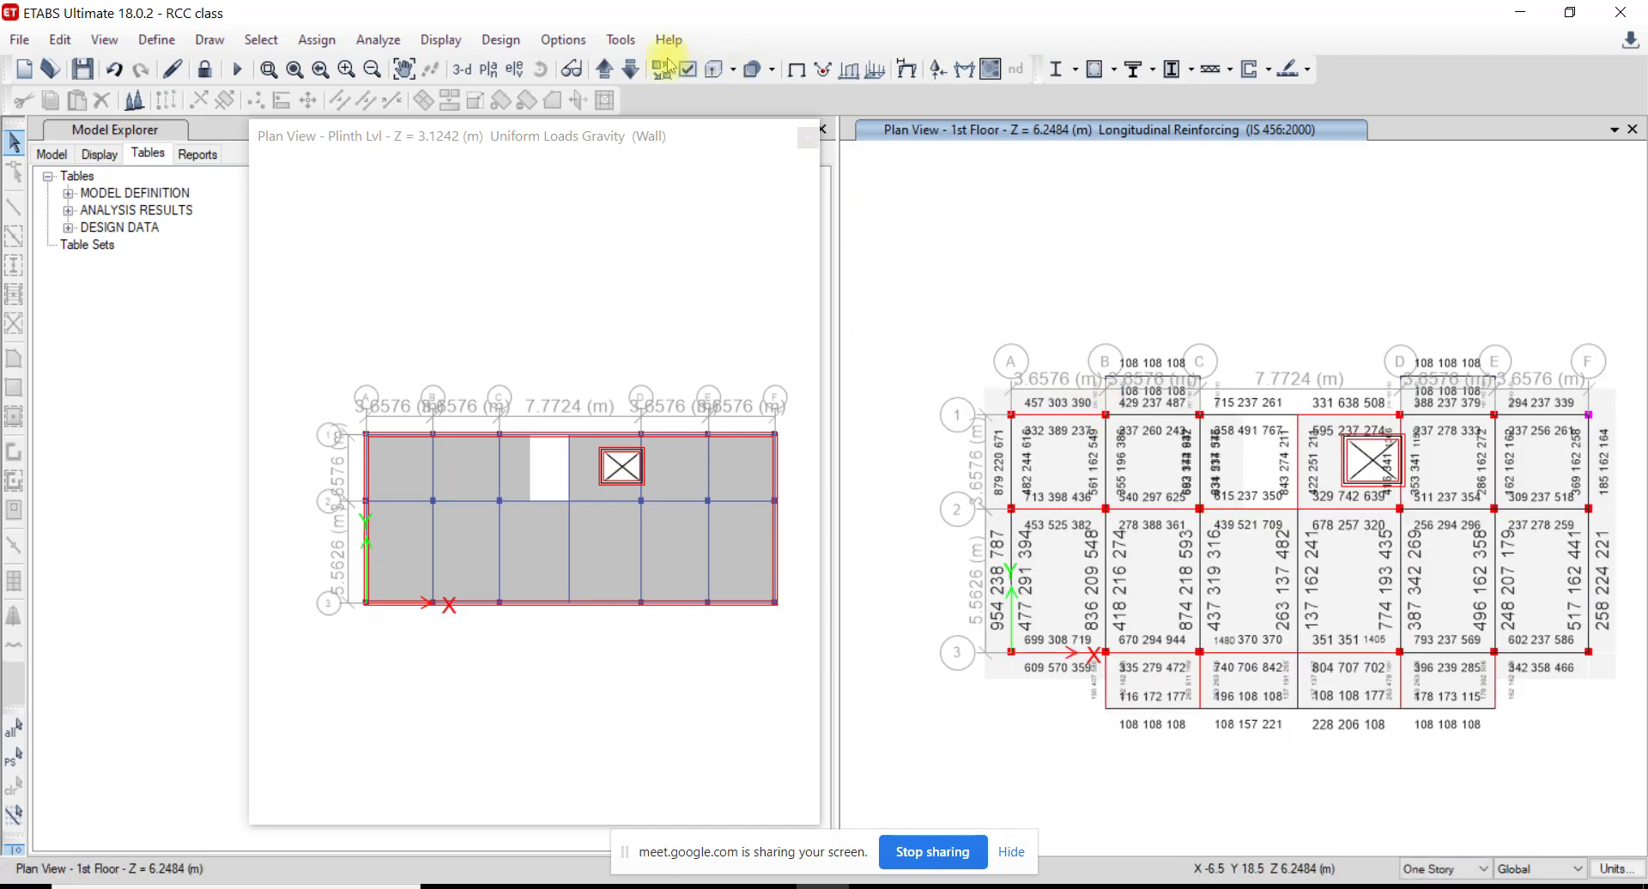
# Move the longitudinal reinforcing plan view up through the 2nd Floor to the 3rd Floor
pyautogui.click(604, 71)
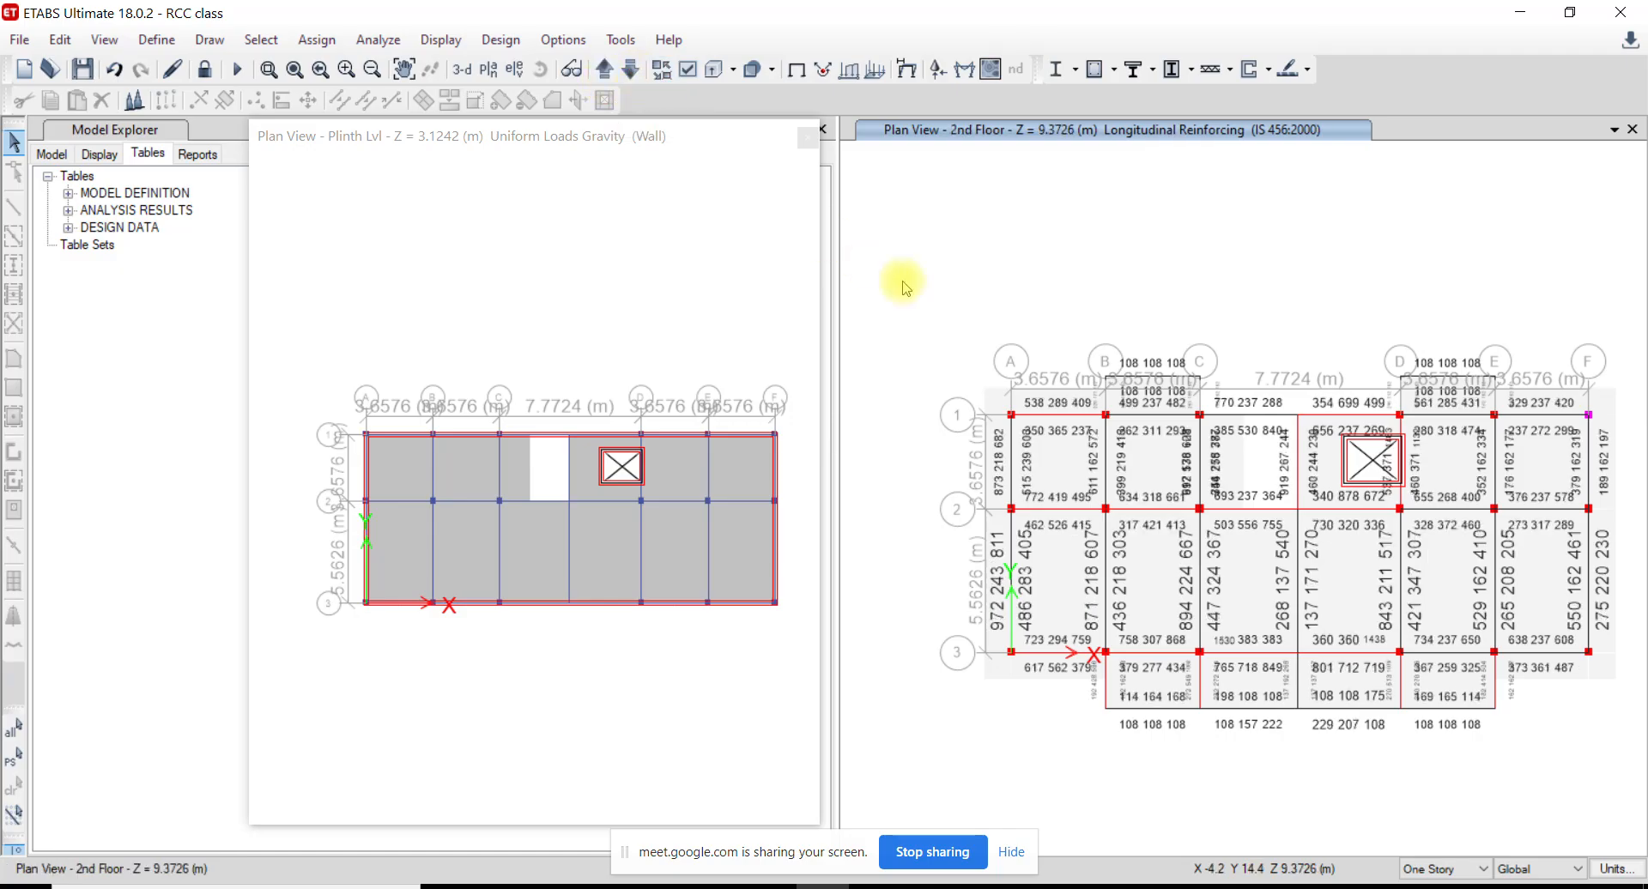
pyautogui.moveTo(1223, 556); pyautogui.dragTo(1158, 565, button='middle')
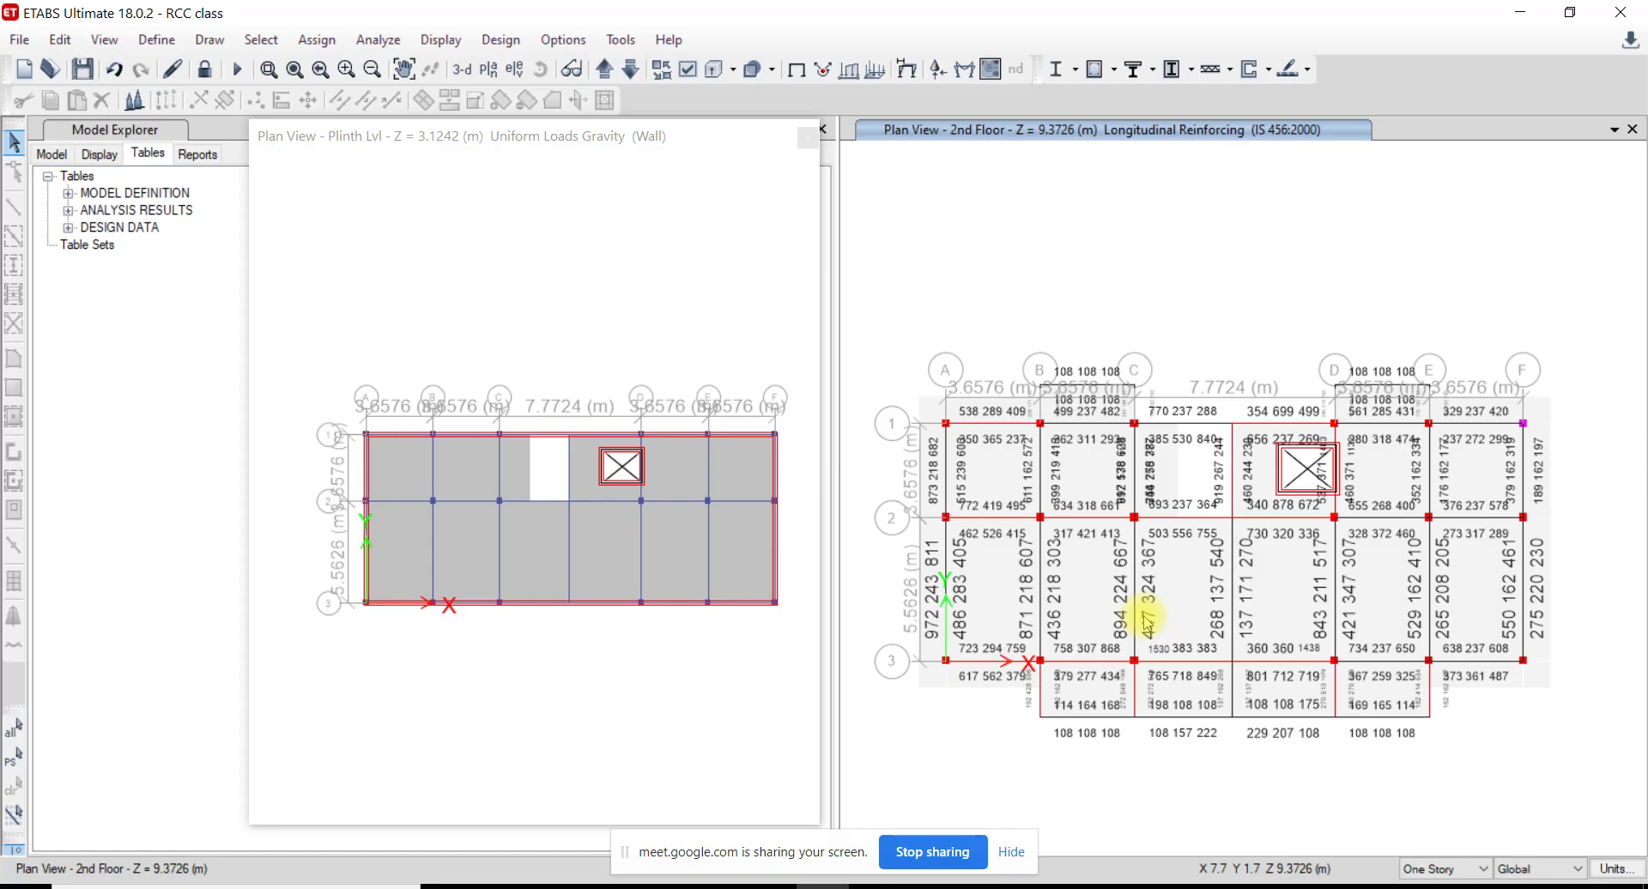
pyautogui.click(605, 68)
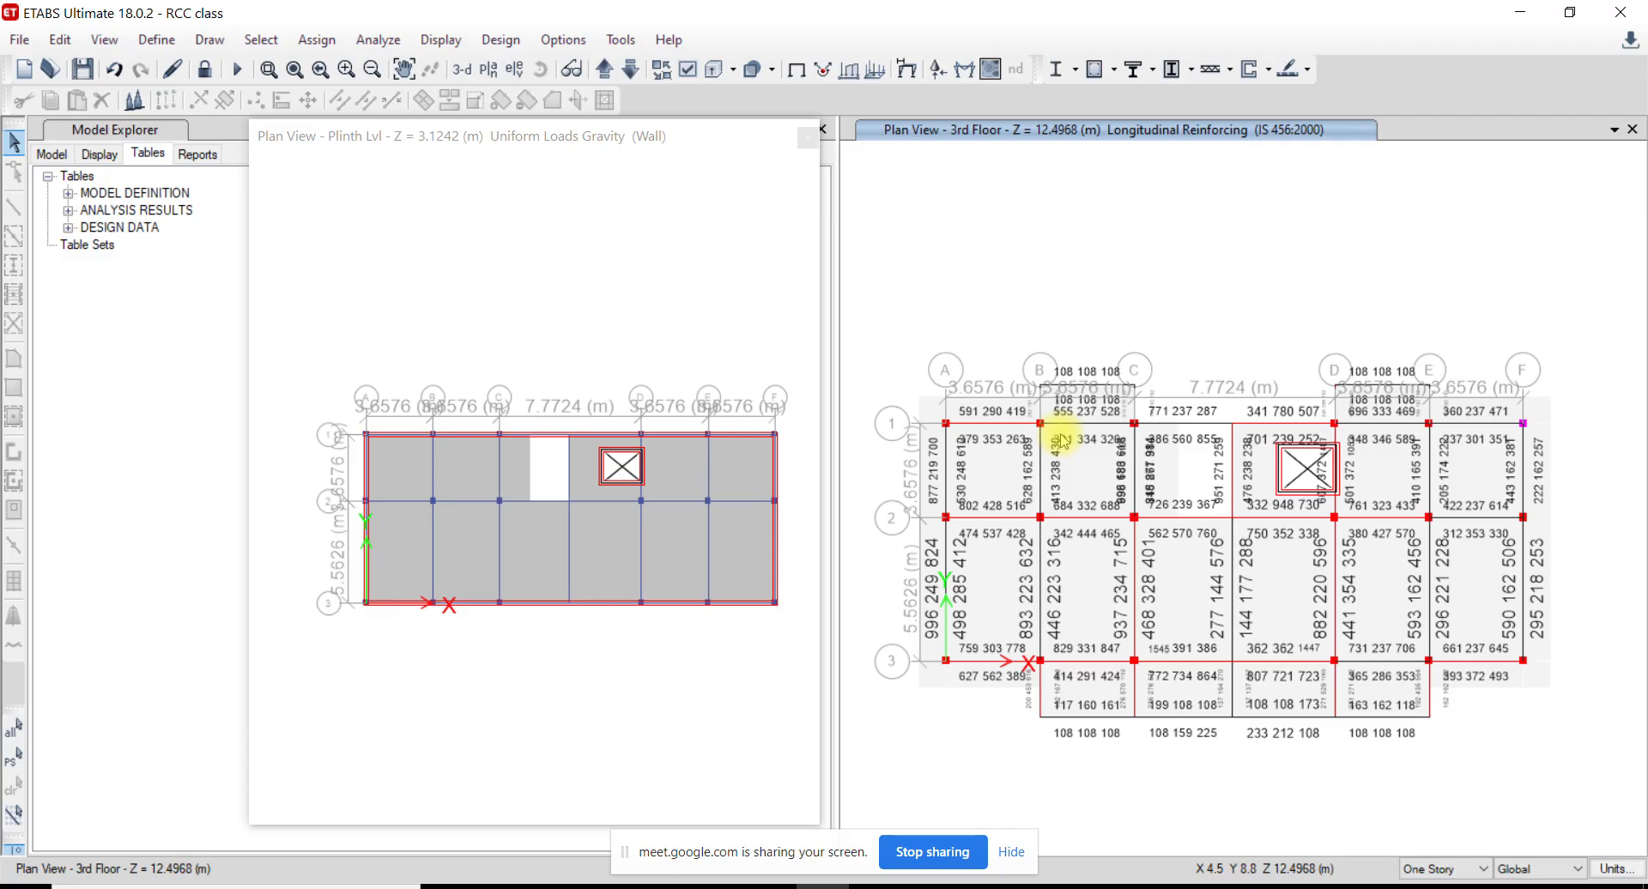
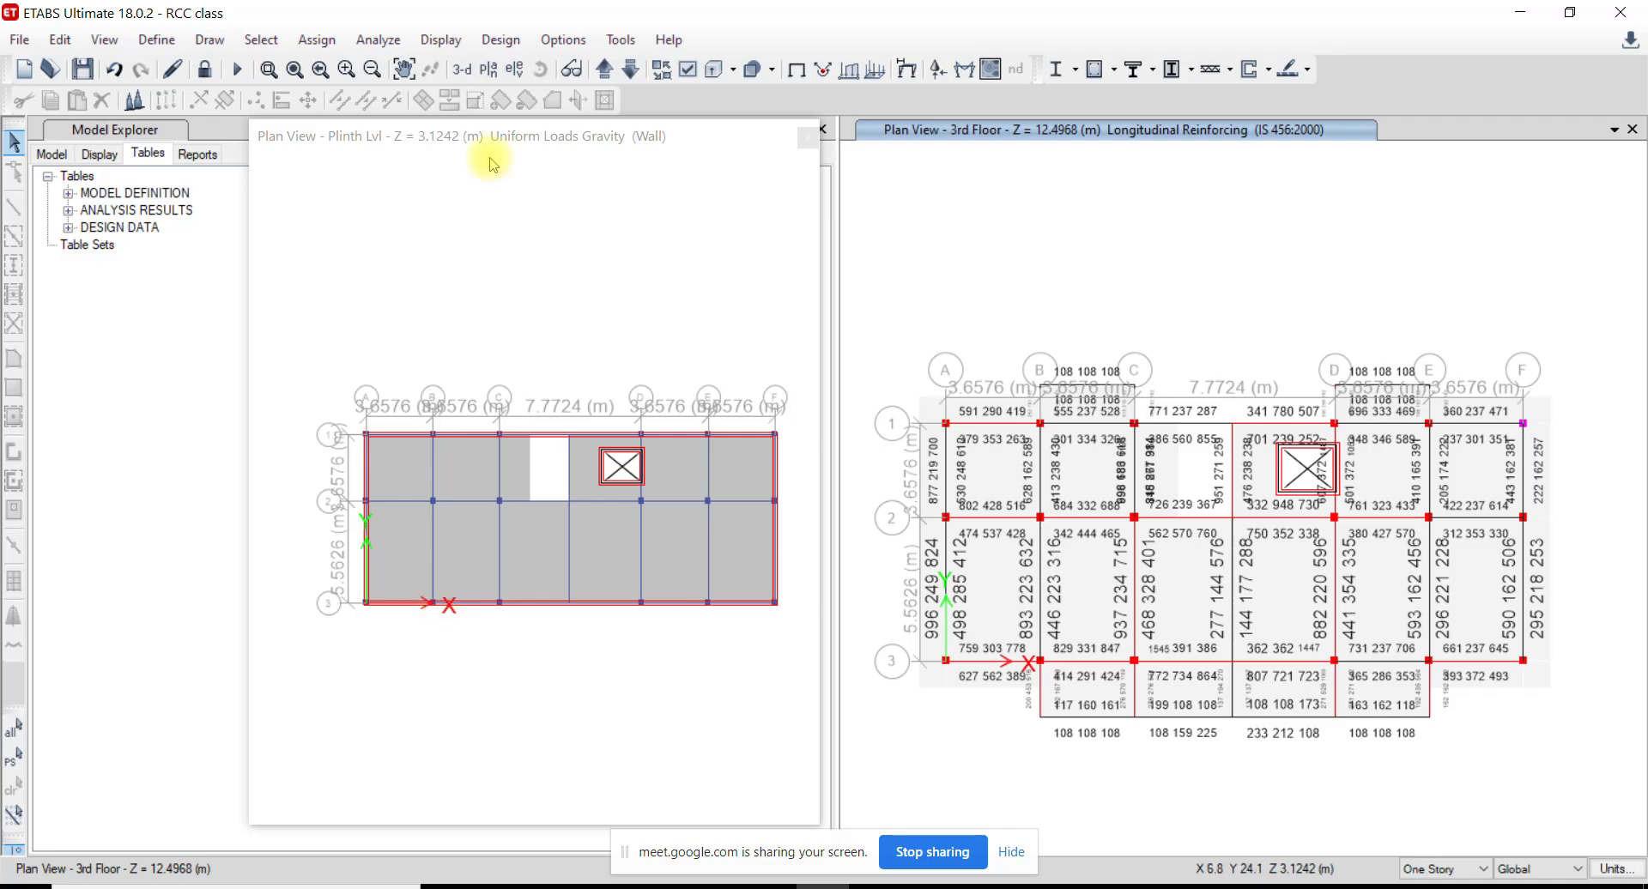
pyautogui.moveTo(1195, 319); pyautogui.dragTo(1203, 320, button='middle')
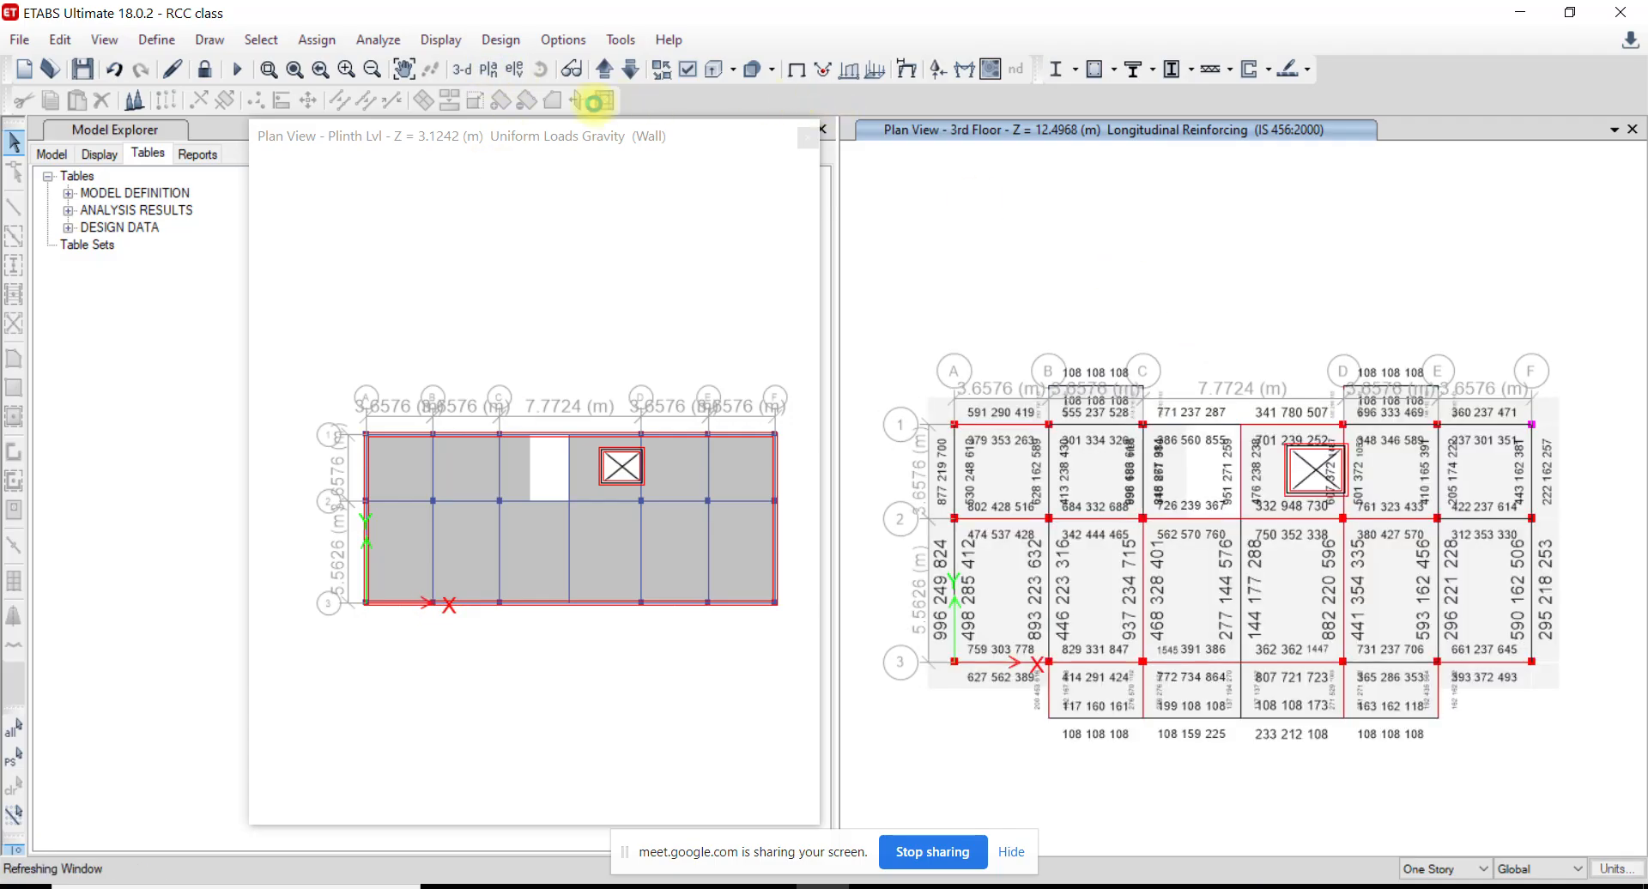
pyautogui.click(483, 61)
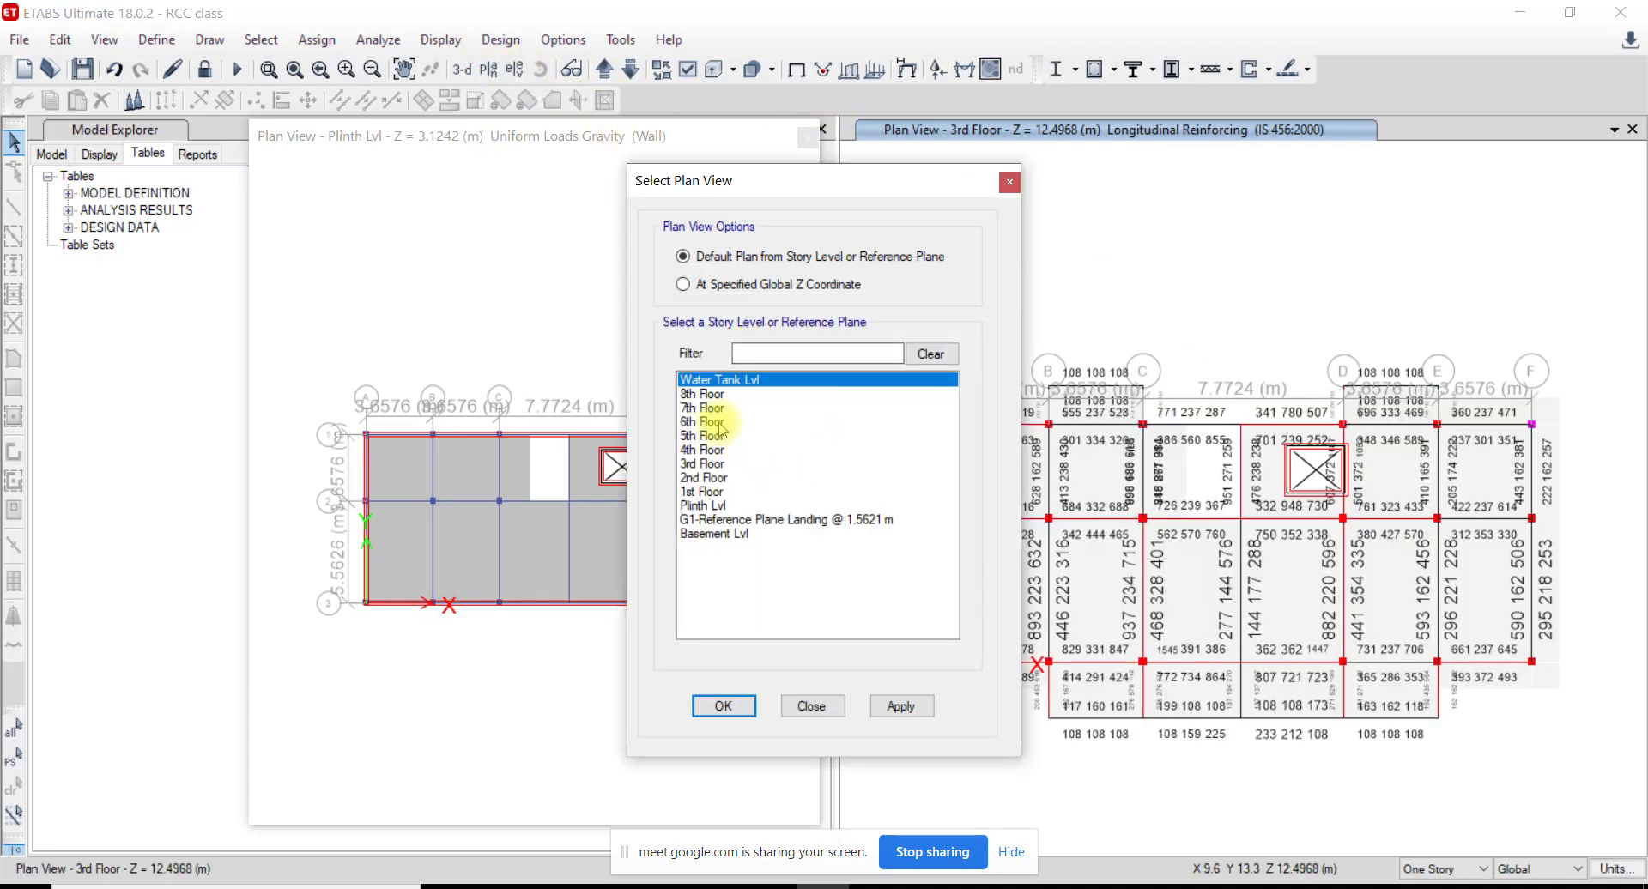
pyautogui.click(700, 408)
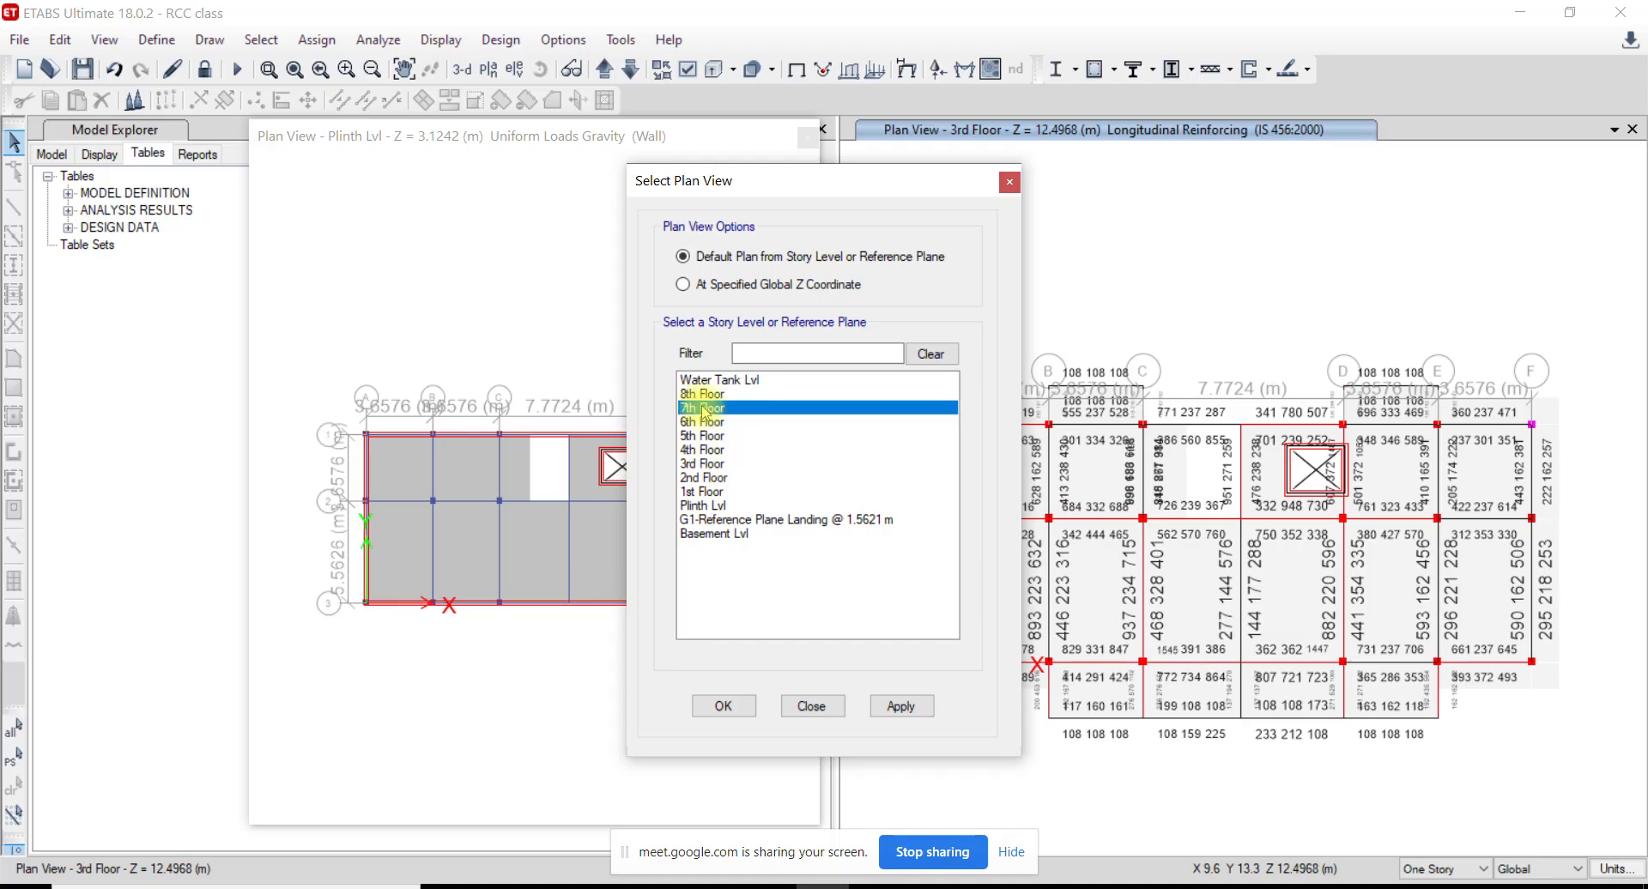
pyautogui.click(812, 706)
pyautogui.click(639, 214)
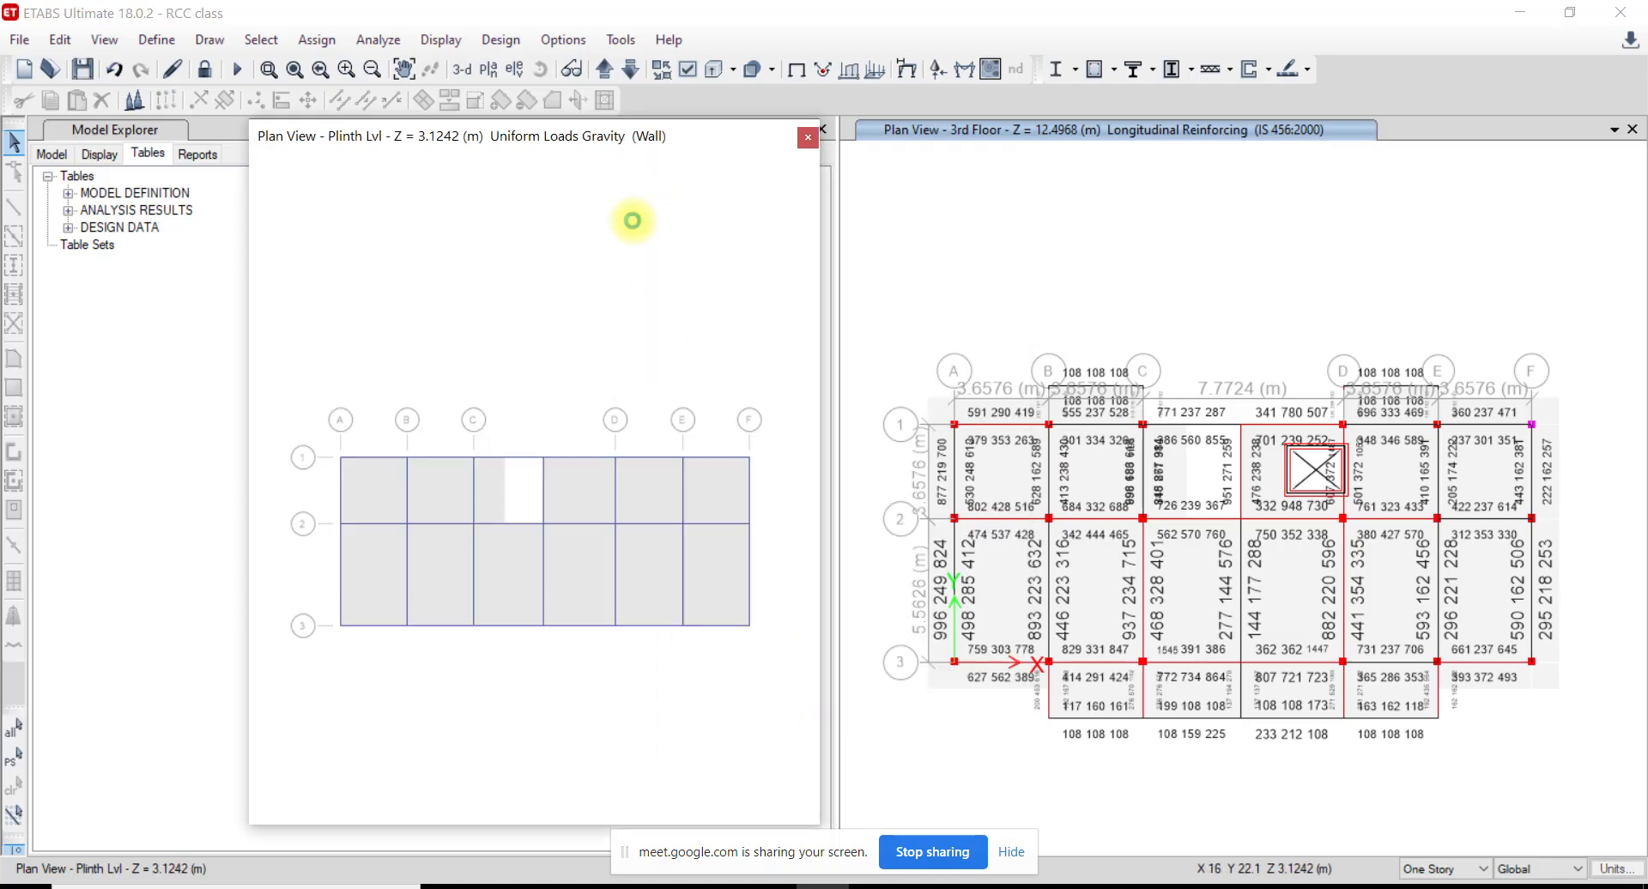
# Show longitudinal reinforcing in elevation view C and examine the beams and columns from Basement Lvl up to the 2nd Floor
pyautogui.click(986, 234)
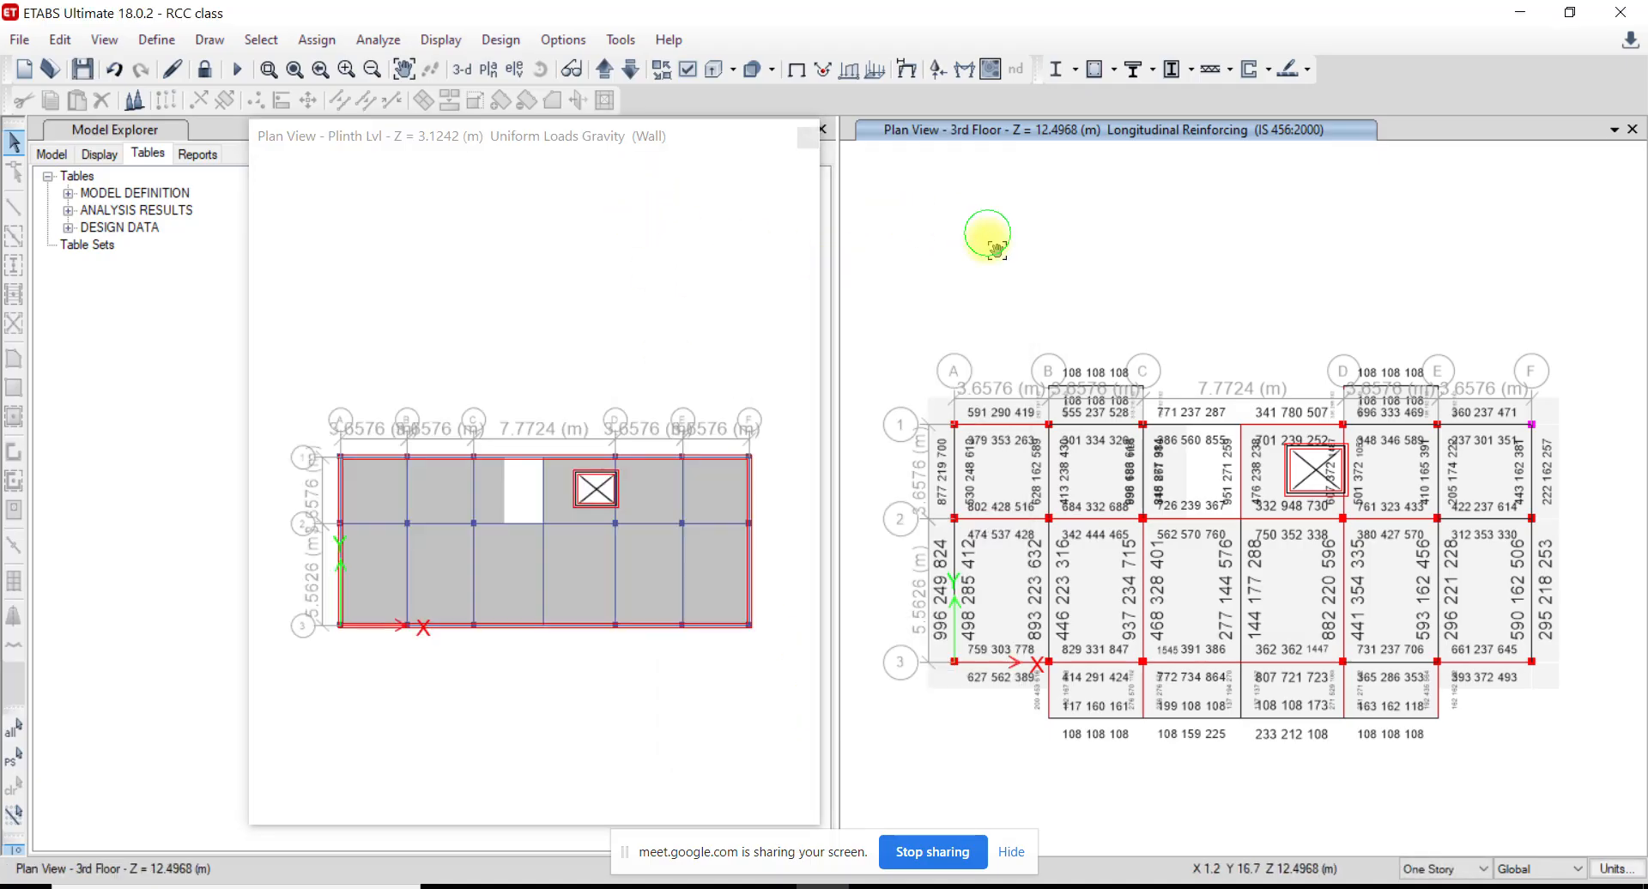
pyautogui.click(516, 68)
pyautogui.click(634, 360)
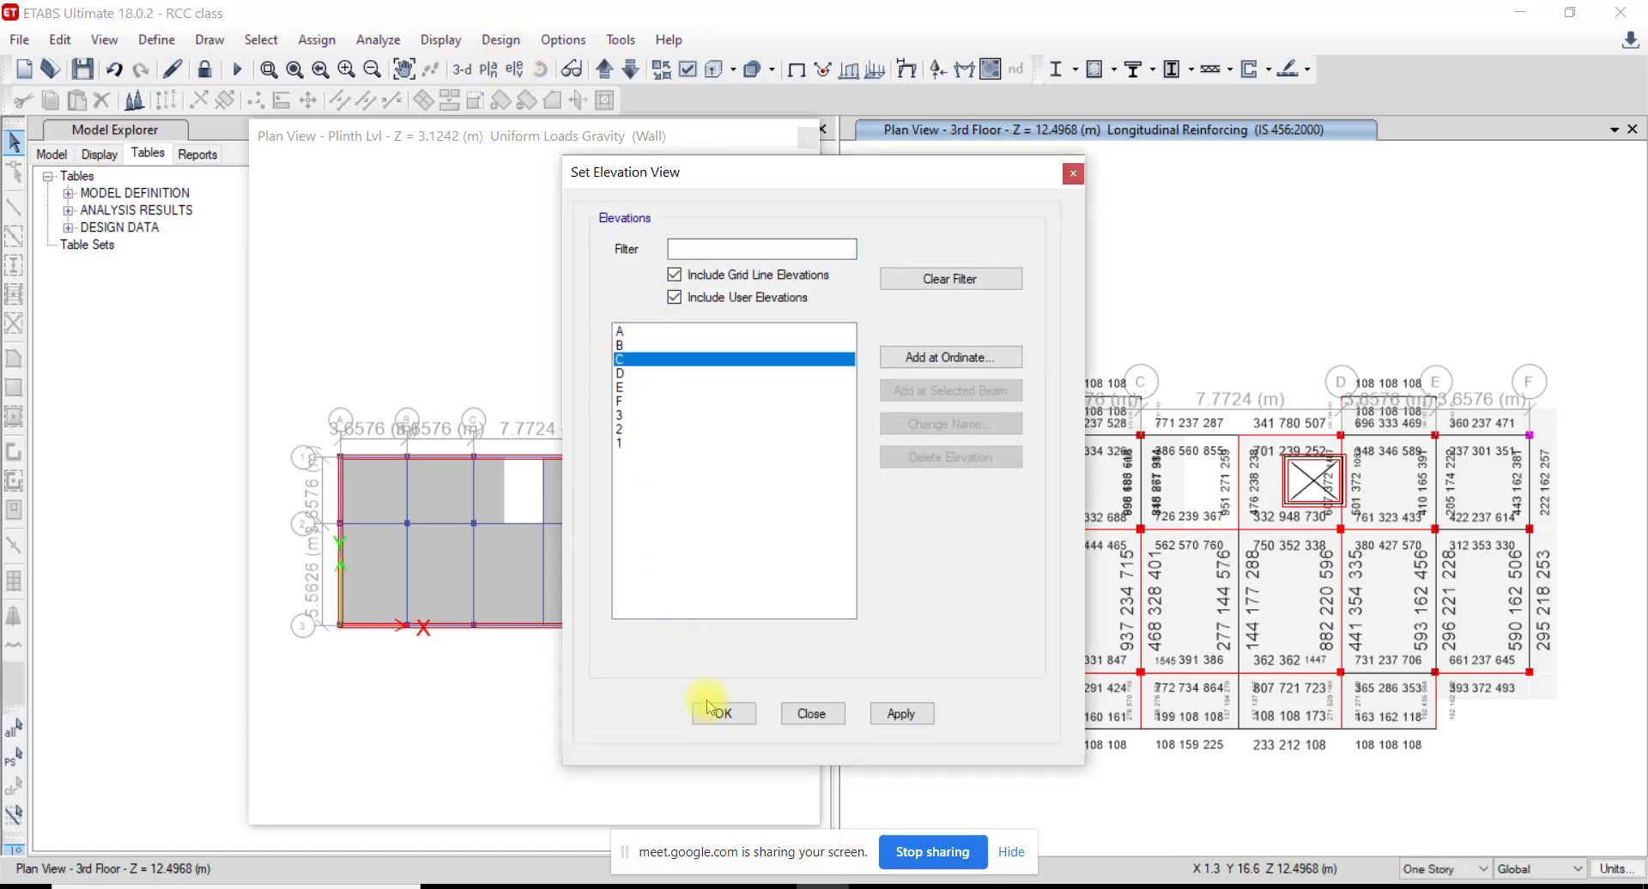
pyautogui.click(724, 713)
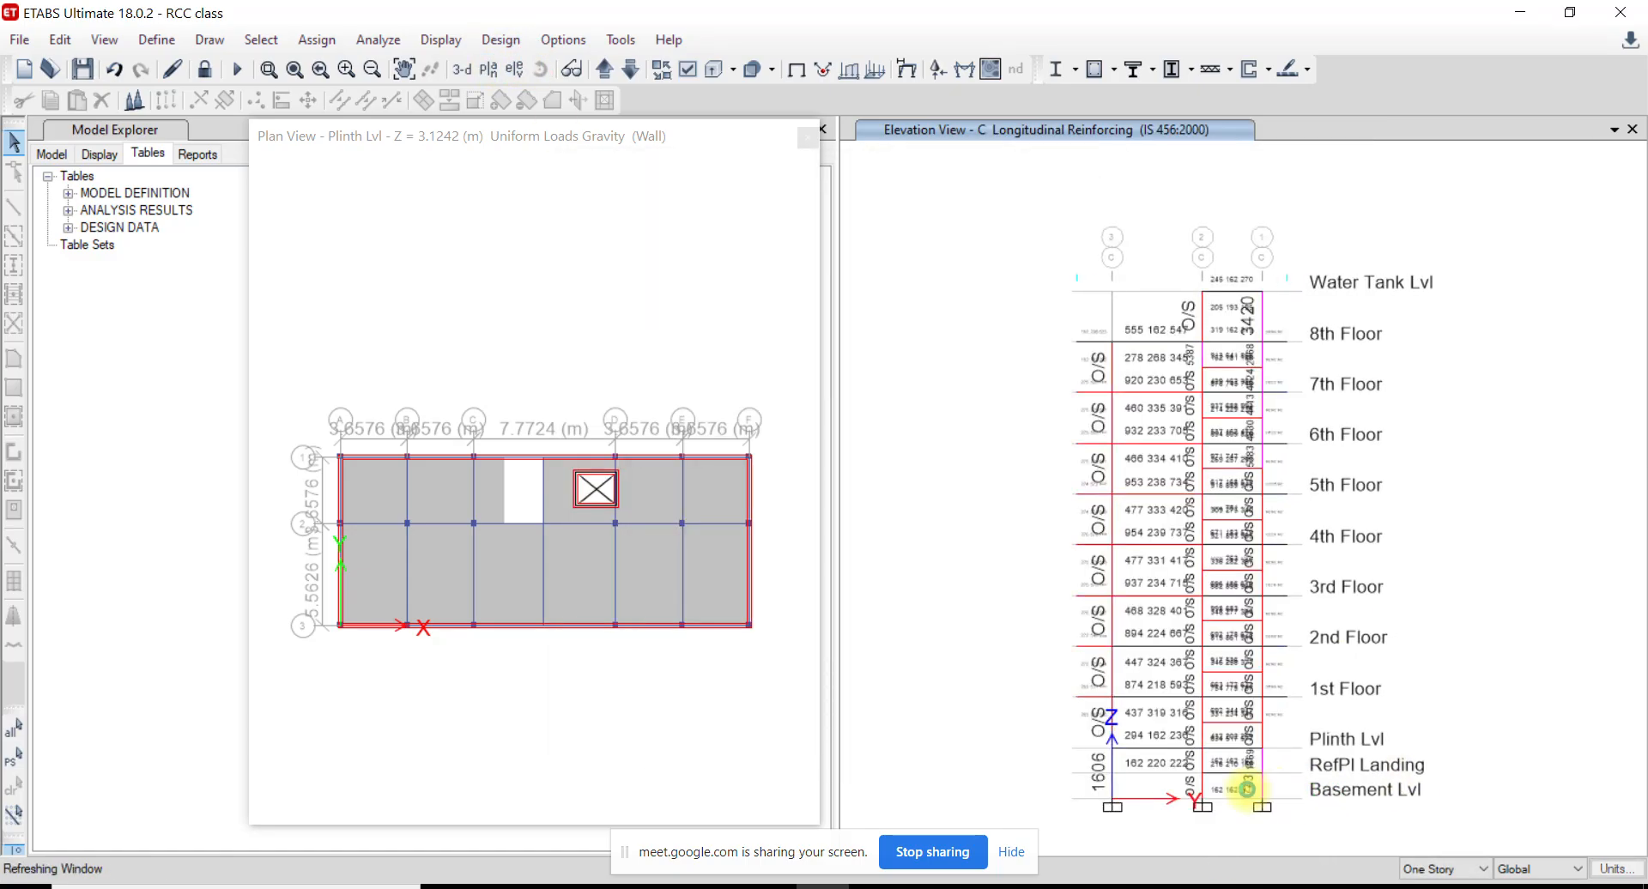
pyautogui.scroll(2, 1237, 785)
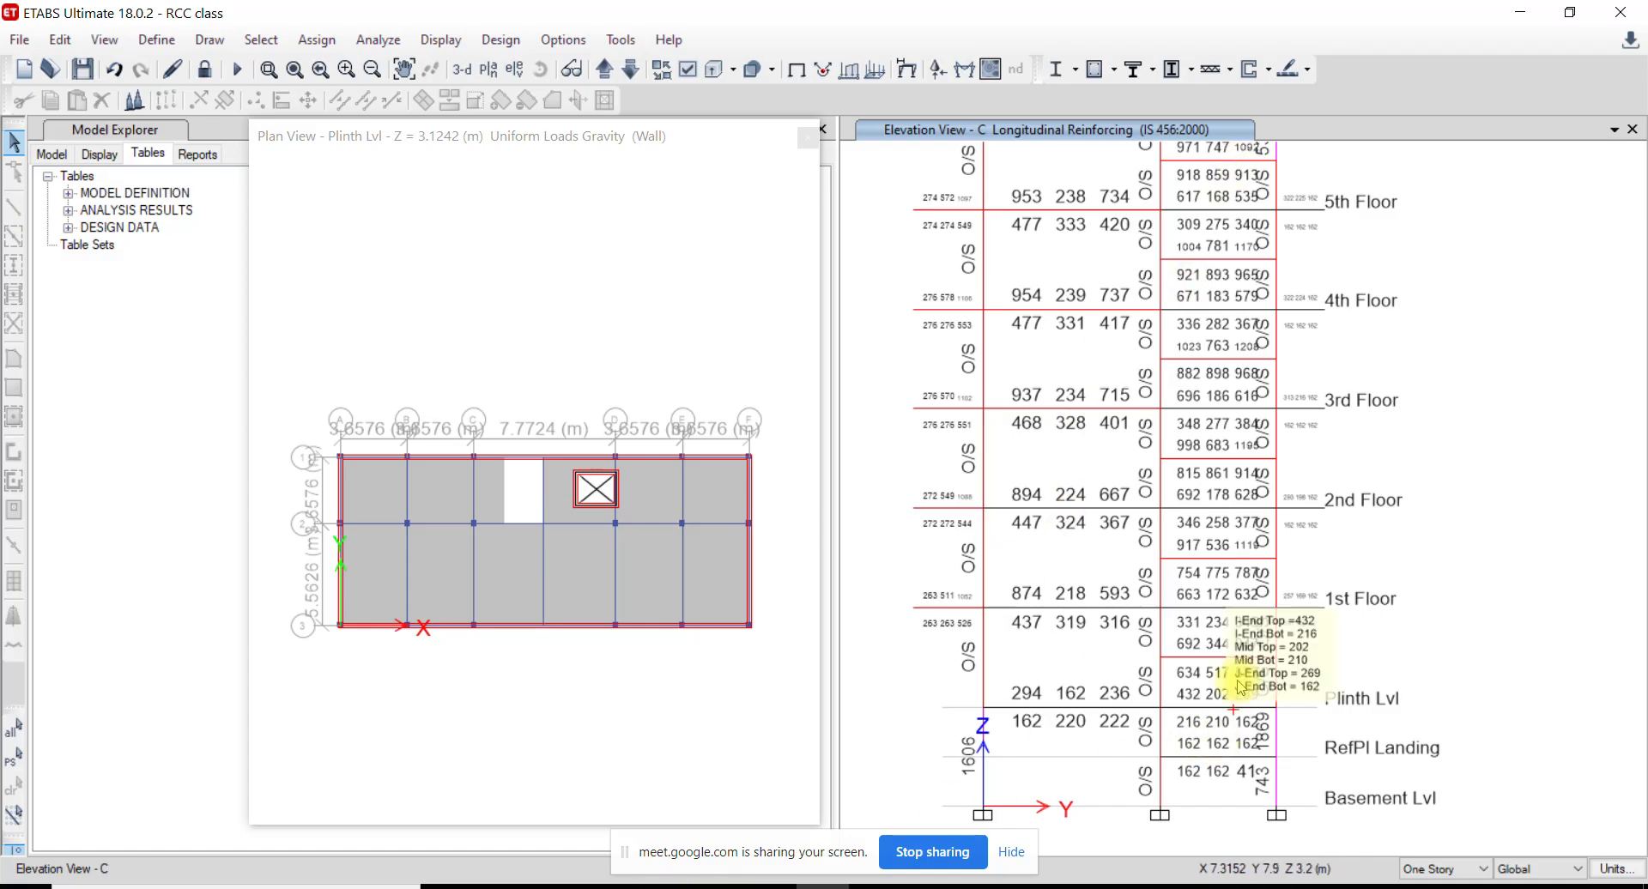
pyautogui.moveTo(1209, 659)
pyautogui.scroll(3, 1201, 662)
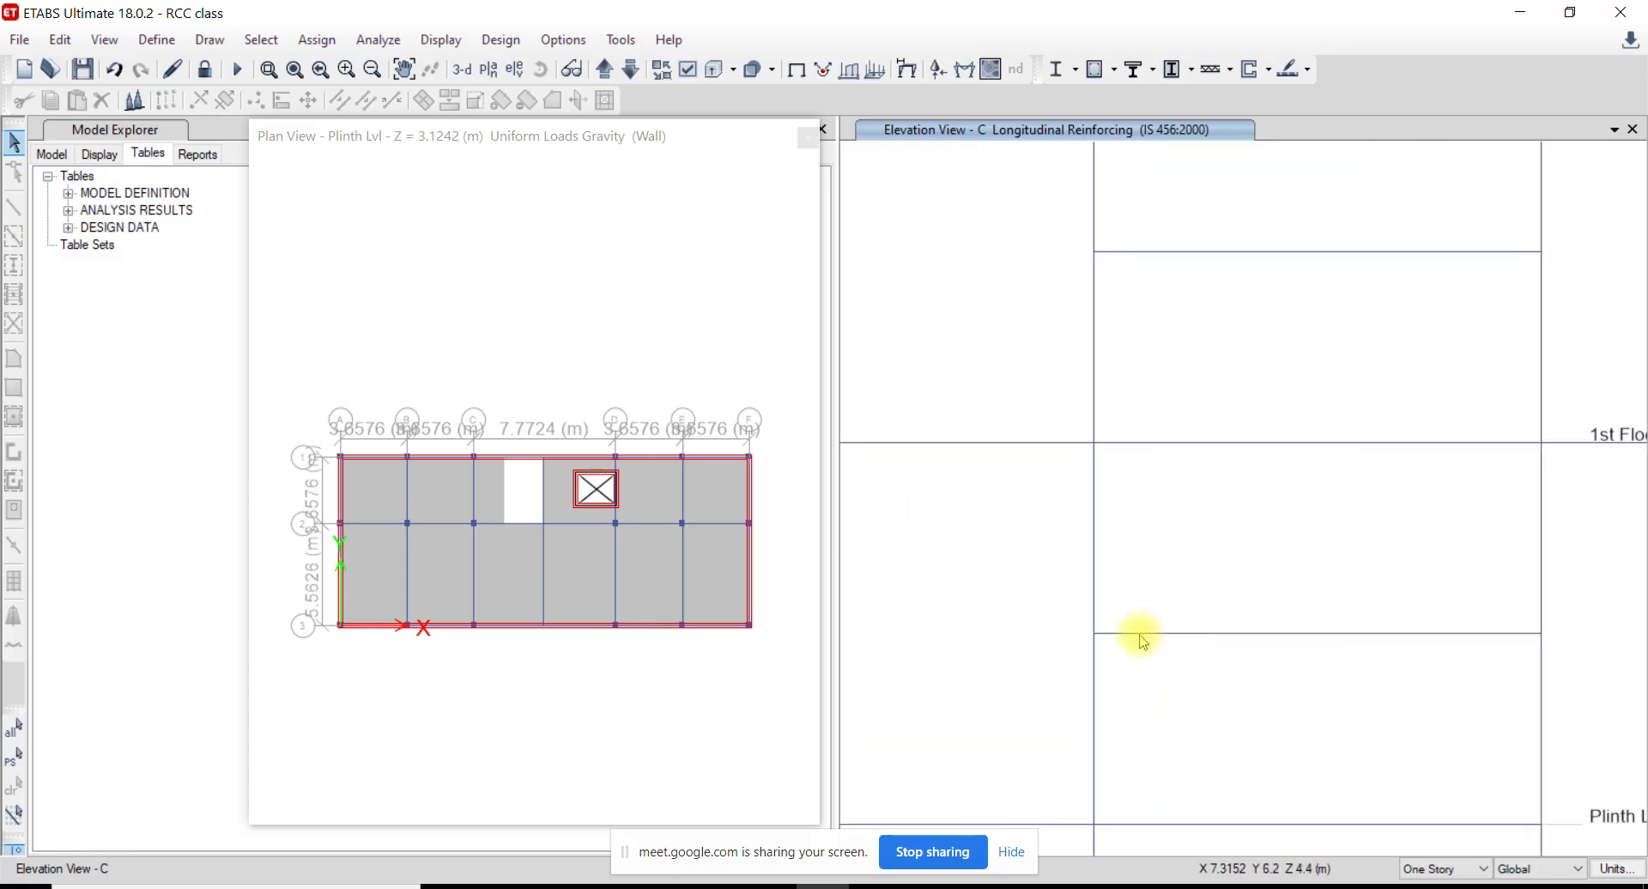
pyautogui.scroll(-2, 1416, 609)
pyautogui.moveTo(1457, 739); pyautogui.dragTo(1359, 673, button='middle')
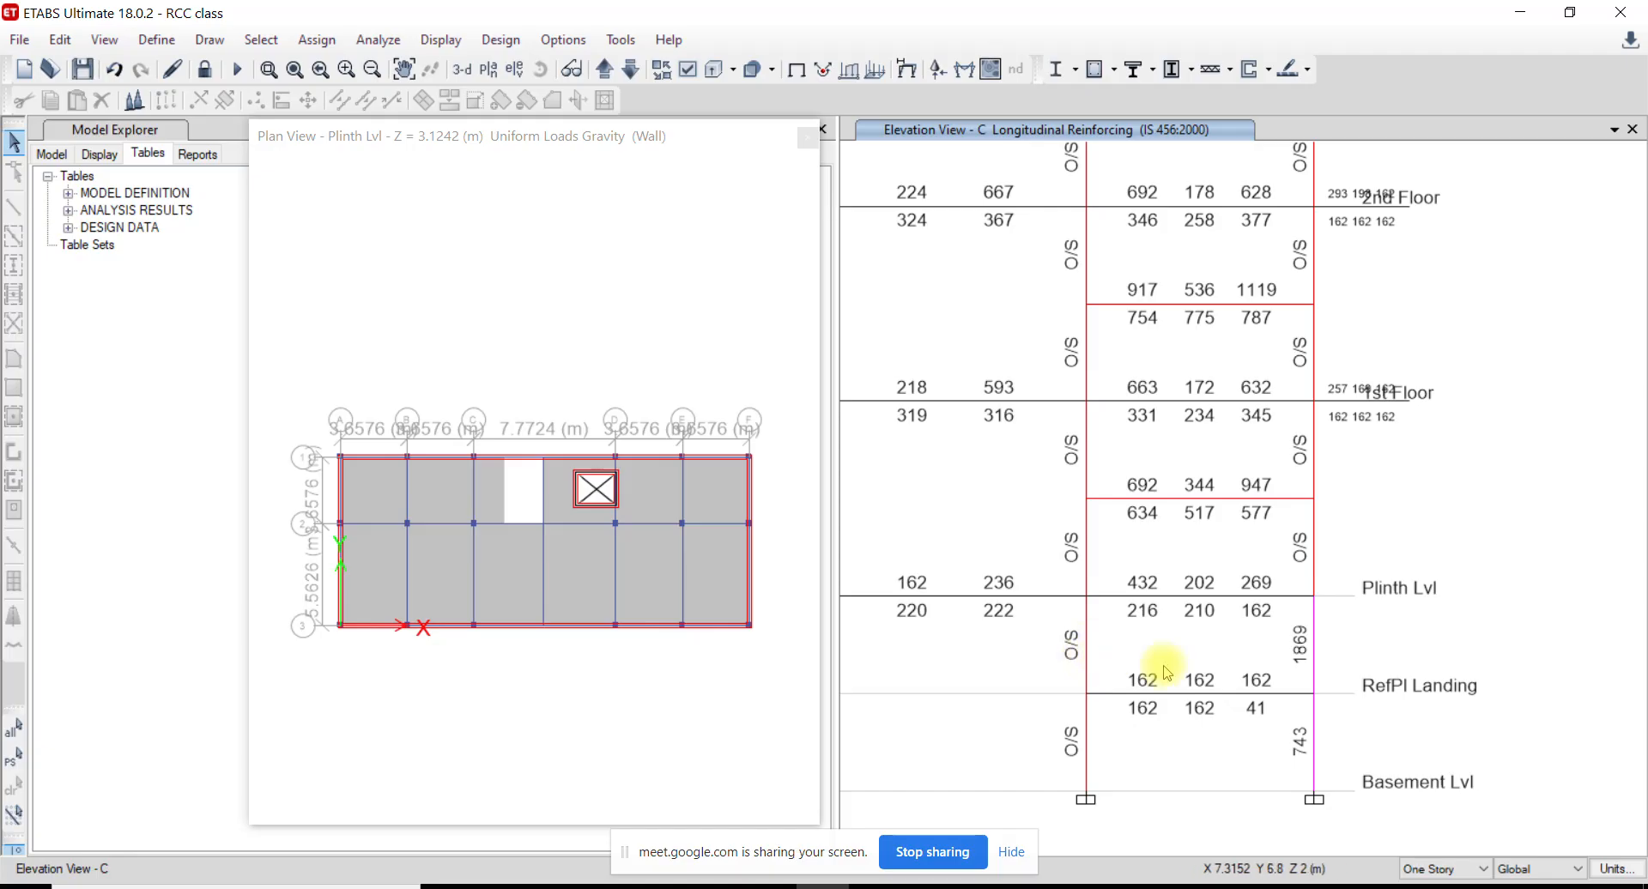
pyautogui.moveTo(1204, 601)
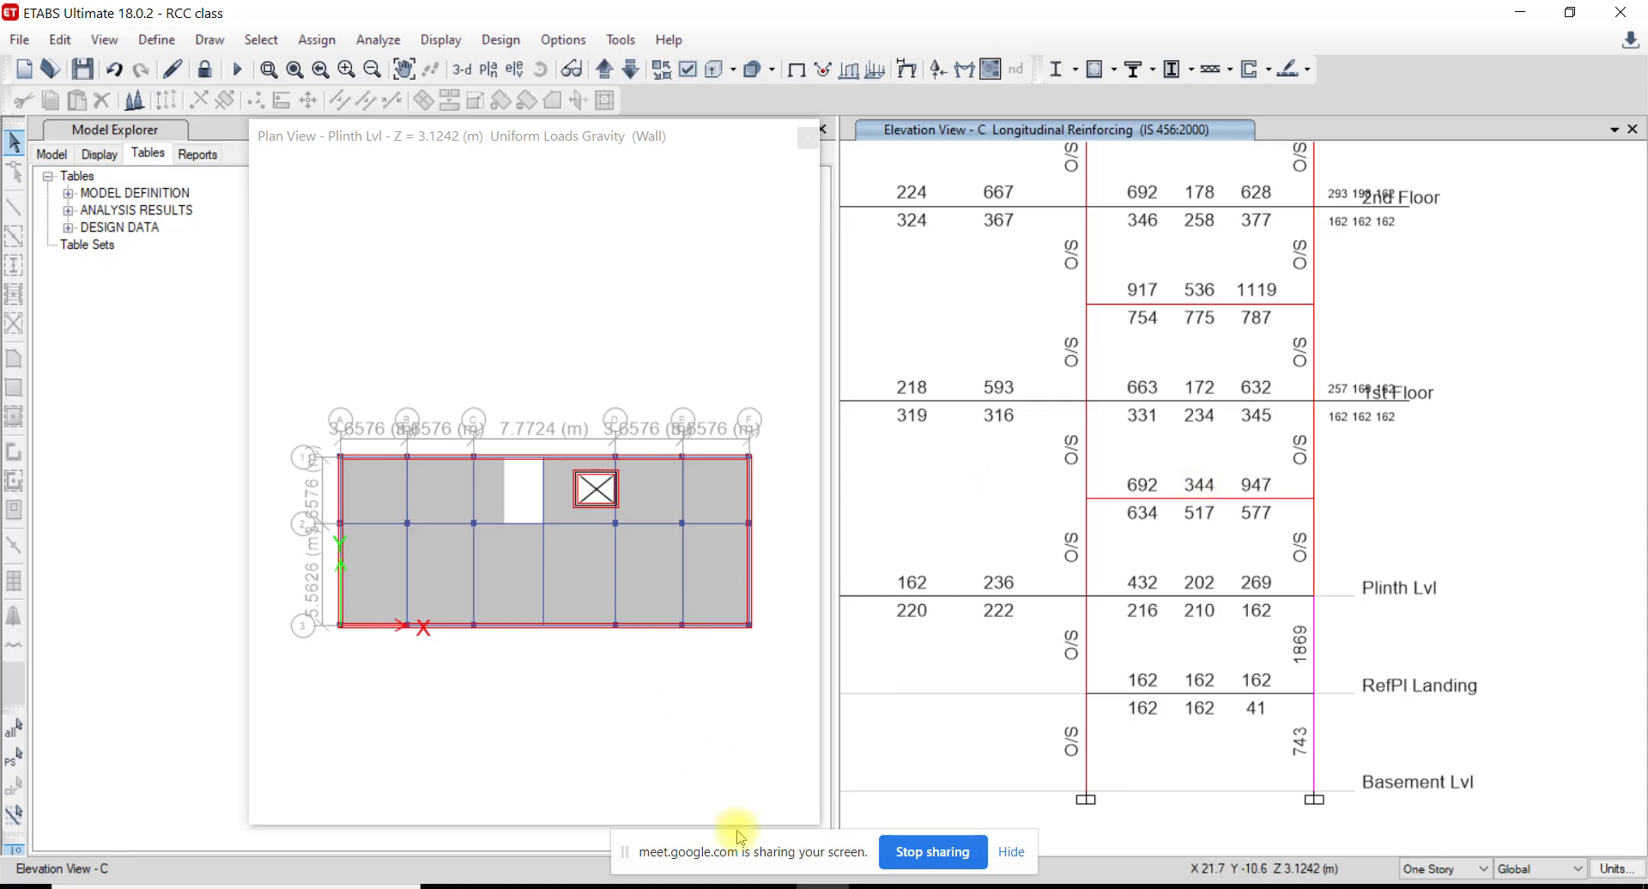
# Switch to AutoCAD and examine the staircase and lift area between grids C and D in Multistory Class.dwg
pyautogui.click(731, 885)
pyautogui.scroll(6, 601, 360)
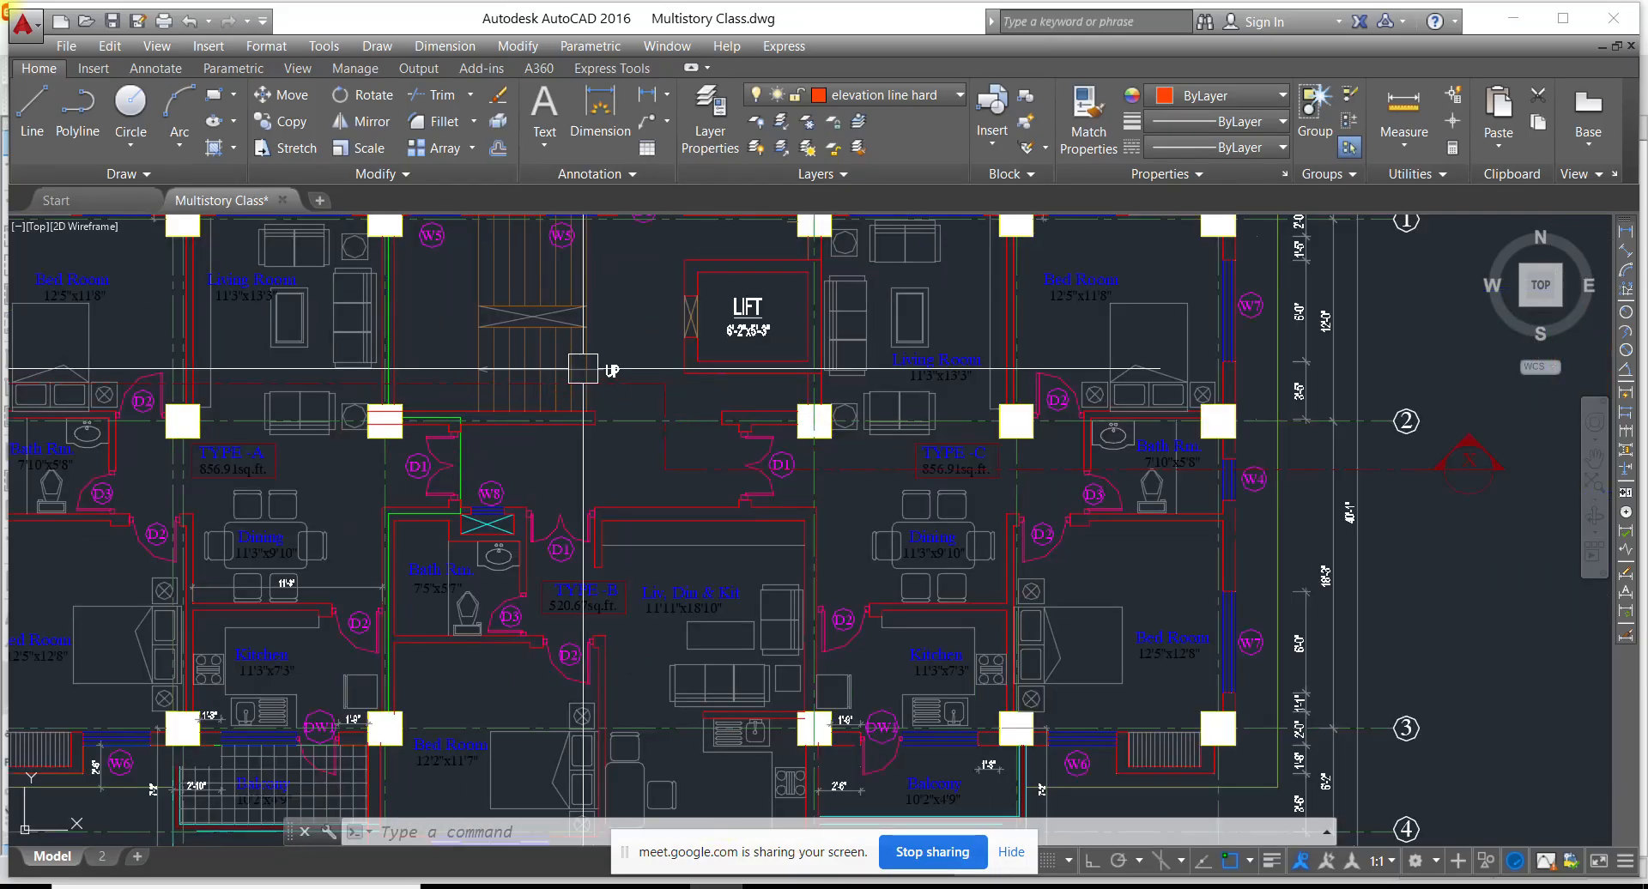
pyautogui.moveTo(556, 608); pyautogui.dragTo(670, 631, button='middle')
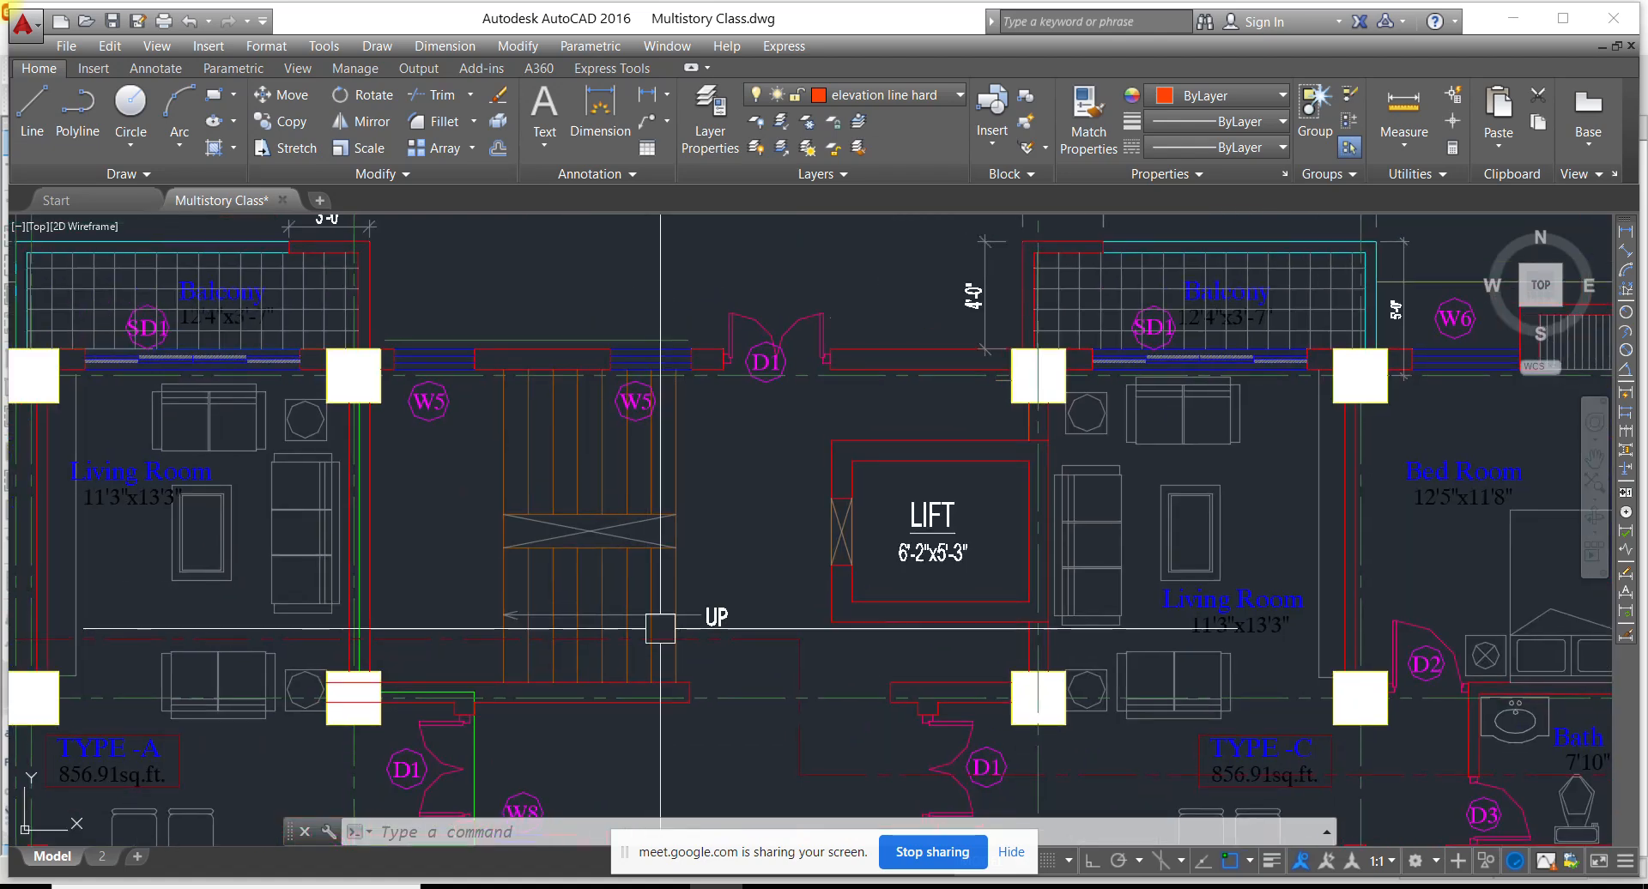
pyautogui.scroll(-2, 670, 632)
pyautogui.moveTo(442, 429); pyautogui.dragTo(431, 483, button='middle')
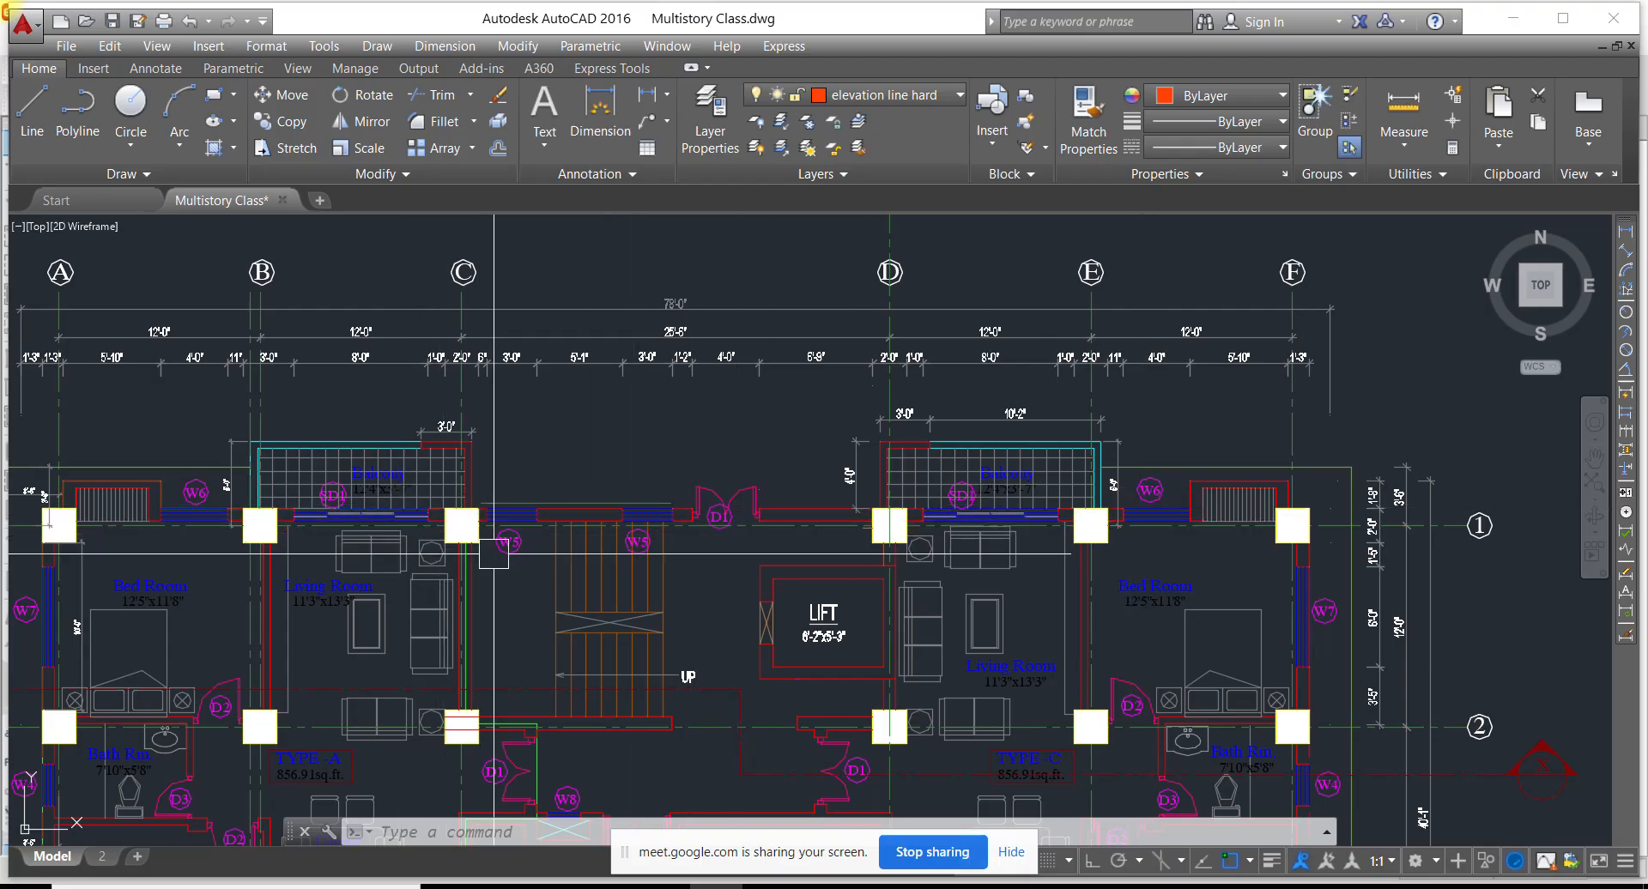
pyautogui.scroll(2, 474, 541)
pyautogui.moveTo(474, 545); pyautogui.dragTo(483, 374, button='middle')
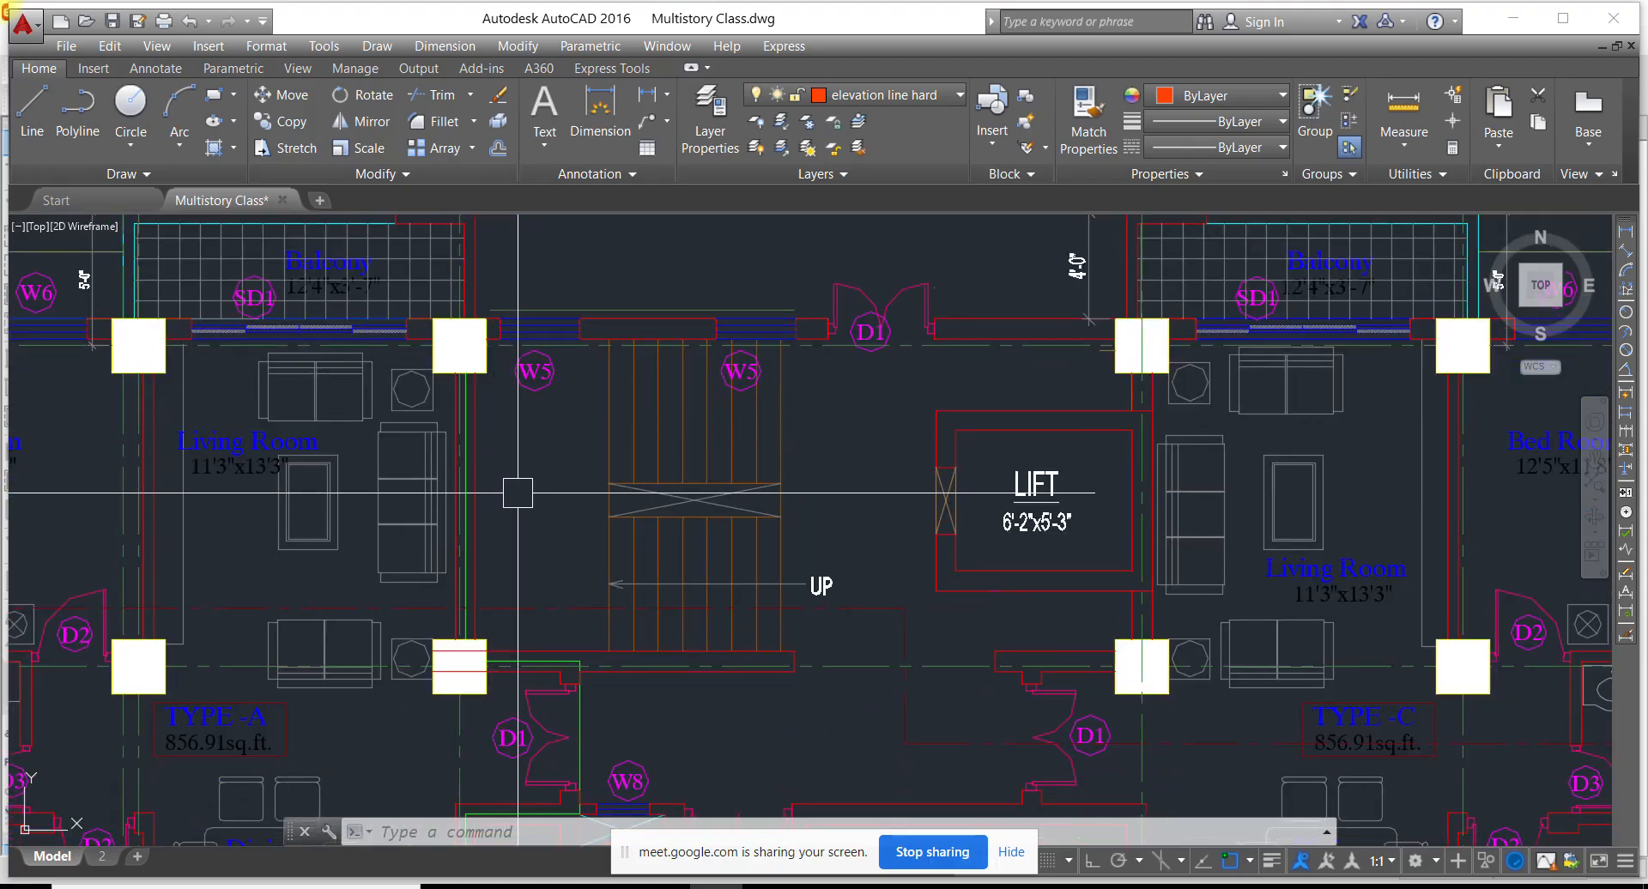
pyautogui.scroll(-2, 506, 597)
pyautogui.scroll(-2, 506, 515)
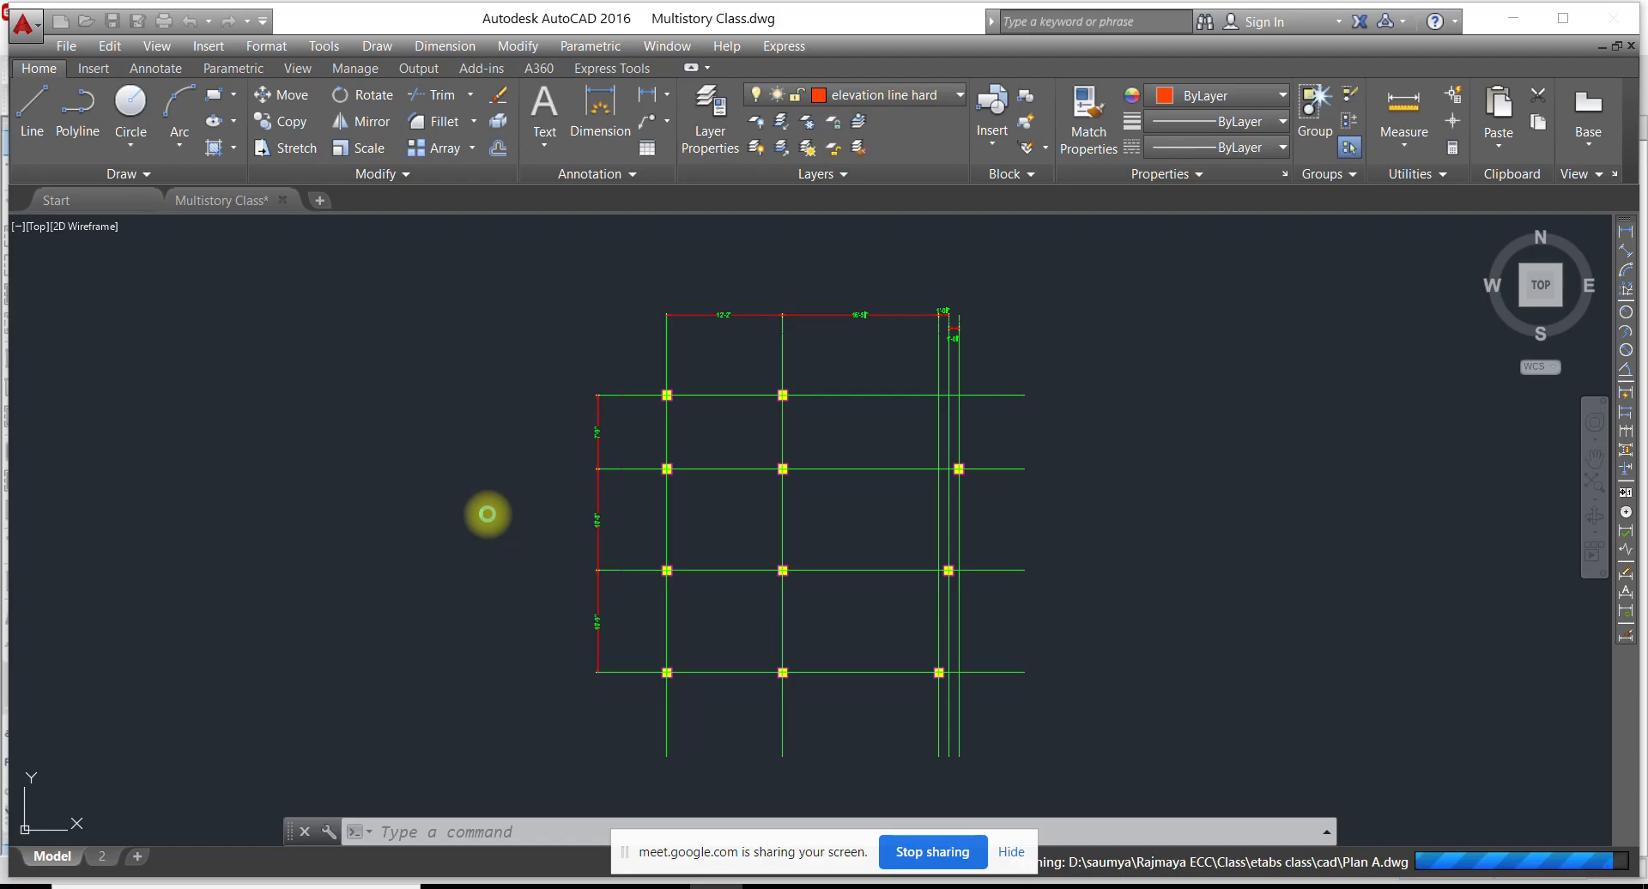
# Open the Plan A.dwg drawing and examine the staircase between grid lines A and B
pyautogui.moveTo(487, 513); pyautogui.dragTo(1183, 550, button='middle')
pyautogui.scroll(-8, 1177, 554)
pyautogui.scroll(4, 851, 710)
pyautogui.scroll(6, 991, 601)
pyautogui.scroll(4, 939, 553)
pyautogui.moveTo(703, 551)
pyautogui.mouseDown(button='middle')
pyautogui.moveTo(842, 537)
pyautogui.moveTo(782, 463)
pyautogui.mouseUp(button='middle')
pyautogui.scroll(-2, 842, 535)
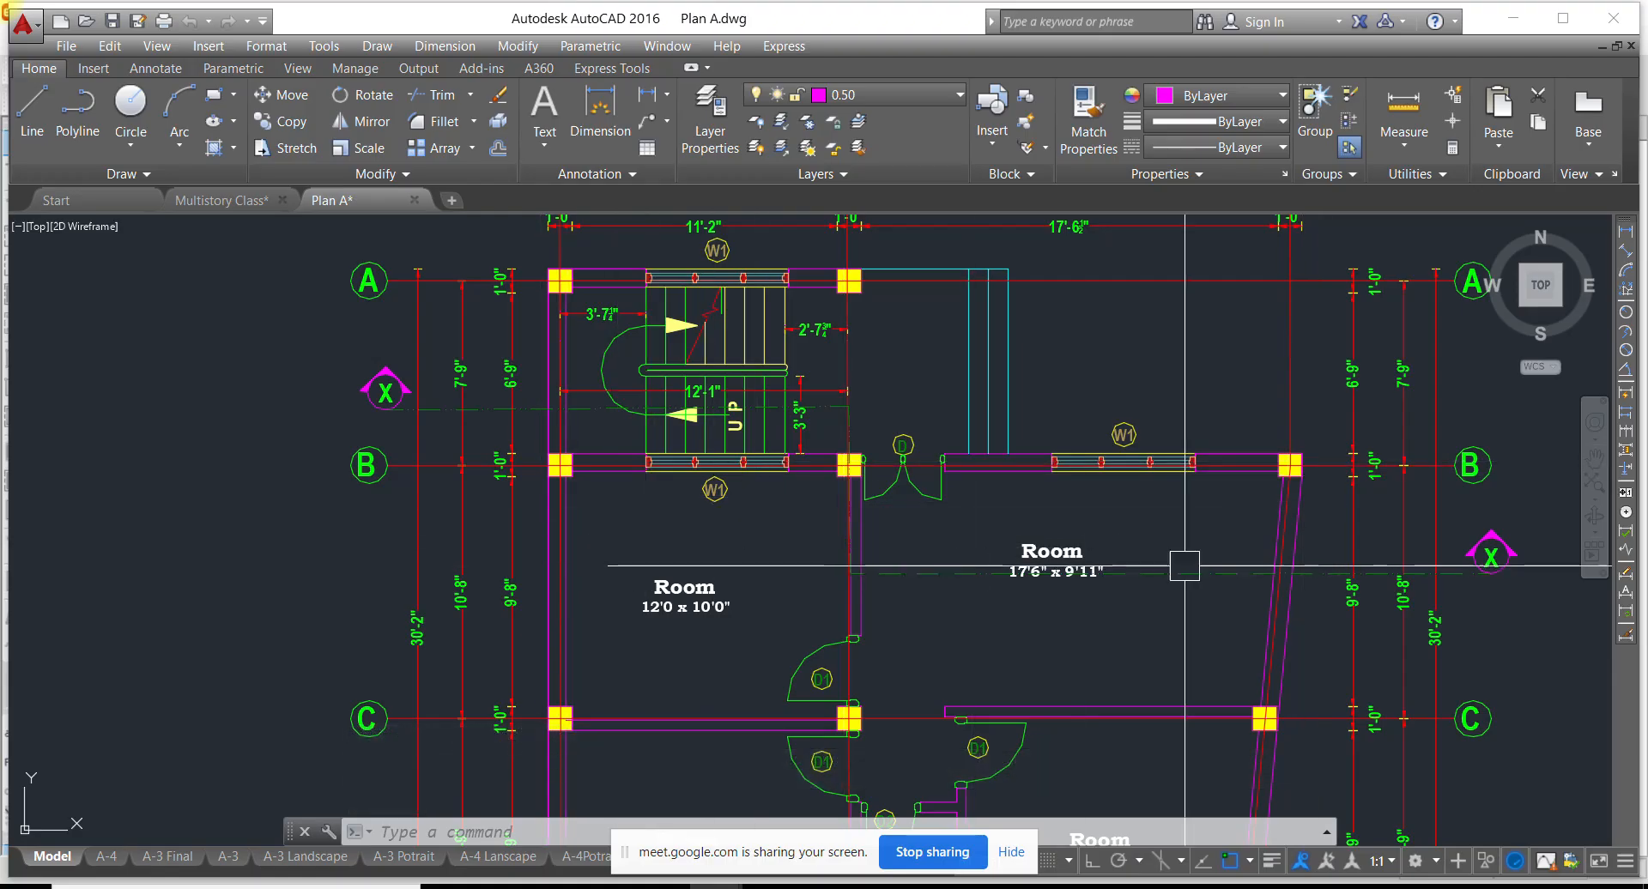
# Move the three columns on grid line B straight toward grid line C by 4', with Ortho on
pyautogui.scroll(8, 550, 466)
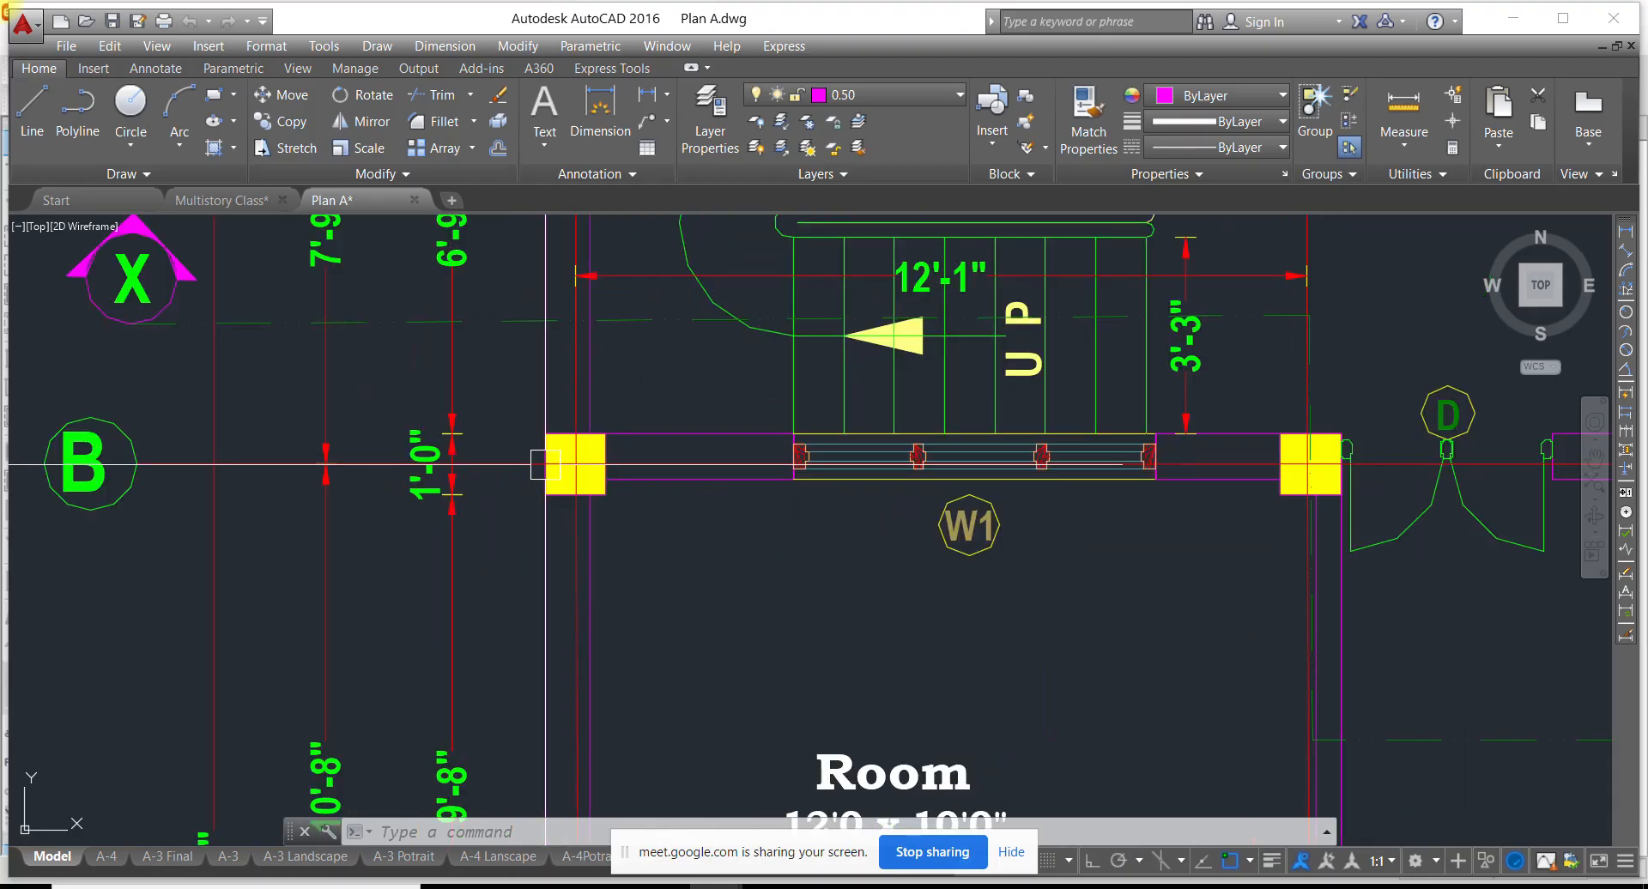
pyautogui.click(695, 536)
pyautogui.click(667, 523)
pyautogui.scroll(-4, 696, 554)
pyautogui.moveTo(1409, 562); pyautogui.dragTo(1027, 585, button='middle')
pyautogui.scroll(4, 1034, 581)
pyautogui.click(917, 588)
pyautogui.click(844, 549)
pyautogui.scroll(-4, 809, 572)
pyautogui.moveTo(1417, 569); pyautogui.dragTo(806, 527, button='middle')
pyautogui.scroll(4, 1300, 522)
pyautogui.click(1415, 543)
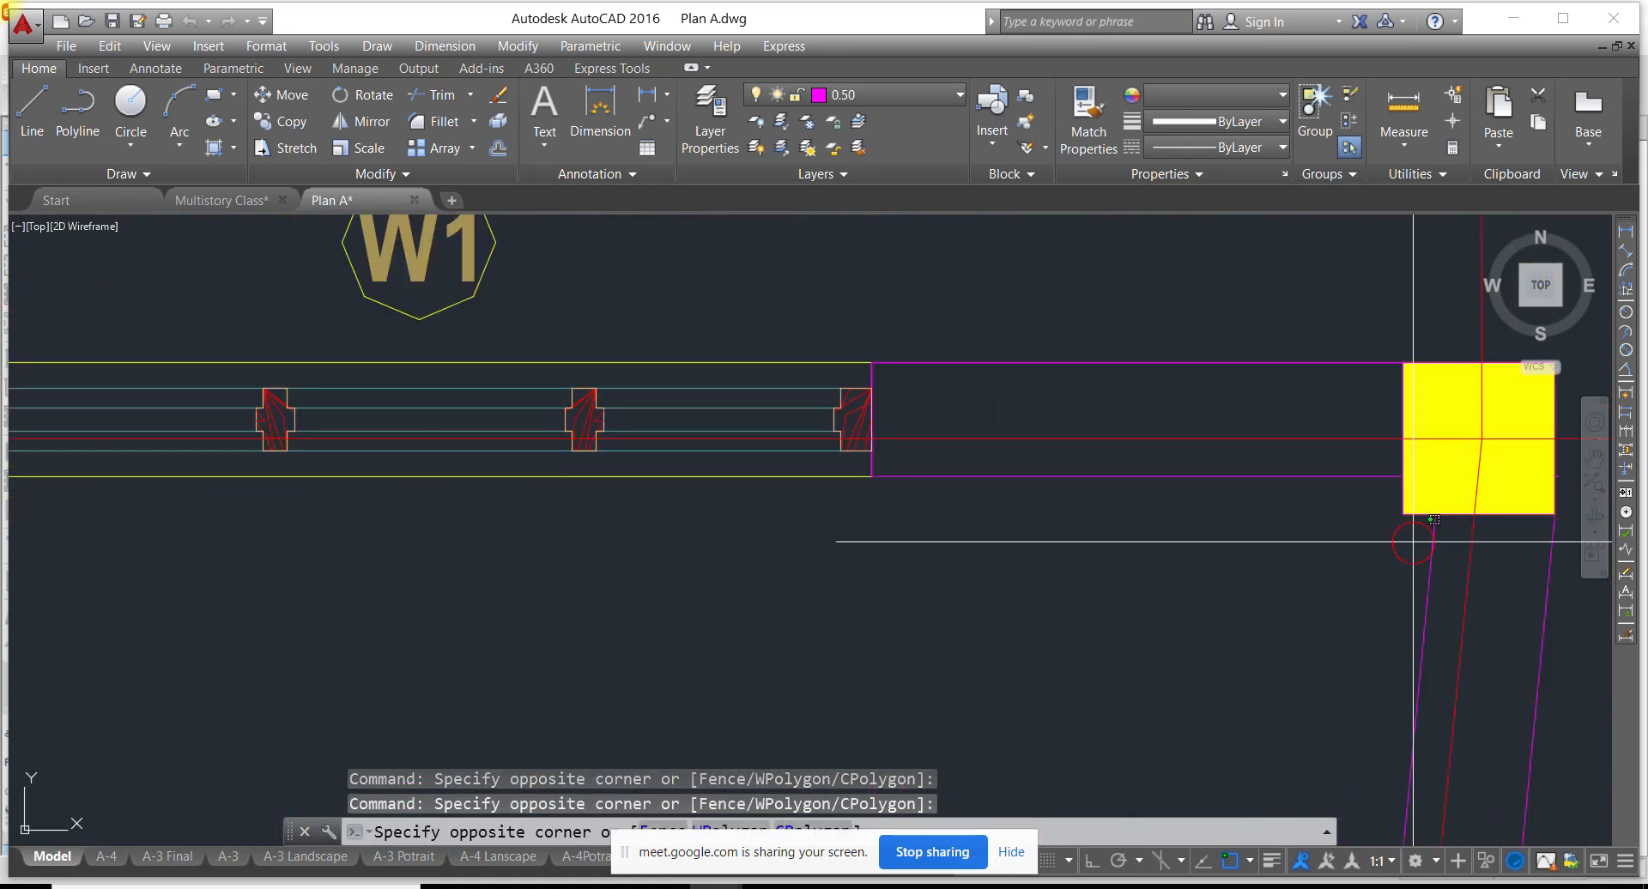
pyautogui.click(1382, 501)
pyautogui.scroll(-4, 1331, 542)
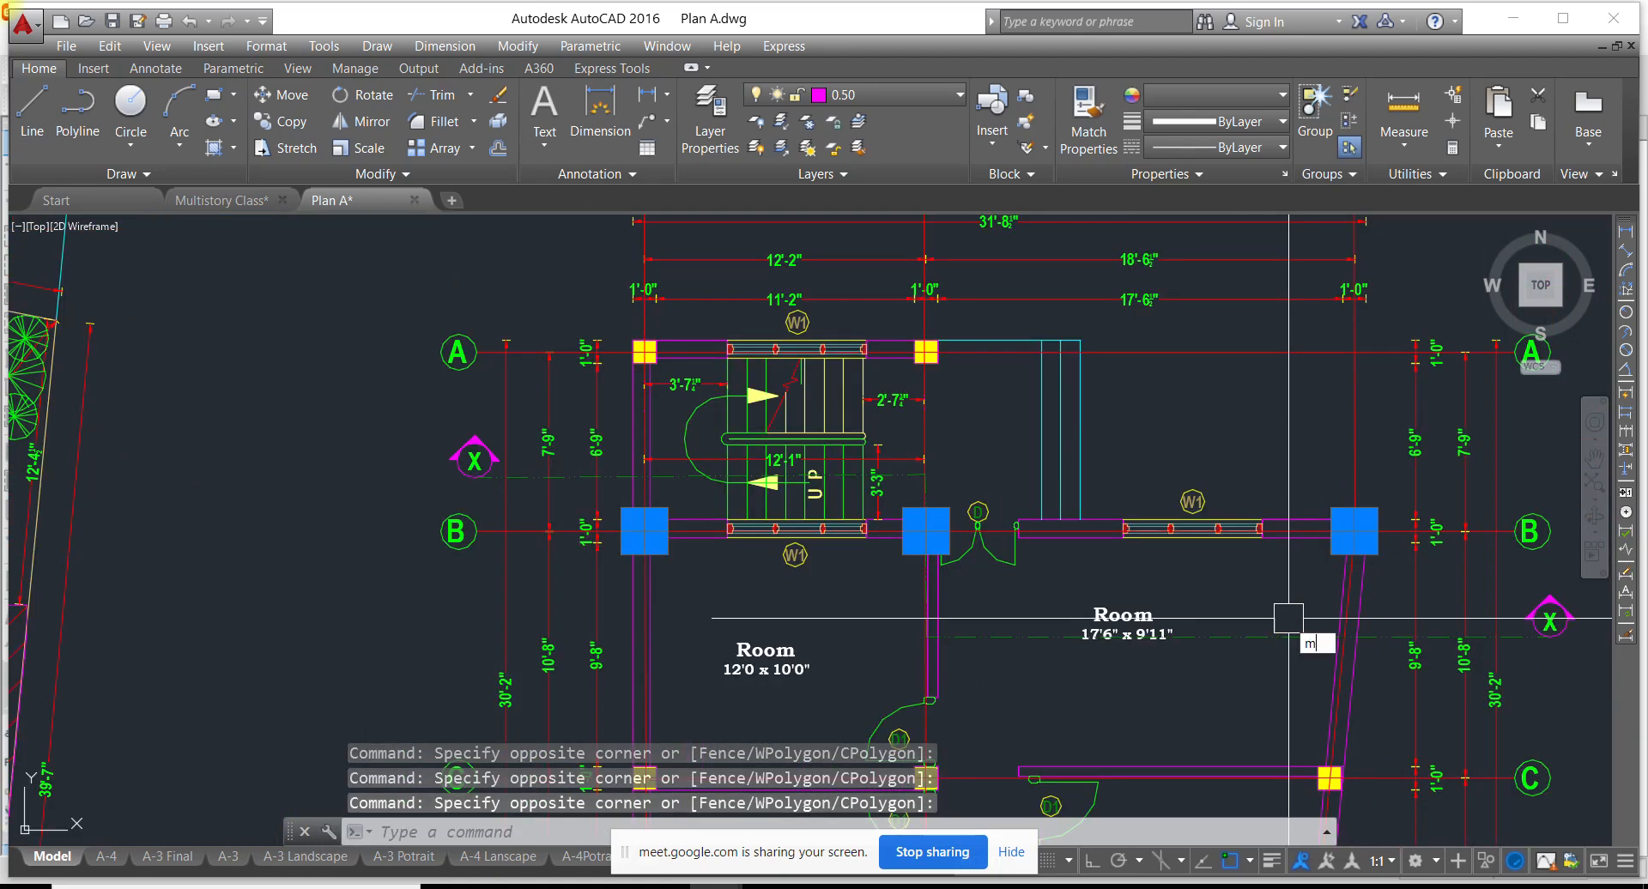
pyautogui.write('m')
pyautogui.press('Return')
pyautogui.click(1204, 572)
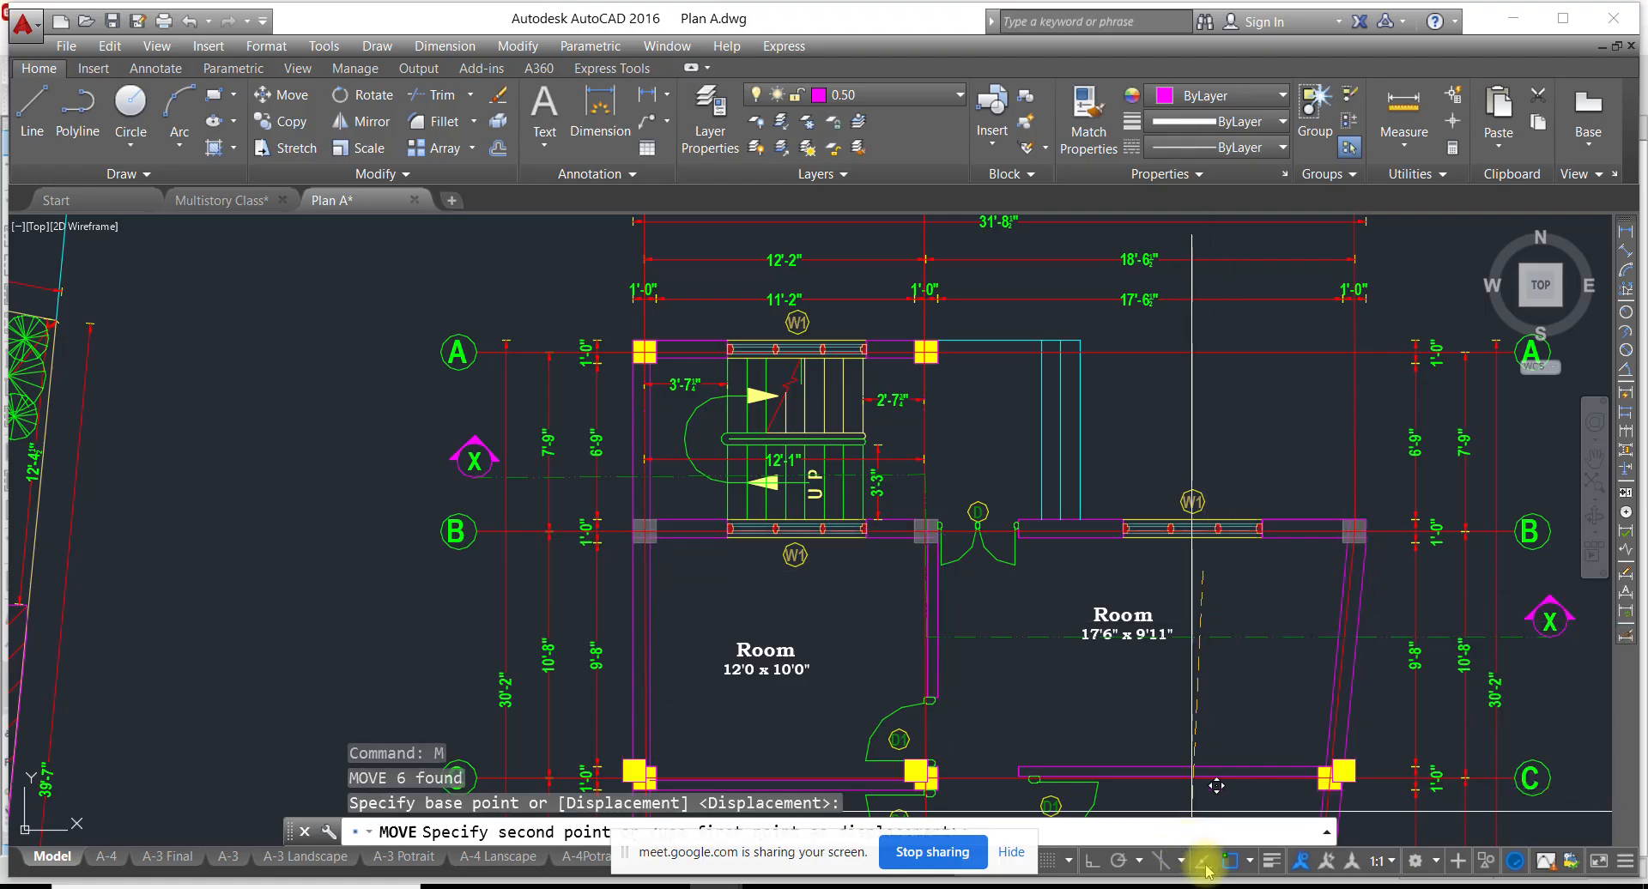
pyautogui.click(1091, 861)
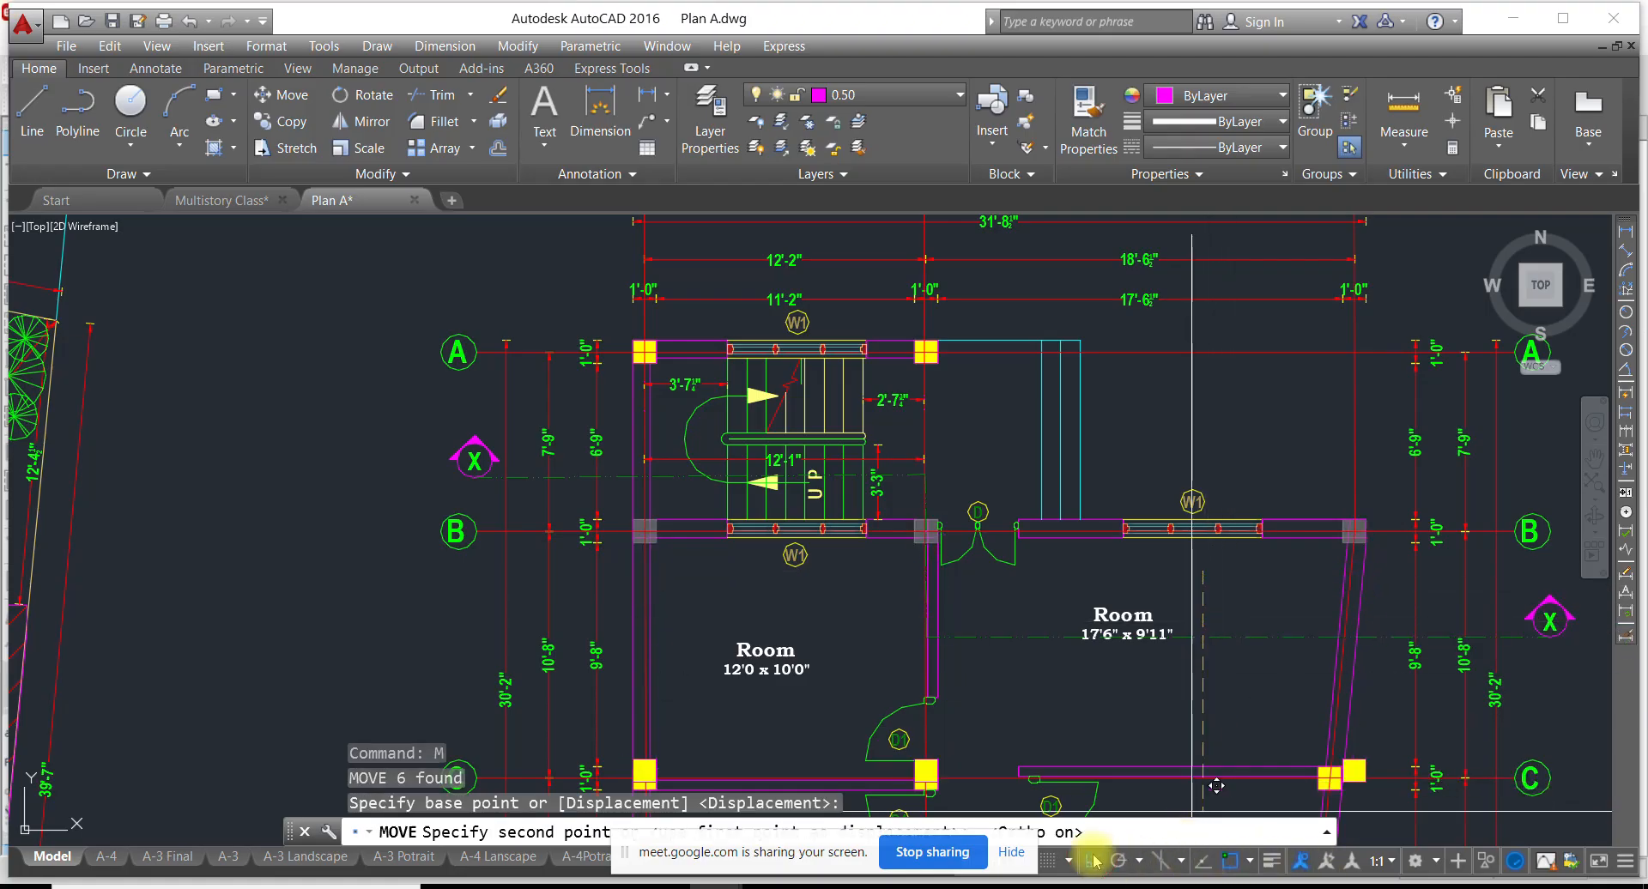
pyautogui.write("4'")
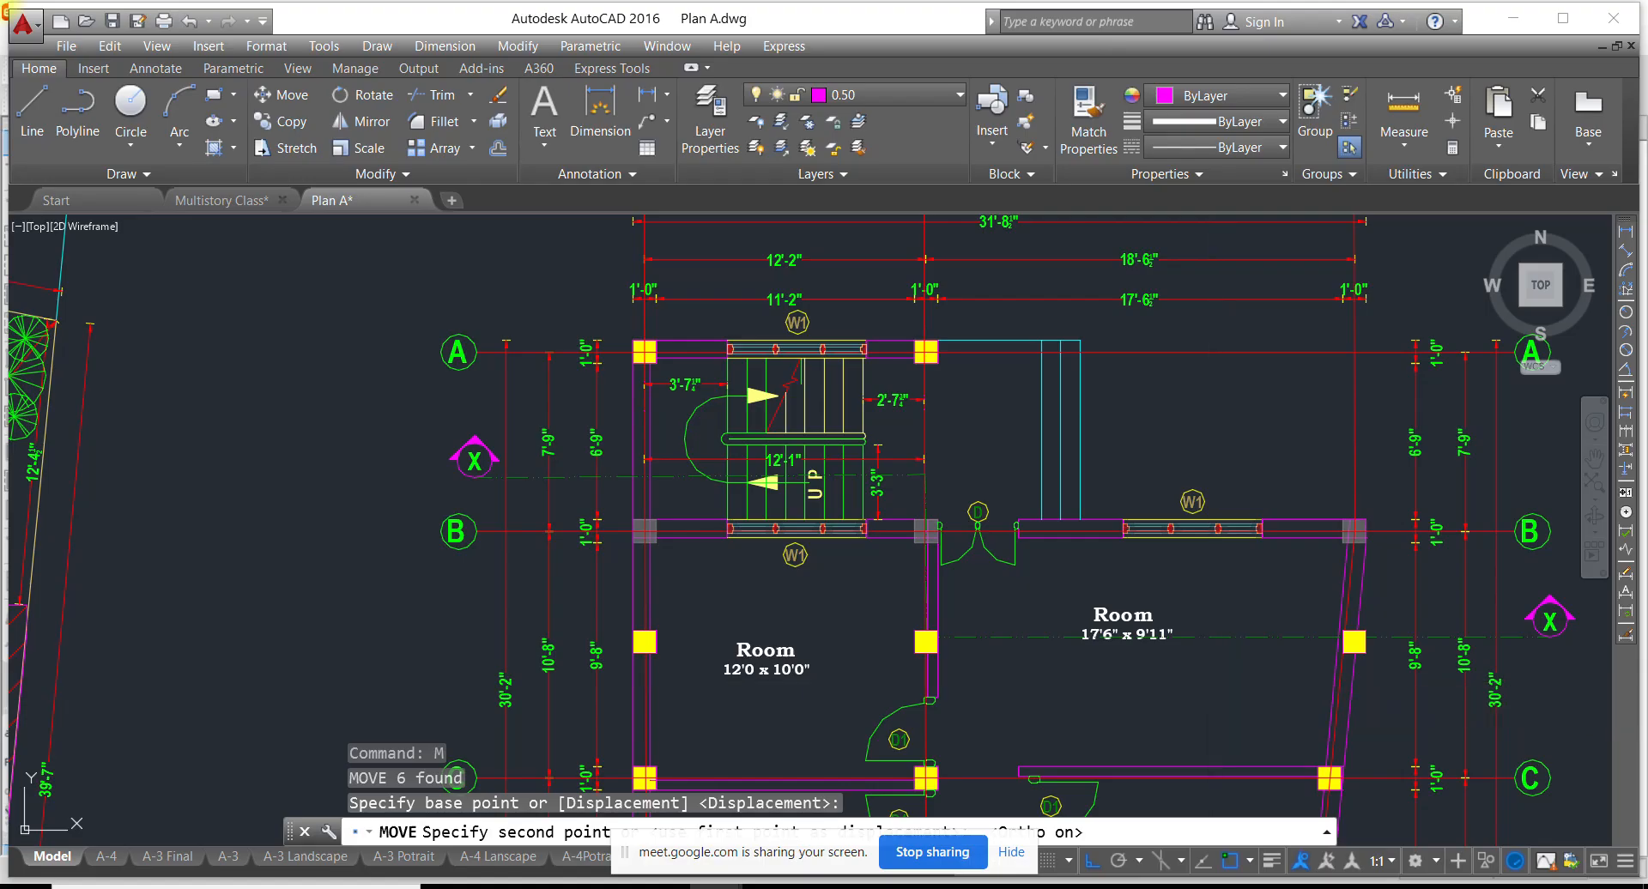
pyautogui.press('Return')
# Examine the staircase and its surrounding columns between grid lines A and C in the modified plan
pyautogui.scroll(4, 726, 500)
pyautogui.scroll(-2, 726, 500)
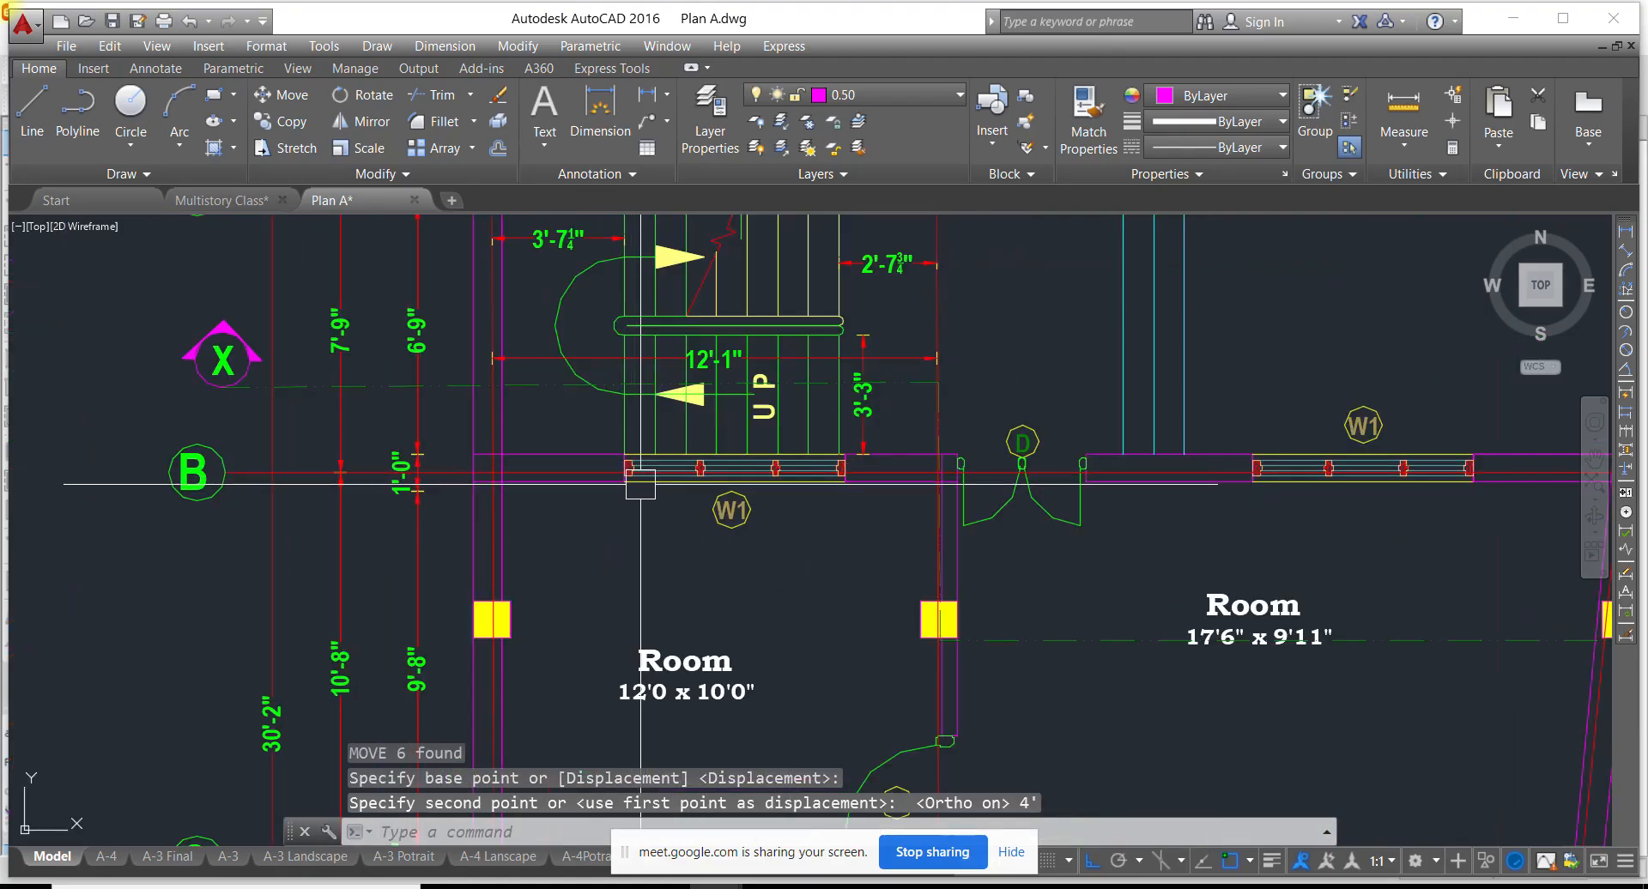
pyautogui.moveTo(726, 500); pyautogui.dragTo(725, 562, button='middle')
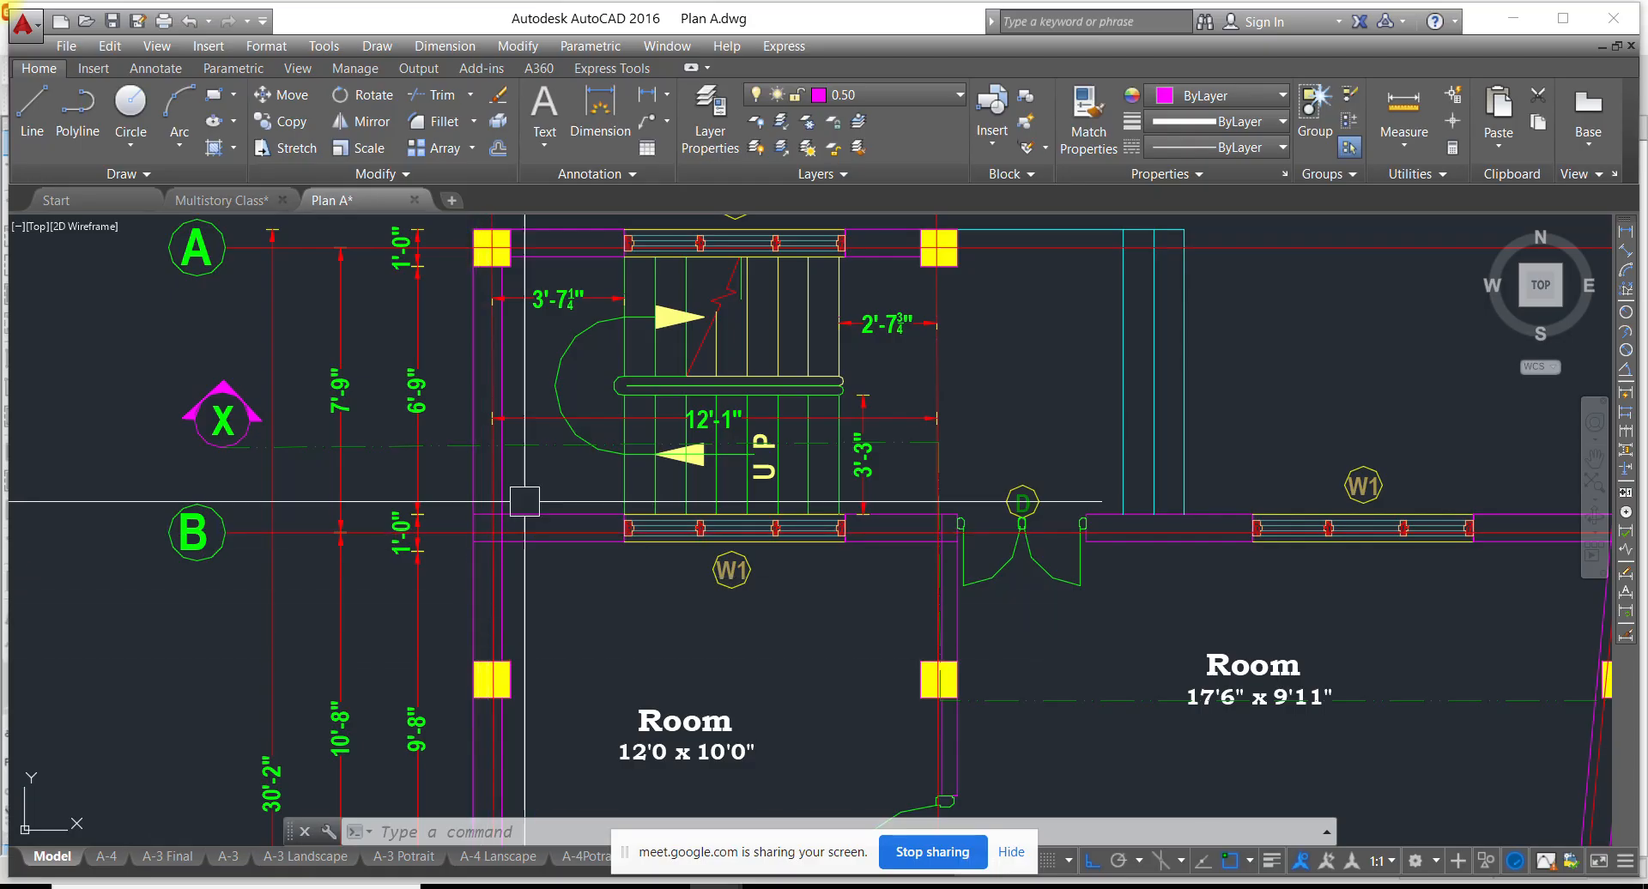
pyautogui.scroll(-6, 532, 558)
pyautogui.scroll(4, 482, 558)
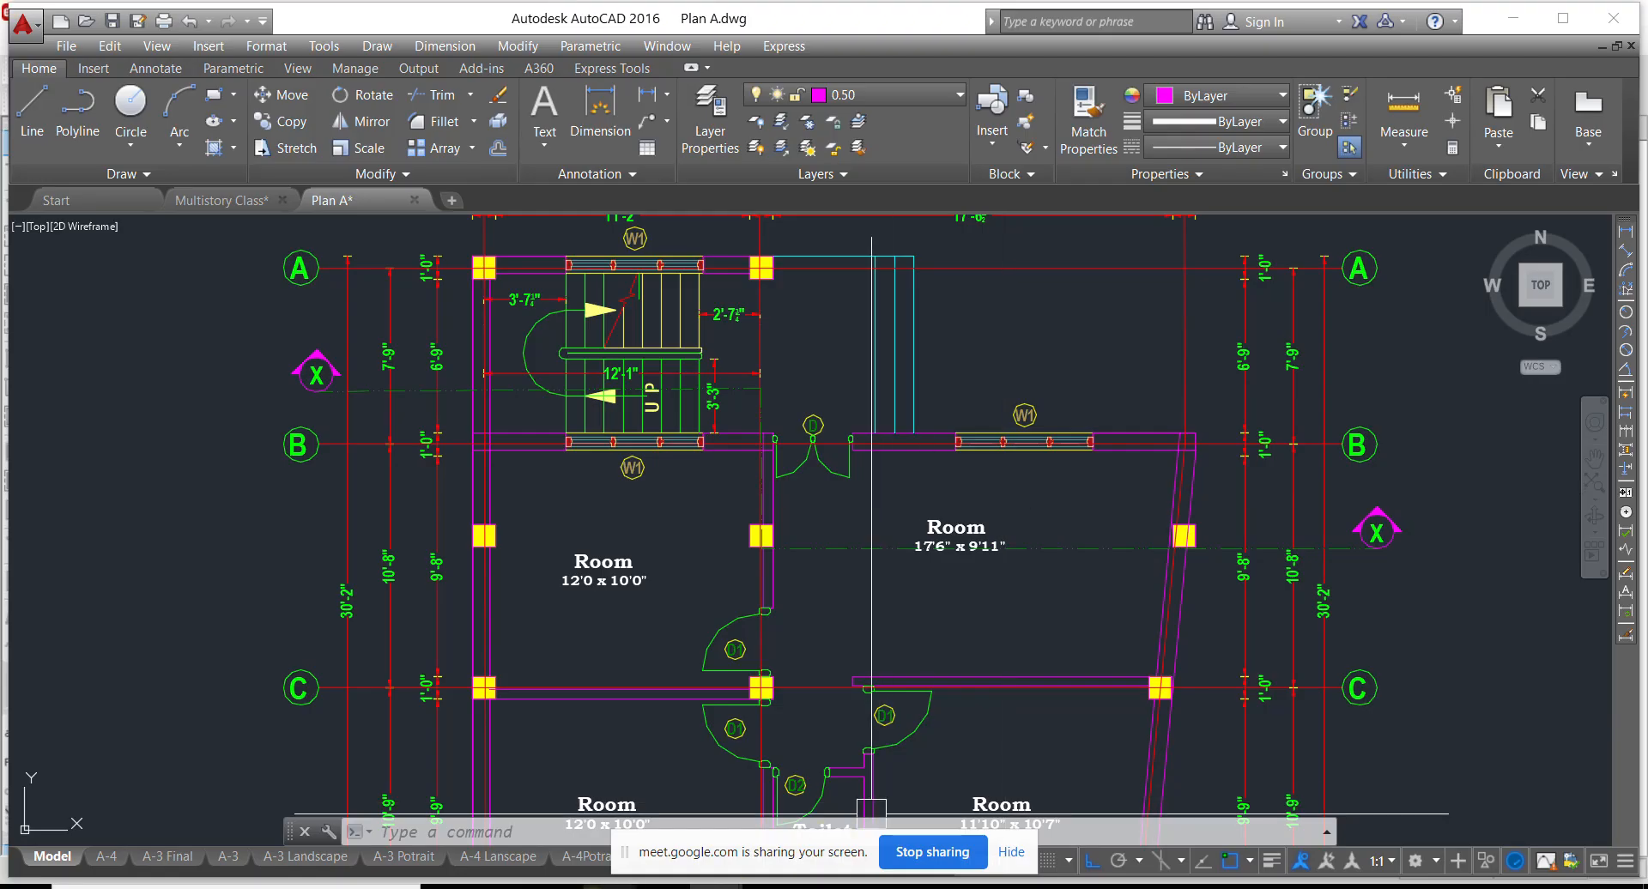
pyautogui.moveTo(509, 832)
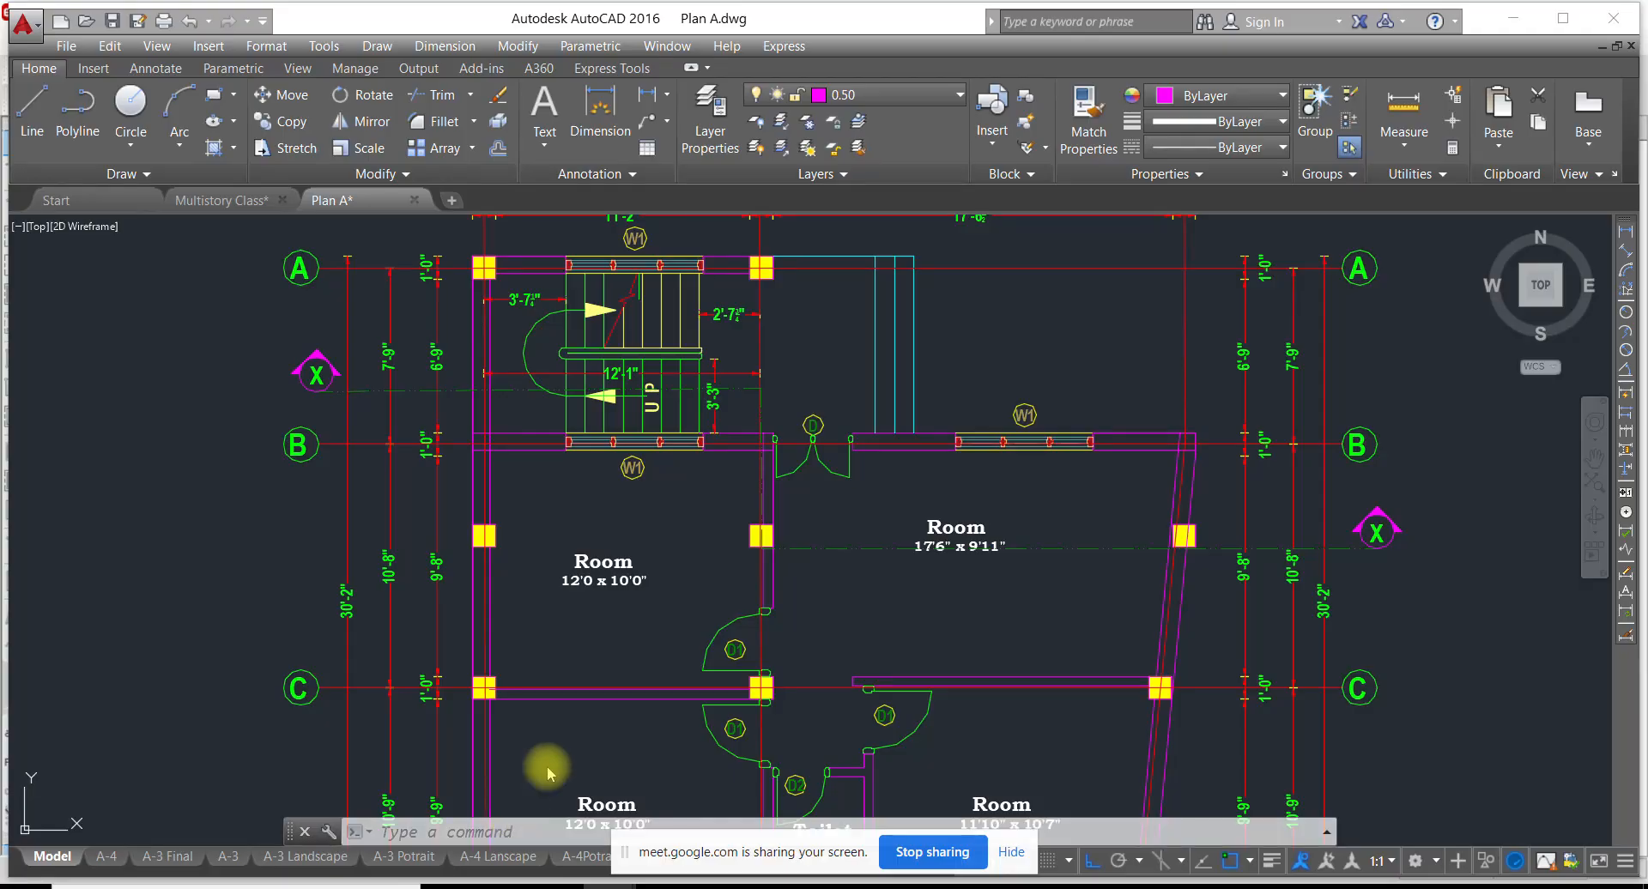